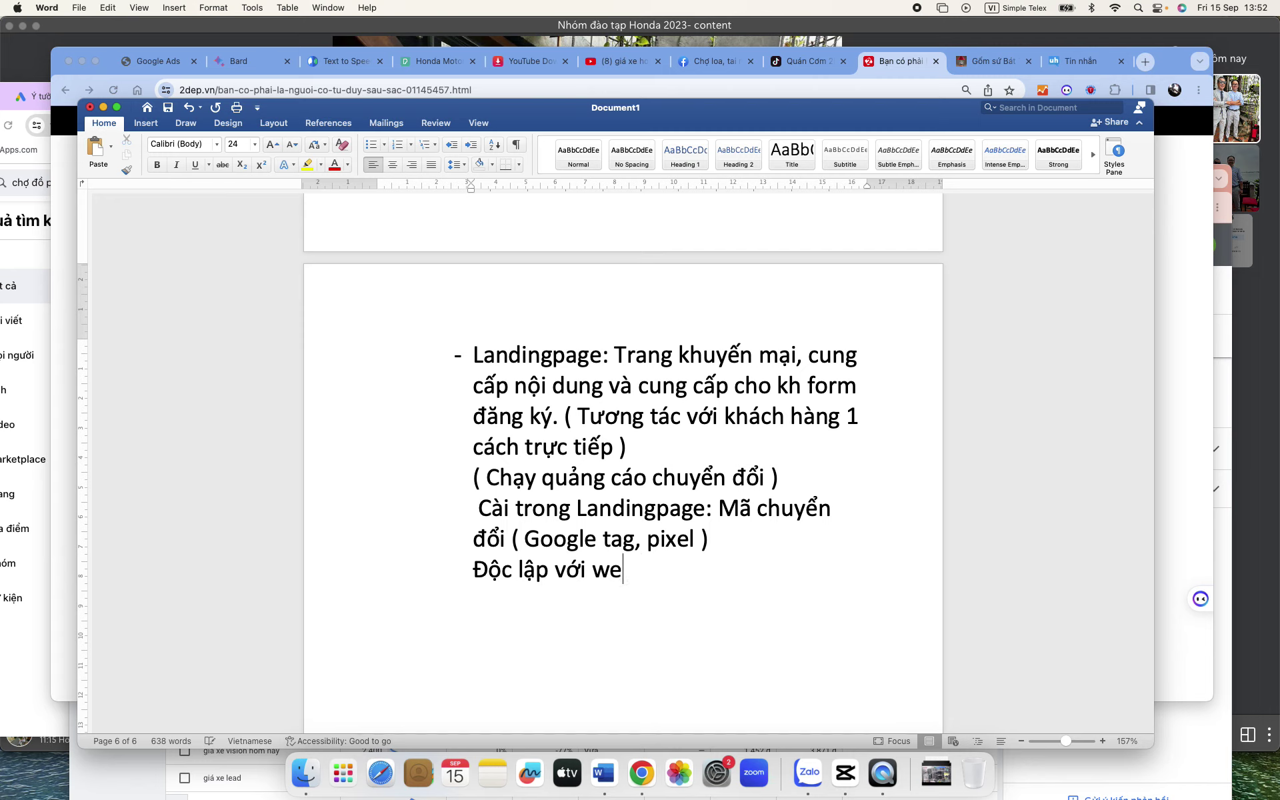
Make the labels 'Landingpage:' and 'Website' bold
{"action": "double_click", "coordinate": [576, 537]}
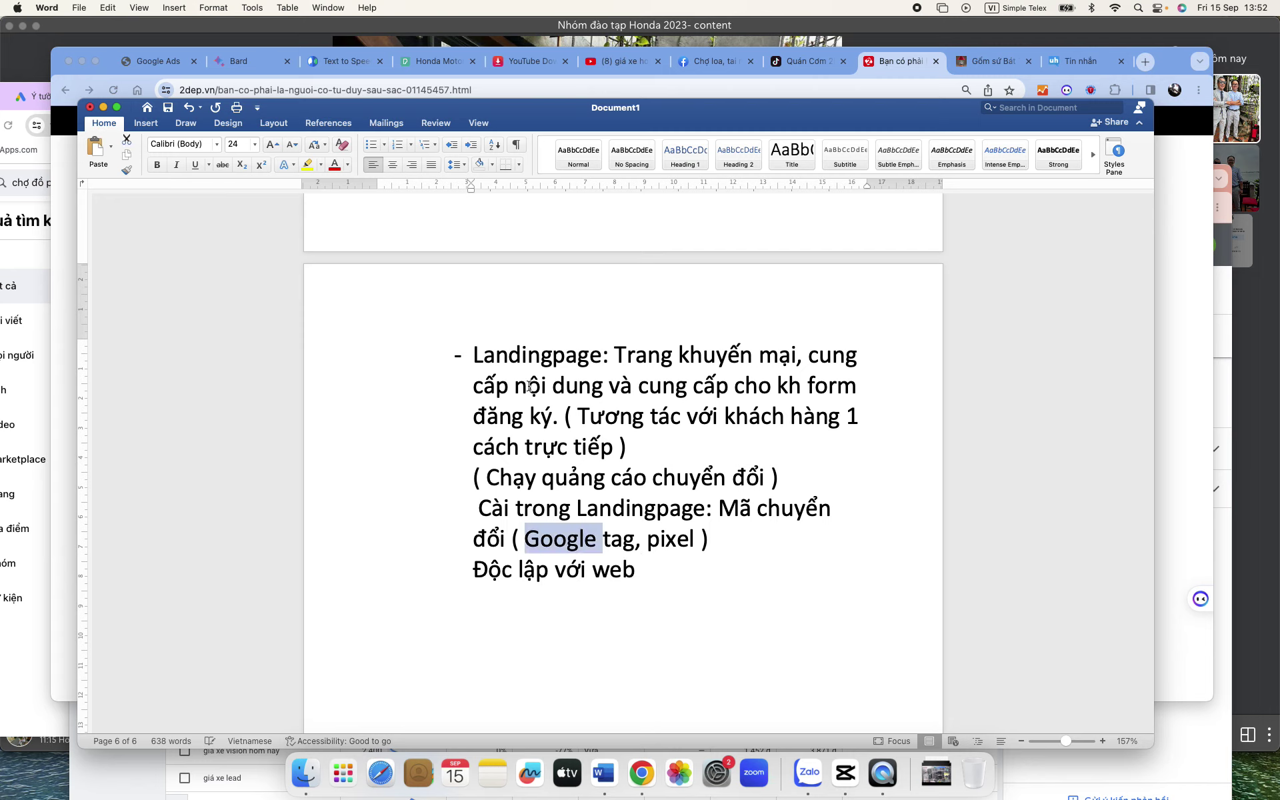
{"action": "left_click_drag", "start_coordinate": [483, 359], "coordinate": [608, 358]}
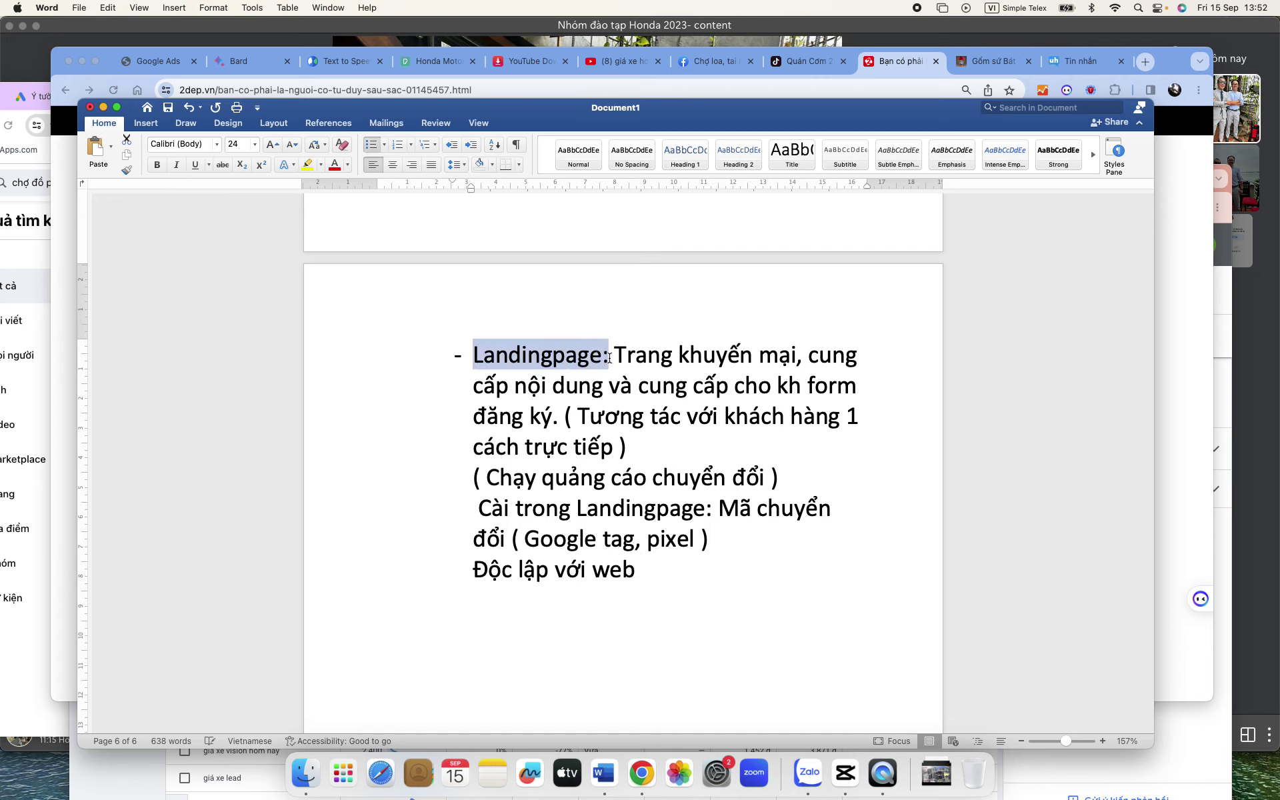
{"action": "key", "text": "super+b"}
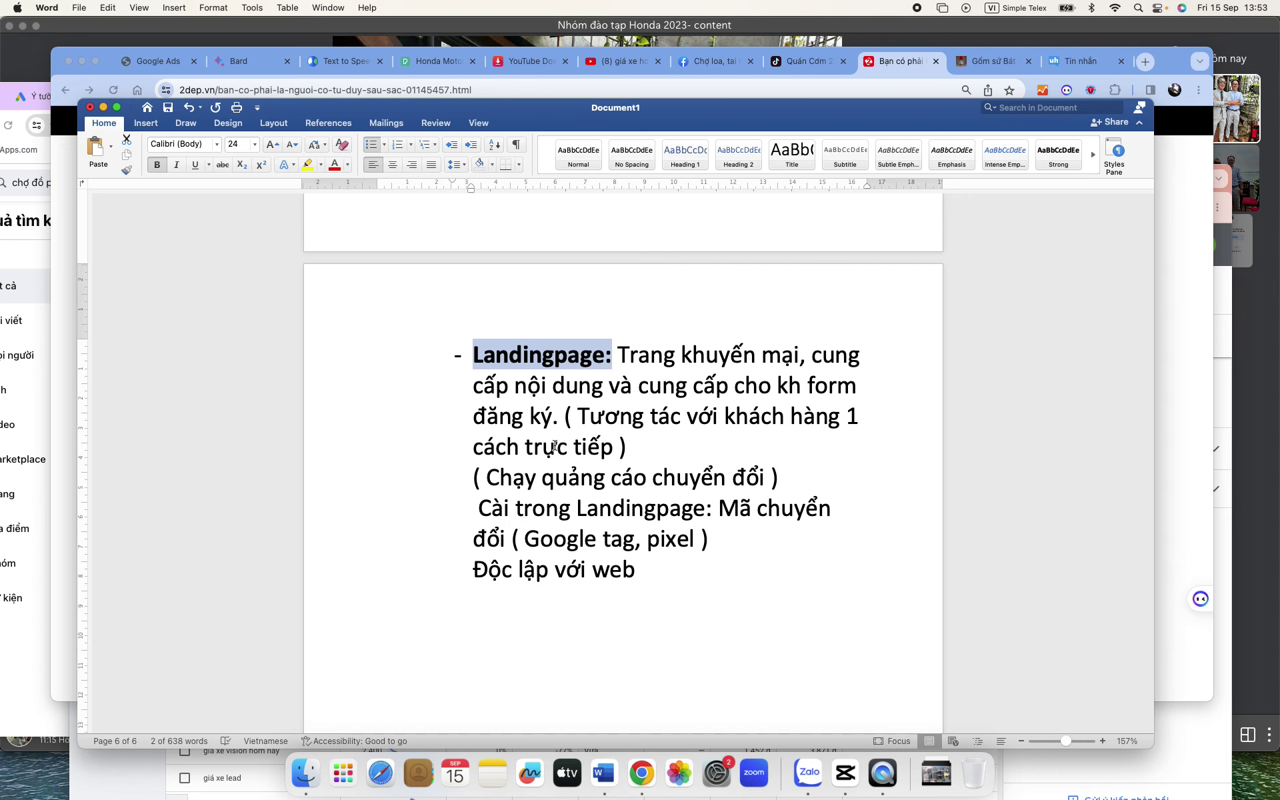
{"action": "scroll", "coordinate": [650, 412], "scroll_direction": "up", "scroll_amount": 10}
{"action": "left_click_drag", "start_coordinate": [561, 407], "coordinate": [478, 408]}
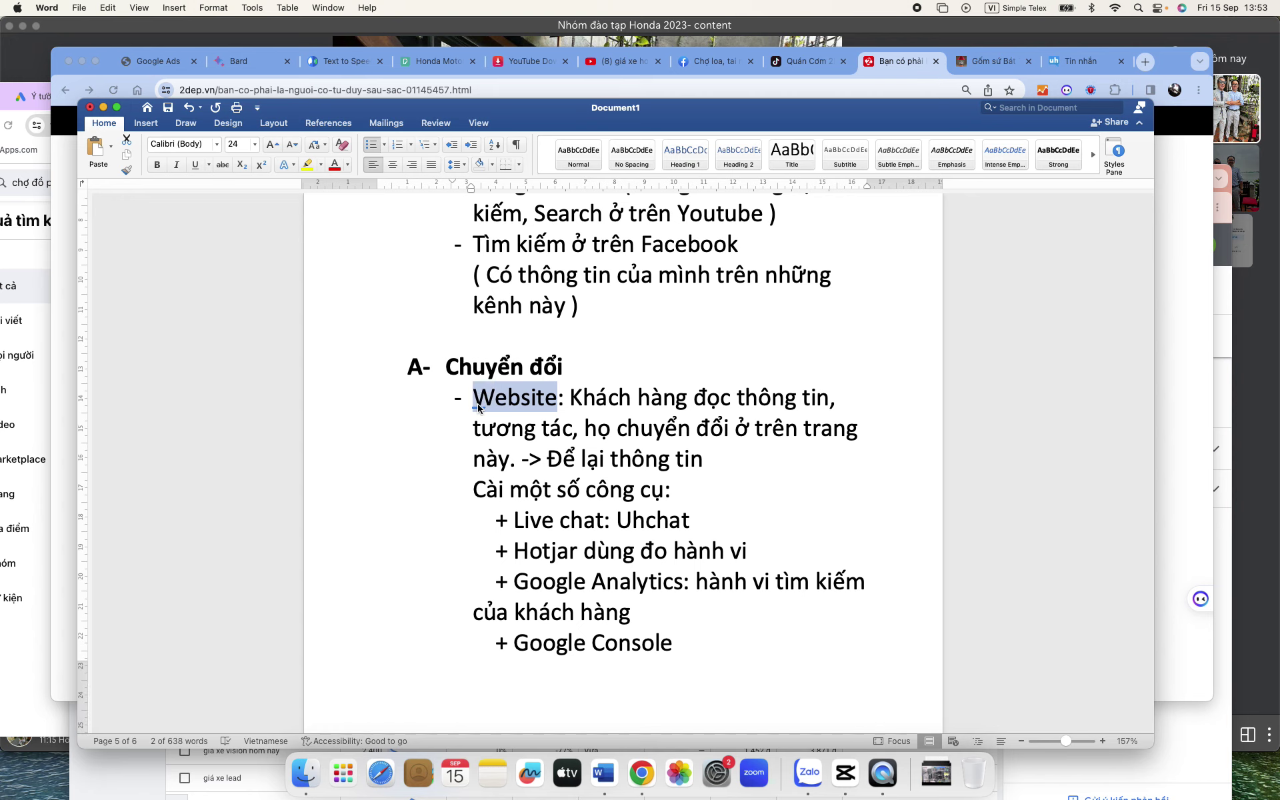
{"action": "key", "text": "super+b"}
{"action": "left_click", "coordinate": [702, 458]}
Start a new '-' dash line below 'Độc lập với web'
{"action": "scroll", "coordinate": [542, 371], "scroll_direction": "down", "scroll_amount": 10}
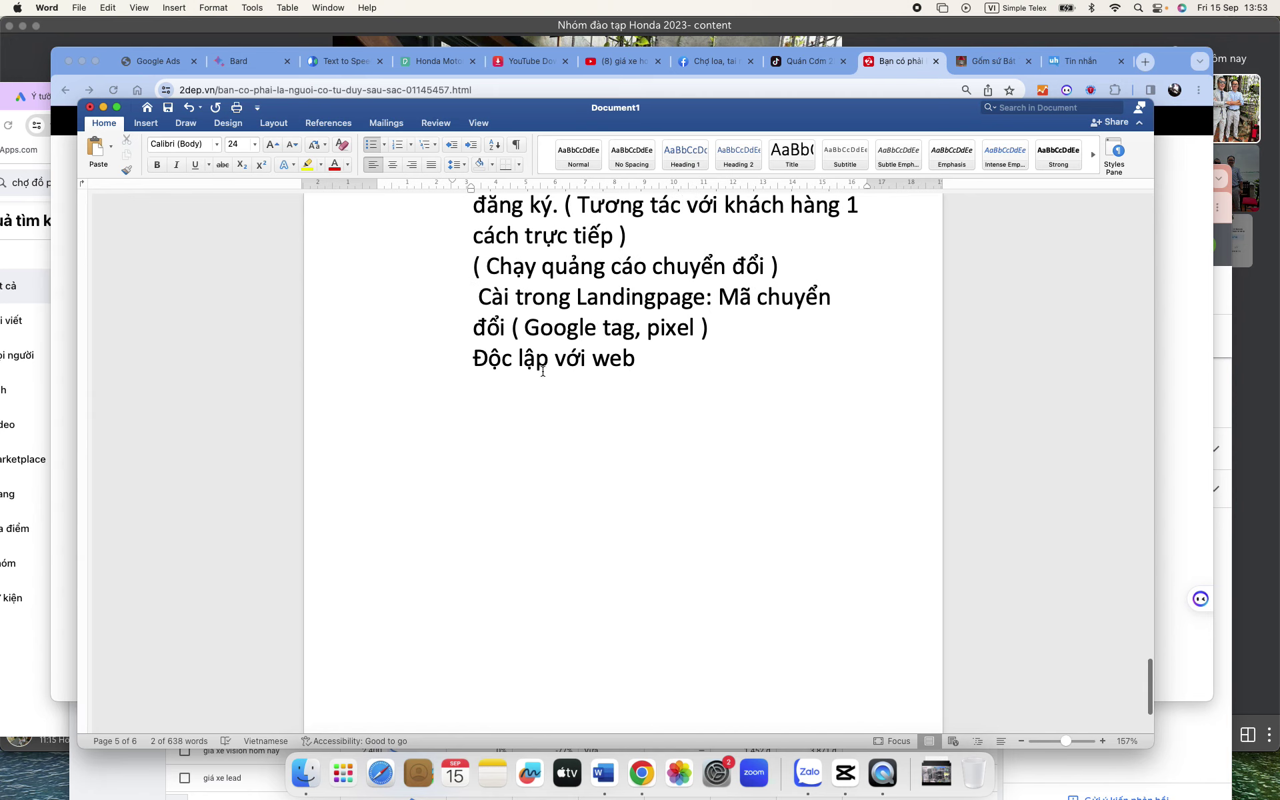
{"action": "left_click", "coordinate": [646, 358]}
{"action": "key", "text": "Return"}
{"action": "key", "text": "Return"}
{"action": "type", "text": "-"}
{"action": "scroll", "coordinate": [617, 374], "scroll_direction": "up", "scroll_amount": 10}
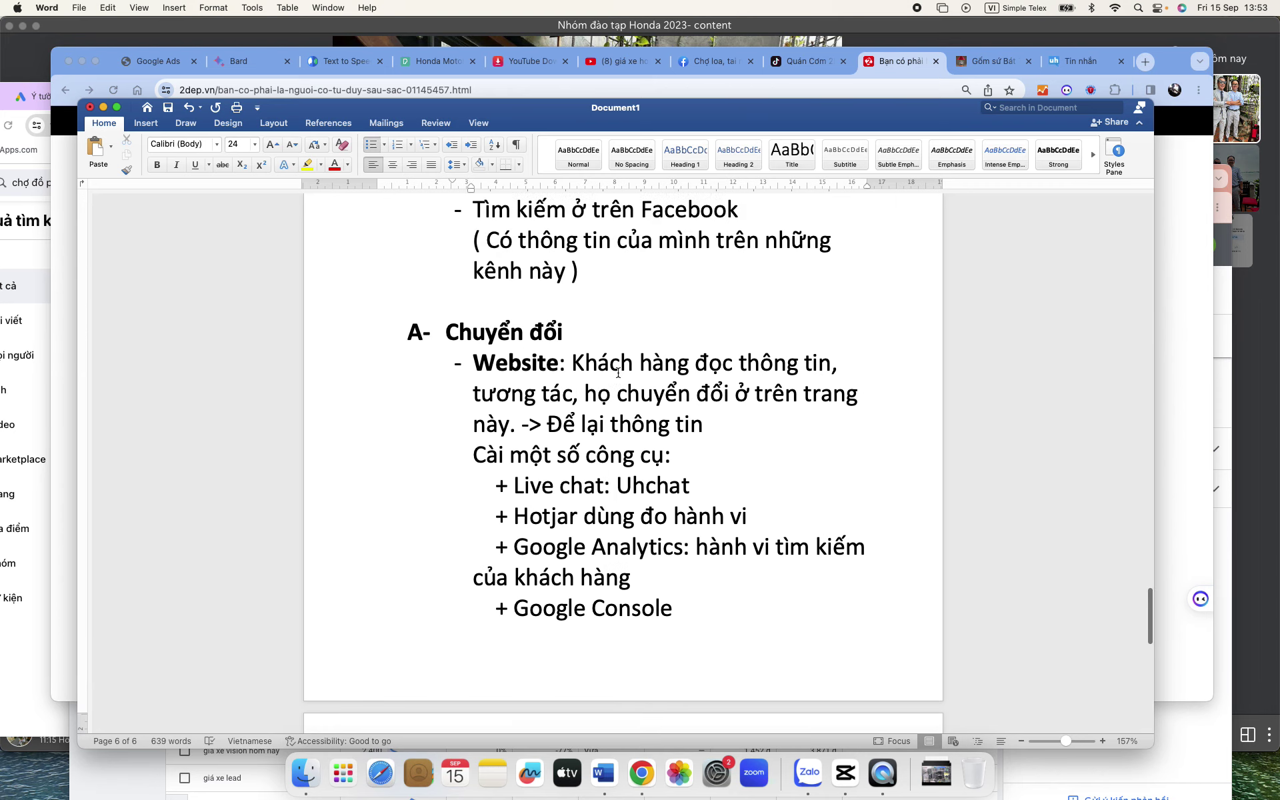
{"action": "scroll", "coordinate": [554, 387], "scroll_direction": "down", "scroll_amount": 10}
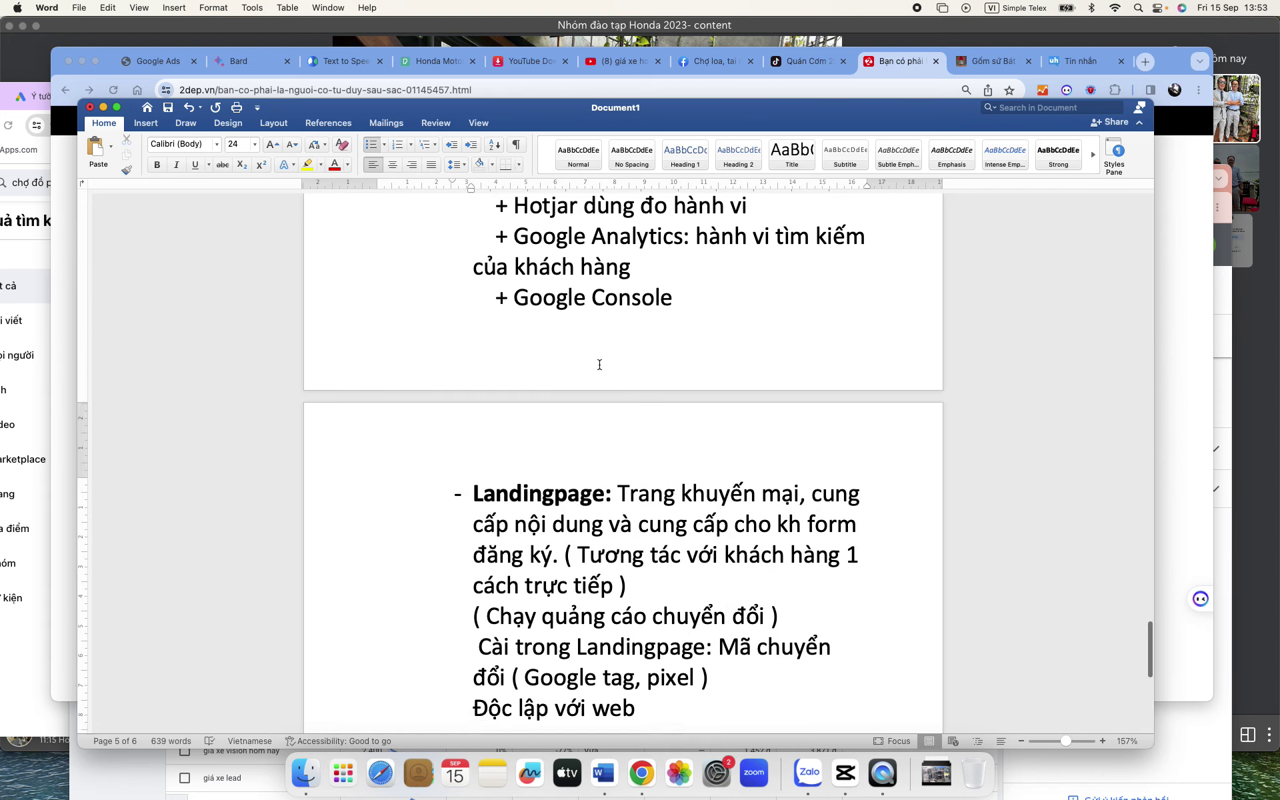
Type the bullet 'Fanpage: Để khách hàng tương tác'
{"action": "type", "text": "Fanapge"}
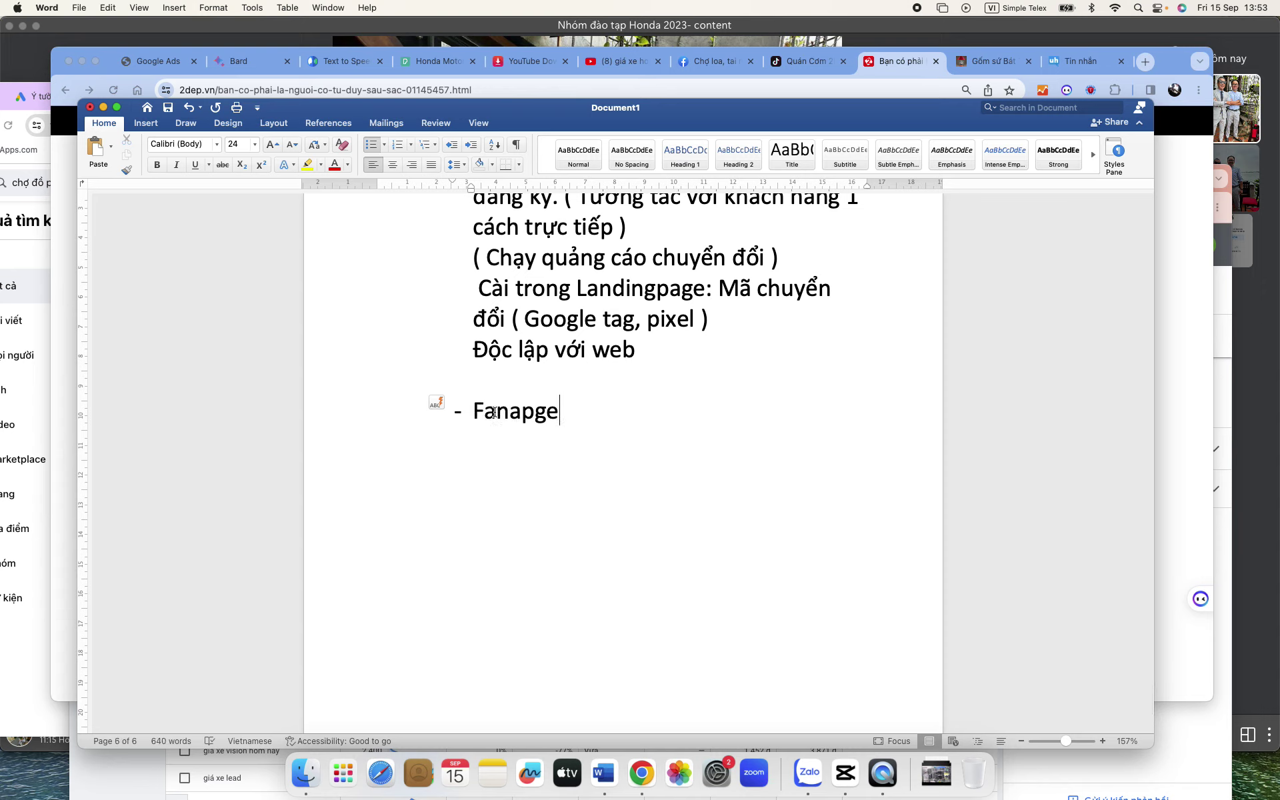
{"action": "key", "text": "BackSpace"}
{"action": "key", "text": "BackSpace"}
{"action": "key", "text": "BackSpace"}
{"action": "key", "text": "BackSpace"}
{"action": "type", "text": "page: Để khách hàng tương tác"}
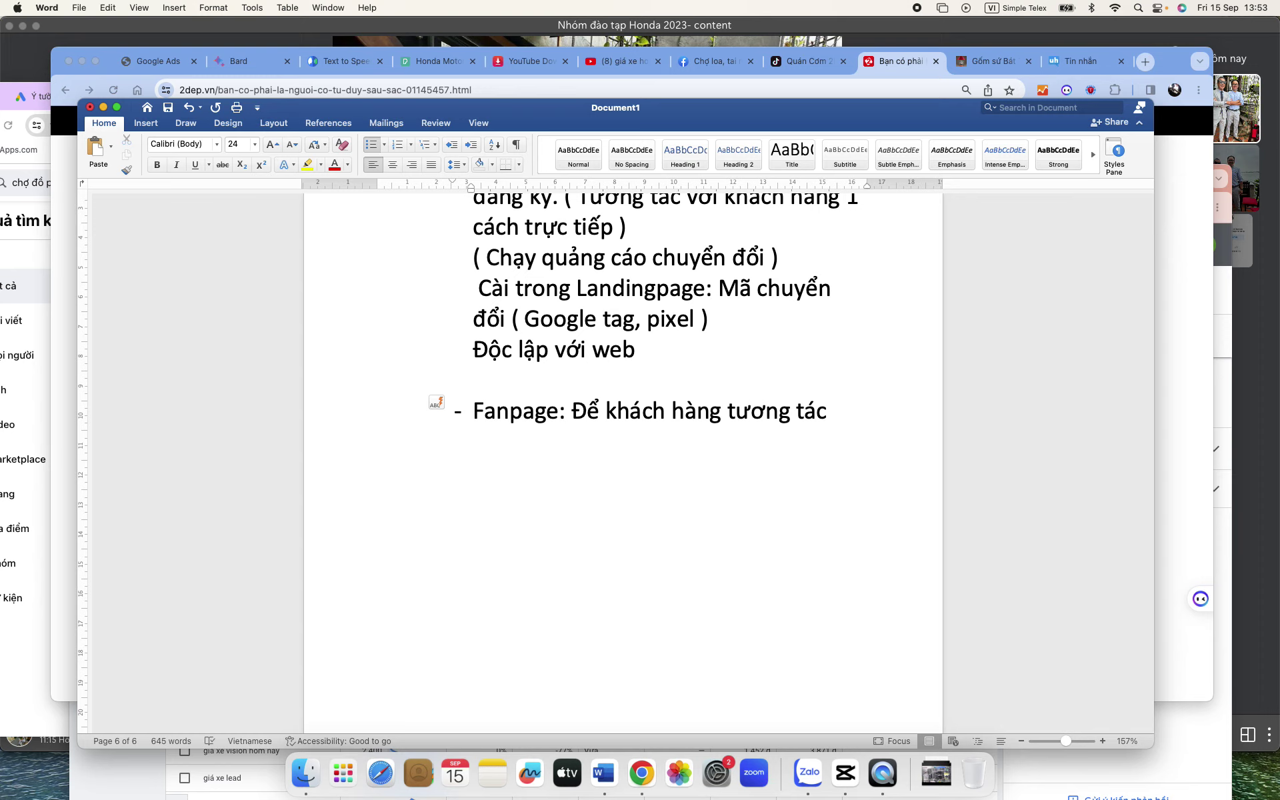
{"action": "key", "text": "Return"}
Add an unbulleted line '3 kiểu quảng cáo hay được set để thu tương tác:' with sub-item '+ Quảng cáo tin nhắn'
{"action": "key", "text": "BackSpace"}
{"action": "type", "text": "3 kiểu quảng cáo "}
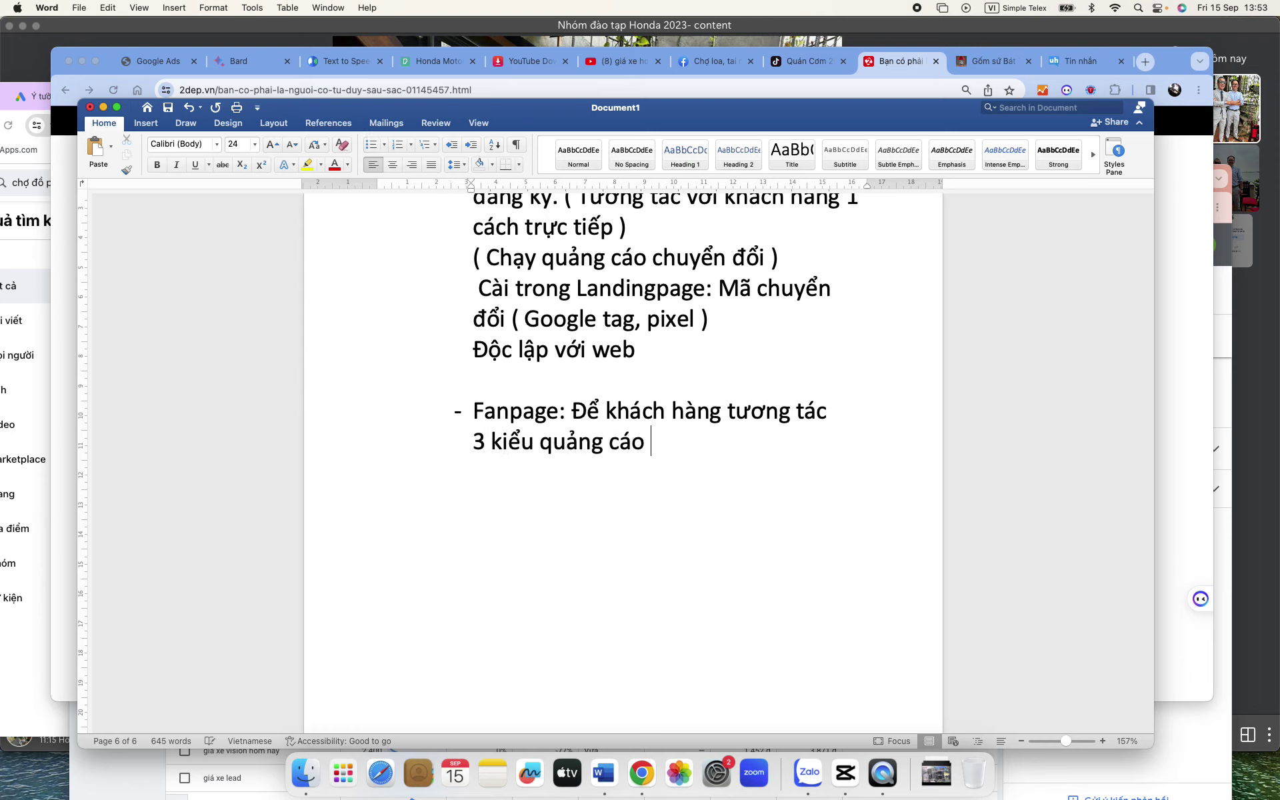
{"action": "type", "text": "hay được s"}
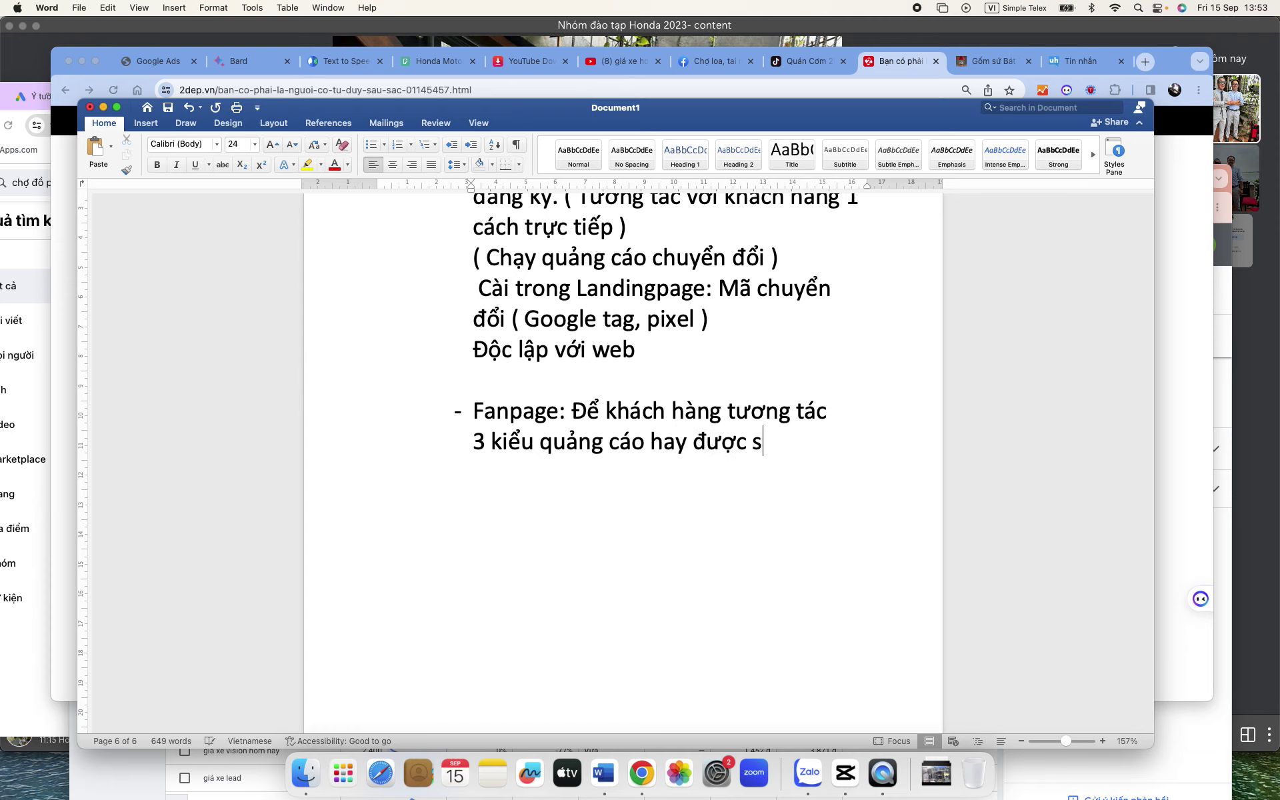
{"action": "type", "text": "et để thu "}
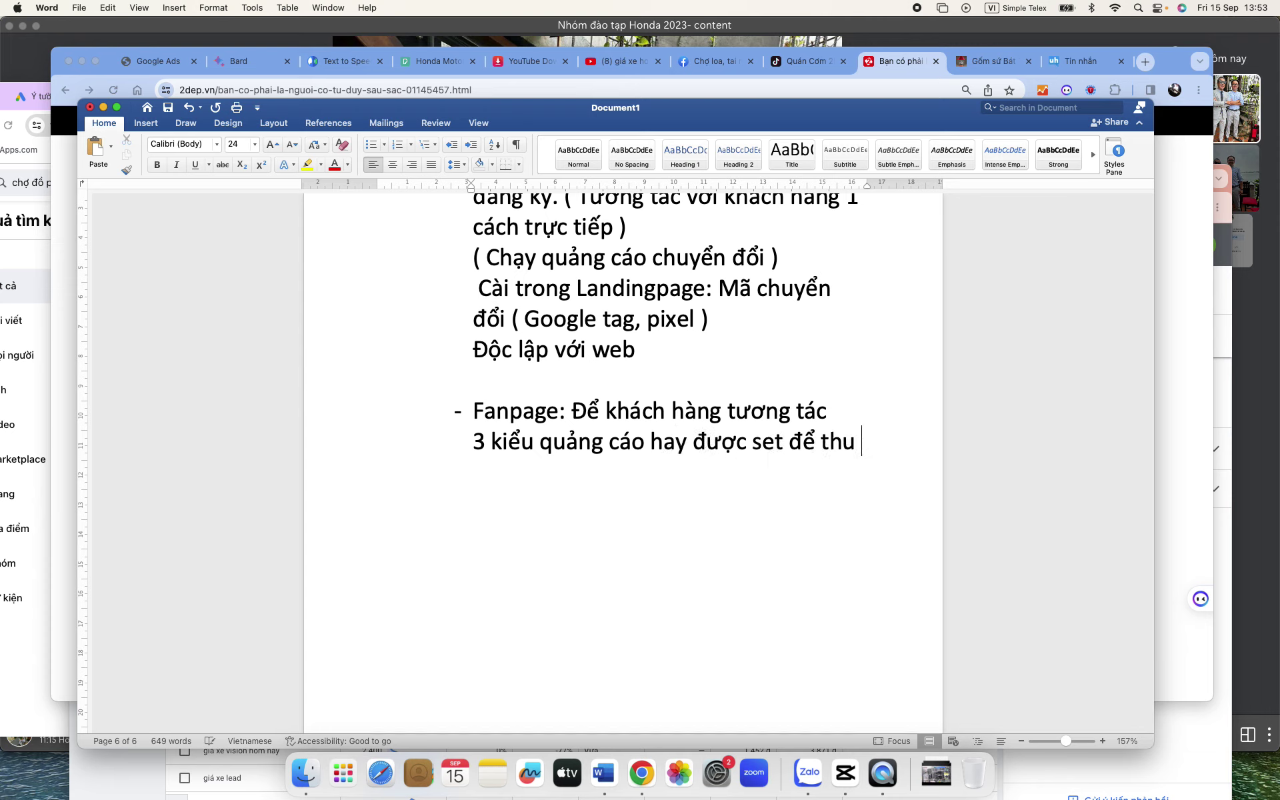
{"action": "type", "text": "tuơng tác:"}
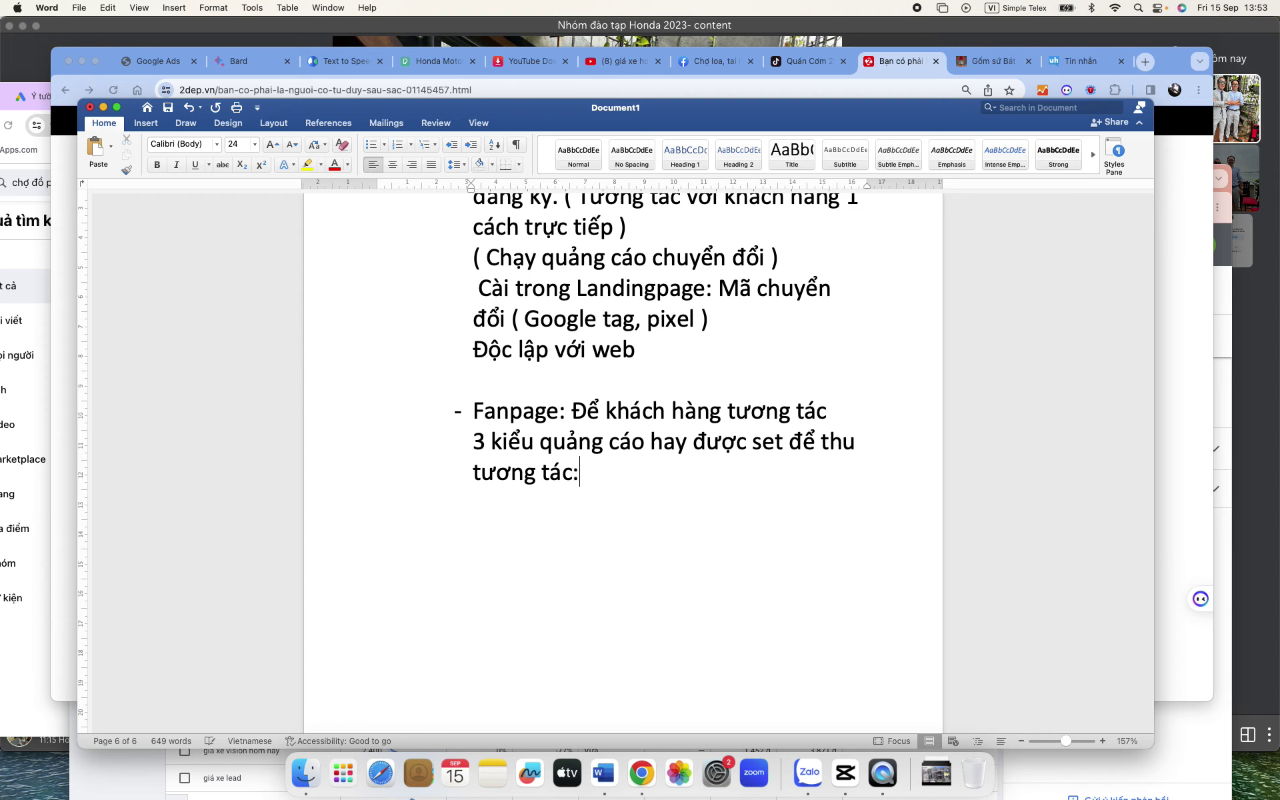
{"action": "key", "text": "Return"}
{"action": "type", "text": "+ Quảng cáo t"}
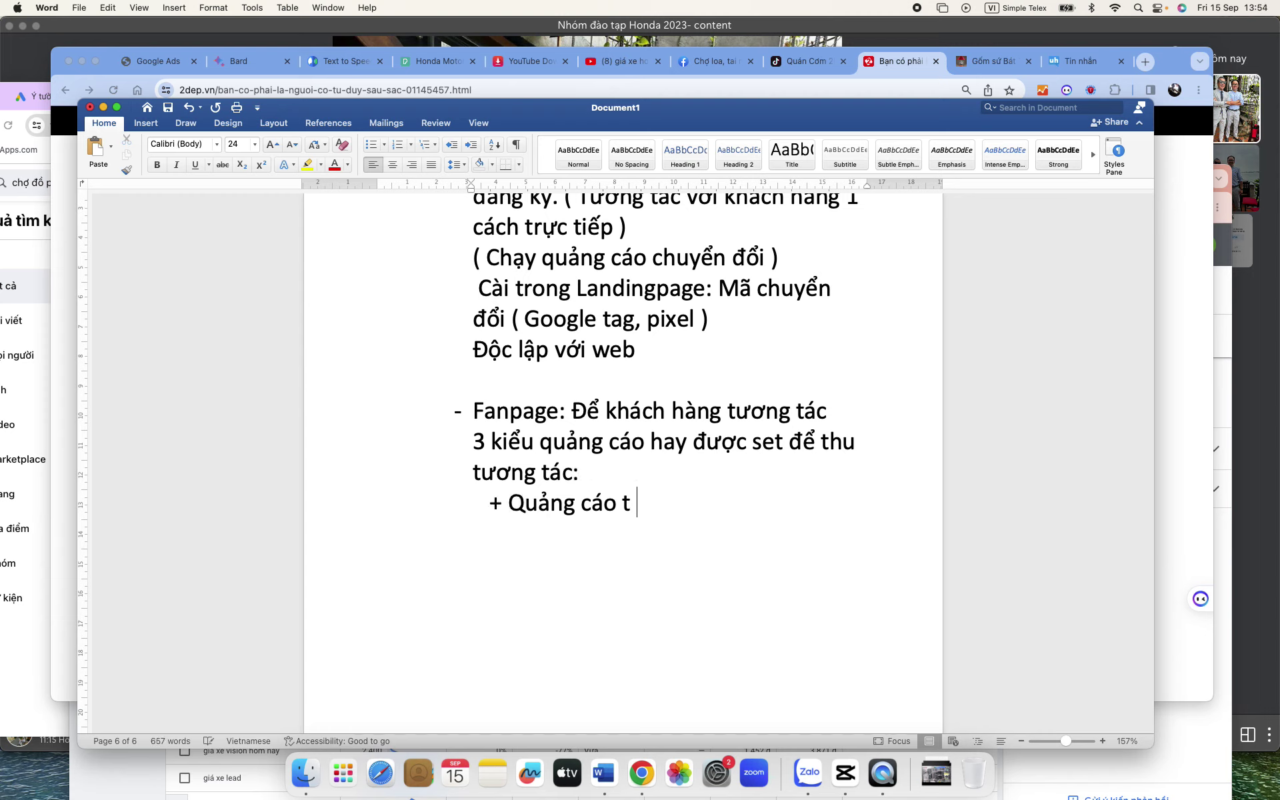
{"action": "type", "text": "in nhắn"}
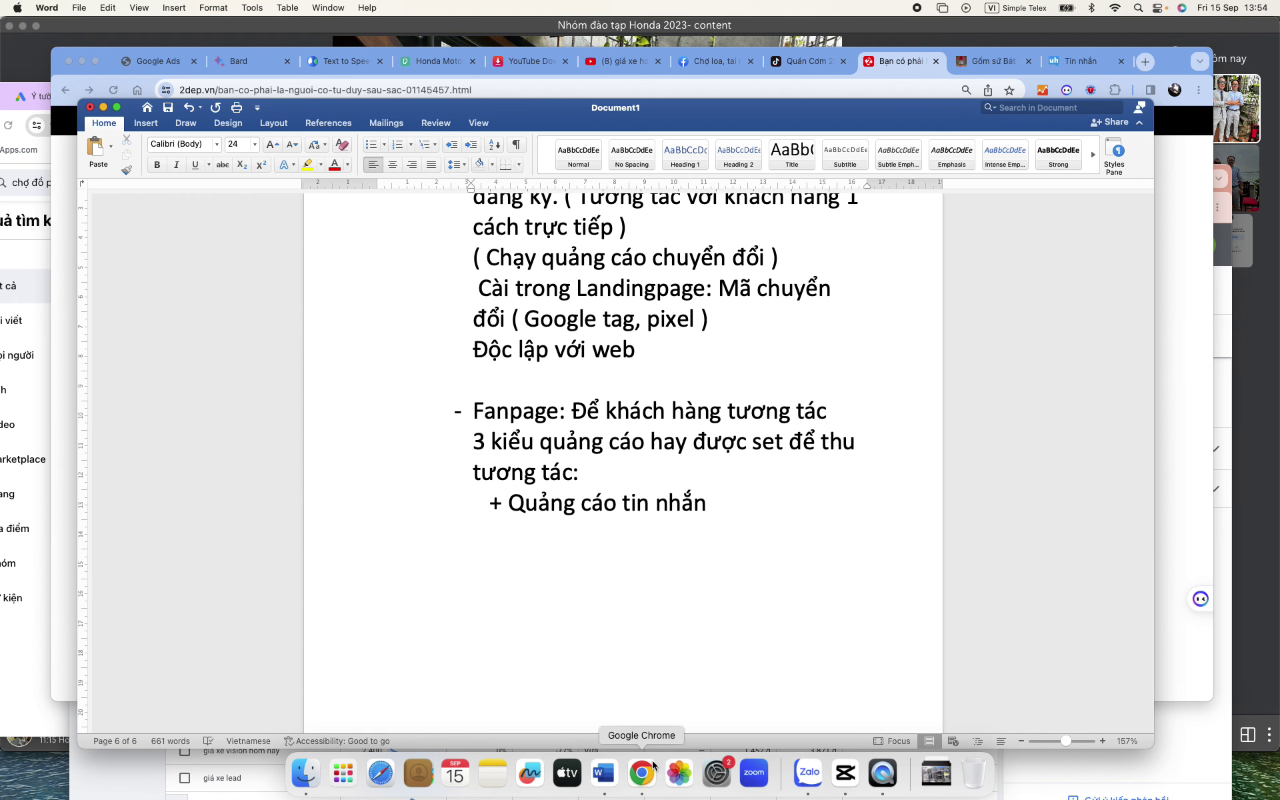
{"action": "left_click", "coordinate": [641, 760]}
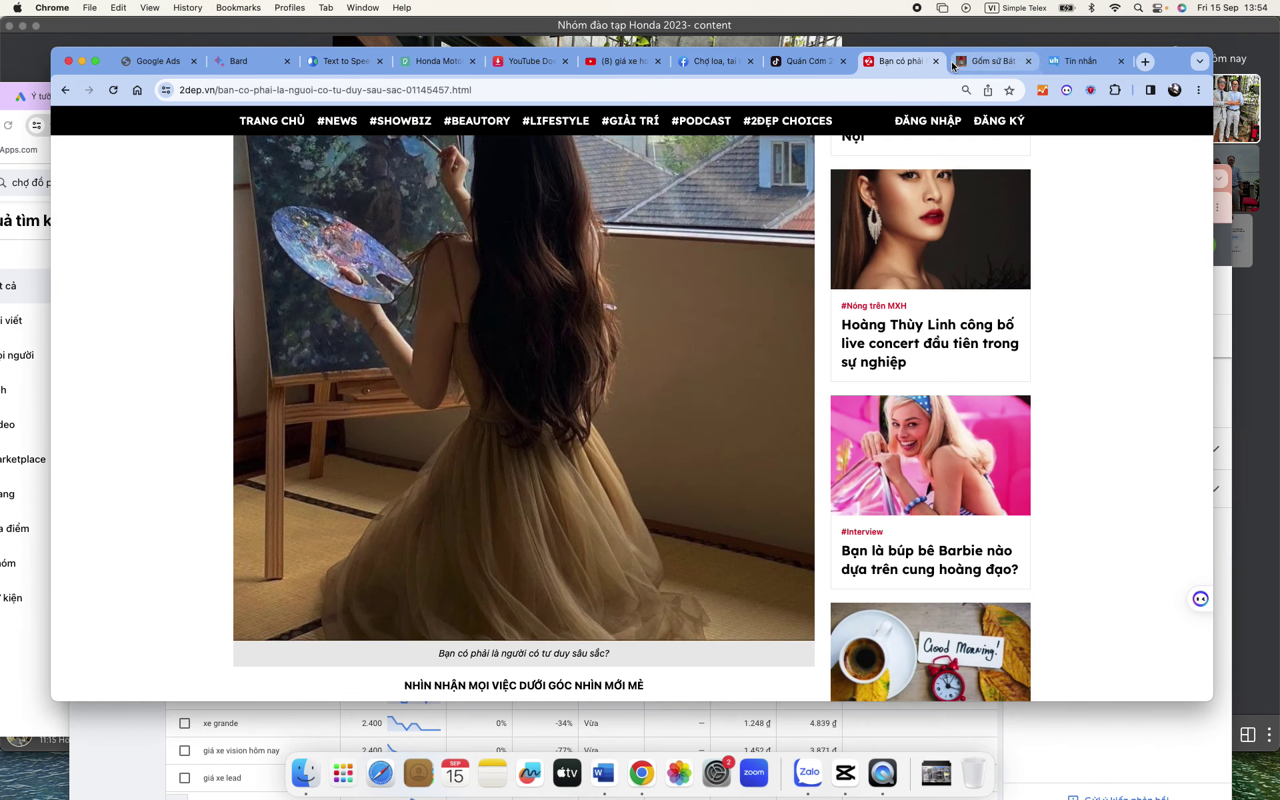
Open Meta Business Suite's monetization page and close the page eligibility panel
{"action": "left_click", "coordinate": [1175, 90]}
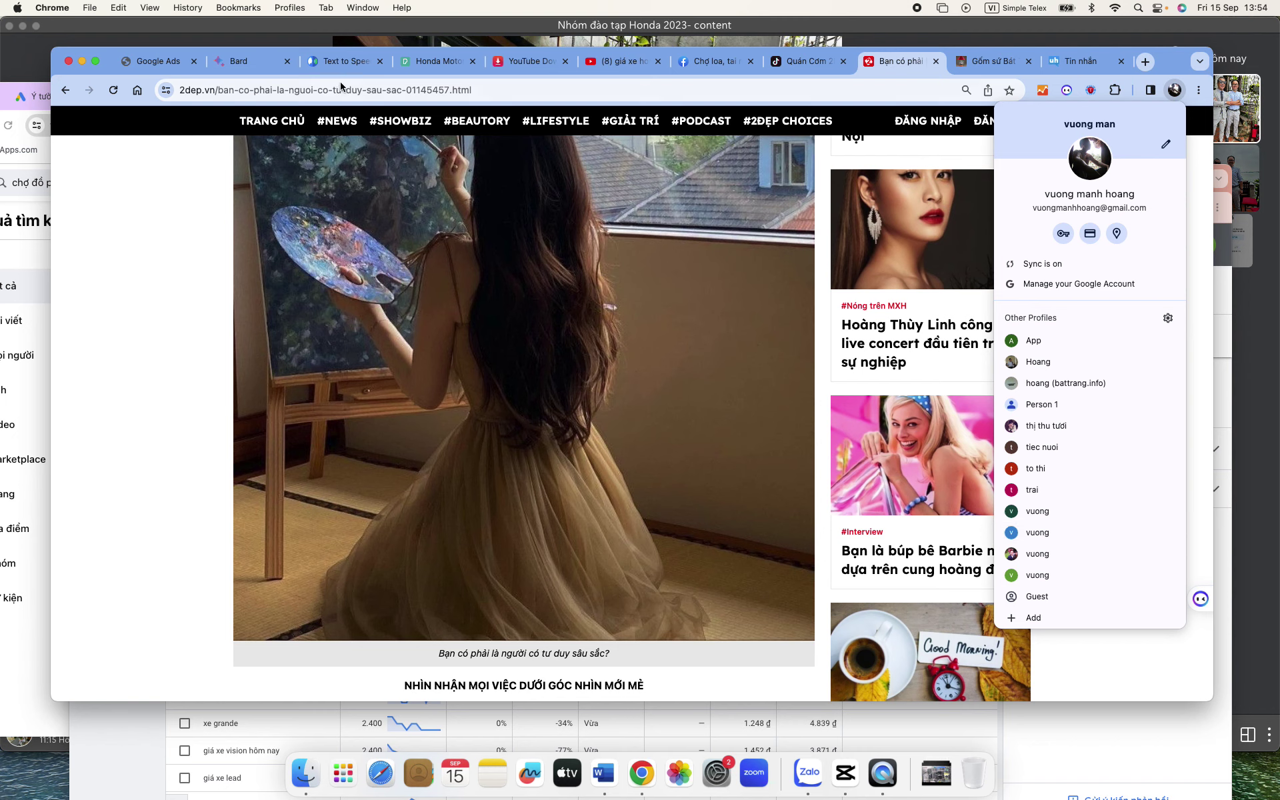
{"action": "left_click", "coordinate": [160, 61]}
{"action": "left_click", "coordinate": [292, 90]}
{"action": "type", "text": "face"}
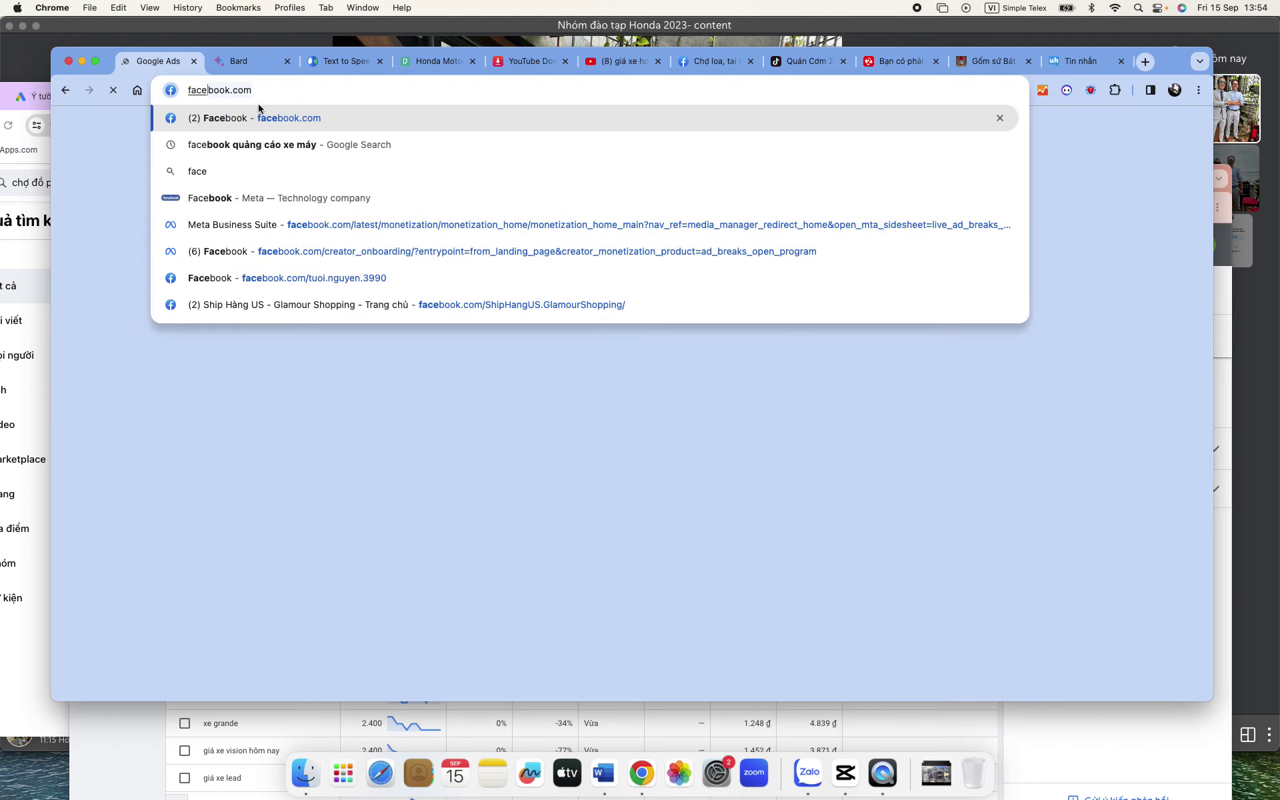
{"action": "left_click", "coordinate": [254, 227]}
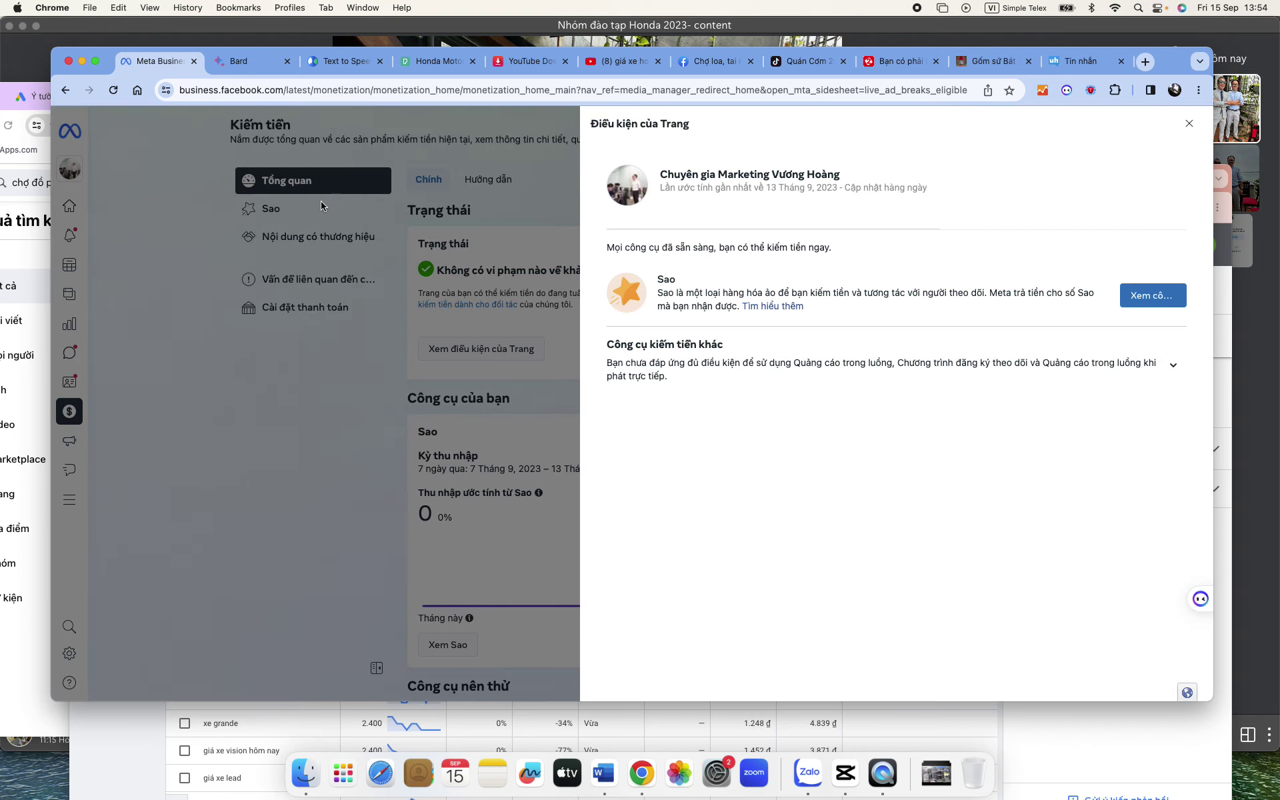
{"action": "left_click", "coordinate": [1188, 123]}
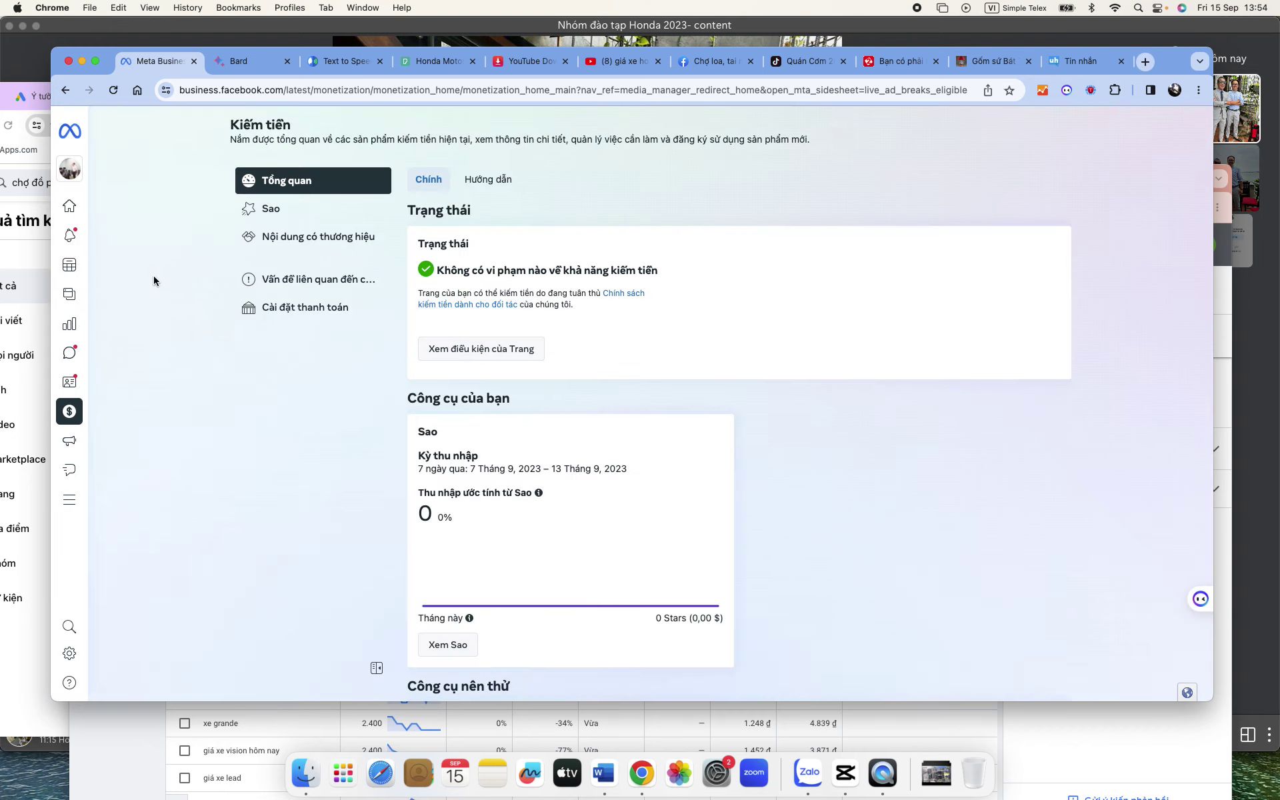
Navigate from Meta Business Suite to the facebook.com home feed
{"action": "left_click", "coordinate": [69, 266]}
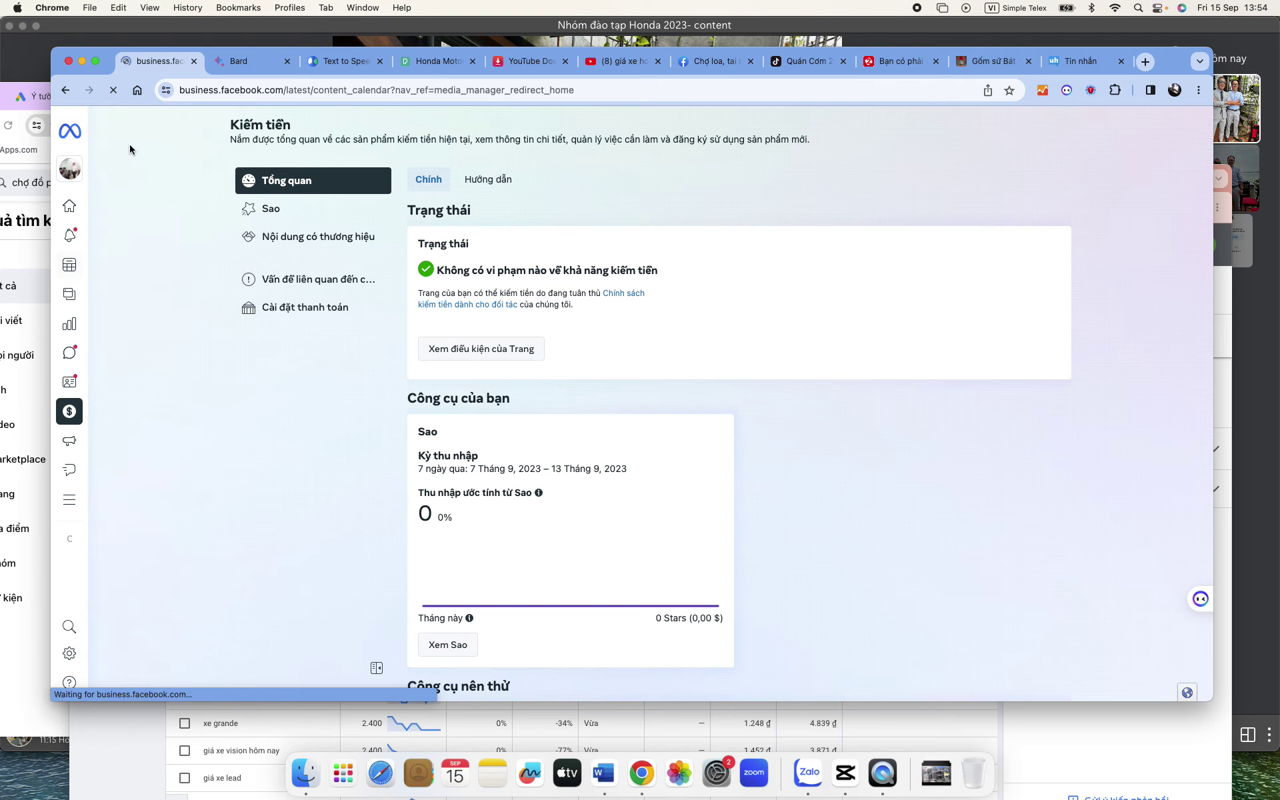
{"action": "left_click", "coordinate": [236, 90]}
{"action": "type", "text": "facebook.com"}
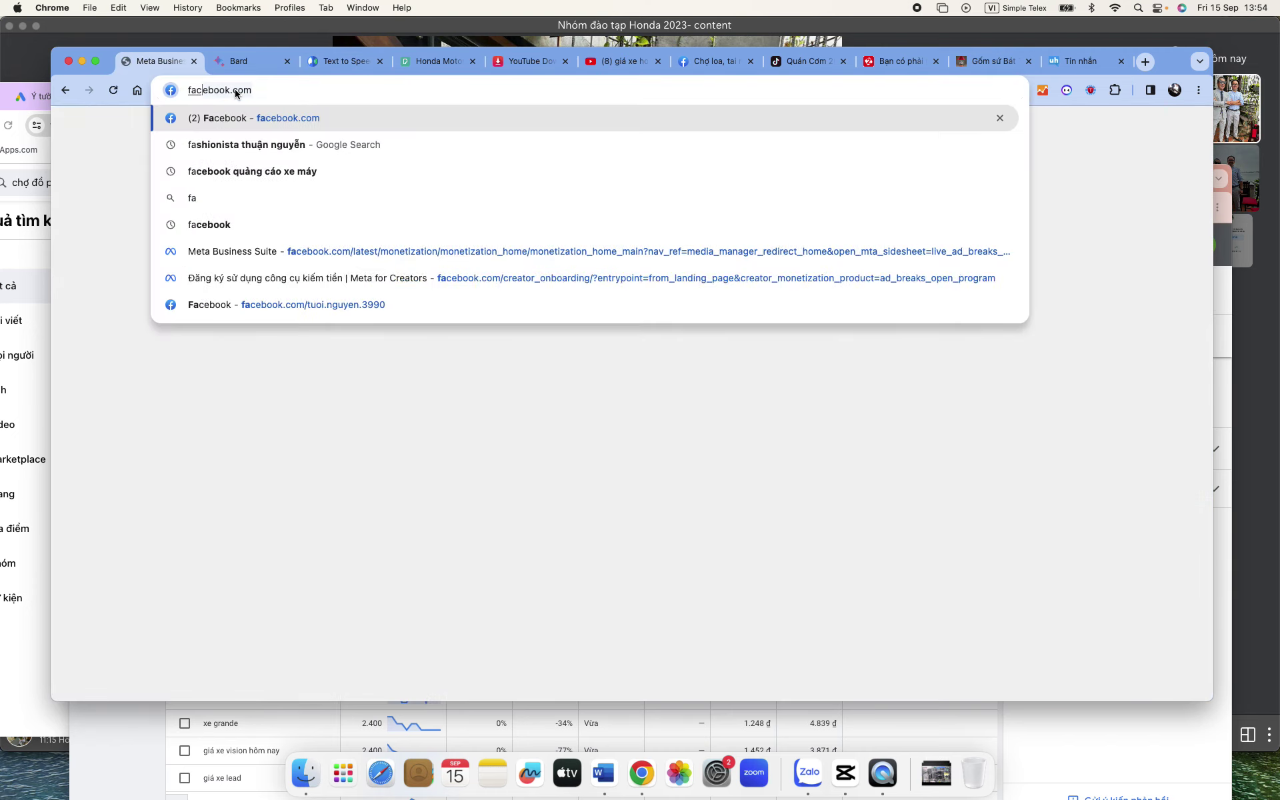
{"action": "left_click", "coordinate": [292, 118]}
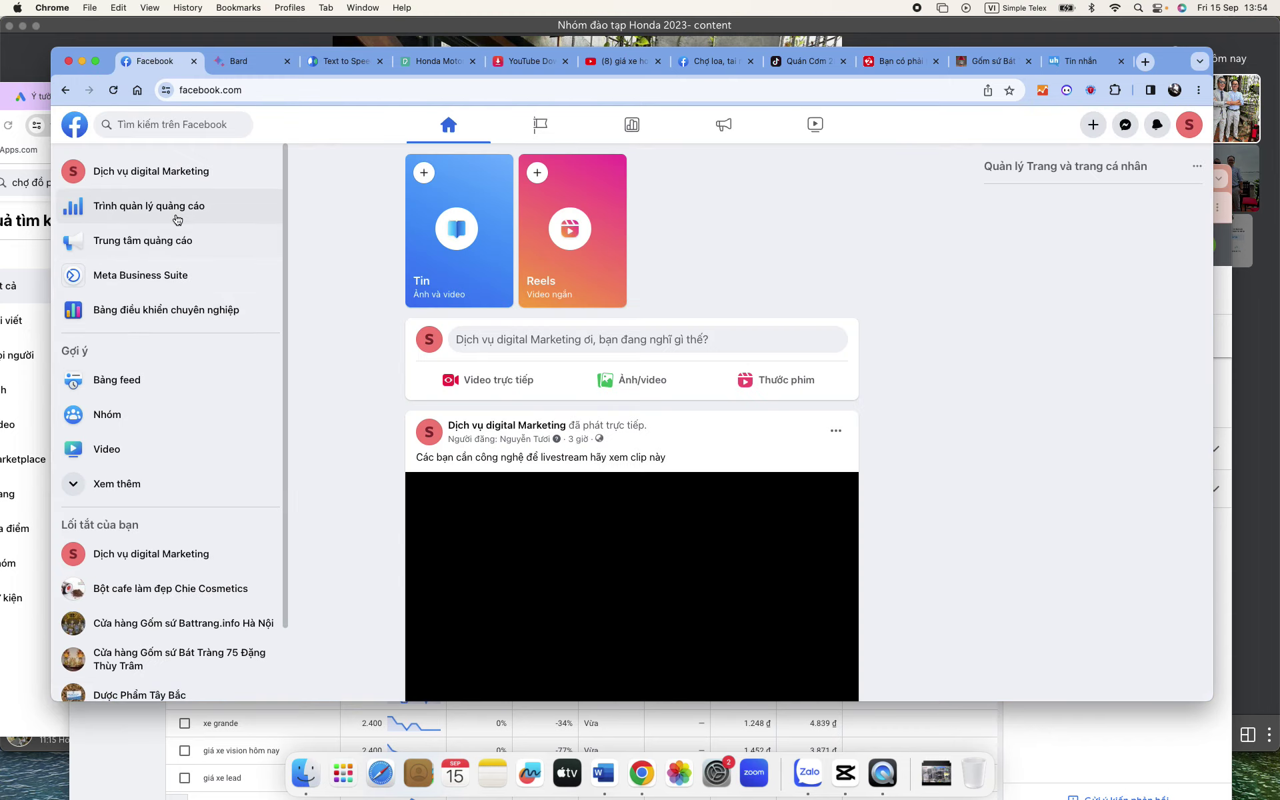
{"action": "left_click", "coordinate": [1188, 125]}
Open Ads Manager from Facebook's shortcuts, go to Campaigns, and start a new campaign
{"action": "left_click", "coordinate": [159, 194]}
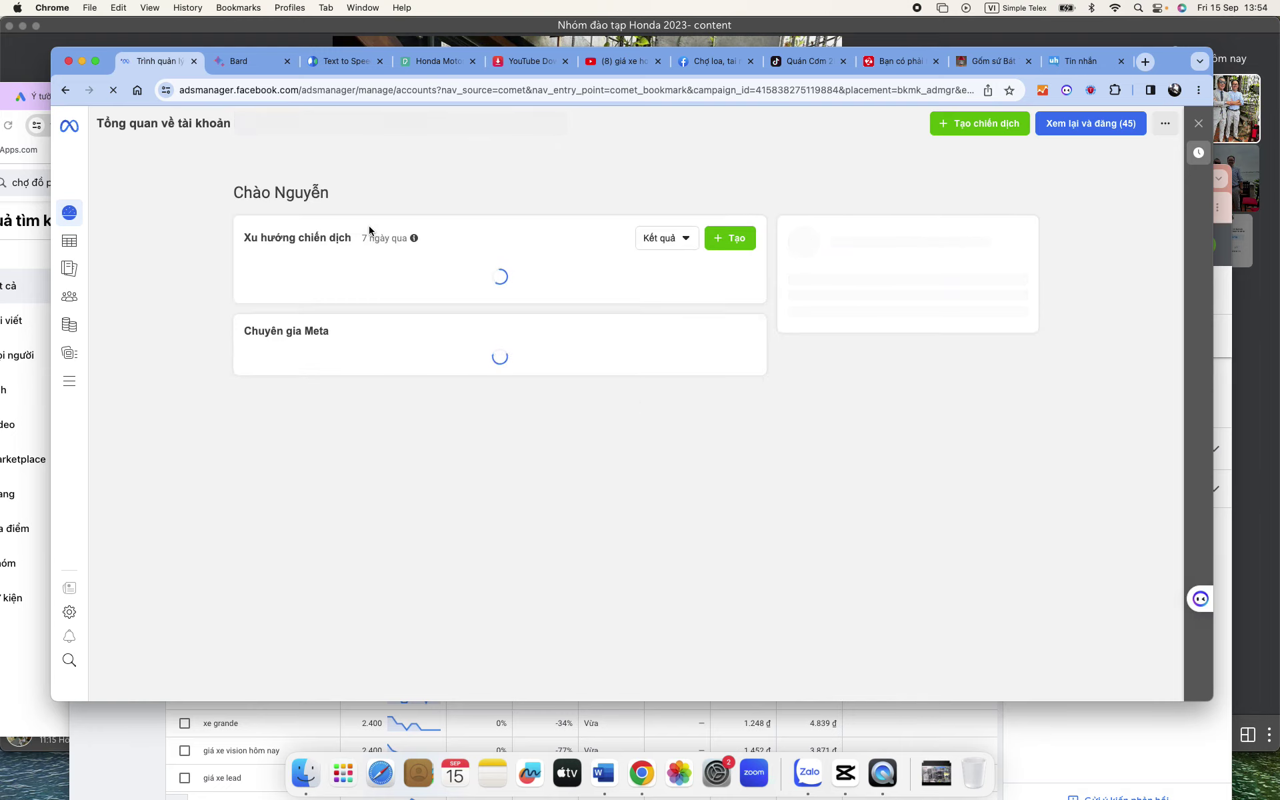
{"action": "left_click", "coordinate": [82, 261]}
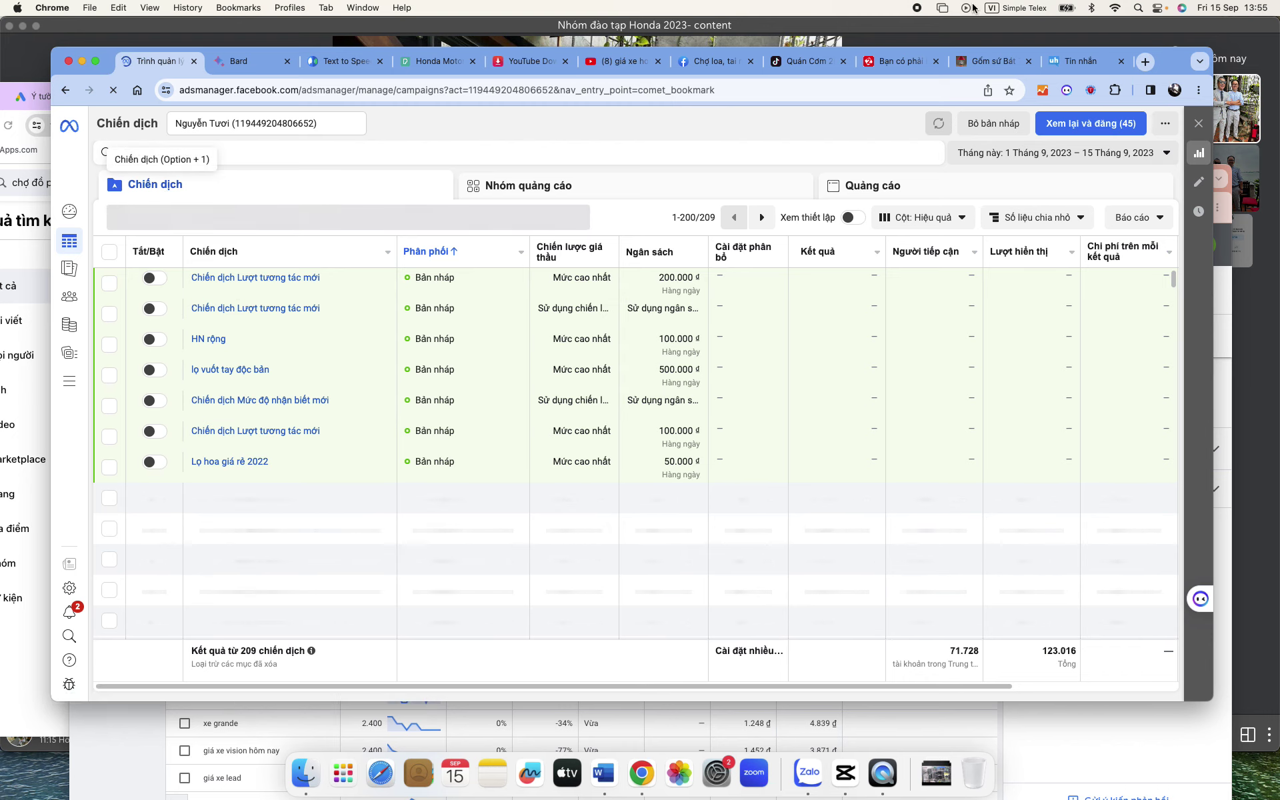
{"action": "left_click", "coordinate": [126, 218]}
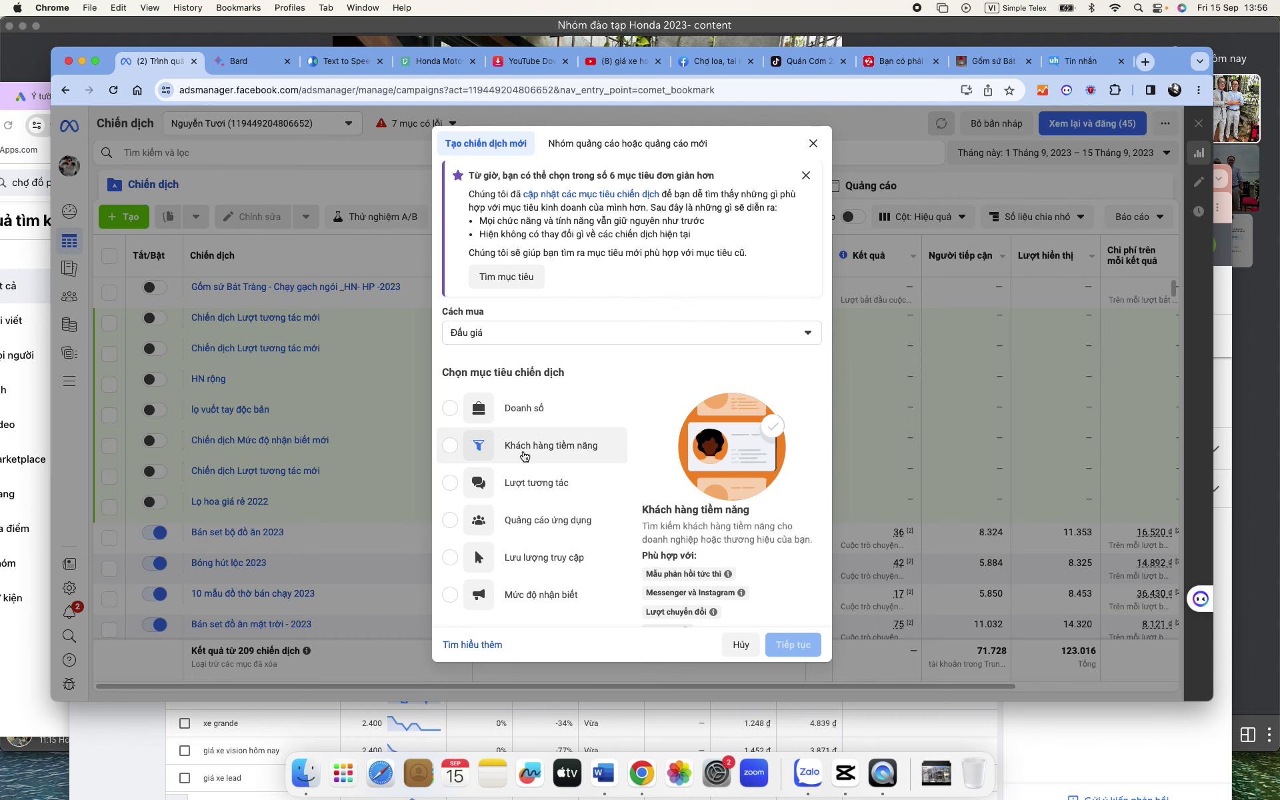
Switch back to the Word notes document while the new campaign dialog stays open
{"action": "left_click", "coordinate": [603, 773]}
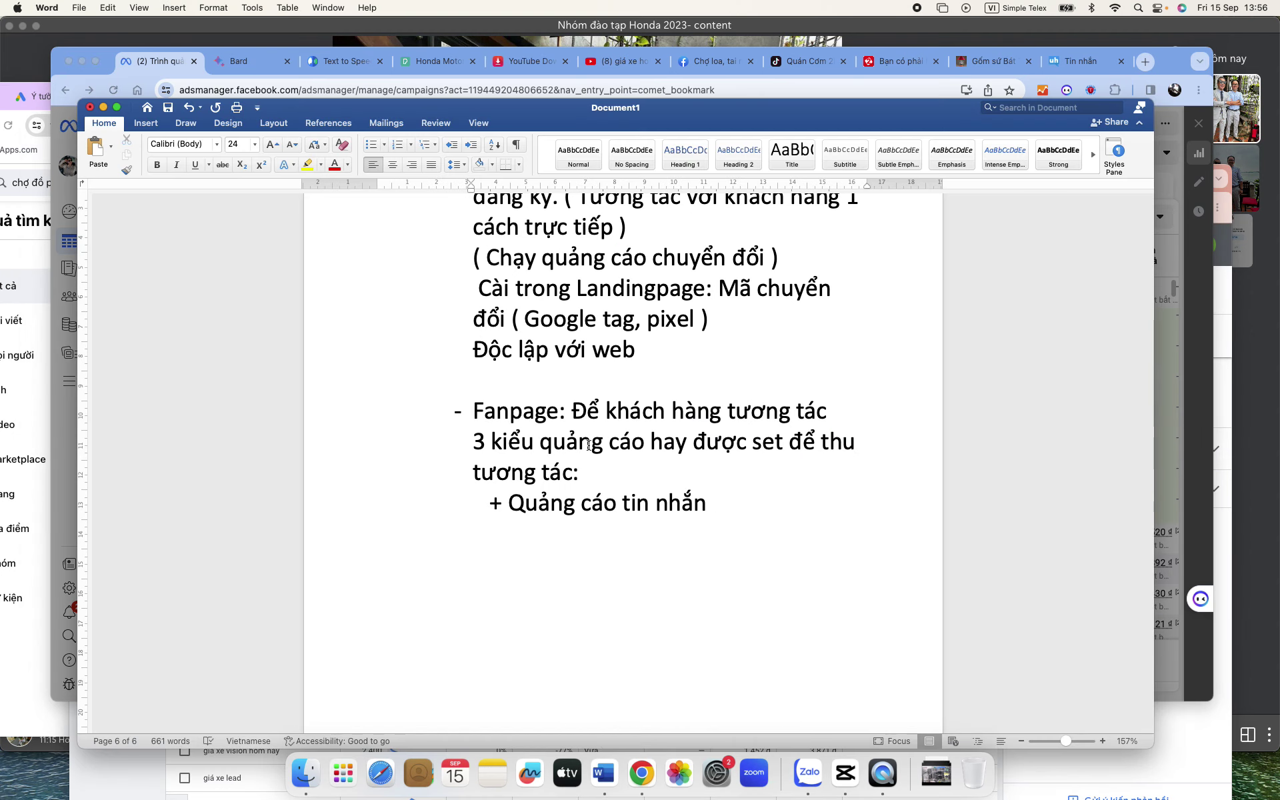
Add 'Điền thông tin khách hàng tiềm năng' under the messaging-ads item, then return to Ads Manager
{"action": "scroll", "coordinate": [588, 446], "scroll_direction": "up", "scroll_amount": 2}
{"action": "key", "text": "Return"}
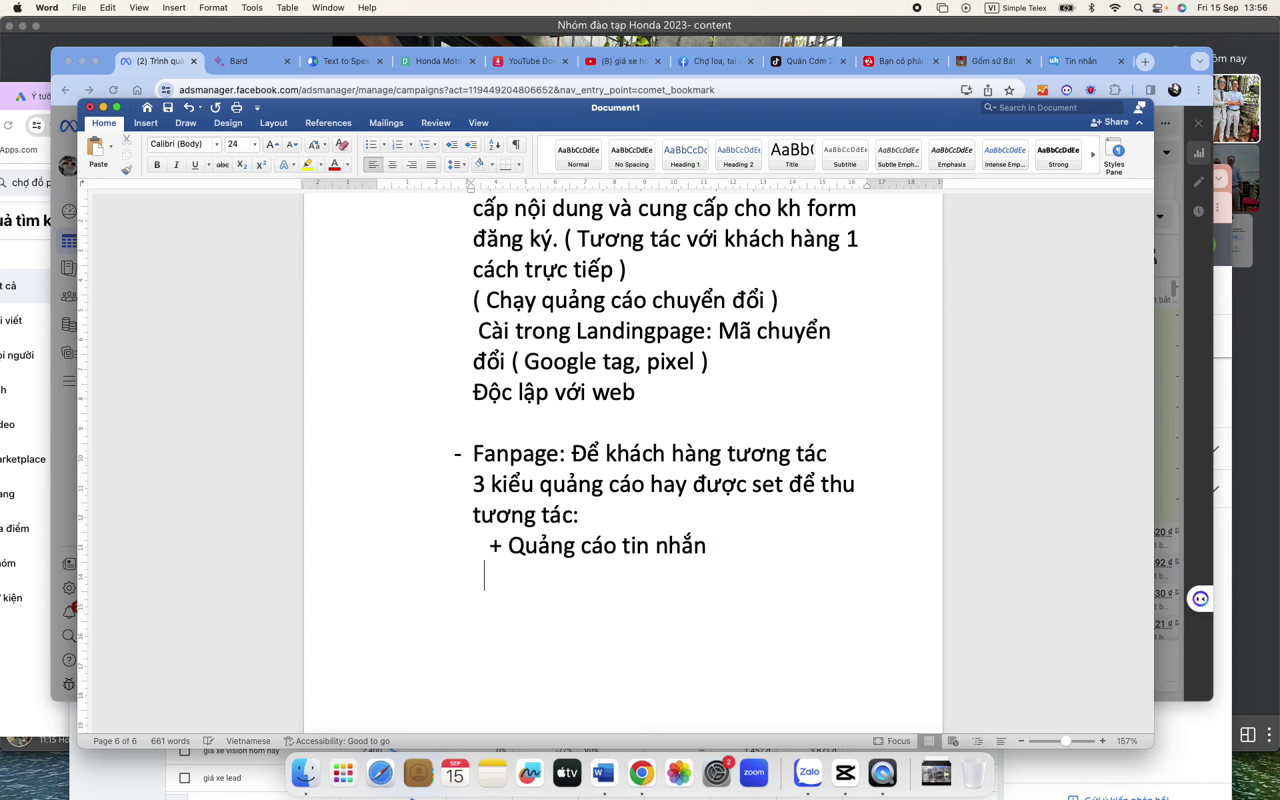
{"action": "type", "text": "Đ"}
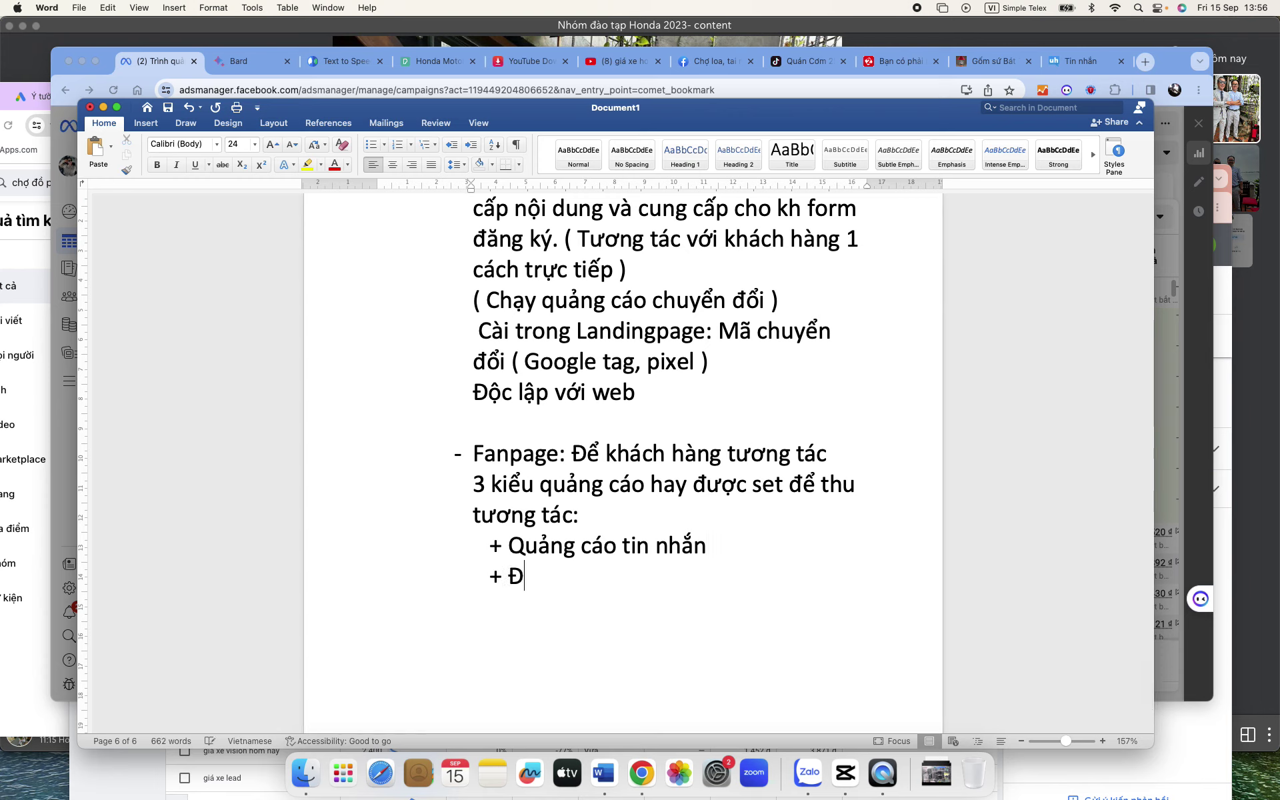
{"action": "type", "text": "iền thông tin "}
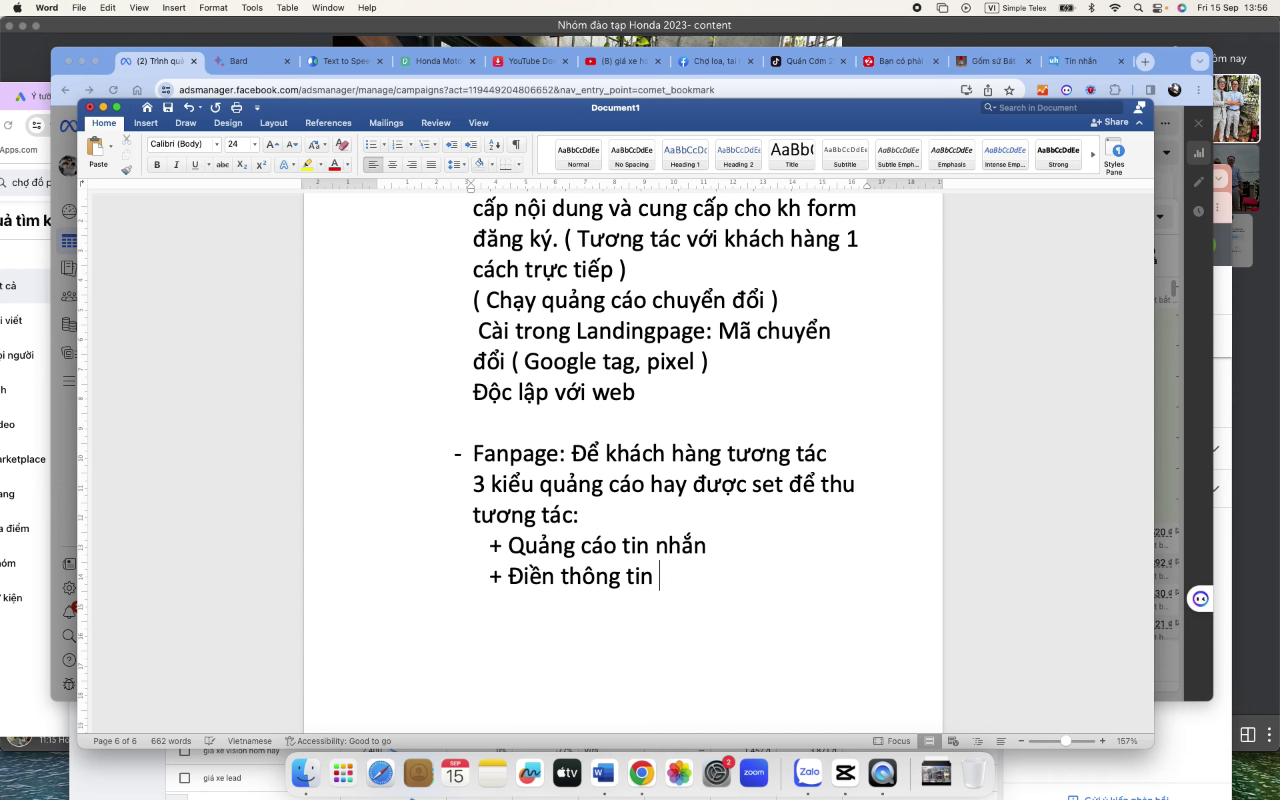
{"action": "type", "text": "khách hàng tiem năng"}
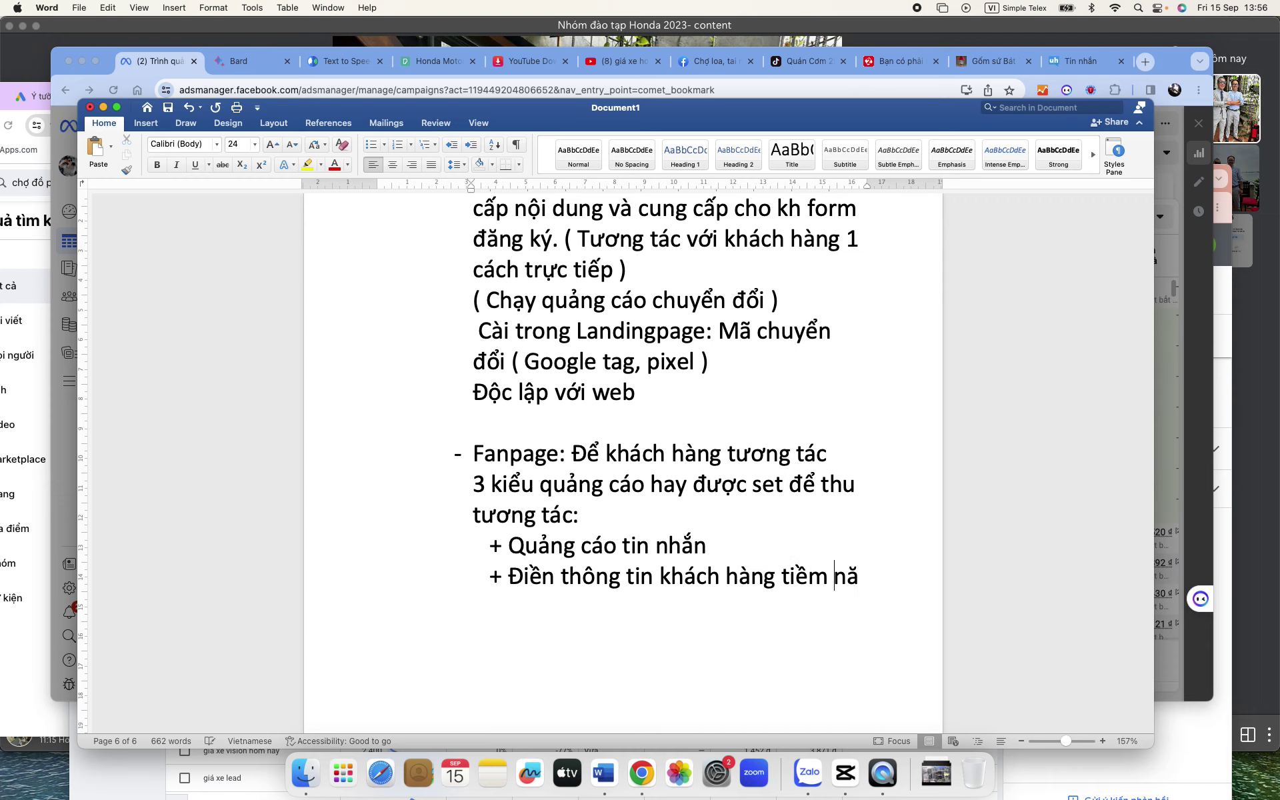
{"action": "left_click", "coordinate": [641, 772]}
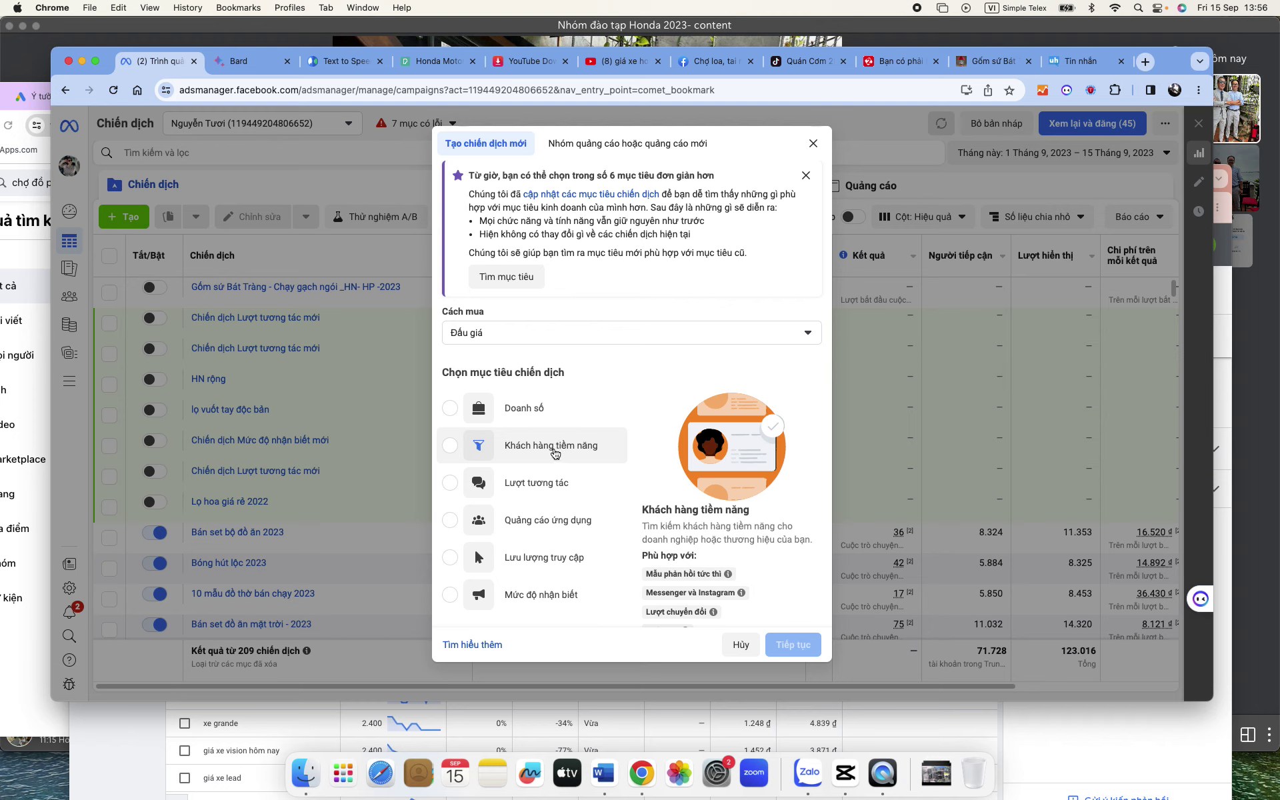
{"action": "mouse_move", "coordinate": [573, 446]}
Add the ad type '+ Chạy quảng cáo lưu lượng truy cập' below the lead-form item
{"action": "left_click", "coordinate": [603, 771]}
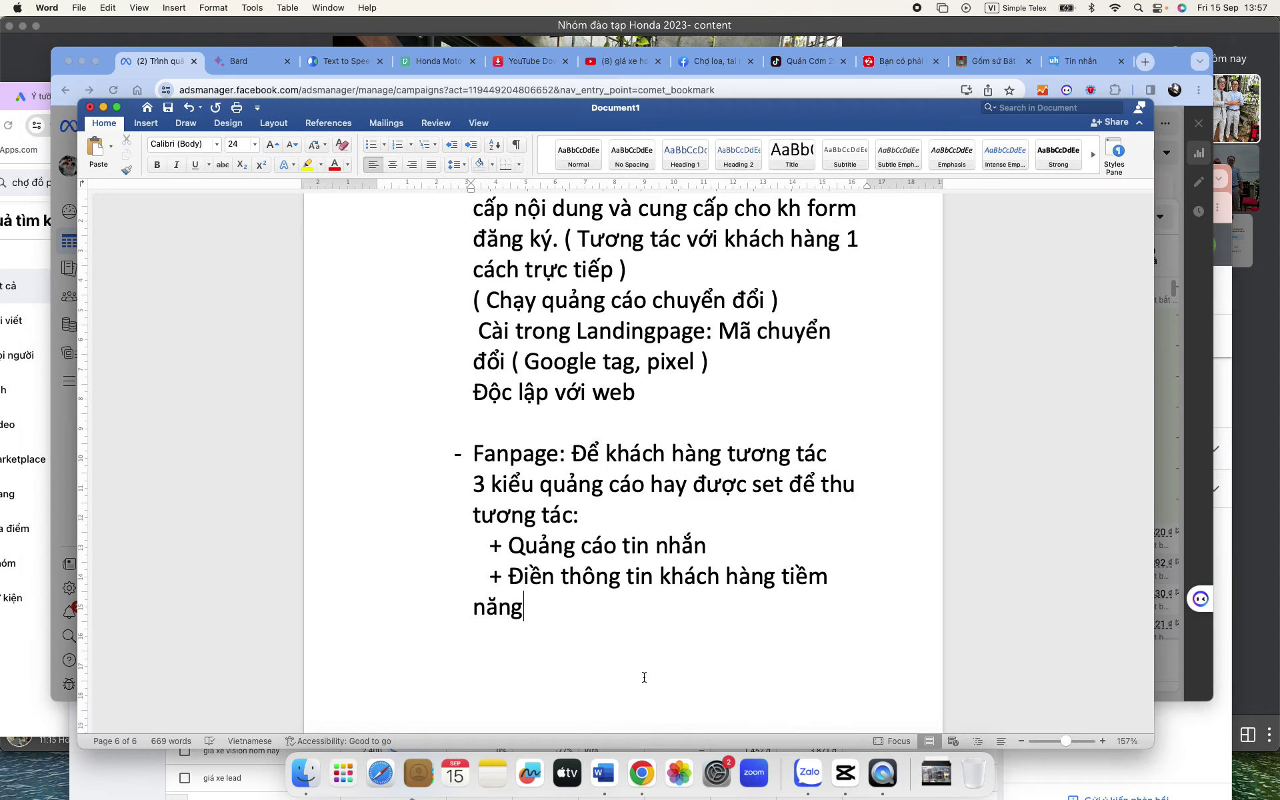
{"action": "key", "text": "Return"}
{"action": "type", "text": "+ Chạy quang"}
{"action": "key", "text": "BackSpace"}
{"action": "type", "text": "r"}
{"action": "key", "text": "BackSpace"}
{"action": "key", "text": "BackSpace"}
{"action": "key", "text": "BackSpace"}
{"action": "key", "text": "BackSpace"}
{"action": "type", "text": "ảng cáo"}
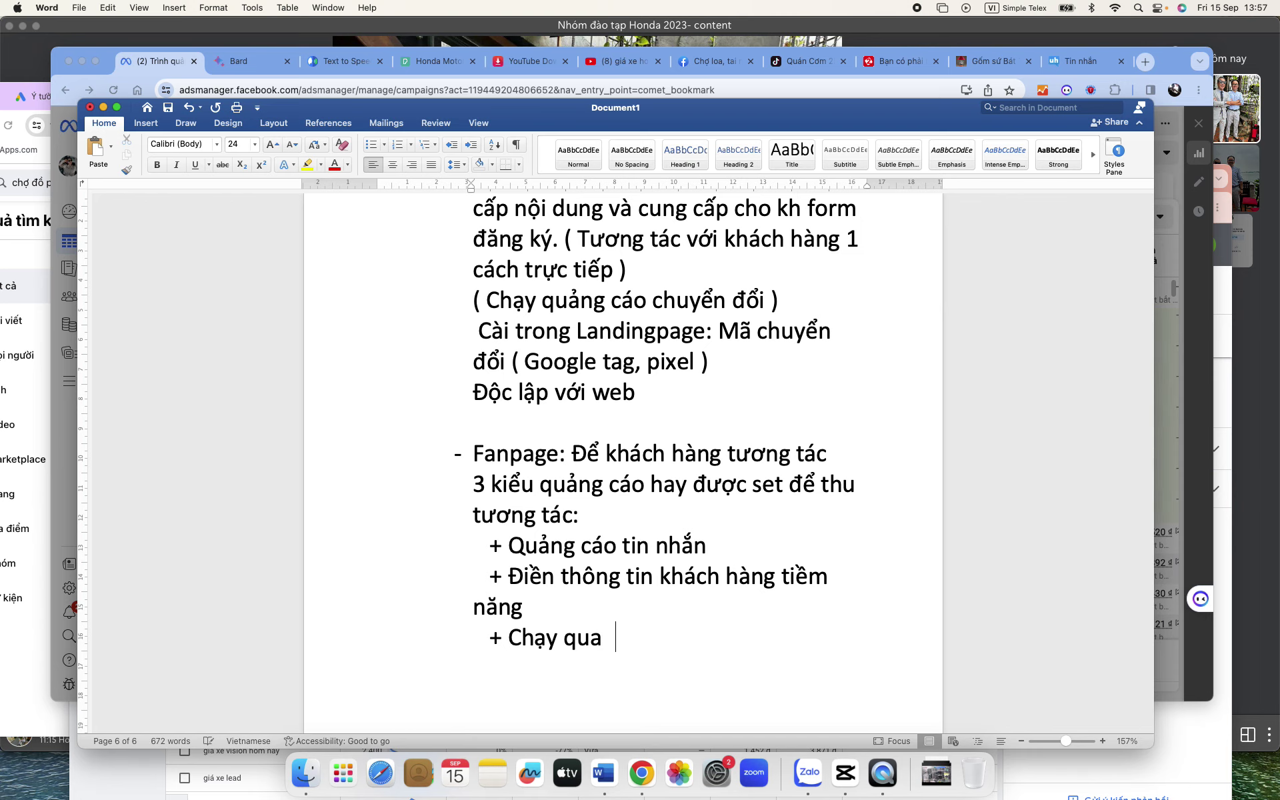
{"action": "left_click", "coordinate": [641, 773]}
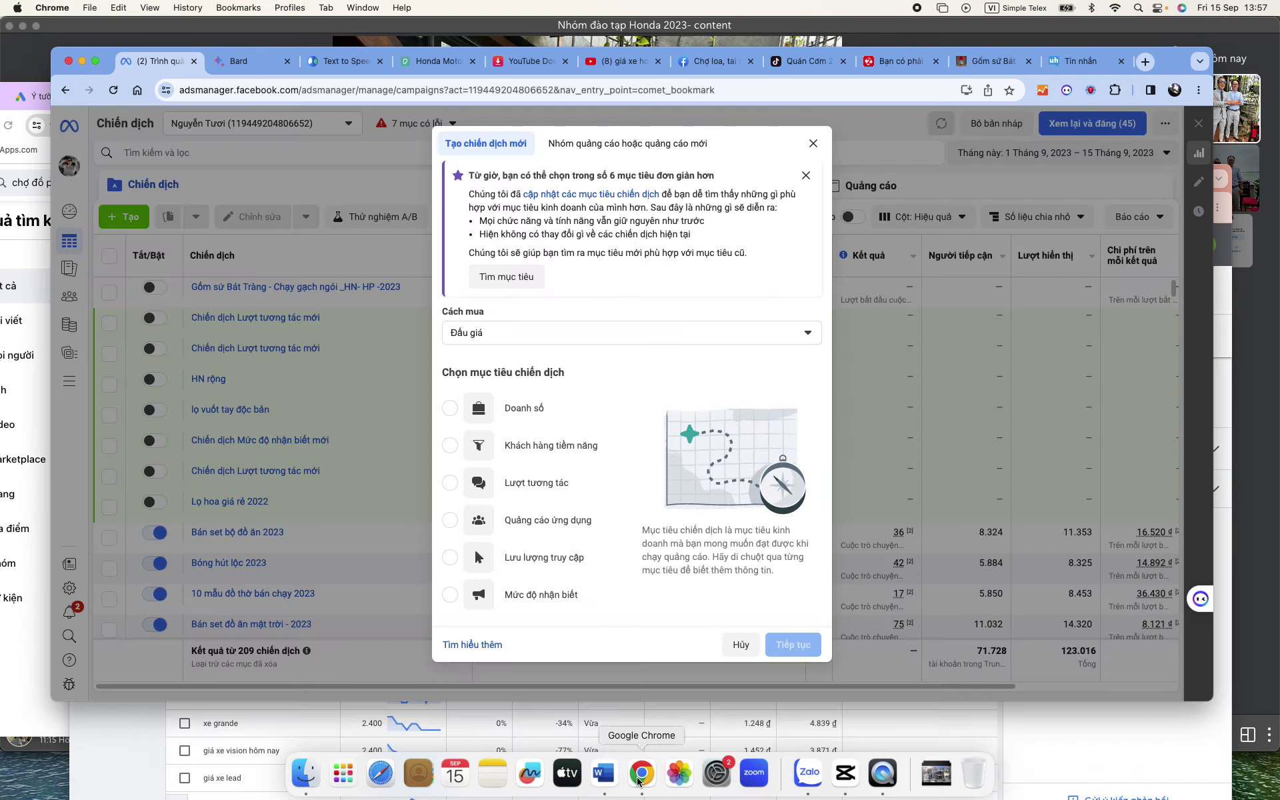
{"action": "left_click", "coordinate": [603, 773]}
{"action": "type", "text": "lưu lươ"}
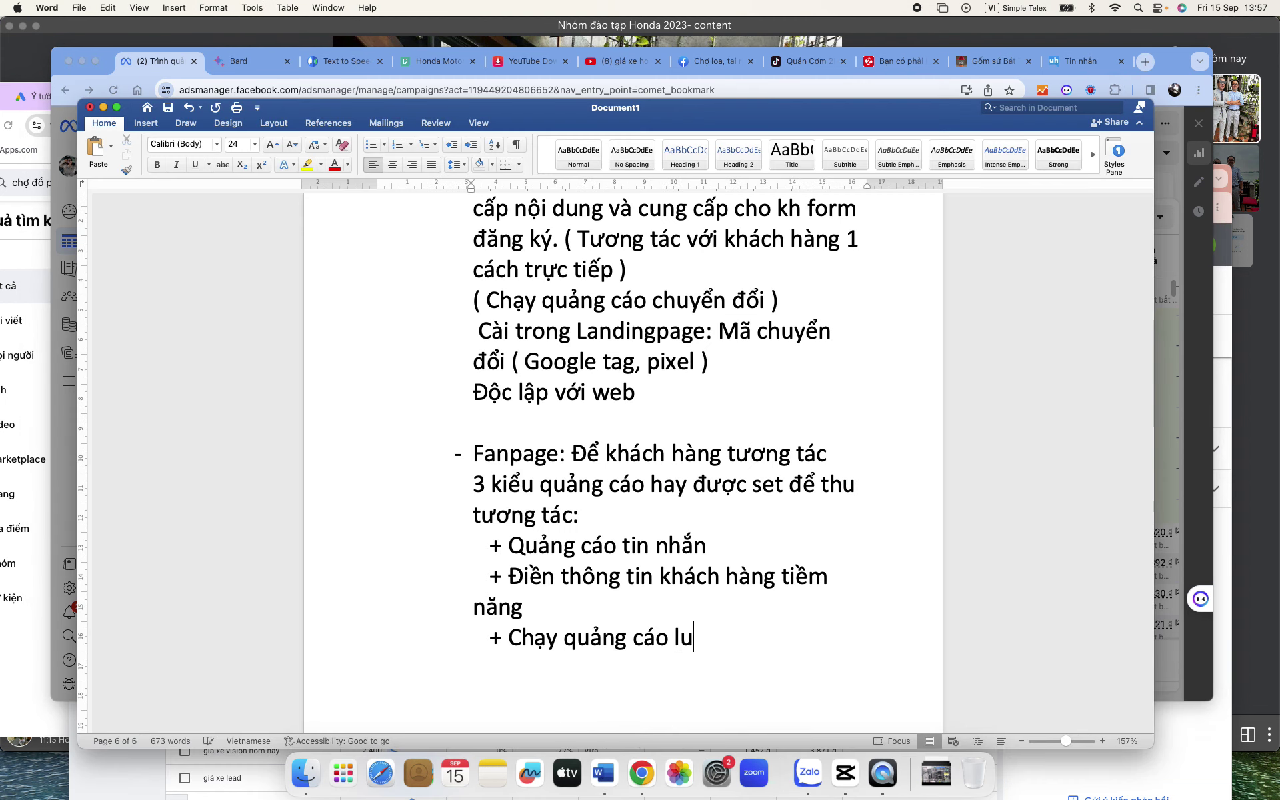
{"action": "type", "text": "ng truy cập"}
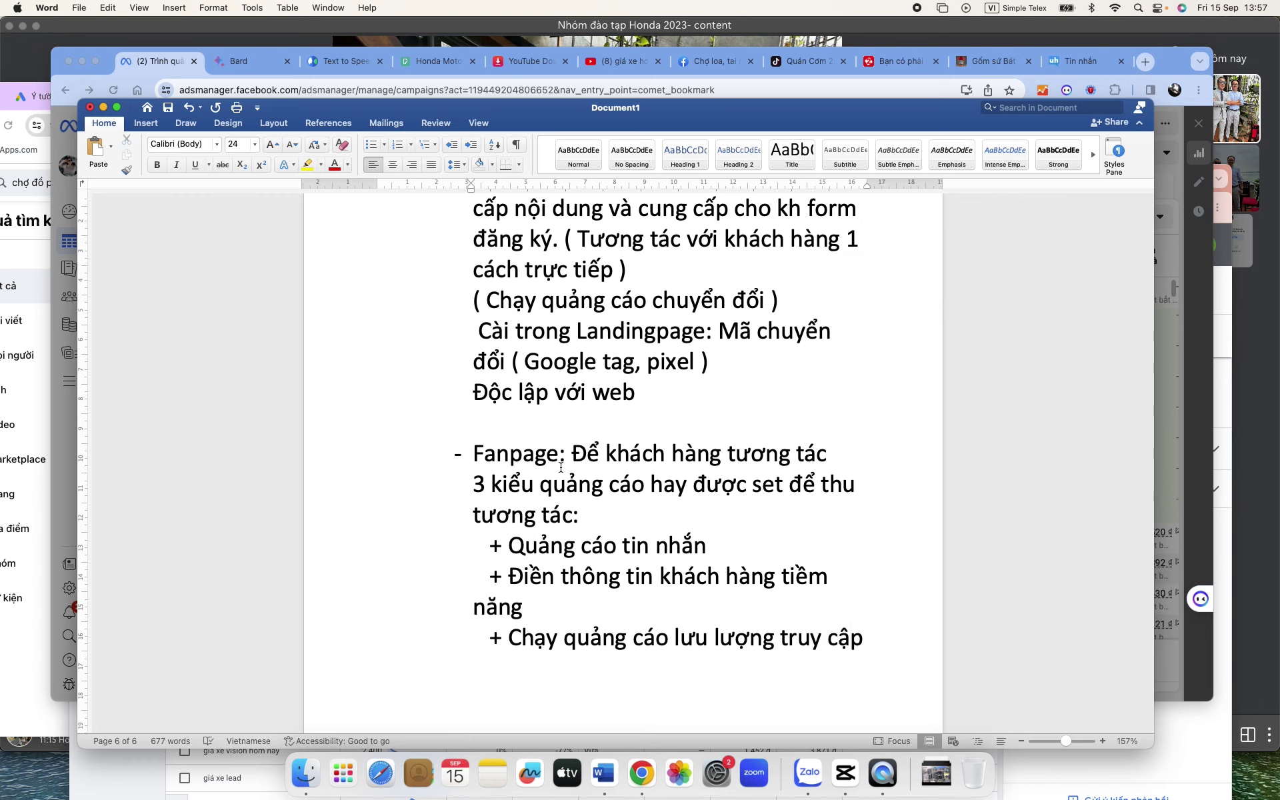
Make the word 'Fanpage' bold and check the Landingpage heading's formatting
{"action": "left_click_drag", "start_coordinate": [559, 454], "coordinate": [469, 455]}
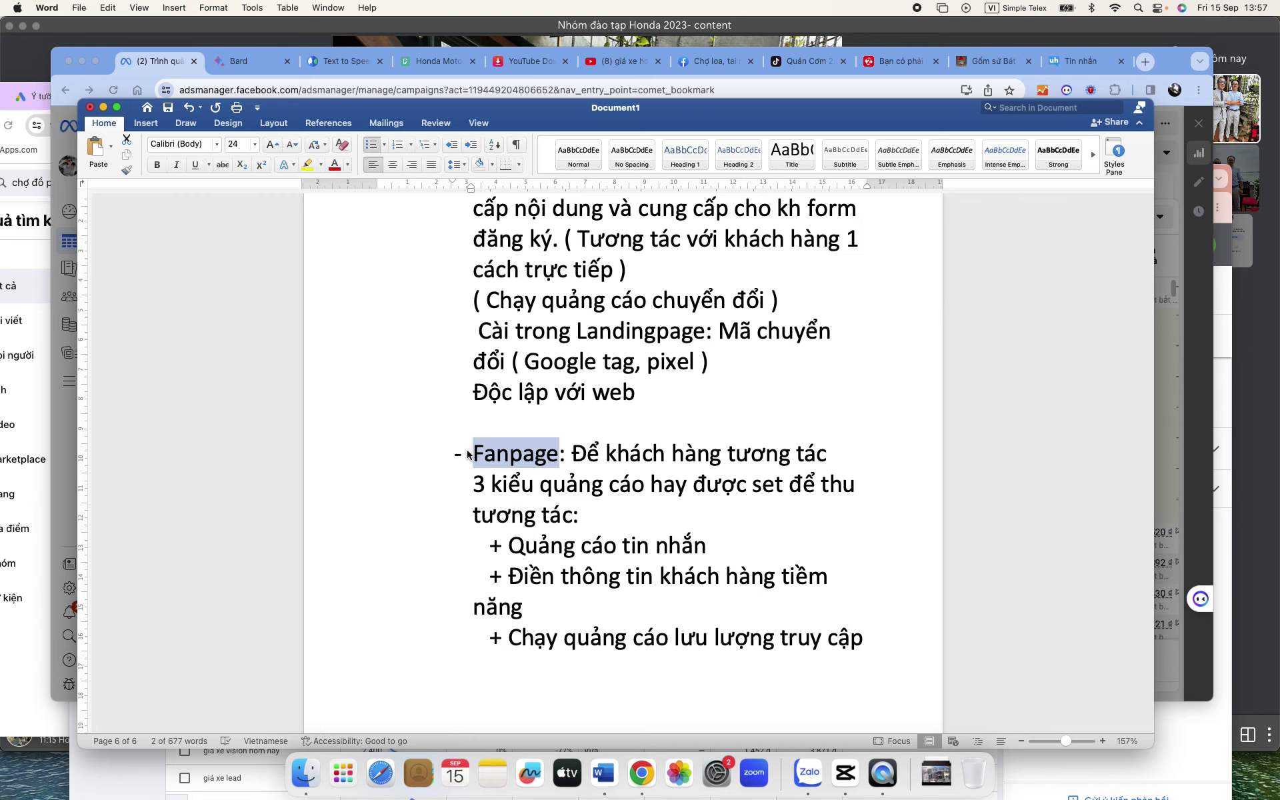
{"action": "key", "text": "super+b"}
{"action": "left_click", "coordinate": [556, 272]}
{"action": "scroll", "coordinate": [574, 346], "scroll_direction": "up", "scroll_amount": 3}
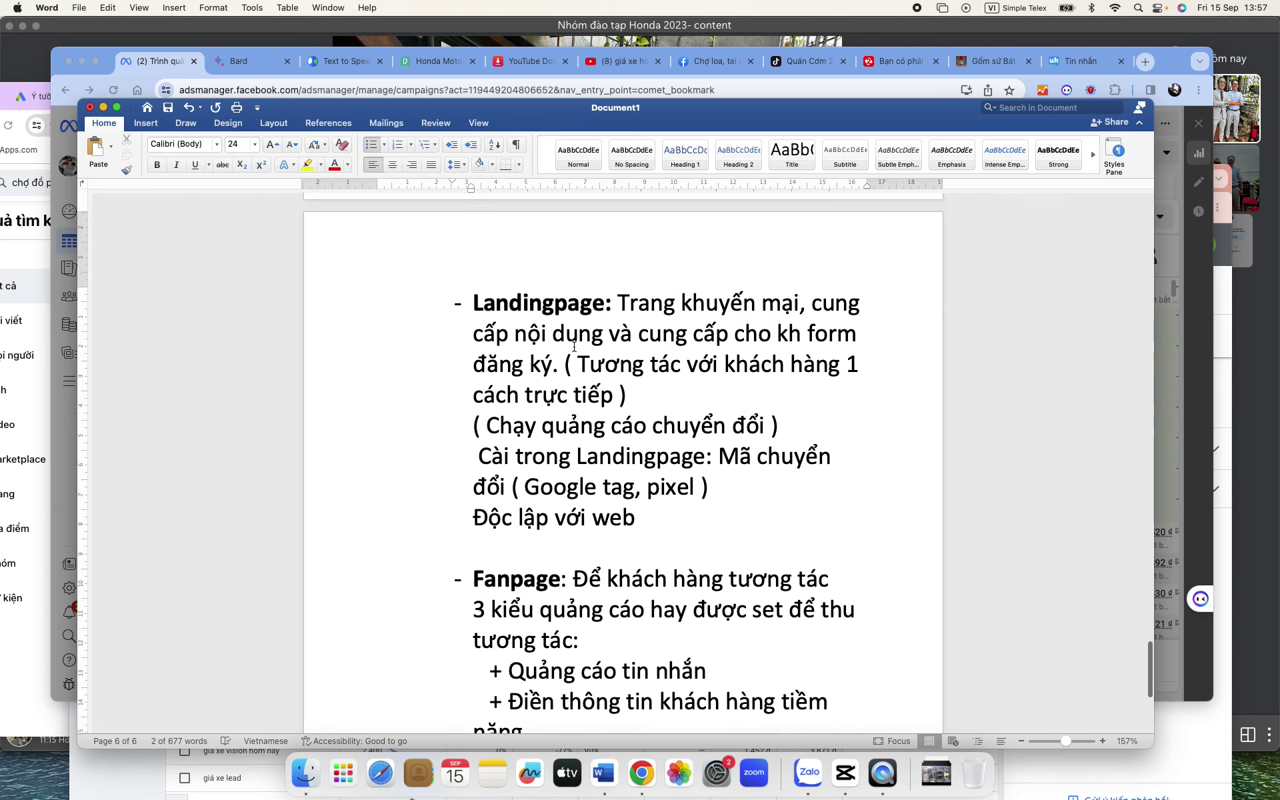
{"action": "scroll", "coordinate": [574, 346], "scroll_direction": "up", "scroll_amount": 1}
{"action": "left_click", "coordinate": [544, 378]}
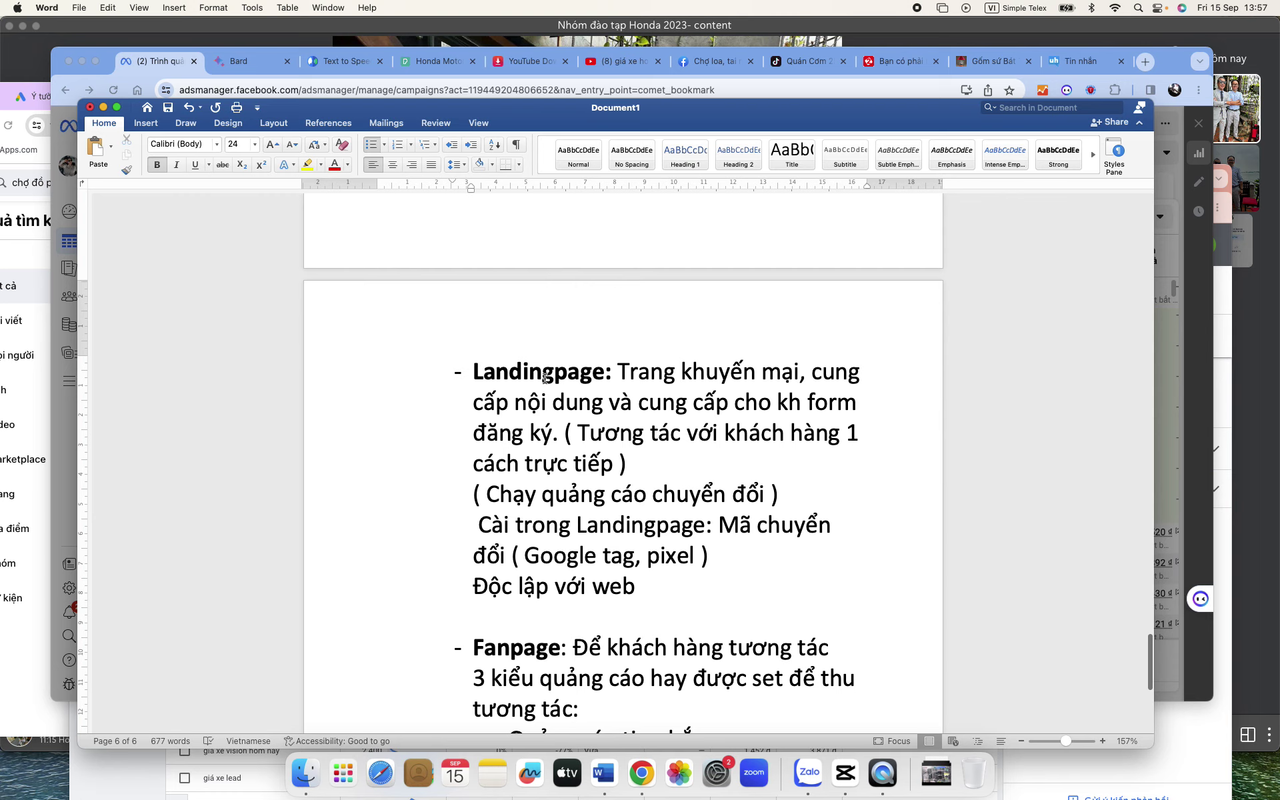
{"action": "scroll", "coordinate": [533, 496], "scroll_direction": "down", "scroll_amount": 3}
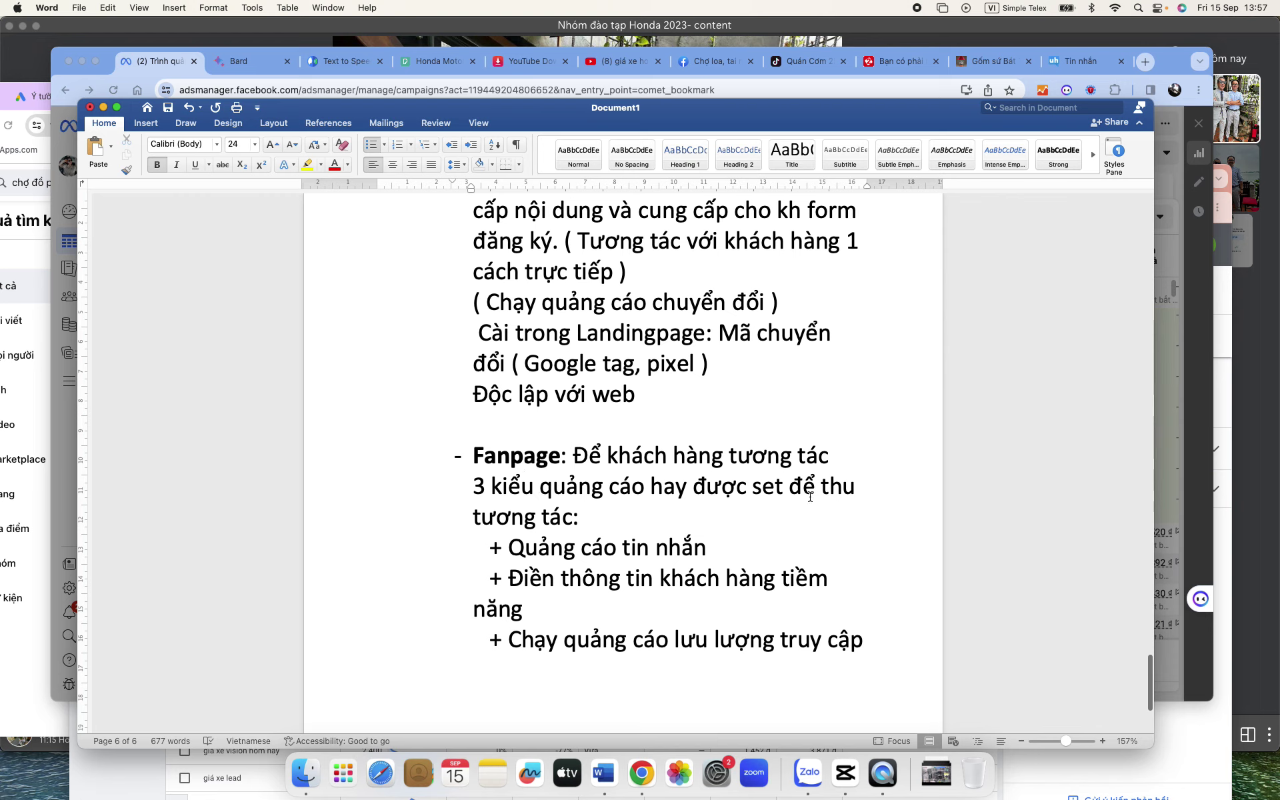
Add the line '-> Điều hướng sang landingpage' after the traffic-ads item
{"action": "left_click_drag", "start_coordinate": [508, 546], "coordinate": [711, 546]}
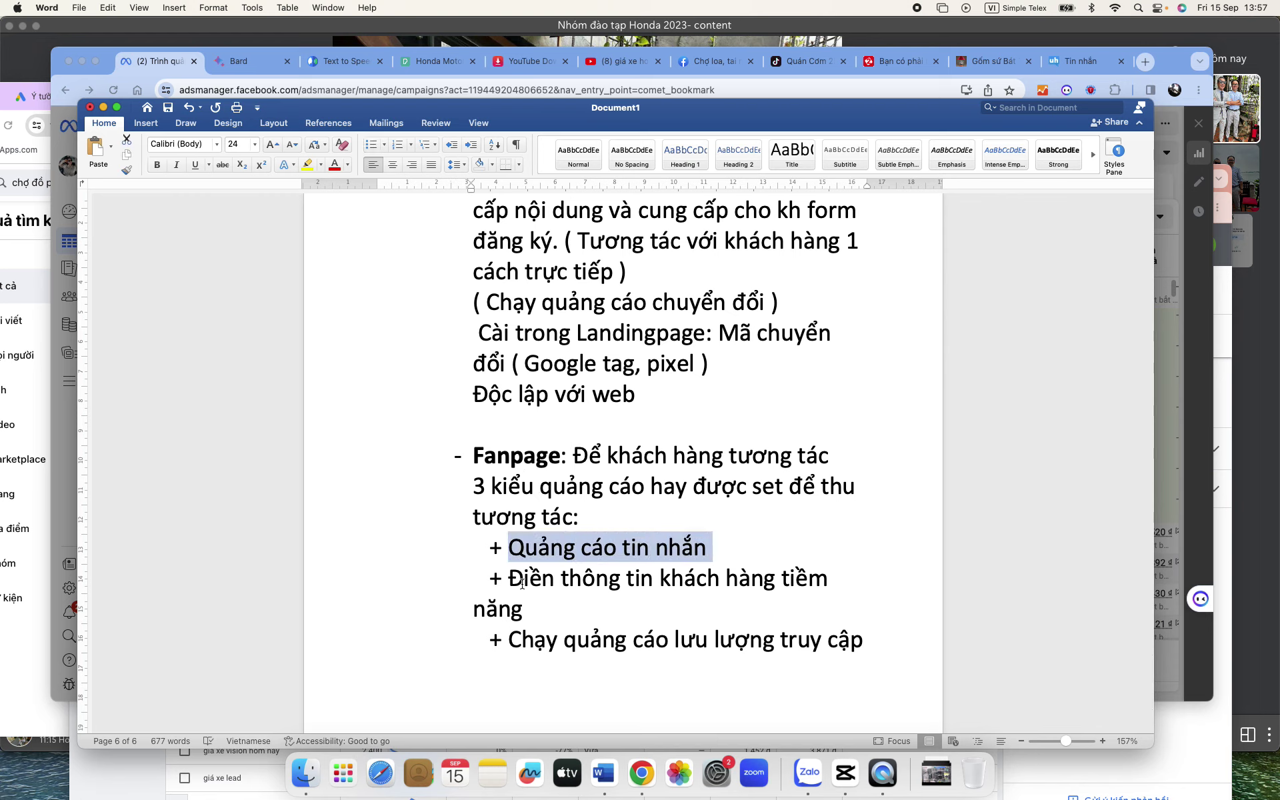
{"action": "left_click_drag", "start_coordinate": [515, 577], "coordinate": [761, 586]}
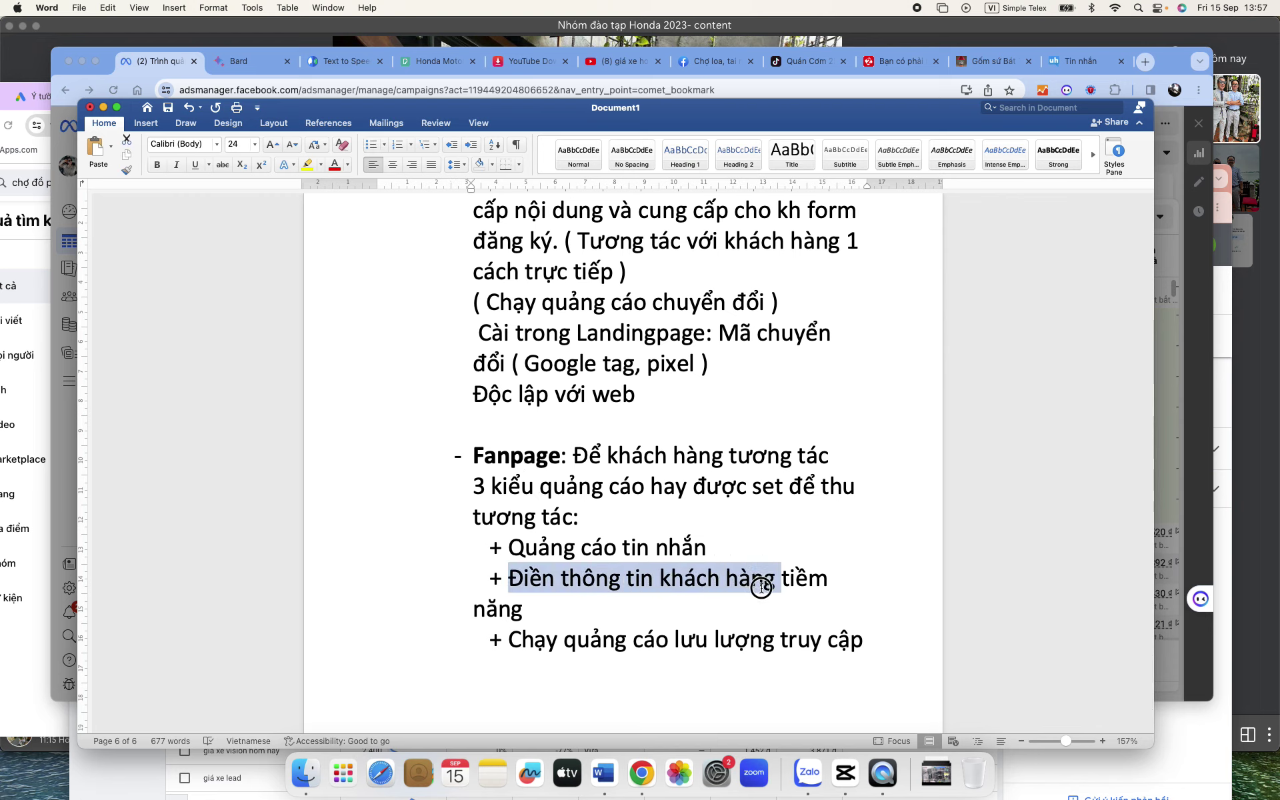
{"action": "left_click_drag", "start_coordinate": [508, 639], "coordinate": [881, 639]}
{"action": "left_click", "coordinate": [882, 640]}
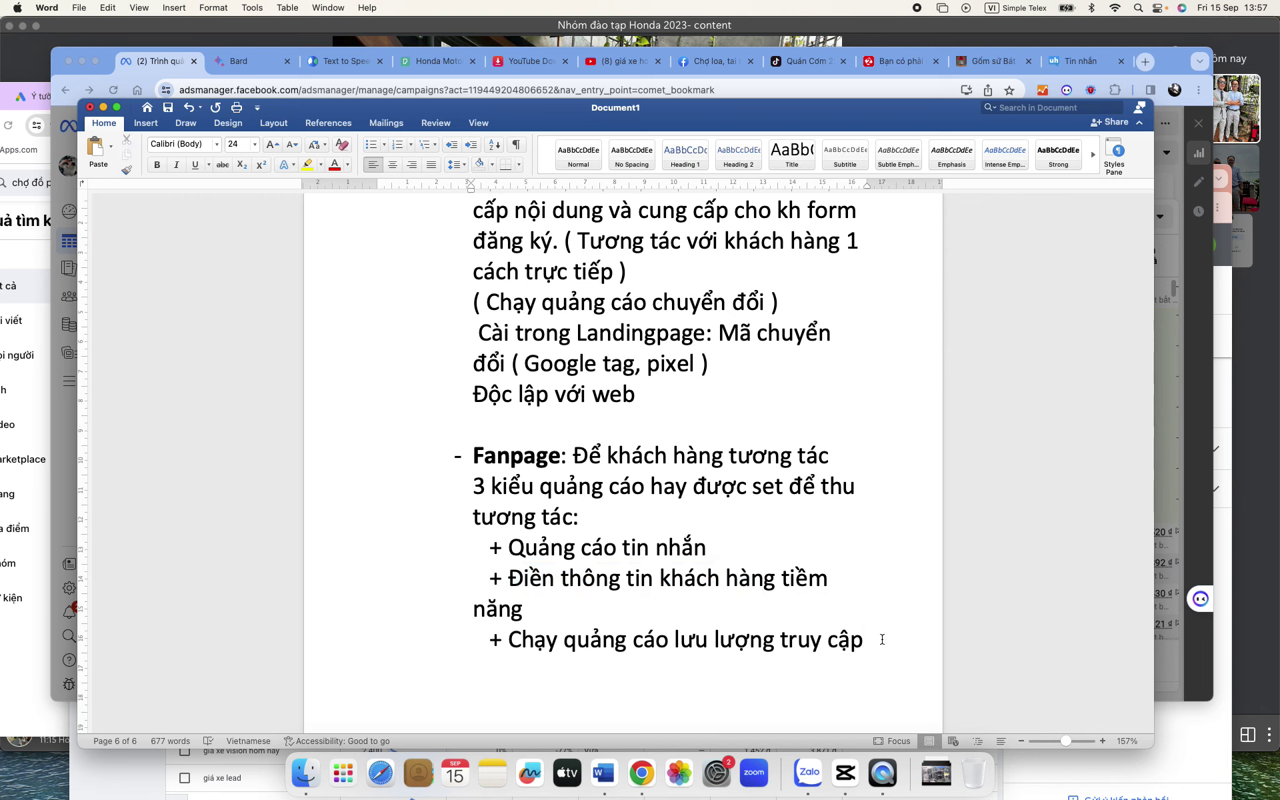
{"action": "type", "text": "-> Điều hươ "}
{"action": "type", "text": "ng sang "}
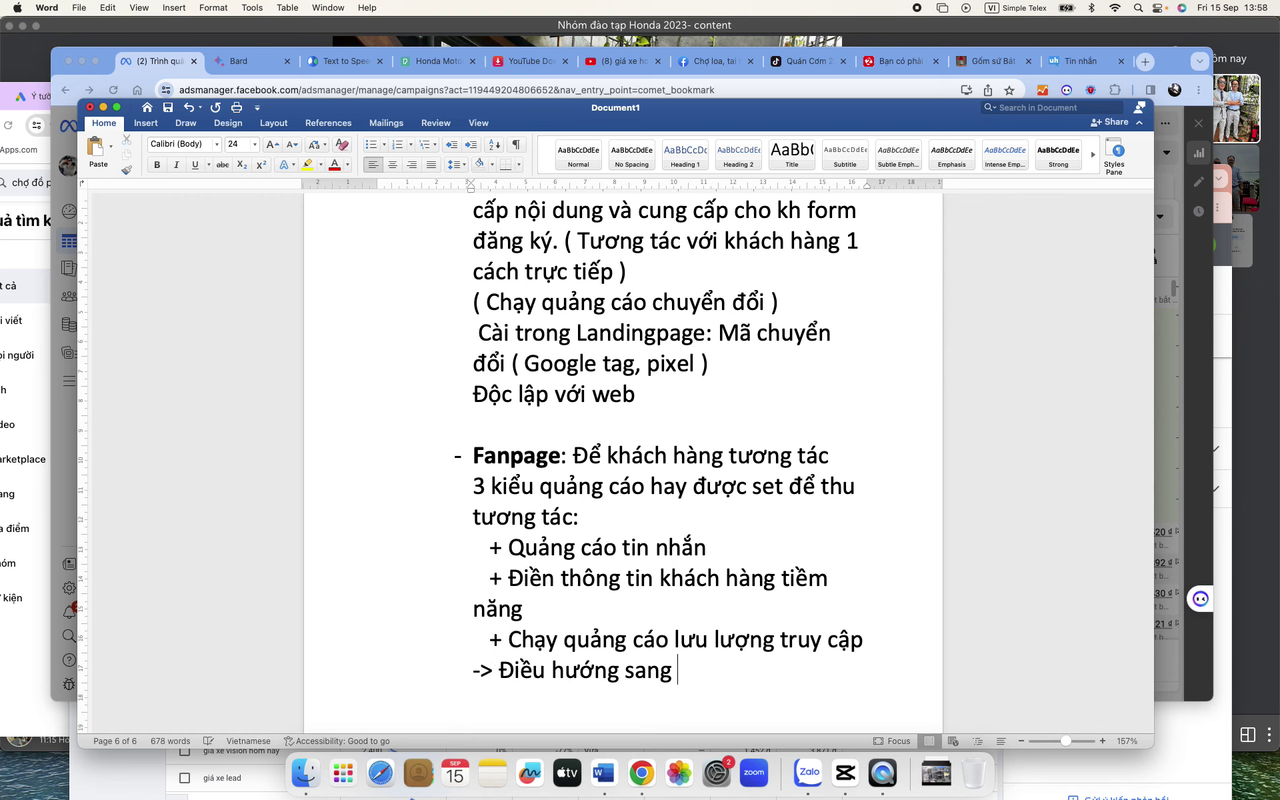
{"action": "type", "text": "landingpage"}
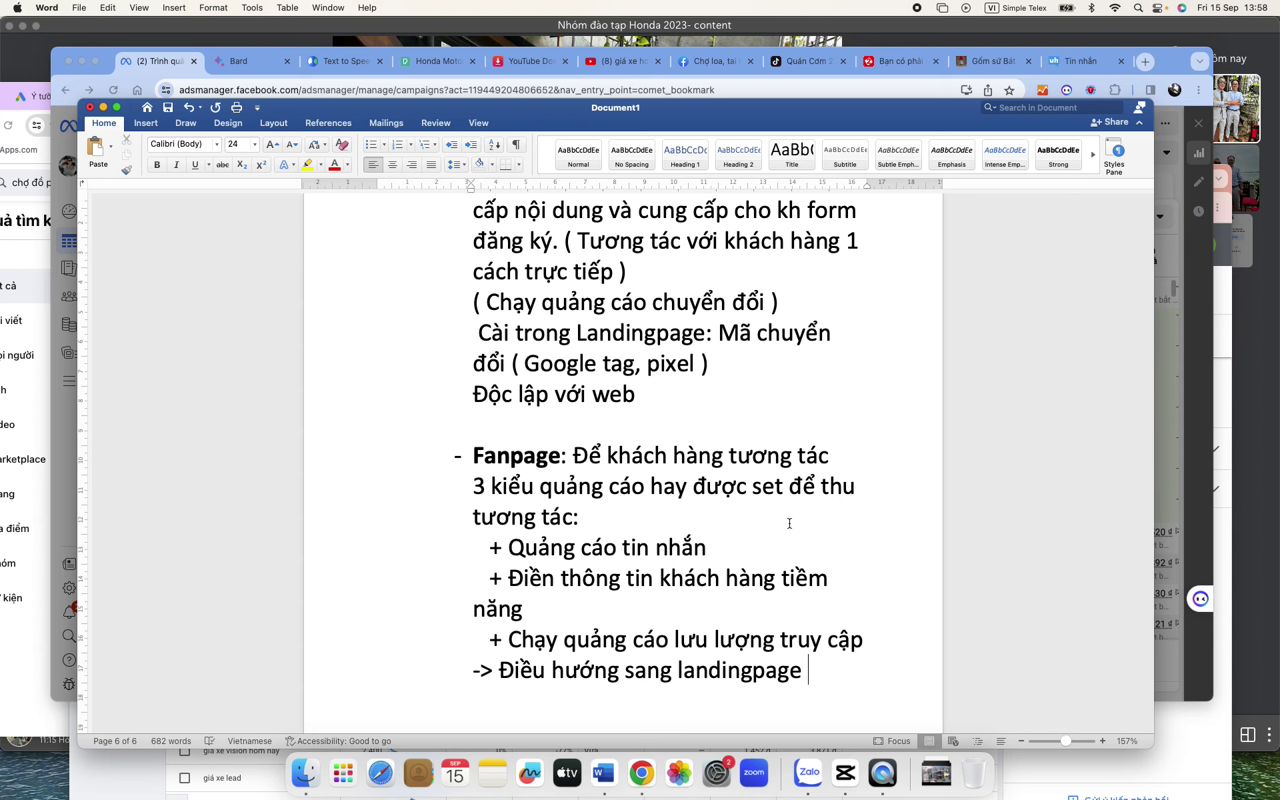
{"action": "left_click", "coordinate": [568, 460]}
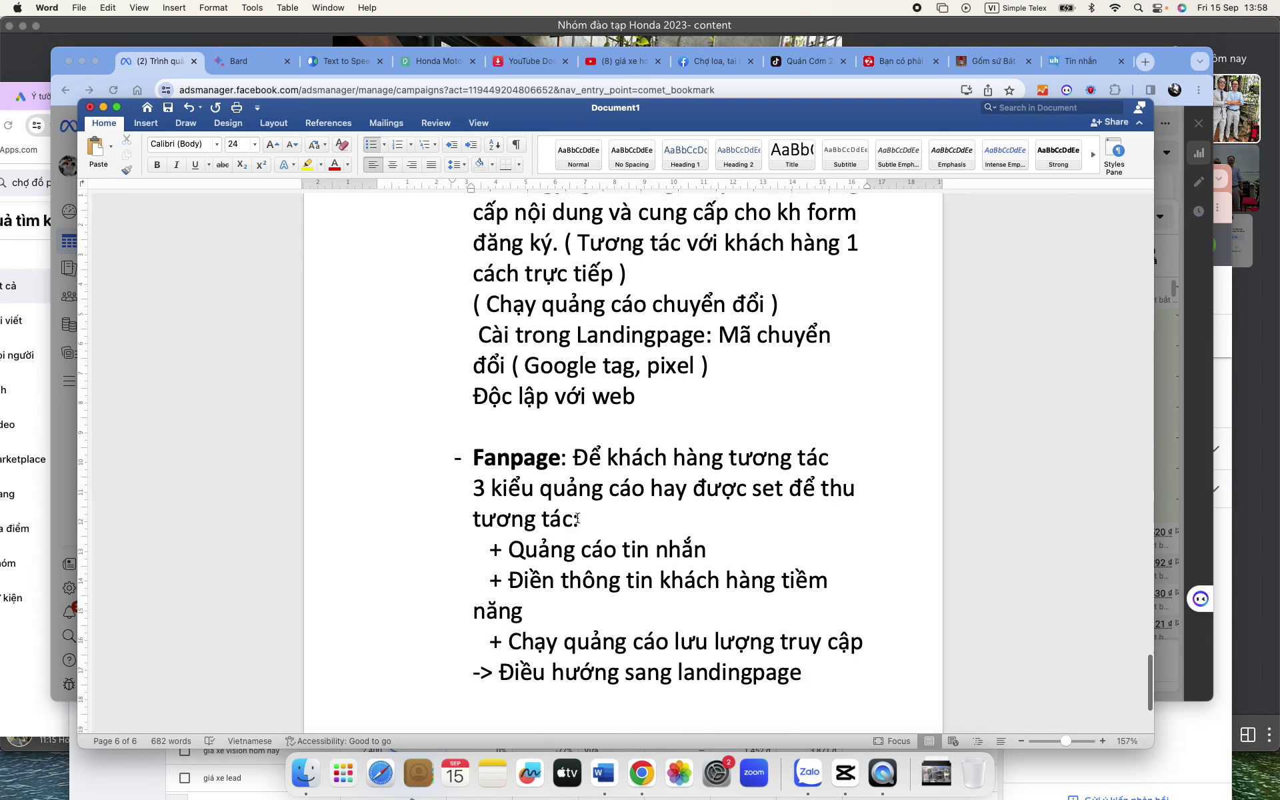
{"action": "scroll", "coordinate": [573, 494], "scroll_direction": "up", "scroll_amount": 2}
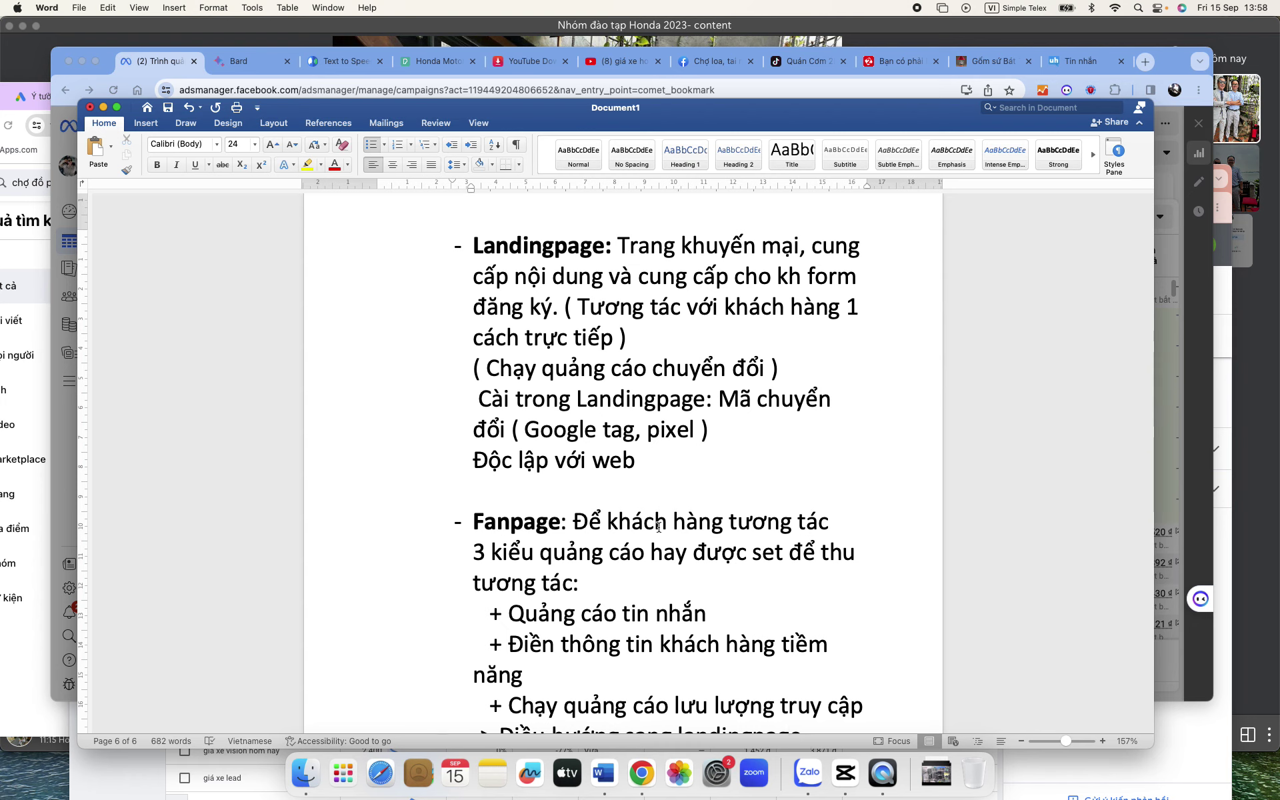
{"action": "left_click", "coordinate": [641, 772]}
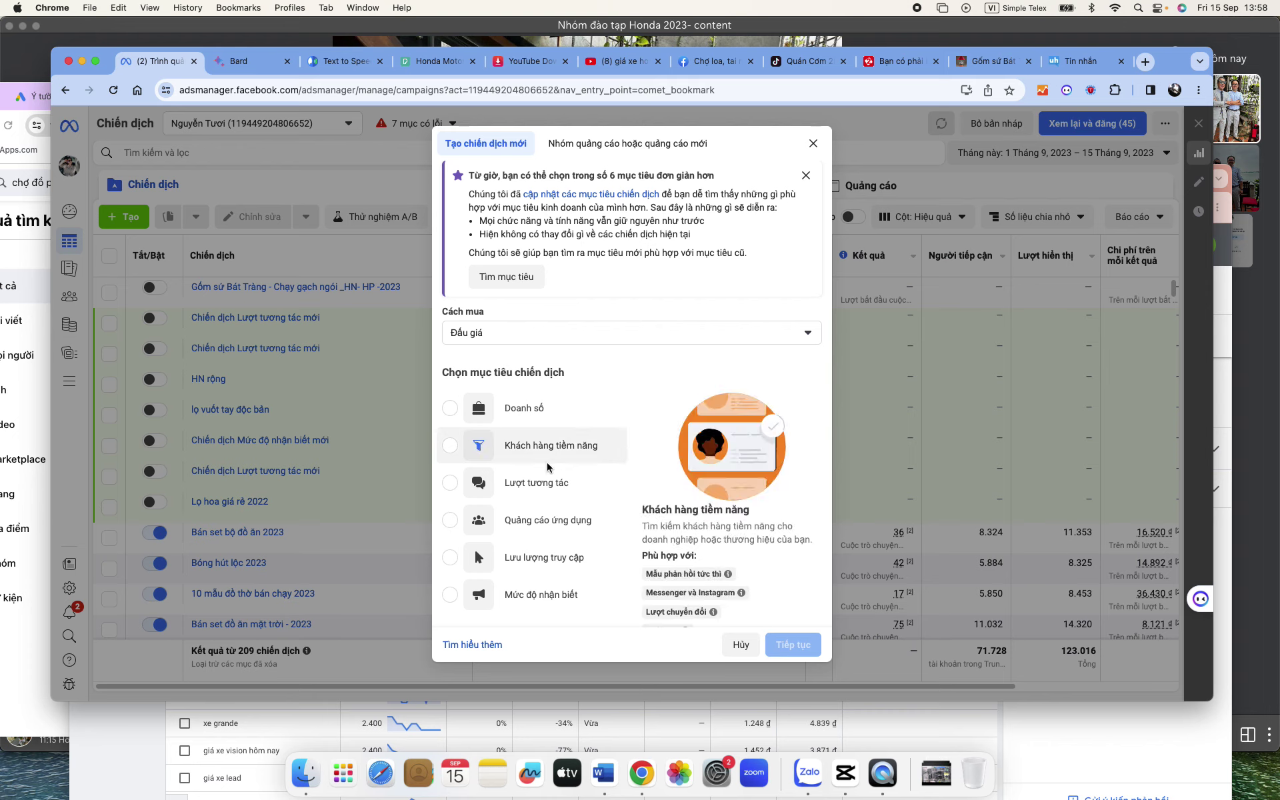
{"action": "scroll", "coordinate": [545, 467], "scroll_direction": "down", "scroll_amount": 2}
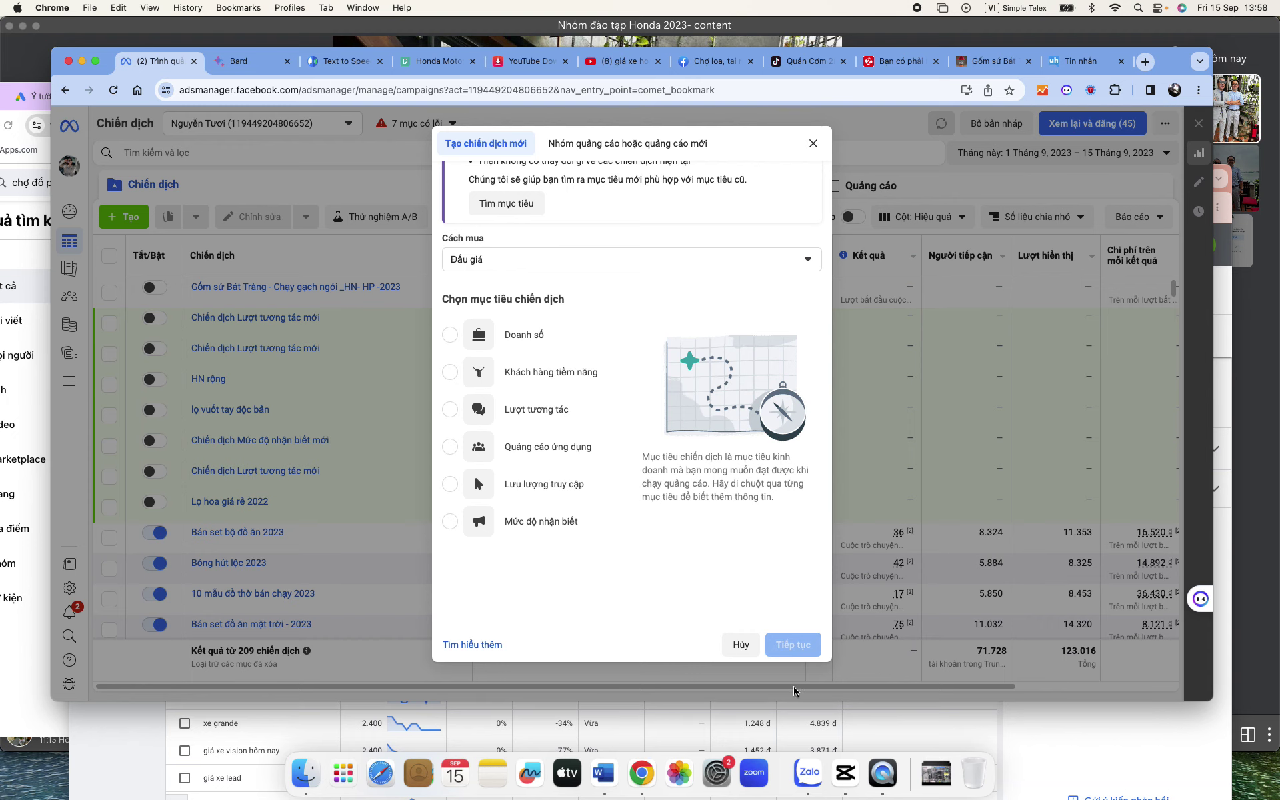
{"action": "left_click", "coordinate": [603, 773]}
{"action": "scroll", "coordinate": [588, 446], "scroll_direction": "down", "scroll_amount": 5}
{"action": "scroll", "coordinate": [589, 445], "scroll_direction": "up", "scroll_amount": 10}
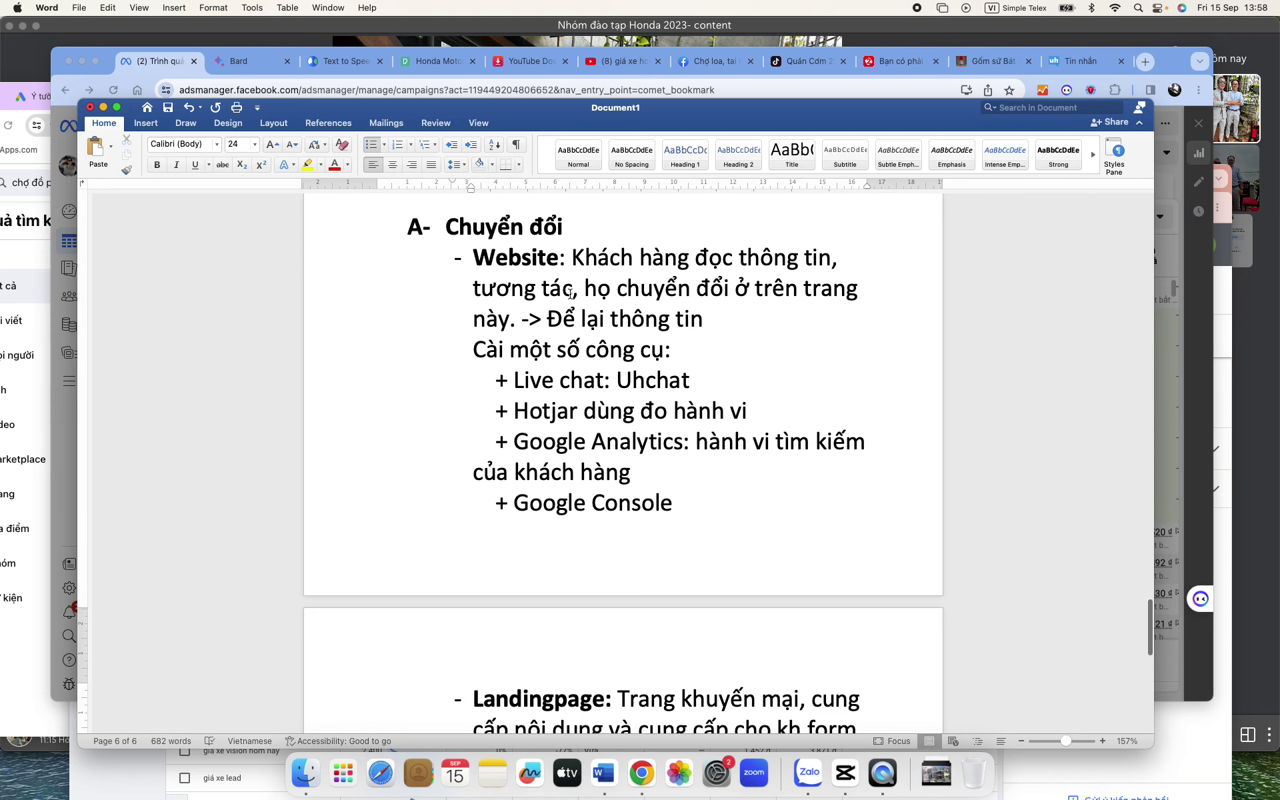
Below the Fanpage section, type the Zalo Form bullet pointing to Zalo's customer-info form, bolding 'Zalo Form'
{"action": "scroll", "coordinate": [551, 469], "scroll_direction": "down", "scroll_amount": 6}
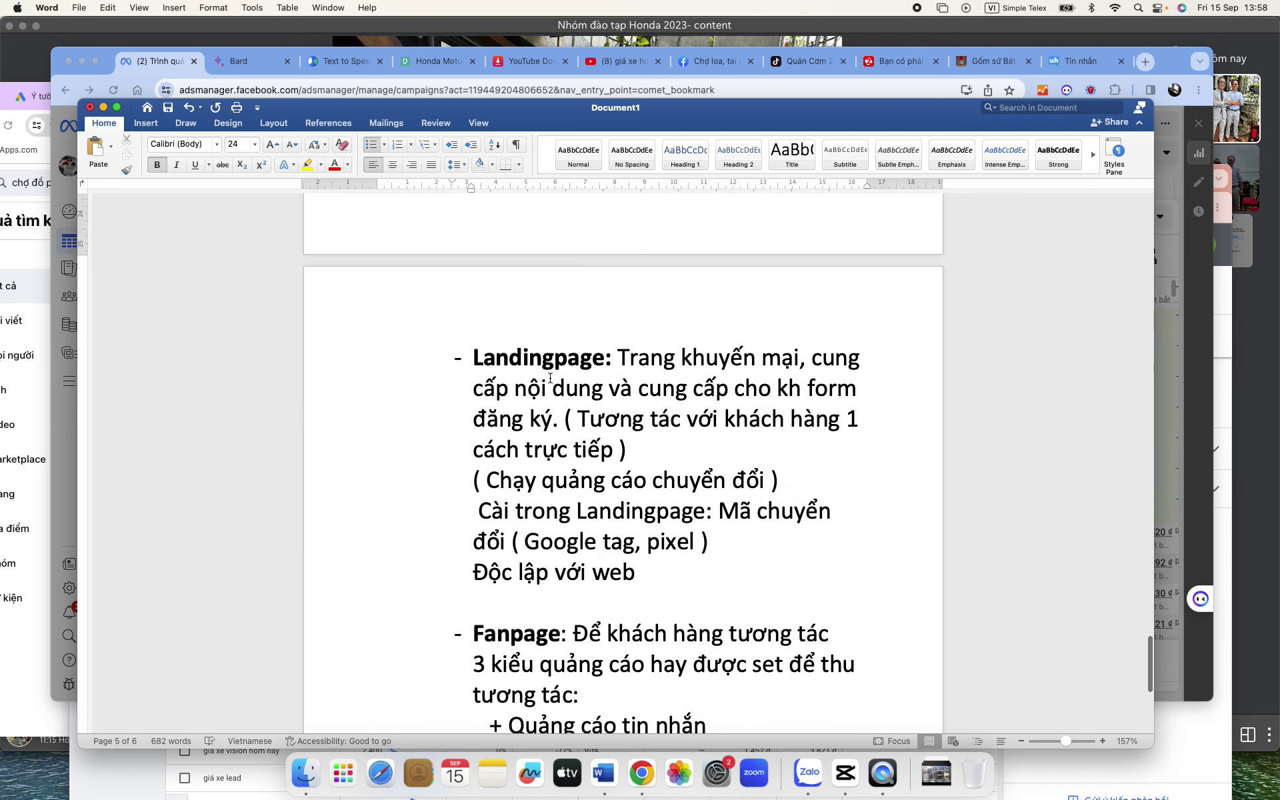
{"action": "scroll", "coordinate": [551, 469], "scroll_direction": "down", "scroll_amount": 2}
{"action": "left_click", "coordinate": [510, 467]}
{"action": "scroll", "coordinate": [666, 477], "scroll_direction": "down", "scroll_amount": 3}
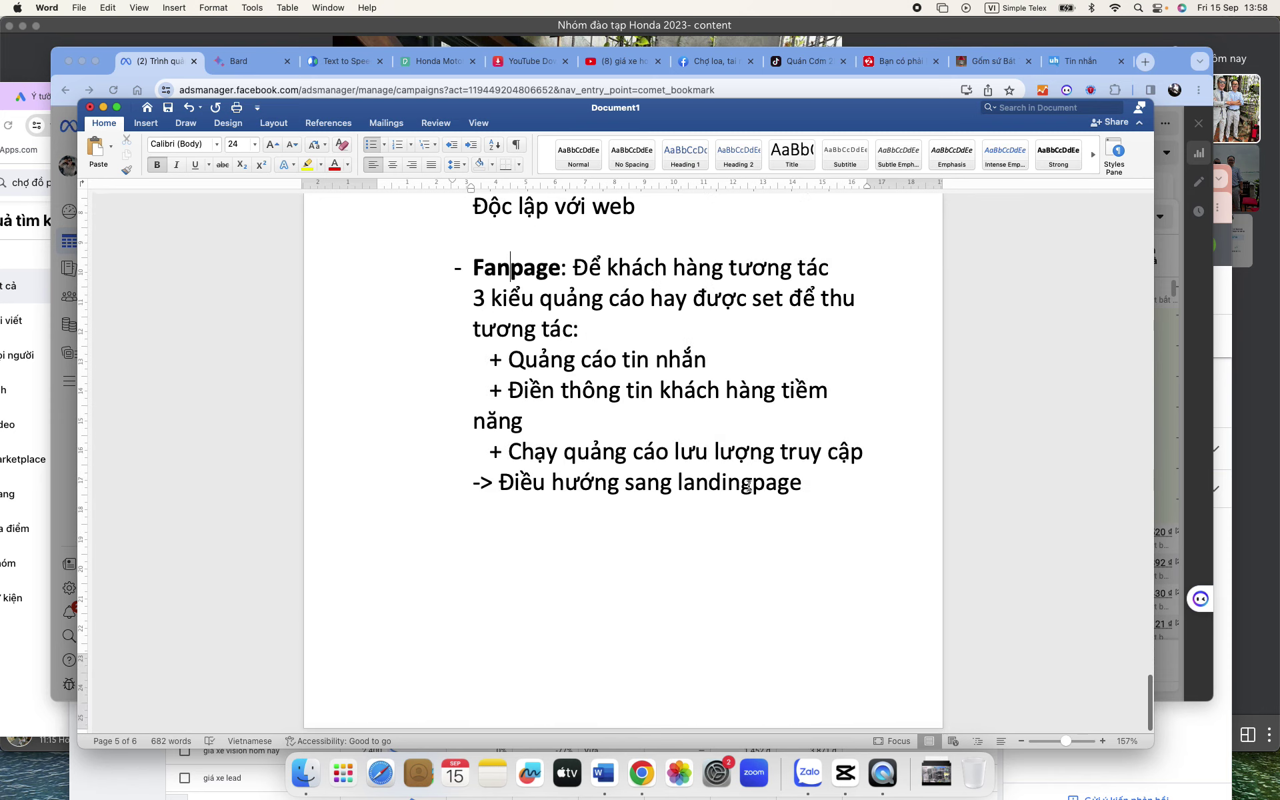
{"action": "left_click", "coordinate": [830, 501]}
{"action": "key", "text": "Return"}
{"action": "type", "text": "- Zalo "}
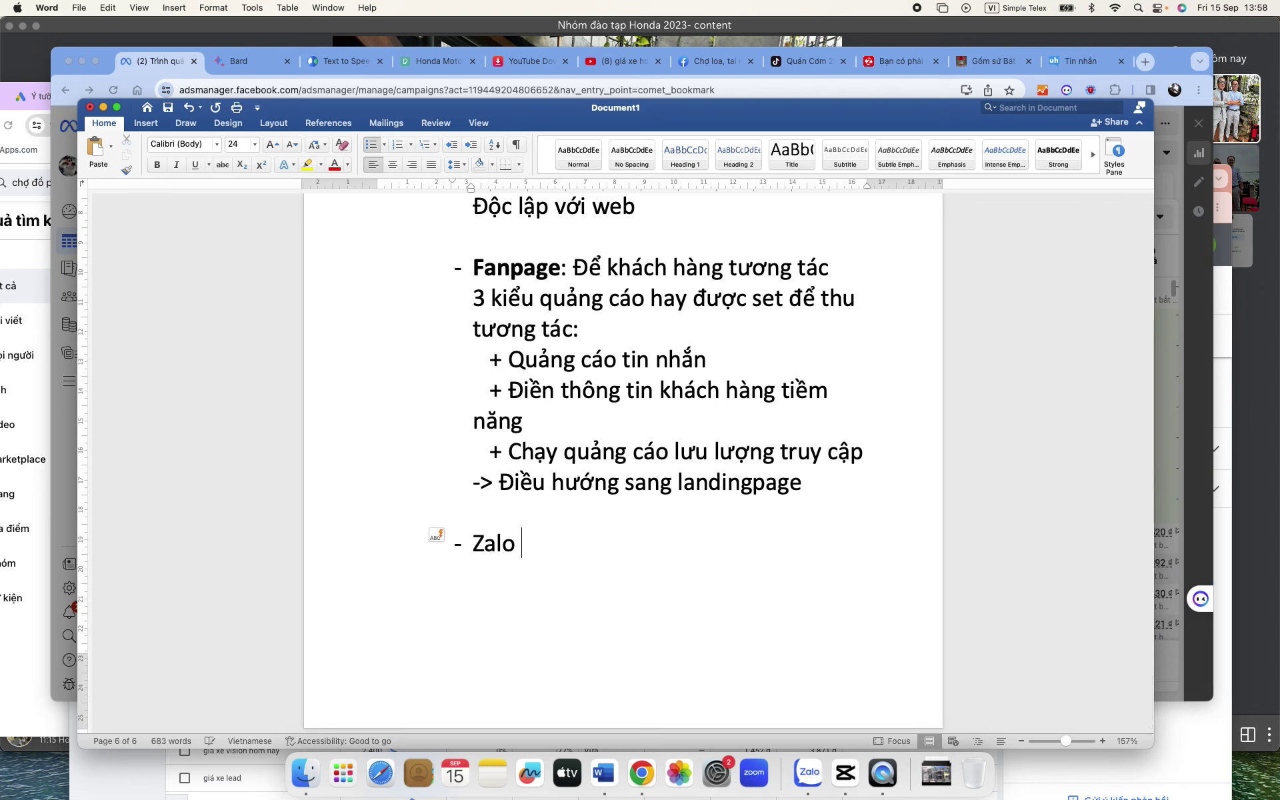
{"action": "type", "text": "Form -> Đie"}
{"action": "type", "text": "ền thông tin kh"}
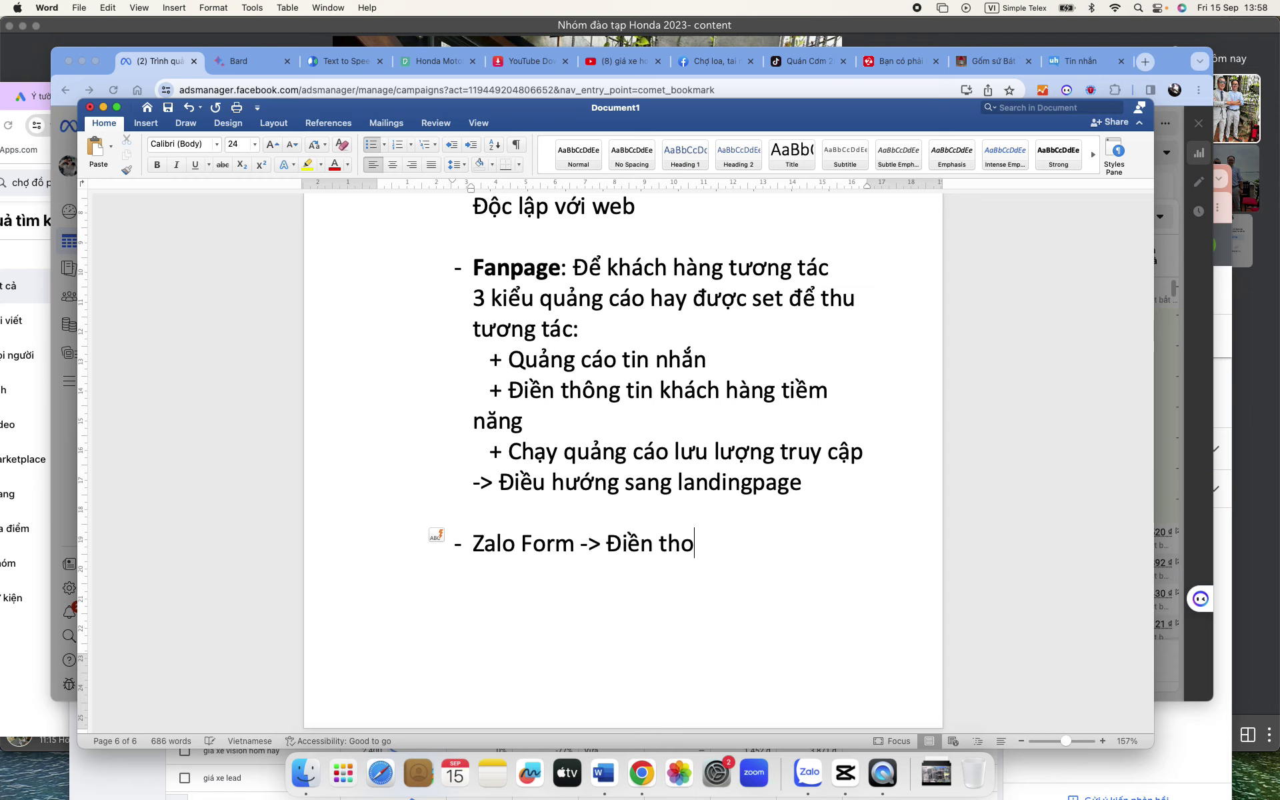
{"action": "type", "text": "ách hàng v"}
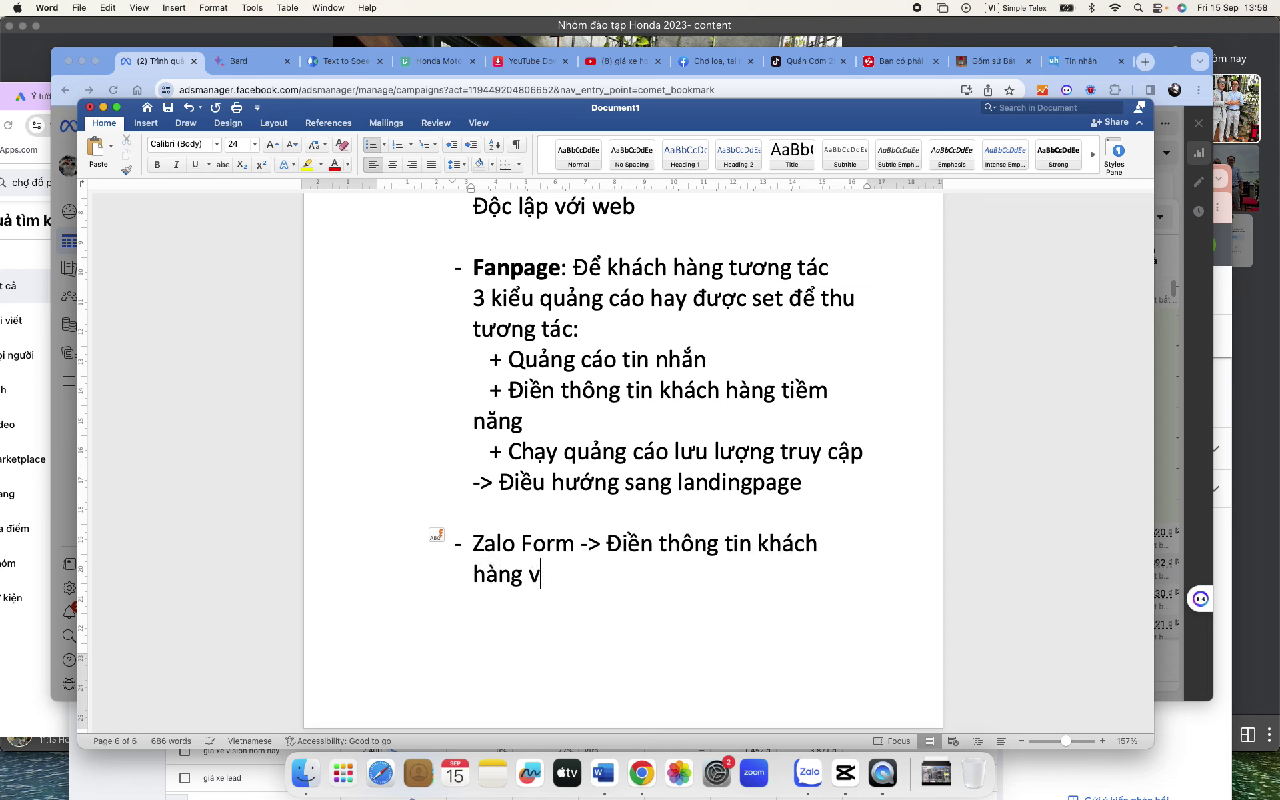
{"action": "type", "text": "ào mâẫu của Za"}
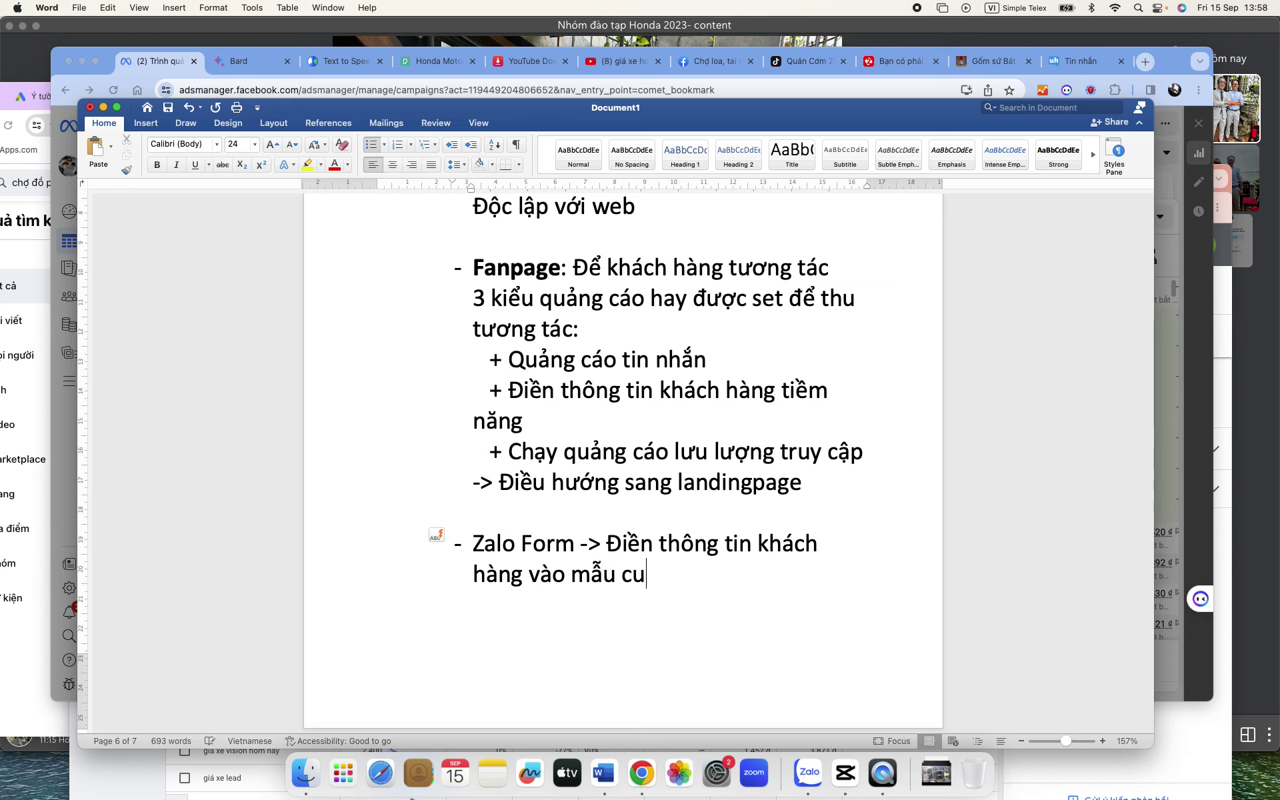
{"action": "type", "text": "lo"}
{"action": "key", "text": "Return"}
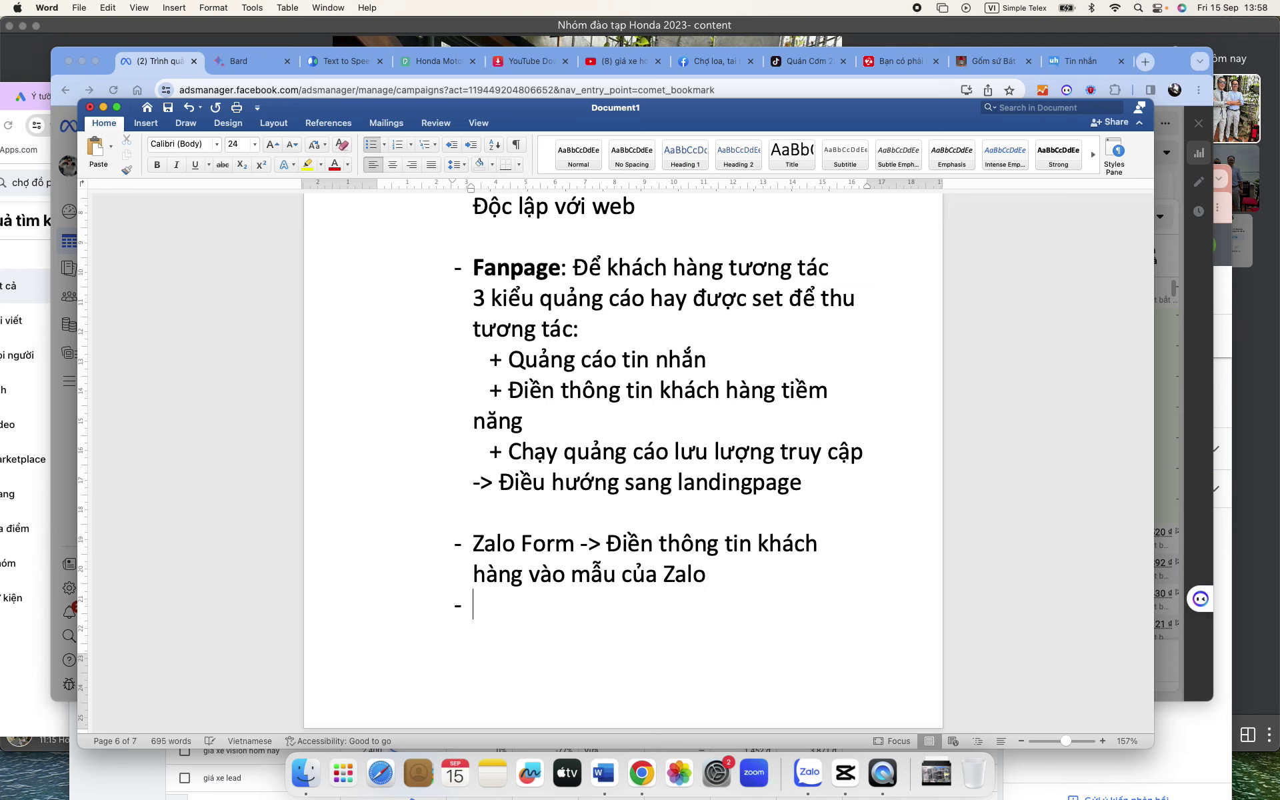
{"action": "key", "text": "BackSpace"}
{"action": "left_click_drag", "start_coordinate": [575, 537], "coordinate": [475, 543]}
{"action": "key", "text": "super+b"}
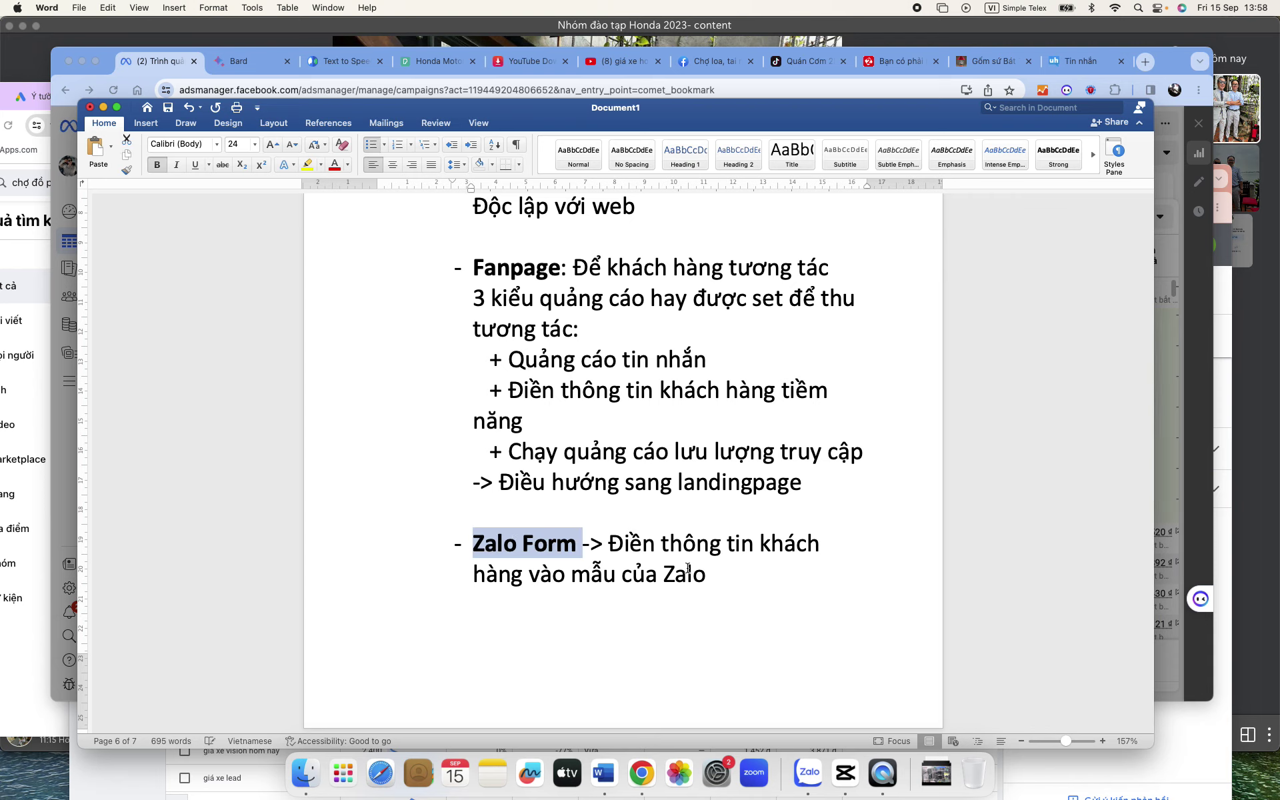
{"action": "left_click", "coordinate": [761, 579]}
{"action": "scroll", "coordinate": [809, 507], "scroll_direction": "up", "scroll_amount": 10}
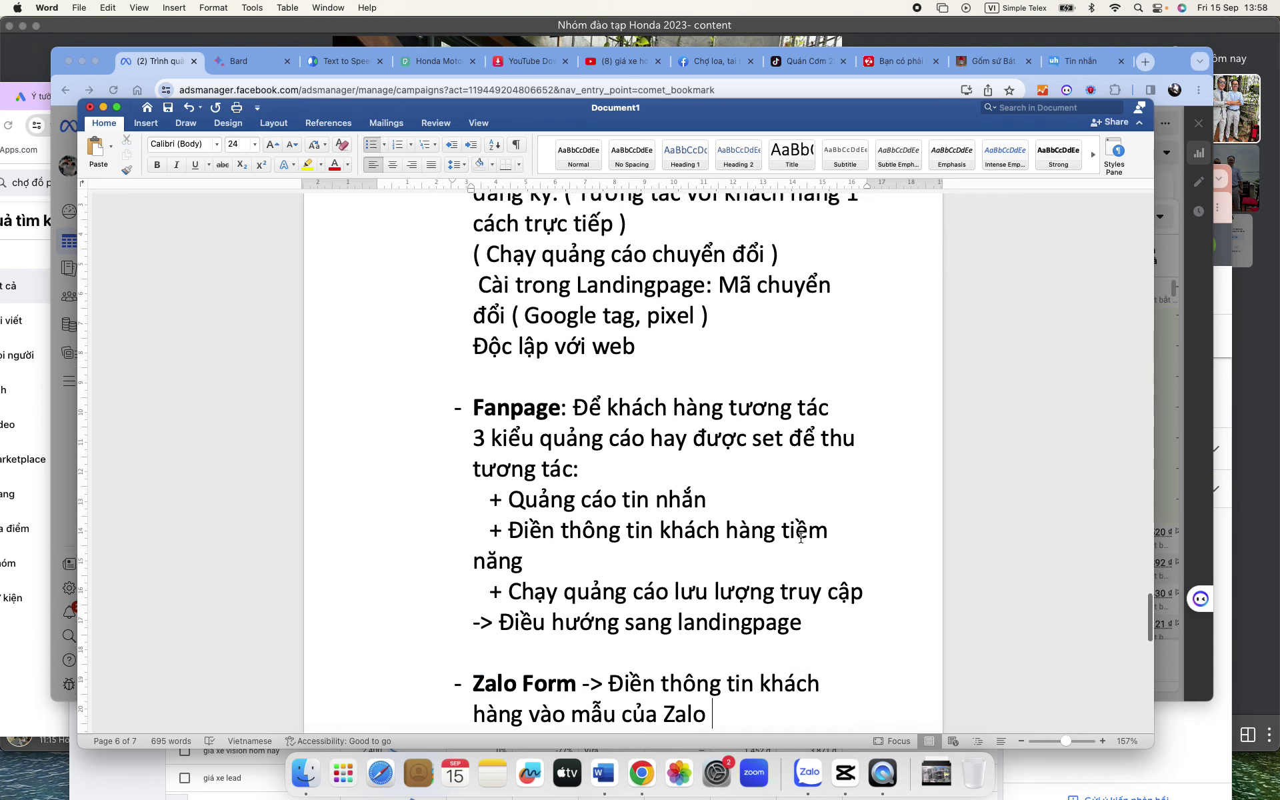
{"action": "scroll", "coordinate": [781, 529], "scroll_direction": "up", "scroll_amount": 4}
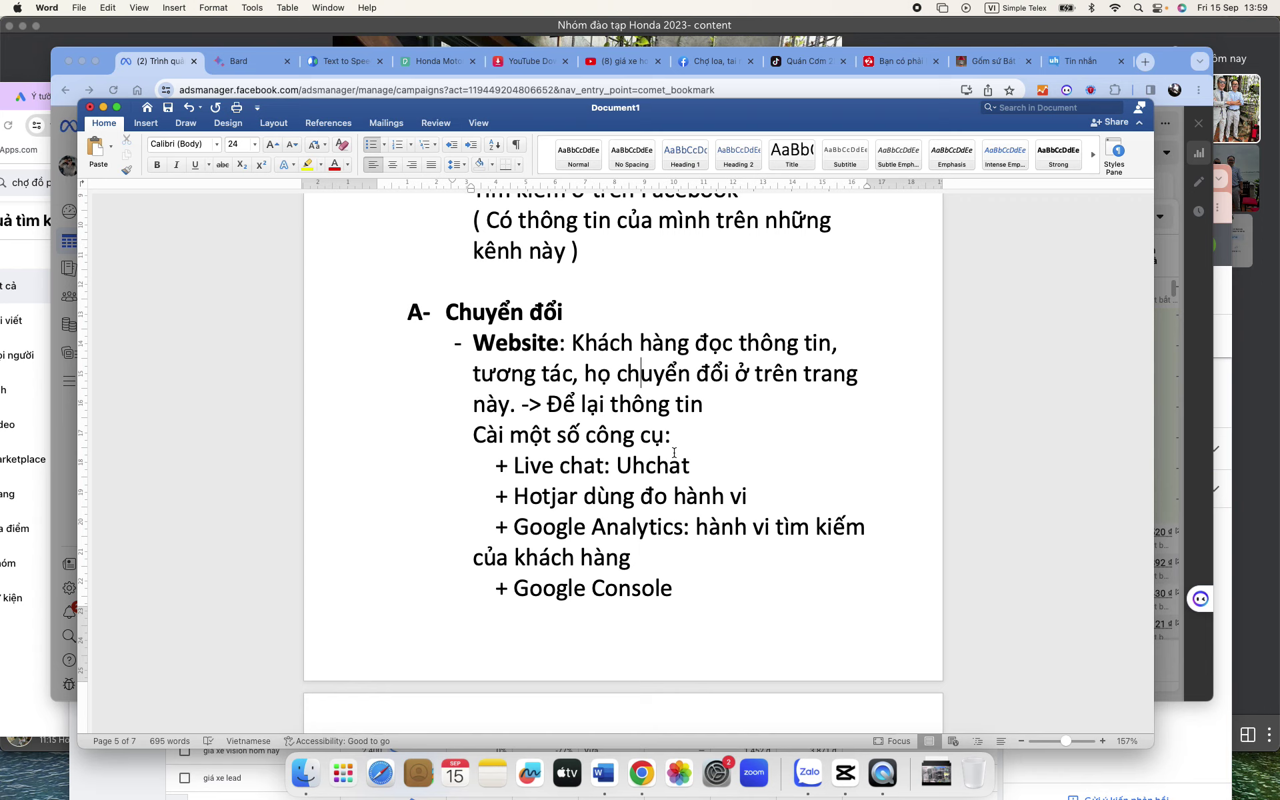
{"action": "left_click", "coordinate": [583, 465]}
{"action": "scroll", "coordinate": [664, 493], "scroll_direction": "down", "scroll_amount": 2}
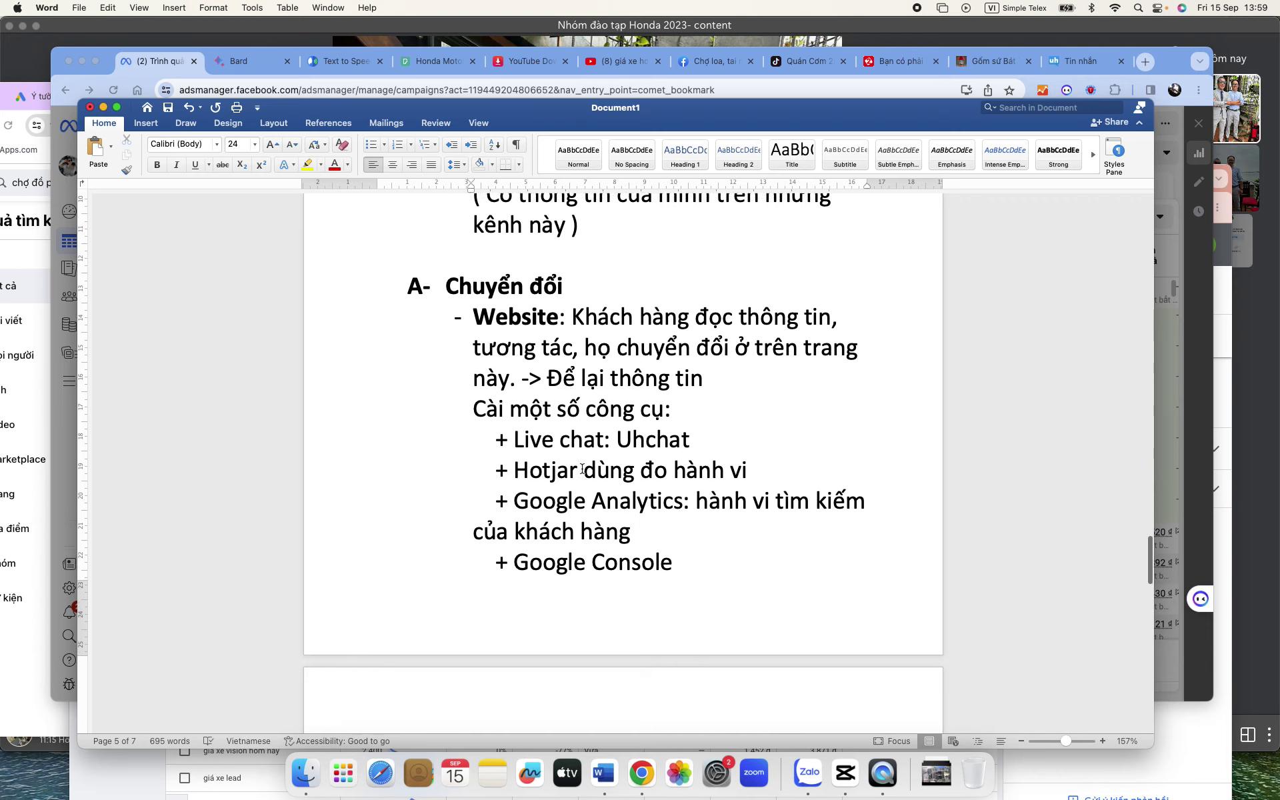
{"action": "left_click", "coordinate": [664, 494]}
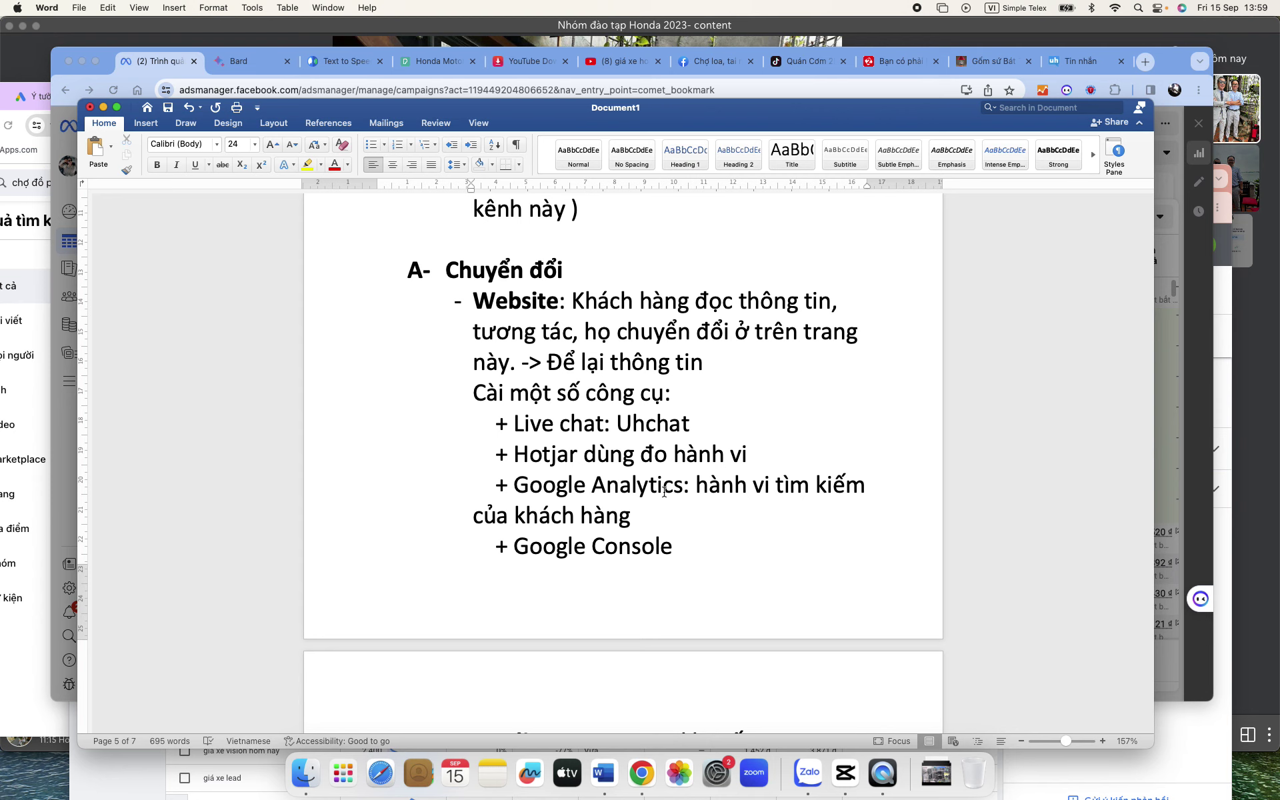
{"action": "scroll", "coordinate": [664, 493], "scroll_direction": "down", "scroll_amount": 10}
{"action": "left_click", "coordinate": [537, 425]}
{"action": "scroll", "coordinate": [564, 387], "scroll_direction": "down", "scroll_amount": 1}
{"action": "left_click", "coordinate": [687, 426]}
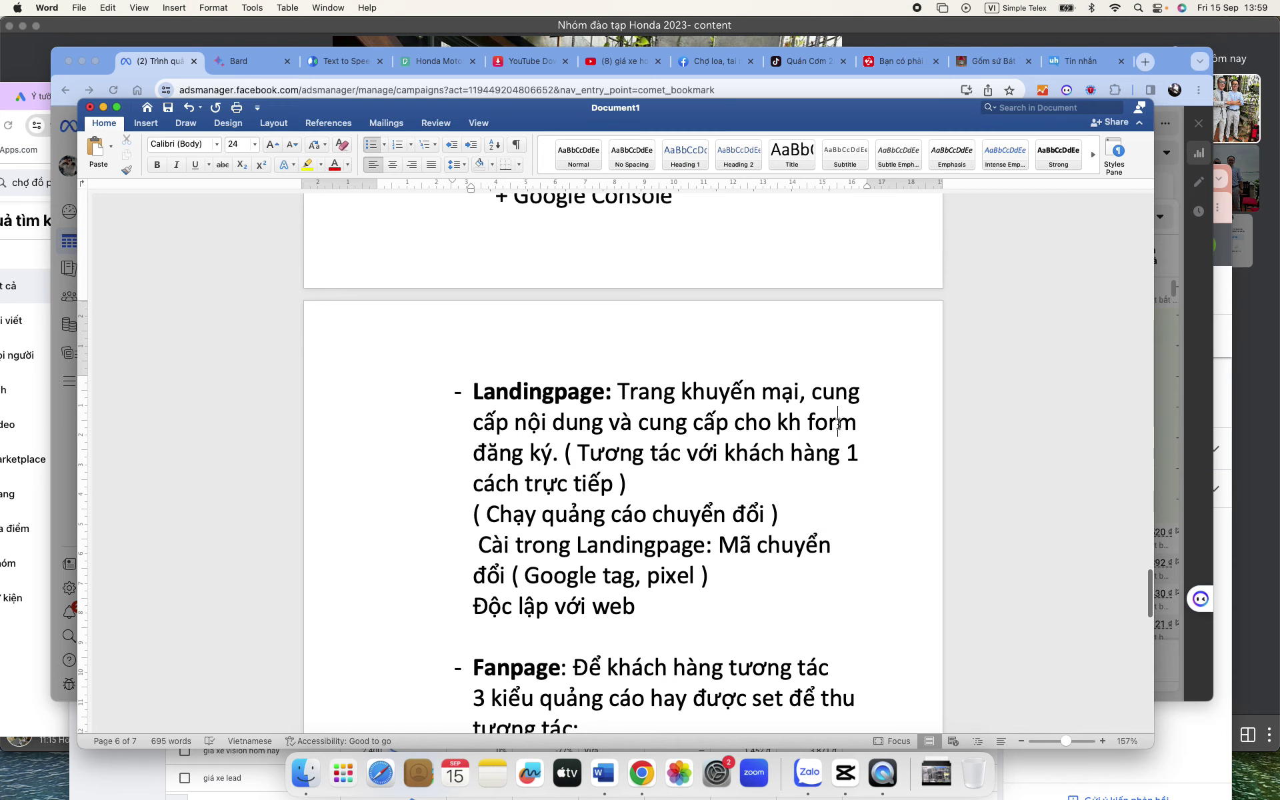
{"action": "scroll", "coordinate": [879, 426], "scroll_direction": "down", "scroll_amount": 3}
{"action": "left_click", "coordinate": [631, 430]}
{"action": "scroll", "coordinate": [629, 446], "scroll_direction": "down", "scroll_amount": 3}
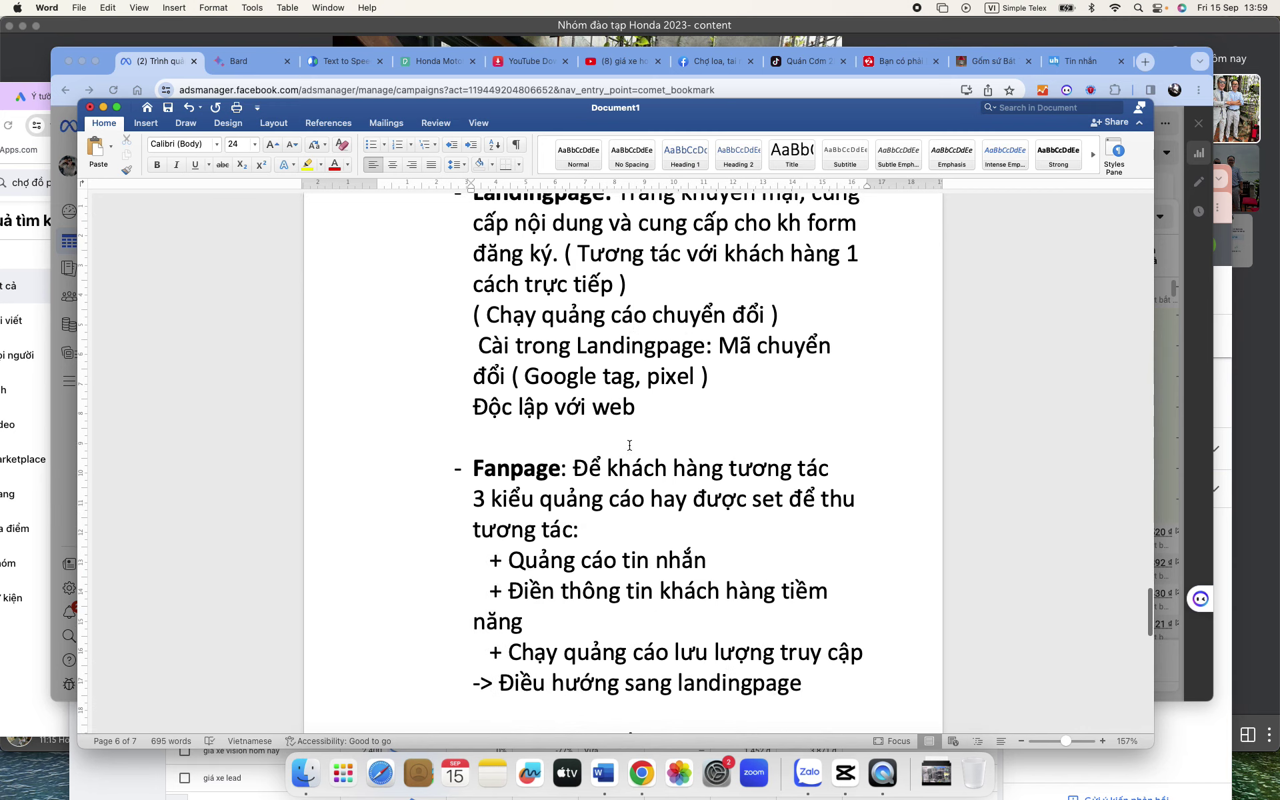
{"action": "left_click", "coordinate": [524, 467]}
{"action": "scroll", "coordinate": [563, 440], "scroll_direction": "down", "scroll_amount": 2}
{"action": "left_click", "coordinate": [563, 437]}
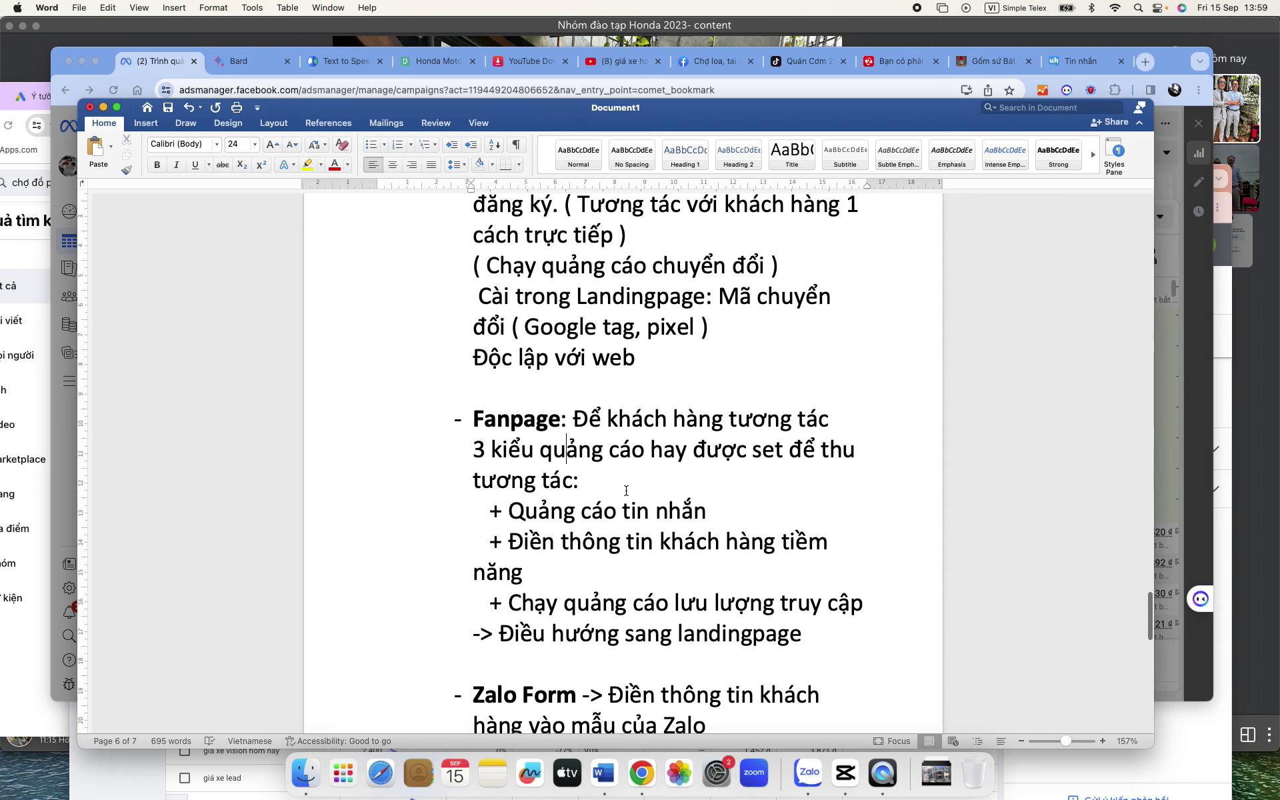
{"action": "scroll", "coordinate": [563, 438], "scroll_direction": "down", "scroll_amount": 2}
{"action": "left_click", "coordinate": [617, 454]}
{"action": "scroll", "coordinate": [623, 451], "scroll_direction": "down", "scroll_amount": 2}
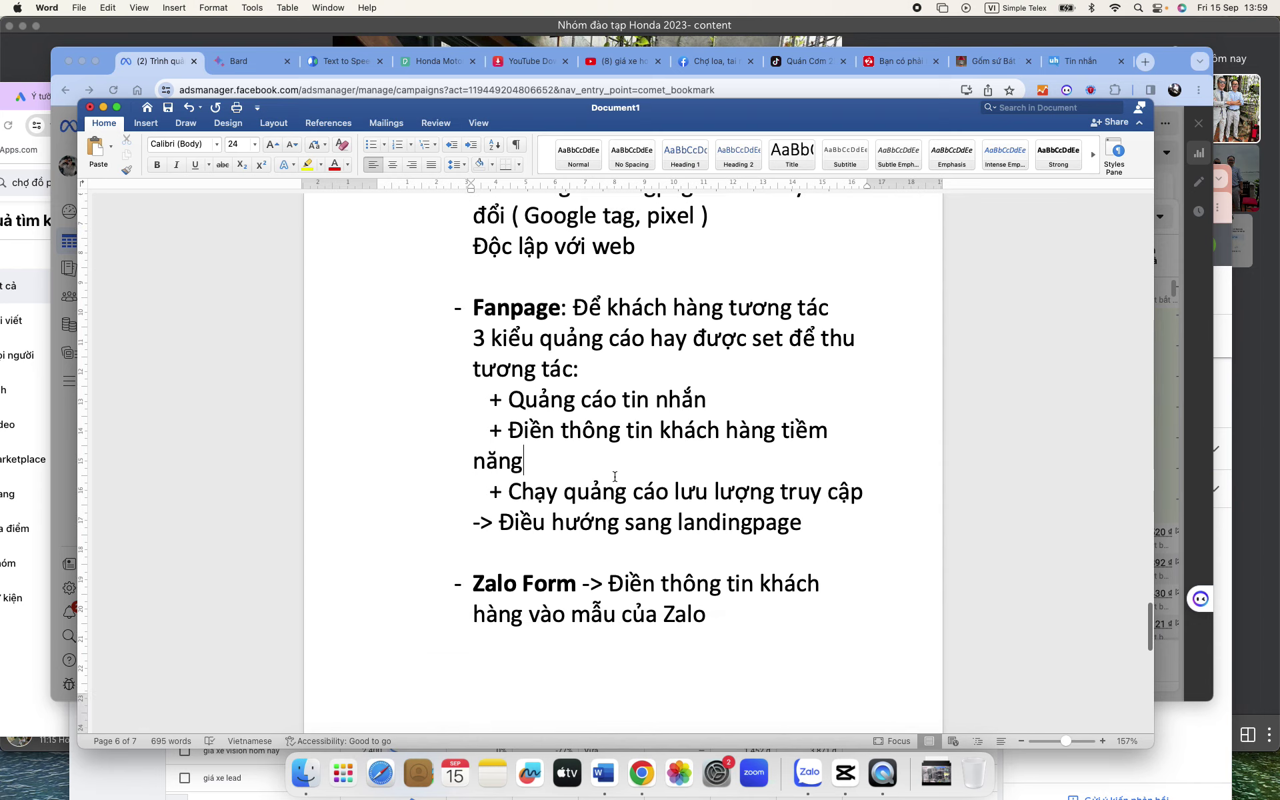
{"action": "scroll", "coordinate": [798, 496], "scroll_direction": "down", "scroll_amount": 2}
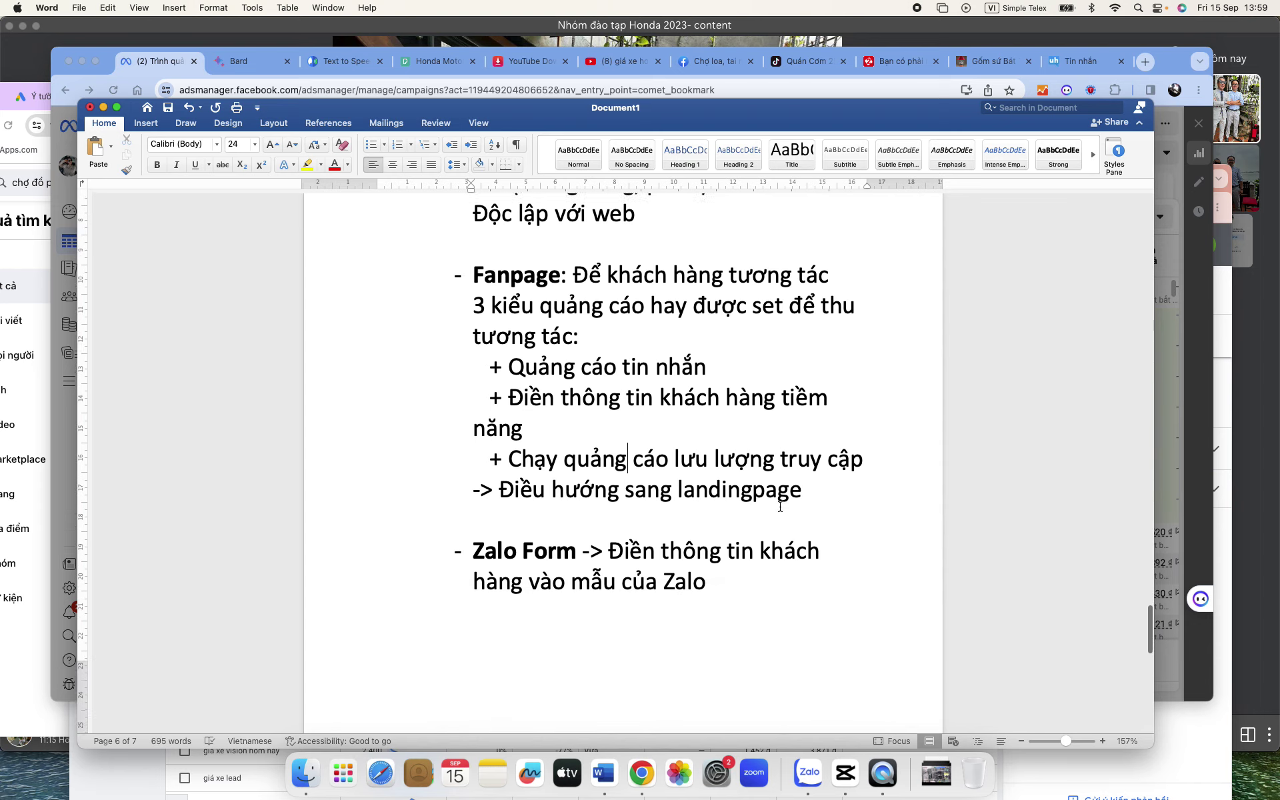
{"action": "left_click", "coordinate": [547, 515]}
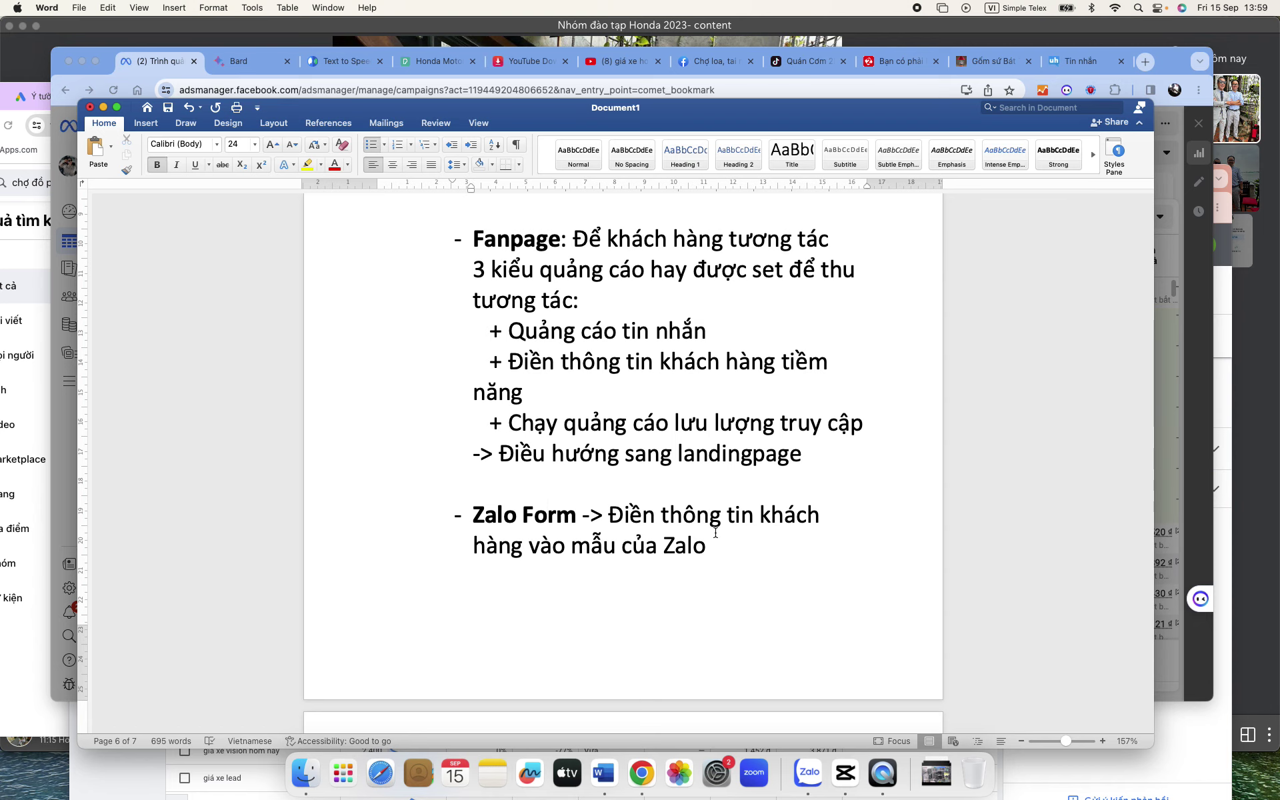
{"action": "scroll", "coordinate": [760, 560], "scroll_direction": "up", "scroll_amount": 15}
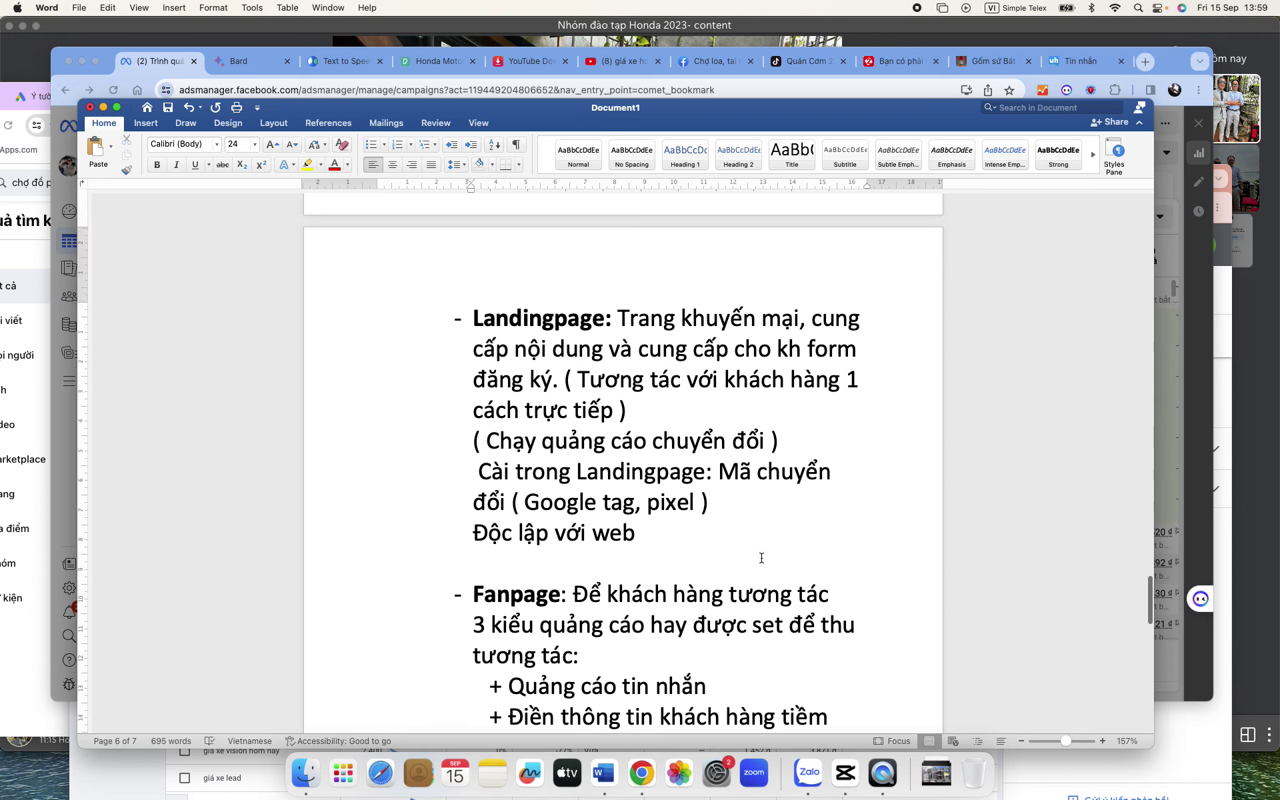
{"action": "left_click", "coordinate": [479, 272]}
{"action": "scroll", "coordinate": [559, 310], "scroll_direction": "down", "scroll_amount": 15}
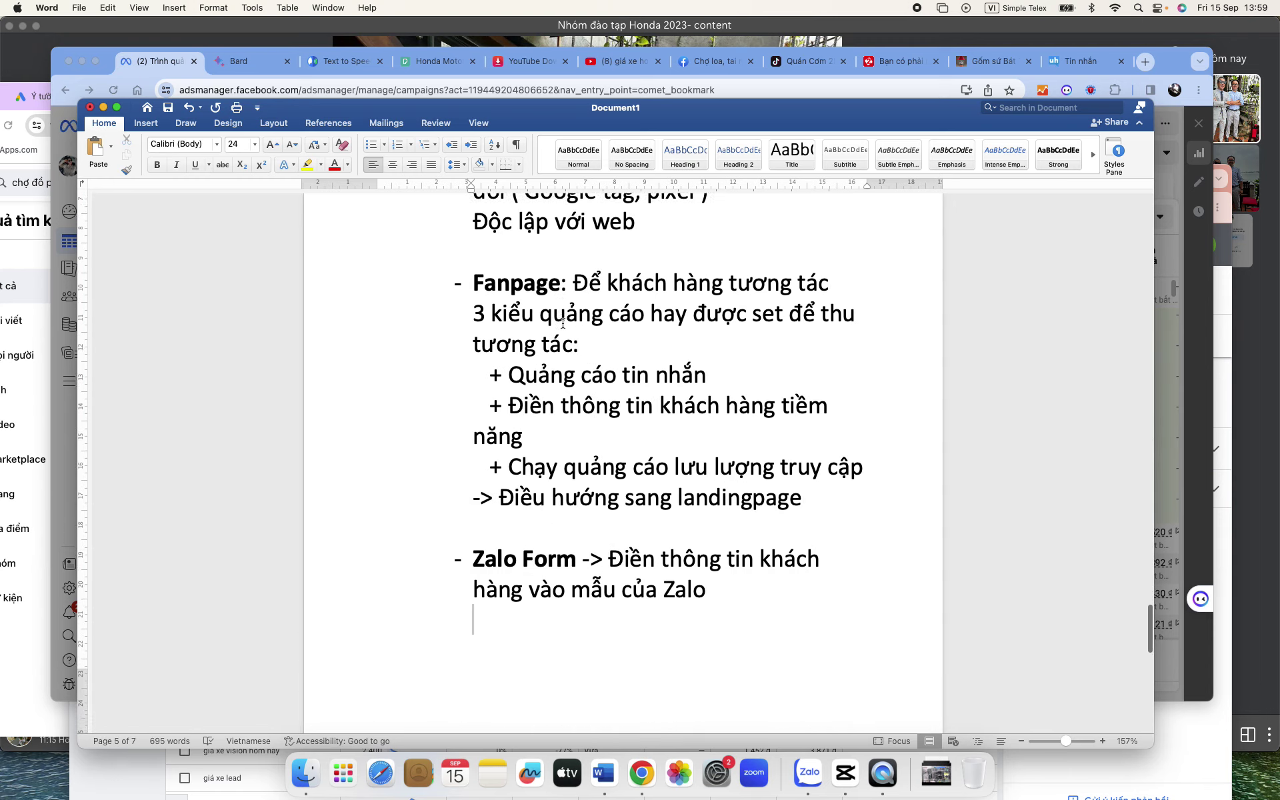
Start a new page headed 'Share' with the indent markers moved to the left margin
{"action": "key", "text": "Down"}
{"action": "key", "text": "Down"}
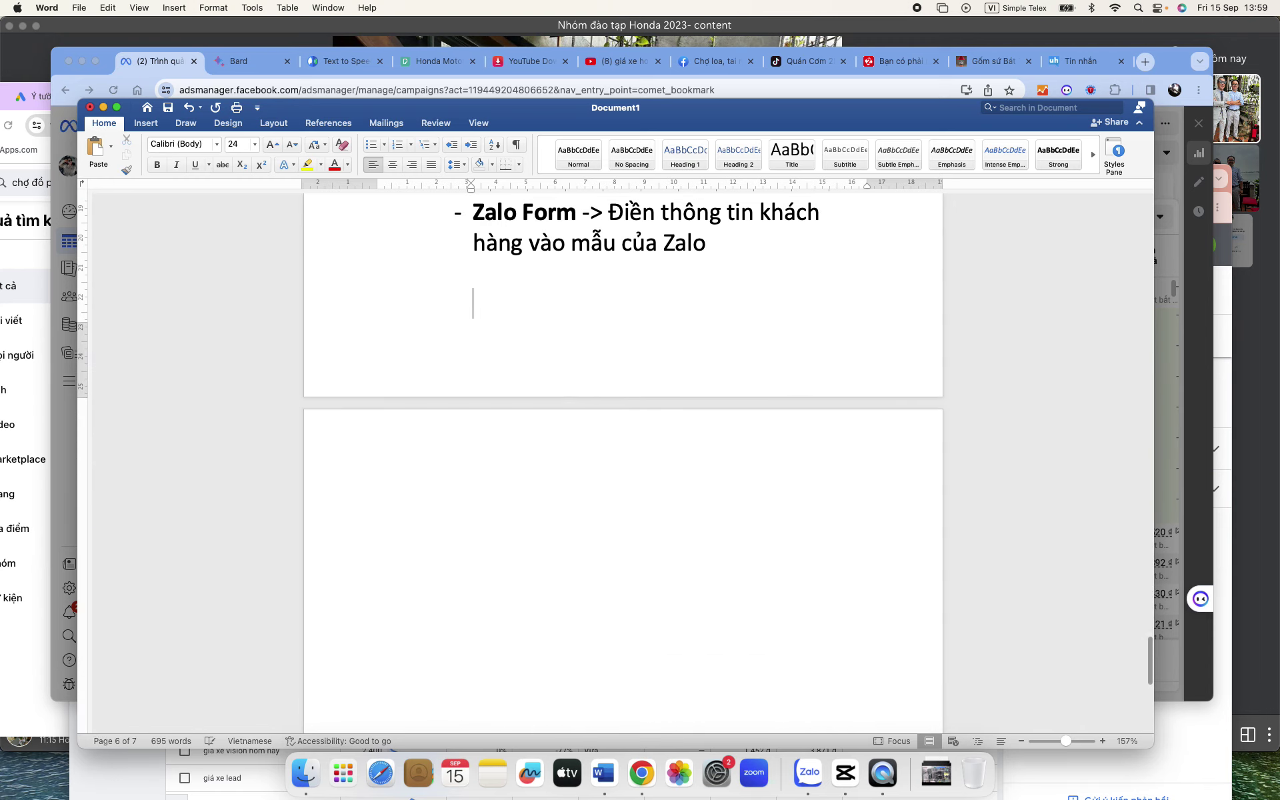
{"action": "type", "text": "Share:"}
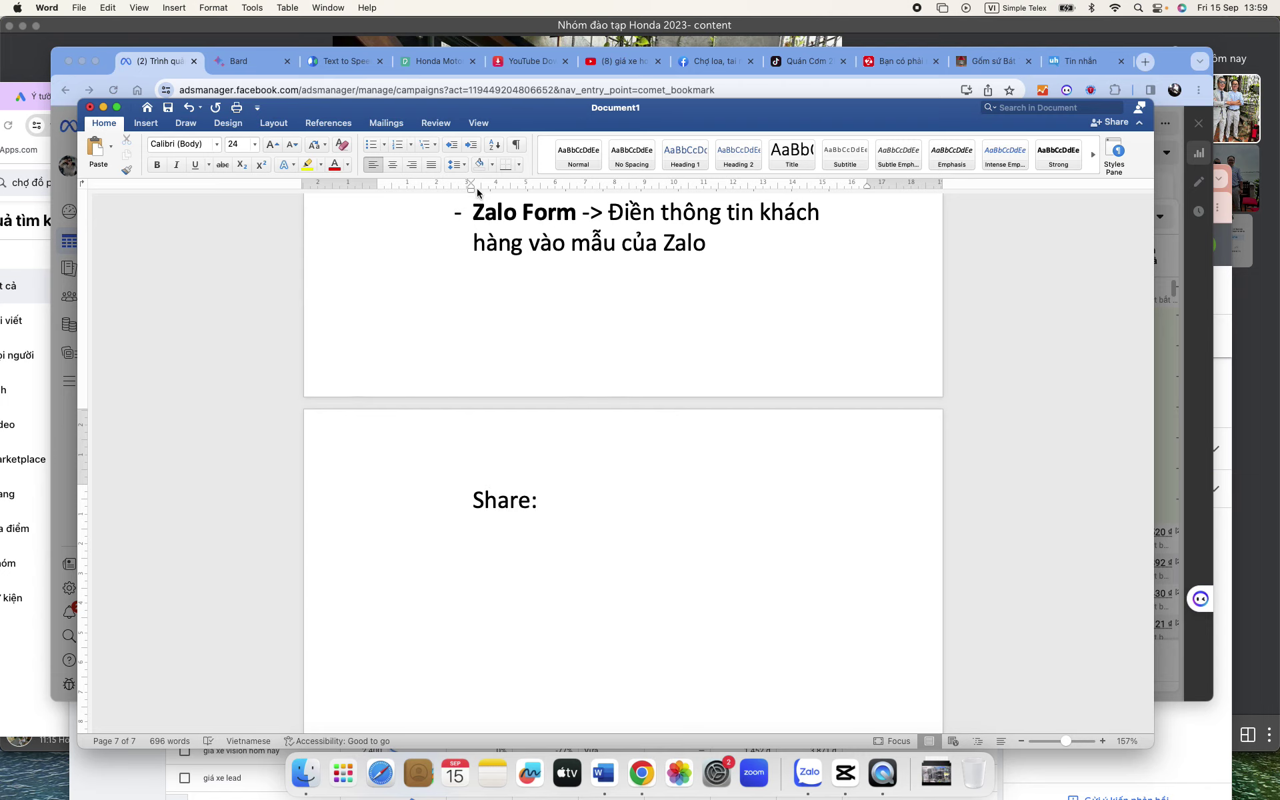
{"action": "left_click_drag", "start_coordinate": [469, 192], "coordinate": [376, 189]}
{"action": "left_click_drag", "start_coordinate": [470, 186], "coordinate": [376, 186]}
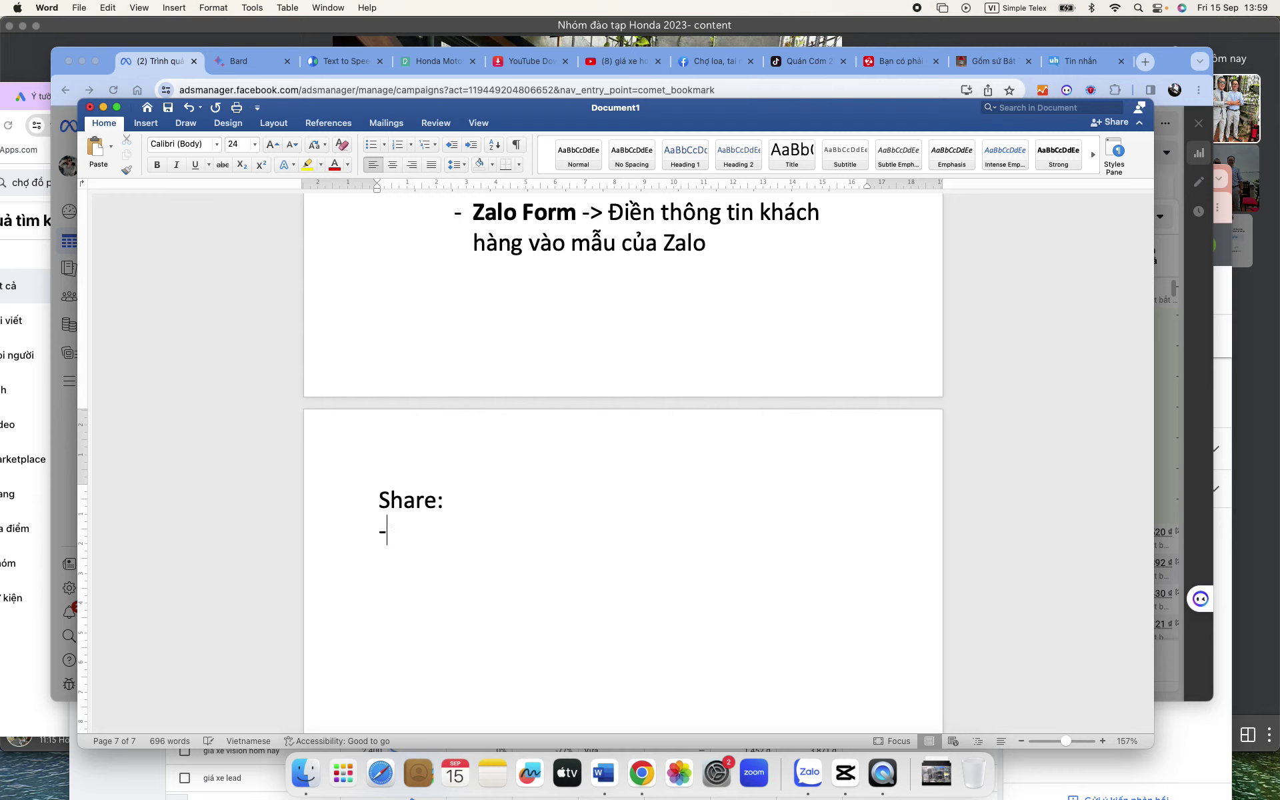
List 'Youtube: Vlog' and 'Facebook: Fanpage, group... chia sẻ' as sharing channels
{"action": "type", "text": "Yo"}
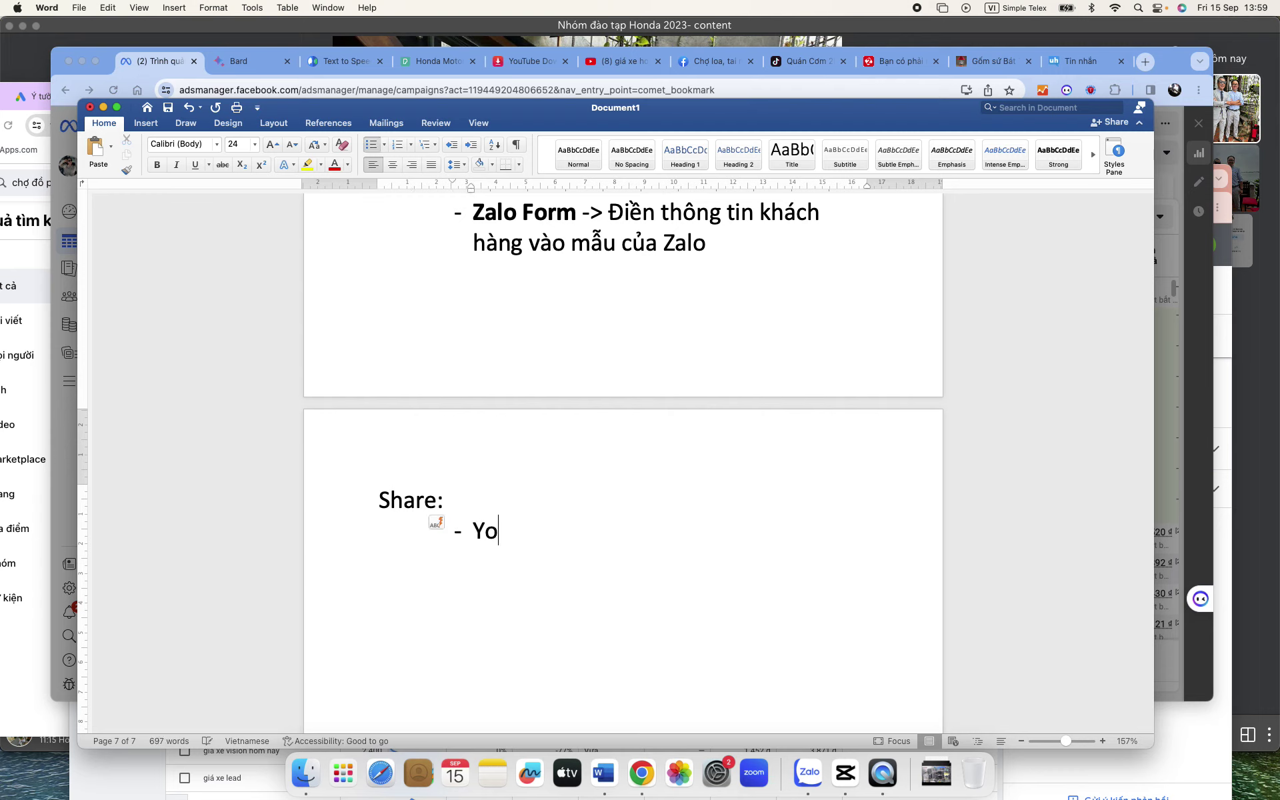
{"action": "type", "text": "utube: Vlog"}
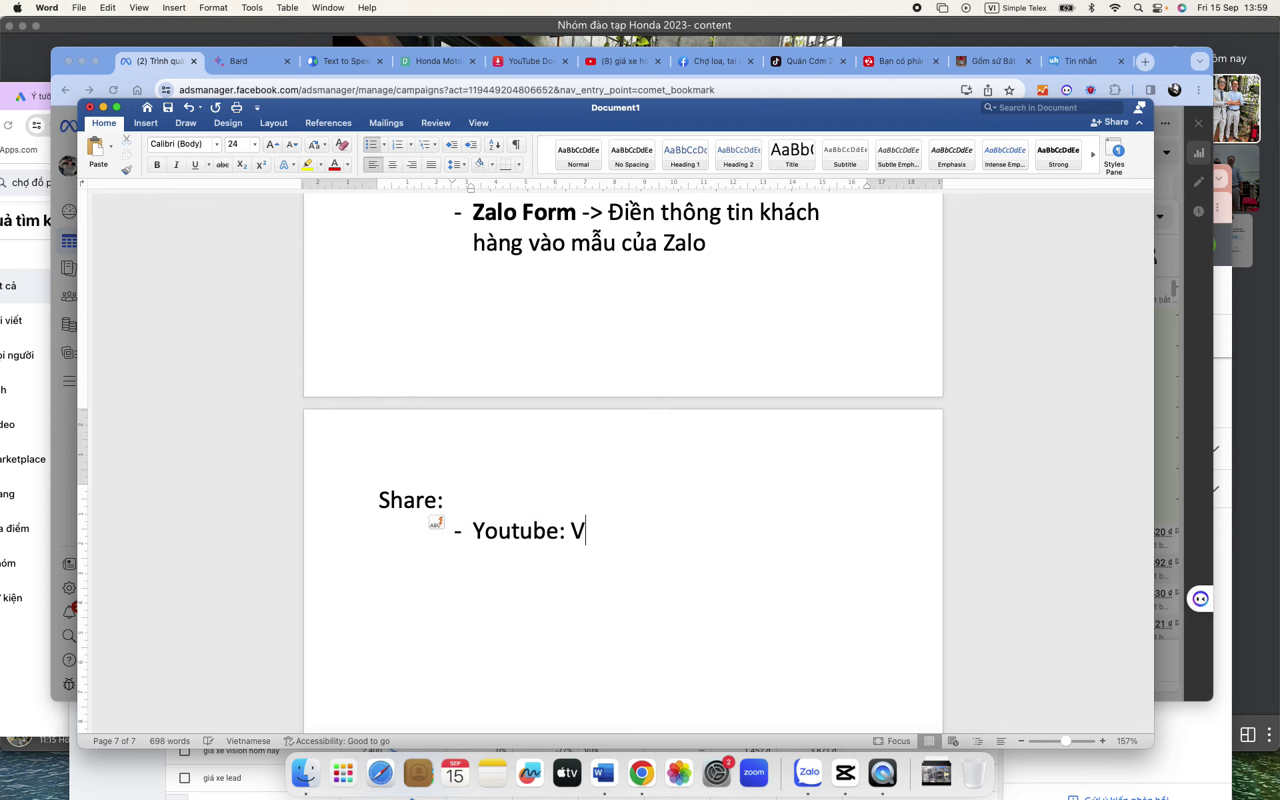
{"action": "key", "text": "Return"}
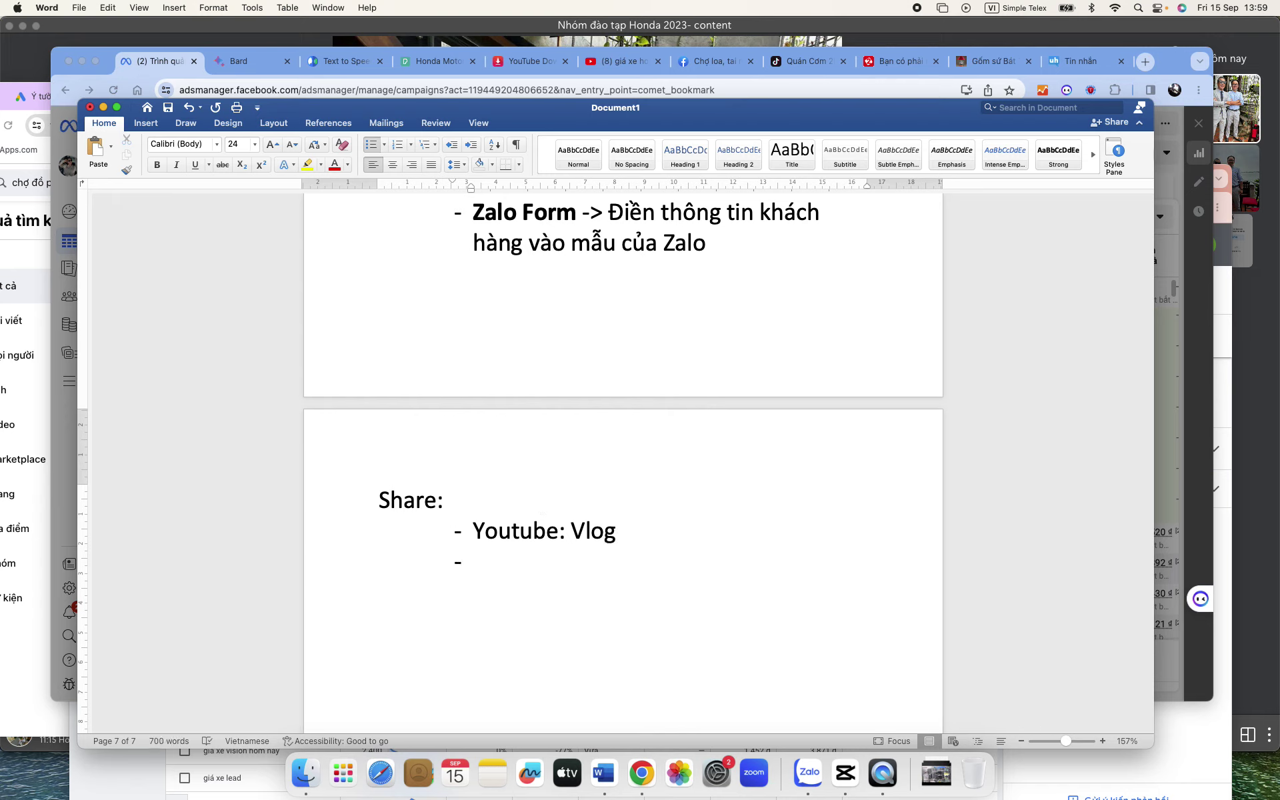
{"action": "type", "text": "Facebook:"}
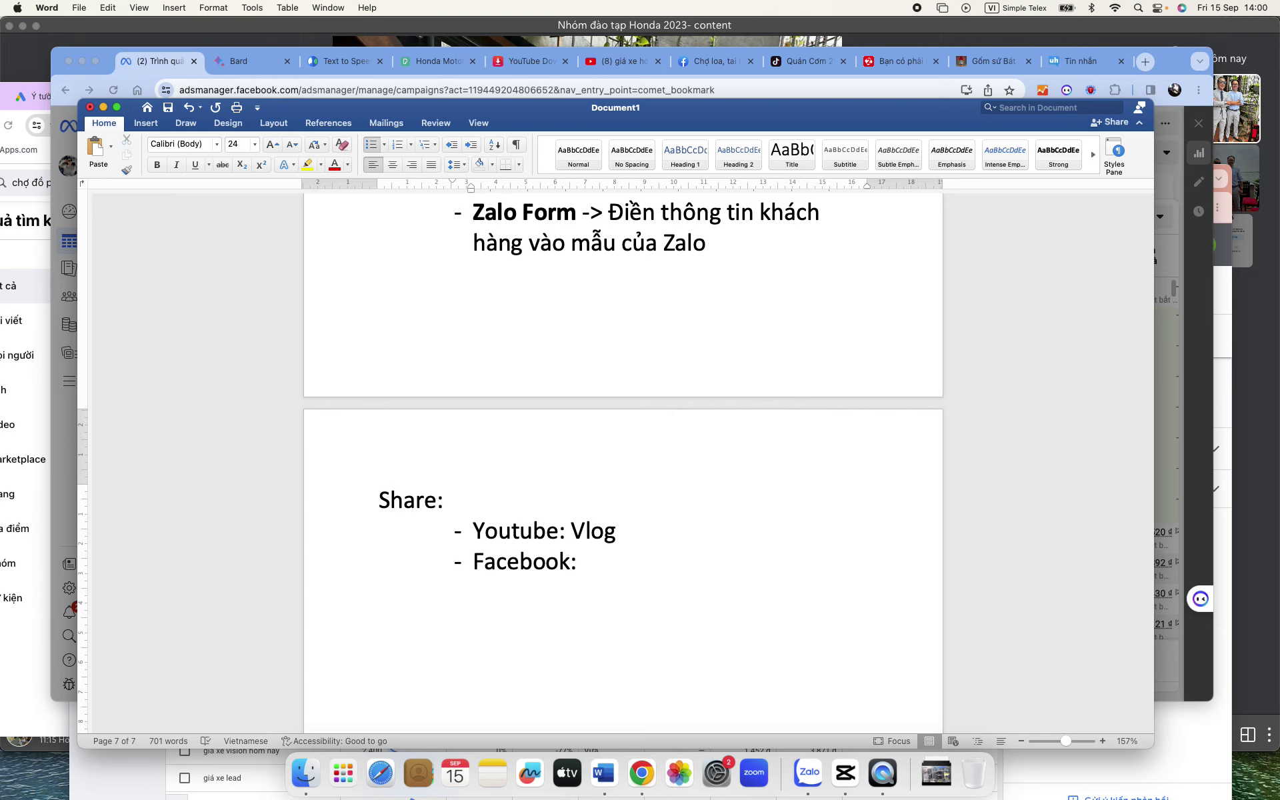
{"action": "type", "text": "Fa"}
{"action": "type", "text": "npafe"}
{"action": "key", "text": "BackSpace"}
{"action": "key", "text": "BackSpace"}
{"action": "type", "text": "ge"}
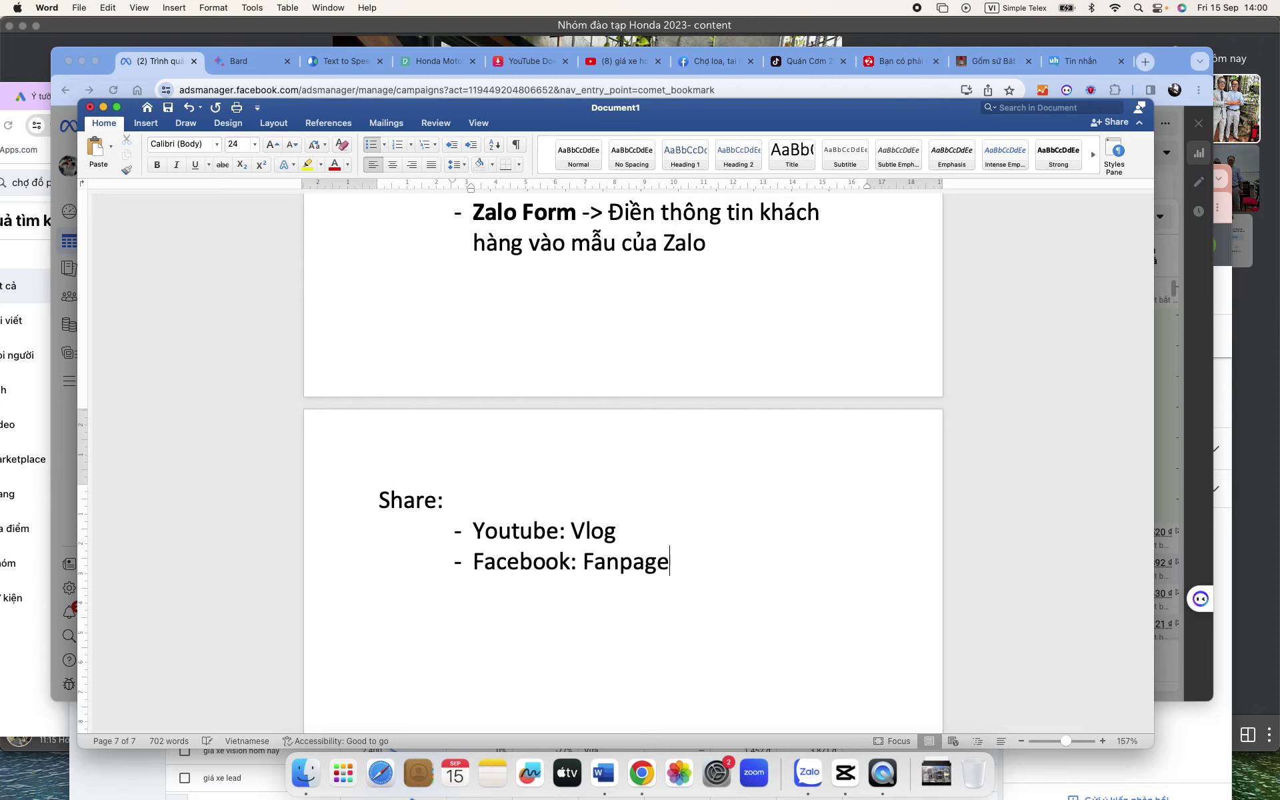
{"action": "type", "text": ", group"}
{"action": "type", "text": "... chia sẻ"}
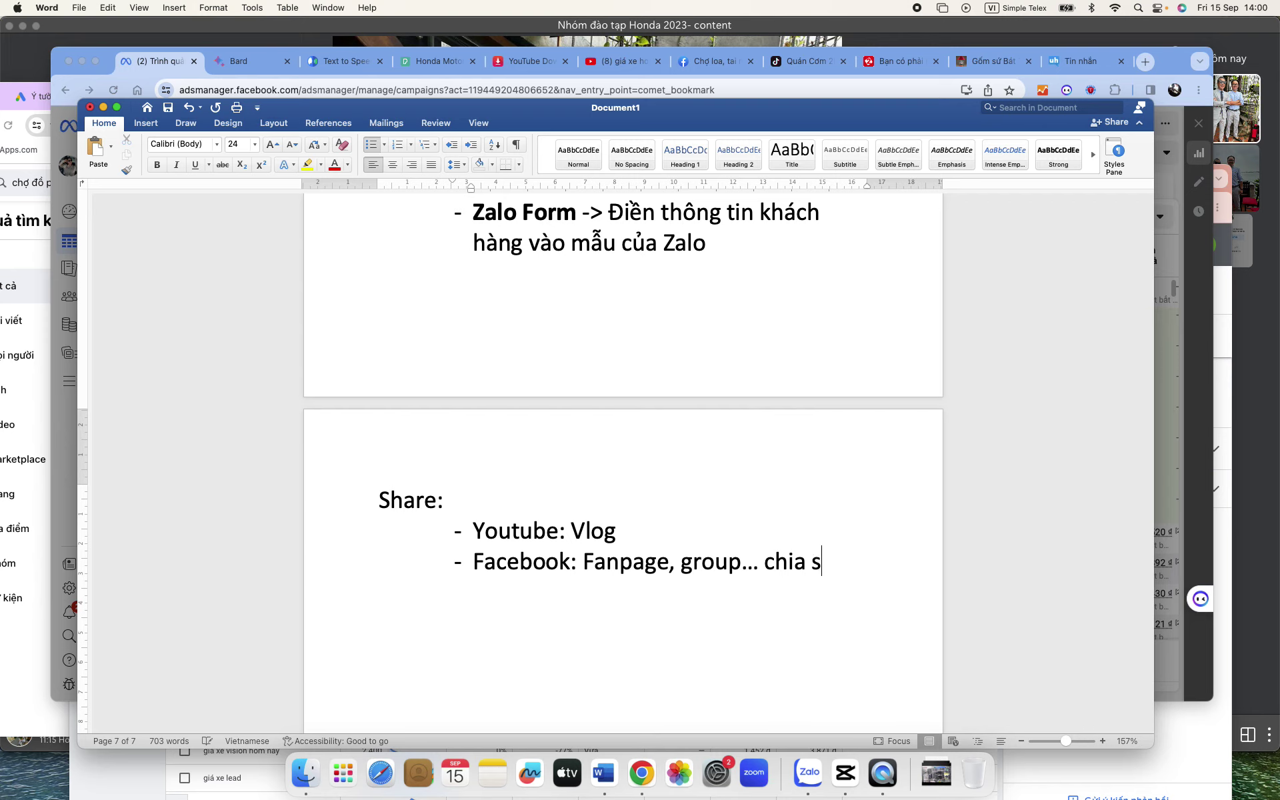
{"action": "key", "text": "Return"}
Add 'Tiktok: Quay clip chia sẻ', 'Blogger: Chia sẻ nội dung' and 'Website: Chia sẻ thông tin chính thống'
{"action": "type", "text": "Tiktok: Quay vlip"}
{"action": "key", "text": "BackSpace"}
{"action": "key", "text": "BackSpace"}
{"action": "key", "text": "BackSpace"}
{"action": "key", "text": "BackSpace"}
{"action": "key", "text": "BackSpace"}
{"action": "type", "text": "clip chia sẻ"}
{"action": "key", "text": "Return"}
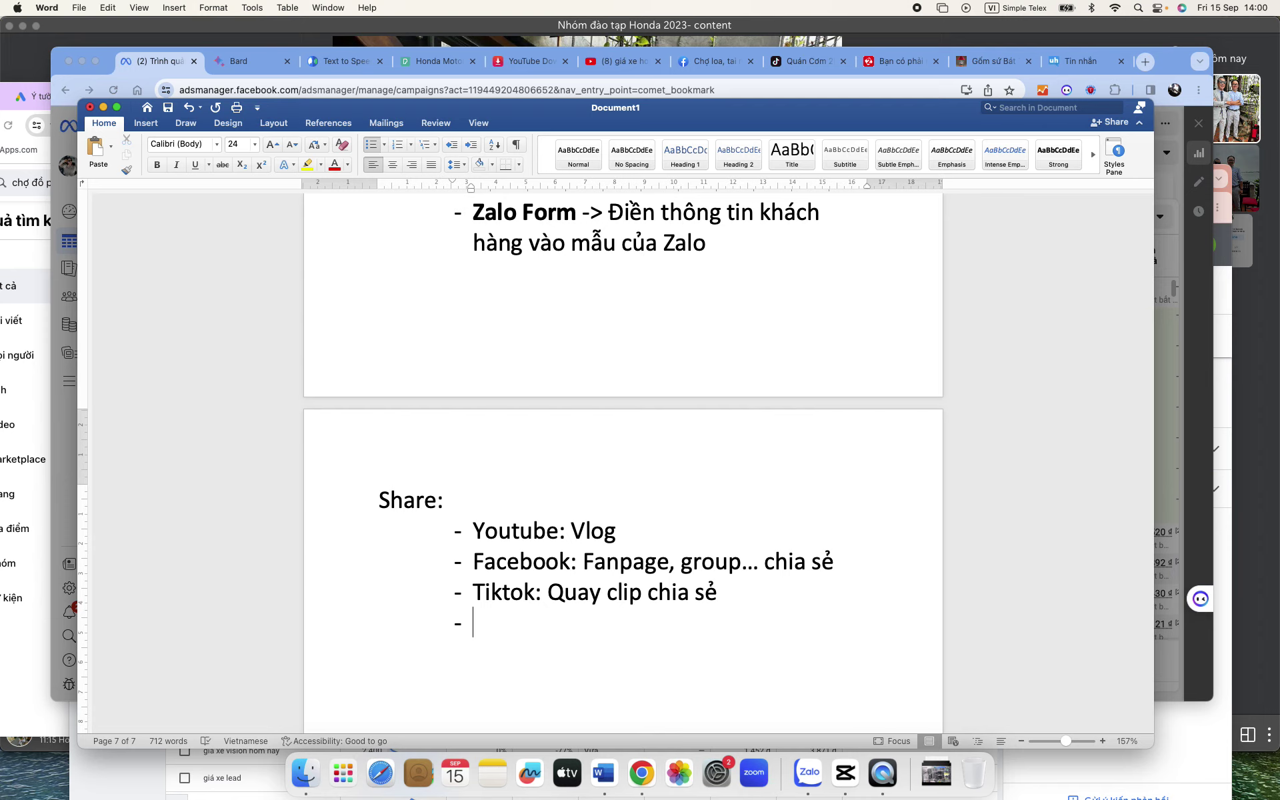
{"action": "type", "text": "Blogger: Chia "}
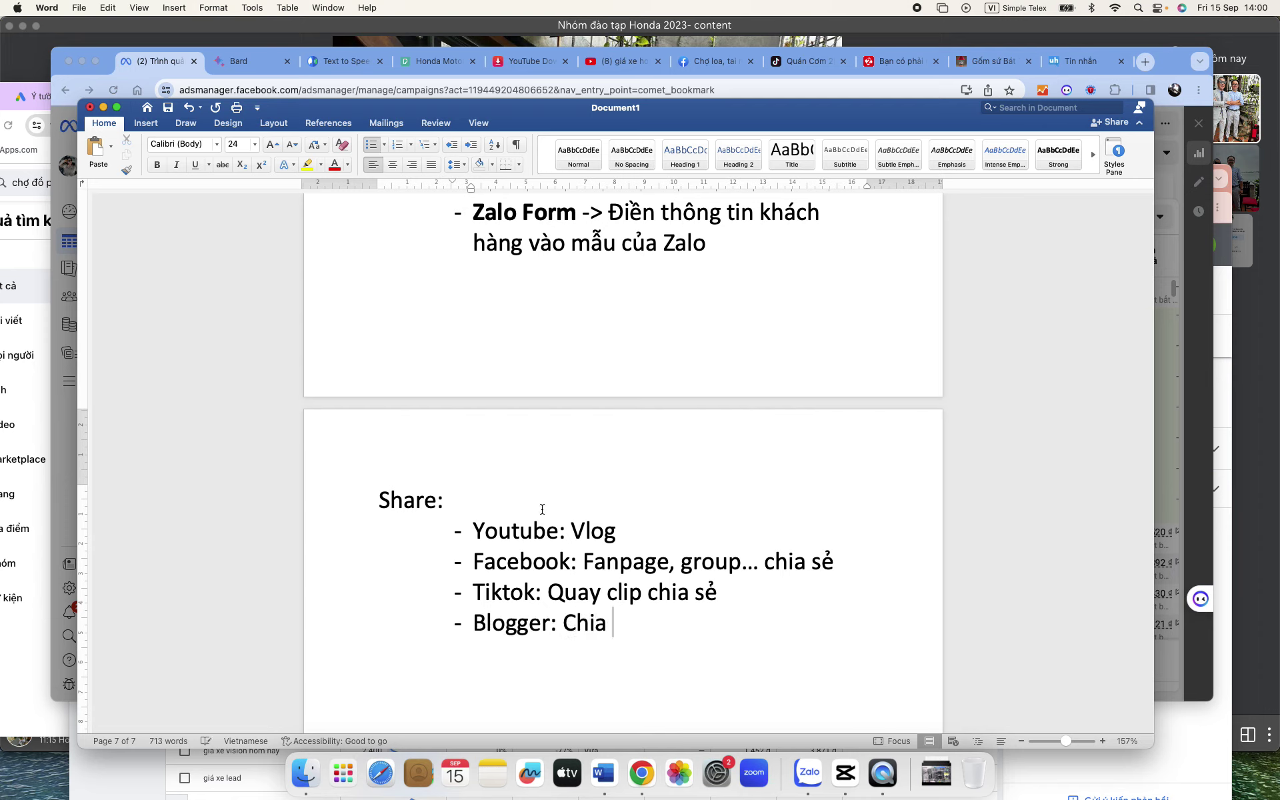
{"action": "type", "text": "senội dung"}
{"action": "key", "text": "Return"}
{"action": "type", "text": "website"}
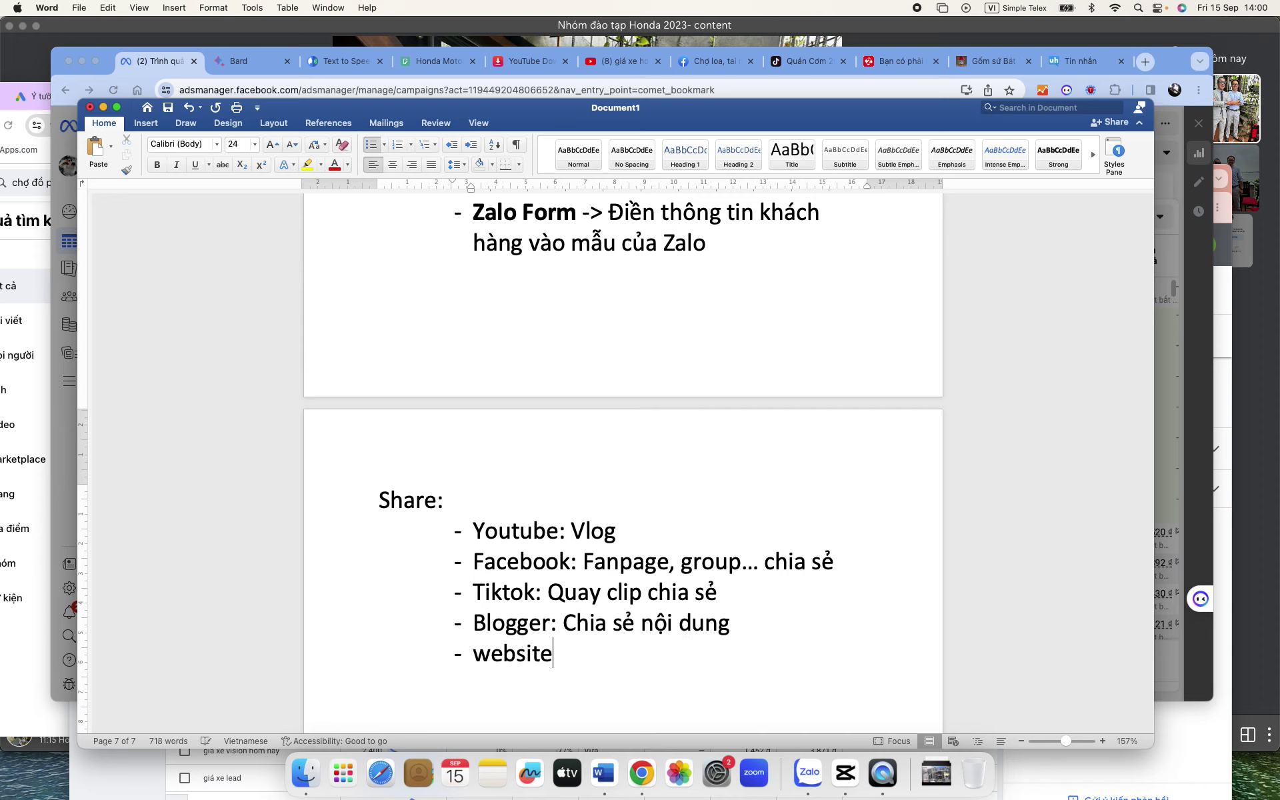
{"action": "type", "text": ": Chia sẻ th"}
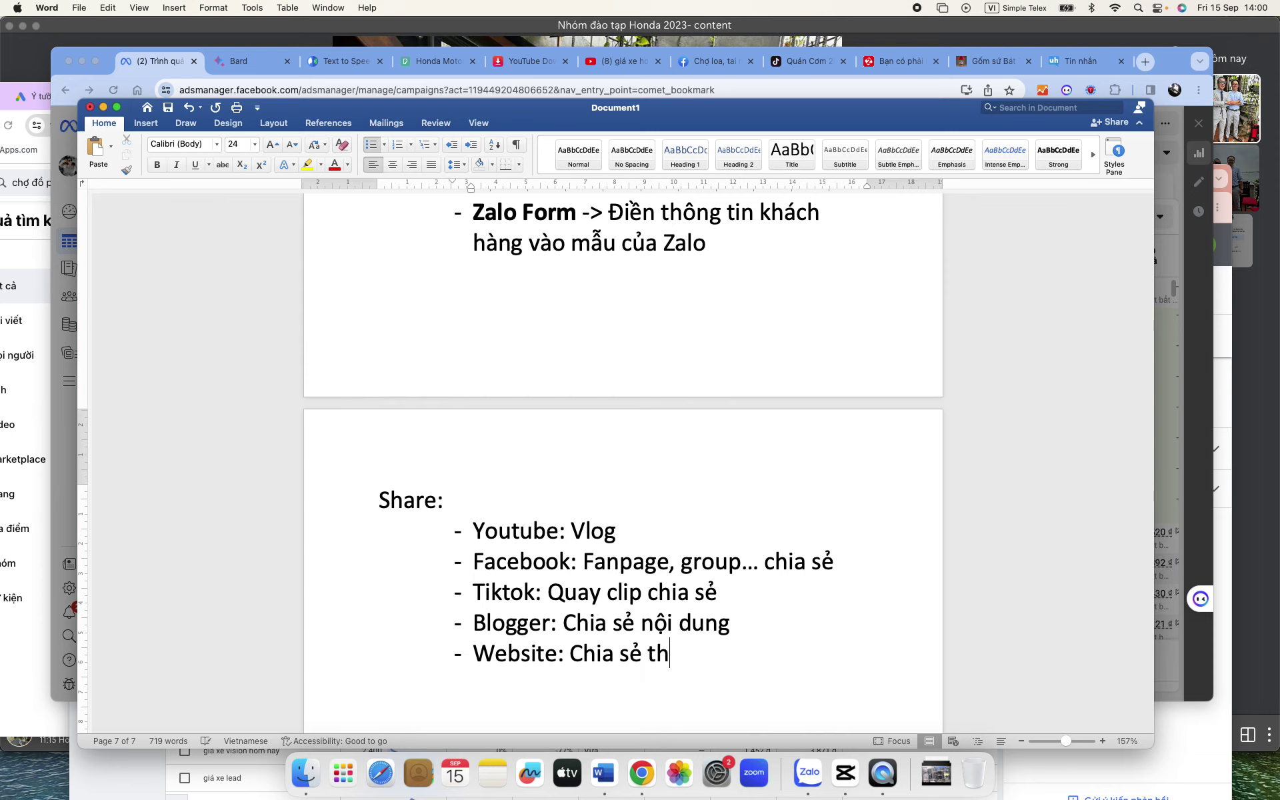
{"action": "type", "text": "ông tin chính thống"}
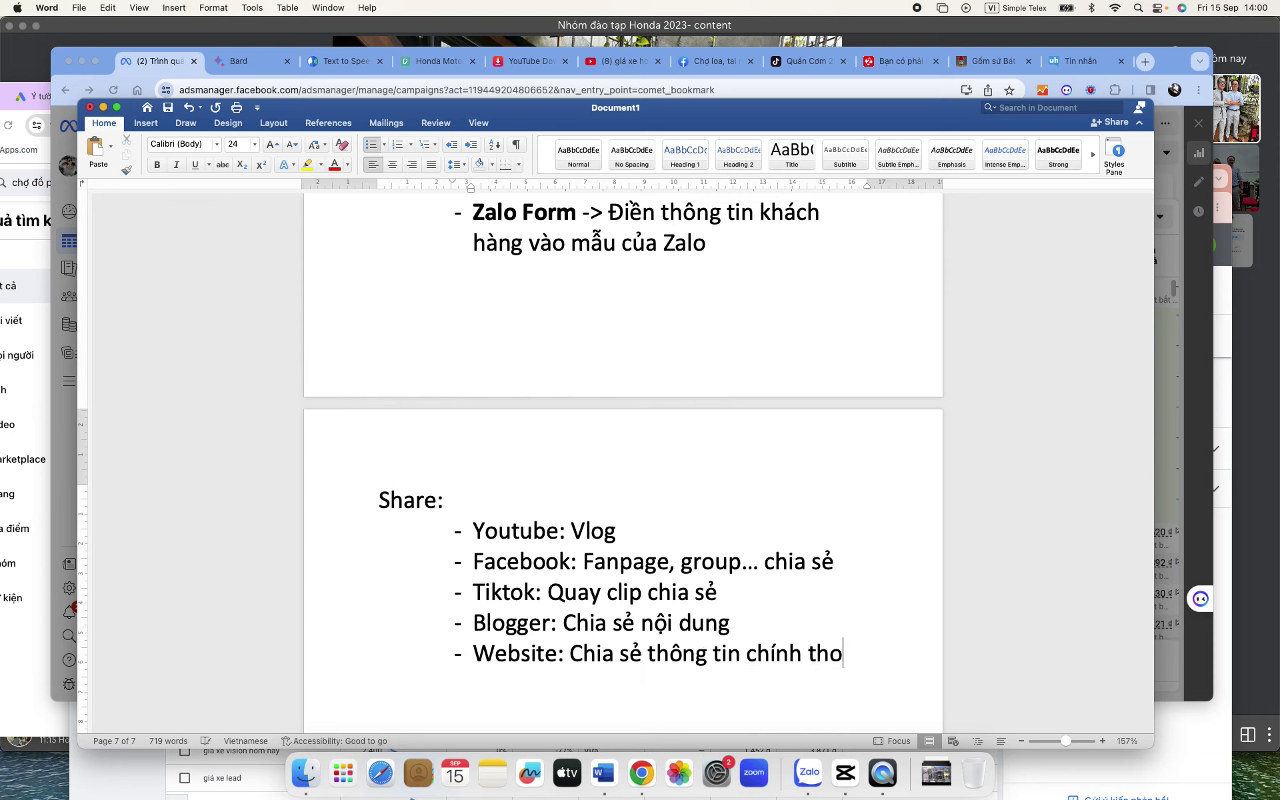
{"action": "key", "text": "BackSpace"}
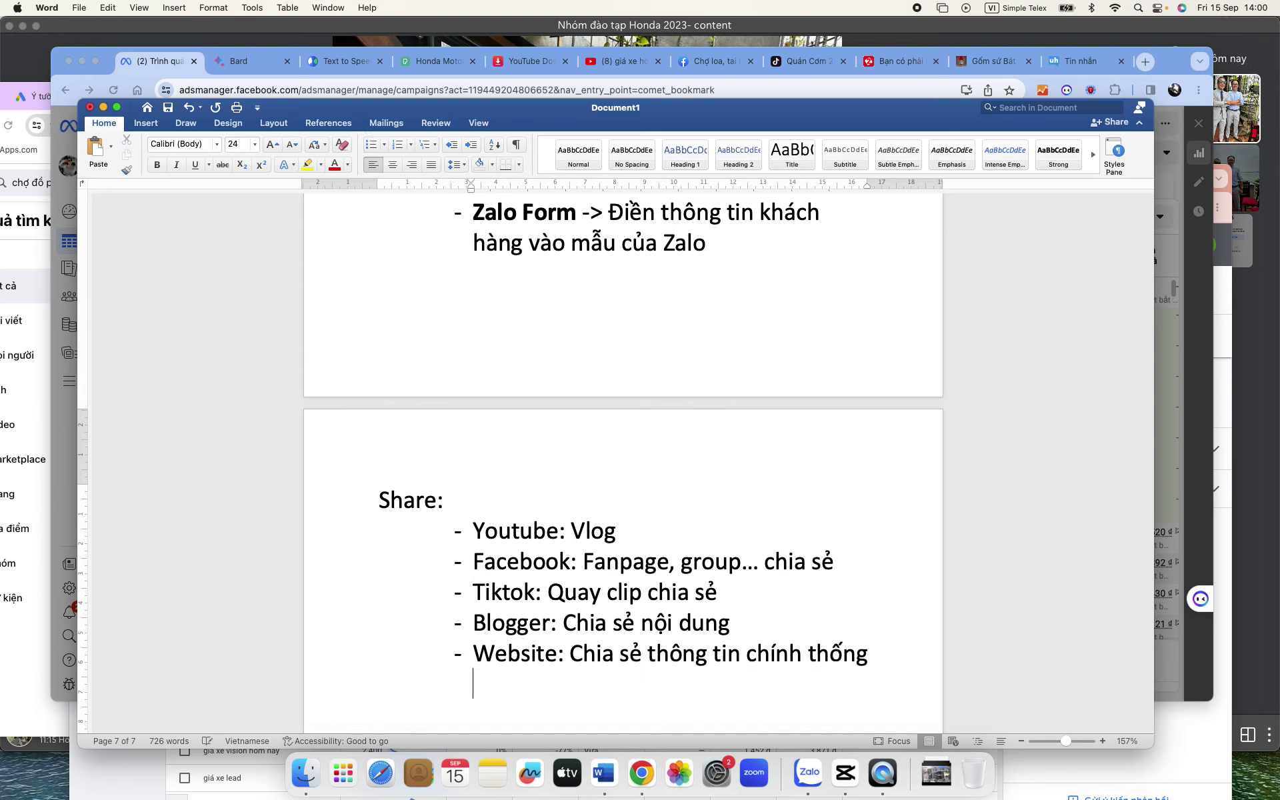
Add unbulleted lines 'Kênh chia sẻ tài liệu: Slideshare' and 'Kênh chia sẻ Download: 4shared, mediafire'
{"action": "left_click", "coordinate": [536, 563]}
{"action": "left_click", "coordinate": [876, 654]}
{"action": "key", "text": "BackSpace"}
{"action": "type", "text": "Kênh chia sẻ tài "}
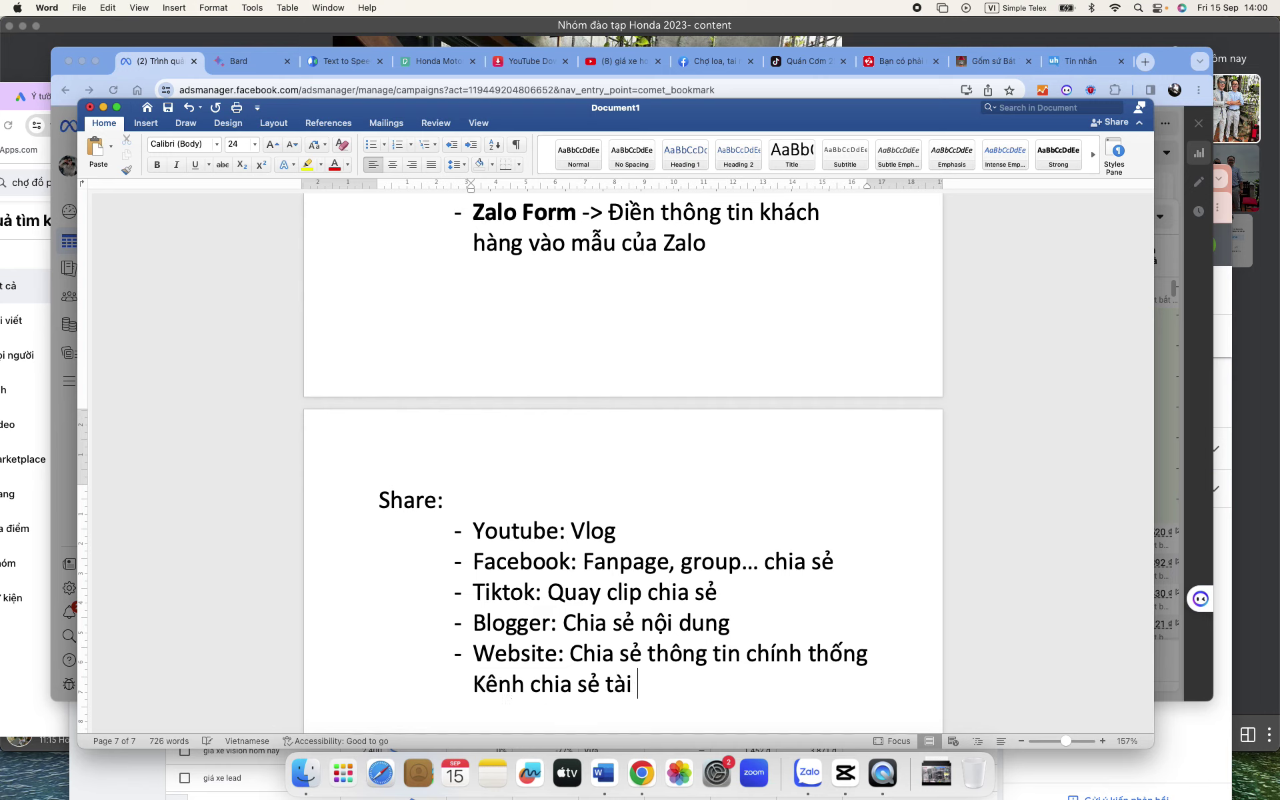
{"action": "type", "text": "liệu: Slideshare"}
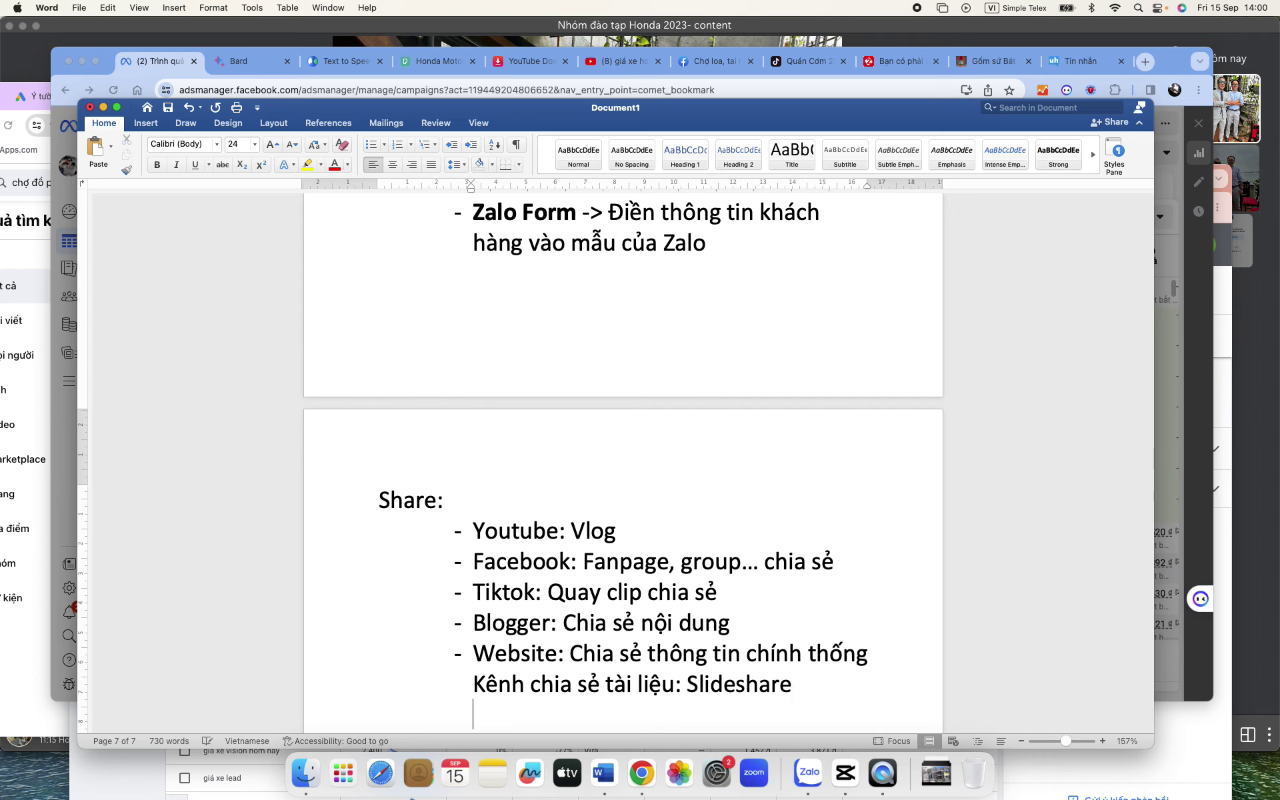
{"action": "type", "text": "Kênh chia s"}
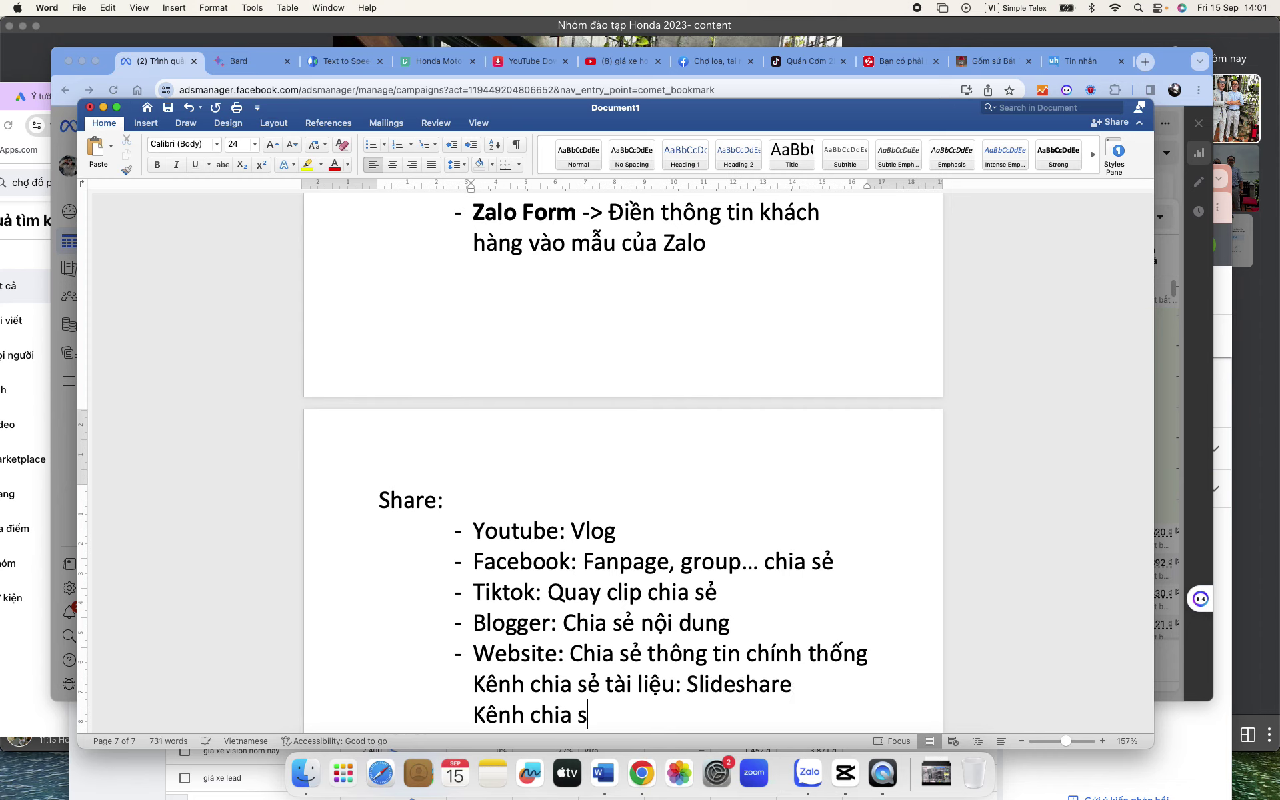
{"action": "type", "text": "ẻ Downl"}
{"action": "type", "text": "ia"}
{"action": "key", "text": "BackSpace"}
{"action": "key", "text": "BackSpace"}
{"action": "type", "text": "oa "}
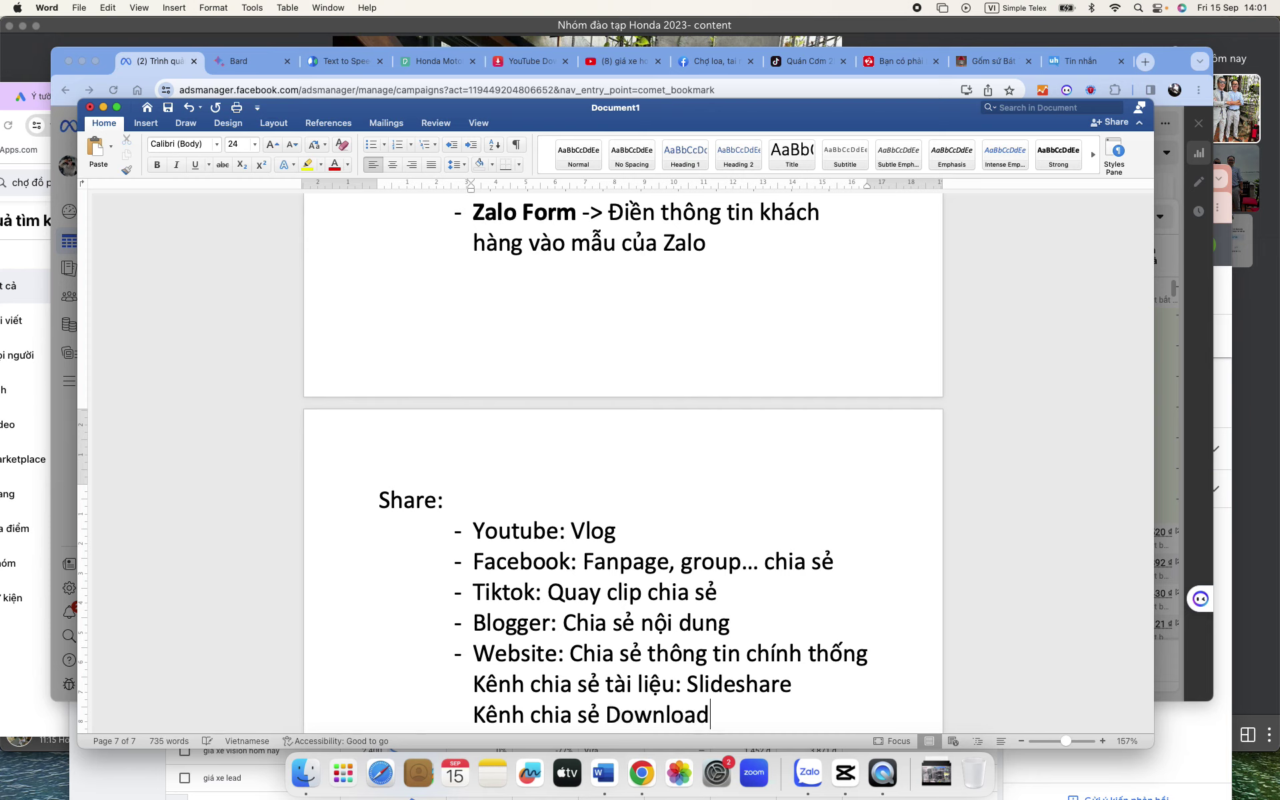
{"action": "type", "text": ": 4shared, mediafire…"}
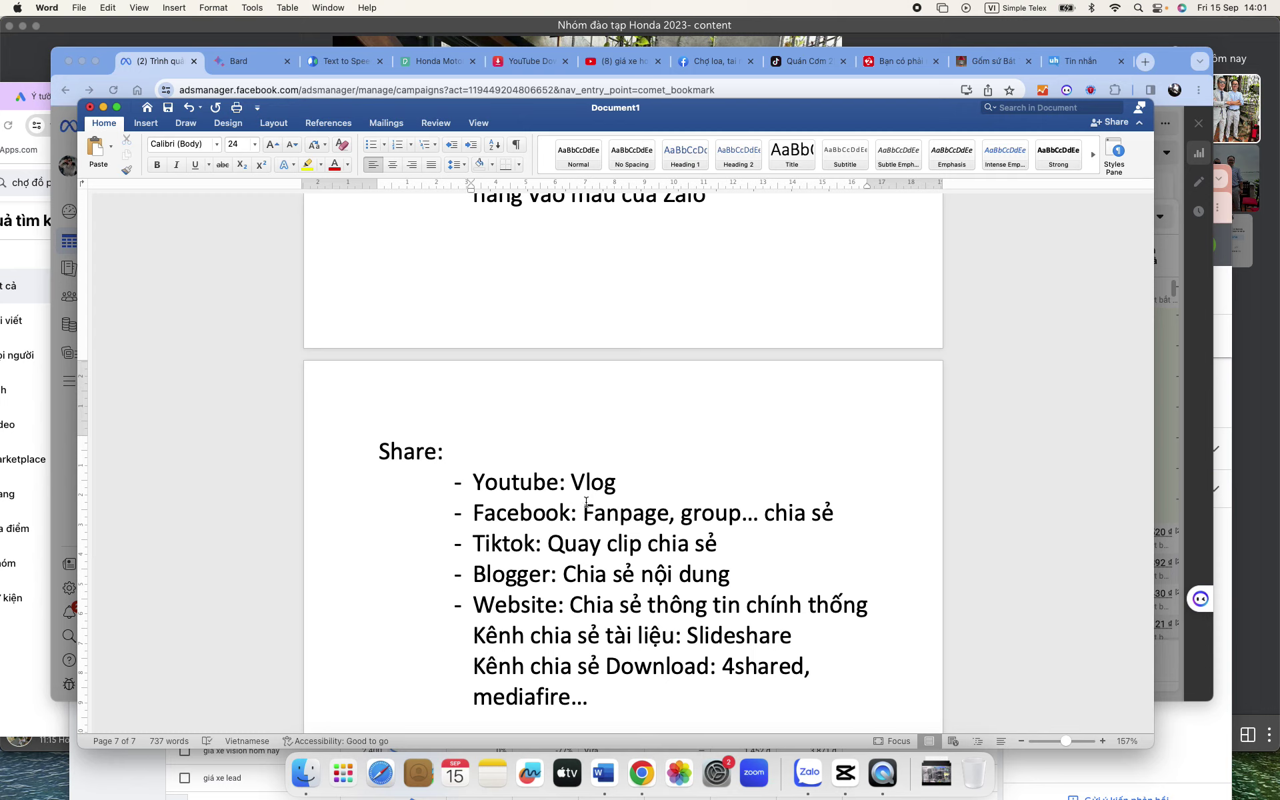
Scroll to page 2's 'Các kênh sử dụng' list and place the caret after the Google GDN line
{"action": "left_click", "coordinate": [602, 607]}
{"action": "left_click", "coordinate": [603, 576]}
{"action": "scroll", "coordinate": [646, 472], "scroll_direction": "up", "scroll_amount": 20}
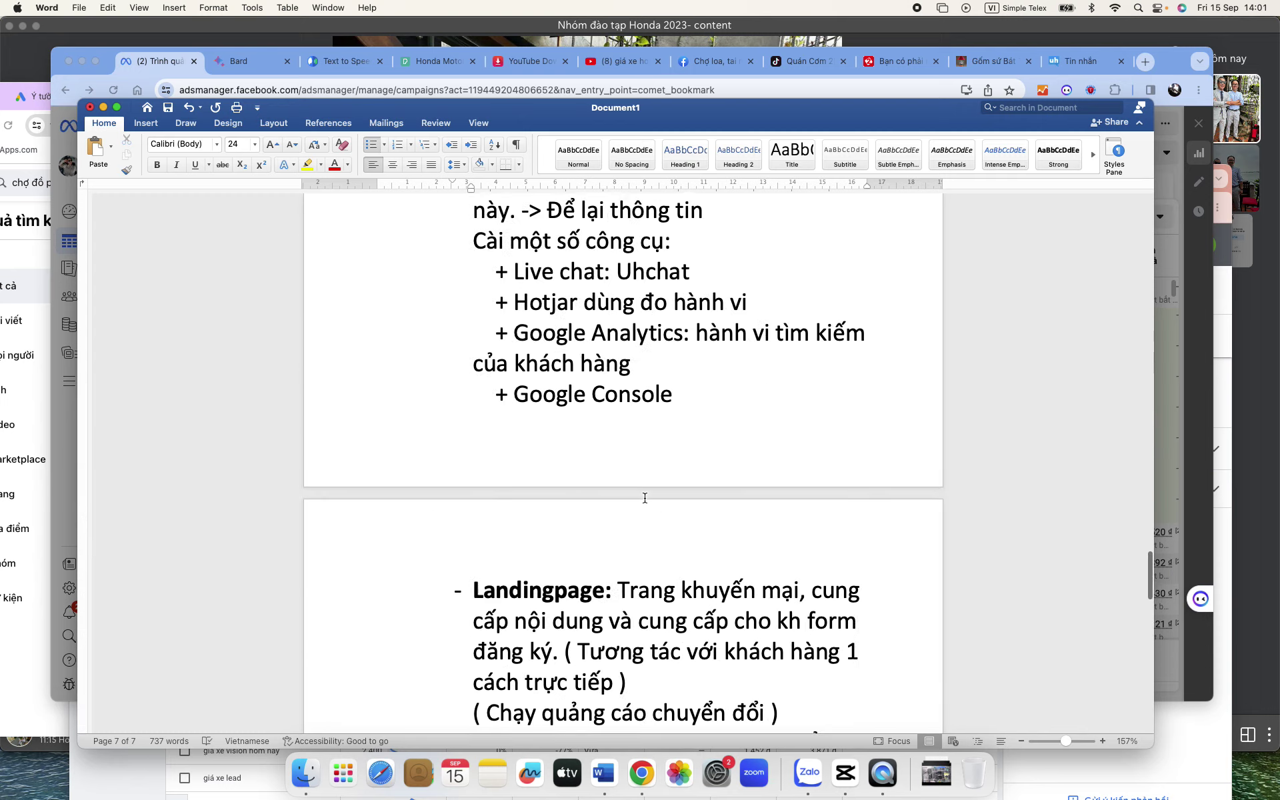
{"action": "scroll", "coordinate": [645, 497], "scroll_direction": "up", "scroll_amount": 20}
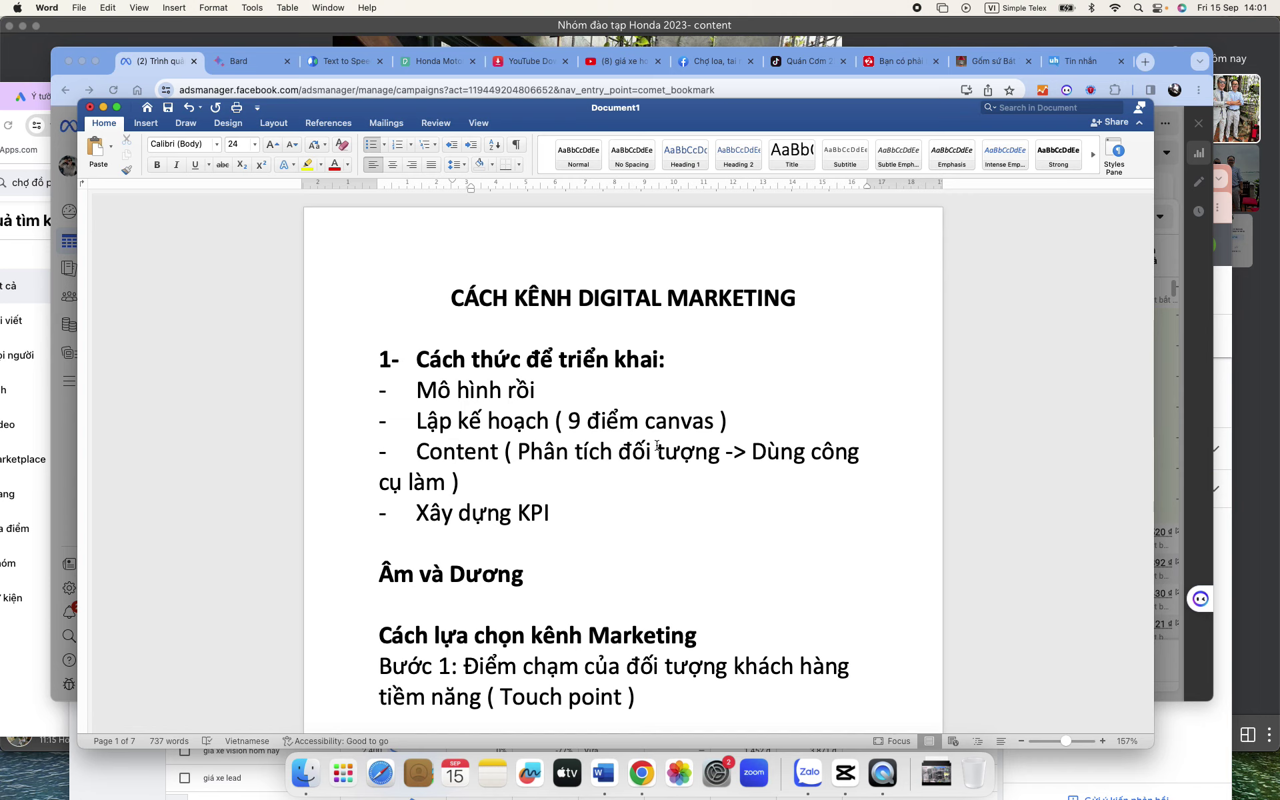
{"action": "scroll", "coordinate": [681, 467], "scroll_direction": "down", "scroll_amount": 15}
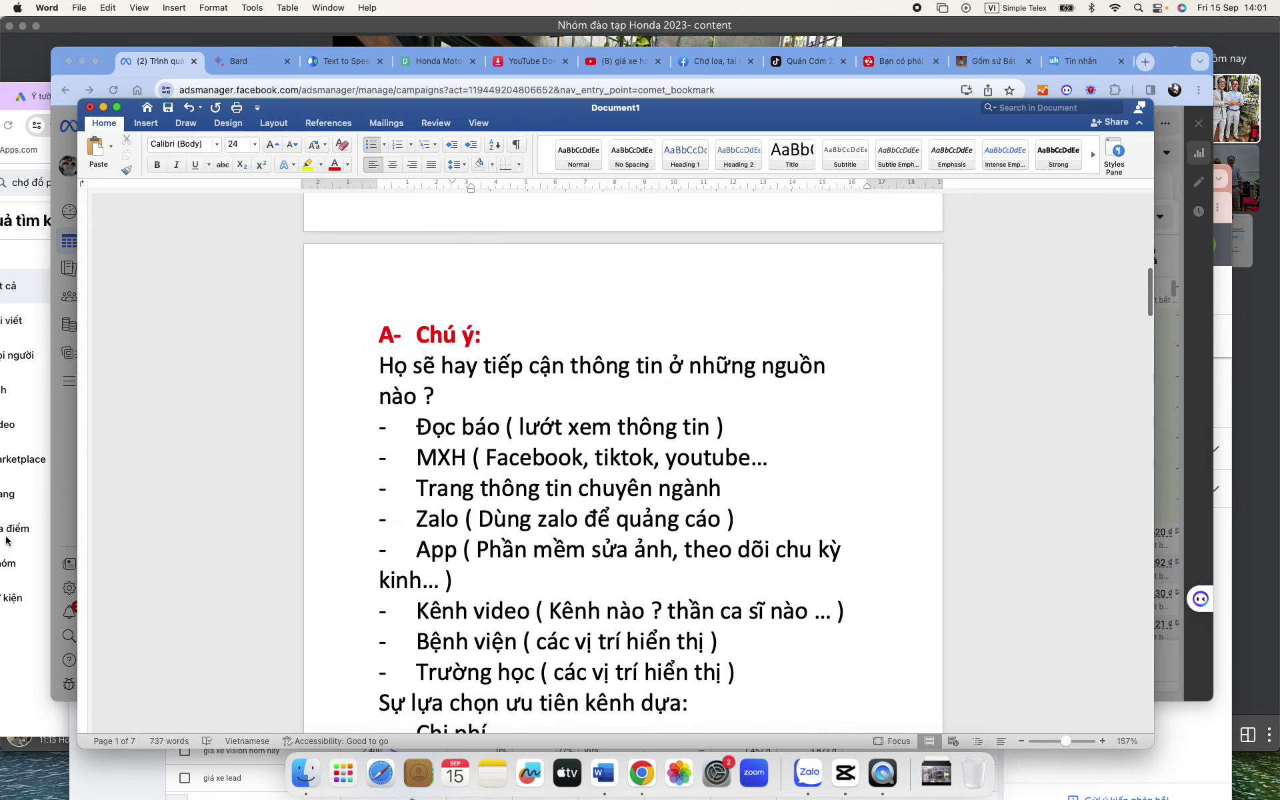
{"action": "scroll", "coordinate": [556, 352], "scroll_direction": "down", "scroll_amount": 2}
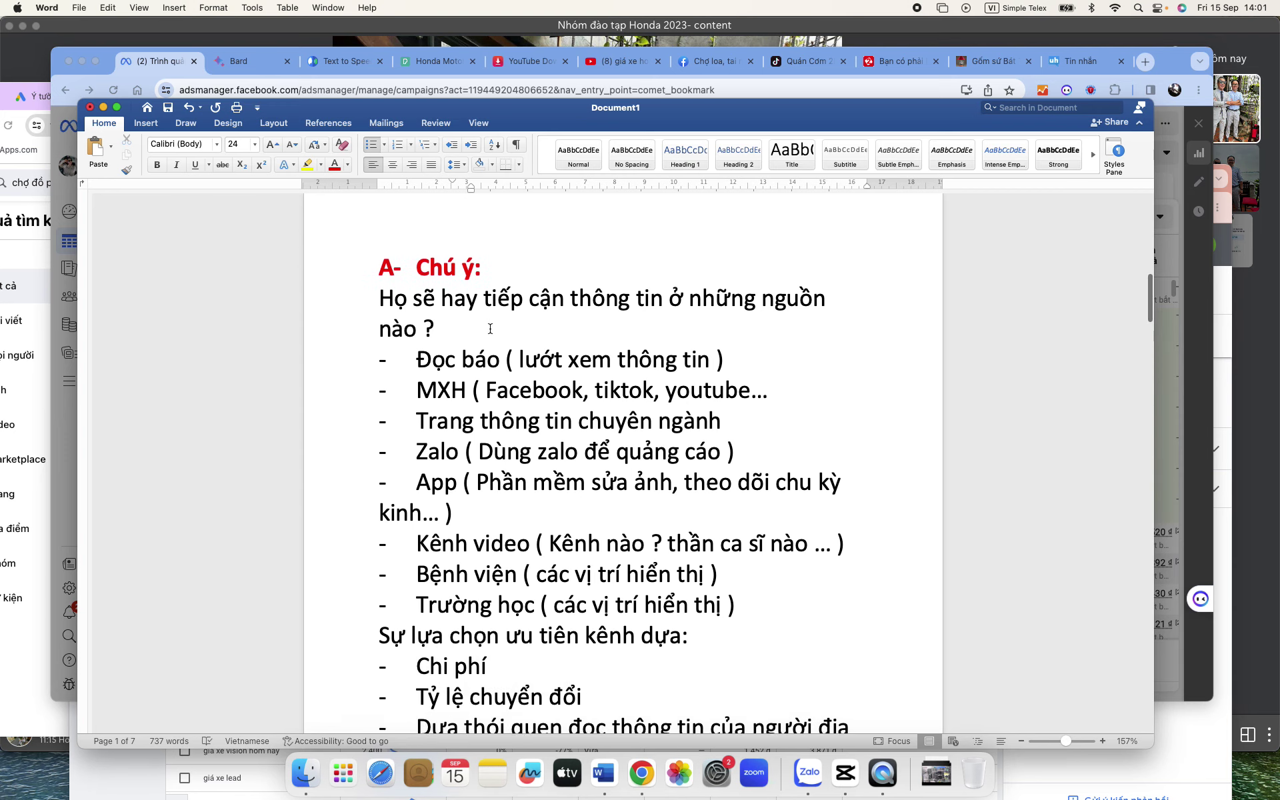
{"action": "scroll", "coordinate": [574, 412], "scroll_direction": "down", "scroll_amount": 6}
{"action": "scroll", "coordinate": [574, 412], "scroll_direction": "down", "scroll_amount": 10}
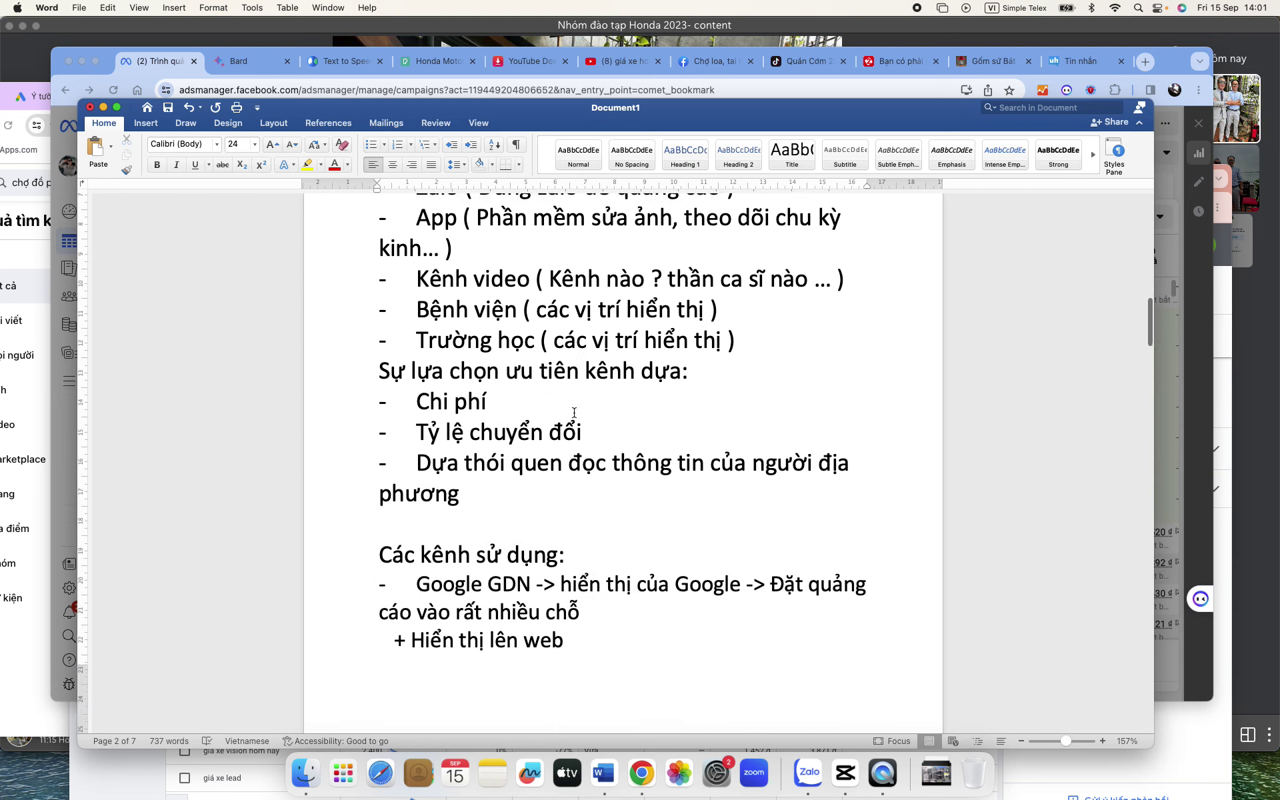
{"action": "left_click", "coordinate": [613, 327]}
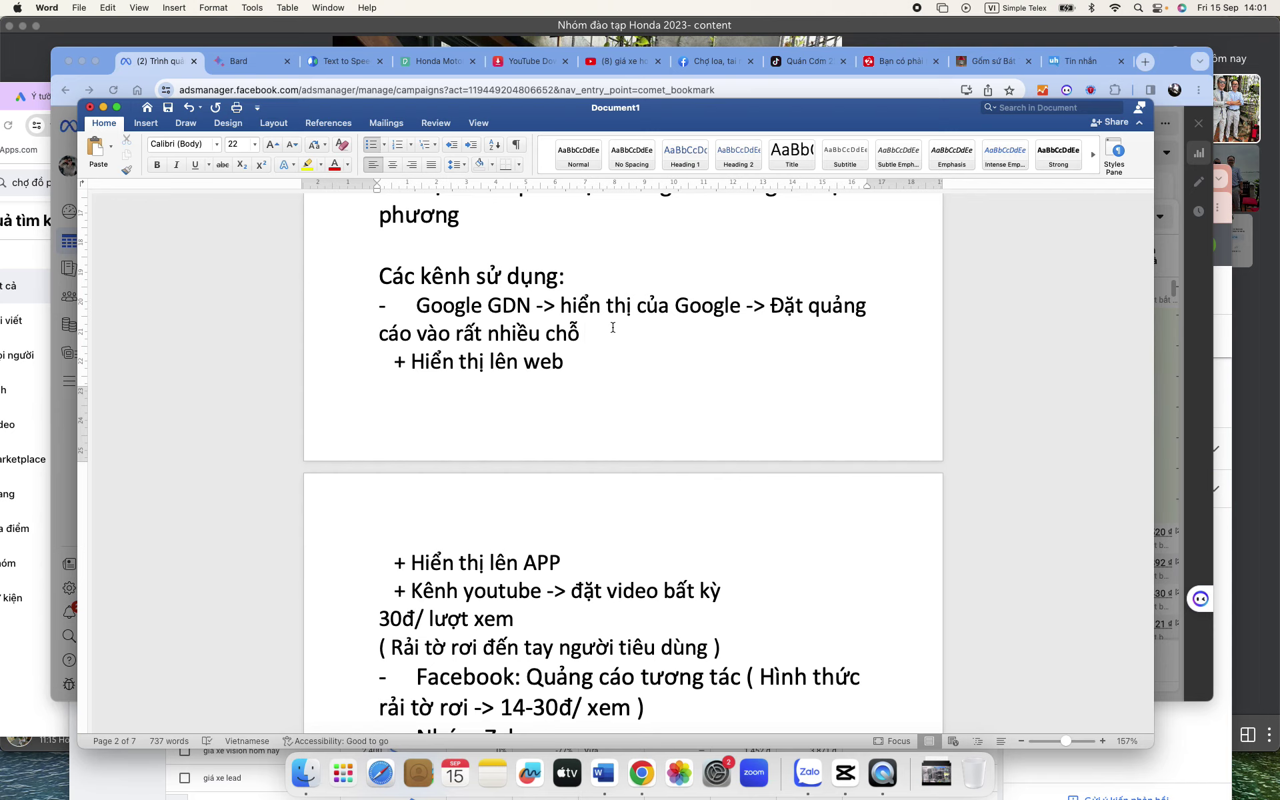
{"action": "left_click", "coordinate": [644, 772]}
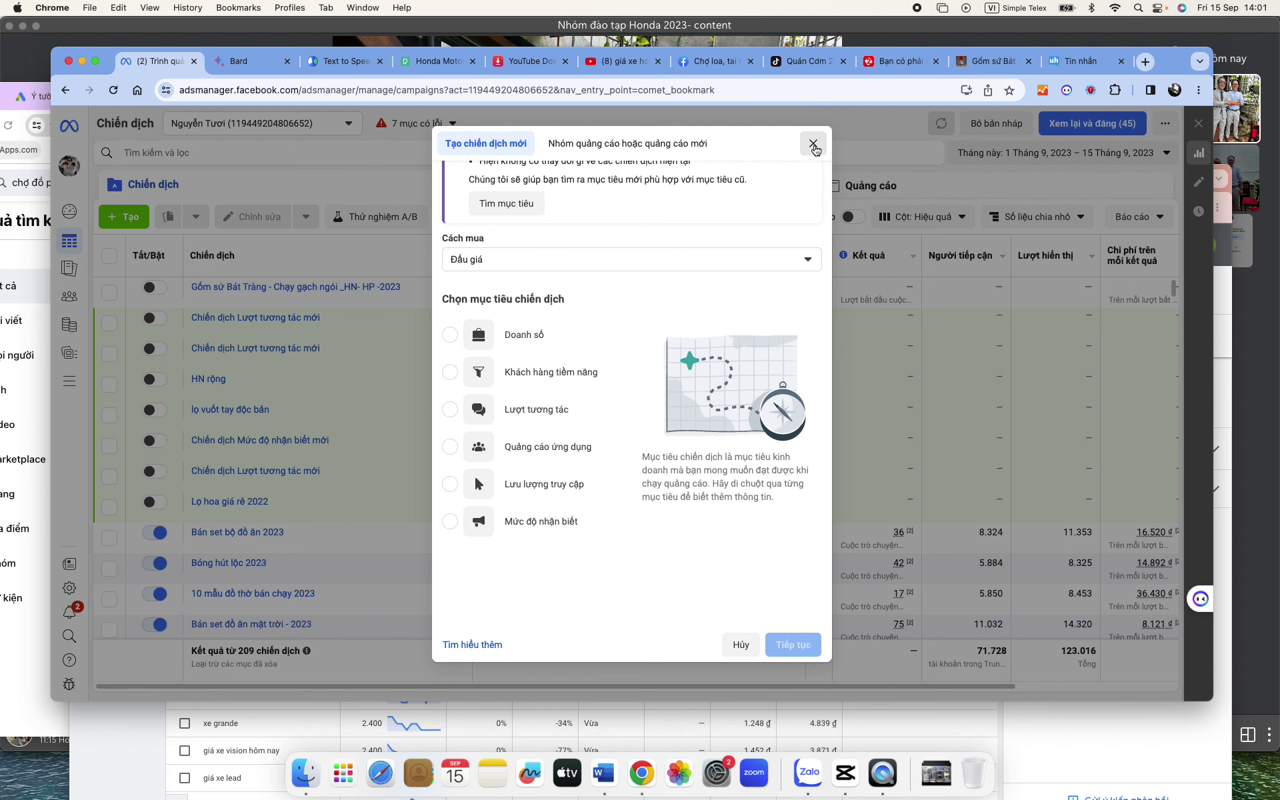
Close the Facebook campaign dialog, switch to the Google Ads Chrome profile, and go from Keyword Planner to Overview
{"action": "left_click", "coordinate": [813, 143]}
{"action": "left_click", "coordinate": [1175, 91]}
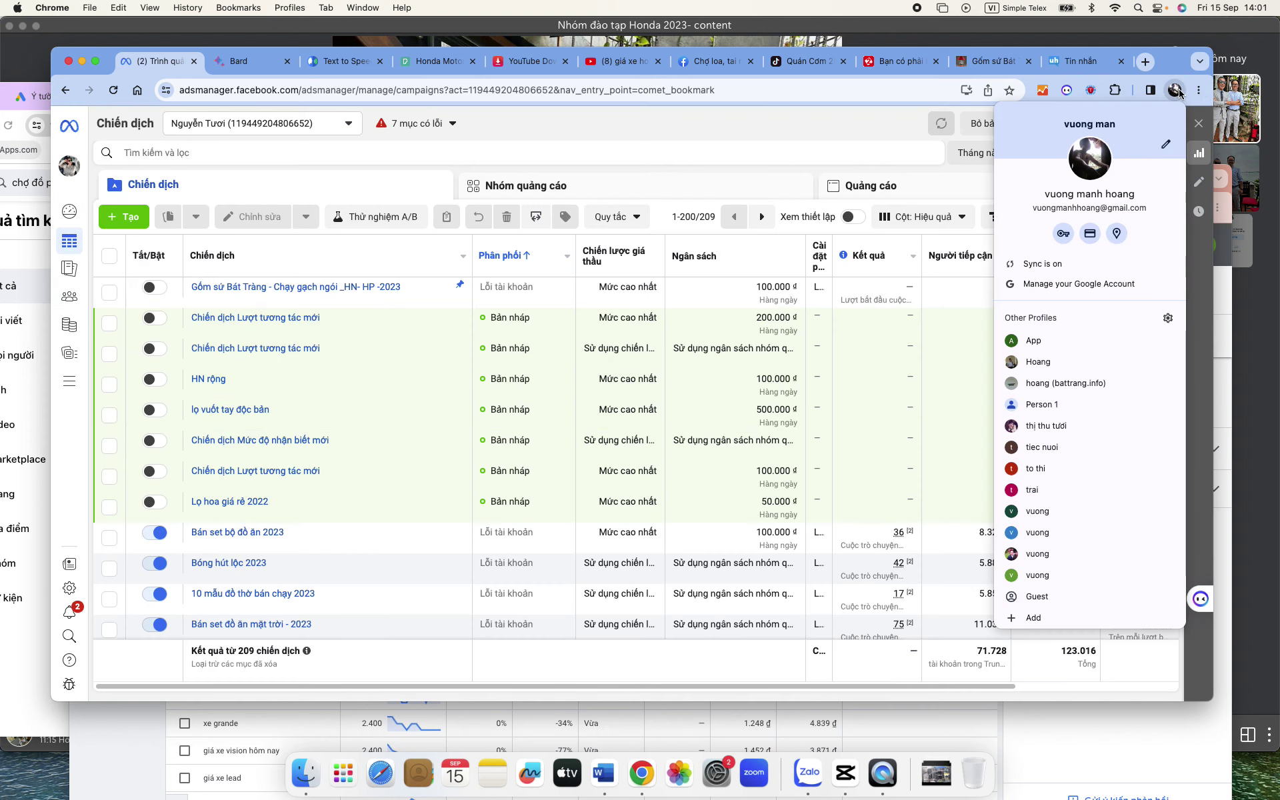
{"action": "left_click", "coordinate": [1066, 578]}
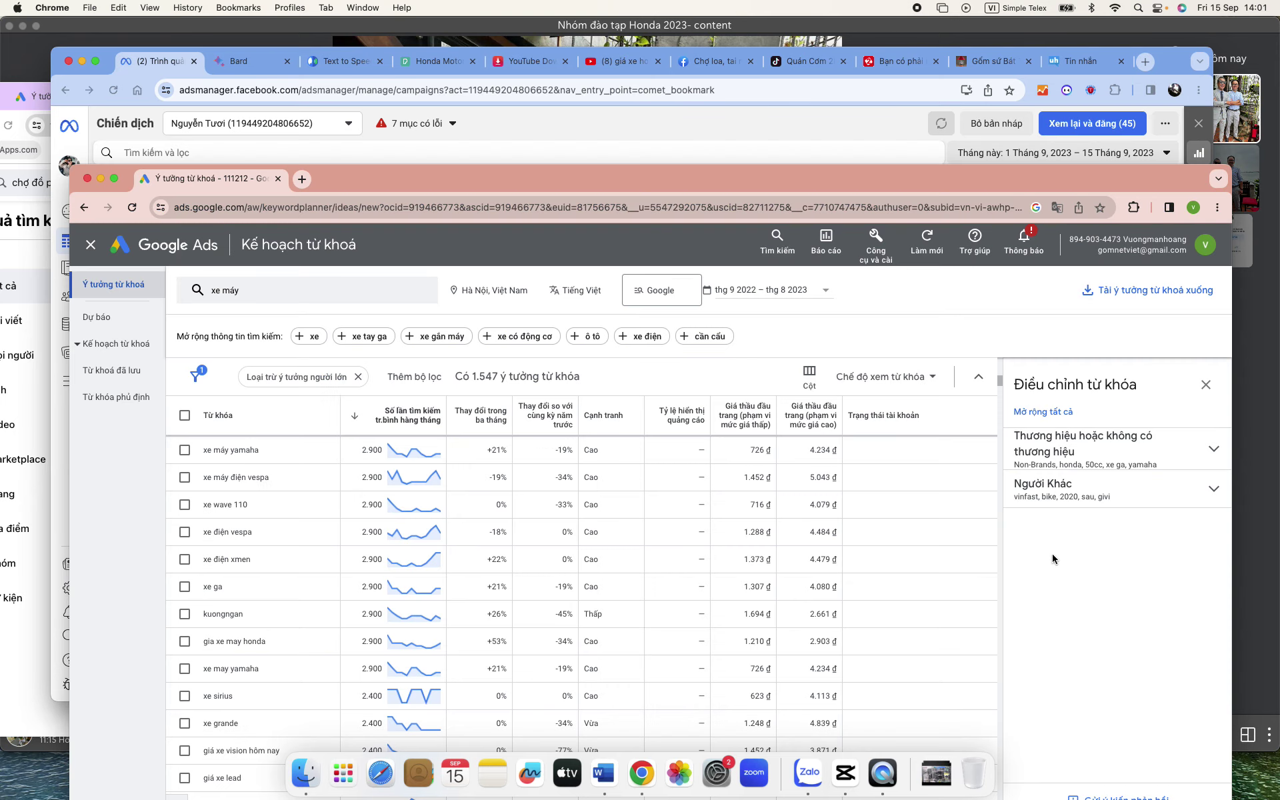
{"action": "left_click_drag", "start_coordinate": [610, 177], "coordinate": [593, 126]}
{"action": "left_click", "coordinate": [72, 195]}
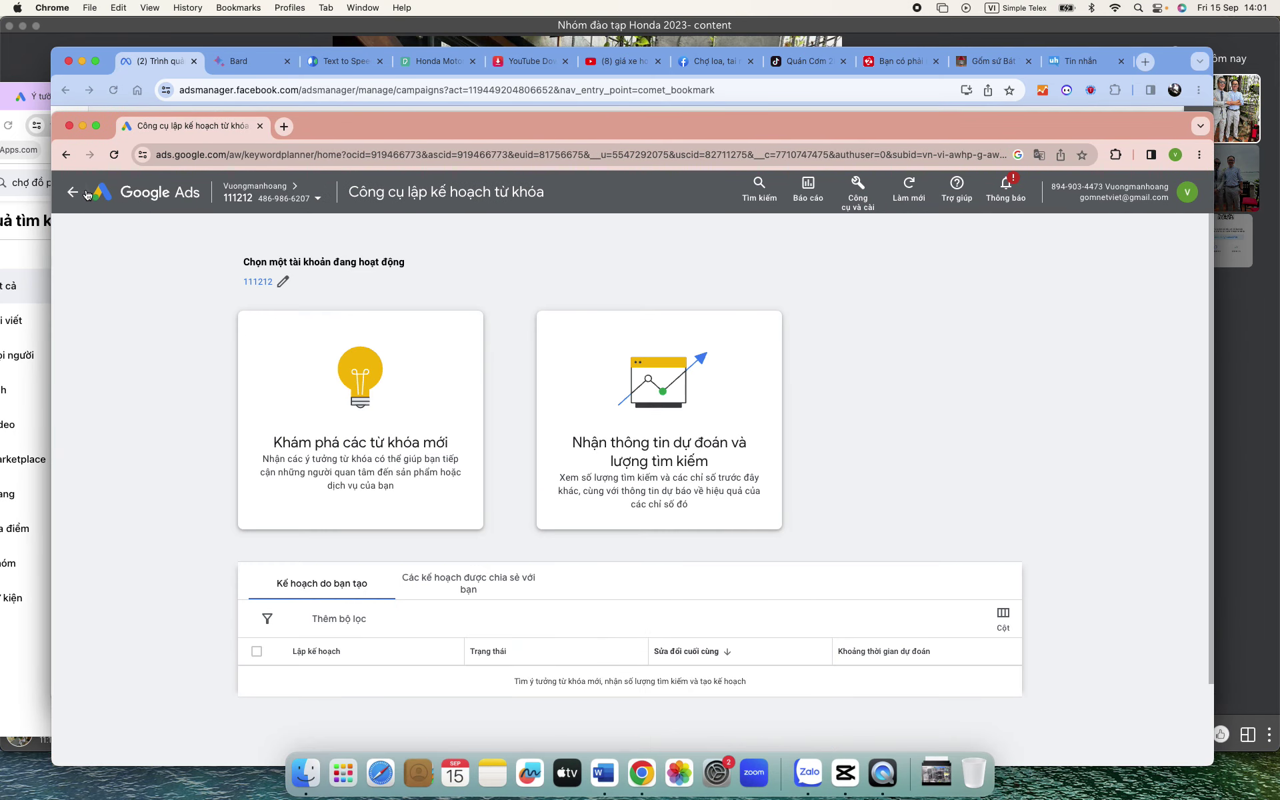
{"action": "left_click", "coordinate": [147, 195]}
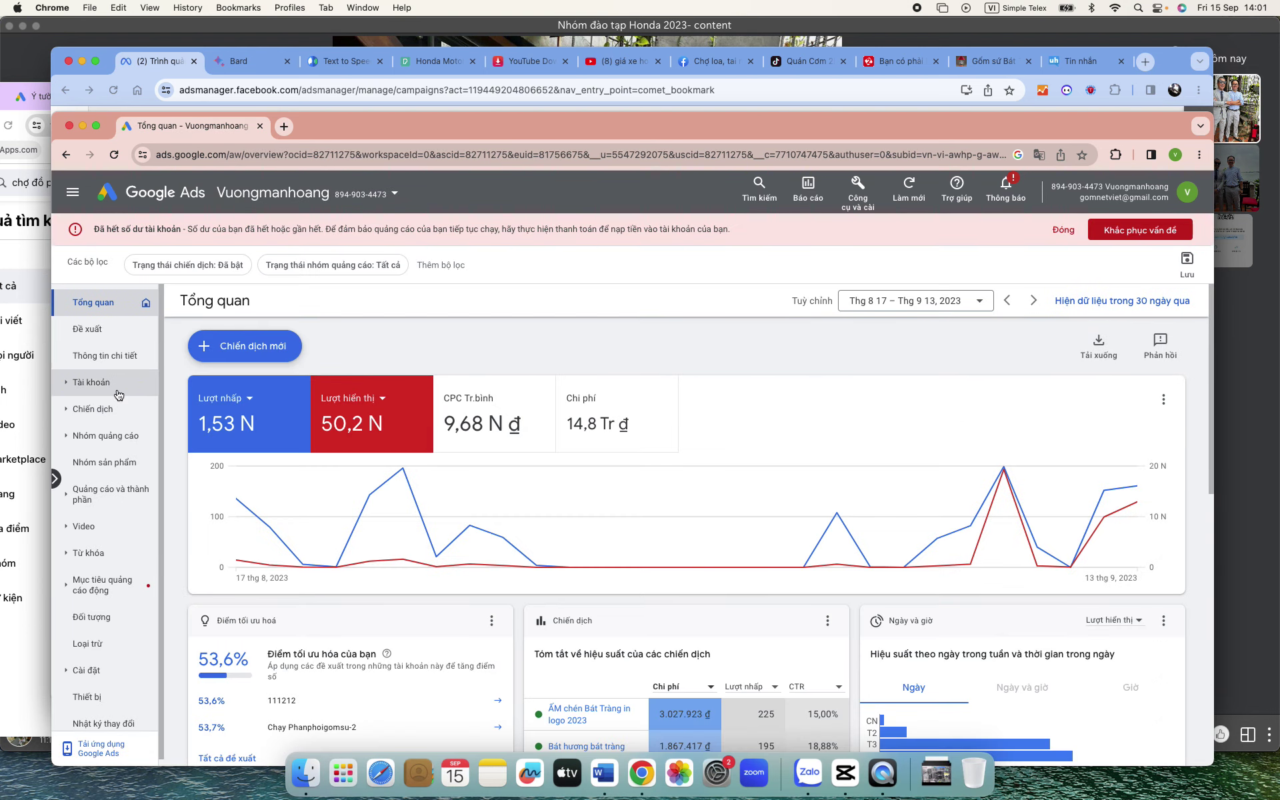
Open Tài khoản > Hiệu suất and scroll down to the managed accounts table
{"action": "left_click", "coordinate": [119, 394]}
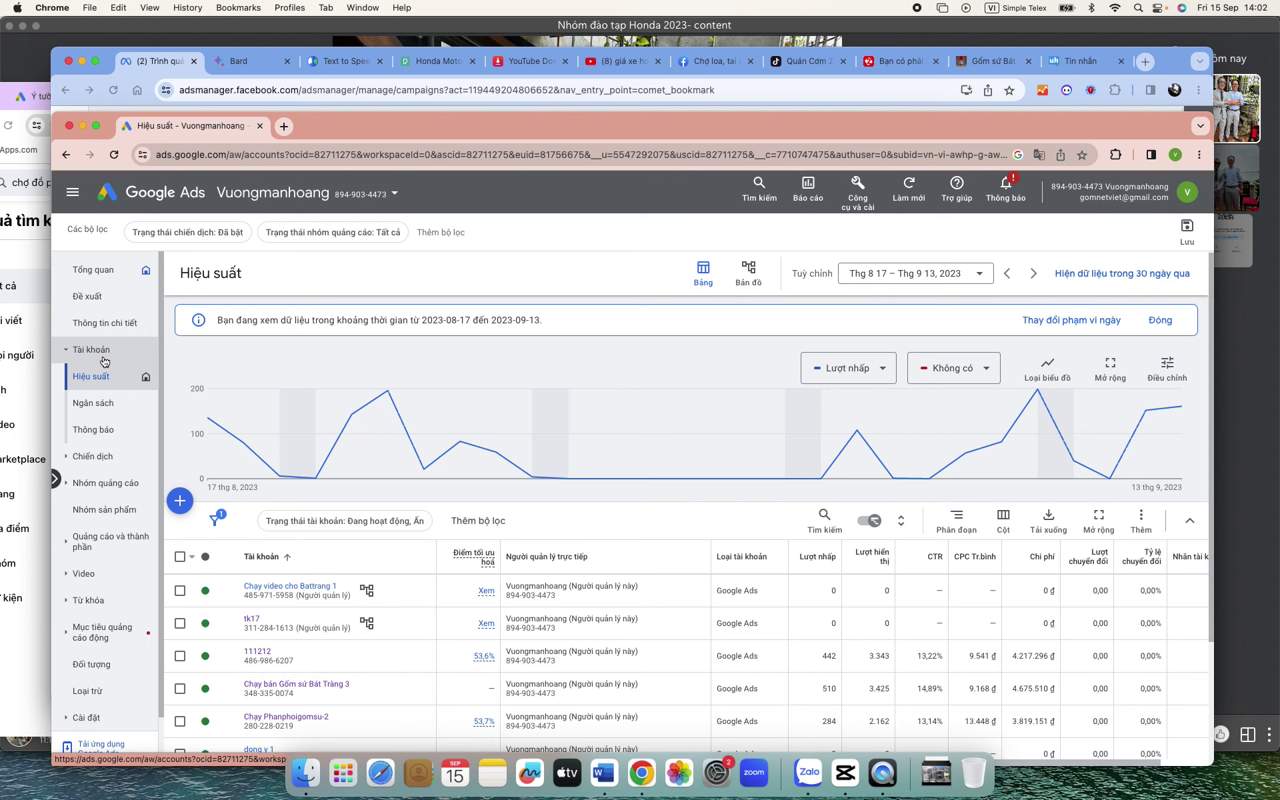
{"action": "scroll", "coordinate": [307, 573], "scroll_direction": "down", "scroll_amount": 5}
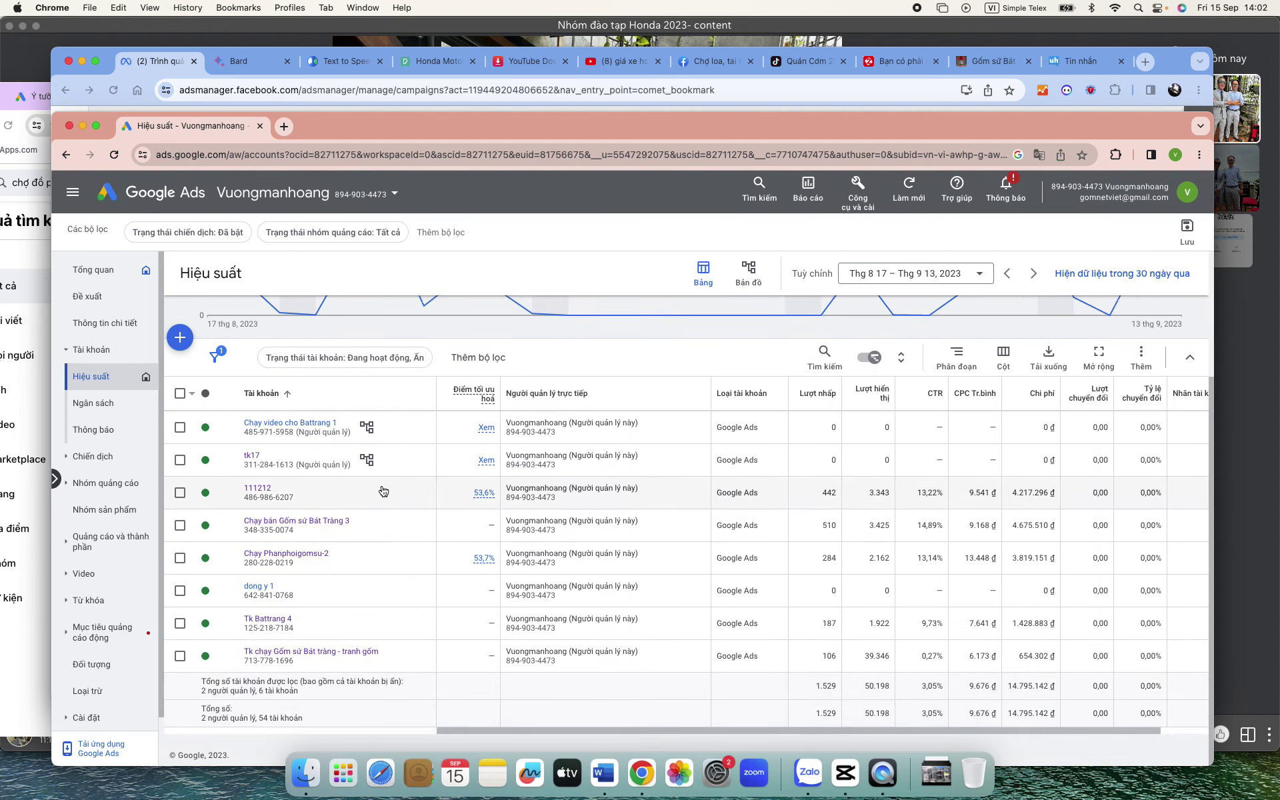
Open 111212, Chay bán Gốm sứ Bát Tràng 3, Chay Phanphoigomsu-2, Tk Battrang 4 and the last account in new tabs
{"action": "right_click", "coordinate": [248, 485]}
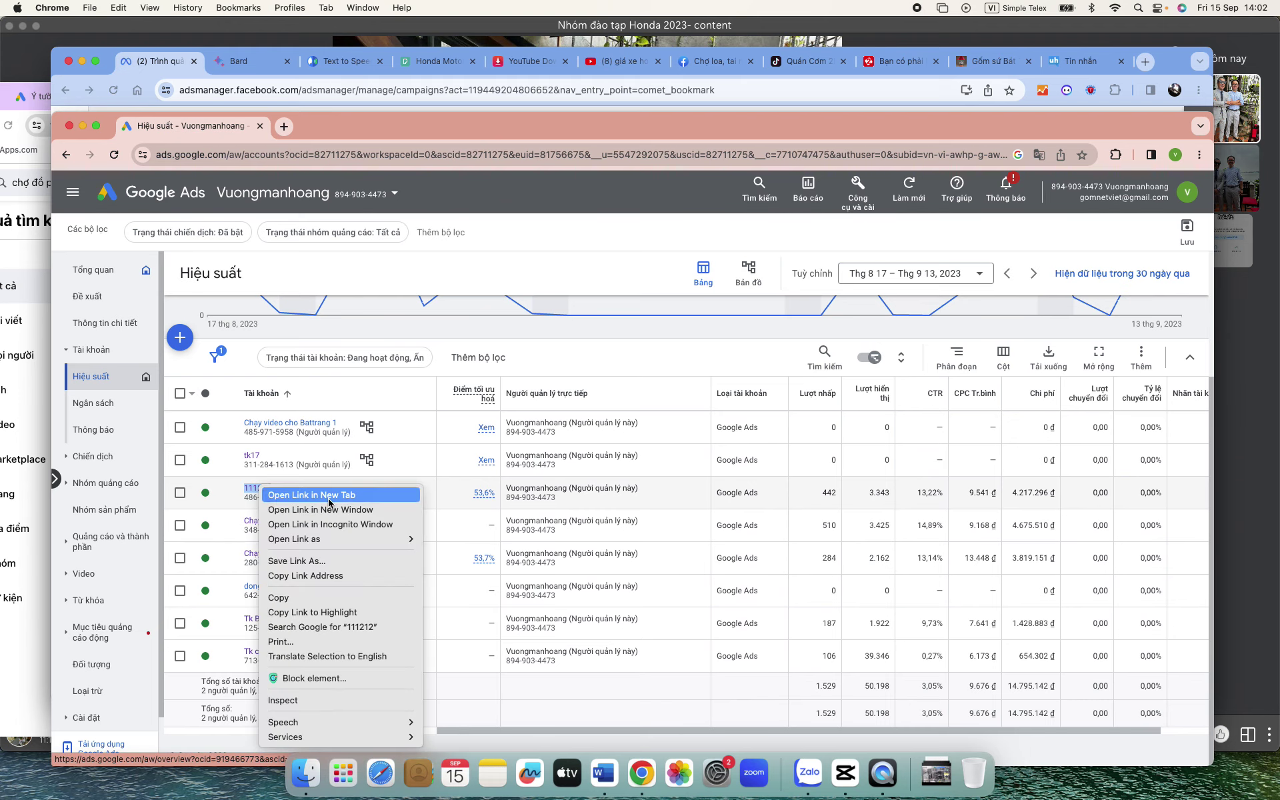
{"action": "left_click", "coordinate": [287, 487]}
{"action": "right_click", "coordinate": [275, 530]}
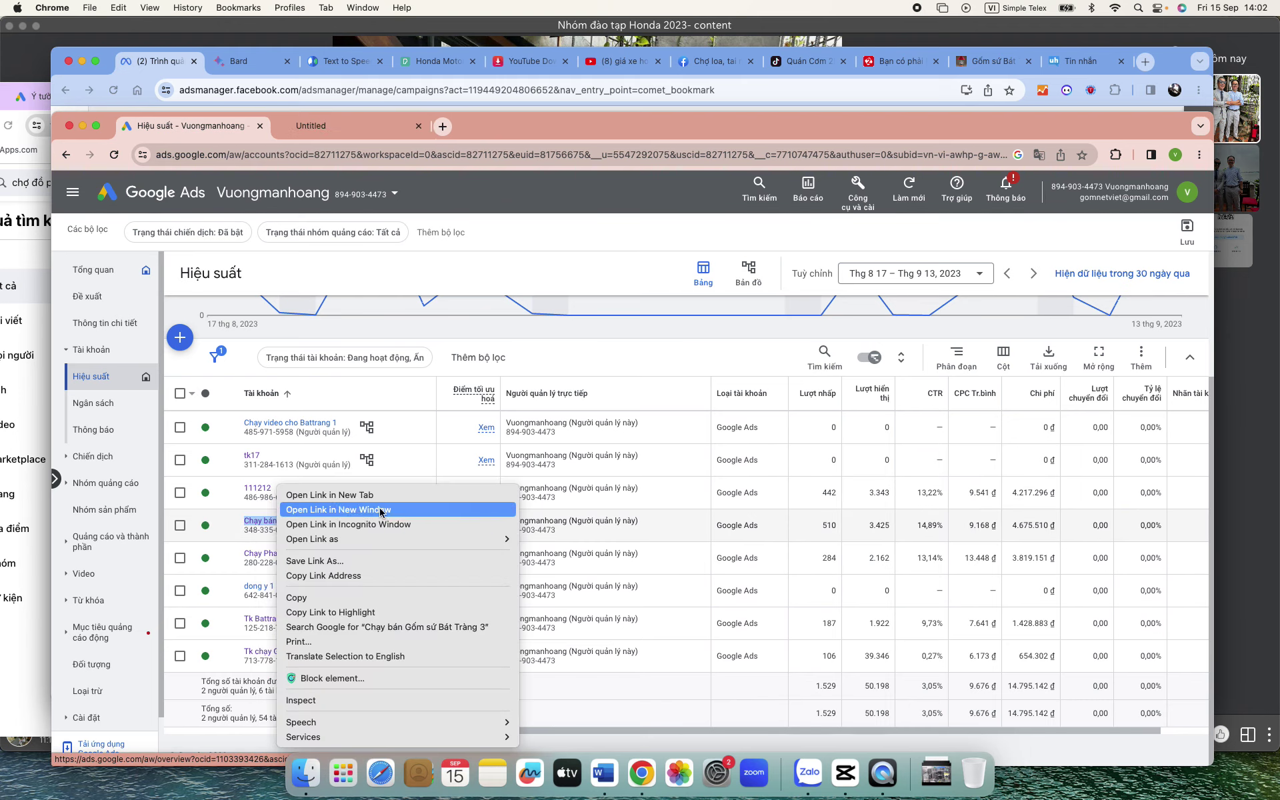
{"action": "left_click", "coordinate": [287, 495]}
{"action": "right_click", "coordinate": [305, 560]}
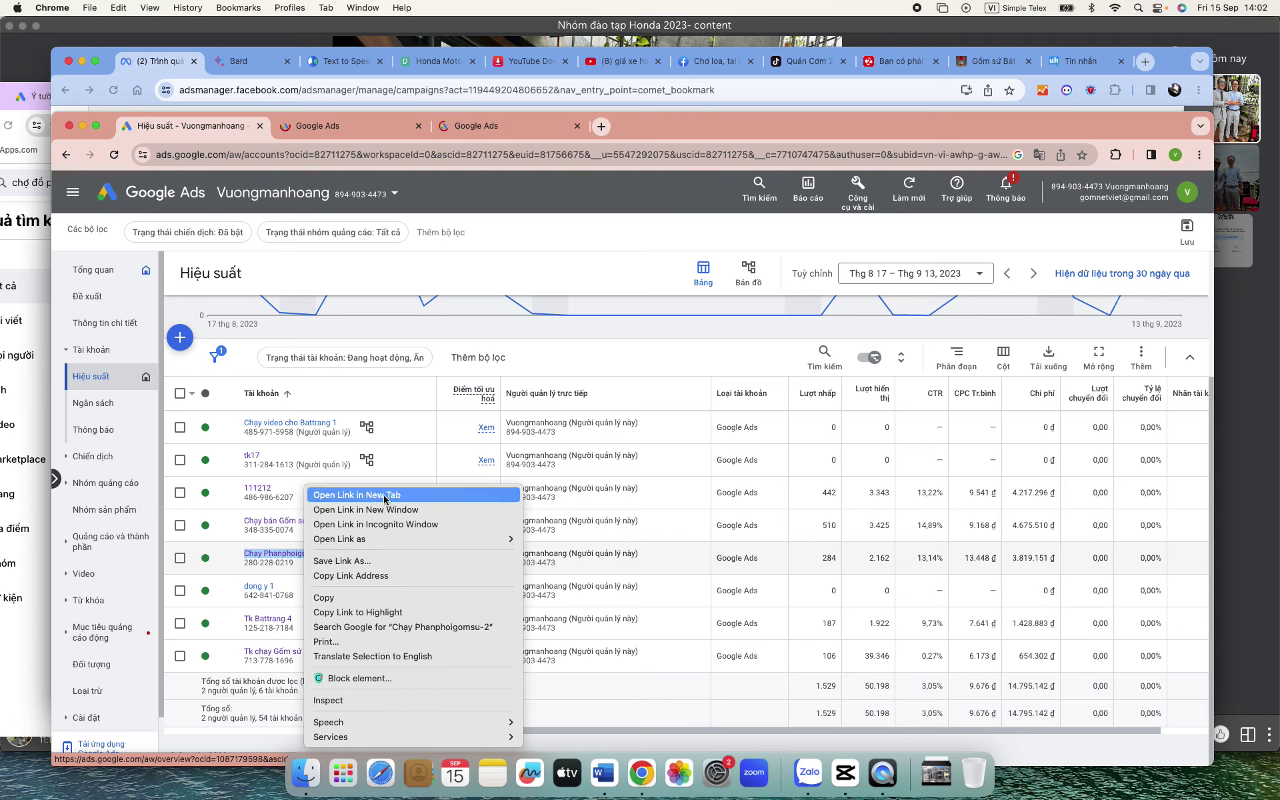
{"action": "left_click", "coordinate": [314, 494]}
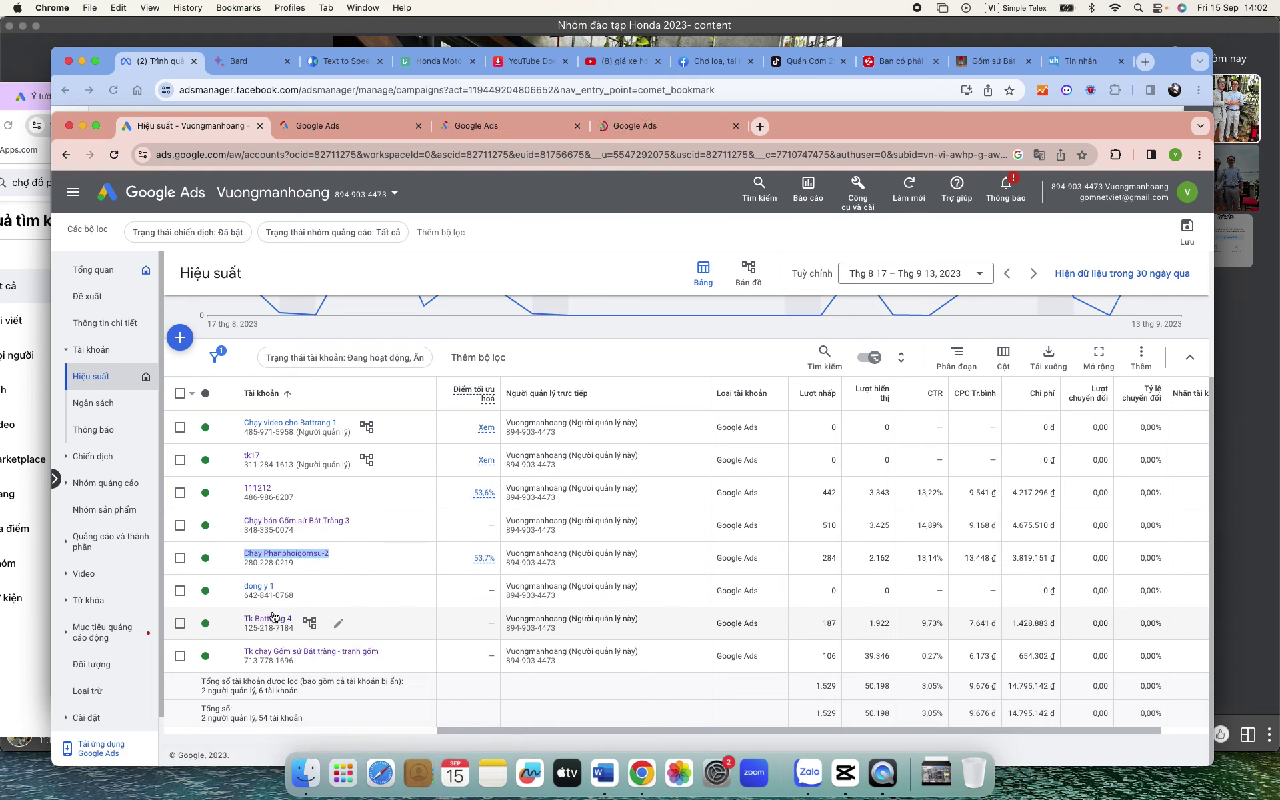
{"action": "right_click", "coordinate": [270, 620]}
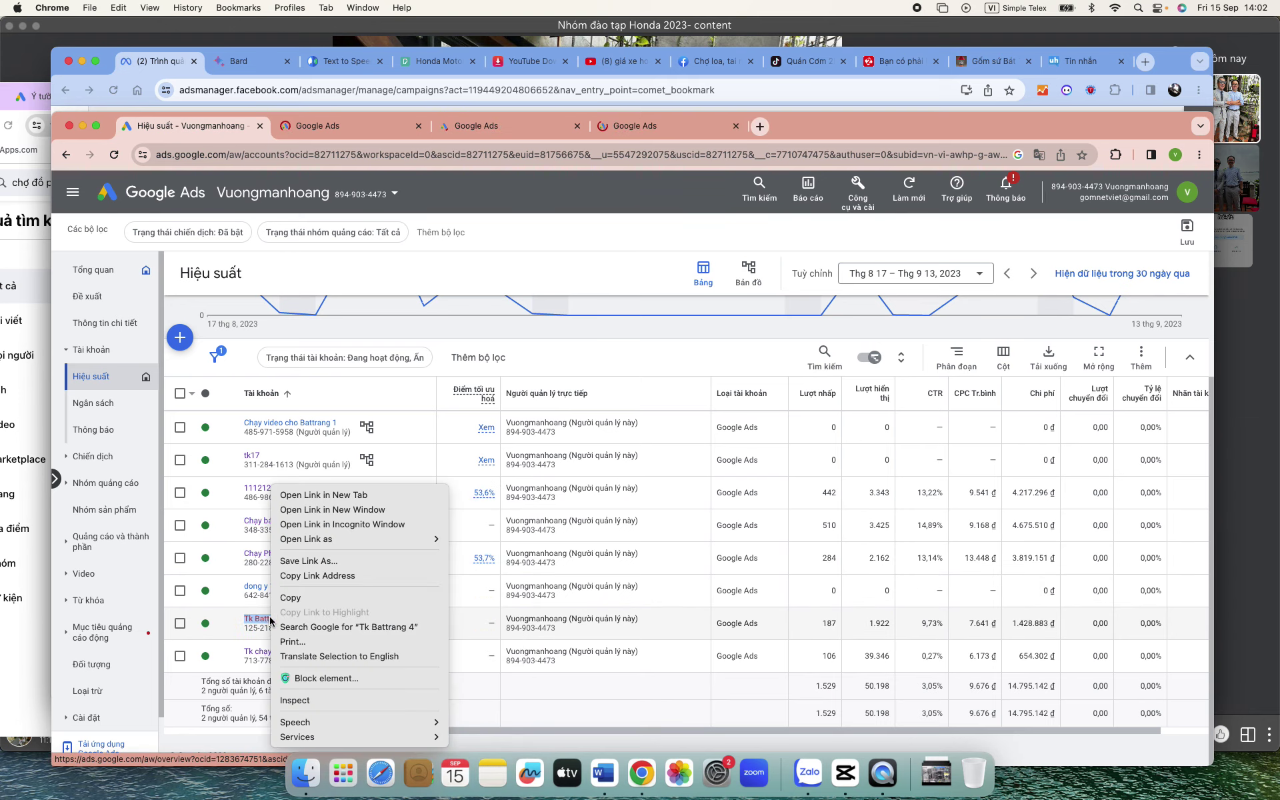
{"action": "left_click", "coordinate": [346, 494]}
{"action": "right_click", "coordinate": [296, 653]}
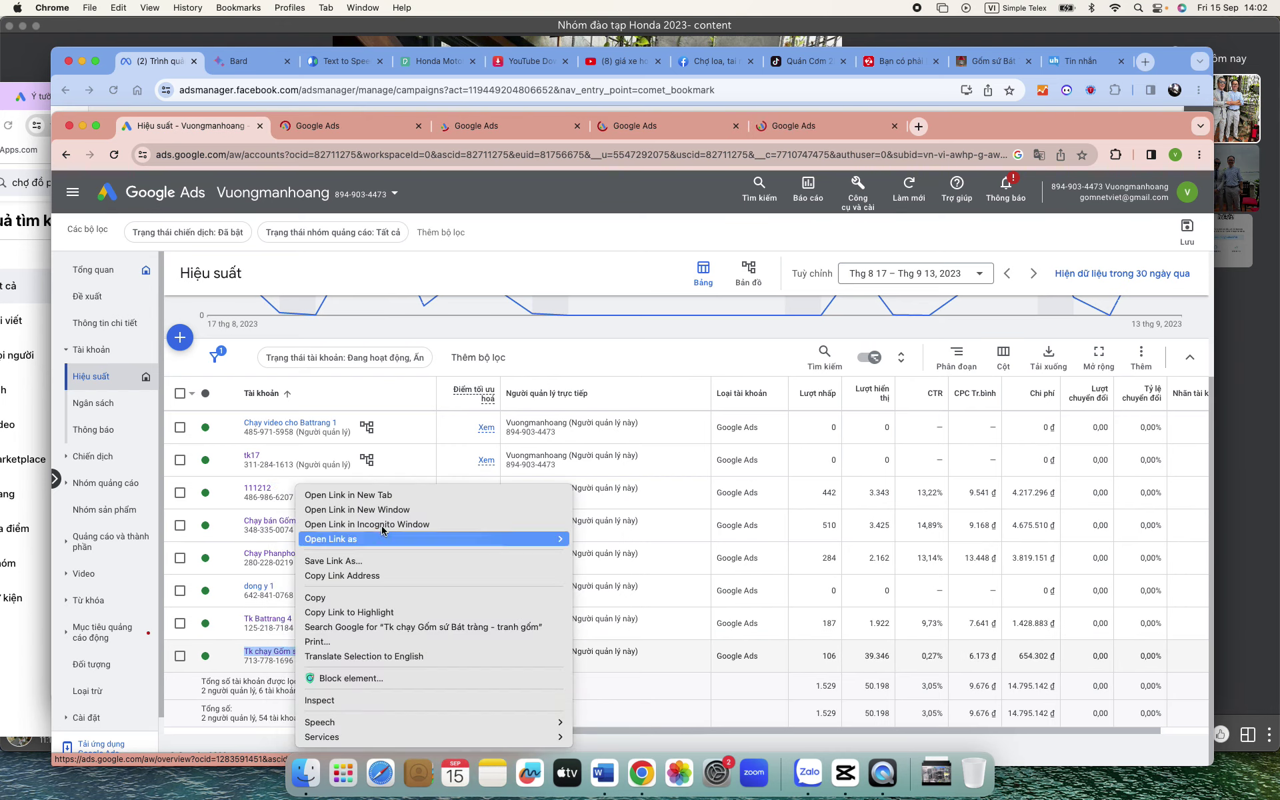
{"action": "left_click", "coordinate": [360, 494]}
Step through the five new account tabs and return to the 111212 account's overview
{"action": "left_click", "coordinate": [330, 132]}
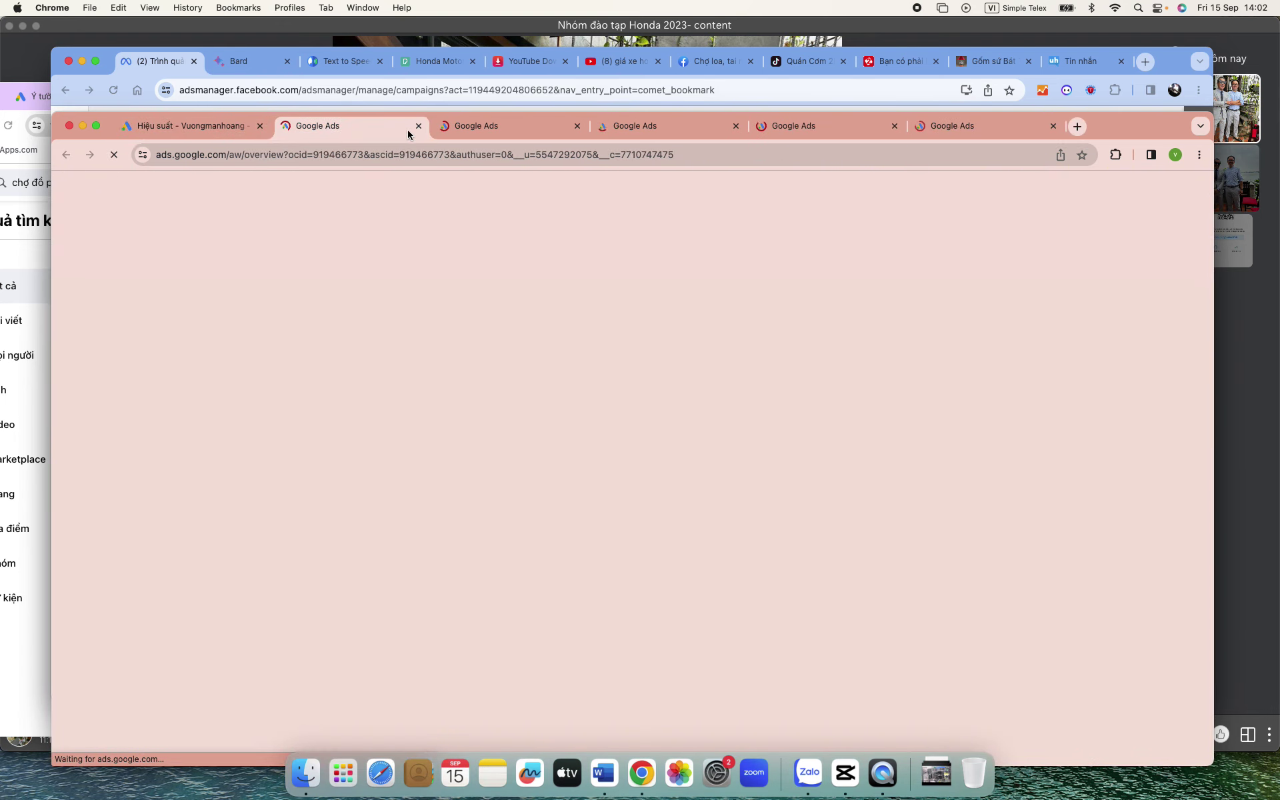
{"action": "left_click", "coordinate": [510, 132]}
{"action": "left_click", "coordinate": [654, 132]}
{"action": "left_click", "coordinate": [791, 131]}
{"action": "left_click", "coordinate": [940, 131]}
{"action": "left_click", "coordinate": [486, 126]}
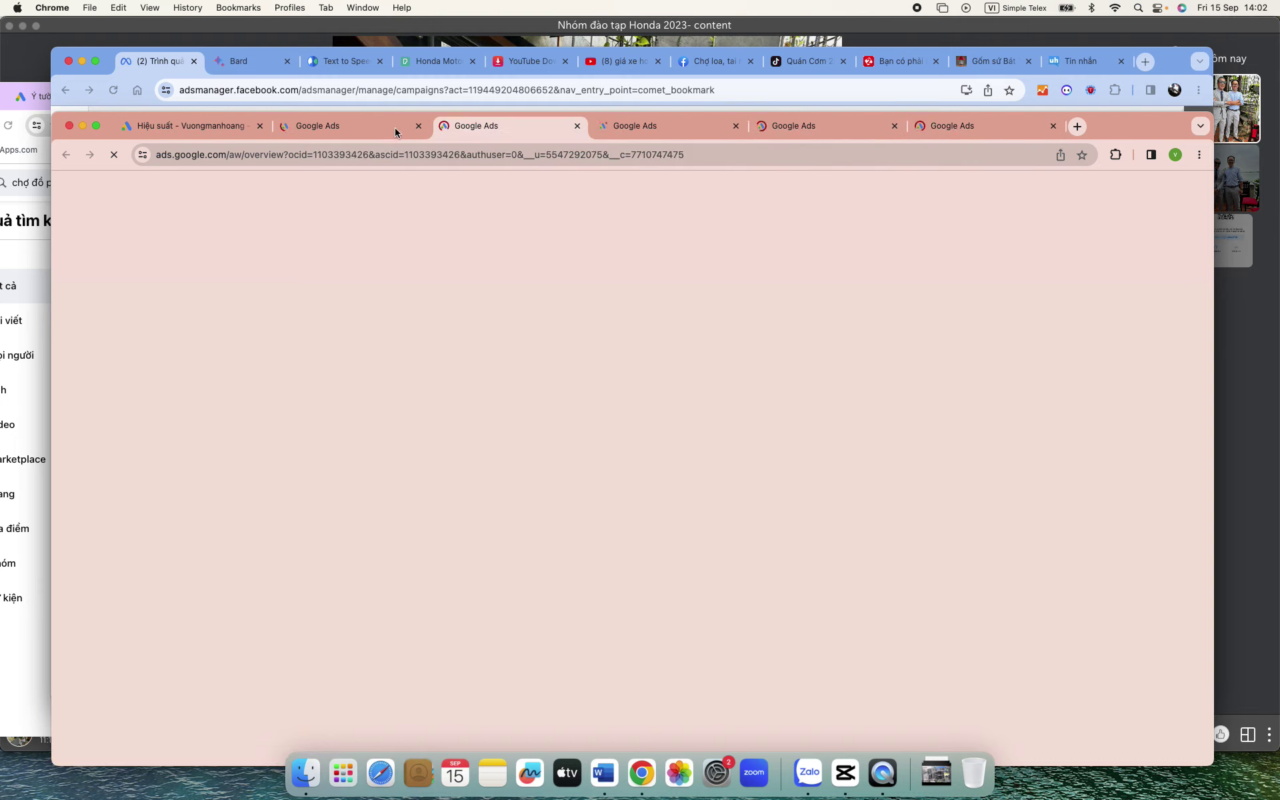
{"action": "left_click", "coordinate": [371, 128]}
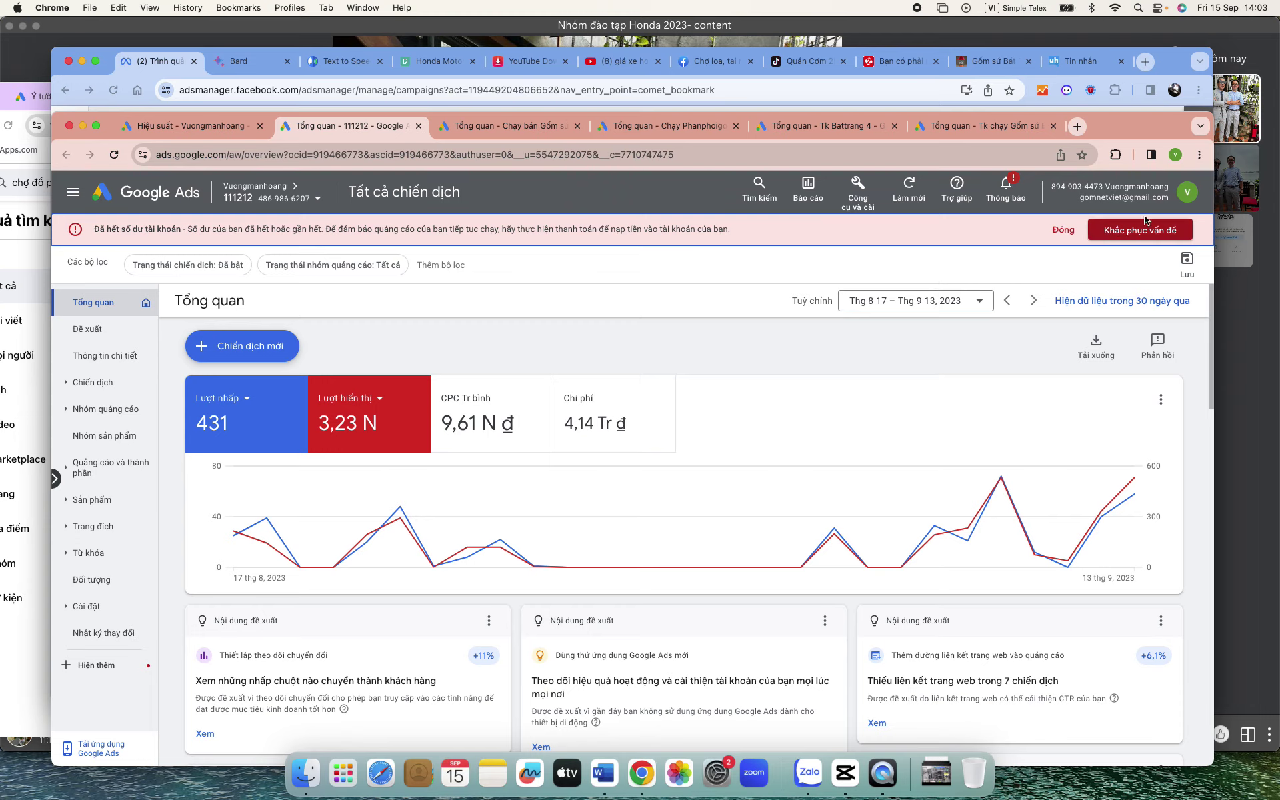
Fix the 111212 account's depleted balance with a confirmed Nạp tiền payment, then move to the Bát Tràng 3 tab
{"action": "left_click", "coordinate": [1120, 234]}
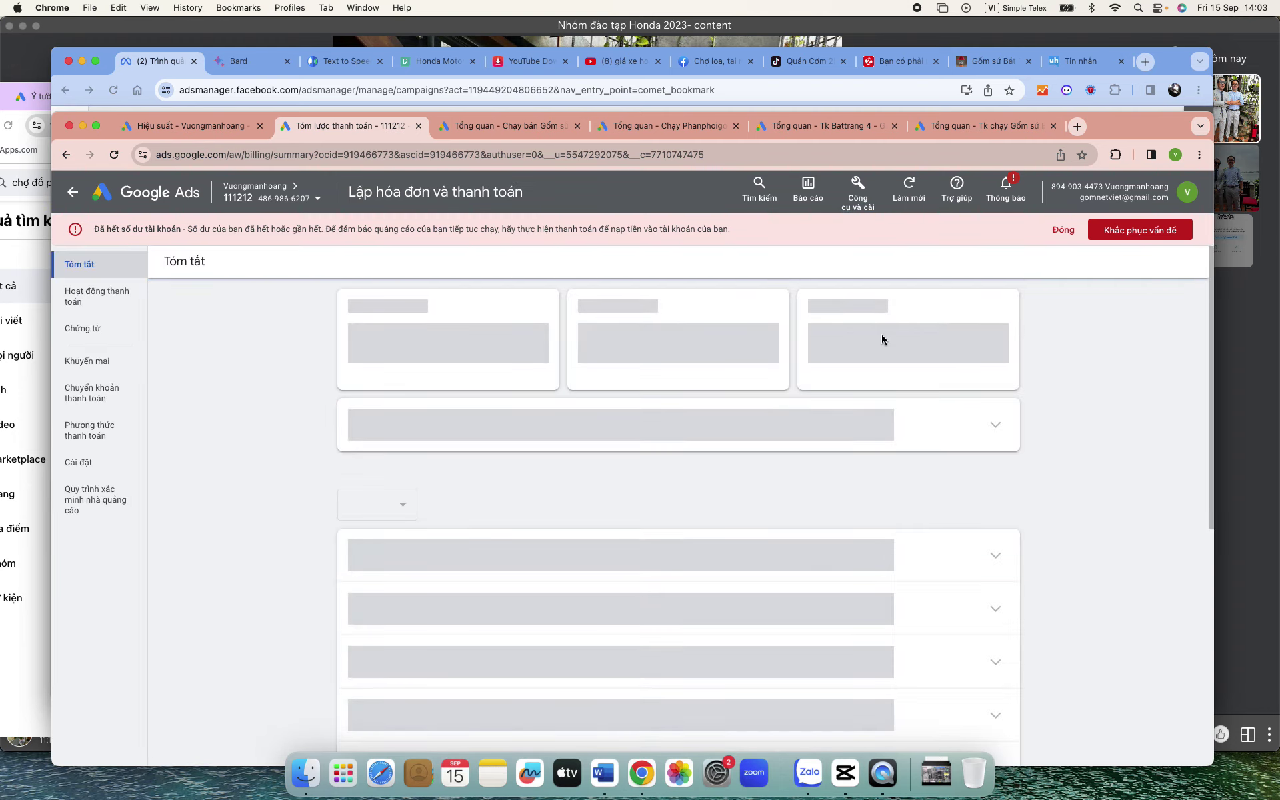
{"action": "left_click", "coordinate": [367, 389]}
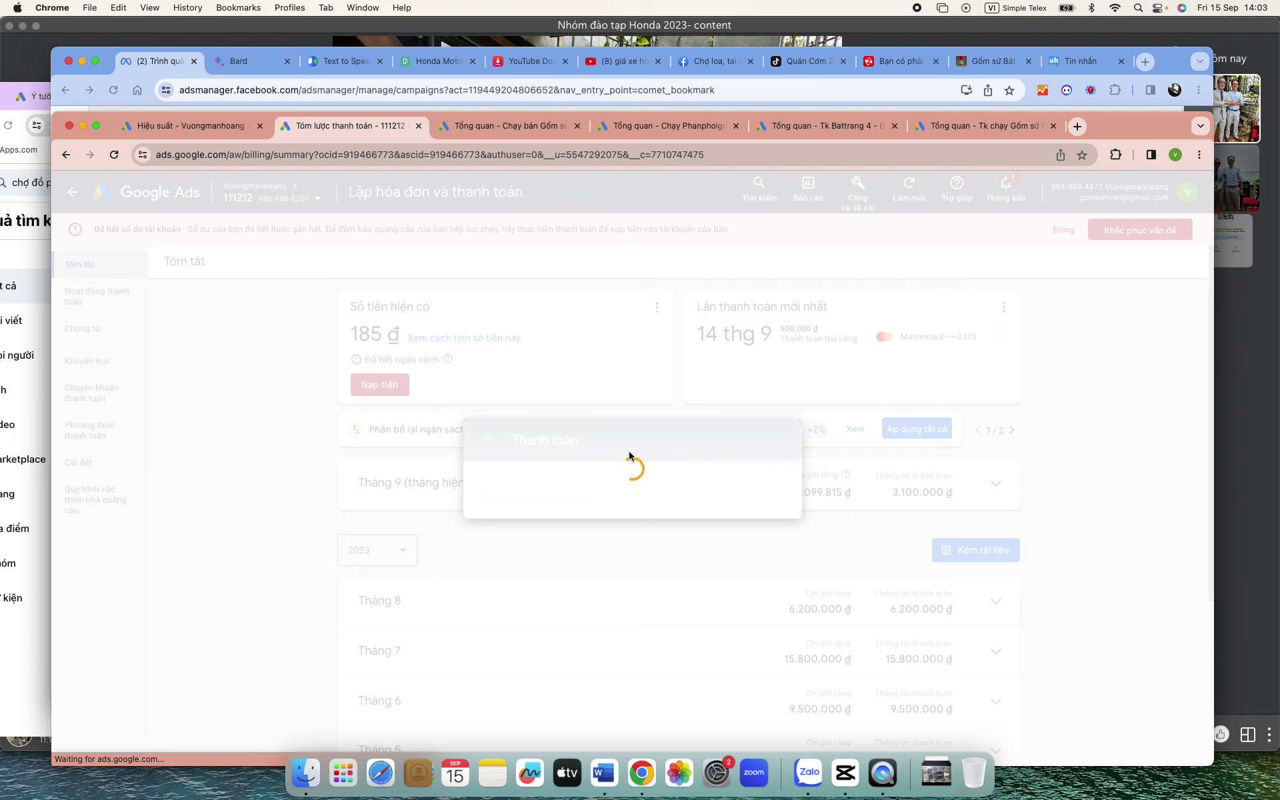
{"action": "left_click", "coordinate": [718, 660]}
{"action": "left_click", "coordinate": [735, 519]}
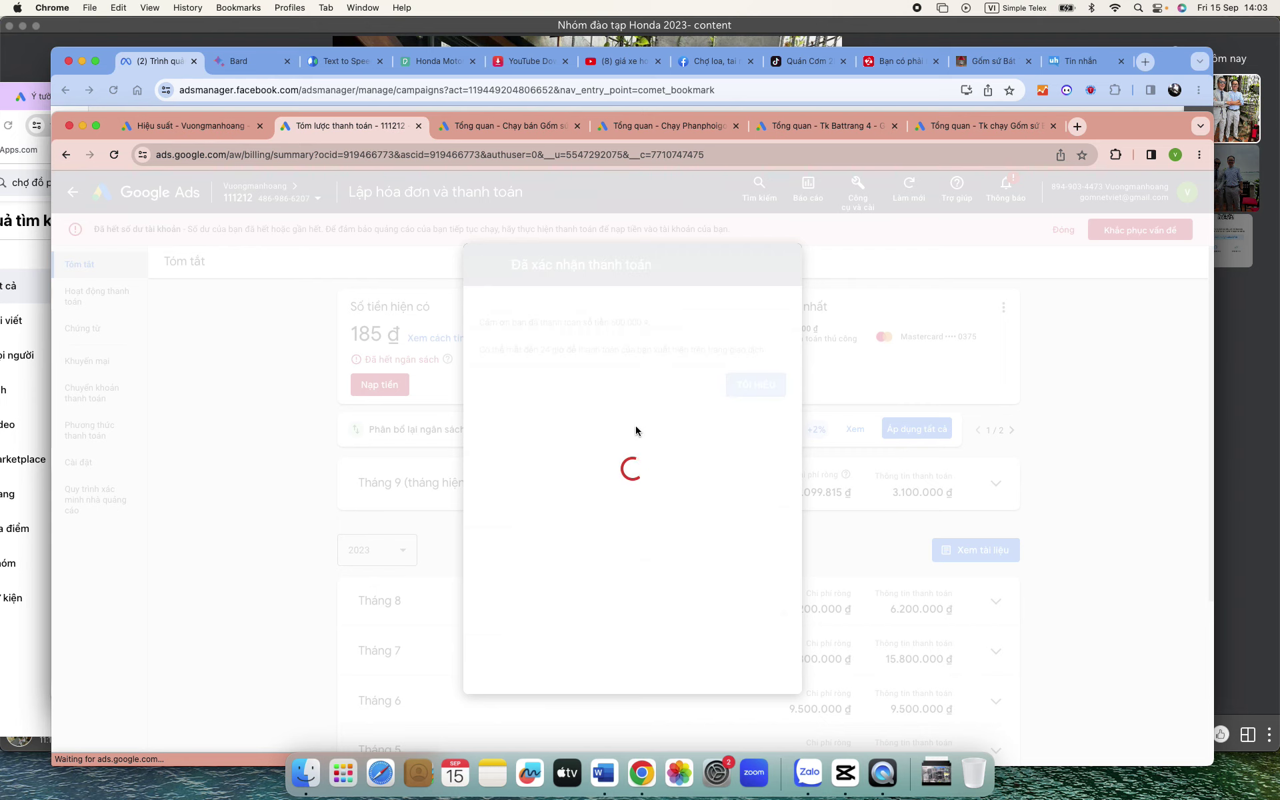
{"action": "left_click", "coordinate": [756, 525]}
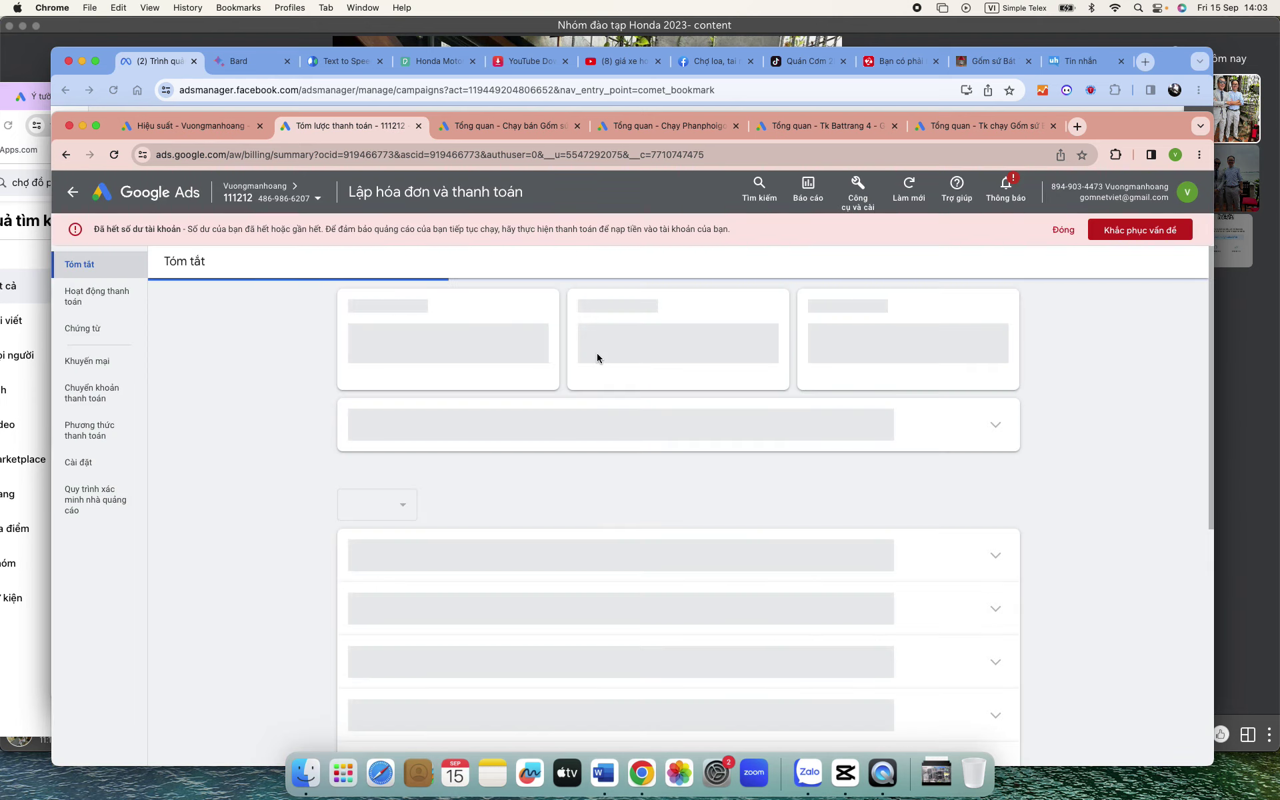
{"action": "left_click", "coordinate": [498, 125]}
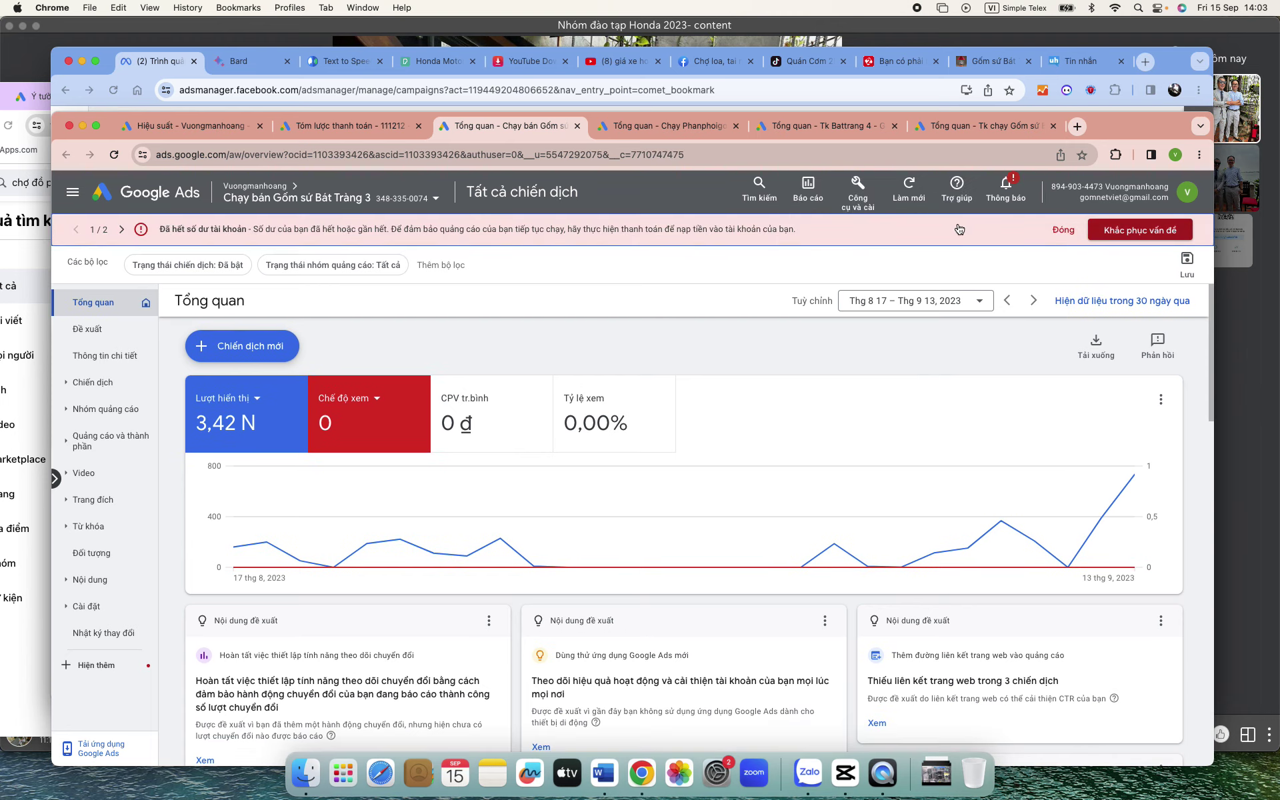
Dismiss the low-balance and verification notices and open this account's billing summary
{"action": "left_click", "coordinate": [1067, 230]}
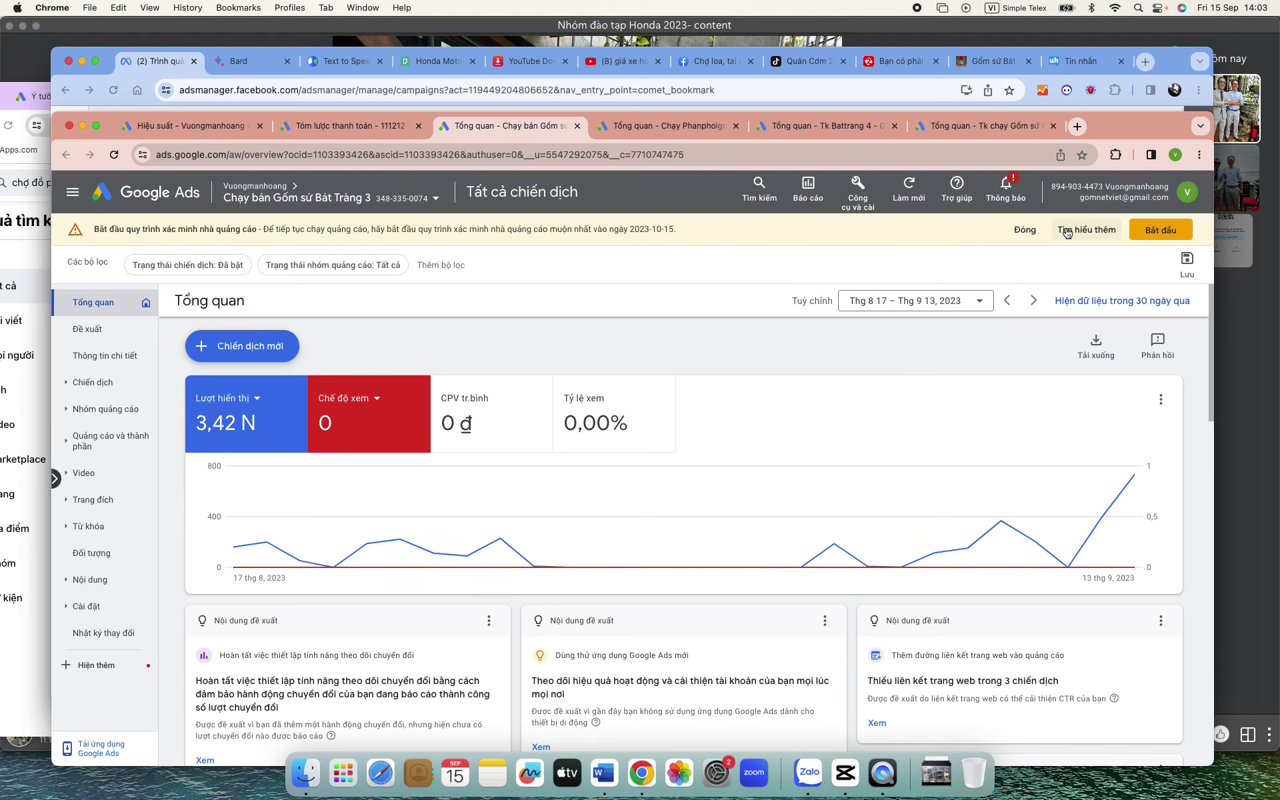
{"action": "left_click", "coordinate": [1024, 229]}
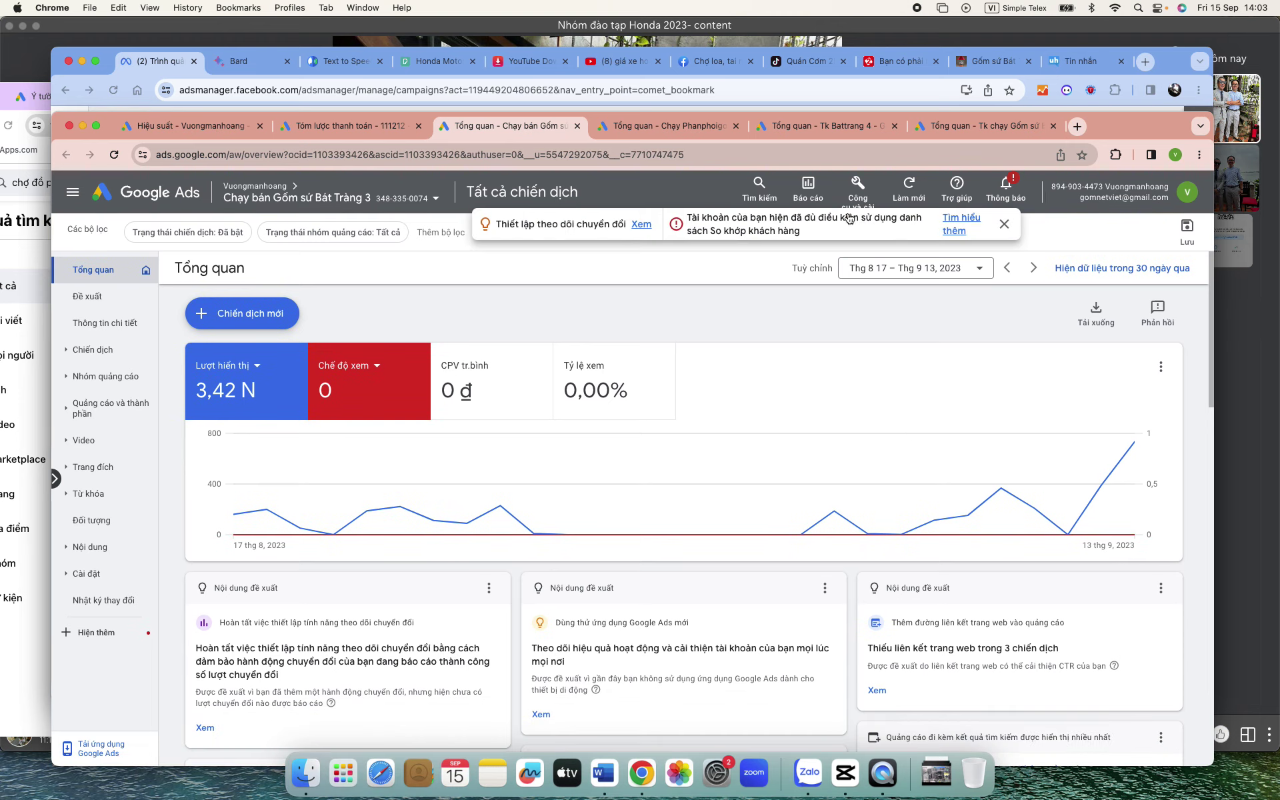
{"action": "left_click", "coordinate": [846, 197]}
{"action": "left_click", "coordinate": [1000, 267]}
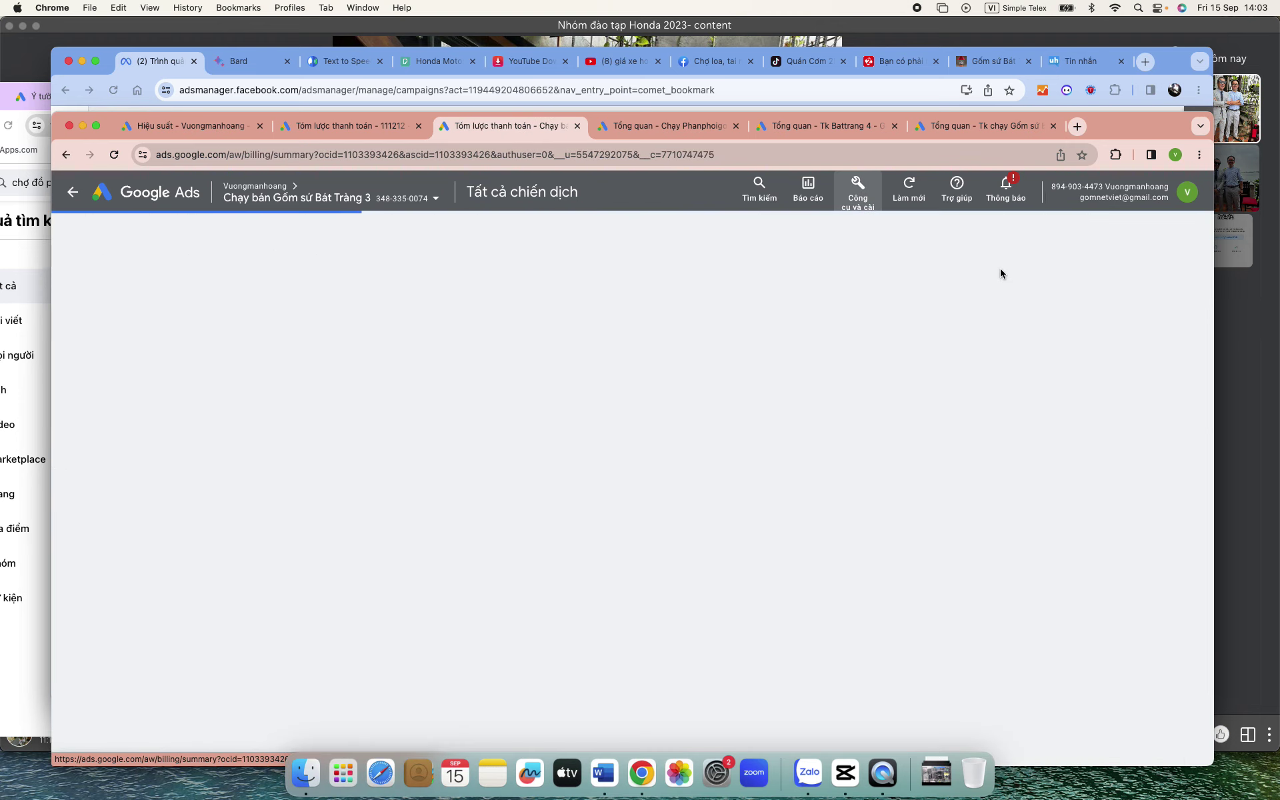
Open the Chay Phanphoigomsu-2 billing summary too, then return to the Chạy bán Gốm sứ Bát Tràng 3 billing tab
{"action": "left_click", "coordinate": [706, 127]}
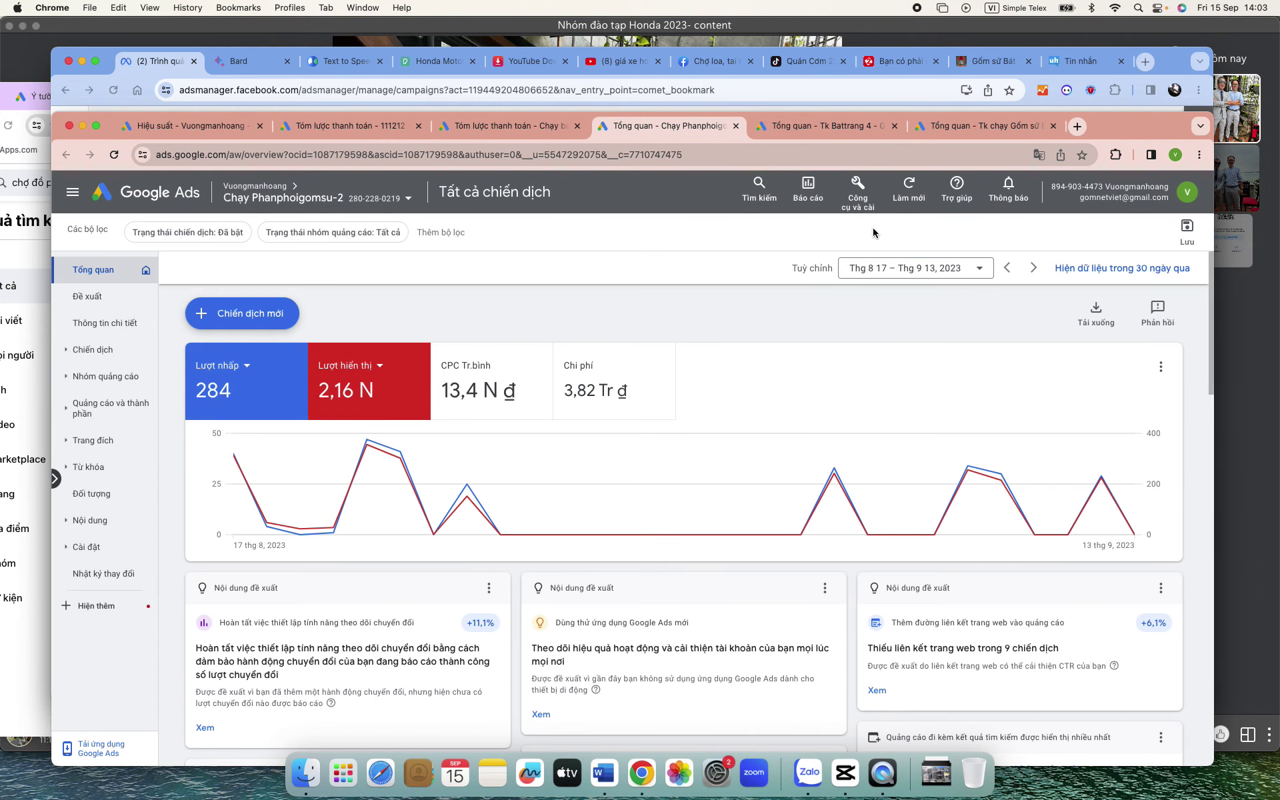
{"action": "left_click", "coordinate": [857, 200]}
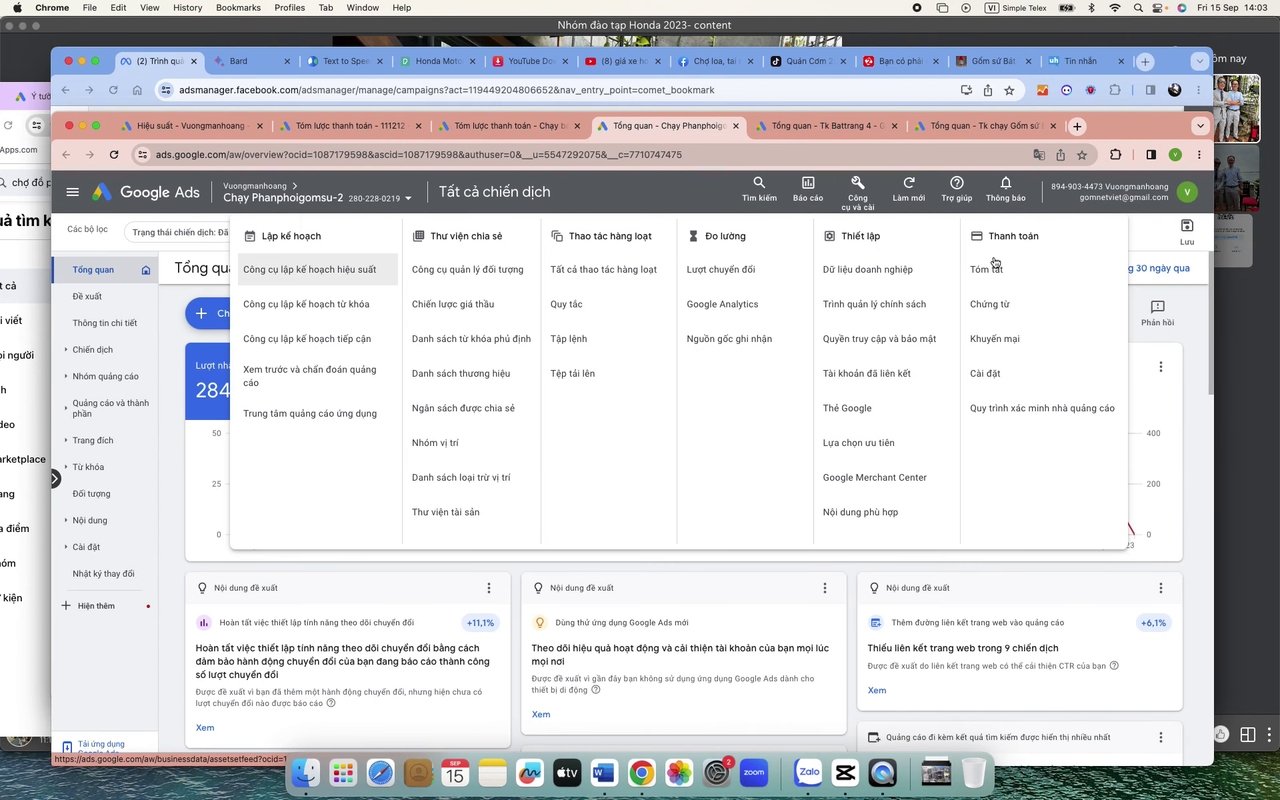
{"action": "left_click", "coordinate": [1020, 266]}
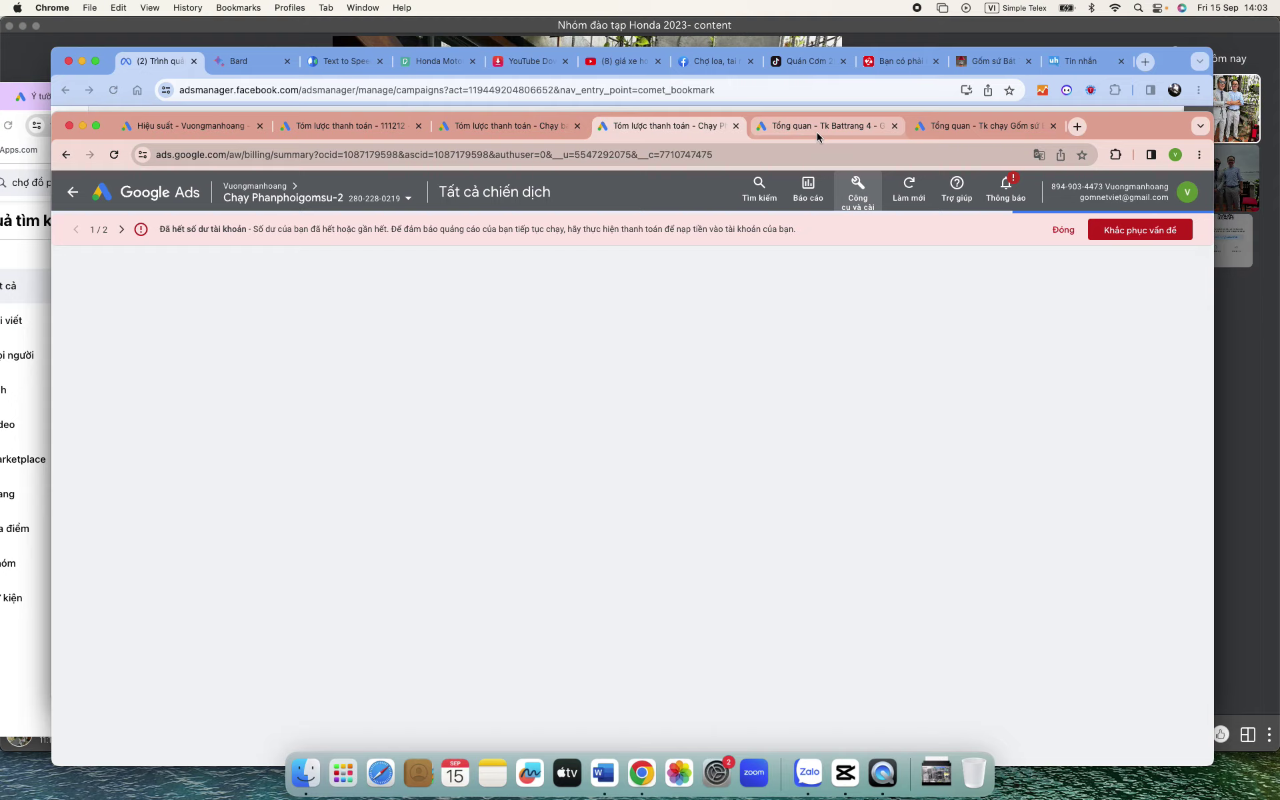
{"action": "left_click", "coordinate": [816, 127]}
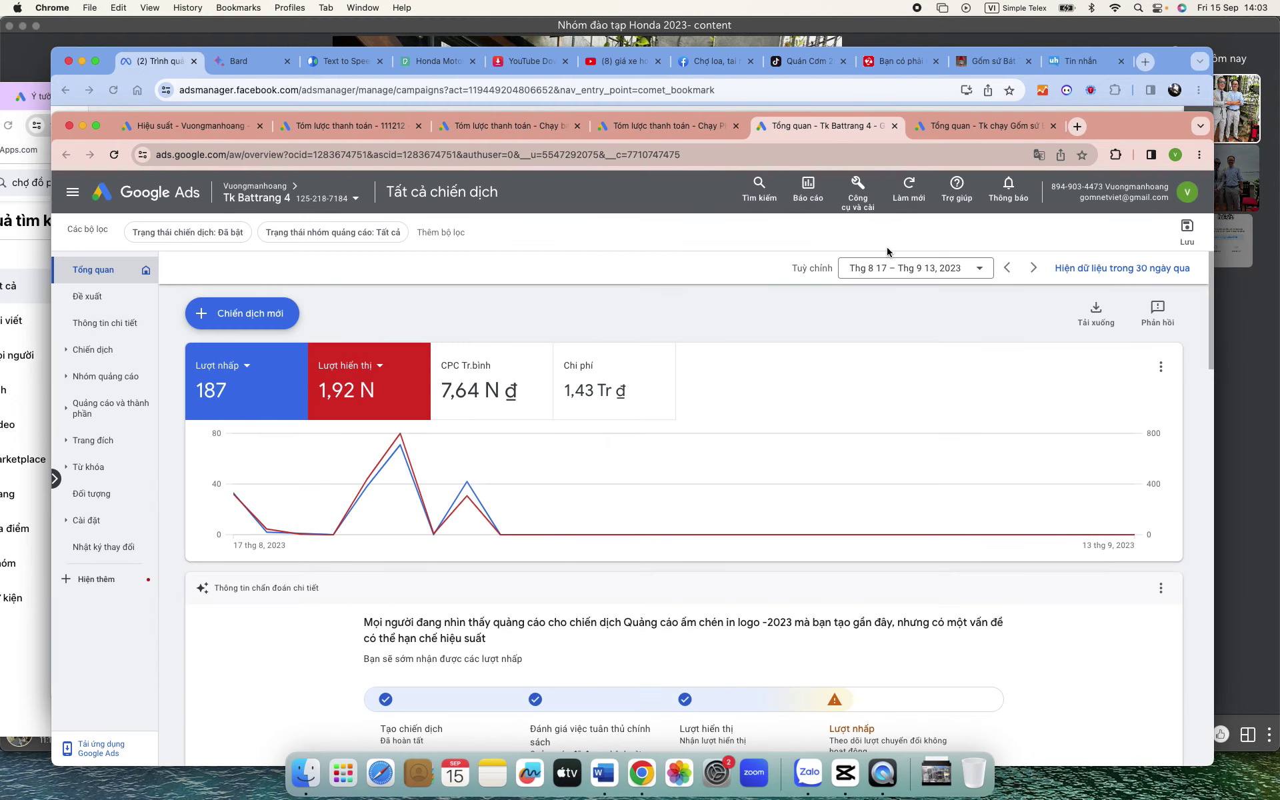
{"action": "left_click", "coordinate": [525, 128]}
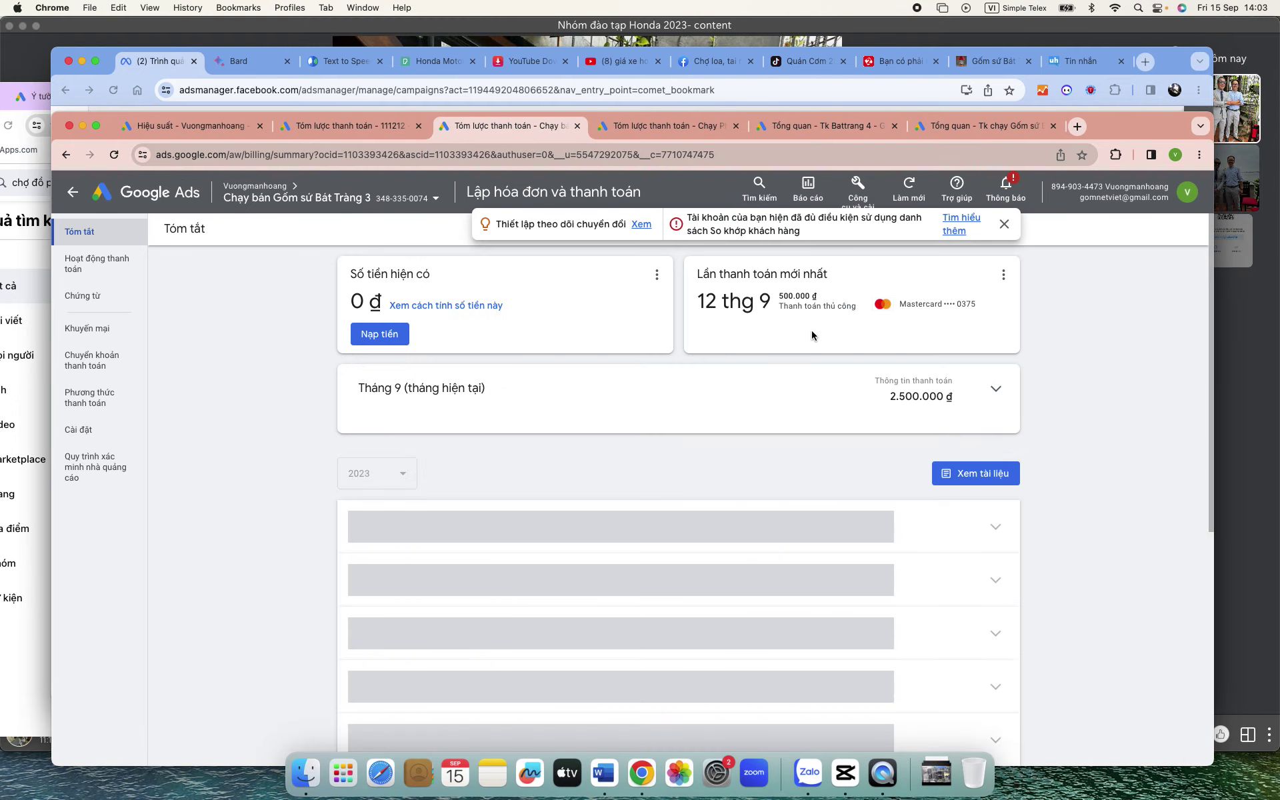
Pay 500.000 đ into the Chạy bán Gốm sứ Bát Tràng 3 account and confirm it
{"action": "left_click", "coordinate": [378, 334]}
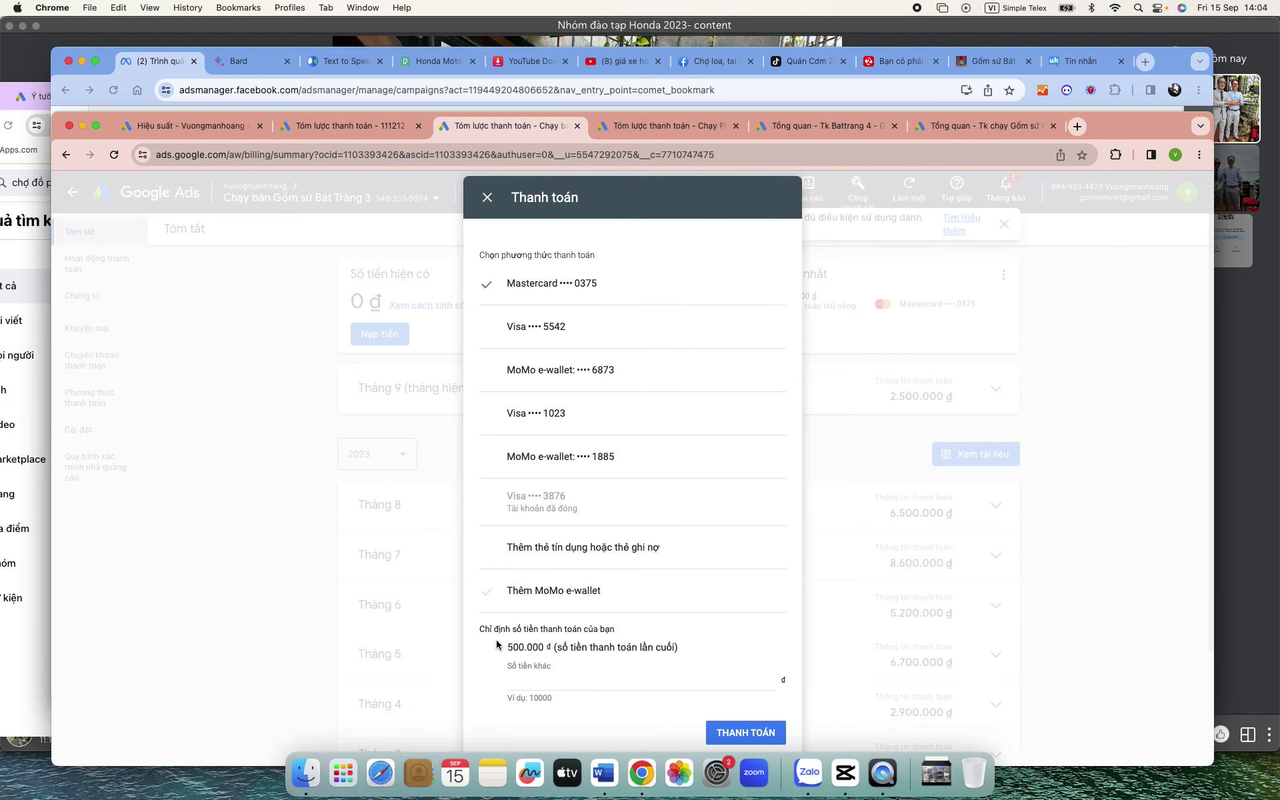
{"action": "left_click", "coordinate": [491, 651]}
{"action": "left_click", "coordinate": [706, 730]}
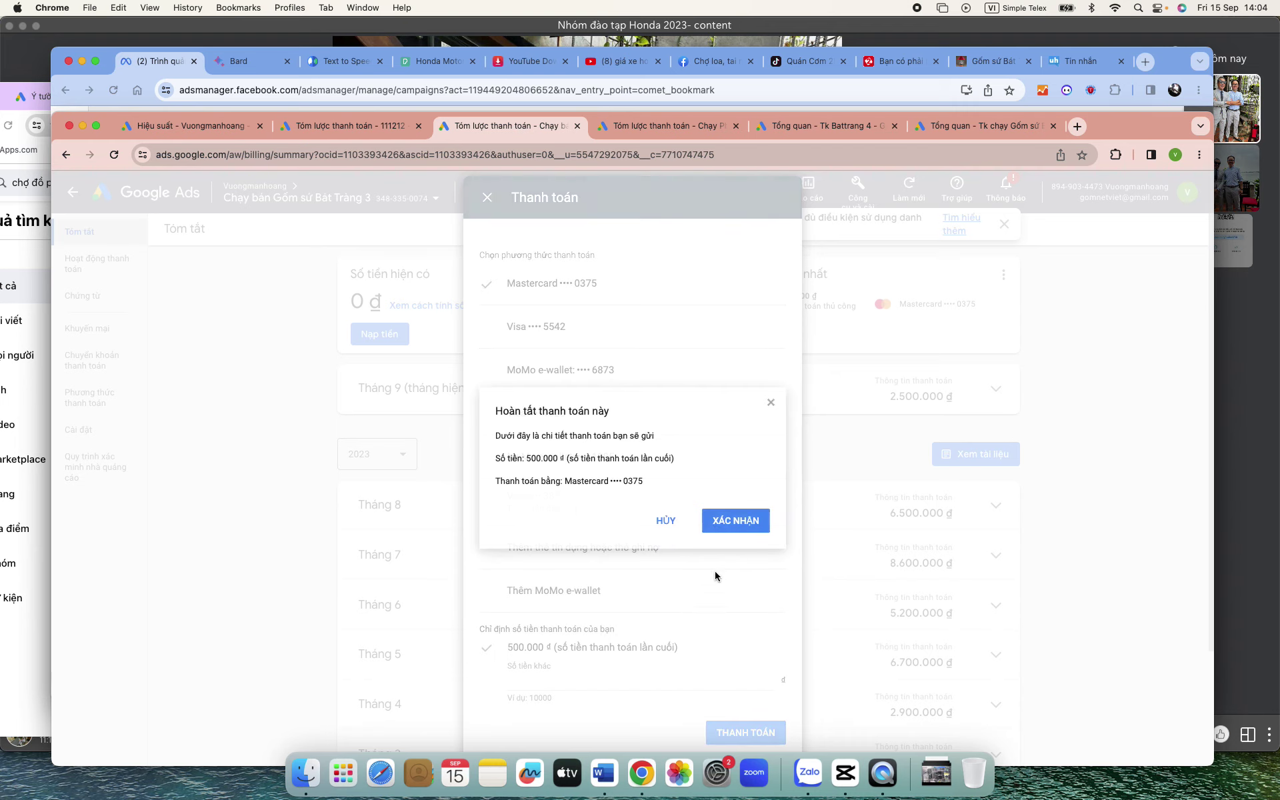
{"action": "left_click", "coordinate": [730, 523]}
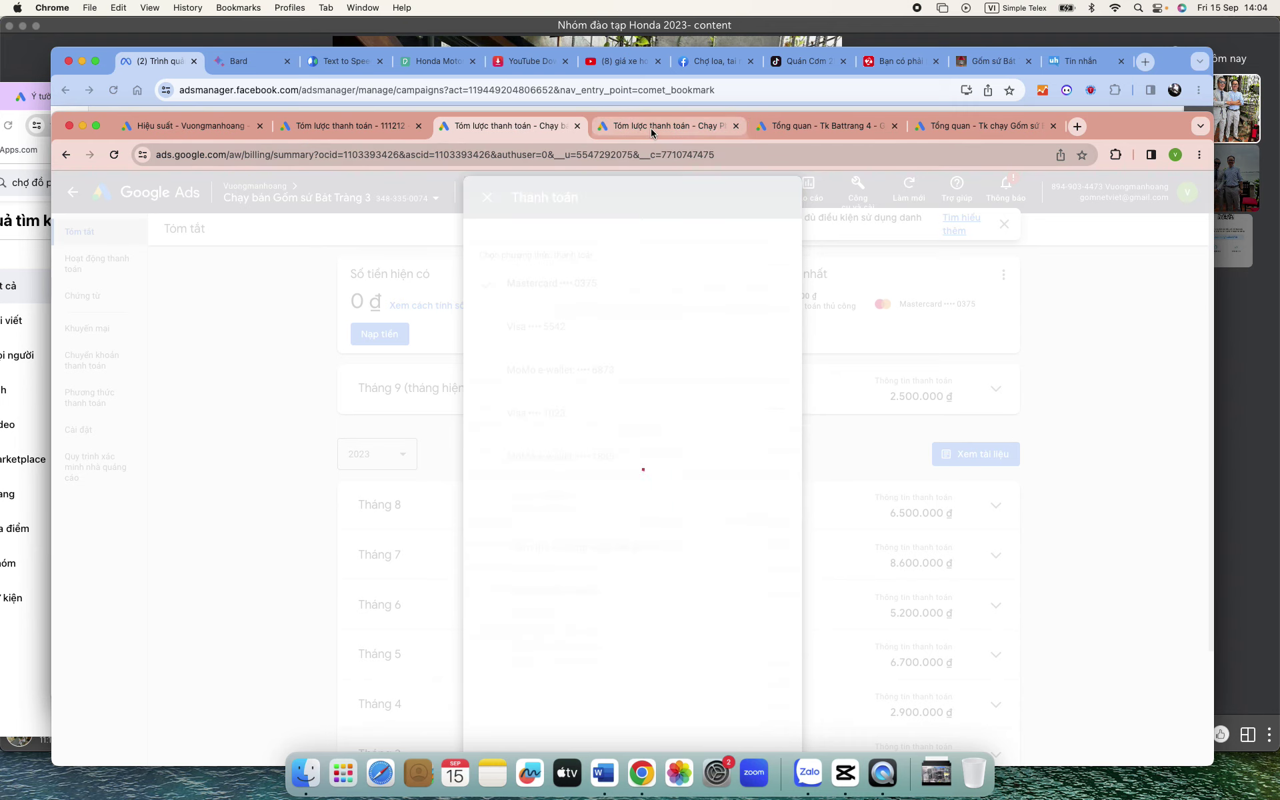
Pay 500.000 đ into Chạy Phanphoigomsu-2 and confirm, then go to the Tk Battrang 4 overview
{"action": "left_click", "coordinate": [651, 128]}
{"action": "left_click", "coordinate": [364, 397]}
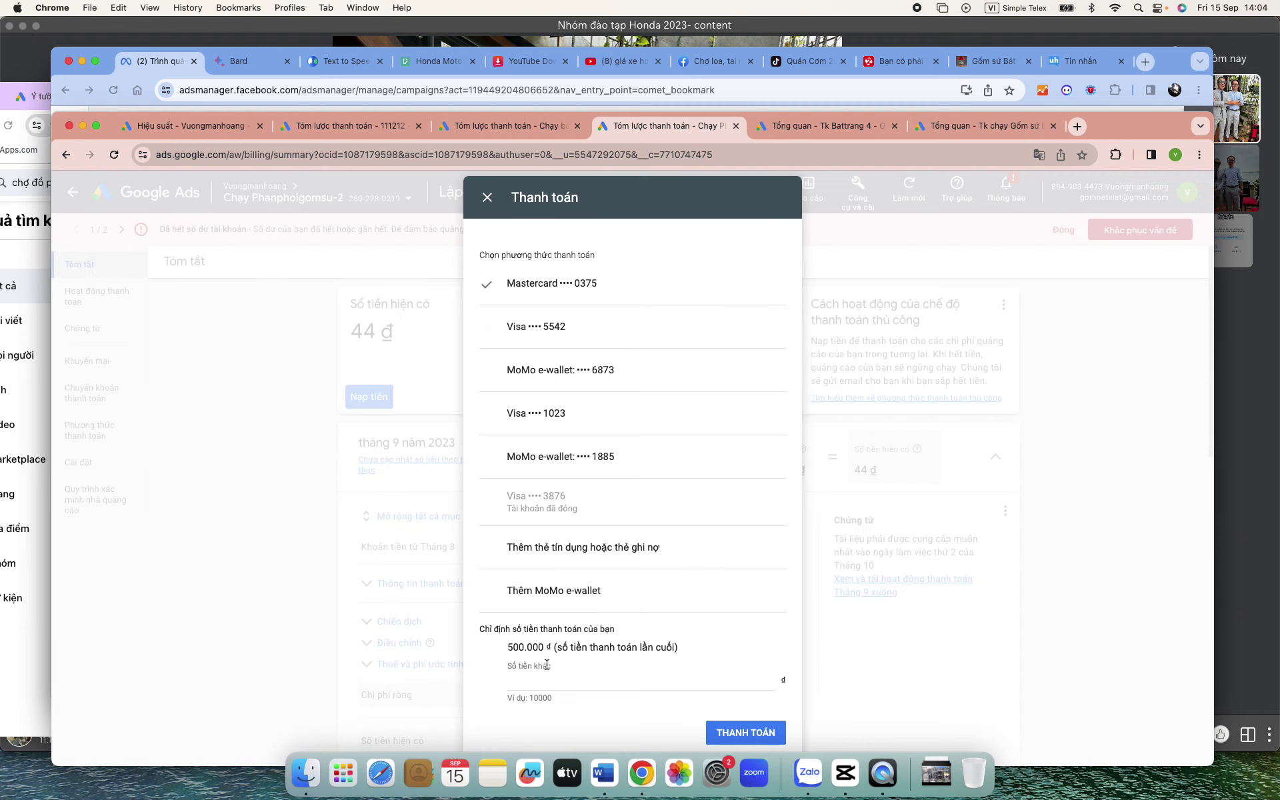
{"action": "left_click", "coordinate": [713, 732]}
{"action": "left_click", "coordinate": [730, 522]}
{"action": "left_click", "coordinate": [801, 128]}
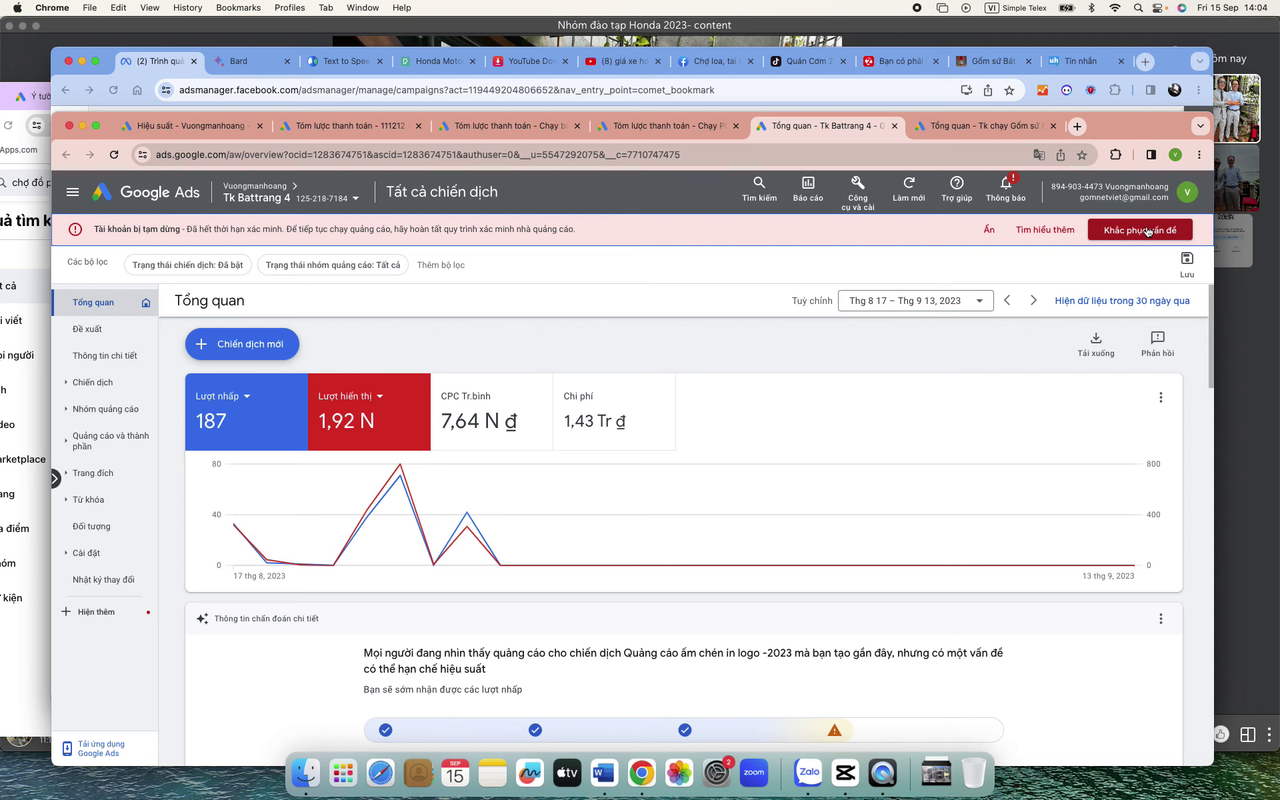
Close the Tk Battrang 4 tab and open the tranh gốm account's billing summary, dismissing the low-balance warning
{"action": "left_click", "coordinate": [896, 127]}
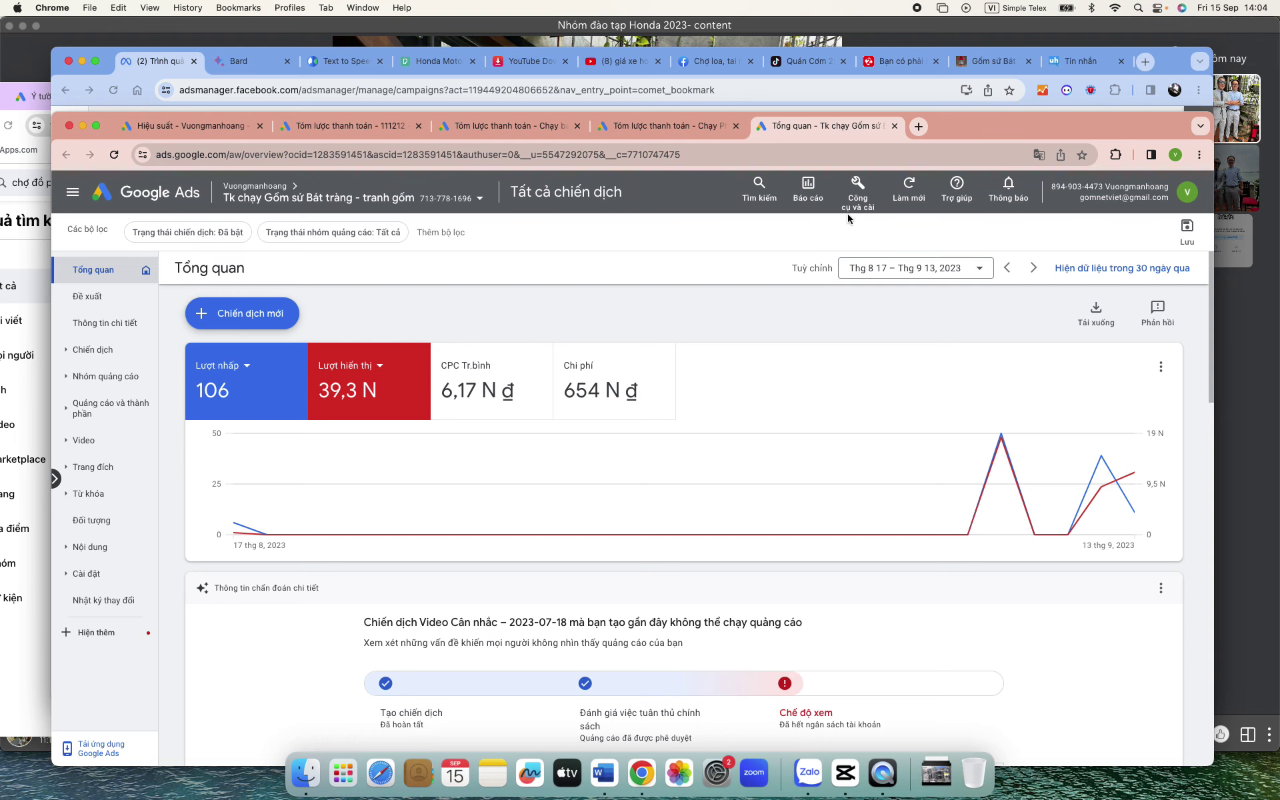
{"action": "left_click", "coordinate": [859, 203]}
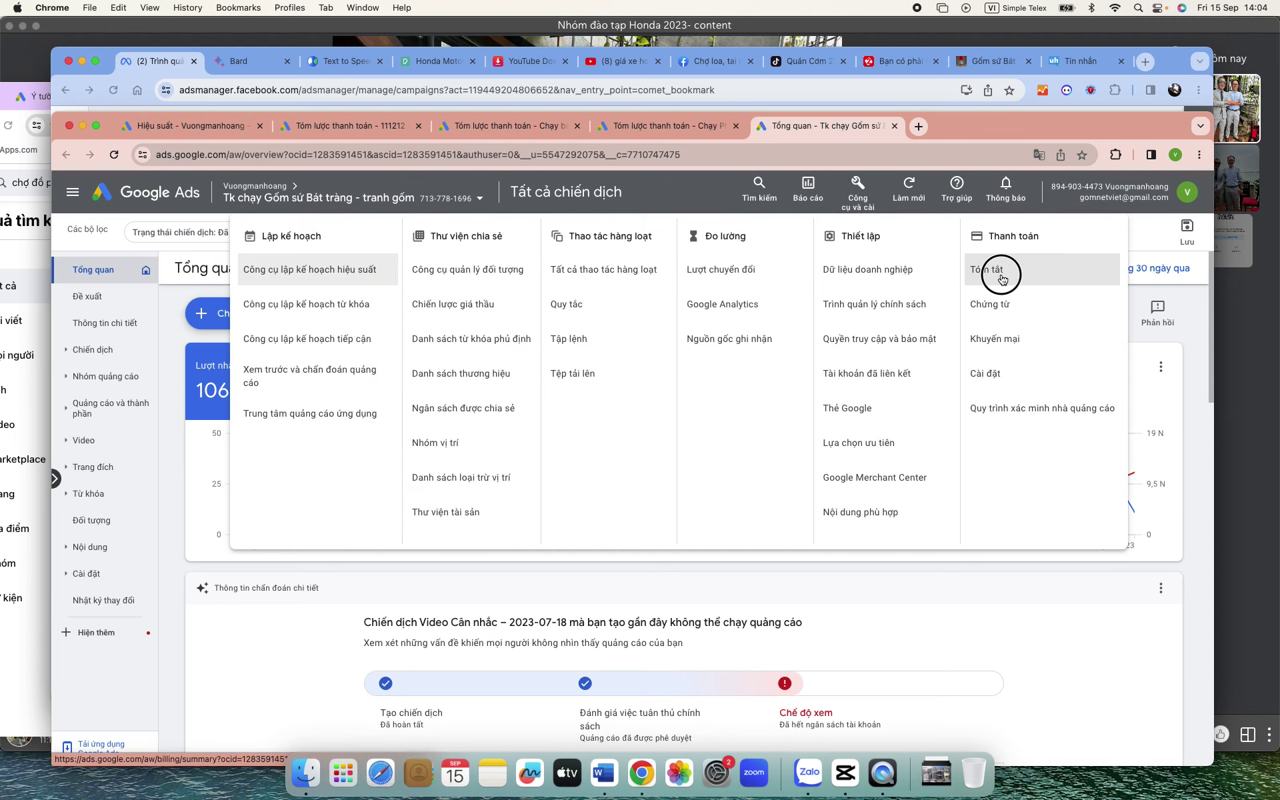
{"action": "left_click", "coordinate": [1003, 263]}
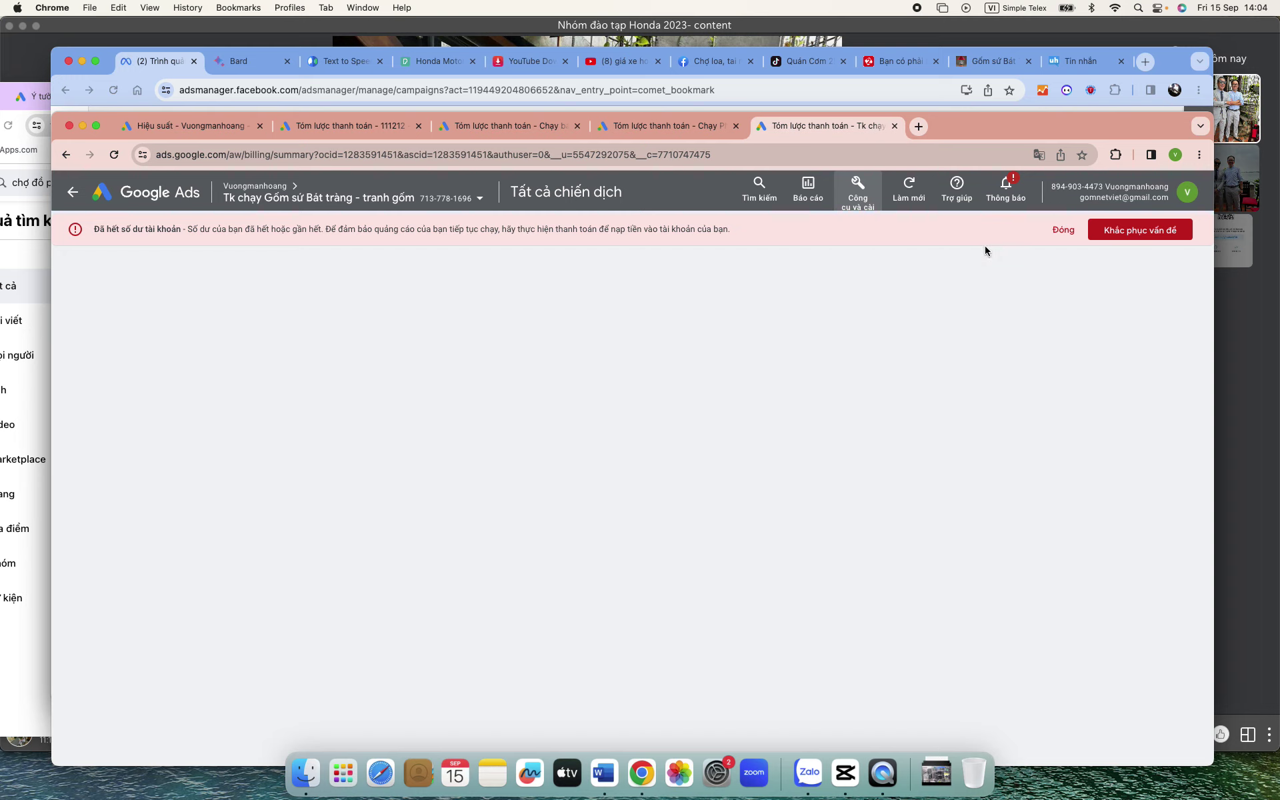
{"action": "left_click", "coordinate": [1060, 230]}
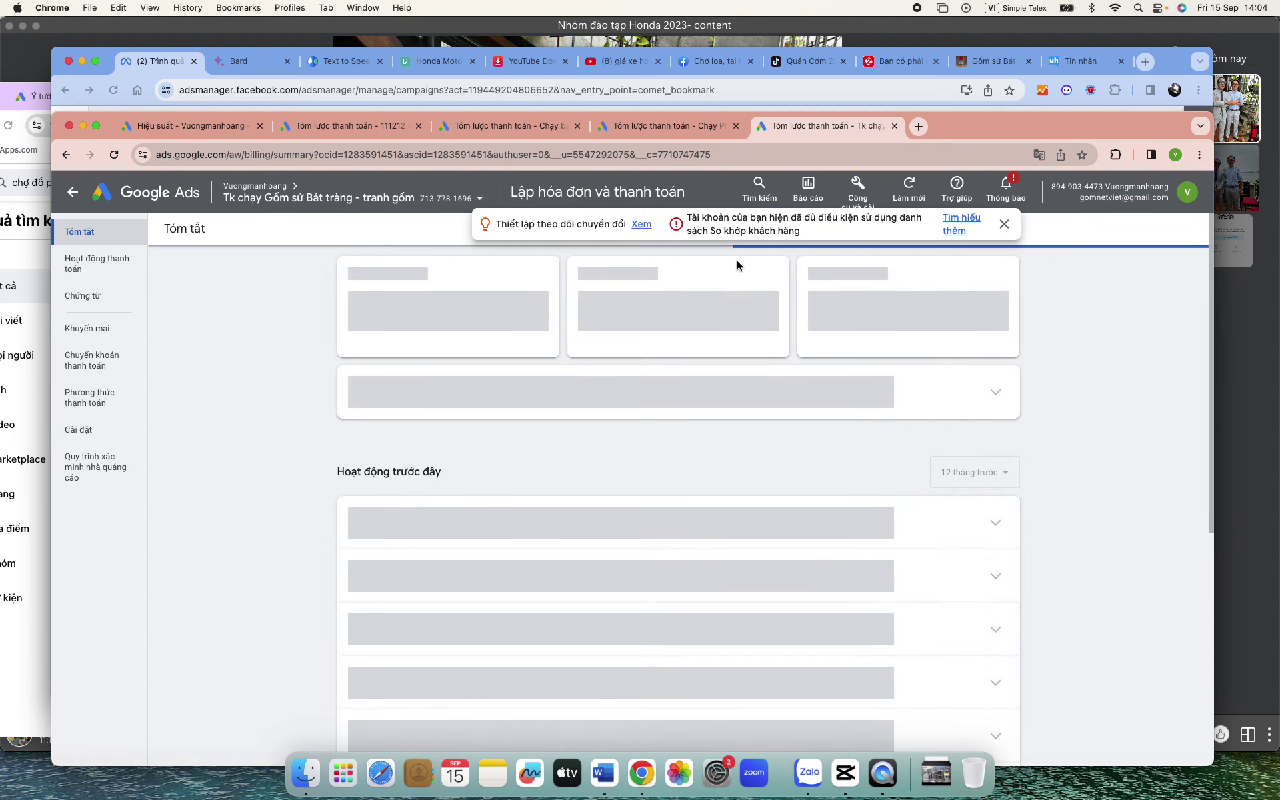
Pay and confirm 200.000 đ into the tranh gốm account, then close the finished billing tabs
{"action": "left_click", "coordinate": [386, 366]}
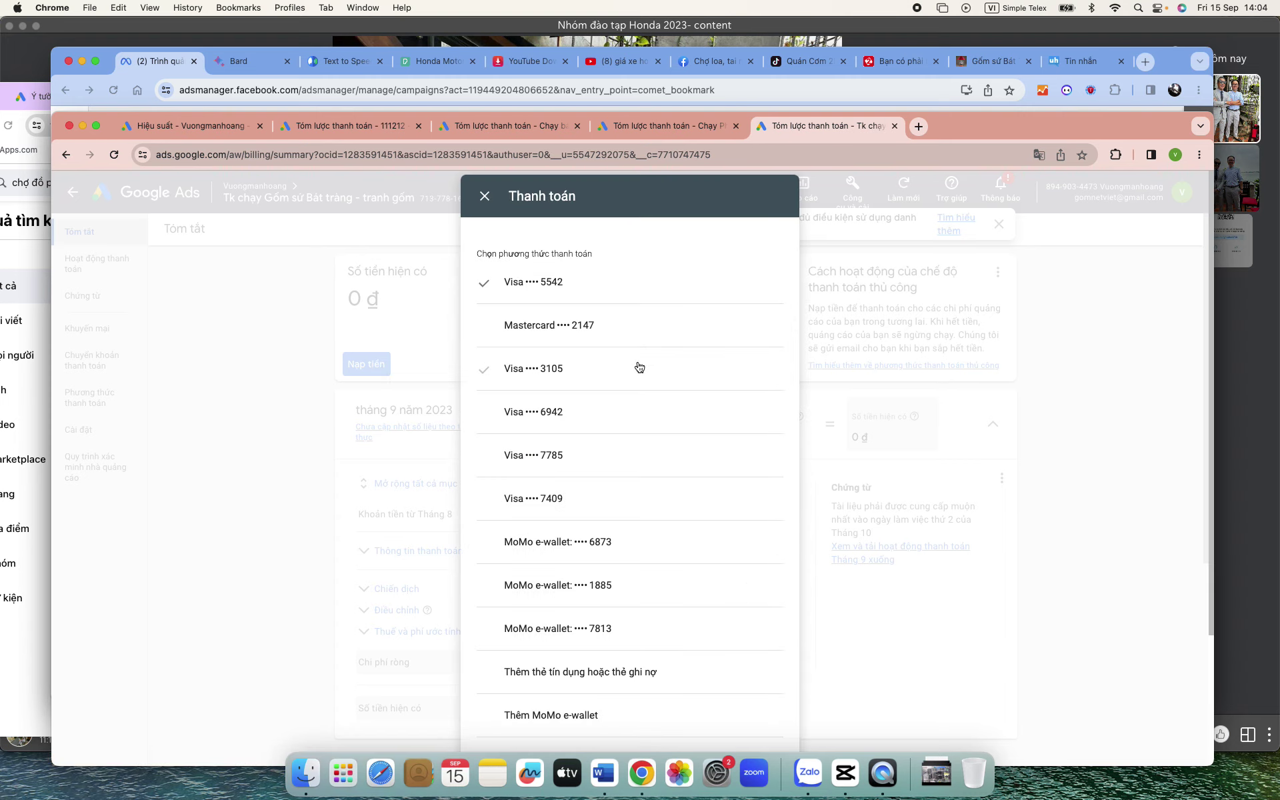
{"action": "scroll", "coordinate": [638, 367], "scroll_direction": "down", "scroll_amount": 5}
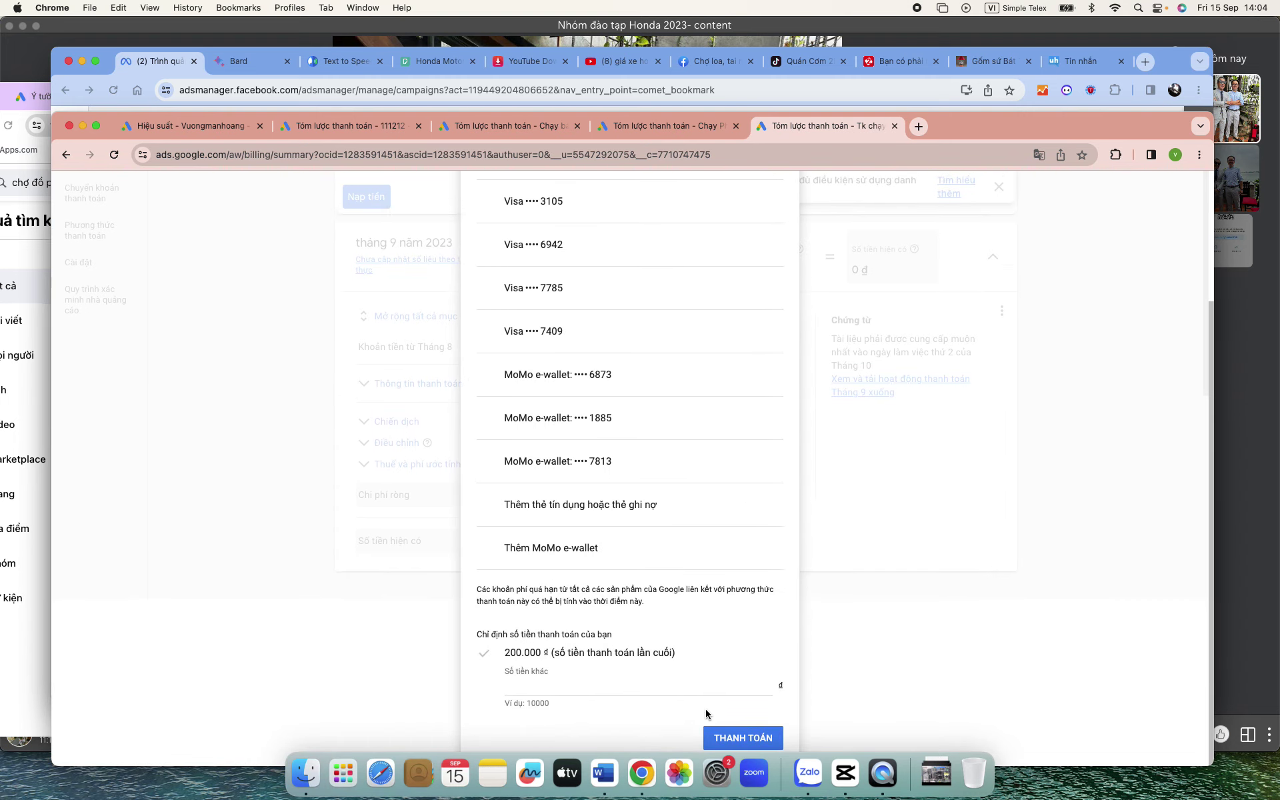
{"action": "left_click", "coordinate": [739, 738]}
{"action": "left_click", "coordinate": [490, 651]}
{"action": "left_click", "coordinate": [756, 740]}
{"action": "left_click", "coordinate": [756, 530]}
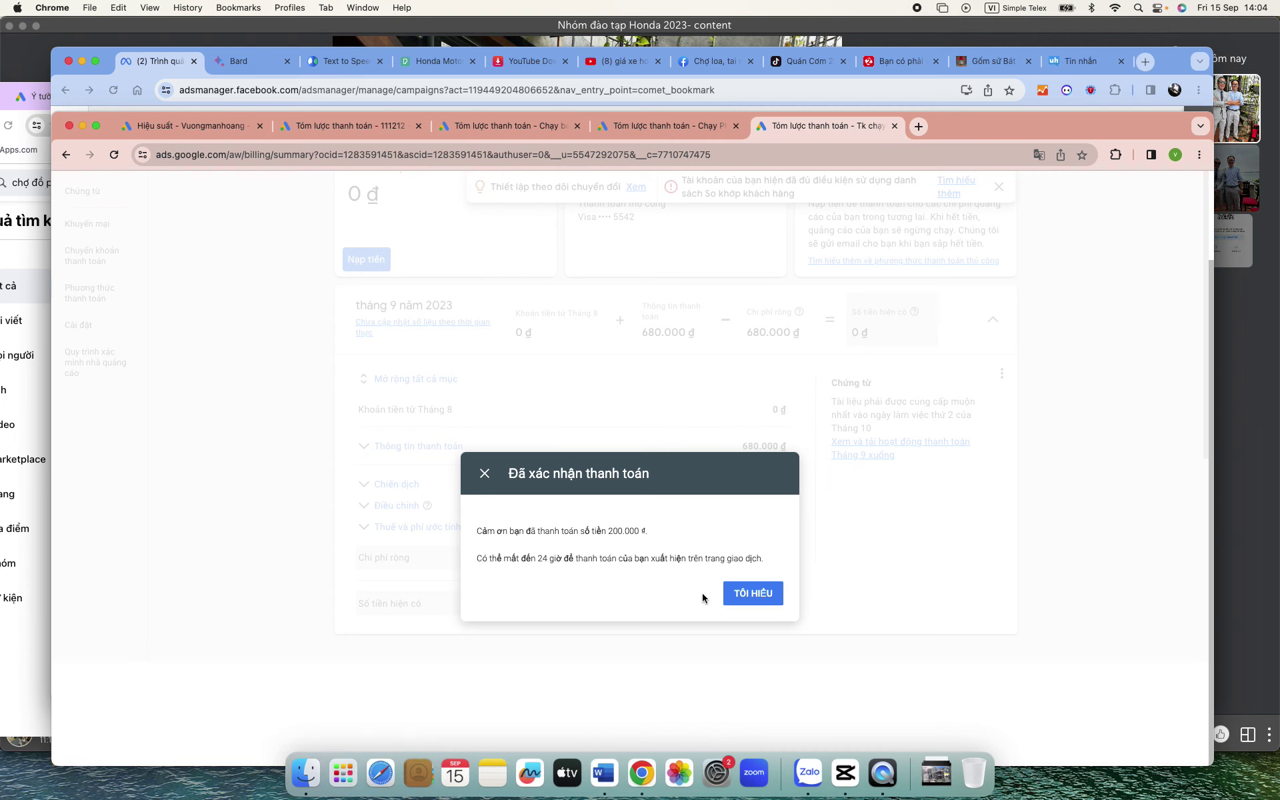
{"action": "left_click", "coordinate": [752, 593]}
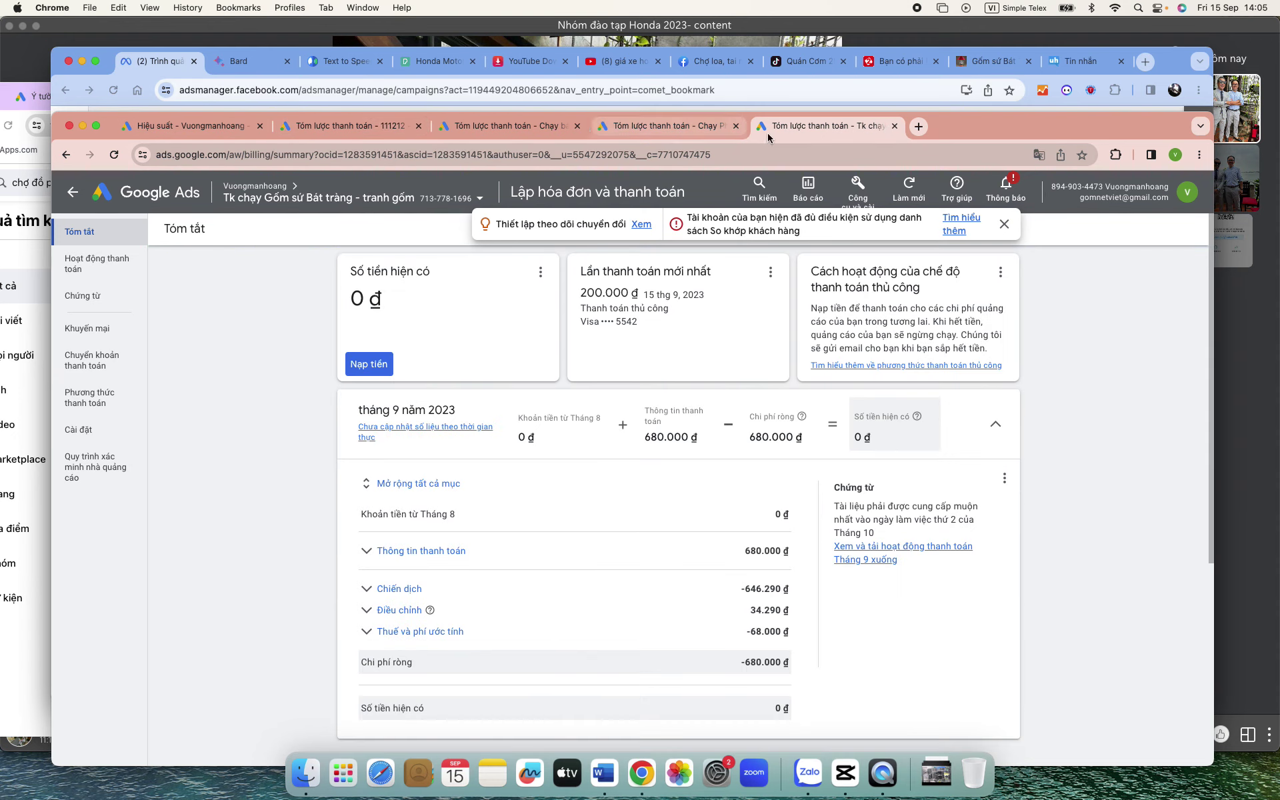
{"action": "left_click", "coordinate": [893, 126]}
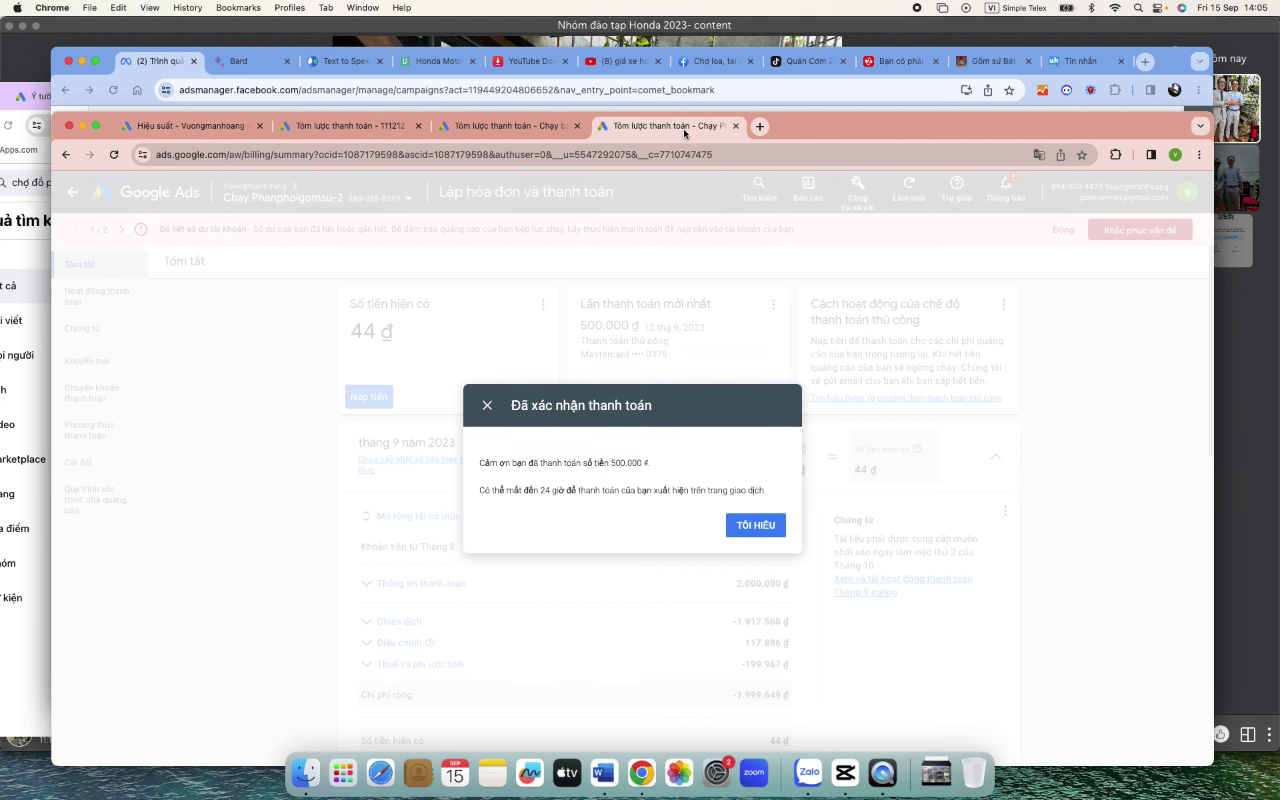
{"action": "left_click", "coordinate": [736, 126]}
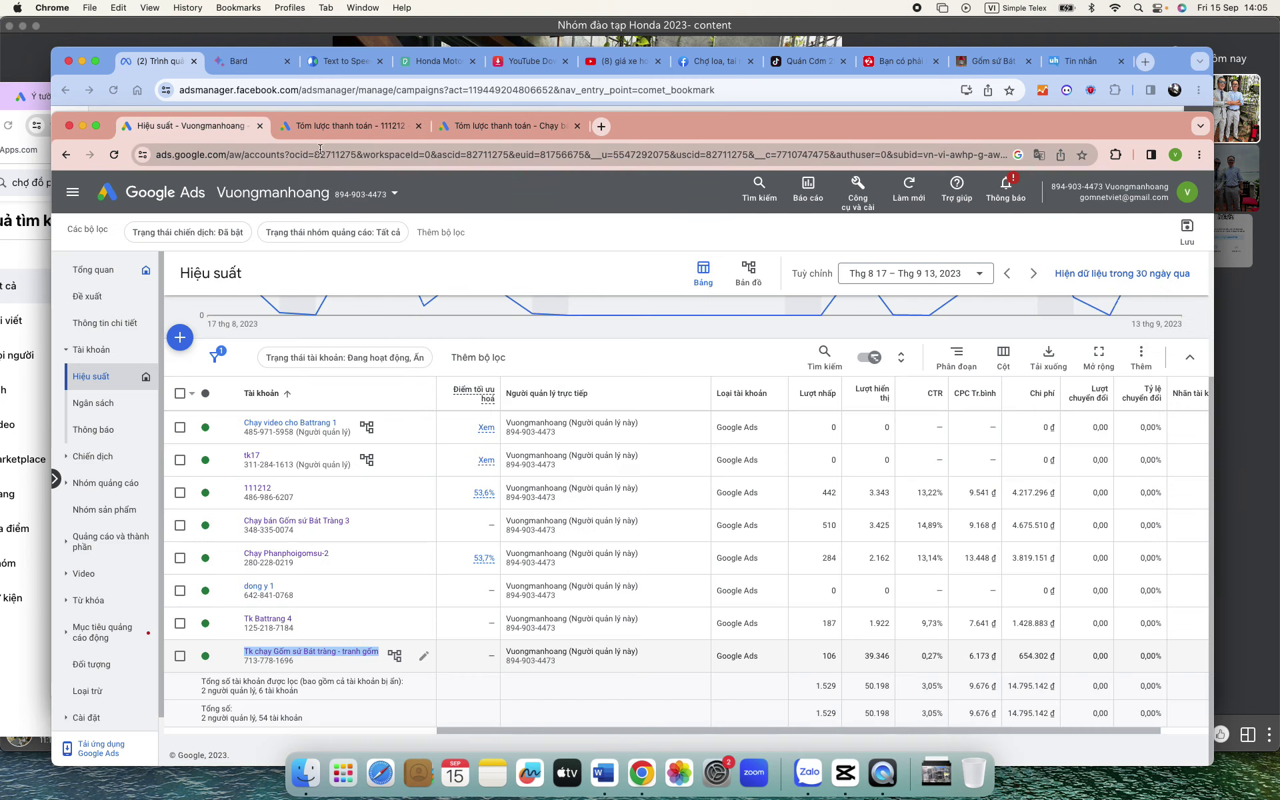
Check the 111212 account overview, dismiss its balance warning and tools menu, then close that tab
{"action": "left_click", "coordinate": [332, 133]}
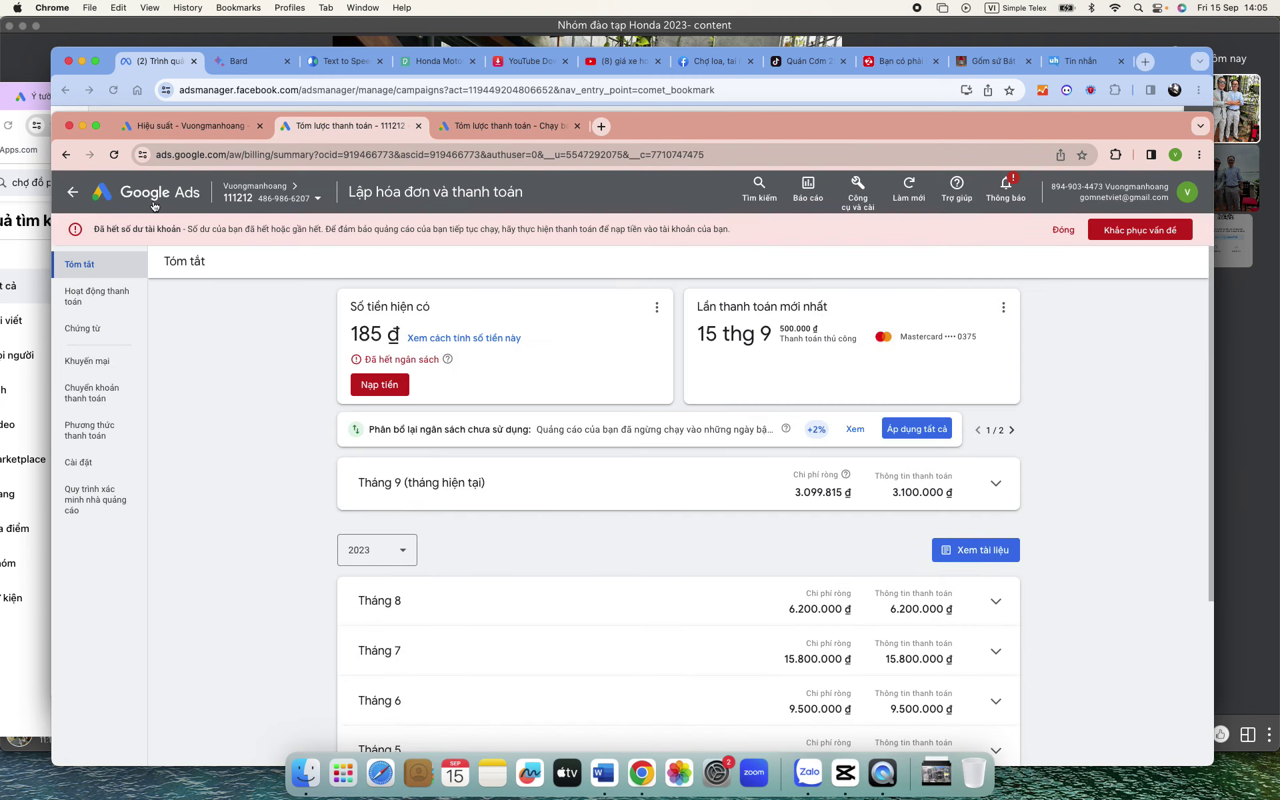
{"action": "left_click", "coordinate": [154, 204]}
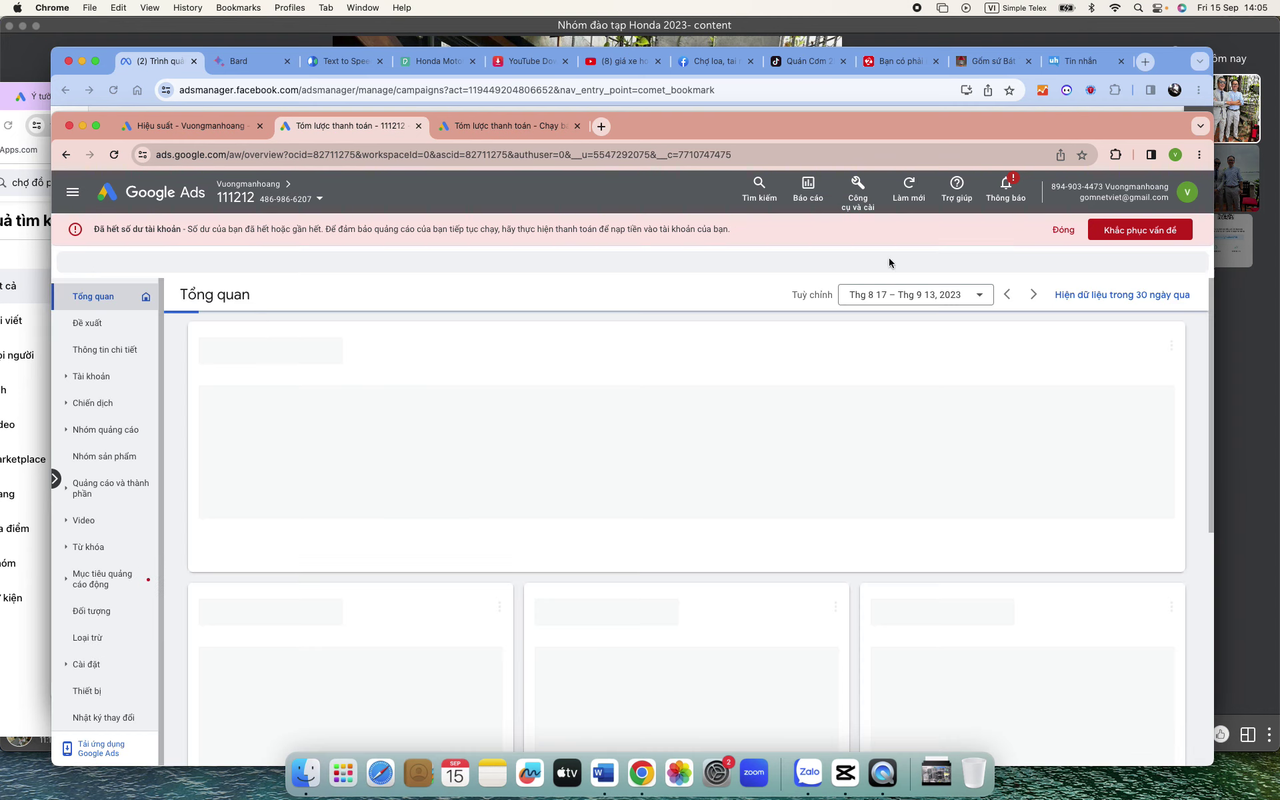
{"action": "left_click", "coordinate": [1062, 234]}
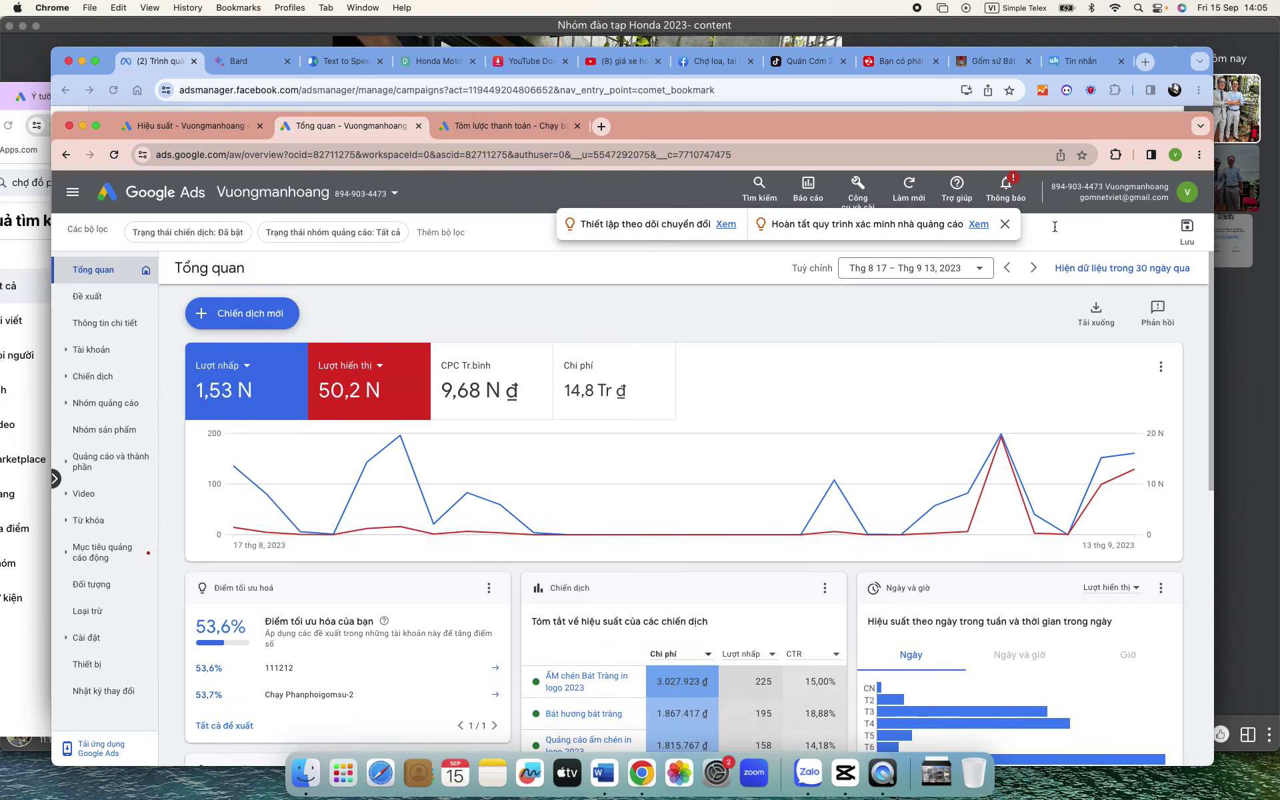
{"action": "left_click", "coordinate": [874, 209]}
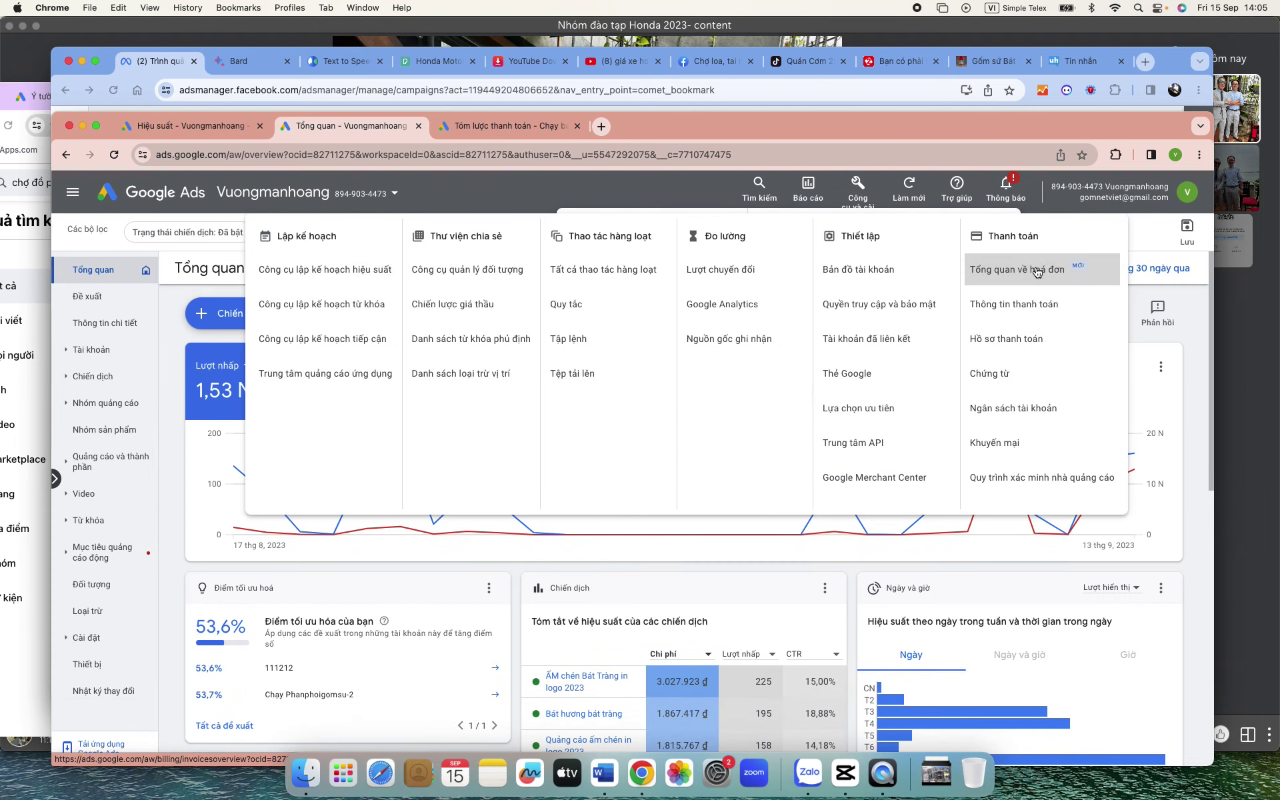
{"action": "left_click", "coordinate": [325, 603]}
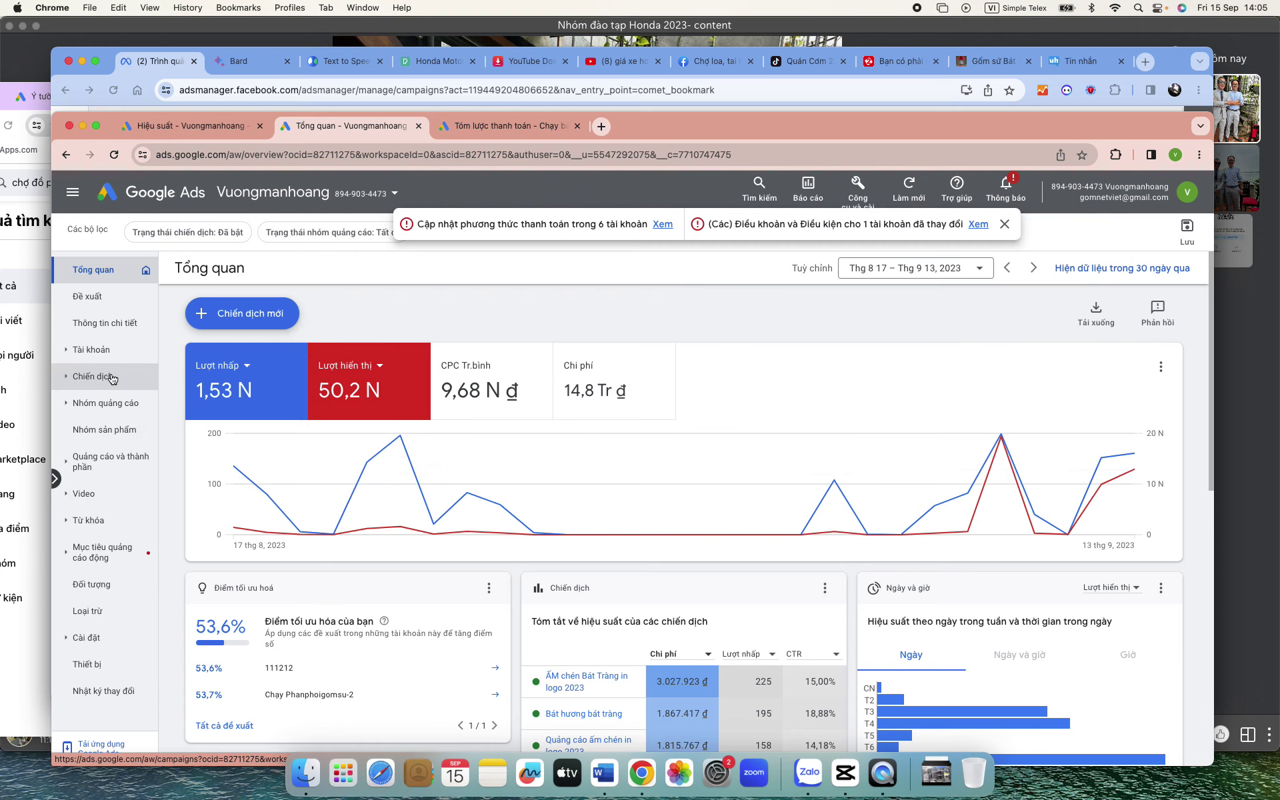
{"action": "left_click", "coordinate": [419, 126]}
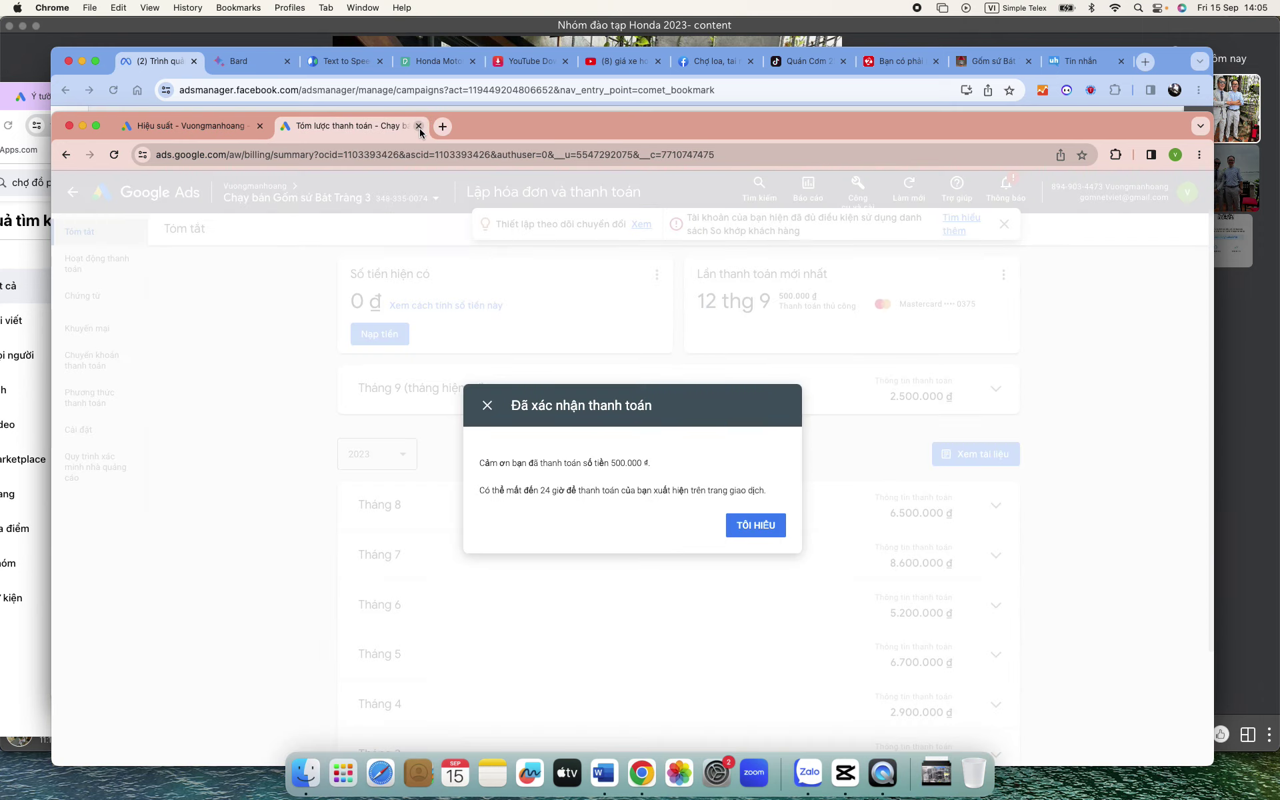
Acknowledge the last payment confirmation and start + Chiến dịch mới from the Vuongmanhoang manager account
{"action": "left_click", "coordinate": [757, 525]}
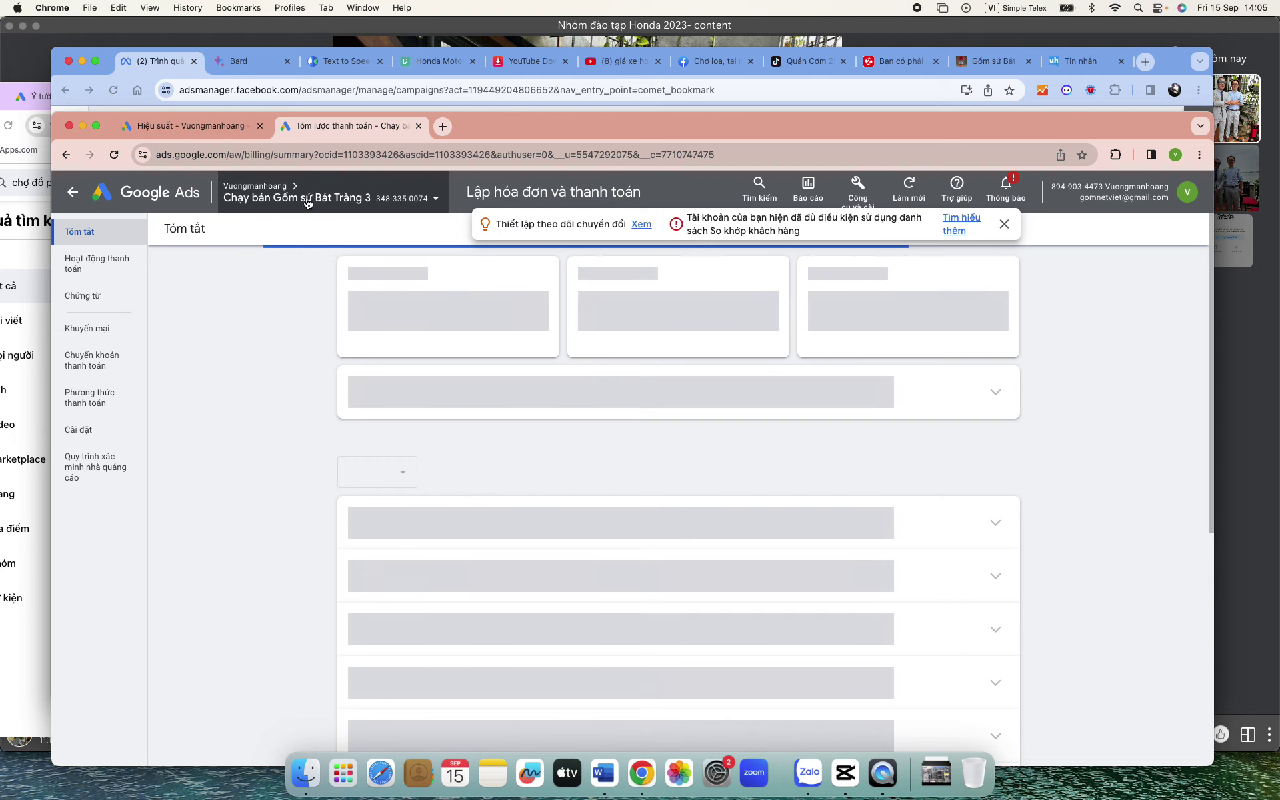
{"action": "left_click", "coordinate": [278, 186]}
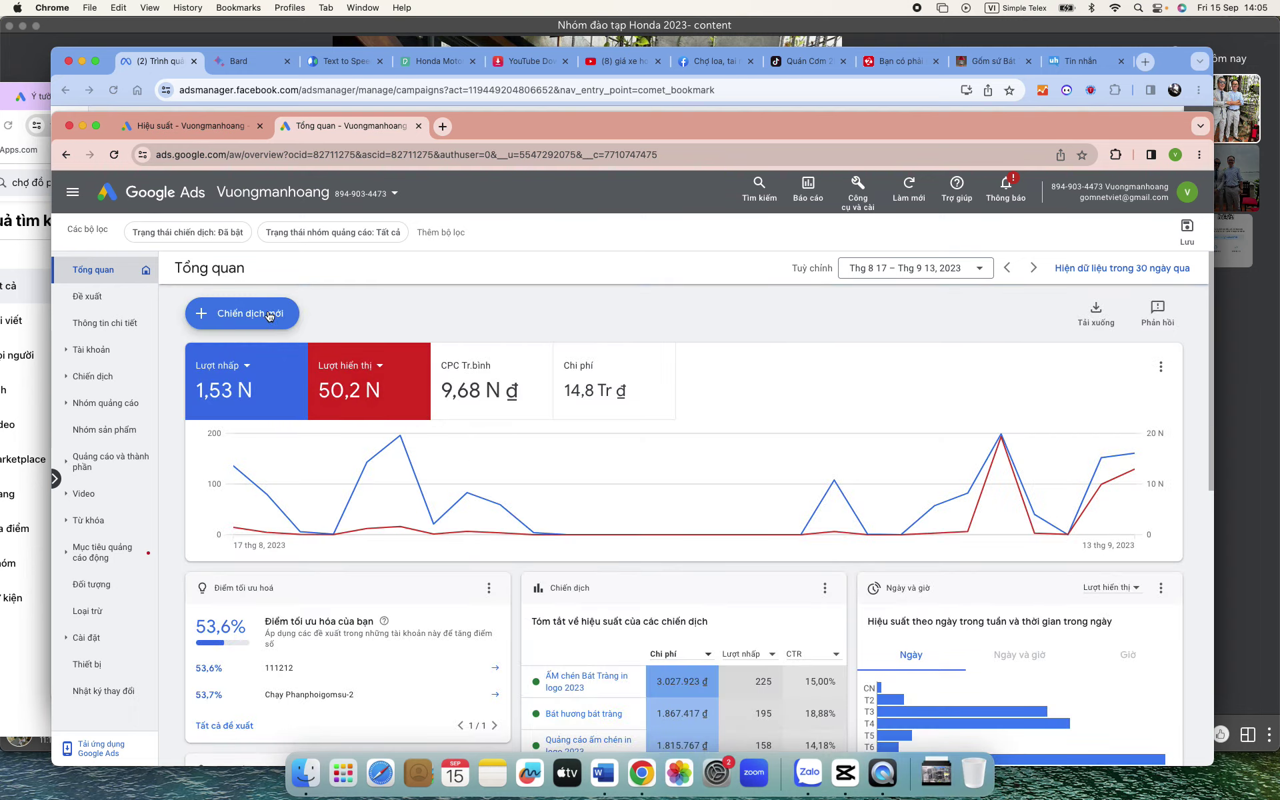
{"action": "left_click", "coordinate": [269, 316]}
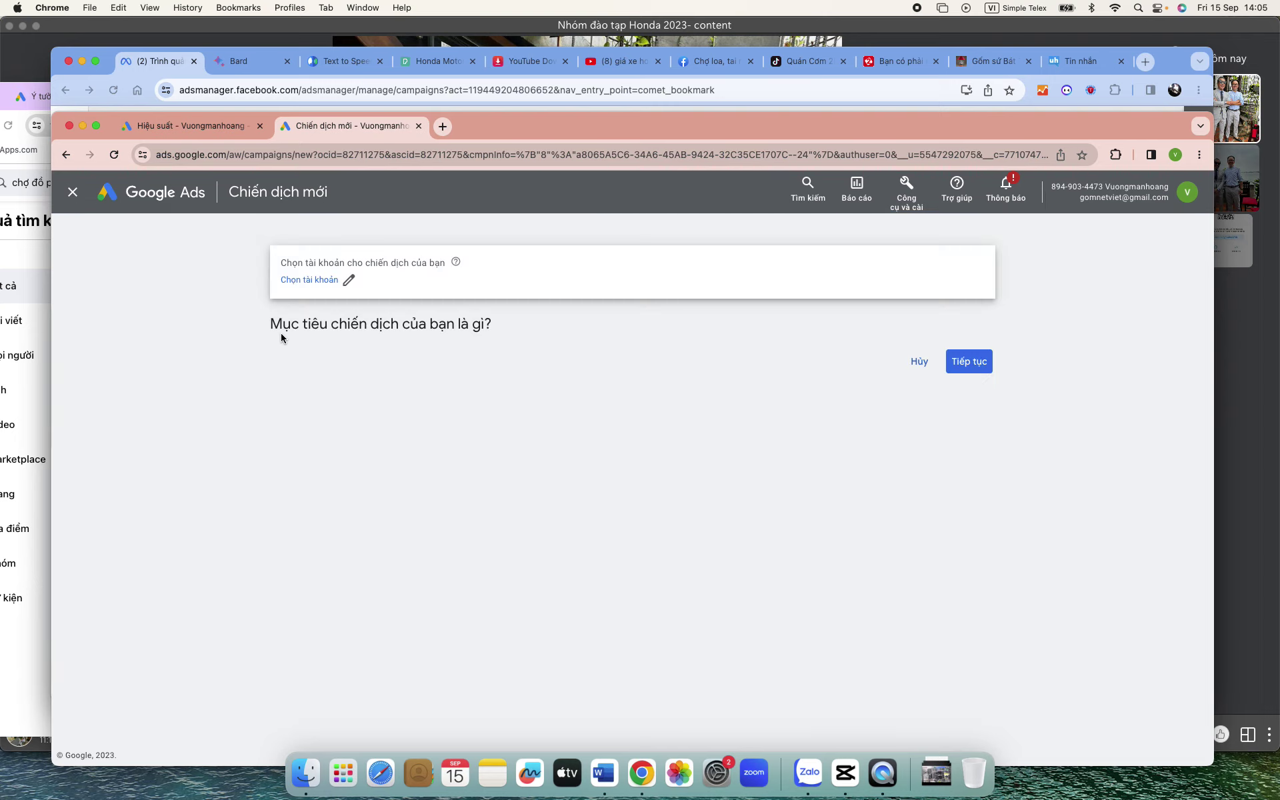
{"action": "left_click", "coordinate": [325, 284]}
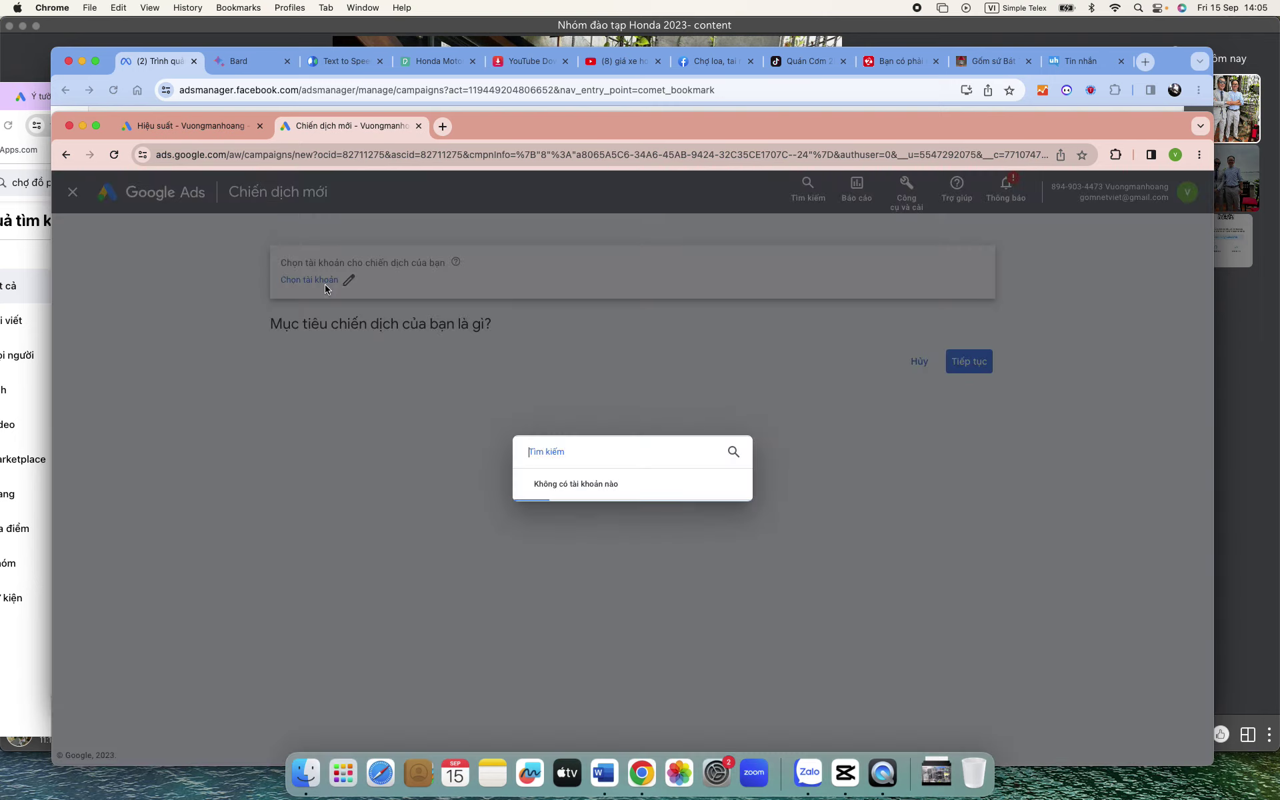
{"action": "left_click", "coordinate": [599, 411]}
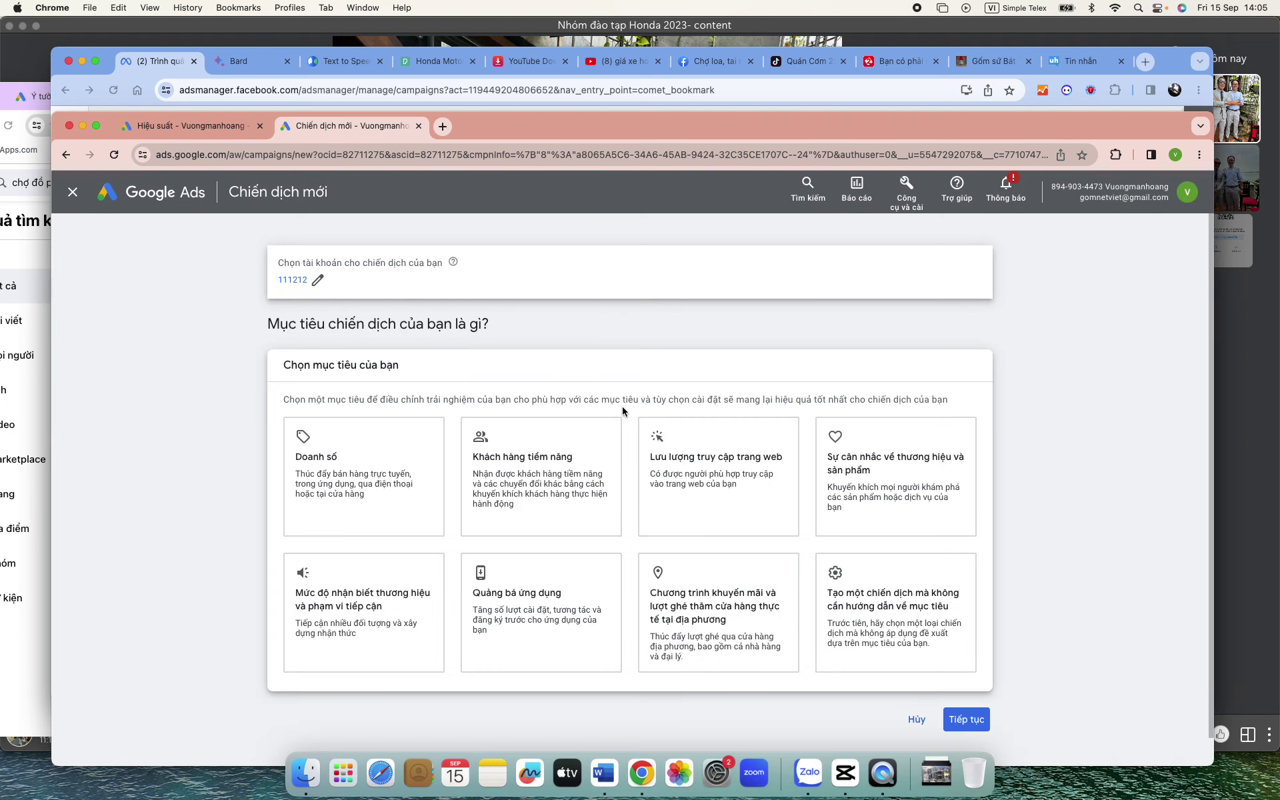
{"action": "scroll", "coordinate": [850, 327], "scroll_direction": "down", "scroll_amount": 1}
{"action": "left_click", "coordinate": [705, 457]}
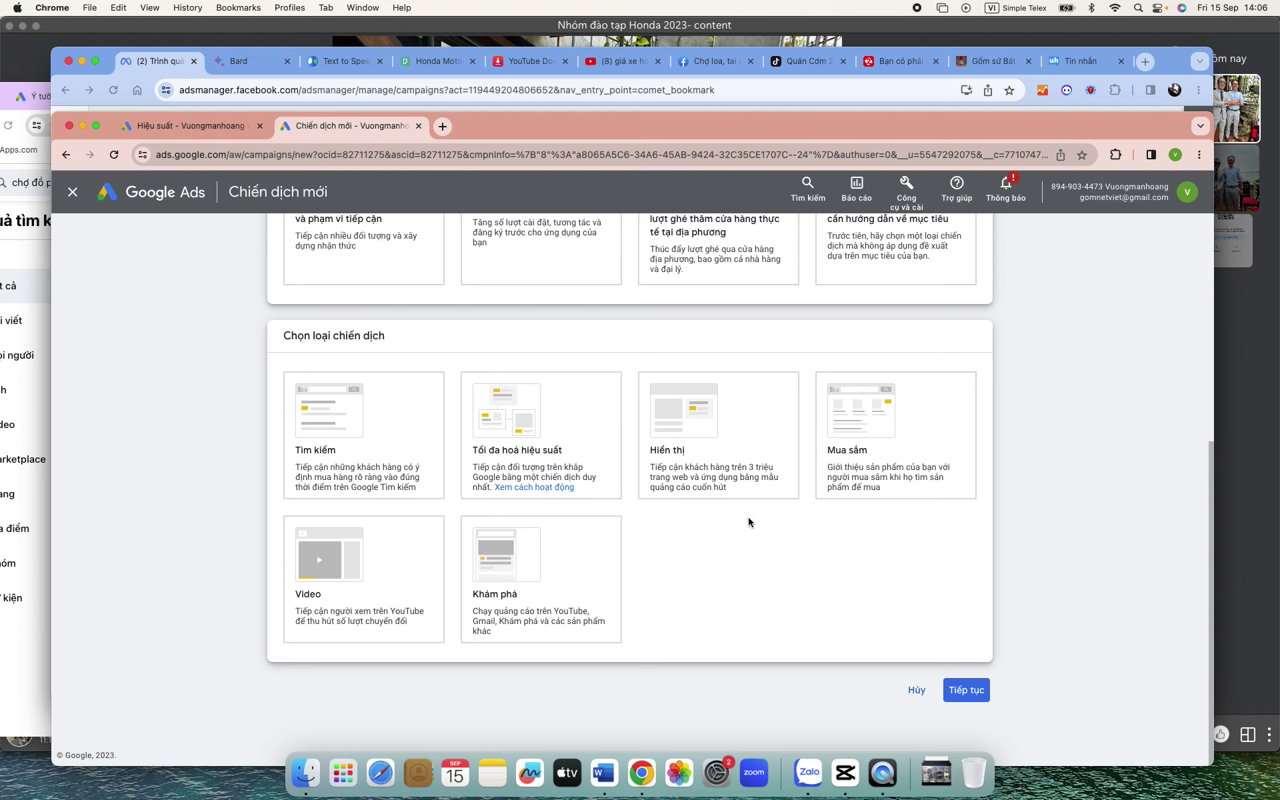
{"action": "scroll", "coordinate": [686, 380], "scroll_direction": "up", "scroll_amount": 2}
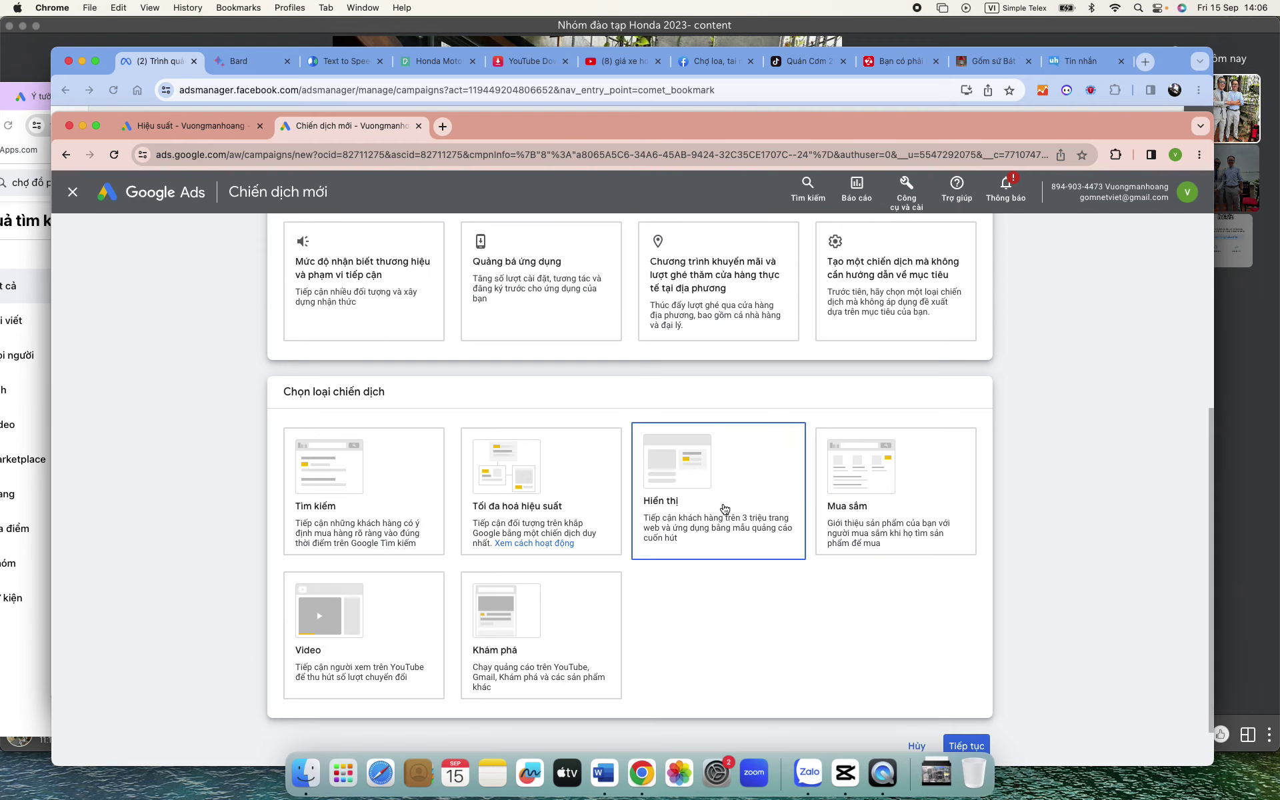
{"action": "left_click", "coordinate": [654, 533]}
{"action": "scroll", "coordinate": [674, 480], "scroll_direction": "down", "scroll_amount": 5}
{"action": "left_click", "coordinate": [491, 605]}
{"action": "key", "text": "super+a"}
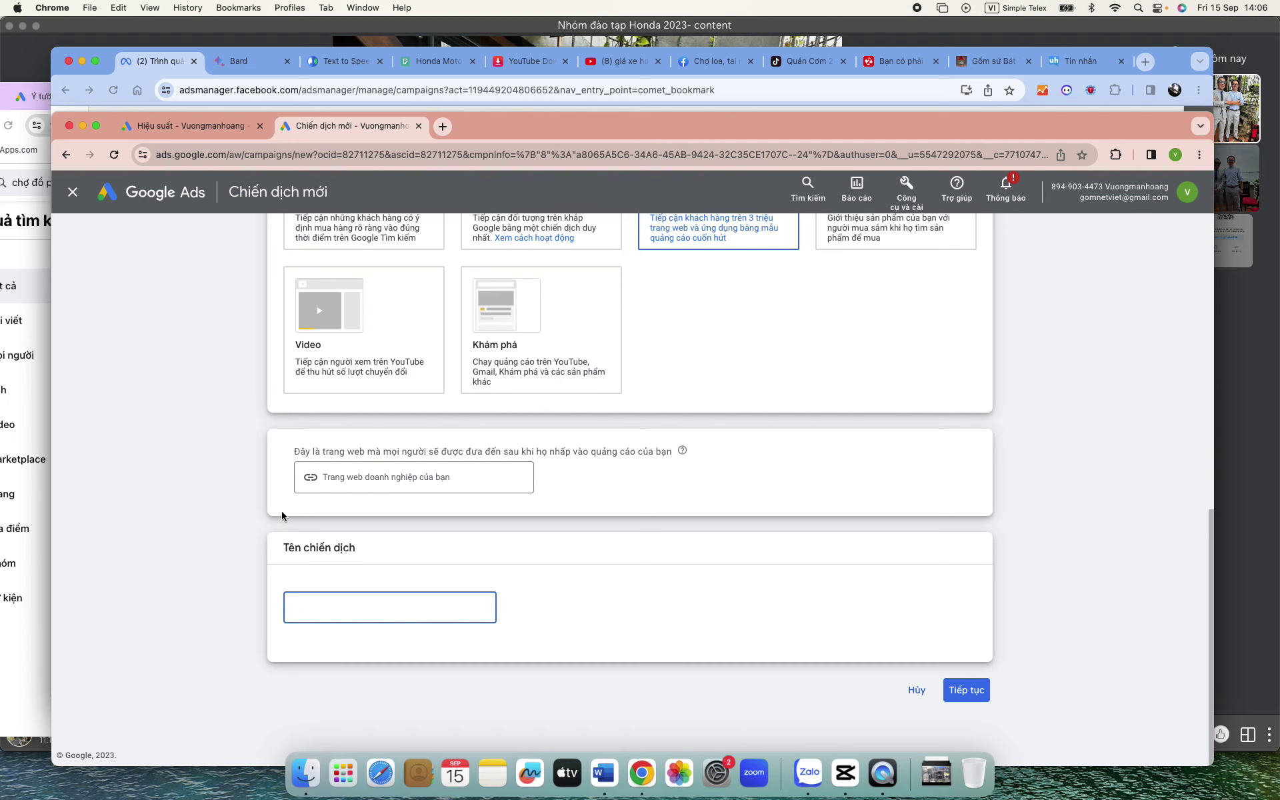
{"action": "scroll", "coordinate": [276, 514], "scroll_direction": "up", "scroll_amount": 10}
{"action": "scroll", "coordinate": [926, 476], "scroll_direction": "up", "scroll_amount": 2}
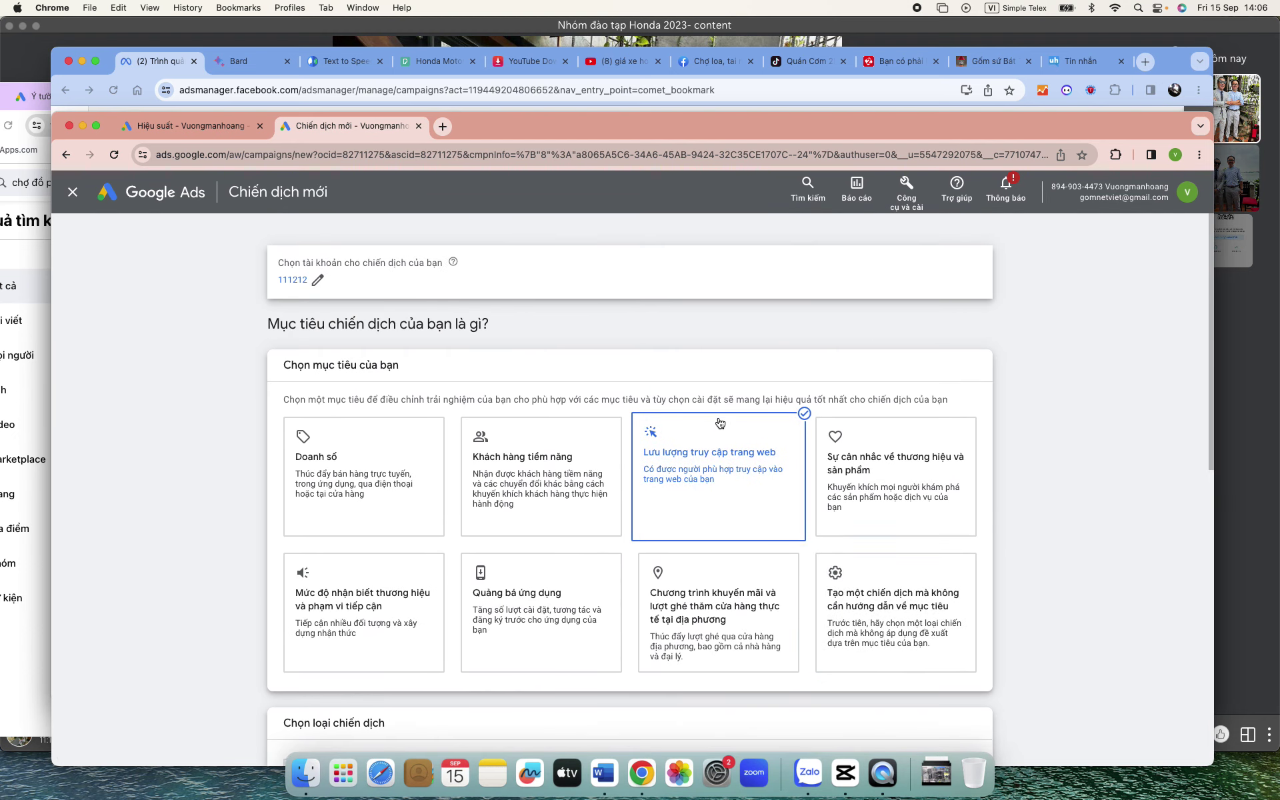
{"action": "scroll", "coordinate": [731, 448], "scroll_direction": "down", "scroll_amount": 5}
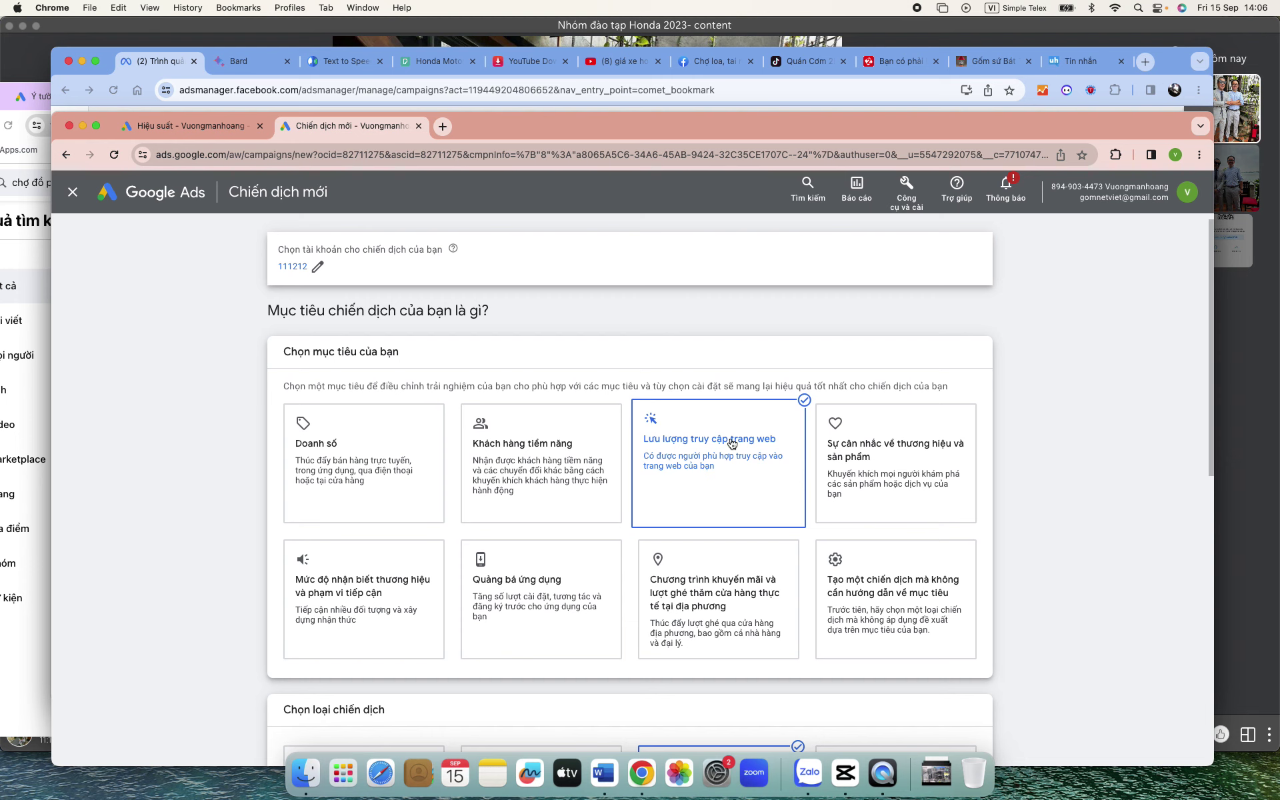
{"action": "scroll", "coordinate": [733, 446], "scroll_direction": "down", "scroll_amount": 1}
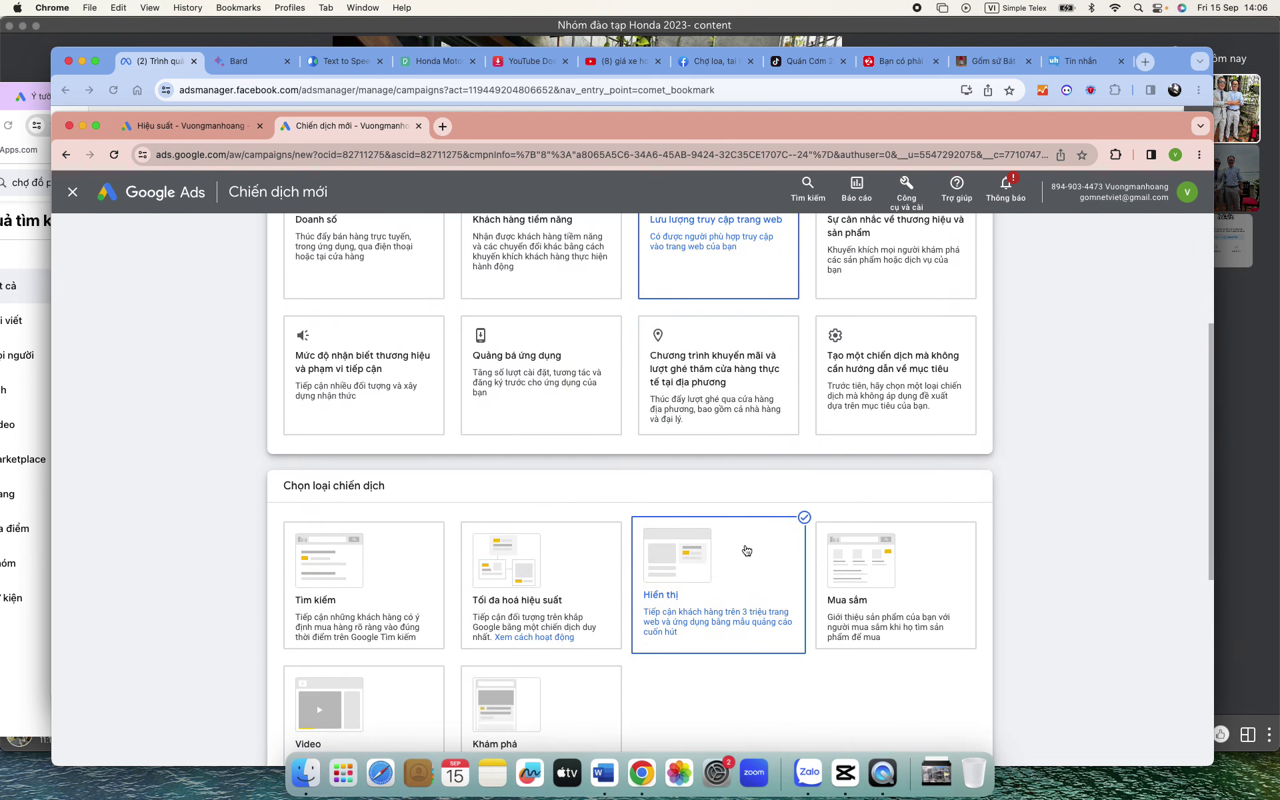
{"action": "scroll", "coordinate": [747, 551], "scroll_direction": "down", "scroll_amount": 10}
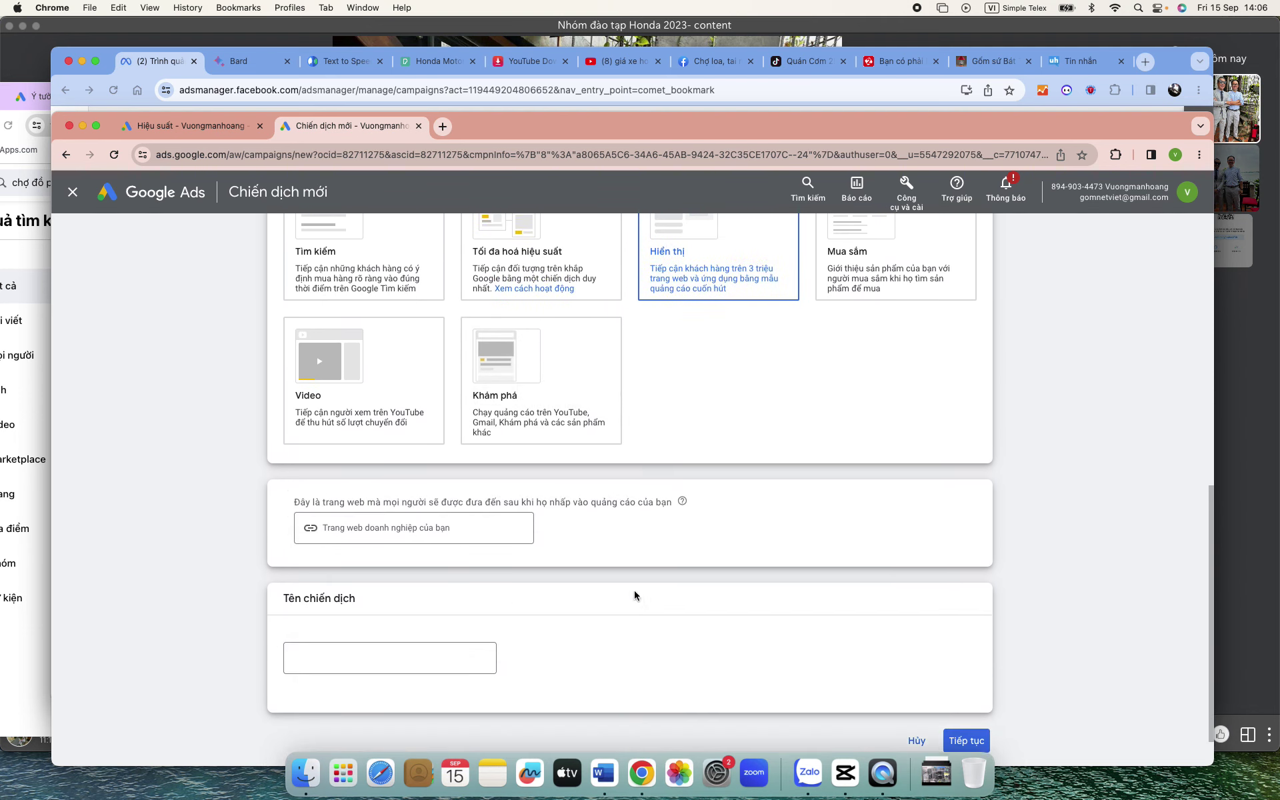
{"action": "left_click", "coordinate": [377, 603]}
Name the campaign 'Quảng cáo cửa hàng 115 Thuy Khuê - bán gốm sứ' with a '( Kênh Youtube )' suffix, starting fresh rather than from the draft
{"action": "type", "text": "Quảng cáo cửa hàng 115 Thu"}
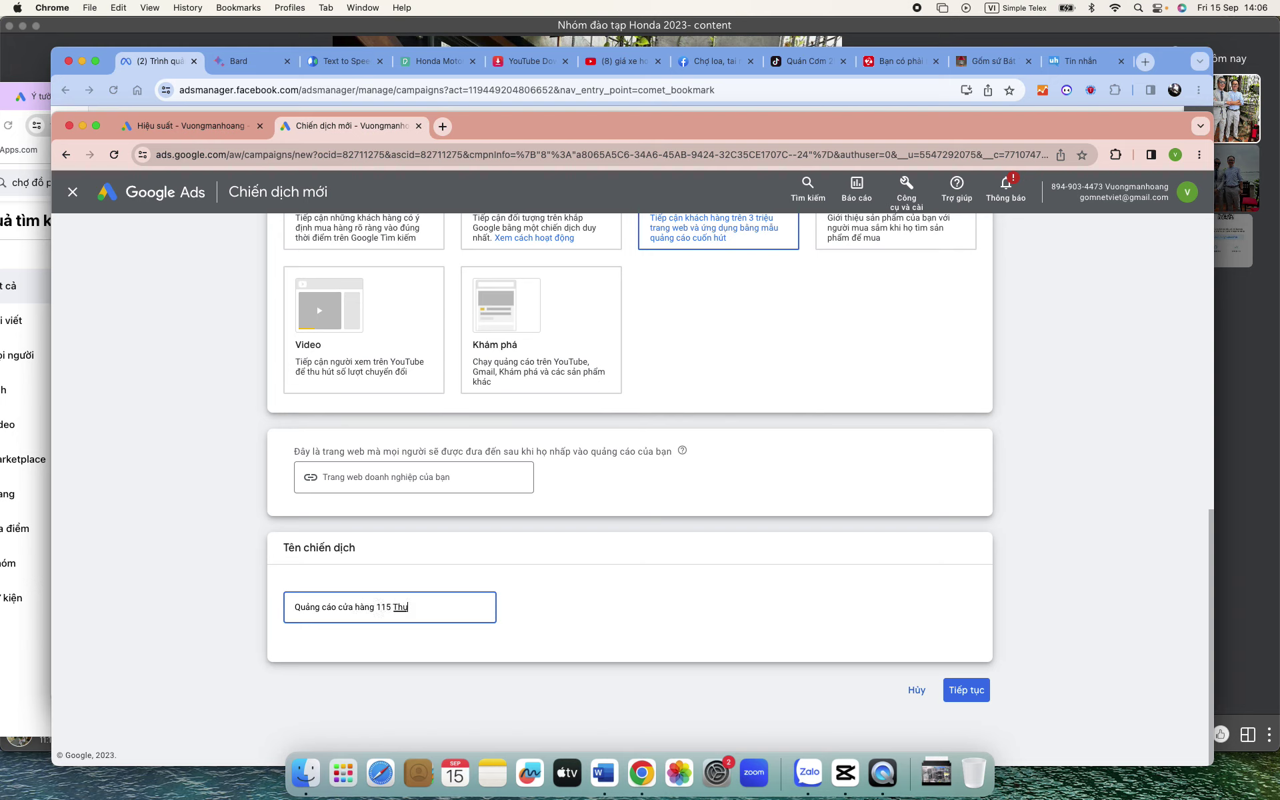
{"action": "type", "text": "y Khuê "}
{"action": "type", "text": "- bán gốm sư"}
{"action": "type", "text": "w -"}
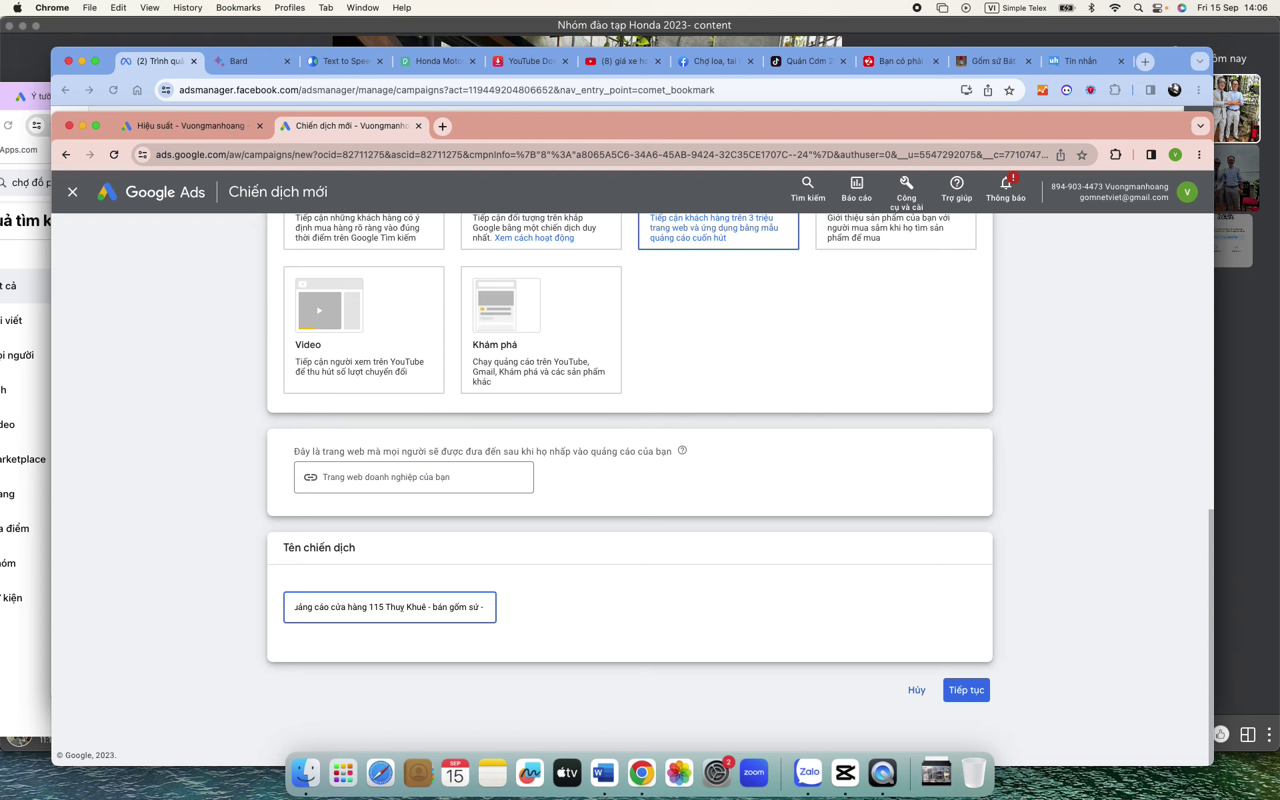
{"action": "left_click_drag", "start_coordinate": [395, 608], "coordinate": [491, 612]}
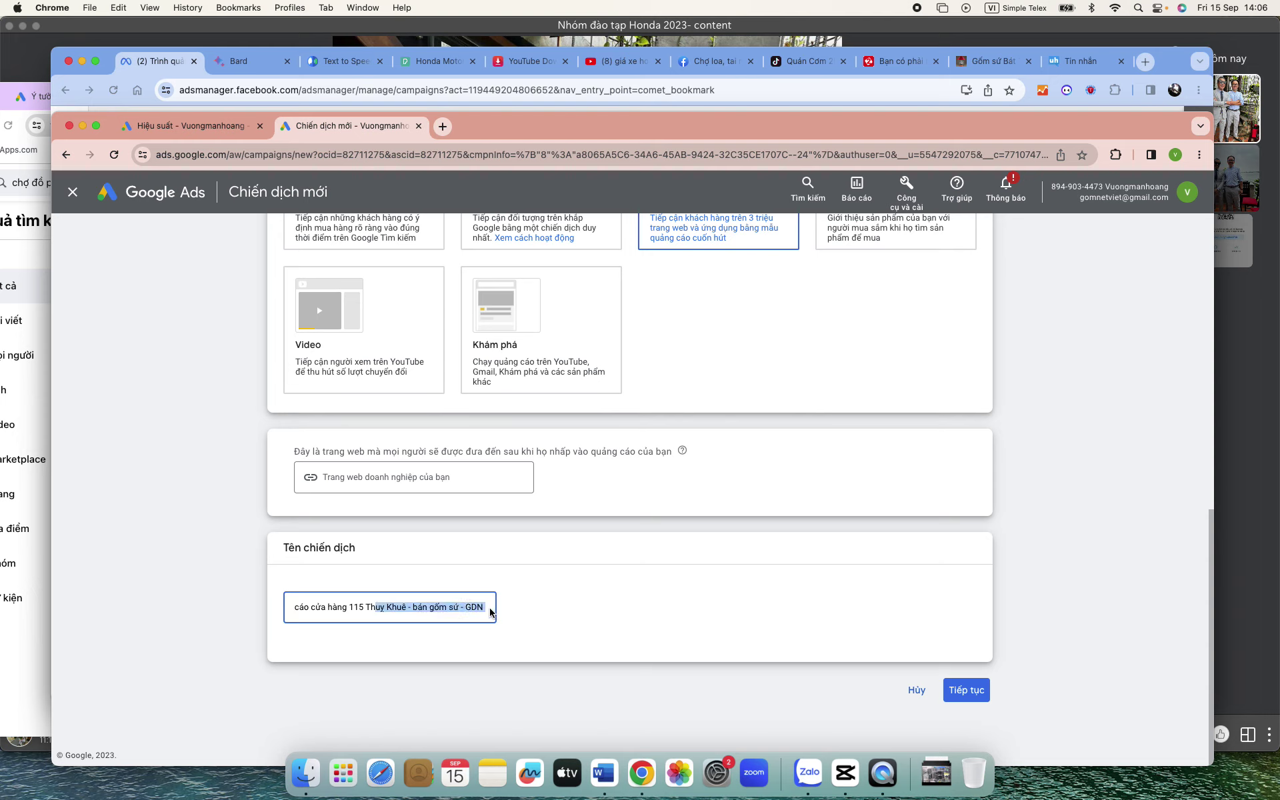
{"action": "left_click", "coordinate": [491, 612]}
{"action": "type", "text": "("}
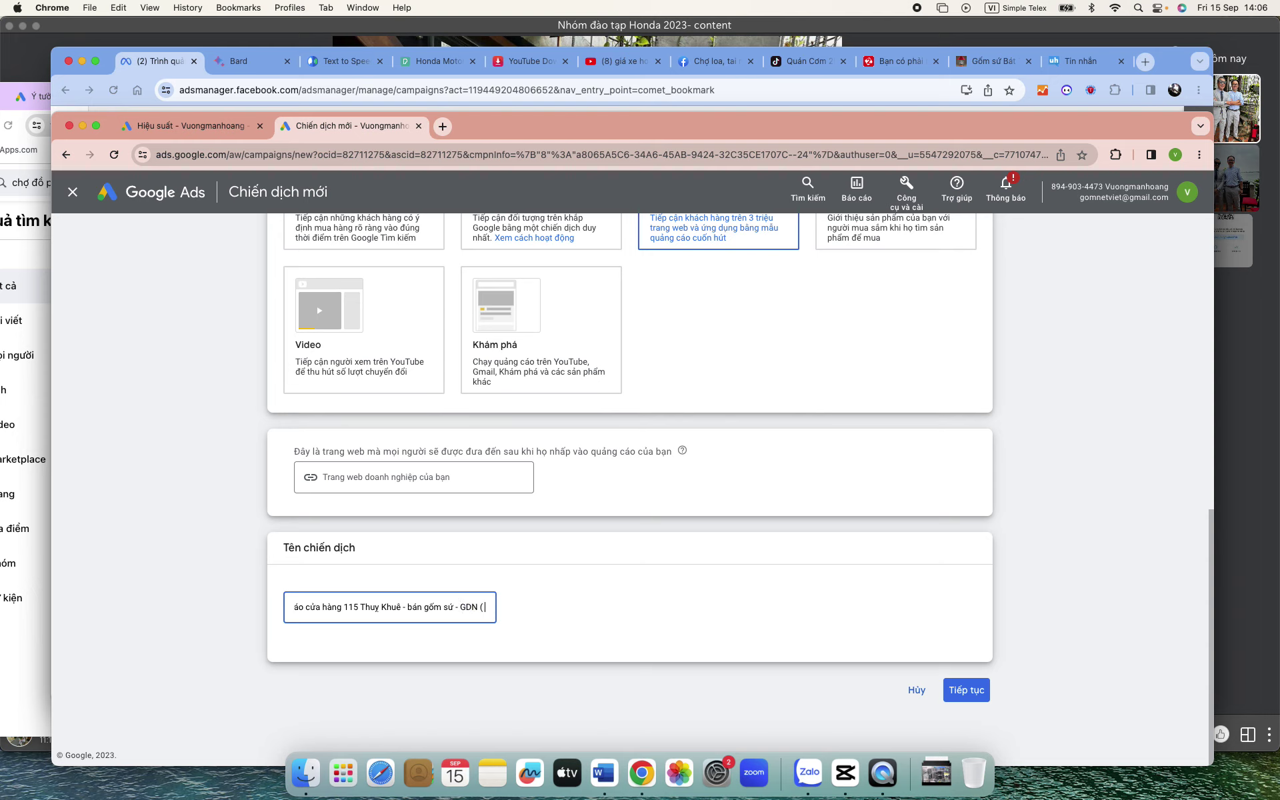
{"action": "type", "text": " Kênh Youtu"}
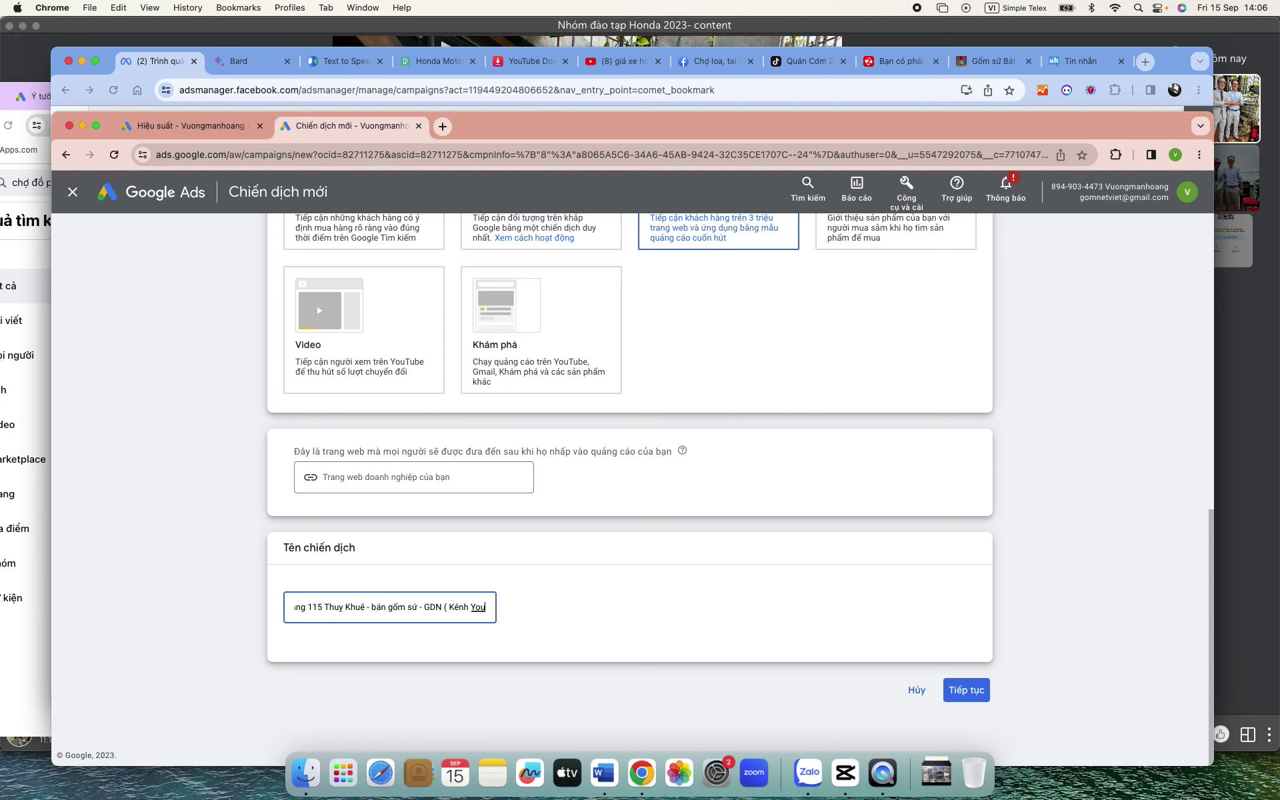
{"action": "key", "text": "Left"}
{"action": "key", "text": "Left"}
{"action": "key", "text": "Left"}
{"action": "key", "text": "Left"}
{"action": "key", "text": "Left"}
{"action": "key", "text": "Left"}
{"action": "key", "text": "Left"}
{"action": "key", "text": "Left"}
{"action": "key", "text": "Left"}
{"action": "key", "text": "Left"}
{"action": "key", "text": "Left"}
{"action": "key", "text": "Left"}
{"action": "key", "text": "Left"}
{"action": "key", "text": "Left"}
{"action": "key", "text": "Left"}
{"action": "key", "text": "Left"}
{"action": "key", "text": "Left"}
{"action": "key", "text": "Left"}
{"action": "key", "text": "Left"}
{"action": "key", "text": "Left"}
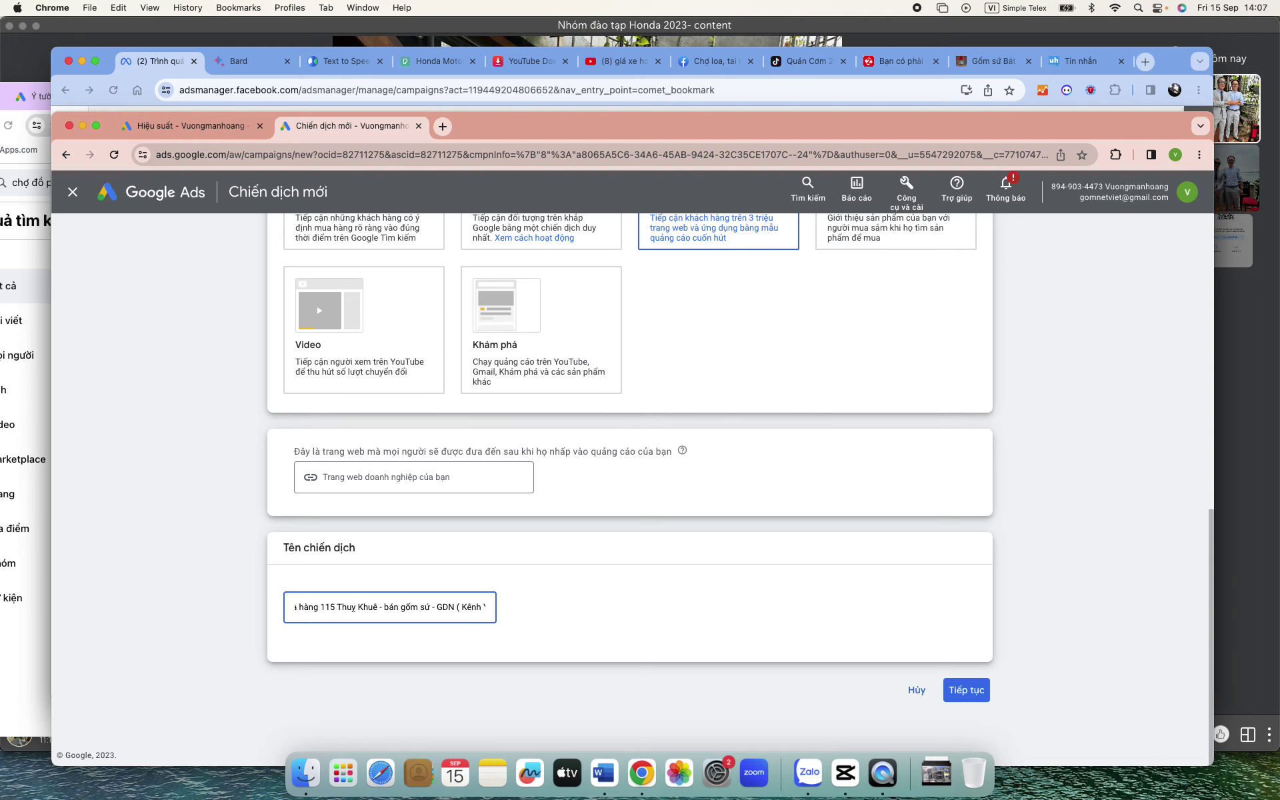
{"action": "type", "text": "be )"}
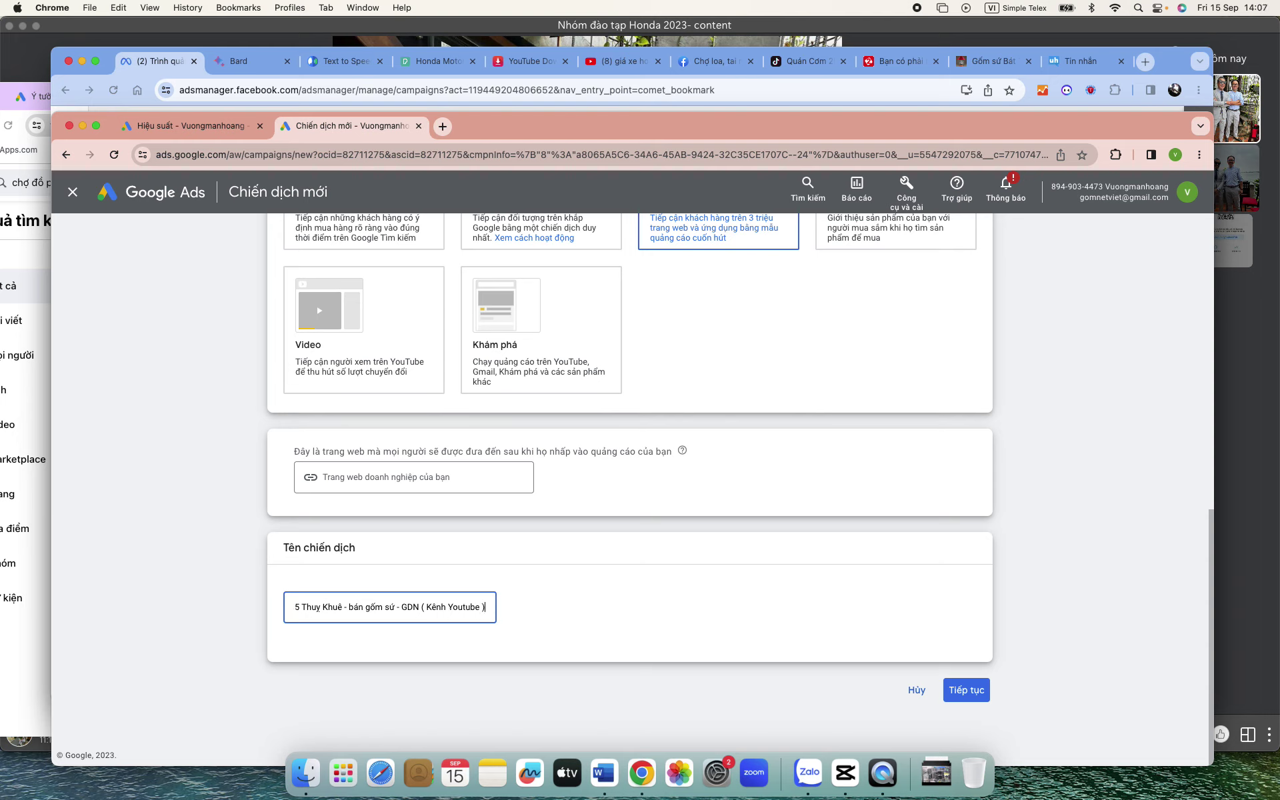
{"action": "left_click", "coordinate": [973, 690]}
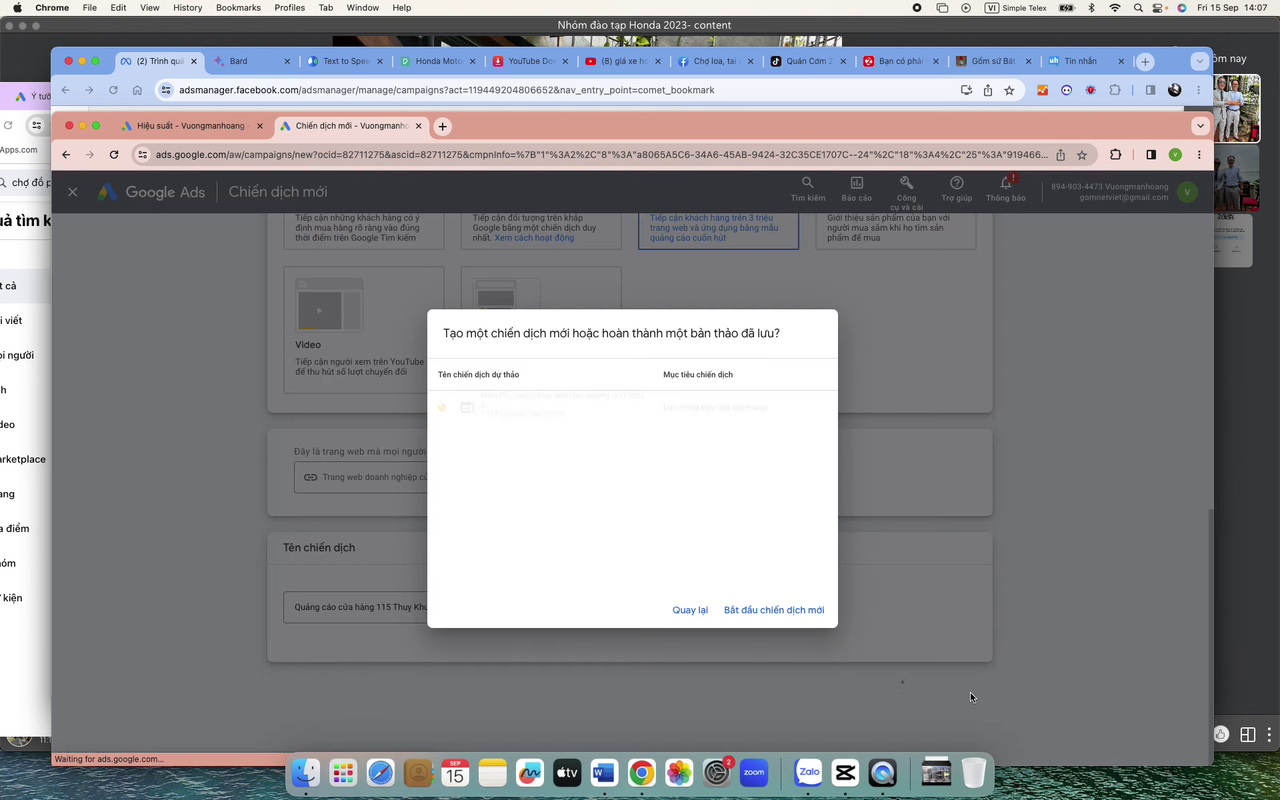
{"action": "left_click", "coordinate": [758, 617]}
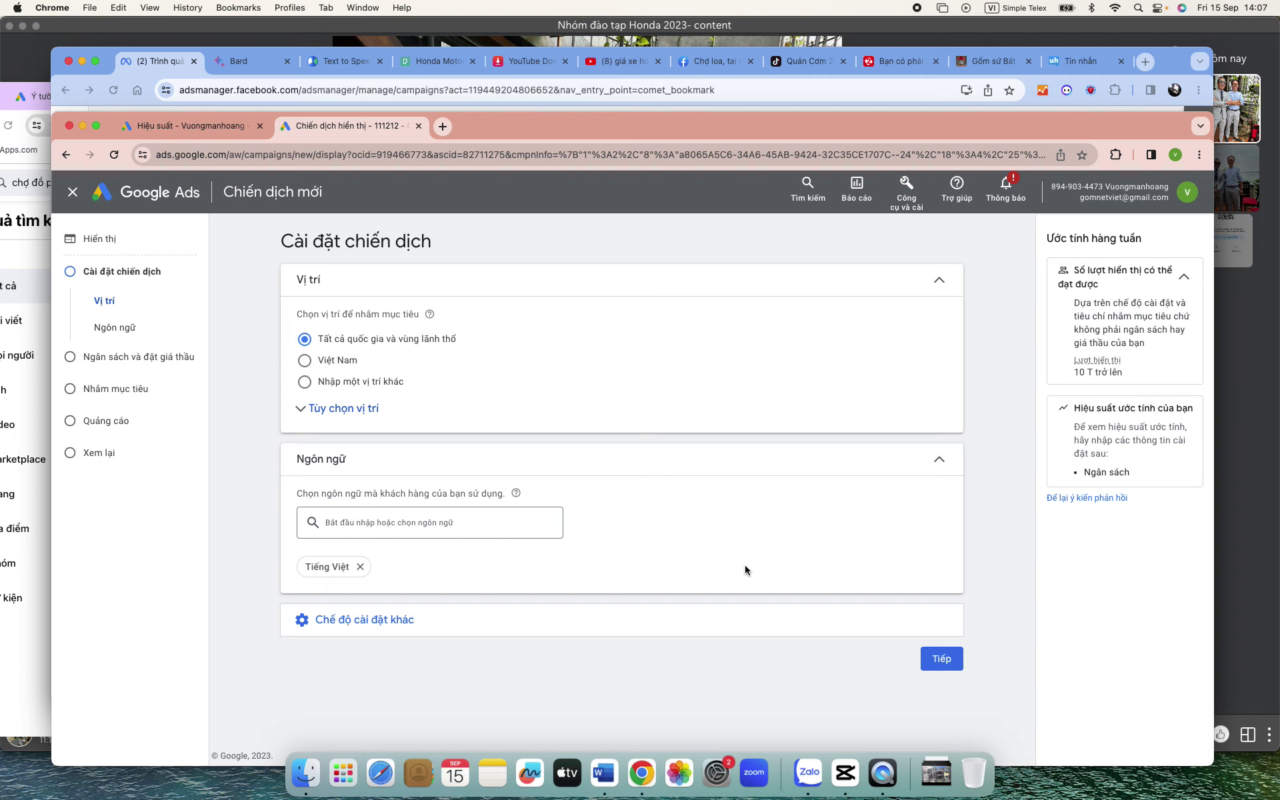
Target Hà Nội, Việt Nam as the location, leave languages unchanged, and continue to budget and bidding
{"action": "left_click", "coordinate": [328, 384]}
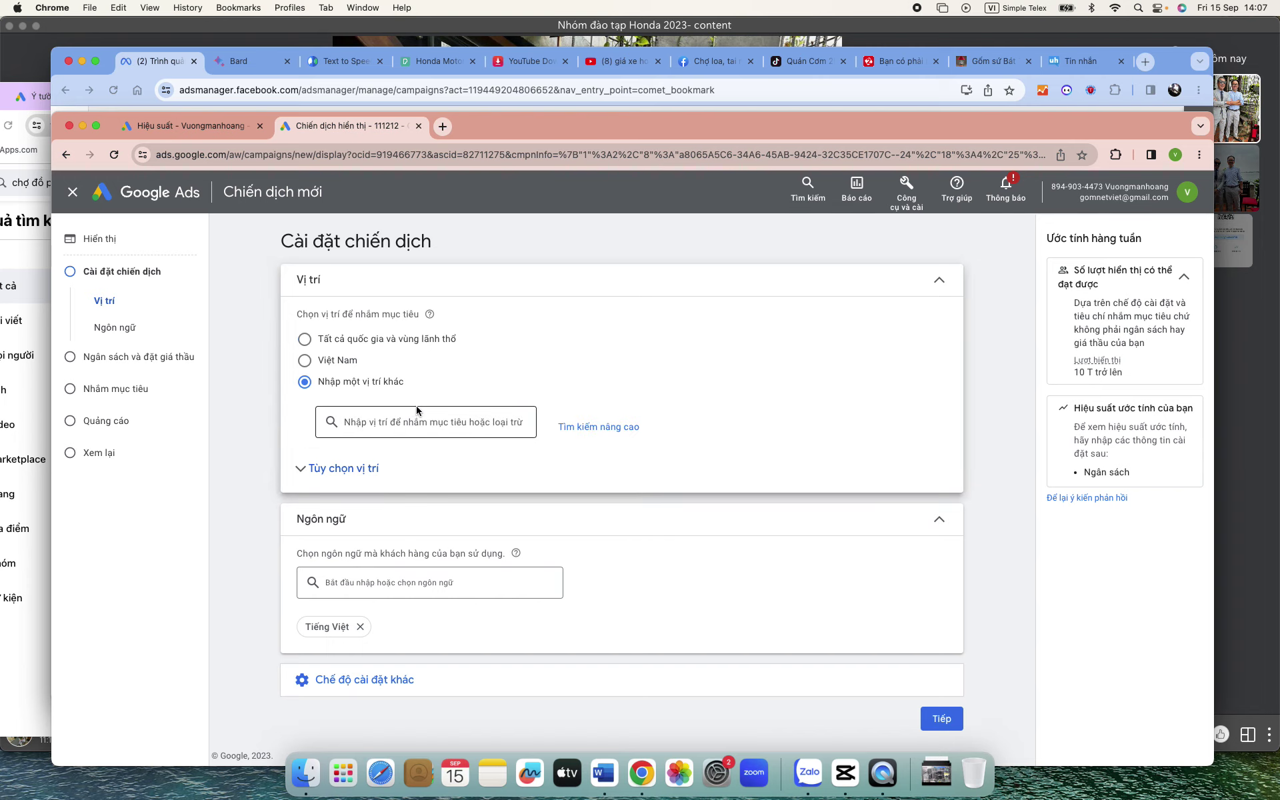
{"action": "type", "text": "hà nội"}
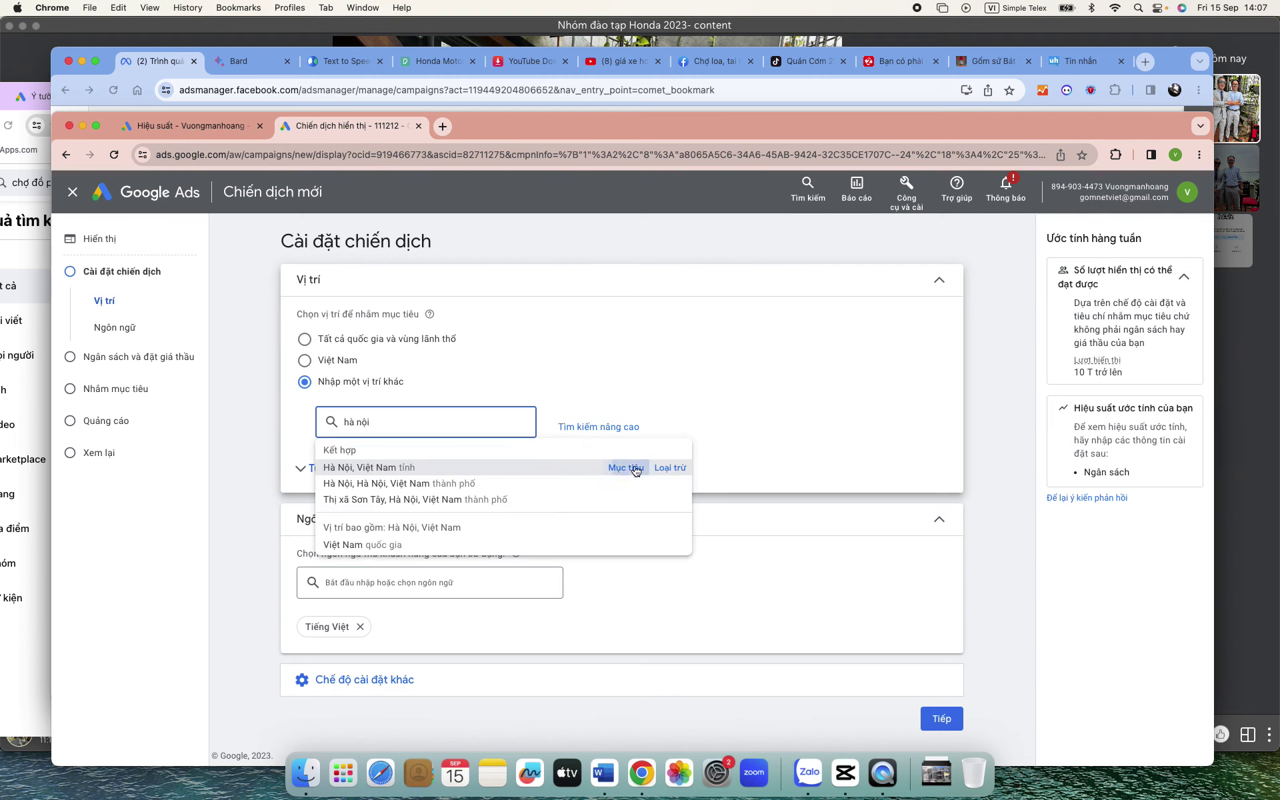
{"action": "left_click", "coordinate": [637, 467]}
{"action": "left_click", "coordinate": [485, 634]}
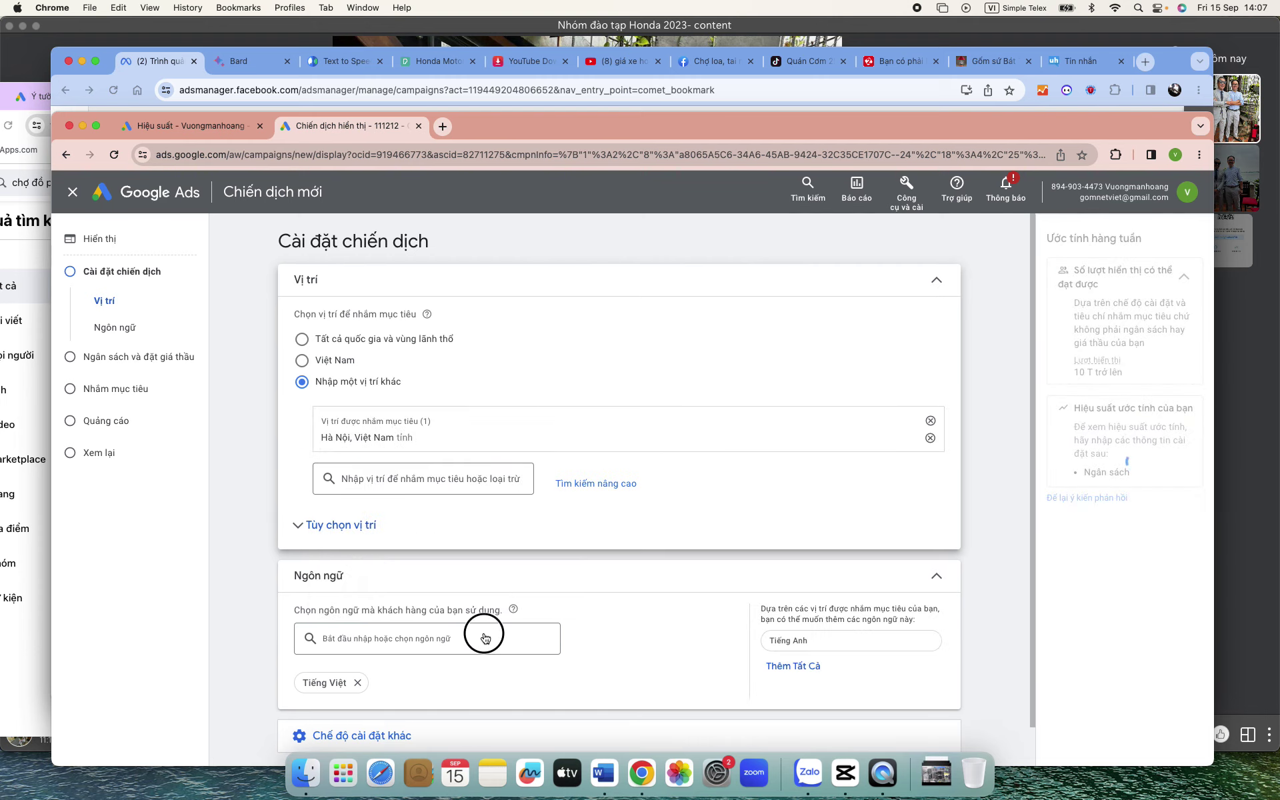
{"action": "left_click", "coordinate": [613, 579]}
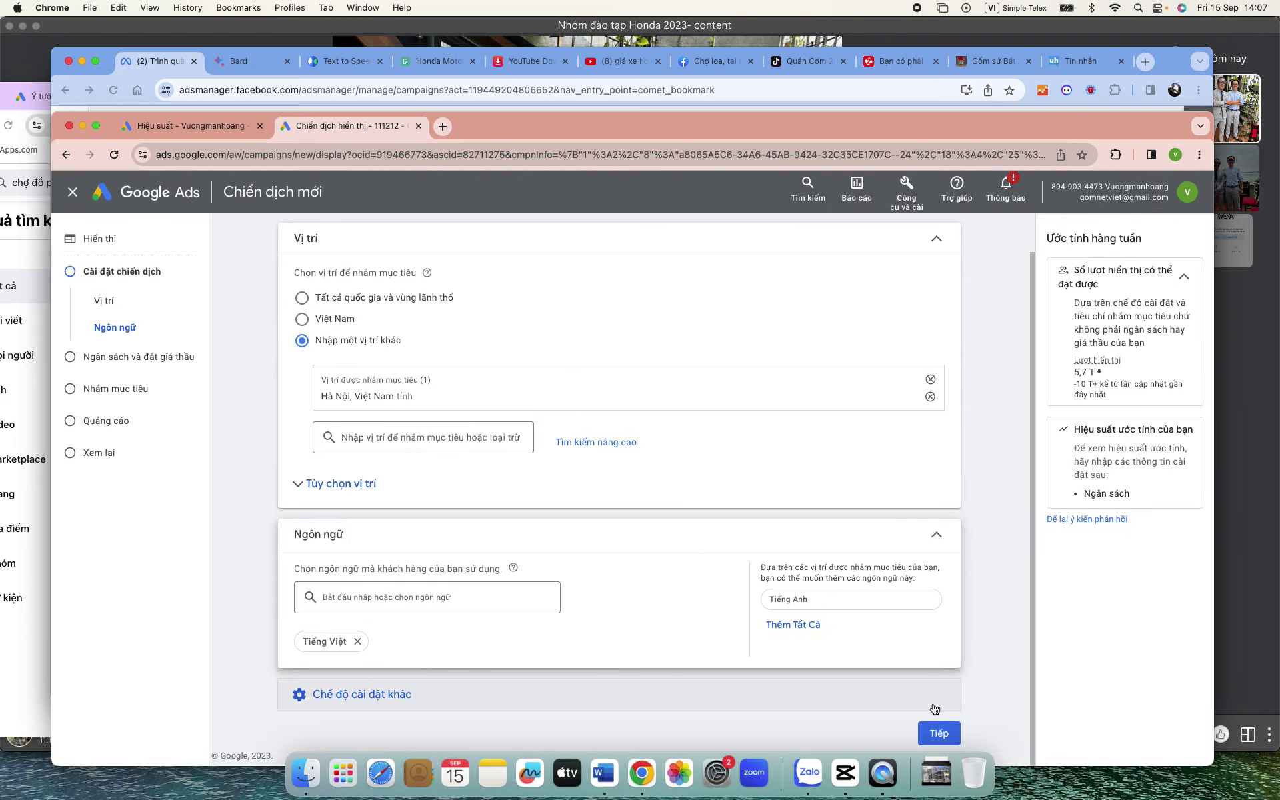
{"action": "left_click", "coordinate": [939, 734]}
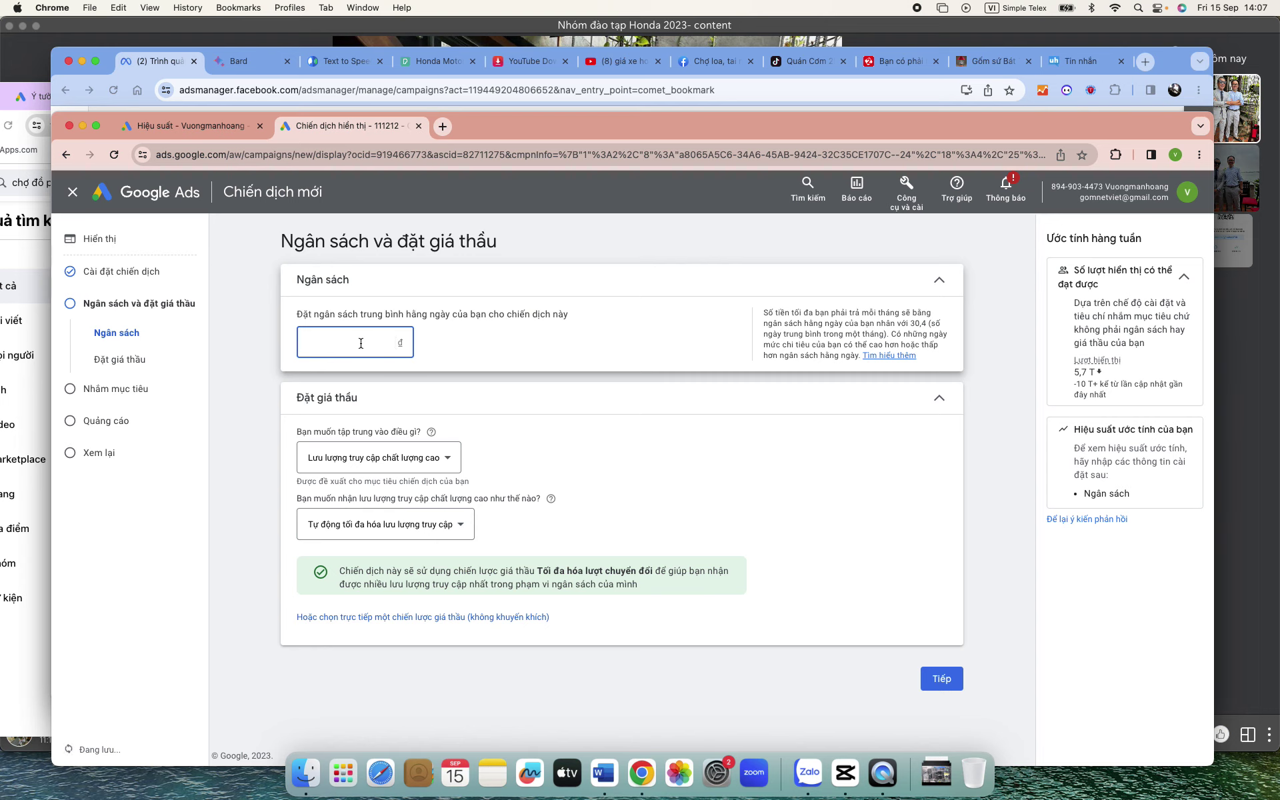
Enter 500000 đ as the average daily budget and commit the value
{"action": "type", "text": "500000"}
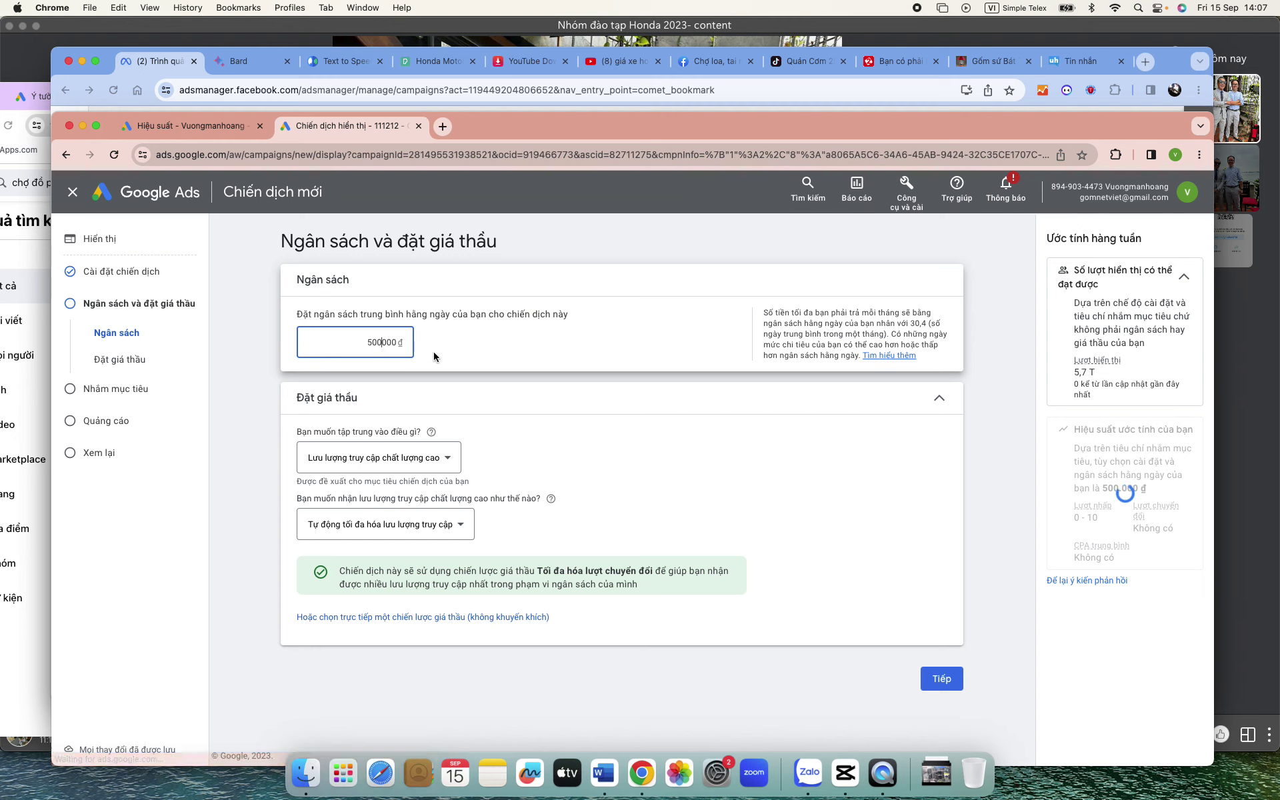
{"action": "left_click", "coordinate": [458, 344]}
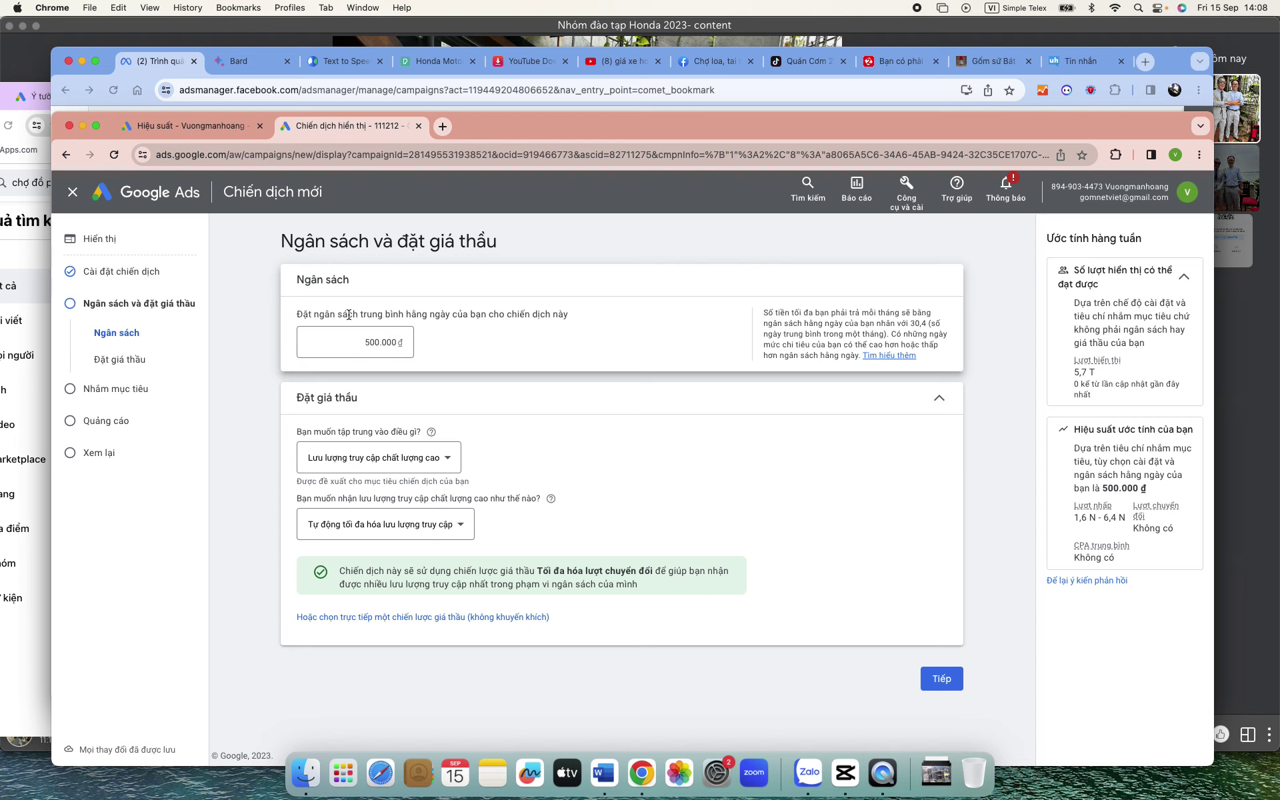
{"action": "left_click", "coordinate": [382, 342]}
Choose manual CPC bidding with a 3500 đ bid and continue to targeting
{"action": "left_click", "coordinate": [452, 624]}
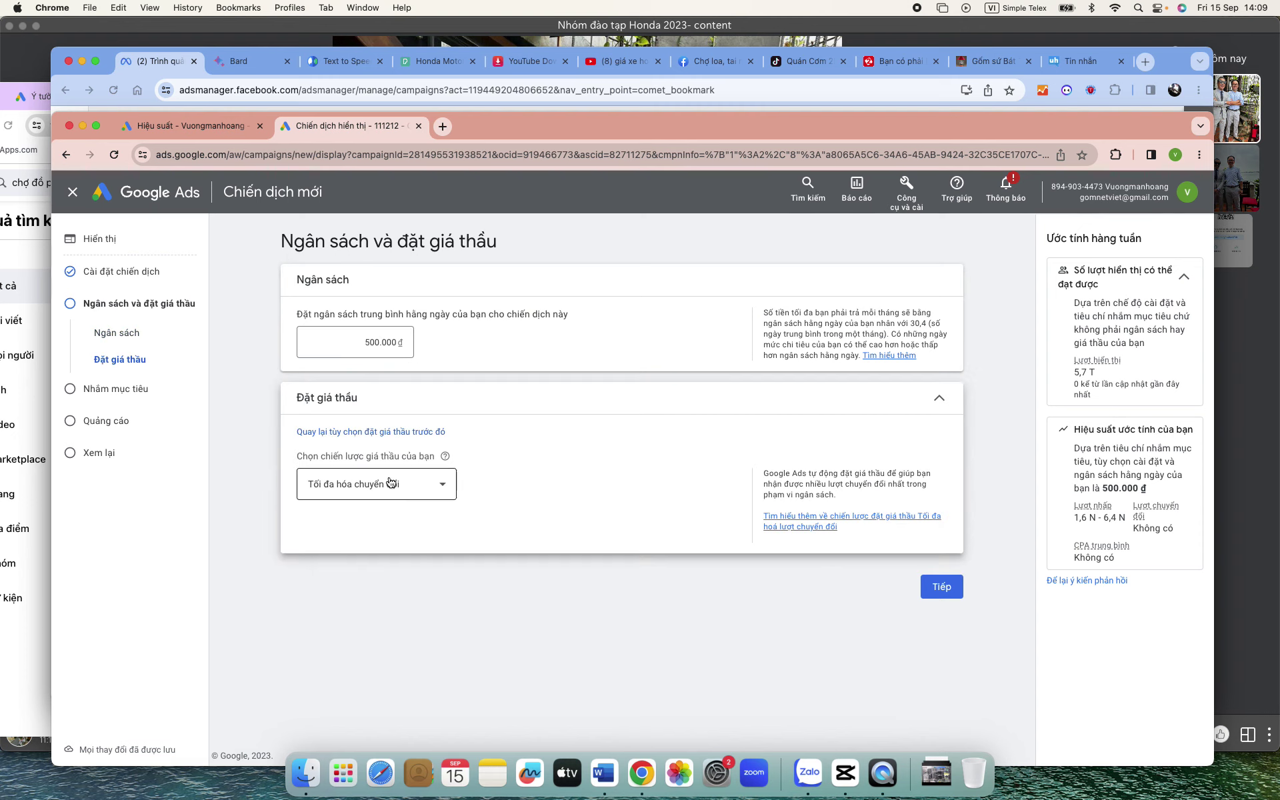
{"action": "left_click", "coordinate": [392, 483]}
{"action": "left_click", "coordinate": [360, 707]}
{"action": "left_click", "coordinate": [367, 573]}
{"action": "type", "text": "350"}
{"action": "type", "text": "00"}
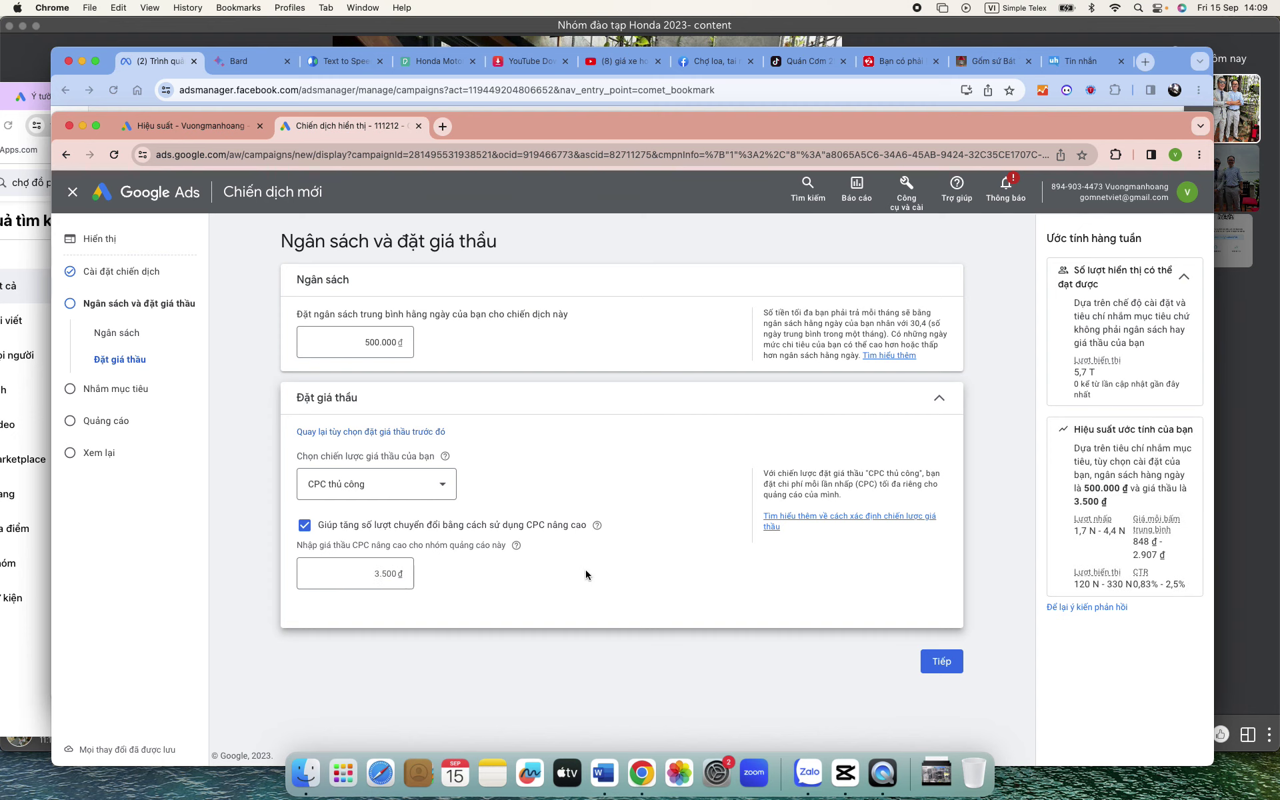
{"action": "left_click", "coordinate": [928, 668]}
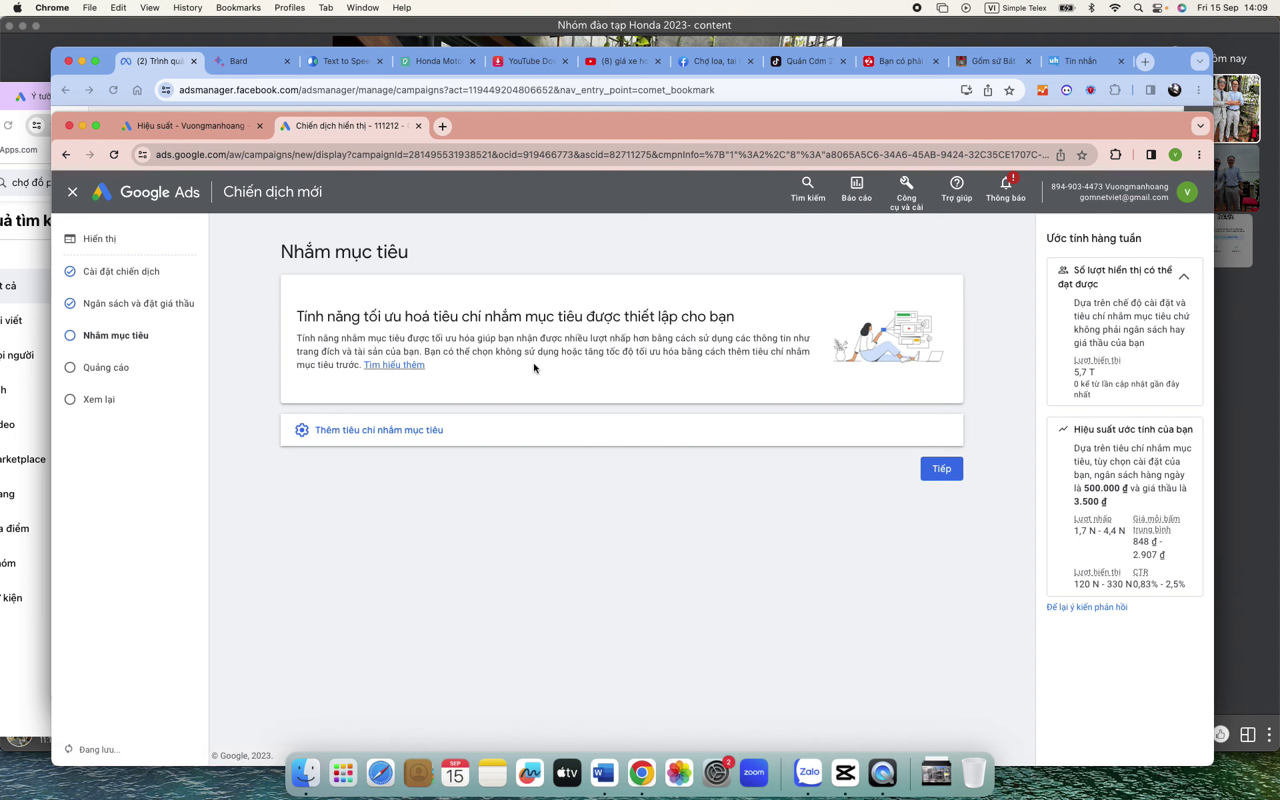
Open the Placements targeting on its Nhập (enter URLs) tab, and open a new browser tab
{"action": "left_click", "coordinate": [360, 435]}
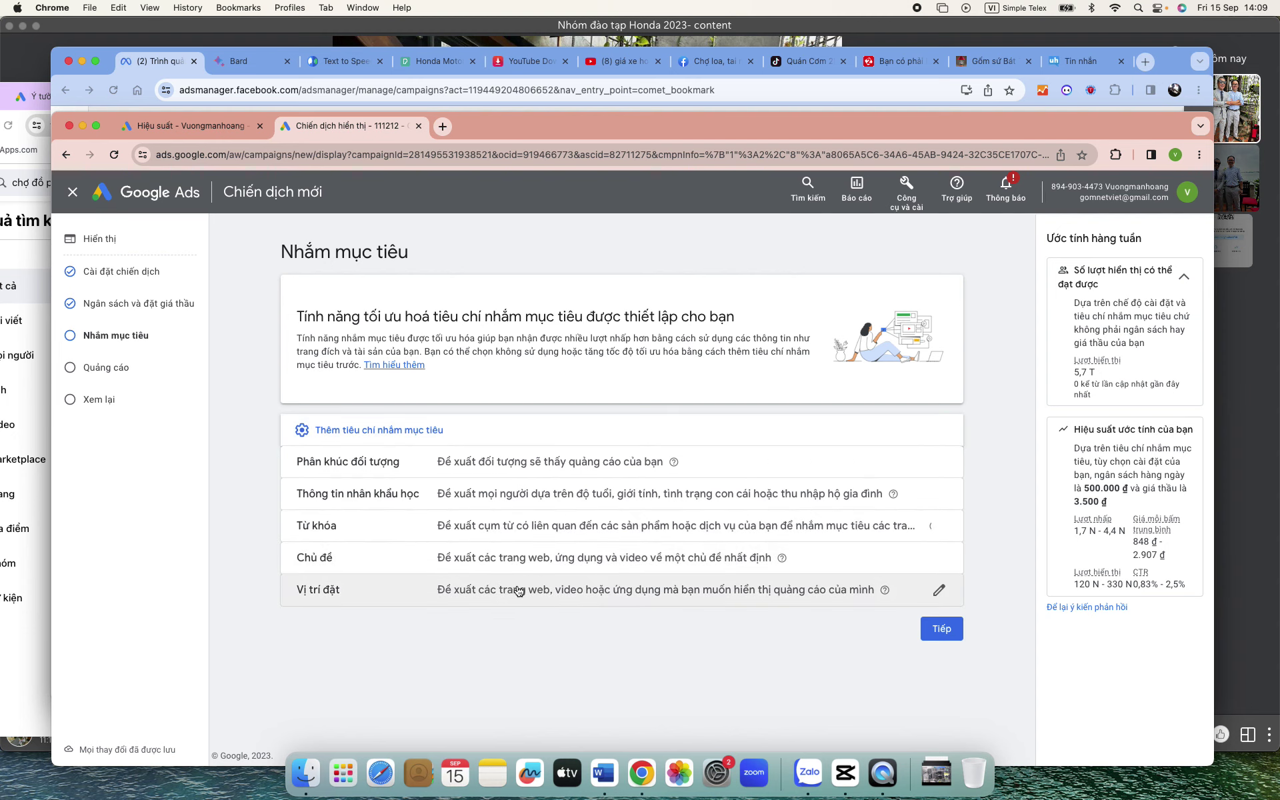
{"action": "left_click", "coordinate": [517, 589]}
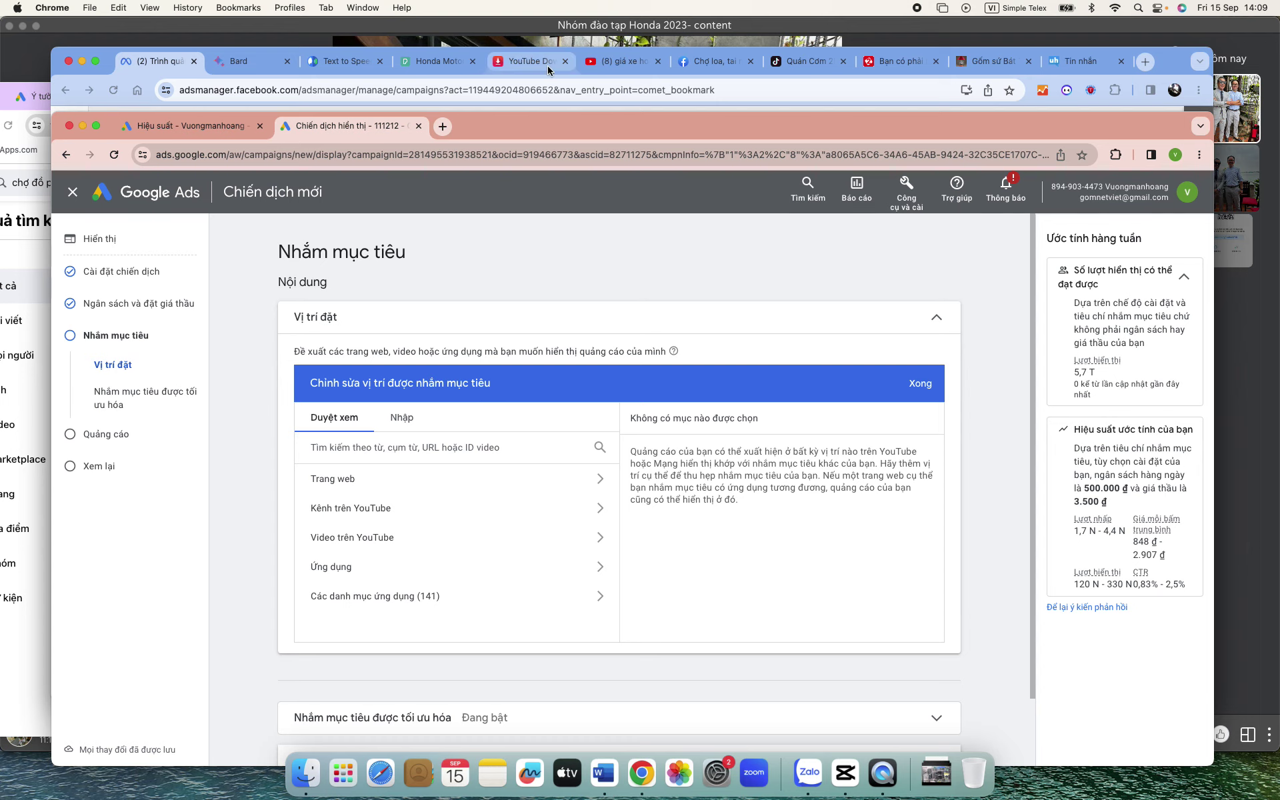
{"action": "left_click", "coordinate": [404, 428]}
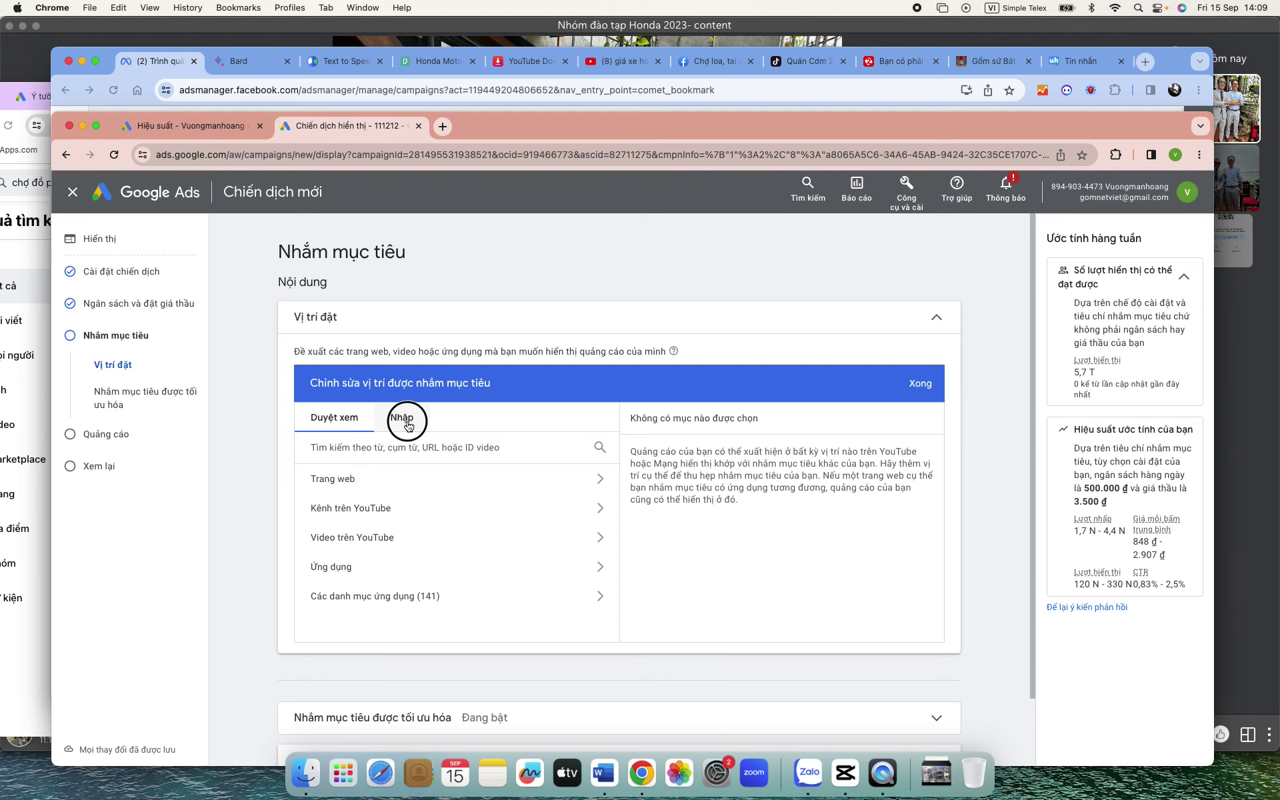
{"action": "left_click", "coordinate": [443, 126]}
Go to youtube.com and search for 'gốm sứ'
{"action": "type", "text": "youtube.com"}
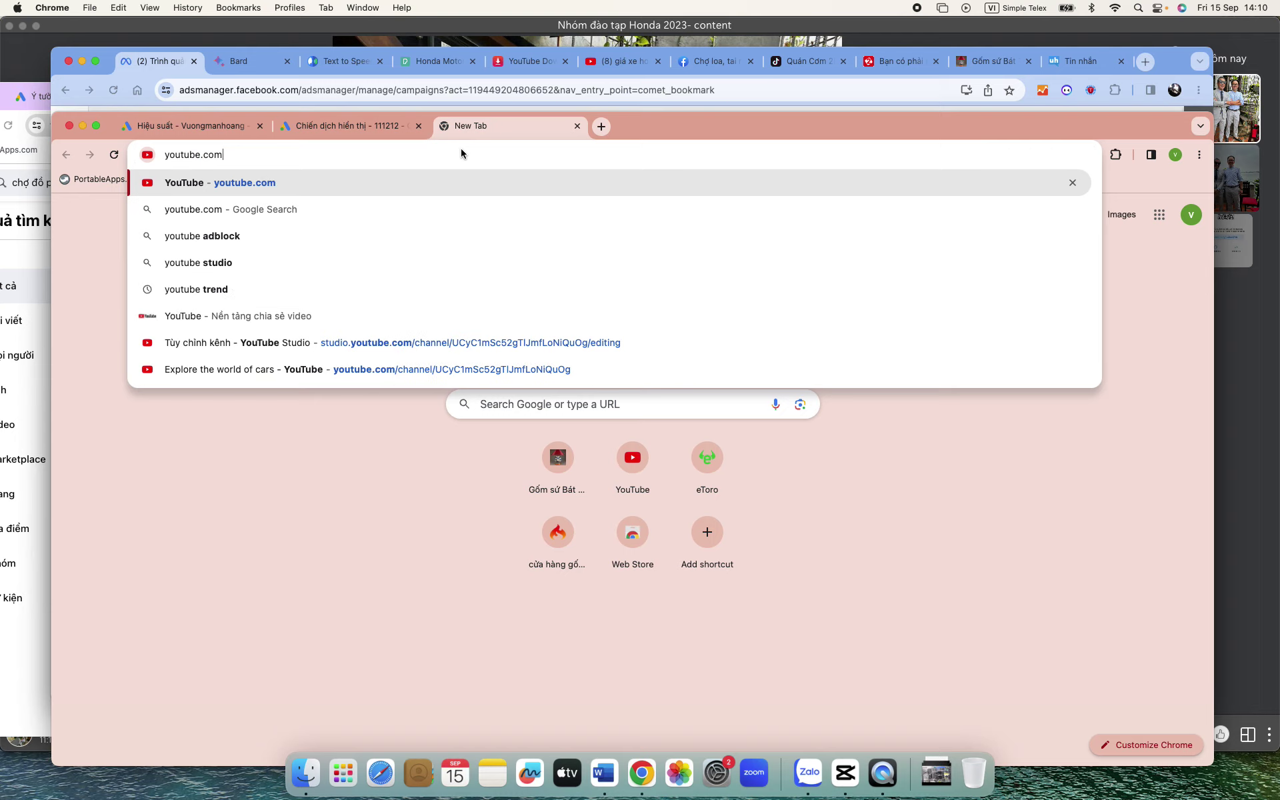
{"action": "key", "text": "Return"}
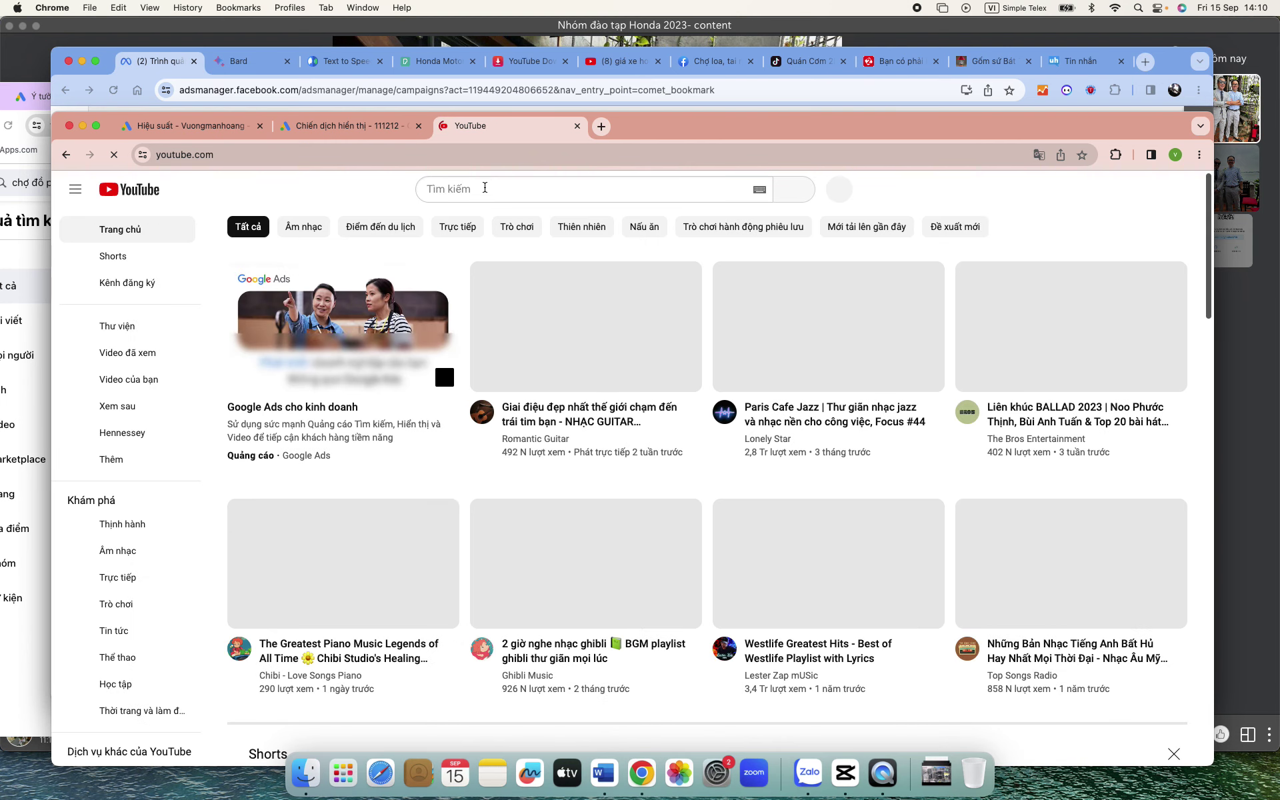
{"action": "left_click", "coordinate": [485, 188]}
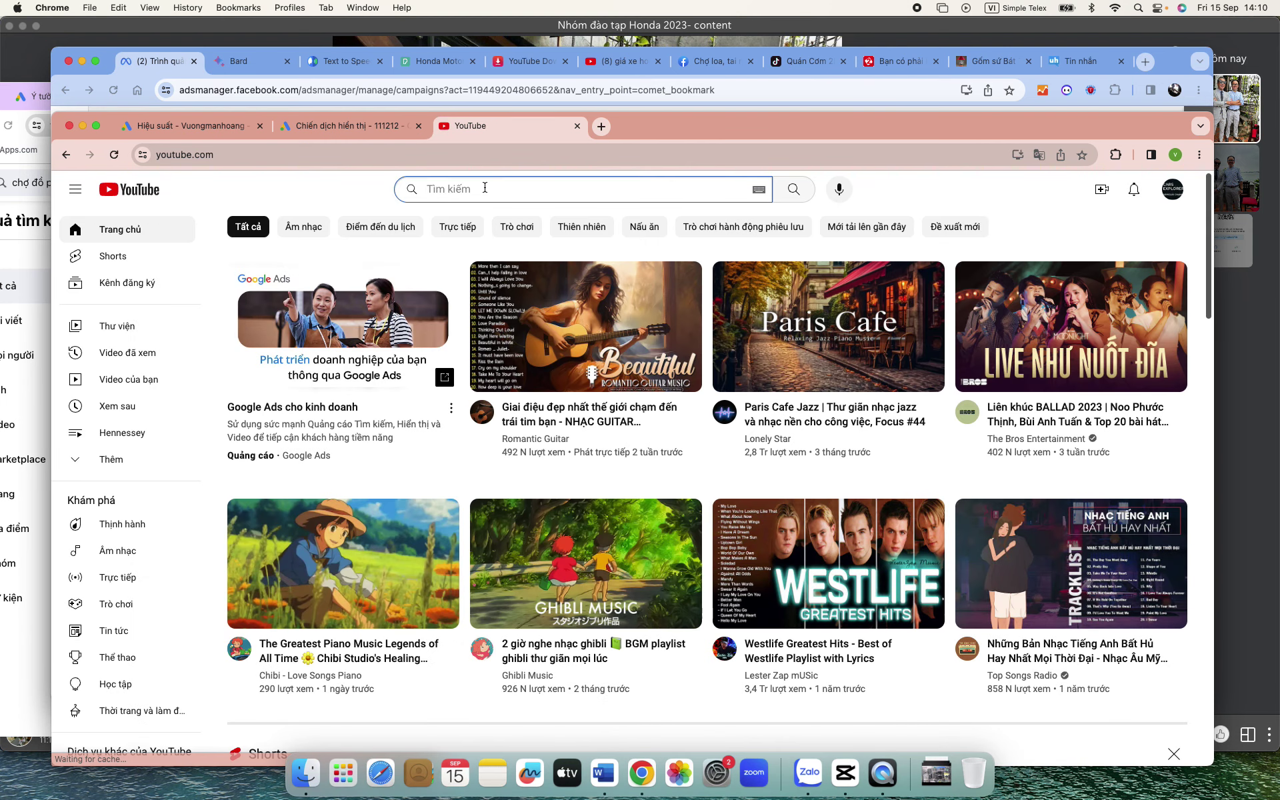
{"action": "type", "text": "gốm siu"}
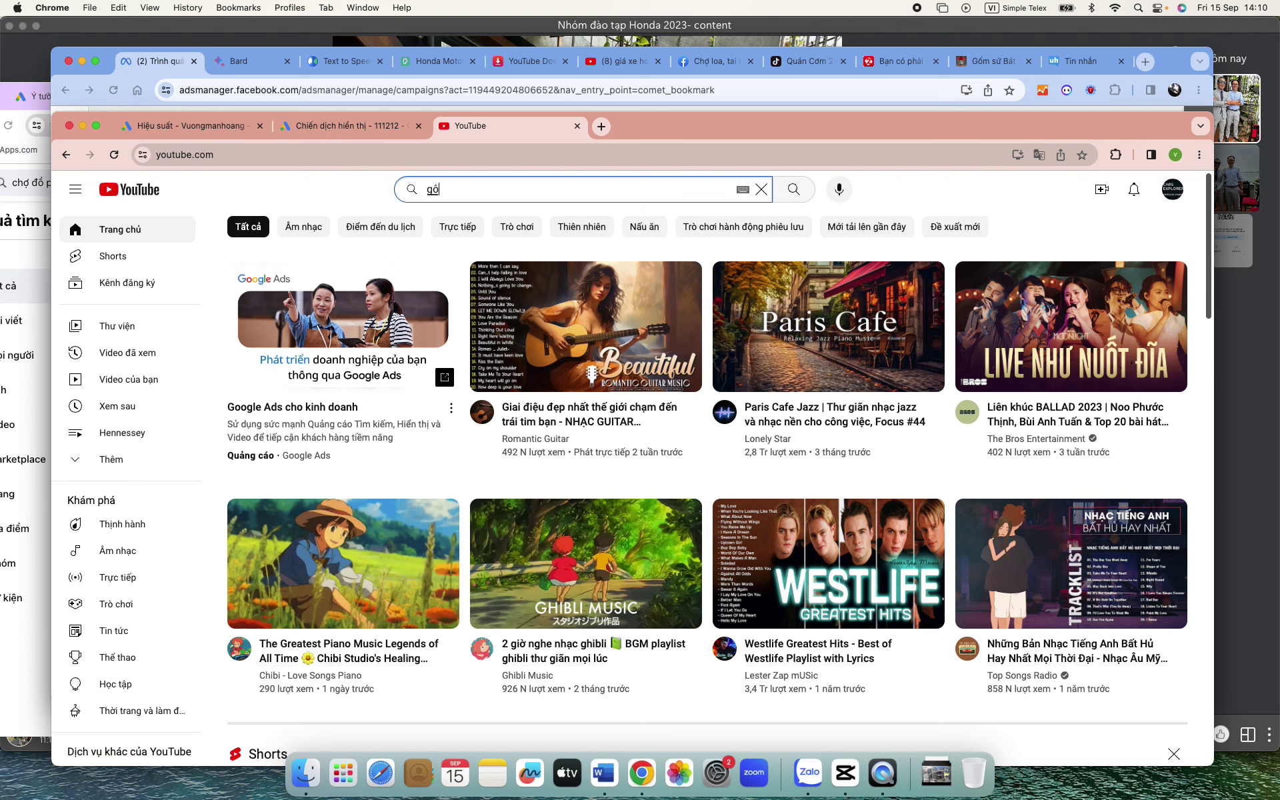
{"action": "key", "text": "BackSpace"}
{"action": "key", "text": "BackSpace"}
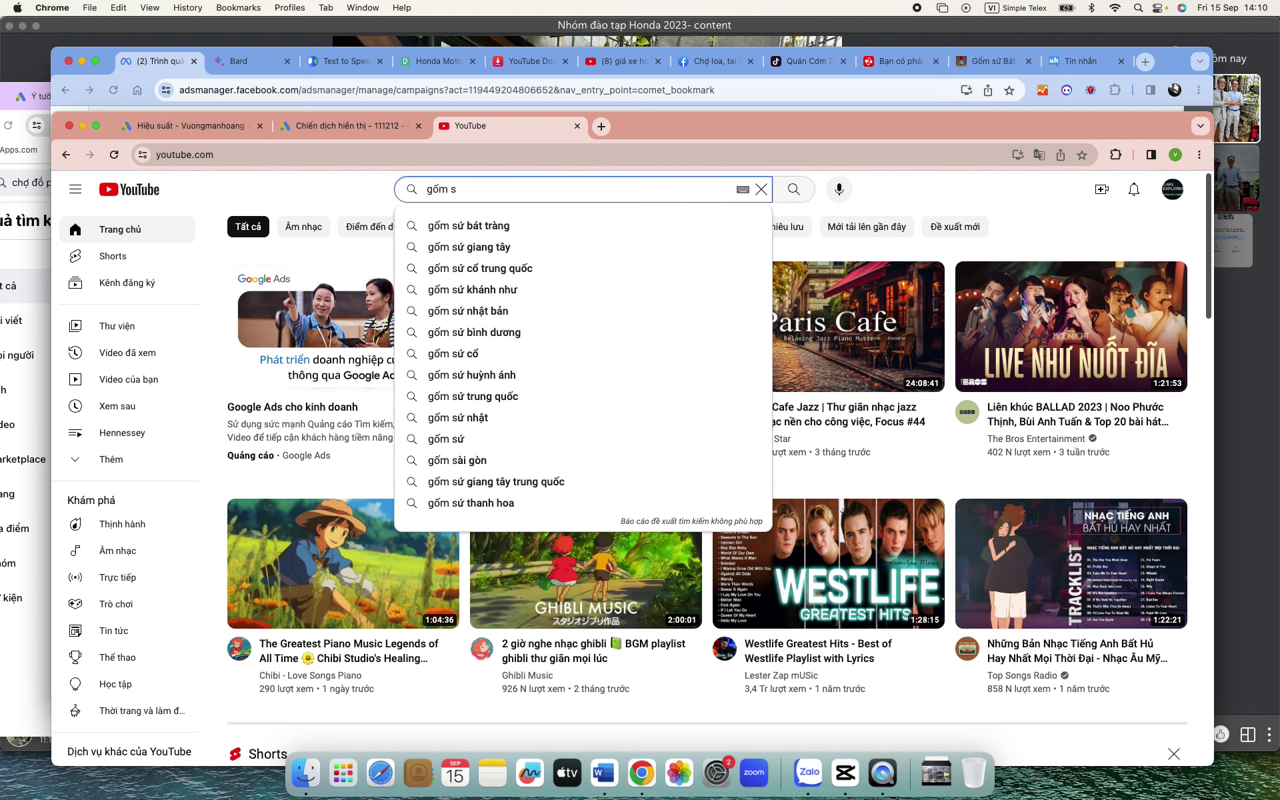
{"action": "key", "text": "Return"}
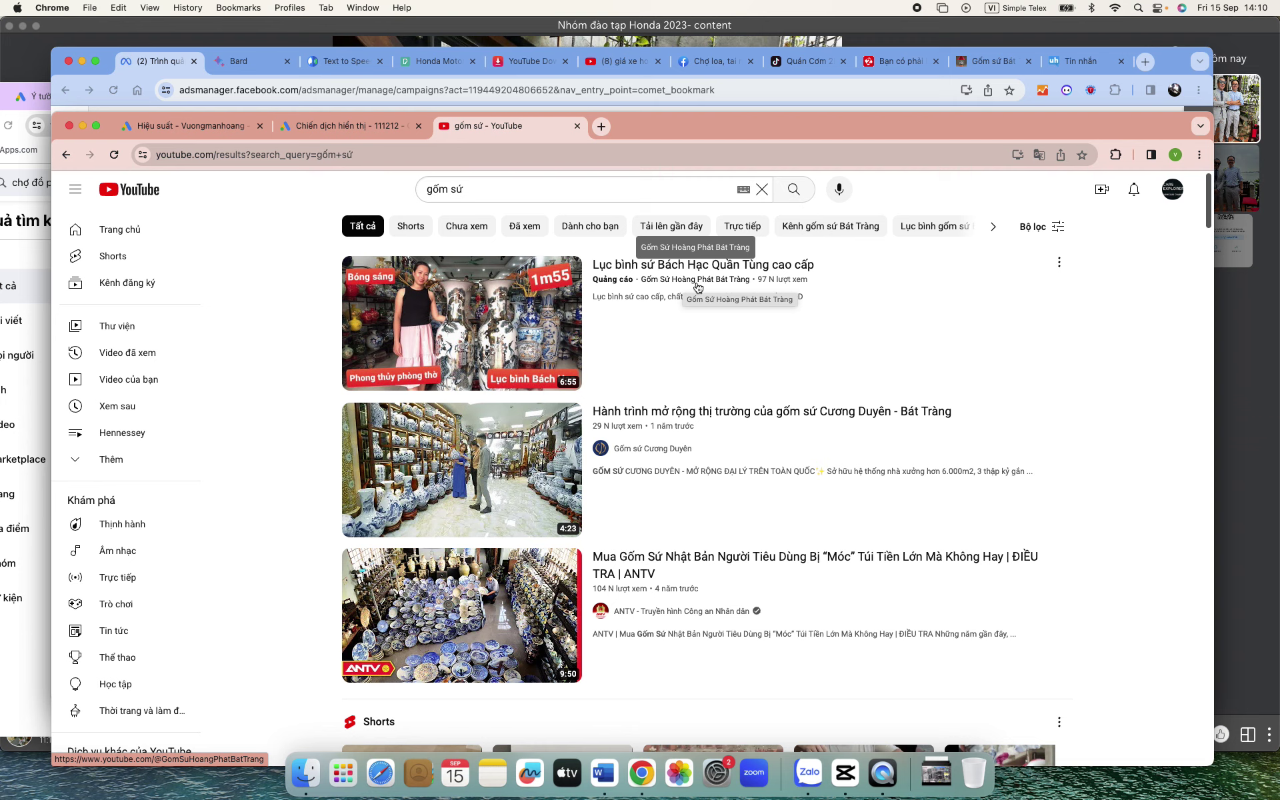
{"action": "left_click", "coordinate": [696, 287]}
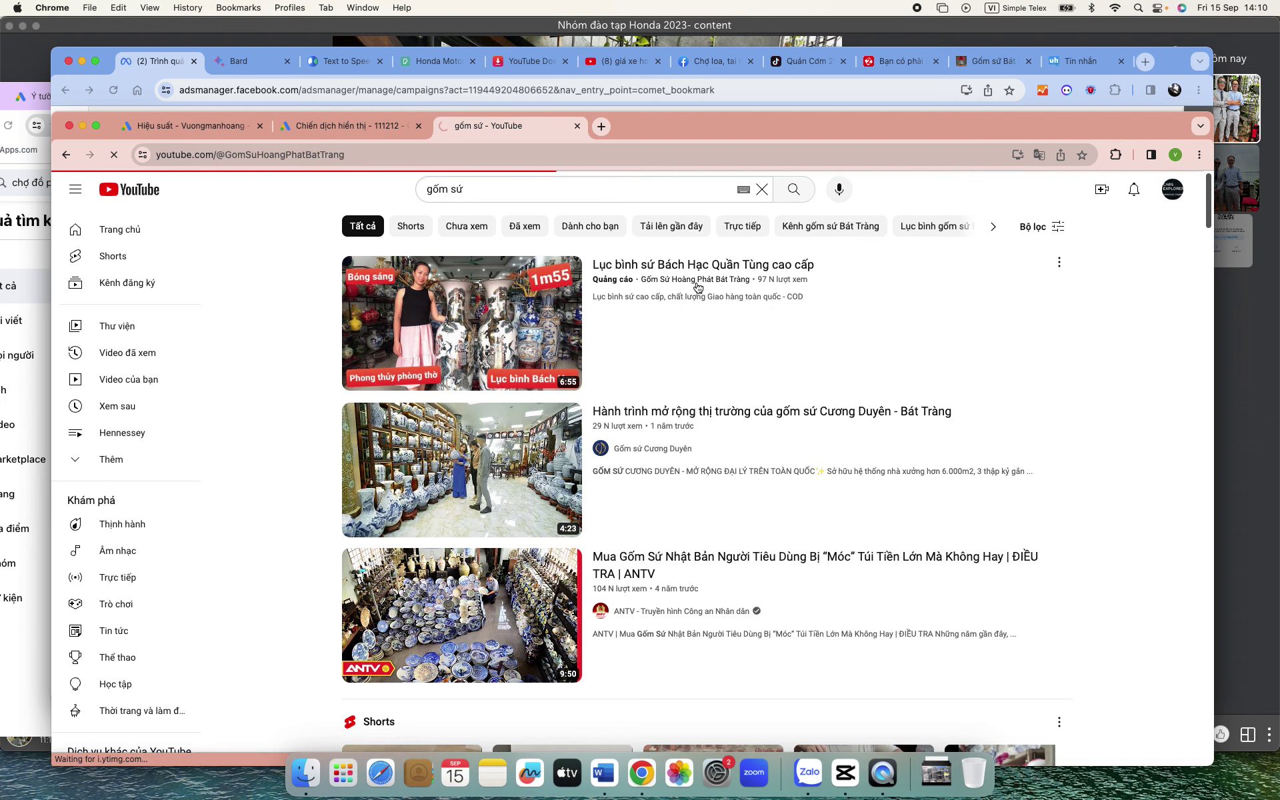
{"action": "key", "text": "super+bracketleft"}
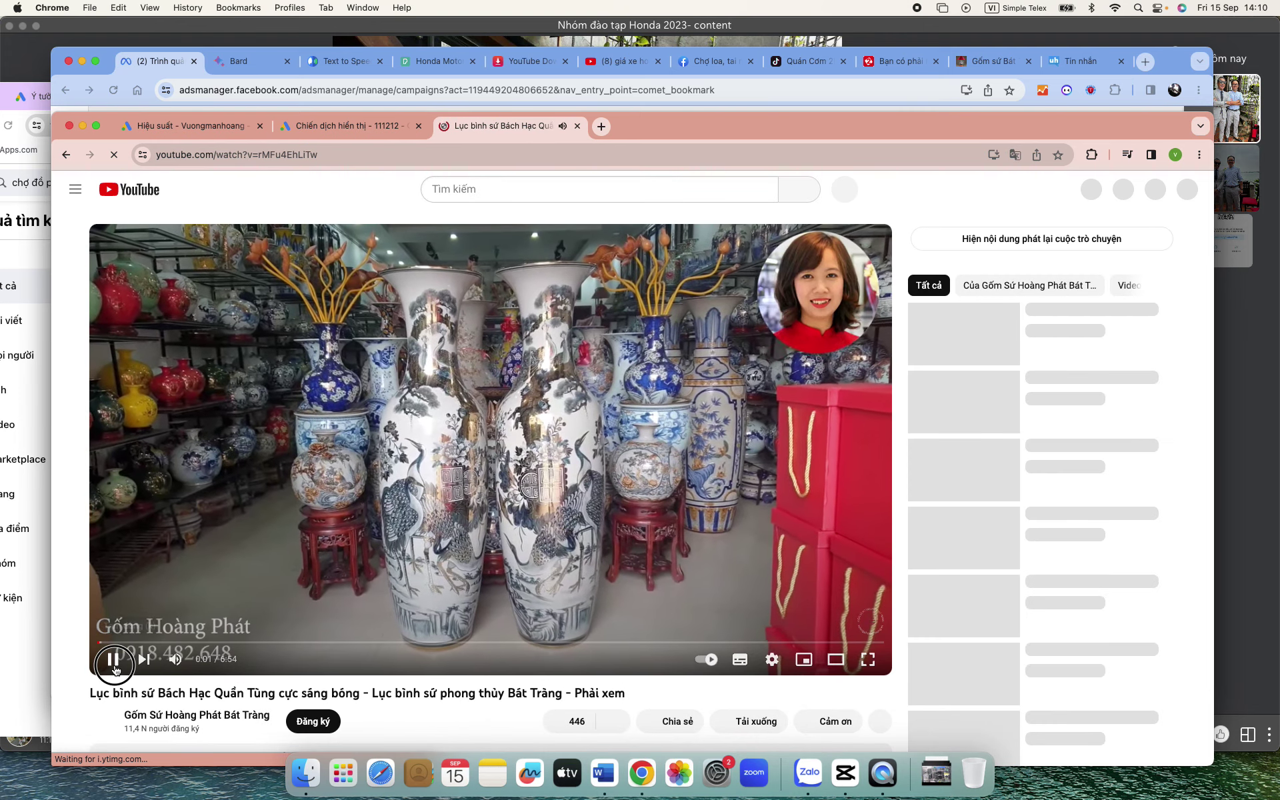
{"action": "left_click", "coordinate": [112, 658]}
{"action": "left_click", "coordinate": [348, 155]}
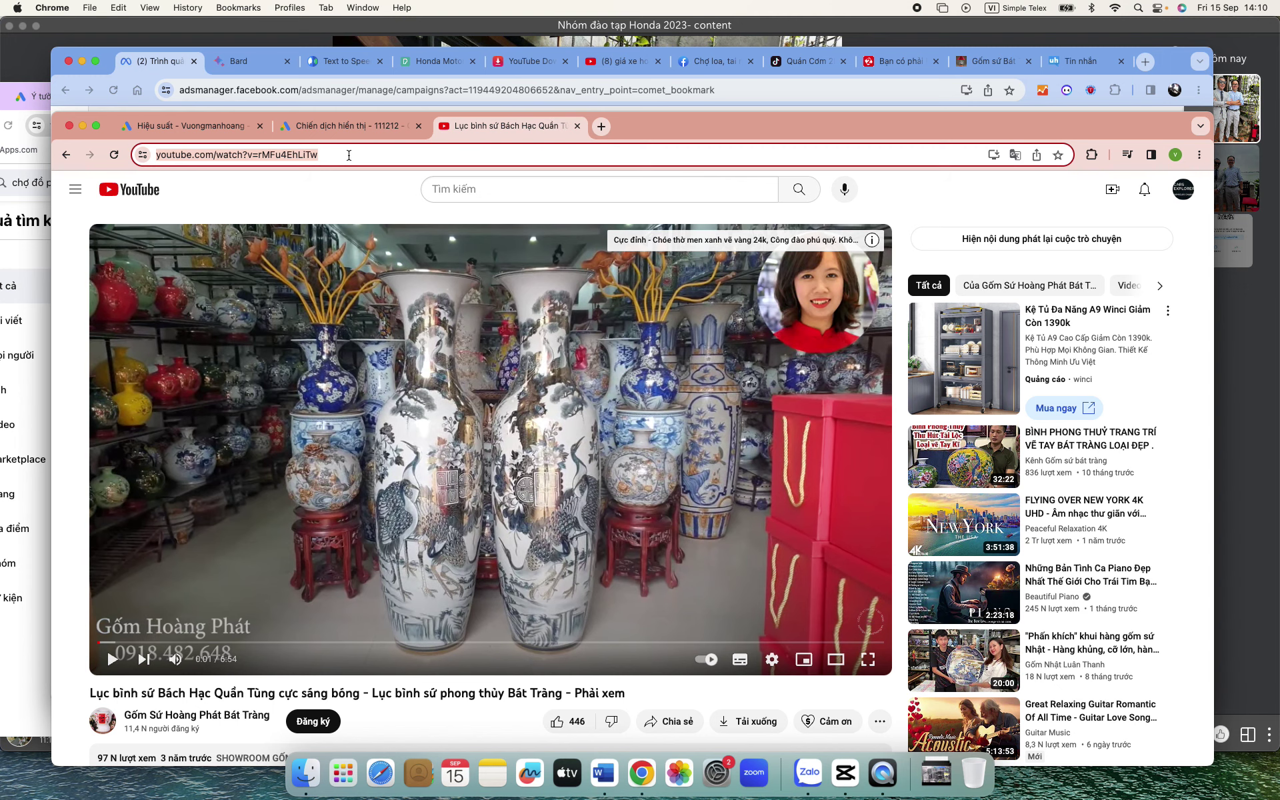
{"action": "scroll", "coordinate": [741, 419], "scroll_direction": "down", "scroll_amount": 5}
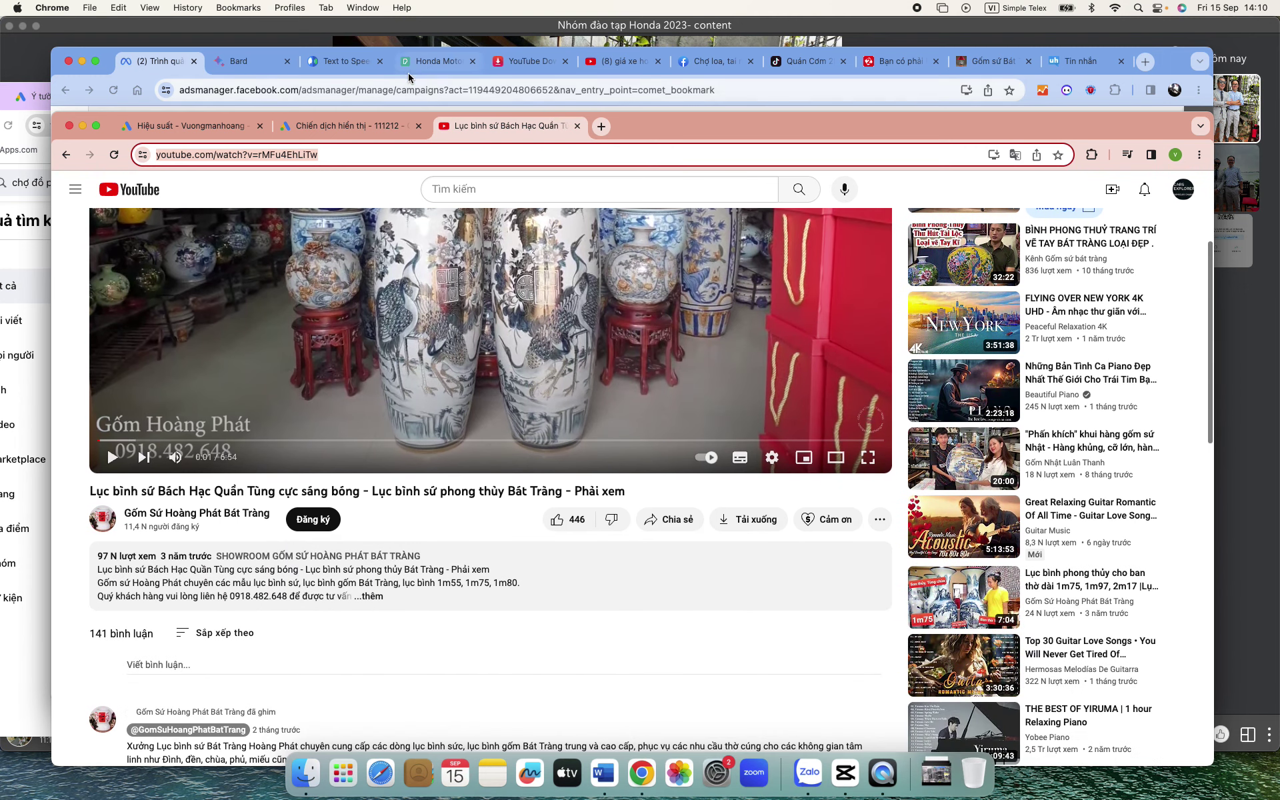
{"action": "left_click", "coordinate": [171, 515]}
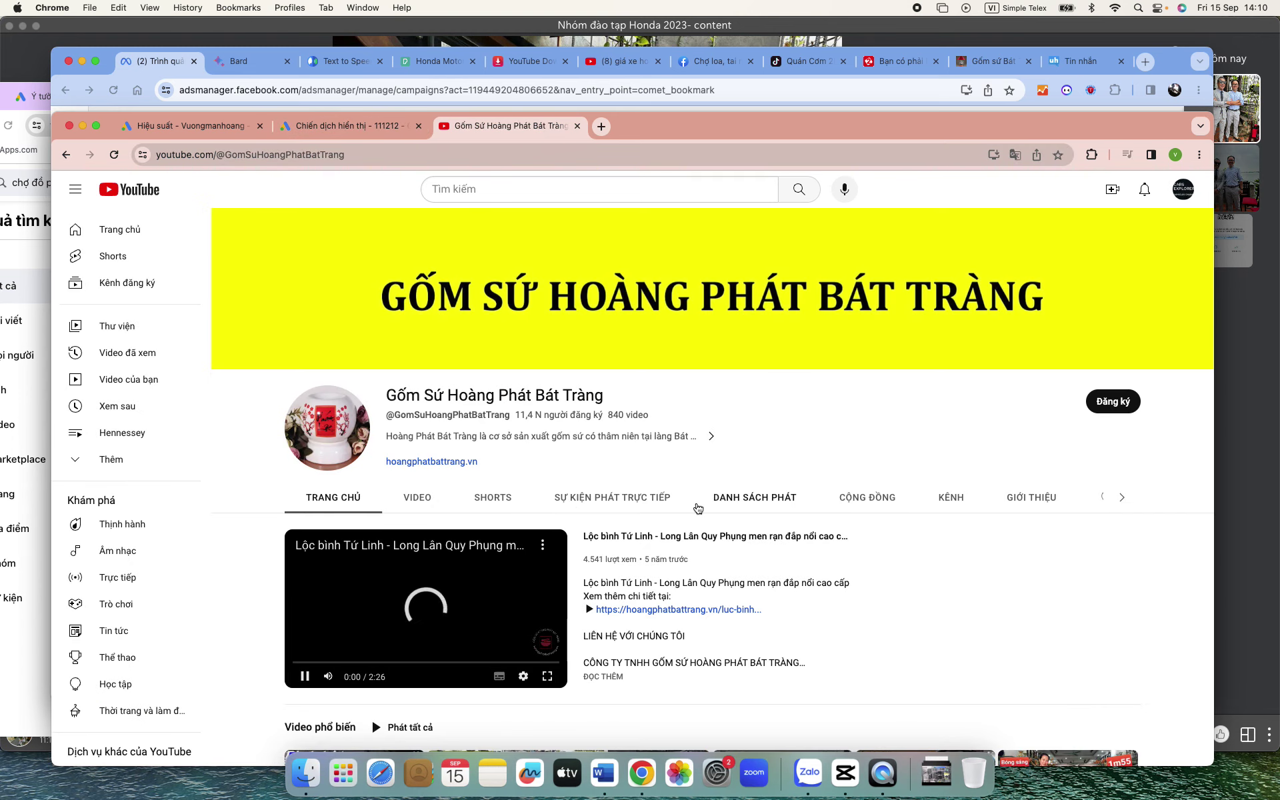
{"action": "left_click", "coordinate": [306, 157]}
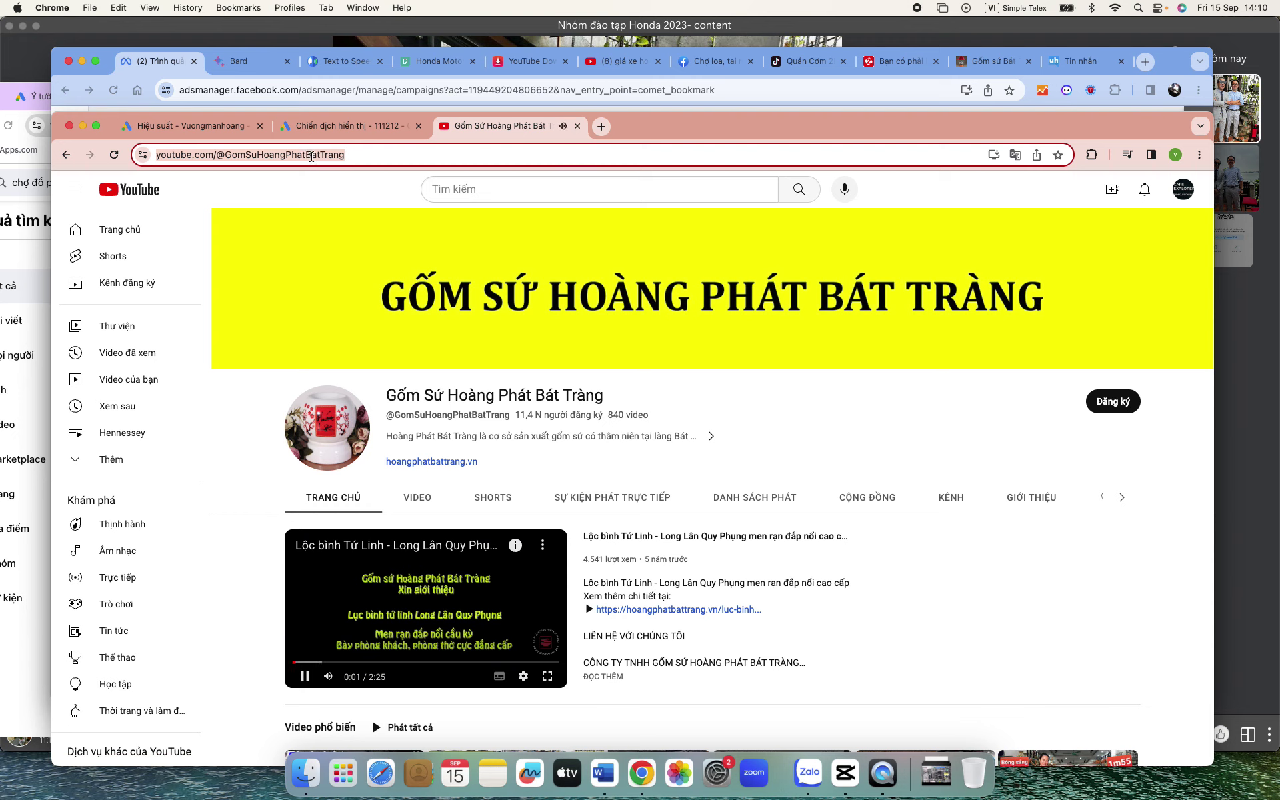
{"action": "left_click", "coordinate": [307, 687]}
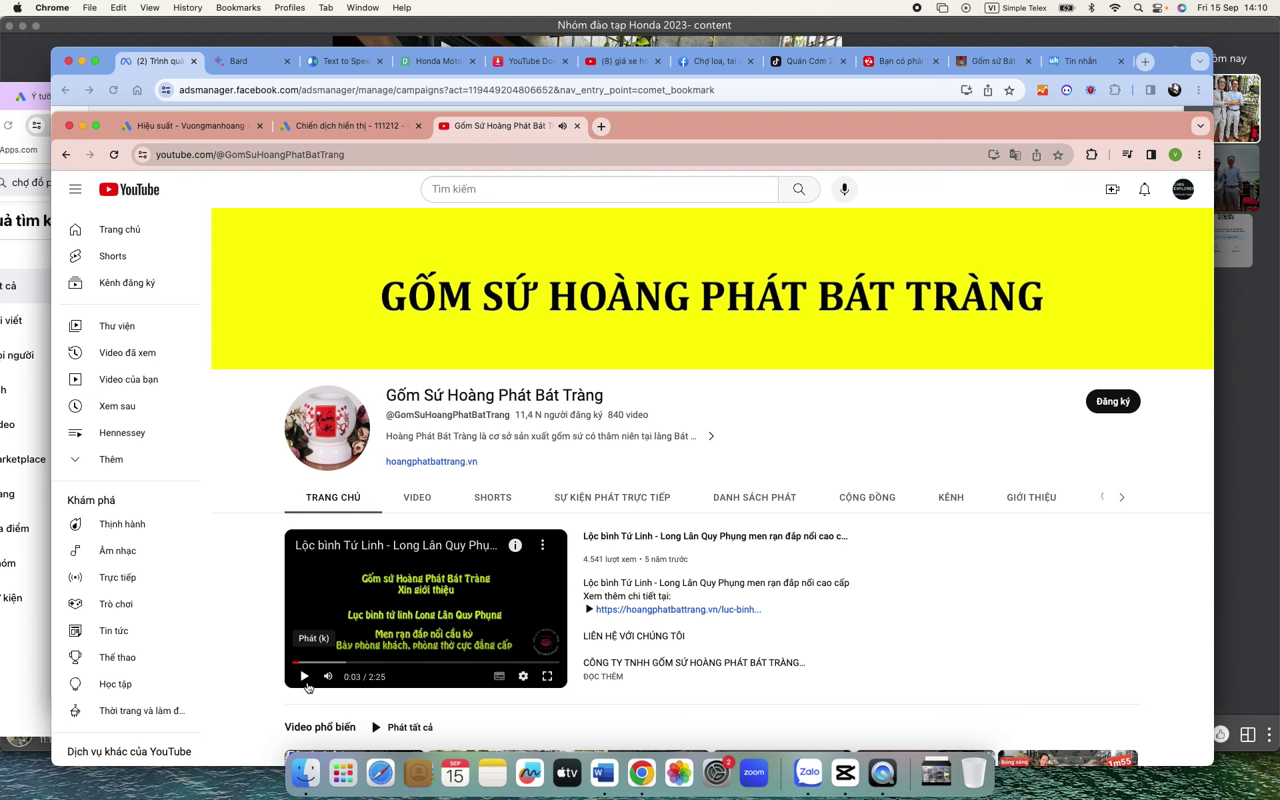
{"action": "left_click", "coordinate": [304, 158]}
{"action": "key", "text": "super+c"}
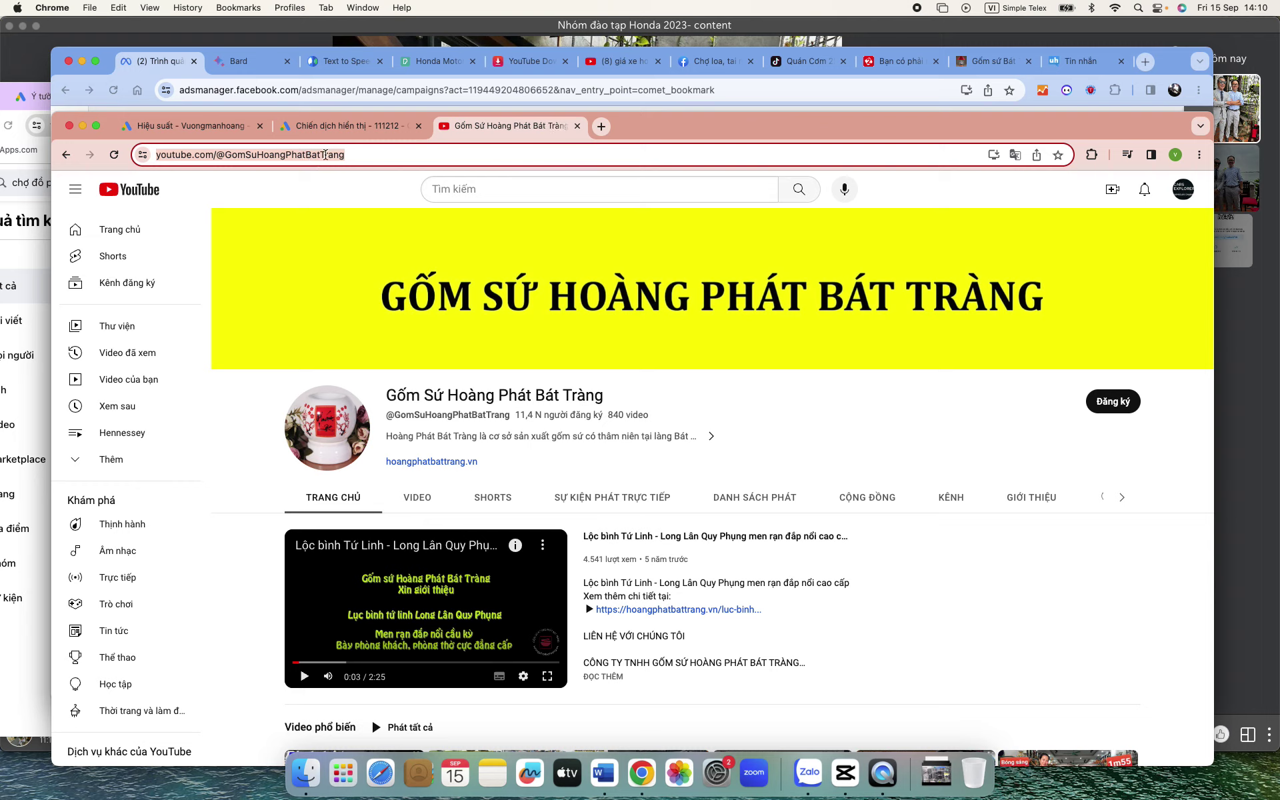
{"action": "left_click", "coordinate": [390, 155]}
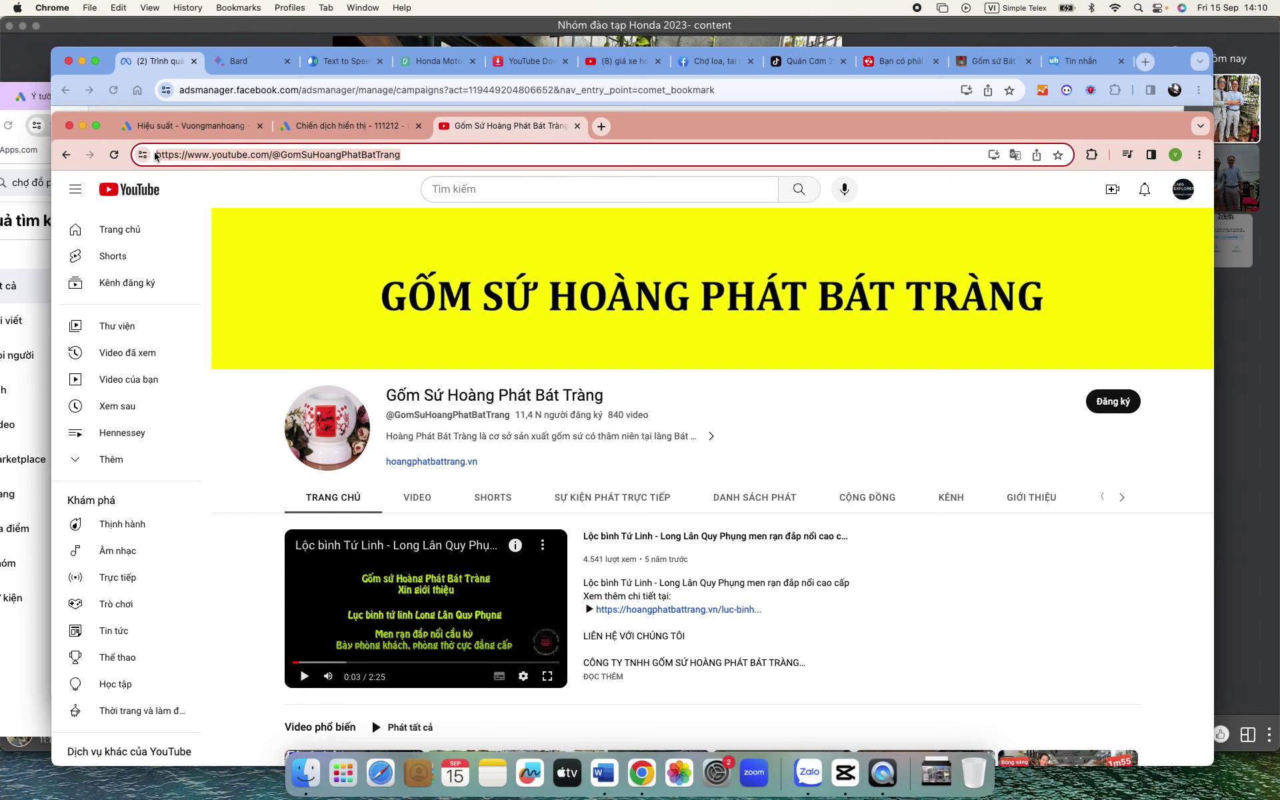
Paste the Gốm Sứ Hoàng Phát Bát Tràng channel URL as a Google Ads placement, then return to YouTube
{"action": "left_click", "coordinate": [336, 133]}
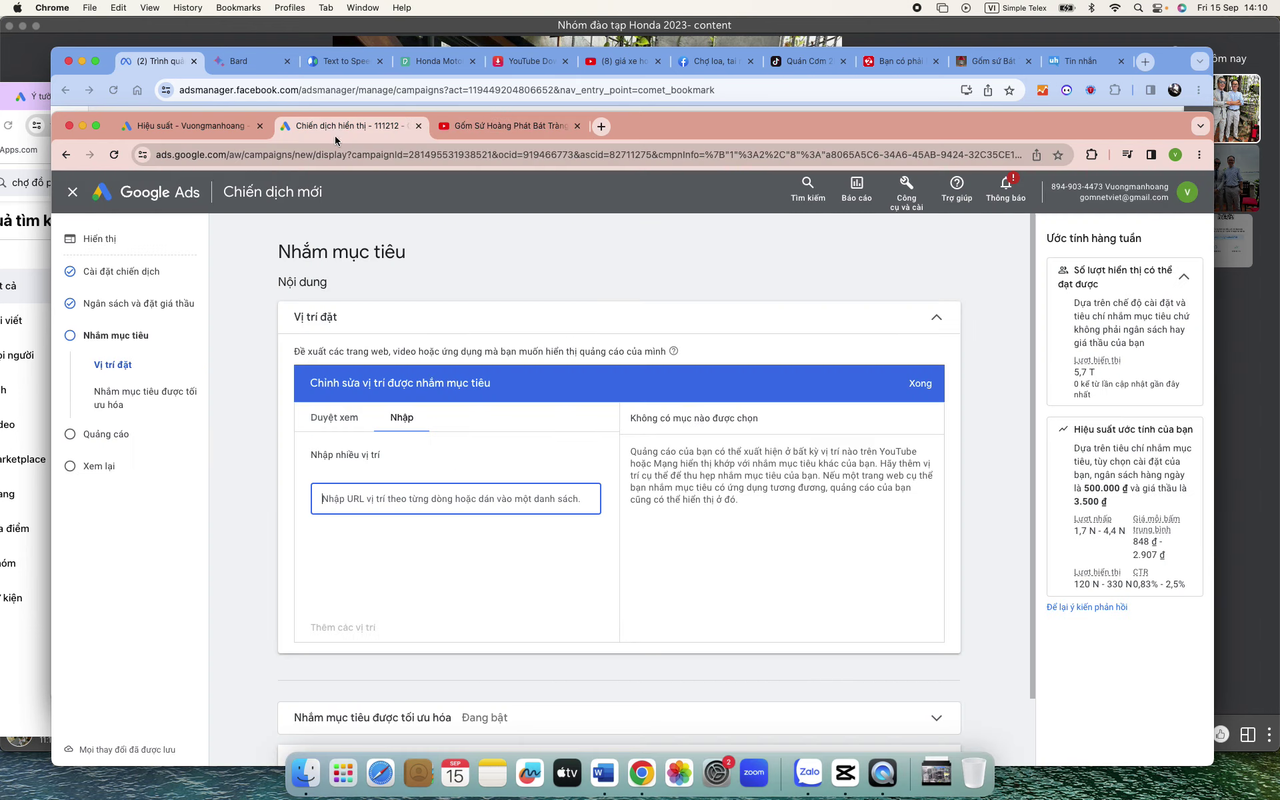
{"action": "key", "text": "super+v"}
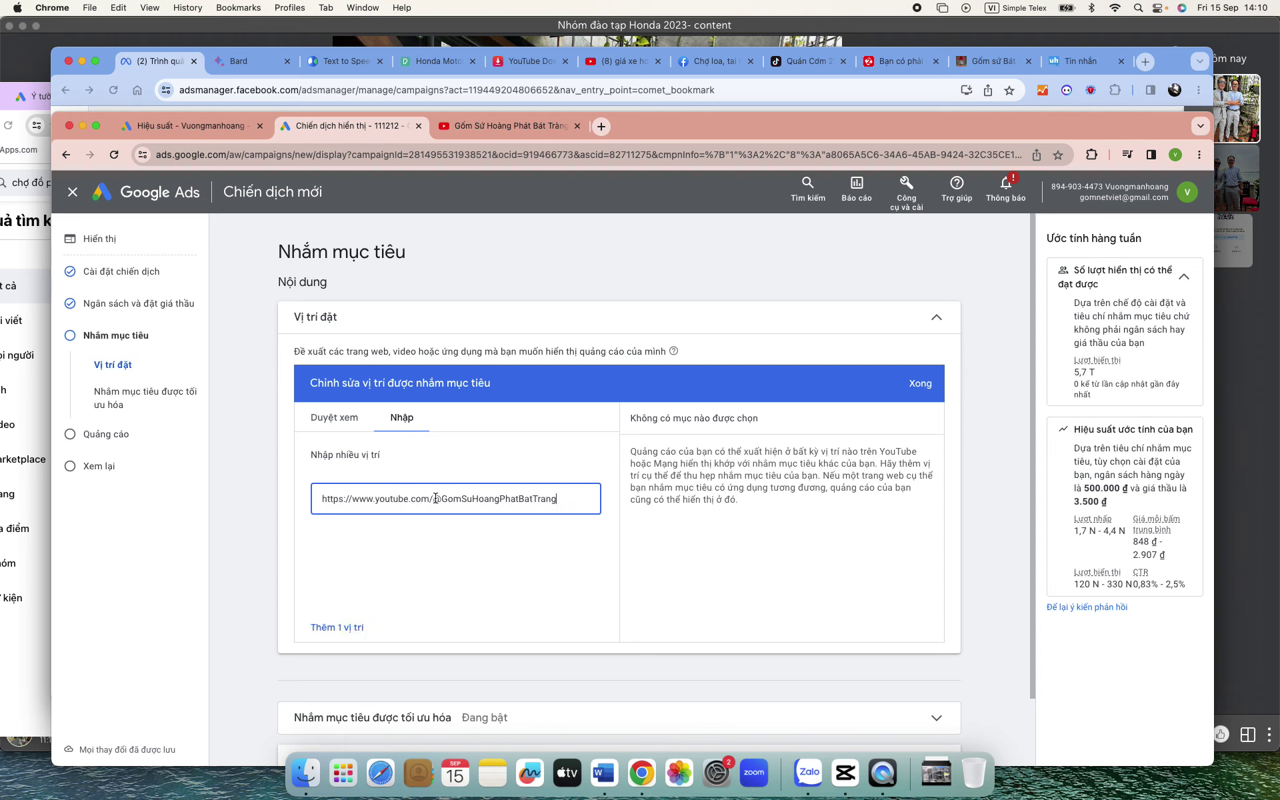
{"action": "left_click", "coordinate": [353, 628]}
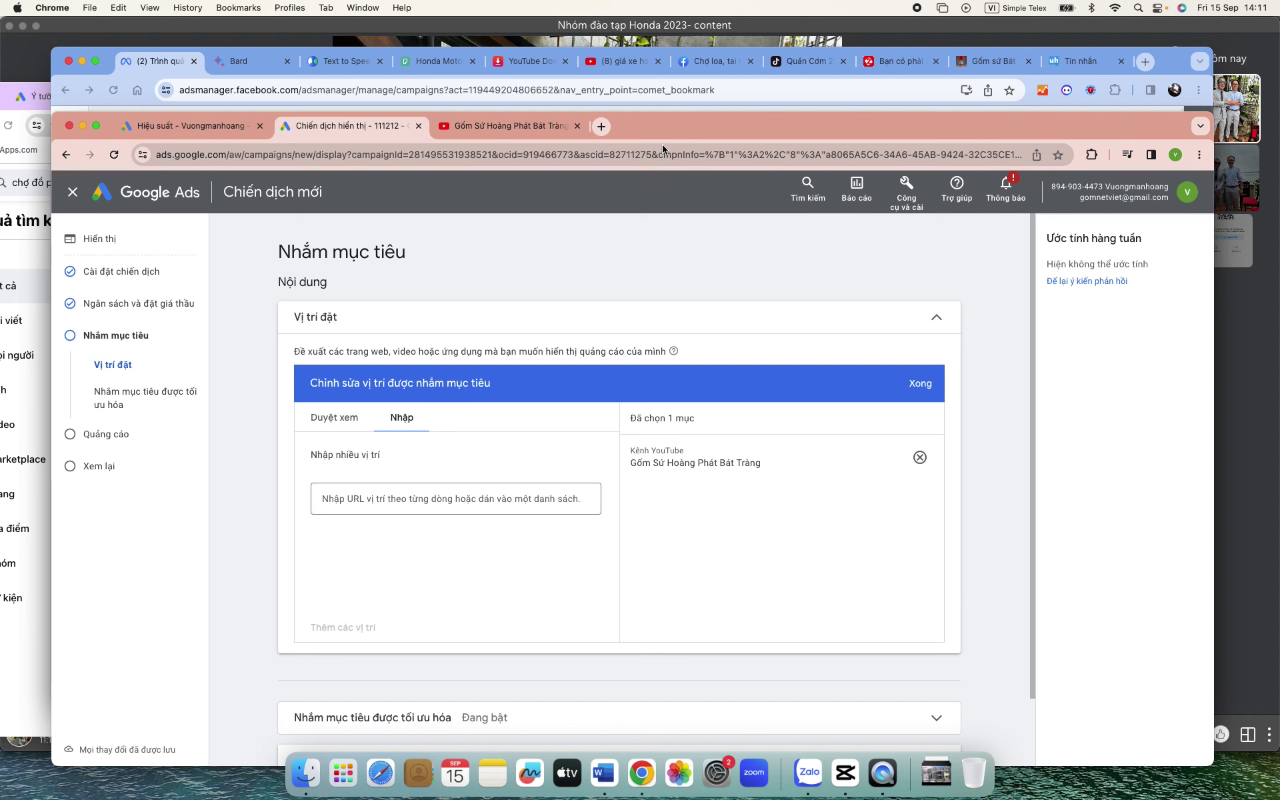
{"action": "left_click", "coordinate": [509, 126]}
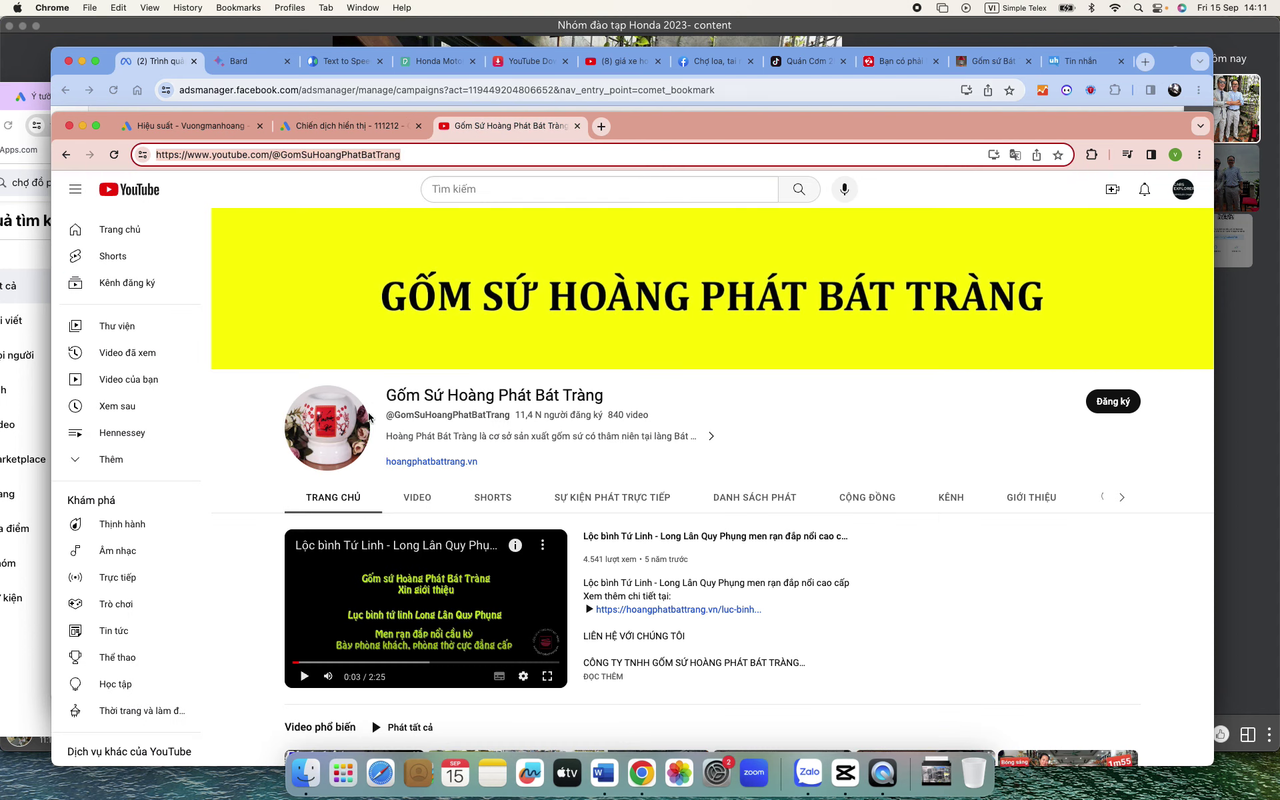
{"action": "left_click", "coordinate": [66, 155]}
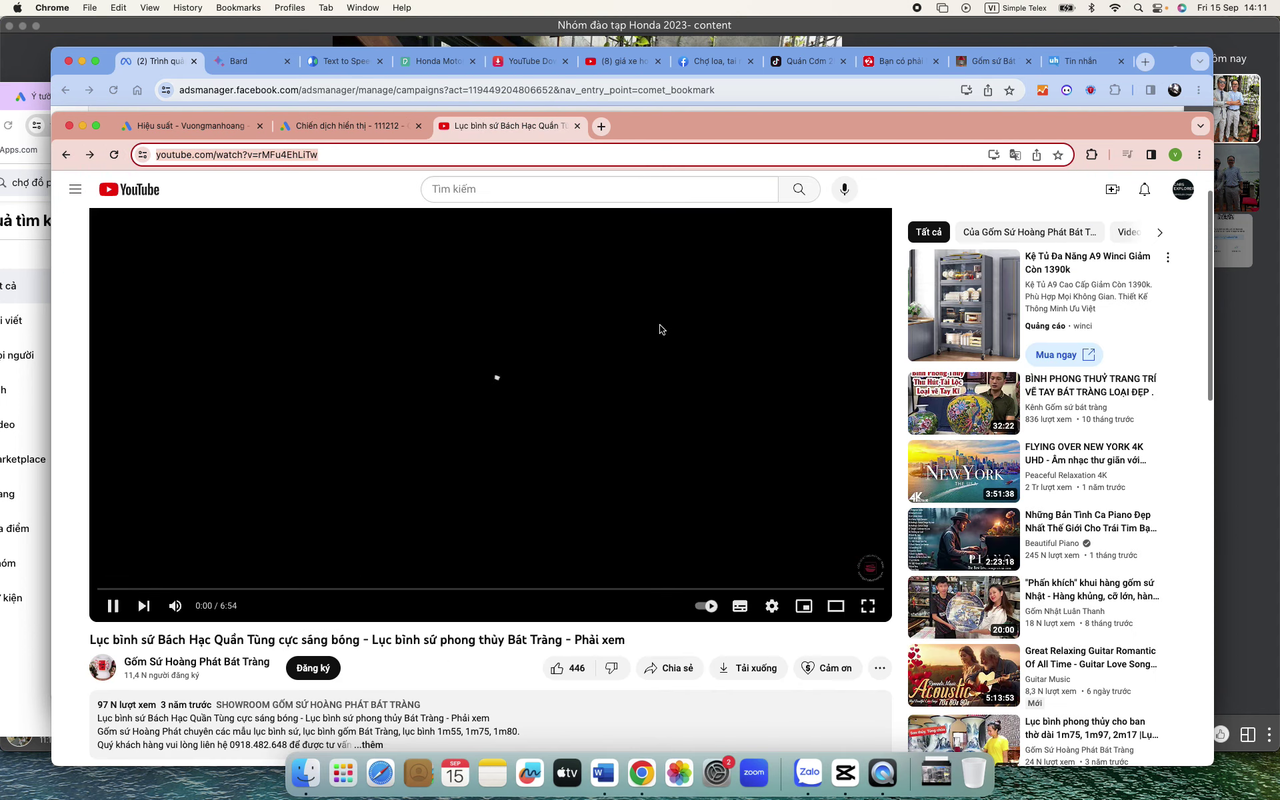
{"action": "left_click", "coordinate": [67, 155]}
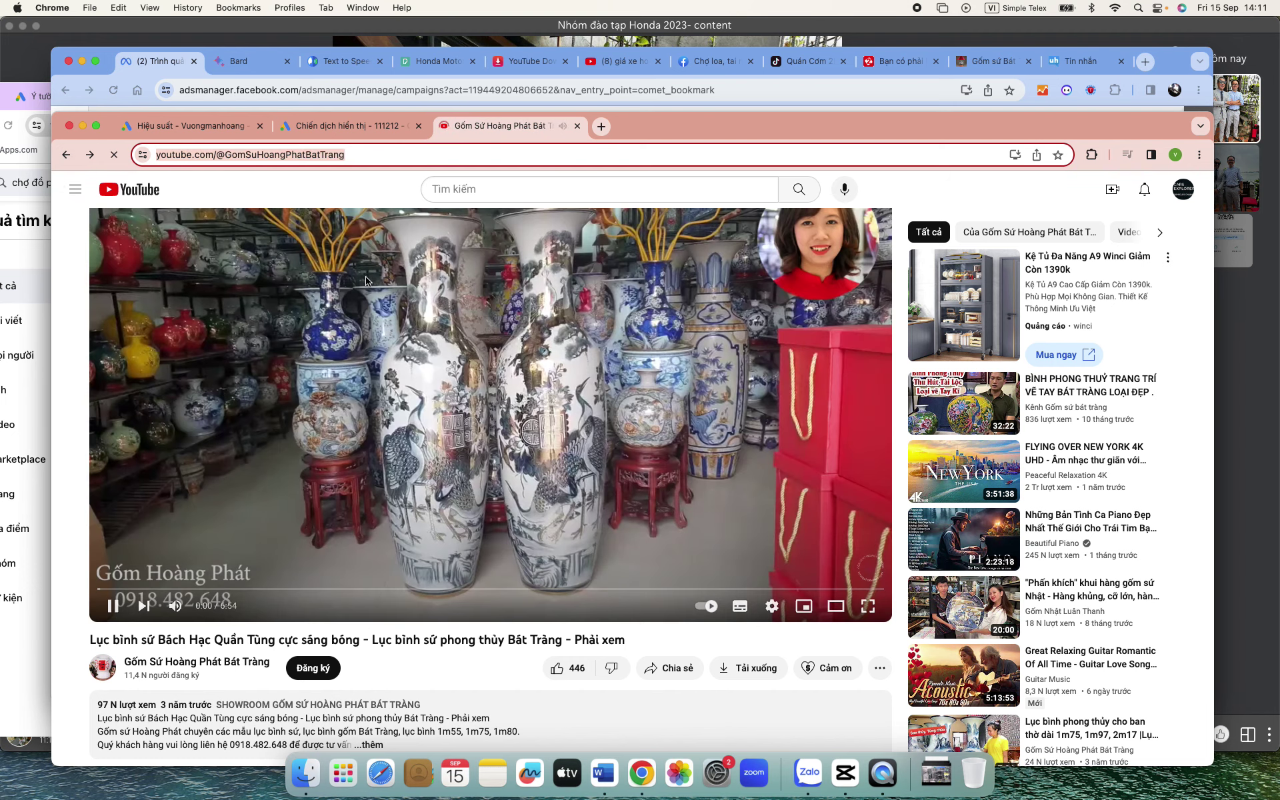
{"action": "left_click", "coordinate": [68, 156]}
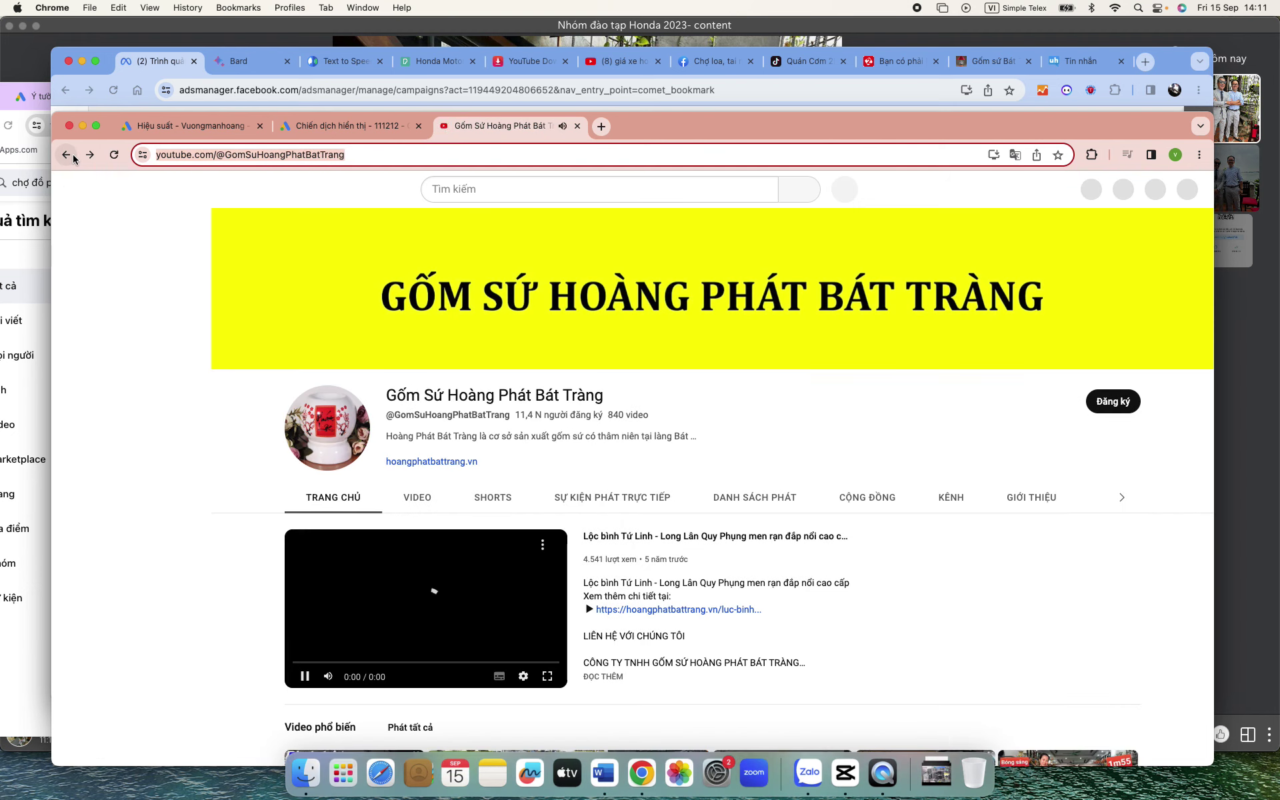
{"action": "left_click", "coordinate": [70, 156]}
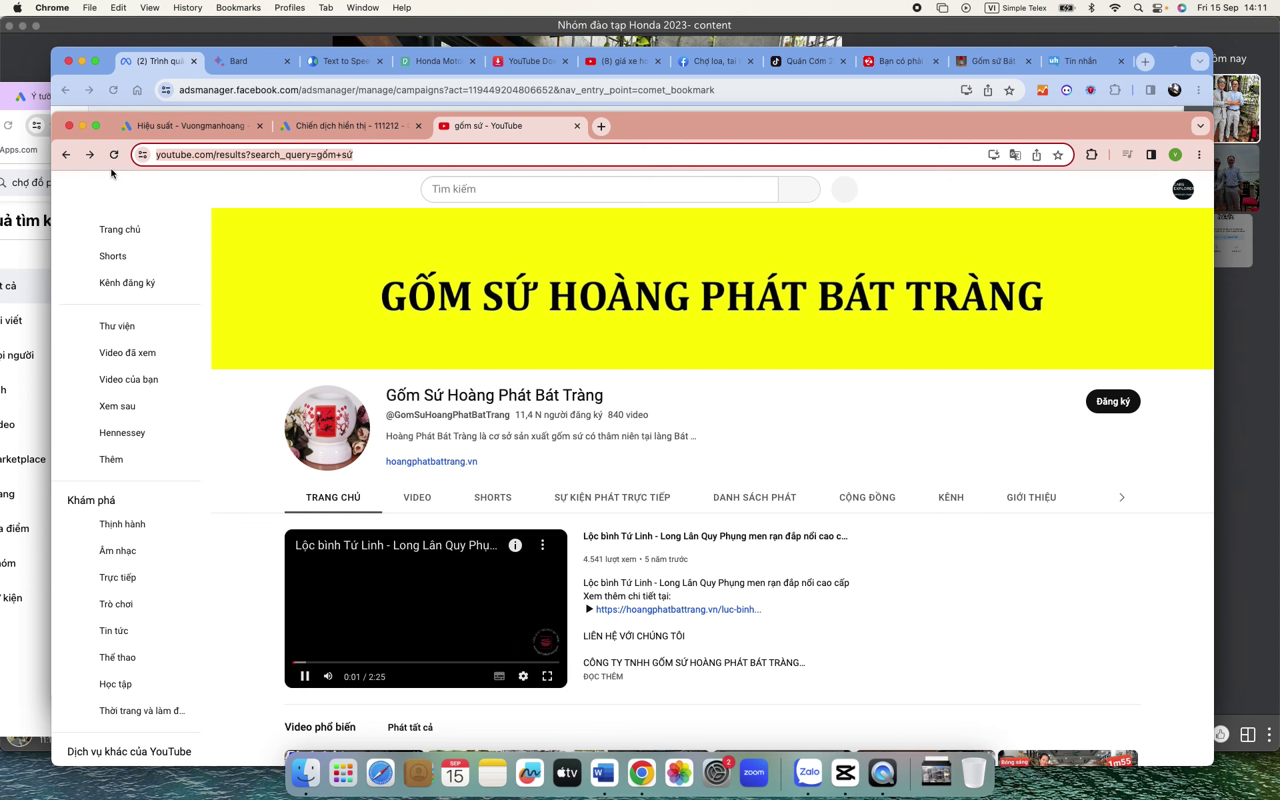
{"action": "scroll", "coordinate": [699, 351], "scroll_direction": "down", "scroll_amount": 2}
{"action": "scroll", "coordinate": [699, 351], "scroll_direction": "down", "scroll_amount": 3}
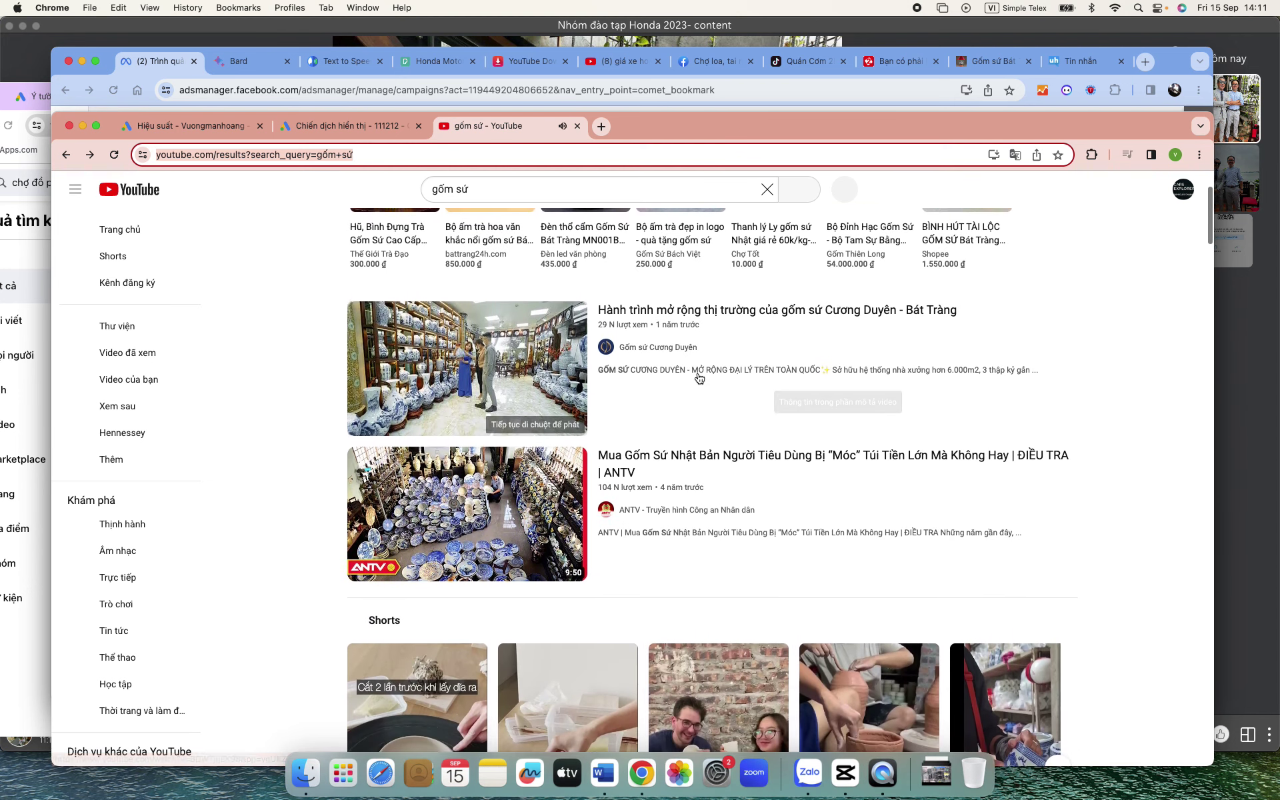
{"action": "left_click", "coordinate": [667, 347]}
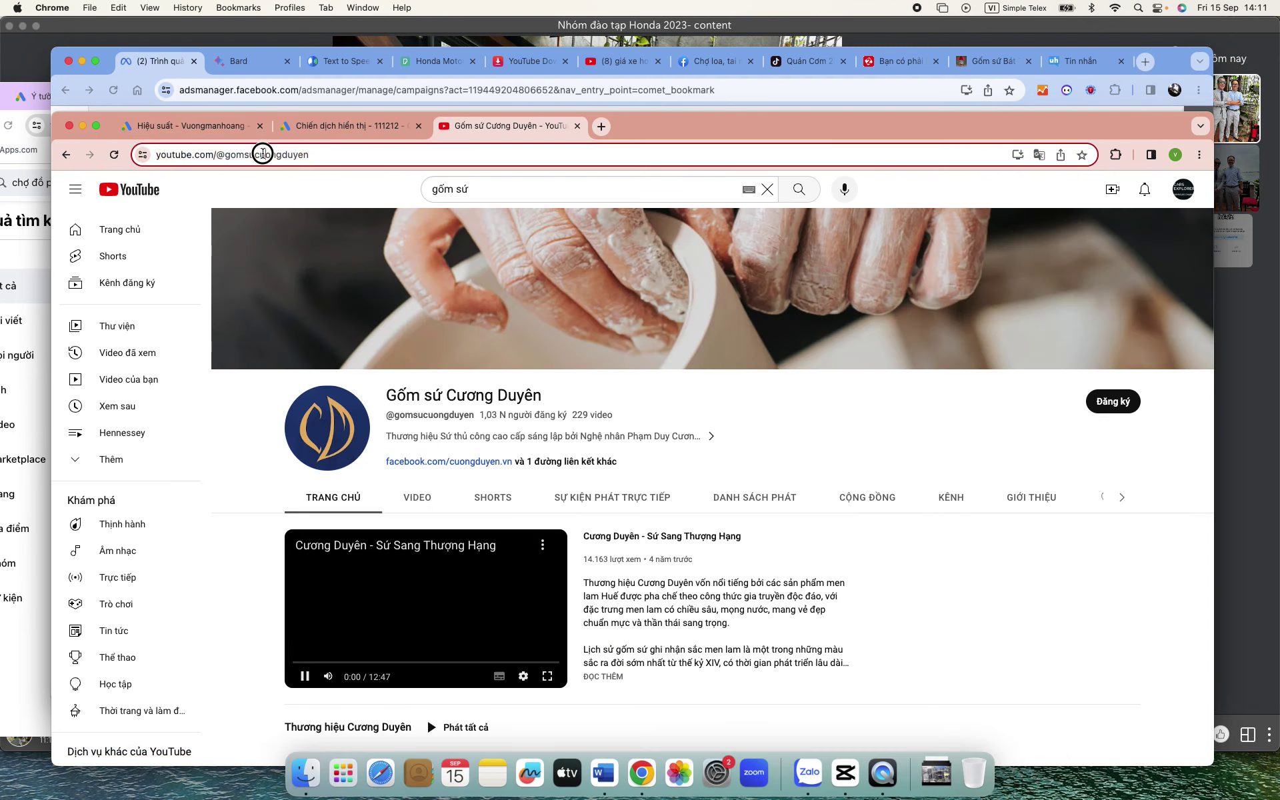
{"action": "left_click", "coordinate": [345, 126]}
{"action": "left_click", "coordinate": [488, 500]}
{"action": "type", "text": "https://www.youtube.com/@gomsucuongduyen"}
{"action": "left_click", "coordinate": [336, 627]}
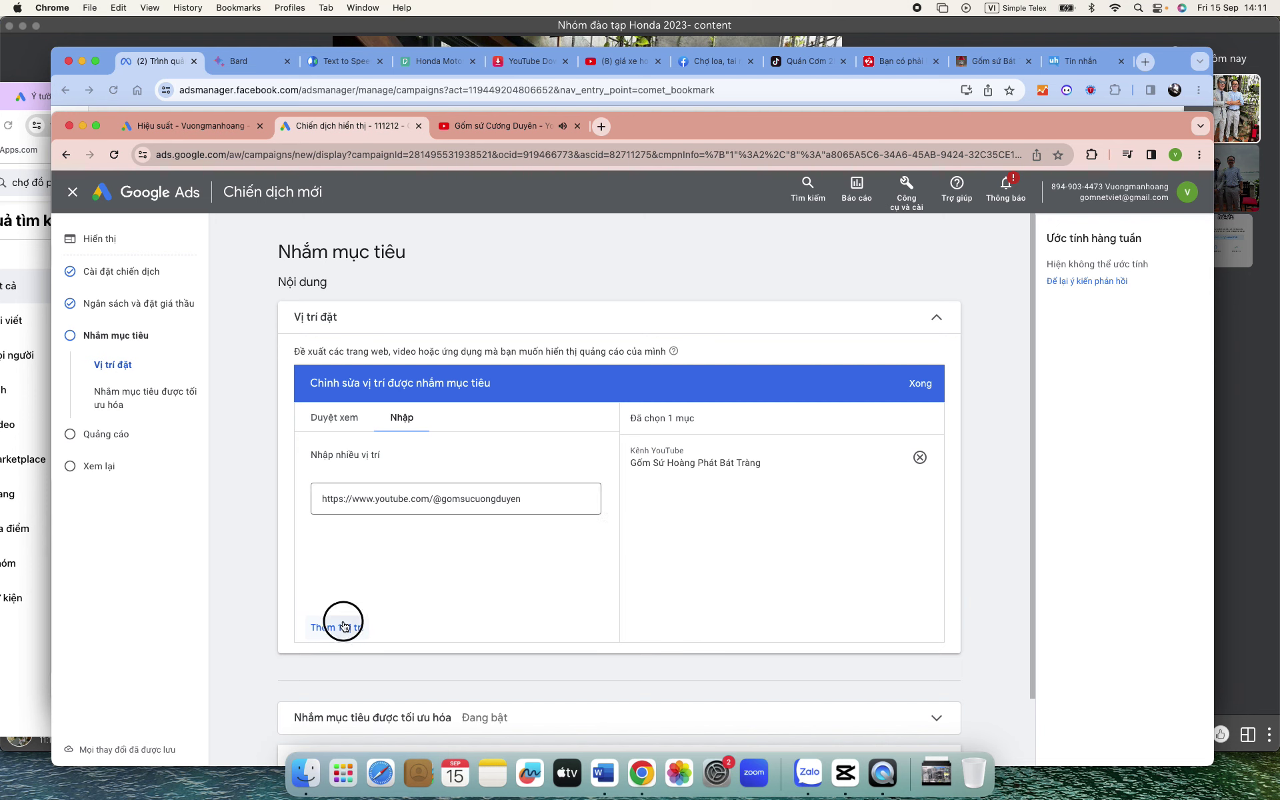
{"action": "key", "text": "ctrl+Tab"}
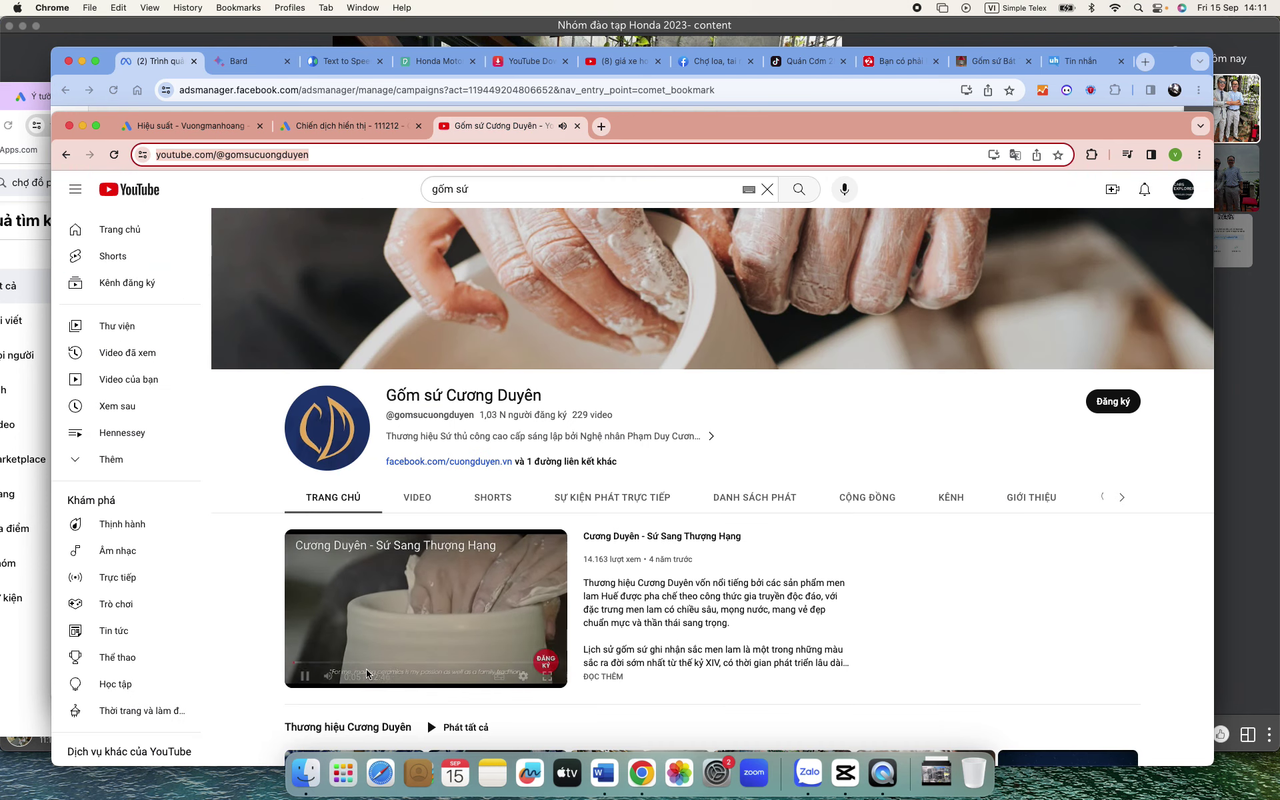
{"action": "left_click", "coordinate": [219, 313]}
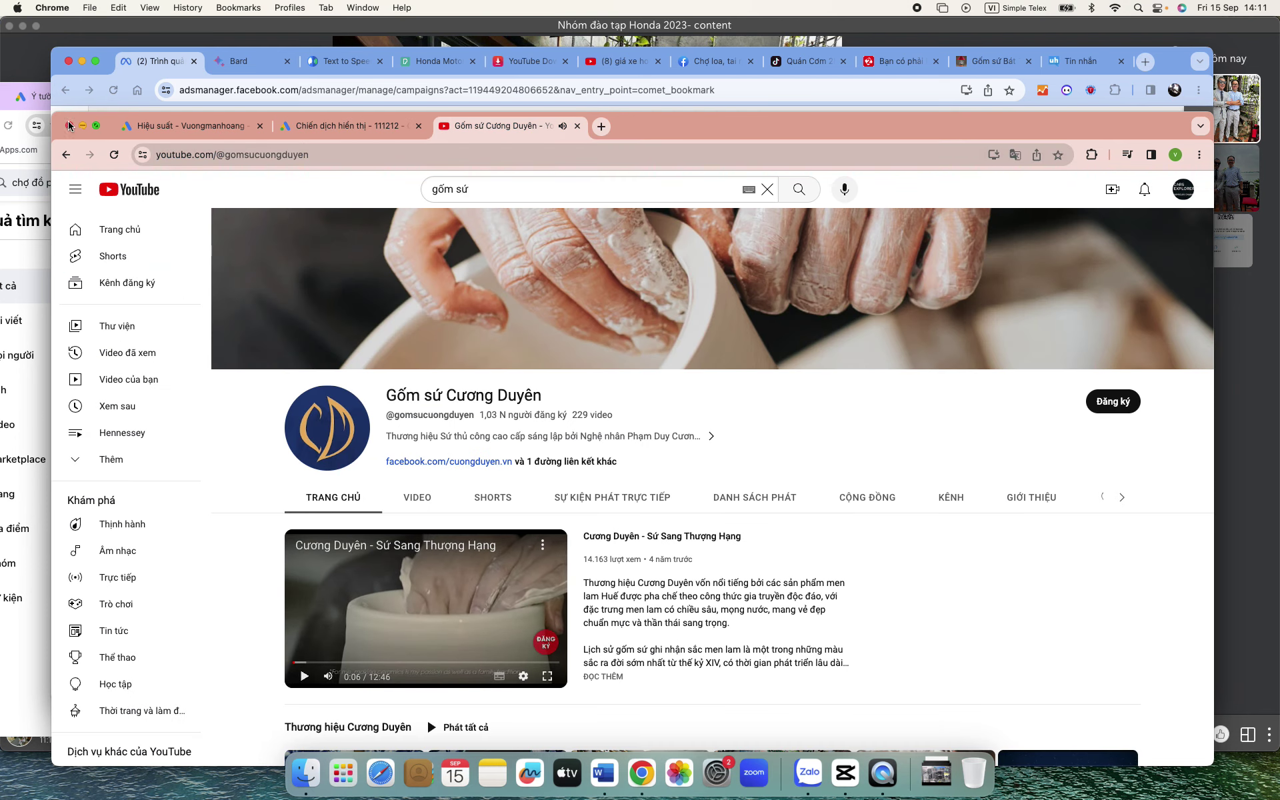
{"action": "left_click", "coordinate": [66, 154]}
{"action": "scroll", "coordinate": [850, 490], "scroll_direction": "down", "scroll_amount": 15}
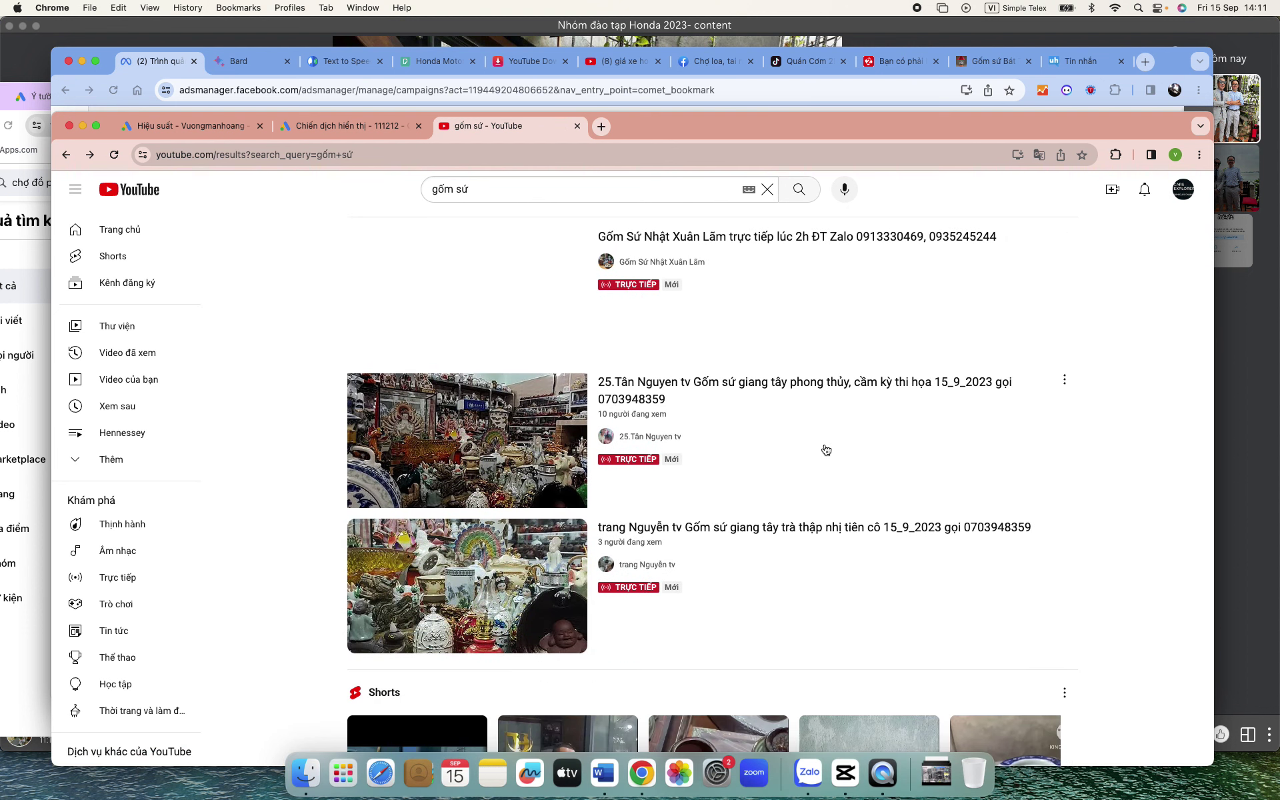
{"action": "mouse_move", "coordinate": [825, 448]}
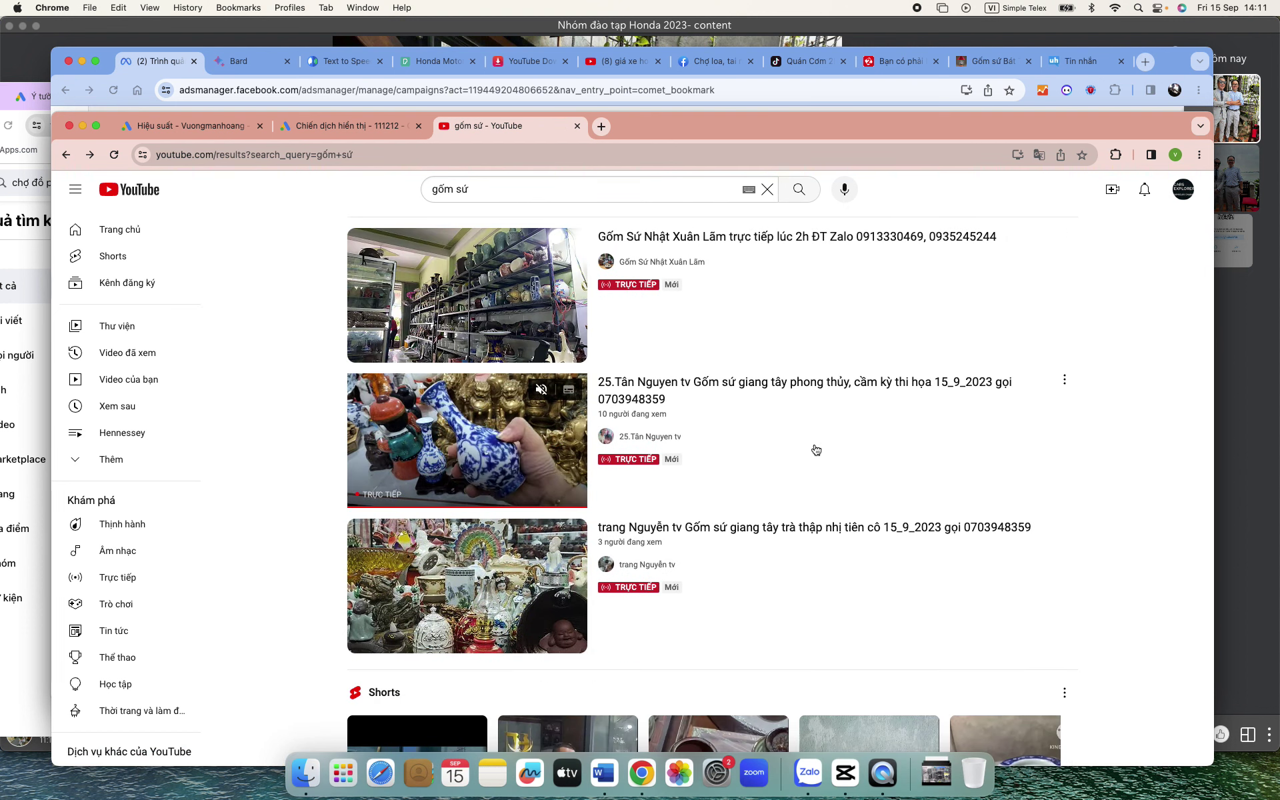
{"action": "scroll", "coordinate": [740, 443], "scroll_direction": "down", "scroll_amount": 2}
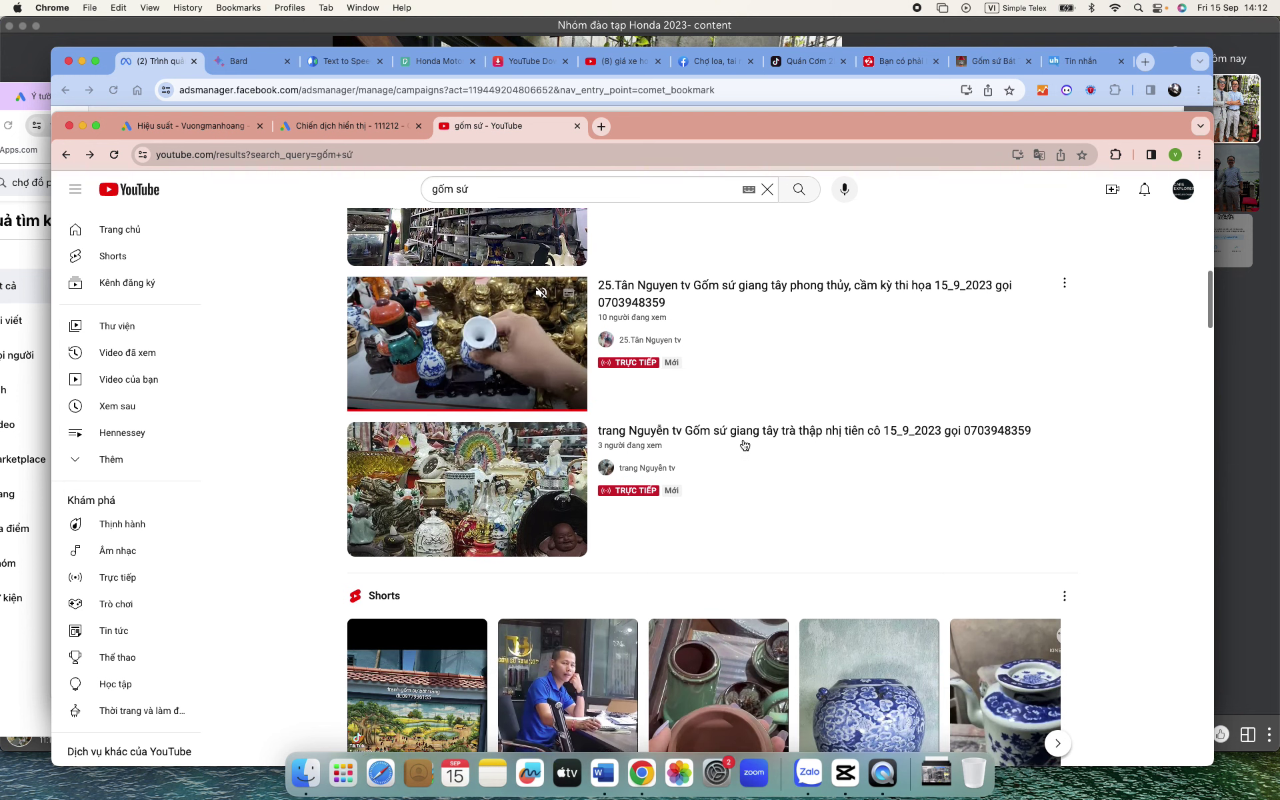
{"action": "scroll", "coordinate": [780, 422], "scroll_direction": "down", "scroll_amount": 8}
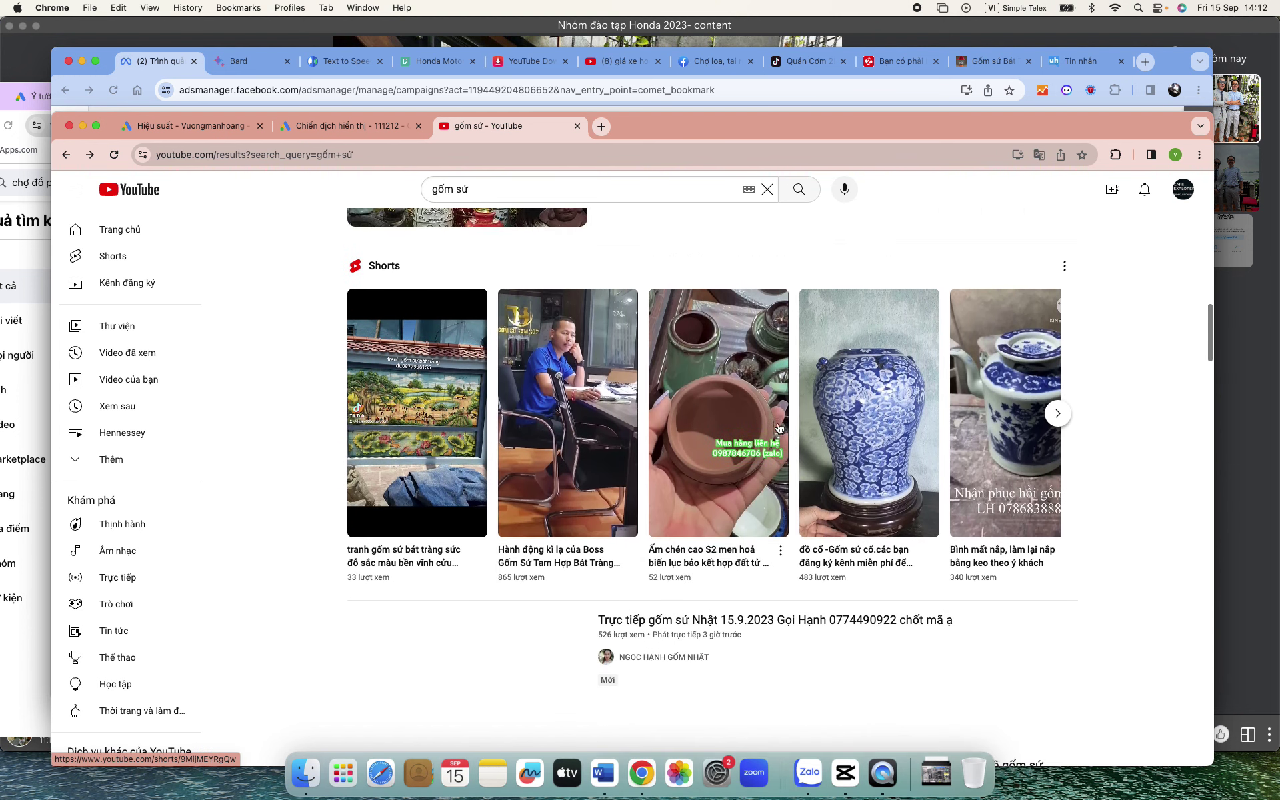
{"action": "scroll", "coordinate": [793, 456], "scroll_direction": "down", "scroll_amount": 4}
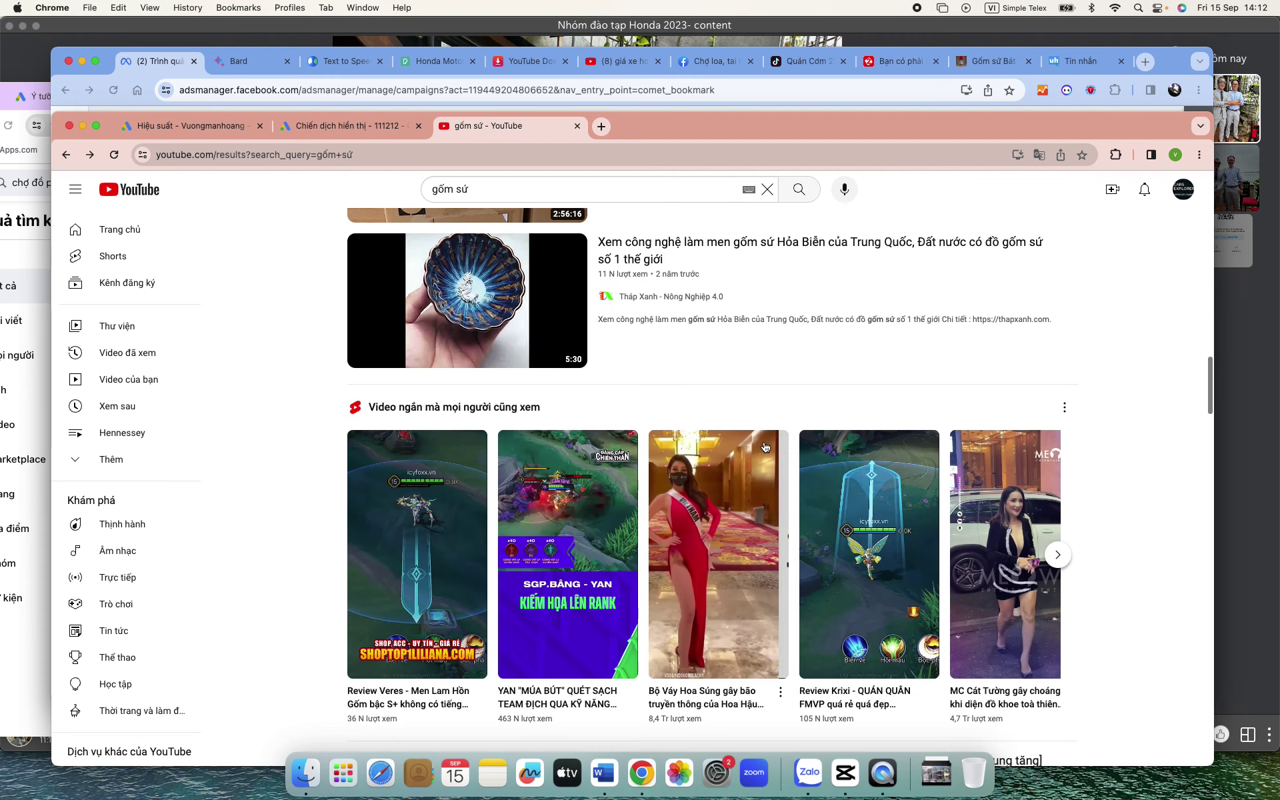
{"action": "scroll", "coordinate": [766, 446], "scroll_direction": "up", "scroll_amount": 2}
{"action": "scroll", "coordinate": [773, 446], "scroll_direction": "down", "scroll_amount": 10}
{"action": "scroll", "coordinate": [786, 446], "scroll_direction": "up", "scroll_amount": 2}
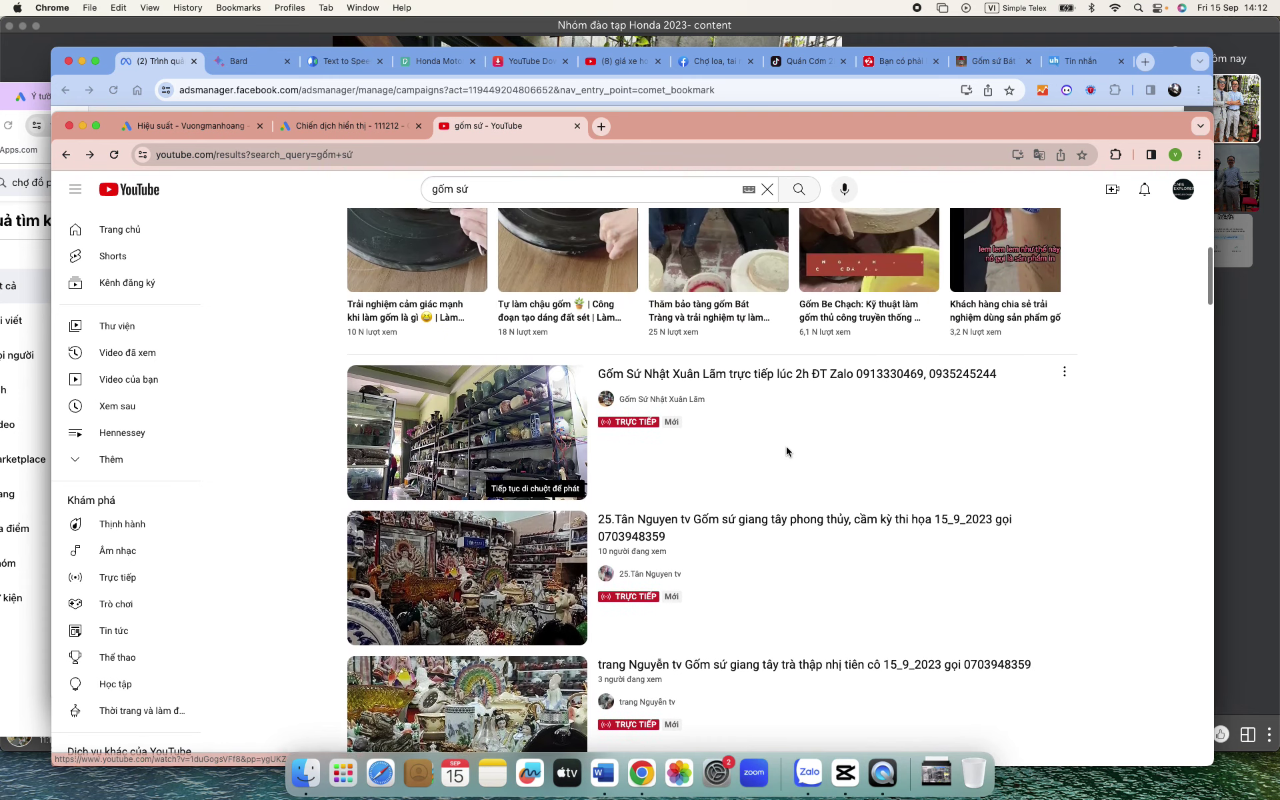
{"action": "mouse_move", "coordinate": [786, 446]}
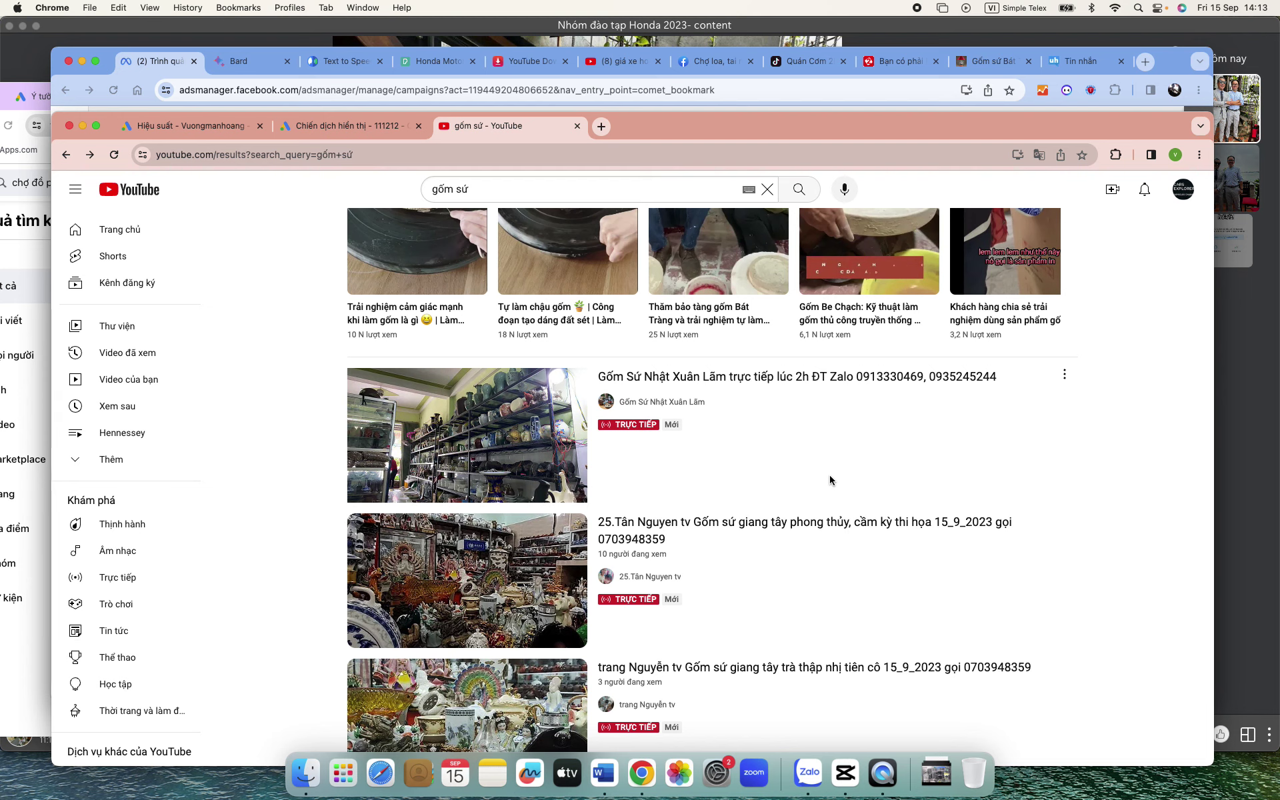
{"action": "scroll", "coordinate": [830, 475], "scroll_direction": "down", "scroll_amount": 6}
{"action": "scroll", "coordinate": [830, 483], "scroll_direction": "down", "scroll_amount": 12}
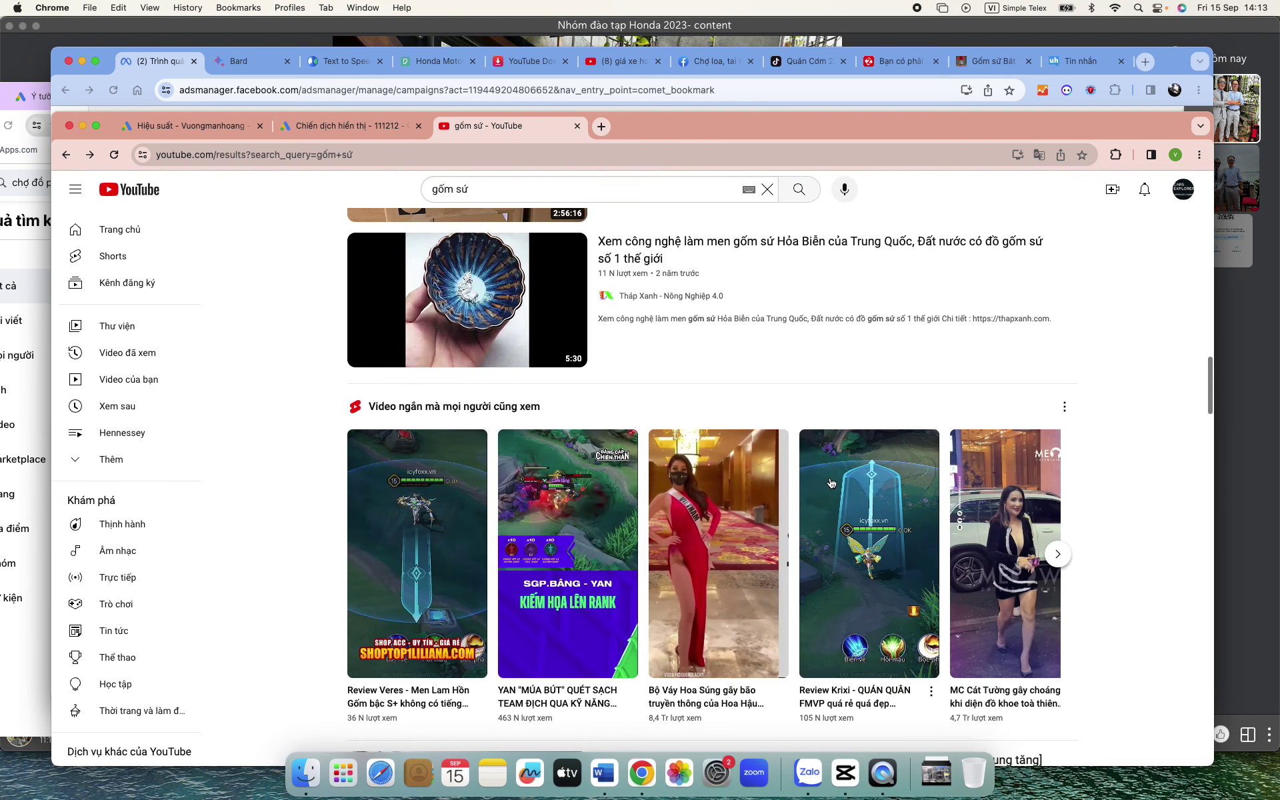
{"action": "scroll", "coordinate": [830, 482], "scroll_direction": "down", "scroll_amount": 4}
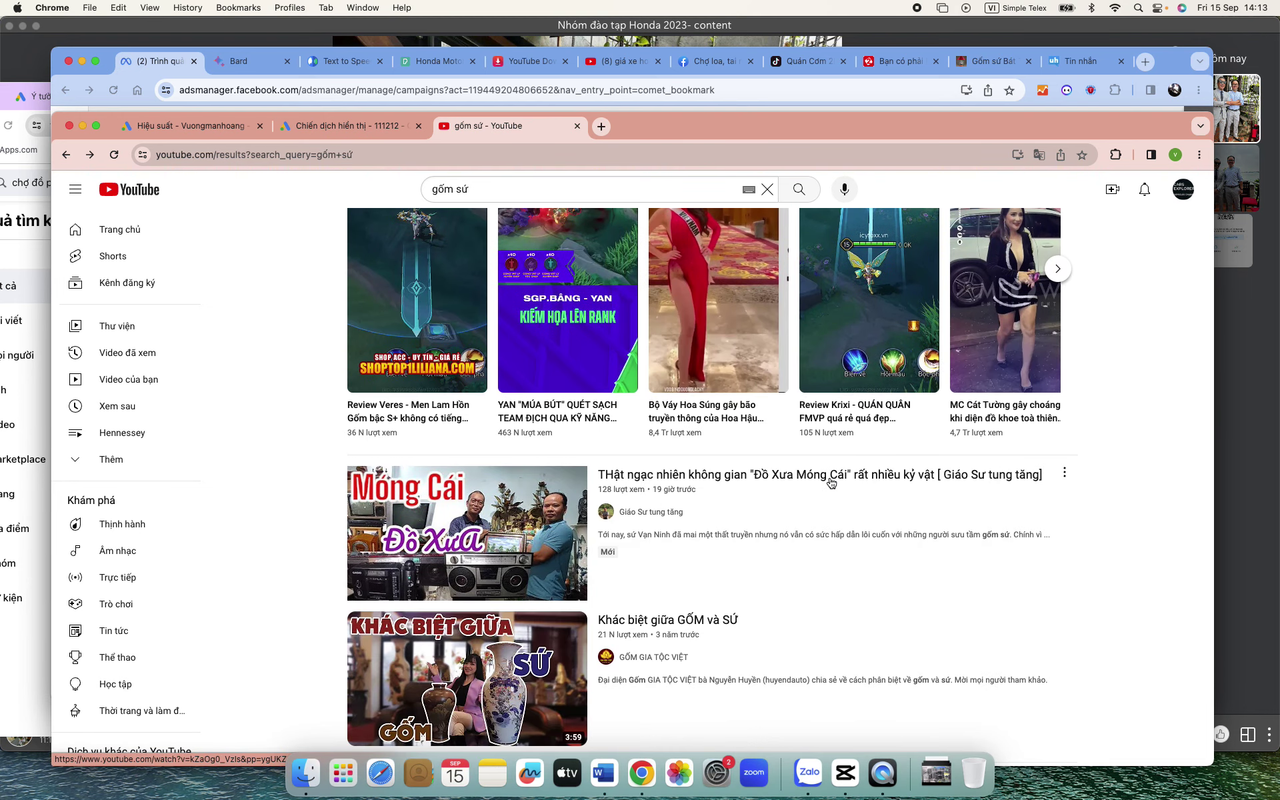
{"action": "scroll", "coordinate": [830, 482], "scroll_direction": "down", "scroll_amount": 3}
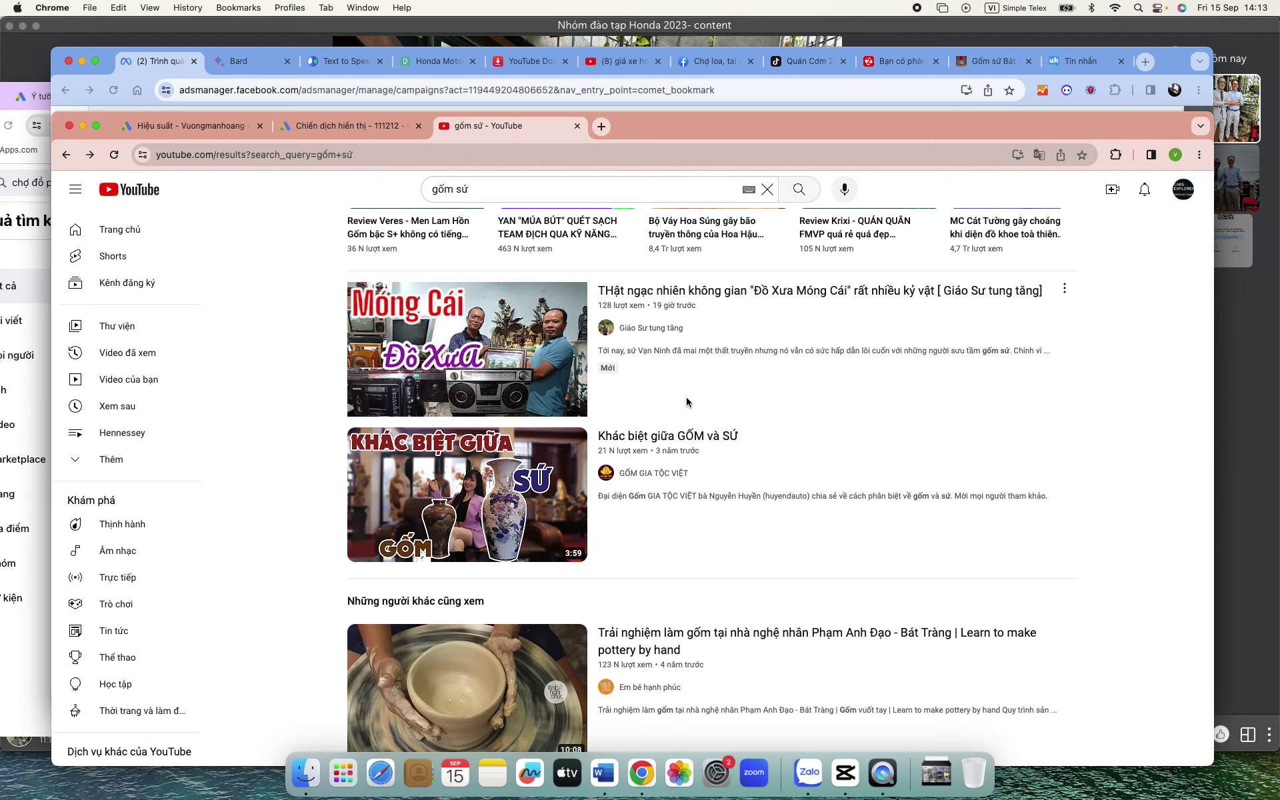
{"action": "mouse_move", "coordinate": [686, 402]}
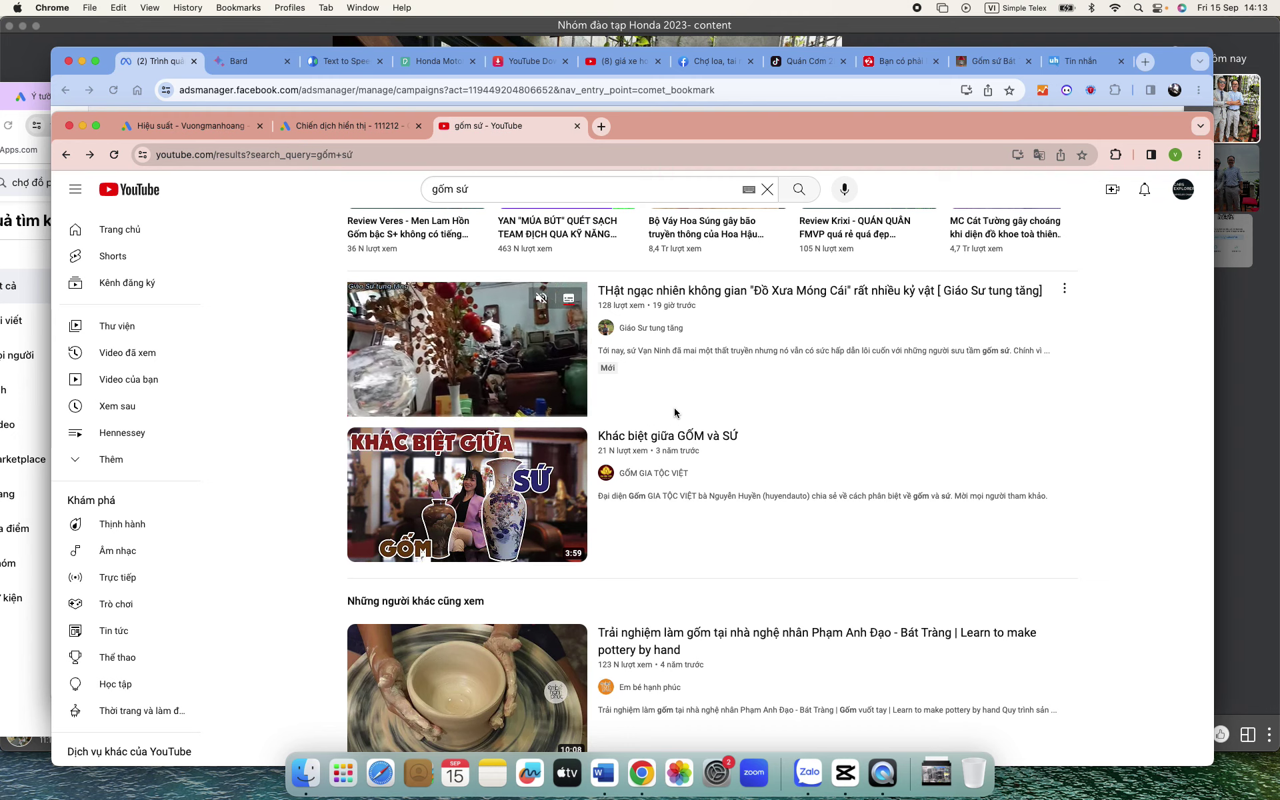
{"action": "scroll", "coordinate": [711, 394], "scroll_direction": "down", "scroll_amount": 3}
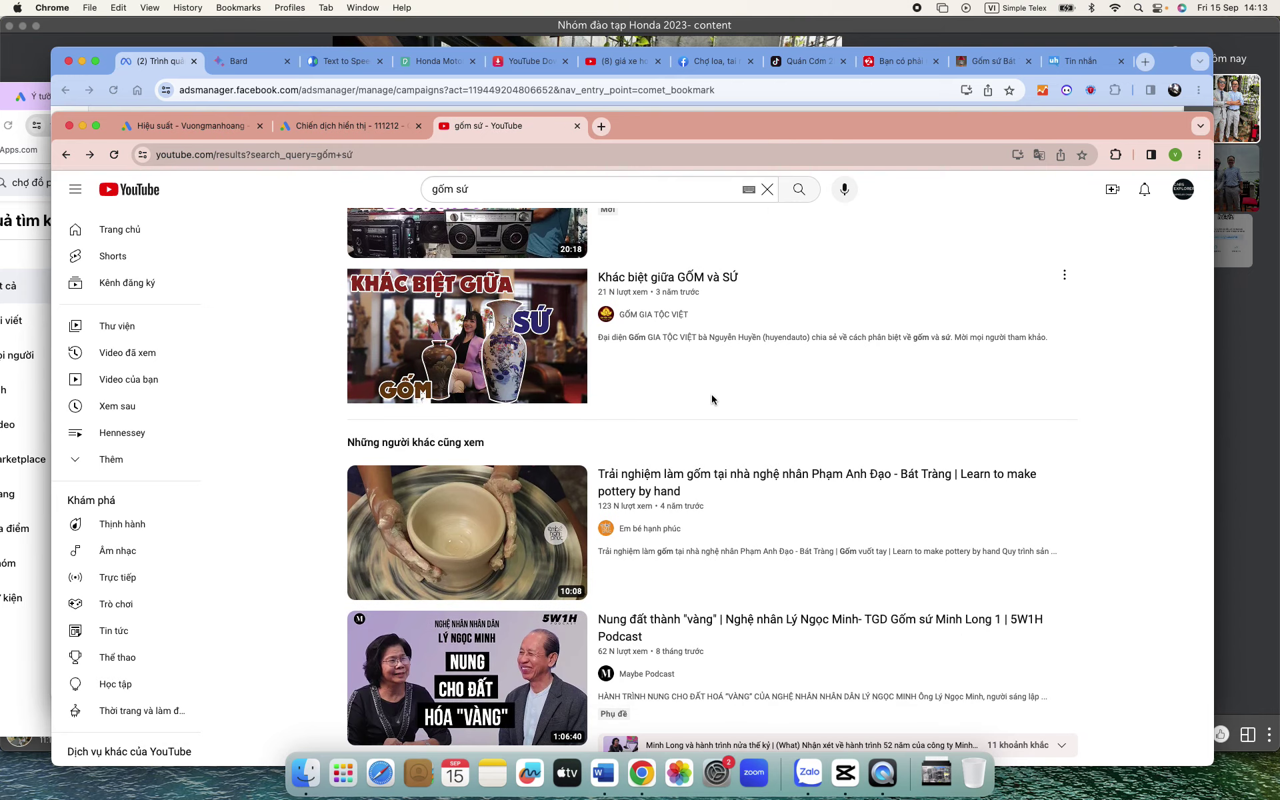
{"action": "scroll", "coordinate": [712, 399], "scroll_direction": "down", "scroll_amount": 1}
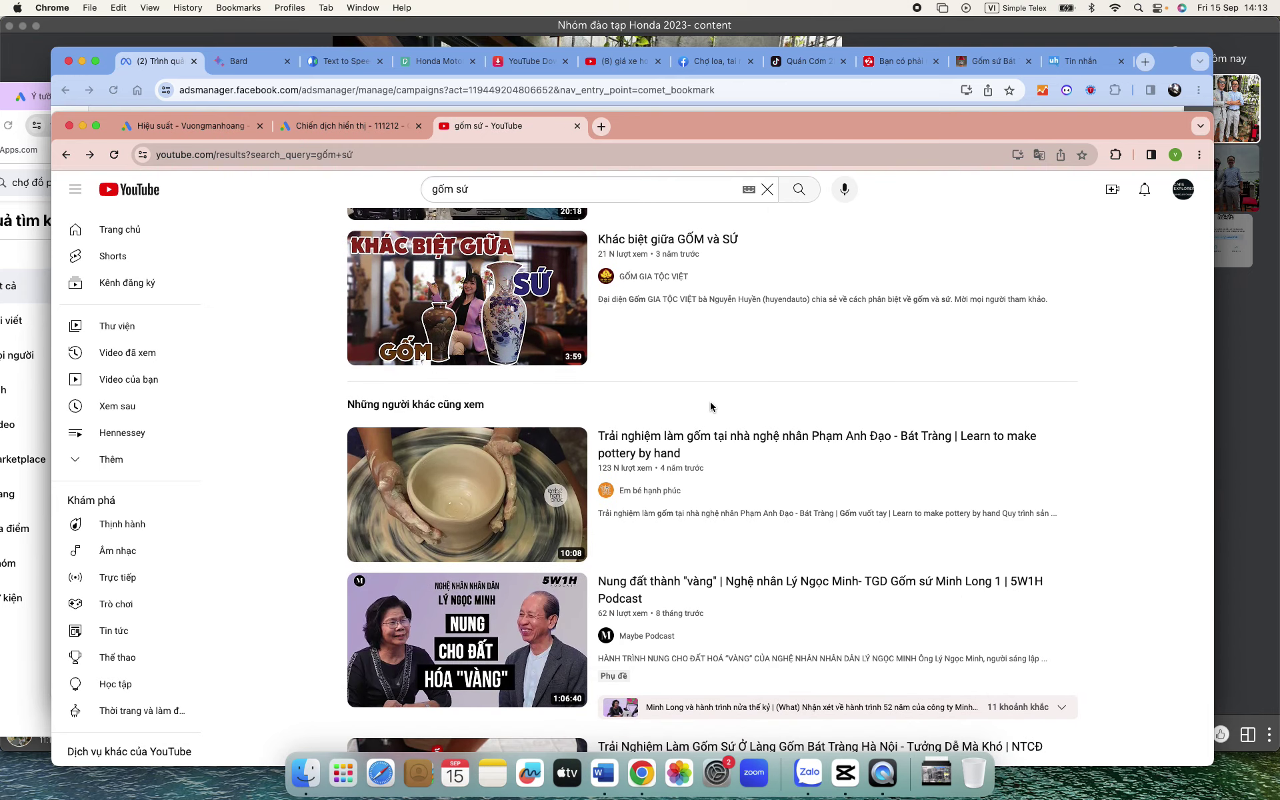
{"action": "scroll", "coordinate": [710, 406], "scroll_direction": "down", "scroll_amount": 2}
{"action": "scroll", "coordinate": [712, 408], "scroll_direction": "down", "scroll_amount": 3}
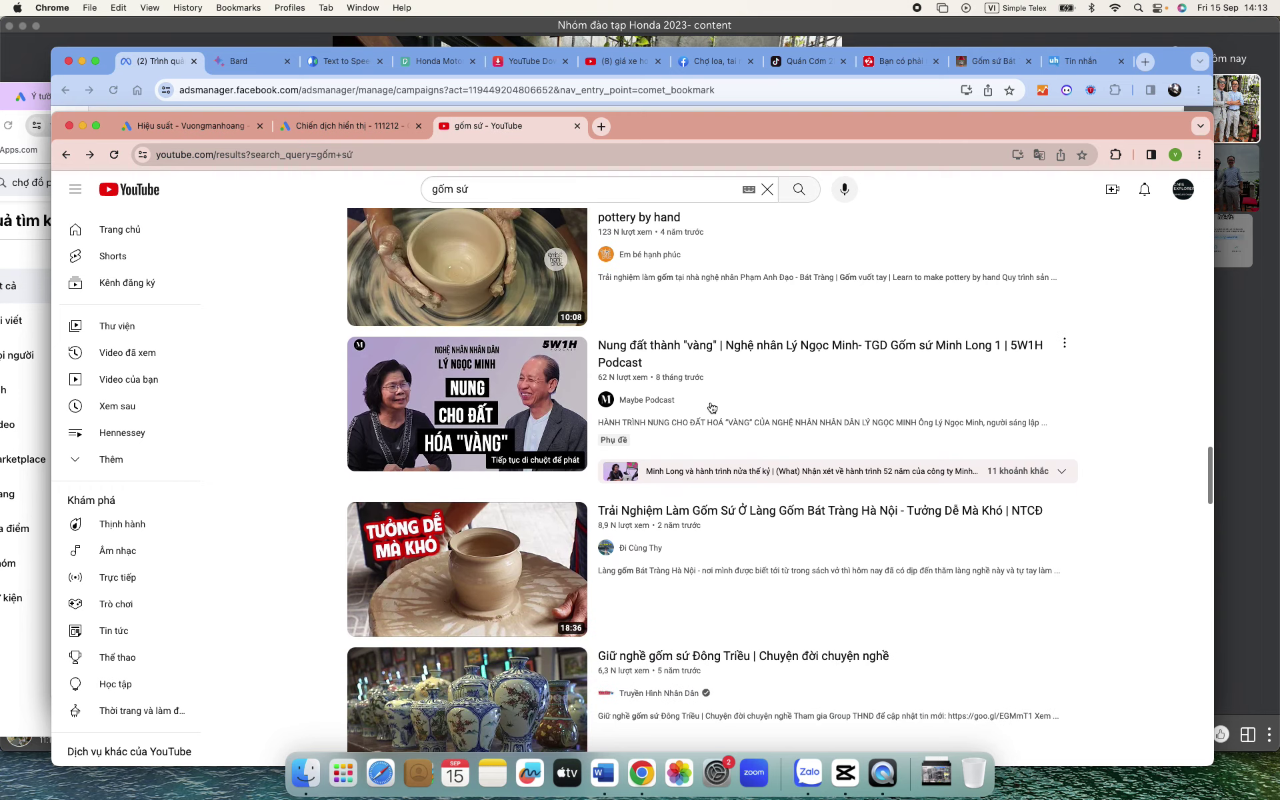
{"action": "scroll", "coordinate": [712, 408], "scroll_direction": "down", "scroll_amount": 2}
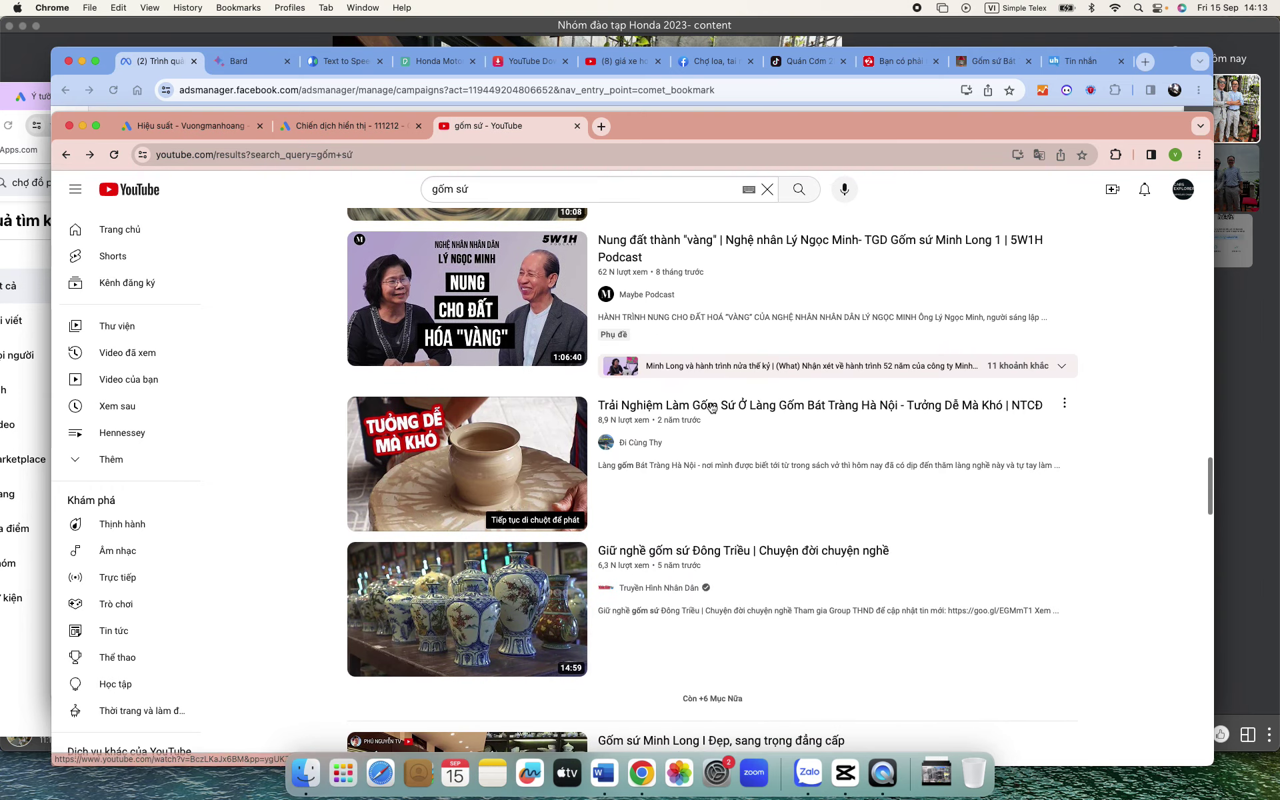
{"action": "scroll", "coordinate": [711, 408], "scroll_direction": "down", "scroll_amount": 5}
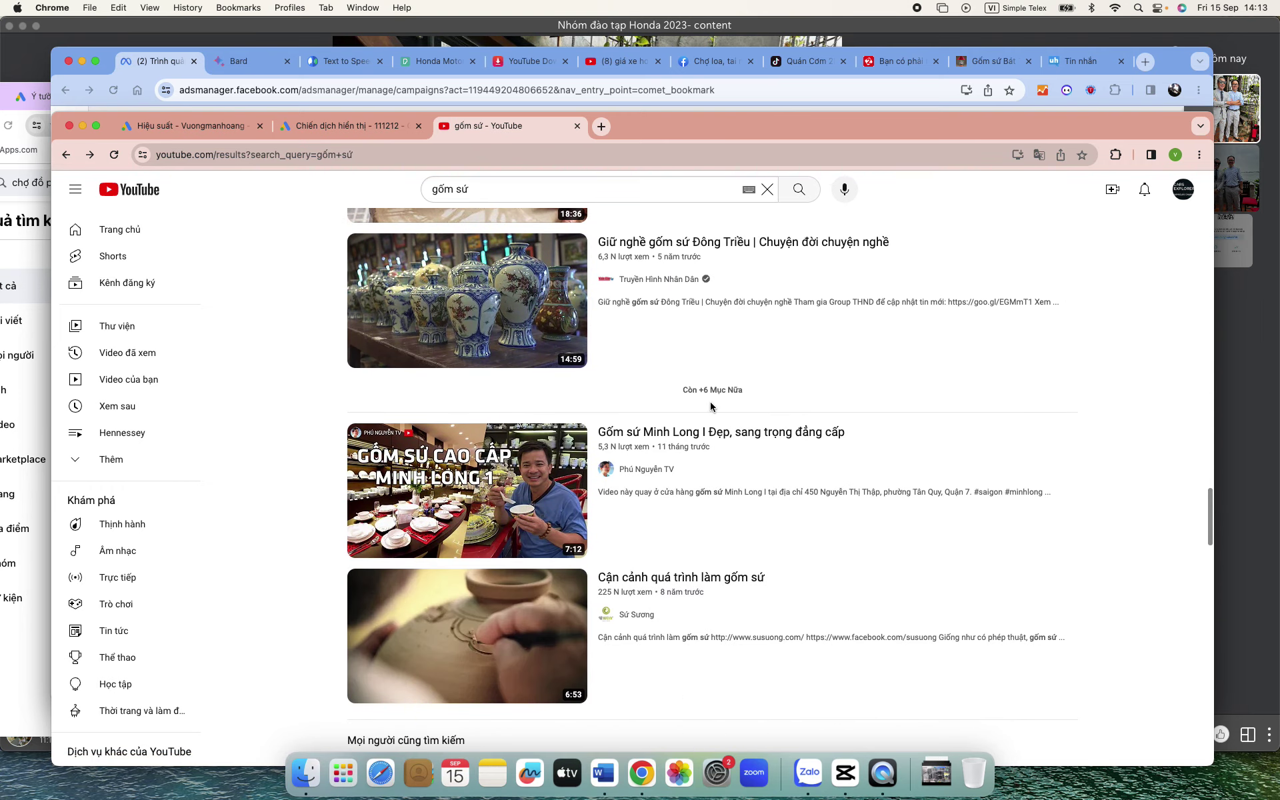
{"action": "scroll", "coordinate": [698, 418], "scroll_direction": "down", "scroll_amount": 5}
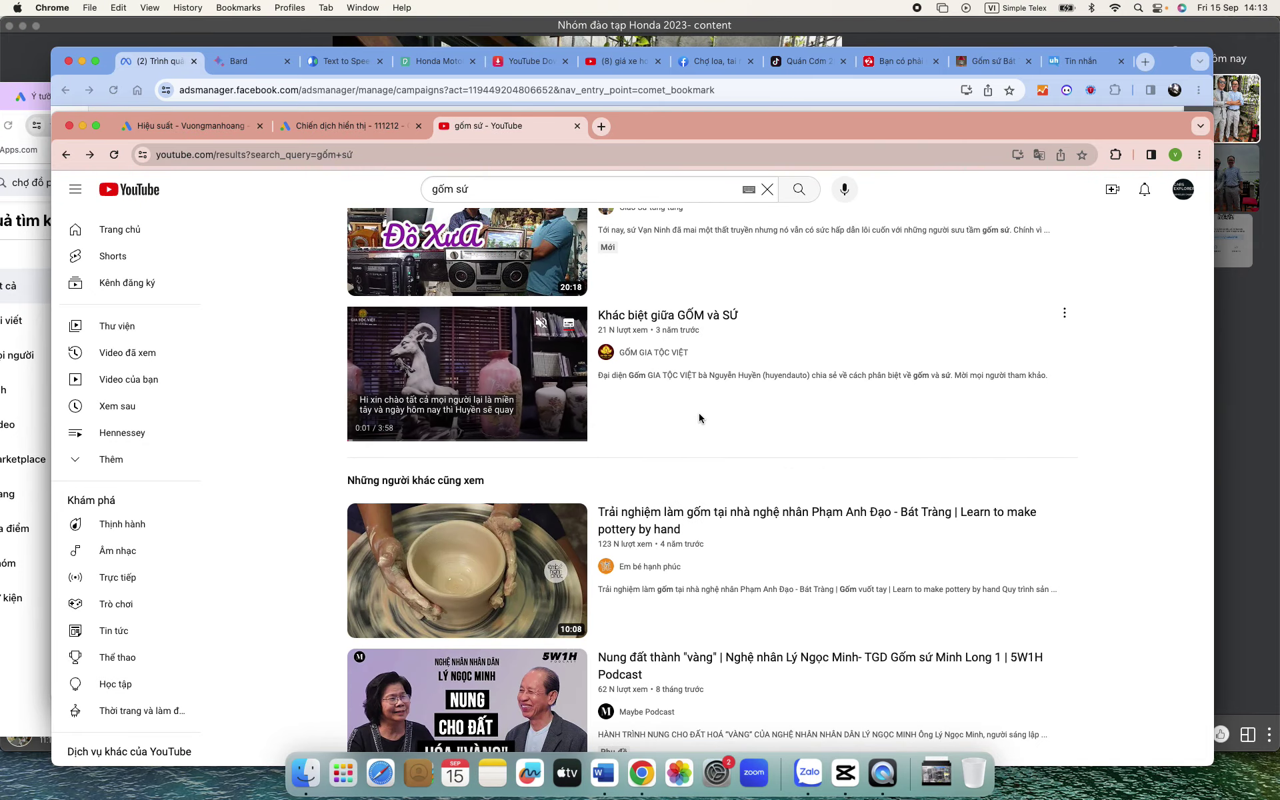
{"action": "scroll", "coordinate": [700, 420], "scroll_direction": "up", "scroll_amount": 15}
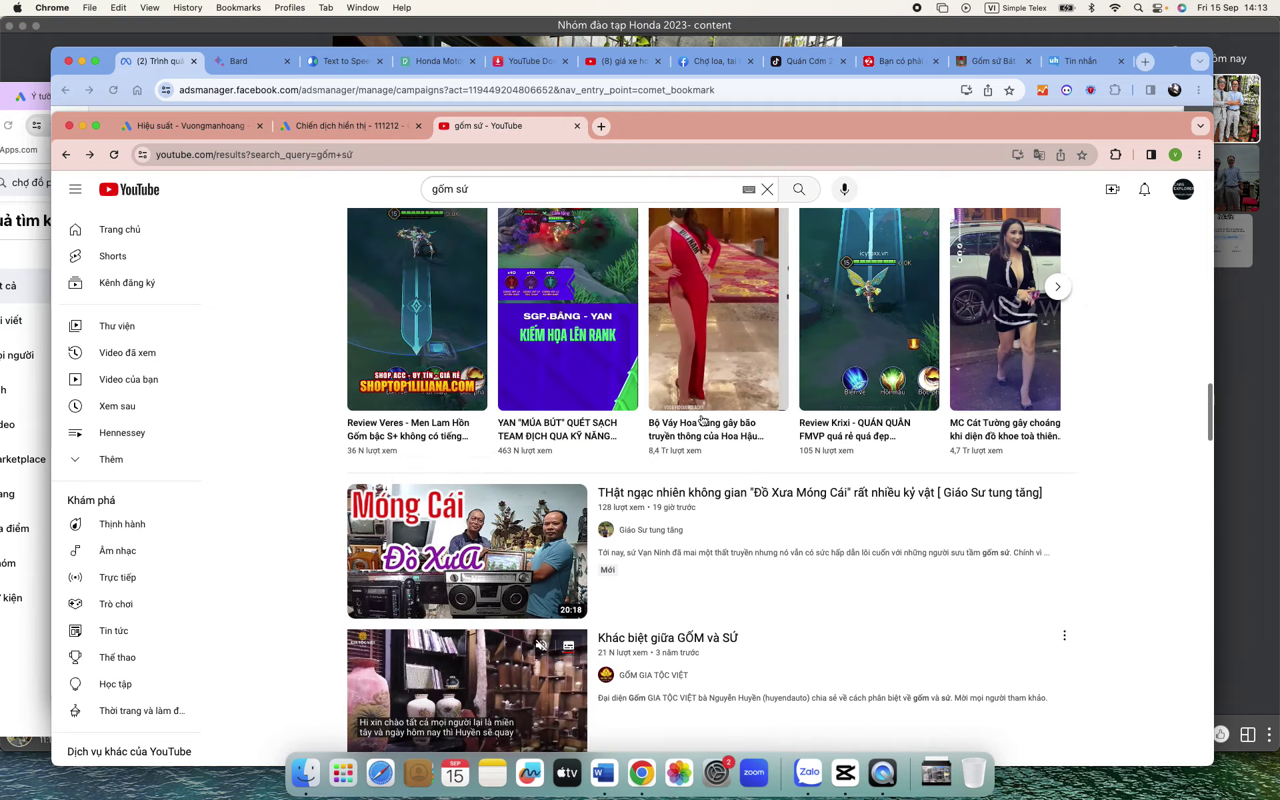
{"action": "scroll", "coordinate": [705, 428], "scroll_direction": "up", "scroll_amount": 5}
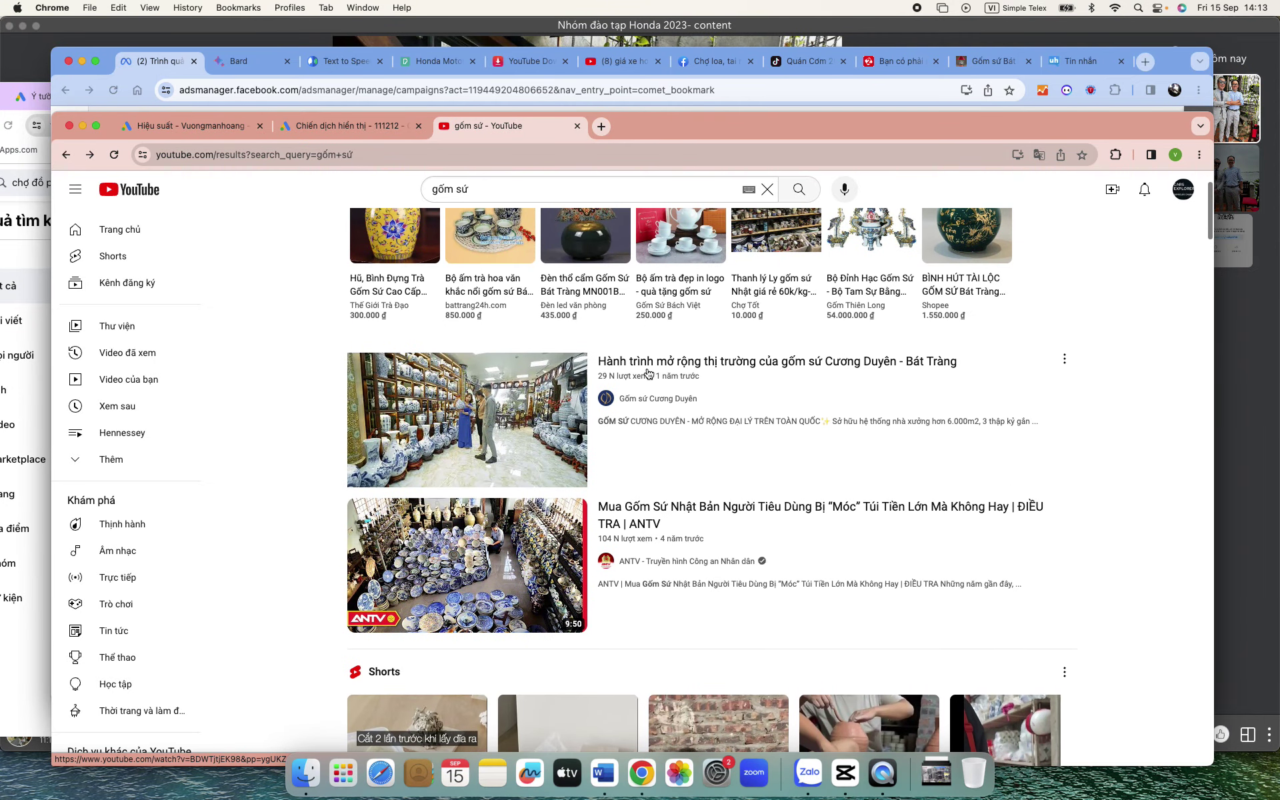
Go from the Cương Duyên video through related videos to the Giang Tây porcelain paintings video
{"action": "left_click", "coordinate": [683, 466]}
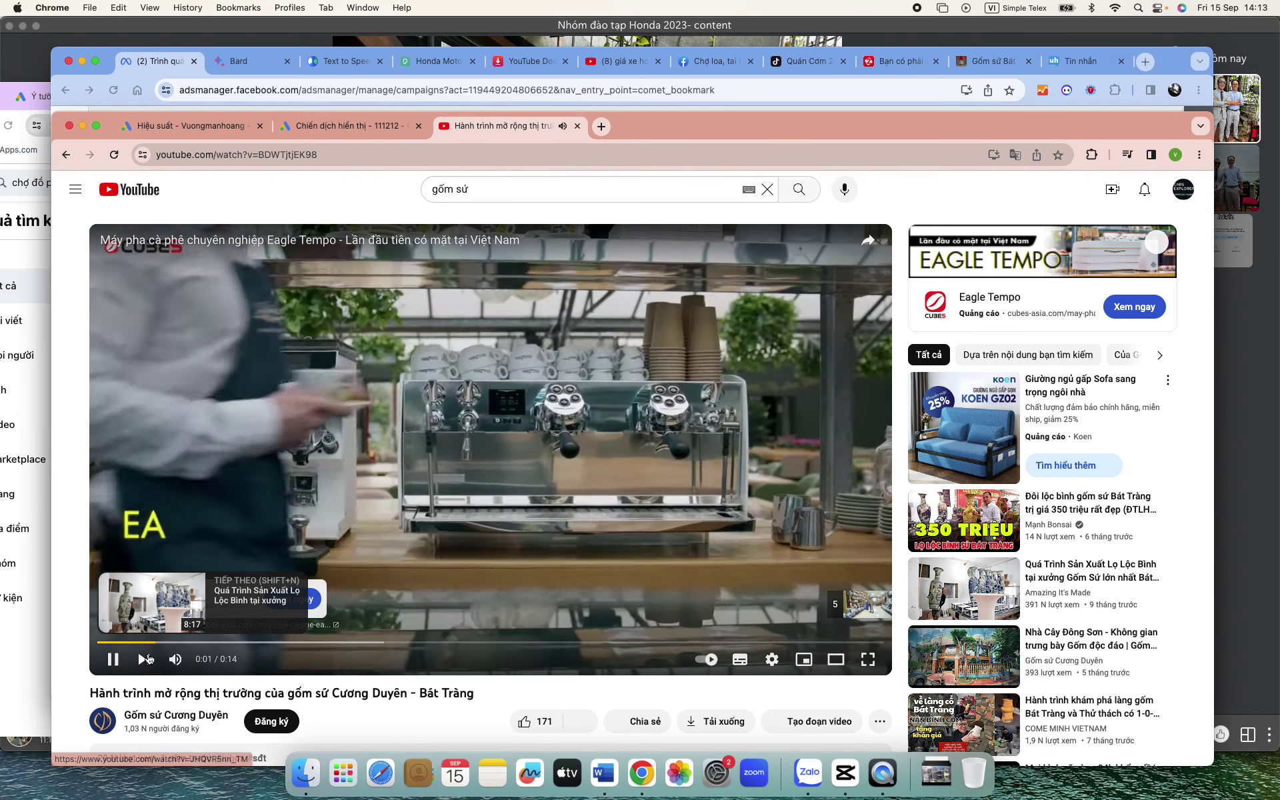
{"action": "left_click", "coordinate": [112, 659]}
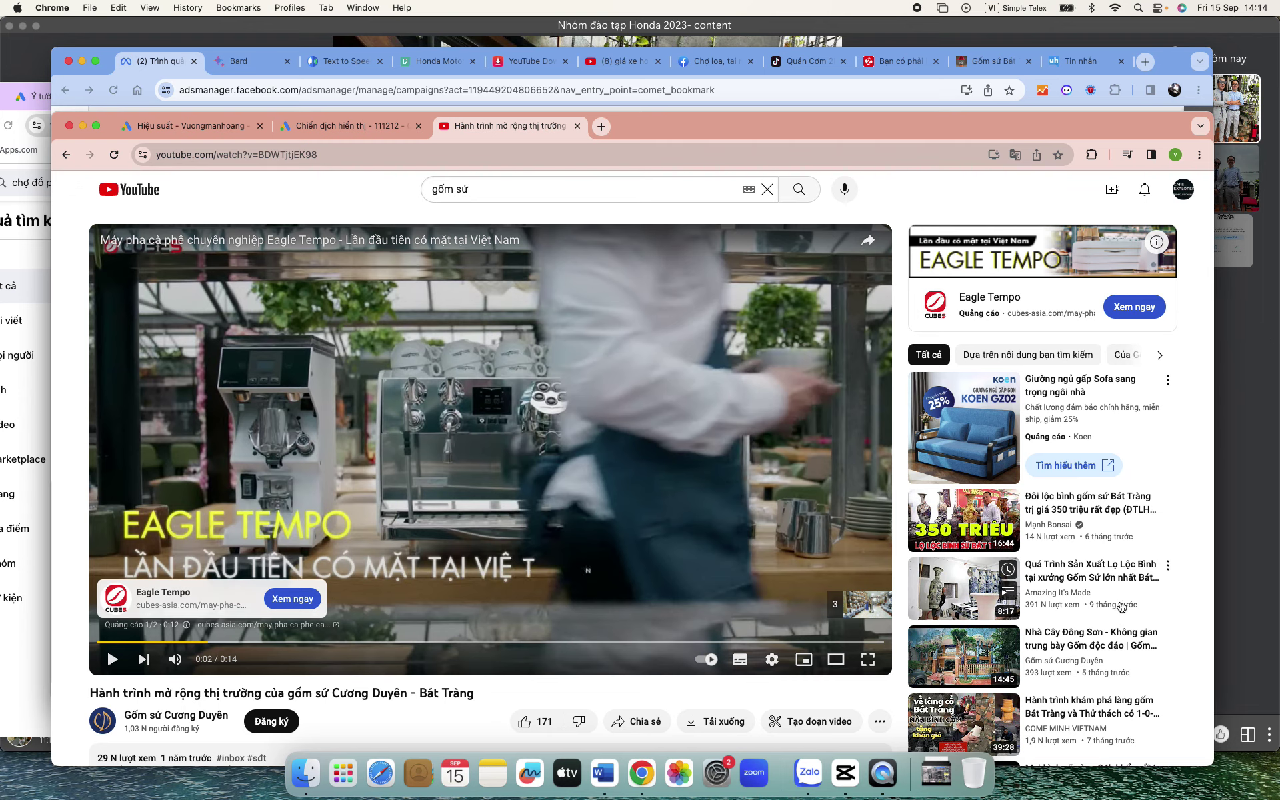
{"action": "left_click", "coordinate": [1086, 506]}
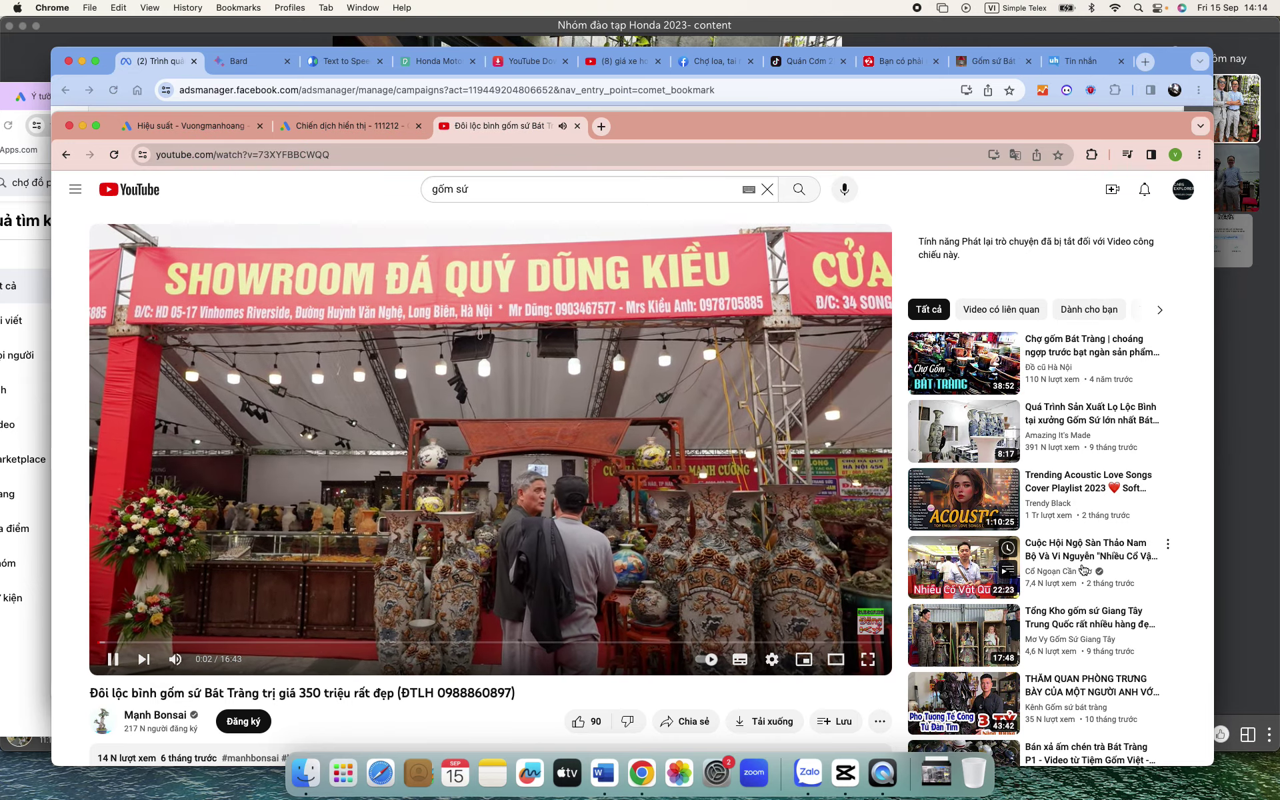
{"action": "scroll", "coordinate": [1083, 493], "scroll_direction": "down", "scroll_amount": 3}
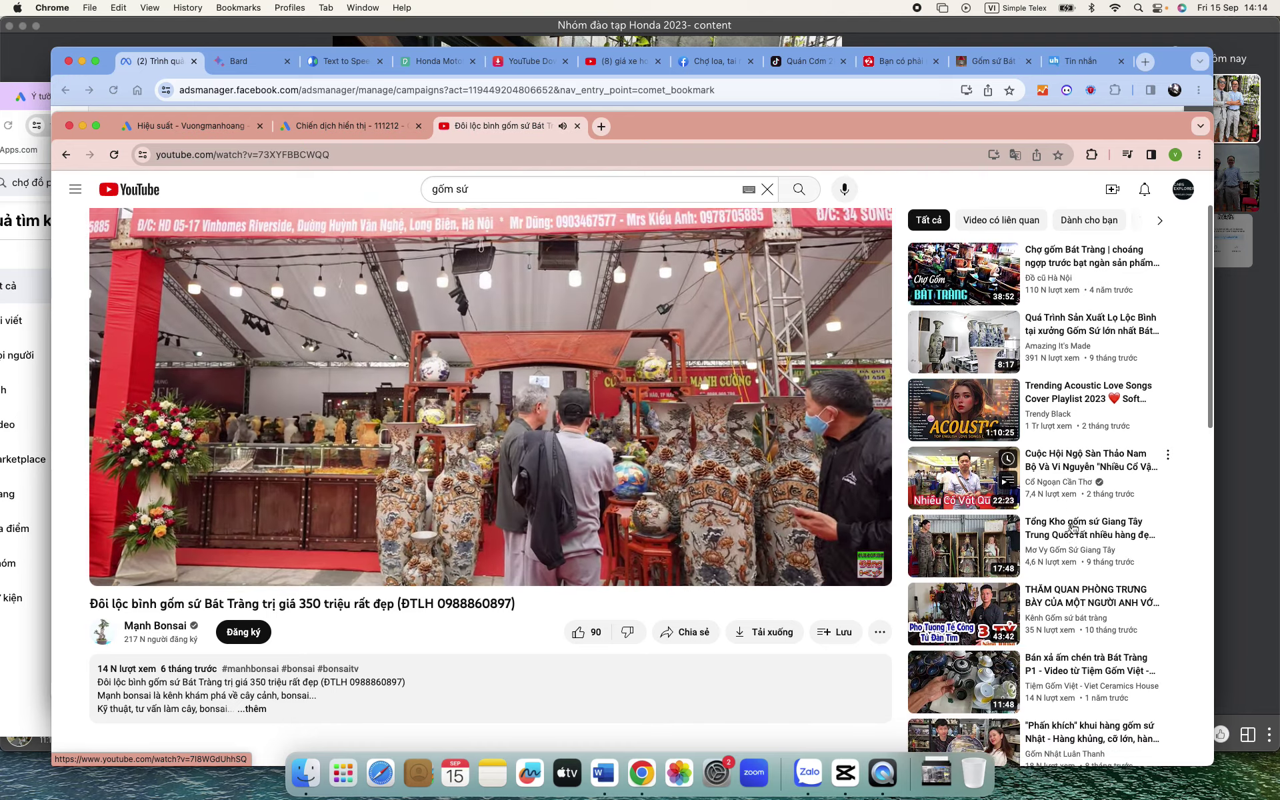
{"action": "left_click", "coordinate": [1076, 518]}
{"action": "scroll", "coordinate": [1074, 520], "scroll_direction": "up", "scroll_amount": 2}
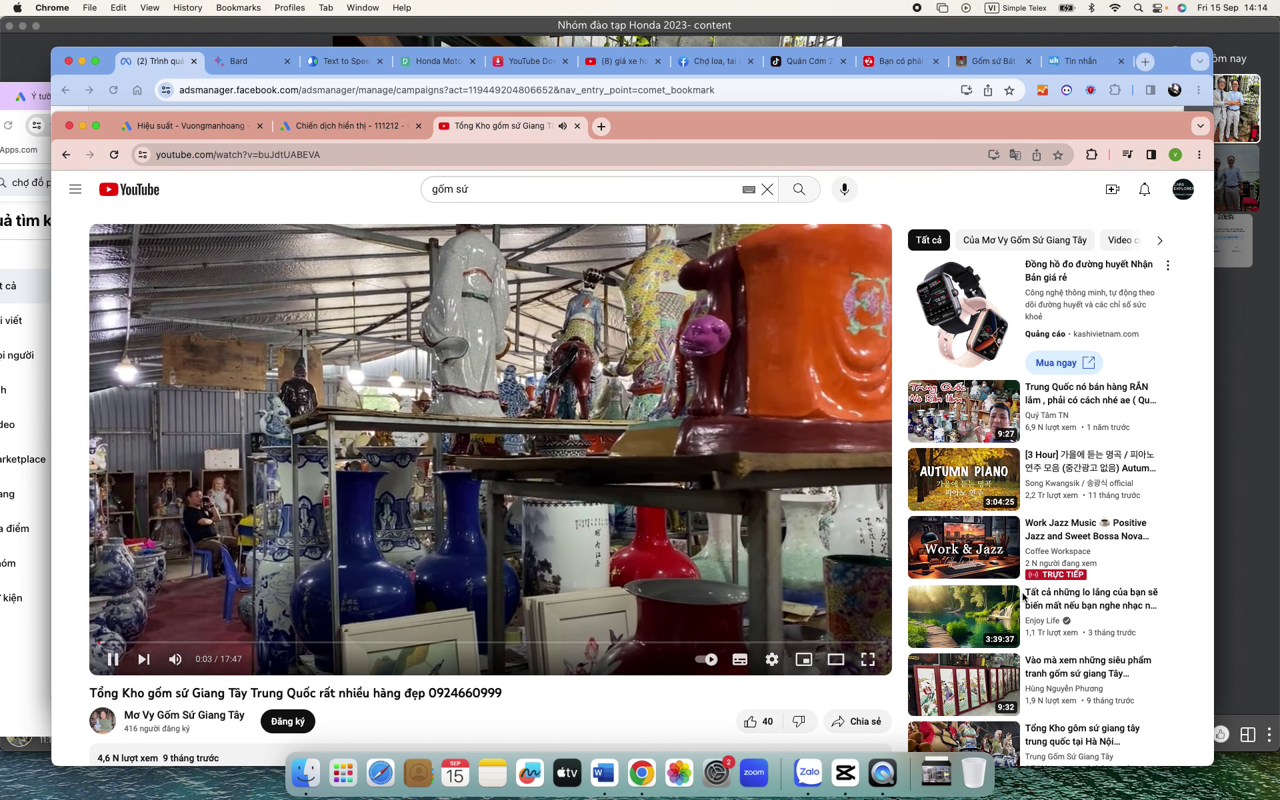
{"action": "scroll", "coordinate": [1072, 543], "scroll_direction": "down", "scroll_amount": 3}
{"action": "left_click", "coordinate": [1071, 544]}
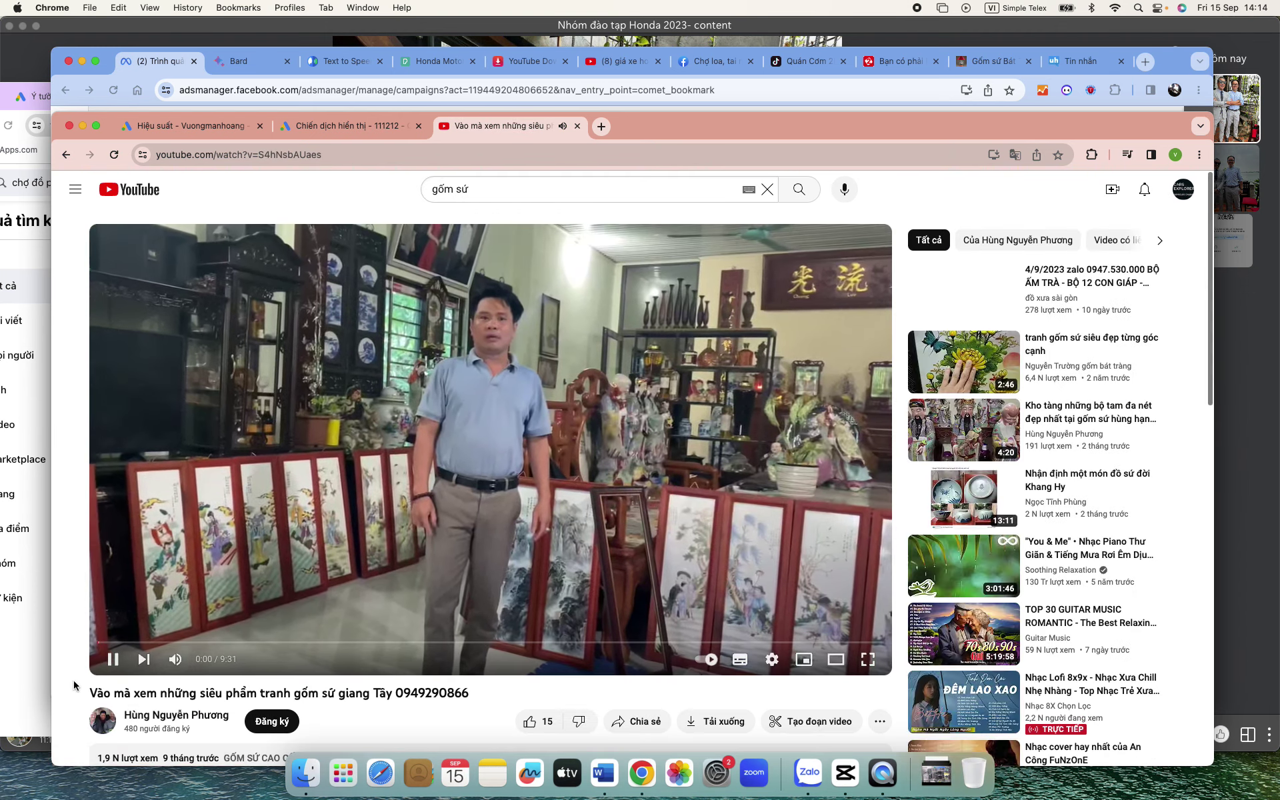
Pause the Giang Tây video and bring the Word notes forward at the Landingpage section
{"action": "left_click", "coordinate": [119, 661]}
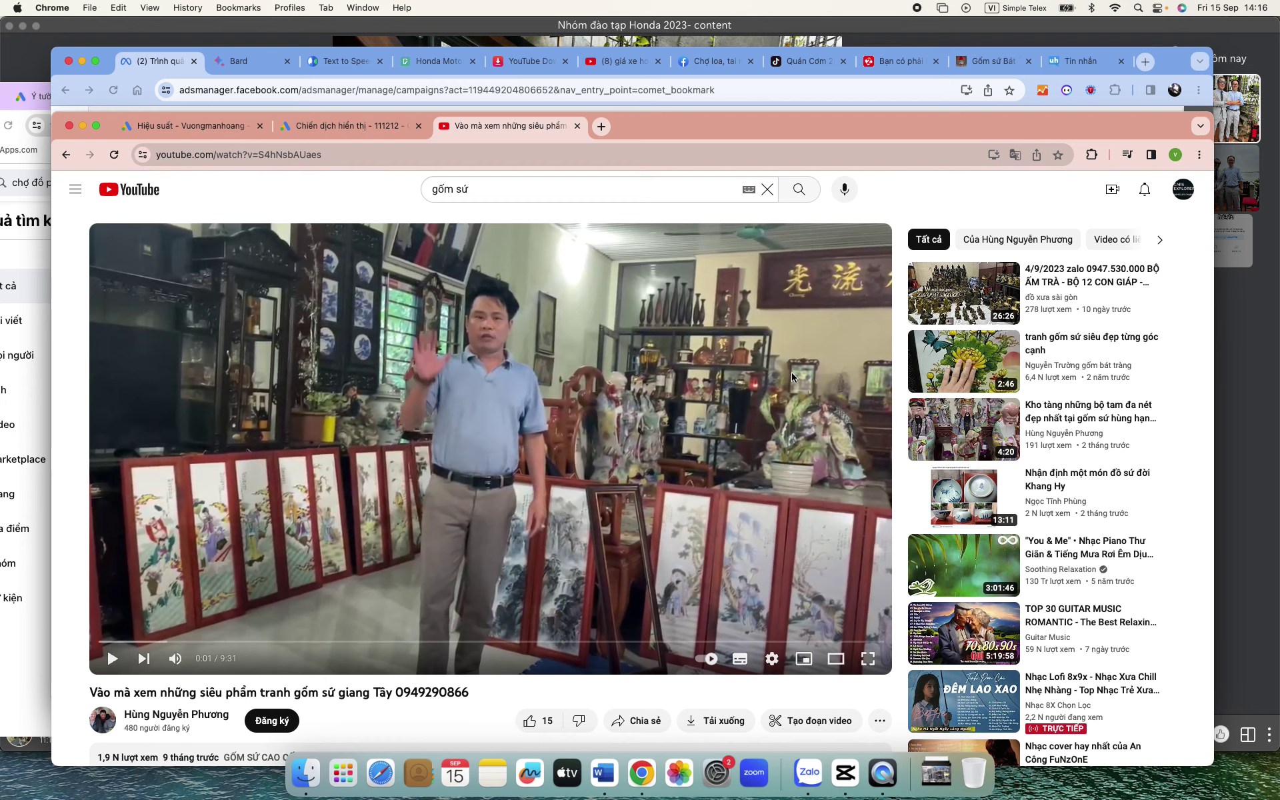
{"action": "left_click", "coordinate": [603, 773]}
{"action": "scroll", "coordinate": [656, 459], "scroll_direction": "up", "scroll_amount": 3}
{"action": "scroll", "coordinate": [657, 457], "scroll_direction": "down", "scroll_amount": 20}
{"action": "scroll", "coordinate": [679, 453], "scroll_direction": "down", "scroll_amount": 10}
{"action": "scroll", "coordinate": [679, 452], "scroll_direction": "up", "scroll_amount": 2}
Enlarge the 'Cài trong Landingpage' lines to 28 pt, then switch back to Chrome
{"action": "left_click_drag", "start_coordinate": [474, 342], "coordinate": [737, 409]}
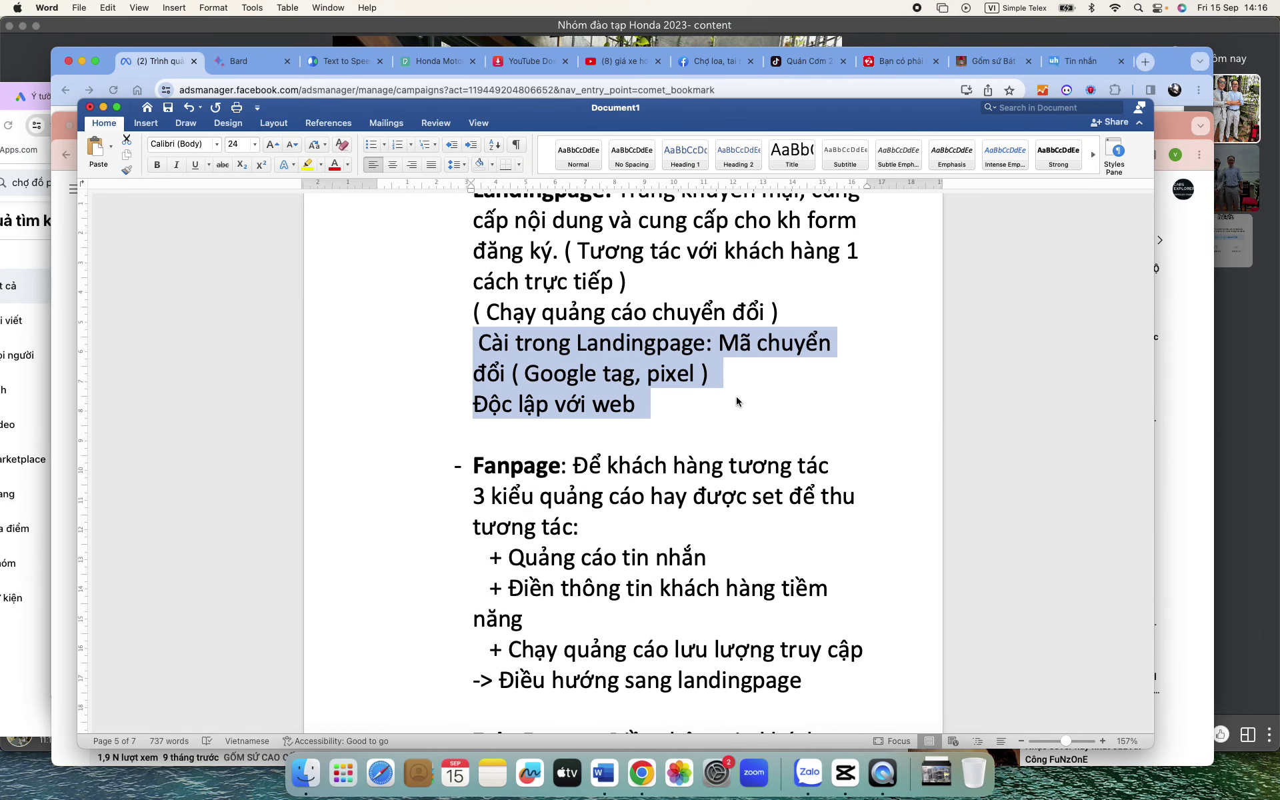
{"action": "left_click", "coordinate": [275, 148]}
{"action": "left_click", "coordinate": [275, 148]}
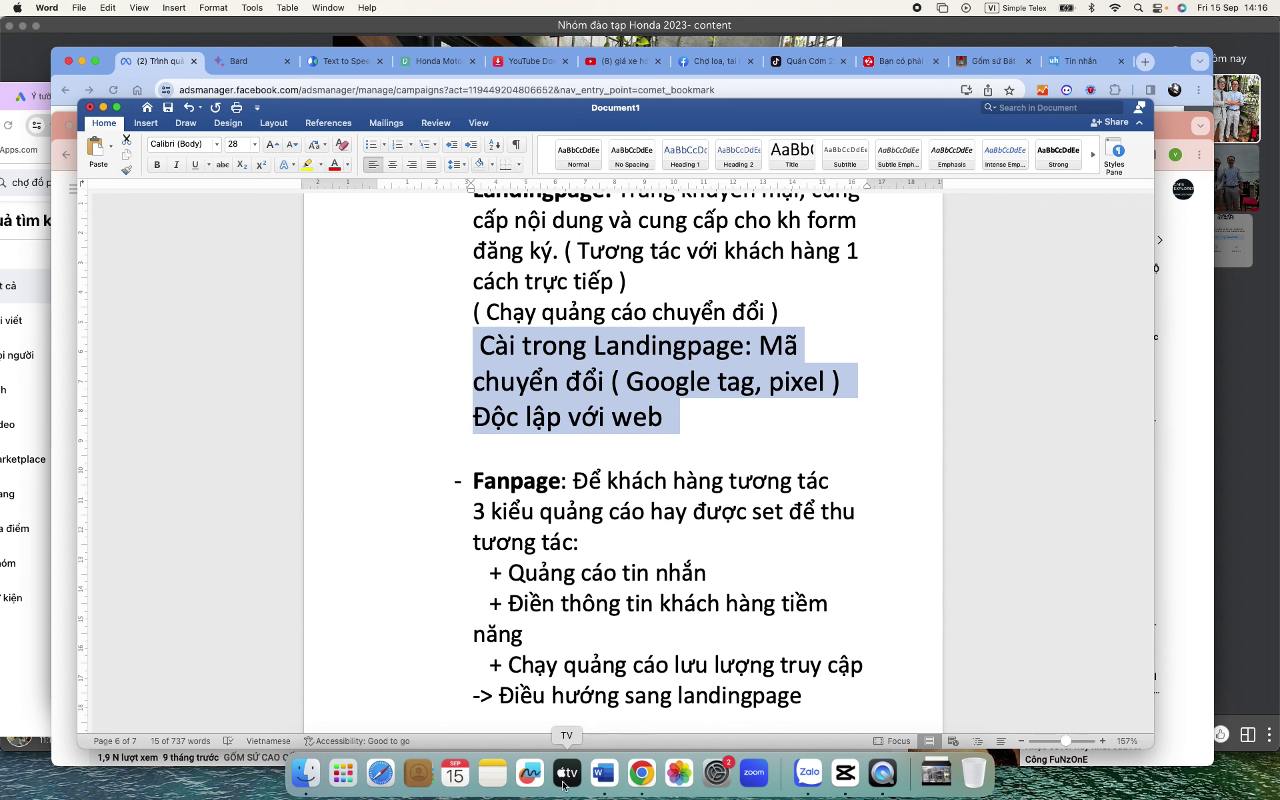
{"action": "left_click", "coordinate": [641, 773]}
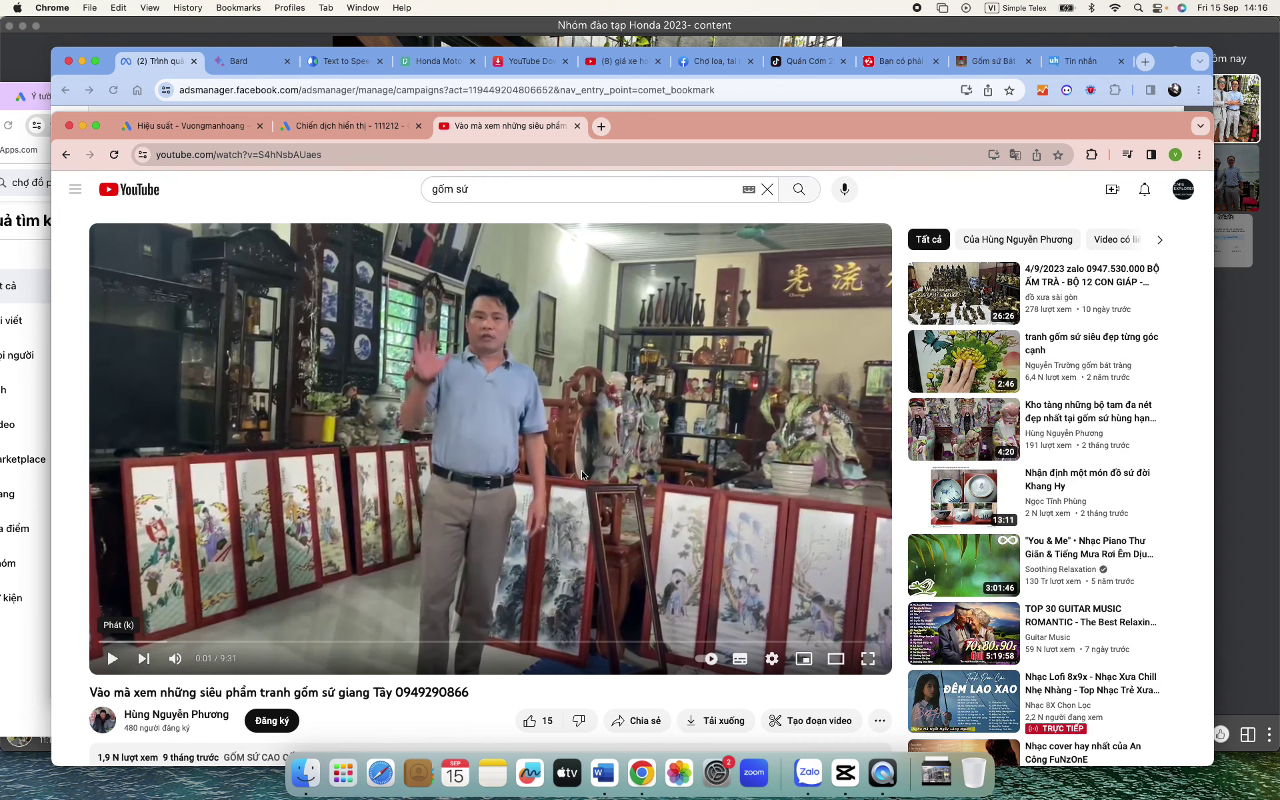
Remove the Cương Duyên and Hoàng Phát Bát Tràng channel placements and add youtube.com instead
{"action": "left_click", "coordinate": [343, 132]}
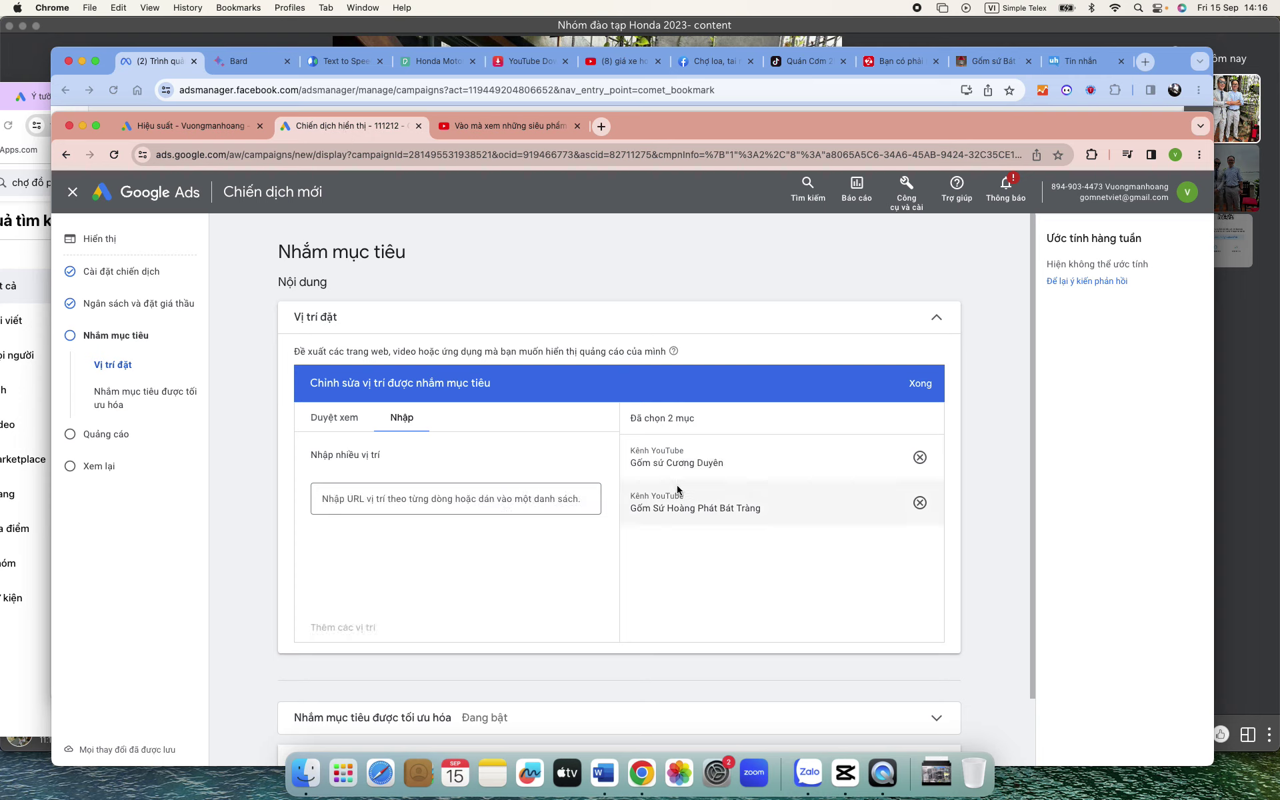
{"action": "left_click", "coordinate": [920, 459]}
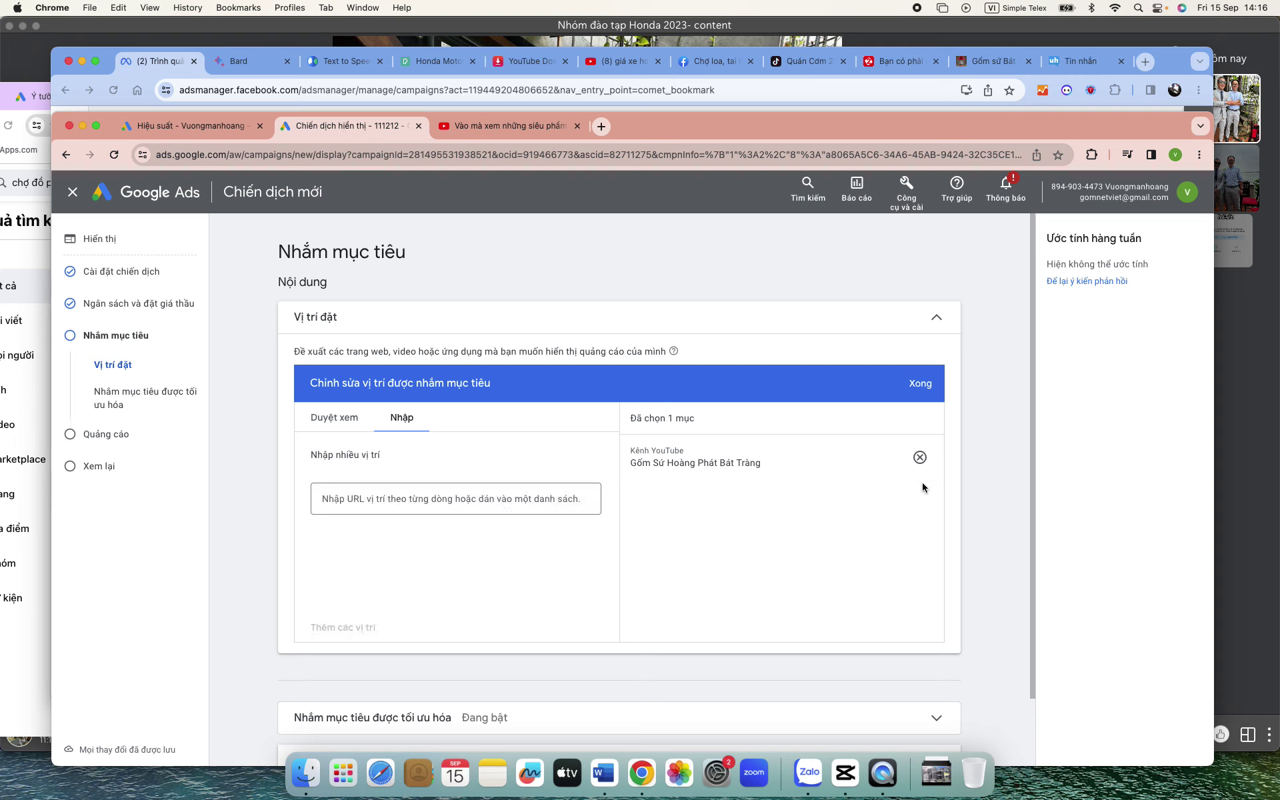
{"action": "left_click", "coordinate": [920, 459]}
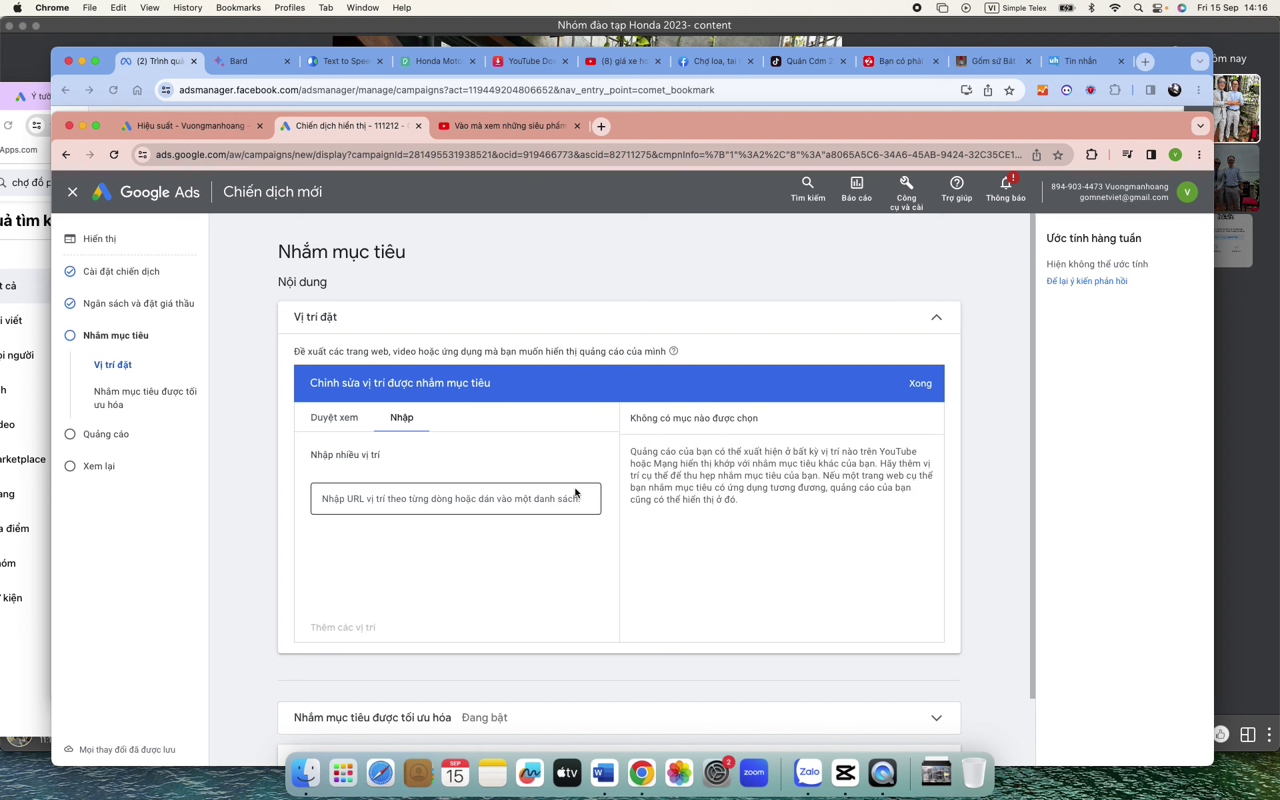
{"action": "left_click", "coordinate": [546, 497]}
{"action": "type", "text": "youtub"}
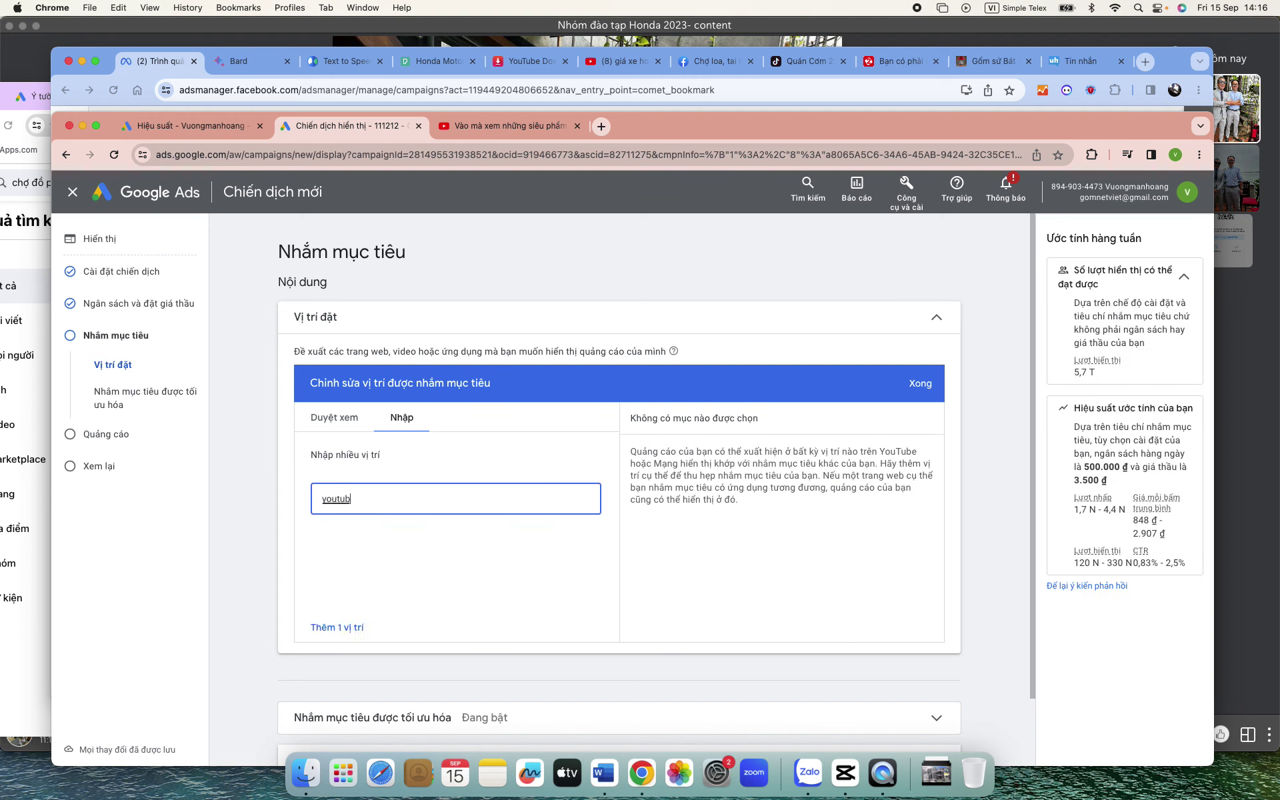
{"action": "type", "text": "e.com"}
{"action": "left_click", "coordinate": [326, 626]}
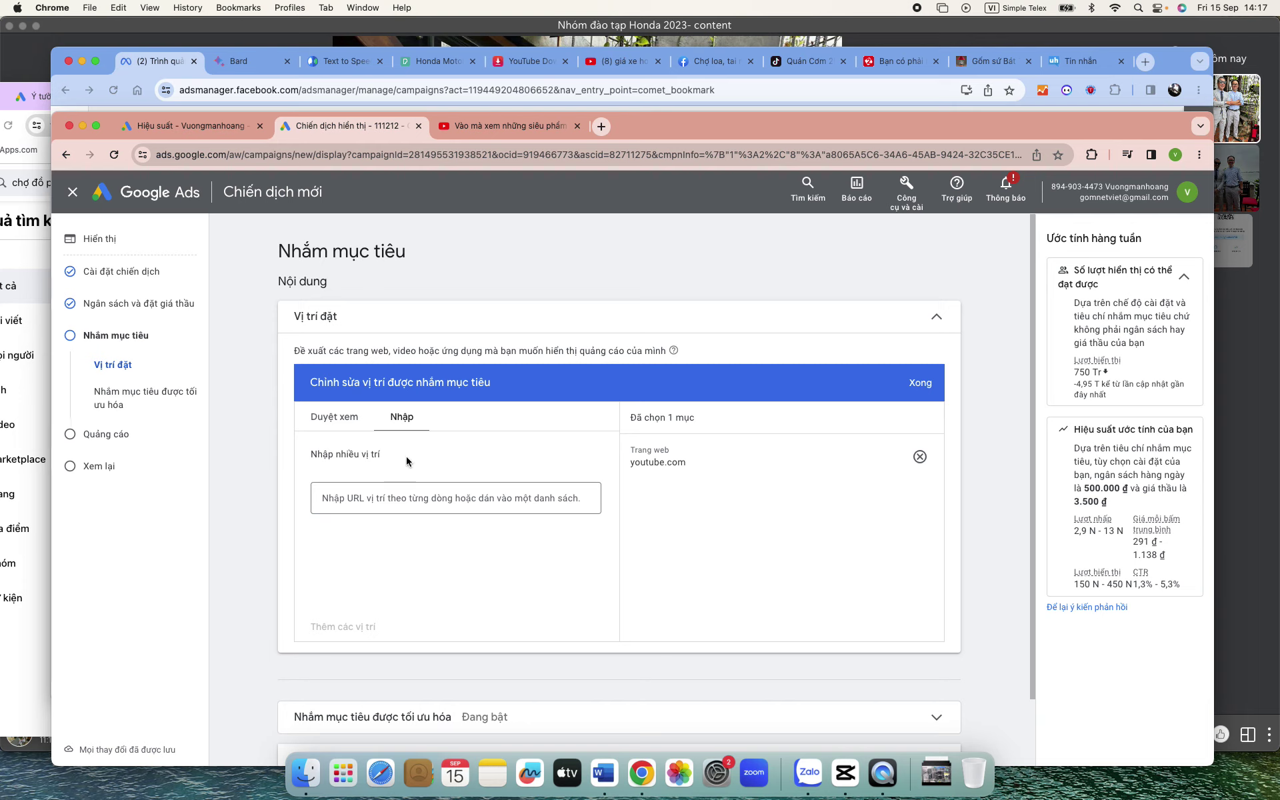
{"action": "left_click", "coordinate": [410, 497]}
{"action": "type", "text": "ht"}
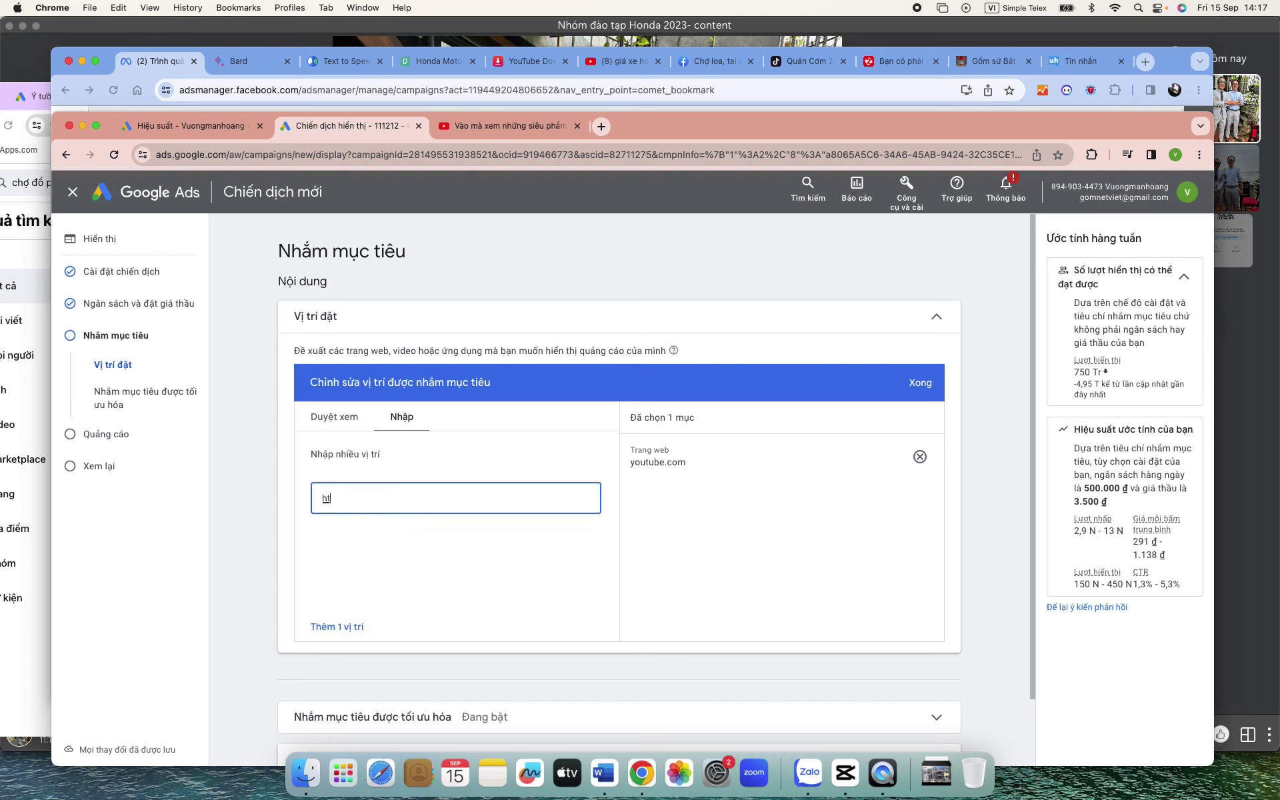
{"action": "type", "text": "tp://y"}
{"action": "type", "text": "nexp"}
{"action": "type", "text": "ress.net"}
{"action": "key", "text": "Return"}
{"action": "left_click", "coordinate": [333, 625]}
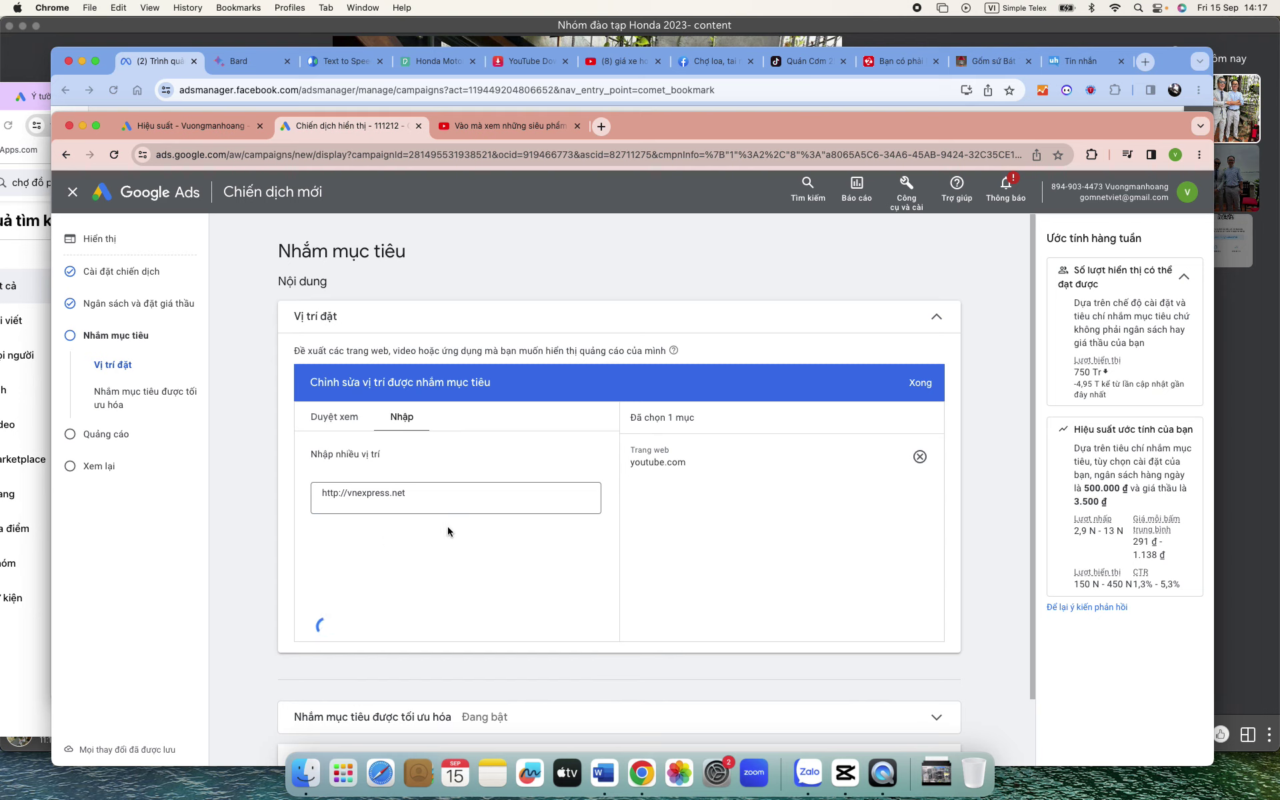
{"action": "left_click", "coordinate": [397, 500]}
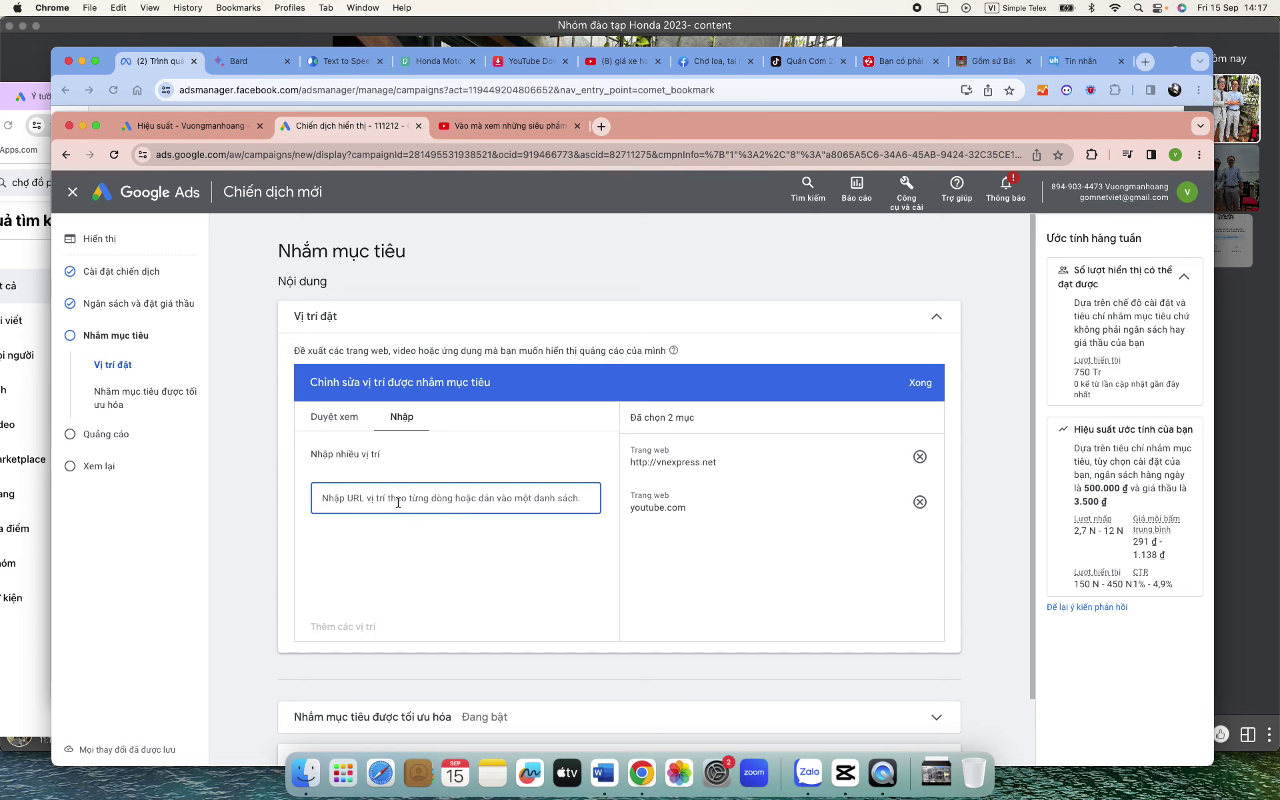
{"action": "type", "text": "http://dantri.com.vn"}
{"action": "left_click", "coordinate": [341, 627]}
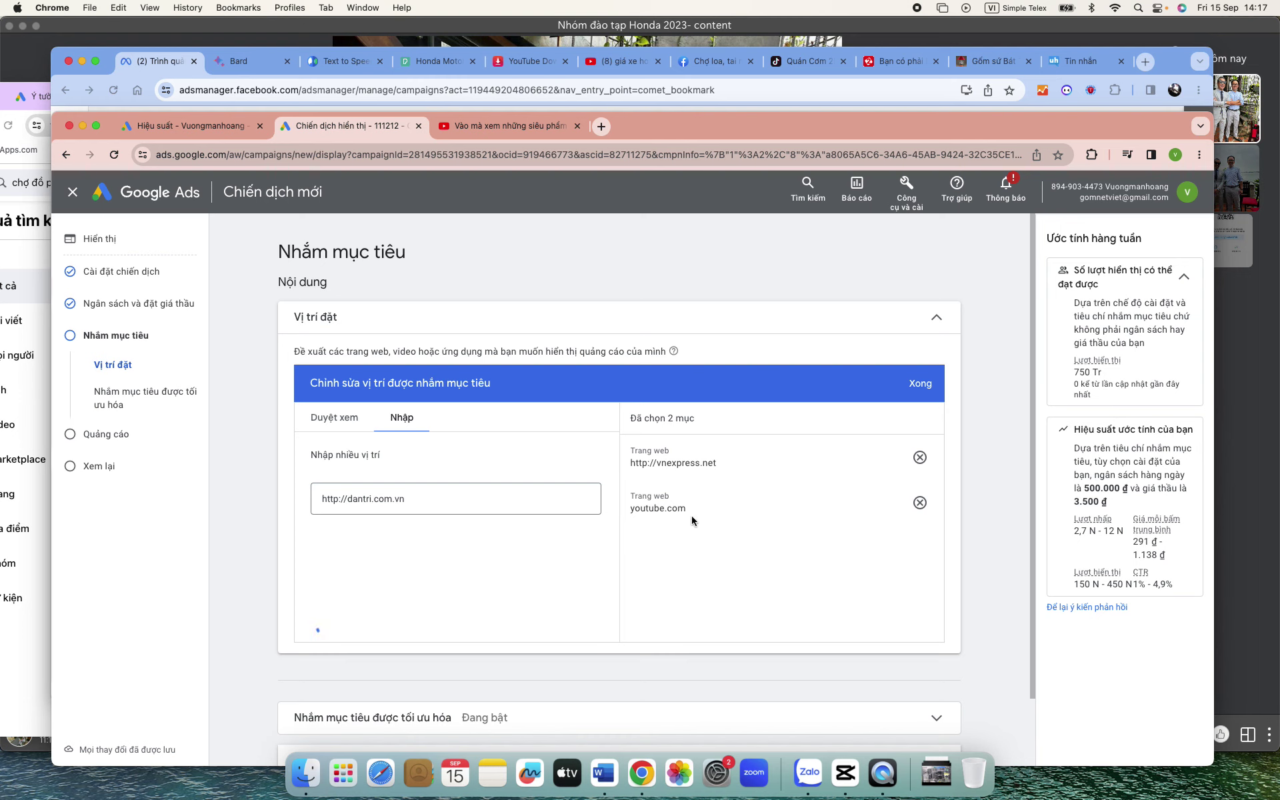
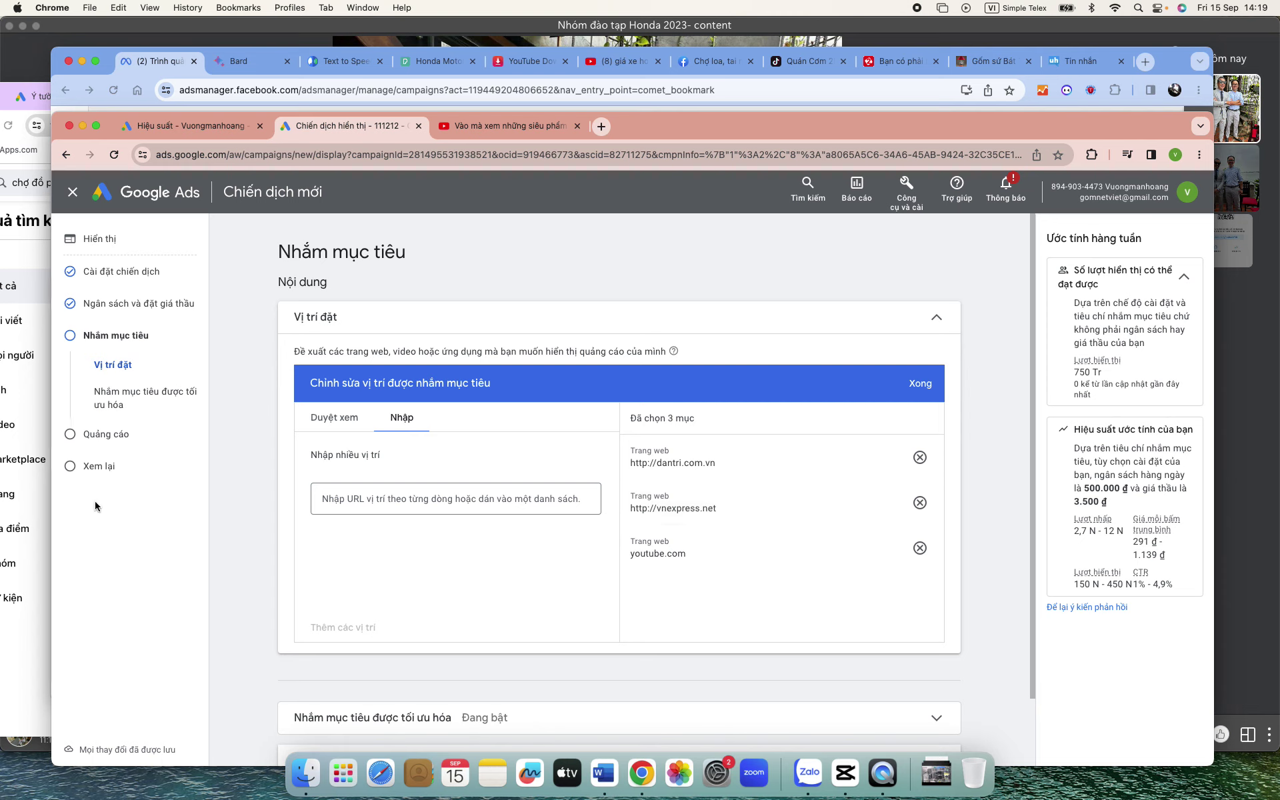
Bring the Word notes forward and place the cursor on the empty line below the mediafire note
{"action": "left_click", "coordinate": [603, 773]}
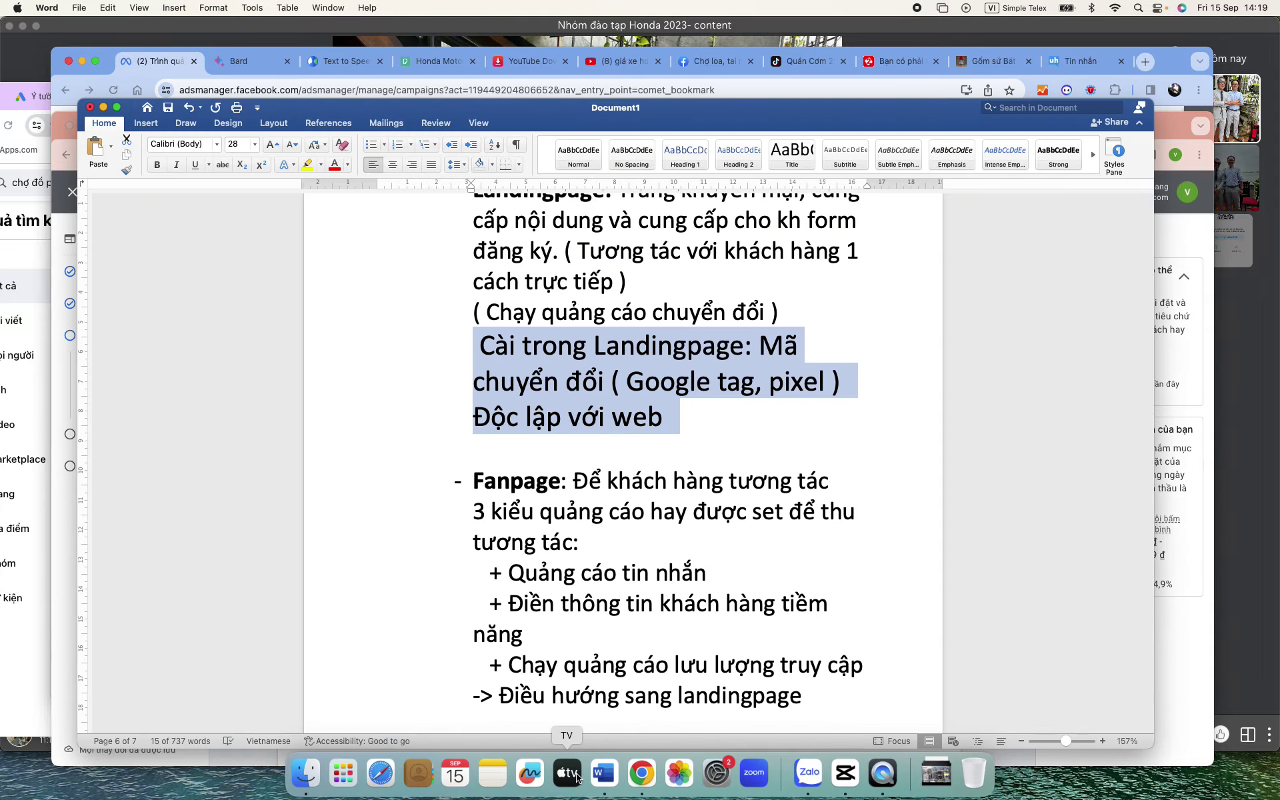
{"action": "left_click", "coordinate": [861, 547]}
{"action": "scroll", "coordinate": [860, 548], "scroll_direction": "down", "scroll_amount": 15}
{"action": "scroll", "coordinate": [857, 543], "scroll_direction": "up", "scroll_amount": 2}
{"action": "left_click", "coordinate": [617, 374]}
Add a 'Google search:' heading with the line 'C3= Số đơn' below the notes
{"action": "key", "text": "Return"}
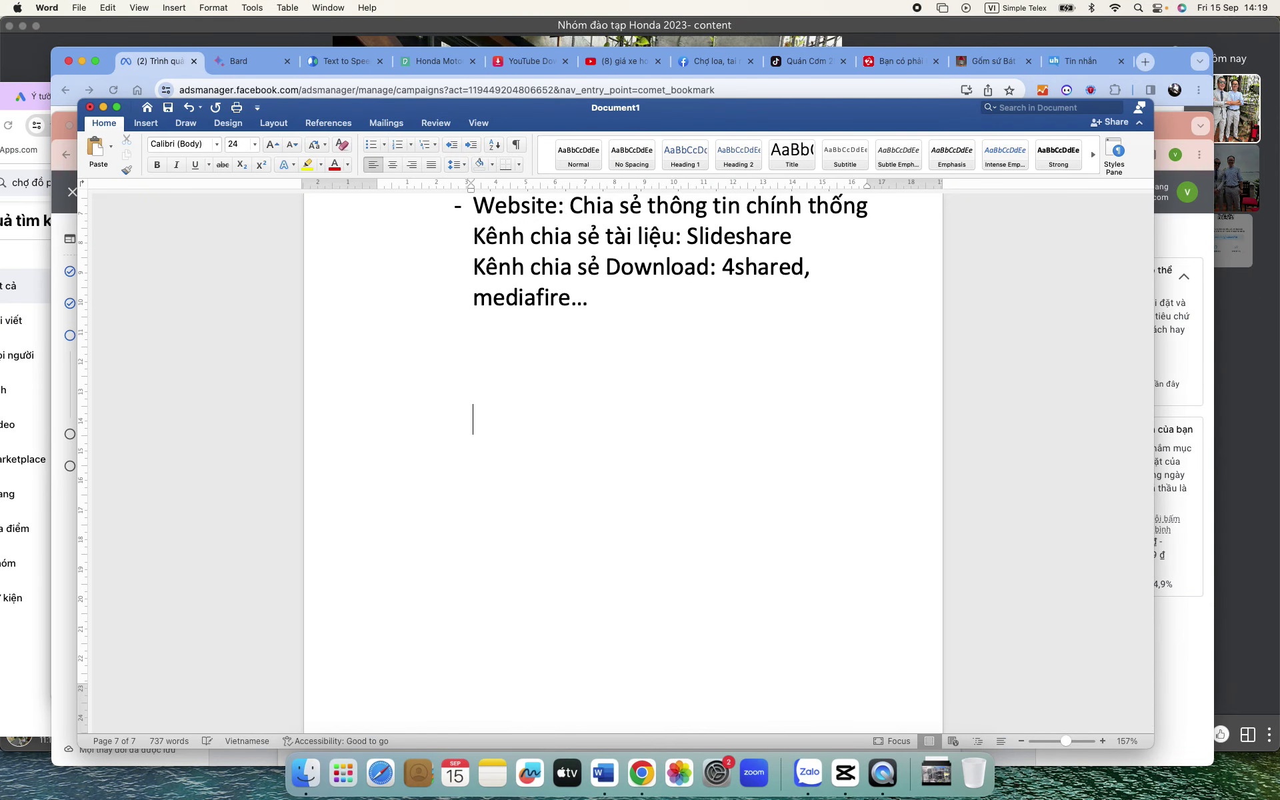
{"action": "type", "text": "Google sea"}
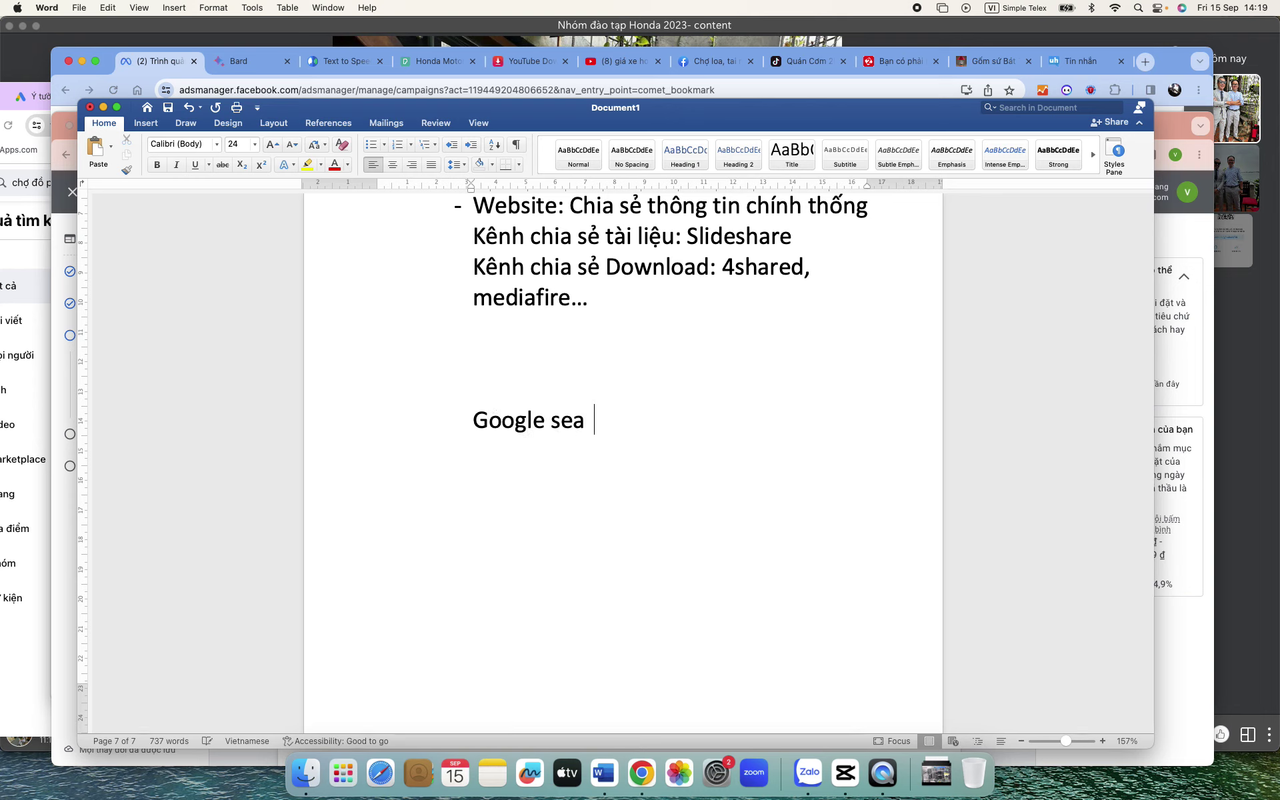
{"action": "type", "text": "rch:"}
{"action": "key", "text": "Return"}
{"action": "type", "text": "C3= Sóo đ"}
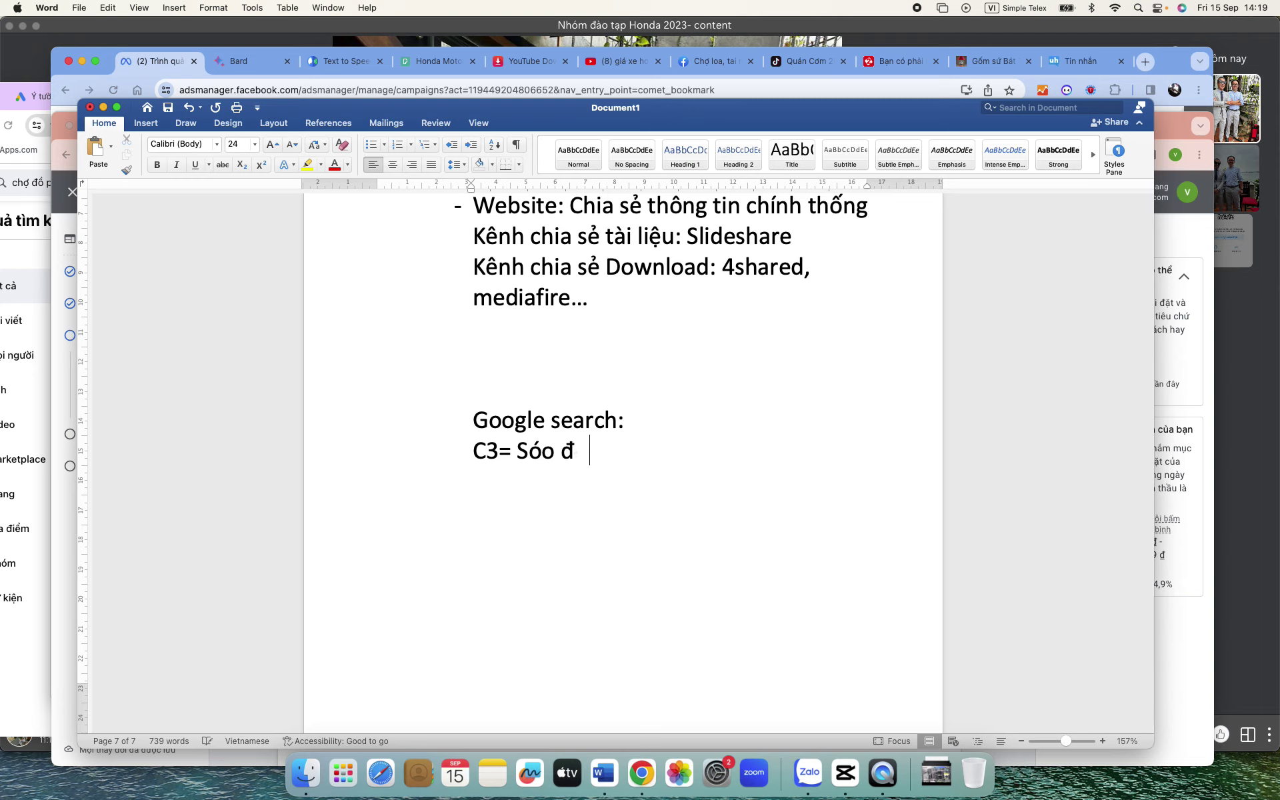
{"action": "key", "text": "BackSpace"}
{"action": "key", "text": "BackSpace"}
{"action": "key", "text": "BackSpace"}
{"action": "type", "text": "ố đơn"}
Add the line 'C2= Số click' and return to the Google Ads browser window
{"action": "key", "text": "Return"}
{"action": "type", "text": "C2"}
{"action": "type", "text": "= Số lich"}
{"action": "key", "text": "BackSpace"}
{"action": "key", "text": "BackSpace"}
{"action": "key", "text": "BackSpace"}
{"action": "key", "text": "BackSpace"}
{"action": "type", "text": "click"}
{"action": "key", "text": "Return"}
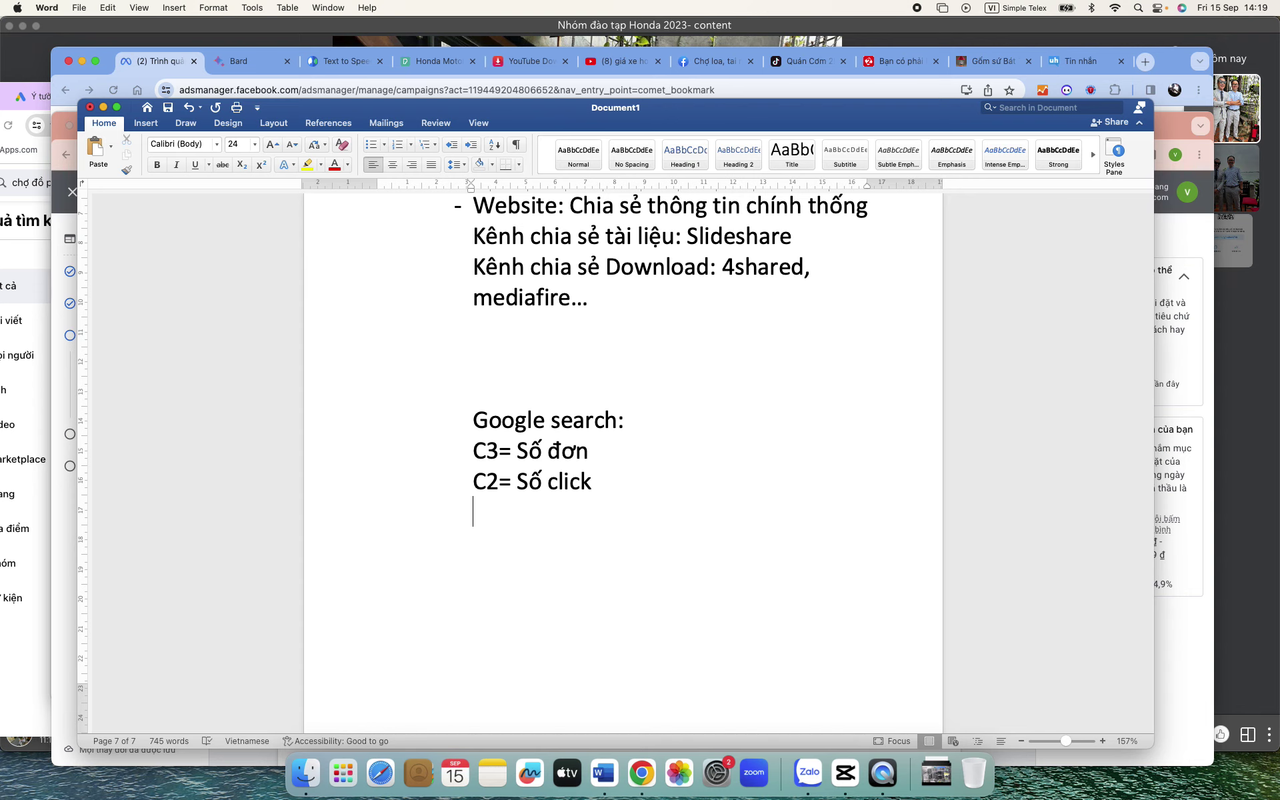
{"action": "left_click", "coordinate": [642, 771]}
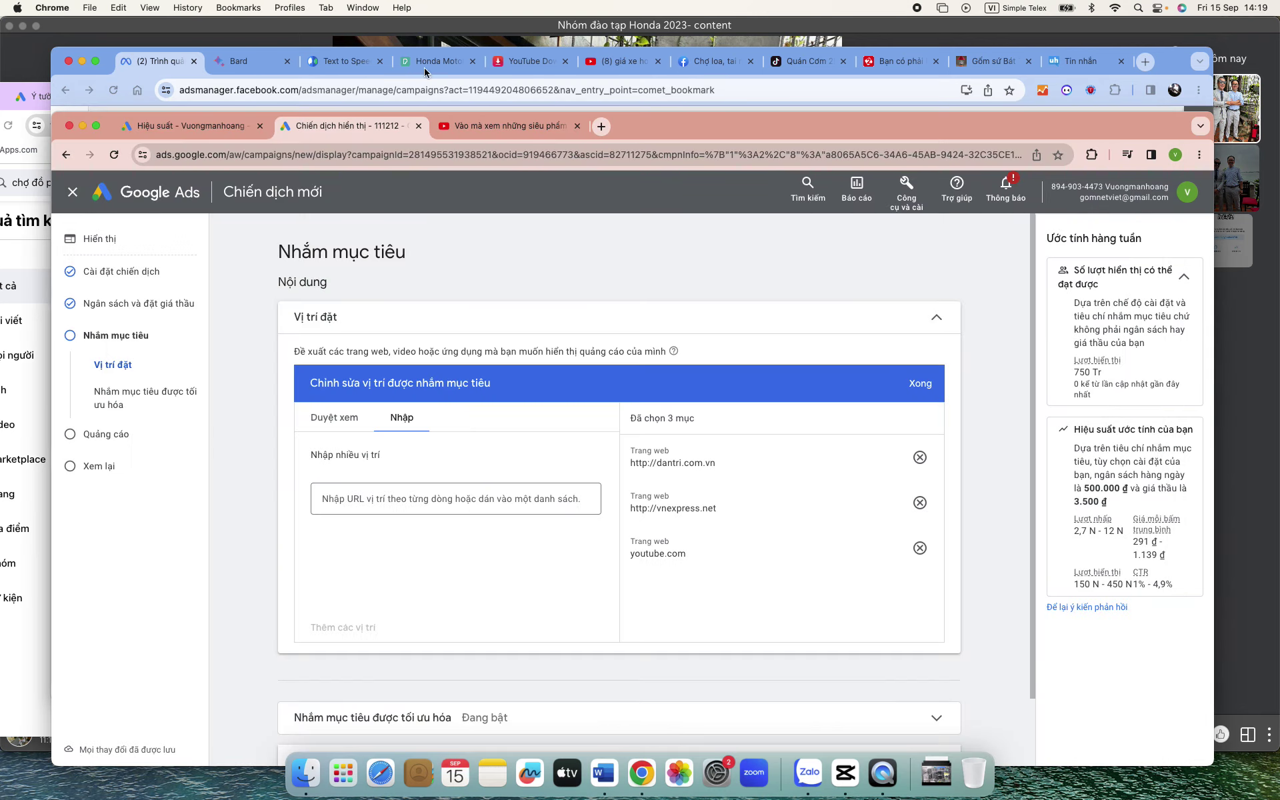
Open Keyword Planner for account 111212 and start discovering new keywords
{"action": "left_click", "coordinate": [190, 126]}
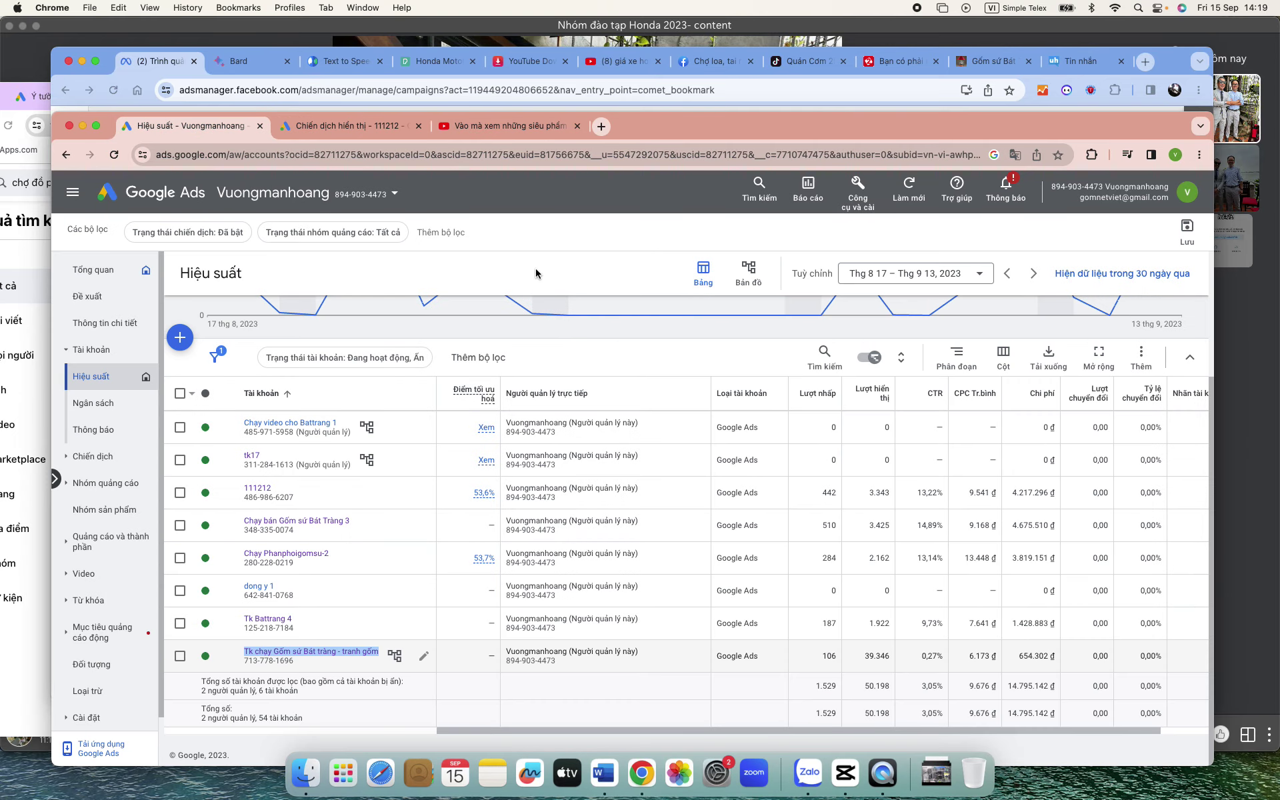
{"action": "left_click", "coordinate": [858, 190]}
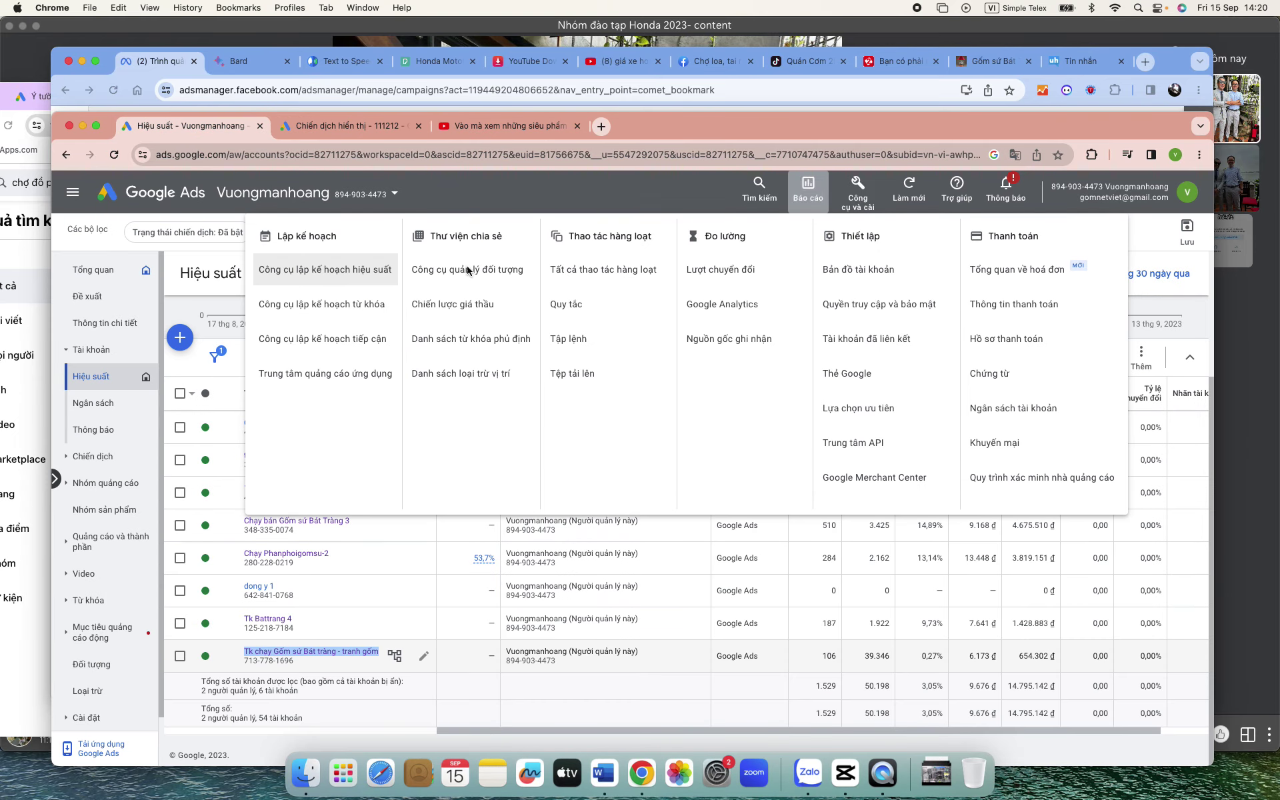
{"action": "left_click", "coordinate": [351, 305]}
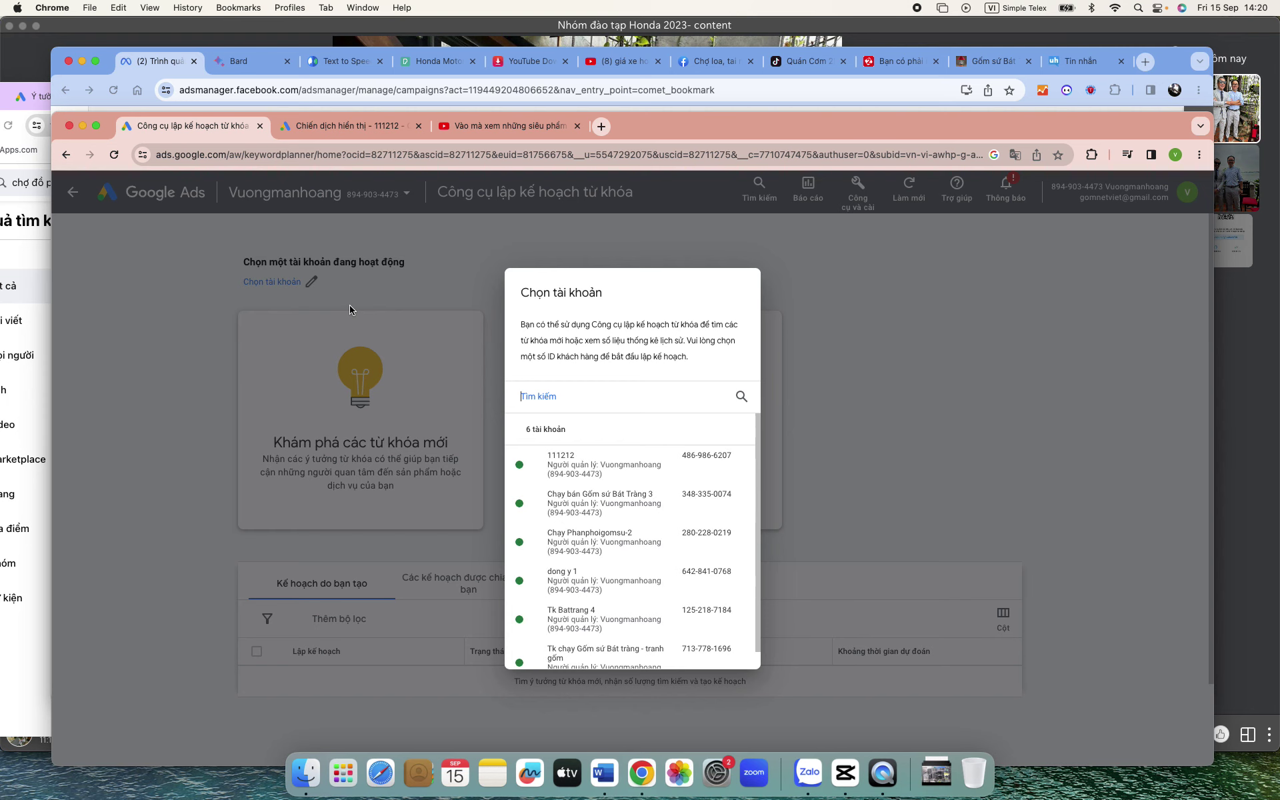
{"action": "left_click", "coordinate": [588, 463]}
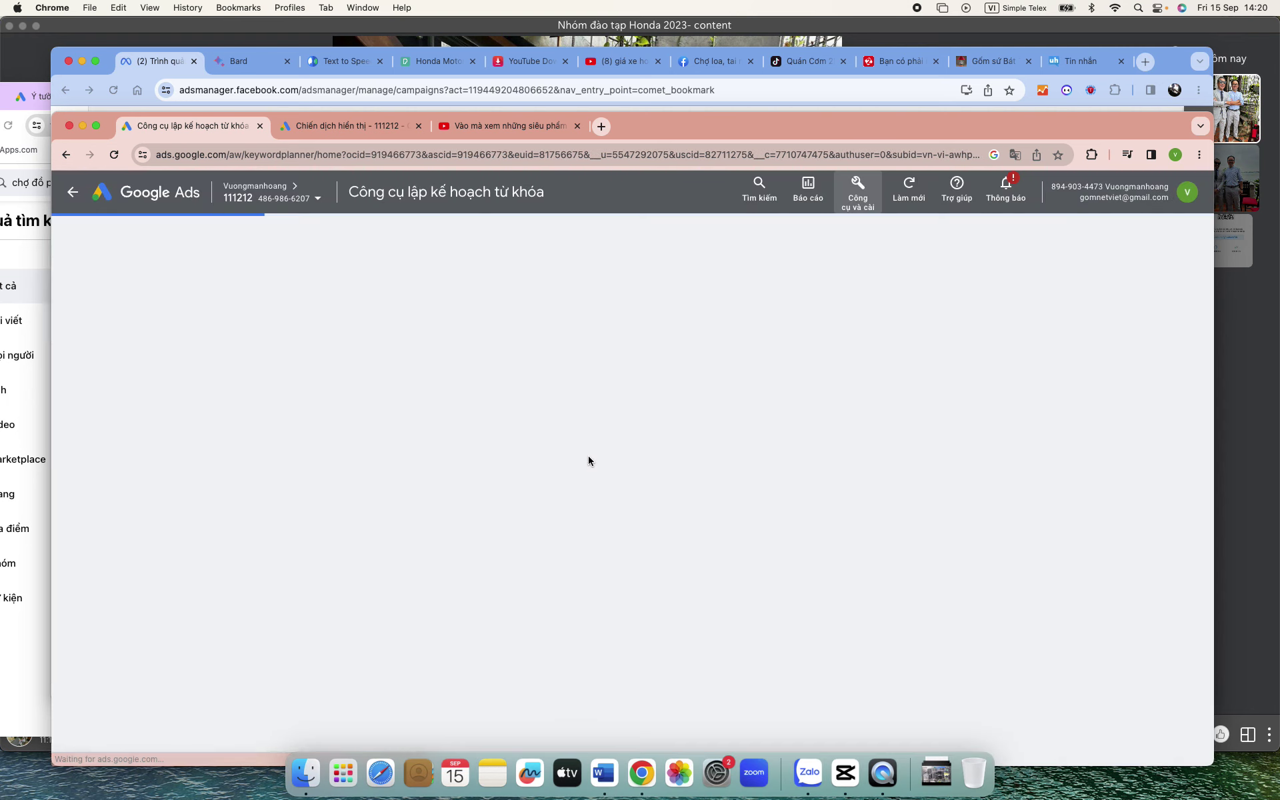
{"action": "left_click", "coordinate": [332, 435]}
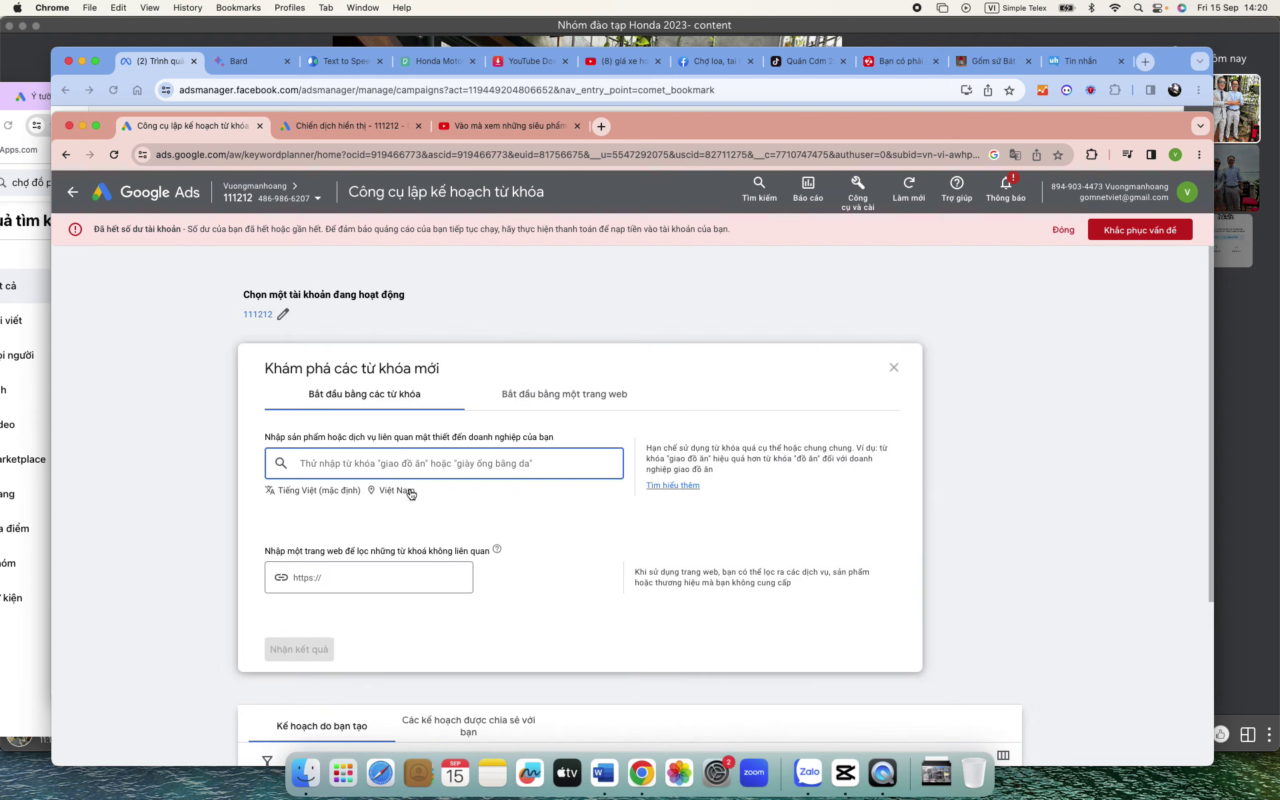
Get keyword ideas for 'gốm sứ bát tràng', then bring the Word notes back
{"action": "type", "text": "gia"}
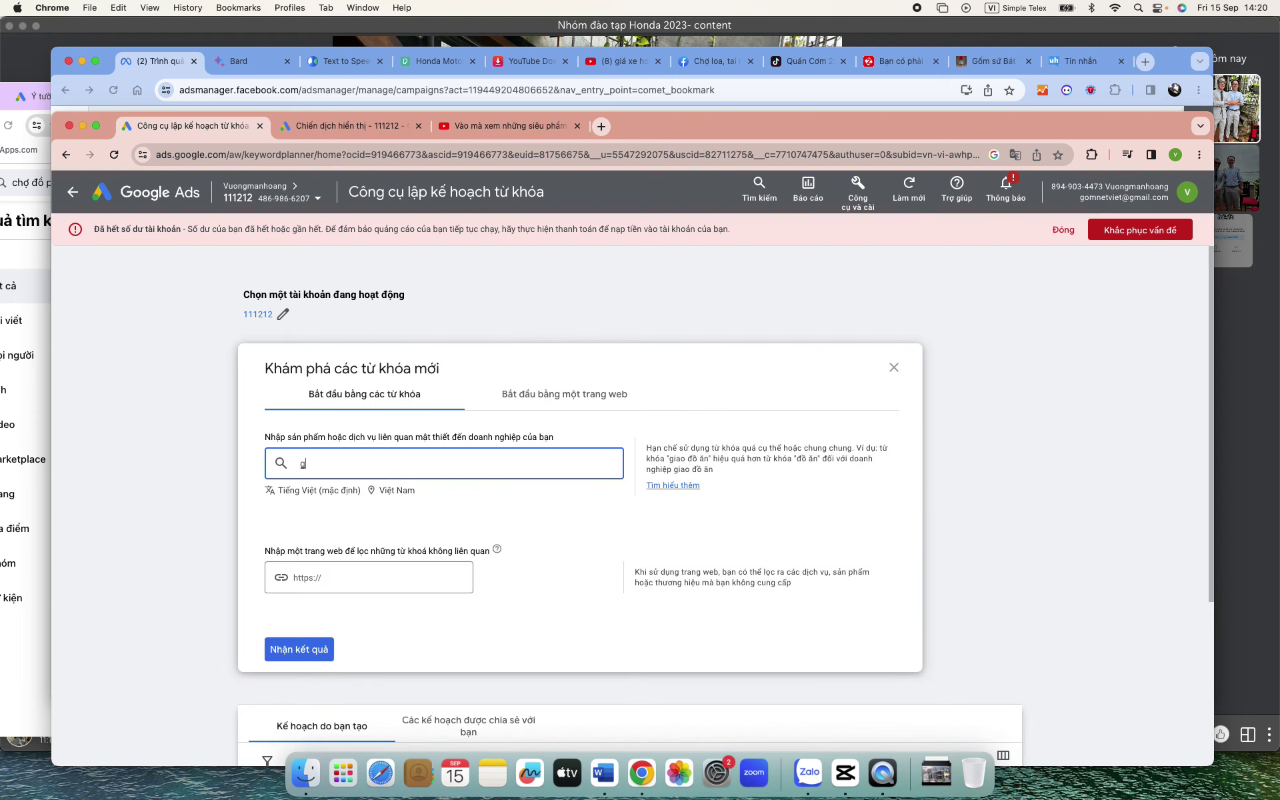
{"action": "key", "text": "BackSpace"}
{"action": "key", "text": "BackSpace"}
{"action": "type", "text": "ốm sứ bát trangf"}
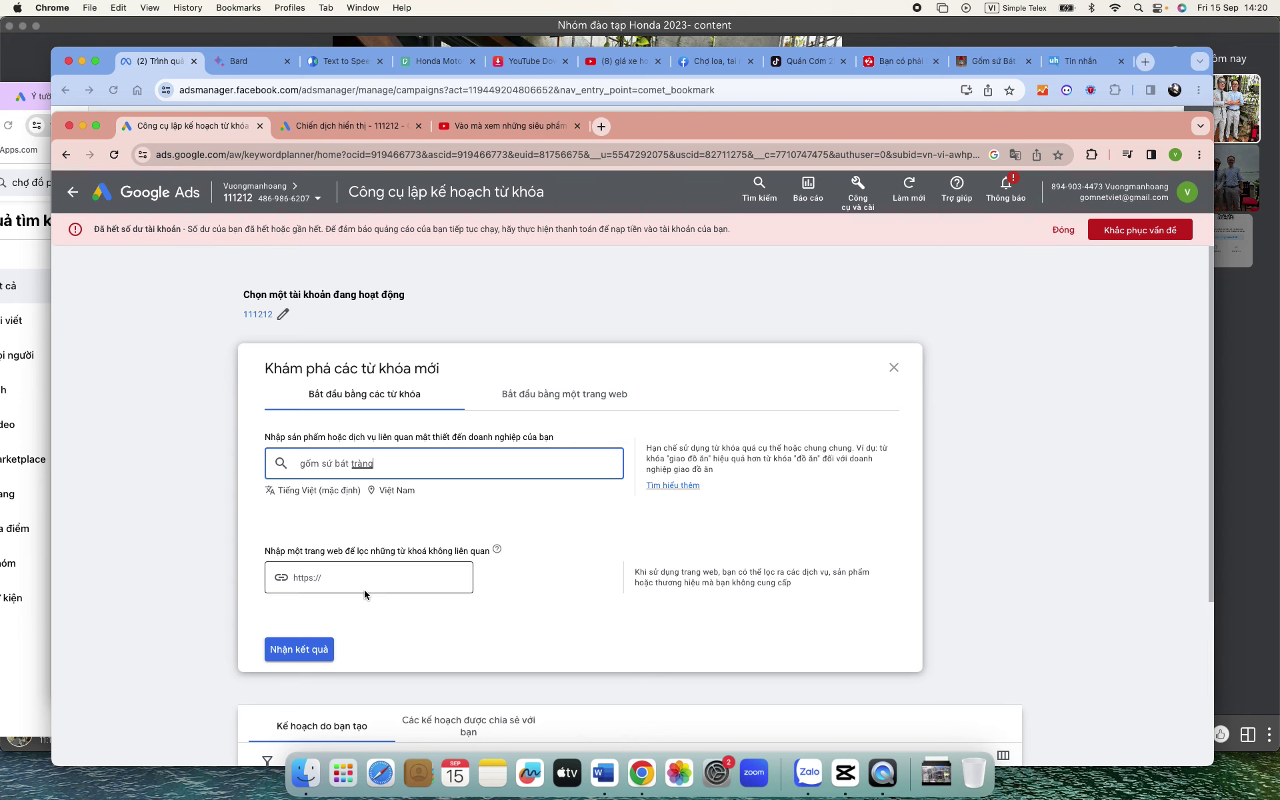
{"action": "left_click", "coordinate": [298, 648]}
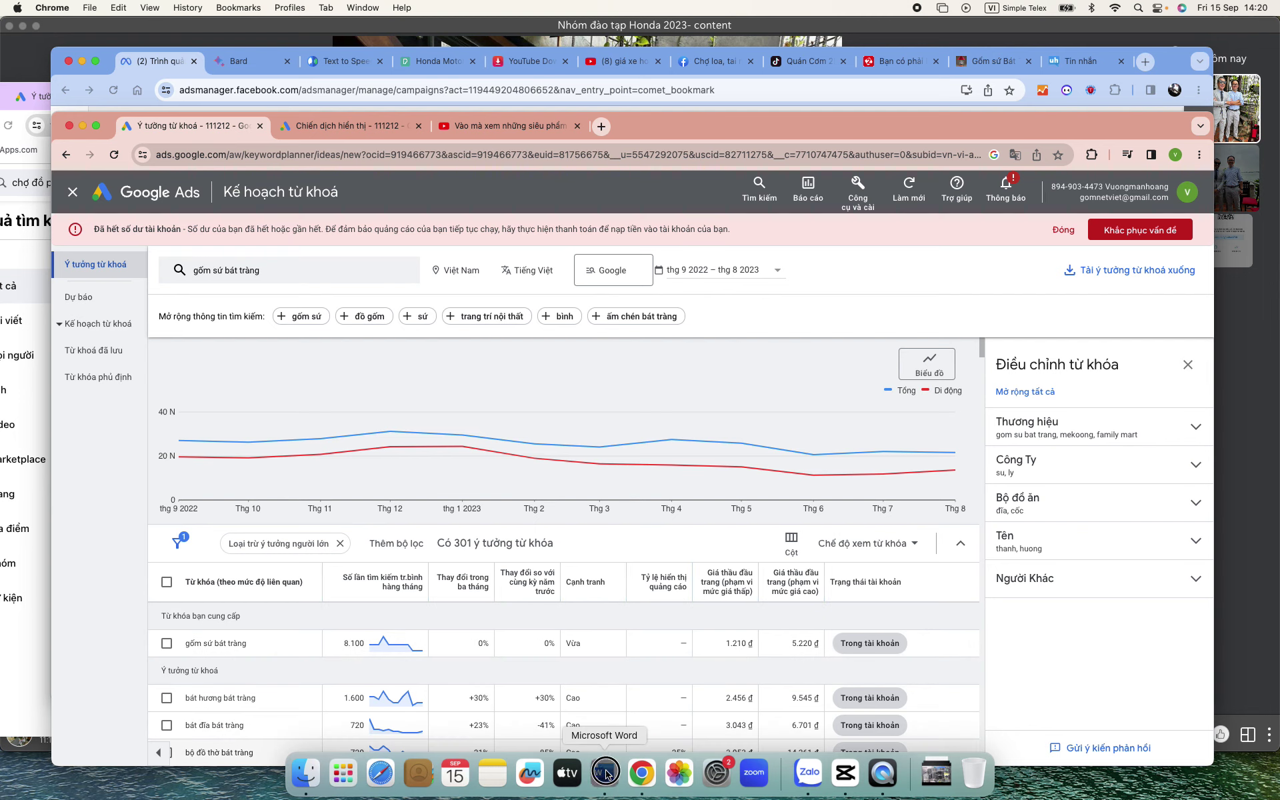
{"action": "left_click", "coordinate": [605, 772]}
Append '( Ngân sách quảng cáo/ giá 1 click )' to C2 and add 'C1= c2/15% ( lượt click/ lượt xem >15% )'
{"action": "left_click", "coordinate": [615, 477]}
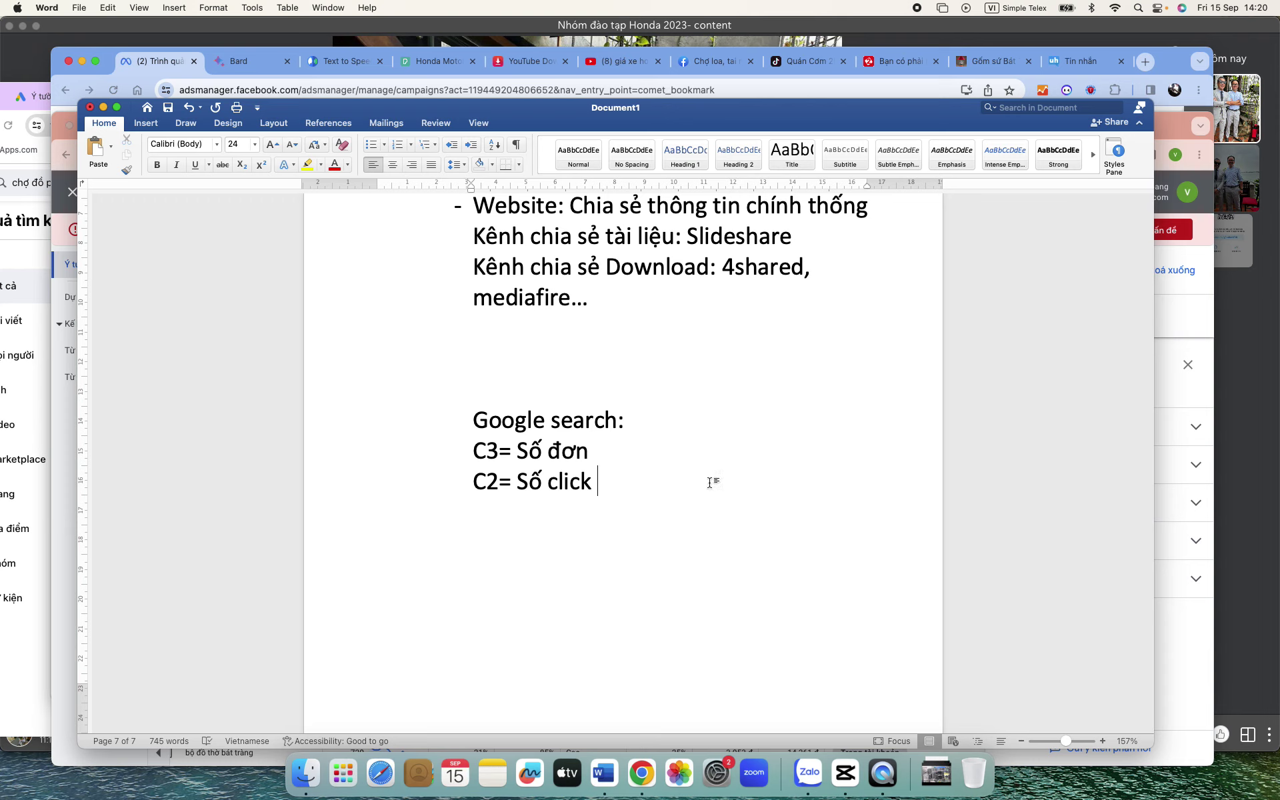
{"action": "type", "text": "( Ngân sách quảng "}
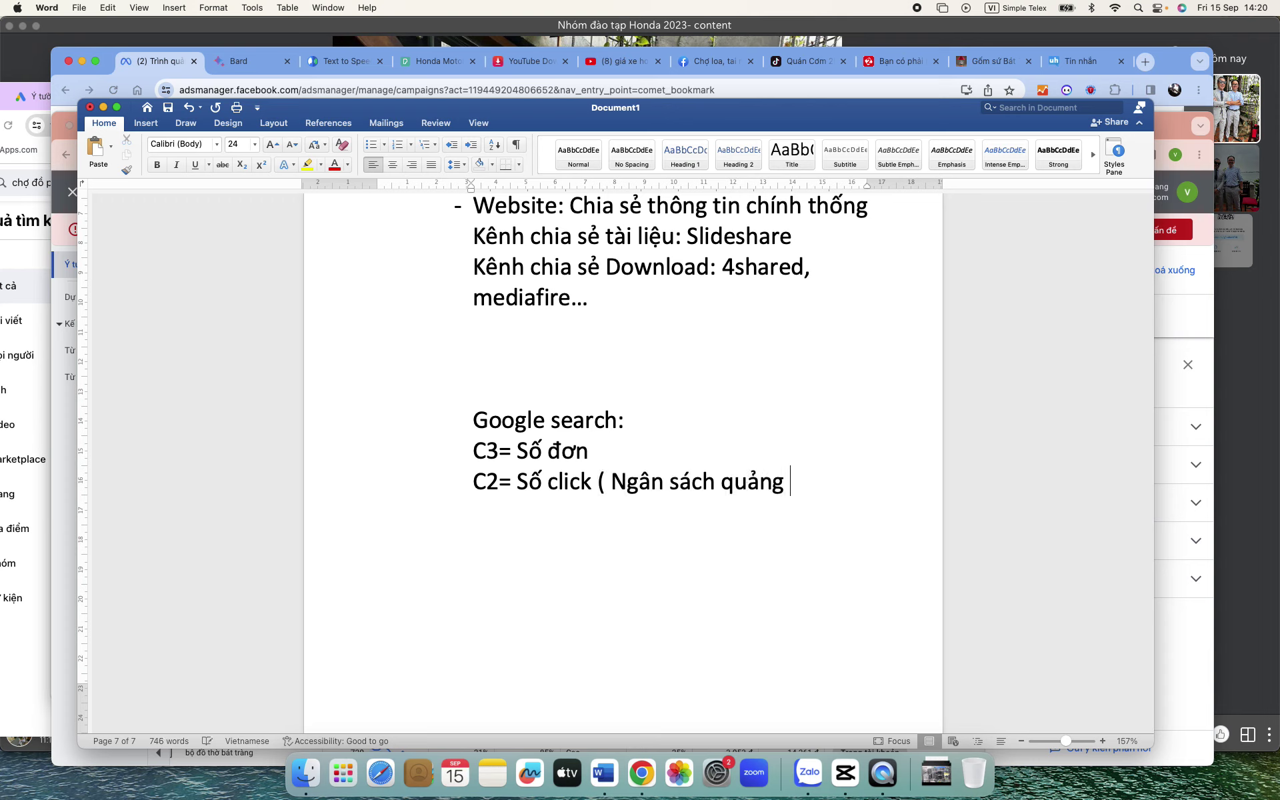
{"action": "type", "text": "cáo/ giá 1 click "}
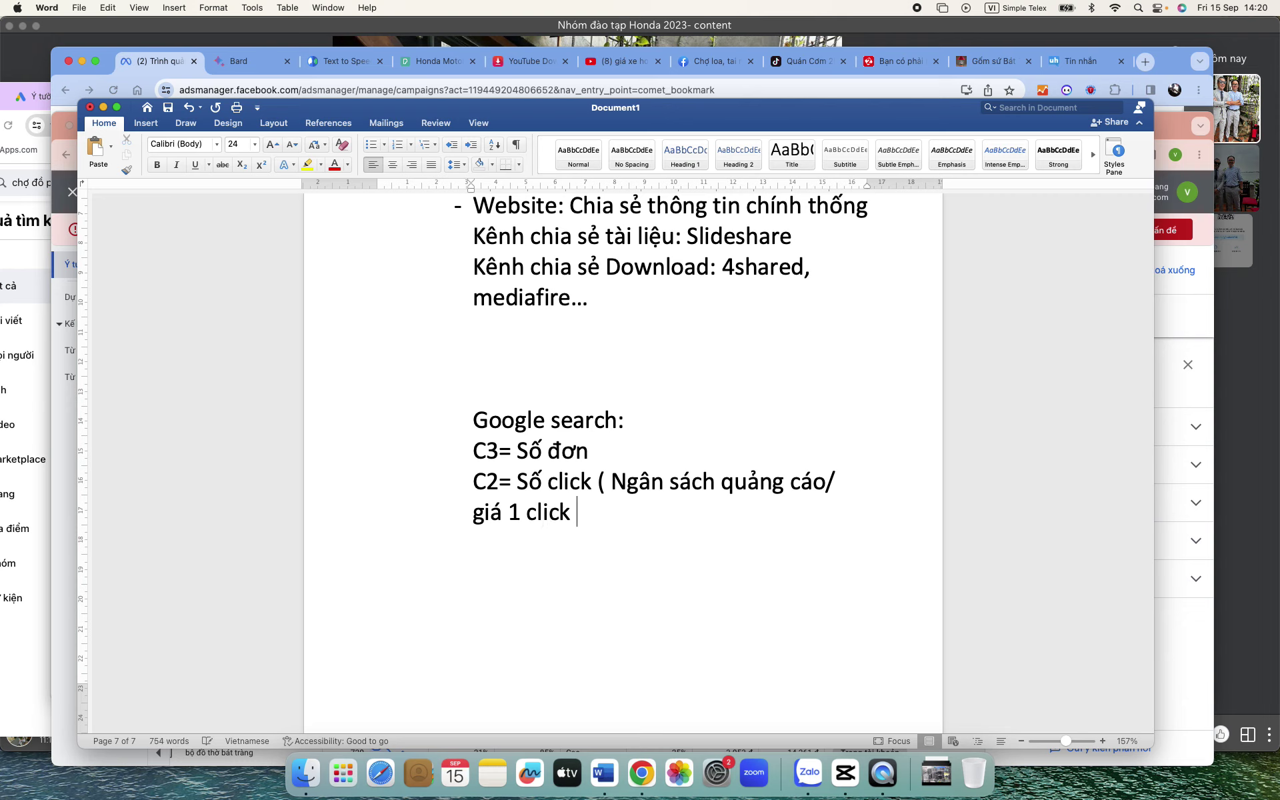
{"action": "type", "text": ")"}
{"action": "key", "text": "Return"}
{"action": "type", "text": "C1="}
{"action": "type", "text": "c2/1"}
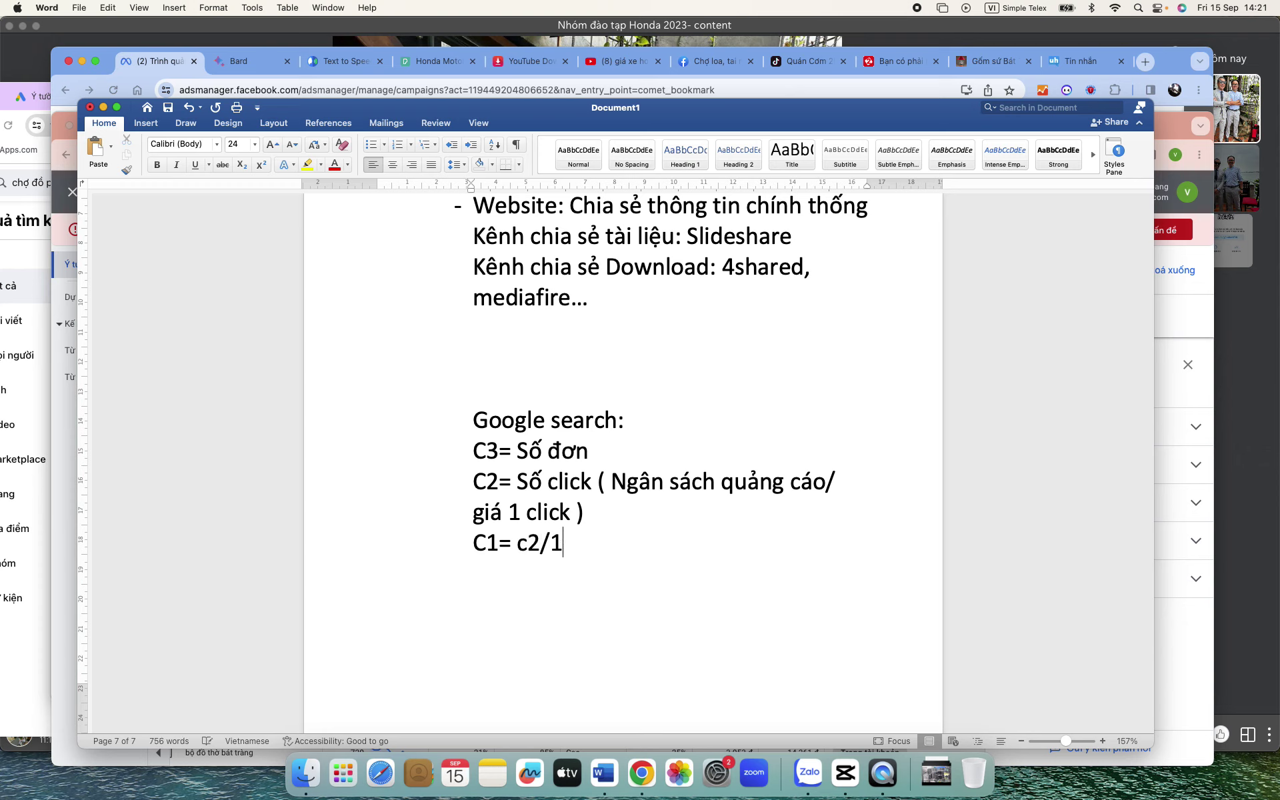
{"action": "type", "text": "5% ("}
{"action": "type", "text": "lượt "}
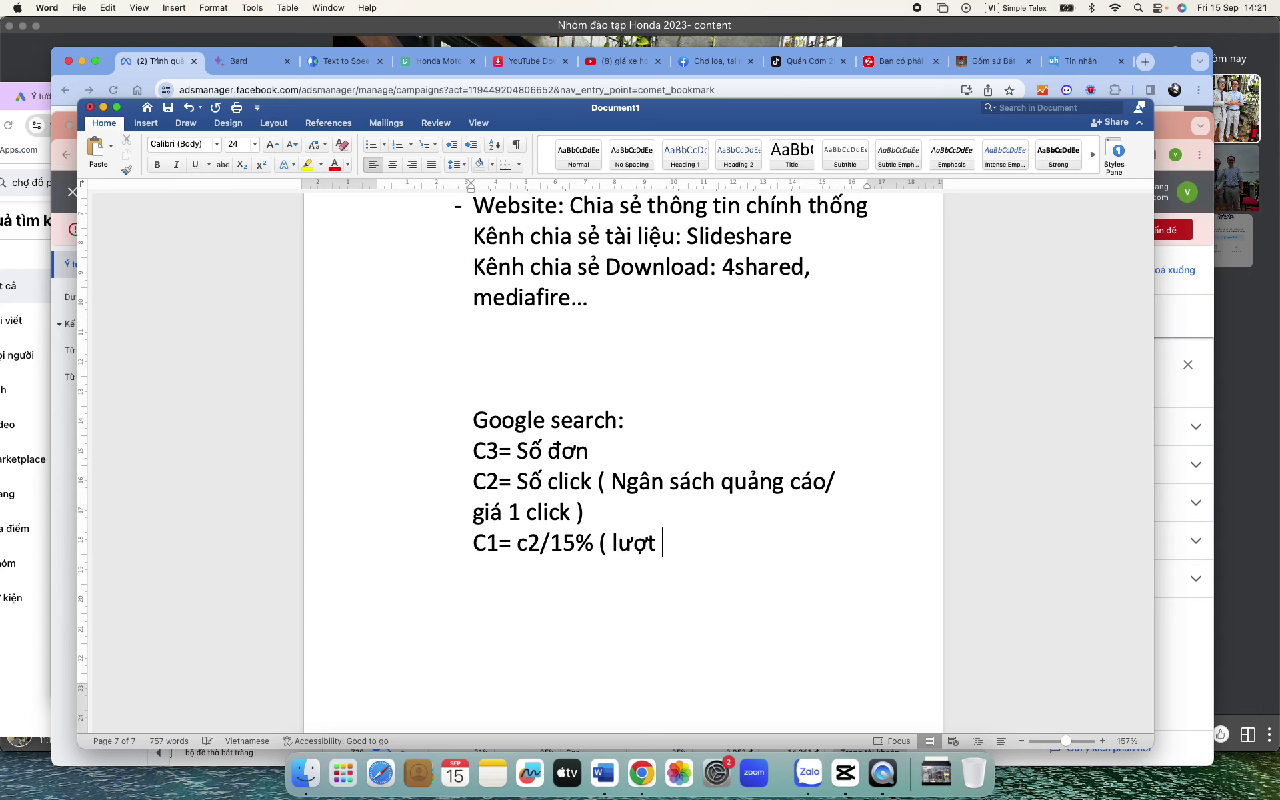
{"action": "type", "text": "click/ lượt x"}
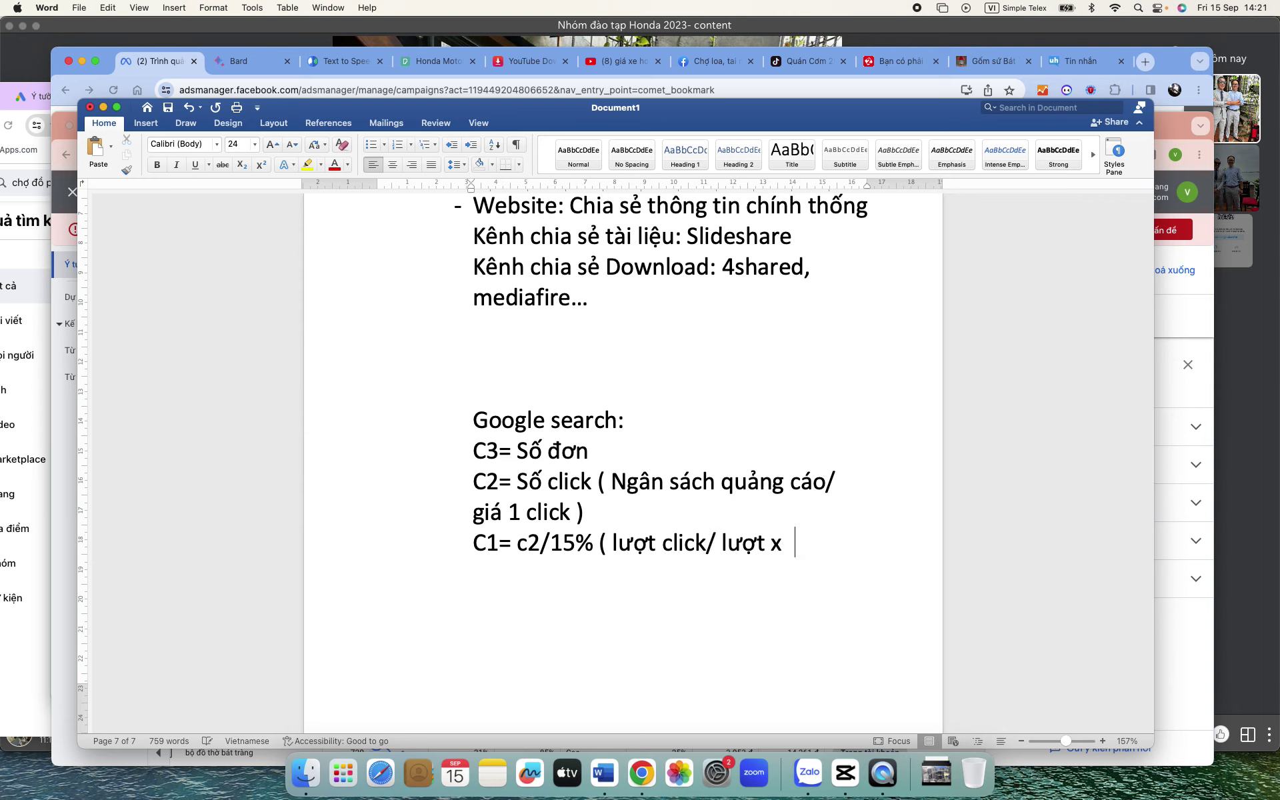
{"action": "type", "text": "em >15% )"}
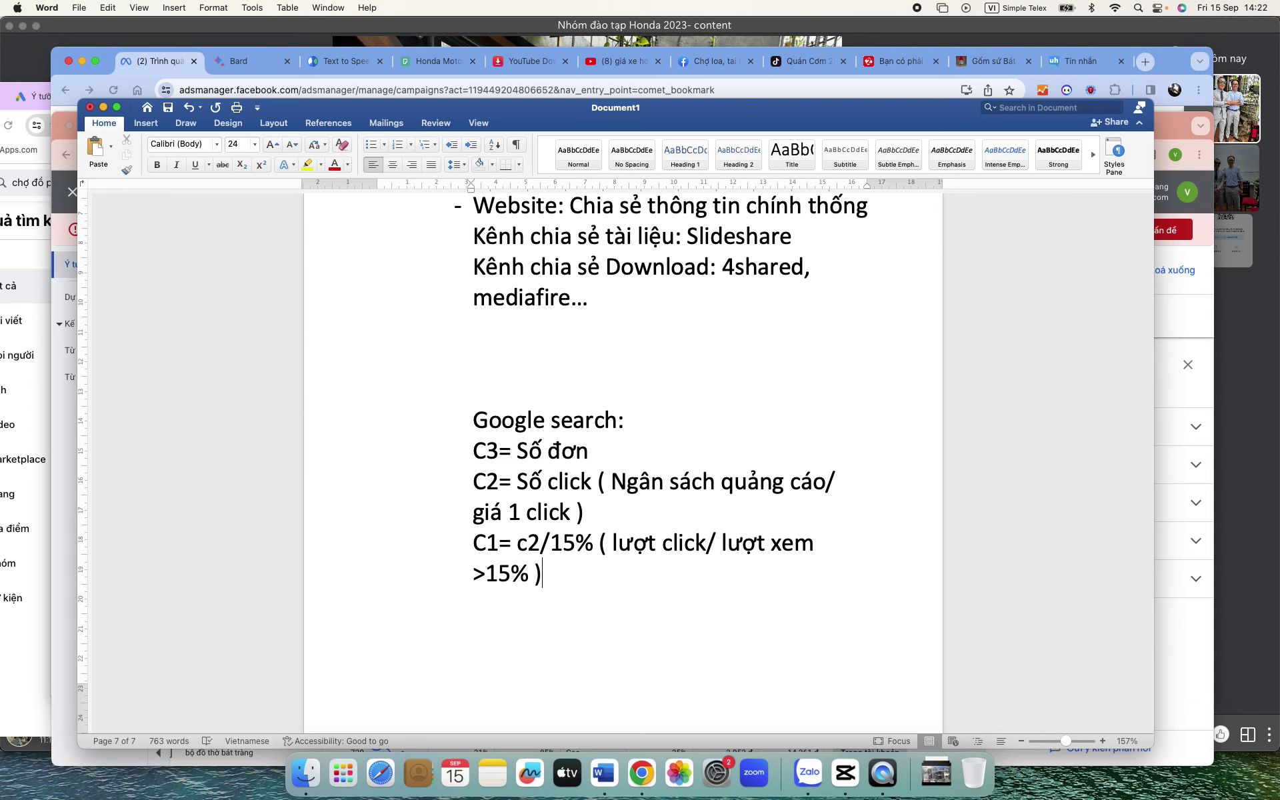
Append '( Khách có nhu cầu )' to the 'Google search:' heading
{"action": "left_click", "coordinate": [626, 420]}
{"action": "type", "text": "( Khách co"}
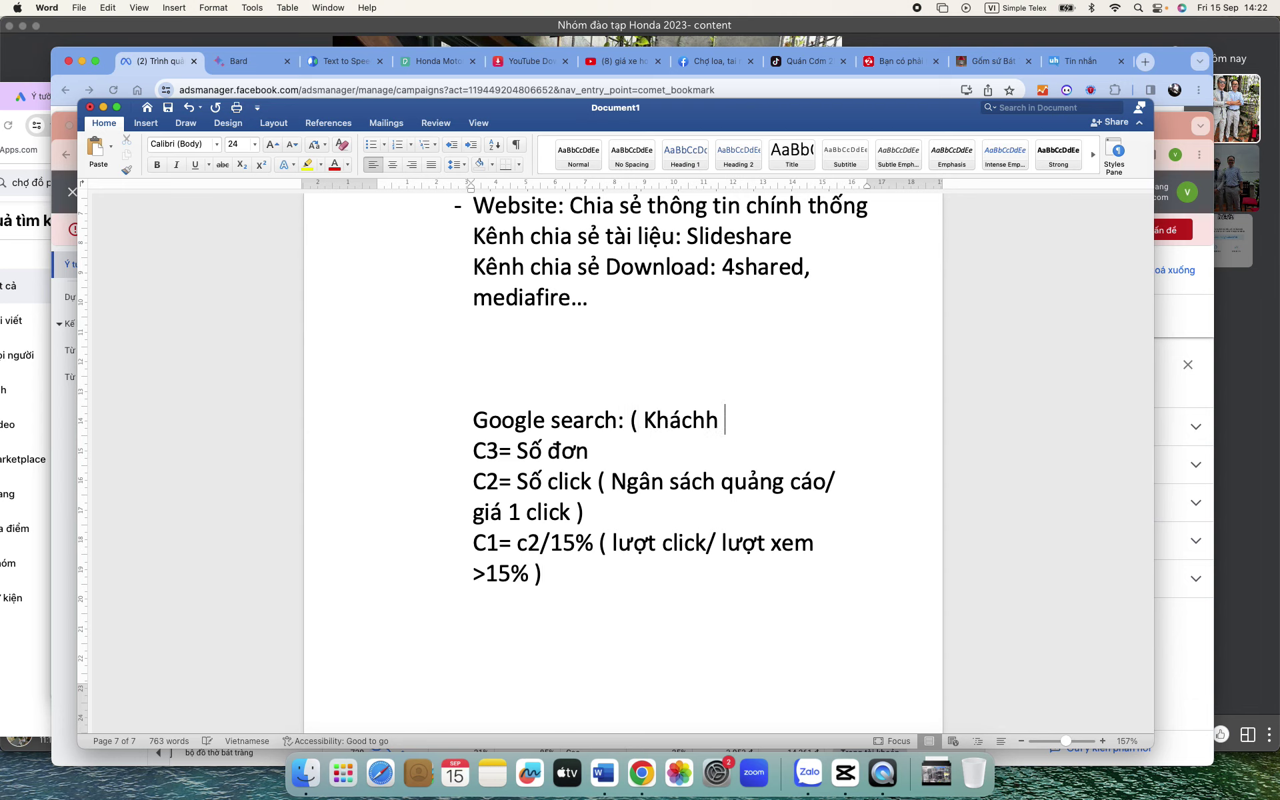
{"action": "key", "text": "BackSpace"}
{"action": "key", "text": "BackSpace"}
{"action": "type", "text": "có nhu câ"}
{"action": "type", "text": "uf )"}
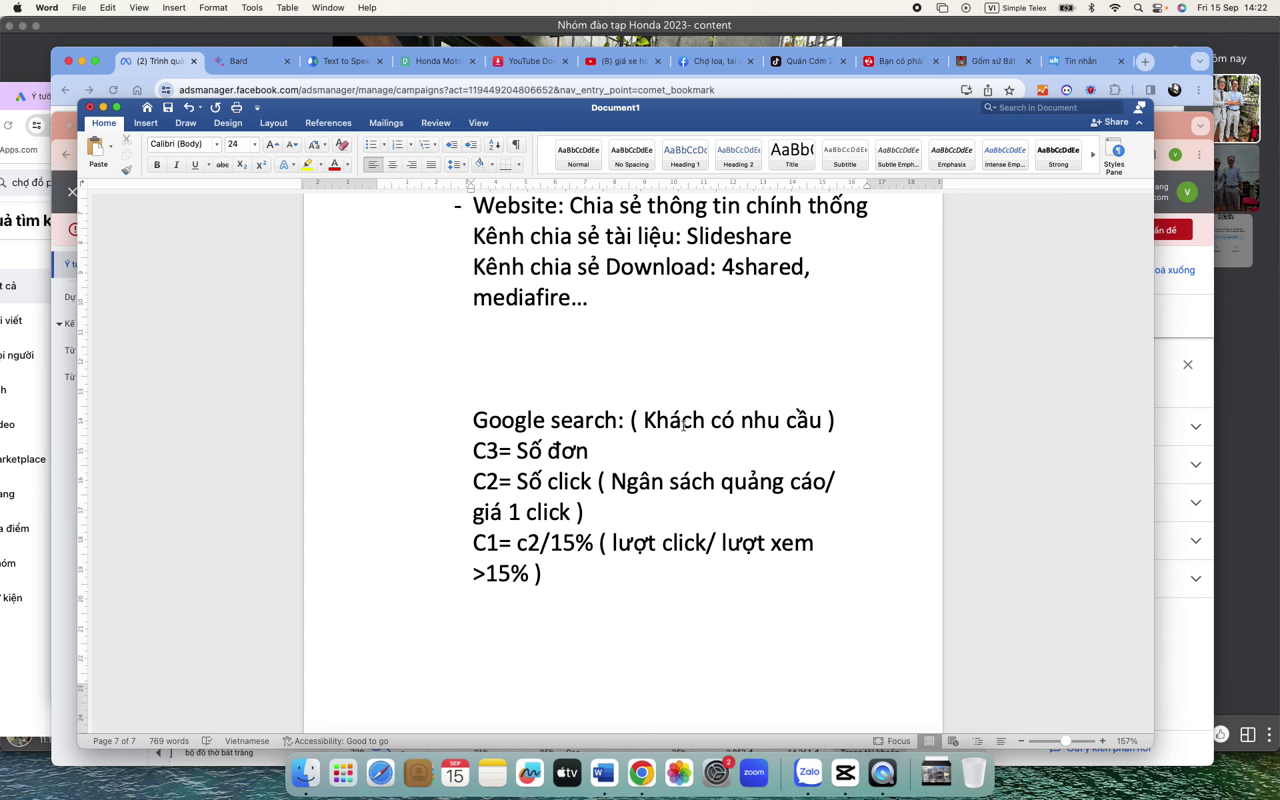
{"action": "left_click", "coordinate": [838, 421]}
Highlight 15% on the C1 line, the C2 budget explanation, then the whole Google search block
{"action": "left_click_drag", "start_coordinate": [598, 543], "coordinate": [556, 552]}
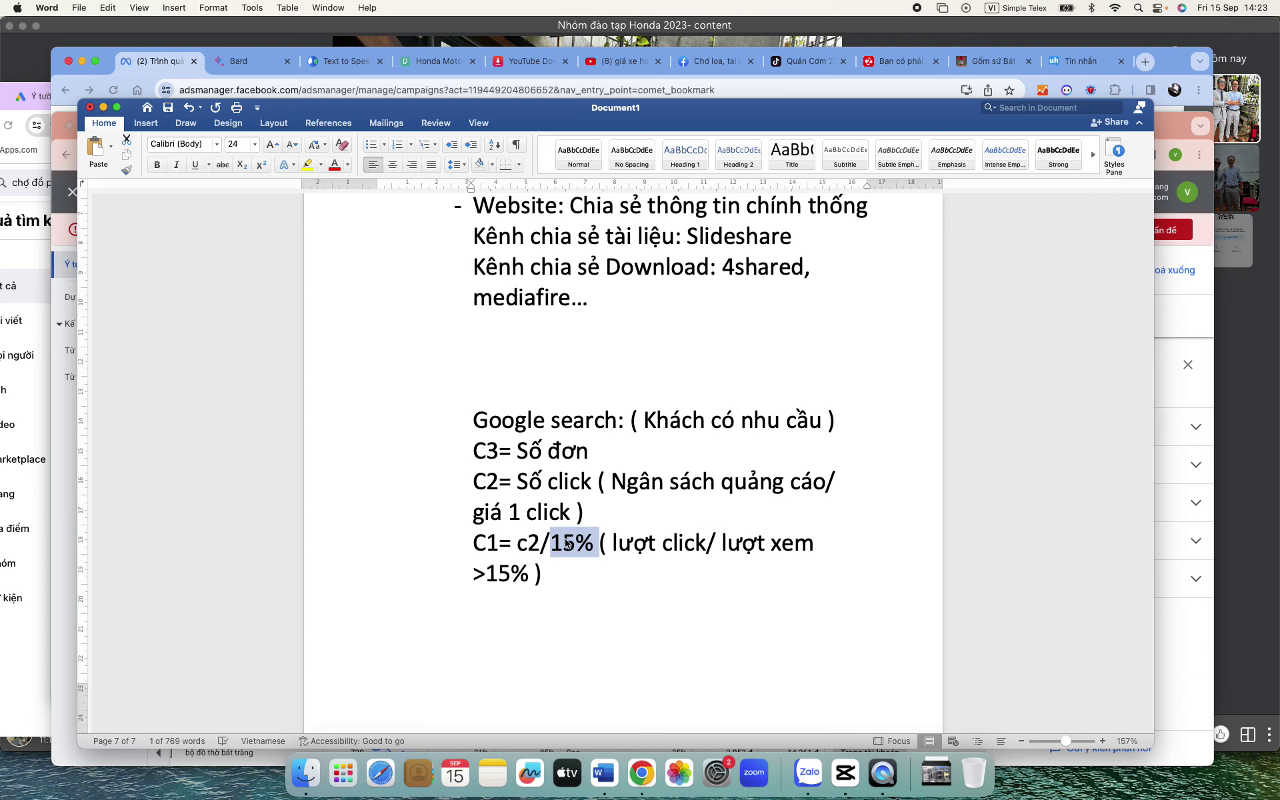
{"action": "left_click", "coordinate": [556, 543]}
{"action": "left_click_drag", "start_coordinate": [556, 543], "coordinate": [590, 547]}
{"action": "left_click", "coordinate": [494, 474]}
{"action": "left_click", "coordinate": [536, 481]}
{"action": "left_click_drag", "start_coordinate": [594, 505], "coordinate": [434, 460]}
{"action": "left_click", "coordinate": [608, 488]}
{"action": "left_click_drag", "start_coordinate": [586, 511], "coordinate": [600, 483]}
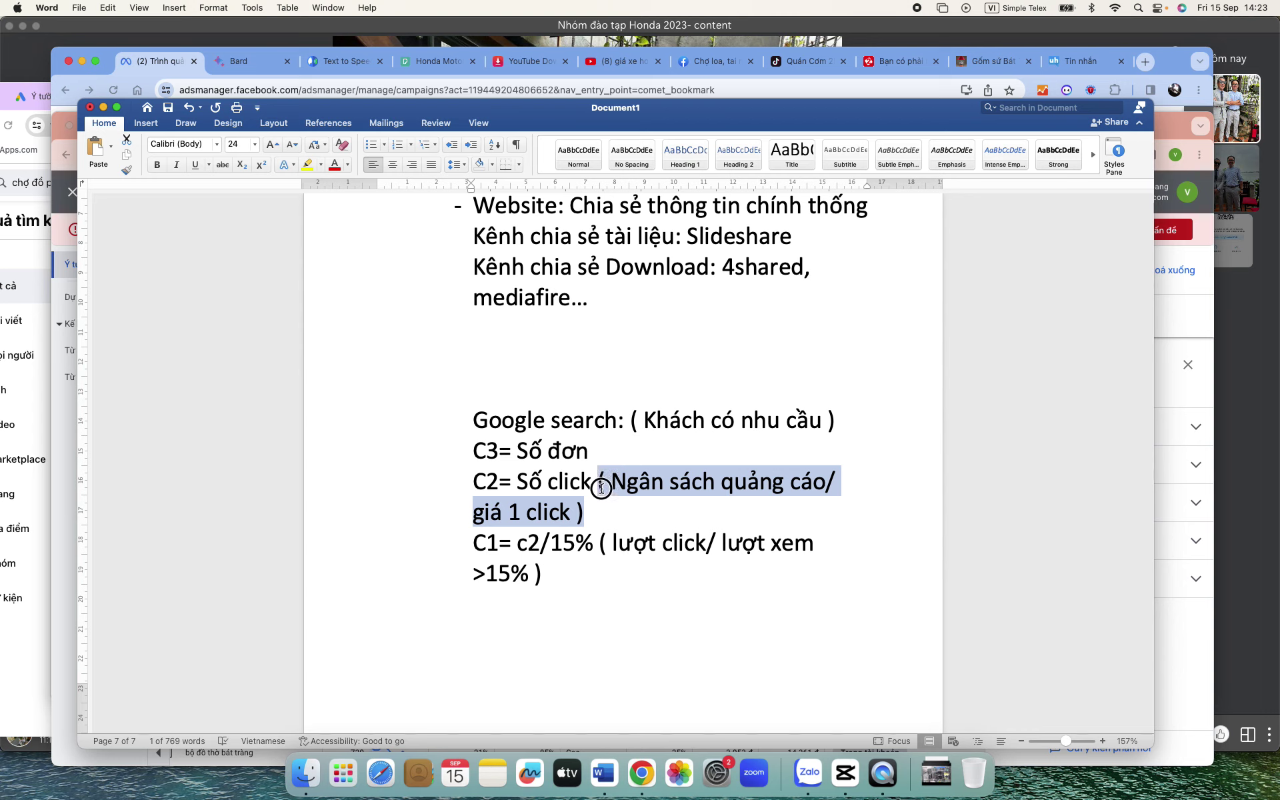
{"action": "left_click", "coordinate": [581, 552]}
{"action": "left_click", "coordinate": [475, 452]}
{"action": "left_click_drag", "start_coordinate": [505, 458], "coordinate": [828, 566]}
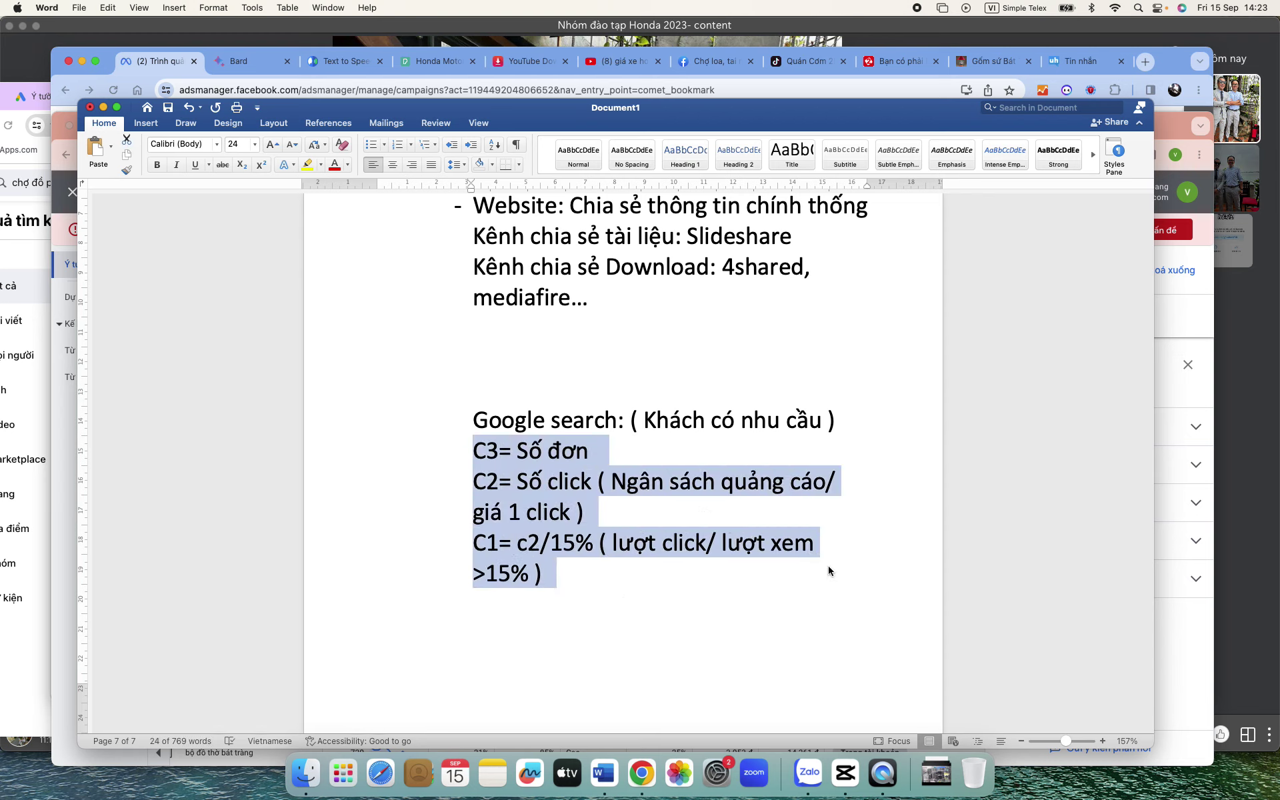
Add a 'GDN:' section with 'C3= Số đơn' and 'C2= ( Ngân sách quảng cáo / 1800 vnđ )'
{"action": "left_click", "coordinate": [713, 630]}
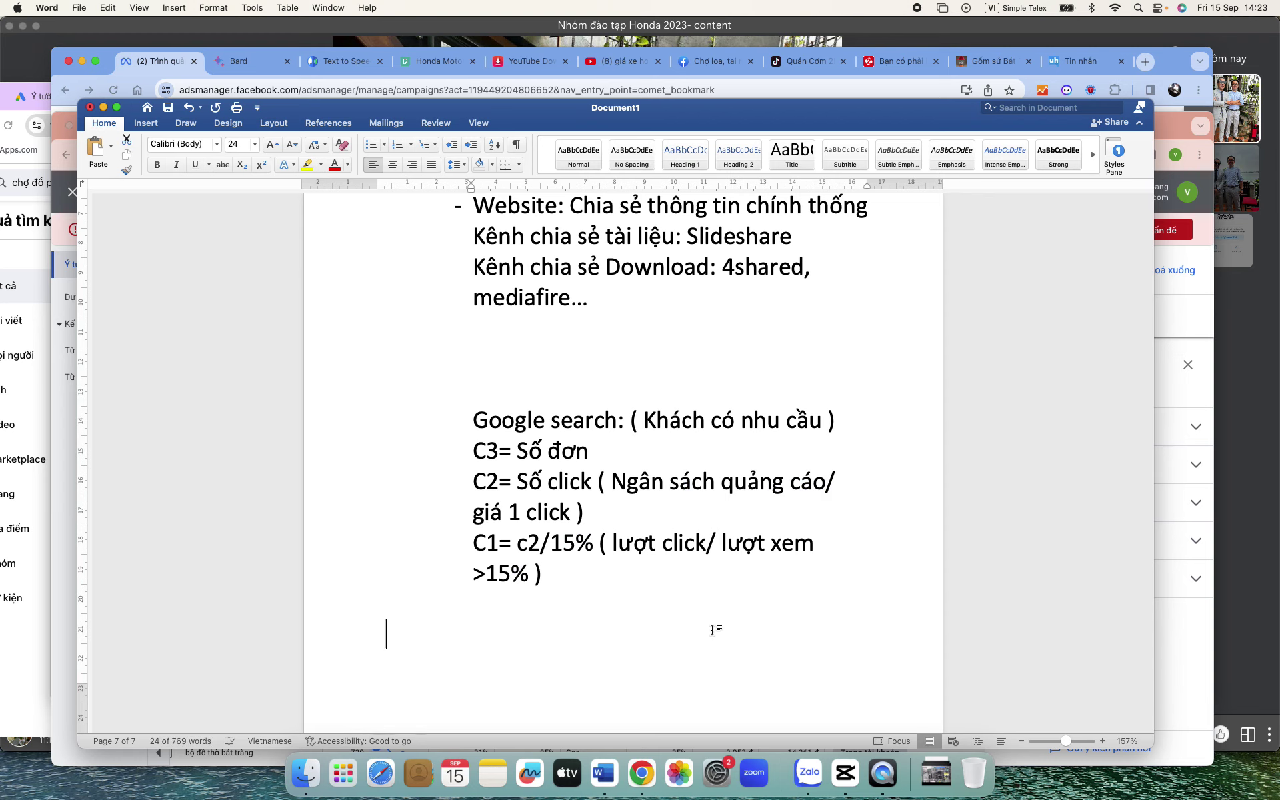
{"action": "key", "text": "BackSpace"}
{"action": "key", "text": "BackSpace"}
{"action": "key", "text": "Return"}
{"action": "key", "text": "Return"}
{"action": "type", "text": "GDN"}
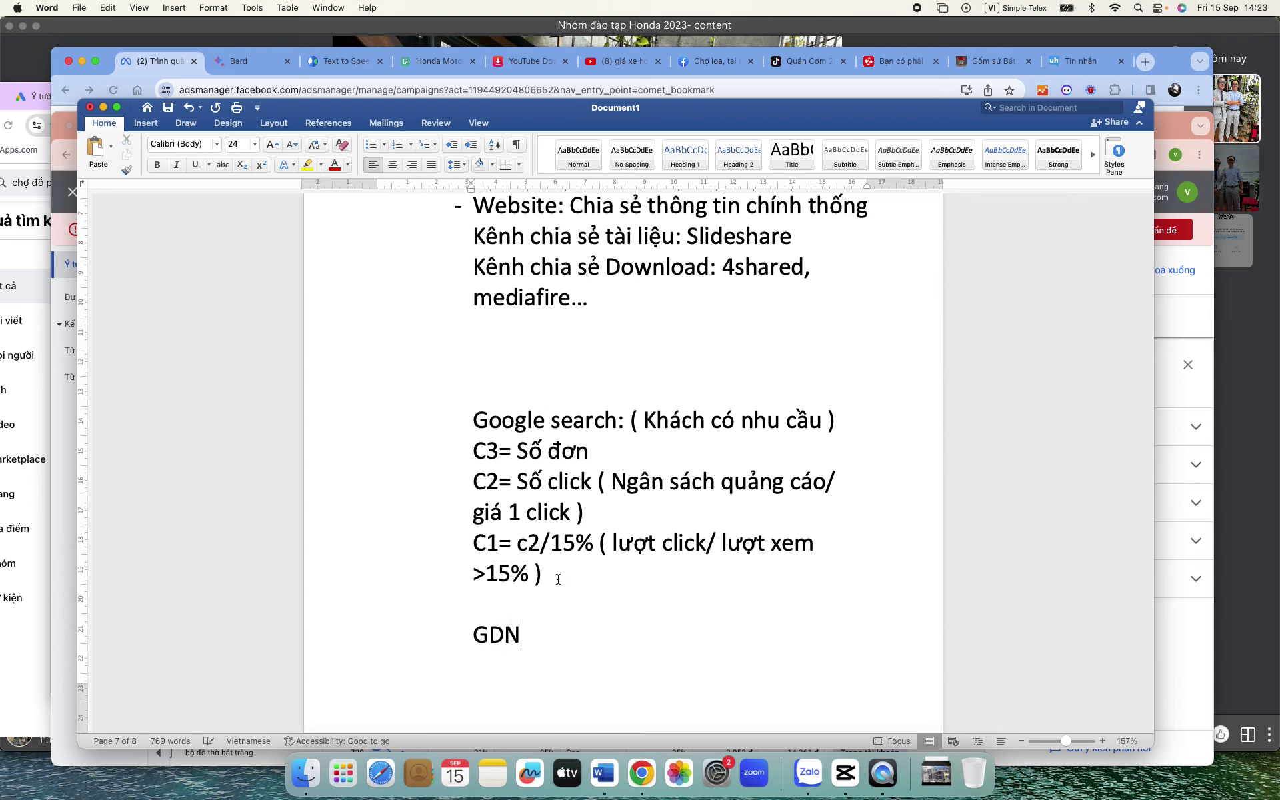
{"action": "type", "text": ": GDN:"}
{"action": "key", "text": "Return"}
{"action": "type", "text": "C3= Số đơn"}
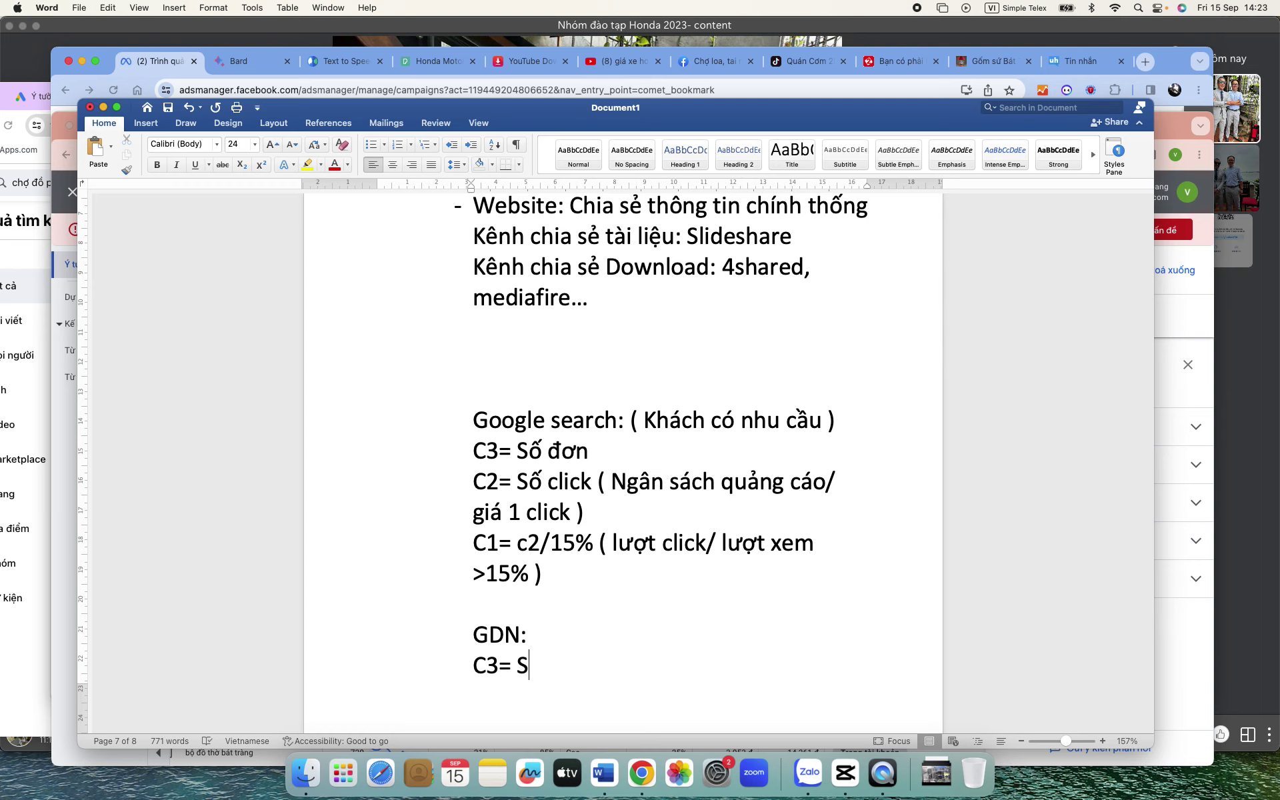
{"action": "key", "text": "Return"}
{"action": "key", "text": "Return"}
{"action": "key", "text": "Return"}
{"action": "key", "text": "Return"}
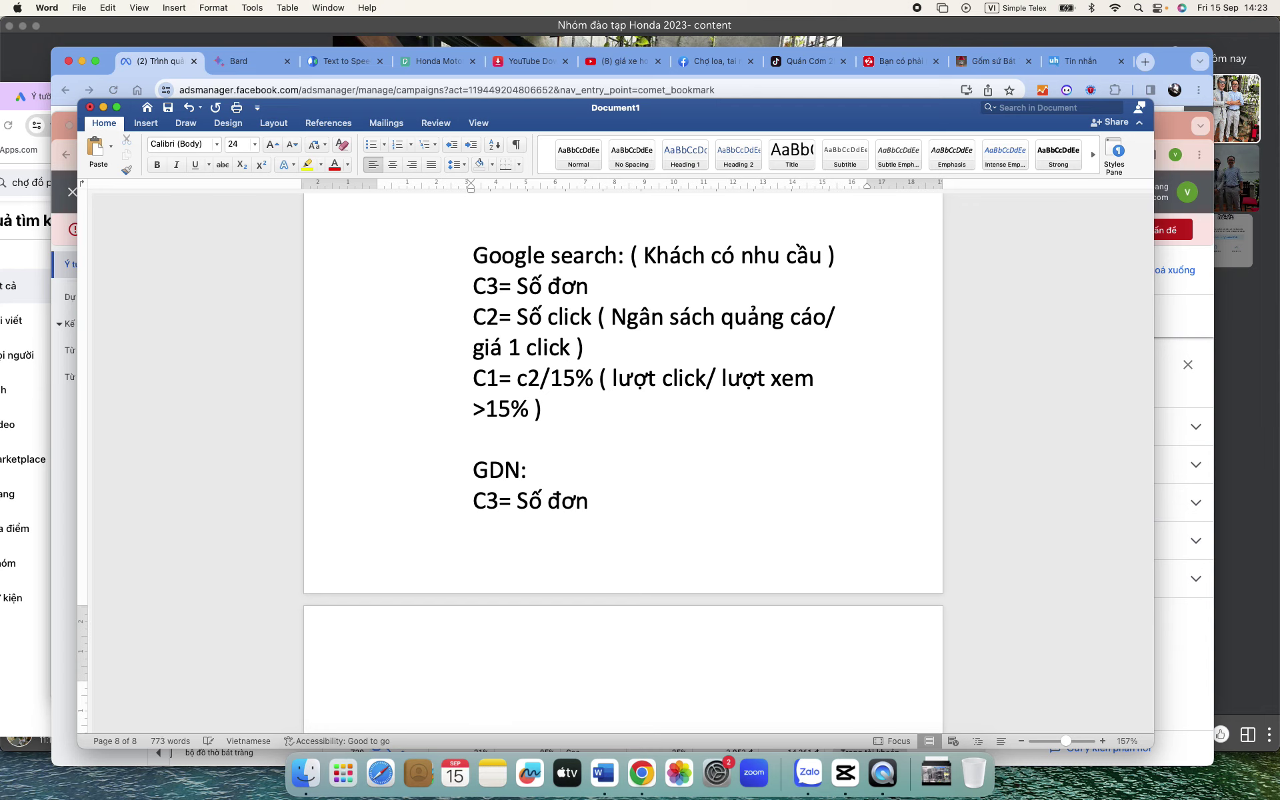
{"action": "type", "text": "C2= "}
{"action": "type", "text": "( Ngân sách quan"}
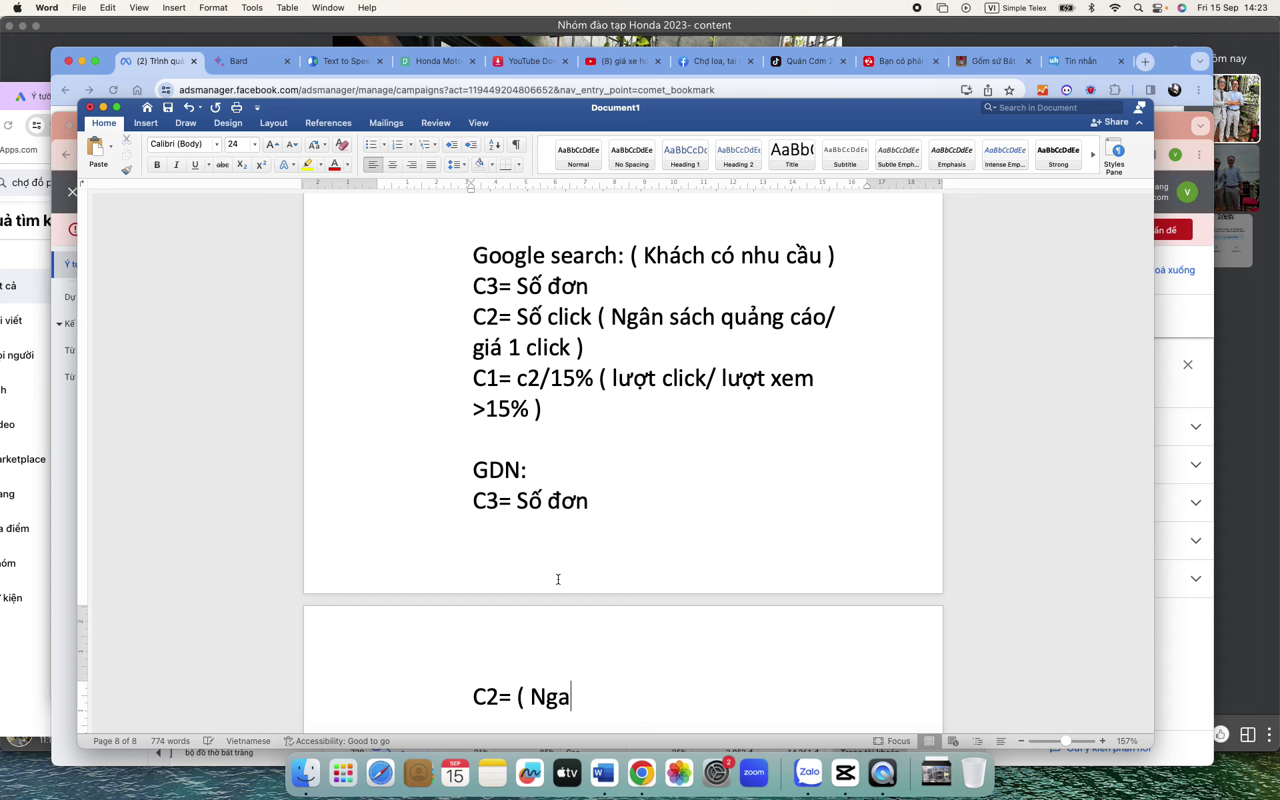
{"action": "type", "text": "g cá"}
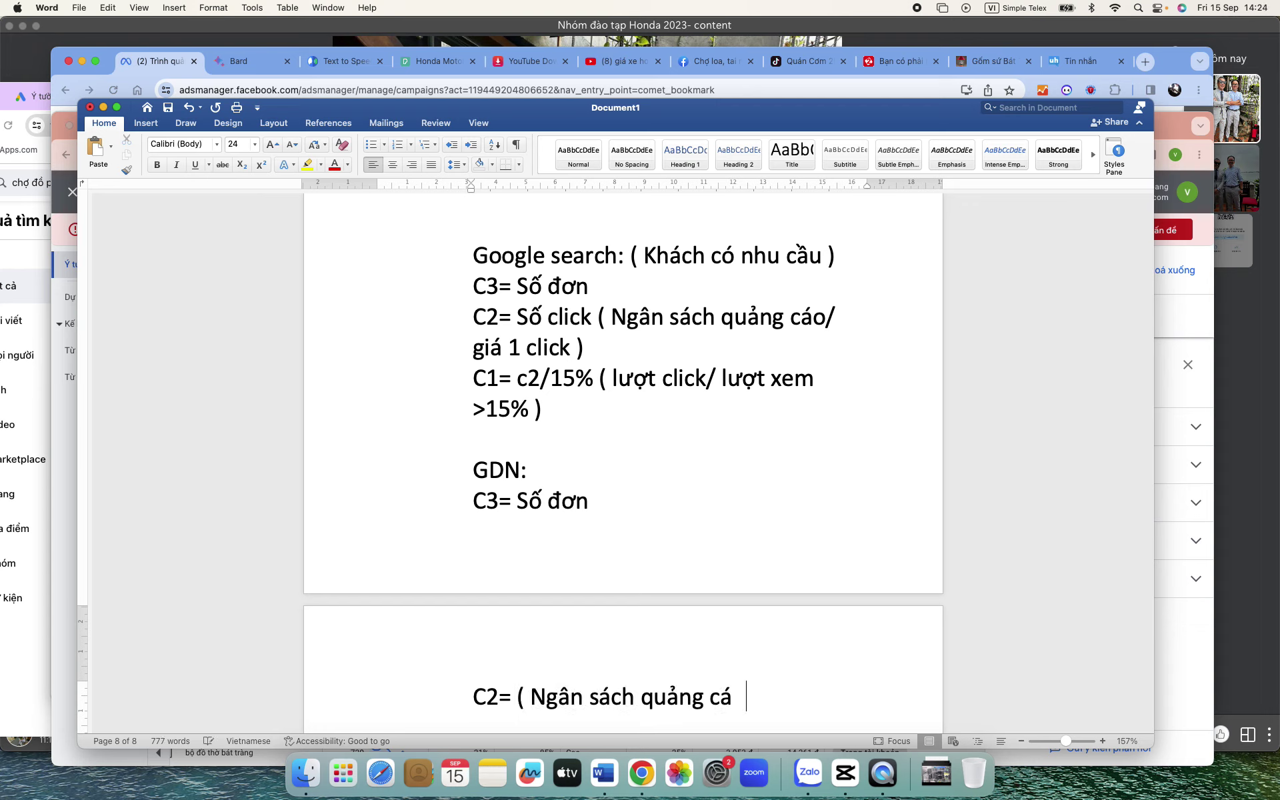
{"action": "type", "text": "o / 1800 vnđ "}
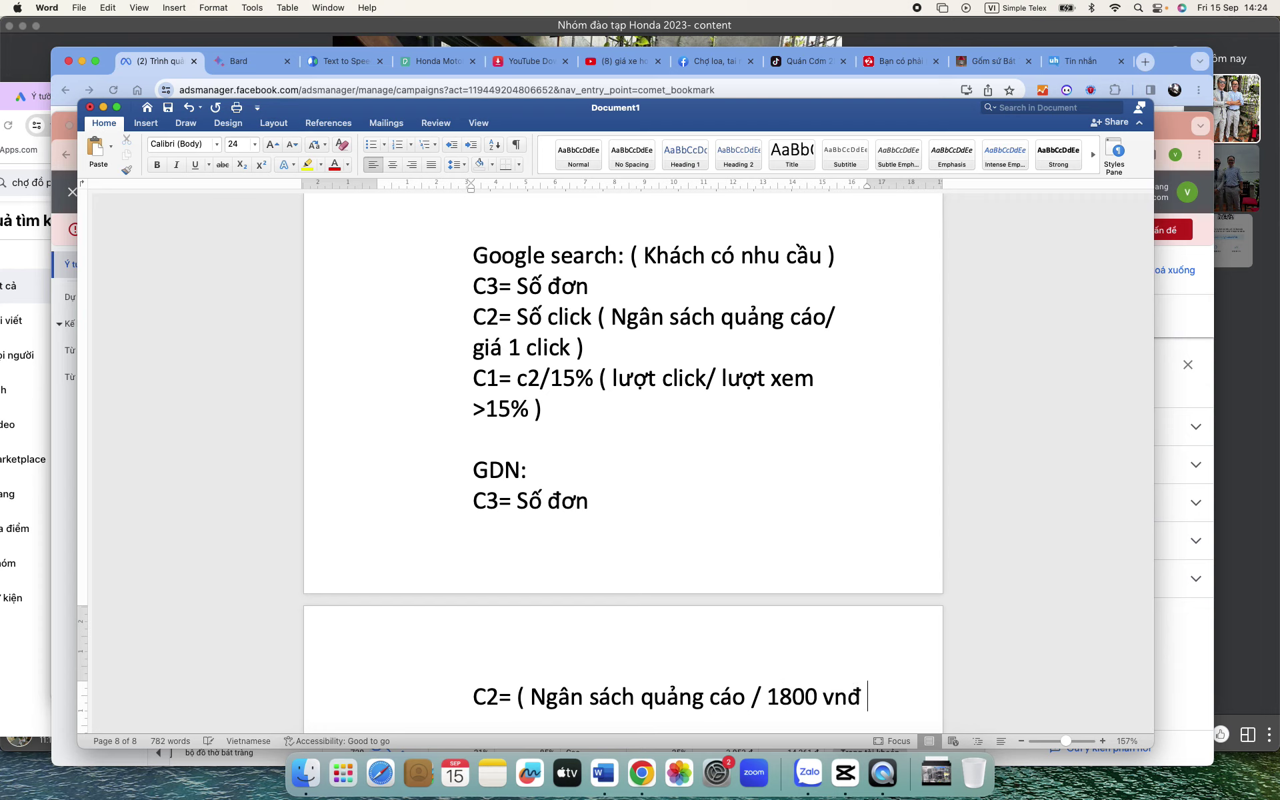
{"action": "type", "text": ")"}
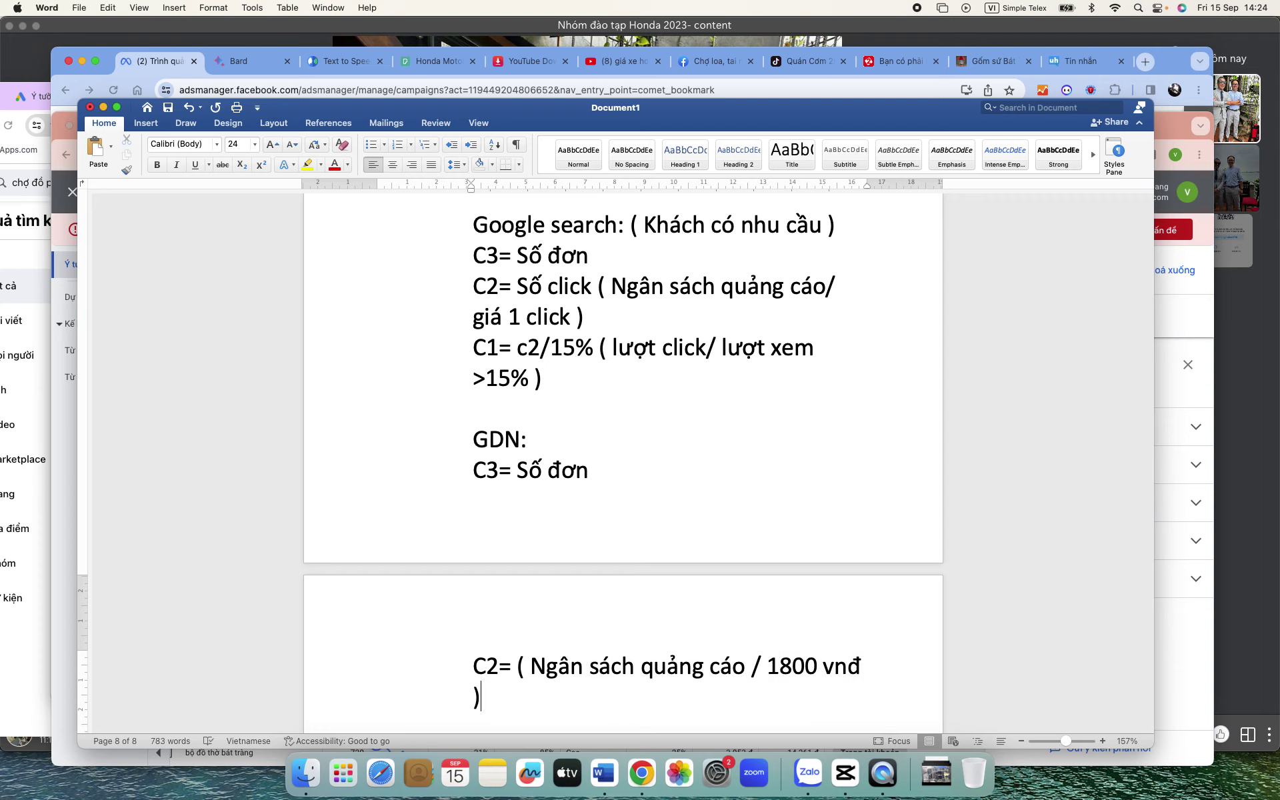
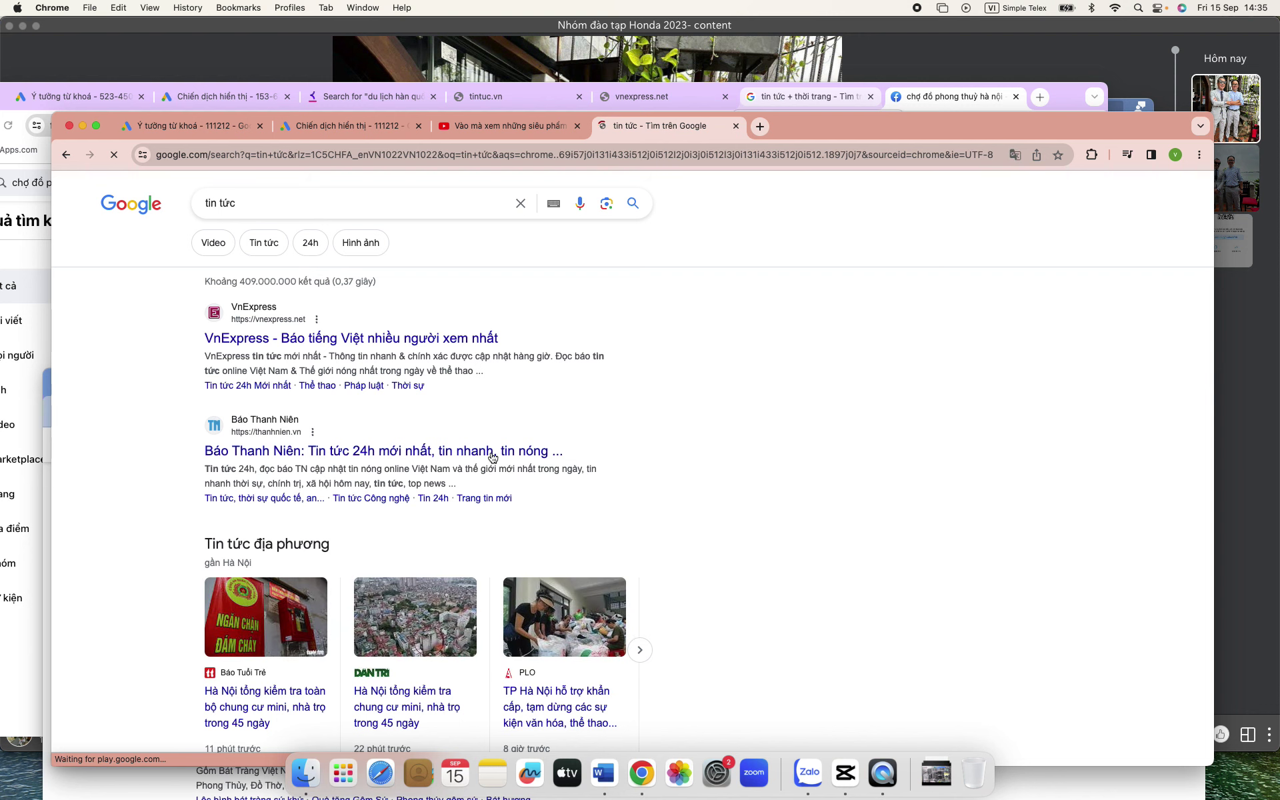
Add thanhnien.vn as a targeted website placement in the Enter tab
{"action": "scroll", "coordinate": [278, 378], "scroll_direction": "down", "scroll_amount": 3}
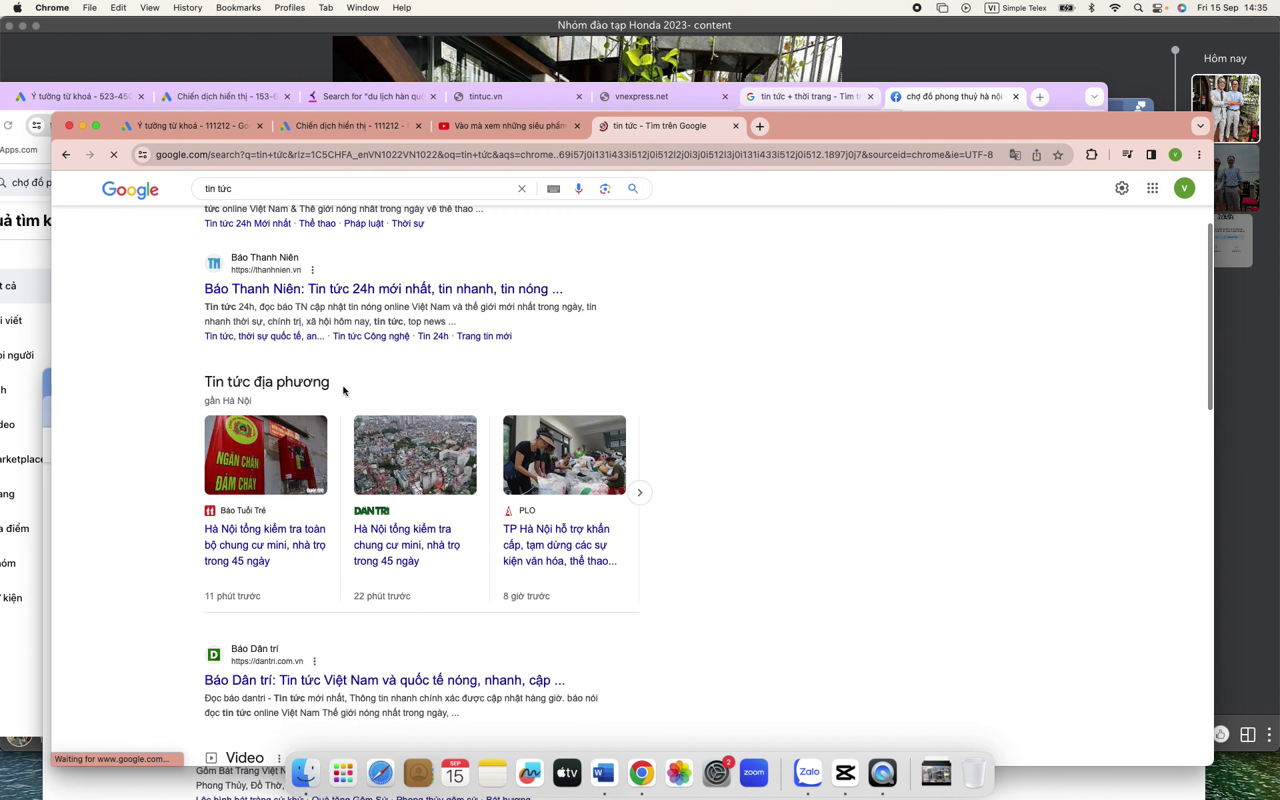
{"action": "scroll", "coordinate": [342, 390], "scroll_direction": "down", "scroll_amount": 7}
{"action": "scroll", "coordinate": [341, 389], "scroll_direction": "down", "scroll_amount": 3}
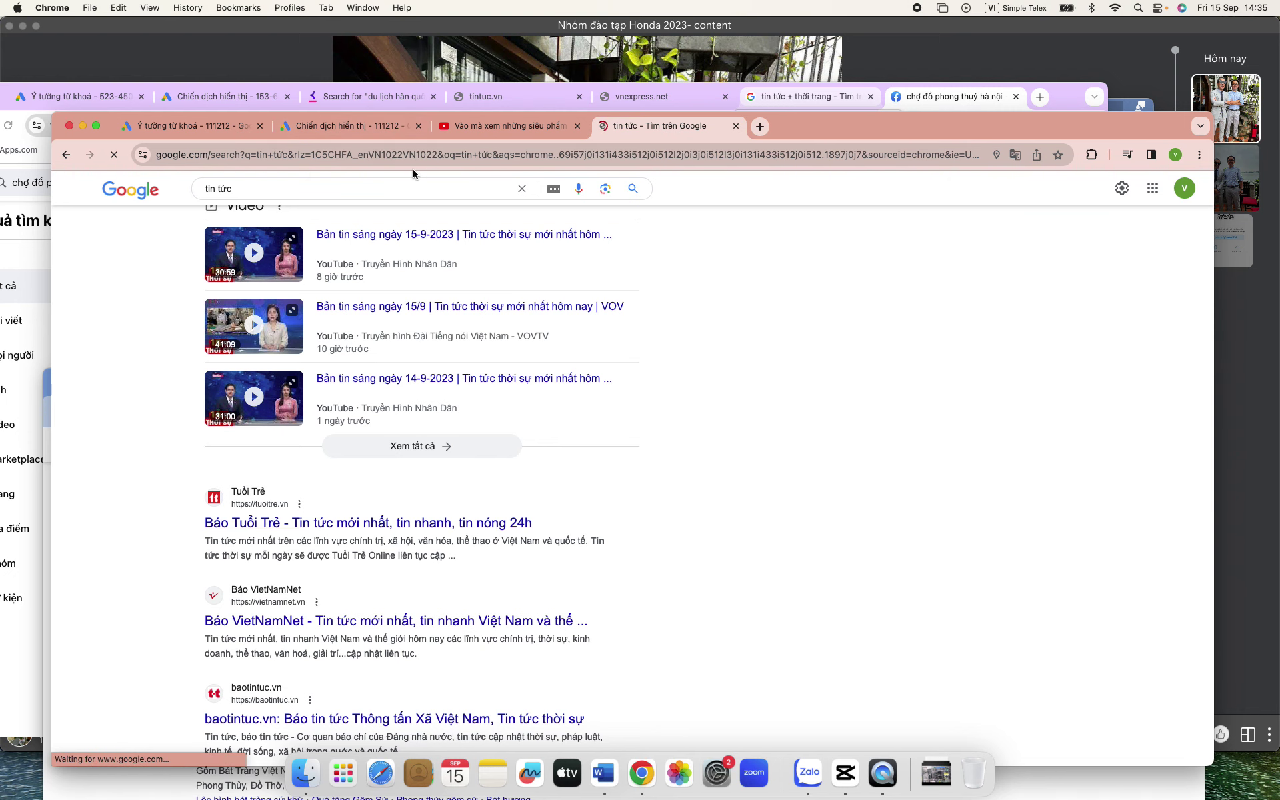
{"action": "left_click", "coordinate": [379, 130]}
{"action": "left_click", "coordinate": [392, 485]}
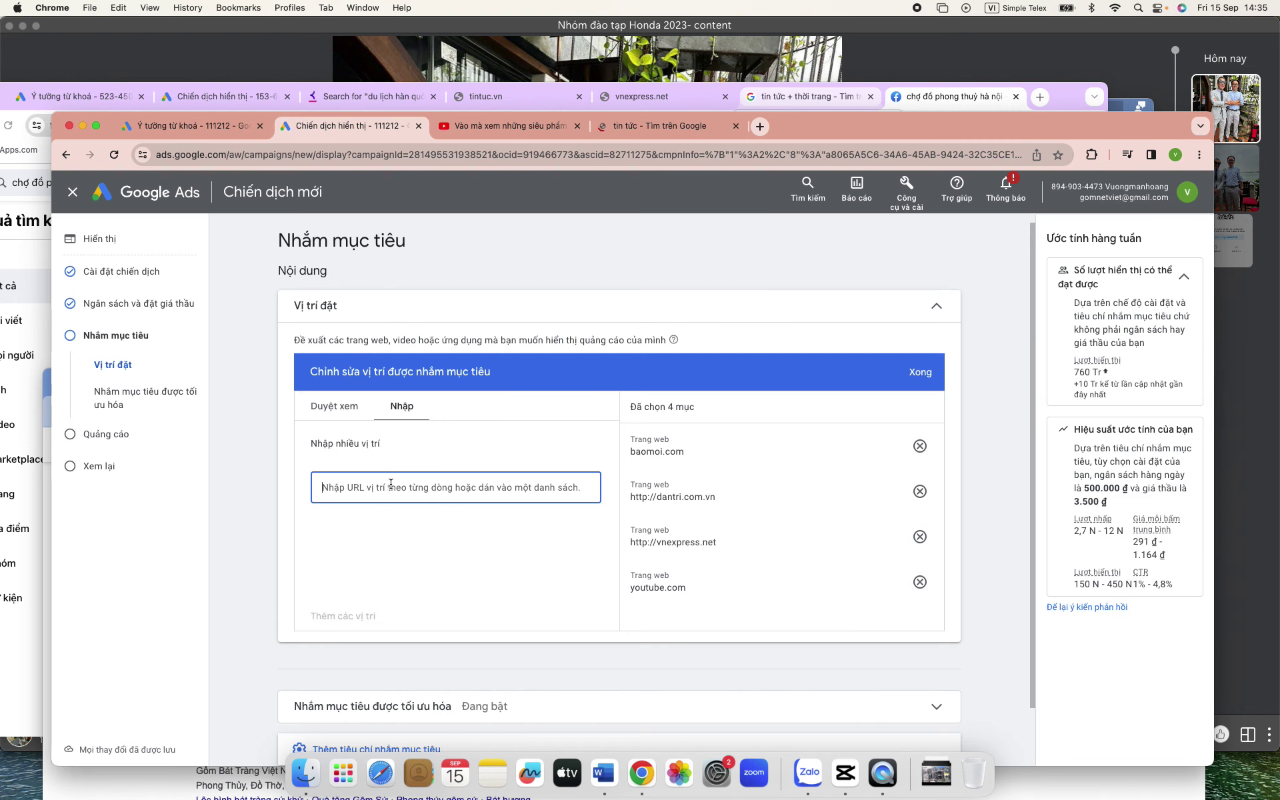
{"action": "type", "text": "da"}
{"action": "key", "text": "BackSpace"}
{"action": "type", "text": "ant"}
{"action": "key", "text": "super+a"}
{"action": "type", "text": "thanh"}
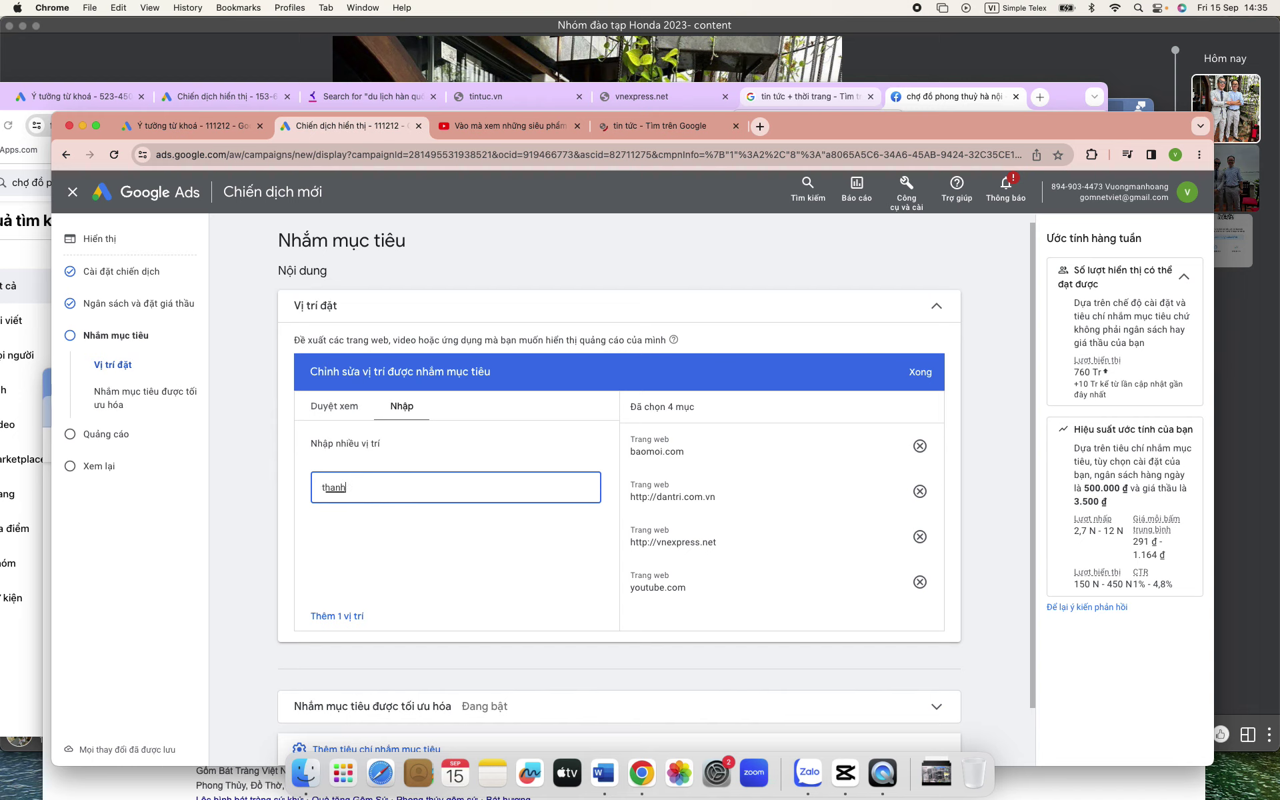
{"action": "type", "text": "nien.vn"}
{"action": "left_click", "coordinate": [336, 615]}
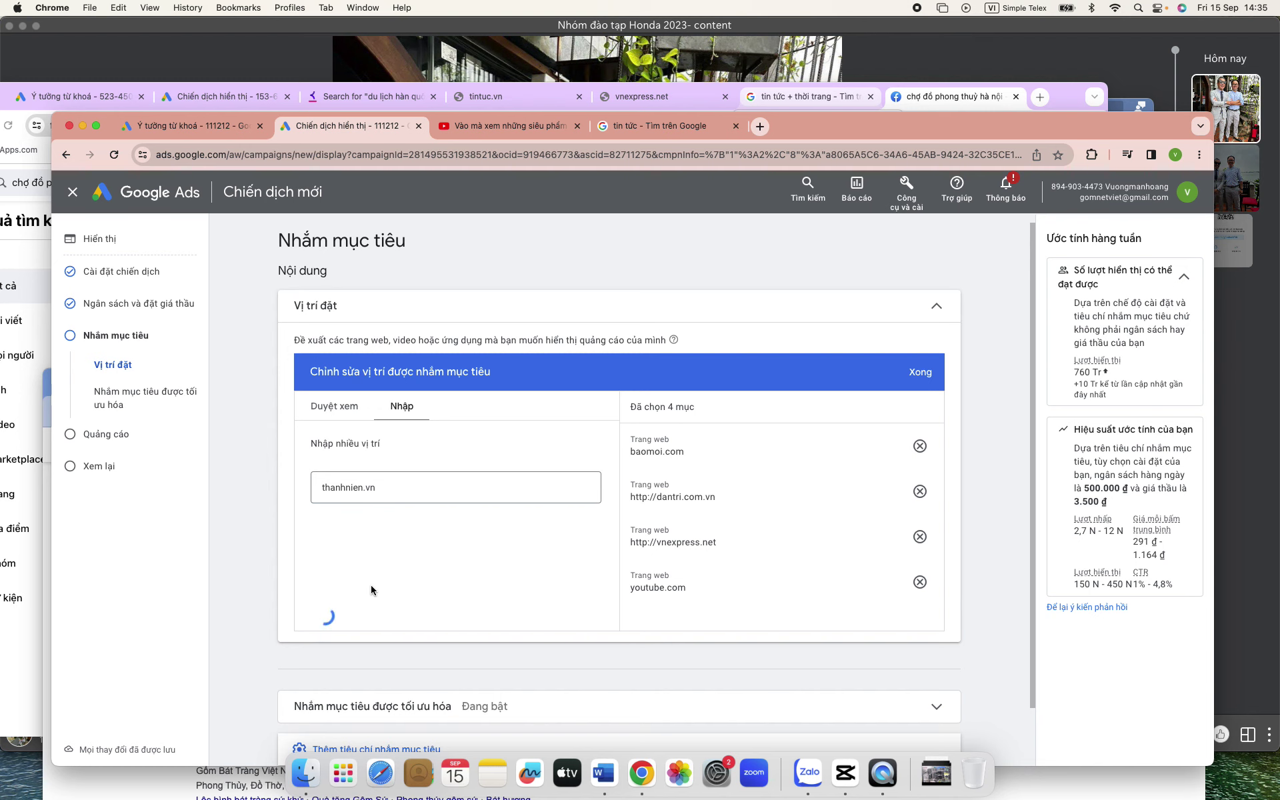
Add 24h.com.vn as another targeted website placement
{"action": "left_click", "coordinate": [660, 127]}
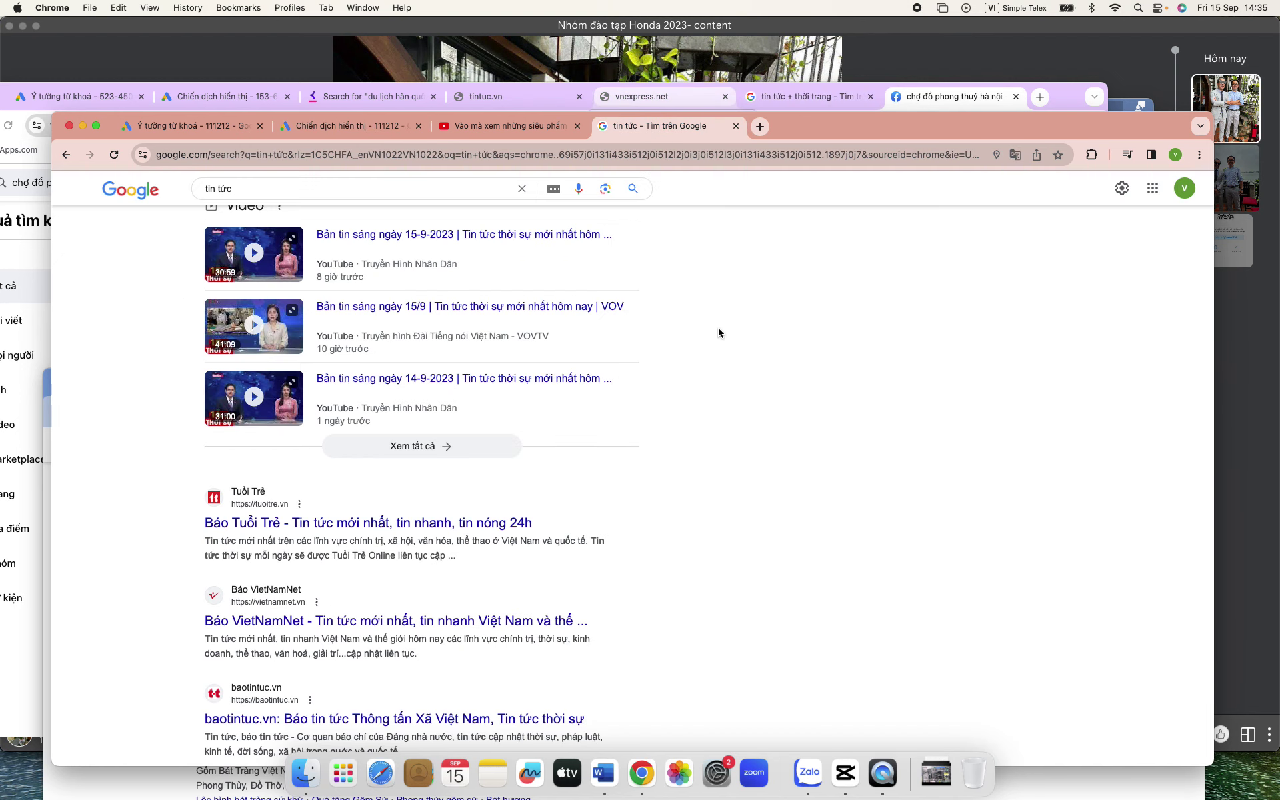
{"action": "scroll", "coordinate": [615, 405], "scroll_direction": "down", "scroll_amount": 3}
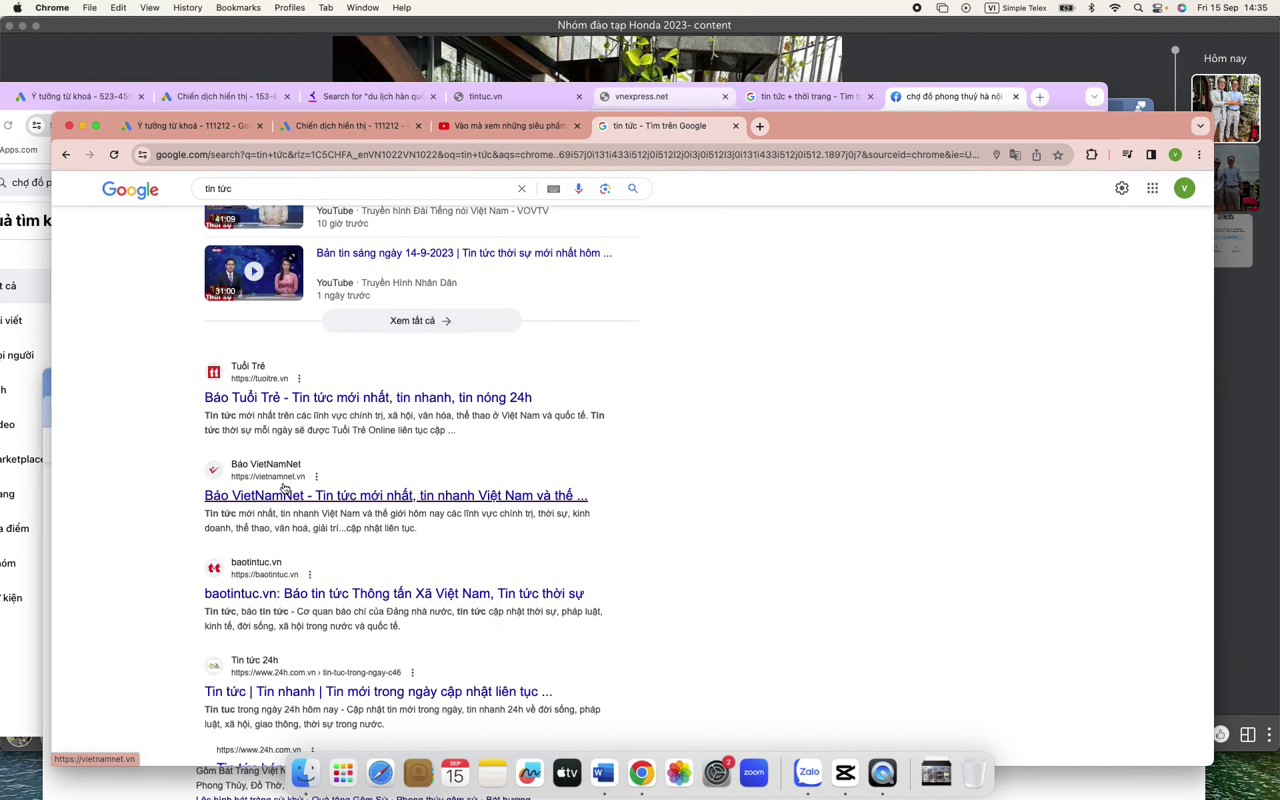
{"action": "scroll", "coordinate": [270, 534], "scroll_direction": "down", "scroll_amount": 2}
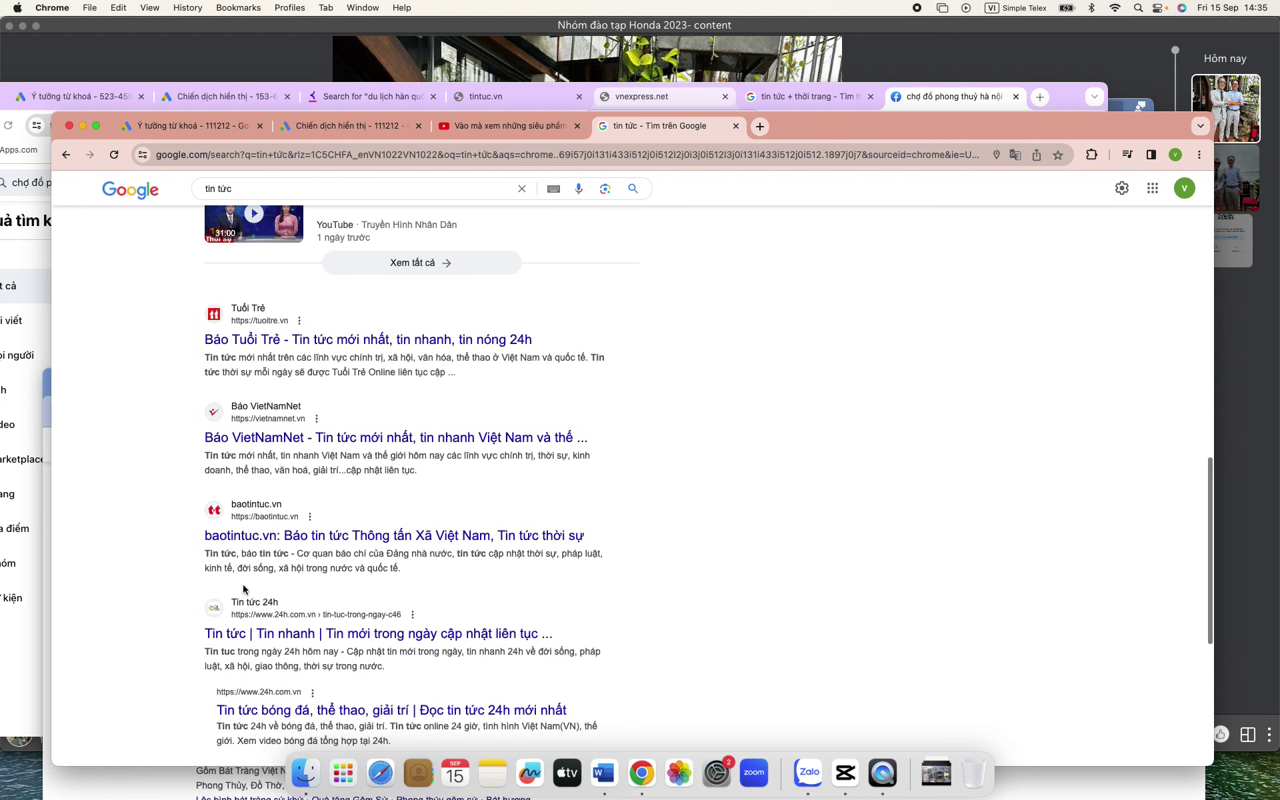
{"action": "scroll", "coordinate": [264, 572], "scroll_direction": "down", "scroll_amount": 1}
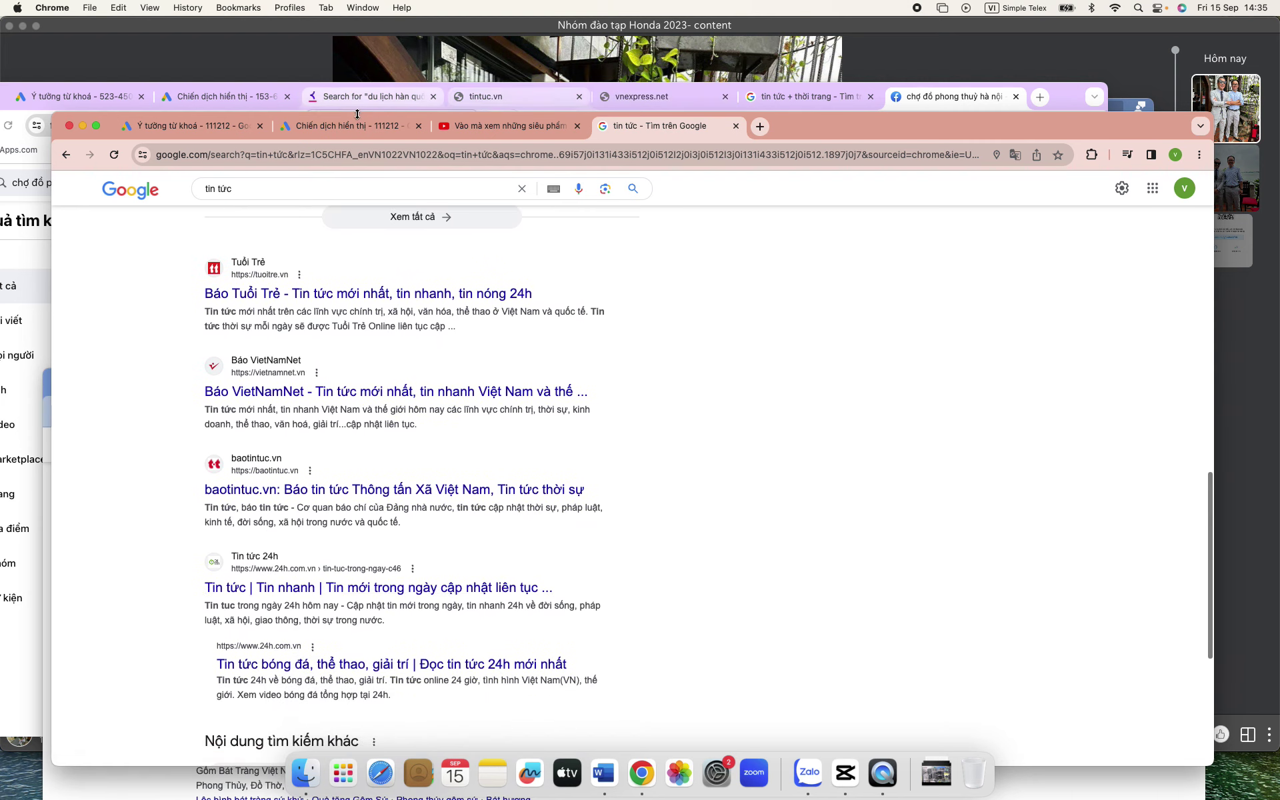
{"action": "left_click", "coordinate": [338, 128]}
{"action": "left_click", "coordinate": [463, 490]}
{"action": "type", "text": "24h.com.vn"}
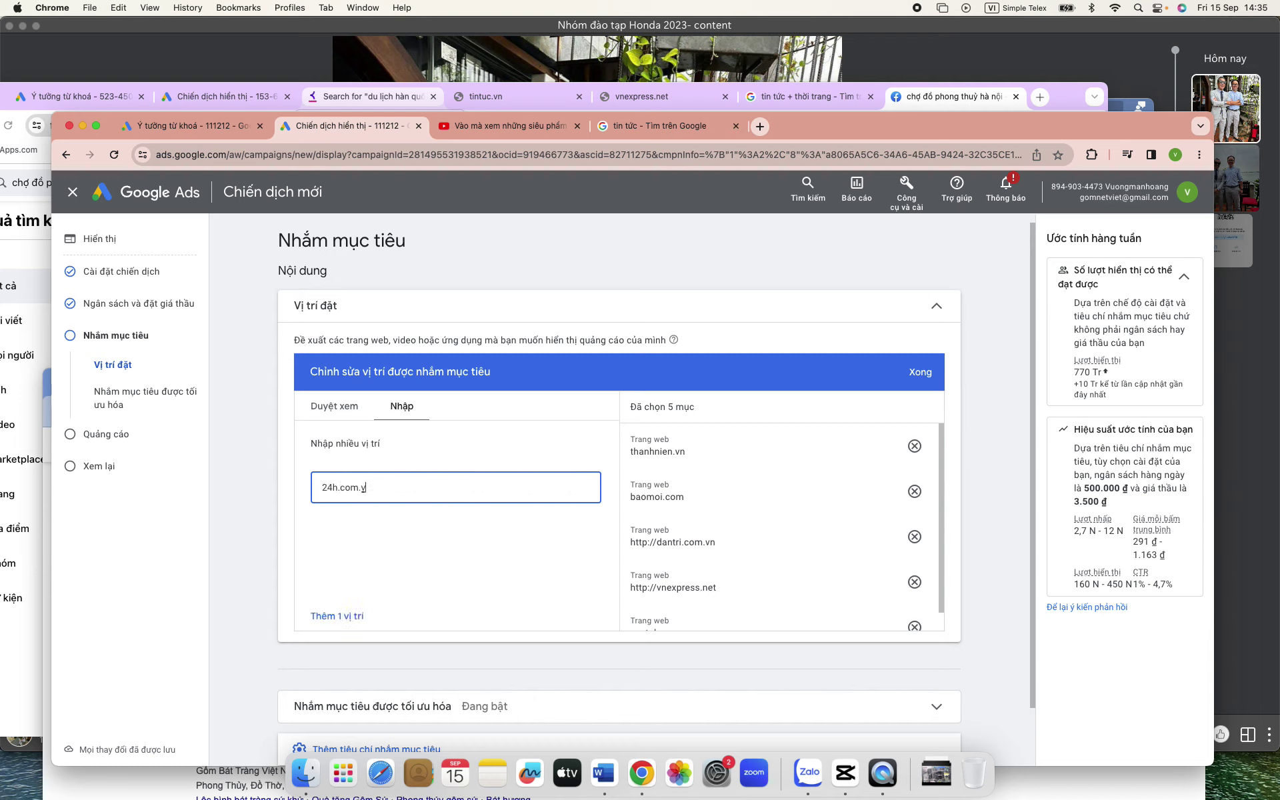
{"action": "left_click", "coordinate": [317, 617]}
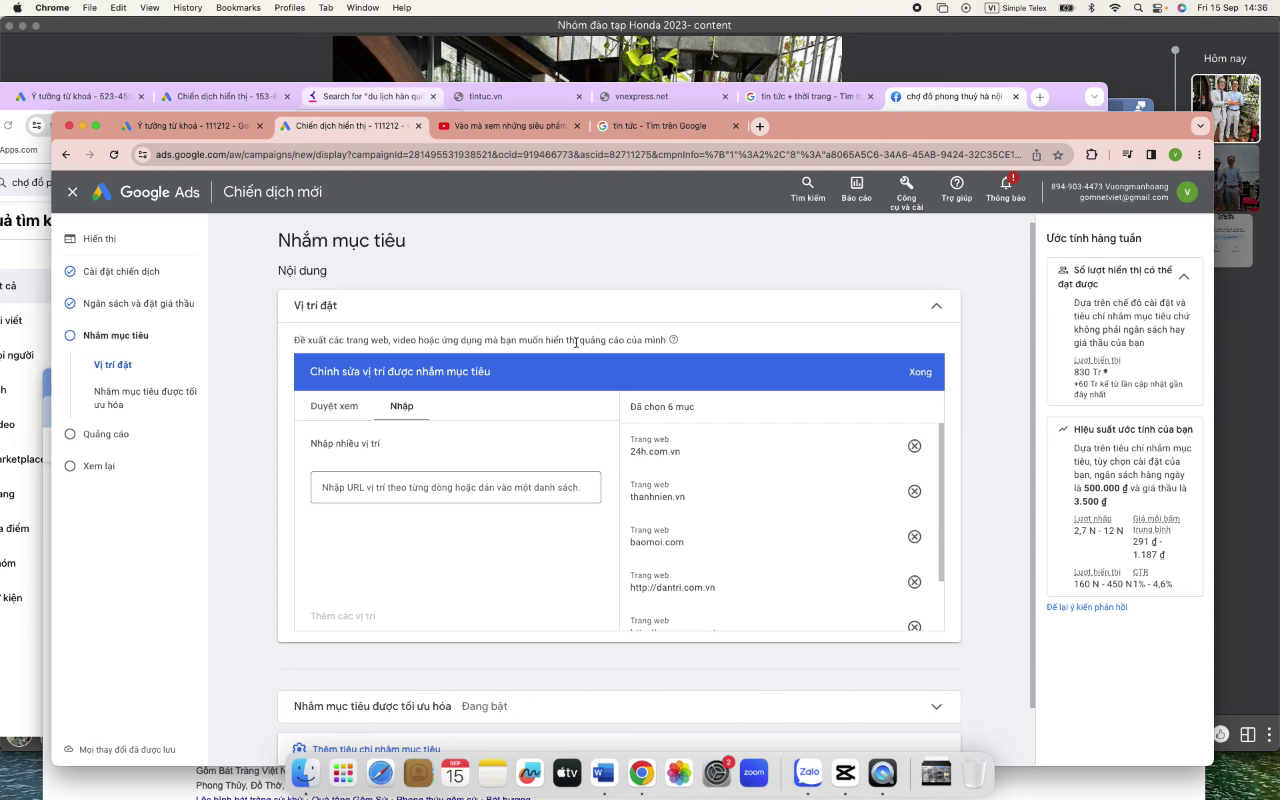
Scroll down past the six selected websites toward the Tiếp button
{"action": "scroll", "coordinate": [576, 342], "scroll_direction": "down", "scroll_amount": 2}
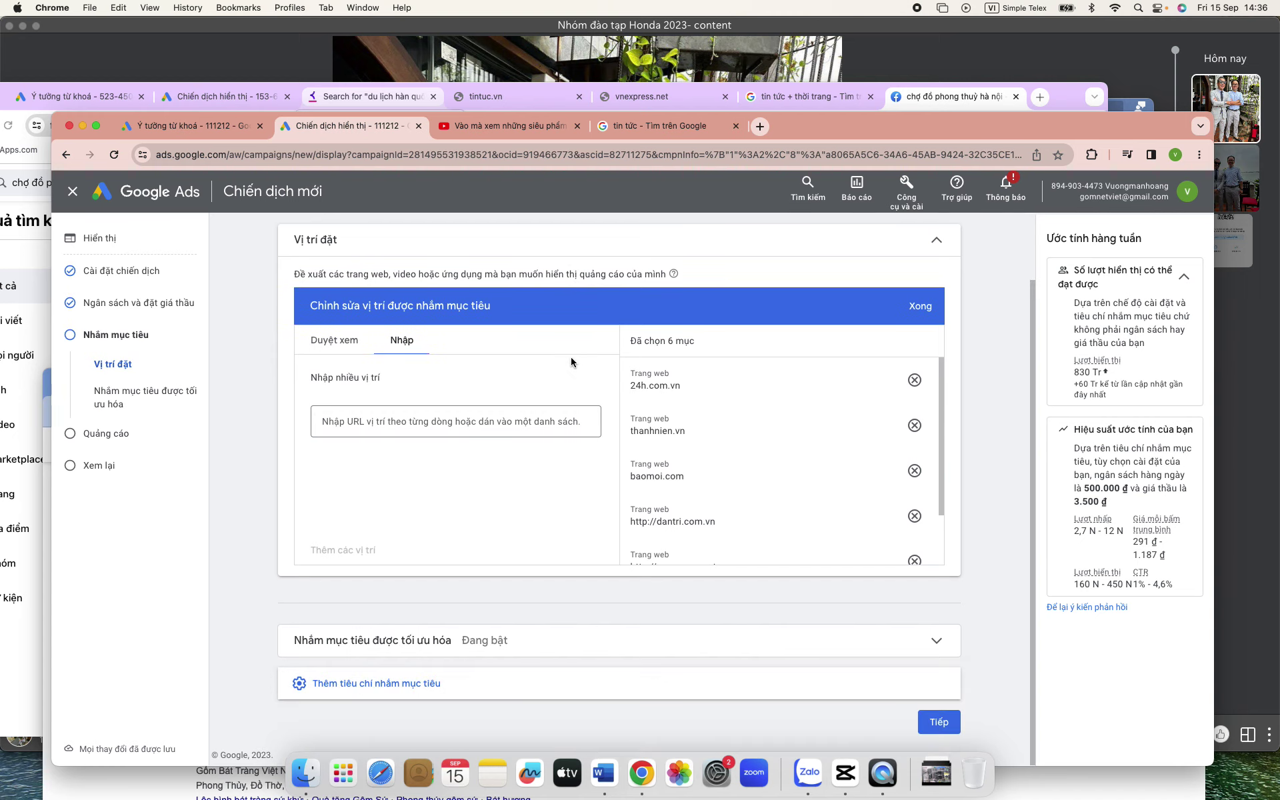
{"action": "left_click", "coordinate": [933, 722]}
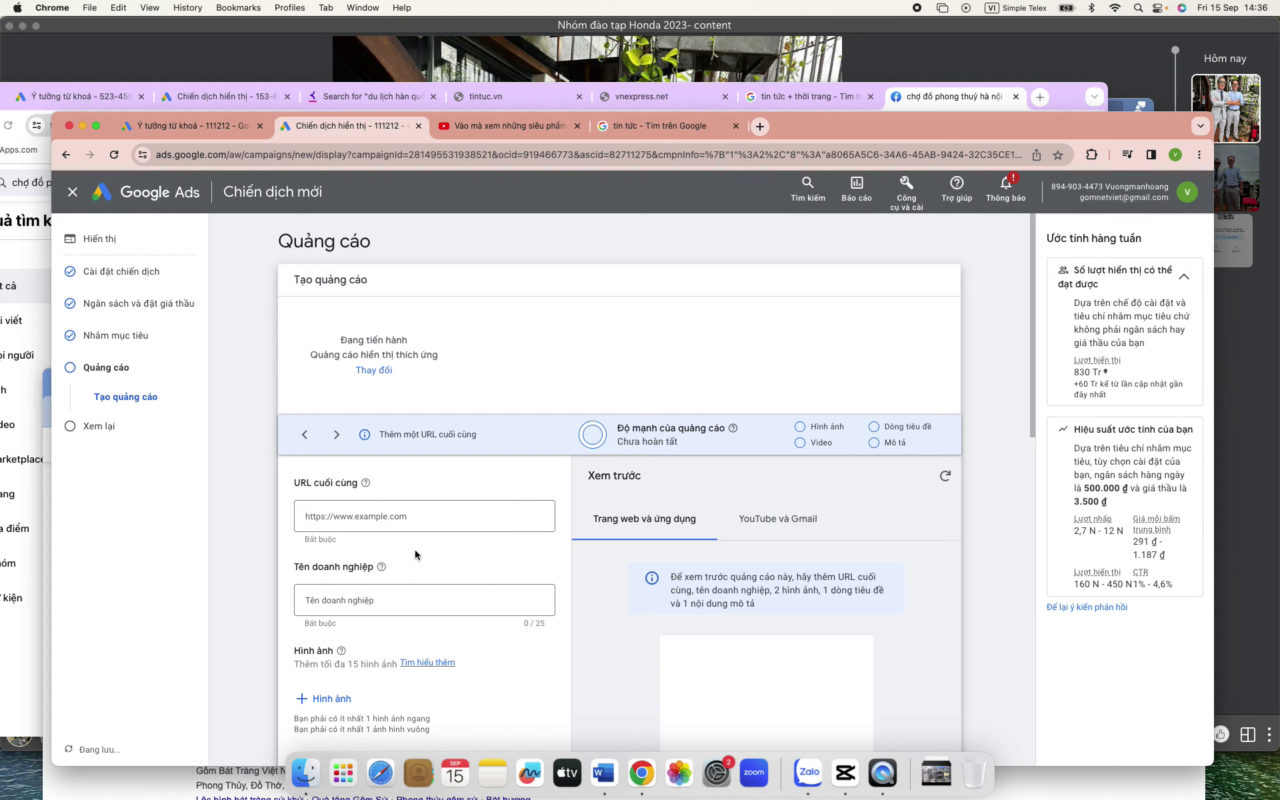
{"action": "left_click", "coordinate": [466, 125]}
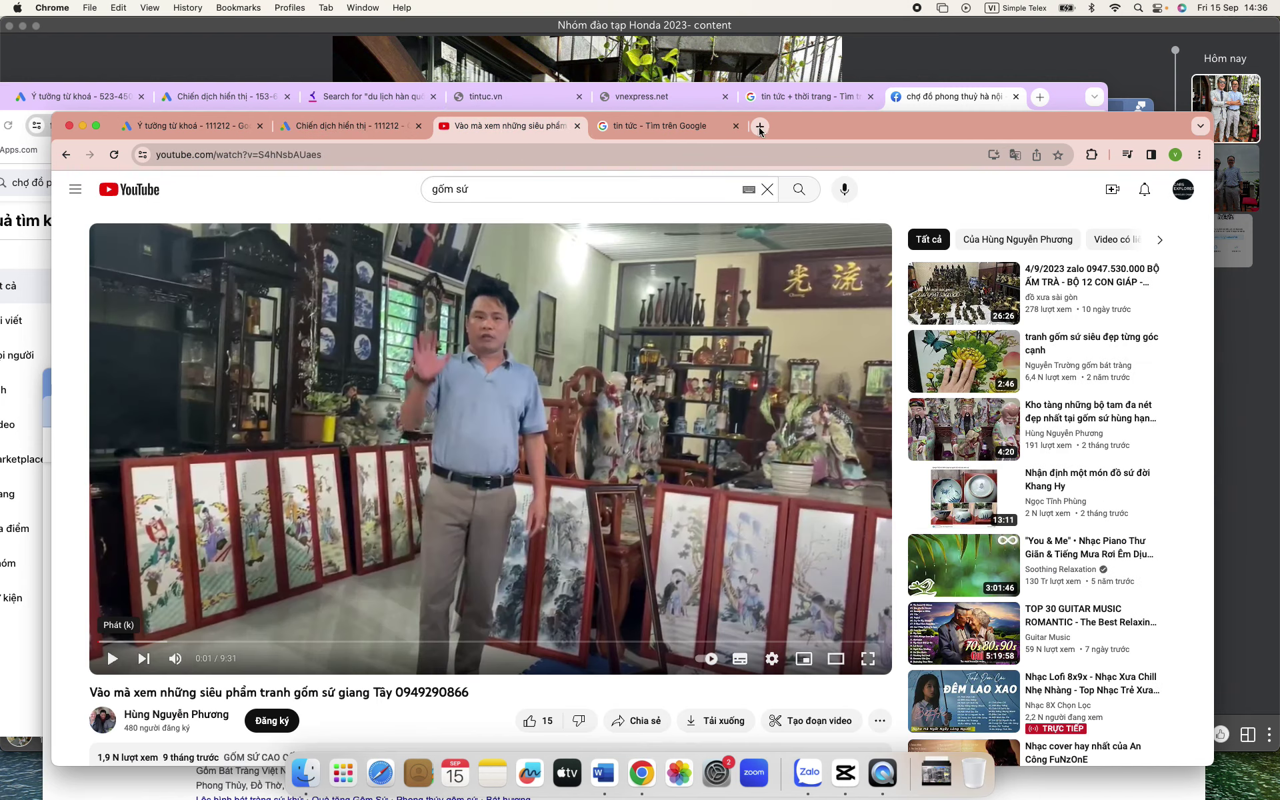
{"action": "left_click", "coordinate": [760, 126]}
{"action": "left_click", "coordinate": [740, 154]}
{"action": "type", "text": "phanphoigomsu.com"}
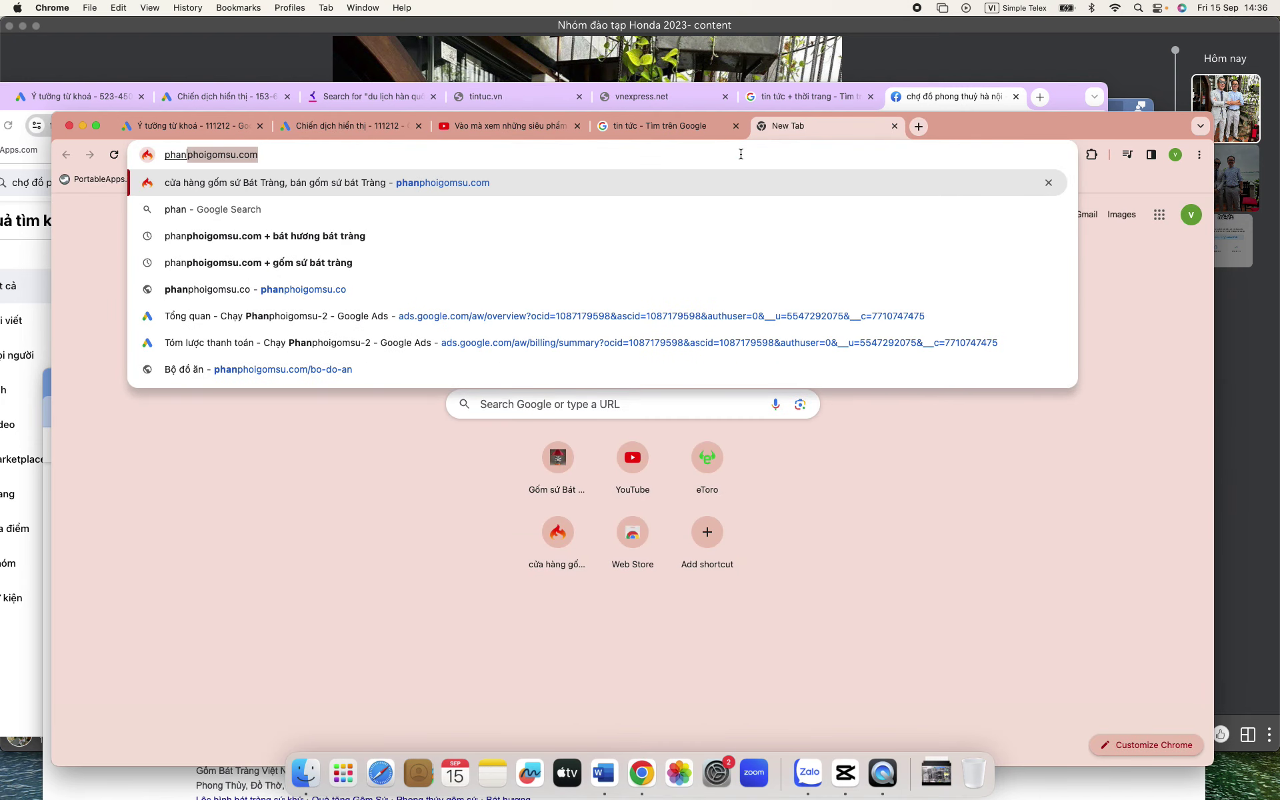
{"action": "key", "text": "Return"}
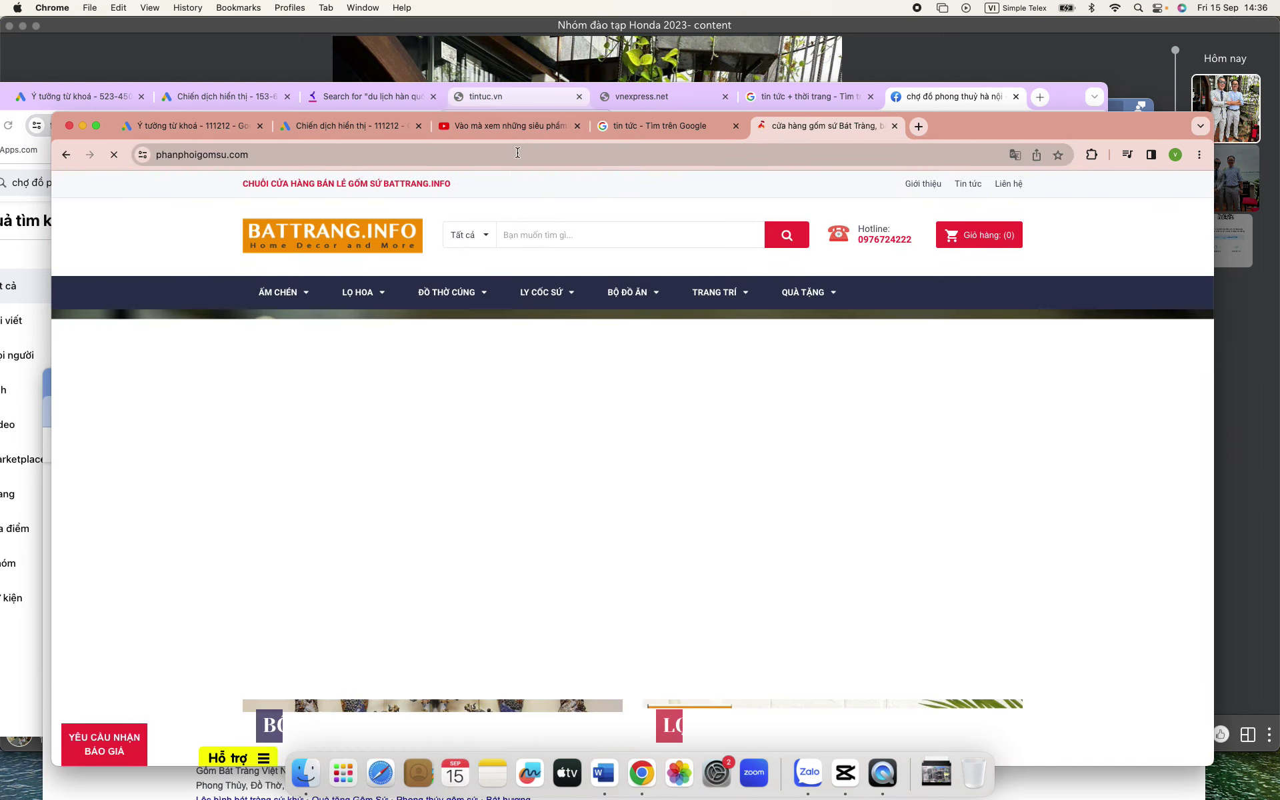
{"action": "left_click", "coordinate": [517, 152]}
{"action": "key", "text": "super+c"}
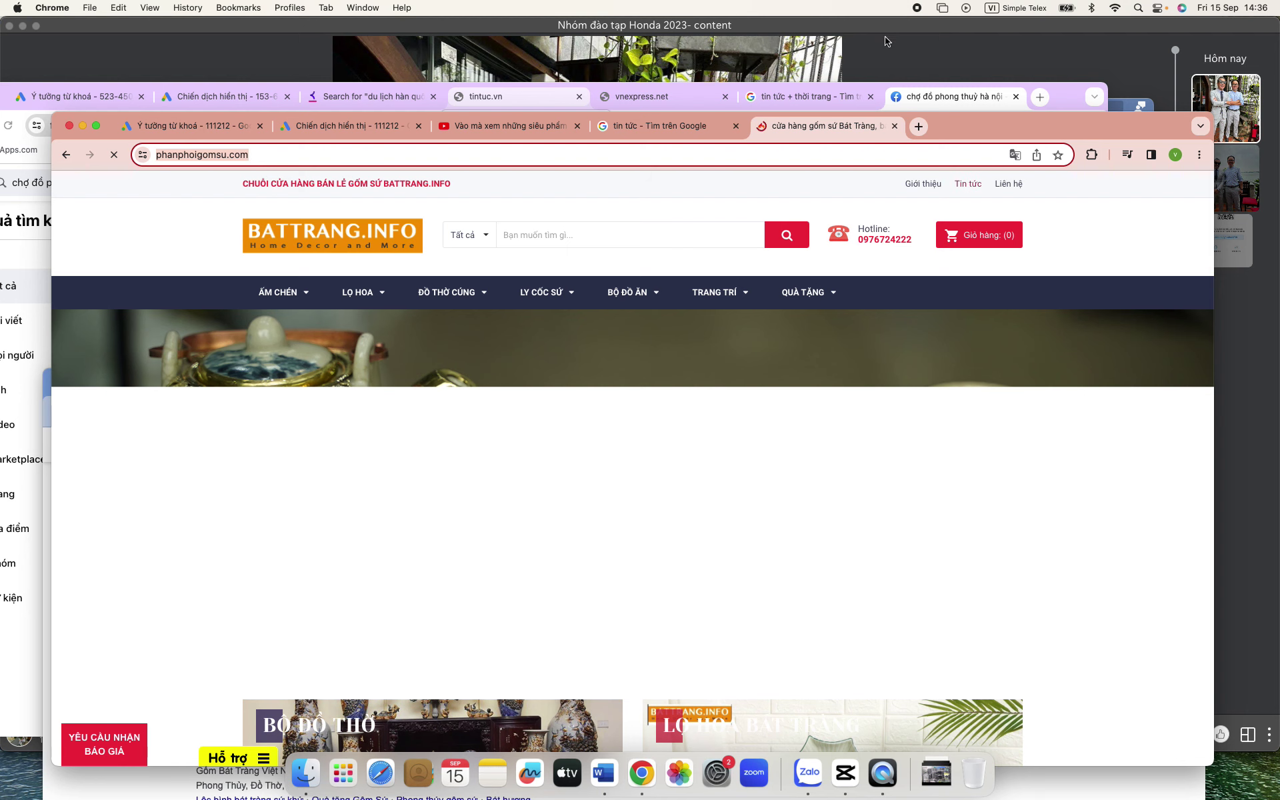
{"action": "left_click", "coordinate": [334, 126]}
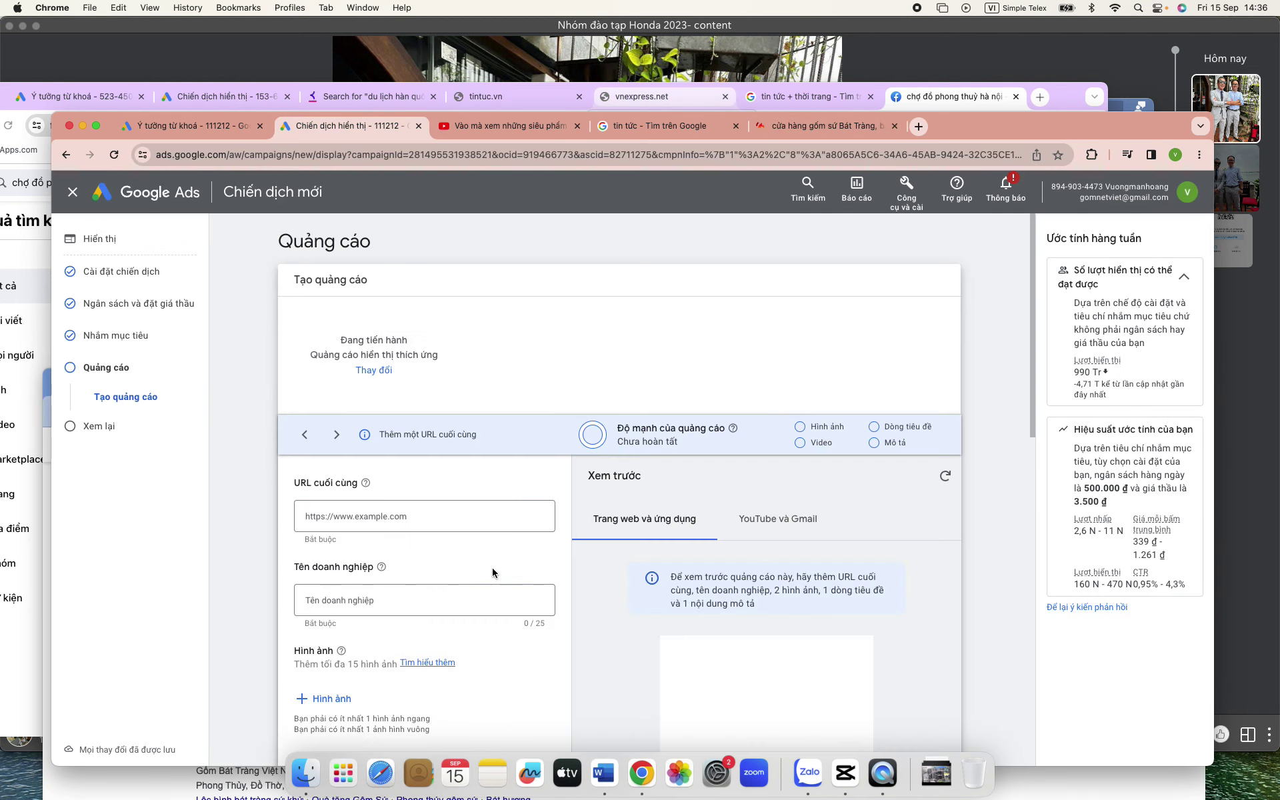
{"action": "left_click", "coordinate": [443, 520]}
{"action": "key", "text": "super+v"}
Set the business name to 'CT PP gốm sứ Bát Tràng'
{"action": "left_click", "coordinate": [414, 595]}
{"action": "type", "text": "Công ty"}
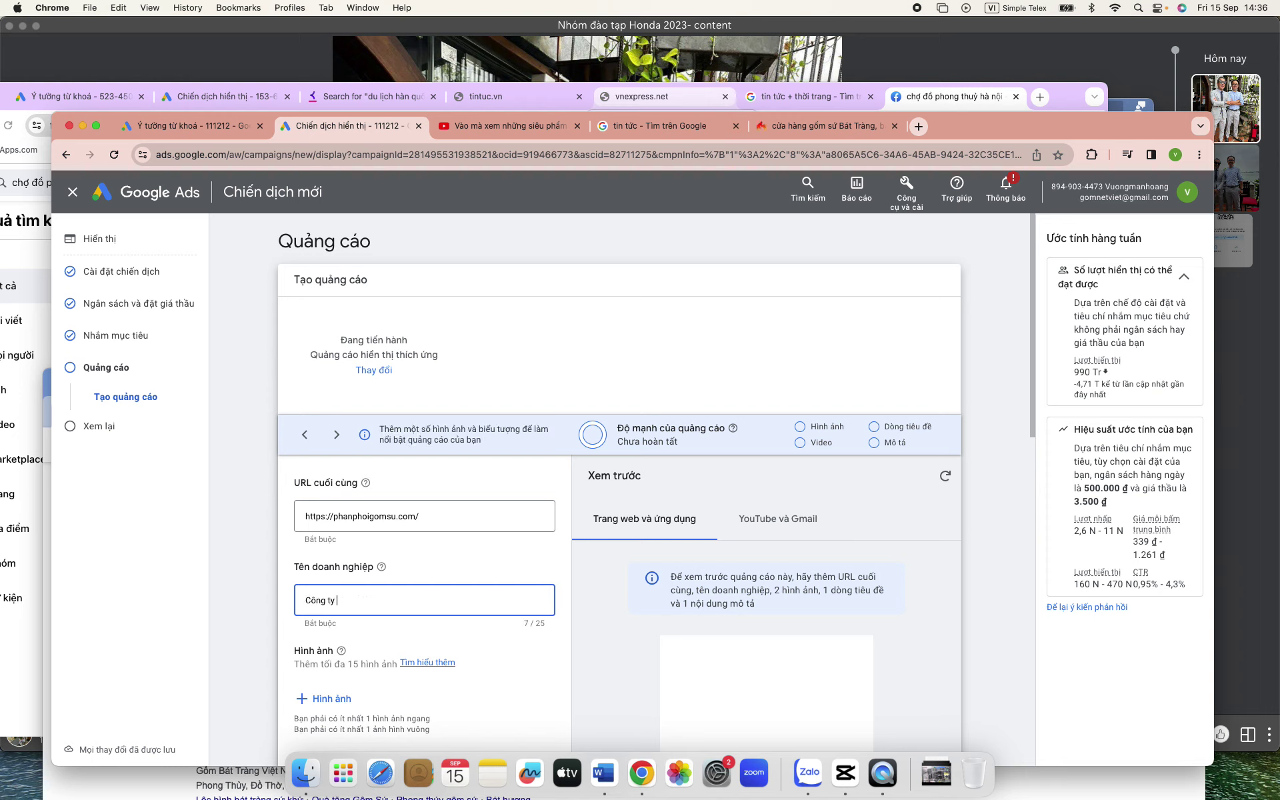
{"action": "type", "text": " PP Gốm sứ Bát Tràng"}
{"action": "scroll", "coordinate": [383, 592], "scroll_direction": "down", "scroll_amount": 1}
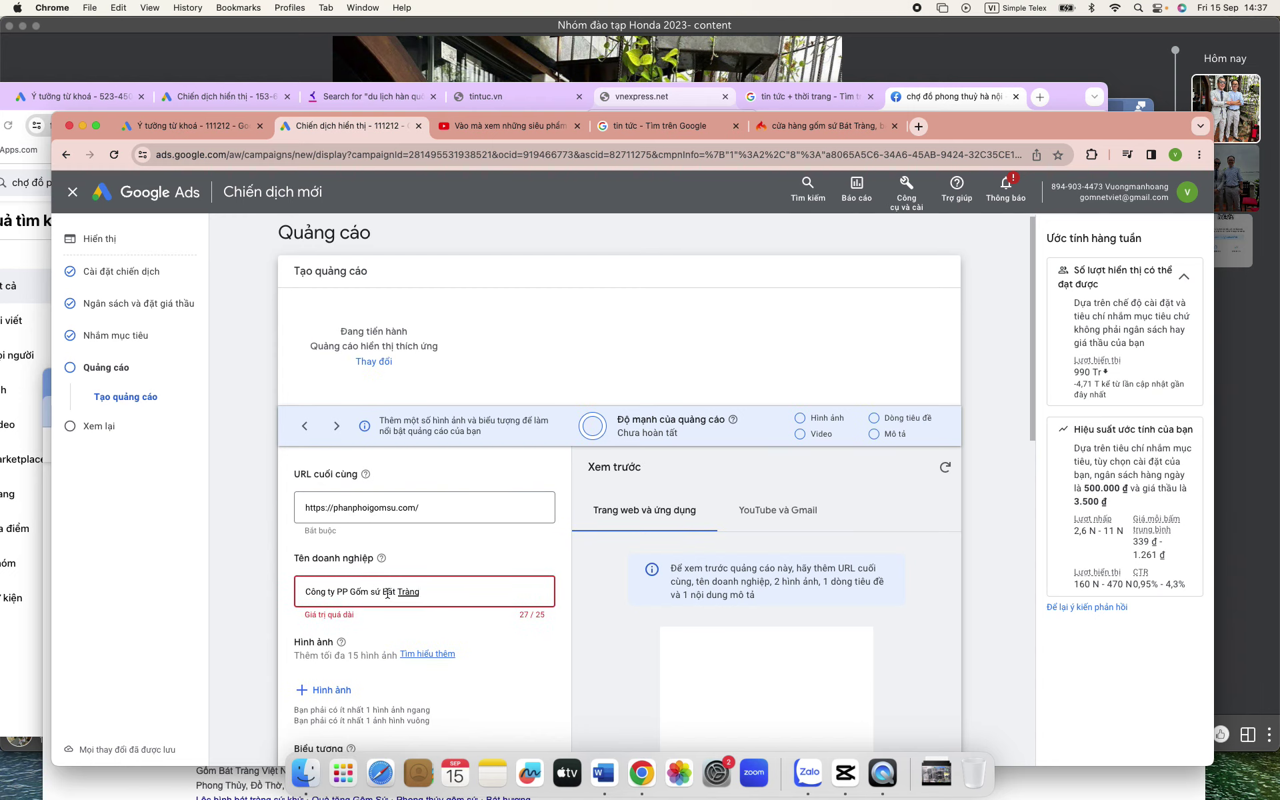
{"action": "left_click_drag", "start_coordinate": [383, 592], "coordinate": [358, 593]}
{"action": "key", "text": "BackSpace"}
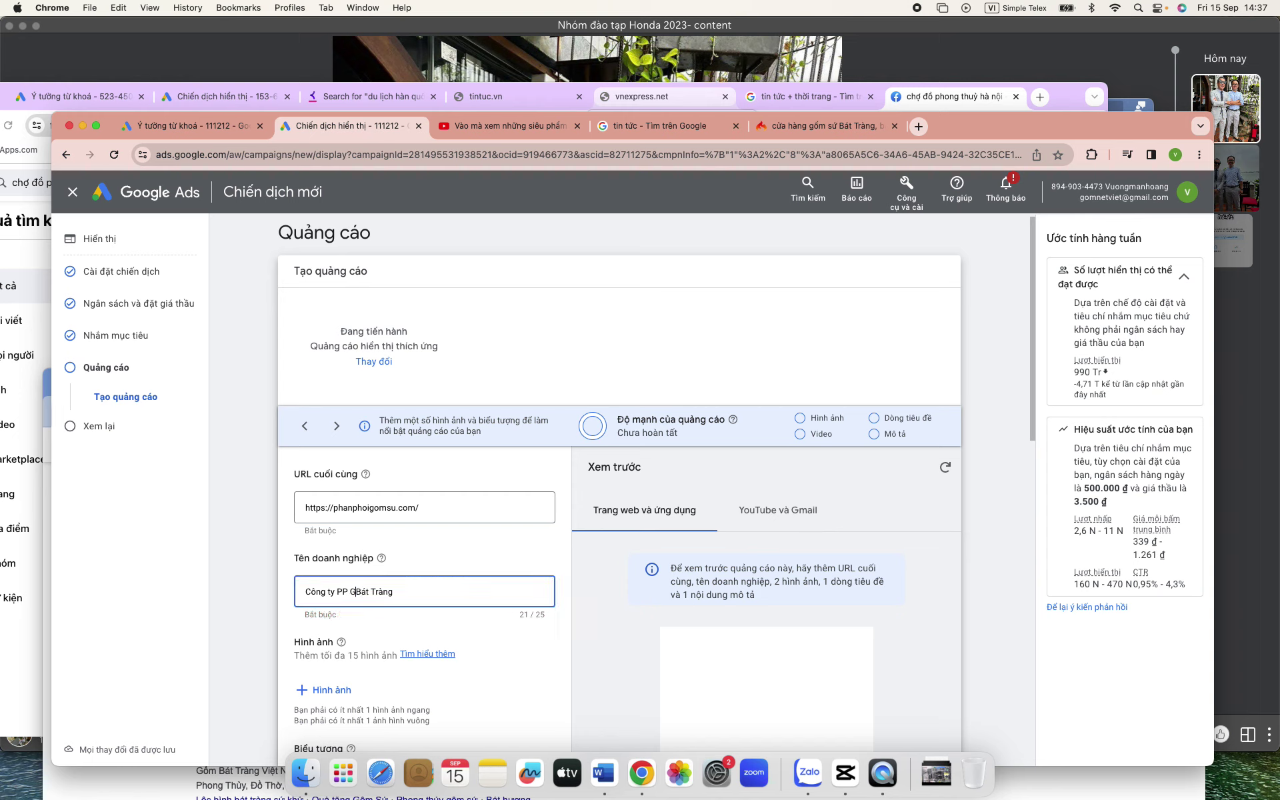
{"action": "key", "text": "BackSpace"}
{"action": "type", "text": "gốm sứ"}
{"action": "left_click_drag", "start_coordinate": [421, 591], "coordinate": [287, 591]}
{"action": "type", "text": "CT"}
{"action": "left_click", "coordinate": [498, 557]}
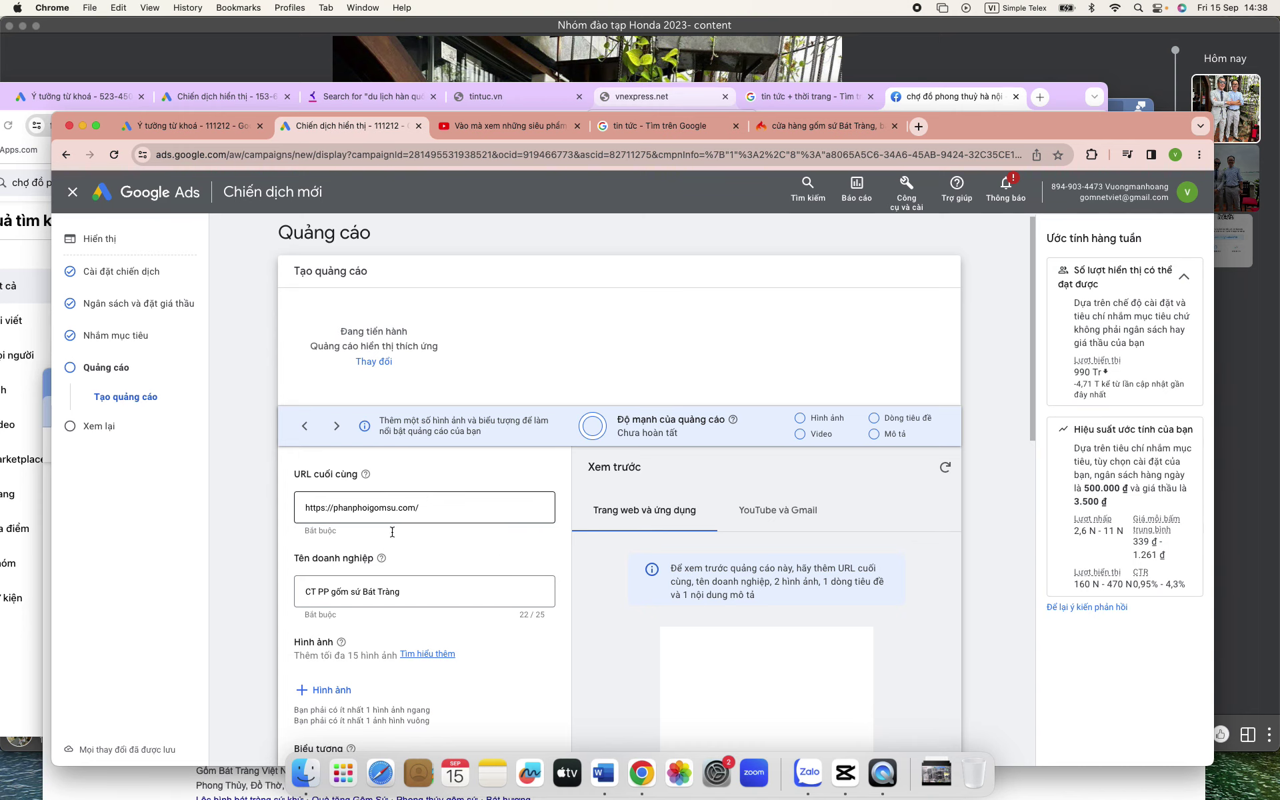
Add the 115thuykue.jpeg photo from recently used assets to the ad's images and save
{"action": "scroll", "coordinate": [351, 586], "scroll_direction": "down", "scroll_amount": 2}
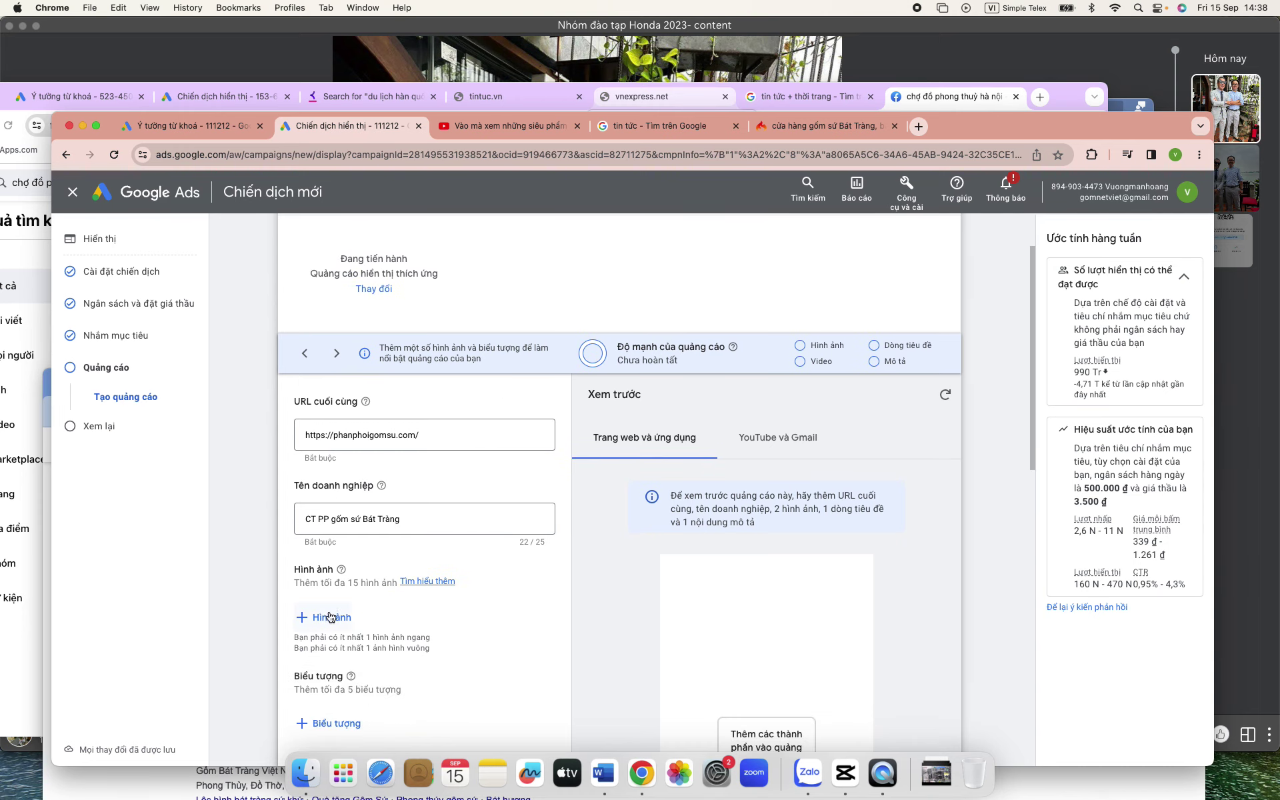
{"action": "scroll", "coordinate": [346, 609], "scroll_direction": "down", "scroll_amount": 2}
{"action": "left_click", "coordinate": [325, 560]}
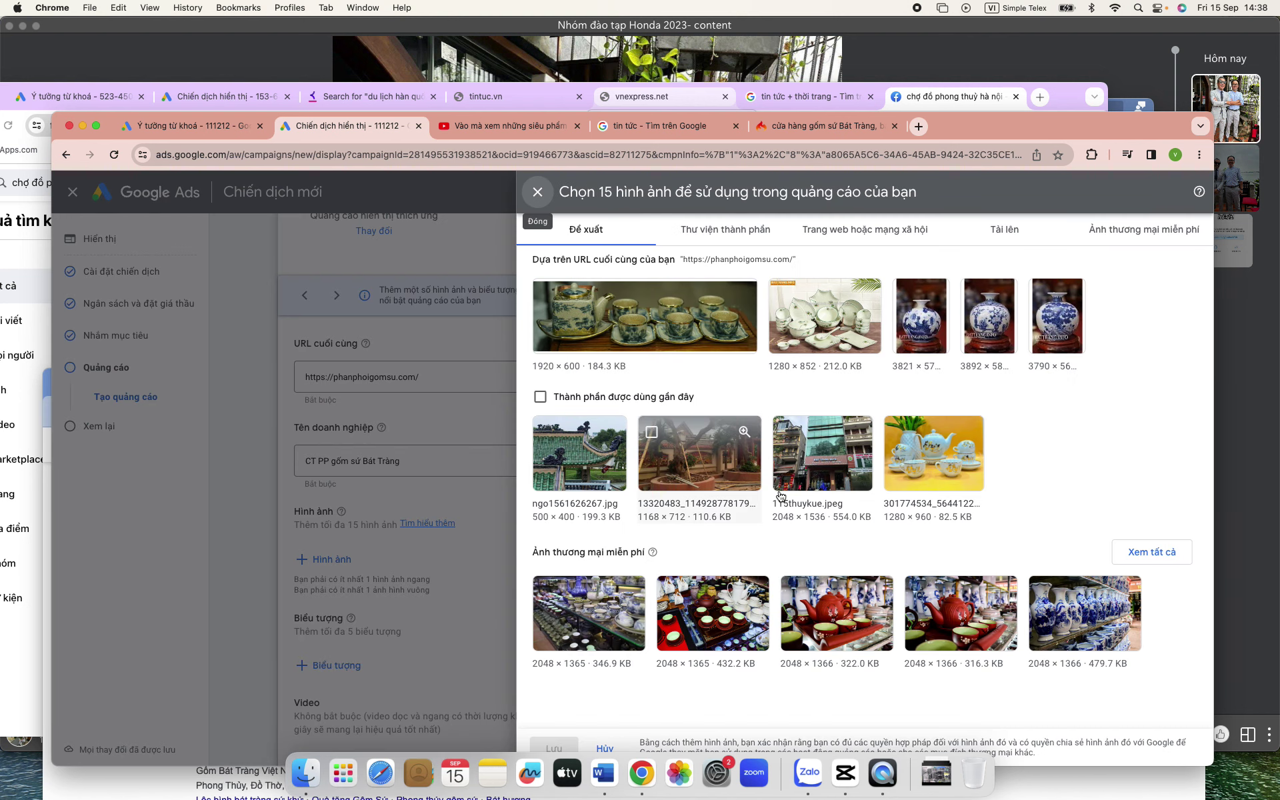
{"action": "left_click", "coordinate": [820, 455]}
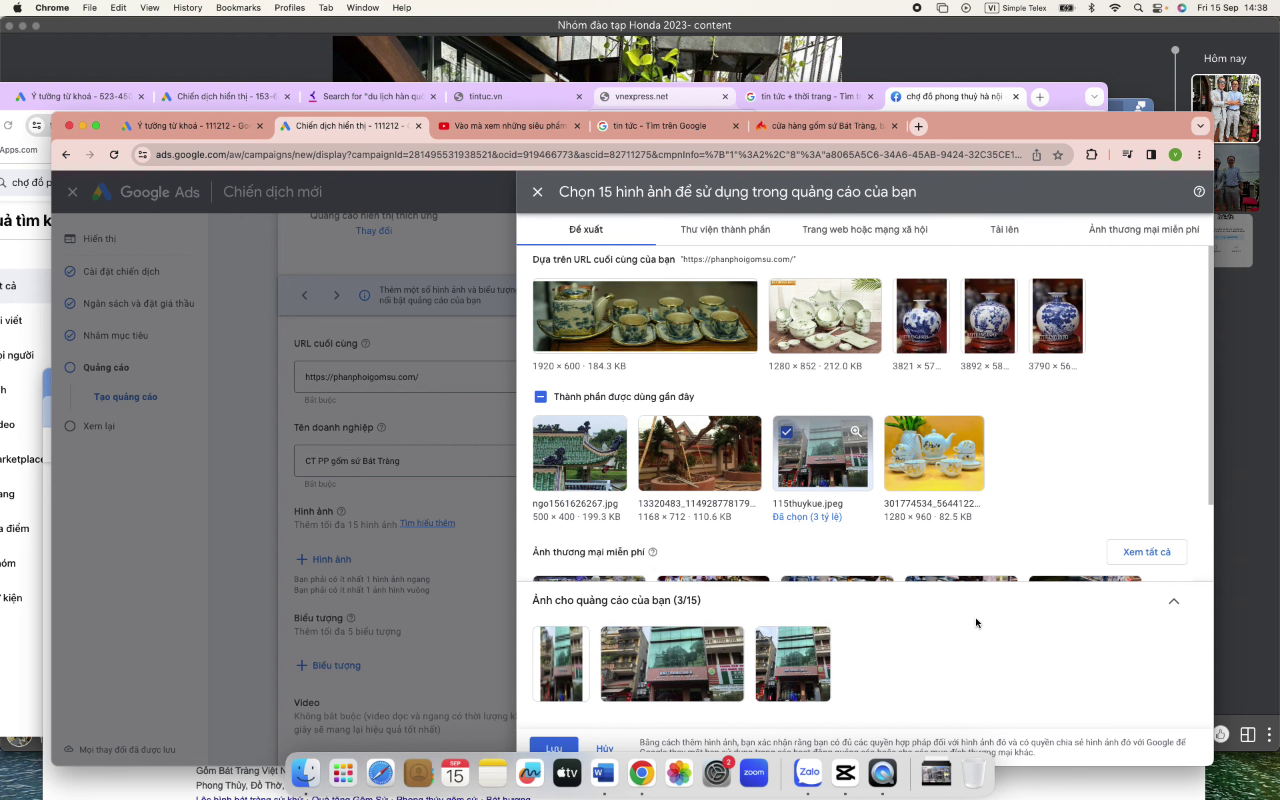
{"action": "left_click", "coordinate": [554, 746]}
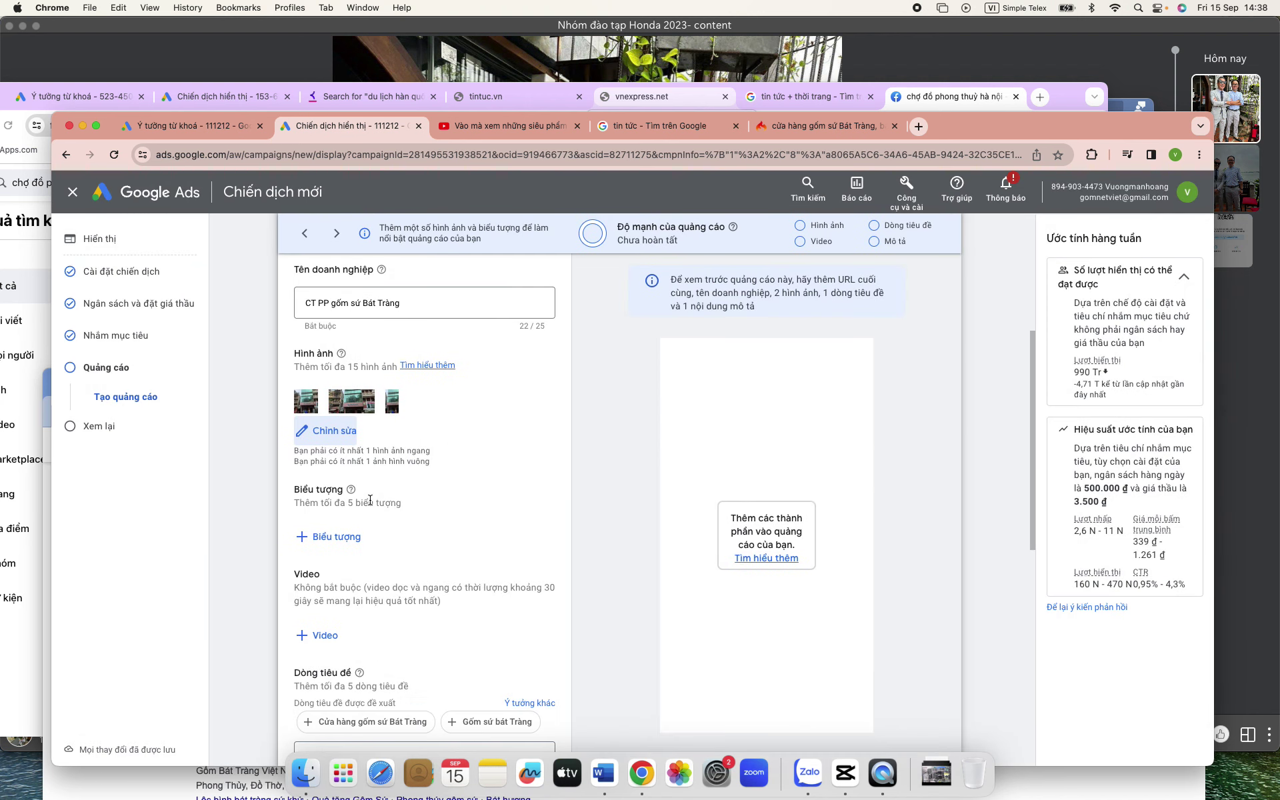
{"action": "scroll", "coordinate": [340, 530], "scroll_direction": "down", "scroll_amount": 3}
Find the shop's video on YouTube by searching '115 thuy khuê' and copy its URL
{"action": "left_click", "coordinate": [321, 514]}
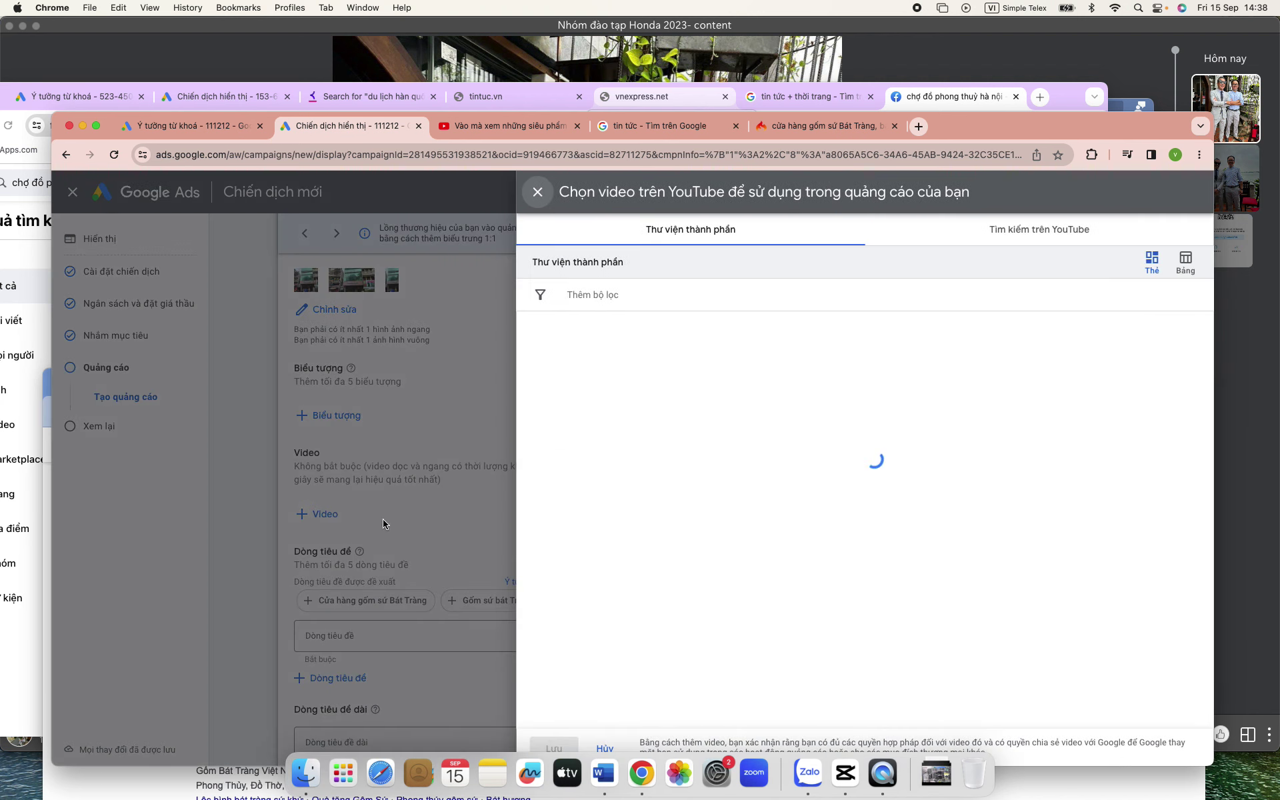
{"action": "left_click", "coordinate": [501, 131]}
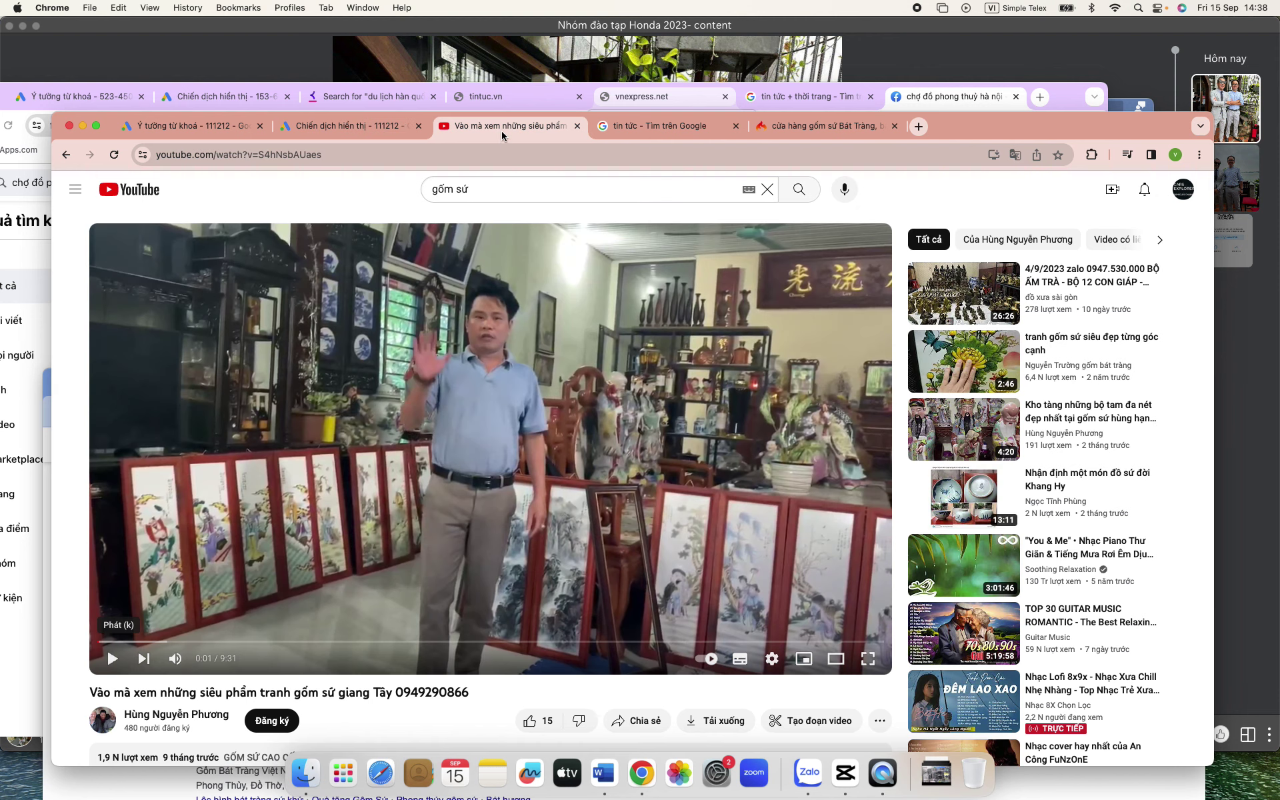
{"action": "triple_click", "coordinate": [442, 189]}
{"action": "type", "text": "115 th"}
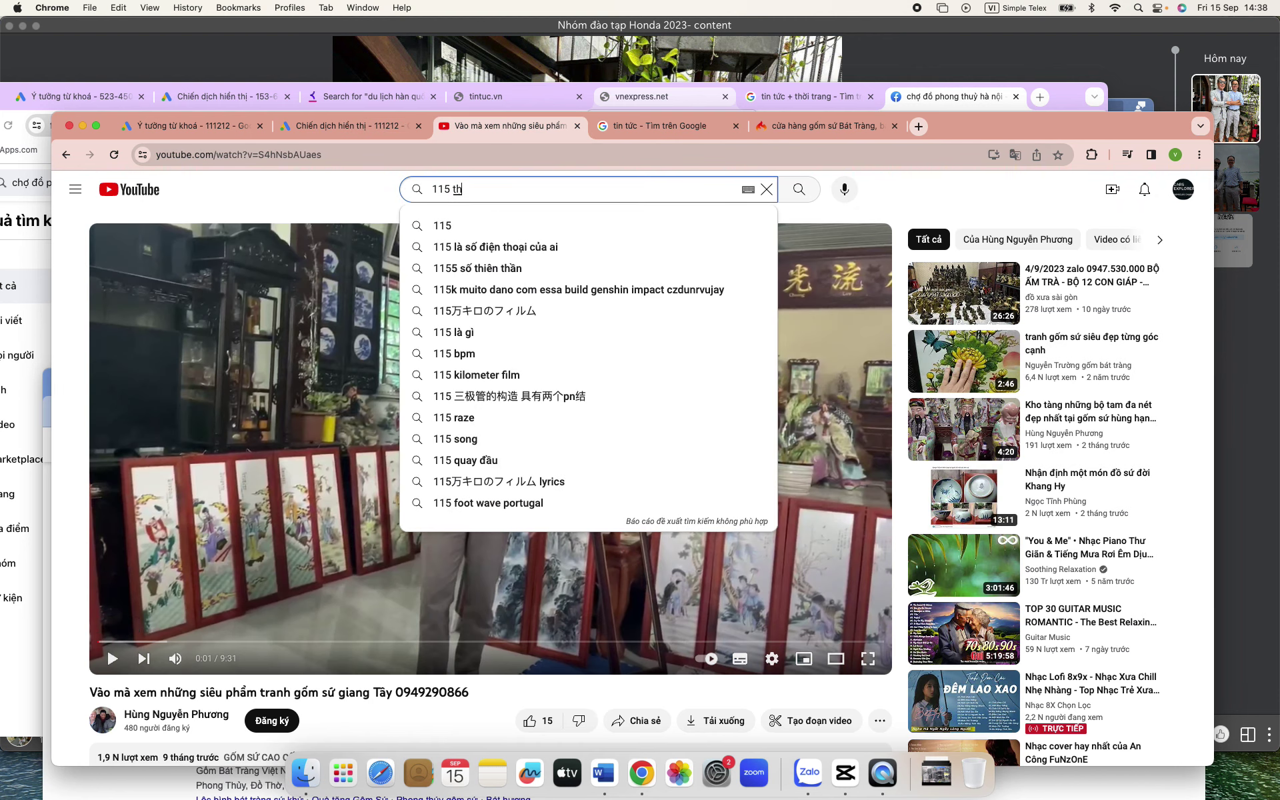
{"action": "type", "text": "uy khuê"}
{"action": "key", "text": "Return"}
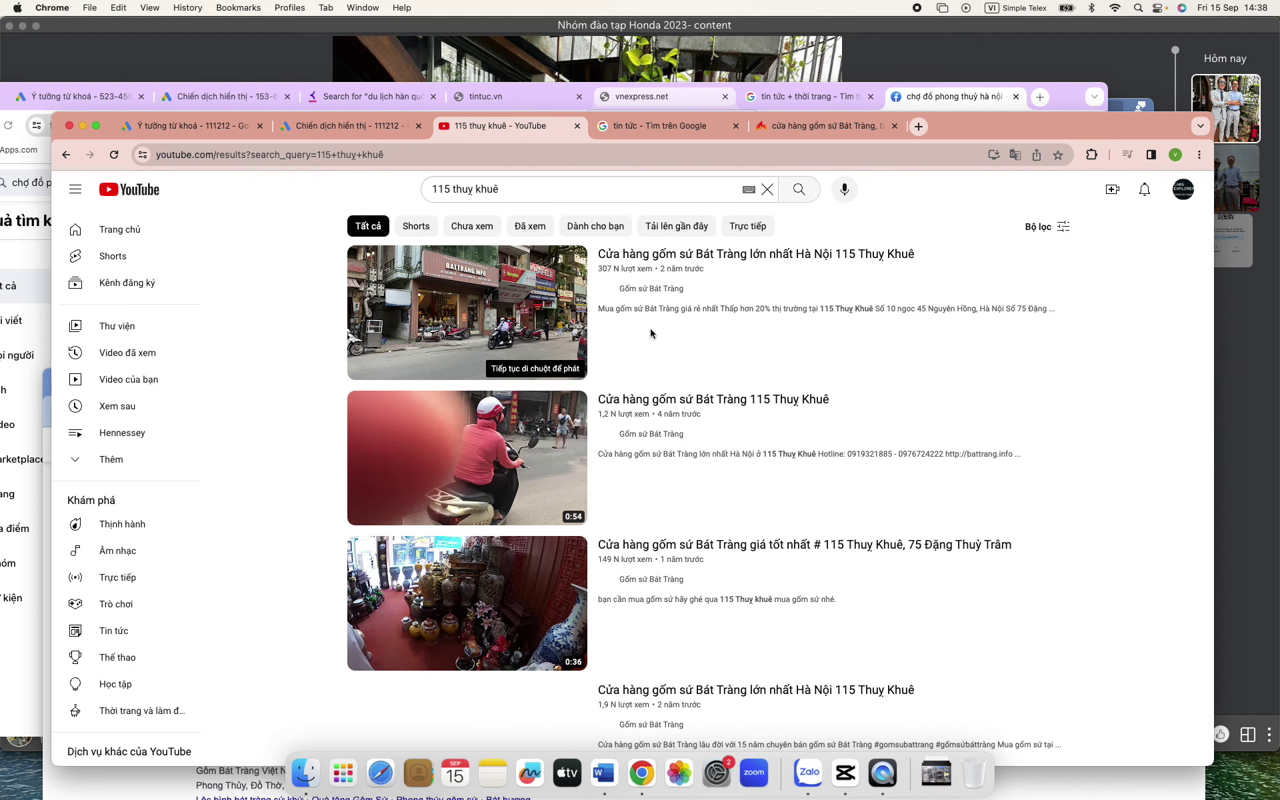
{"action": "mouse_move", "coordinate": [596, 277]}
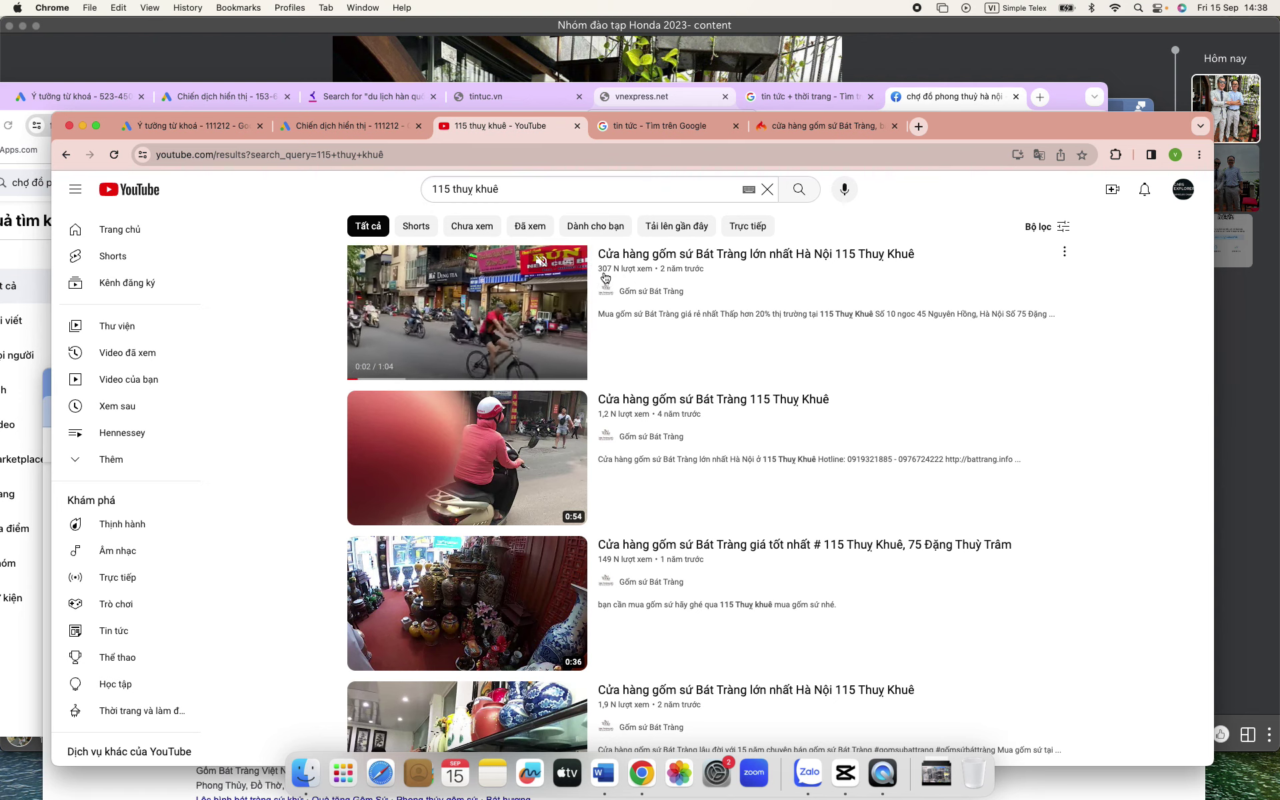
{"action": "left_click", "coordinate": [545, 254]}
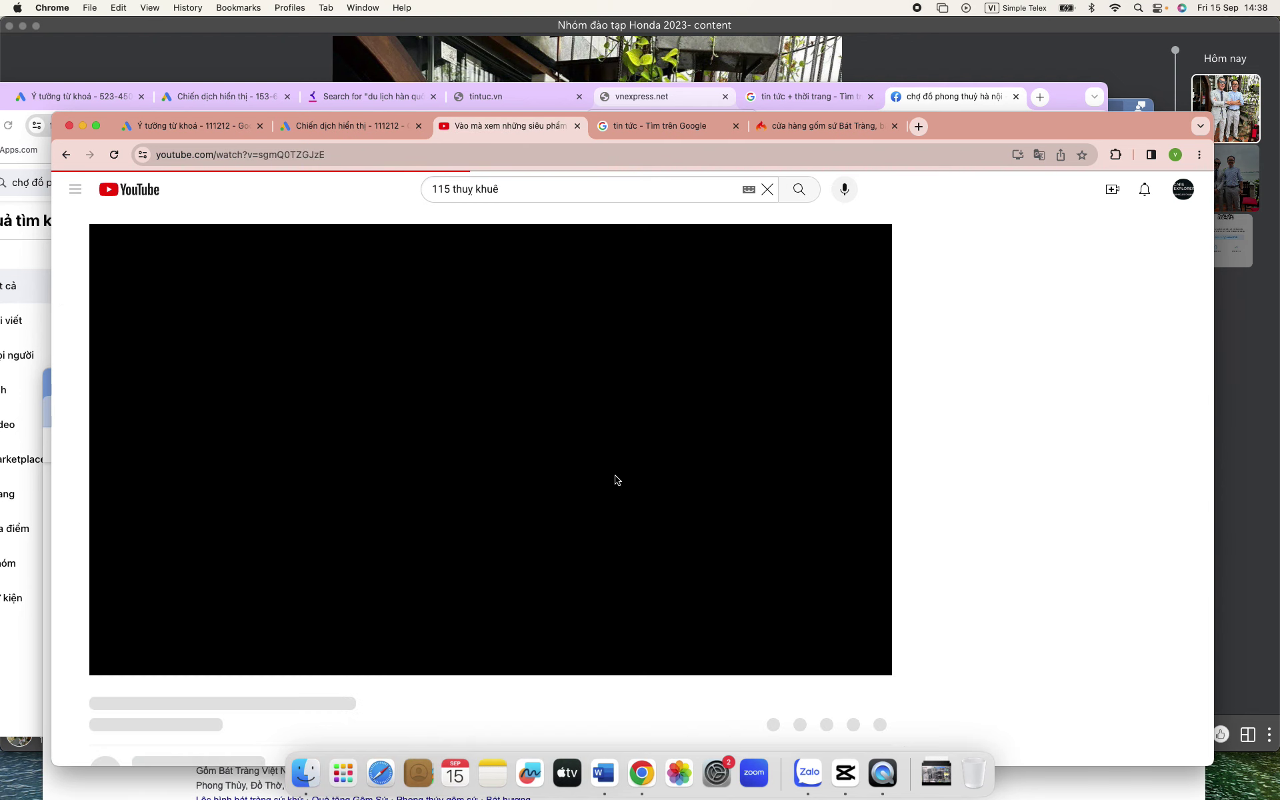
{"action": "scroll", "coordinate": [600, 480], "scroll_direction": "down", "scroll_amount": 2}
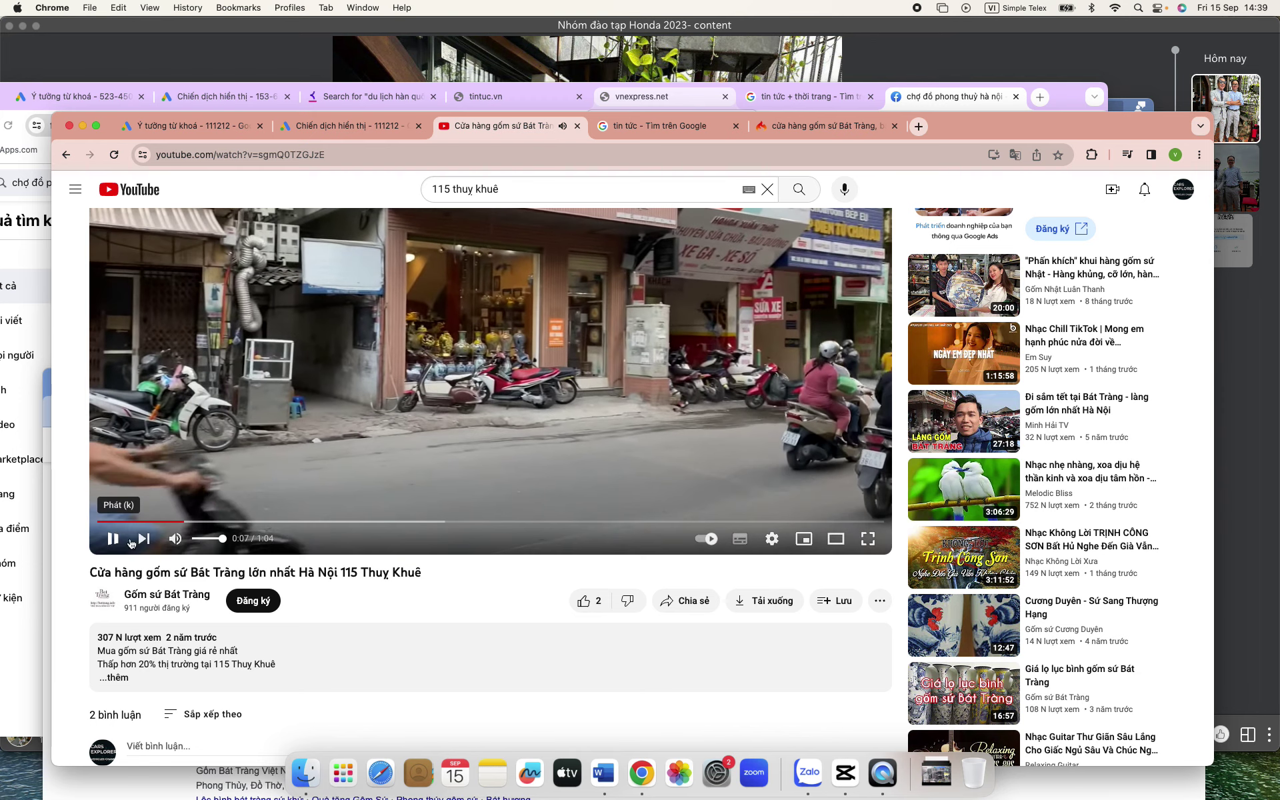
{"action": "left_click", "coordinate": [271, 154]}
{"action": "key", "text": "super+c"}
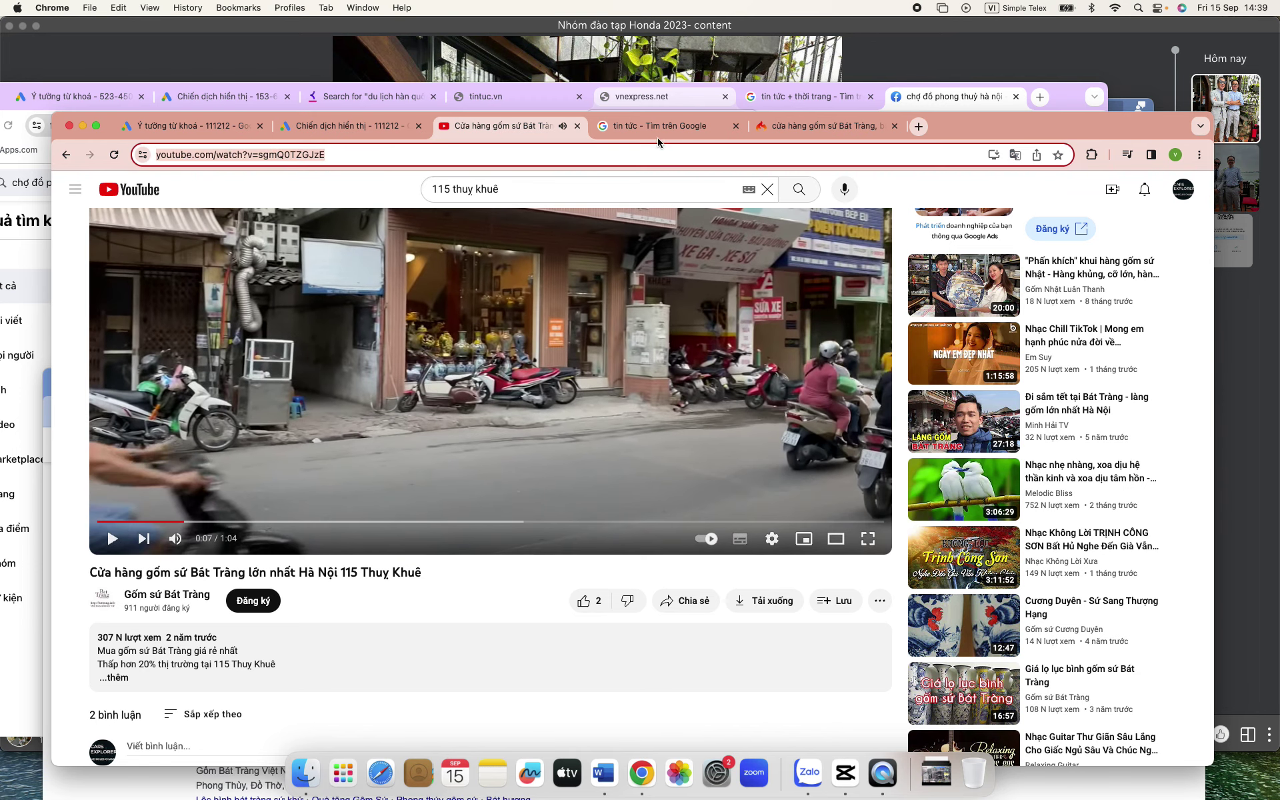
Paste the video URL under Tìm kiếm trên YouTube, select the Bát Tràng video and save
{"action": "left_click", "coordinate": [347, 126]}
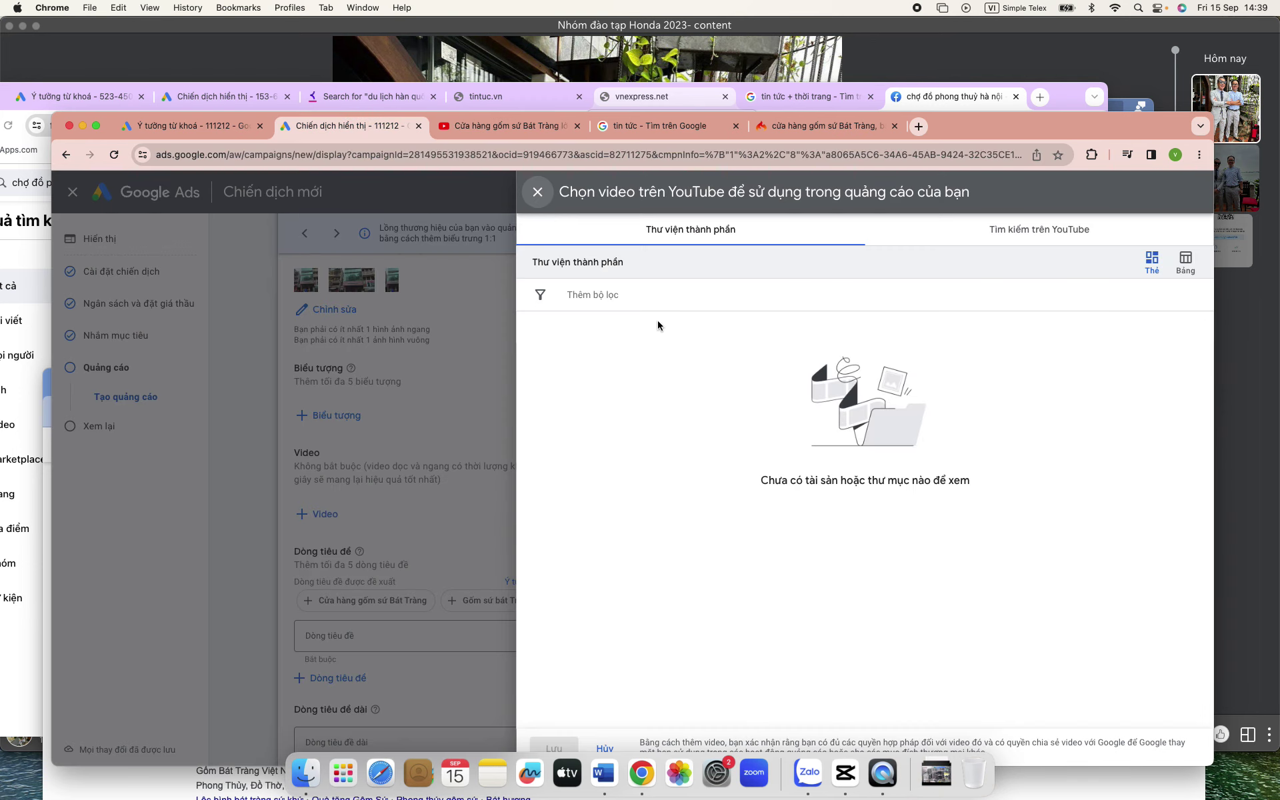
{"action": "left_click", "coordinate": [1018, 237]}
{"action": "left_click", "coordinate": [691, 282]}
{"action": "key", "text": "super+v"}
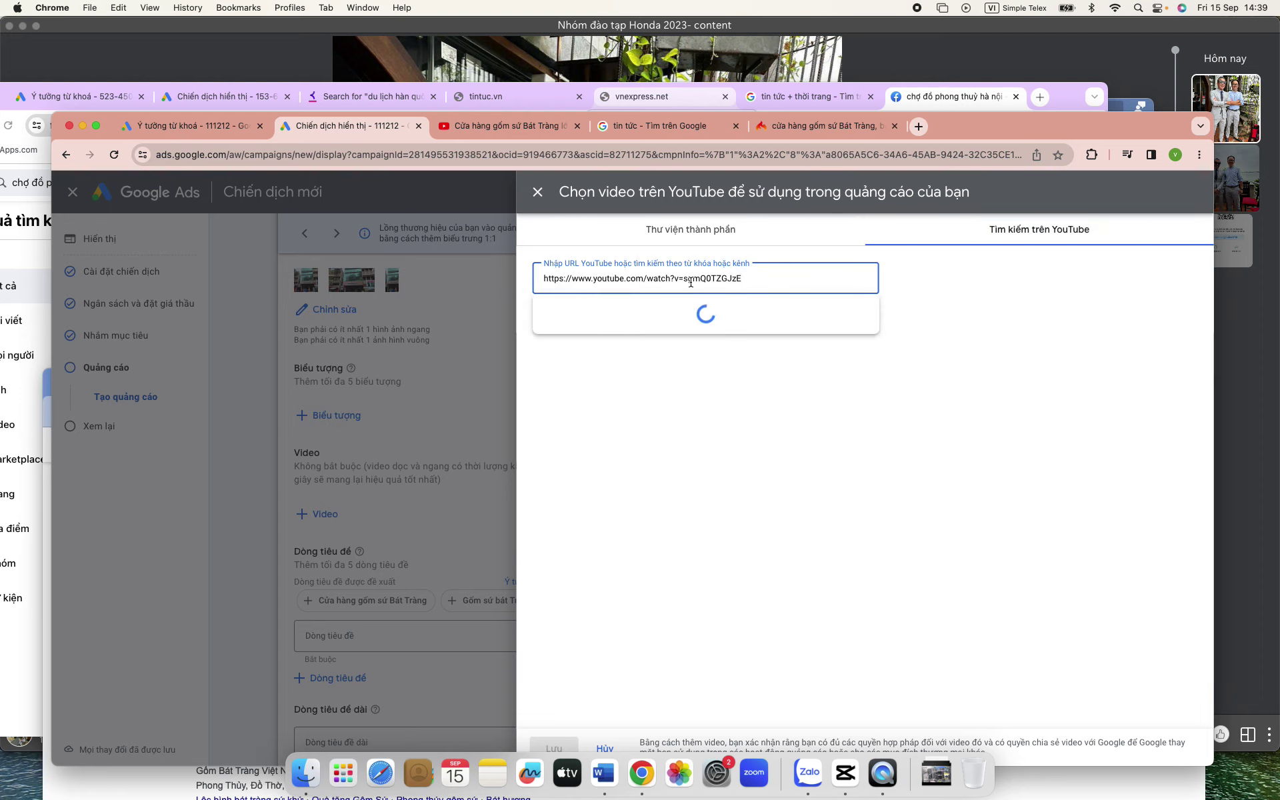
{"action": "left_click", "coordinate": [692, 333]}
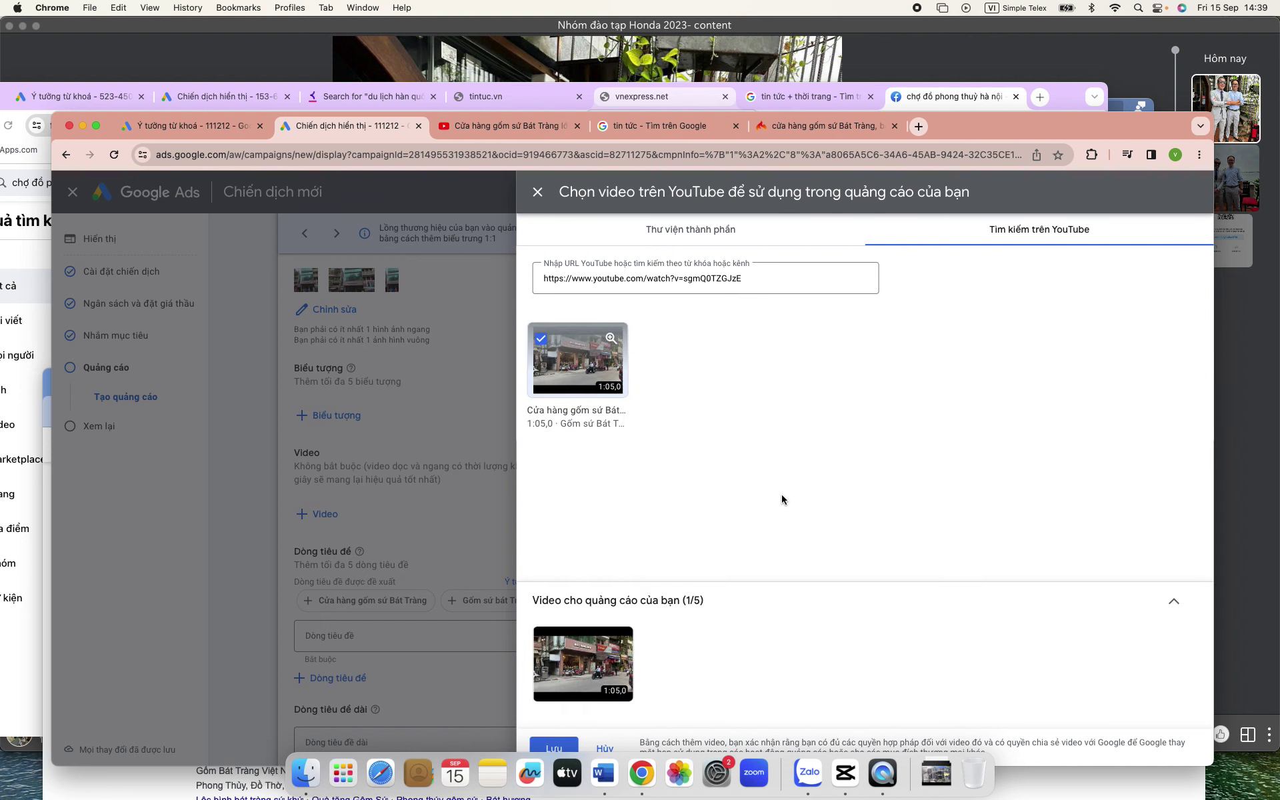
{"action": "left_click", "coordinate": [553, 747]}
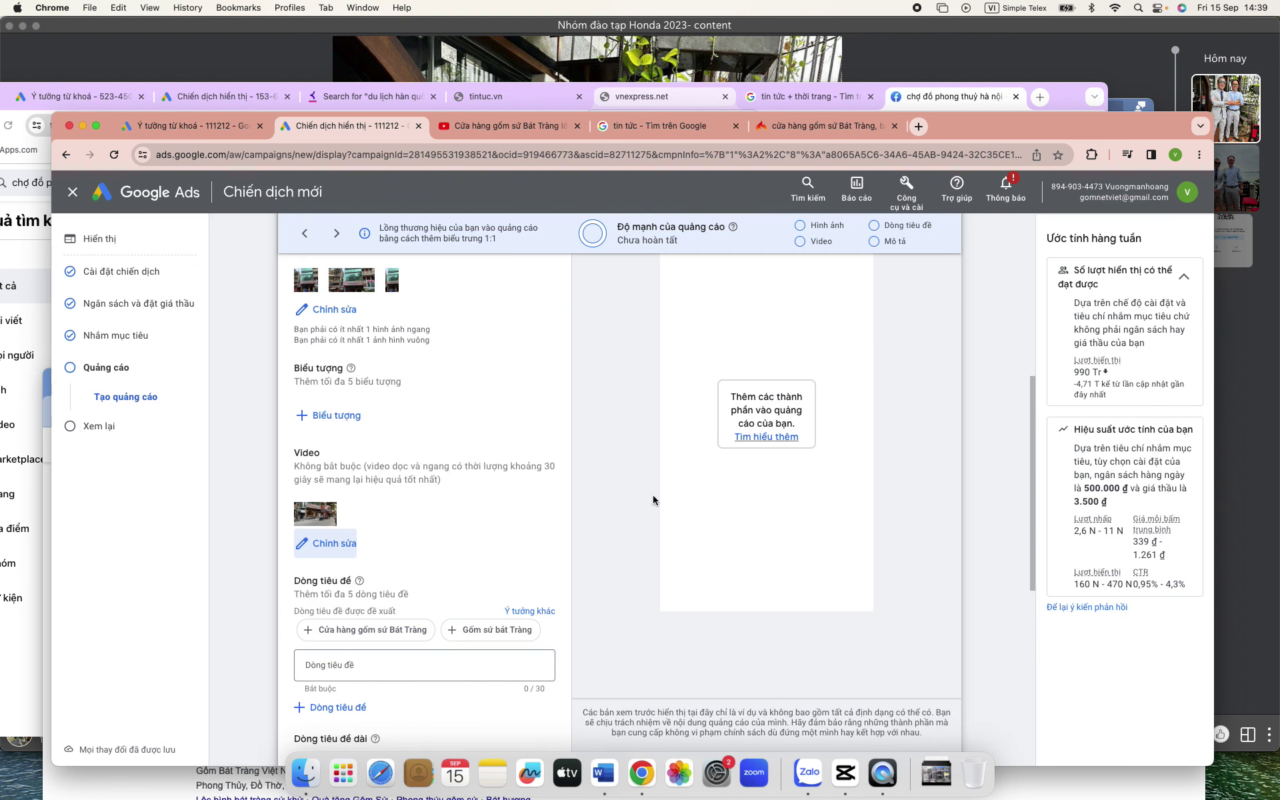
Add headlines 'Cửa hàng gốm sứ Bát Tràng' (suggested) and 'Showroom gốm sứ Bát Tràng'
{"action": "scroll", "coordinate": [467, 487], "scroll_direction": "down", "scroll_amount": 3}
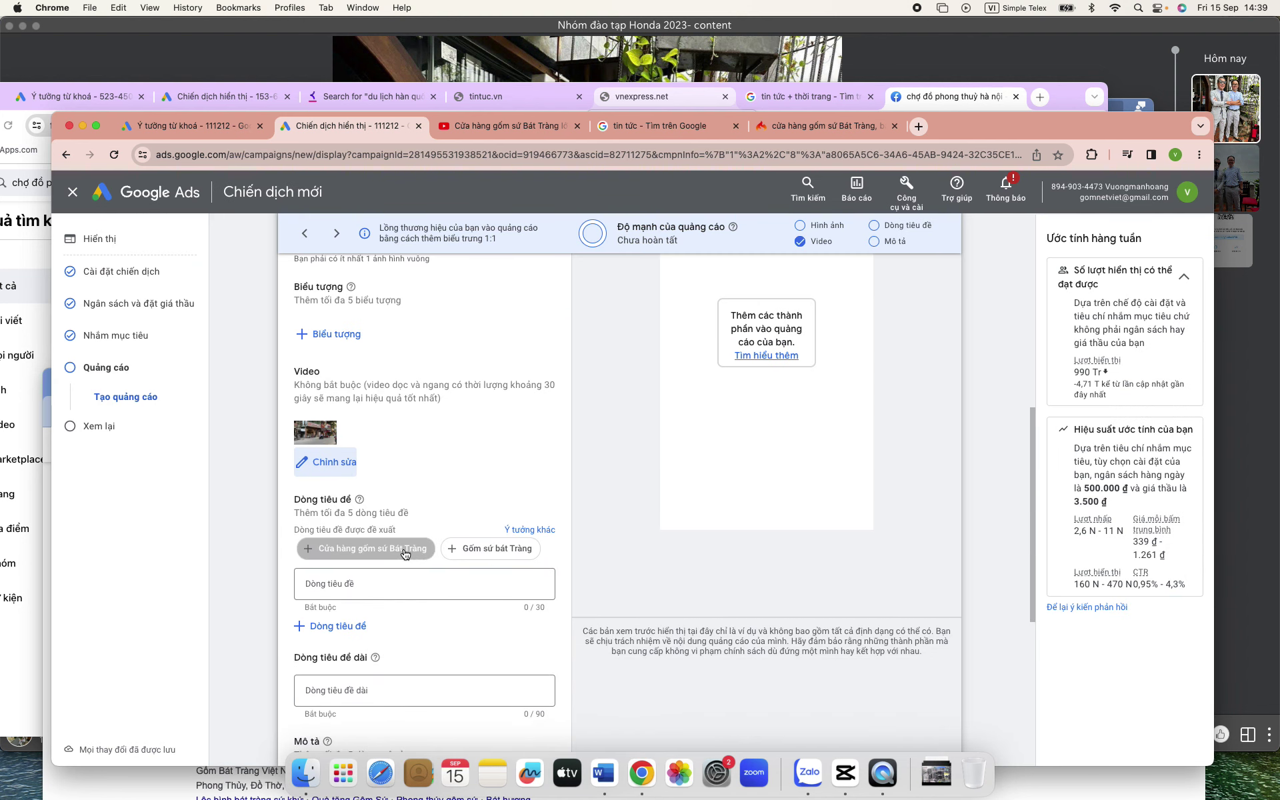
{"action": "left_click", "coordinate": [373, 547]}
{"action": "scroll", "coordinate": [429, 579], "scroll_direction": "down", "scroll_amount": 2}
{"action": "left_click", "coordinate": [358, 551]}
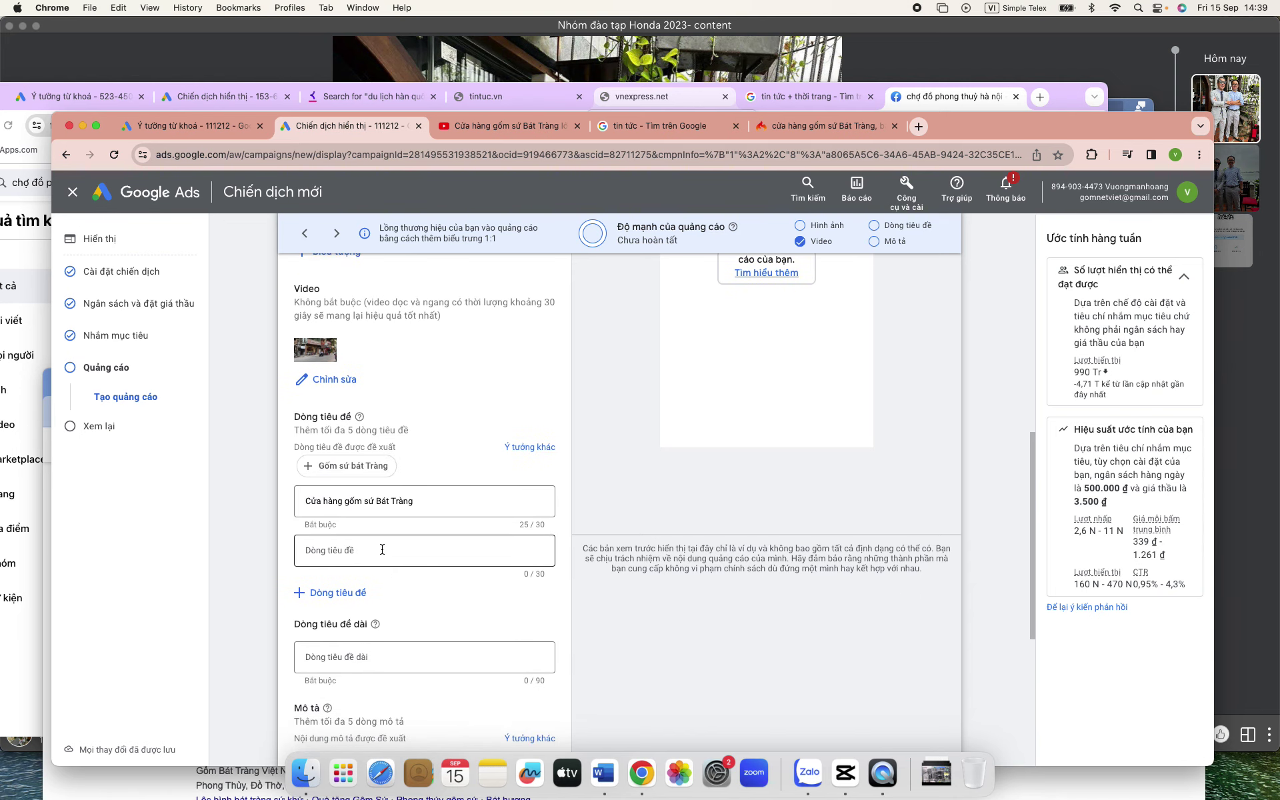
{"action": "type", "text": "S"}
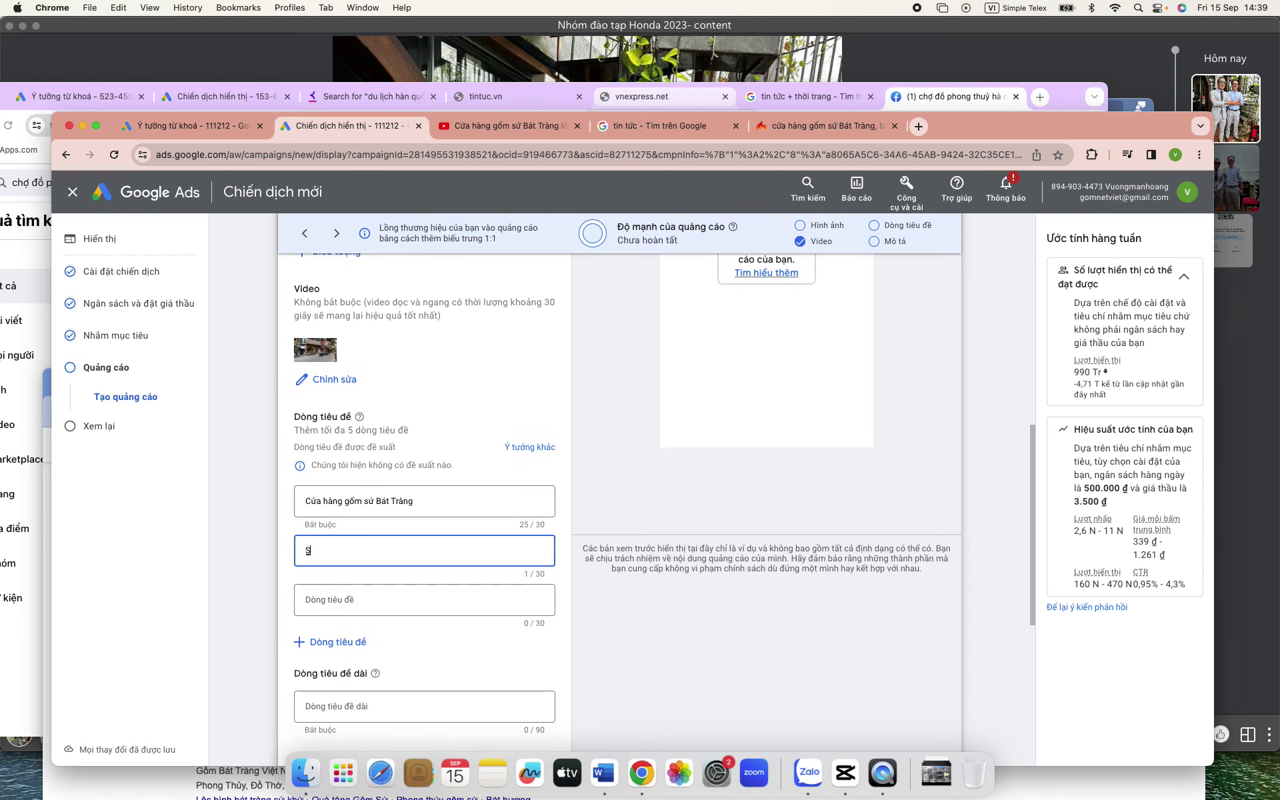
{"action": "type", "text": "howroom gốm s"}
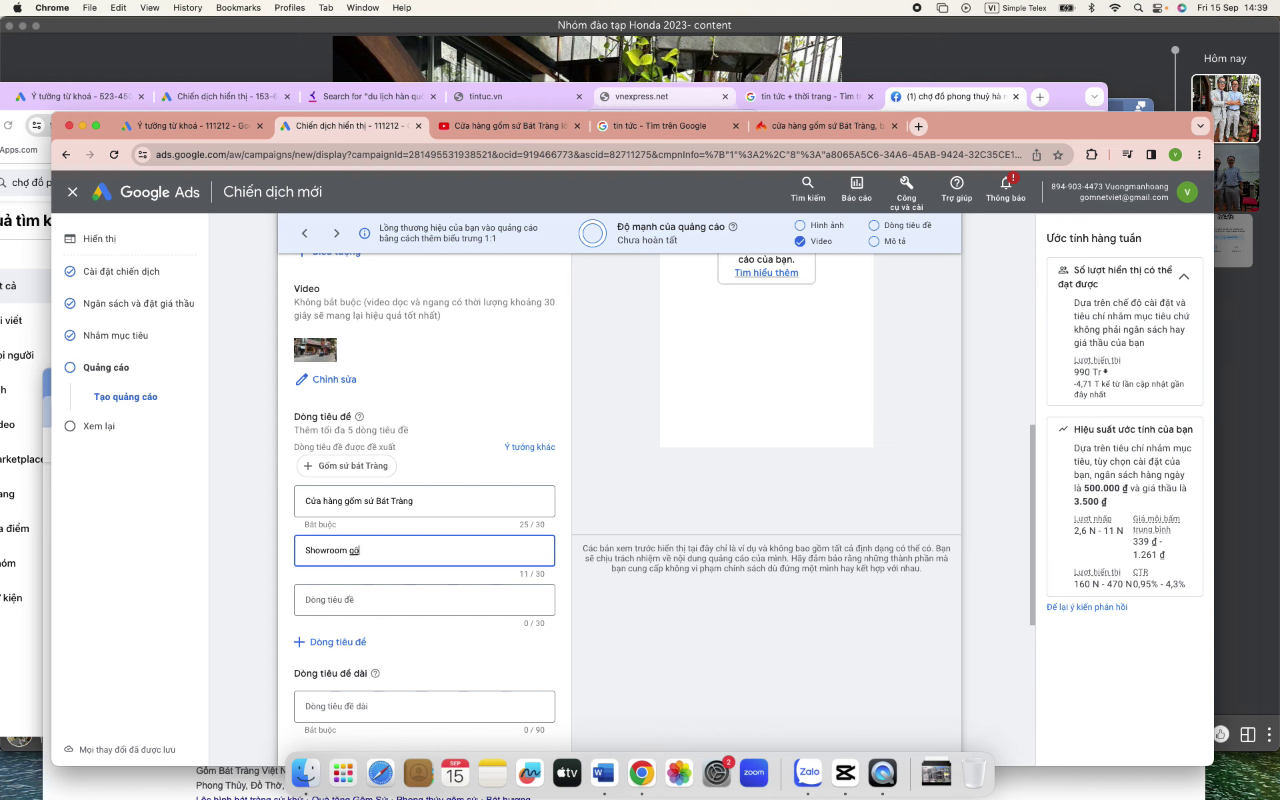
{"action": "type", "text": "ứ Bát Tràng"}
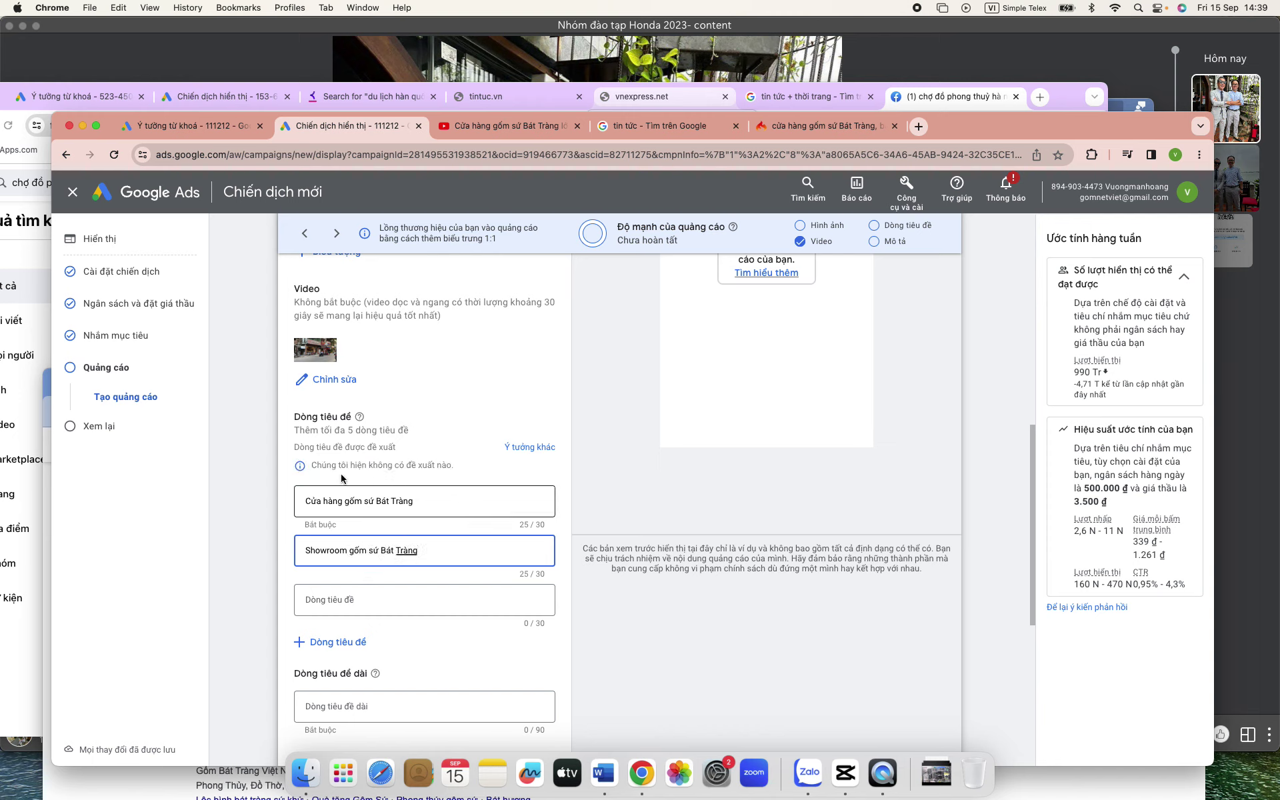
{"action": "left_click", "coordinate": [380, 604]}
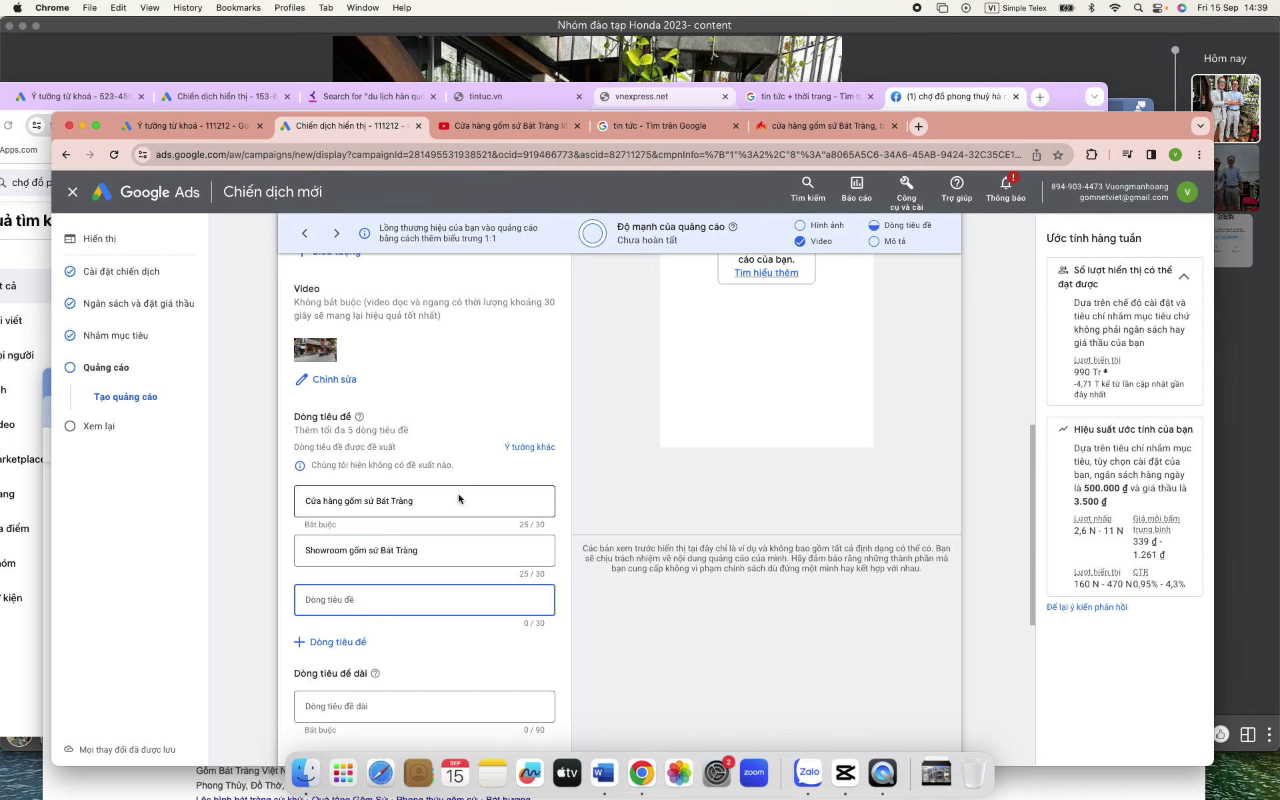
Add headlines 'Nơi bán gốm sứ Bát Tràng' and 'Giá gốm sứ Bát Tràng tốt #1'
{"action": "scroll", "coordinate": [458, 493], "scroll_direction": "down", "scroll_amount": 2}
{"action": "type", "text": "Nowi bán gốm su"}
{"action": "type", "text": "ứ Bát Tràng"}
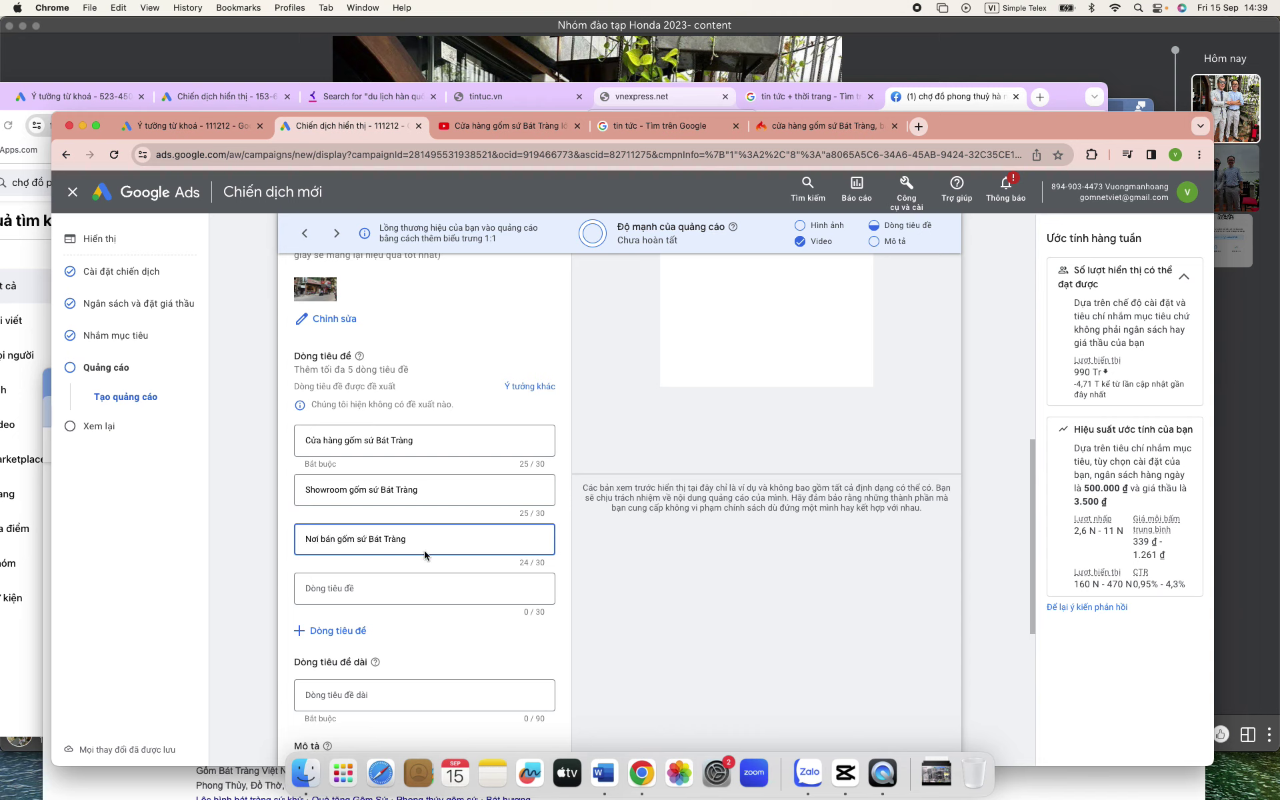
{"action": "left_click", "coordinate": [457, 566]}
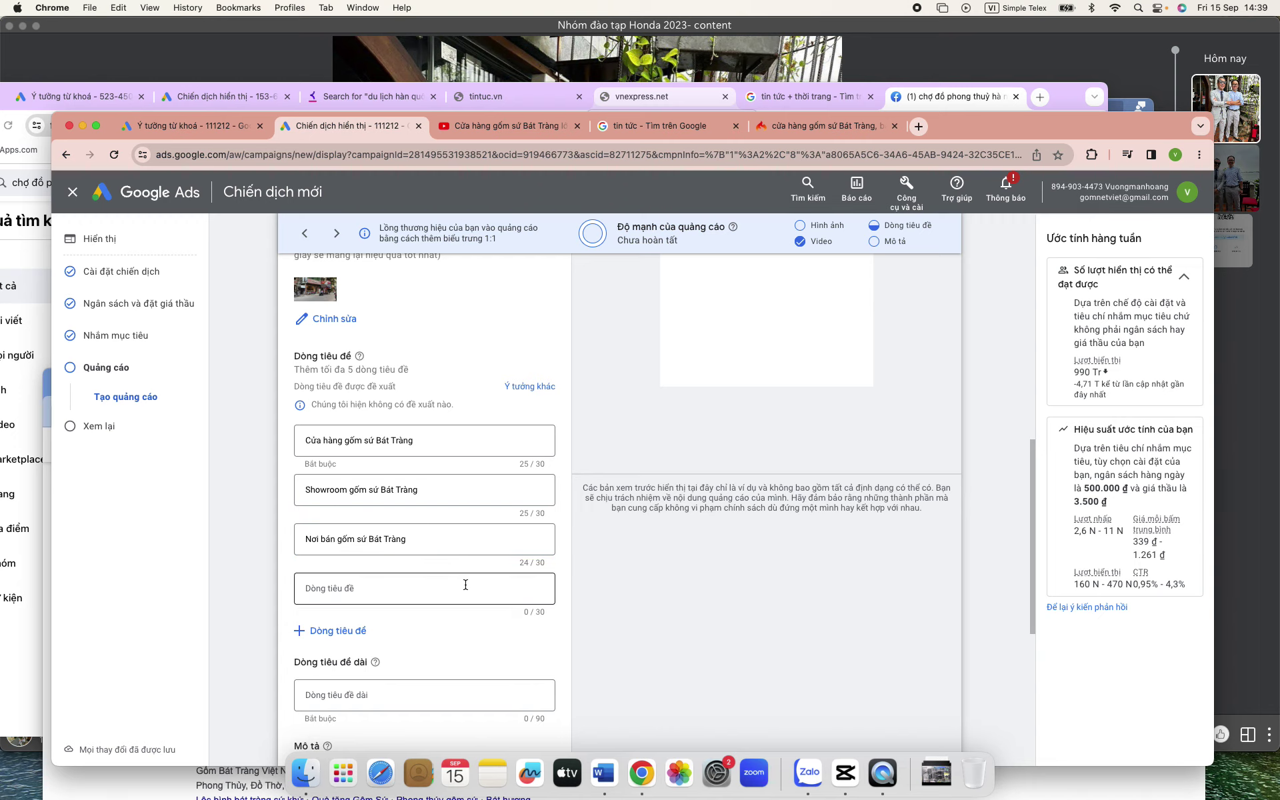
{"action": "scroll", "coordinate": [465, 583], "scroll_direction": "down", "scroll_amount": 2}
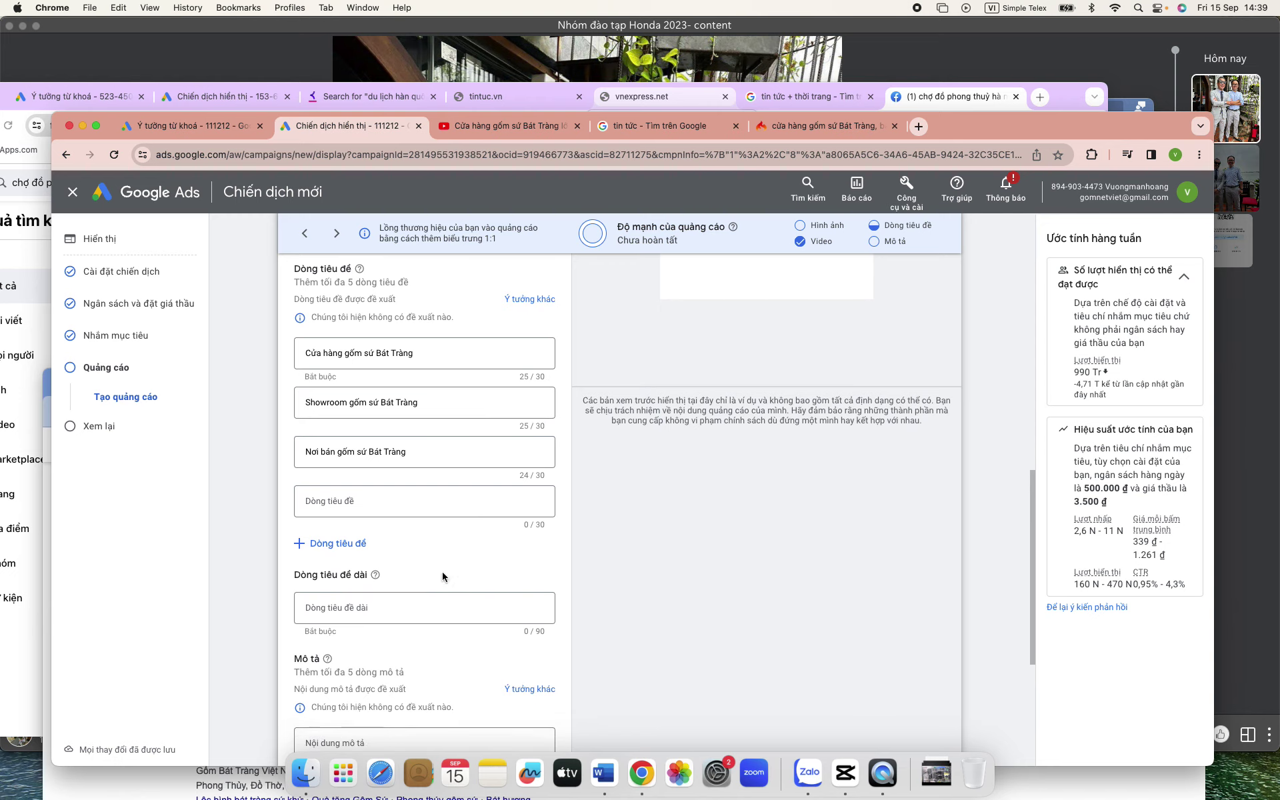
{"action": "left_click", "coordinate": [365, 505]}
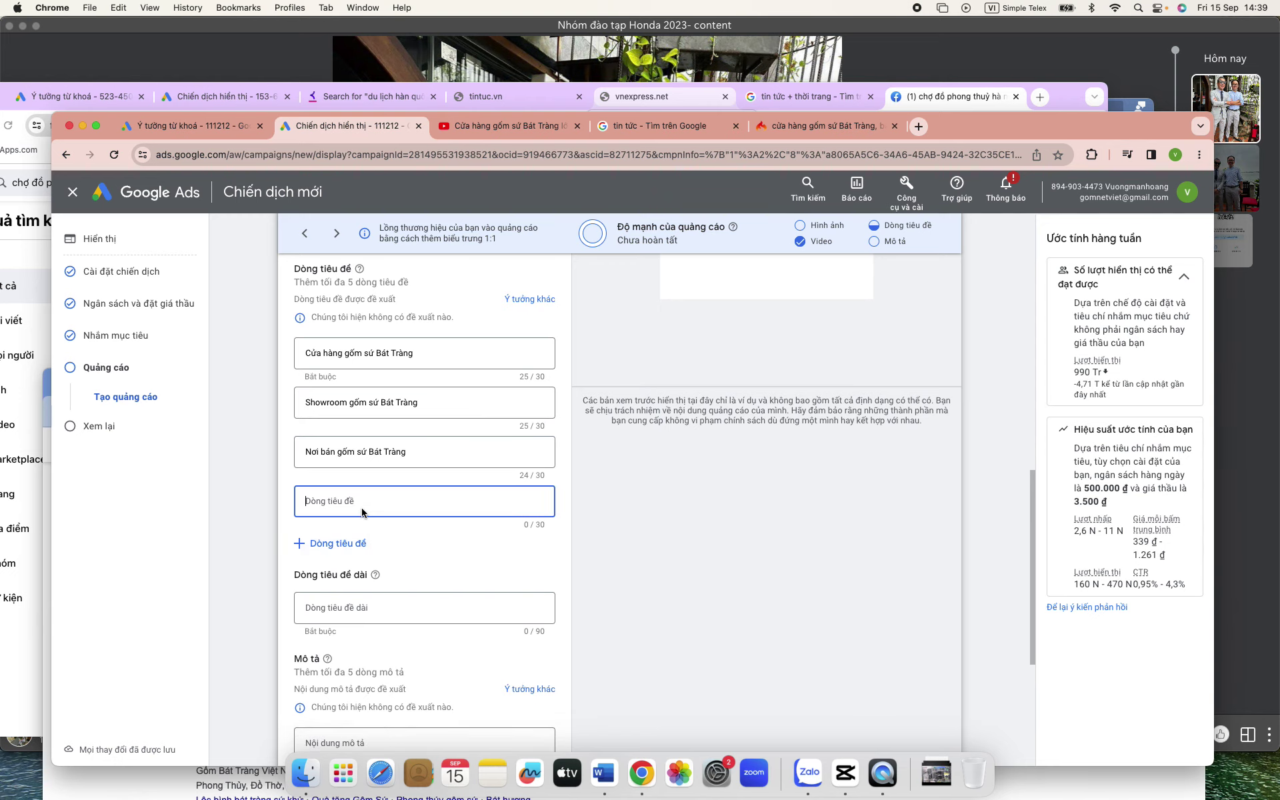
{"action": "type", "text": "Giá"}
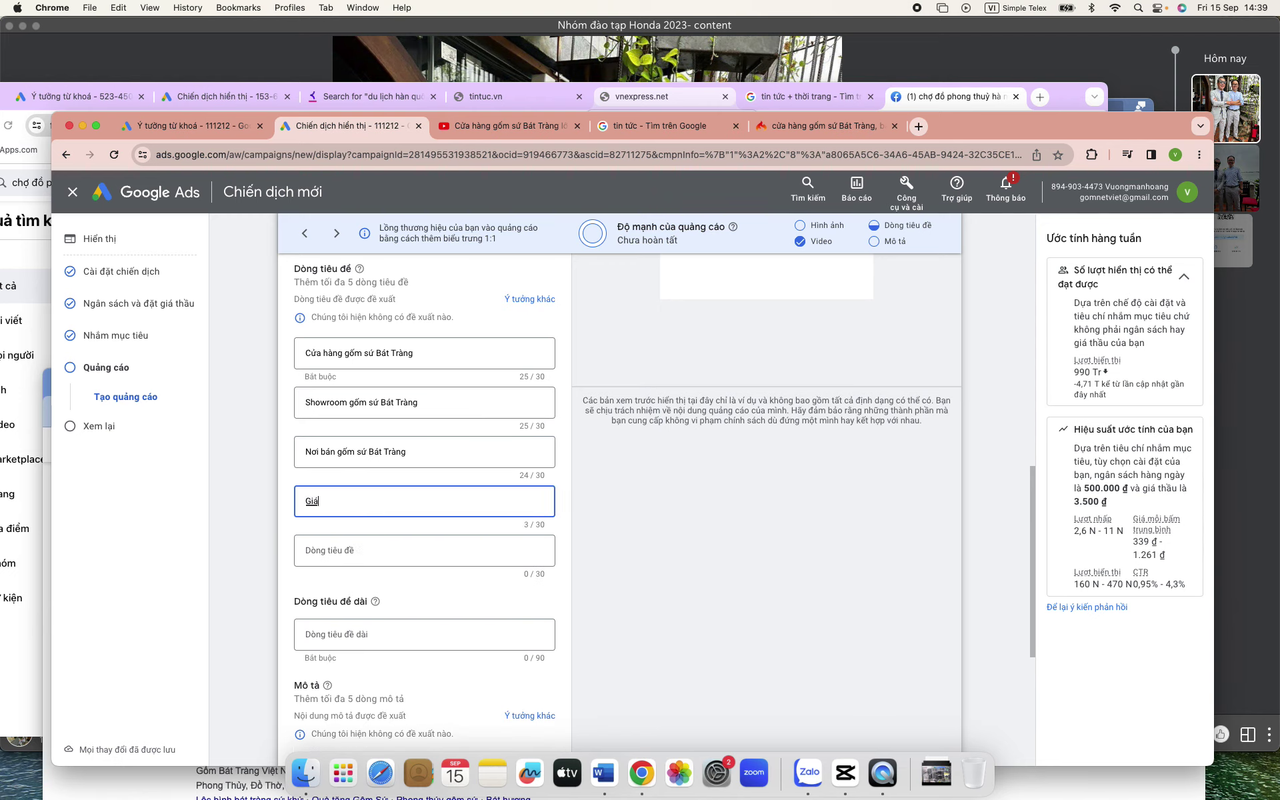
{"action": "type", "text": " gốm sứ Bát Tràng tốt #1"}
{"action": "scroll", "coordinate": [374, 533], "scroll_direction": "down", "scroll_amount": 4}
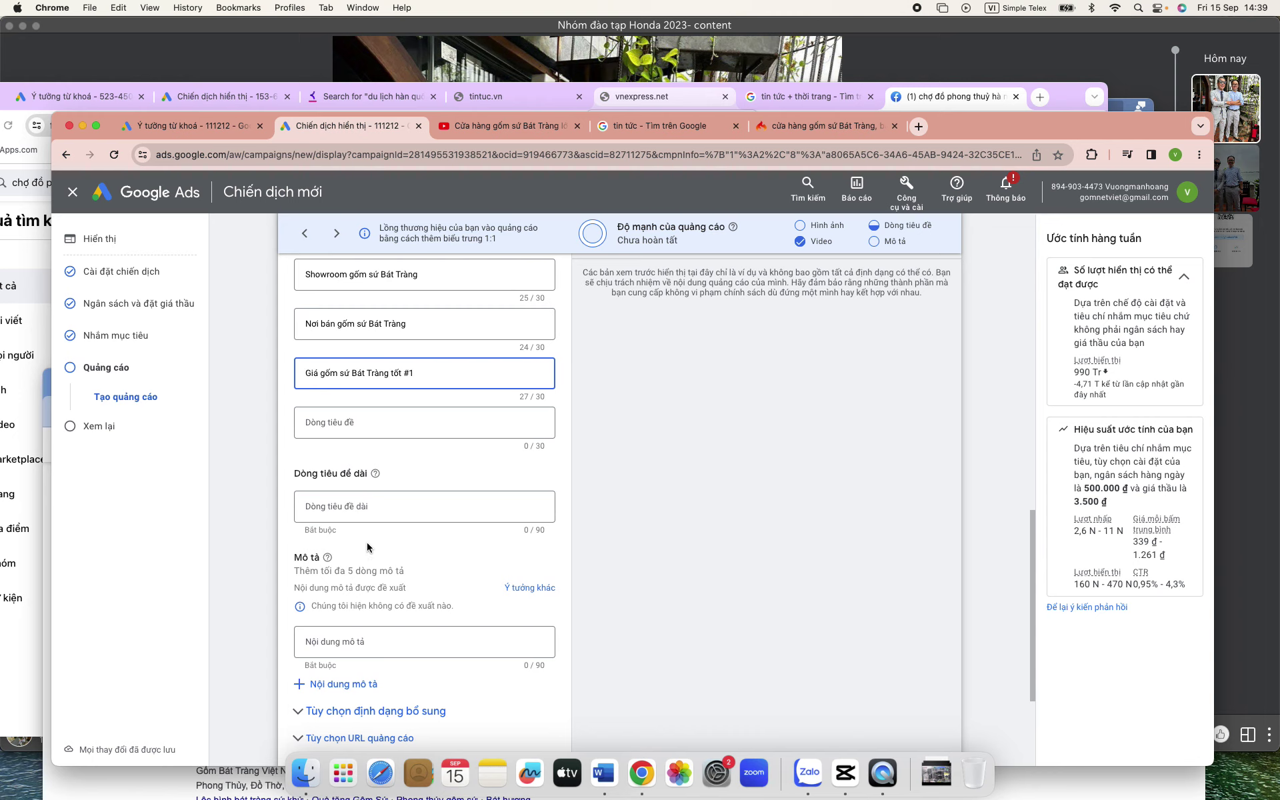
Enter the long headline about an 18-year Bát Tràng seller with its own workshop, under 90 characters
{"action": "left_click", "coordinate": [373, 505]}
{"action": "type", "text": "Bạn ca"}
{"action": "type", "text": "n tìm đơn vị"}
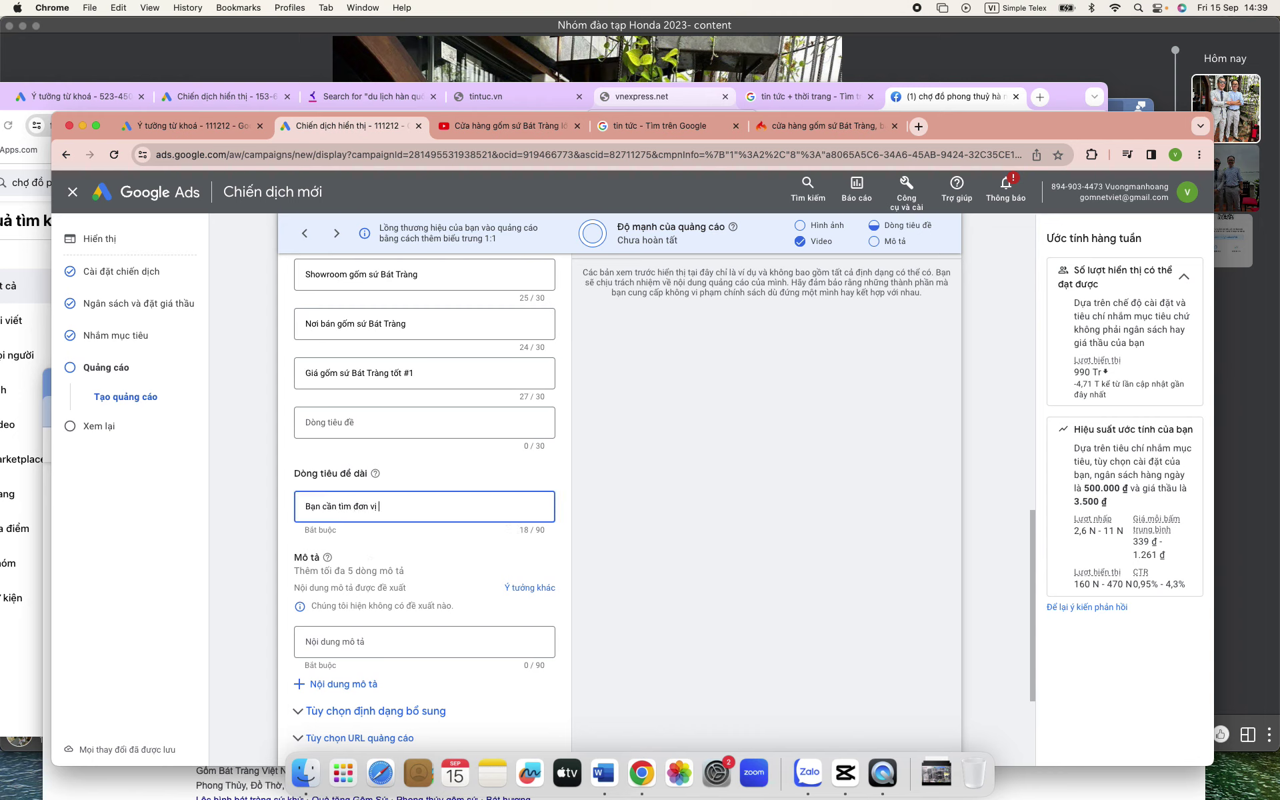
{"action": "type", "text": " bán gốm su Bát Tràng 18 năm kinh nghi"}
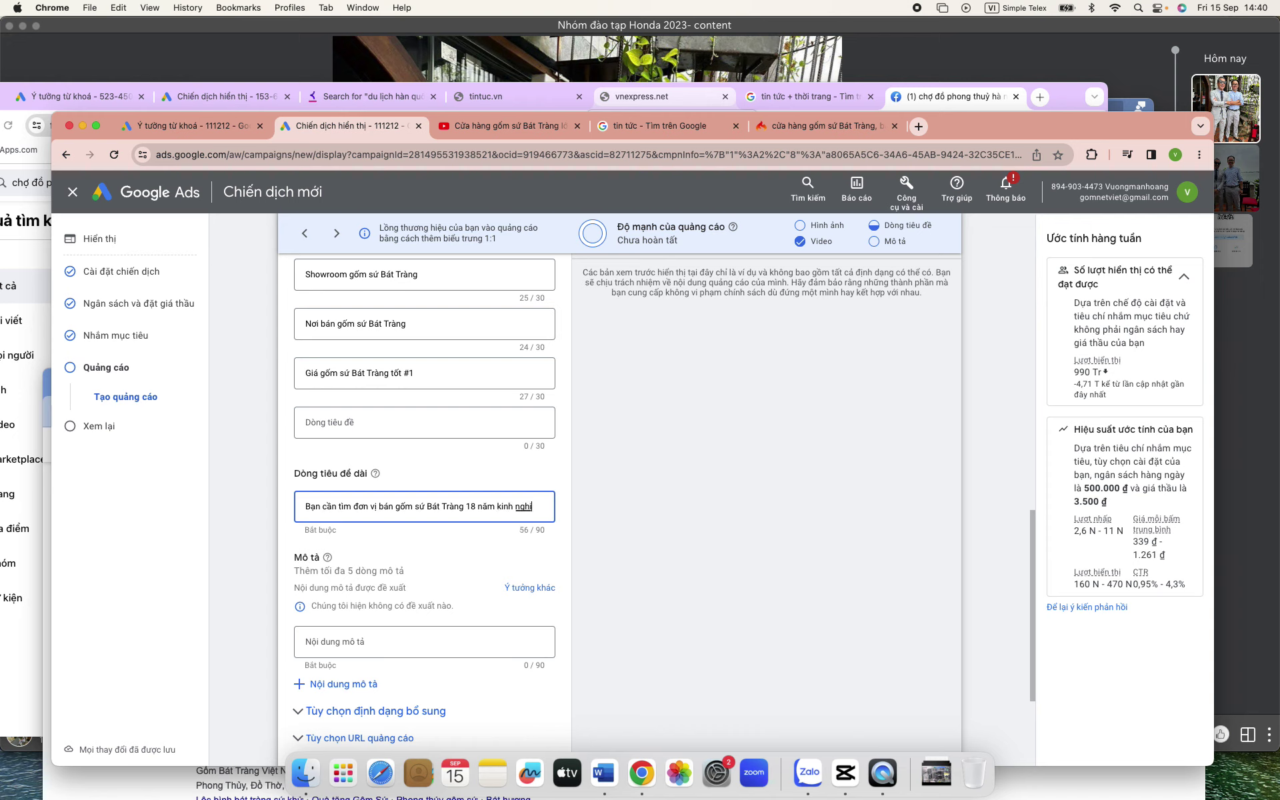
{"action": "type", "text": "ệm, có xưởng sản xuấta"}
{"action": "key", "text": "BackSpace"}
{"action": "key", "text": "BackSpace"}
{"action": "key", "text": "BackSpace"}
{"action": "type", "text": "ất và cửa hàng bán"}
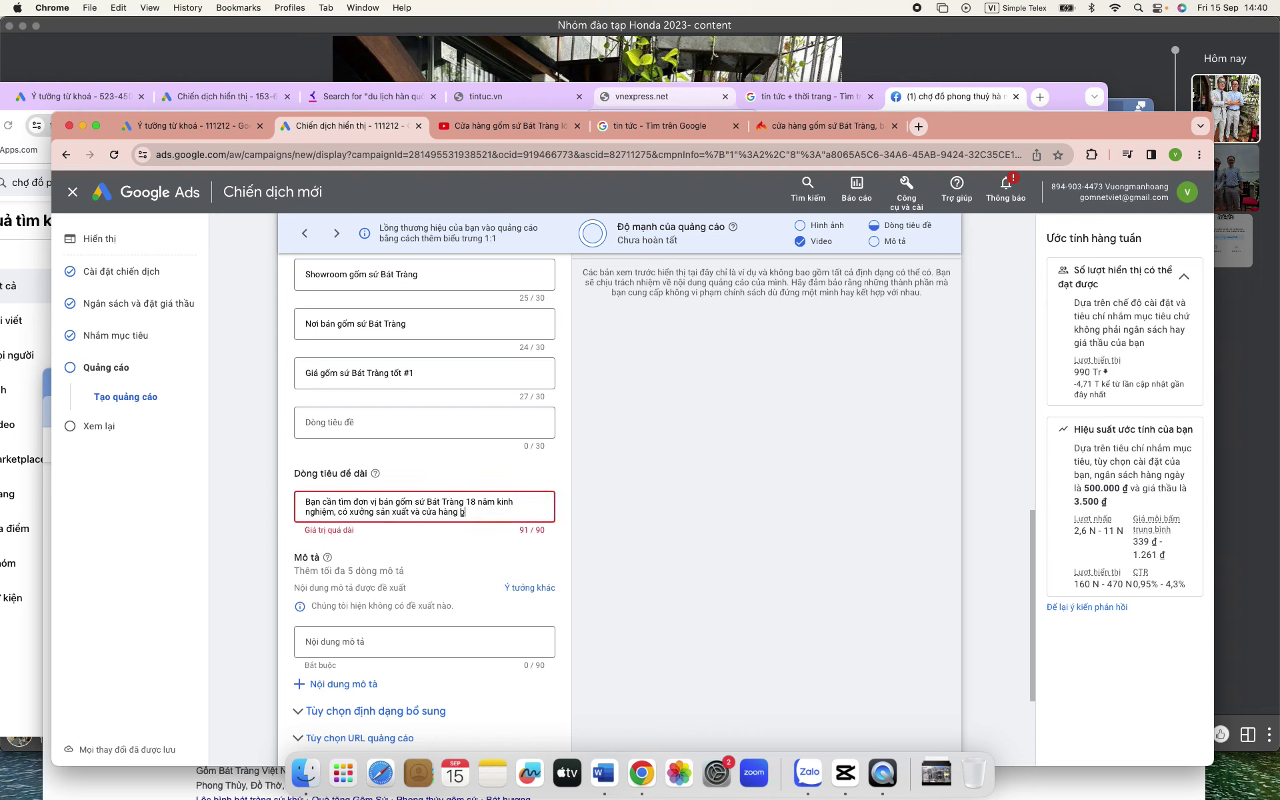
{"action": "key", "text": "BackSpace"}
{"action": "key", "text": "BackSpace"}
{"action": "key", "text": "BackSpace"}
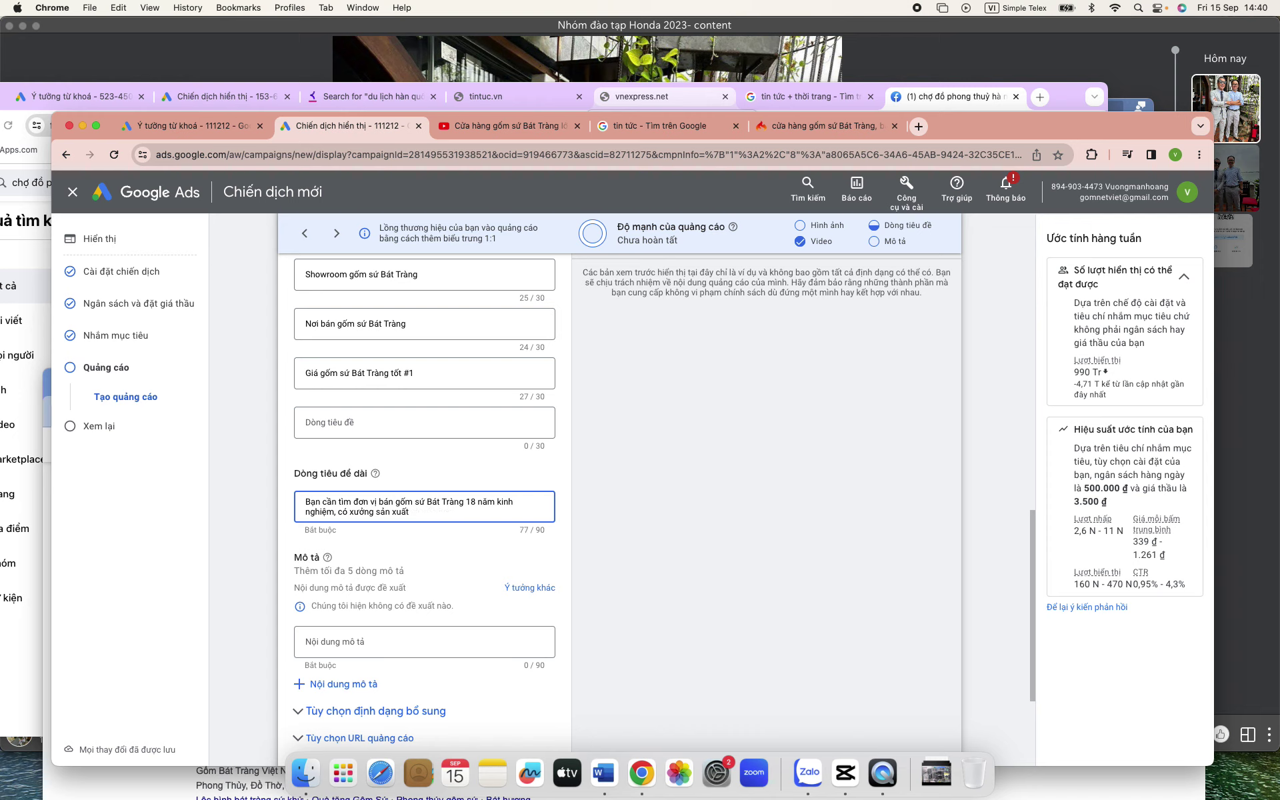
{"action": "scroll", "coordinate": [534, 377], "scroll_direction": "up", "scroll_amount": 10}
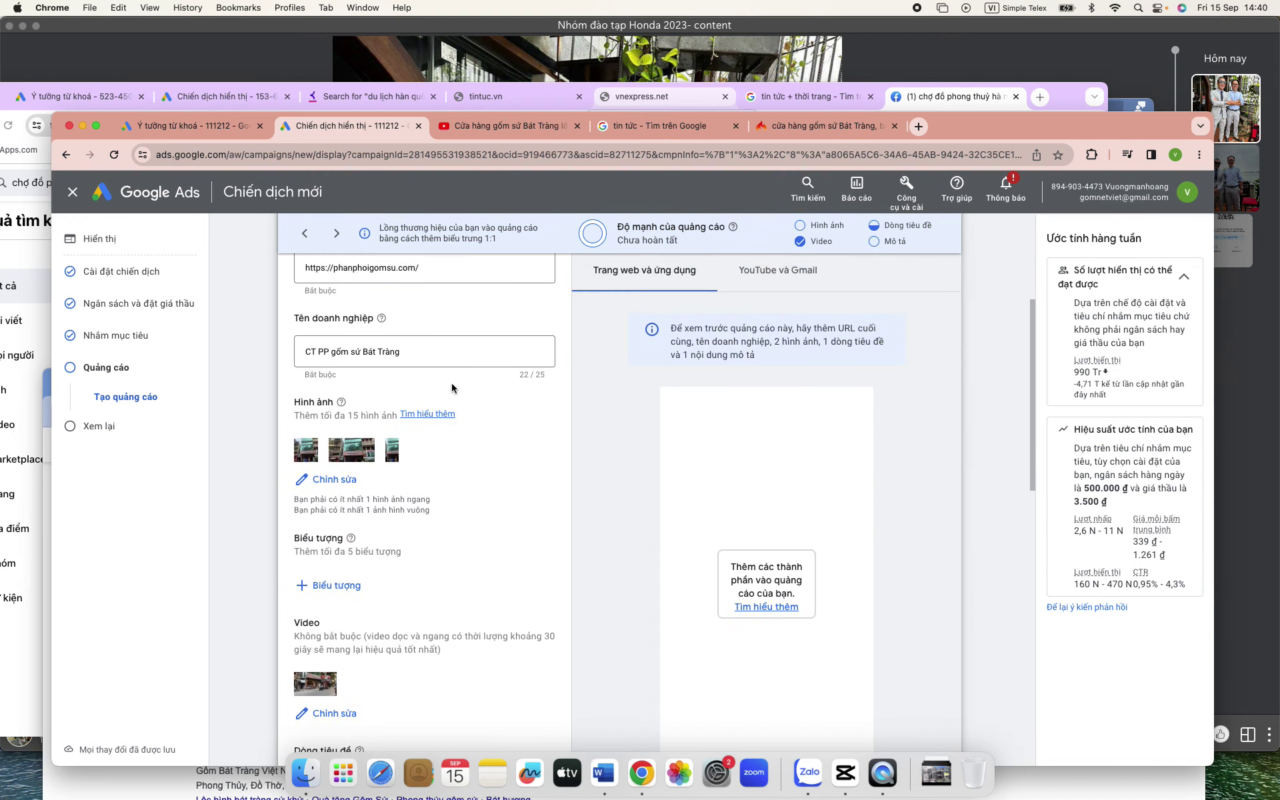
{"action": "scroll", "coordinate": [453, 388], "scroll_direction": "up", "scroll_amount": 3}
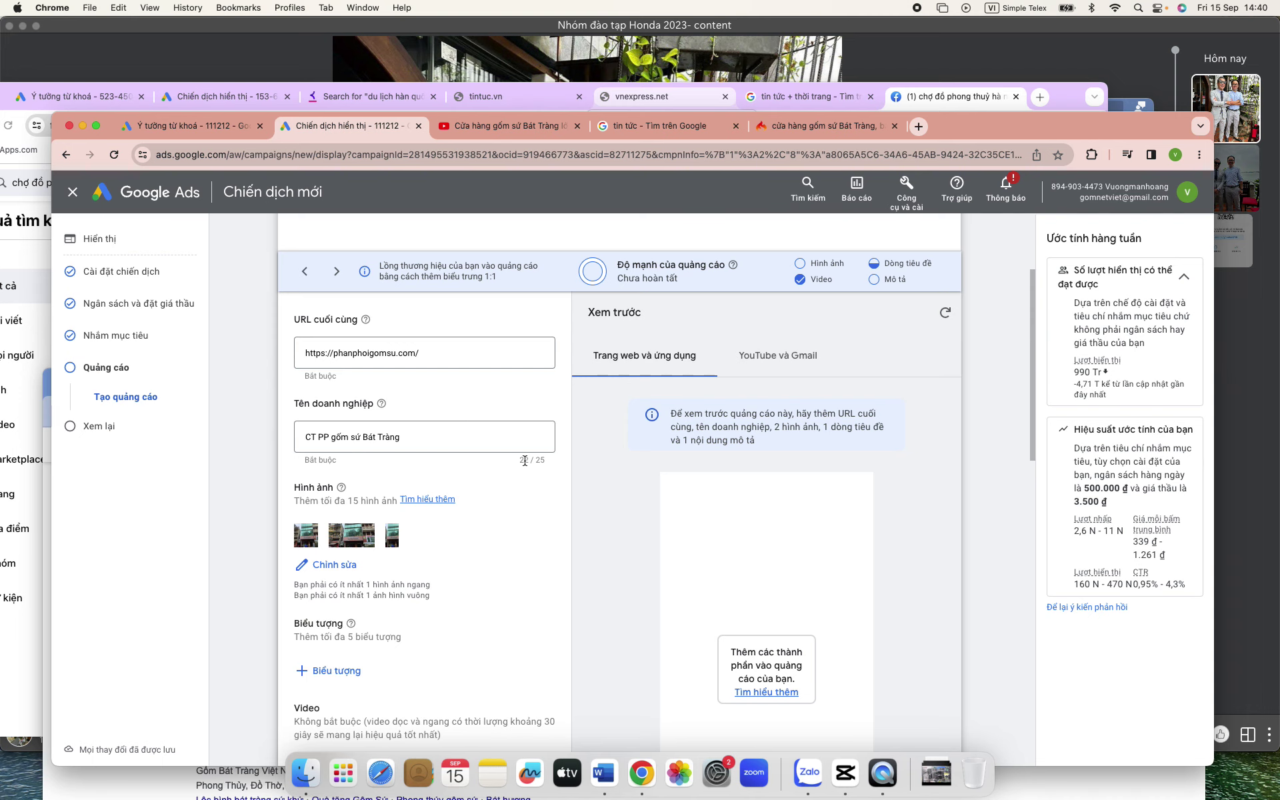
{"action": "scroll", "coordinate": [524, 458], "scroll_direction": "down", "scroll_amount": 10}
{"action": "scroll", "coordinate": [524, 459], "scroll_direction": "down", "scroll_amount": 8}
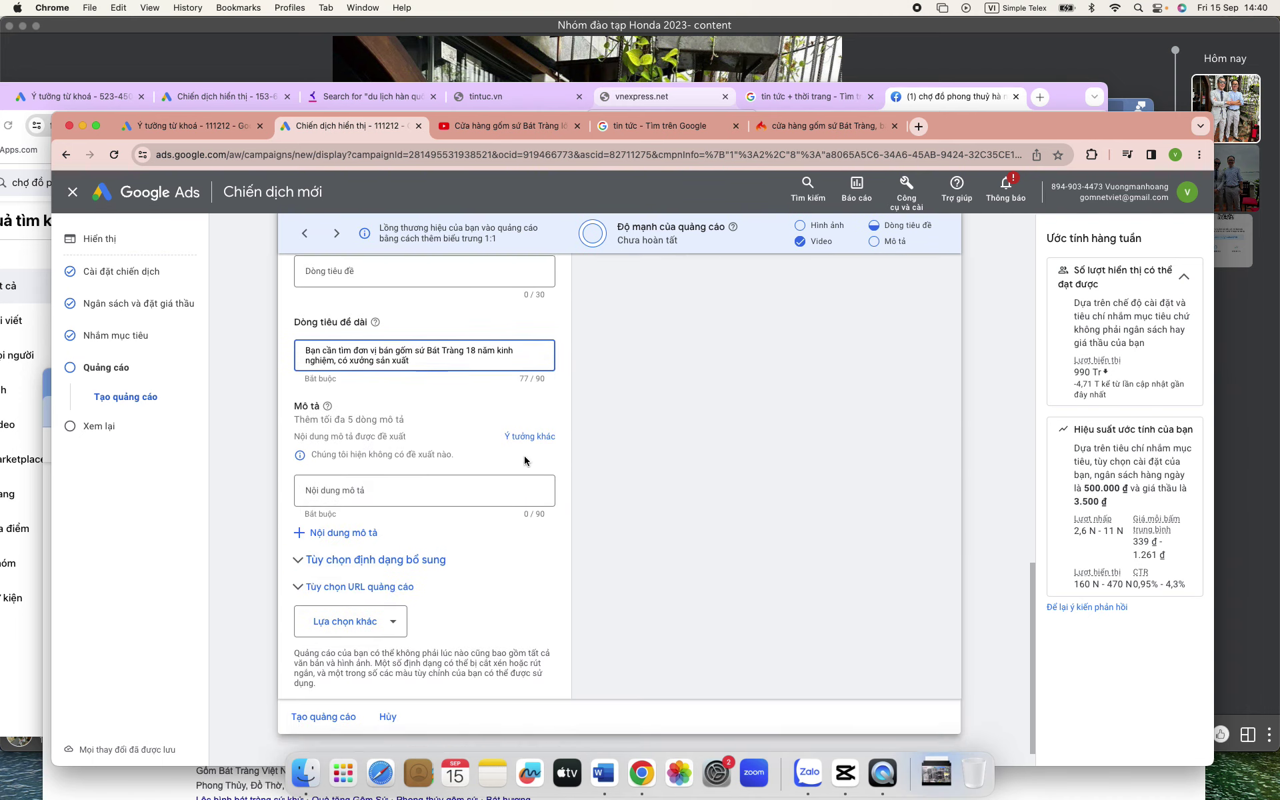
Enter the description 'Xưởng gốm sứ Bát Tràng sản xuất gốm sứ trực tiếp, giá gốm sứ rẻ #1 thị trường' and create the ad
{"action": "left_click", "coordinate": [360, 480]}
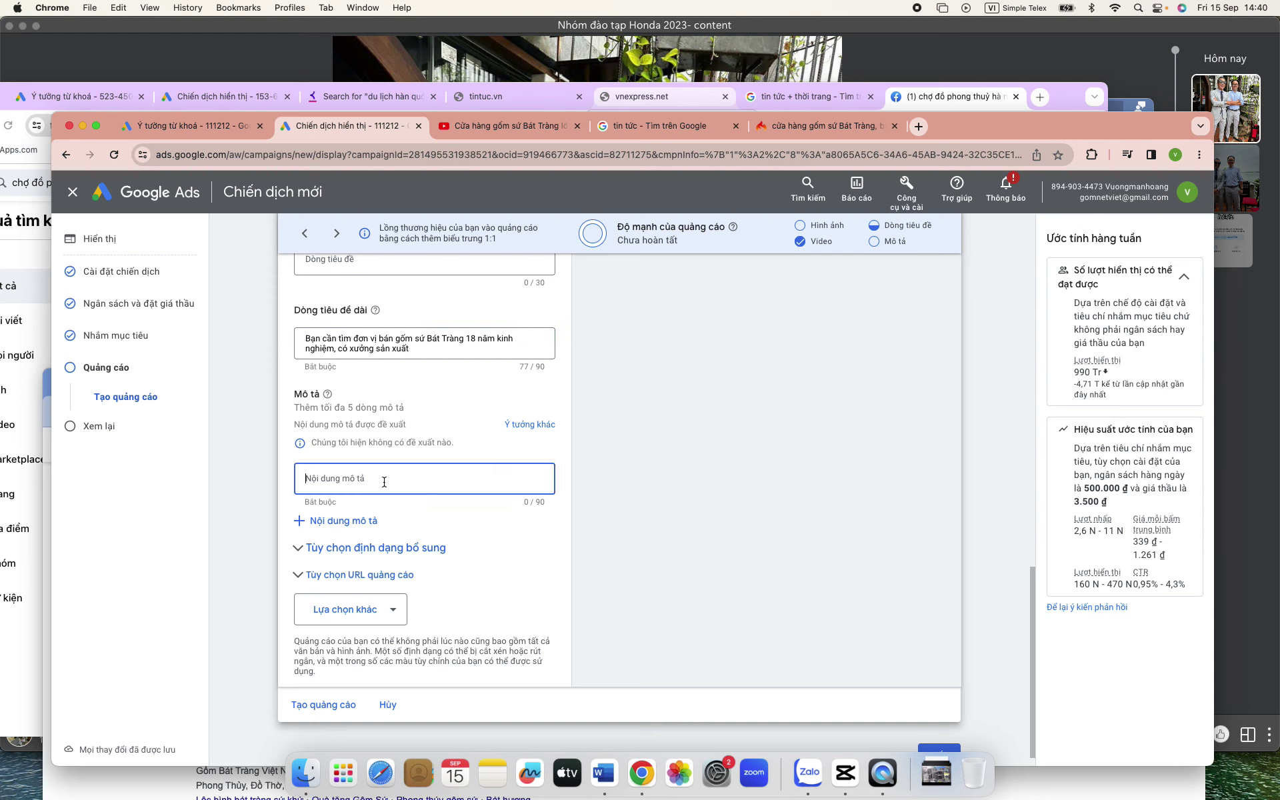
{"action": "type", "text": "Xưởng gố"}
{"action": "type", "text": "m sư"}
{"action": "type", "text": " Bát Tràng sản xu"}
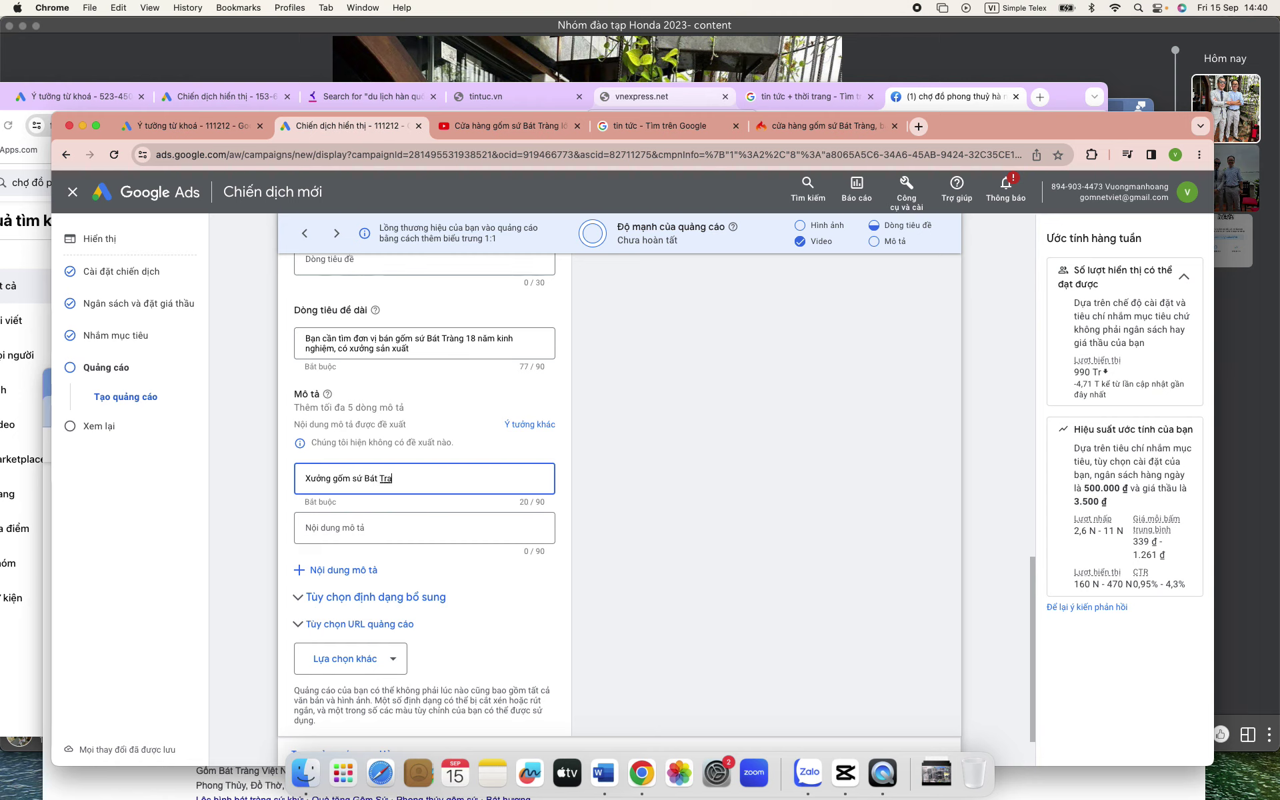
{"action": "type", "text": "ất gốm sư"}
{"action": "type", "text": " trực tiep, giá gốm sư"}
{"action": "type", "text": " rẻ #1 thị"}
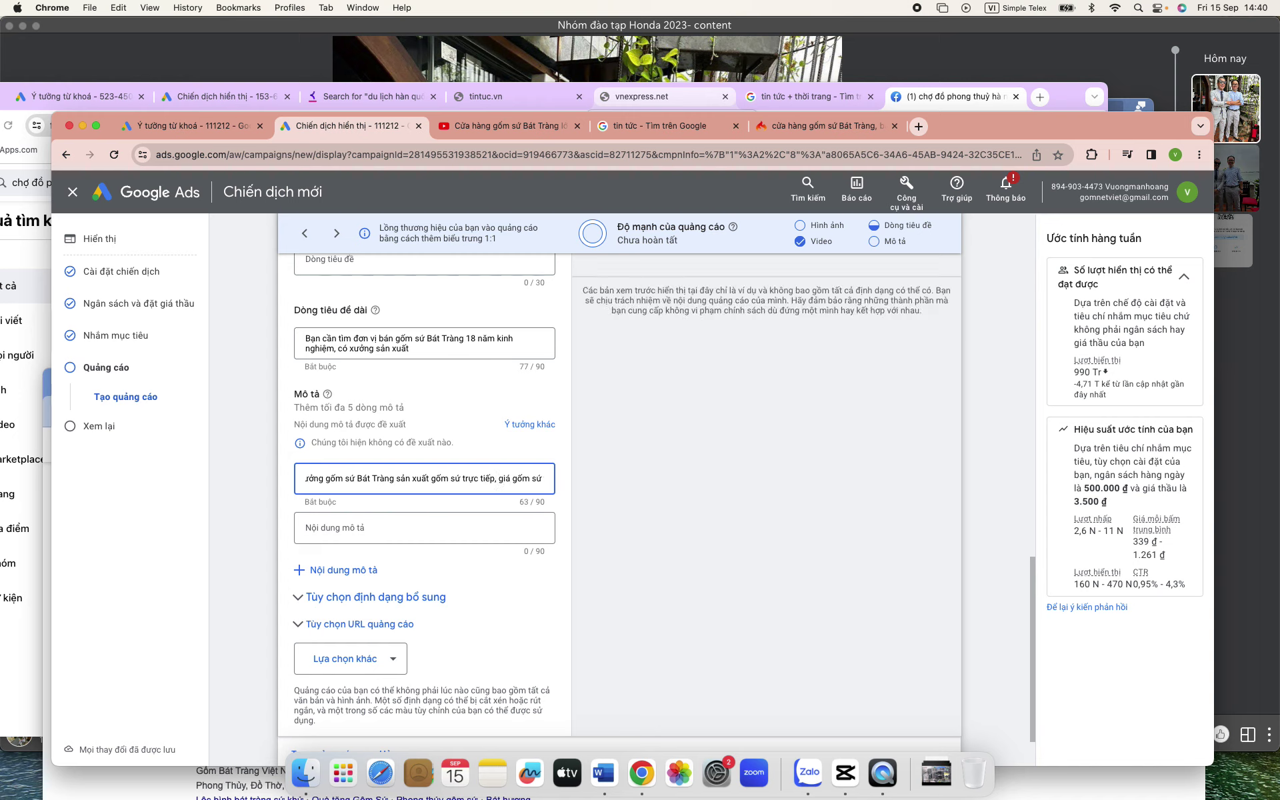
{"action": "type", "text": " trường"}
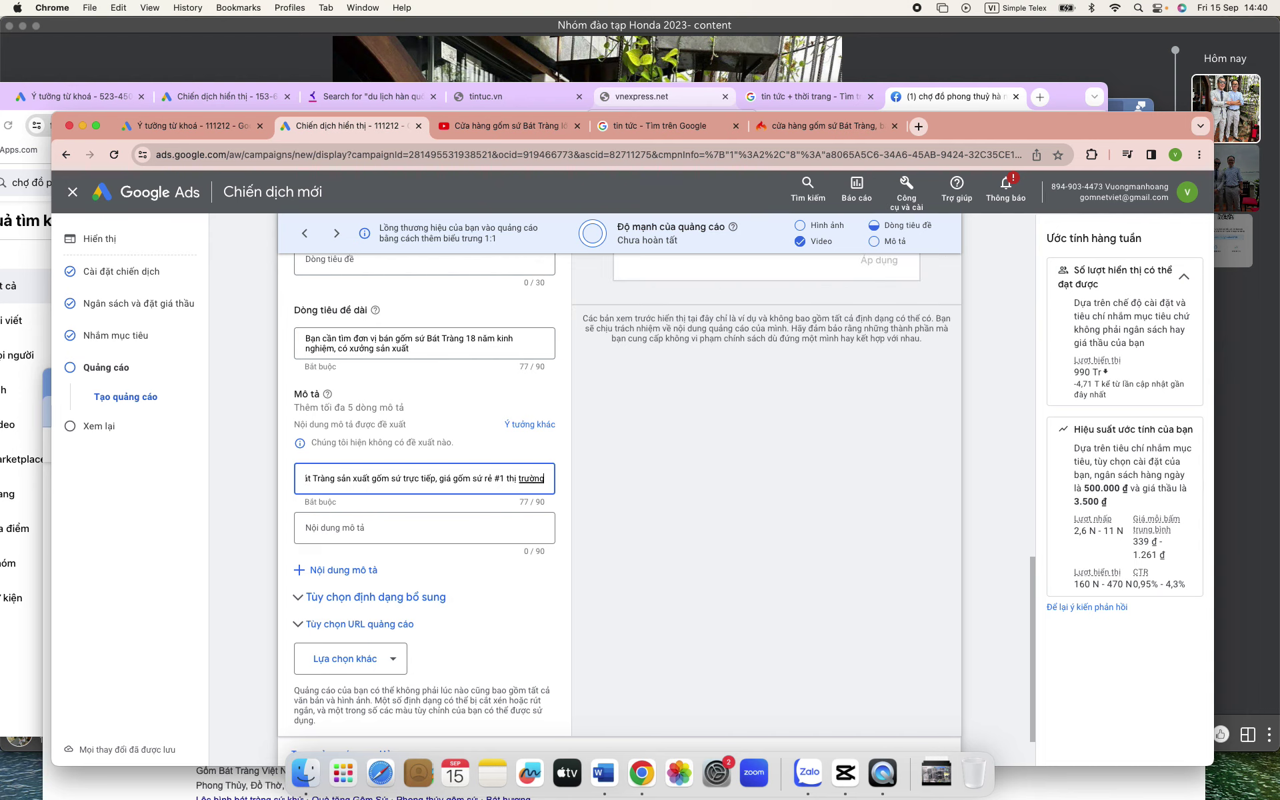
{"action": "scroll", "coordinate": [402, 568], "scroll_direction": "down", "scroll_amount": 2}
{"action": "left_click", "coordinate": [337, 681]}
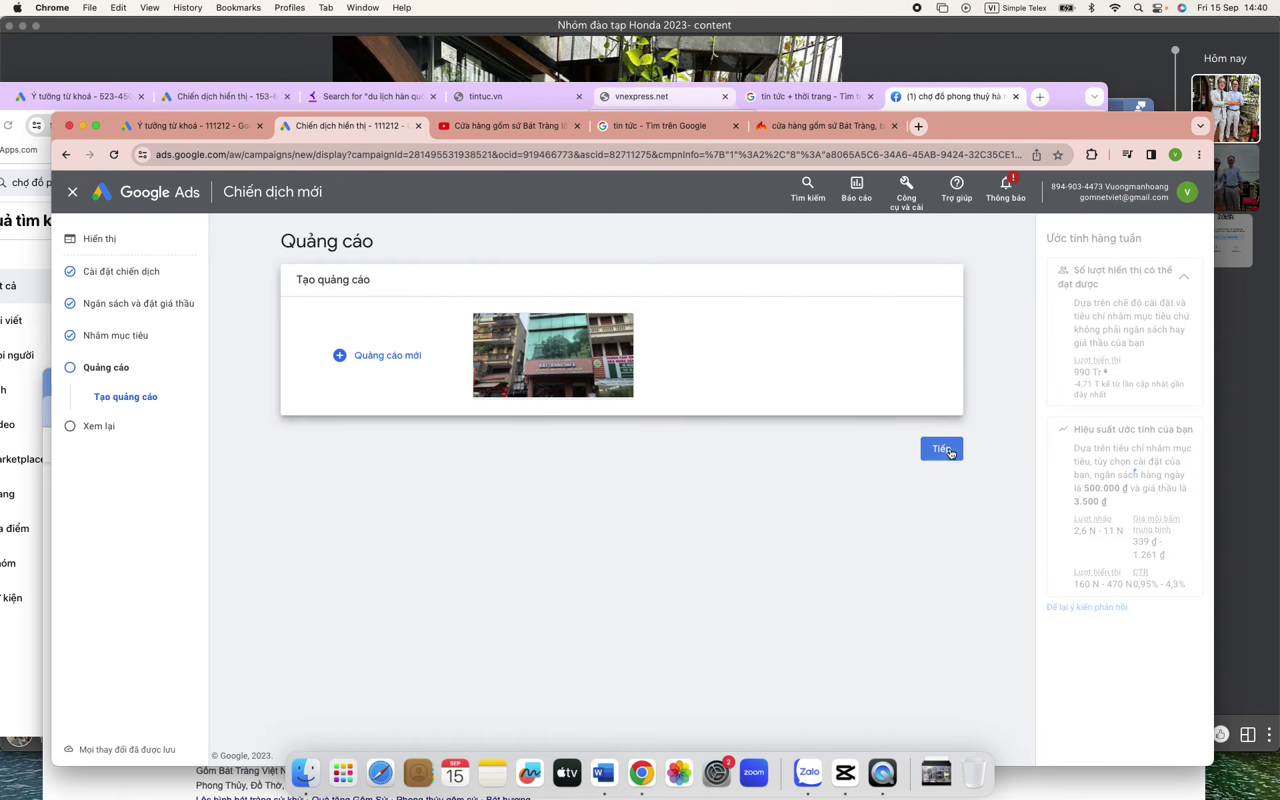
Continue to the review page and publish 'Quảng cáo cửa hàng 115 Thuỵ Khuê - bán gốm sứ'
{"action": "left_click", "coordinate": [941, 447]}
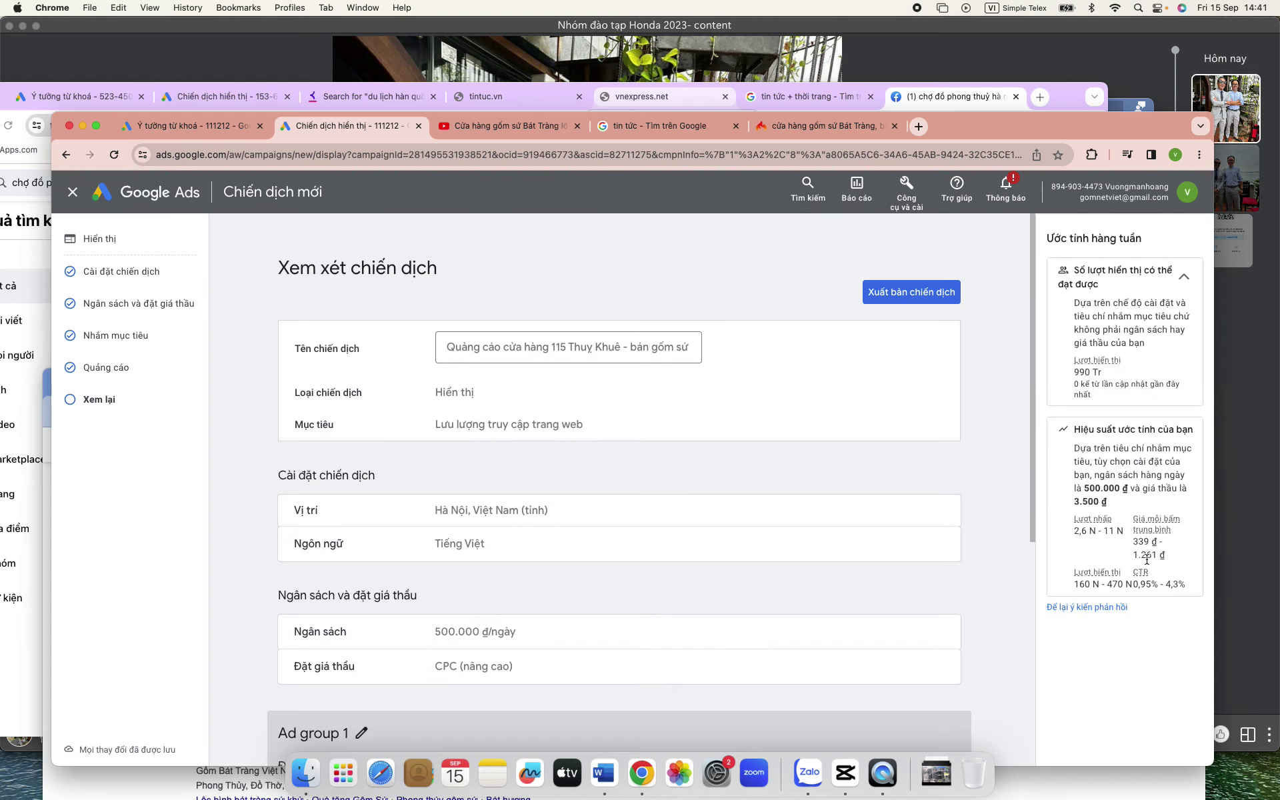
{"action": "left_click_drag", "start_coordinate": [1132, 539], "coordinate": [1168, 557]}
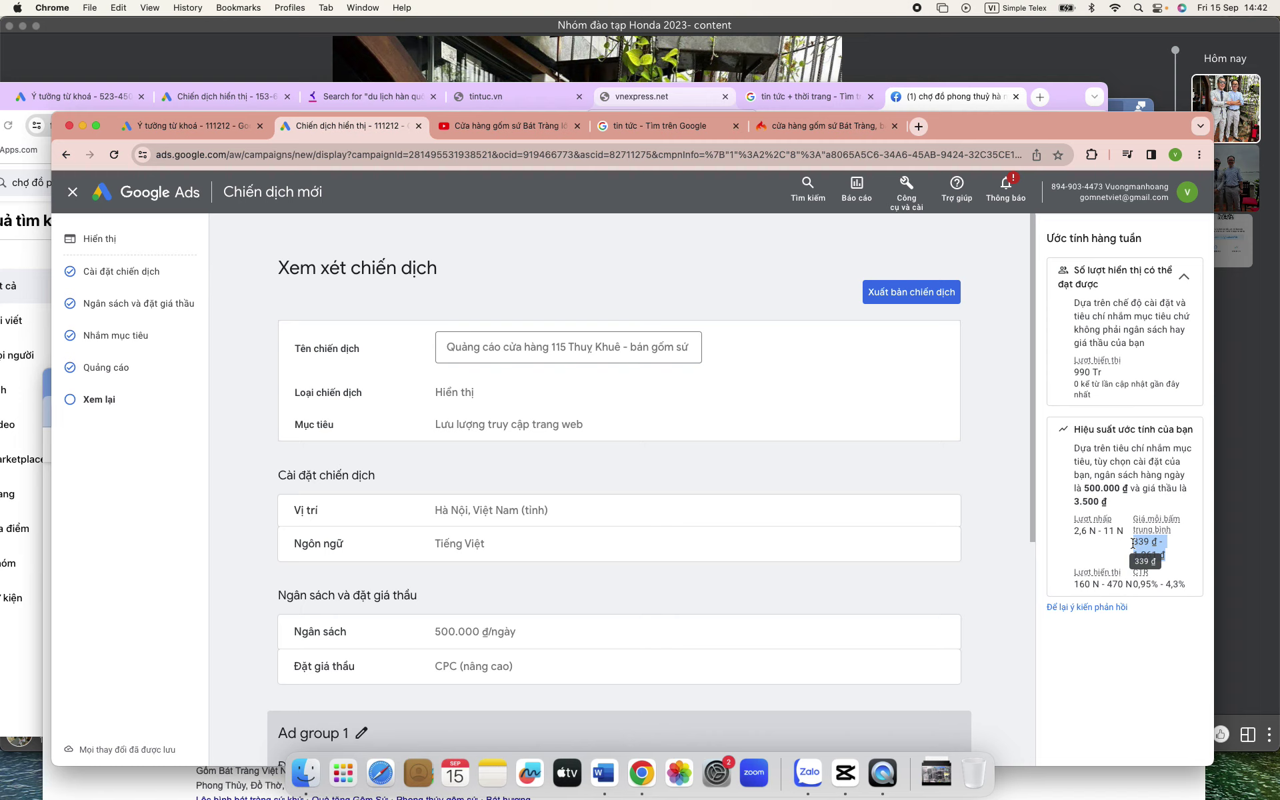
{"action": "left_click", "coordinate": [875, 289]}
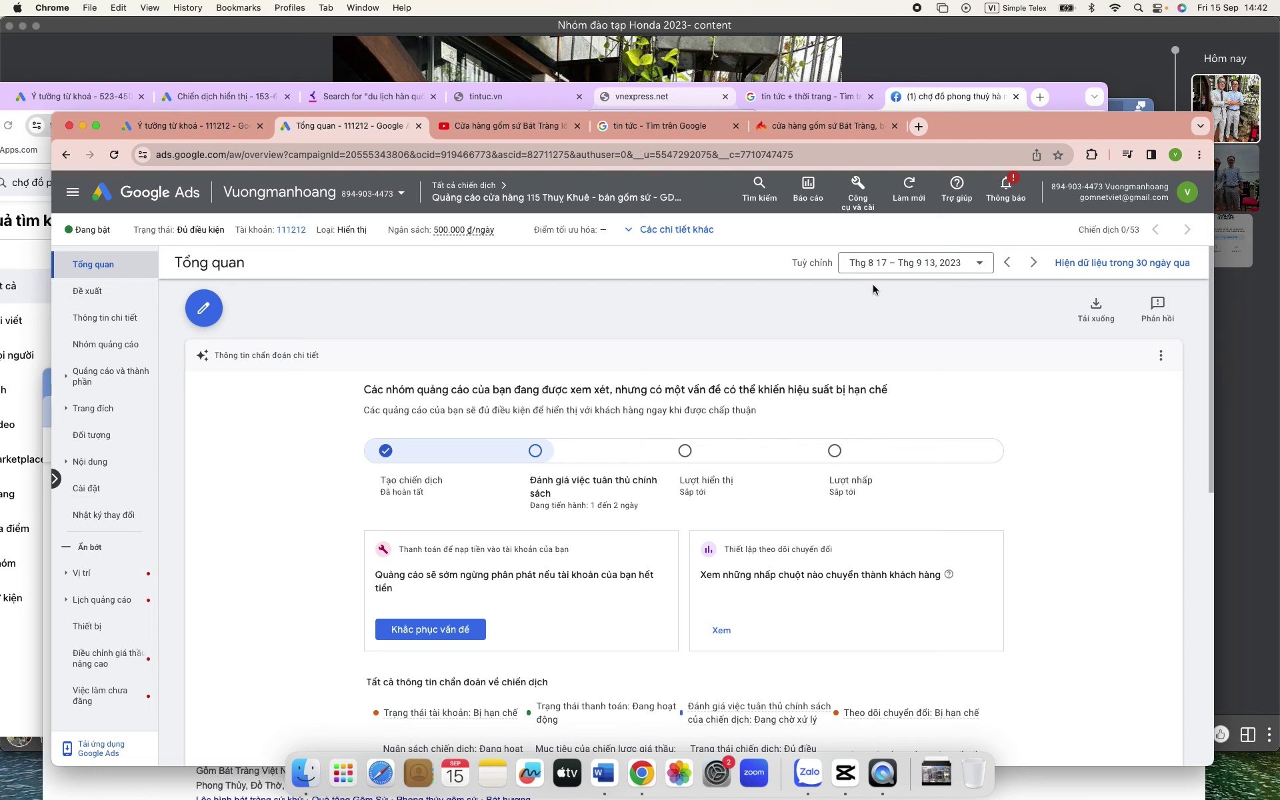
Check the client account's billing payment methods, then go back to the manager account overview
{"action": "left_click", "coordinate": [456, 631]}
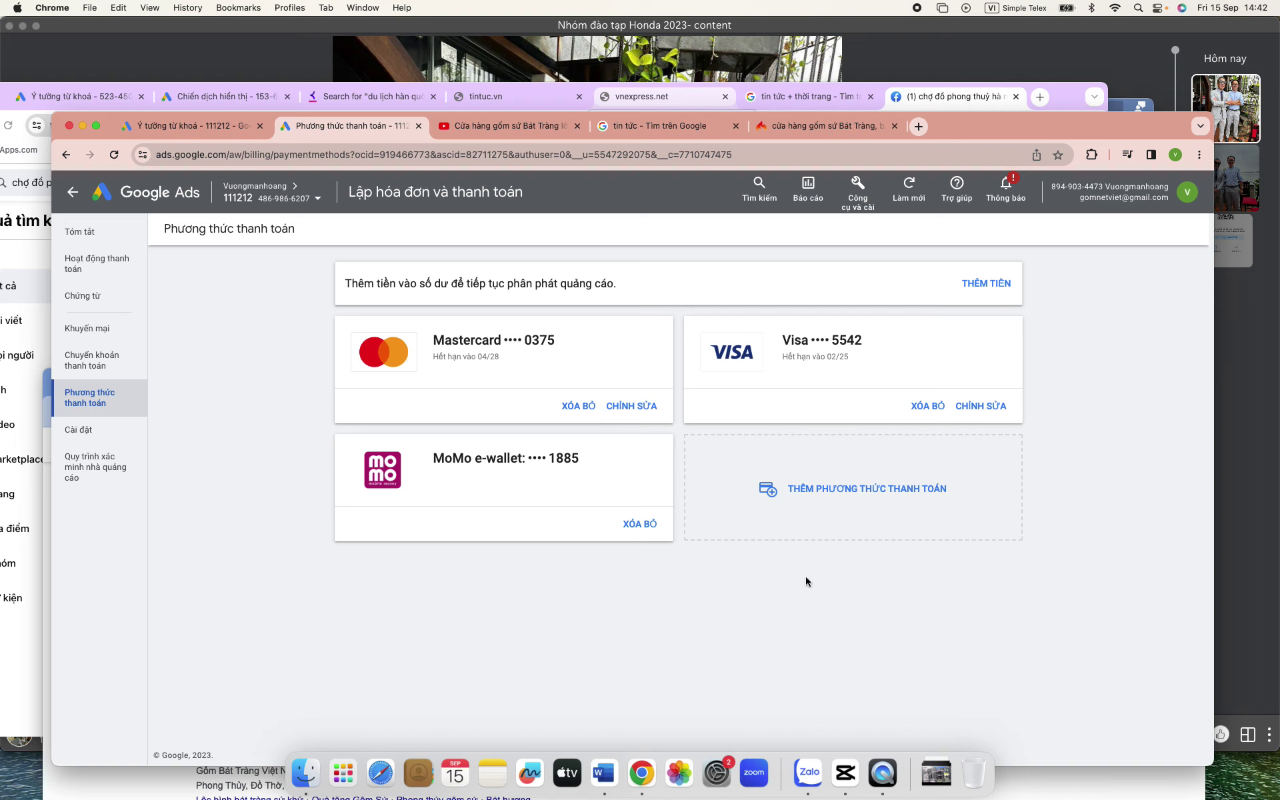
{"action": "left_click", "coordinate": [235, 203]}
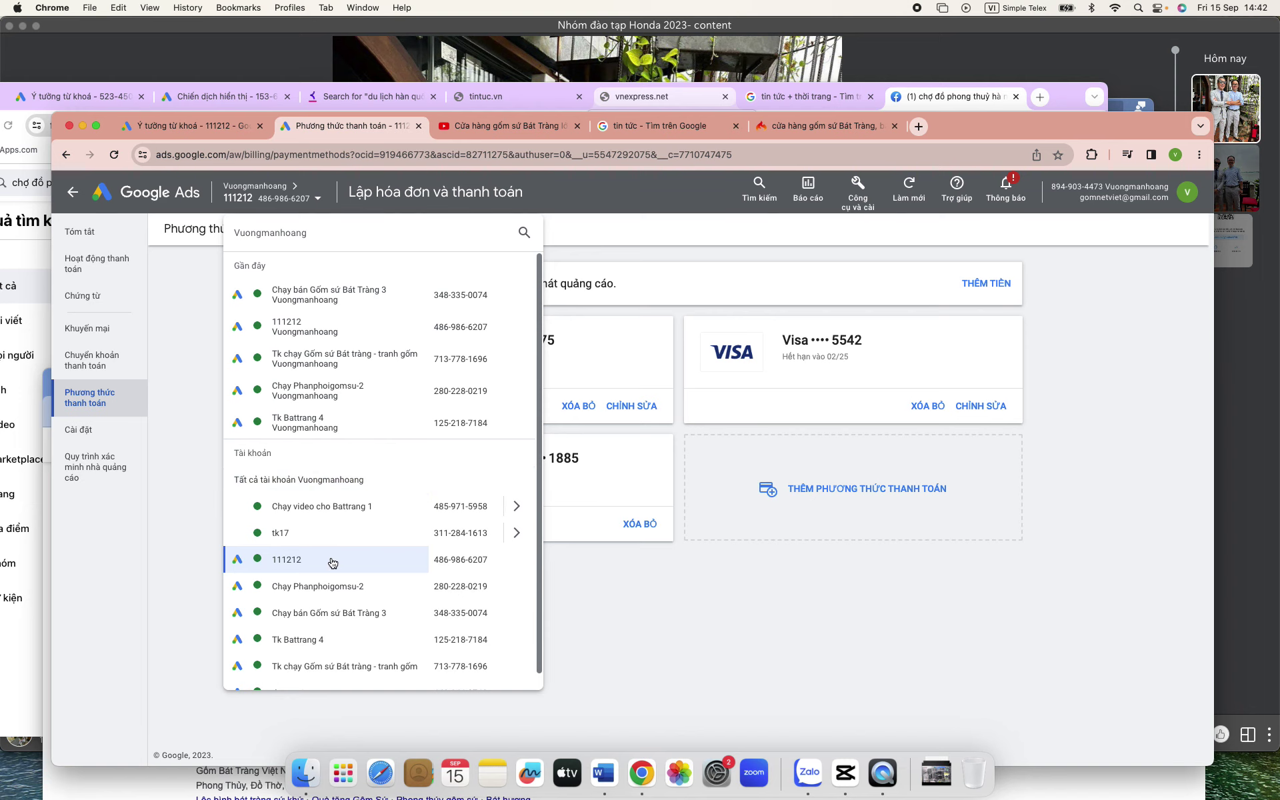
{"action": "left_click", "coordinate": [330, 559]}
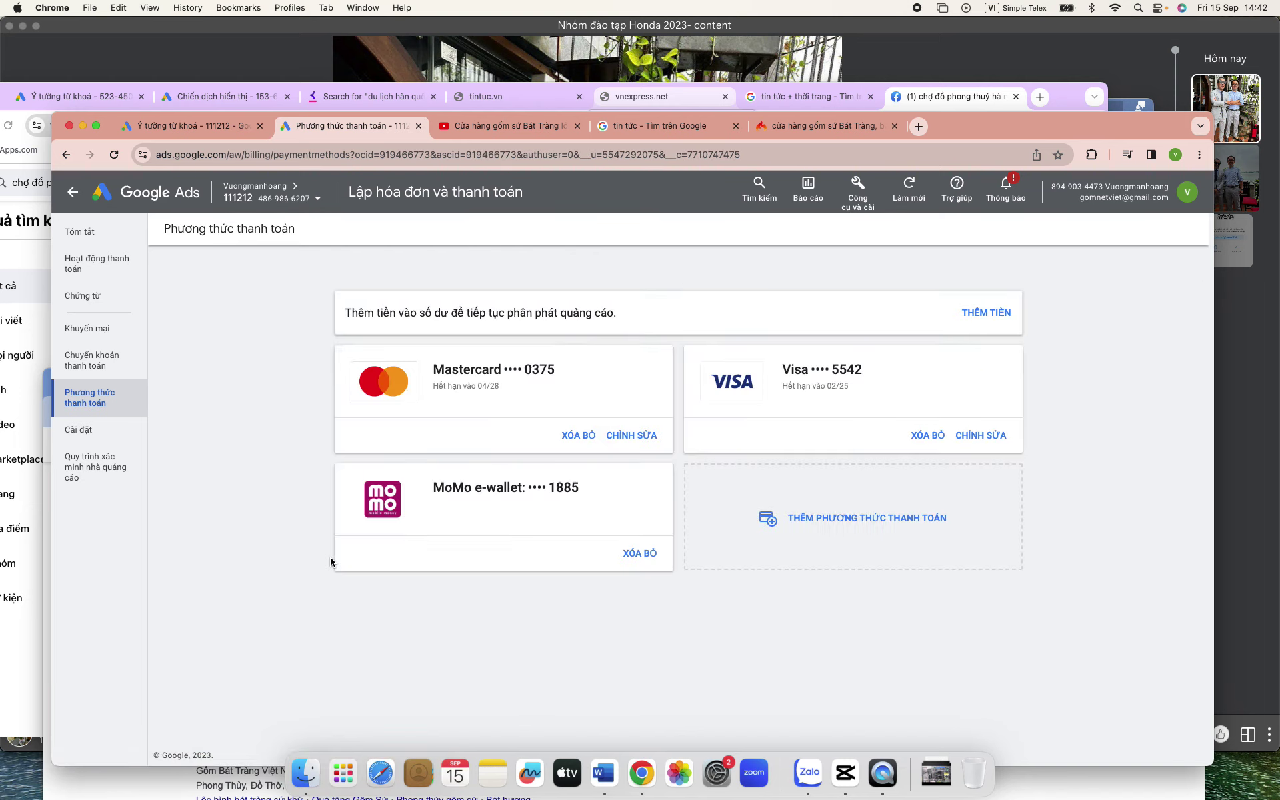
{"action": "left_click", "coordinate": [73, 192]}
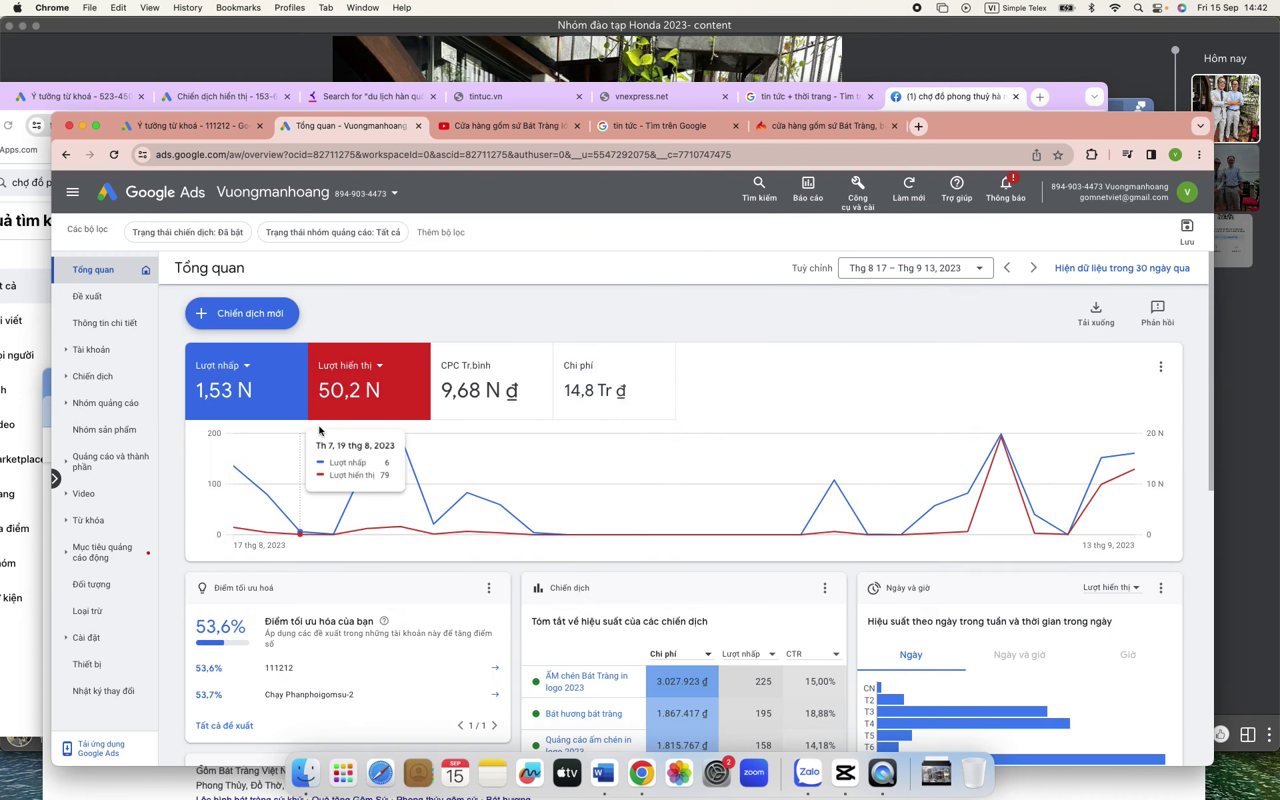
Browse the manager account's campaign list, then open the Accounts > Performance comparison of client accounts
{"action": "left_click", "coordinate": [98, 357]}
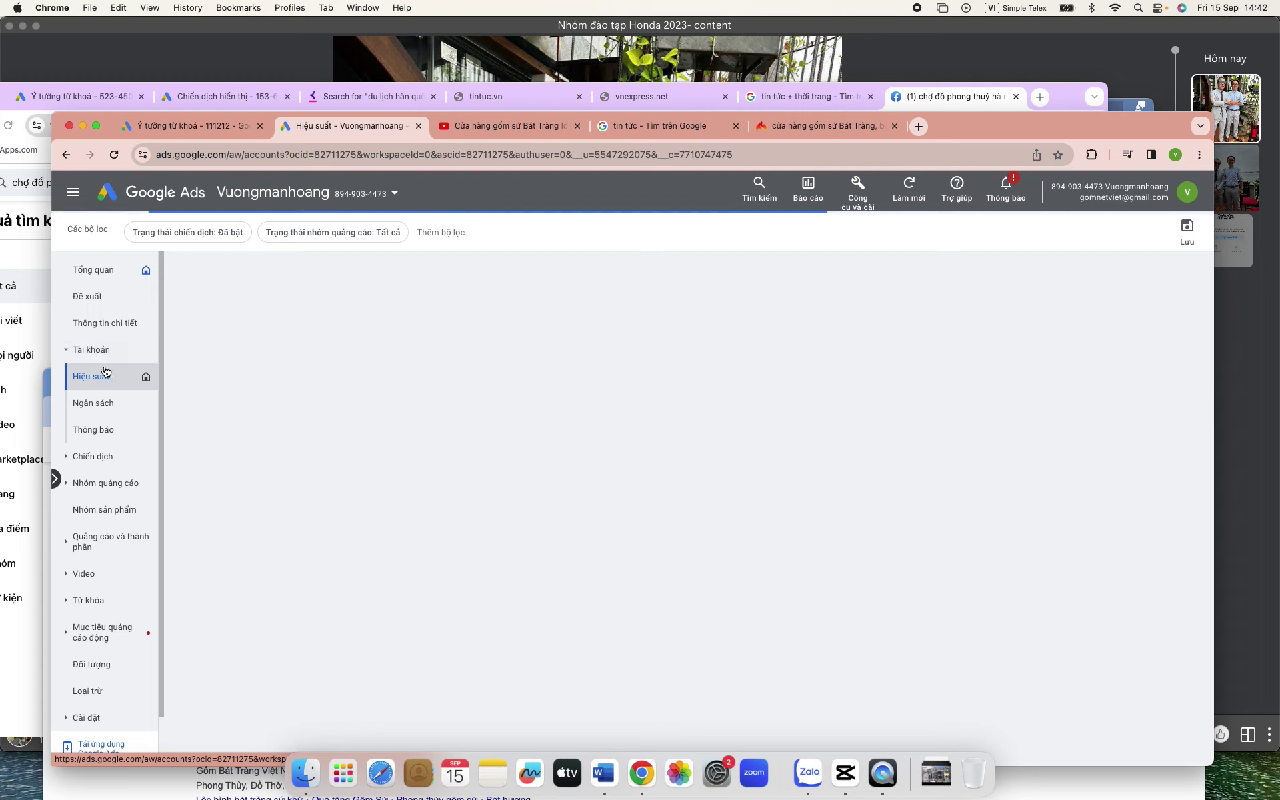
{"action": "left_click", "coordinate": [104, 466]}
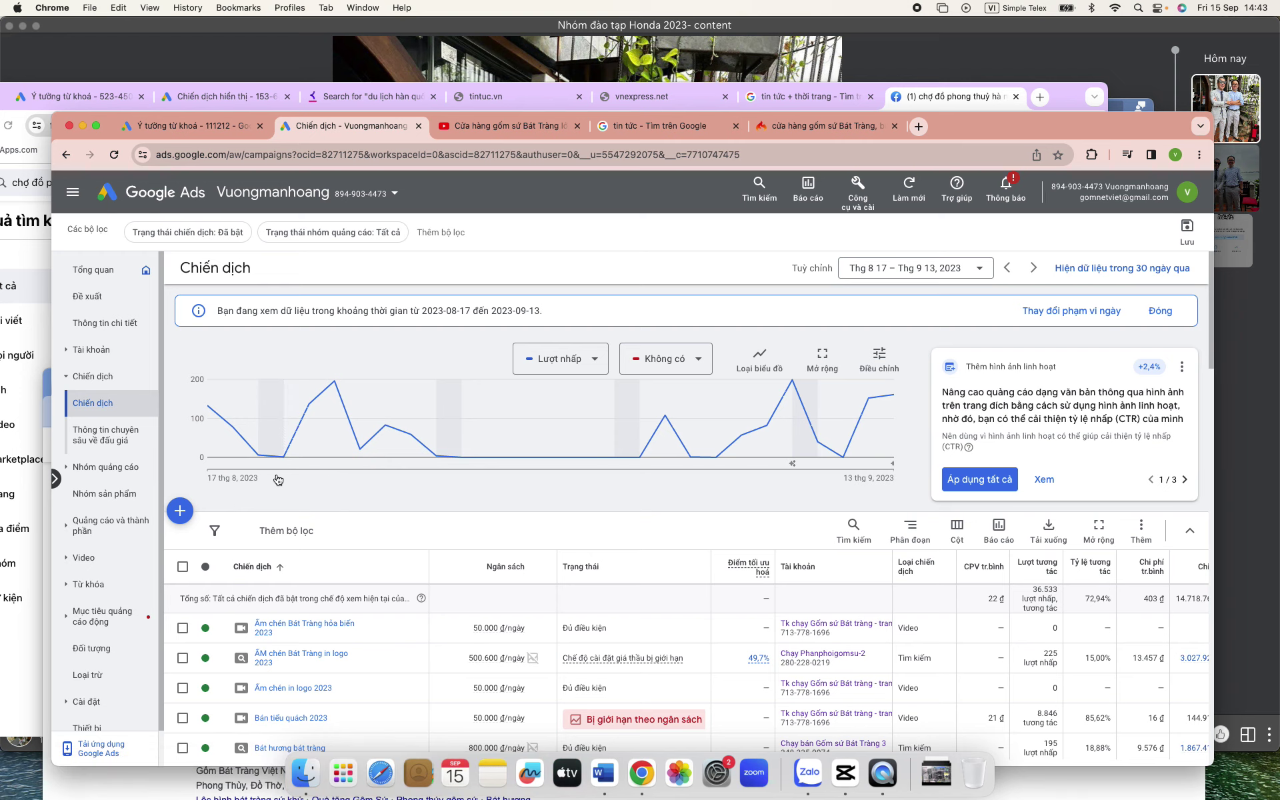
{"action": "left_click", "coordinate": [84, 377]}
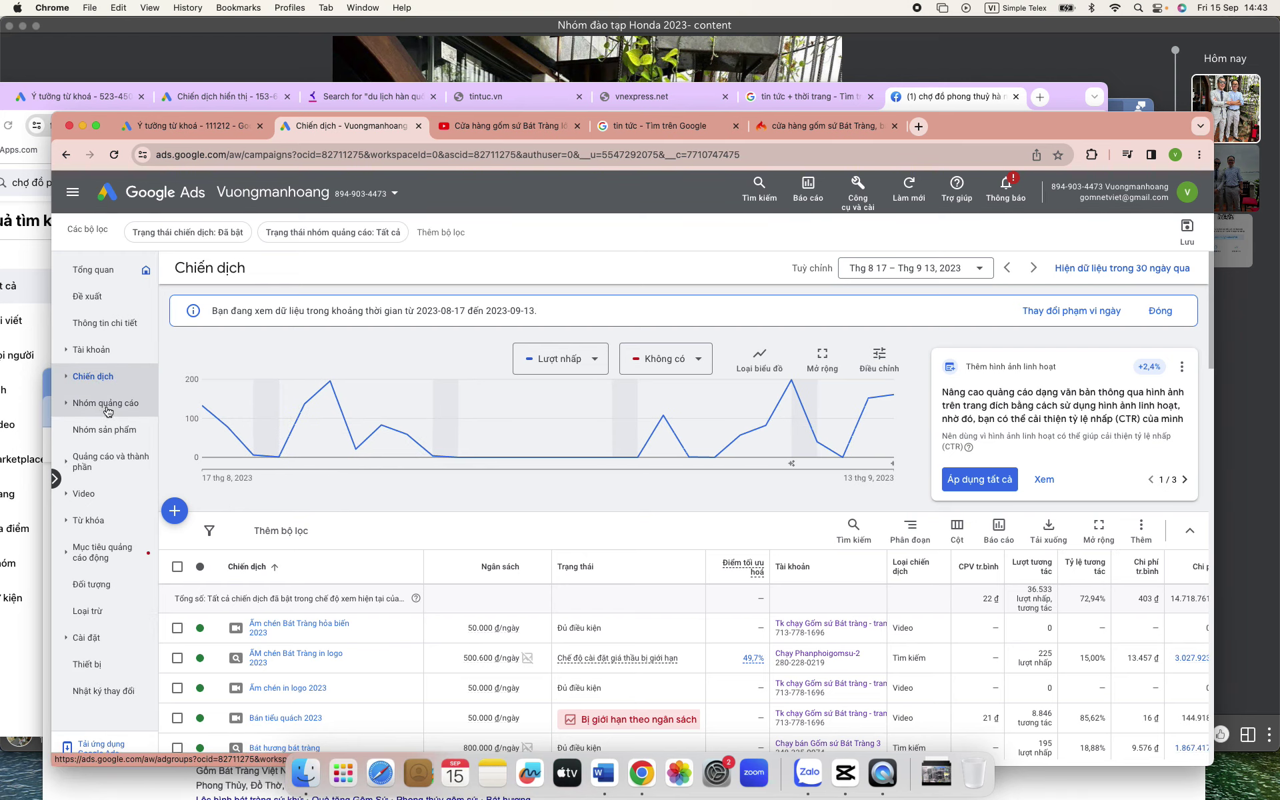
{"action": "left_click", "coordinate": [66, 379]}
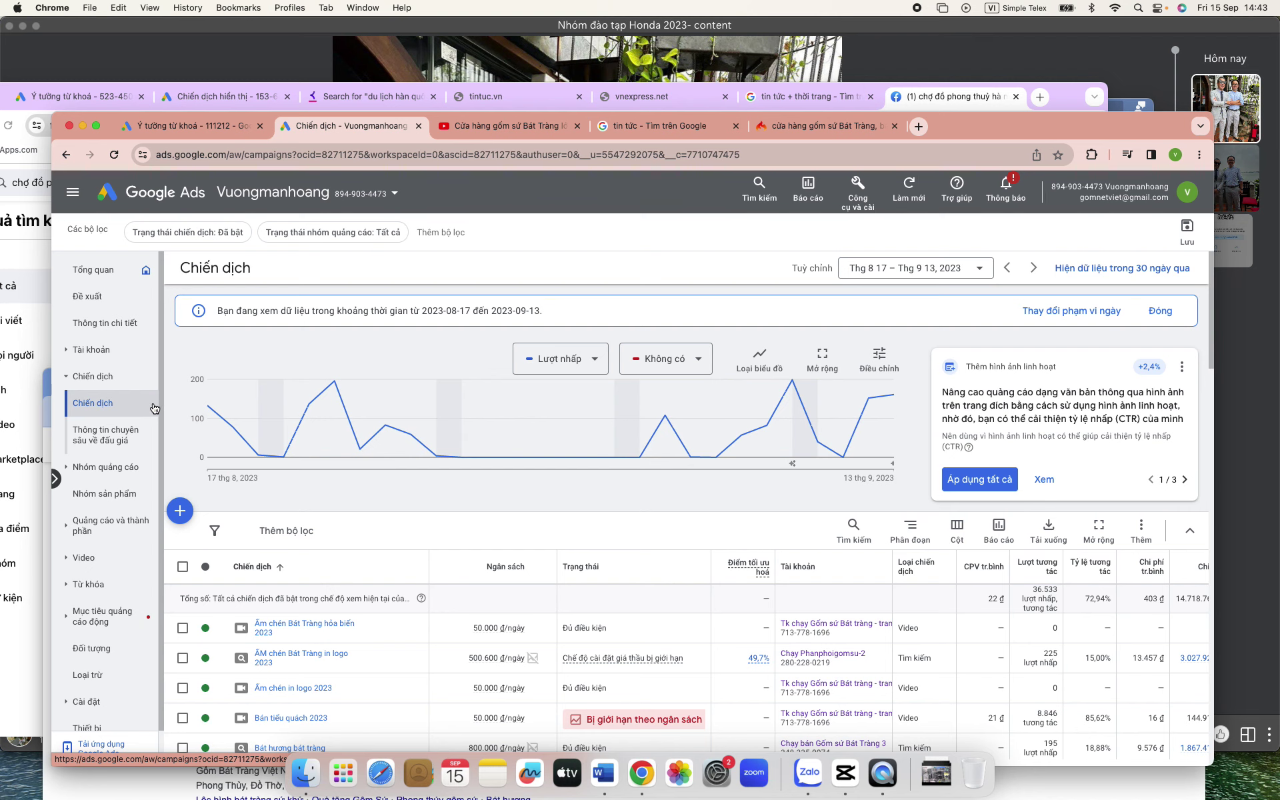
{"action": "scroll", "coordinate": [436, 447], "scroll_direction": "down", "scroll_amount": 3}
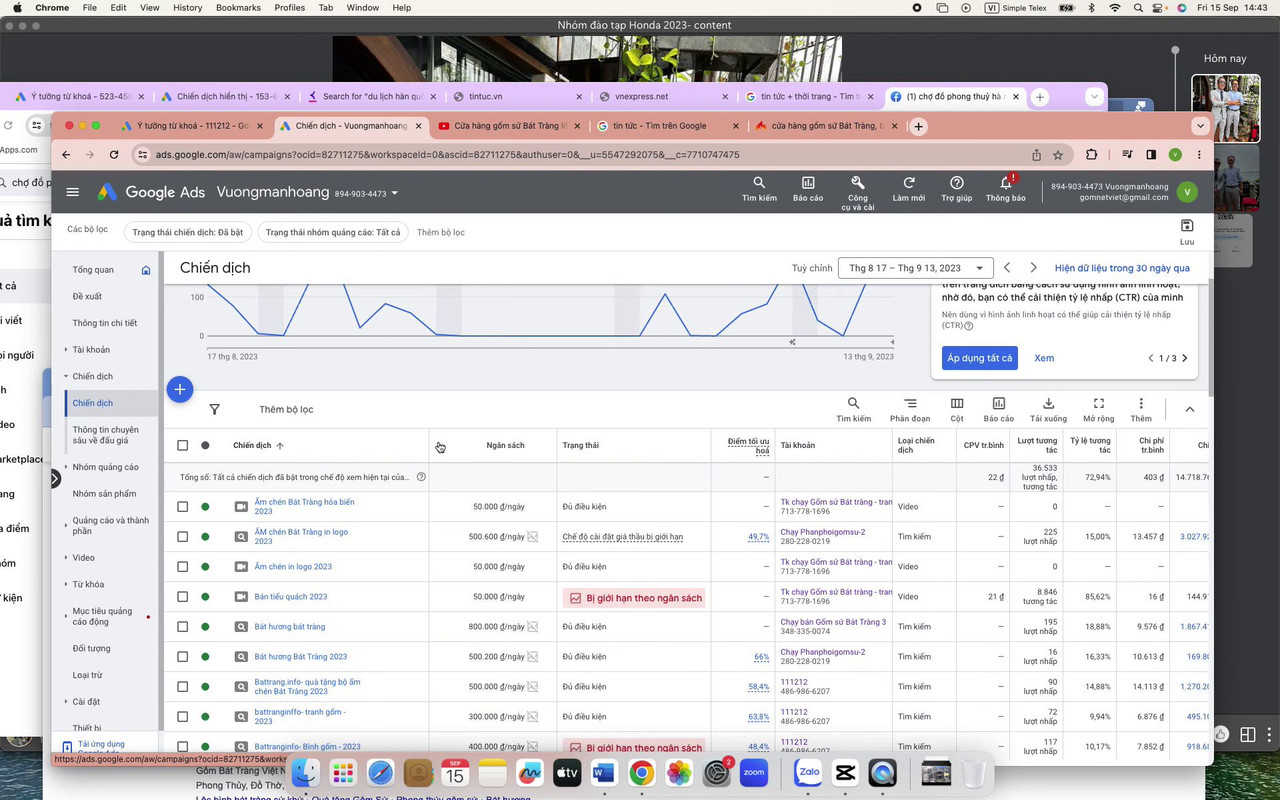
{"action": "scroll", "coordinate": [438, 446], "scroll_direction": "down", "scroll_amount": 5}
{"action": "left_click", "coordinate": [80, 350]}
{"action": "left_click", "coordinate": [102, 379]}
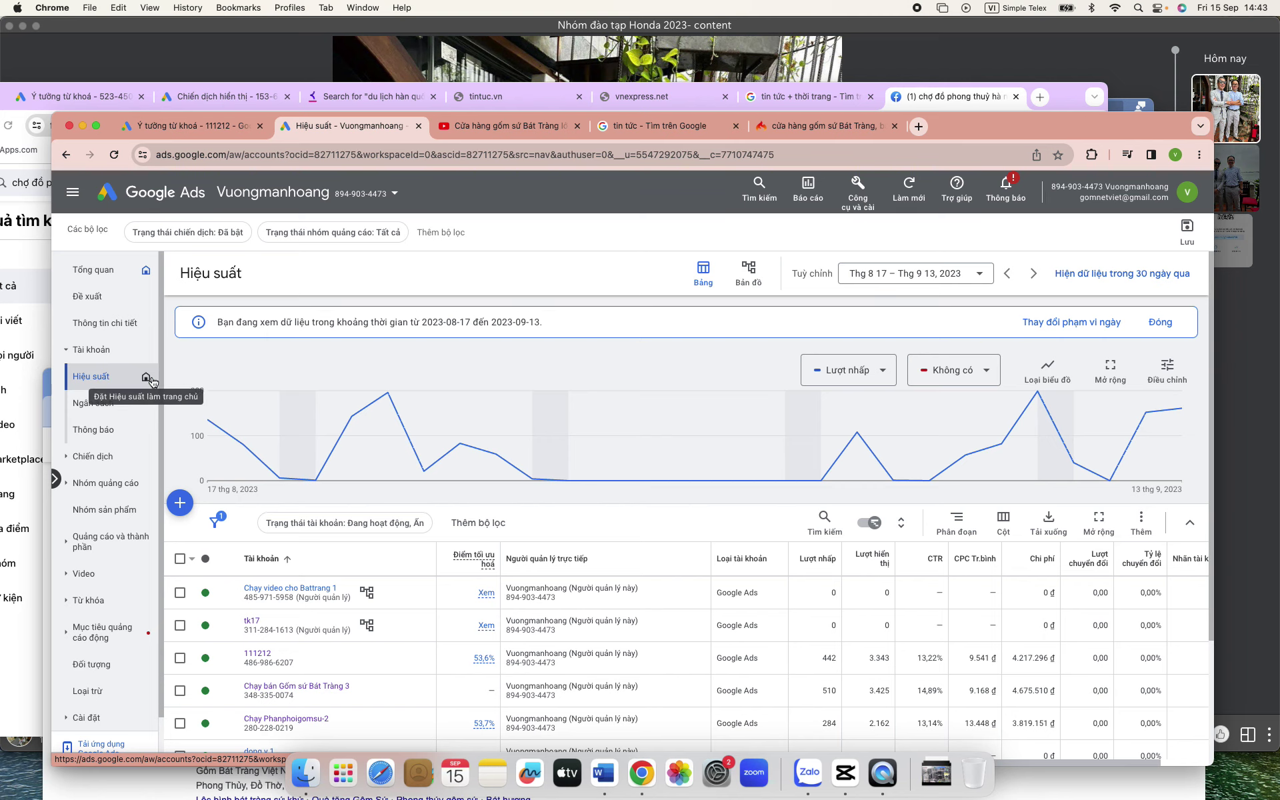
Open the client account from the accounts performance table in a new browser tab and switch to it
{"action": "scroll", "coordinate": [433, 619], "scroll_direction": "down", "scroll_amount": 3}
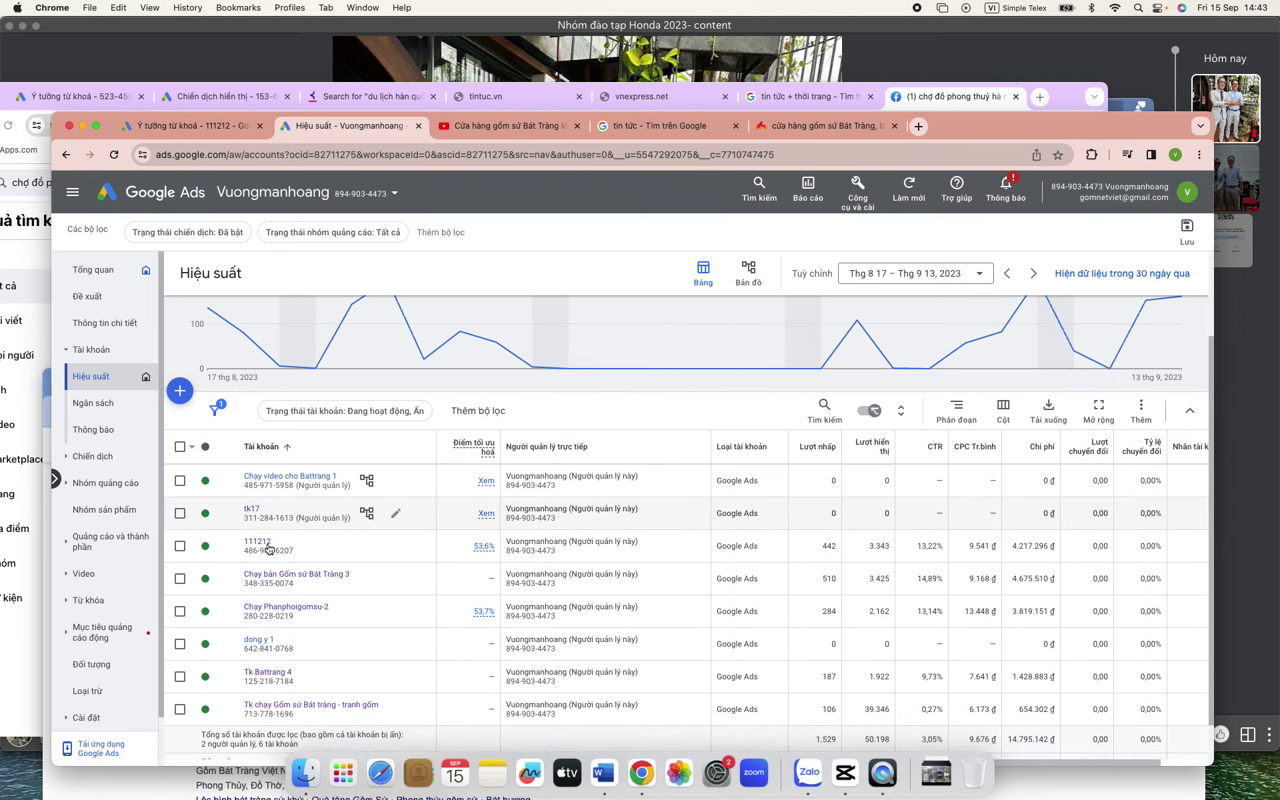
{"action": "right_click", "coordinate": [267, 548]}
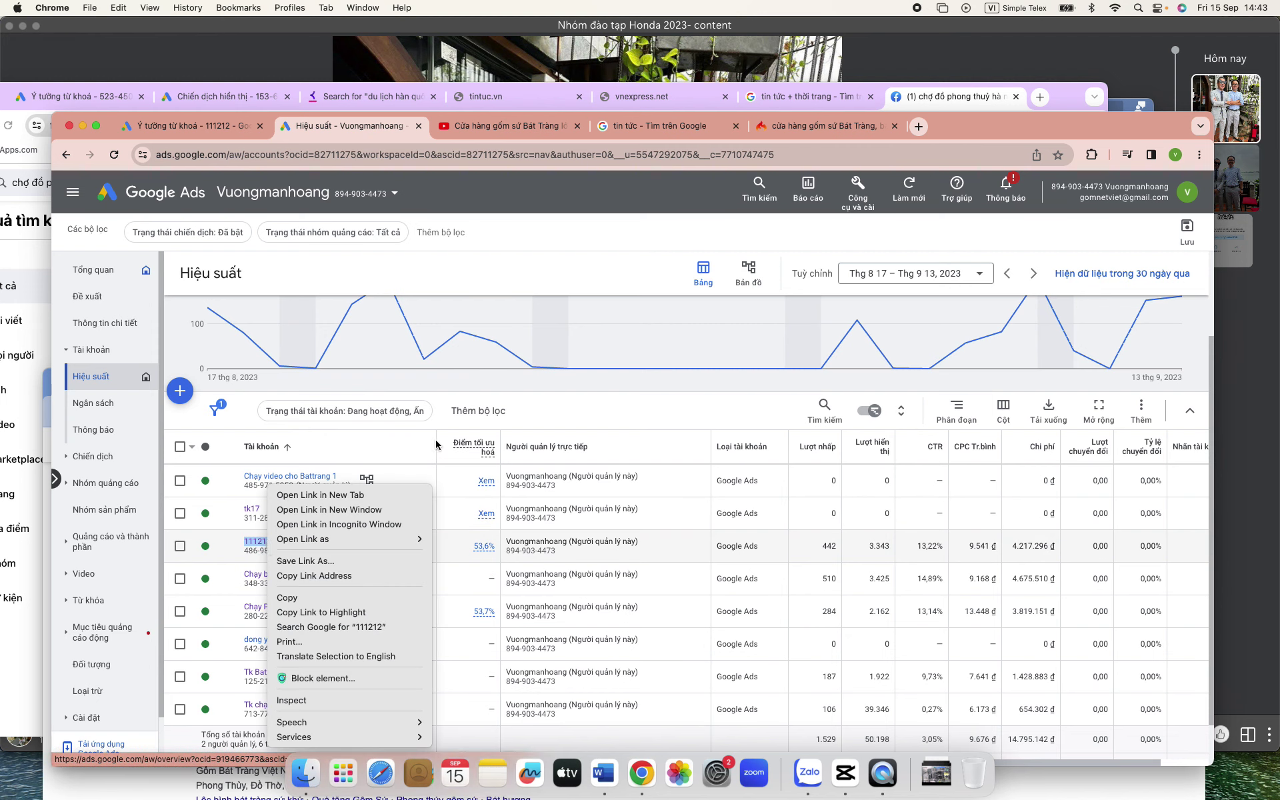
{"action": "left_click", "coordinate": [515, 357]}
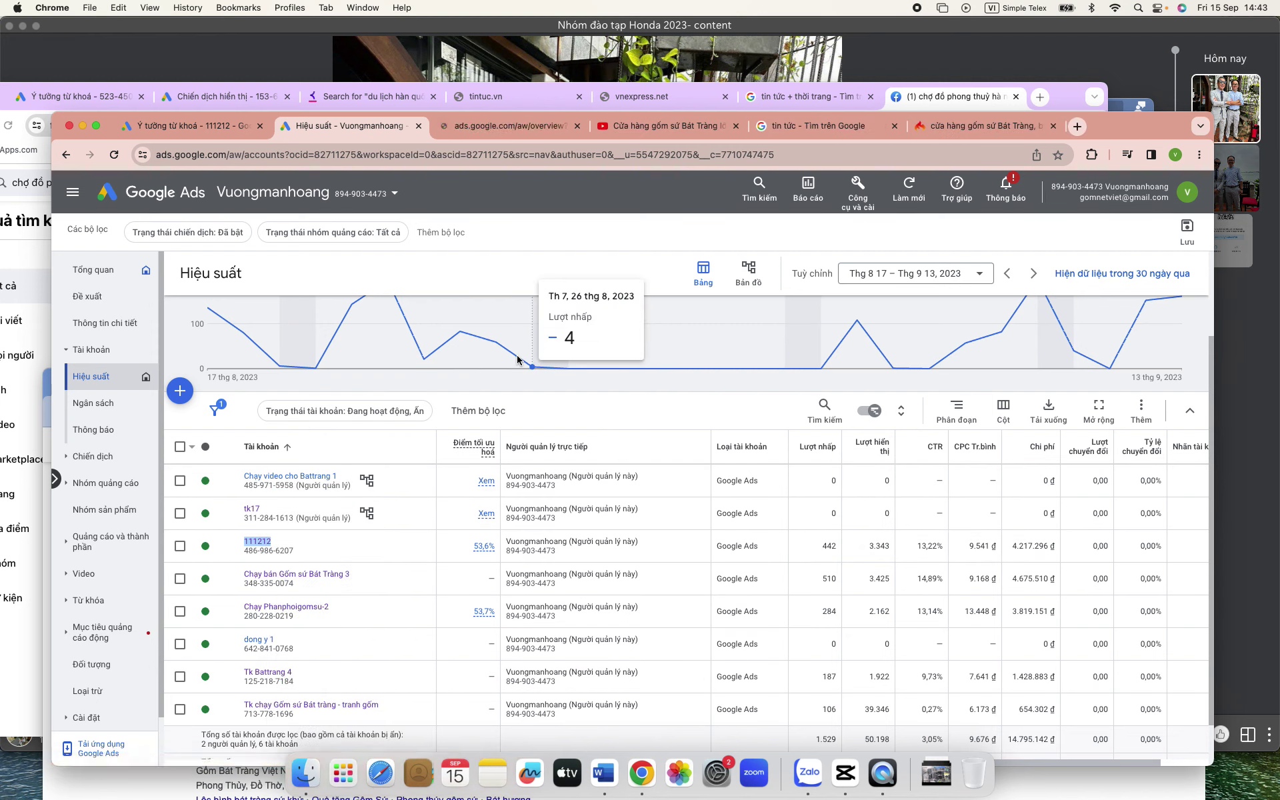
{"action": "left_click", "coordinate": [506, 136]}
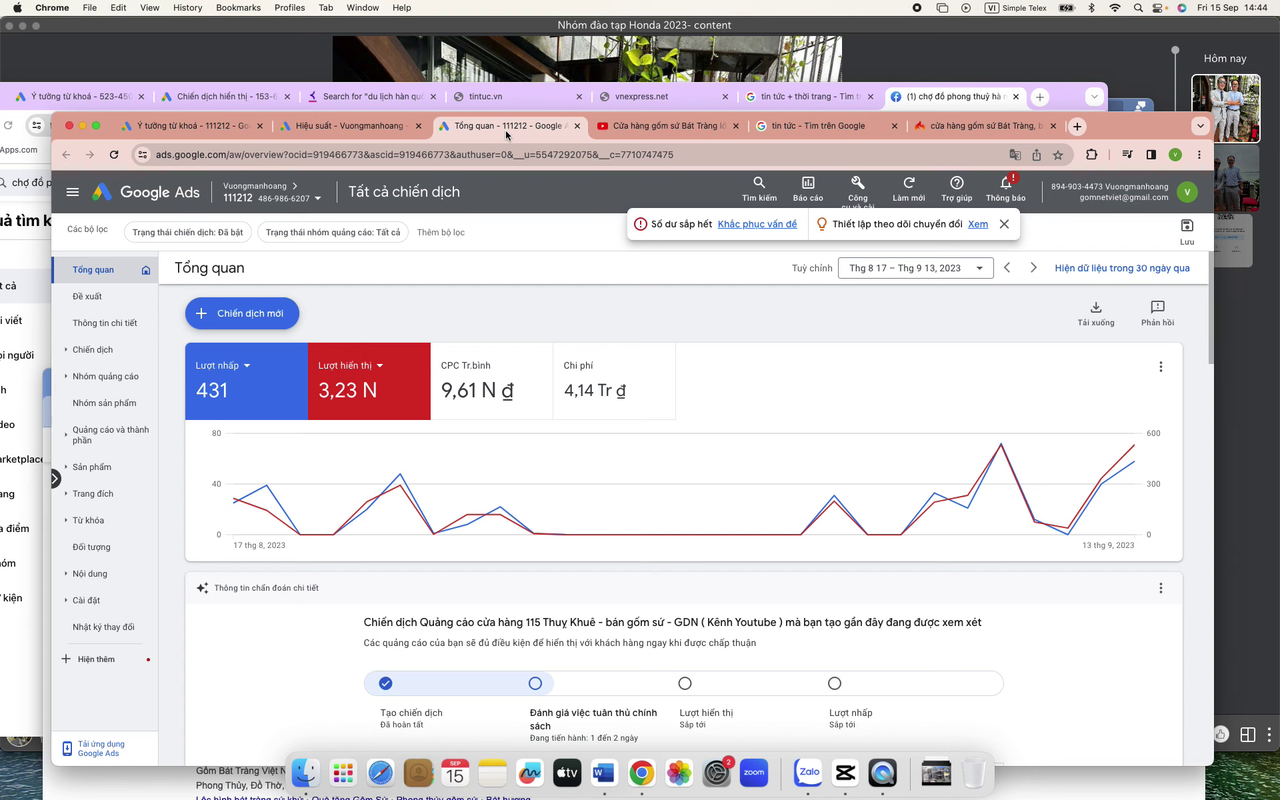
From the client account's Chiến dịch page, start a new campaign ('Chiến dịch mới')
{"action": "left_click", "coordinate": [93, 349]}
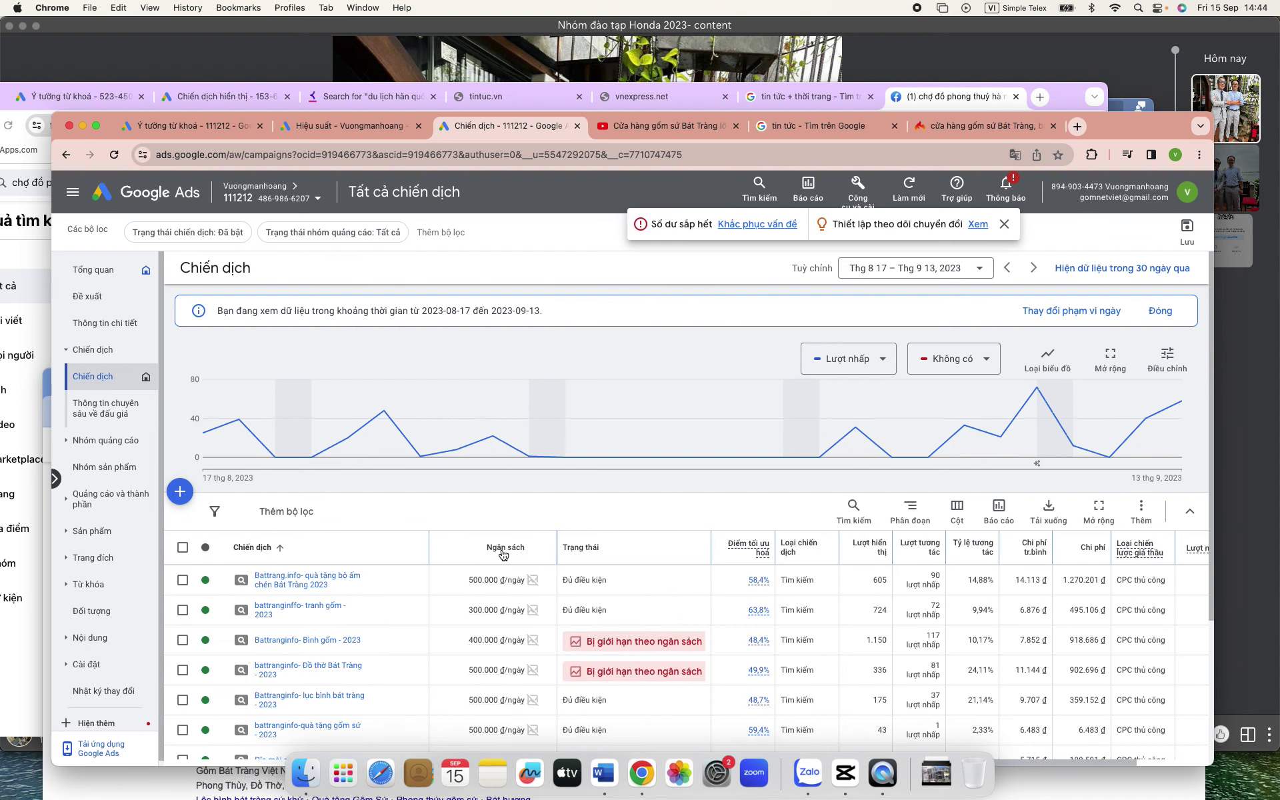
{"action": "scroll", "coordinate": [503, 555], "scroll_direction": "down", "scroll_amount": 3}
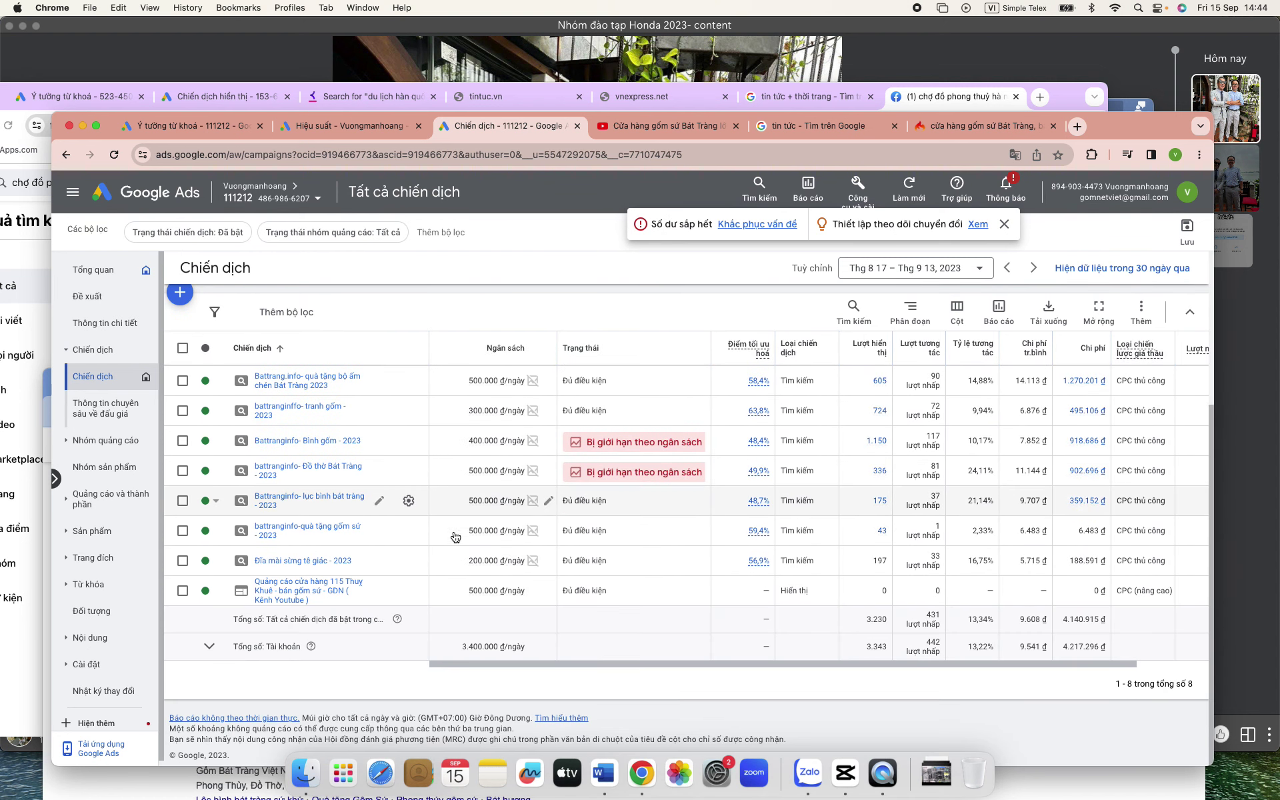
{"action": "scroll", "coordinate": [373, 476], "scroll_direction": "up", "scroll_amount": 1}
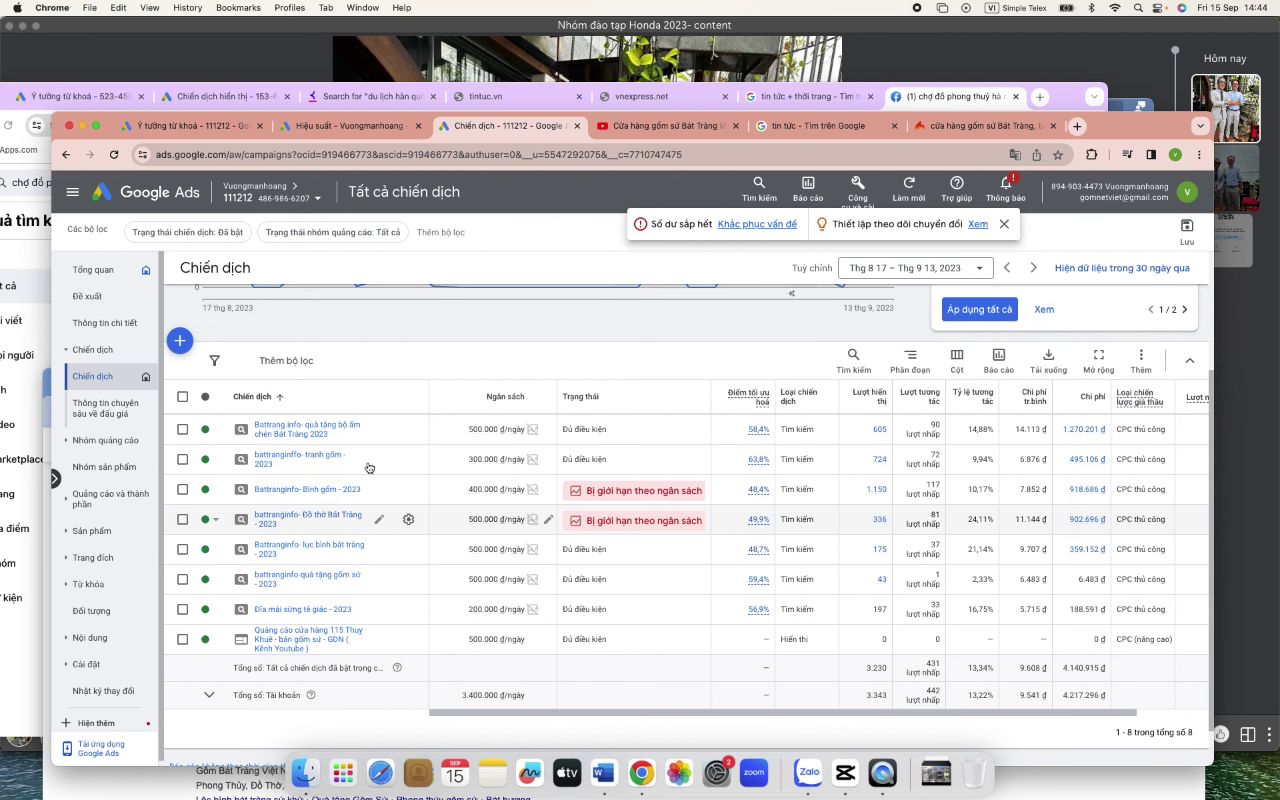
{"action": "left_click", "coordinate": [179, 340]}
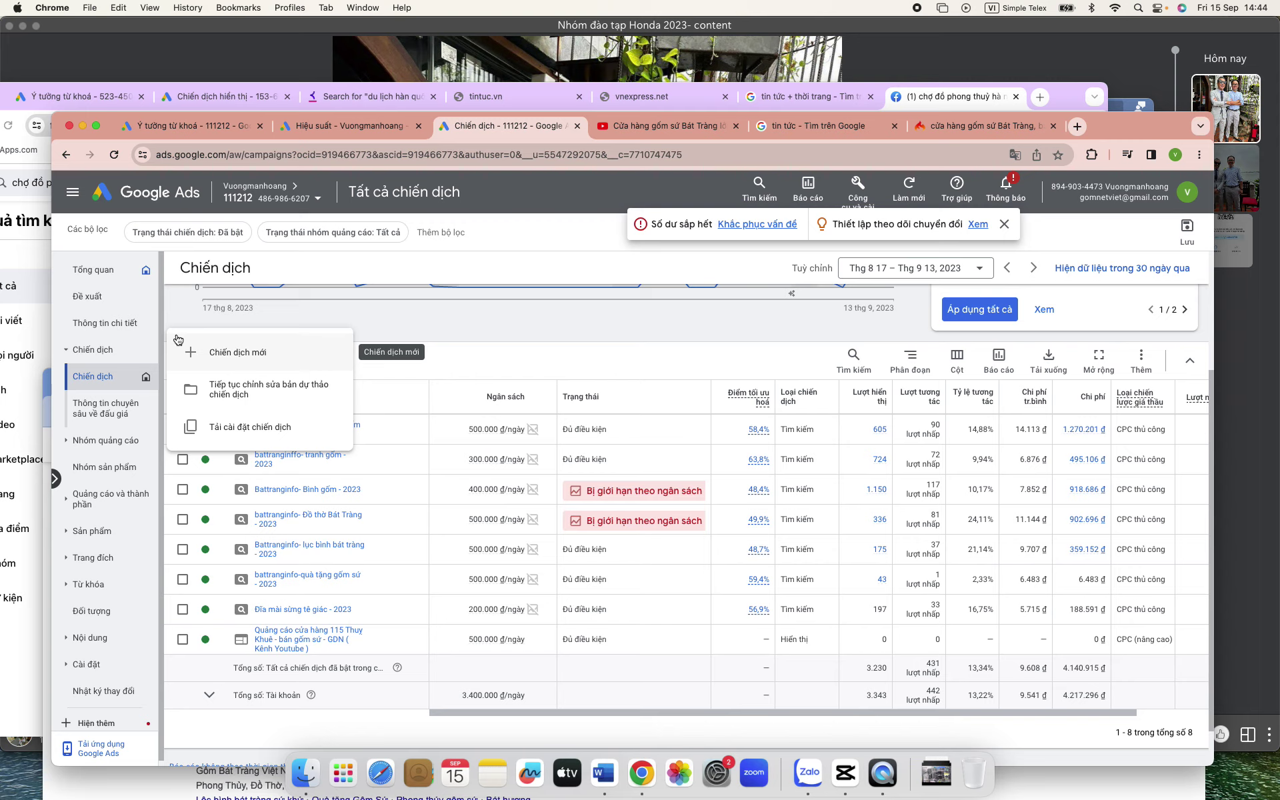
{"action": "left_click", "coordinate": [296, 359]}
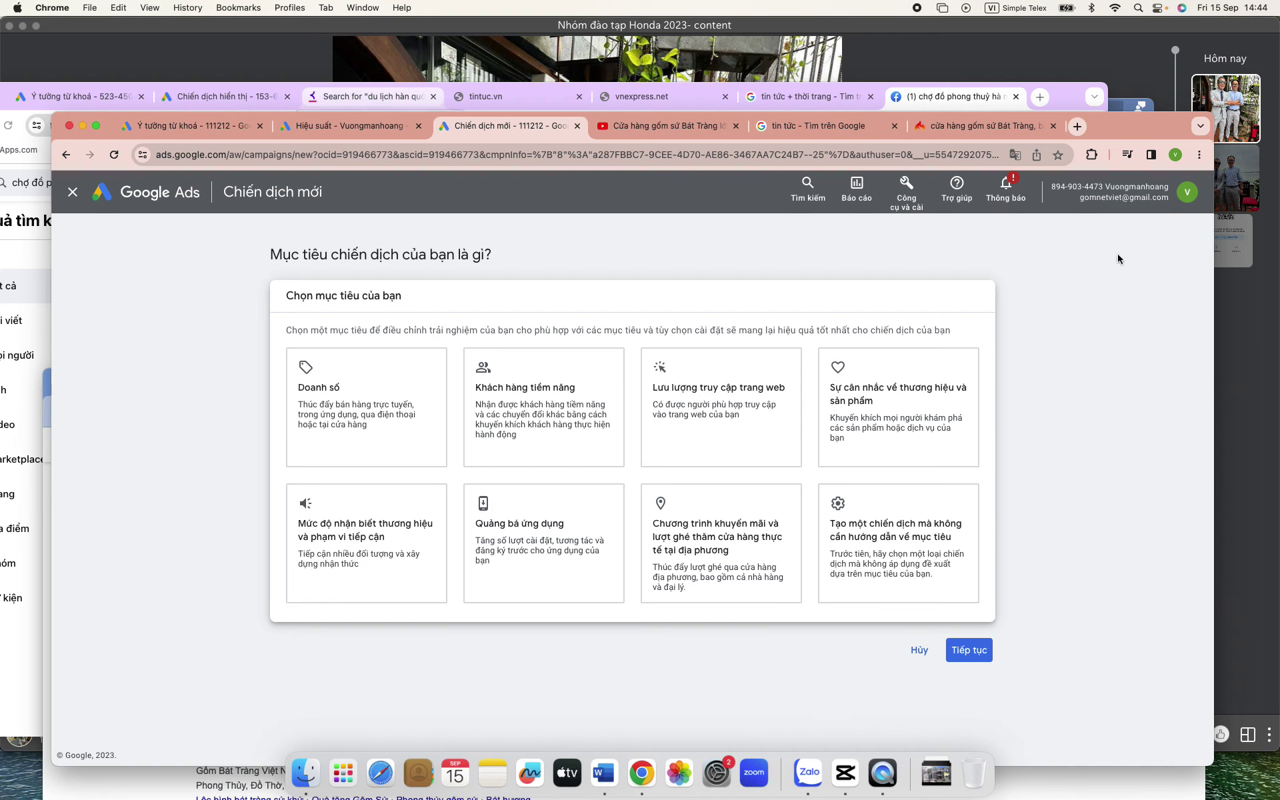
Go to 'Công cụ quản lý đối tượng' under Tools and settings > Thư viện chia sẻ
{"action": "left_click", "coordinate": [915, 203]}
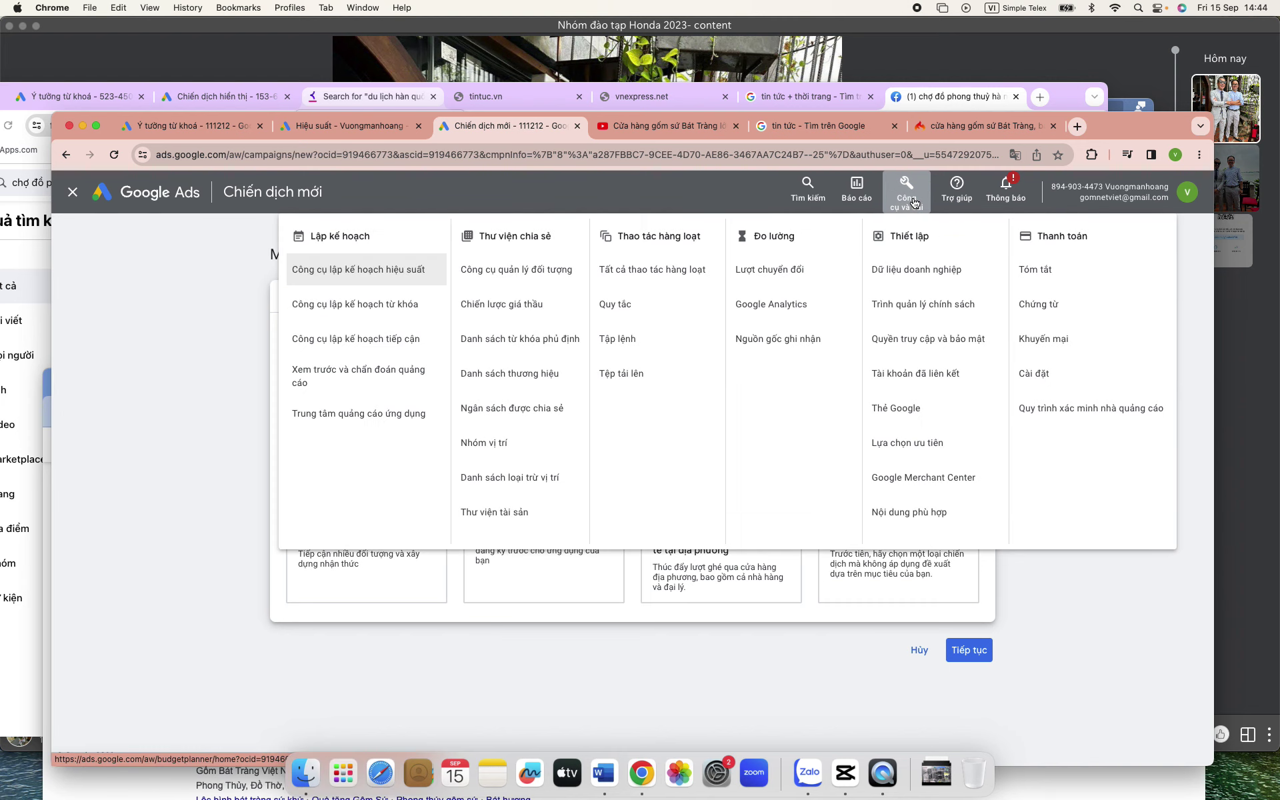
{"action": "left_click", "coordinate": [521, 275]}
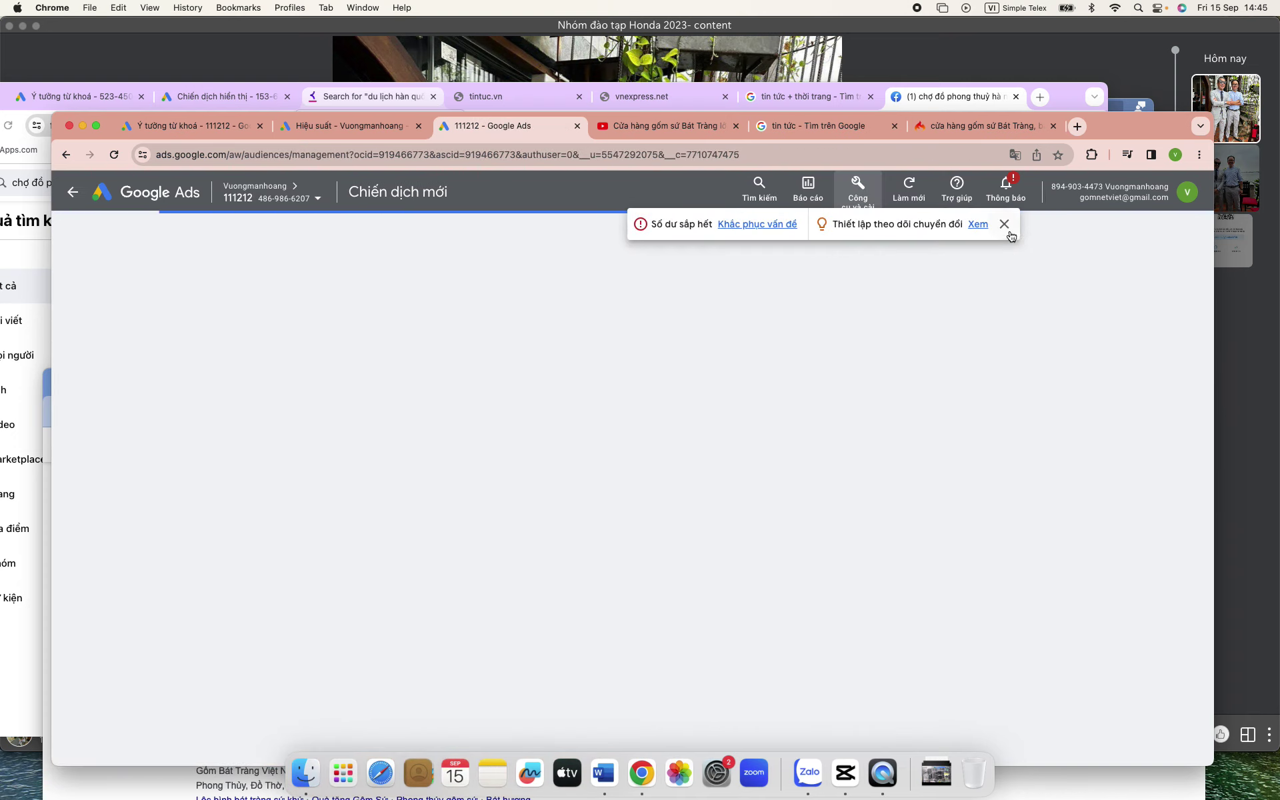
Dismiss the account notices and create a new custom segment under 'Phân khúc tùy chỉnh'
{"action": "left_click", "coordinate": [1004, 224]}
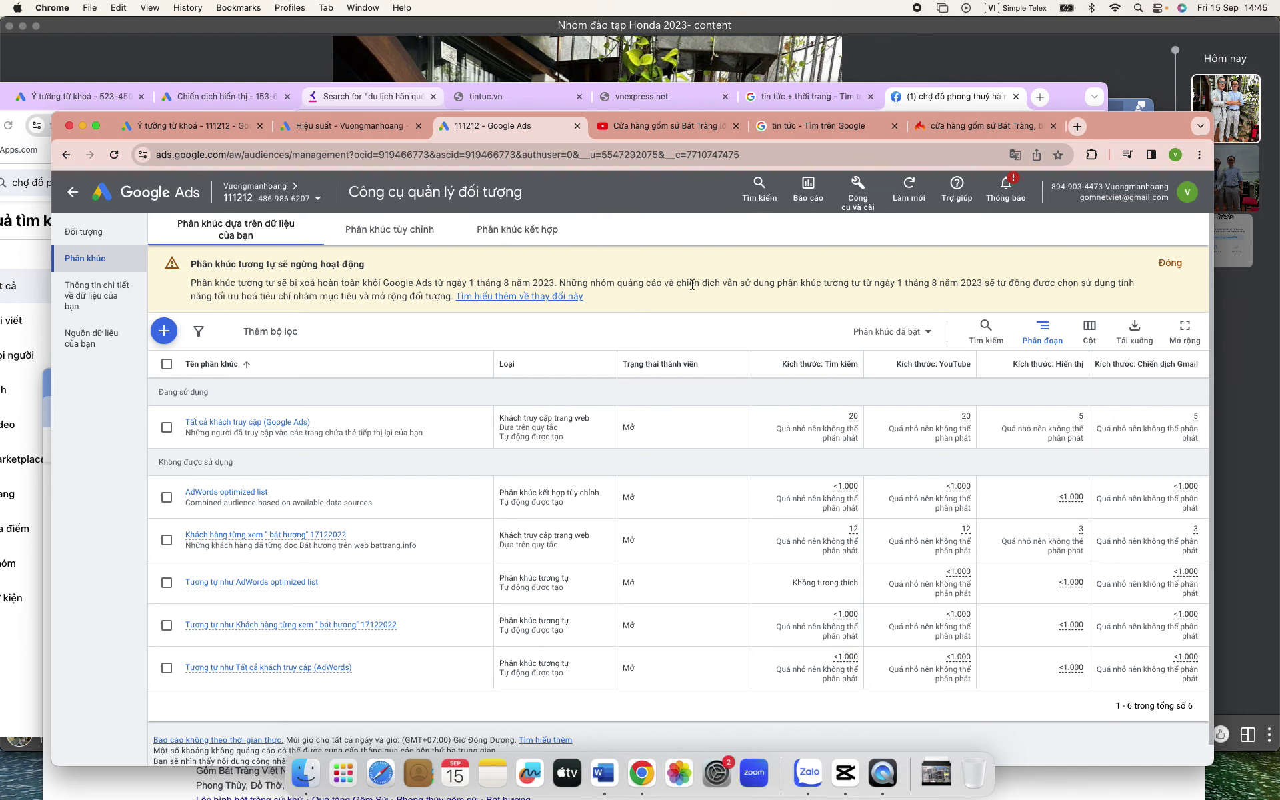
{"action": "left_click", "coordinate": [1169, 263]}
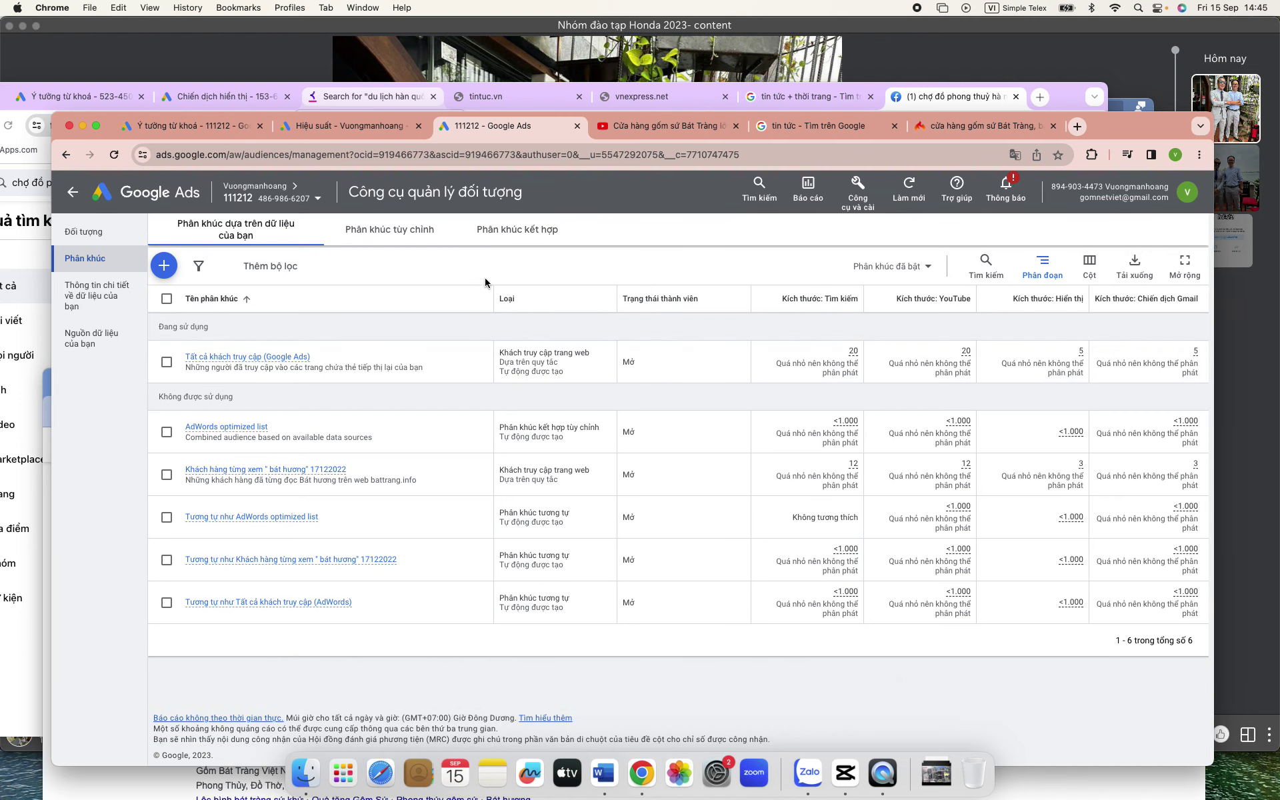
{"action": "left_click", "coordinate": [417, 232]}
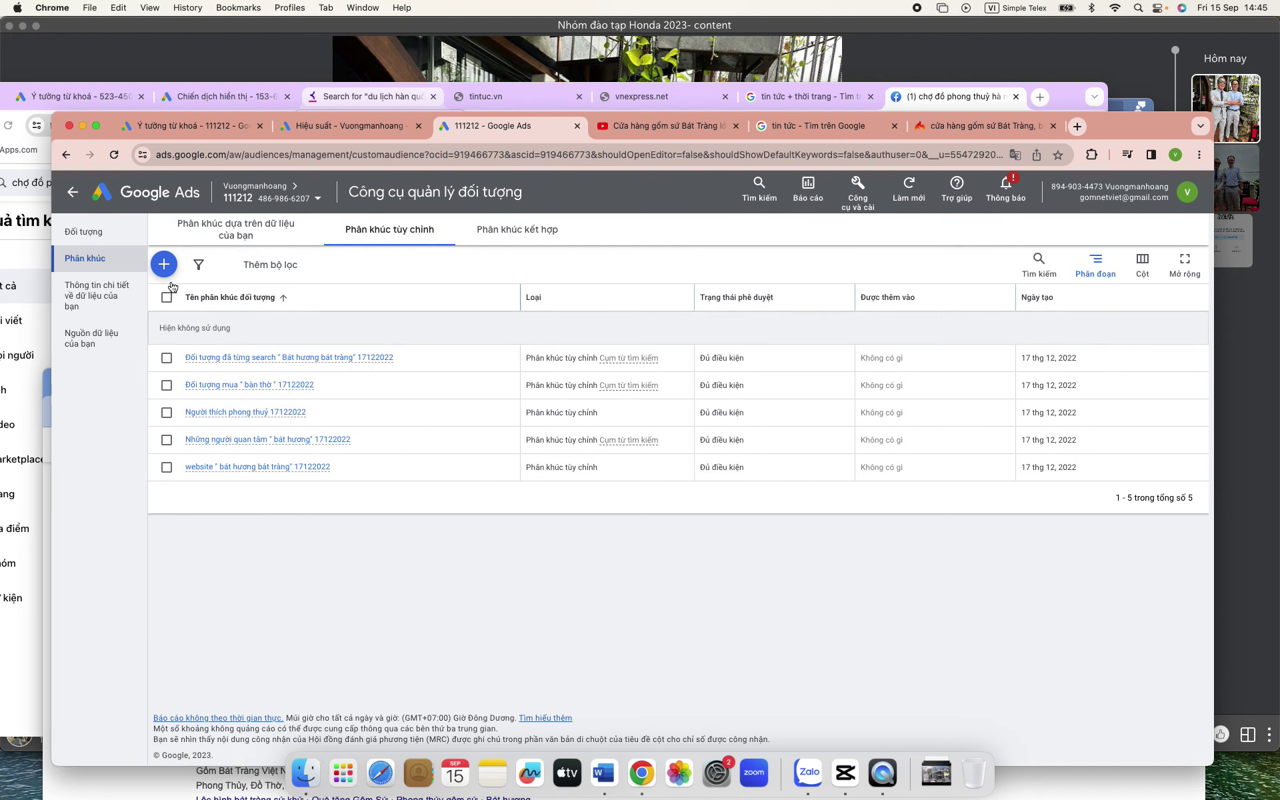
{"action": "left_click", "coordinate": [164, 264]}
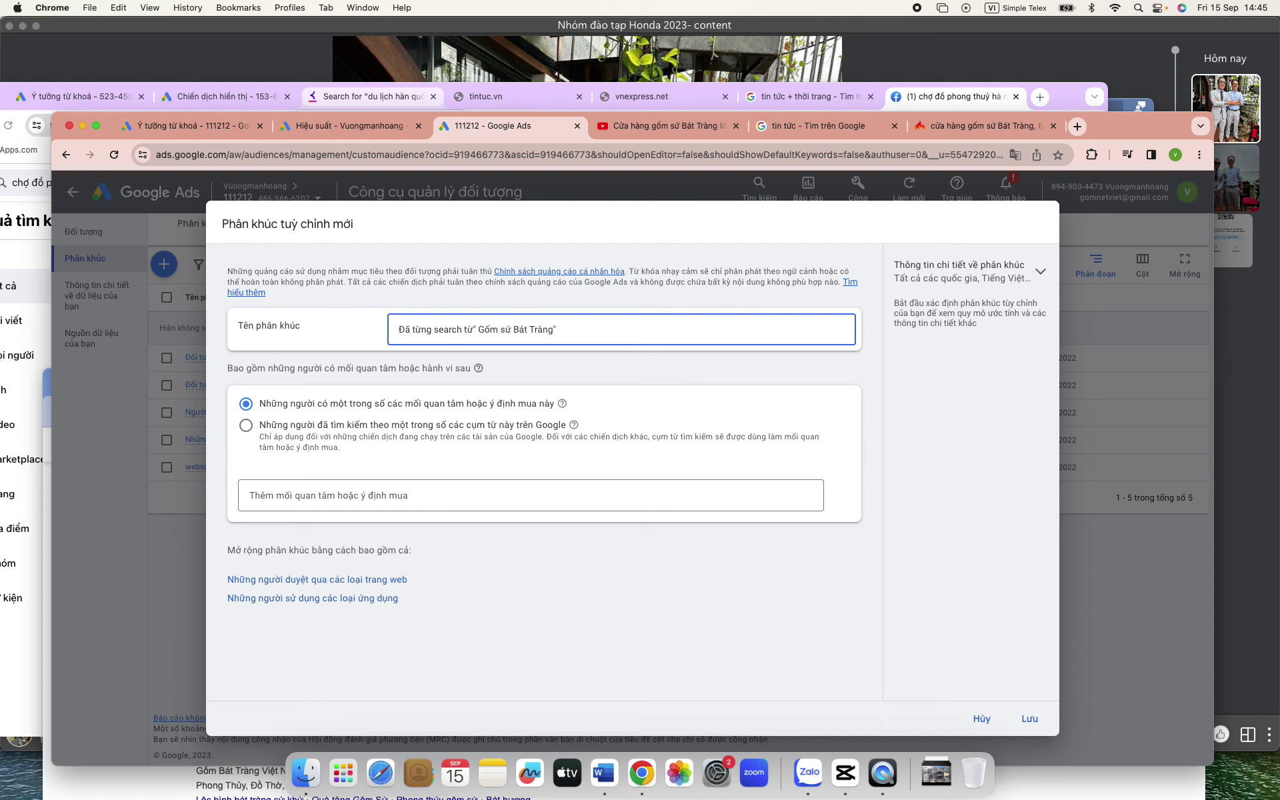
Target people who searched on Google and add 'gốm sứ bát tràng' as a search term
{"action": "left_click", "coordinate": [501, 329]}
{"action": "left_click", "coordinate": [248, 426]}
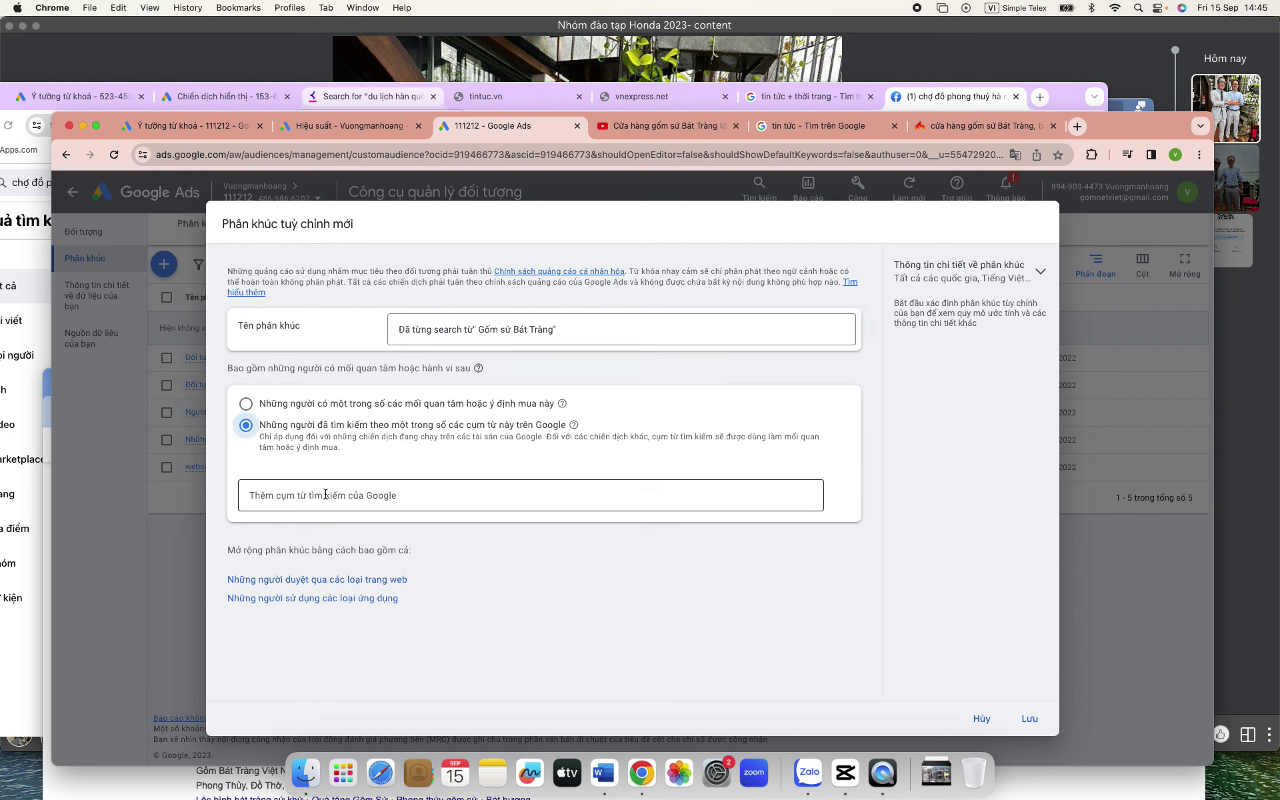
{"action": "type", "text": "gố"}
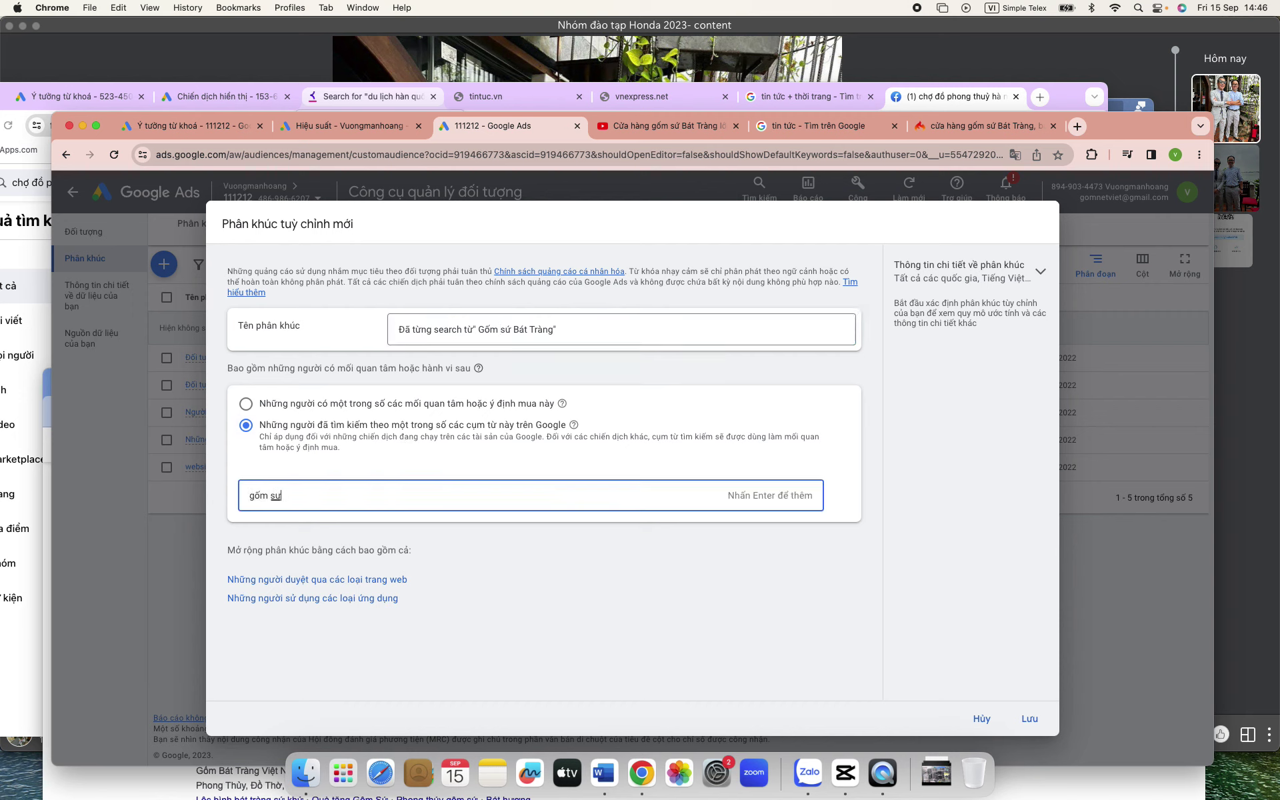
{"action": "type", "text": "m sứ bát trang"}
{"action": "key", "text": "Return"}
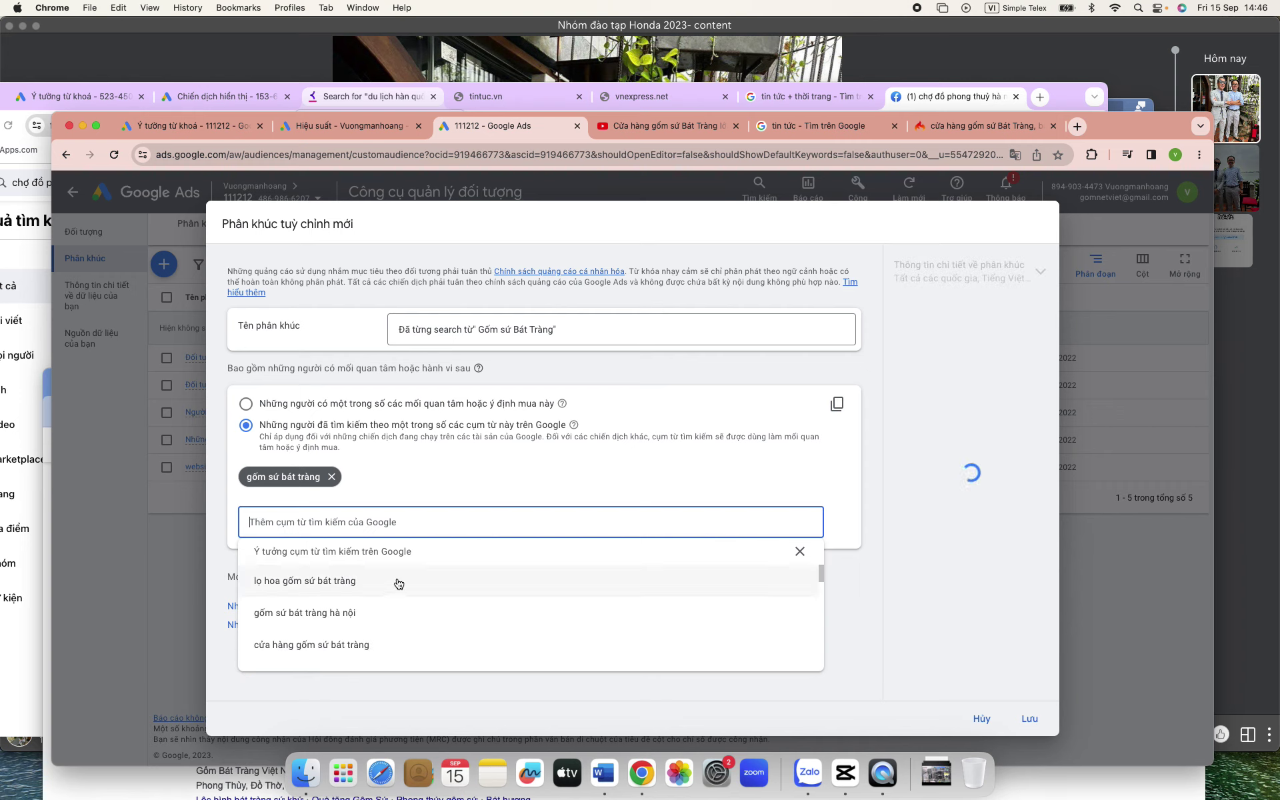
Add suggested terms like lọ hoa gốm sứ bát tràng, đồ gốm bát tràng and ấm trà bát tràng
{"action": "left_click", "coordinate": [347, 581]}
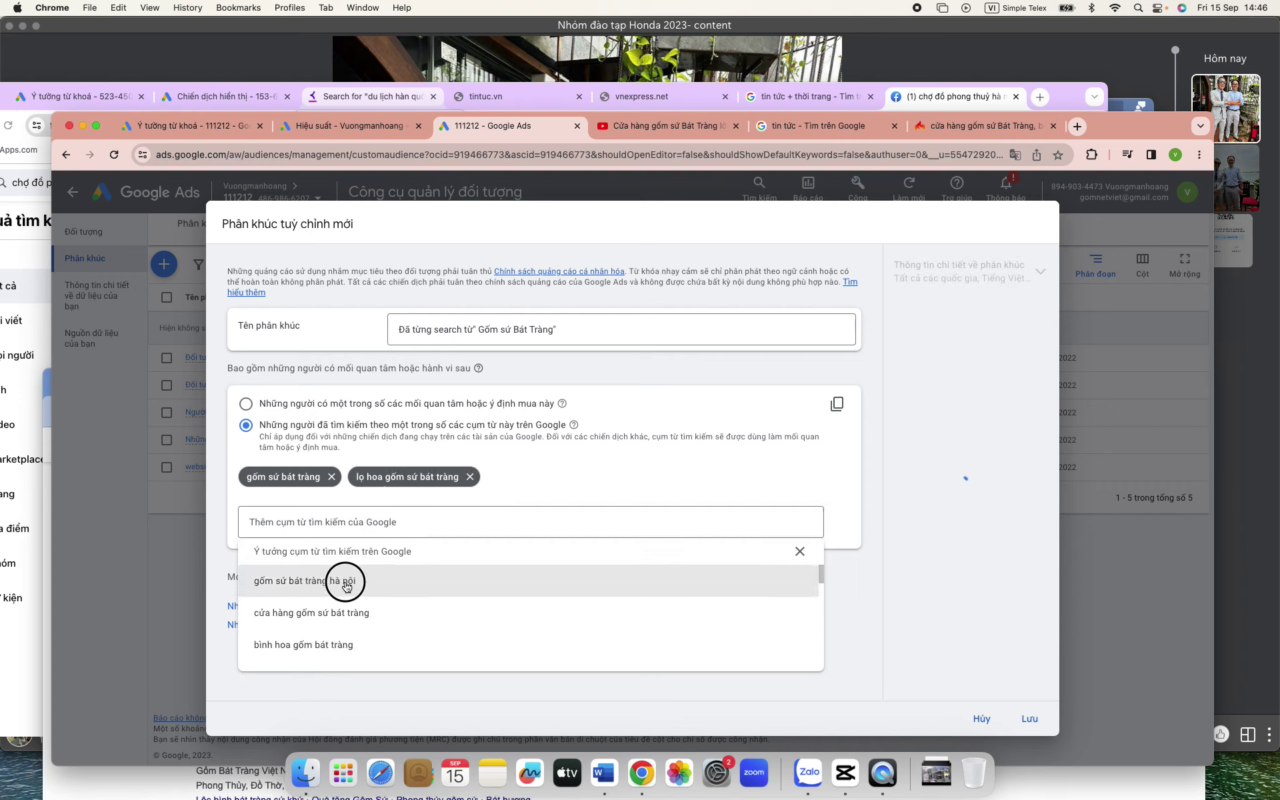
{"action": "left_click", "coordinate": [348, 582]}
{"action": "left_click", "coordinate": [347, 593]}
{"action": "left_click", "coordinate": [341, 592]}
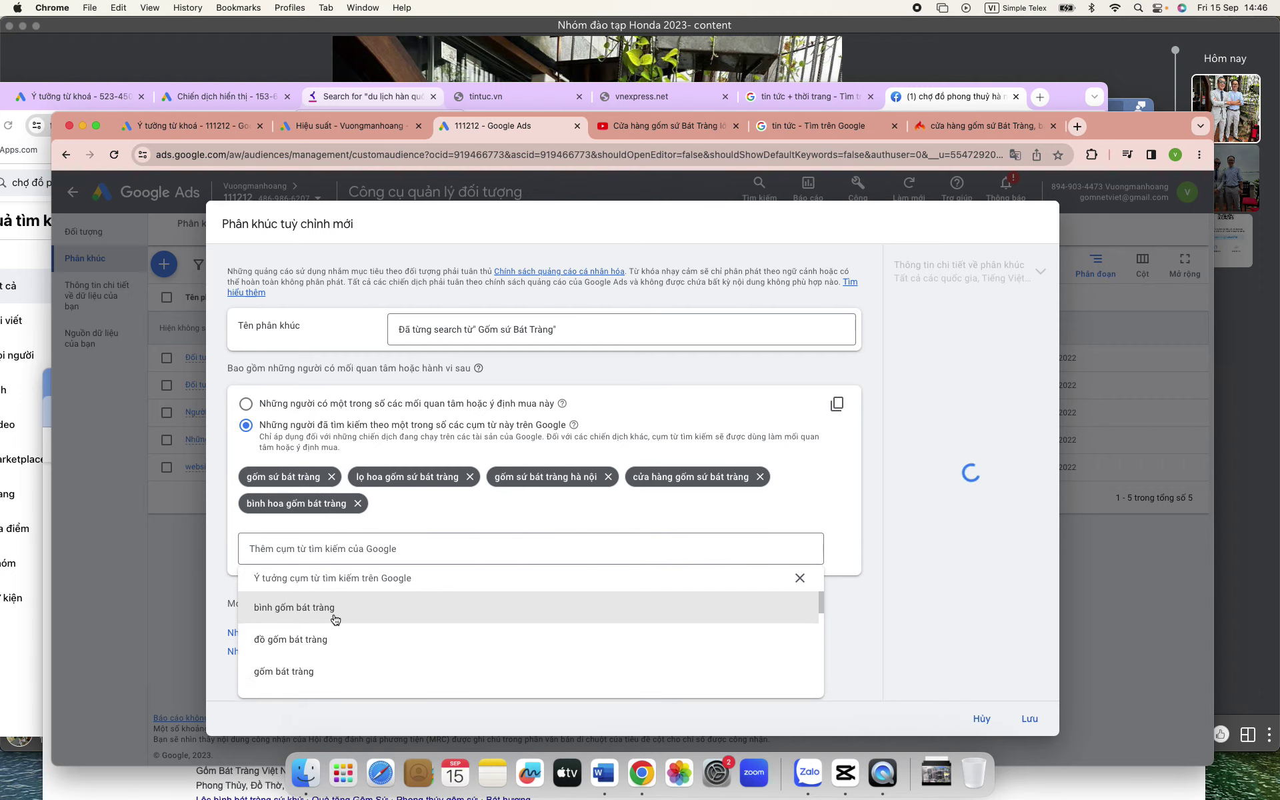
{"action": "left_click", "coordinate": [331, 638]}
{"action": "left_click", "coordinate": [327, 618]}
{"action": "left_click", "coordinate": [314, 644]}
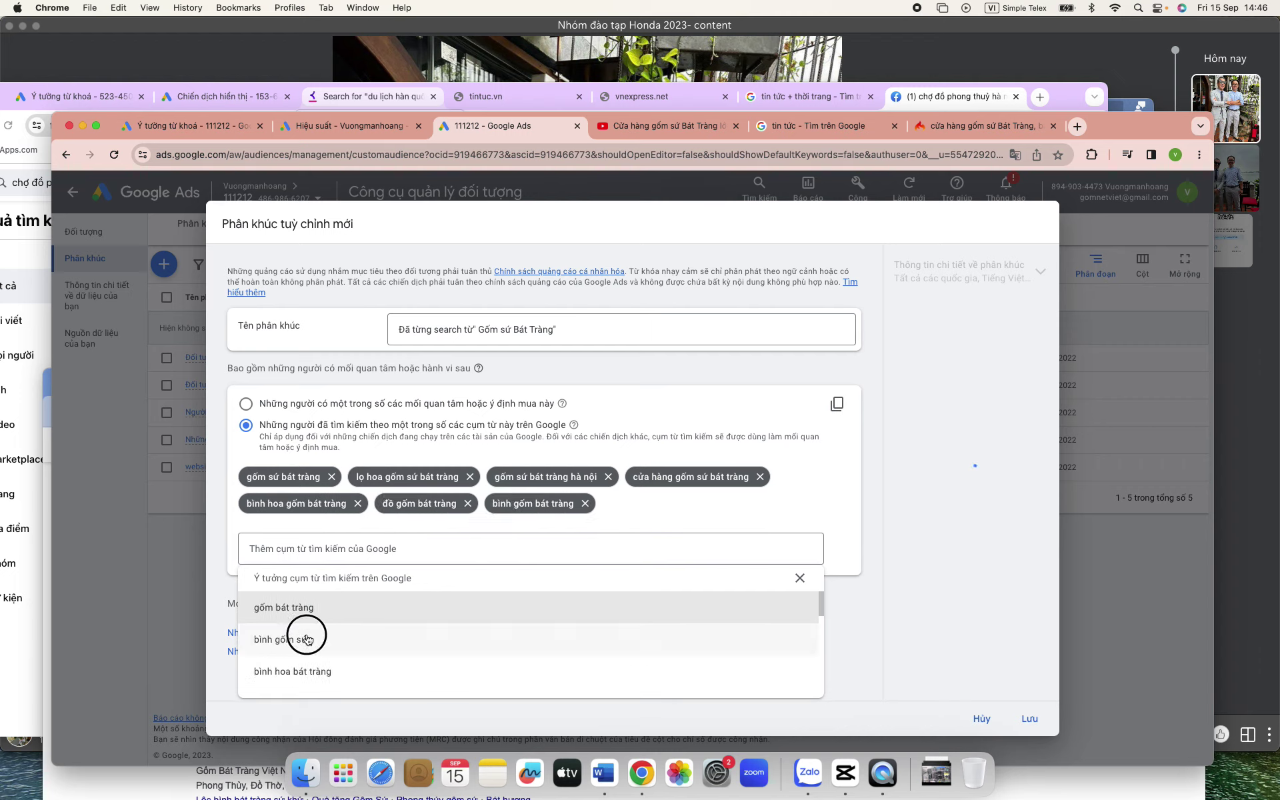
{"action": "left_click", "coordinate": [286, 608]}
{"action": "left_click", "coordinate": [311, 641]}
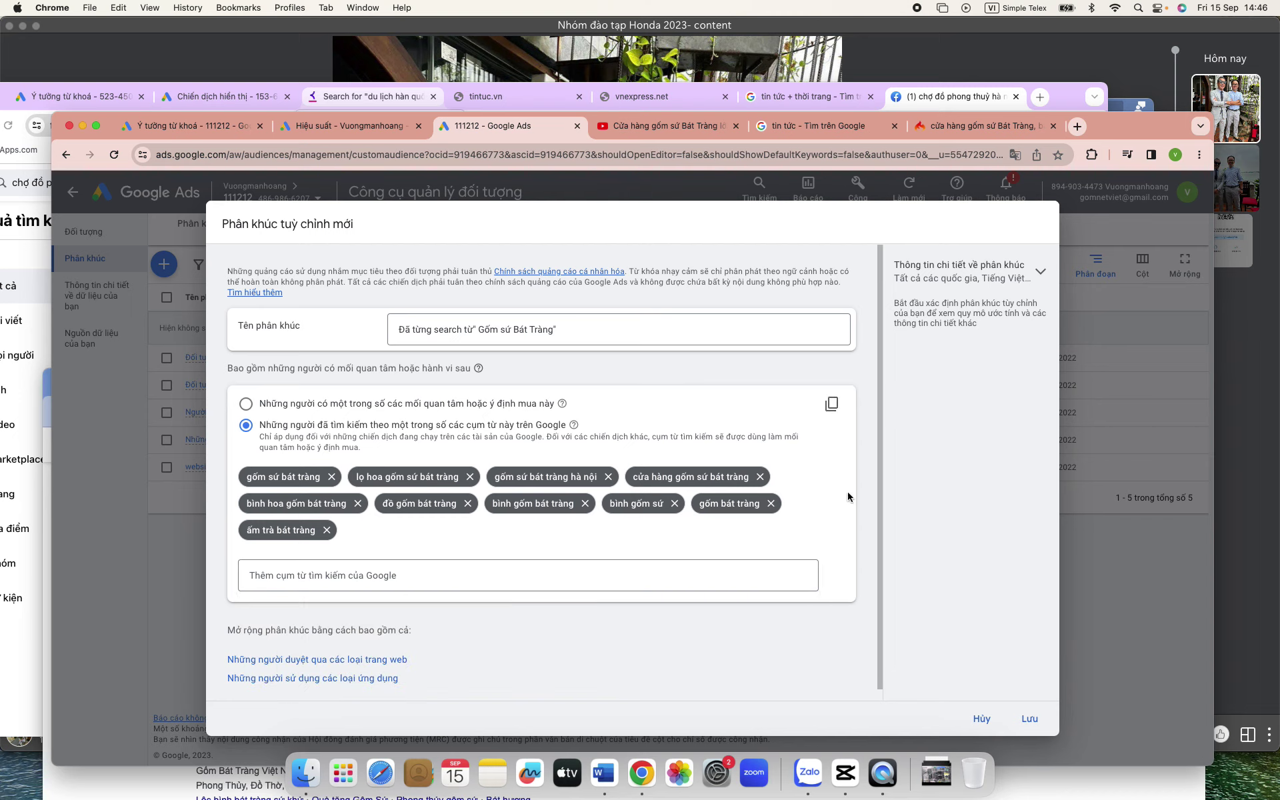
Append 1592023 to the segment name and save the custom segment
{"action": "left_click", "coordinate": [600, 333]}
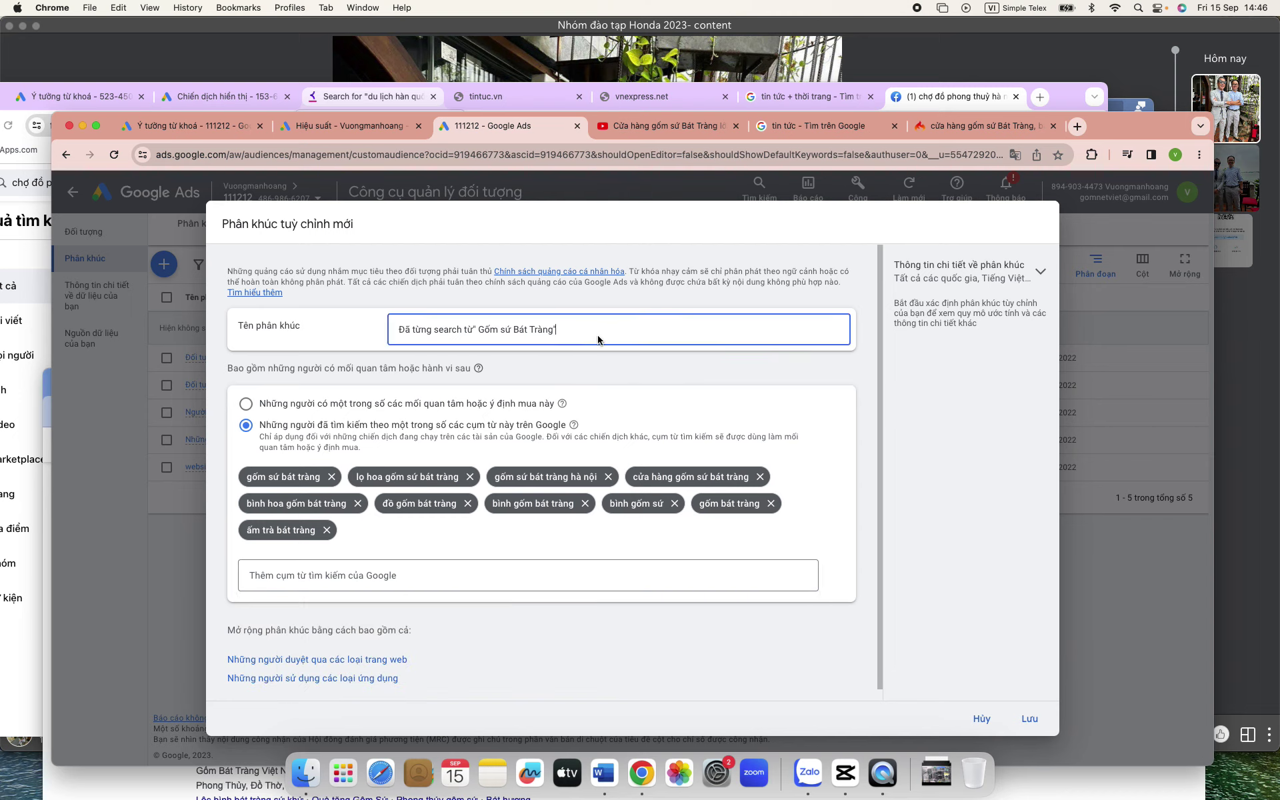
{"action": "type", "text": "1592023"}
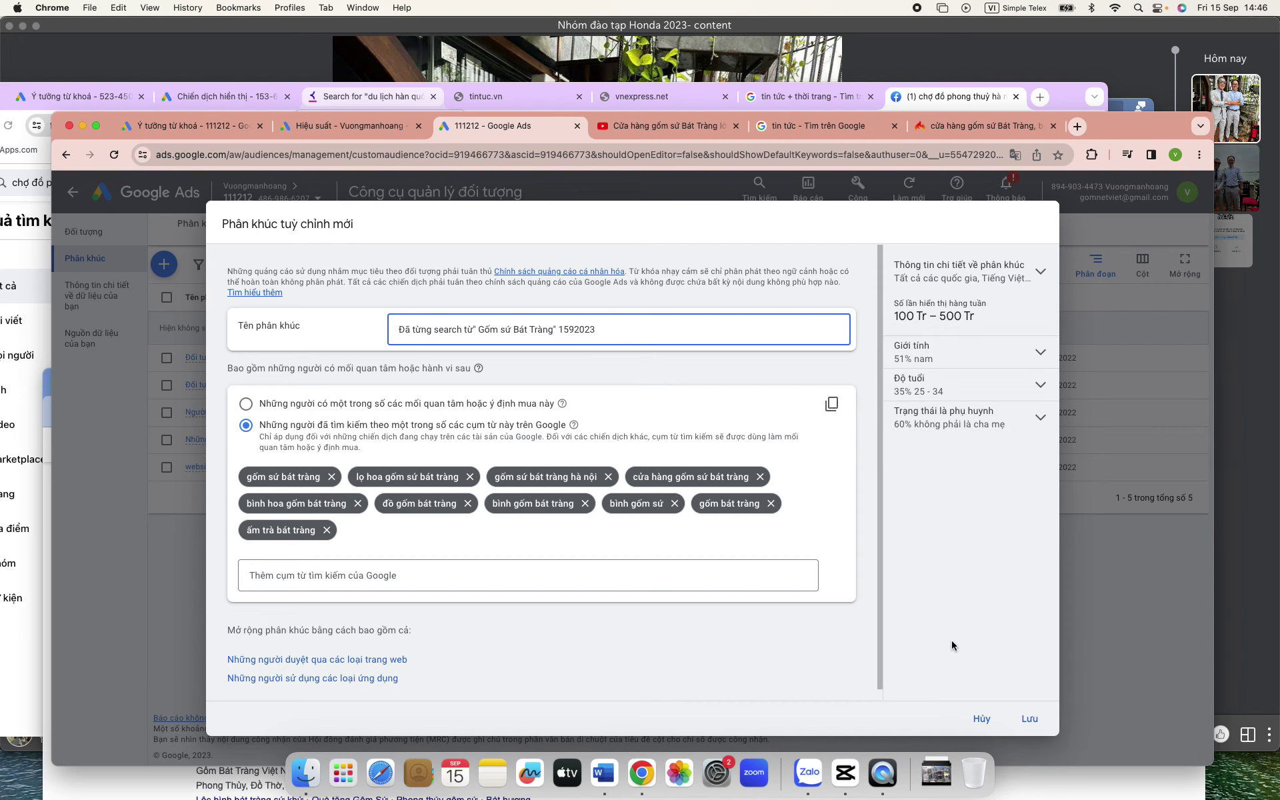
{"action": "left_click", "coordinate": [1032, 722]}
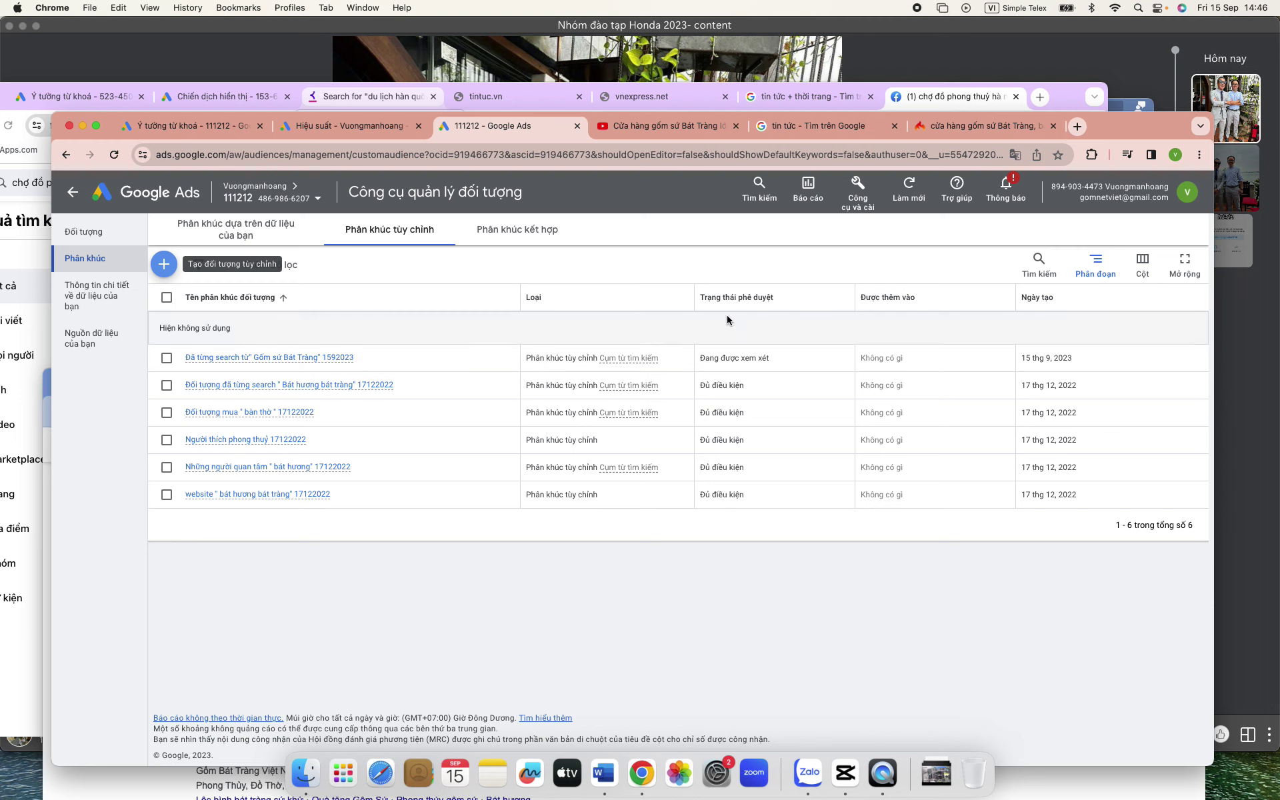
Switch to the manager account's Accounts > Performance list and open the client account in a new tab
{"action": "left_click", "coordinate": [258, 199]}
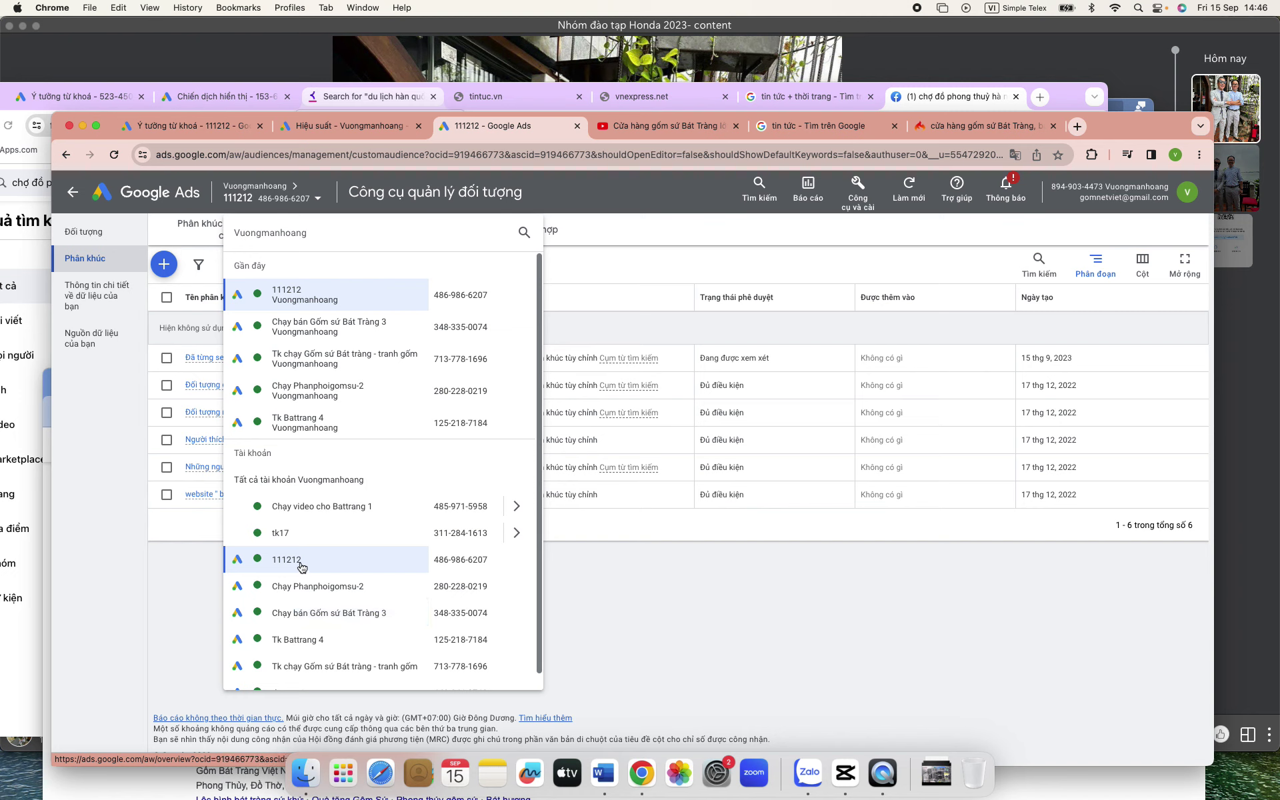
{"action": "left_click", "coordinate": [309, 558]}
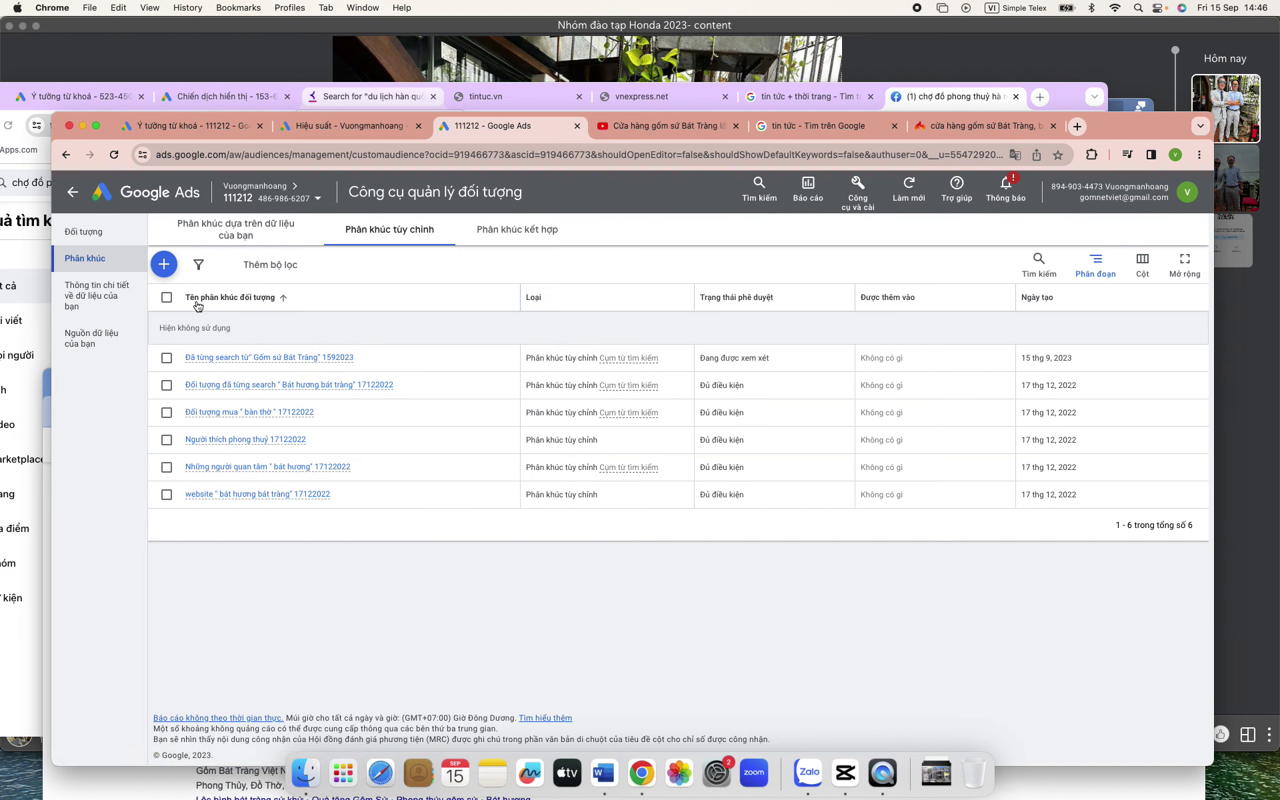
{"action": "left_click", "coordinate": [258, 203]}
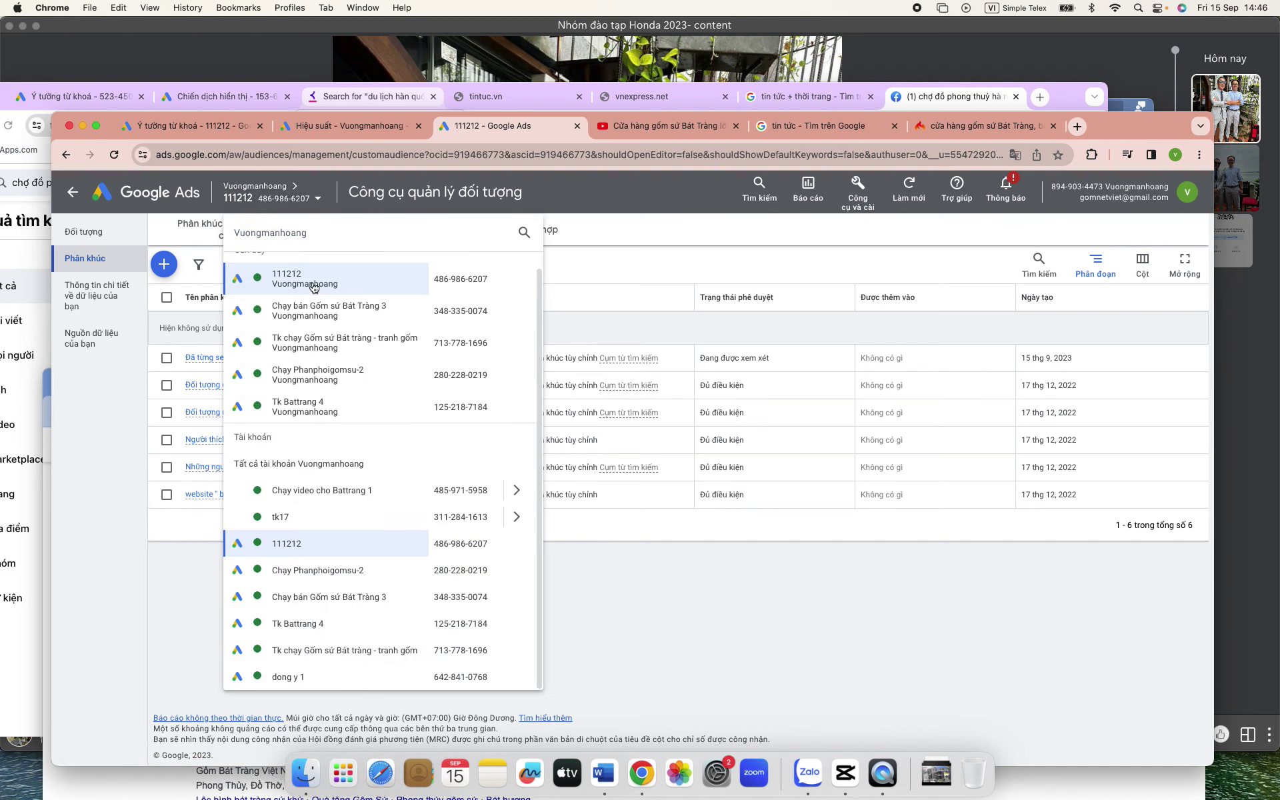
{"action": "left_click", "coordinate": [310, 286]}
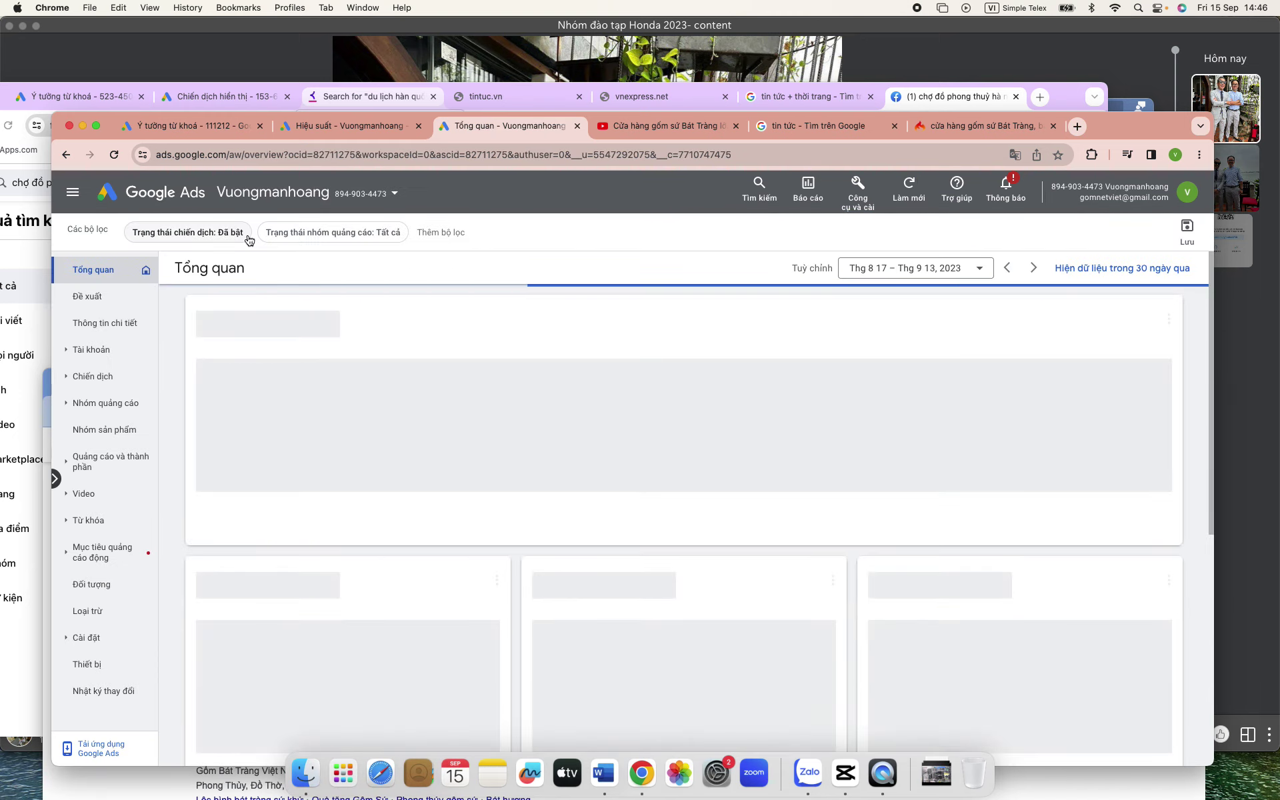
{"action": "left_click", "coordinate": [98, 377]}
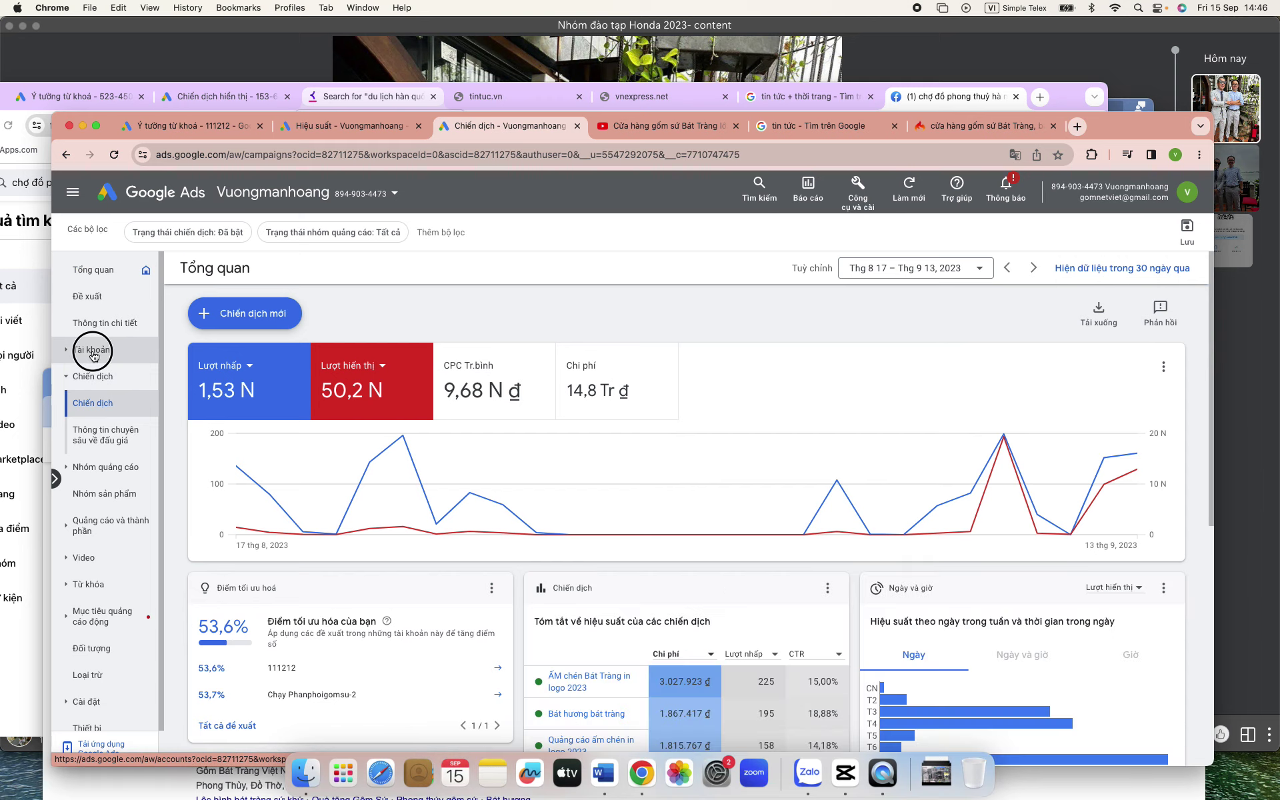
{"action": "left_click", "coordinate": [94, 350]}
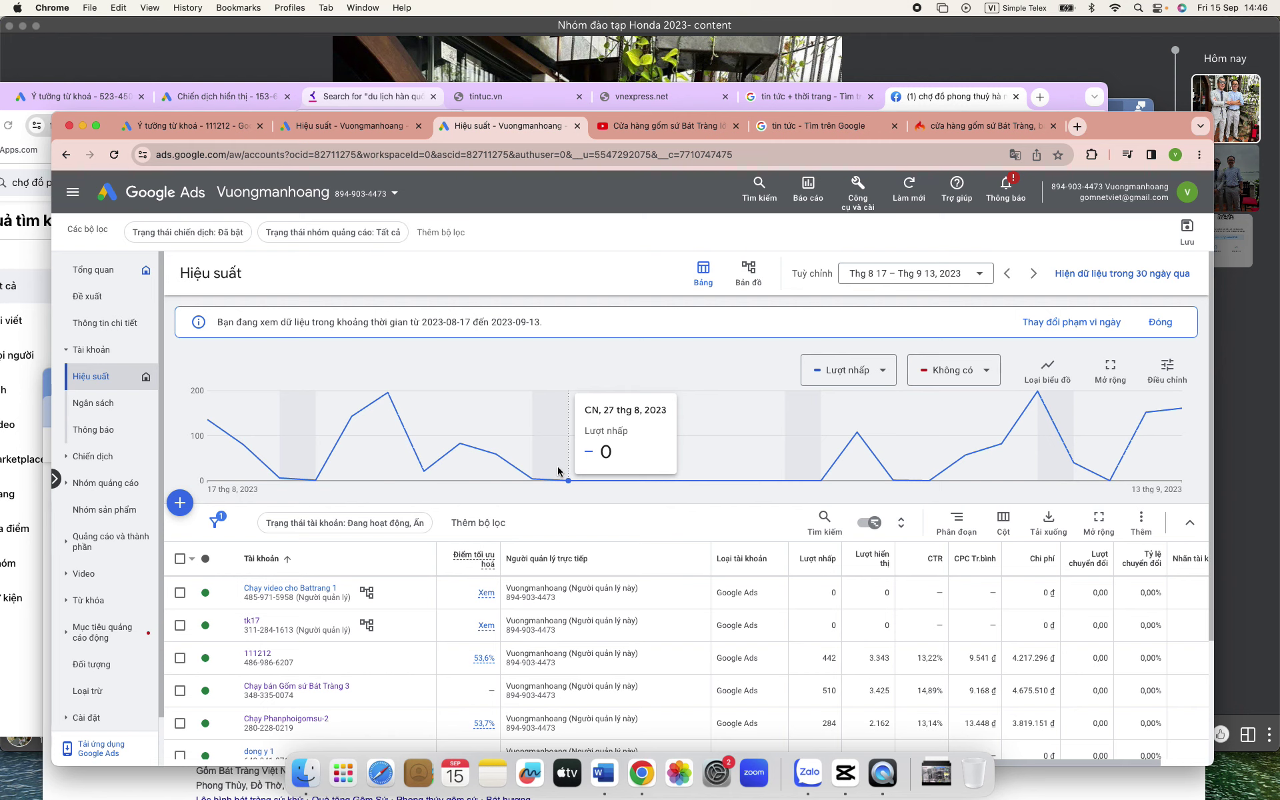
{"action": "right_click", "coordinate": [264, 656]}
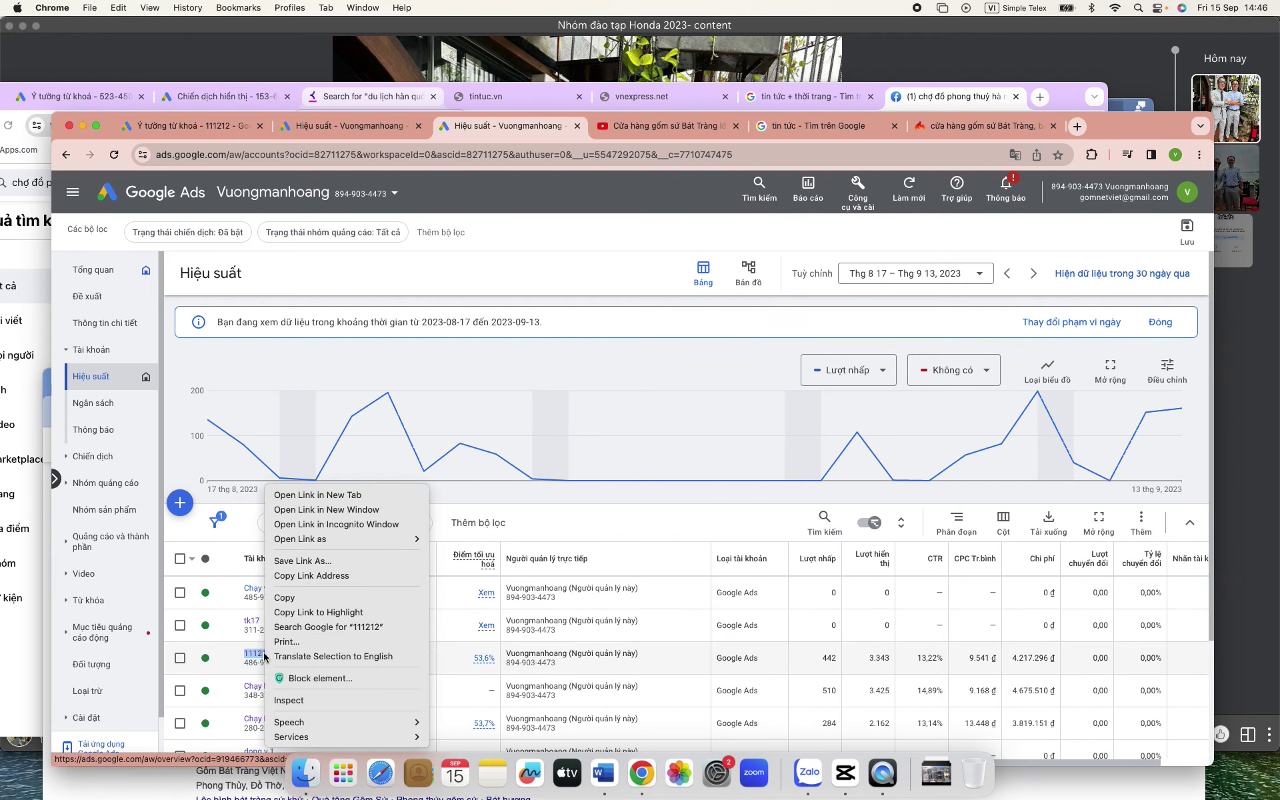
{"action": "left_click", "coordinate": [363, 497]}
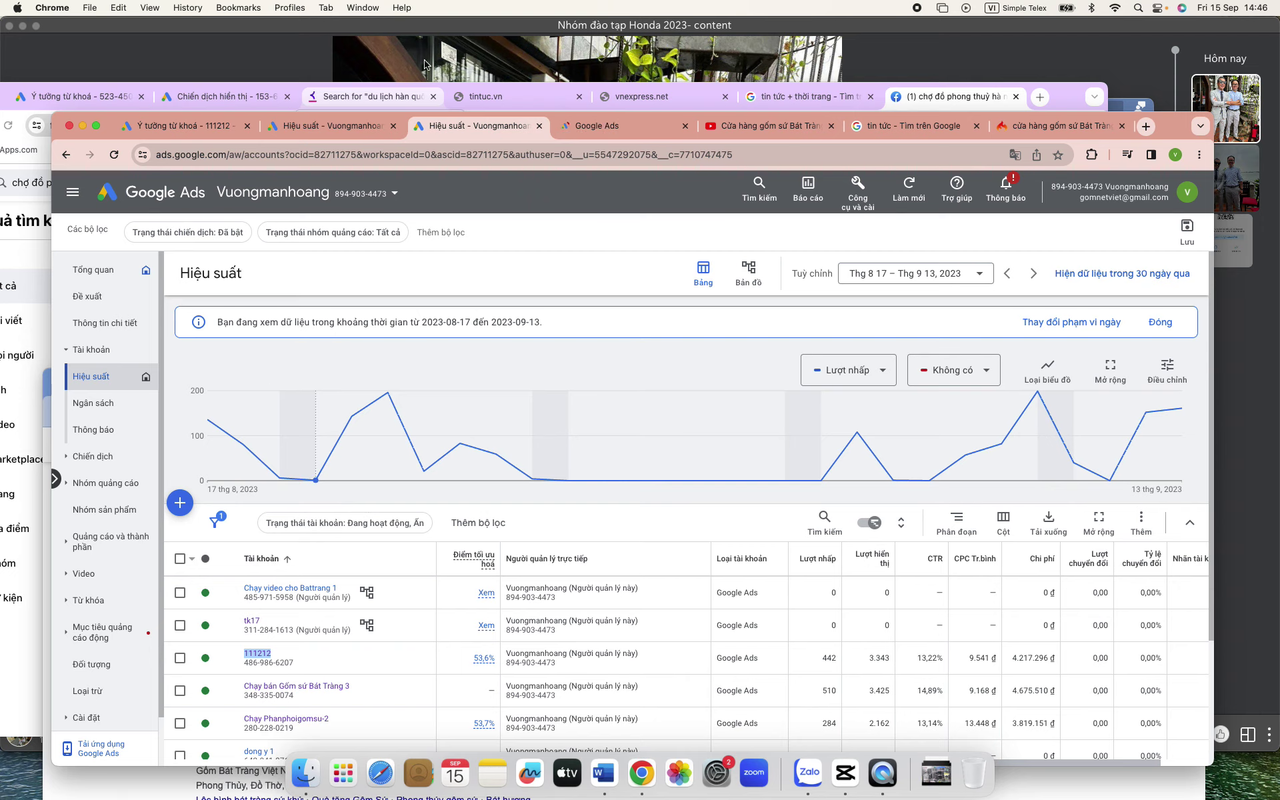
{"action": "left_click", "coordinate": [597, 125]}
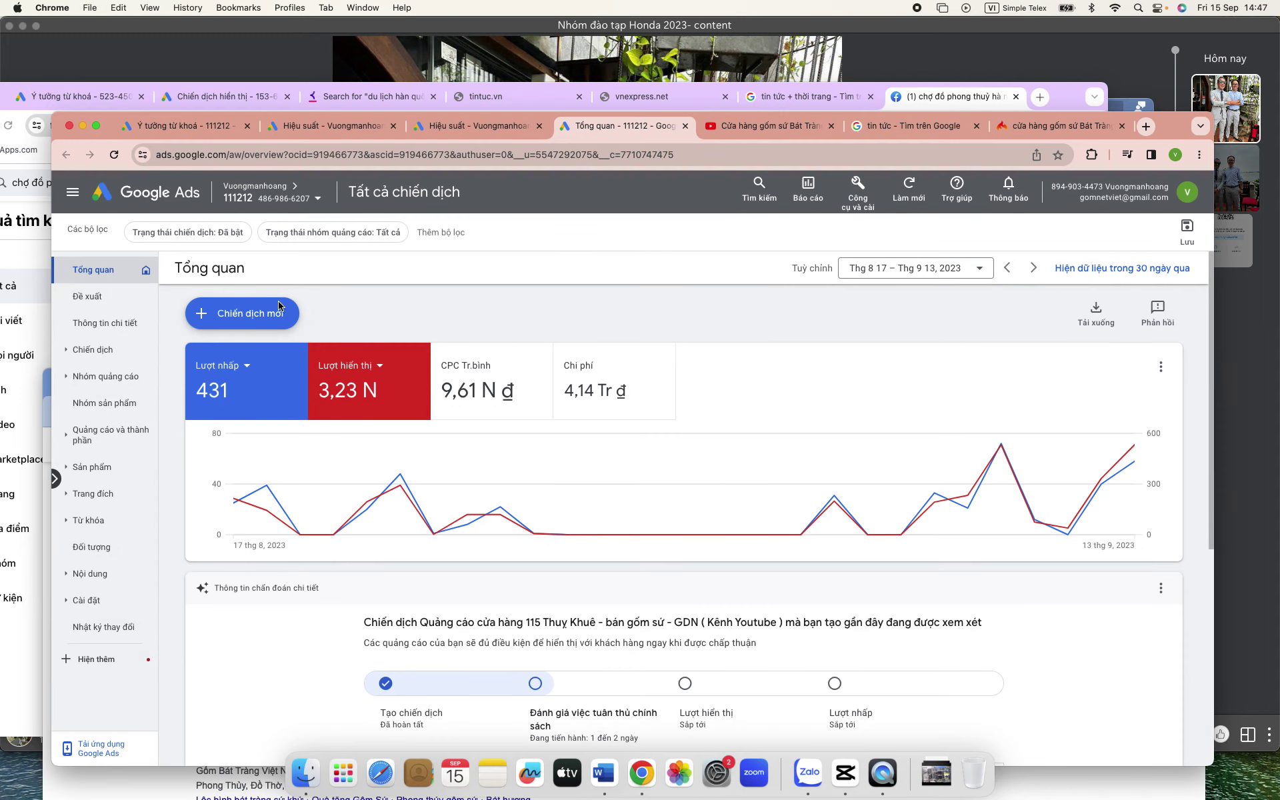
Start a brand-new campaign with the website traffic objective and Hiển thị (Display) type
{"action": "left_click", "coordinate": [252, 314]}
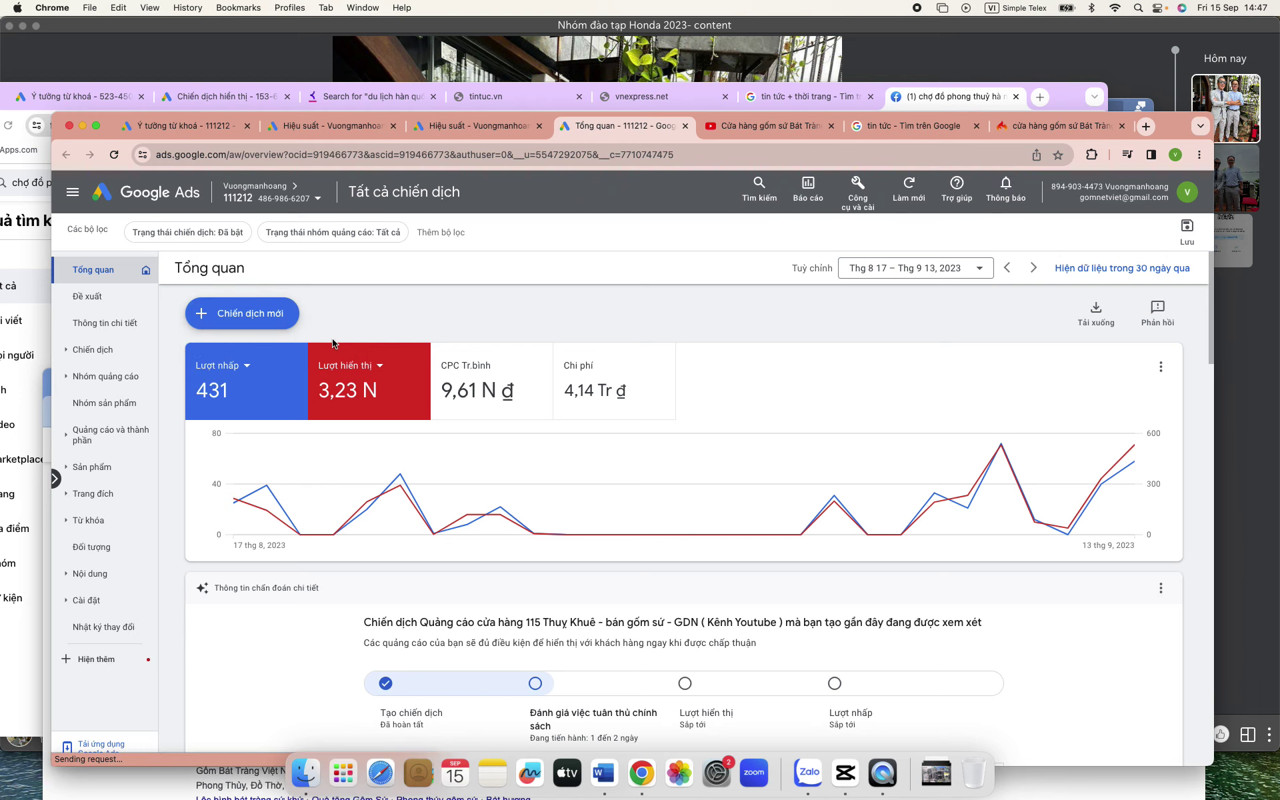
{"action": "left_click", "coordinate": [252, 316]}
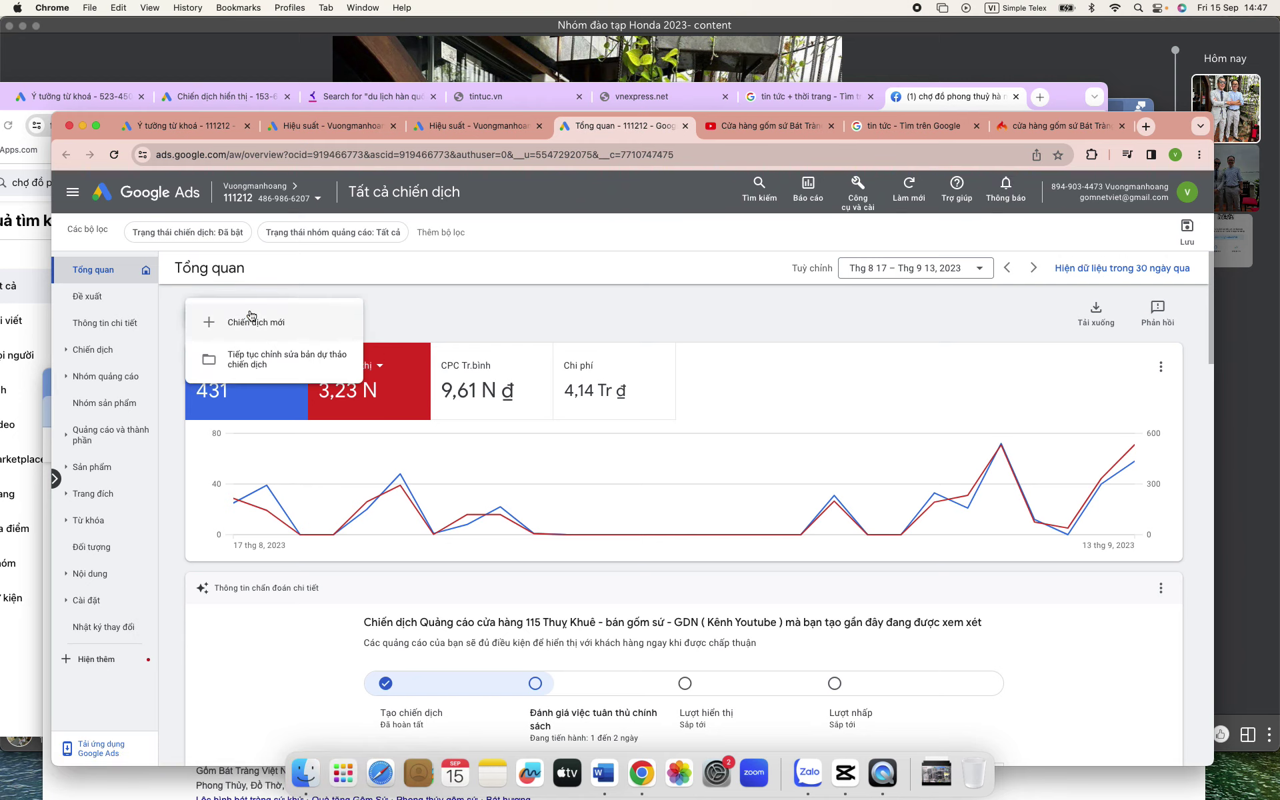
{"action": "left_click", "coordinate": [279, 321]}
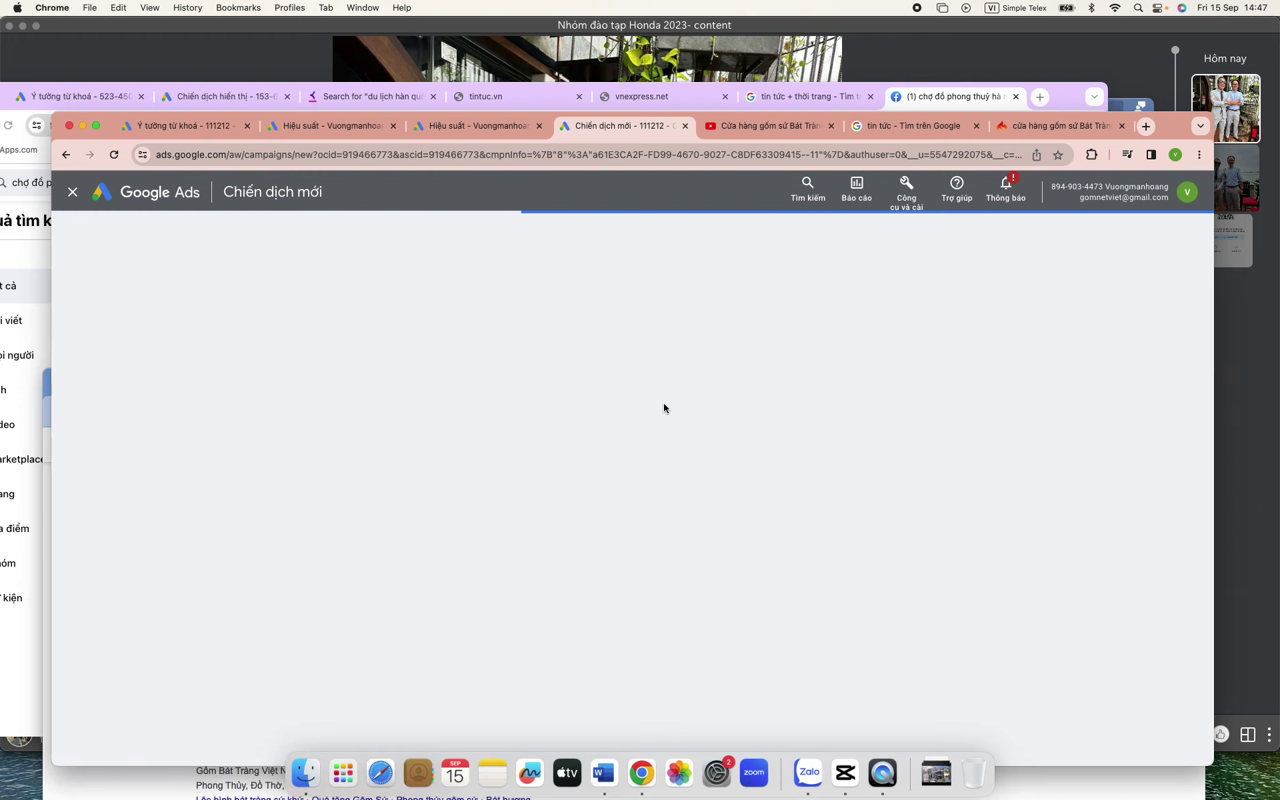
{"action": "left_click", "coordinate": [686, 394]}
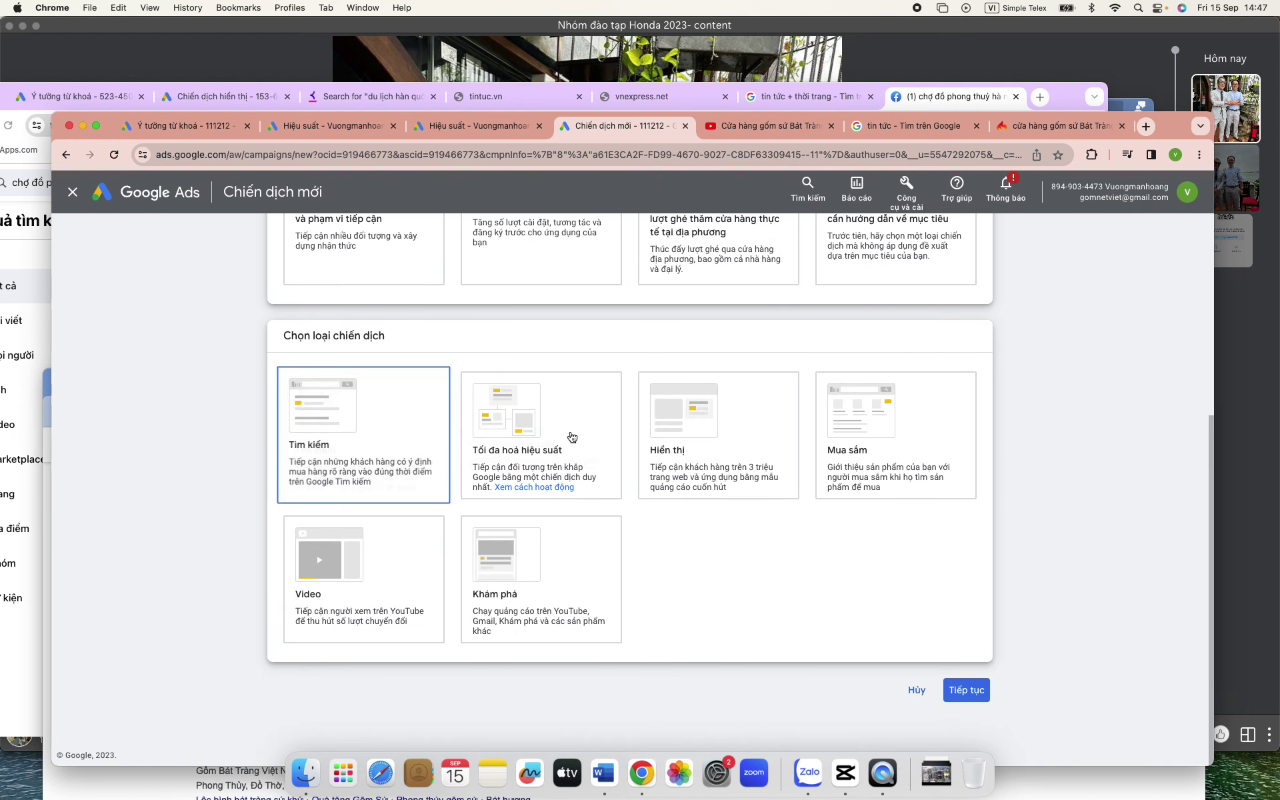
{"action": "left_click", "coordinate": [700, 426]}
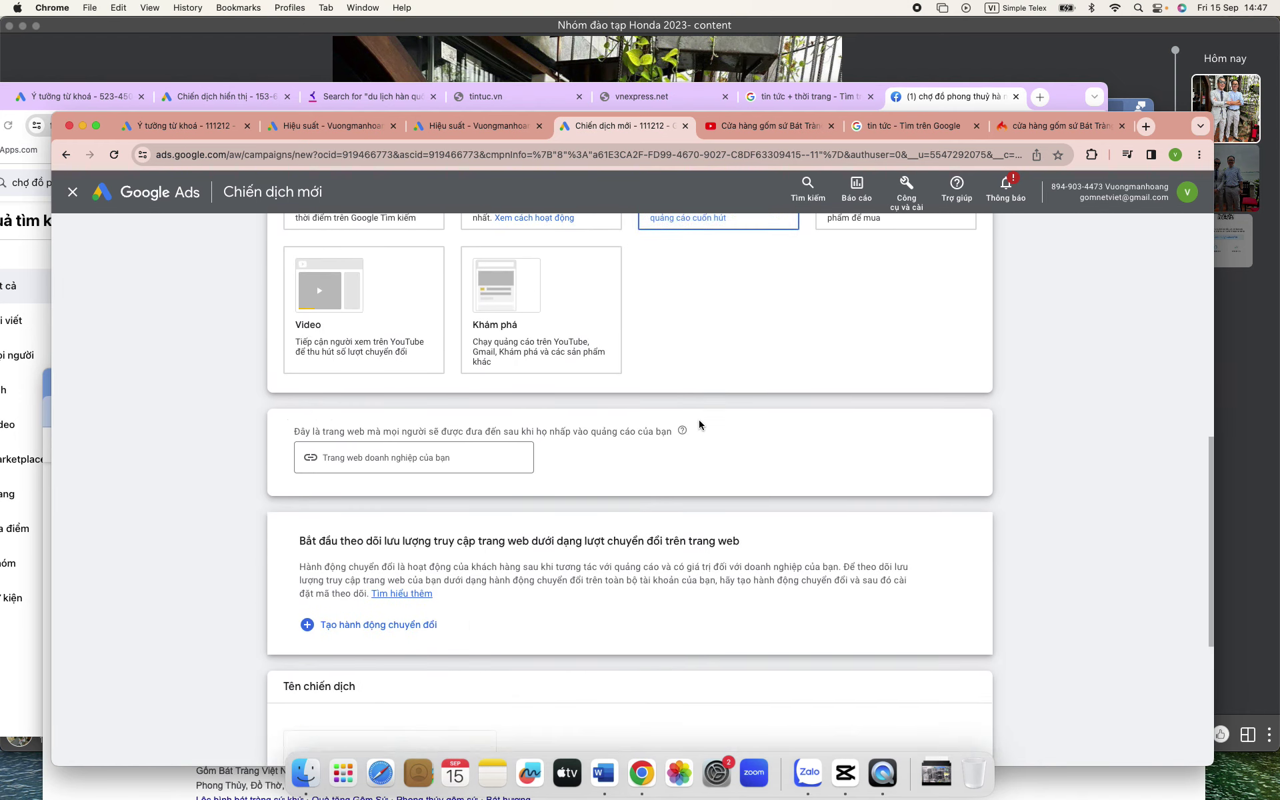
Rename the campaign for retargeting 'Gốm sứ Bát tràng' searchers, ending in 1592023, and continue
{"action": "triple_click", "coordinate": [417, 553]}
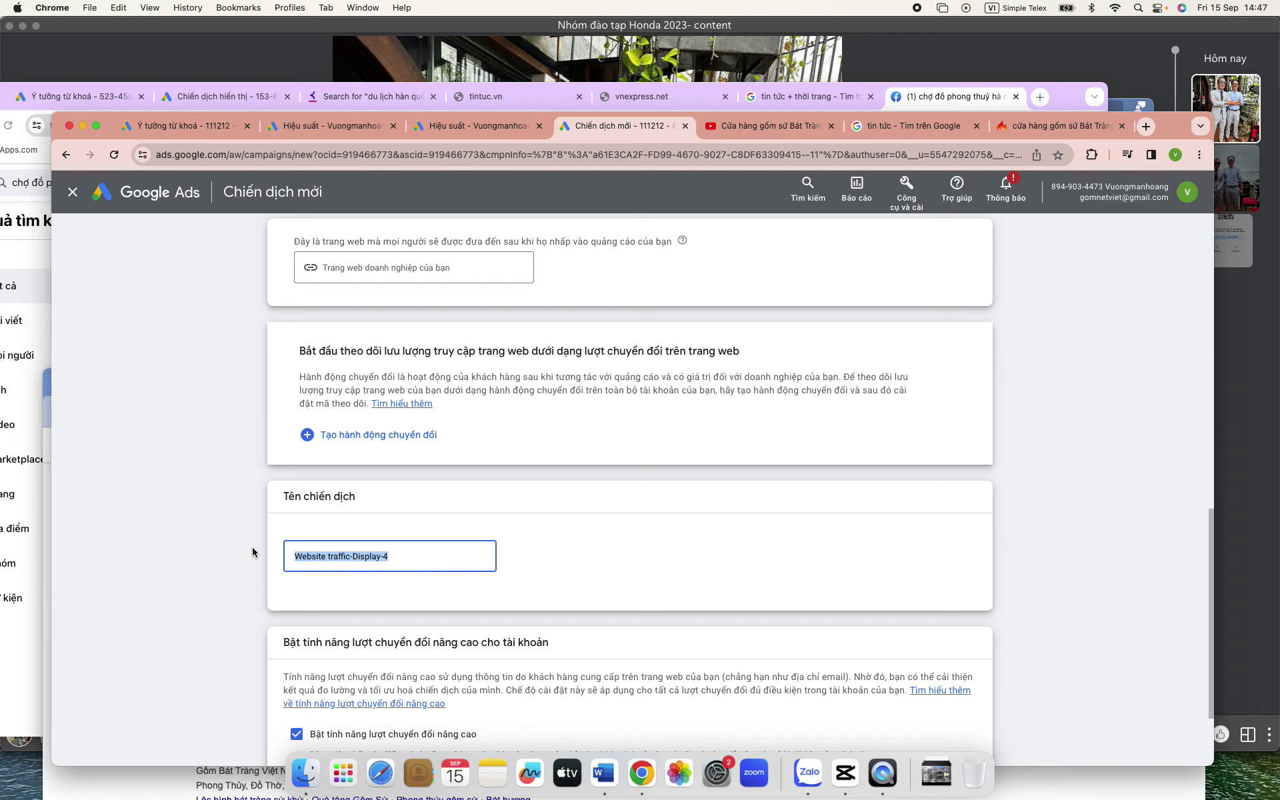
{"action": "type", "text": "Tie"}
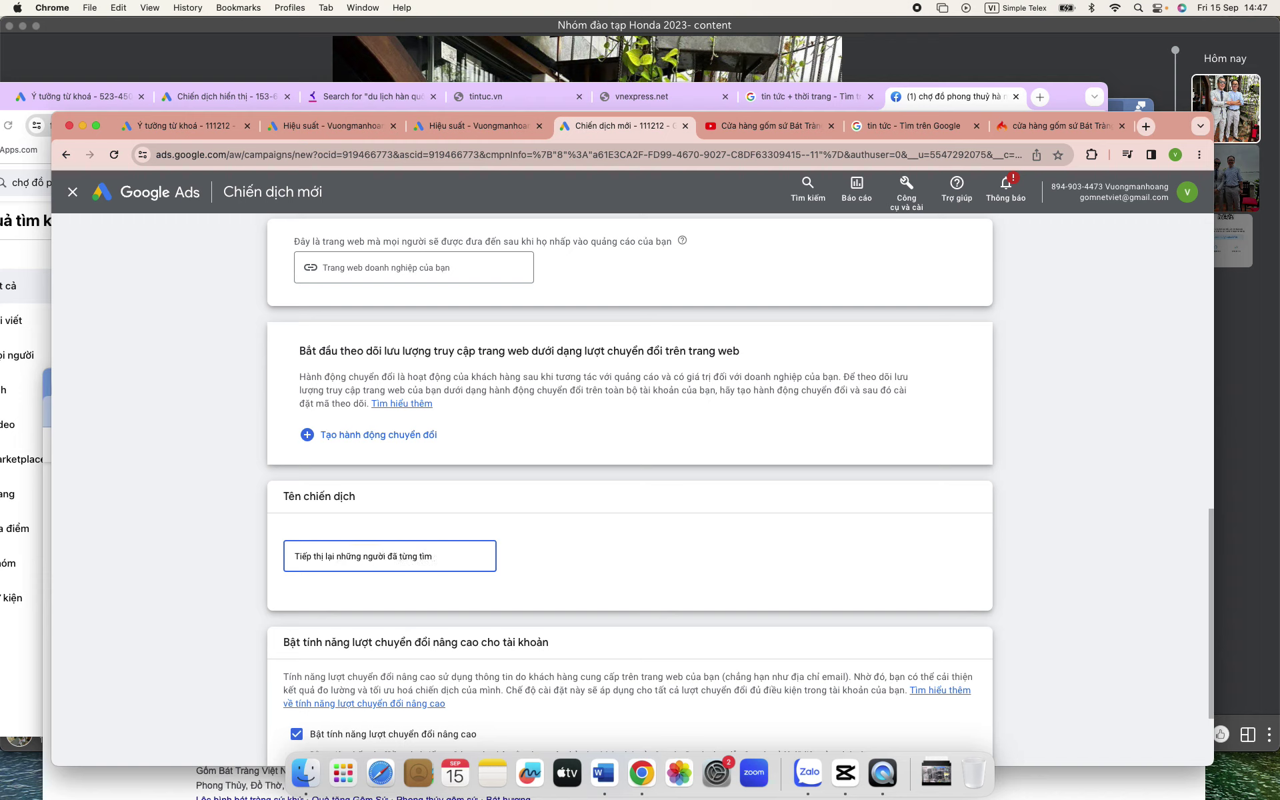
{"action": "type", "text": "t Gt"}
{"action": "key", "text": "BackSpace"}
{"action": "key", "text": "BackSpace"}
{"action": "key", "text": "BackSpace"}
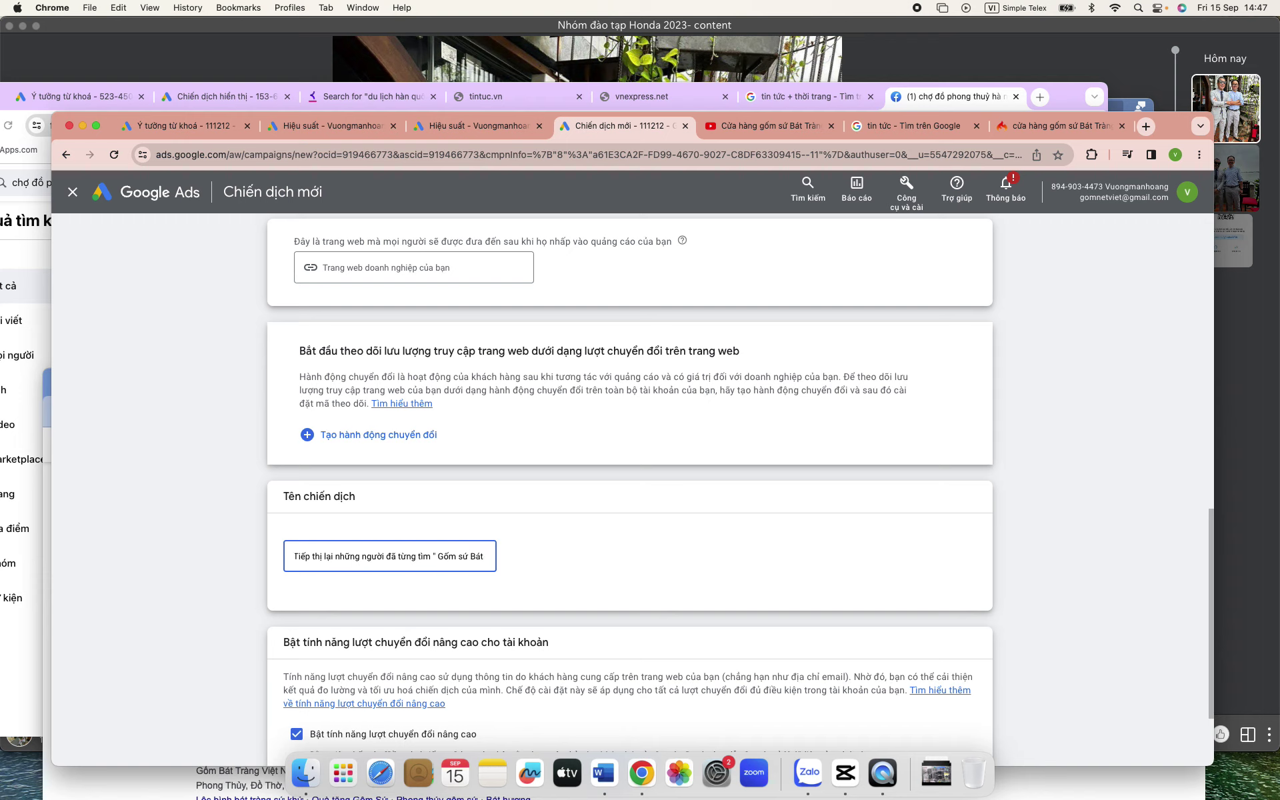
{"action": "type", "text": "tràng \" 1592023"}
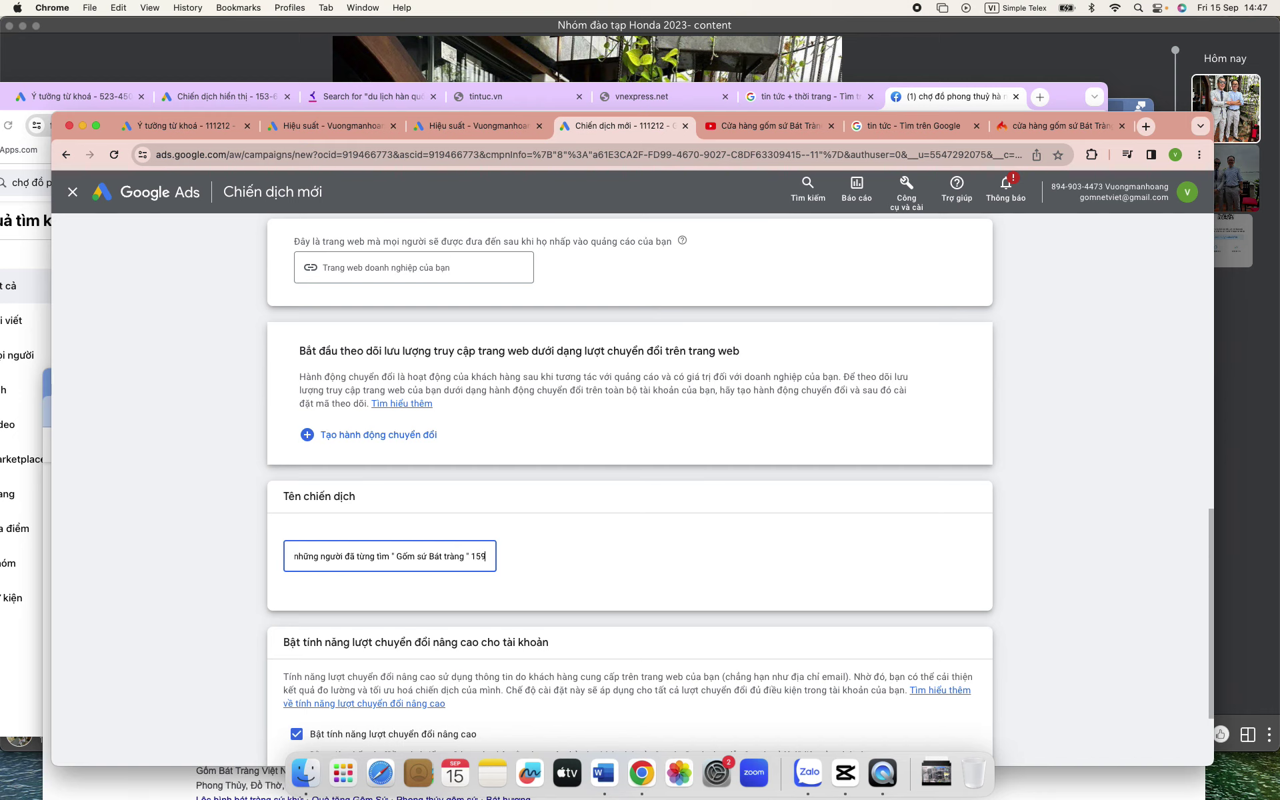
{"action": "left_click", "coordinate": [645, 563]}
{"action": "scroll", "coordinate": [648, 557], "scroll_direction": "down", "scroll_amount": 3}
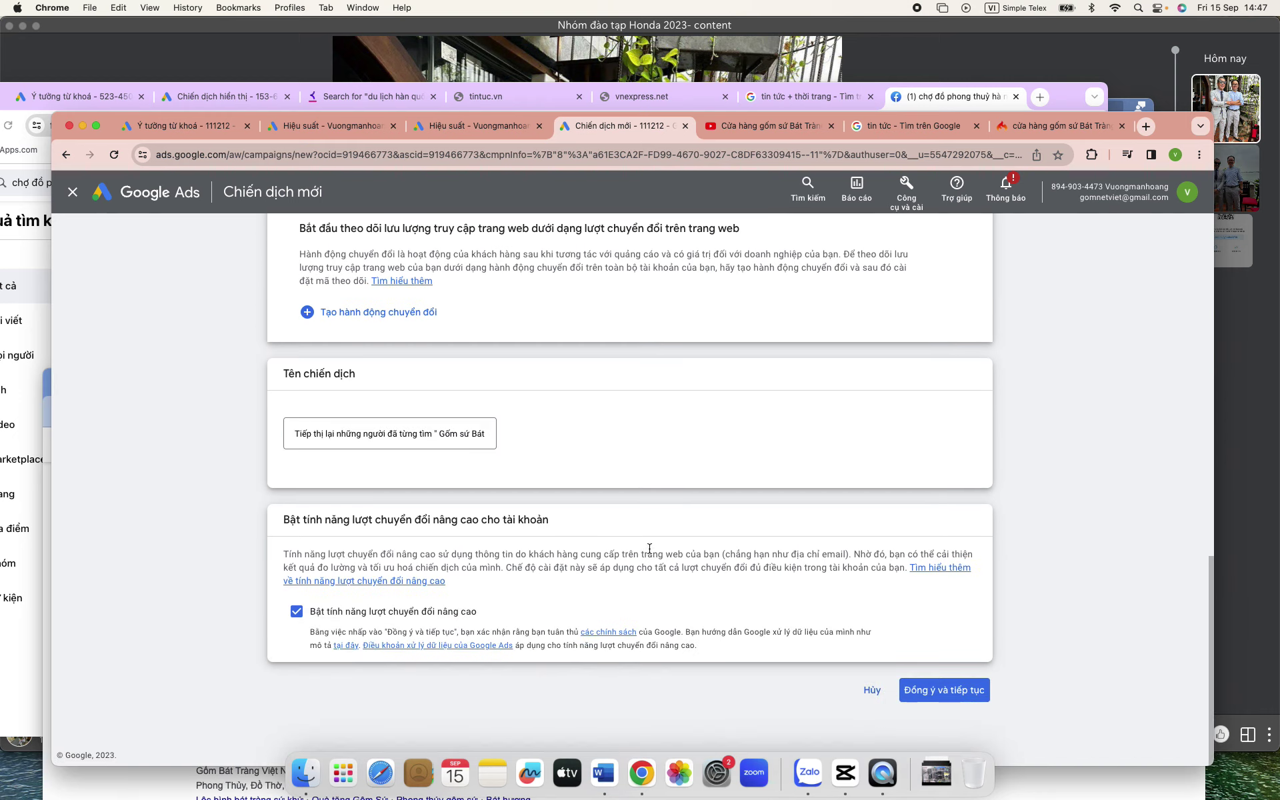
{"action": "left_click", "coordinate": [953, 692]}
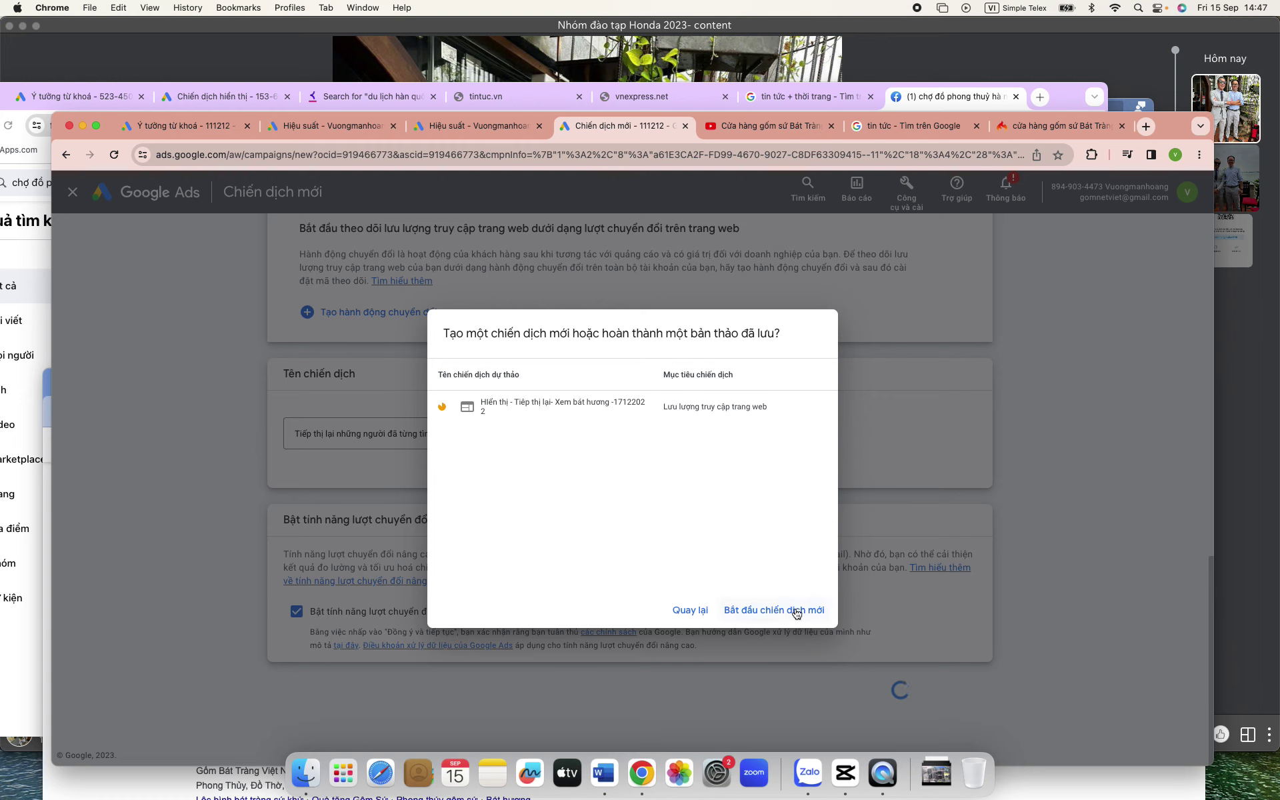
Start a fresh campaign instead of a draft, target the location Hà Nội, and continue
{"action": "left_click", "coordinate": [771, 611]}
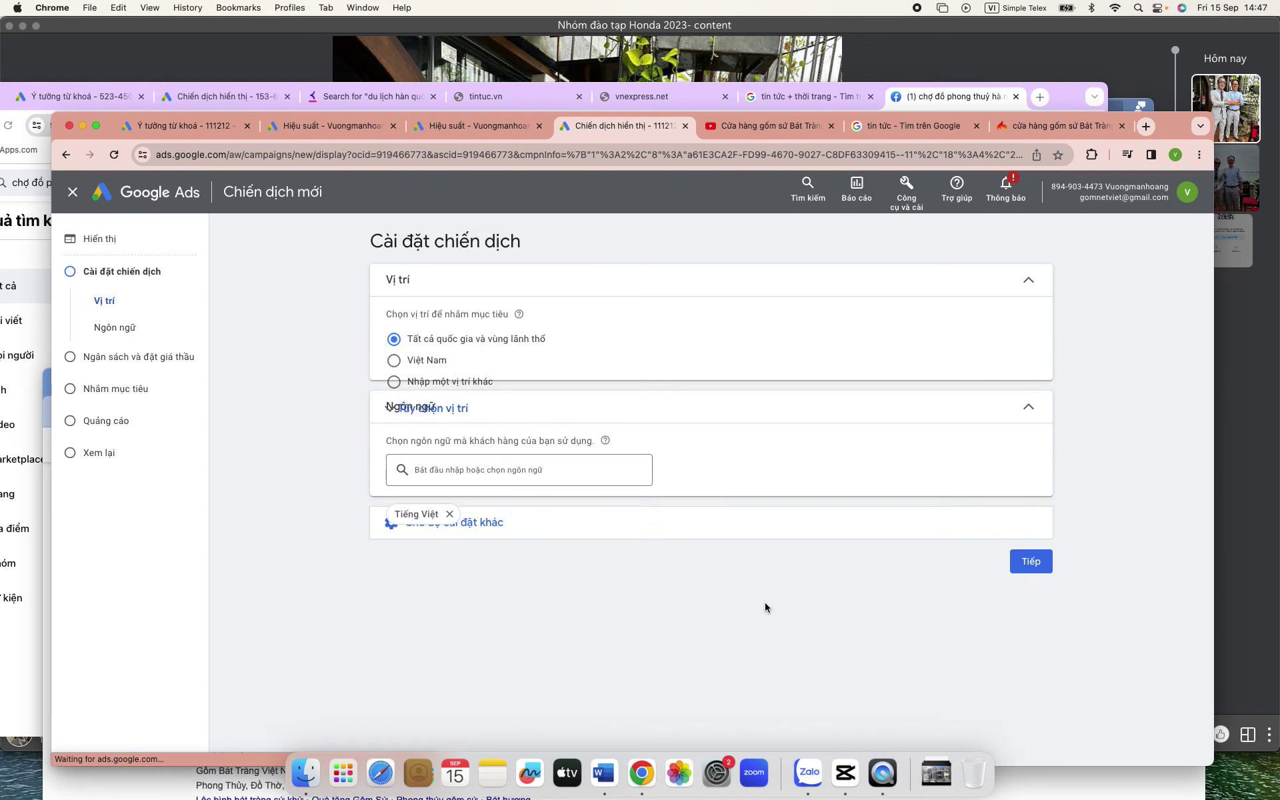
{"action": "left_click", "coordinate": [372, 382]}
{"action": "left_click", "coordinate": [423, 420]}
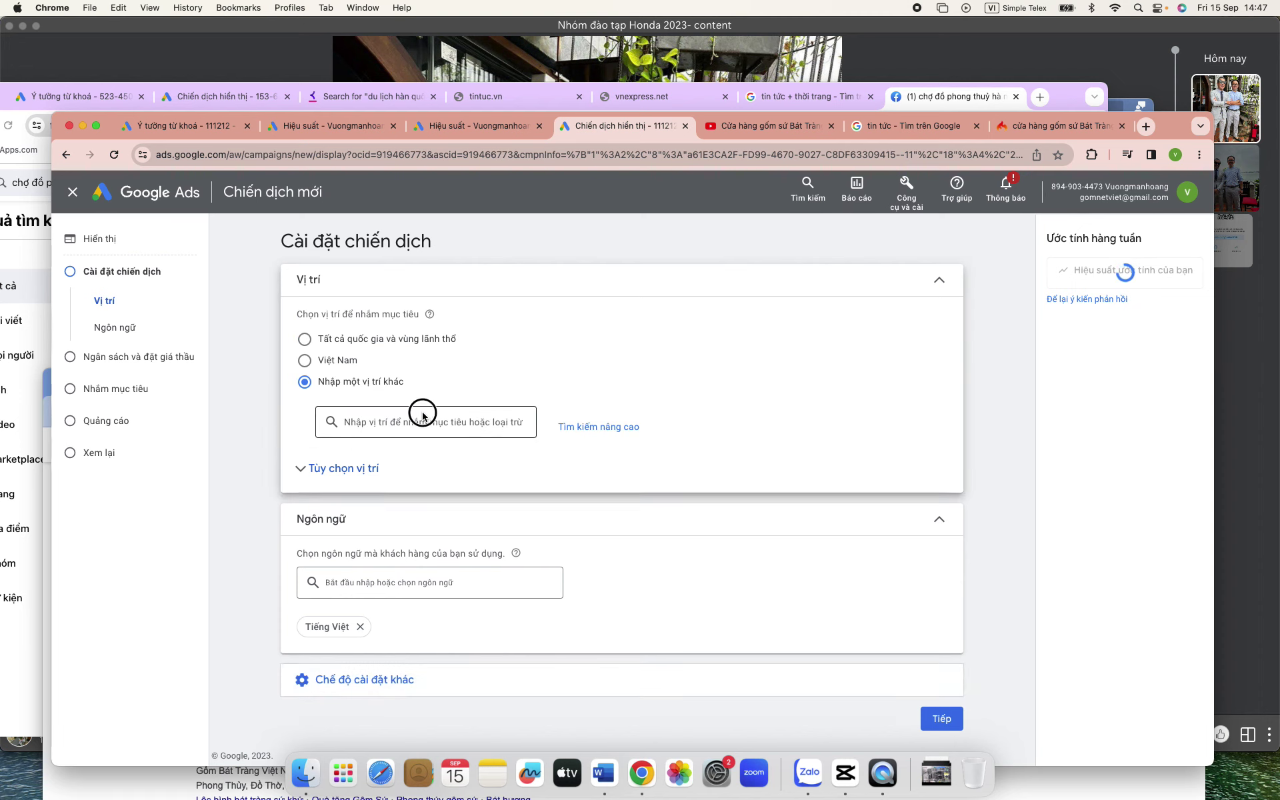
{"action": "type", "text": "hà nội"}
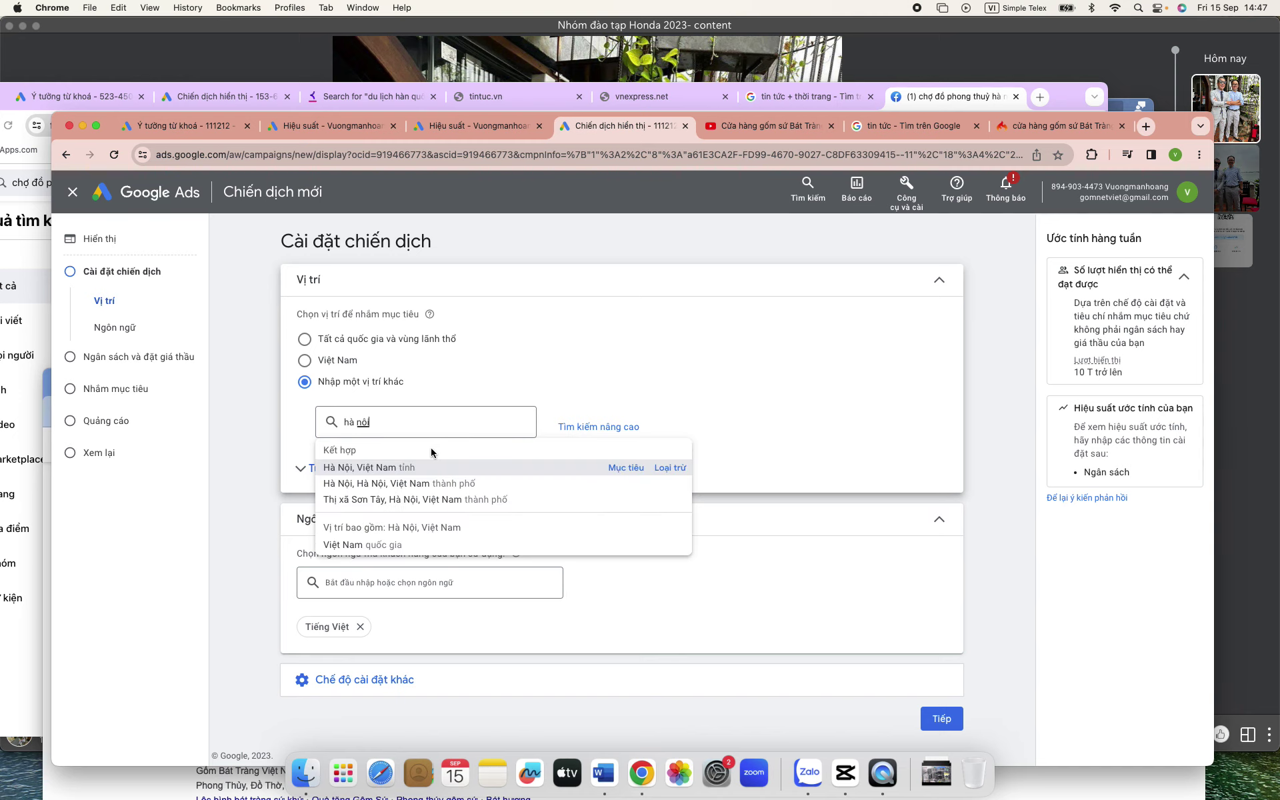
{"action": "left_click", "coordinate": [614, 475]}
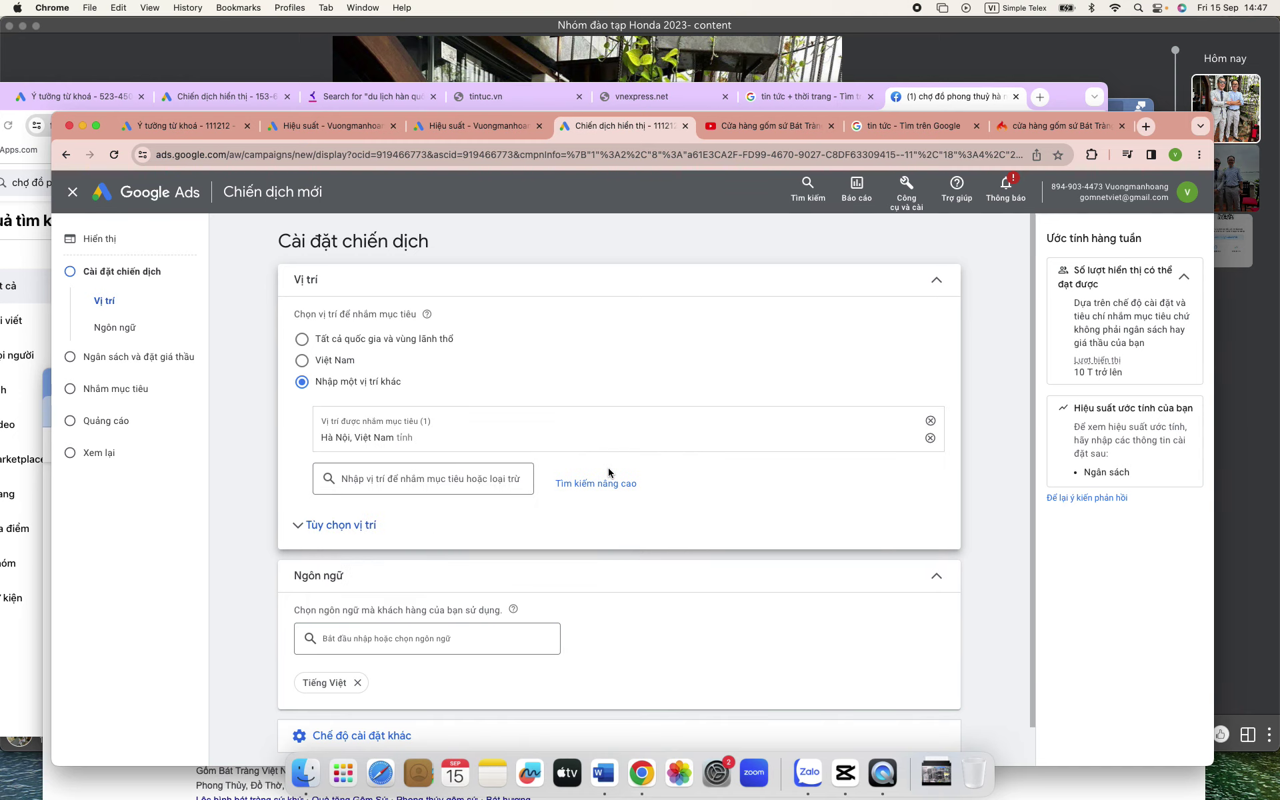
{"action": "scroll", "coordinate": [623, 441], "scroll_direction": "down", "scroll_amount": 1}
{"action": "left_click", "coordinate": [942, 730]}
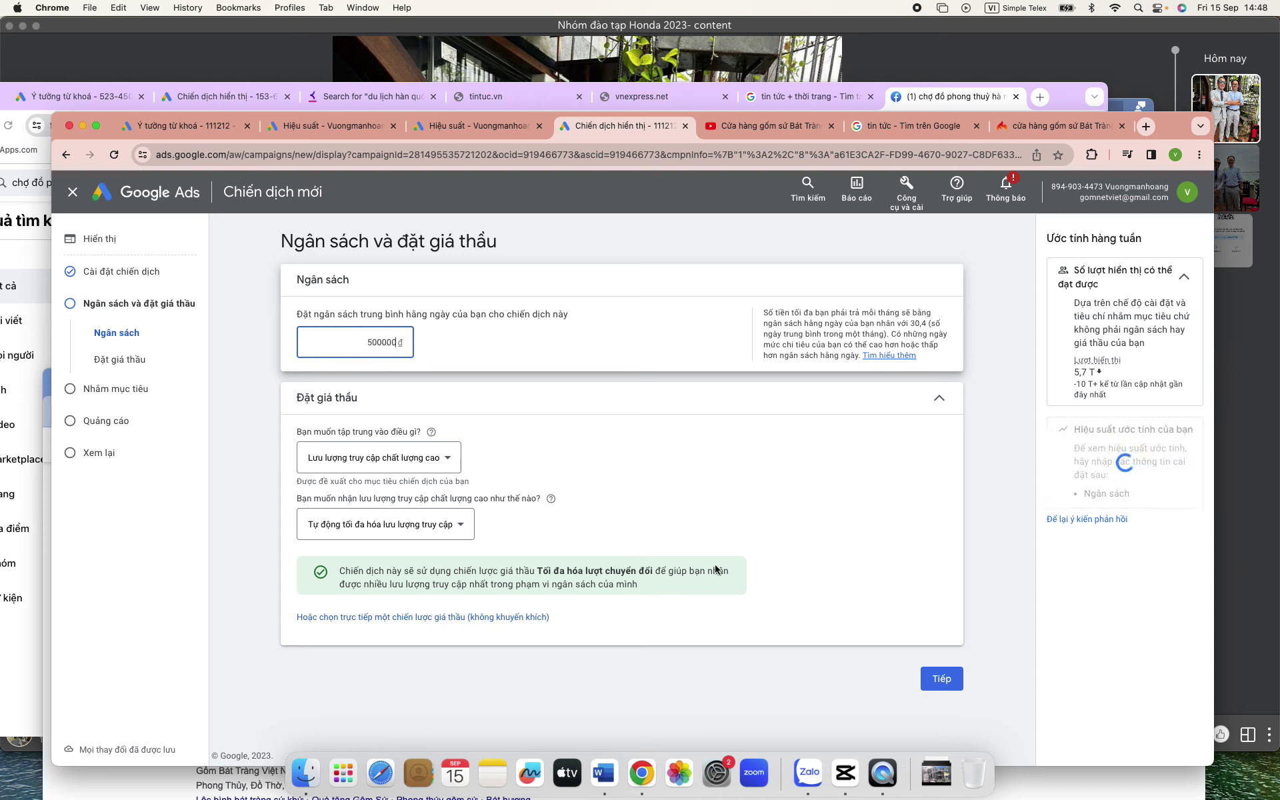
Set the bid strategy to manual CPC (CPC thủ công) with a 3.500 ₫ bid
{"action": "left_click", "coordinate": [445, 619]}
{"action": "left_click", "coordinate": [400, 485]}
{"action": "left_click", "coordinate": [364, 709]}
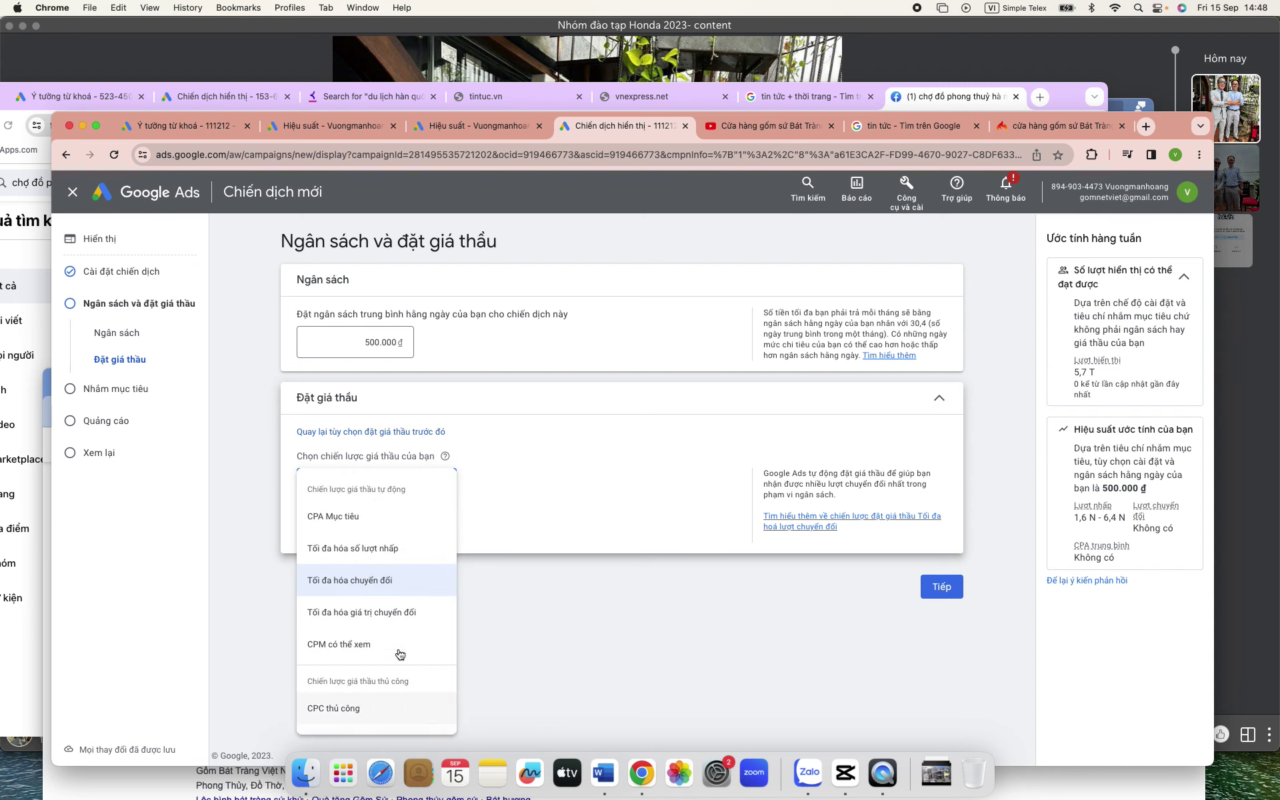
{"action": "left_click", "coordinate": [369, 576]}
{"action": "type", "text": "3.50"}
{"action": "type", "text": "00"}
{"action": "left_click", "coordinate": [640, 586]}
{"action": "left_click", "coordinate": [941, 661]}
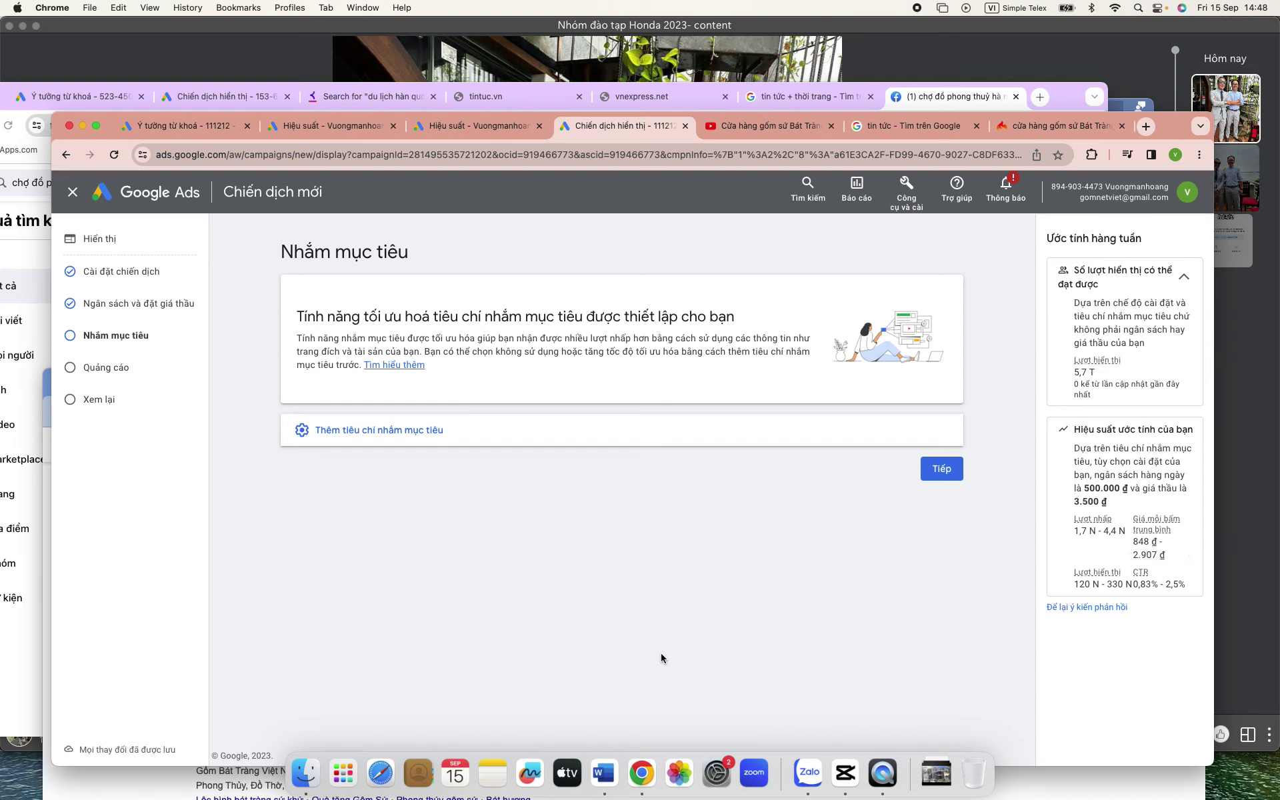
Add audience targeting for the 'Gốm sứ Bát Tràng' searchers custom segment (1592023)
{"action": "left_click", "coordinate": [419, 435]}
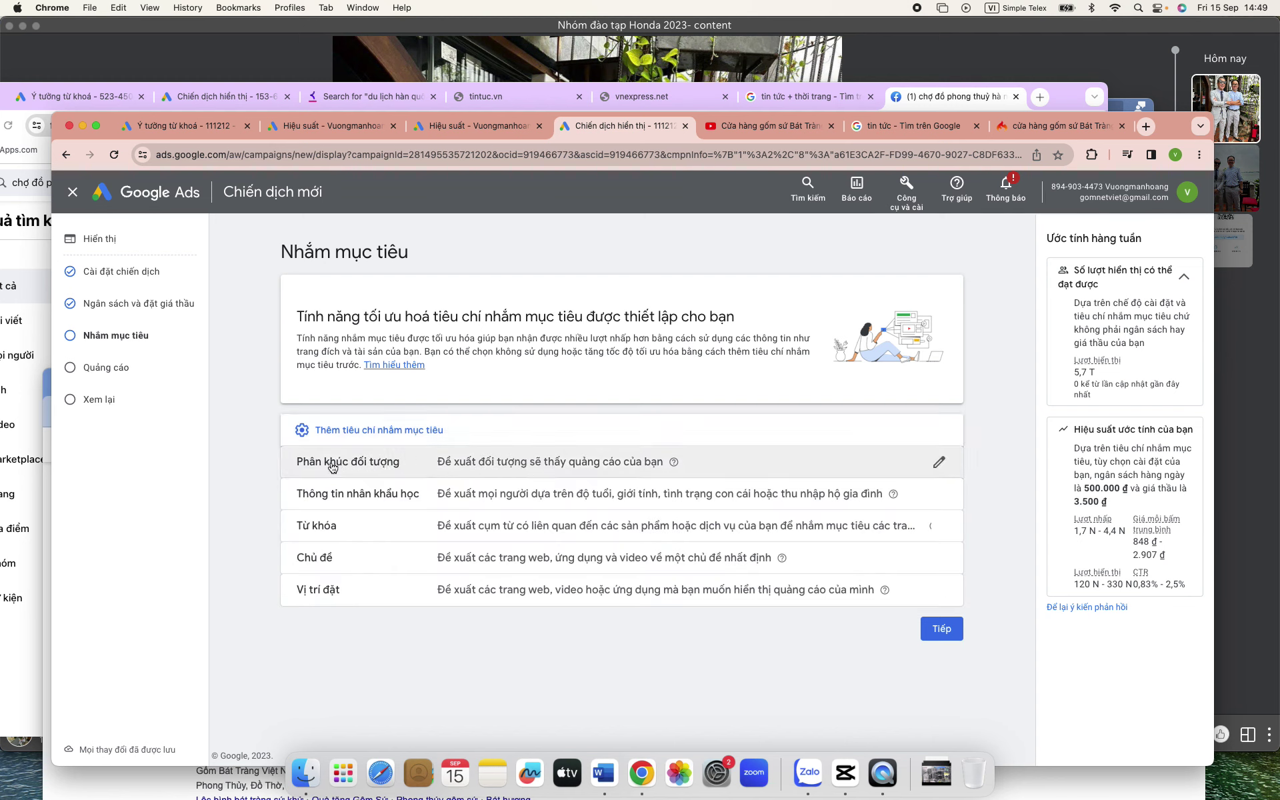
{"action": "left_click", "coordinate": [937, 460]}
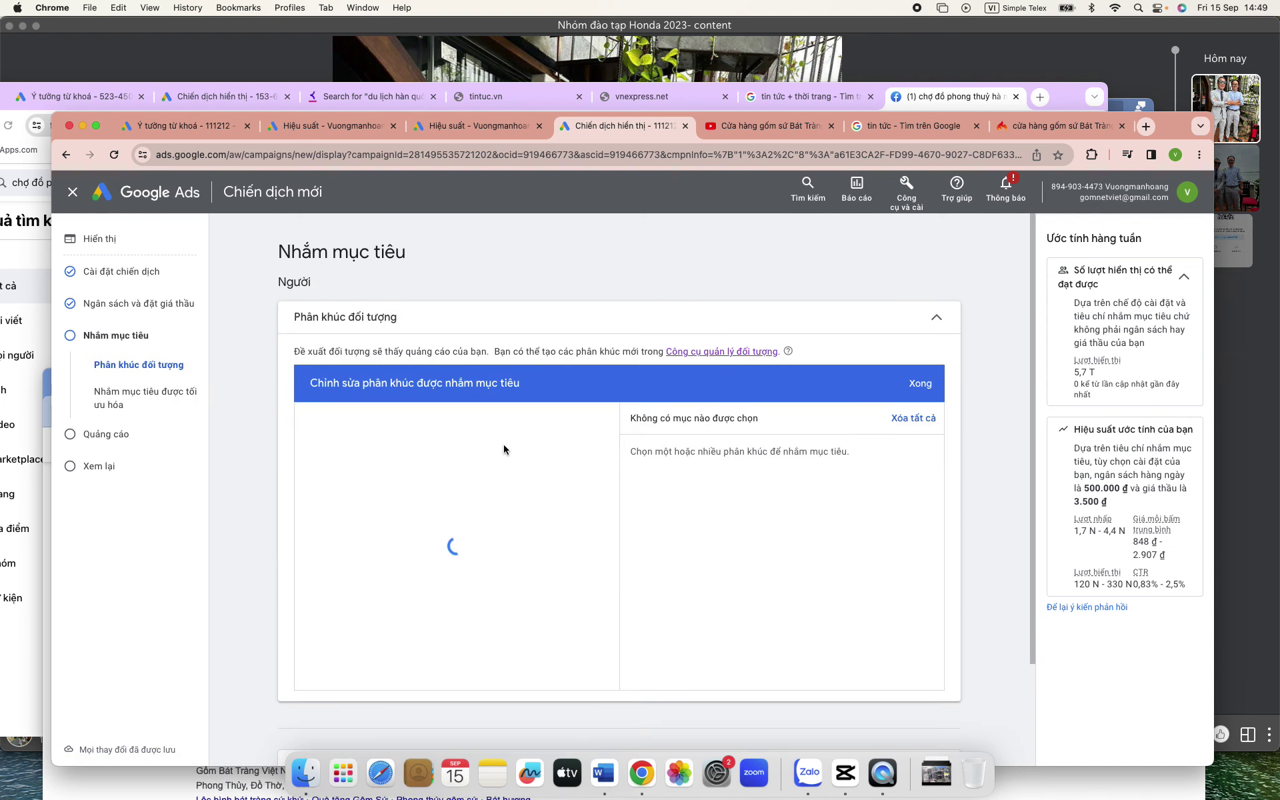
{"action": "left_click", "coordinate": [454, 446]}
{"action": "type", "text": "go"}
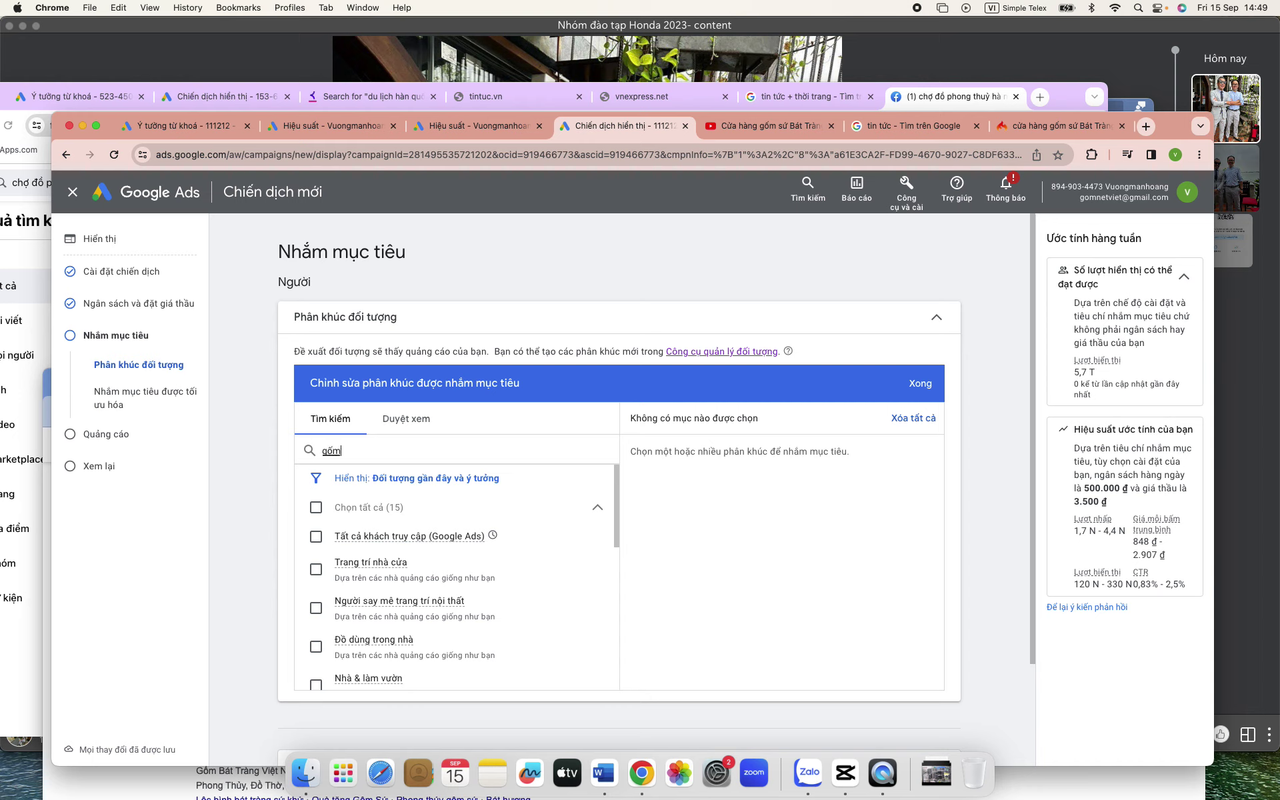
{"action": "type", "text": "m sứ bát tràng"}
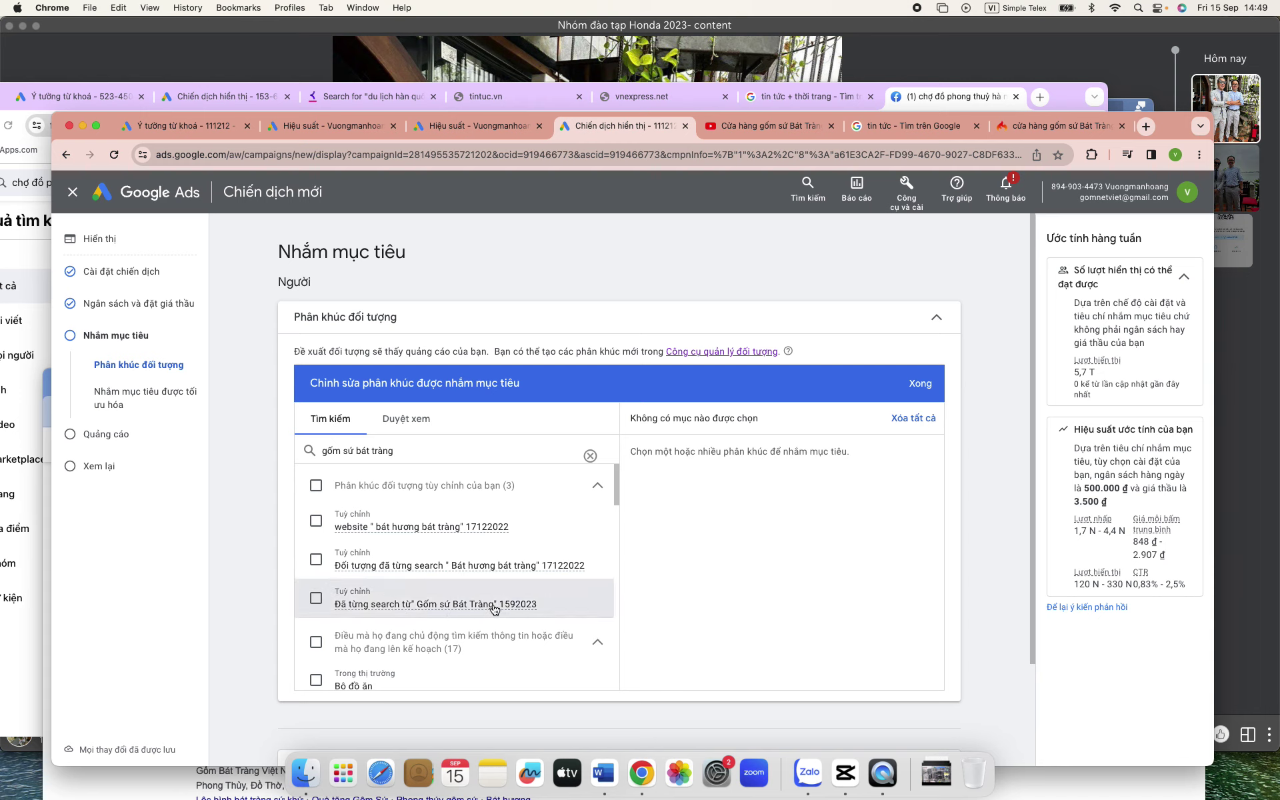
{"action": "left_click", "coordinate": [316, 598]}
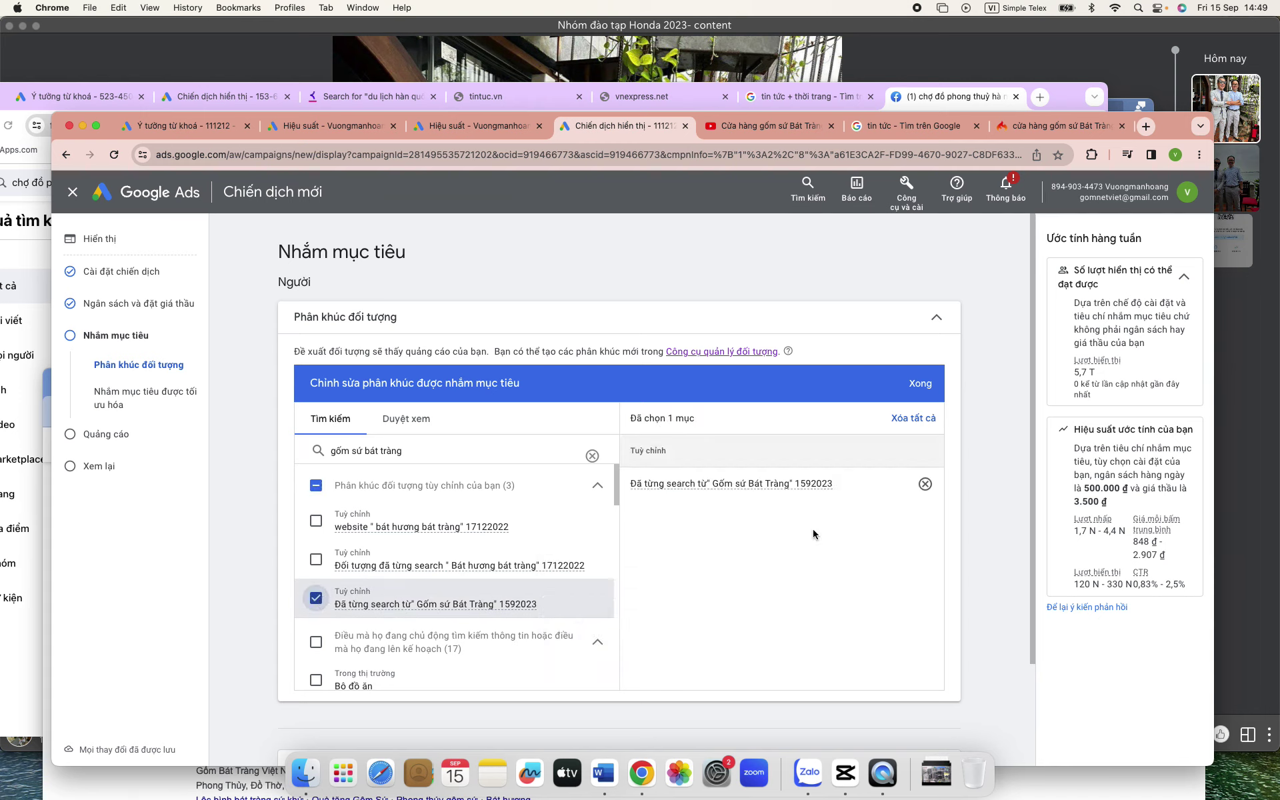
{"action": "mouse_move", "coordinate": [834, 488]}
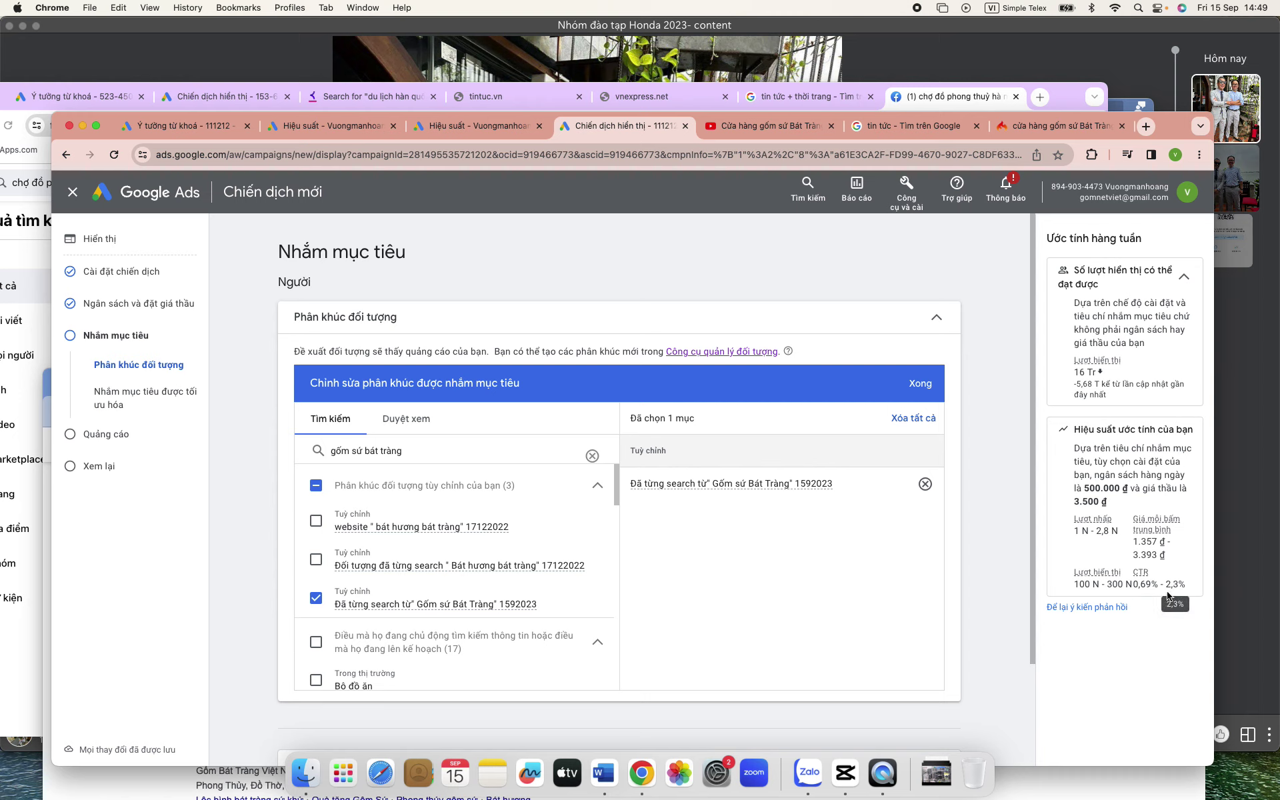
{"action": "left_click", "coordinate": [919, 383]}
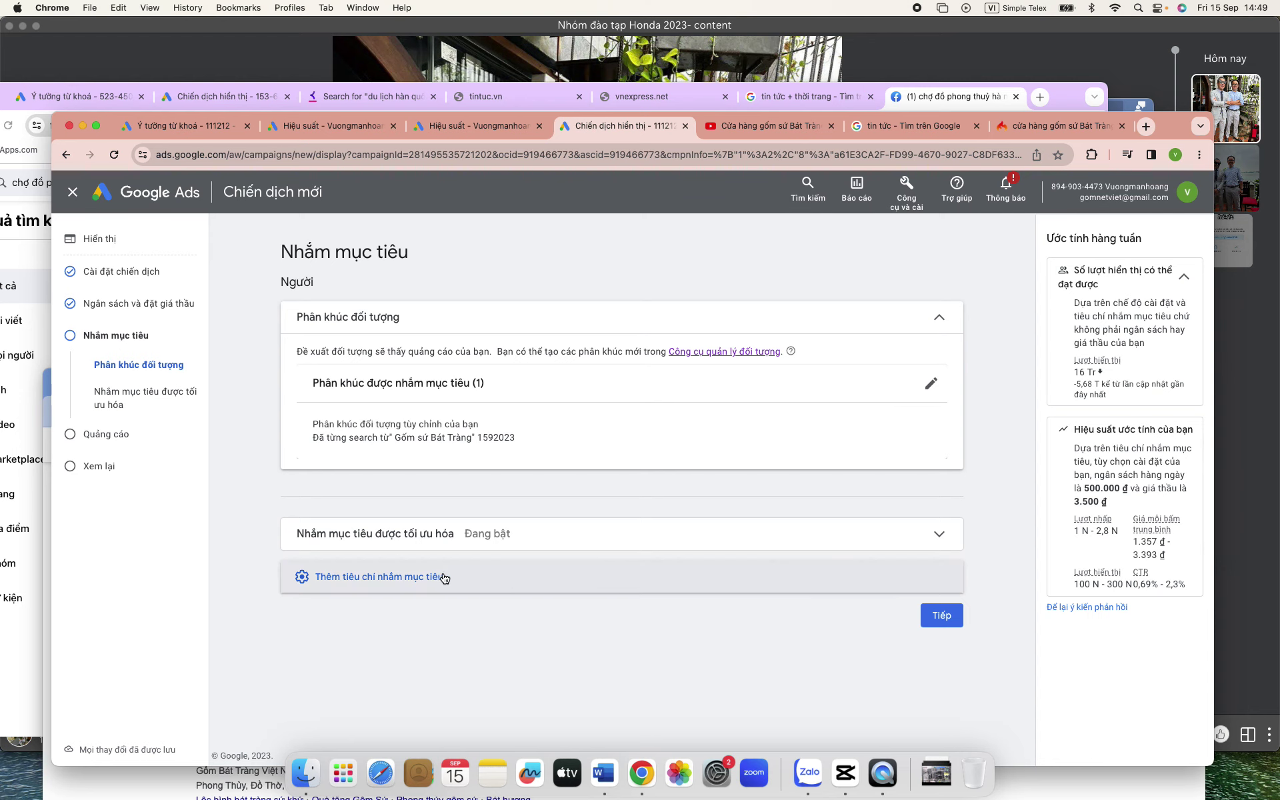
Open the Vị trí đặt placement editor on its Nhập tab, then view the 'tin tức' results
{"action": "left_click", "coordinate": [487, 579]}
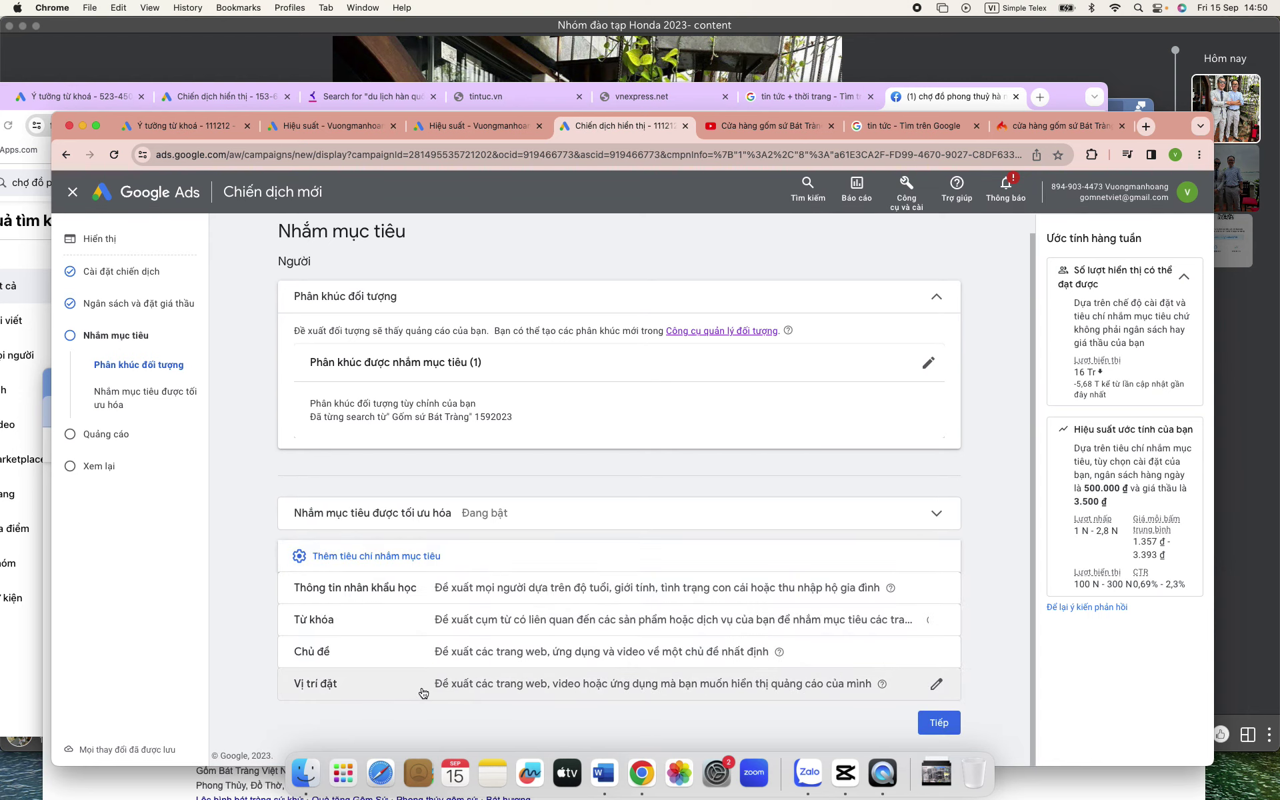
{"action": "left_click", "coordinate": [520, 689]}
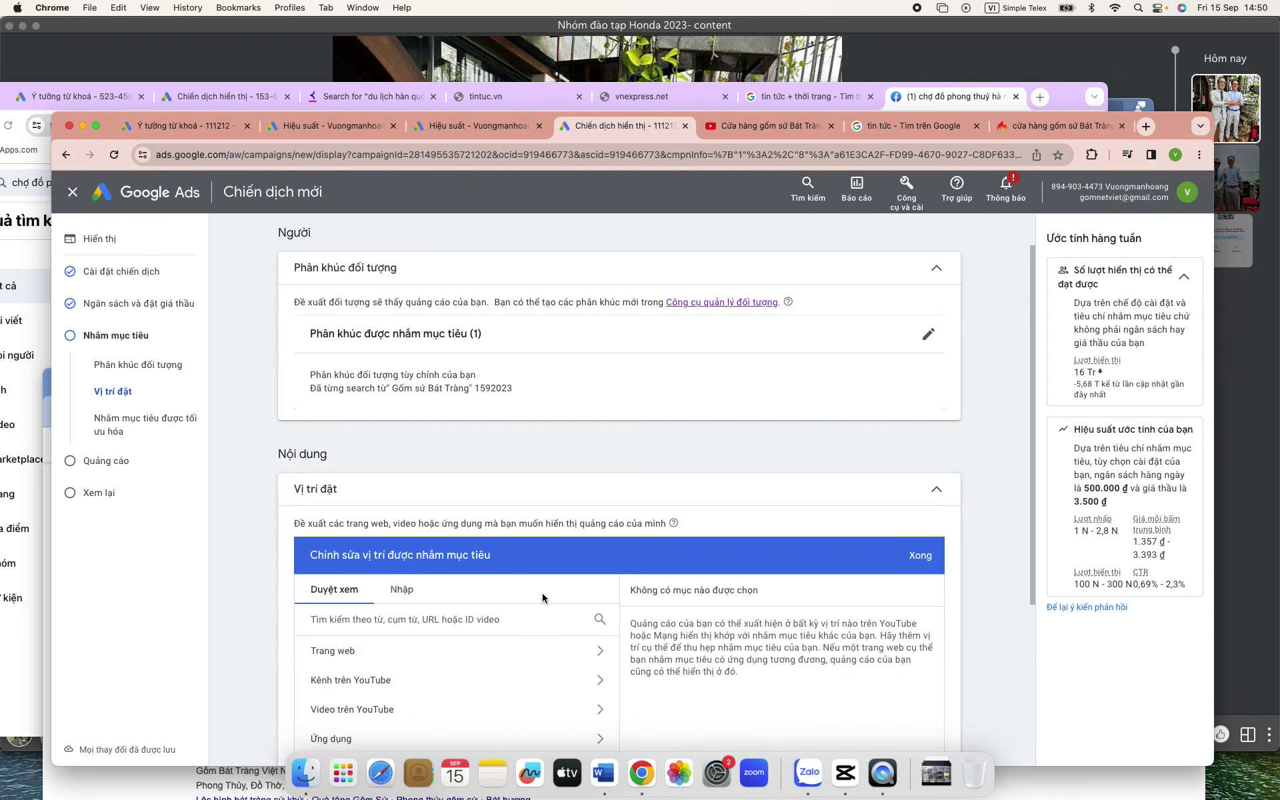
{"action": "left_click", "coordinate": [424, 590]}
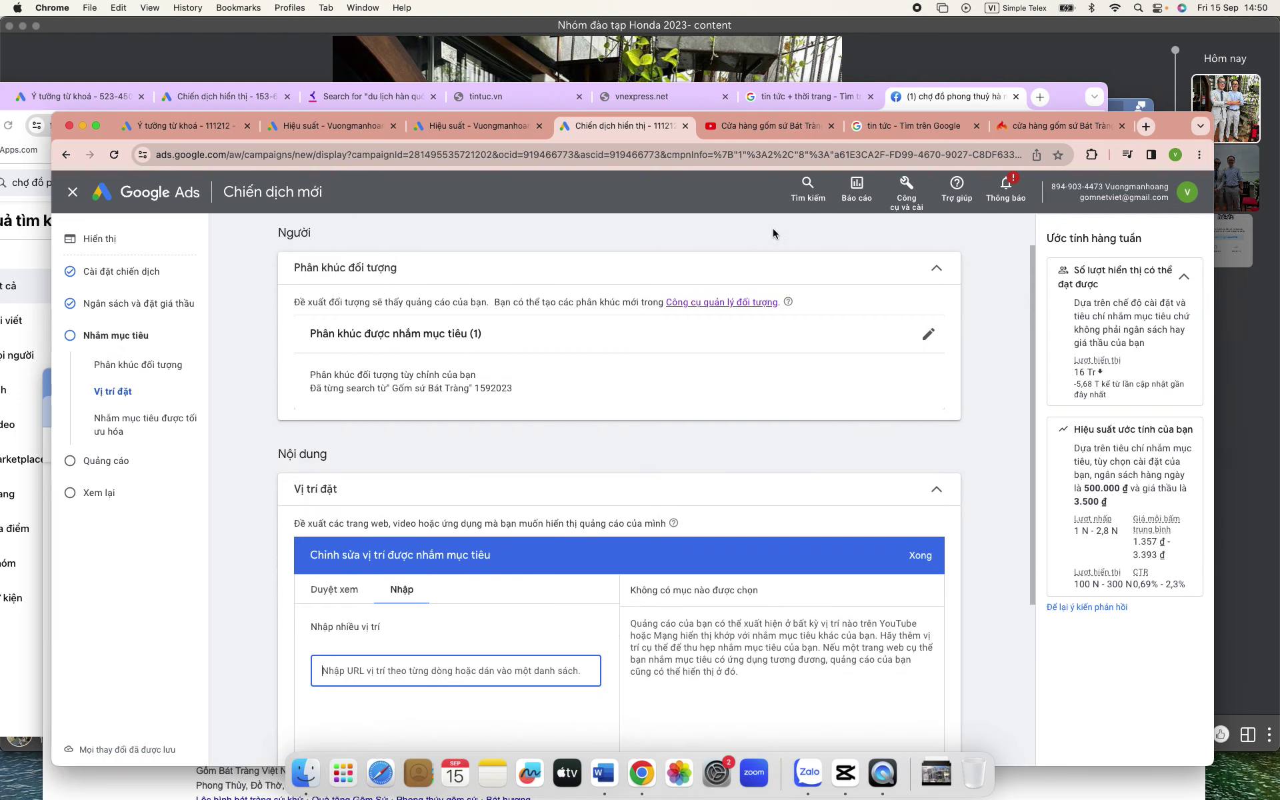
{"action": "left_click", "coordinate": [912, 126]}
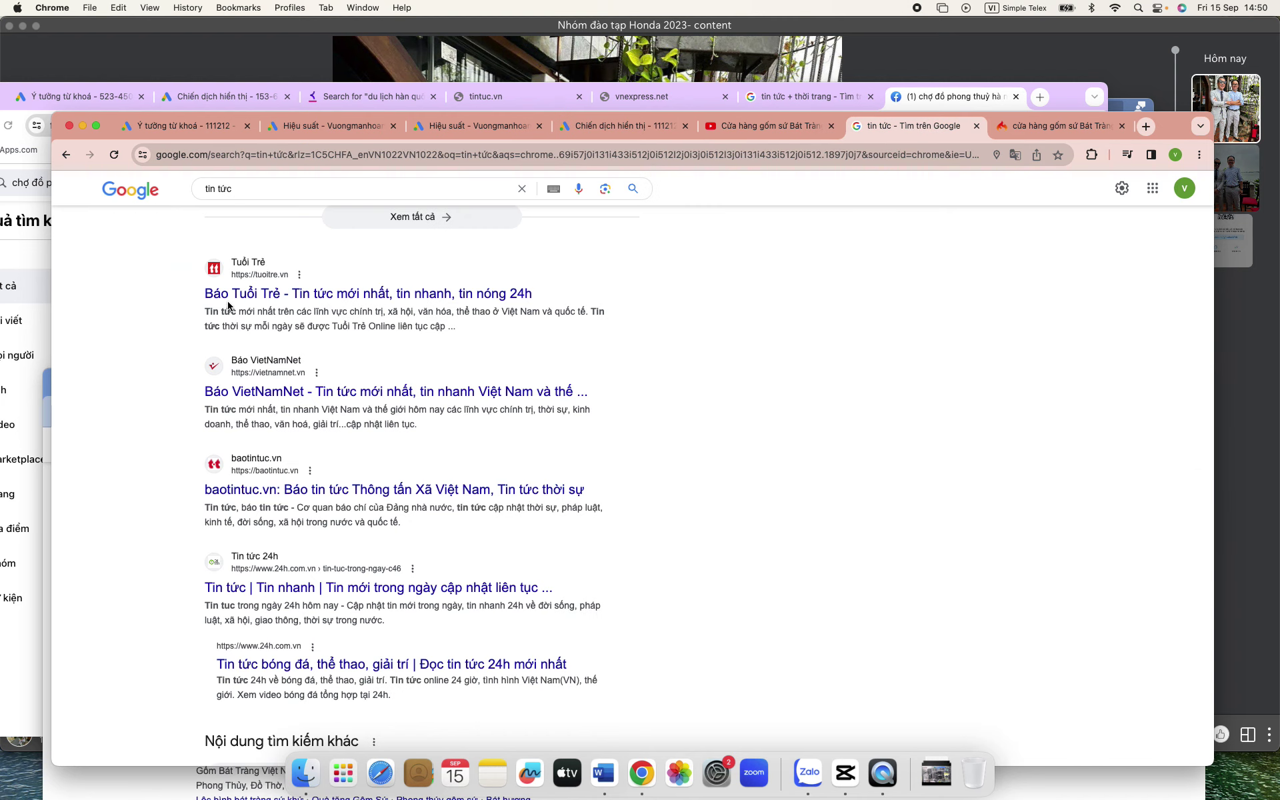
Move the Facebook window aside and open a window for another Chrome profile
{"action": "scroll", "coordinate": [453, 353], "scroll_direction": "up", "scroll_amount": 8}
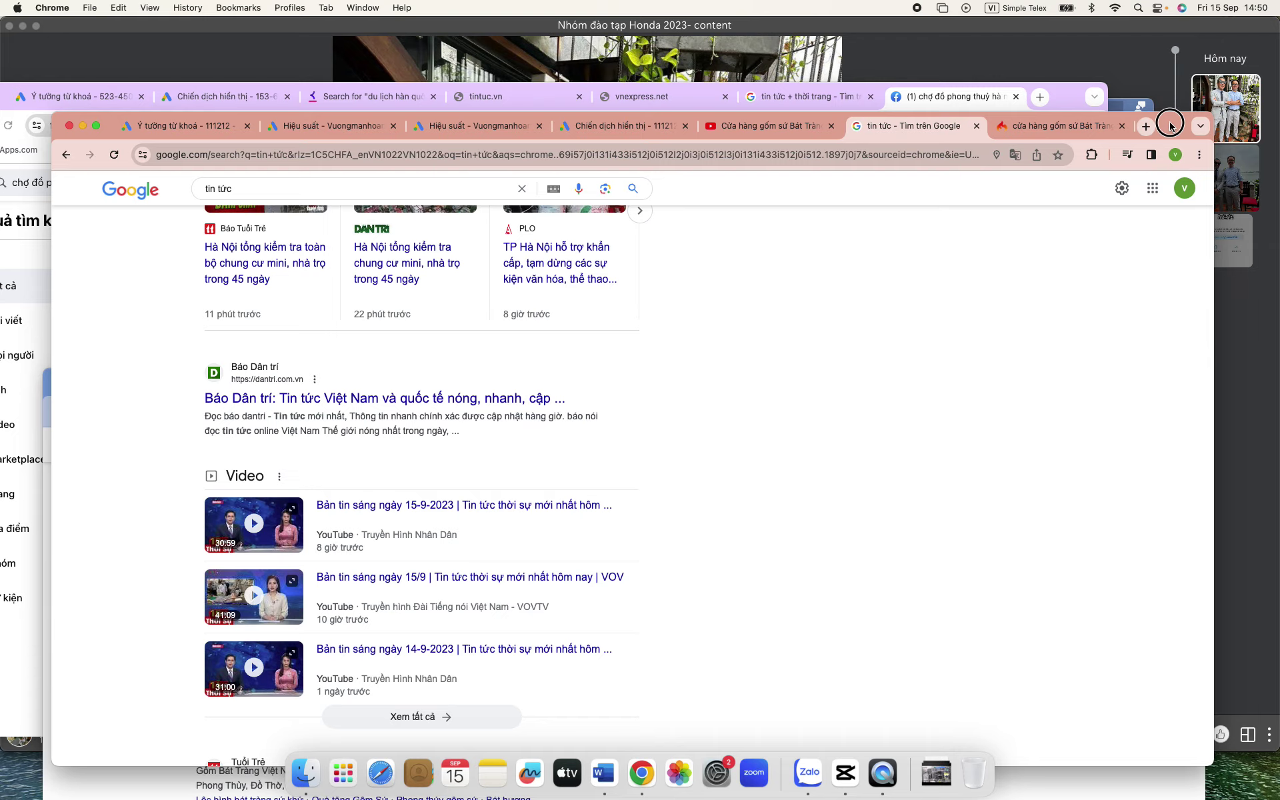
{"action": "left_click", "coordinate": [1062, 104]}
{"action": "left_click_drag", "start_coordinate": [1063, 105], "coordinate": [1076, 292]}
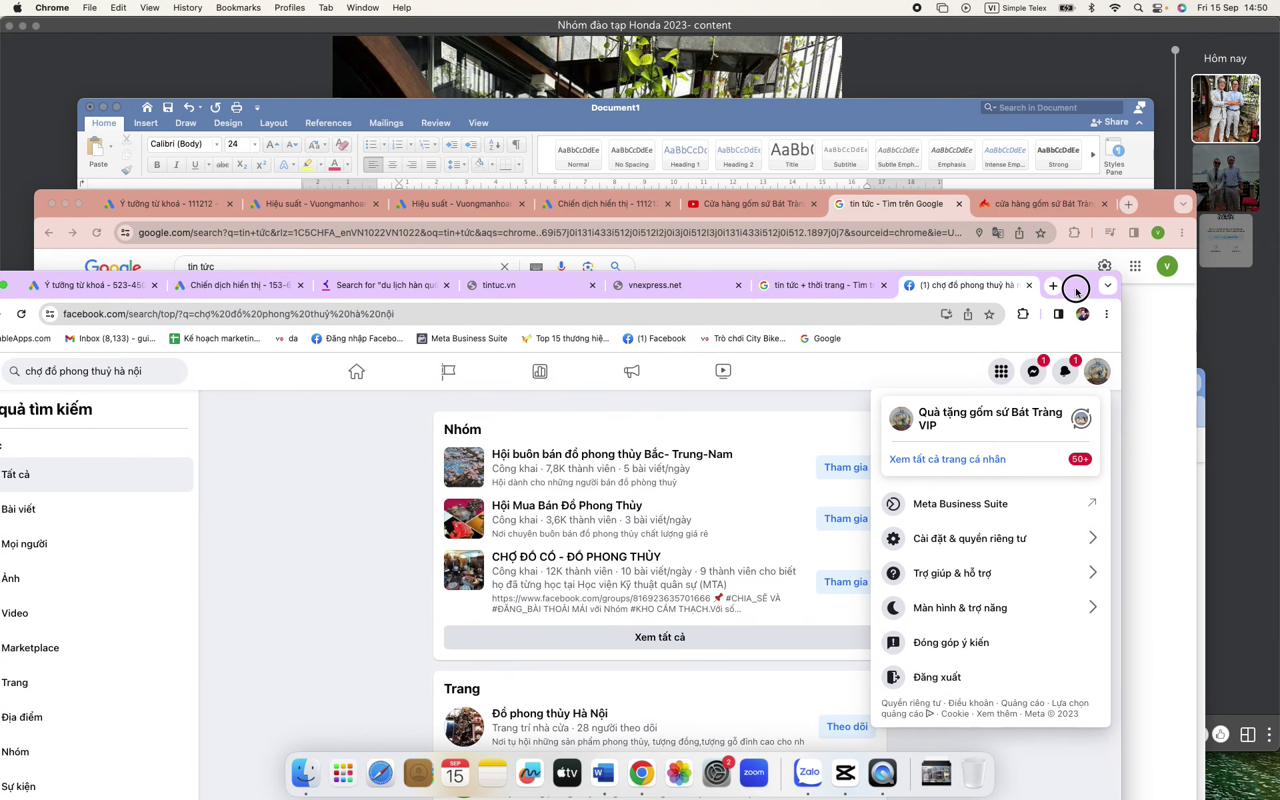
{"action": "left_click", "coordinate": [1082, 312]}
{"action": "scroll", "coordinate": [966, 700], "scroll_direction": "down", "scroll_amount": 3}
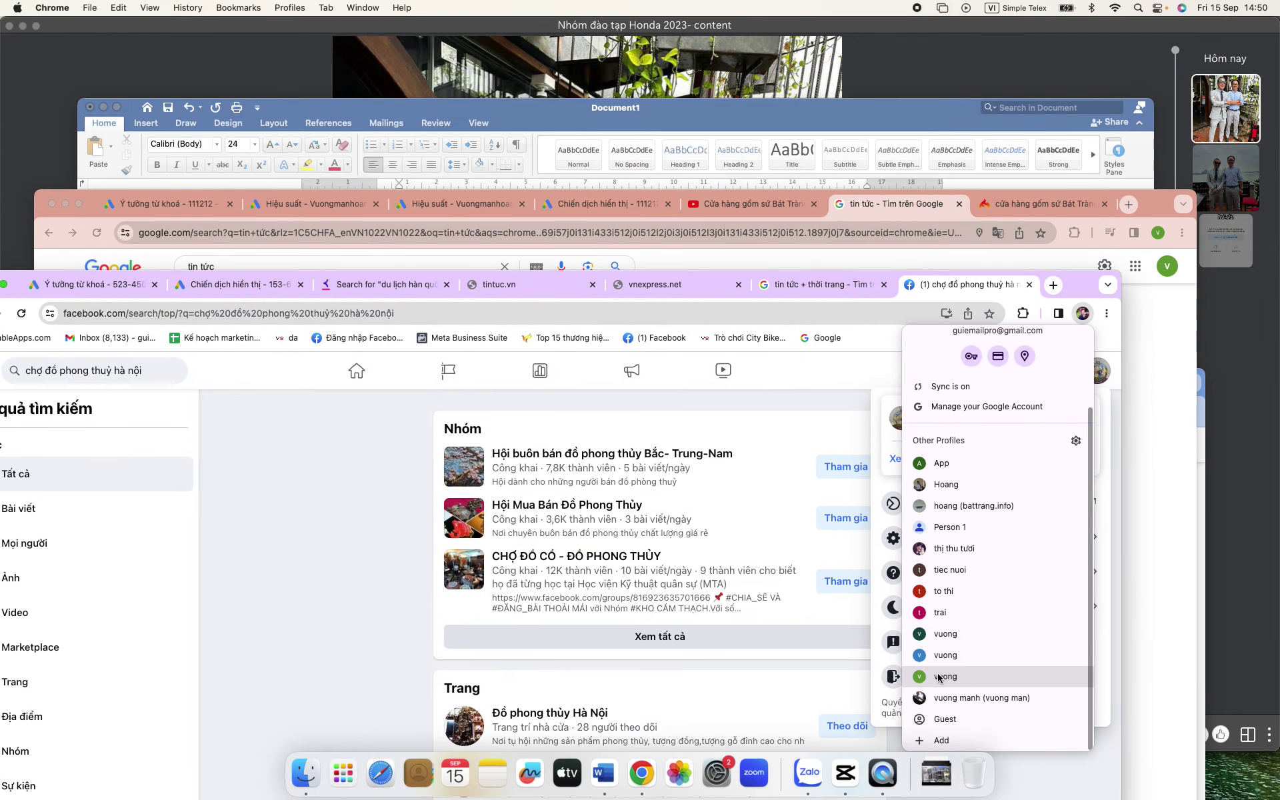
{"action": "left_click", "coordinate": [966, 700]}
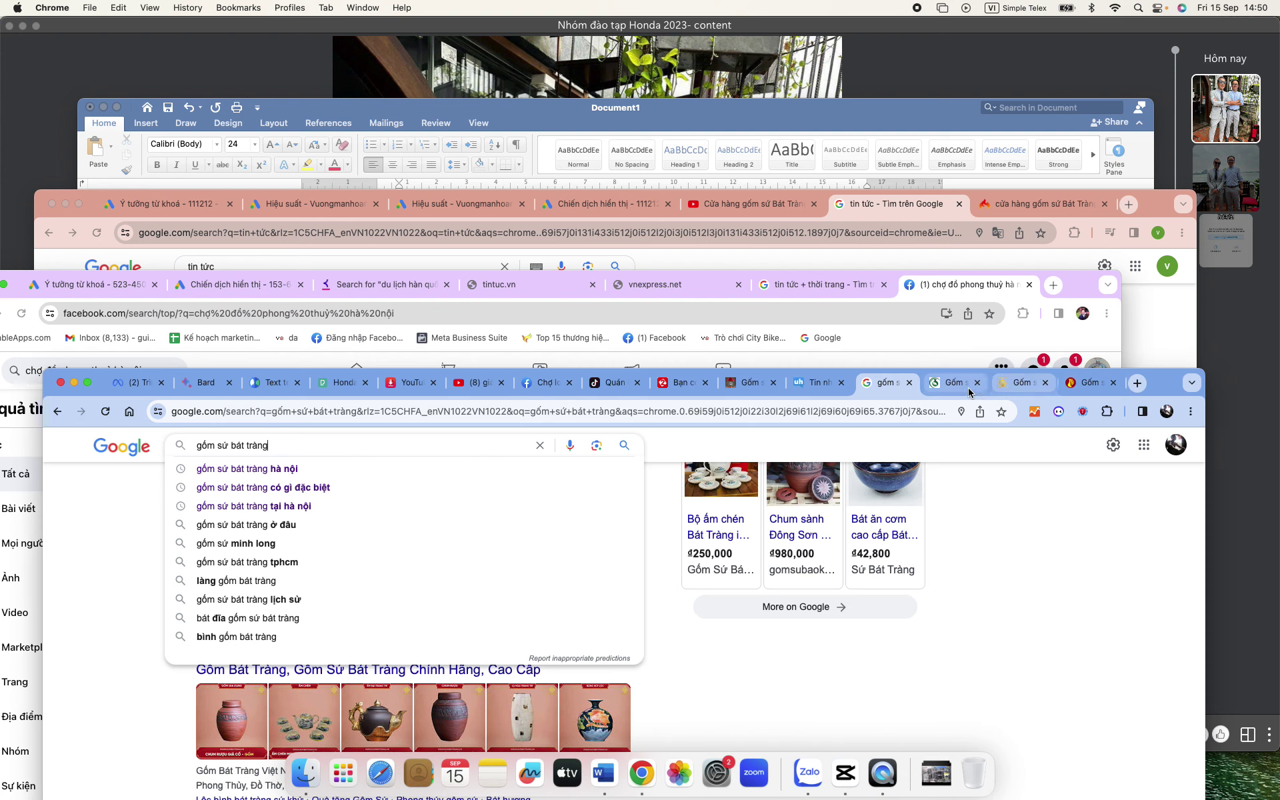
Search the web for 'google keep' and open the Google Keep website
{"action": "left_click", "coordinate": [854, 410]}
{"action": "type", "text": "google keep"}
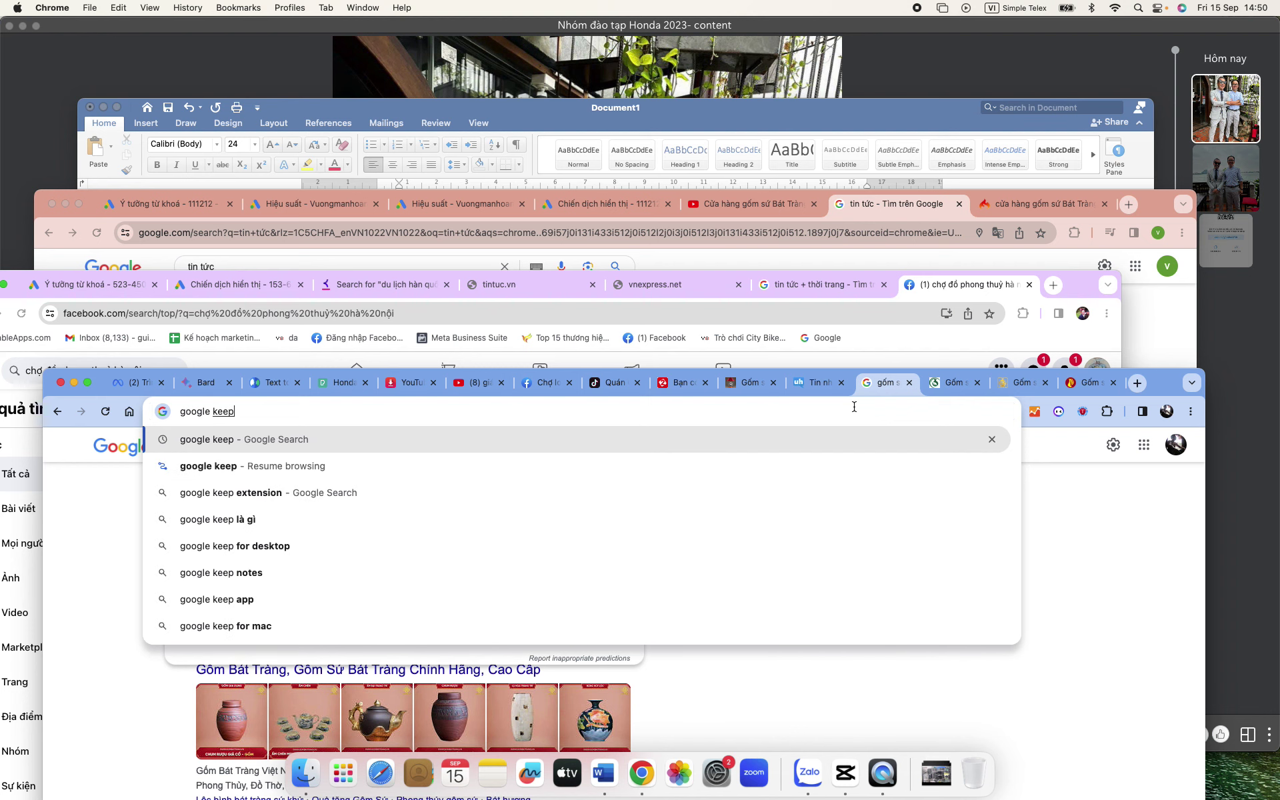
{"action": "key", "text": "Return"}
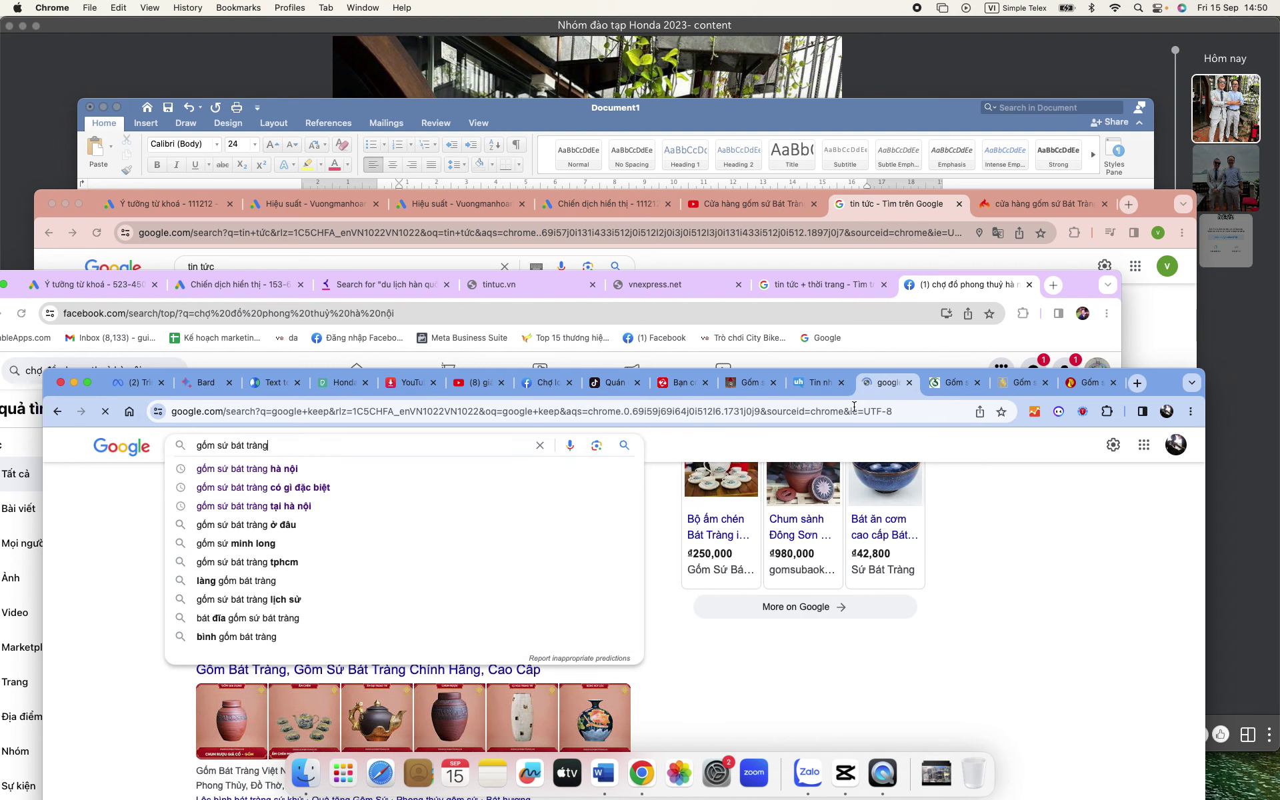
{"action": "left_click_drag", "start_coordinate": [1163, 386], "coordinate": [1134, 169]}
{"action": "left_click", "coordinate": [206, 375]}
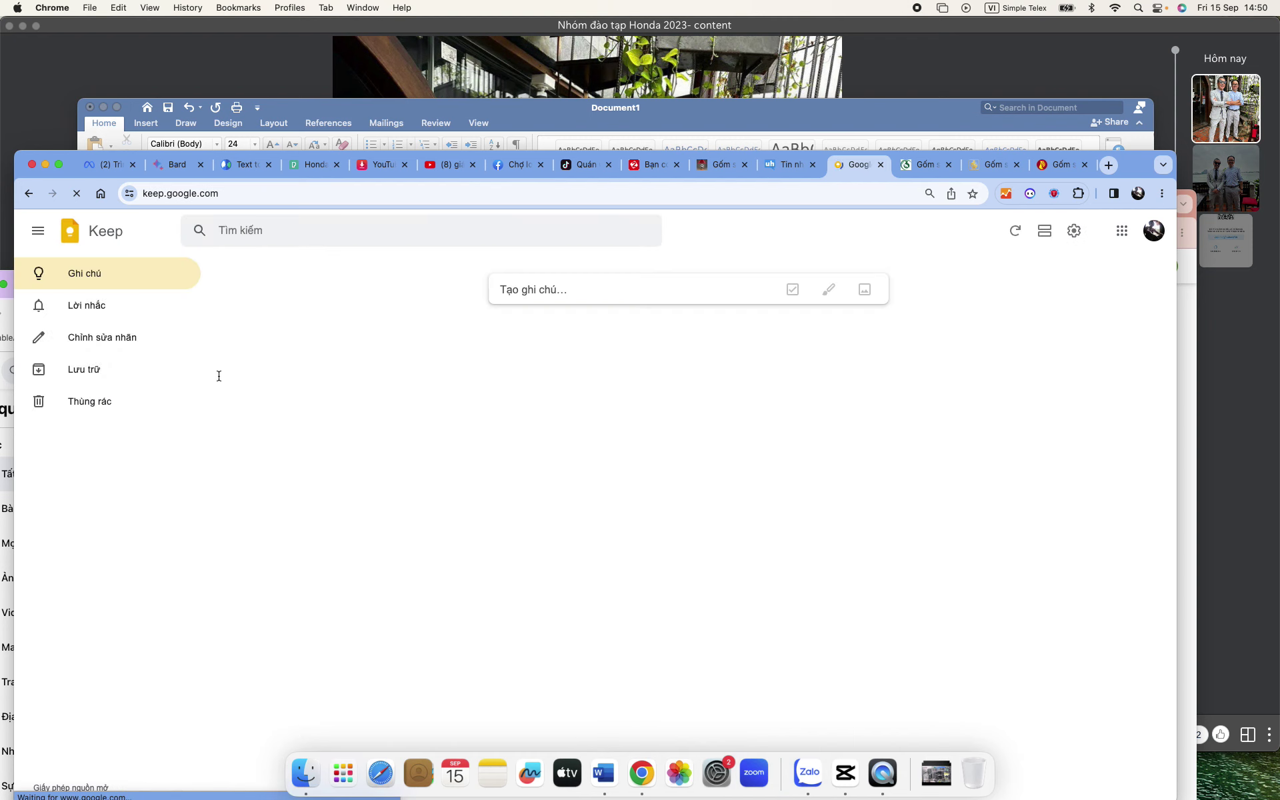
Search the Keep notes for 'danh sách'
{"action": "left_click", "coordinate": [393, 228]}
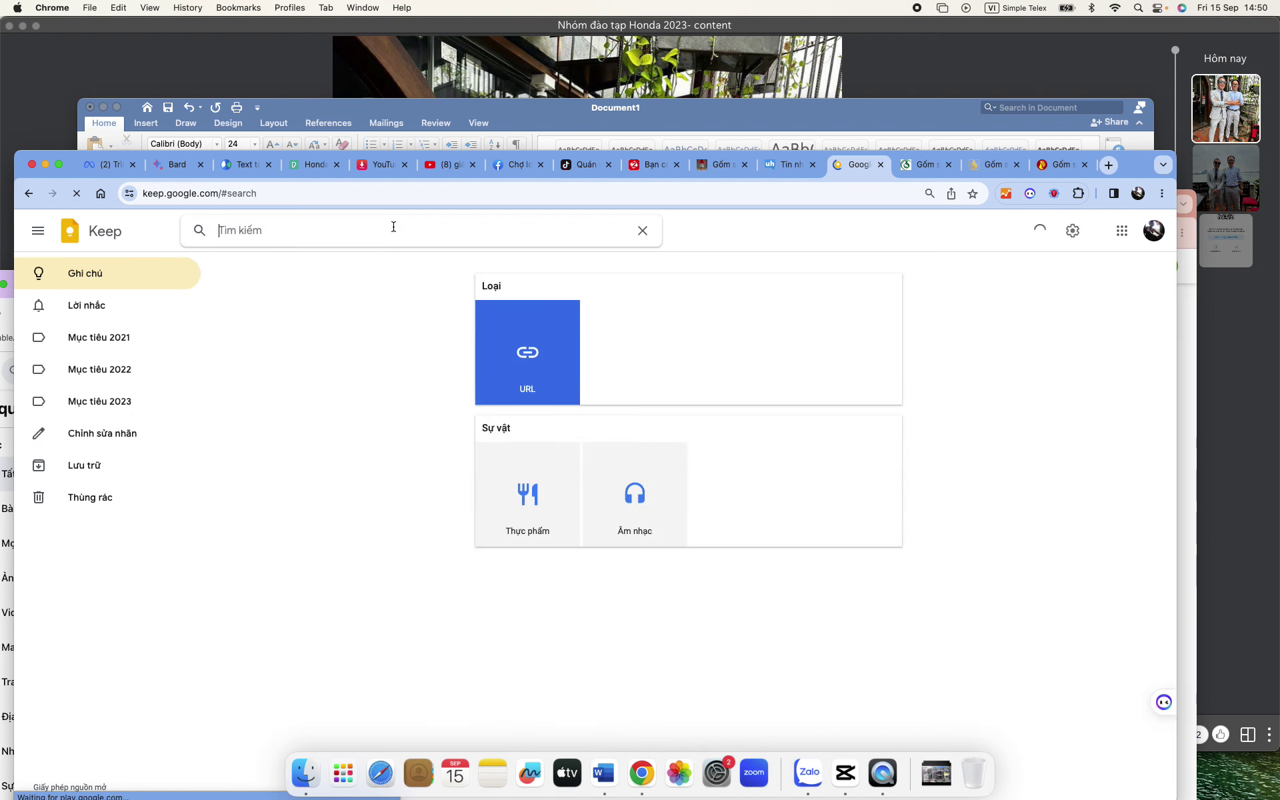
{"action": "type", "text": "danh sách"}
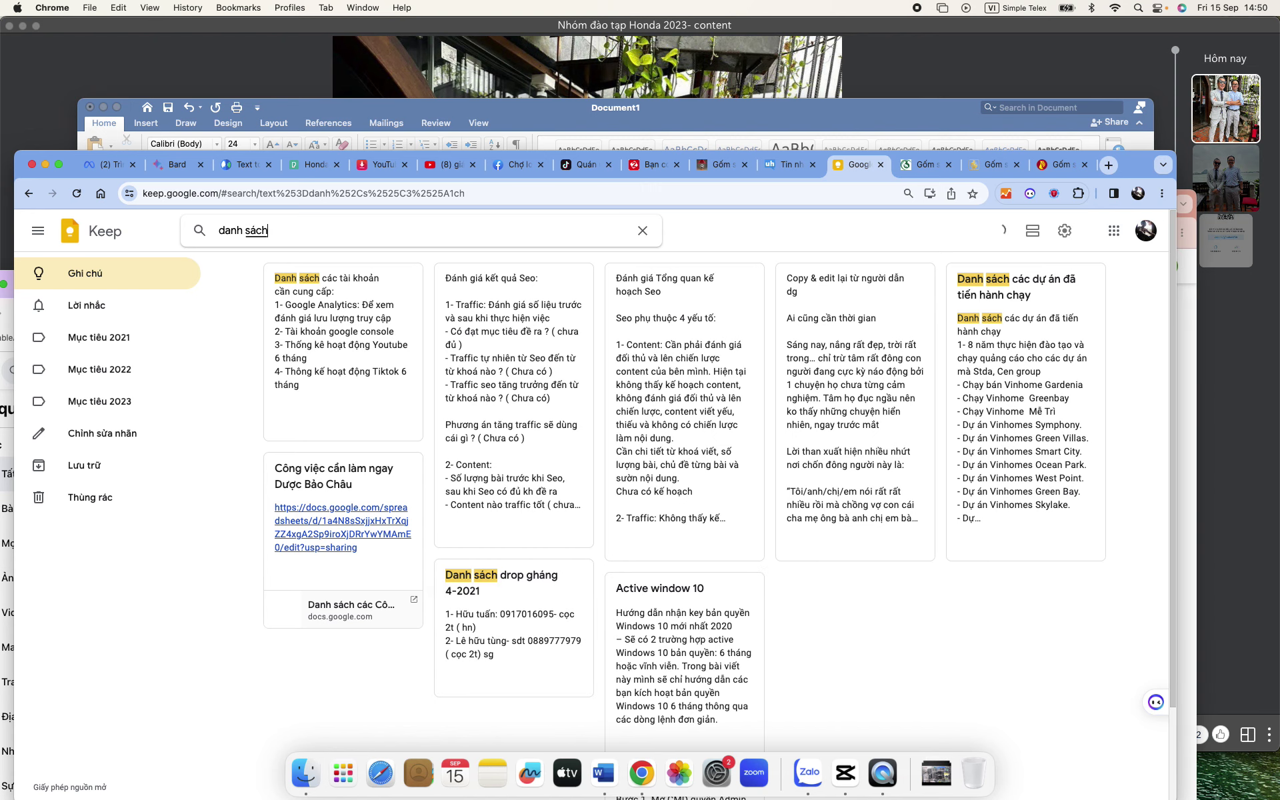
{"action": "scroll", "coordinate": [716, 479], "scroll_direction": "down", "scroll_amount": 4}
{"action": "scroll", "coordinate": [713, 474], "scroll_direction": "down", "scroll_amount": 5}
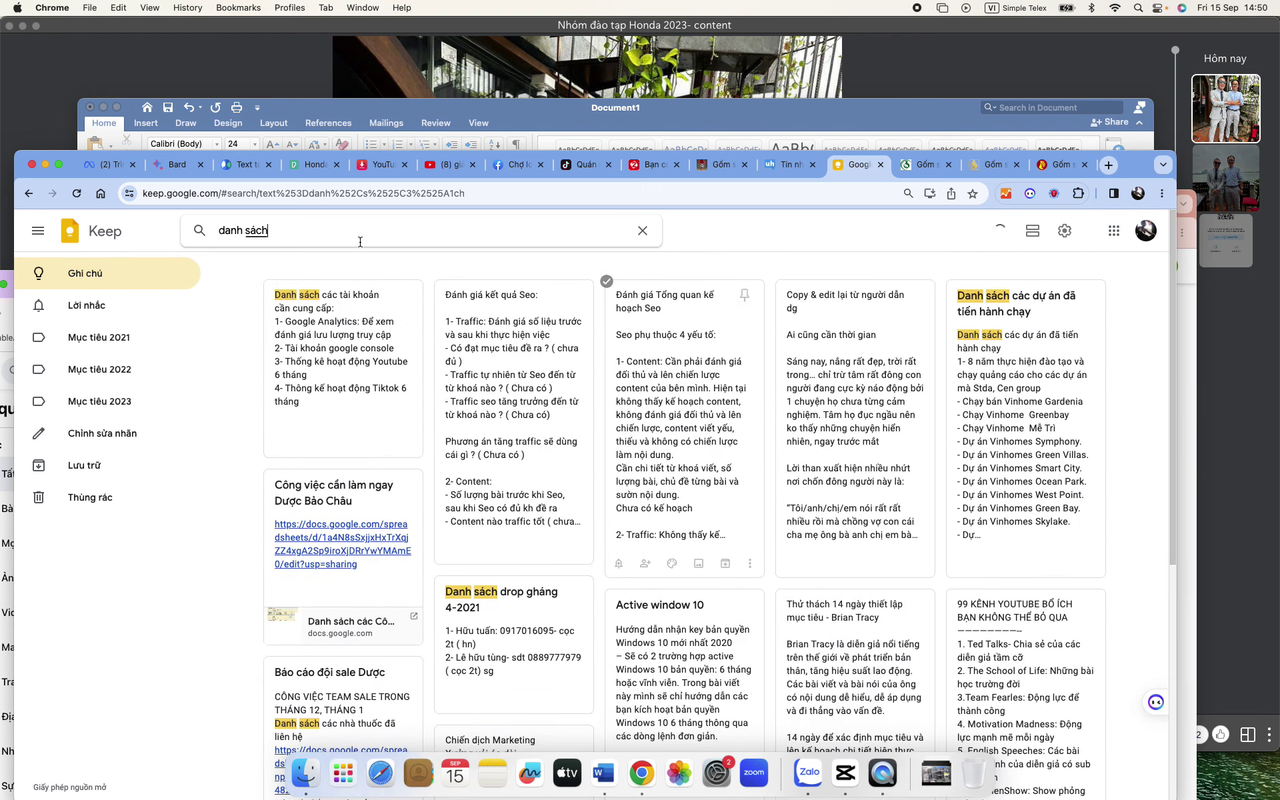
Search the notes for 'vnexpress' instead, then return to the Google Ads campaign setup
{"action": "triple_click", "coordinate": [233, 230]}
{"action": "type", "text": "vnex"}
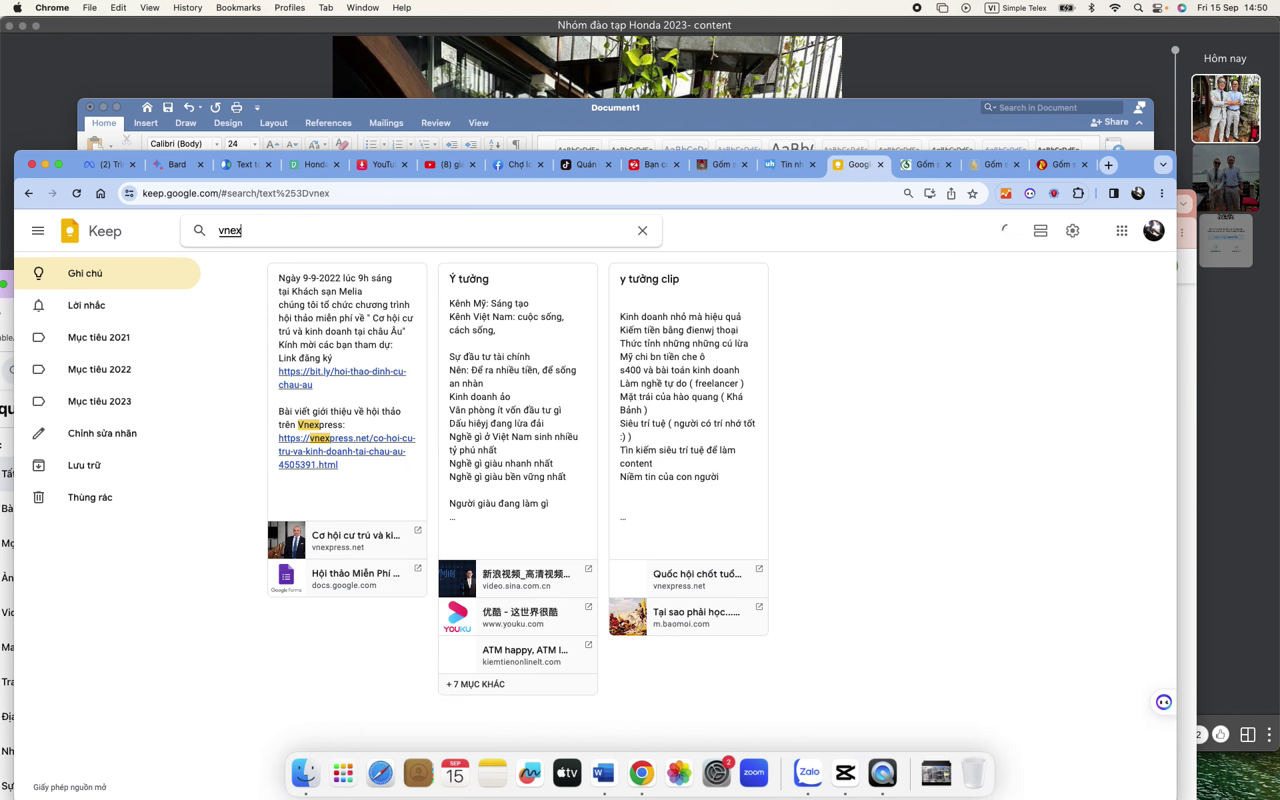
{"action": "type", "text": "press"}
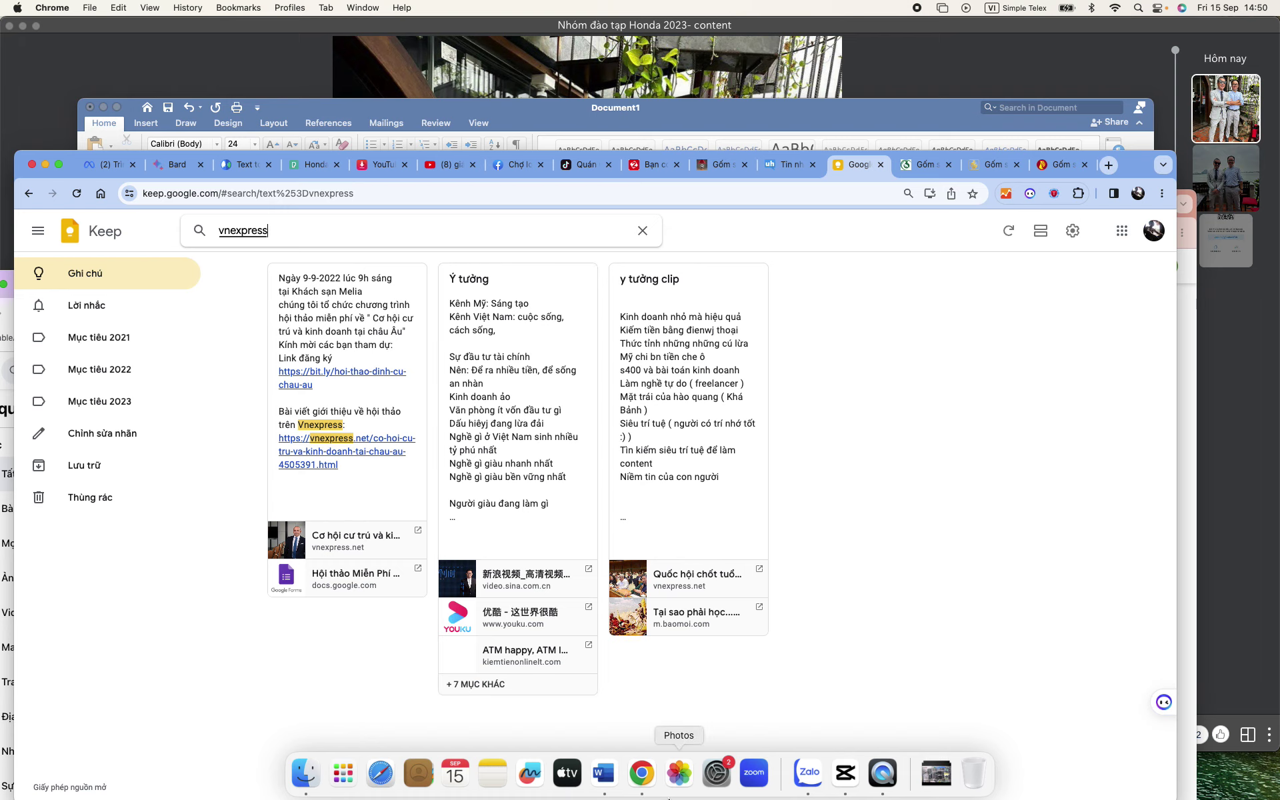
{"action": "left_click_drag", "start_coordinate": [1133, 164], "coordinate": [958, 522]}
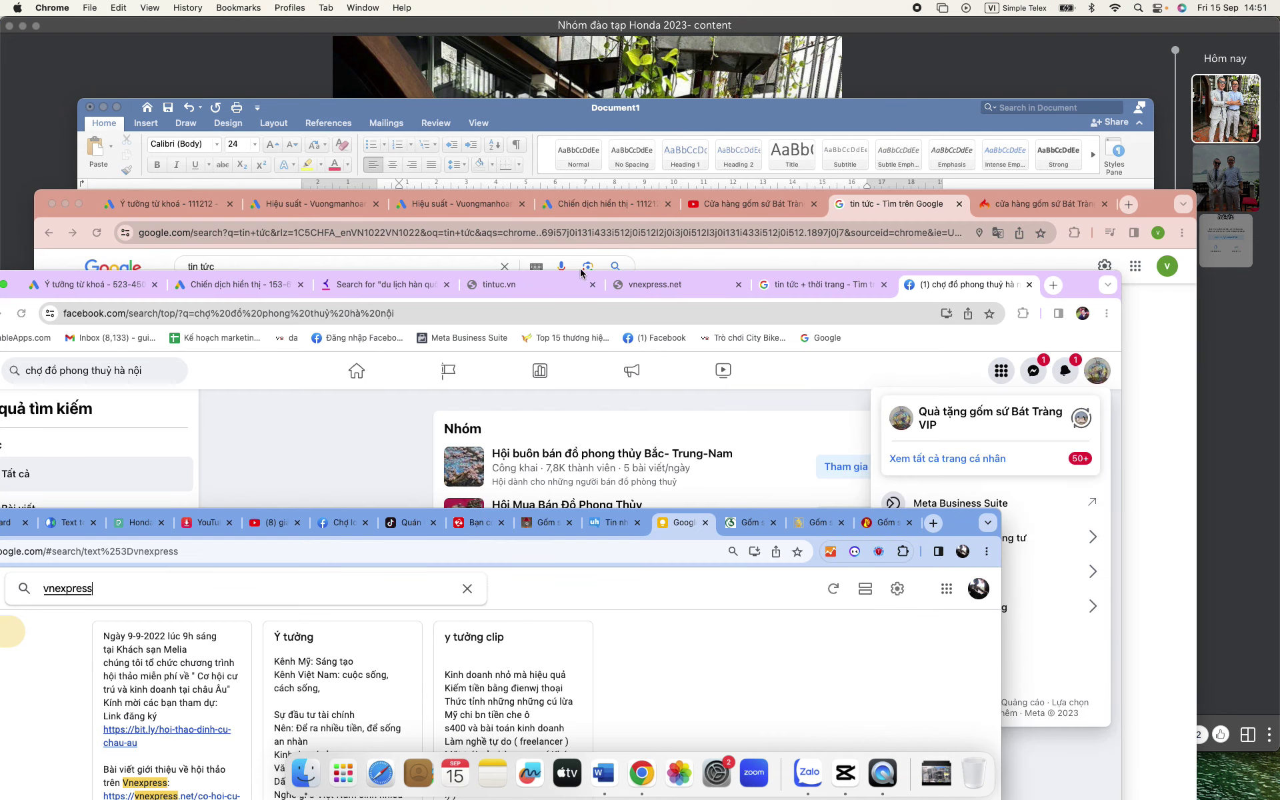
{"action": "left_click", "coordinate": [600, 203]}
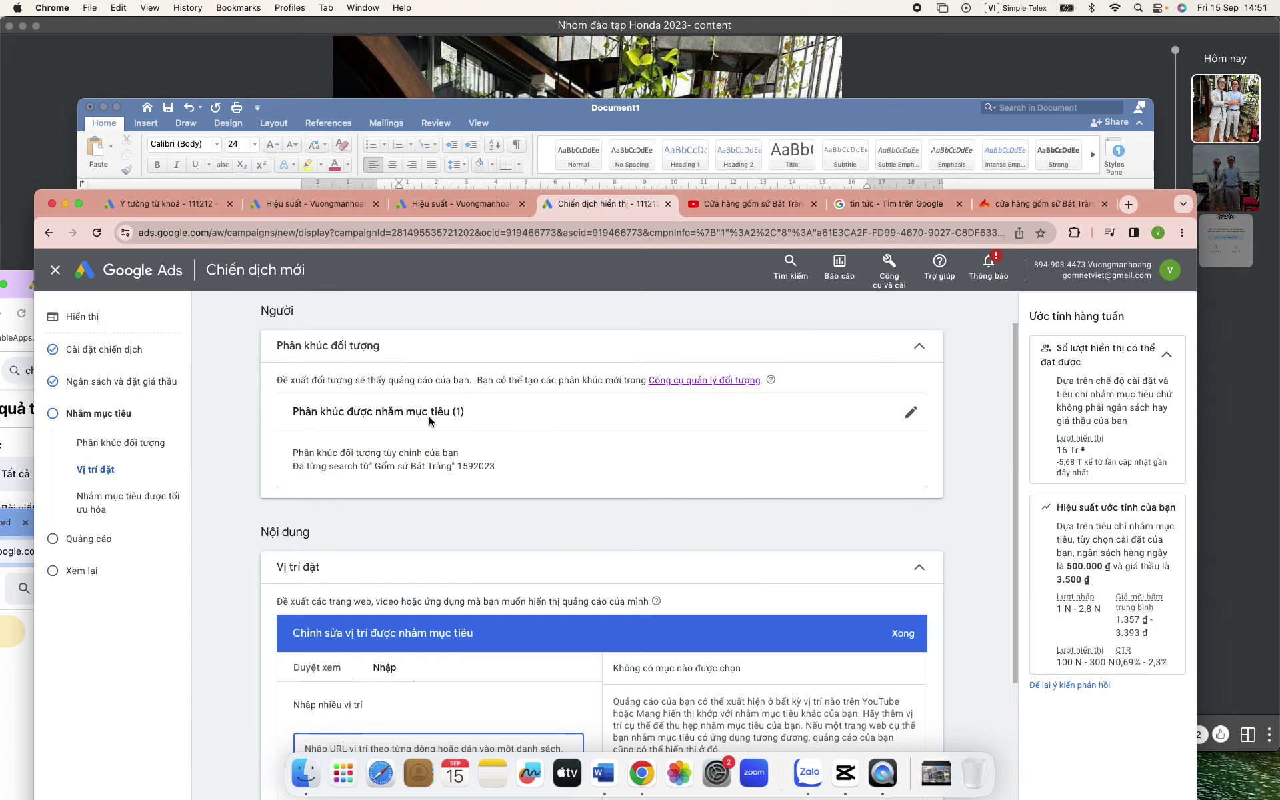
Add baomoi.com and tintuc.vn as targeted placements
{"action": "scroll", "coordinate": [433, 453], "scroll_direction": "down", "scroll_amount": 4}
{"action": "type", "text": "baomoi.com"}
{"action": "left_click", "coordinate": [310, 629]}
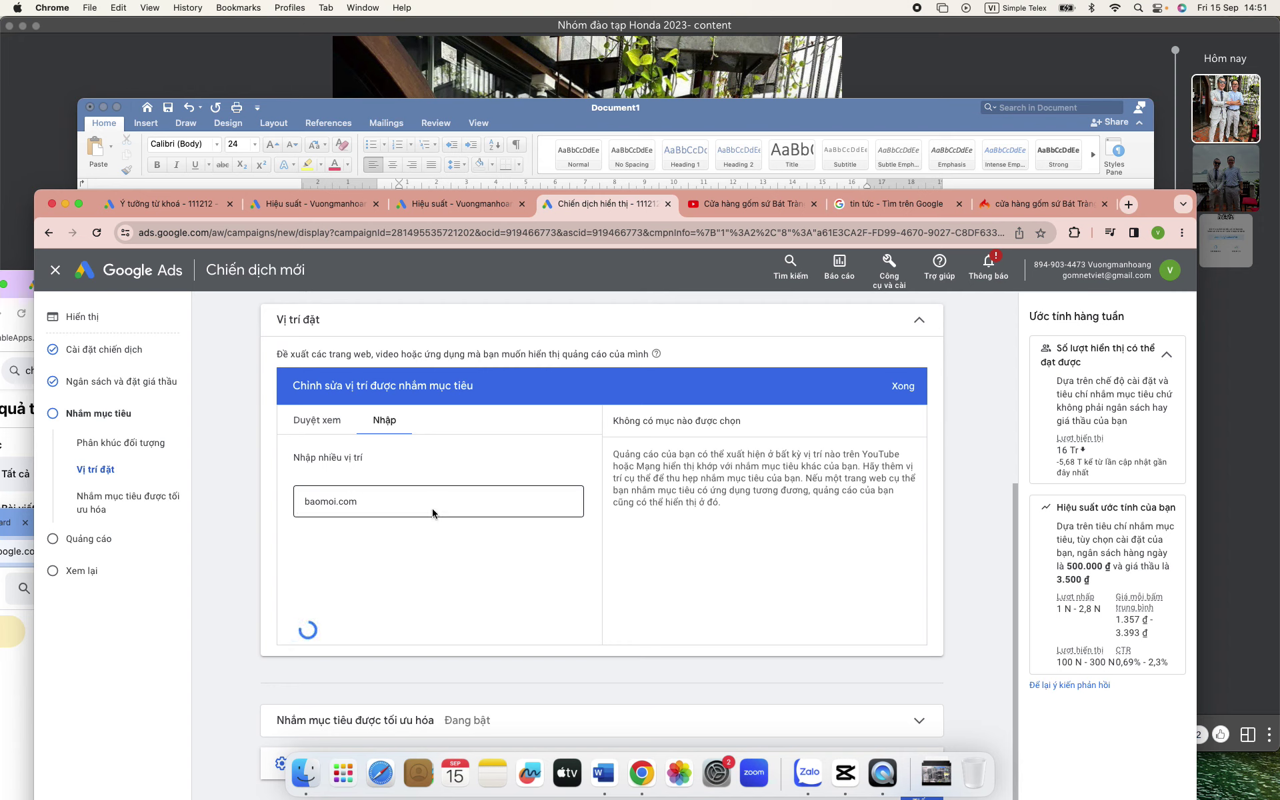
{"action": "left_click", "coordinate": [411, 504]}
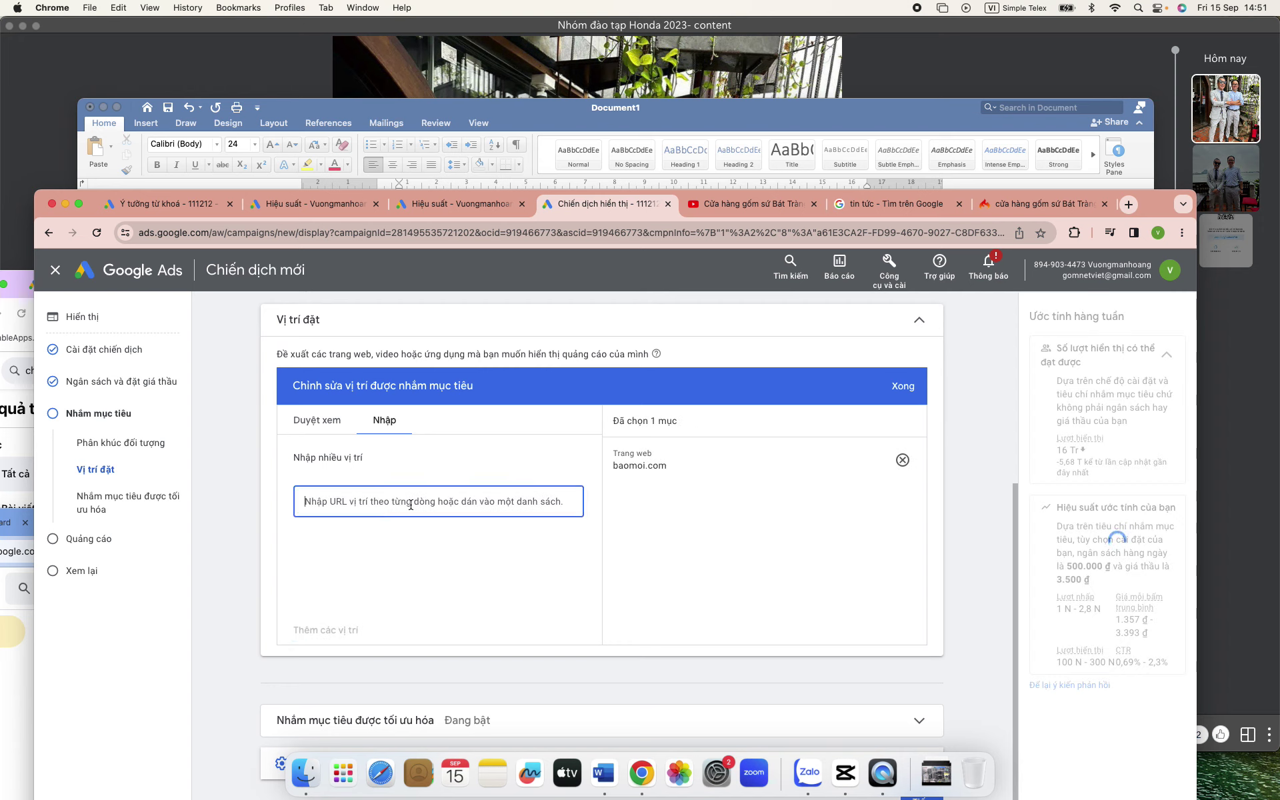
{"action": "type", "text": "tintuc.vn"}
{"action": "left_click", "coordinate": [319, 630]}
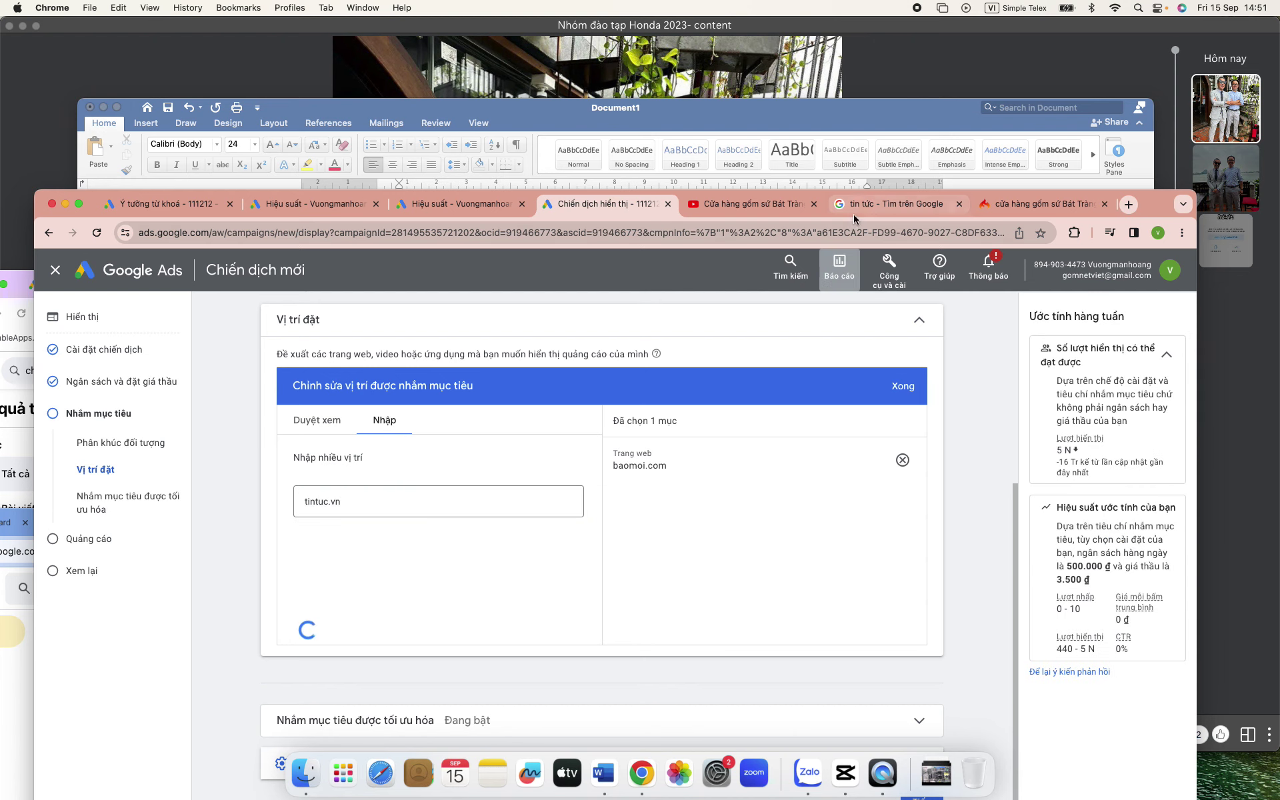
Check the news results, then add tuoitre.vn and vietnamnet.vn as placements
{"action": "left_click", "coordinate": [854, 214]}
{"action": "scroll", "coordinate": [644, 439], "scroll_direction": "down", "scroll_amount": 5}
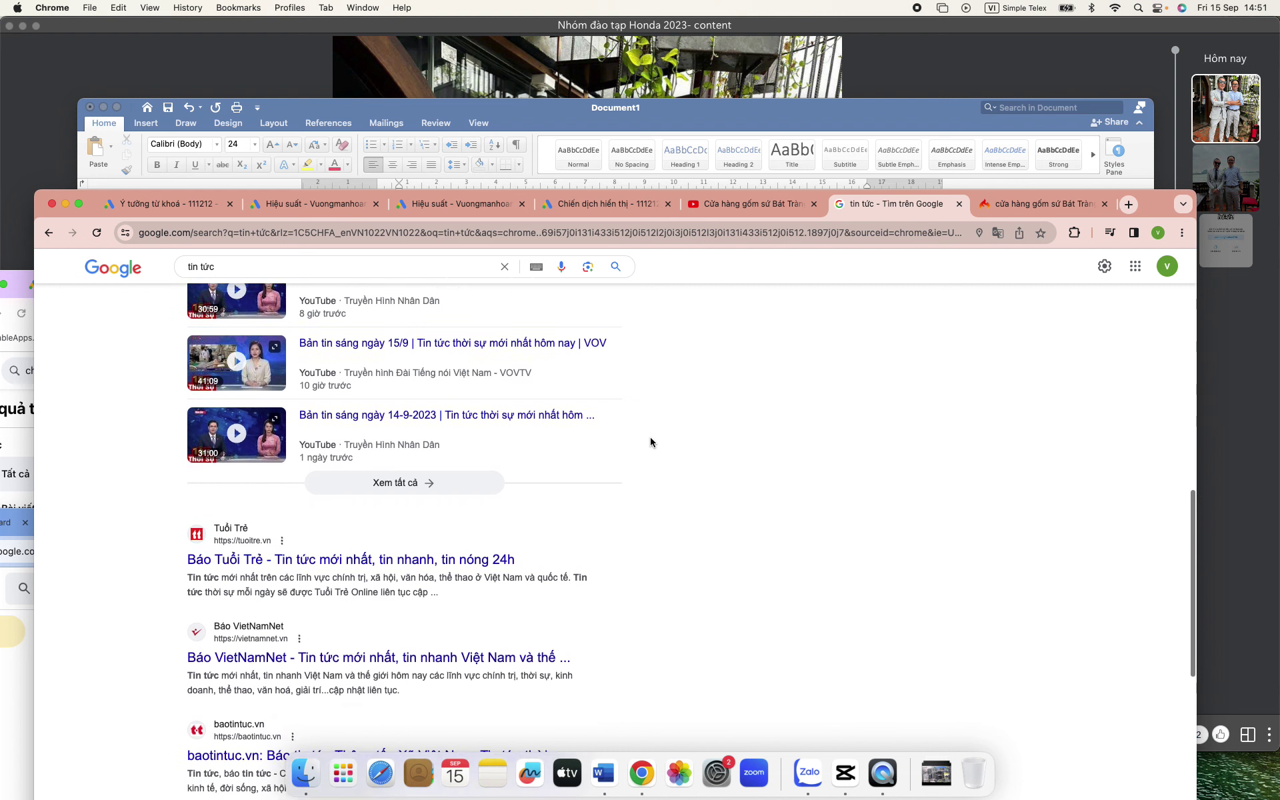
{"action": "scroll", "coordinate": [651, 442], "scroll_direction": "down", "scroll_amount": 2}
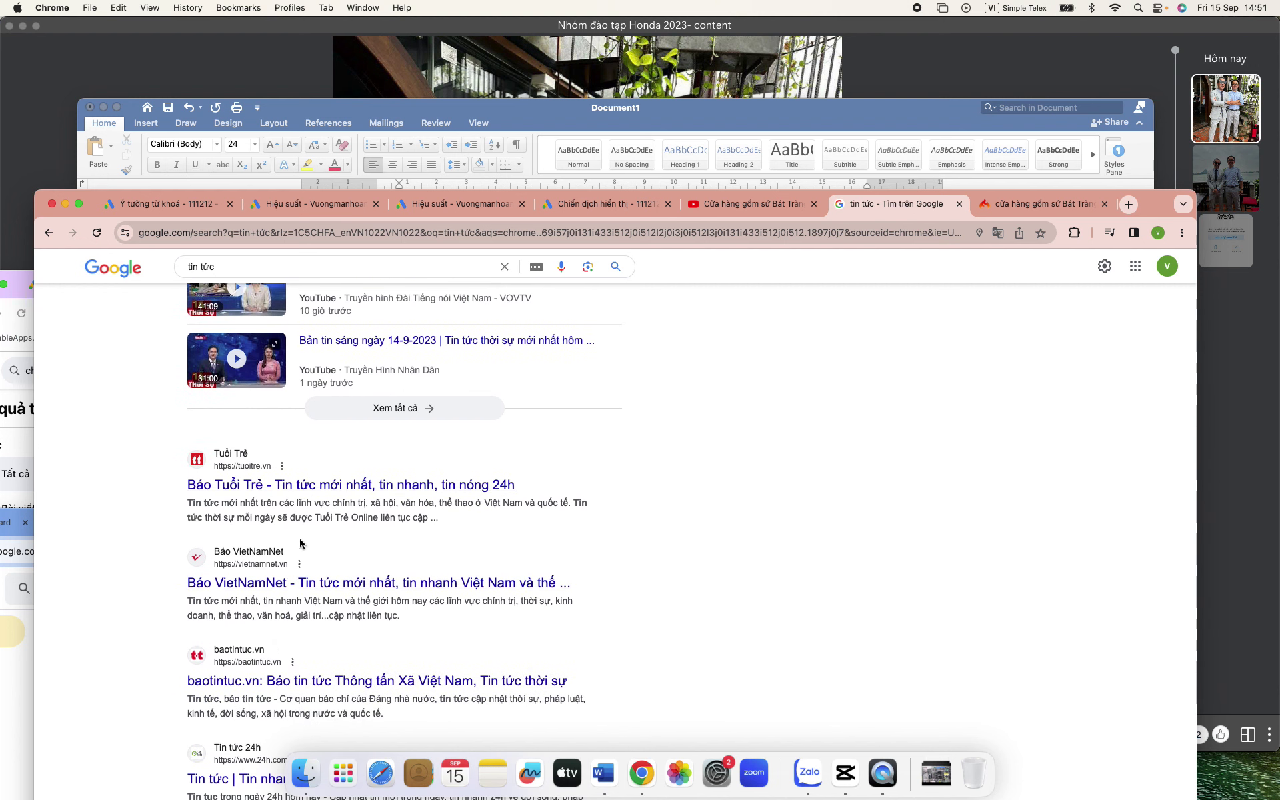
{"action": "left_click", "coordinate": [595, 208]}
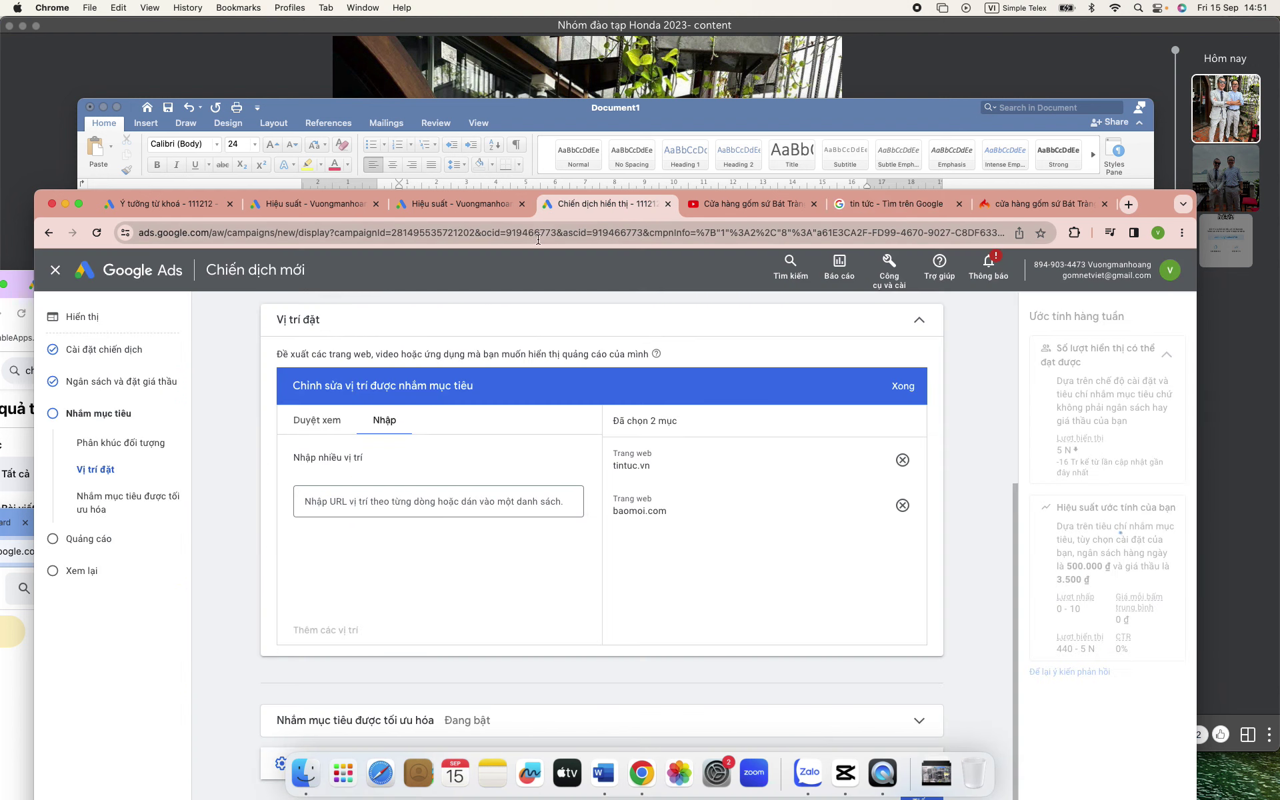
{"action": "left_click", "coordinate": [368, 506]}
{"action": "type", "text": "tuoitre.vn"}
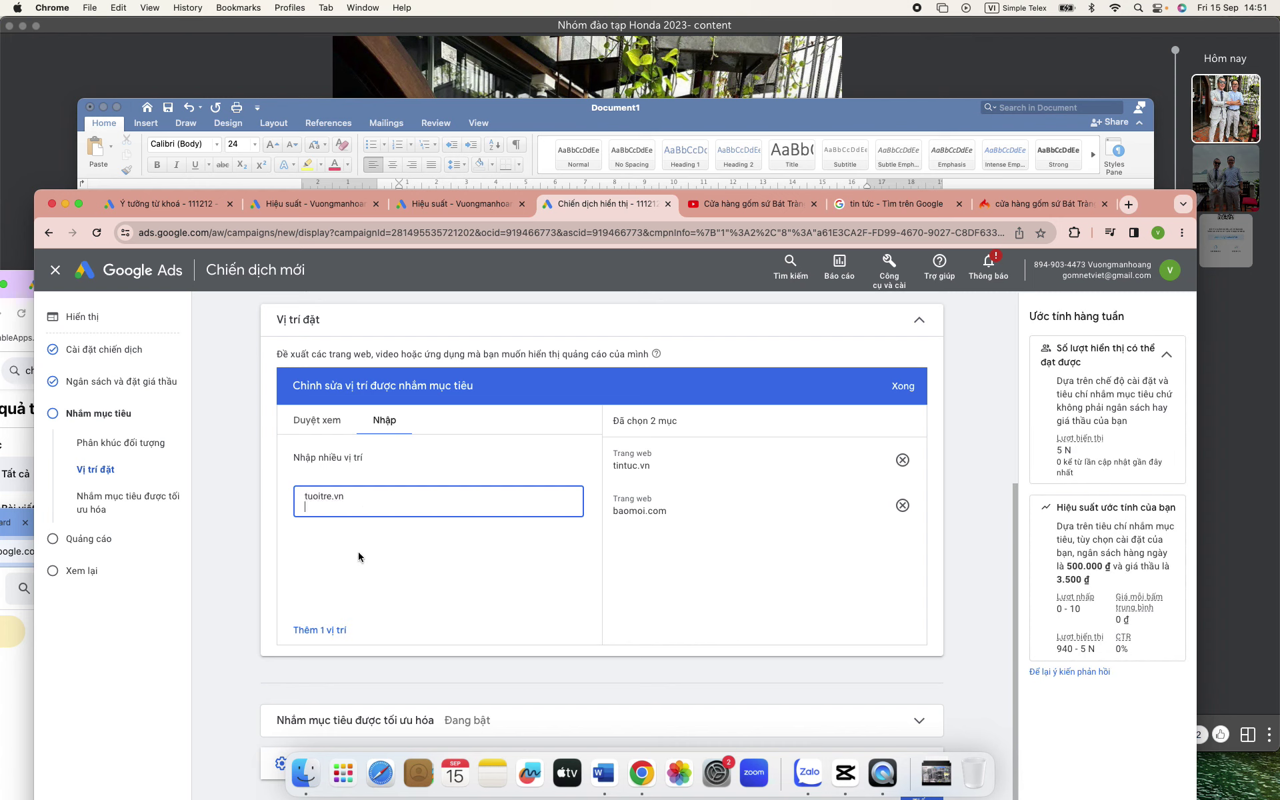
{"action": "left_click", "coordinate": [320, 631]}
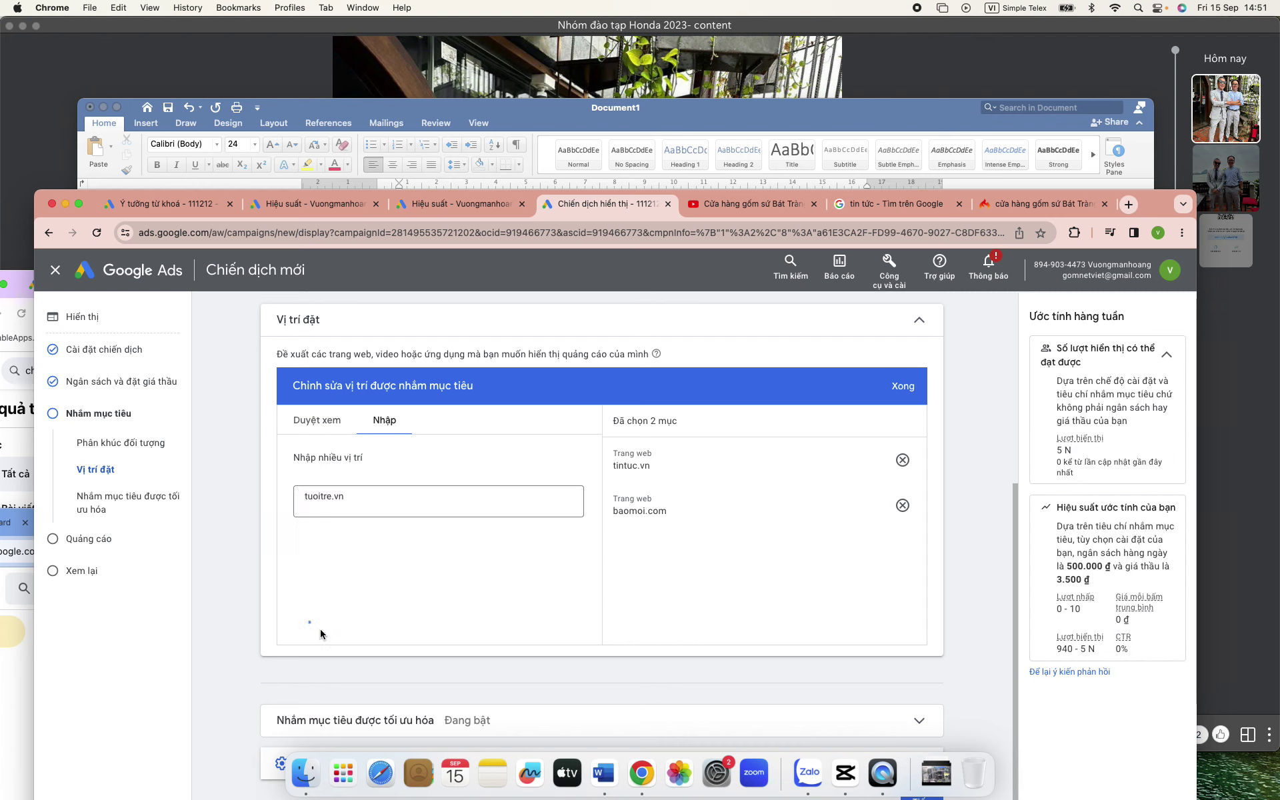
{"action": "left_click", "coordinate": [352, 503]}
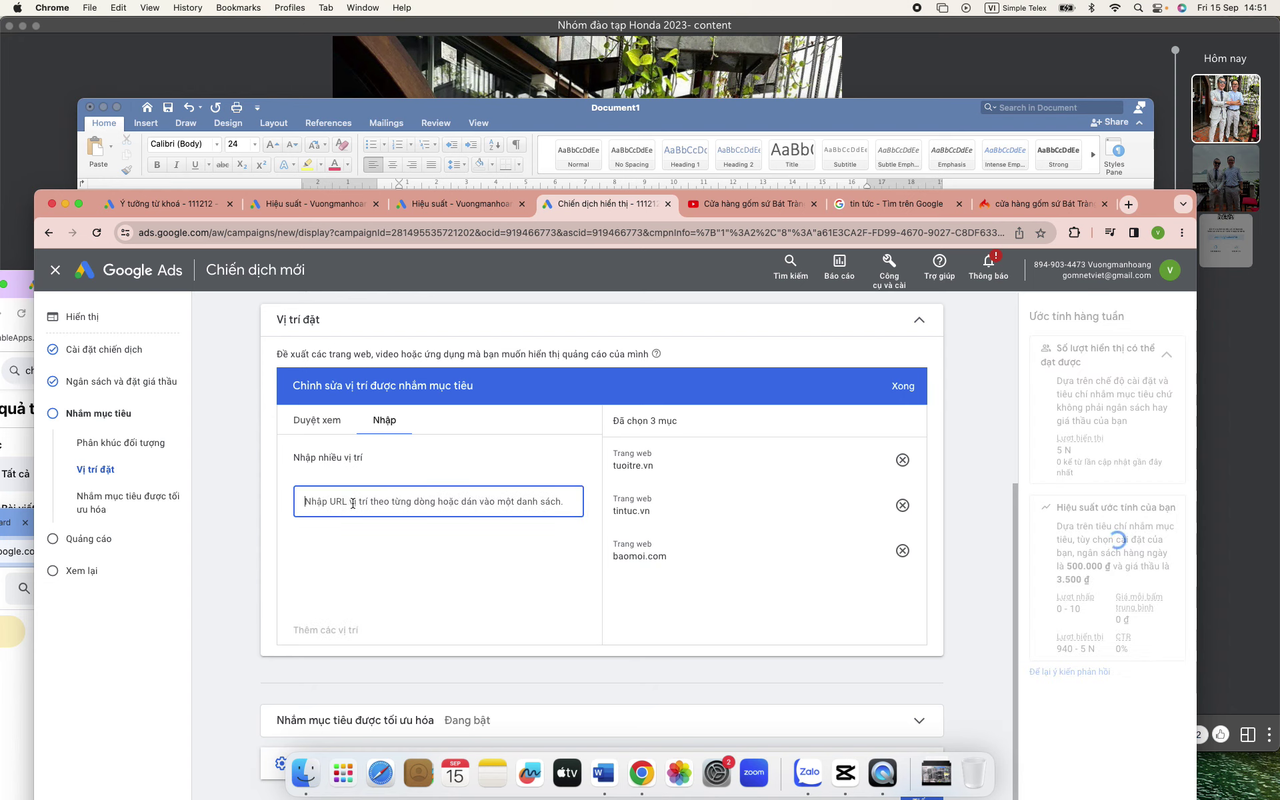
{"action": "type", "text": "vietnamnet.vn"}
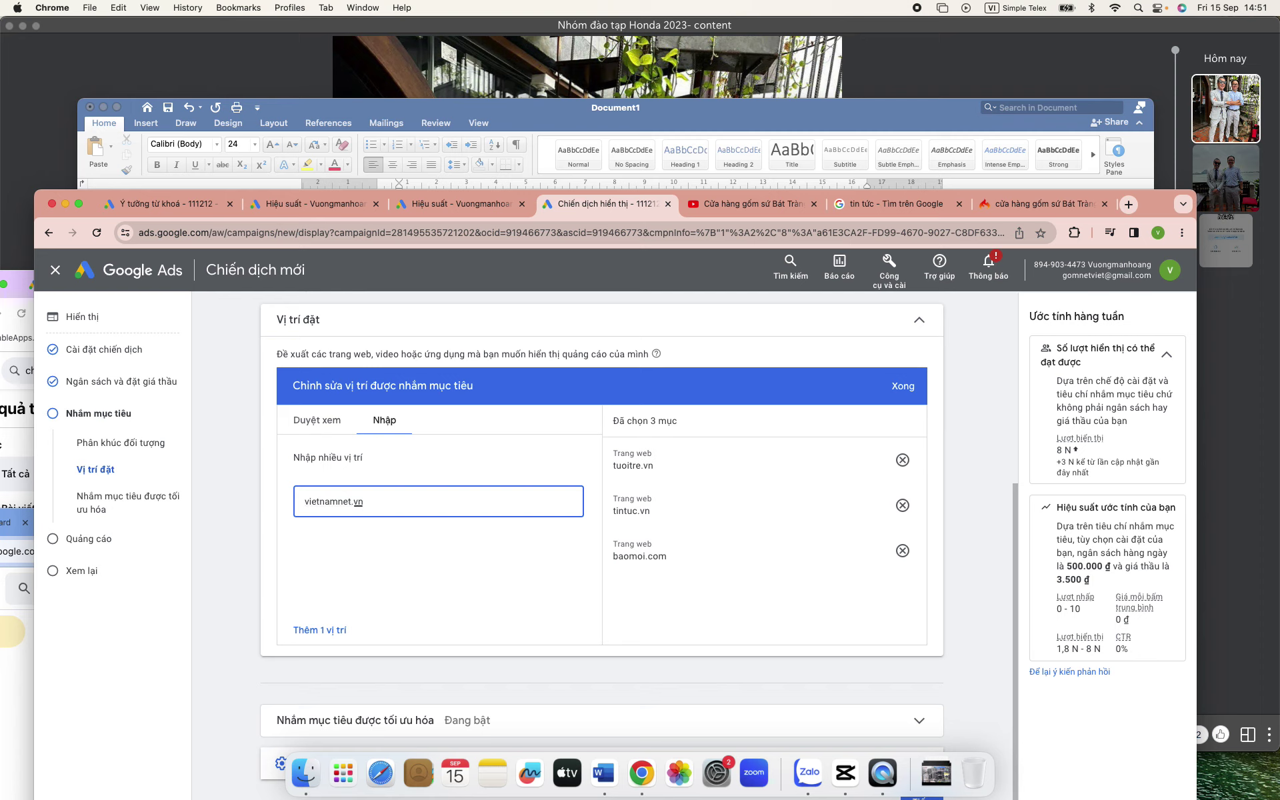
{"action": "left_click", "coordinate": [313, 629]}
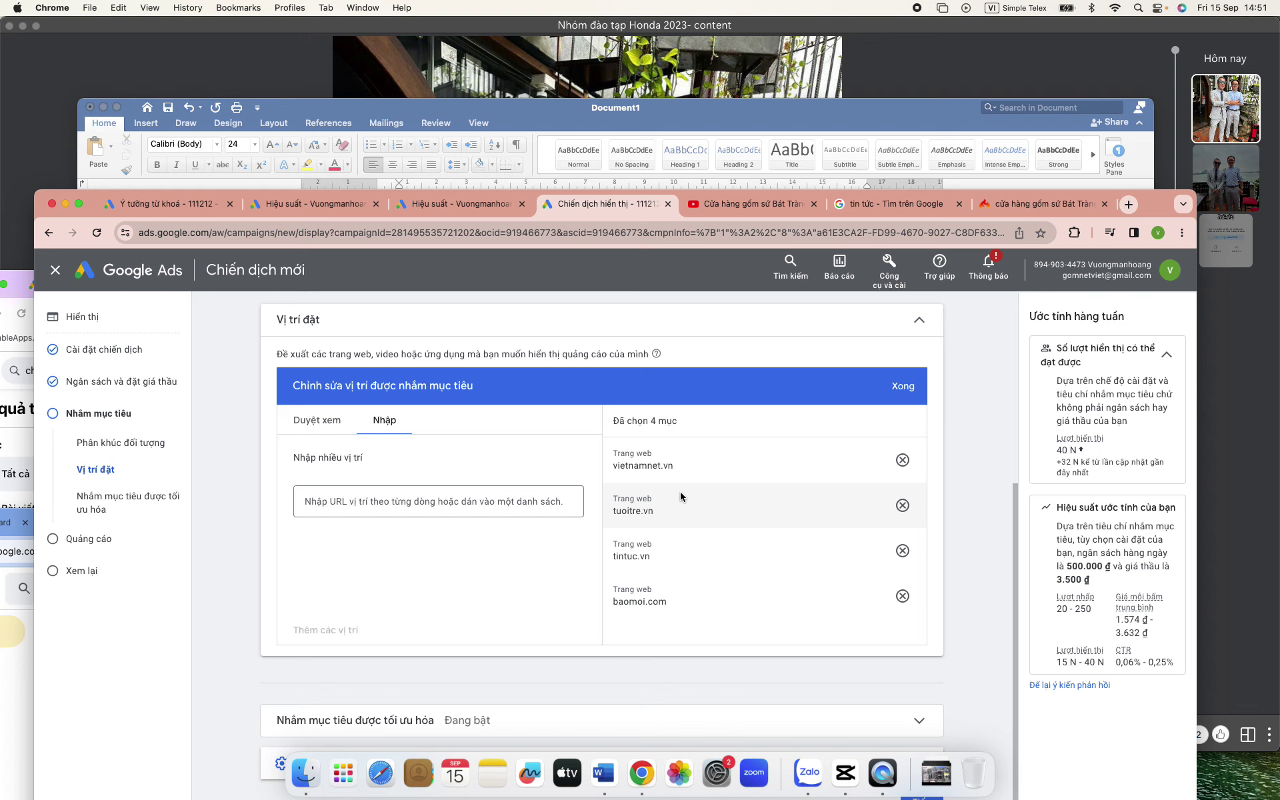
Review the targeting settings, highlighting the Gốm sứ Bát Tràng search phrase
{"action": "scroll", "coordinate": [700, 430], "scroll_direction": "up", "scroll_amount": 5}
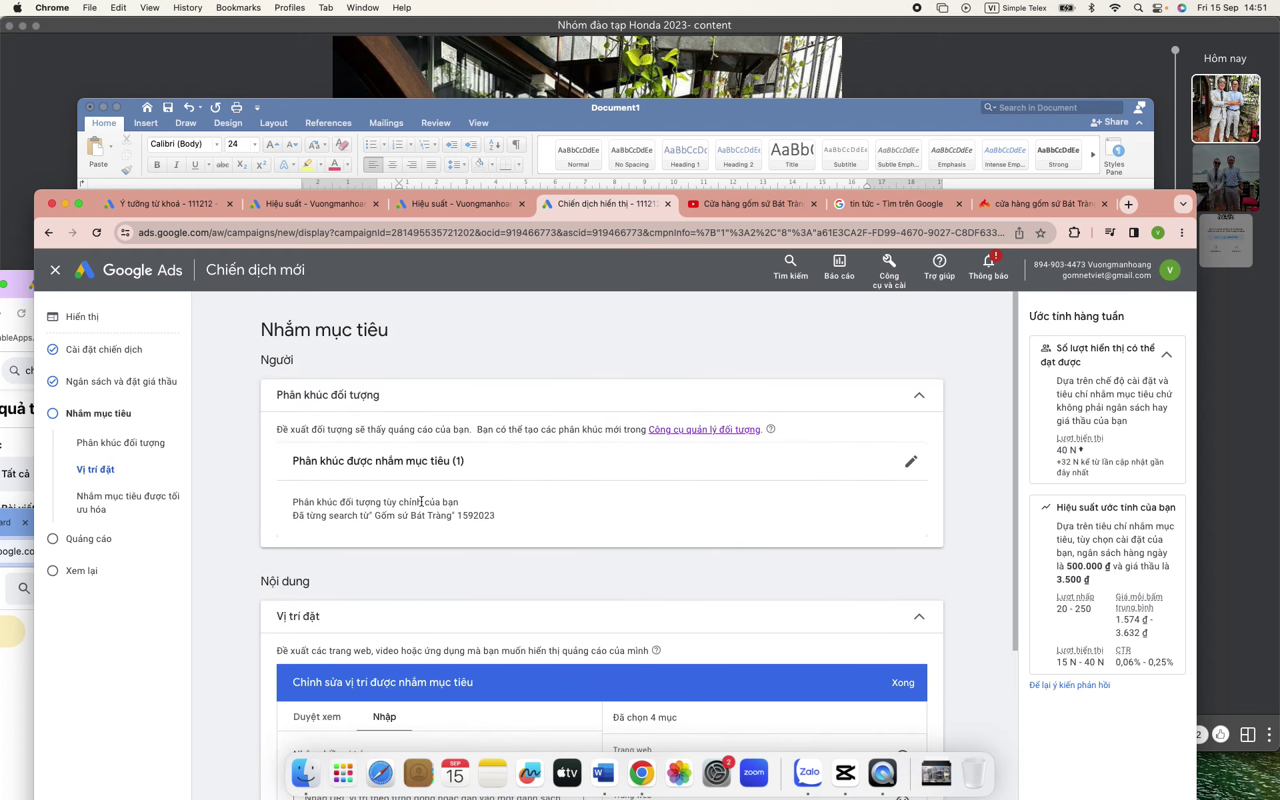
{"action": "left_click_drag", "start_coordinate": [375, 516], "coordinate": [453, 517]}
{"action": "scroll", "coordinate": [578, 472], "scroll_direction": "down", "scroll_amount": 4}
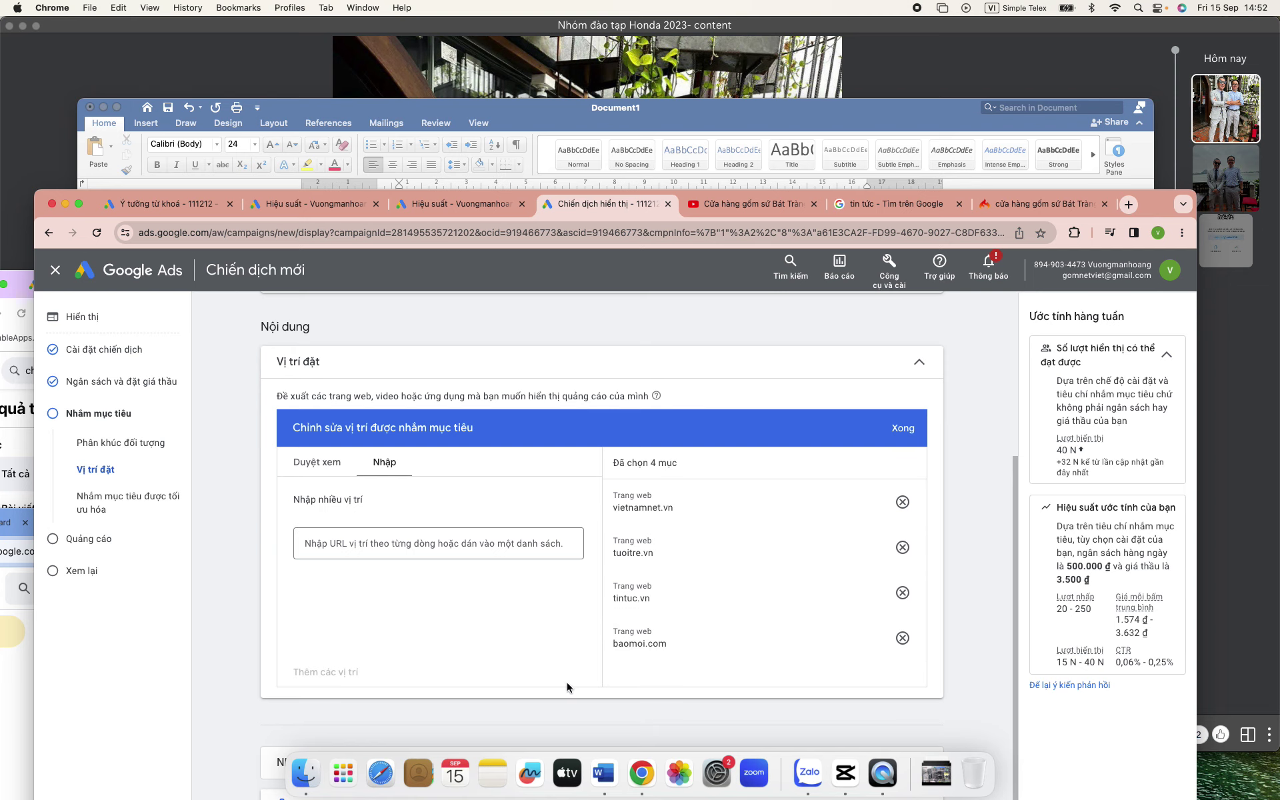
{"action": "scroll", "coordinate": [508, 553], "scroll_direction": "down", "scroll_amount": 1}
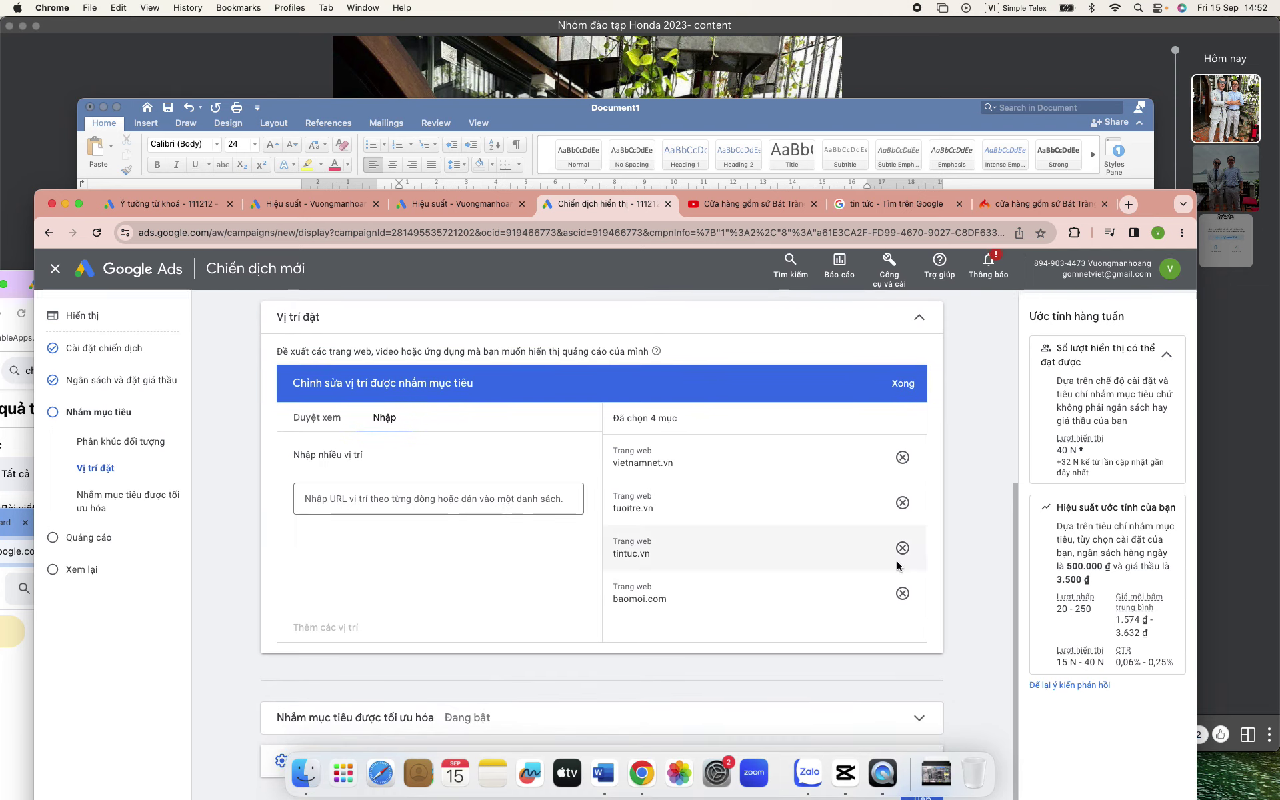
{"action": "left_click_drag", "start_coordinate": [1158, 205], "coordinate": [1149, 88]}
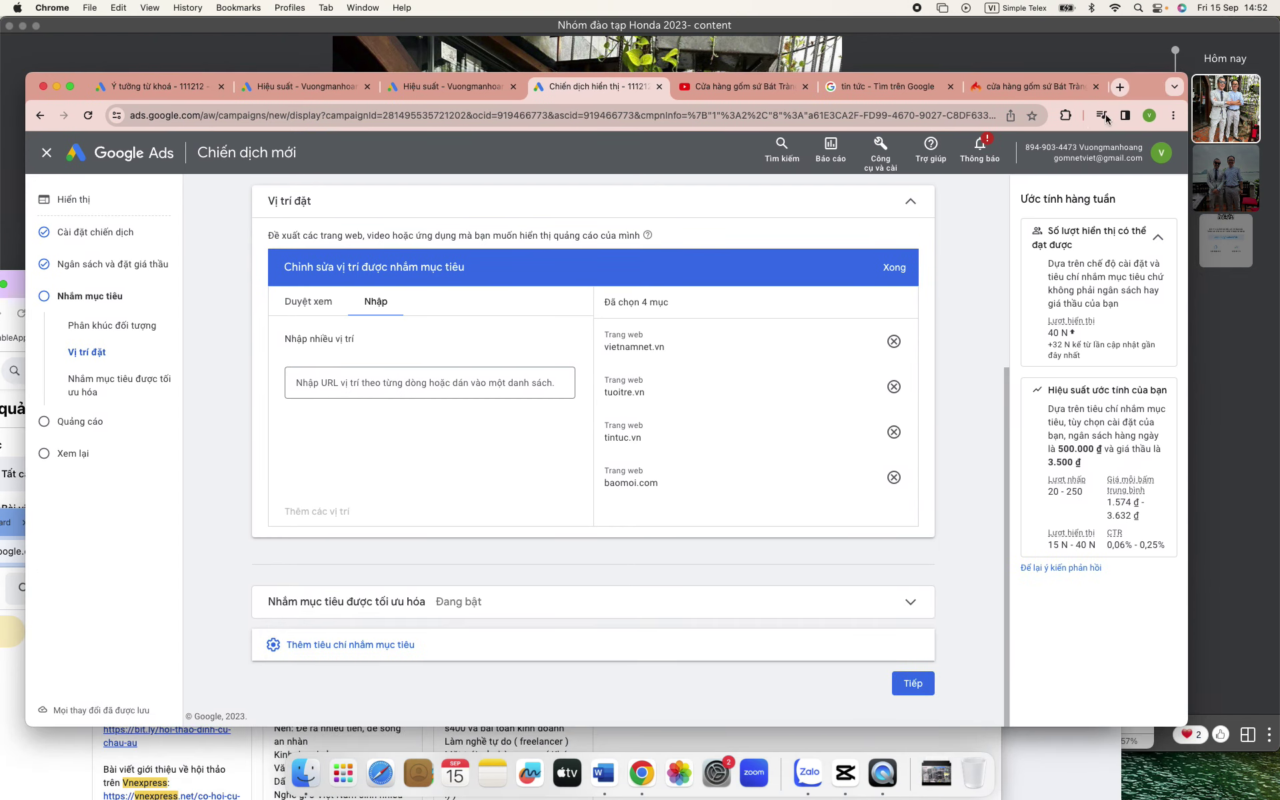
{"action": "left_click", "coordinate": [910, 683]}
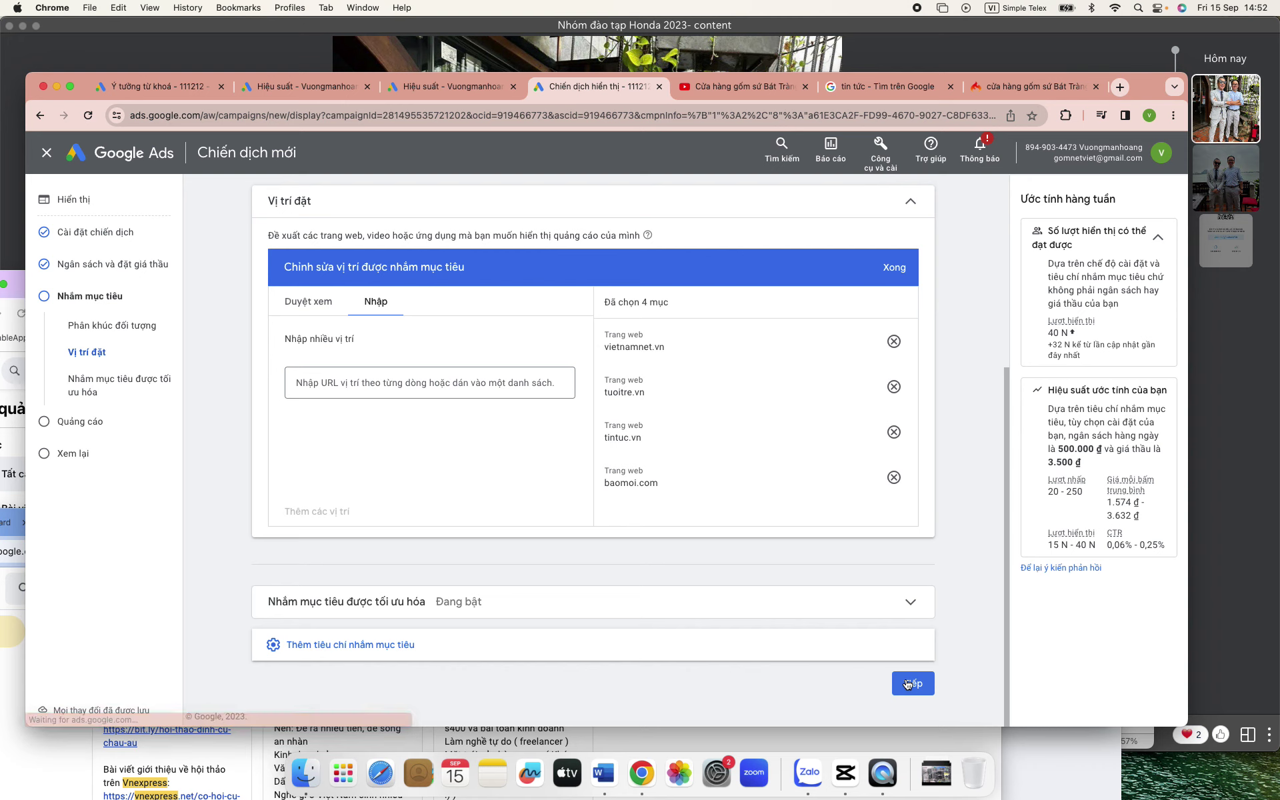
{"action": "left_click", "coordinate": [421, 477]}
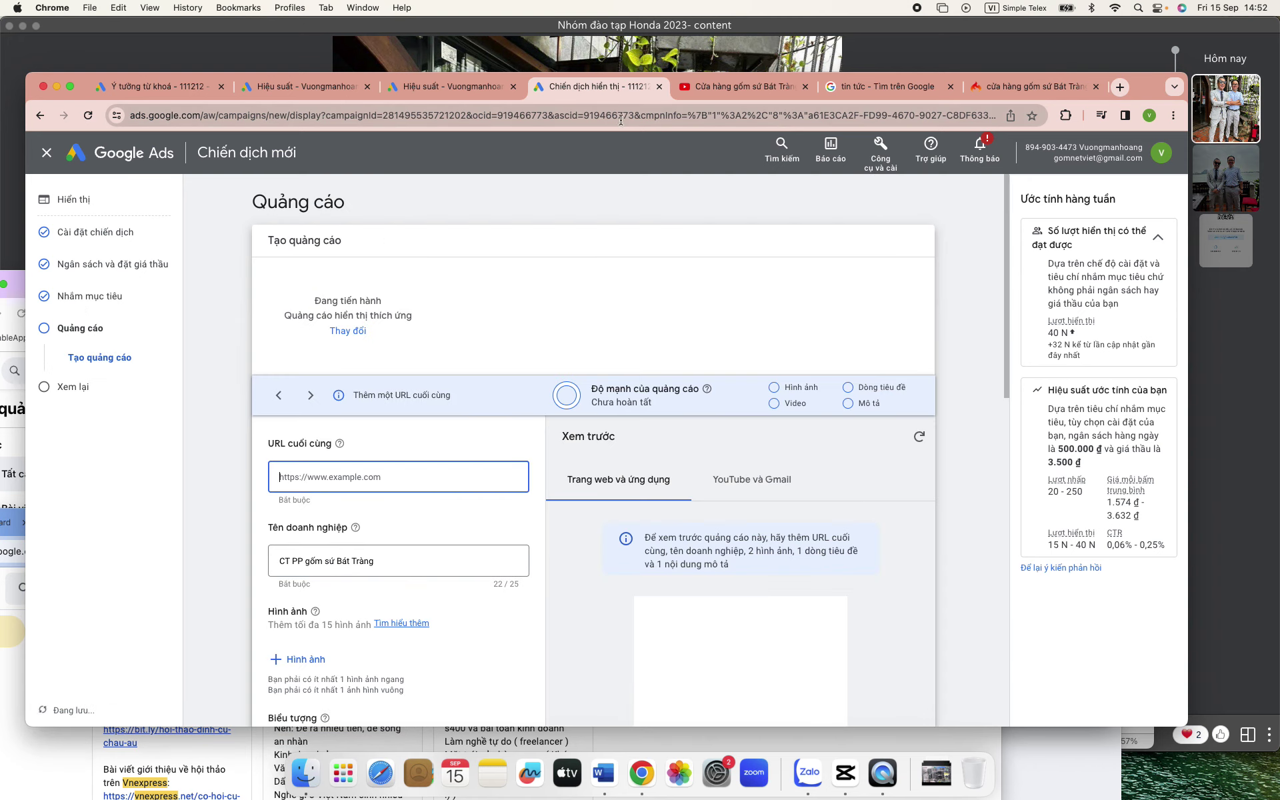
{"action": "left_click", "coordinate": [1035, 87]}
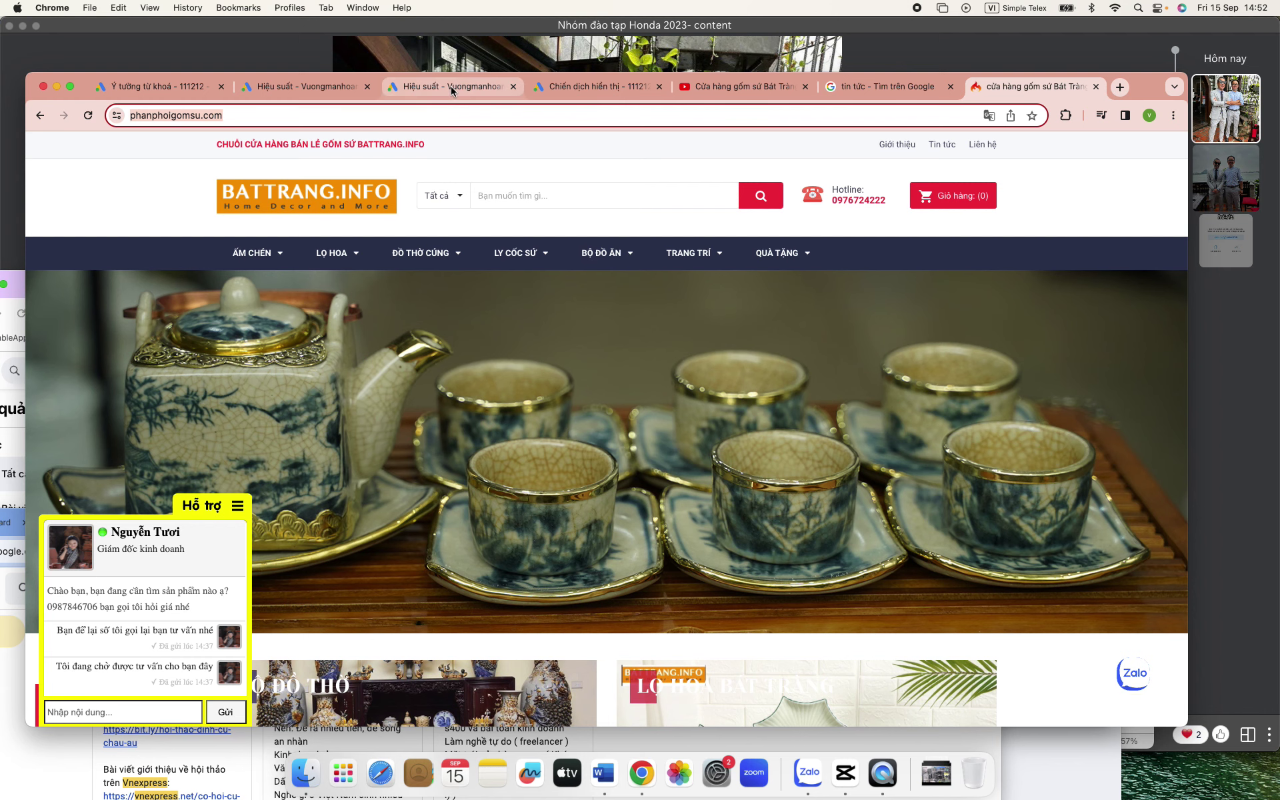
{"action": "left_click", "coordinate": [568, 90]}
{"action": "type", "text": "https://phanphoigomsu.com/"}
{"action": "left_click", "coordinate": [348, 560]}
{"action": "scroll", "coordinate": [348, 561], "scroll_direction": "down", "scroll_amount": 3}
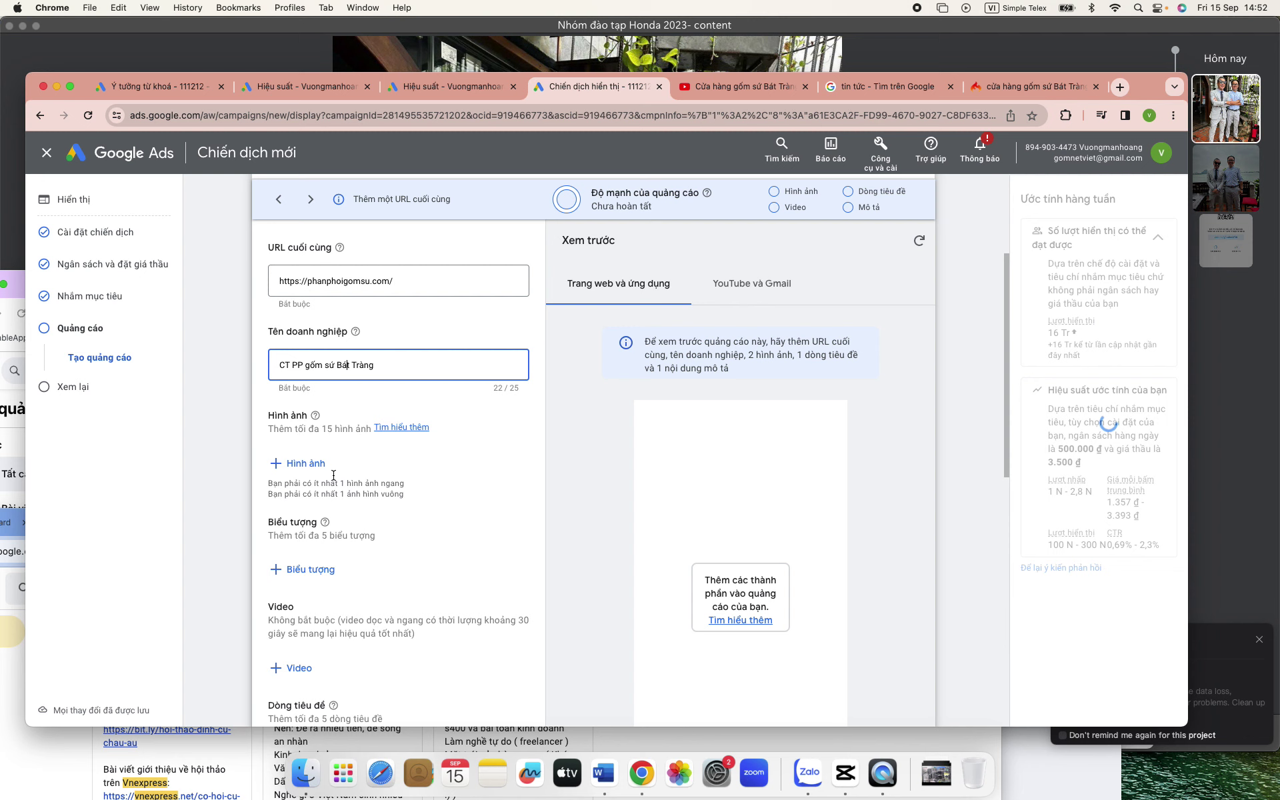
Add three images, including 115thuykue.jpeg, and the ceramics shop video to the ad
{"action": "left_click", "coordinate": [302, 466]}
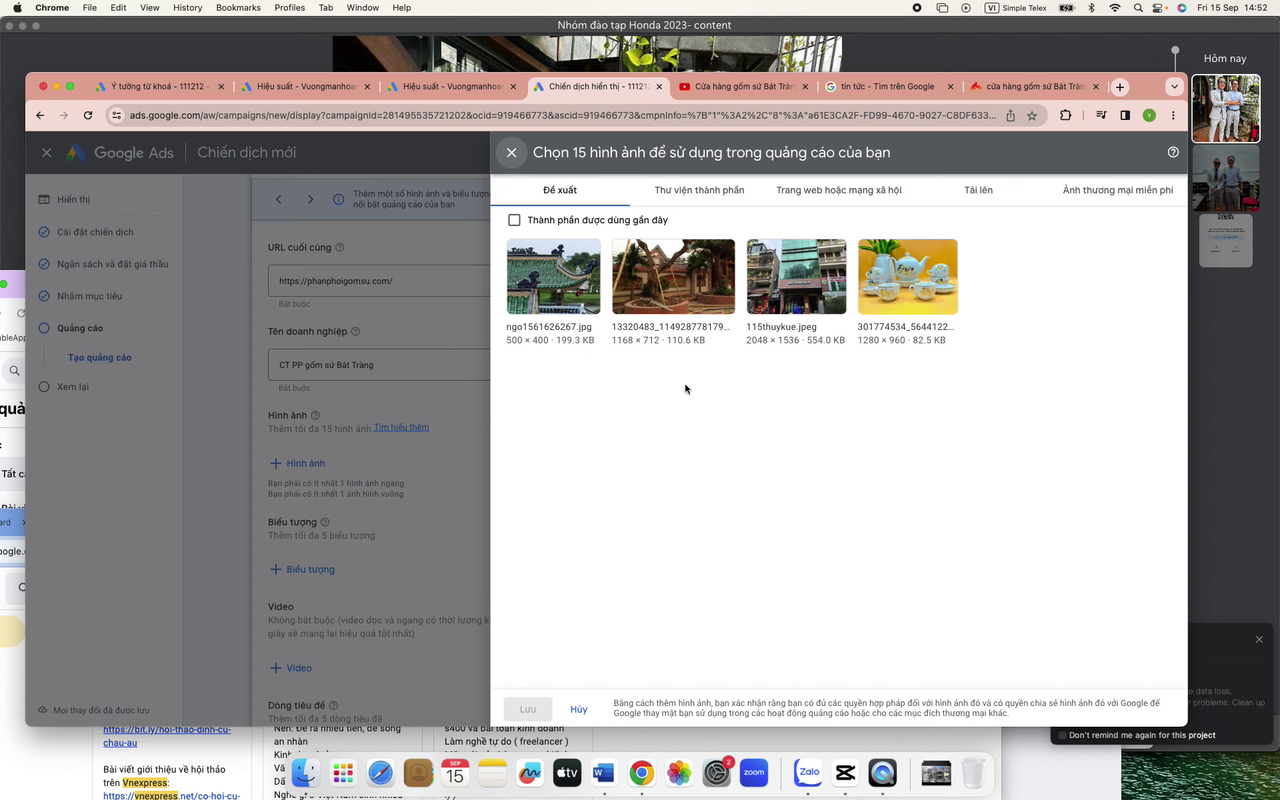
{"action": "left_click", "coordinate": [796, 413]}
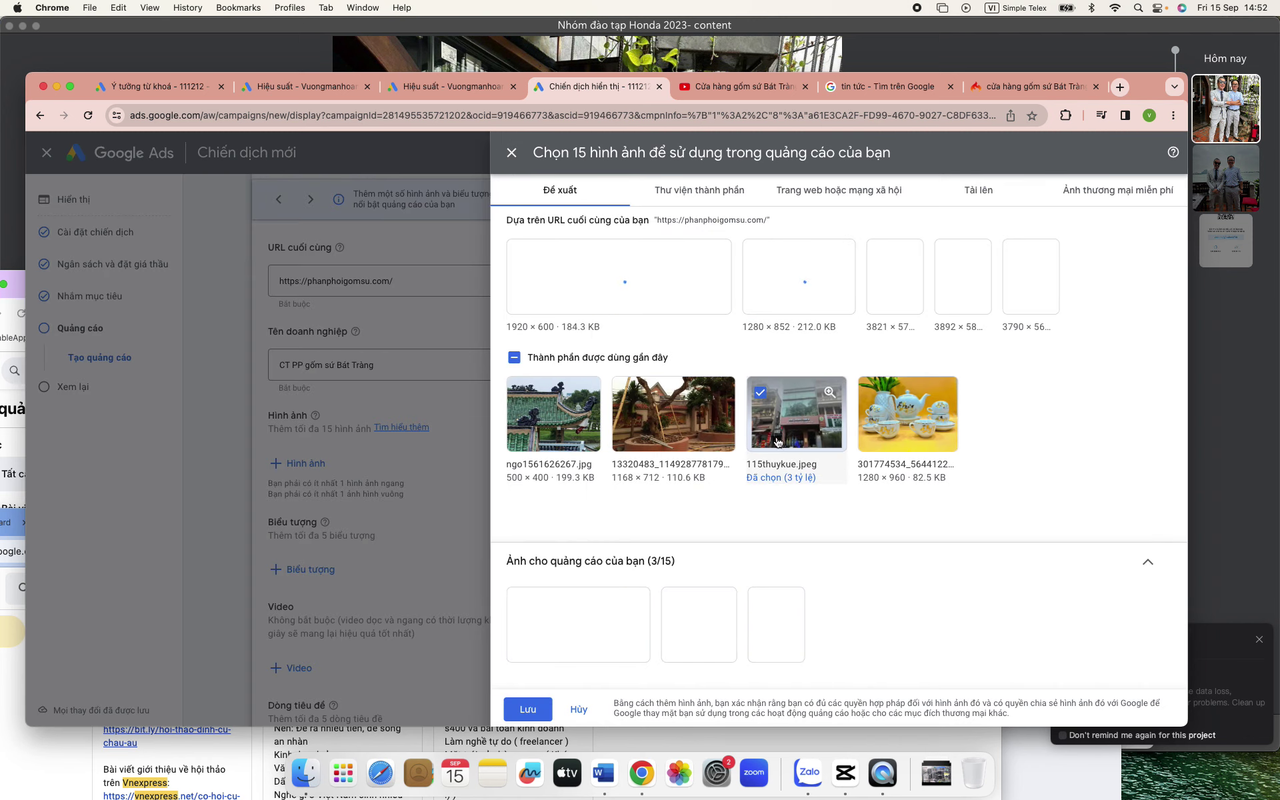
{"action": "left_click", "coordinate": [533, 706]}
{"action": "scroll", "coordinate": [258, 506], "scroll_direction": "down", "scroll_amount": 3}
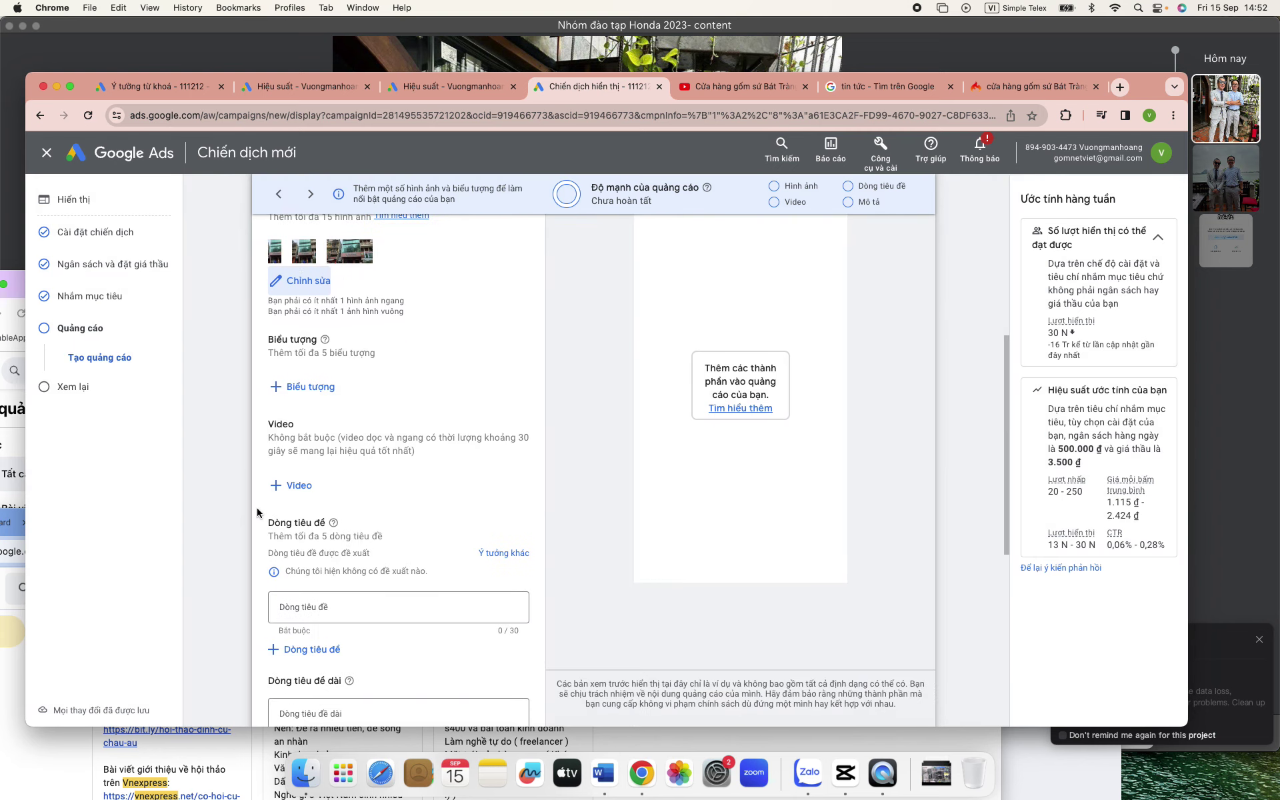
{"action": "left_click", "coordinate": [286, 490]}
{"action": "left_click", "coordinate": [561, 362]}
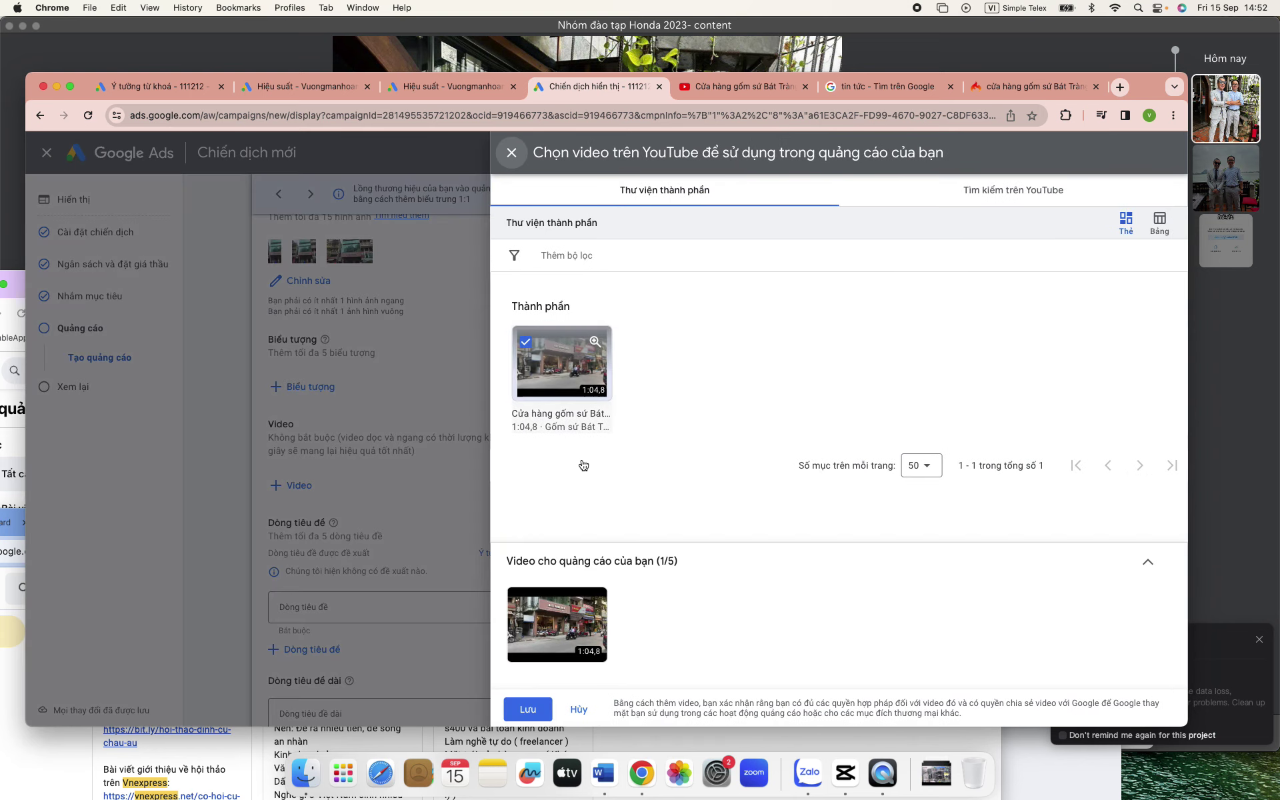
{"action": "left_click", "coordinate": [528, 709]}
{"action": "scroll", "coordinate": [433, 533], "scroll_direction": "down", "scroll_amount": 3}
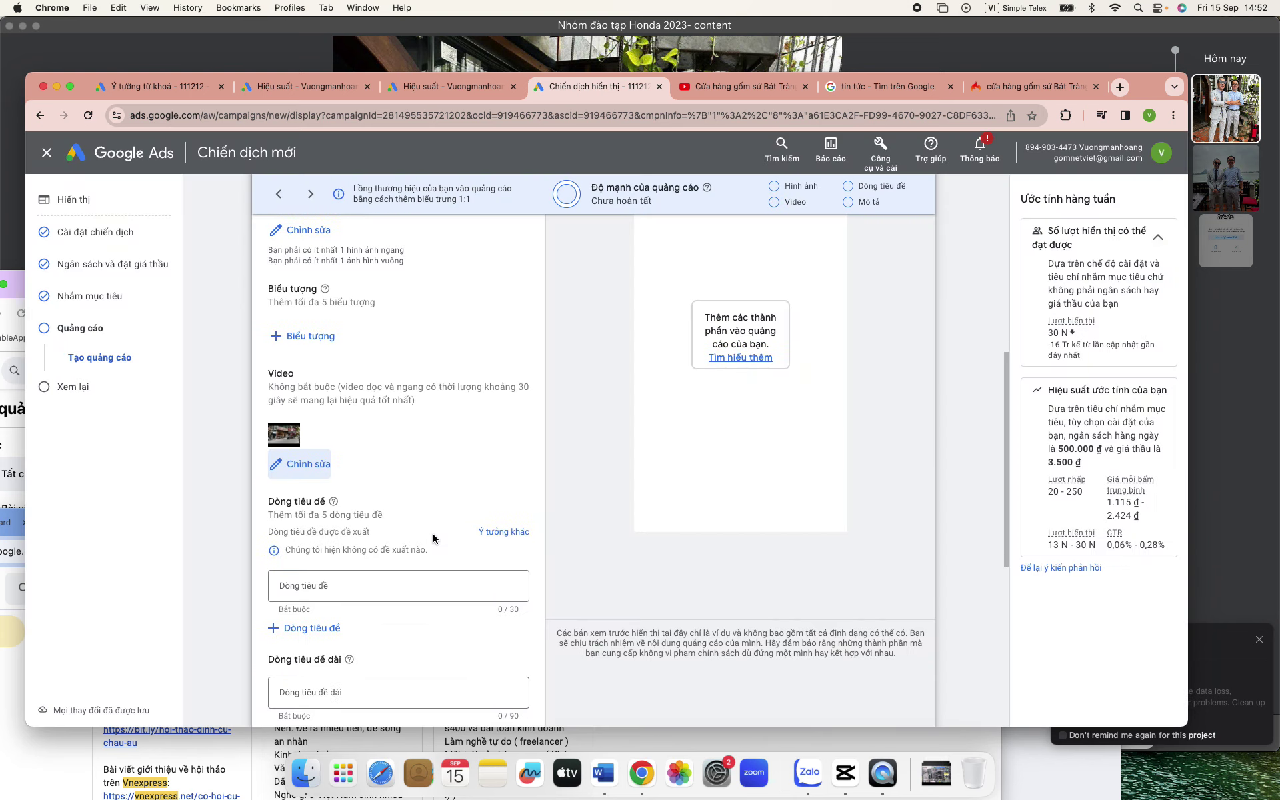
{"action": "scroll", "coordinate": [388, 494], "scroll_direction": "down", "scroll_amount": 1}
{"action": "left_click", "coordinate": [374, 458]}
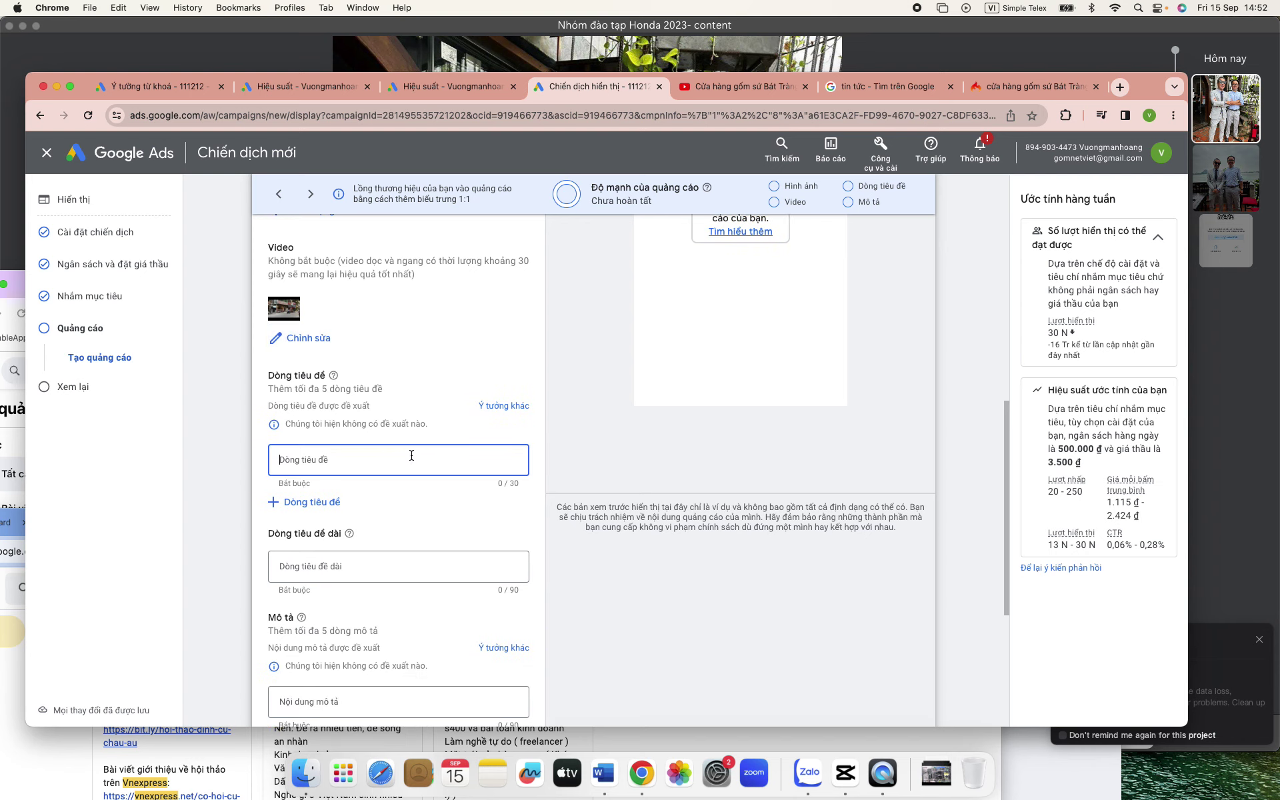
Enter three headlines: 'Cửa hàng gốm sứ Bát Tràng', a Bát Tràng price line, and a production-place line
{"action": "type", "text": "Cửa hàng"}
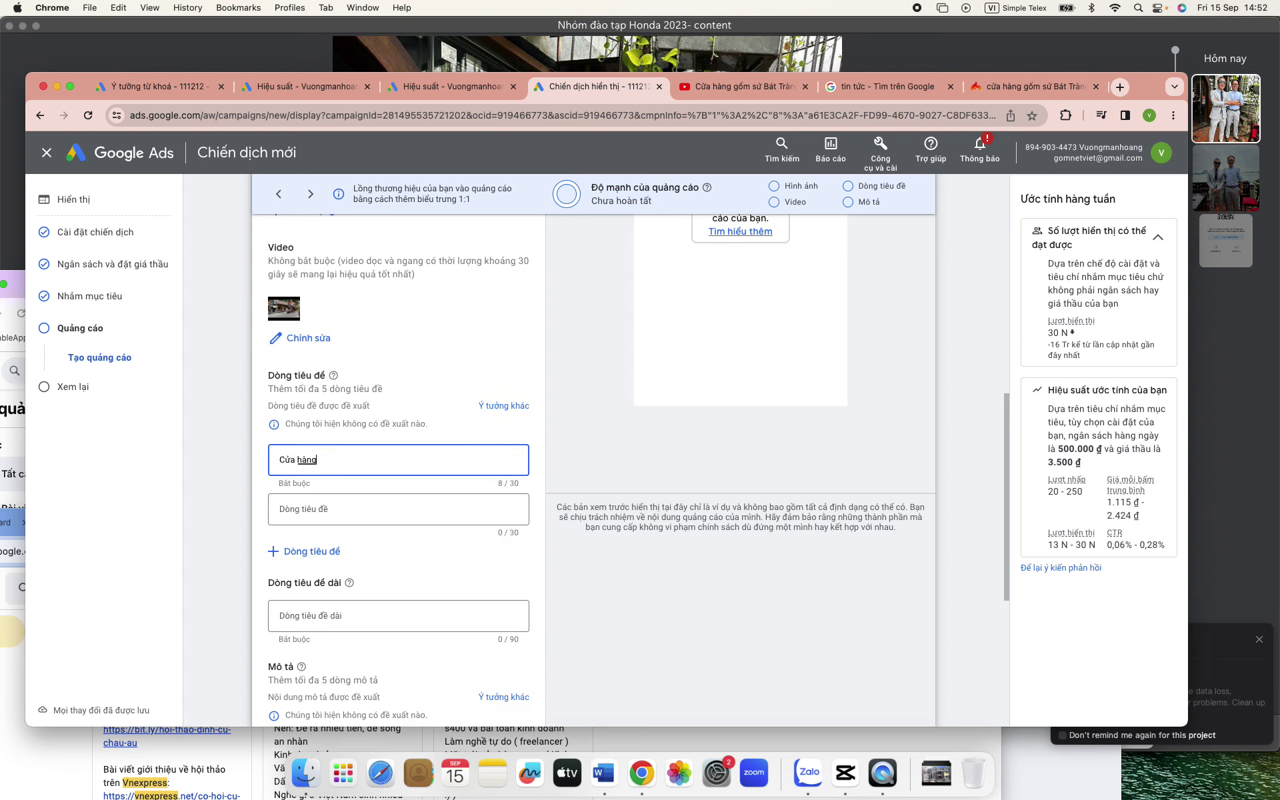
{"action": "type", "text": " gốm sứ Bát Tràng"}
{"action": "left_click", "coordinate": [393, 518]}
{"action": "type", "text": "Gi"}
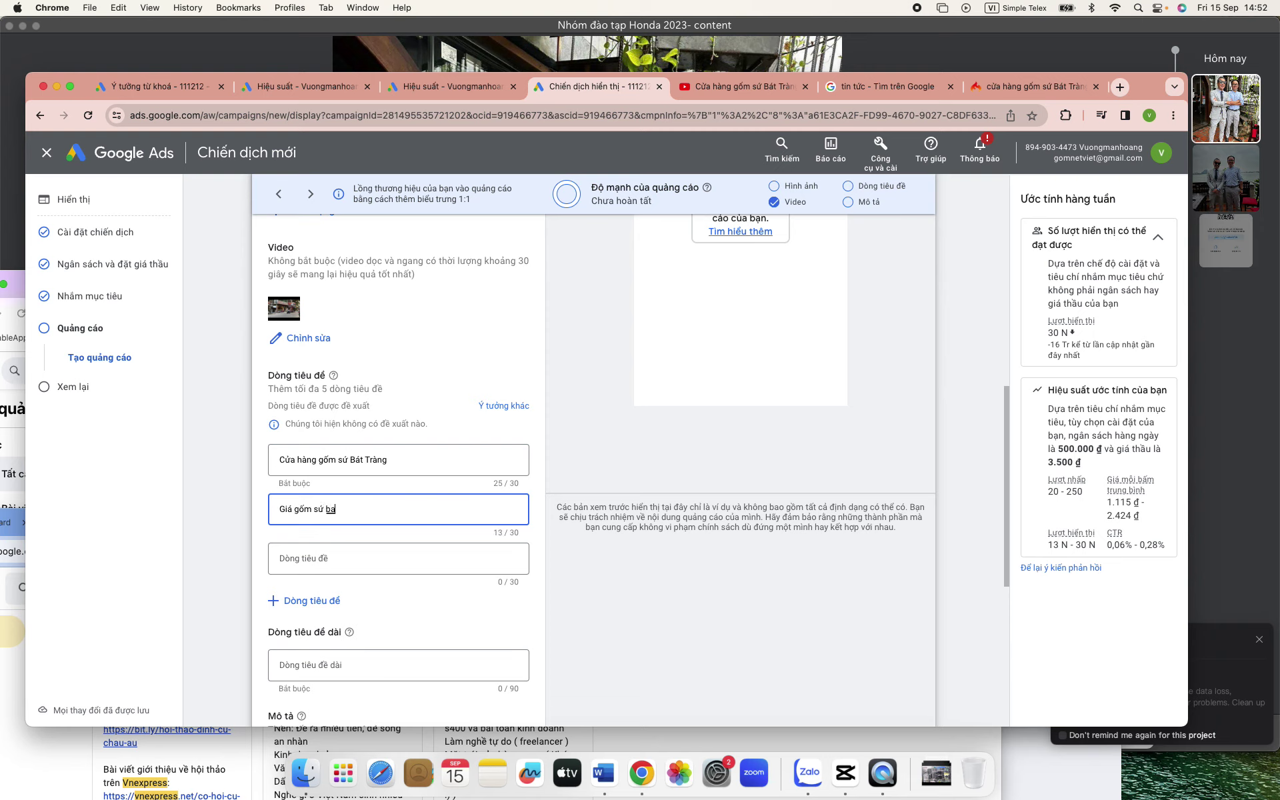
{"action": "type", "text": "á gốm sứ Bat Tràng rẻ #1"}
{"action": "left_click", "coordinate": [375, 559]}
{"action": "type", "text": "Nơi"}
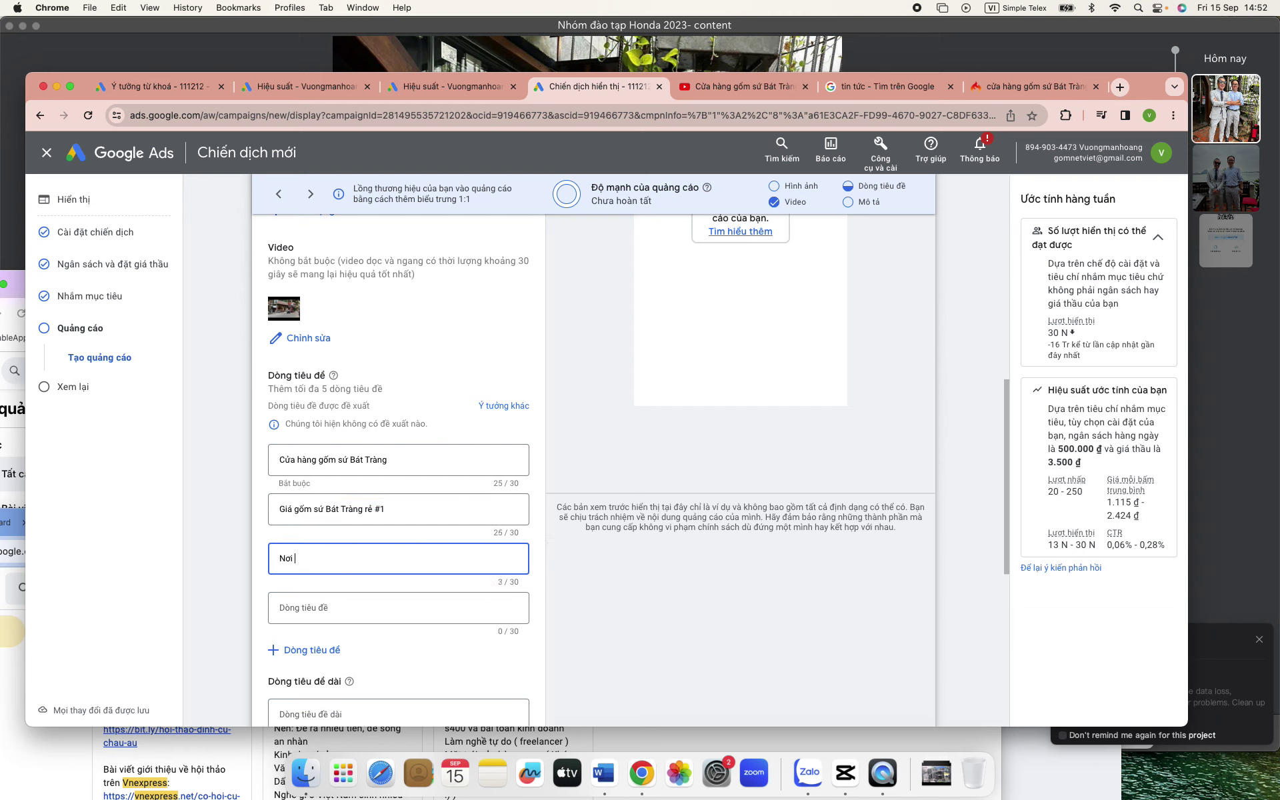
{"action": "type", "text": " san xuất gốm sứ Bát Tràng"}
{"action": "left_click", "coordinate": [380, 507]}
{"action": "left_click", "coordinate": [599, 600]}
{"action": "scroll", "coordinate": [599, 600], "scroll_direction": "down", "scroll_amount": 5}
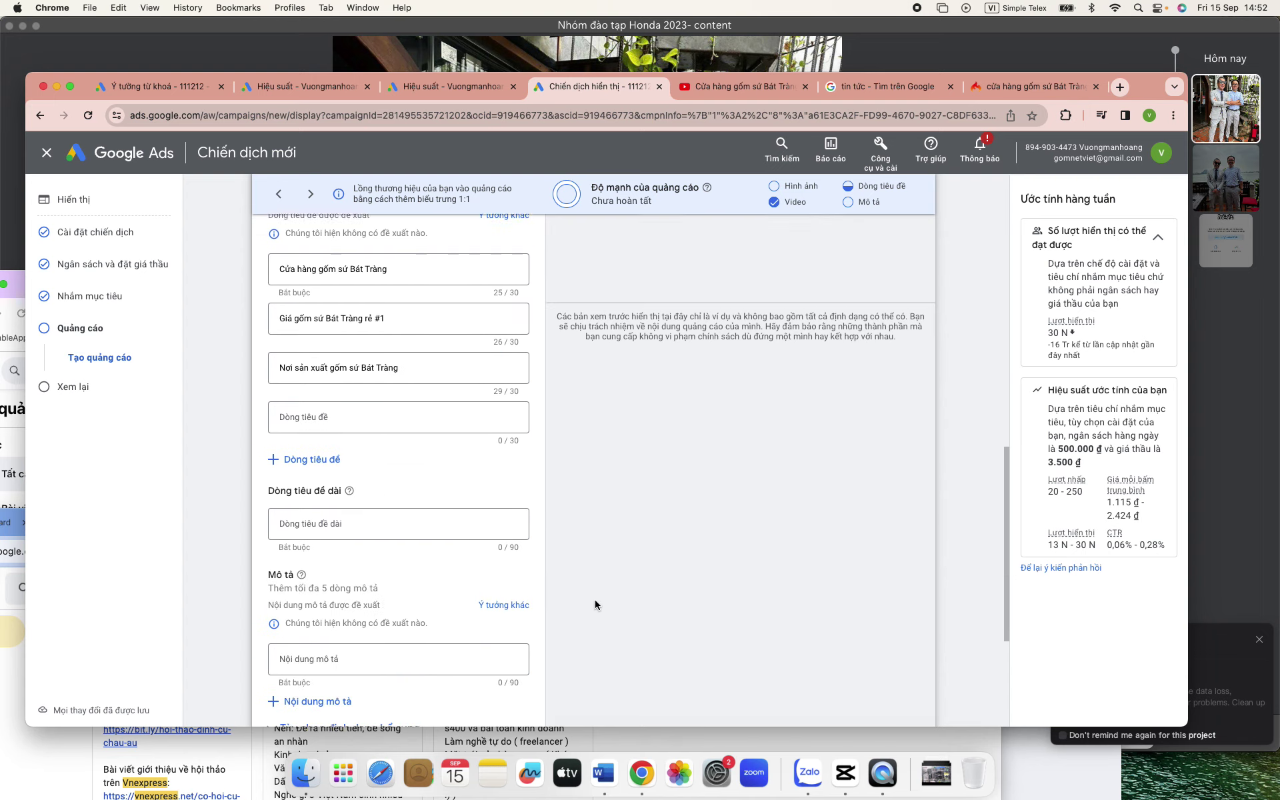
Write the long headline 'Xuởng sản xuất gốm sứ… #1' and a description inviting buyers to contact the shop
{"action": "left_click", "coordinate": [320, 503]}
{"action": "type", "text": "Xu"}
{"action": "type", "text": "ởng sản xuấ"}
{"action": "type", "text": "t gốm sứ trực tiếp tại Bát Tràng, giá gố"}
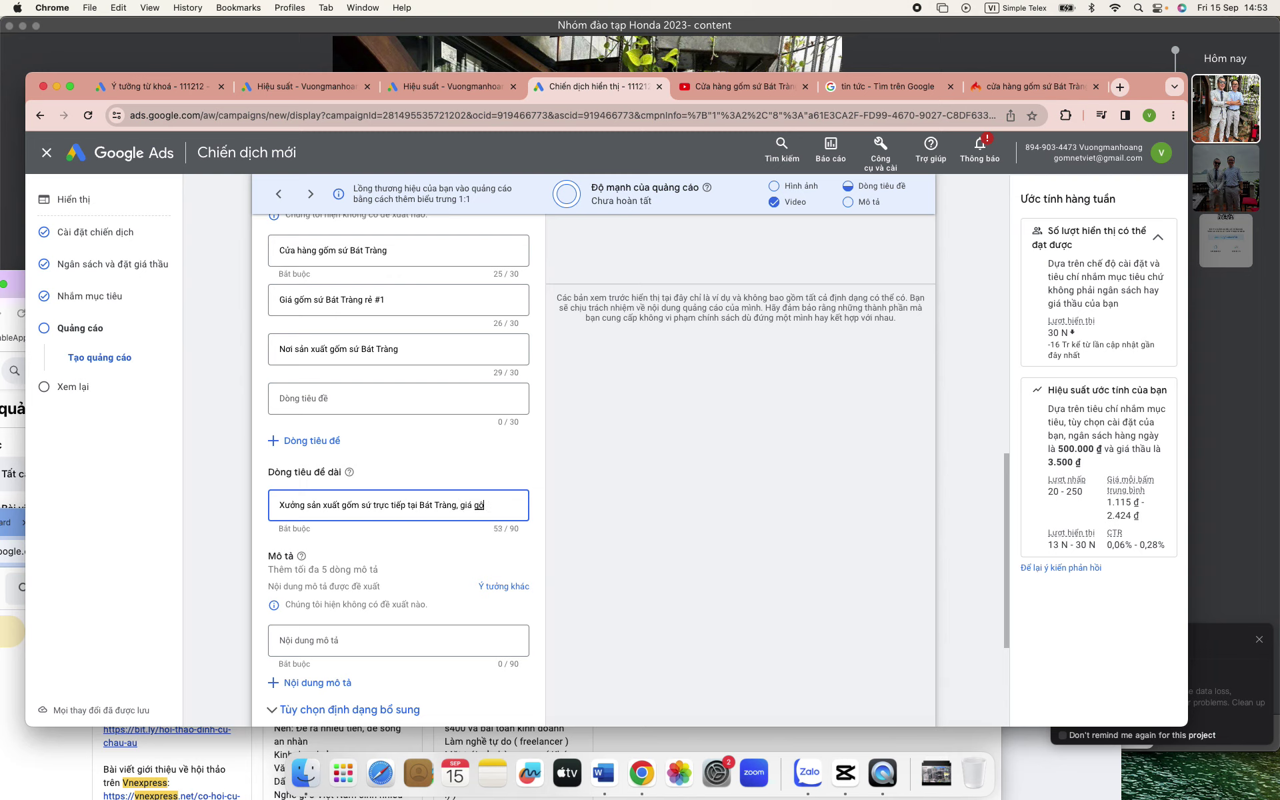
{"action": "type", "text": "#1 thị trường"}
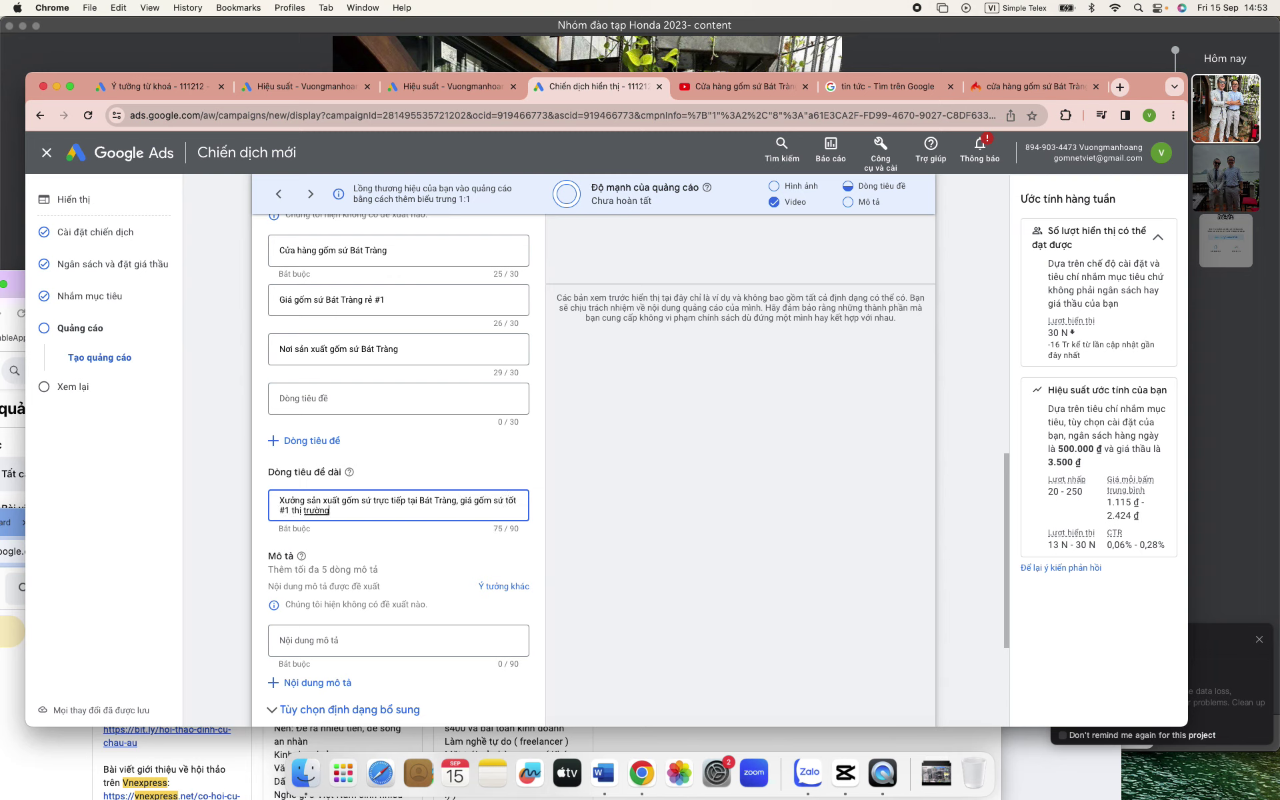
{"action": "left_click", "coordinate": [343, 641]}
{"action": "type", "text": "Ban cả"}
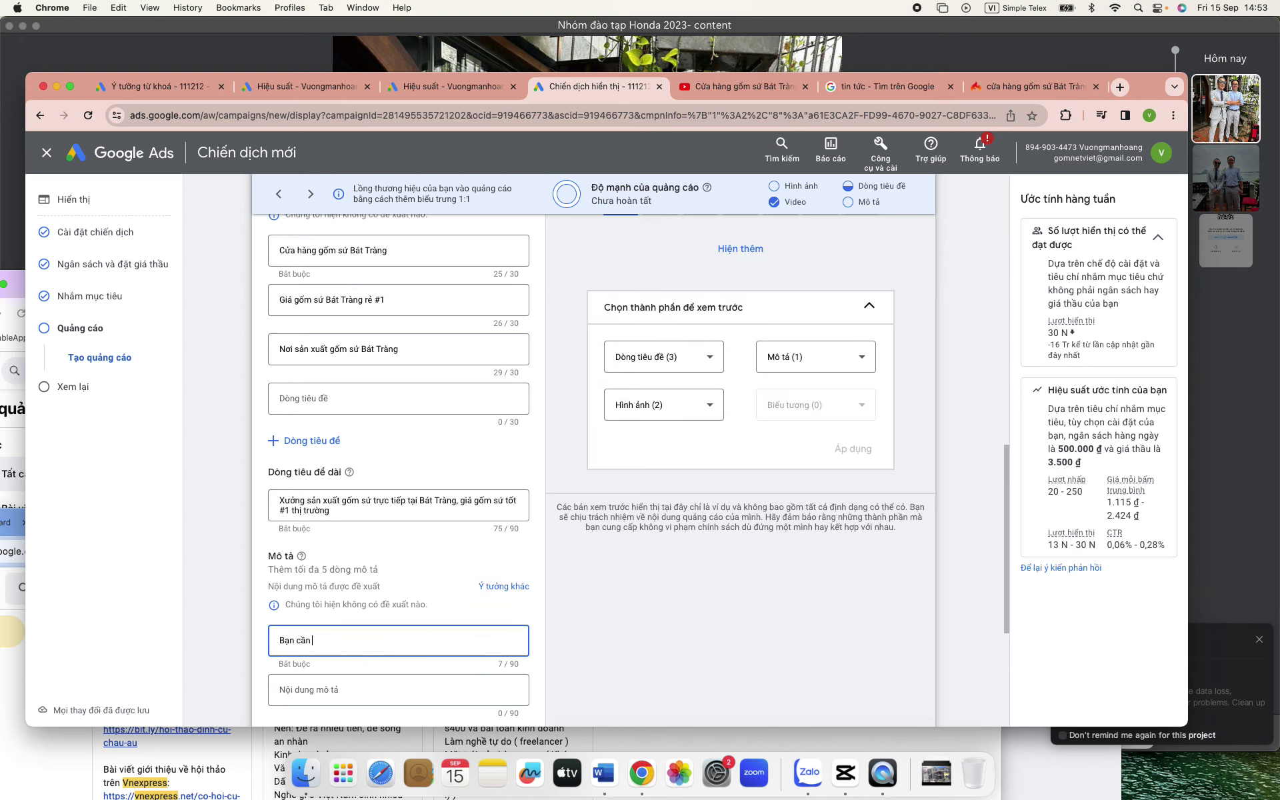
{"action": "type", "text": "n tìm nơi cung"}
{"action": "type", "text": "c cấp gppsm siw"}
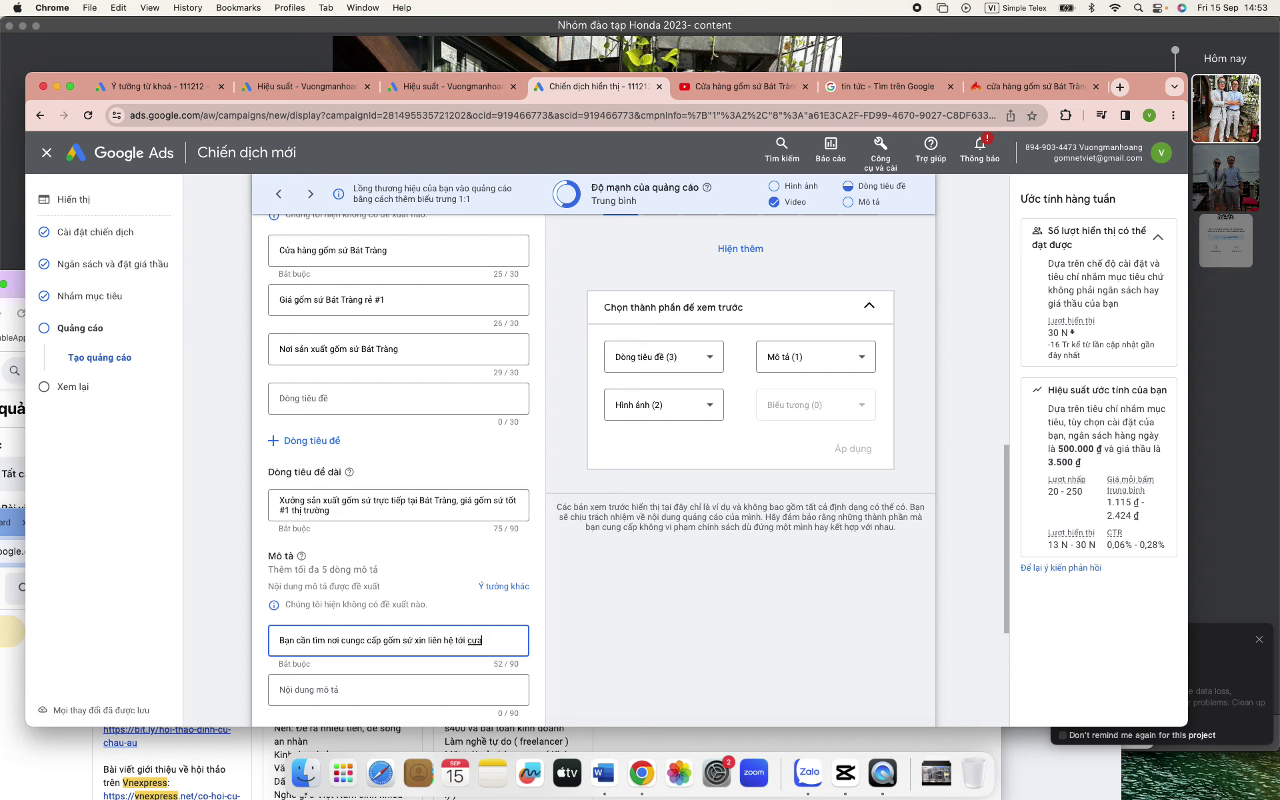
{"action": "type", "text": "trực tiếp của ch"}
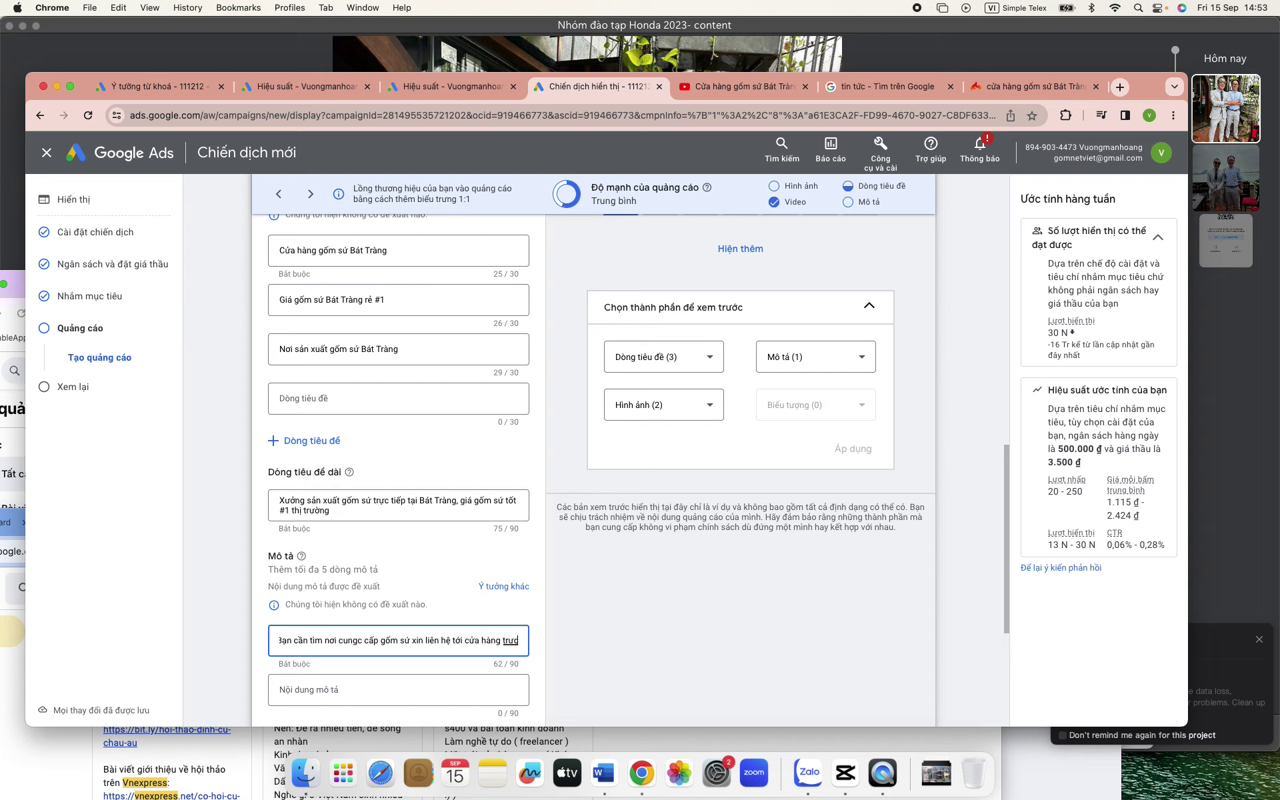
{"action": "type", "text": "ính"}
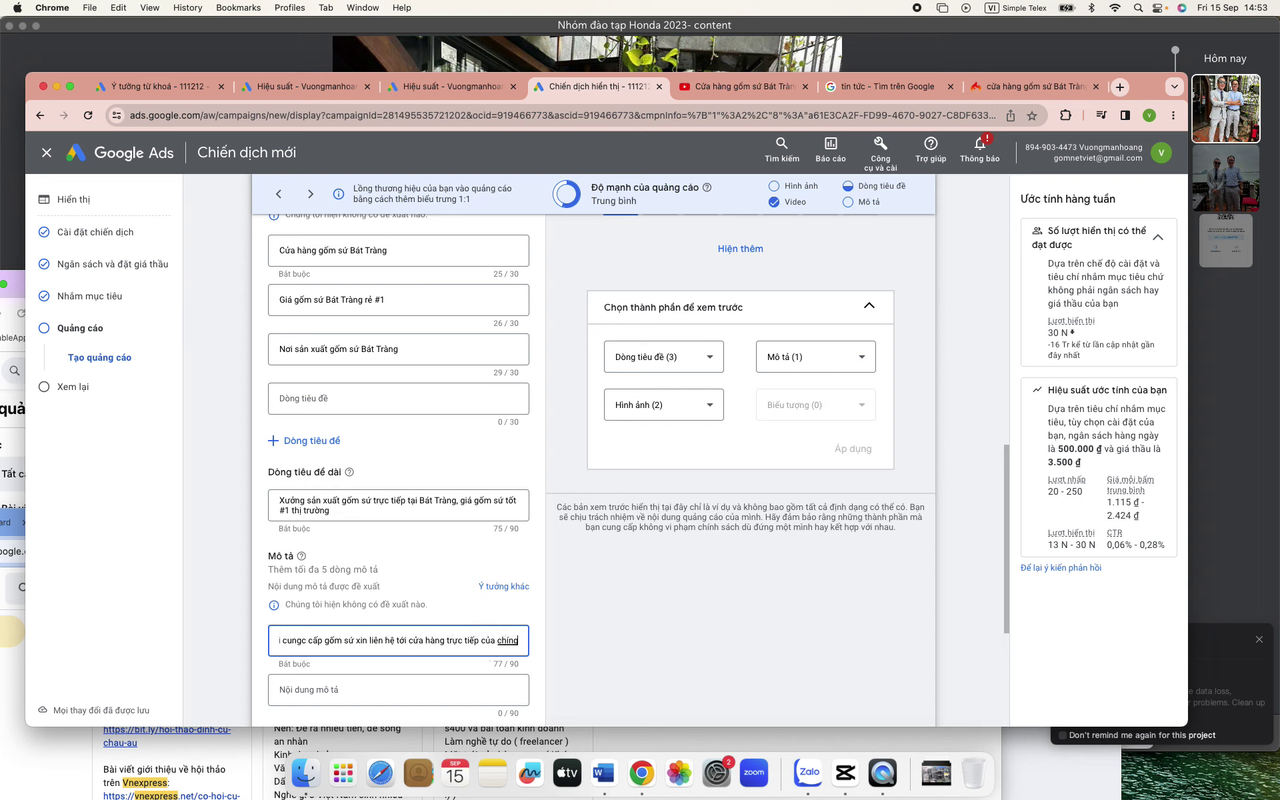
{"action": "key", "text": "BackSpace"}
{"action": "key", "text": "BackSpace"}
{"action": "key", "text": "BackSpace"}
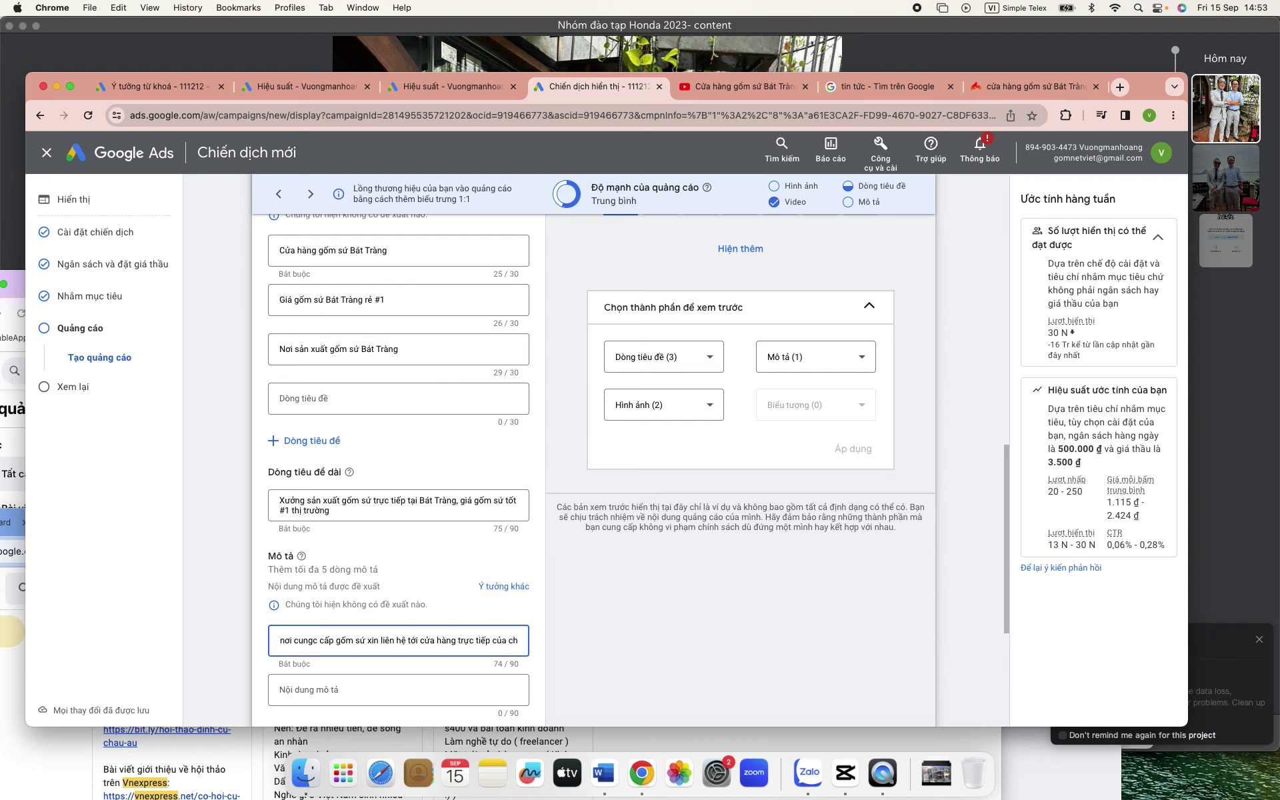
{"action": "type", "text": "úng tôi"}
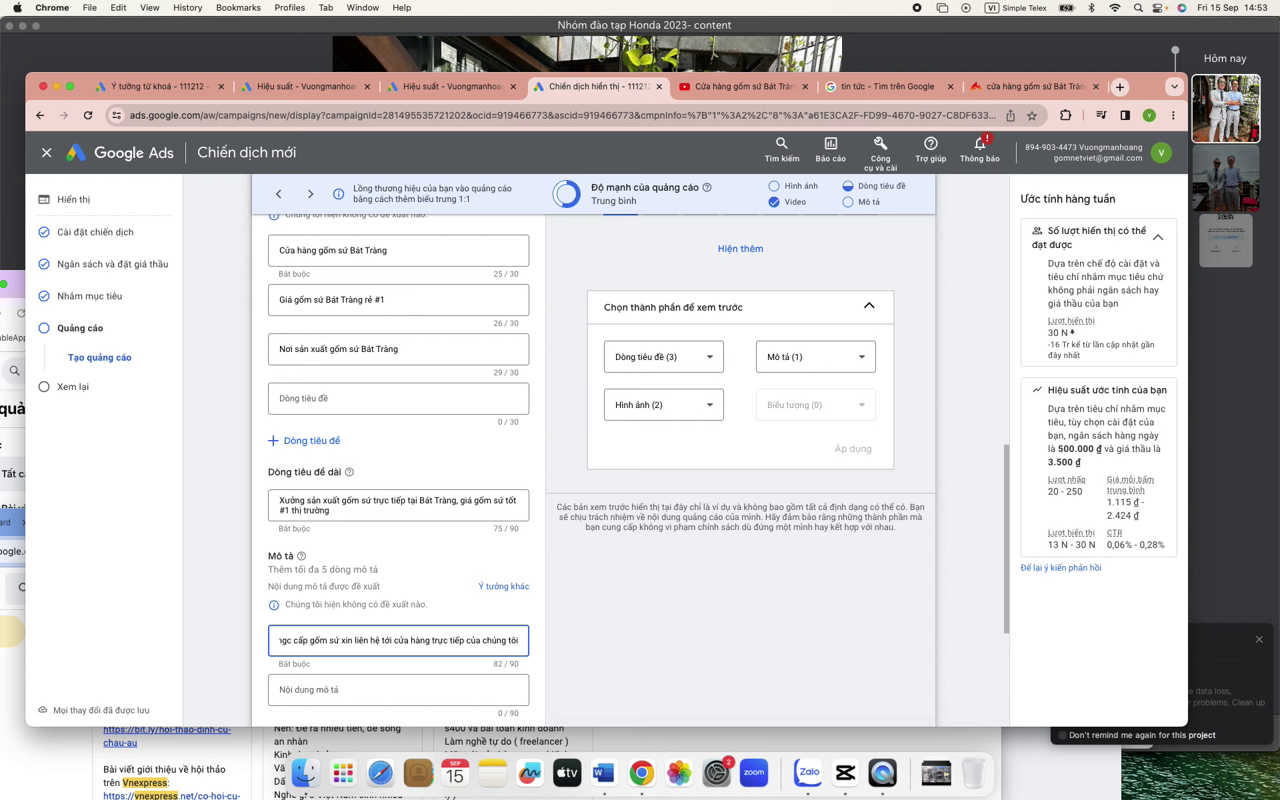
{"action": "scroll", "coordinate": [400, 613], "scroll_direction": "down", "scroll_amount": 5}
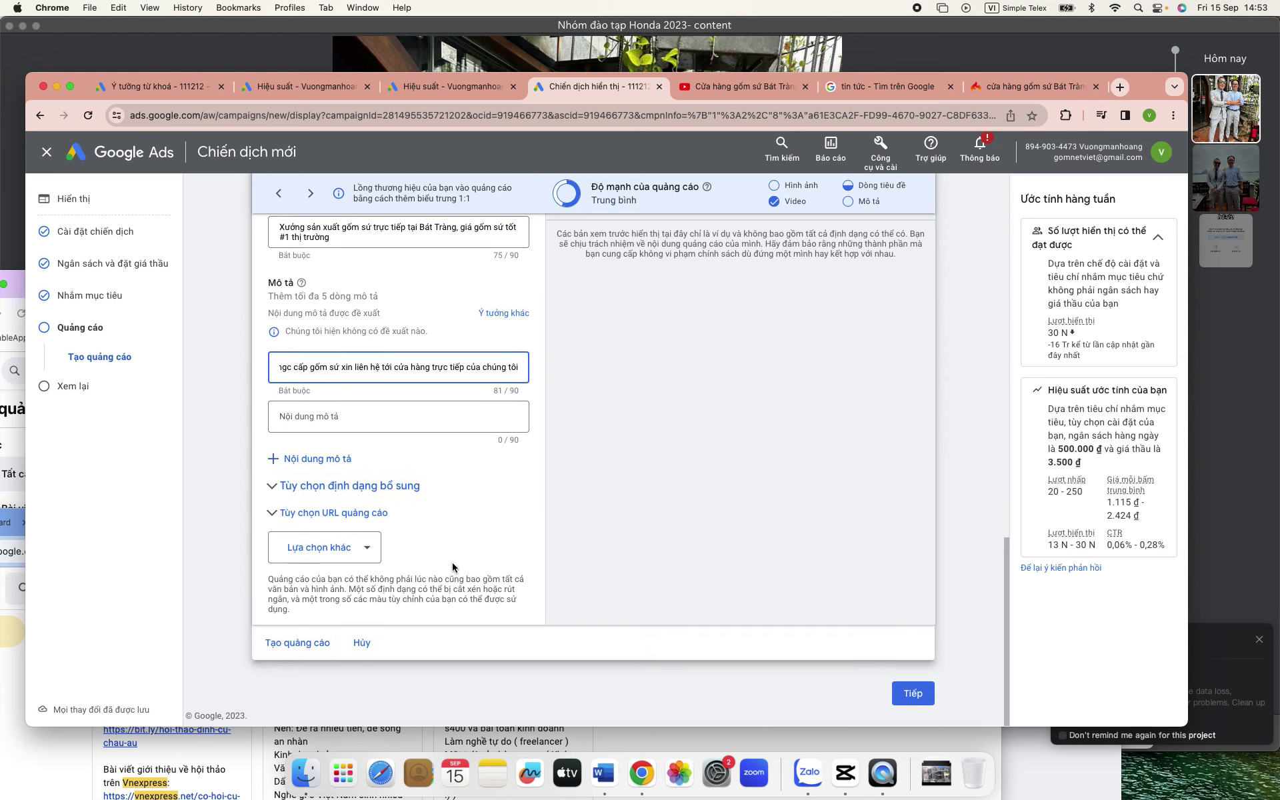
Finish the ad, review the campaign, and publish it with Xuất bản chiến dịch
{"action": "left_click", "coordinate": [308, 648]}
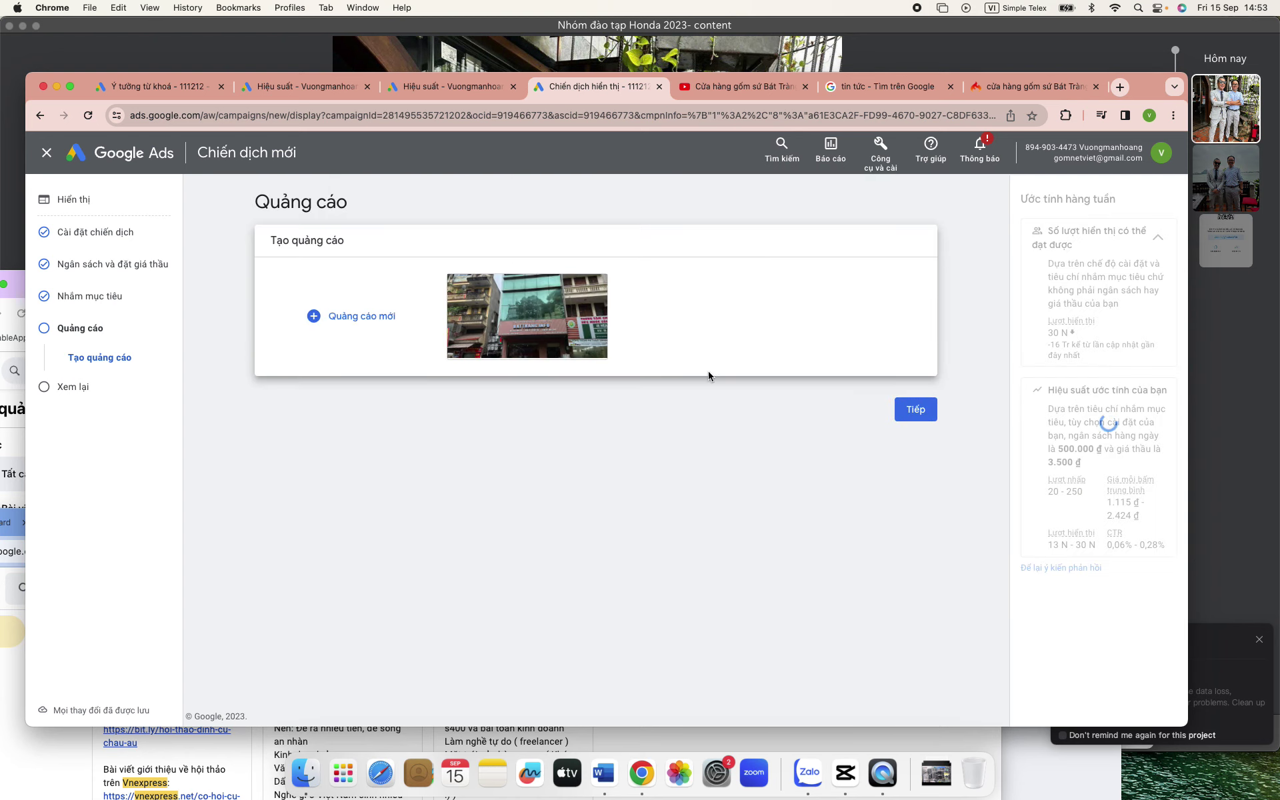
{"action": "left_click", "coordinate": [925, 409]}
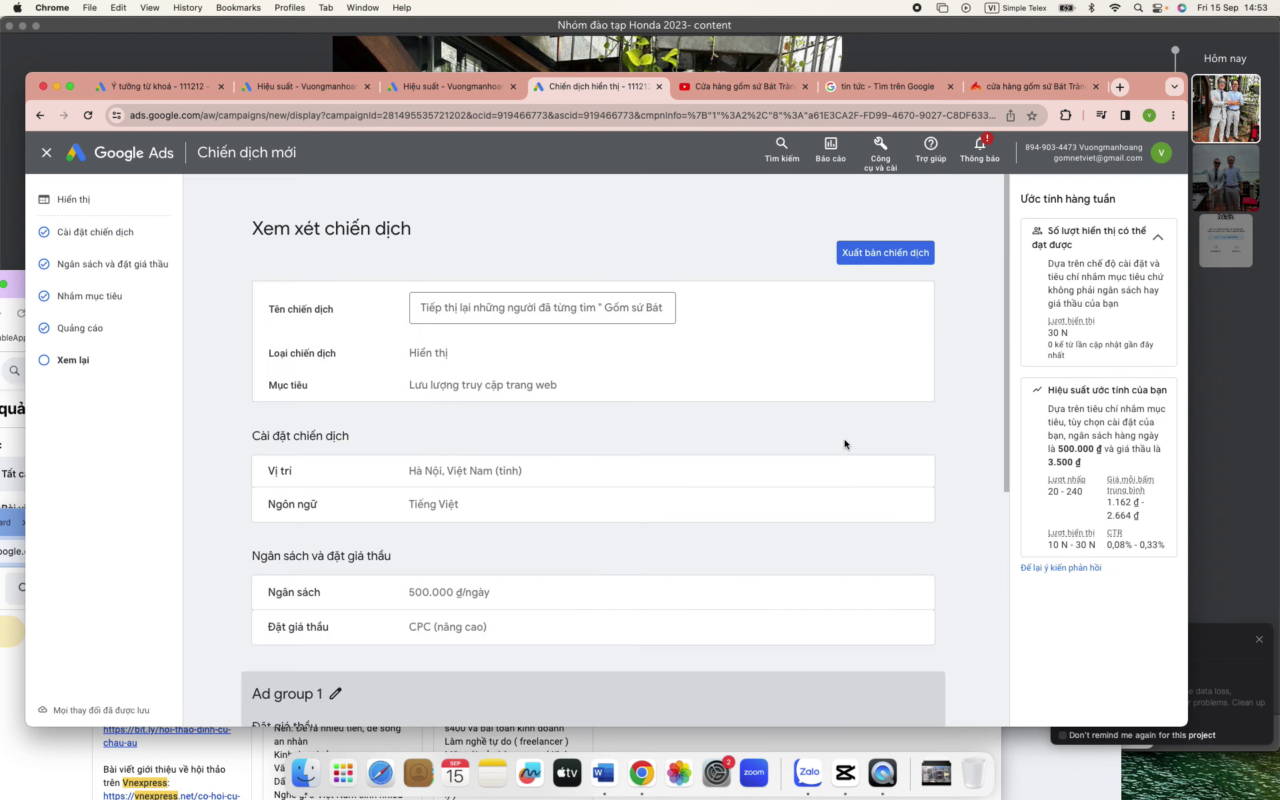
{"action": "left_click", "coordinate": [862, 250]}
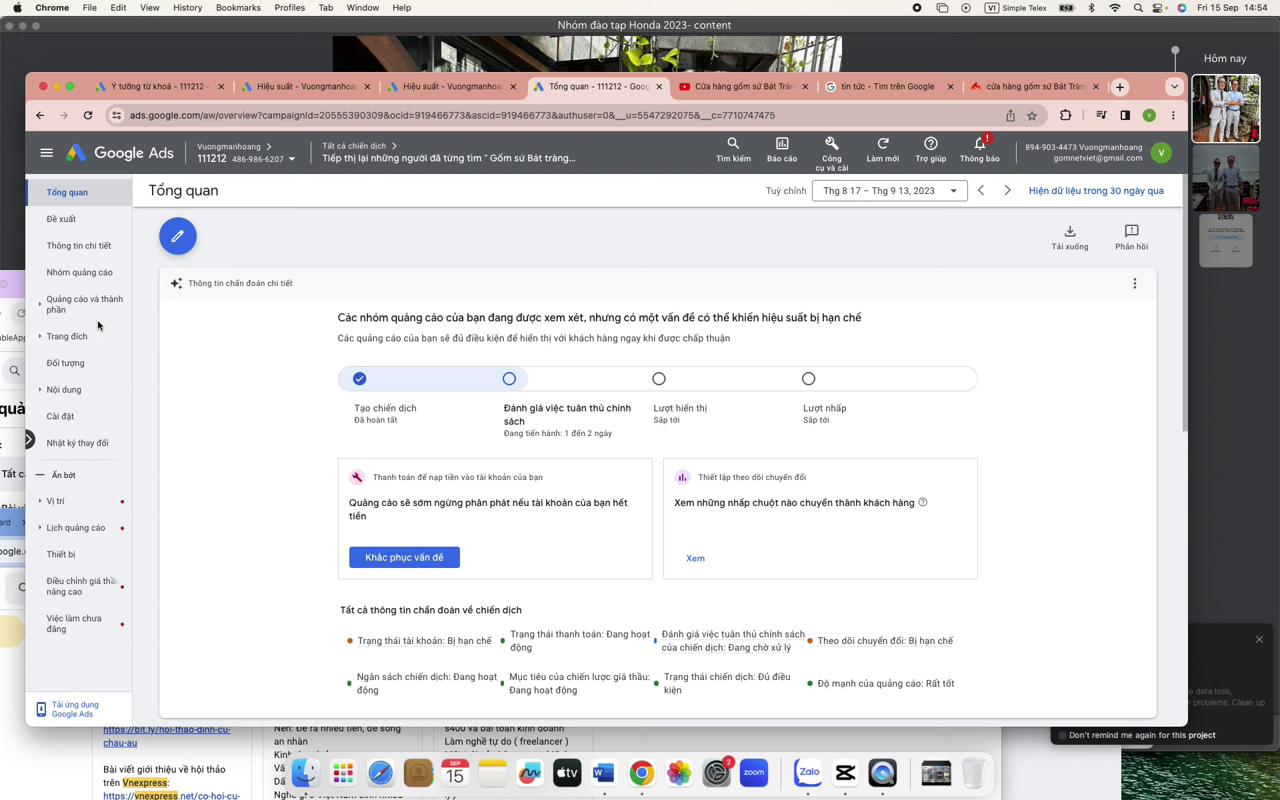
Open Audience manager from Tools and settings and show the Phân khúc tùy chỉnh list
{"action": "scroll", "coordinate": [97, 334], "scroll_direction": "down", "scroll_amount": 2}
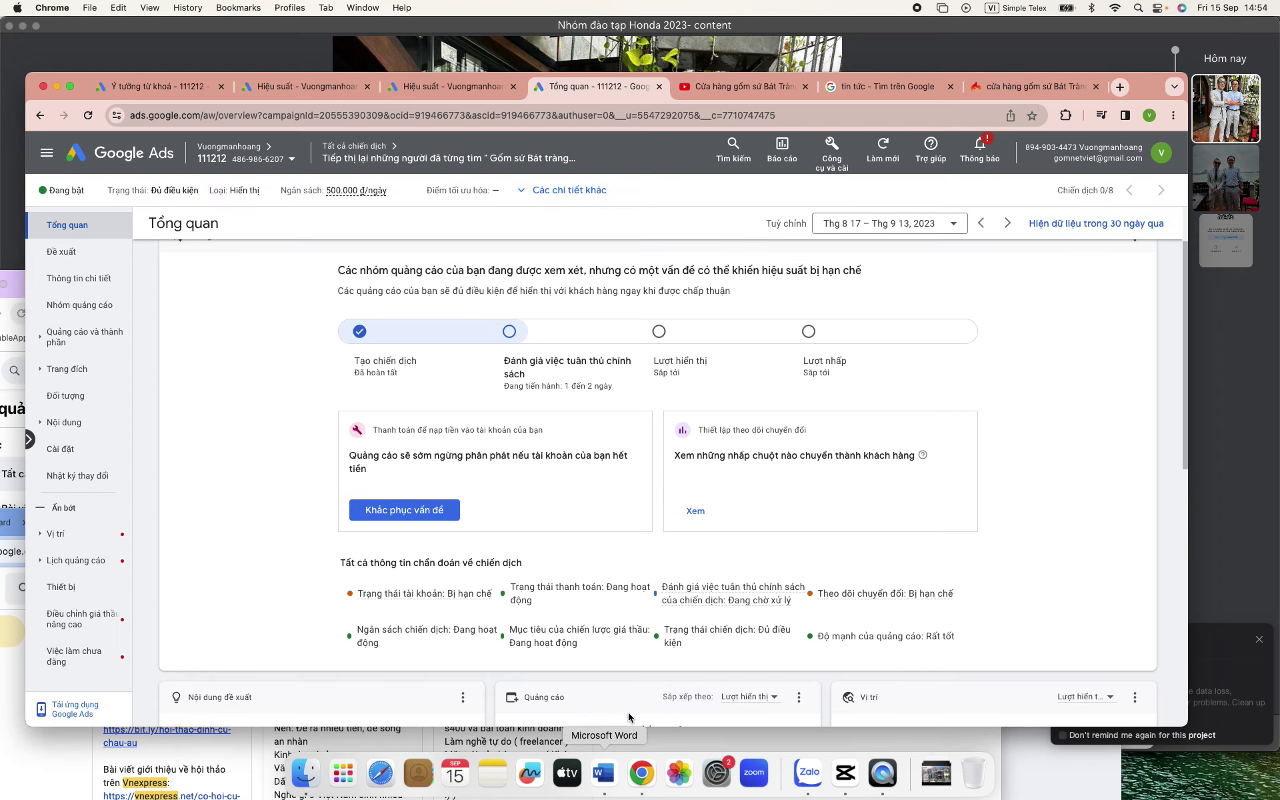
{"action": "left_click", "coordinate": [843, 152]}
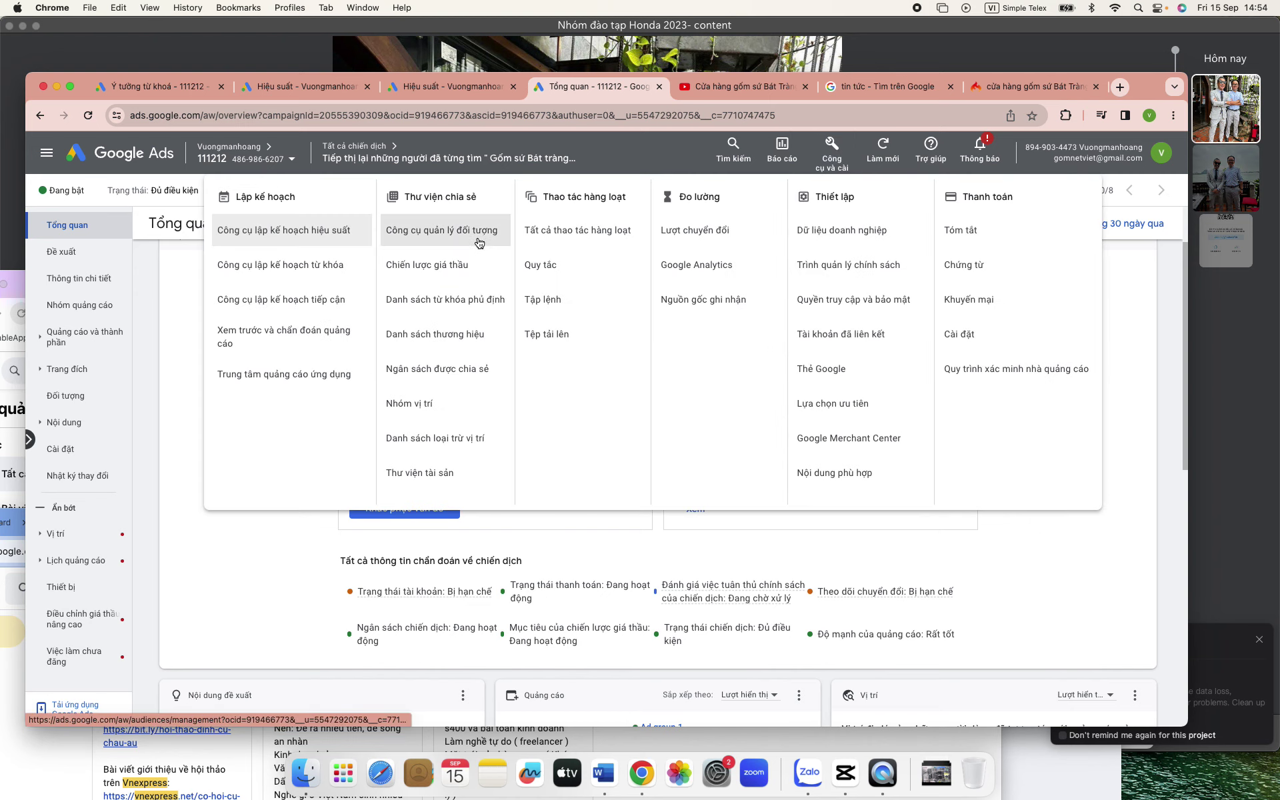
{"action": "left_click", "coordinate": [461, 241]}
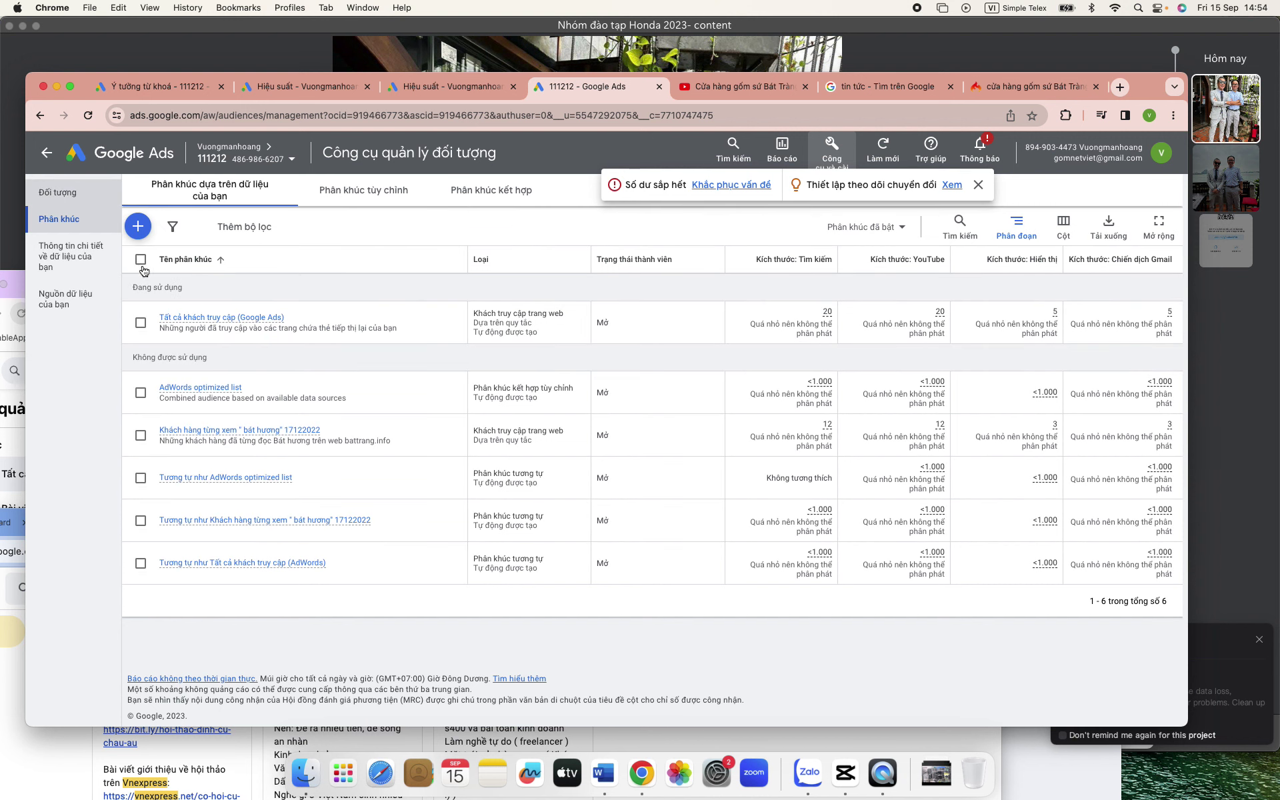
{"action": "left_click", "coordinate": [381, 198]}
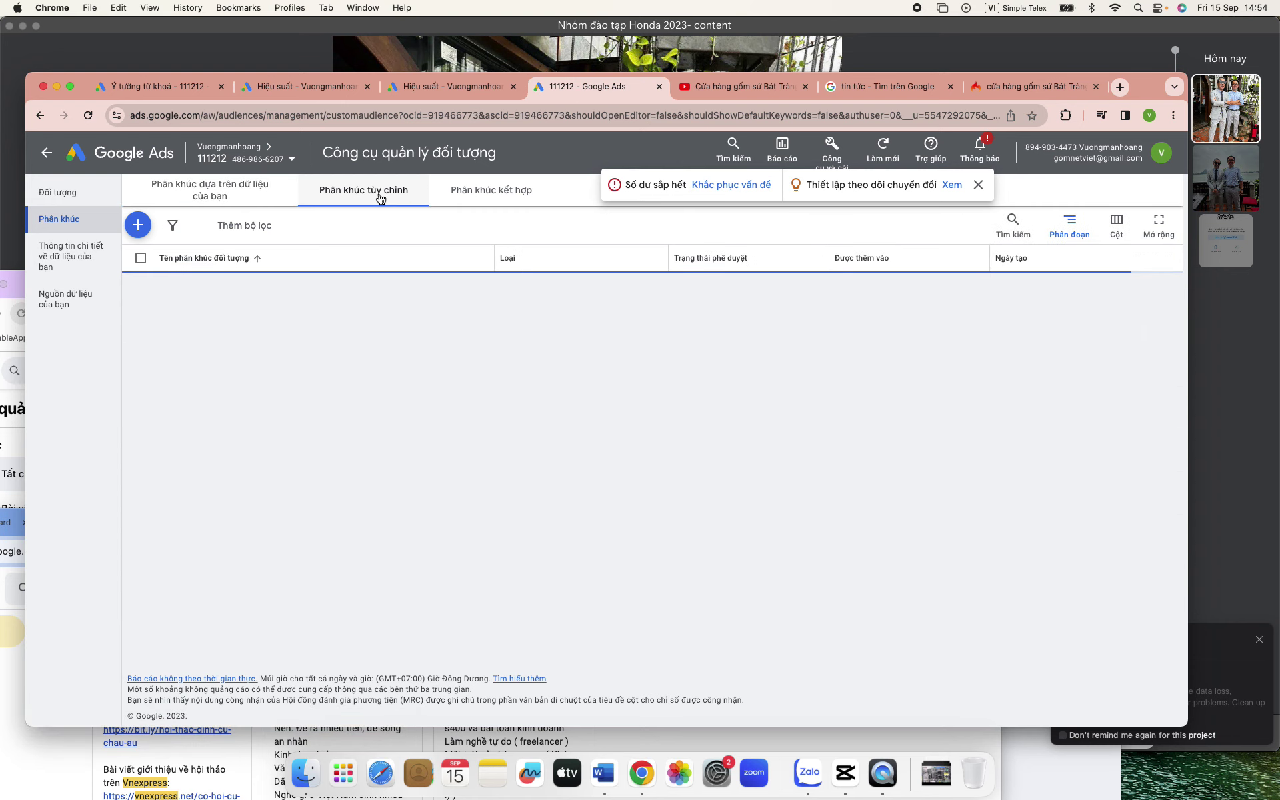
Create a new custom segment and name it 'Đối tượng vào website ngành gốm sứ'
{"action": "left_click", "coordinate": [140, 226]}
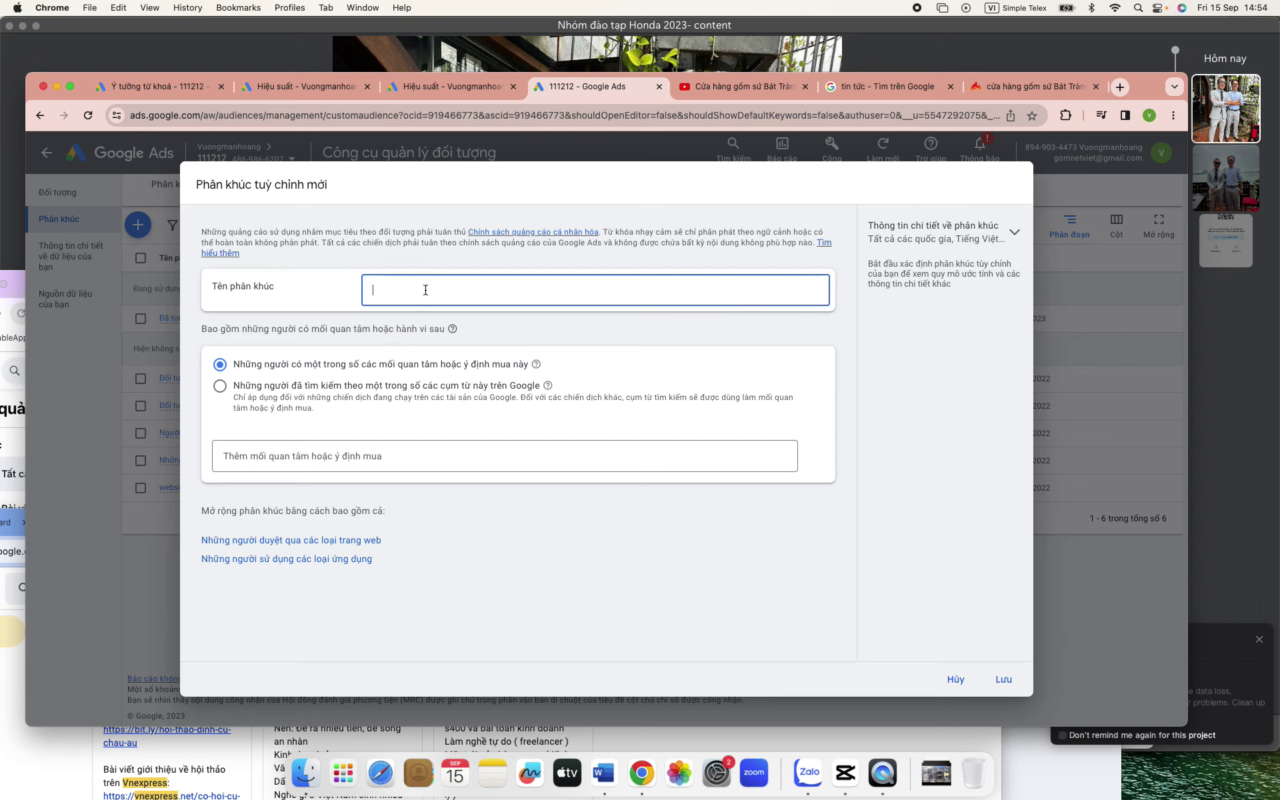
{"action": "type", "text": "Dối t"}
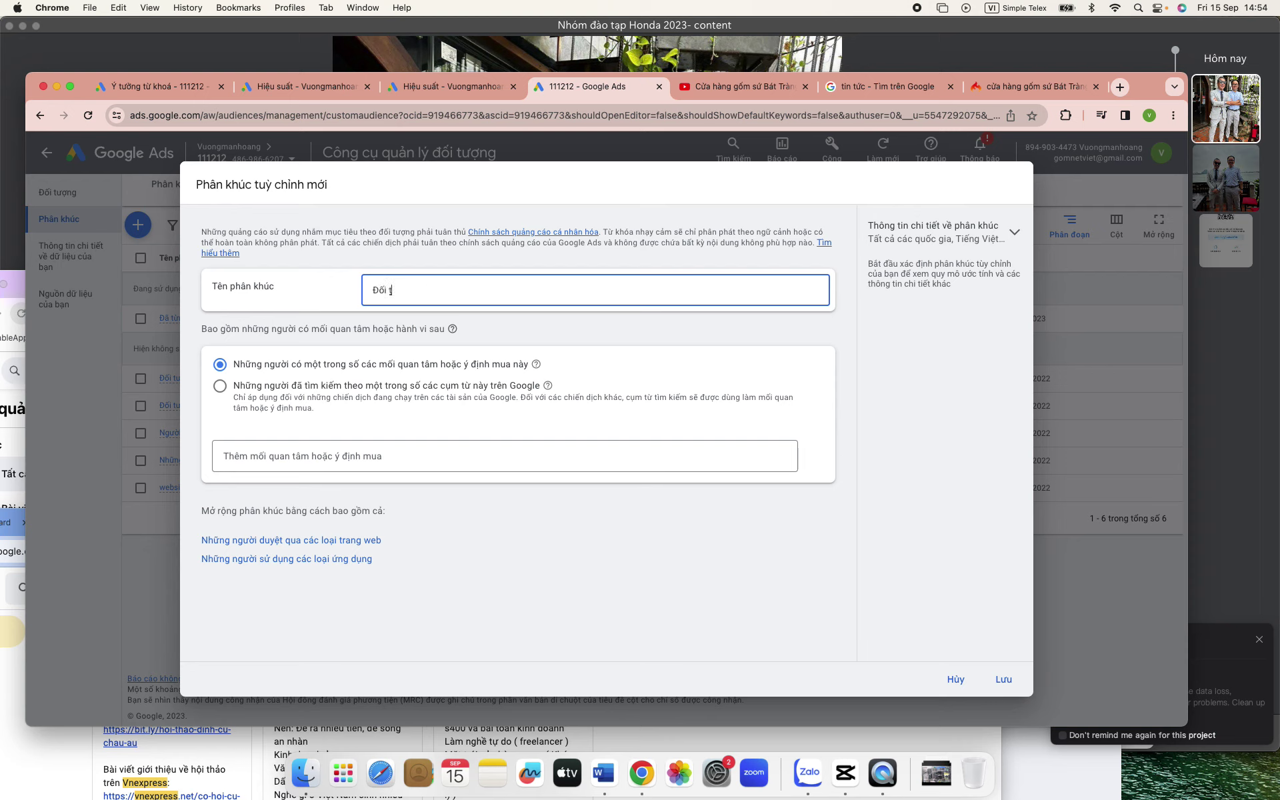
{"action": "type", "text": "ượng vào website nga"}
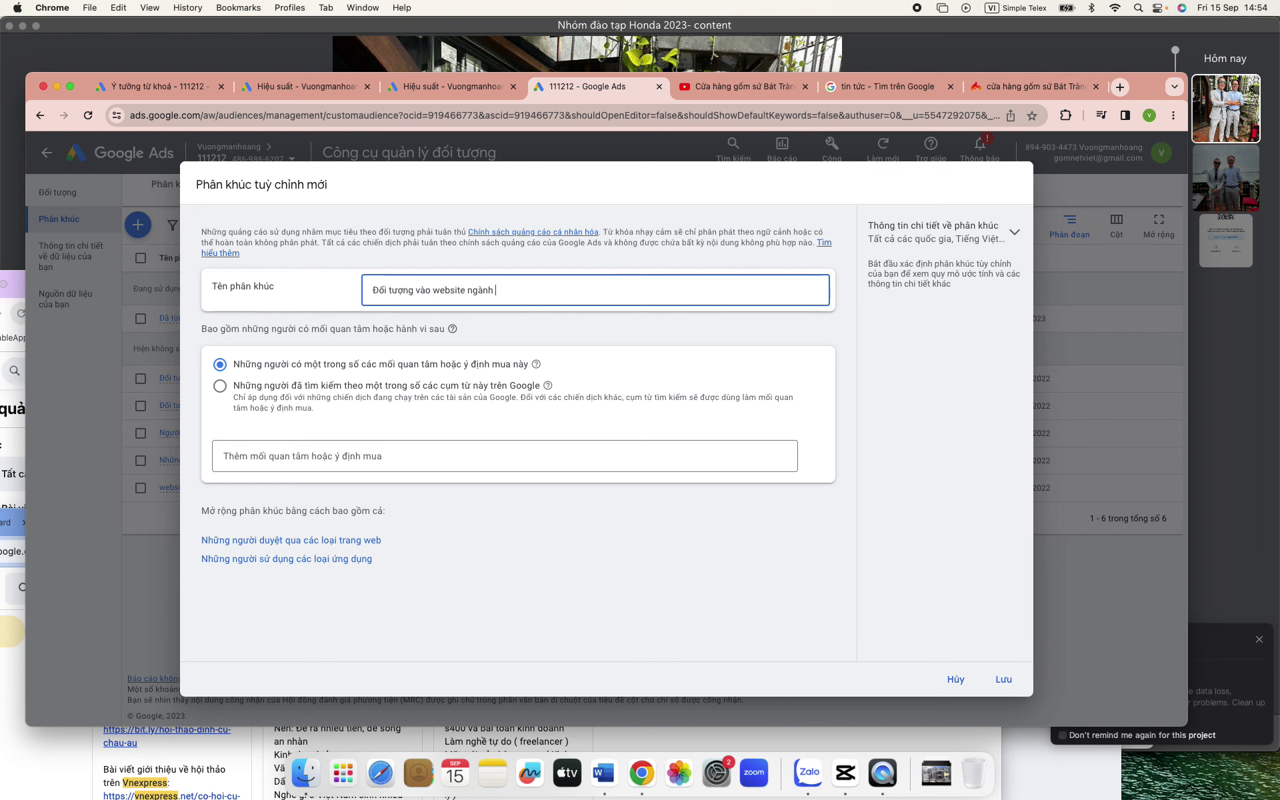
{"action": "left_click", "coordinate": [887, 86]}
Search Google for 'gốm sứ bát tràng' and copy the top result's link, gomsubattrang.com
{"action": "left_click", "coordinate": [479, 150]}
{"action": "key", "text": "super+a"}
{"action": "type", "text": "gốm "}
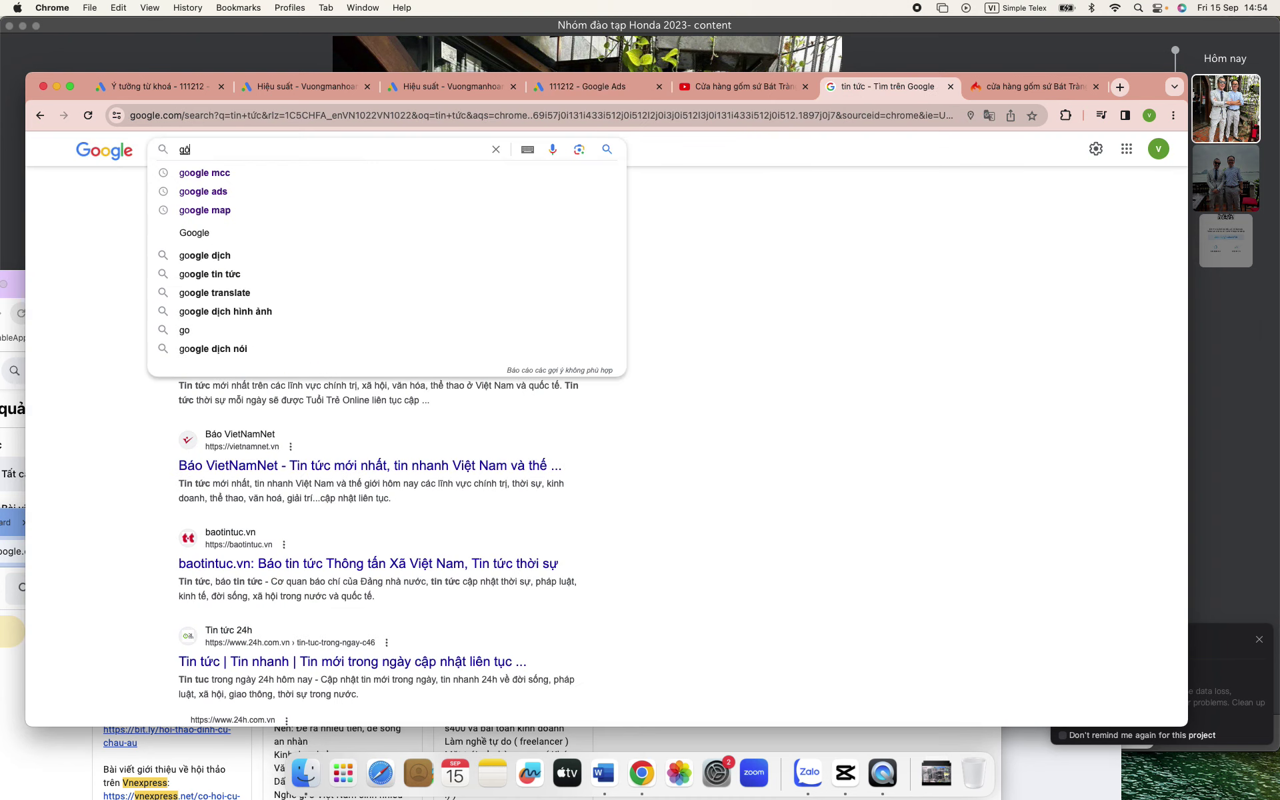
{"action": "type", "text": "sứ bát tràng"}
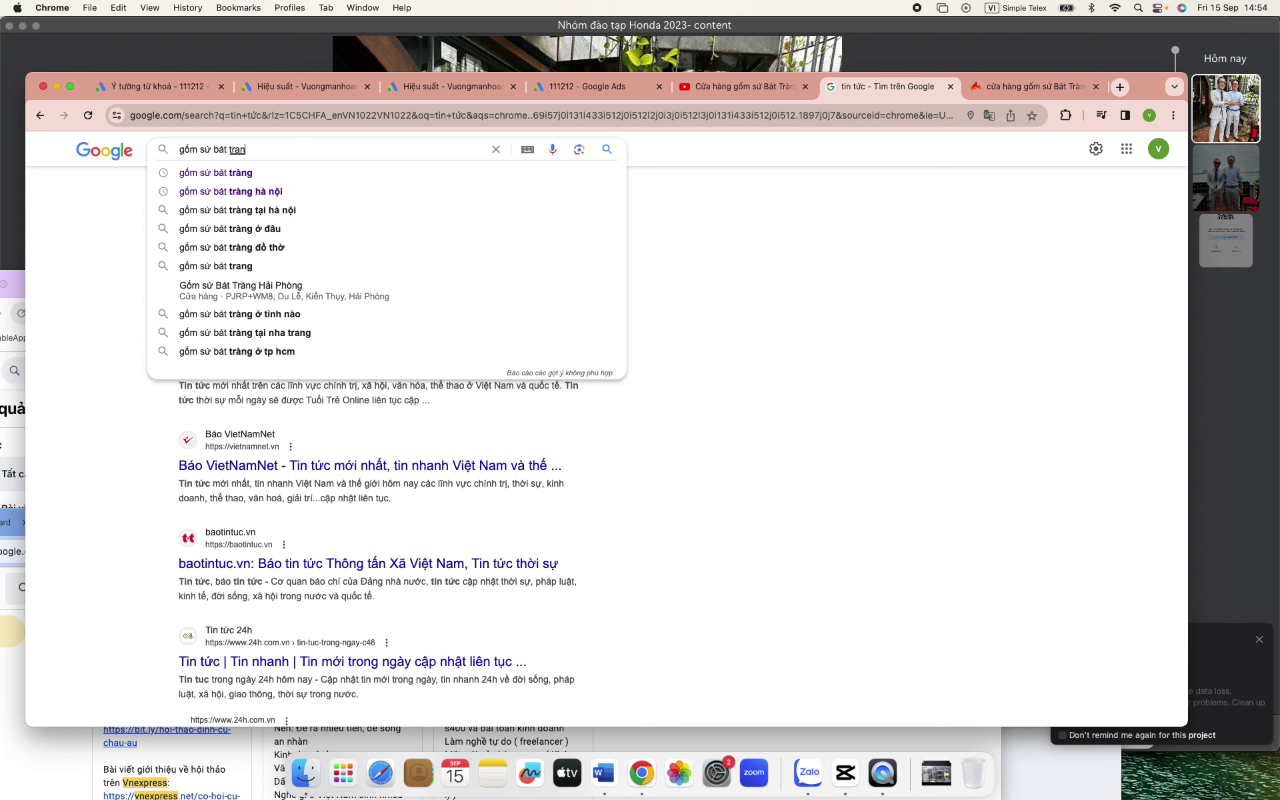
{"action": "key", "text": "Return"}
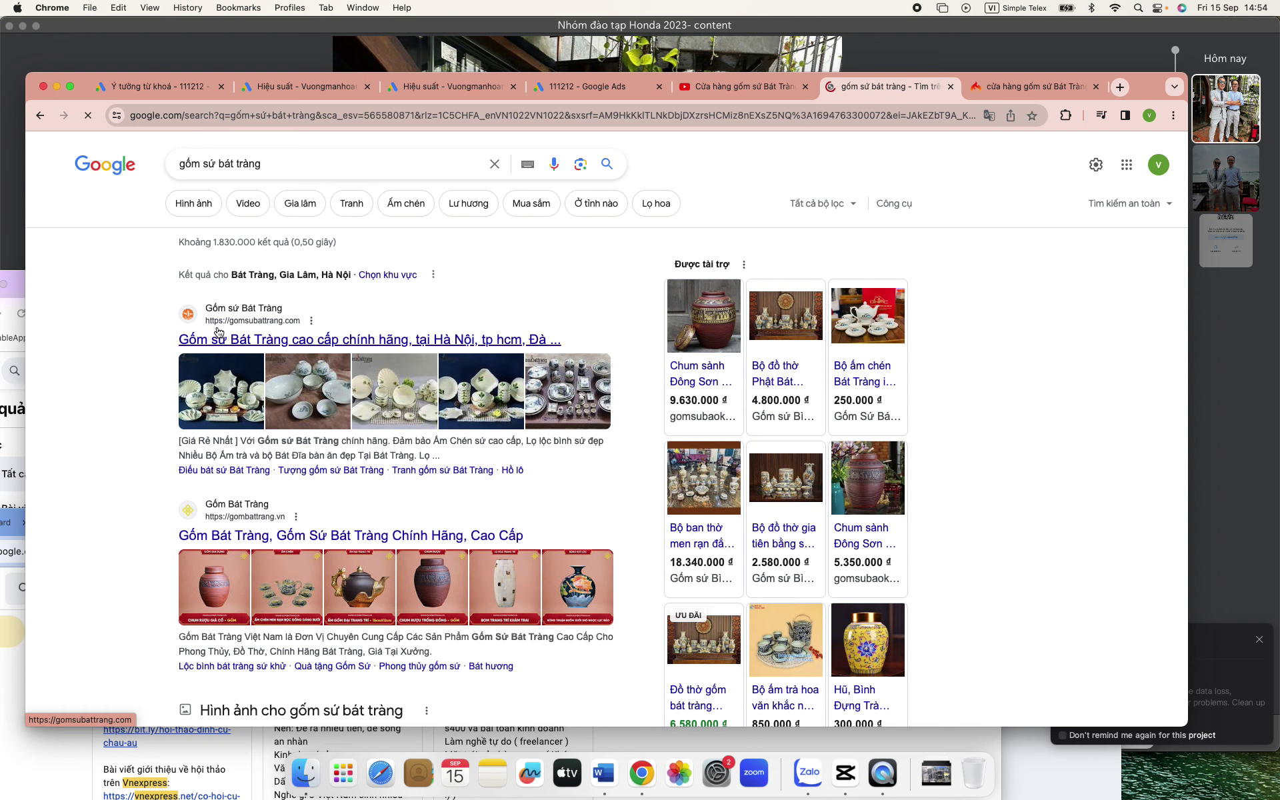
{"action": "right_click", "coordinate": [310, 344]}
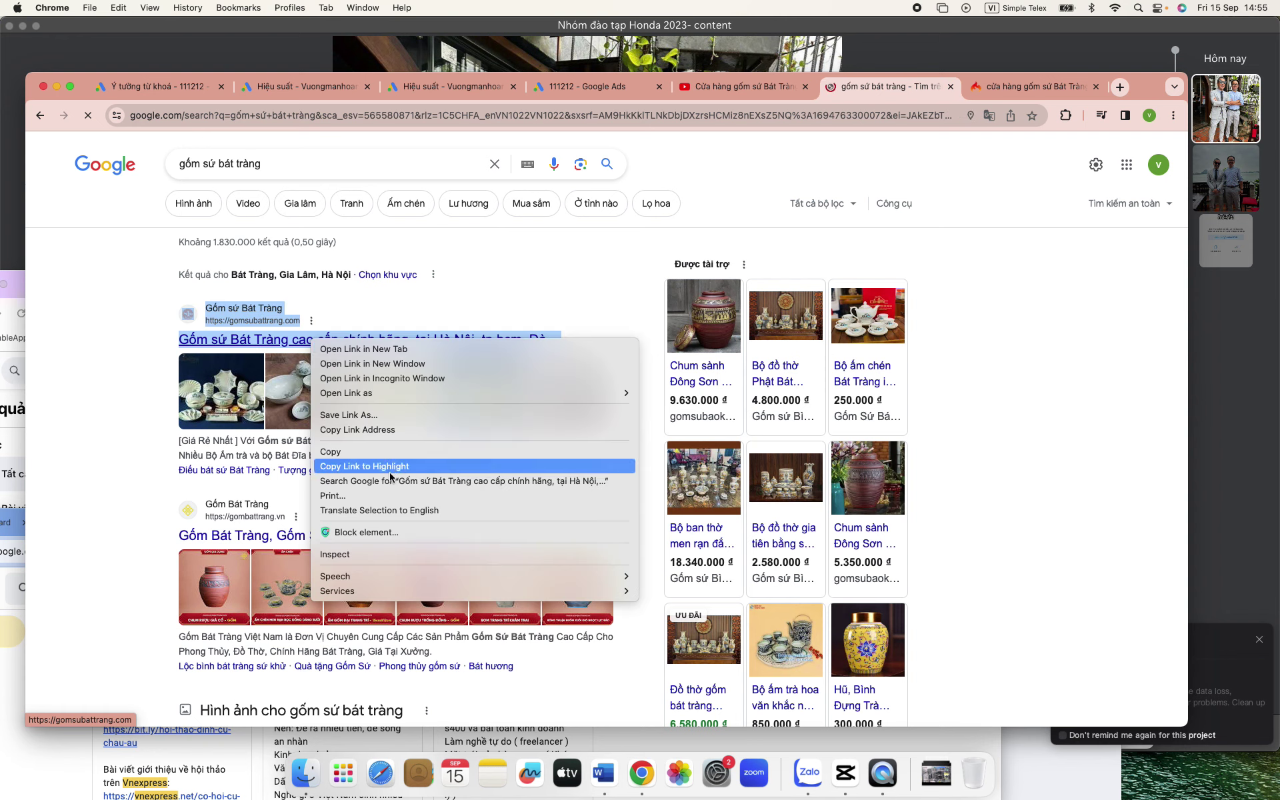
{"action": "left_click", "coordinate": [354, 429]}
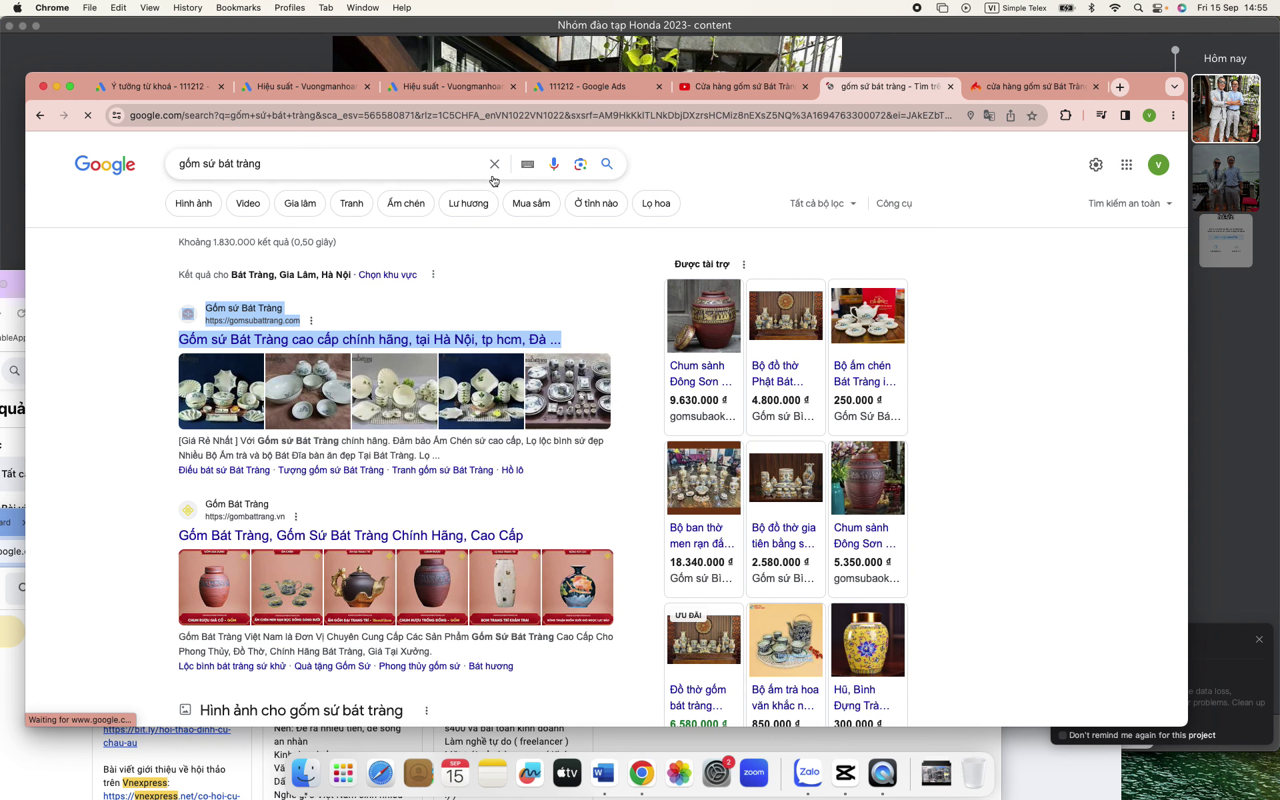
Back in Google Ads, add a 'Những người duyệt qua các loại trang web' section to the segment
{"action": "left_click", "coordinate": [568, 89]}
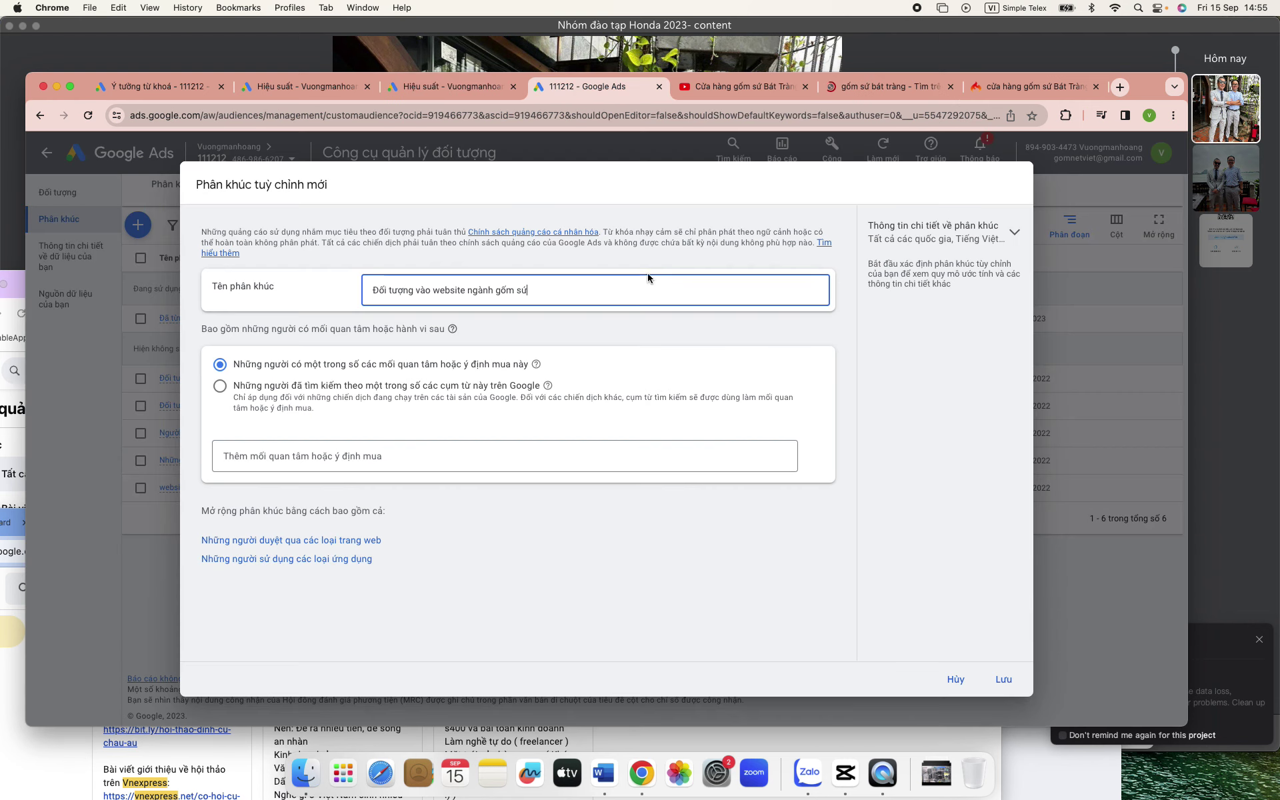
{"action": "left_click", "coordinate": [329, 545]}
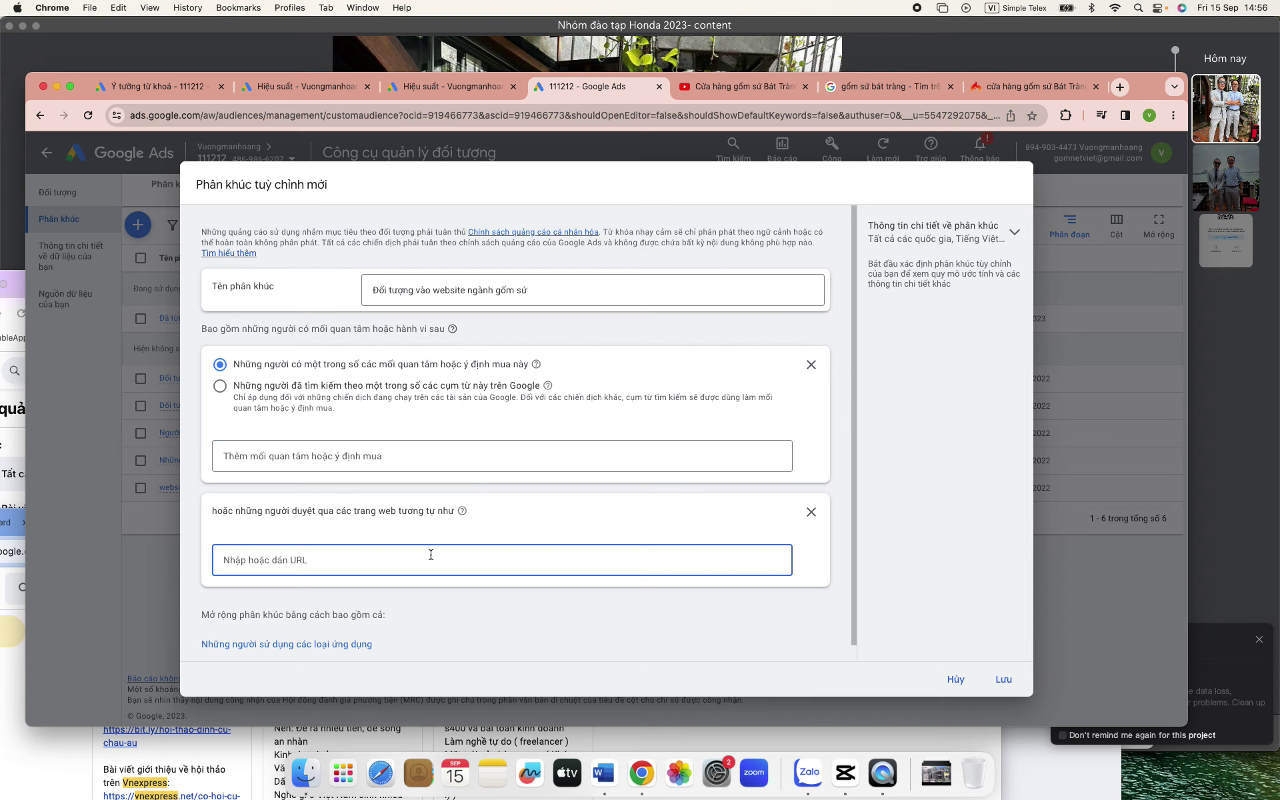
Paste gomsubattrang.com and gombattrang.vn into the segment's competitor website list
{"action": "key", "text": "super+v"}
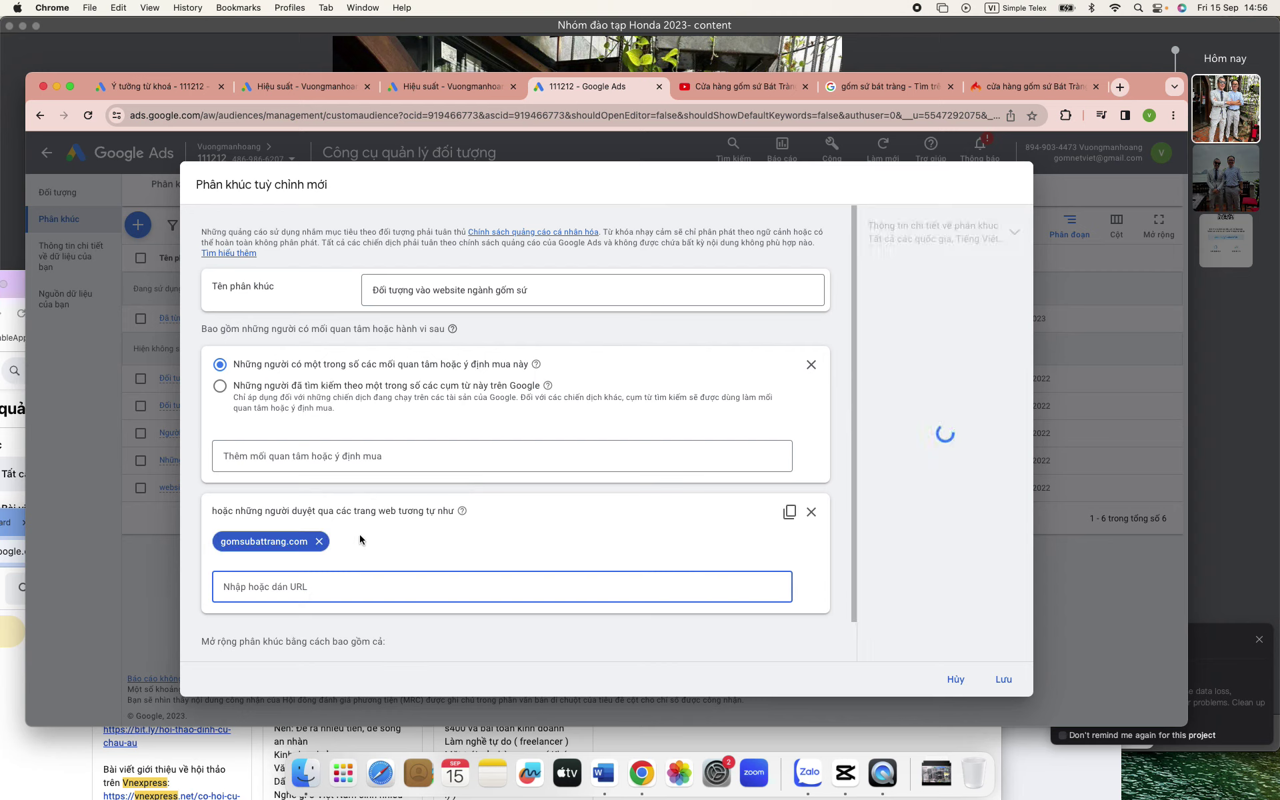
{"action": "left_click", "coordinate": [915, 87]}
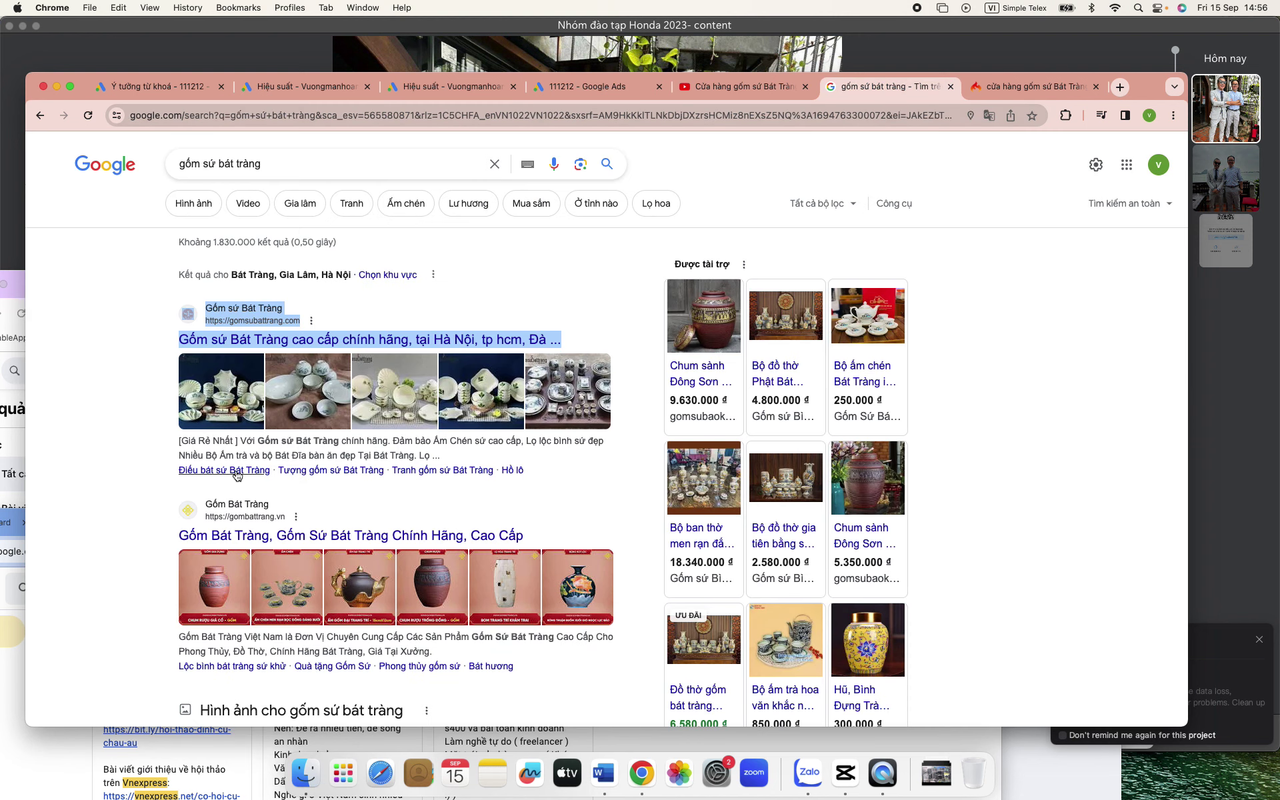
{"action": "scroll", "coordinate": [307, 377], "scroll_direction": "down", "scroll_amount": 5}
{"action": "right_click", "coordinate": [318, 360]}
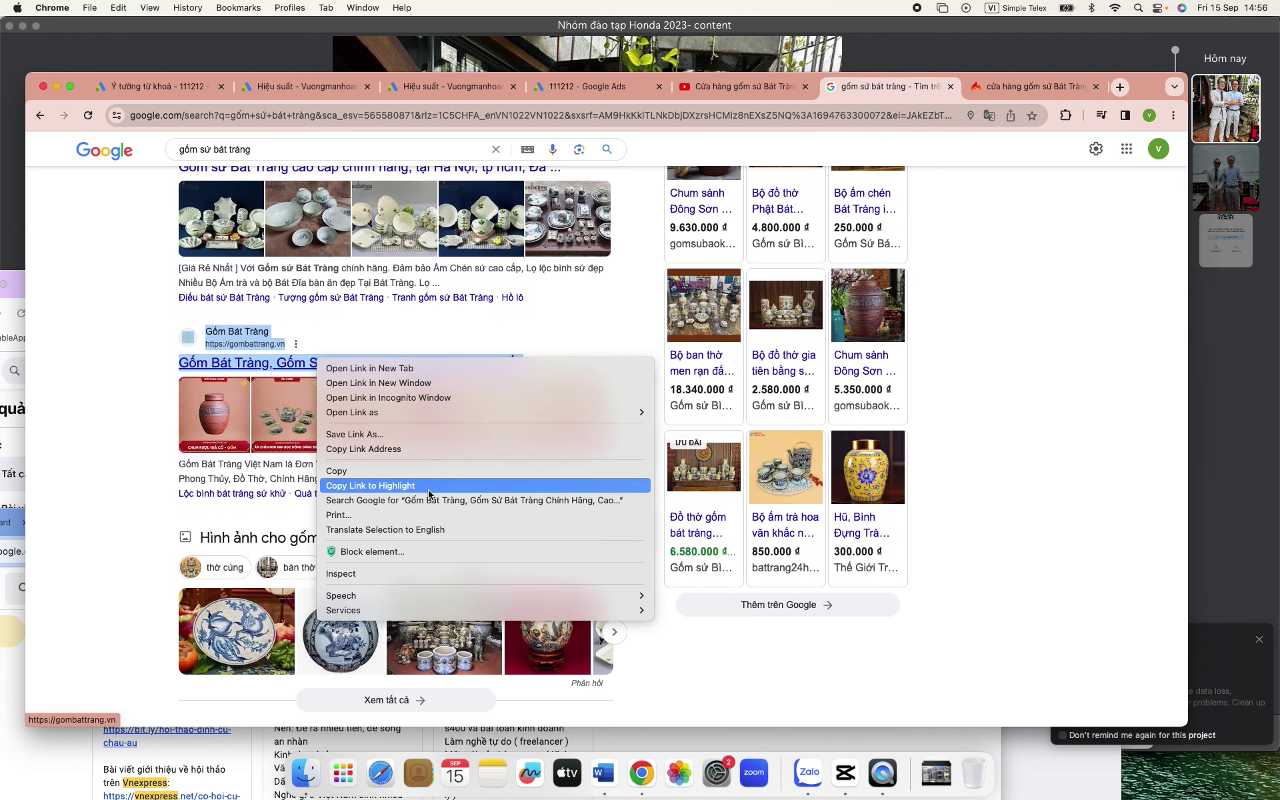
{"action": "left_click", "coordinate": [403, 448]}
{"action": "left_click", "coordinate": [440, 91]}
{"action": "left_click", "coordinate": [586, 88]}
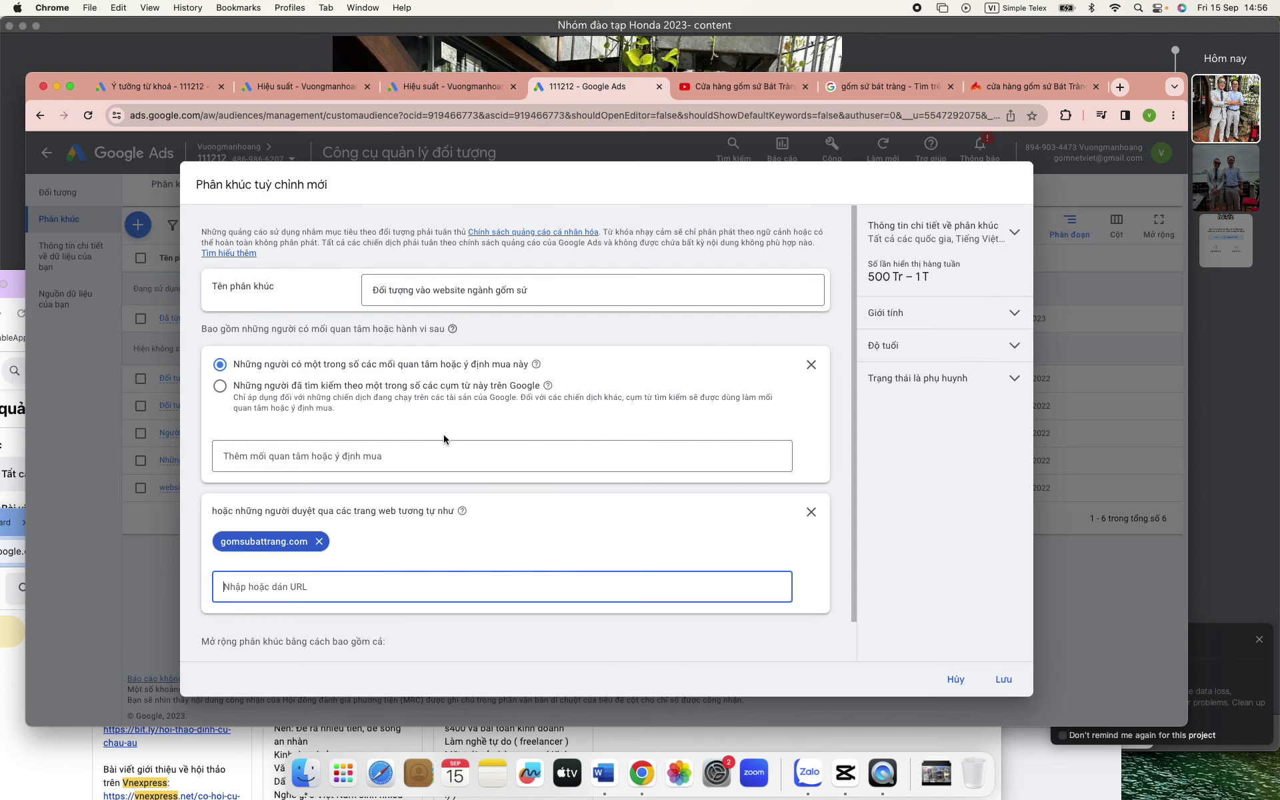
{"action": "key", "text": "super+v"}
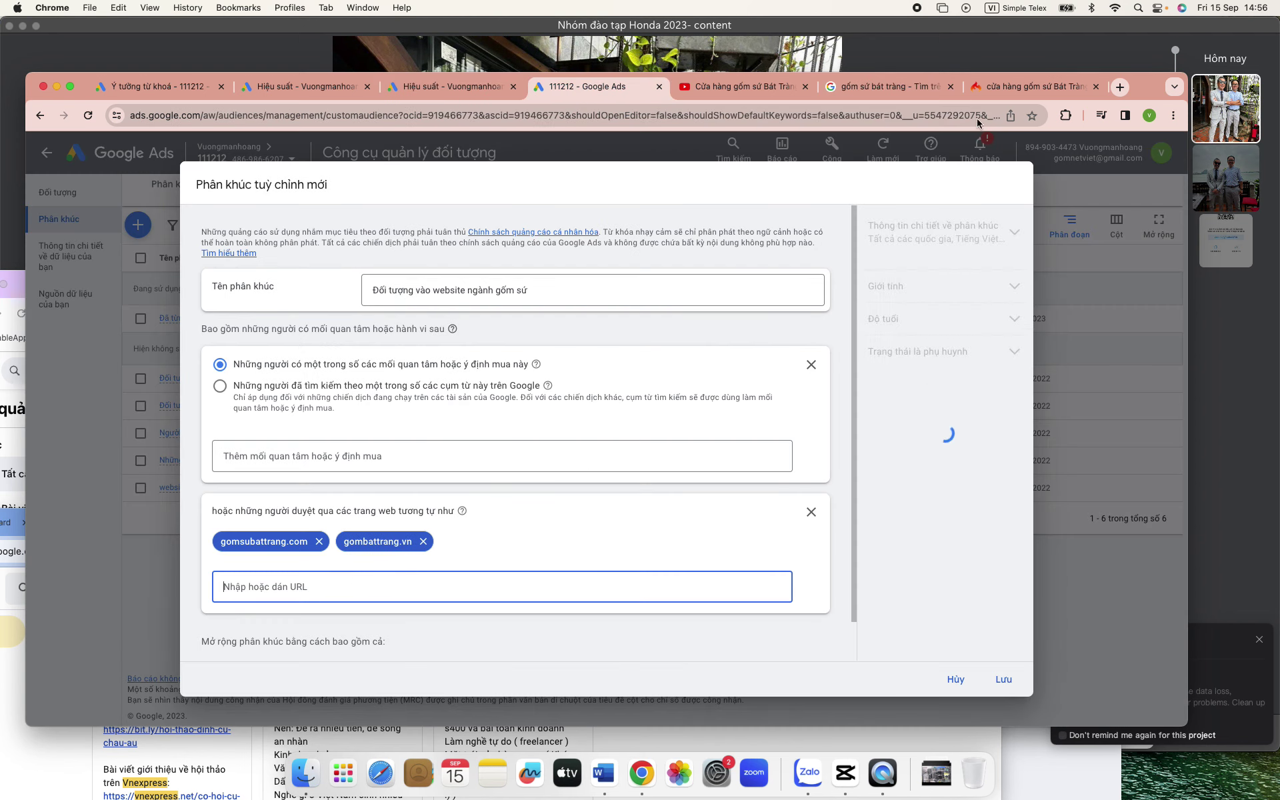
Copy gomtruongan.vn and battrangonline.vn from the search results and add them as websites
{"action": "left_click", "coordinate": [906, 91]}
{"action": "scroll", "coordinate": [269, 572], "scroll_direction": "down", "scroll_amount": 3}
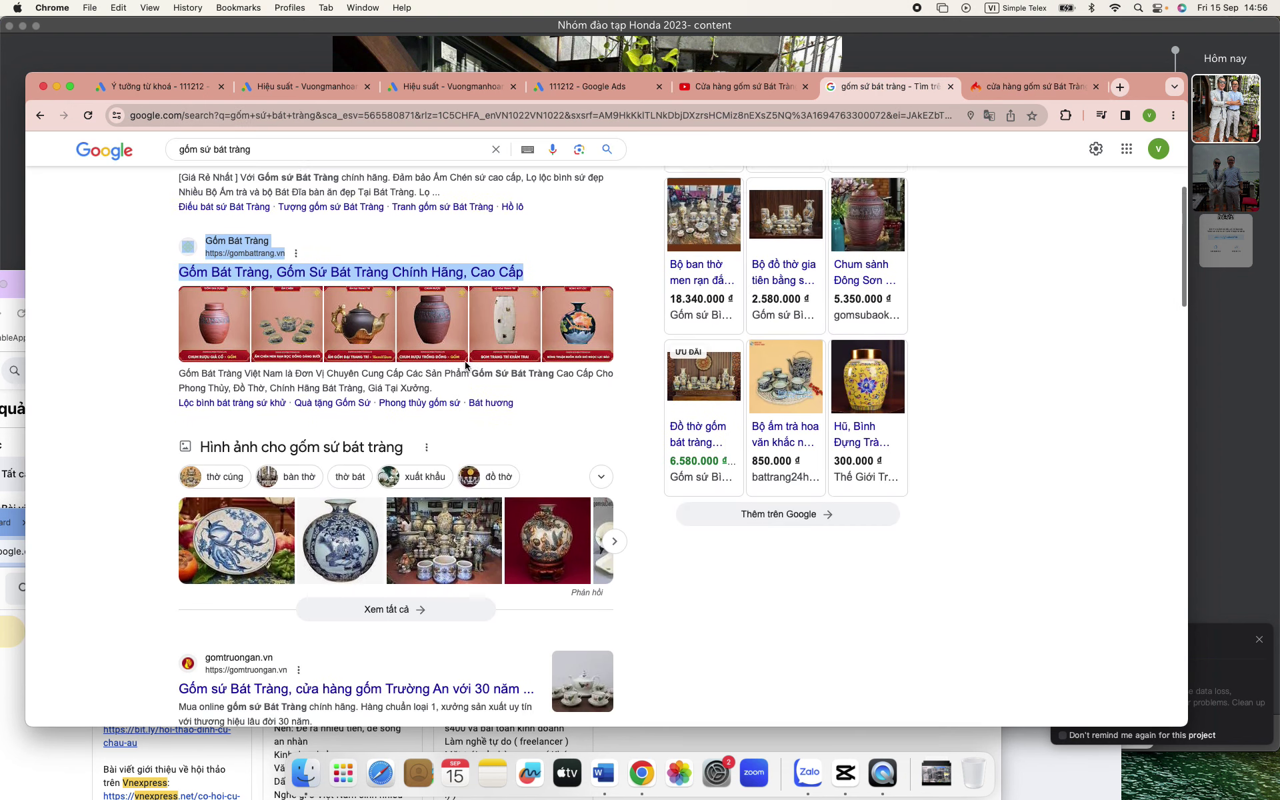
{"action": "right_click", "coordinate": [269, 572]}
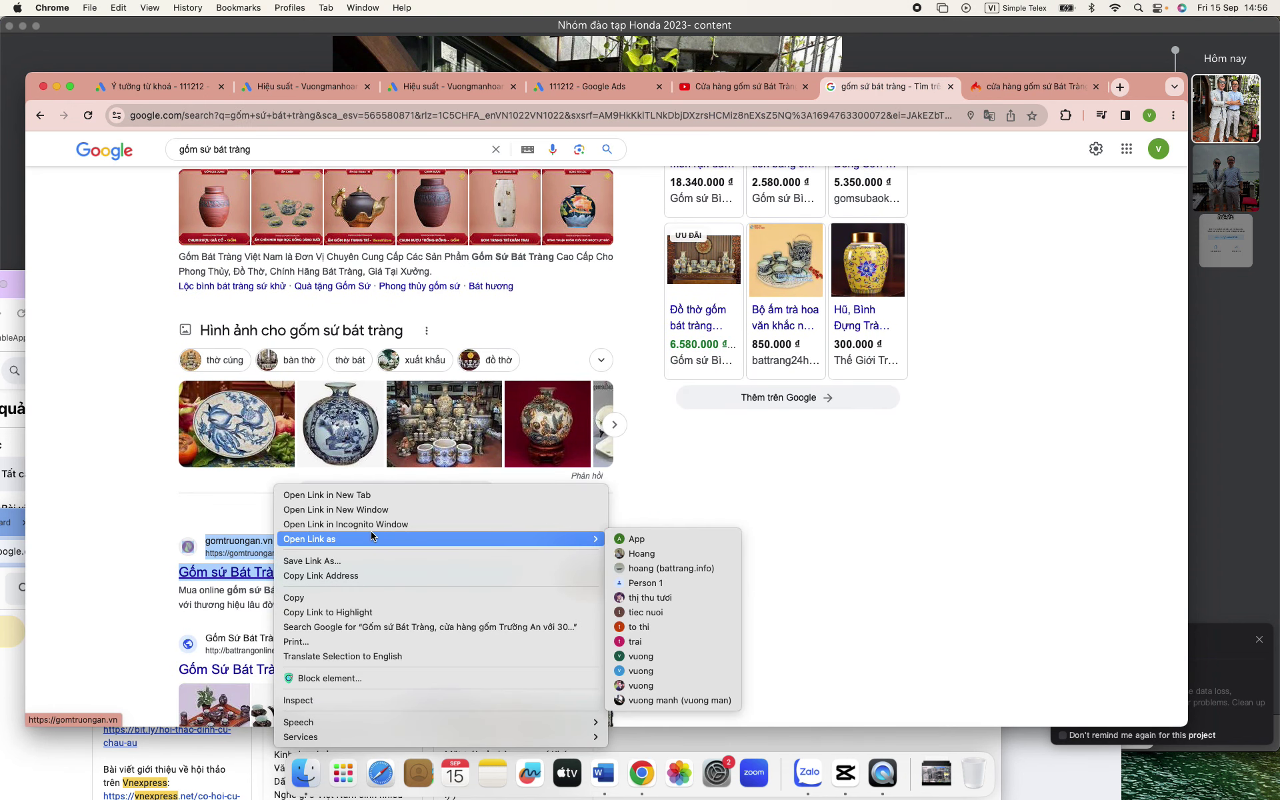
{"action": "left_click", "coordinate": [345, 575]}
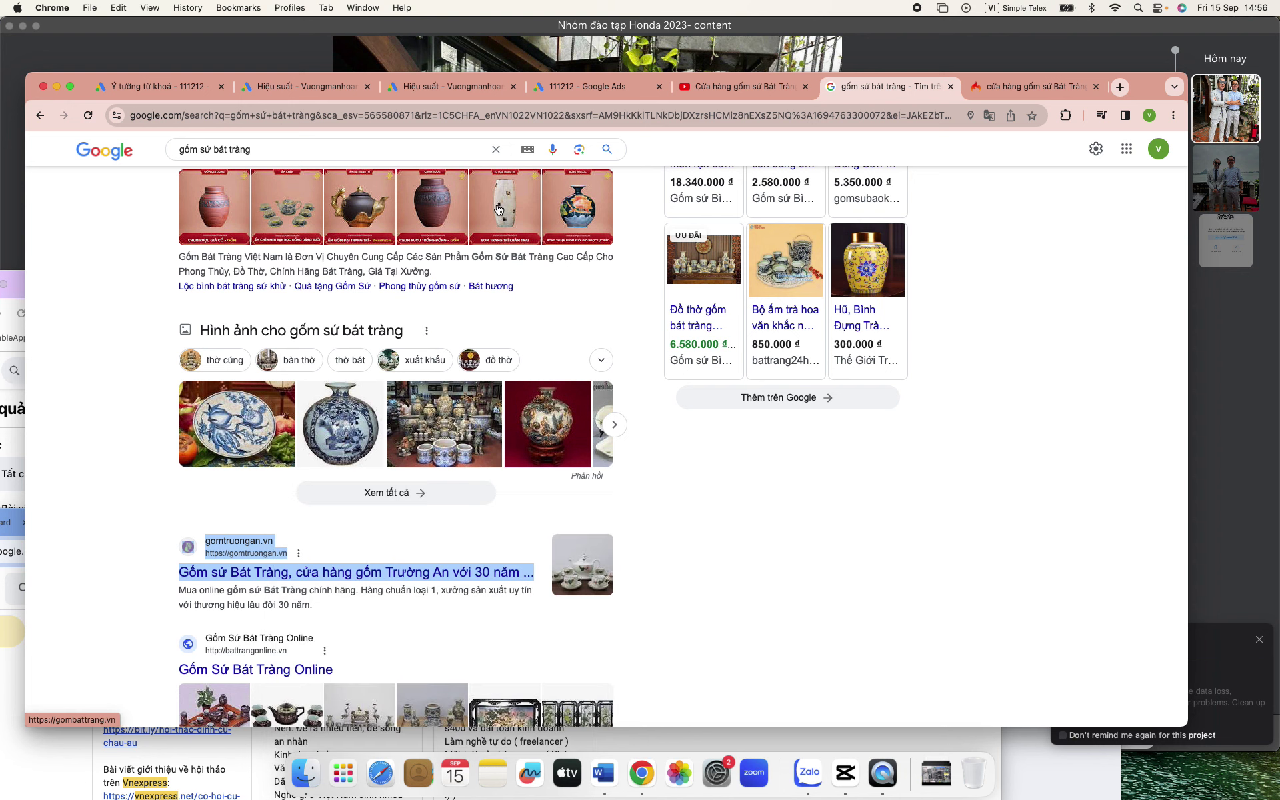
{"action": "left_click", "coordinate": [562, 91]}
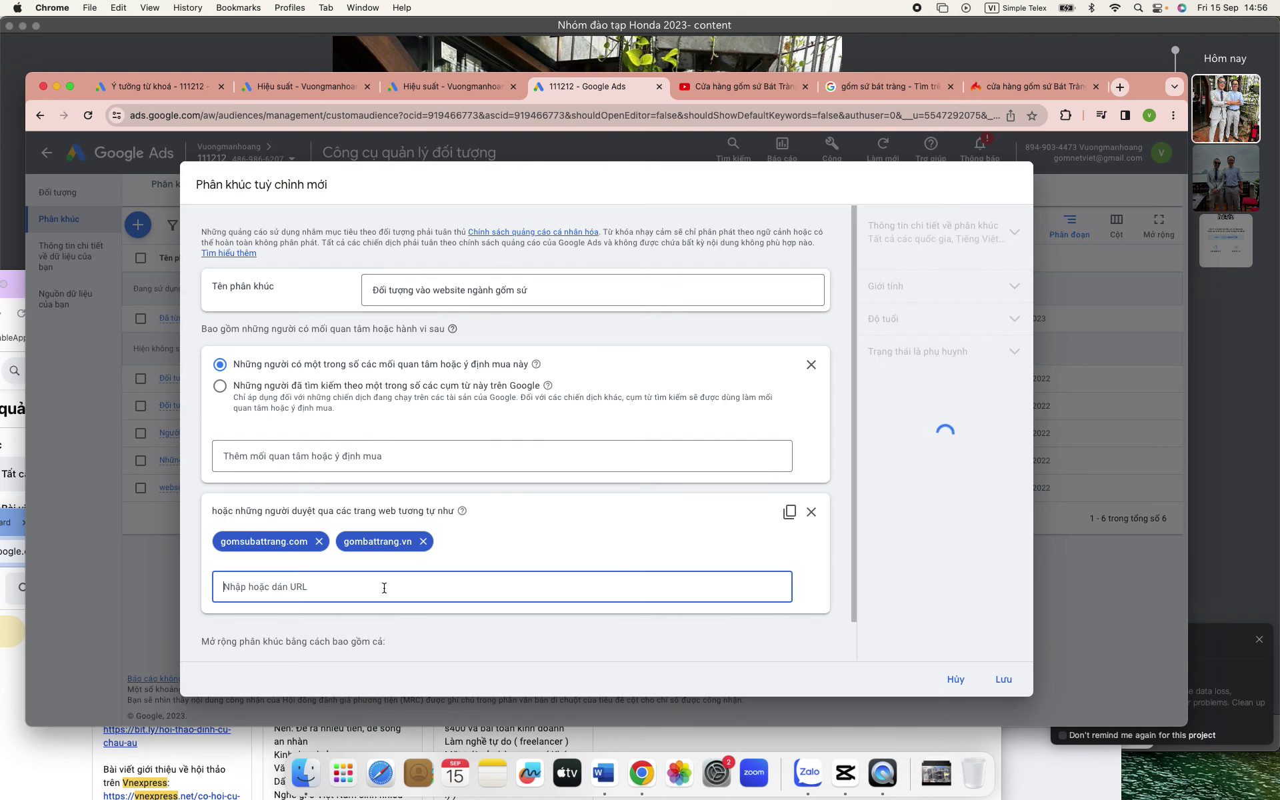
{"action": "key", "text": "super+v"}
{"action": "left_click", "coordinate": [887, 87]}
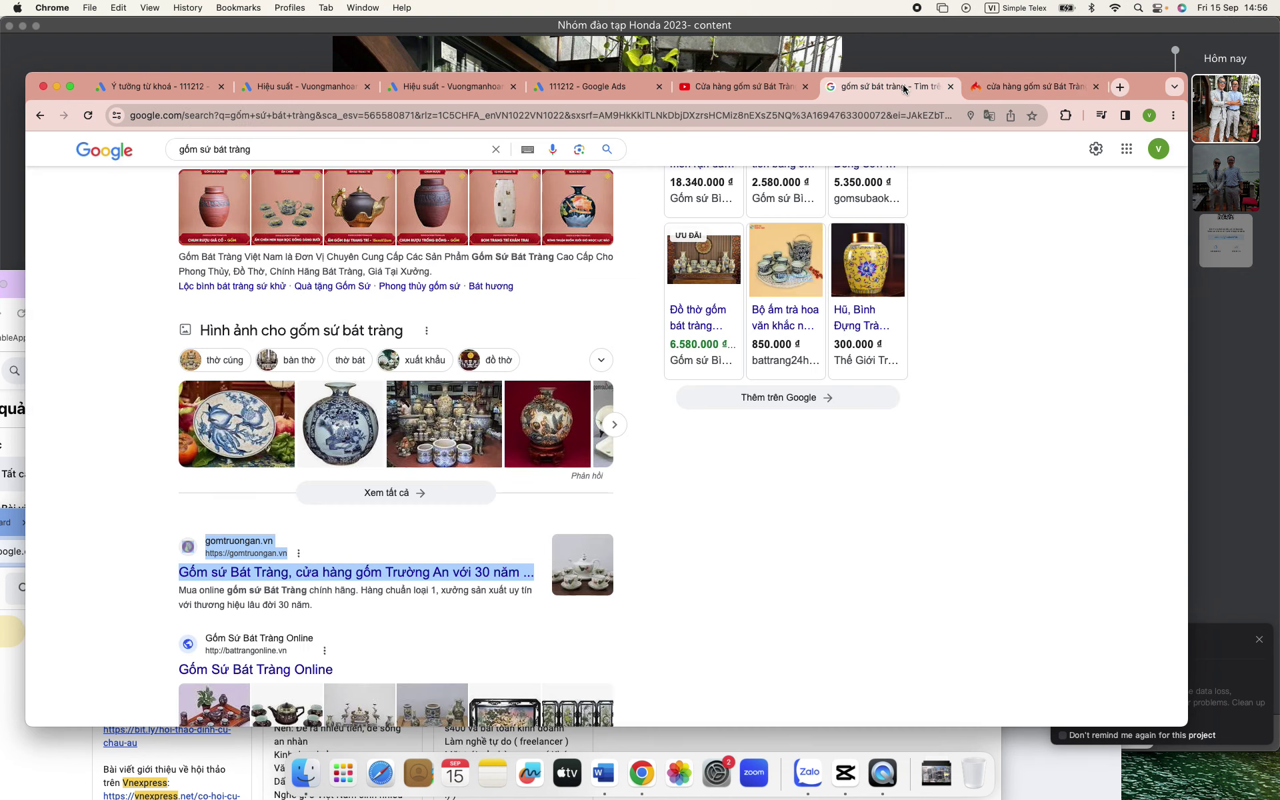
{"action": "scroll", "coordinate": [370, 389], "scroll_direction": "down", "scroll_amount": 4}
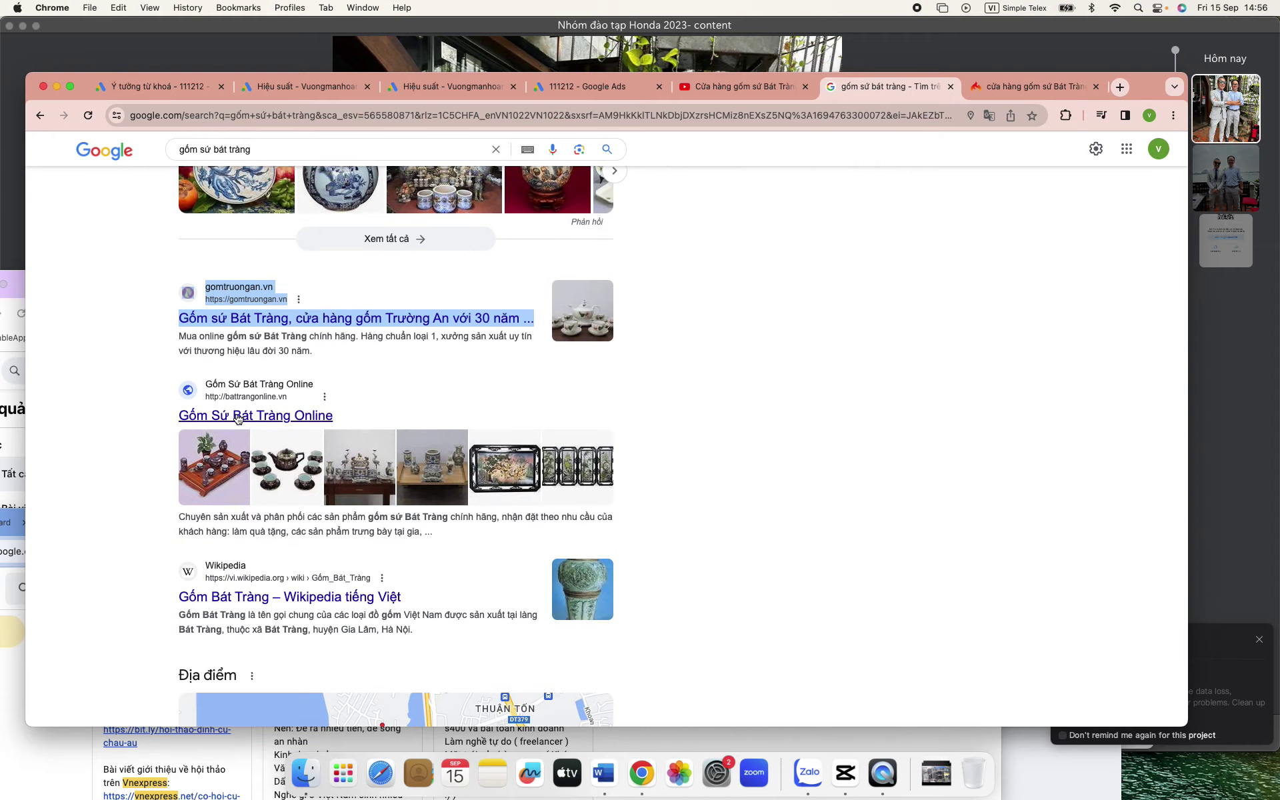
{"action": "right_click", "coordinate": [239, 413]}
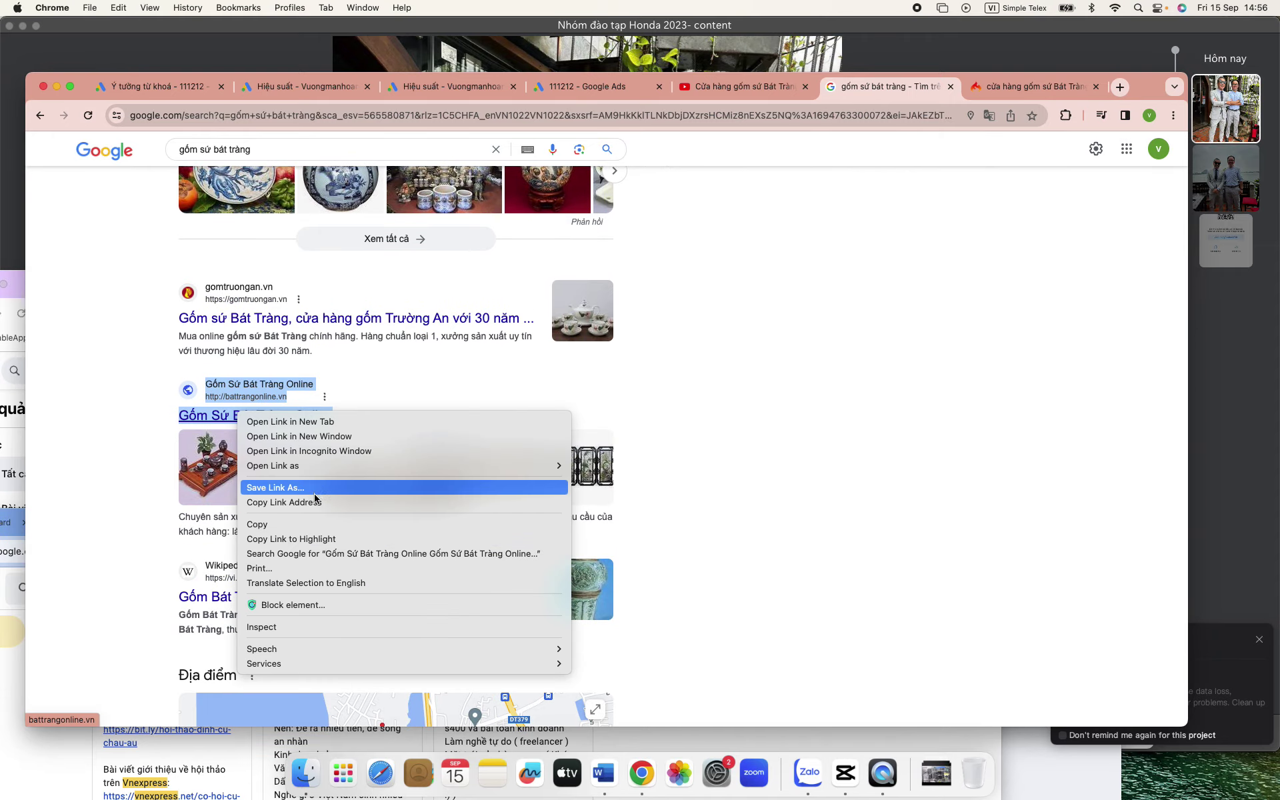
{"action": "left_click", "coordinate": [294, 502]}
{"action": "left_click", "coordinate": [579, 87]}
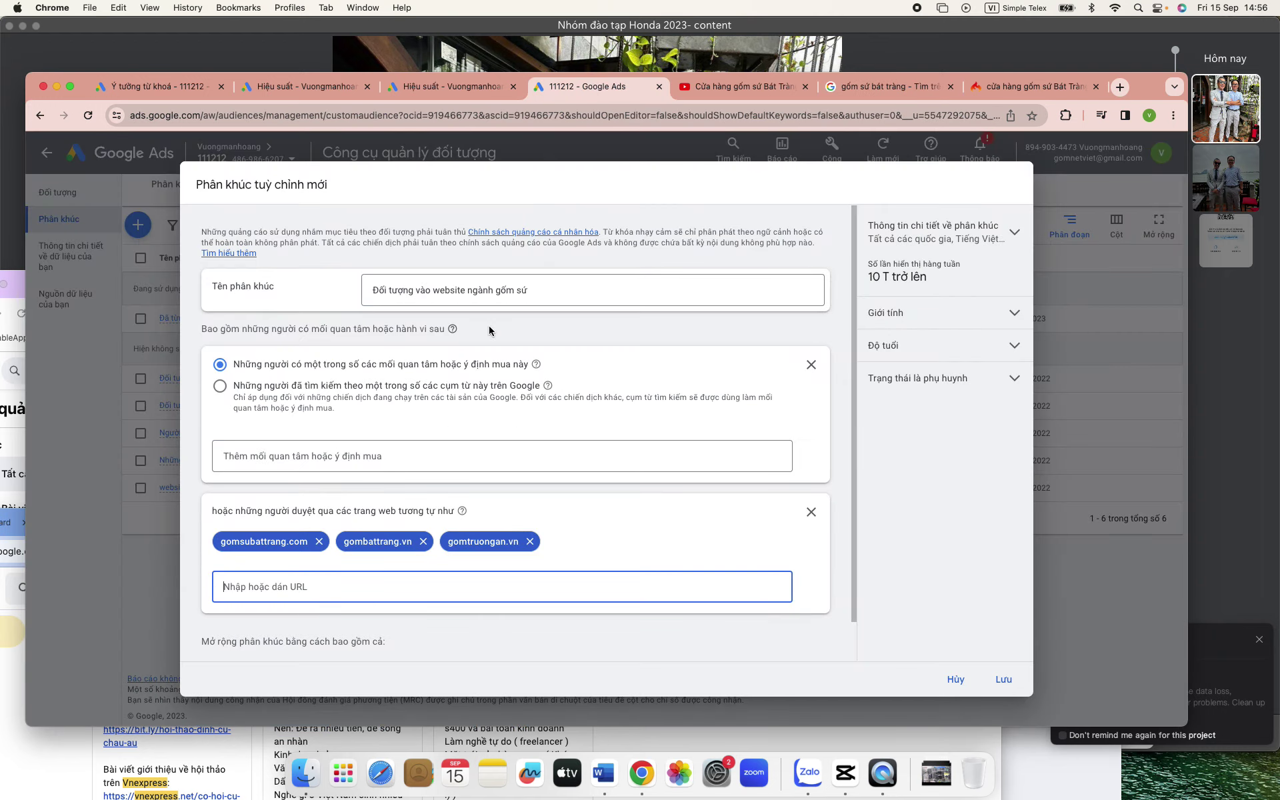
{"action": "key", "text": "ctrl+v"}
{"action": "key", "text": "Return"}
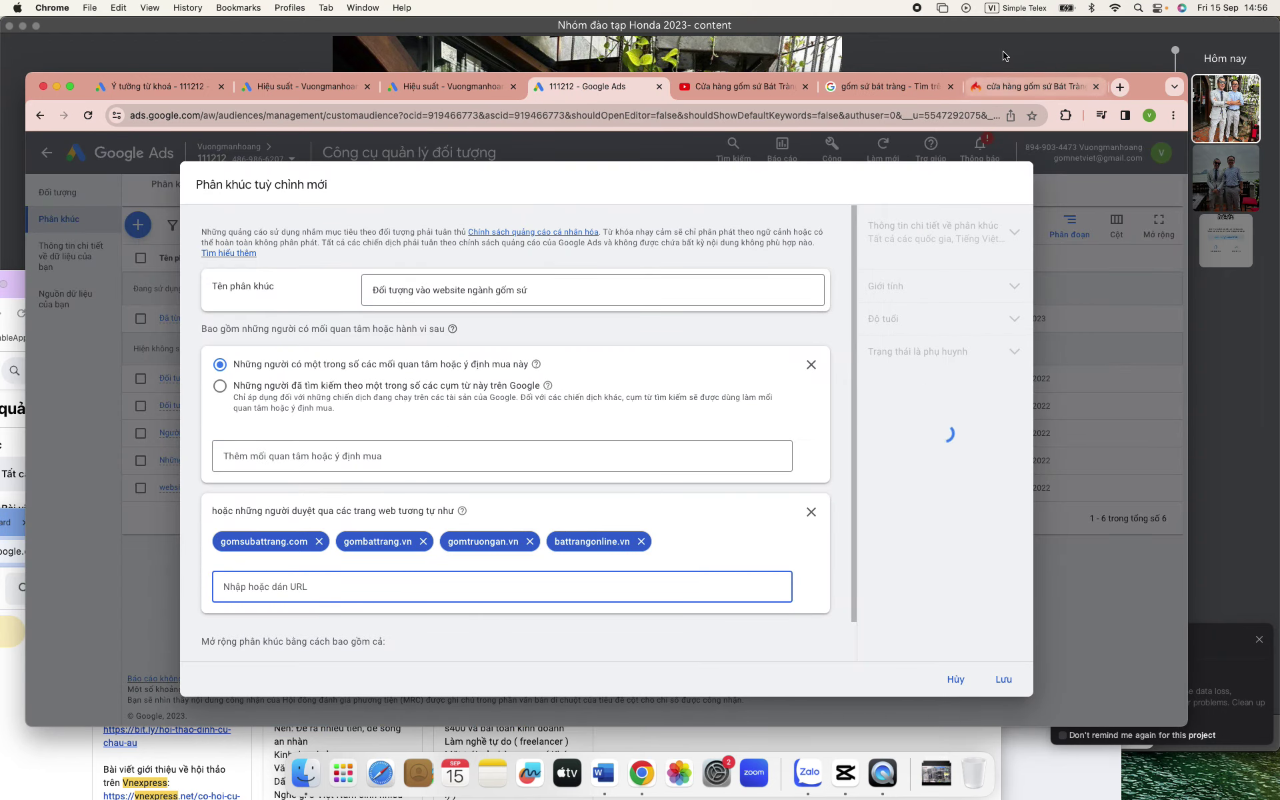
Add the gomsubattrang.vn and Thanh Lương (gomsuthanhluong.com) result links as websites
{"action": "left_click", "coordinate": [908, 87]}
{"action": "scroll", "coordinate": [295, 326], "scroll_direction": "down", "scroll_amount": 6}
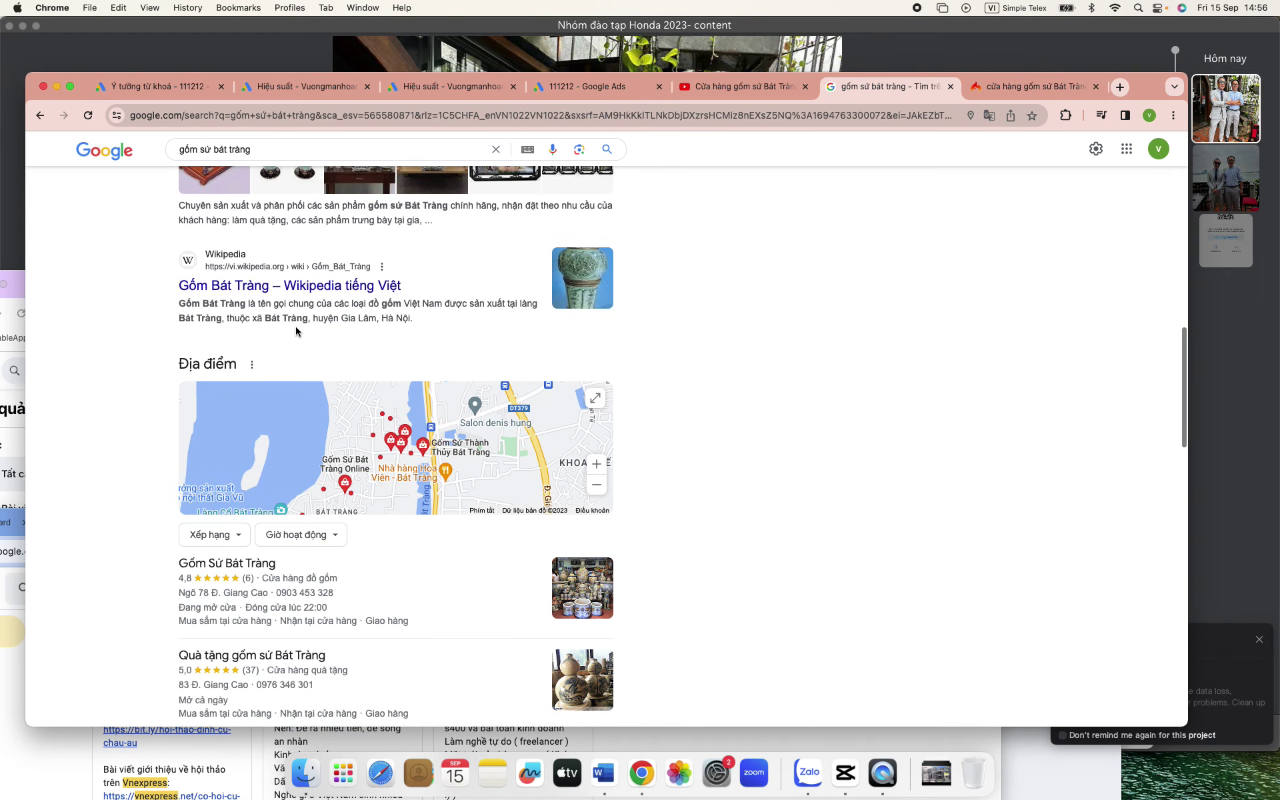
{"action": "scroll", "coordinate": [720, 334], "scroll_direction": "down", "scroll_amount": 5}
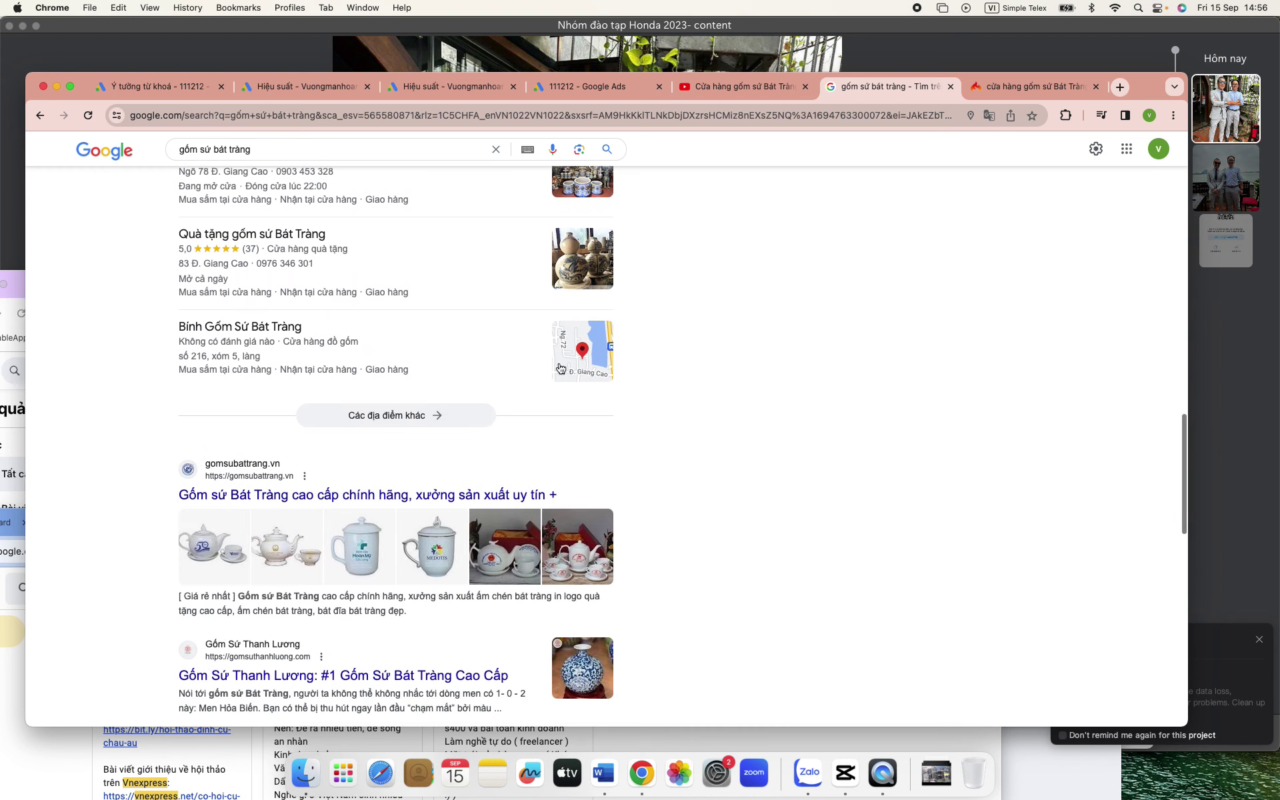
{"action": "right_click", "coordinate": [274, 488]}
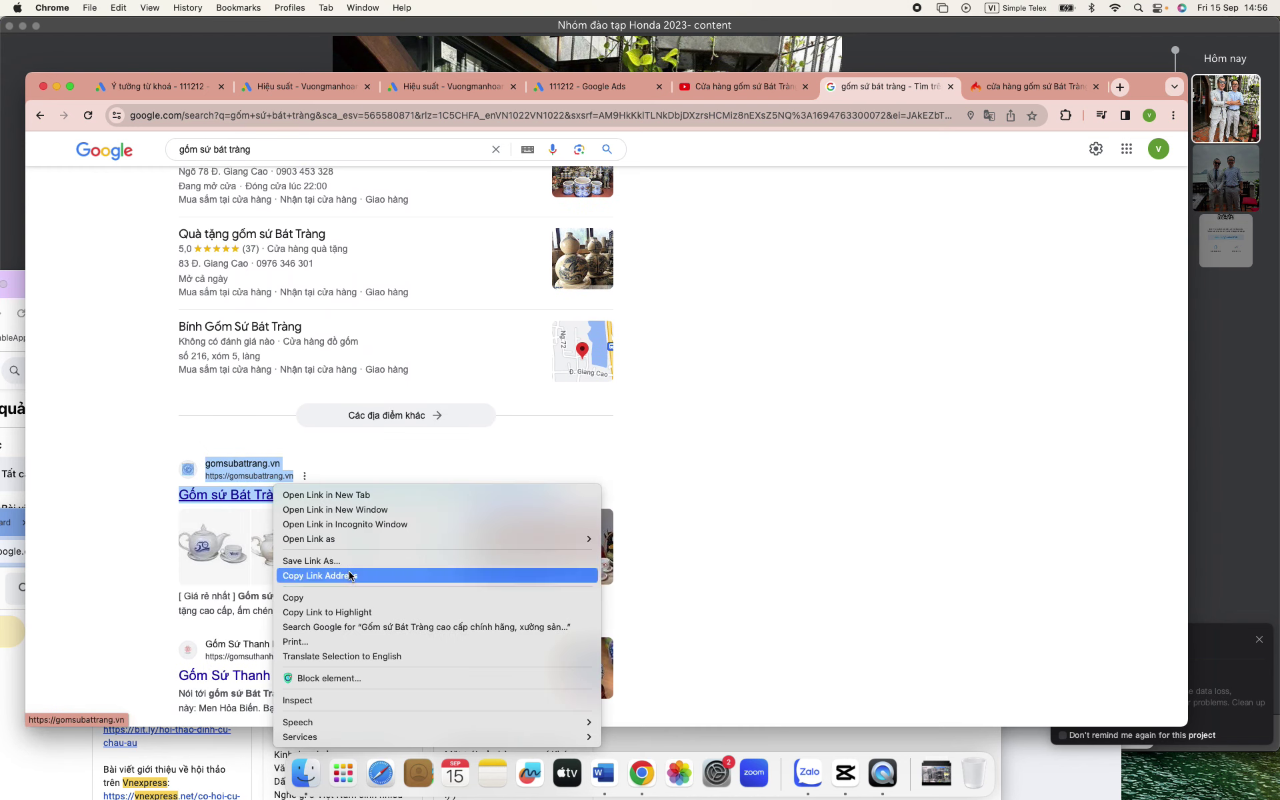
{"action": "left_click", "coordinate": [350, 575]}
{"action": "left_click", "coordinate": [569, 87]}
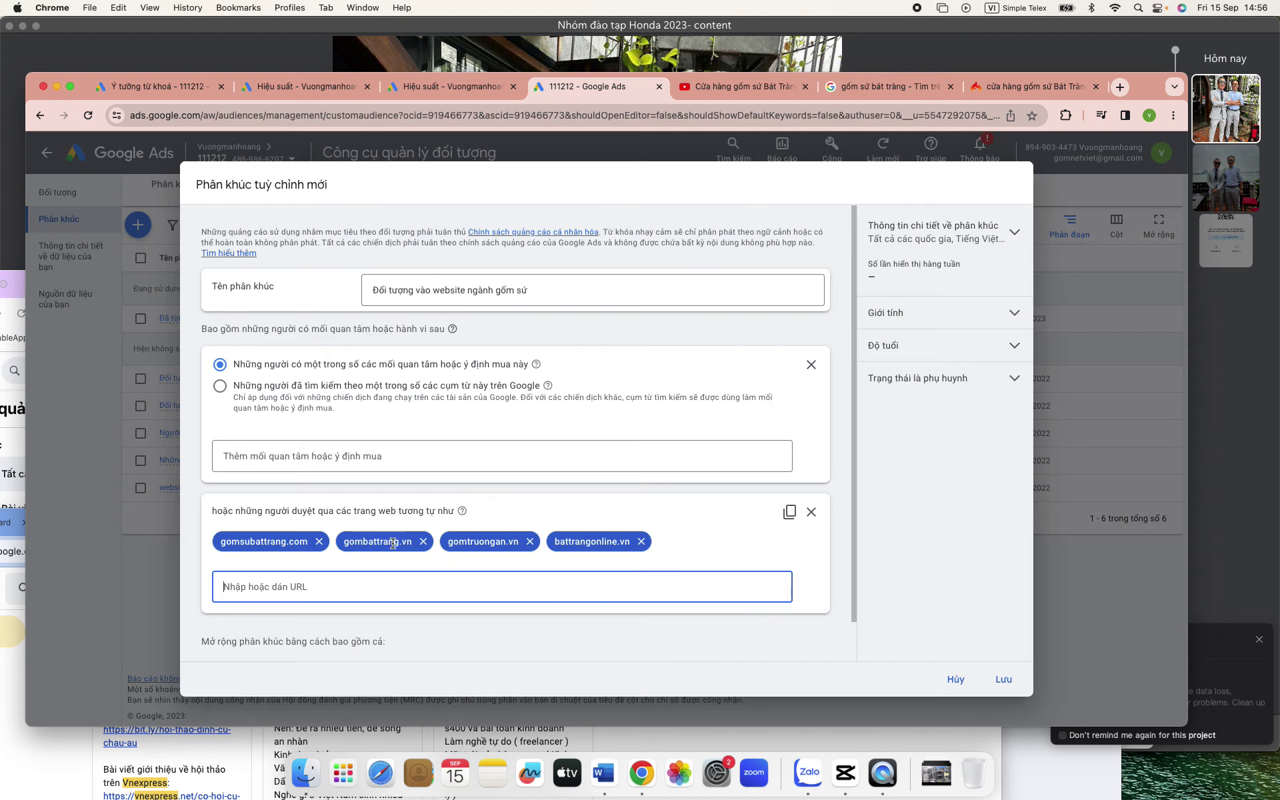
{"action": "left_click", "coordinate": [385, 585]}
{"action": "type", "text": "gomsubattrang.vn"}
{"action": "left_click", "coordinate": [873, 88]}
{"action": "scroll", "coordinate": [618, 354], "scroll_direction": "down", "scroll_amount": 8}
{"action": "scroll", "coordinate": [619, 352], "scroll_direction": "up", "scroll_amount": 3}
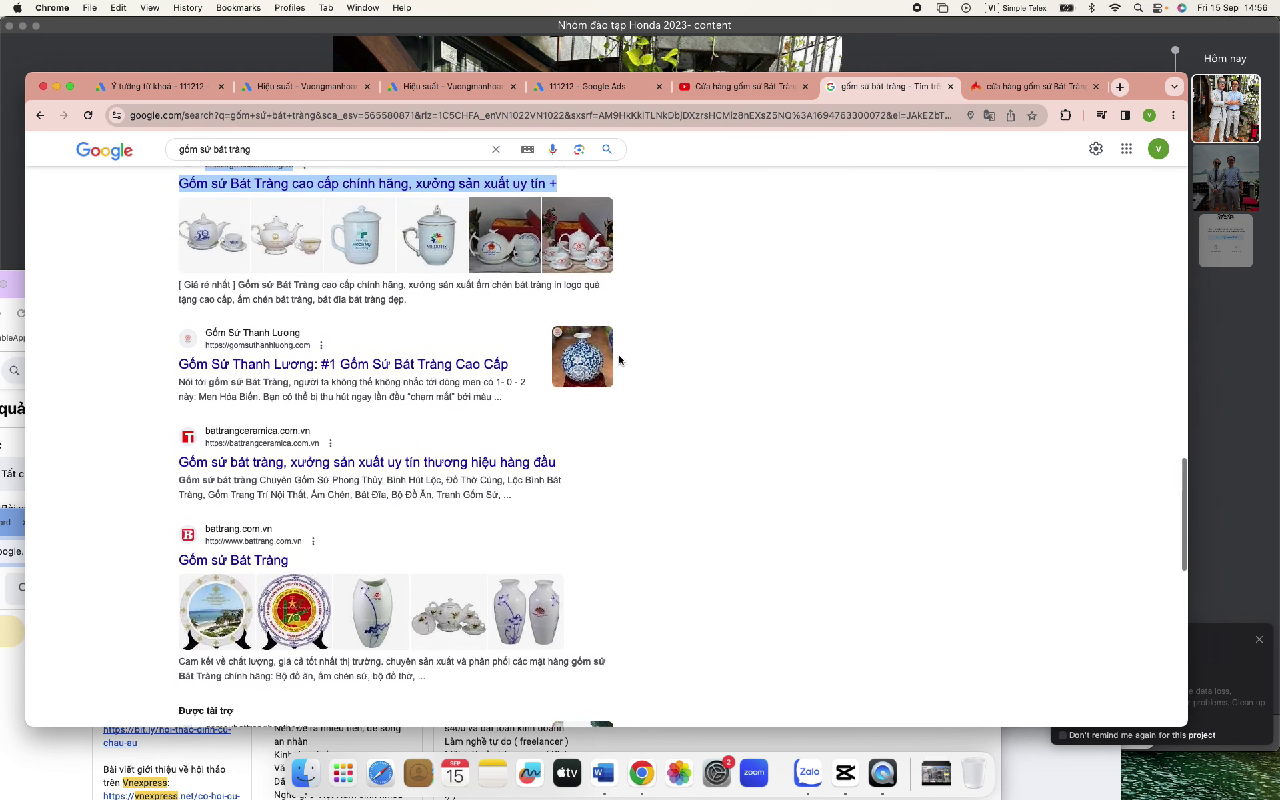
{"action": "right_click", "coordinate": [348, 375]}
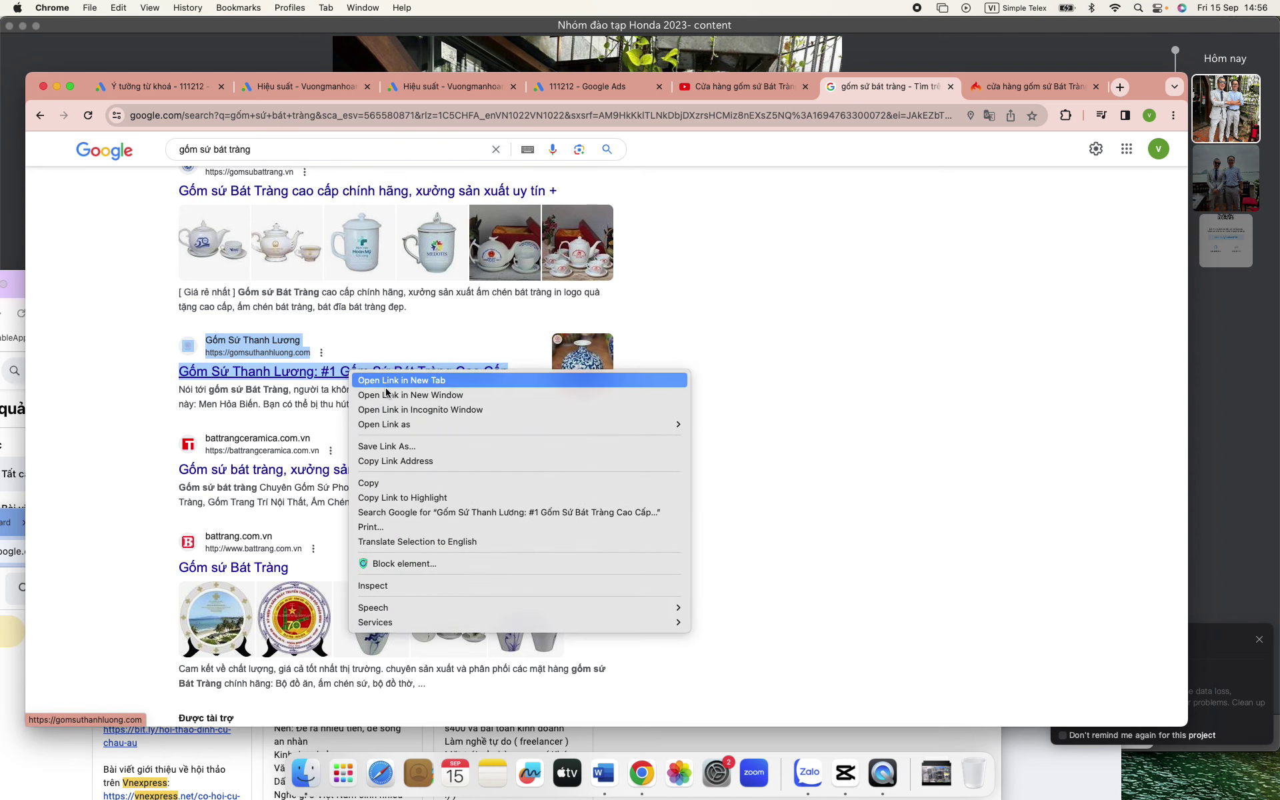
{"action": "left_click", "coordinate": [441, 460]}
{"action": "left_click", "coordinate": [586, 87]}
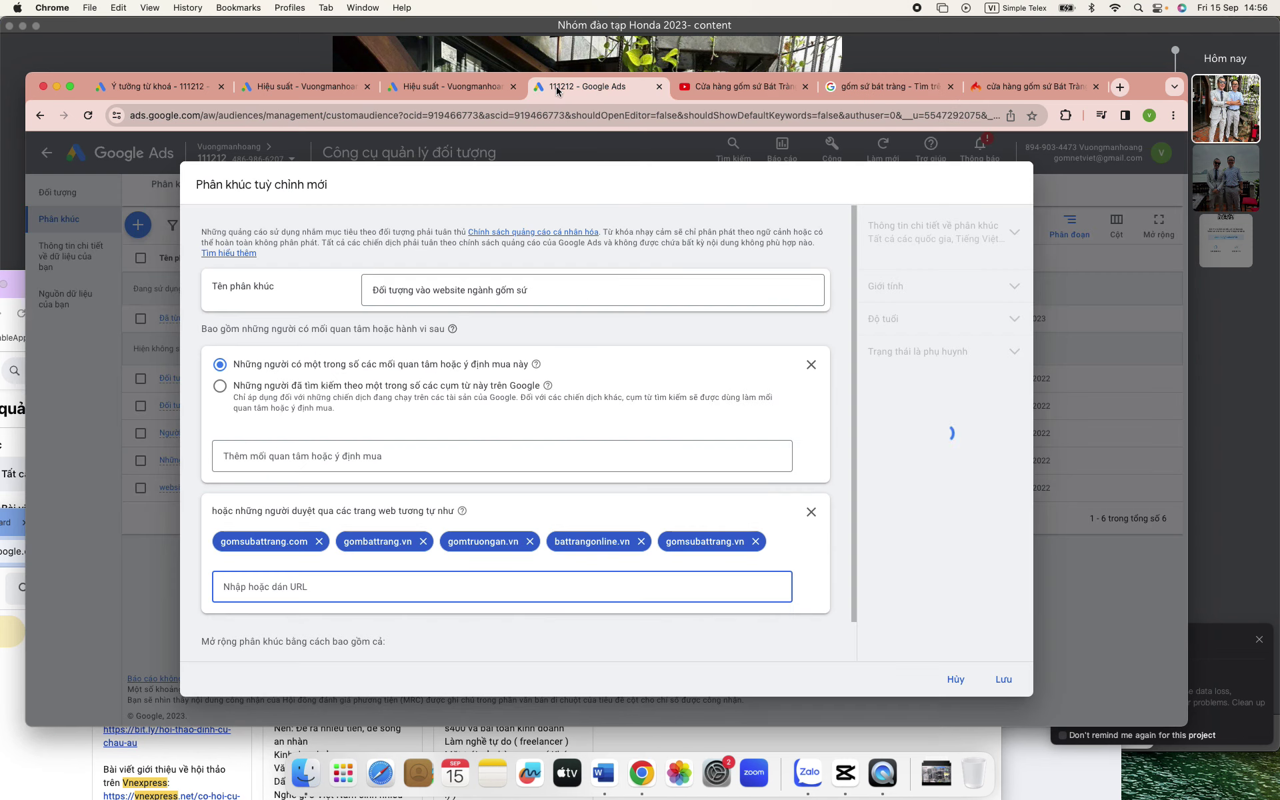
{"action": "key", "text": "super+v"}
Add battrangceramica.com.vn from the search results to the website list
{"action": "left_click", "coordinate": [890, 87]}
{"action": "scroll", "coordinate": [466, 400], "scroll_direction": "down", "scroll_amount": 3}
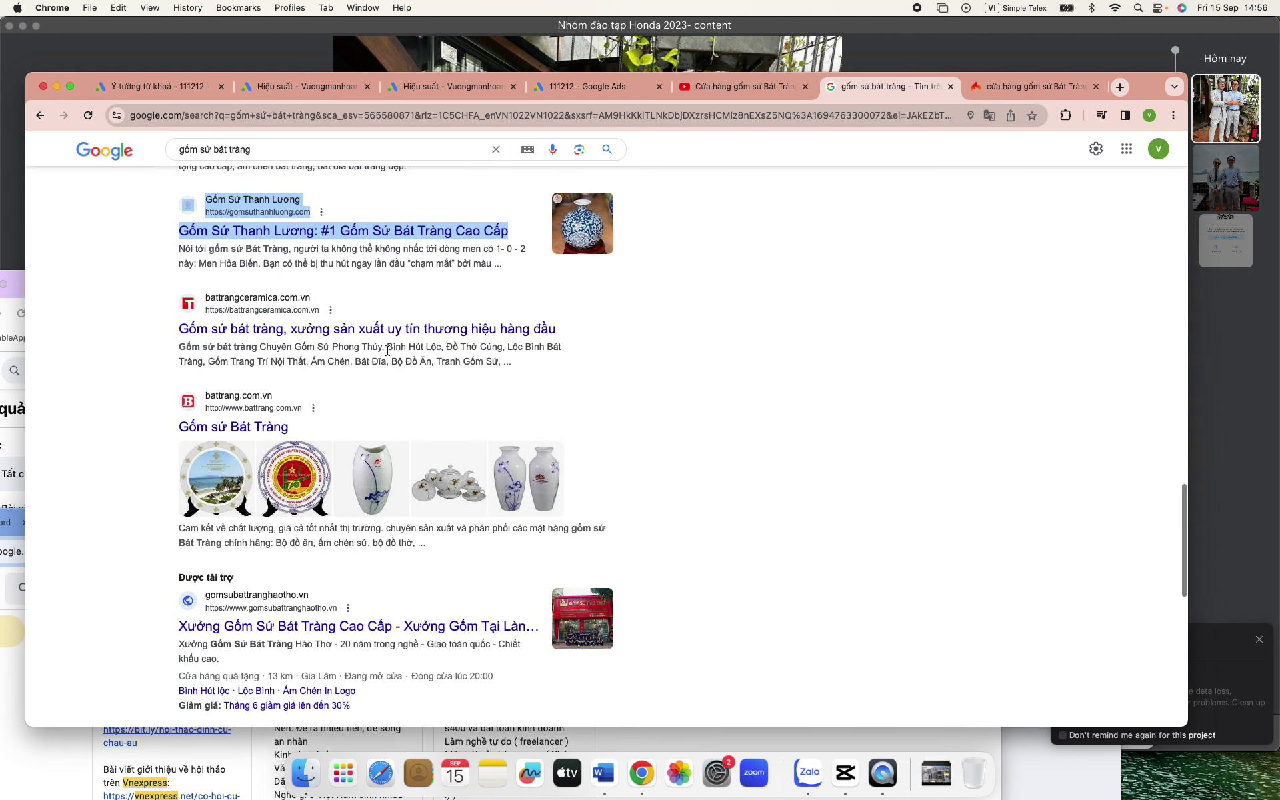
{"action": "right_click", "coordinate": [399, 328]}
{"action": "left_click", "coordinate": [440, 416]}
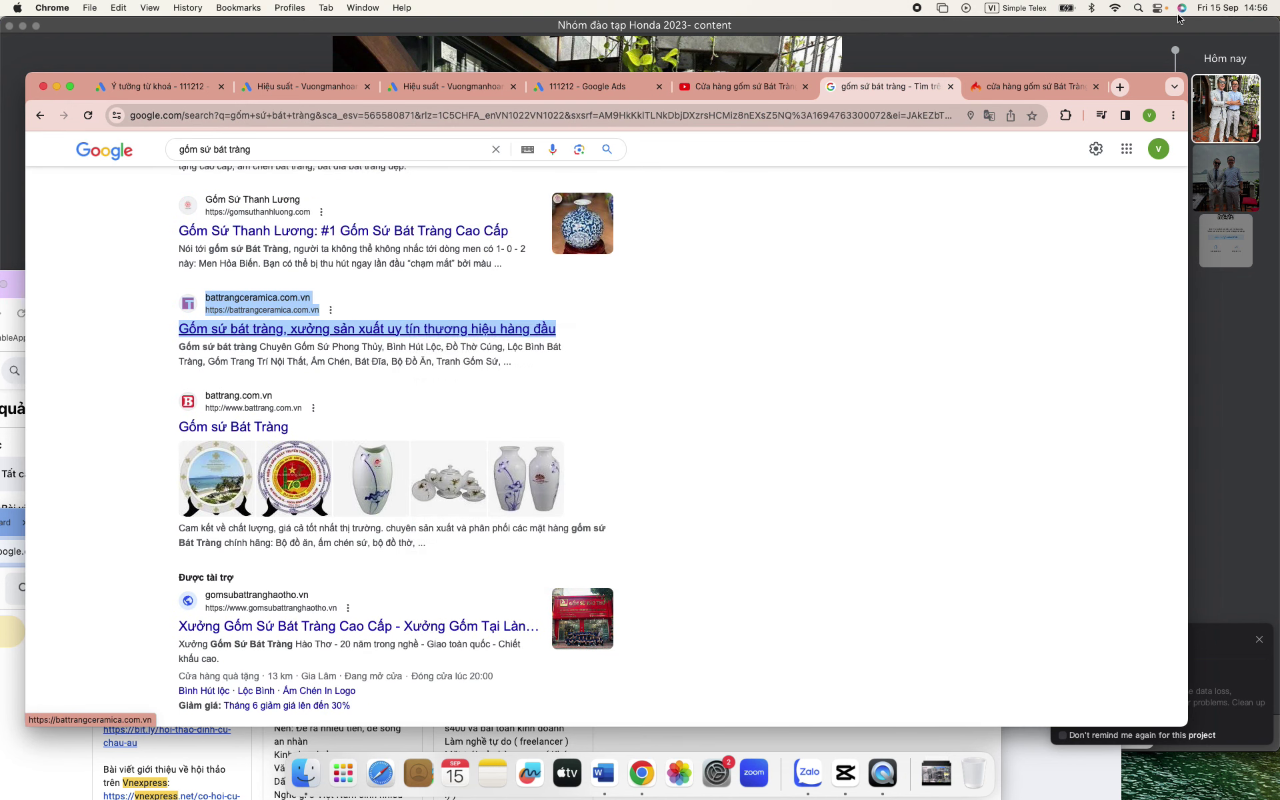
{"action": "left_click", "coordinate": [599, 97]}
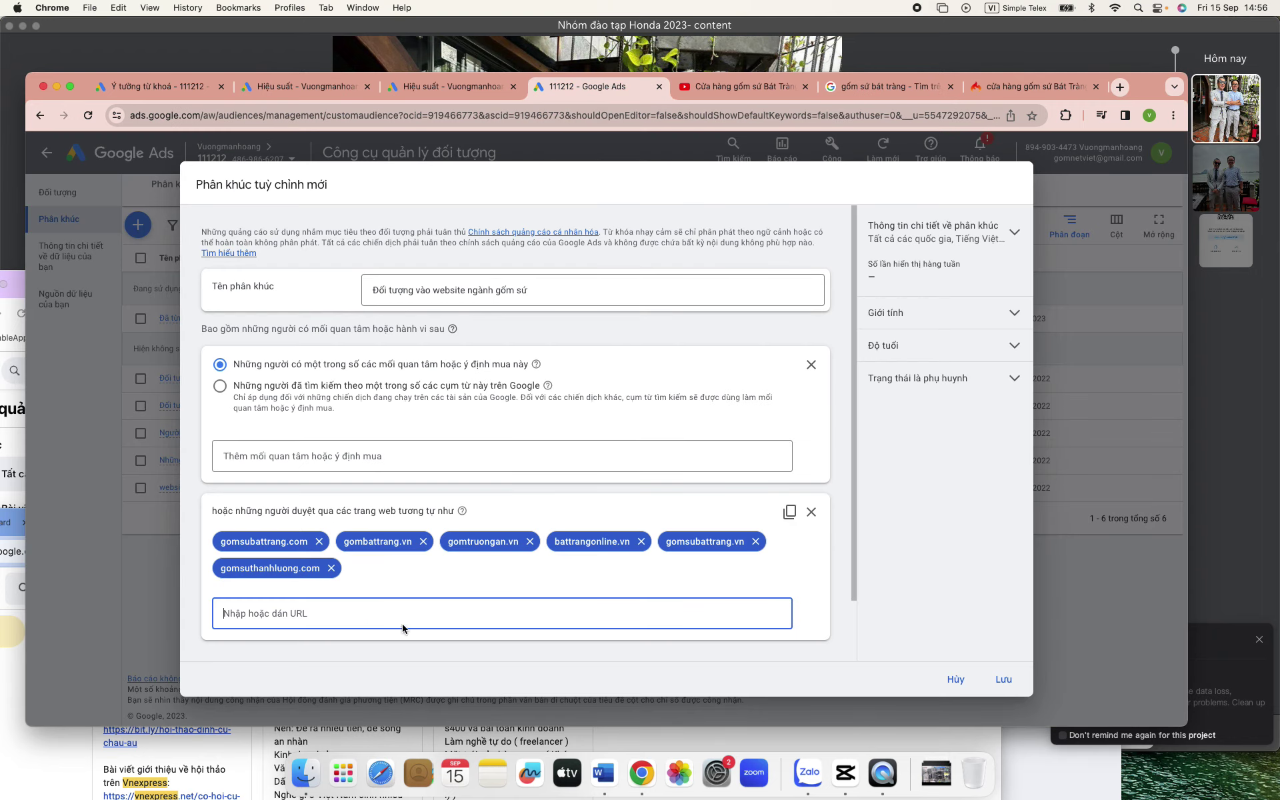
{"action": "key", "text": "super+v"}
{"action": "key", "text": "Return"}
Paste the sponsored result's link, then remove the resulting long googleadservices URL chip
{"action": "left_click", "coordinate": [887, 86]}
{"action": "scroll", "coordinate": [172, 589], "scroll_direction": "down", "scroll_amount": 3}
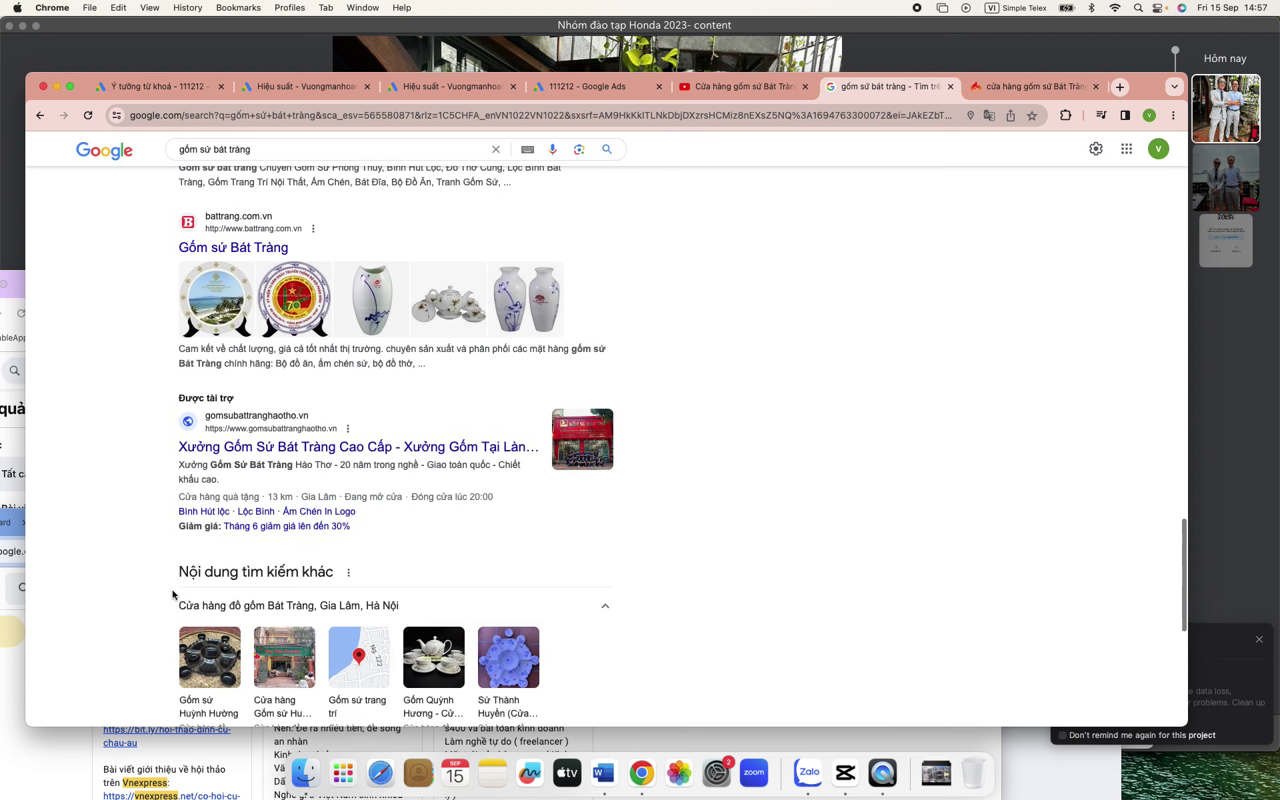
{"action": "scroll", "coordinate": [200, 567], "scroll_direction": "down", "scroll_amount": 1}
{"action": "right_click", "coordinate": [385, 418]}
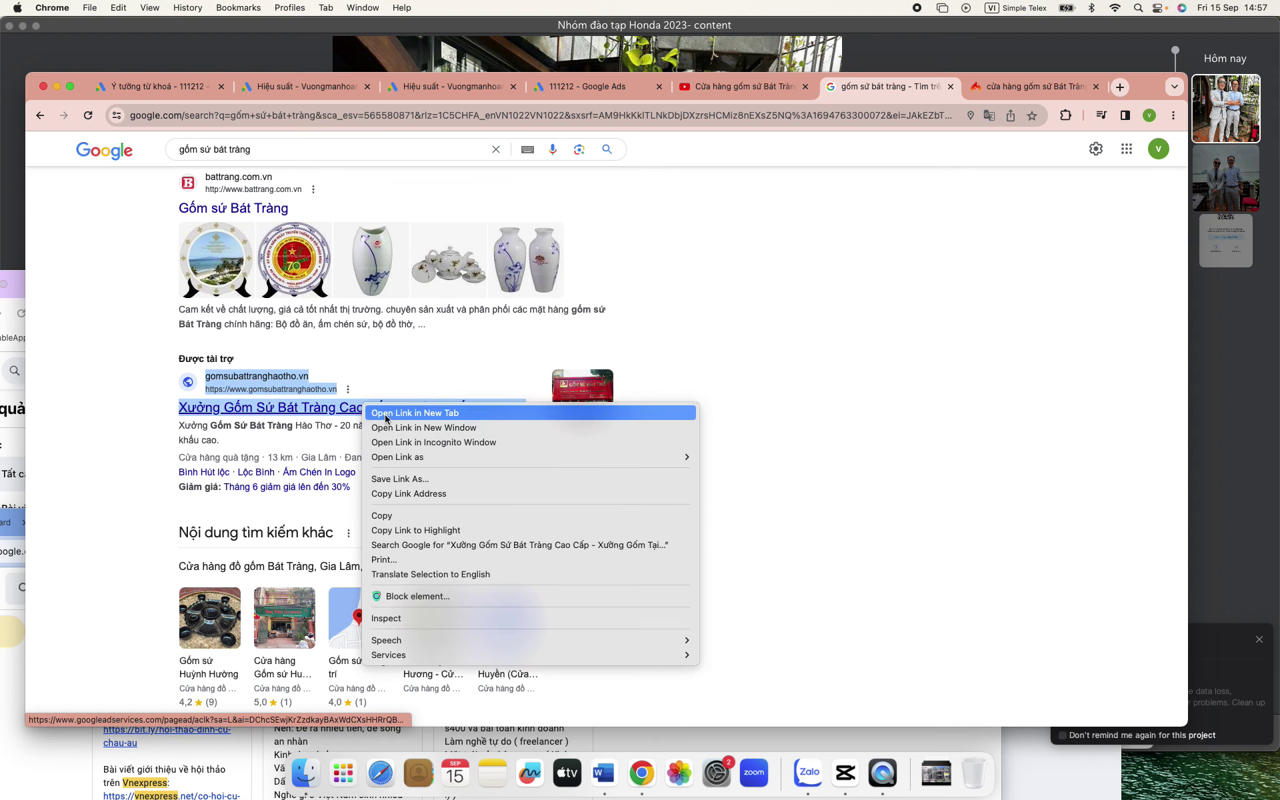
{"action": "left_click", "coordinate": [437, 494]}
{"action": "left_click", "coordinate": [558, 93]}
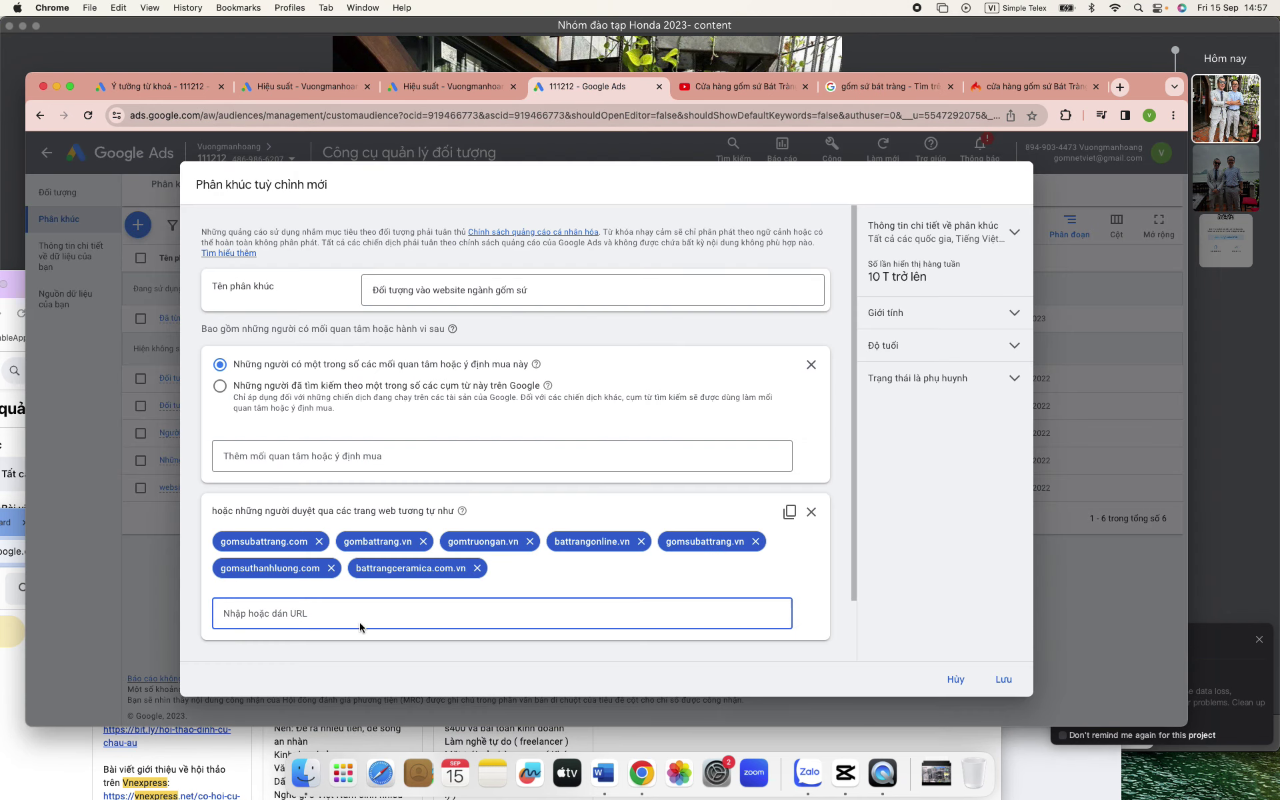
{"action": "key", "text": "super+v"}
{"action": "key", "text": "Return"}
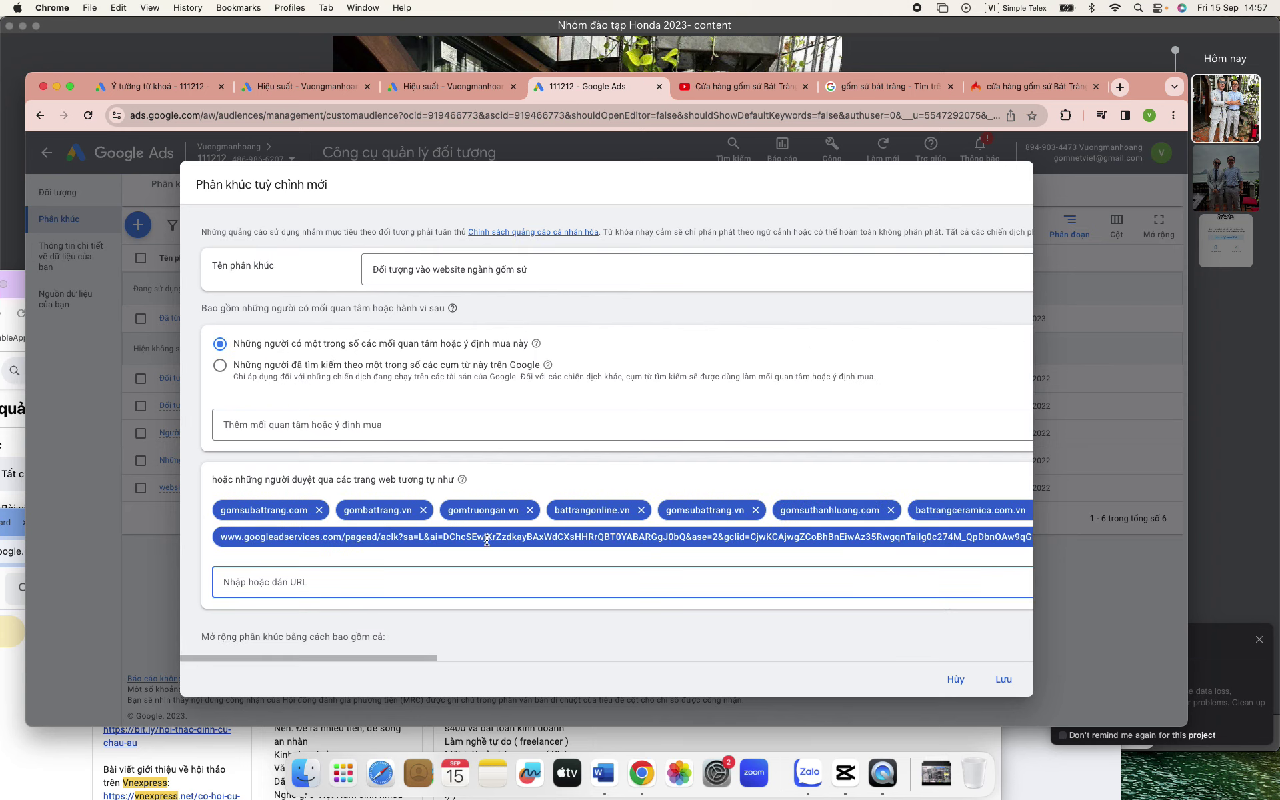
{"action": "scroll", "coordinate": [667, 544], "scroll_direction": "right", "scroll_amount": 10}
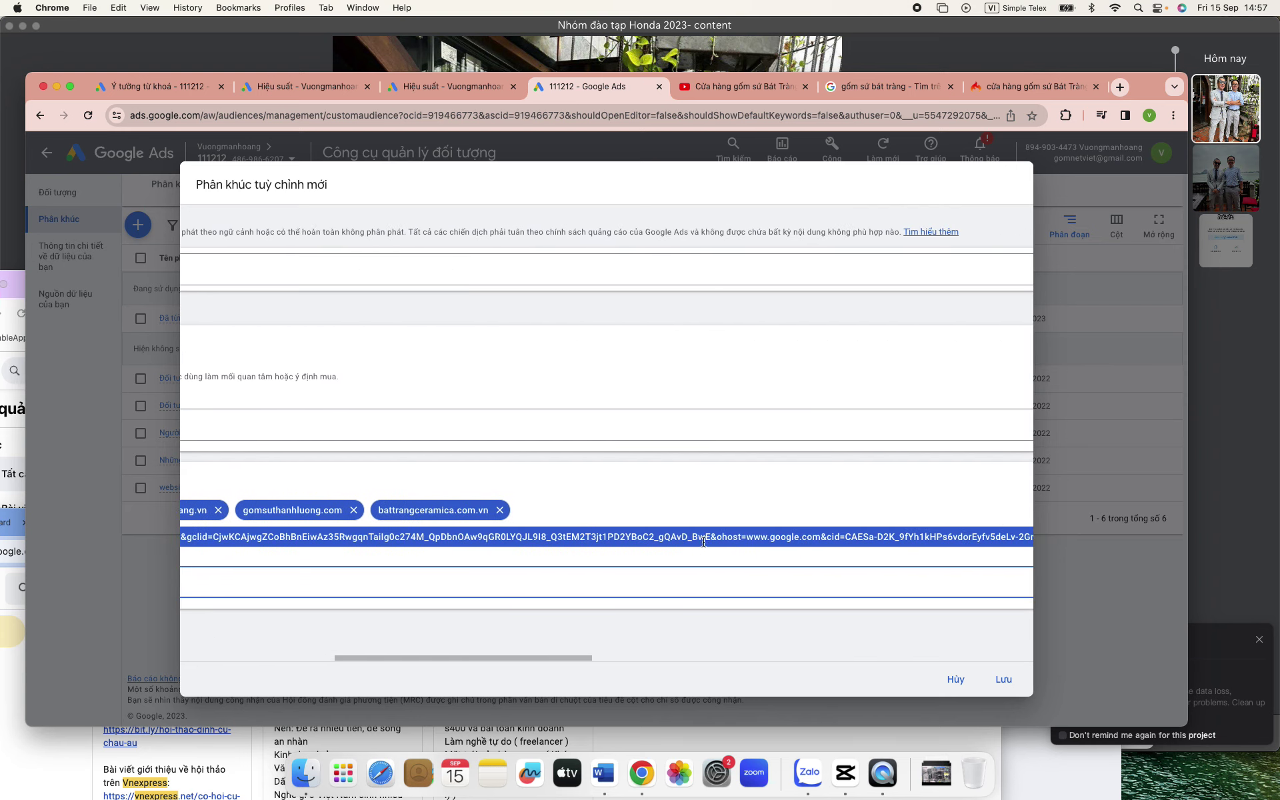
{"action": "scroll", "coordinate": [708, 541], "scroll_direction": "right", "scroll_amount": 10}
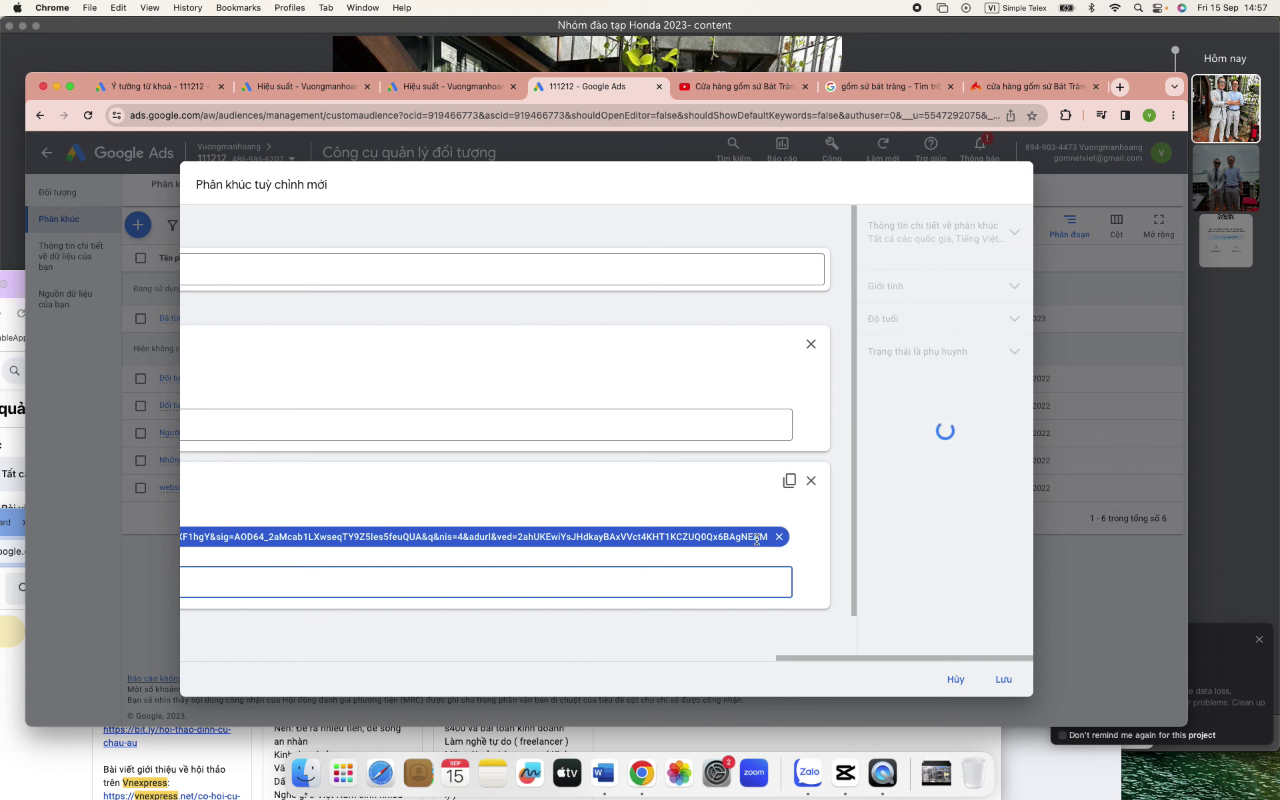
{"action": "left_click", "coordinate": [778, 537]}
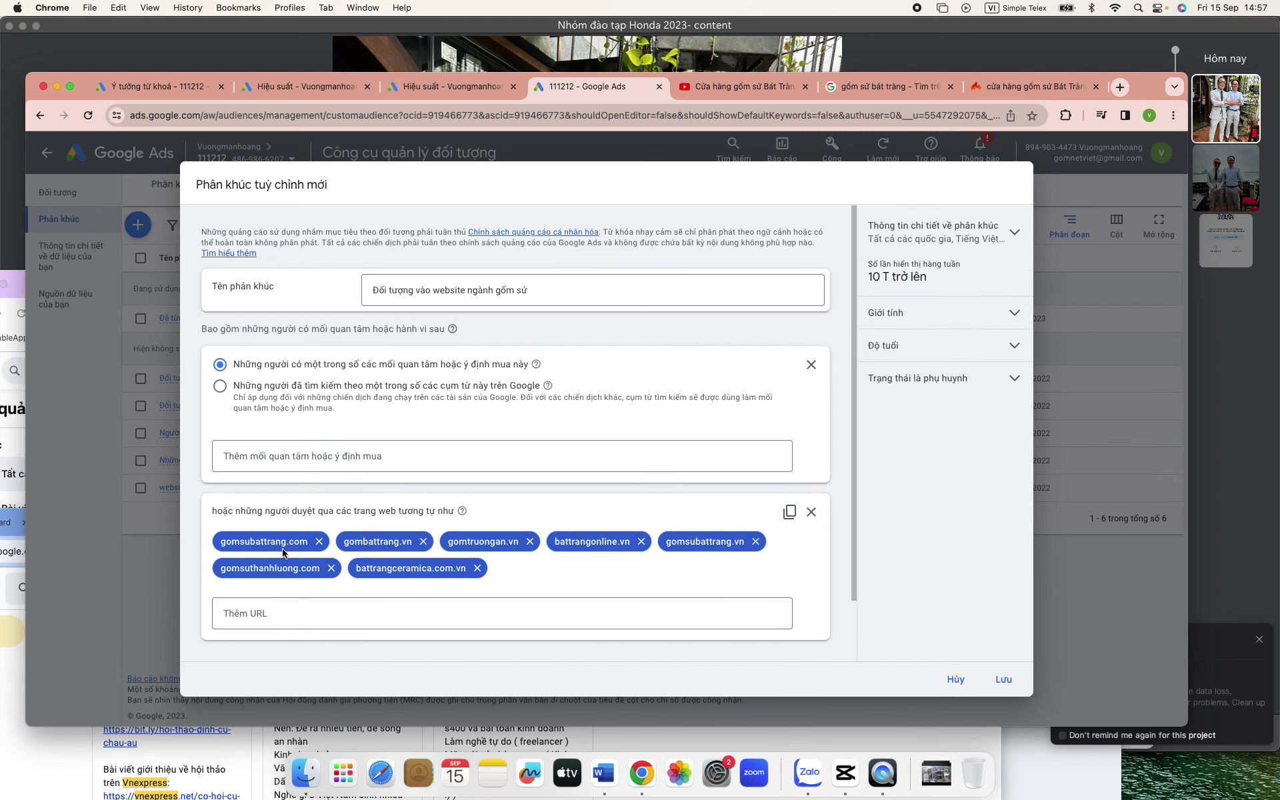
Append 15092023 to the segment name 'Đối tượng vào website ngành gốm sứ' and save it
{"action": "left_click", "coordinate": [345, 613]}
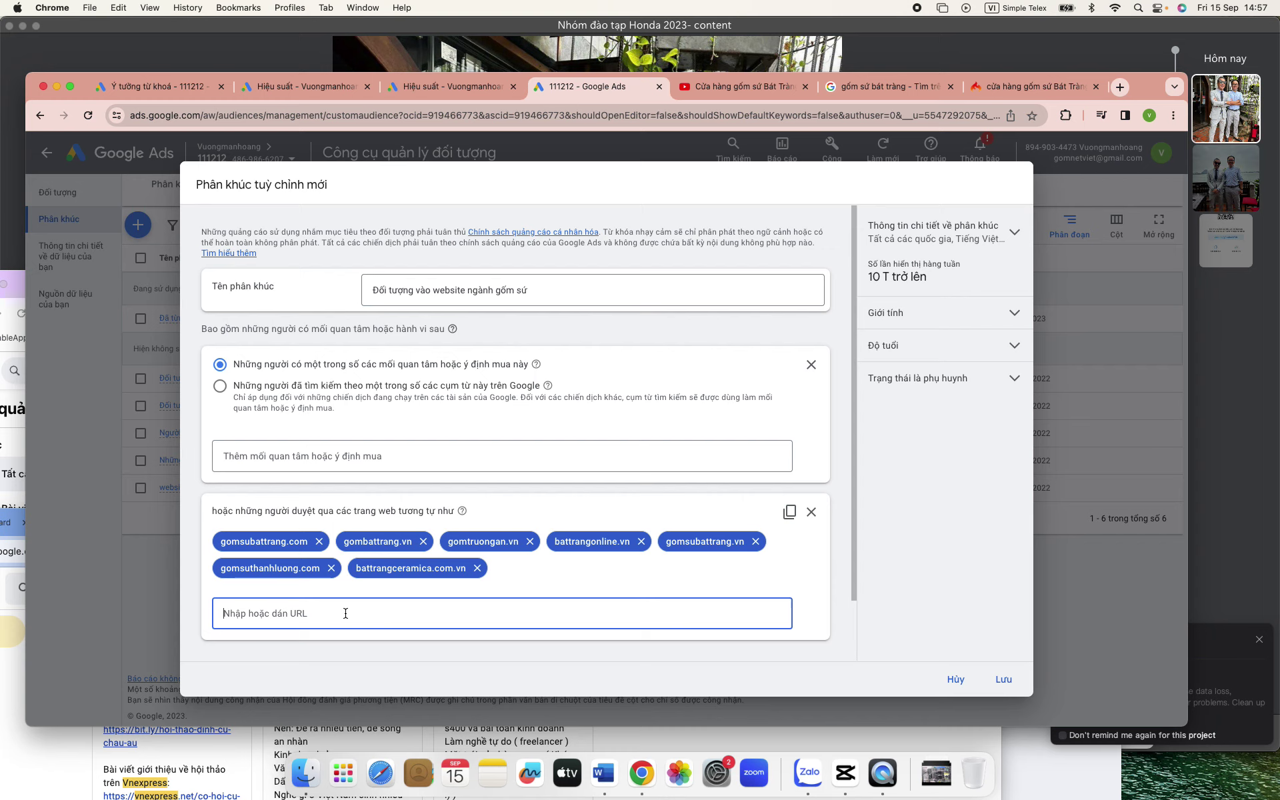
{"action": "scroll", "coordinate": [657, 326], "scroll_direction": "down", "scroll_amount": 1}
{"action": "left_click", "coordinate": [613, 289]}
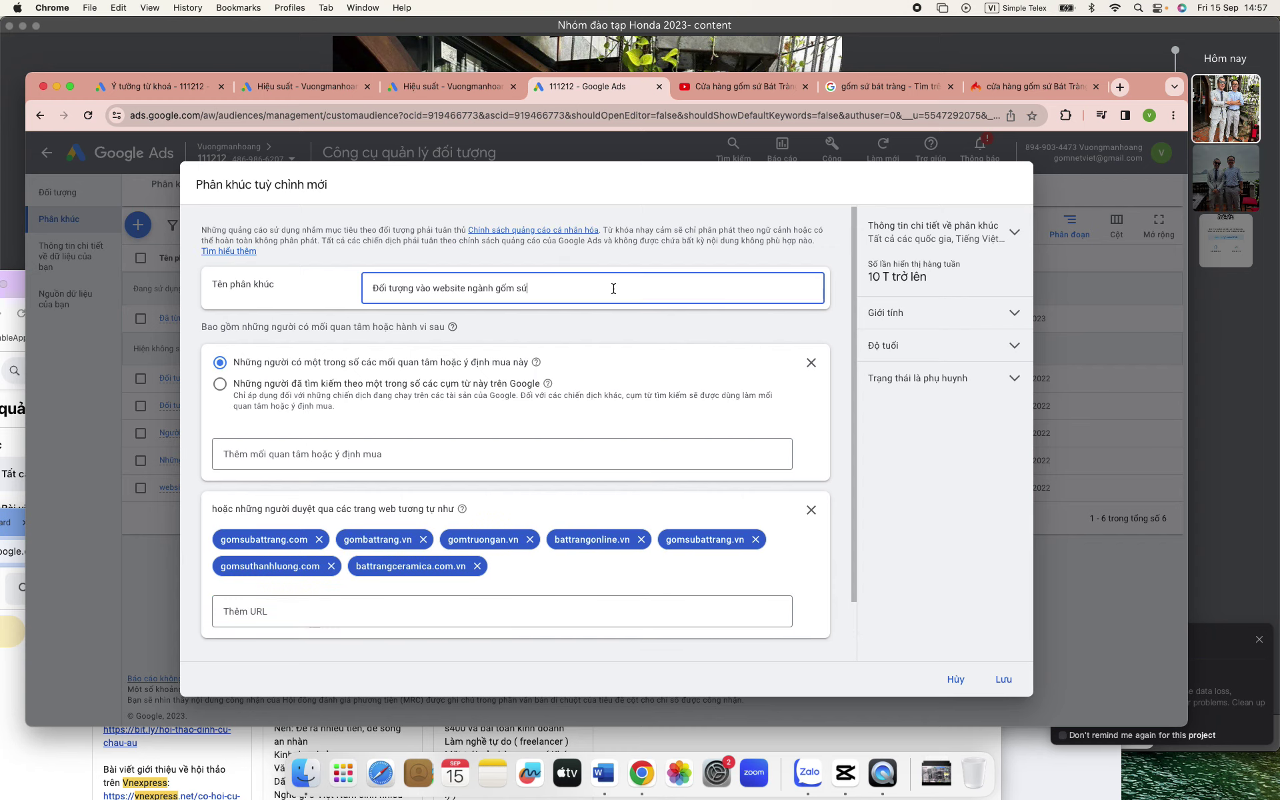
{"action": "type", "text": "19"}
{"action": "key", "text": "BackSpace"}
{"action": "type", "text": "5092023"}
{"action": "left_click", "coordinate": [1003, 679]}
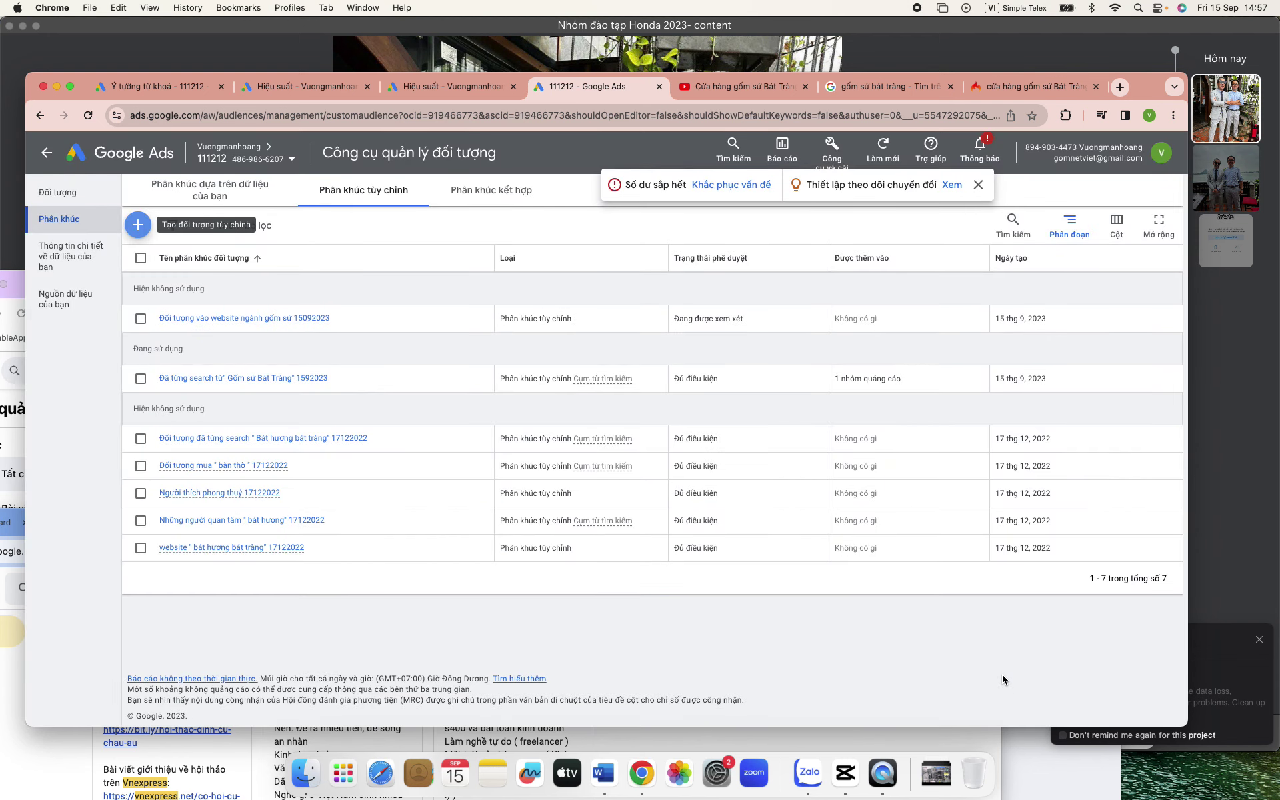
Copy the 115 Thuy Khuê display campaign from the client account's campaign list
{"action": "left_click", "coordinate": [446, 90]}
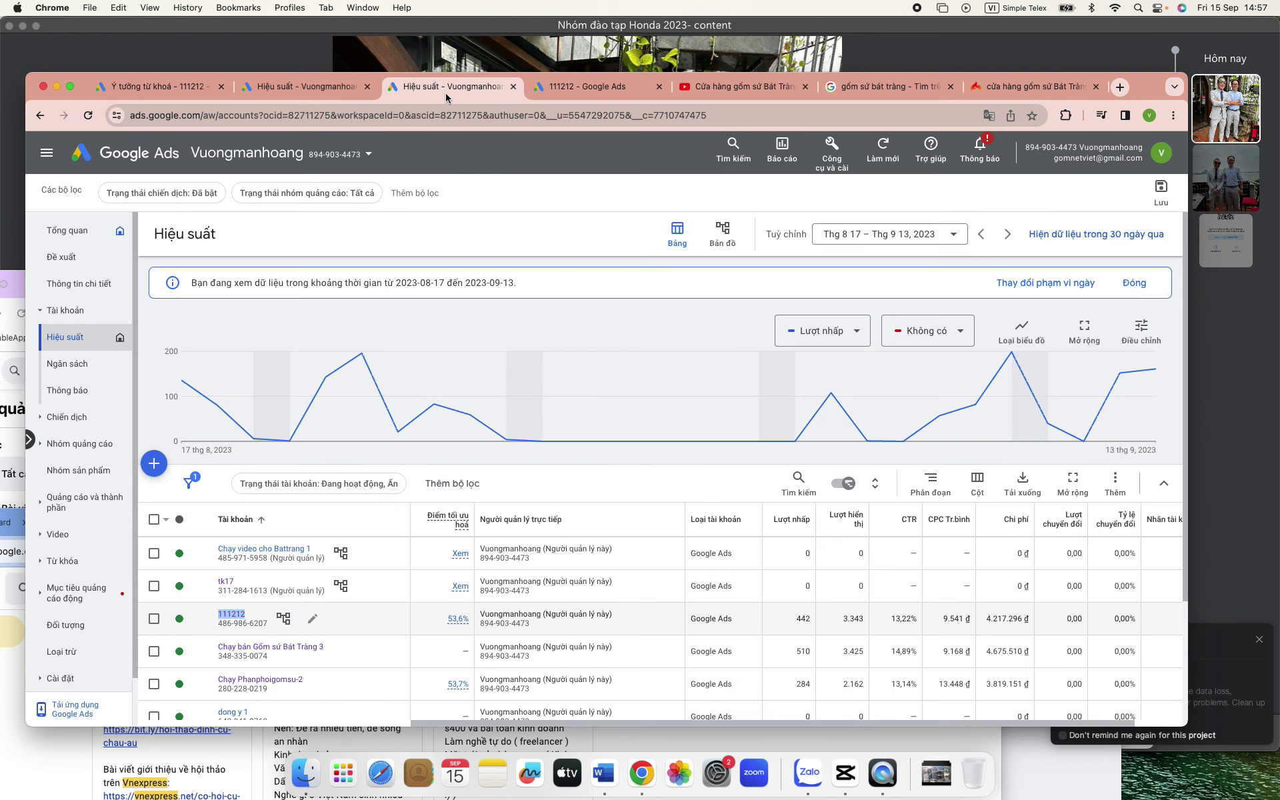
{"action": "left_click", "coordinate": [241, 616]}
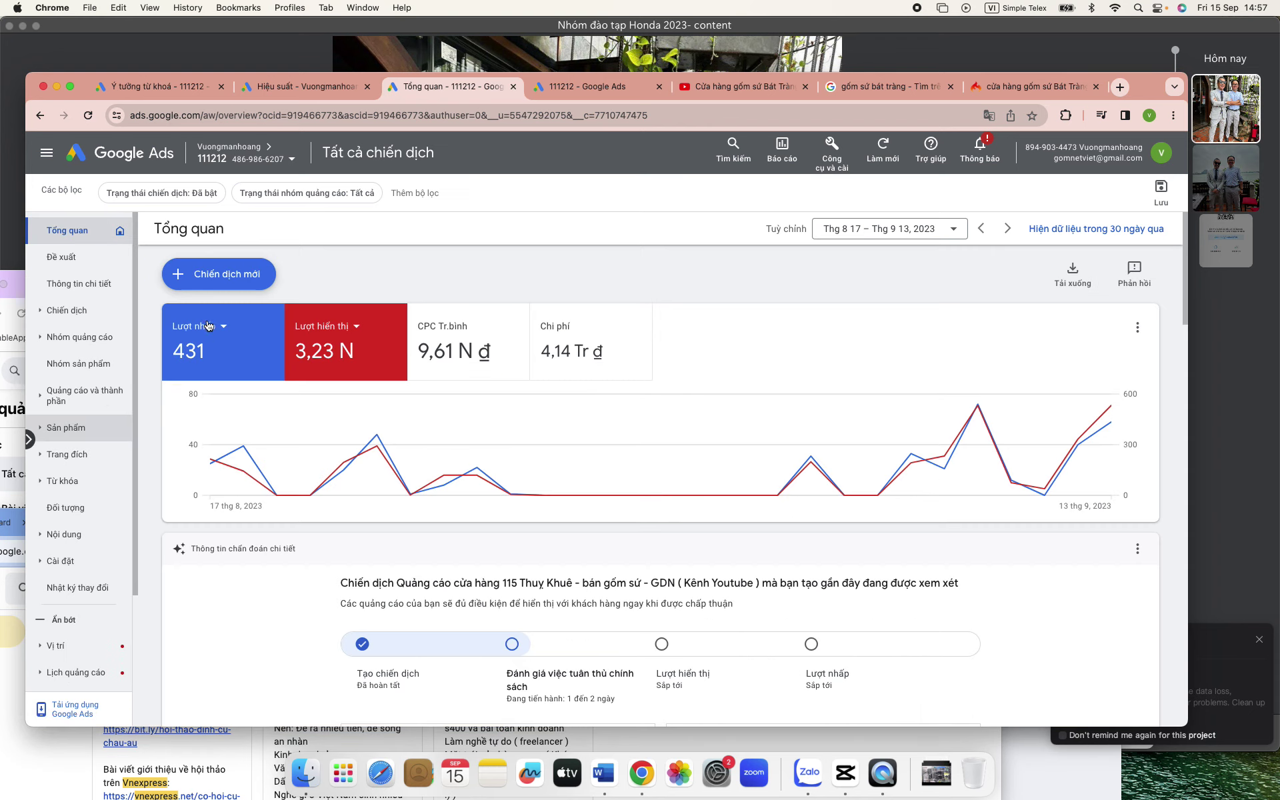
{"action": "left_click", "coordinate": [65, 311]}
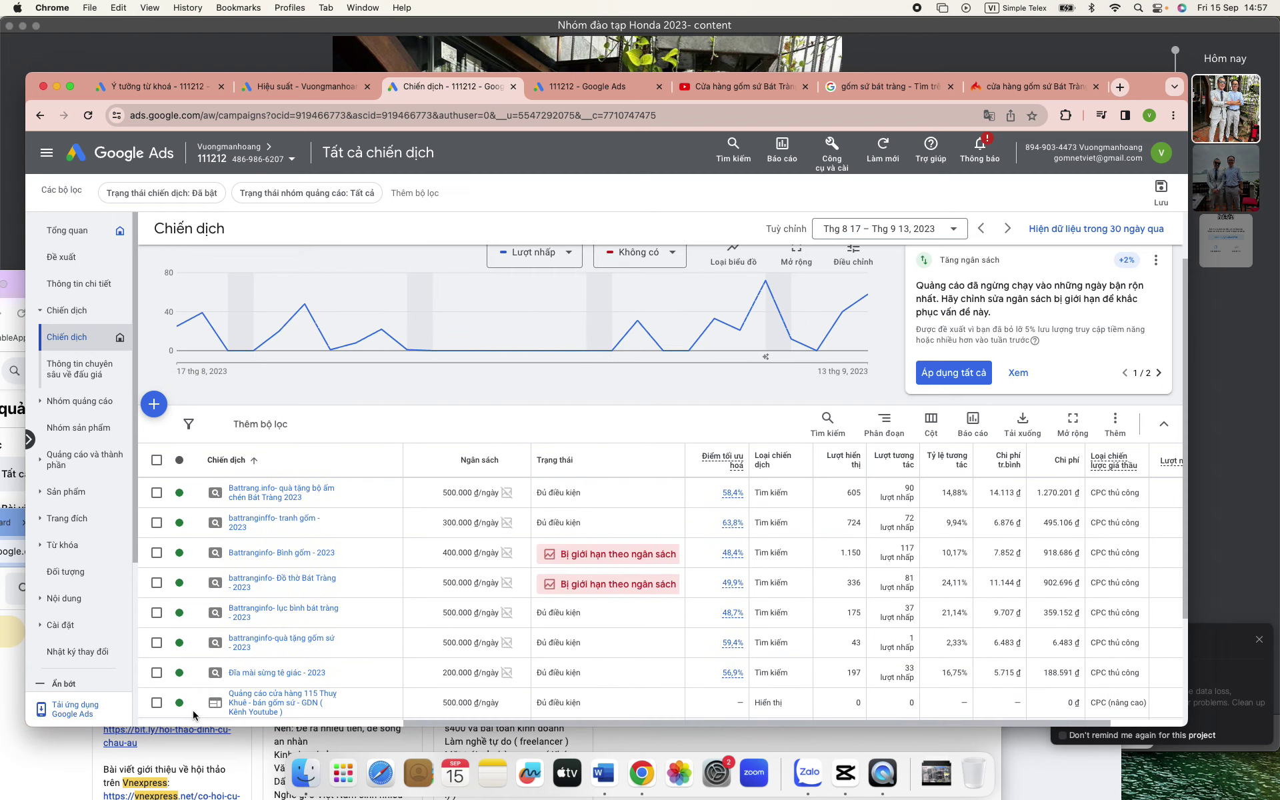
{"action": "scroll", "coordinate": [434, 547], "scroll_direction": "down", "scroll_amount": 3}
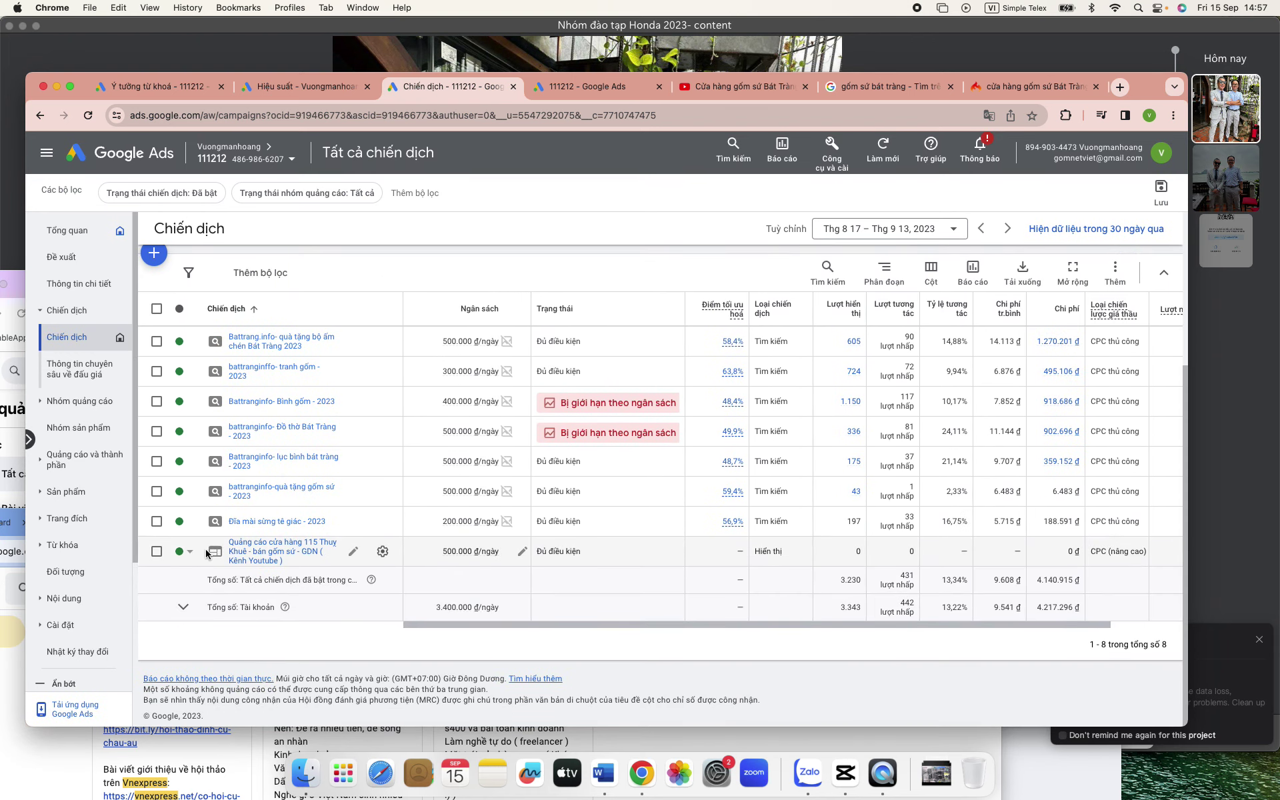
{"action": "left_click", "coordinate": [156, 551]}
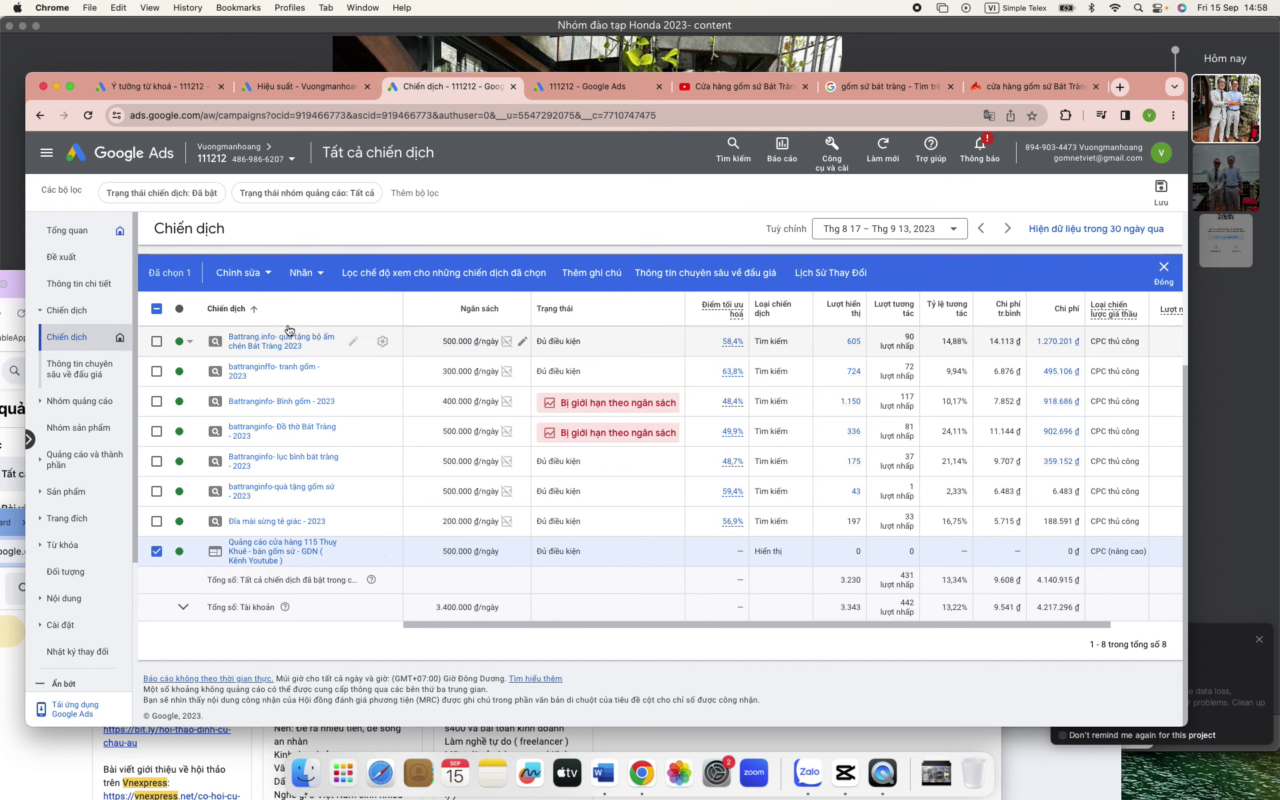
{"action": "left_click", "coordinate": [245, 273]}
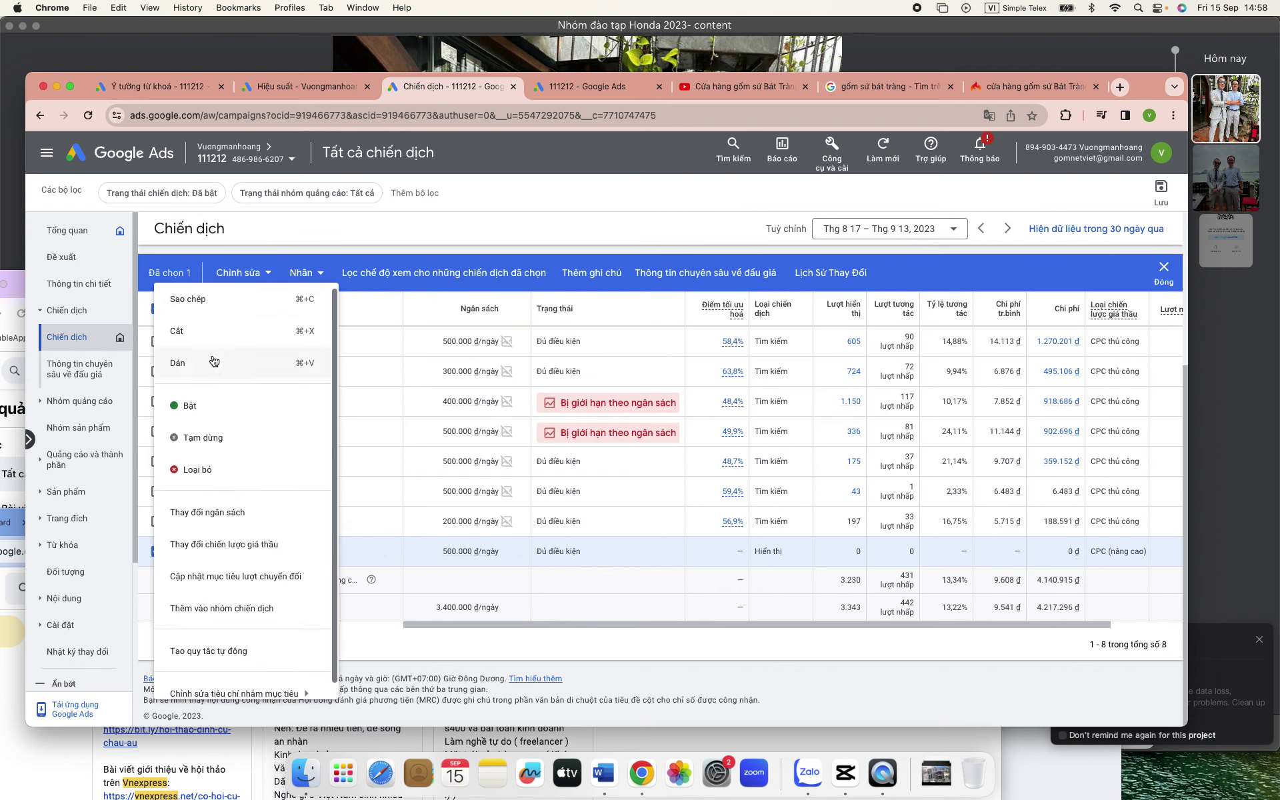
{"action": "left_click", "coordinate": [241, 297]}
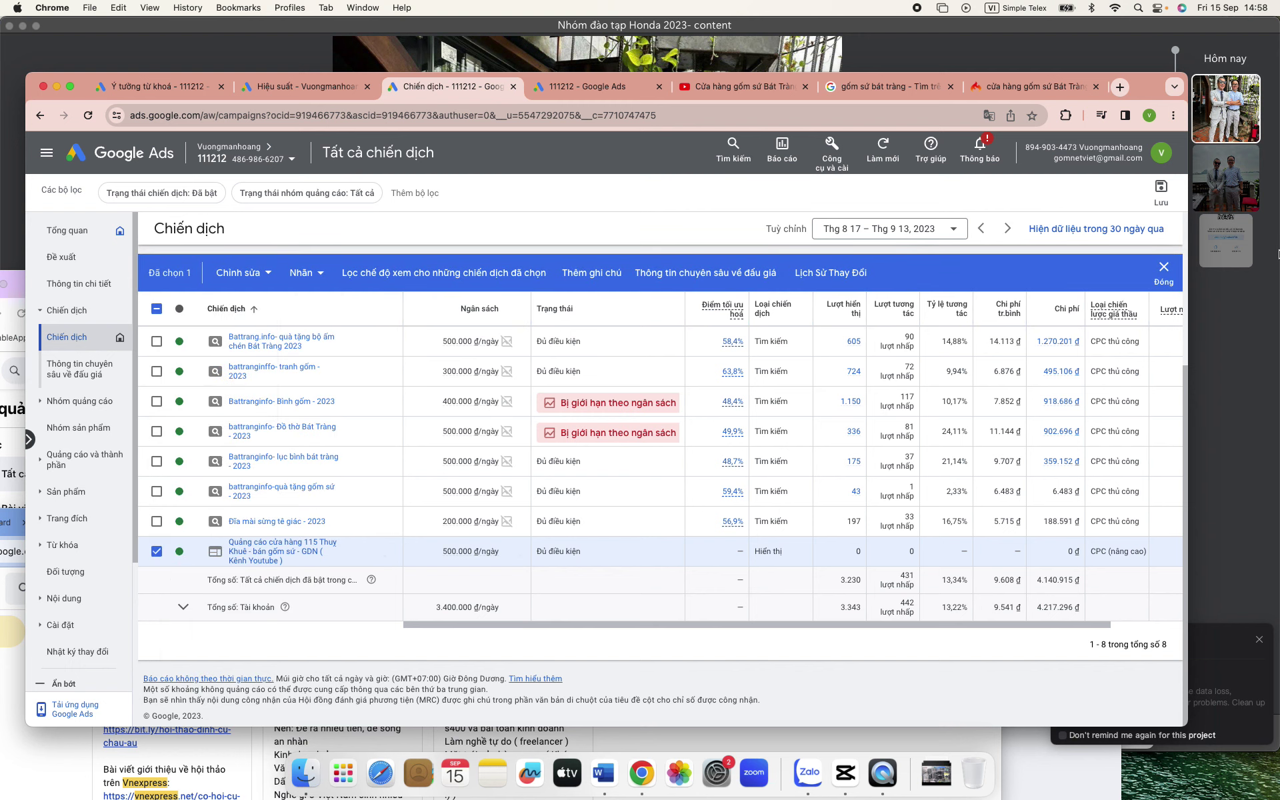
Paste the copied campaign back into the same client account
{"action": "left_click", "coordinate": [1163, 272]}
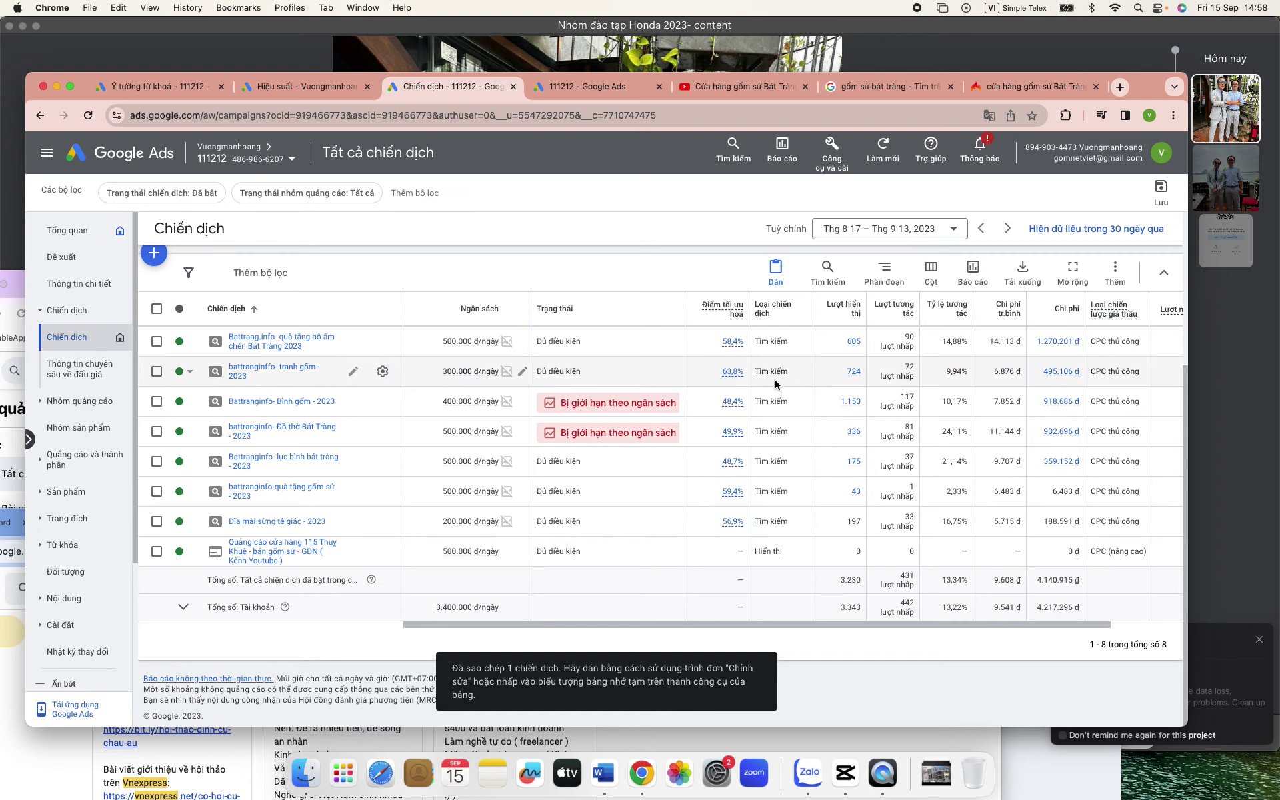
{"action": "scroll", "coordinate": [759, 274], "scroll_direction": "down", "scroll_amount": 2}
{"action": "key", "text": "super+v"}
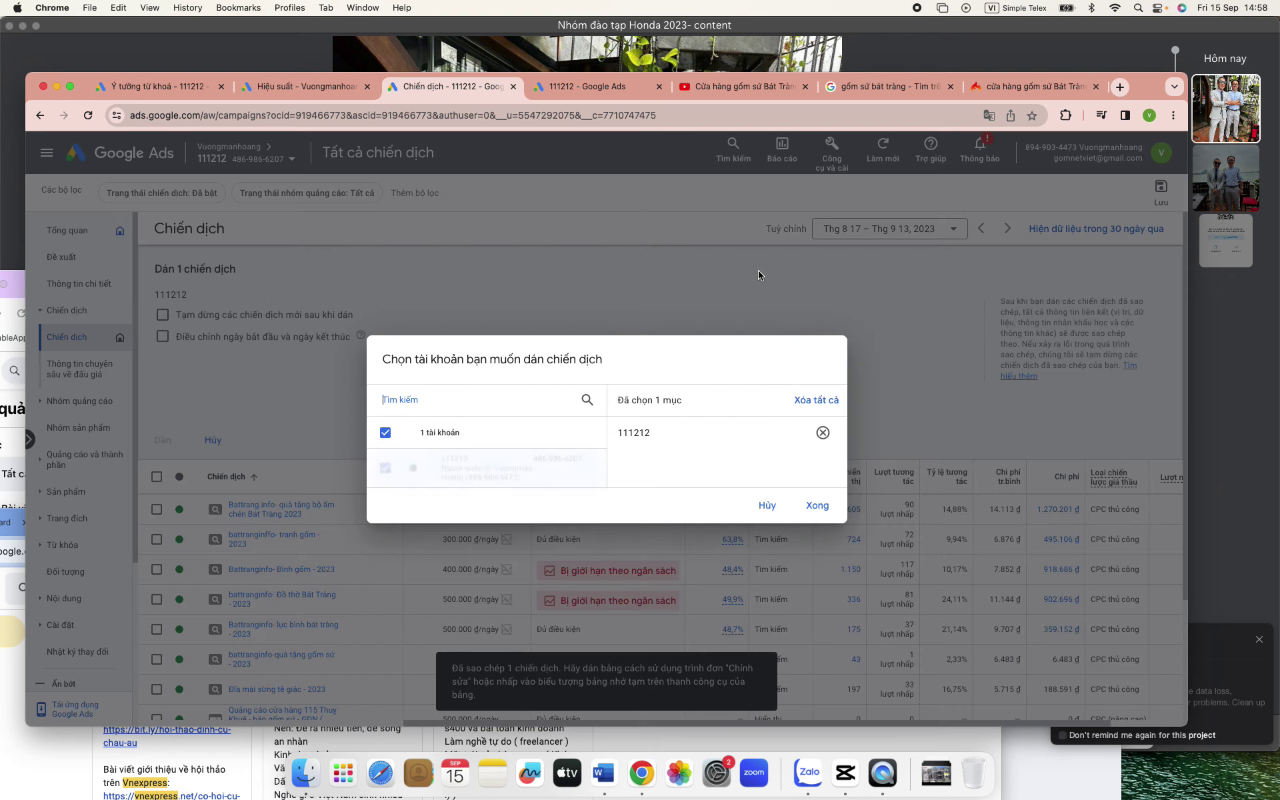
{"action": "left_click", "coordinate": [821, 506]}
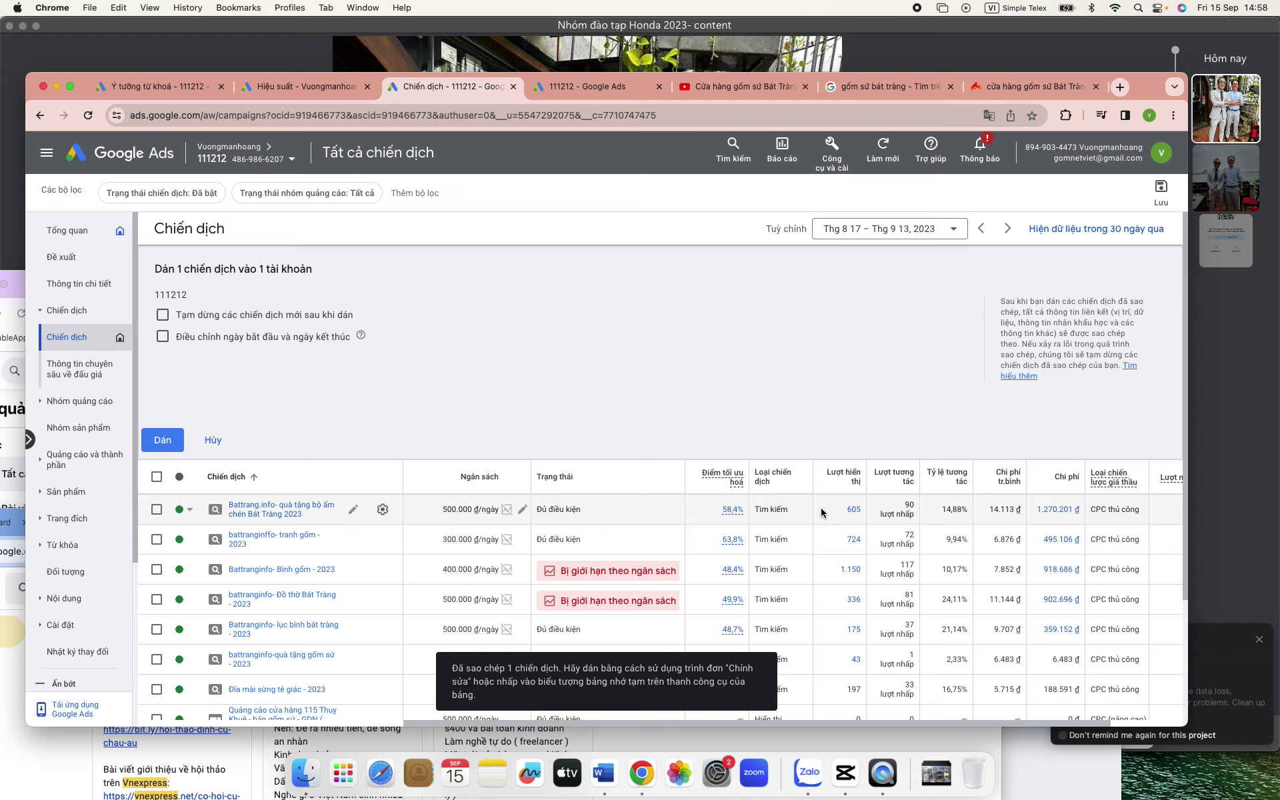
{"action": "left_click", "coordinate": [175, 444]}
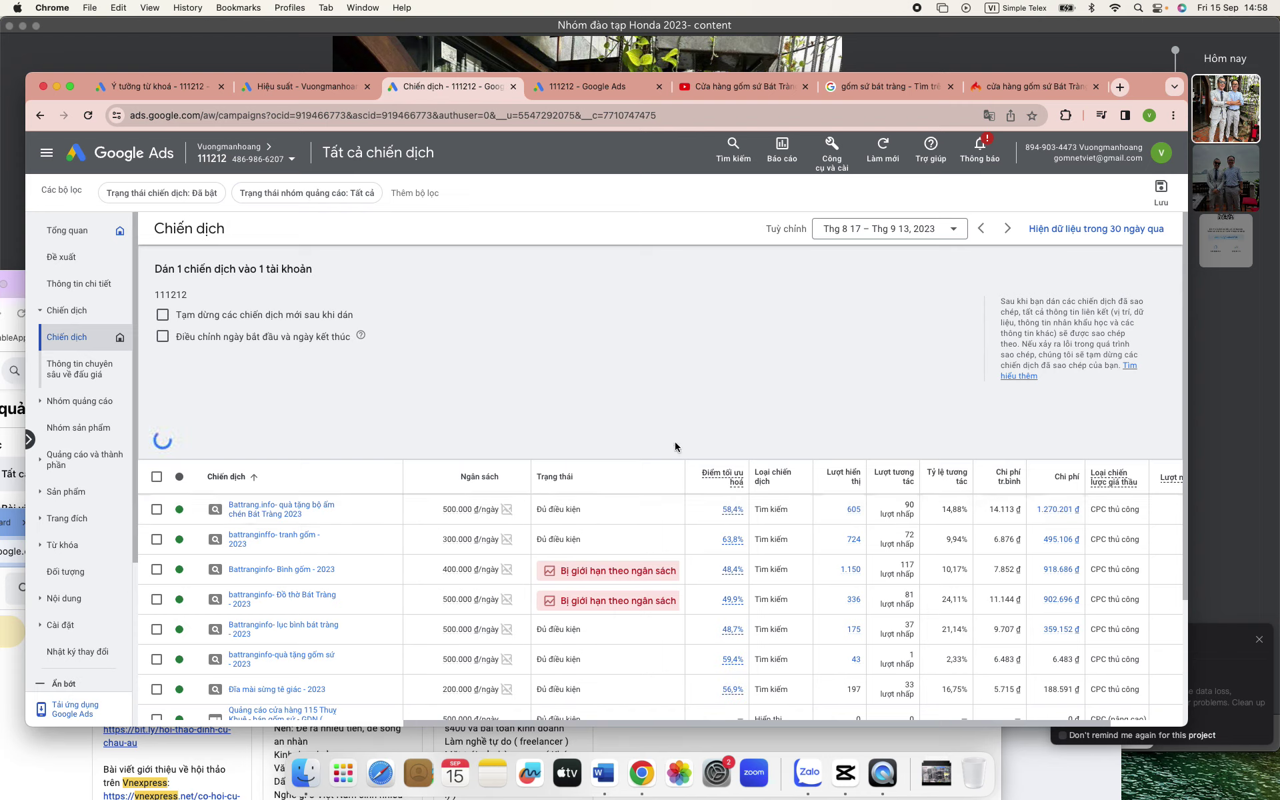
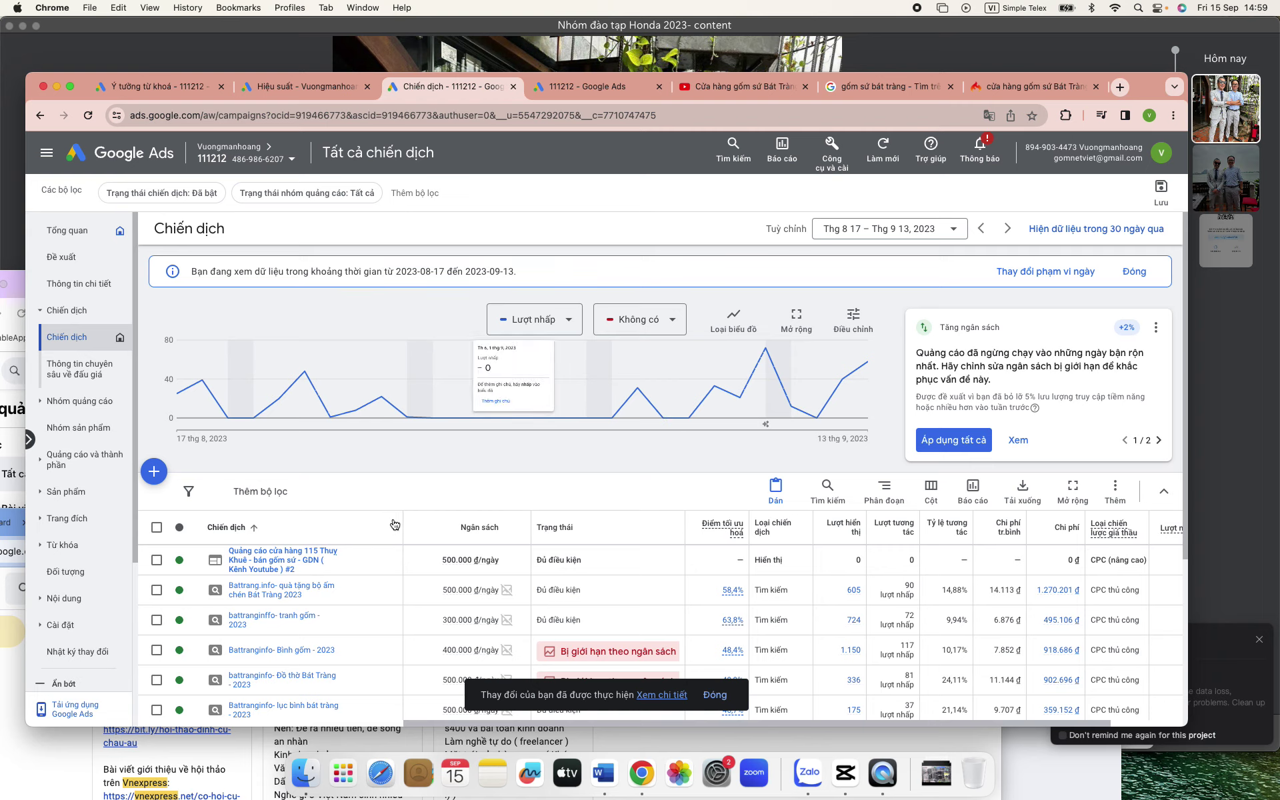
Replace the '#2' ending of the Kênh Youtube campaign name with '- vào web đối thủ' and save it
{"action": "left_click", "coordinate": [293, 572]}
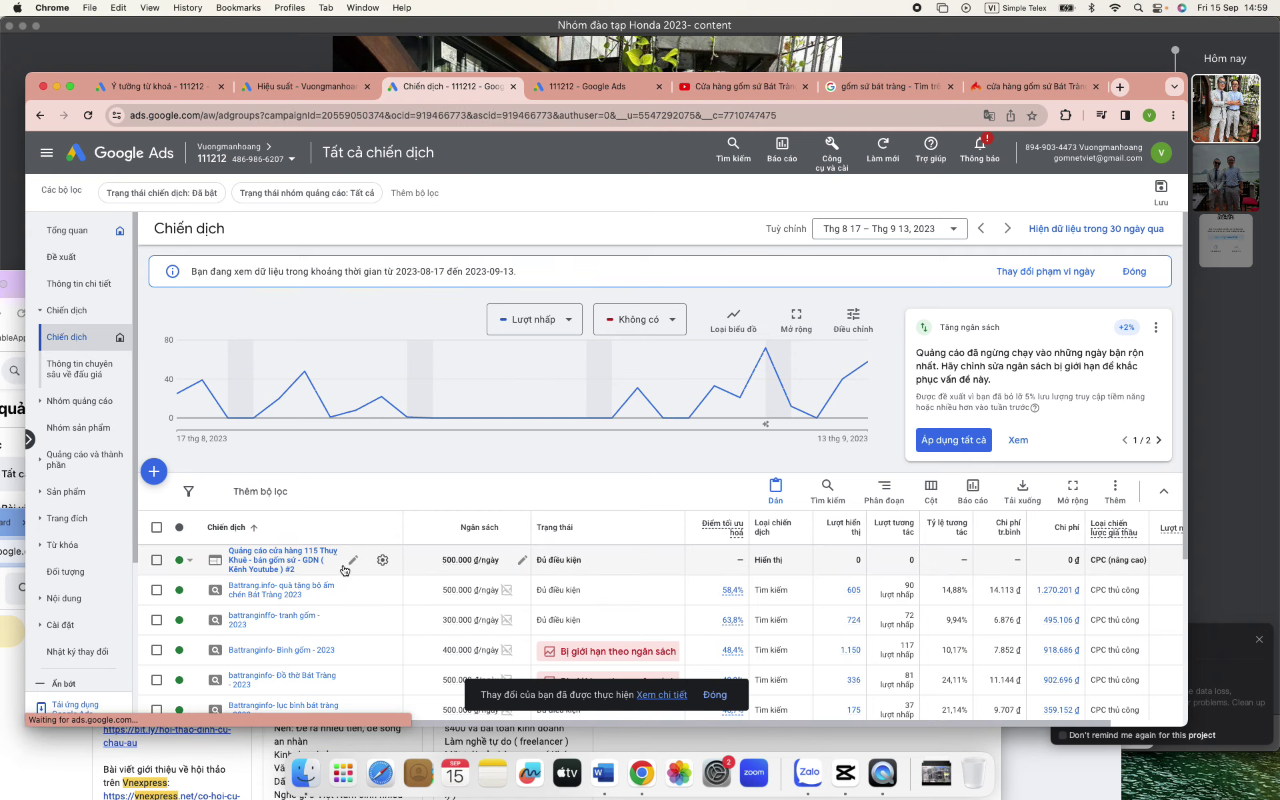
{"action": "left_click", "coordinate": [40, 115]}
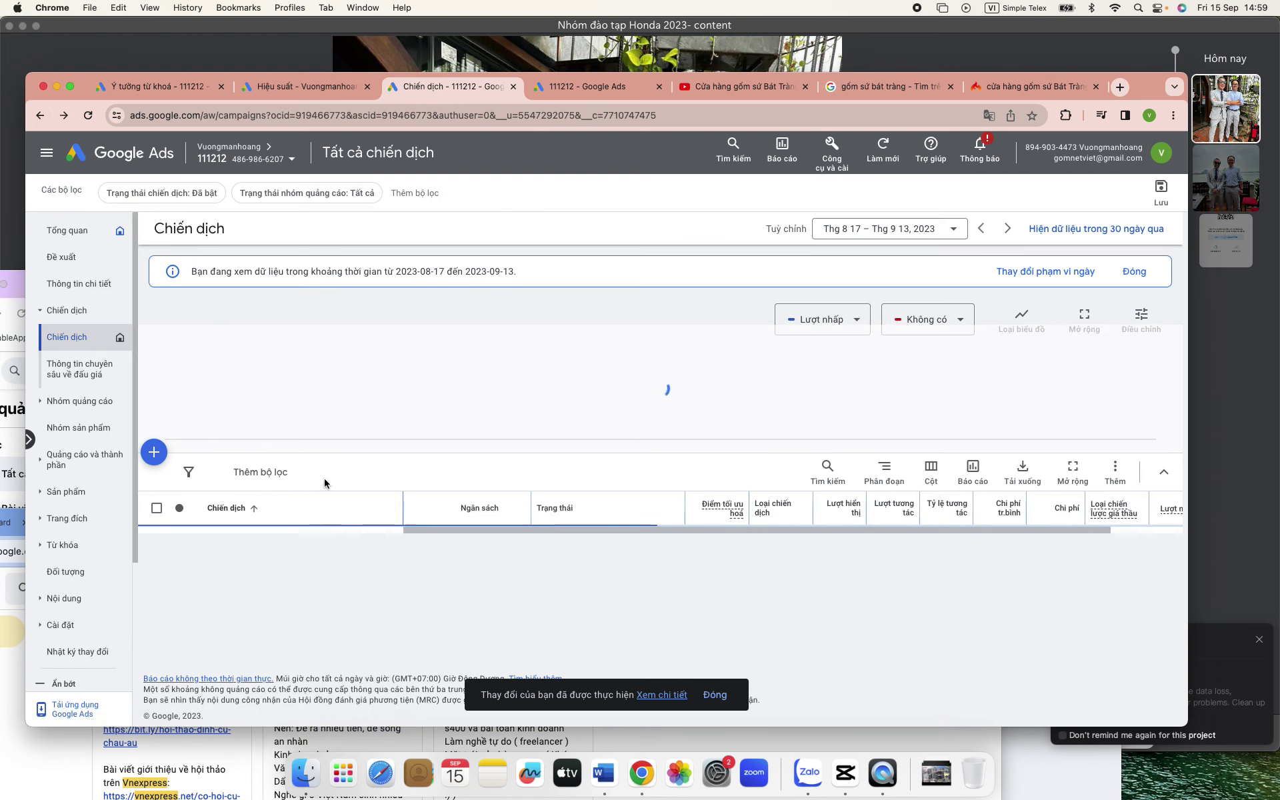
{"action": "scroll", "coordinate": [334, 555], "scroll_direction": "down", "scroll_amount": 5}
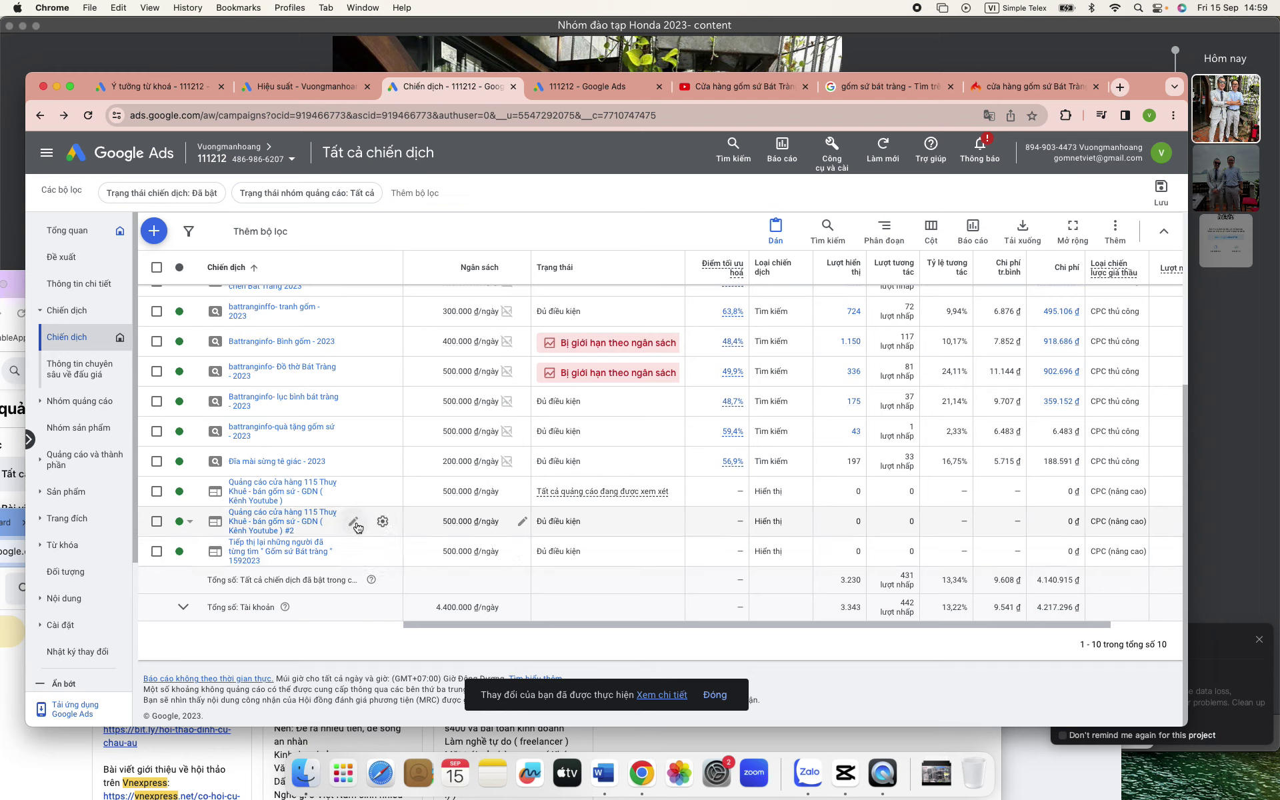
{"action": "left_click", "coordinate": [353, 522]}
{"action": "left_click_drag", "start_coordinate": [308, 552], "coordinate": [332, 556]}
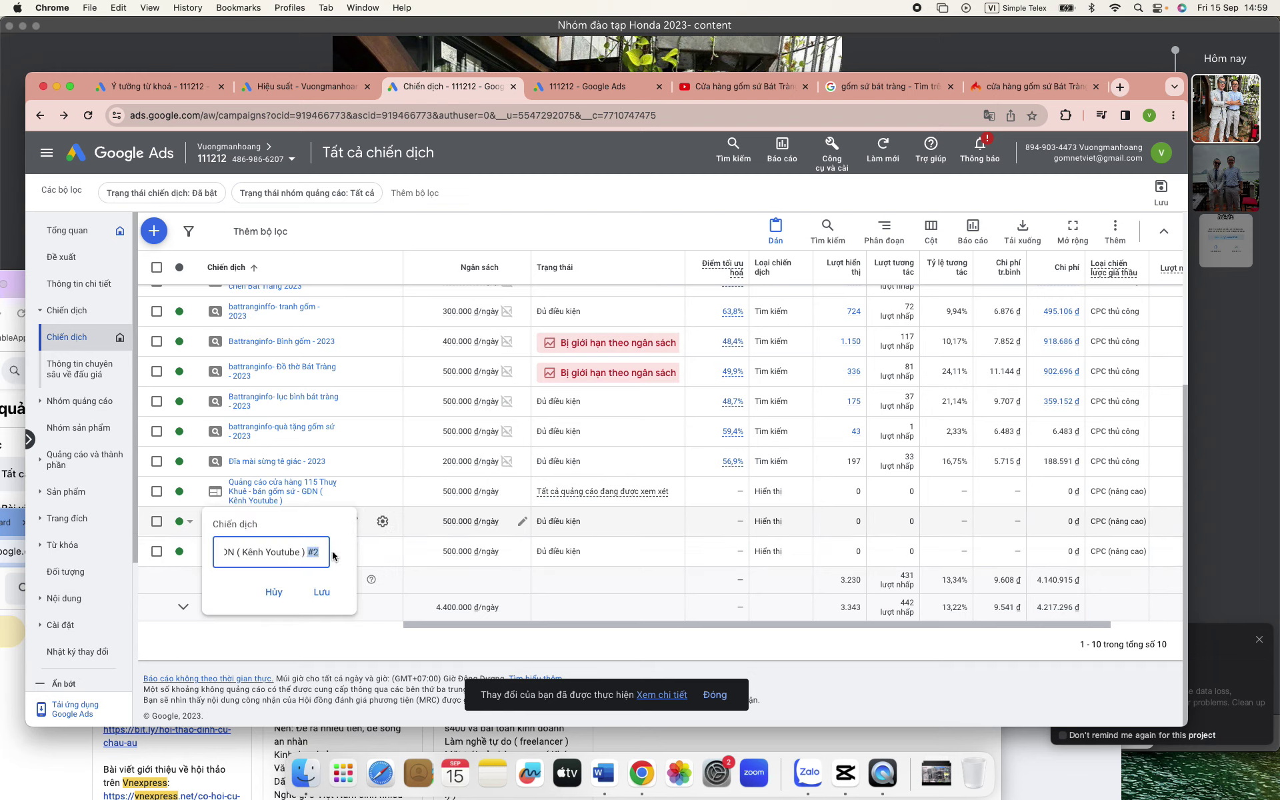
{"action": "type", "text": "- vào web đối thu"}
{"action": "left_click", "coordinate": [312, 591]}
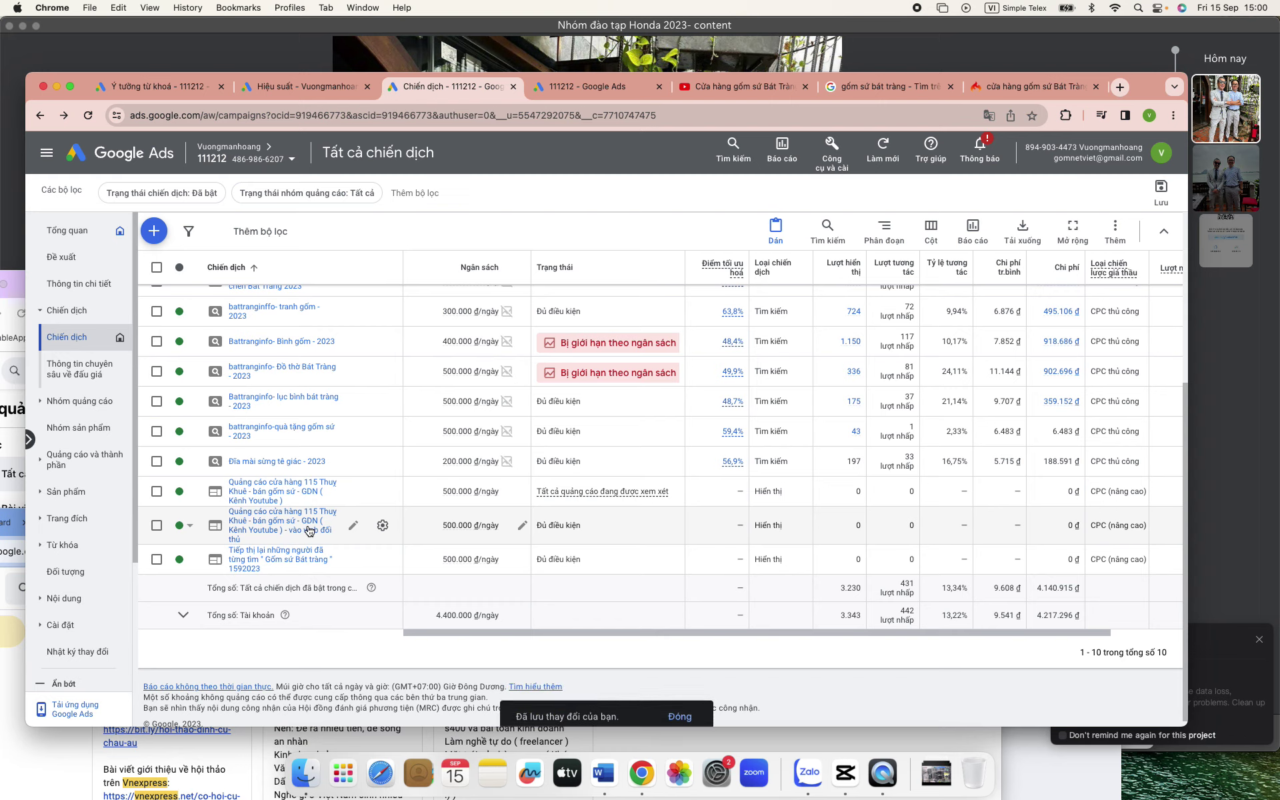
Open the renamed Kênh Youtube campaign and go to its Đối tượng (Audiences) page
{"action": "left_click", "coordinate": [309, 530]}
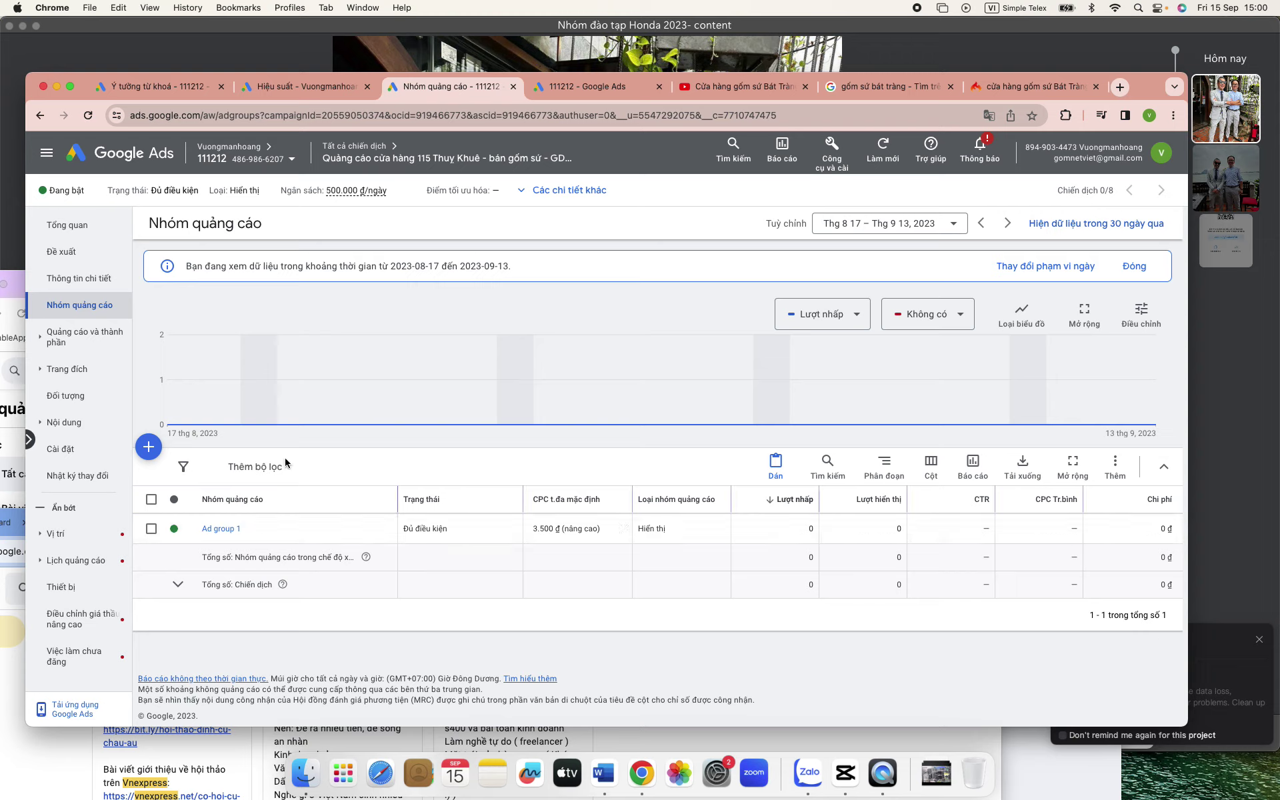
{"action": "left_click", "coordinate": [85, 396]}
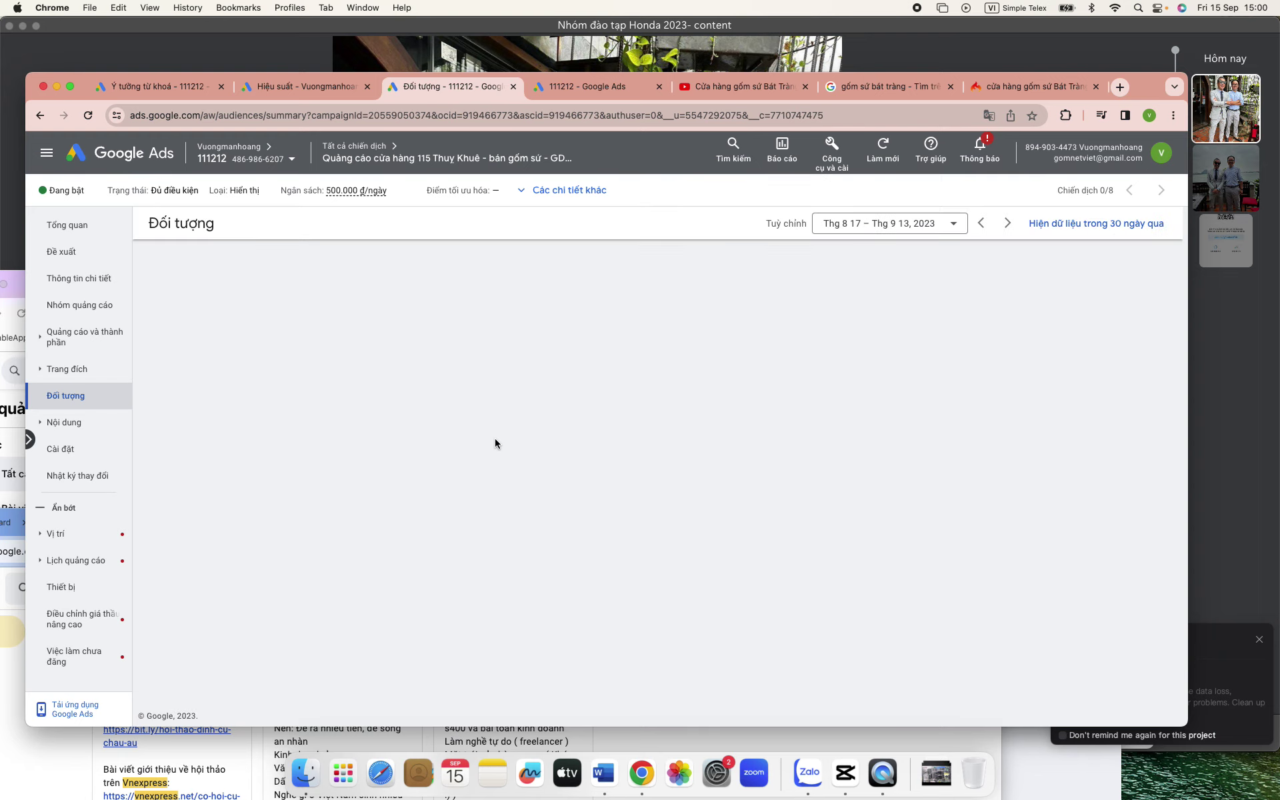
{"action": "scroll", "coordinate": [731, 484], "scroll_direction": "down", "scroll_amount": 3}
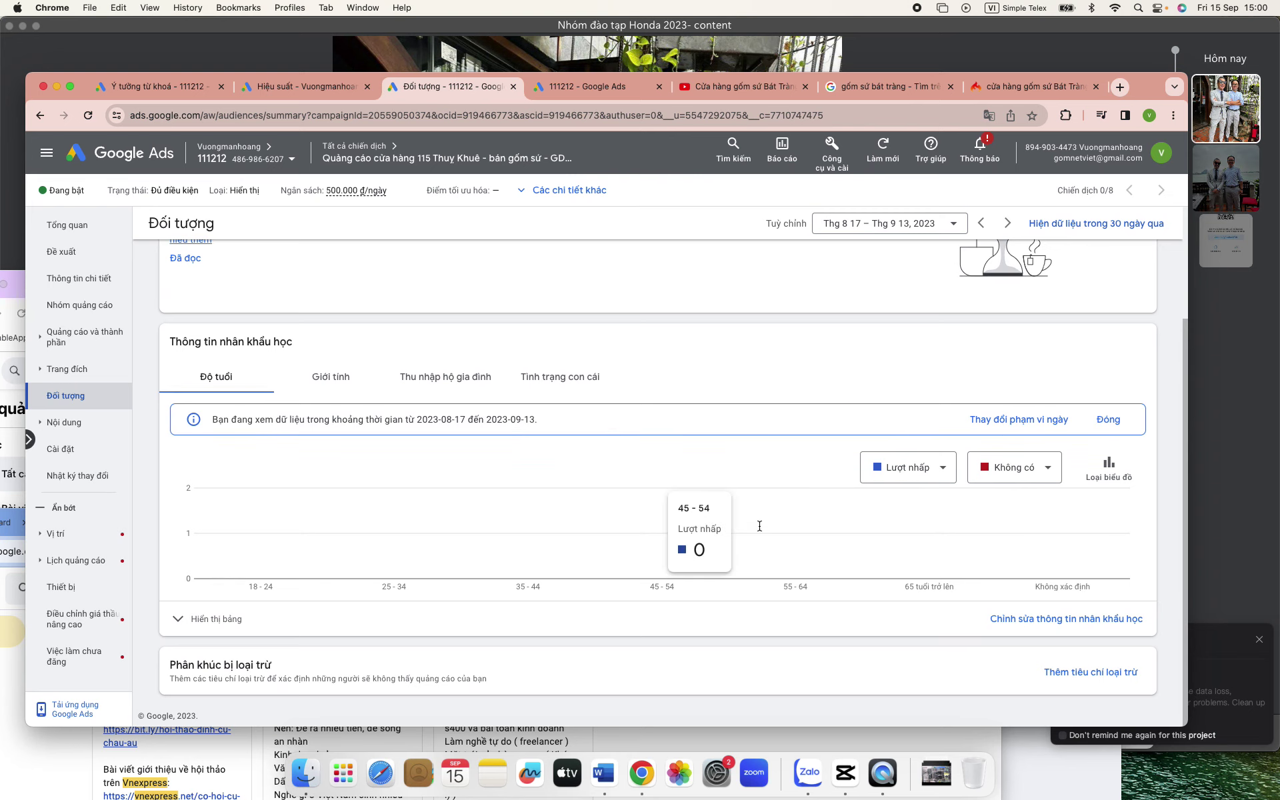
{"action": "scroll", "coordinate": [859, 477], "scroll_direction": "up", "scroll_amount": 3}
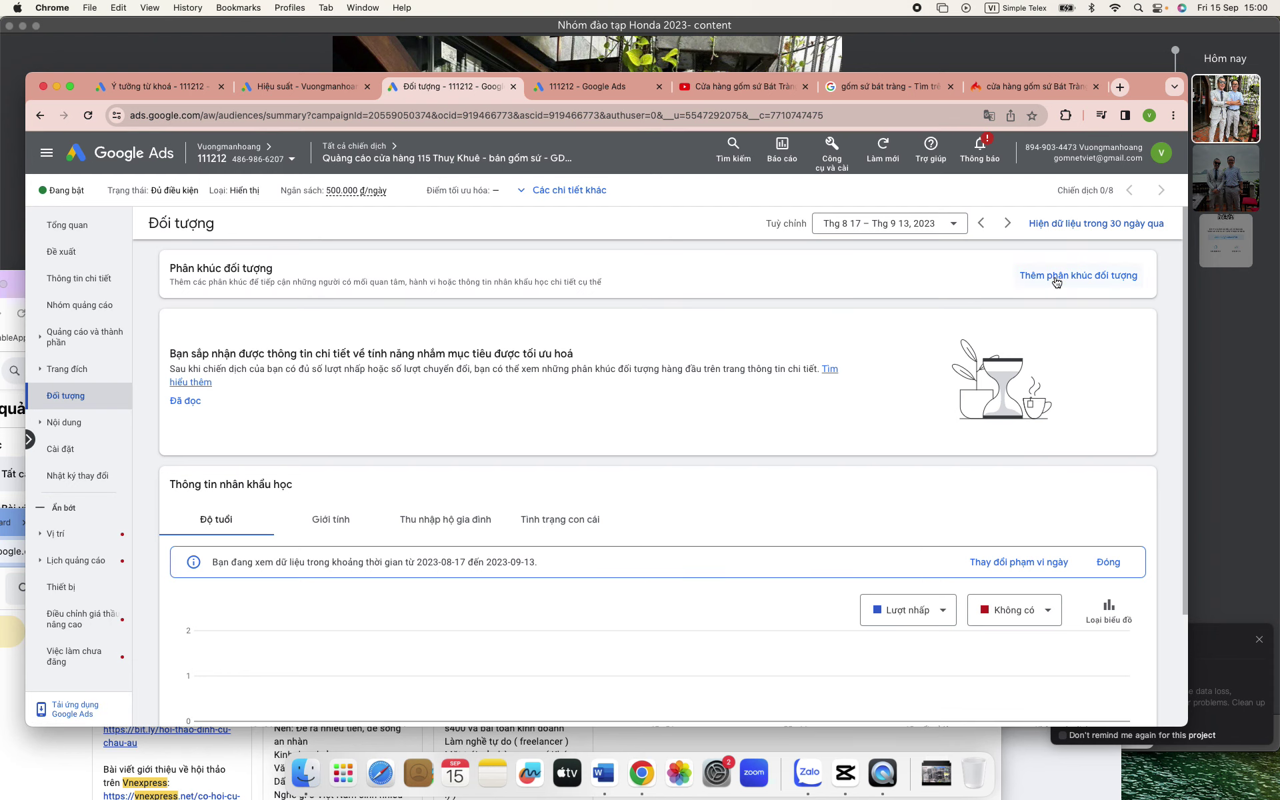
Add the custom segment 'Đối tượng vào website ngành gốm sứ 15092023' to Ad group 1 and save
{"action": "left_click", "coordinate": [1055, 278]}
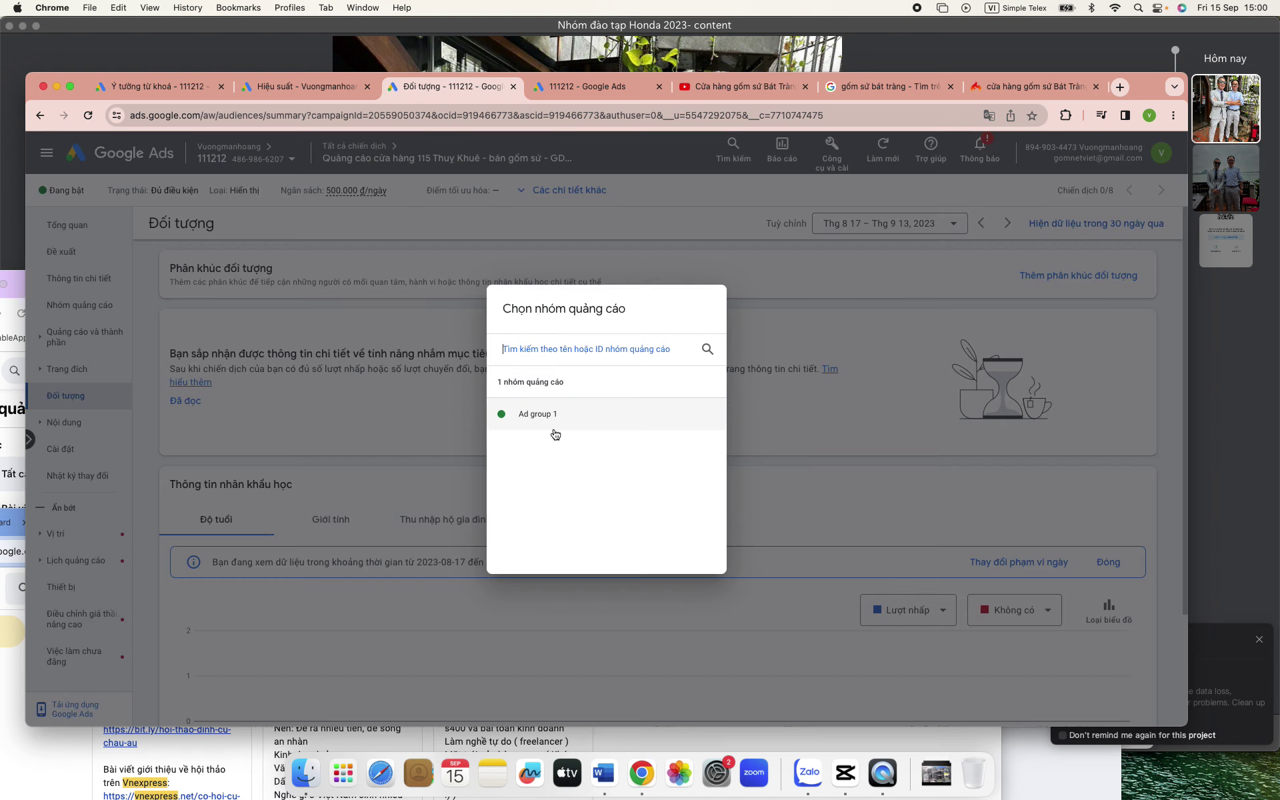
{"action": "left_click", "coordinate": [557, 417]}
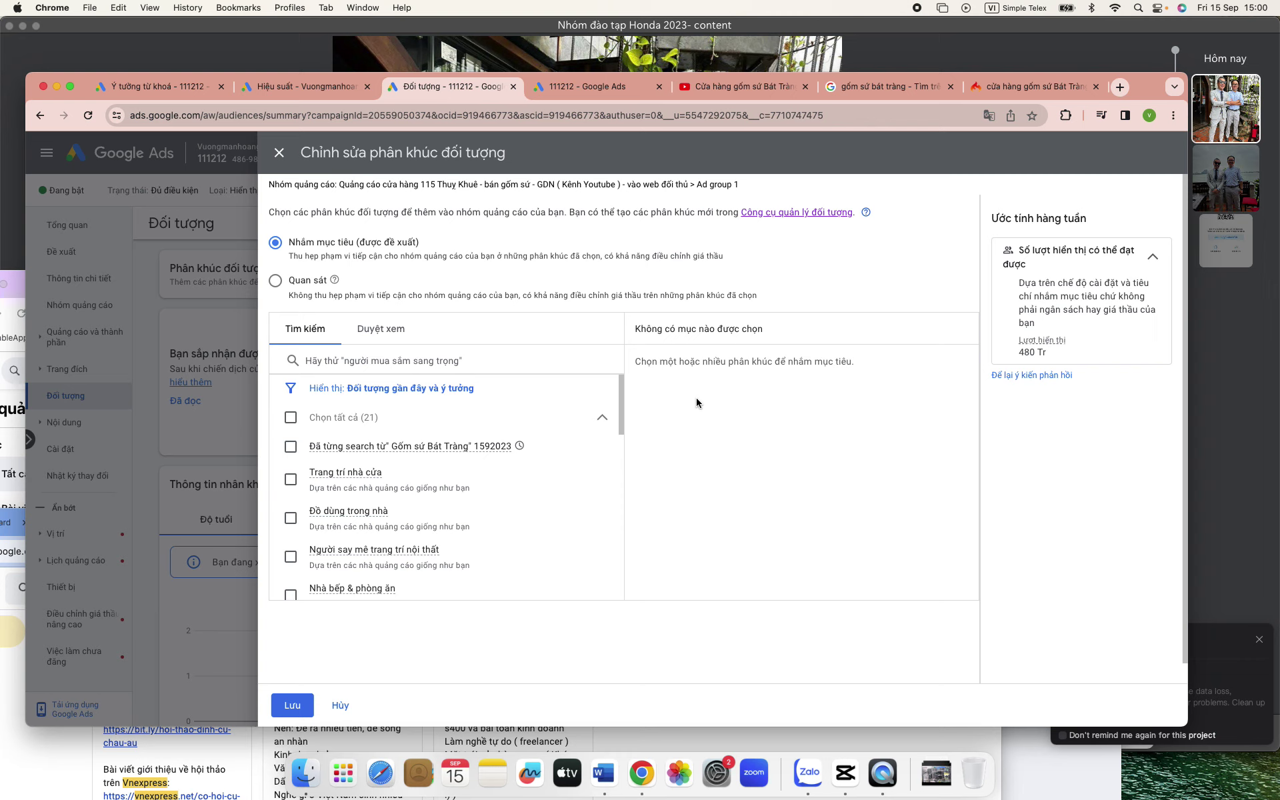
{"action": "left_click", "coordinate": [452, 358]}
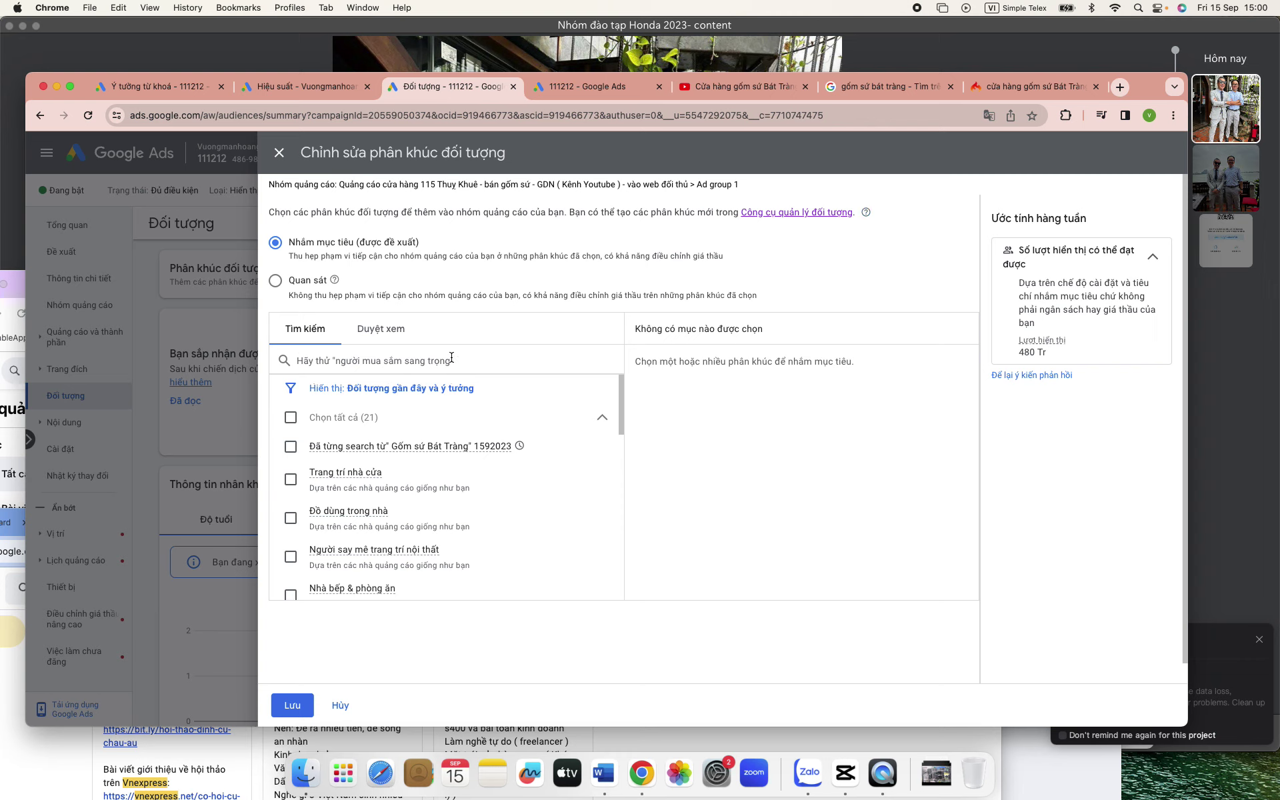
{"action": "type", "text": "w"}
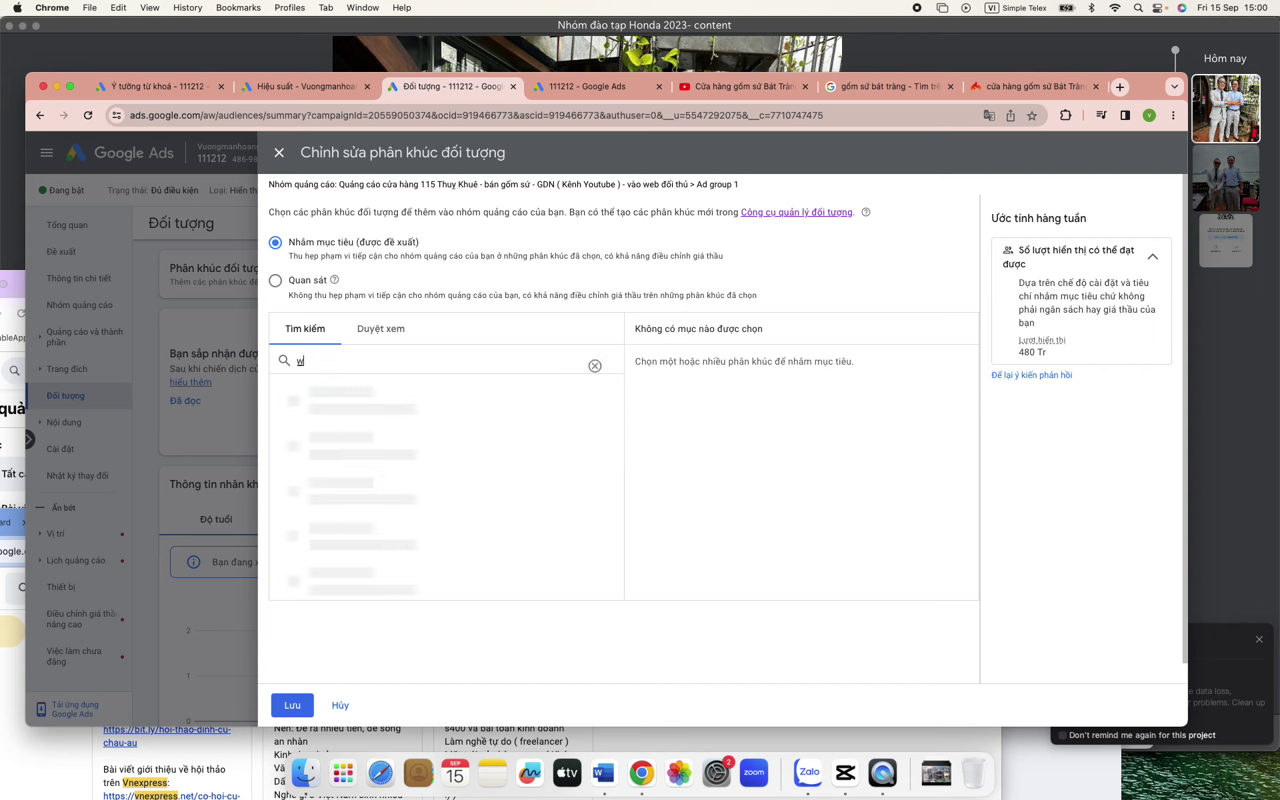
{"action": "type", "text": "eb đối thủ"}
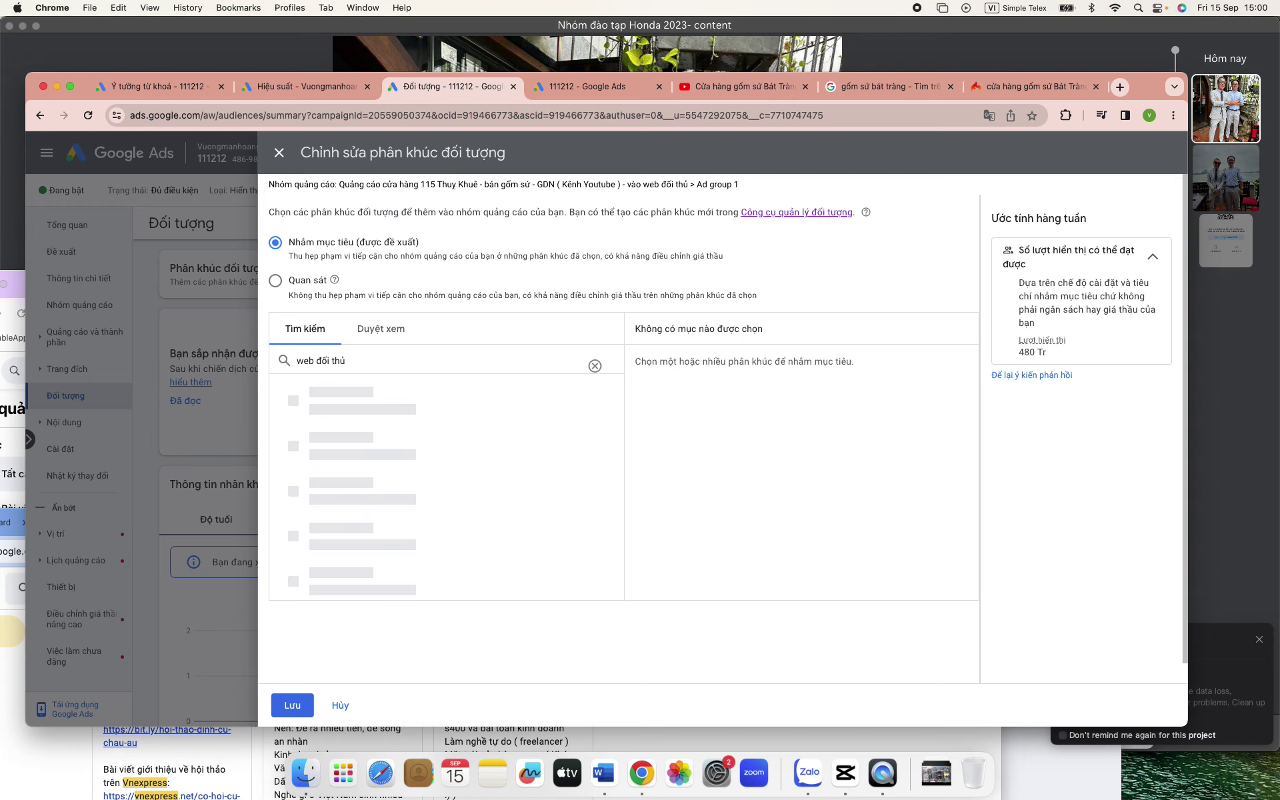
{"action": "scroll", "coordinate": [397, 427], "scroll_direction": "down", "scroll_amount": 10}
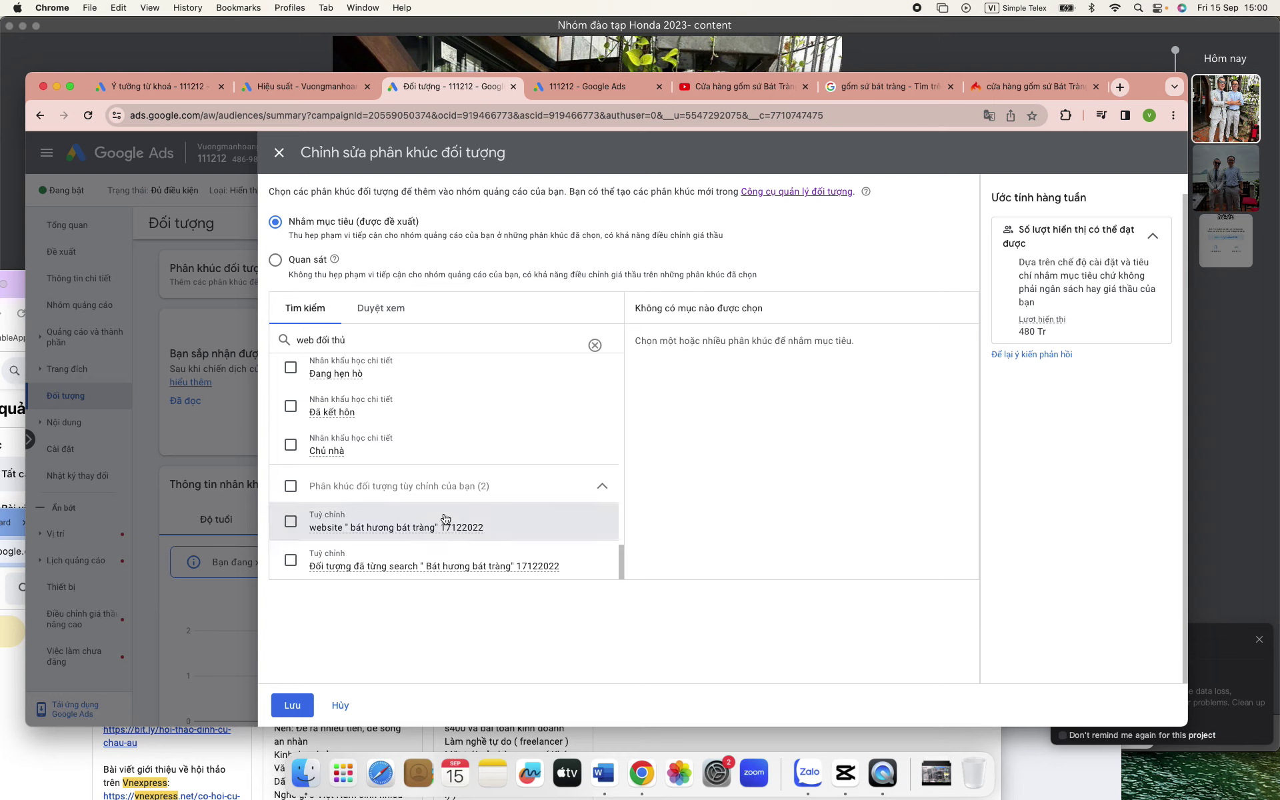
{"action": "scroll", "coordinate": [443, 516], "scroll_direction": "up", "scroll_amount": 5}
{"action": "scroll", "coordinate": [444, 515], "scroll_direction": "up", "scroll_amount": 6}
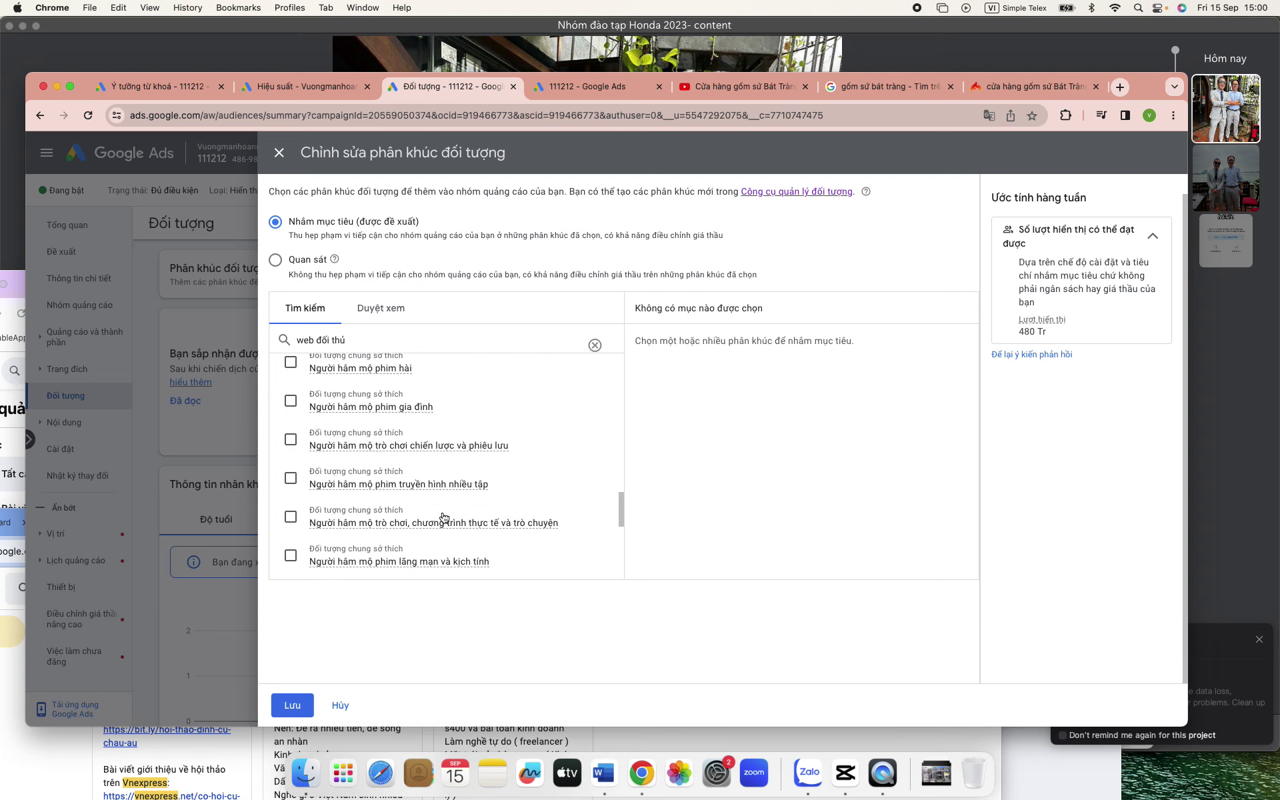
{"action": "scroll", "coordinate": [444, 519], "scroll_direction": "up", "scroll_amount": 5}
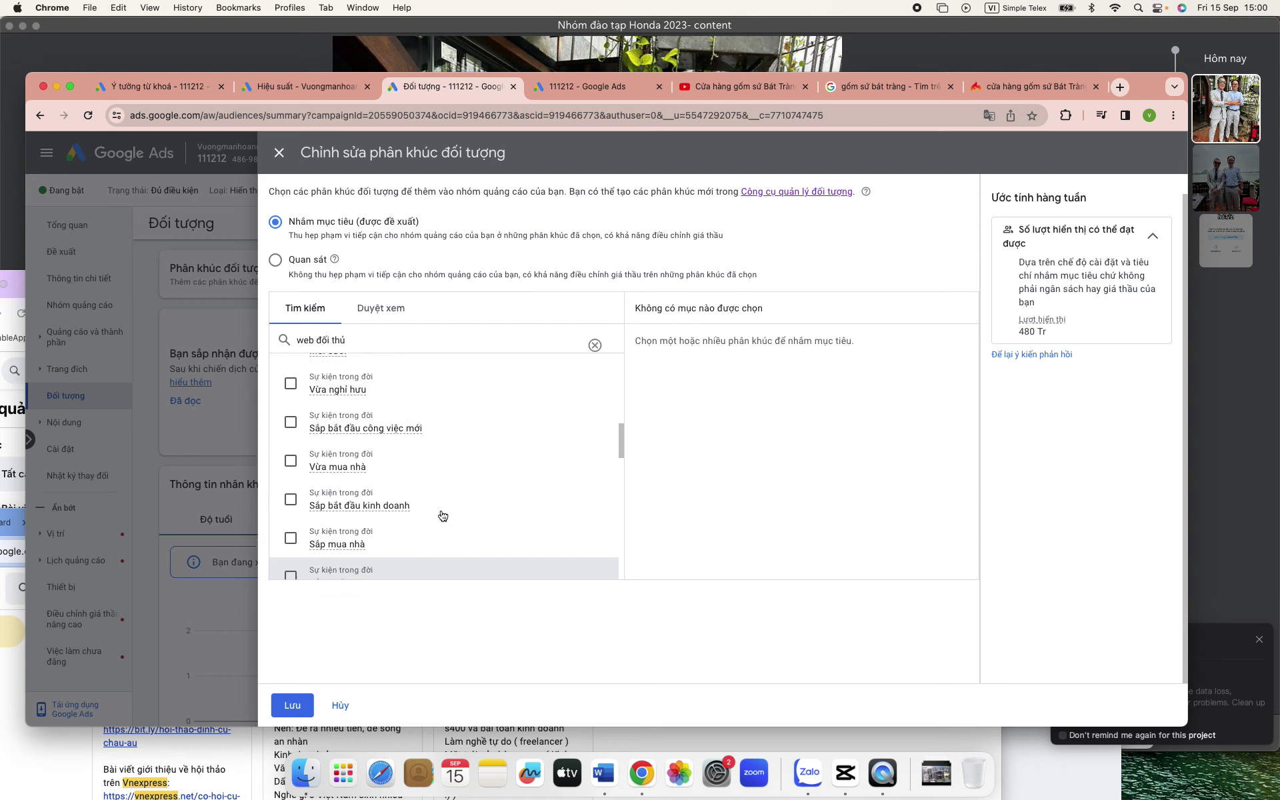
{"action": "left_click_drag", "start_coordinate": [345, 340], "coordinate": [314, 338]}
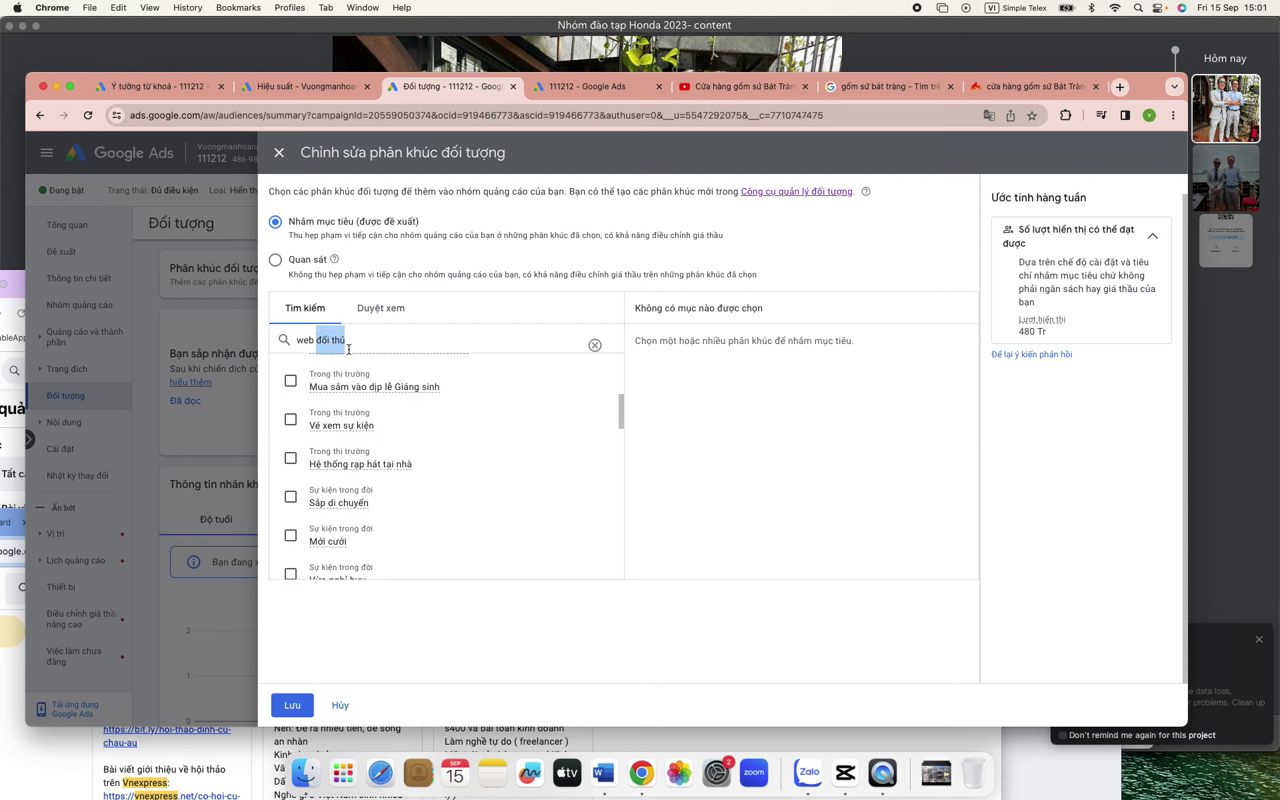
{"action": "key", "text": "BackSpace"}
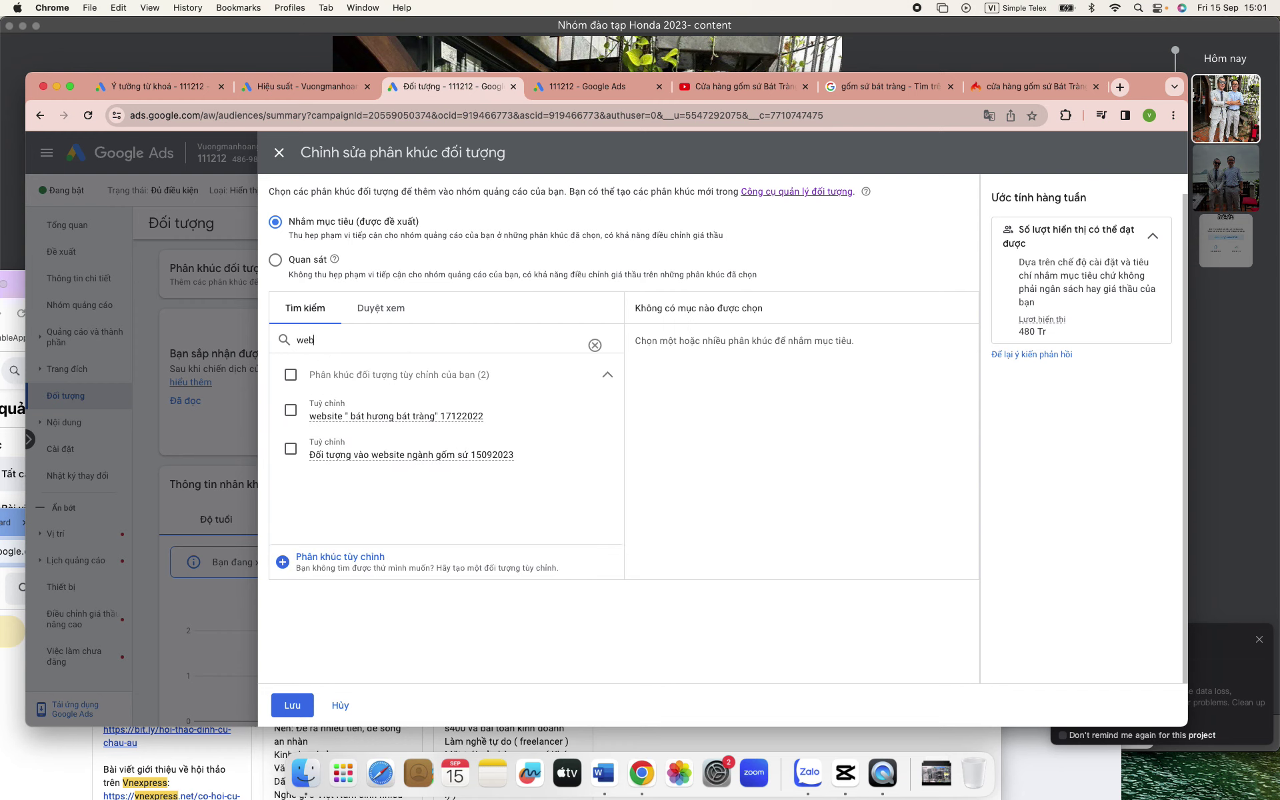
{"action": "left_click", "coordinate": [292, 456]}
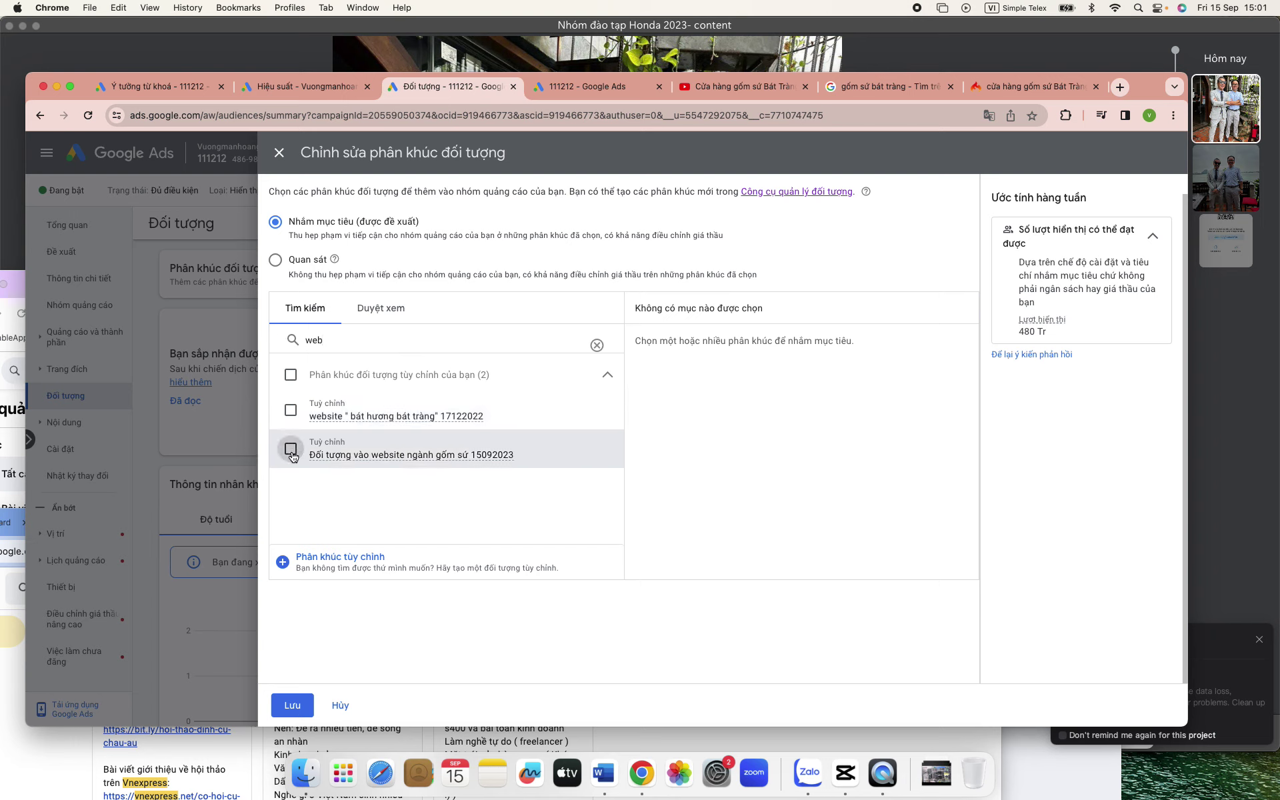
{"action": "left_click", "coordinate": [293, 705]}
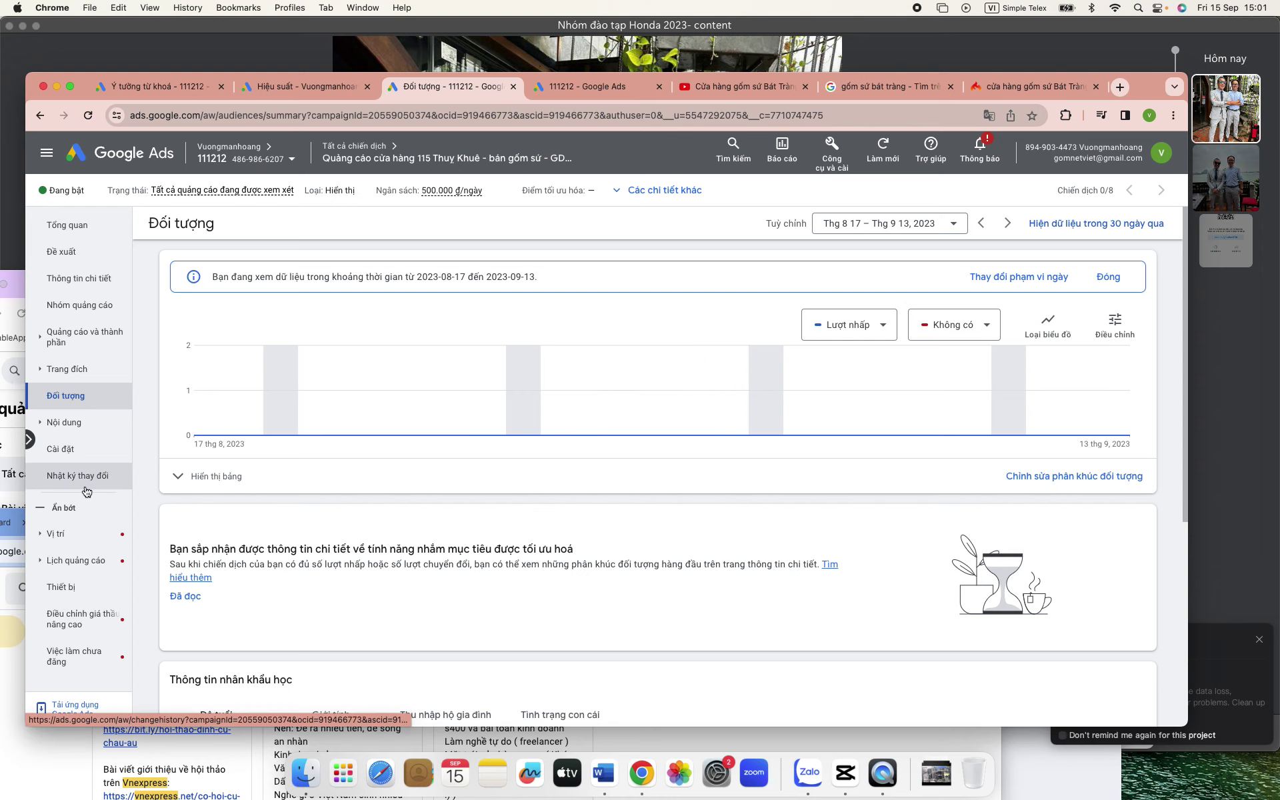
Open the campaign's Nội dung > Vị trí đặt page to view its six placement websites
{"action": "left_click", "coordinate": [84, 539]}
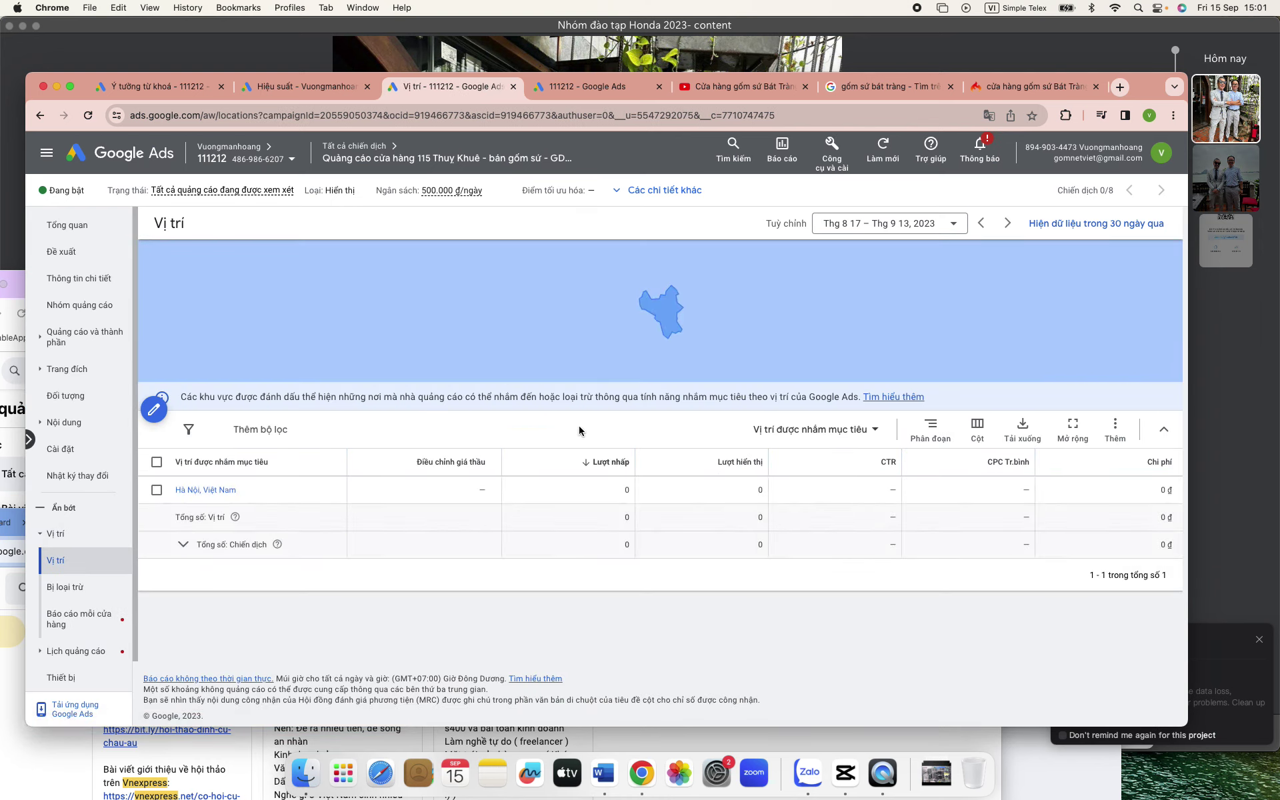
{"action": "left_click", "coordinate": [80, 421]}
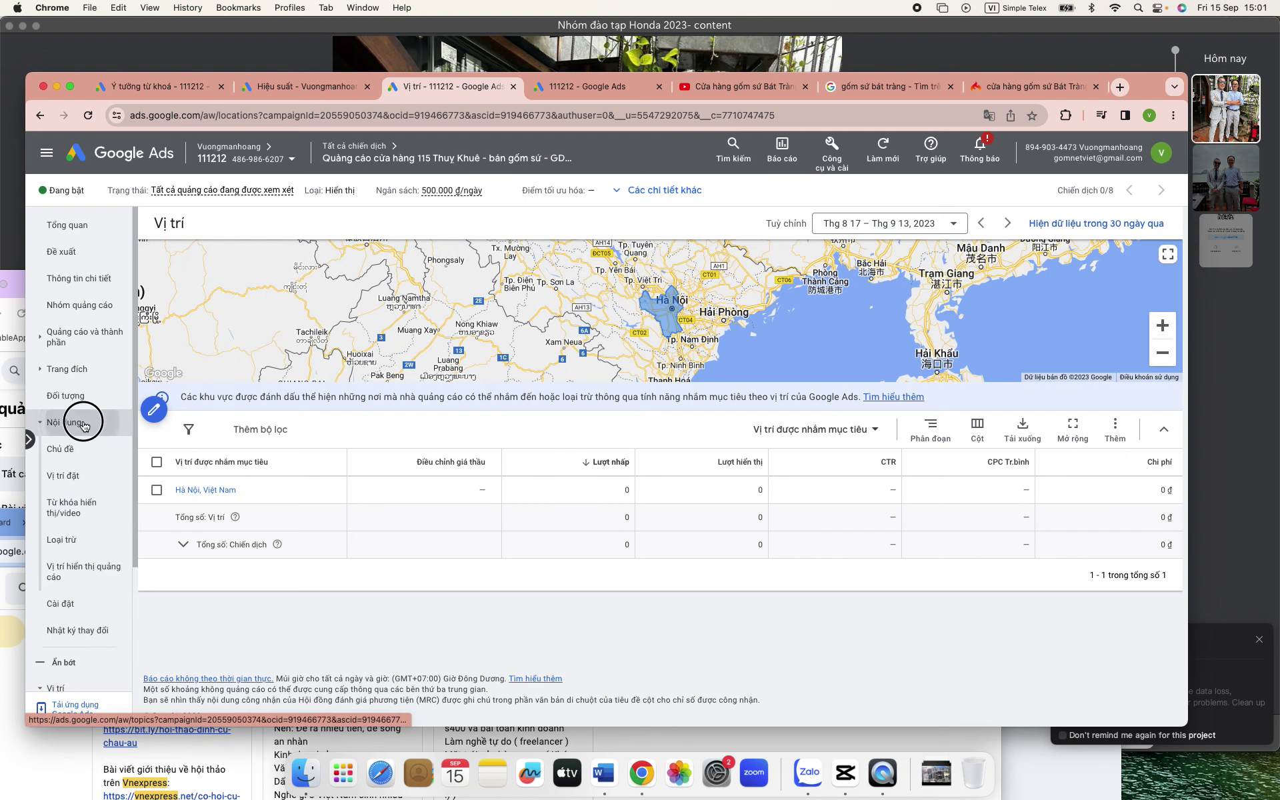
{"action": "left_click", "coordinate": [77, 475]}
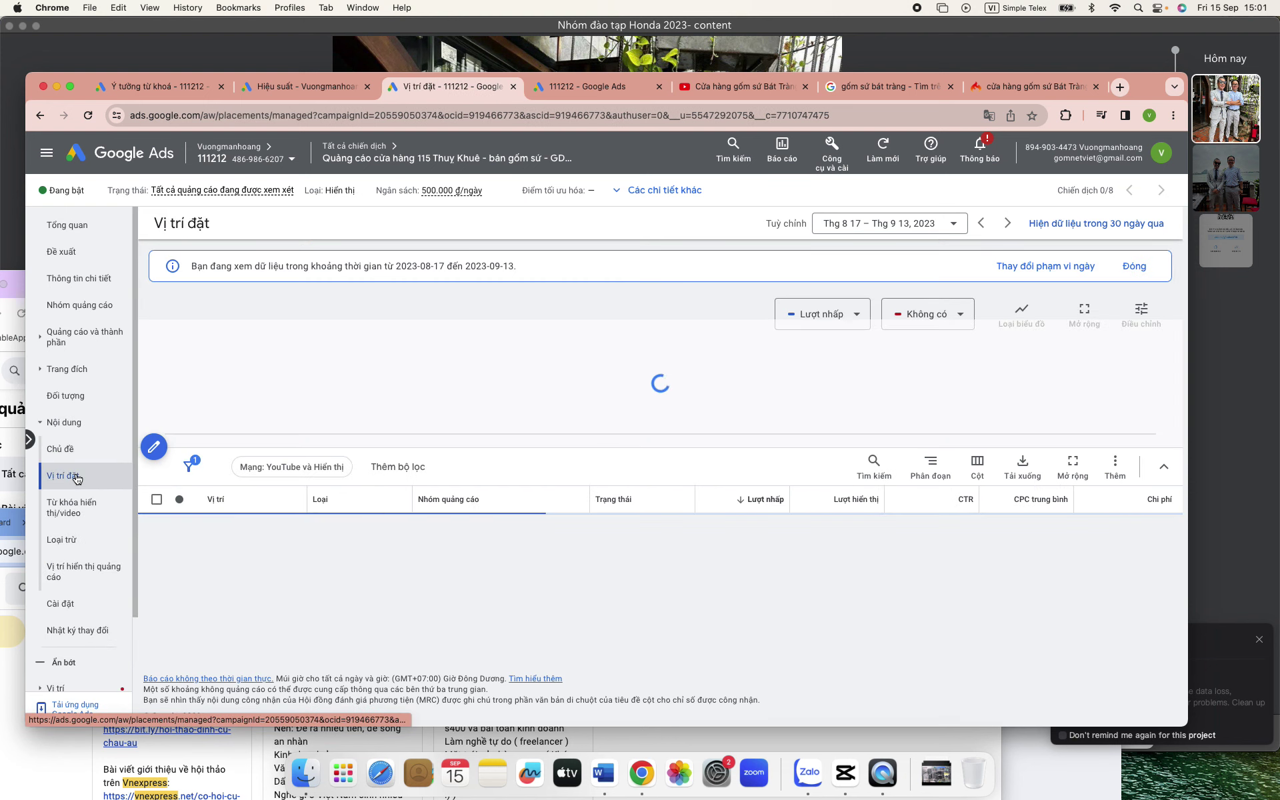
{"action": "scroll", "coordinate": [253, 552], "scroll_direction": "down", "scroll_amount": 3}
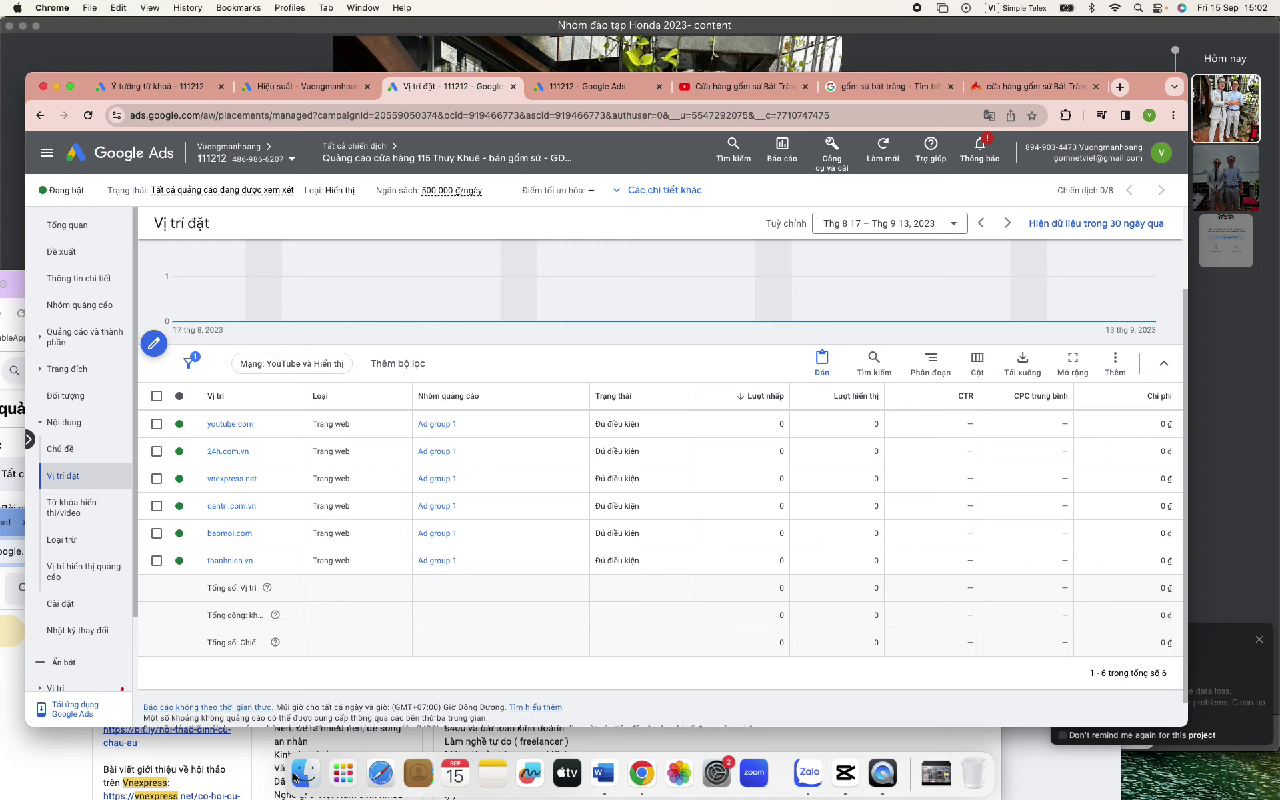
Switch to the Word notes and go to the end of the C2/7% line on page 8
{"action": "left_click", "coordinate": [604, 773]}
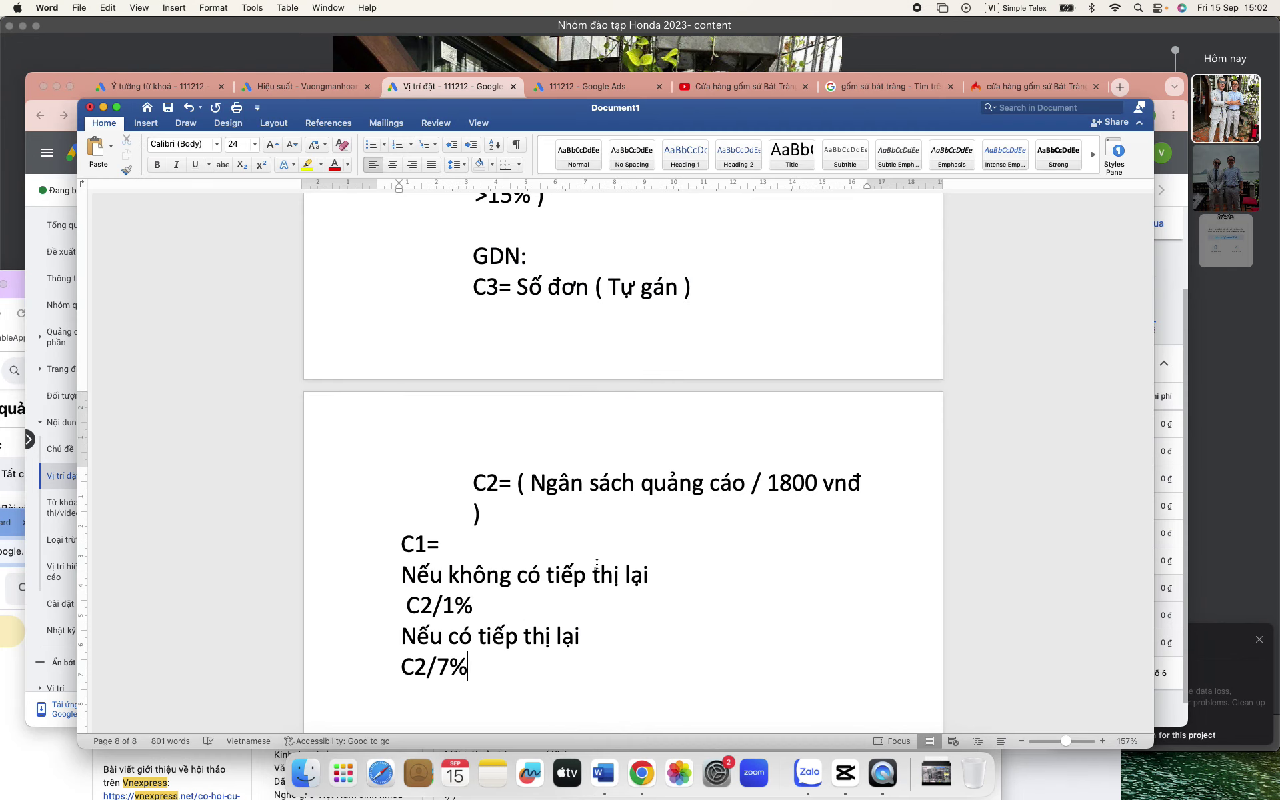
{"action": "scroll", "coordinate": [573, 478], "scroll_direction": "up", "scroll_amount": 10}
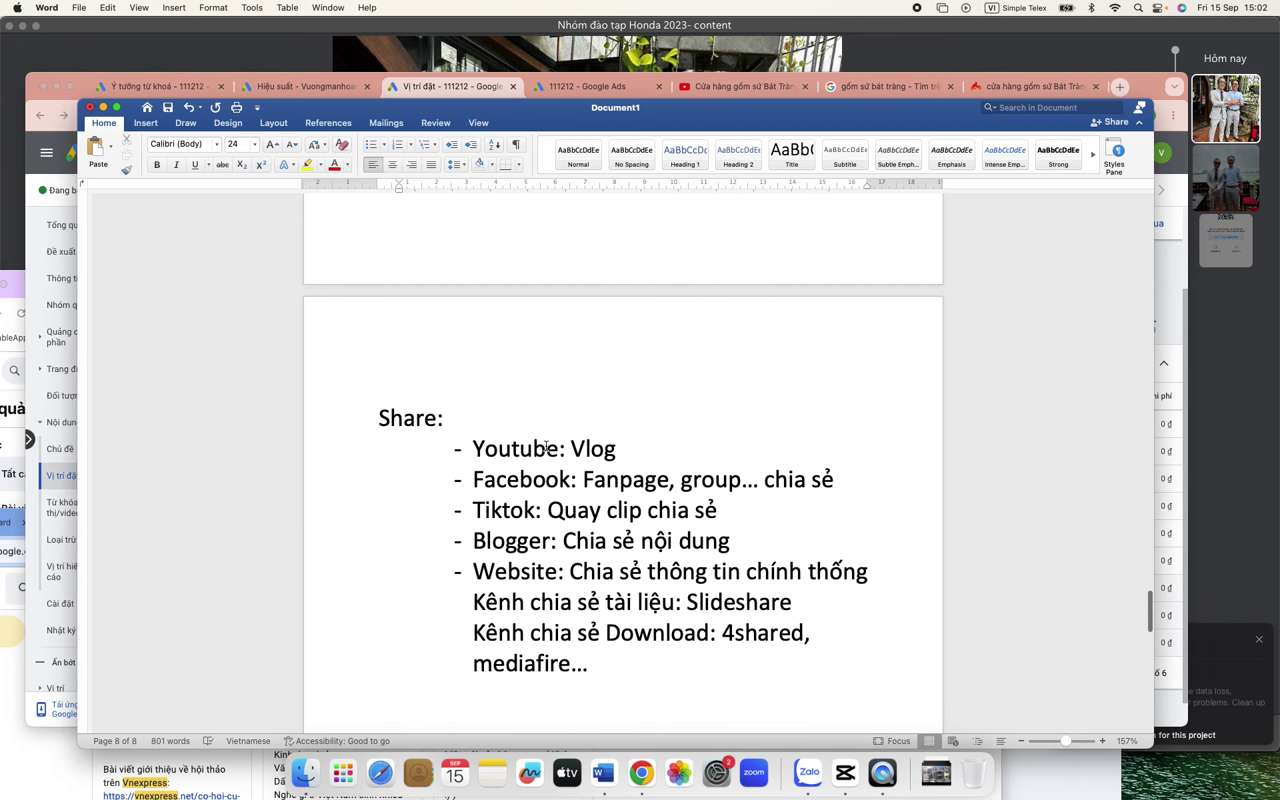
{"action": "scroll", "coordinate": [552, 465], "scroll_direction": "down", "scroll_amount": 10}
{"action": "scroll", "coordinate": [530, 387], "scroll_direction": "up", "scroll_amount": 2}
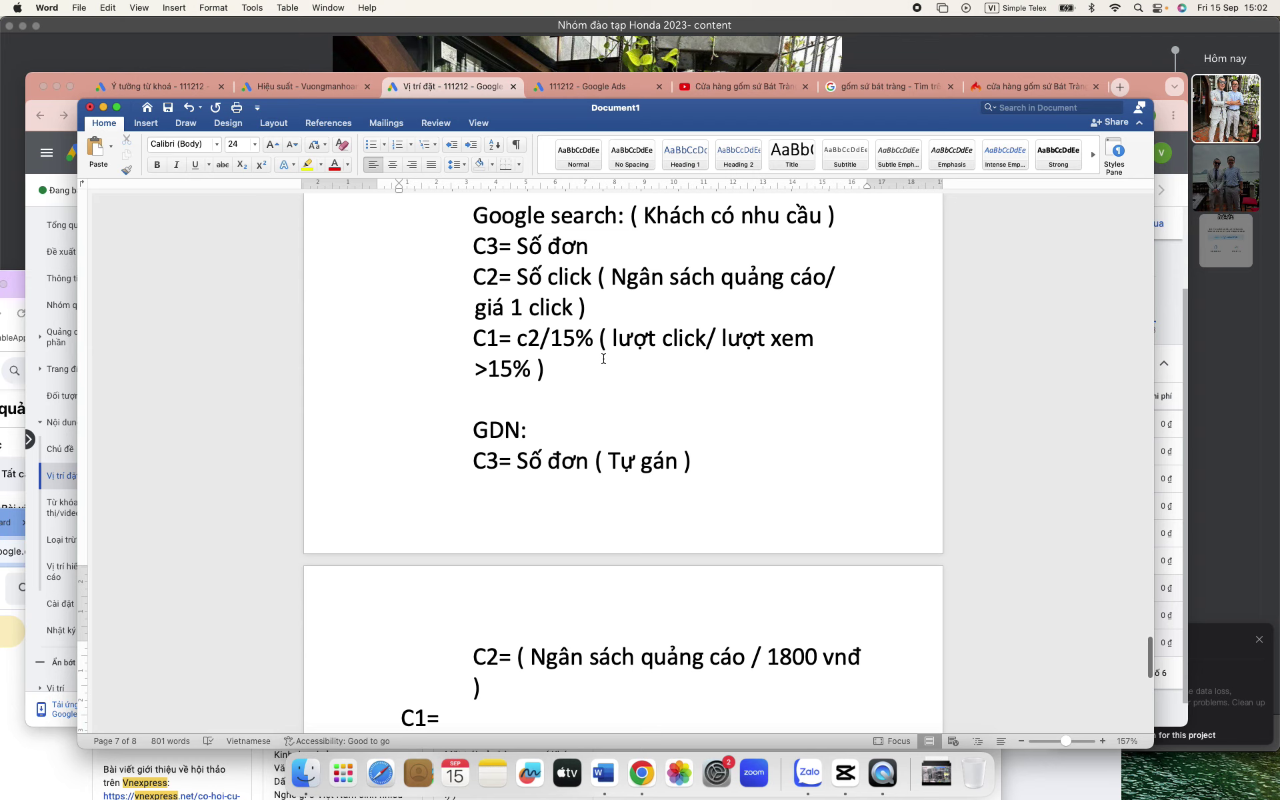
{"action": "scroll", "coordinate": [598, 506], "scroll_direction": "down", "scroll_amount": 6}
{"action": "left_click", "coordinate": [586, 385]}
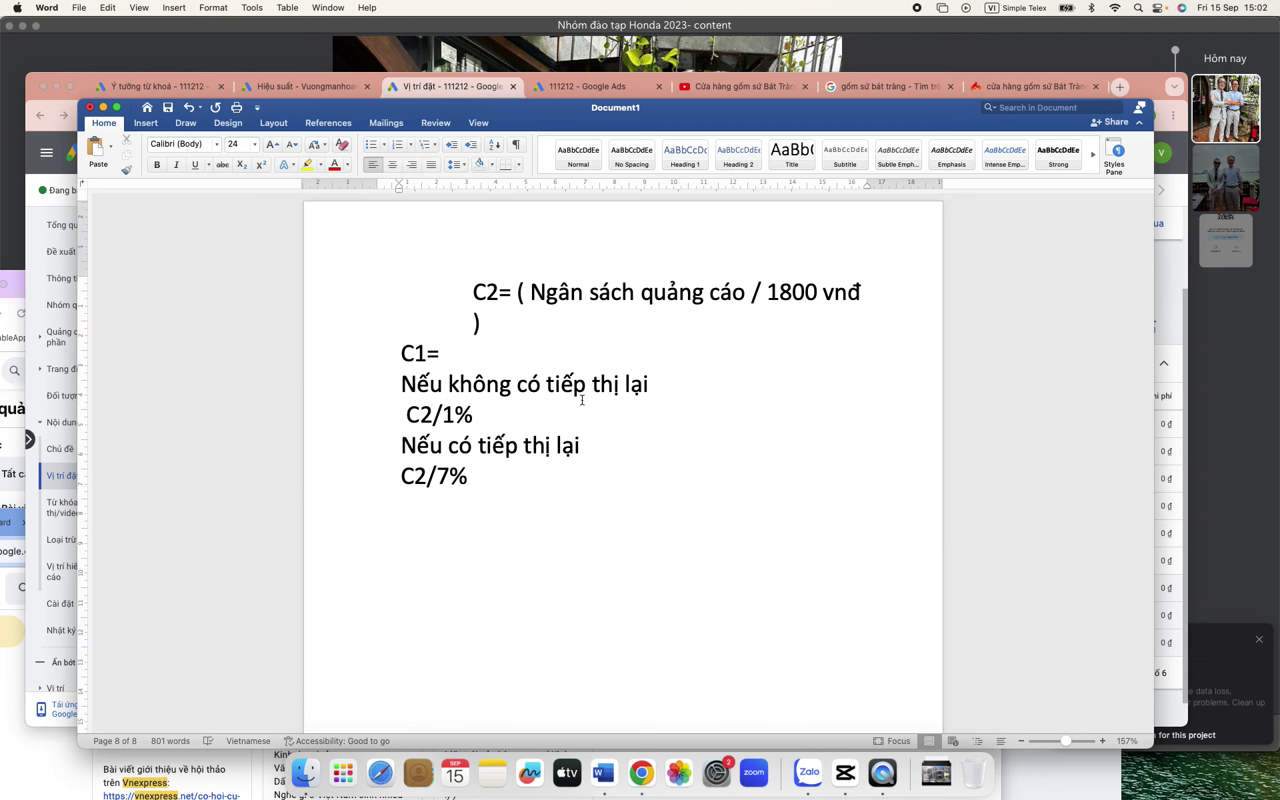
{"action": "left_click", "coordinate": [579, 482]}
Add a Youtube heading followed by C3= and C2= lines
{"action": "key", "text": "Return"}
{"action": "key", "text": "Return"}
{"action": "type", "text": "Yo utube"}
{"action": "key", "text": "Return"}
{"action": "type", "text": "C3="}
{"action": "key", "text": "Return"}
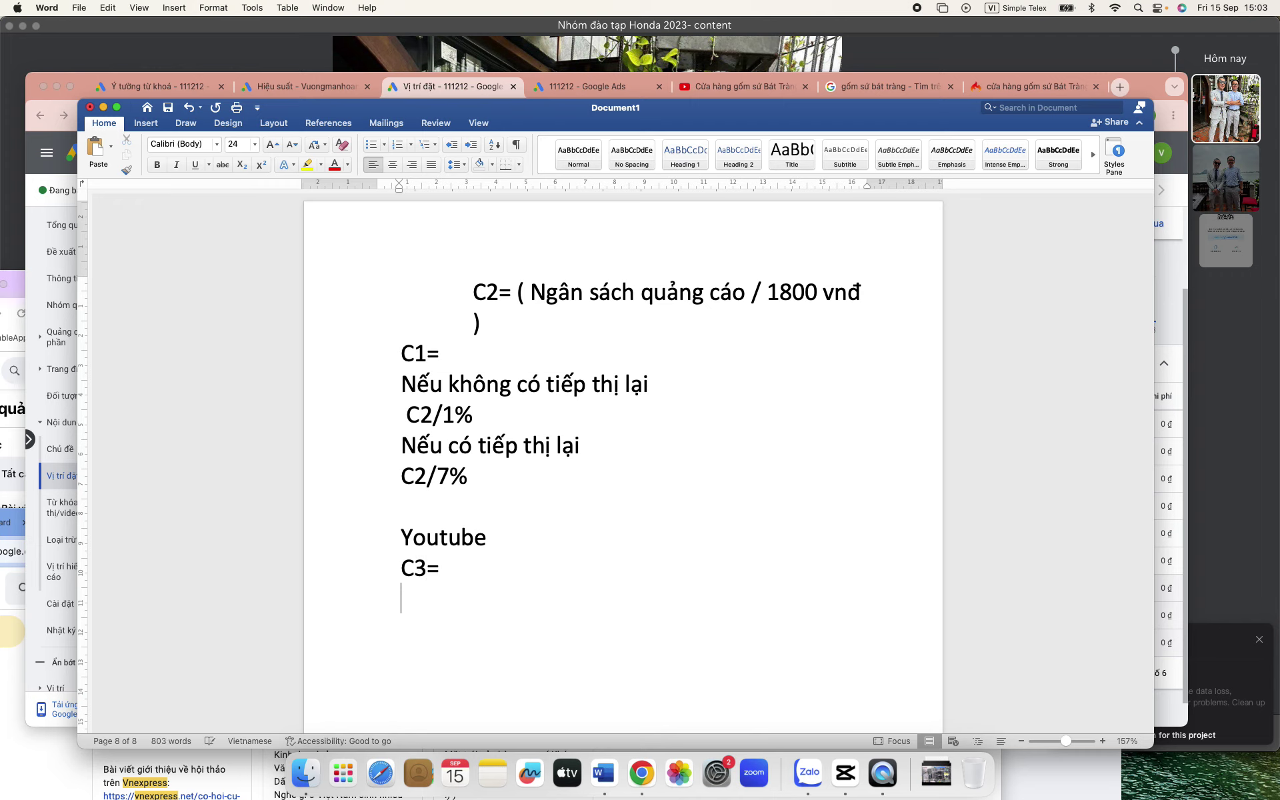
{"action": "type", "text": "C2="}
{"action": "left_click", "coordinate": [479, 568]}
Write the views formula 'Số view ( Ngân sách / giá 1 view ( 10-30đ)' on the C2 line
{"action": "left_click", "coordinate": [500, 609]}
{"action": "type", "text": ")"}
{"action": "key", "text": "BackSpace"}
{"action": "type", "text": "("}
{"action": "key", "text": "BackSpace"}
{"action": "key", "text": "BackSpace"}
{"action": "type", "text": "Số vi ew "}
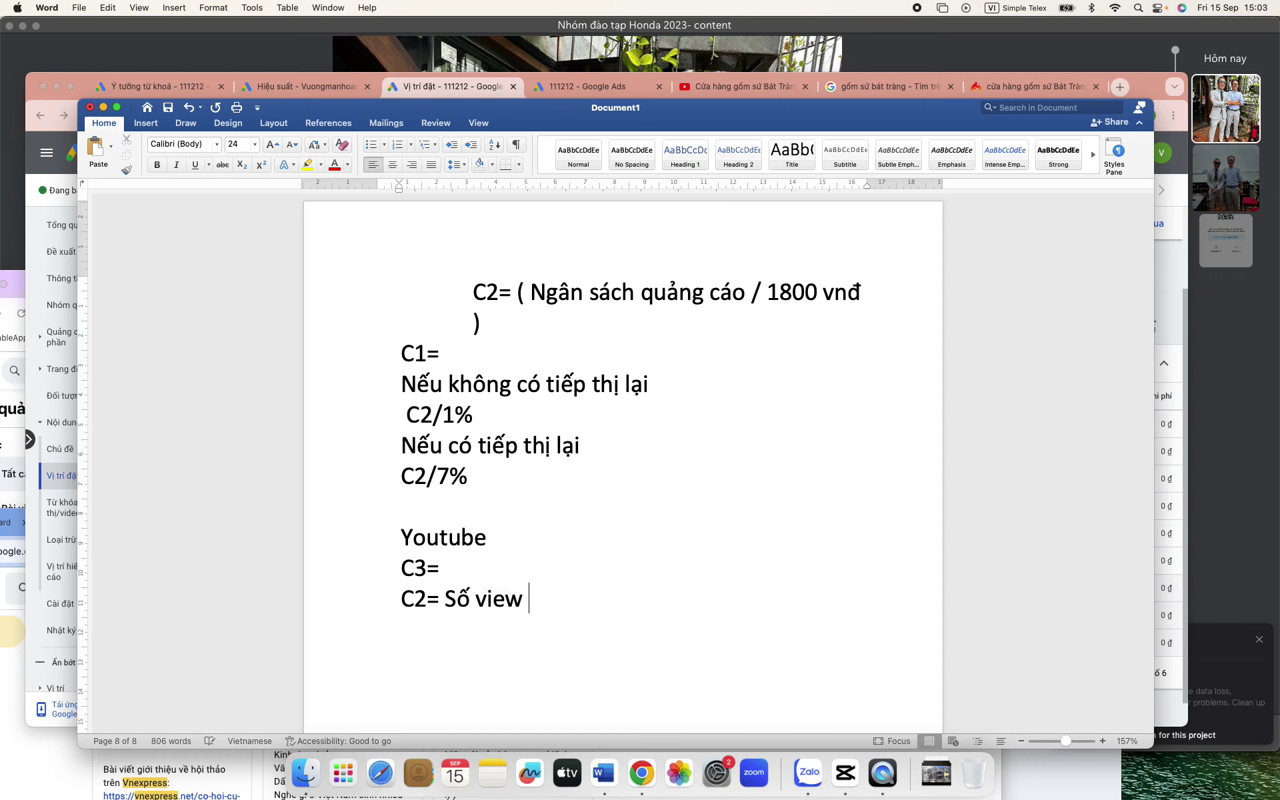
{"action": "type", "text": "( Ngaân sách "}
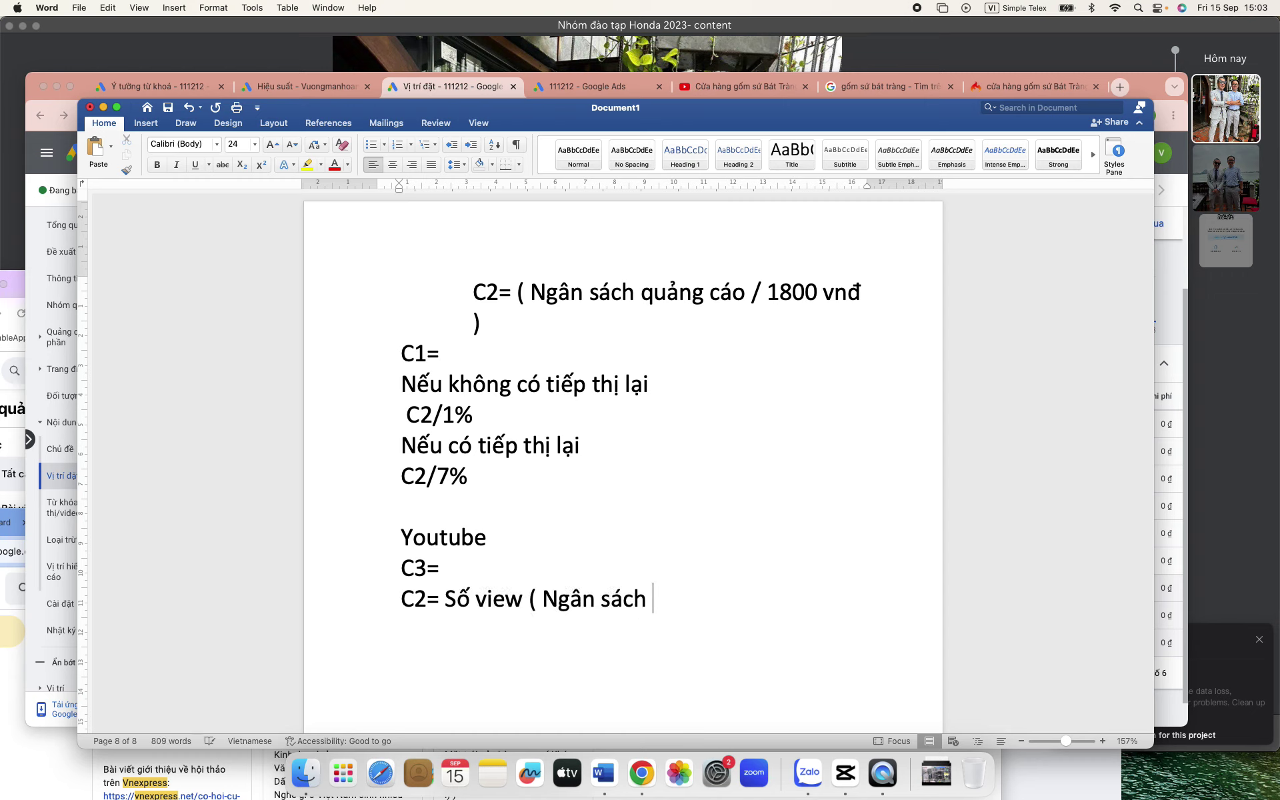
{"action": "type", "text": "/ giá 1 view )"}
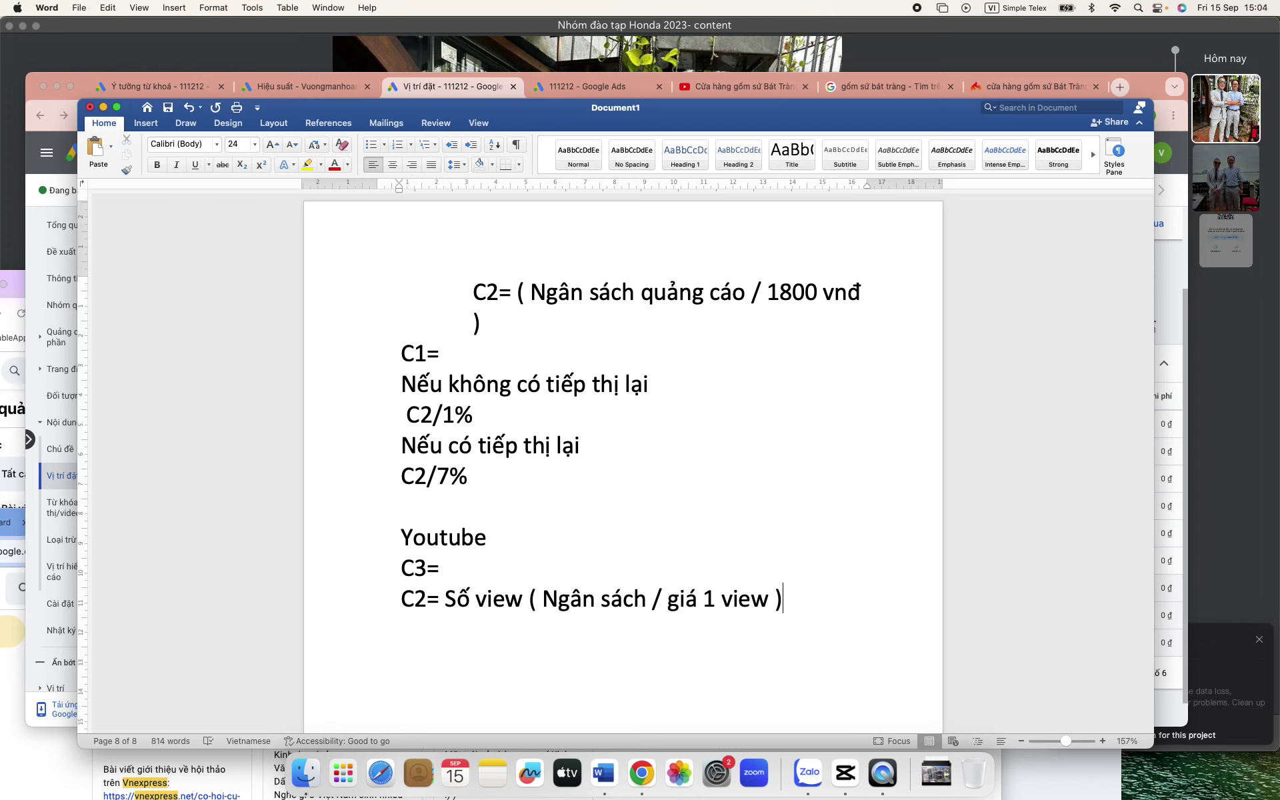
{"action": "key", "text": "BackSpace"}
{"action": "type", "text": "( 10-30đ)"}
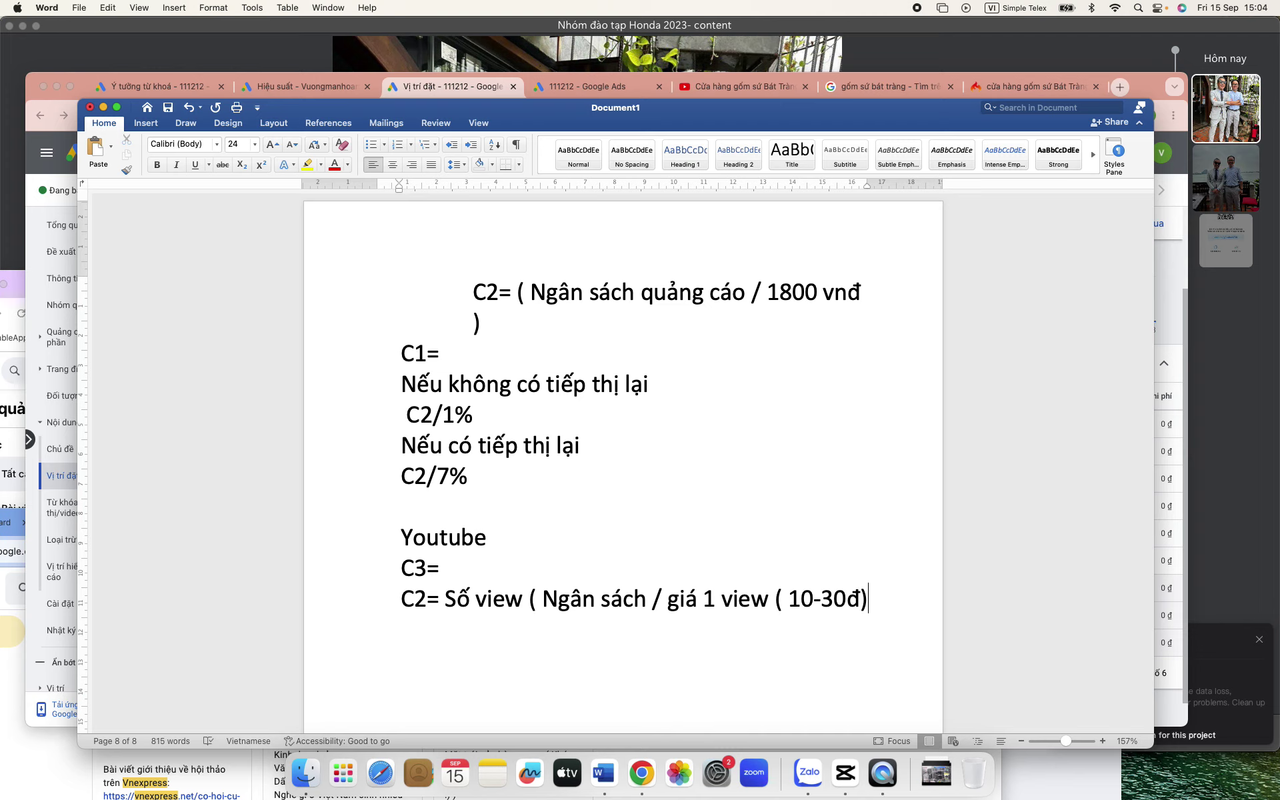
{"action": "left_click", "coordinate": [537, 585]}
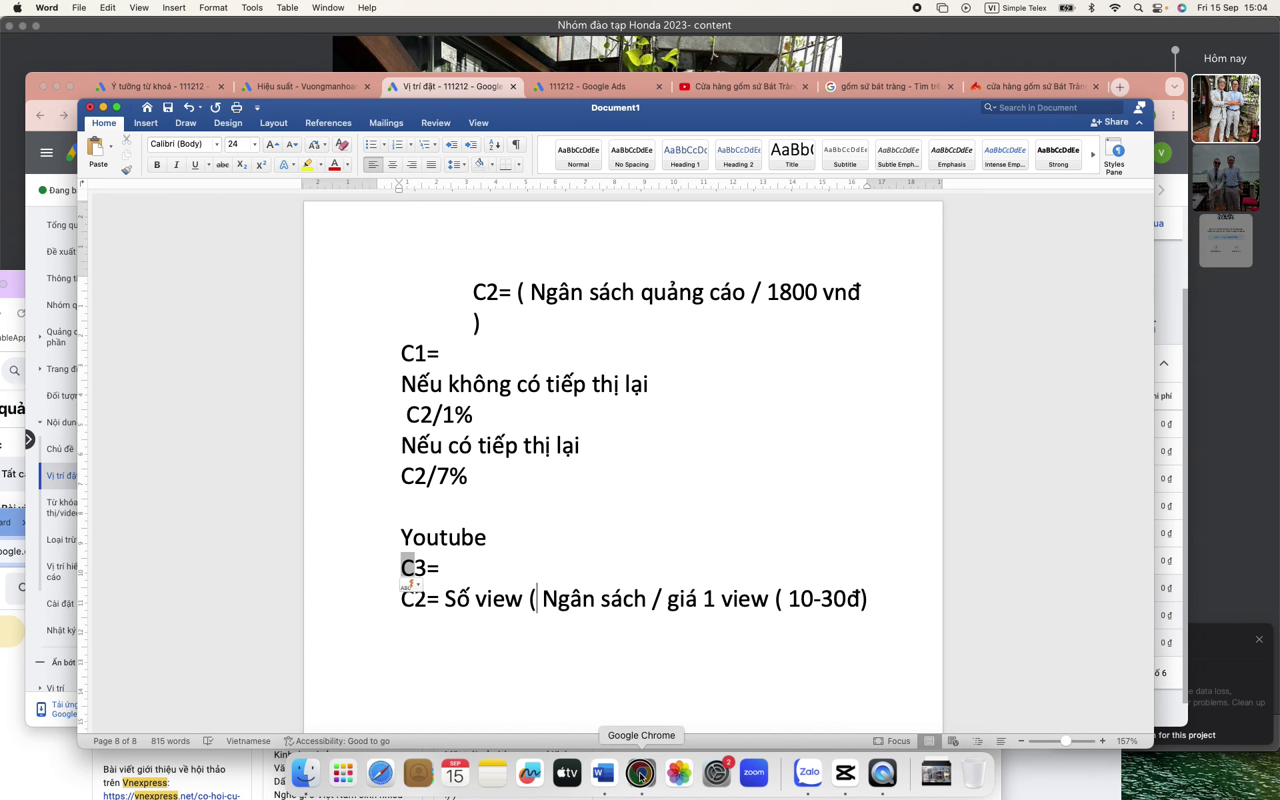
Return to Google Ads and show the Campaigns list for all campaigns
{"action": "left_click", "coordinate": [641, 774]}
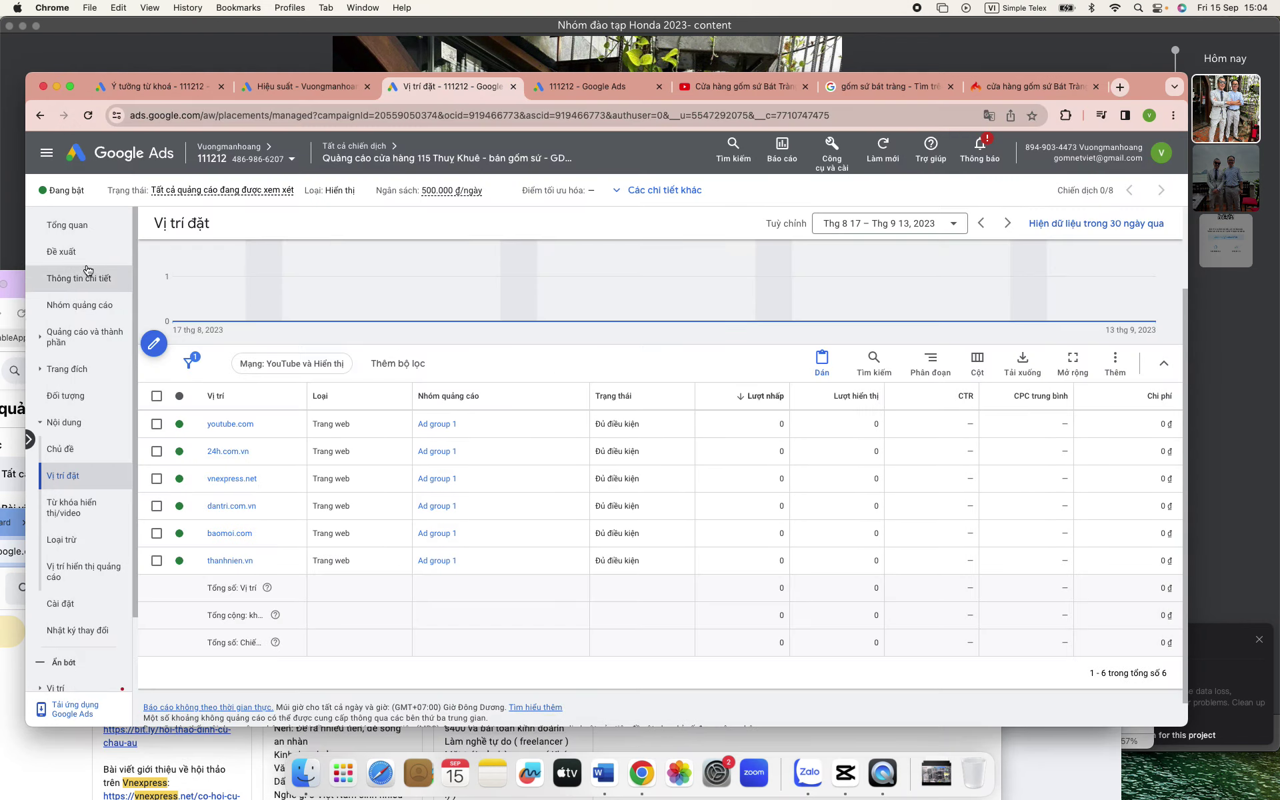
{"action": "left_click", "coordinate": [30, 442]}
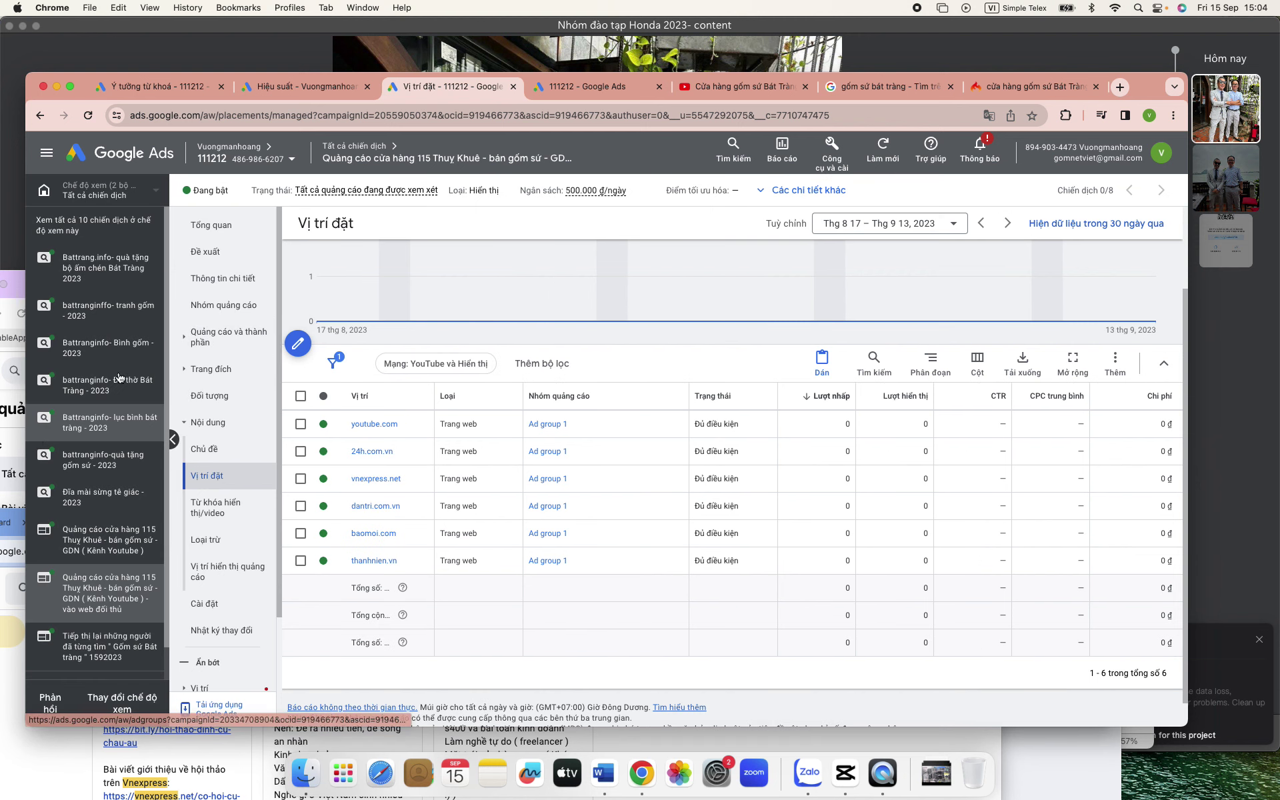
{"action": "left_click", "coordinate": [103, 194]}
{"action": "left_click", "coordinate": [260, 272]}
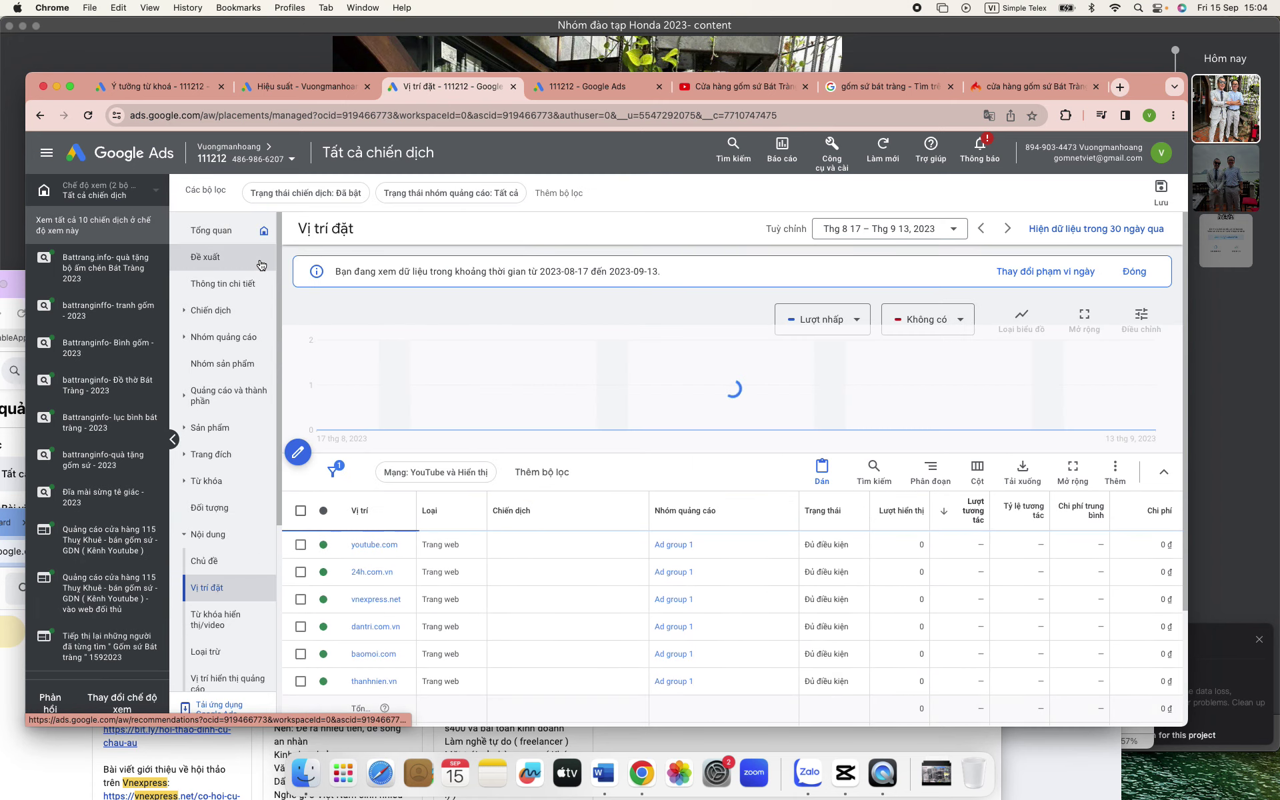
{"action": "left_click", "coordinate": [211, 310]}
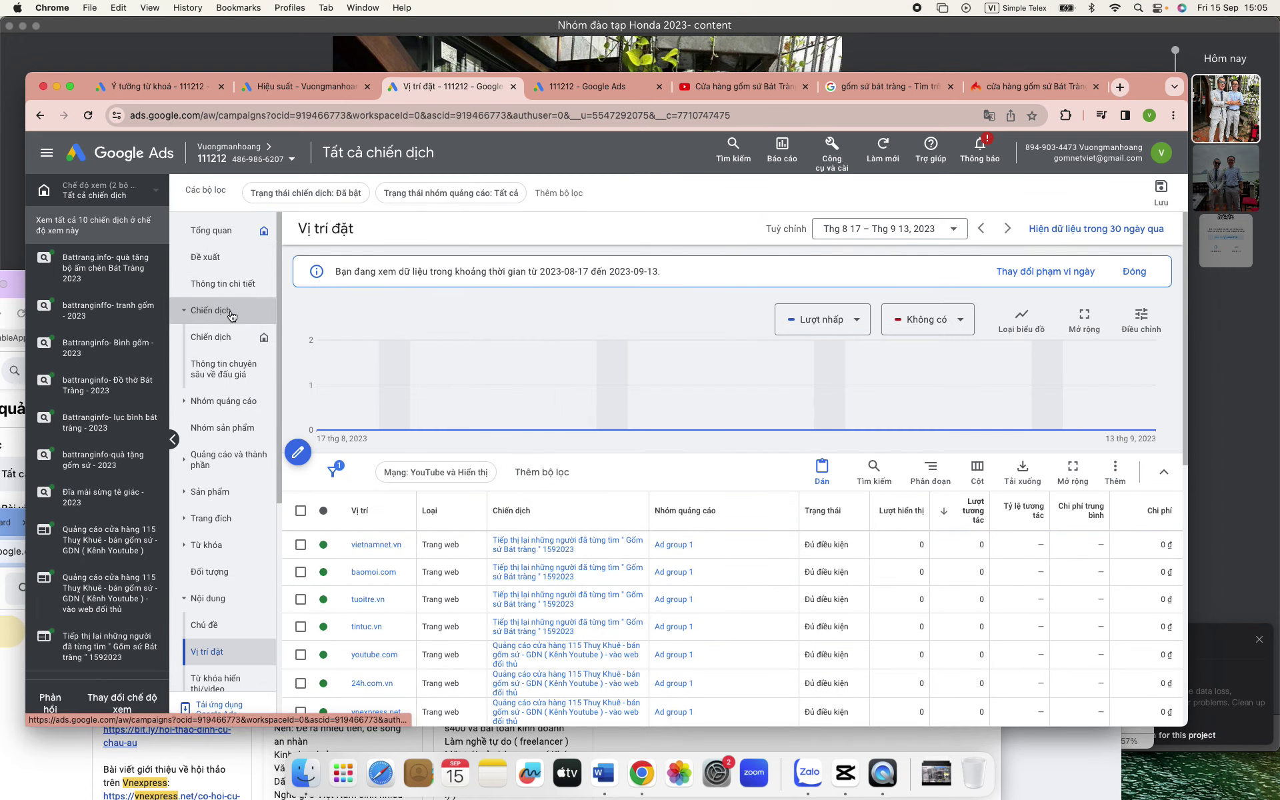
Create a new Video campaign without goal guidance and continue to its settings
{"action": "left_click", "coordinate": [297, 453]}
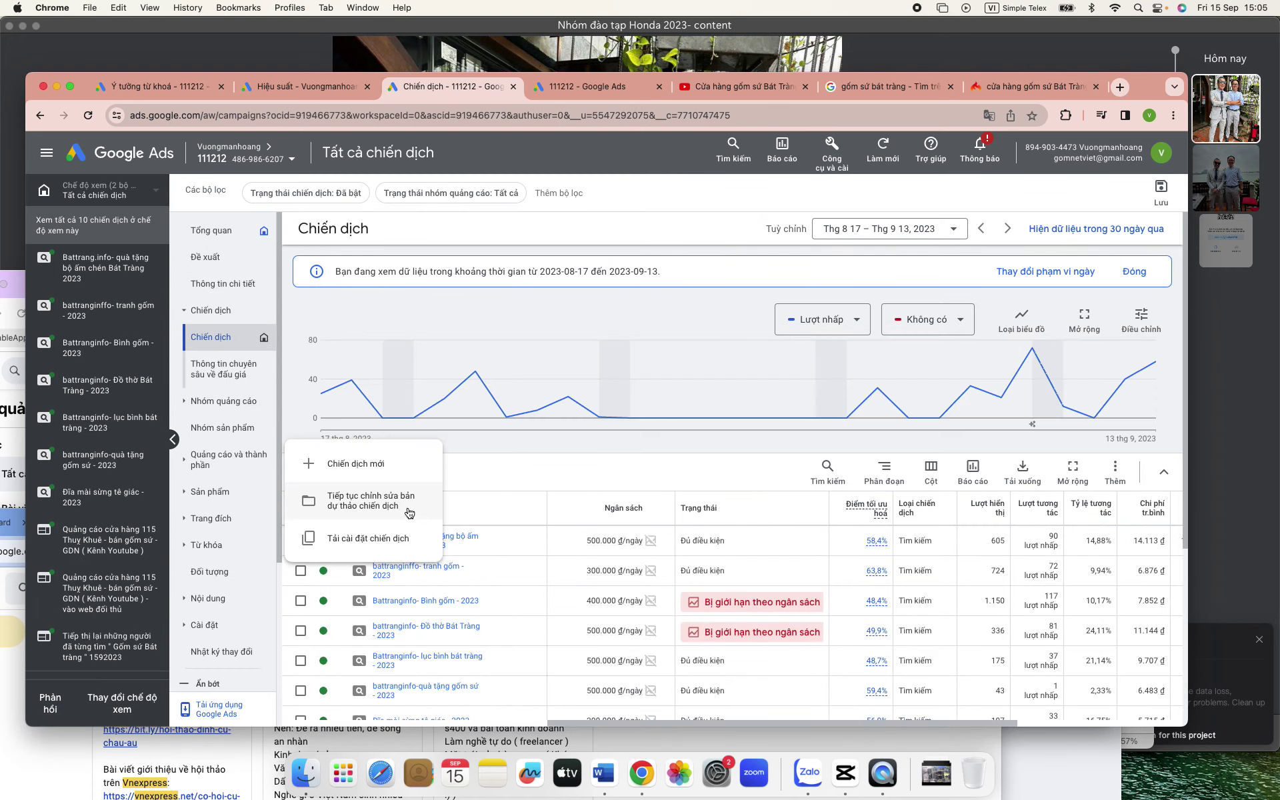
{"action": "left_click", "coordinate": [379, 466]}
{"action": "left_click", "coordinate": [380, 470]}
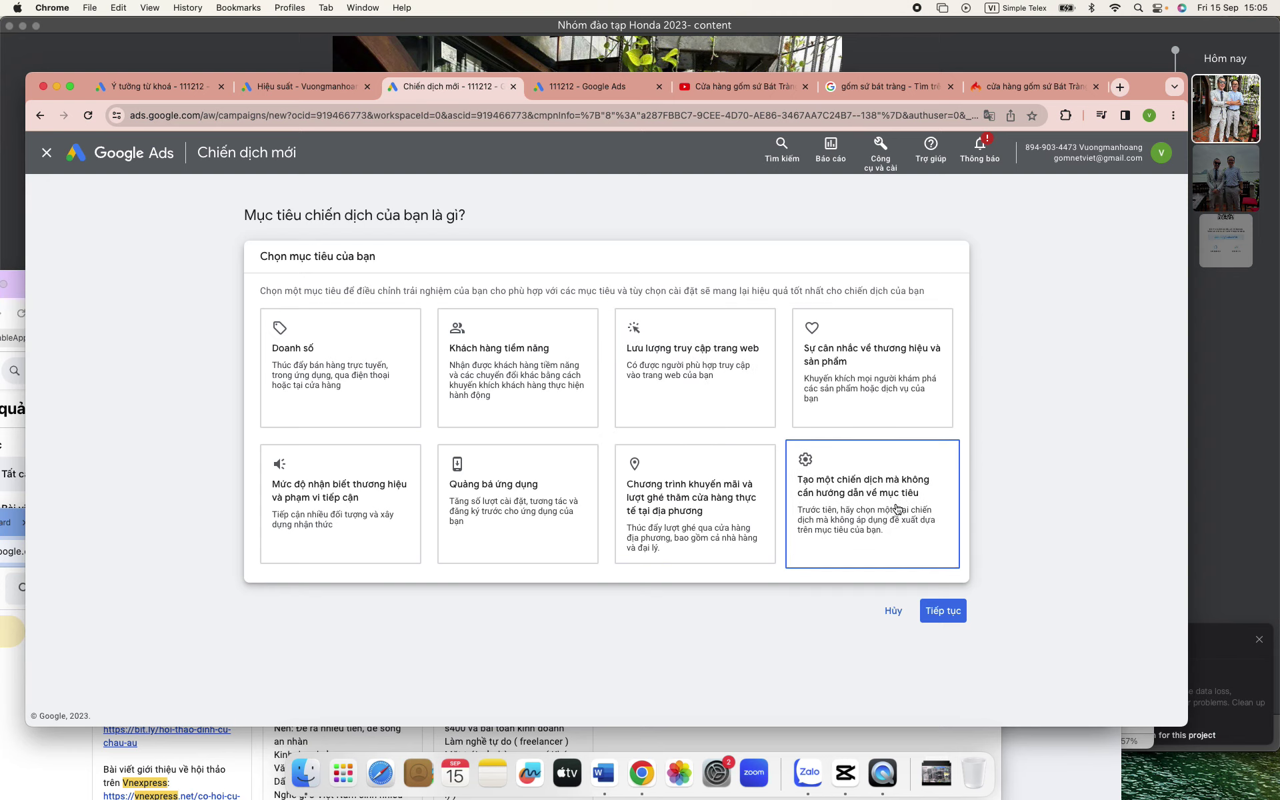
{"action": "left_click", "coordinate": [878, 491]}
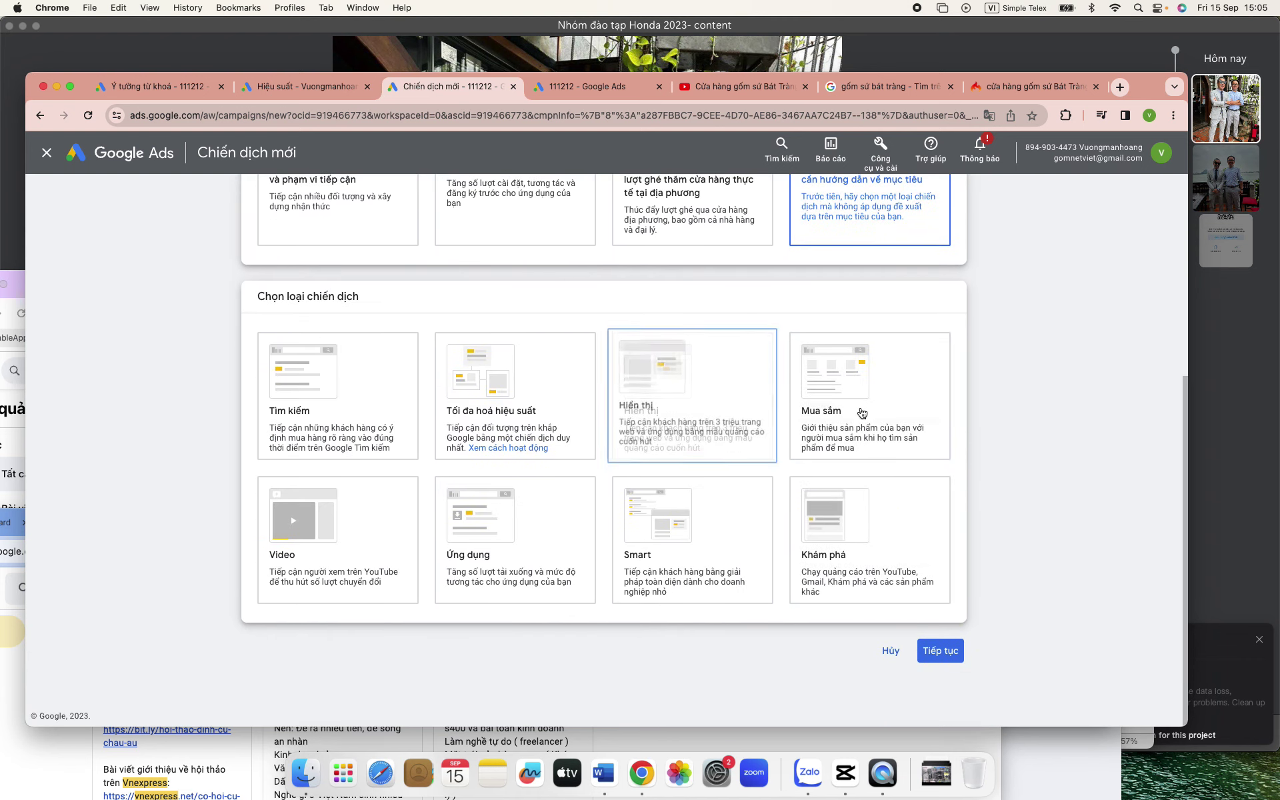
{"action": "left_click", "coordinate": [346, 536]}
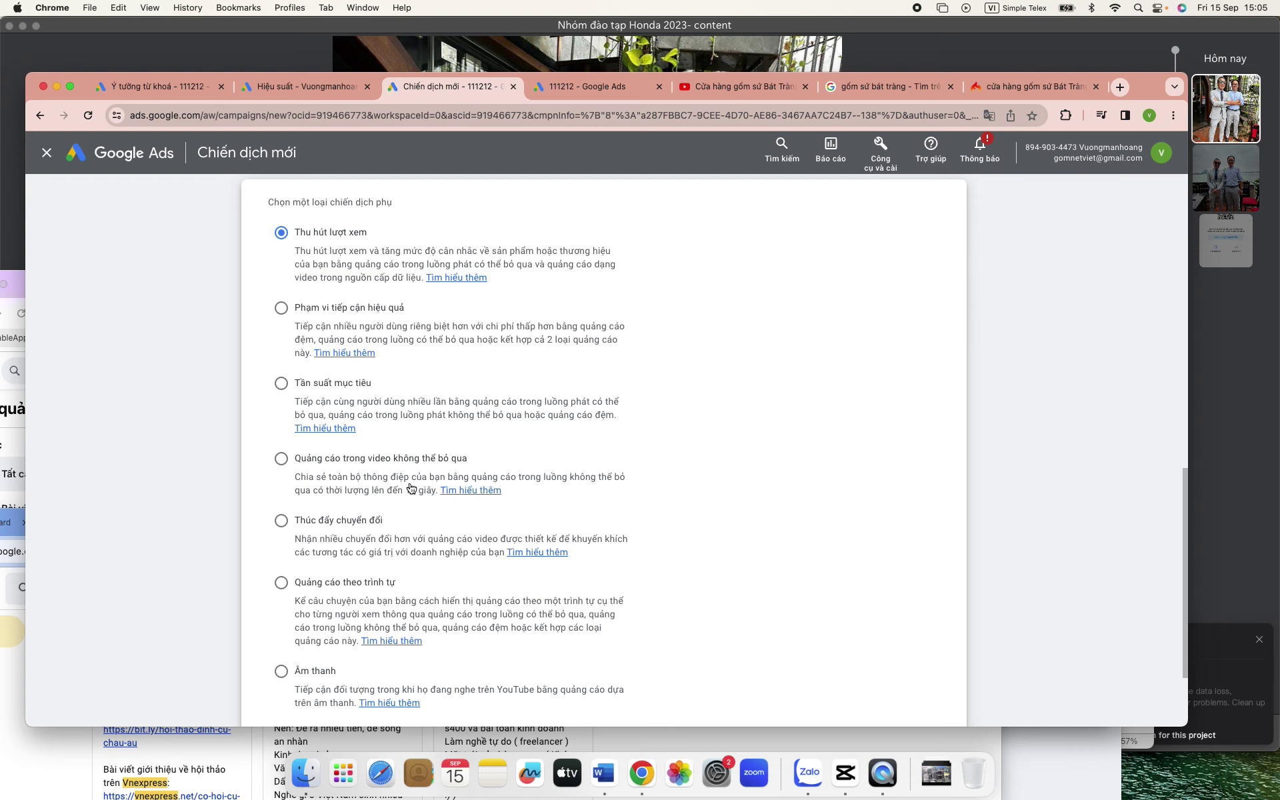
{"action": "scroll", "coordinate": [358, 250], "scroll_direction": "down", "scroll_amount": 4}
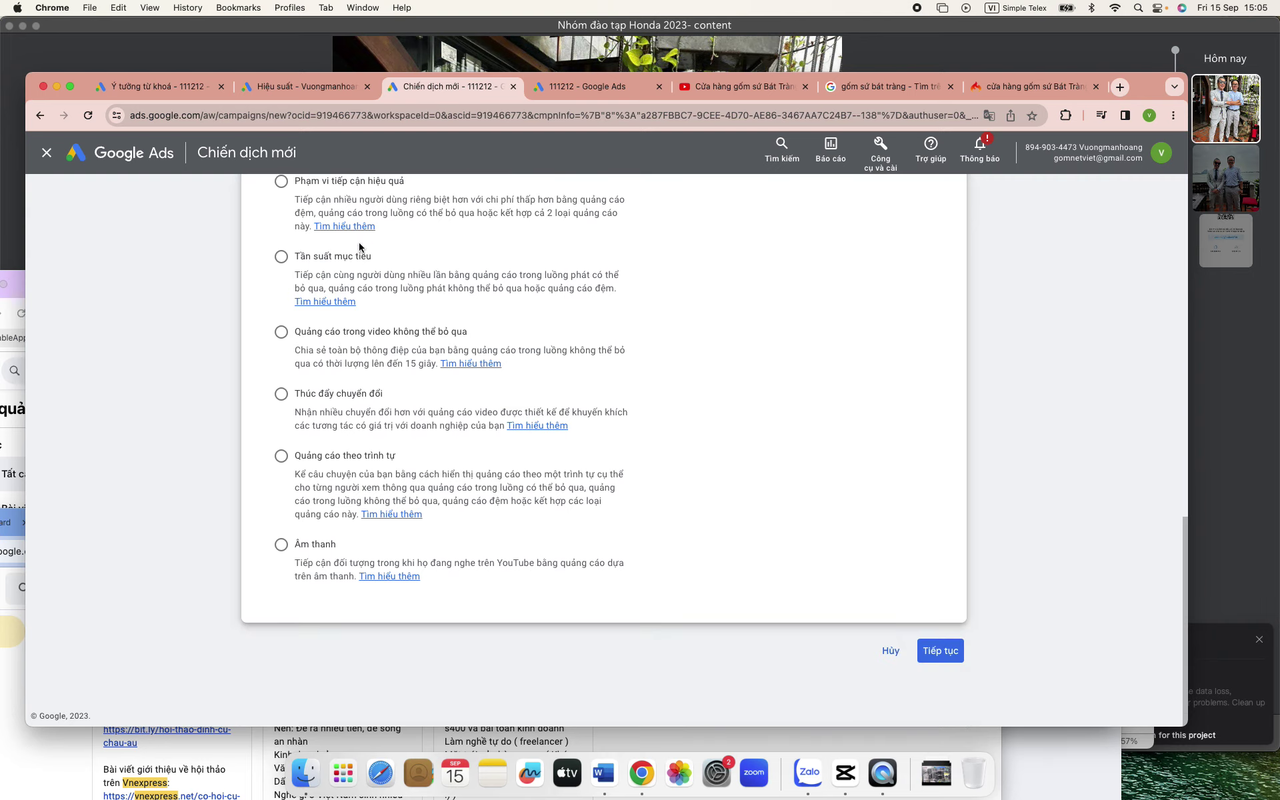
{"action": "left_click", "coordinate": [946, 649]}
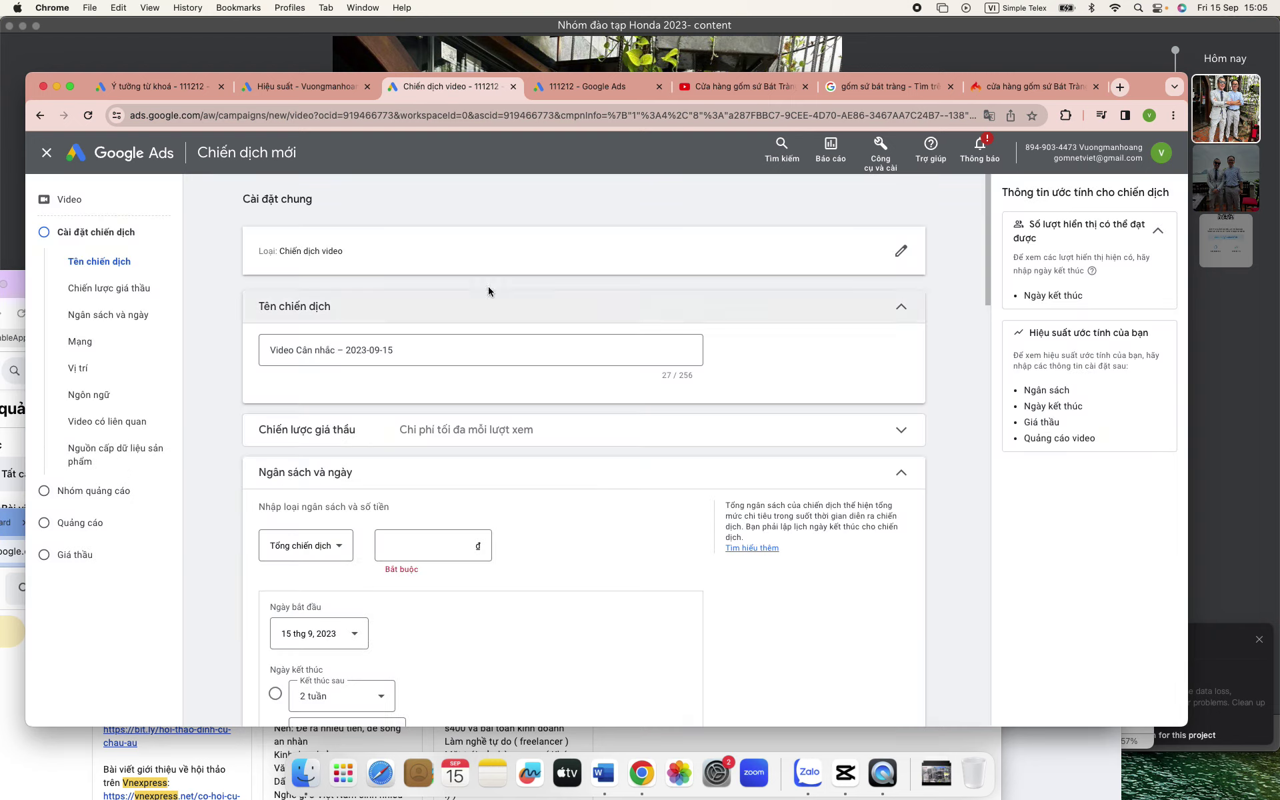
Name the campaign 'Video giới thiệu cửa hàng 115 Thuy khuê'
{"action": "left_click_drag", "start_coordinate": [486, 354], "coordinate": [277, 328]}
{"action": "type", "text": "V"}
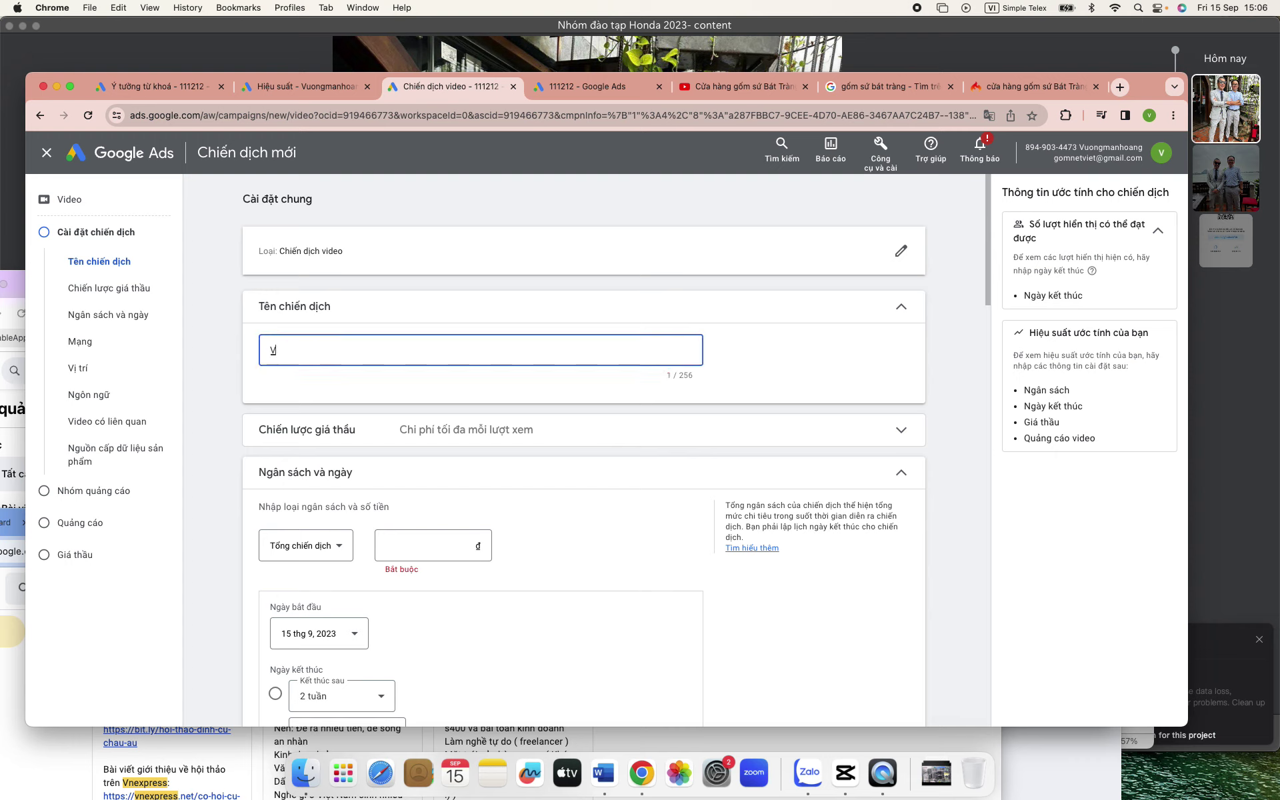
{"action": "type", "text": "ideo gioới thiệu cửa"}
{"action": "type", "text": " hàng 115 Th"}
{"action": "type", "text": "uy khuiee"}
{"action": "key", "text": "BackSpace"}
{"action": "key", "text": "BackSpace"}
{"action": "key", "text": "BackSpace"}
{"action": "type", "text": "eej"}
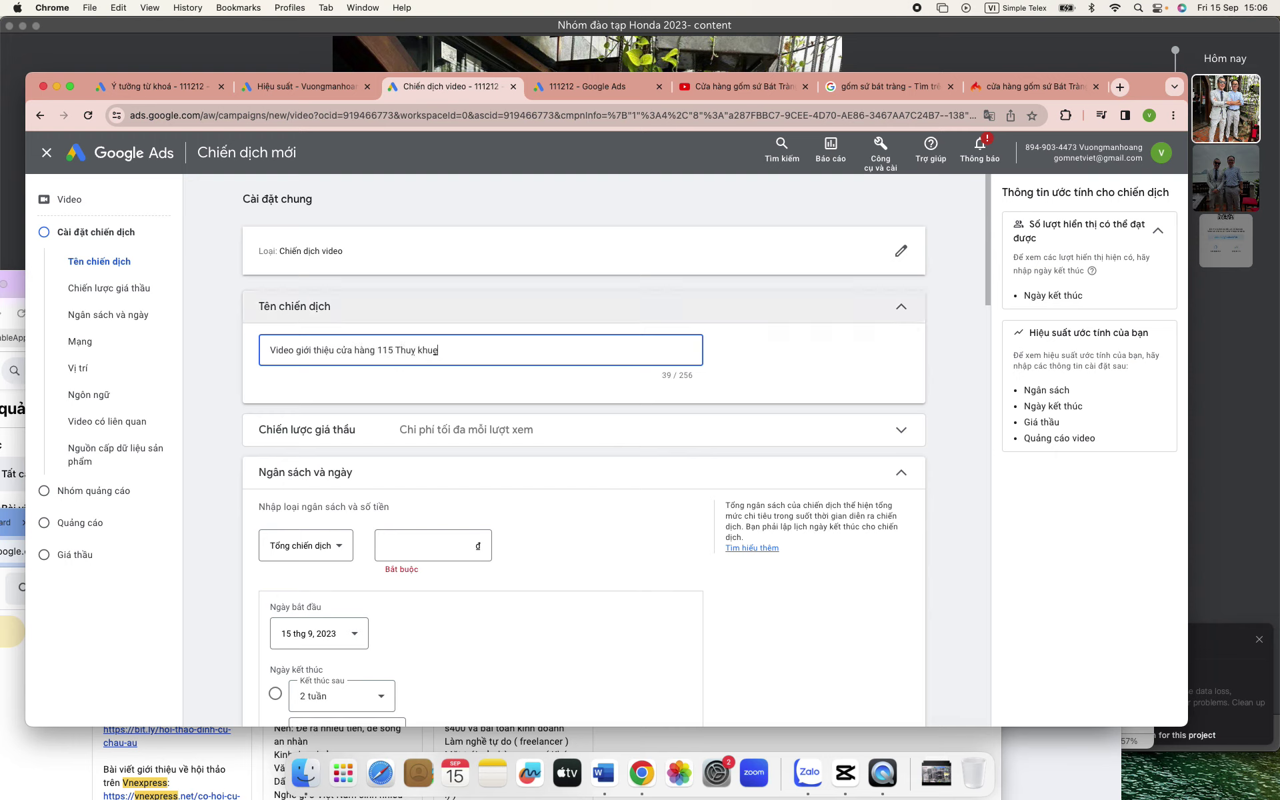
Set a daily (Hàng ngày) budget of 50000 ₫
{"action": "left_click", "coordinate": [326, 545]}
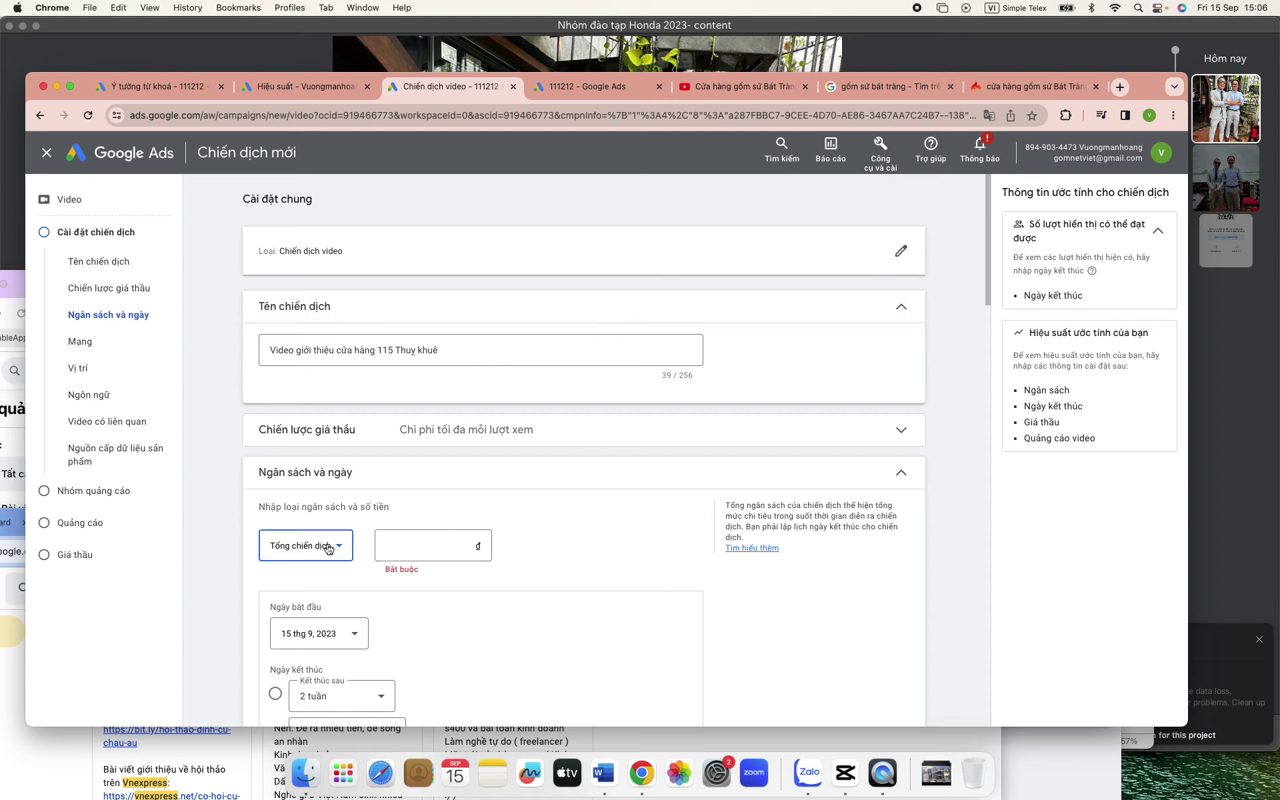
{"action": "left_click", "coordinate": [312, 557]}
{"action": "left_click", "coordinate": [414, 546]}
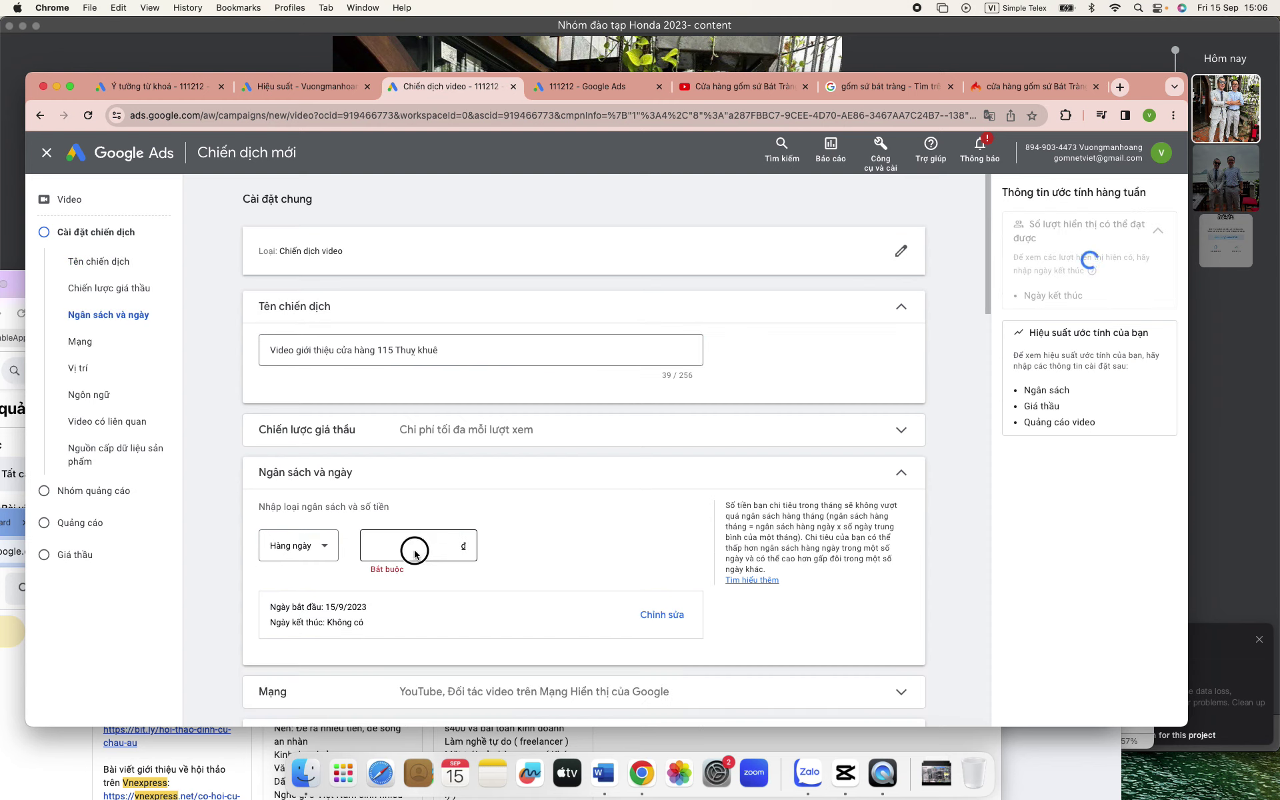
{"action": "type", "text": "500000"}
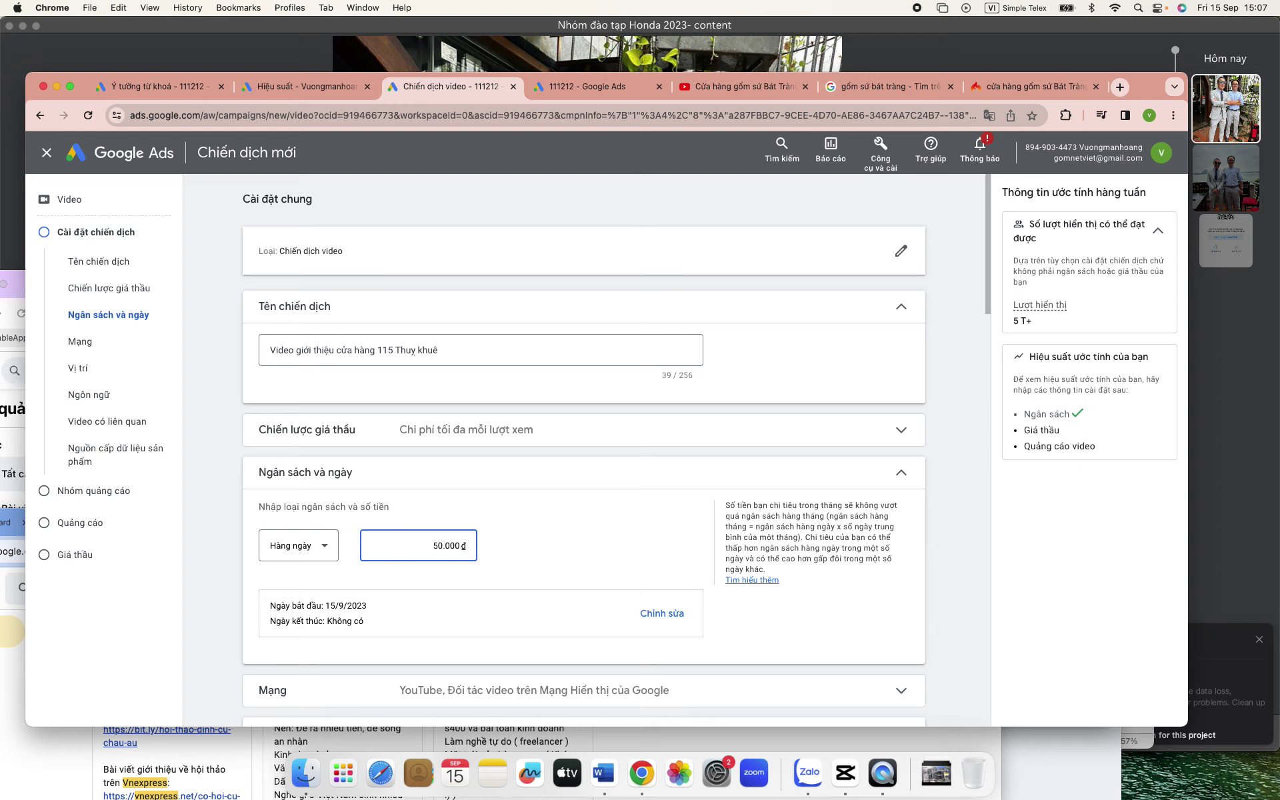
Limit location targeting to Hà Nội and Hải Phòng, Việt Nam
{"action": "scroll", "coordinate": [418, 572], "scroll_direction": "down", "scroll_amount": 5}
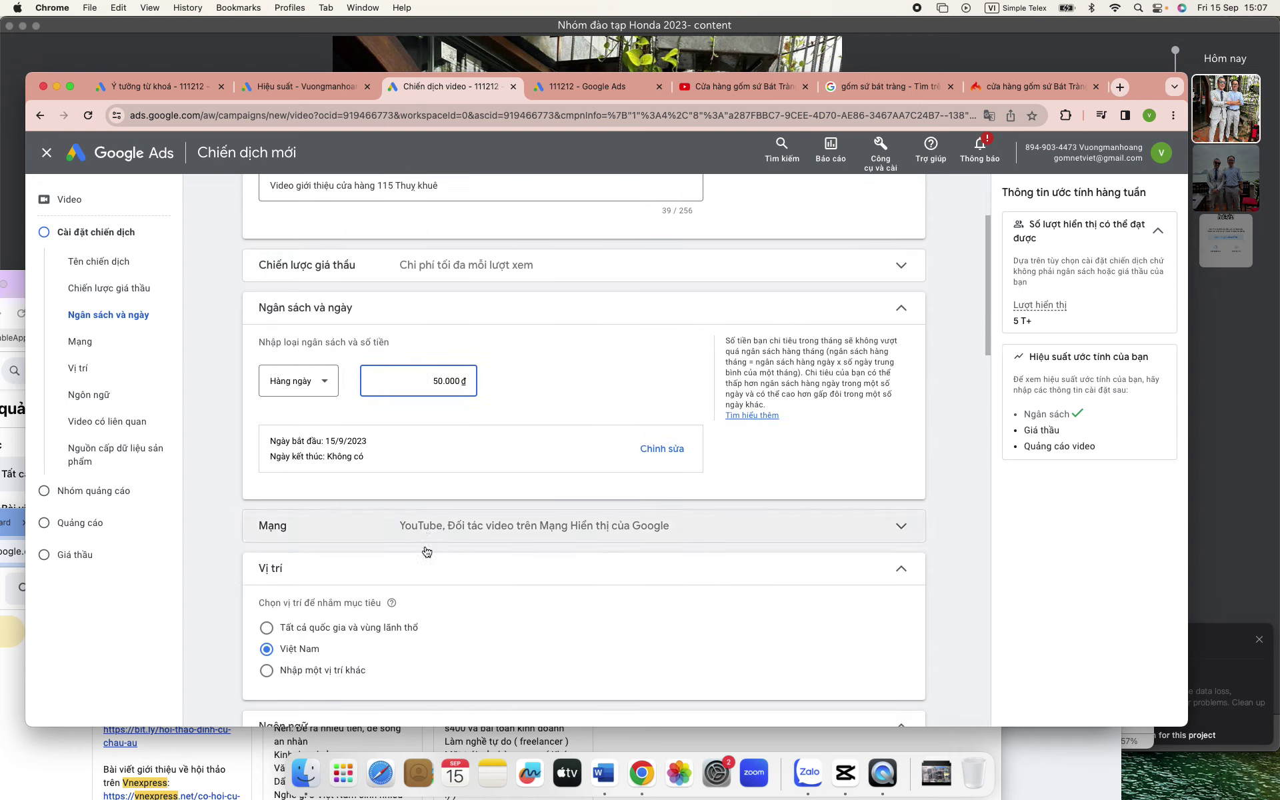
{"action": "left_click", "coordinate": [335, 493]}
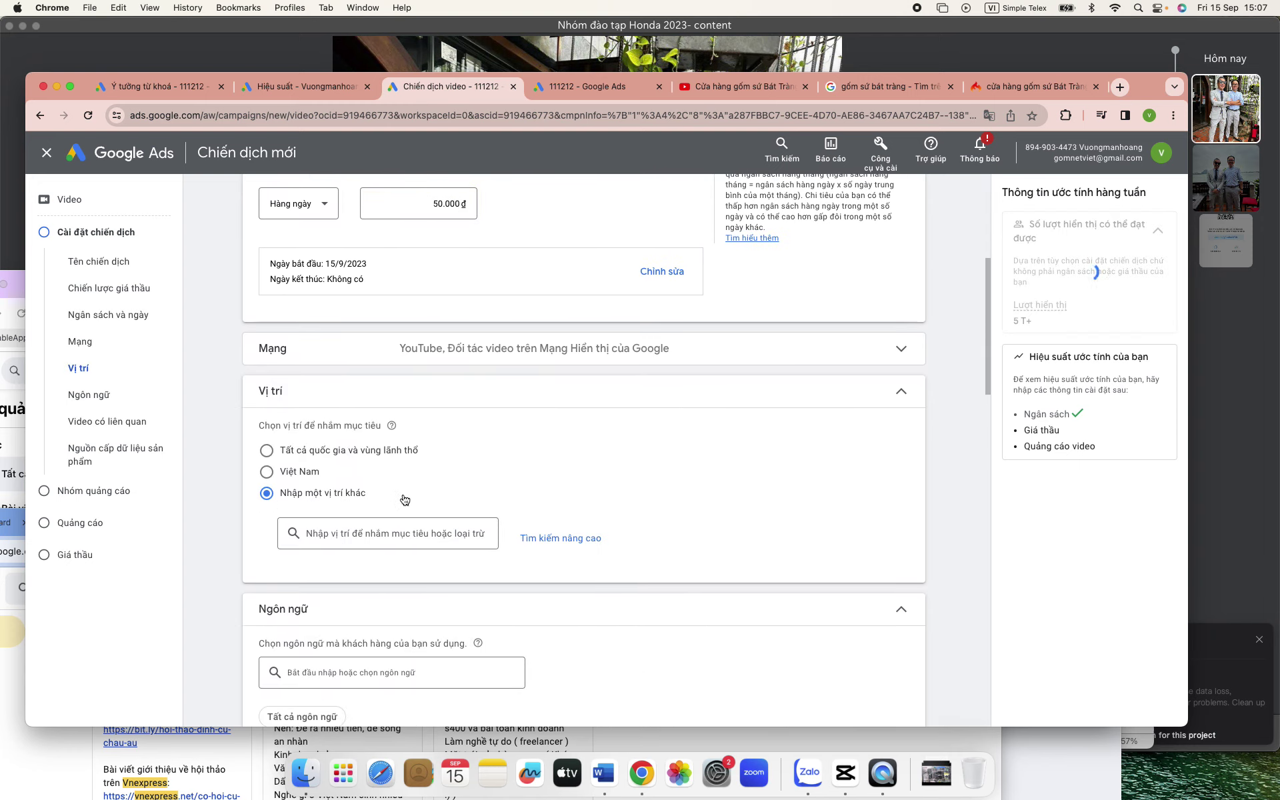
{"action": "left_click", "coordinate": [394, 526]}
{"action": "type", "text": "hà nội"}
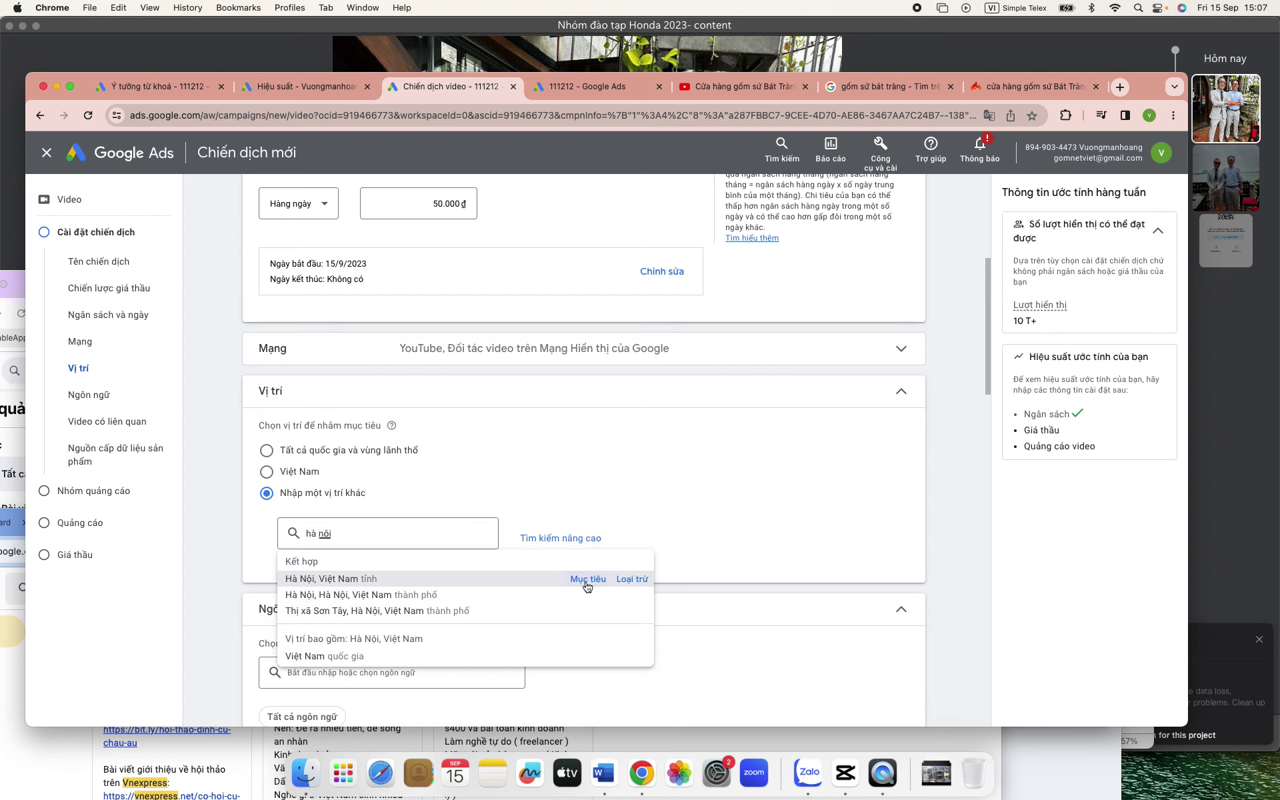
{"action": "left_click", "coordinate": [371, 574]}
{"action": "left_click", "coordinate": [371, 587]}
{"action": "type", "text": "hải phòng"}
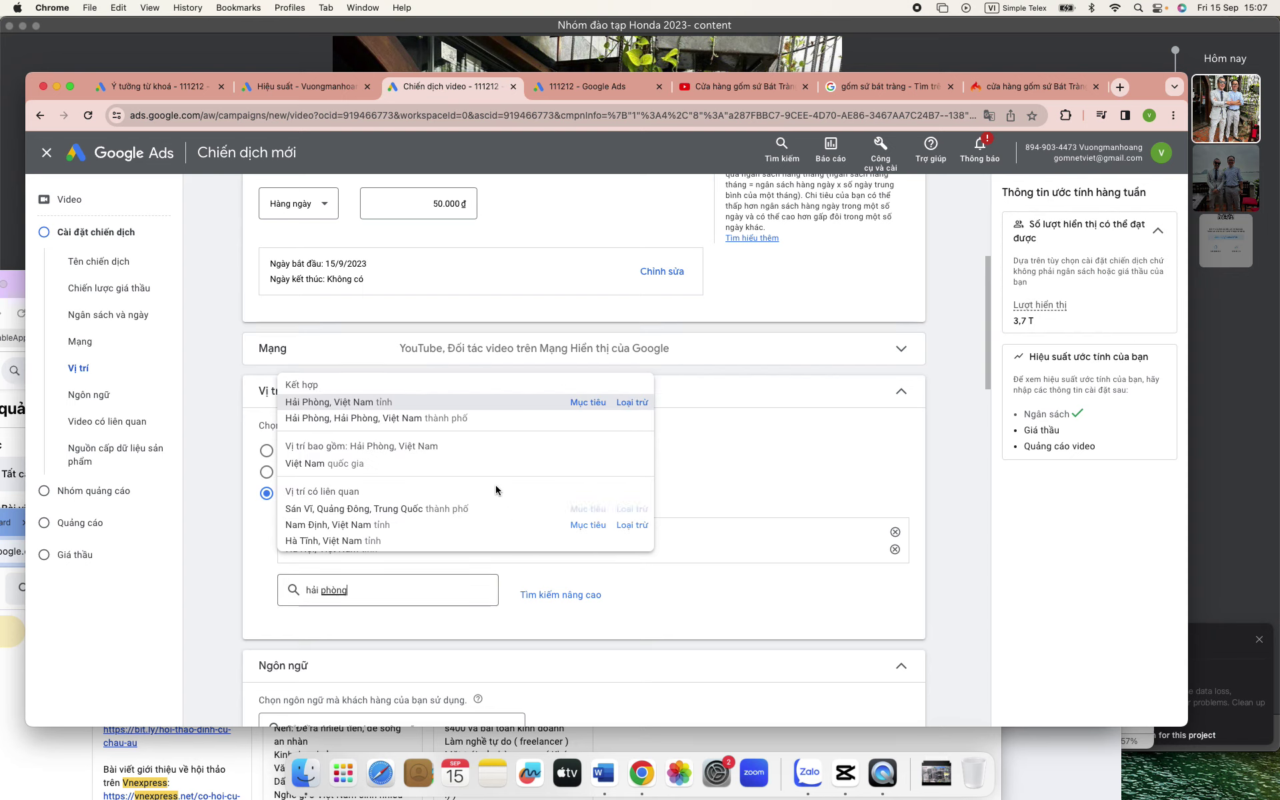
{"action": "left_click", "coordinate": [588, 402]}
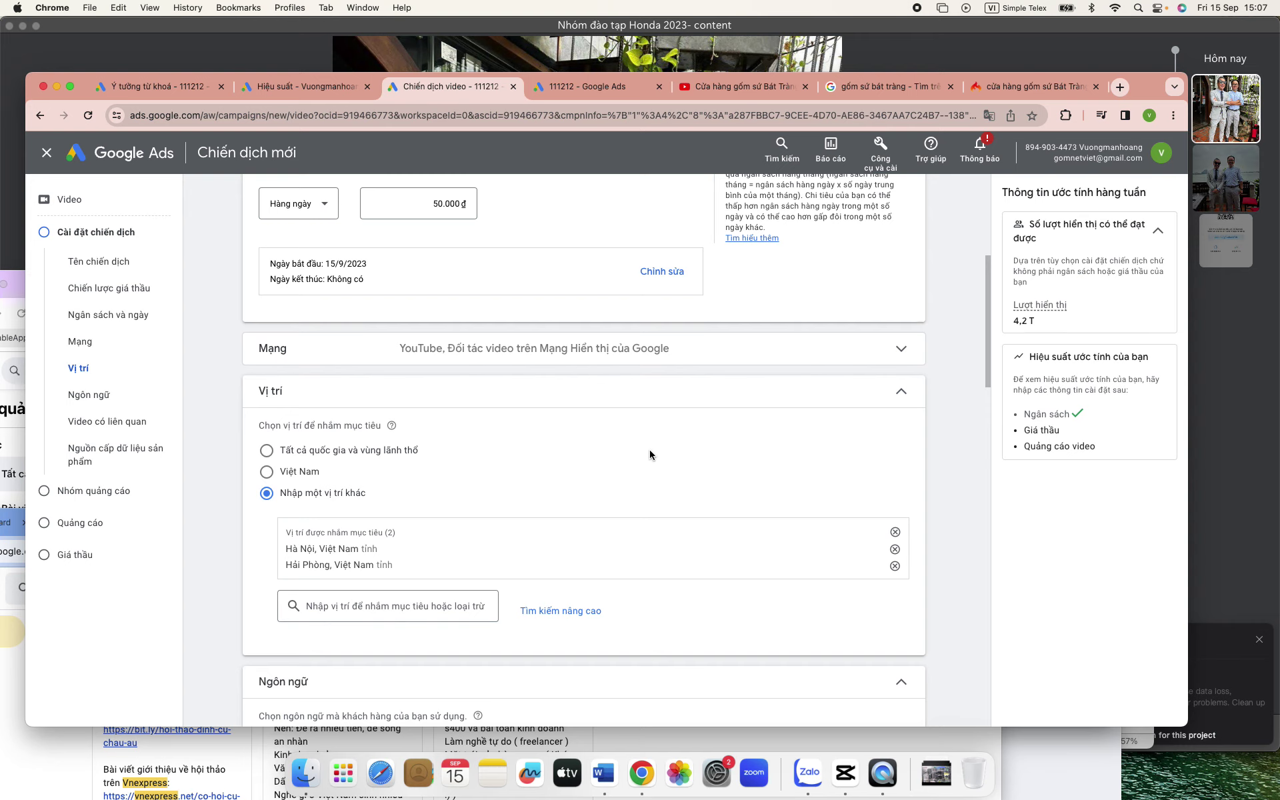
{"action": "scroll", "coordinate": [641, 460], "scroll_direction": "down", "scroll_amount": 4}
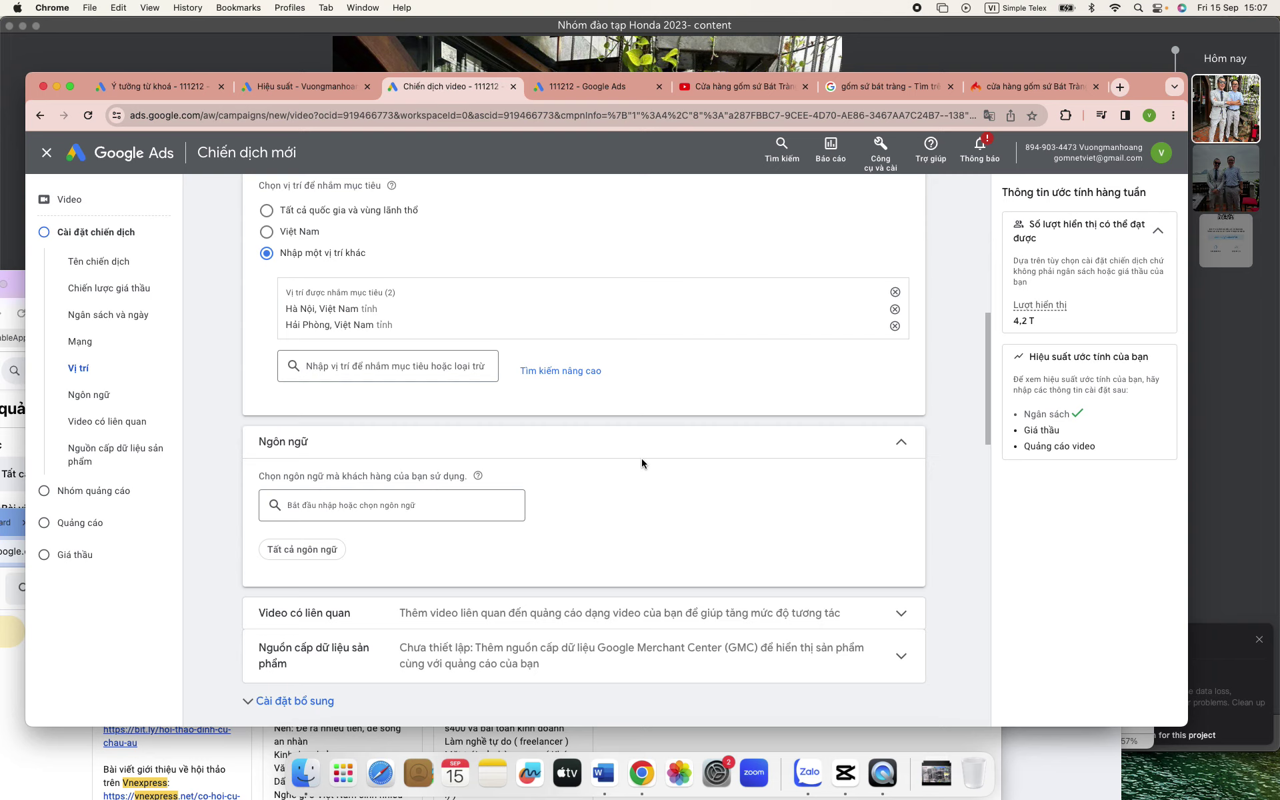
Search '115 thuy khuê' and choose the first suggested Bát Tràng pottery shop video
{"action": "scroll", "coordinate": [453, 573], "scroll_direction": "down", "scroll_amount": 5}
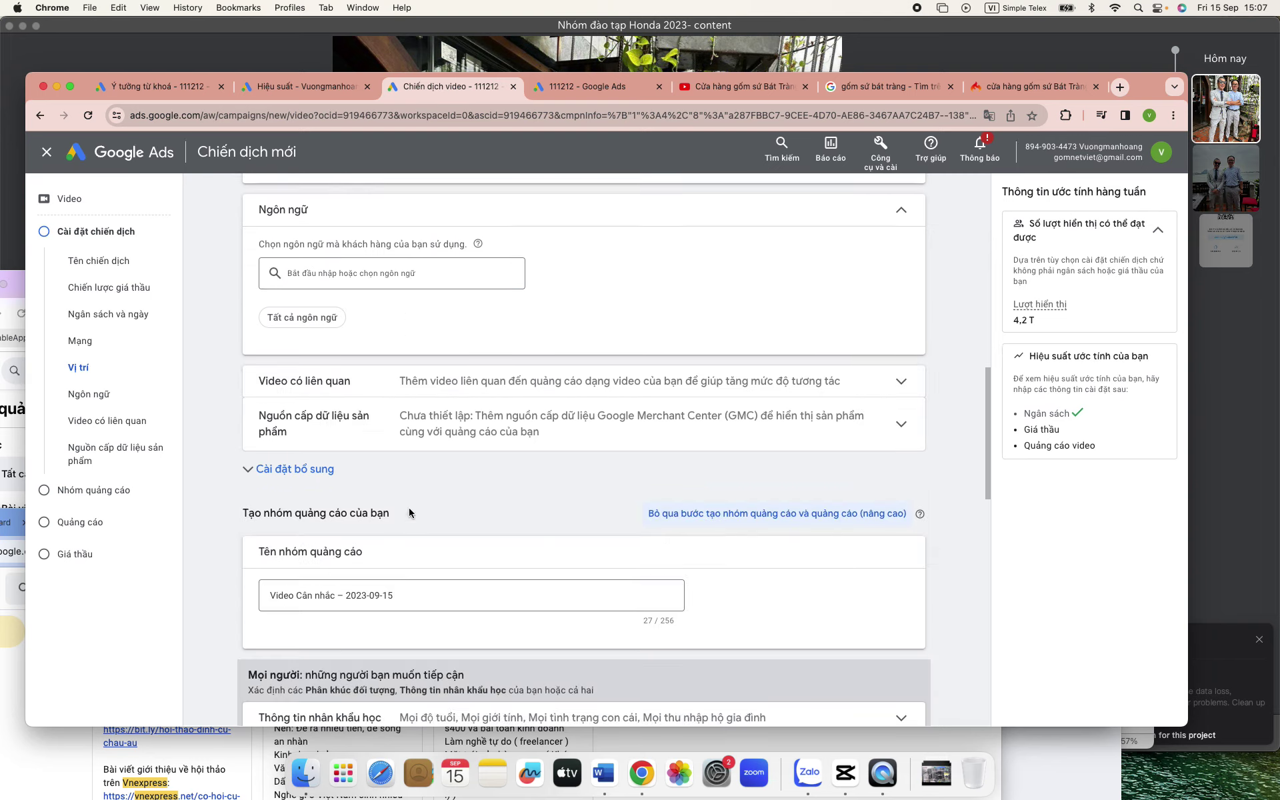
{"action": "scroll", "coordinate": [400, 533], "scroll_direction": "down", "scroll_amount": 8}
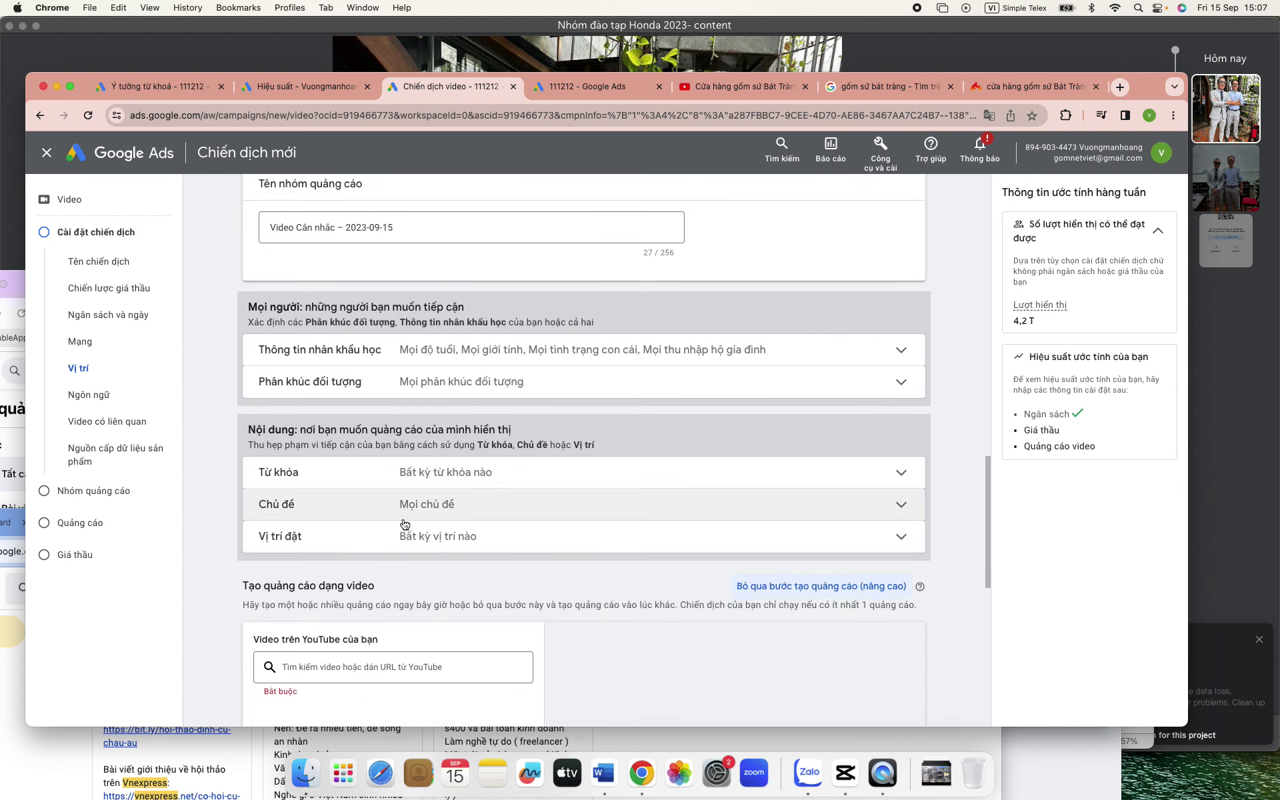
{"action": "left_click", "coordinate": [410, 537]}
{"action": "type", "text": "115 thuyk"}
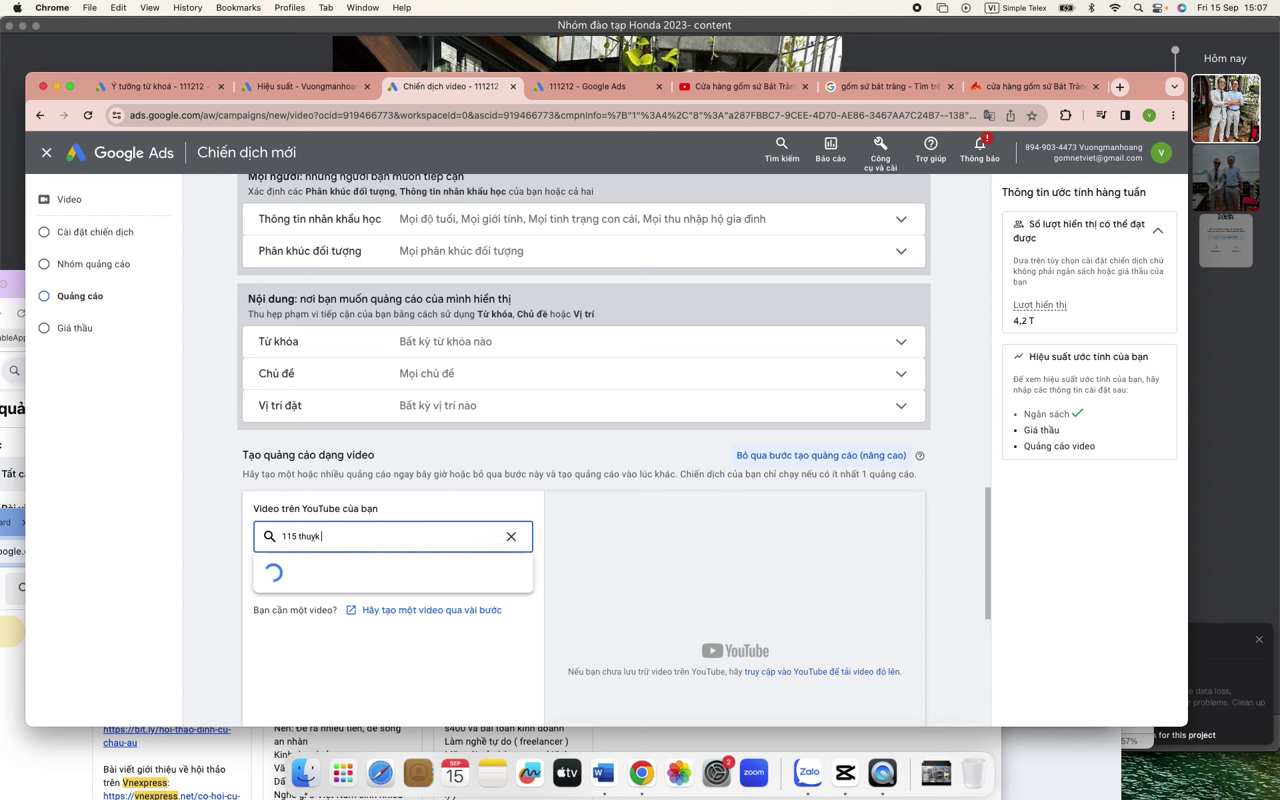
{"action": "key", "text": "BackSpace"}
{"action": "type", "text": "khuê"}
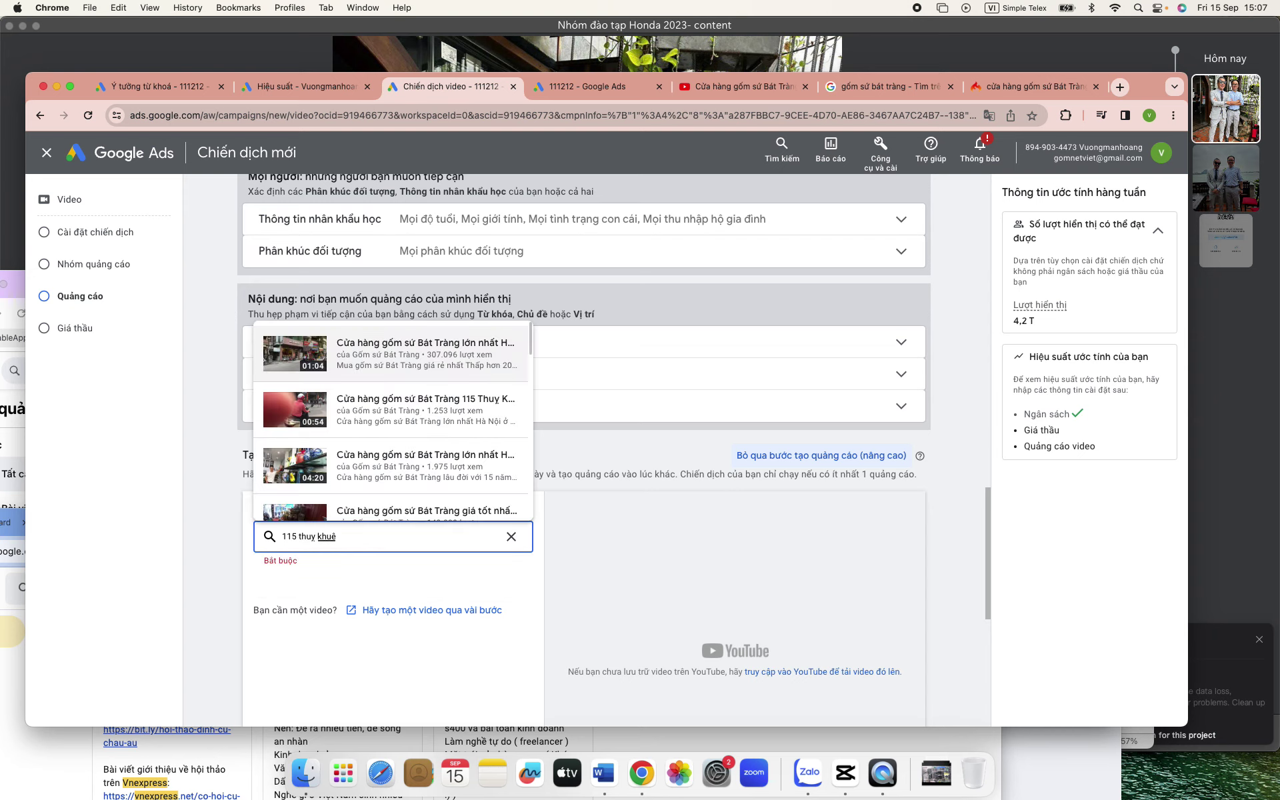
{"action": "left_click", "coordinate": [397, 357]}
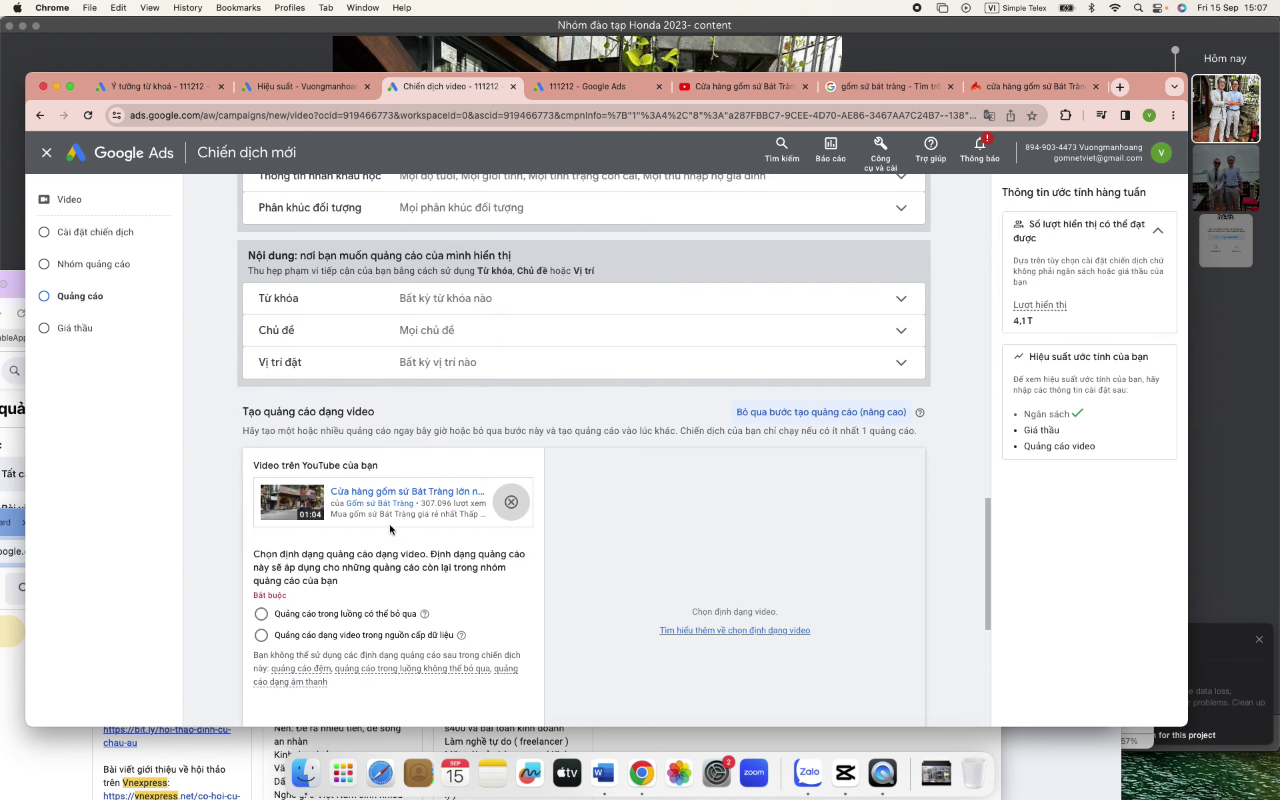
{"action": "scroll", "coordinate": [389, 529], "scroll_direction": "down", "scroll_amount": 3}
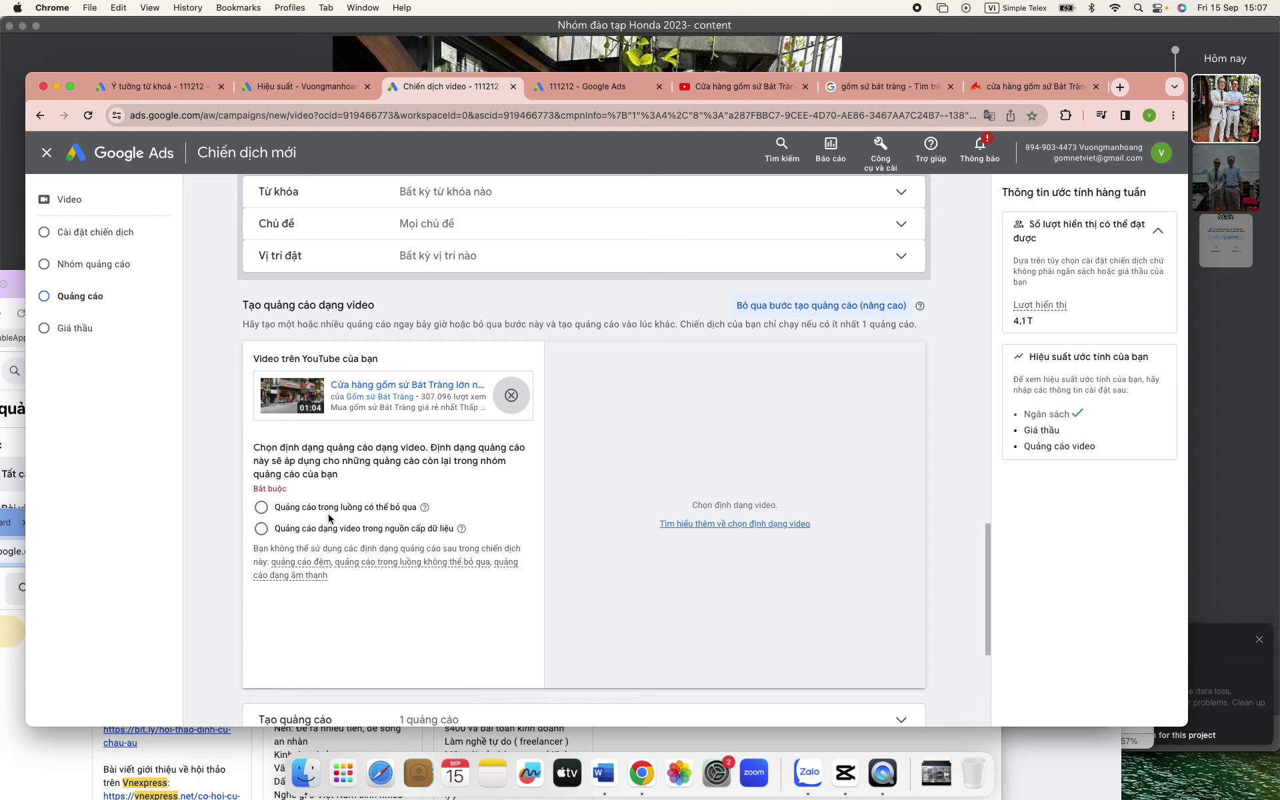
Make it a skippable in-stream ad with final URL phanphoigomsu.com
{"action": "left_click", "coordinate": [277, 510]}
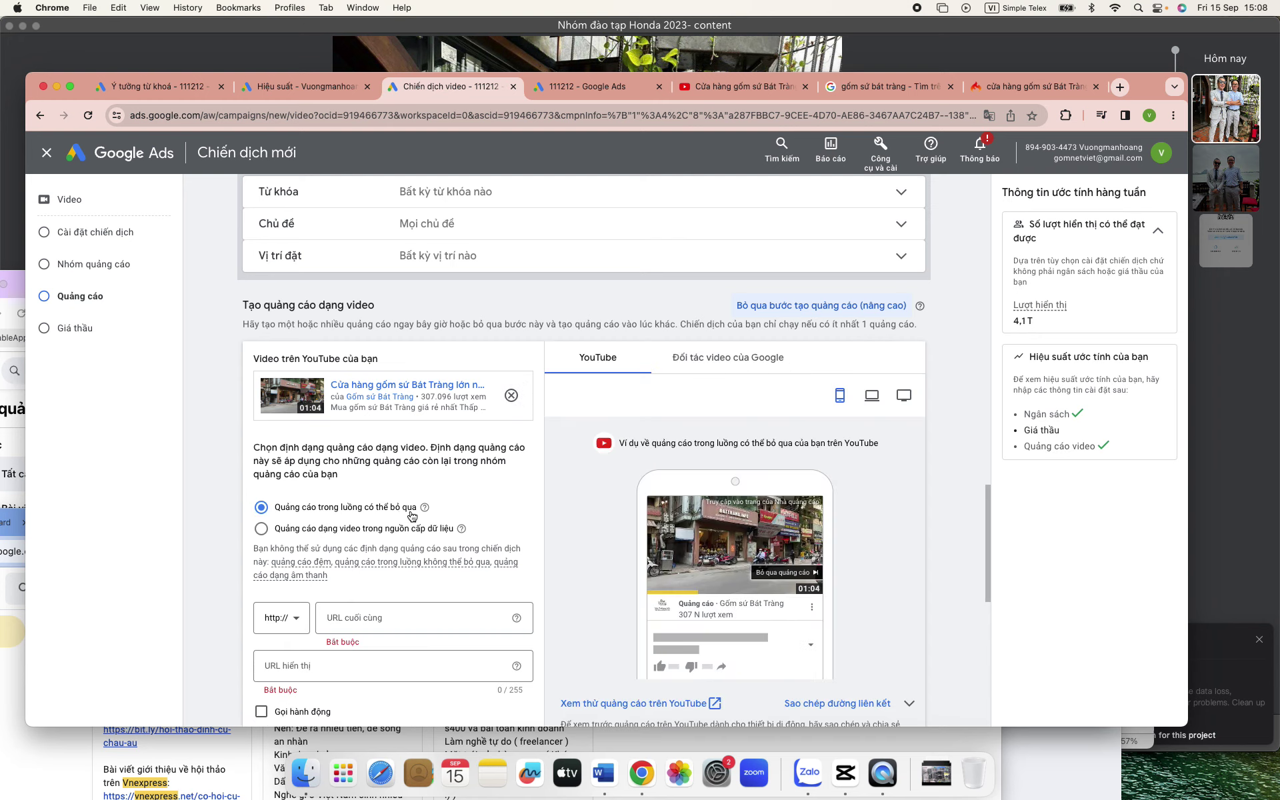
{"action": "scroll", "coordinate": [337, 511], "scroll_direction": "down", "scroll_amount": 1}
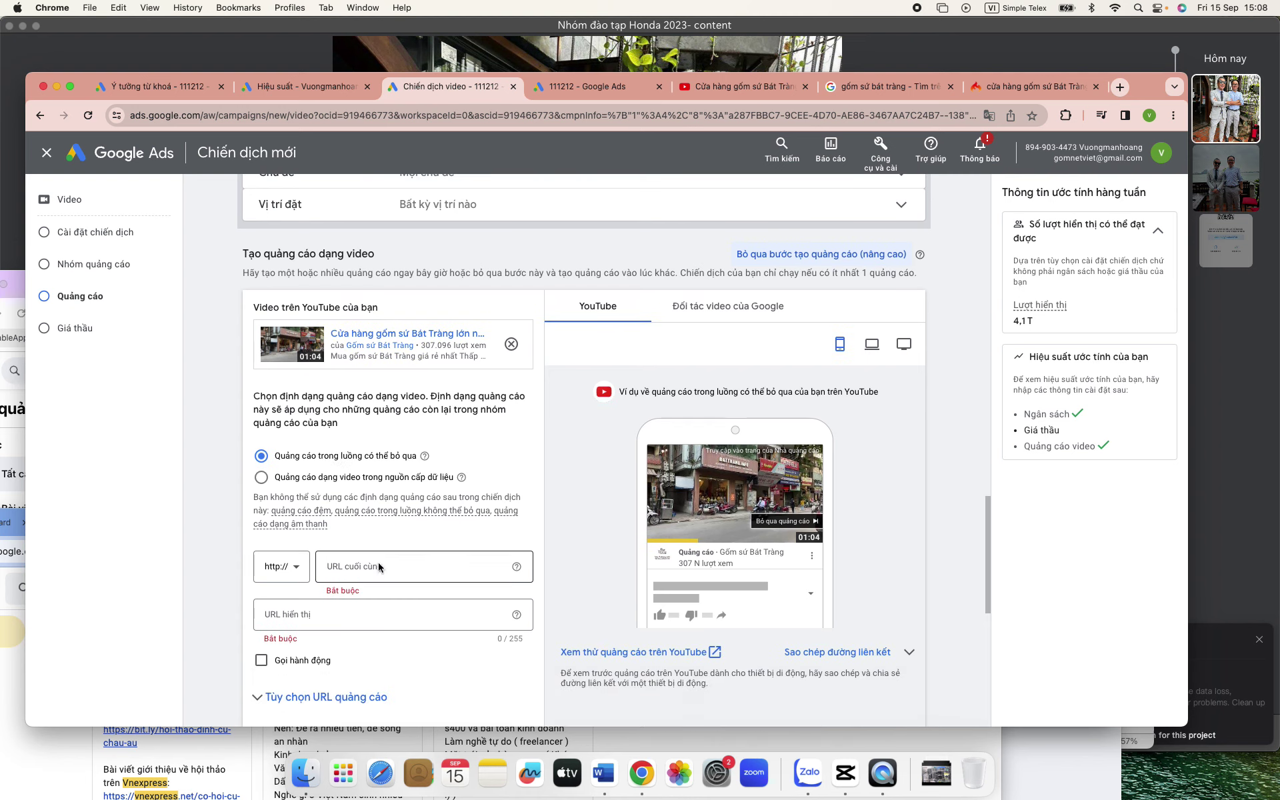
{"action": "left_click", "coordinate": [372, 570]}
{"action": "type", "text": "phan"}
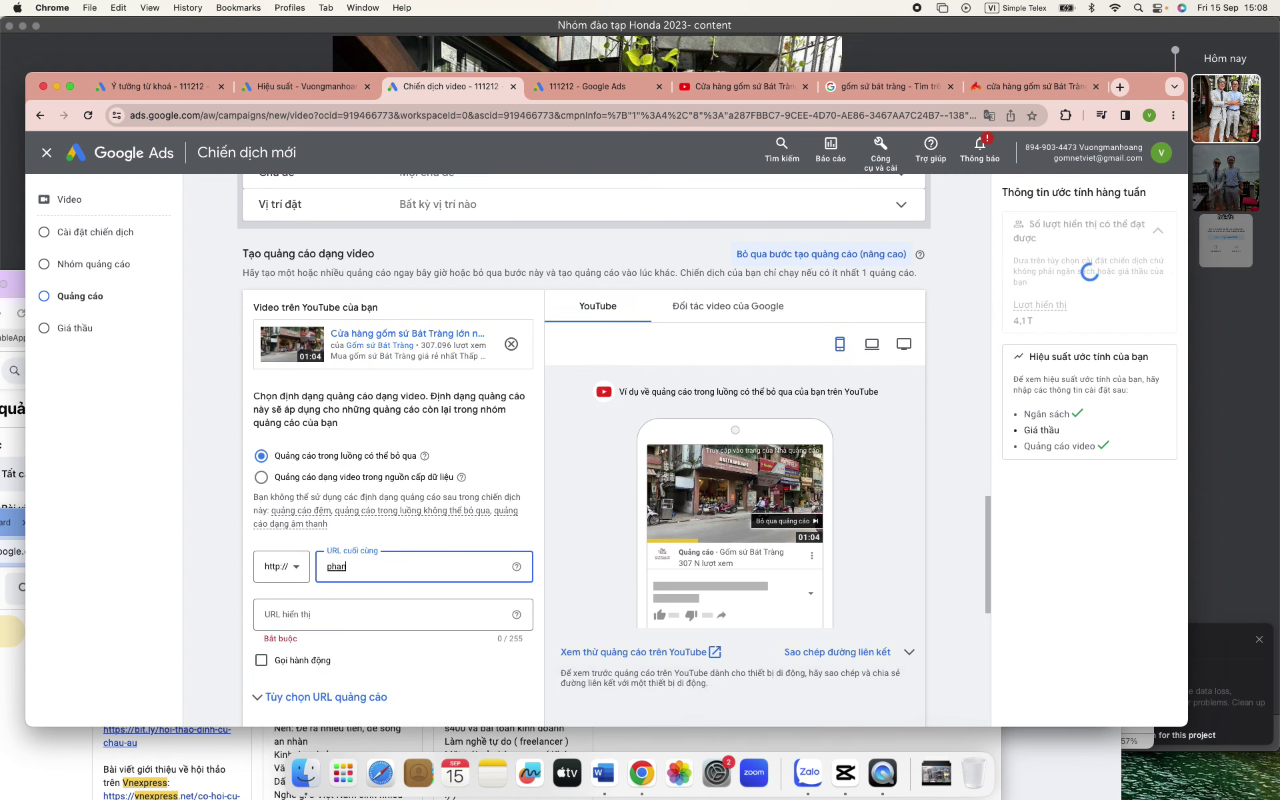
{"action": "type", "text": "phoigomsu.com"}
{"action": "left_click", "coordinate": [338, 612]}
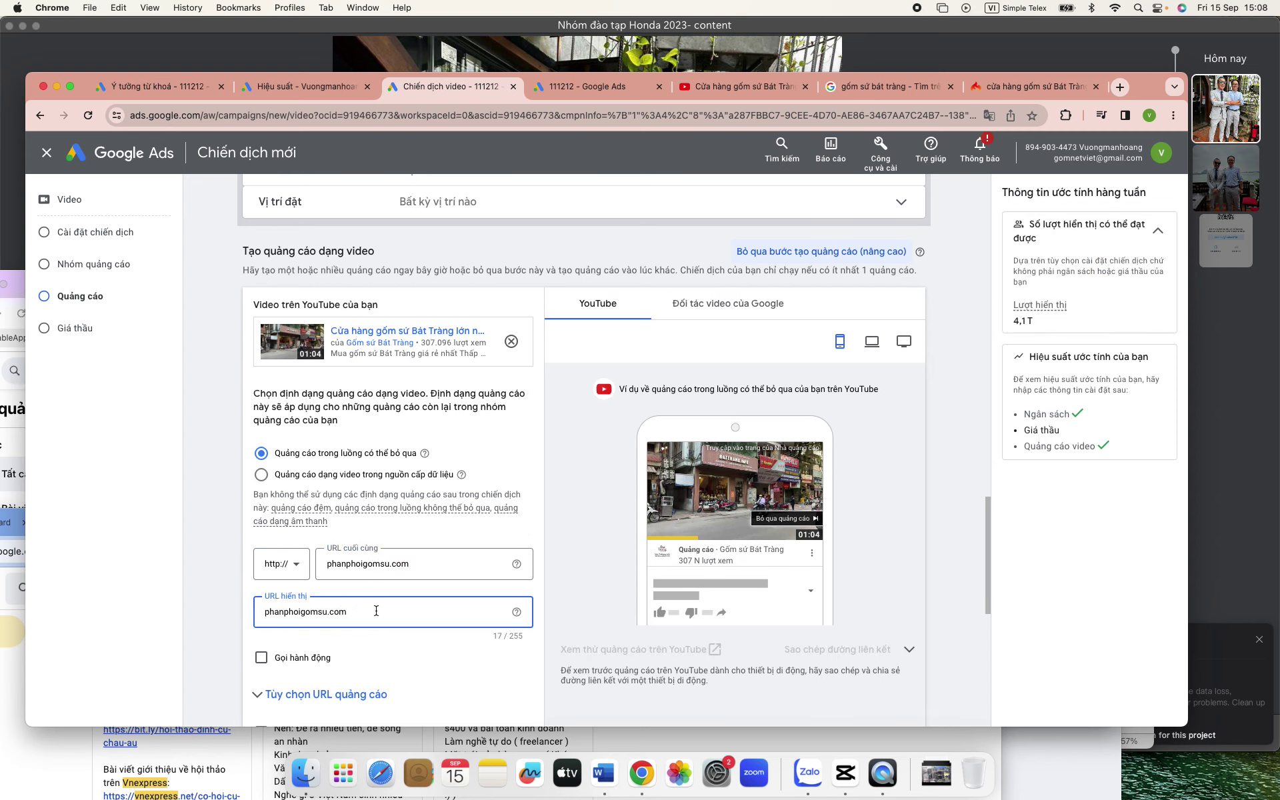
{"action": "scroll", "coordinate": [427, 537], "scroll_direction": "down", "scroll_amount": 3}
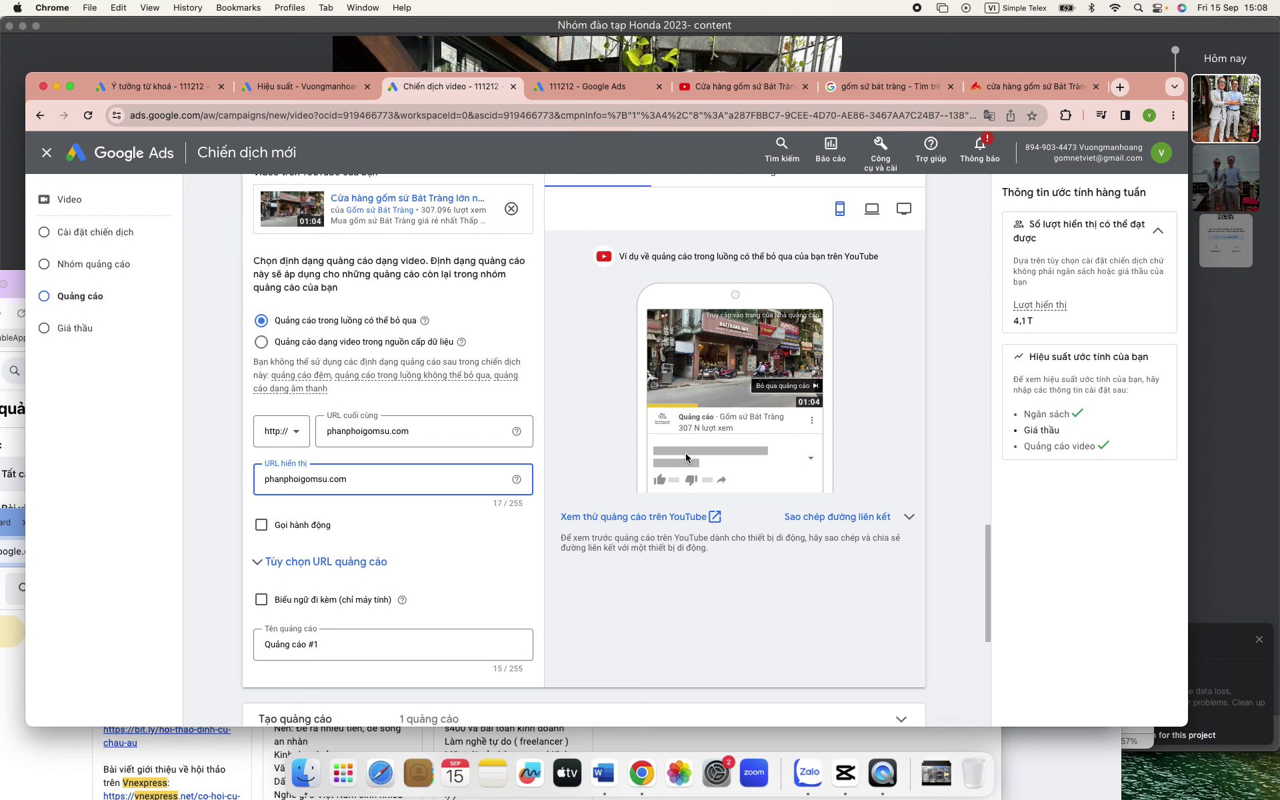
{"action": "scroll", "coordinate": [395, 553], "scroll_direction": "down", "scroll_amount": 1}
Lower the maximum CPV bid from 30 đ to 10 đ, then create the campaign and go to it
{"action": "scroll", "coordinate": [384, 551], "scroll_direction": "down", "scroll_amount": 3}
{"action": "left_click", "coordinate": [327, 475]}
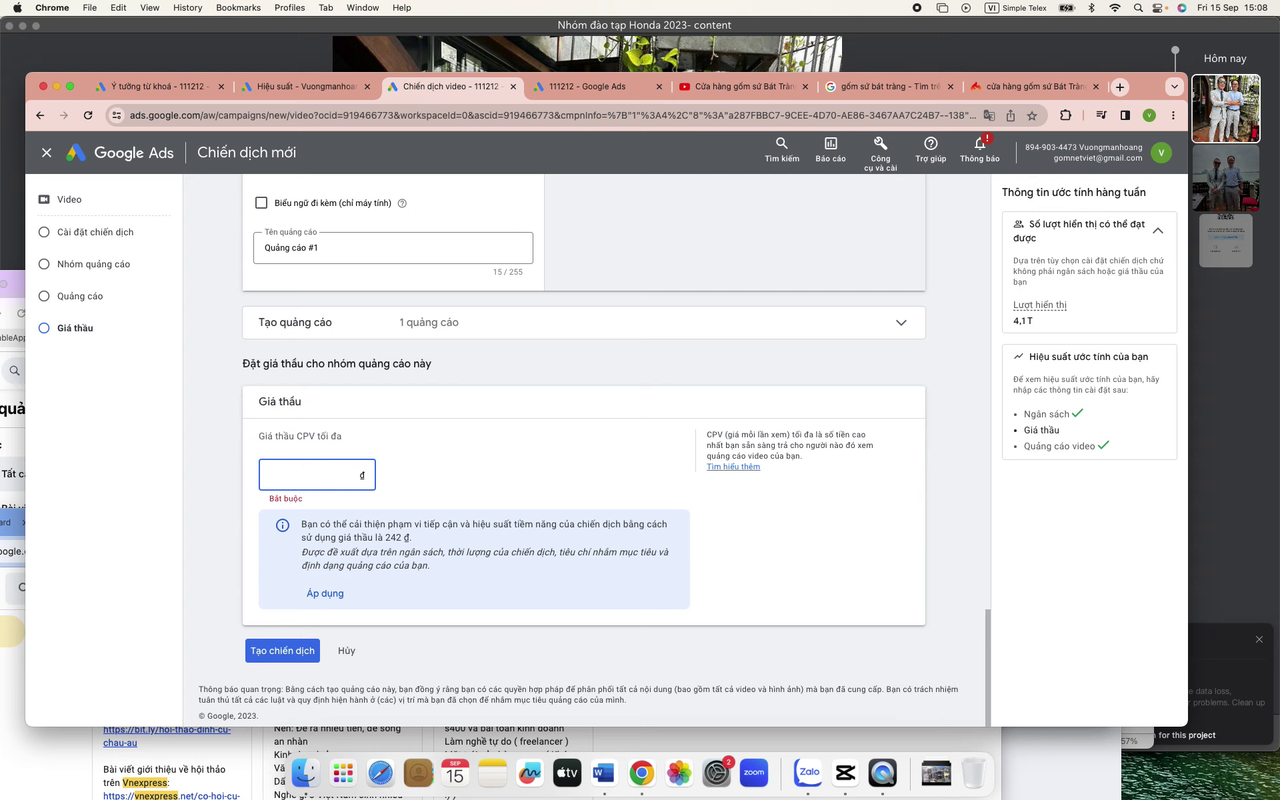
{"action": "type", "text": "30"}
{"action": "left_click", "coordinate": [489, 474]}
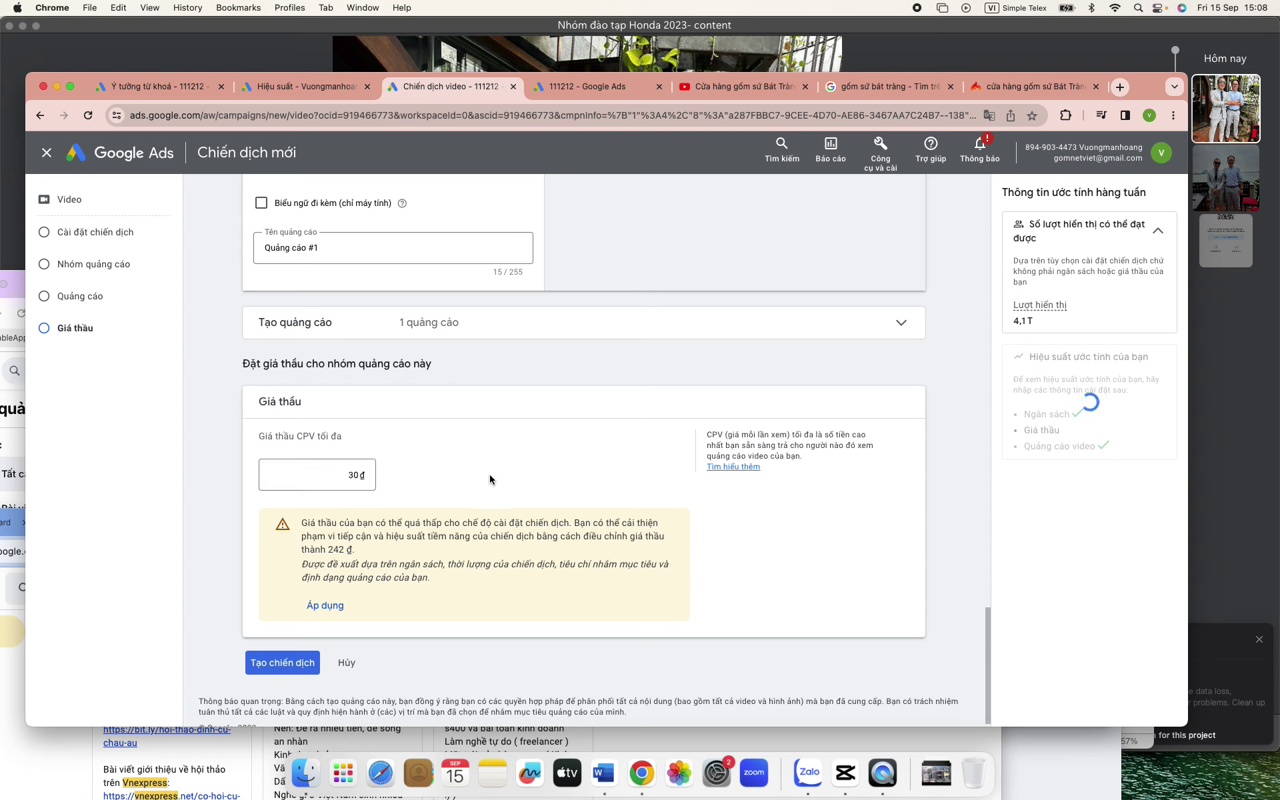
{"action": "left_click_drag", "start_coordinate": [320, 474], "coordinate": [415, 471]}
{"action": "type", "text": "1"}
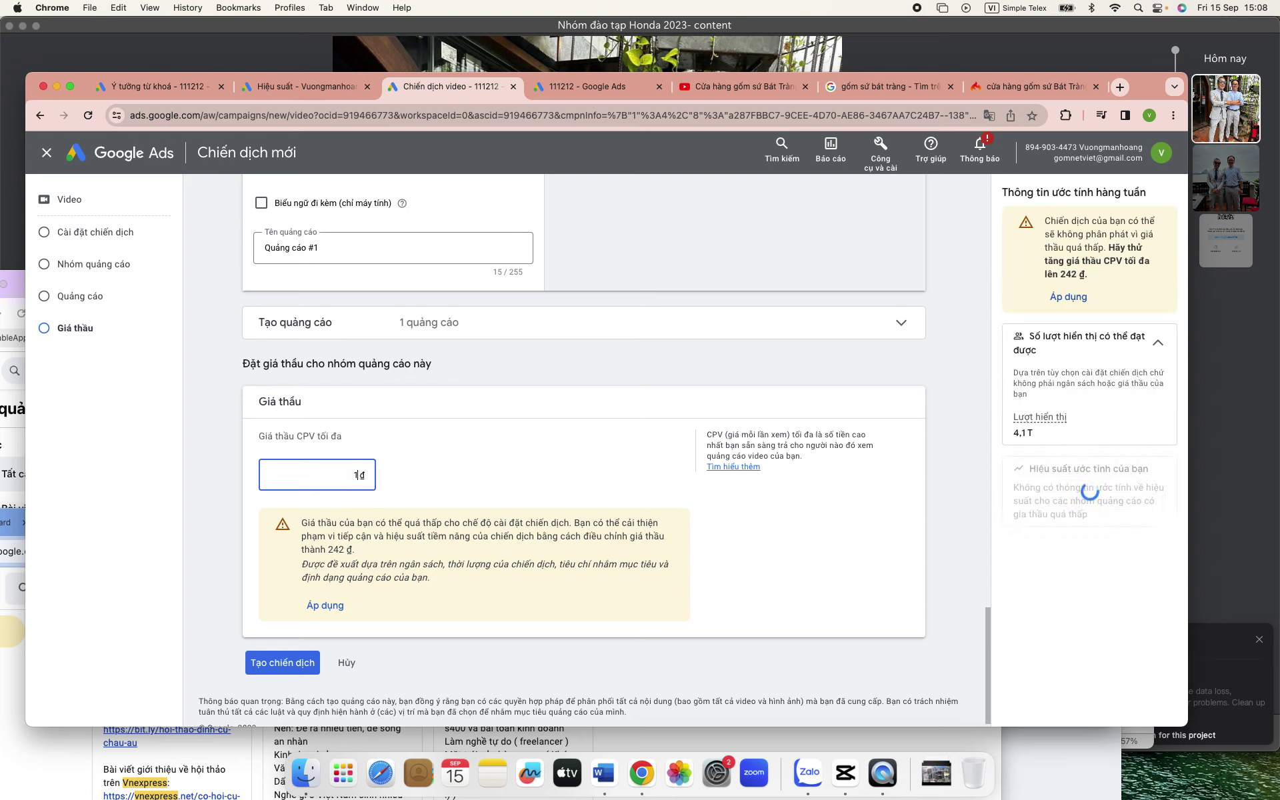
{"action": "type", "text": "0"}
{"action": "left_click", "coordinate": [513, 459]}
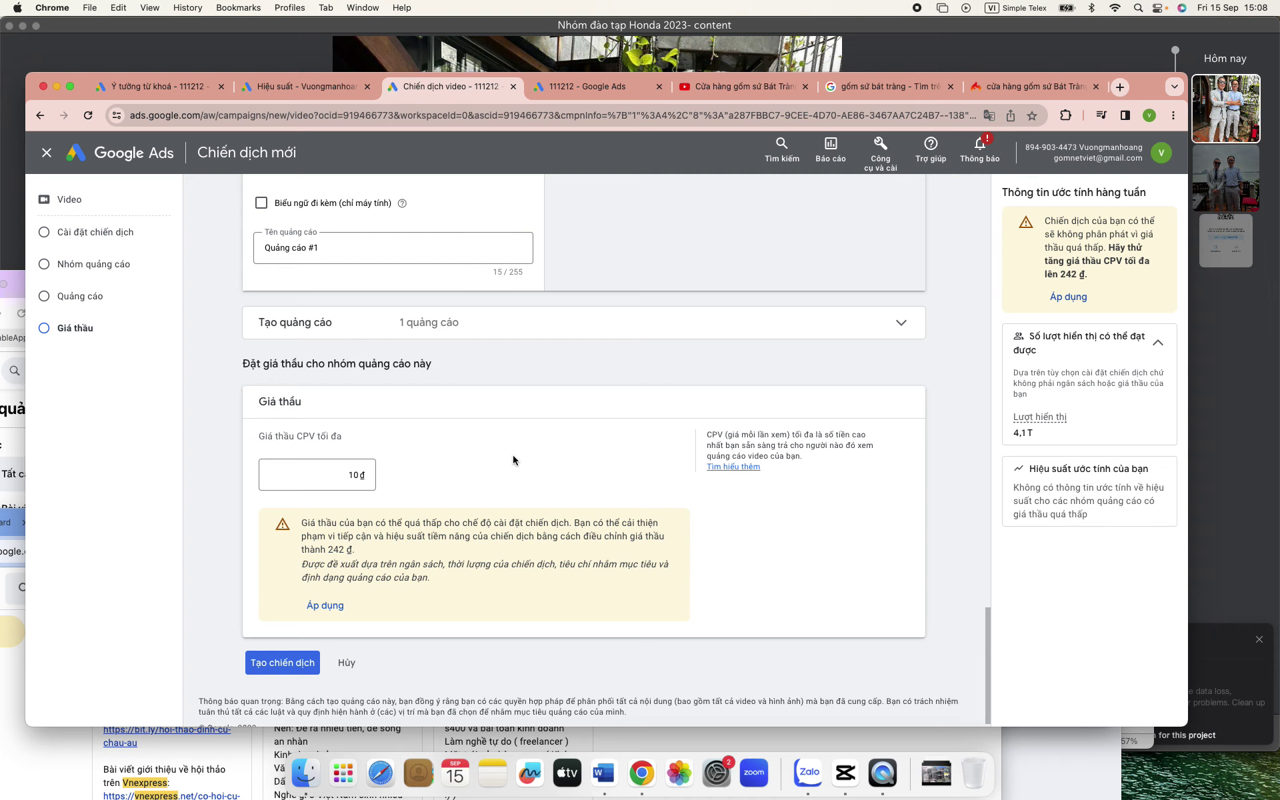
{"action": "left_click", "coordinate": [252, 659]}
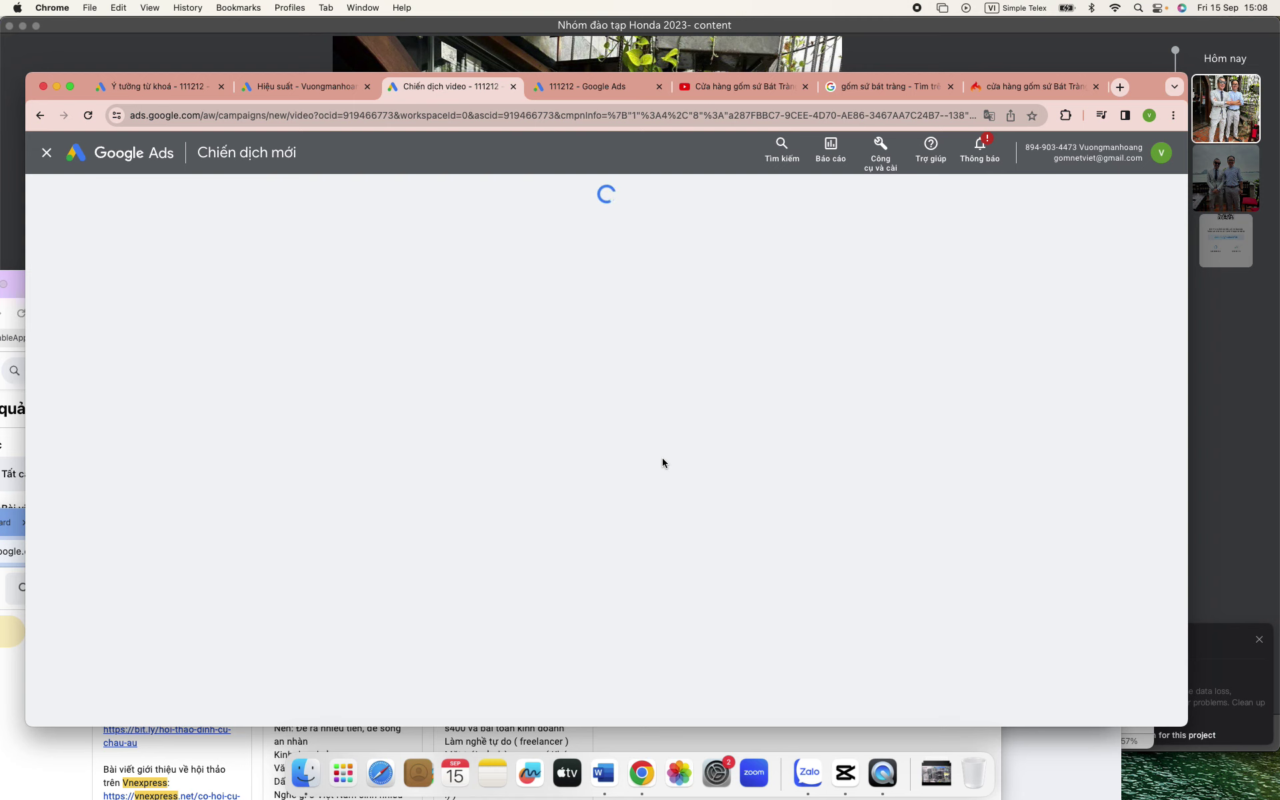
{"action": "left_click", "coordinate": [355, 434]}
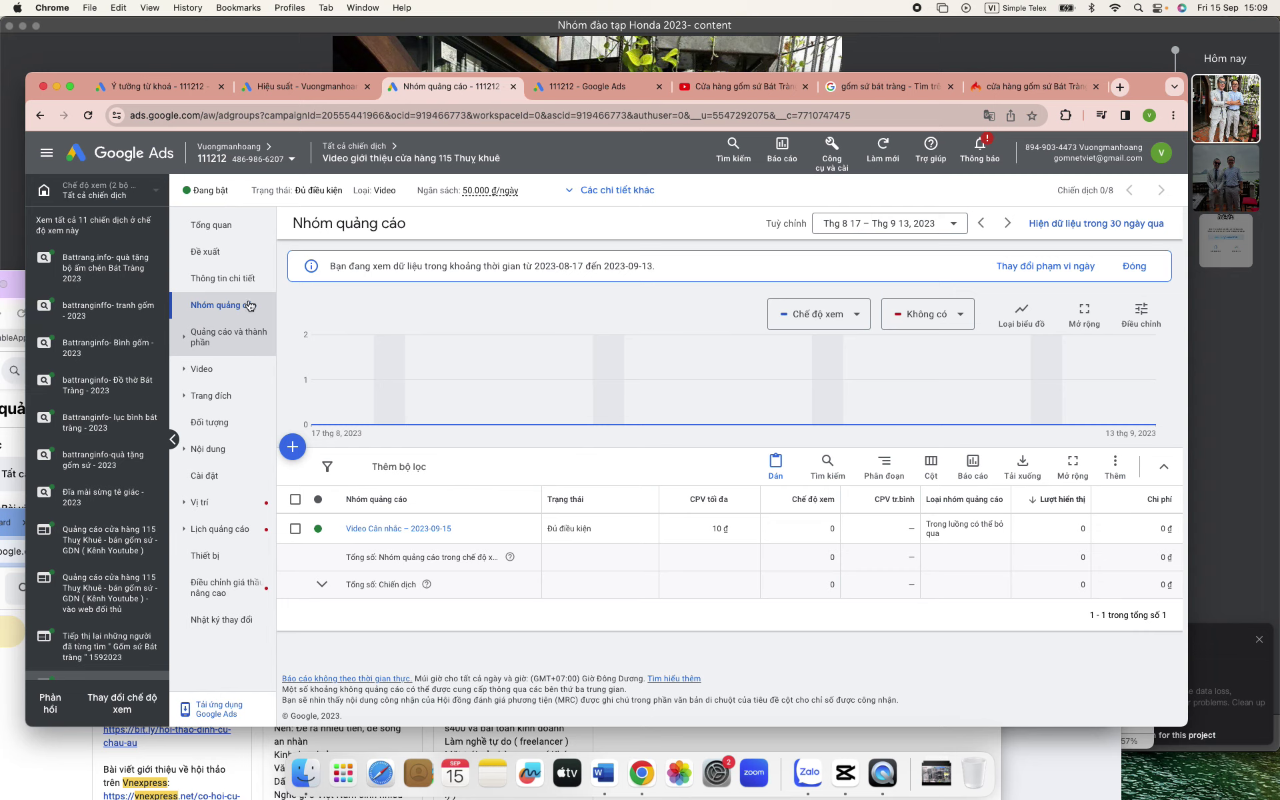
Switch the account view to all campaigns and show the campaigns list
{"action": "left_click", "coordinate": [107, 200]}
{"action": "left_click", "coordinate": [214, 252]}
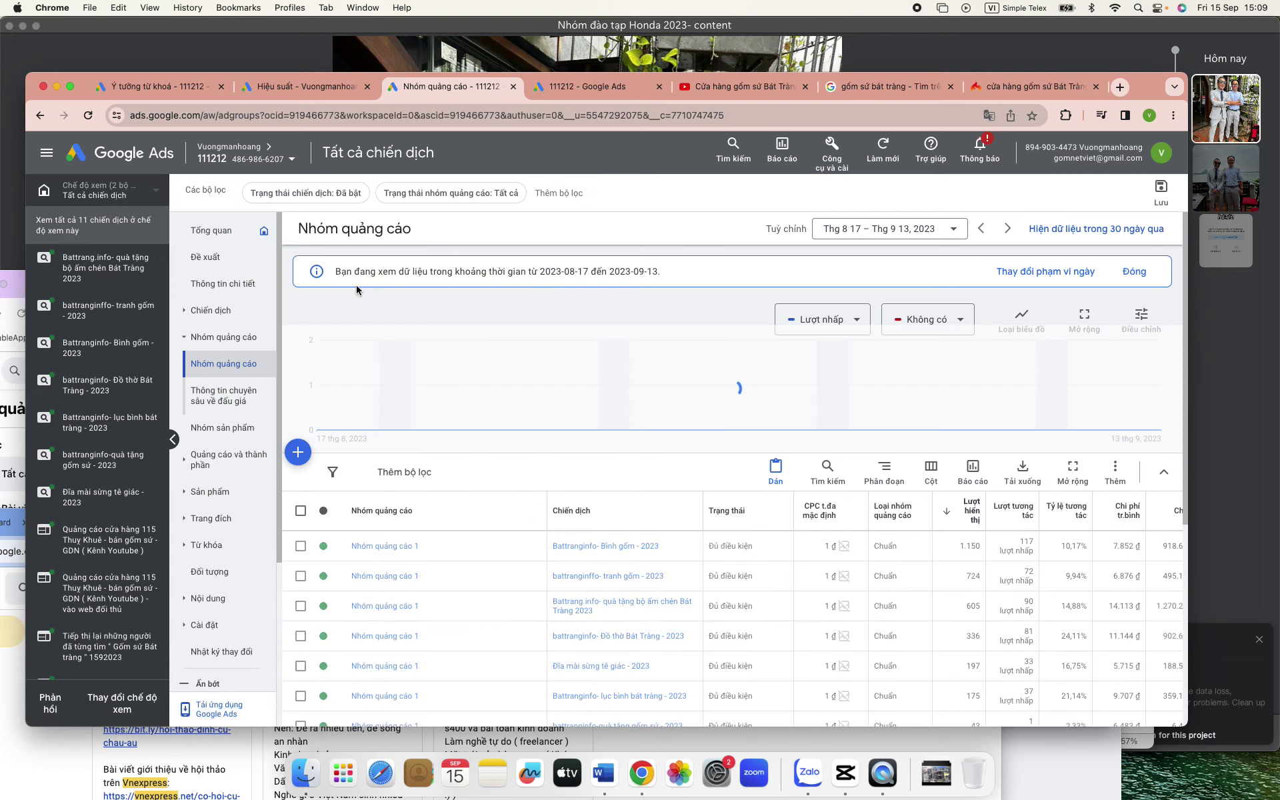
{"action": "left_click", "coordinate": [203, 310]}
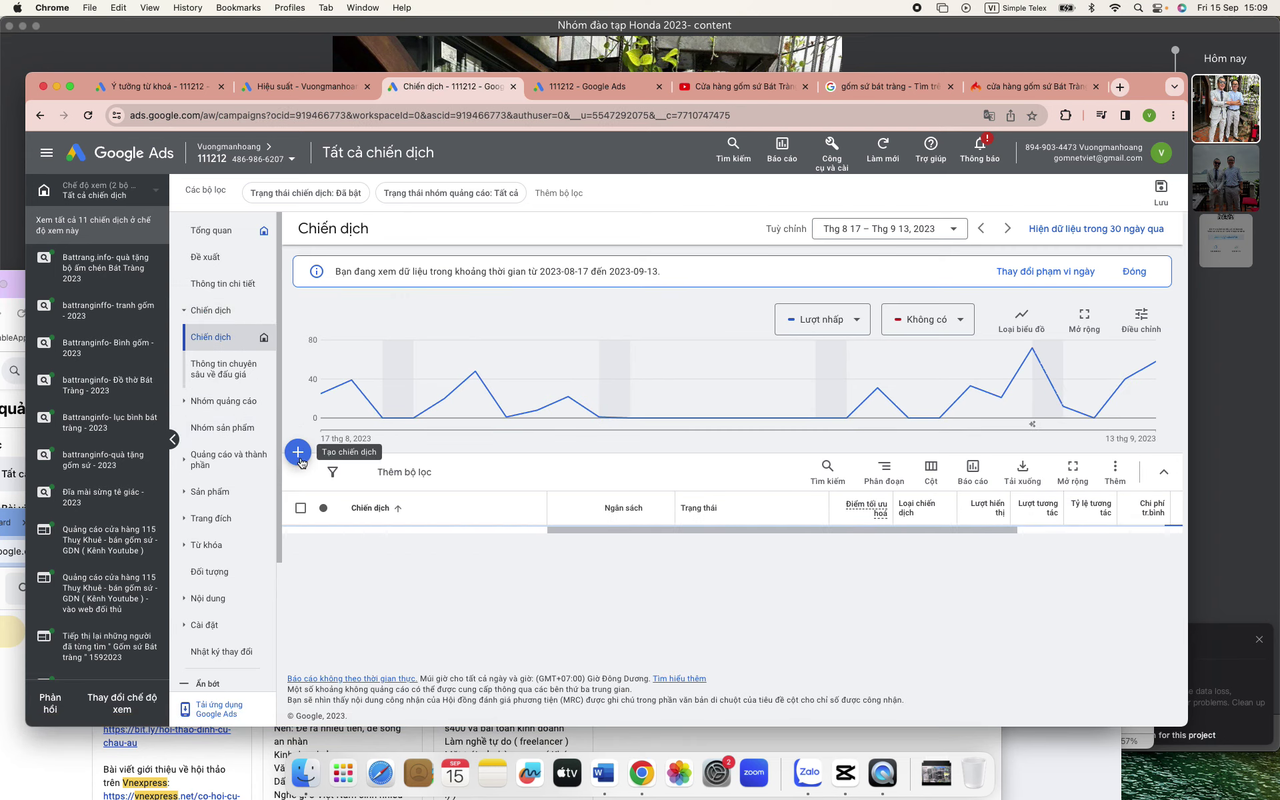
Start a new Video campaign without goal guidance and continue to its settings
{"action": "left_click", "coordinate": [298, 453]}
{"action": "left_click", "coordinate": [361, 474]}
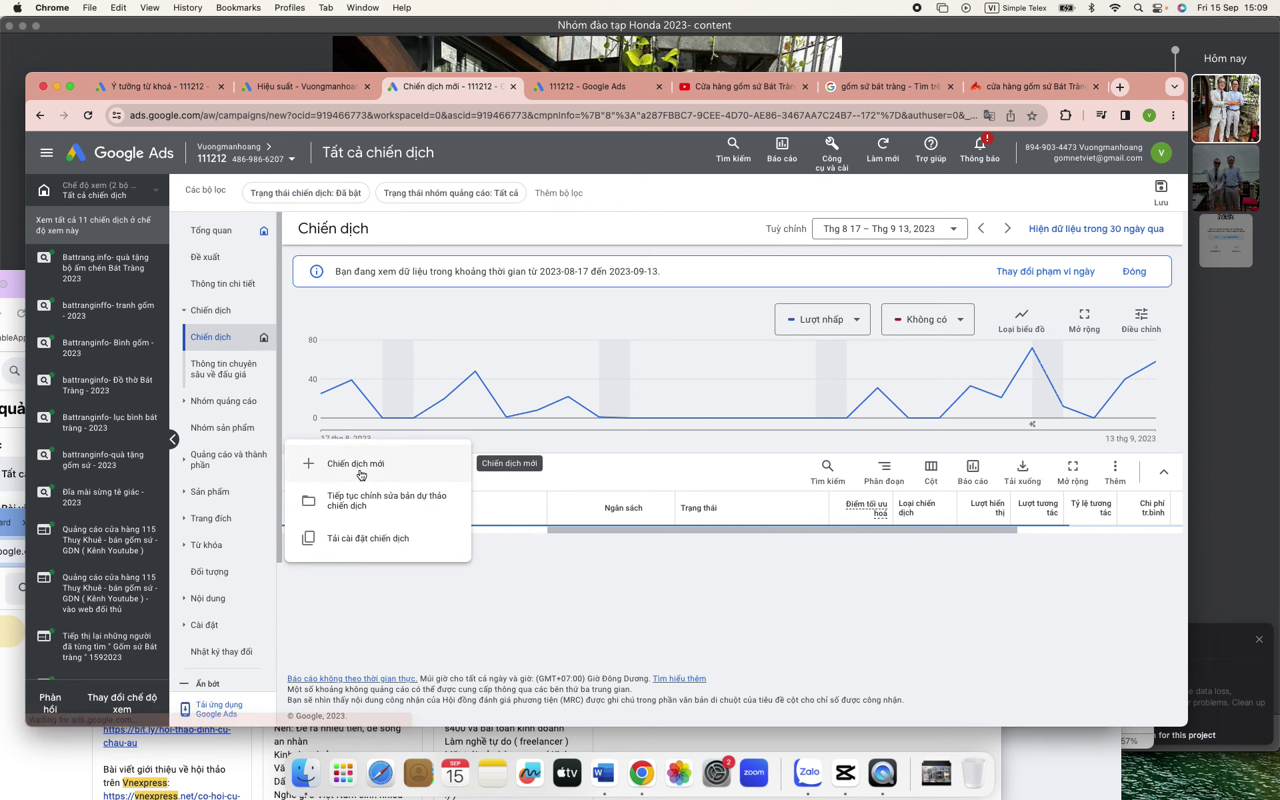
{"action": "left_click", "coordinate": [867, 514]}
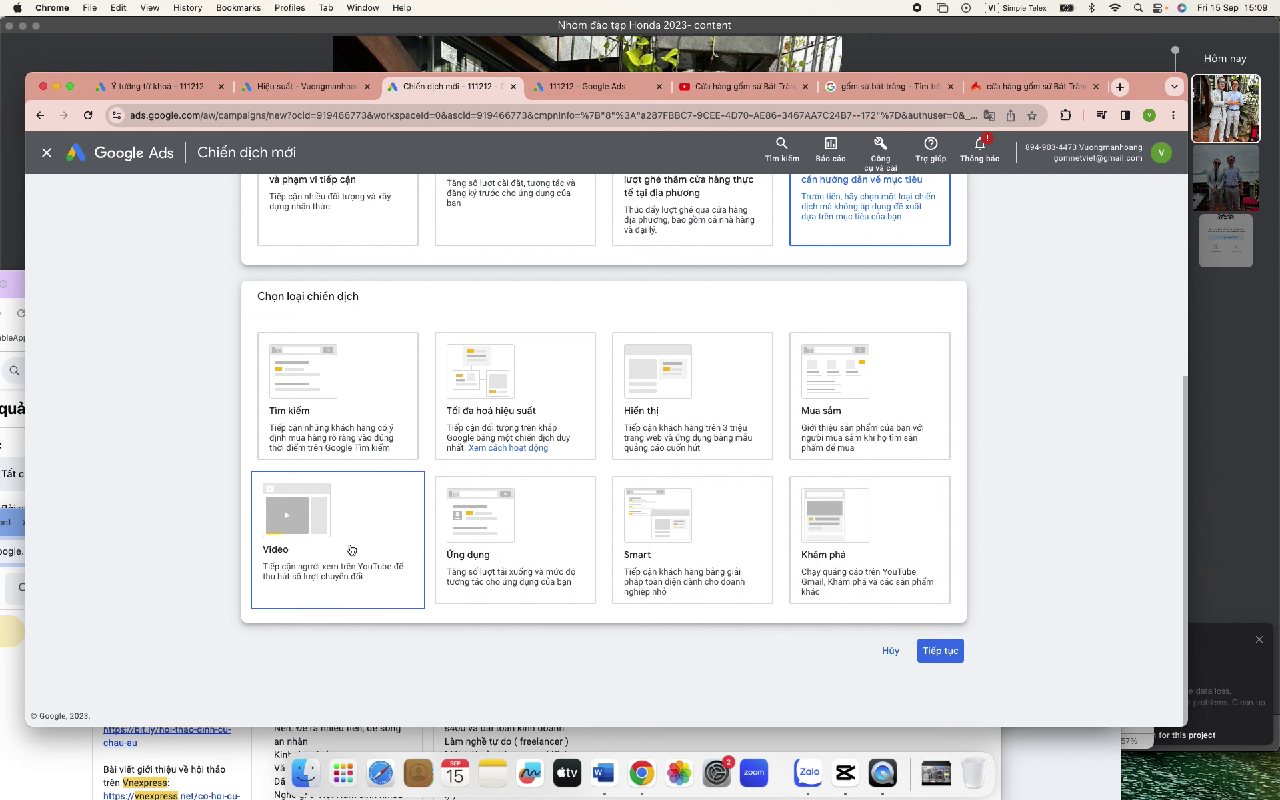
{"action": "left_click", "coordinate": [352, 550]}
{"action": "scroll", "coordinate": [626, 420], "scroll_direction": "down", "scroll_amount": 1}
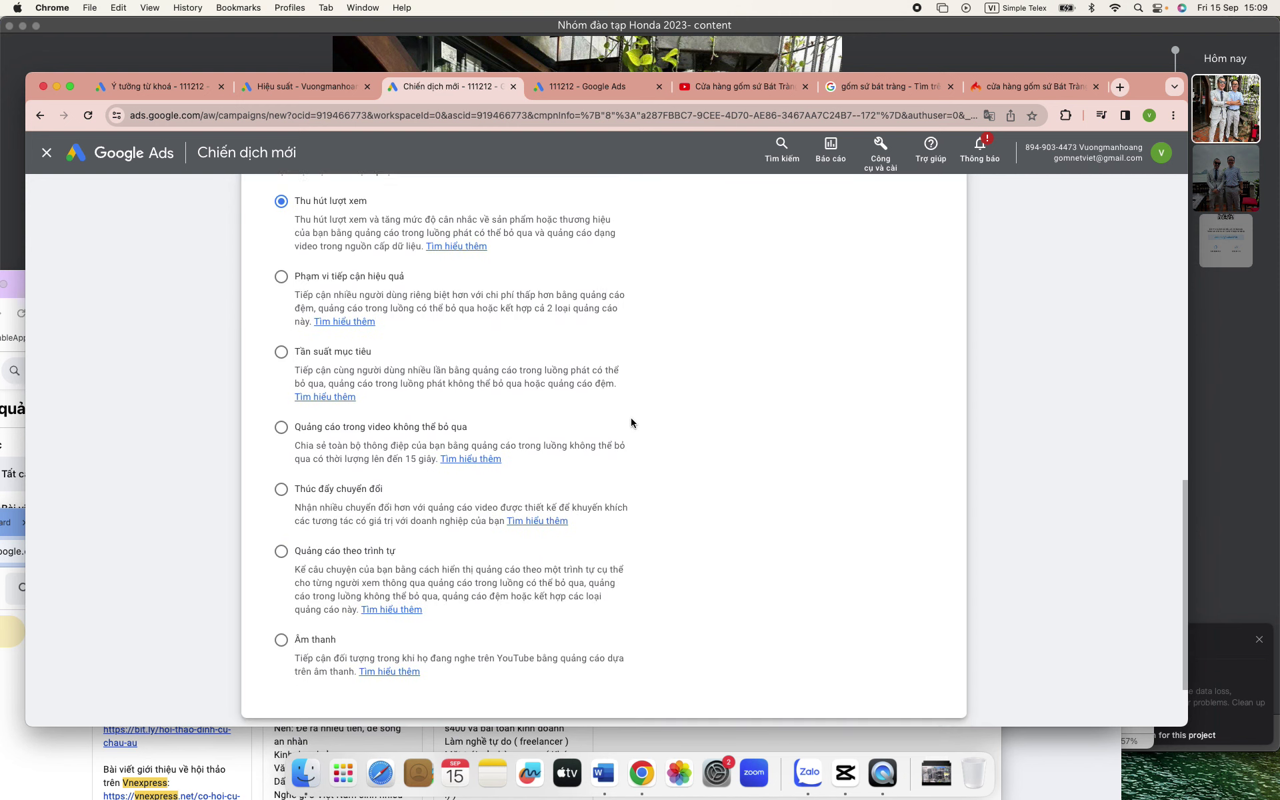
{"action": "scroll", "coordinate": [745, 430], "scroll_direction": "down", "scroll_amount": 3}
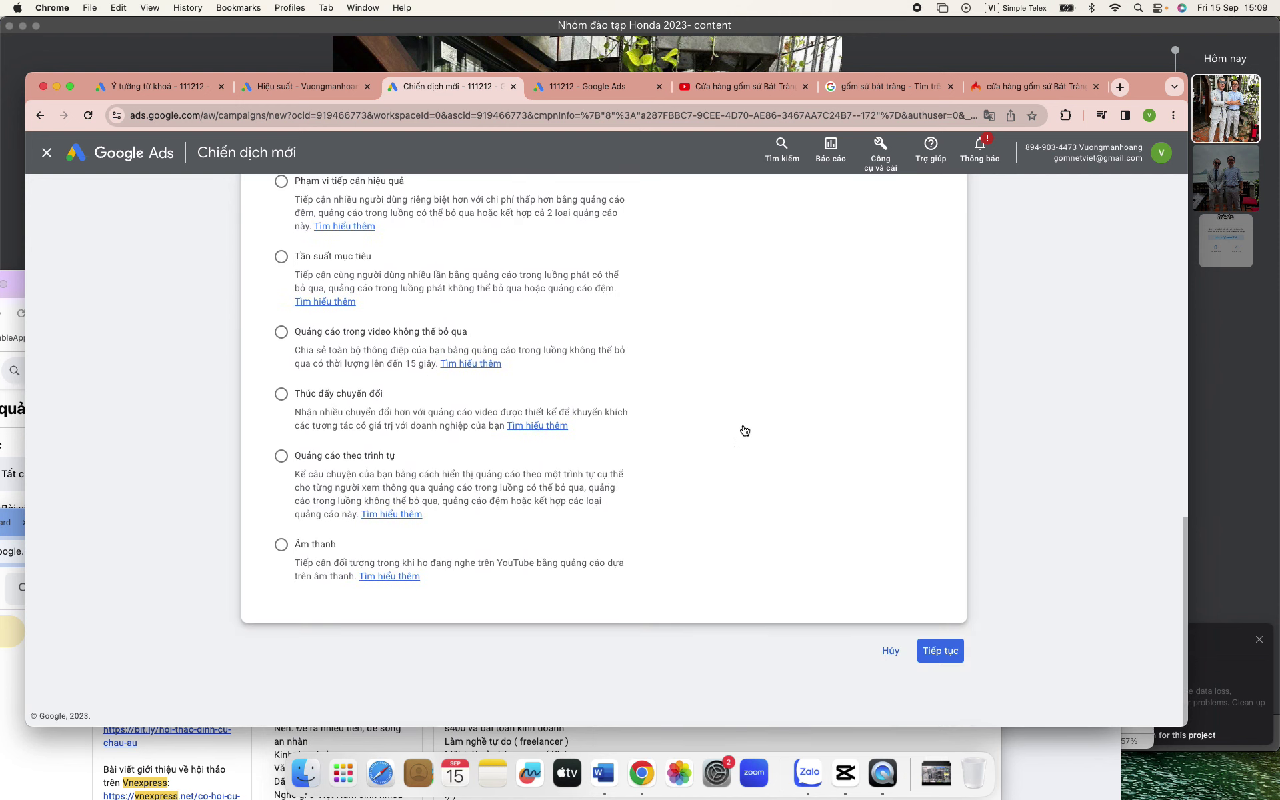
{"action": "left_click", "coordinate": [932, 653]}
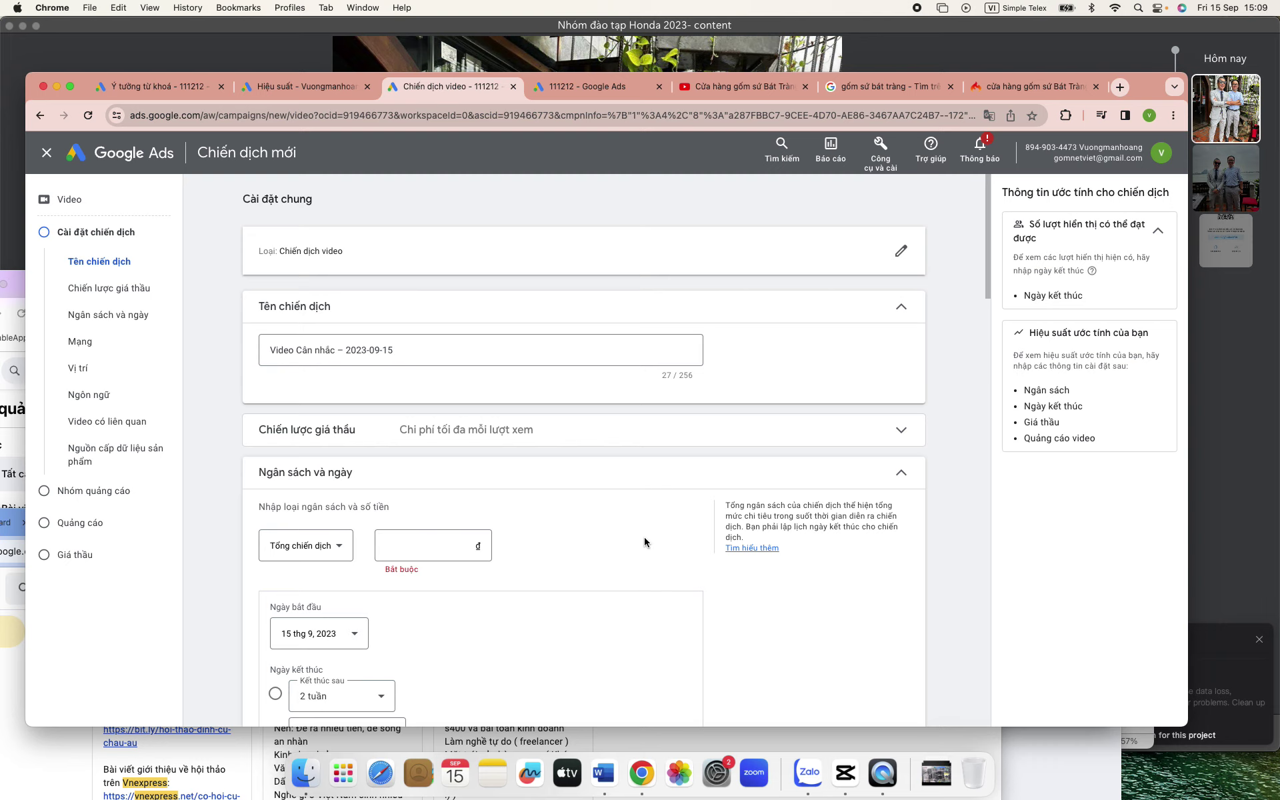
Set a daily budget of 50.000 đ
{"action": "left_click", "coordinate": [326, 545]}
{"action": "left_click", "coordinate": [306, 560]}
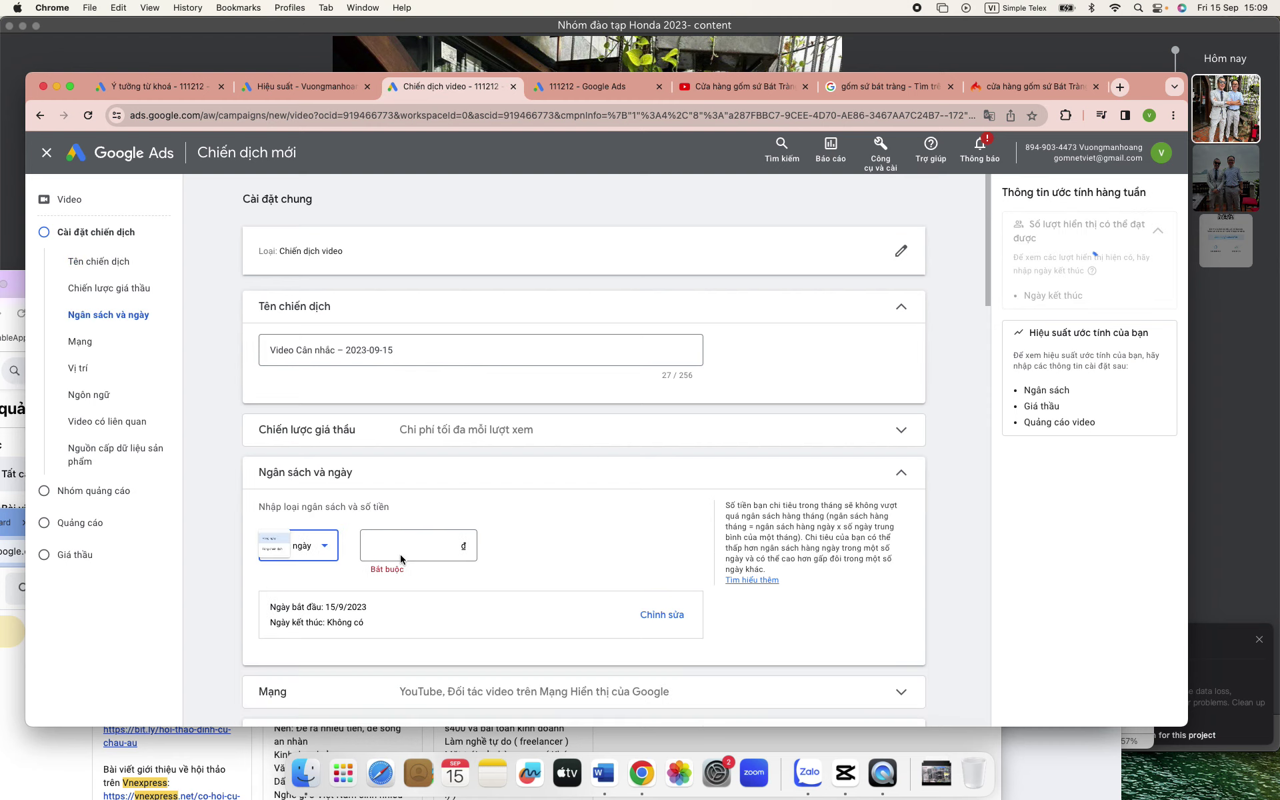
{"action": "left_click", "coordinate": [422, 545]}
{"action": "type", "text": "50.000"}
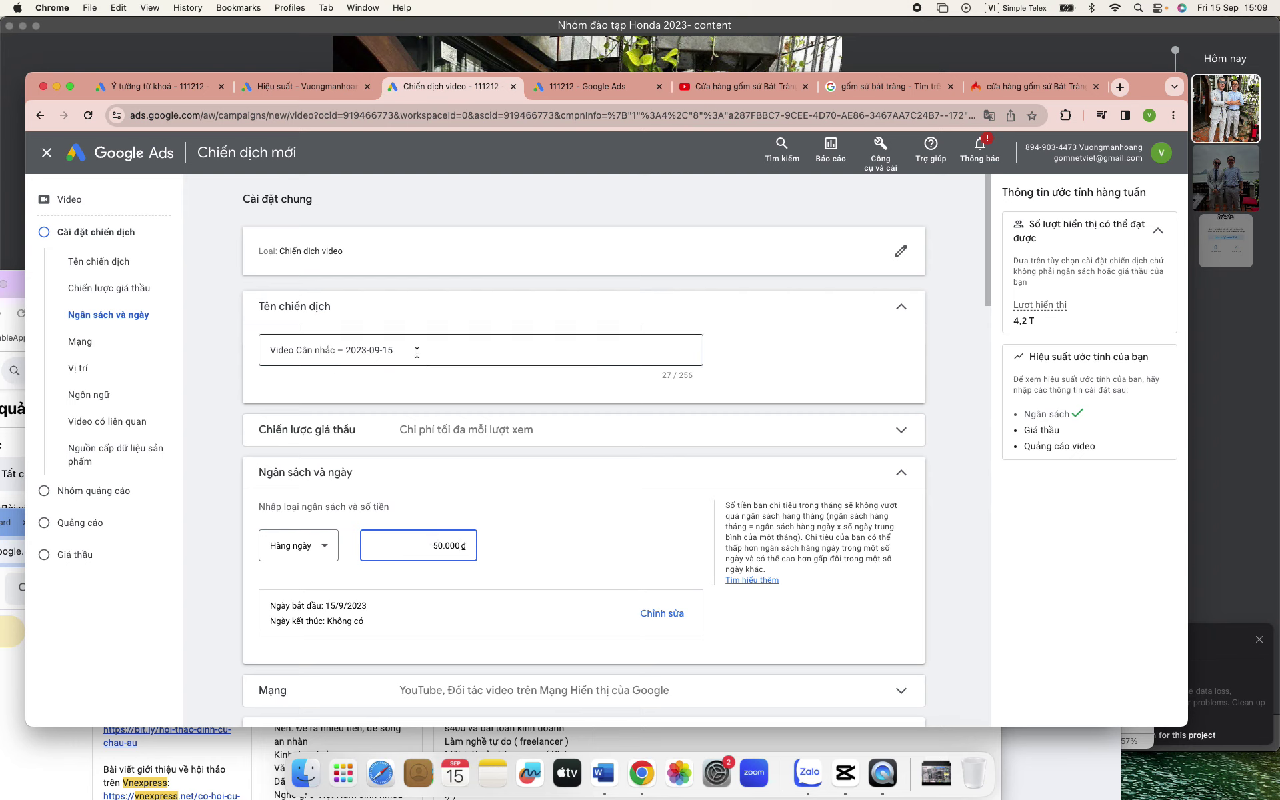
Rename the campaign to 'Quảng cáo theo đối tượng kênh'
{"action": "triple_click", "coordinate": [417, 351]}
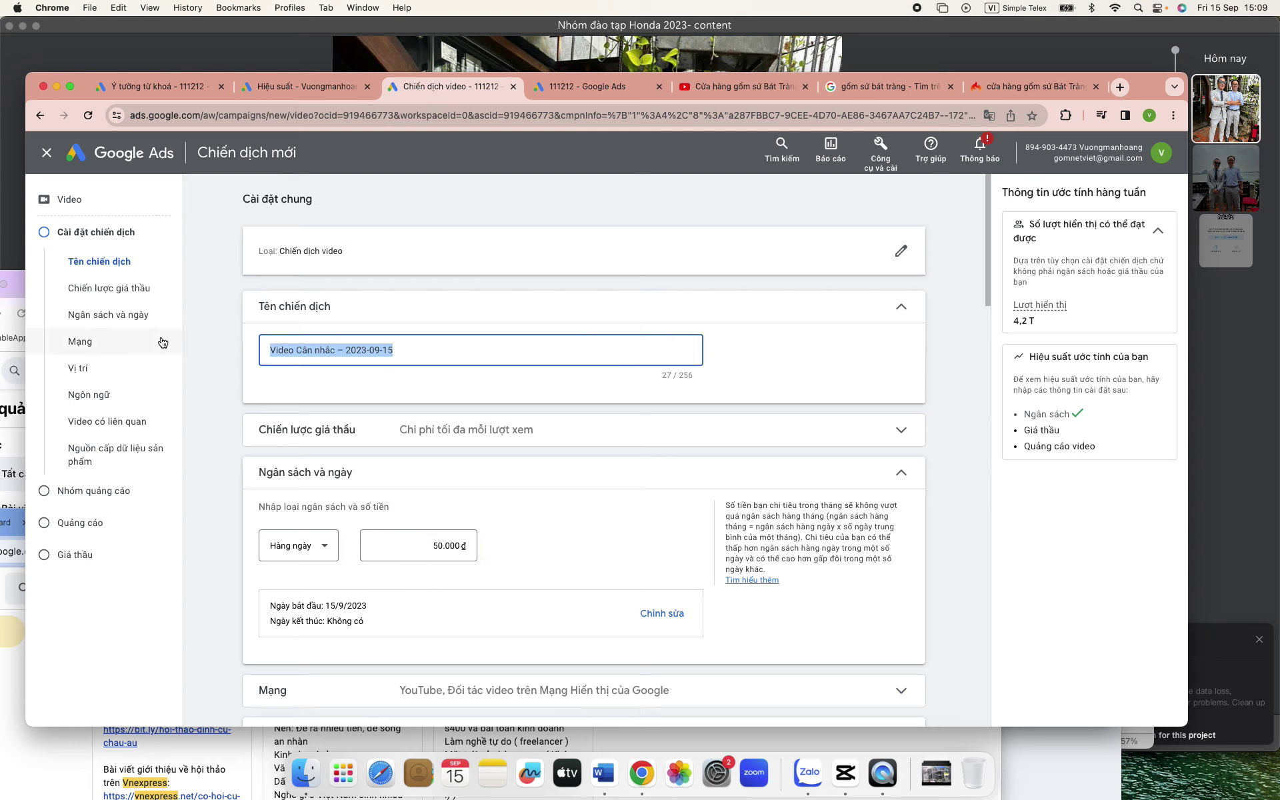
{"action": "type", "text": "Quảng cáo t"}
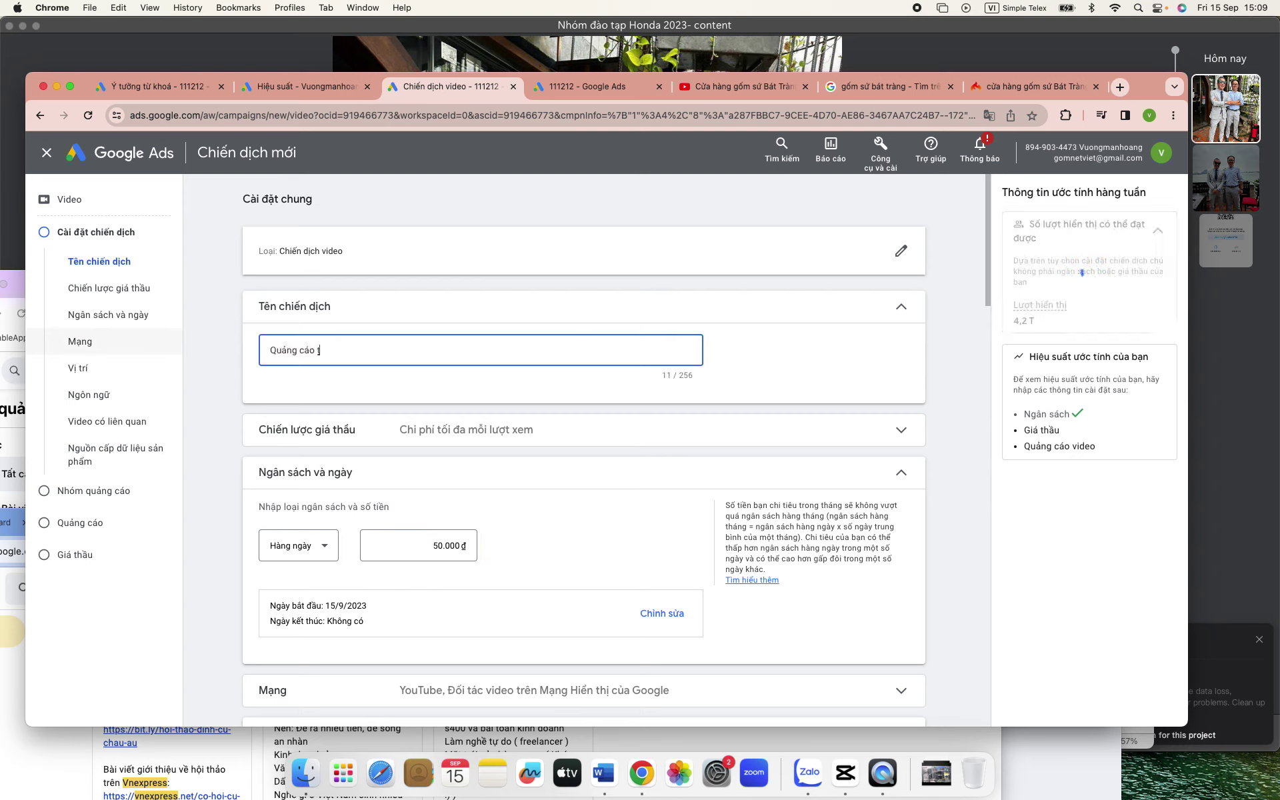
{"action": "type", "text": "iếp"}
{"action": "key", "text": "BackSpace"}
{"action": "key", "text": "BackSpace"}
{"action": "key", "text": "BackSpace"}
{"action": "type", "text": "theo đối tuợng kênh"}
{"action": "left_click", "coordinate": [815, 366]}
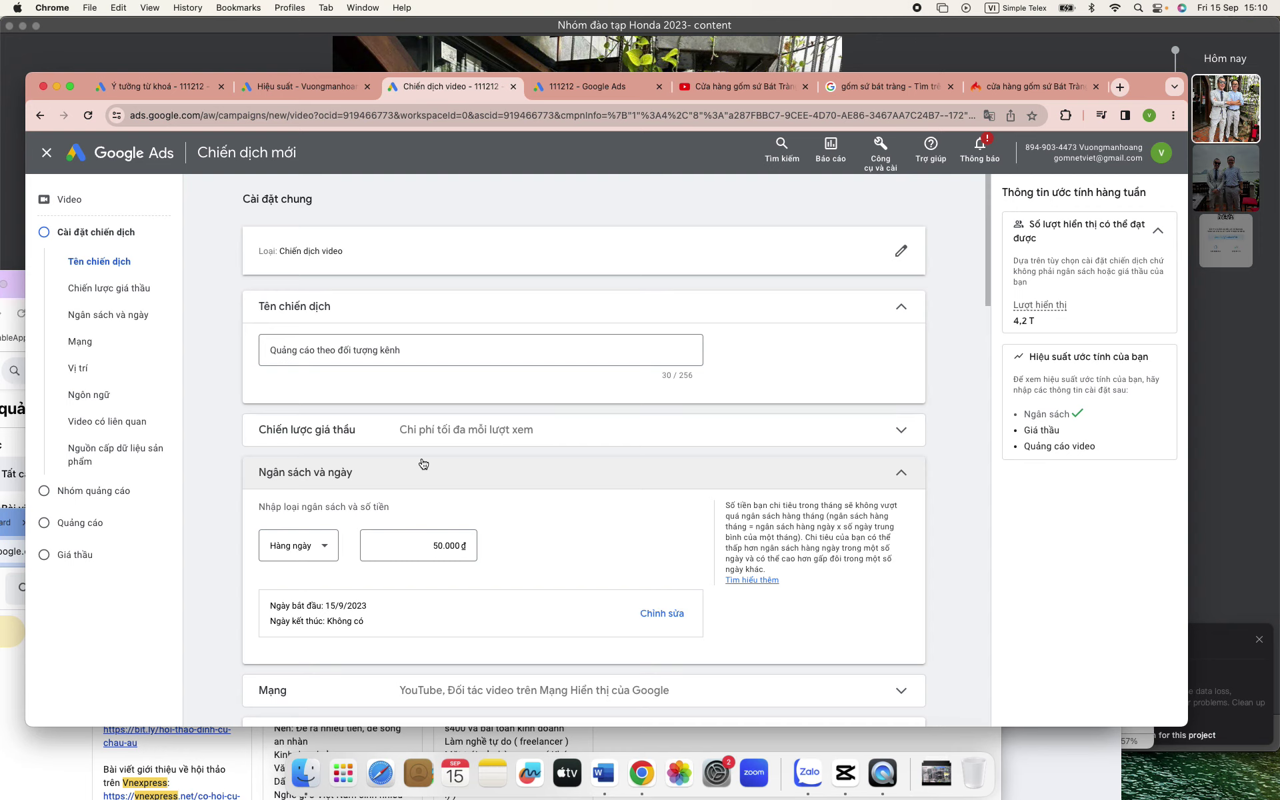
Open the ad group's placement targeting in list-entry mode, then switch to the Bát Tràng ceramics video
{"action": "scroll", "coordinate": [422, 463], "scroll_direction": "down", "scroll_amount": 6}
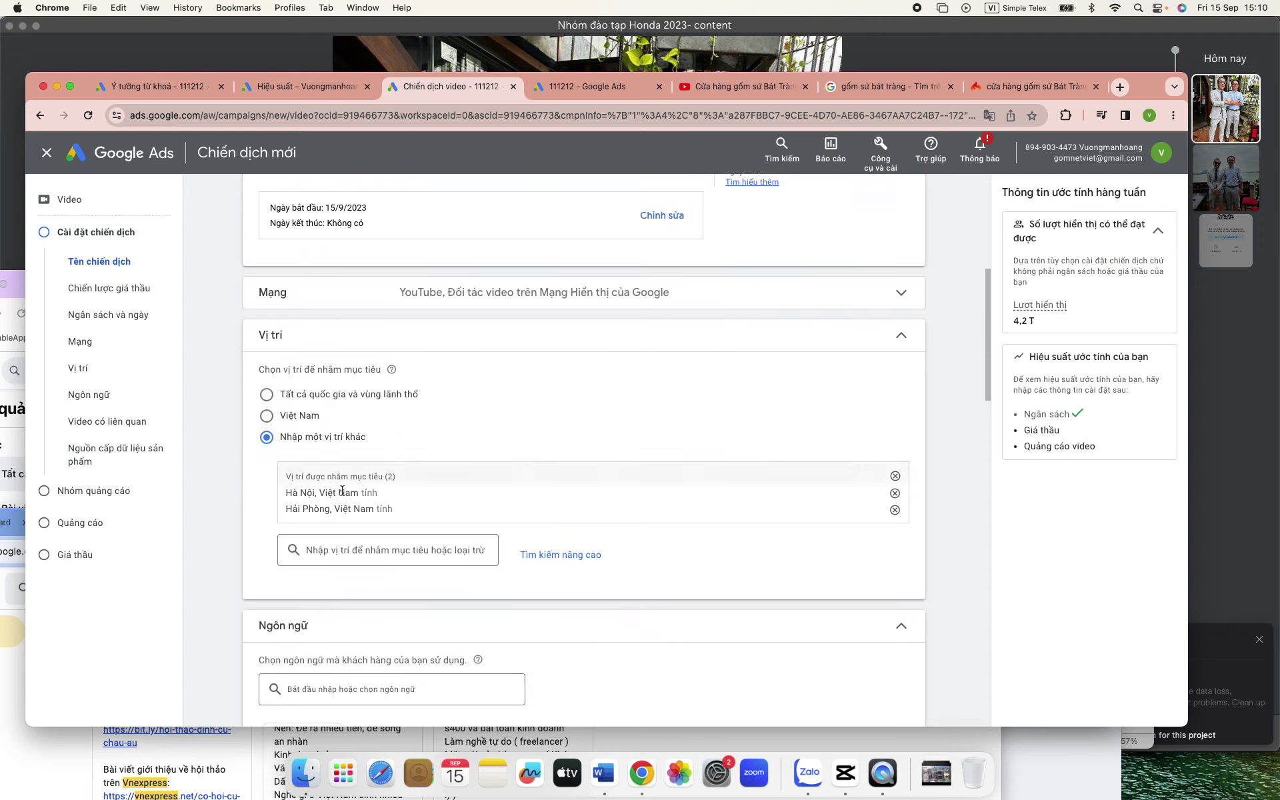
{"action": "scroll", "coordinate": [342, 492], "scroll_direction": "down", "scroll_amount": 1}
{"action": "scroll", "coordinate": [369, 469], "scroll_direction": "down", "scroll_amount": 3}
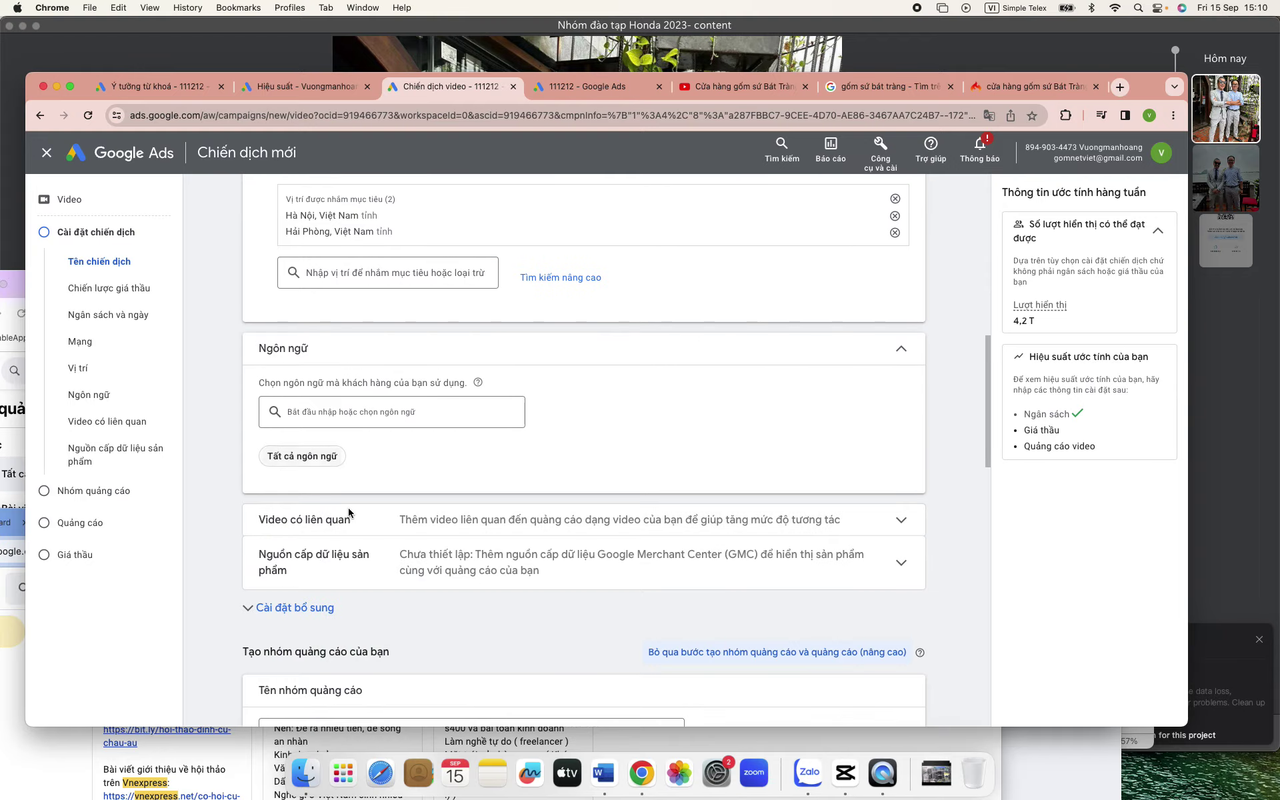
{"action": "scroll", "coordinate": [298, 571], "scroll_direction": "down", "scroll_amount": 6}
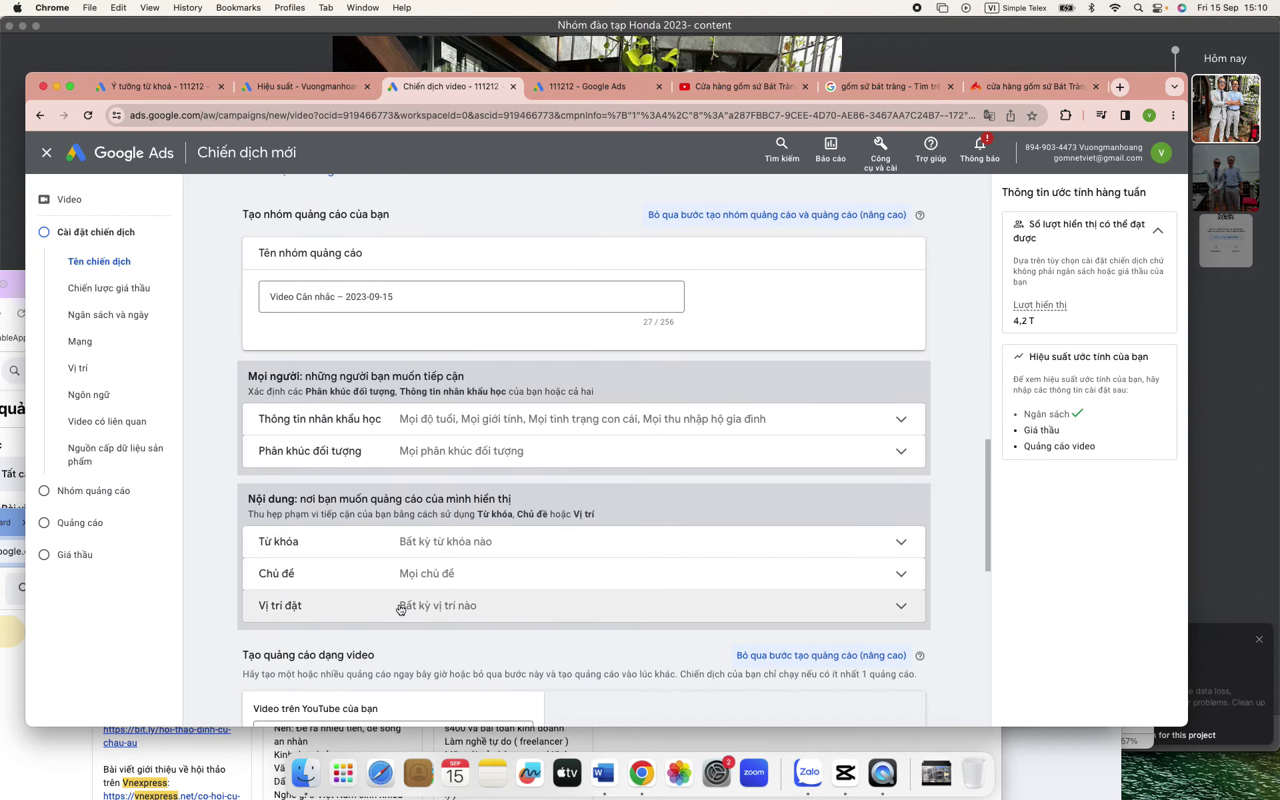
{"action": "left_click", "coordinate": [528, 597]}
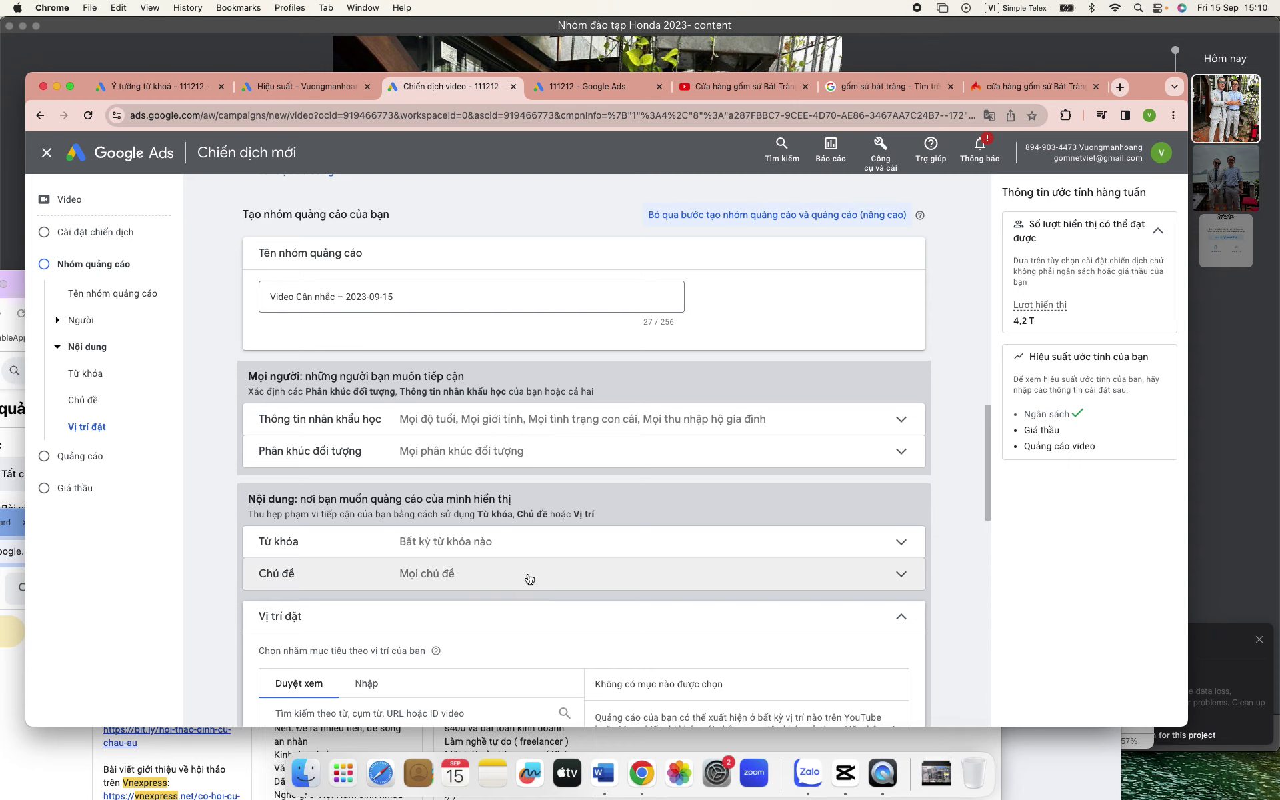
{"action": "scroll", "coordinate": [527, 589], "scroll_direction": "down", "scroll_amount": 3}
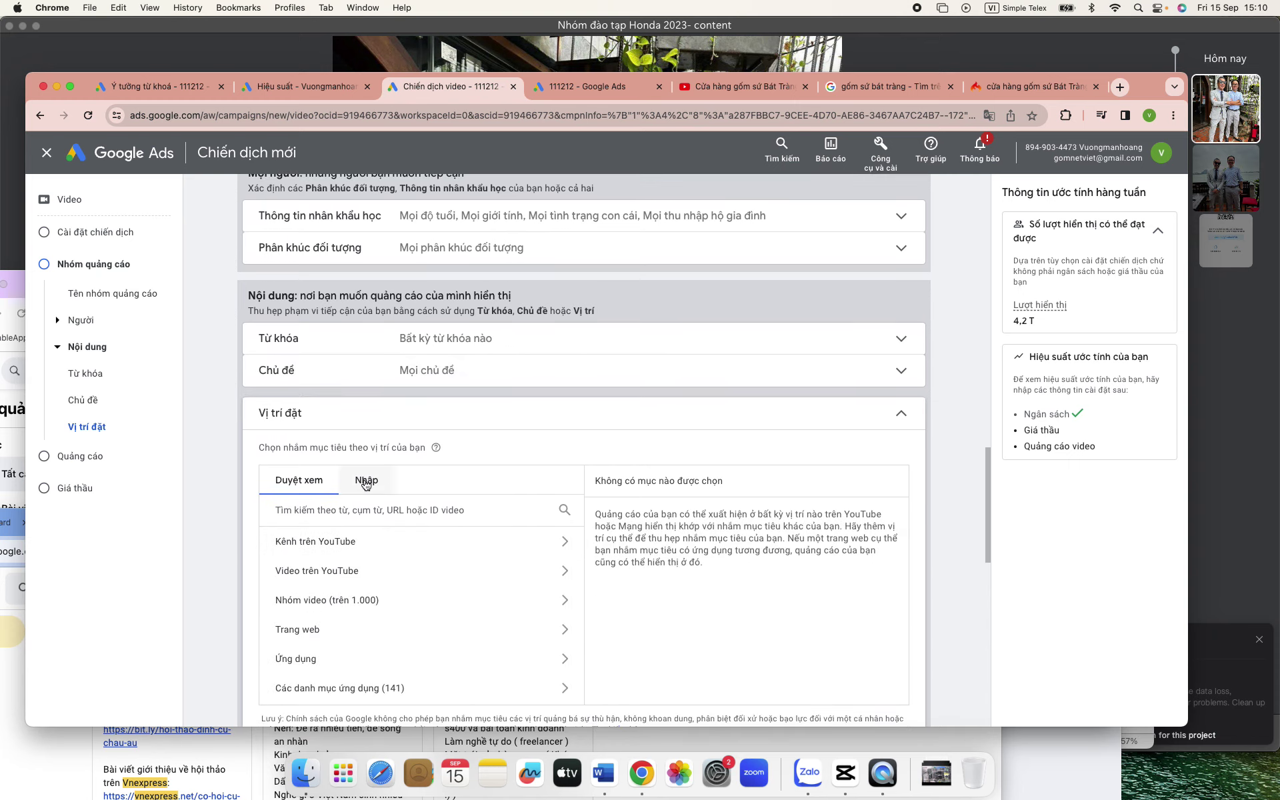
{"action": "left_click", "coordinate": [366, 481]}
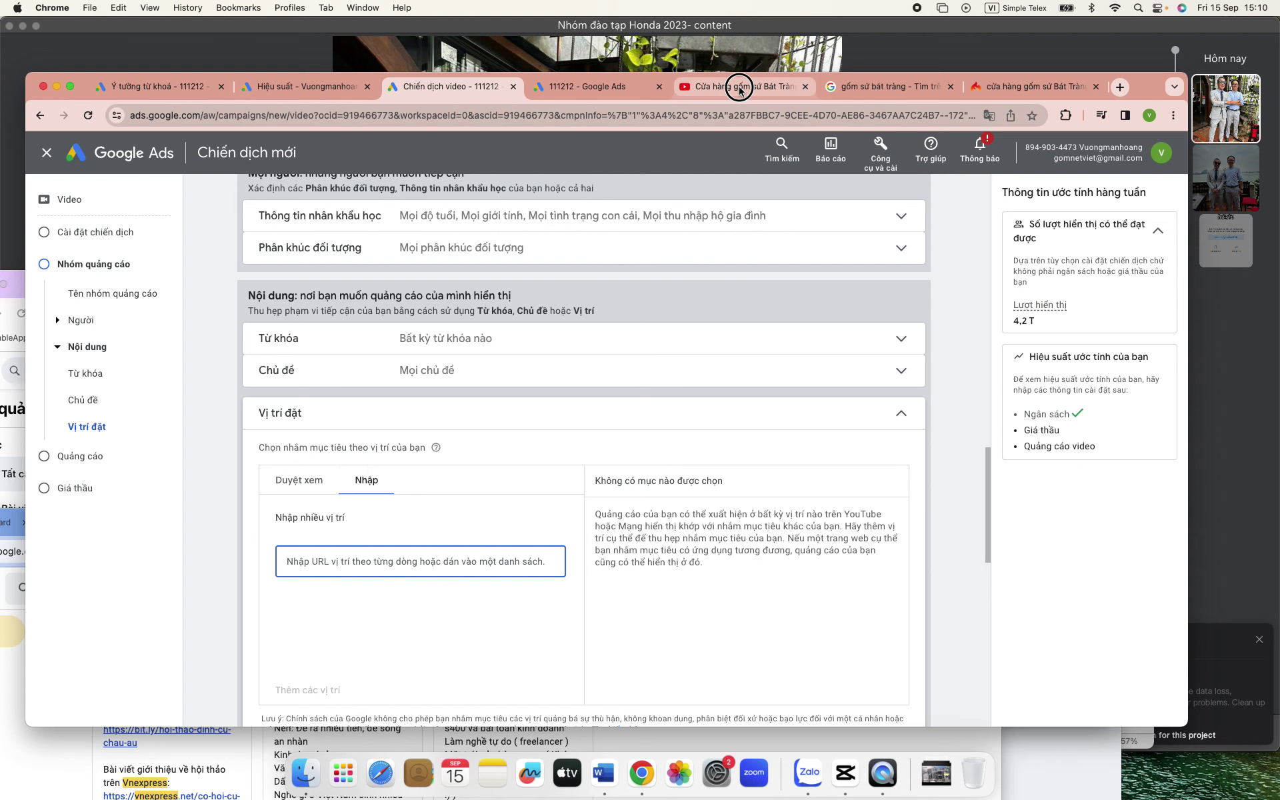
{"action": "left_click", "coordinate": [740, 86]}
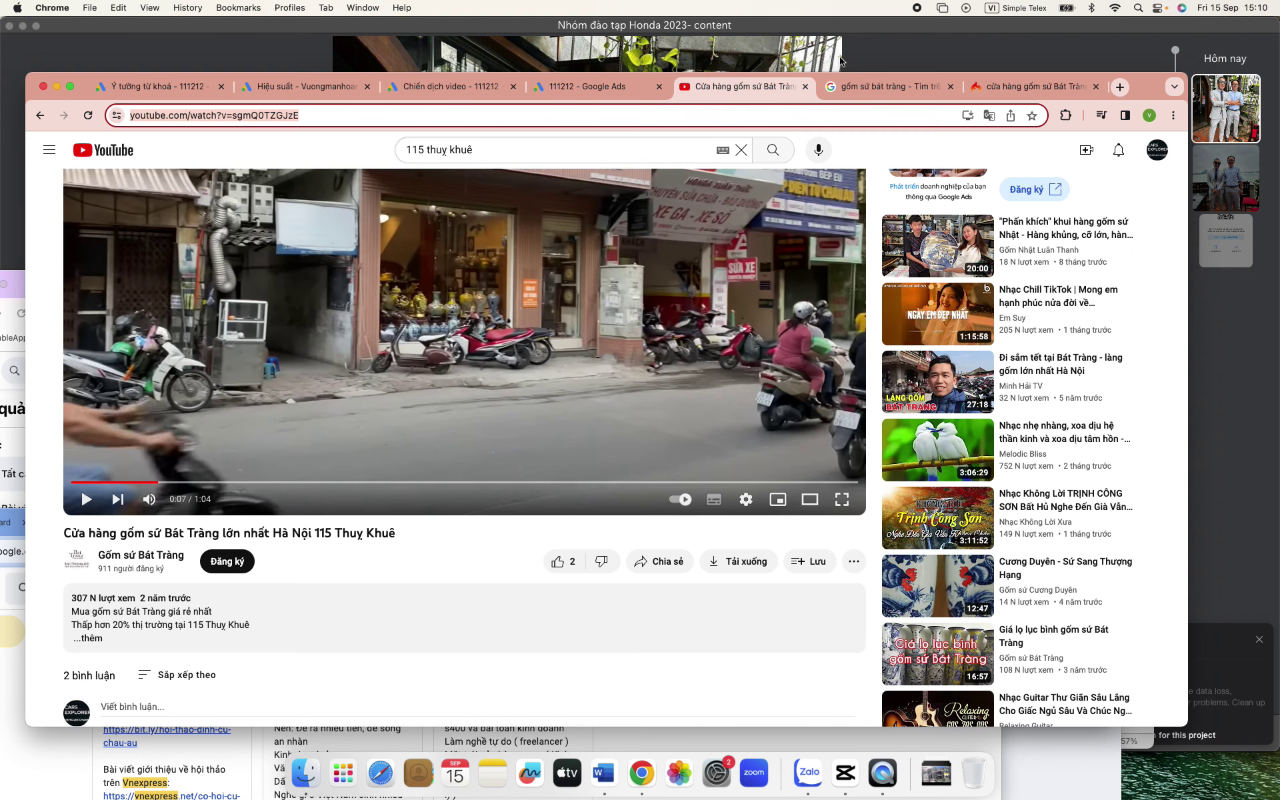
Replace the YouTube search with 'gốm sứ' and run it
{"action": "left_click", "coordinate": [693, 154]}
{"action": "key", "text": "super+a"}
{"action": "key", "text": "BackSpace"}
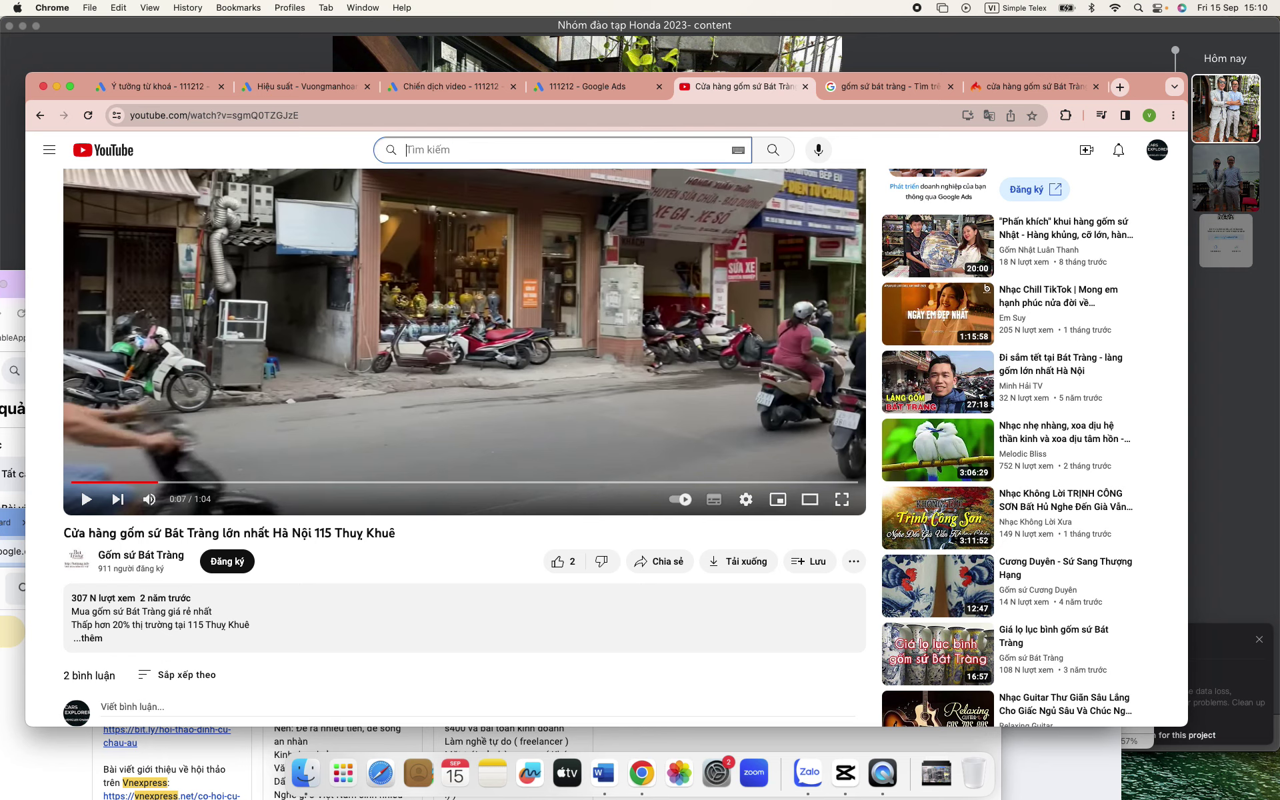
{"action": "type", "text": "gốm sứ"}
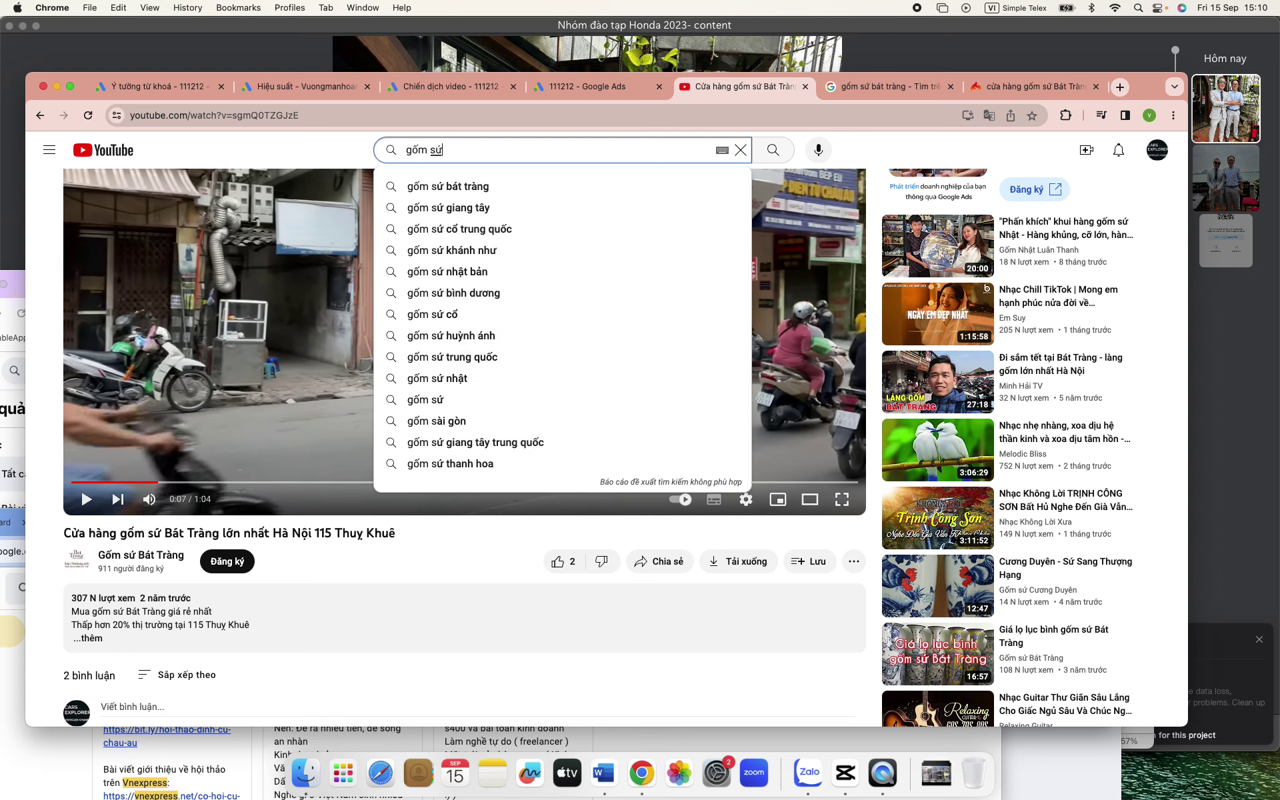
{"action": "key", "text": "Return"}
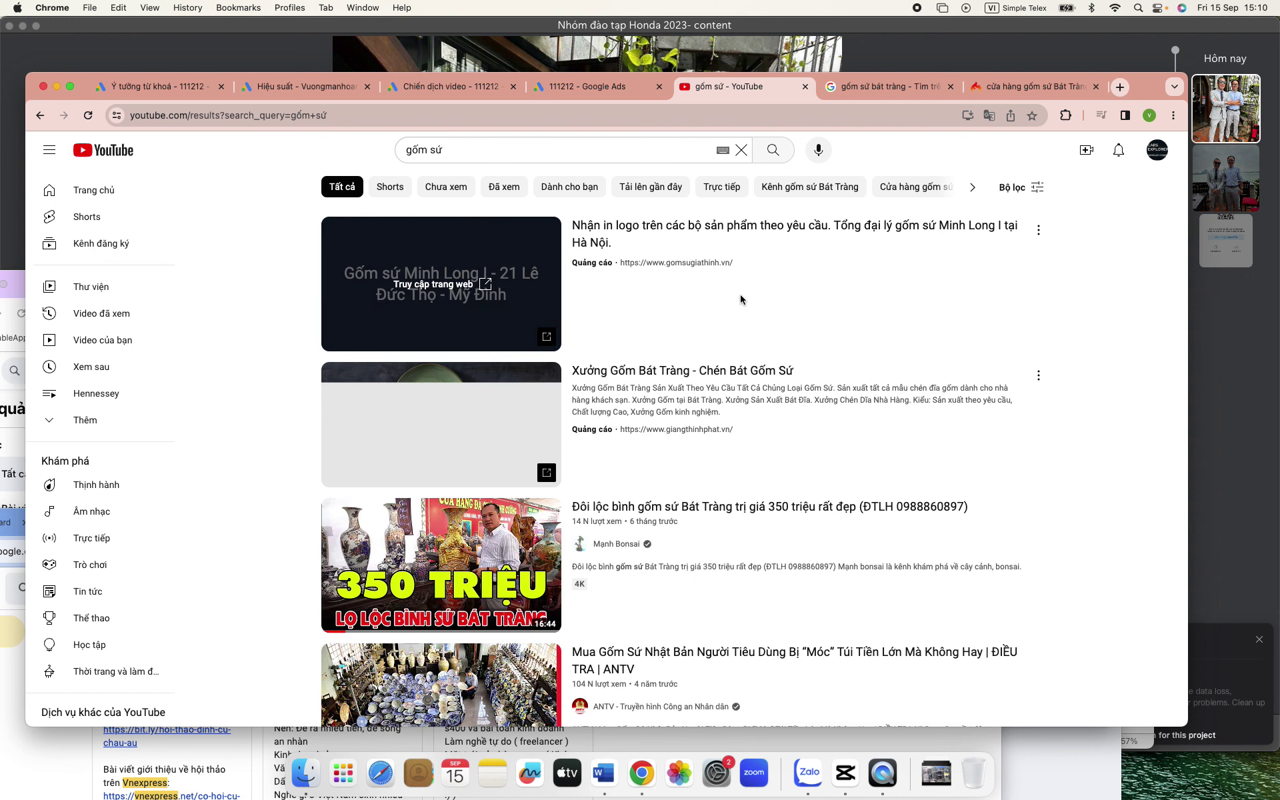
Open the vase-pair, Japanese ceramics, Xuân Lâm, Cương Duyên and Minh Long videos in new tabs
{"action": "scroll", "coordinate": [740, 300], "scroll_direction": "down", "scroll_amount": 3}
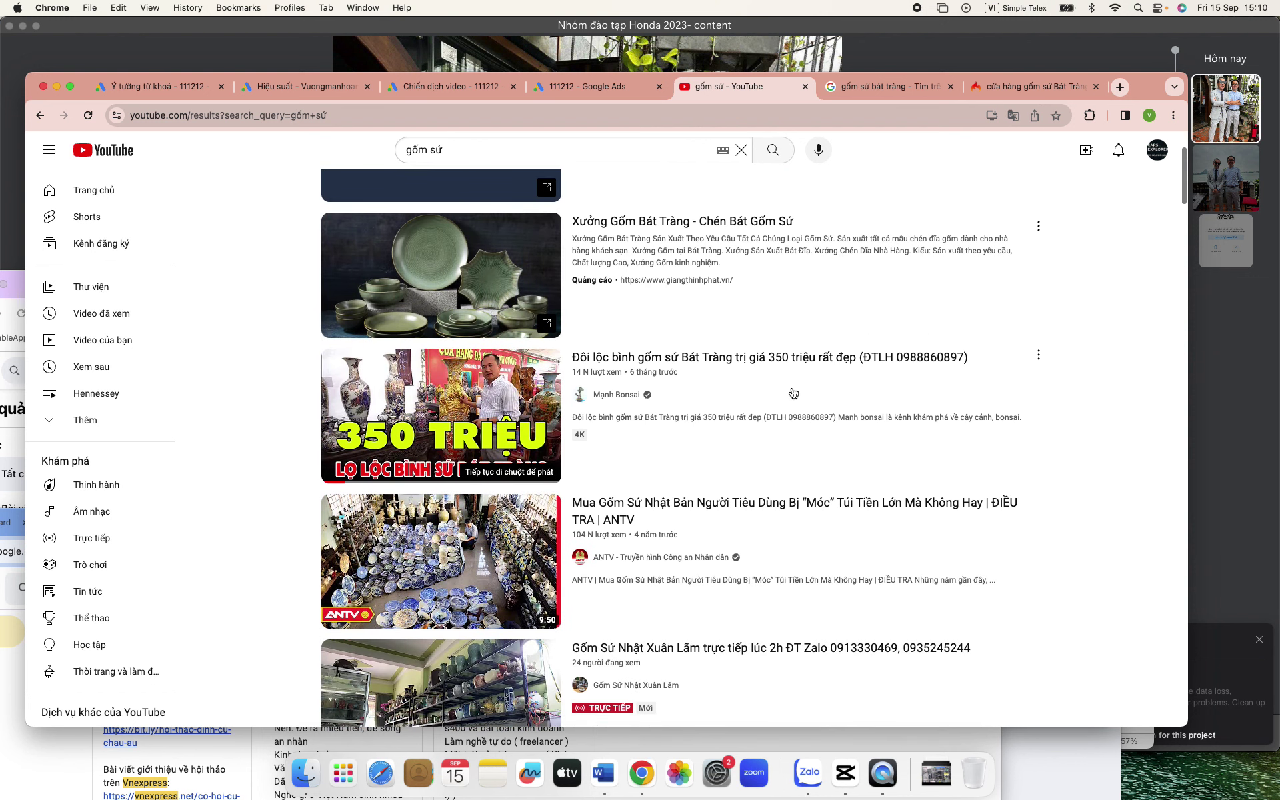
{"action": "mouse_move", "coordinate": [597, 403]}
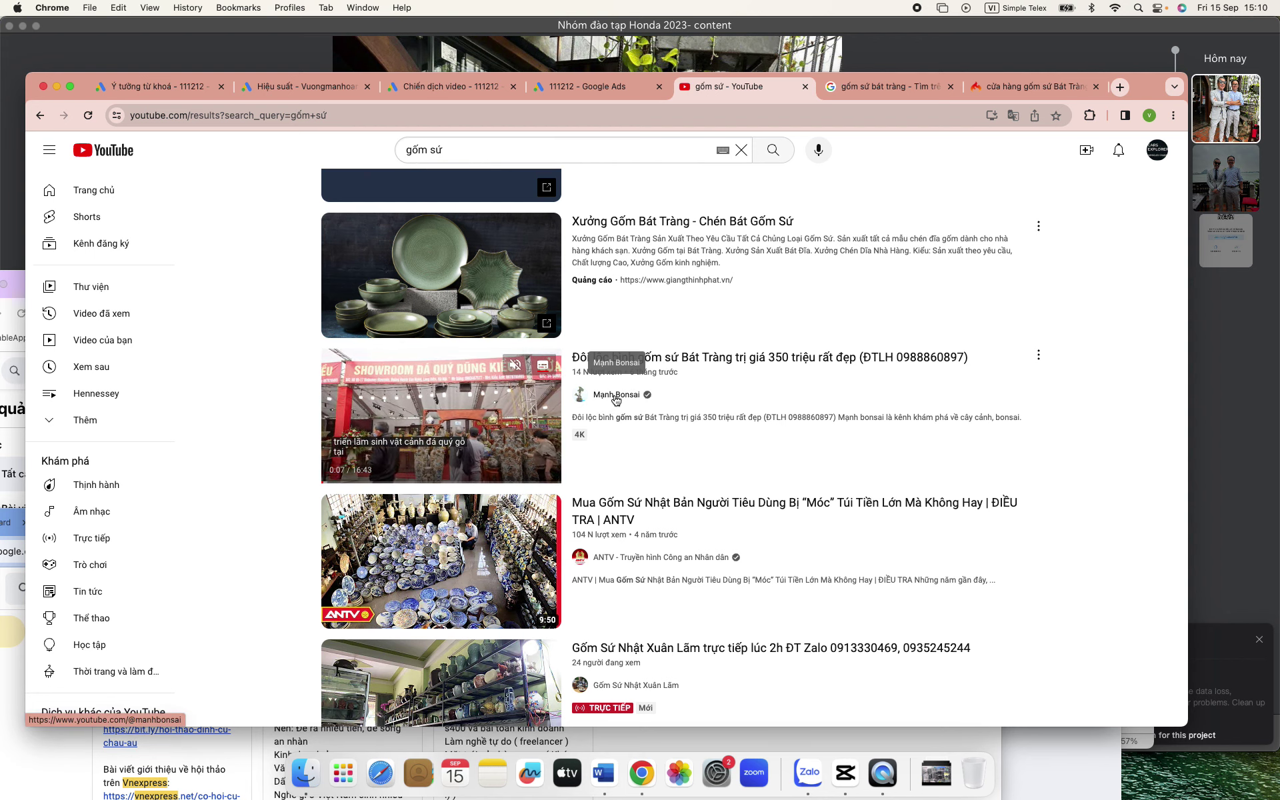
{"action": "right_click", "coordinate": [670, 360]}
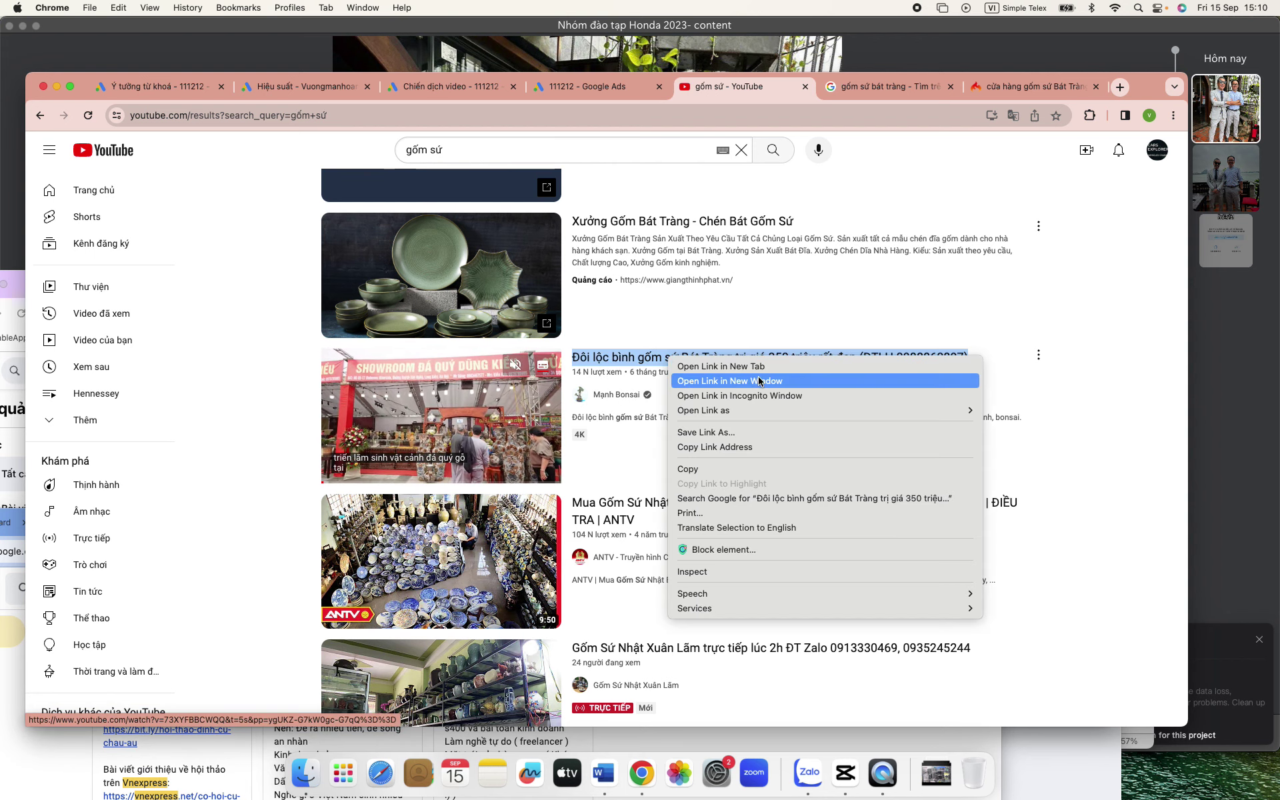
{"action": "left_click", "coordinate": [777, 372]}
{"action": "scroll", "coordinate": [685, 443], "scroll_direction": "down", "scroll_amount": 3}
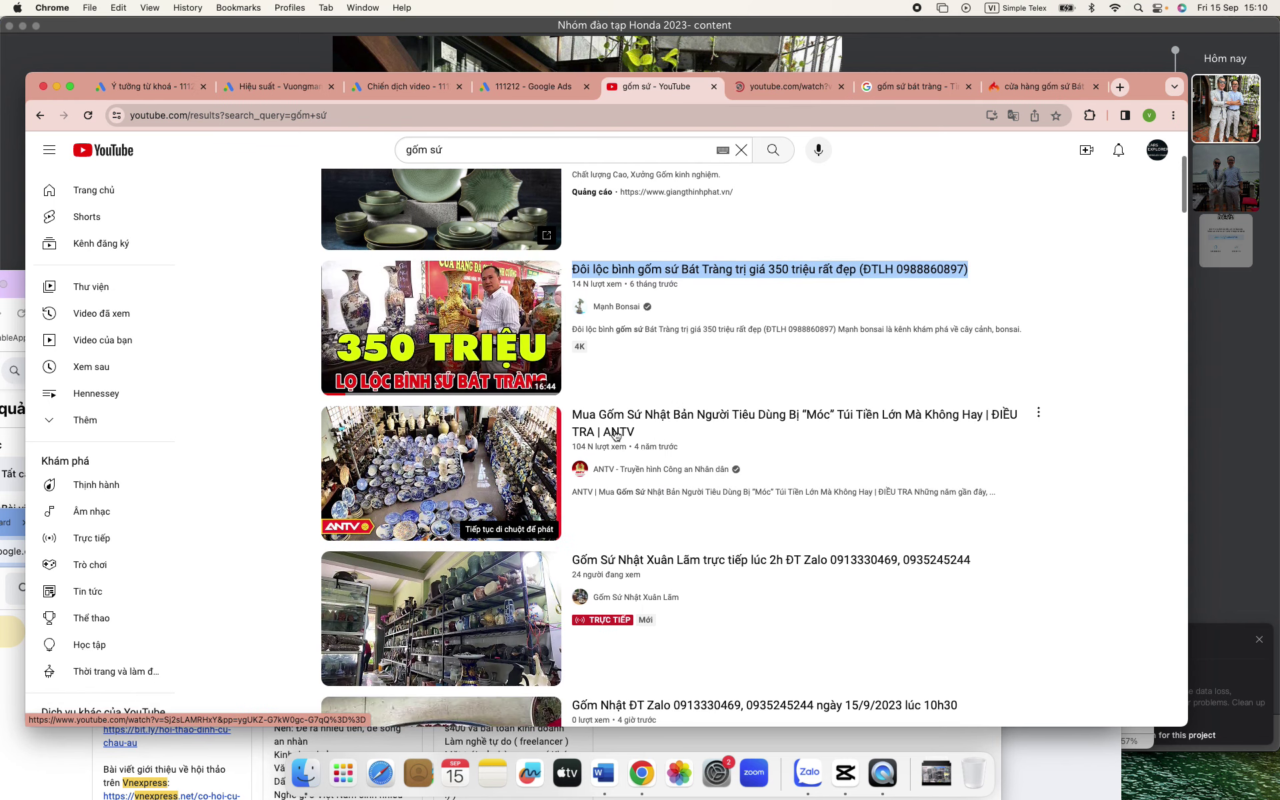
{"action": "right_click", "coordinate": [621, 420]}
{"action": "left_click", "coordinate": [735, 430]}
{"action": "scroll", "coordinate": [706, 427], "scroll_direction": "down", "scroll_amount": 5}
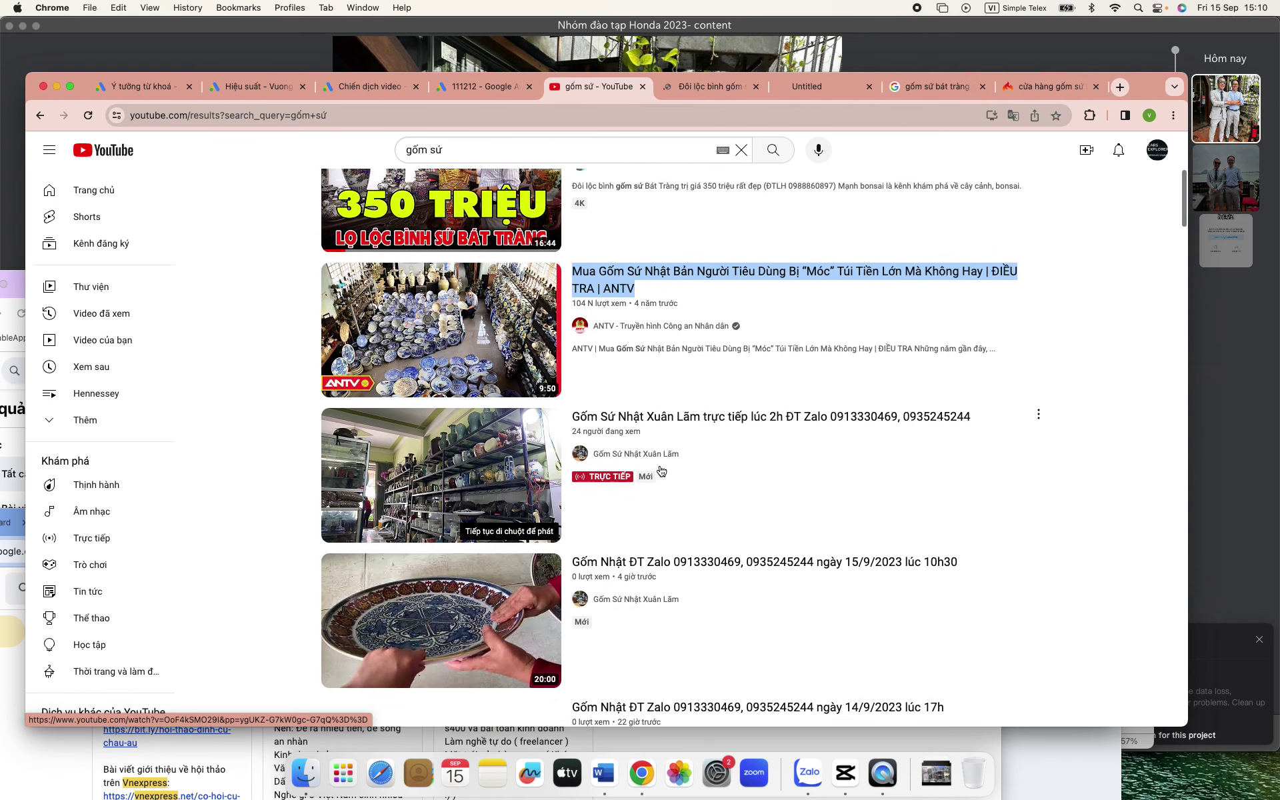
{"action": "right_click", "coordinate": [681, 417]}
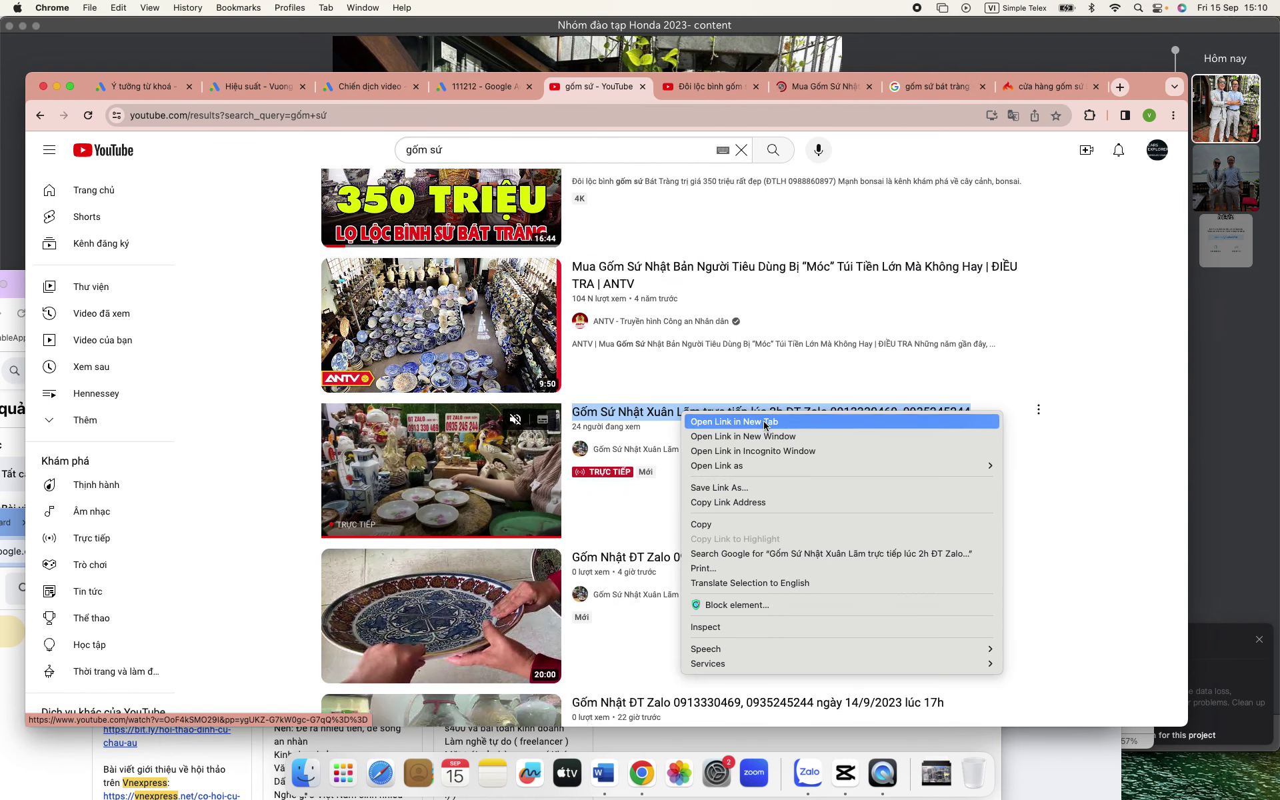
{"action": "left_click", "coordinate": [760, 422]}
{"action": "scroll", "coordinate": [732, 436], "scroll_direction": "down", "scroll_amount": 3}
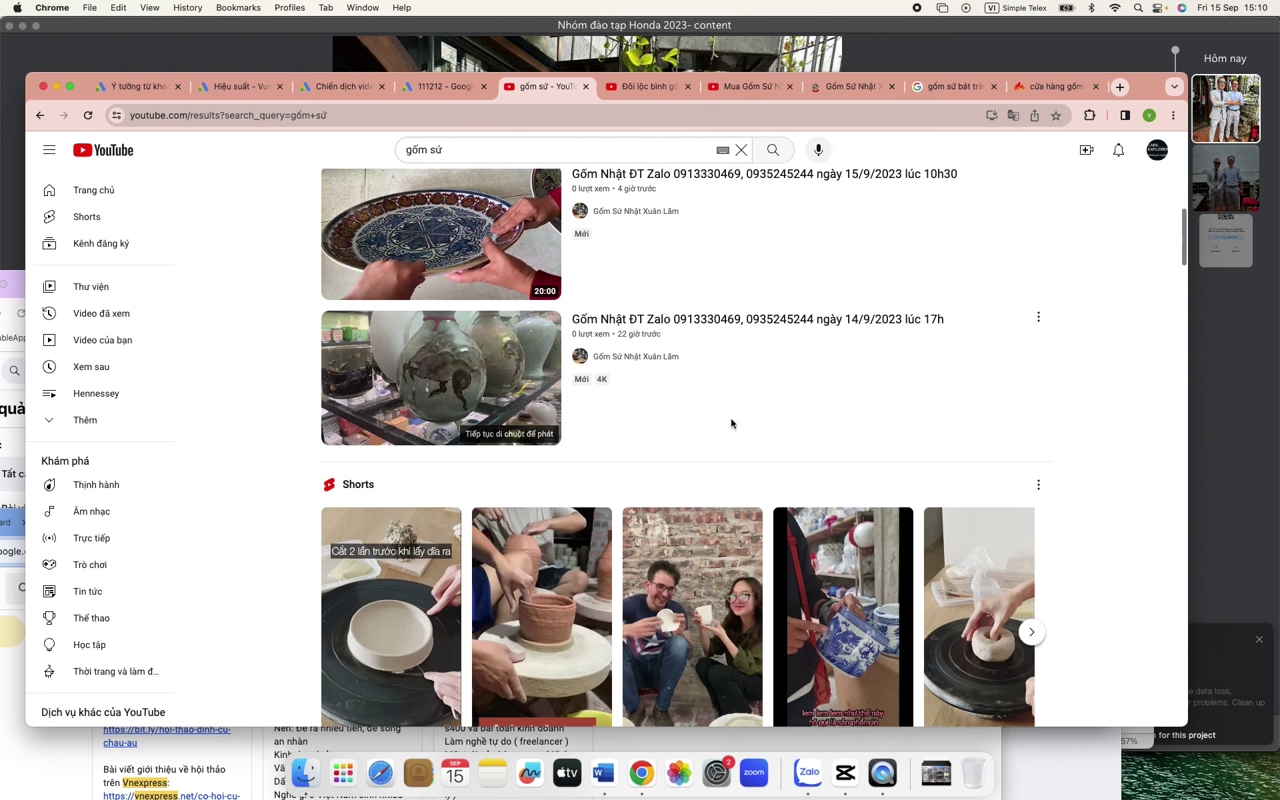
{"action": "scroll", "coordinate": [730, 417], "scroll_direction": "down", "scroll_amount": 8}
{"action": "right_click", "coordinate": [669, 336]}
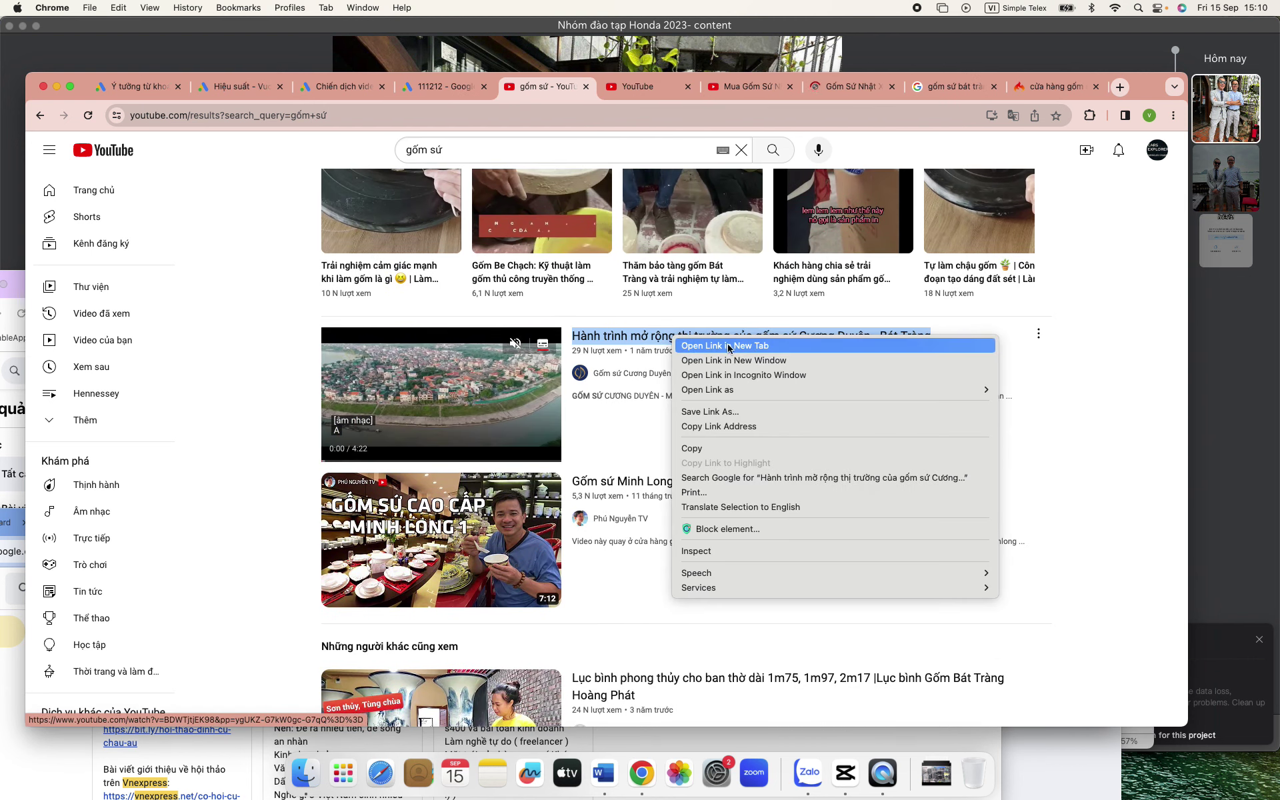
{"action": "left_click", "coordinate": [727, 348]}
{"action": "scroll", "coordinate": [690, 426], "scroll_direction": "down", "scroll_amount": 1}
{"action": "scroll", "coordinate": [689, 426], "scroll_direction": "down", "scroll_amount": 1}
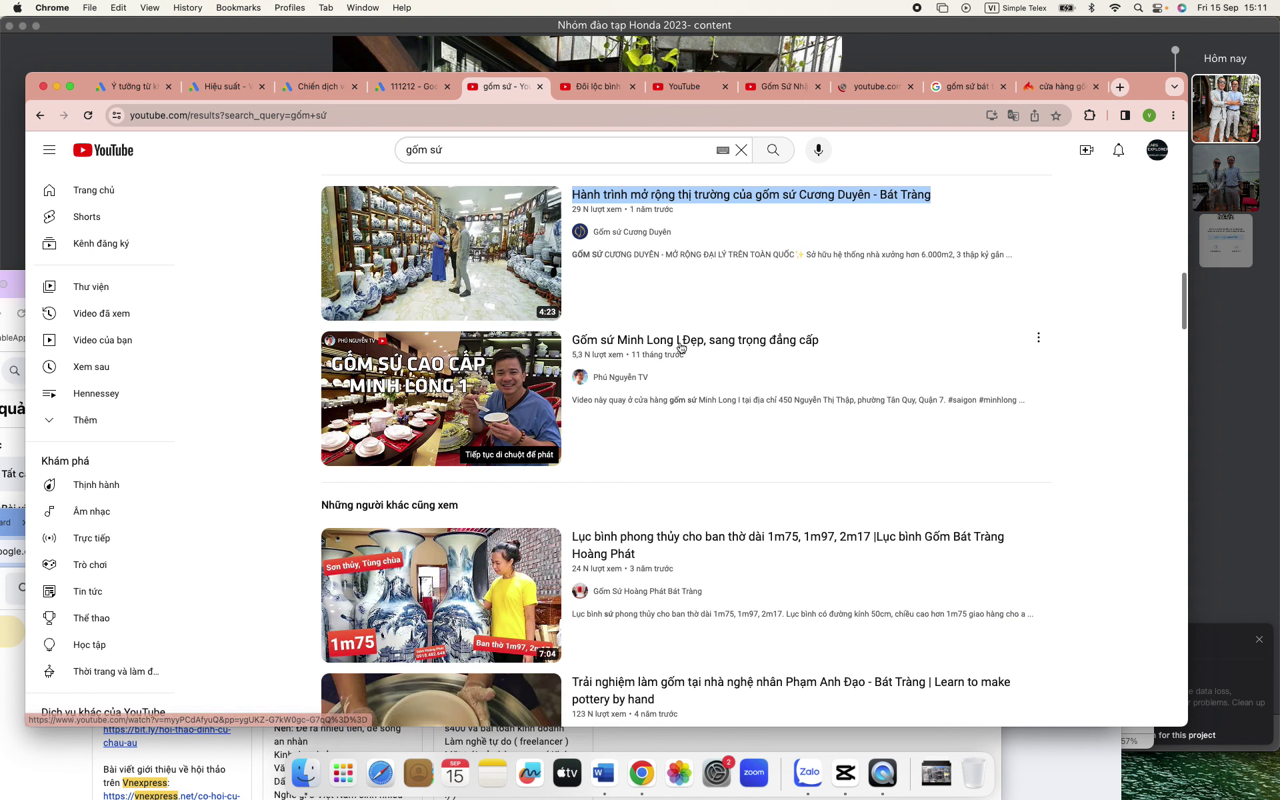
{"action": "right_click", "coordinate": [685, 342]}
{"action": "left_click", "coordinate": [711, 357]}
Open the feng shui vase, pottery workshop, 150 tỷ pottery house and Đông Triều videos in new tabs, then view the vase-pair video
{"action": "scroll", "coordinate": [677, 428], "scroll_direction": "down", "scroll_amount": 1}
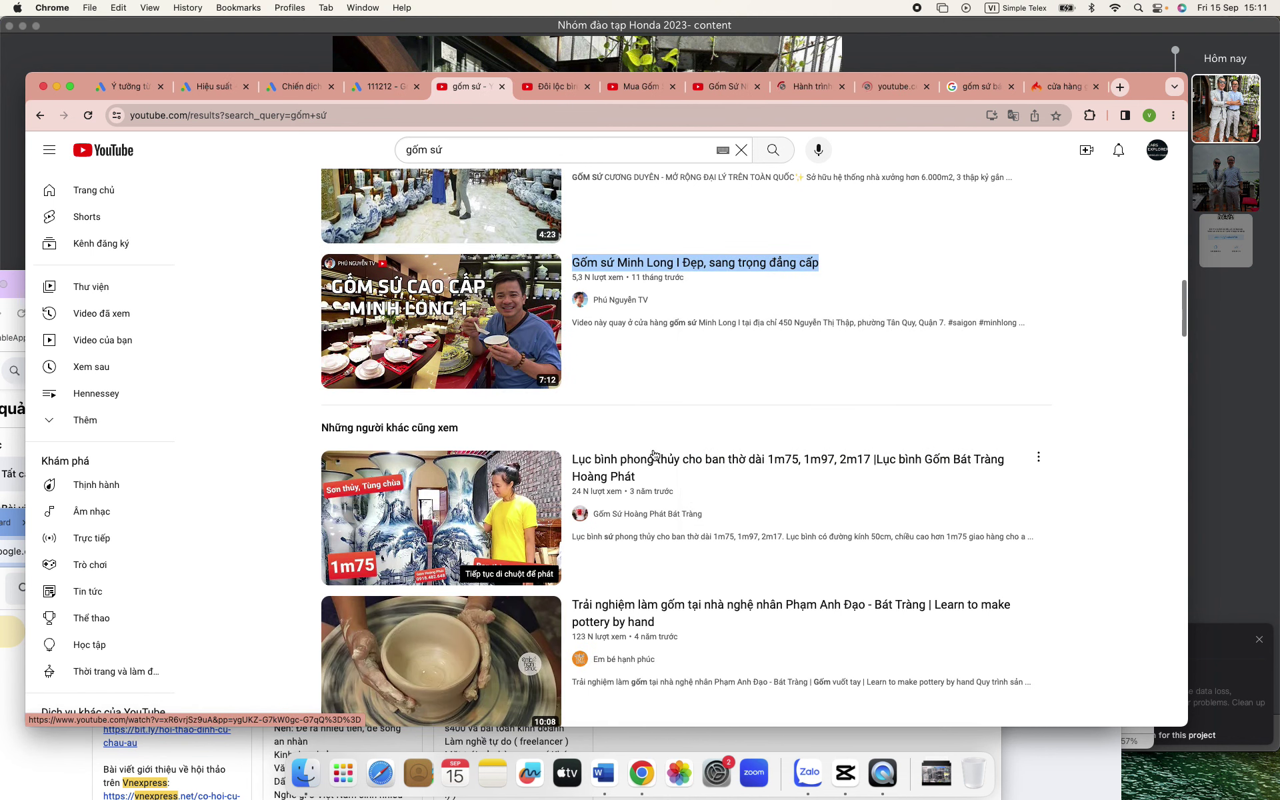
{"action": "right_click", "coordinate": [633, 460]}
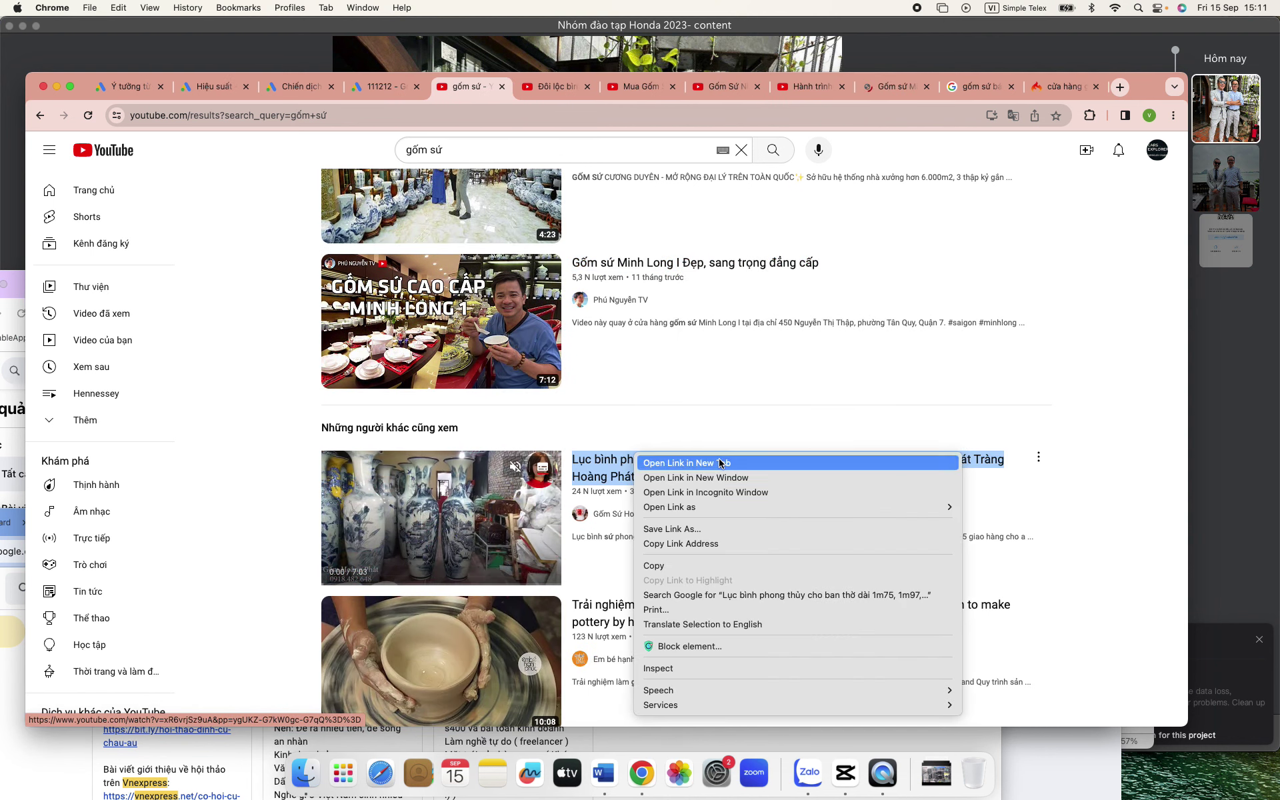
{"action": "left_click", "coordinate": [707, 460]}
{"action": "scroll", "coordinate": [660, 421], "scroll_direction": "down", "scroll_amount": 3}
{"action": "right_click", "coordinate": [657, 410]}
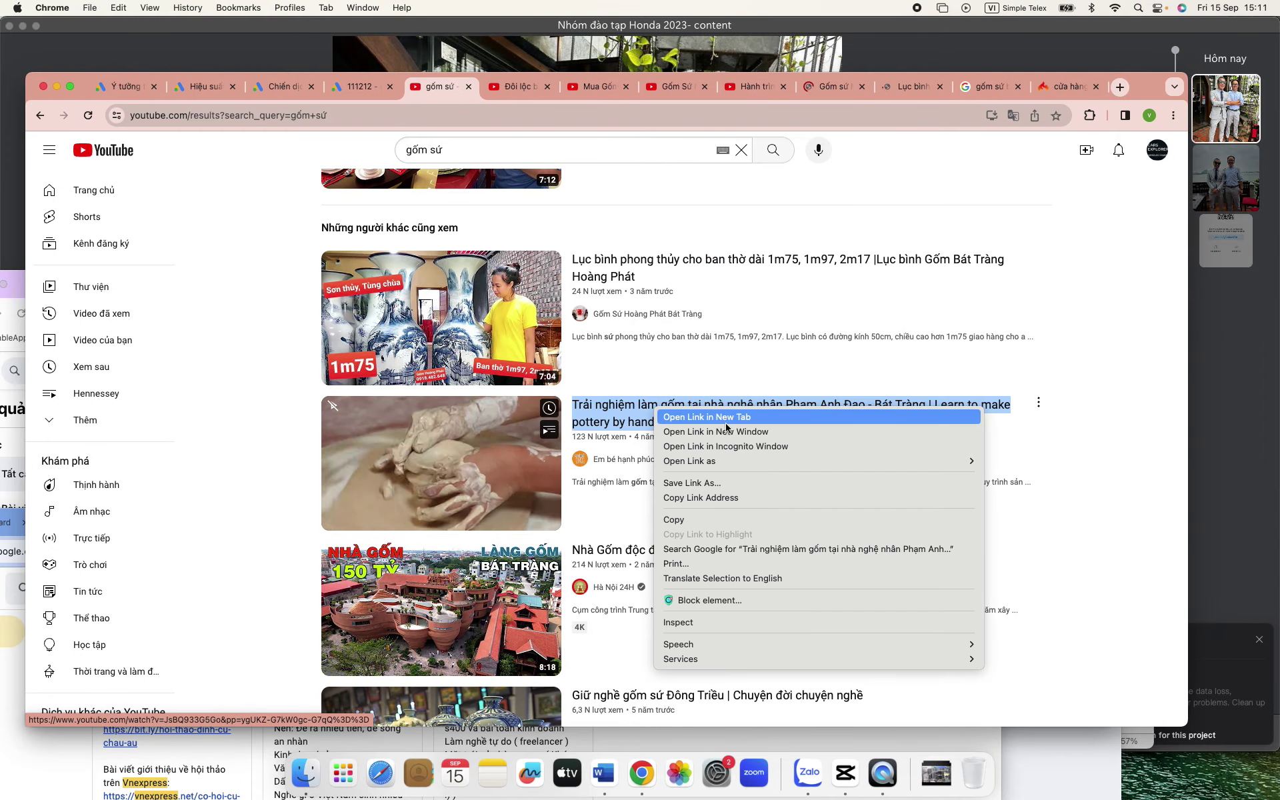
{"action": "left_click", "coordinate": [708, 424]}
{"action": "scroll", "coordinate": [705, 437], "scroll_direction": "down", "scroll_amount": 1}
{"action": "scroll", "coordinate": [705, 437], "scroll_direction": "down", "scroll_amount": 1}
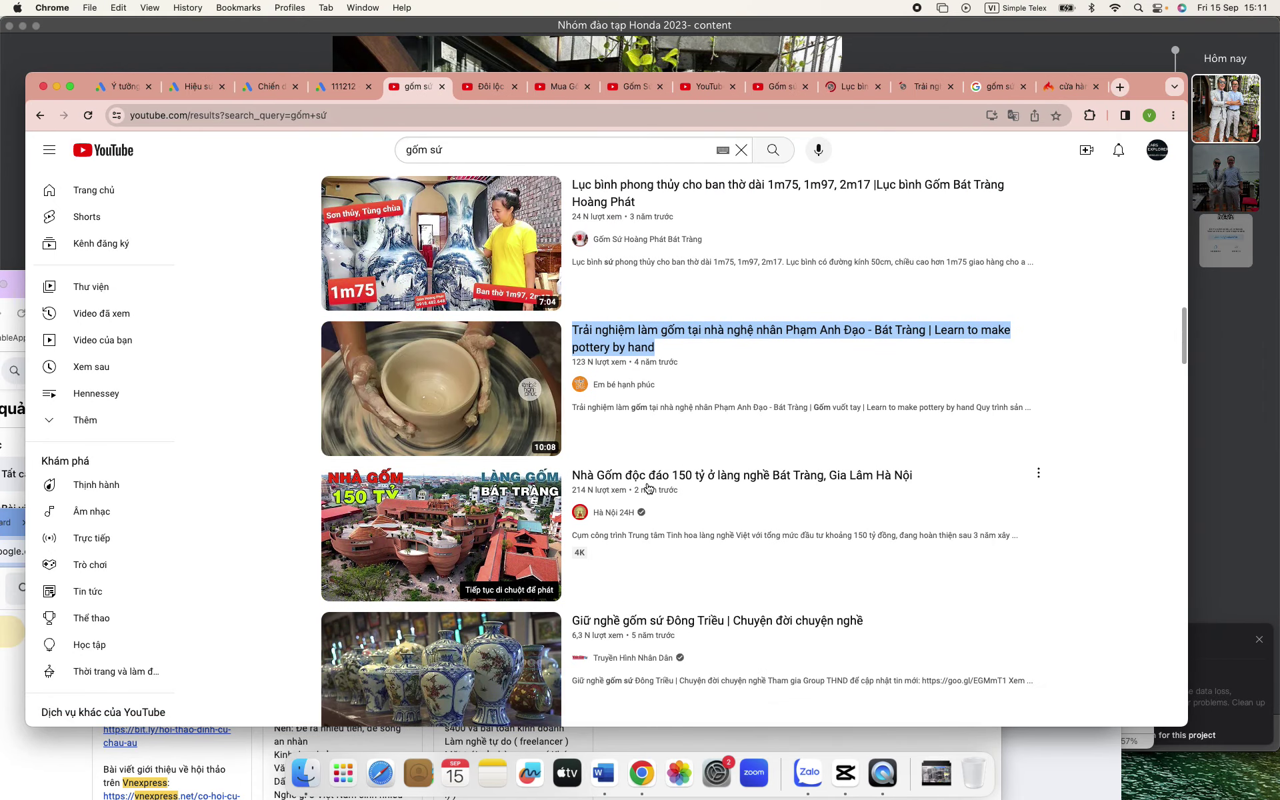
{"action": "right_click", "coordinate": [650, 484]}
{"action": "left_click", "coordinate": [721, 448]}
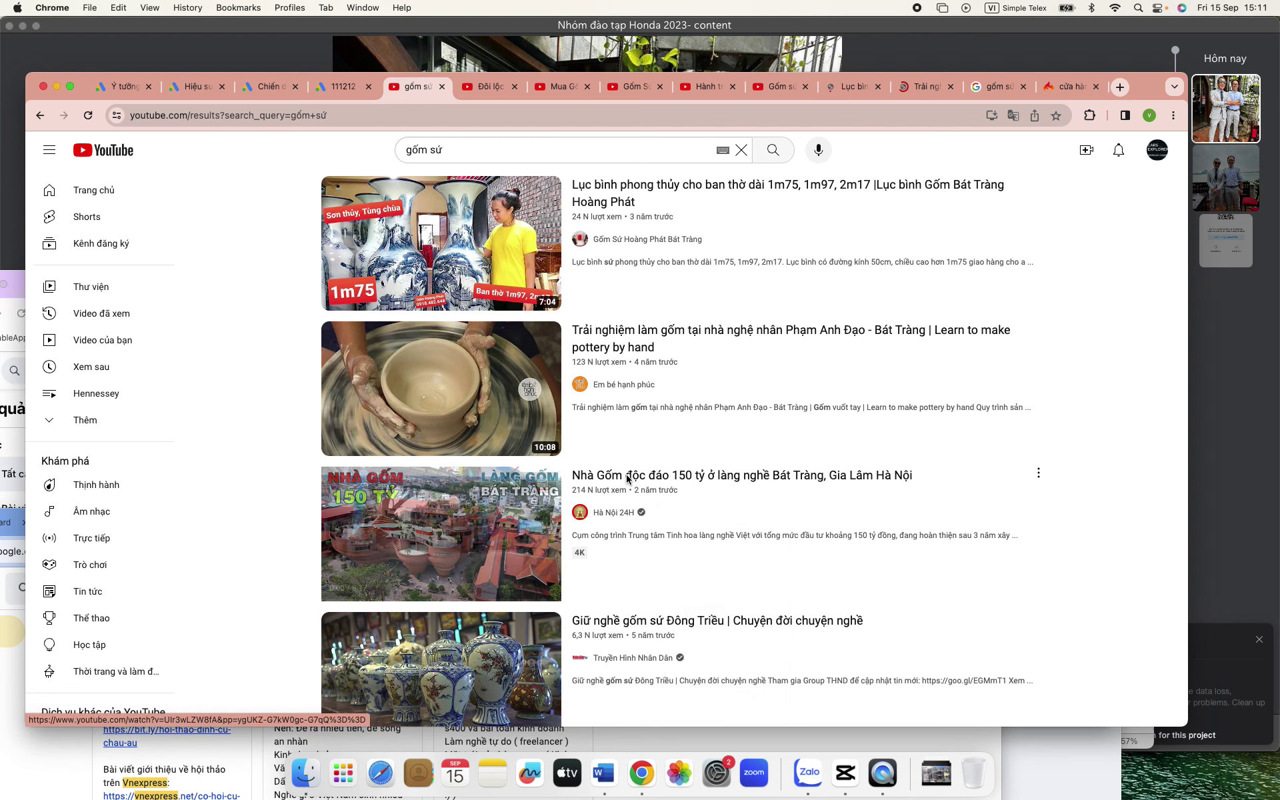
{"action": "right_click", "coordinate": [631, 476]}
{"action": "left_click", "coordinate": [700, 483]}
{"action": "scroll", "coordinate": [700, 473], "scroll_direction": "down", "scroll_amount": 3}
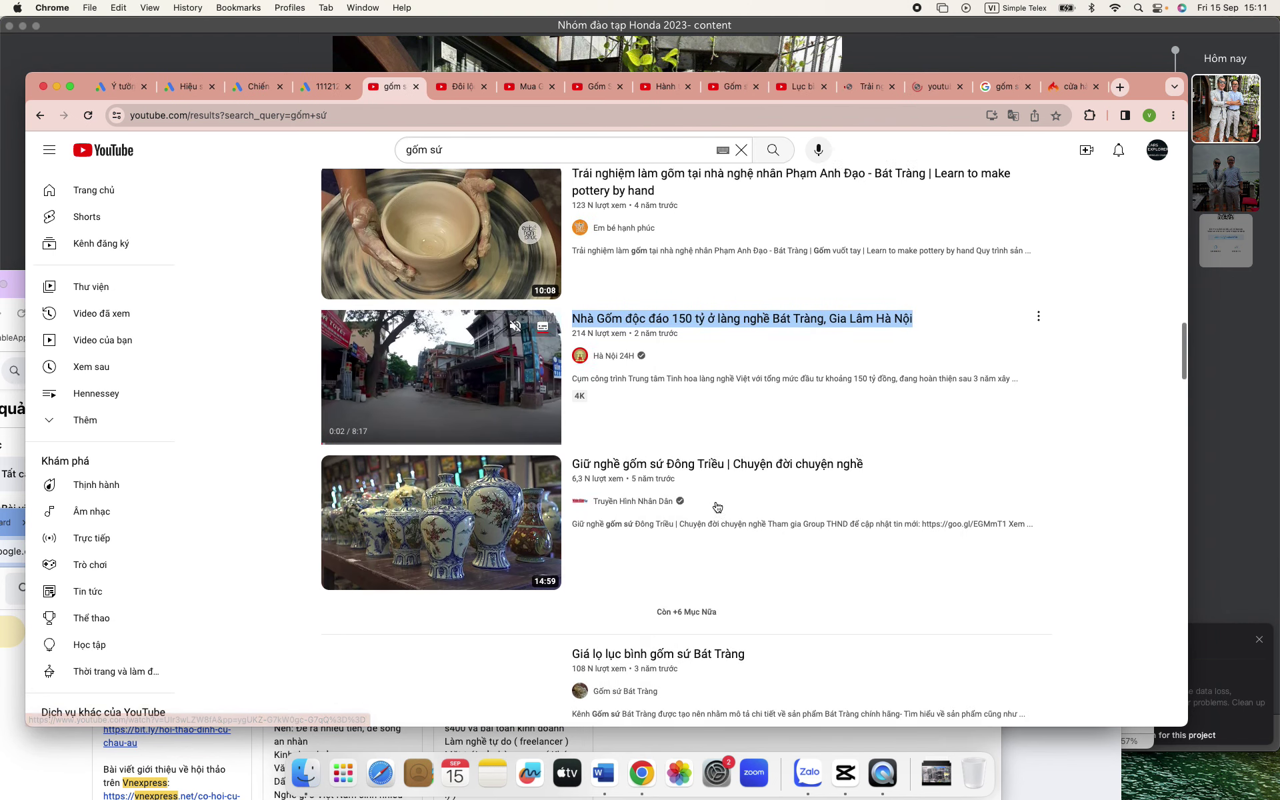
{"action": "right_click", "coordinate": [700, 465]}
{"action": "left_click", "coordinate": [740, 469]}
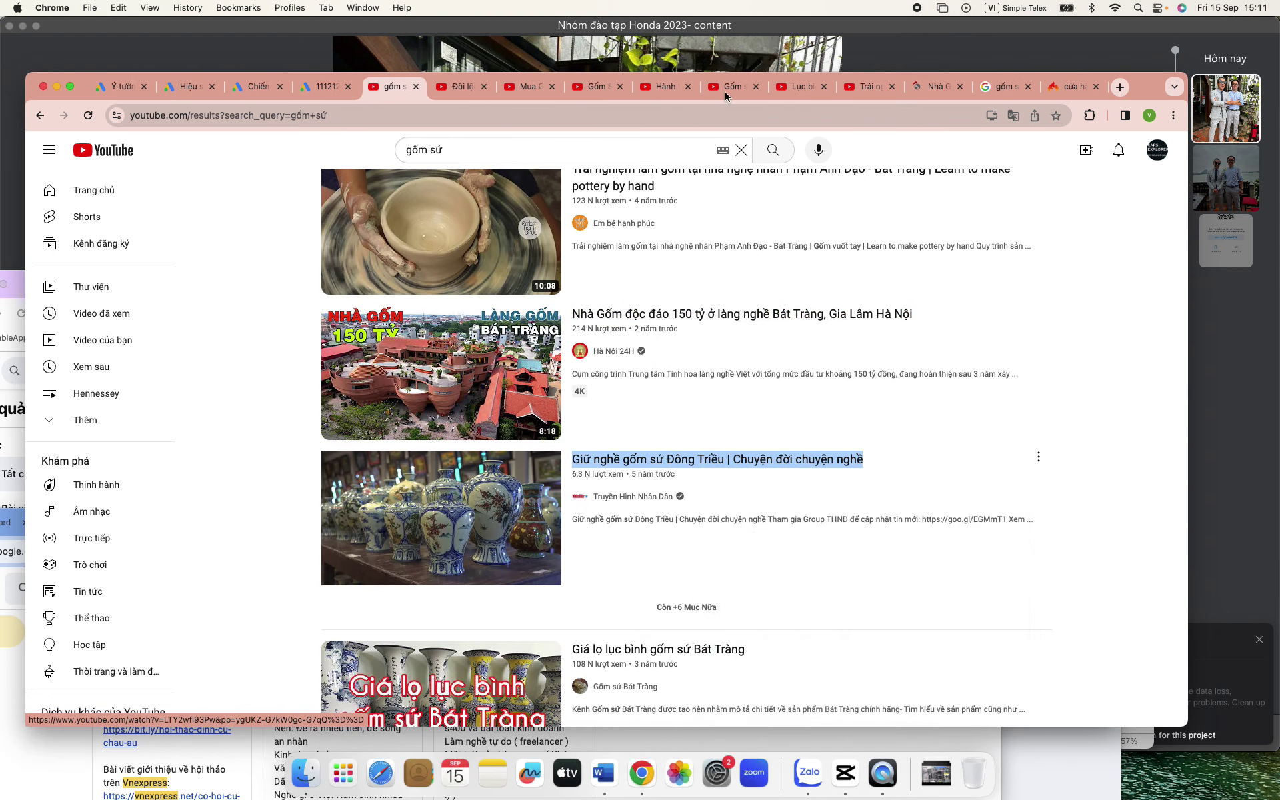
{"action": "left_click", "coordinate": [427, 90]}
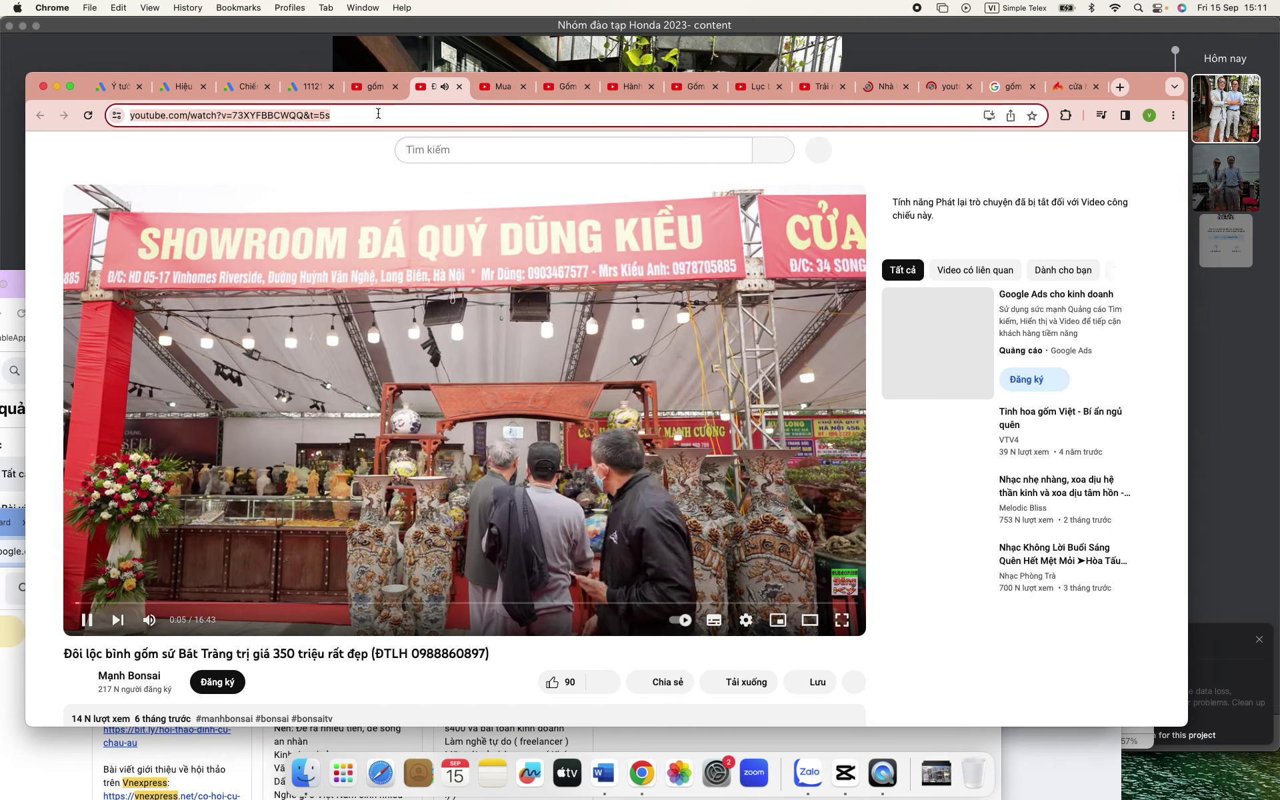
Pause the vase video, open the uploader's Mạnh Bonsai channel page, then return to Google Ads
{"action": "left_click", "coordinate": [227, 529]}
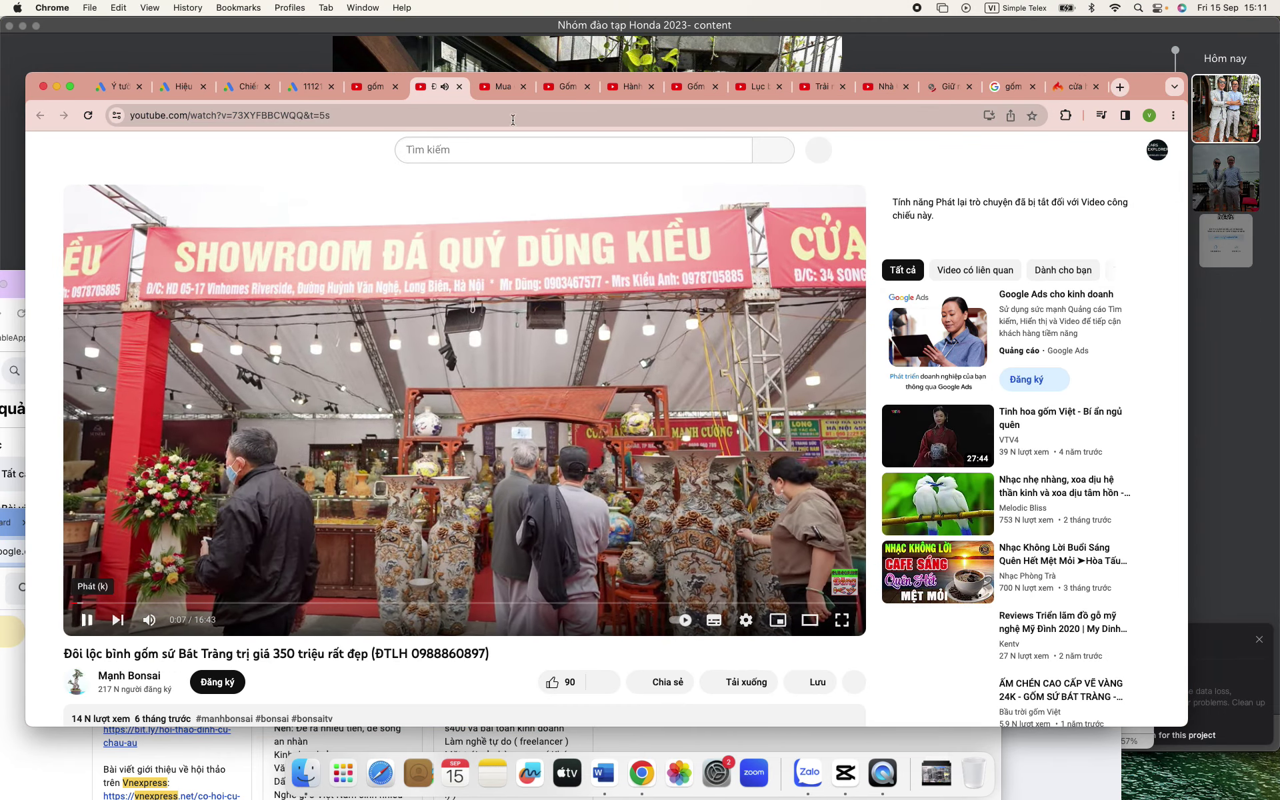
{"action": "left_click", "coordinate": [103, 673]}
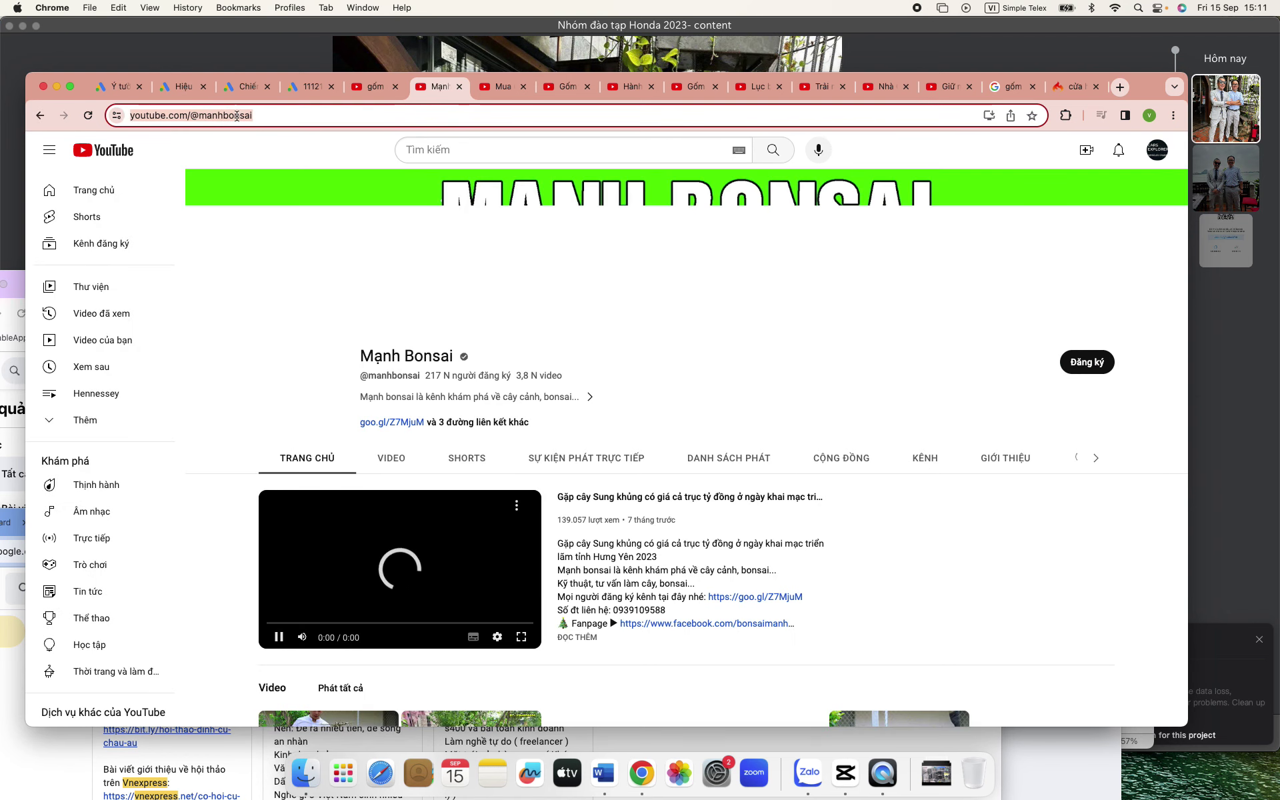
{"action": "left_click", "coordinate": [308, 86]}
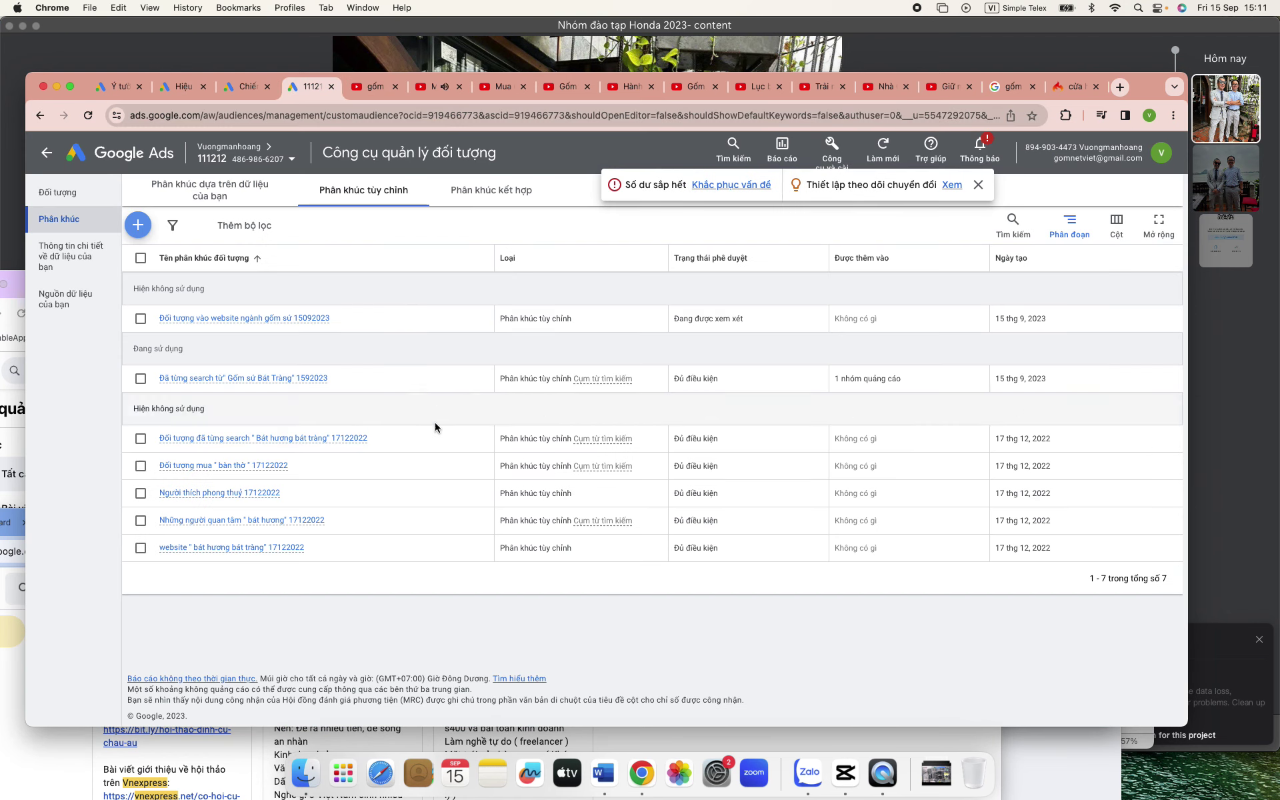
{"action": "left_click", "coordinate": [431, 87]}
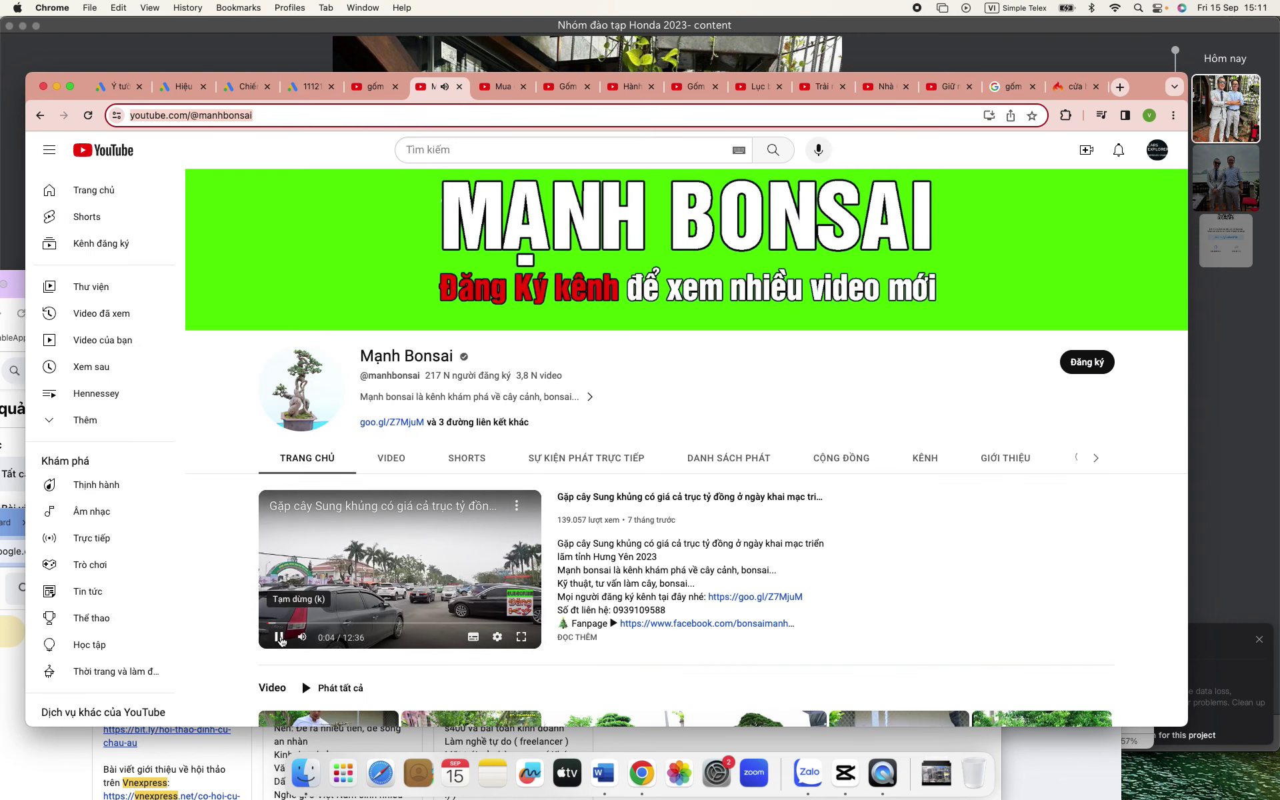
{"action": "left_click", "coordinate": [333, 599]}
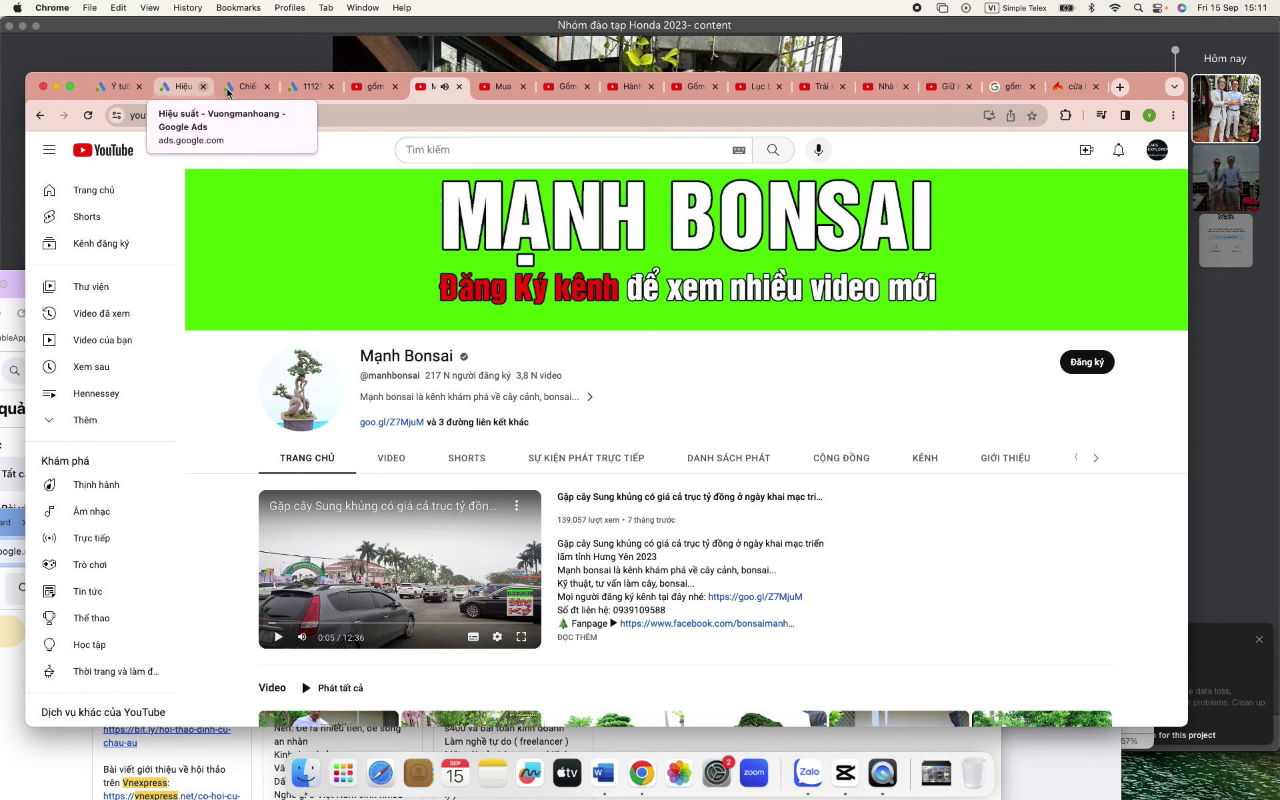
{"action": "left_click", "coordinate": [245, 89]}
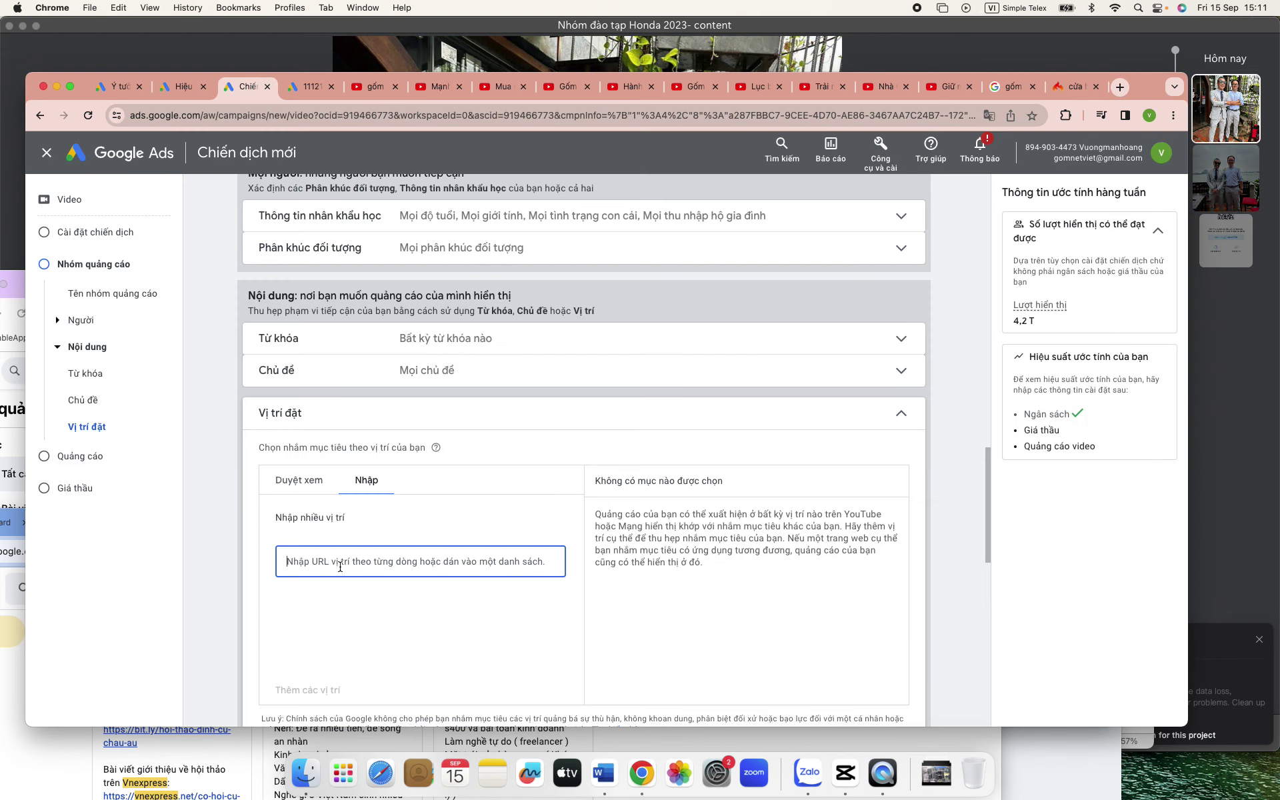
Add the Mạnh Bonsai channel by its pasted URL, then search the placement browser for 'vtv'
{"action": "type", "text": "https://www.youtube.com/@manhbonsai"}
{"action": "left_click", "coordinate": [318, 667]}
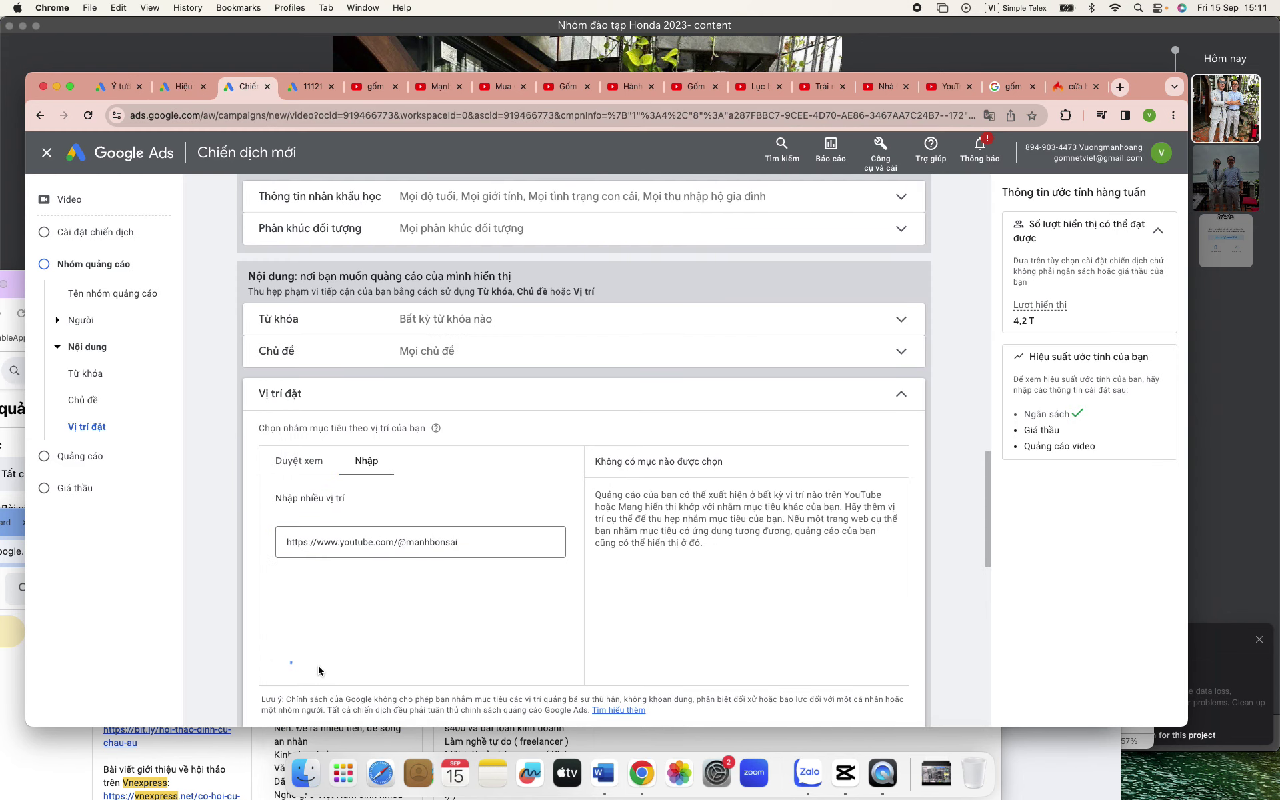
{"action": "left_click", "coordinate": [305, 463]}
{"action": "left_click", "coordinate": [419, 499]}
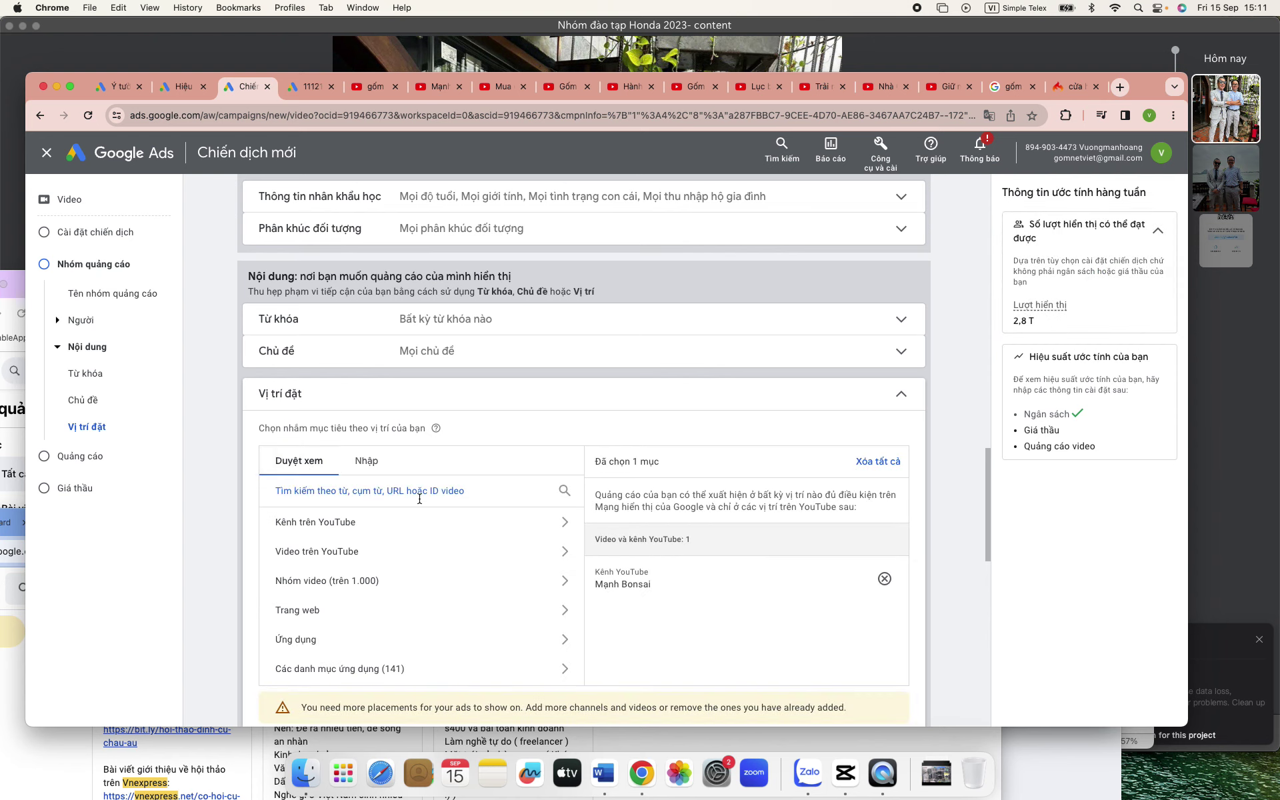
{"action": "type", "text": "vtv"}
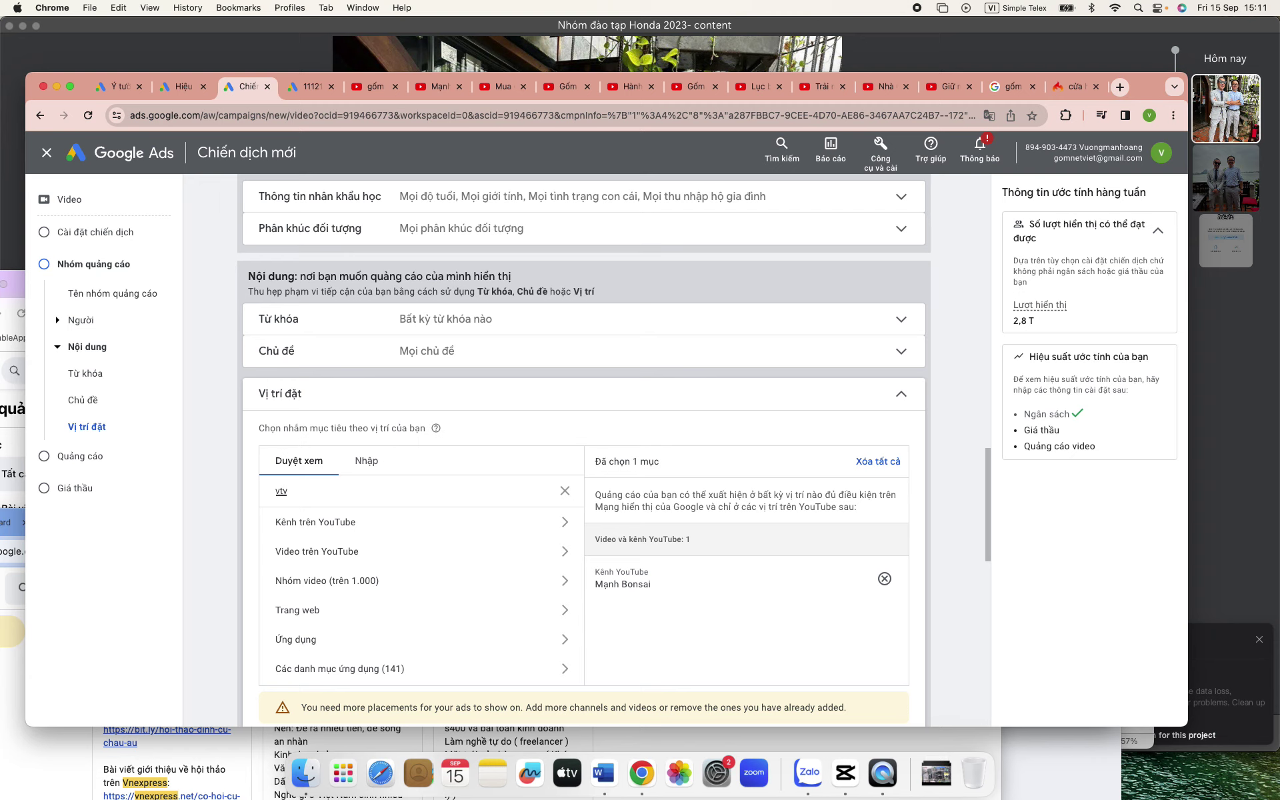
{"action": "key", "text": "Return"}
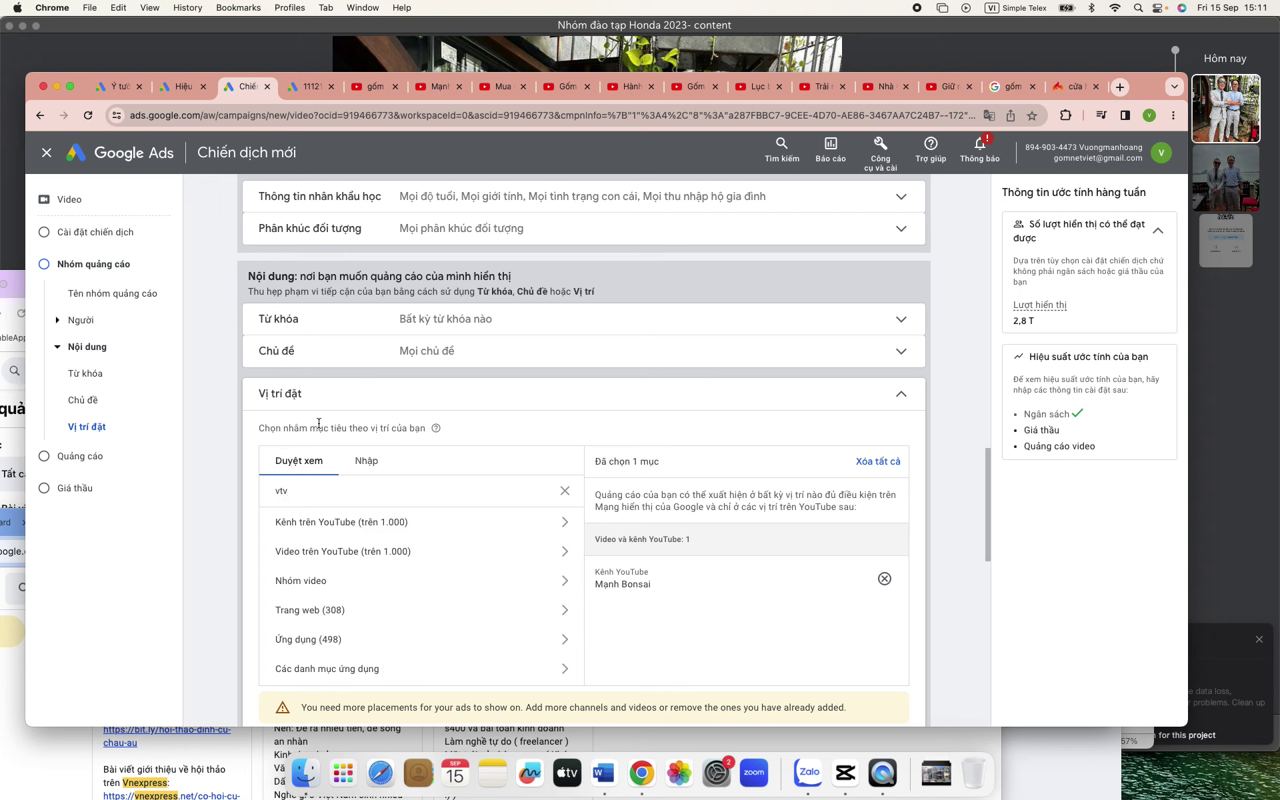
Tick the VTV24, VTV SHOWS, VTV Giải Trí Official and VTV Go YouTube channels
{"action": "left_click", "coordinate": [396, 523]}
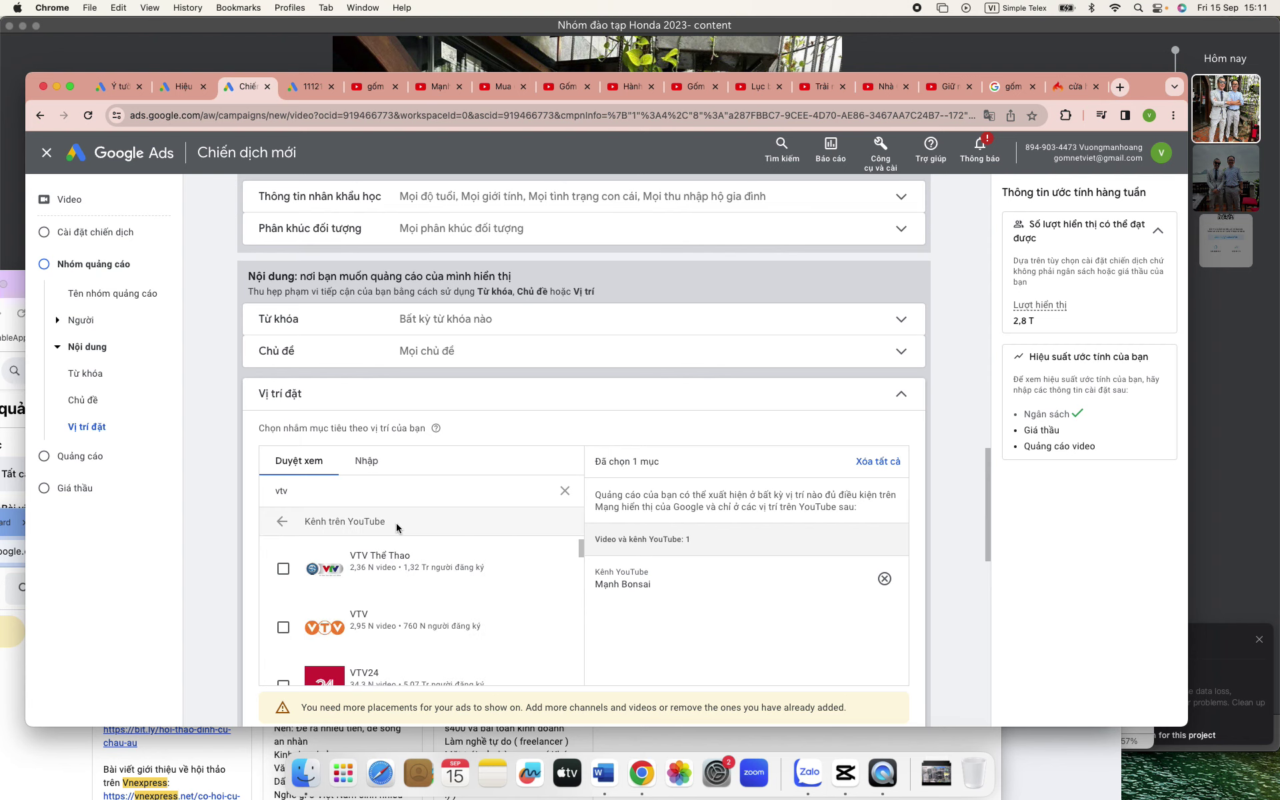
{"action": "scroll", "coordinate": [414, 554], "scroll_direction": "down", "scroll_amount": 3}
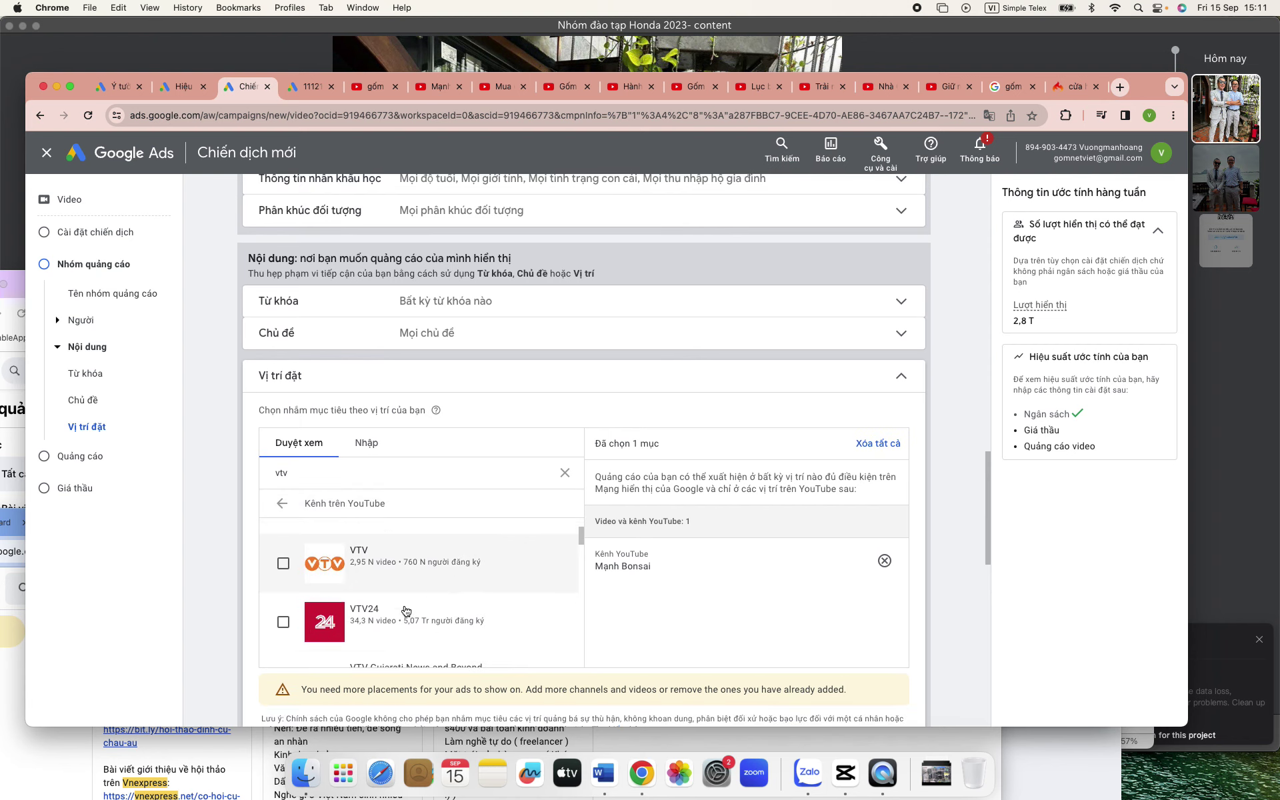
{"action": "left_click", "coordinate": [517, 623]}
{"action": "scroll", "coordinate": [520, 623], "scroll_direction": "down", "scroll_amount": 2}
{"action": "scroll", "coordinate": [523, 621], "scroll_direction": "down", "scroll_amount": 5}
{"action": "scroll", "coordinate": [522, 620], "scroll_direction": "down", "scroll_amount": 2}
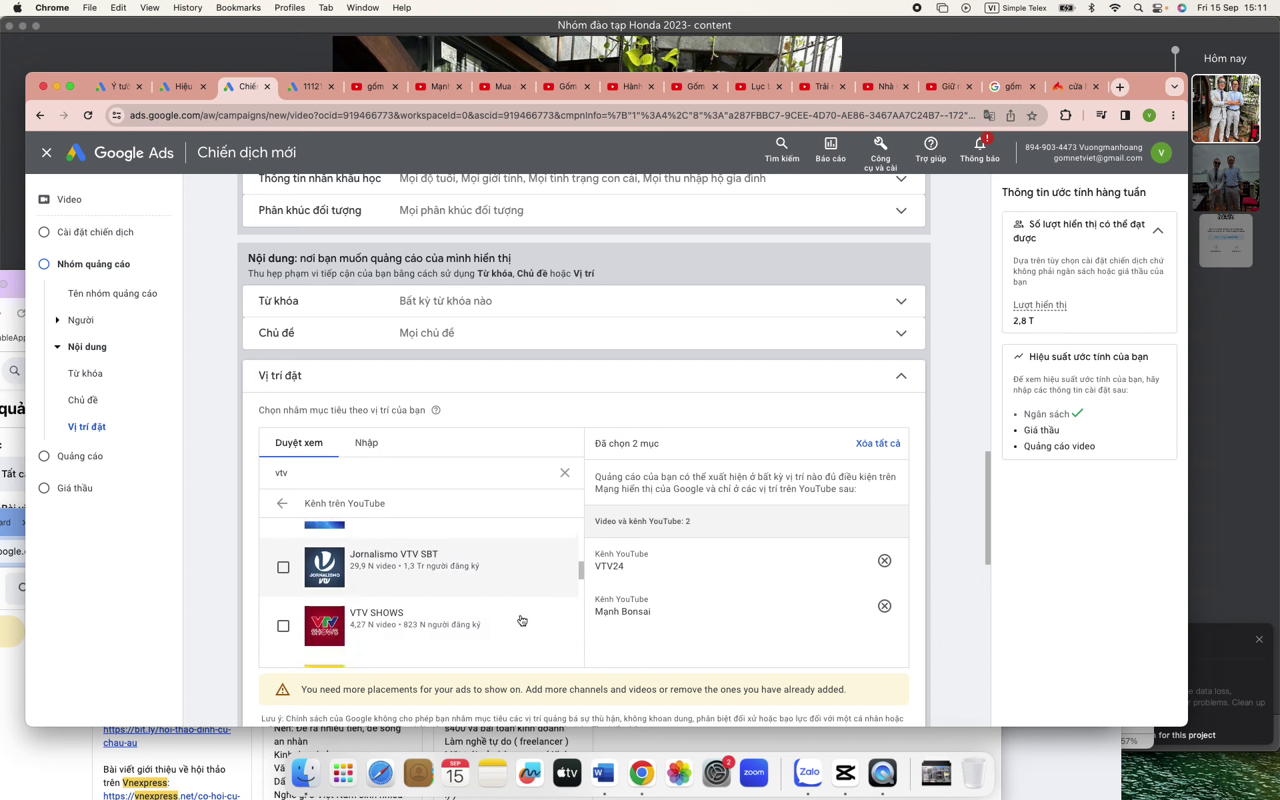
{"action": "left_click", "coordinate": [421, 605]}
{"action": "scroll", "coordinate": [318, 616], "scroll_direction": "down", "scroll_amount": 1}
{"action": "left_click", "coordinate": [285, 623]}
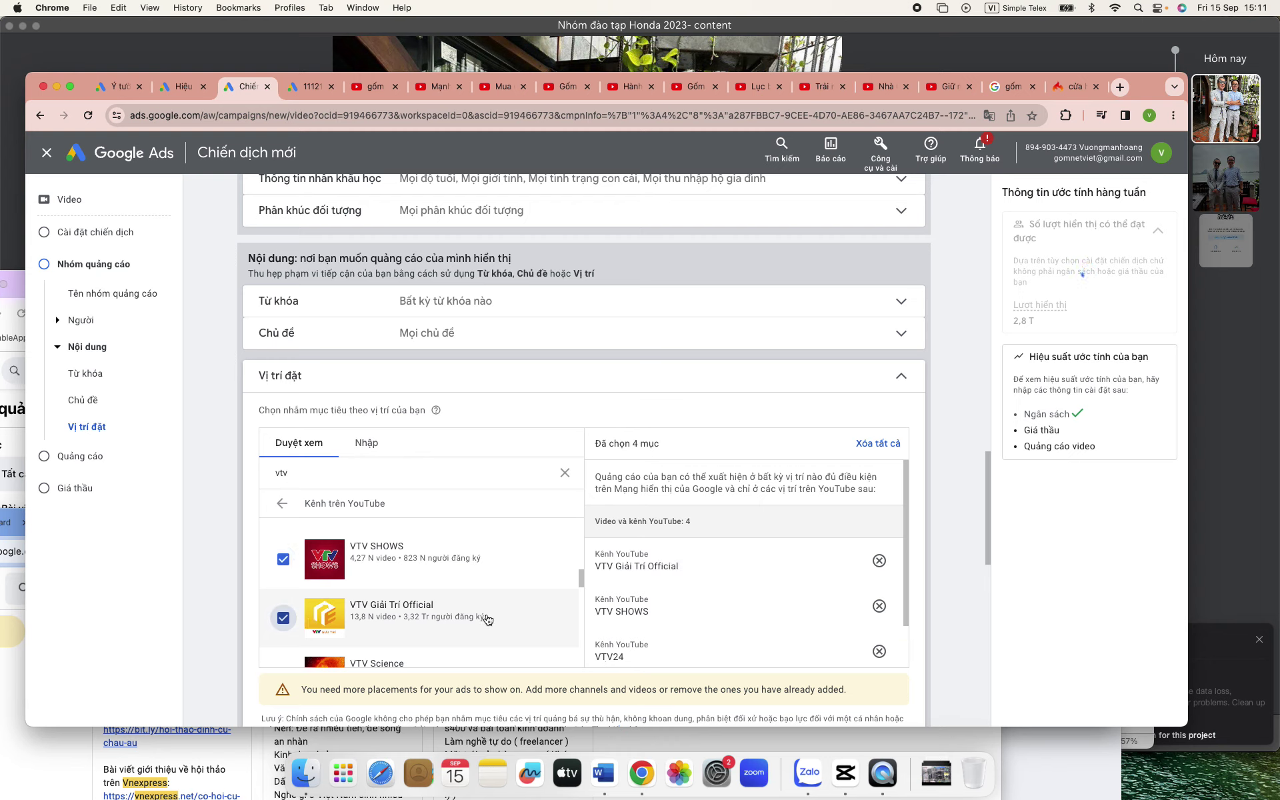
{"action": "scroll", "coordinate": [476, 618], "scroll_direction": "down", "scroll_amount": 2}
{"action": "scroll", "coordinate": [544, 606], "scroll_direction": "down", "scroll_amount": 1}
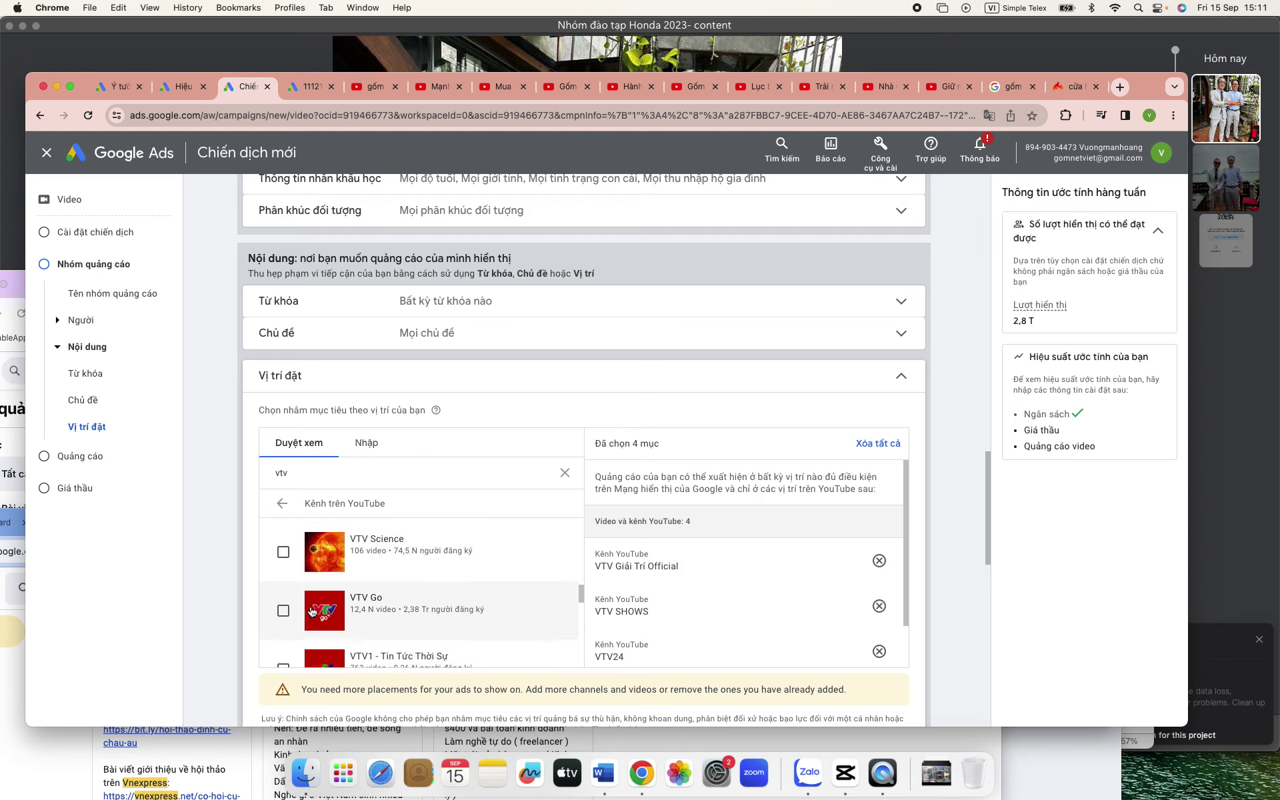
{"action": "left_click", "coordinate": [300, 613]}
{"action": "scroll", "coordinate": [370, 614], "scroll_direction": "down", "scroll_amount": 1}
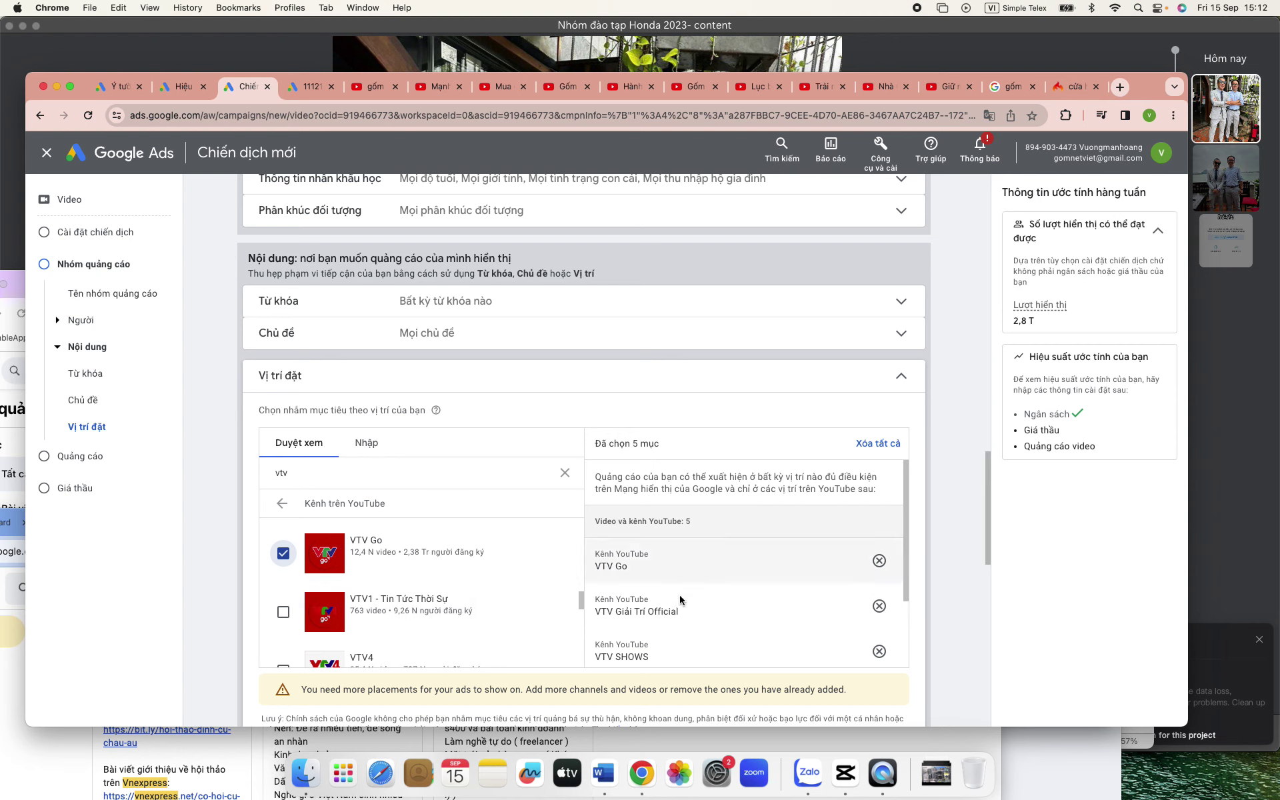
{"action": "scroll", "coordinate": [427, 567], "scroll_direction": "down", "scroll_amount": 2}
{"action": "scroll", "coordinate": [937, 496], "scroll_direction": "down", "scroll_amount": 2}
{"action": "scroll", "coordinate": [938, 496], "scroll_direction": "down", "scroll_amount": 1}
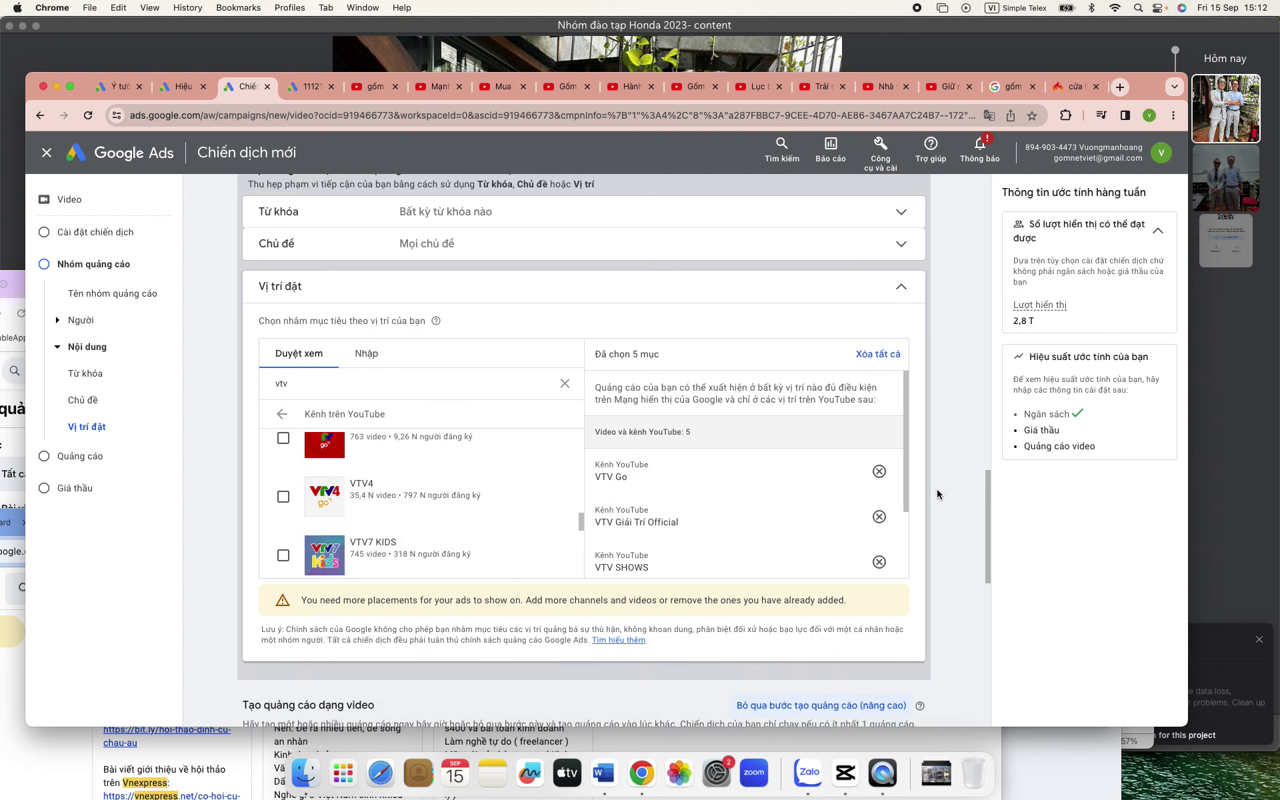
{"action": "scroll", "coordinate": [937, 495], "scroll_direction": "down", "scroll_amount": 2}
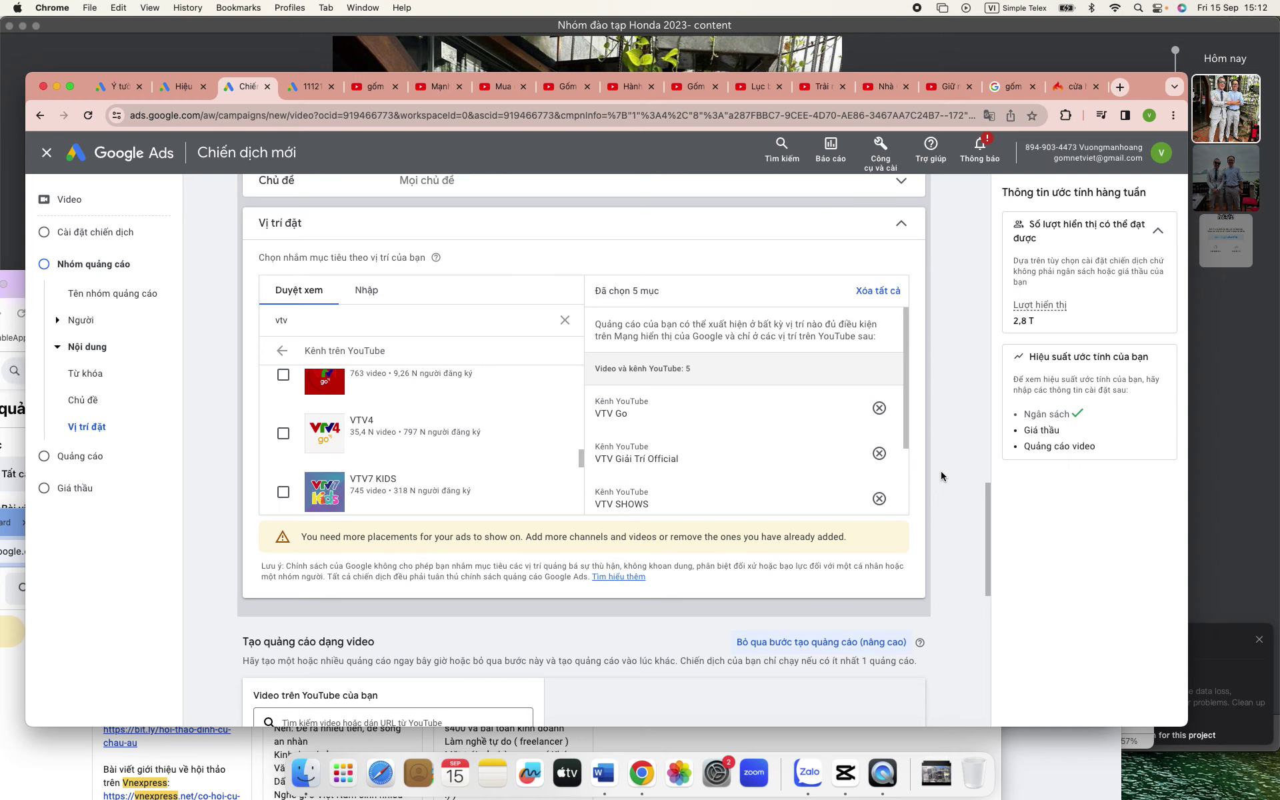
{"action": "scroll", "coordinate": [941, 476], "scroll_direction": "down", "scroll_amount": 2}
{"action": "scroll", "coordinate": [940, 476], "scroll_direction": "up", "scroll_amount": 3}
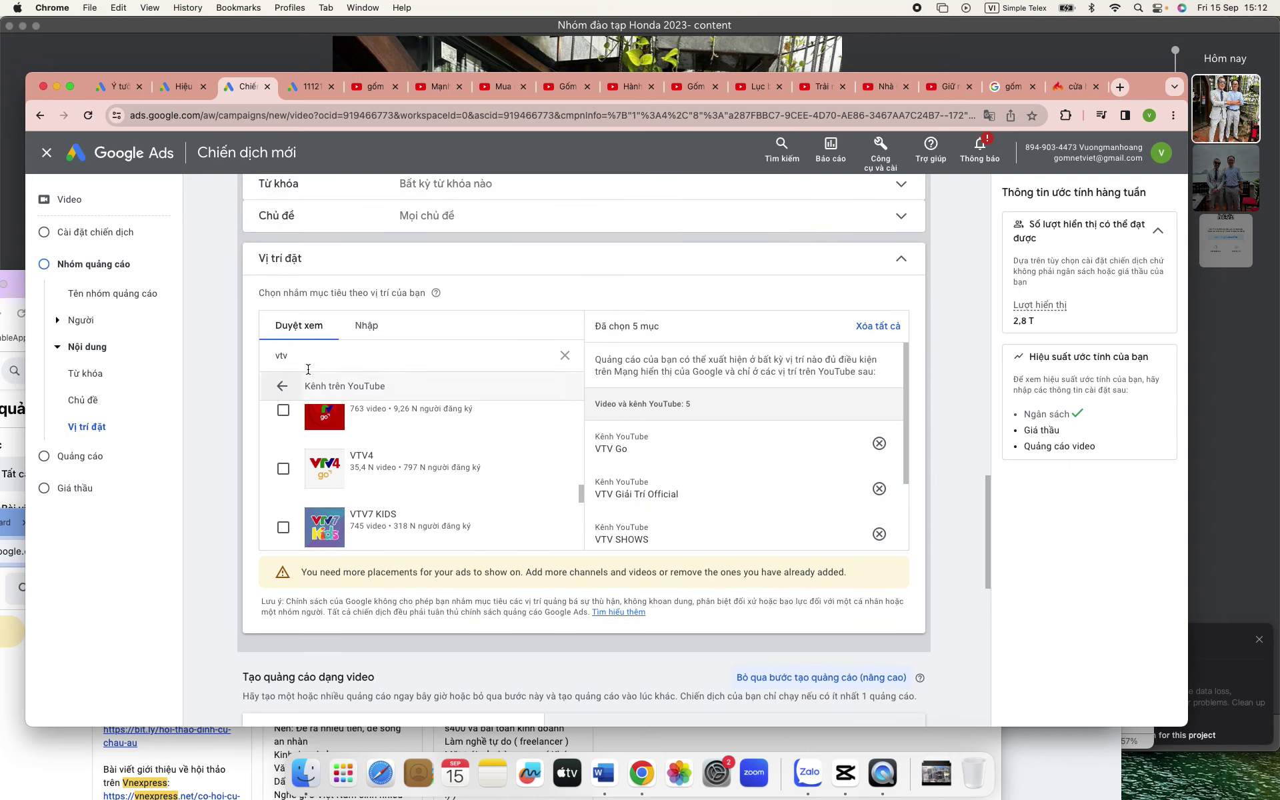
{"action": "left_click_drag", "start_coordinate": [308, 358], "coordinate": [261, 360]}
Search for 'hoa ban food' and add the HOA BAN FOOD YouTube channel
{"action": "key", "text": "BackSpace"}
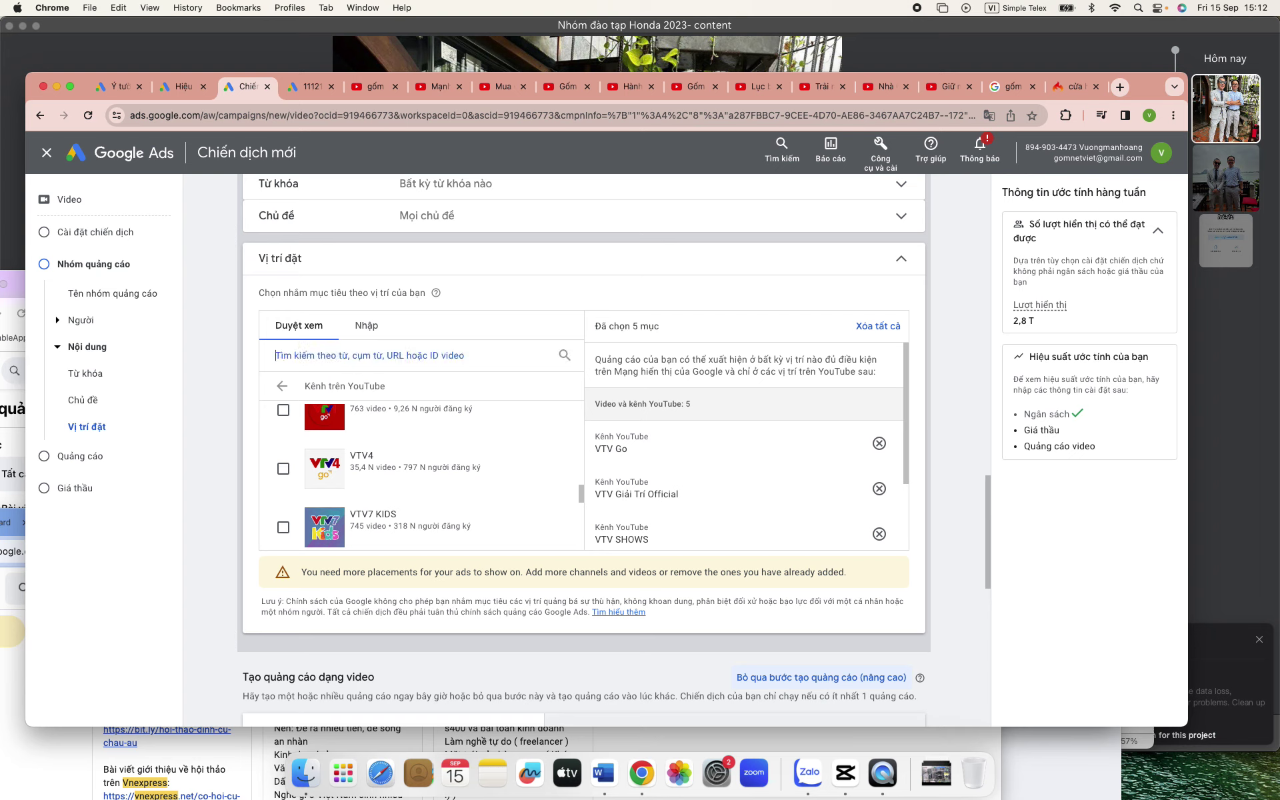
{"action": "type", "text": "hoa ban food"}
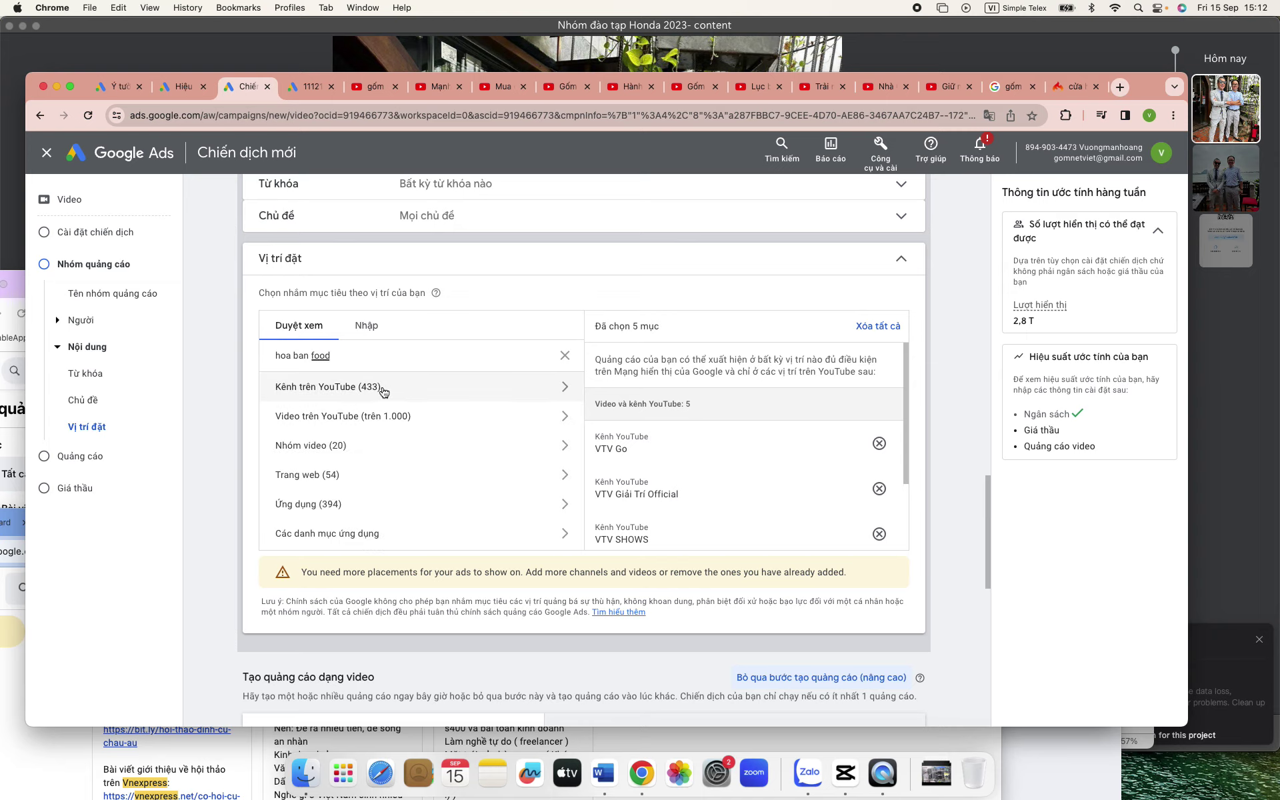
{"action": "left_click", "coordinate": [383, 392]}
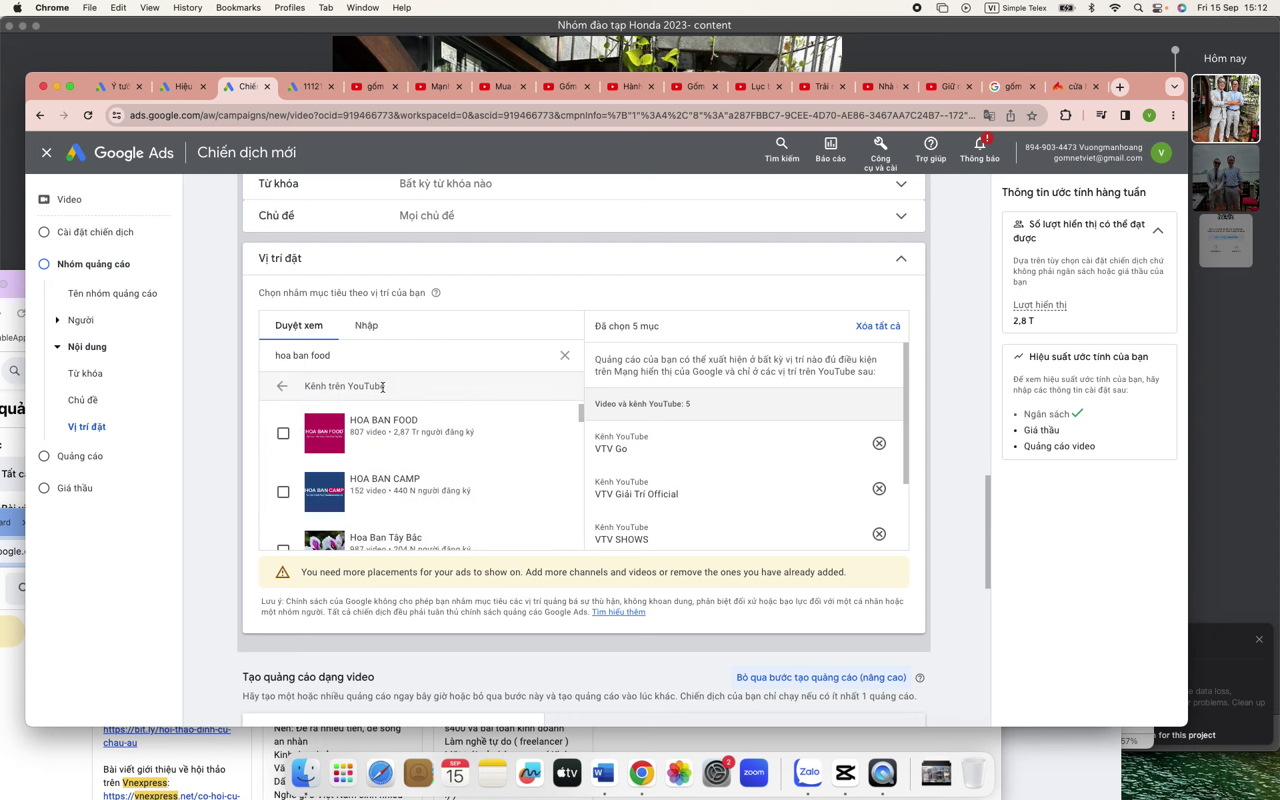
{"action": "left_click", "coordinate": [283, 434]}
Search YouTube channels for 'phong thuy', then go back to the placement categories
{"action": "left_click", "coordinate": [565, 355]}
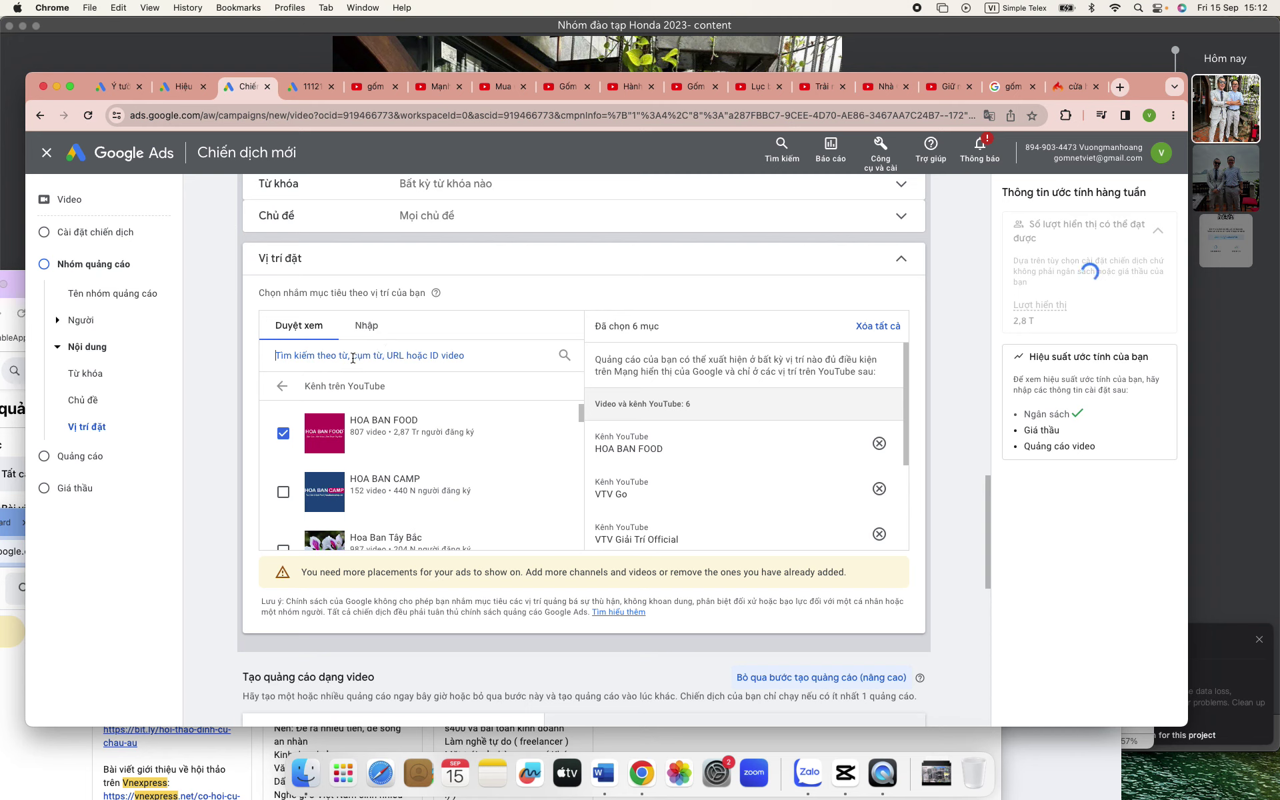
{"action": "type", "text": "phong thuy"}
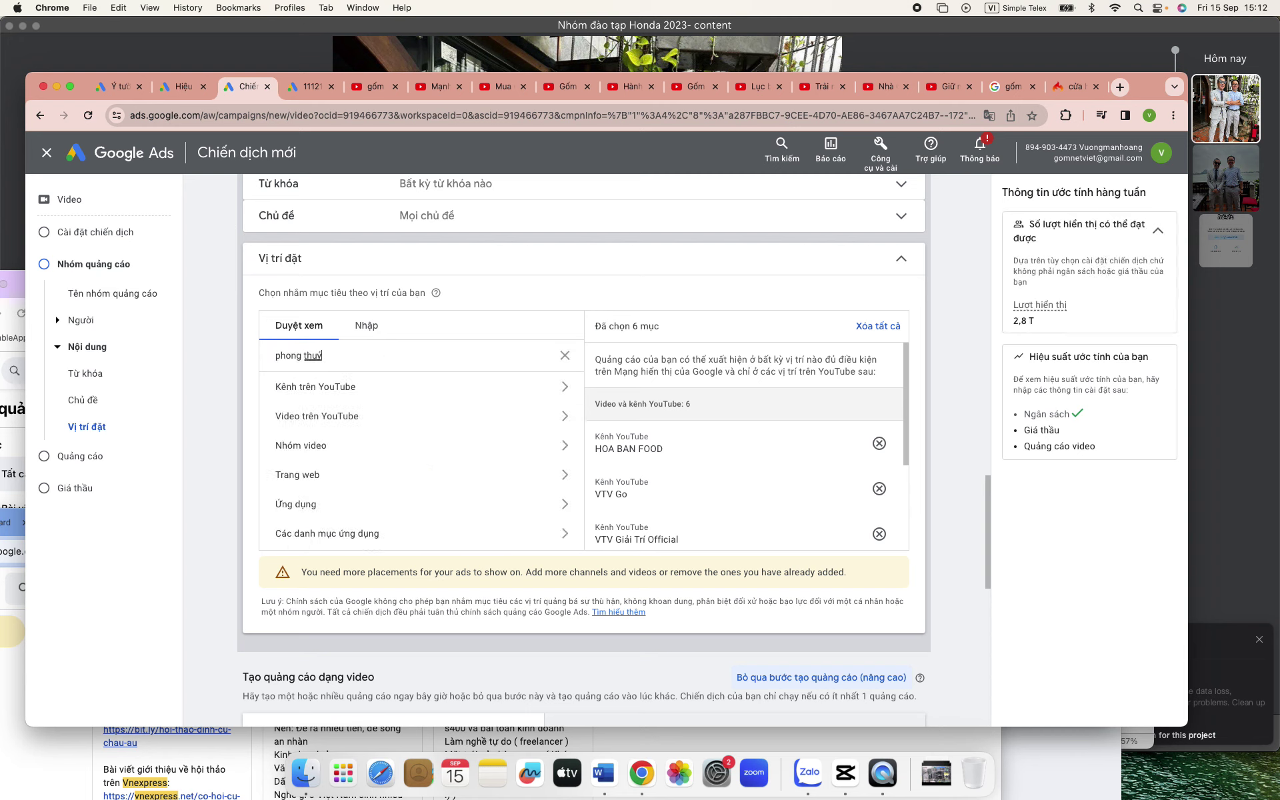
{"action": "left_click", "coordinate": [346, 391]}
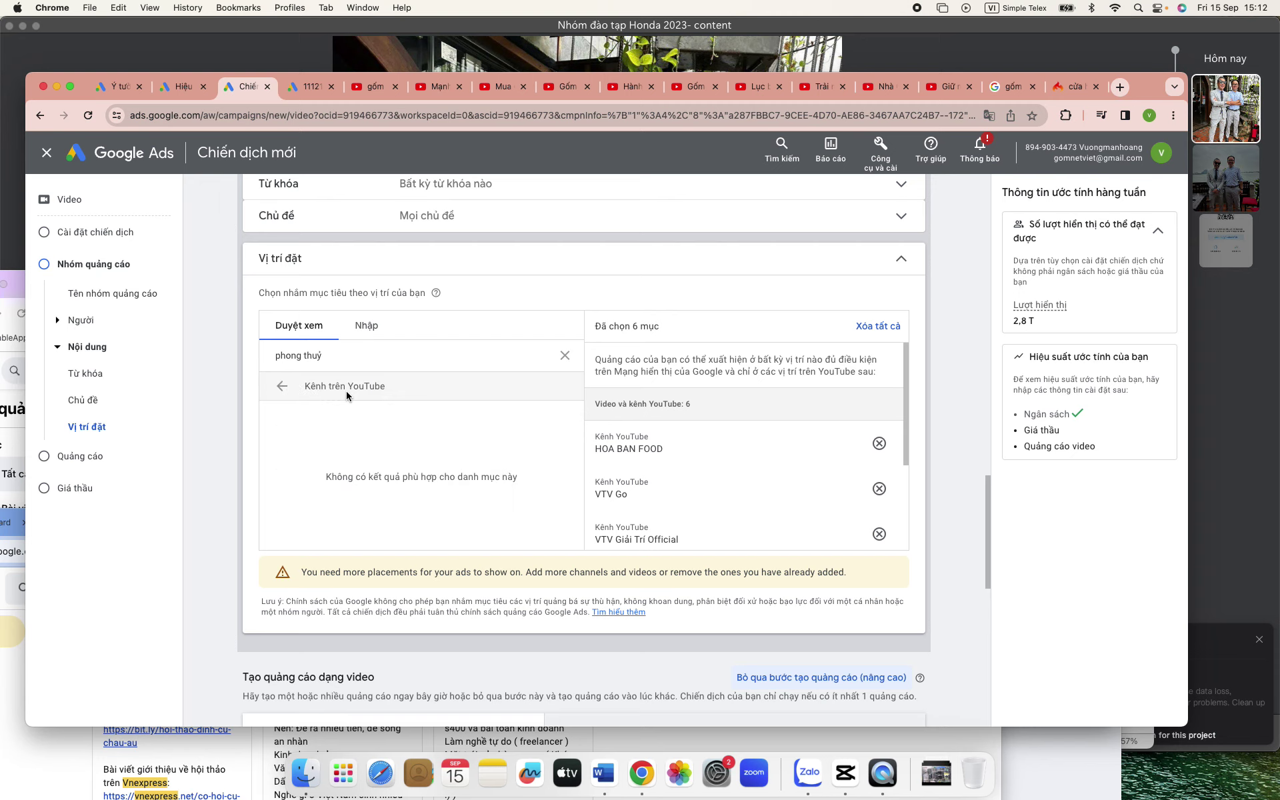
{"action": "left_click", "coordinate": [282, 386]}
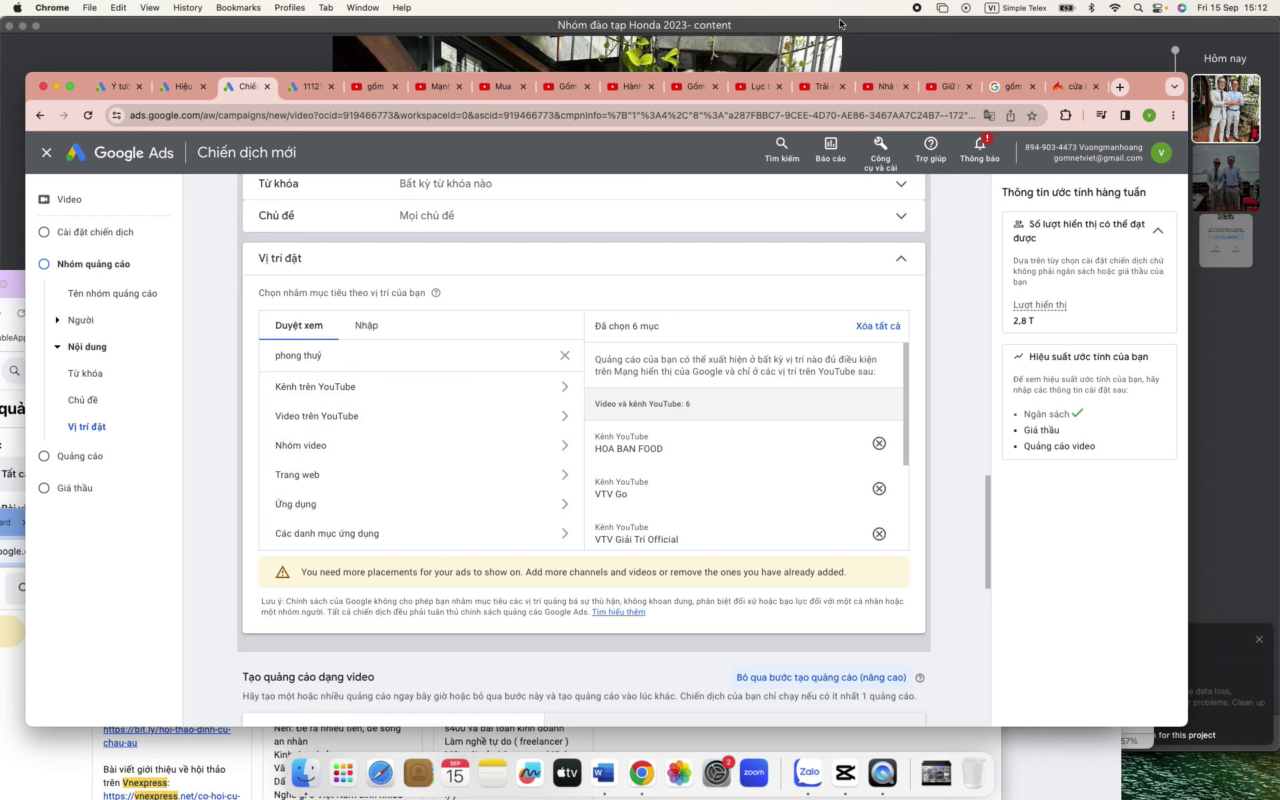
Search YouTube for 'phong thuỷ'
{"action": "left_click", "coordinate": [368, 90]}
{"action": "triple_click", "coordinate": [444, 156]}
{"action": "type", "text": "phong thuỷ"}
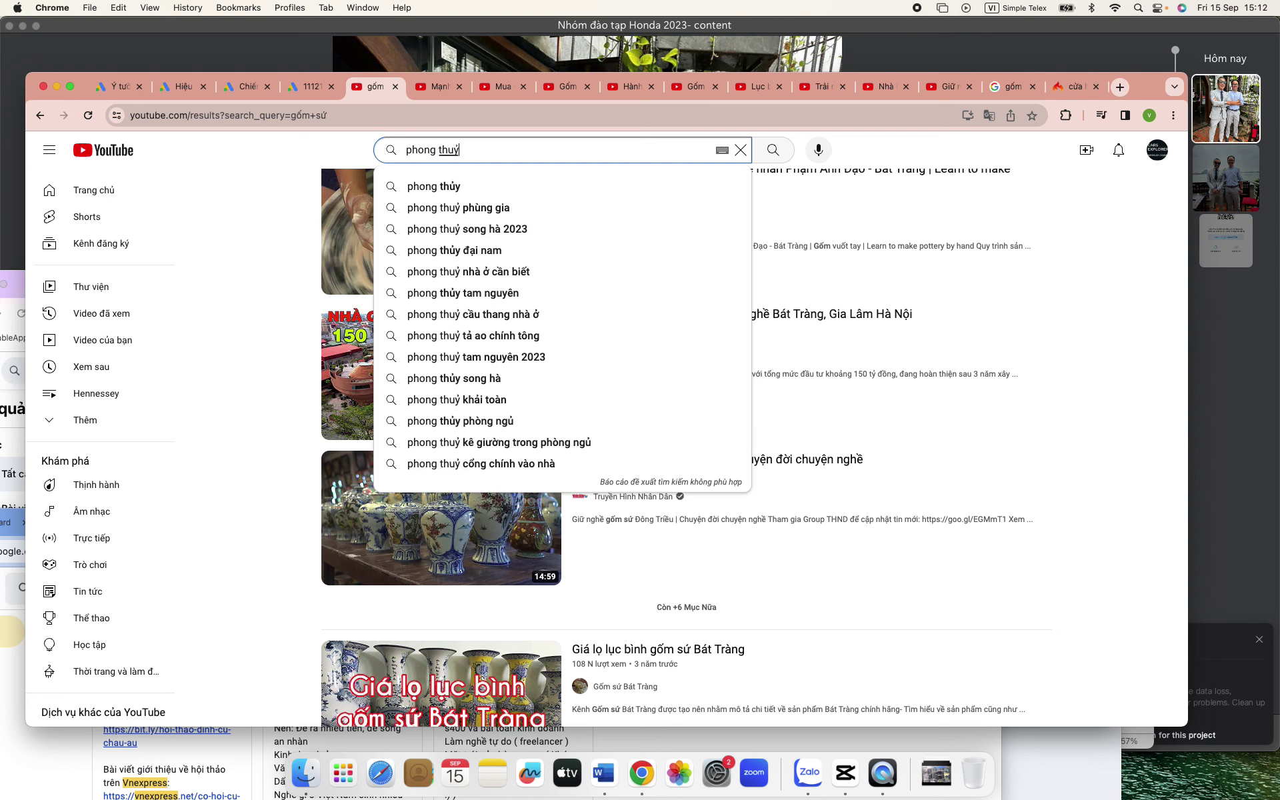
{"action": "key", "text": "Return"}
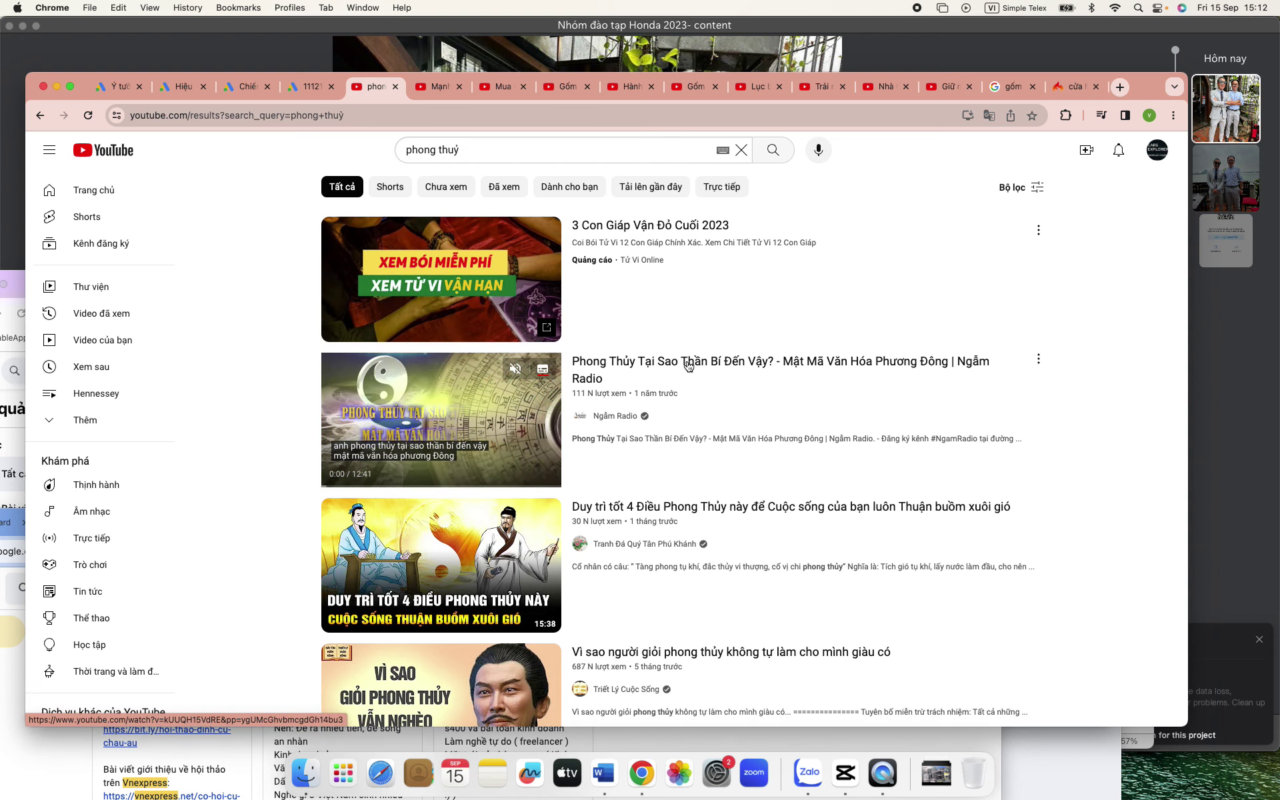
Open the Tranh Đá Quý Tân Phú Khánh channel page and select its URL
{"action": "right_click", "coordinate": [687, 361]}
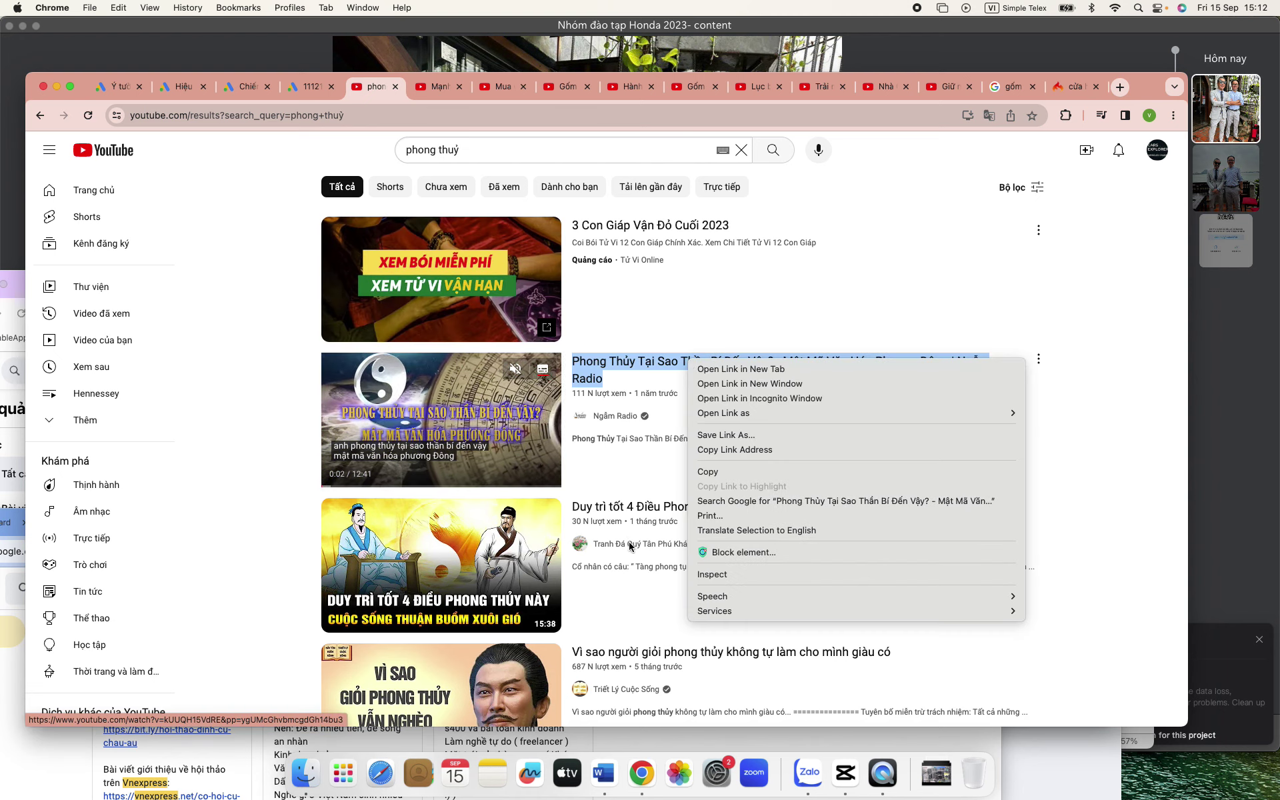
{"action": "left_click", "coordinate": [668, 460]}
{"action": "left_click", "coordinate": [625, 545]}
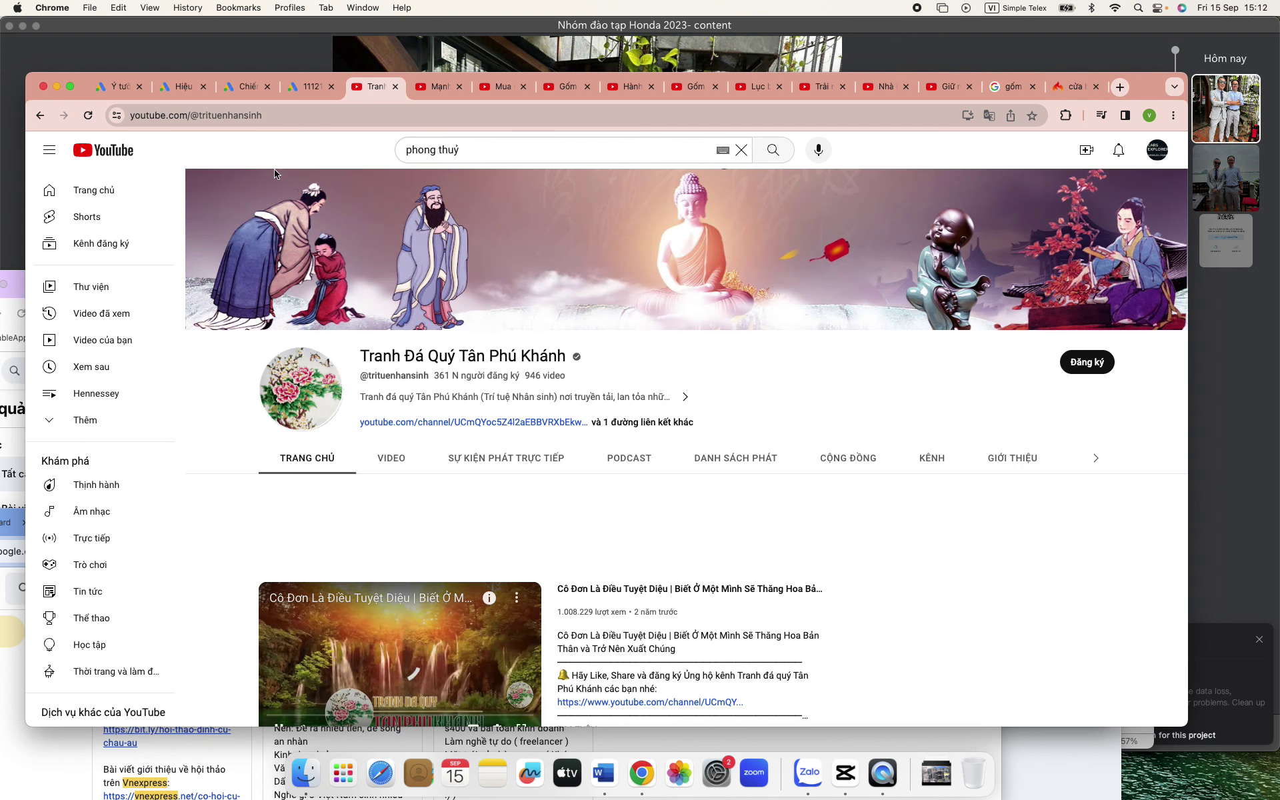
{"action": "left_click", "coordinate": [254, 119]}
{"action": "key", "text": "super+c"}
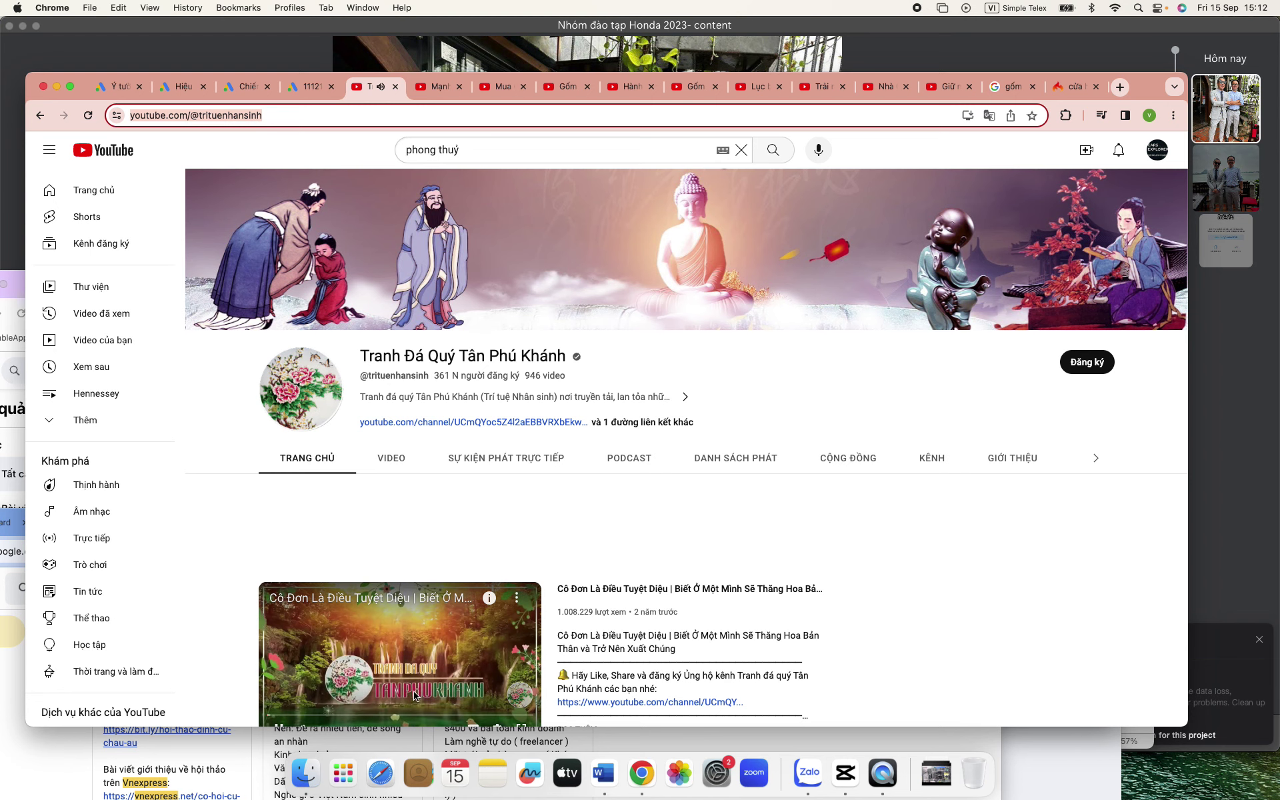
{"action": "left_click", "coordinate": [365, 664]}
{"action": "scroll", "coordinate": [365, 660], "scroll_direction": "down", "scroll_amount": 1}
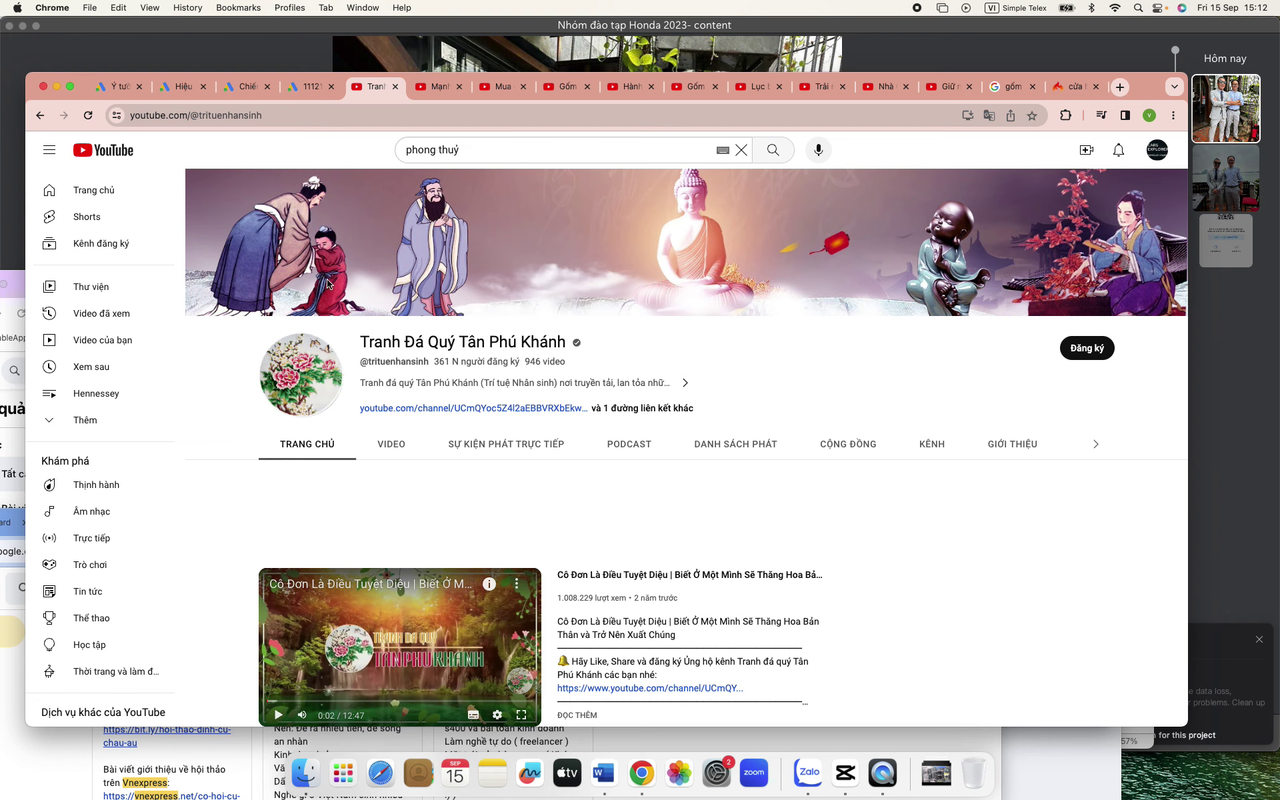
Paste the Tranh Đá Quý Tân Phú Khánh channel URL and add it as a placement
{"action": "left_click", "coordinate": [245, 86]}
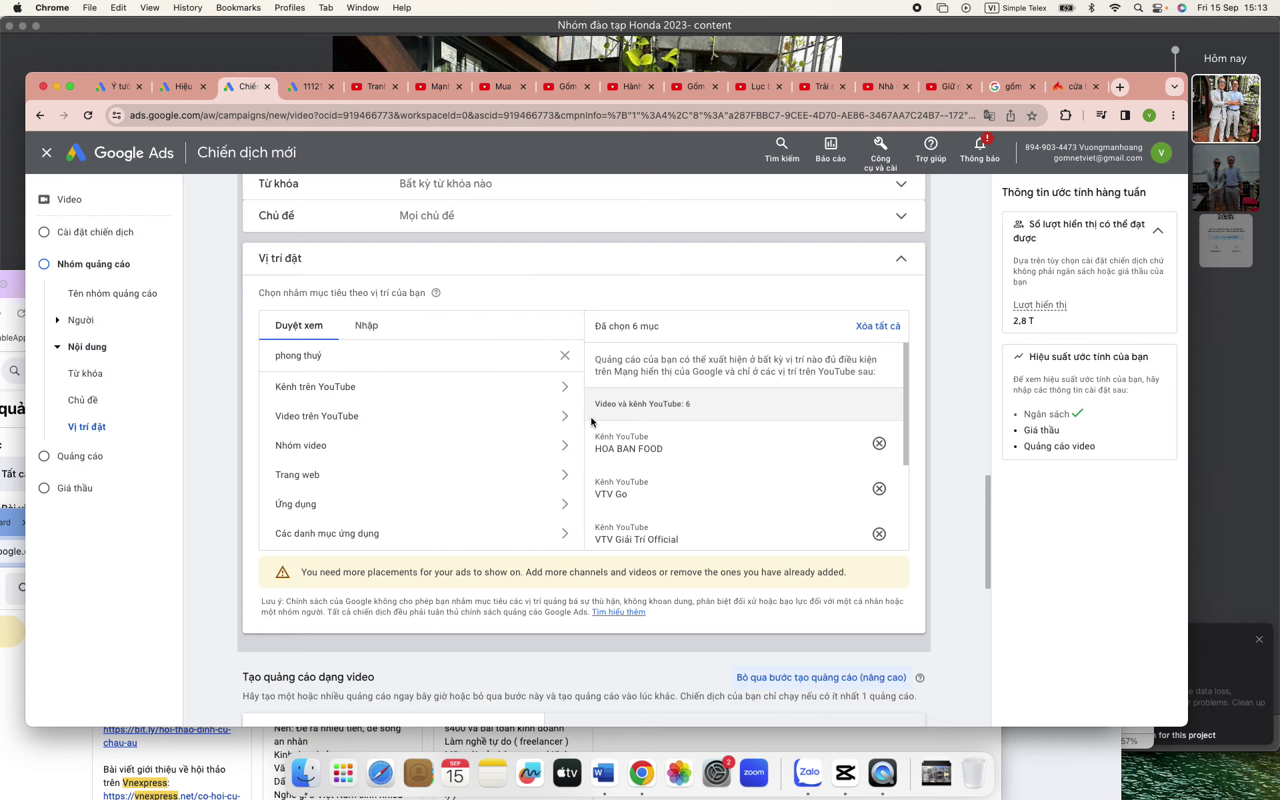
{"action": "left_click", "coordinate": [369, 327]}
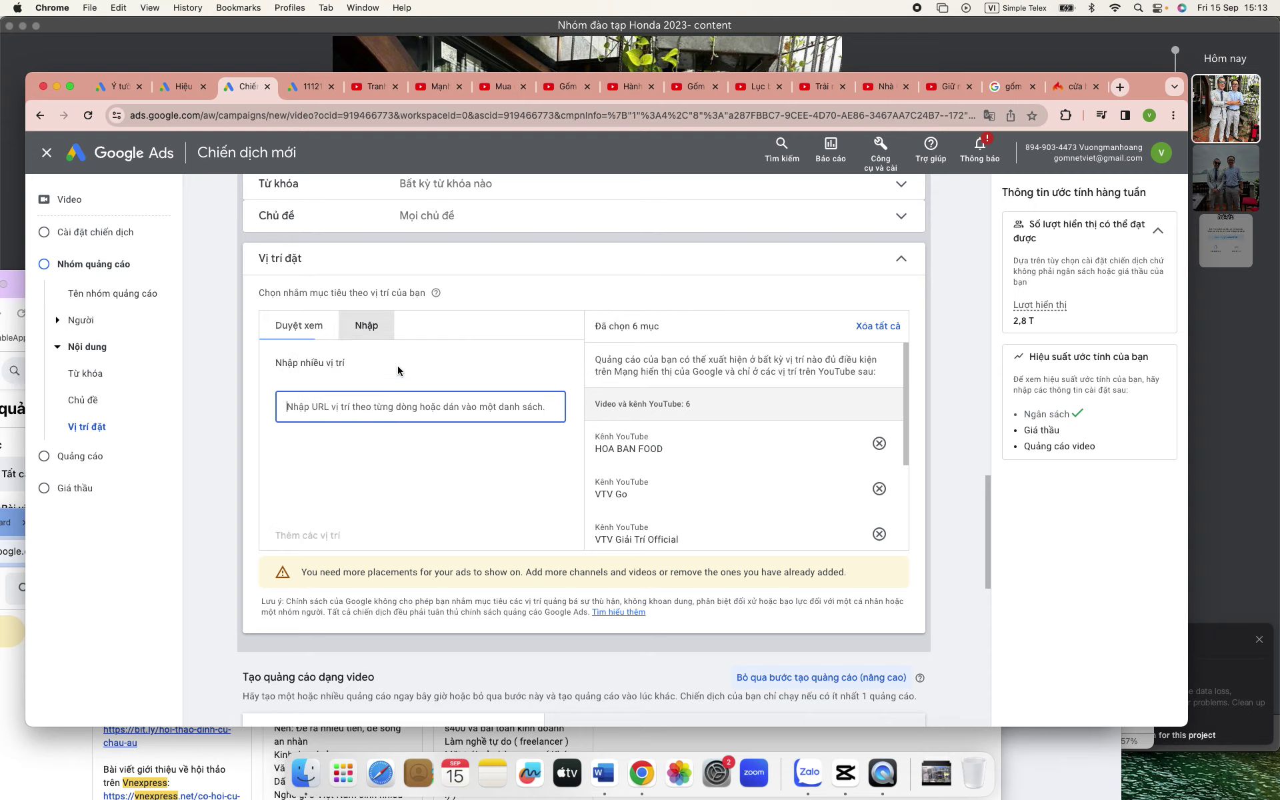
{"action": "key", "text": "super+v"}
{"action": "left_click", "coordinate": [301, 537]}
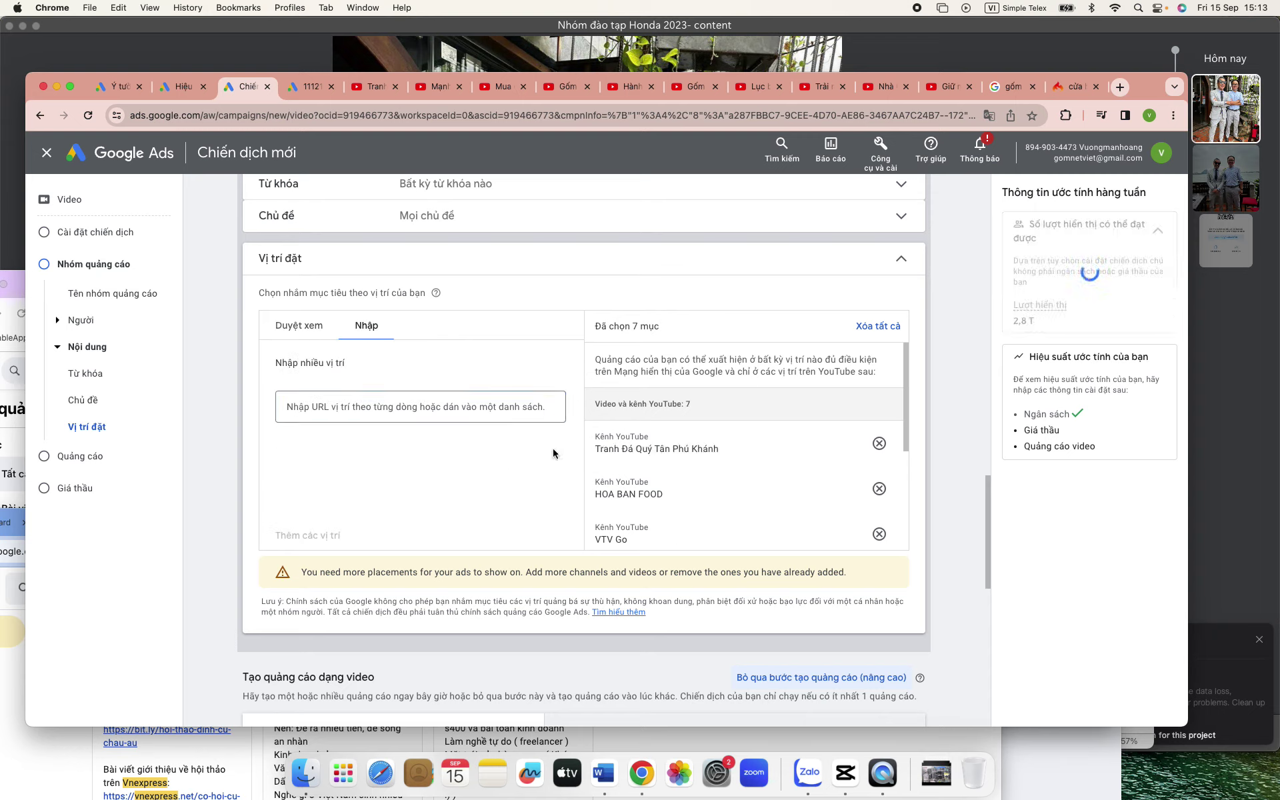
{"action": "scroll", "coordinate": [736, 382], "scroll_direction": "down", "scroll_amount": 2}
{"action": "scroll", "coordinate": [919, 418], "scroll_direction": "down", "scroll_amount": 3}
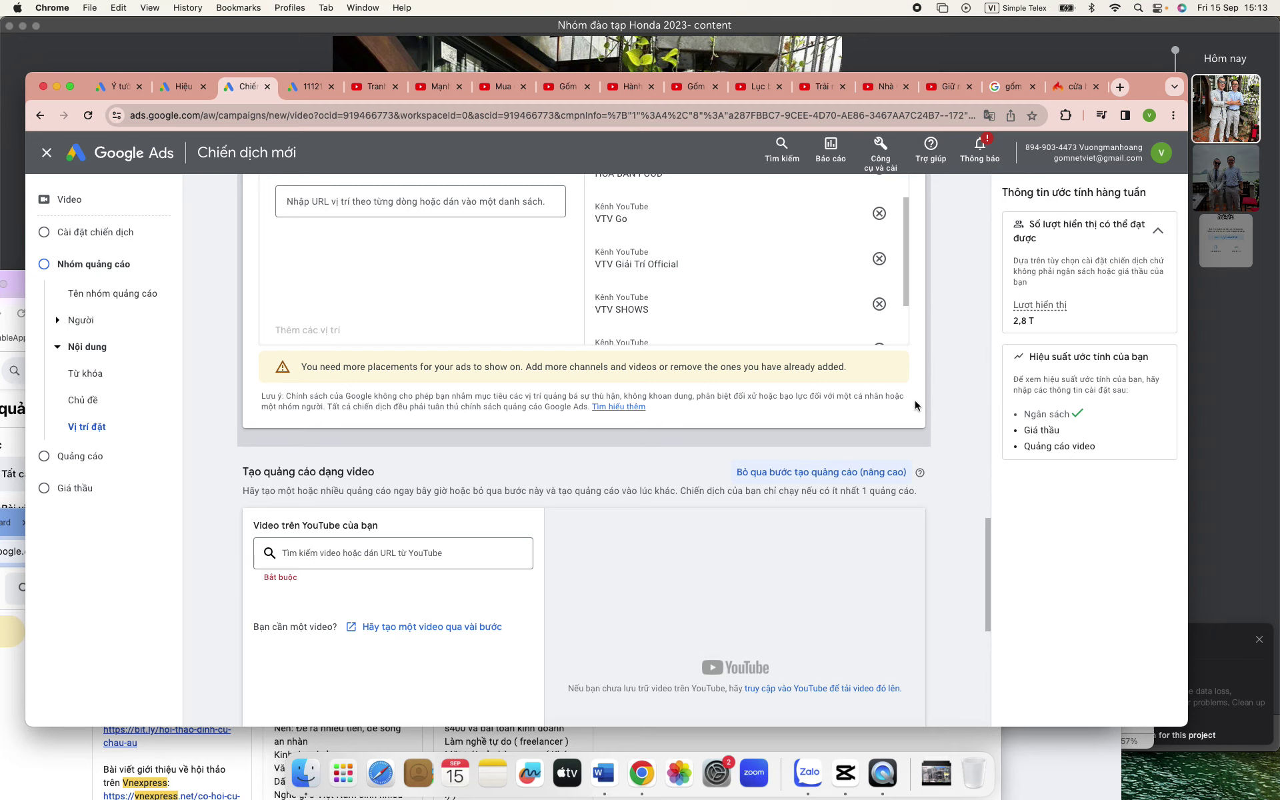
Replace the old phong thuỷ YouTube search with 'ông hoàng mười' and browse the results
{"action": "left_click", "coordinate": [365, 90]}
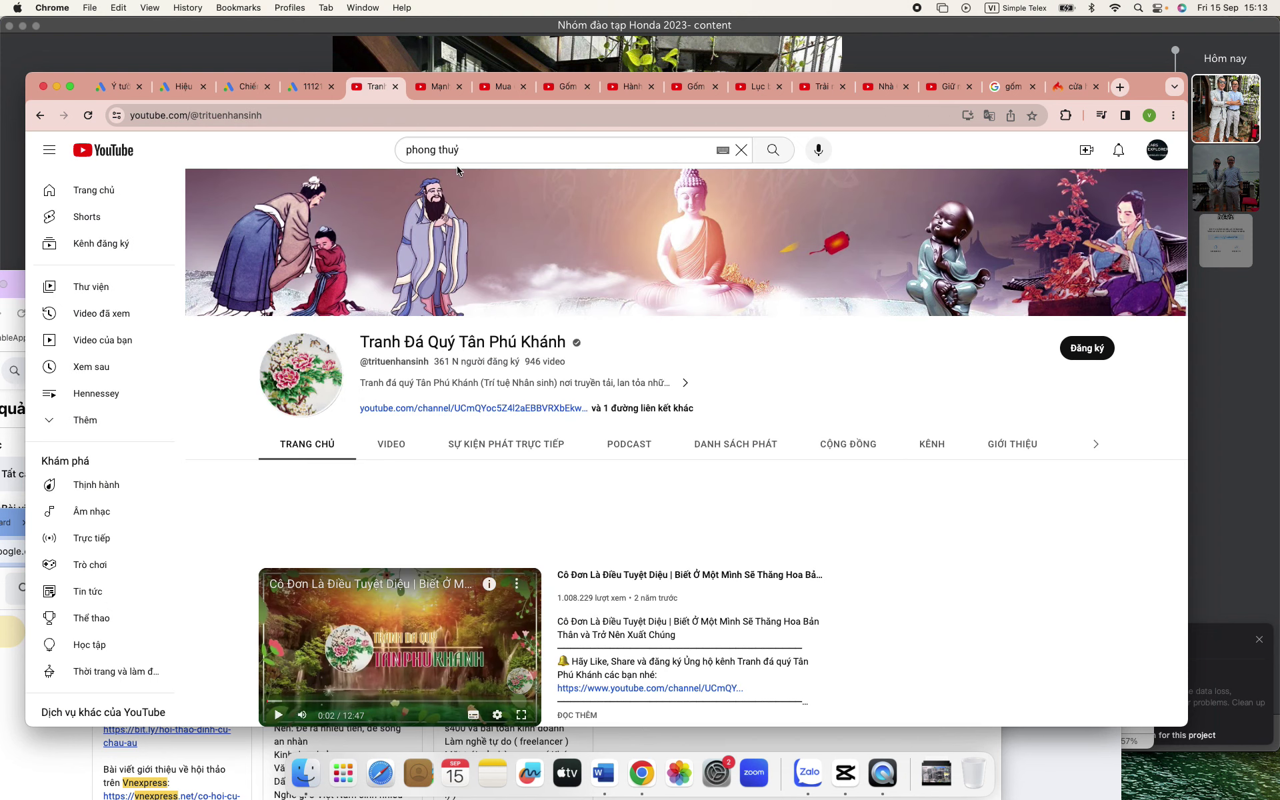
{"action": "left_click_drag", "start_coordinate": [459, 150], "coordinate": [352, 139]}
{"action": "key", "text": "BackSpace"}
{"action": "type", "text": "ông"}
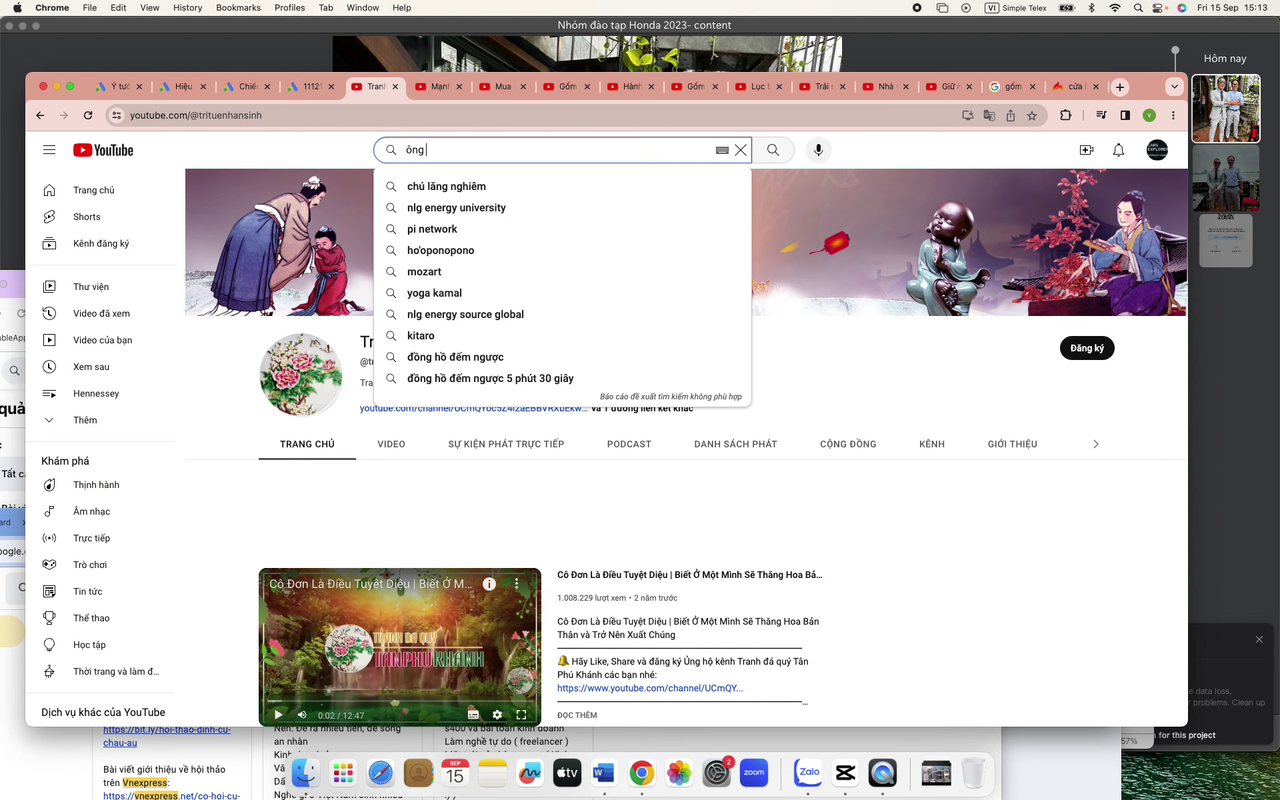
{"action": "type", "text": " hoàng mười"}
{"action": "key", "text": "Return"}
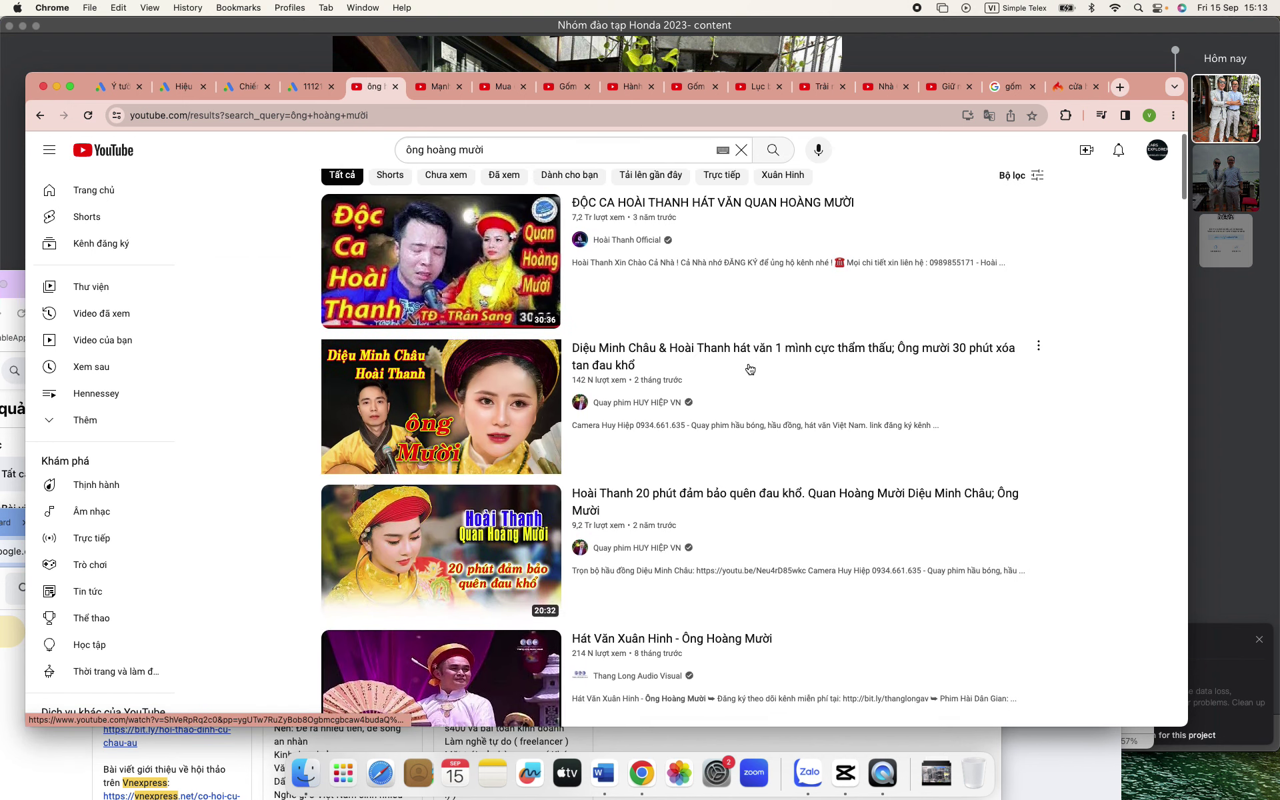
{"action": "scroll", "coordinate": [757, 363], "scroll_direction": "down", "scroll_amount": 3}
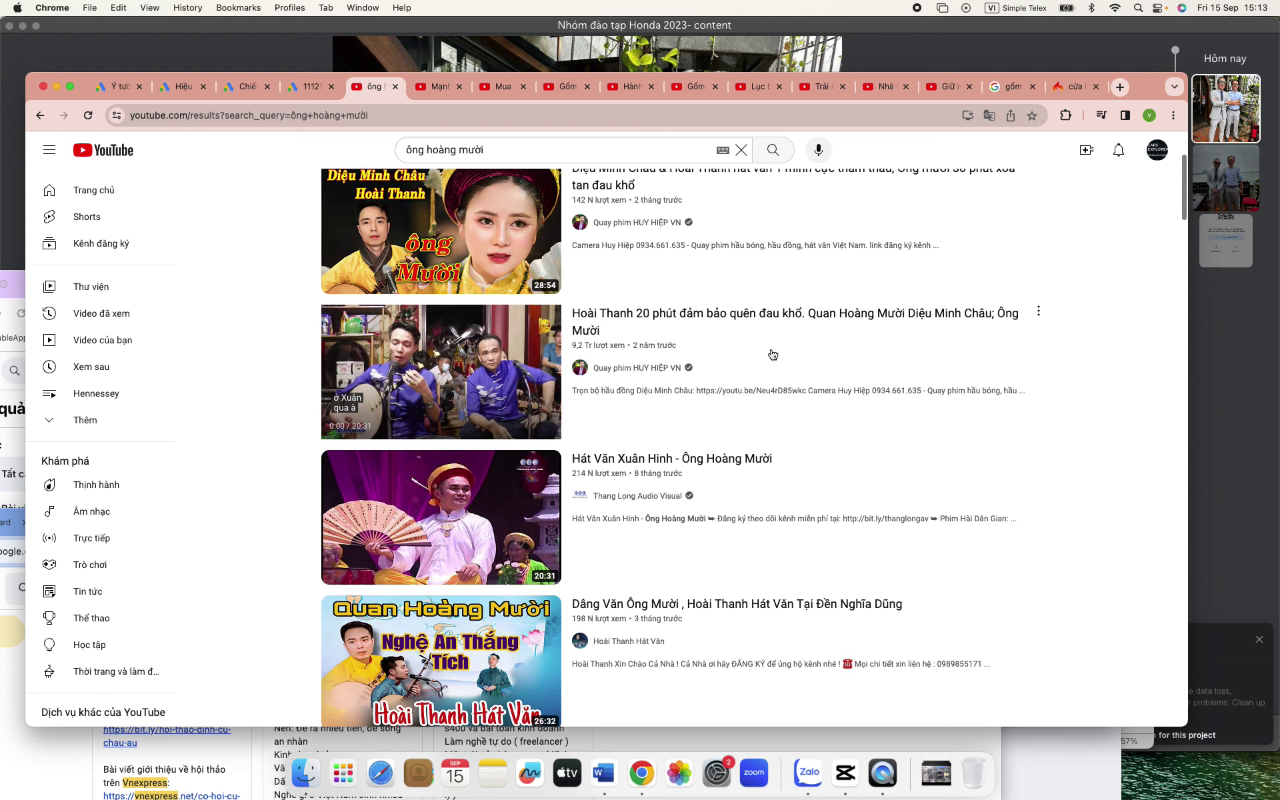
{"action": "scroll", "coordinate": [772, 354], "scroll_direction": "down", "scroll_amount": 3}
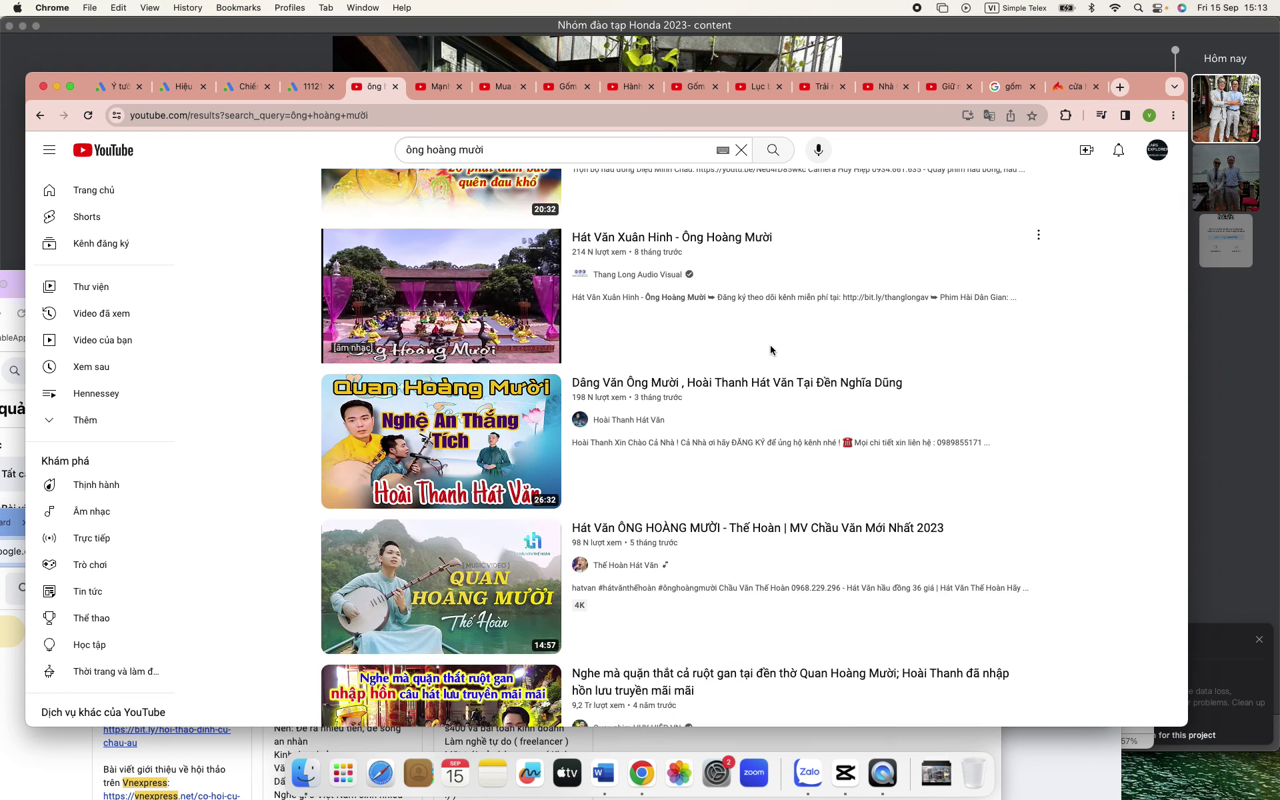
{"action": "scroll", "coordinate": [770, 345], "scroll_direction": "down", "scroll_amount": 1}
{"action": "scroll", "coordinate": [742, 358], "scroll_direction": "up", "scroll_amount": 4}
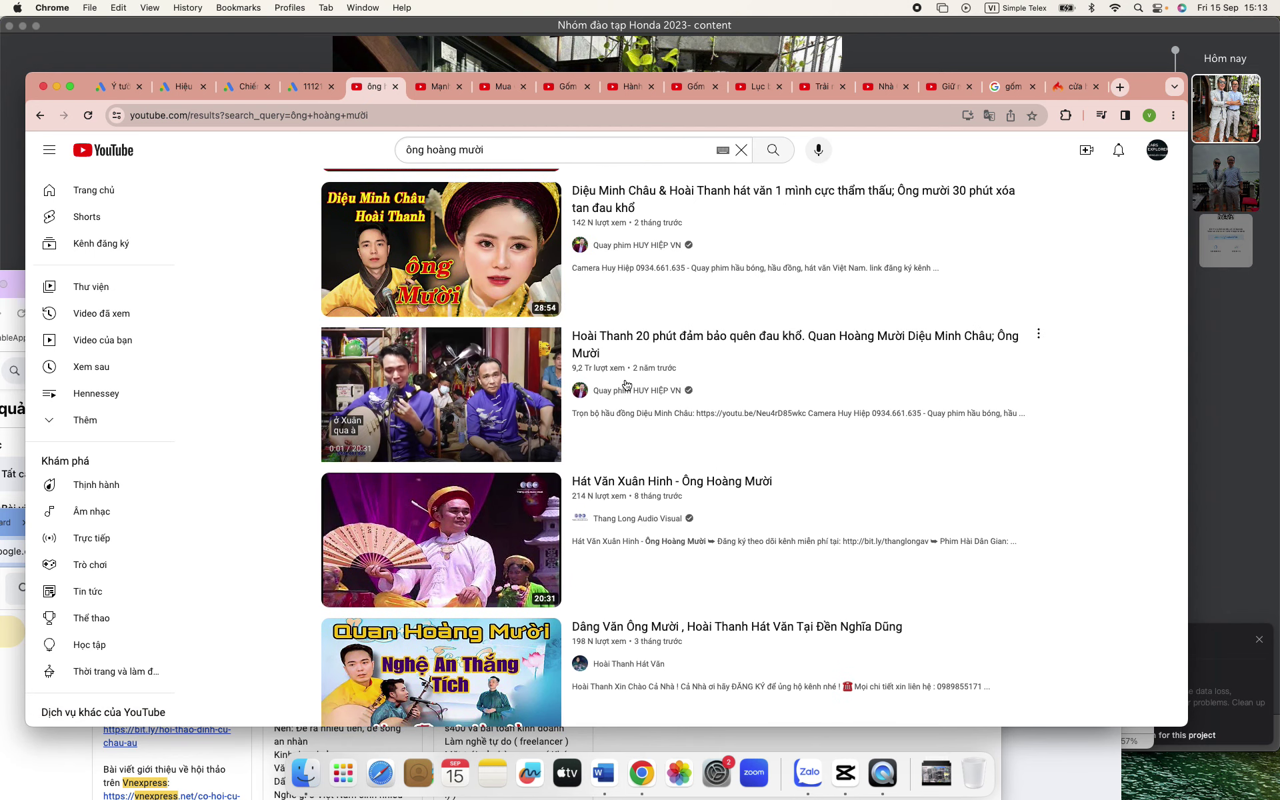
Open the Hoài Thanh 20-minute video, skip its ad, copy its URL, pause, and return to Google Ads
{"action": "left_click", "coordinate": [689, 345]}
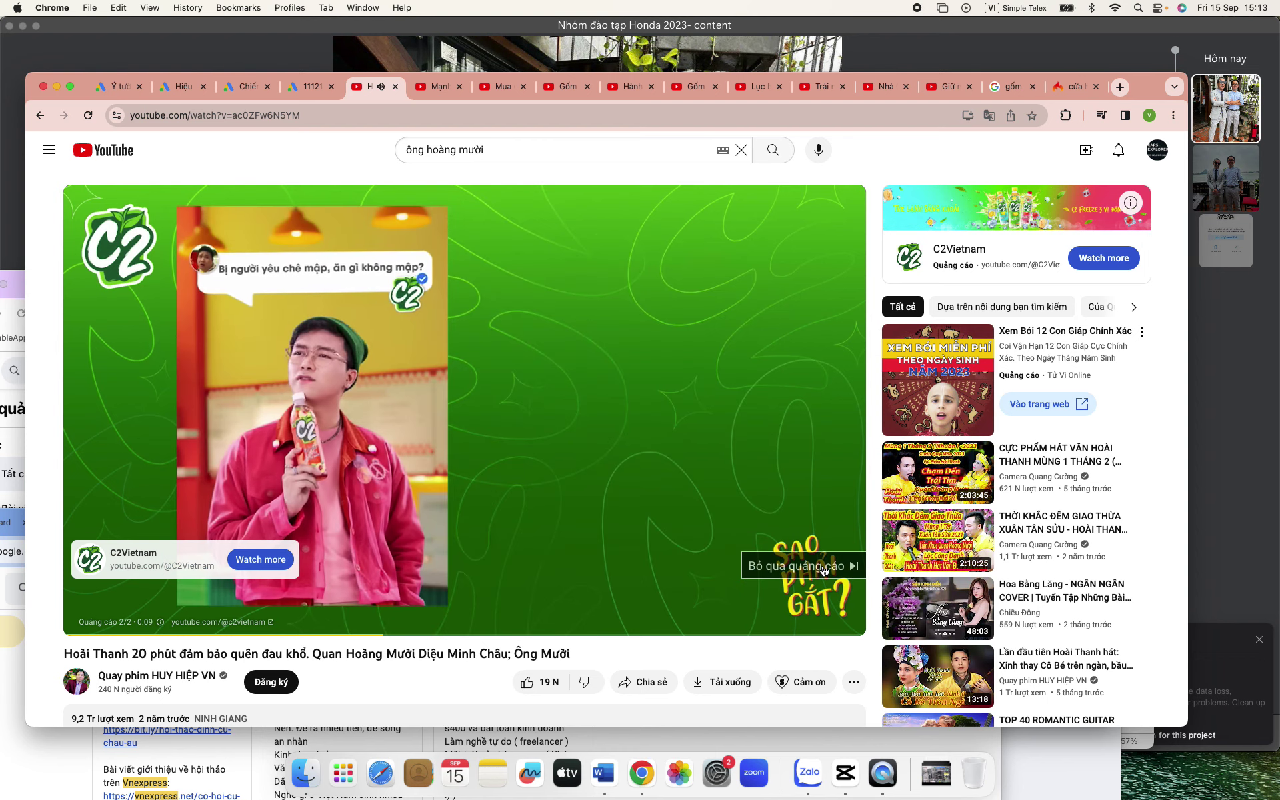
{"action": "left_click", "coordinate": [825, 568]}
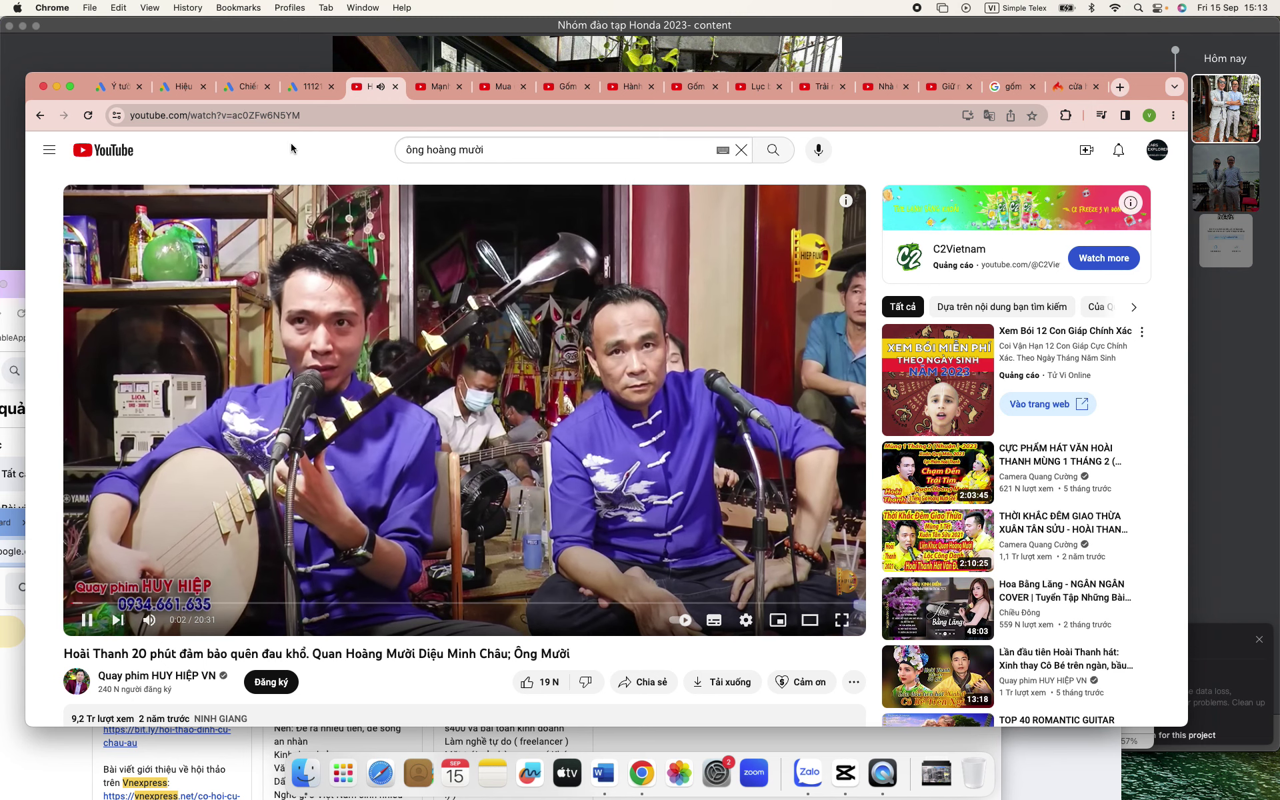
{"action": "left_click", "coordinate": [298, 117]}
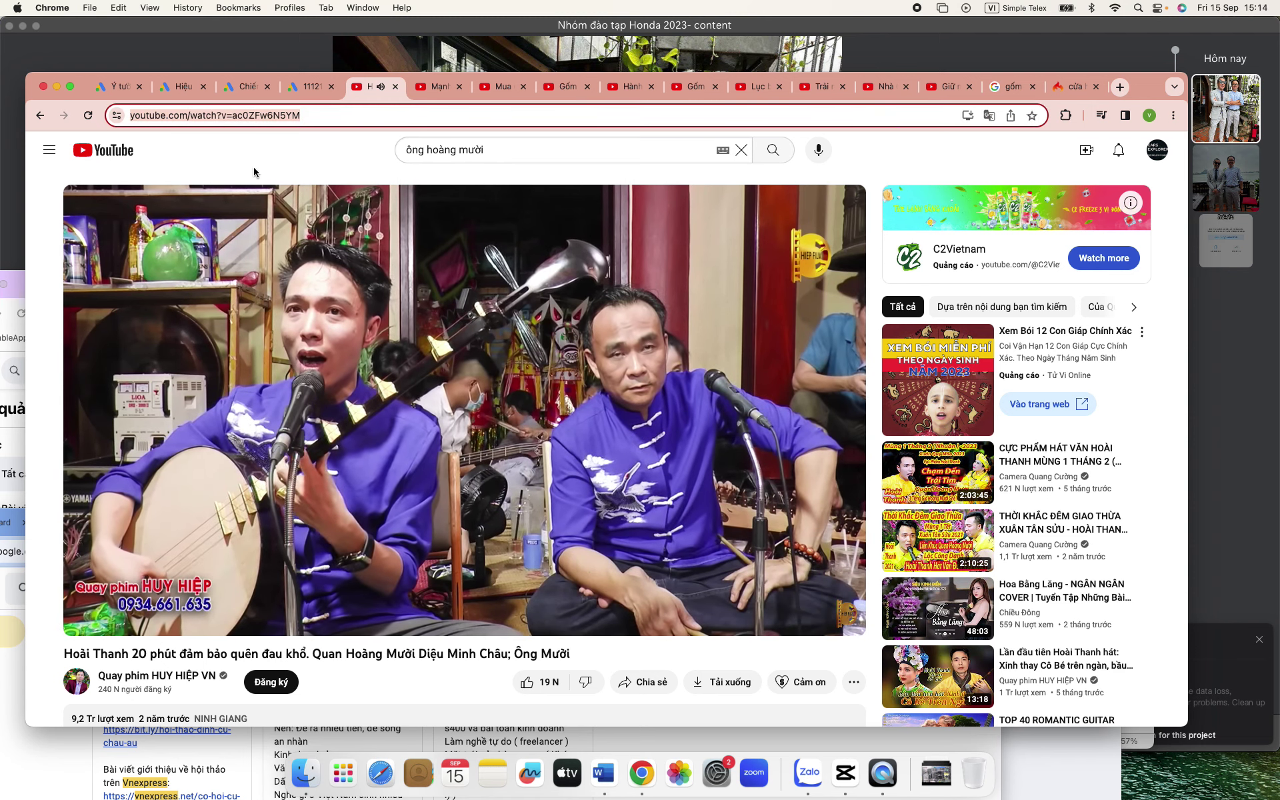
{"action": "left_click", "coordinate": [85, 619]}
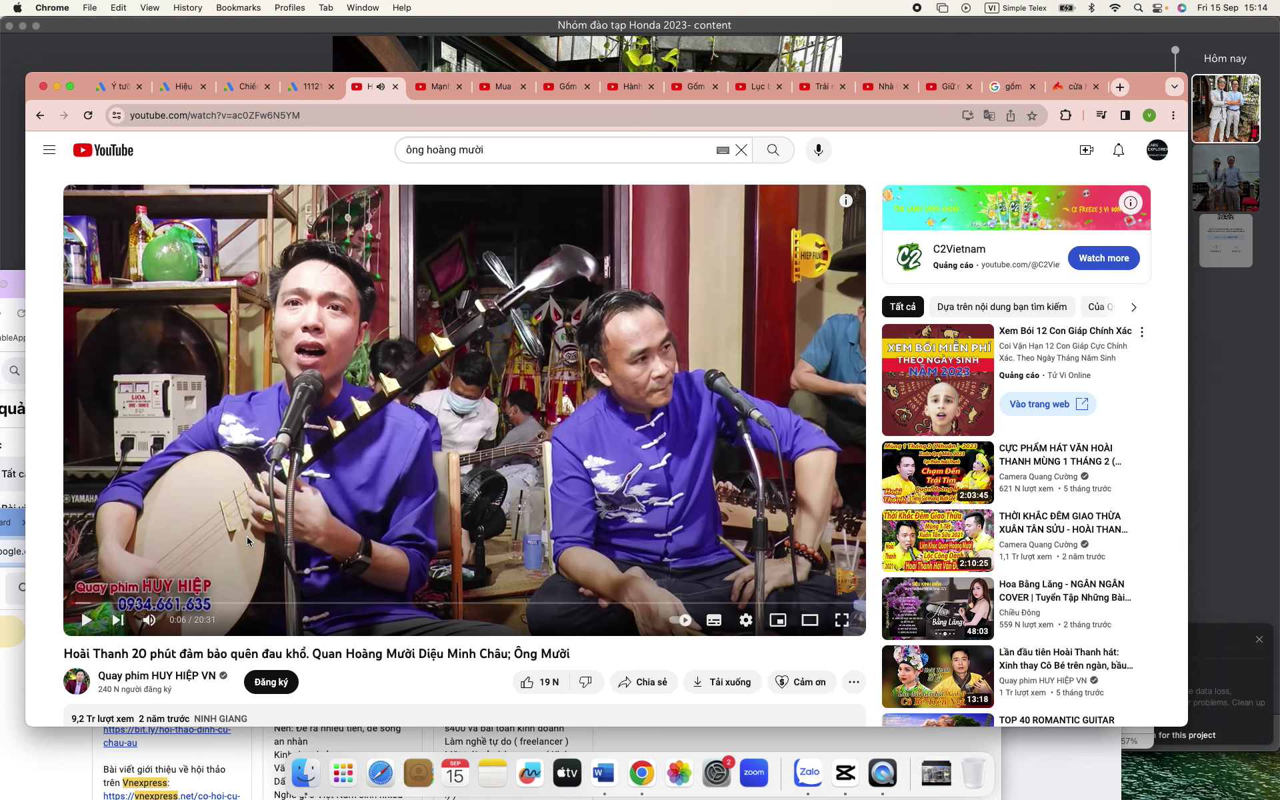
{"action": "scroll", "coordinate": [233, 554], "scroll_direction": "down", "scroll_amount": 2}
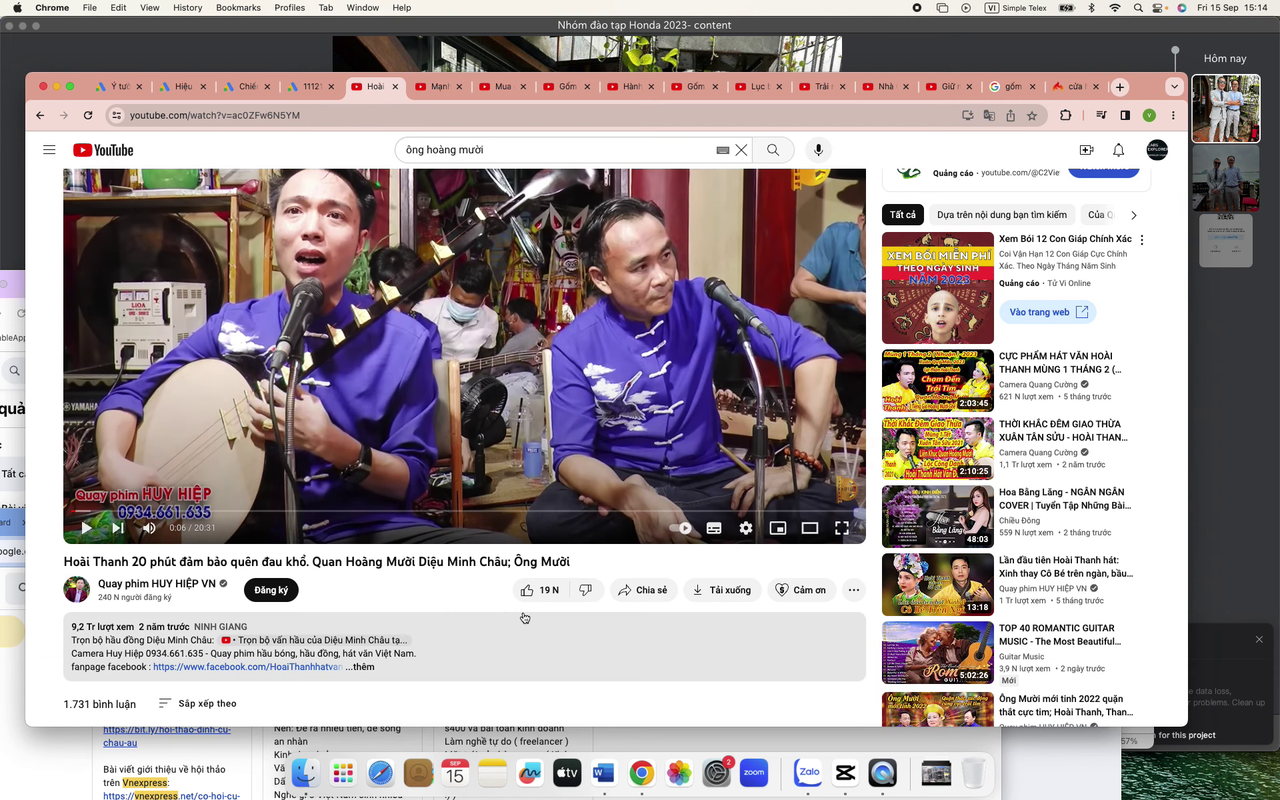
{"action": "scroll", "coordinate": [524, 618], "scroll_direction": "down", "scroll_amount": 1}
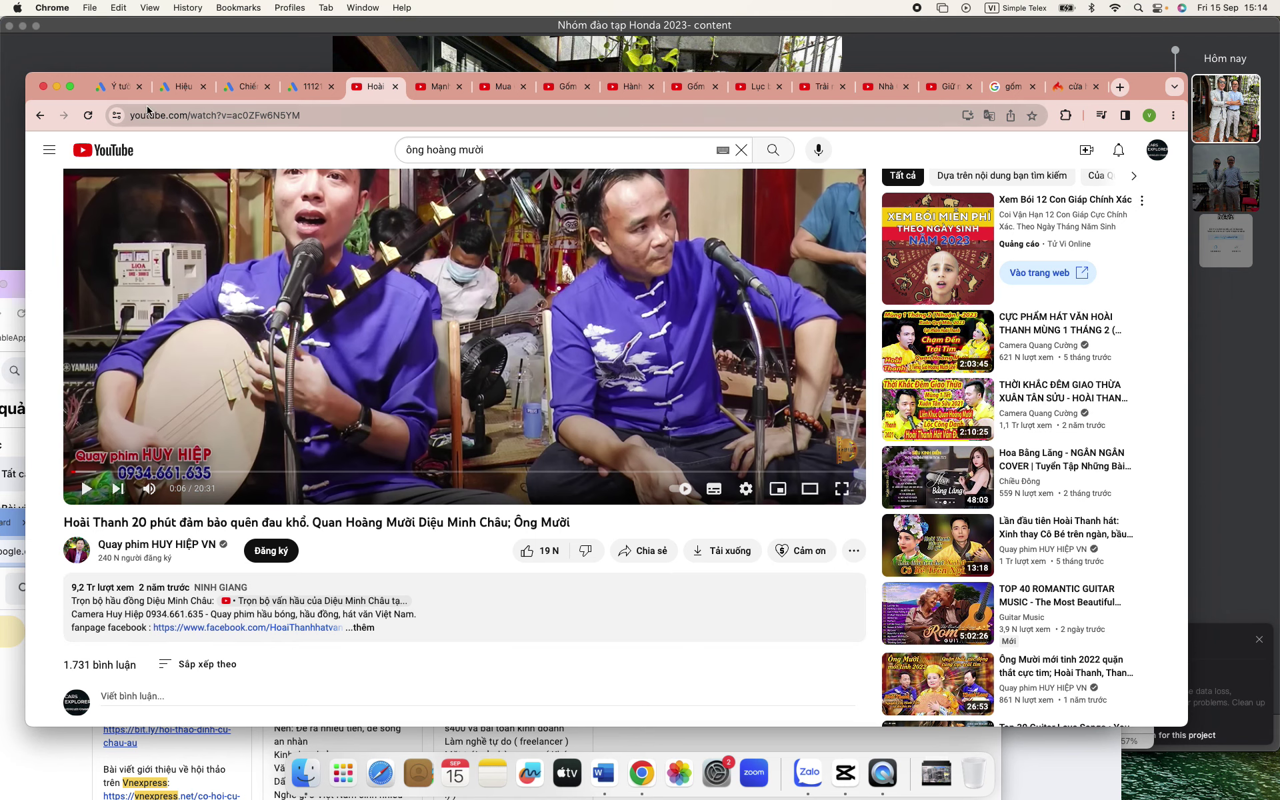
{"action": "scroll", "coordinate": [540, 354], "scroll_direction": "up", "scroll_amount": 4}
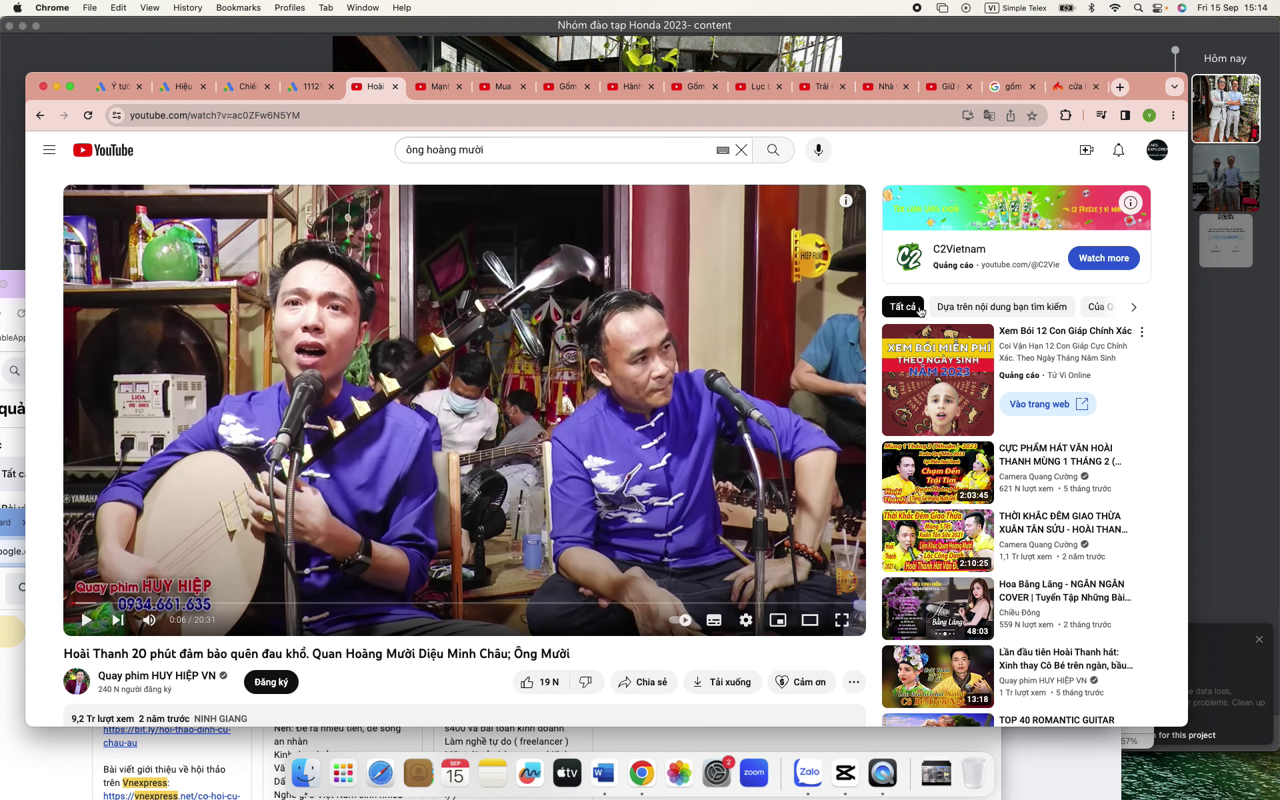
{"action": "left_click", "coordinate": [245, 86]}
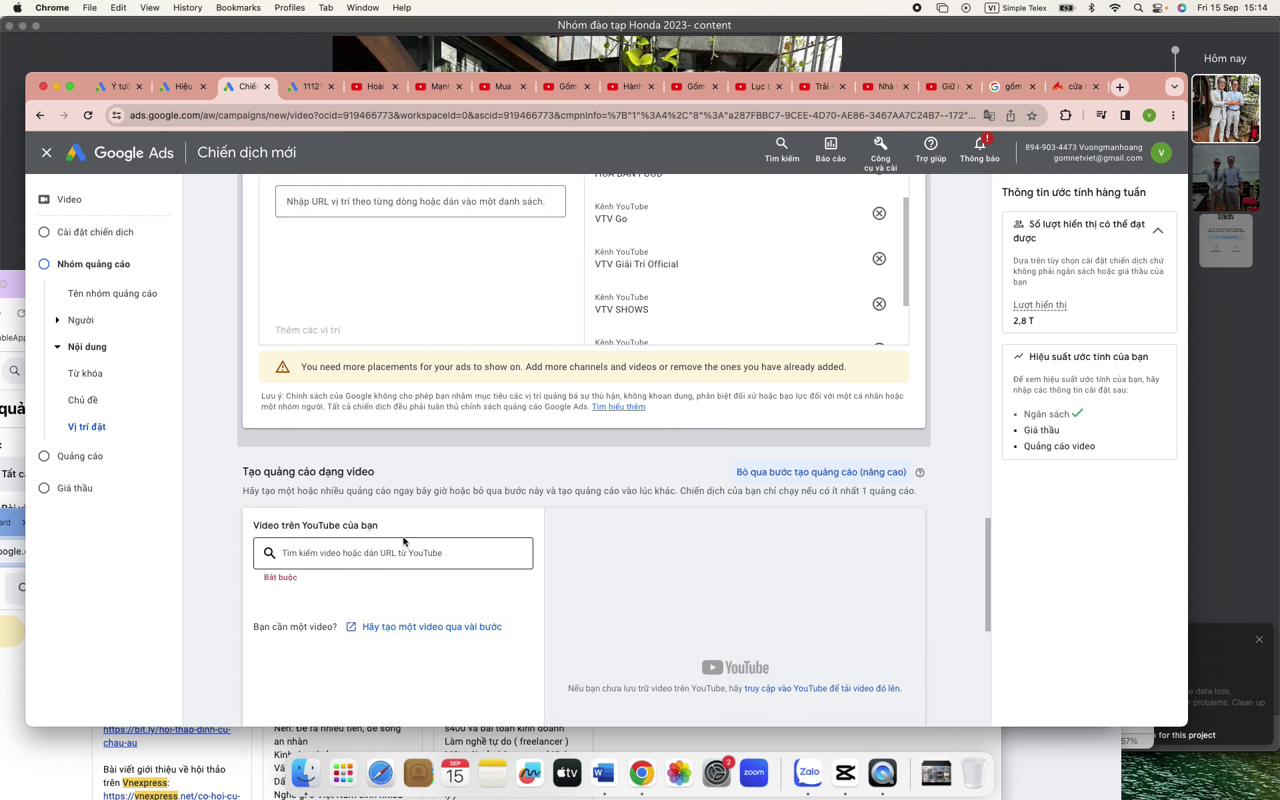
Add the copied Hoài Thanh video URL as a placement
{"action": "scroll", "coordinate": [577, 362], "scroll_direction": "up", "scroll_amount": 3}
{"action": "left_click", "coordinate": [460, 300]}
{"action": "type", "text": "https://www.youtube.com/watch?v=ac0Zkw6N5YM"}
{"action": "left_click", "coordinate": [301, 430]}
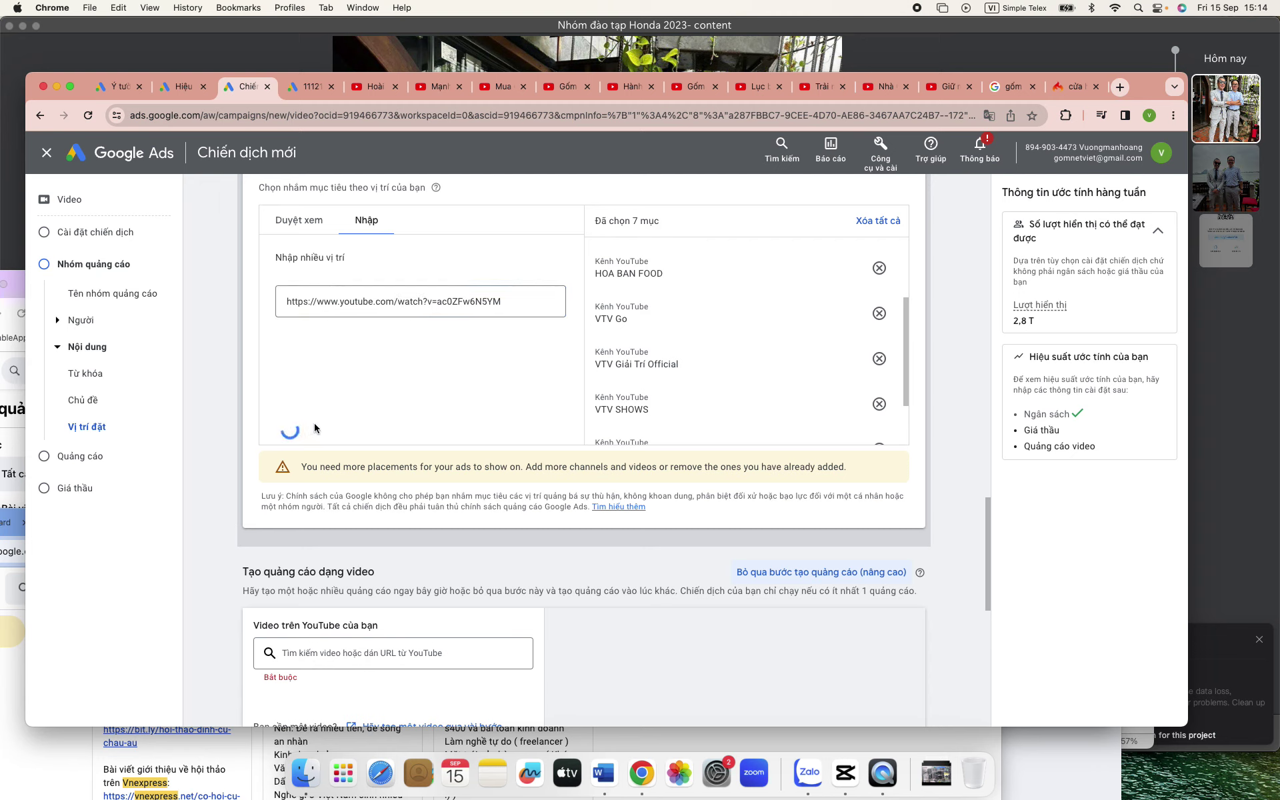
{"action": "left_click", "coordinate": [444, 304]}
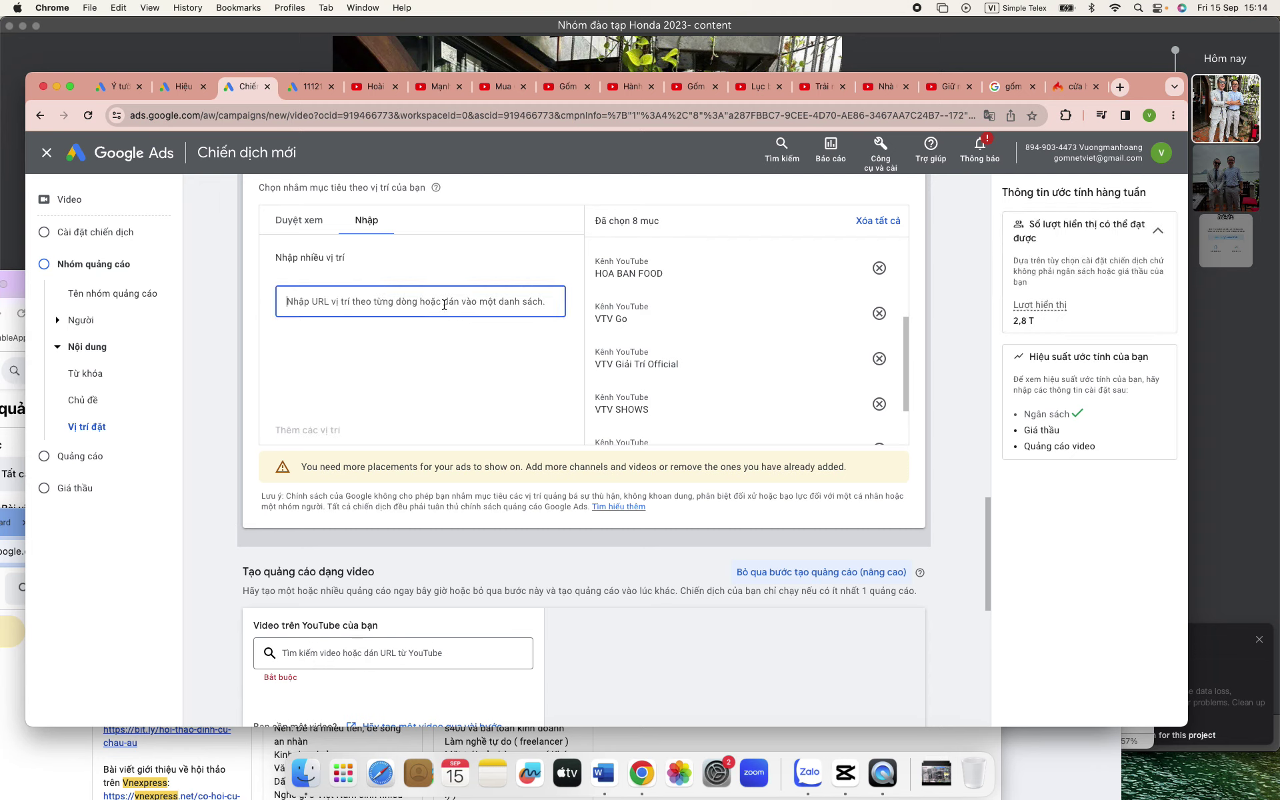
Browse placements for 'hoang mười' and list the matching YouTube videos
{"action": "left_click", "coordinate": [300, 222]}
{"action": "left_click_drag", "start_coordinate": [376, 251], "coordinate": [252, 249]}
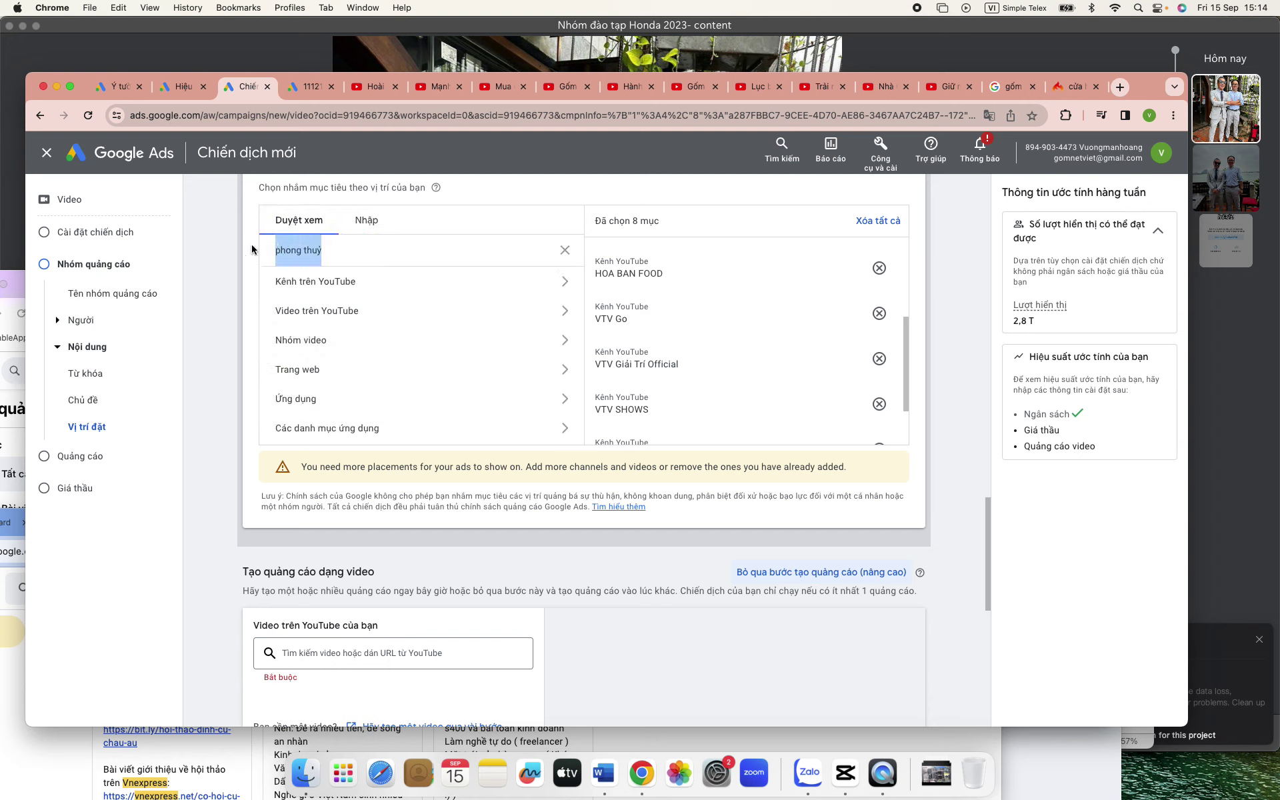
{"action": "type", "text": "hoang"}
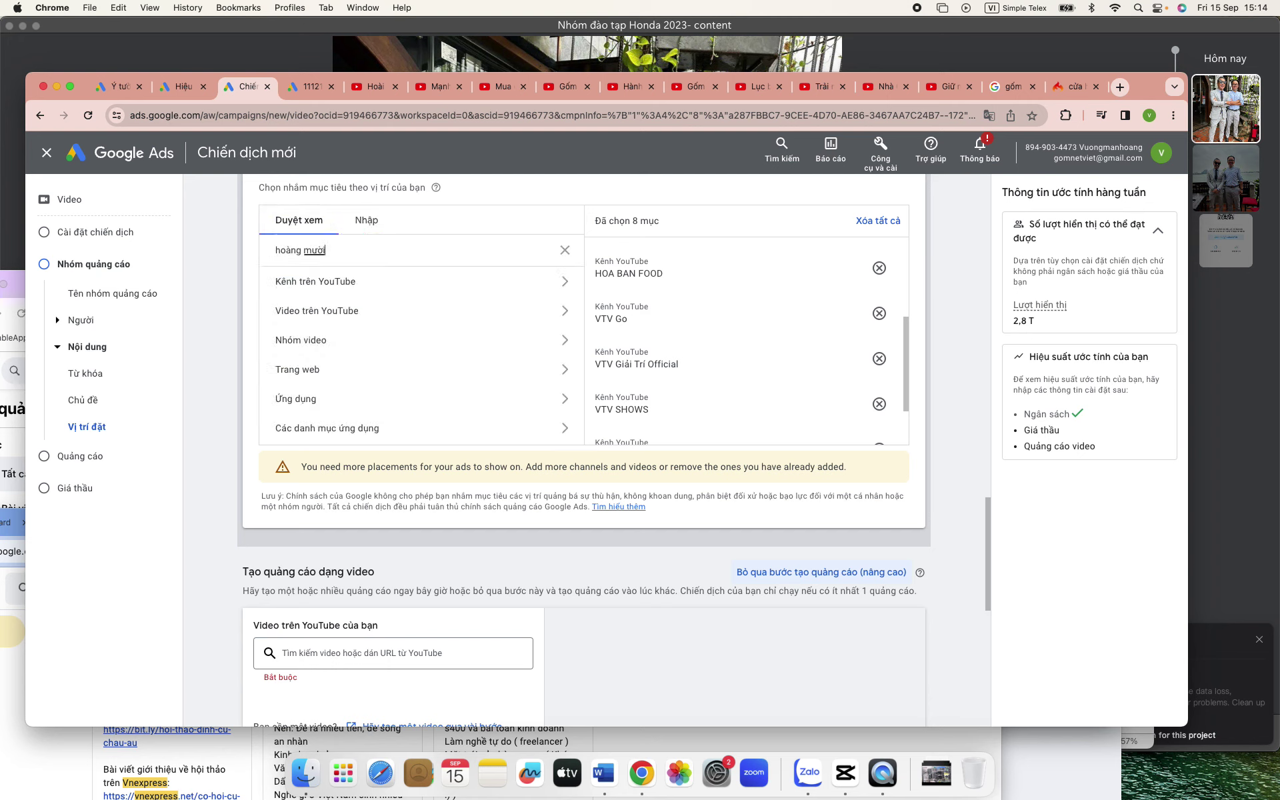
{"action": "type", "text": " mười"}
{"action": "key", "text": "Return"}
{"action": "left_click", "coordinate": [361, 319]}
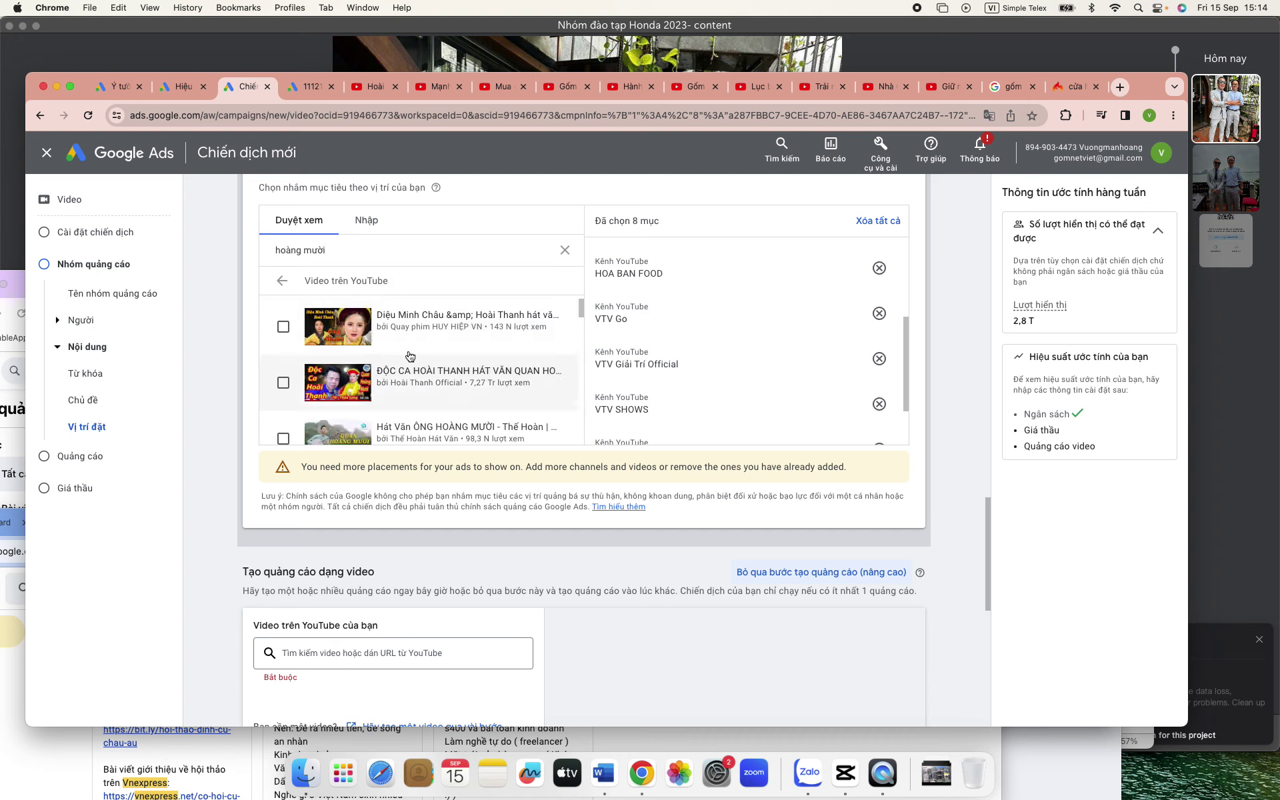
Add the ĐỘC CA HOÀI THANH, Thế Hoàn Hát Văn, Dâng Văn Ông Mười, HUY HIỆP and Xuân Hinh videos
{"action": "scroll", "coordinate": [417, 357], "scroll_direction": "down", "scroll_amount": 1}
{"action": "left_click", "coordinate": [282, 370]}
{"action": "scroll", "coordinate": [490, 370], "scroll_direction": "down", "scroll_amount": 3}
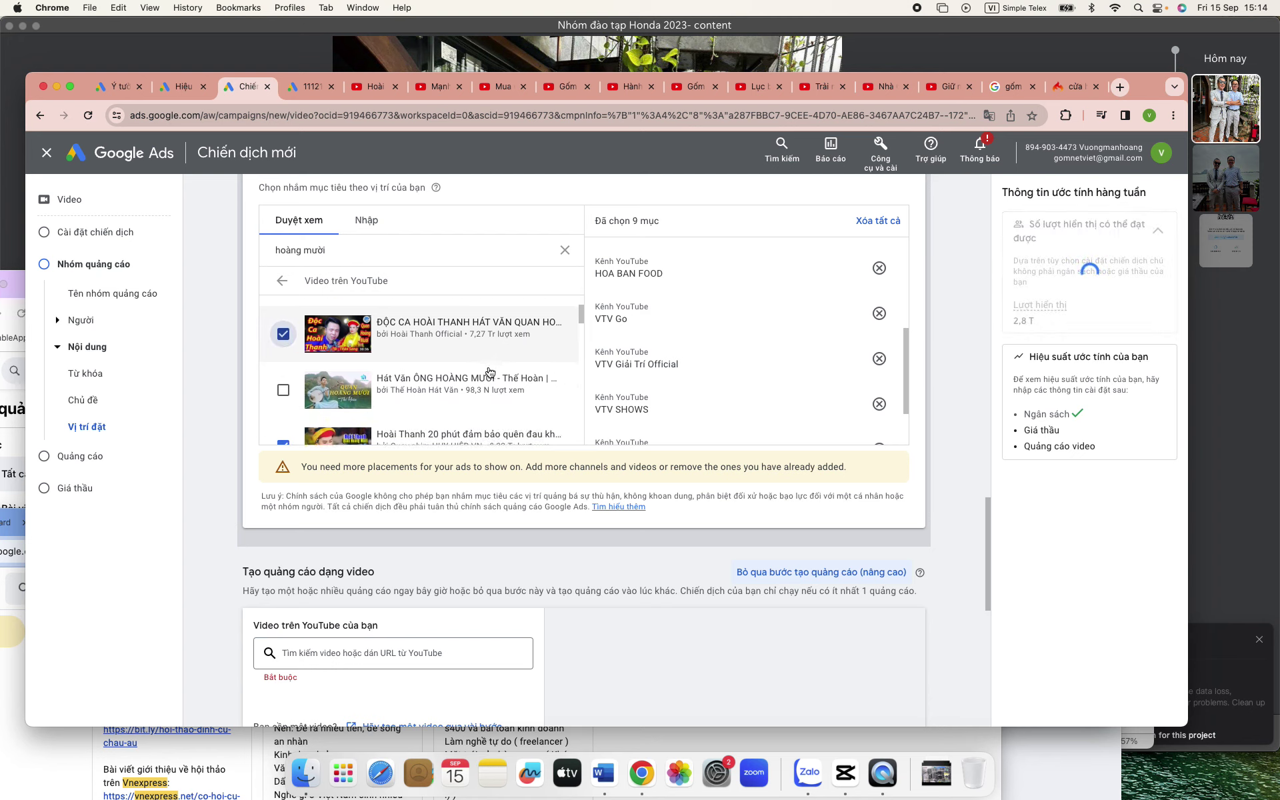
{"action": "left_click", "coordinate": [283, 393]}
{"action": "scroll", "coordinate": [497, 391], "scroll_direction": "down", "scroll_amount": 5}
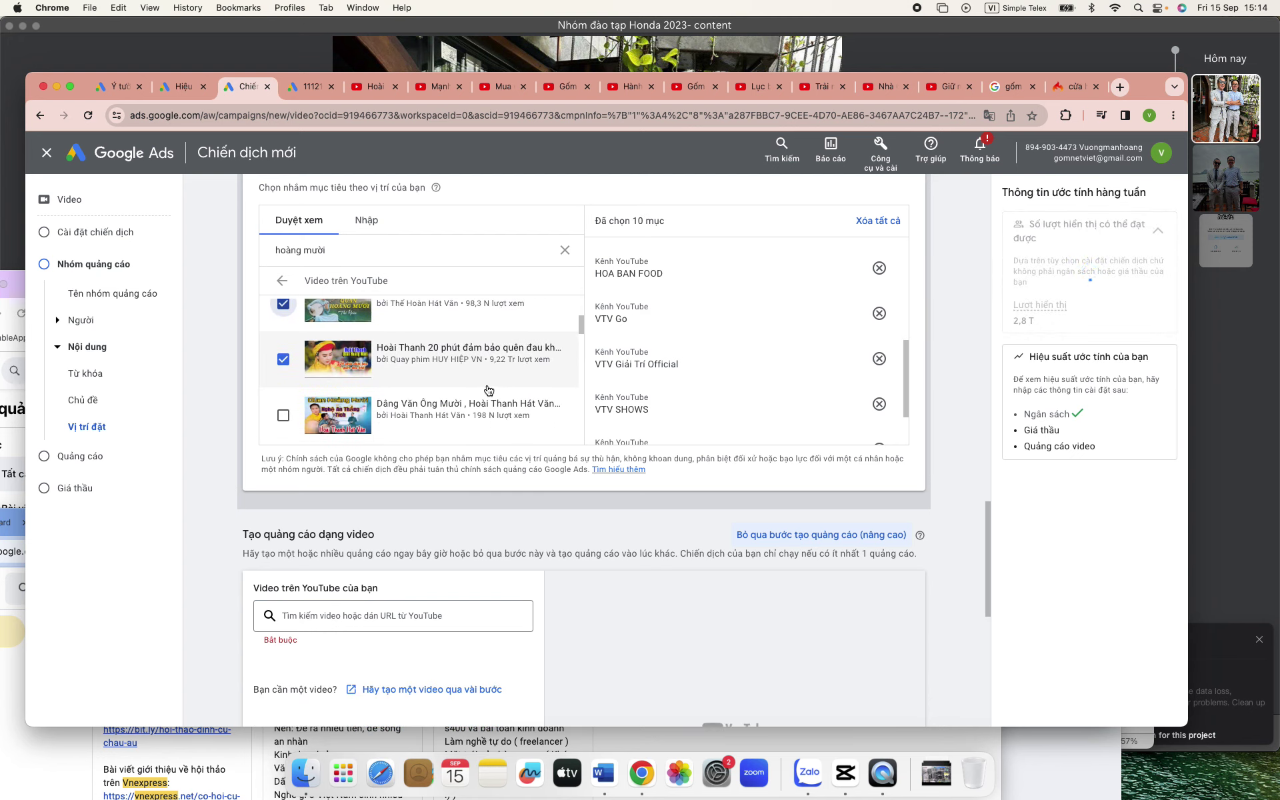
{"action": "scroll", "coordinate": [313, 375], "scroll_direction": "down", "scroll_amount": 2}
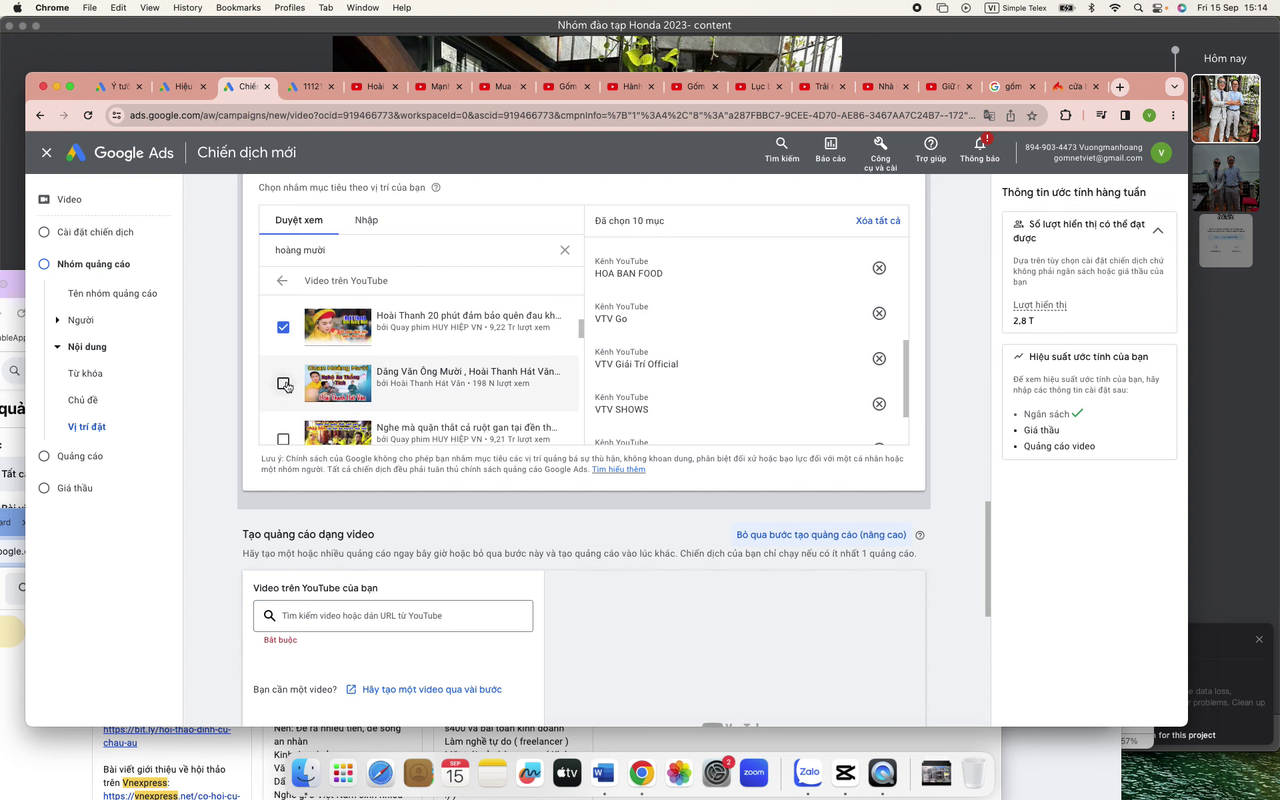
{"action": "left_click", "coordinate": [284, 385]}
{"action": "scroll", "coordinate": [477, 410], "scroll_direction": "down", "scroll_amount": 2}
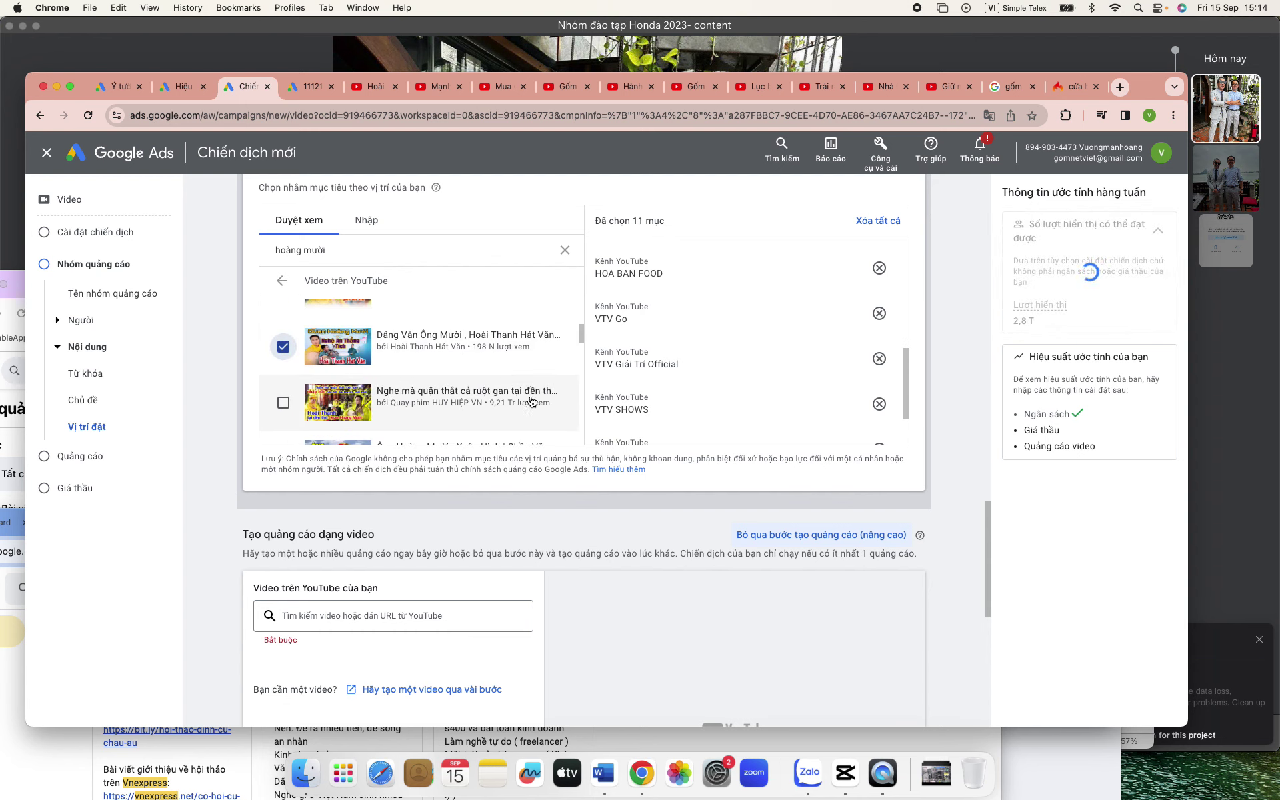
{"action": "left_click", "coordinate": [371, 401]}
{"action": "scroll", "coordinate": [494, 393], "scroll_direction": "down", "scroll_amount": 2}
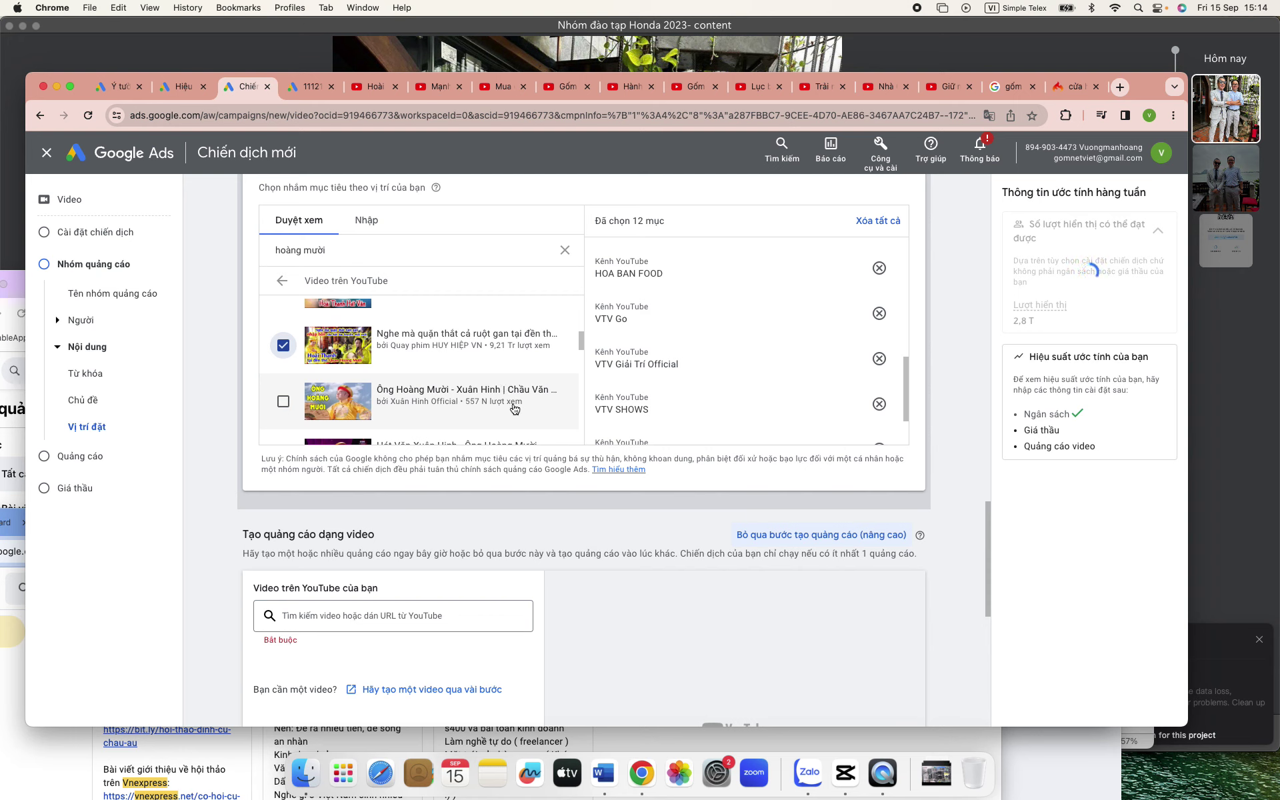
{"action": "scroll", "coordinate": [516, 409], "scroll_direction": "down", "scroll_amount": 2}
{"action": "left_click", "coordinate": [284, 364]}
Add the Hát Văn Xuân Hinh, Hoài Thanh–Thanh Long, Camera Quang Cường and karaoke videos, reaching 18 placements
{"action": "scroll", "coordinate": [410, 383], "scroll_direction": "down", "scroll_amount": 2}
{"action": "left_click", "coordinate": [410, 382]}
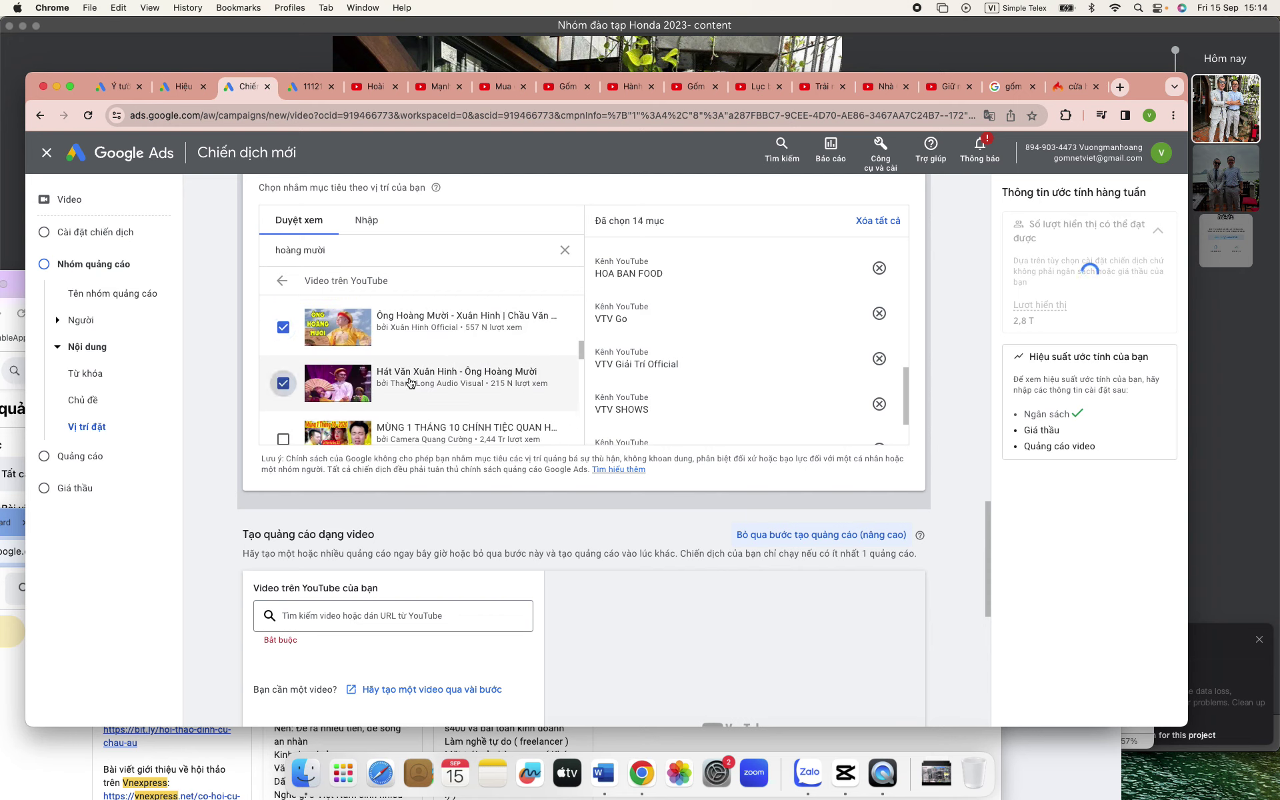
{"action": "scroll", "coordinate": [425, 399], "scroll_direction": "down", "scroll_amount": 2}
{"action": "scroll", "coordinate": [500, 391], "scroll_direction": "down", "scroll_amount": 6}
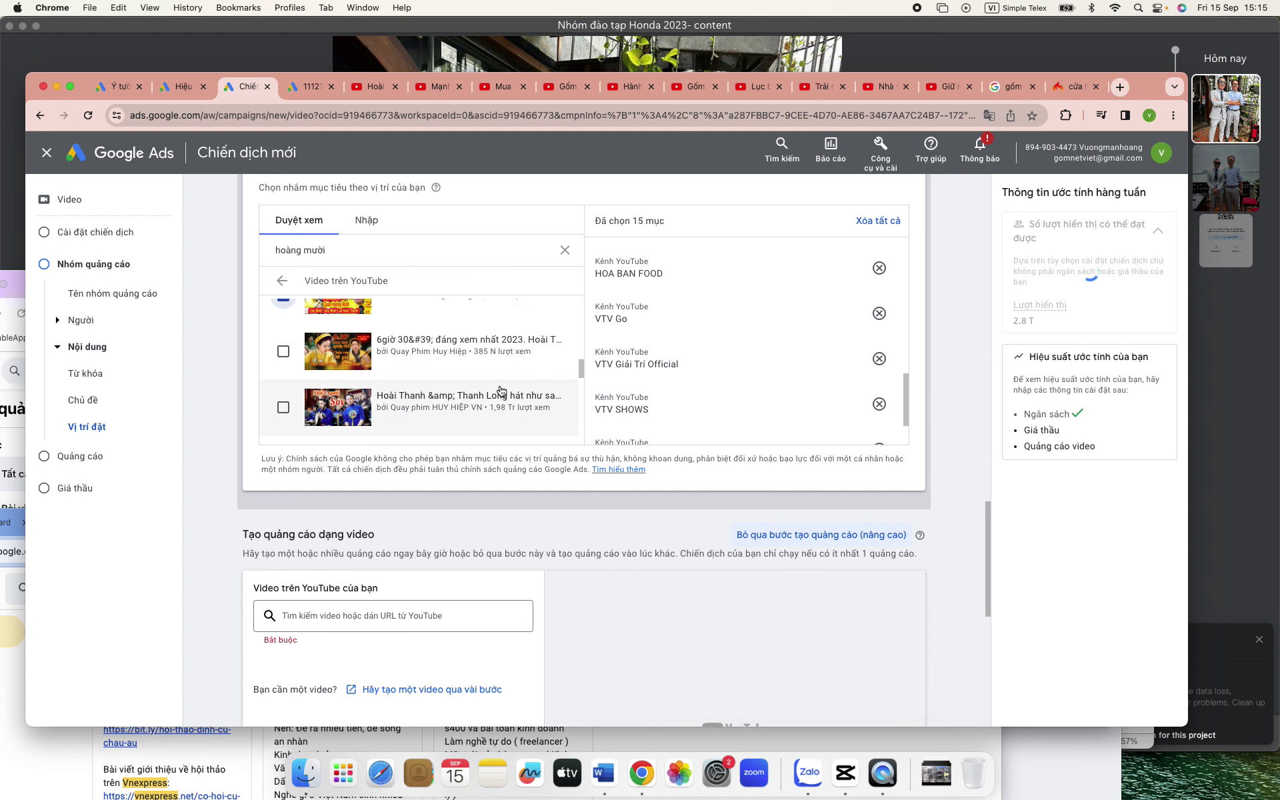
{"action": "scroll", "coordinate": [514, 377], "scroll_direction": "down", "scroll_amount": 1}
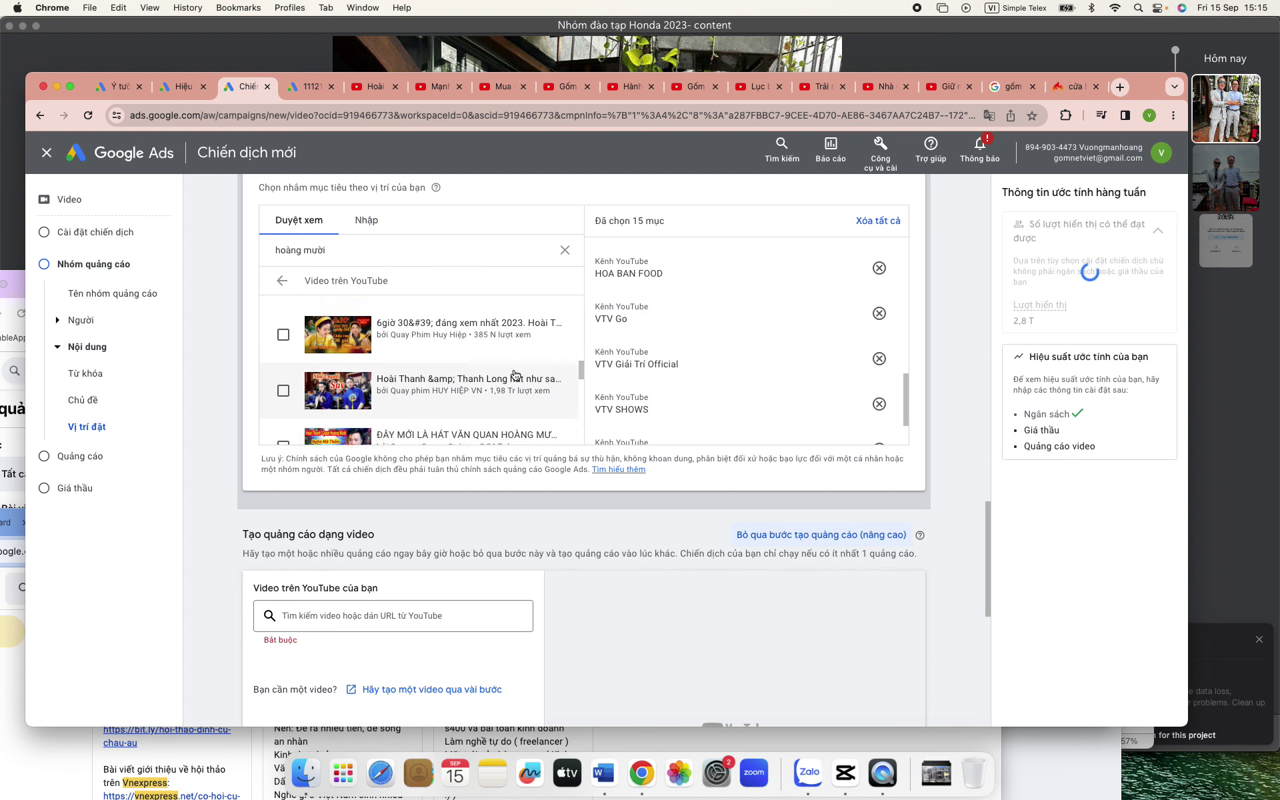
{"action": "left_click", "coordinate": [283, 383]}
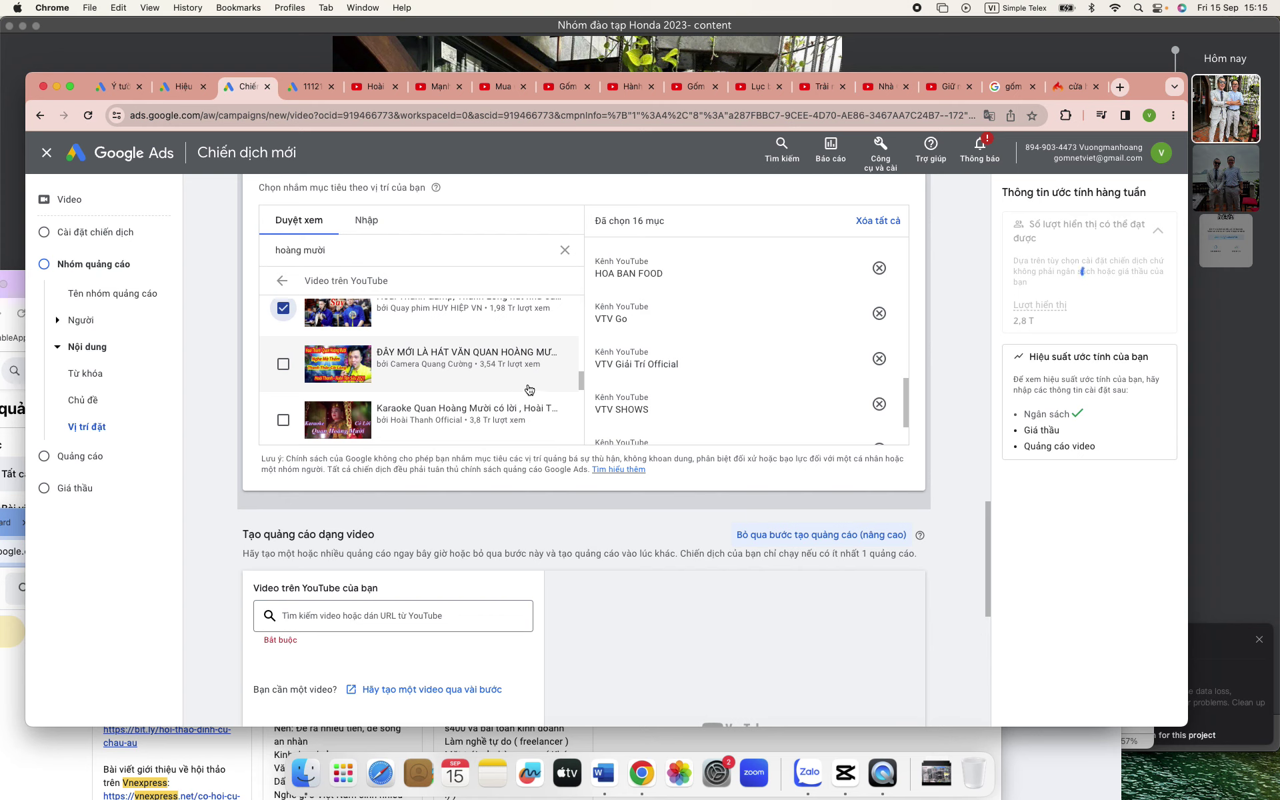
{"action": "left_click", "coordinate": [284, 363]}
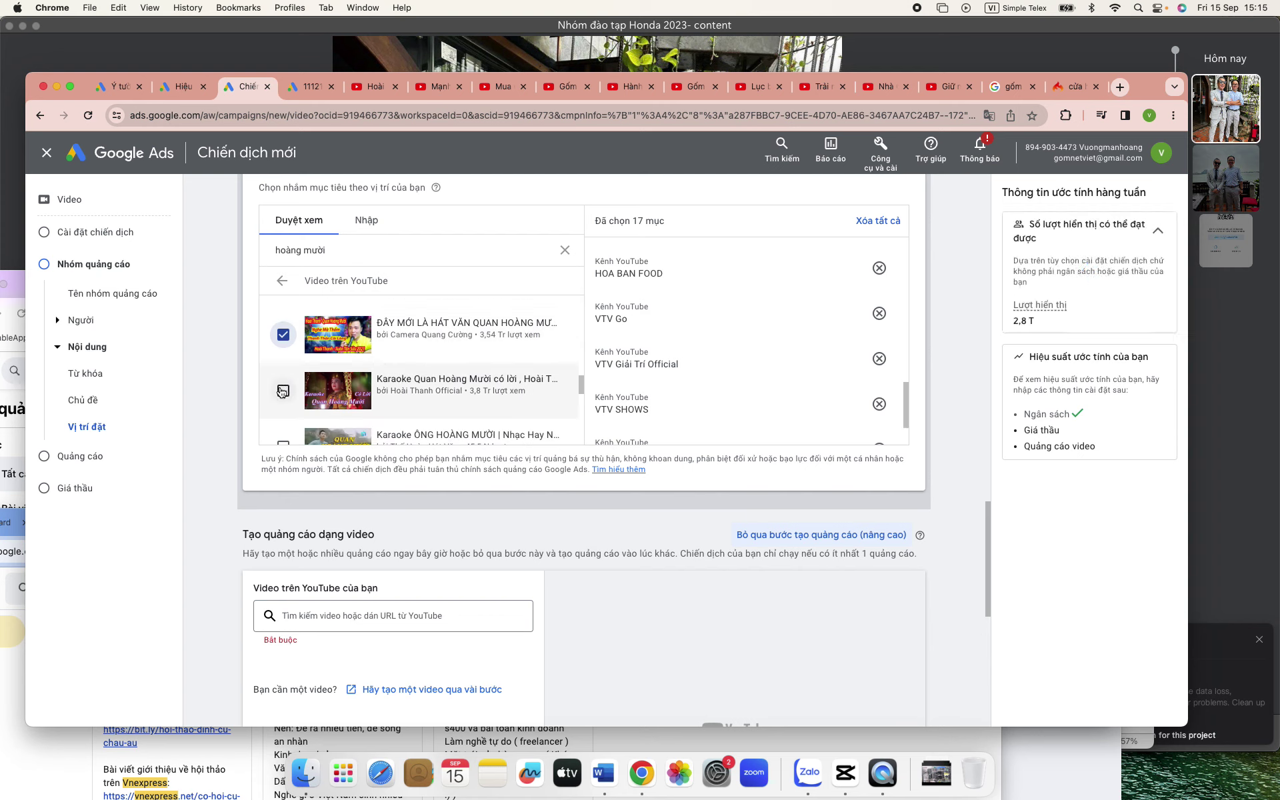
{"action": "left_click", "coordinate": [283, 390]}
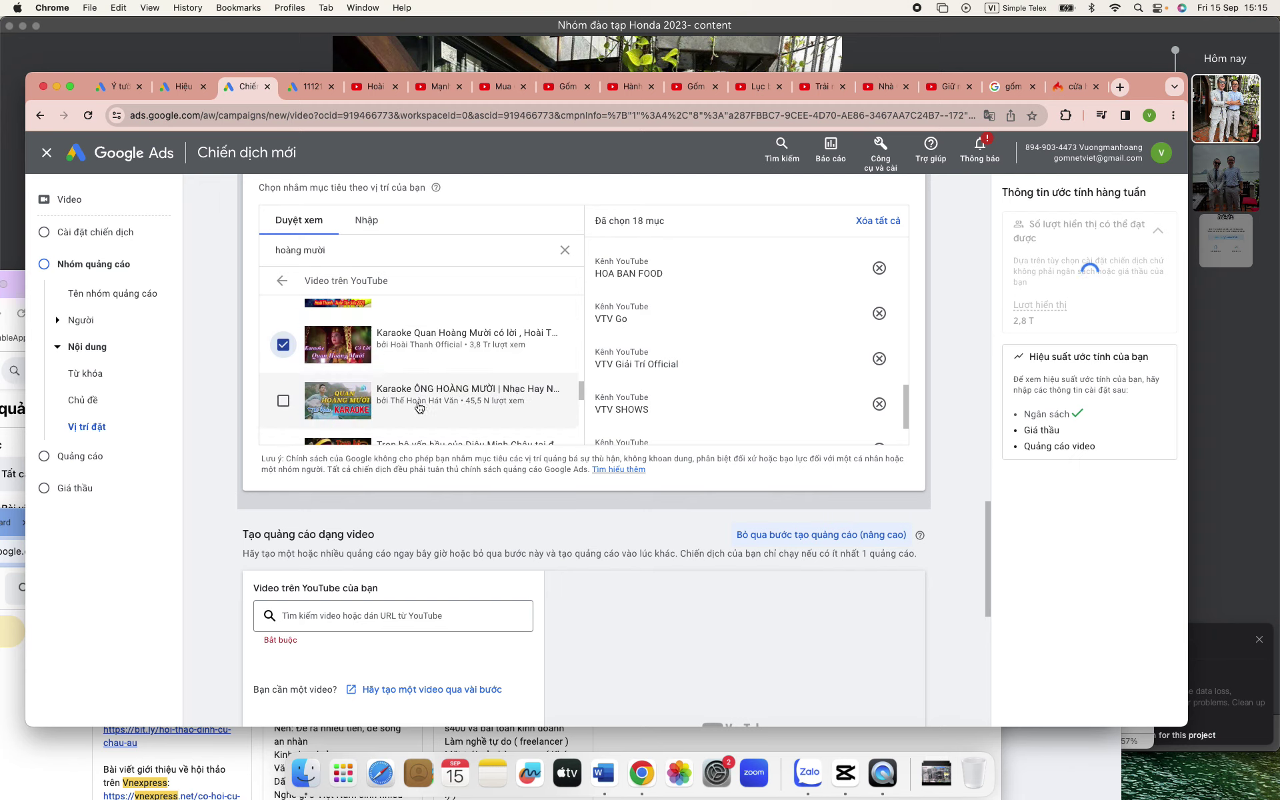
{"action": "scroll", "coordinate": [467, 407], "scroll_direction": "down", "scroll_amount": 4}
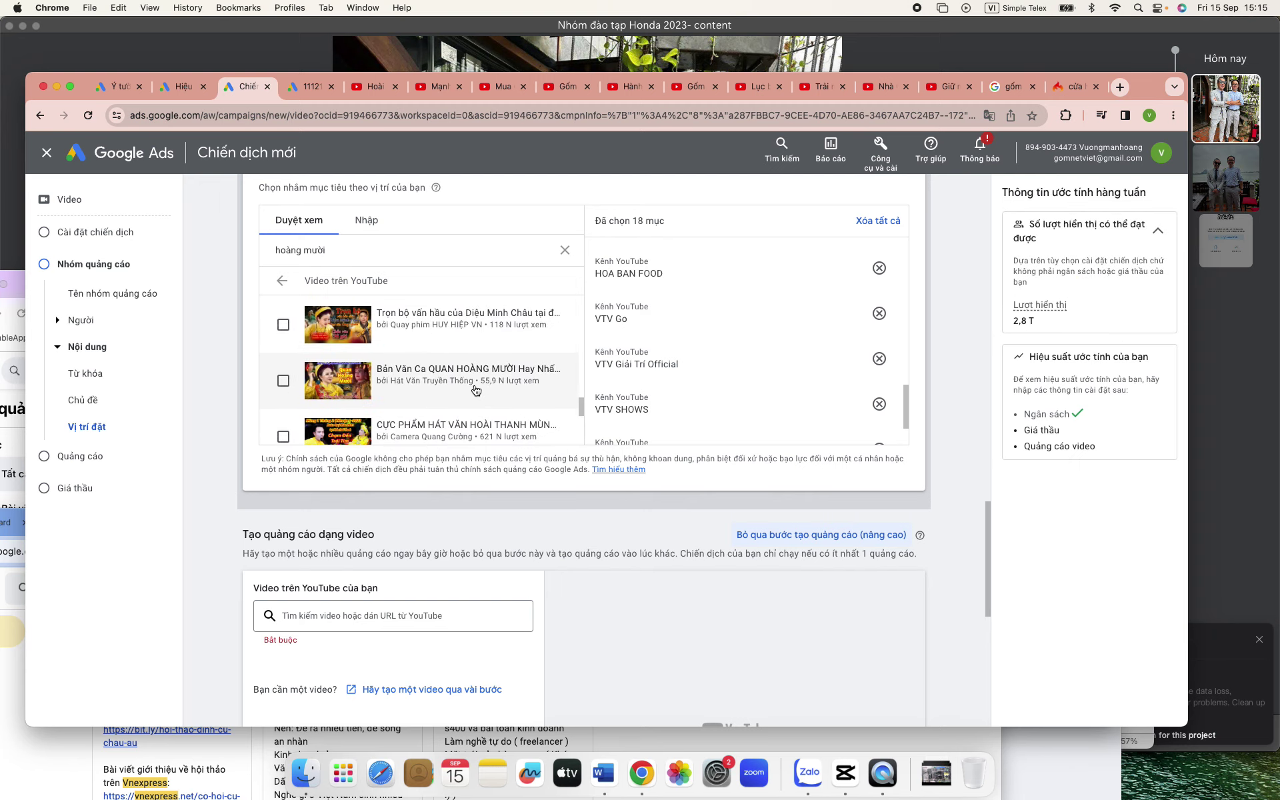
{"action": "scroll", "coordinate": [500, 392], "scroll_direction": "down", "scroll_amount": 3}
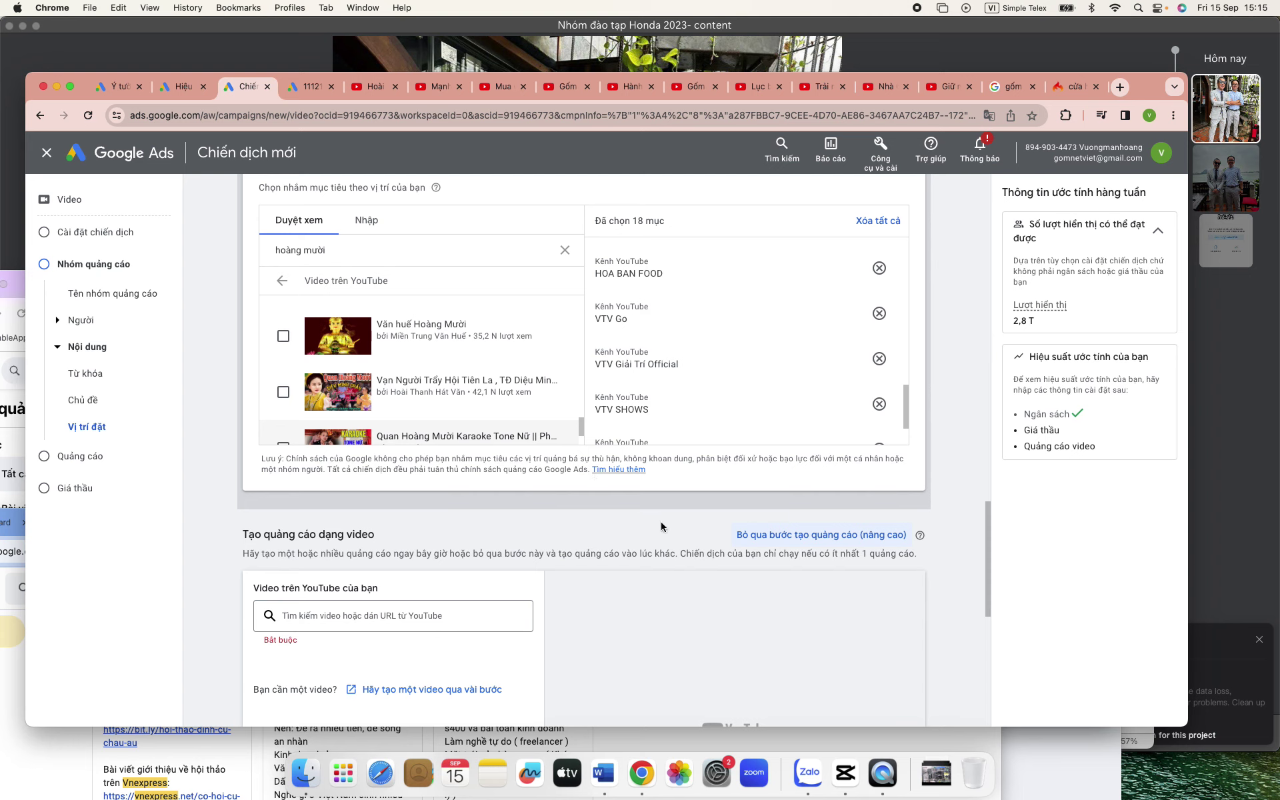
{"action": "scroll", "coordinate": [658, 523], "scroll_direction": "down", "scroll_amount": 2}
Search '115 thuy khuê', pick the Bát Tràng ceramics shop video, and make it skippable in-stream
{"action": "left_click", "coordinate": [366, 532]}
{"action": "type", "text": "11"}
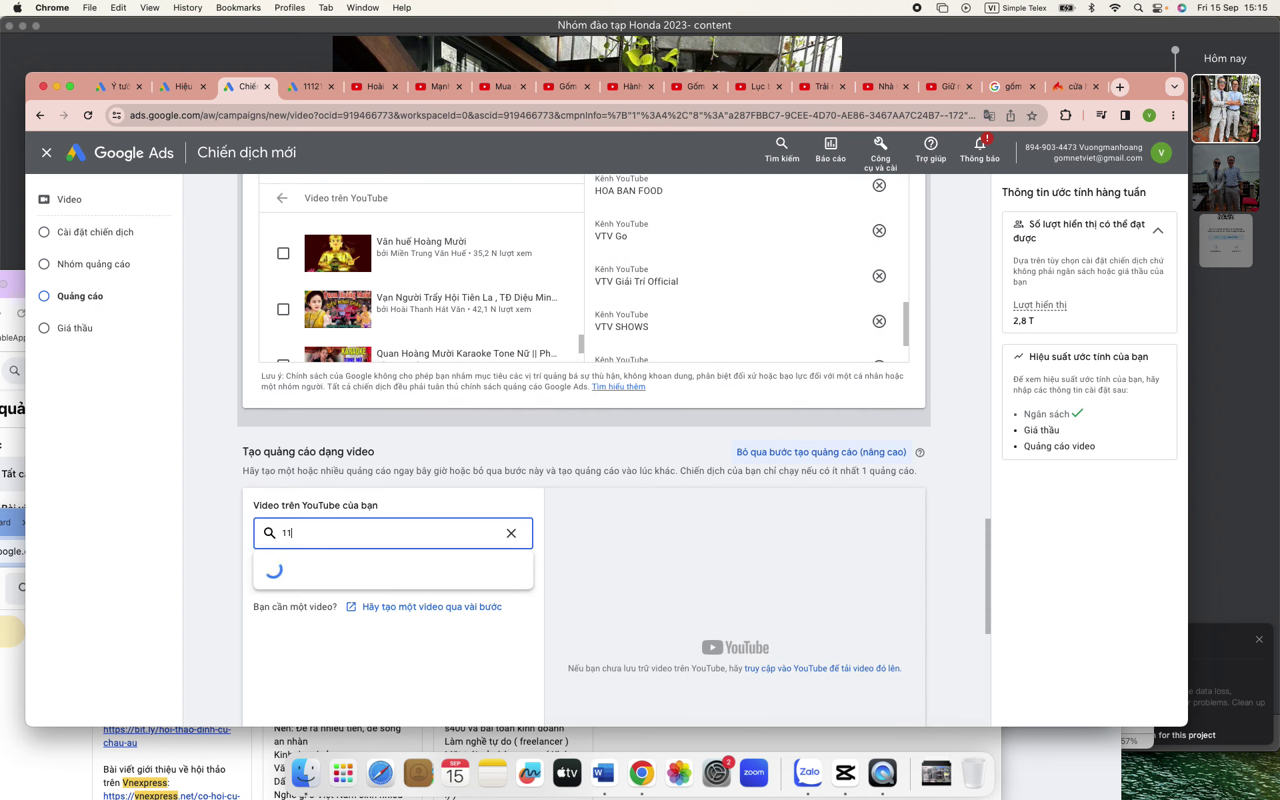
{"action": "type", "text": "5 thuy khuê"}
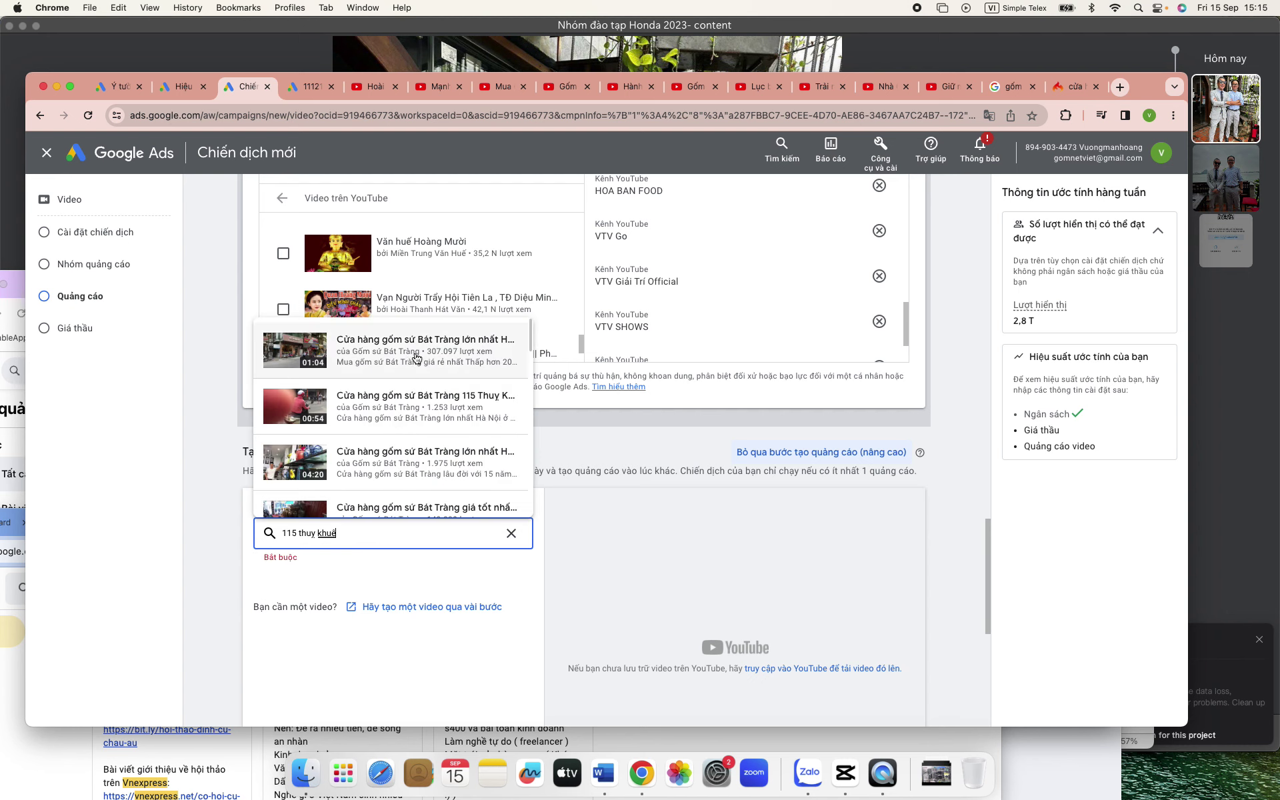
{"action": "left_click", "coordinate": [420, 353]}
{"action": "scroll", "coordinate": [605, 534], "scroll_direction": "down", "scroll_amount": 2}
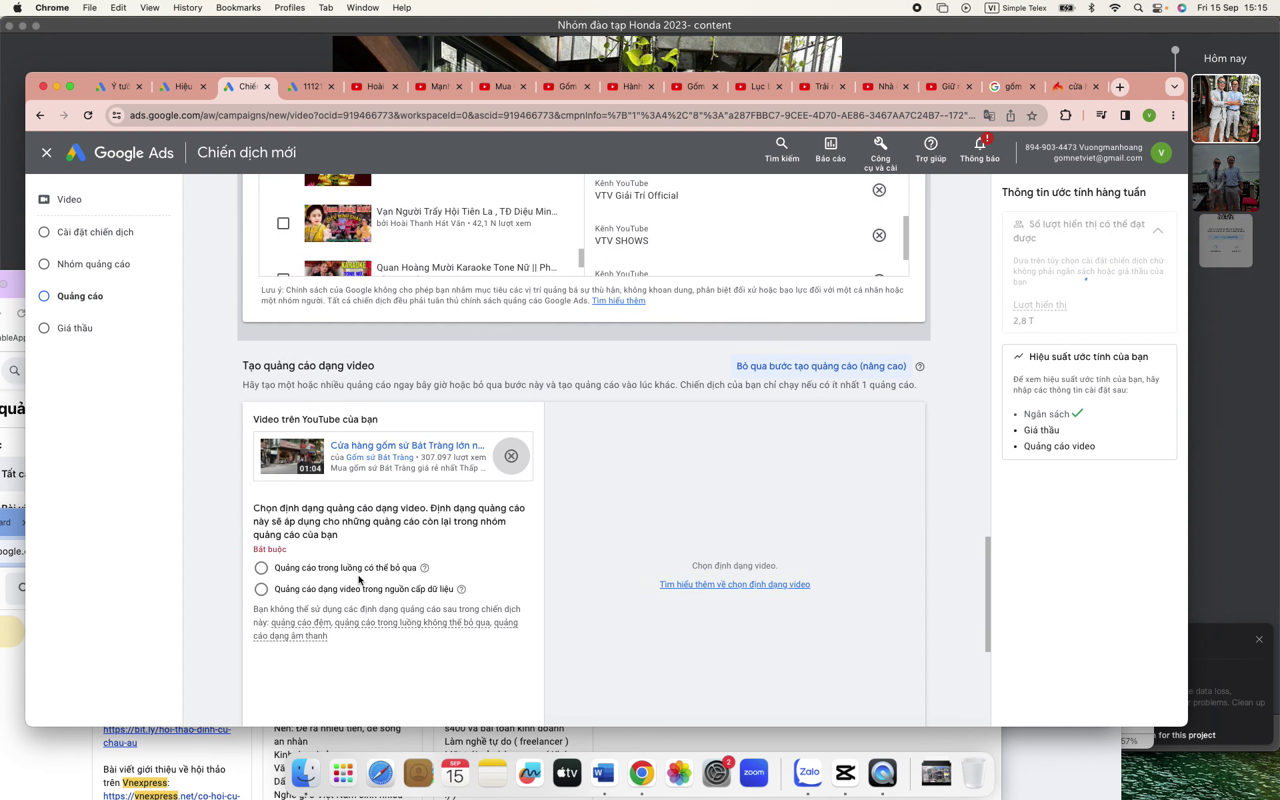
{"action": "left_click", "coordinate": [342, 566]}
{"action": "scroll", "coordinate": [381, 586], "scroll_direction": "down", "scroll_amount": 1}
Set final and display URL to phanphoigomsu.com, bid 30 ₫ max CPV, and create the campaign
{"action": "left_click", "coordinate": [387, 629]}
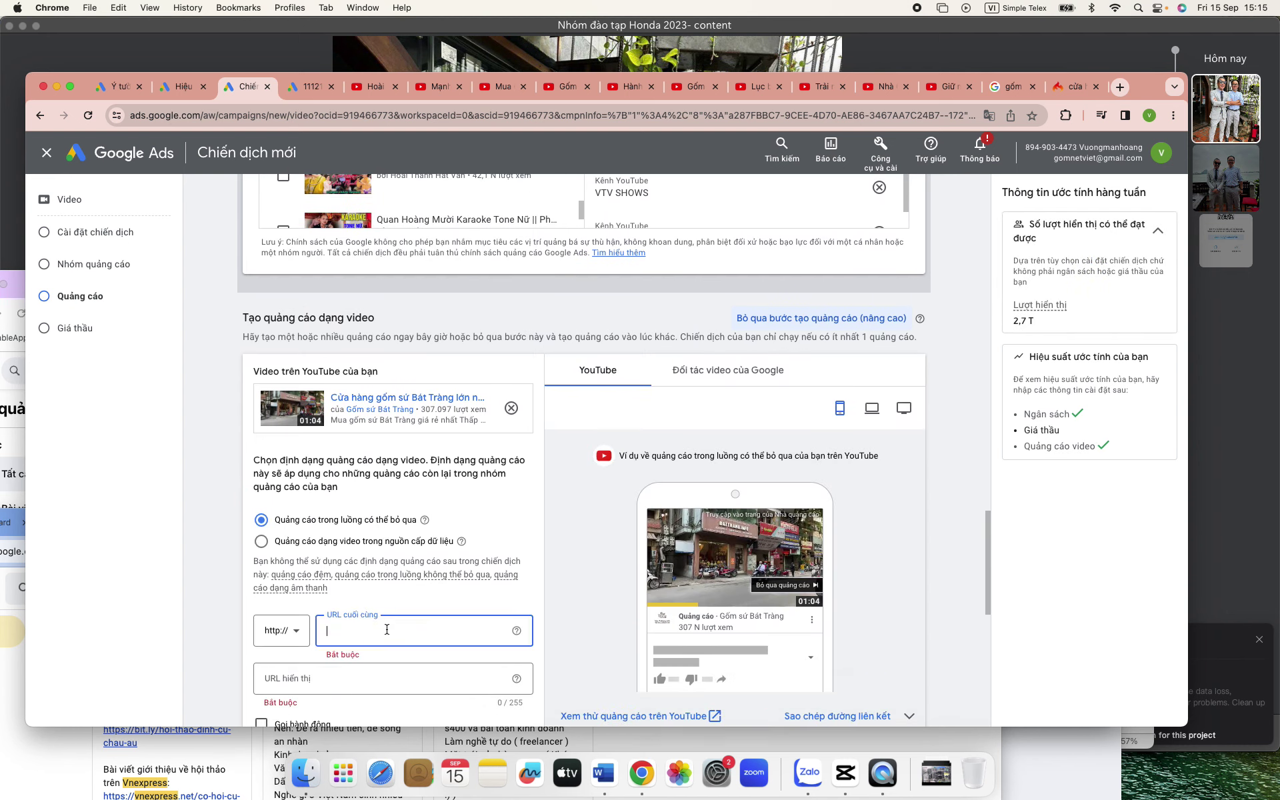
{"action": "type", "text": "phanphoigos"}
{"action": "type", "text": "su.com"}
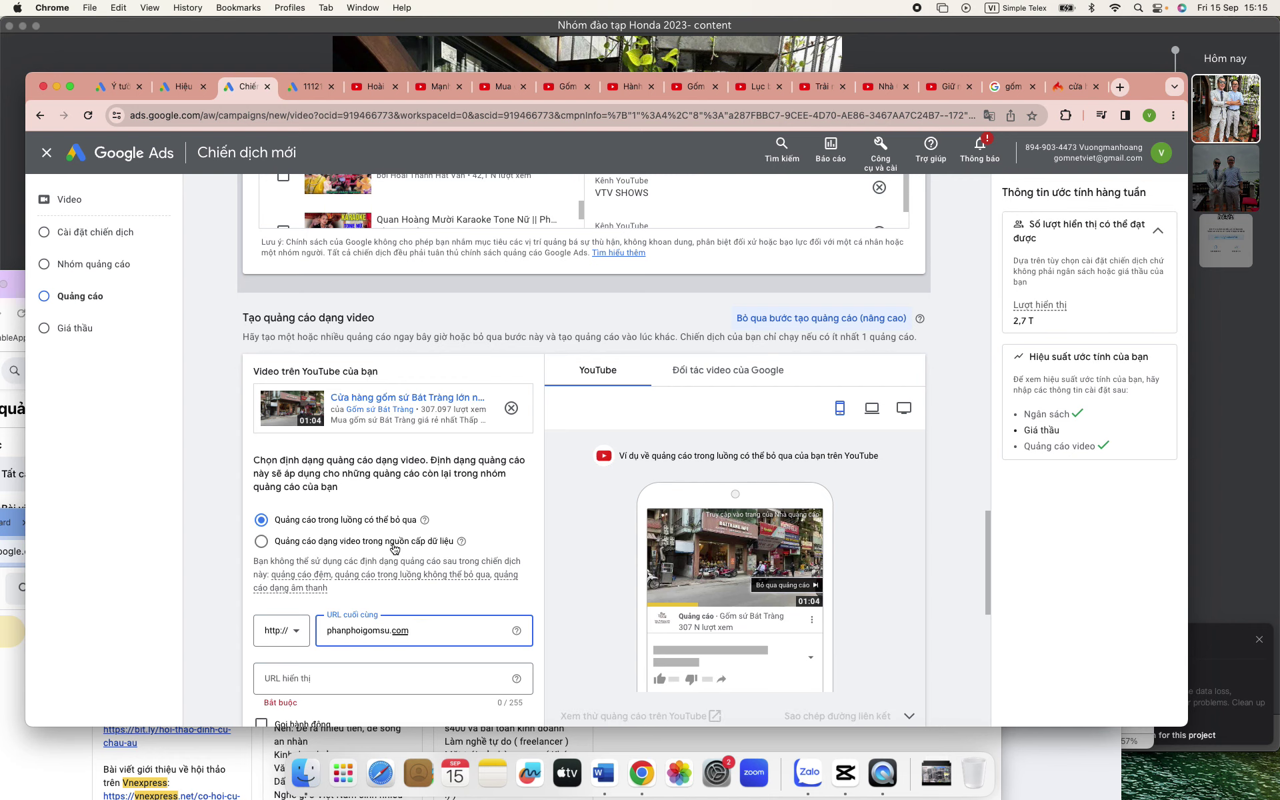
{"action": "scroll", "coordinate": [393, 548], "scroll_direction": "down", "scroll_amount": 2}
{"action": "scroll", "coordinate": [394, 547], "scroll_direction": "down", "scroll_amount": 2}
{"action": "left_click", "coordinate": [349, 563]}
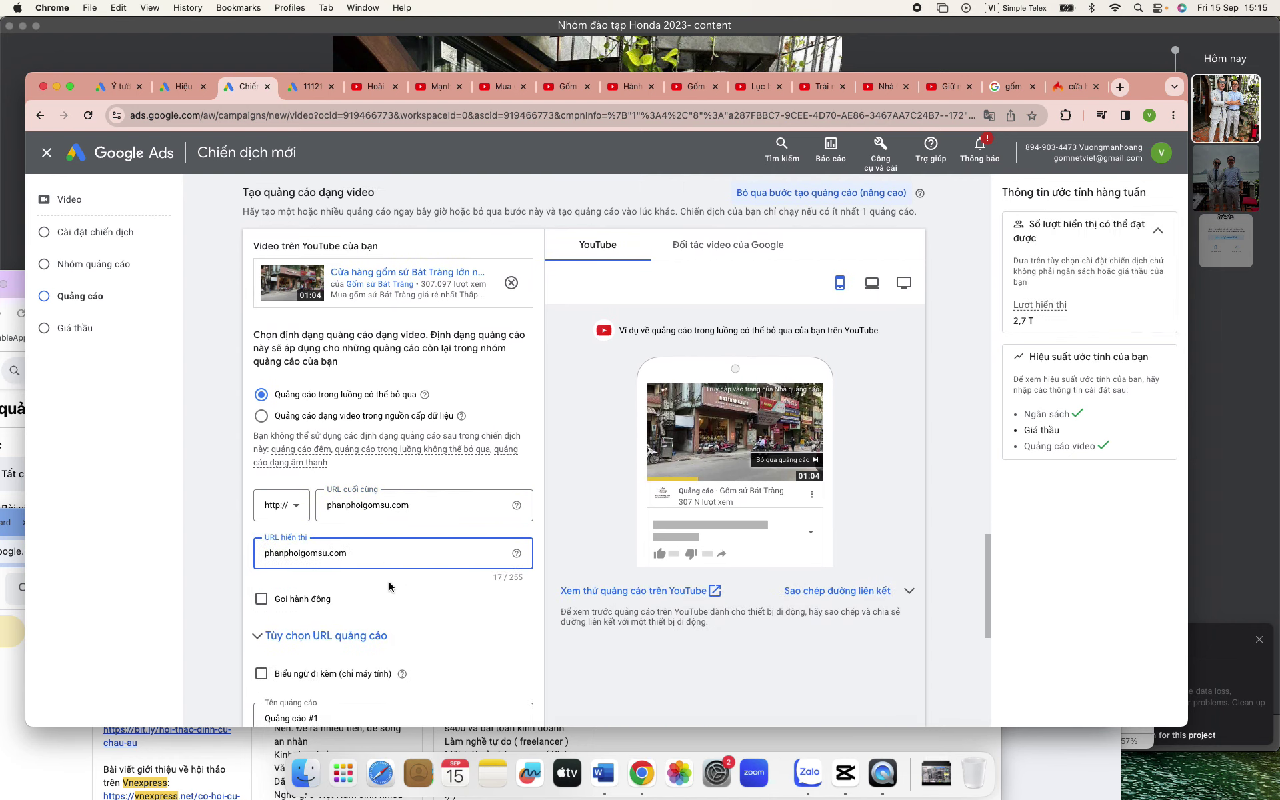
{"action": "scroll", "coordinate": [397, 580], "scroll_direction": "down", "scroll_amount": 2}
{"action": "scroll", "coordinate": [317, 606], "scroll_direction": "down", "scroll_amount": 10}
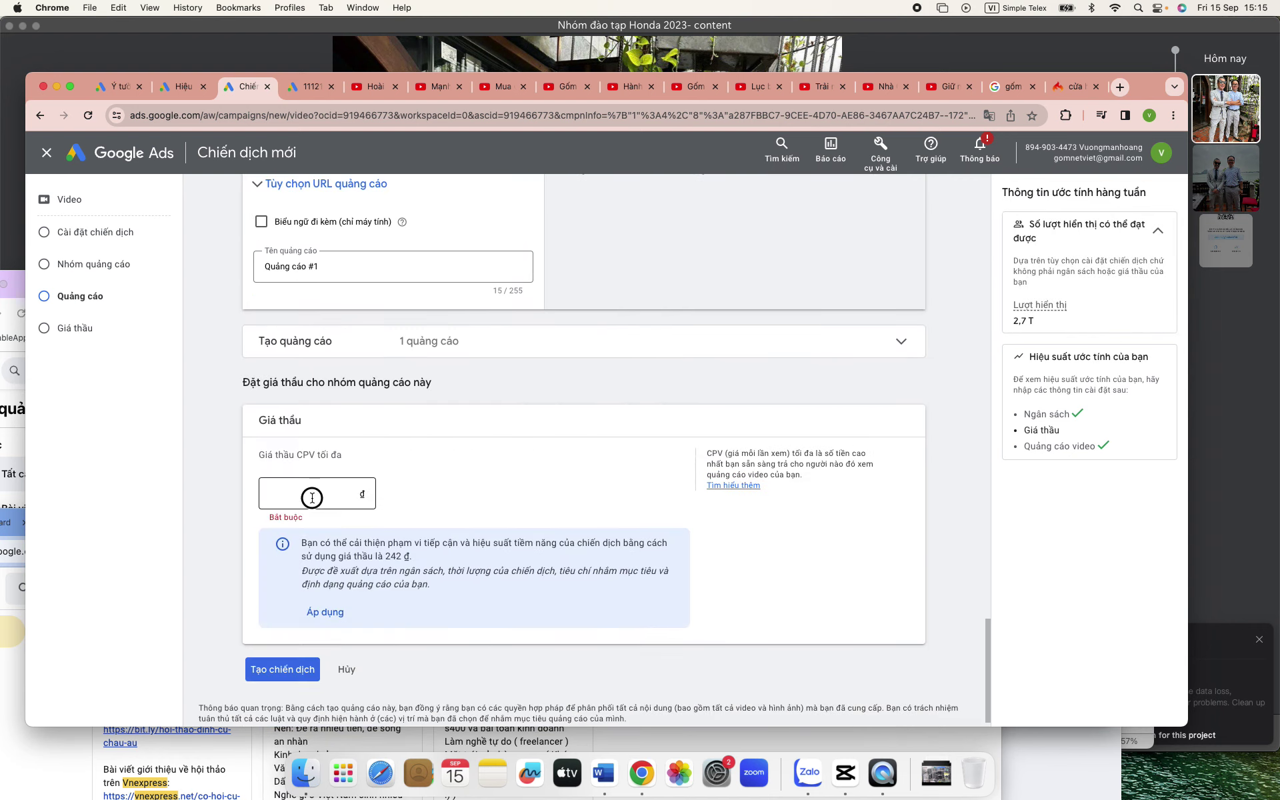
{"action": "left_click", "coordinate": [312, 497]}
{"action": "type", "text": "30"}
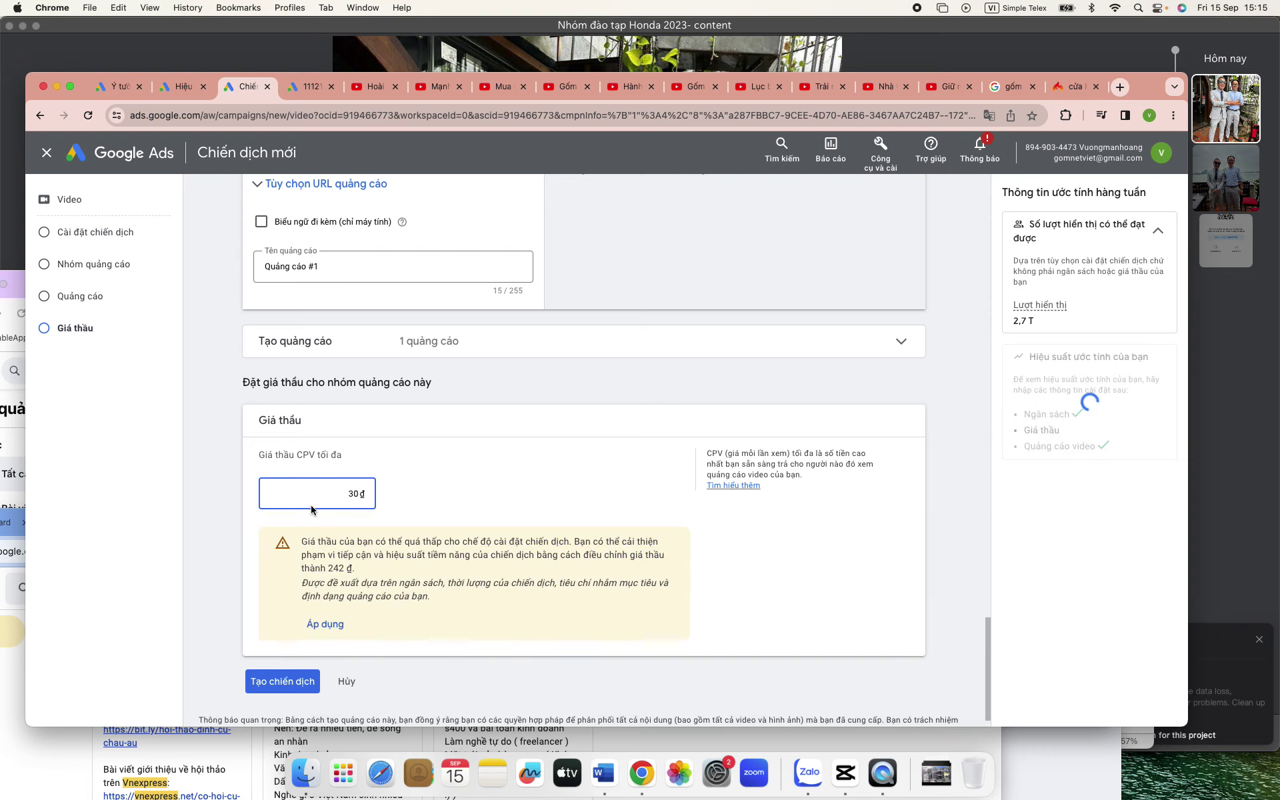
{"action": "left_click", "coordinate": [303, 682]}
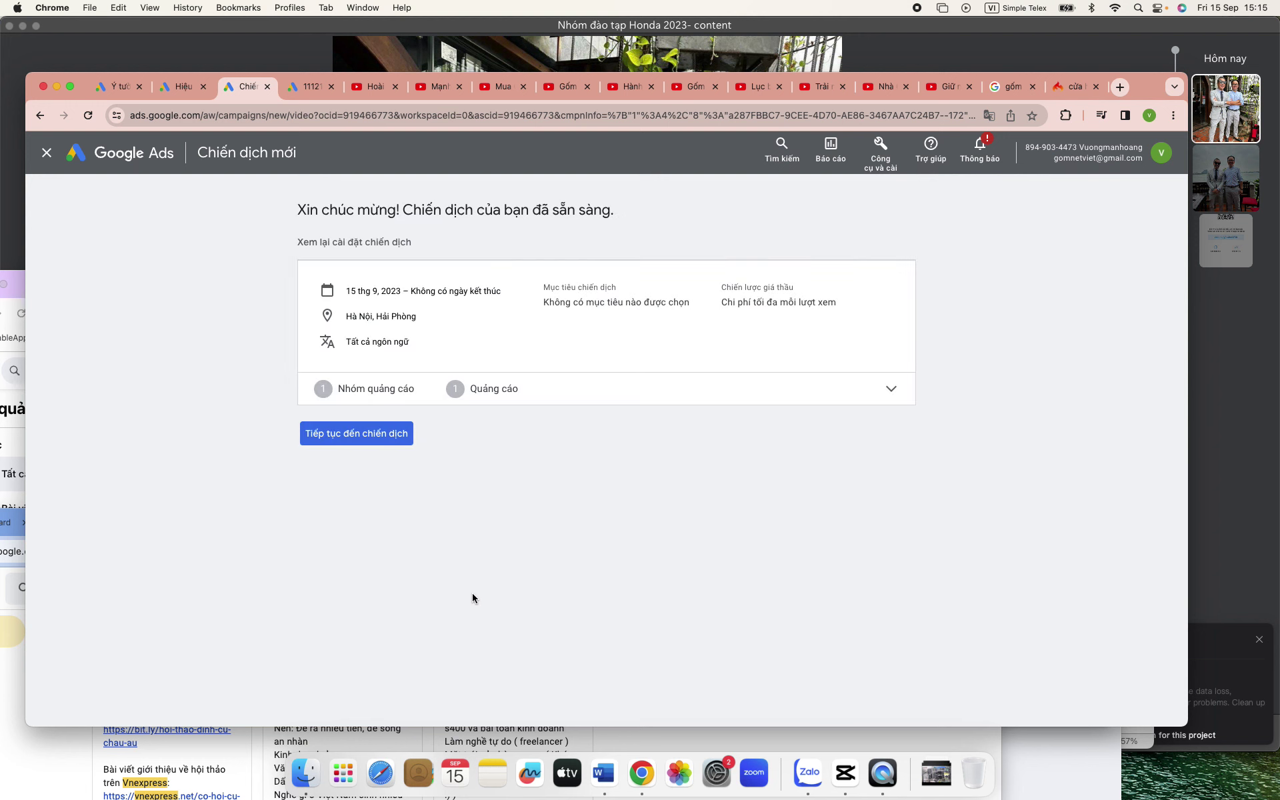
Continue to the new campaign, check its ad group views, then go back to the YouTube tab
{"action": "left_click", "coordinate": [381, 435]}
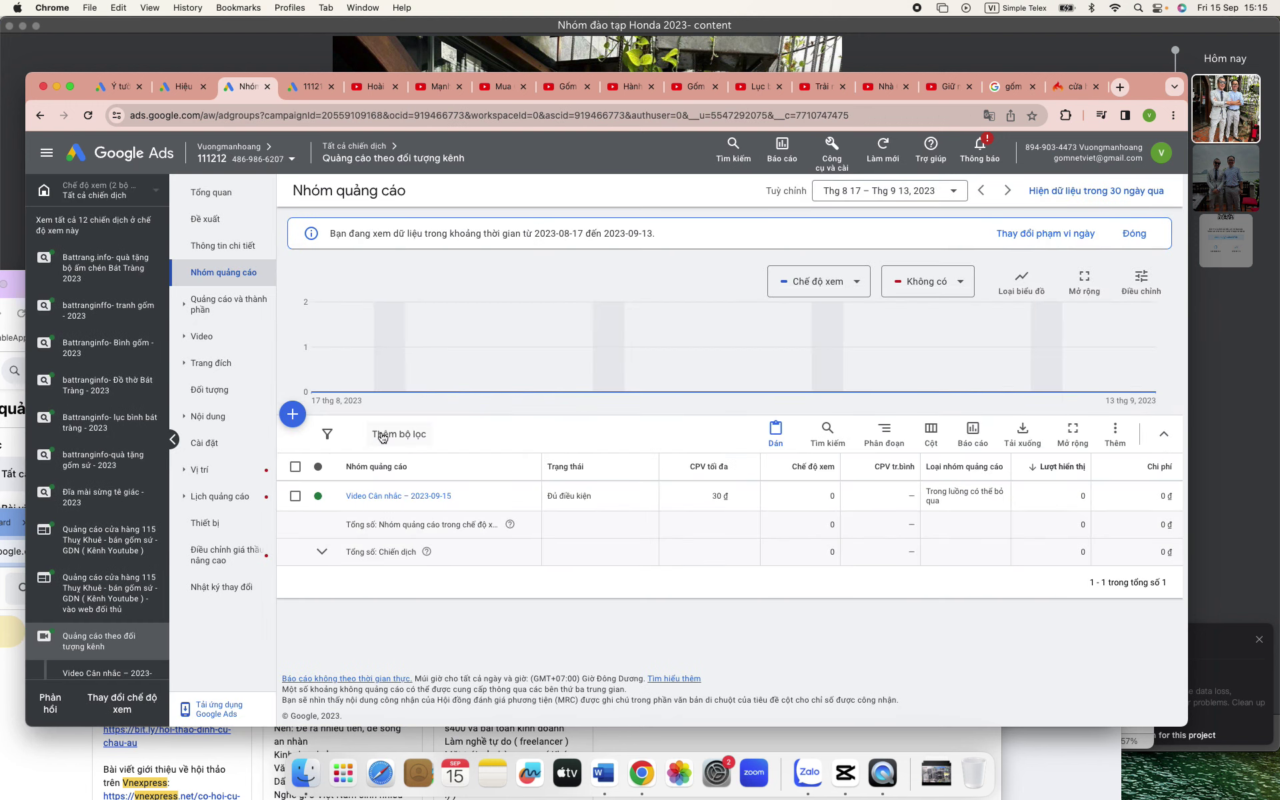
{"action": "left_click", "coordinate": [106, 195]}
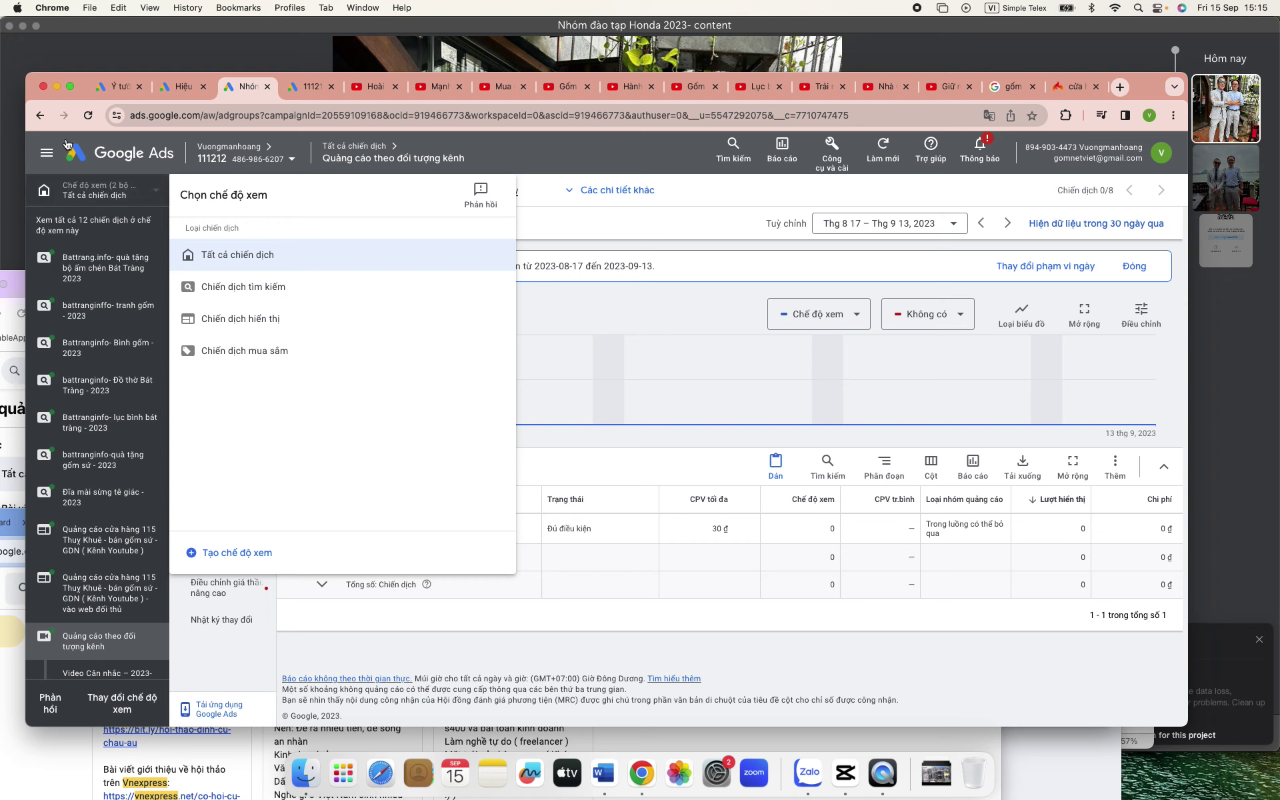
{"action": "left_click", "coordinate": [239, 164]}
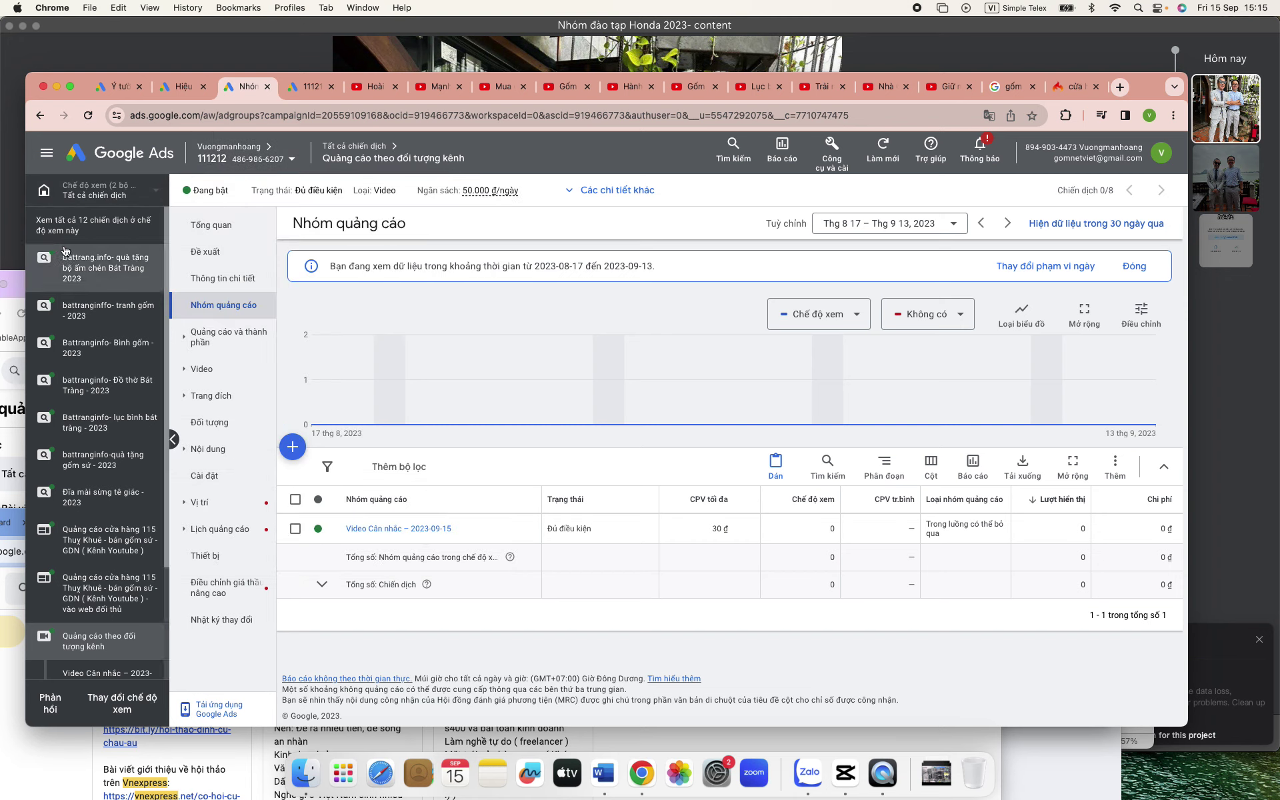
{"action": "left_click", "coordinate": [96, 191]}
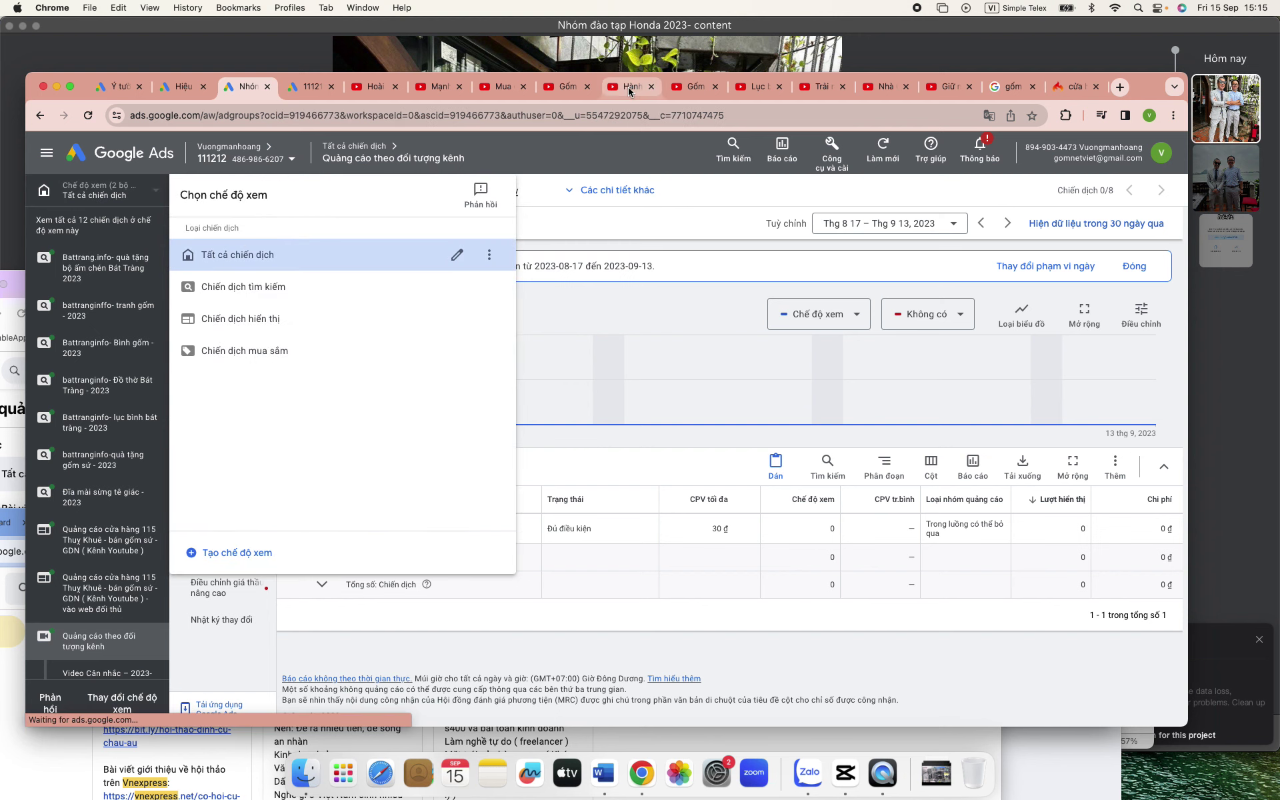
{"action": "left_click", "coordinate": [374, 87]}
Search YouTube for 'bát hương bát tràng' and scroll through the results
{"action": "left_click", "coordinate": [513, 158]}
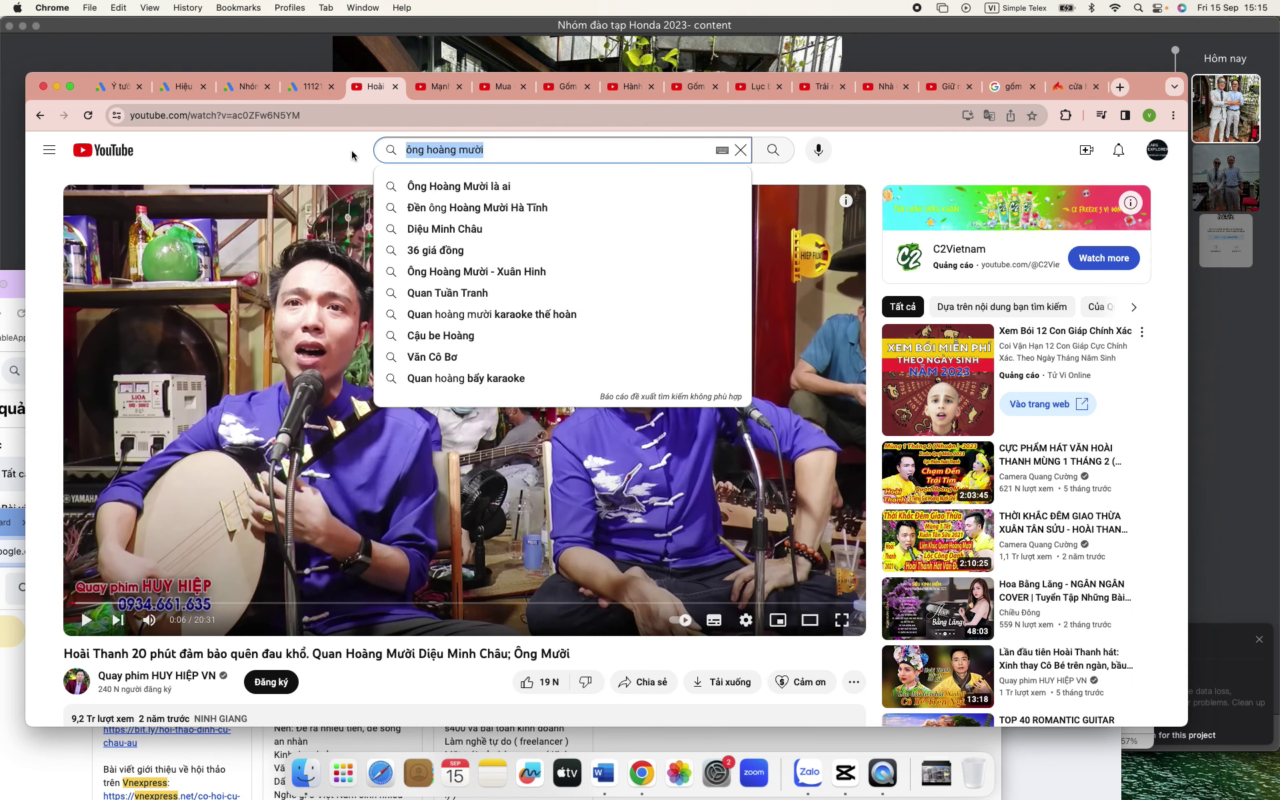
{"action": "type", "text": "bát hương bát tra"}
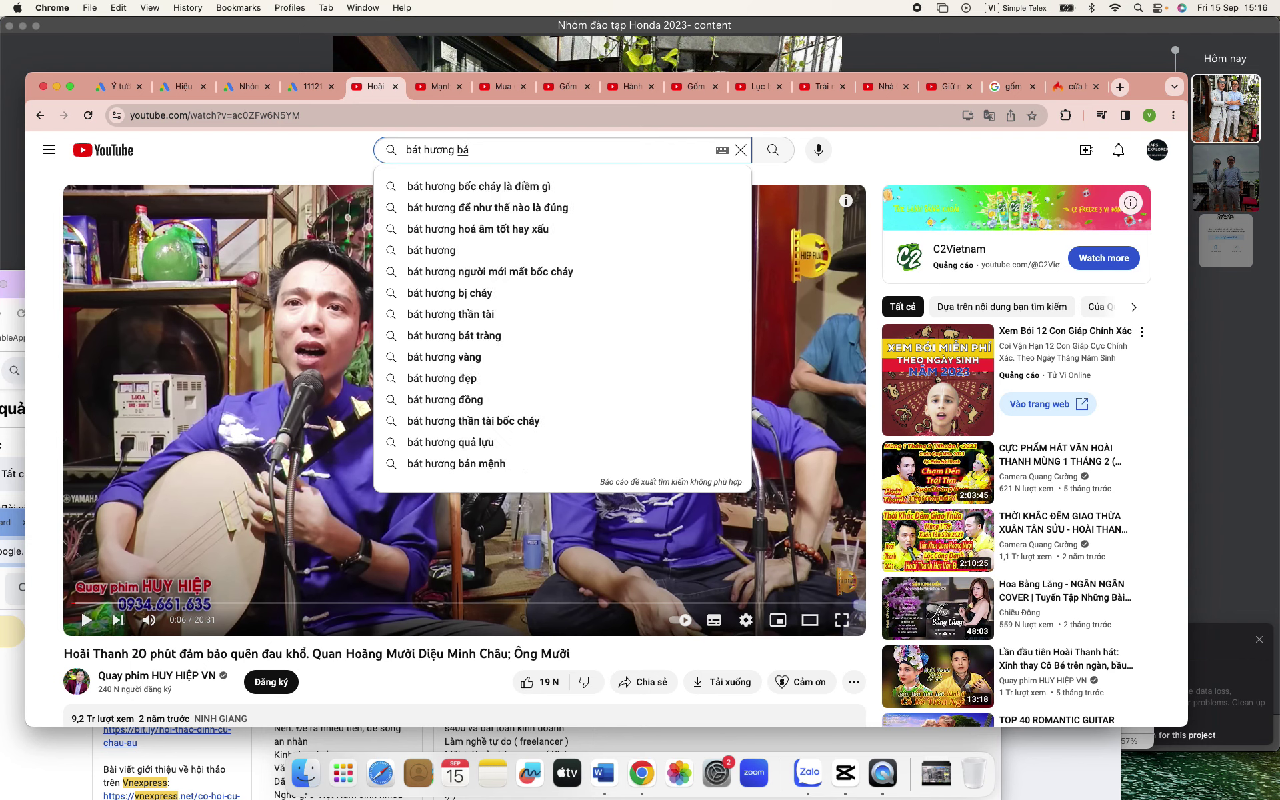
{"action": "type", "text": "ngf"}
{"action": "key", "text": "Return"}
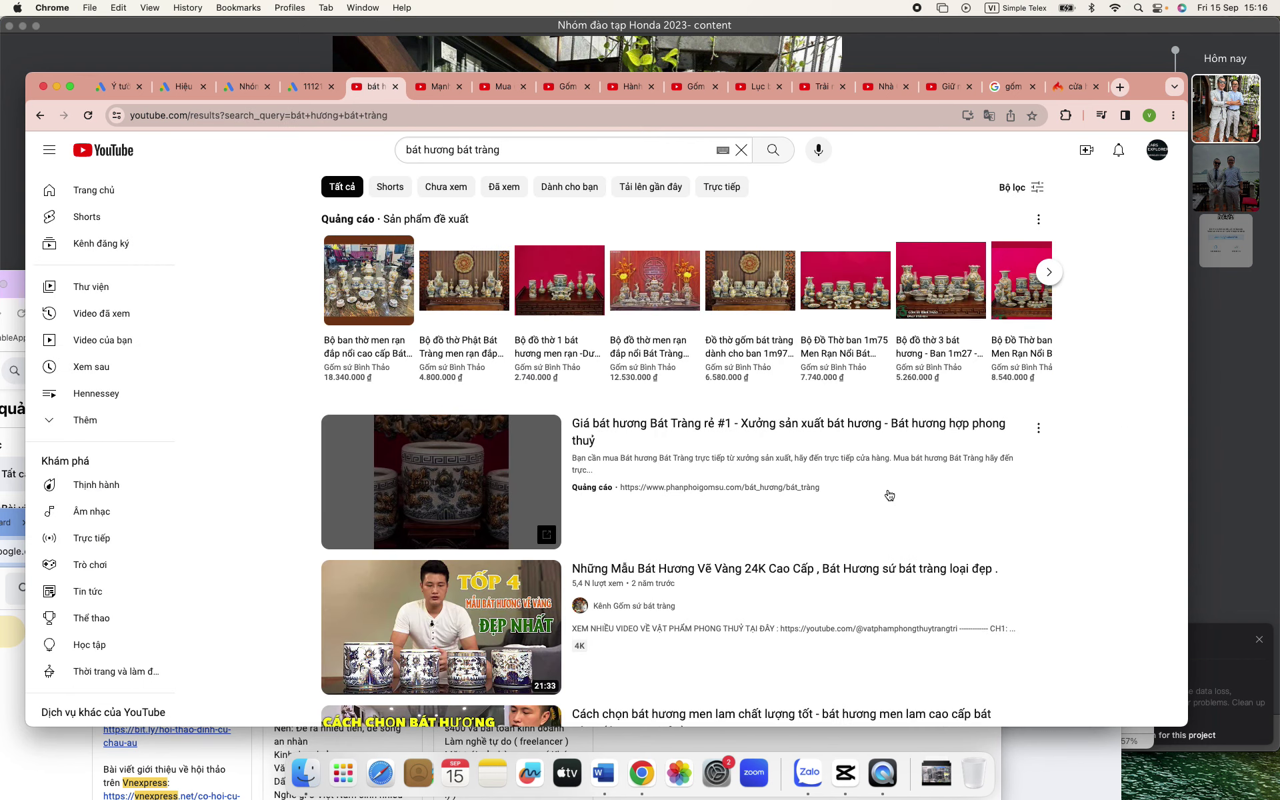
{"action": "scroll", "coordinate": [880, 486], "scroll_direction": "down", "scroll_amount": 1}
{"action": "scroll", "coordinate": [721, 494], "scroll_direction": "down", "scroll_amount": 2}
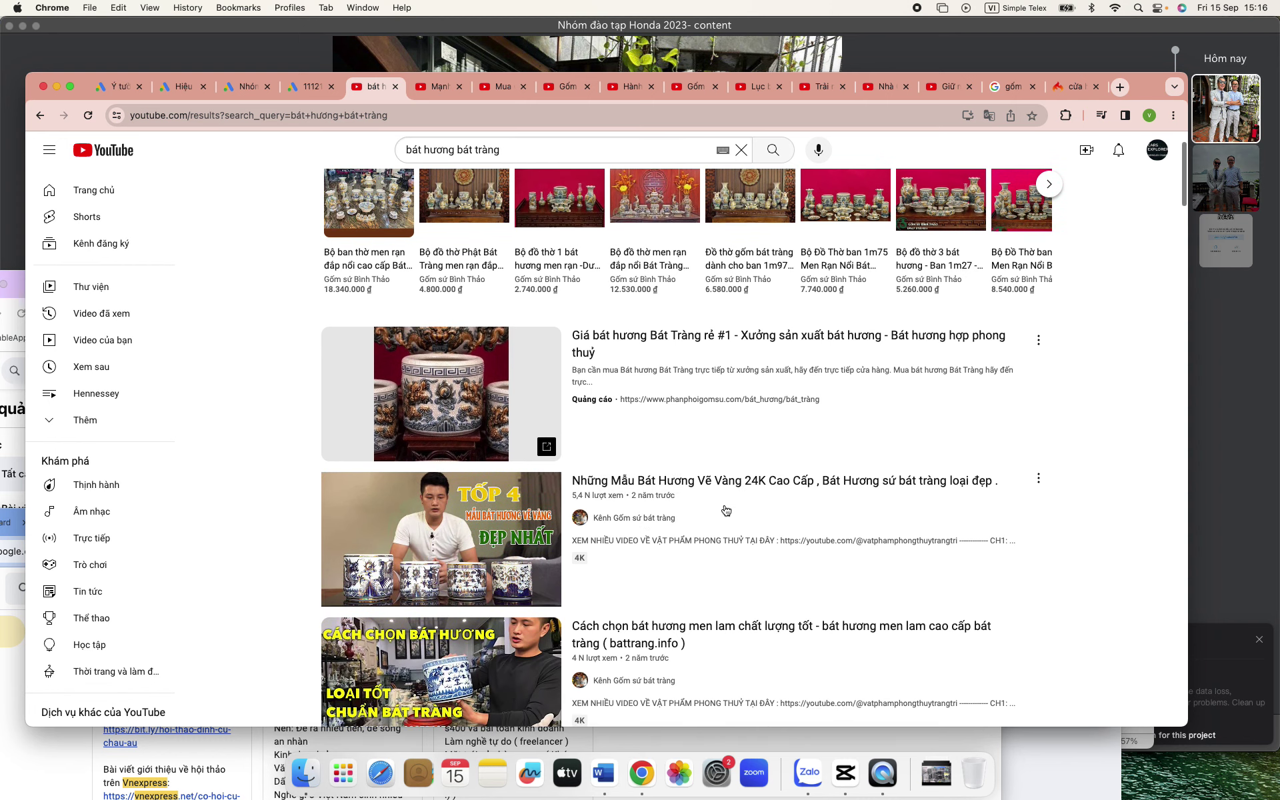
{"action": "scroll", "coordinate": [721, 475], "scroll_direction": "down", "scroll_amount": 5}
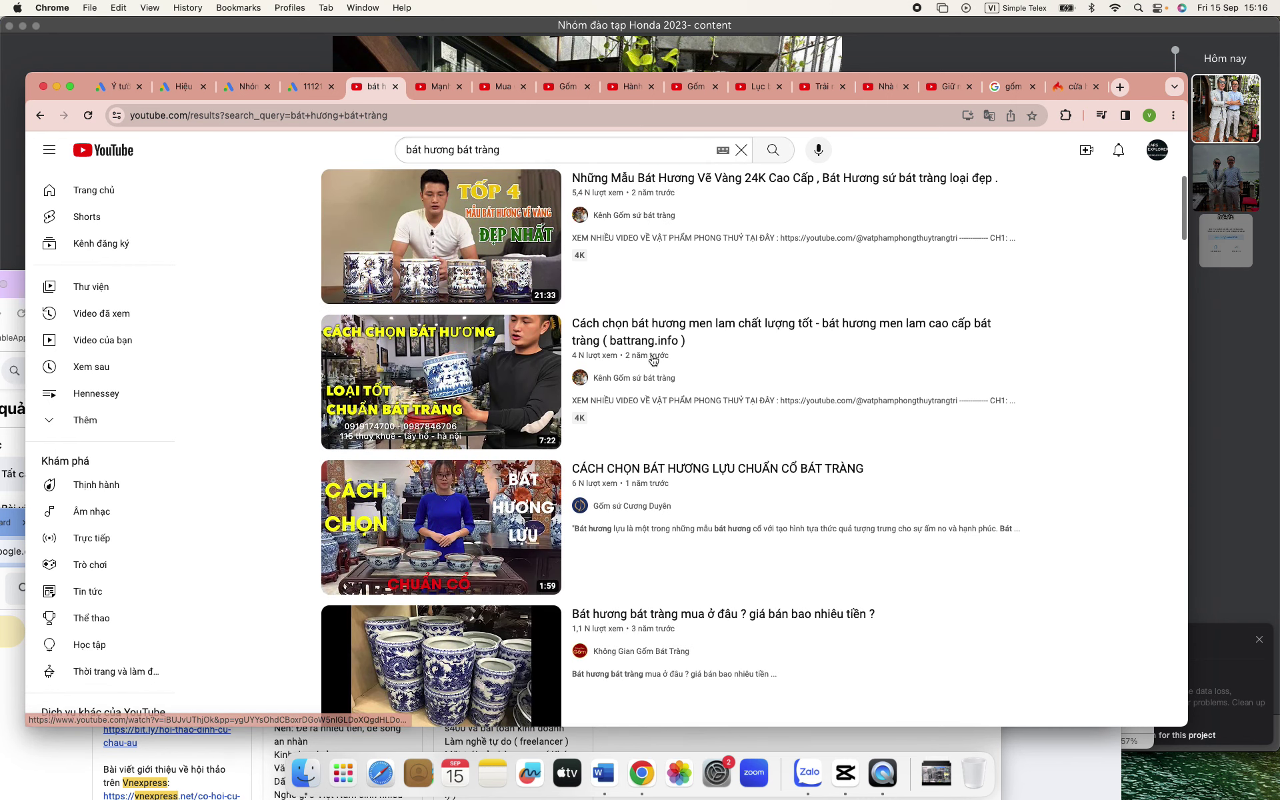
{"action": "scroll", "coordinate": [730, 347], "scroll_direction": "down", "scroll_amount": 3}
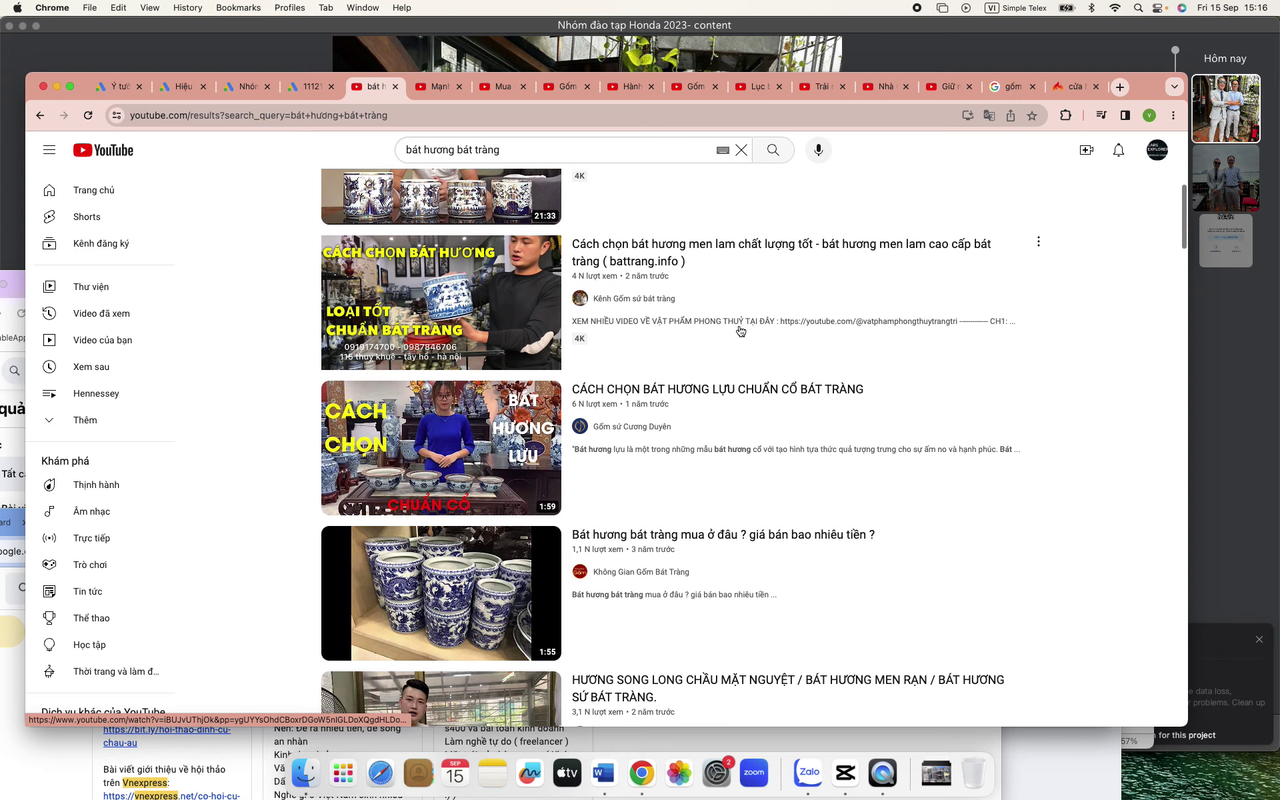
{"action": "scroll", "coordinate": [740, 331], "scroll_direction": "down", "scroll_amount": 5}
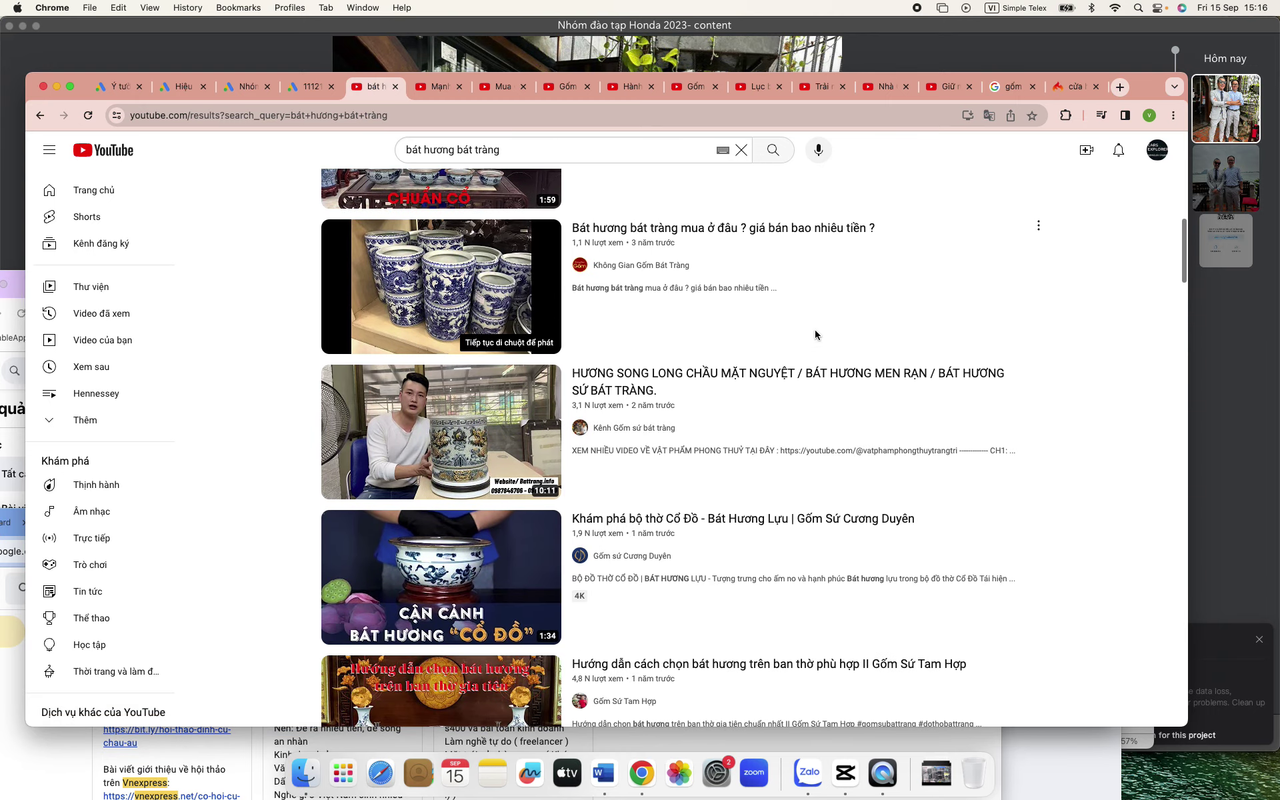
{"action": "scroll", "coordinate": [820, 336], "scroll_direction": "down", "scroll_amount": 7}
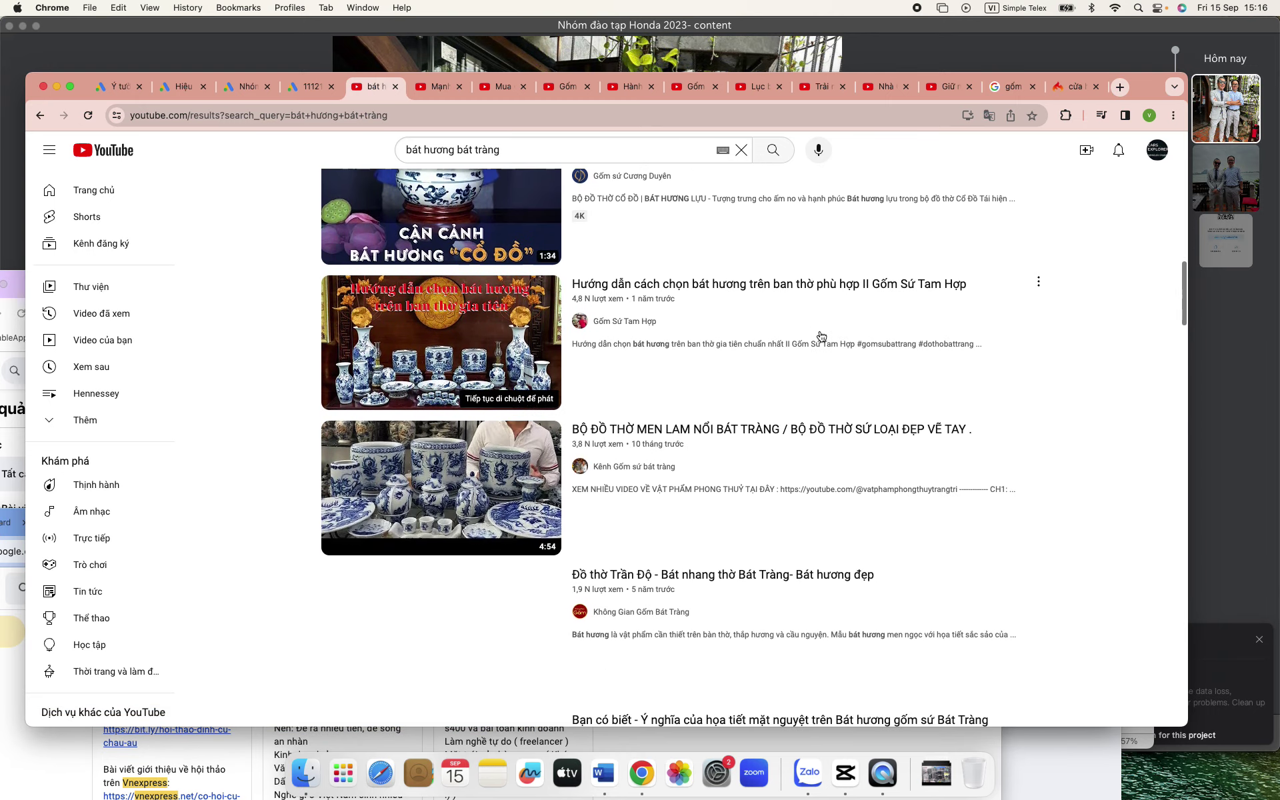
{"action": "scroll", "coordinate": [821, 335], "scroll_direction": "down", "scroll_amount": 5}
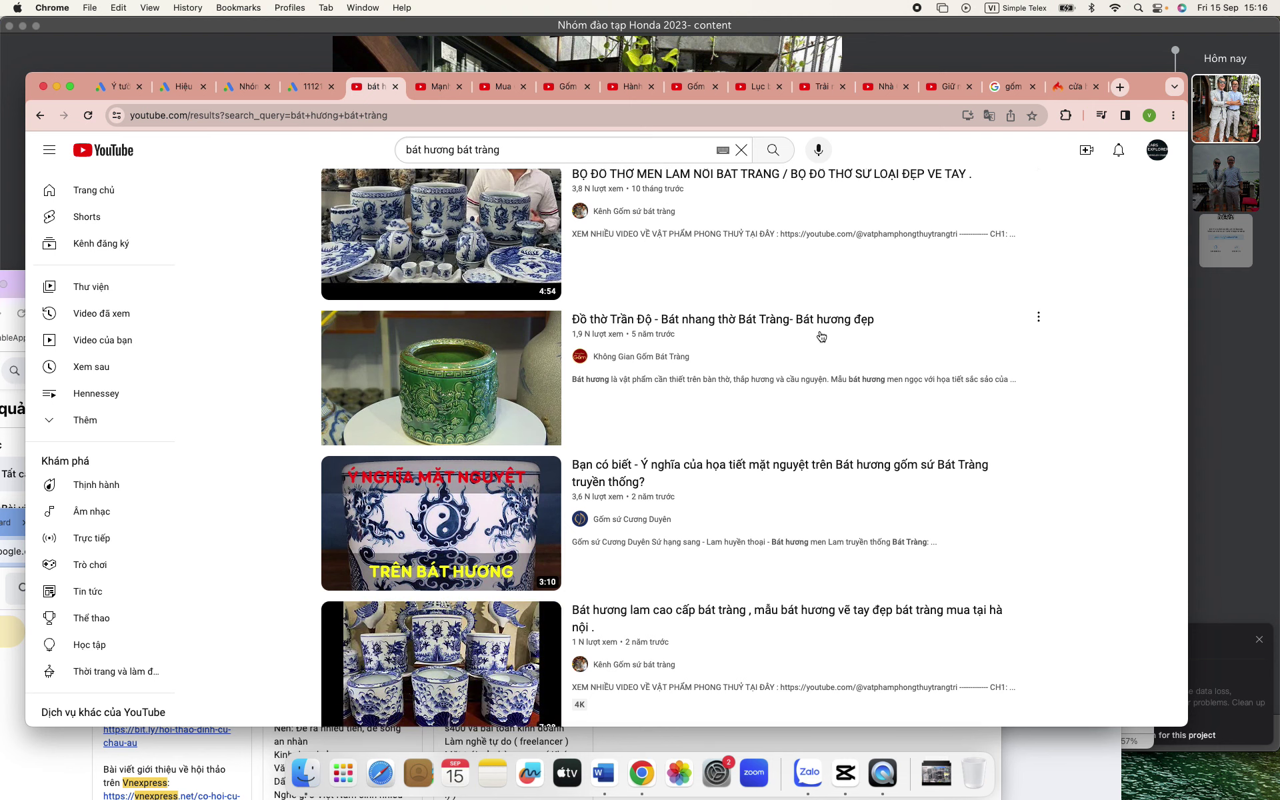
{"action": "scroll", "coordinate": [821, 335], "scroll_direction": "down", "scroll_amount": 3}
Open the Gốm sứ Cương Duyên channel, select its address, pause the trailer, and bring up Word notes
{"action": "left_click", "coordinate": [647, 378]}
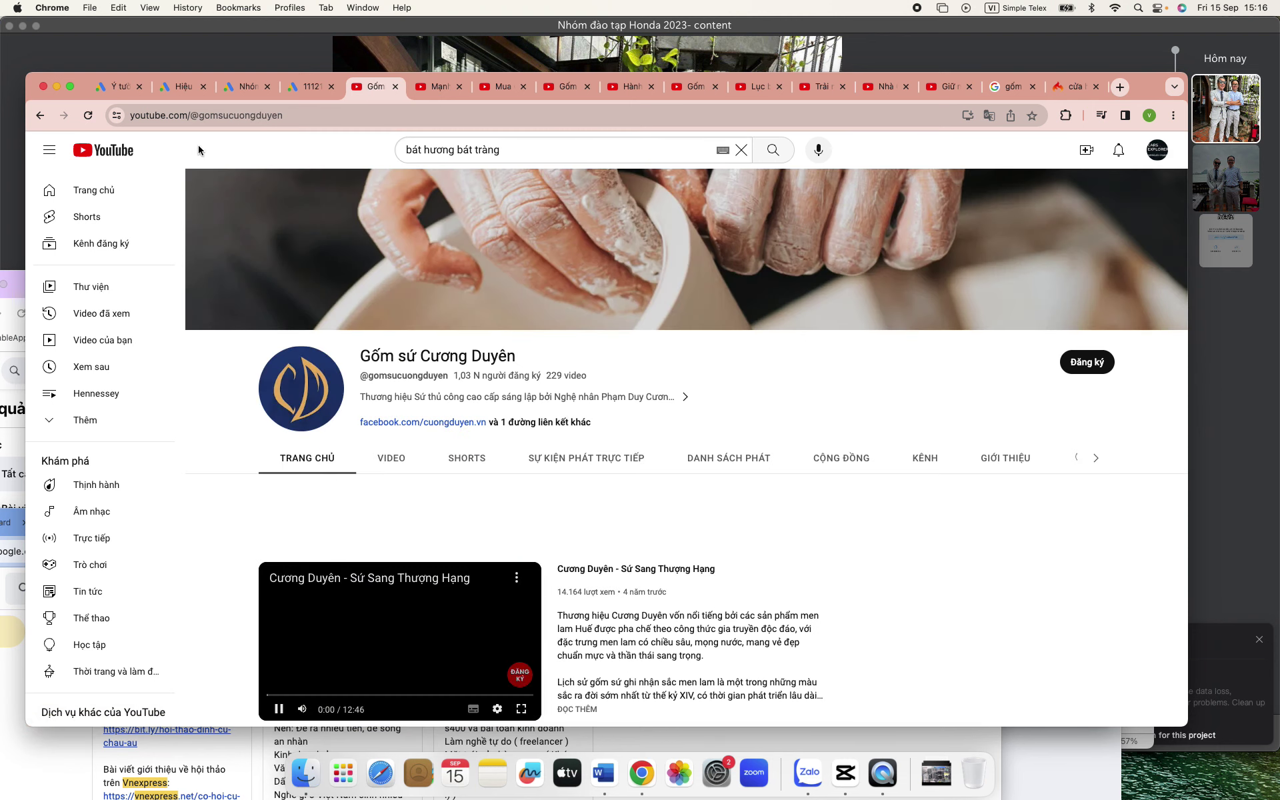
{"action": "left_click", "coordinate": [222, 120]}
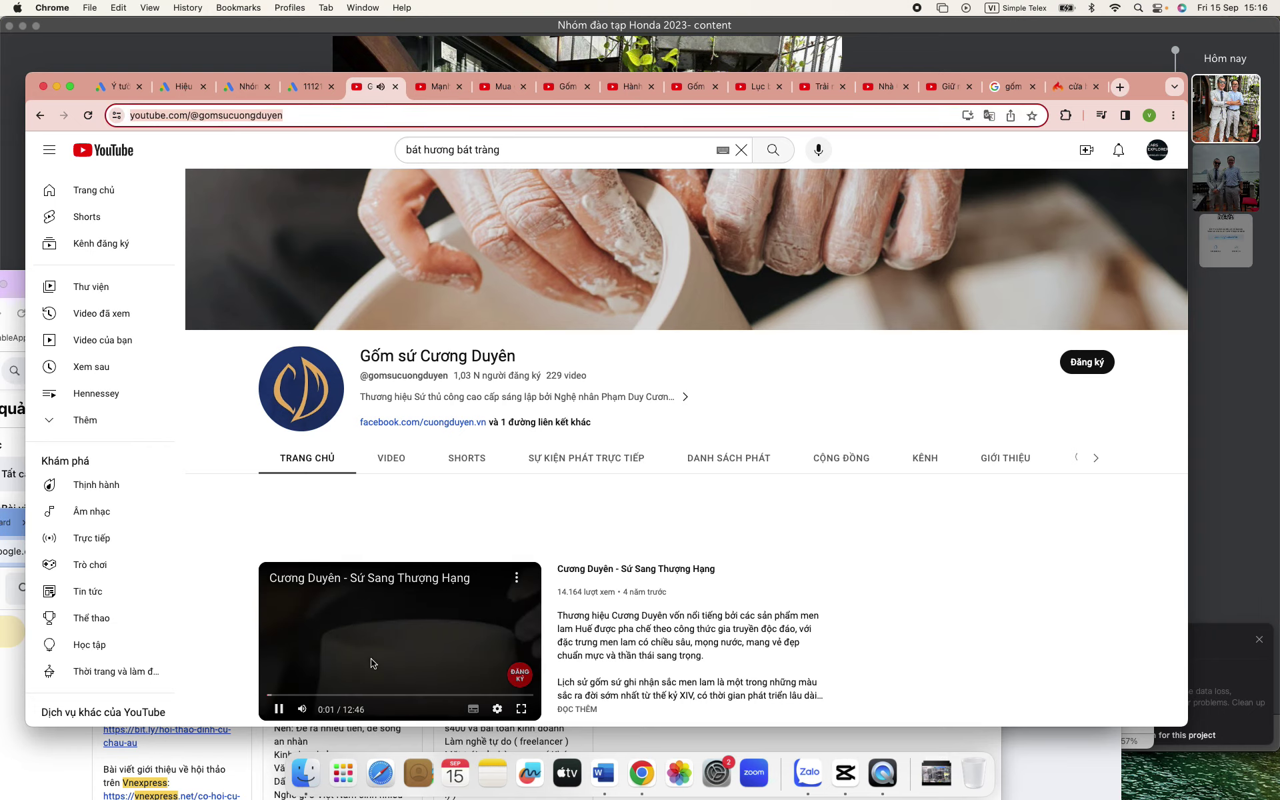
{"action": "left_click", "coordinate": [309, 669]}
{"action": "scroll", "coordinate": [658, 425], "scroll_direction": "down", "scroll_amount": 1}
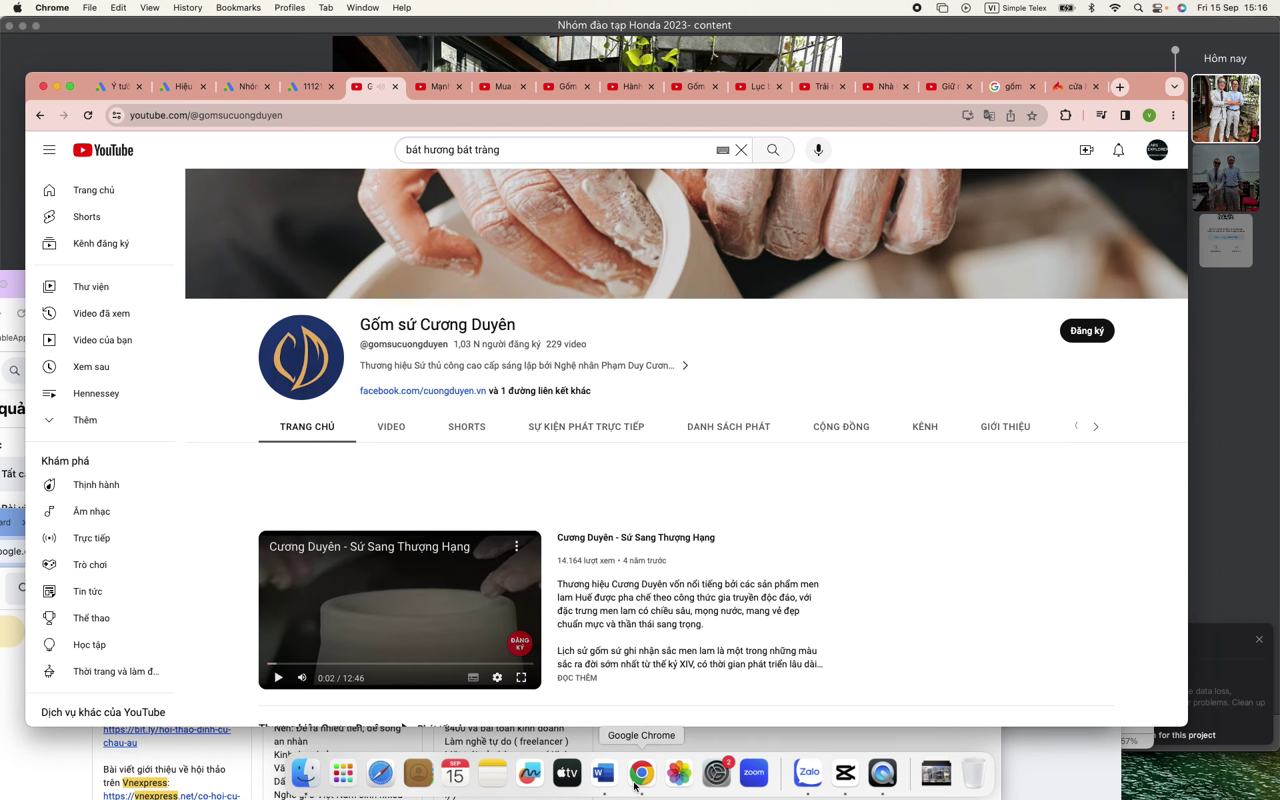
{"action": "left_click", "coordinate": [603, 771]}
{"action": "scroll", "coordinate": [663, 435], "scroll_direction": "up", "scroll_amount": 10}
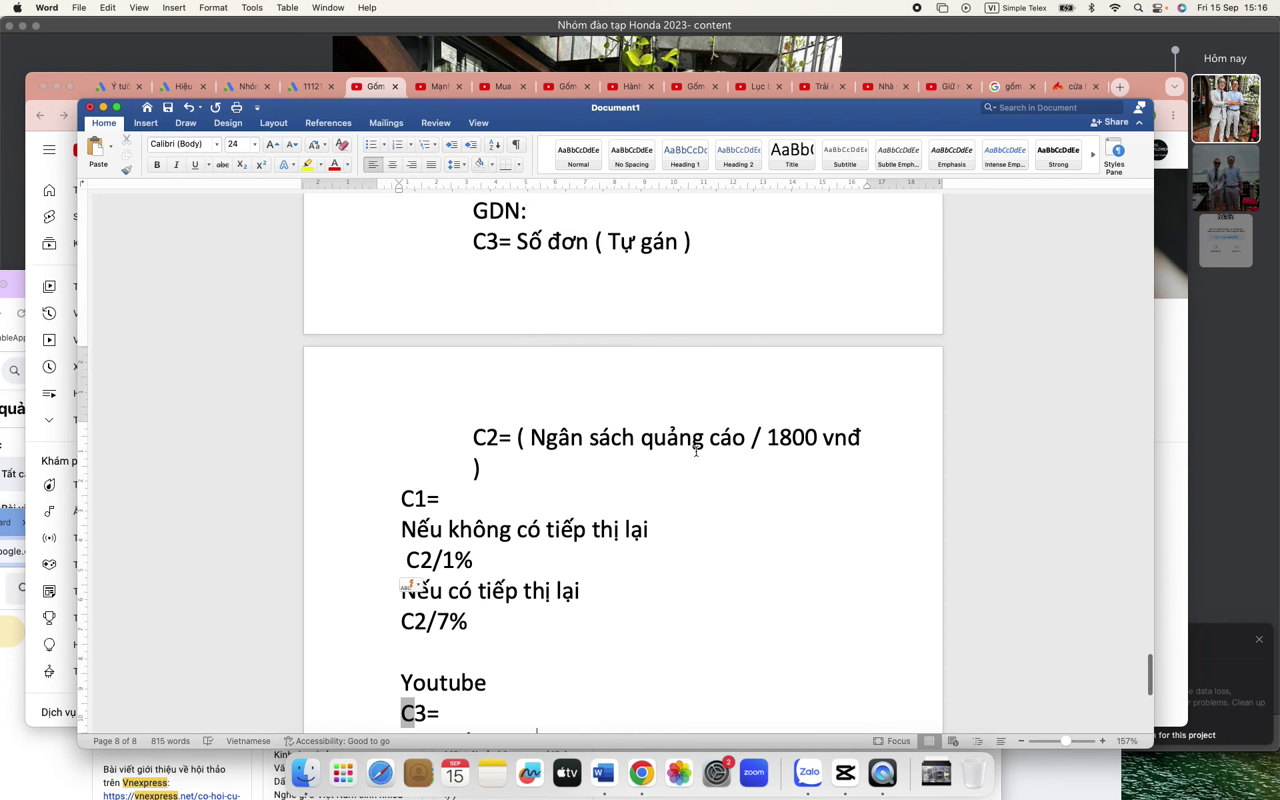
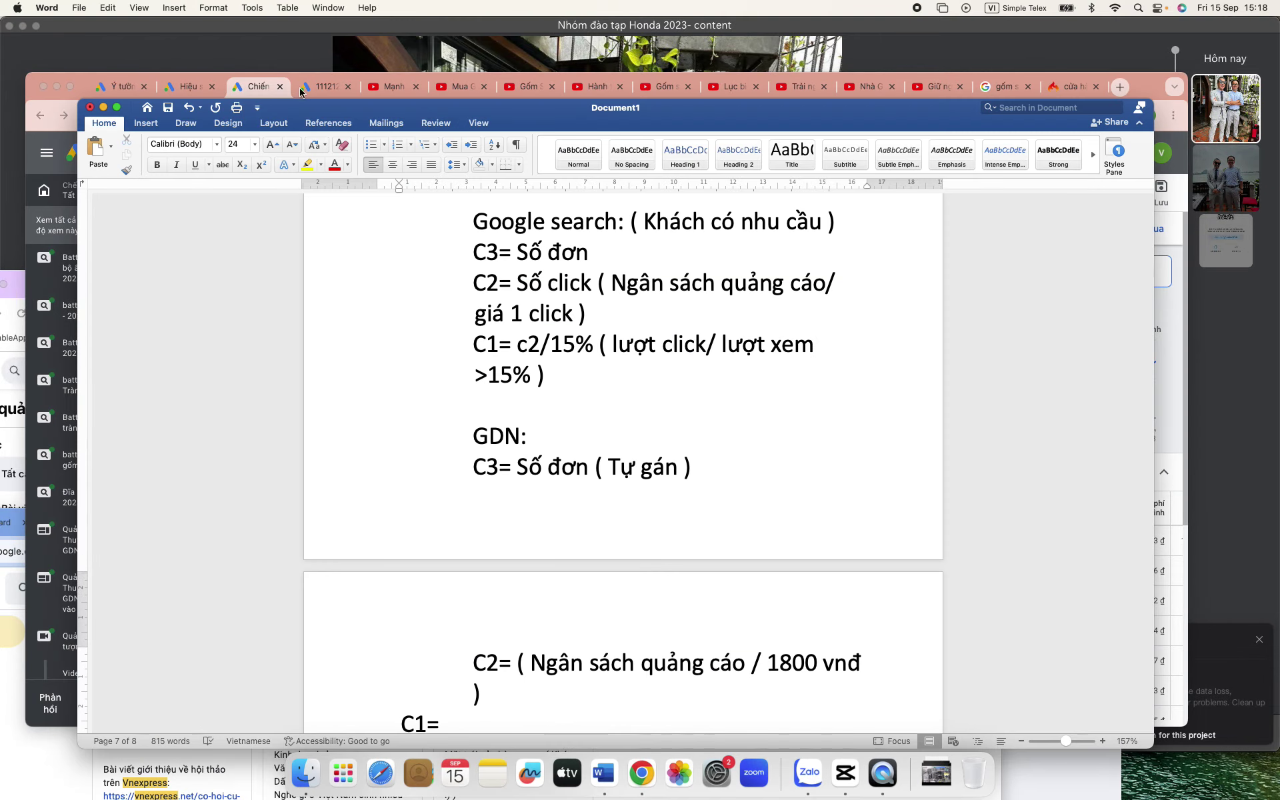
Scroll back up through the Word notes on advertising channels
{"action": "scroll", "coordinate": [653, 366], "scroll_direction": "down", "scroll_amount": 15}
{"action": "scroll", "coordinate": [653, 360], "scroll_direction": "up", "scroll_amount": 3}
{"action": "scroll", "coordinate": [653, 360], "scroll_direction": "up", "scroll_amount": 10}
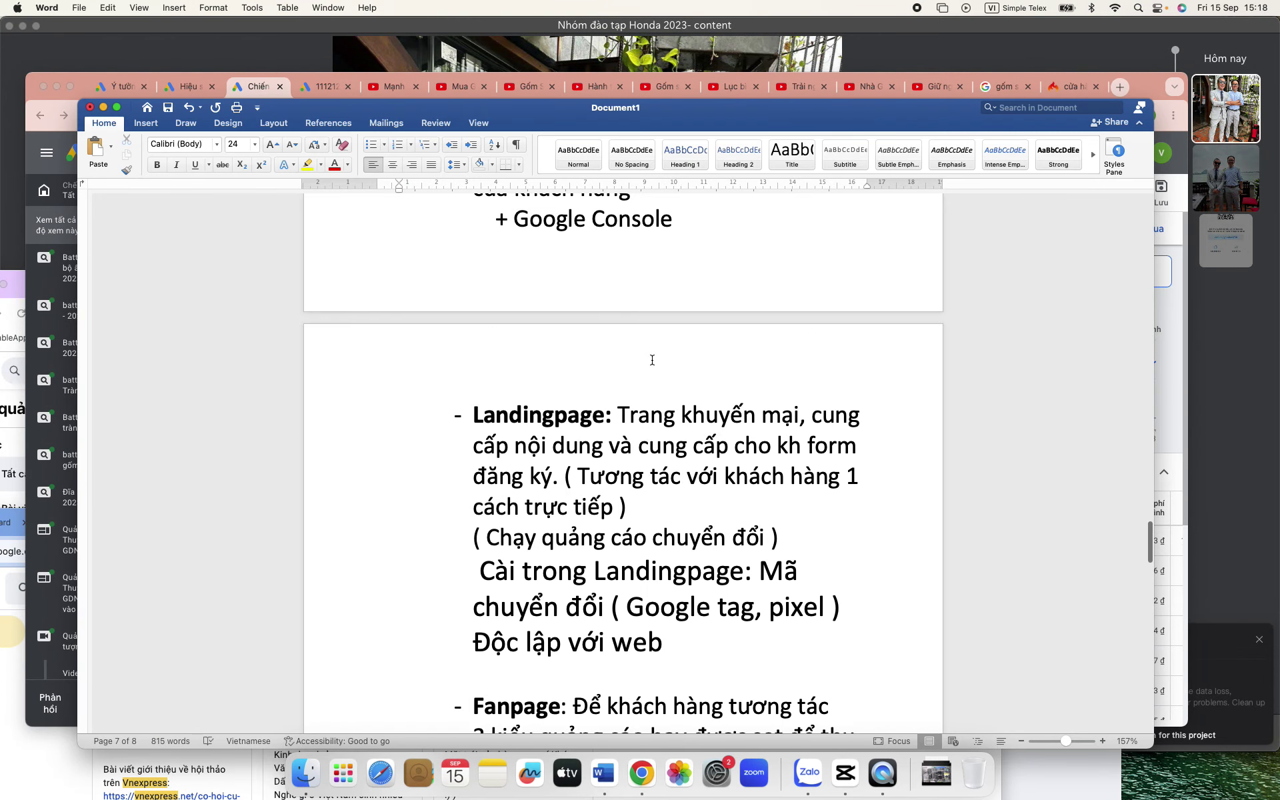
{"action": "scroll", "coordinate": [576, 349], "scroll_direction": "up", "scroll_amount": 15}
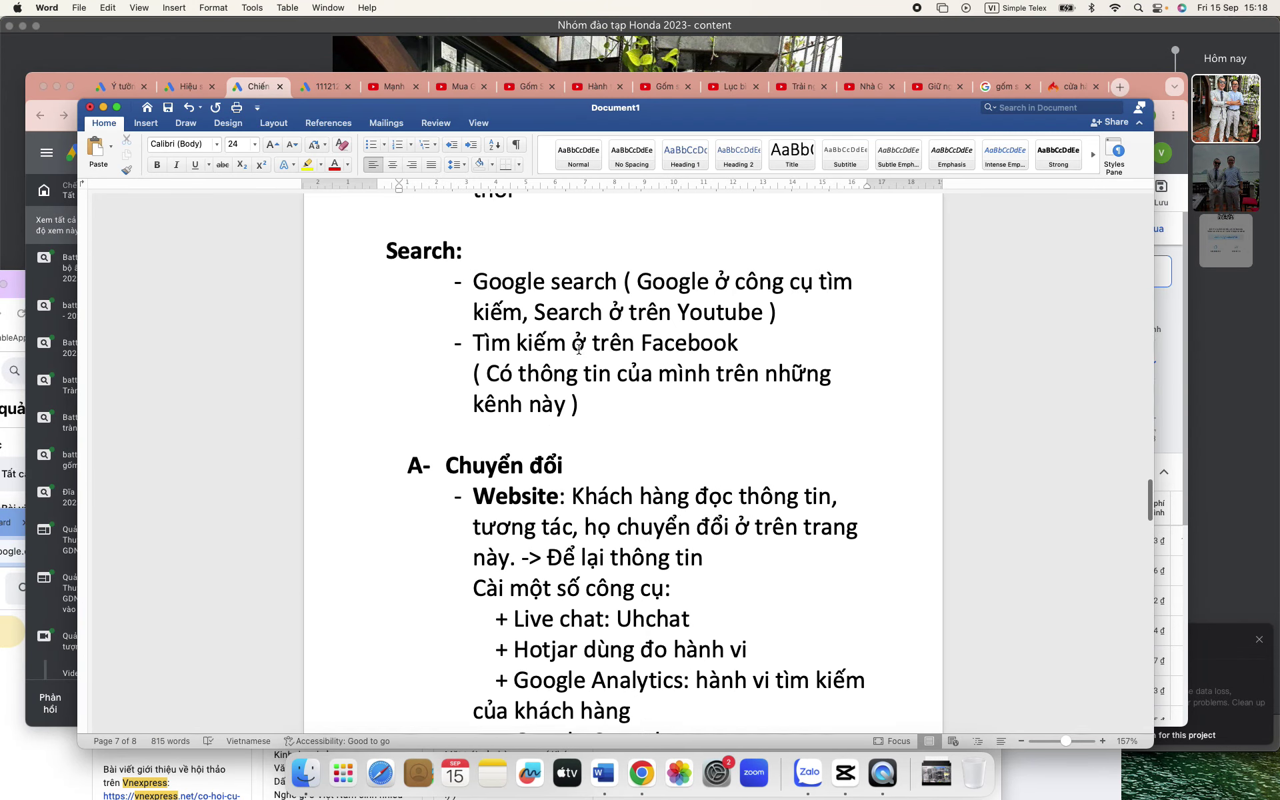
{"action": "scroll", "coordinate": [549, 416], "scroll_direction": "down", "scroll_amount": 9}
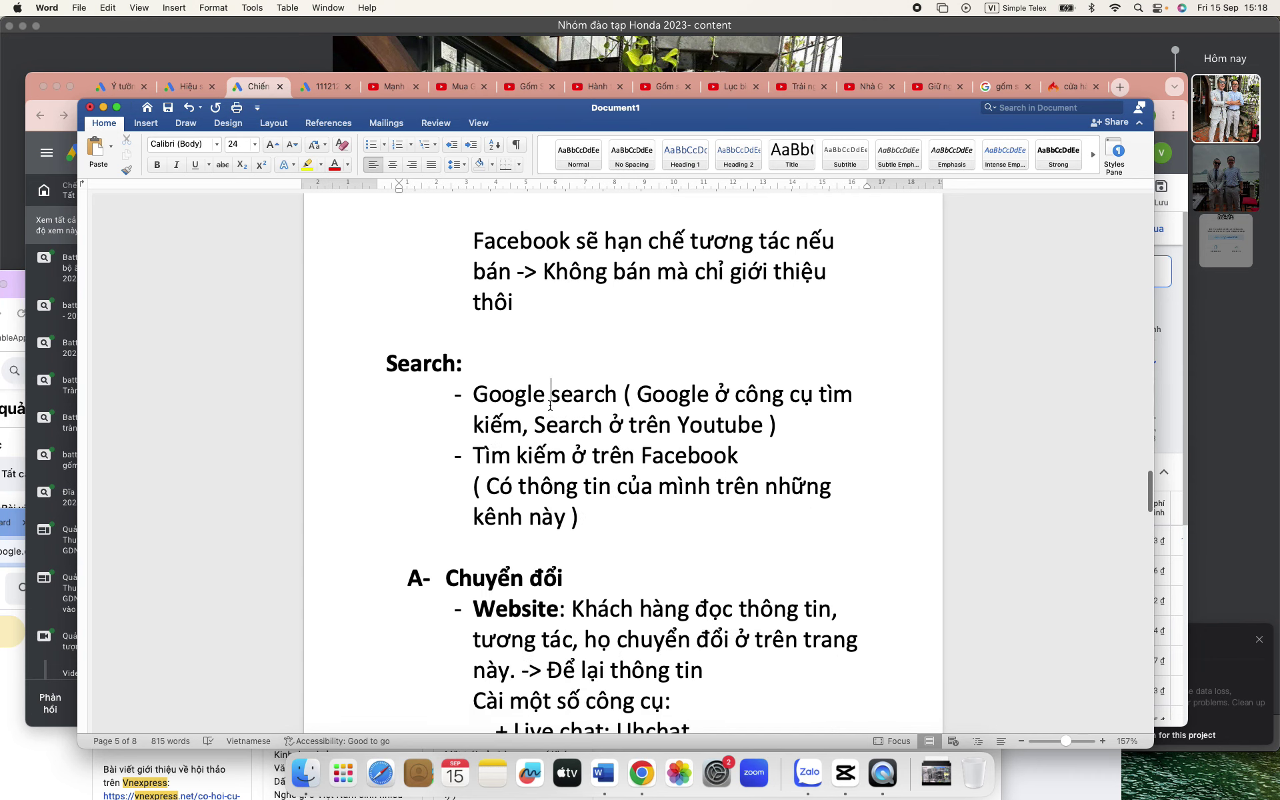
{"action": "scroll", "coordinate": [550, 405], "scroll_direction": "up", "scroll_amount": 15}
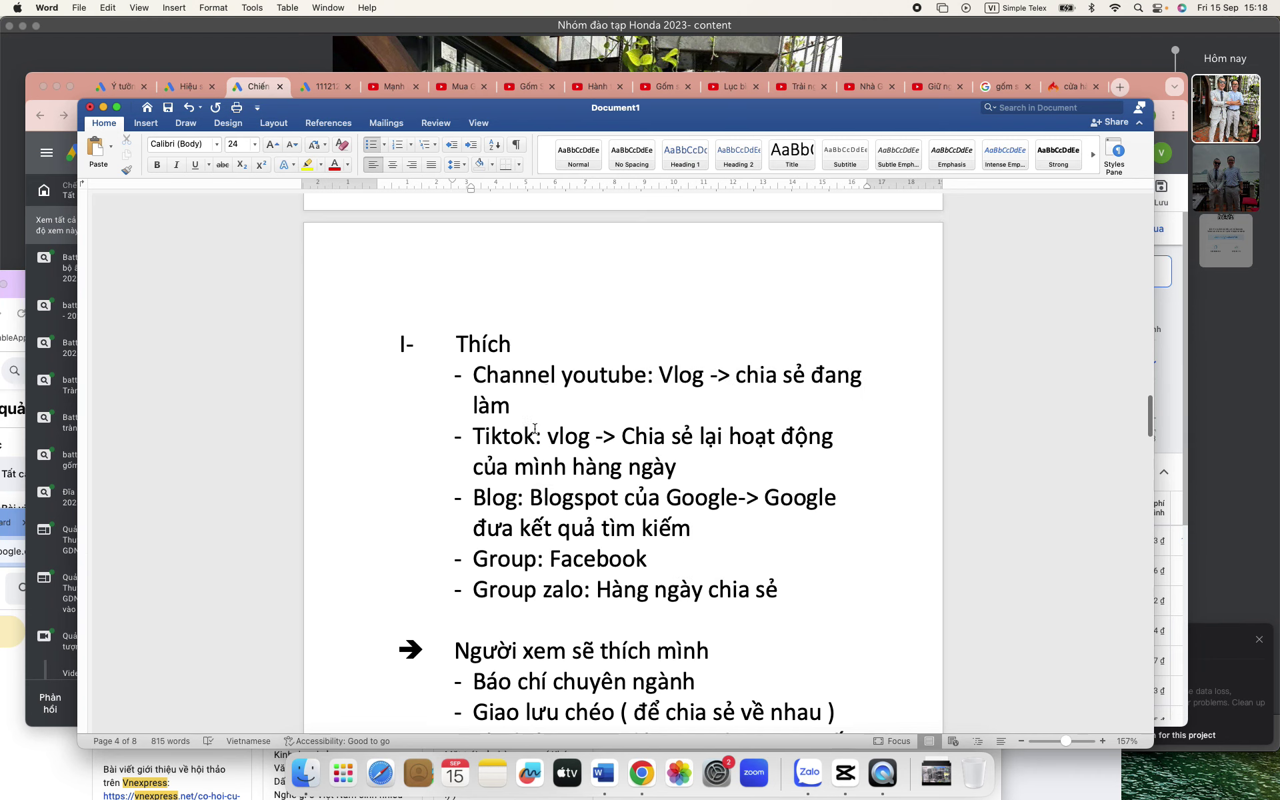
{"action": "scroll", "coordinate": [535, 429], "scroll_direction": "up", "scroll_amount": 8}
{"action": "scroll", "coordinate": [526, 429], "scroll_direction": "up", "scroll_amount": 12}
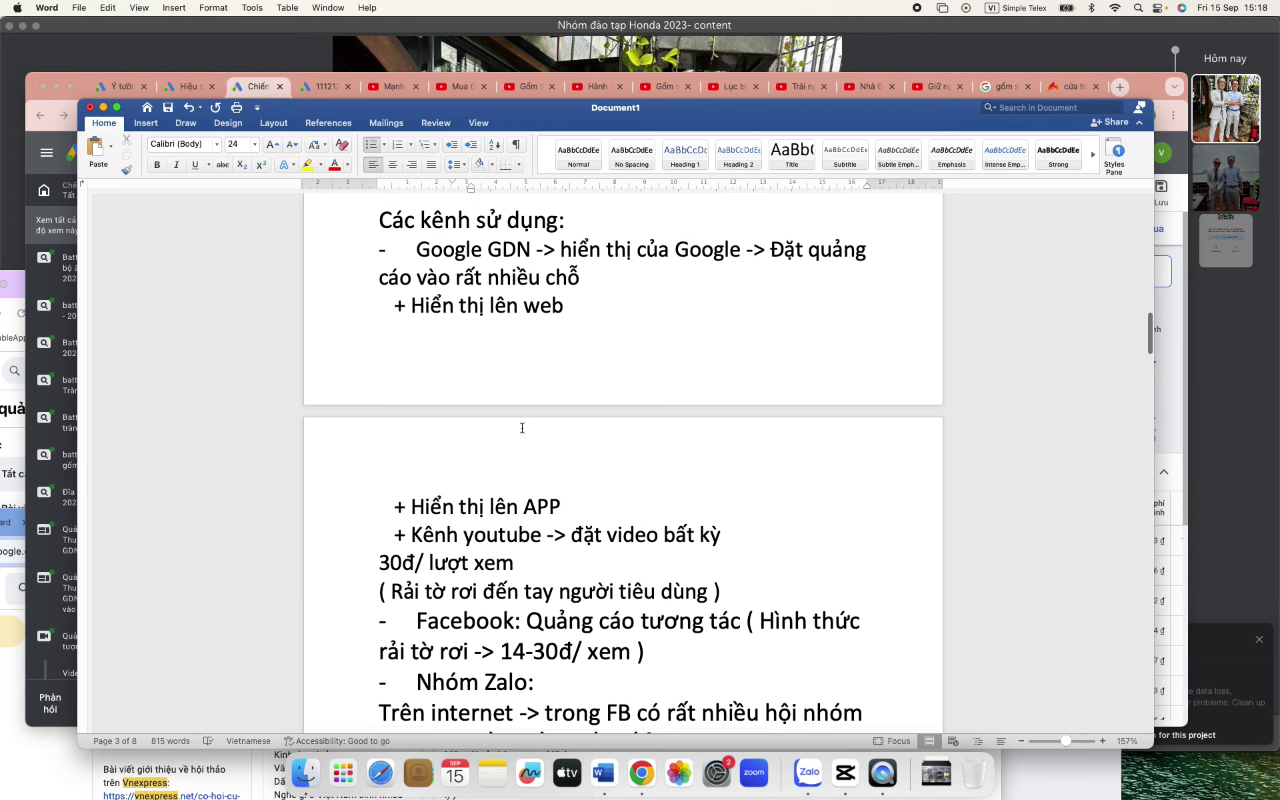
{"action": "scroll", "coordinate": [521, 428], "scroll_direction": "up", "scroll_amount": 2}
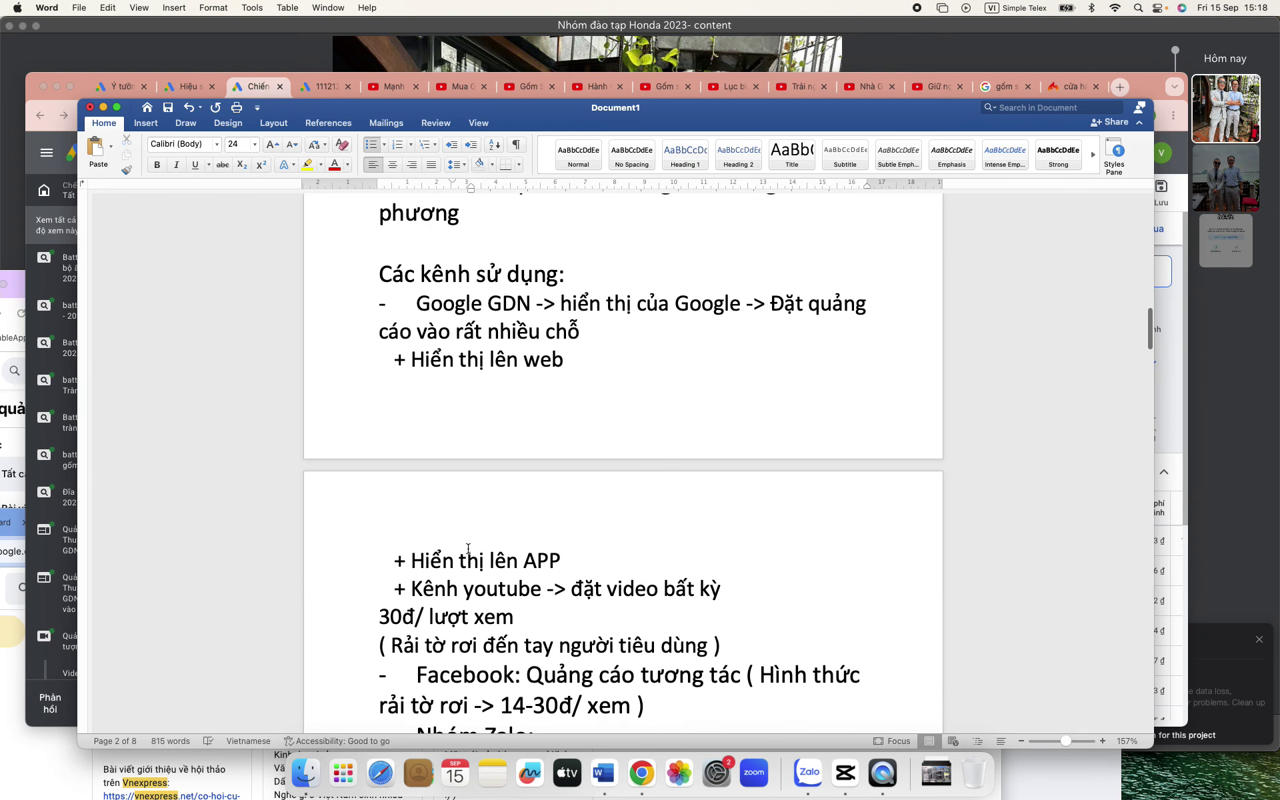
Finish reviewing the notes and switch to the Google Ads campaigns overview in Chrome
{"action": "left_click_drag", "start_coordinate": [468, 548], "coordinate": [588, 563]}
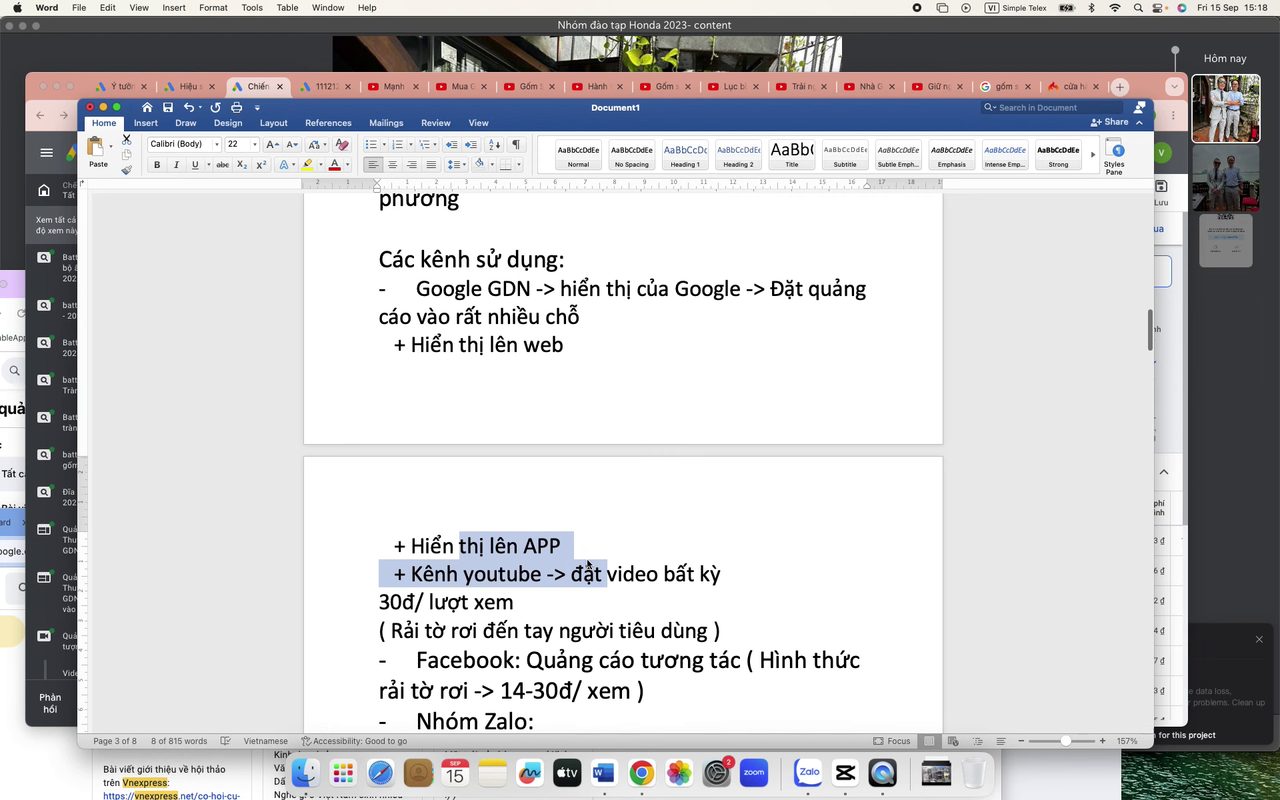
{"action": "scroll", "coordinate": [588, 563], "scroll_direction": "down", "scroll_amount": 1}
{"action": "left_click", "coordinate": [587, 560]}
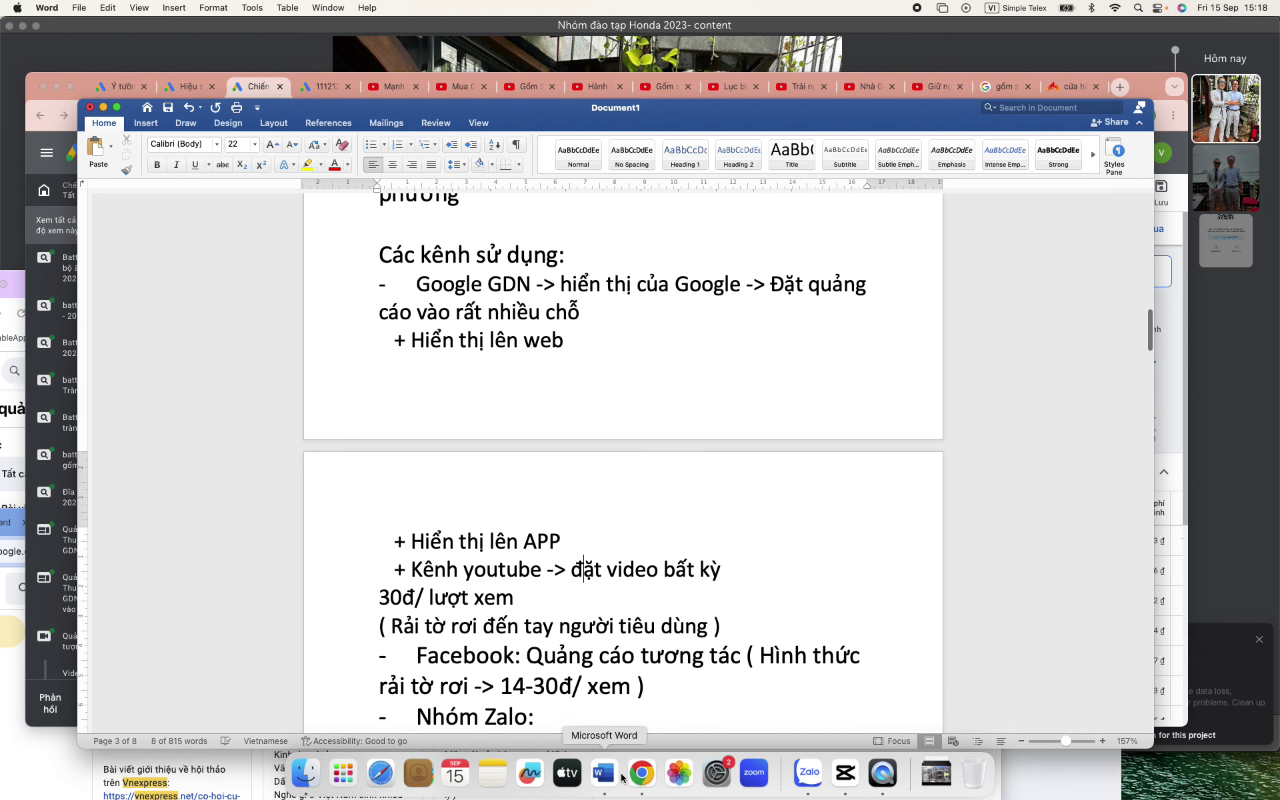
{"action": "left_click", "coordinate": [642, 773]}
Open the Audience manager's Custom segments list and start a new custom segment
{"action": "left_click", "coordinate": [840, 160]}
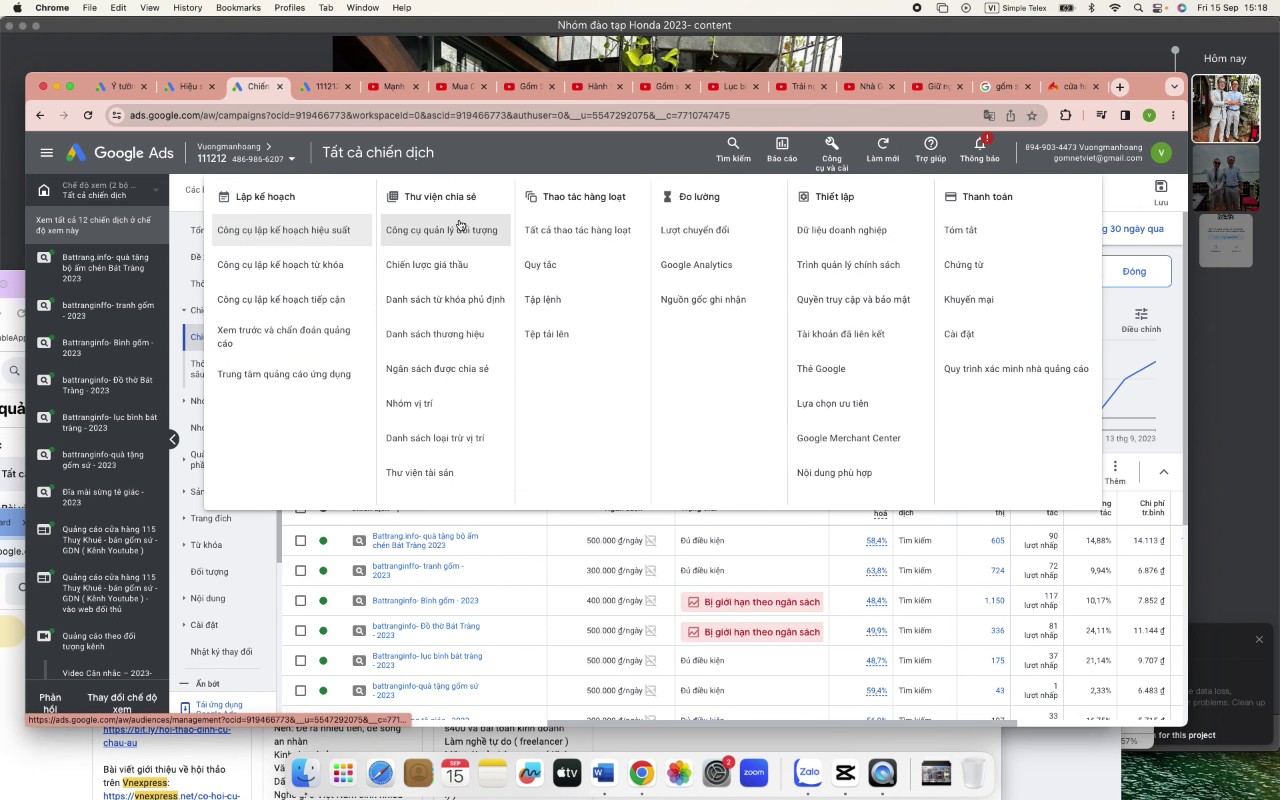
{"action": "left_click", "coordinate": [459, 224]}
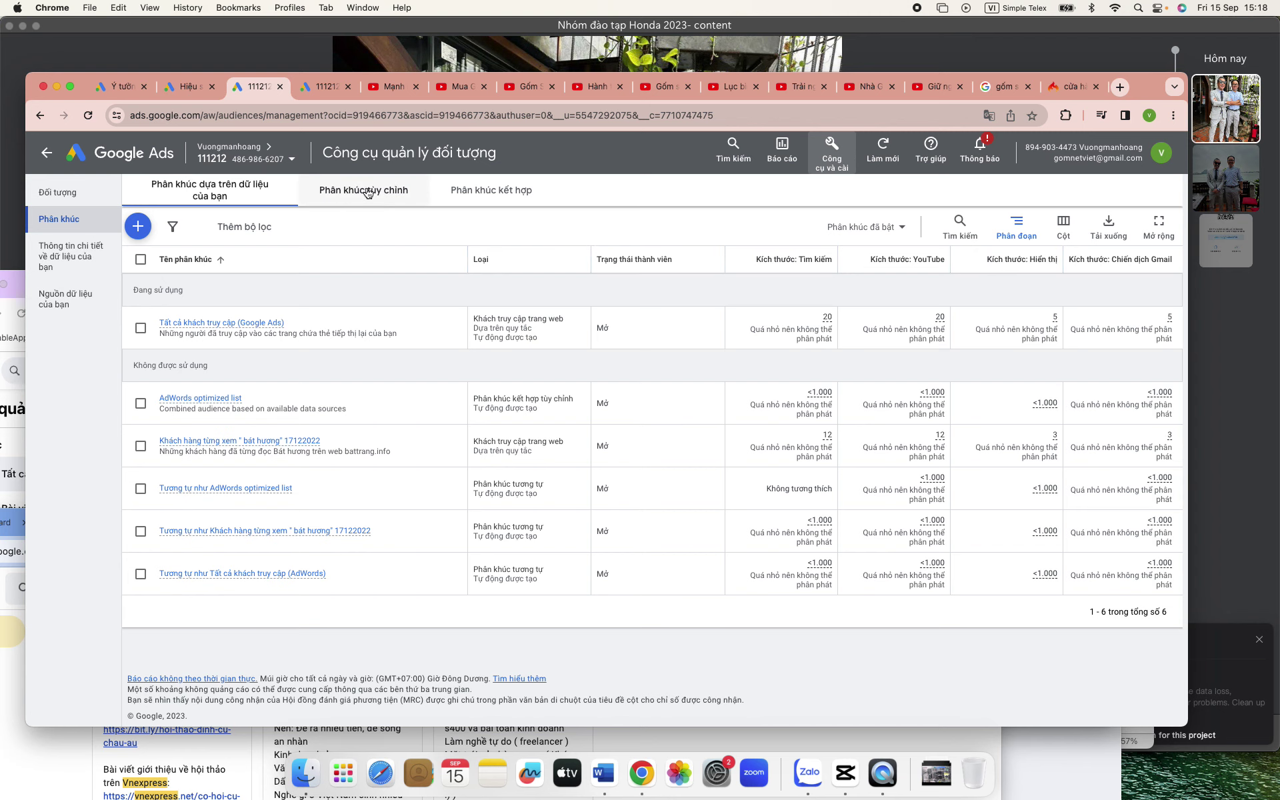
{"action": "left_click", "coordinate": [358, 192]}
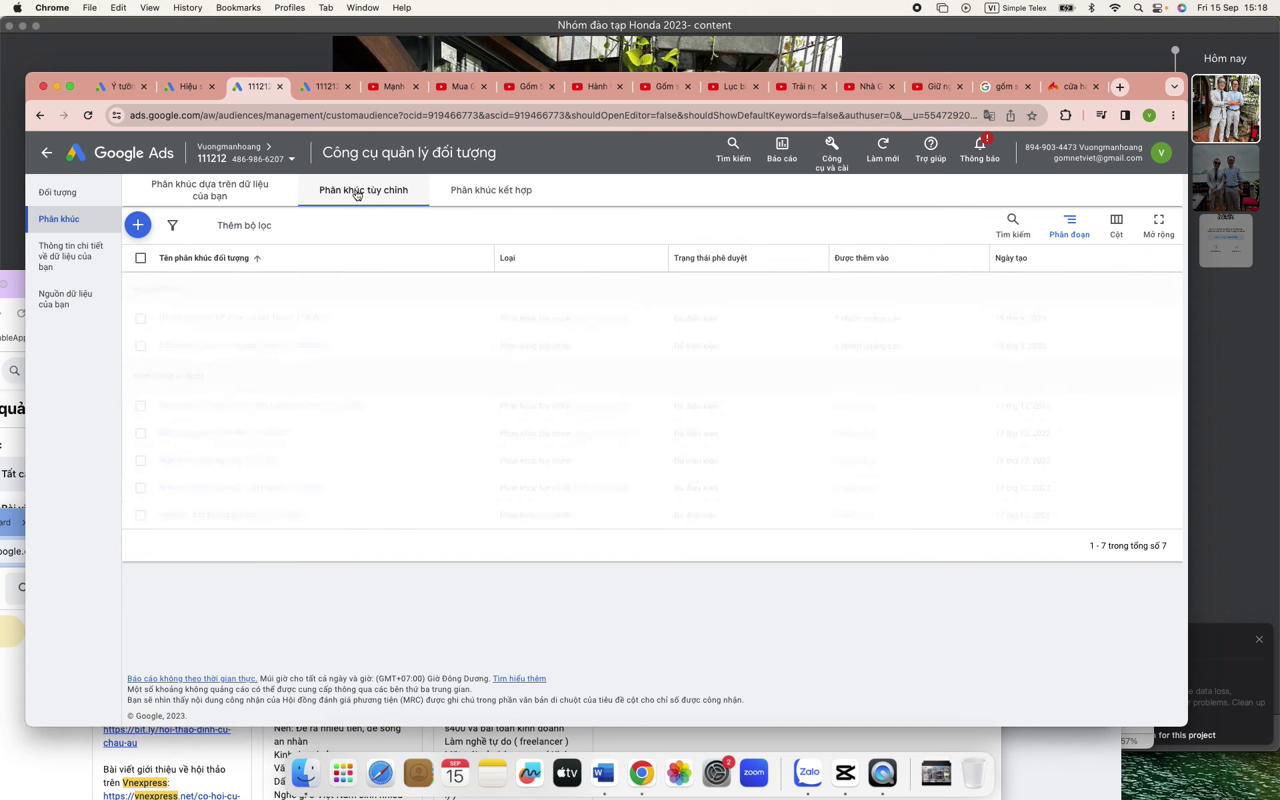
{"action": "left_click", "coordinate": [139, 225]}
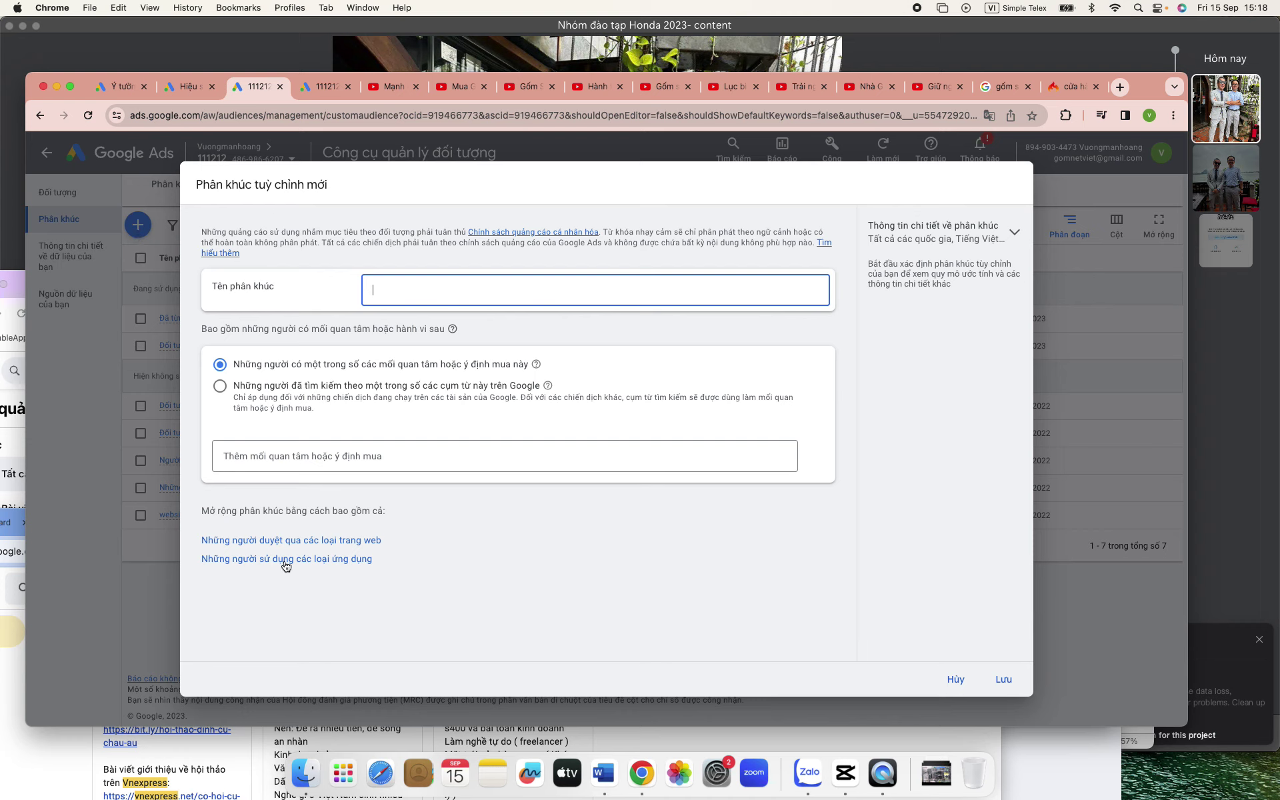
Add a similar-apps section, try searching 'honda', then clear that search
{"action": "left_click", "coordinate": [329, 559]}
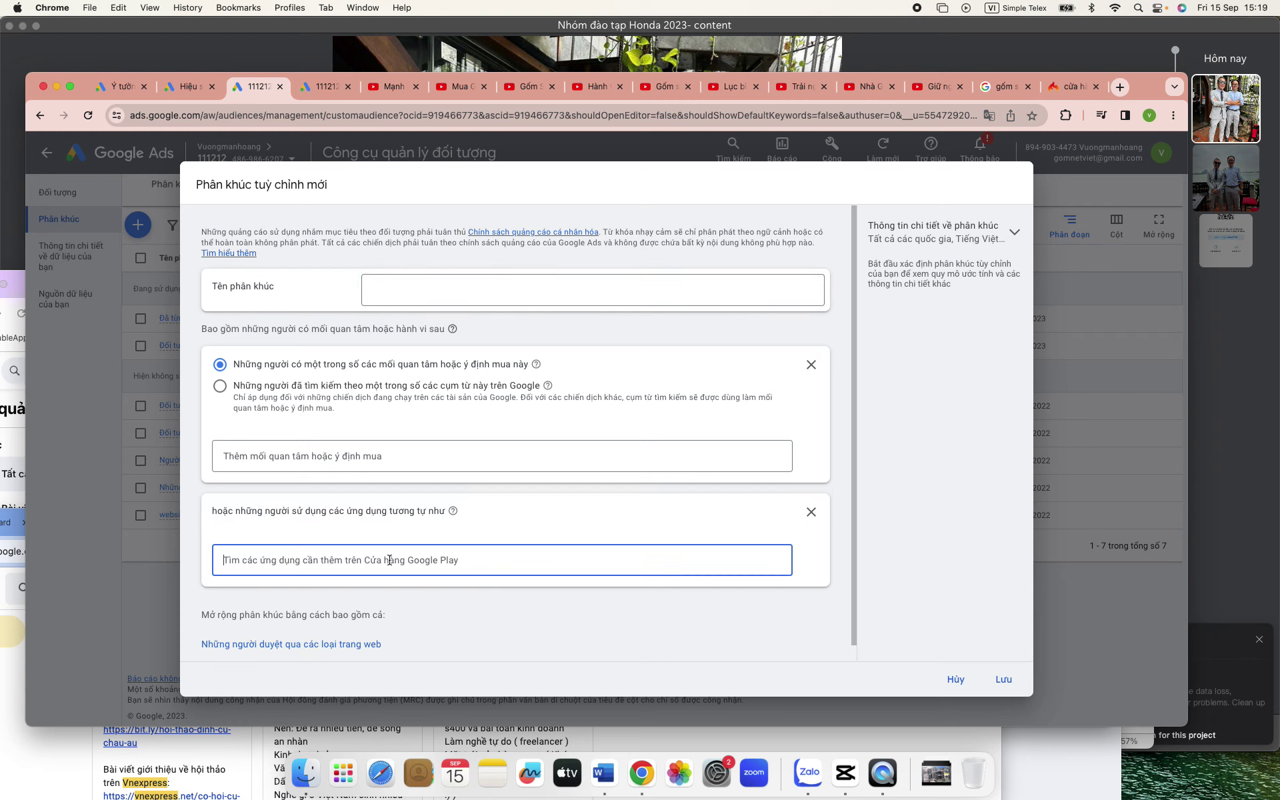
{"action": "type", "text": "honda"}
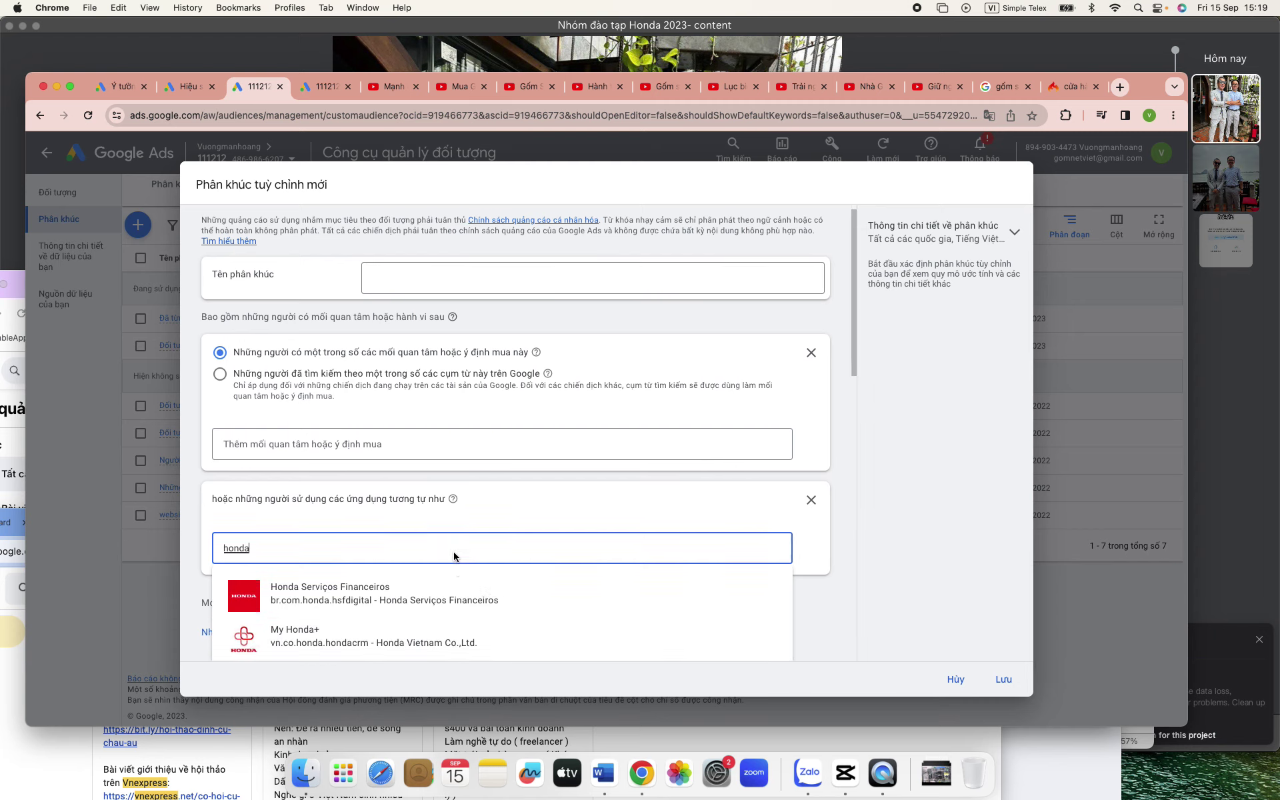
{"action": "scroll", "coordinate": [458, 558], "scroll_direction": "down", "scroll_amount": 2}
{"action": "scroll", "coordinate": [434, 604], "scroll_direction": "down", "scroll_amount": 3}
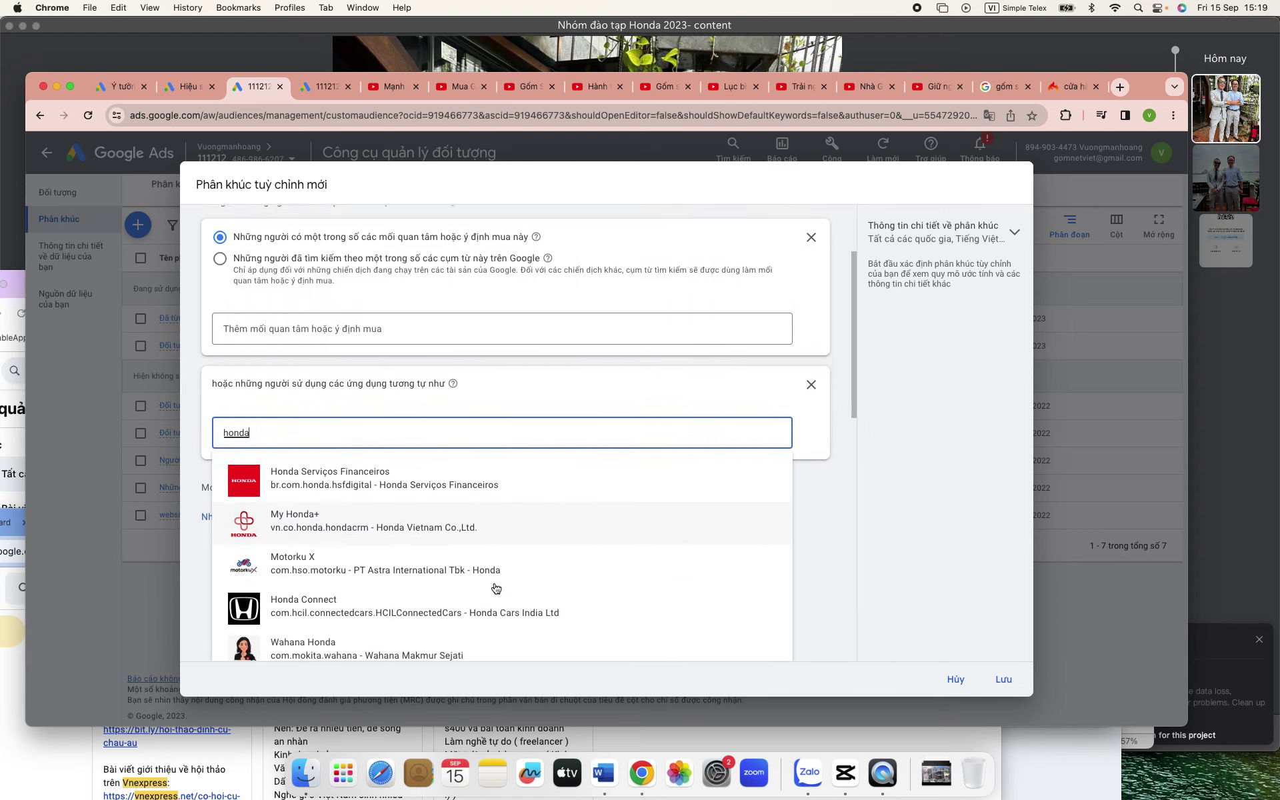
{"action": "scroll", "coordinate": [480, 533], "scroll_direction": "down", "scroll_amount": 4}
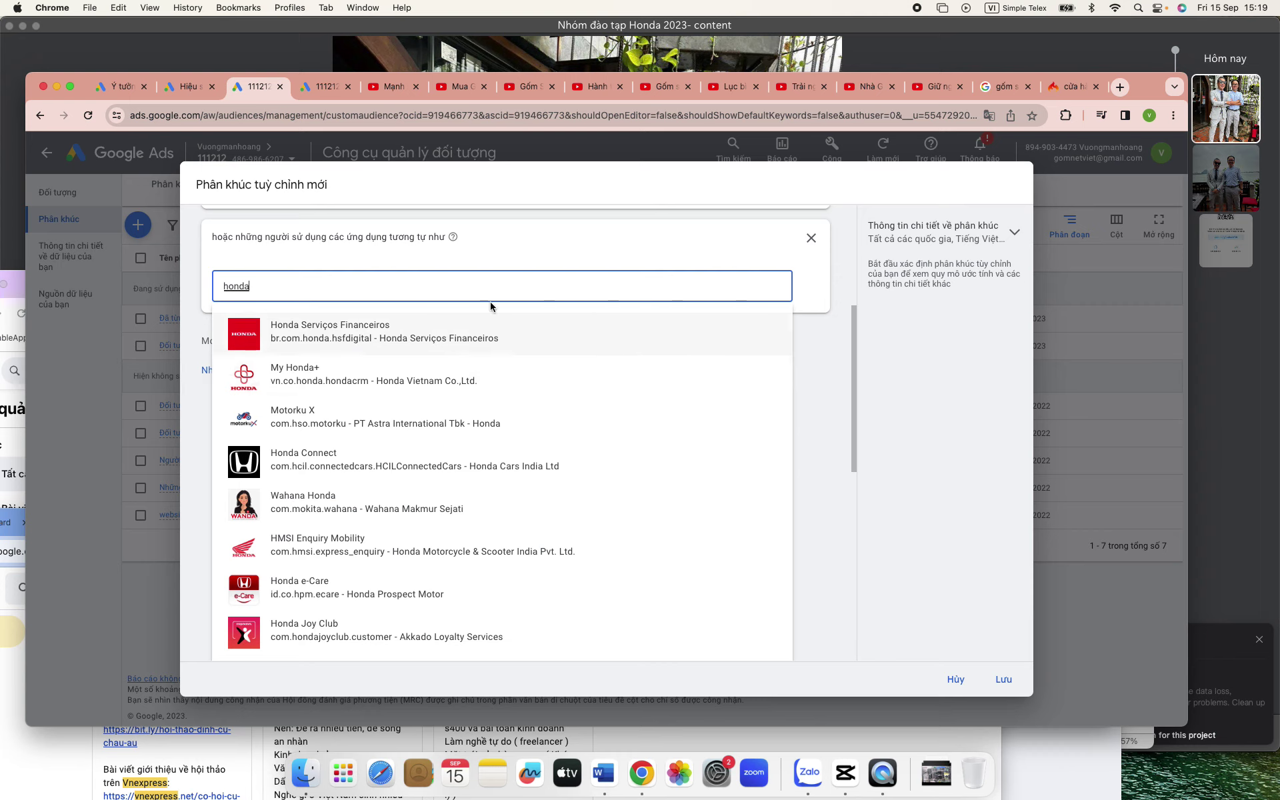
{"action": "left_click", "coordinate": [229, 285]}
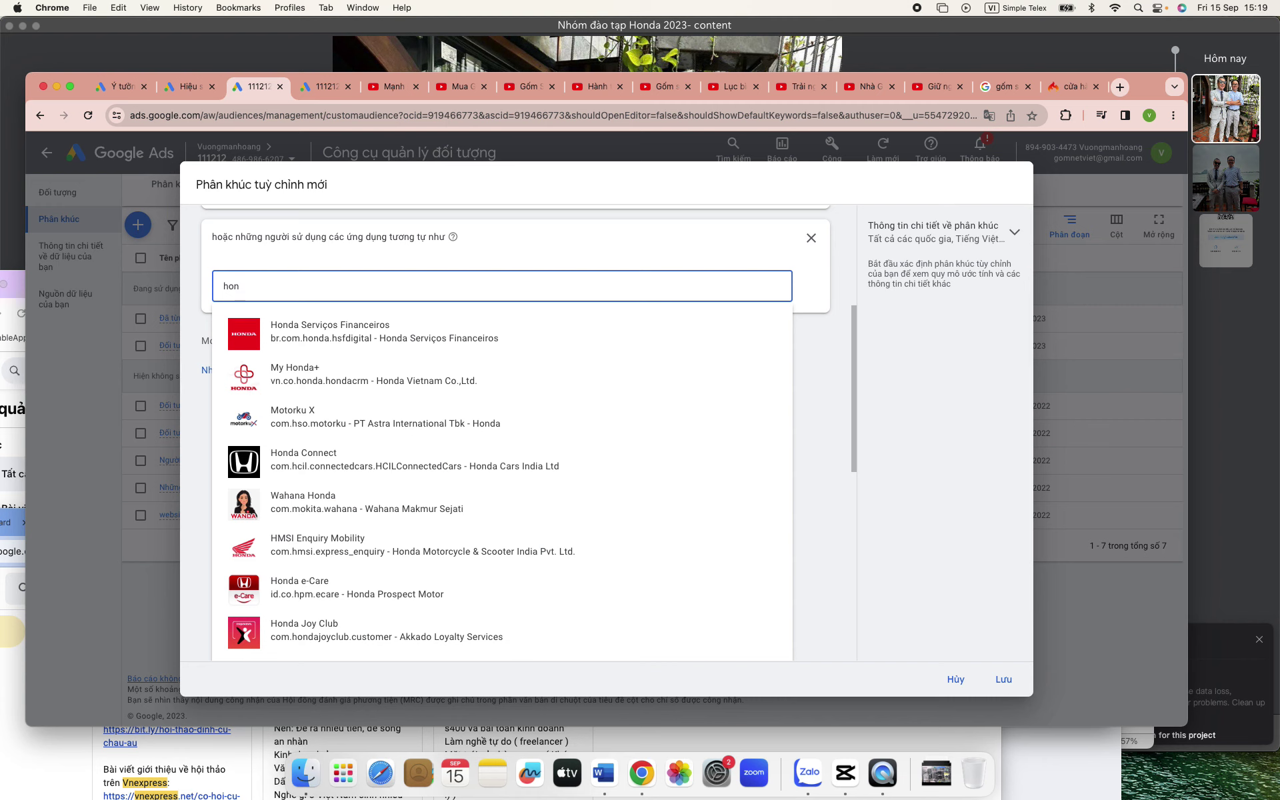
{"action": "key", "text": "BackSpace"}
{"action": "key", "text": "BackSpace"}
{"action": "key", "text": "BackSpace"}
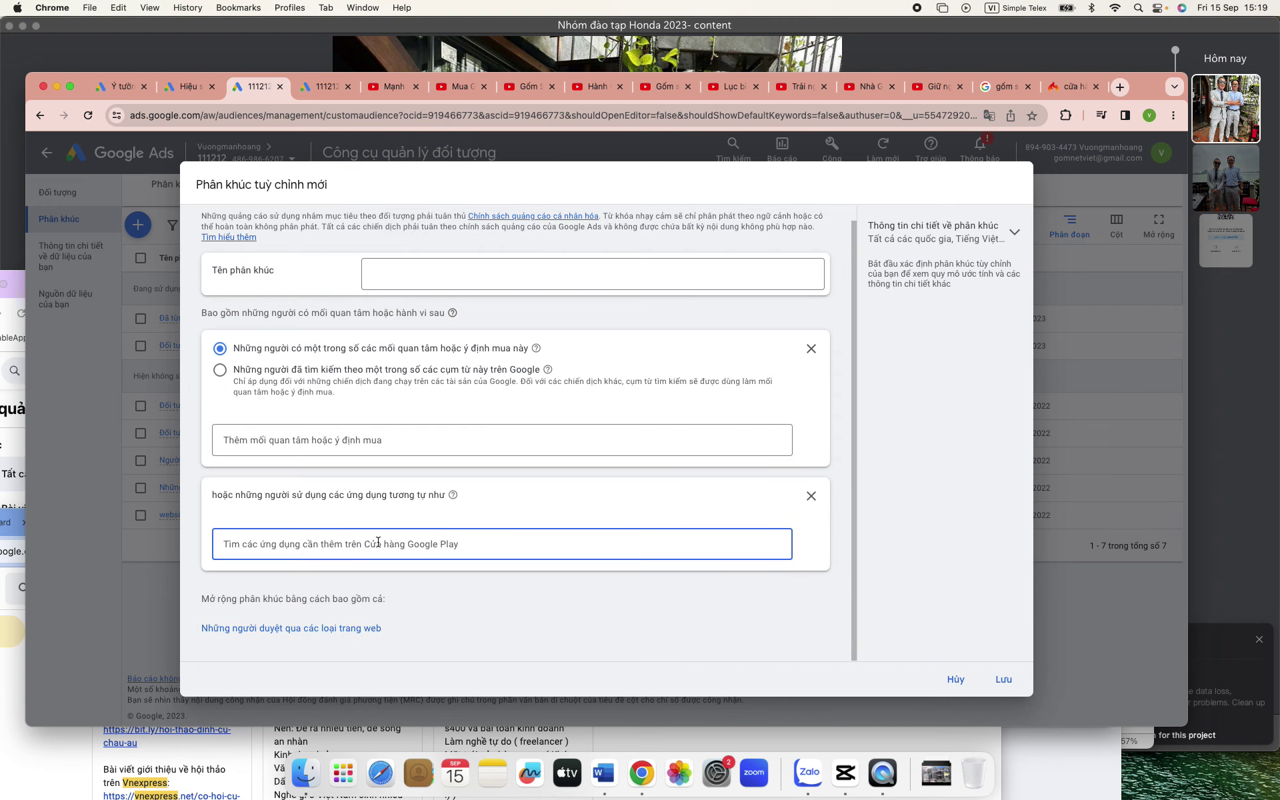
Add five Vinhomes apps, including Resident, Ocean Park and West Point, to the segment
{"action": "type", "text": "vinhome"}
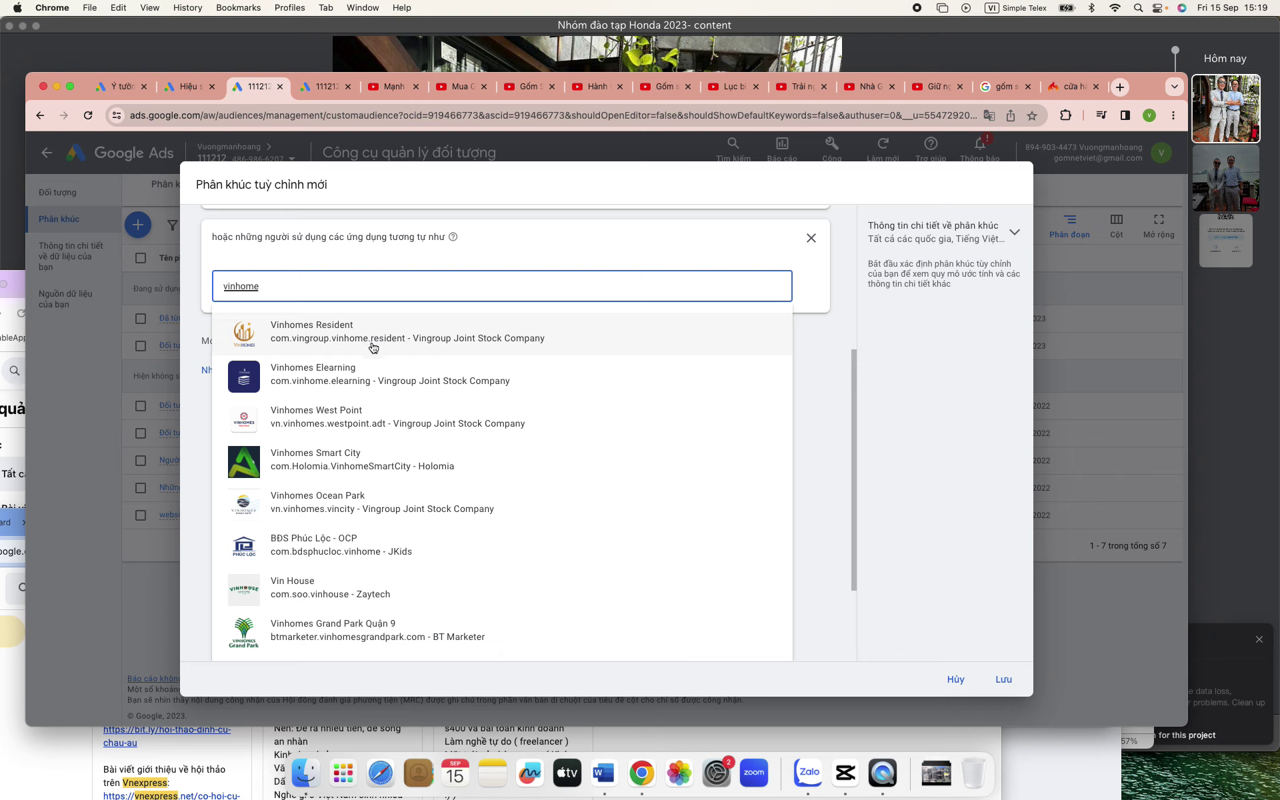
{"action": "left_click", "coordinate": [302, 340]}
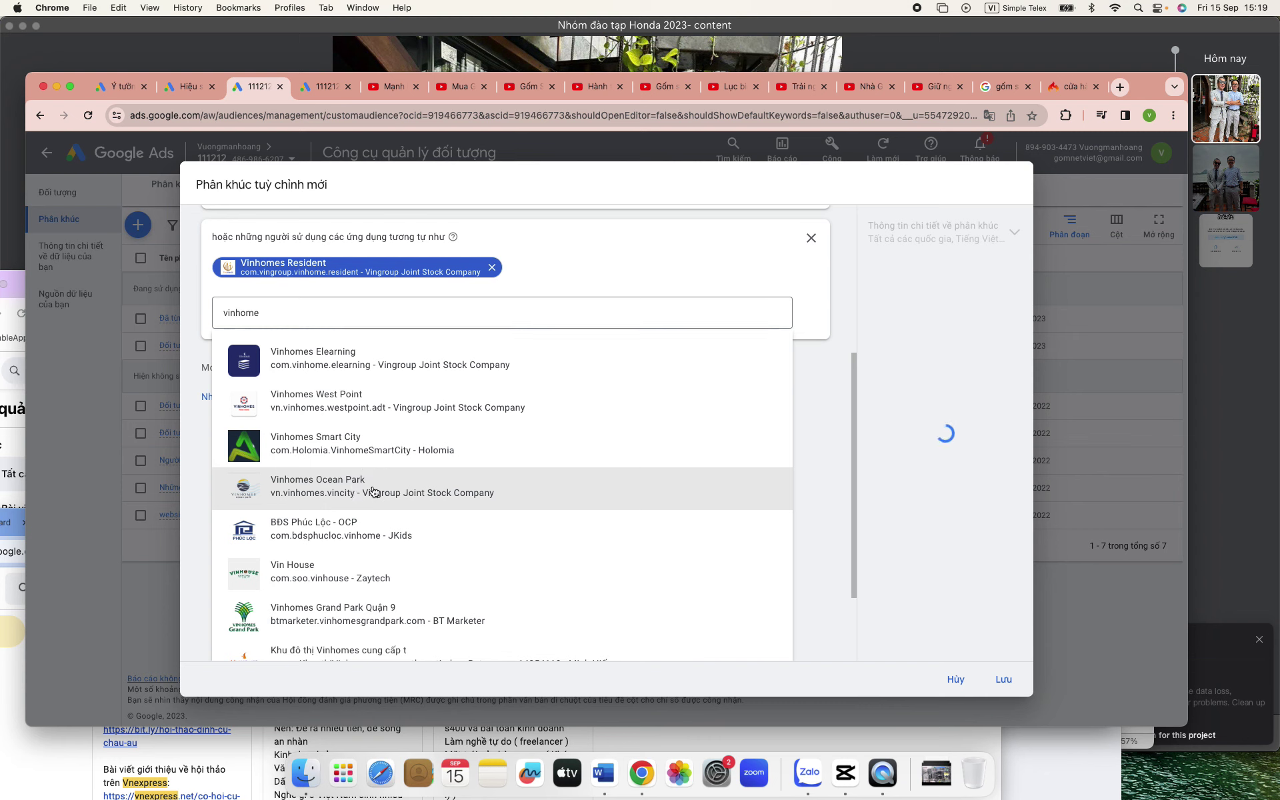
{"action": "left_click", "coordinate": [374, 492]}
{"action": "scroll", "coordinate": [413, 440], "scroll_direction": "down", "scroll_amount": 1}
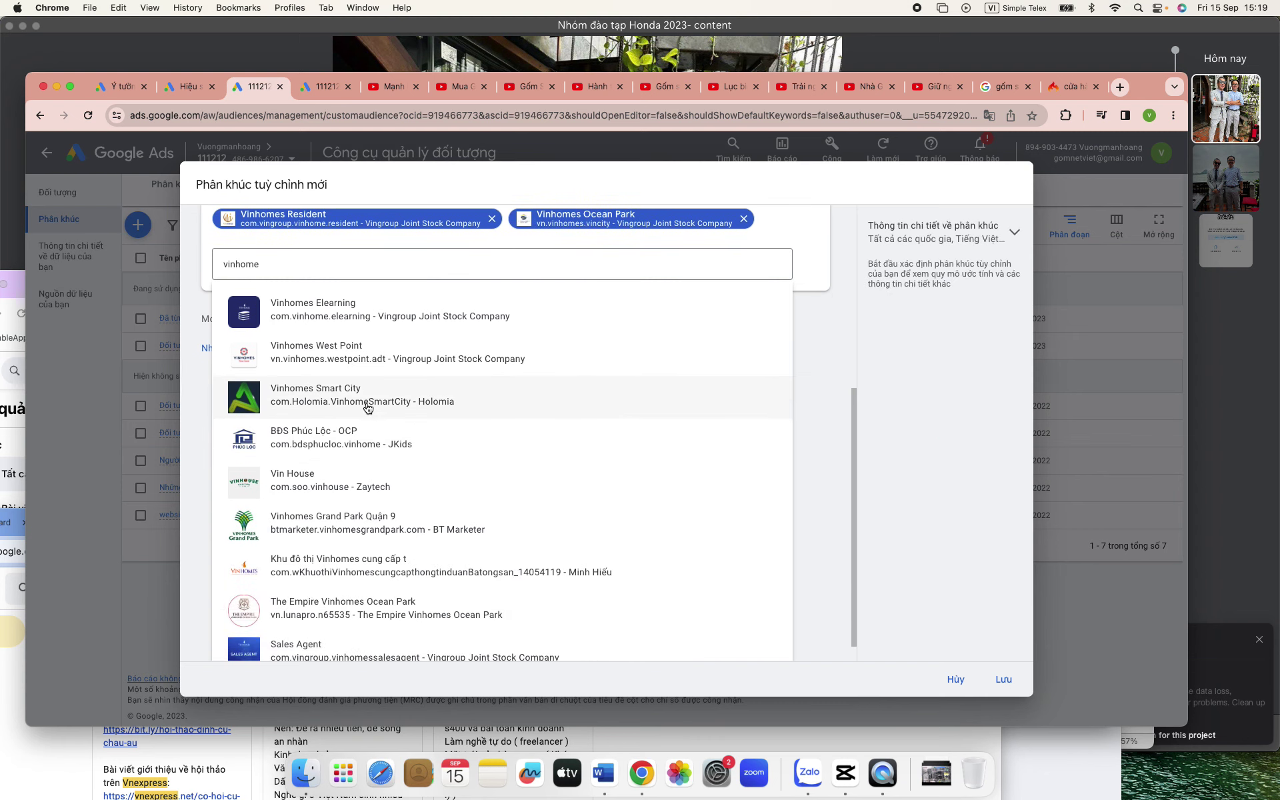
{"action": "left_click", "coordinate": [362, 357]}
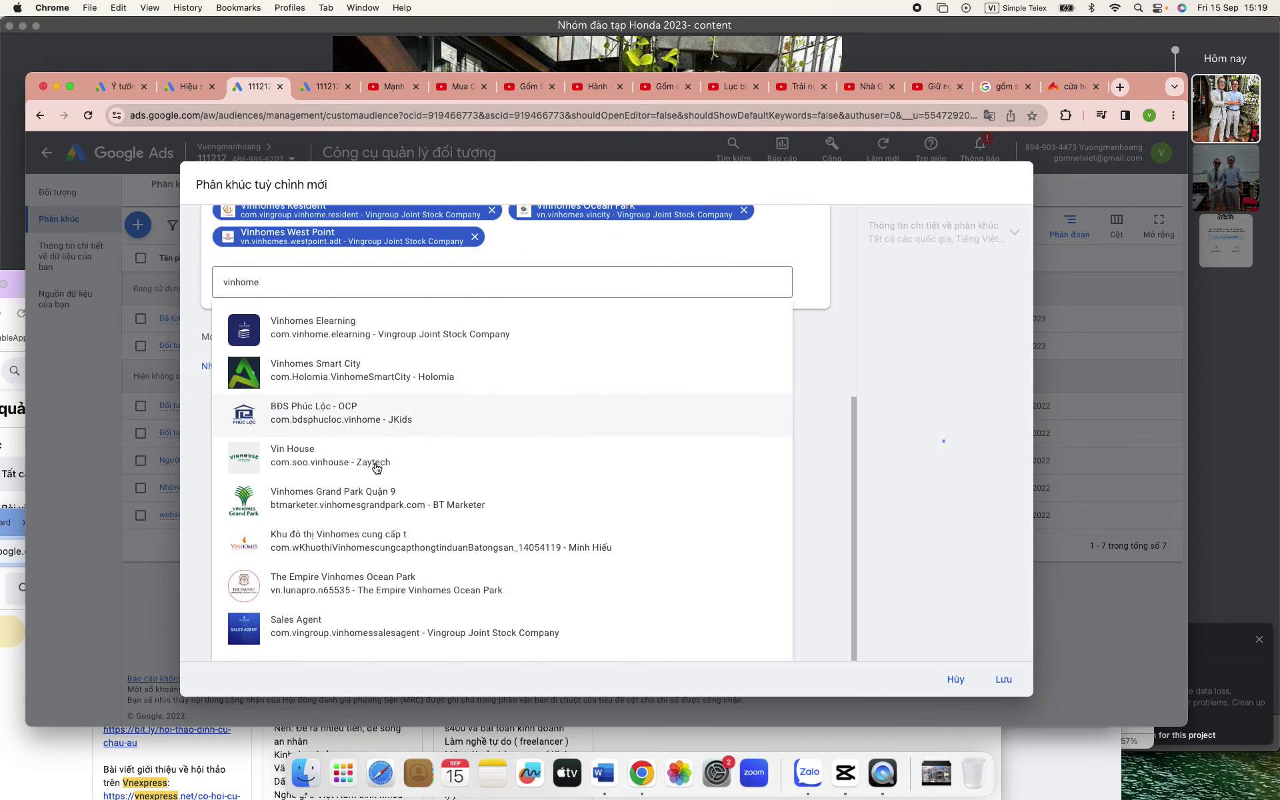
{"action": "left_click", "coordinate": [431, 554]}
{"action": "left_click", "coordinate": [371, 599]}
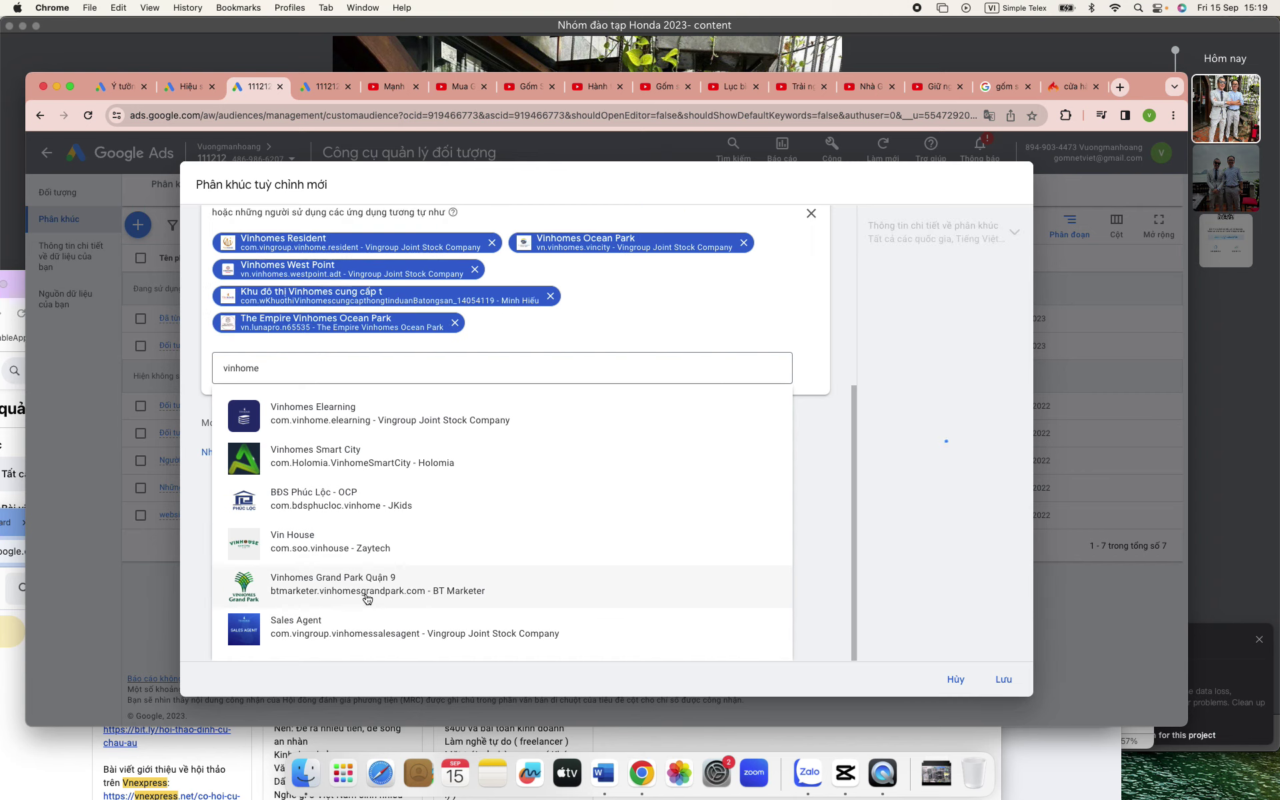
{"action": "left_click", "coordinate": [729, 329]}
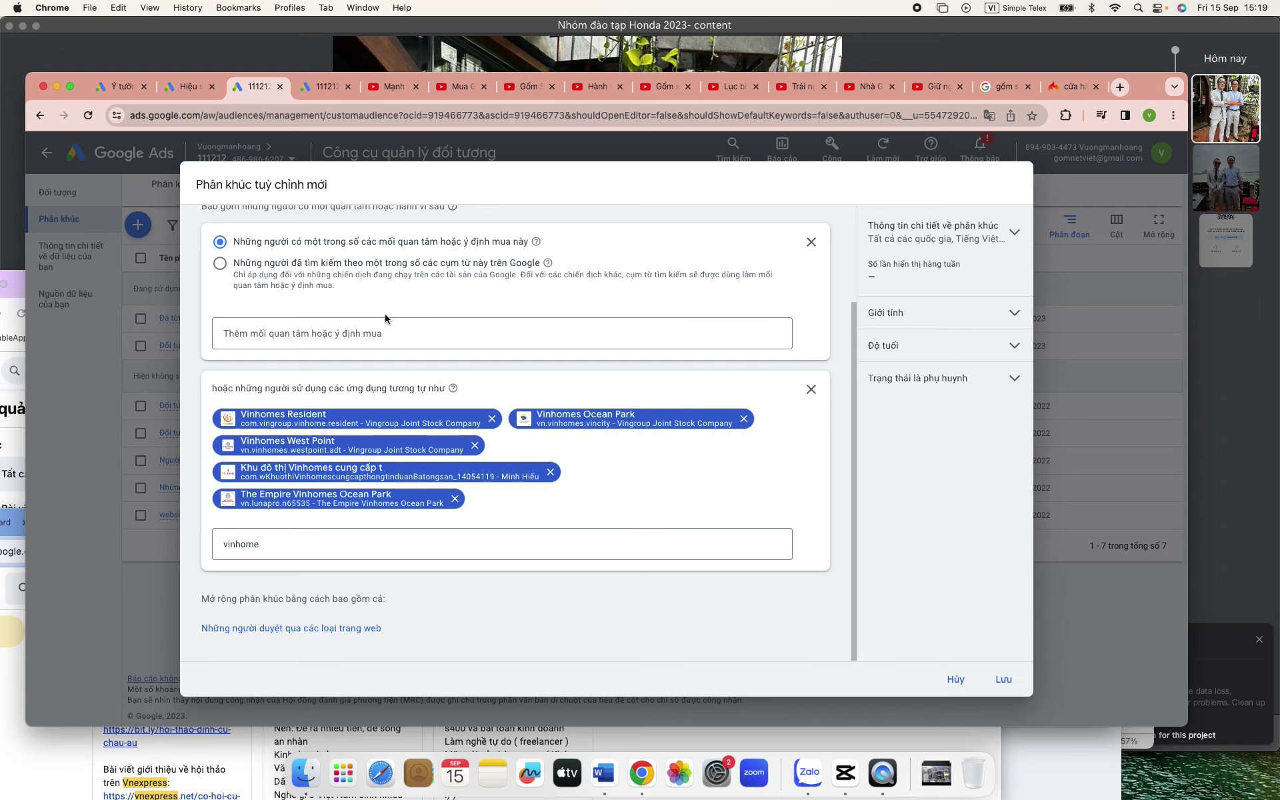
Name the segment 'Những người đang sử dụng căn hohoàVin 1592023'
{"action": "scroll", "coordinate": [422, 300], "scroll_direction": "up", "scroll_amount": 4}
{"action": "left_click", "coordinate": [422, 292]}
{"action": "type", "text": "Những người đan"}
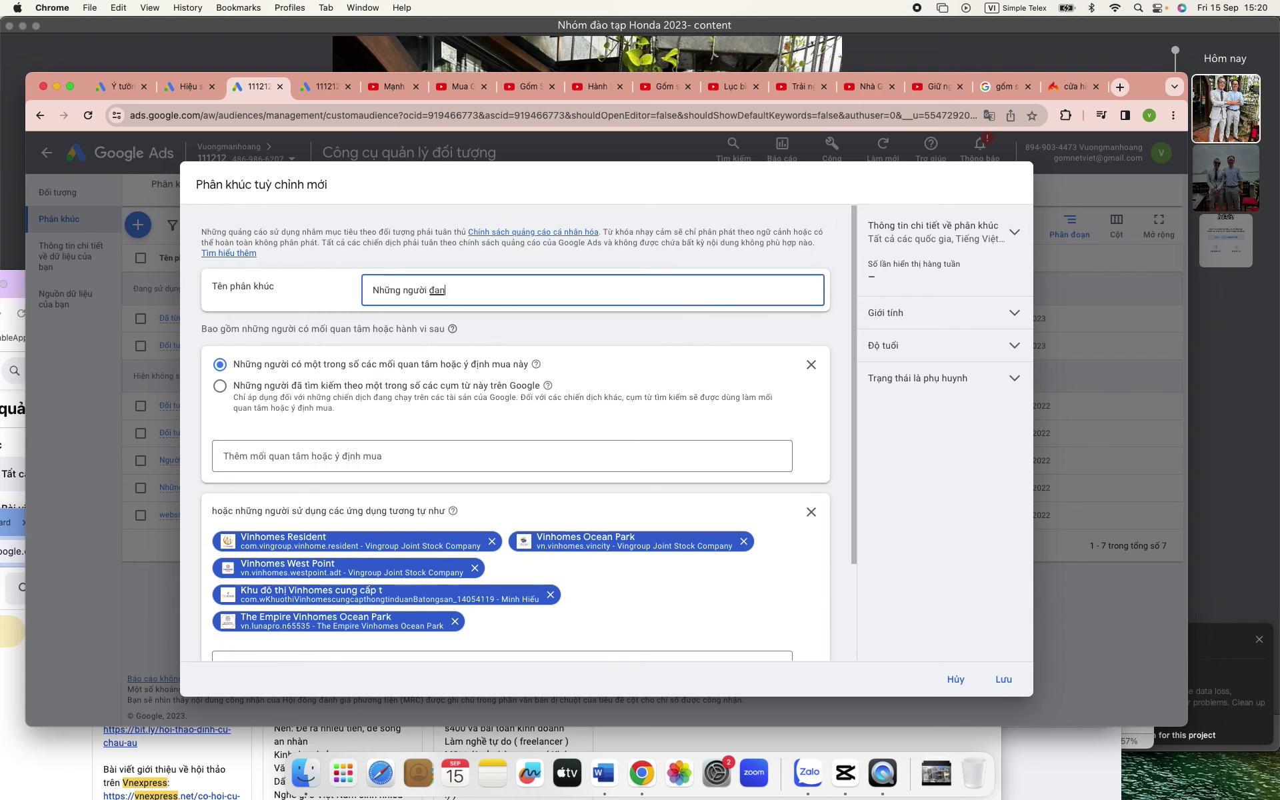
{"action": "type", "text": "g sử dụng căn ho"}
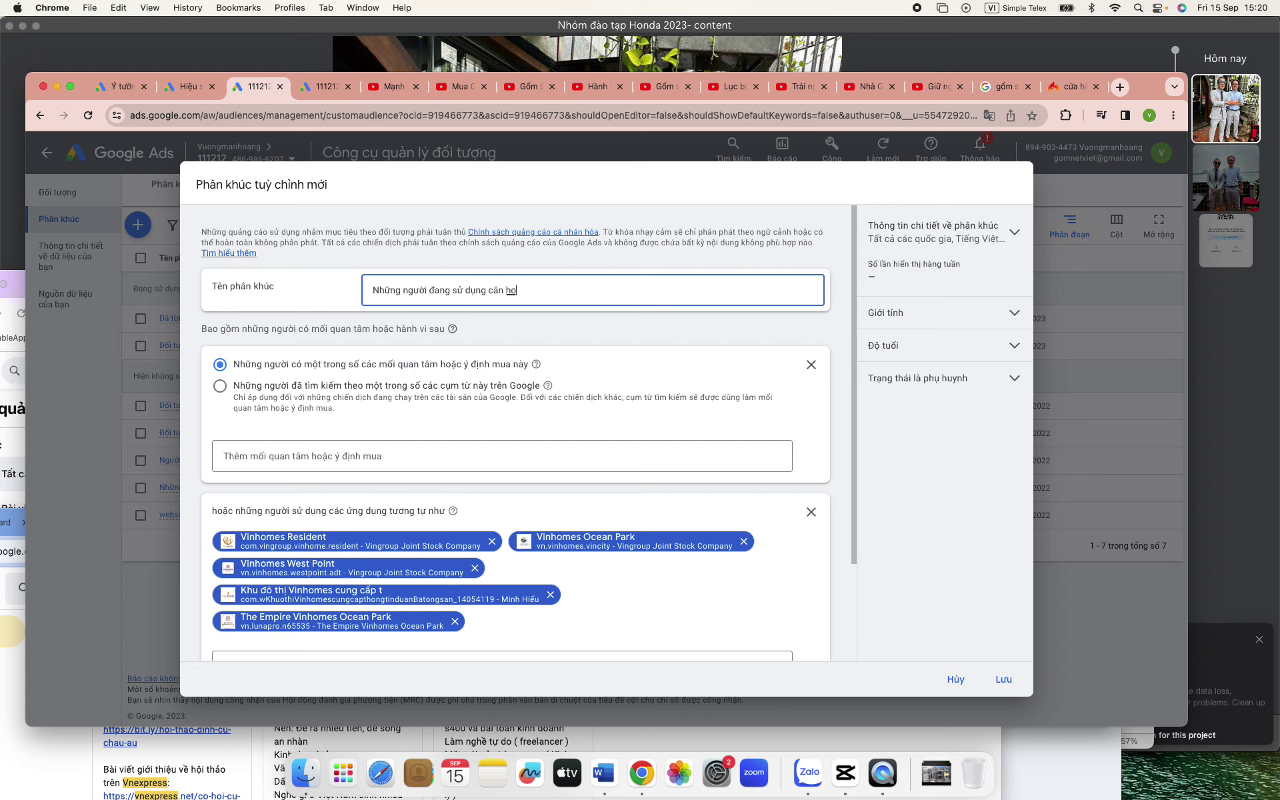
{"action": "type", "text": "hoà"}
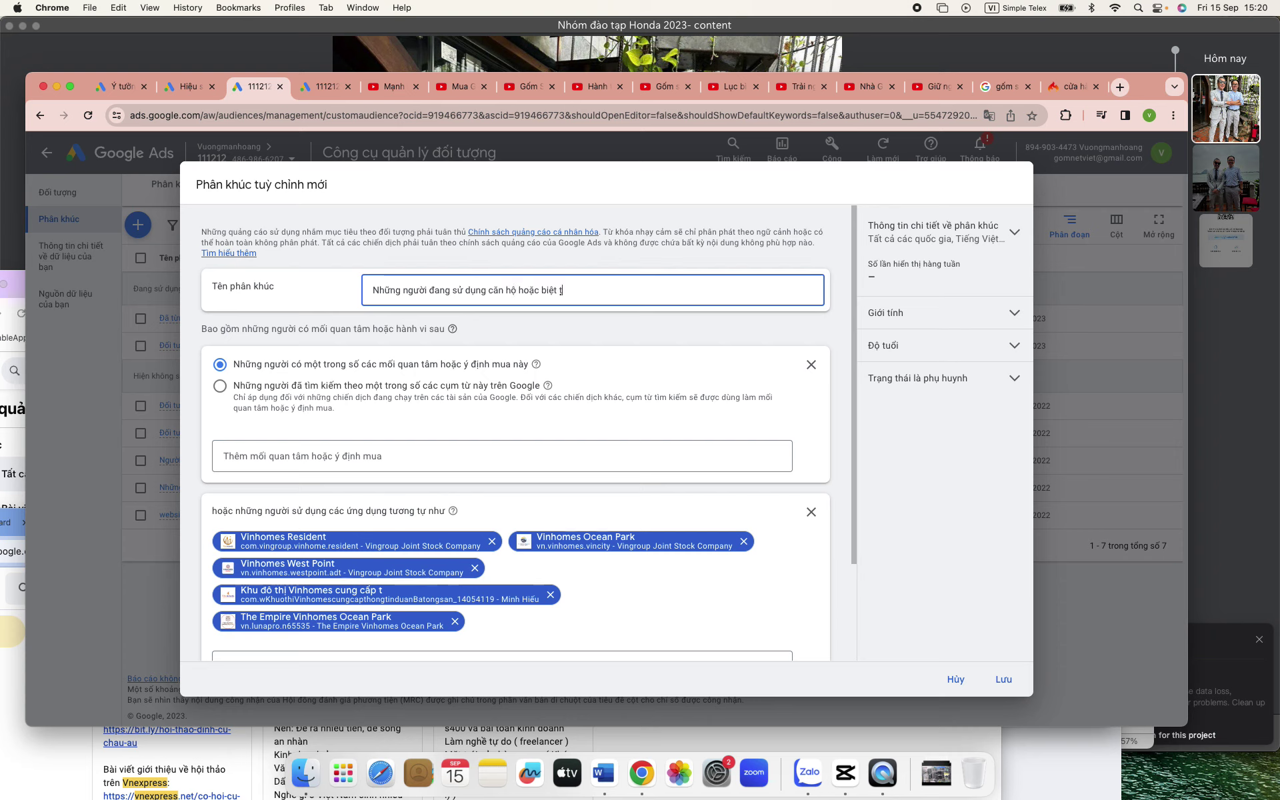
{"action": "type", "text": "Vinhome 1592023"}
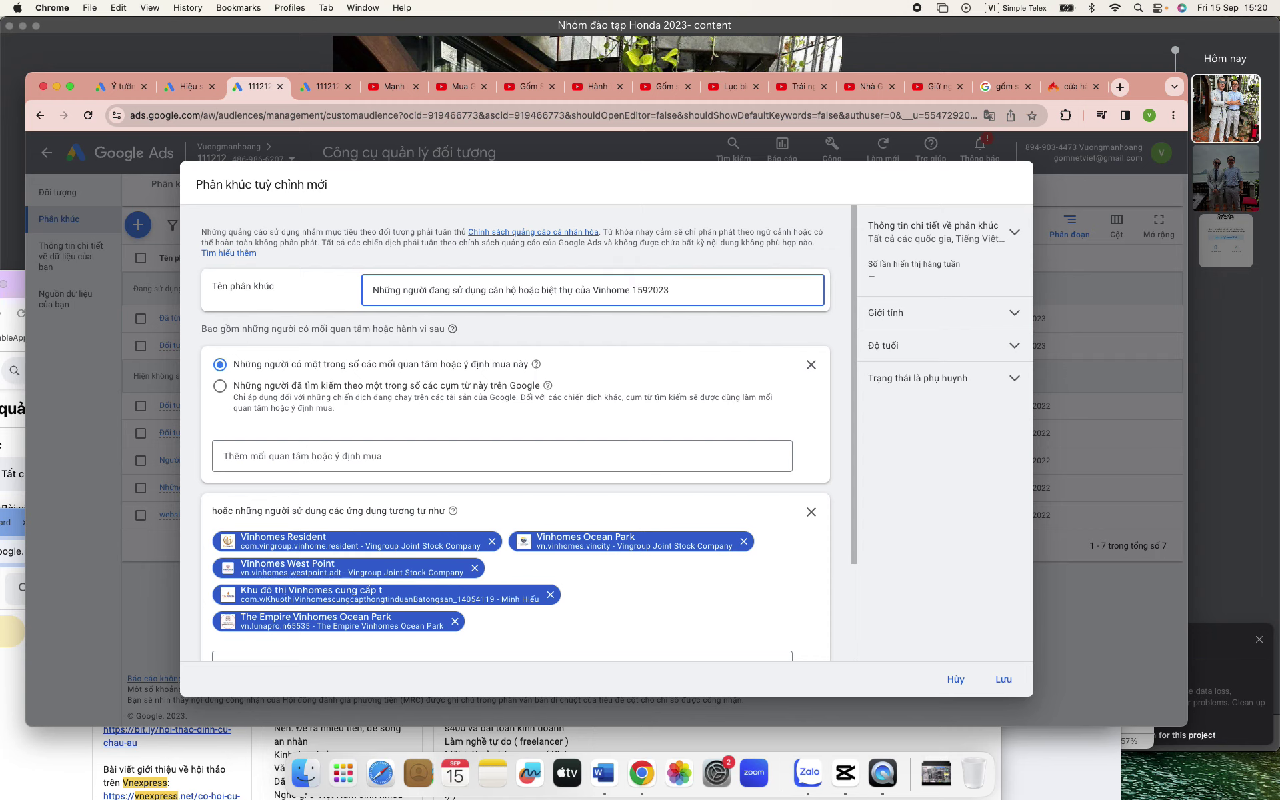
{"action": "scroll", "coordinate": [548, 353], "scroll_direction": "down", "scroll_amount": 3}
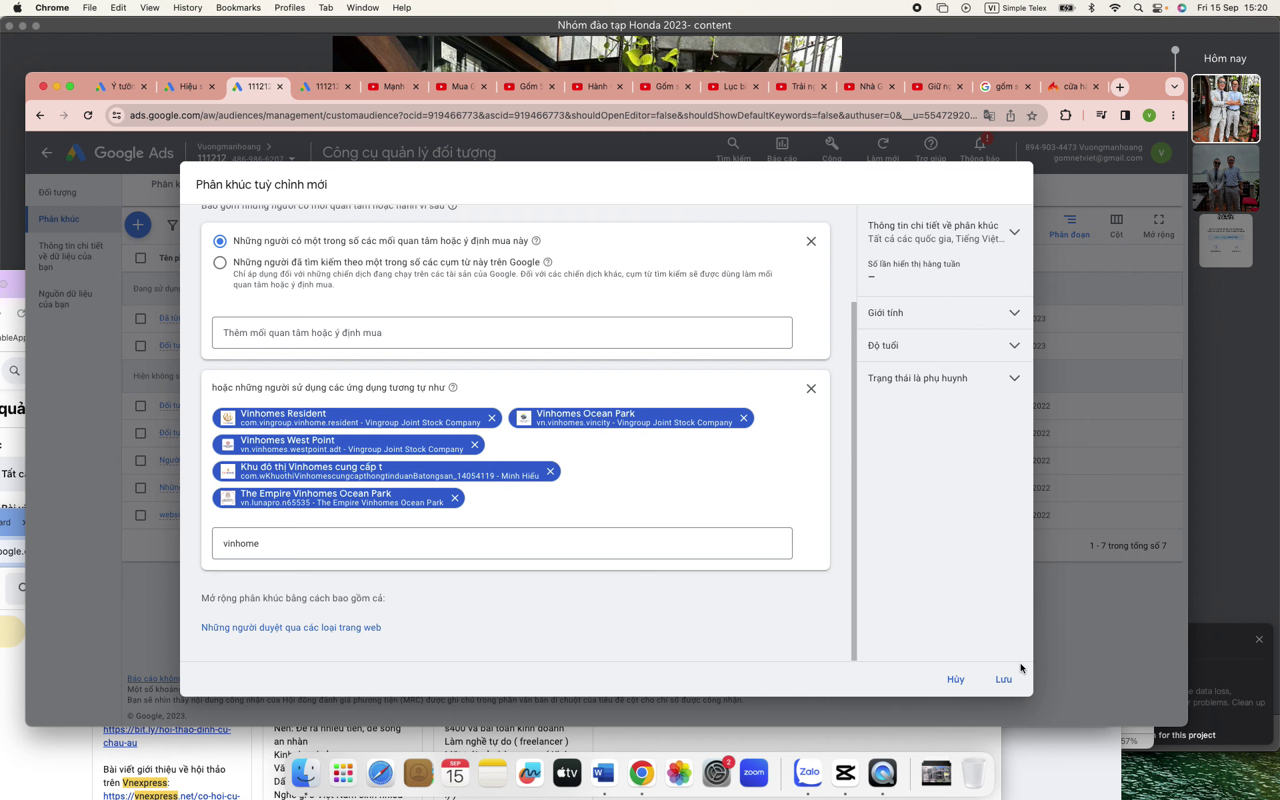
Save the custom segment, then open account 111212 from the manager's performance list
{"action": "left_click", "coordinate": [1002, 679]}
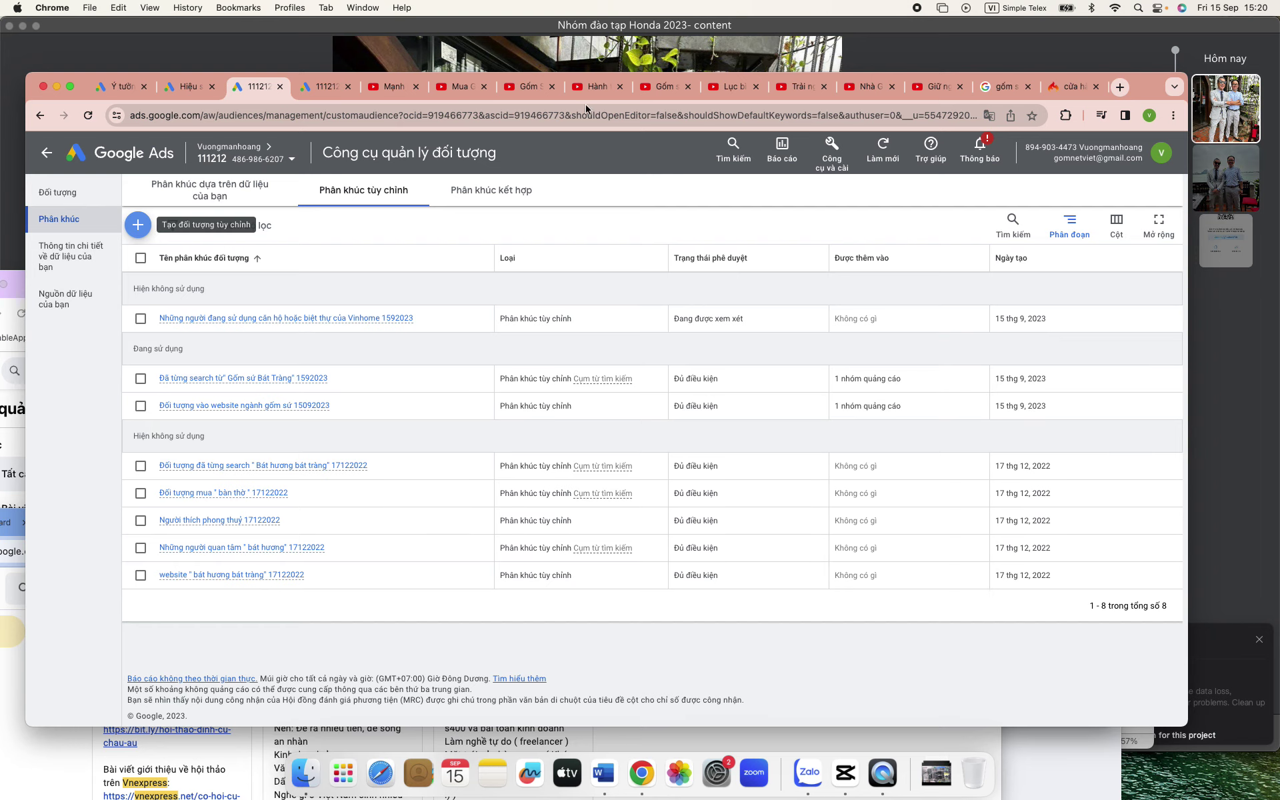
{"action": "left_click", "coordinate": [241, 158]}
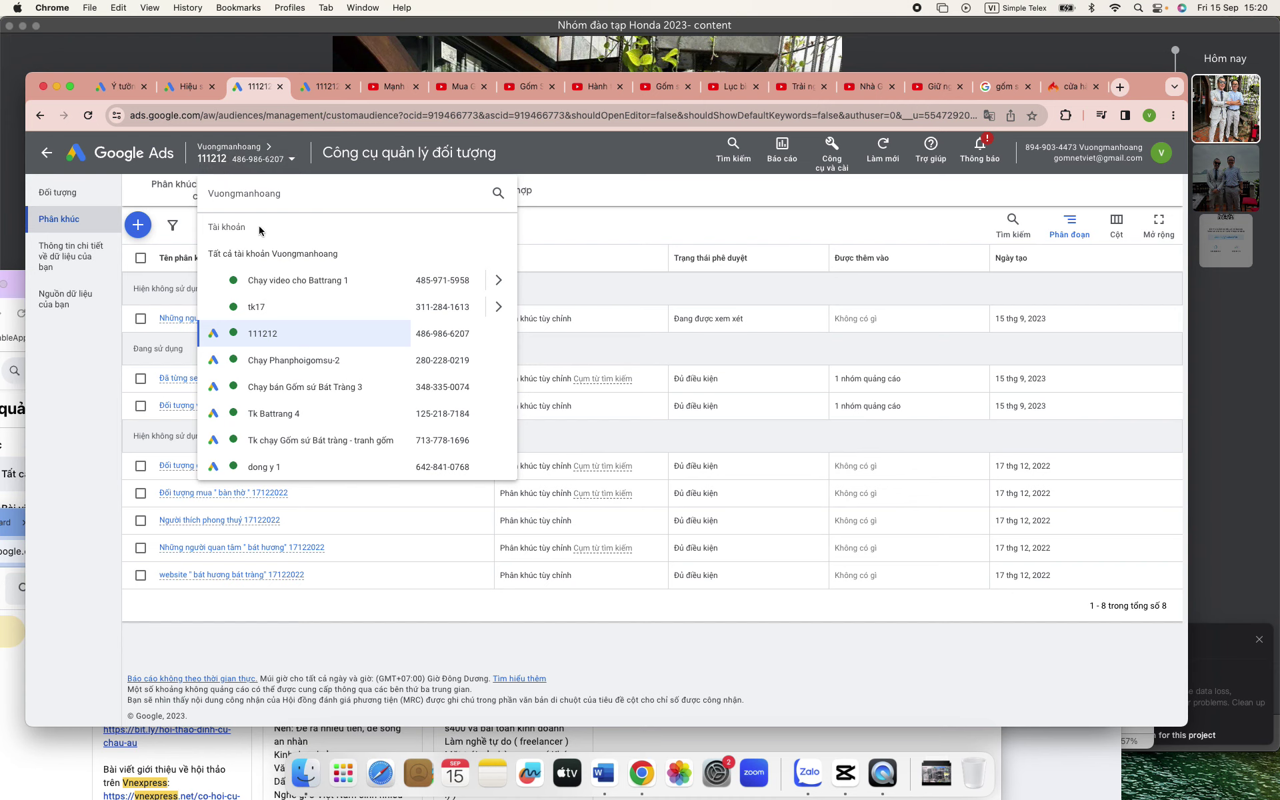
{"action": "left_click", "coordinate": [273, 521]}
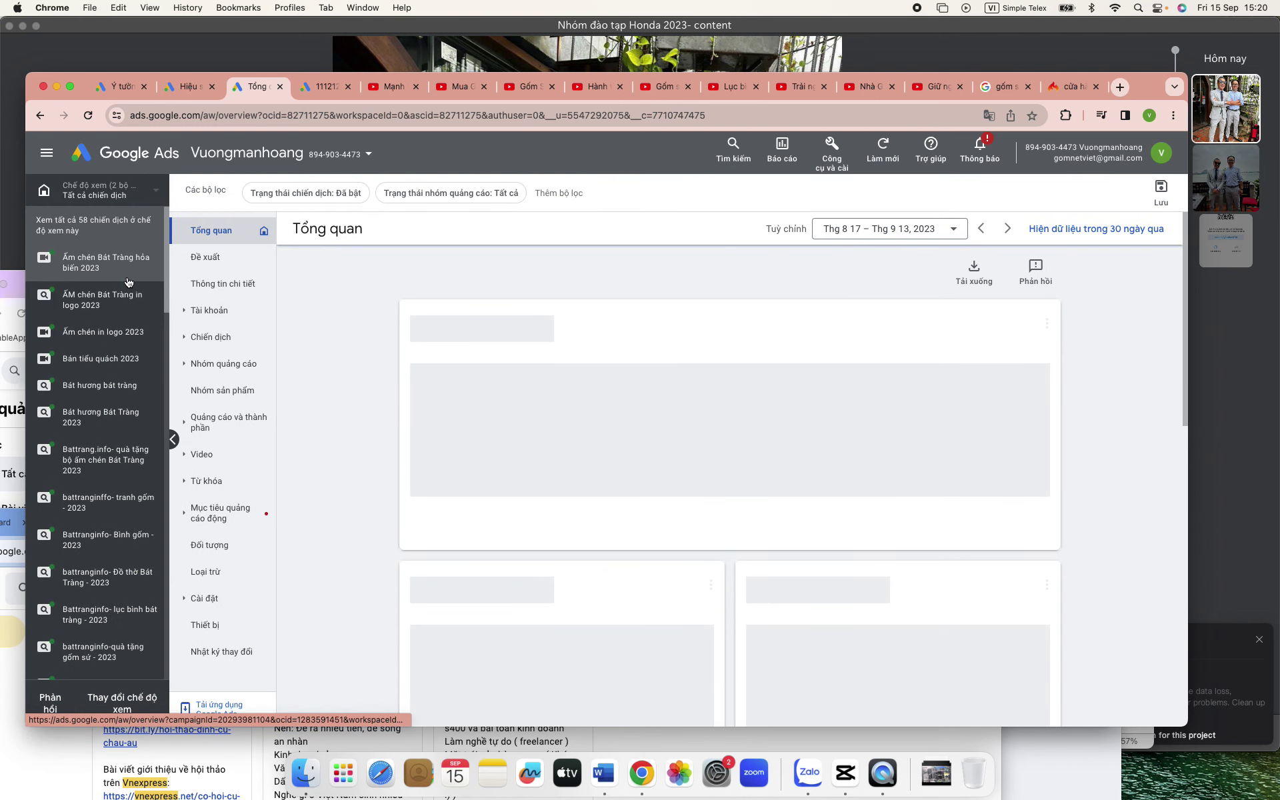
{"action": "left_click", "coordinate": [188, 311]}
{"action": "left_click", "coordinate": [216, 335]}
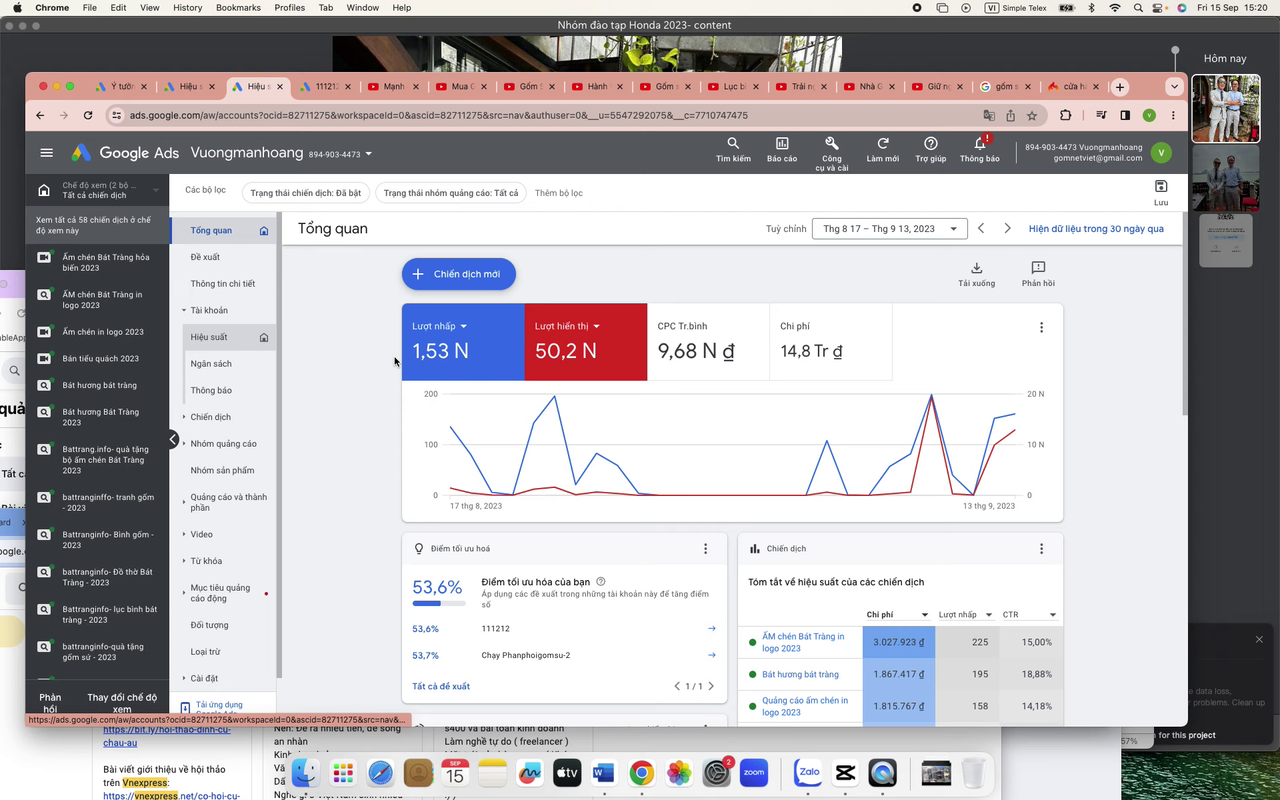
{"action": "scroll", "coordinate": [387, 413], "scroll_direction": "down", "scroll_amount": 4}
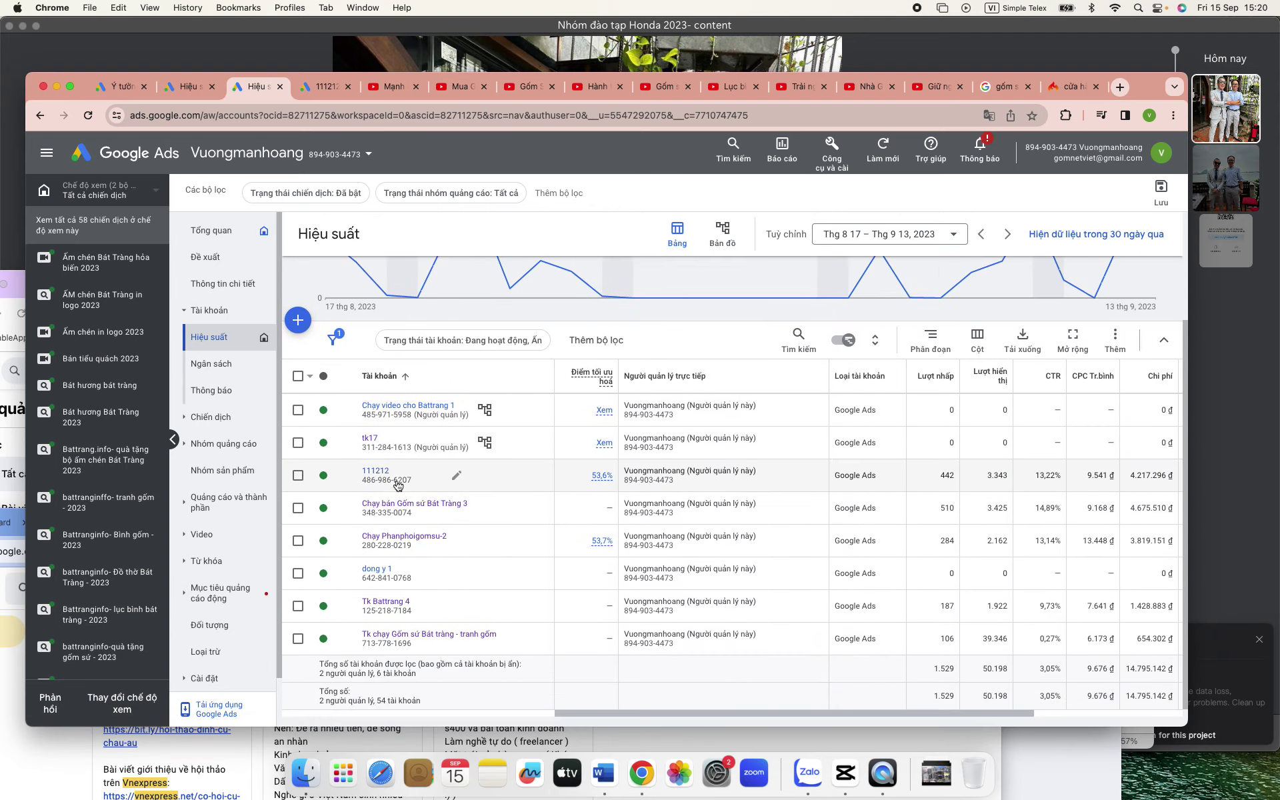
{"action": "left_click", "coordinate": [376, 471]}
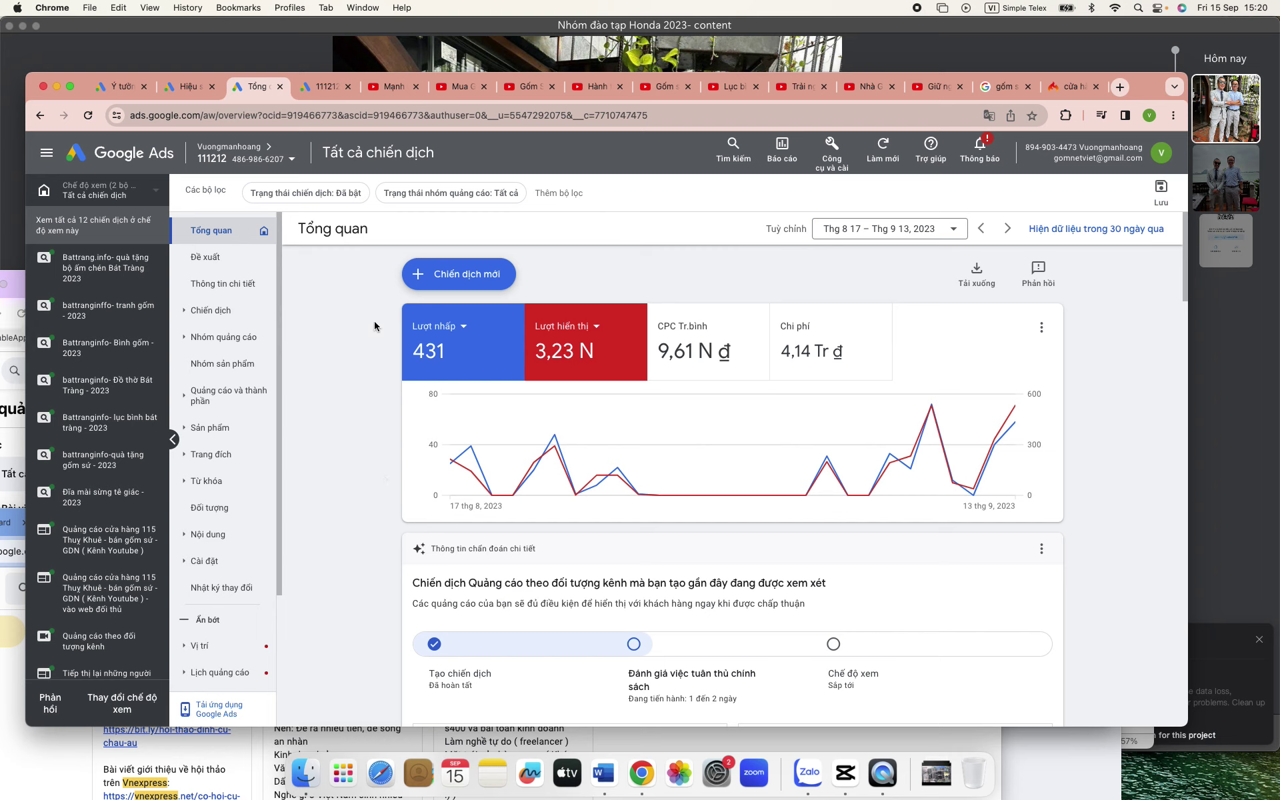
Copy the 115 Thuy Khuê GDN (Kênh Youtube) campaign and paste it into account 111212
{"action": "left_click", "coordinate": [214, 315]}
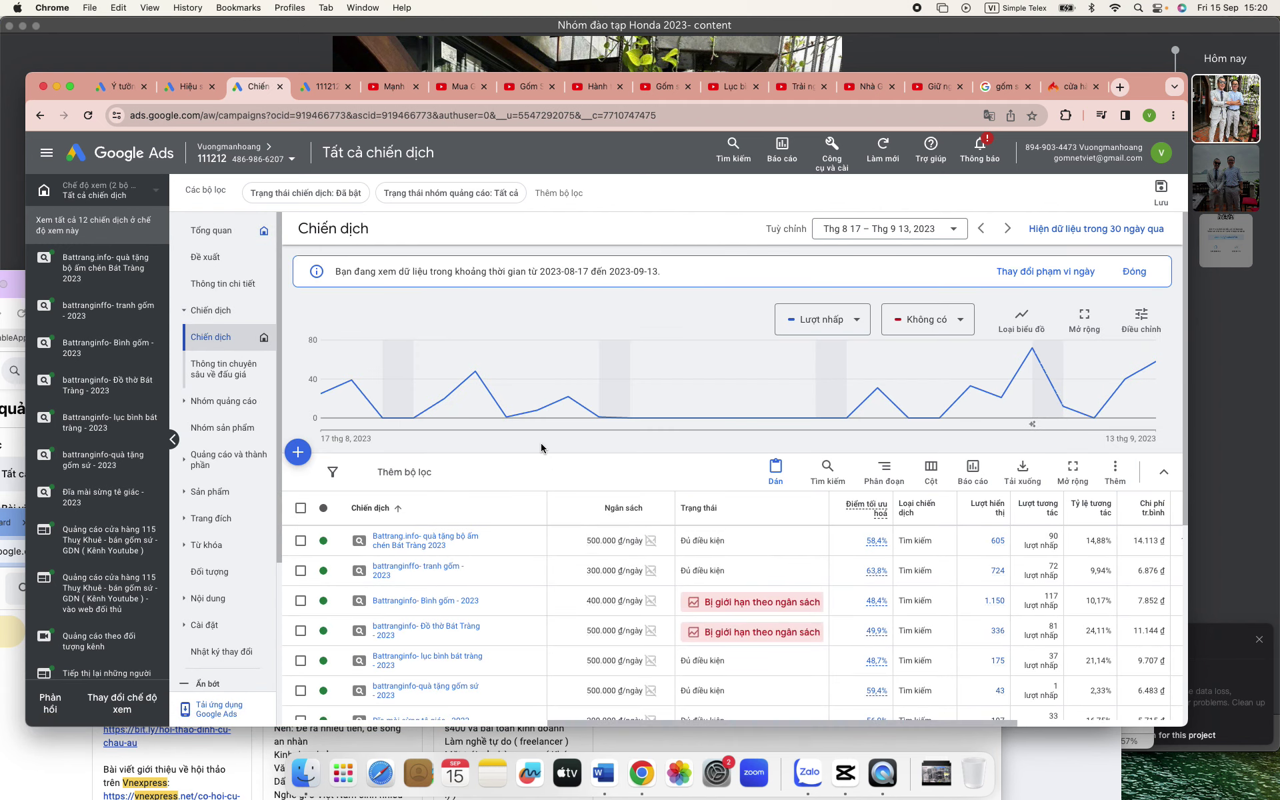
{"action": "scroll", "coordinate": [476, 485], "scroll_direction": "down", "scroll_amount": 1}
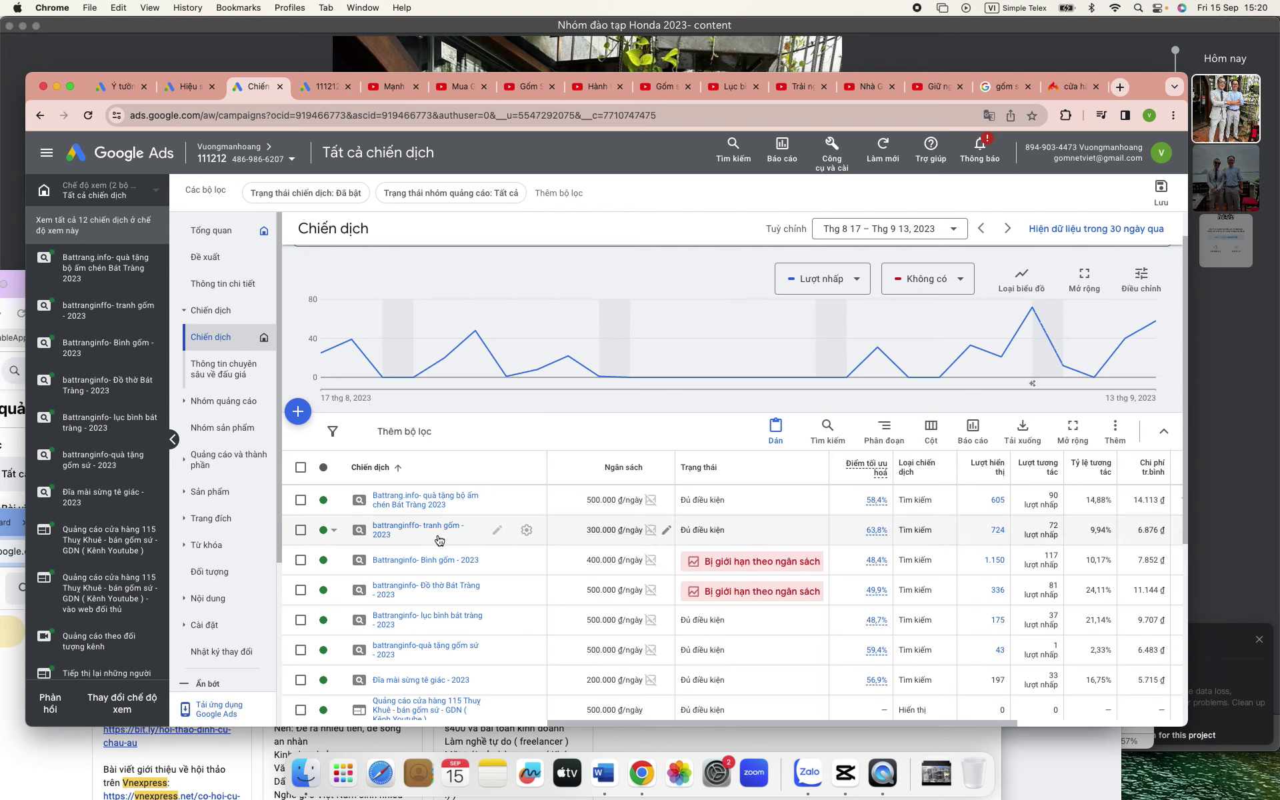
{"action": "scroll", "coordinate": [435, 510], "scroll_direction": "down", "scroll_amount": 5}
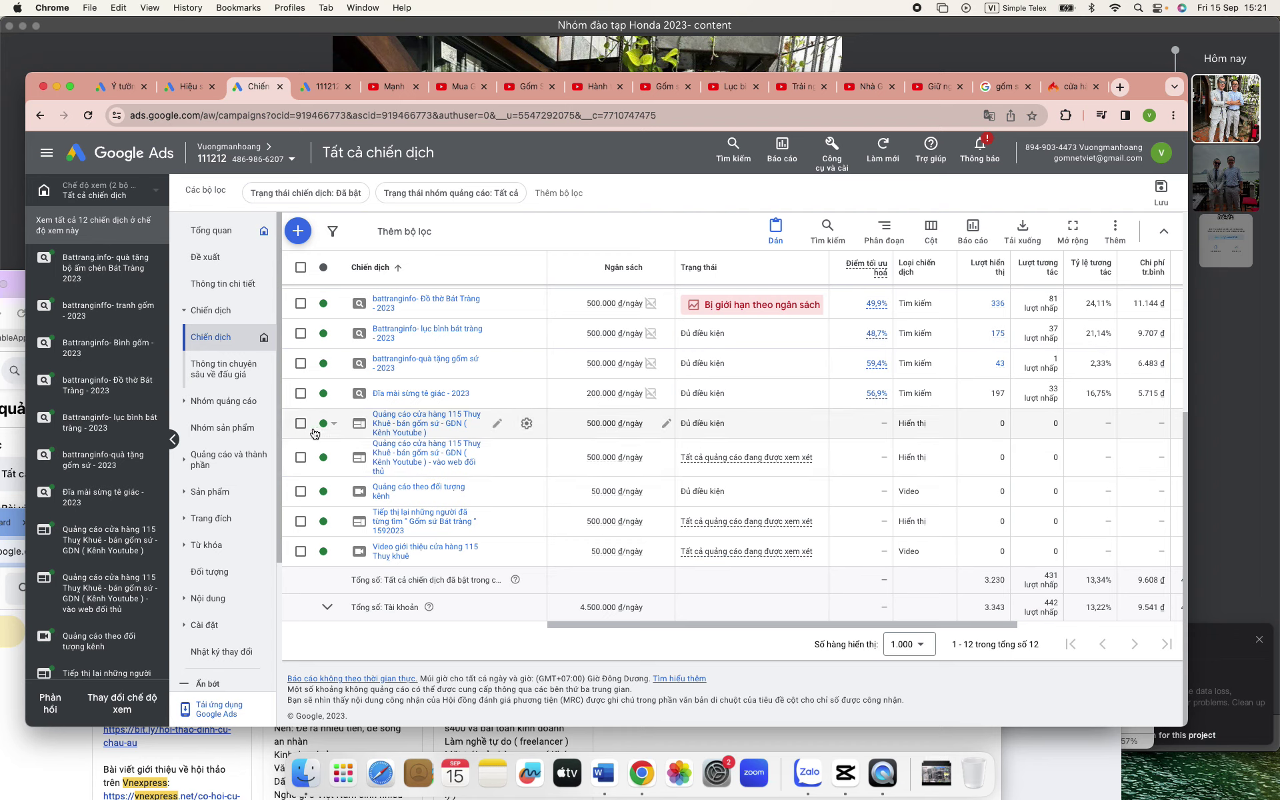
{"action": "left_click", "coordinate": [300, 423]}
{"action": "left_click", "coordinate": [400, 232]}
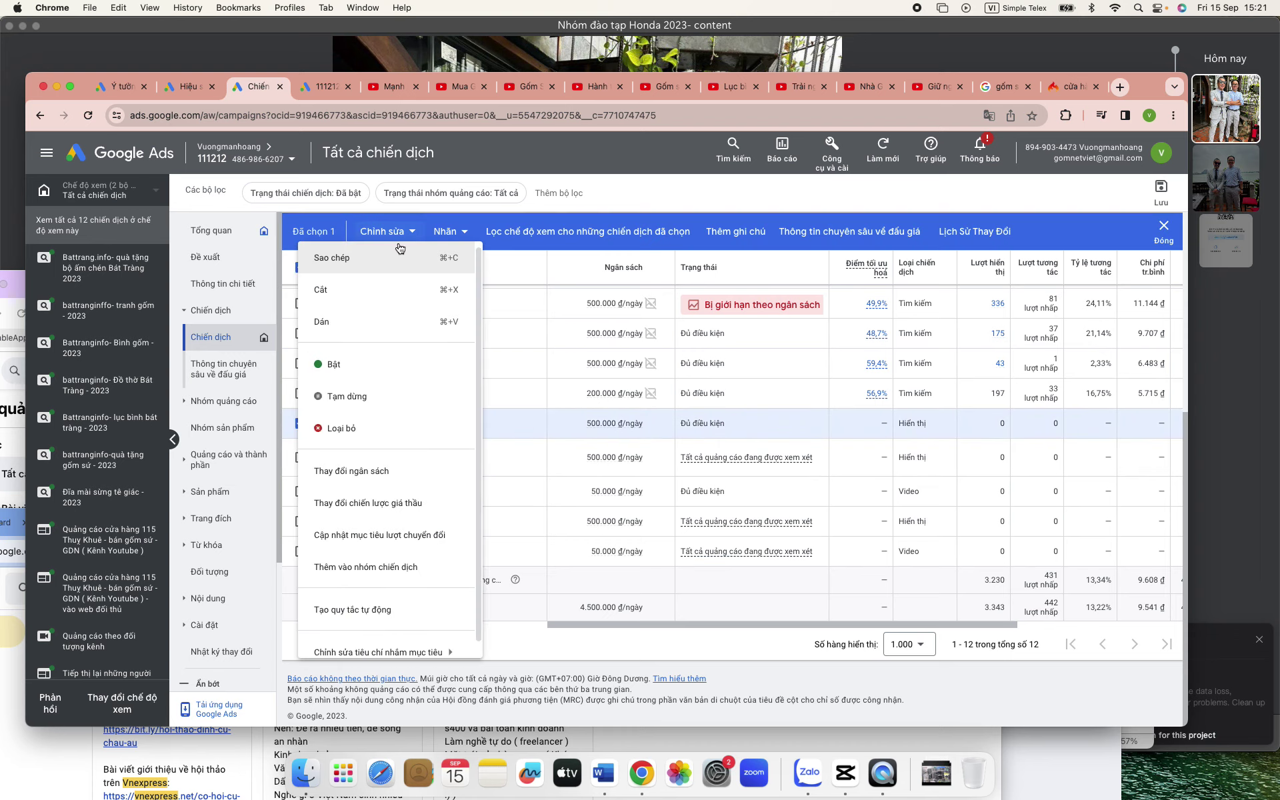
{"action": "left_click", "coordinate": [355, 260]}
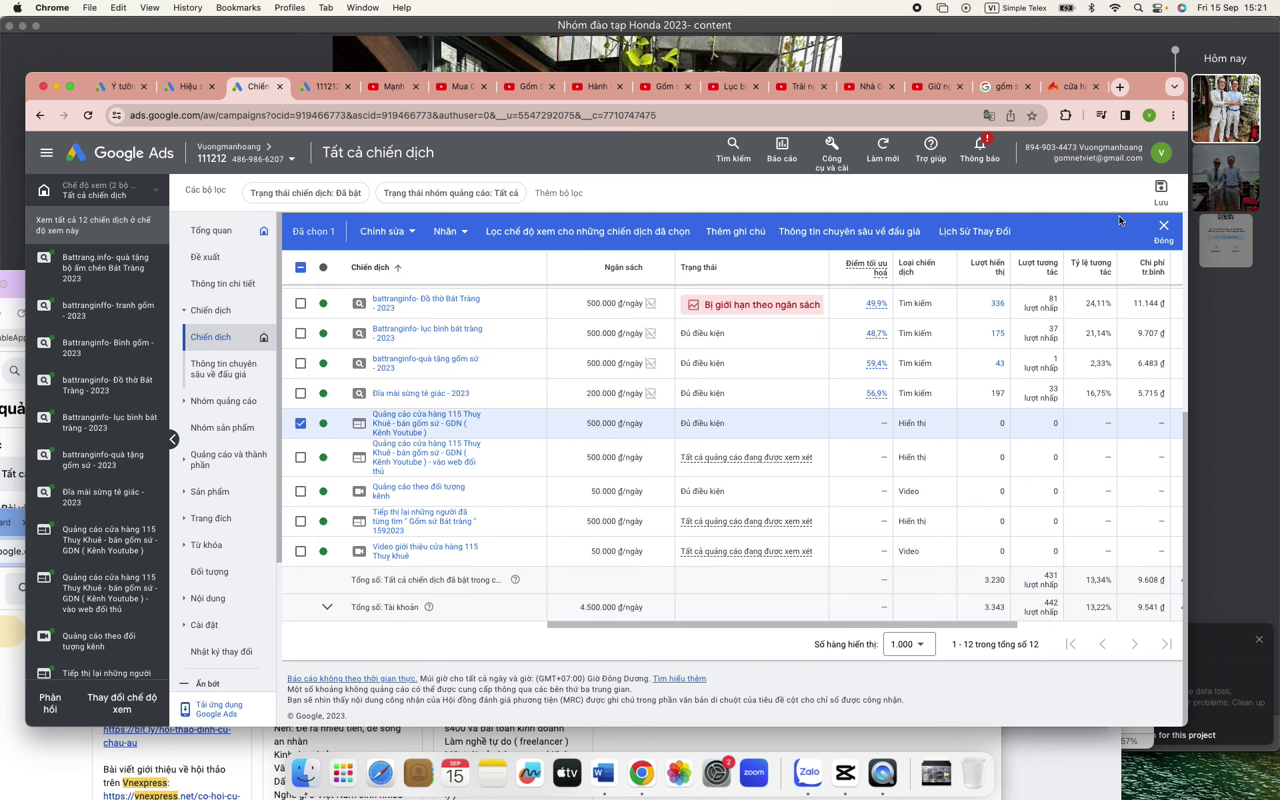
{"action": "left_click", "coordinate": [1163, 227]}
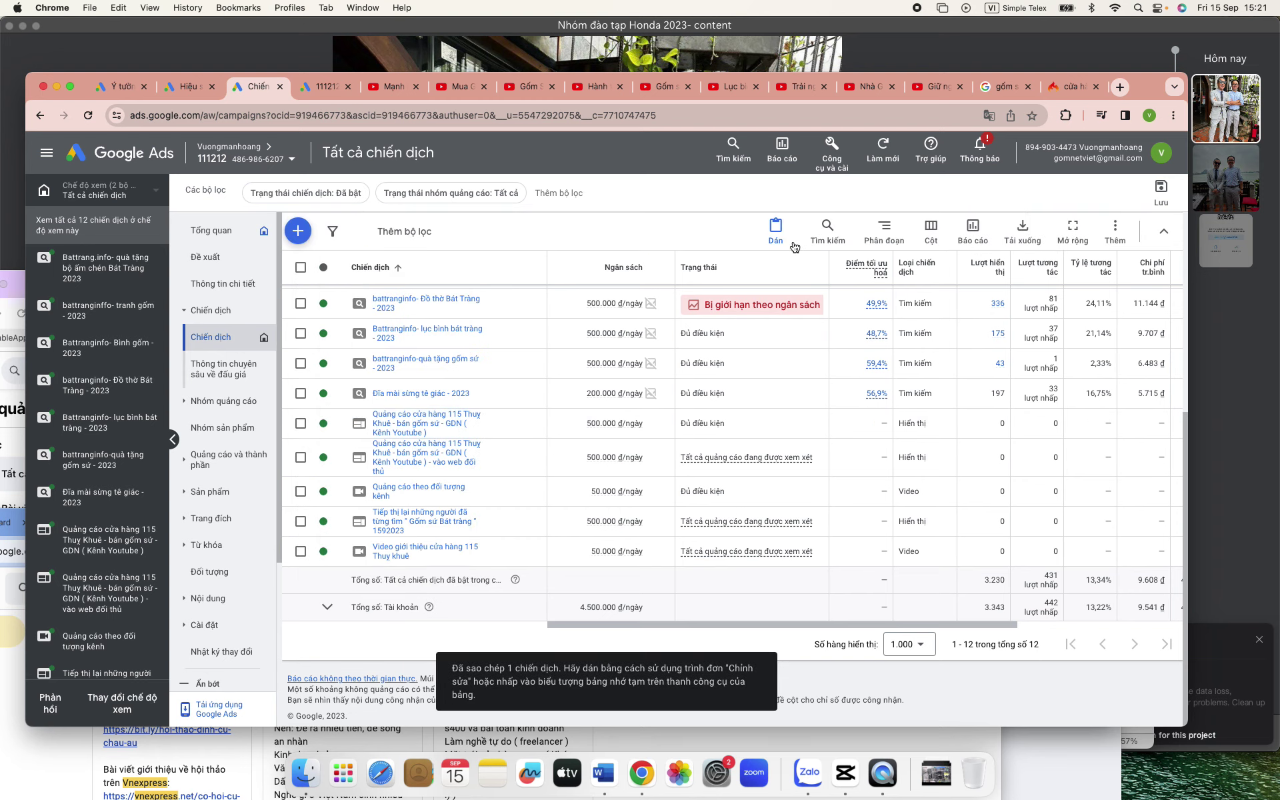
{"action": "left_click", "coordinate": [776, 230]}
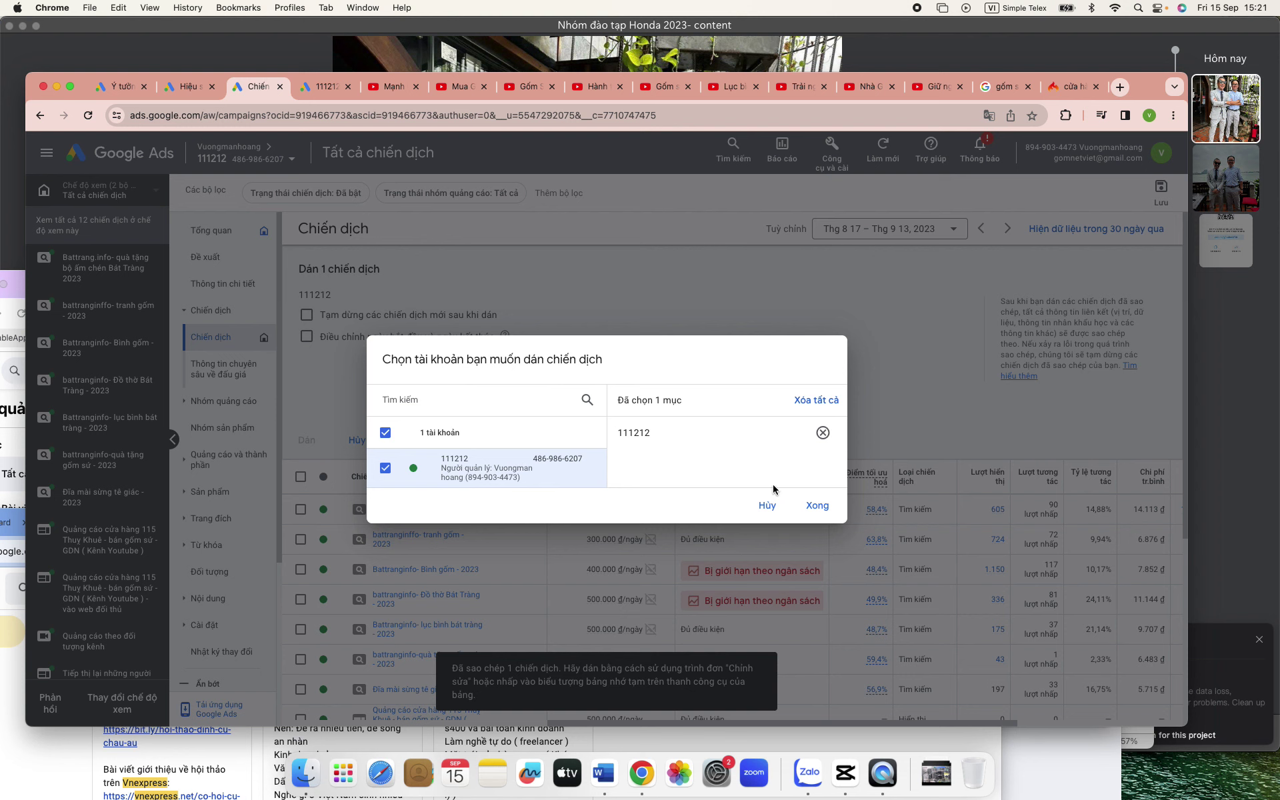
{"action": "left_click", "coordinate": [817, 506]}
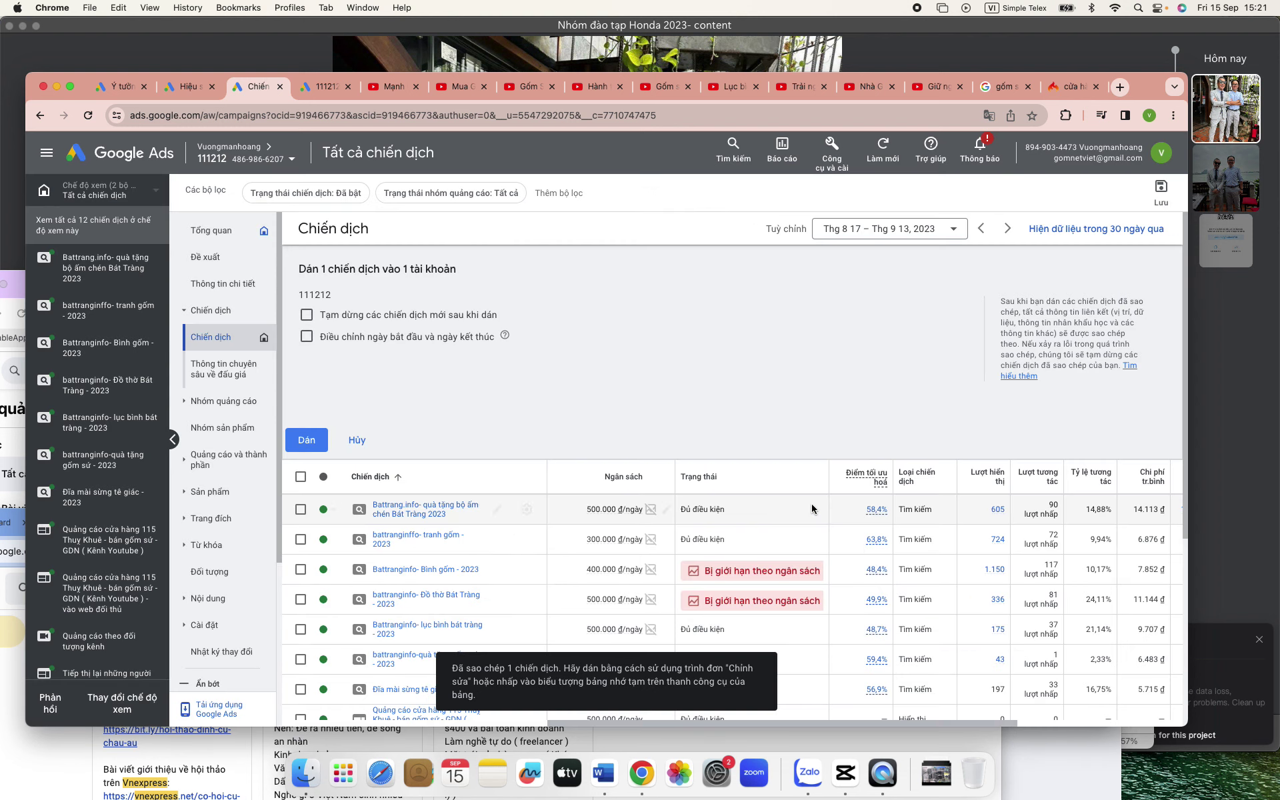
{"action": "left_click", "coordinate": [317, 448]}
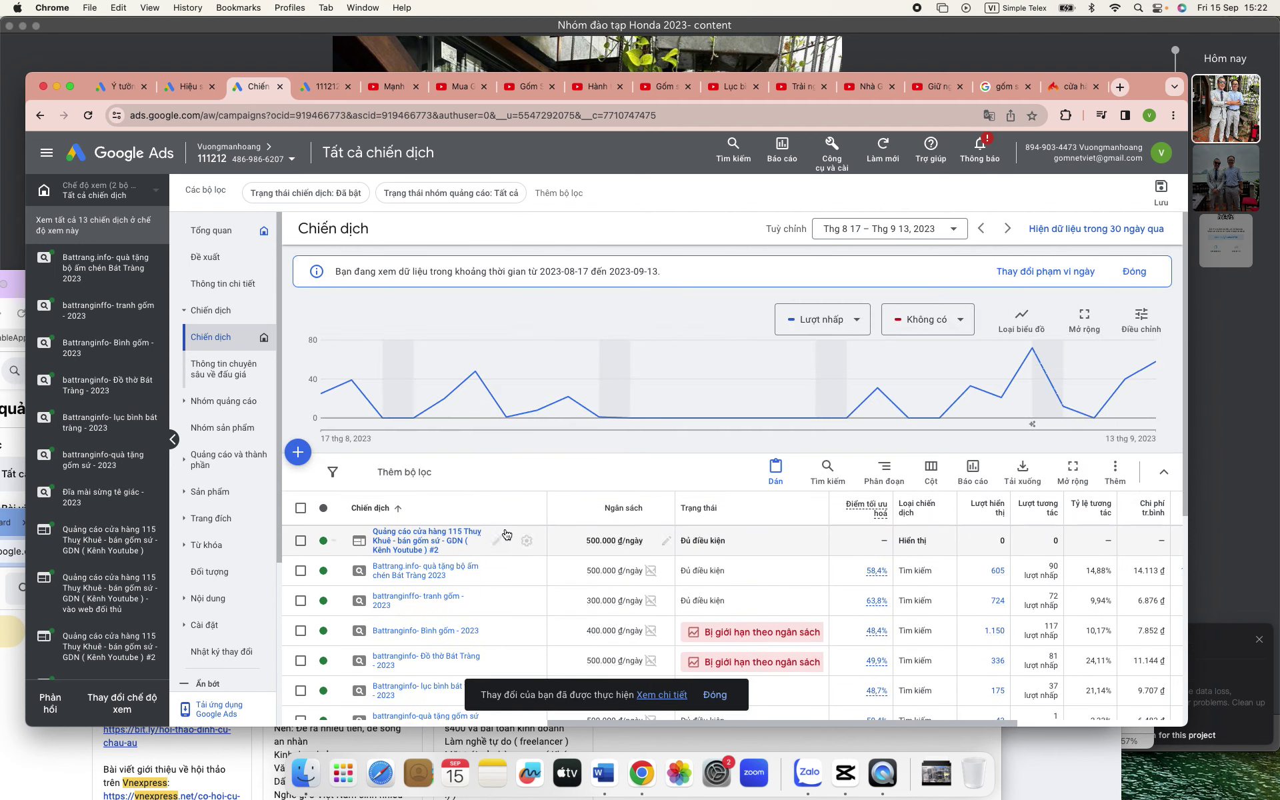
Rename the #2 campaign copy to end with 'cài app' and open its ad groups
{"action": "left_click", "coordinate": [495, 541]}
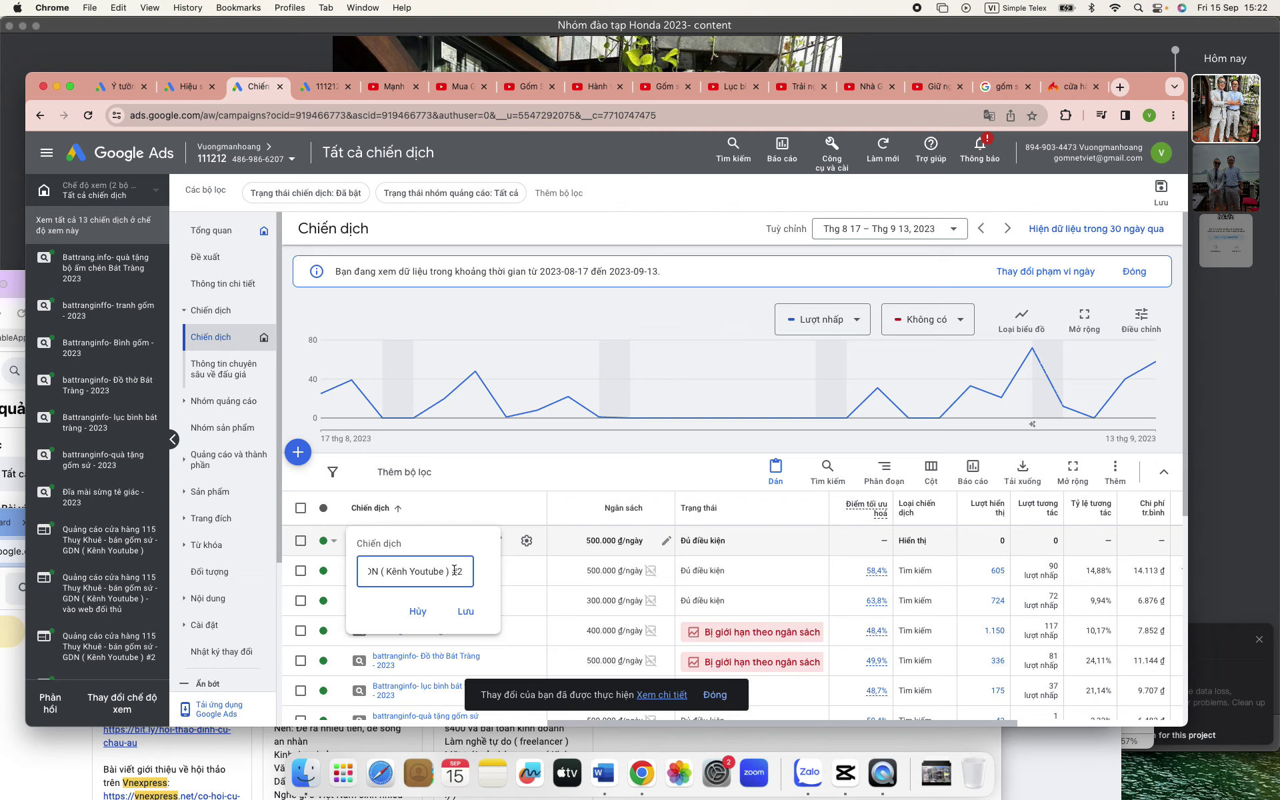
{"action": "key", "text": "BackSpace"}
{"action": "key", "text": "BackSpace"}
{"action": "key", "text": "BackSpace"}
{"action": "type", "text": "cài đ"}
{"action": "key", "text": "BackSpace"}
{"action": "type", "text": "app"}
{"action": "left_click", "coordinate": [462, 612]}
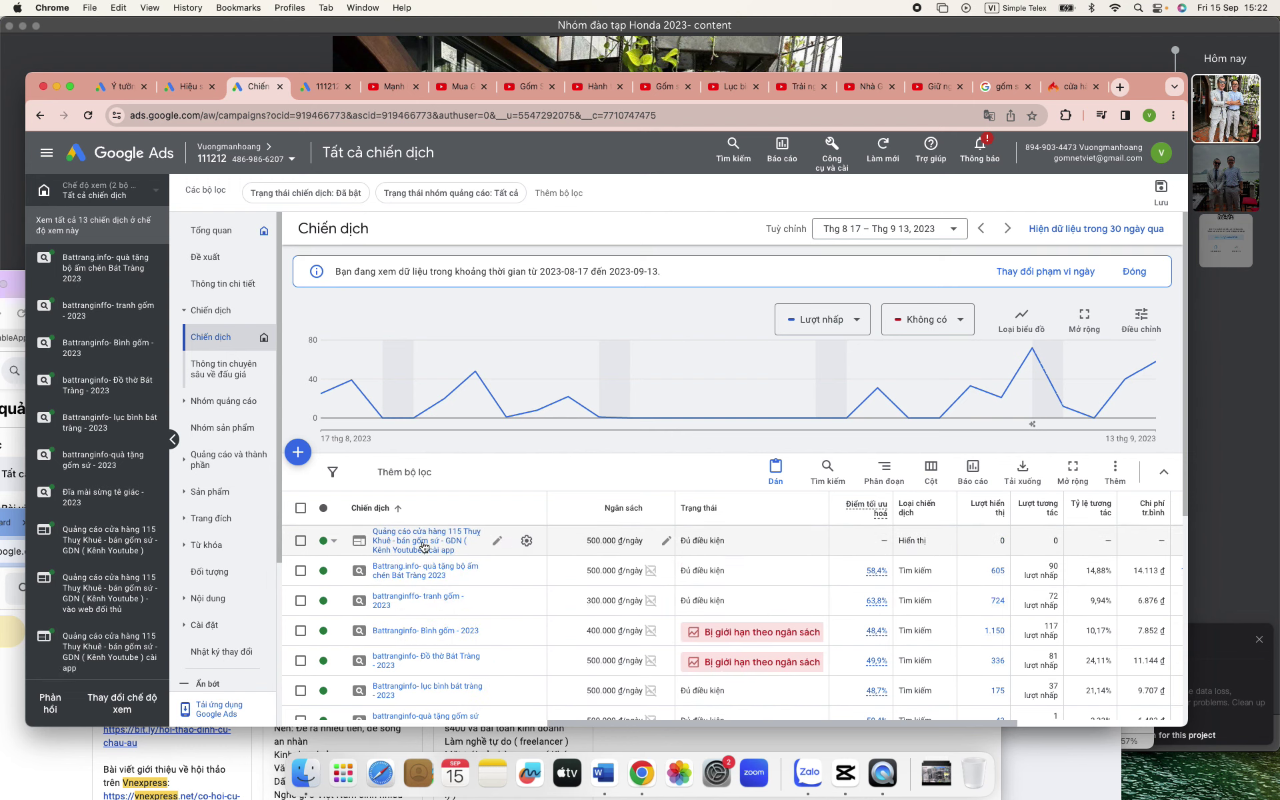
{"action": "left_click", "coordinate": [452, 544]}
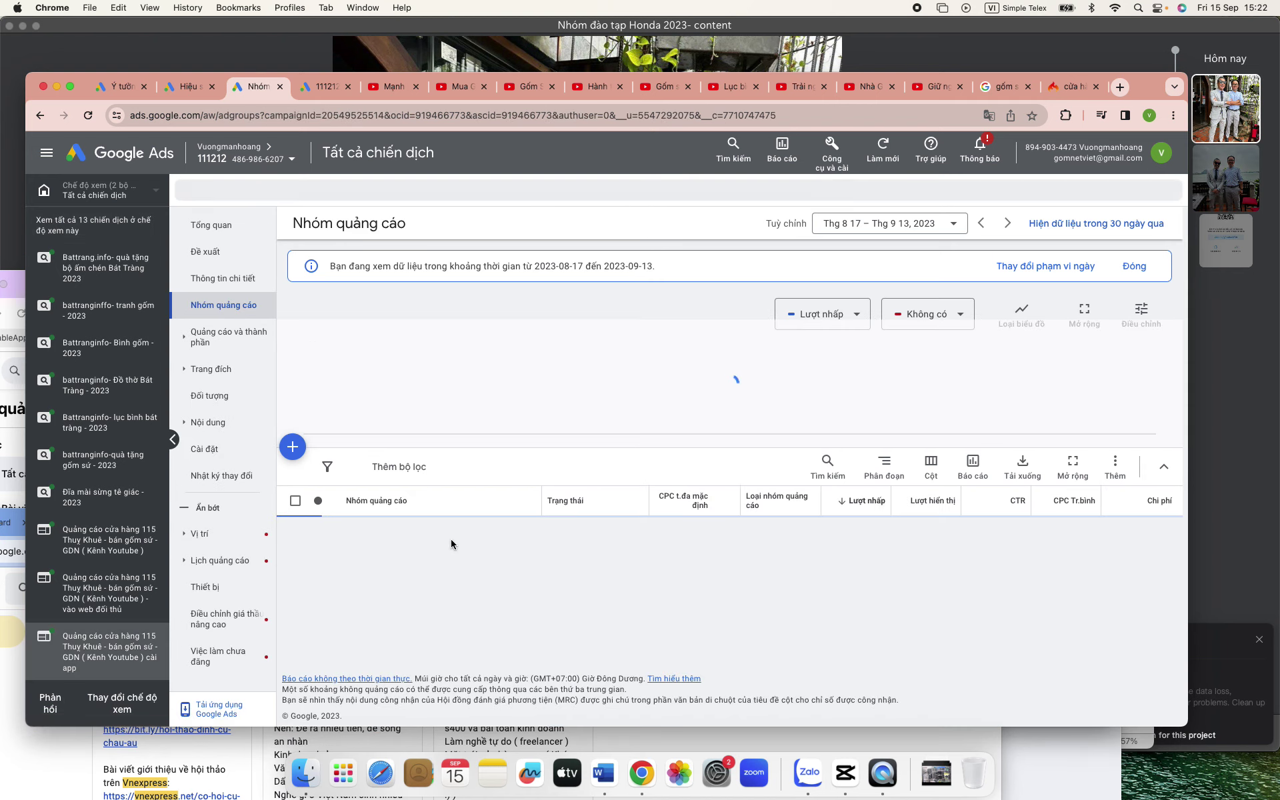
Add the custom Vinhome residents segment to the campaign's ad group audience and save
{"action": "left_click", "coordinate": [218, 403]}
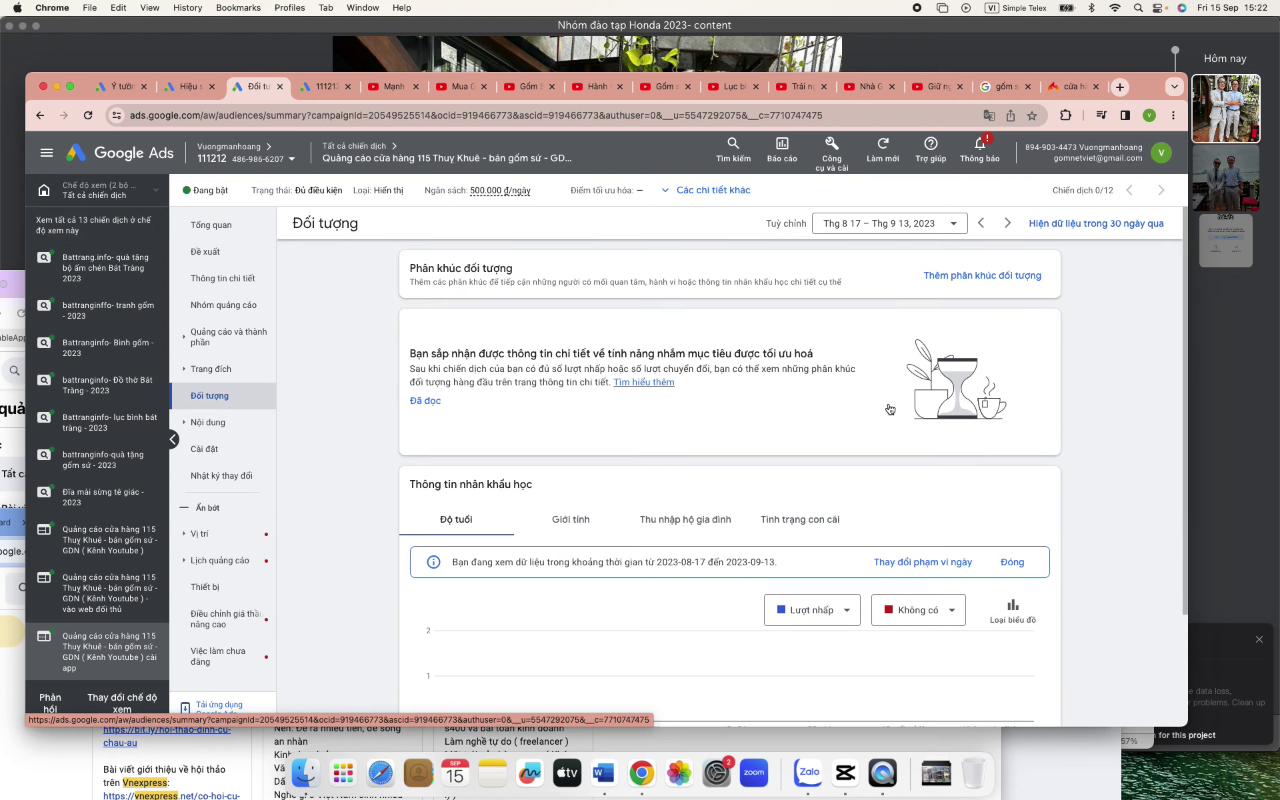
{"action": "left_click", "coordinate": [983, 276]}
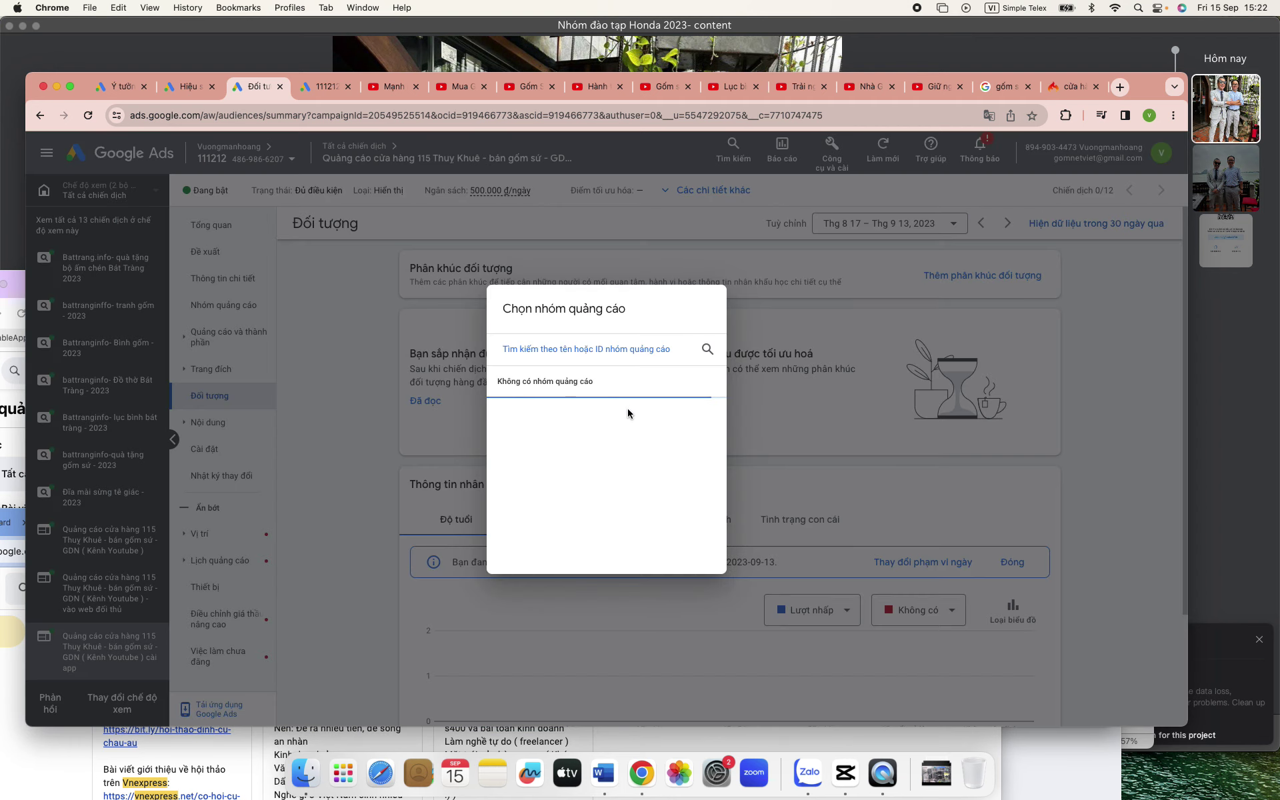
{"action": "left_click", "coordinate": [567, 410]}
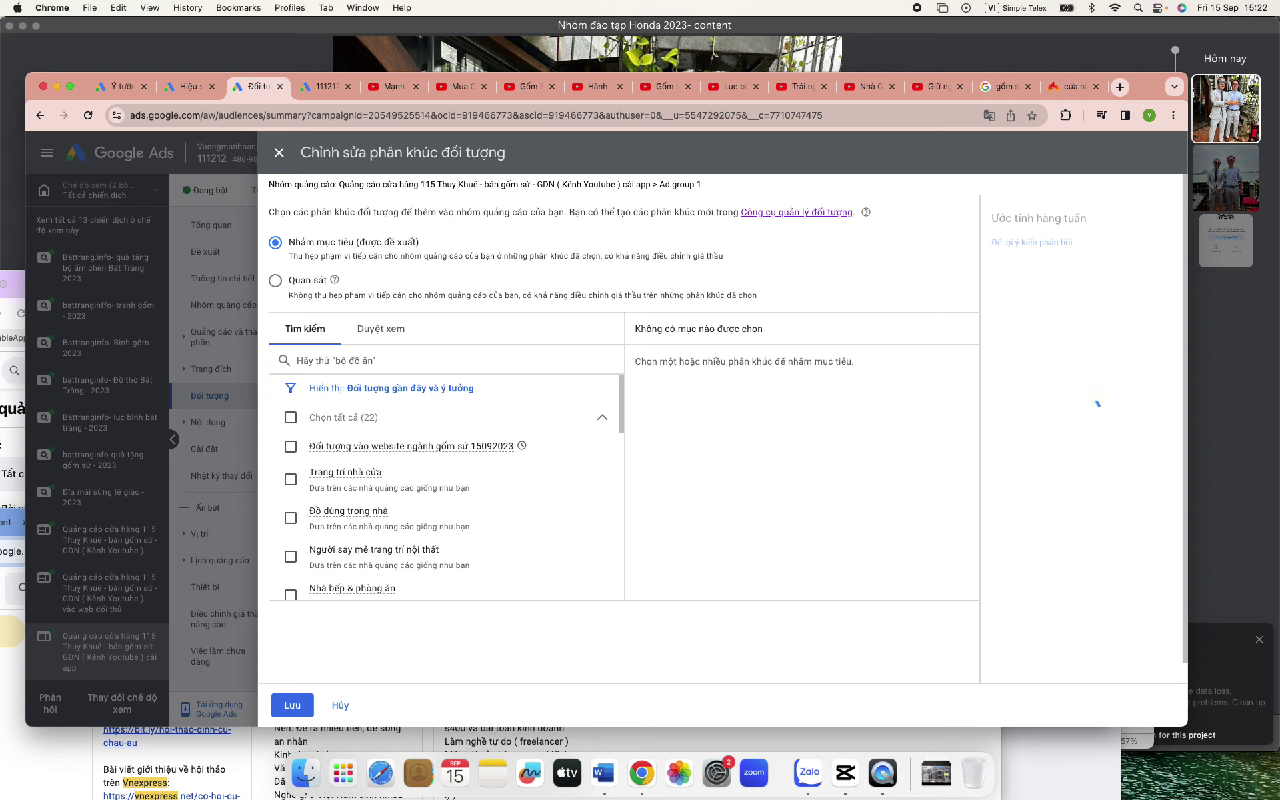
{"action": "type", "text": "app"}
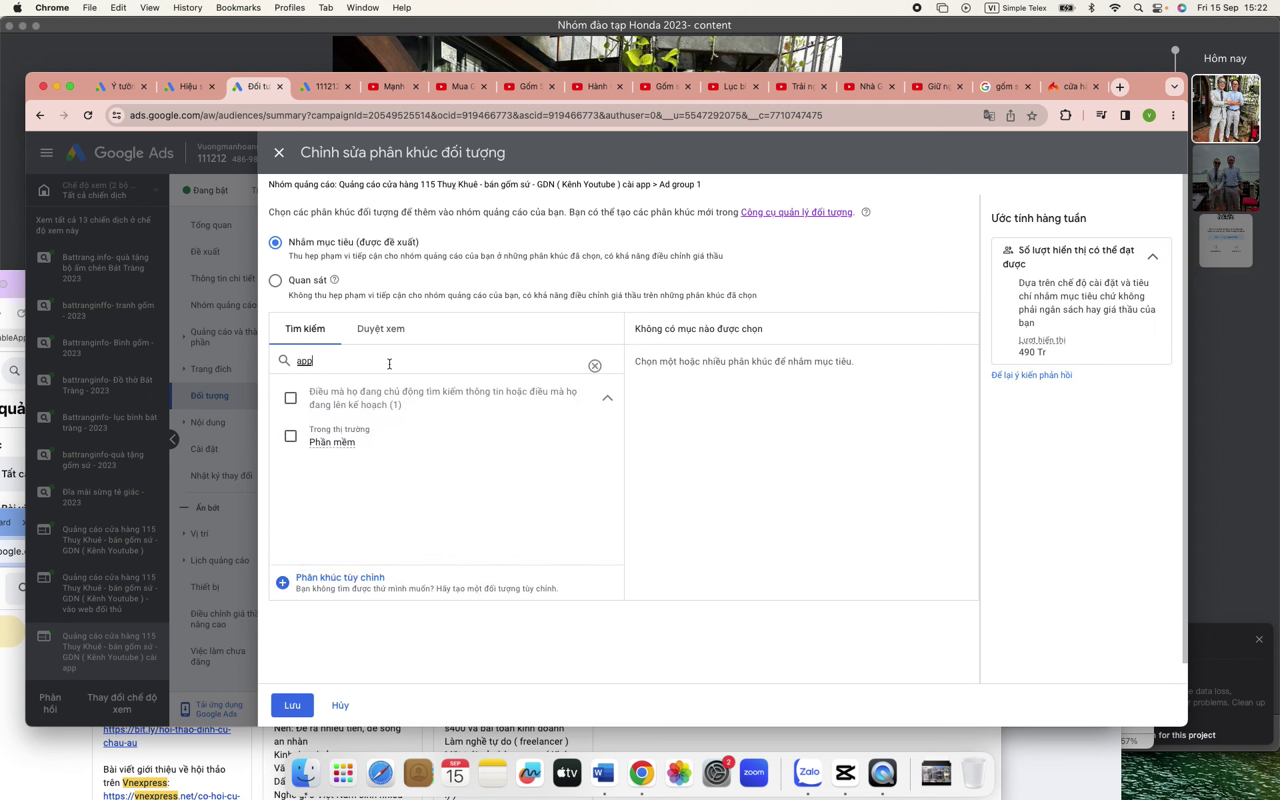
{"action": "left_click_drag", "start_coordinate": [343, 369], "coordinate": [306, 365]}
{"action": "key", "text": "BackSpace"}
{"action": "key", "text": "BackSpace"}
{"action": "key", "text": "BackSpace"}
{"action": "type", "text": "vi"}
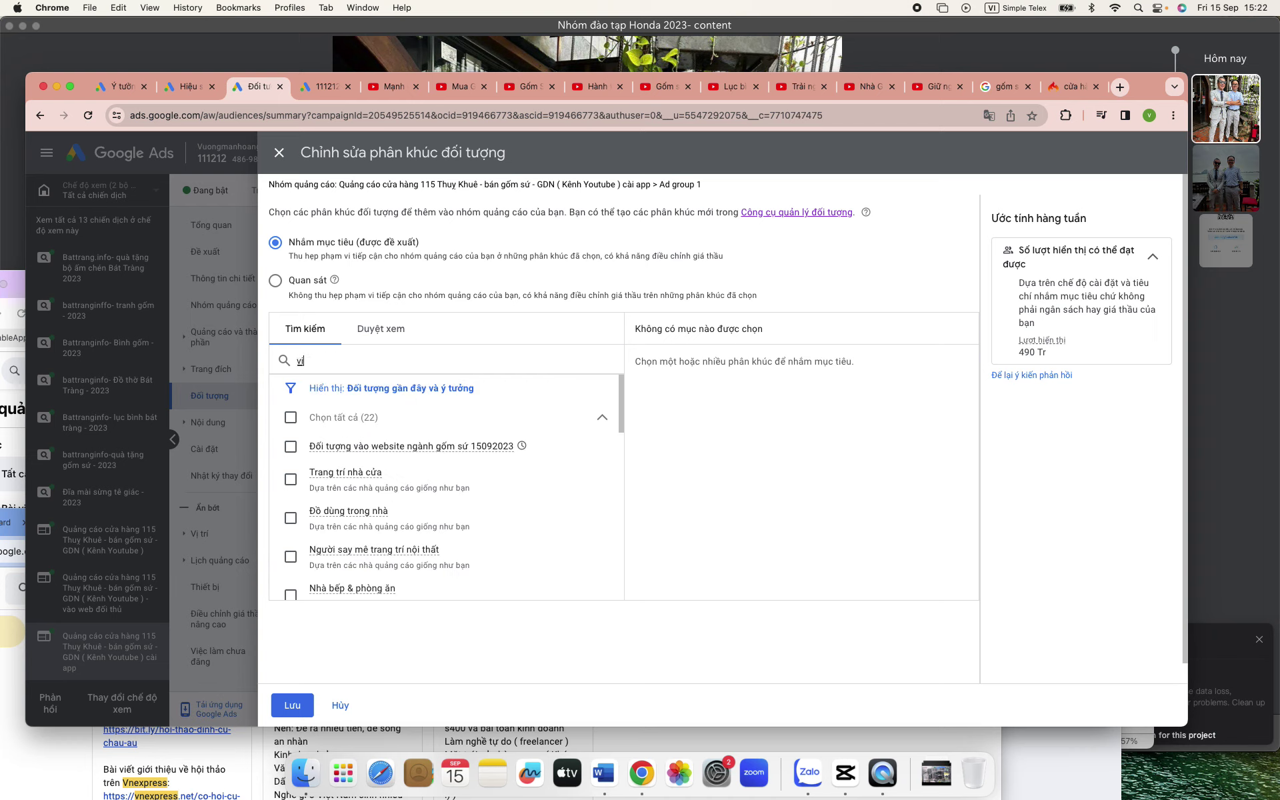
{"action": "type", "text": "nhome"}
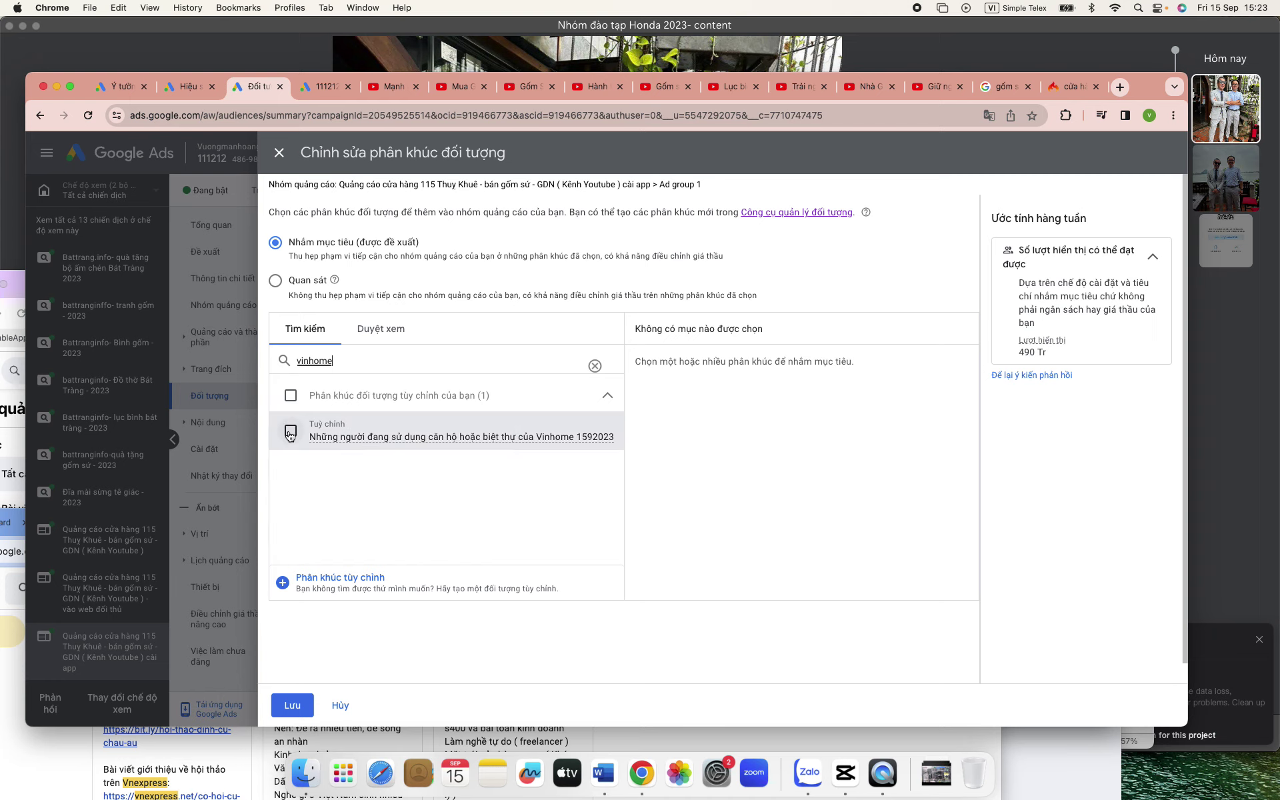
{"action": "left_click", "coordinate": [289, 432]}
{"action": "left_click", "coordinate": [293, 703]}
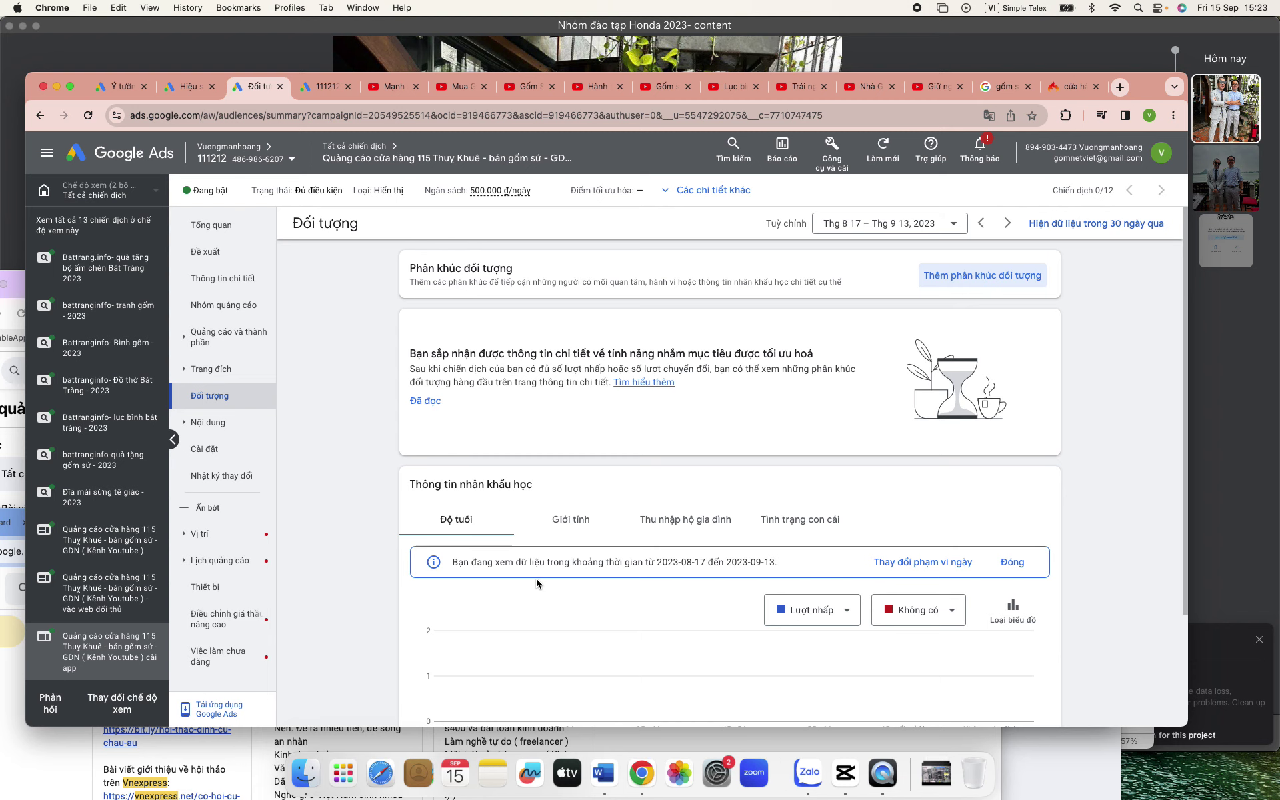
{"action": "scroll", "coordinate": [670, 404], "scroll_direction": "down", "scroll_amount": 4}
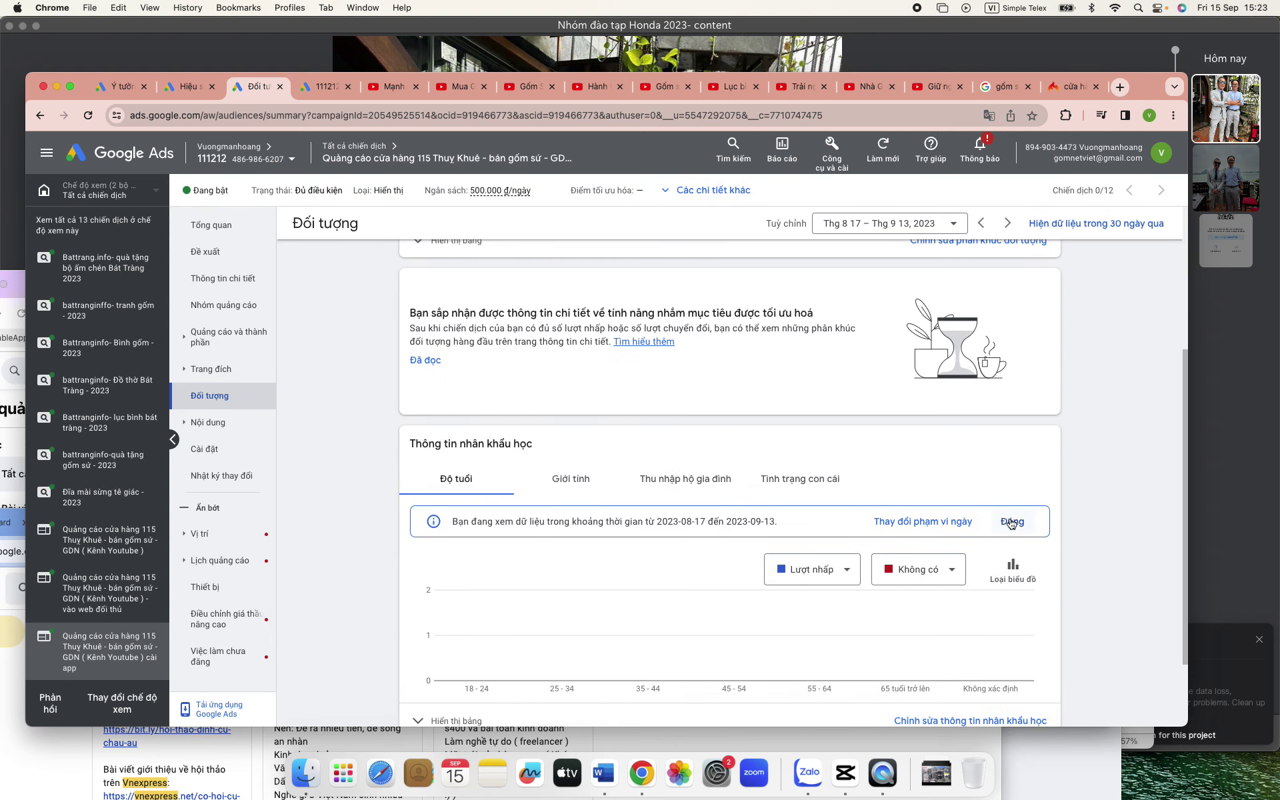
{"action": "left_click", "coordinate": [1012, 521]}
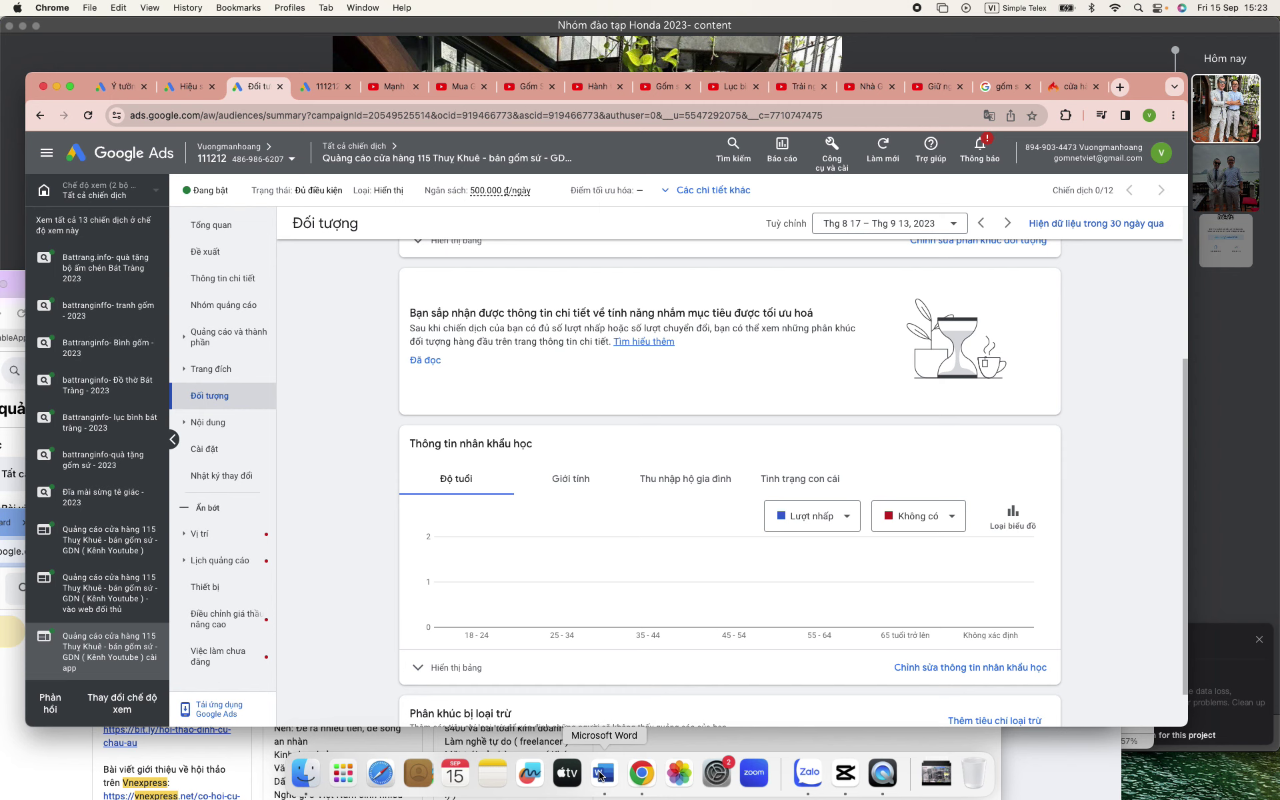
Switch to the Word notes and scroll down to the YouTube C2 formula line
{"action": "left_click", "coordinate": [600, 775]}
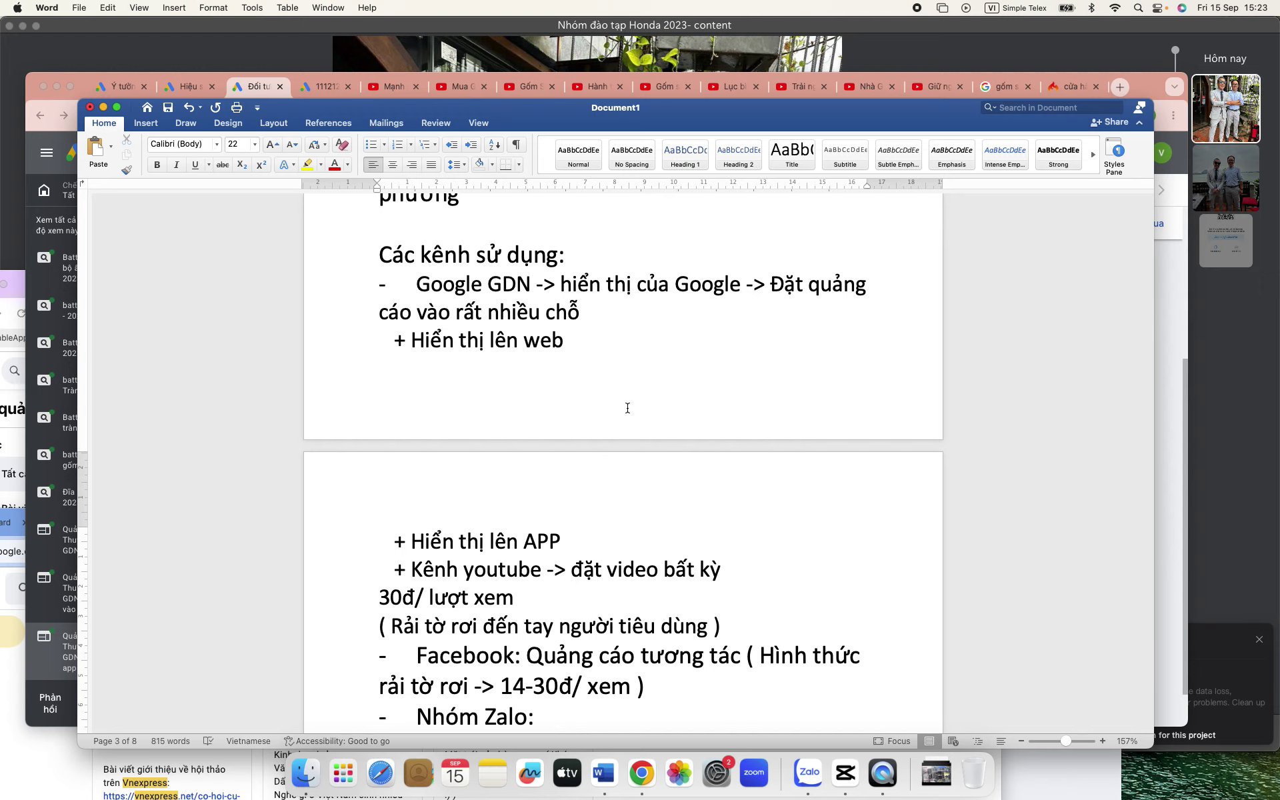
{"action": "scroll", "coordinate": [628, 407], "scroll_direction": "down", "scroll_amount": 3}
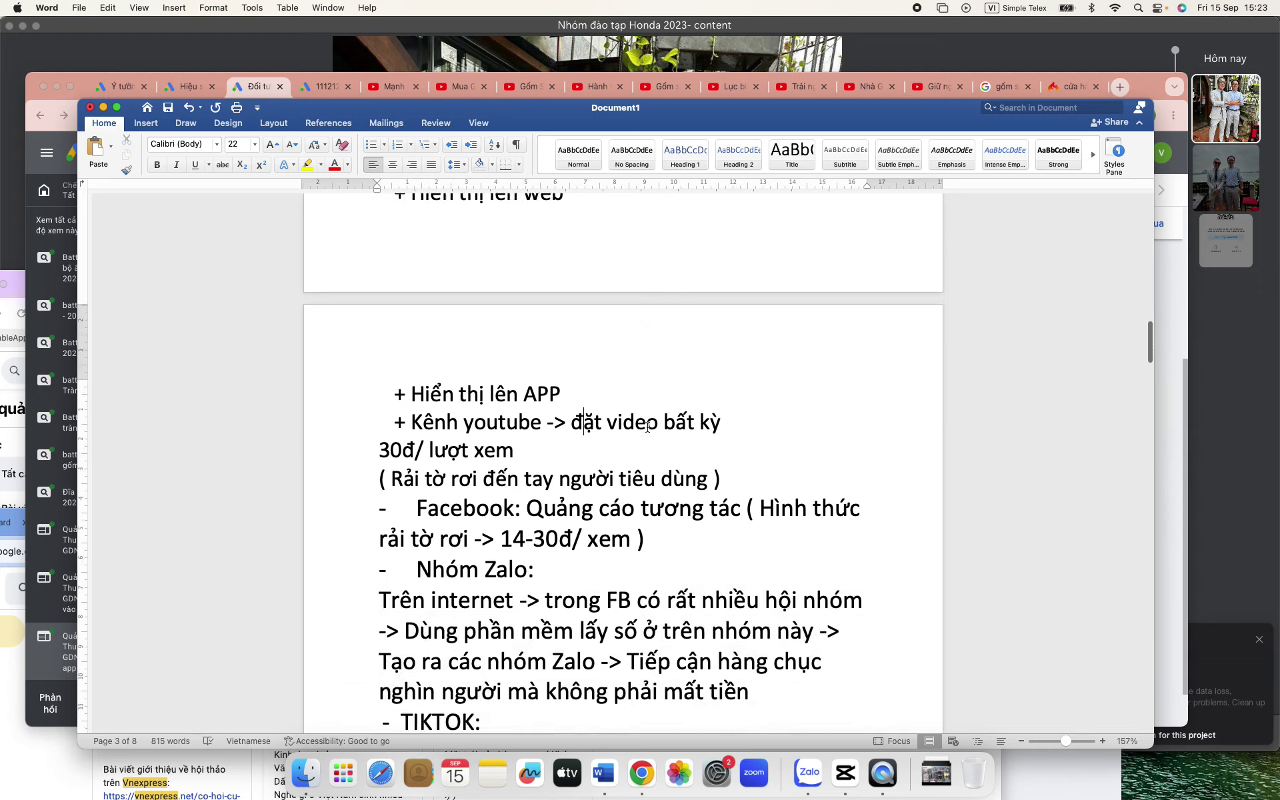
{"action": "scroll", "coordinate": [647, 427], "scroll_direction": "down", "scroll_amount": 20}
{"action": "scroll", "coordinate": [666, 443], "scroll_direction": "down", "scroll_amount": 5}
{"action": "scroll", "coordinate": [554, 429], "scroll_direction": "up", "scroll_amount": 15}
{"action": "scroll", "coordinate": [587, 492], "scroll_direction": "up", "scroll_amount": 15}
{"action": "scroll", "coordinate": [587, 493], "scroll_direction": "down", "scroll_amount": 8}
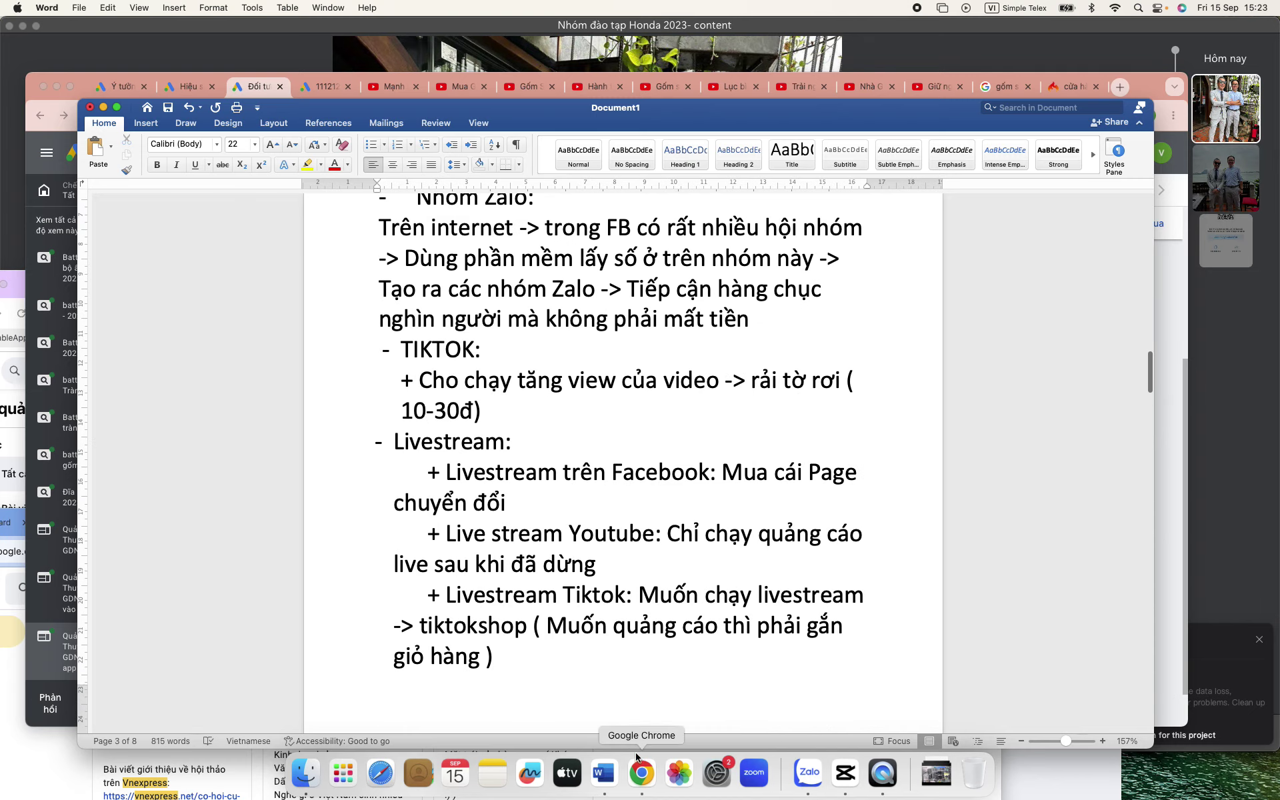
{"action": "scroll", "coordinate": [612, 630], "scroll_direction": "down", "scroll_amount": 15}
{"action": "scroll", "coordinate": [612, 630], "scroll_direction": "down", "scroll_amount": 20}
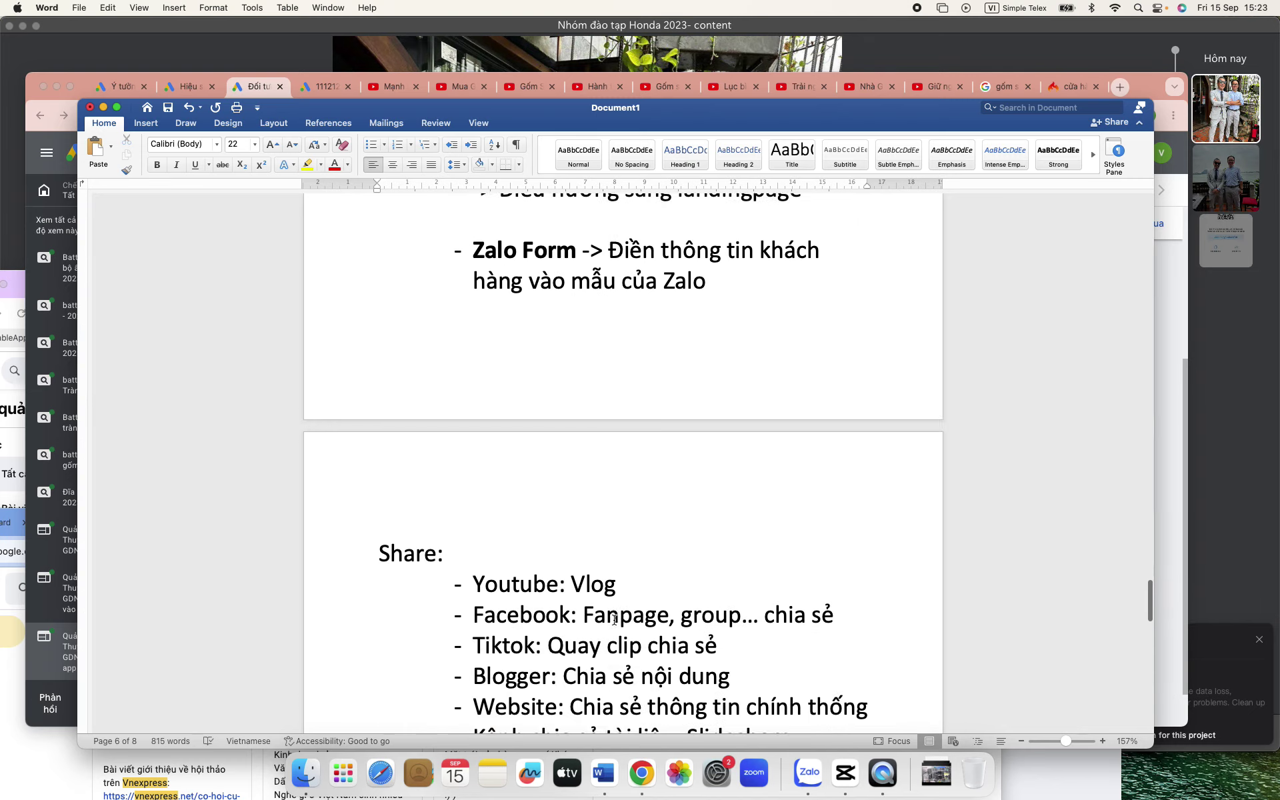
Add a 'Quảng cáo Zalo:' heading with '1- Tài khoản zalo OA' below it
{"action": "left_click", "coordinate": [873, 552]}
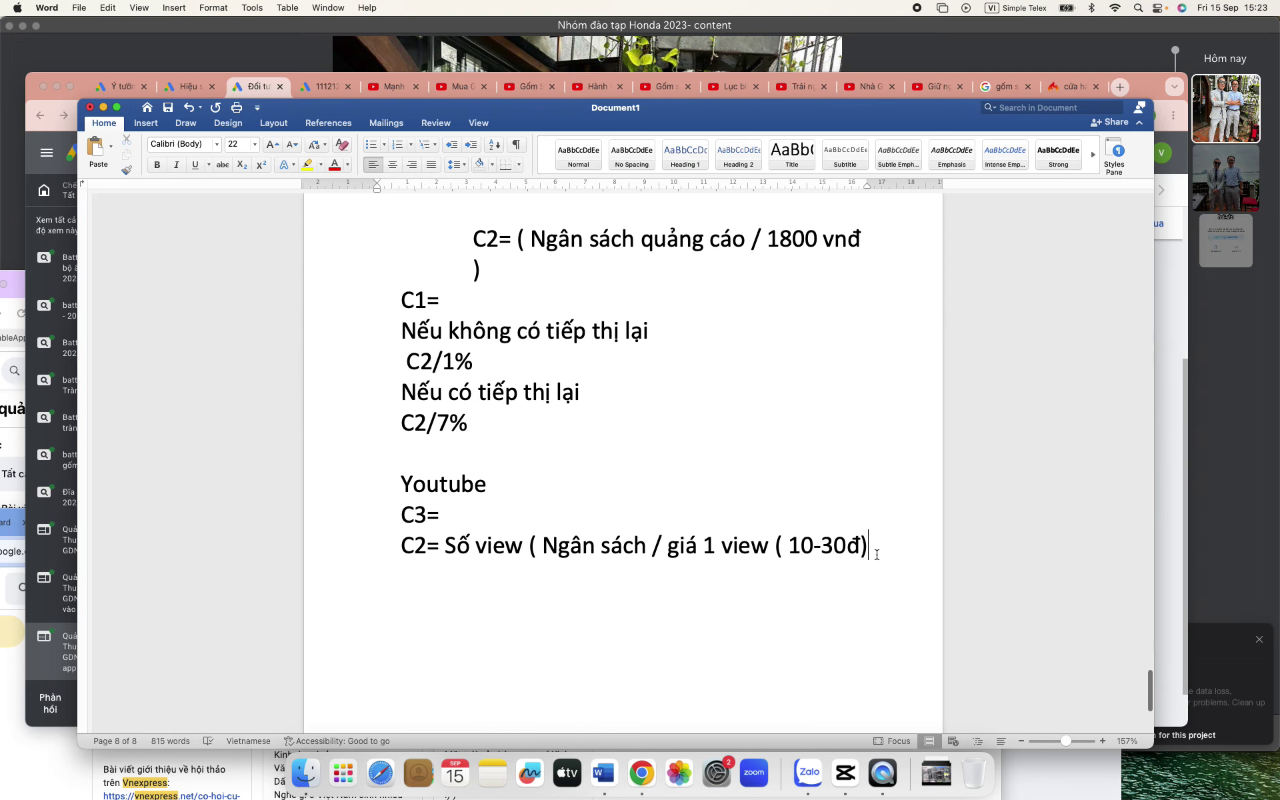
{"action": "key", "text": "Return"}
{"action": "key", "text": "Return"}
{"action": "type", "text": "Q"}
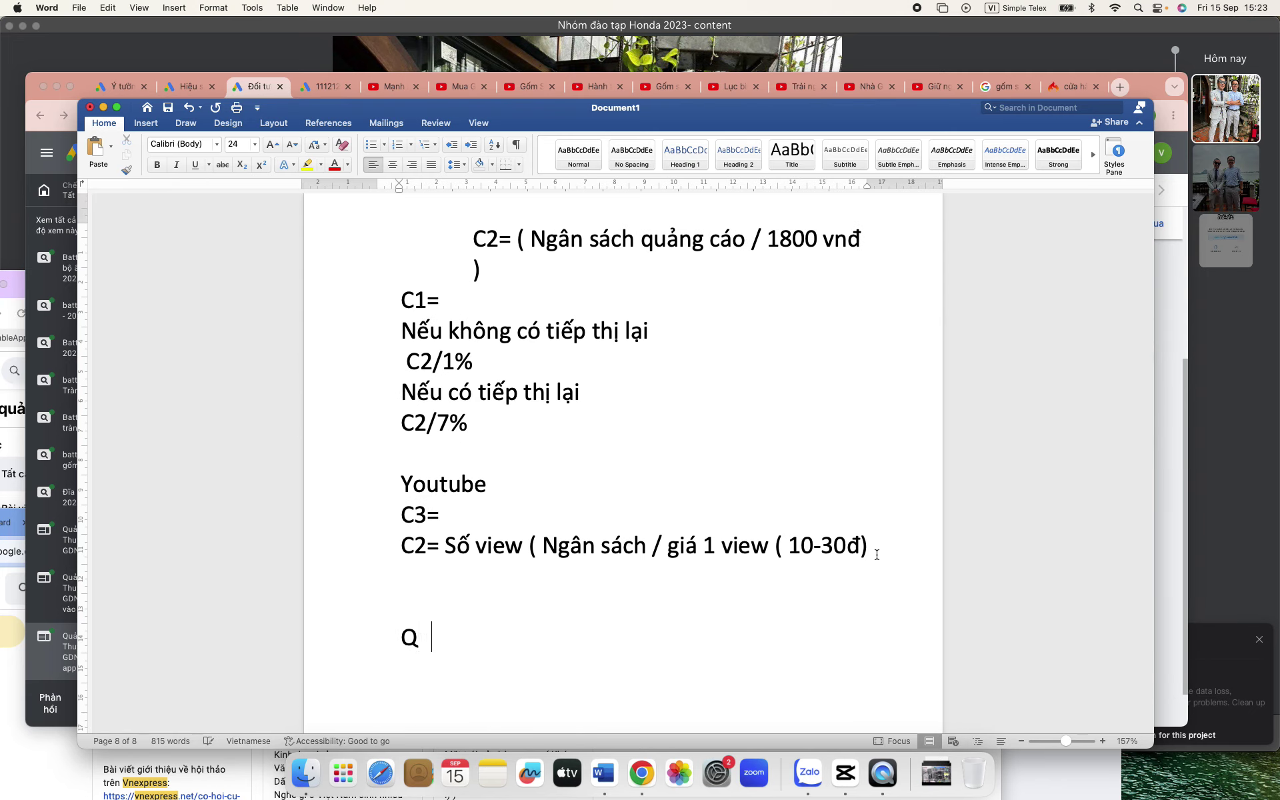
{"action": "type", "text": "uảng cáo Zalo:"}
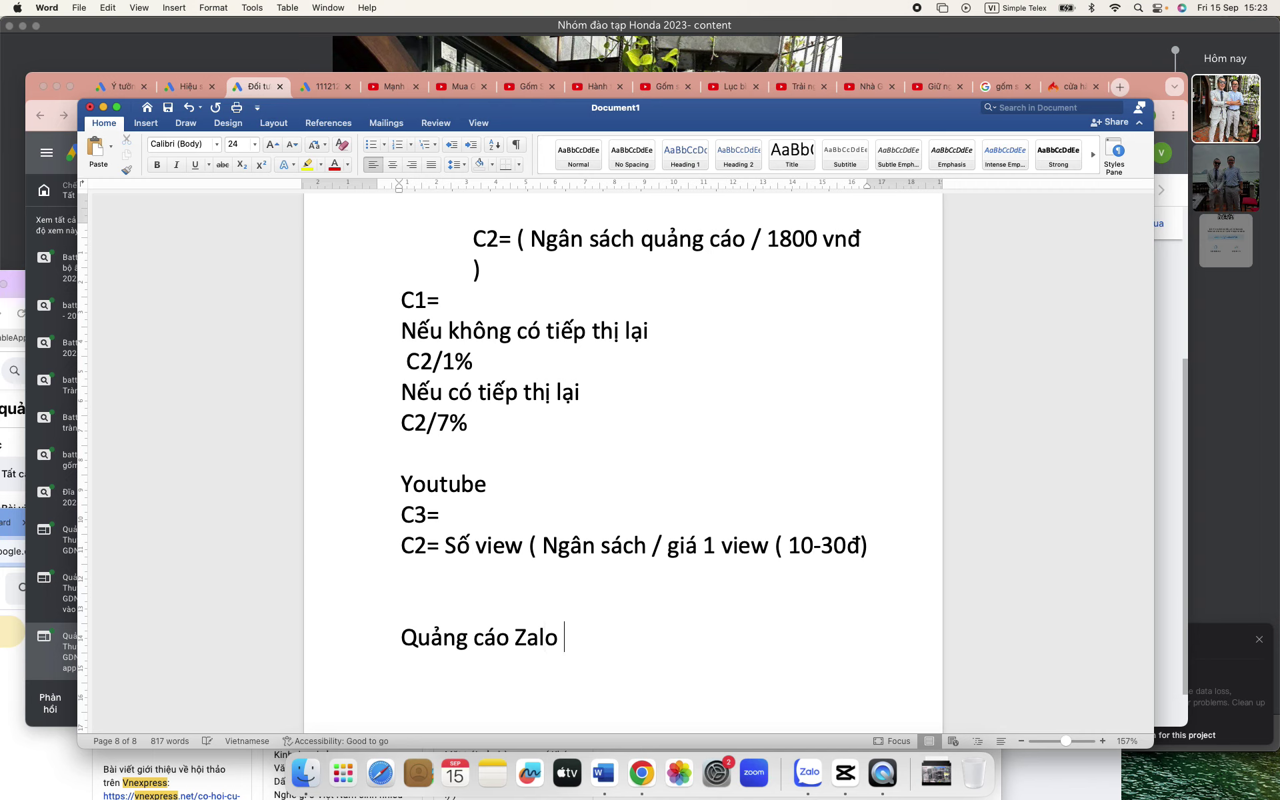
{"action": "key", "text": "Return"}
{"action": "type", "text": "1-   "}
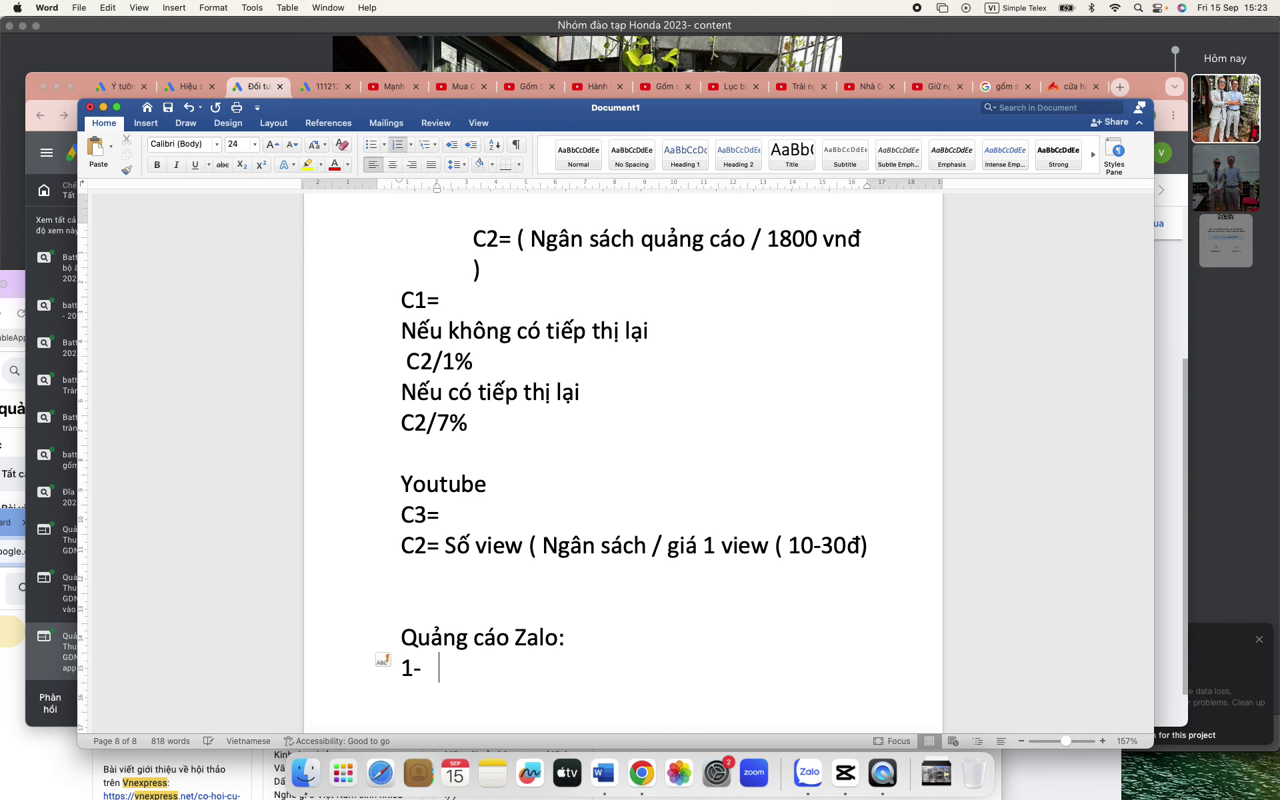
{"action": "type", "text": "Tài khoản "}
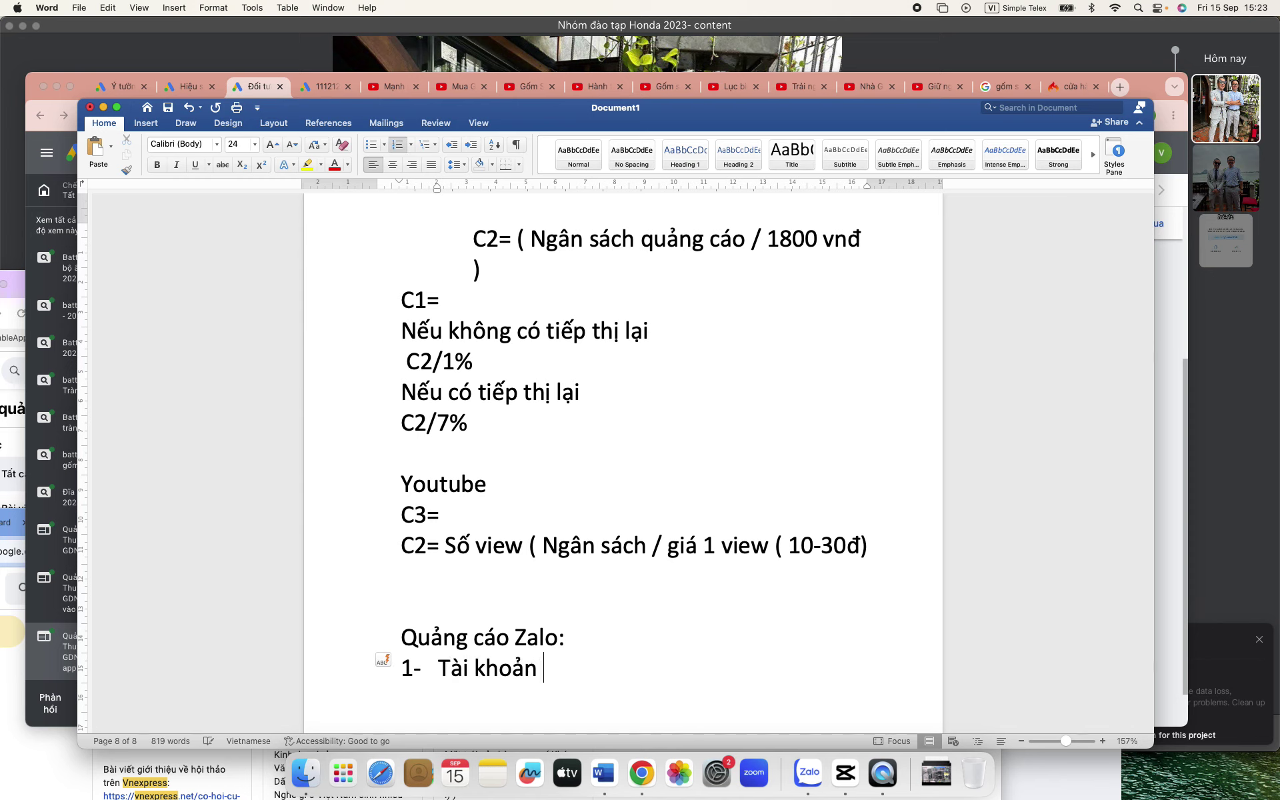
{"action": "type", "text": "zalo OA"}
{"action": "left_click", "coordinate": [641, 774]}
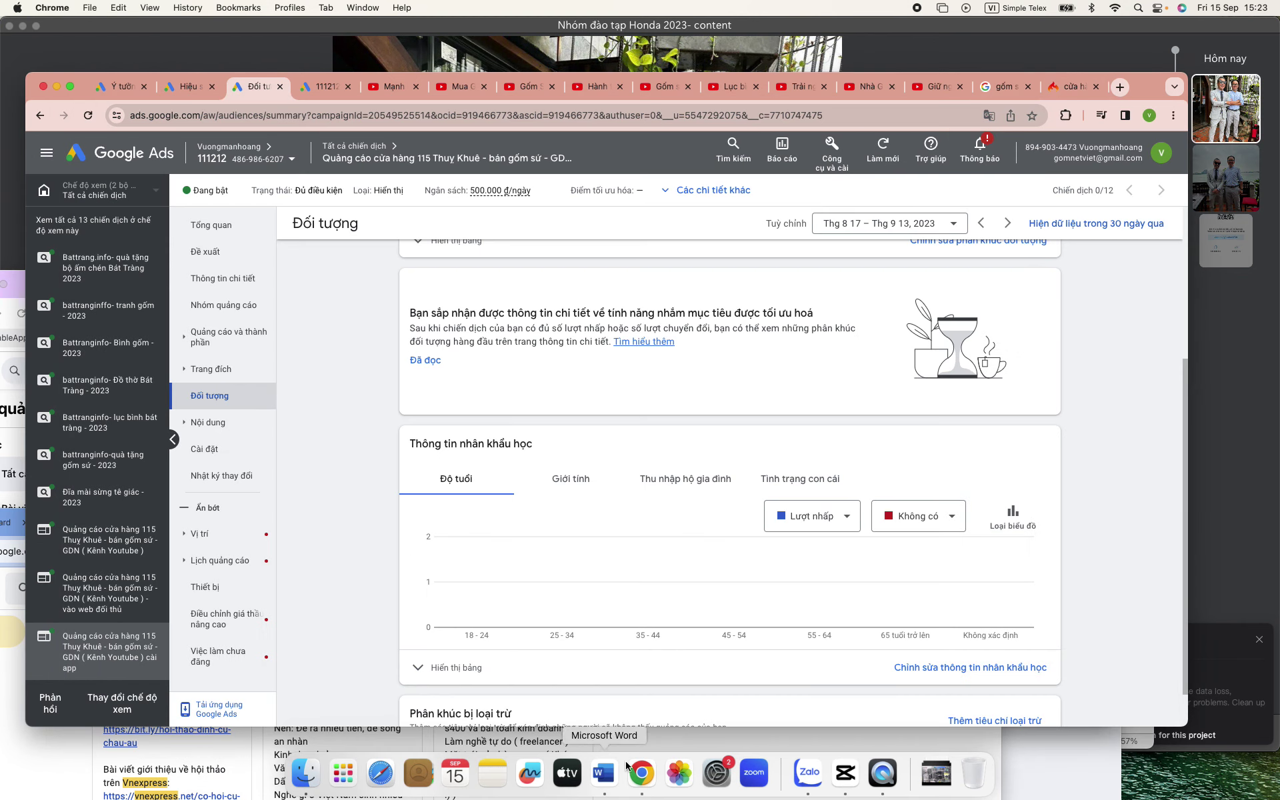
Search Google for 'zalo oa' and open the oa.zalo.me Official Account homepage
{"action": "left_click", "coordinate": [920, 87]}
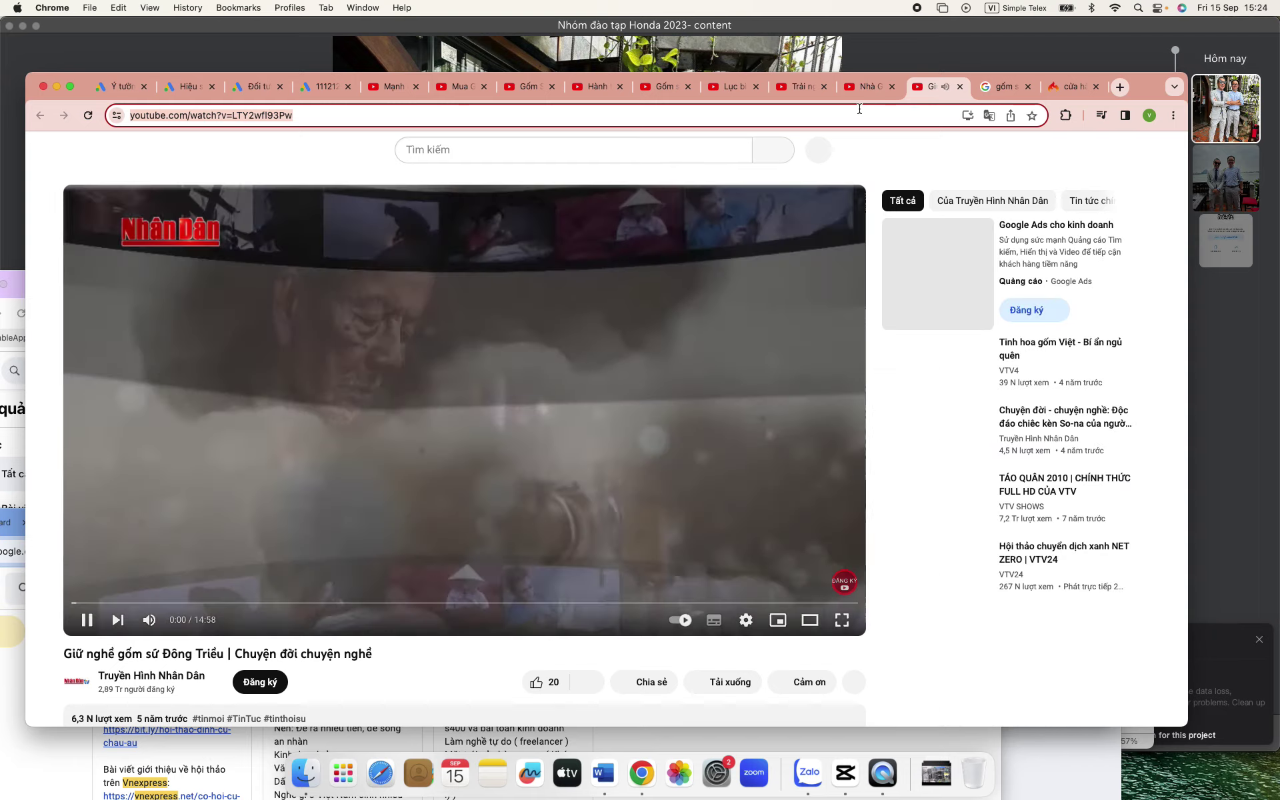
{"action": "type", "text": "zalo oa"}
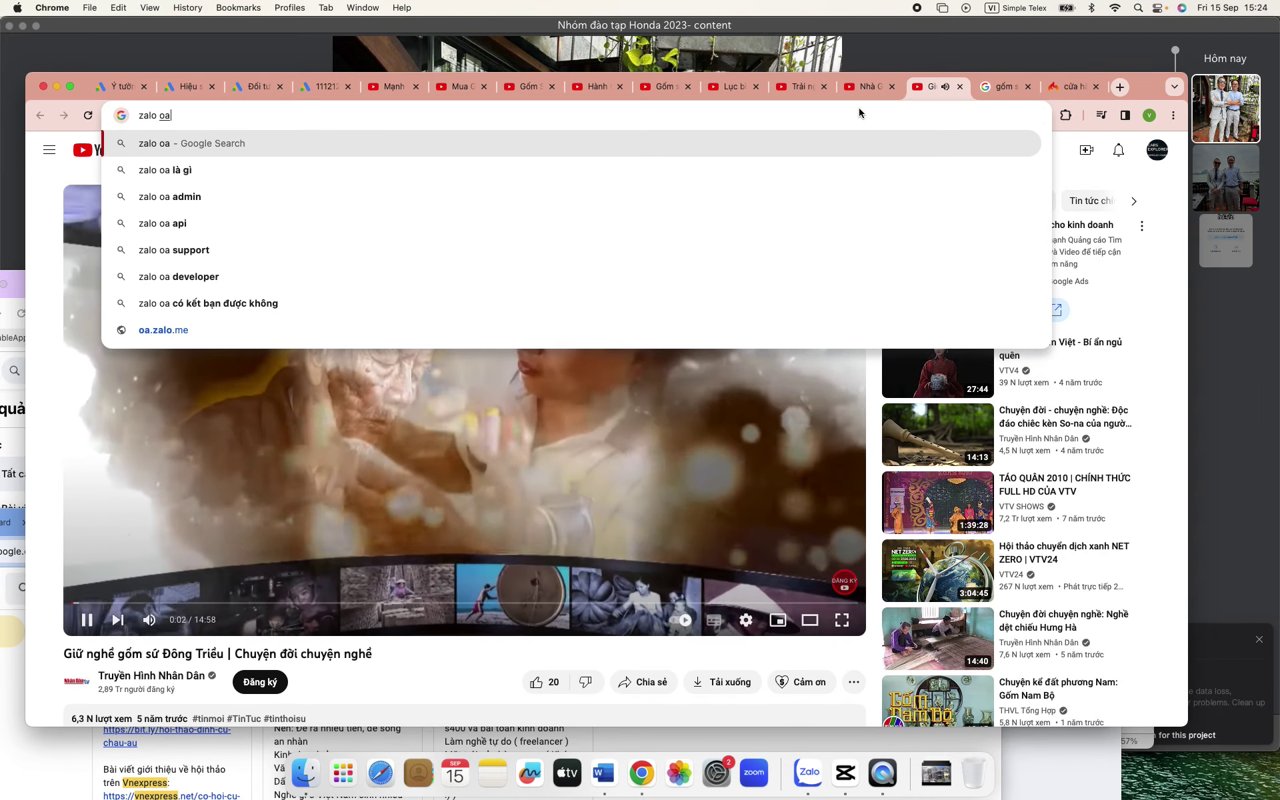
{"action": "key", "text": "Return"}
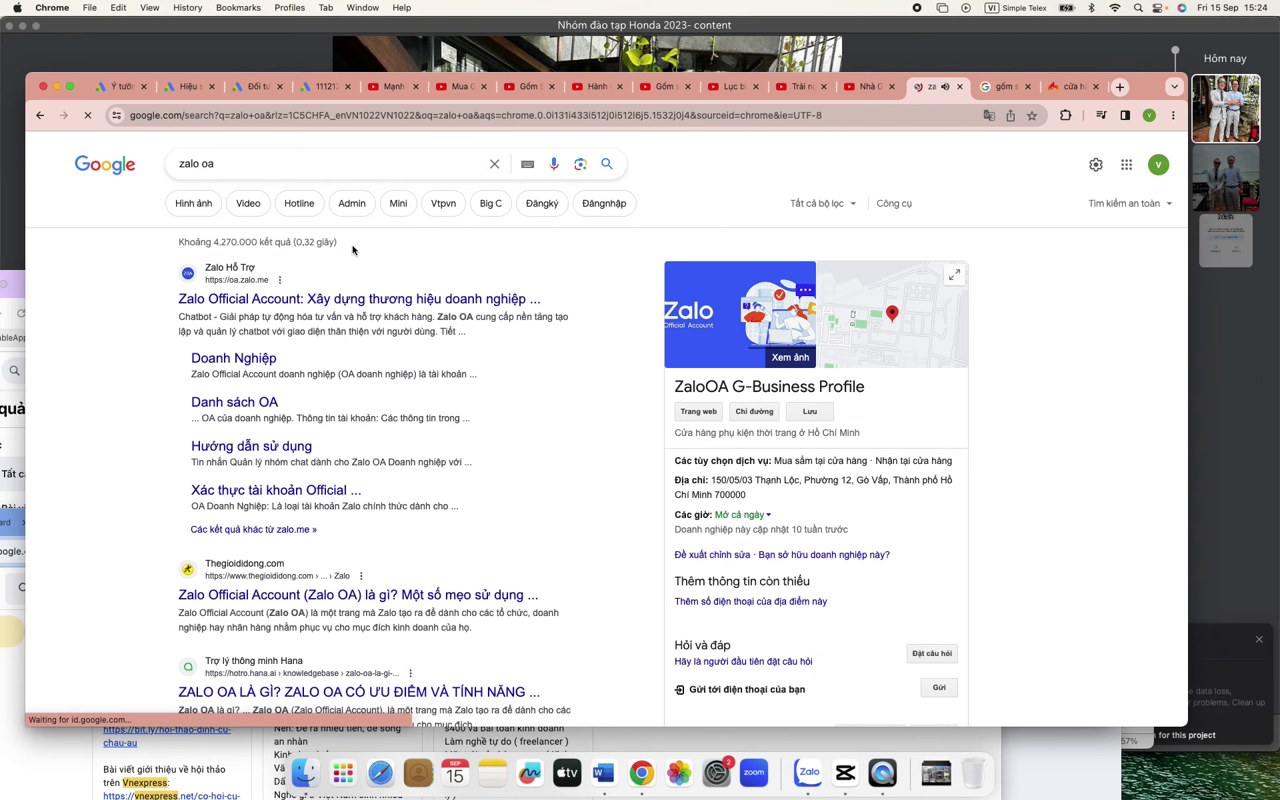
{"action": "scroll", "coordinate": [425, 400], "scroll_direction": "down", "scroll_amount": 1}
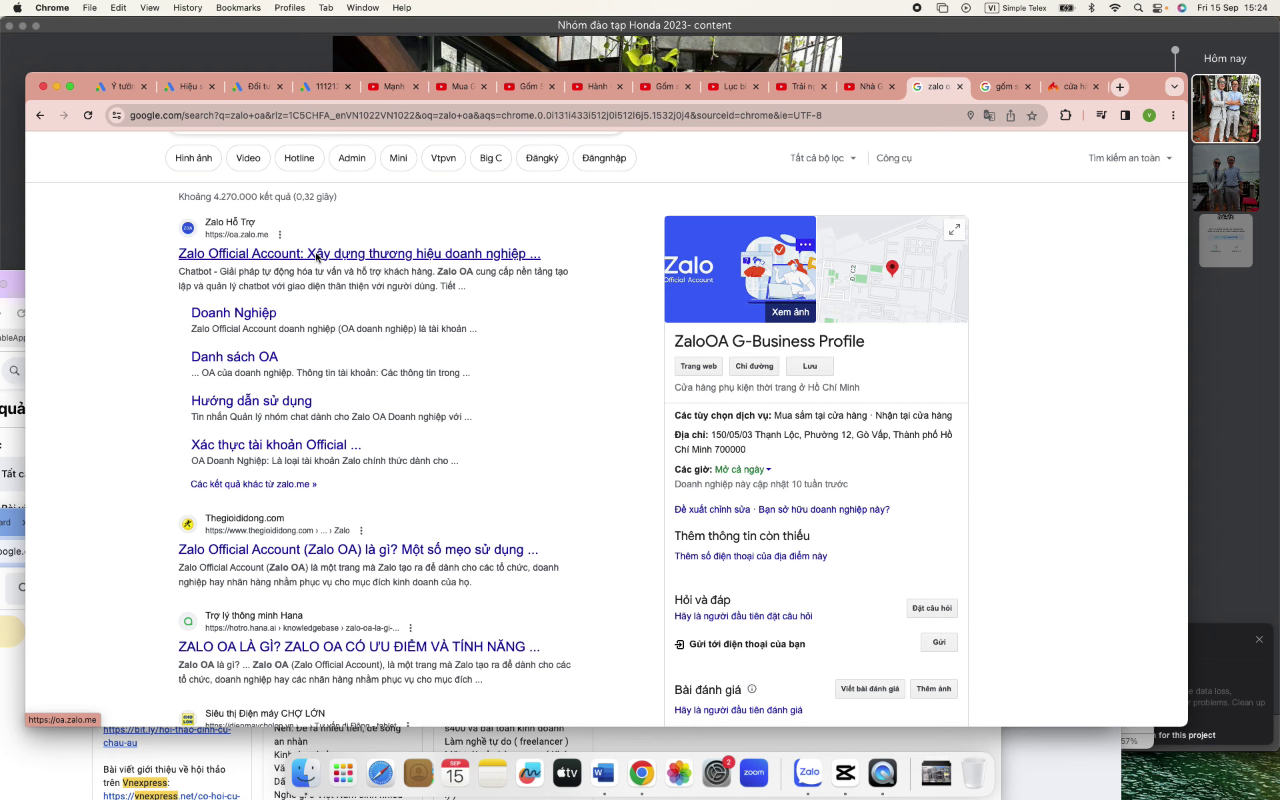
{"action": "left_click", "coordinate": [318, 256]}
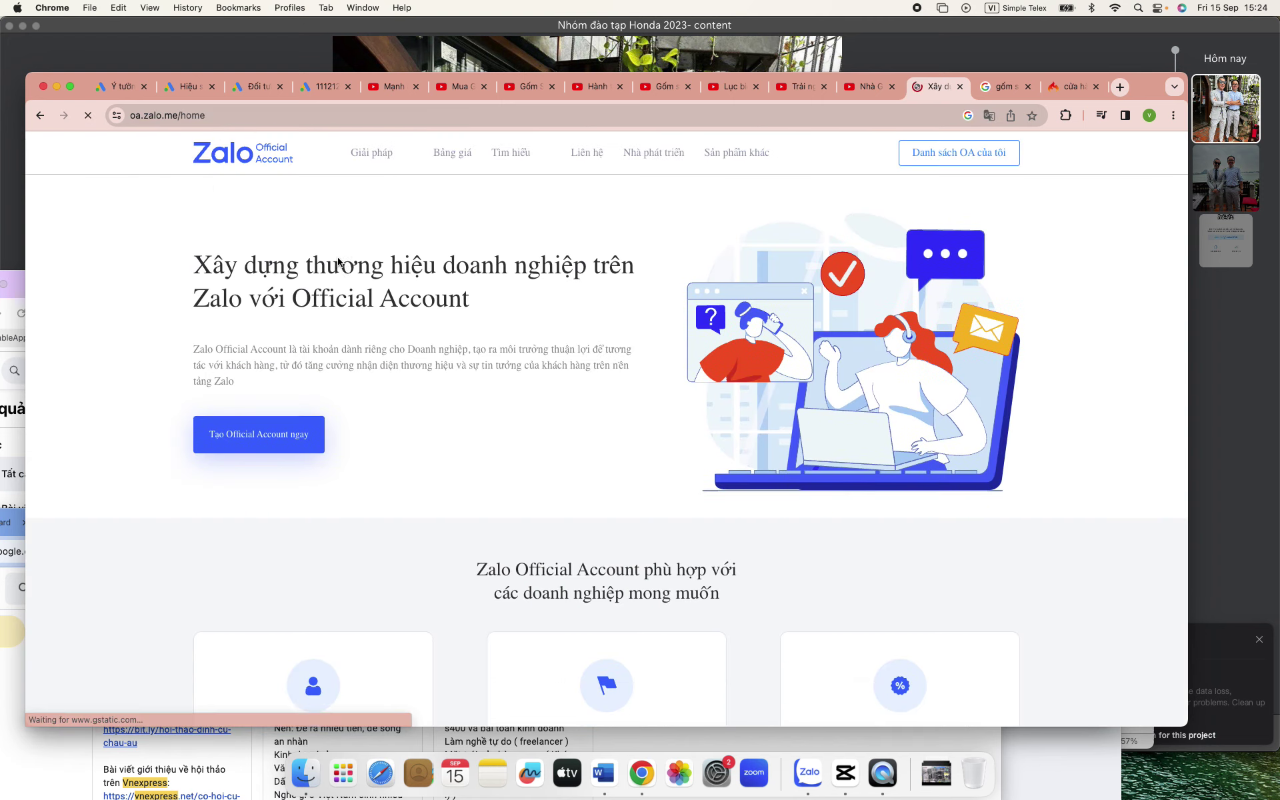
Open the Bát Tràng ceramics company's Official Account and go to its Zalo Ads section
{"action": "left_click", "coordinate": [942, 159]}
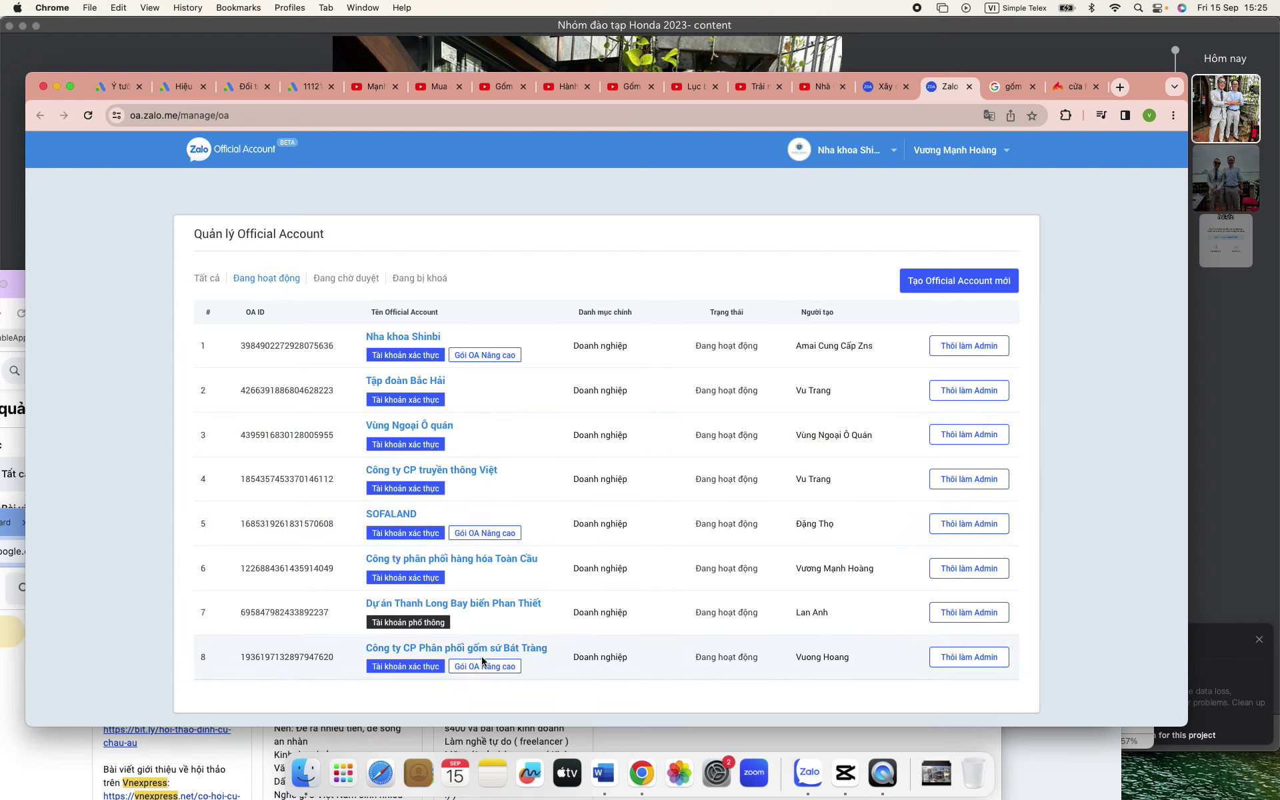
{"action": "left_click", "coordinate": [430, 650]}
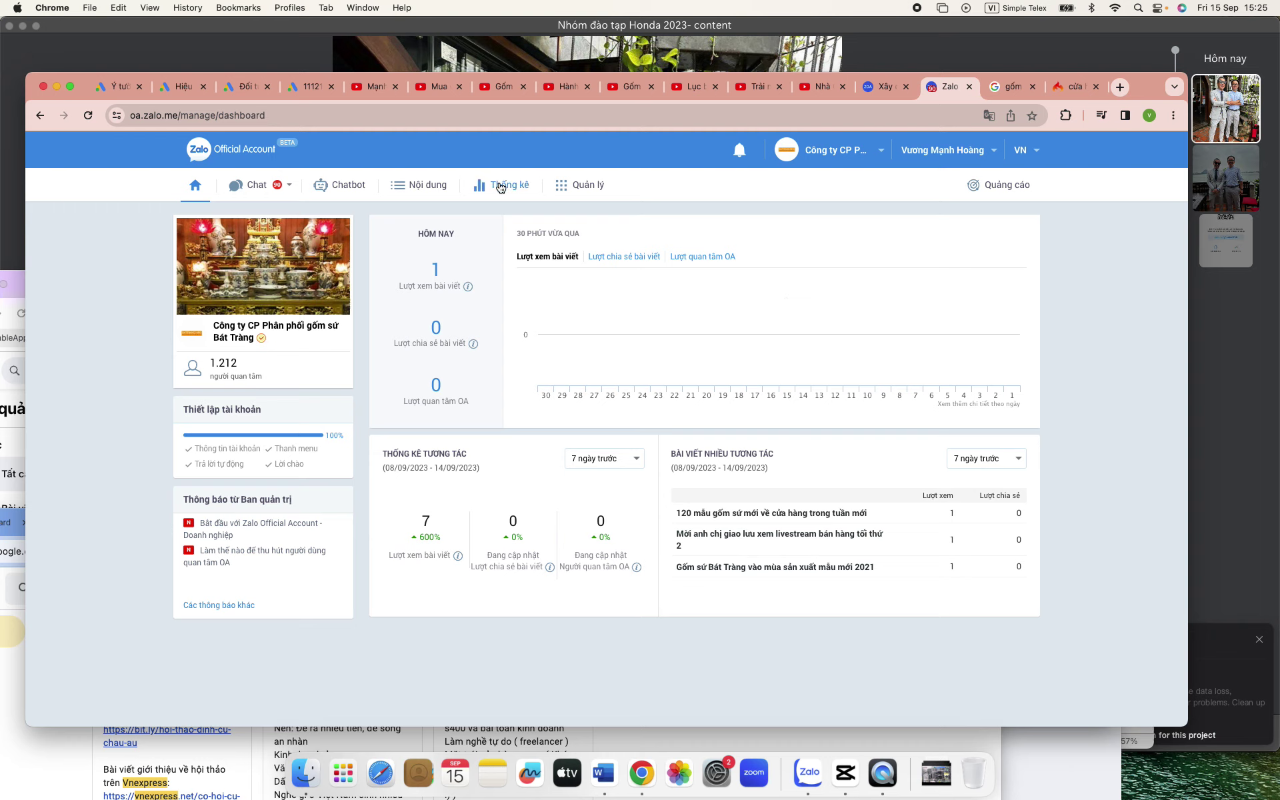
{"action": "mouse_move", "coordinate": [958, 154]}
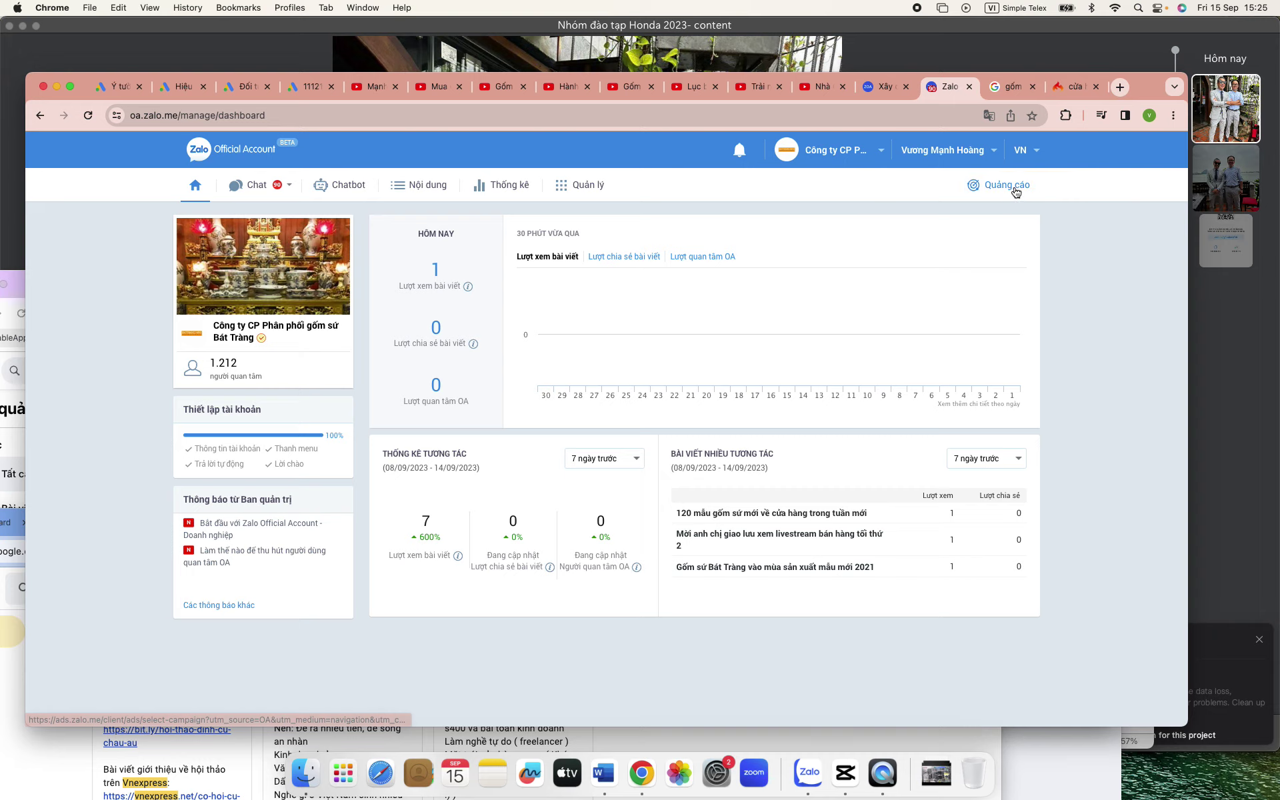
{"action": "left_click", "coordinate": [1014, 186]}
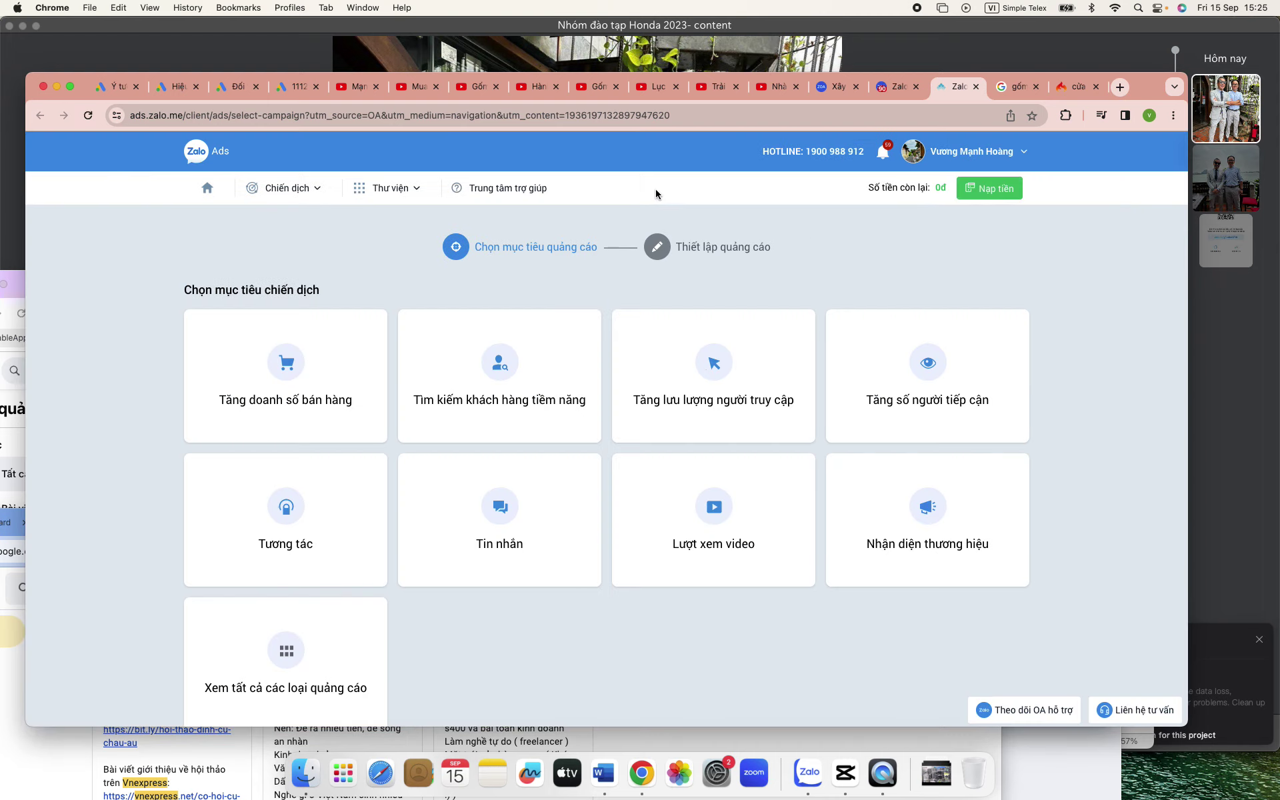
Open the top-up page and review the bank transfer option without requesting an invoice
{"action": "left_click", "coordinate": [981, 189]}
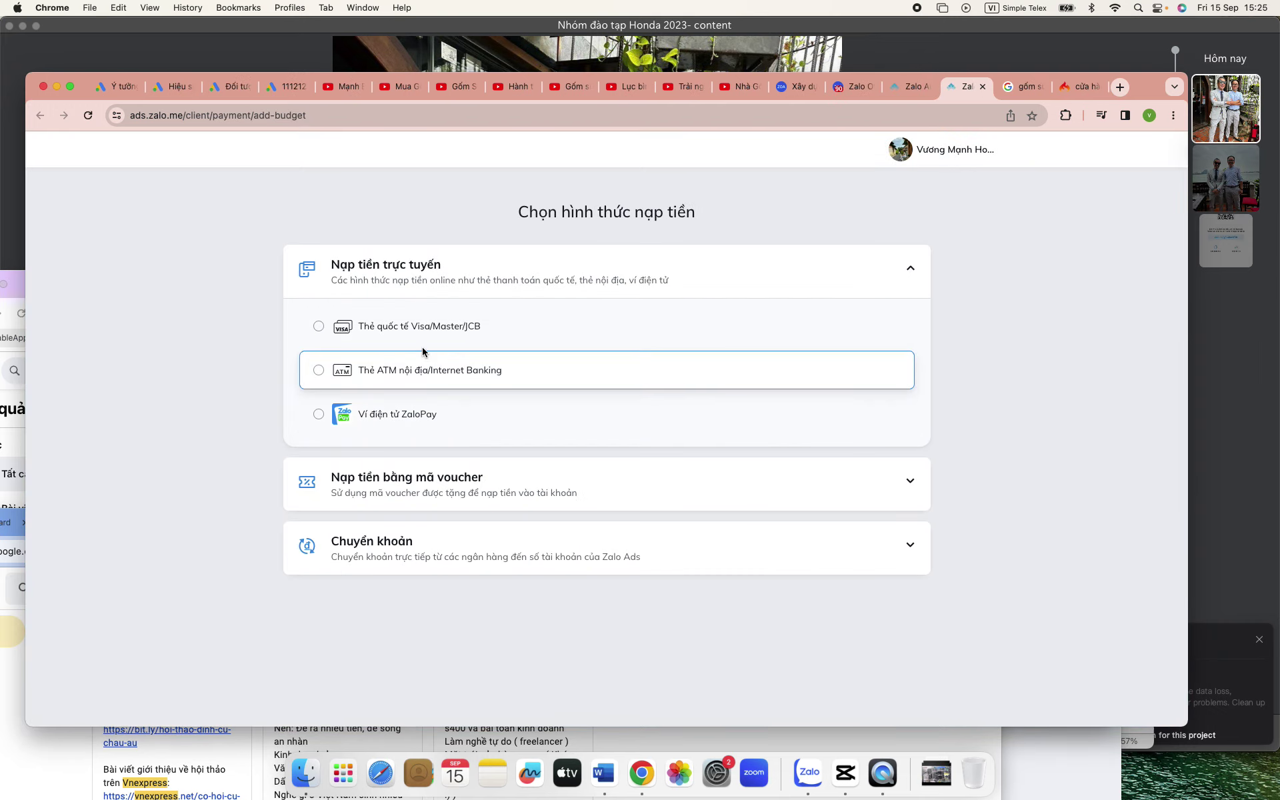
{"action": "left_click", "coordinate": [434, 327]}
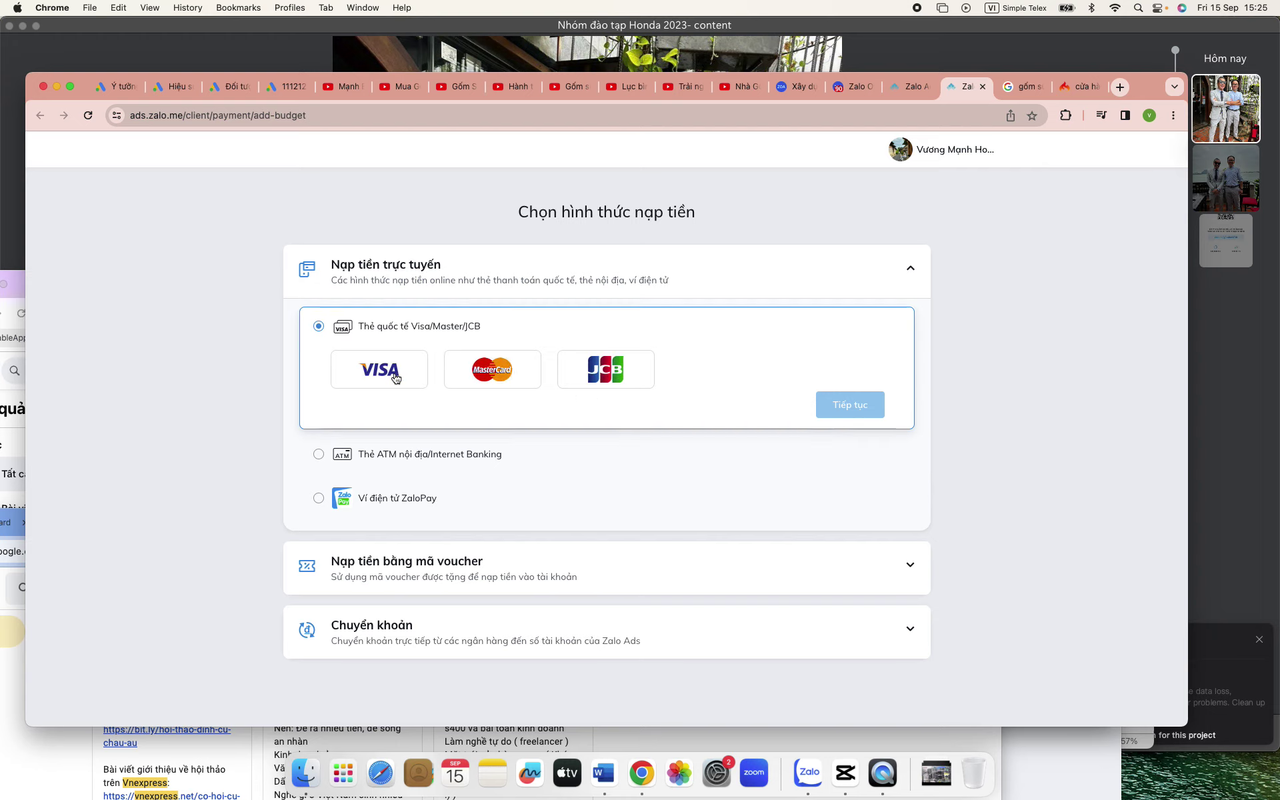
{"action": "left_click", "coordinate": [475, 637]}
{"action": "scroll", "coordinate": [692, 488], "scroll_direction": "down", "scroll_amount": 3}
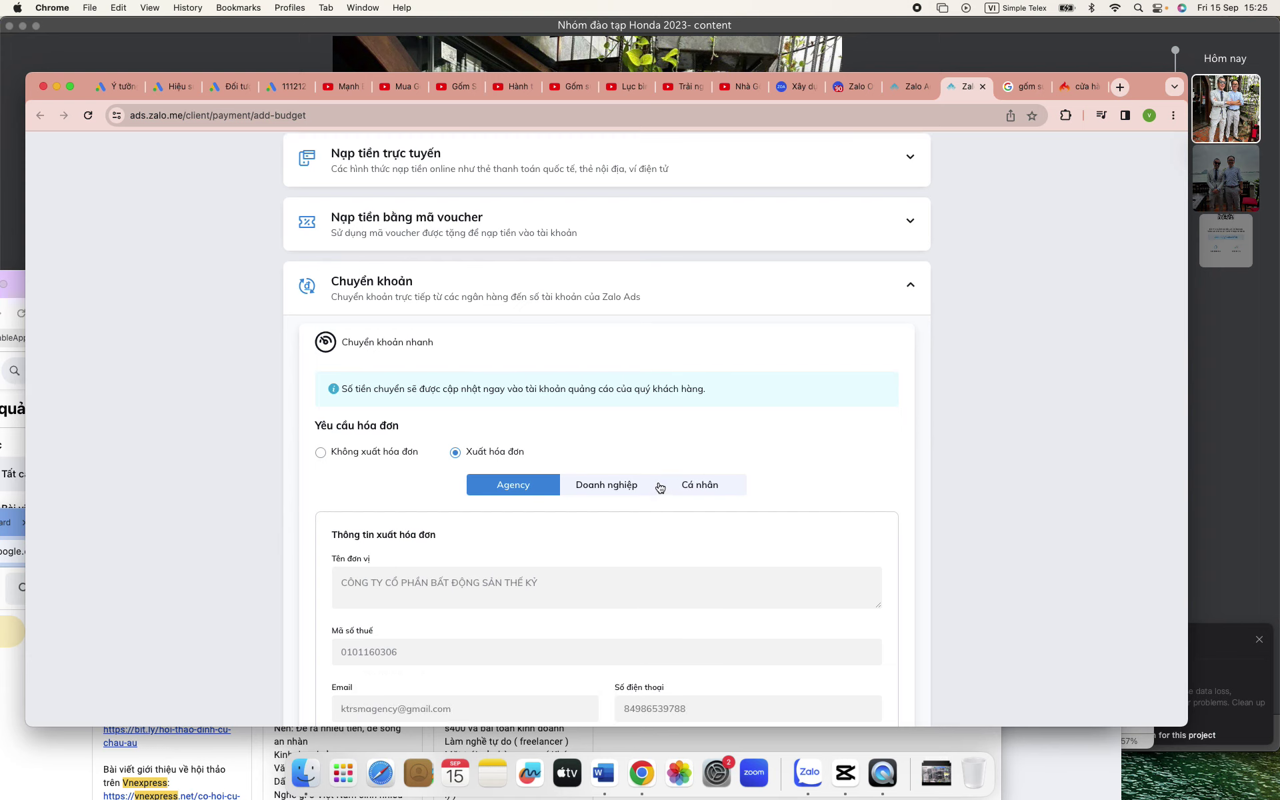
{"action": "scroll", "coordinate": [660, 486], "scroll_direction": "down", "scroll_amount": 4}
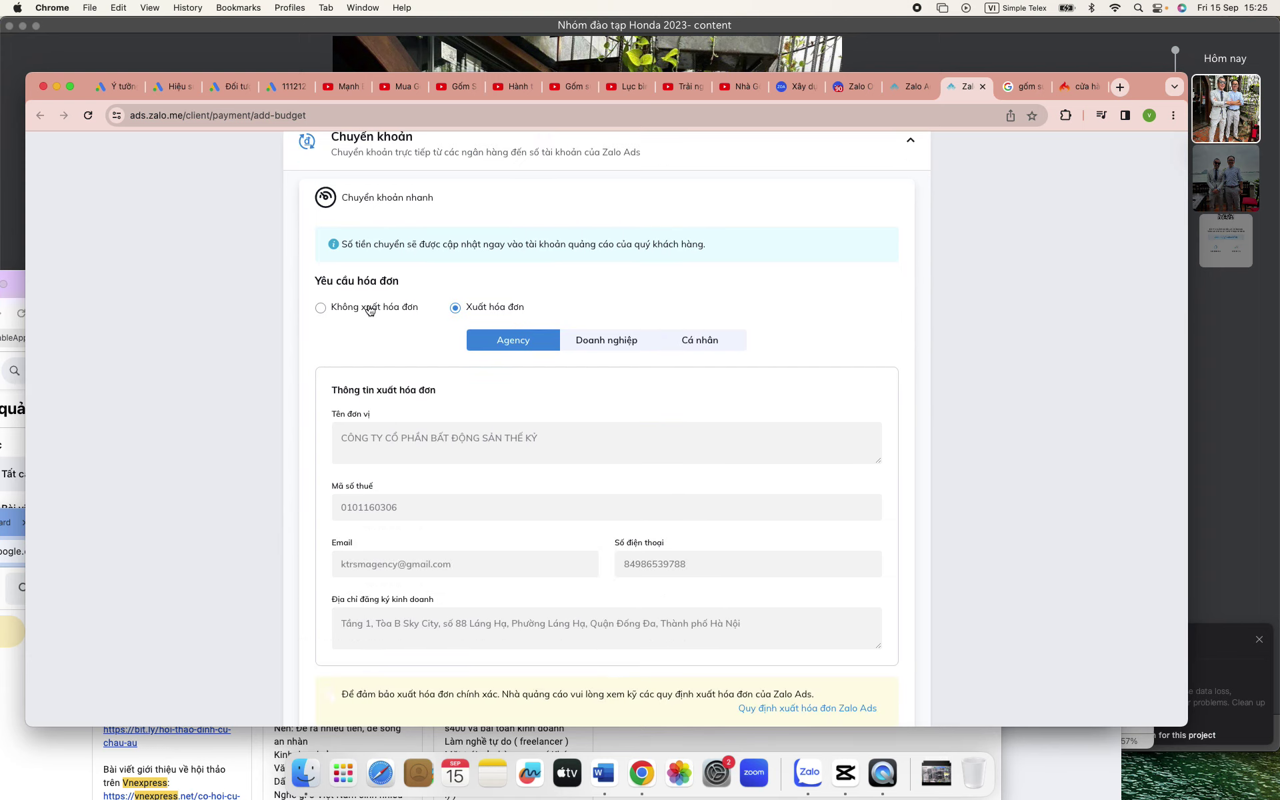
{"action": "left_click", "coordinate": [370, 308]}
{"action": "left_click", "coordinate": [865, 595]}
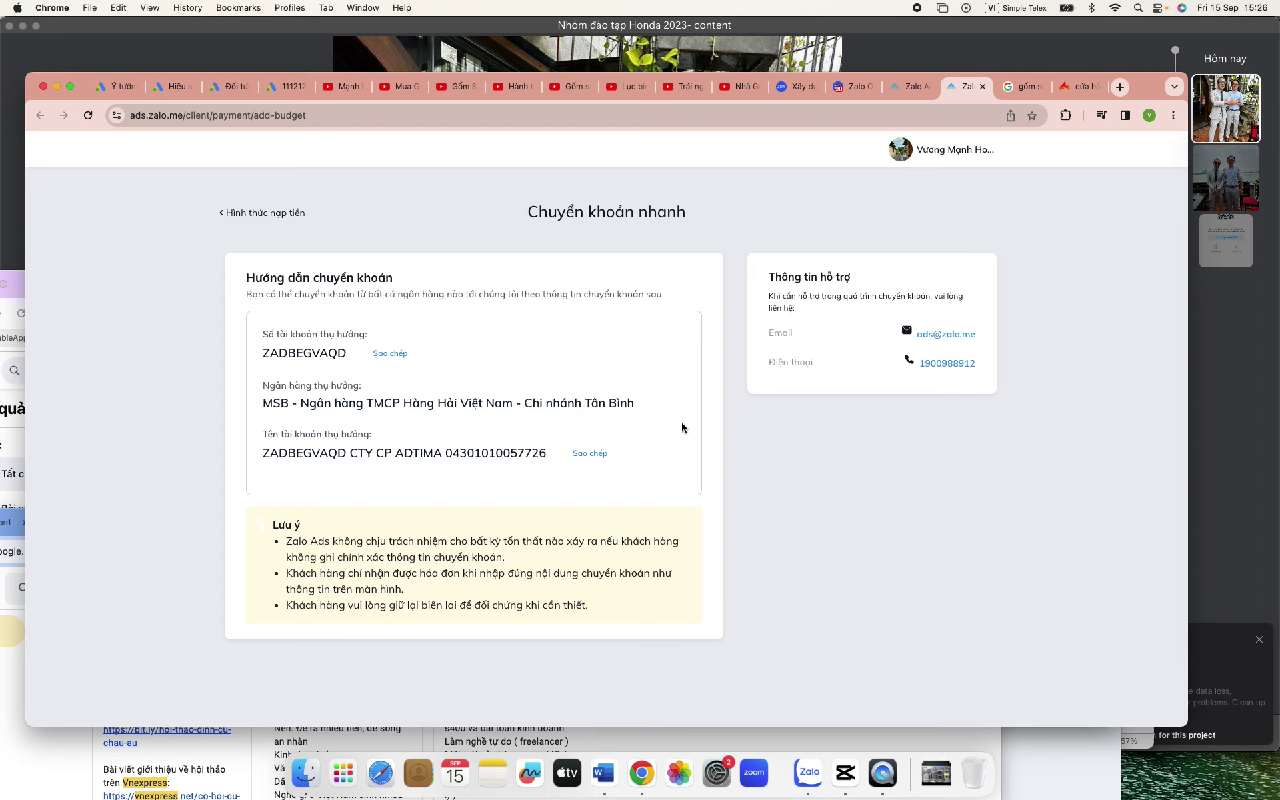
{"action": "scroll", "coordinate": [419, 431], "scroll_direction": "down", "scroll_amount": 1}
Return to the top-up methods and choose international card payment with VISA
{"action": "left_click", "coordinate": [252, 211]}
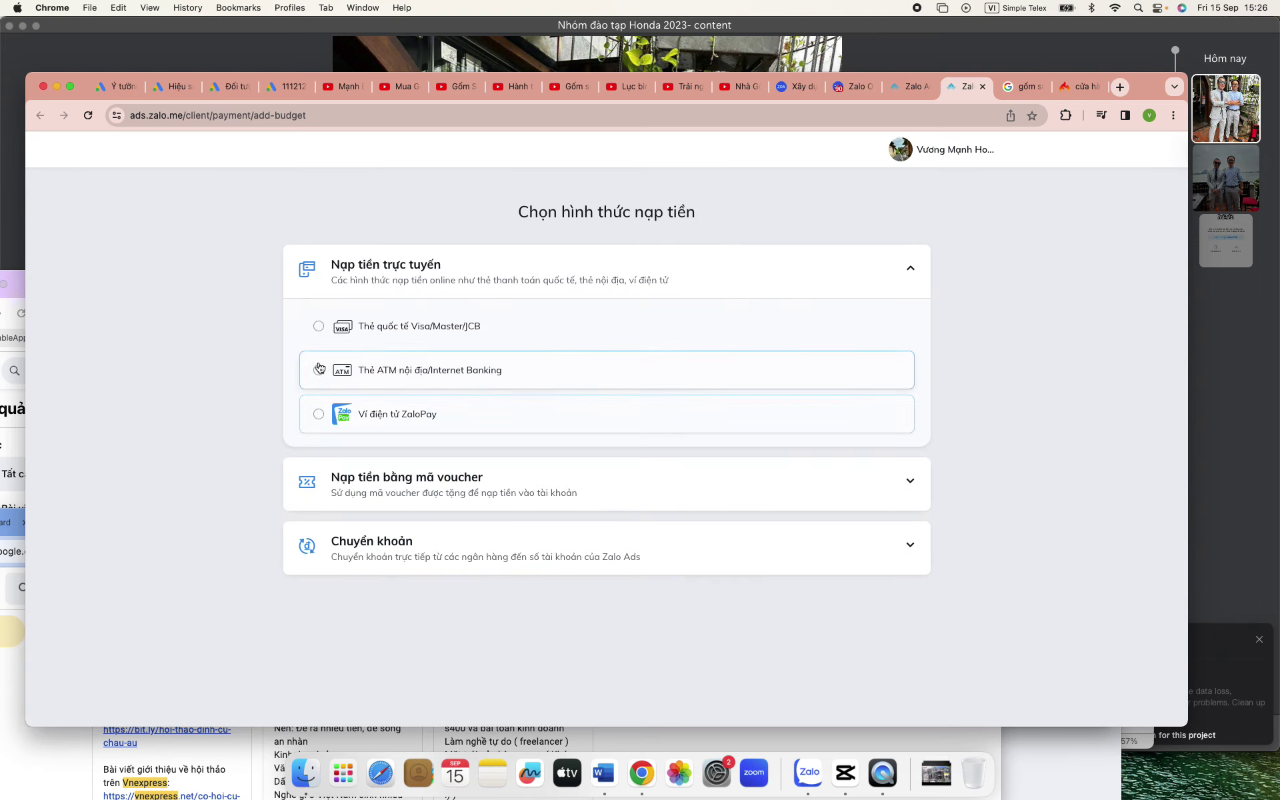
{"action": "left_click", "coordinate": [390, 326]}
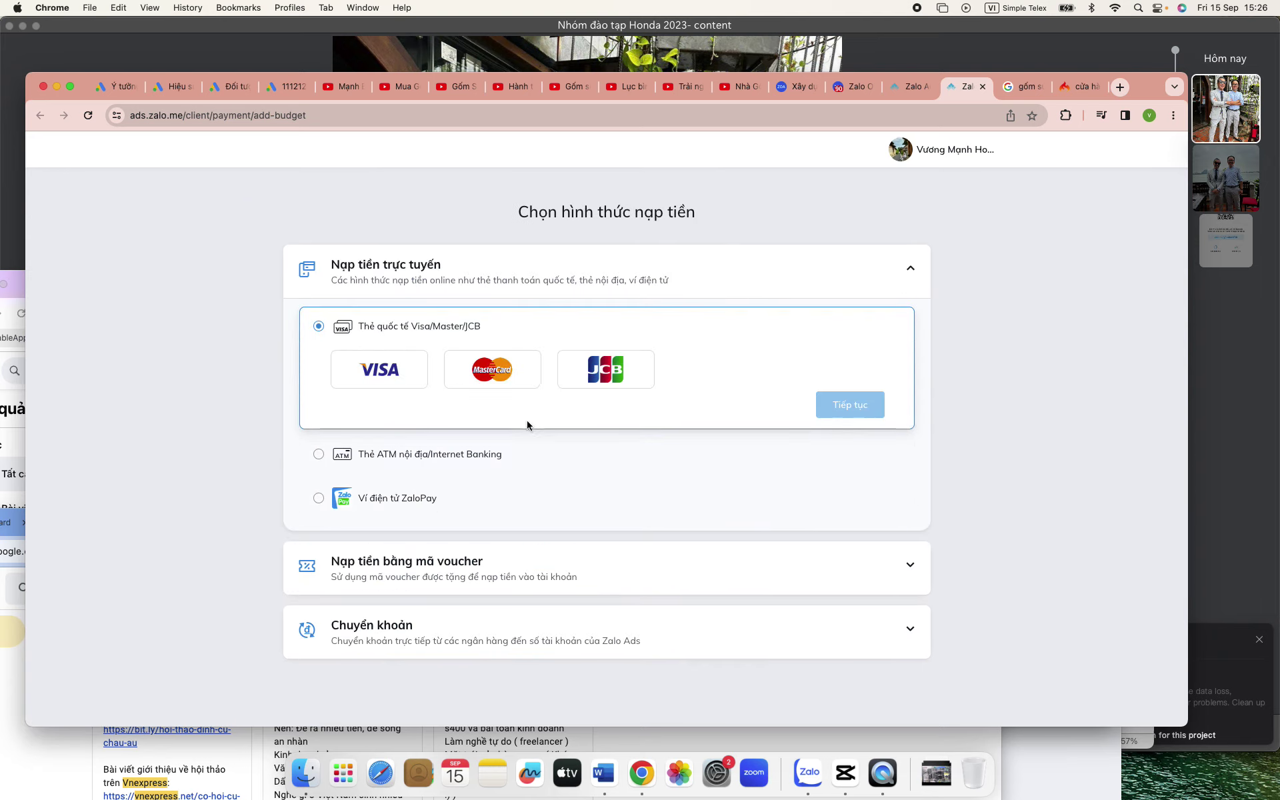
{"action": "left_click", "coordinate": [374, 382]}
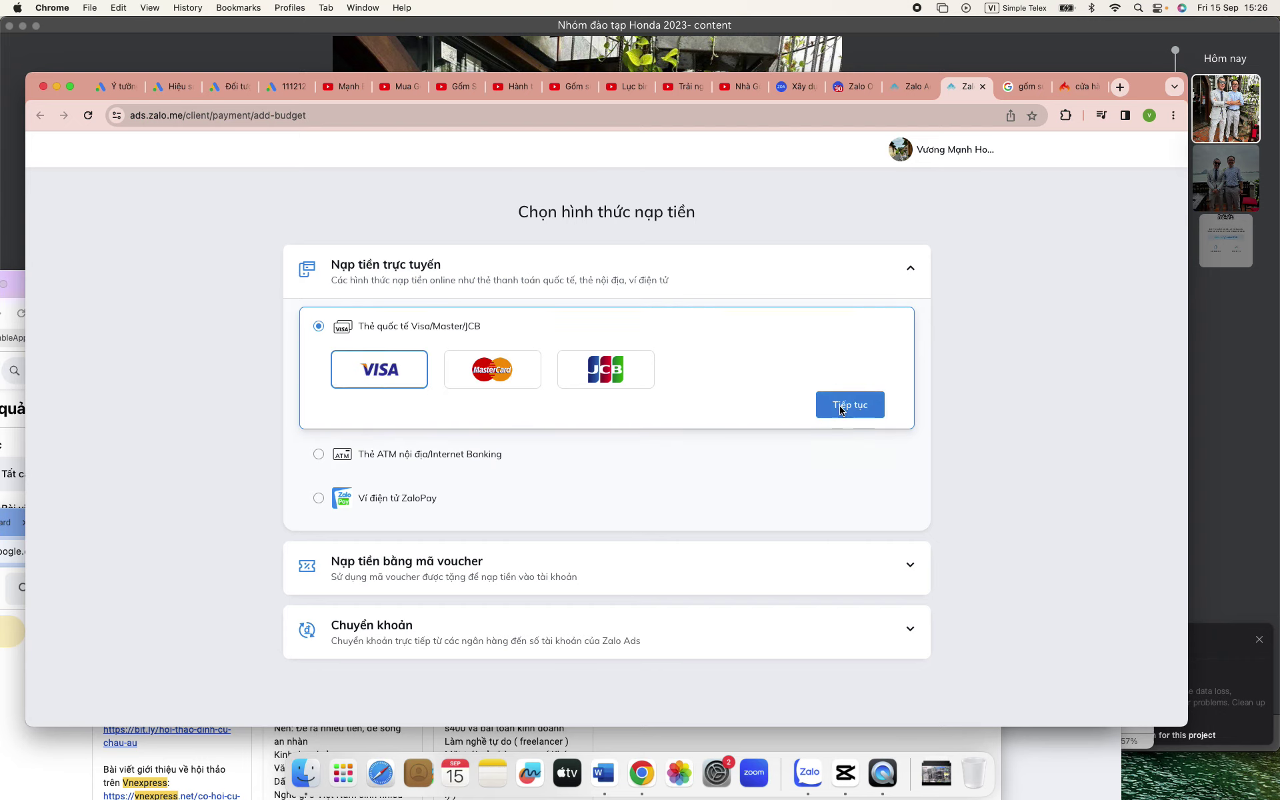
Enter a 500,000 top-up amount on the card form, staying despite the exit warning
{"action": "left_click", "coordinate": [841, 409]}
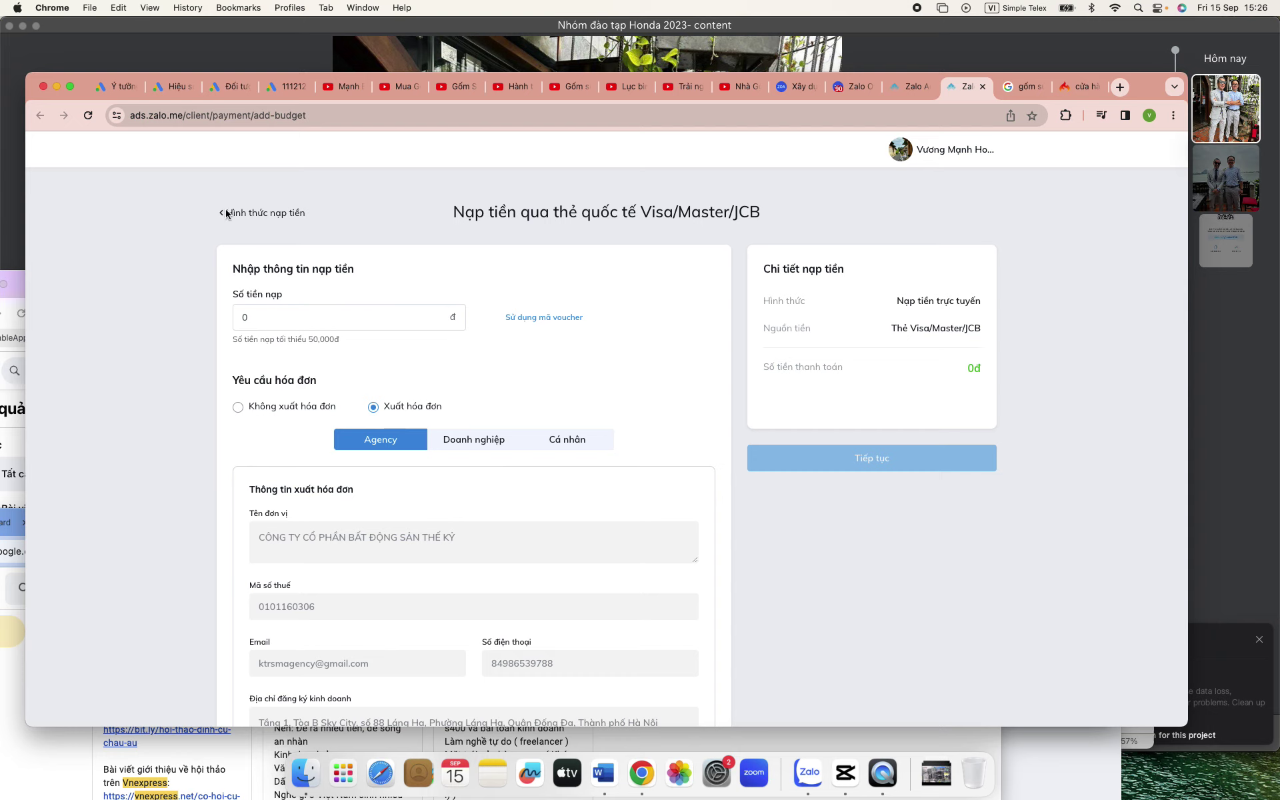
{"action": "left_click", "coordinate": [343, 317]}
{"action": "type", "text": "500,000"}
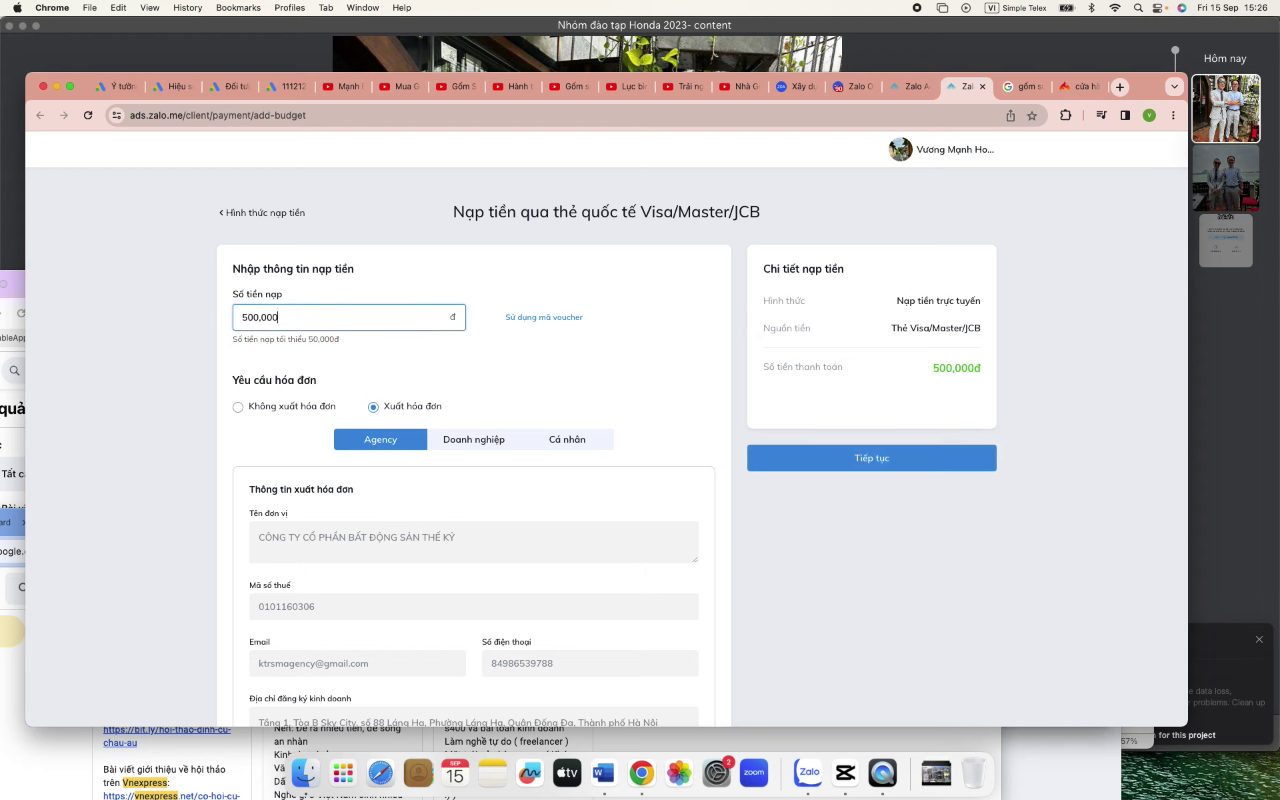
{"action": "scroll", "coordinate": [537, 372], "scroll_direction": "down", "scroll_amount": 2}
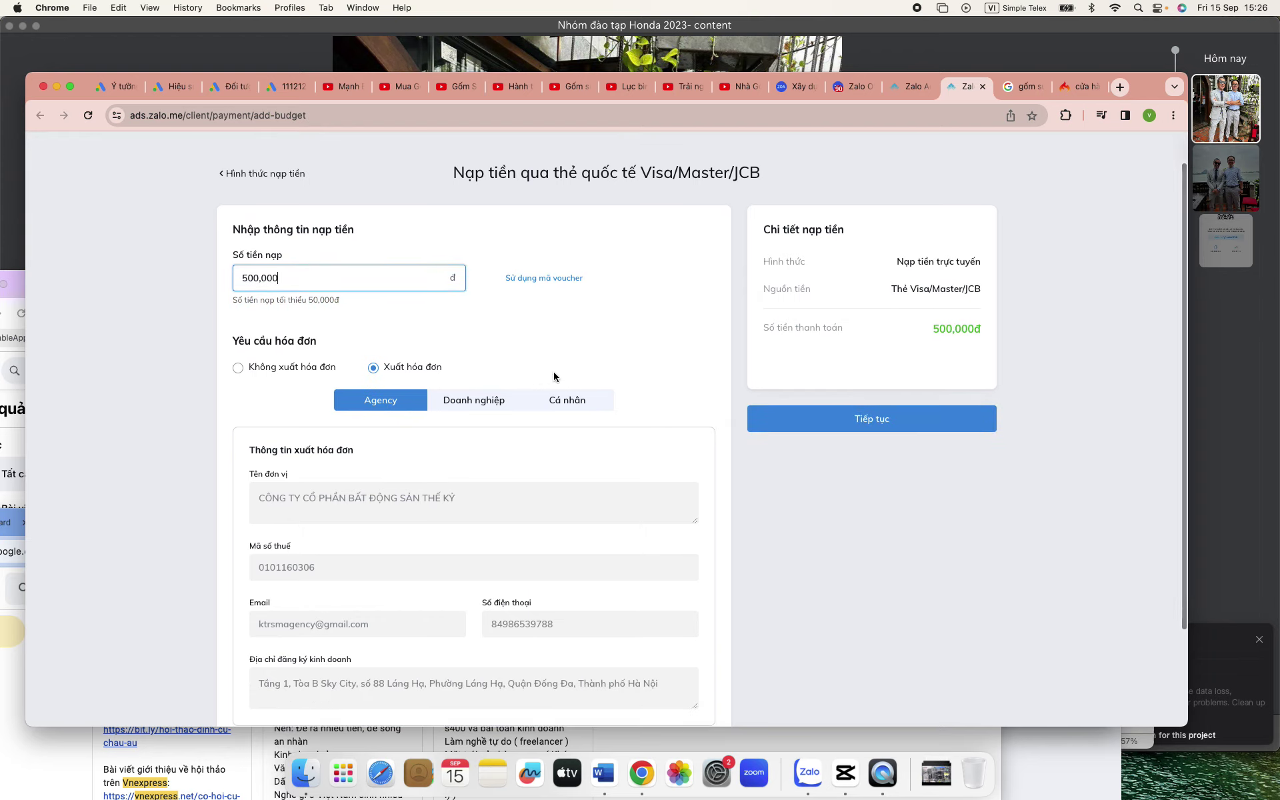
{"action": "left_click", "coordinate": [231, 174]}
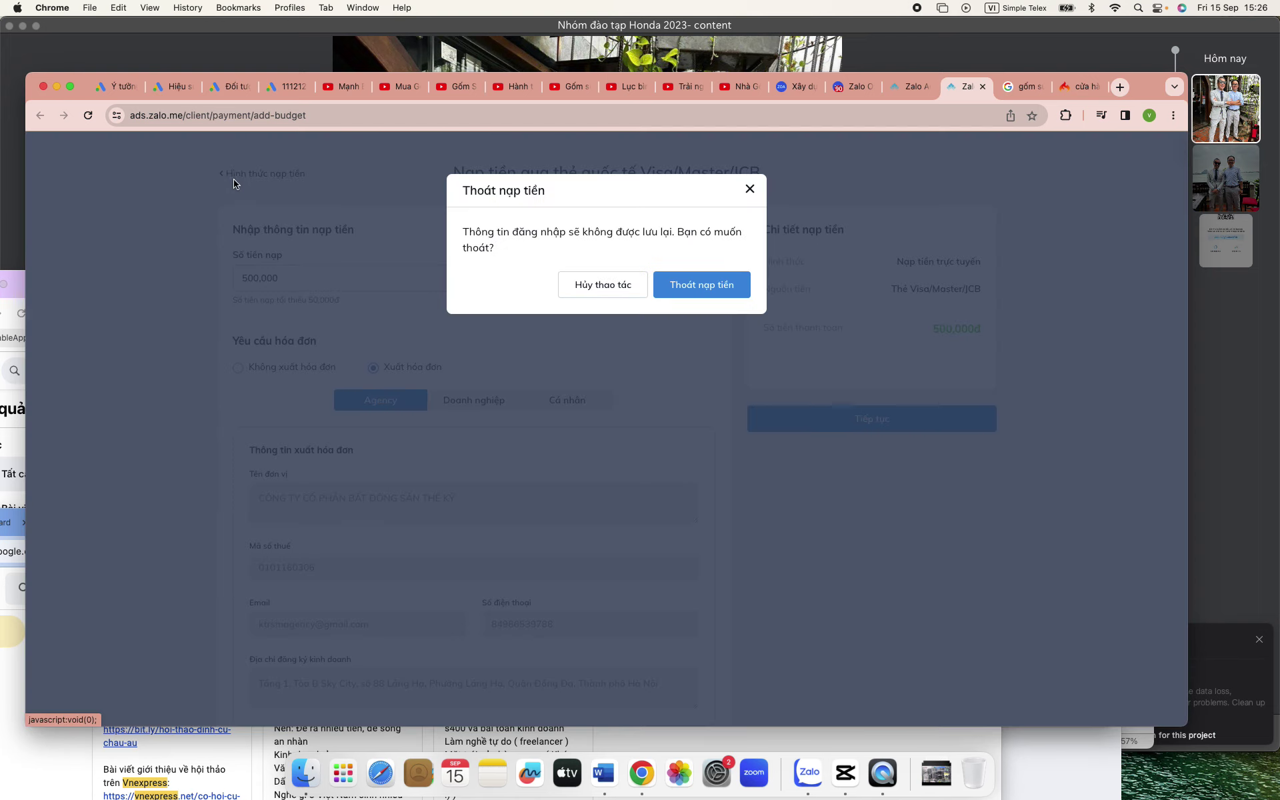
{"action": "left_click", "coordinate": [750, 192]}
{"action": "scroll", "coordinate": [520, 346], "scroll_direction": "down", "scroll_amount": 4}
{"action": "scroll", "coordinate": [509, 364], "scroll_direction": "up", "scroll_amount": 5}
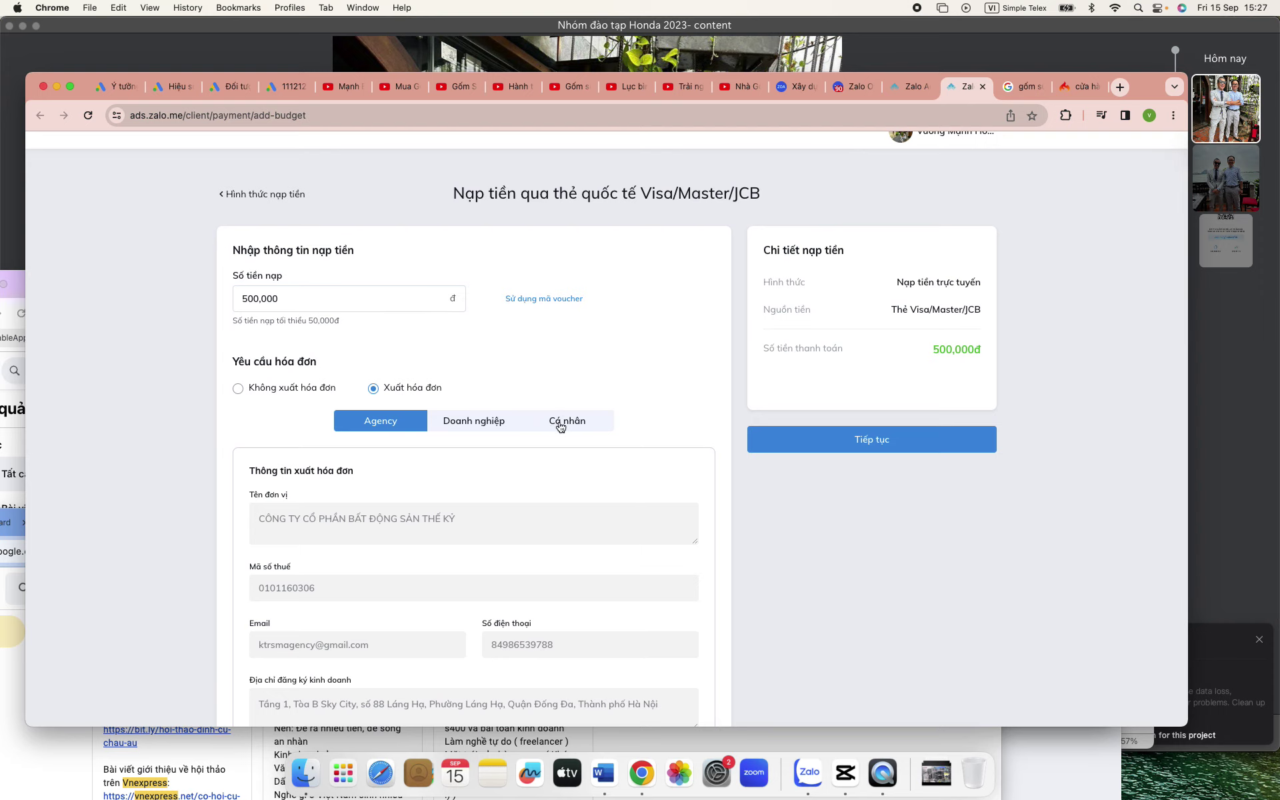
Fill the invoice with company details, proceed to ZaloPay card payment, then leave that page
{"action": "left_click", "coordinate": [491, 423]}
{"action": "scroll", "coordinate": [407, 393], "scroll_direction": "down", "scroll_amount": 5}
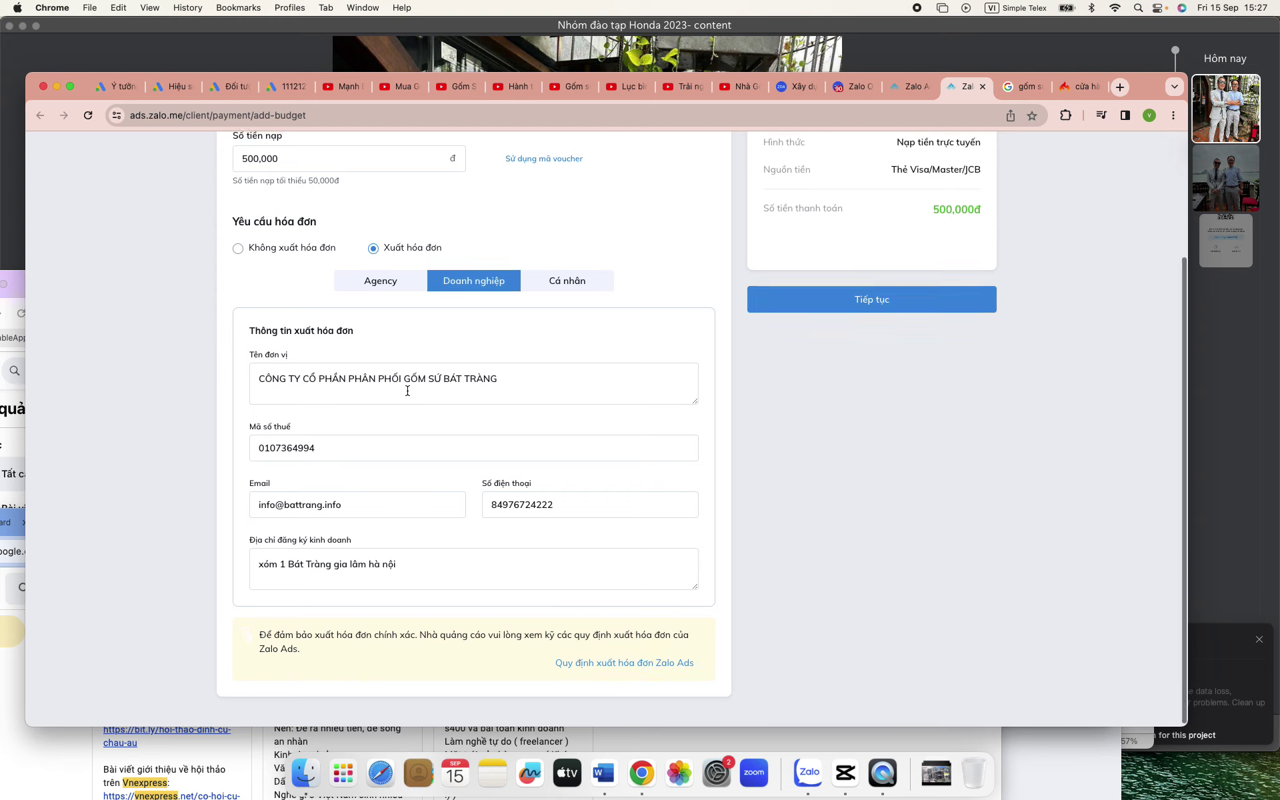
{"action": "scroll", "coordinate": [408, 391], "scroll_direction": "up", "scroll_amount": 3}
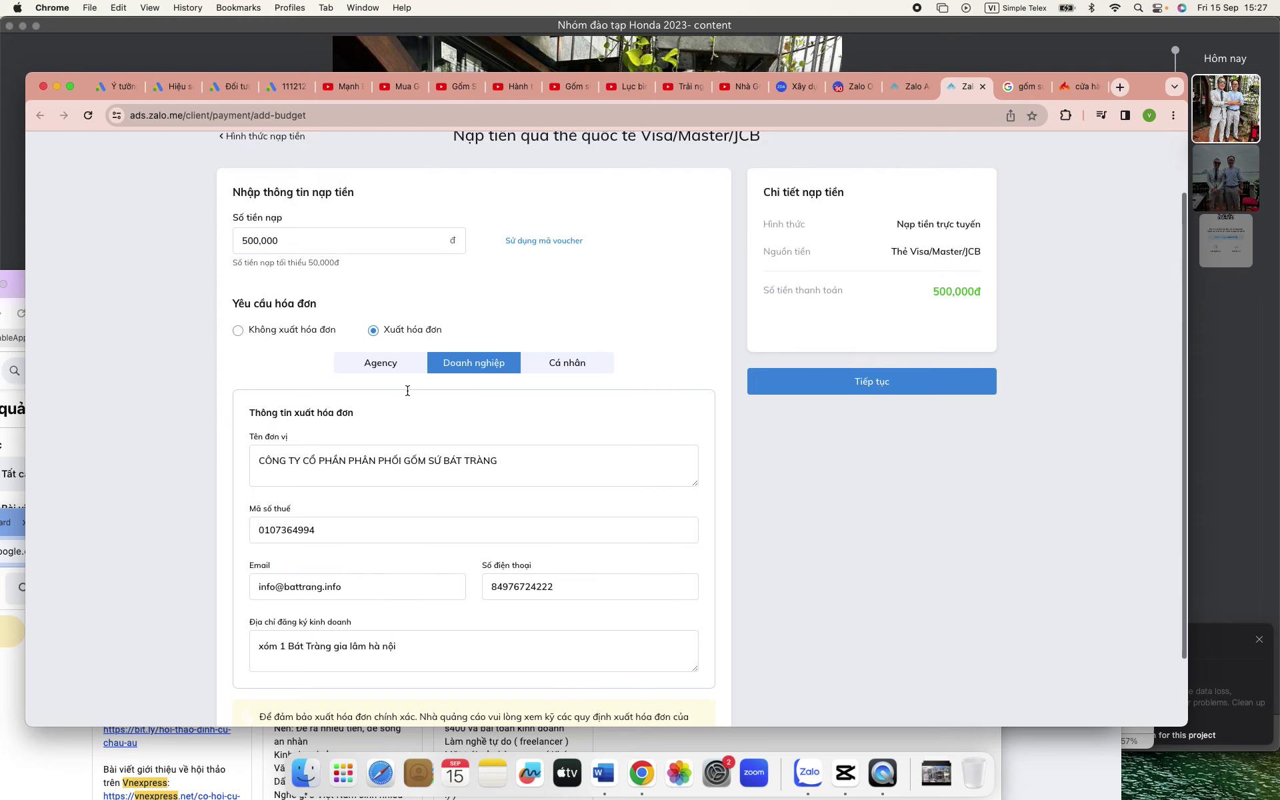
{"action": "left_click", "coordinate": [859, 387]}
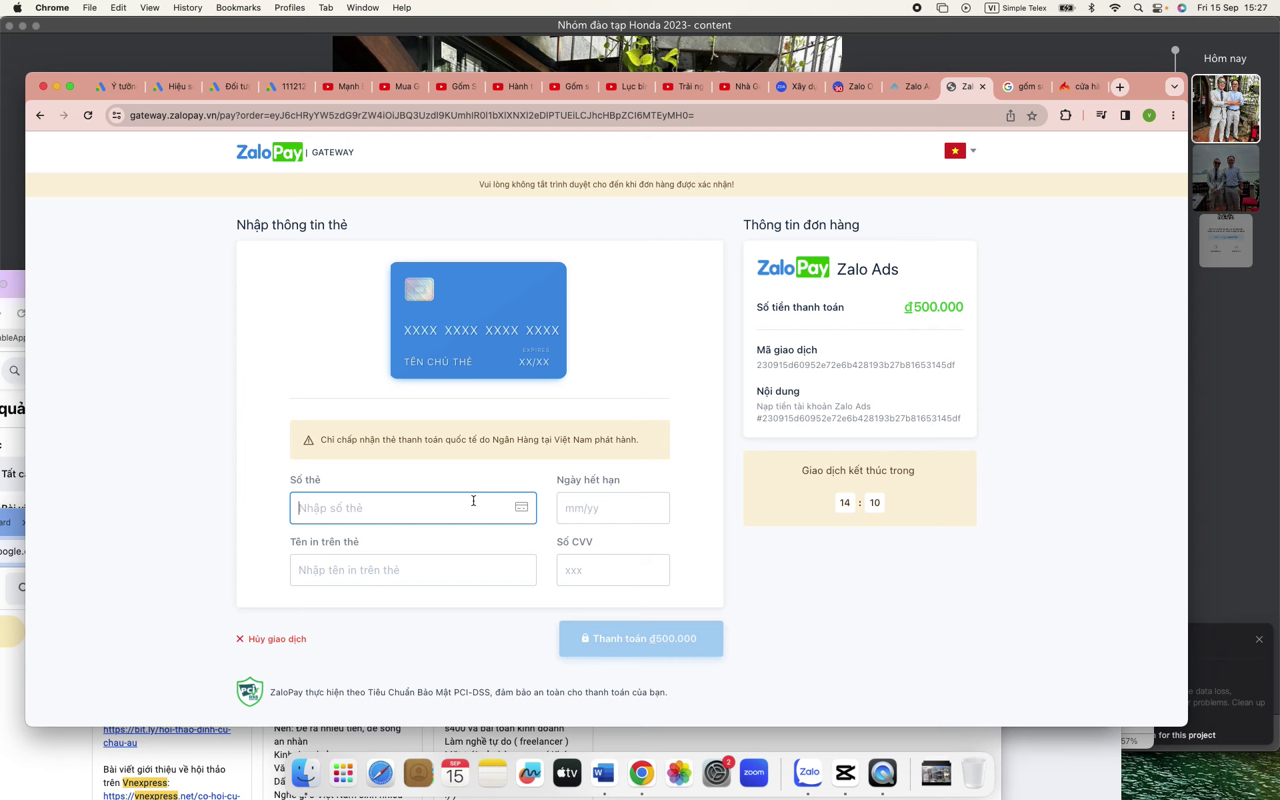
{"action": "left_click", "coordinate": [983, 87]}
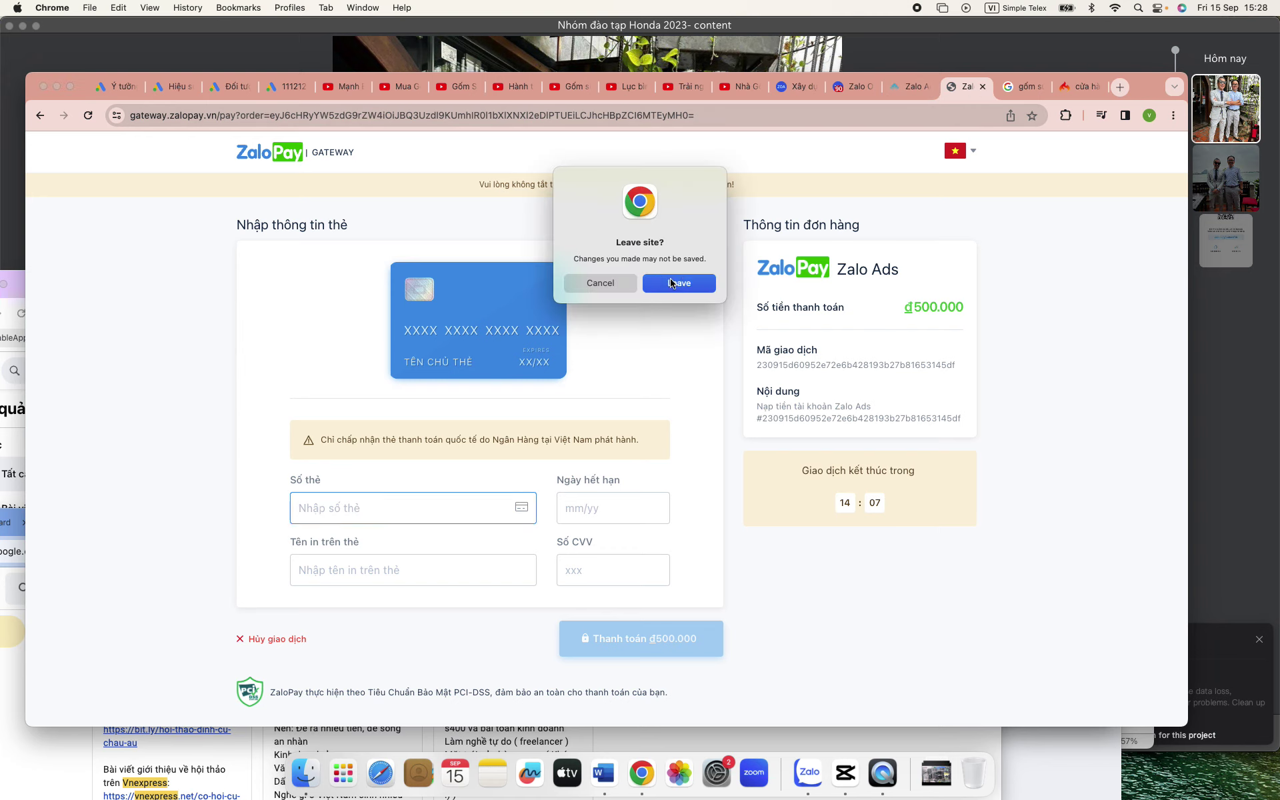
{"action": "left_click", "coordinate": [675, 284]}
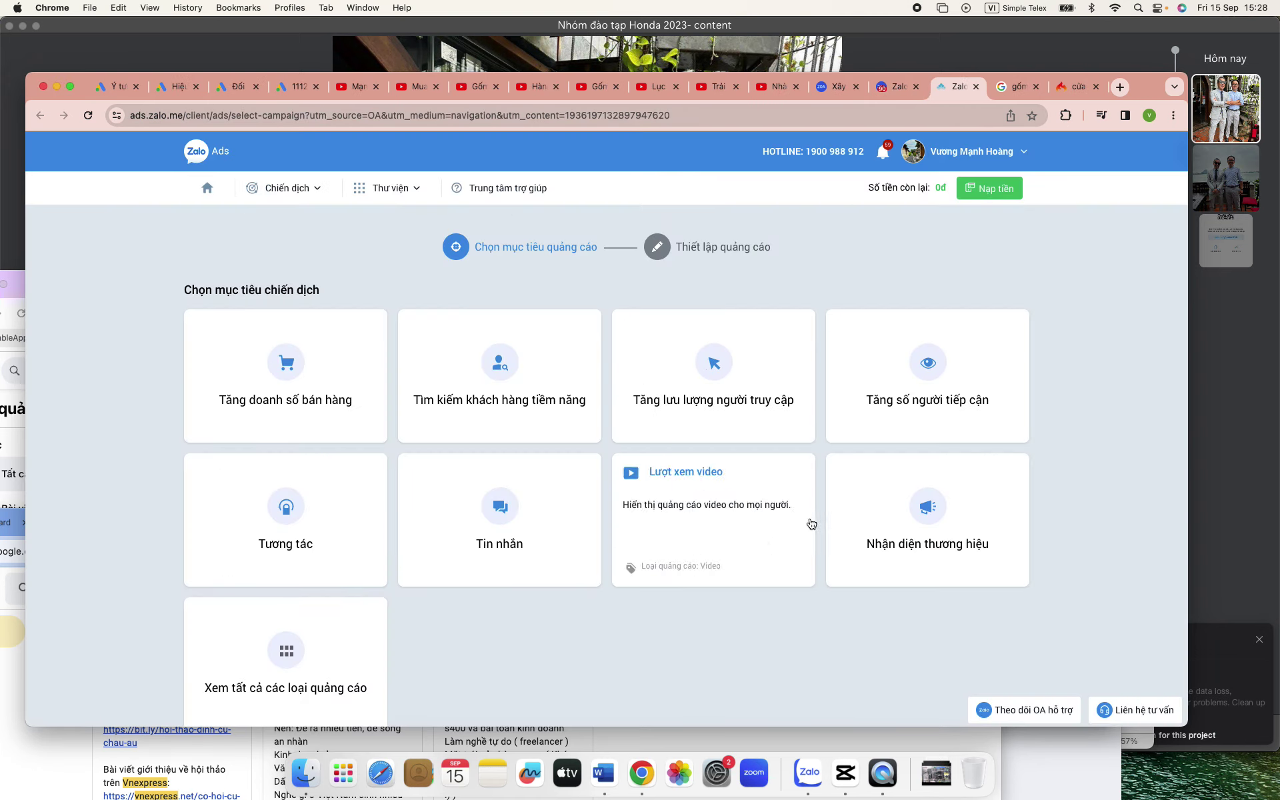
Choose the Tìm kiếm khách hàng tiềm năng objective and start a Form ad
{"action": "scroll", "coordinate": [1103, 413], "scroll_direction": "down", "scroll_amount": 1}
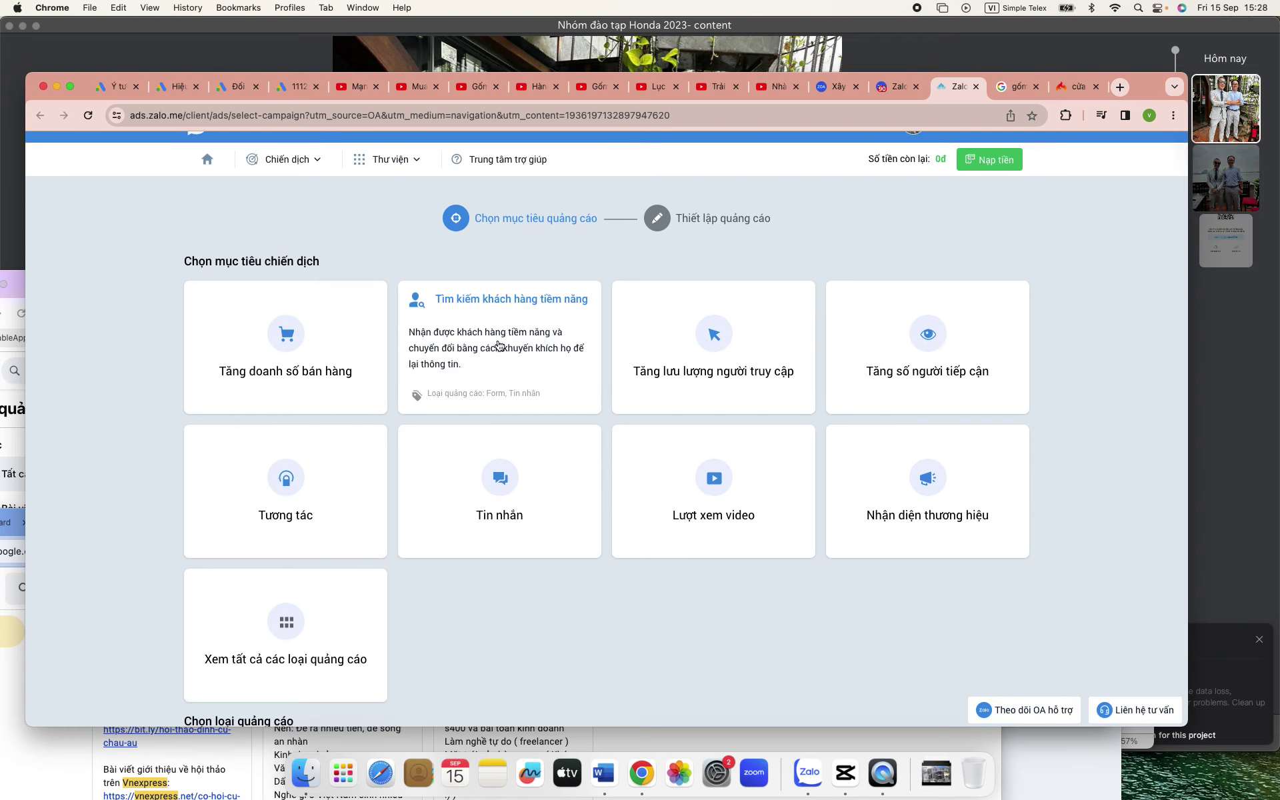
{"action": "left_click", "coordinate": [517, 304]}
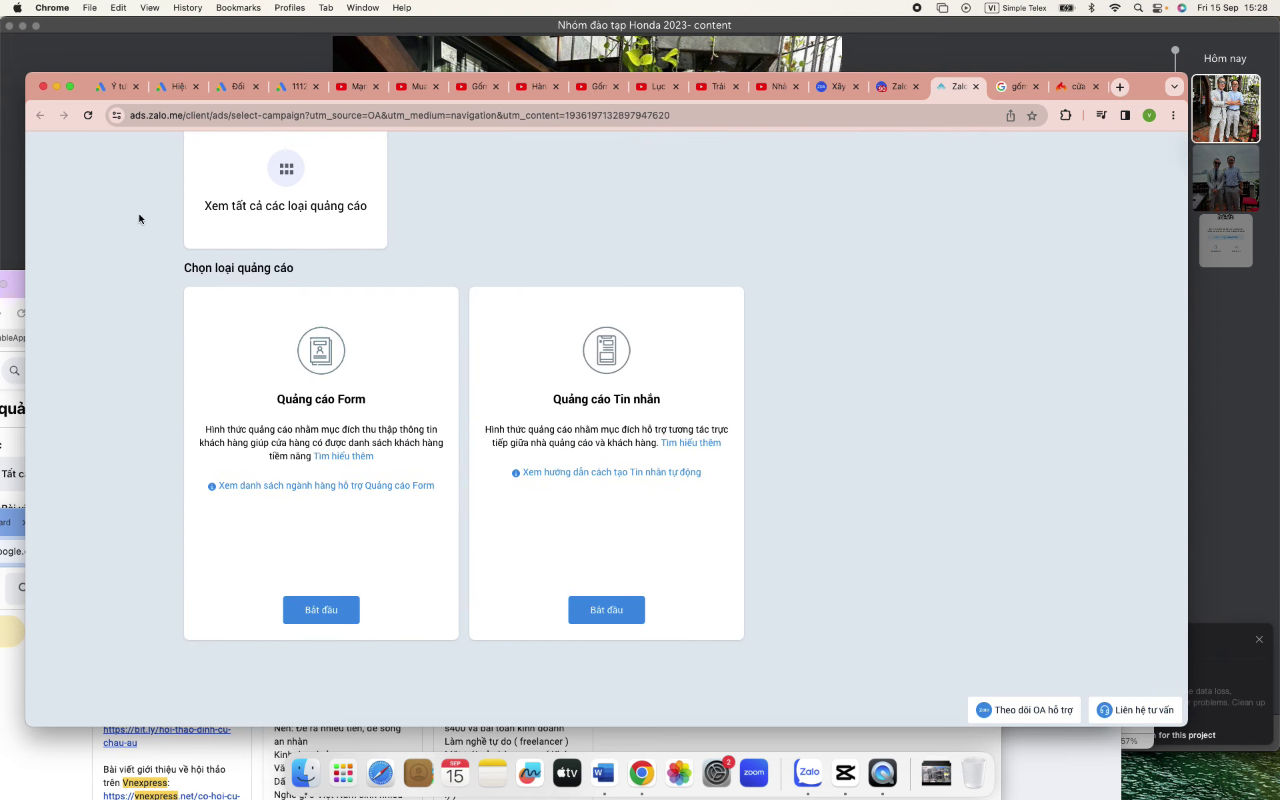
{"action": "left_click", "coordinate": [325, 611]}
Name the campaign 'Khách hàng đăng ký mua gốm sứ 1592023' with the Bát Tràng ceramics account
{"action": "left_click", "coordinate": [310, 374]}
{"action": "left_click_drag", "start_coordinate": [322, 373], "coordinate": [139, 363]}
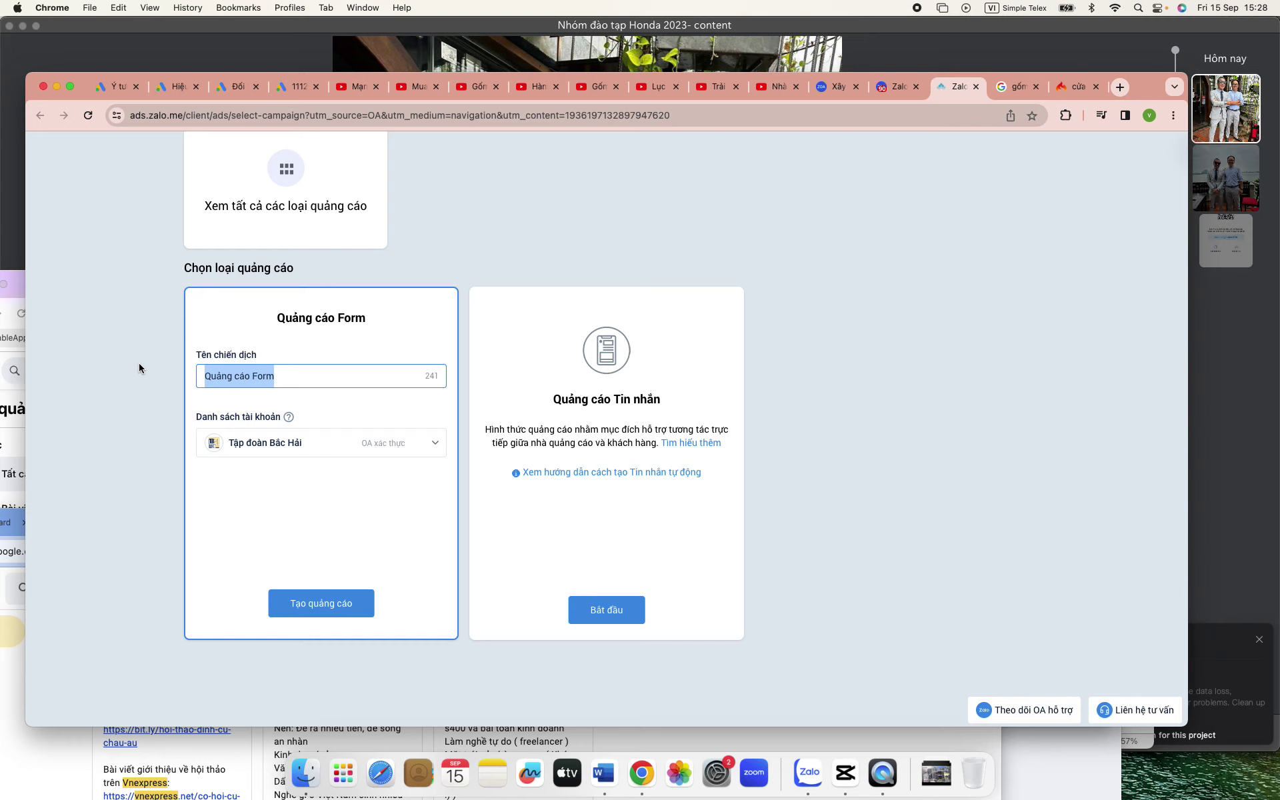
{"action": "type", "text": "Khách hàng"}
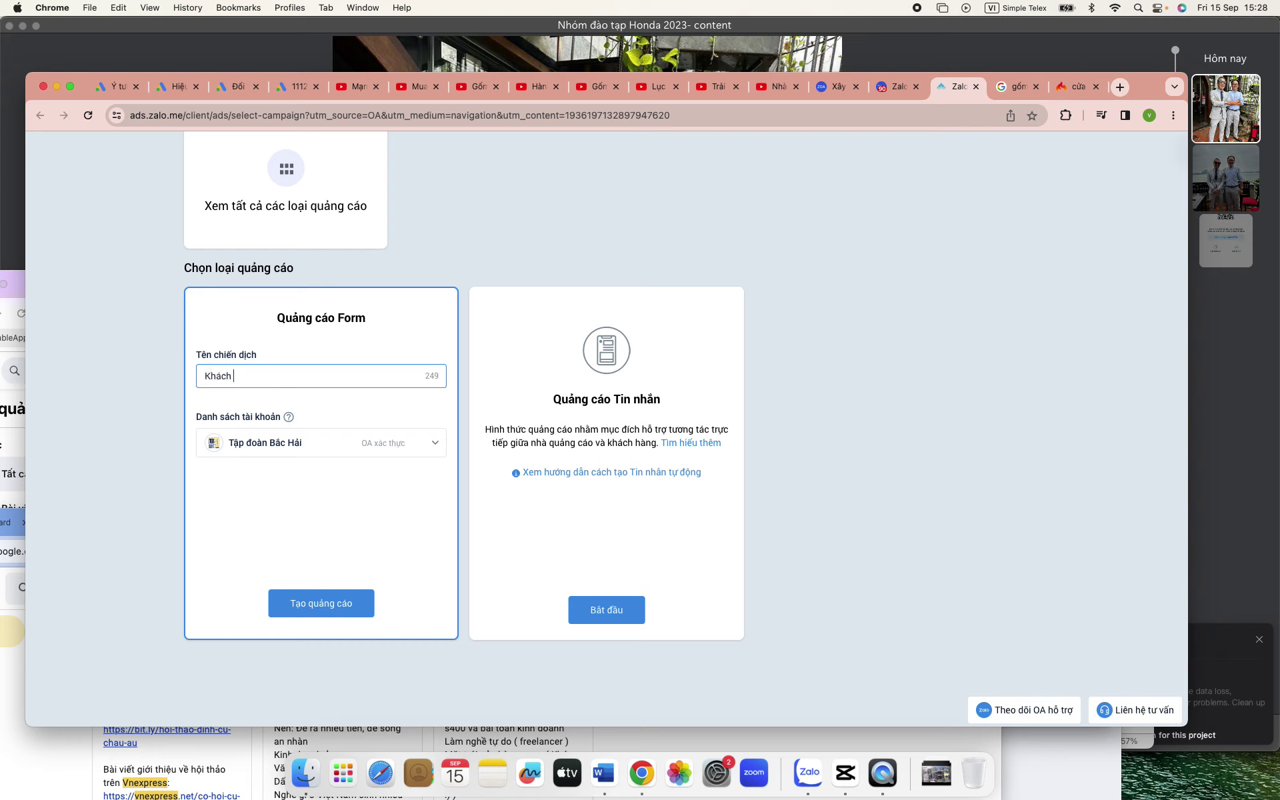
{"action": "type", "text": "ng ký mua gốm sứ 1592023"}
{"action": "left_click", "coordinate": [334, 451]}
{"action": "scroll", "coordinate": [354, 516], "scroll_direction": "down", "scroll_amount": 6}
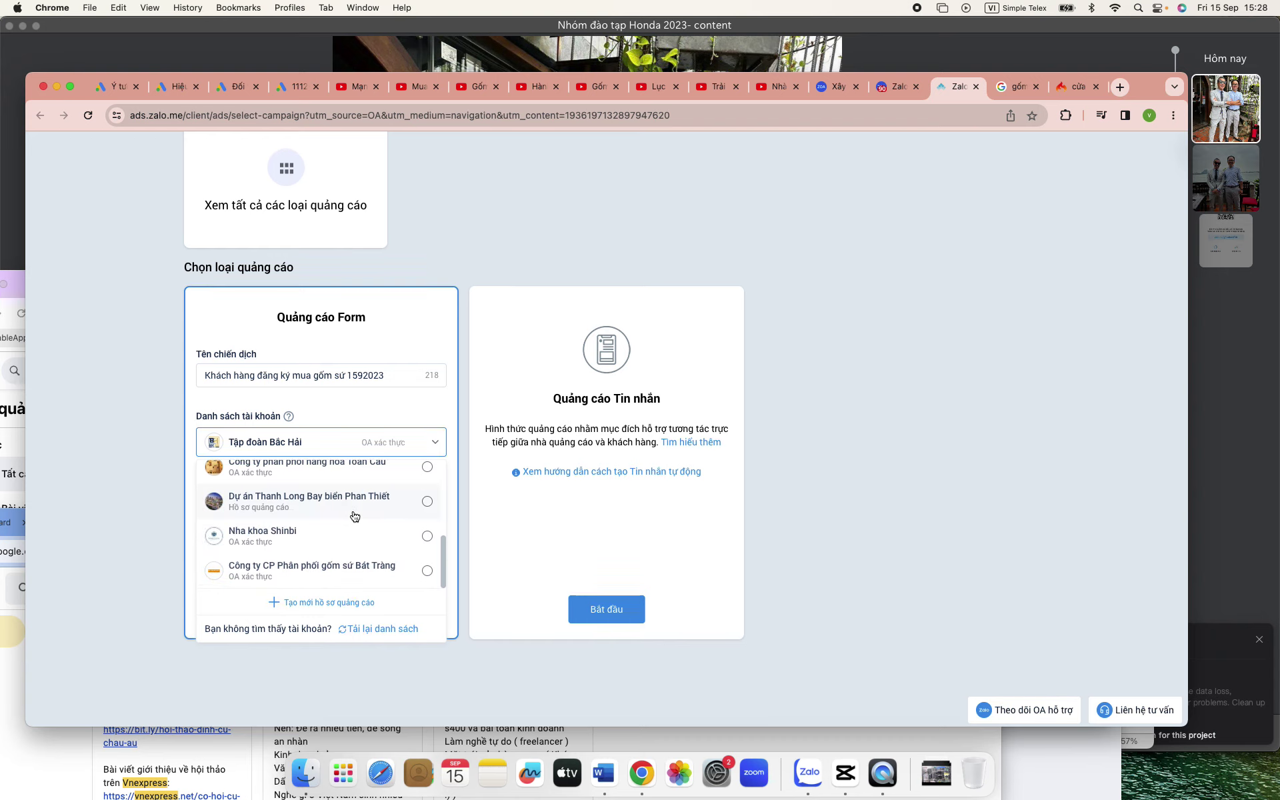
{"action": "left_click", "coordinate": [308, 561]}
{"action": "left_click", "coordinate": [347, 607]}
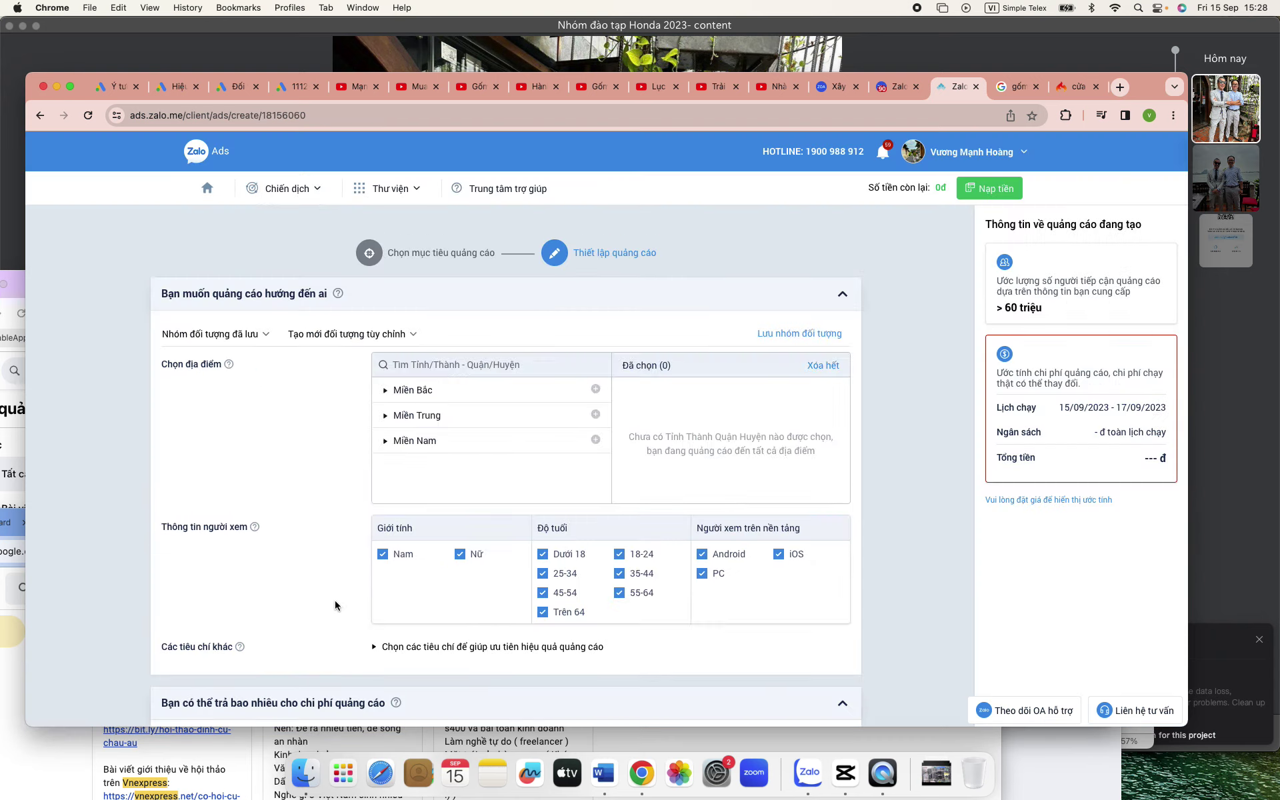
Add Hà Nội and Hải Phòng from Miền Bắc as target locations
{"action": "left_click", "coordinate": [385, 391]}
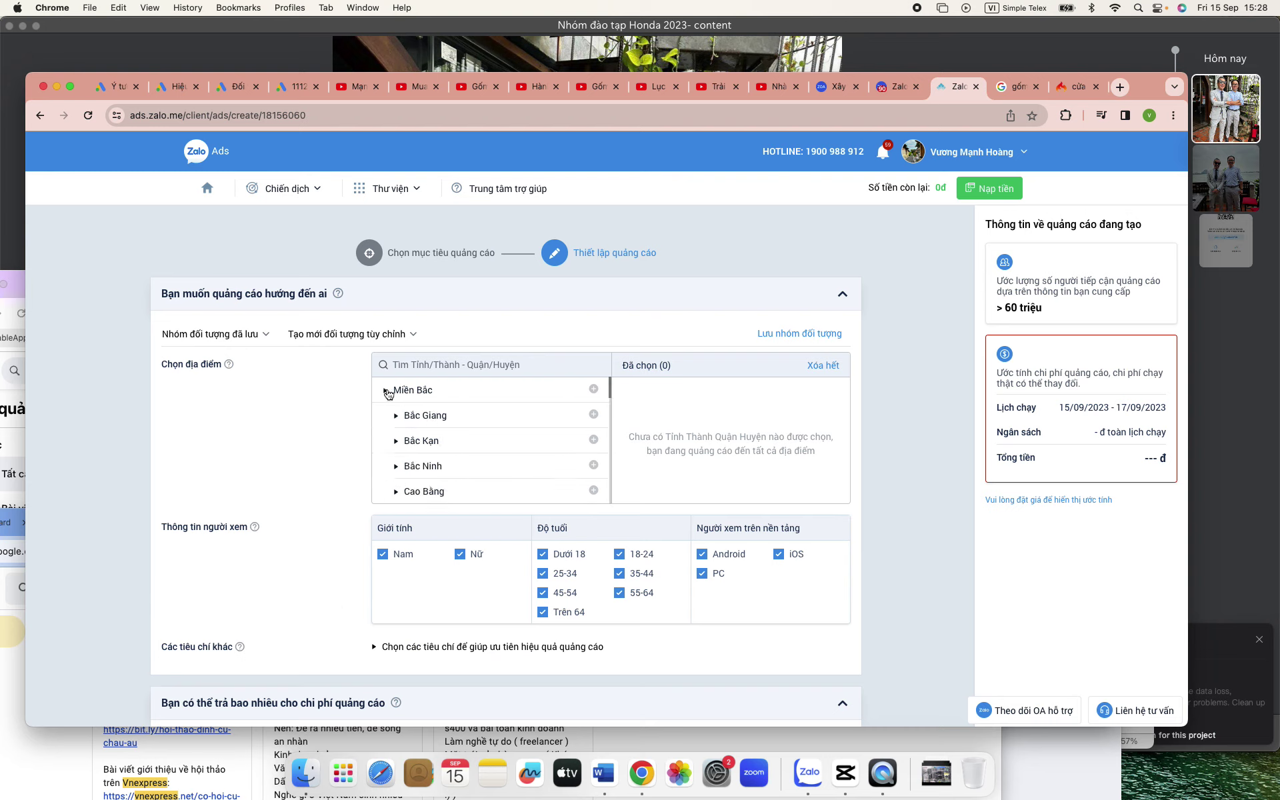
{"action": "left_click", "coordinate": [386, 391]}
{"action": "left_click", "coordinate": [387, 391]}
{"action": "scroll", "coordinate": [485, 423], "scroll_direction": "down", "scroll_amount": 5}
{"action": "scroll", "coordinate": [486, 423], "scroll_direction": "up", "scroll_amount": 3}
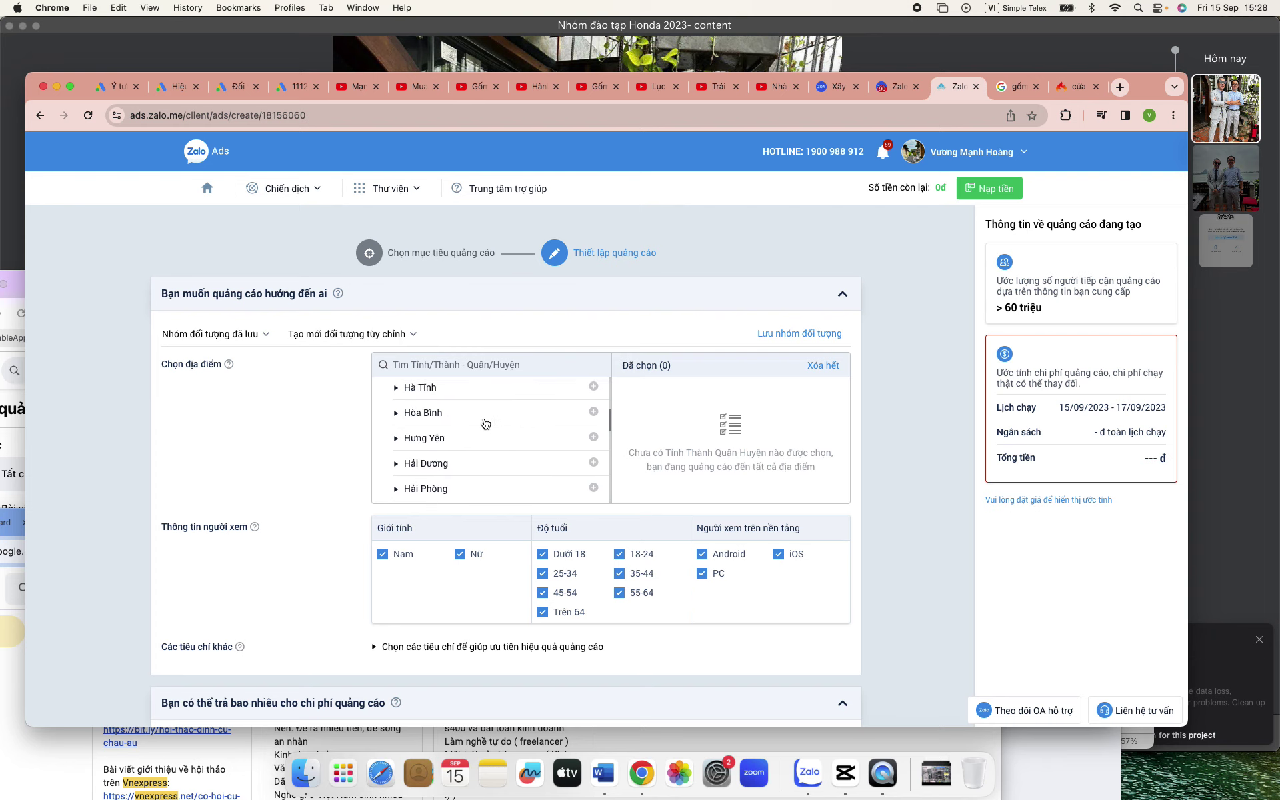
{"action": "left_click", "coordinate": [593, 410]}
{"action": "scroll", "coordinate": [494, 424], "scroll_direction": "up", "scroll_amount": 2}
{"action": "scroll", "coordinate": [494, 424], "scroll_direction": "down", "scroll_amount": 5}
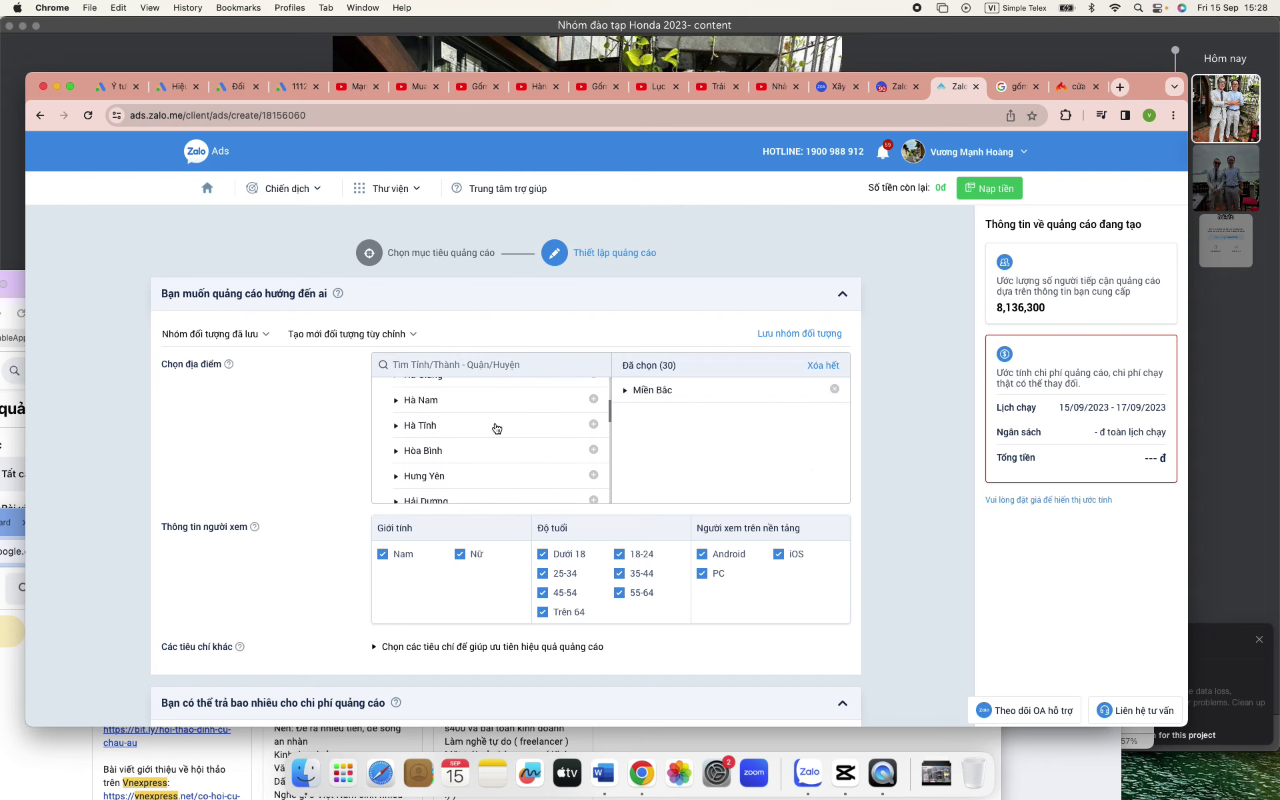
{"action": "left_click", "coordinate": [592, 442]}
{"action": "left_click", "coordinate": [626, 392]}
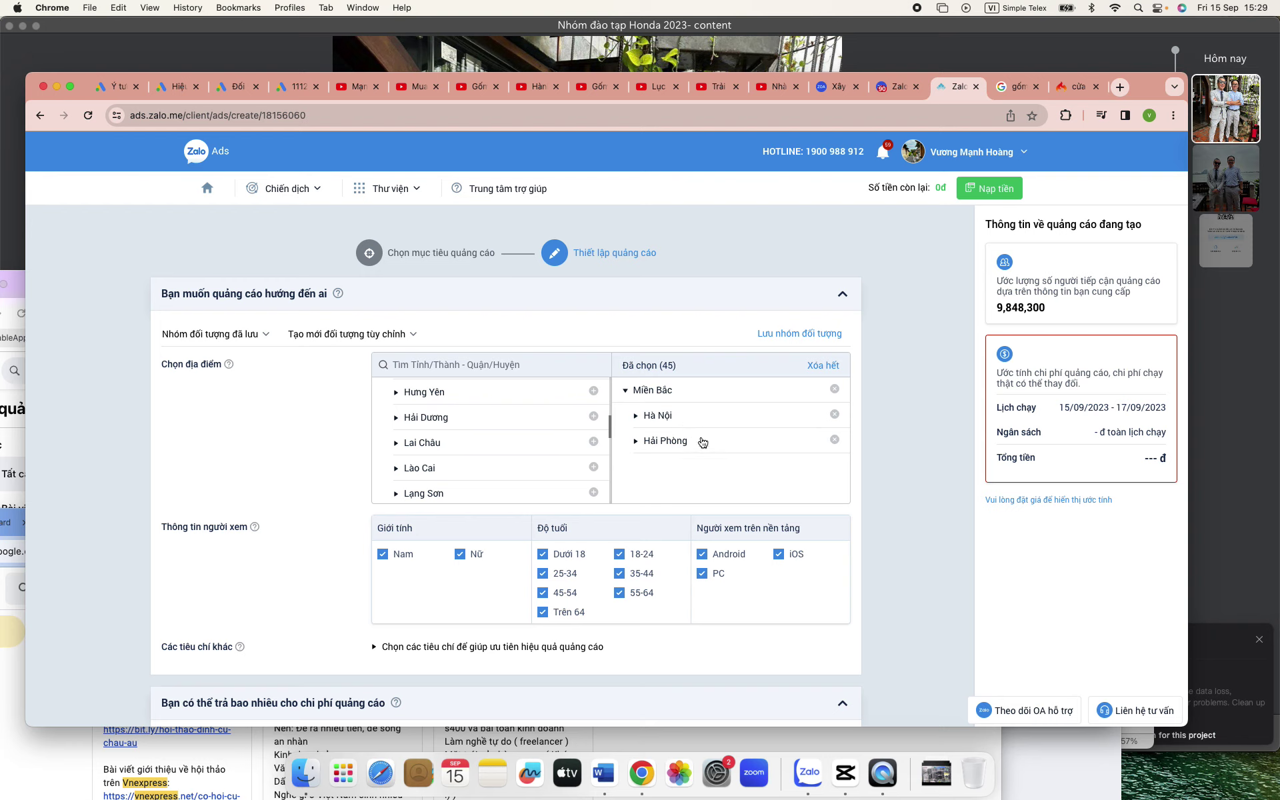
Exclude the under-18 and 18-24 age groups and PC viewers
{"action": "scroll", "coordinate": [742, 446], "scroll_direction": "down", "scroll_amount": 3}
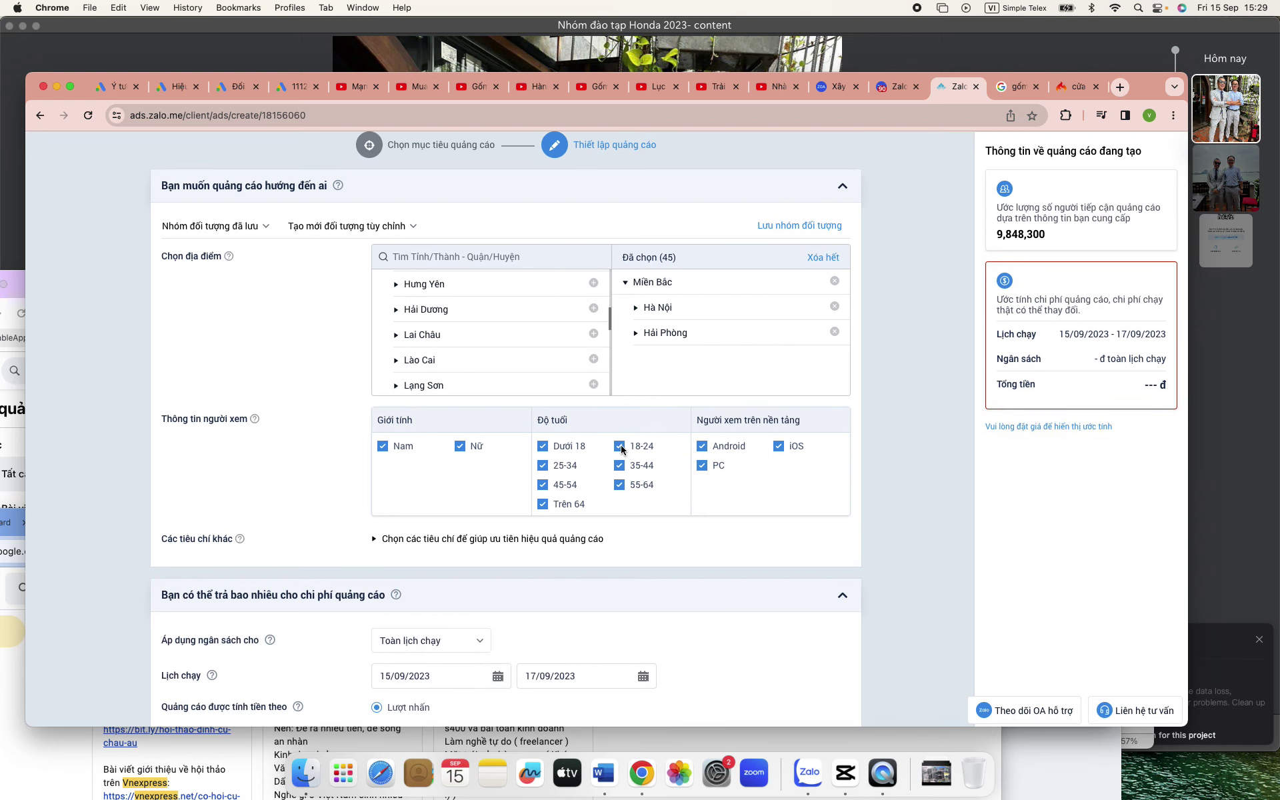
{"action": "left_click", "coordinate": [544, 447]}
{"action": "left_click", "coordinate": [621, 447]}
{"action": "scroll", "coordinate": [730, 493], "scroll_direction": "down", "scroll_amount": 2}
{"action": "scroll", "coordinate": [731, 493], "scroll_direction": "down", "scroll_amount": 1}
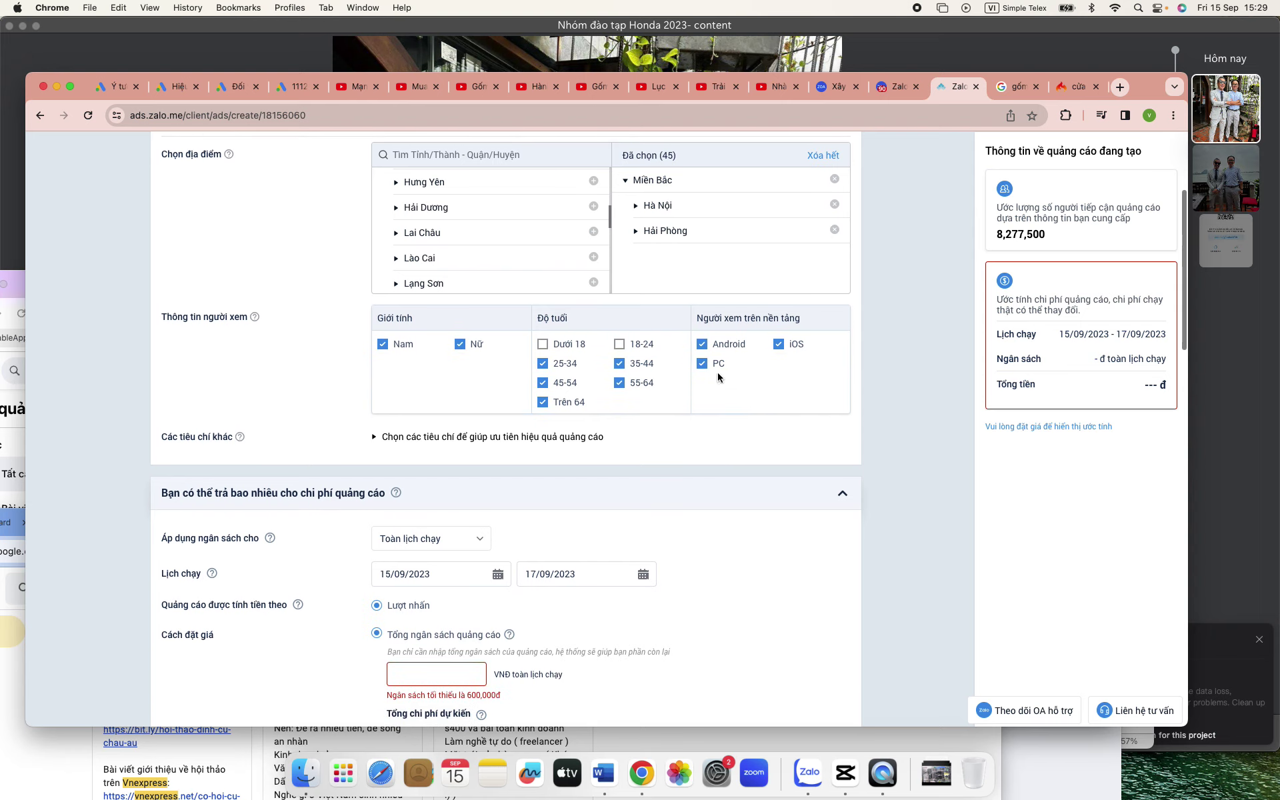
{"action": "left_click", "coordinate": [701, 363]}
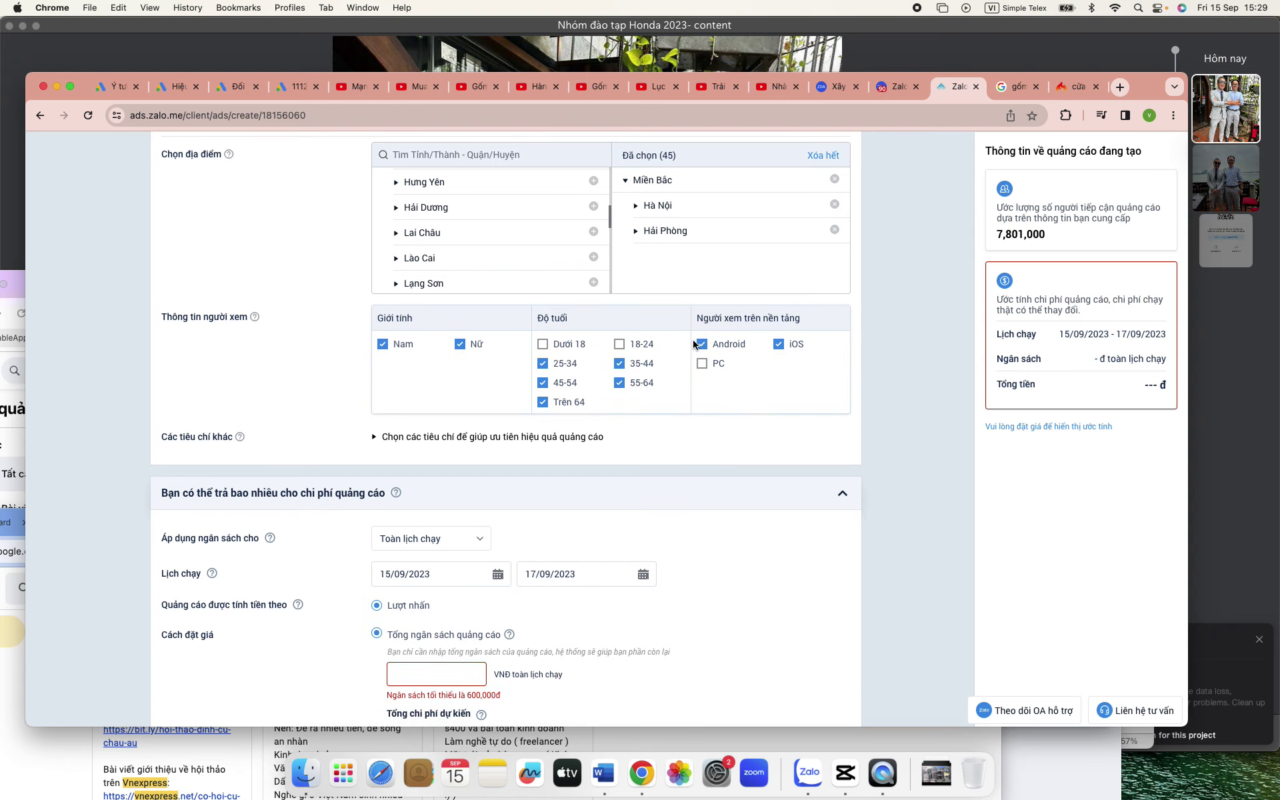
{"action": "scroll", "coordinate": [758, 398], "scroll_direction": "down", "scroll_amount": 2}
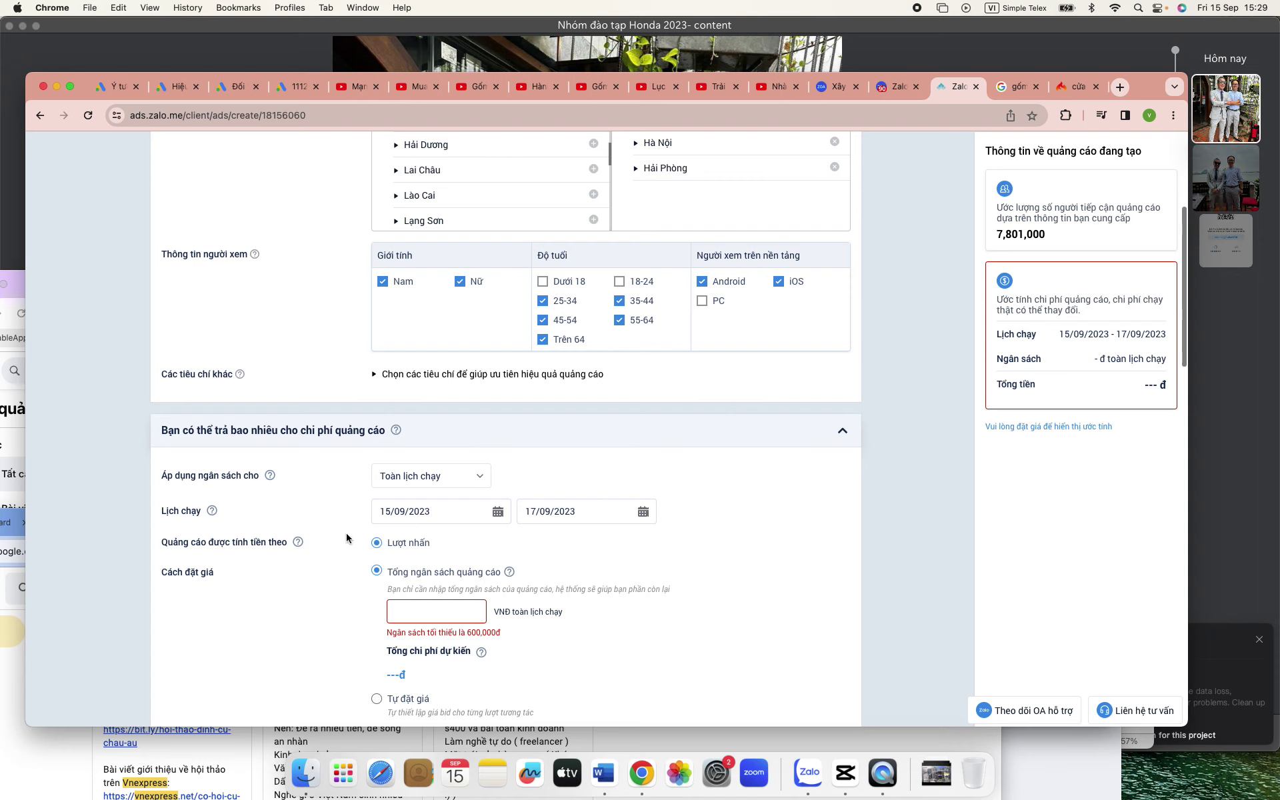
Set the total ad budget to 800,000
{"action": "scroll", "coordinate": [340, 505], "scroll_direction": "down", "scroll_amount": 1}
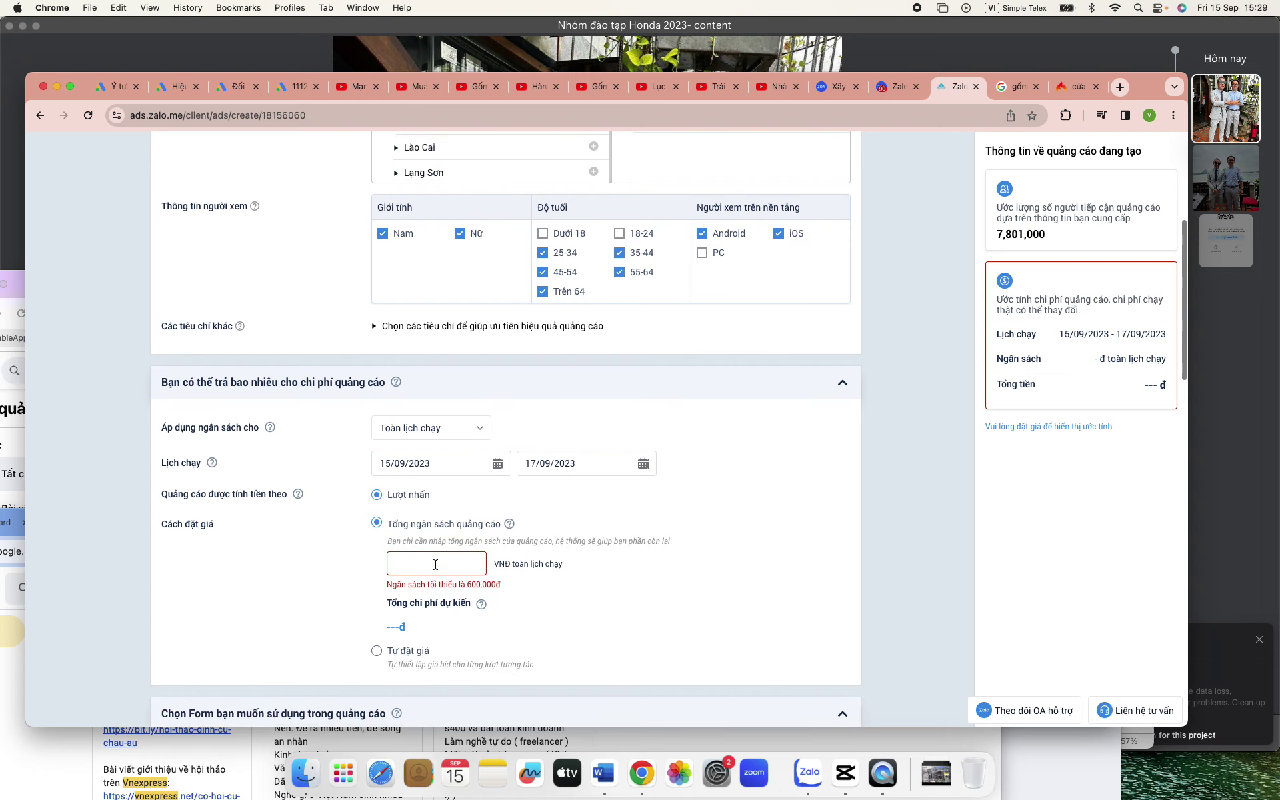
{"action": "left_click", "coordinate": [433, 562]}
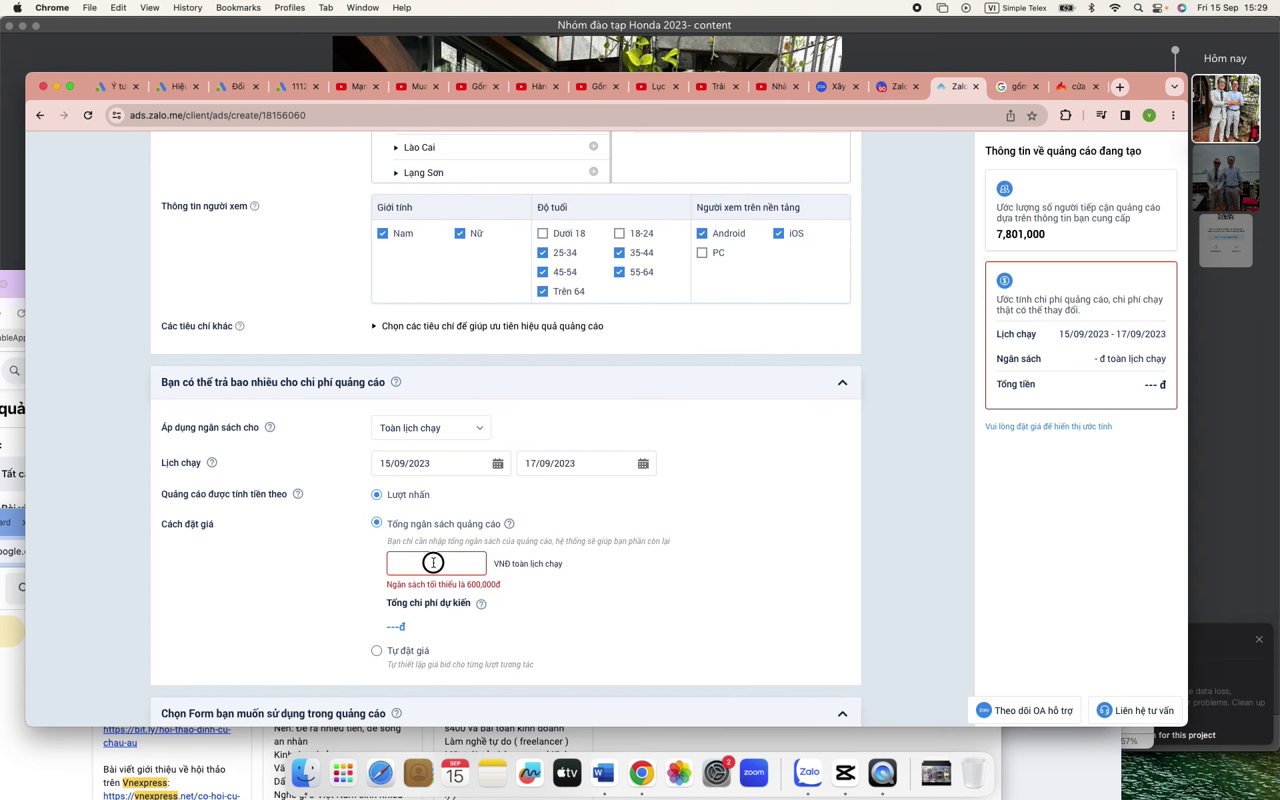
{"action": "type", "text": "500,"}
{"action": "type", "text": "000"}
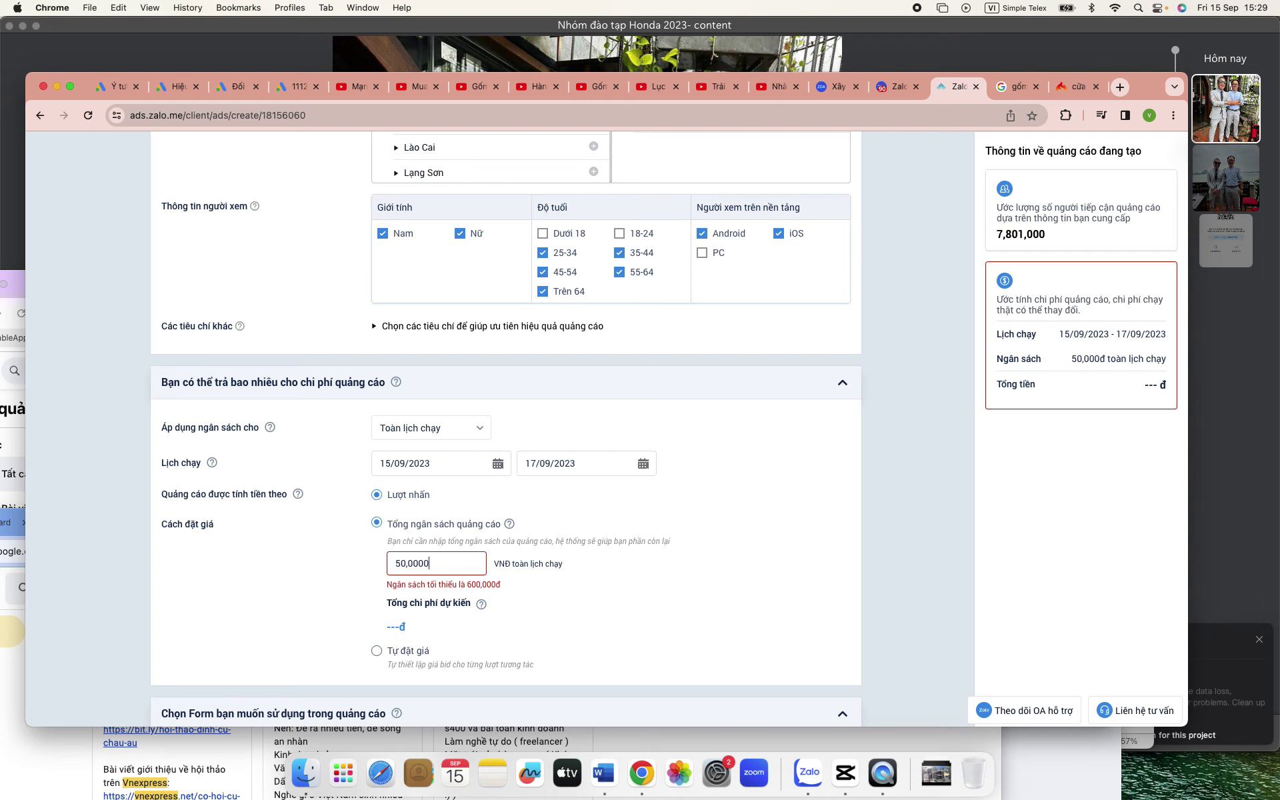
{"action": "left_click", "coordinate": [401, 563]}
{"action": "key", "text": "BackSpace"}
{"action": "type", "text": "80"}
{"action": "left_click", "coordinate": [614, 595]}
{"action": "scroll", "coordinate": [614, 595], "scroll_direction": "down", "scroll_amount": 3}
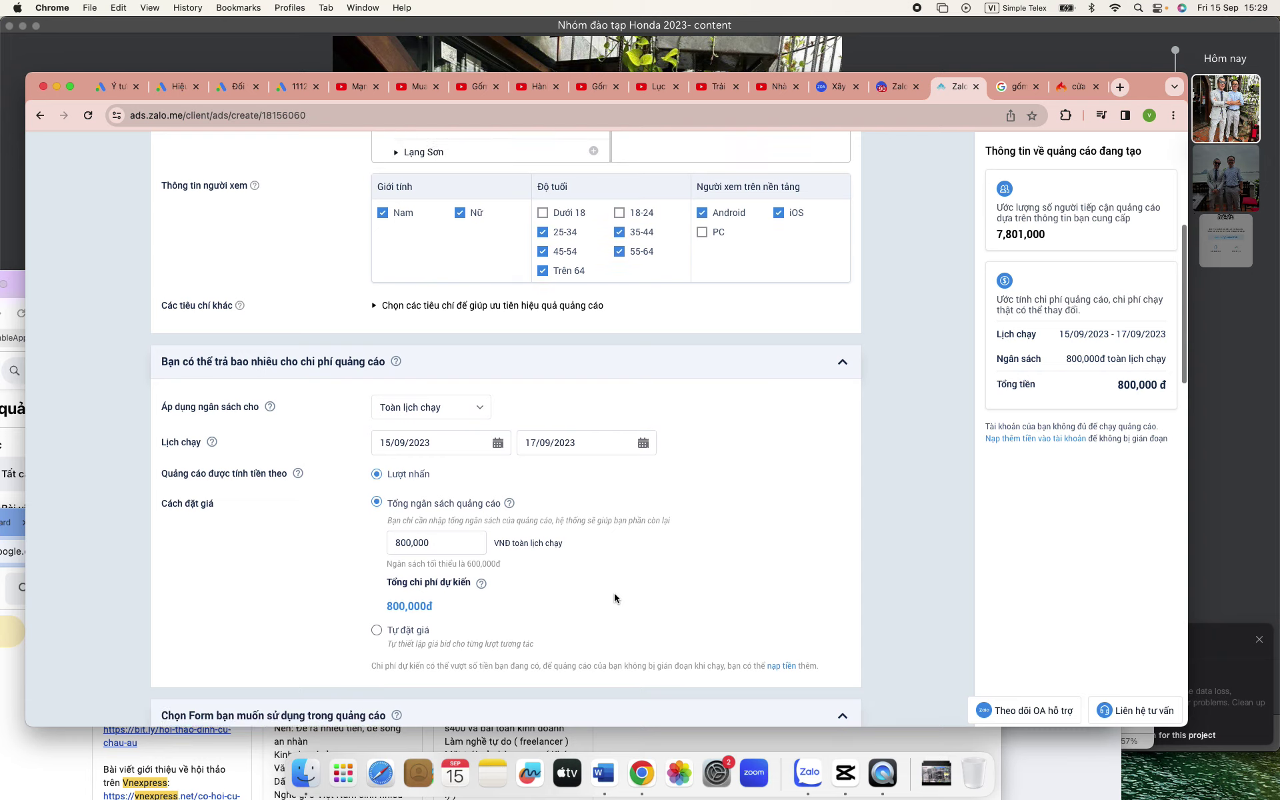
{"action": "scroll", "coordinate": [457, 496], "scroll_direction": "down", "scroll_amount": 3}
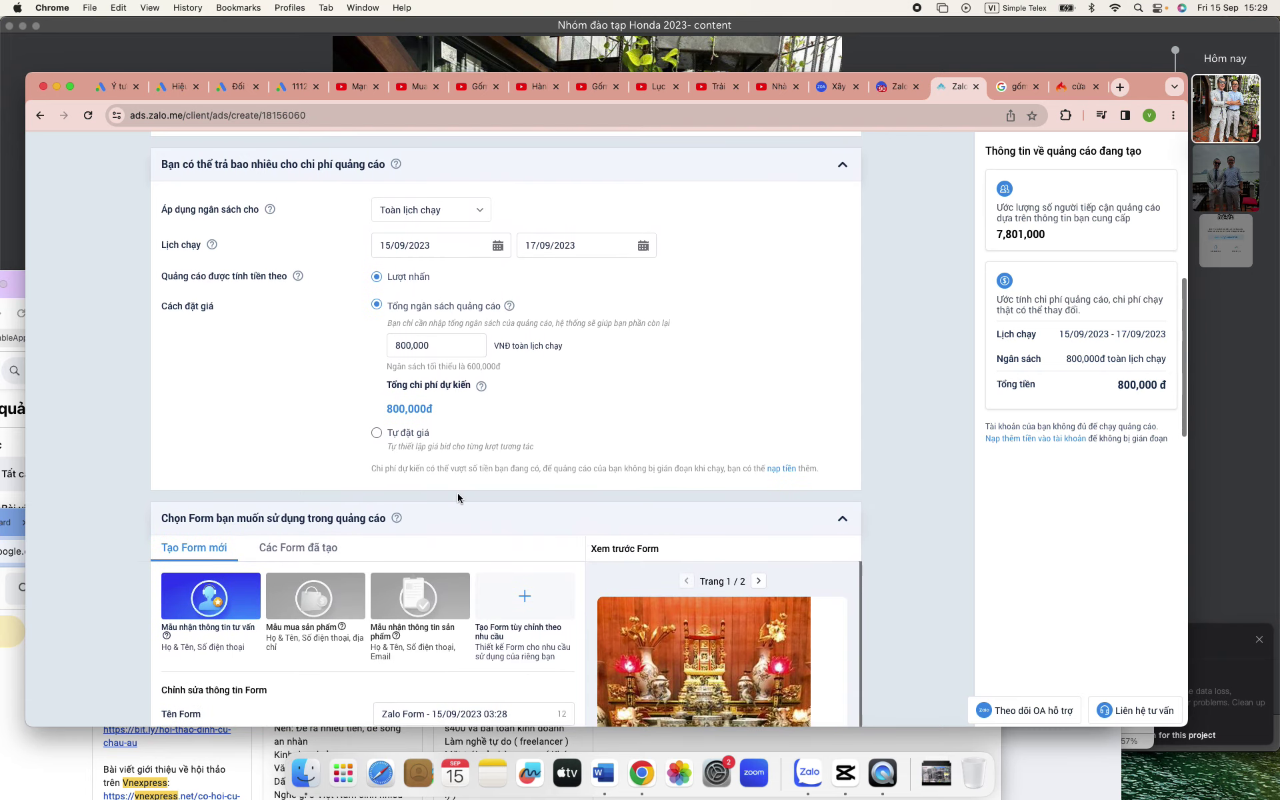
Switch to Tự đặt giá with 3,000 per click and 250 clicks
{"action": "left_click", "coordinate": [378, 435]}
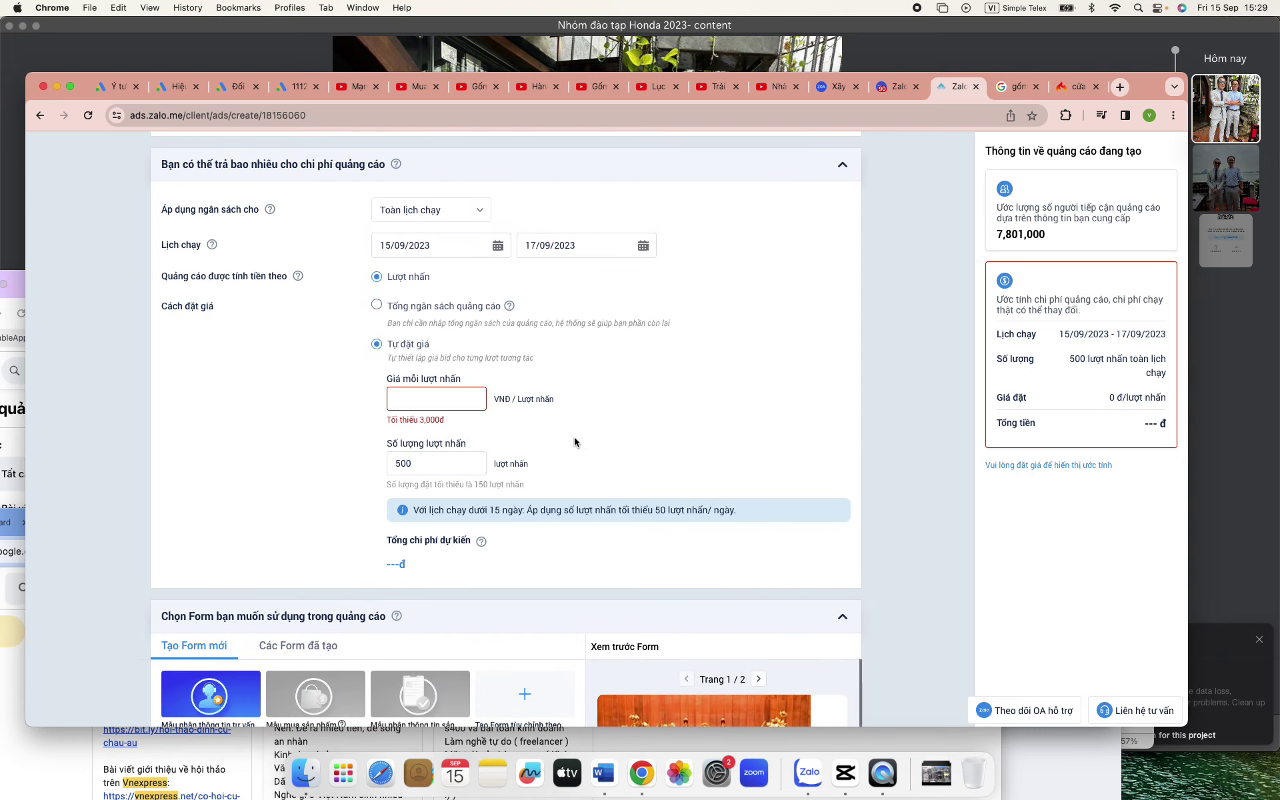
{"action": "left_click", "coordinate": [456, 398]}
{"action": "type", "text": "30000"}
{"action": "key", "text": "BackSpace"}
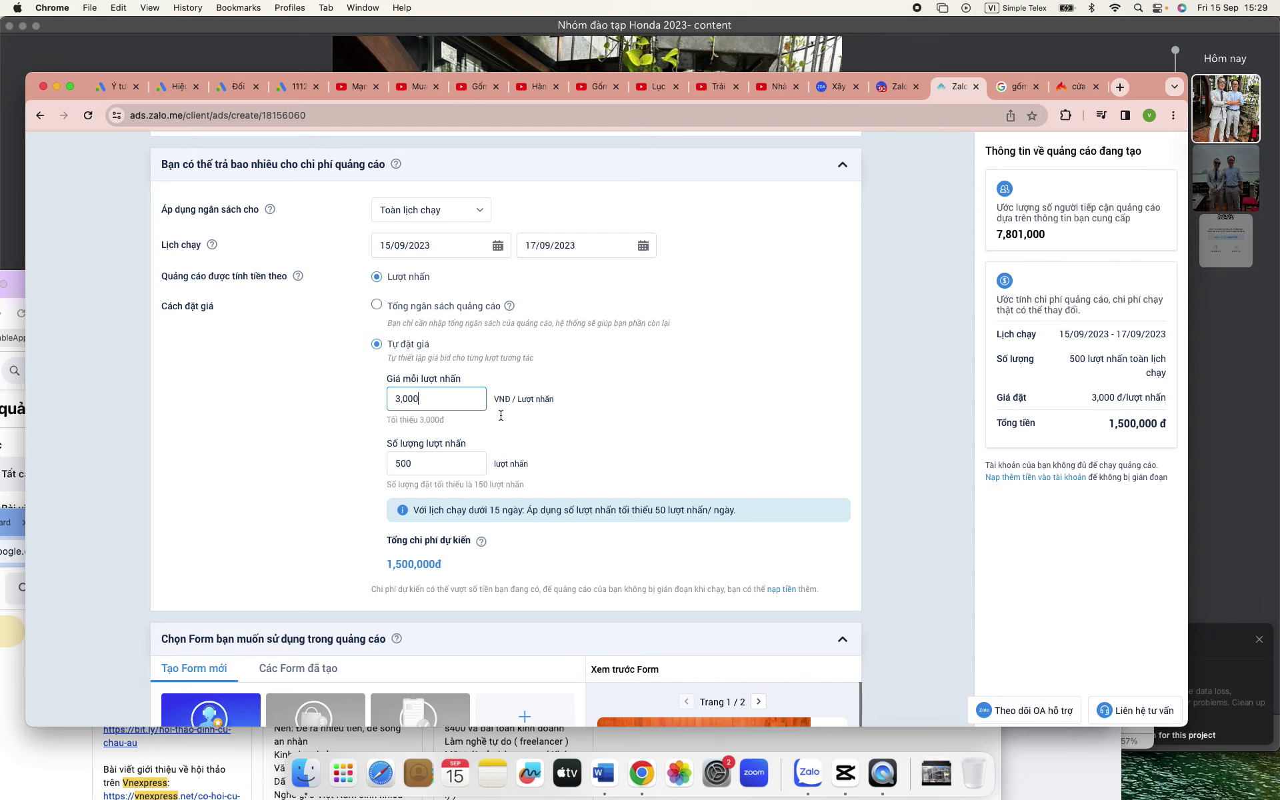
{"action": "left_click", "coordinate": [600, 445]}
{"action": "double_click", "coordinate": [430, 463]}
{"action": "left_click", "coordinate": [638, 443]}
{"action": "scroll", "coordinate": [589, 430], "scroll_direction": "down", "scroll_amount": 1}
{"action": "left_click_drag", "start_coordinate": [409, 424], "coordinate": [387, 424]}
{"action": "left_click", "coordinate": [387, 425]}
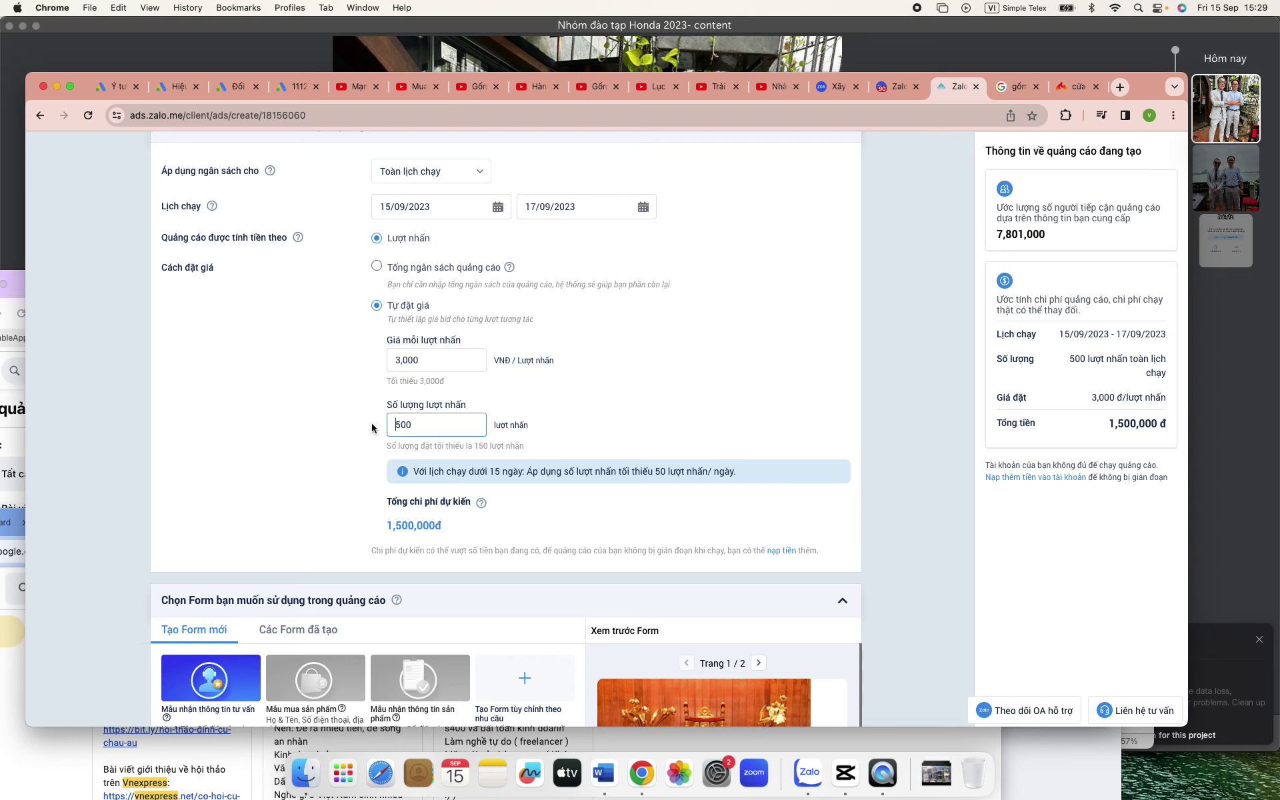
{"action": "key", "text": "BackSpace"}
{"action": "key", "text": "Delete"}
{"action": "key", "text": "Delete"}
{"action": "type", "text": "2"}
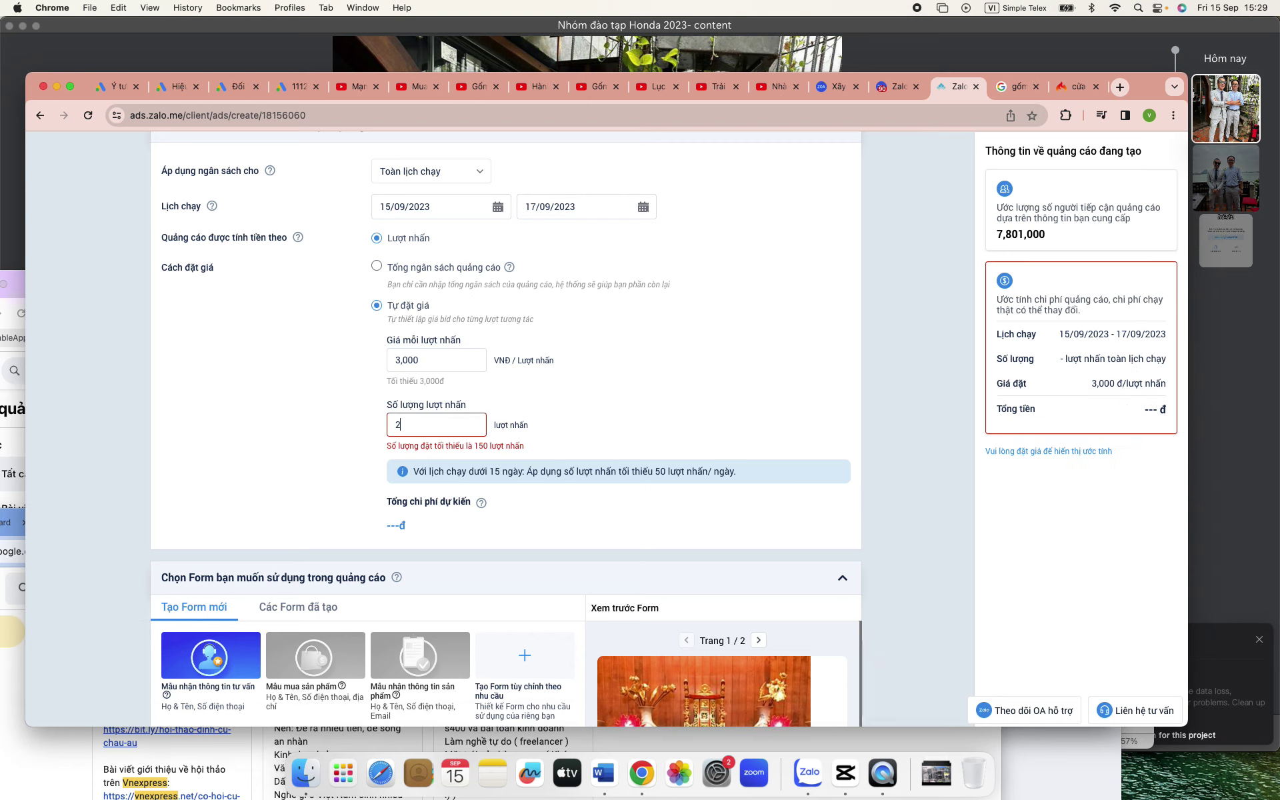
{"action": "type", "text": "50"}
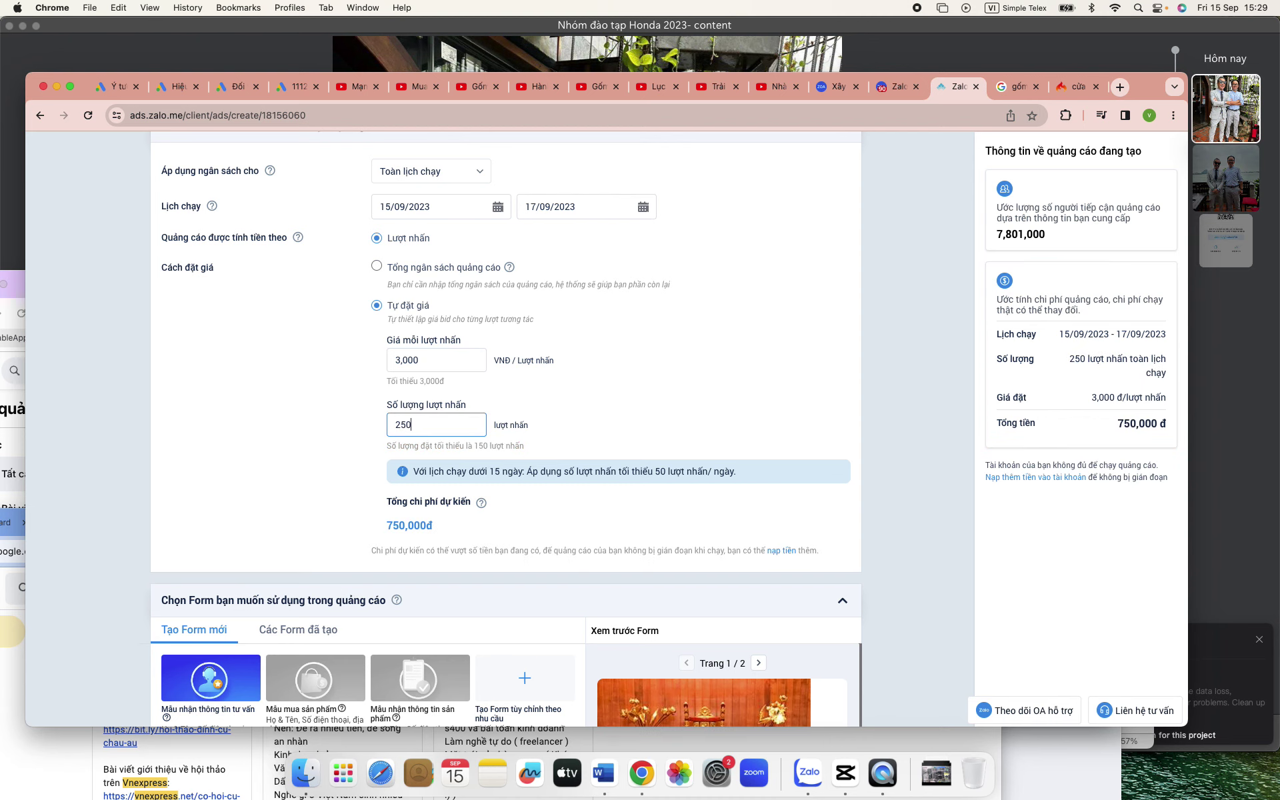
{"action": "scroll", "coordinate": [643, 431], "scroll_direction": "down", "scroll_amount": 5}
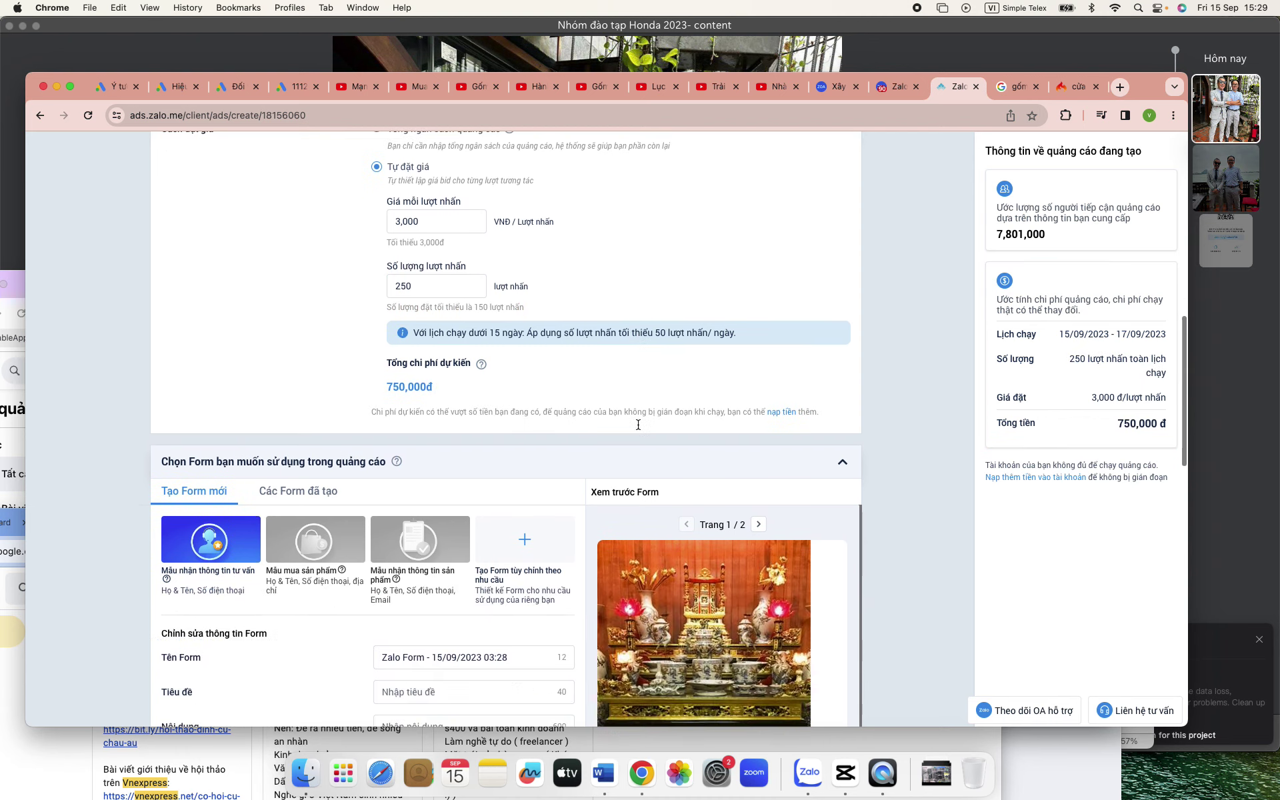
{"action": "scroll", "coordinate": [633, 426], "scroll_direction": "down", "scroll_amount": 3}
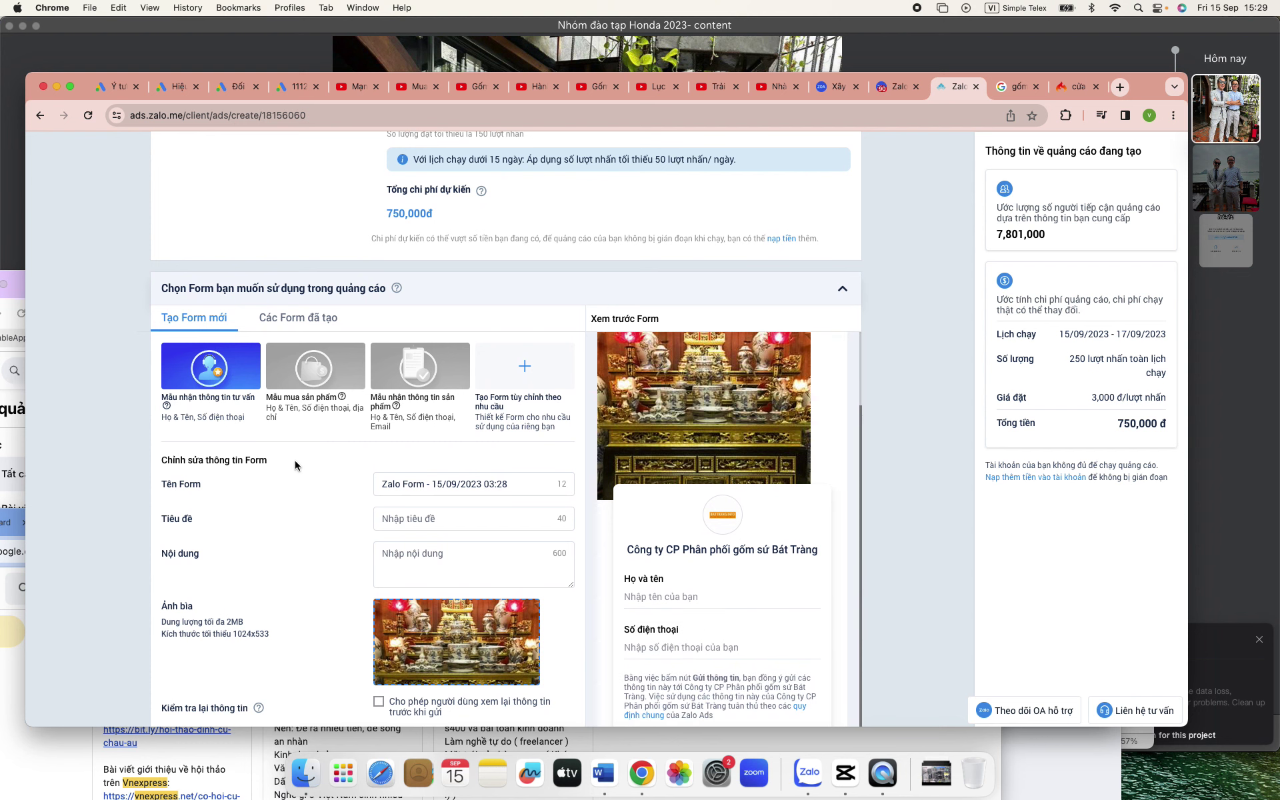
{"action": "scroll", "coordinate": [300, 456], "scroll_direction": "down", "scroll_amount": 3}
{"action": "scroll", "coordinate": [307, 448], "scroll_direction": "down", "scroll_amount": 1}
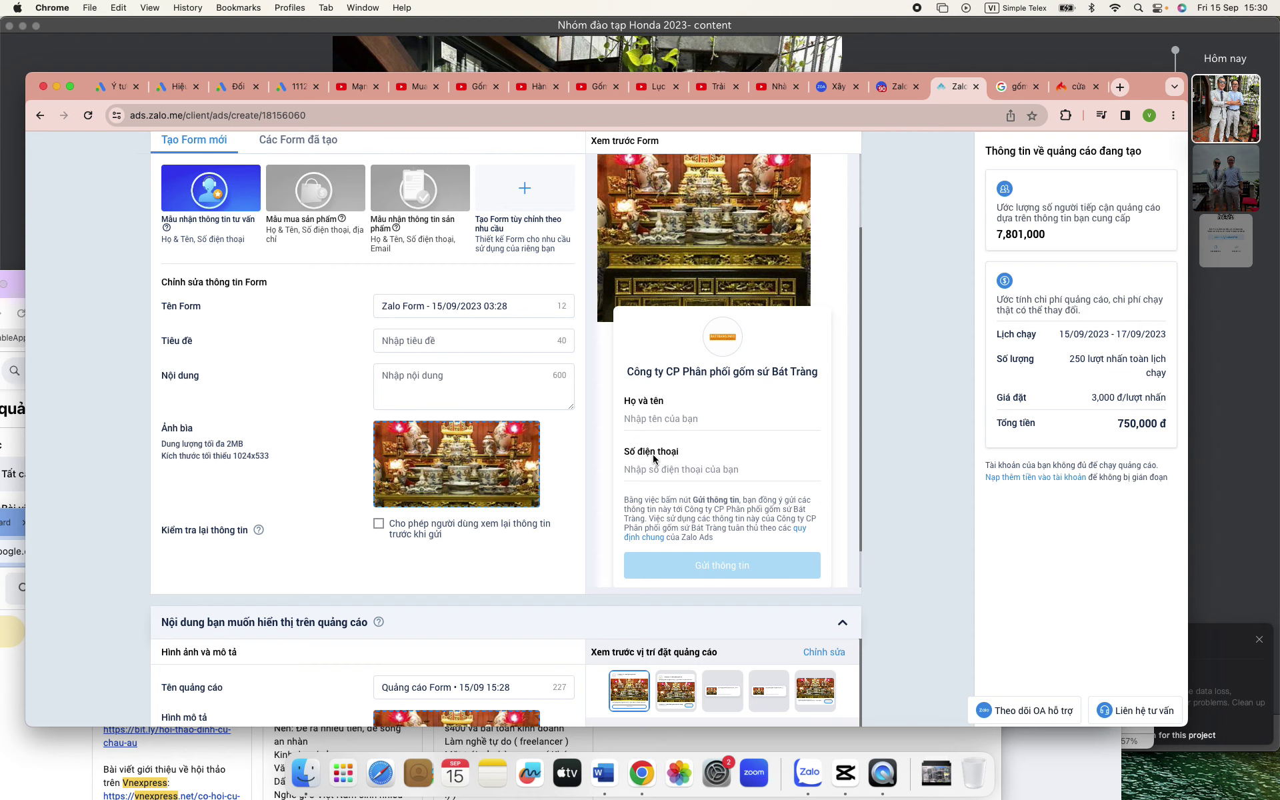
{"action": "scroll", "coordinate": [653, 459], "scroll_direction": "down", "scroll_amount": 1}
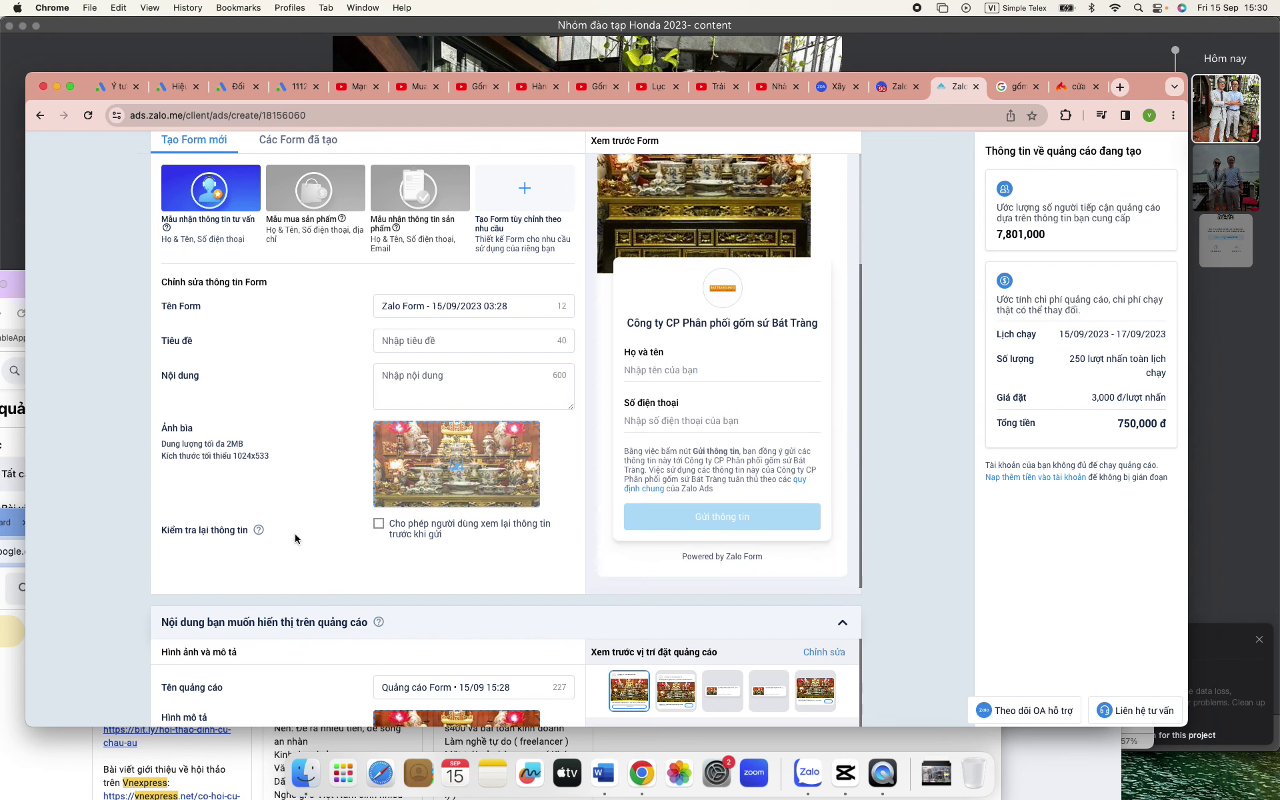
{"action": "scroll", "coordinate": [359, 507], "scroll_direction": "down", "scroll_amount": 5}
{"action": "scroll", "coordinate": [531, 528], "scroll_direction": "down", "scroll_amount": 6}
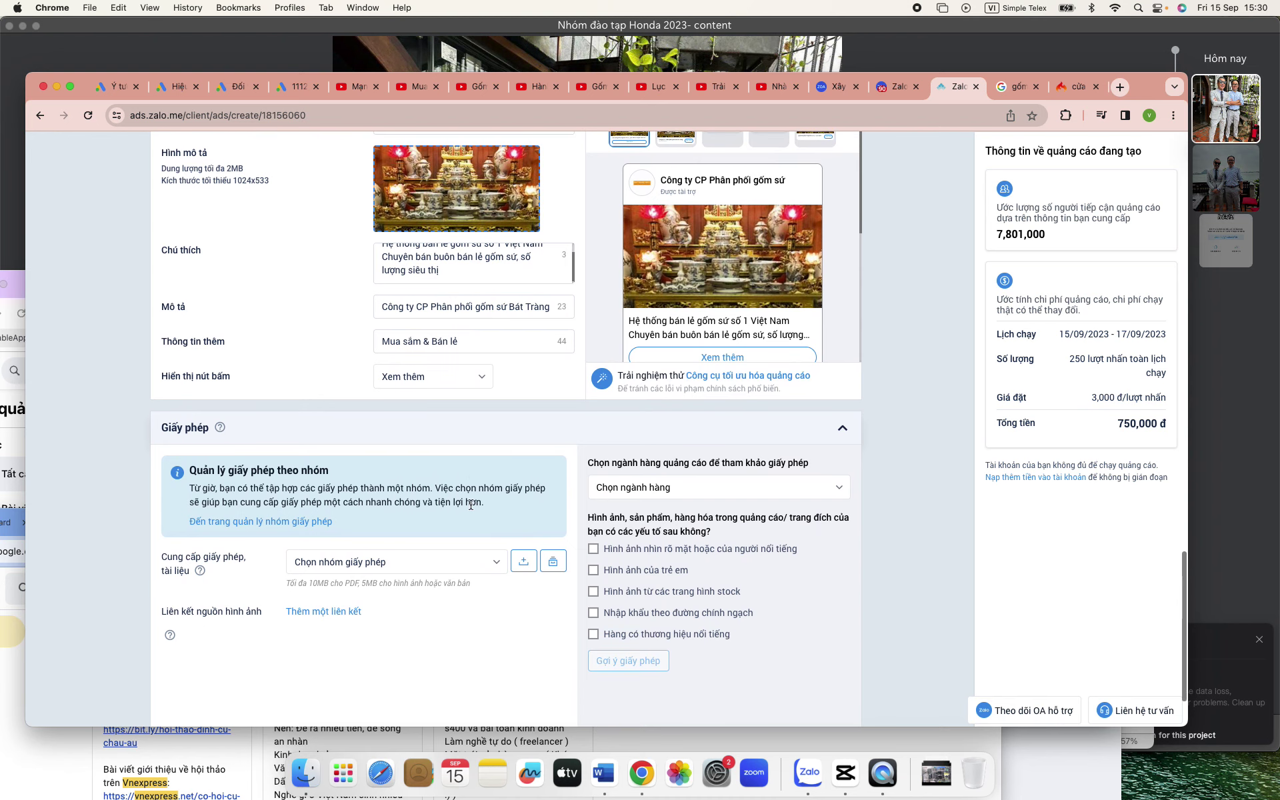
Go back from the ad form to a fresh campaign setup page with no locations chosen
{"action": "scroll", "coordinate": [471, 508], "scroll_direction": "down", "scroll_amount": 2}
{"action": "scroll", "coordinate": [473, 512], "scroll_direction": "up", "scroll_amount": 5}
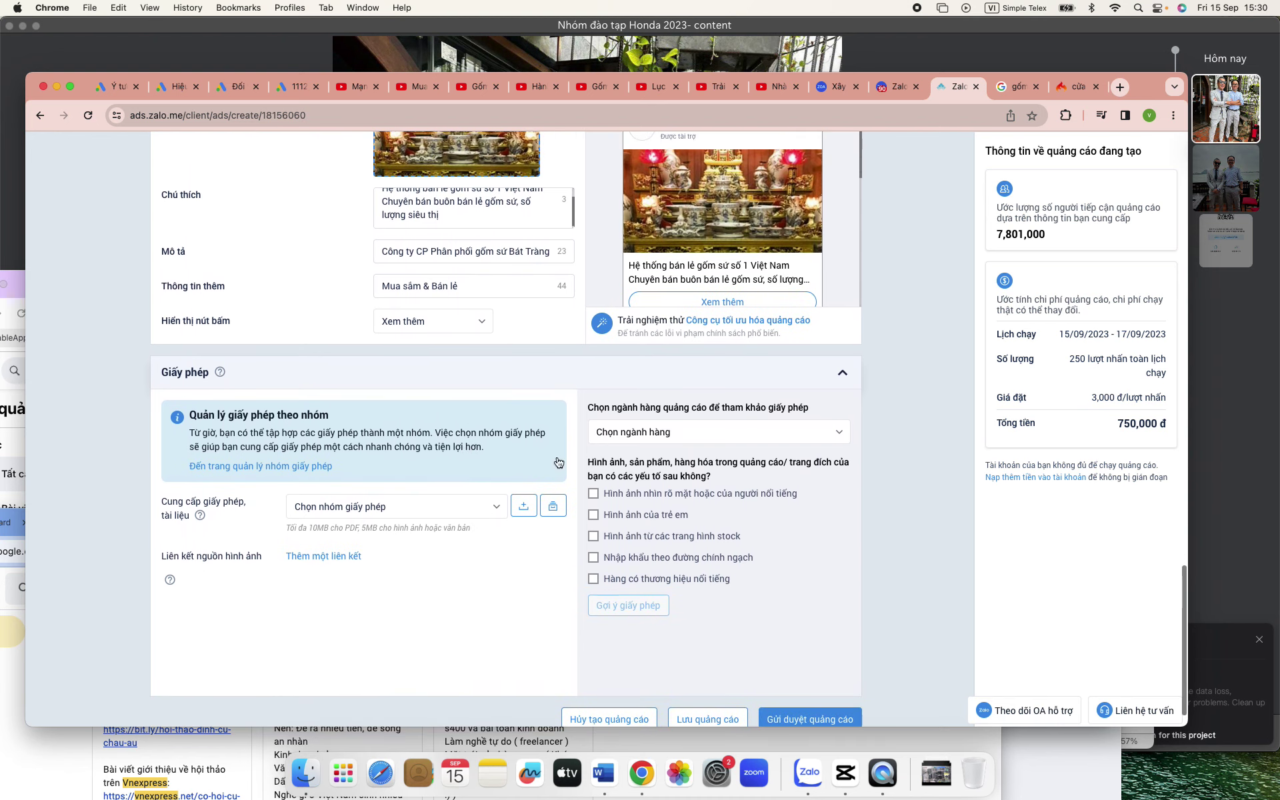
{"action": "scroll", "coordinate": [531, 346], "scroll_direction": "down", "scroll_amount": 5}
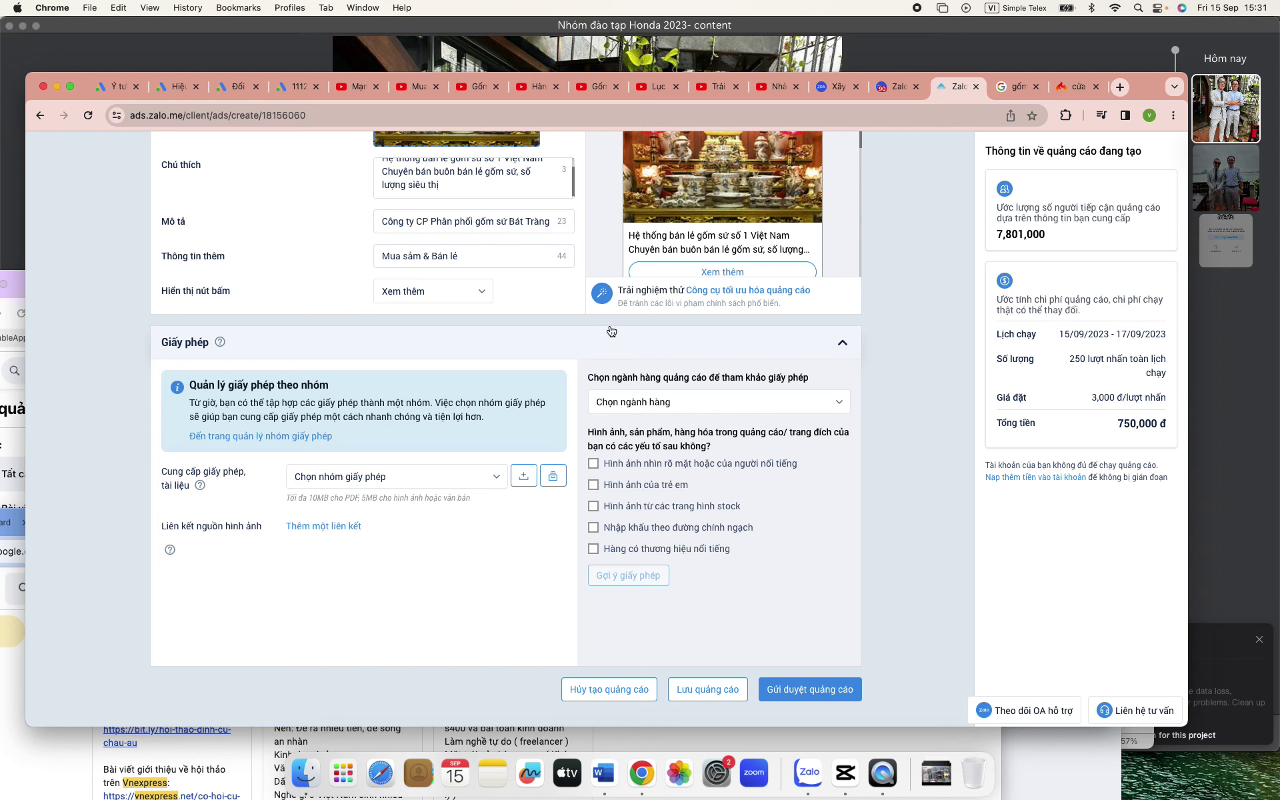
{"action": "scroll", "coordinate": [681, 355], "scroll_direction": "up", "scroll_amount": 15}
{"action": "scroll", "coordinate": [681, 357], "scroll_direction": "up", "scroll_amount": 15}
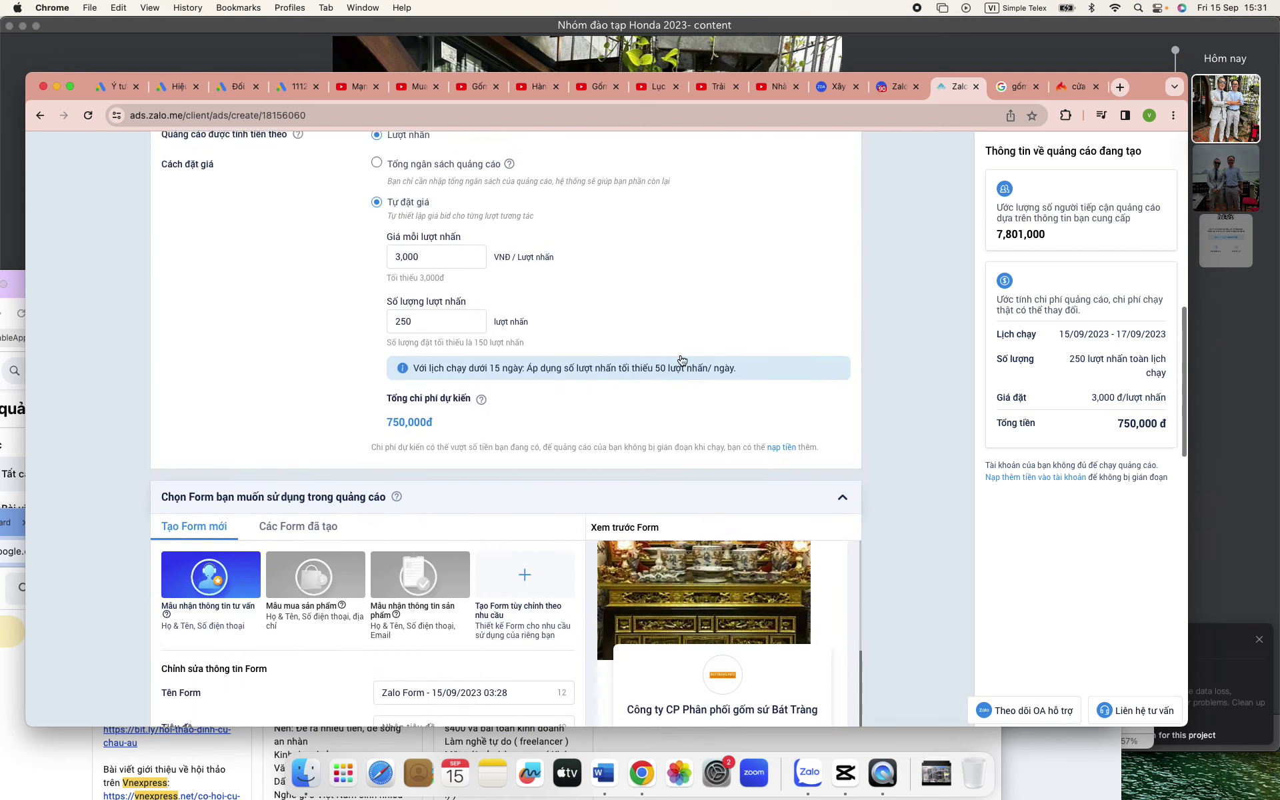
{"action": "left_click", "coordinate": [49, 117]}
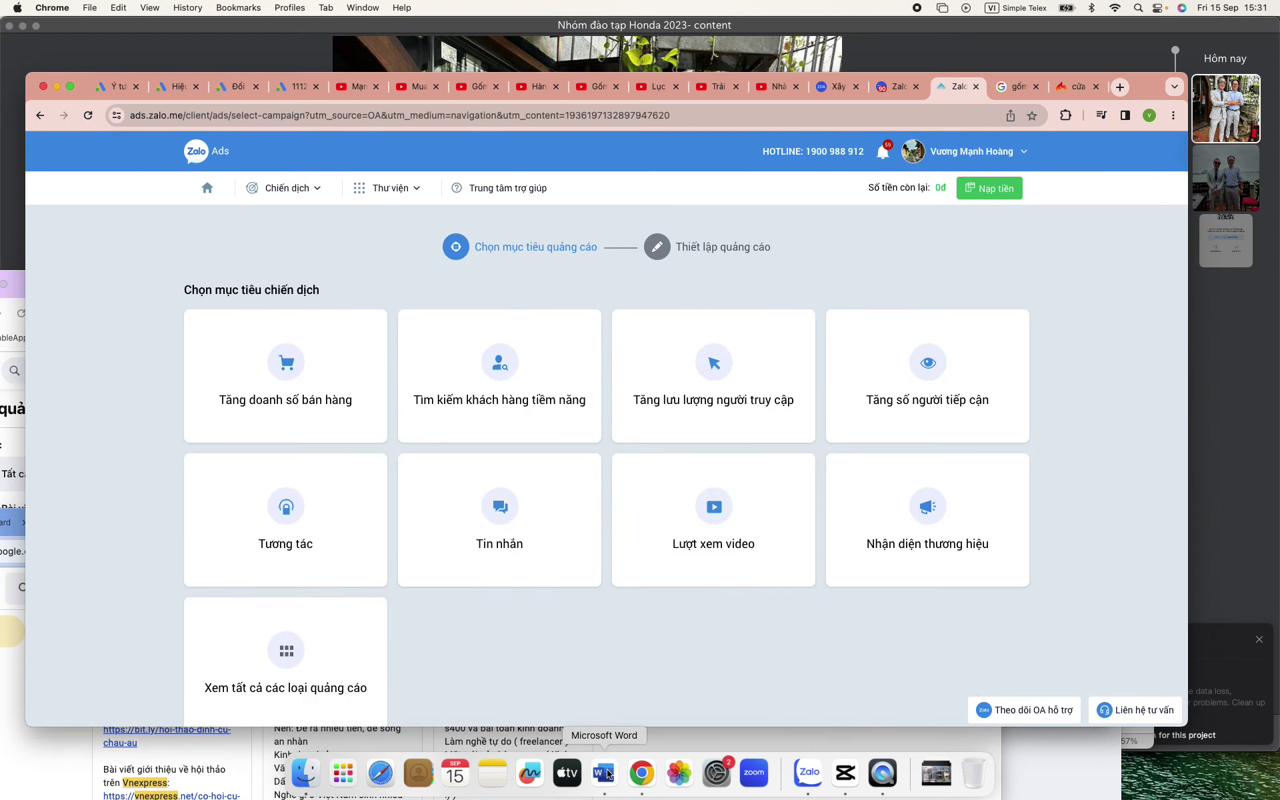
Add a 'Quảng cáo Facebook:' heading below the Zalo notes in Word
{"action": "left_click", "coordinate": [608, 774]}
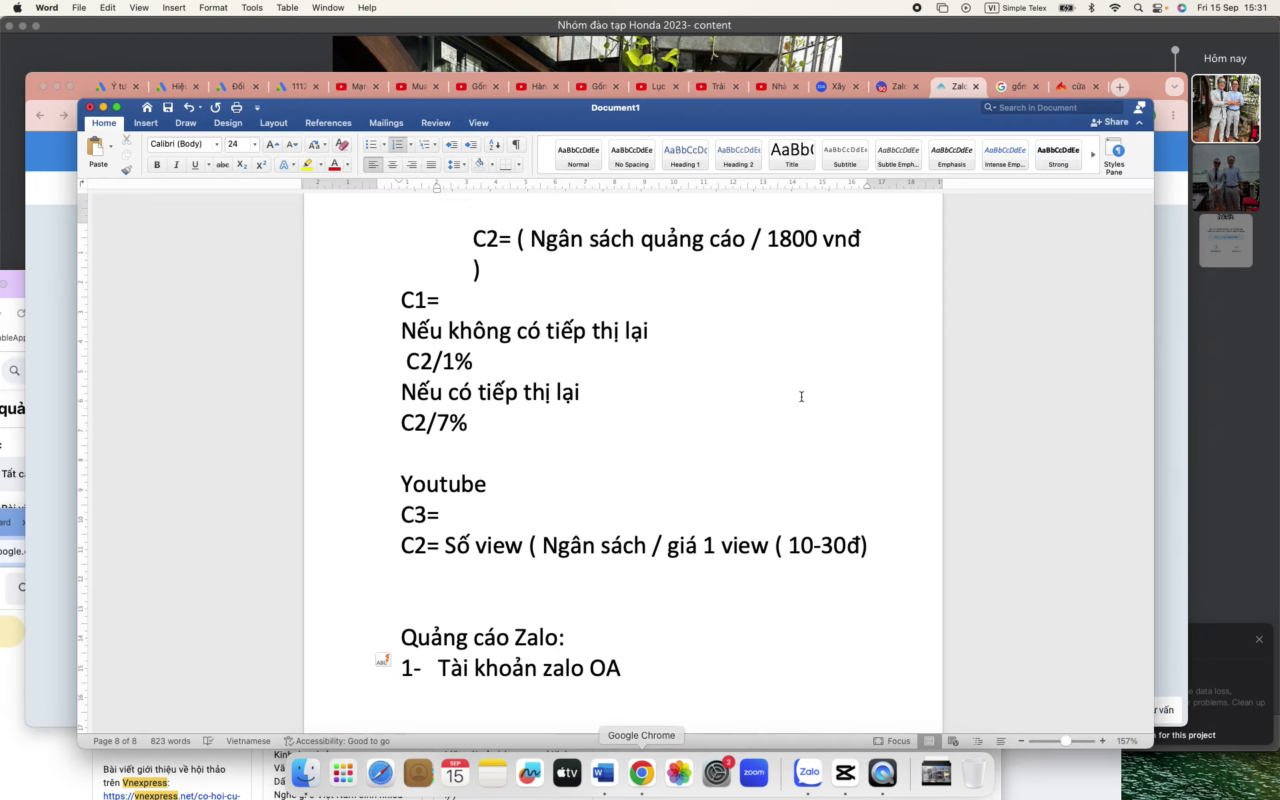
{"action": "scroll", "coordinate": [816, 426], "scroll_direction": "down", "scroll_amount": 10}
{"action": "scroll", "coordinate": [818, 433], "scroll_direction": "up", "scroll_amount": 15}
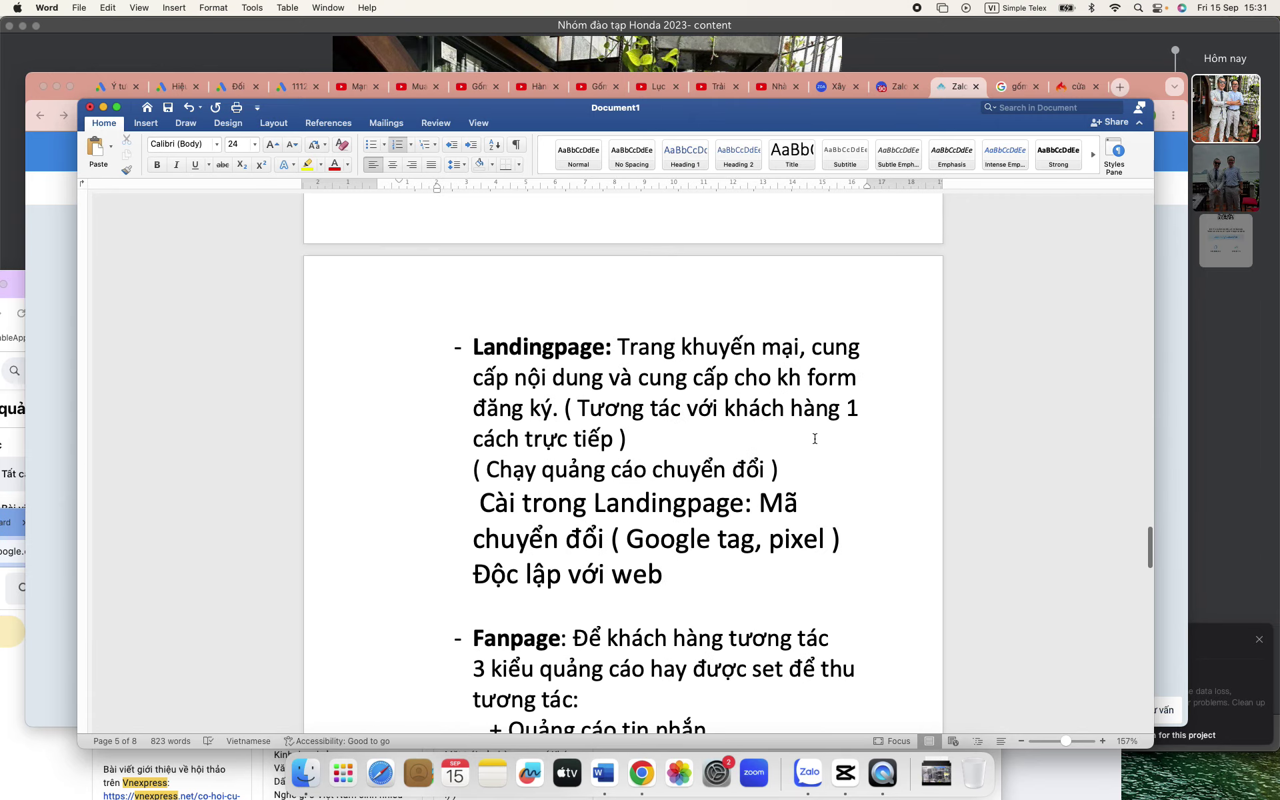
{"action": "scroll", "coordinate": [815, 438], "scroll_direction": "up", "scroll_amount": 10}
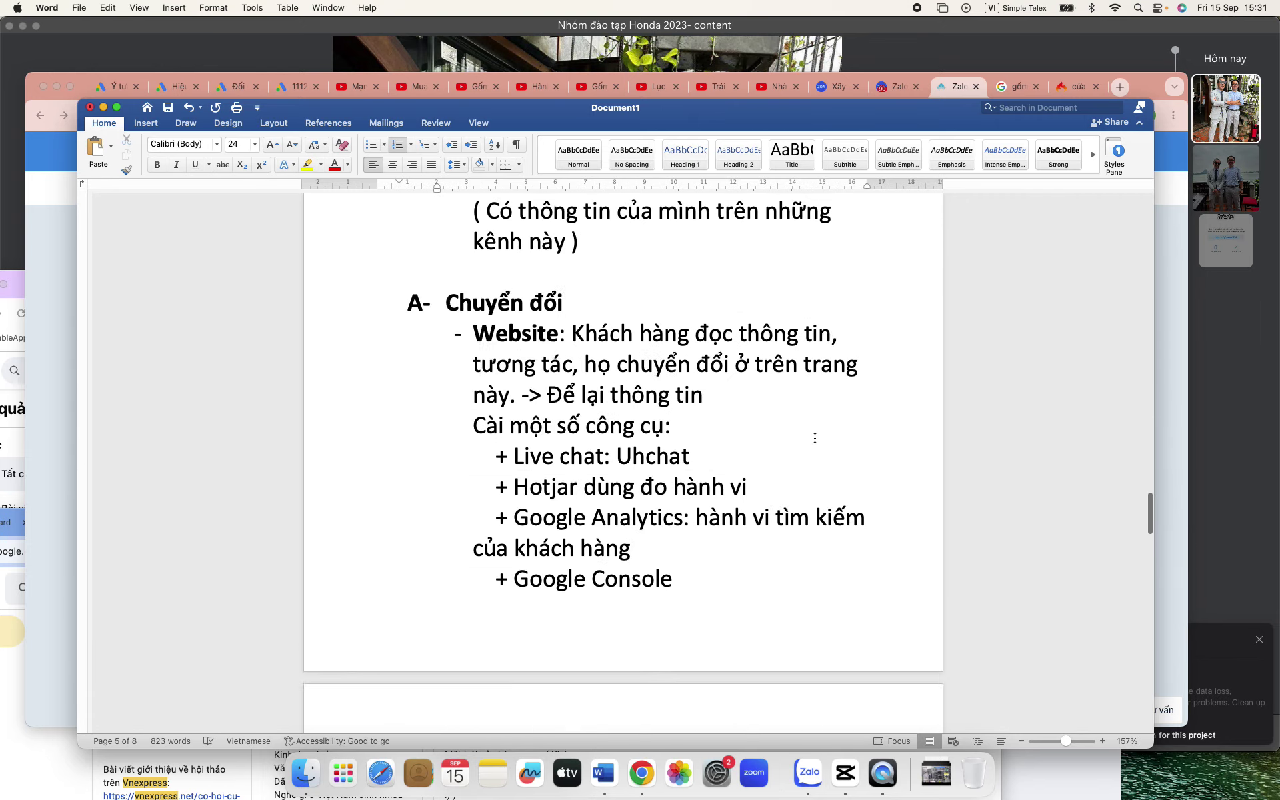
{"action": "scroll", "coordinate": [820, 436], "scroll_direction": "down", "scroll_amount": 14}
{"action": "scroll", "coordinate": [824, 435], "scroll_direction": "down", "scroll_amount": 20}
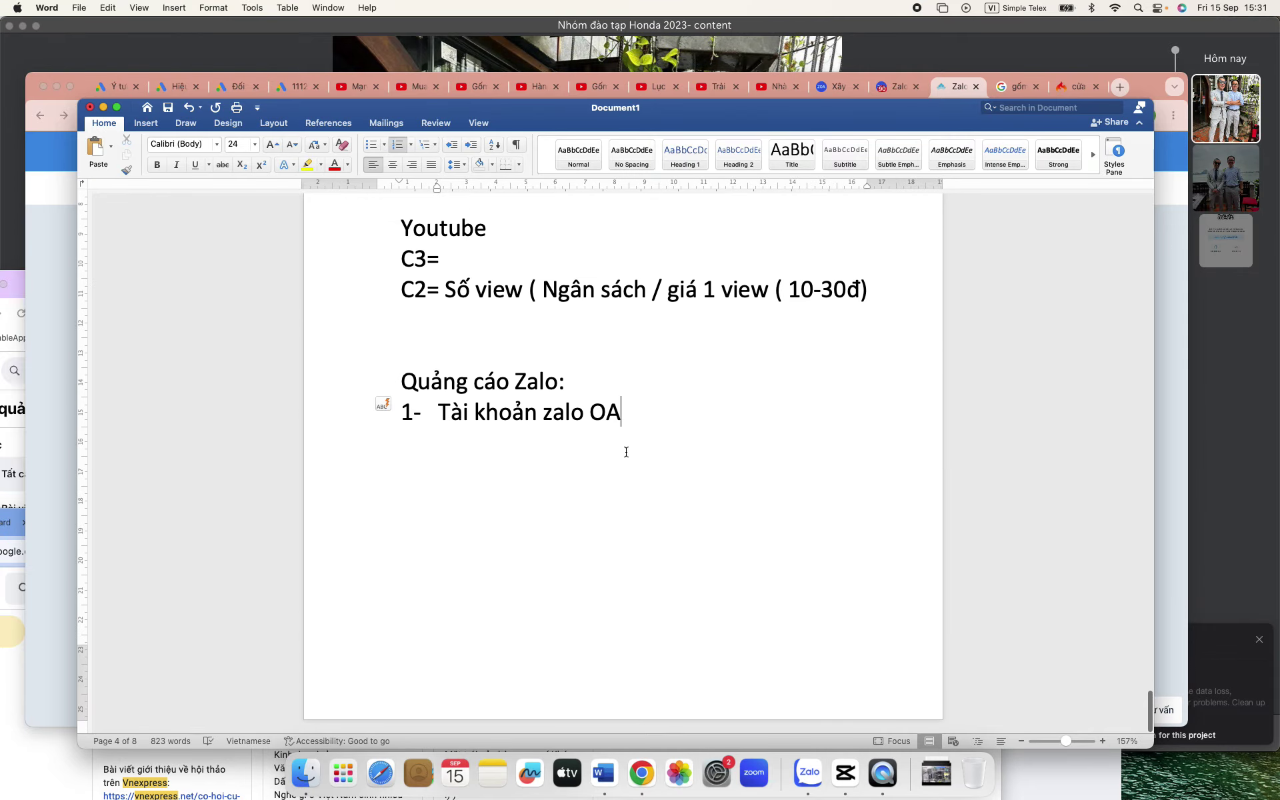
{"action": "key", "text": "Return"}
{"action": "key", "text": "Return"}
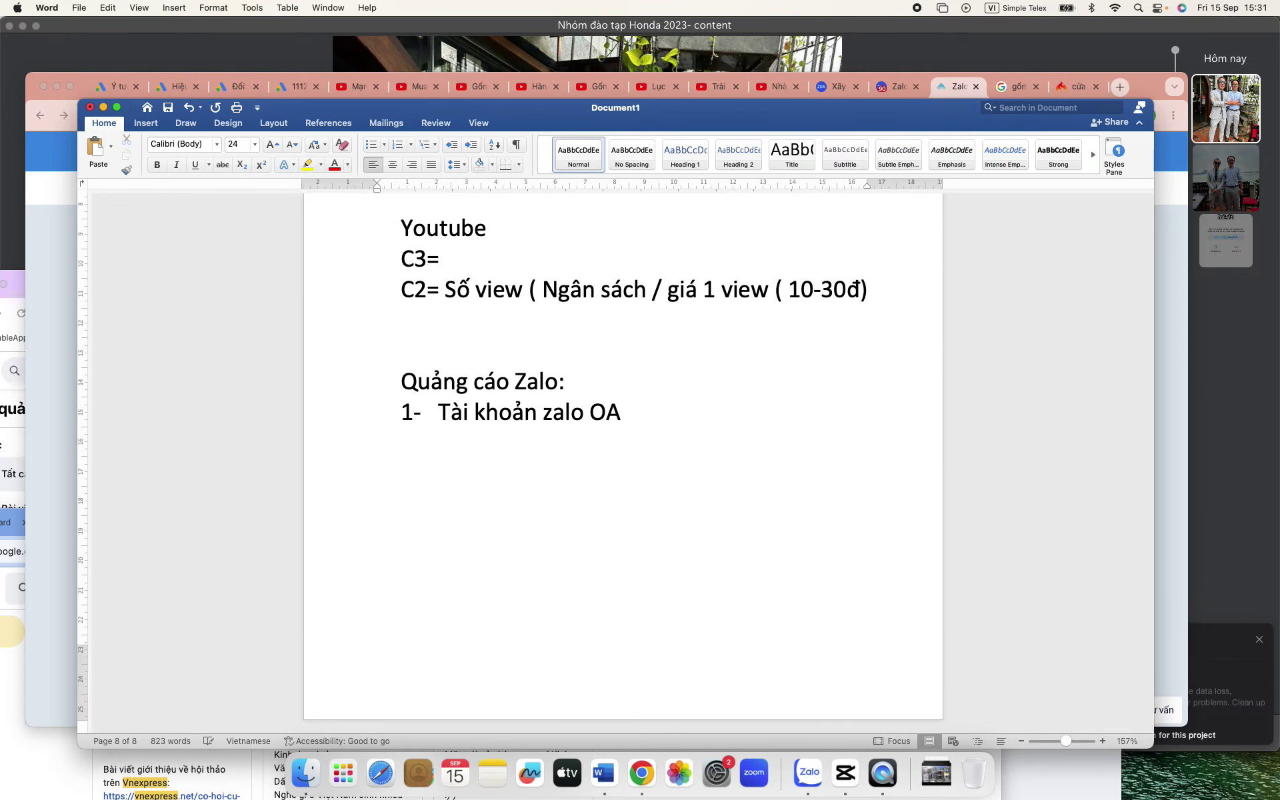
{"action": "type", "text": "Quảng cáo Facebook:"}
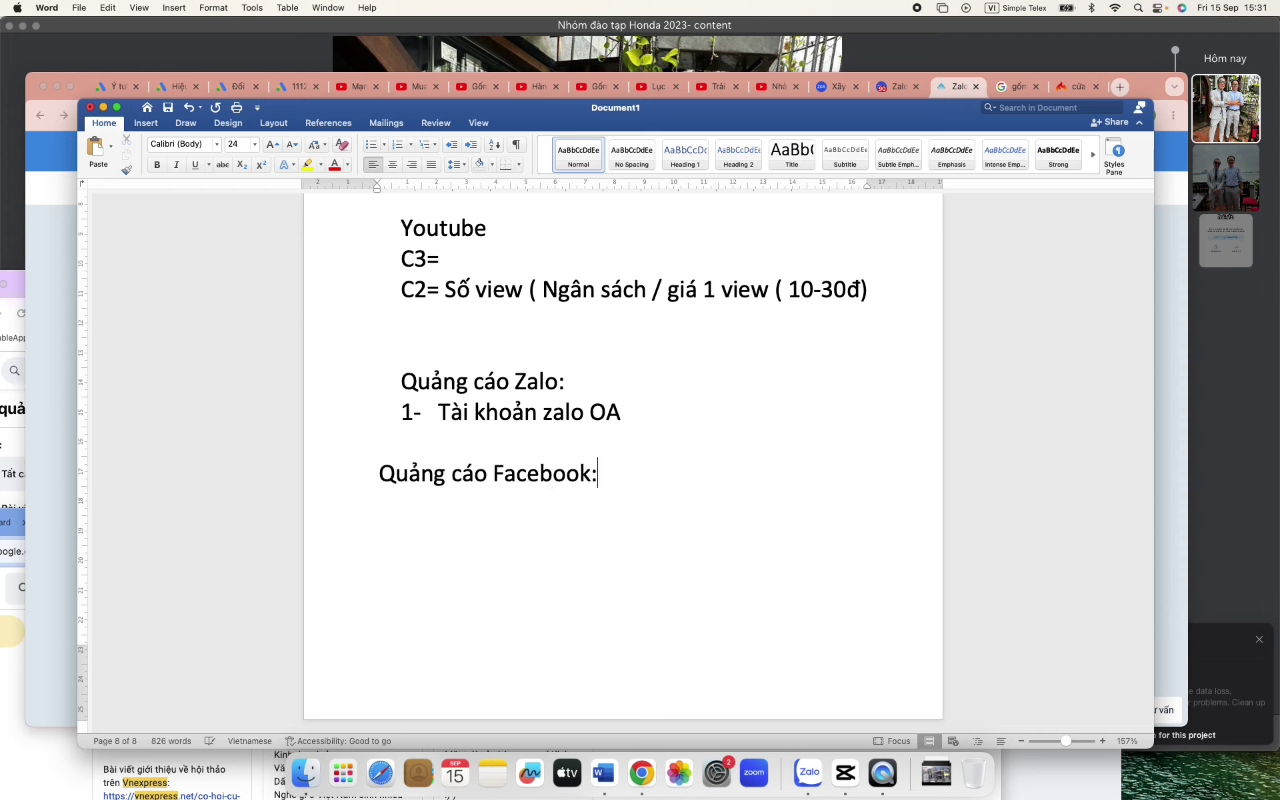
{"action": "key", "text": "Return"}
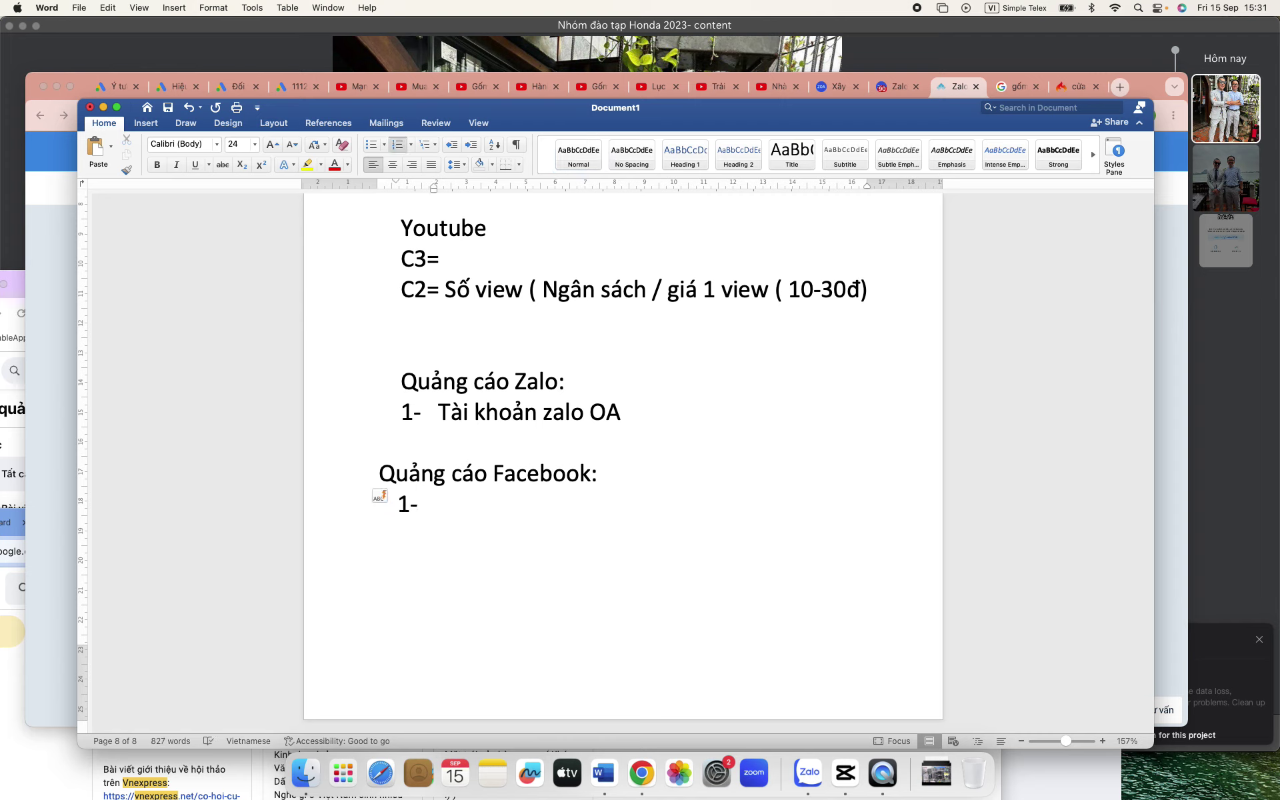
List items 'Fanapge: Để chạy', 'Via: Tài khoản quảng cáo' and 'Add via vào page để quảng cáo'
{"action": "type", "text": "Fanapge"}
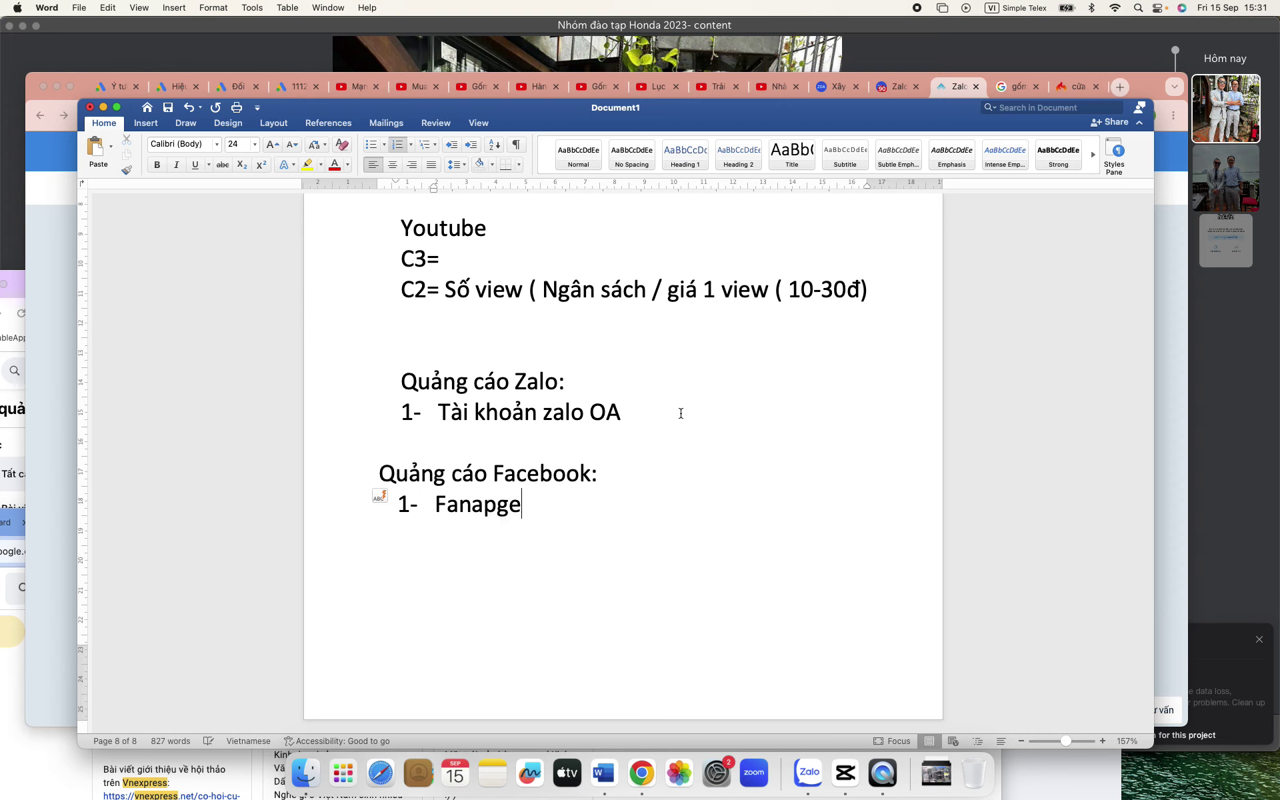
{"action": "type", "text": ": Để chạy"}
{"action": "key", "text": "Return"}
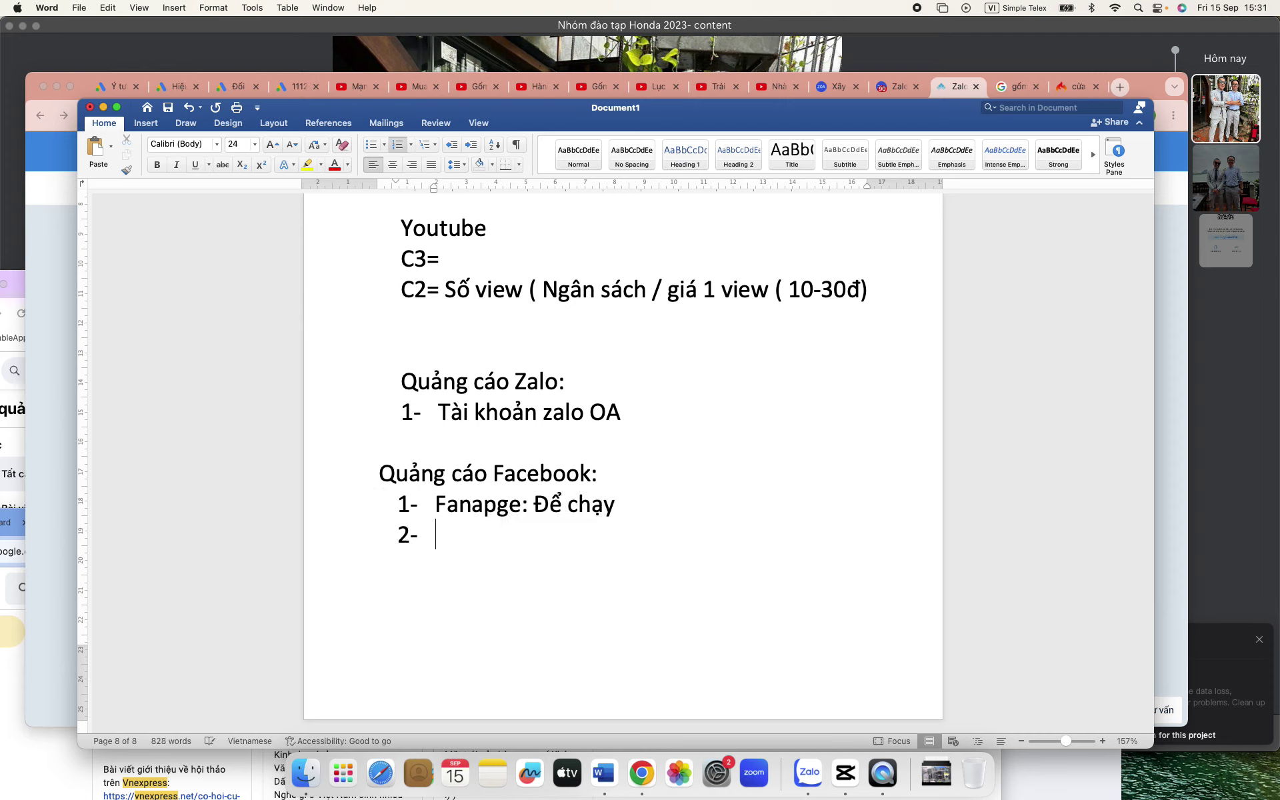
{"action": "type", "text": "Via: "}
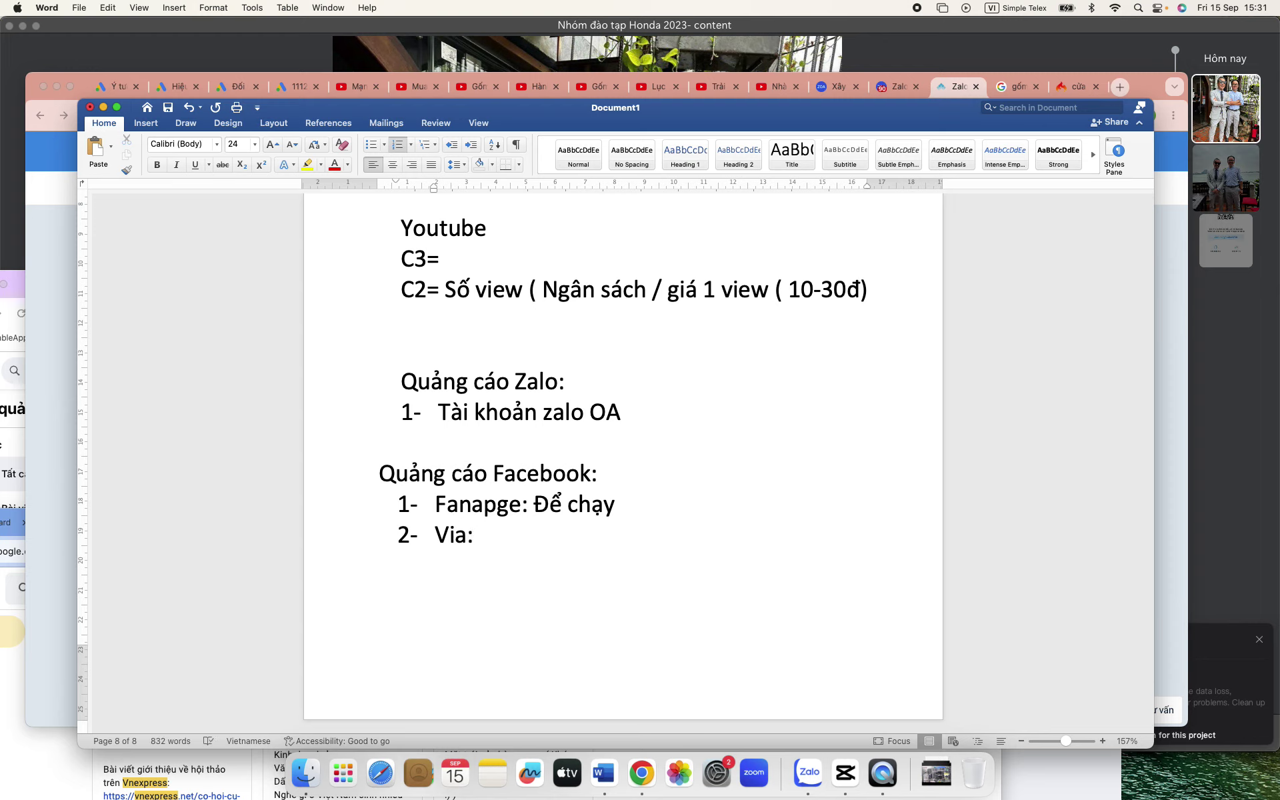
{"action": "type", "text": "Tài khoản quảng cáo ("}
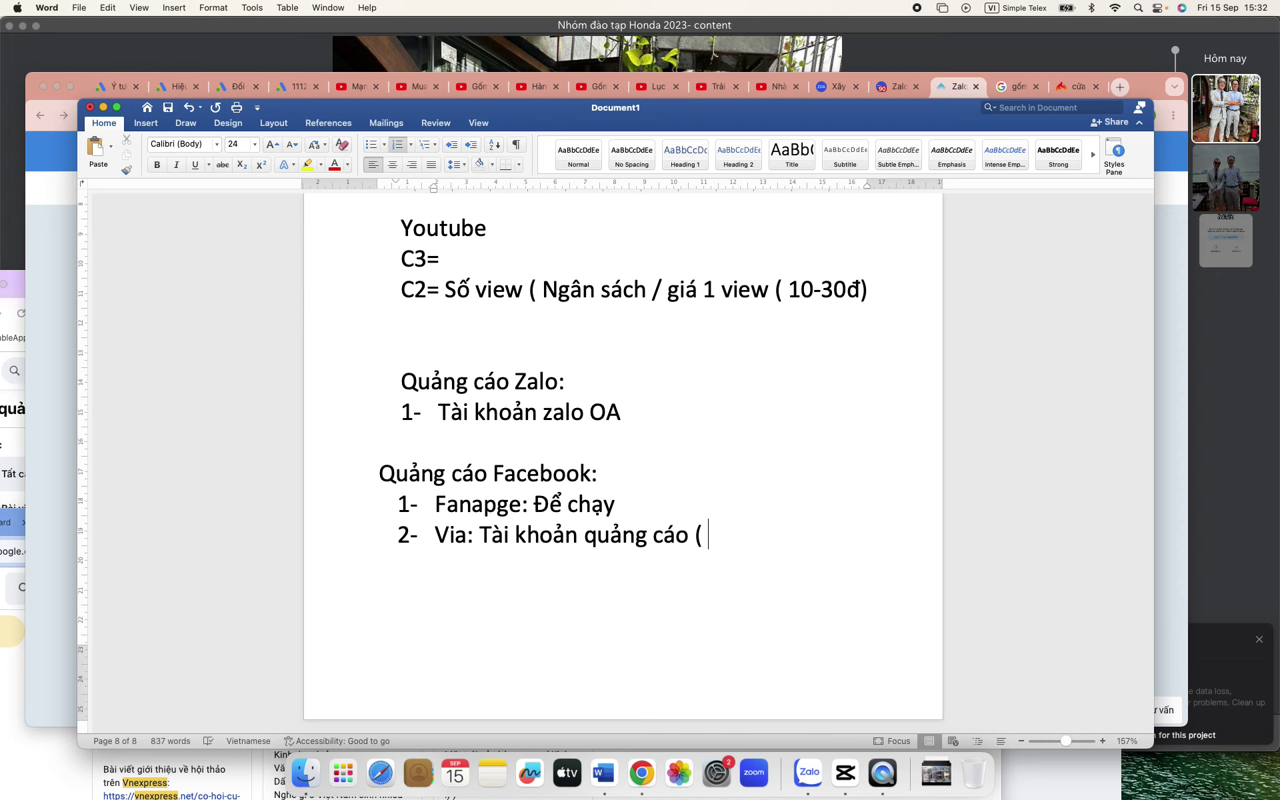
{"action": "key", "text": "BackSpace"}
{"action": "key", "text": "BackSpace"}
{"action": "key", "text": "BackSpace"}
{"action": "key", "text": "Return"}
{"action": "type", "text": "A"}
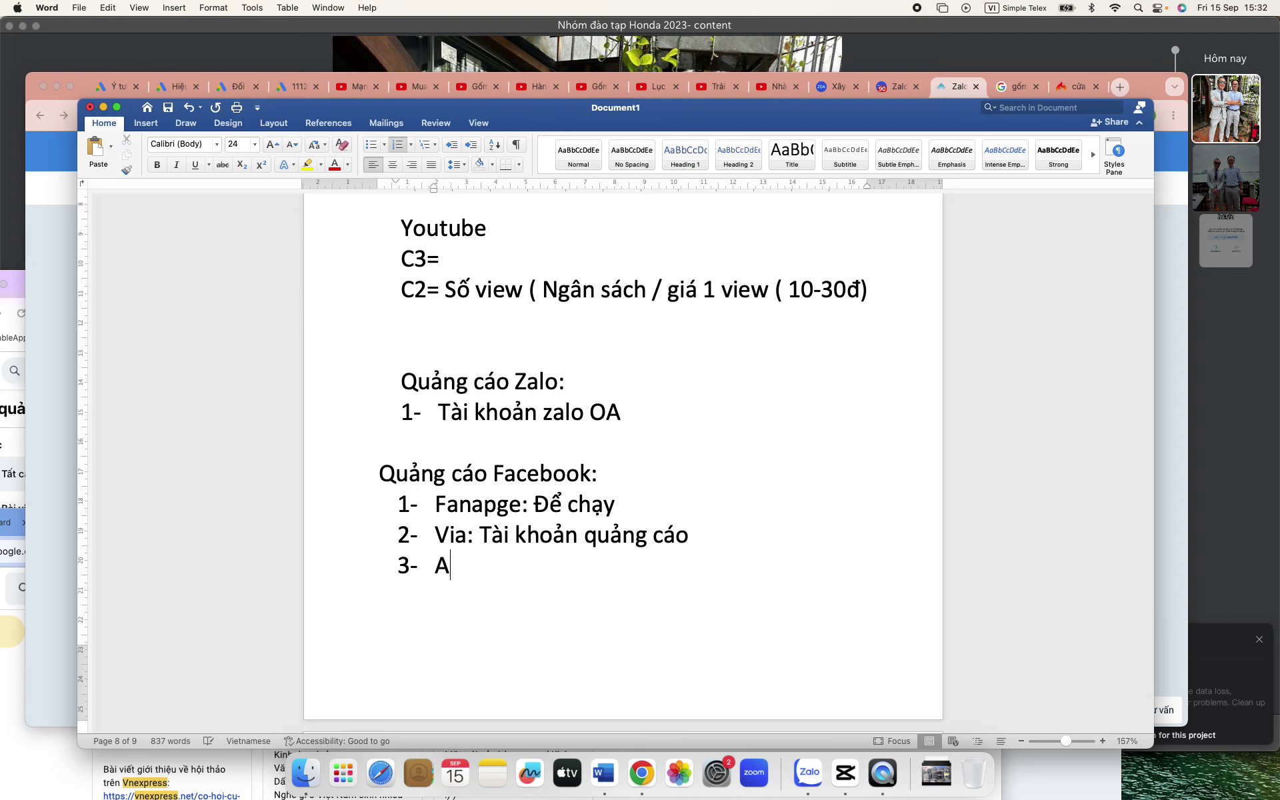
{"action": "type", "text": "dd via vào q"}
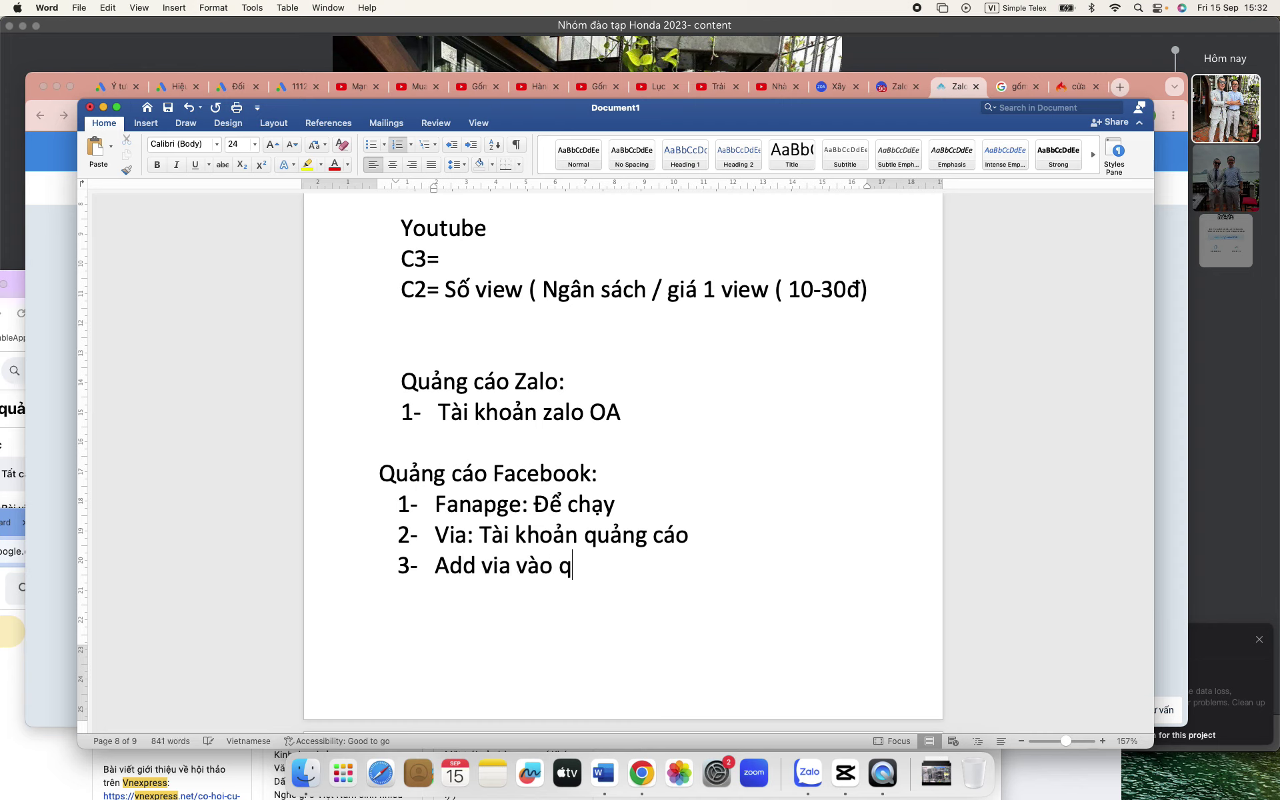
{"action": "key", "text": "BackSpace"}
{"action": "type", "text": "page d"}
{"action": "type", "text": "ể quảng cáo"}
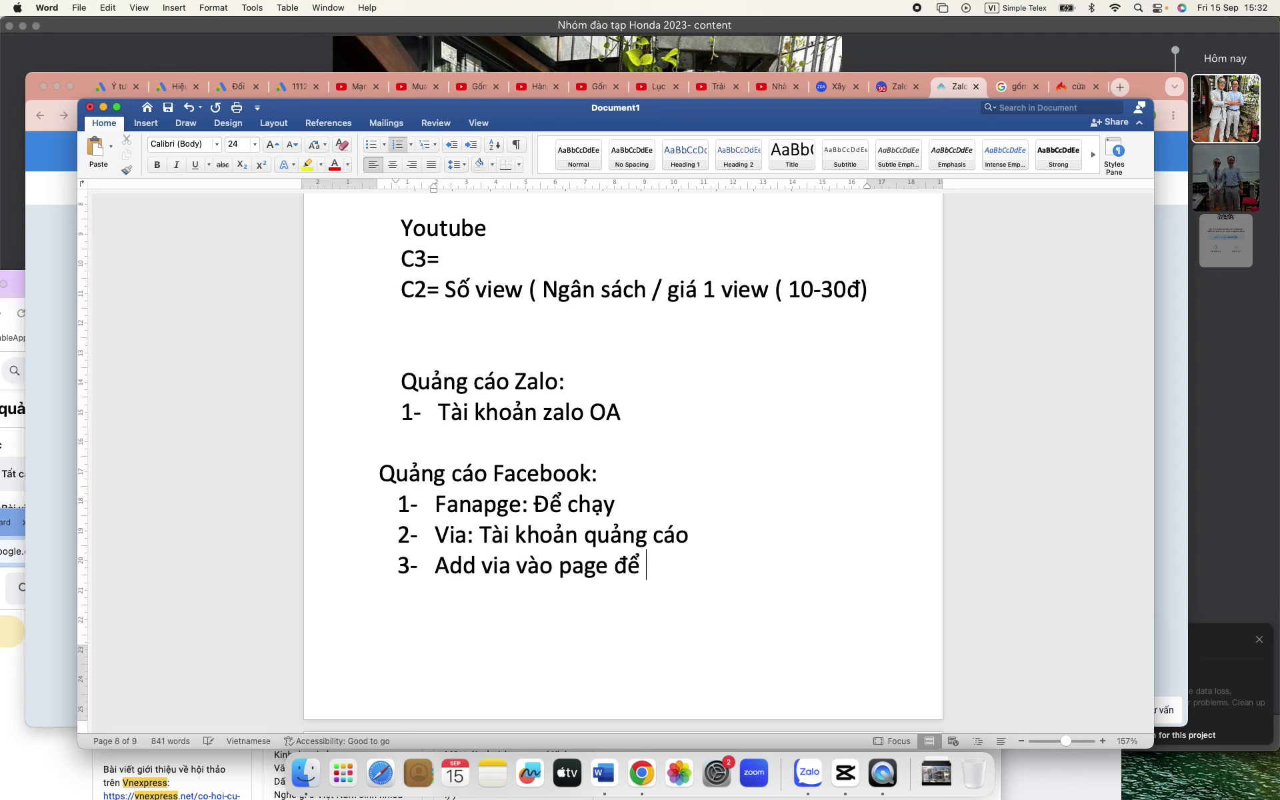
{"action": "key", "text": "Return"}
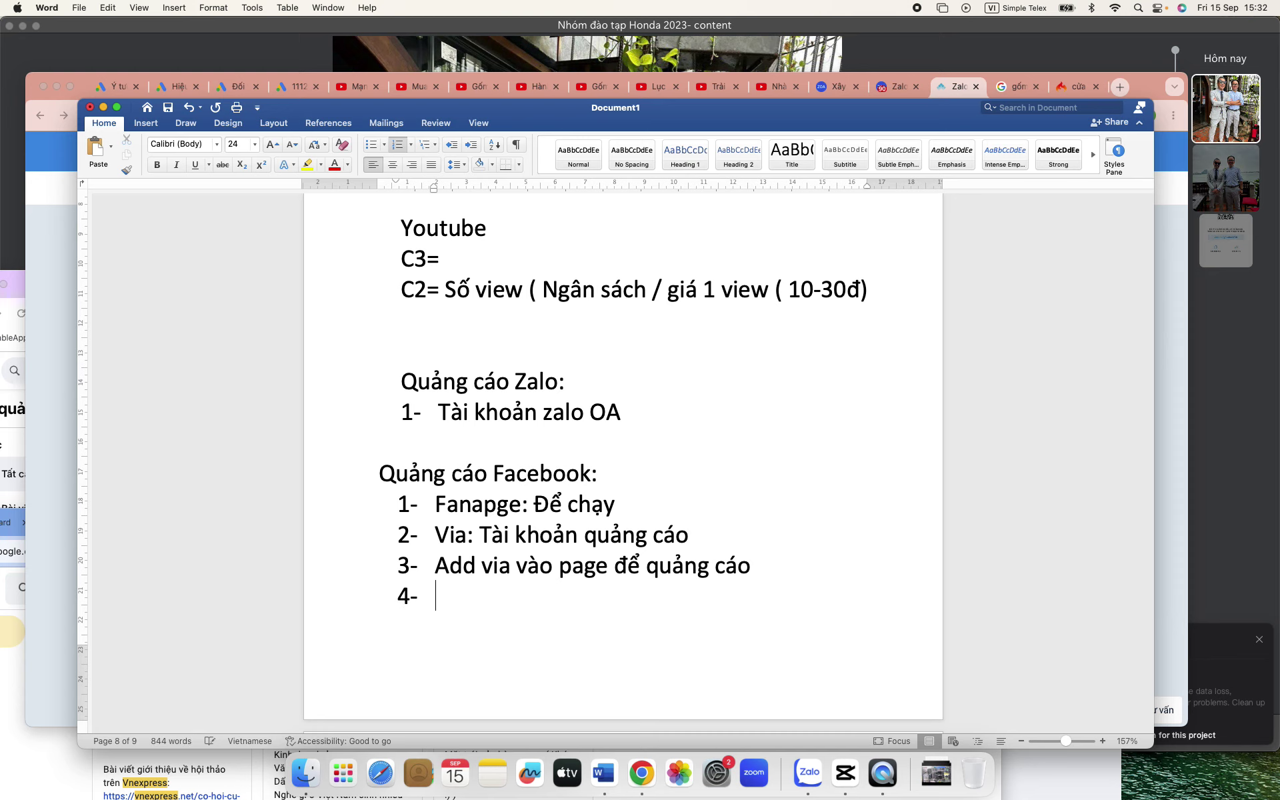
{"action": "left_click", "coordinate": [641, 773]}
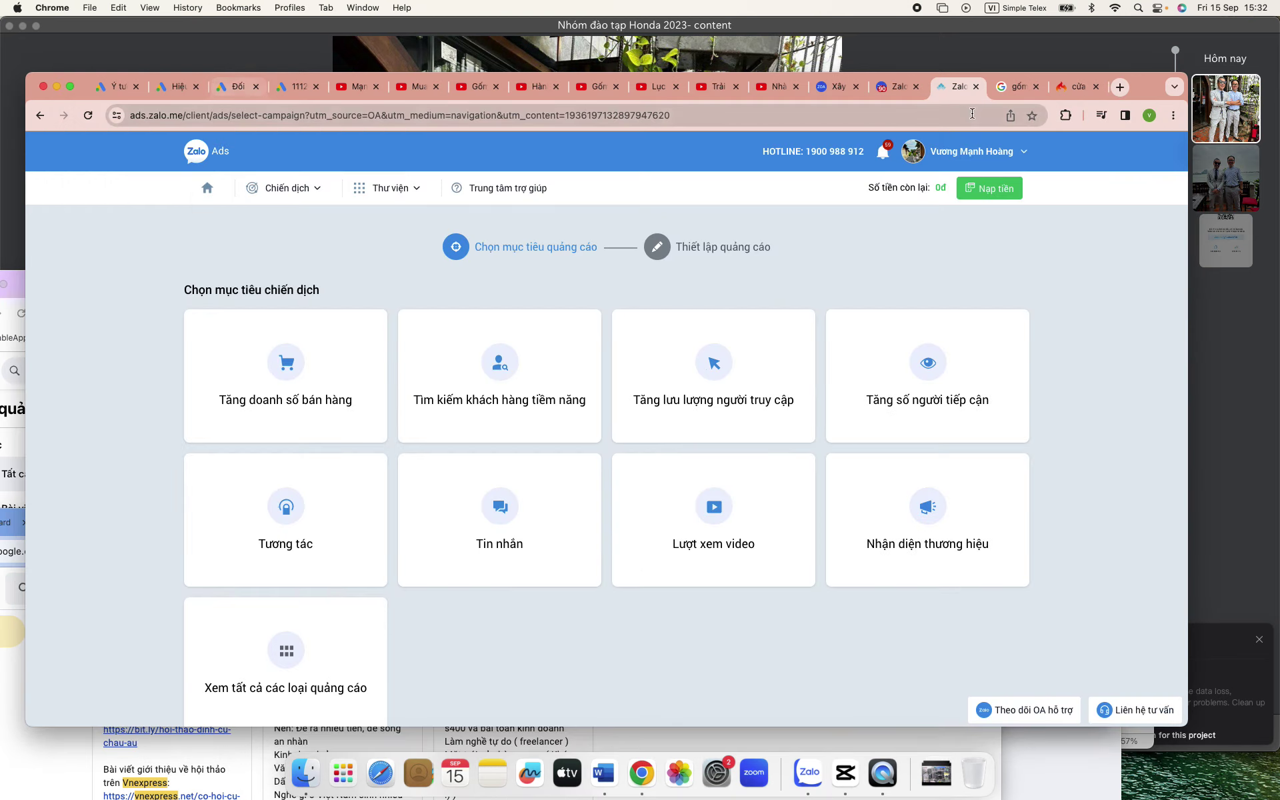
Load facebook.com in the current Chrome profile
{"action": "left_click", "coordinate": [1148, 117]}
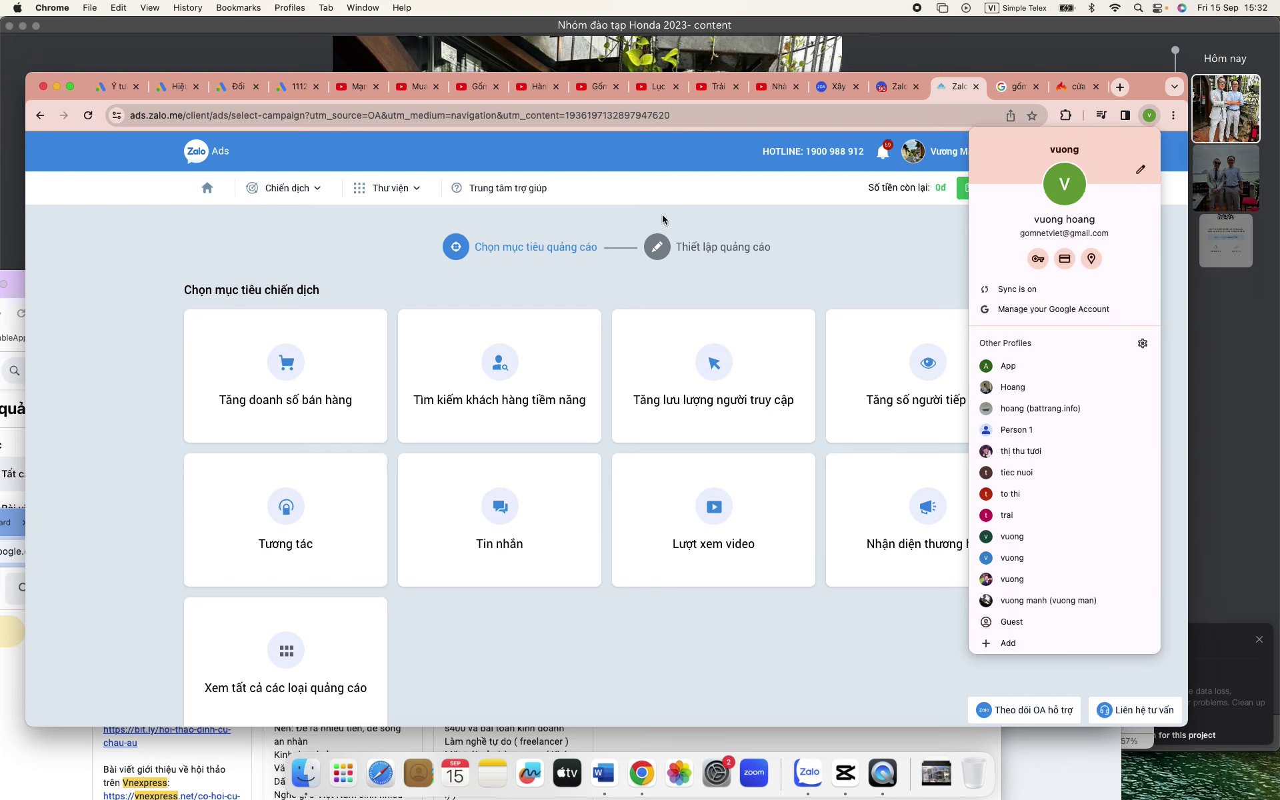
{"action": "left_click", "coordinate": [256, 117]}
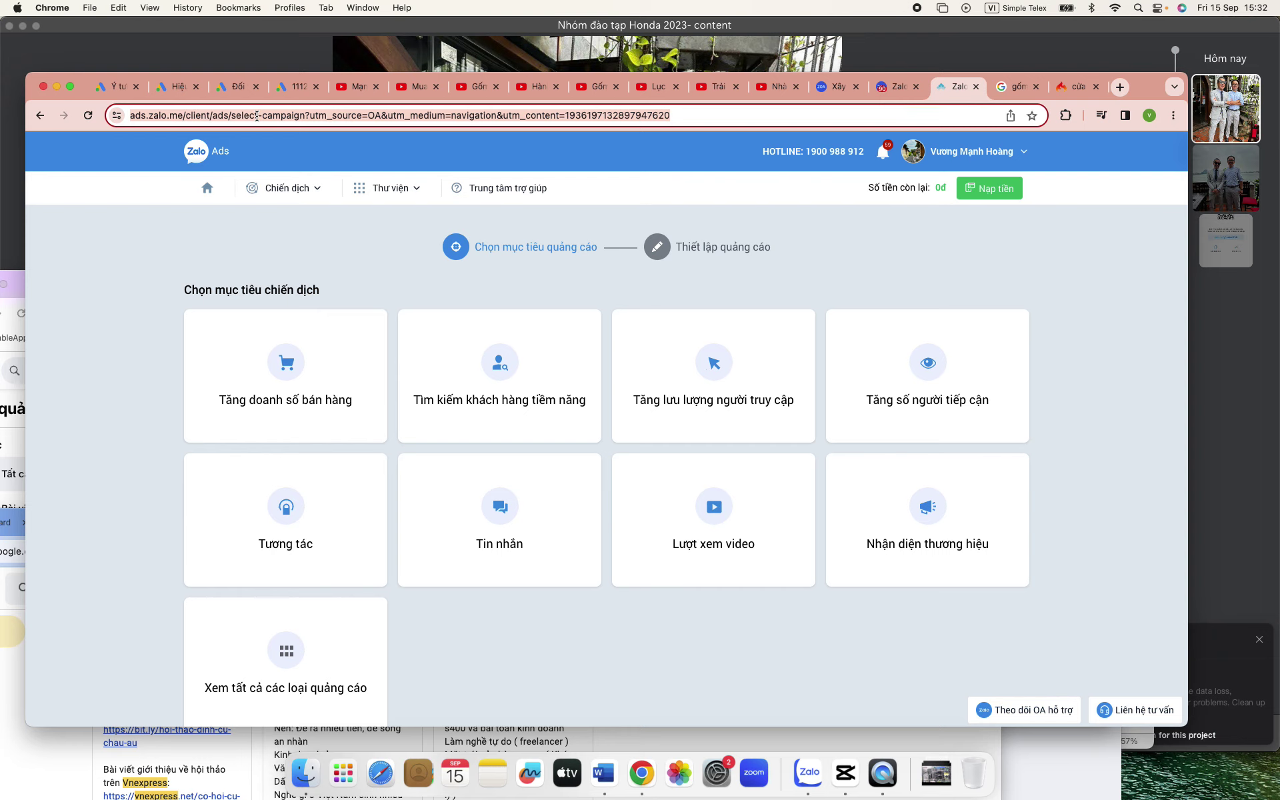
{"action": "type", "text": "facebook.com"}
{"action": "key", "text": "Return"}
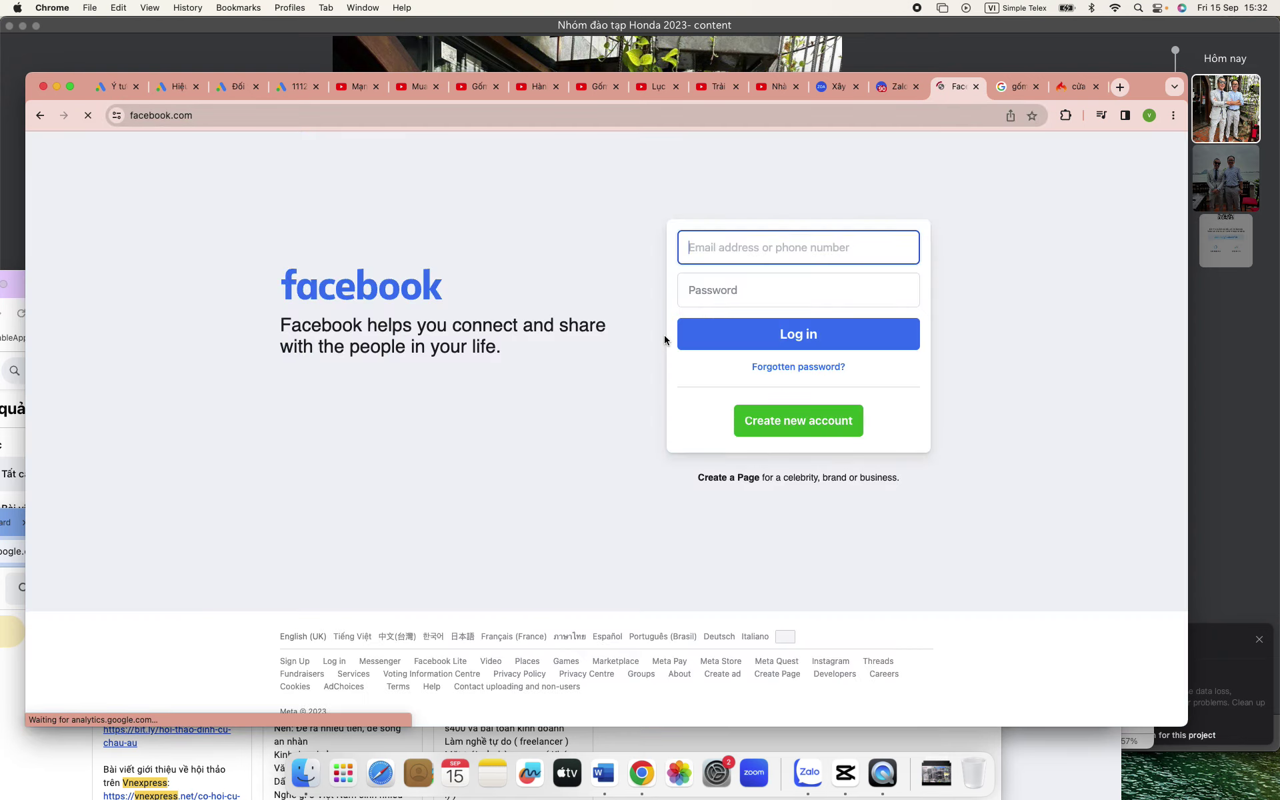
{"action": "left_click", "coordinate": [760, 252]}
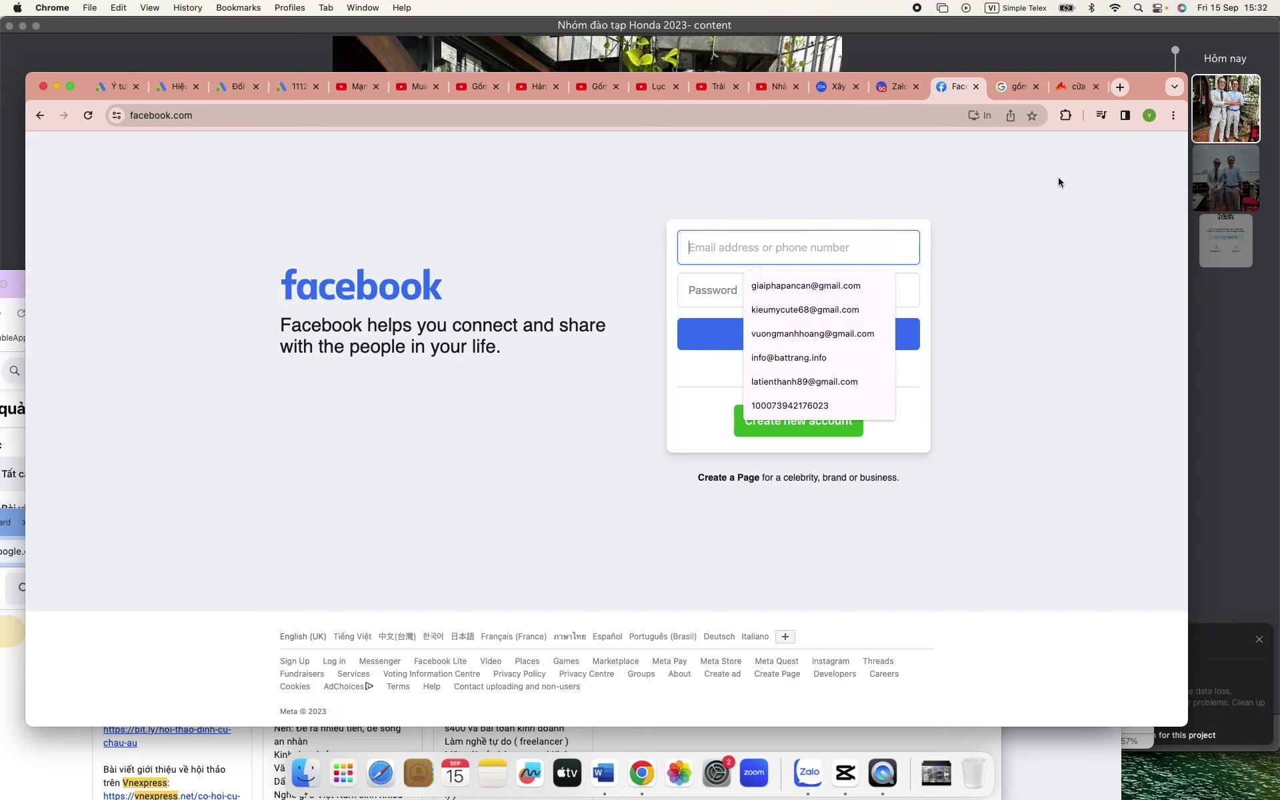
{"action": "left_click", "coordinate": [1149, 115]}
Open Facebook home in another Chrome profile and launch Trình quản lý quảng cáo
{"action": "left_click", "coordinate": [1066, 551]}
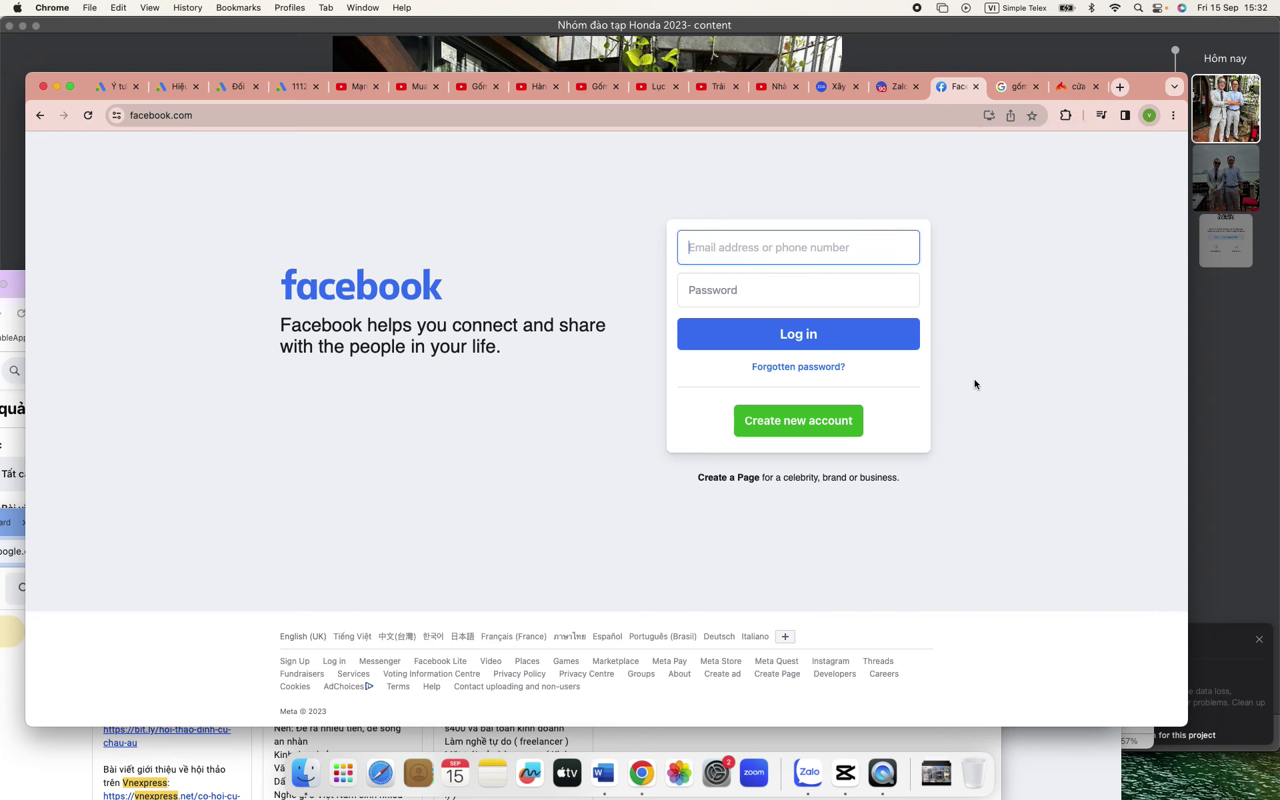
{"action": "left_click", "coordinate": [381, 127]}
{"action": "type", "text": "a"}
{"action": "key", "text": "BackSpace"}
{"action": "key", "text": "BackSpace"}
{"action": "type", "text": "fac"}
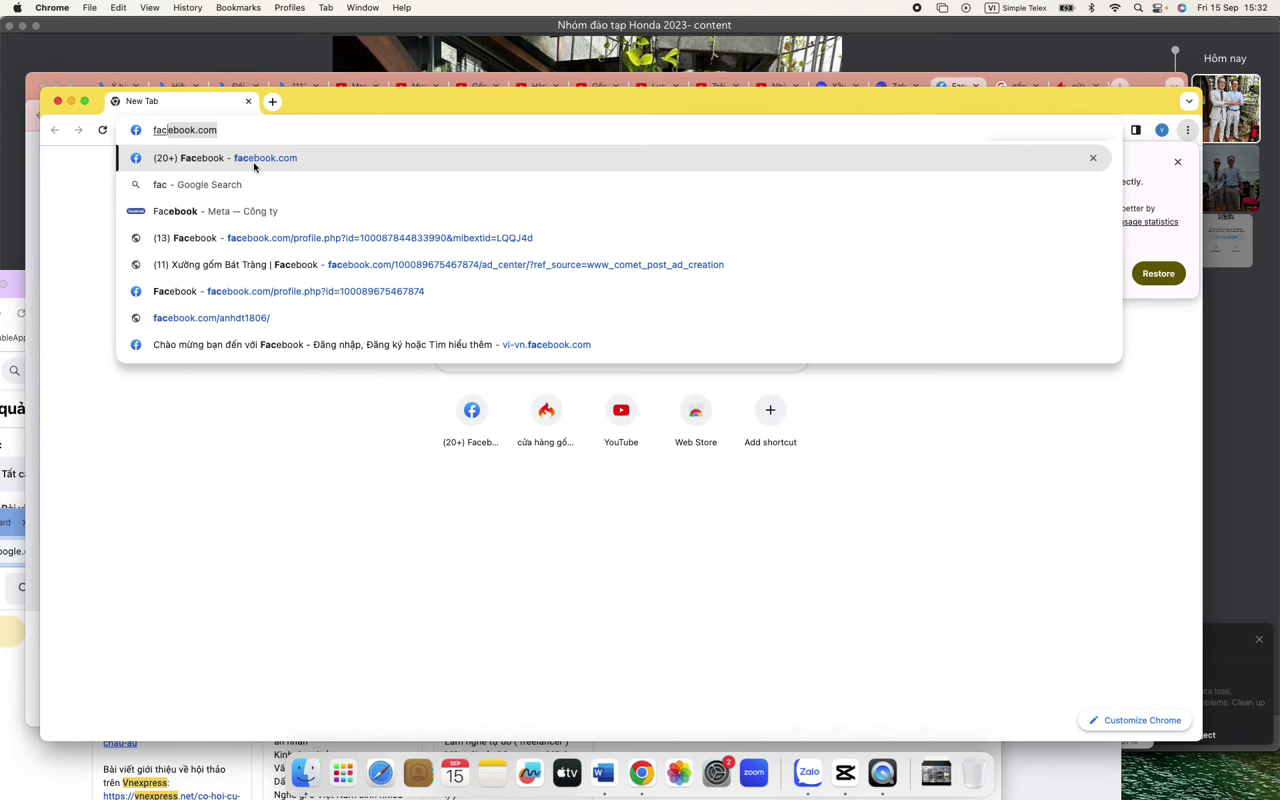
{"action": "left_click", "coordinate": [253, 162]}
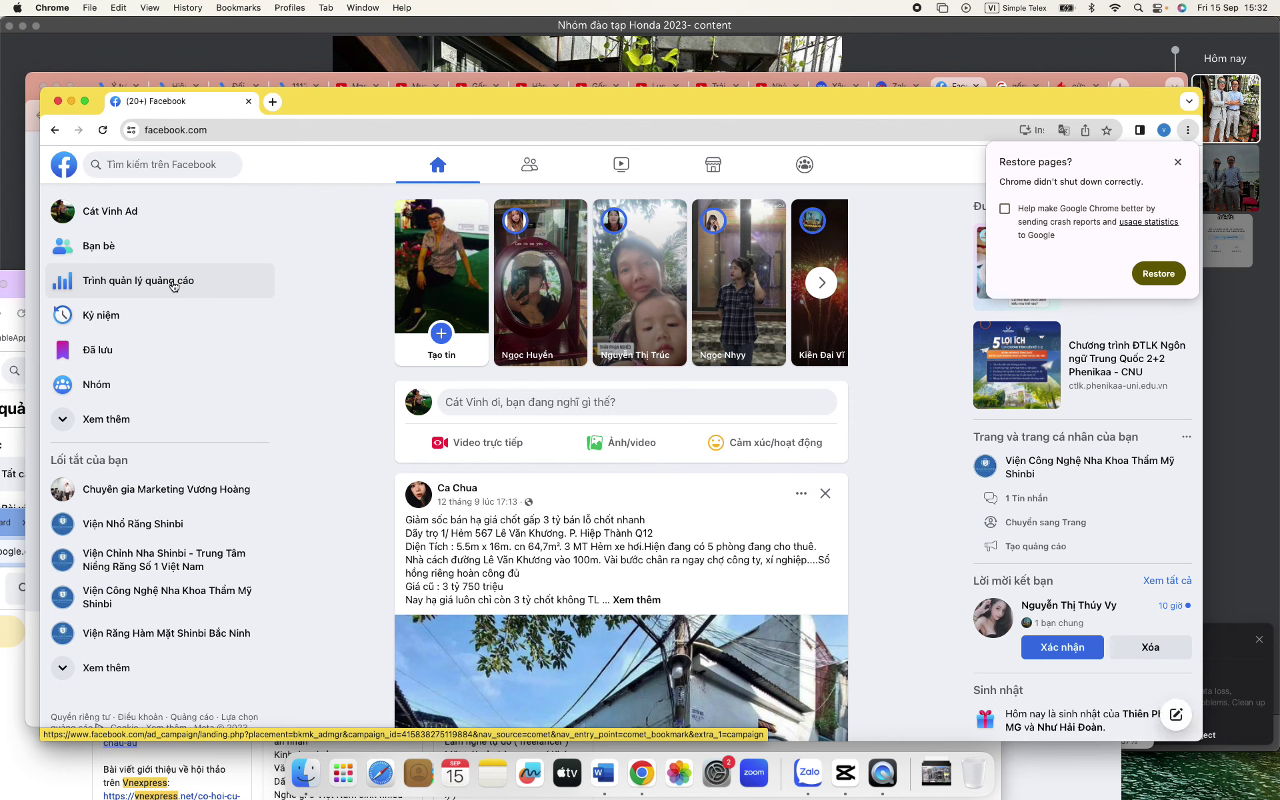
{"action": "left_click", "coordinate": [178, 289]}
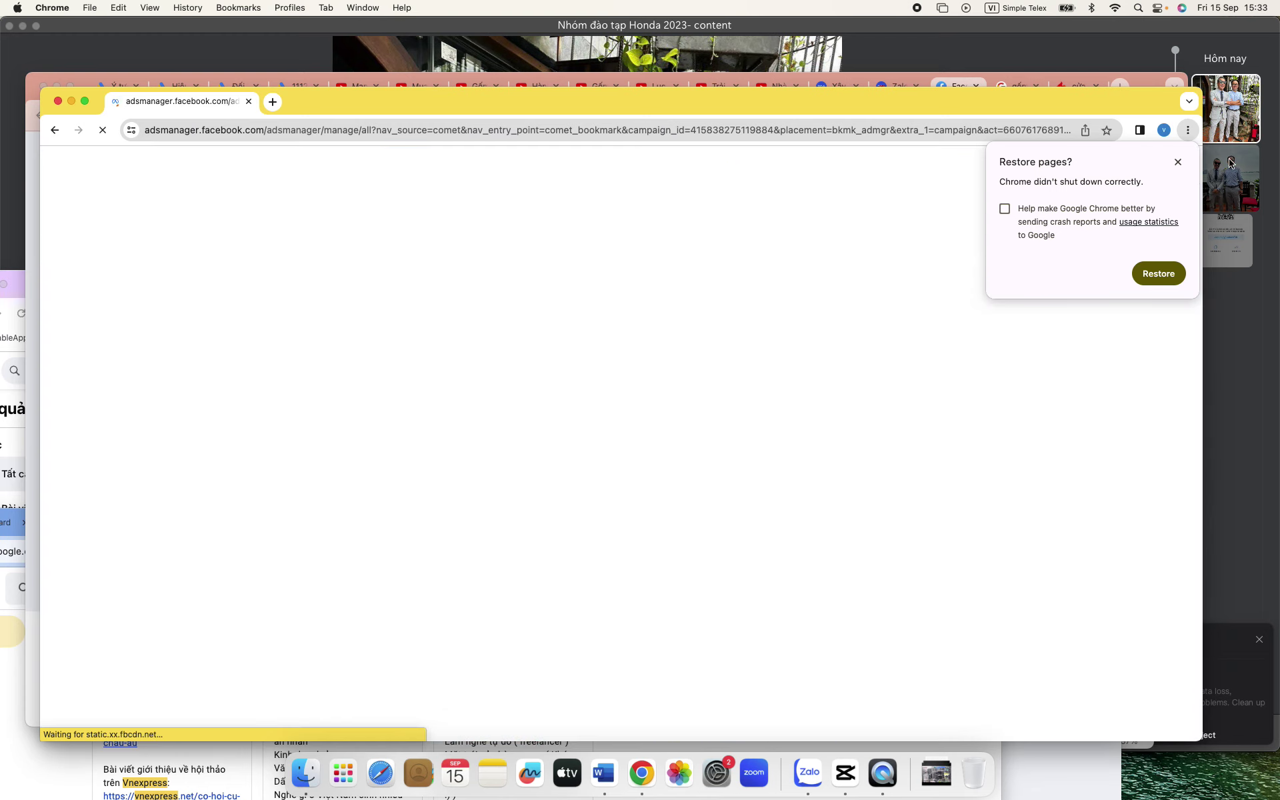
Dismiss the restore prompt and scroll across the Campaigns table's results columns
{"action": "left_click", "coordinate": [1178, 162]}
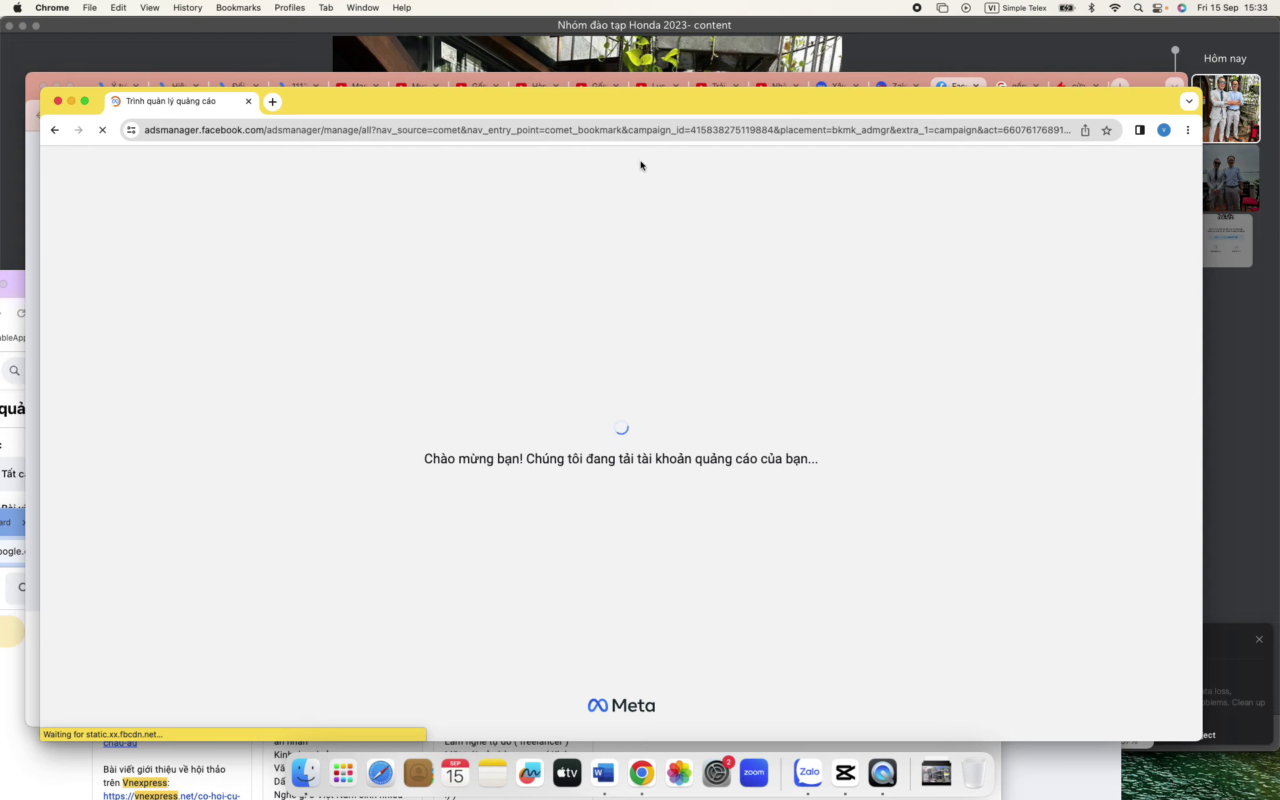
{"action": "left_click", "coordinate": [422, 133]}
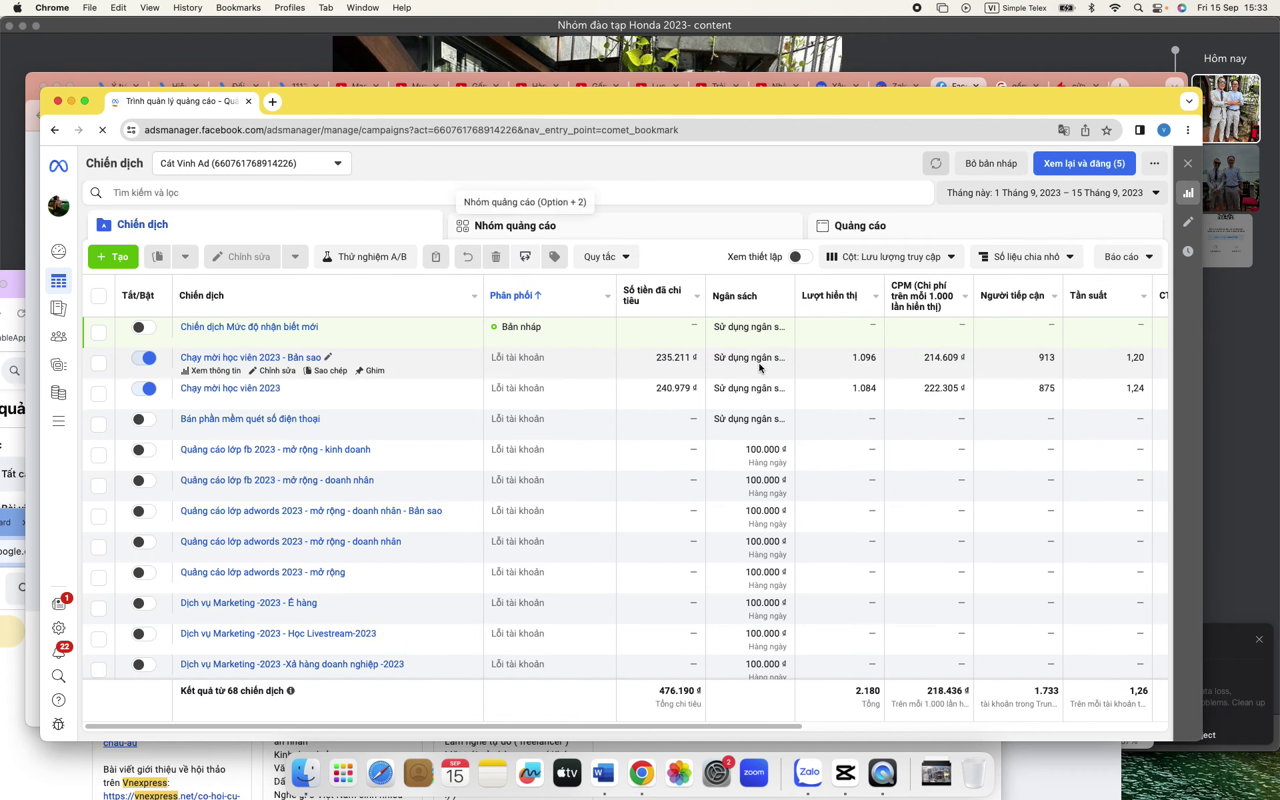
{"action": "scroll", "coordinate": [758, 363], "scroll_direction": "right", "scroll_amount": 10}
{"action": "scroll", "coordinate": [758, 363], "scroll_direction": "right", "scroll_amount": 3}
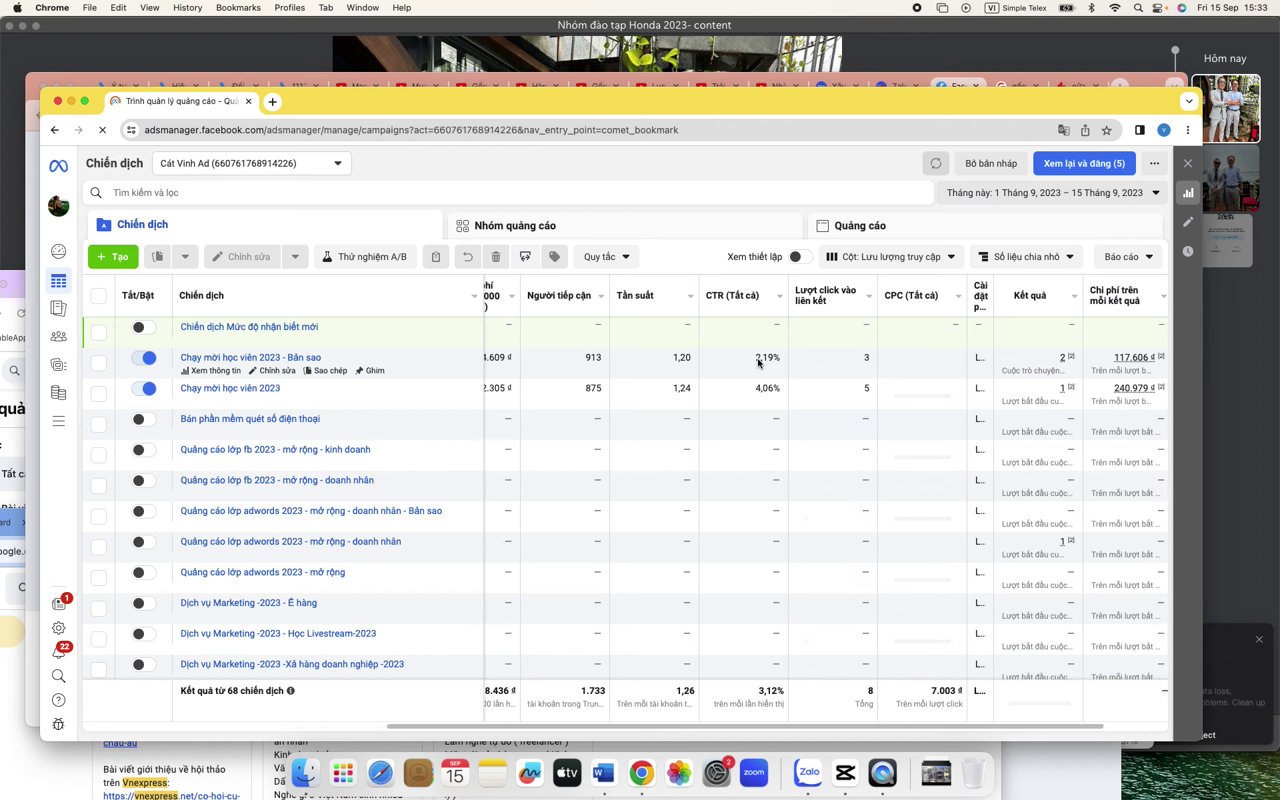
{"action": "scroll", "coordinate": [752, 361], "scroll_direction": "left", "scroll_amount": 3}
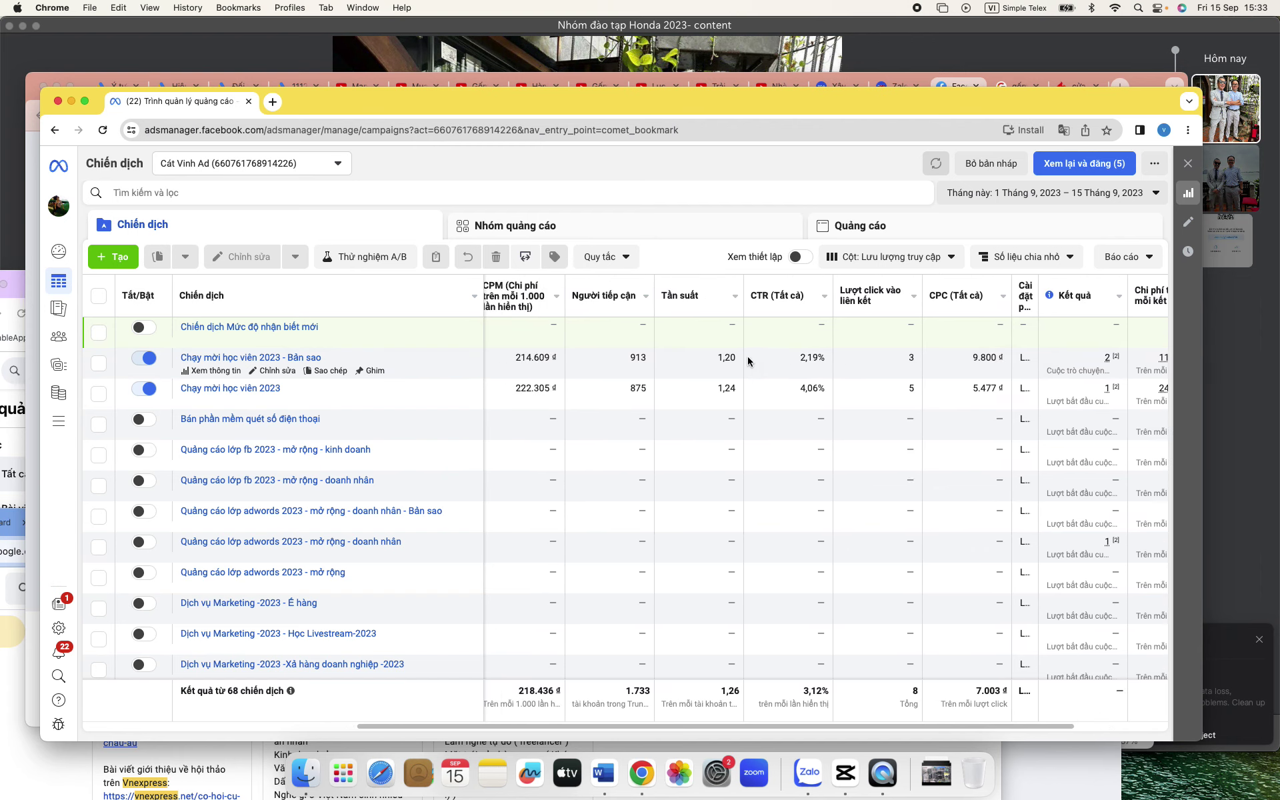
Create a 'Tin nhắn và lượt tương tác' campaign using the manual engagement setup
{"action": "left_click", "coordinate": [116, 264]}
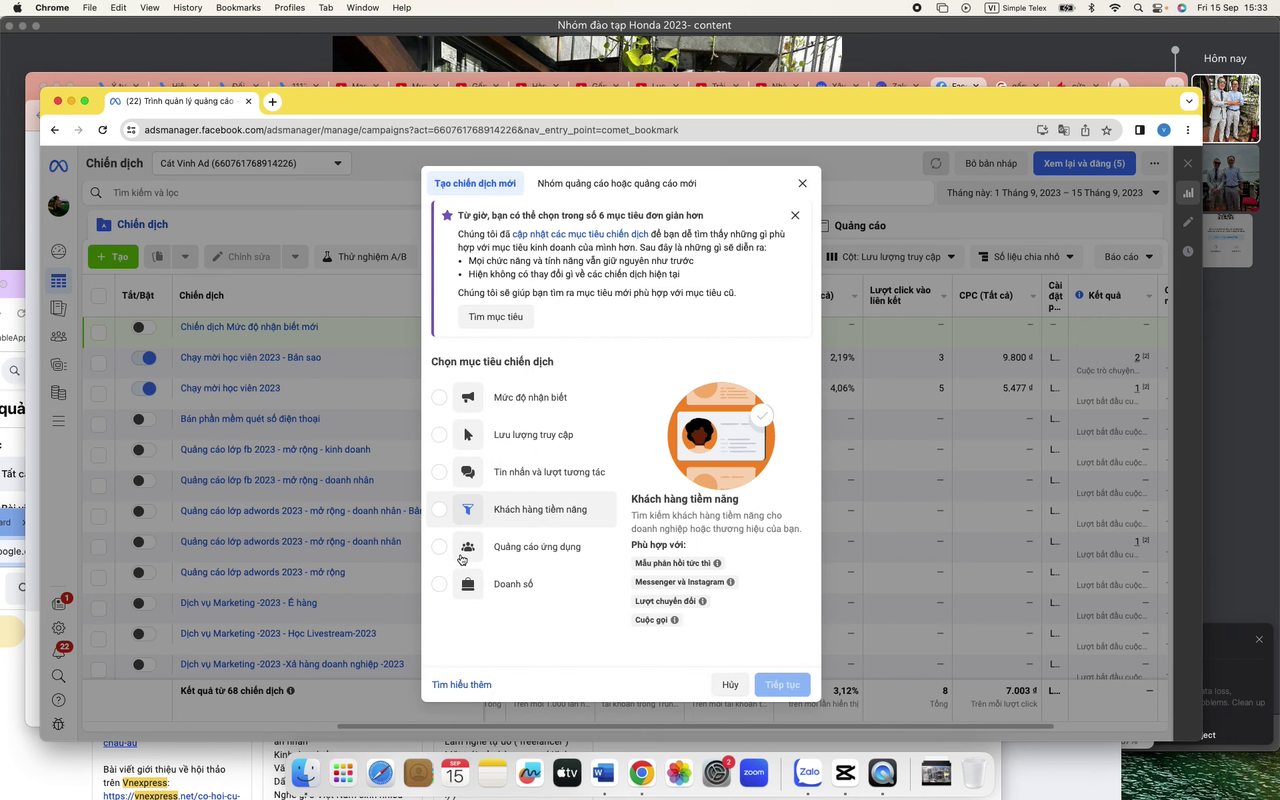
{"action": "mouse_move", "coordinate": [487, 465]}
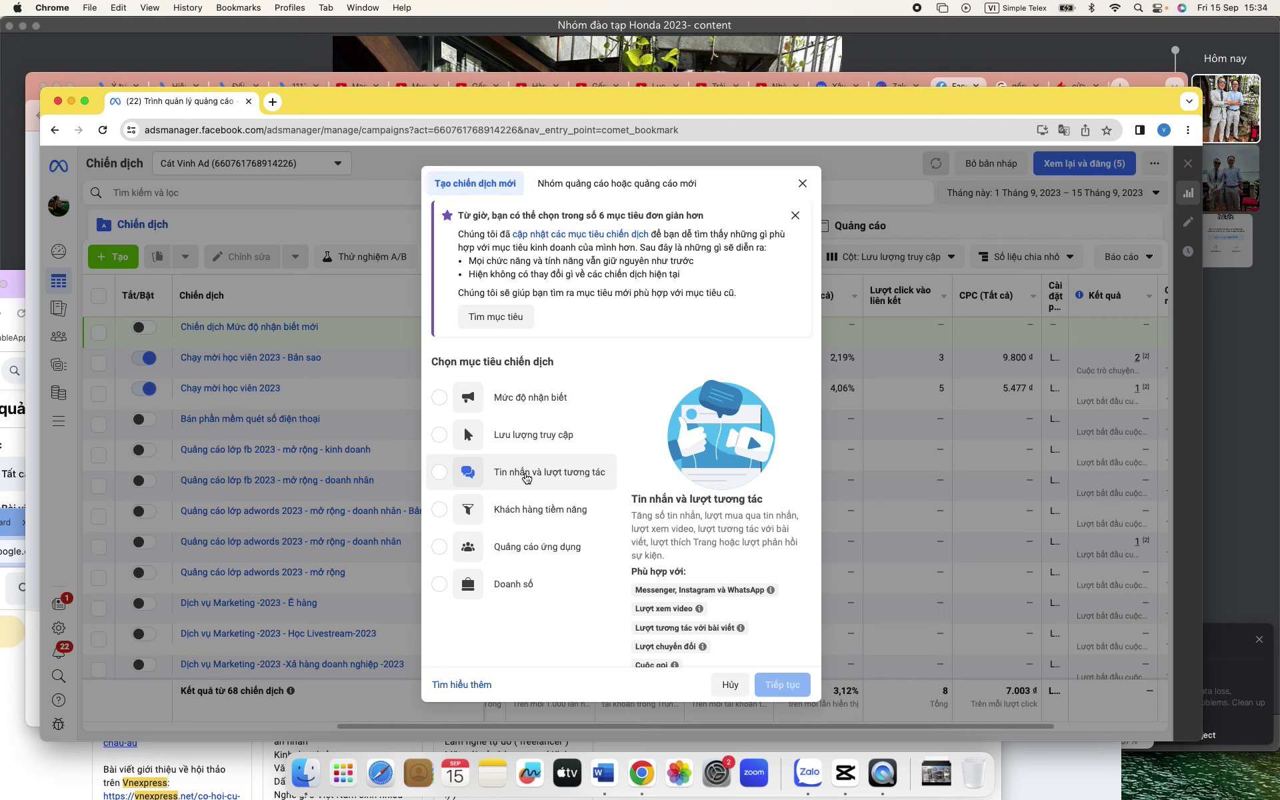
{"action": "left_click", "coordinate": [526, 477]}
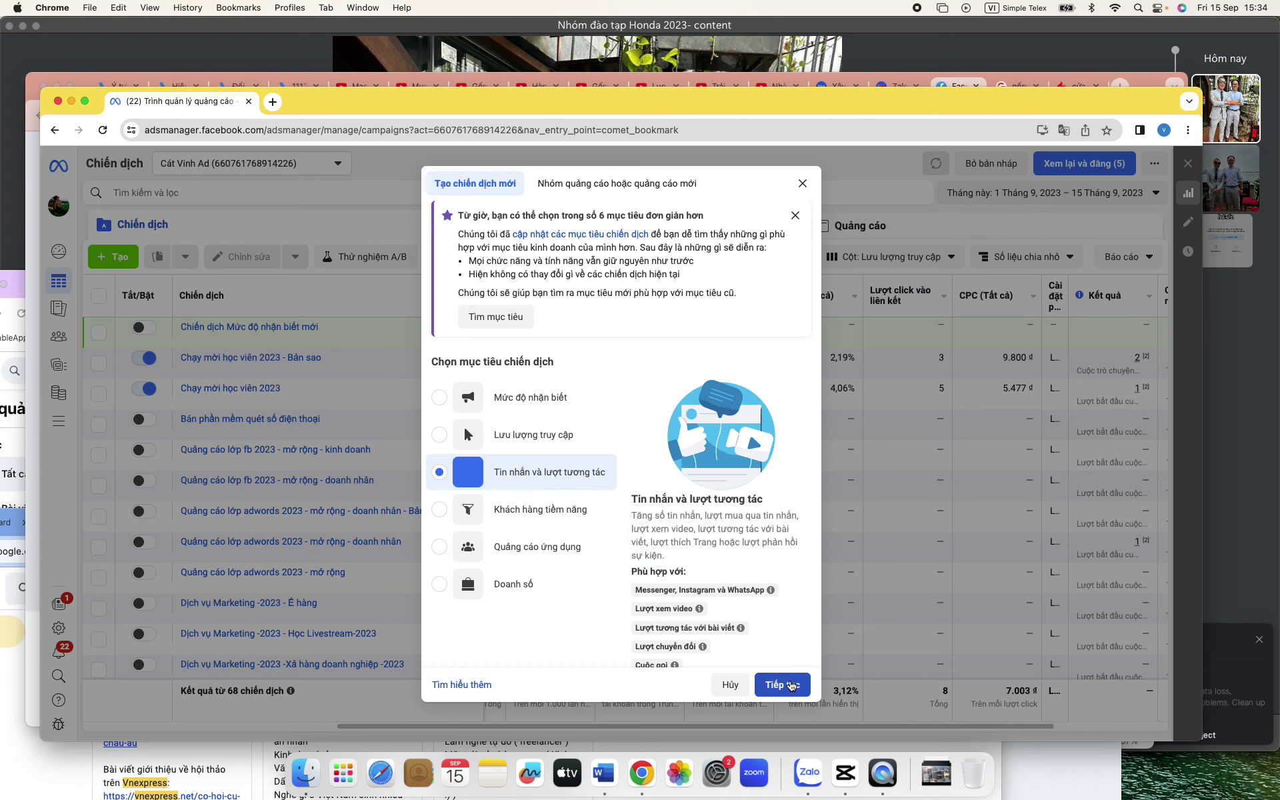
{"action": "left_click", "coordinate": [787, 684]}
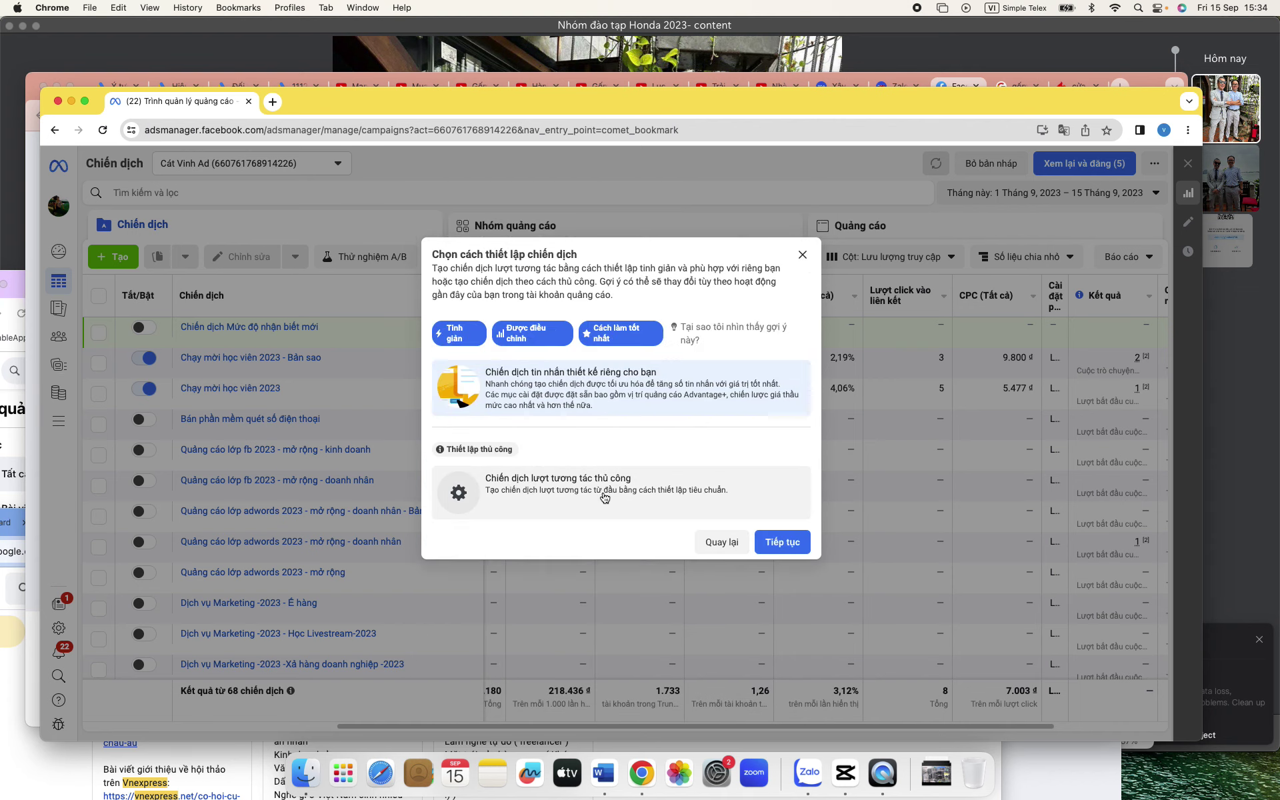
{"action": "left_click", "coordinate": [584, 489]}
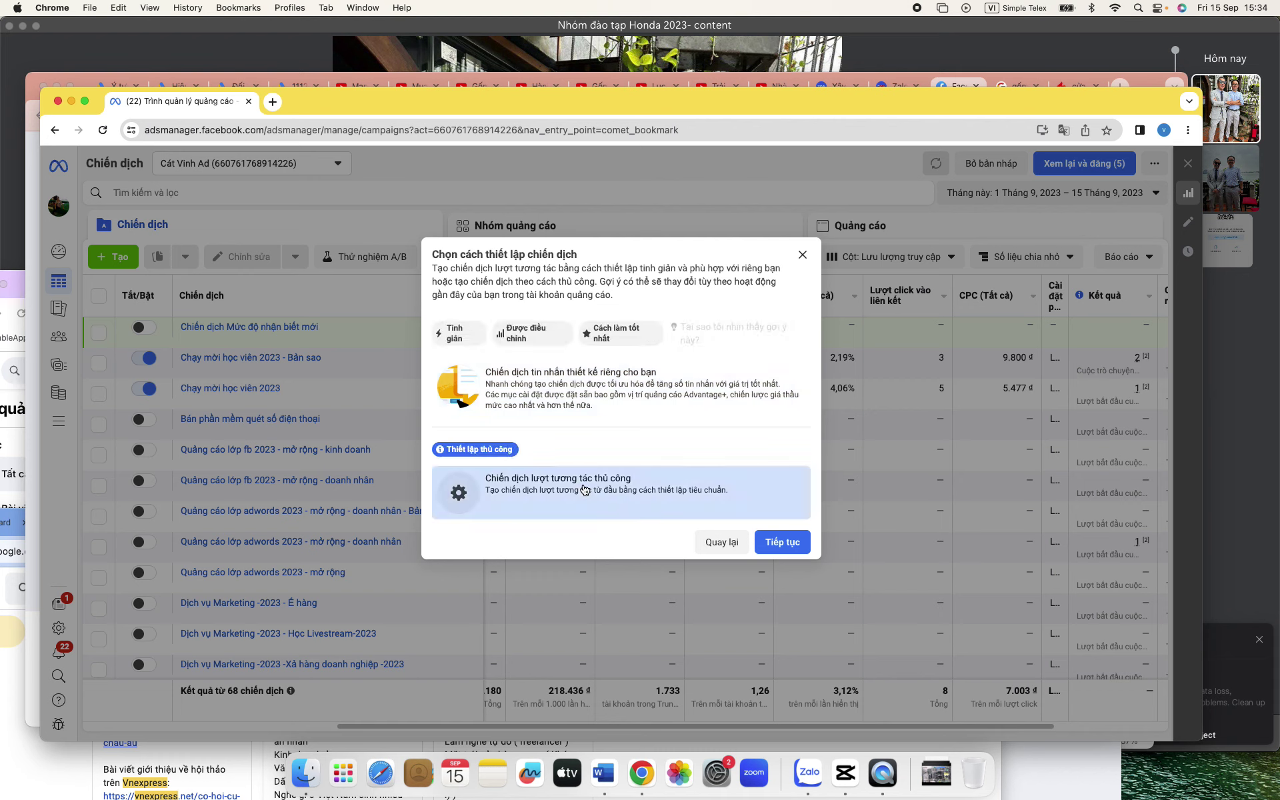
{"action": "left_click", "coordinate": [782, 544]}
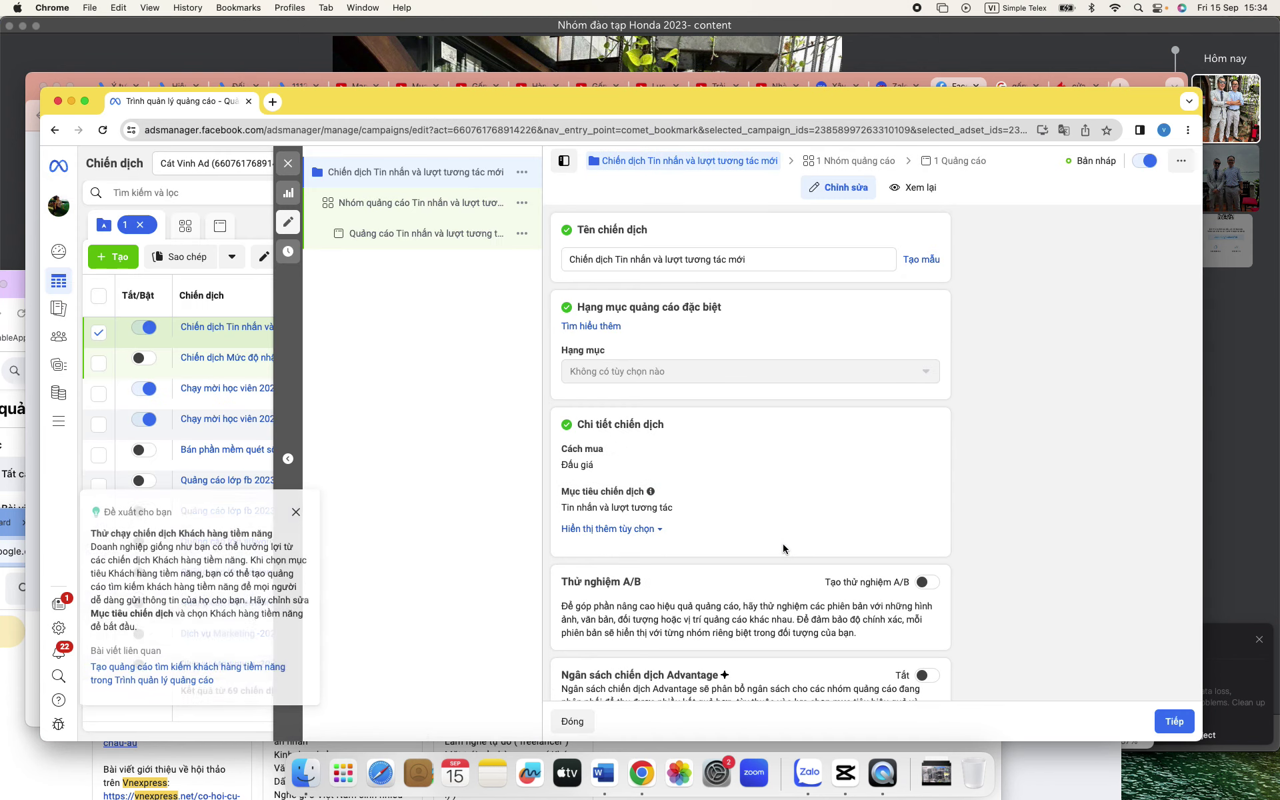
Replace the default campaign name with 'Chiến dịch quảng cáo mời học viên học Digital marketing 15092023'
{"action": "triple_click", "coordinate": [732, 260]}
{"action": "key", "text": "BackSpace"}
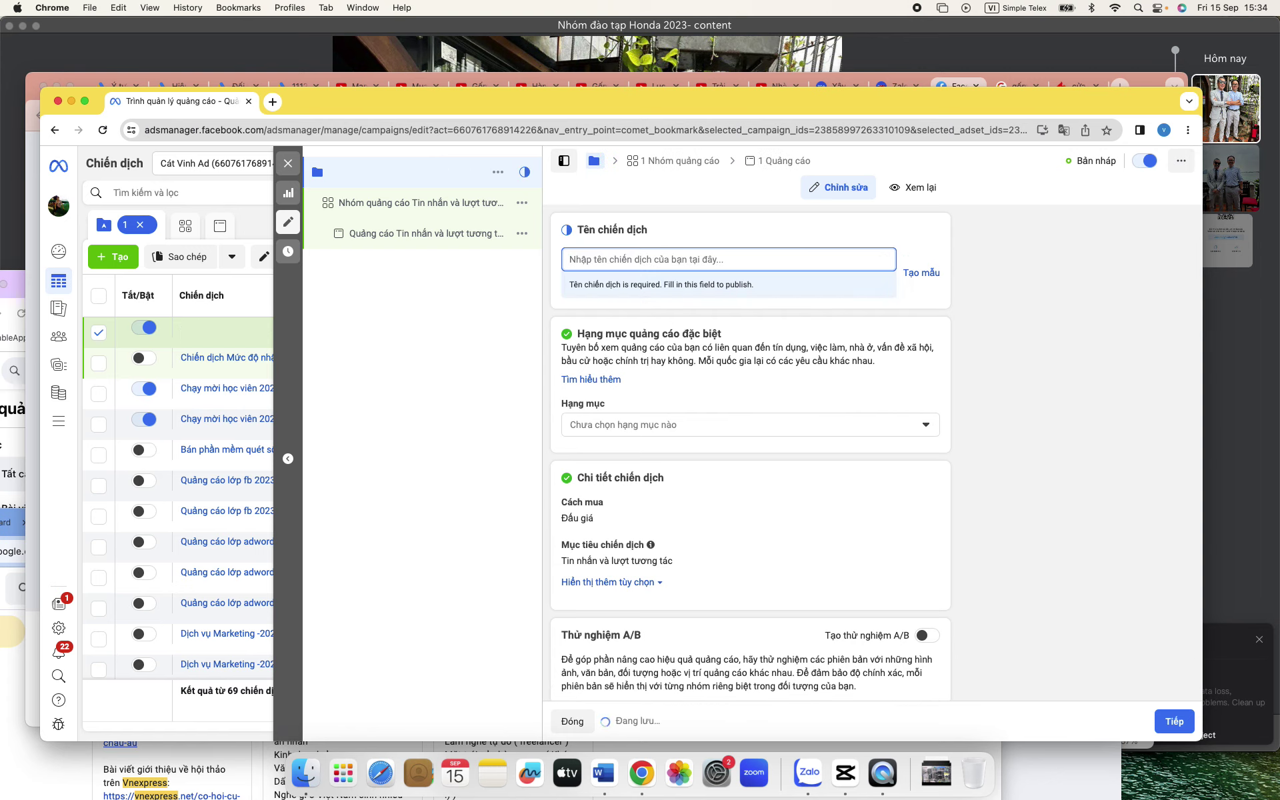
{"action": "type", "text": "Chiến dịch quảng"}
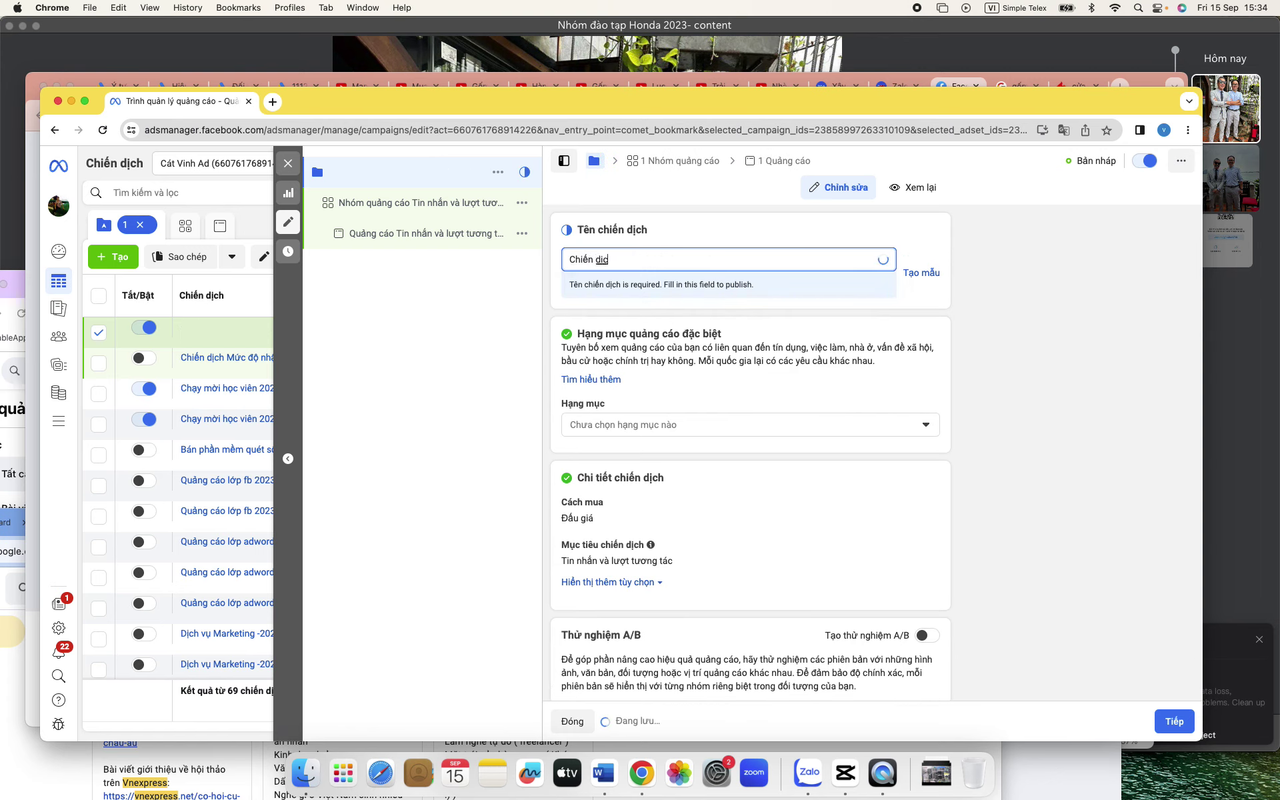
{"action": "type", "text": " cáo mời học viên "}
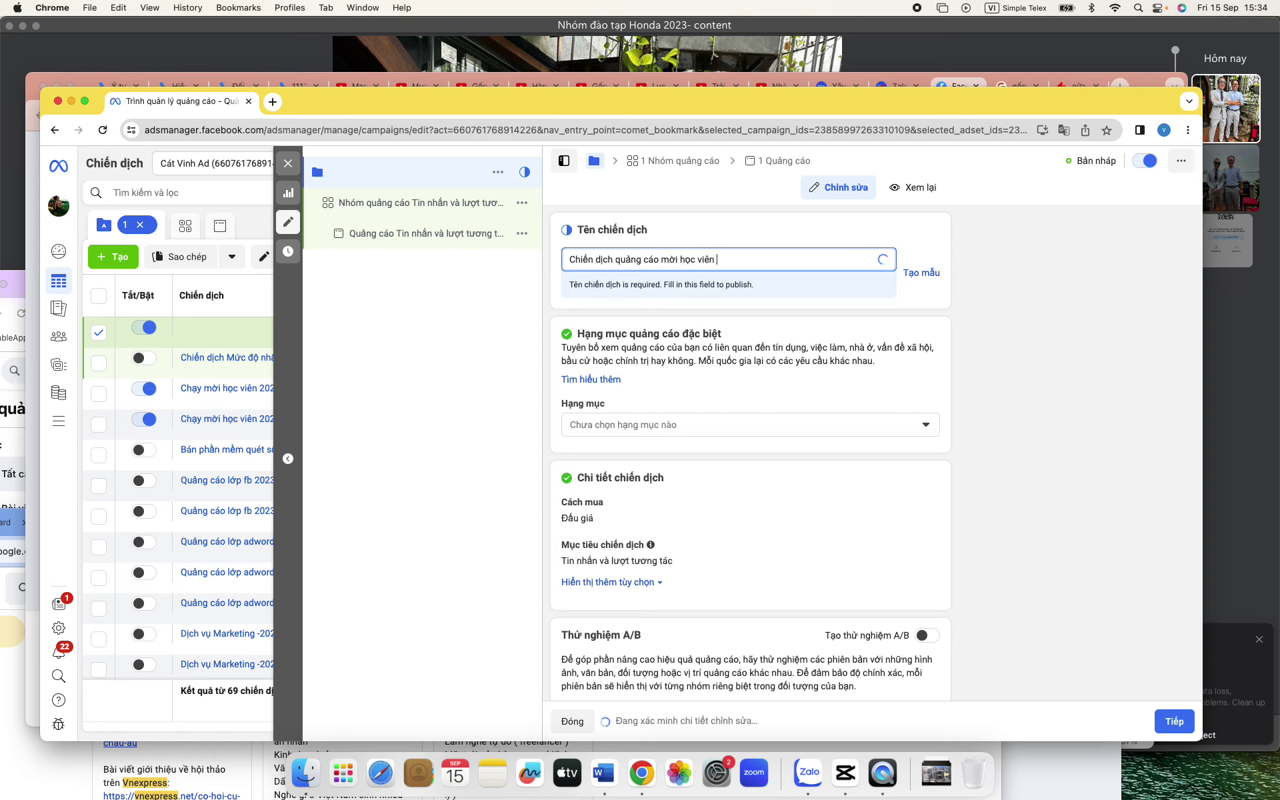
{"action": "type", "text": "học Digital marketing 15092023"}
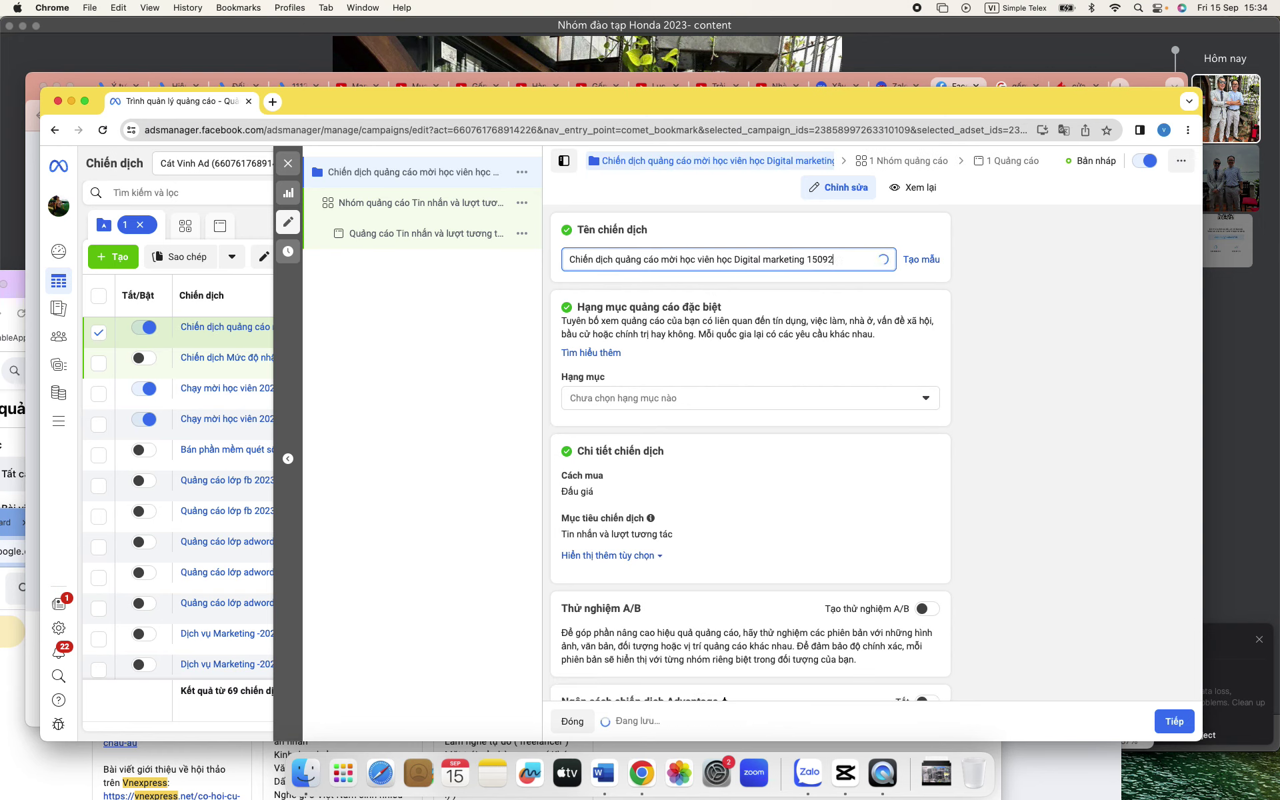
{"action": "left_click", "coordinate": [1035, 351]}
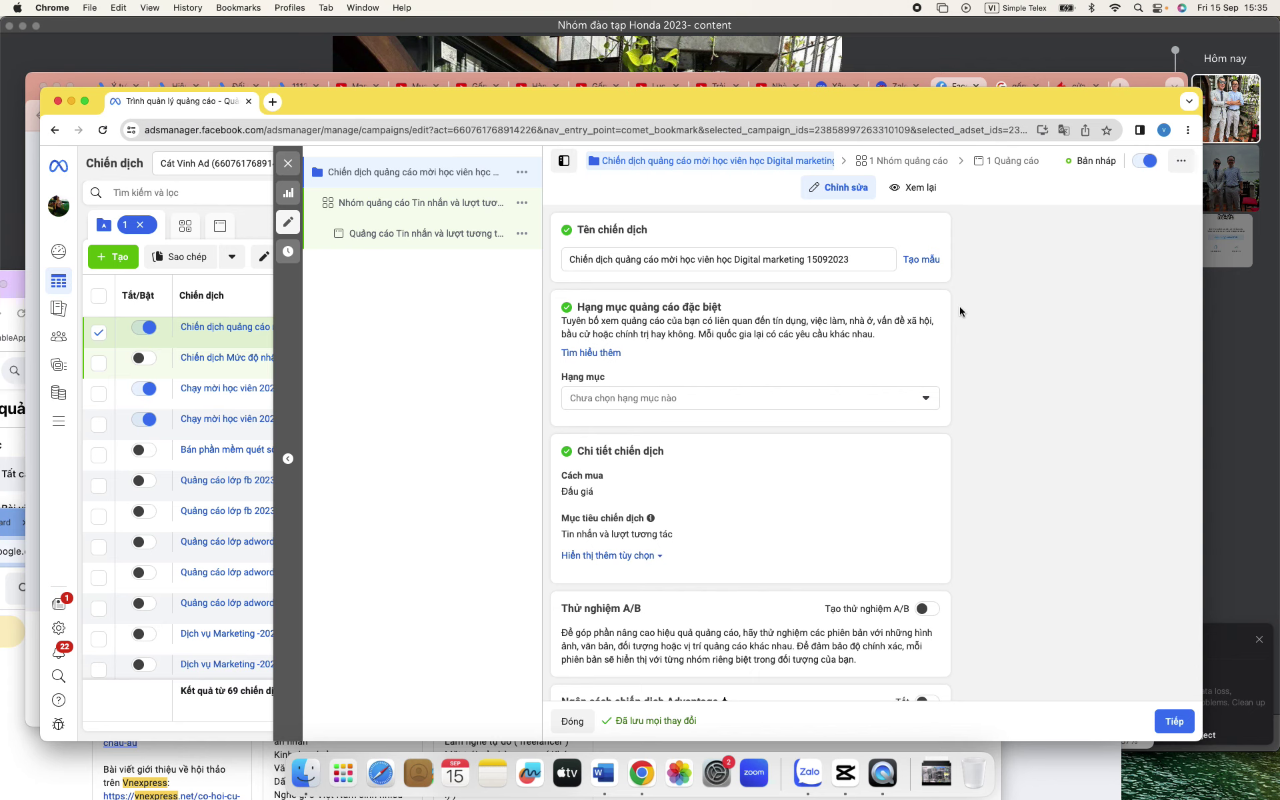
Turn on Advantage campaign budget with a 500.000 đ daily budget and continue to the ad set
{"action": "scroll", "coordinate": [937, 393], "scroll_direction": "down", "scroll_amount": 3}
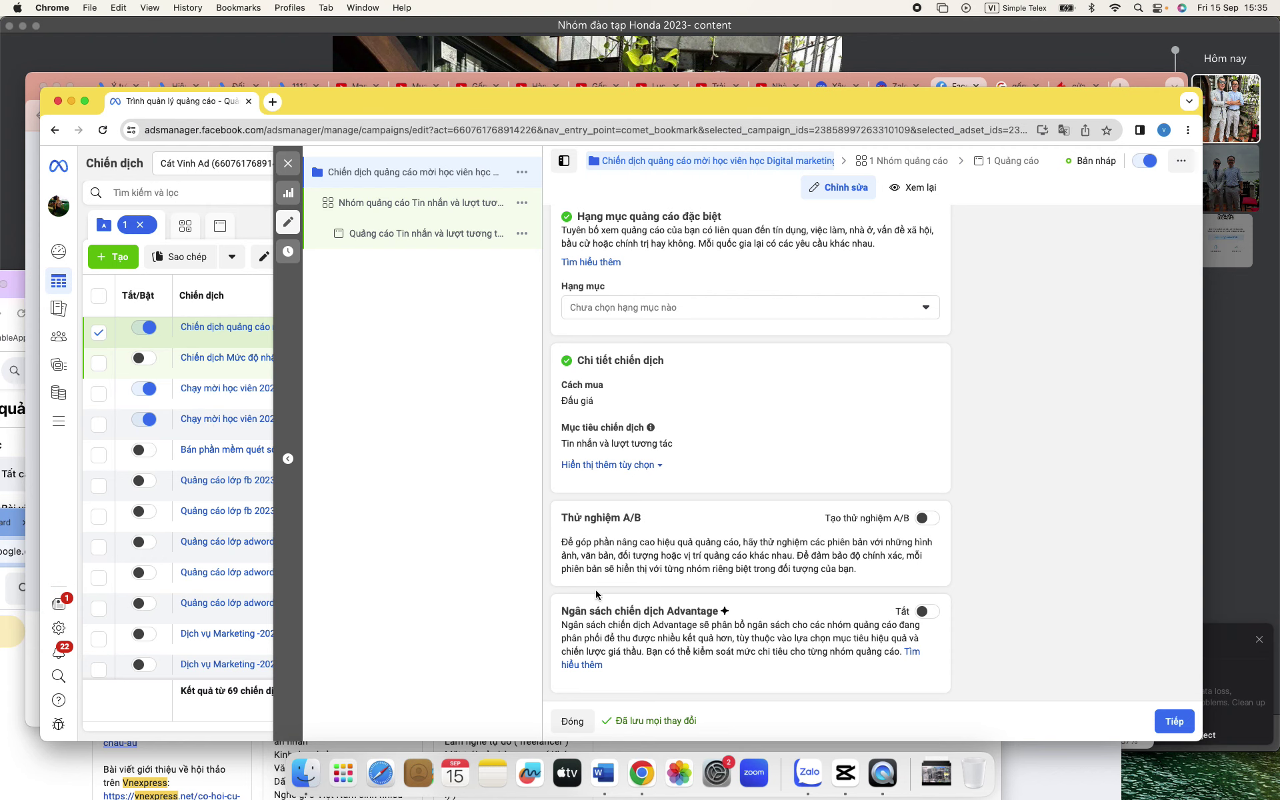
{"action": "left_click", "coordinate": [926, 611]}
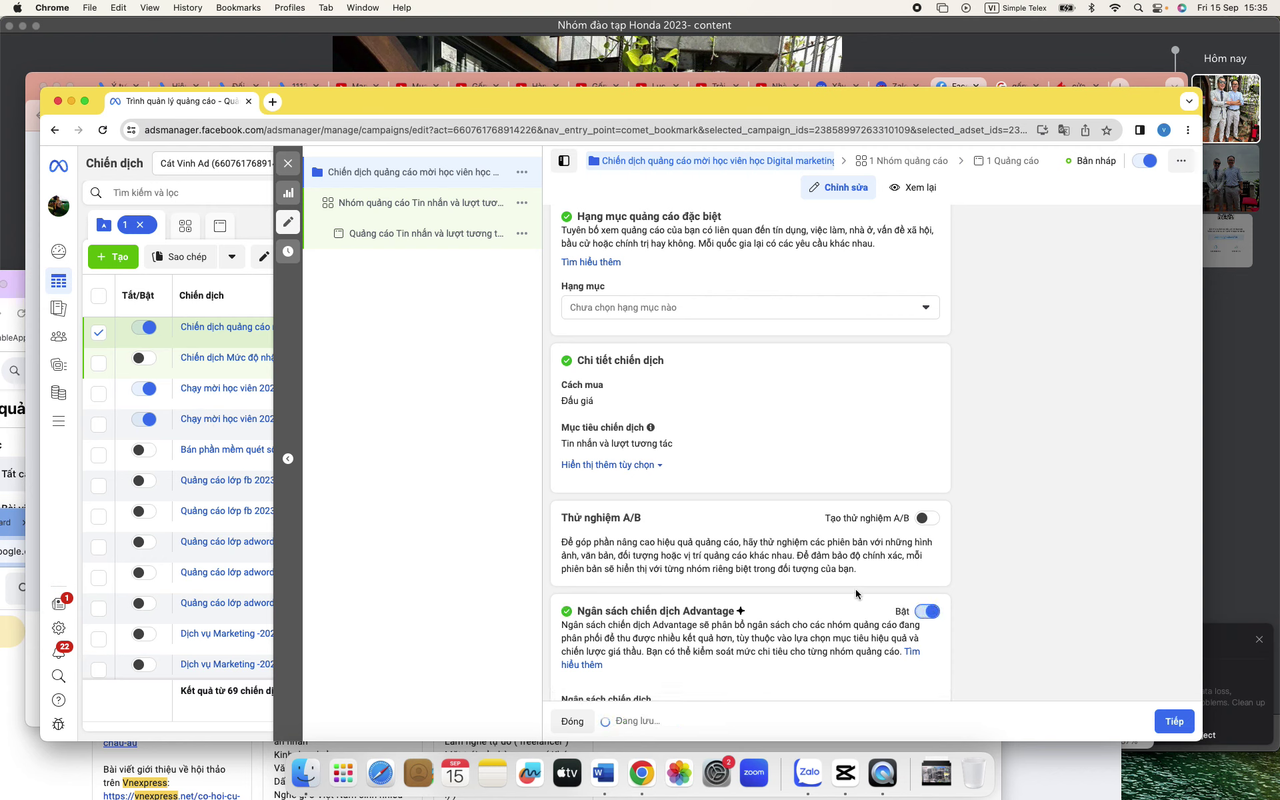
{"action": "left_click_drag", "start_coordinate": [796, 602], "coordinate": [750, 603]}
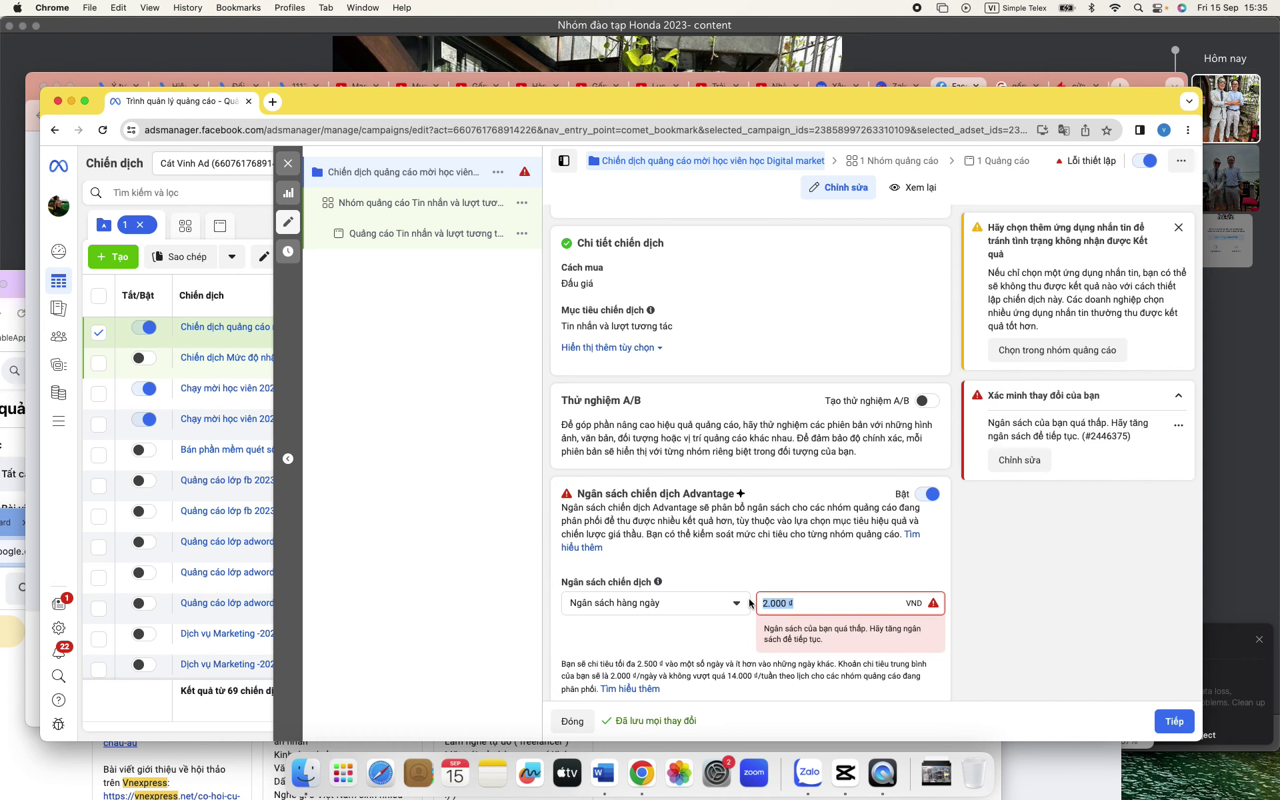
{"action": "type", "text": "500"}
{"action": "left_click", "coordinate": [955, 570]}
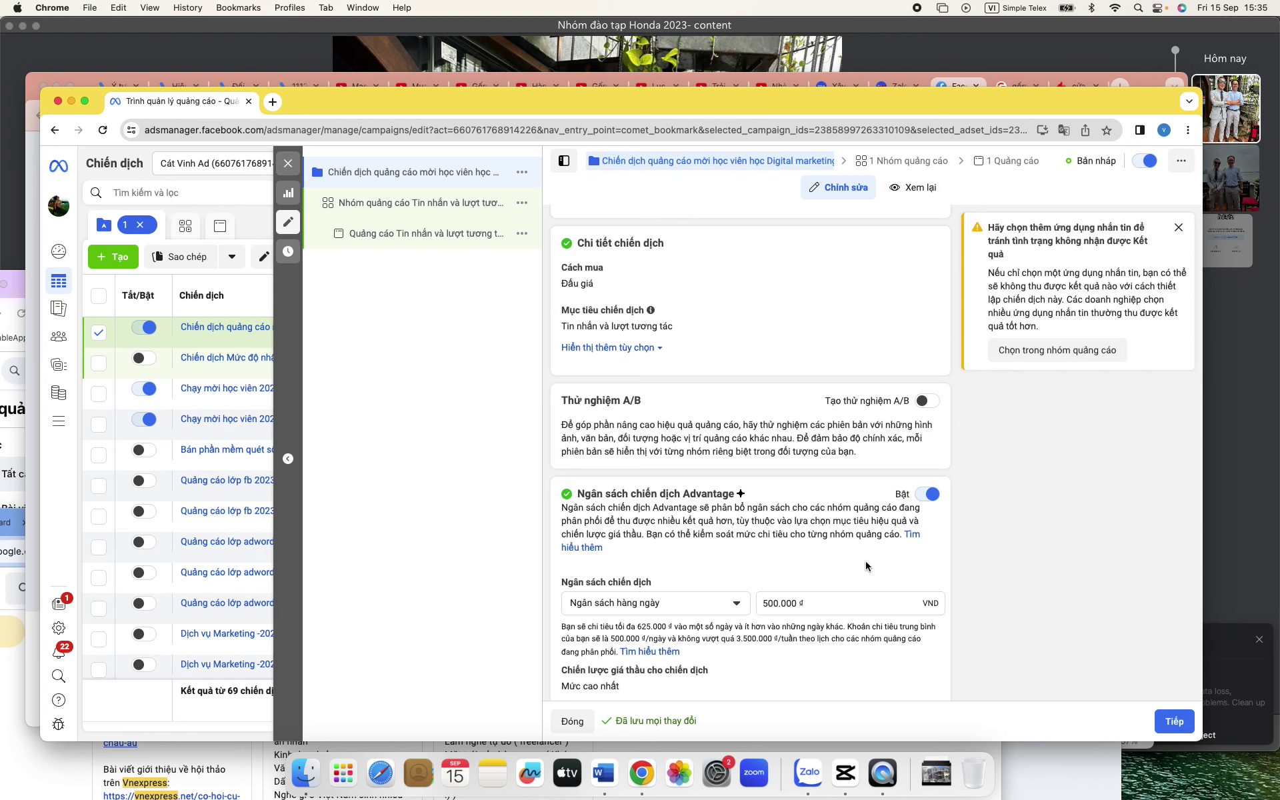
{"action": "left_click_drag", "start_coordinate": [841, 103], "coordinate": [821, 63]}
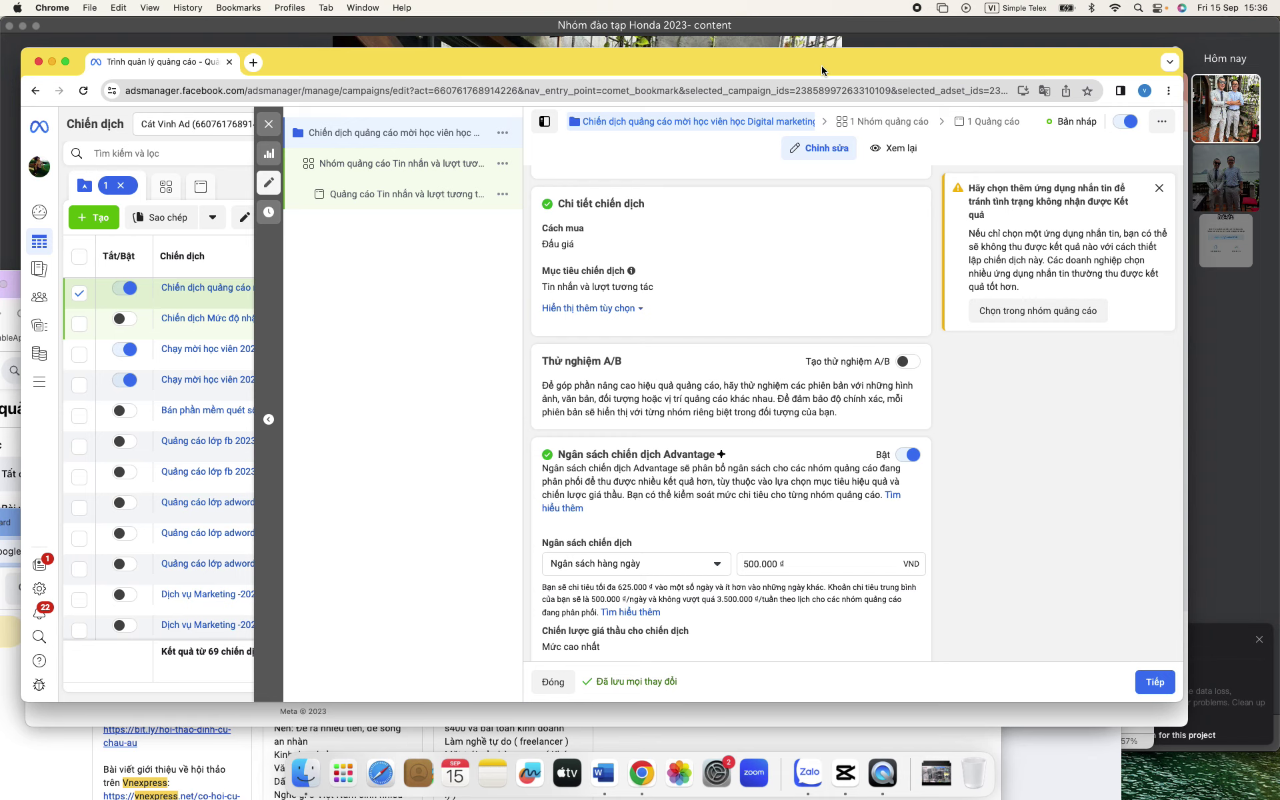
{"action": "scroll", "coordinate": [751, 433], "scroll_direction": "down", "scroll_amount": 1}
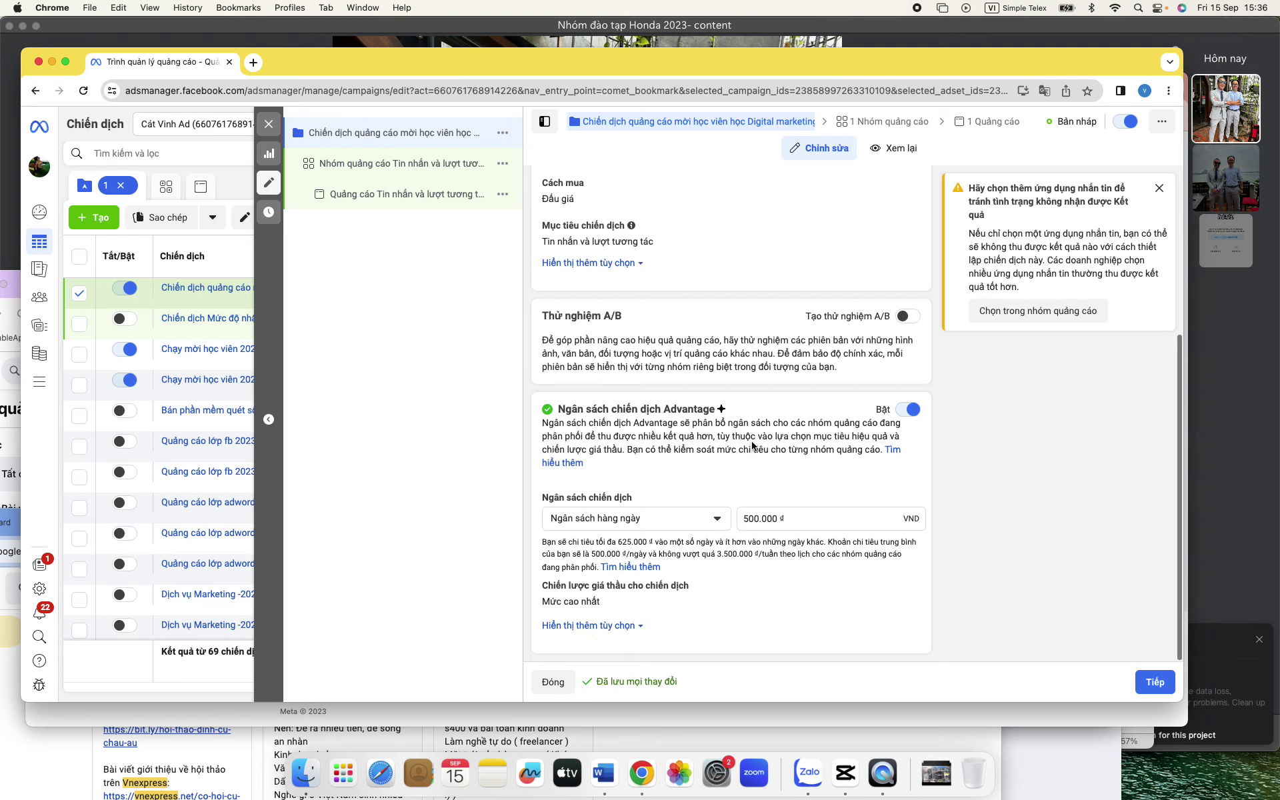
{"action": "left_click", "coordinate": [1160, 677]}
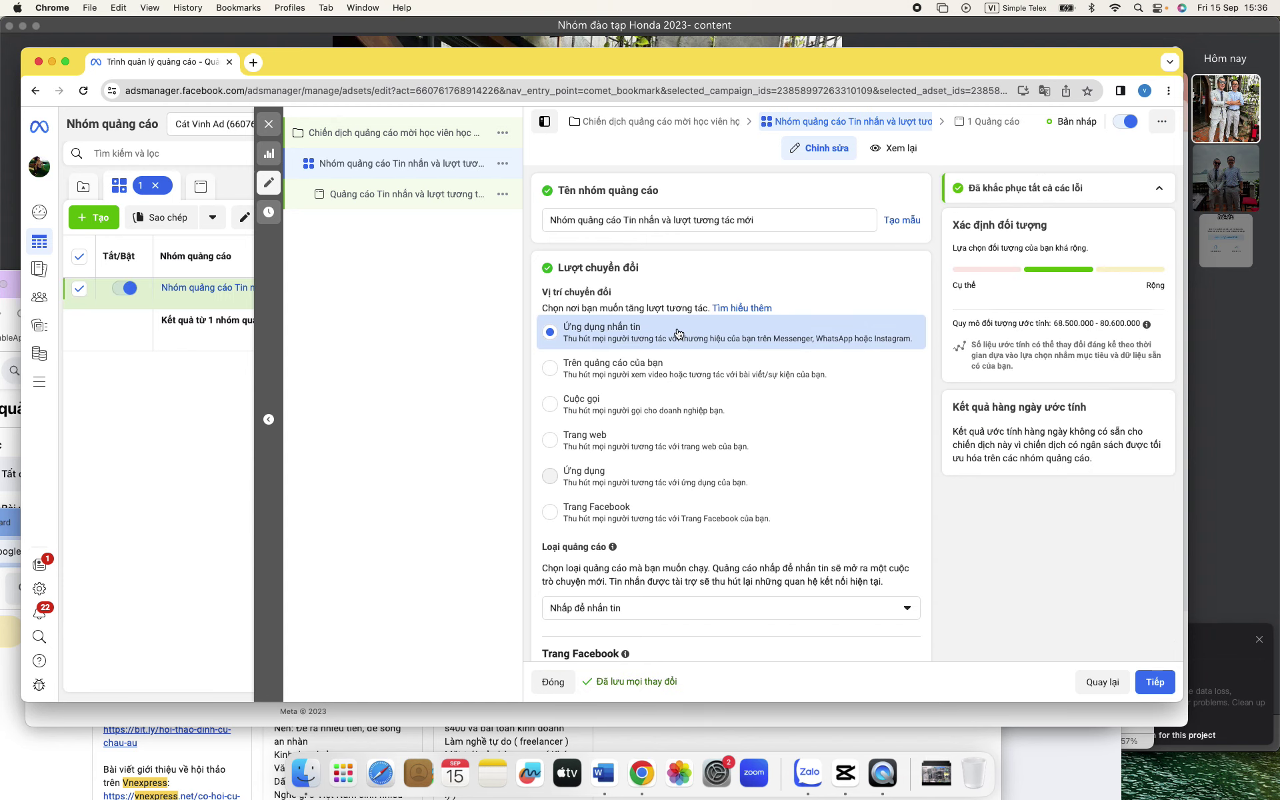
Replace the Advantage+ audience with the original location, age and gender targeting controls
{"action": "scroll", "coordinate": [676, 332], "scroll_direction": "down", "scroll_amount": 3}
{"action": "scroll", "coordinate": [676, 331], "scroll_direction": "down", "scroll_amount": 2}
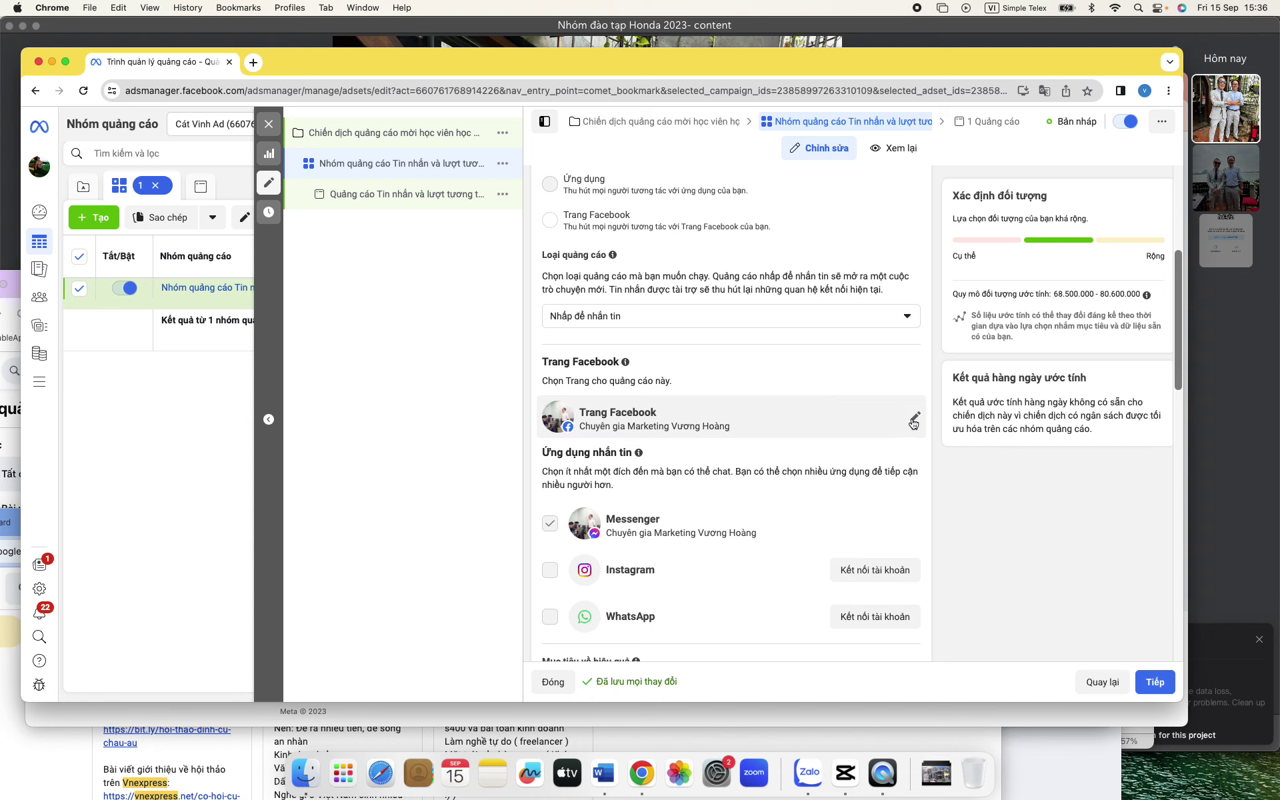
{"action": "scroll", "coordinate": [771, 411], "scroll_direction": "down", "scroll_amount": 10}
{"action": "scroll", "coordinate": [660, 387], "scroll_direction": "up", "scroll_amount": 2}
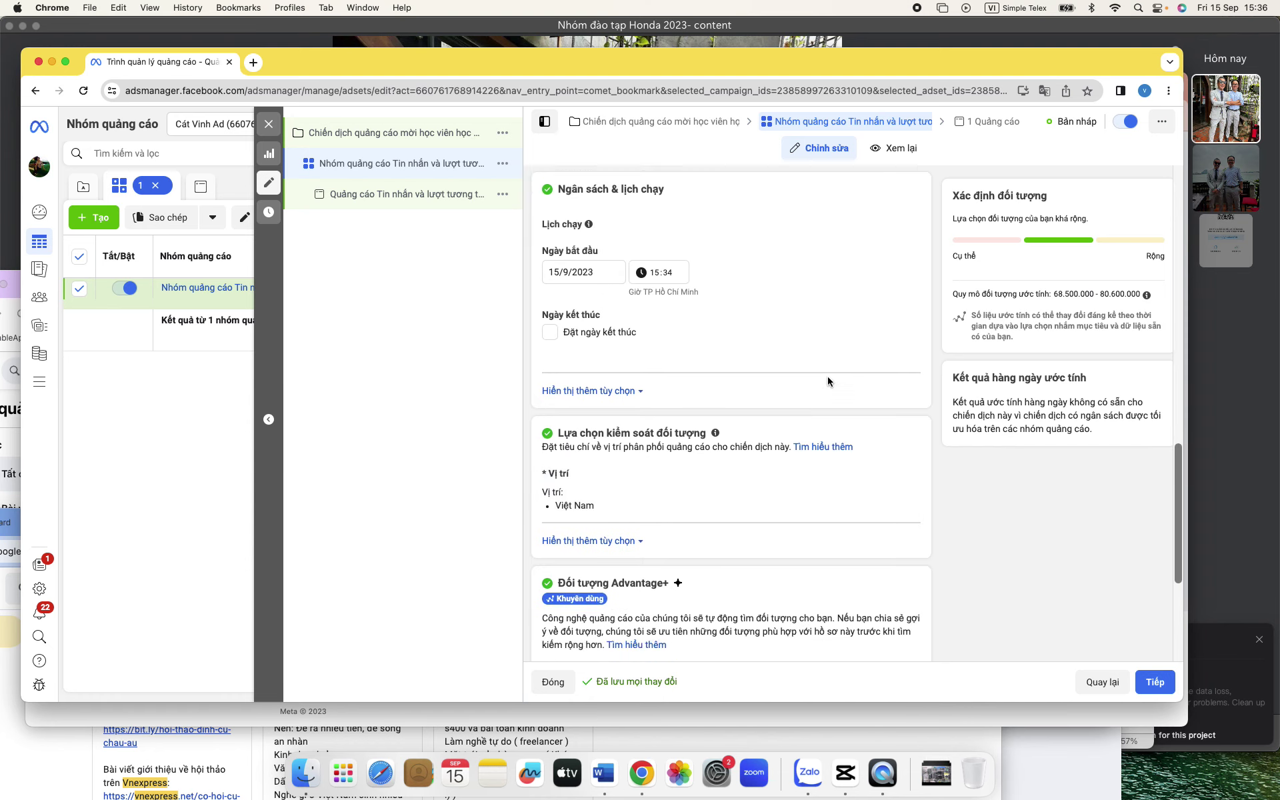
{"action": "scroll", "coordinate": [800, 380], "scroll_direction": "down", "scroll_amount": 7}
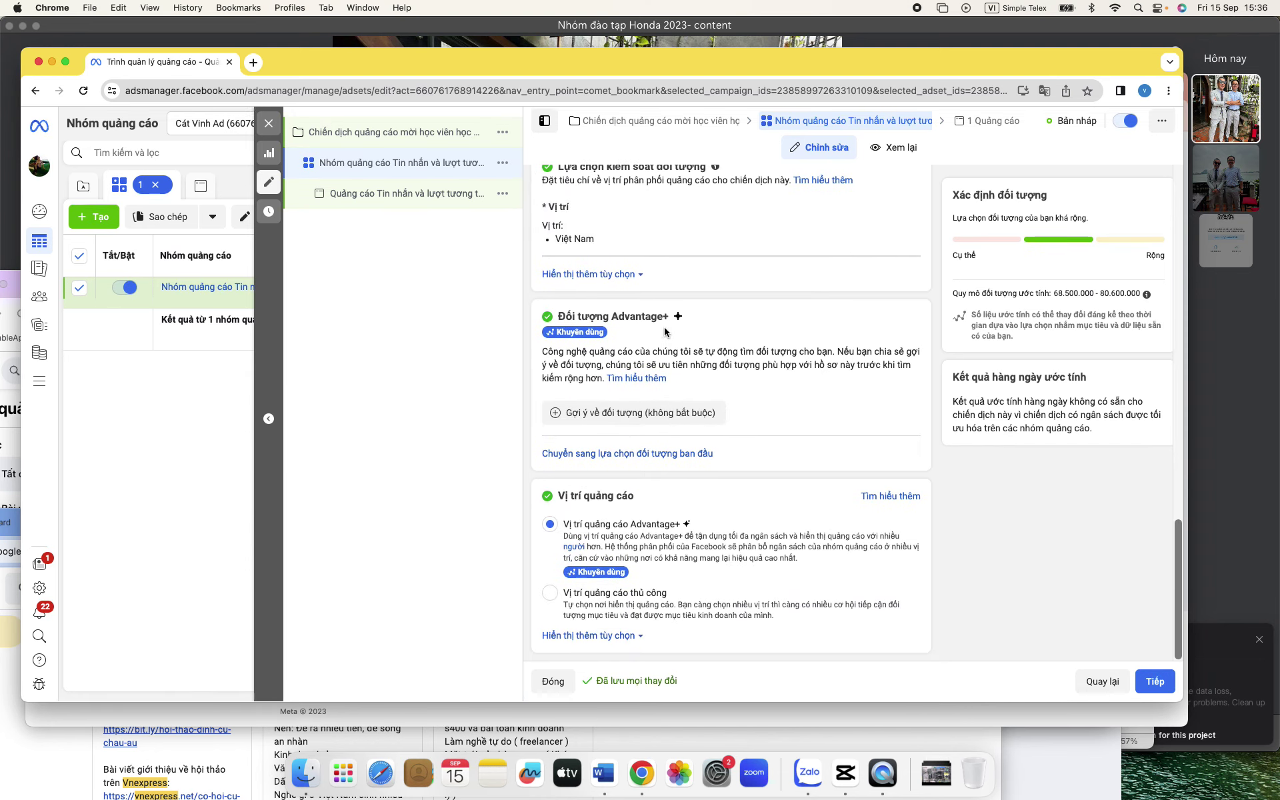
{"action": "left_click", "coordinate": [650, 454]}
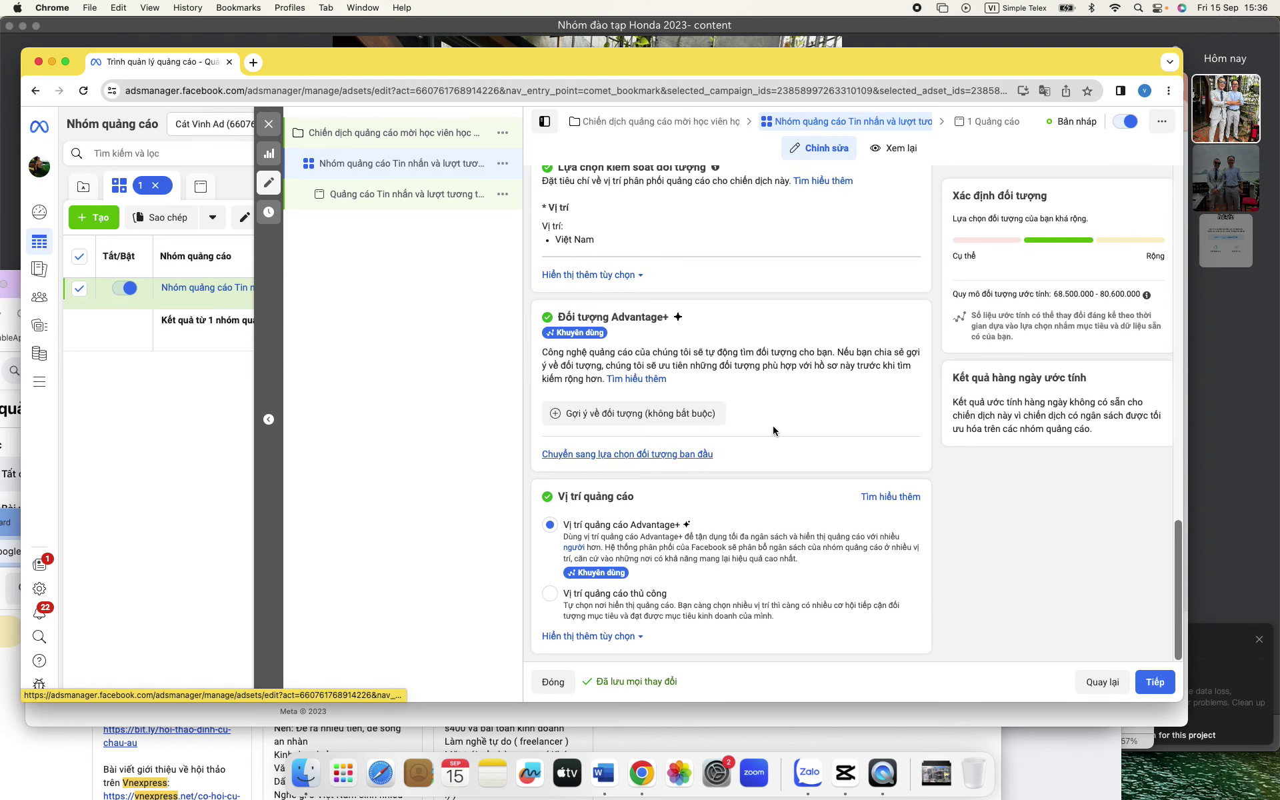
{"action": "scroll", "coordinate": [753, 397], "scroll_direction": "down", "scroll_amount": 6}
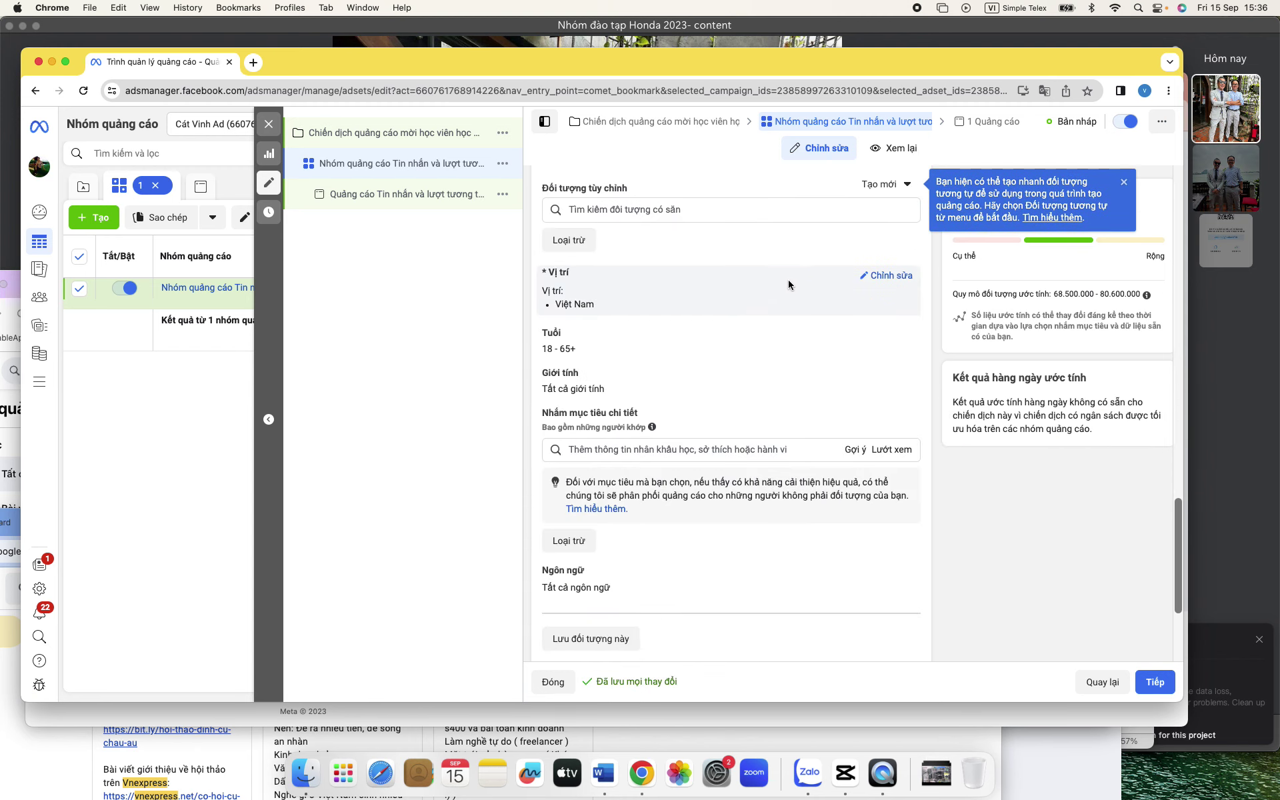
Replace Việt Nam with Hà Nội, Hải Phòng and Thành phố Hồ Chí Minh as target locations
{"action": "left_click", "coordinate": [885, 275]}
{"action": "left_click", "coordinate": [893, 344]}
{"action": "left_click", "coordinate": [690, 358]}
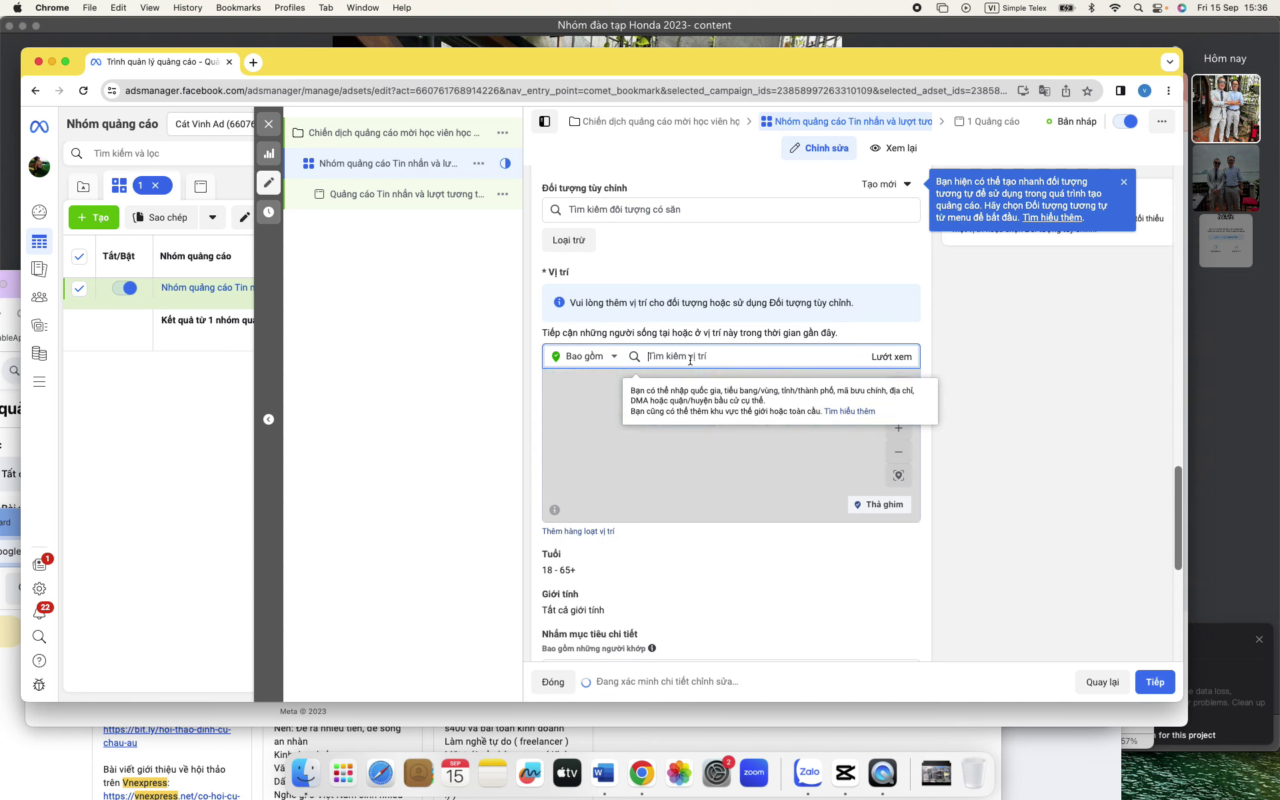
{"action": "type", "text": "hanoi"}
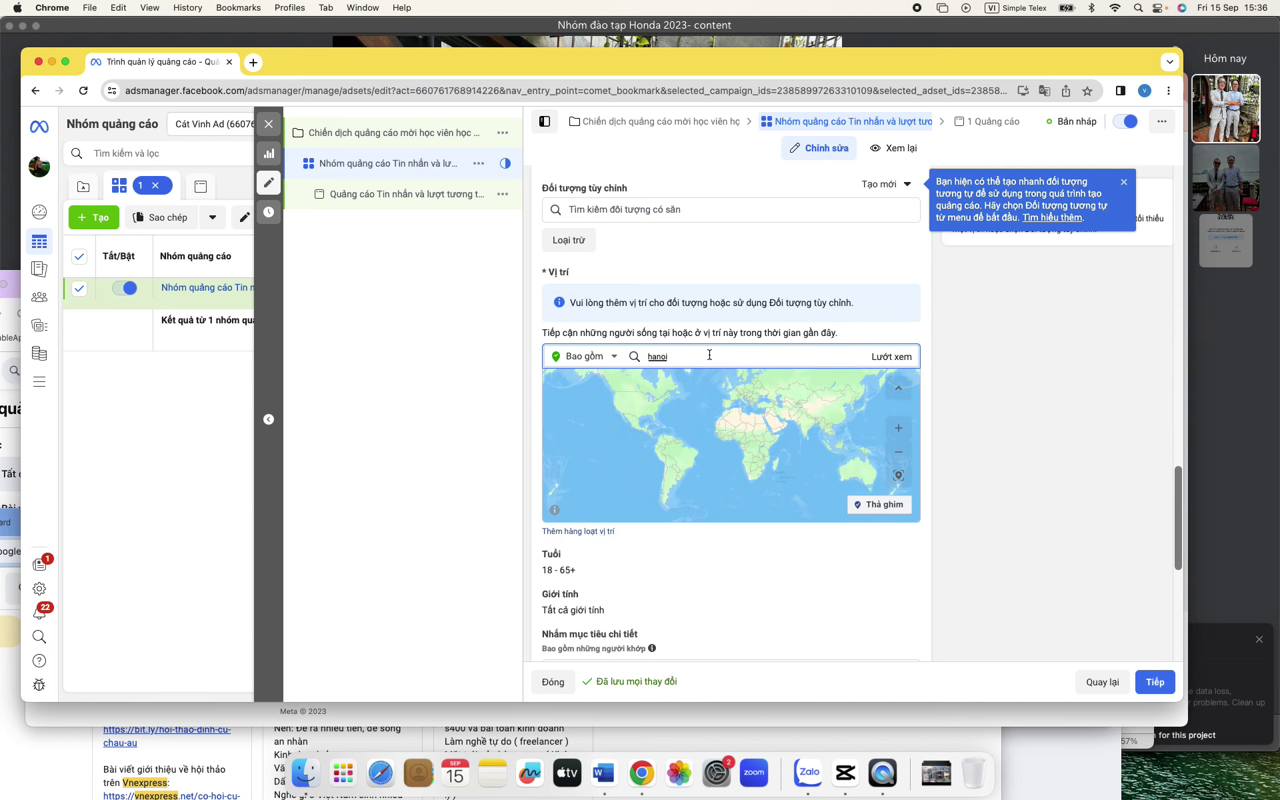
{"action": "left_click", "coordinate": [678, 383]}
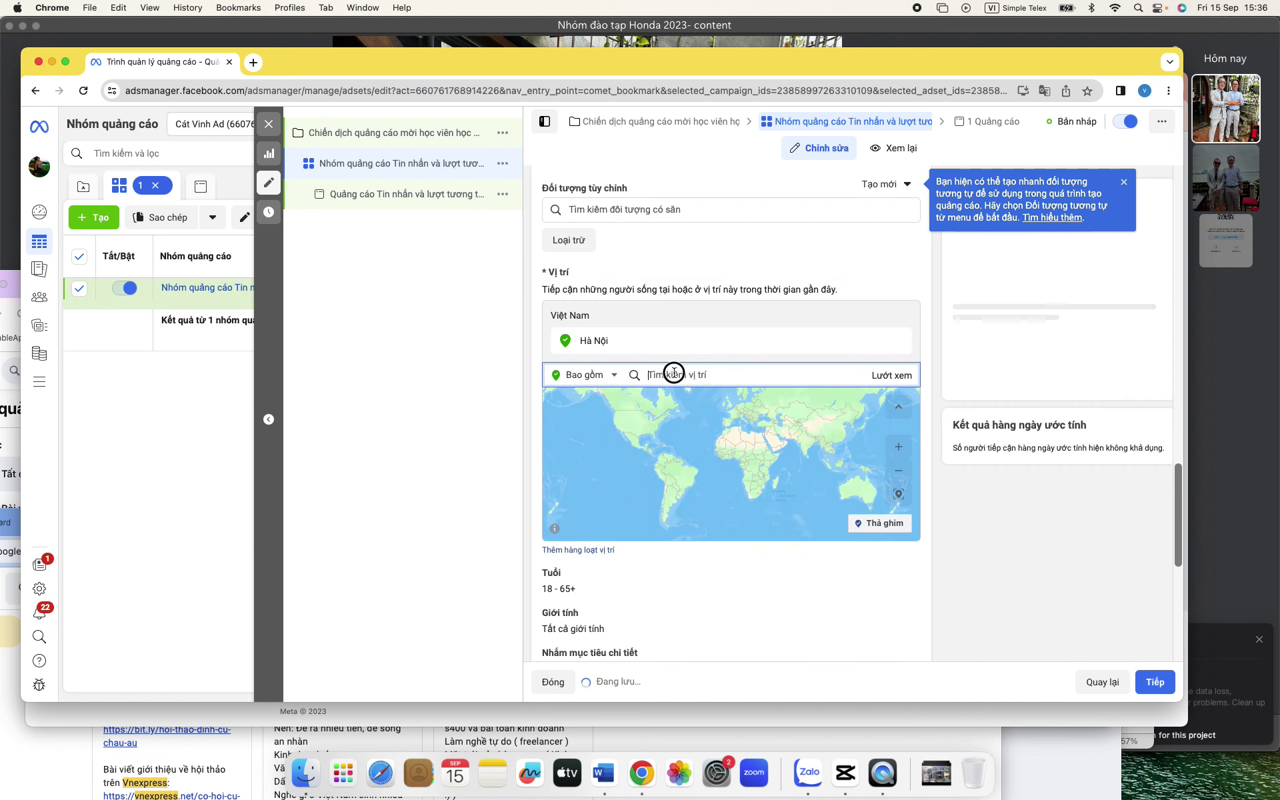
{"action": "type", "text": "haiphong"}
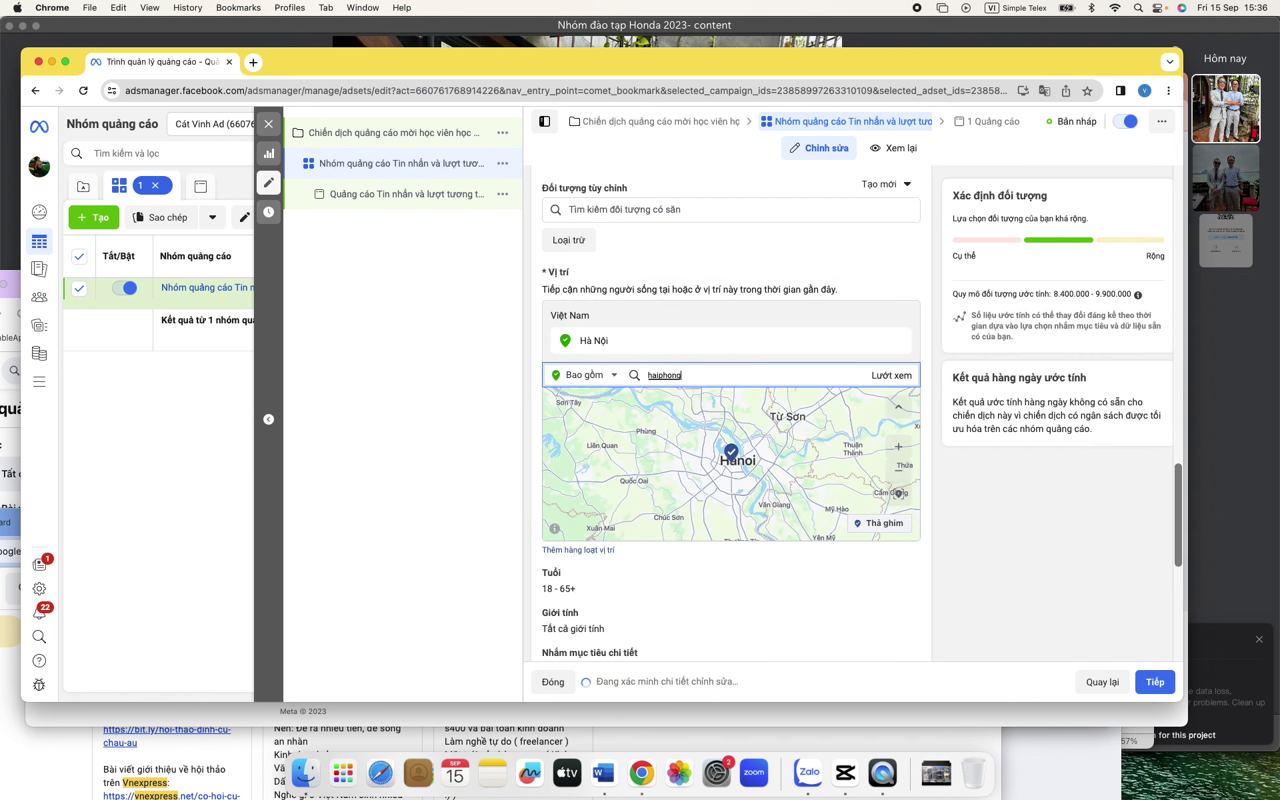
{"action": "left_click", "coordinate": [683, 404]}
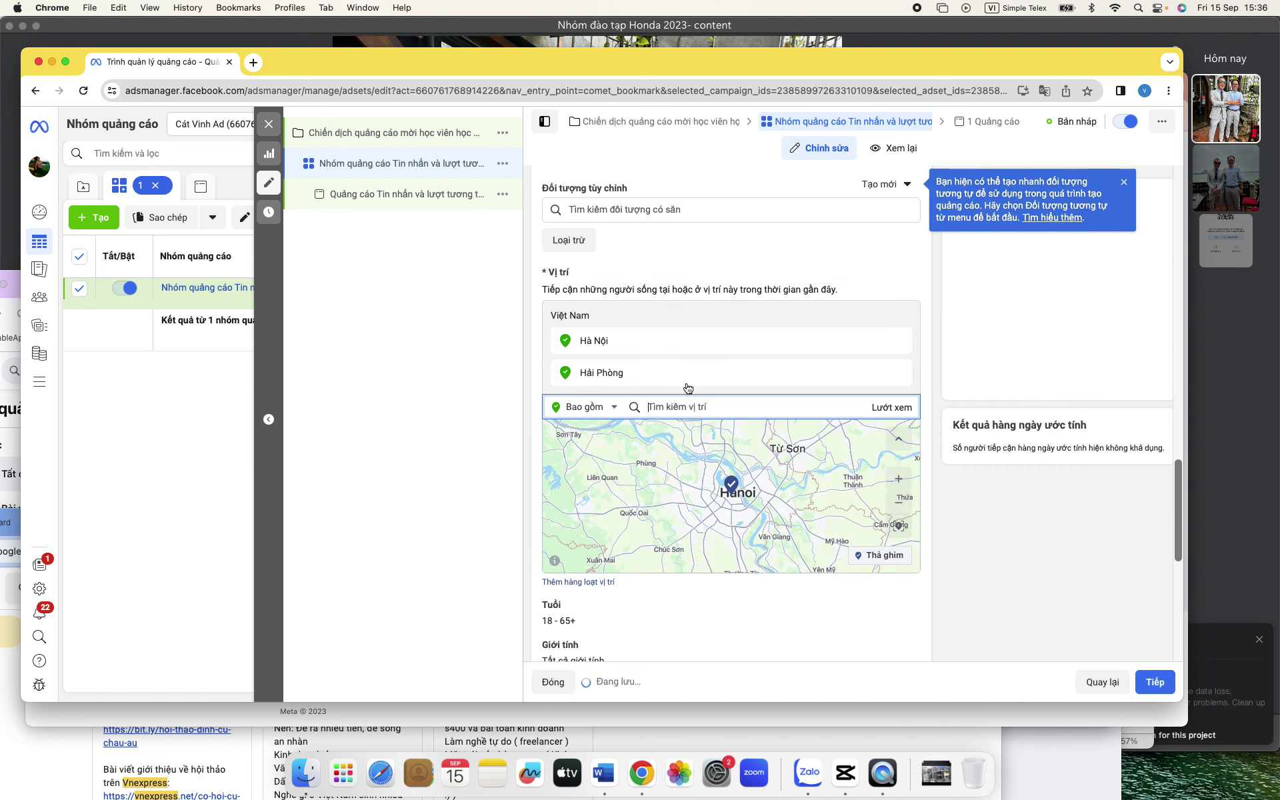
{"action": "type", "text": "hộ"}
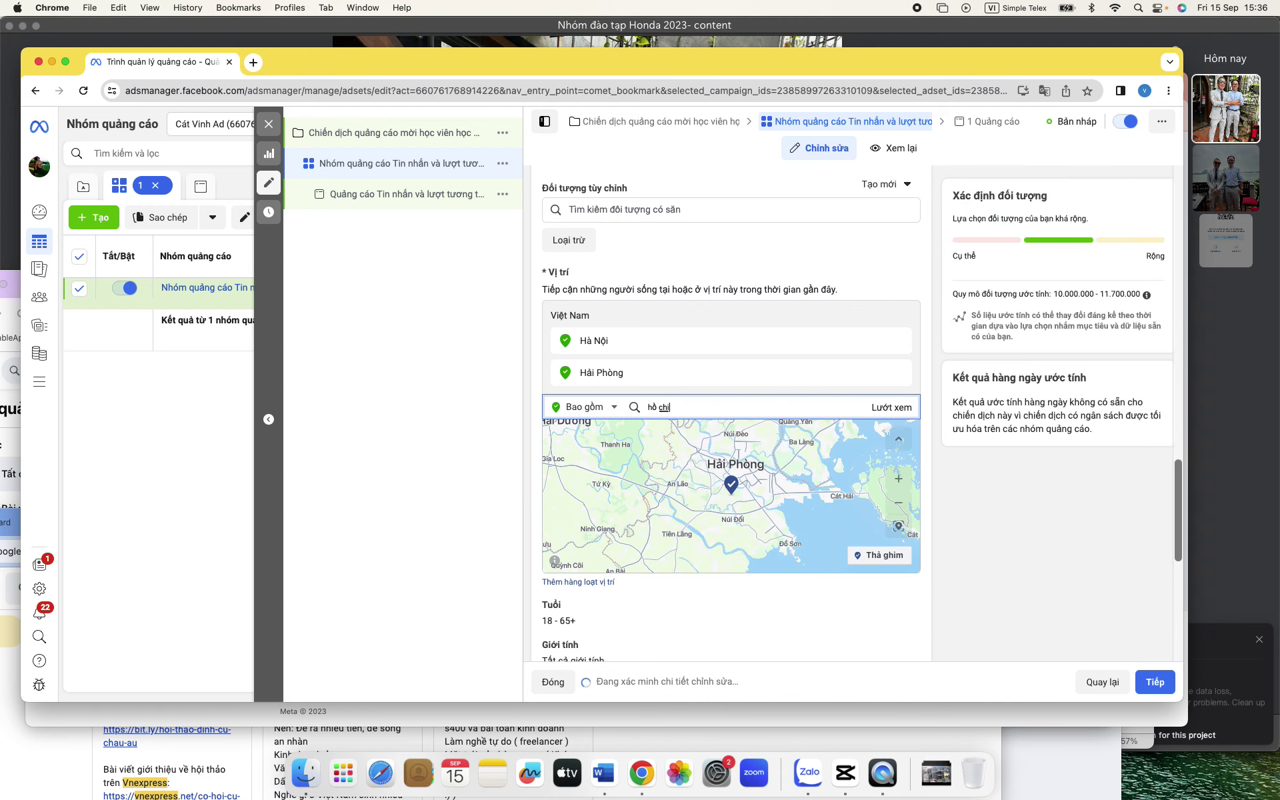
{"action": "type", "text": " chí minh"}
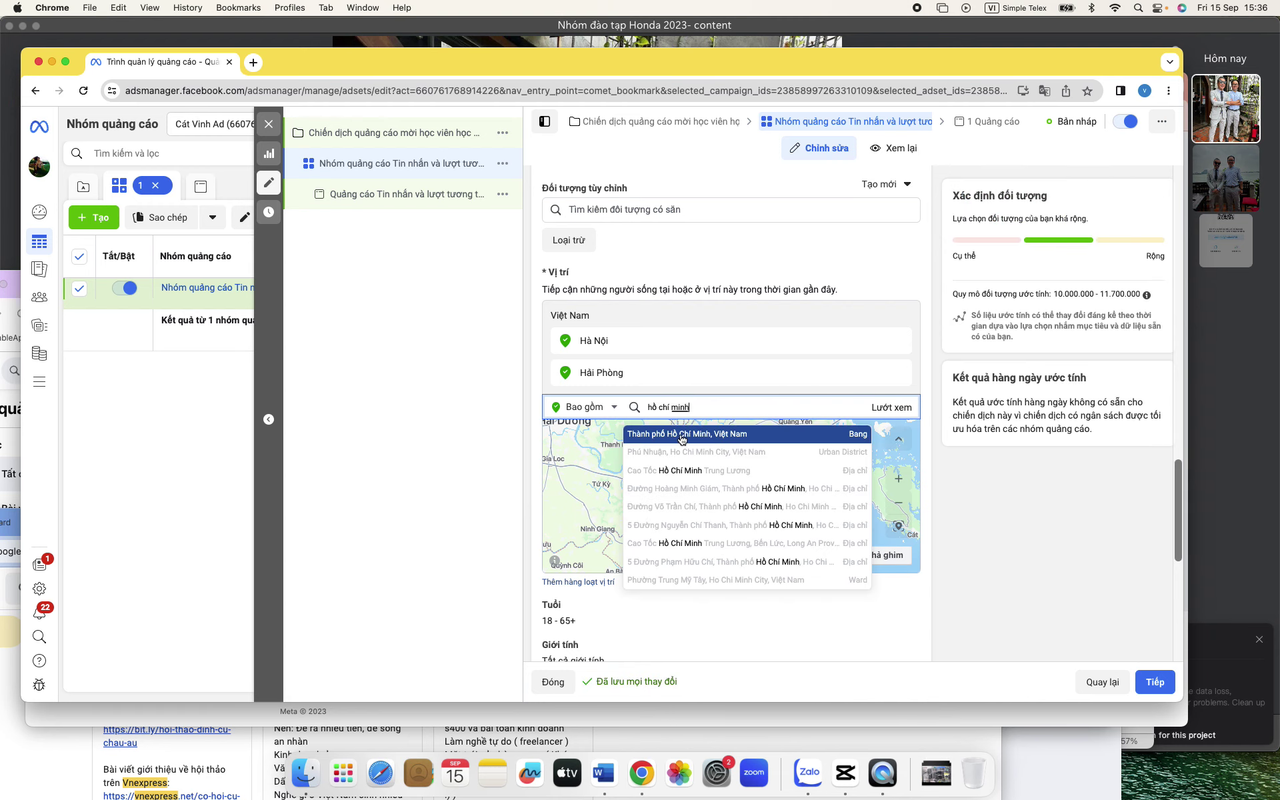
{"action": "left_click", "coordinate": [656, 439]}
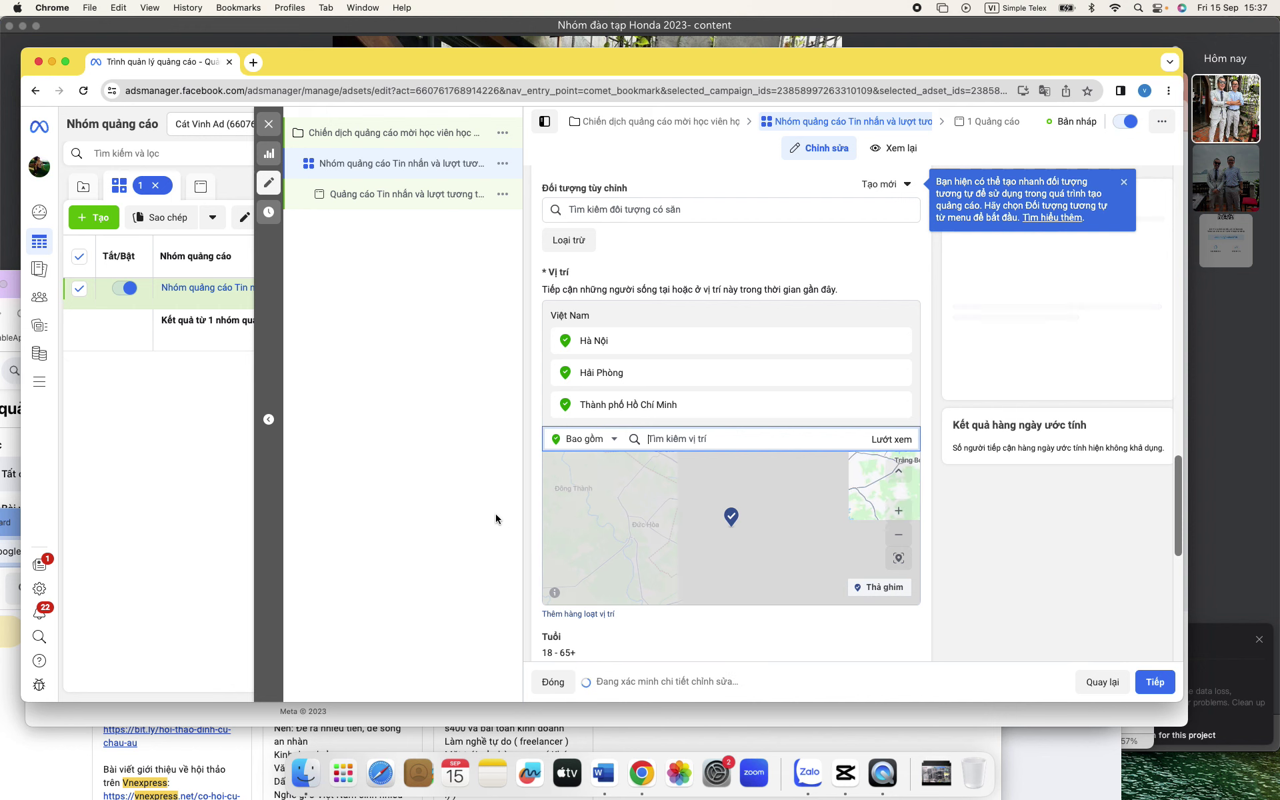
Set the audience age range to 30–65+
{"action": "scroll", "coordinate": [640, 477], "scroll_direction": "down", "scroll_amount": 3}
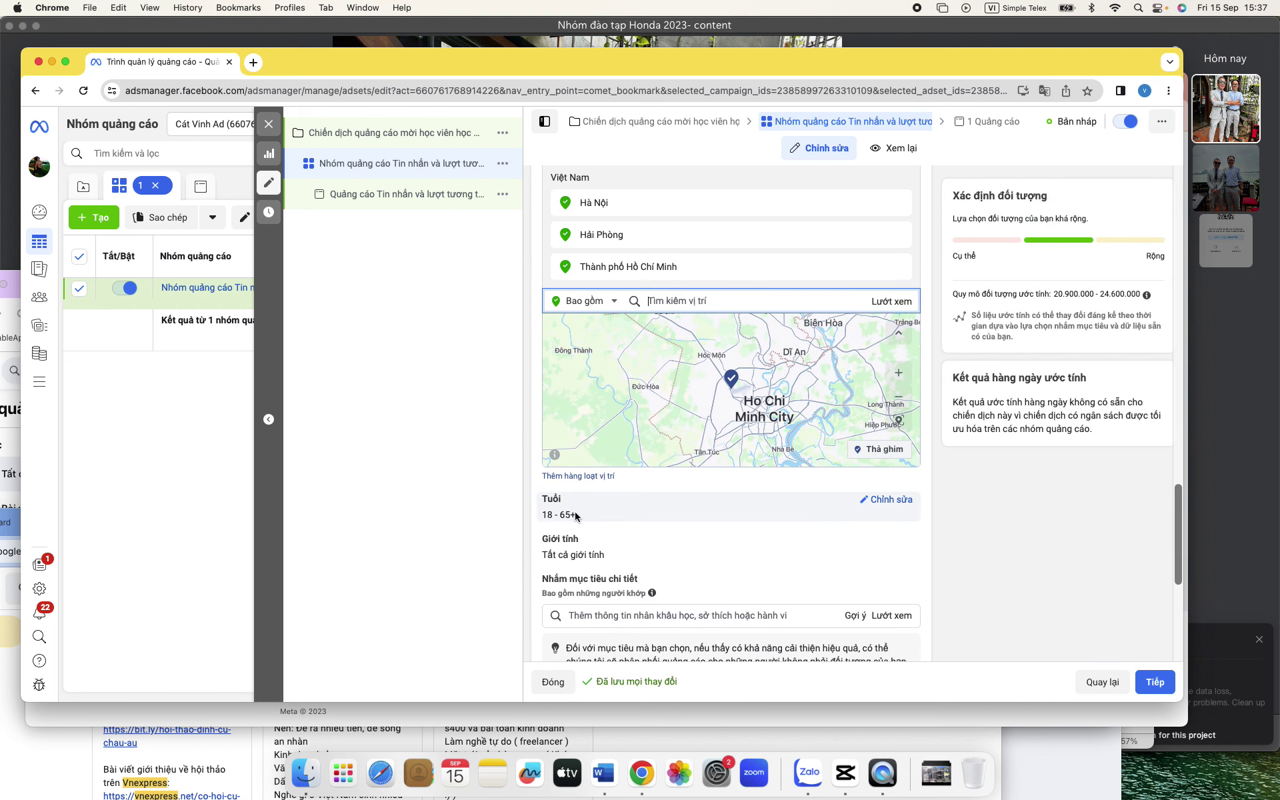
{"action": "left_click", "coordinate": [866, 504]}
{"action": "left_click", "coordinate": [595, 525]}
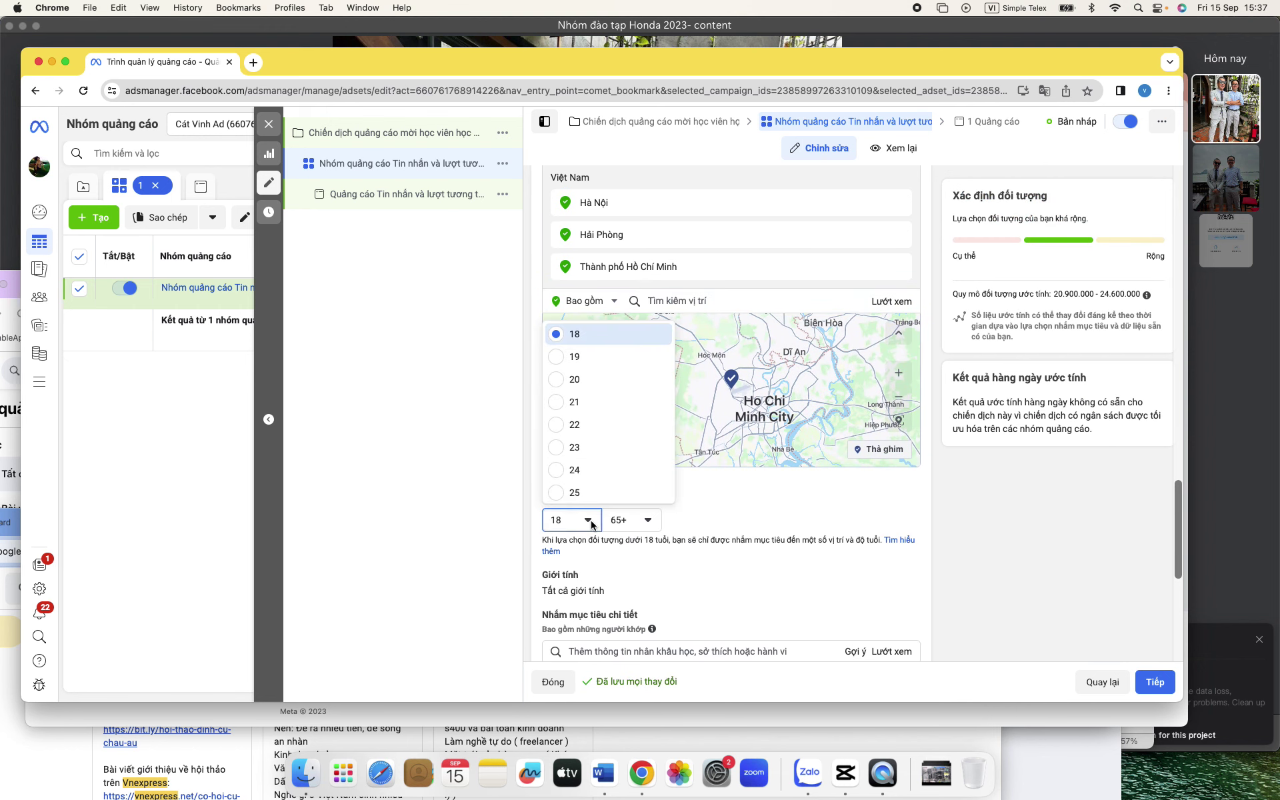
{"action": "scroll", "coordinate": [604, 419], "scroll_direction": "down", "scroll_amount": 2}
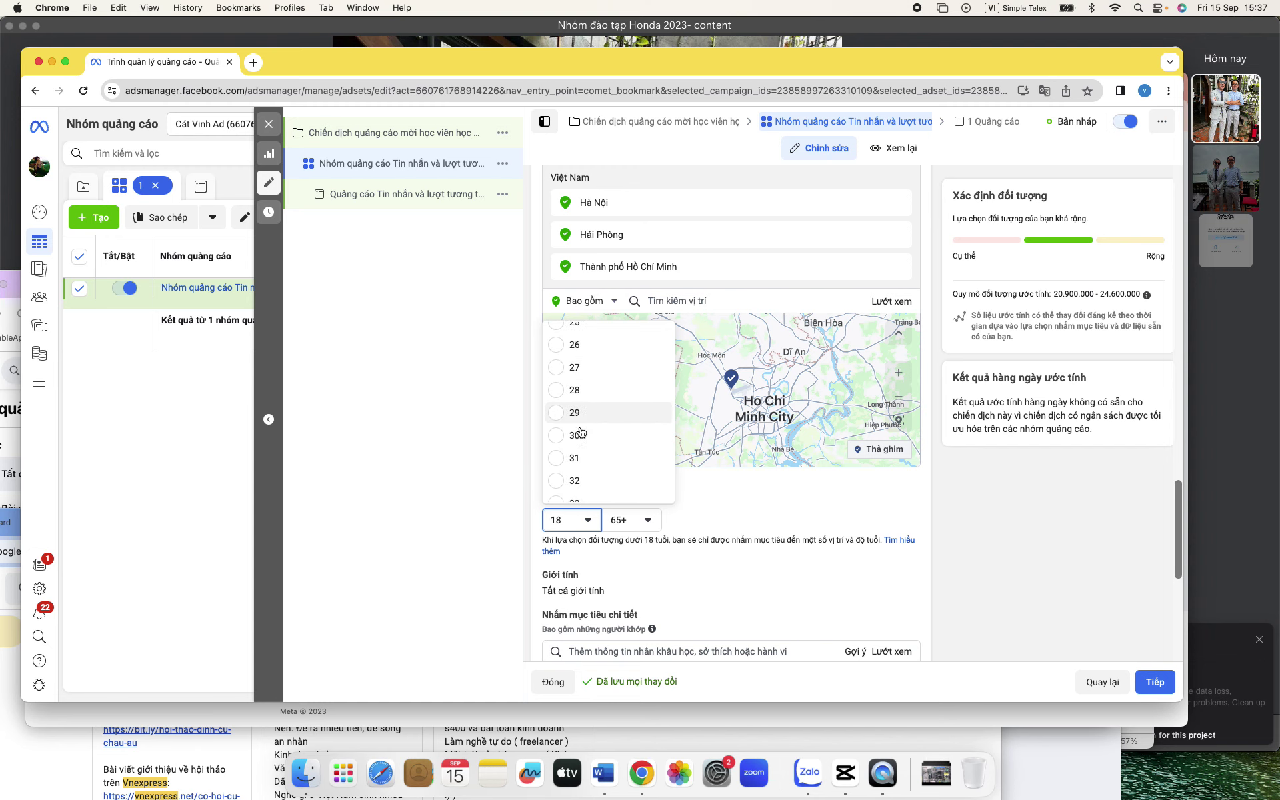
{"action": "left_click", "coordinate": [571, 441]}
{"action": "scroll", "coordinate": [781, 508], "scroll_direction": "down", "scroll_amount": 4}
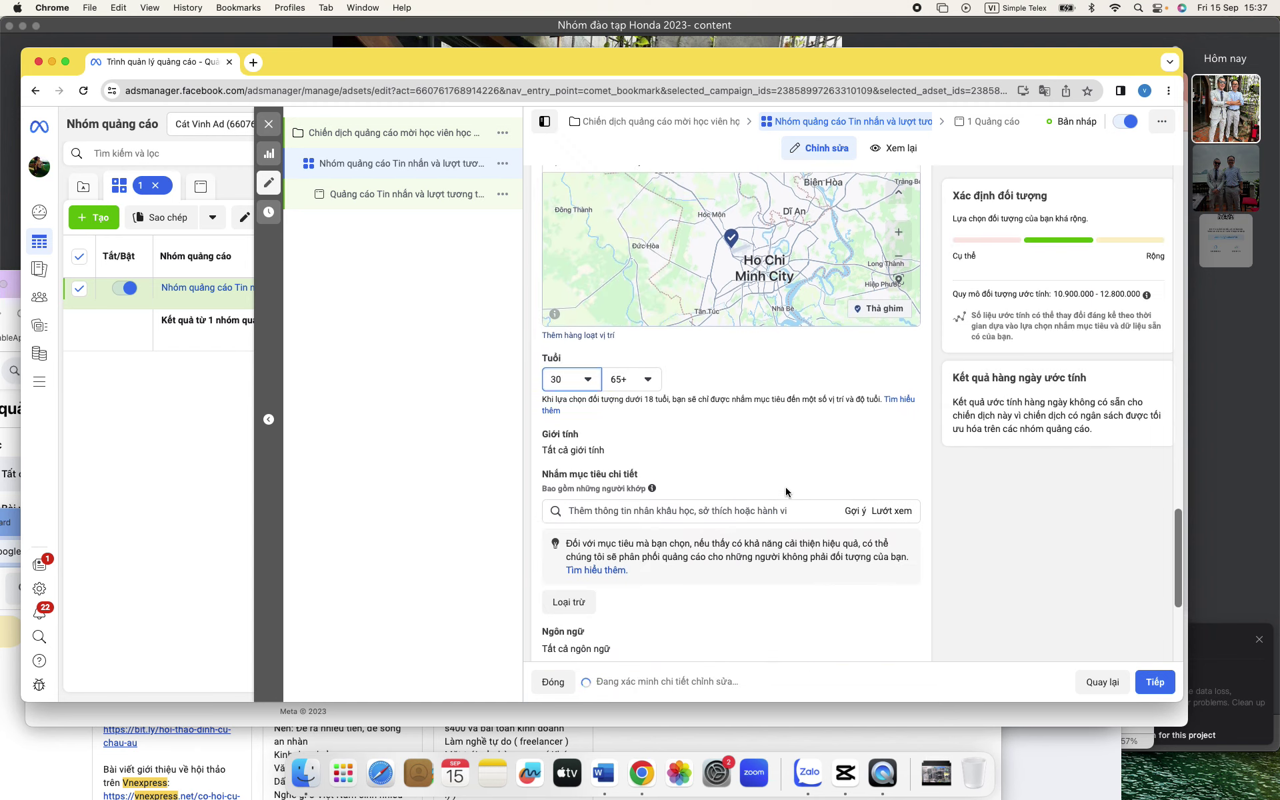
{"action": "scroll", "coordinate": [857, 421], "scroll_direction": "down", "scroll_amount": 1}
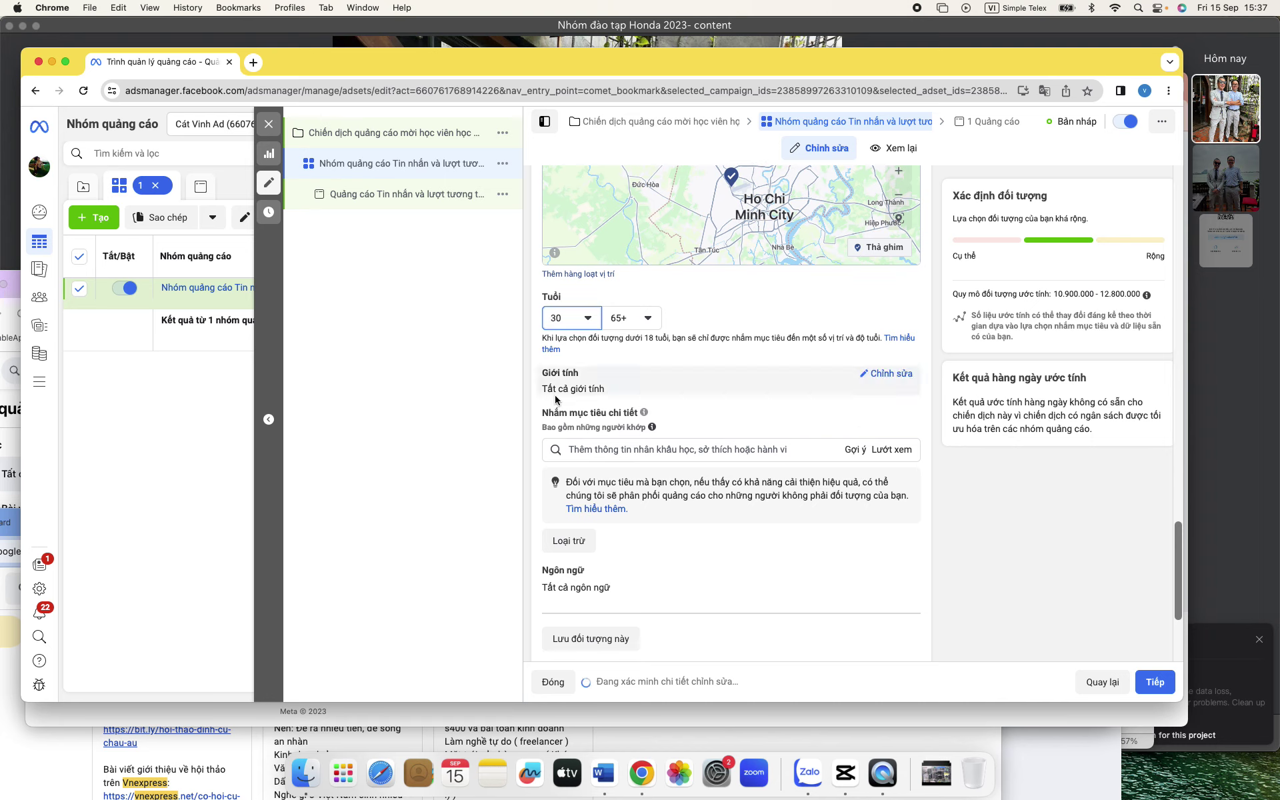
Search detailed targeting and add the job title Giám đốc điều hành
{"action": "left_click", "coordinate": [725, 450]}
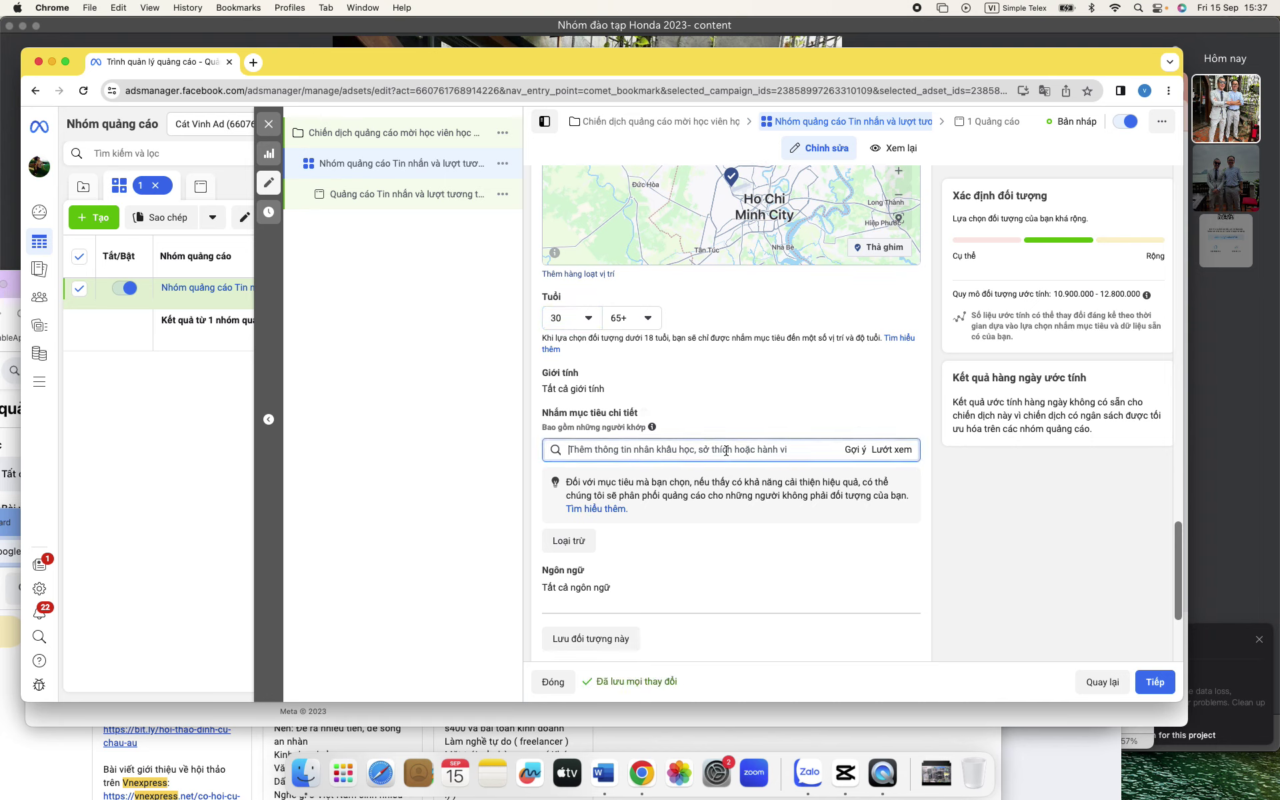
{"action": "type", "text": "doan"}
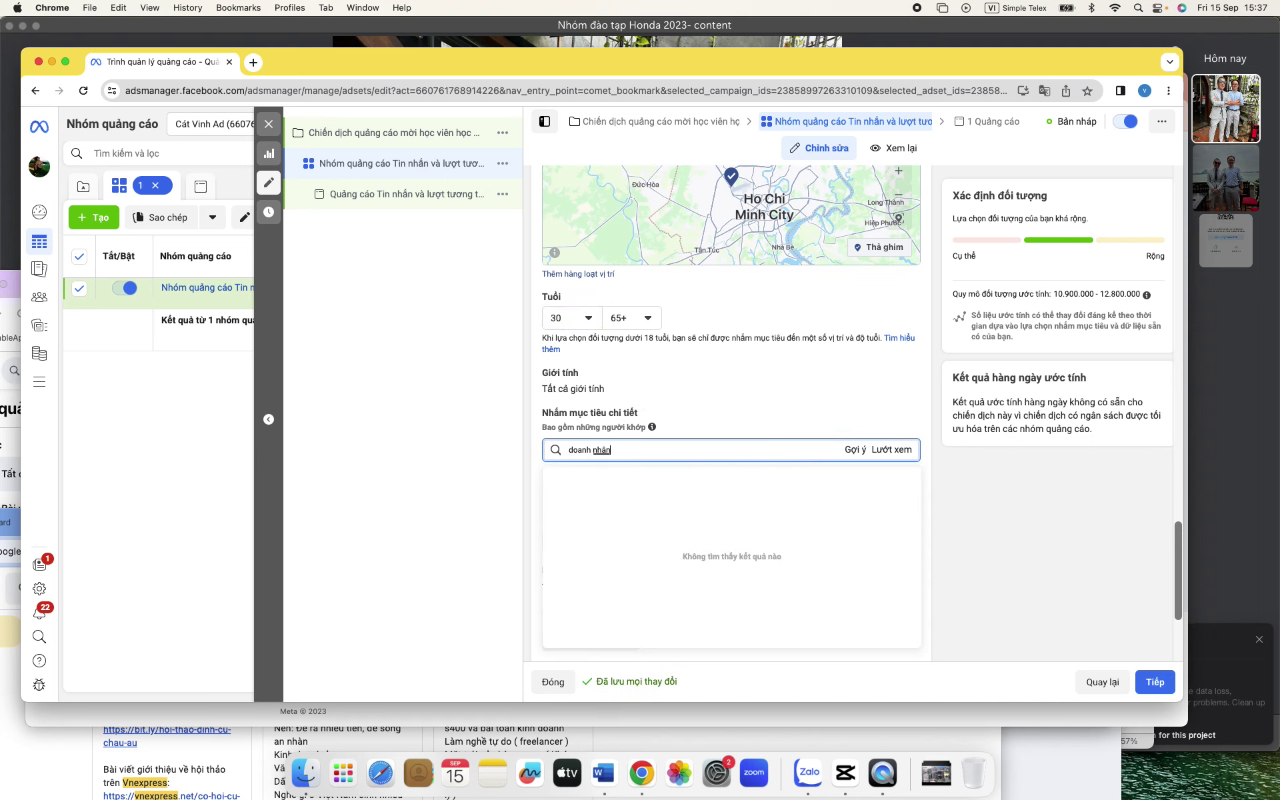
{"action": "type", "text": "h nhân"}
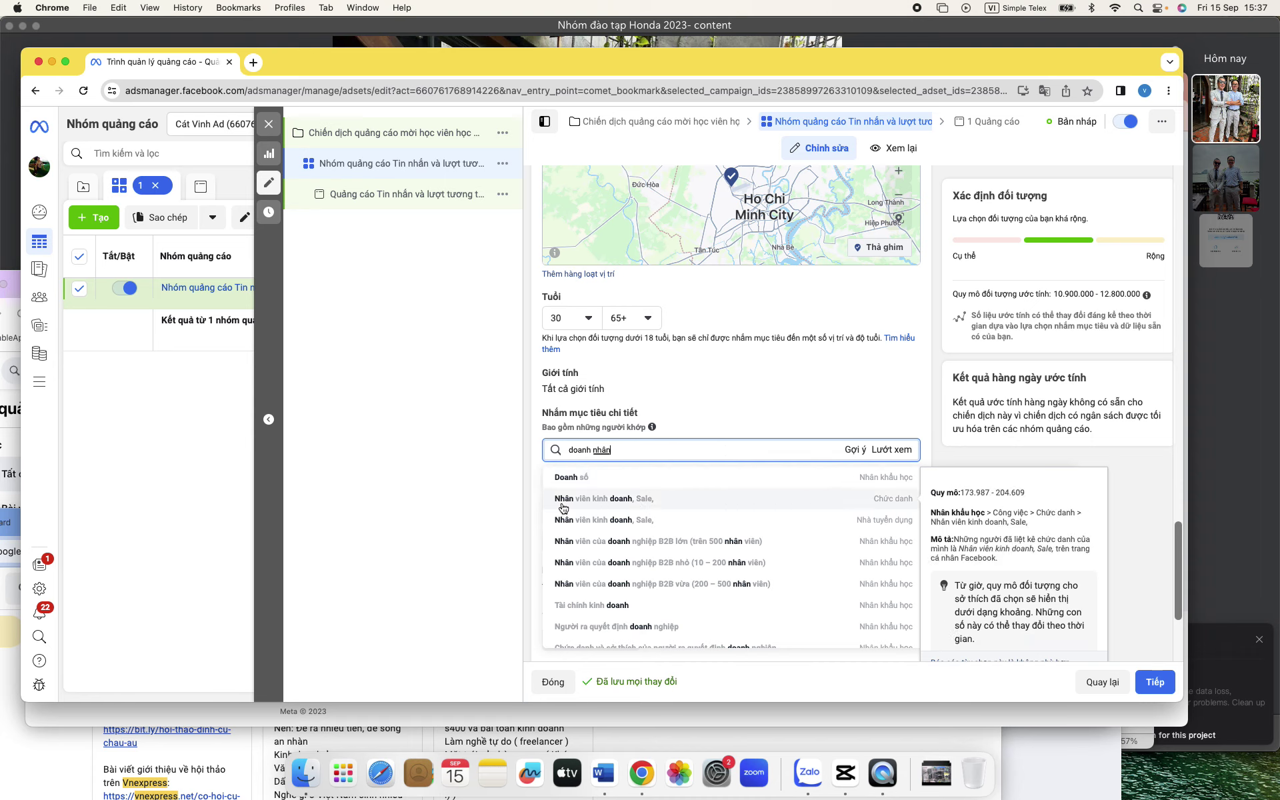
{"action": "scroll", "coordinate": [637, 507], "scroll_direction": "down", "scroll_amount": 1}
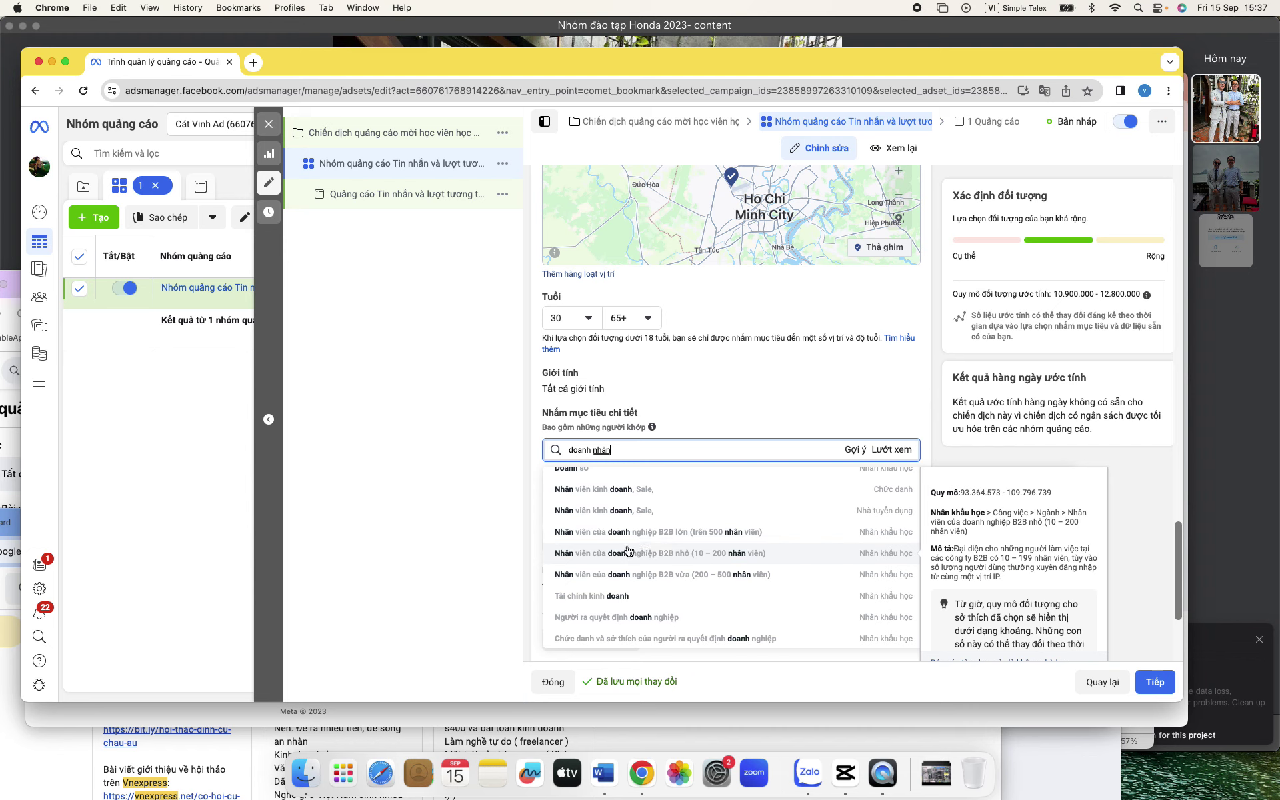
{"action": "scroll", "coordinate": [810, 544], "scroll_direction": "down", "scroll_amount": 3}
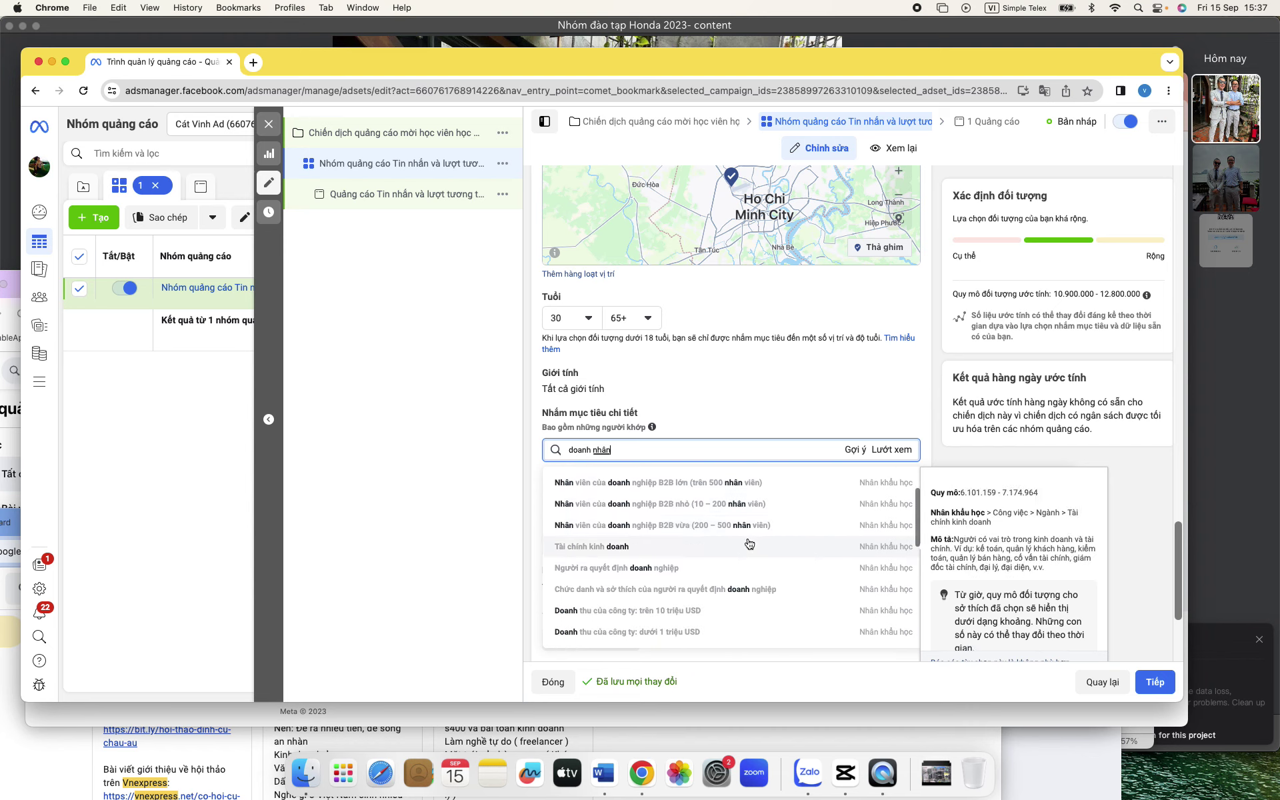
{"action": "left_click_drag", "start_coordinate": [614, 449], "coordinate": [486, 450]}
{"action": "key", "text": "BackSpace"}
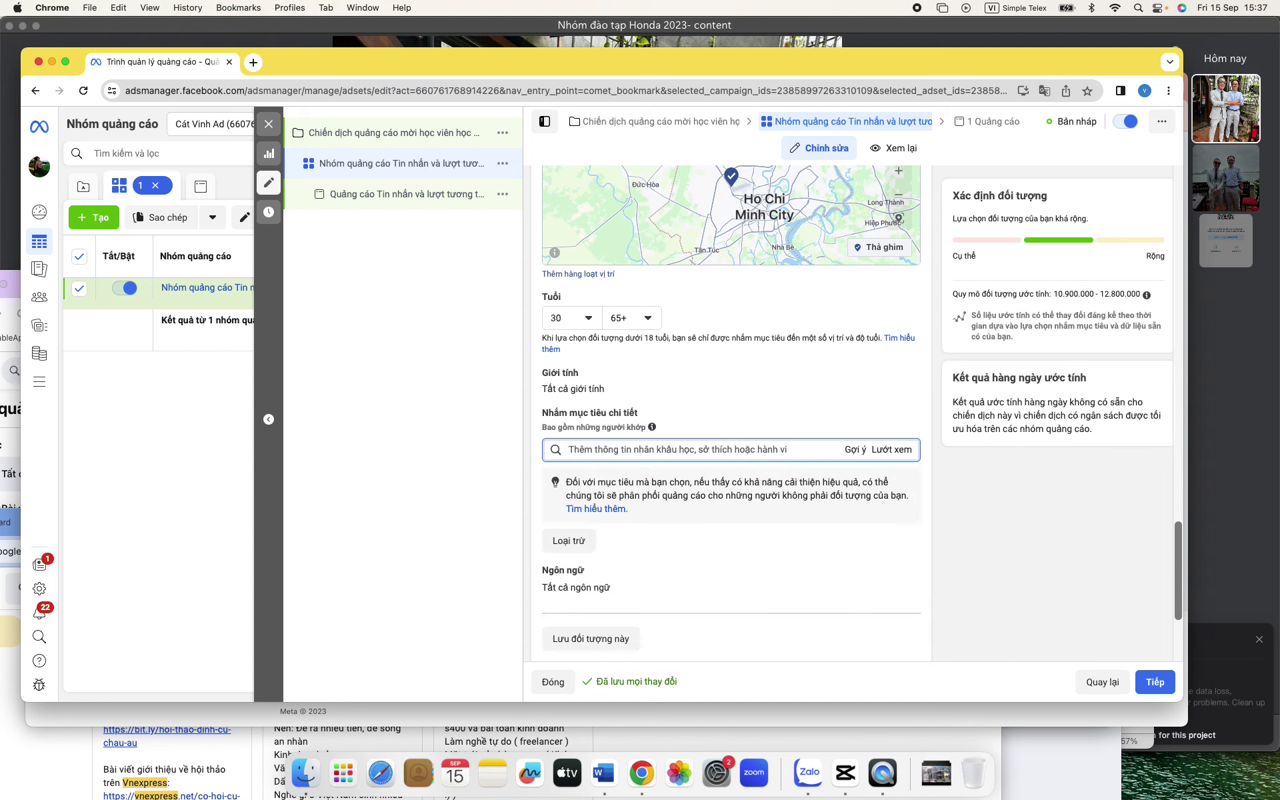
{"action": "type", "text": "giám đốc"}
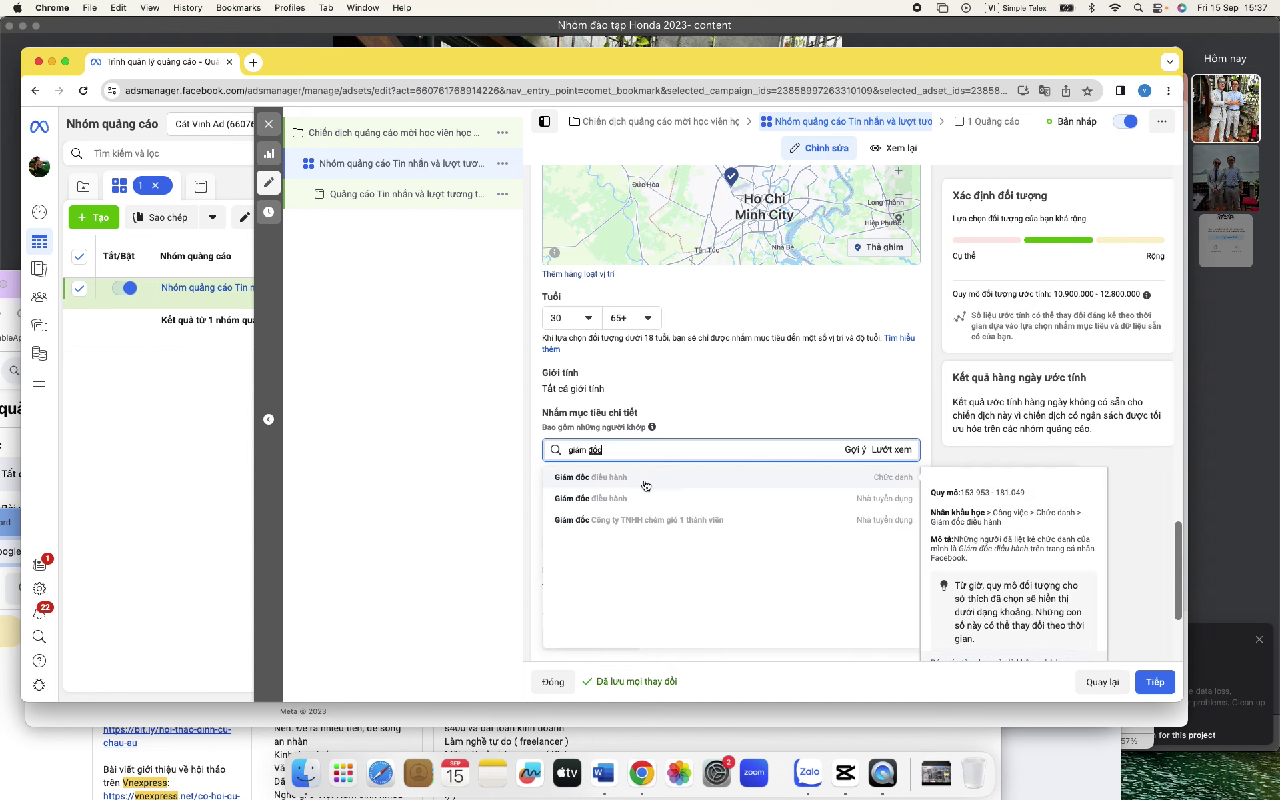
{"action": "left_click", "coordinate": [636, 480]}
From suggestions, add Tổng giám đốc, Trưởng phòng, small business owners and small-business interests
{"action": "left_click", "coordinate": [856, 508]}
{"action": "left_click", "coordinate": [606, 545]}
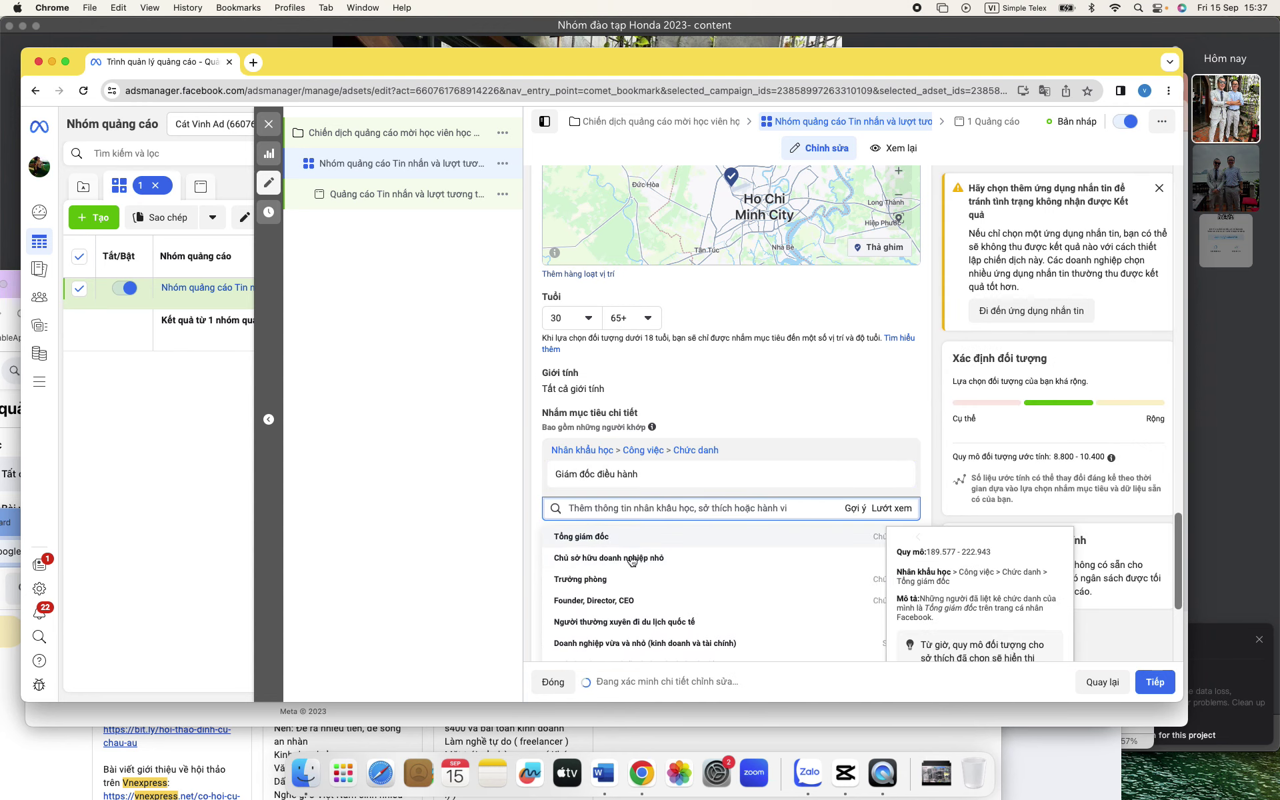
{"action": "left_click", "coordinate": [643, 568]}
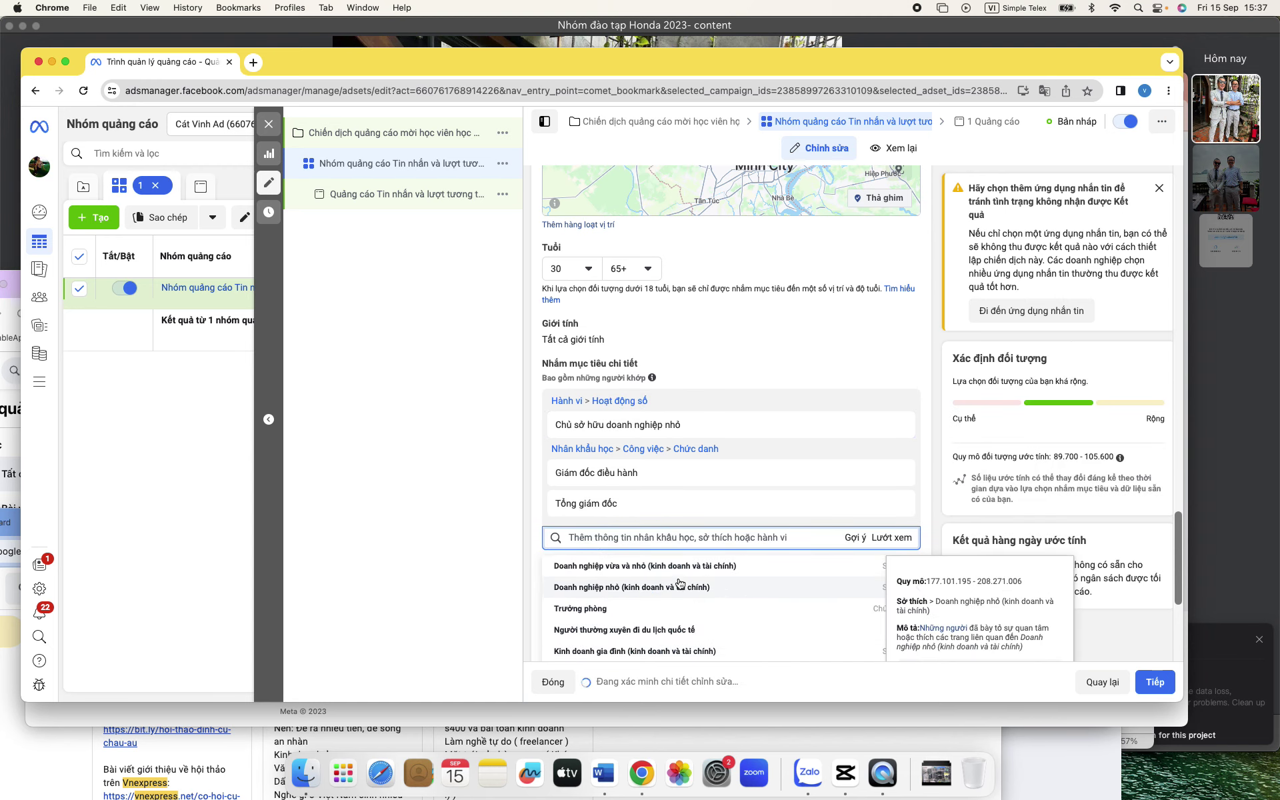
{"action": "left_click", "coordinate": [701, 568]}
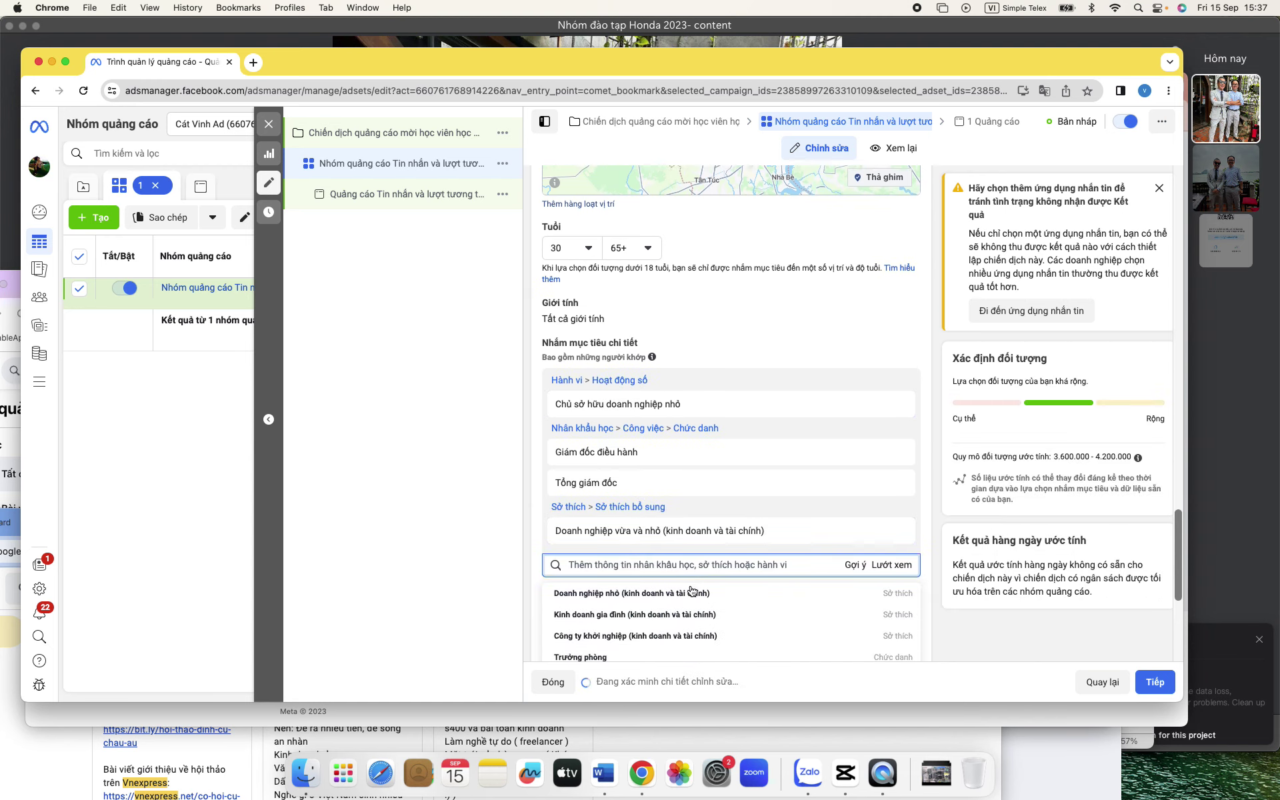
{"action": "left_click", "coordinate": [618, 626]}
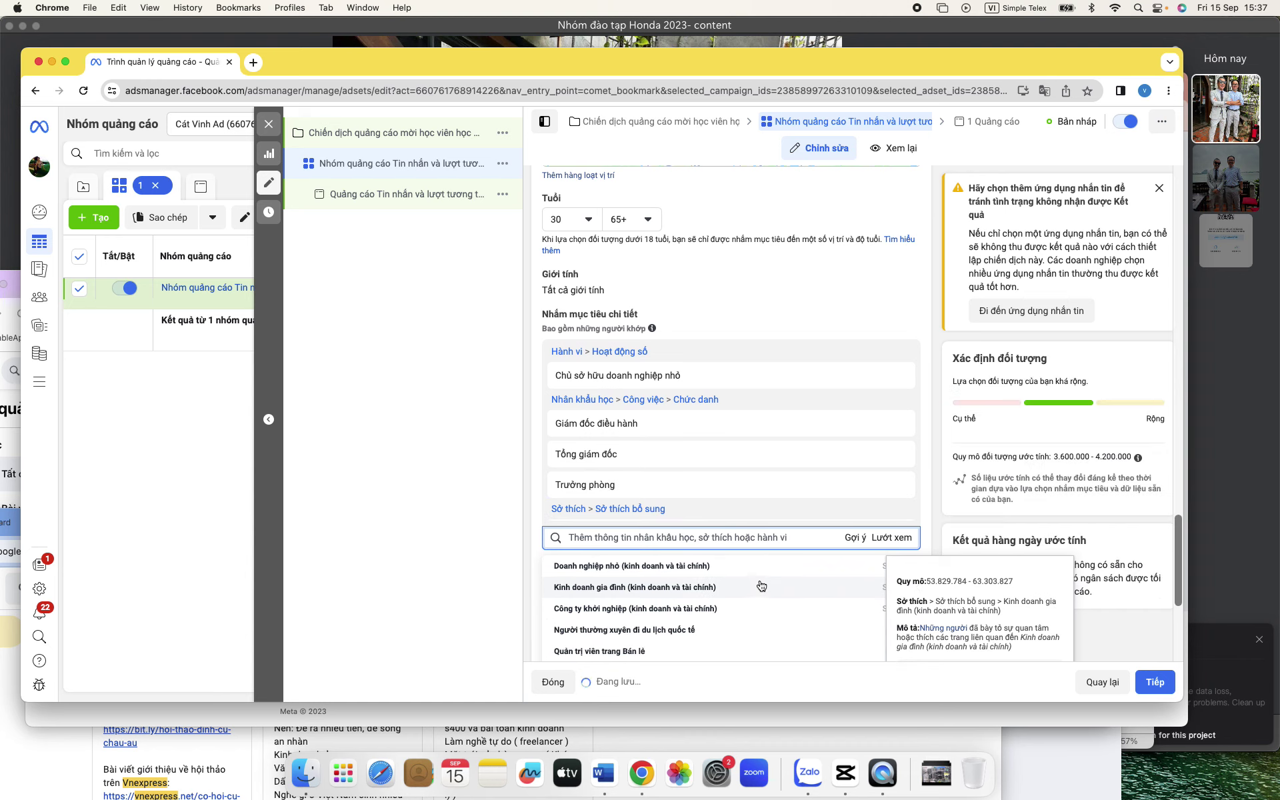
{"action": "left_click", "coordinate": [814, 557]}
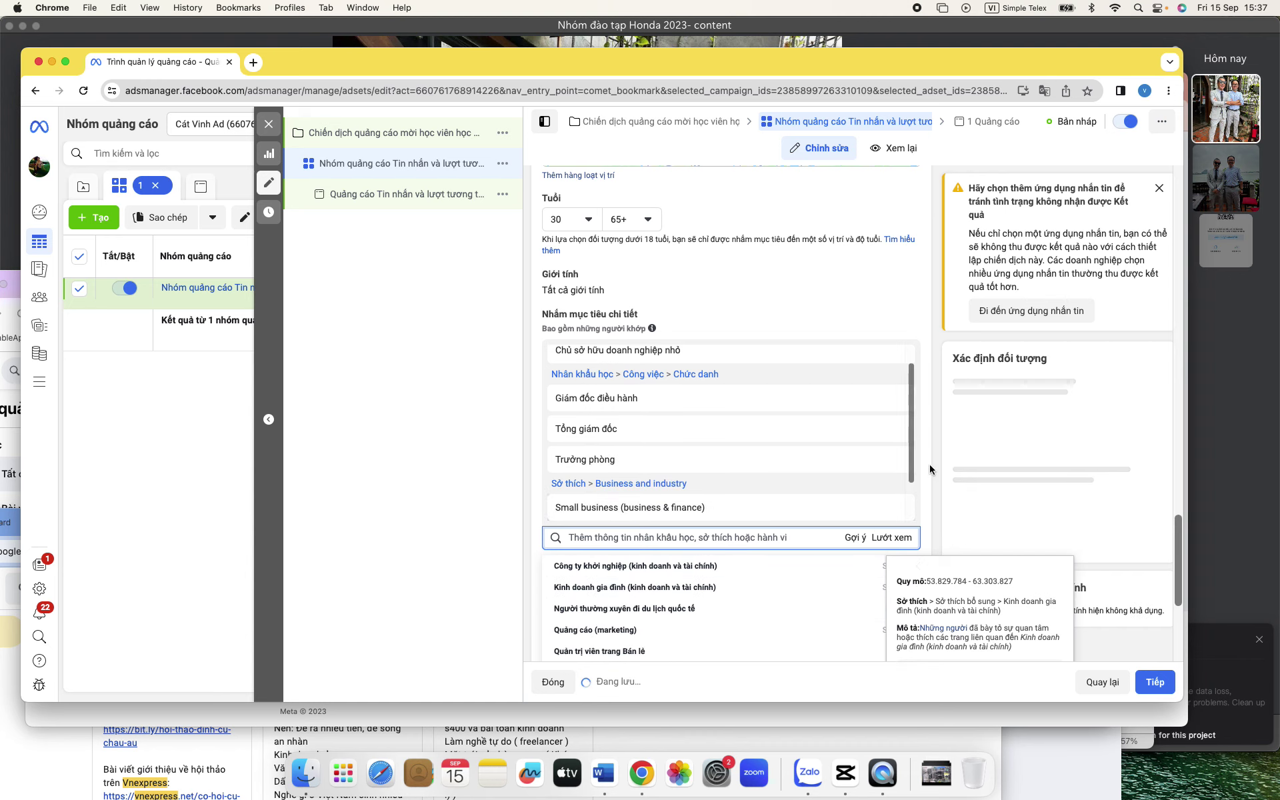
{"action": "scroll", "coordinate": [933, 456], "scroll_direction": "down", "scroll_amount": 3}
{"action": "scroll", "coordinate": [933, 457], "scroll_direction": "down", "scroll_amount": 2}
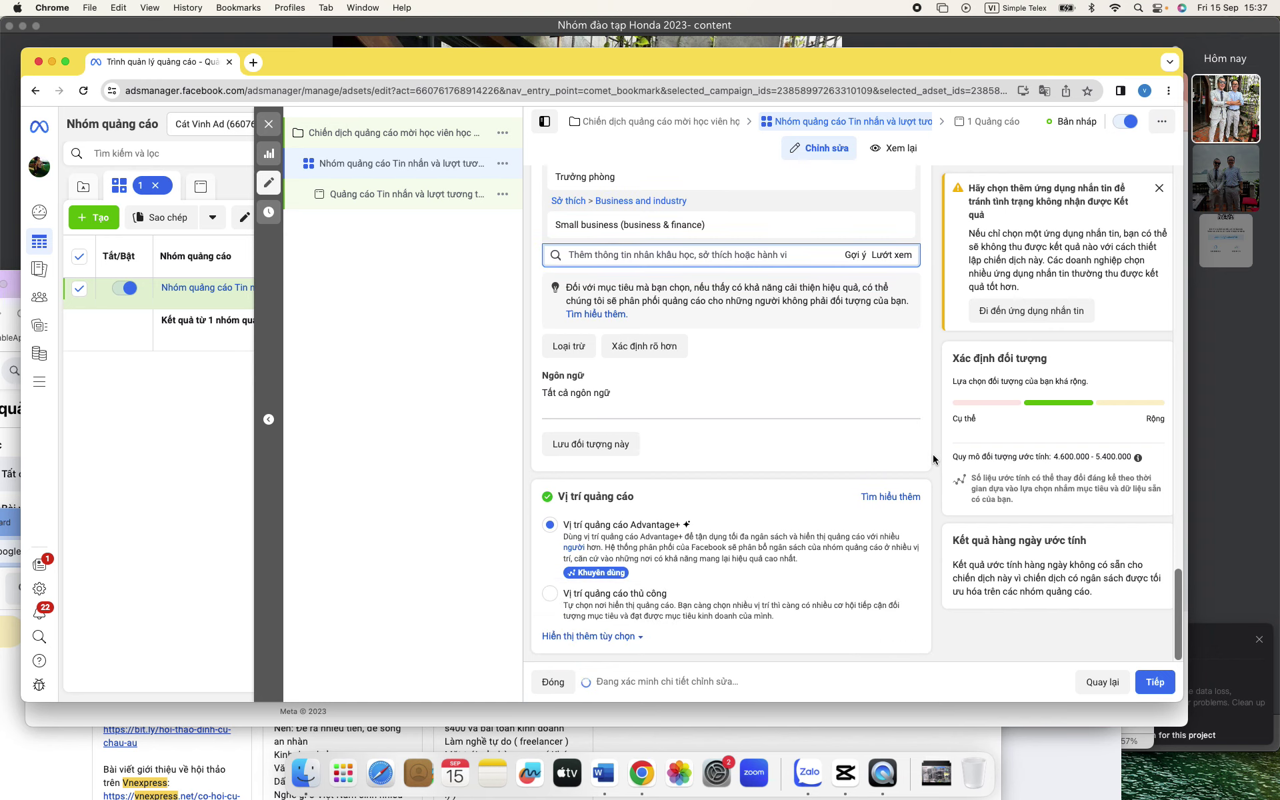
Switch to manual placements, excluding Instagram and Audience Network to keep Facebook and Messenger
{"action": "left_click", "coordinate": [549, 592]}
{"action": "scroll", "coordinate": [767, 437], "scroll_direction": "down", "scroll_amount": 5}
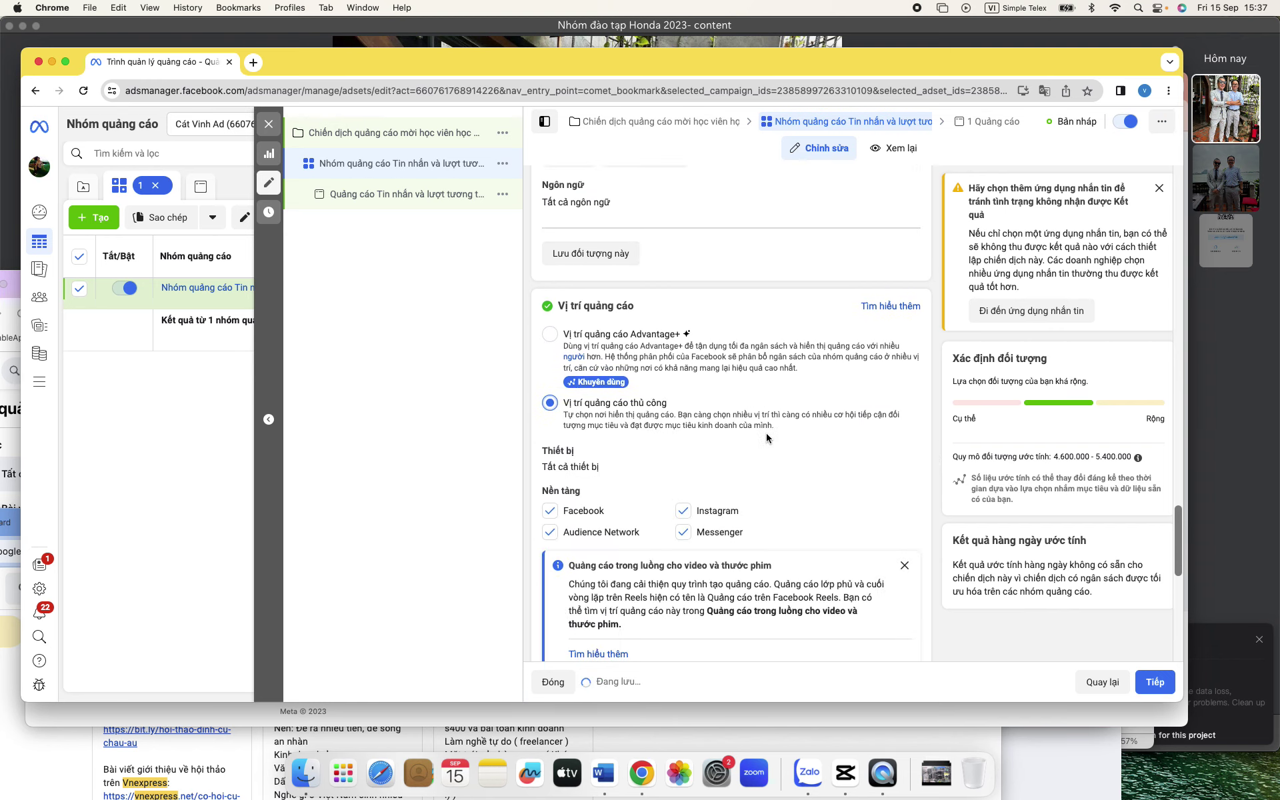
{"action": "left_click", "coordinate": [681, 455]}
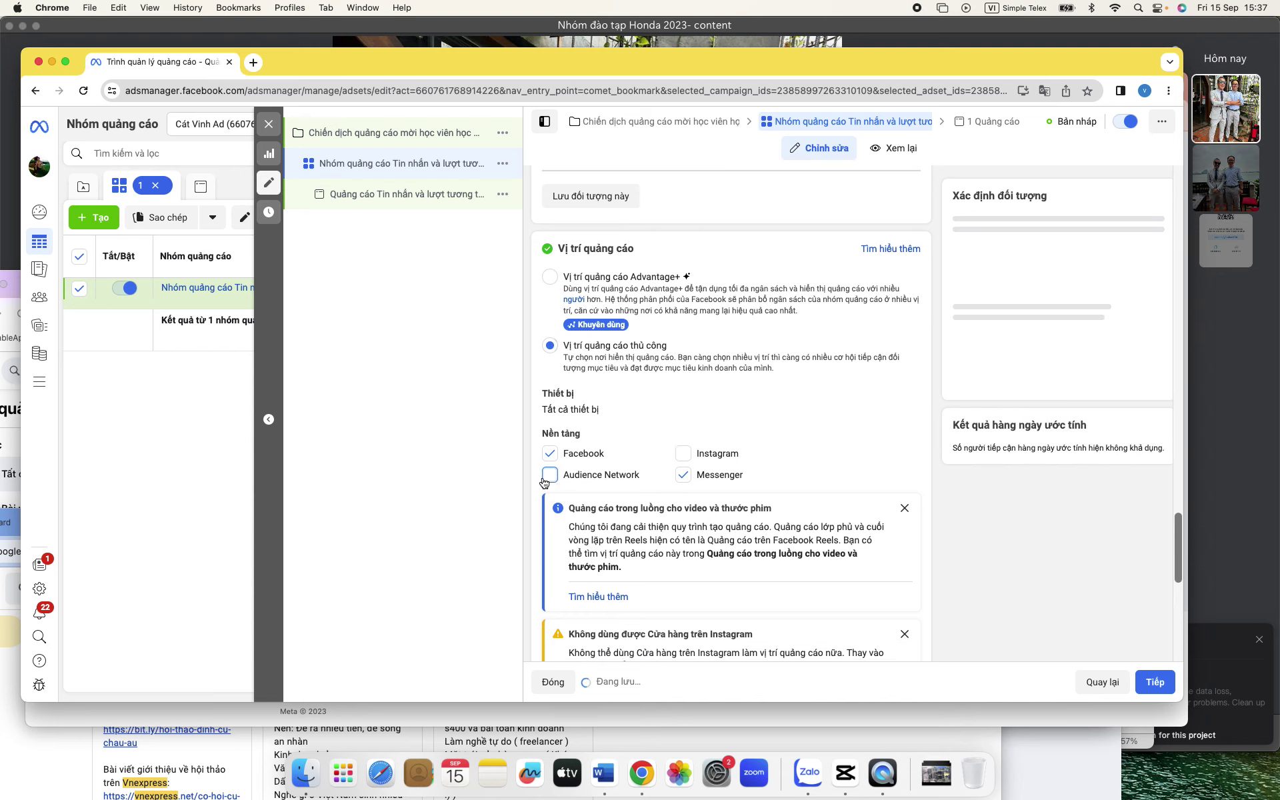
{"action": "left_click", "coordinate": [567, 478]}
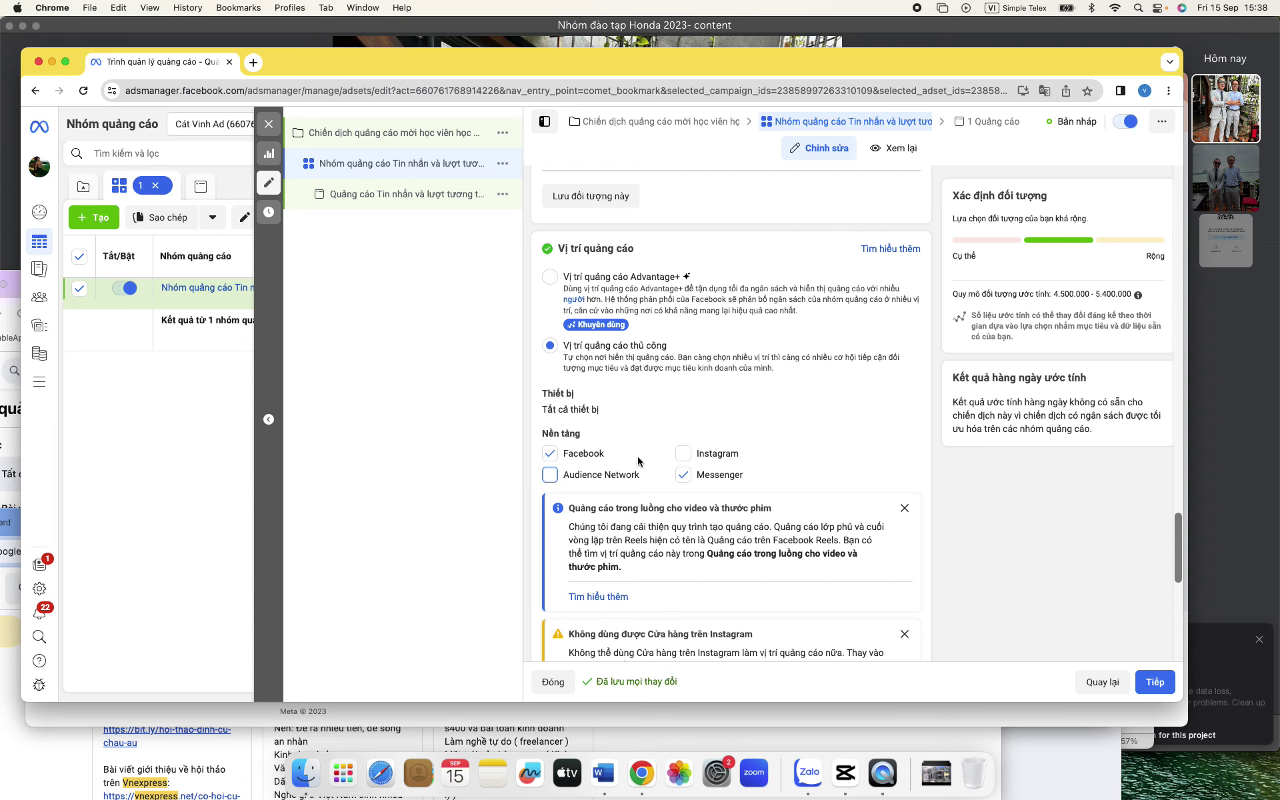
{"action": "scroll", "coordinate": [792, 444], "scroll_direction": "down", "scroll_amount": 5}
{"action": "scroll", "coordinate": [773, 461], "scroll_direction": "up", "scroll_amount": 3}
{"action": "scroll", "coordinate": [772, 459], "scroll_direction": "down", "scroll_amount": 8}
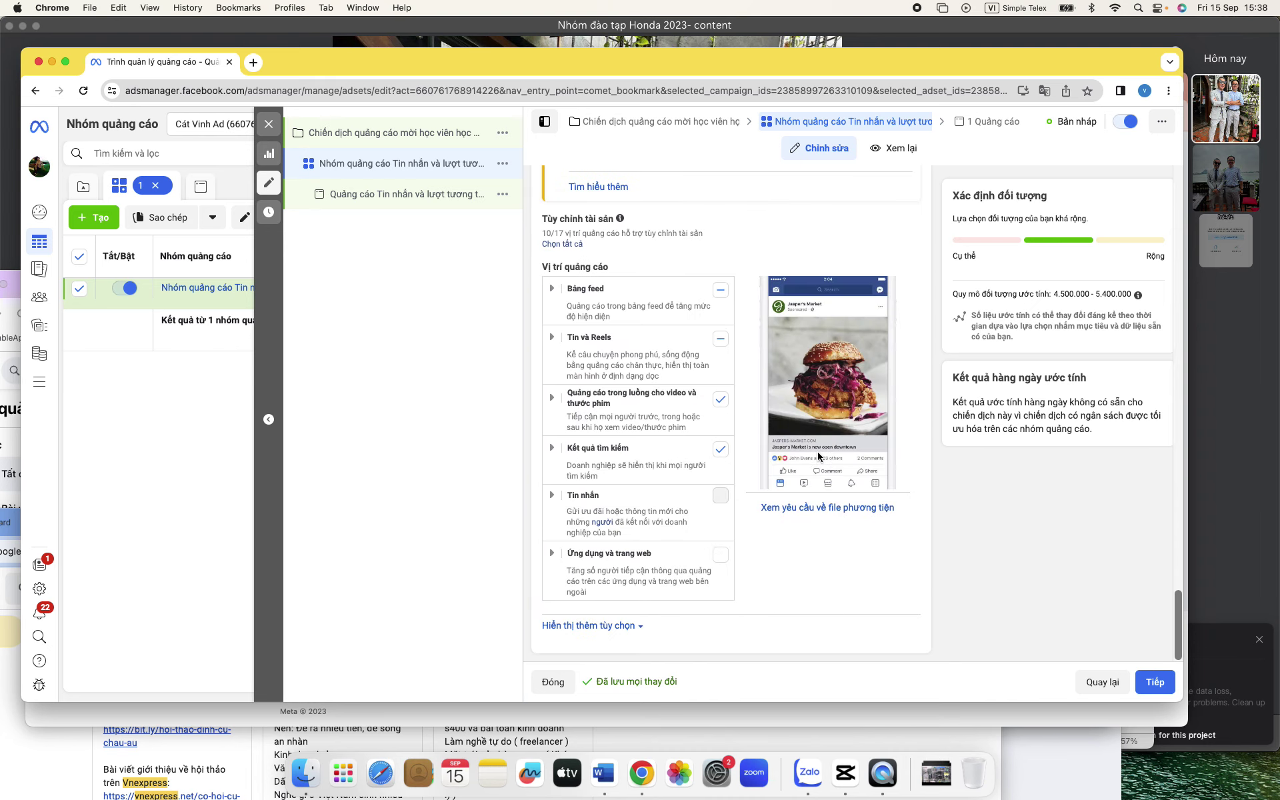
Build the ad from the existing Page post 'Bạn đã quá chán với việc h.ọ.c…'
{"action": "left_click", "coordinate": [1154, 681]}
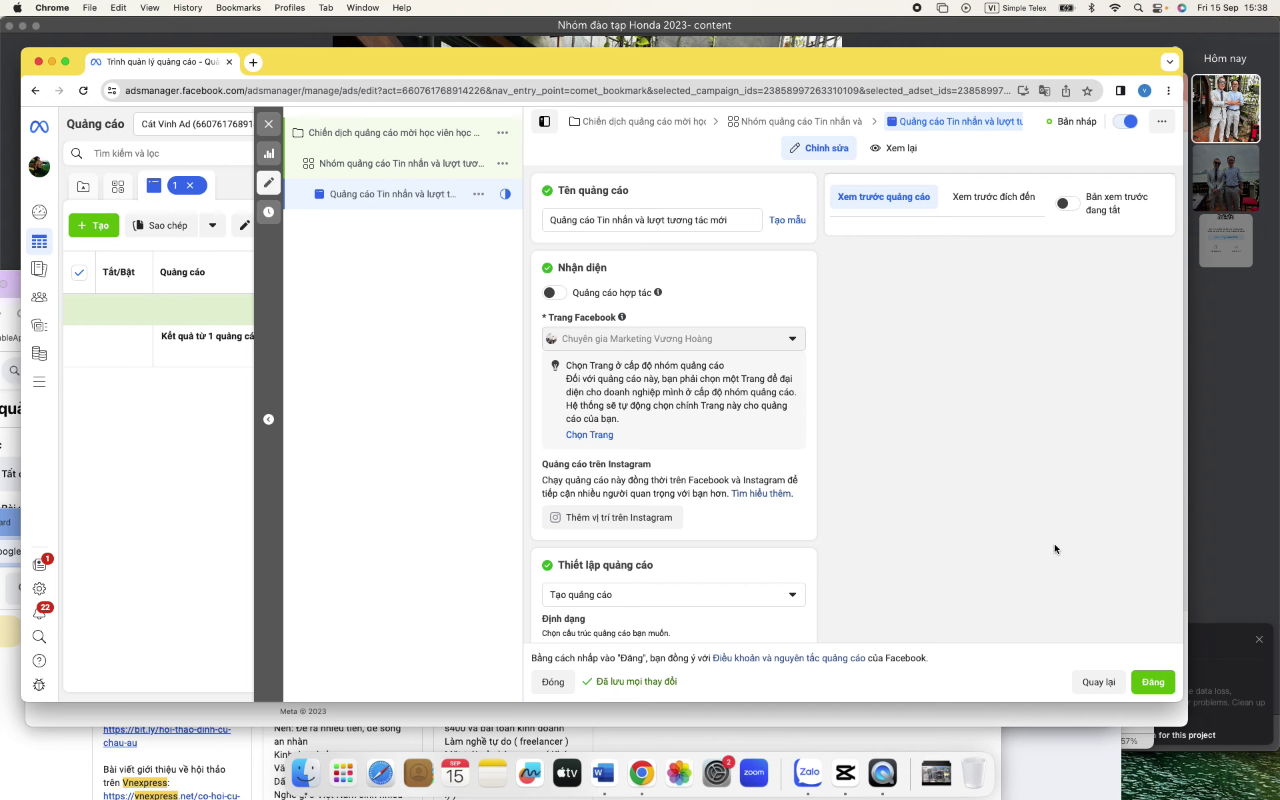
{"action": "scroll", "coordinate": [735, 430], "scroll_direction": "down", "scroll_amount": 5}
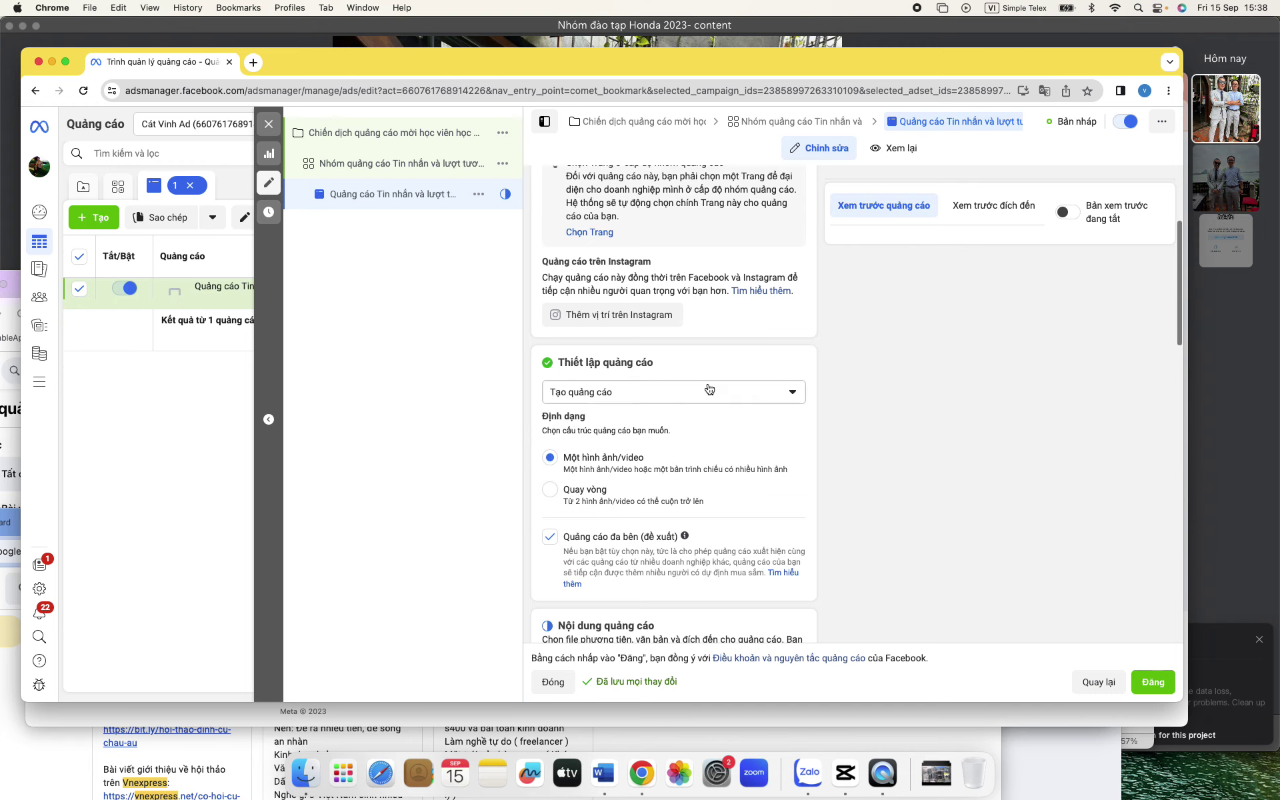
{"action": "left_click", "coordinate": [700, 393]}
{"action": "left_click", "coordinate": [674, 447]}
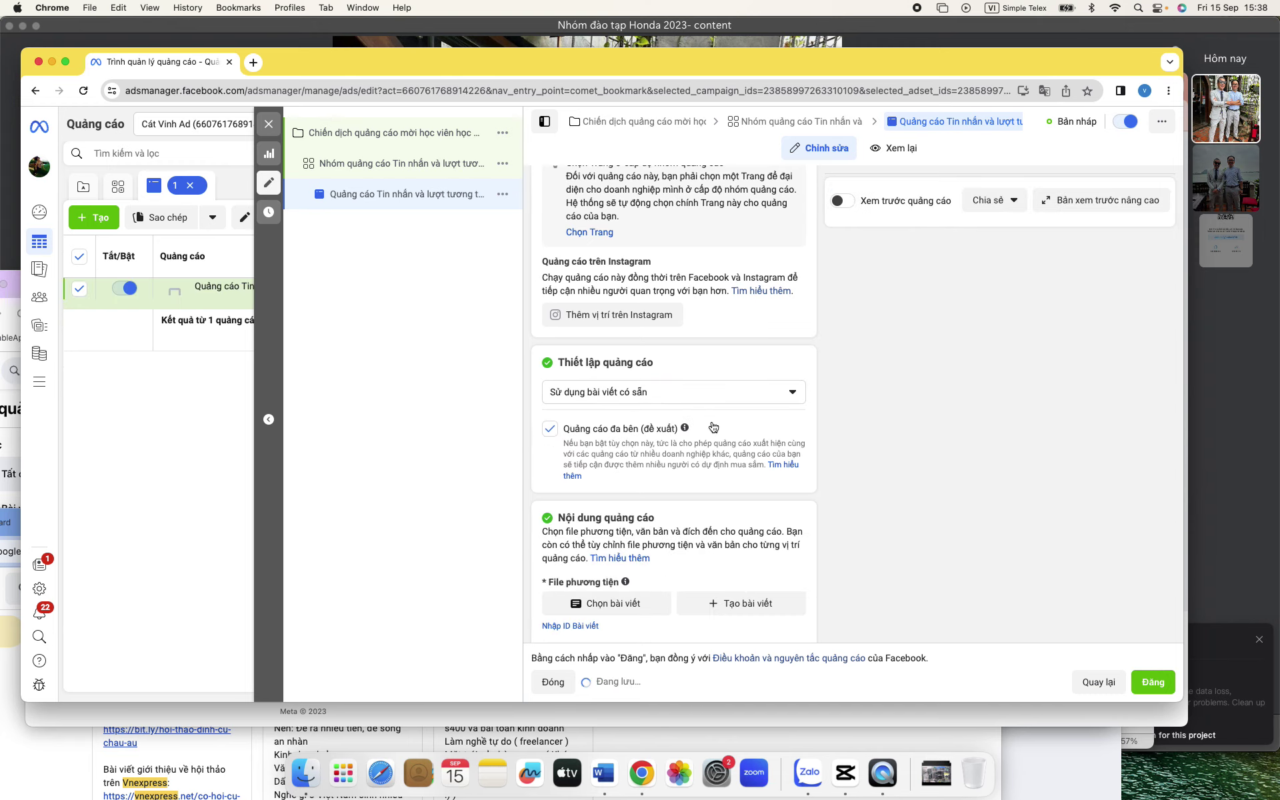
{"action": "scroll", "coordinate": [660, 472], "scroll_direction": "down", "scroll_amount": 2}
{"action": "left_click", "coordinate": [606, 502]}
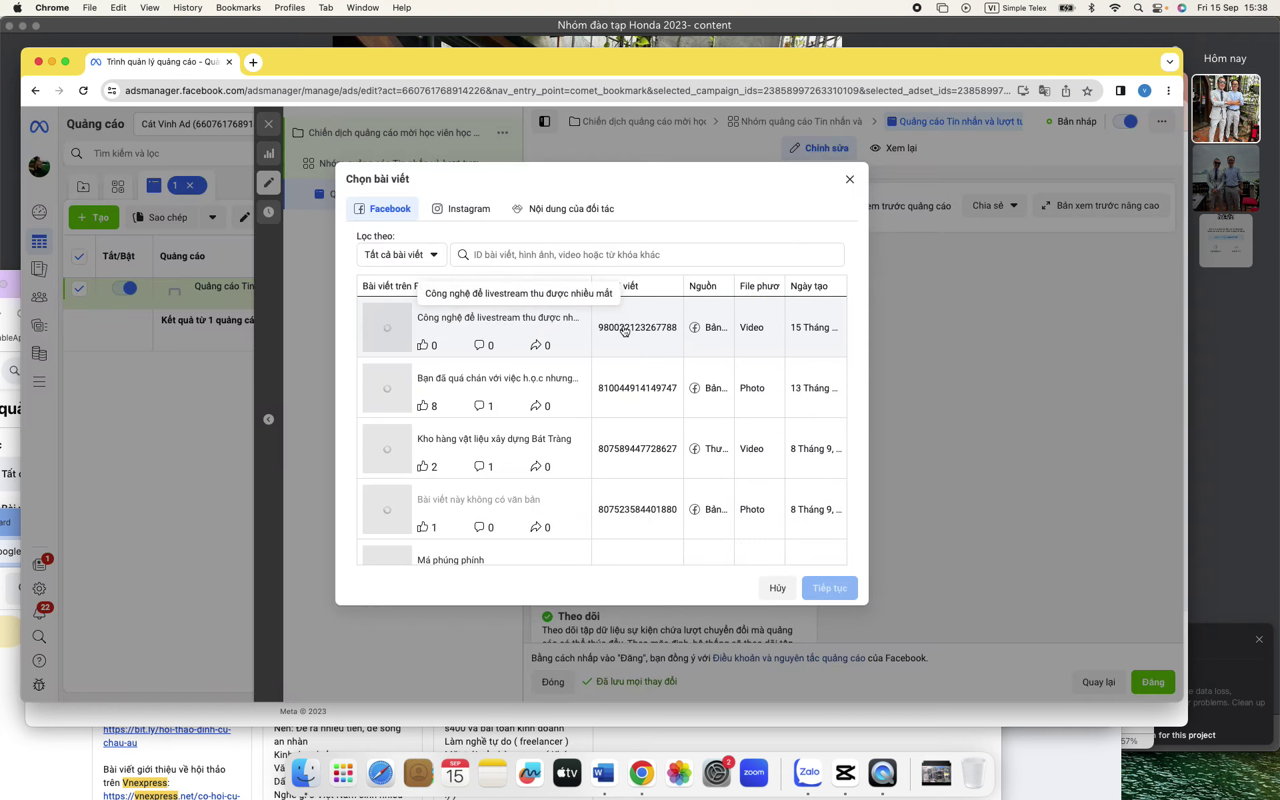
{"action": "left_click", "coordinate": [531, 377]}
{"action": "left_click", "coordinate": [831, 587]}
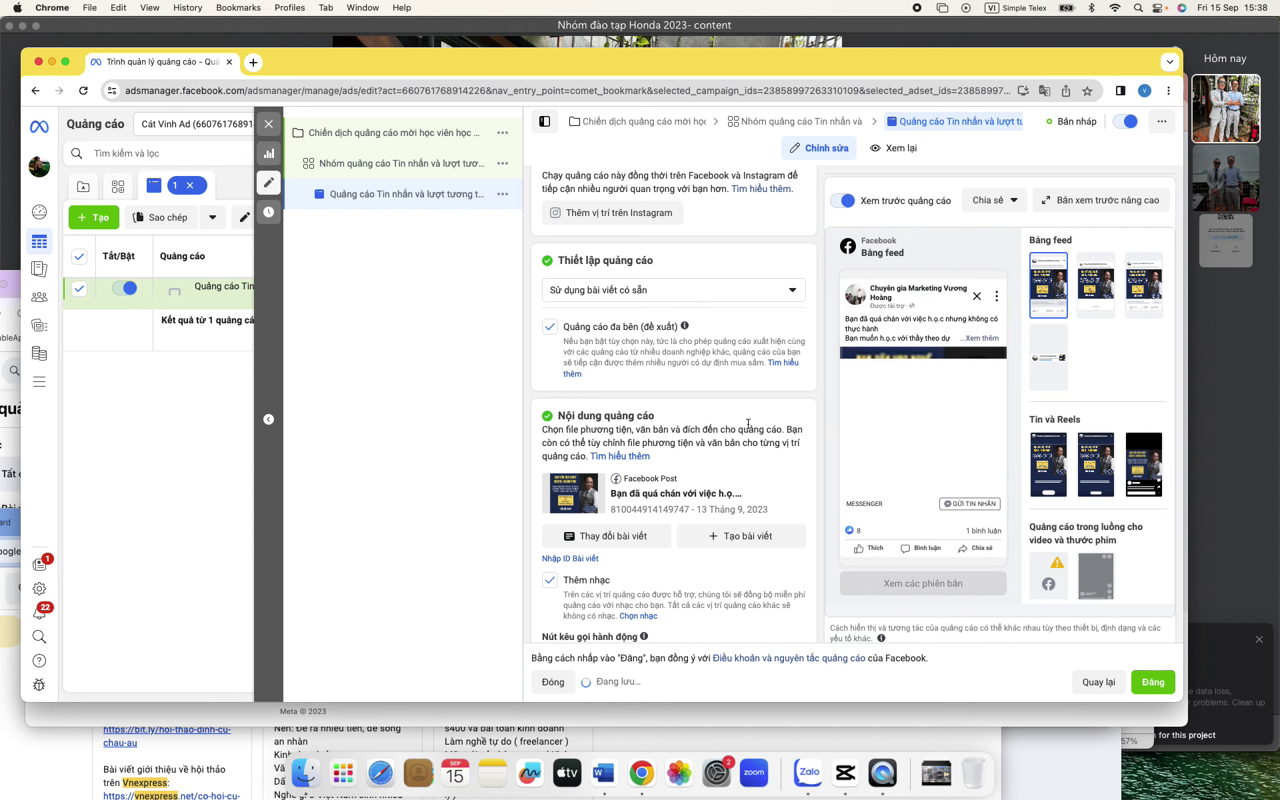
Publish the campaign and its ad
{"action": "scroll", "coordinate": [749, 432], "scroll_direction": "down", "scroll_amount": 5}
{"action": "scroll", "coordinate": [749, 431], "scroll_direction": "down", "scroll_amount": 4}
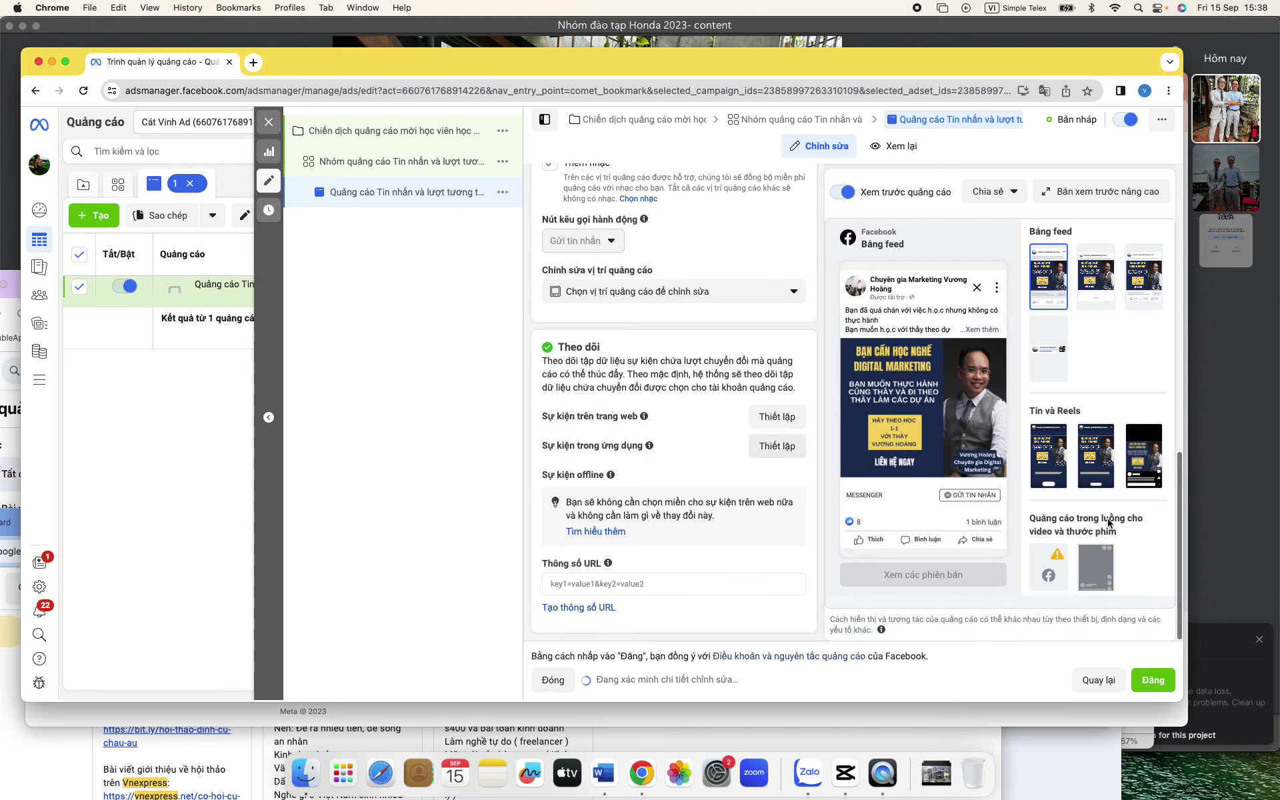
{"action": "left_click", "coordinate": [1154, 682]}
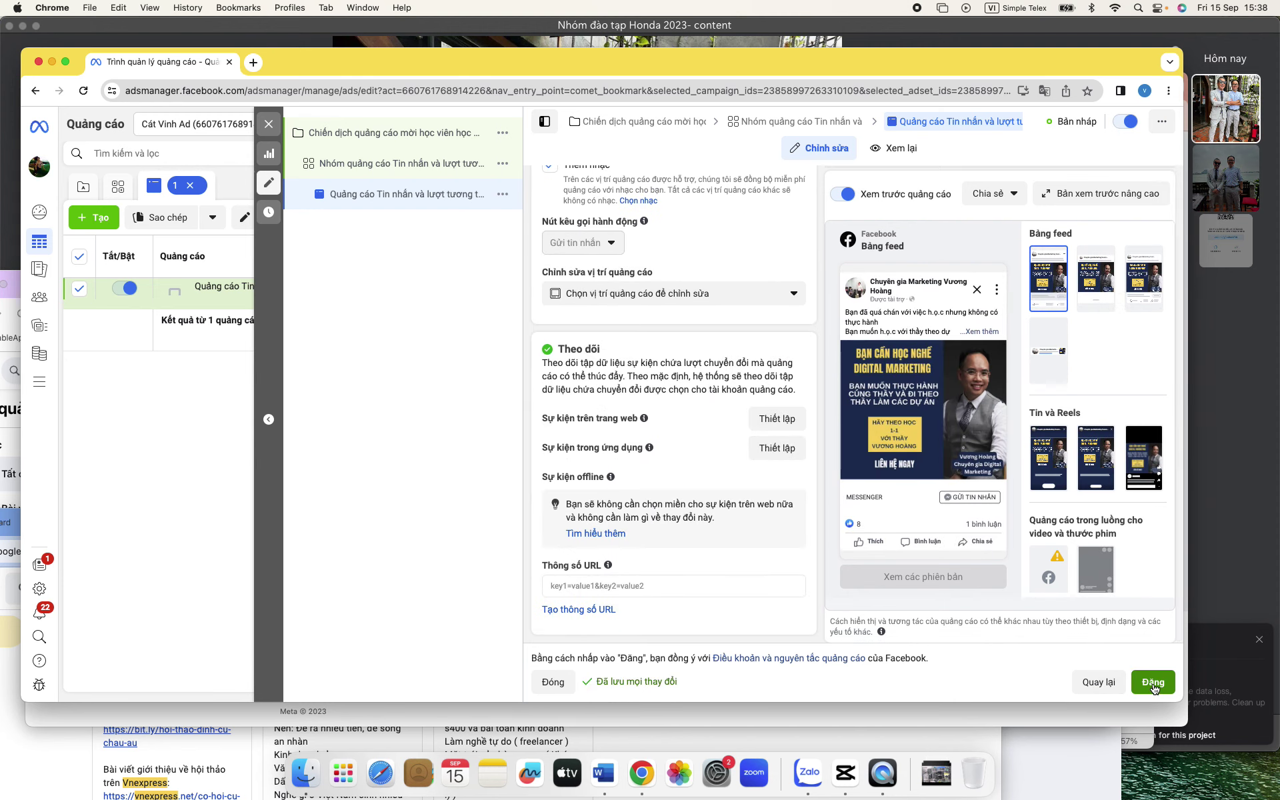
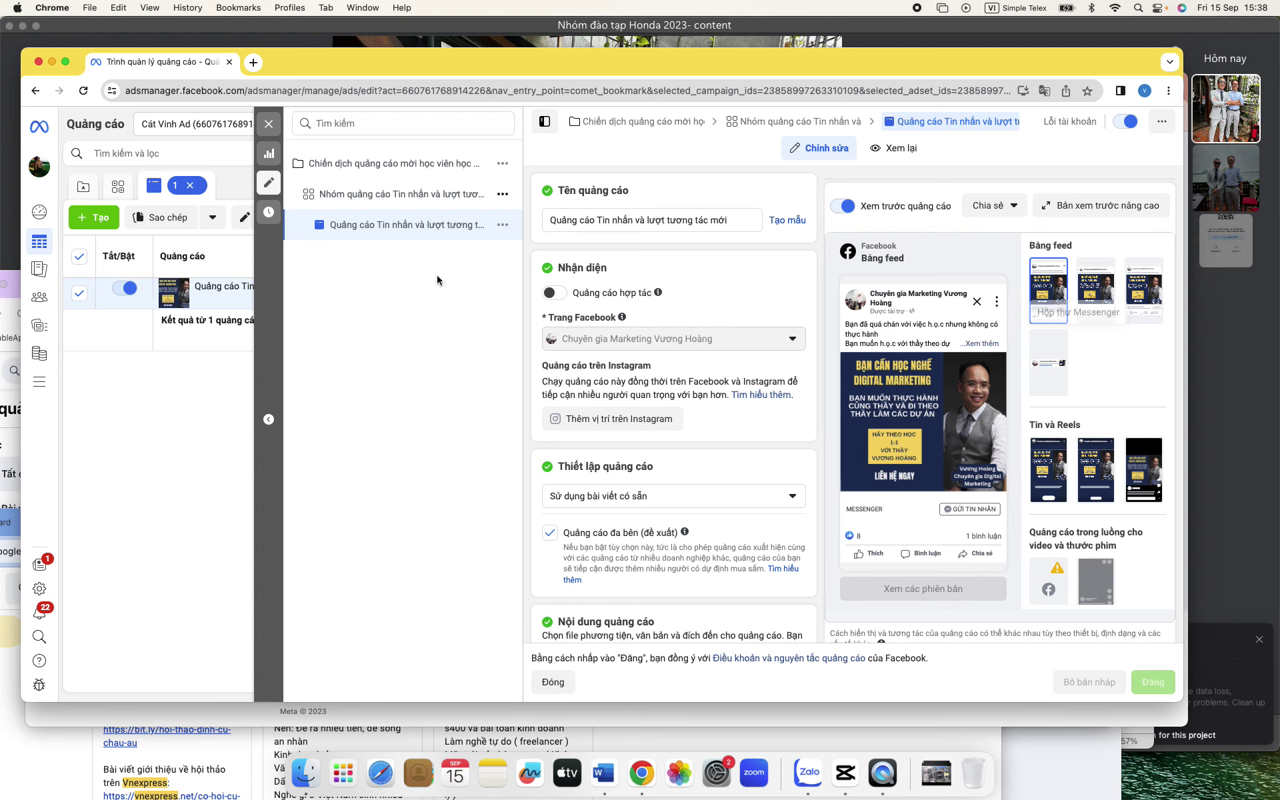
Close the ad editor, clear both filter chips, and show the campaigns list
{"action": "left_click", "coordinate": [270, 125]}
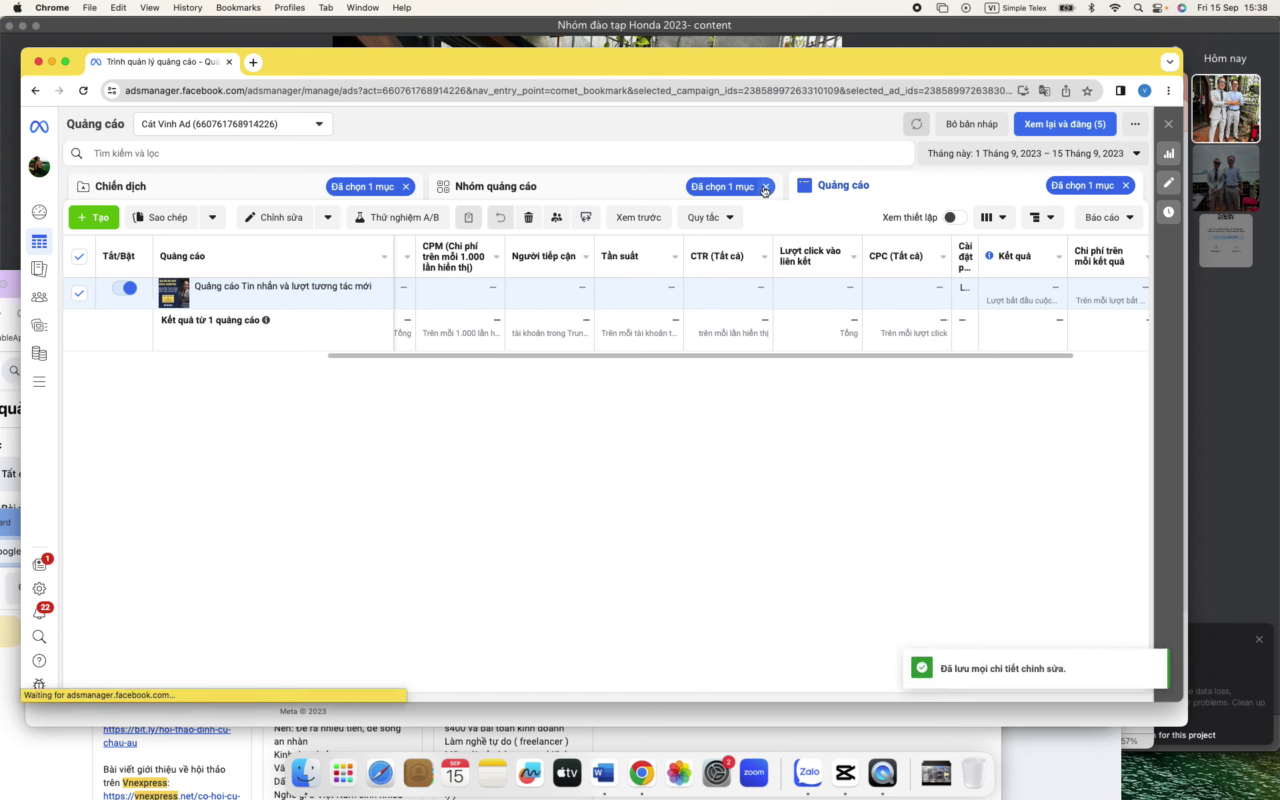
{"action": "left_click", "coordinate": [766, 188]}
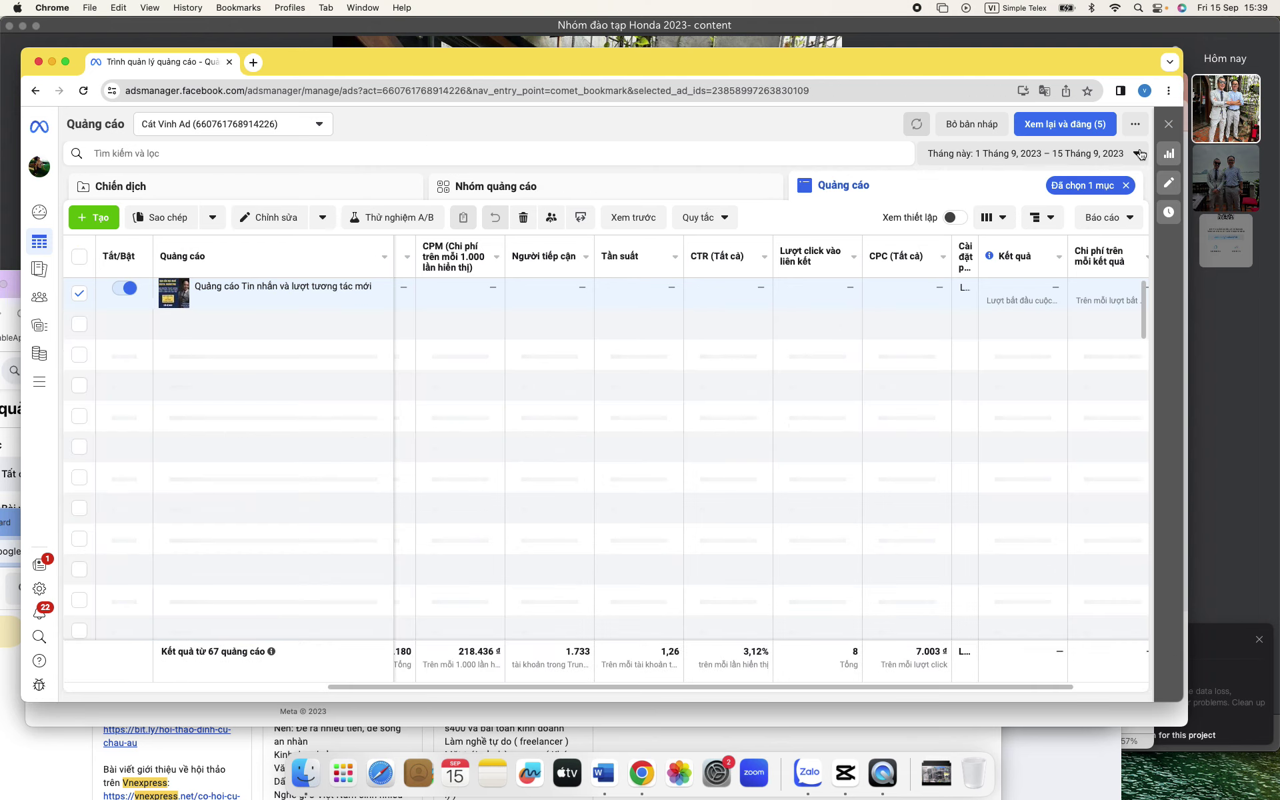
{"action": "left_click", "coordinate": [1125, 185]}
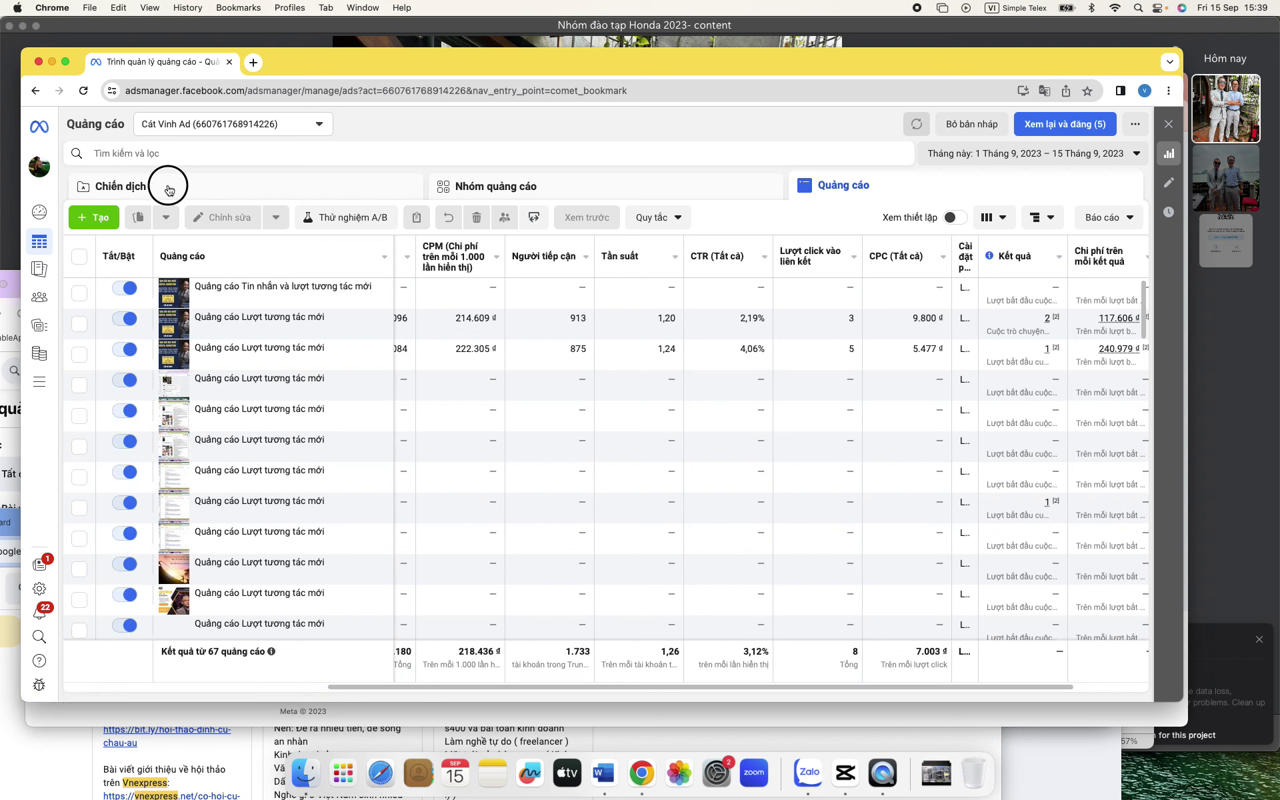
{"action": "left_click", "coordinate": [168, 188]}
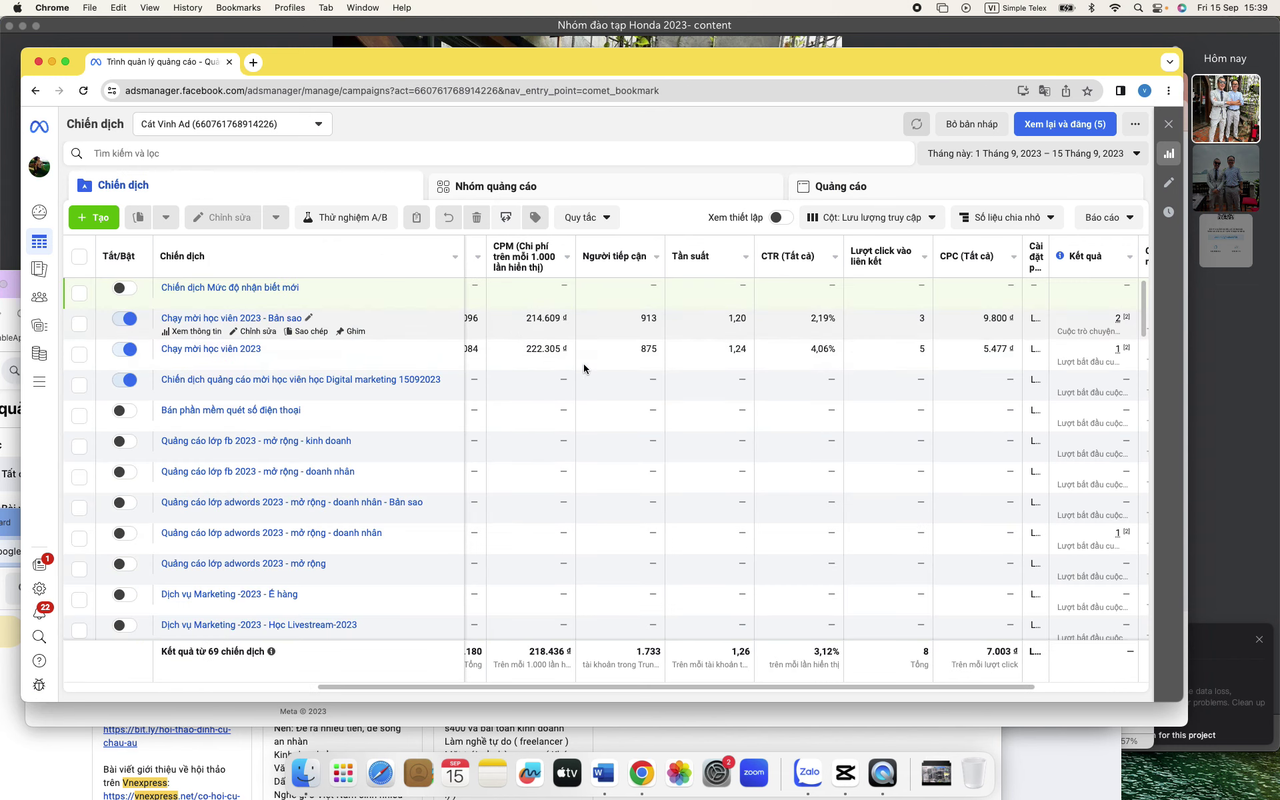
{"action": "scroll", "coordinate": [582, 361], "scroll_direction": "left", "scroll_amount": 10}
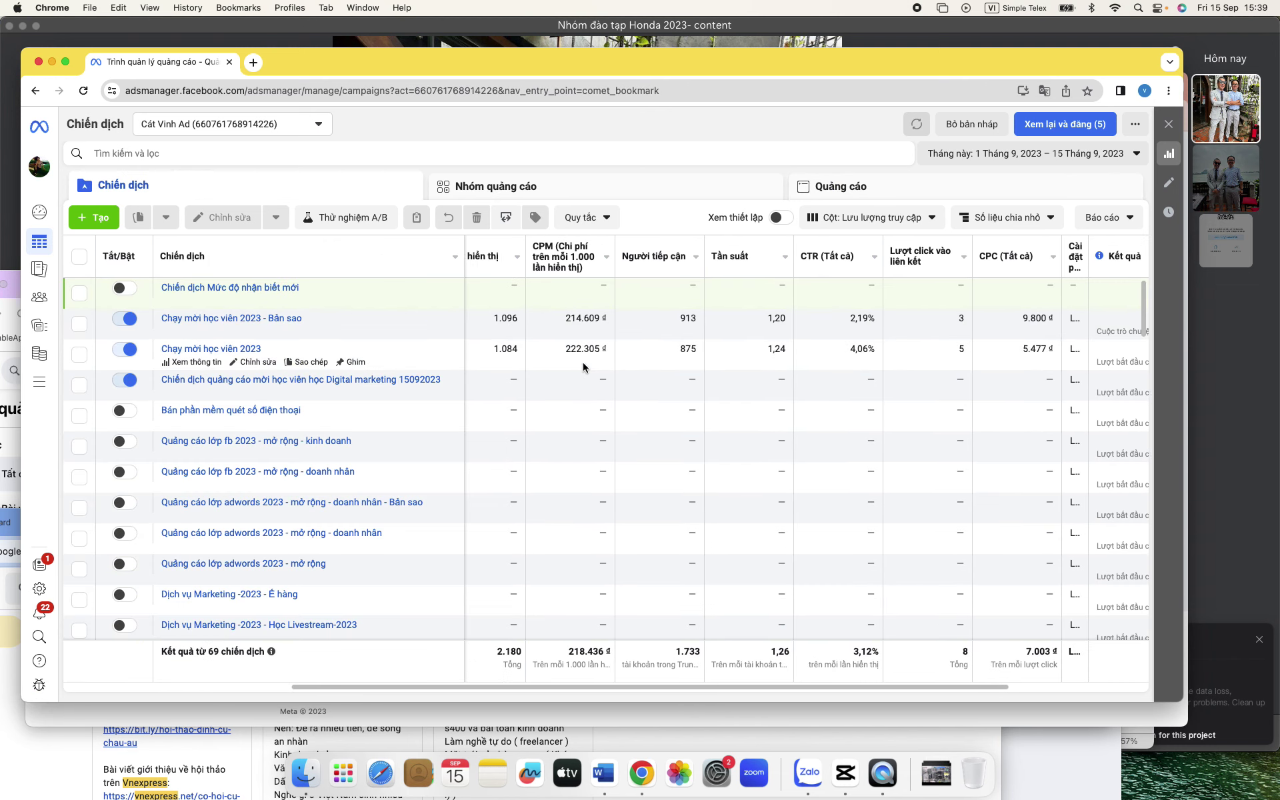
Create a new campaign with the Khách hàng tiềm năng objective and manual setup
{"action": "left_click", "coordinate": [105, 220]}
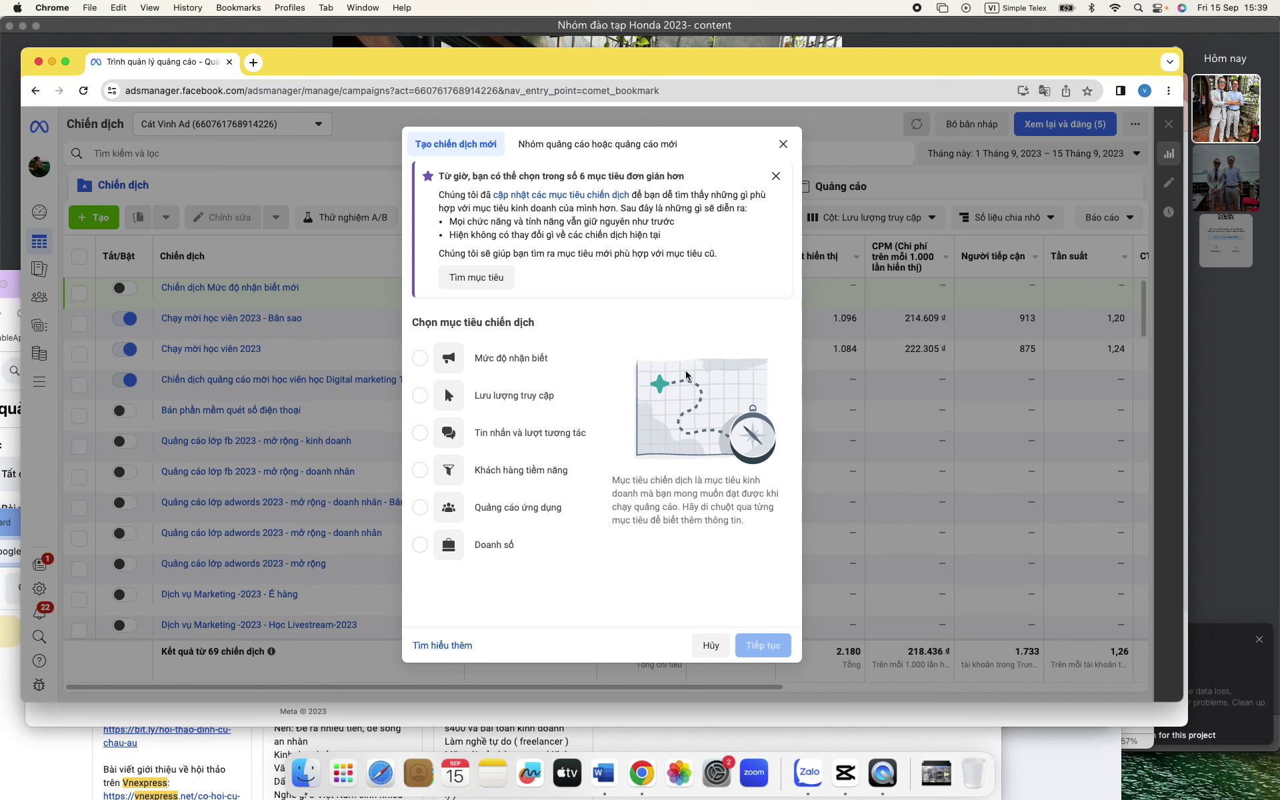
{"action": "scroll", "coordinate": [445, 384], "scroll_direction": "down", "scroll_amount": 1}
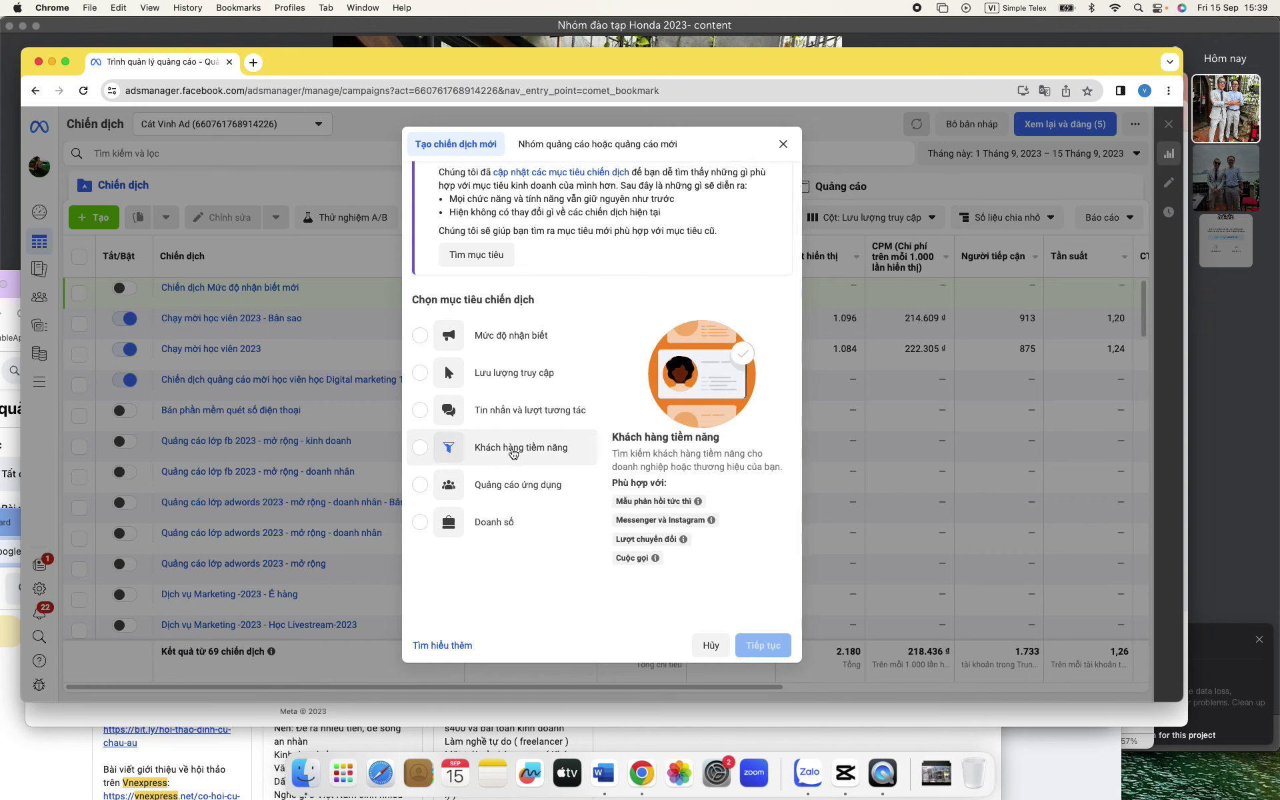
{"action": "left_click", "coordinate": [510, 452]}
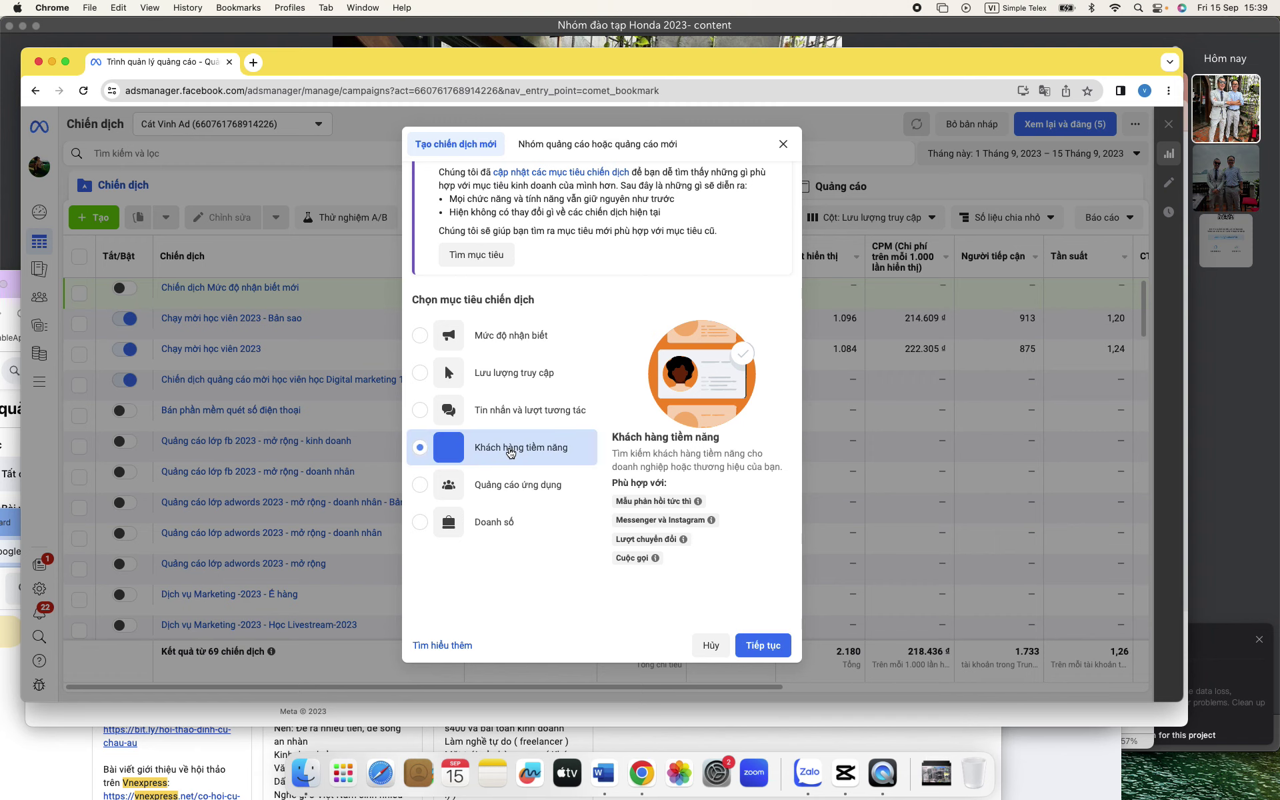
{"action": "left_click", "coordinate": [765, 644]}
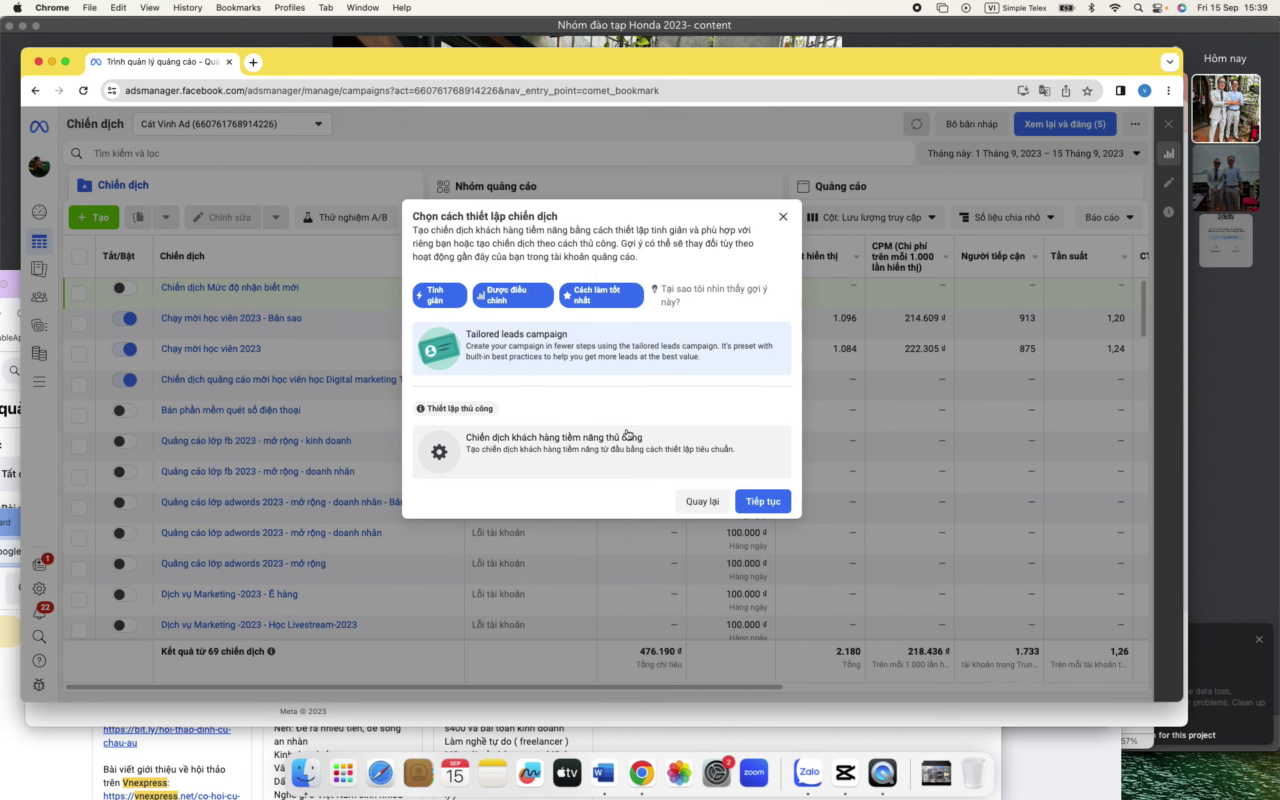
{"action": "left_click", "coordinate": [589, 445]}
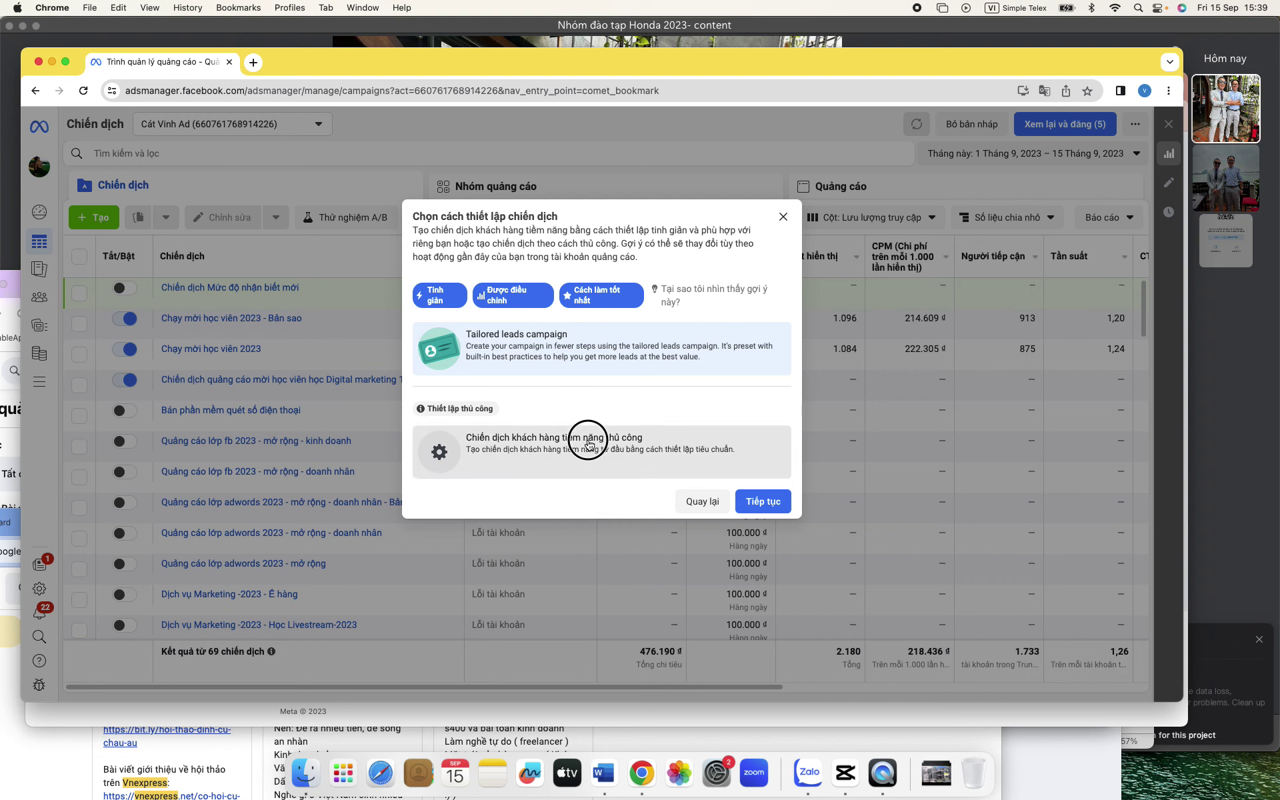
{"action": "left_click", "coordinate": [763, 502]}
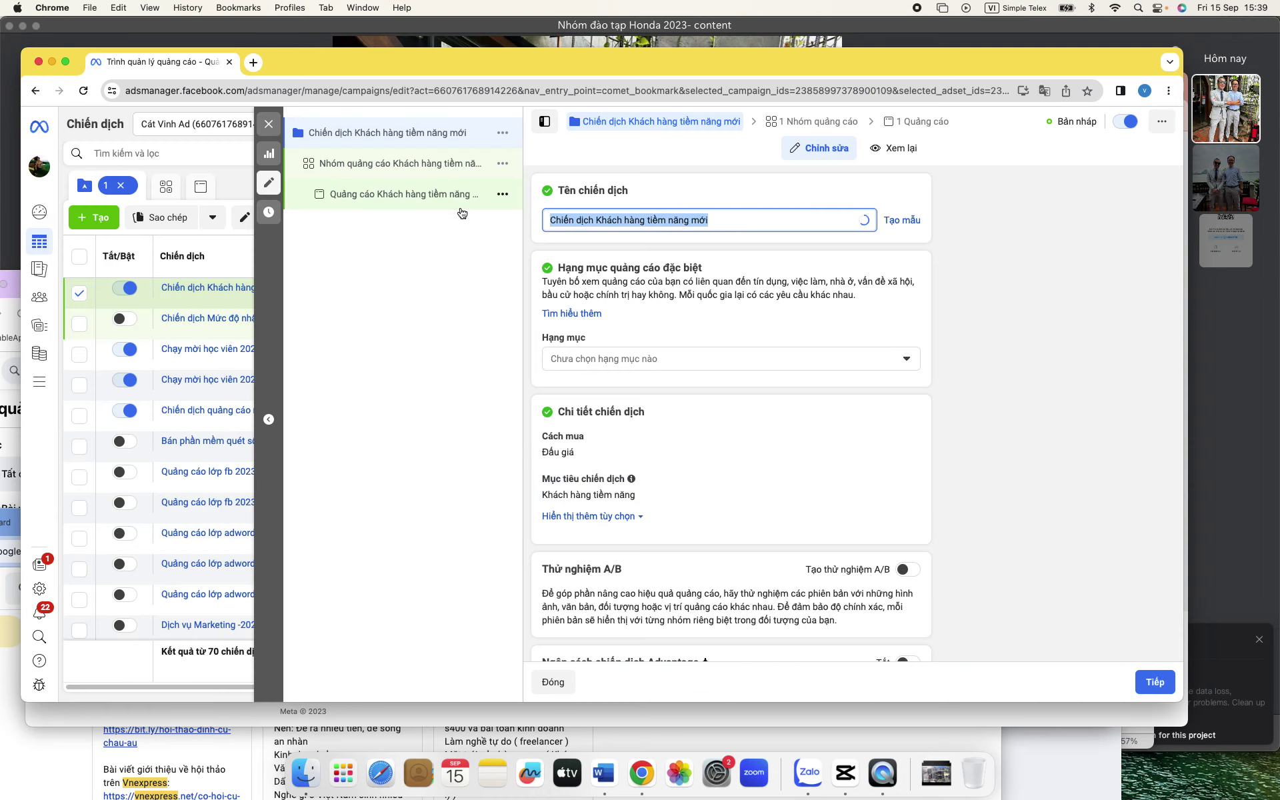
Rename the campaign to 'Khách hàng đăng ký học 1-1 digital marketing 15092023'
{"action": "key", "text": "BackSpace"}
{"action": "type", "text": "Khách"}
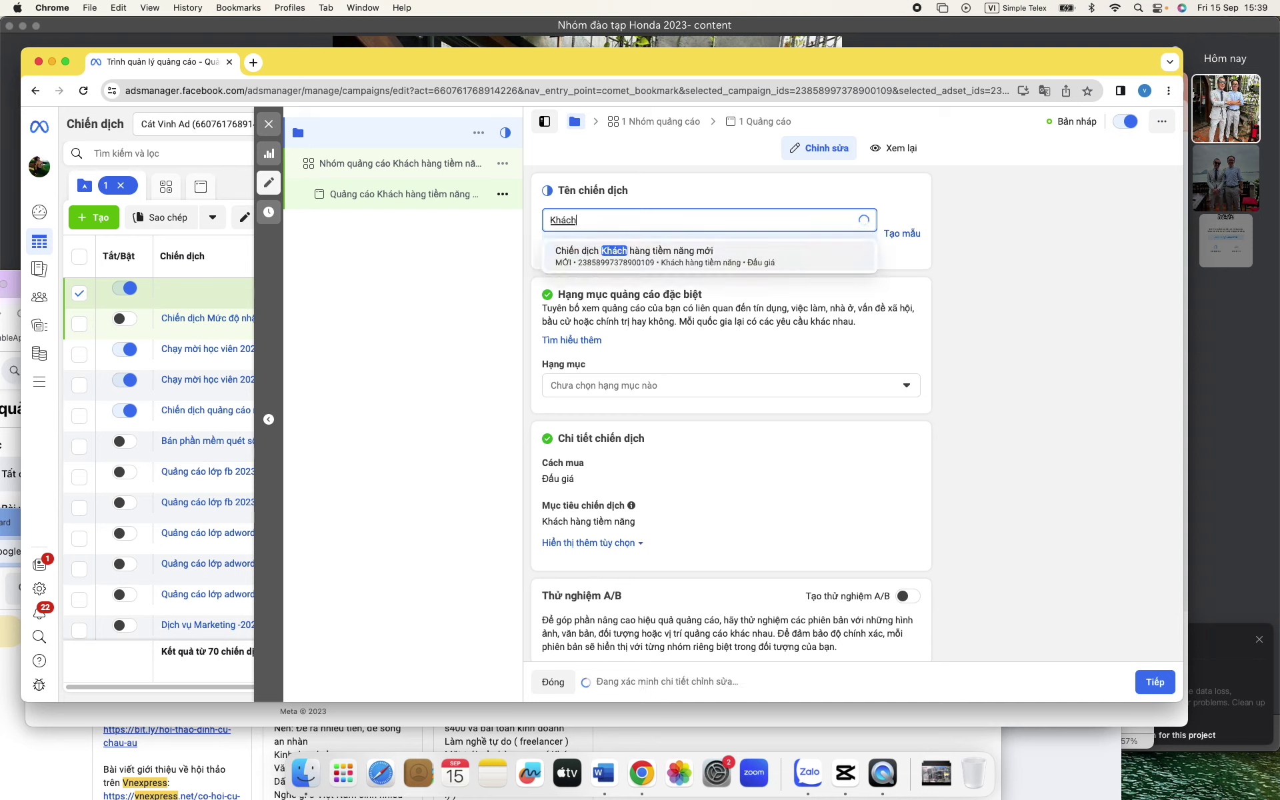
{"action": "type", "text": " hàng đăng k"}
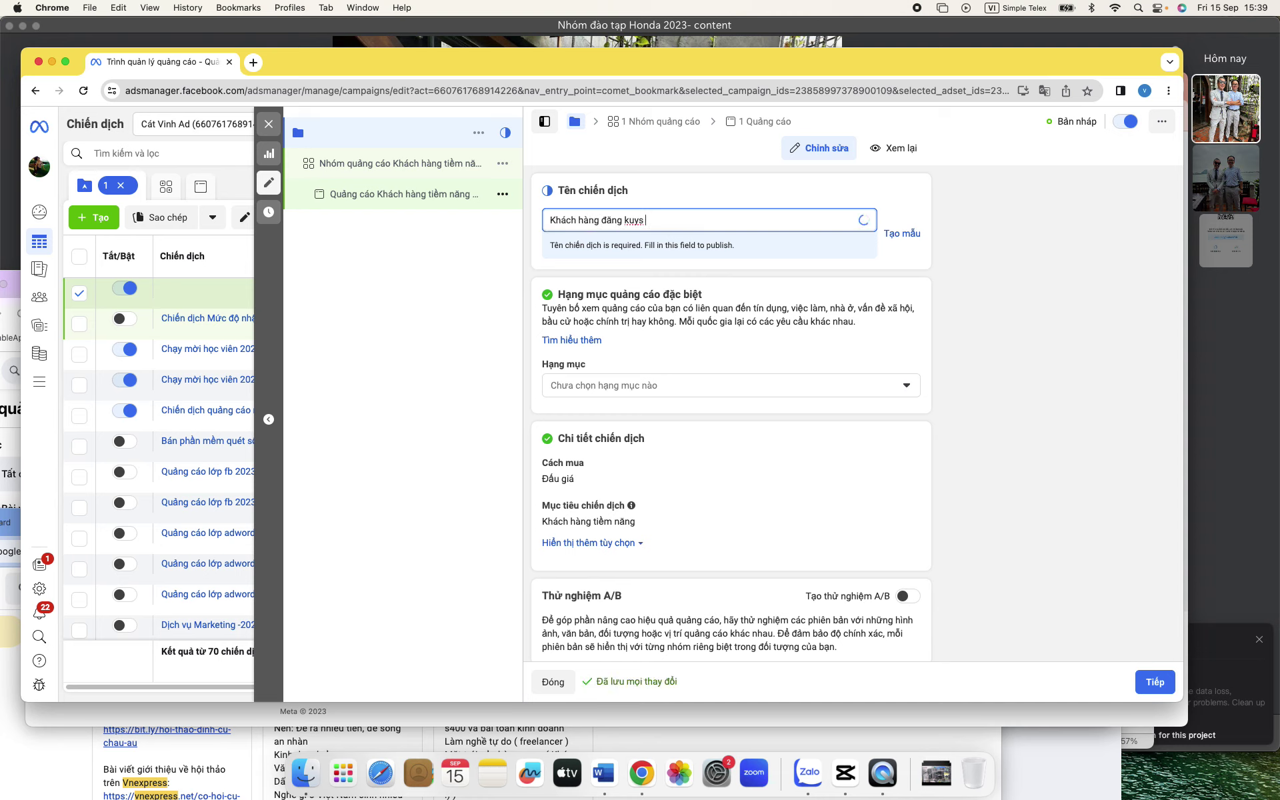
{"action": "type", "text": "ý học 1-1 digital marlket"}
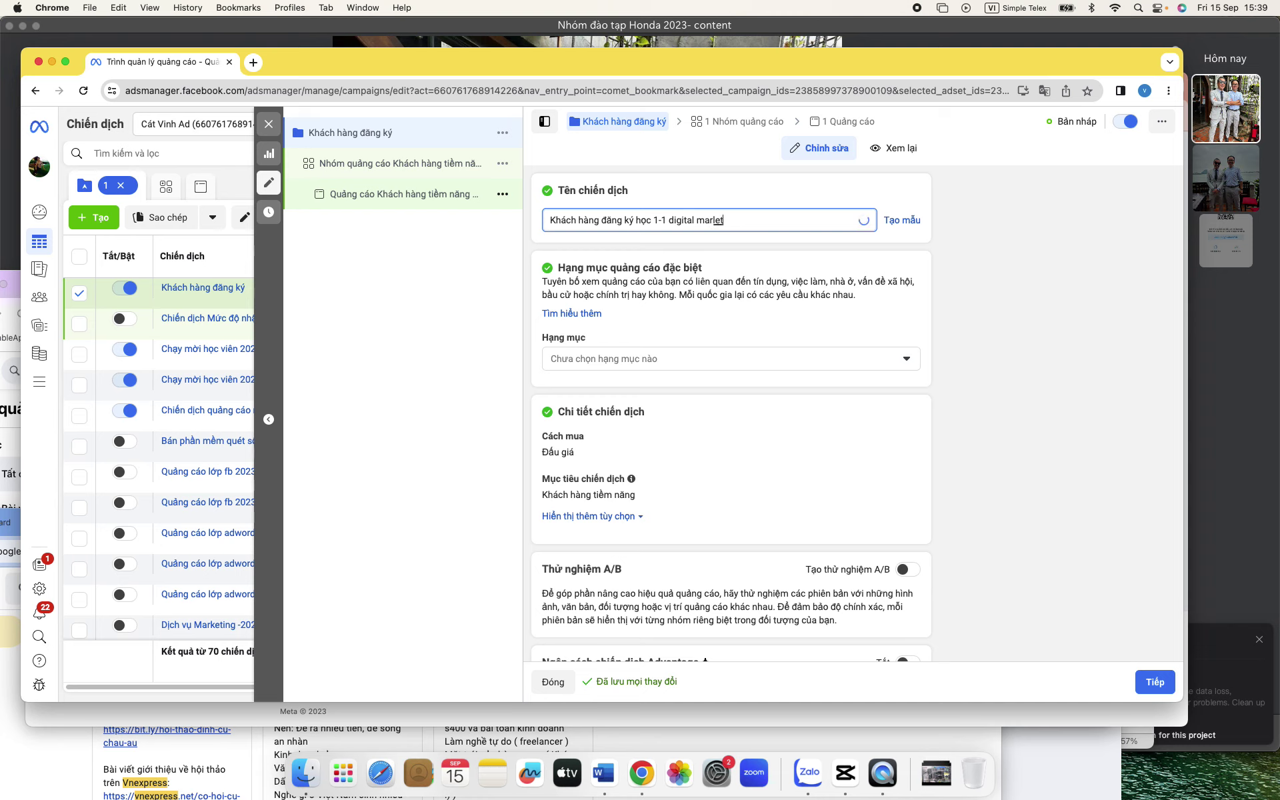
{"action": "key", "text": "BackSpace"}
{"action": "type", "text": "ket"}
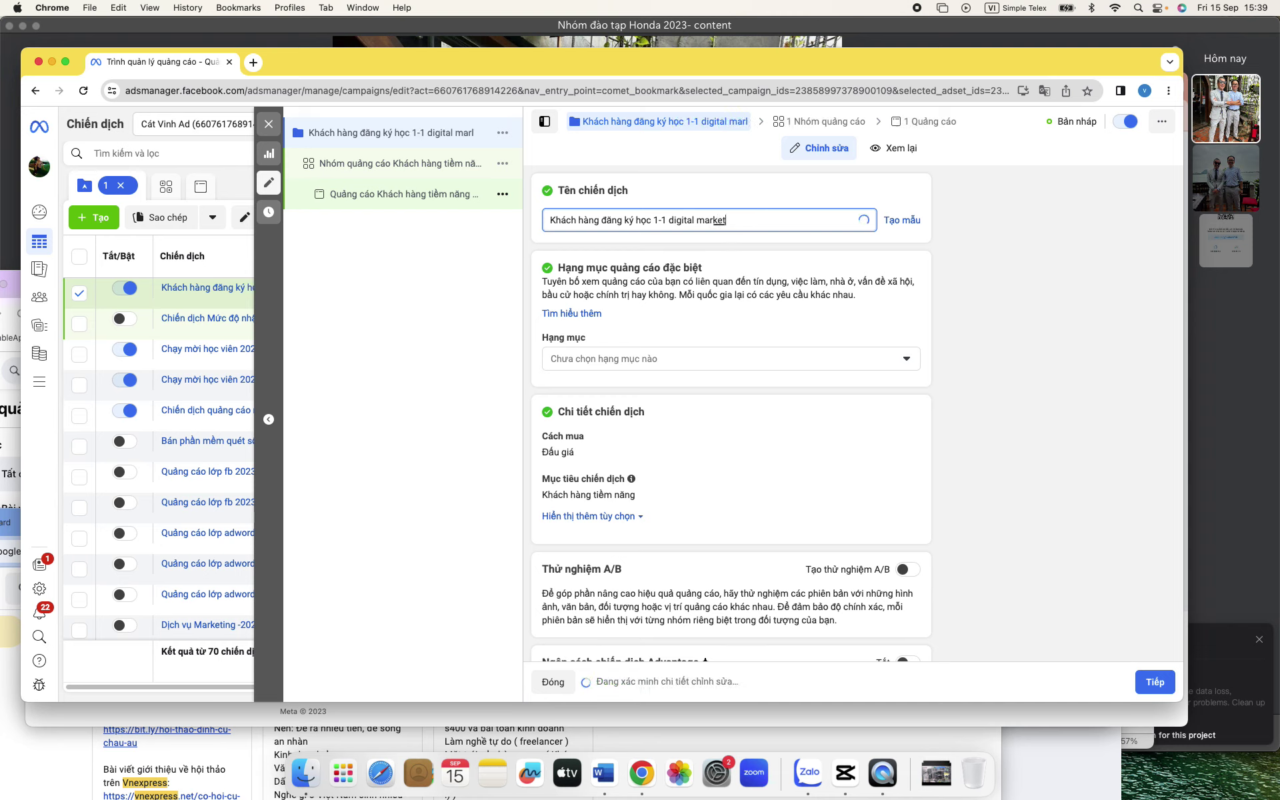
{"action": "type", "text": "ing 15092023"}
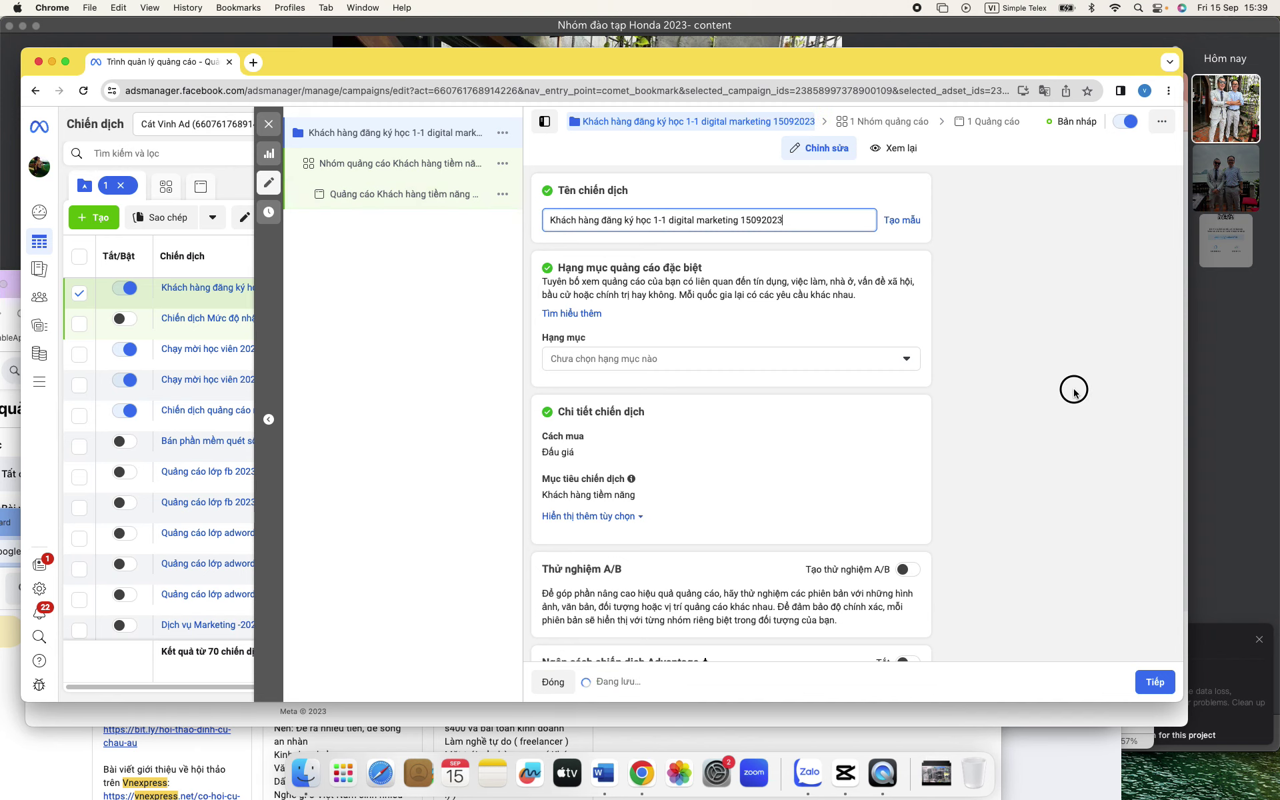
Turn on Advantage+ campaign budget at 500.000 ₫ daily and continue to the ad set
{"action": "scroll", "coordinate": [1064, 391], "scroll_direction": "down", "scroll_amount": 3}
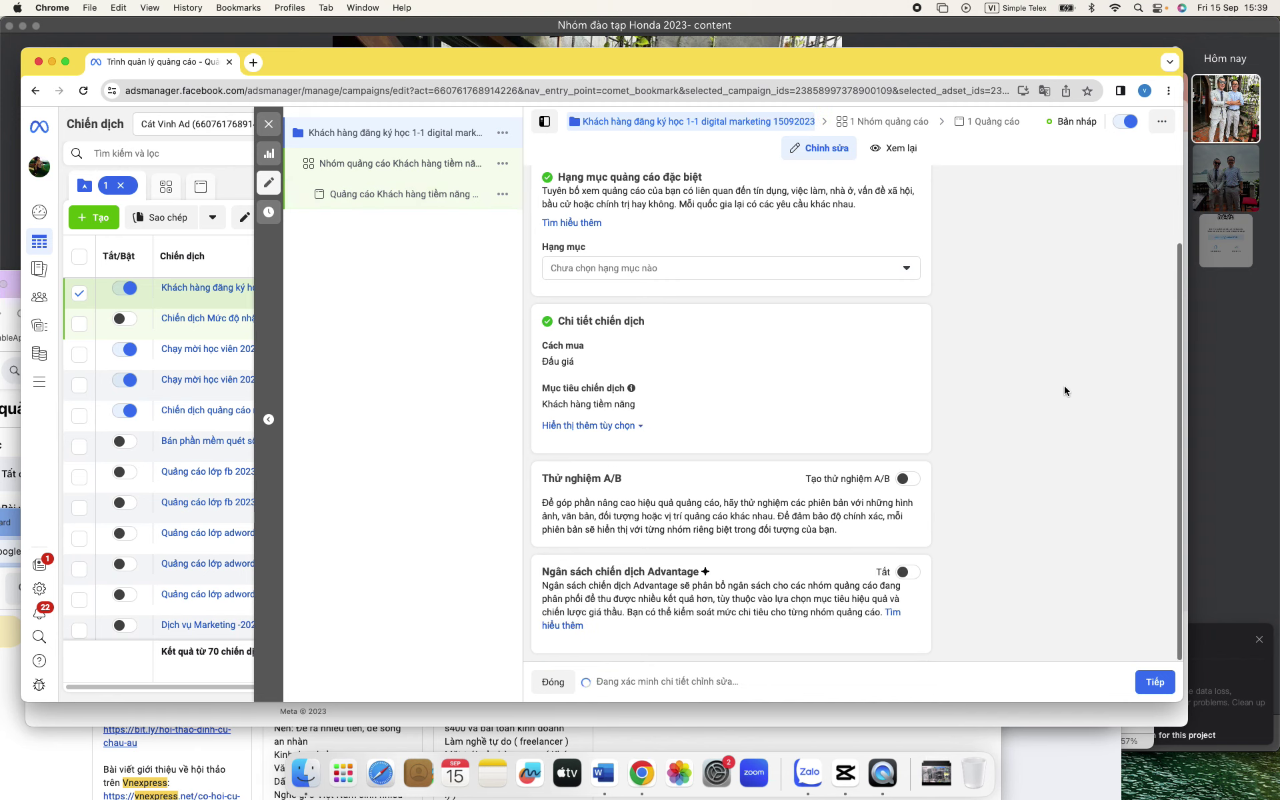
{"action": "left_click", "coordinate": [908, 572]}
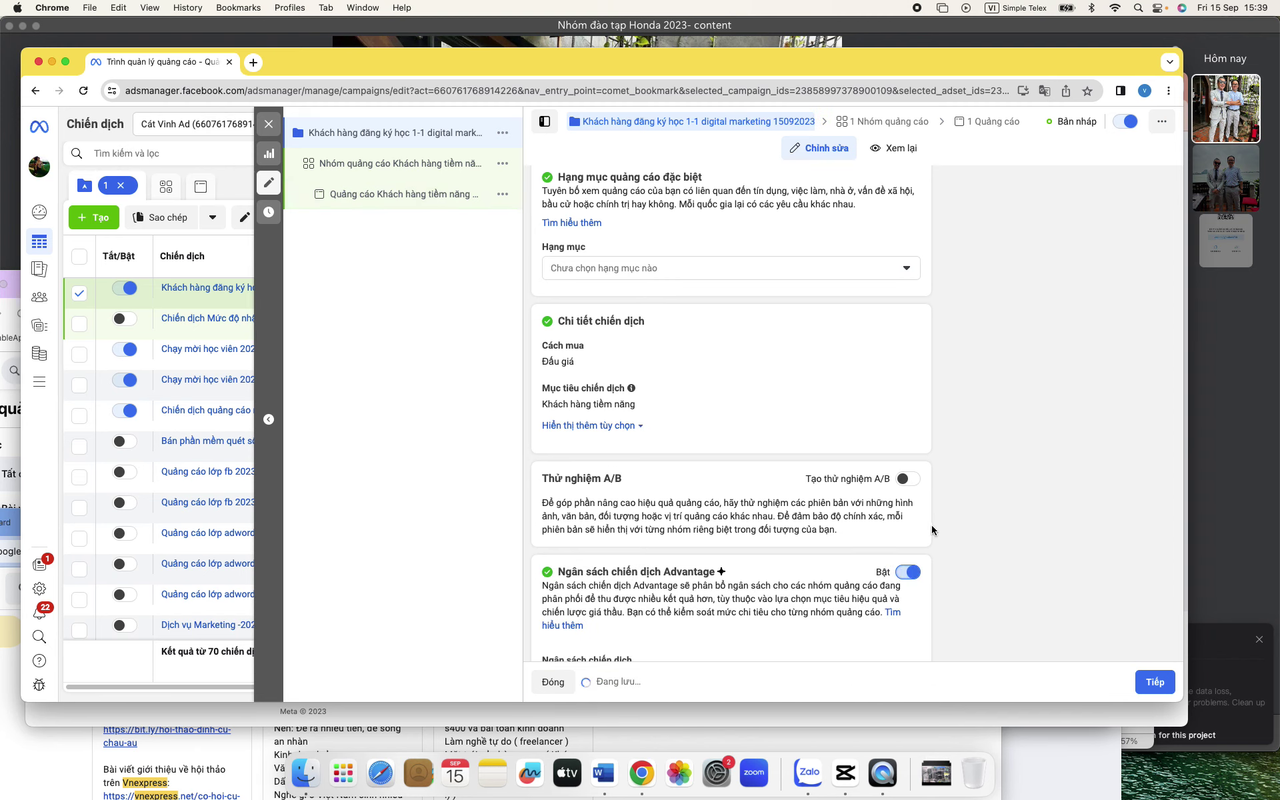
{"action": "left_click", "coordinate": [749, 519]}
{"action": "key", "text": "BackSpace"}
{"action": "left_click", "coordinate": [1062, 385]}
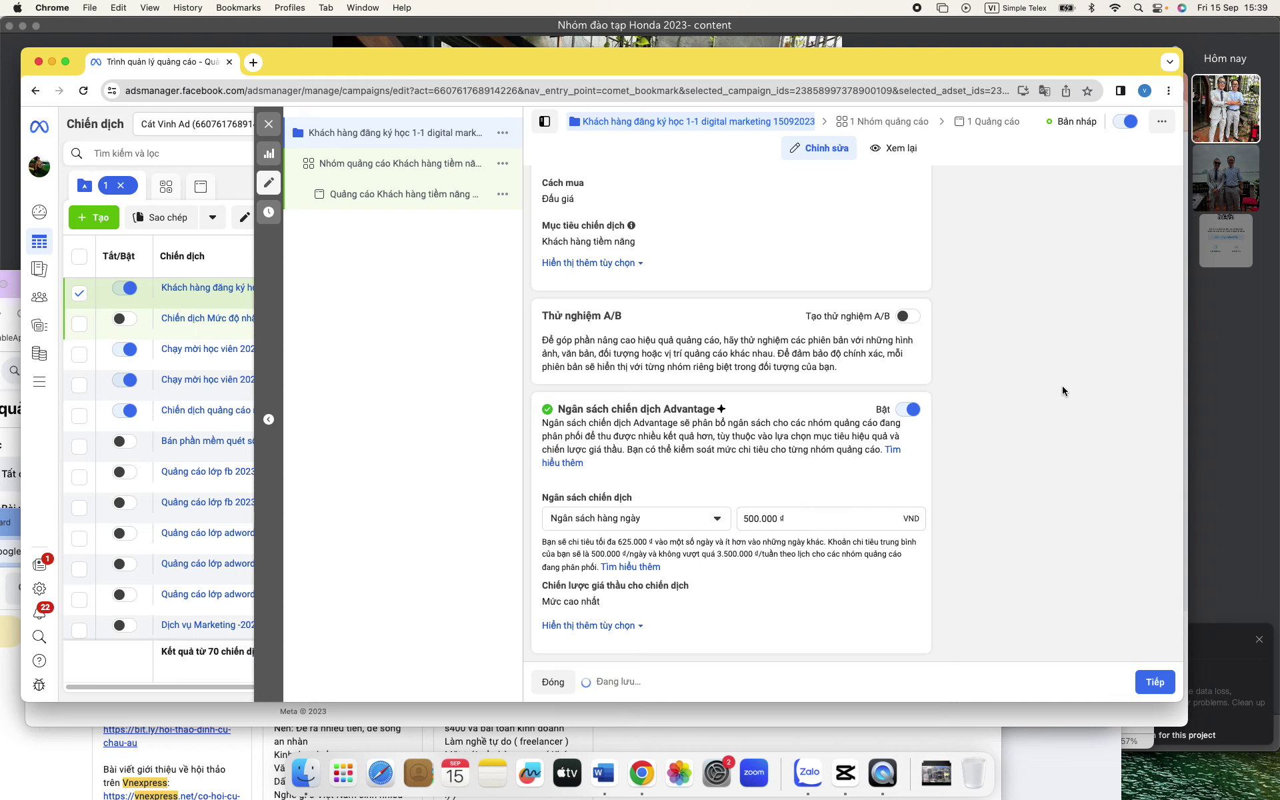
{"action": "left_click", "coordinate": [1154, 681]}
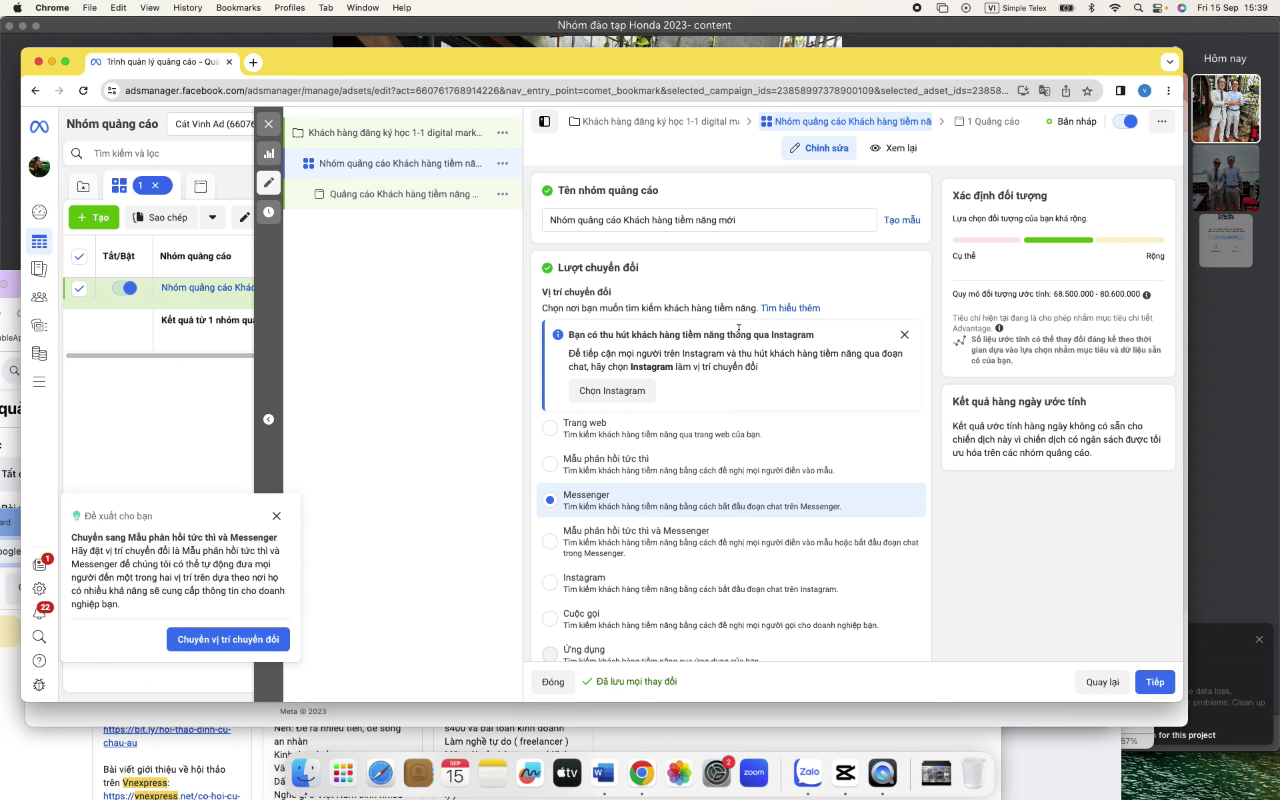
Set the conversion location to Mẫu phản hồi tức thì and accept the Page's lead-ads terms
{"action": "left_click", "coordinate": [551, 464]}
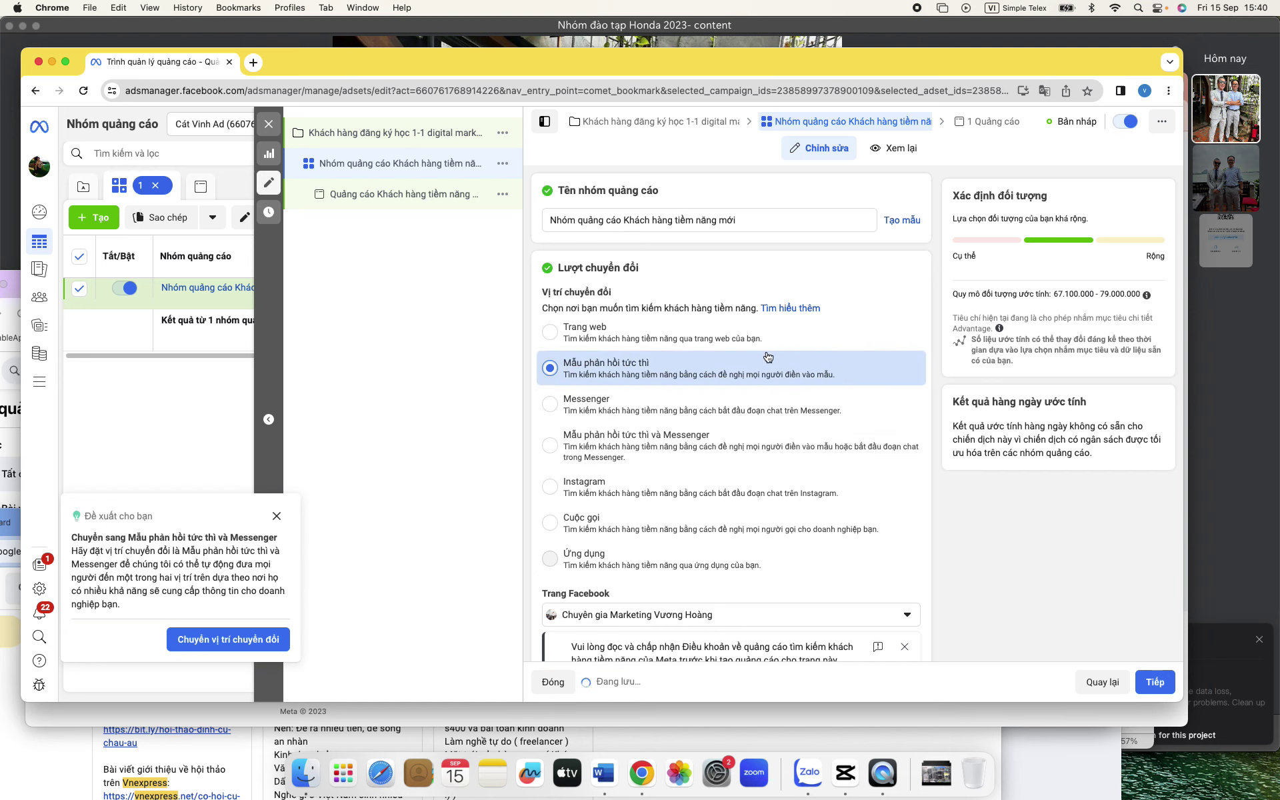
{"action": "scroll", "coordinate": [769, 361], "scroll_direction": "down", "scroll_amount": 4}
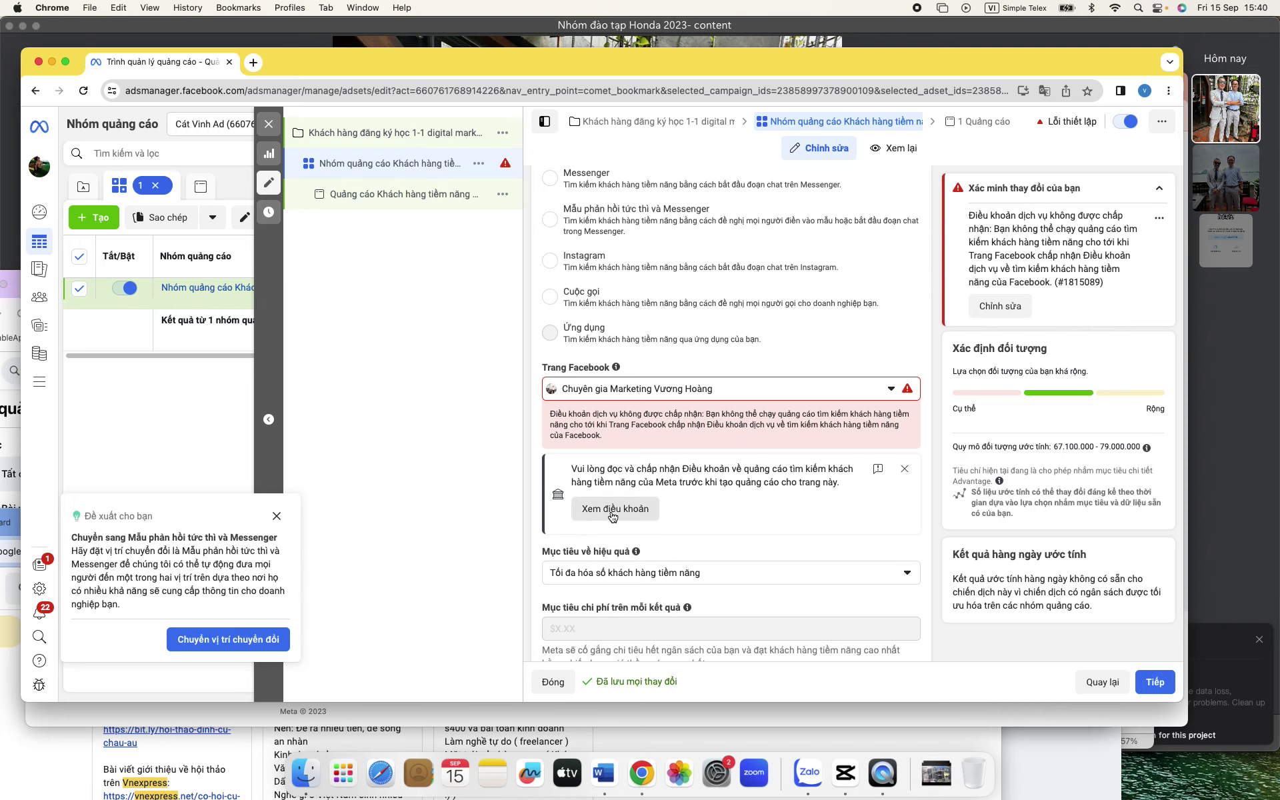
{"action": "left_click", "coordinate": [613, 510]}
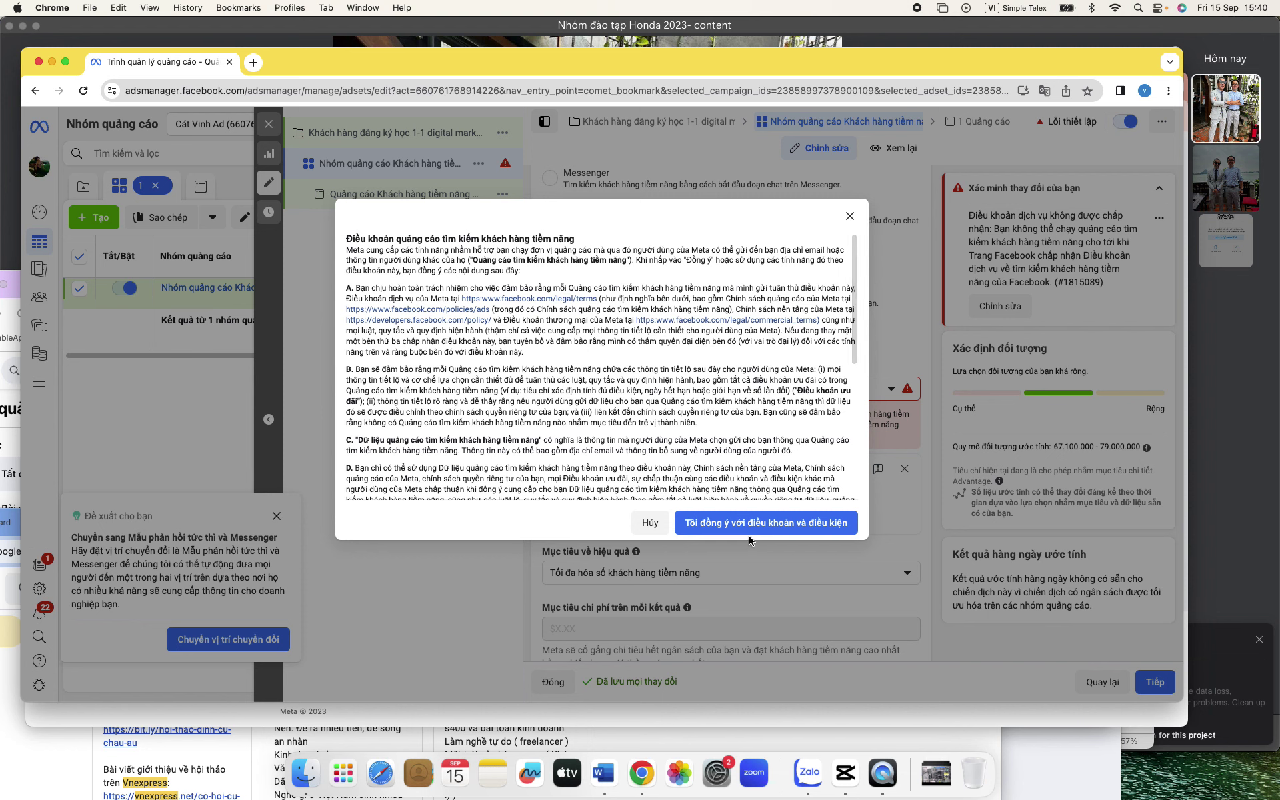
{"action": "left_click", "coordinate": [770, 529]}
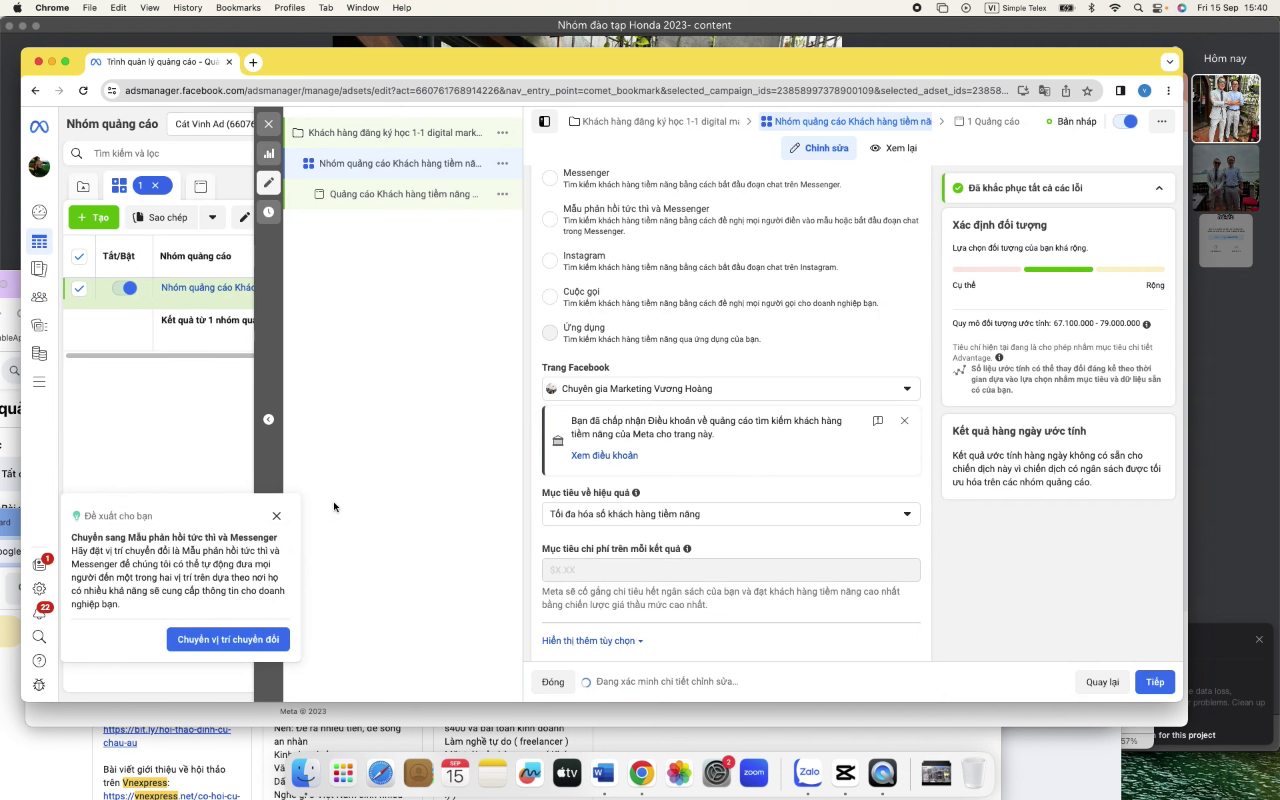
{"action": "left_click", "coordinate": [276, 517]}
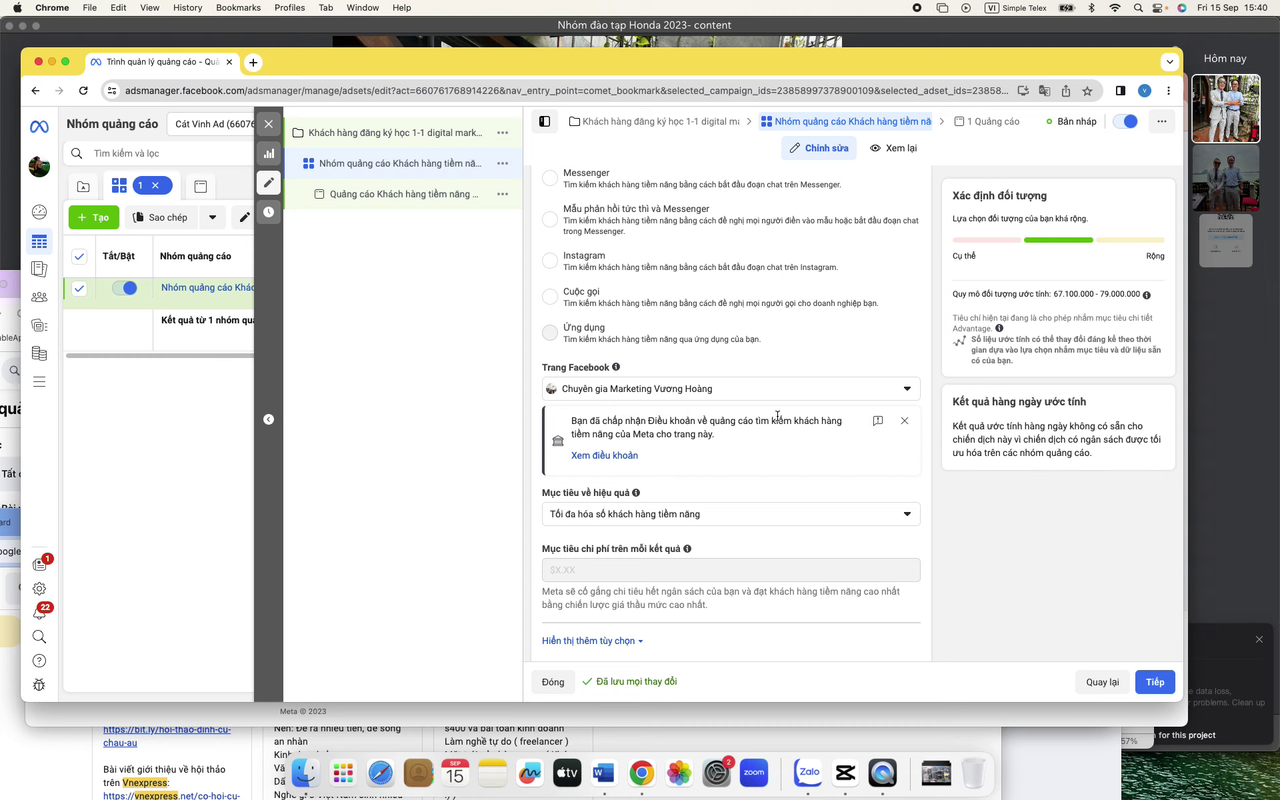
Remove Việt Nam from the ad set's target locations
{"action": "scroll", "coordinate": [776, 417], "scroll_direction": "up", "scroll_amount": 2}
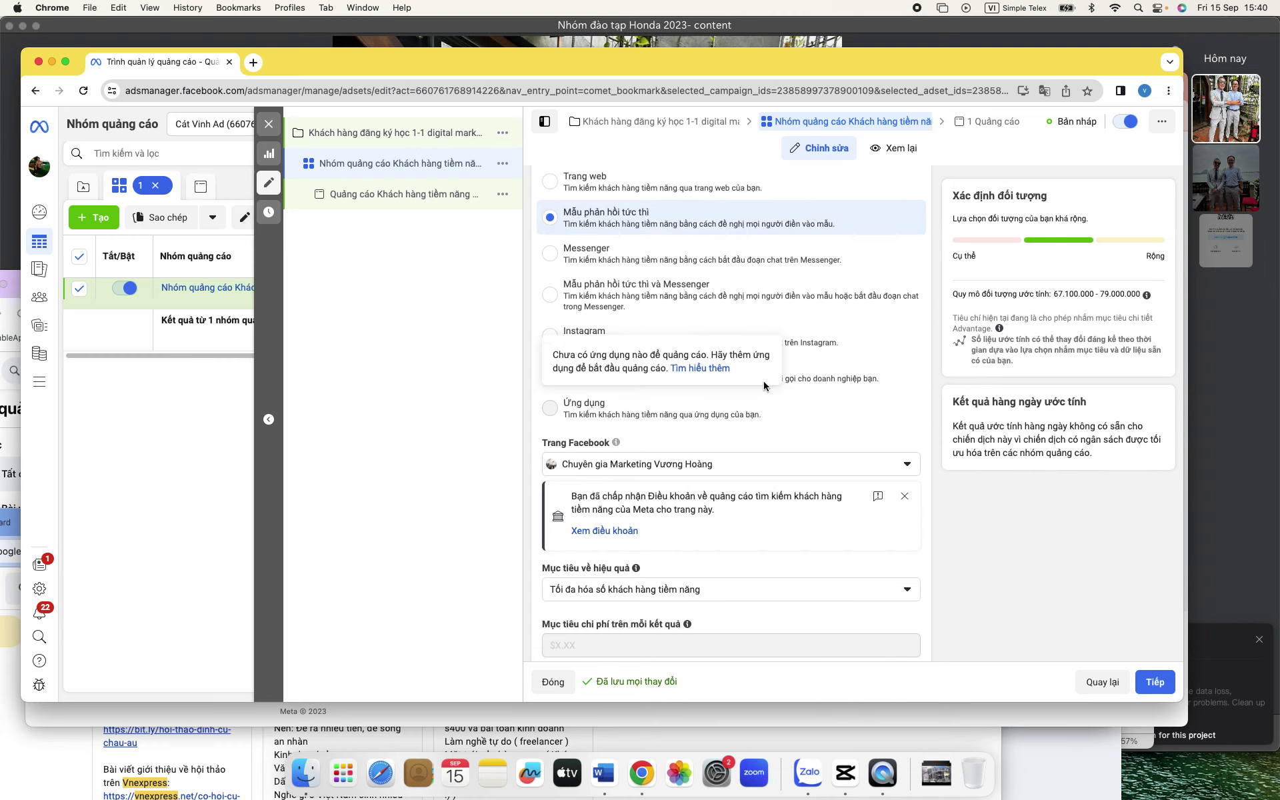
{"action": "scroll", "coordinate": [718, 425], "scroll_direction": "down", "scroll_amount": 3}
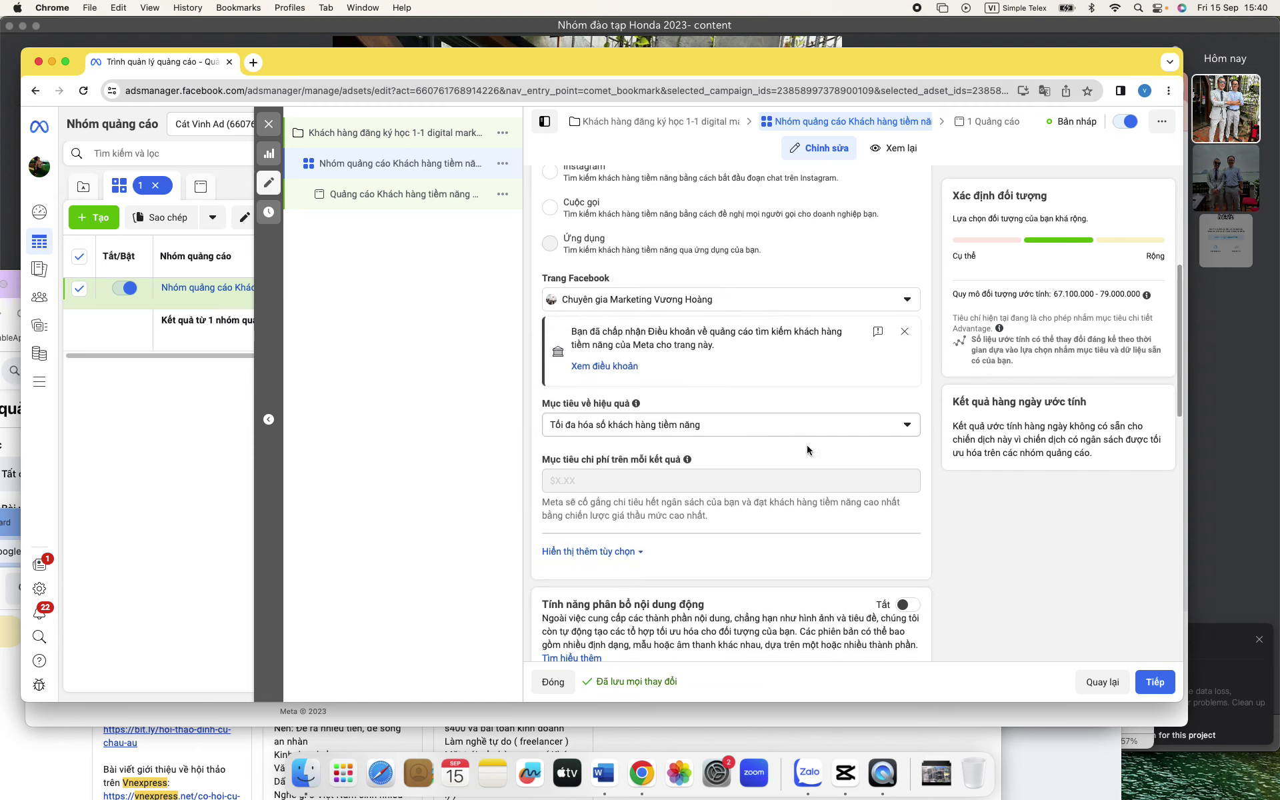
{"action": "scroll", "coordinate": [810, 448], "scroll_direction": "down", "scroll_amount": 3}
{"action": "scroll", "coordinate": [816, 457], "scroll_direction": "down", "scroll_amount": 6}
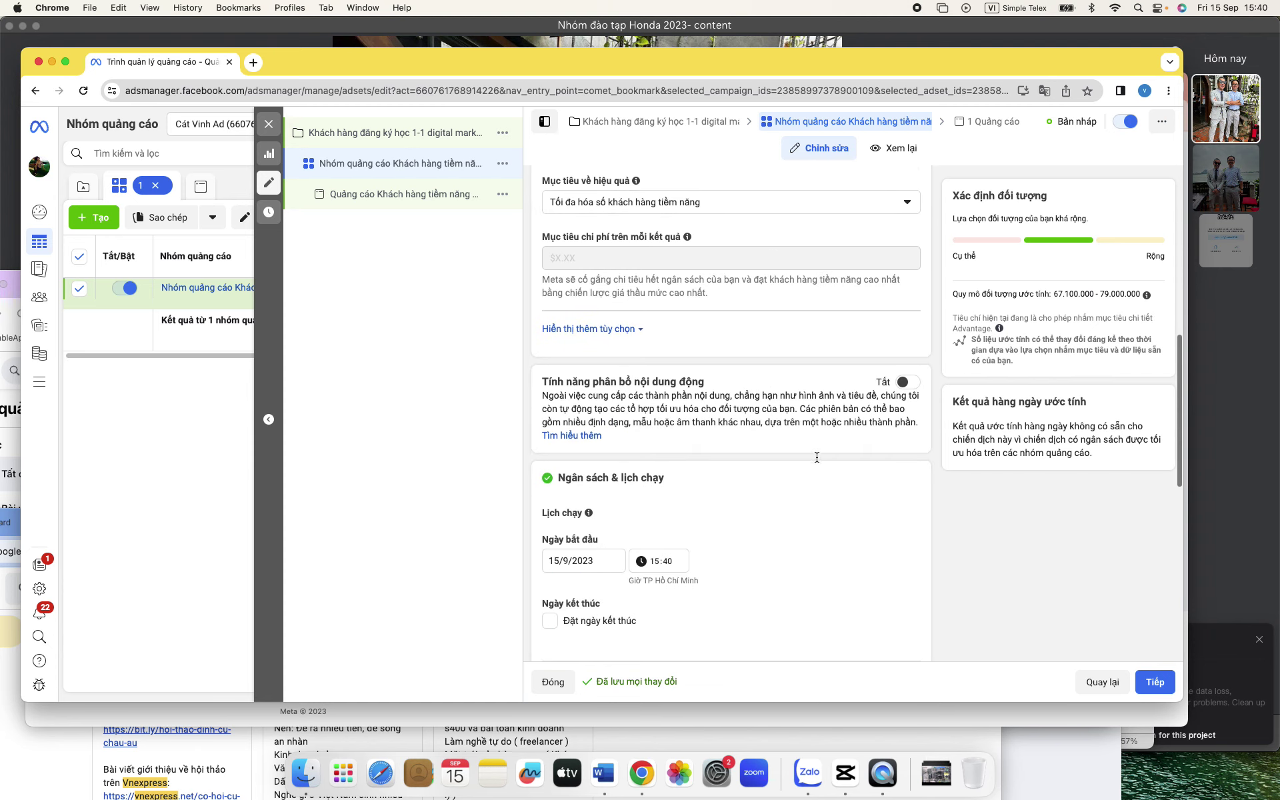
{"action": "scroll", "coordinate": [810, 431], "scroll_direction": "down", "scroll_amount": 3}
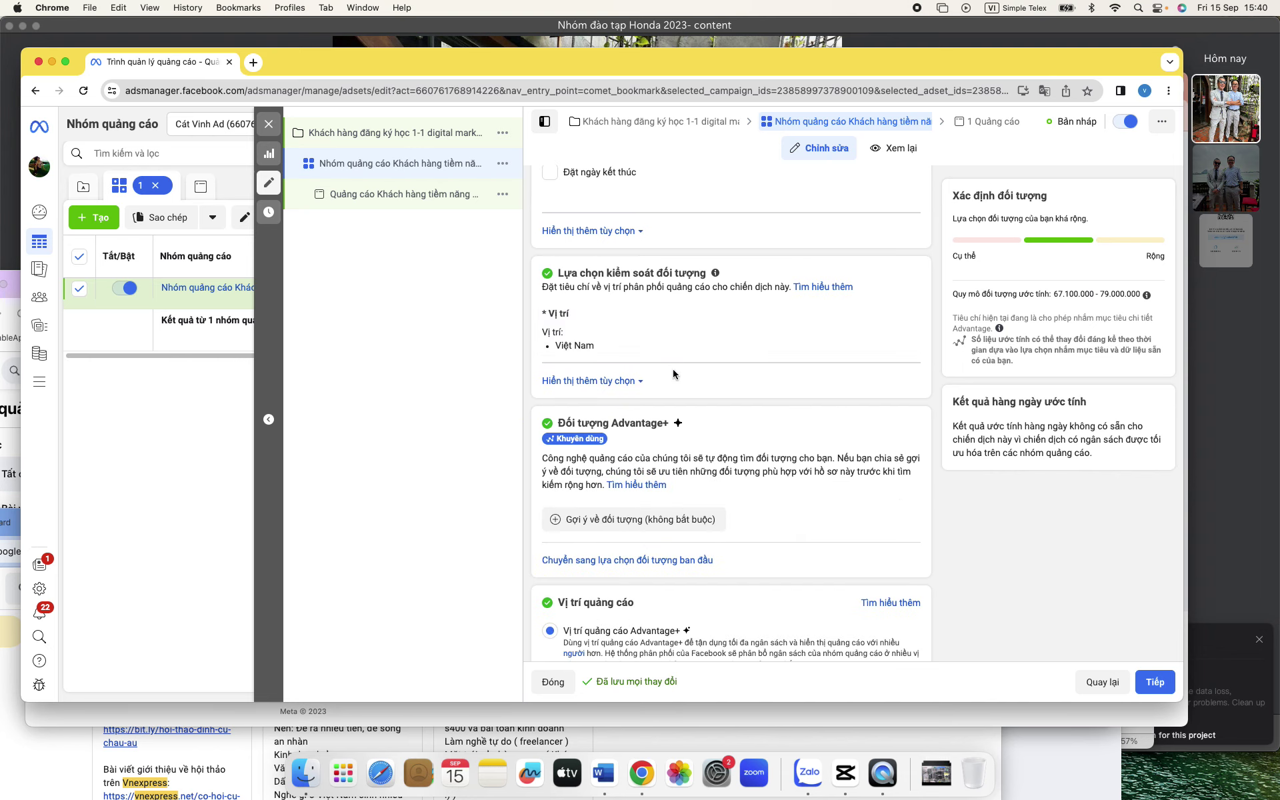
{"action": "left_click", "coordinate": [623, 381]}
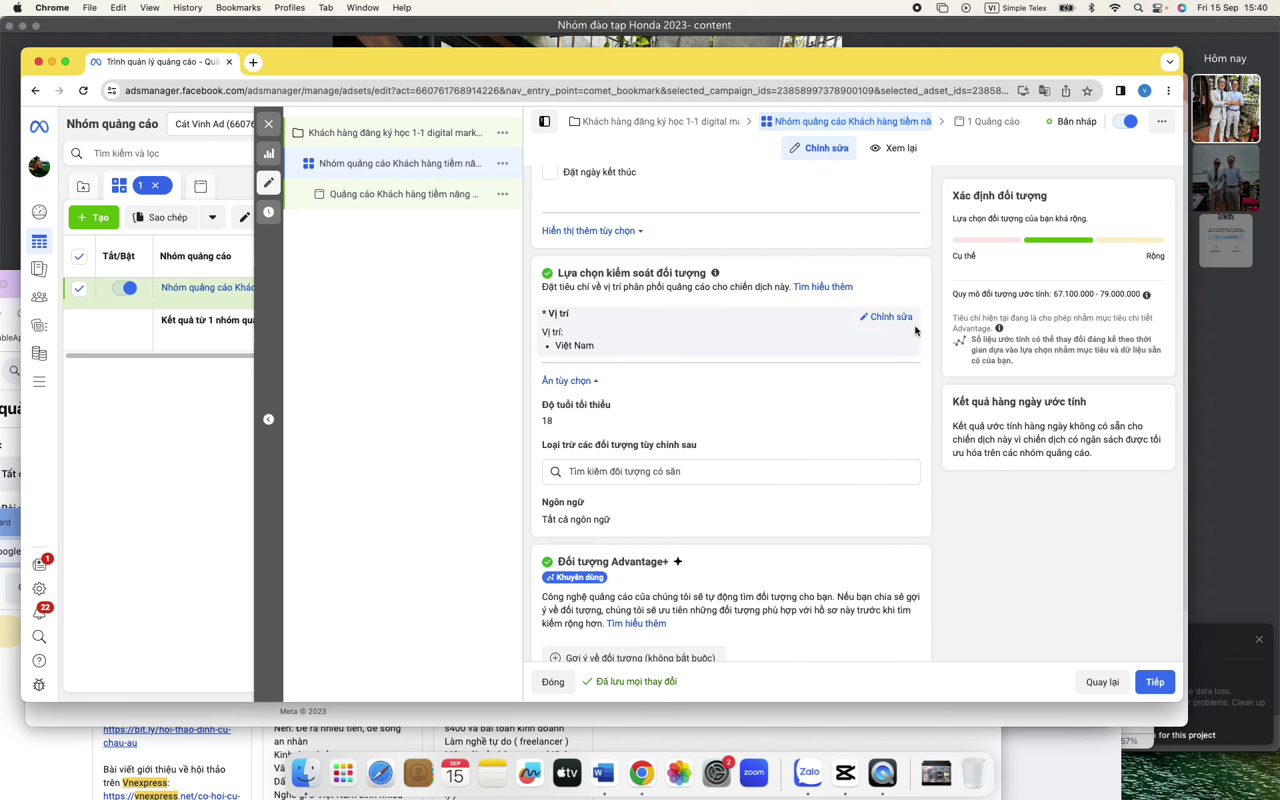
{"action": "left_click", "coordinate": [907, 317]}
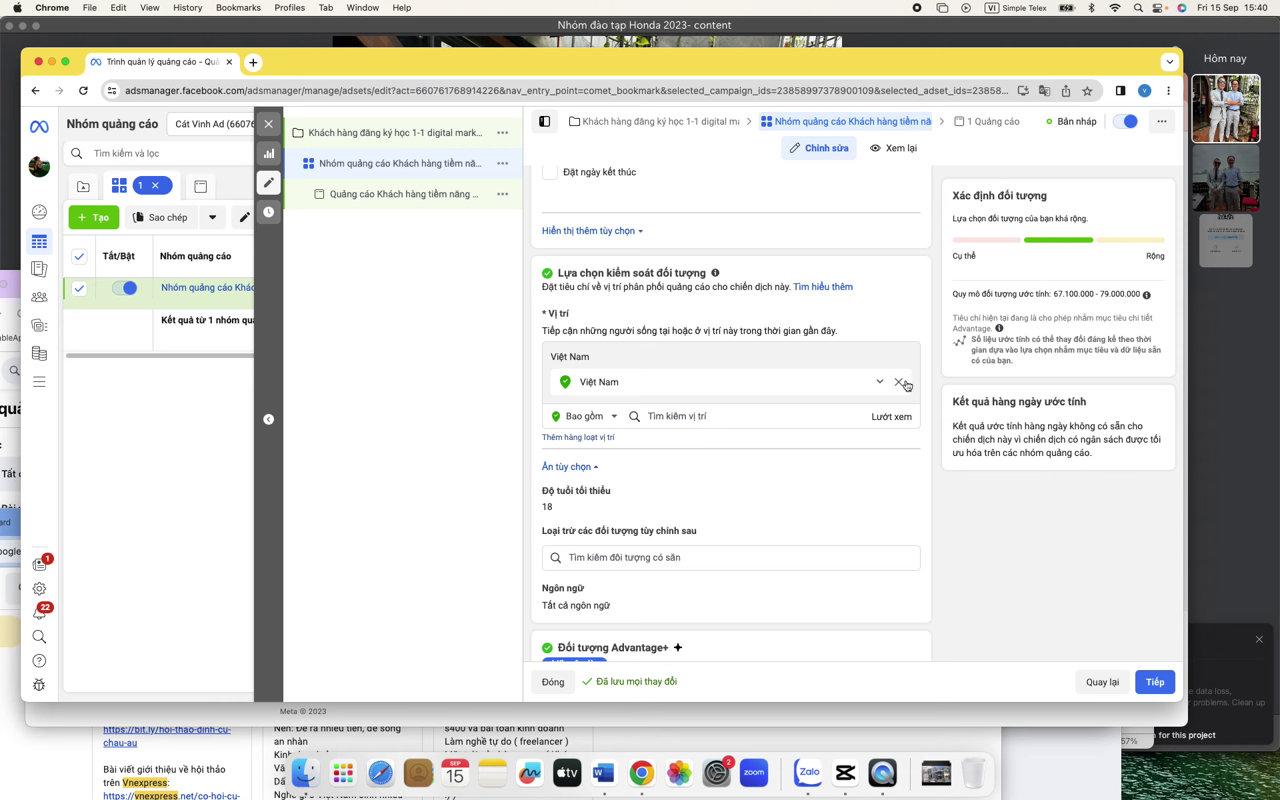
{"action": "left_click", "coordinate": [702, 397]}
{"action": "type", "text": "hà nội"}
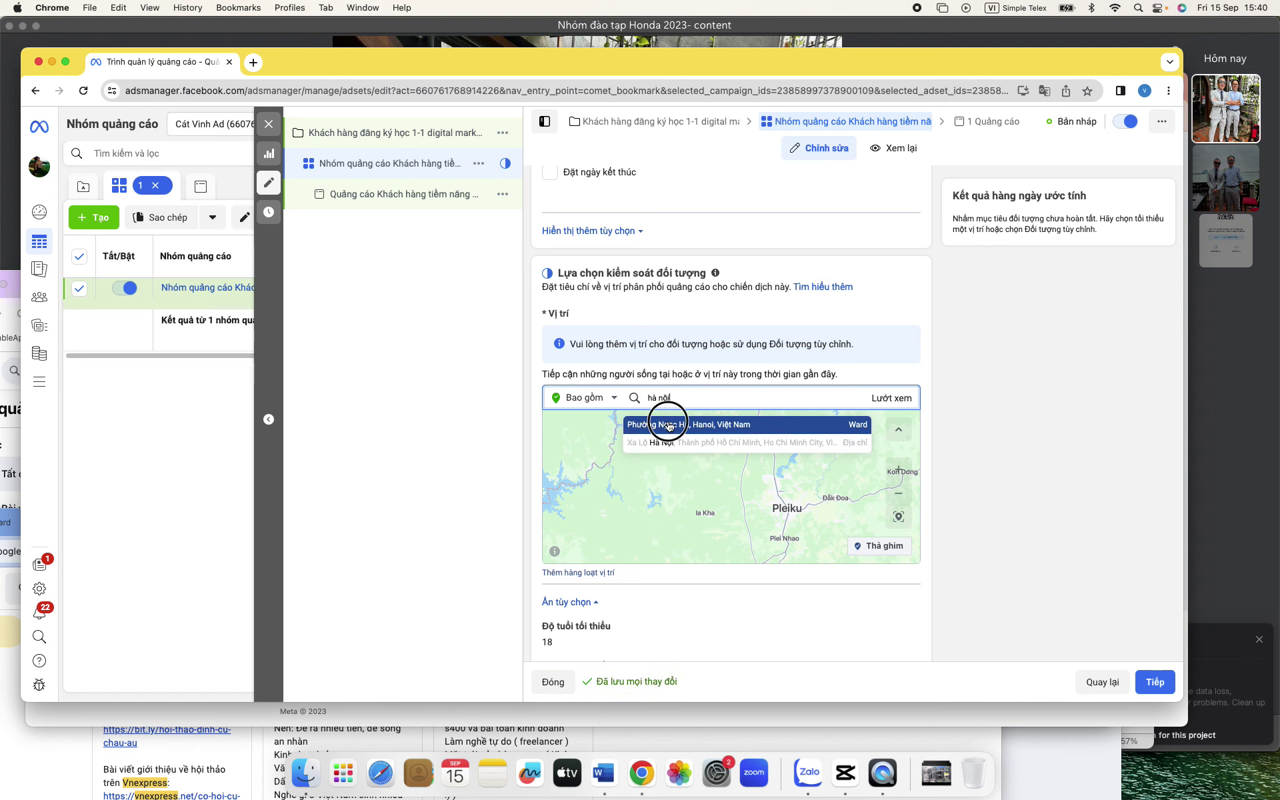
{"action": "left_click", "coordinate": [663, 422]}
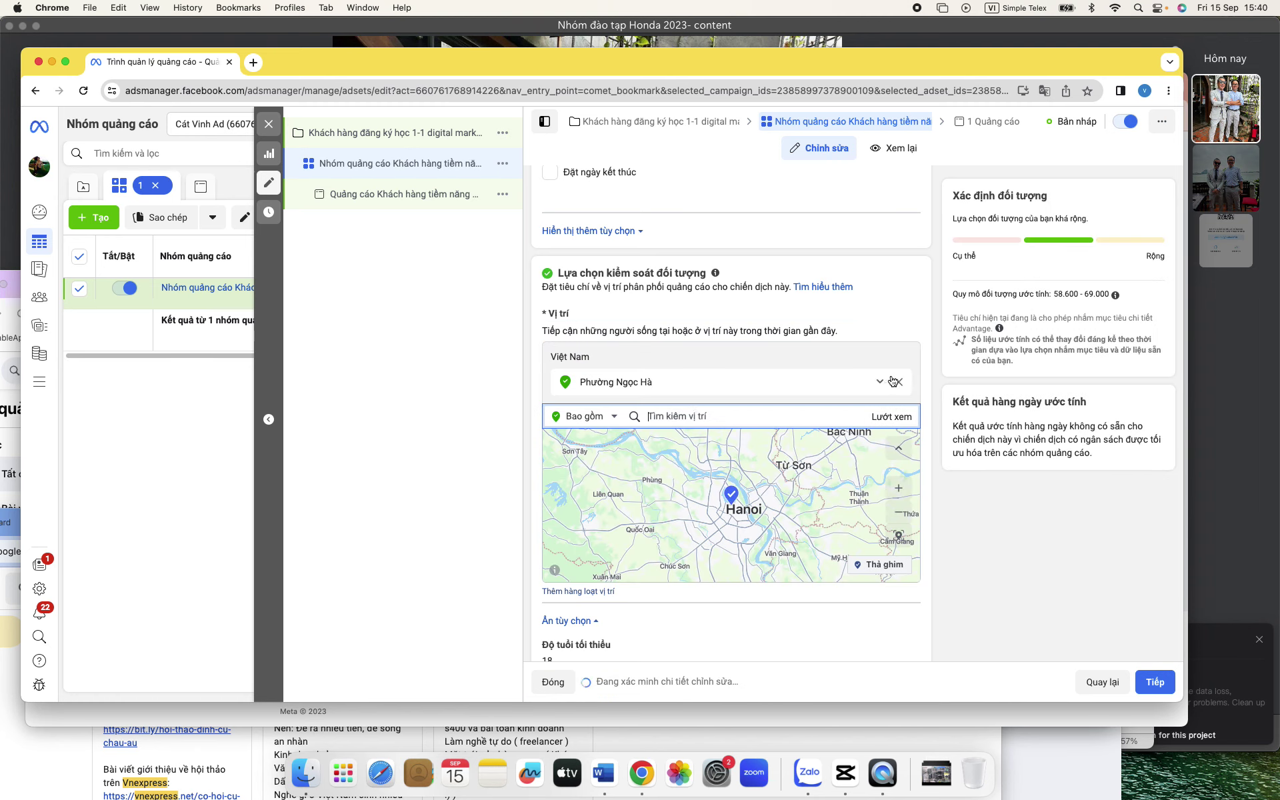
{"action": "left_click", "coordinate": [899, 382]}
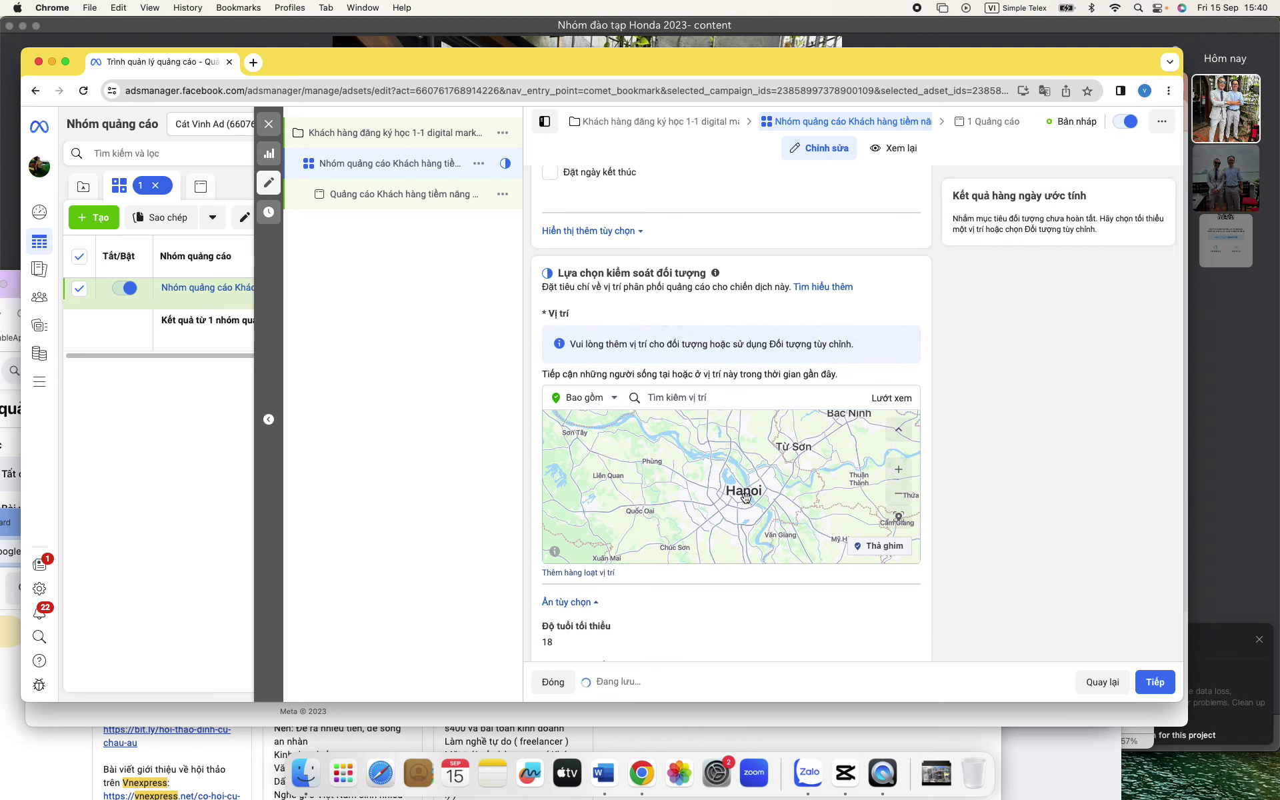
Drop a location pin near Bát Tràng on the Hanoi map
{"action": "scroll", "coordinate": [742, 499], "scroll_direction": "up", "scroll_amount": 3}
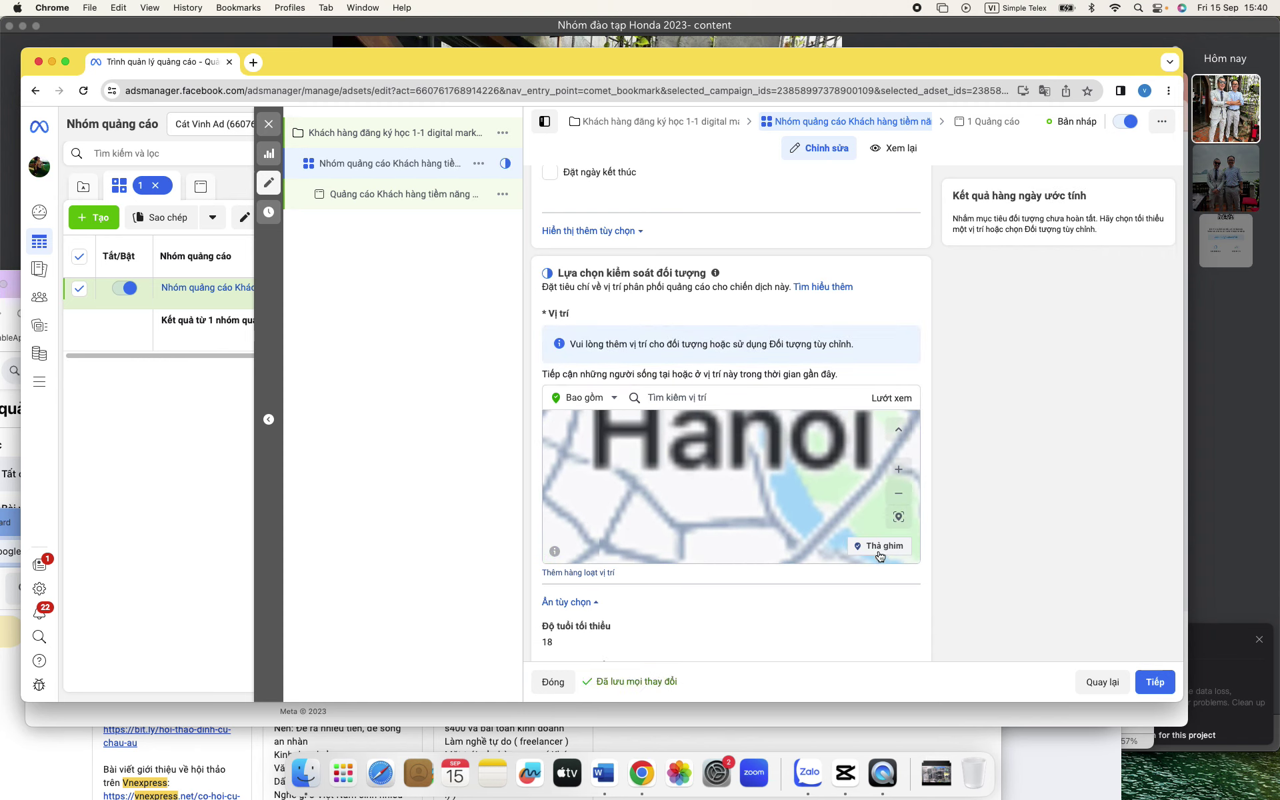
{"action": "left_click_drag", "start_coordinate": [757, 490], "coordinate": [834, 475]}
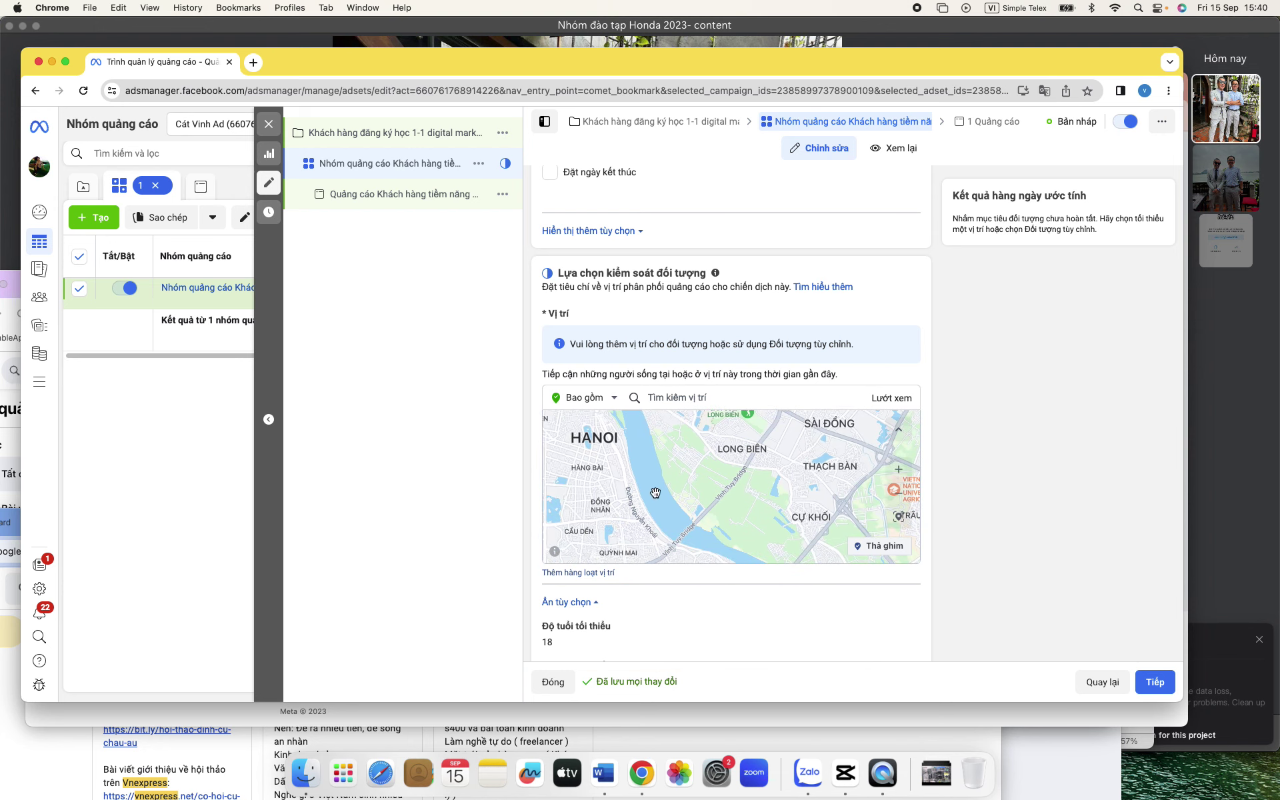
{"action": "left_click_drag", "start_coordinate": [680, 480], "coordinate": [735, 483]}
{"action": "left_click_drag", "start_coordinate": [606, 485], "coordinate": [770, 517]}
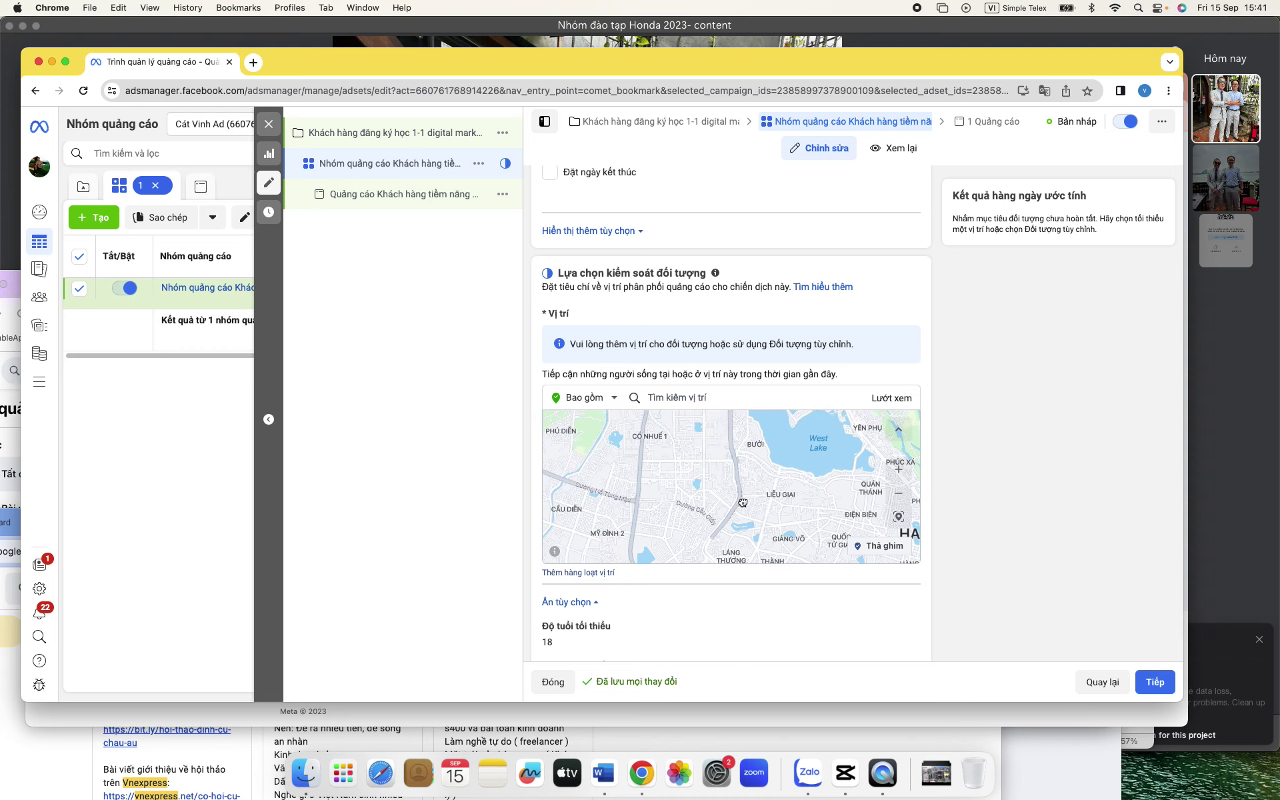
{"action": "left_click_drag", "start_coordinate": [697, 491], "coordinate": [785, 509]}
{"action": "scroll", "coordinate": [677, 465], "scroll_direction": "up", "scroll_amount": 3}
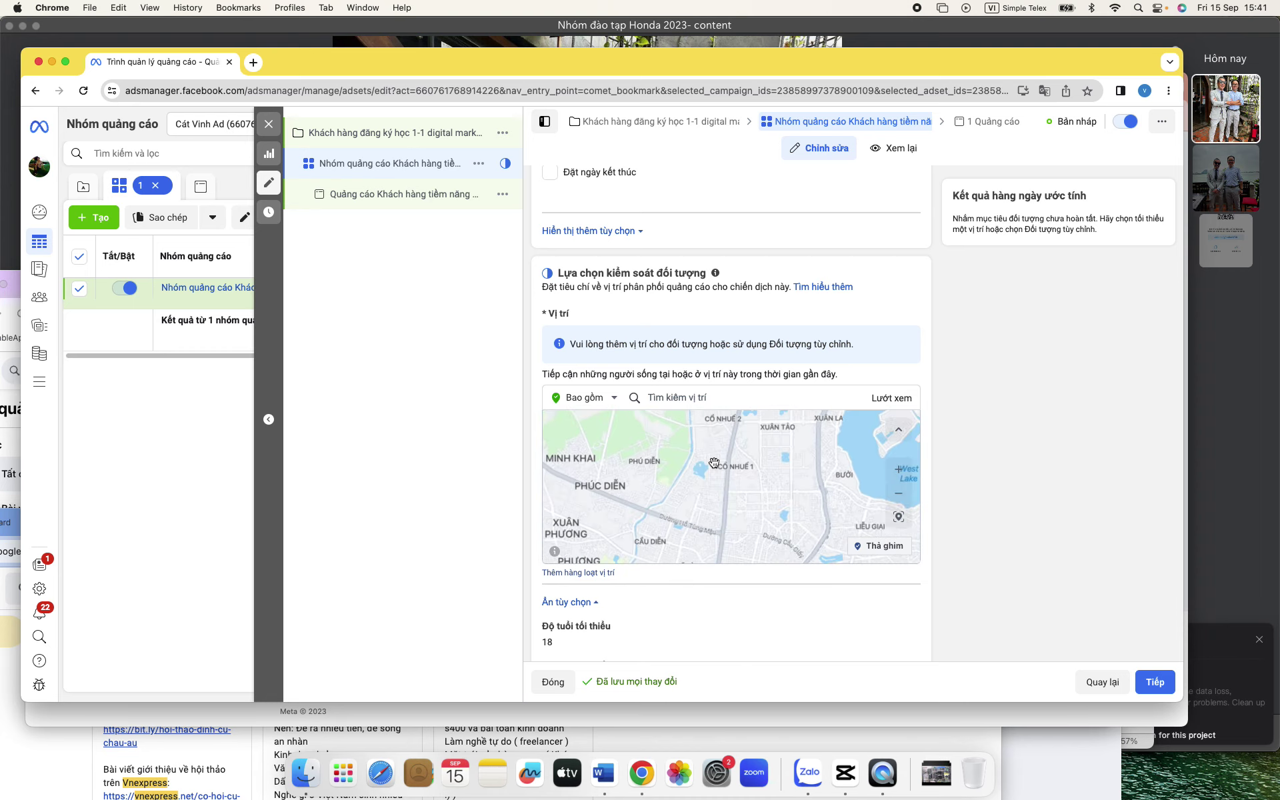
{"action": "scroll", "coordinate": [678, 465], "scroll_direction": "down", "scroll_amount": 3}
{"action": "left_click_drag", "start_coordinate": [640, 460], "coordinate": [587, 433]}
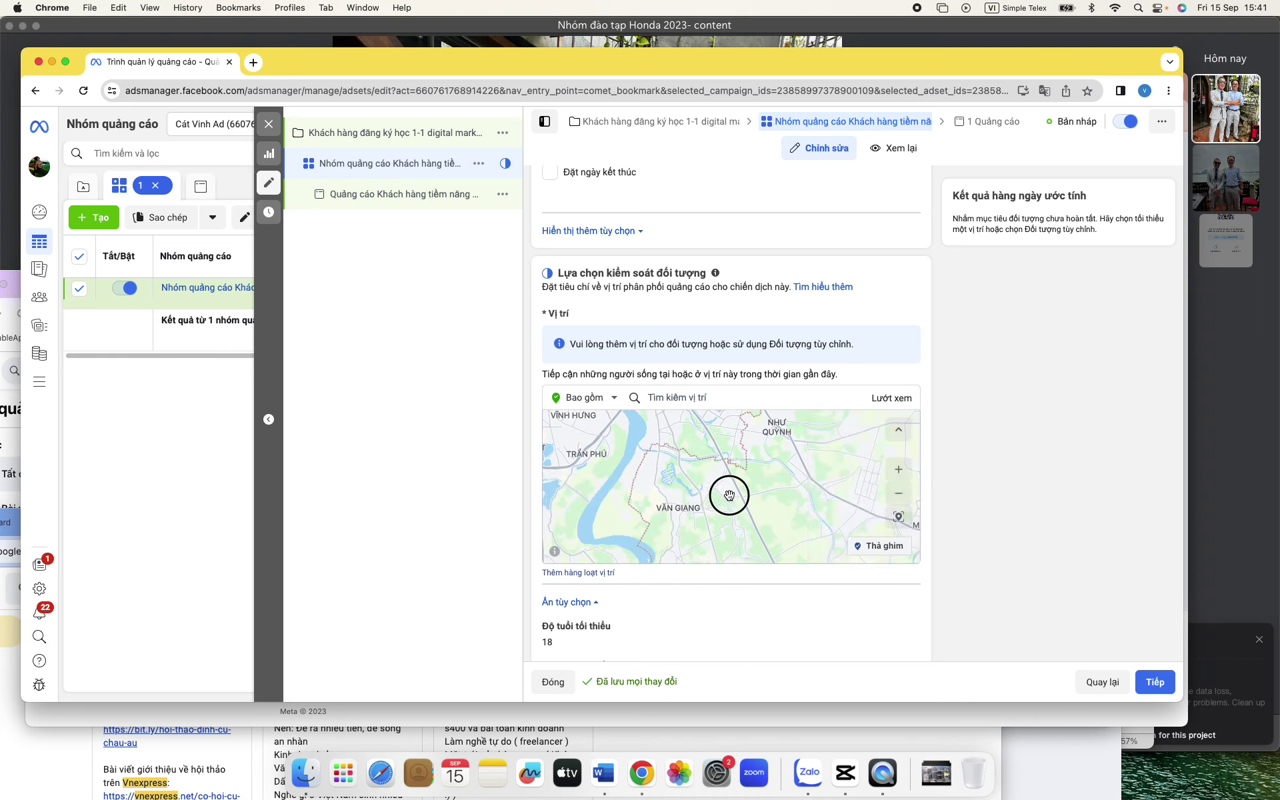
{"action": "scroll", "coordinate": [696, 466], "scroll_direction": "down", "scroll_amount": 2}
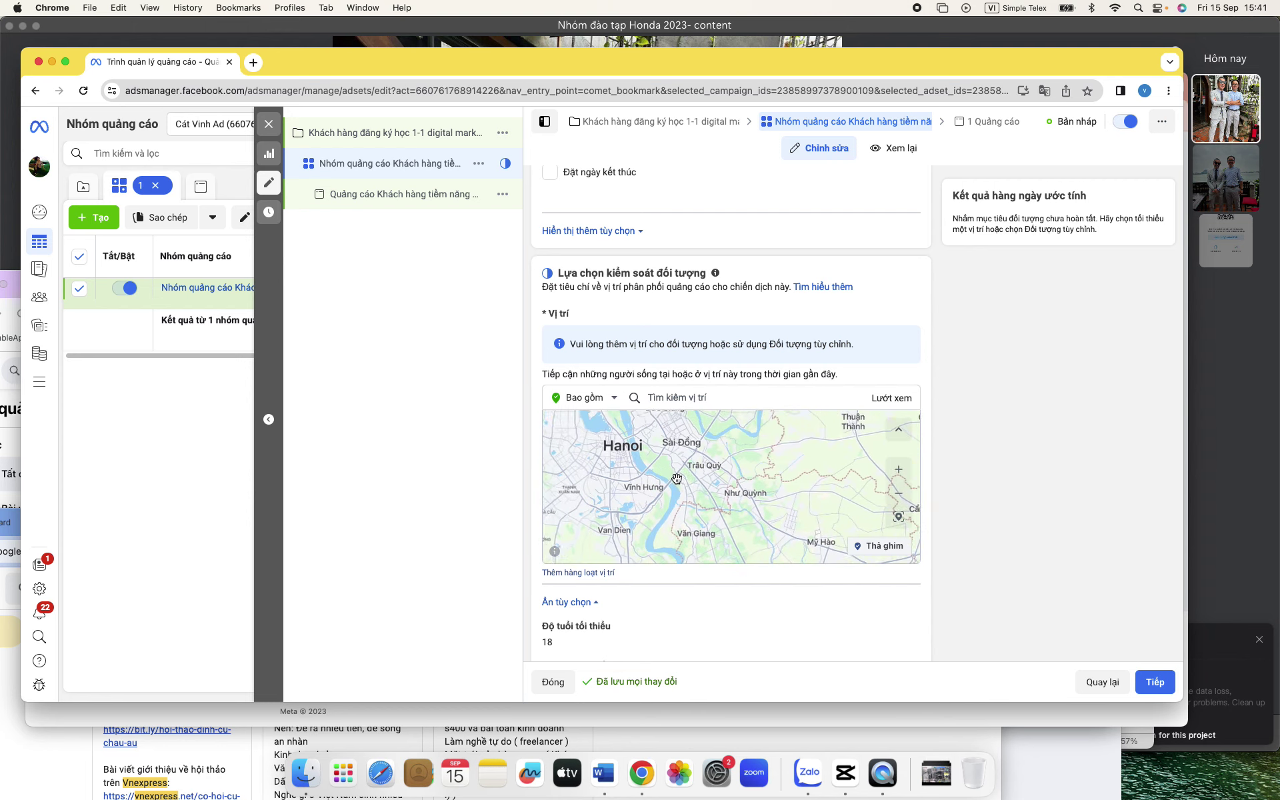
{"action": "scroll", "coordinate": [706, 485], "scroll_direction": "up", "scroll_amount": 4}
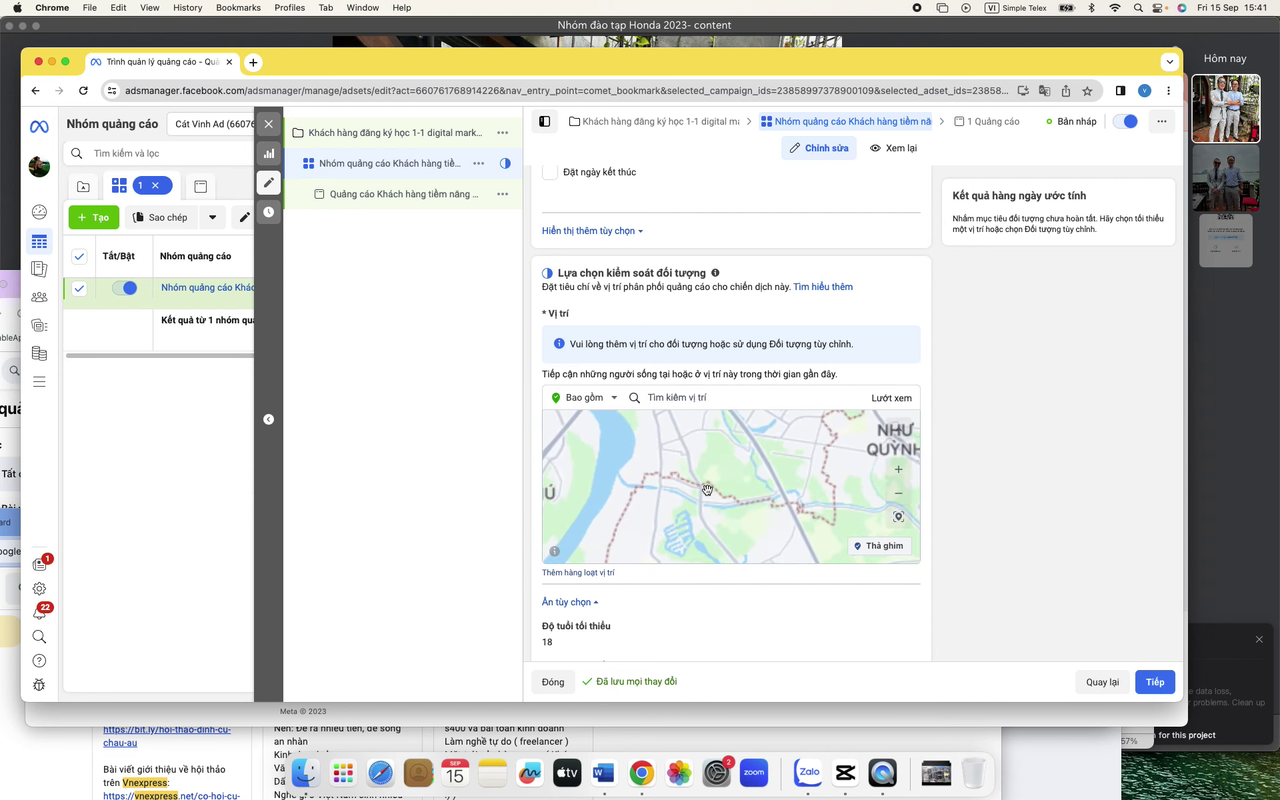
{"action": "left_click_drag", "start_coordinate": [651, 467], "coordinate": [701, 493]}
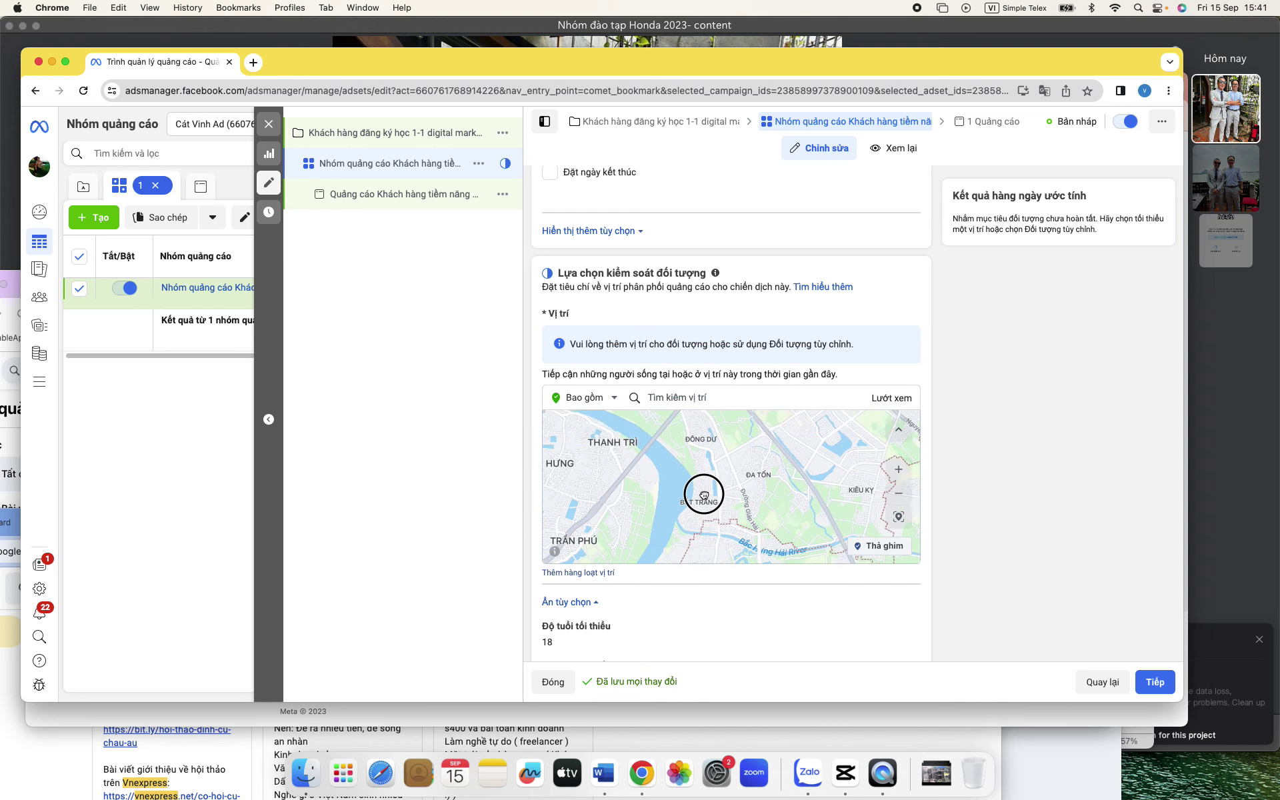
{"action": "left_click", "coordinate": [724, 511]}
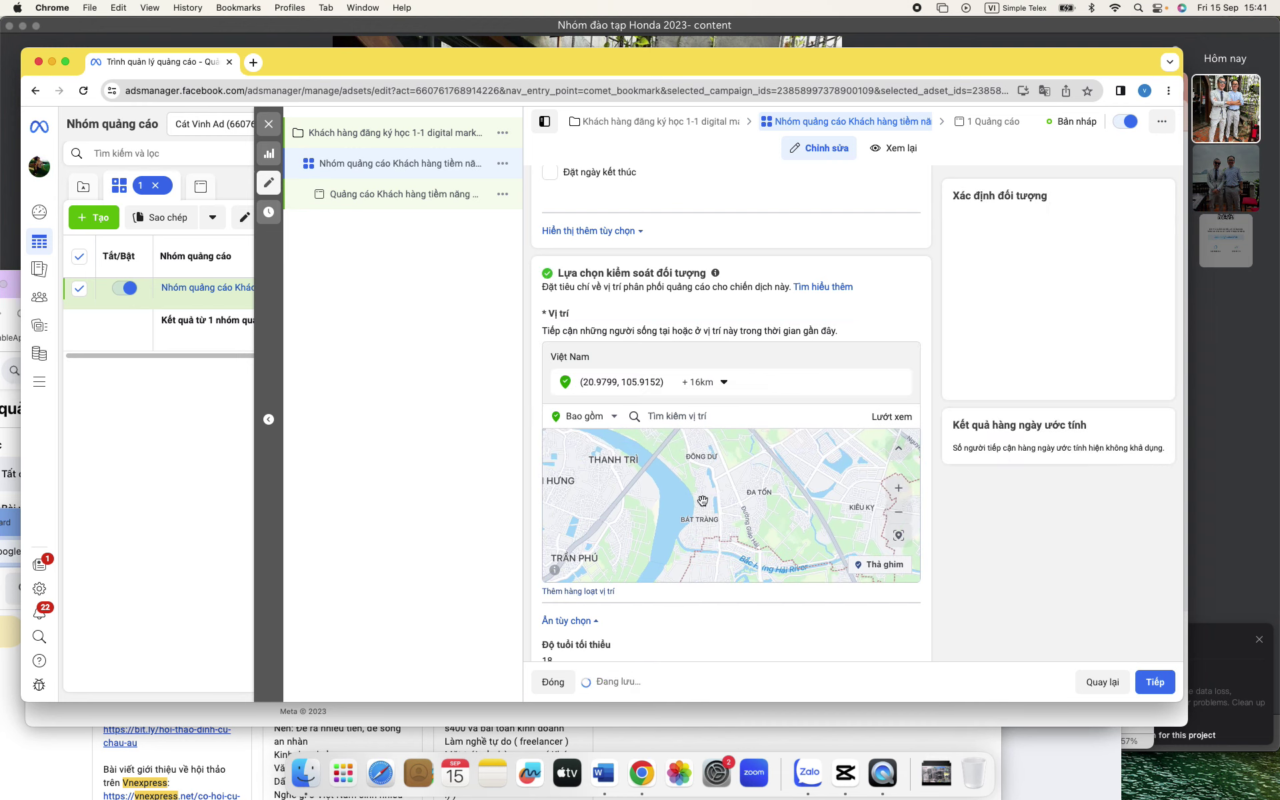
Set the pin's radius to 2 km and check the 111.200–130.800 audience estimate
{"action": "left_click", "coordinate": [720, 382]}
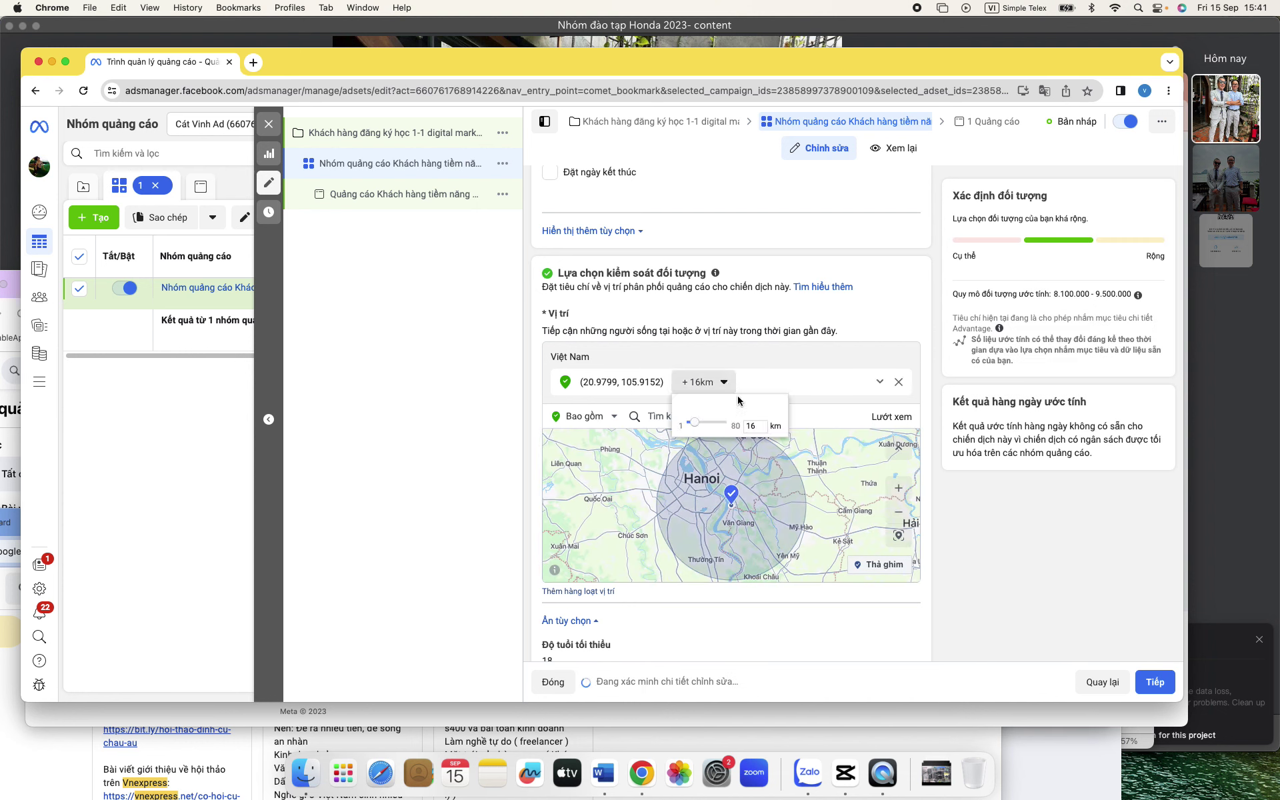
{"action": "left_click_drag", "start_coordinate": [694, 423], "coordinate": [687, 423]}
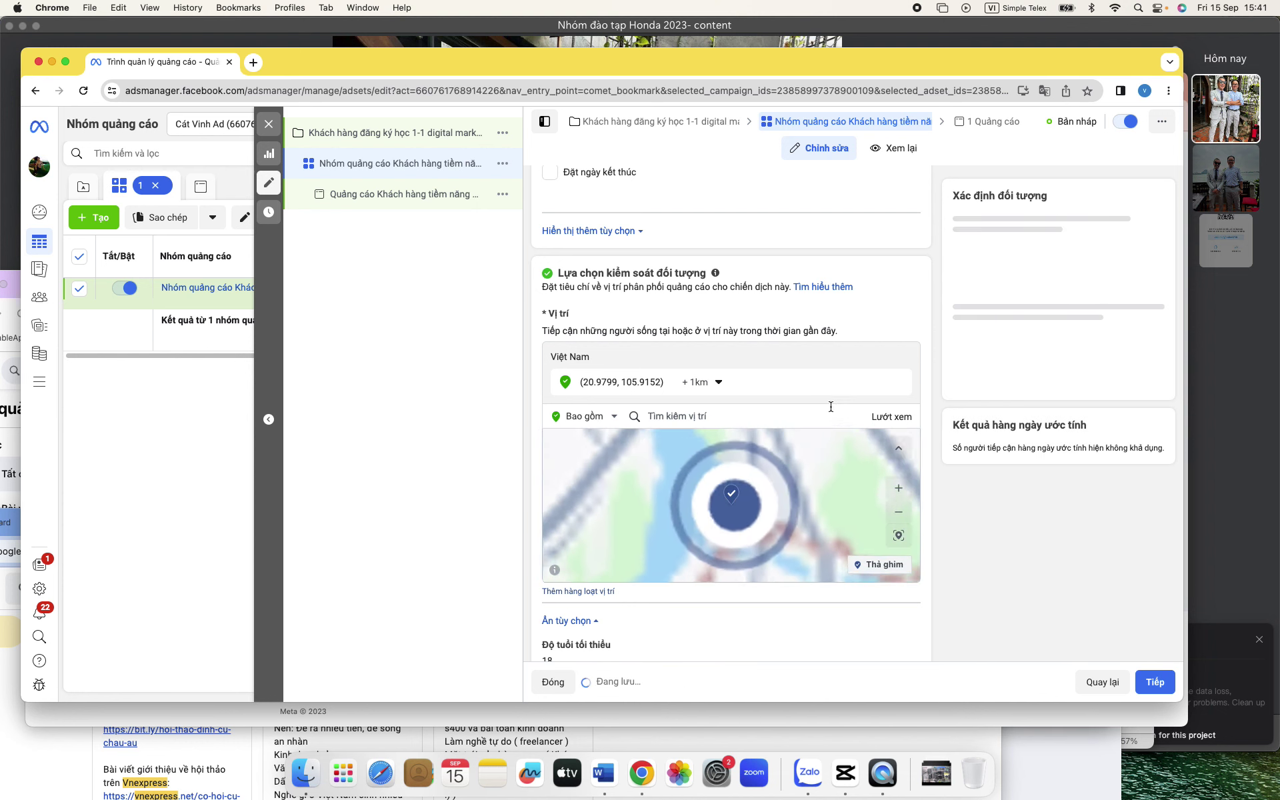
{"action": "left_click_drag", "start_coordinate": [720, 526], "coordinate": [714, 519]}
{"action": "left_click", "coordinate": [717, 381]}
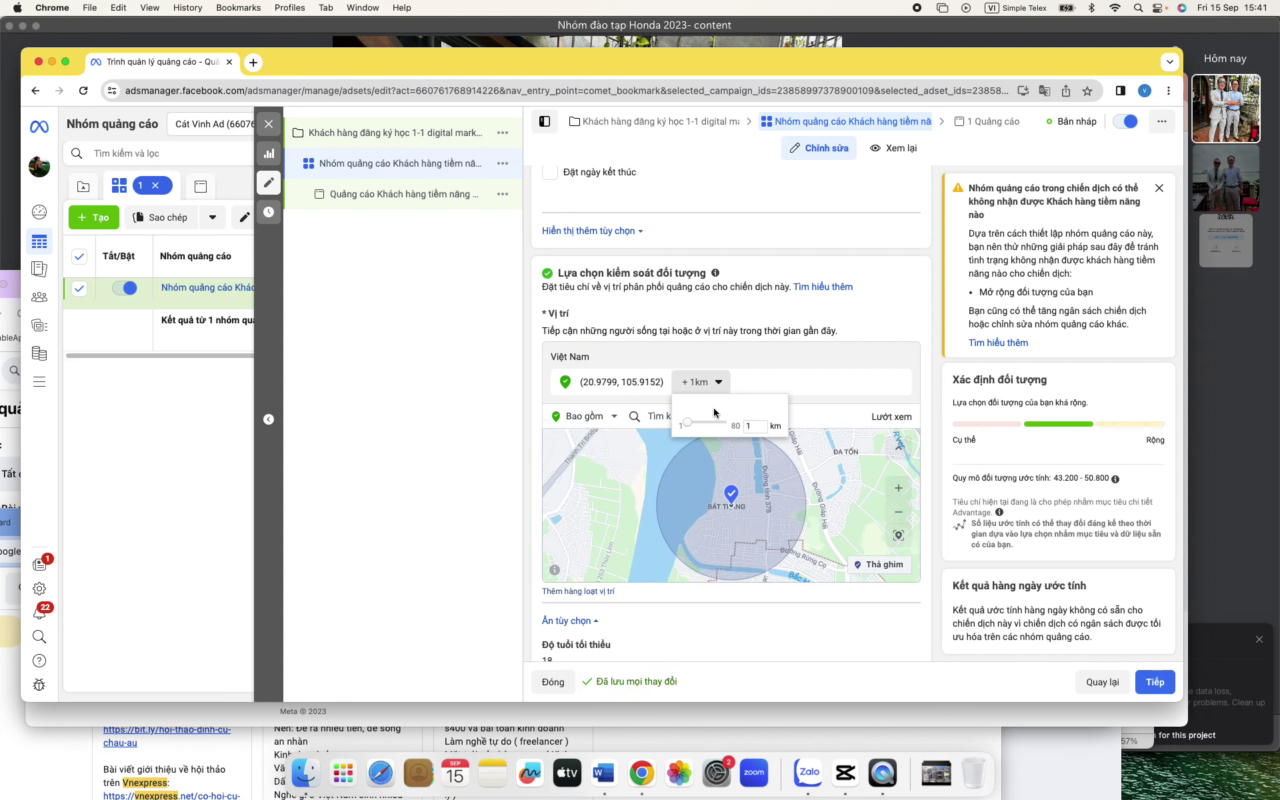
{"action": "double_click", "coordinate": [748, 425]}
{"action": "double_click", "coordinate": [757, 428]}
{"action": "key", "text": "Return"}
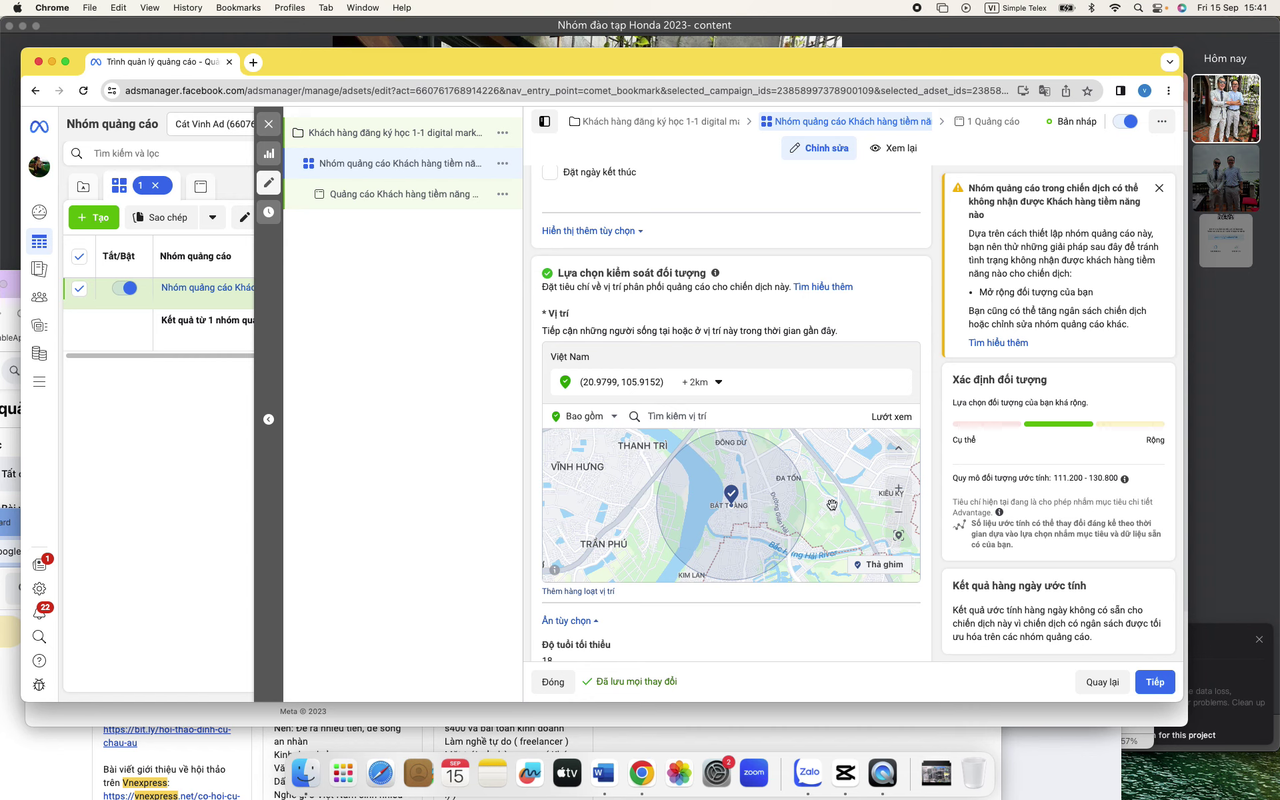
{"action": "mouse_move", "coordinate": [814, 537]}
{"action": "left_mouse_down"}
{"action": "mouse_move", "coordinate": [802, 486]}
{"action": "mouse_move", "coordinate": [806, 520]}
{"action": "left_mouse_up"}
{"action": "left_click", "coordinate": [811, 611]}
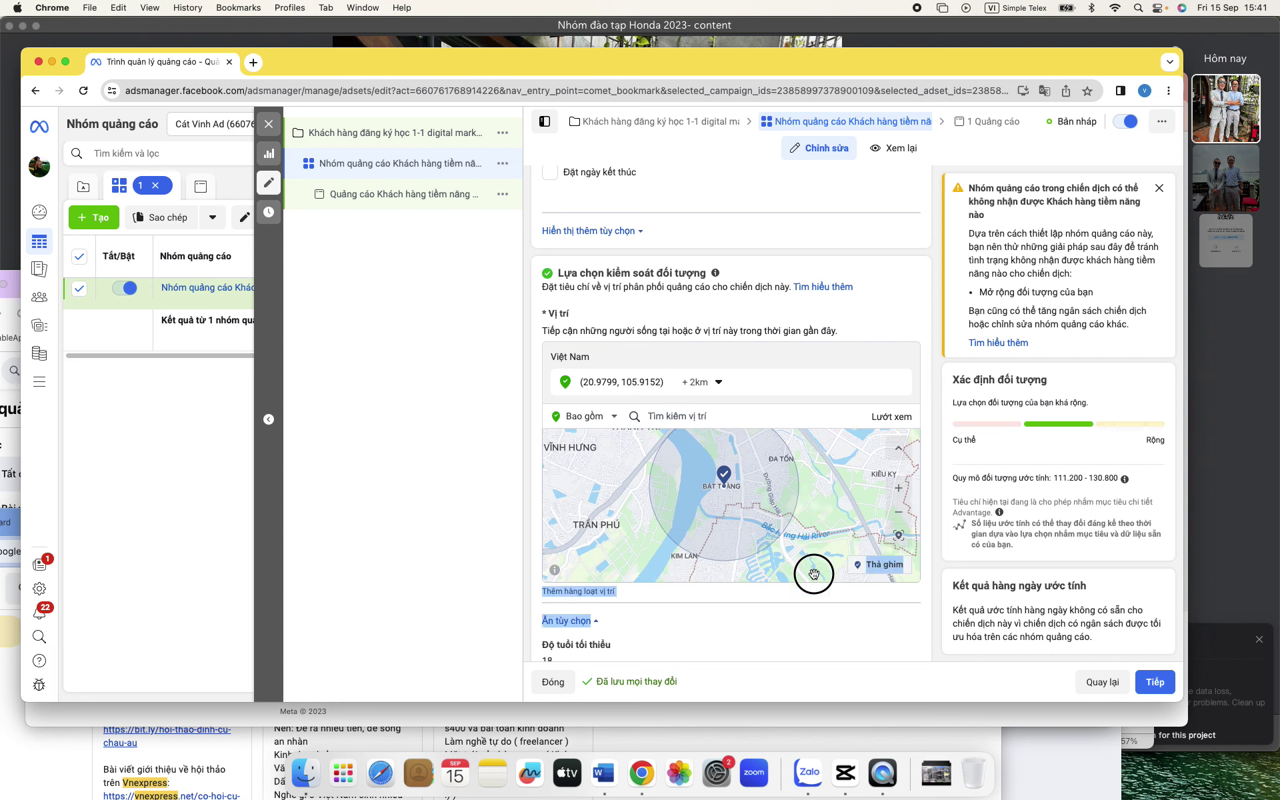
{"action": "left_click", "coordinate": [937, 562]}
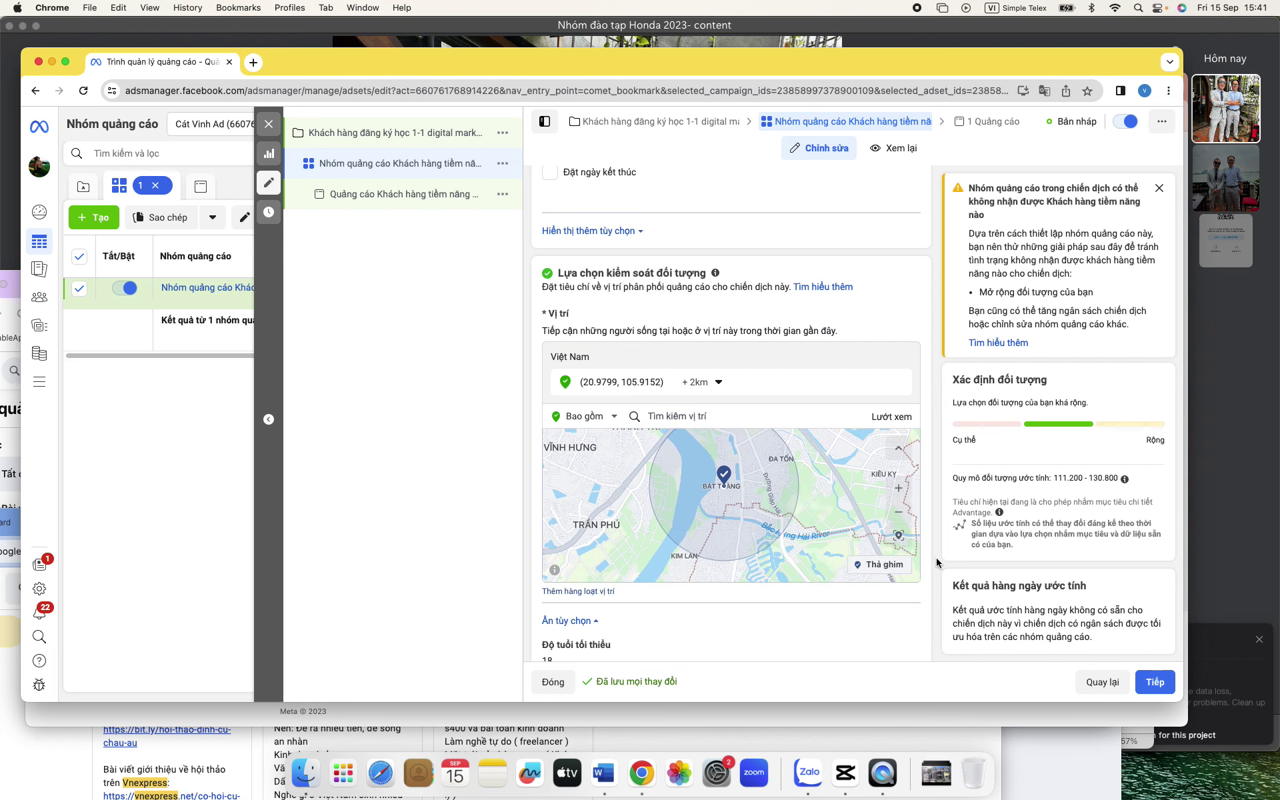
{"action": "scroll", "coordinate": [936, 557], "scroll_direction": "down", "scroll_amount": 3}
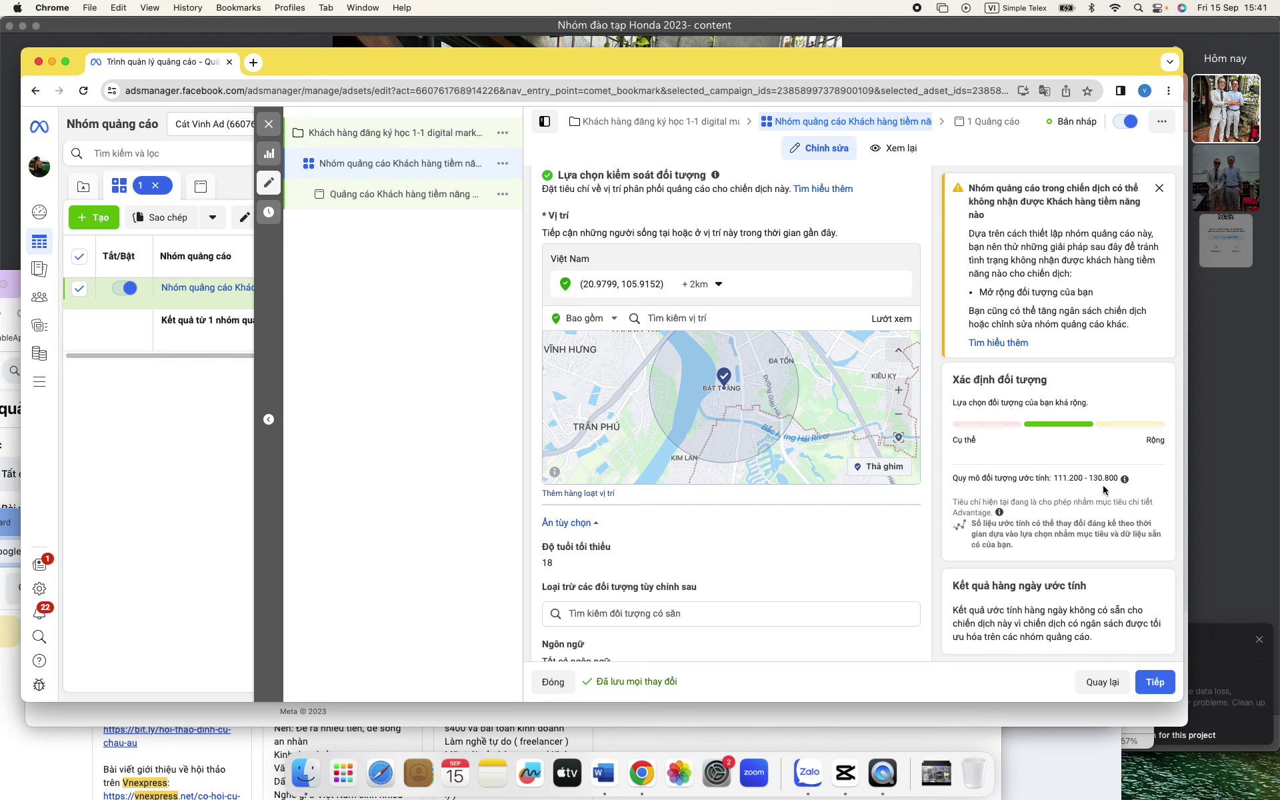
{"action": "left_click_drag", "start_coordinate": [1055, 478], "coordinate": [1127, 478]}
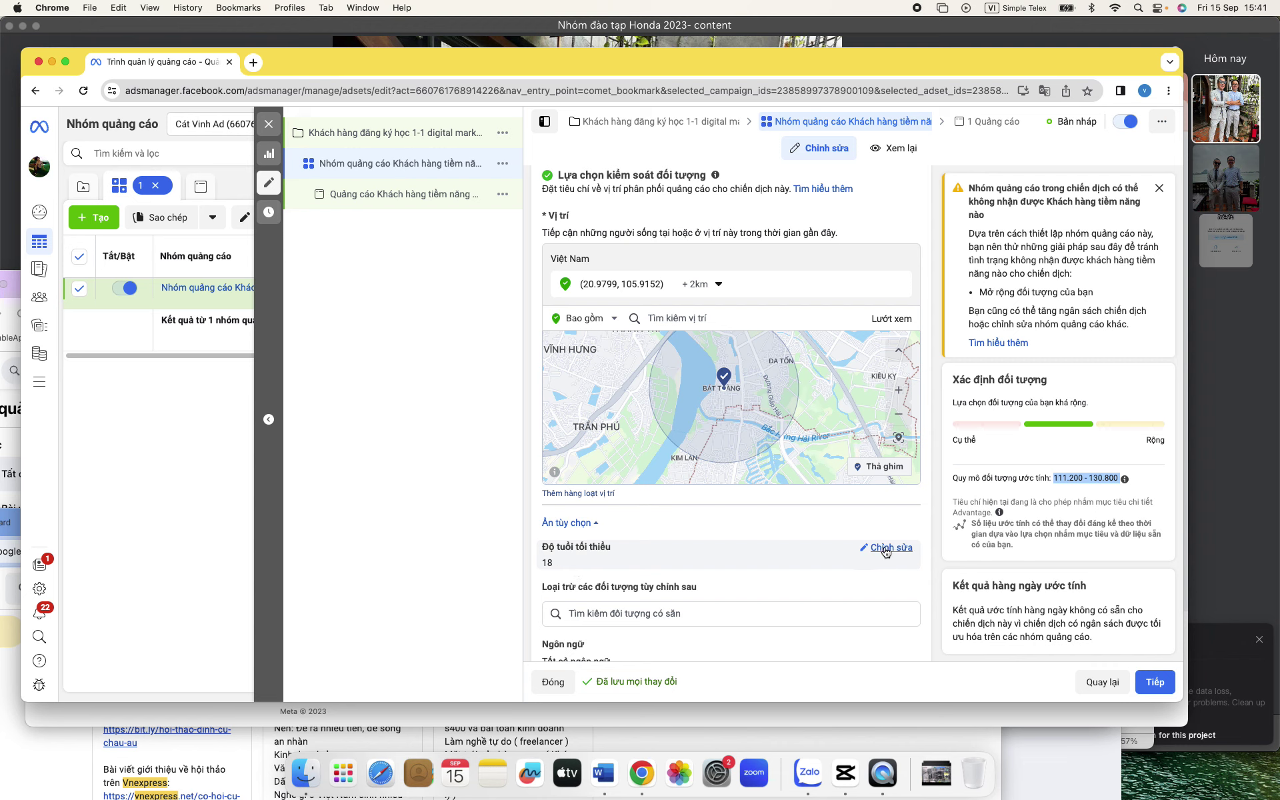
Set the audience's minimum age to 25
{"action": "left_click", "coordinate": [886, 547]}
{"action": "left_click", "coordinate": [588, 572]}
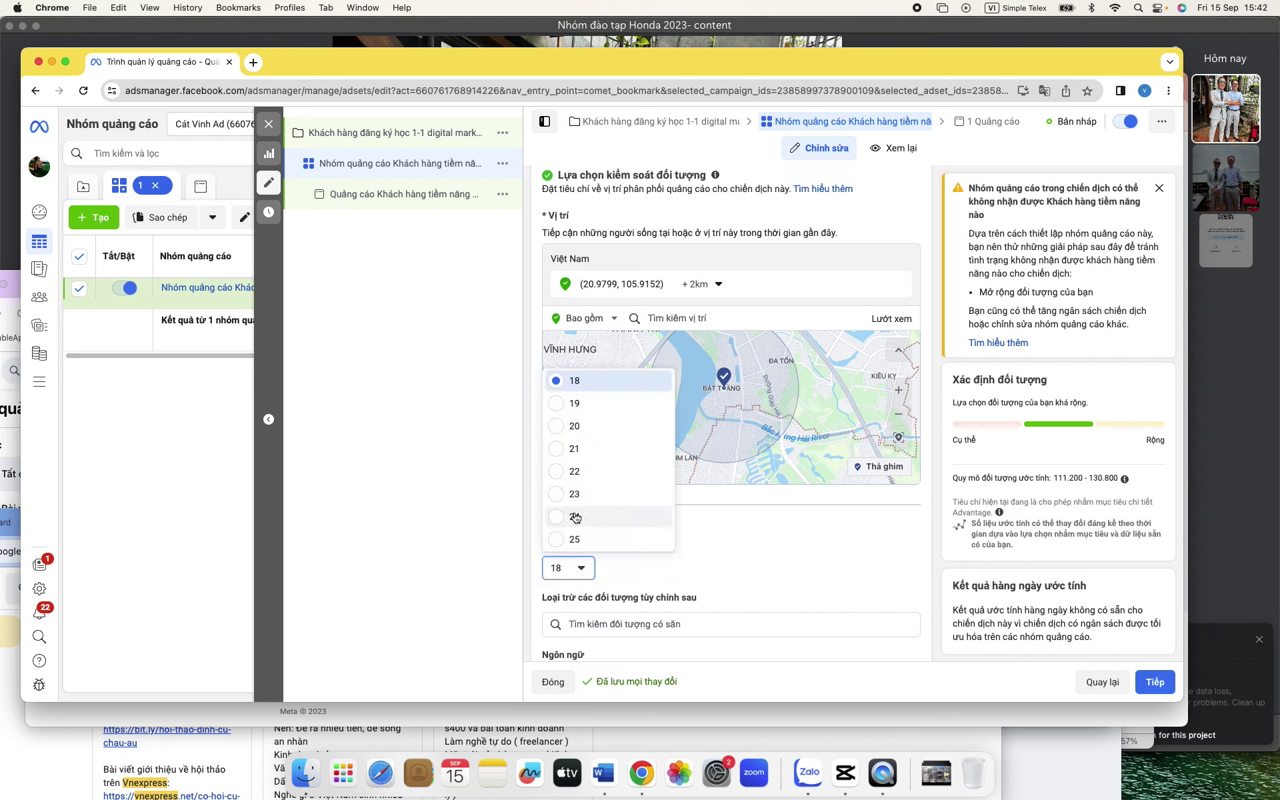
{"action": "left_click", "coordinate": [580, 539]}
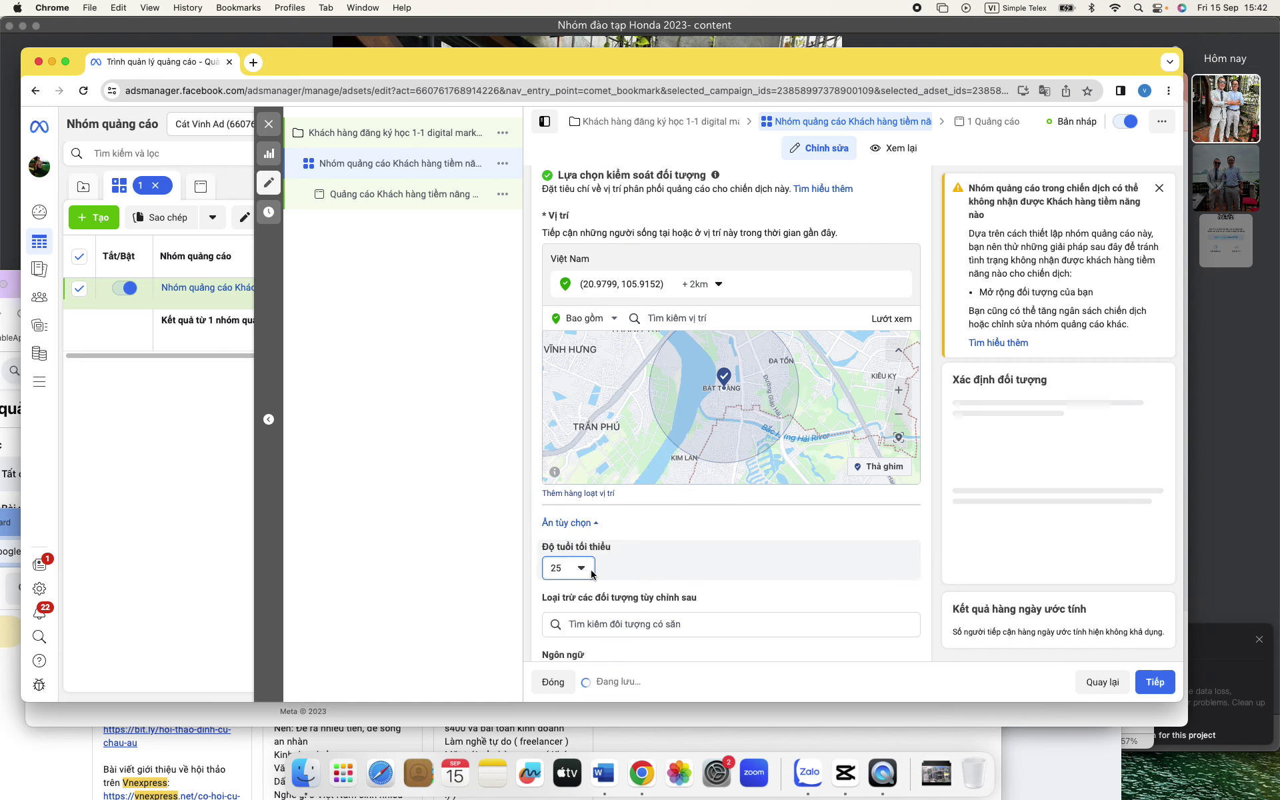
{"action": "left_click", "coordinate": [584, 568]}
{"action": "key", "text": "Up"}
{"action": "key", "text": "Home"}
{"action": "key", "text": "Down"}
{"action": "key", "text": "Down"}
{"action": "key", "text": "Down"}
{"action": "key", "text": "Down"}
{"action": "key", "text": "Down"}
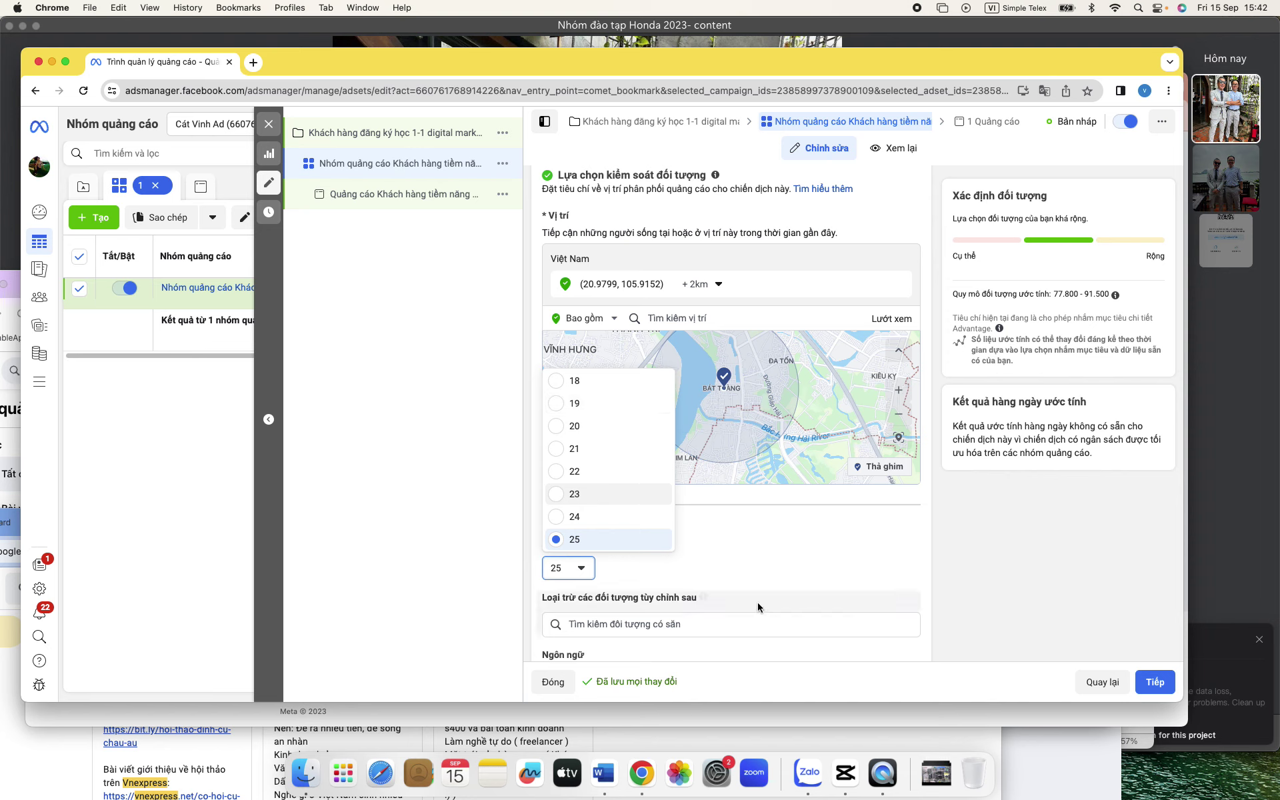
{"action": "key", "text": "Escape"}
{"action": "scroll", "coordinate": [833, 549], "scroll_direction": "down", "scroll_amount": 3}
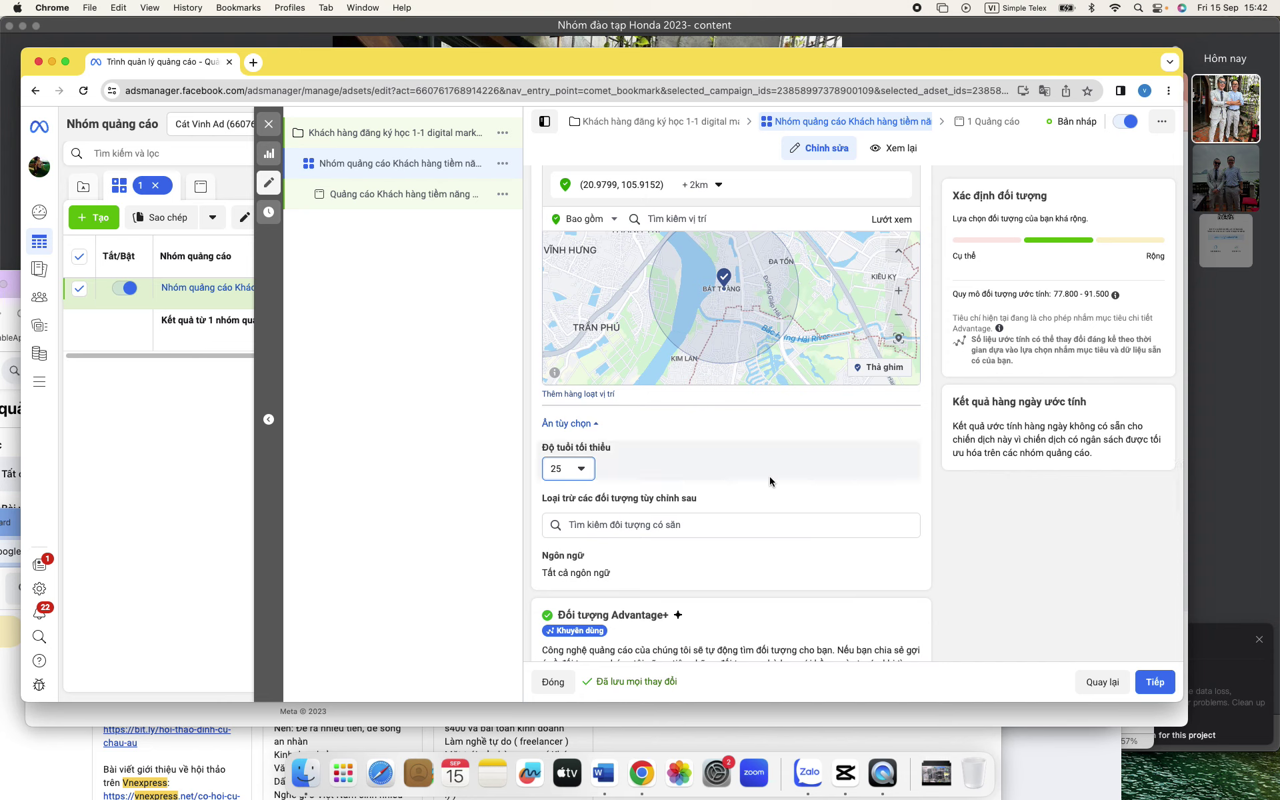
{"action": "scroll", "coordinate": [772, 493], "scroll_direction": "up", "scroll_amount": 5}
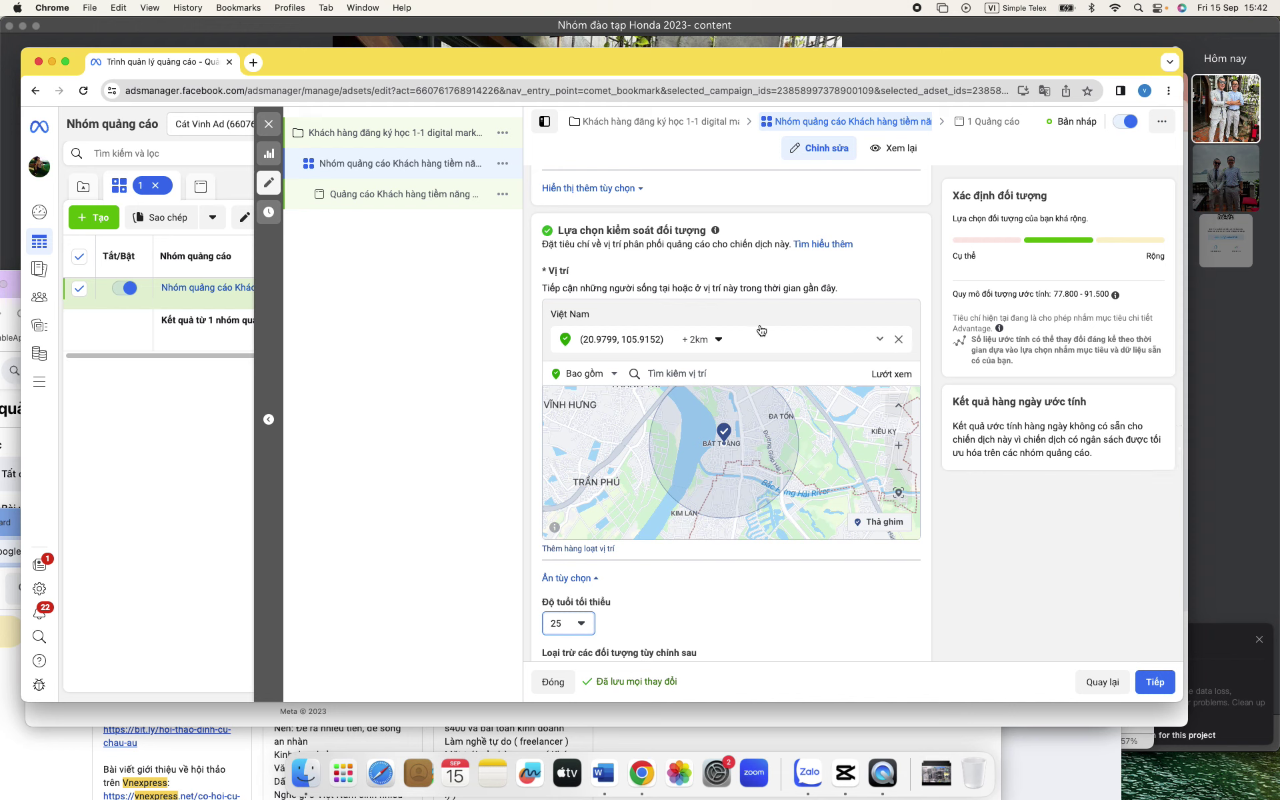
{"action": "scroll", "coordinate": [819, 360], "scroll_direction": "down", "scroll_amount": 1}
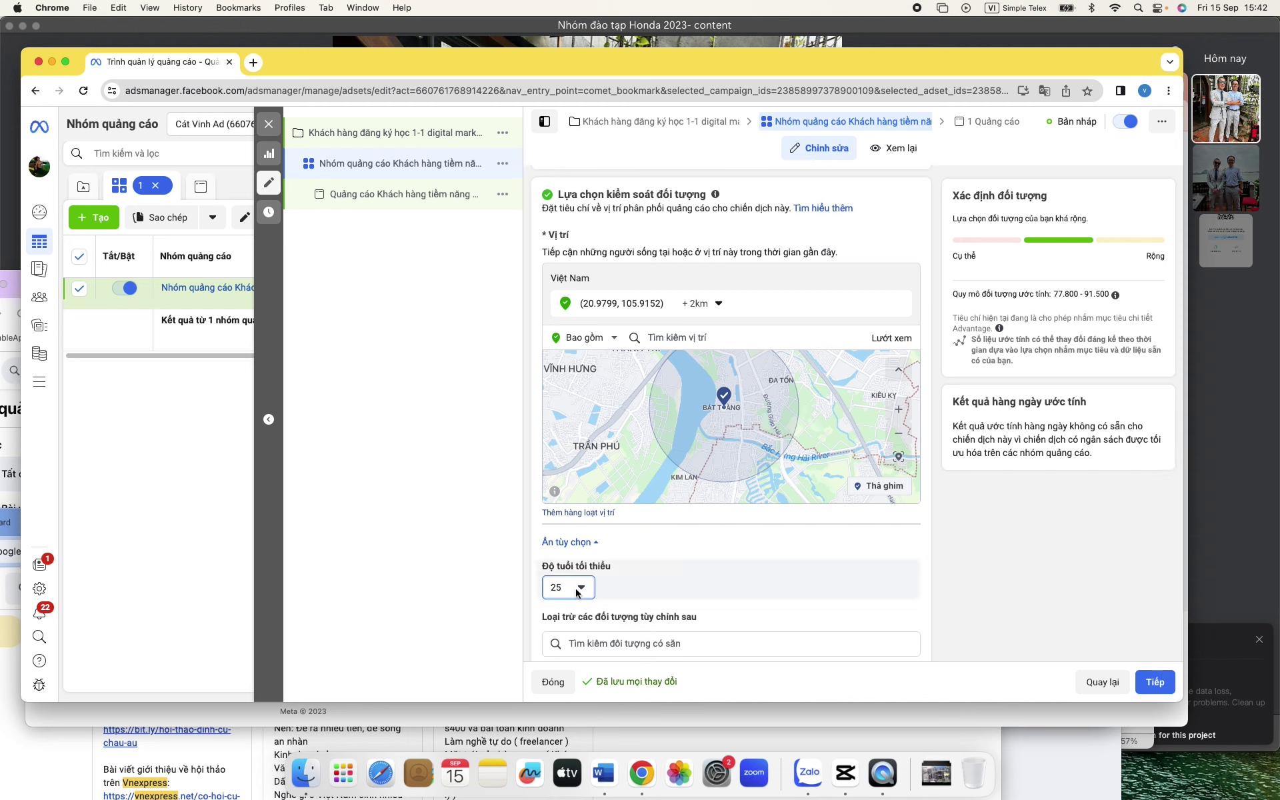
{"action": "left_click_drag", "start_coordinate": [1058, 294], "coordinate": [1109, 296]}
{"action": "left_click", "coordinate": [1014, 504]}
Switch back to the original audience options and set the maximum age to 55
{"action": "scroll", "coordinate": [758, 586], "scroll_direction": "down", "scroll_amount": 4}
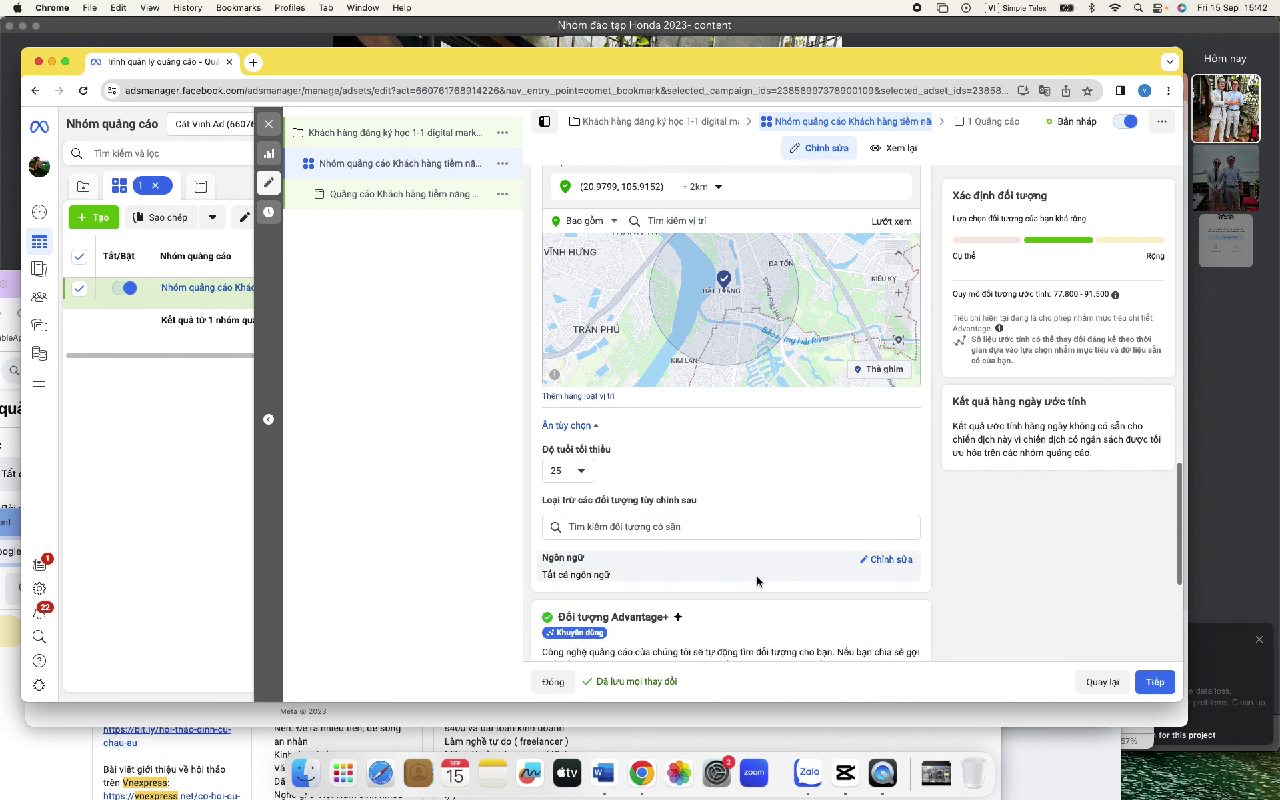
{"action": "scroll", "coordinate": [757, 582], "scroll_direction": "down", "scroll_amount": 3}
{"action": "scroll", "coordinate": [720, 589], "scroll_direction": "down", "scroll_amount": 1}
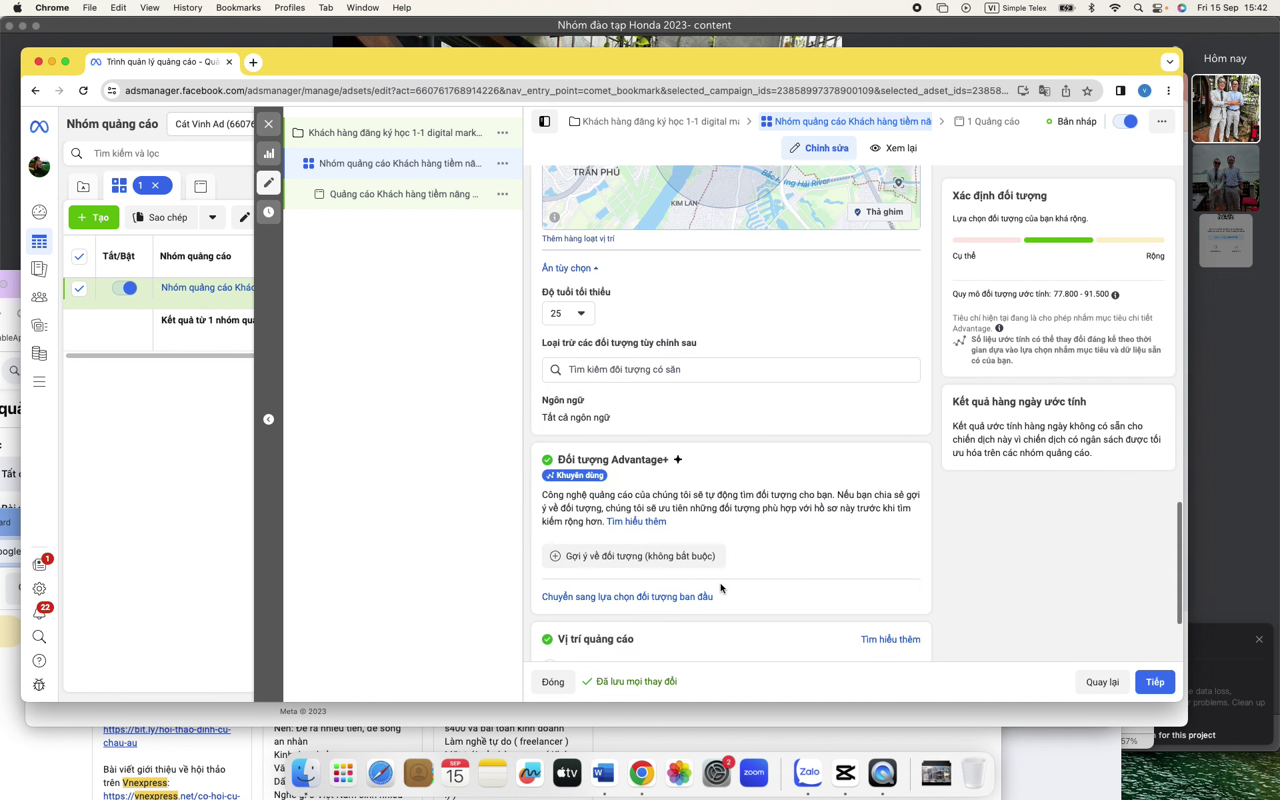
{"action": "left_click", "coordinate": [697, 597]}
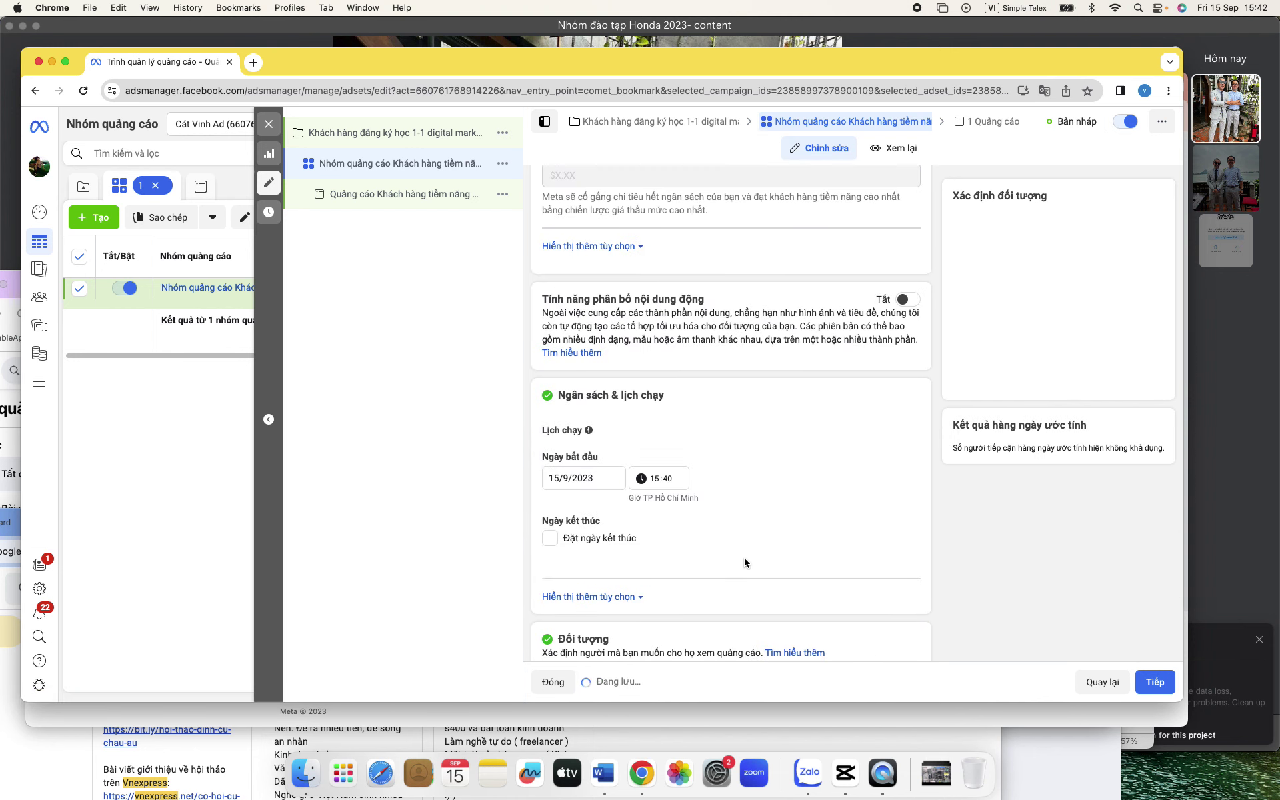
{"action": "scroll", "coordinate": [686, 408], "scroll_direction": "down", "scroll_amount": 5}
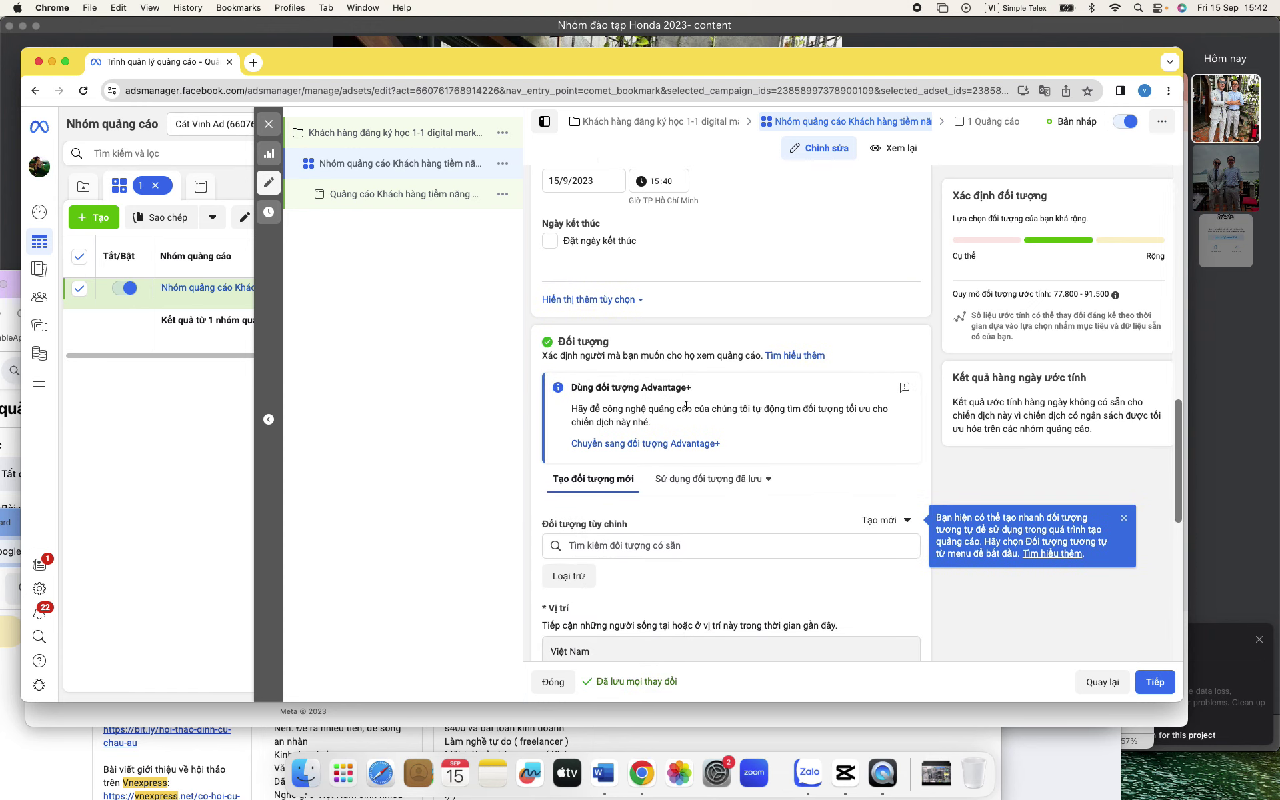
{"action": "scroll", "coordinate": [686, 406], "scroll_direction": "down", "scroll_amount": 3}
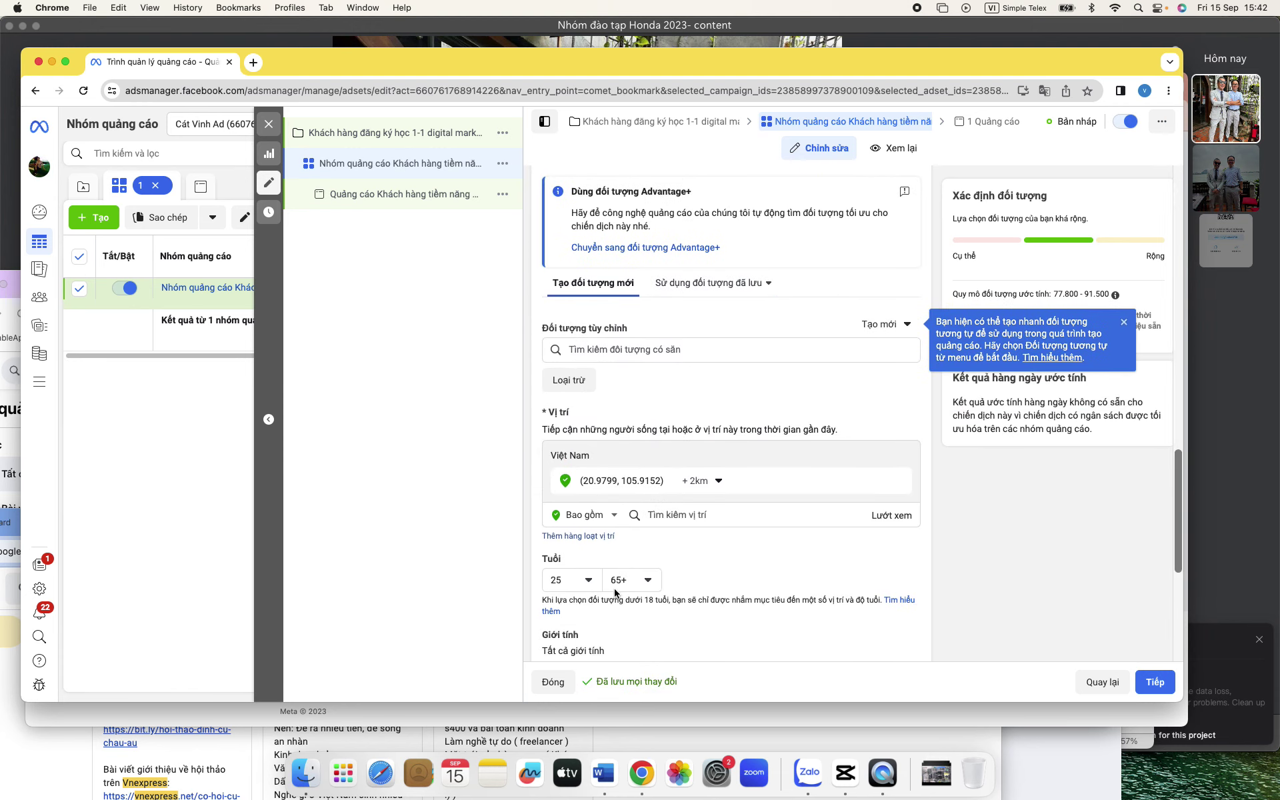
{"action": "left_click", "coordinate": [645, 581]}
{"action": "scroll", "coordinate": [653, 463], "scroll_direction": "up", "scroll_amount": 2}
{"action": "scroll", "coordinate": [654, 463], "scroll_direction": "up", "scroll_amount": 2}
{"action": "left_click", "coordinate": [674, 464]}
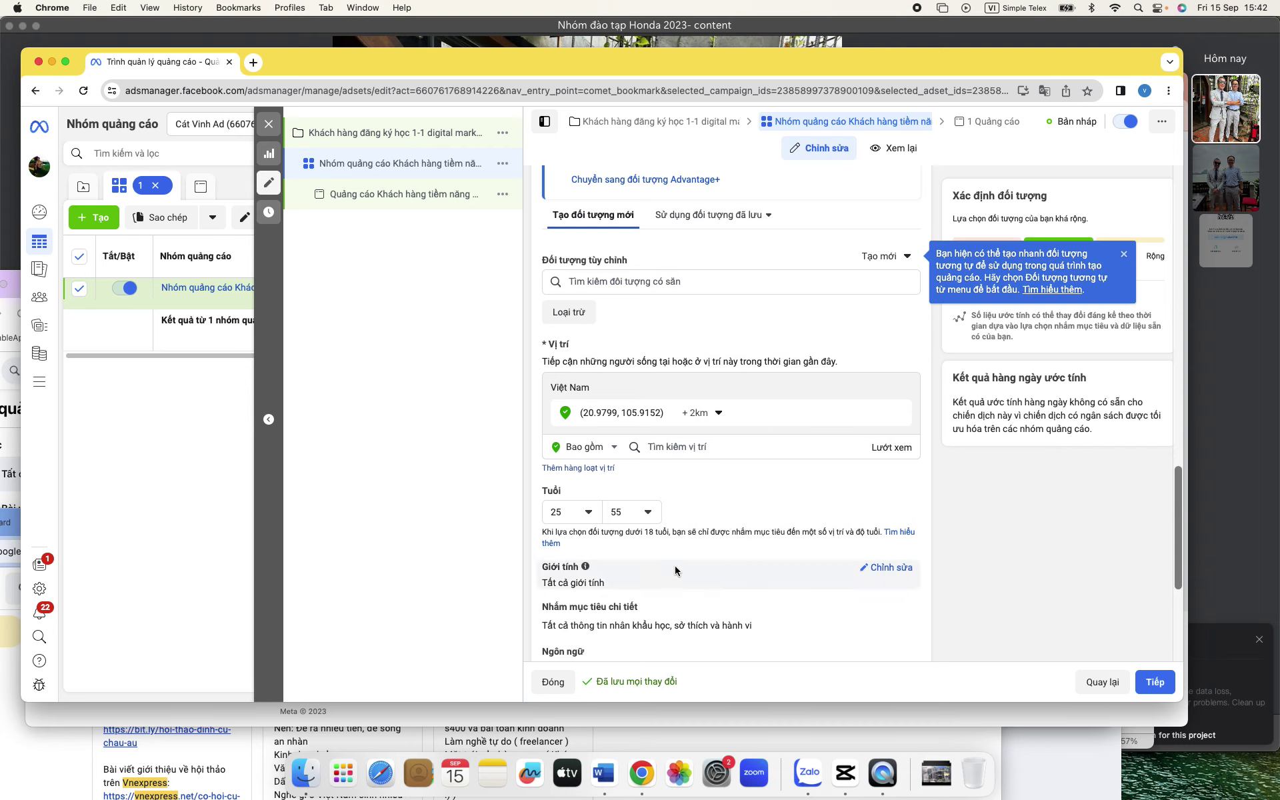
{"action": "scroll", "coordinate": [734, 563], "scroll_direction": "down", "scroll_amount": 5}
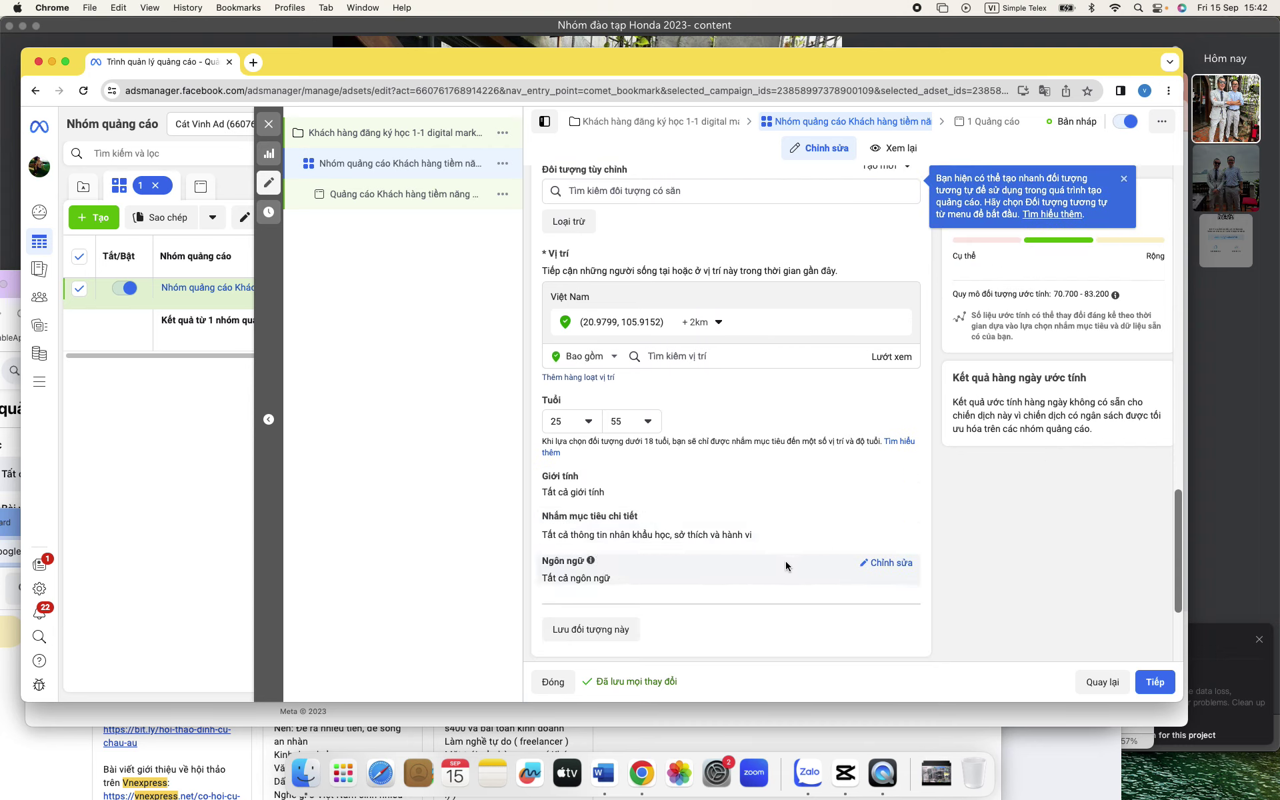
Add Quảng cáo (marketing) to the ad set's detailed targeting
{"action": "left_click", "coordinate": [878, 521]}
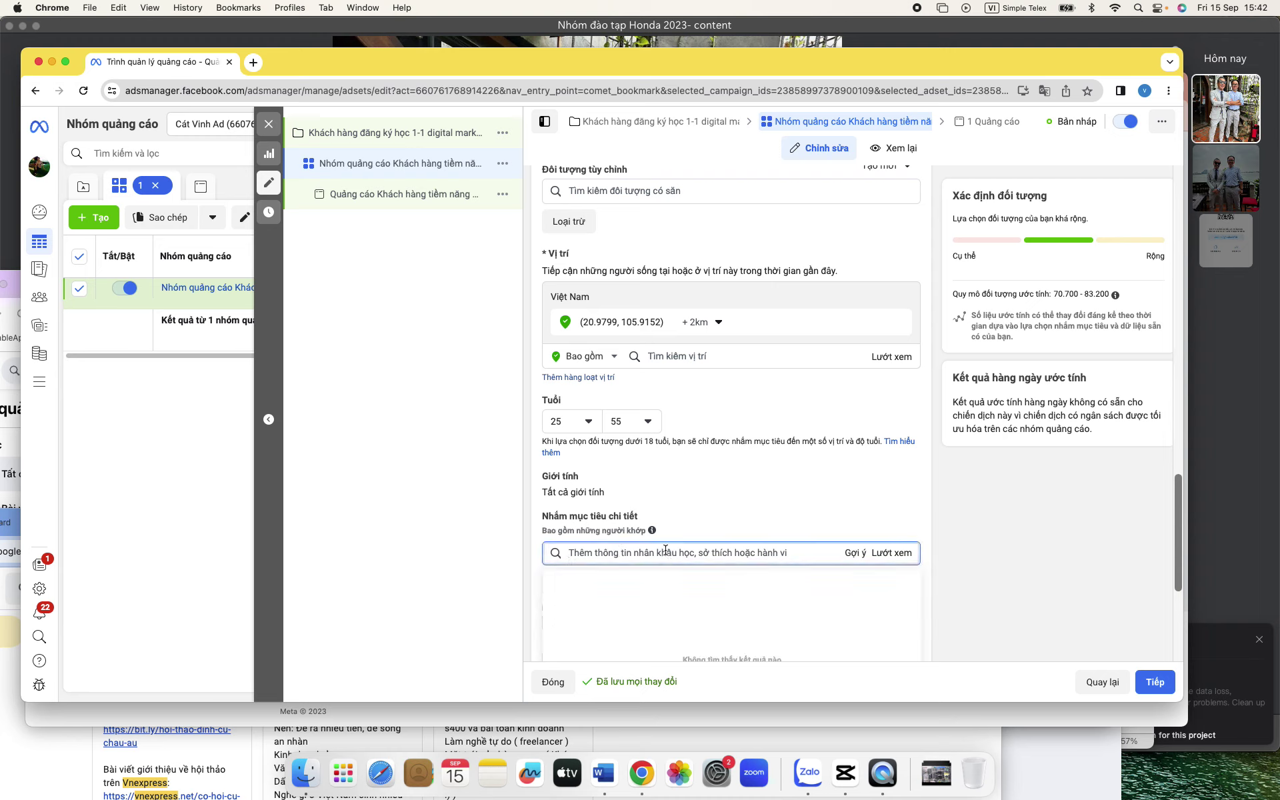
{"action": "type", "text": "mà"}
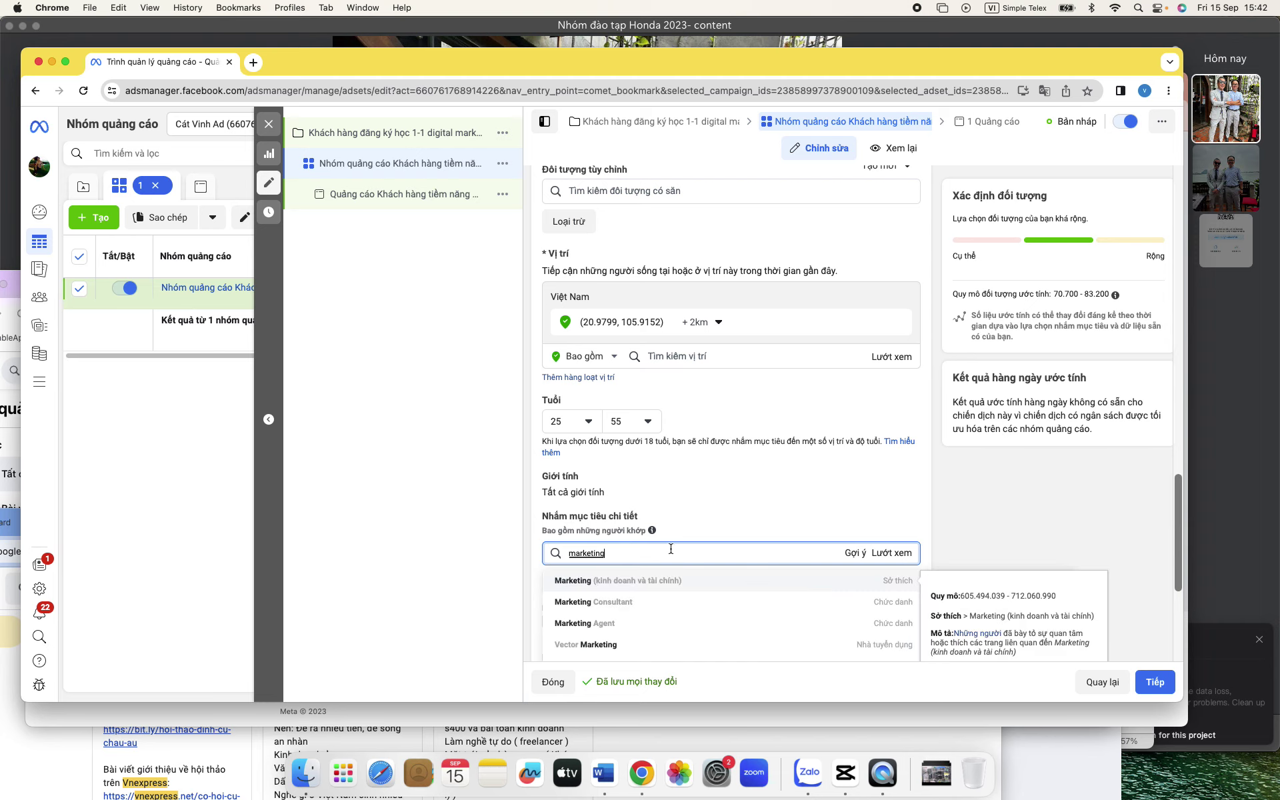
{"action": "scroll", "coordinate": [695, 591], "scroll_direction": "down", "scroll_amount": 1}
{"action": "left_click", "coordinate": [527, 549]}
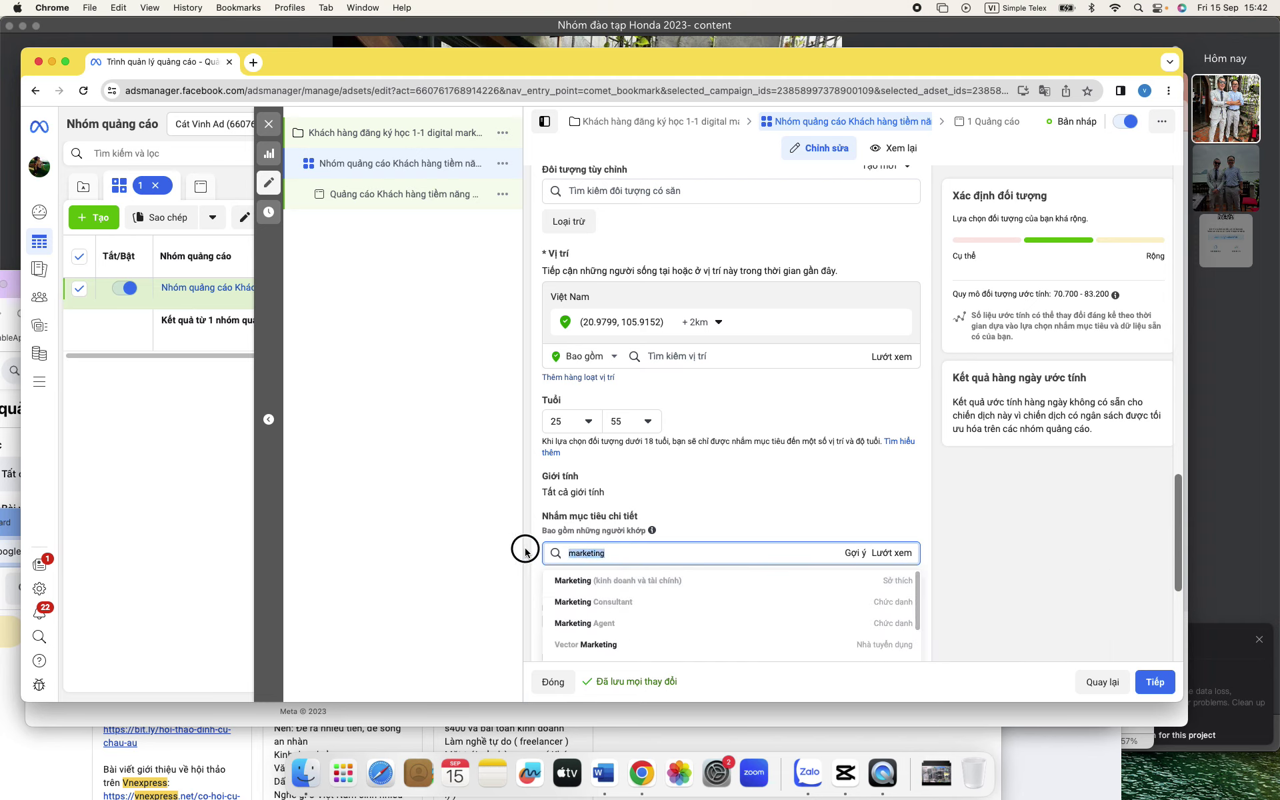
{"action": "type", "text": "gu"}
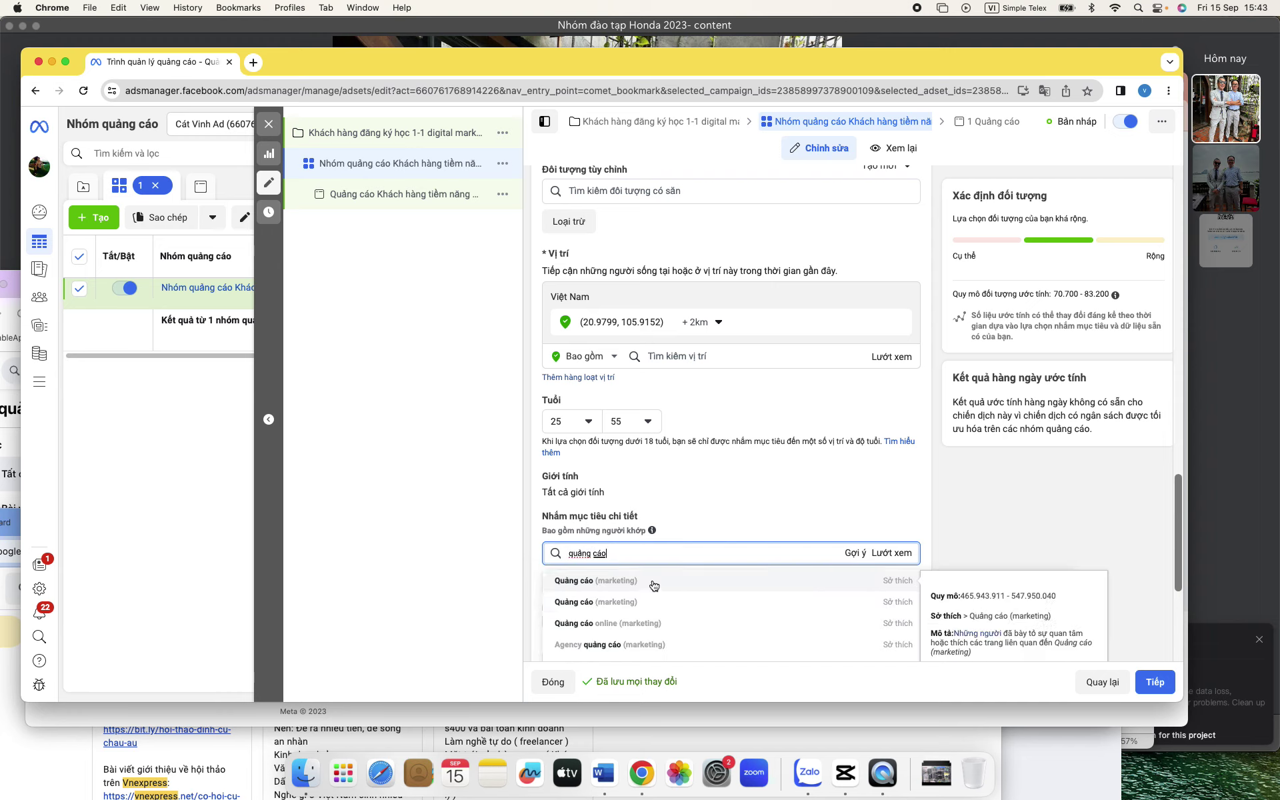
{"action": "left_click", "coordinate": [652, 581]}
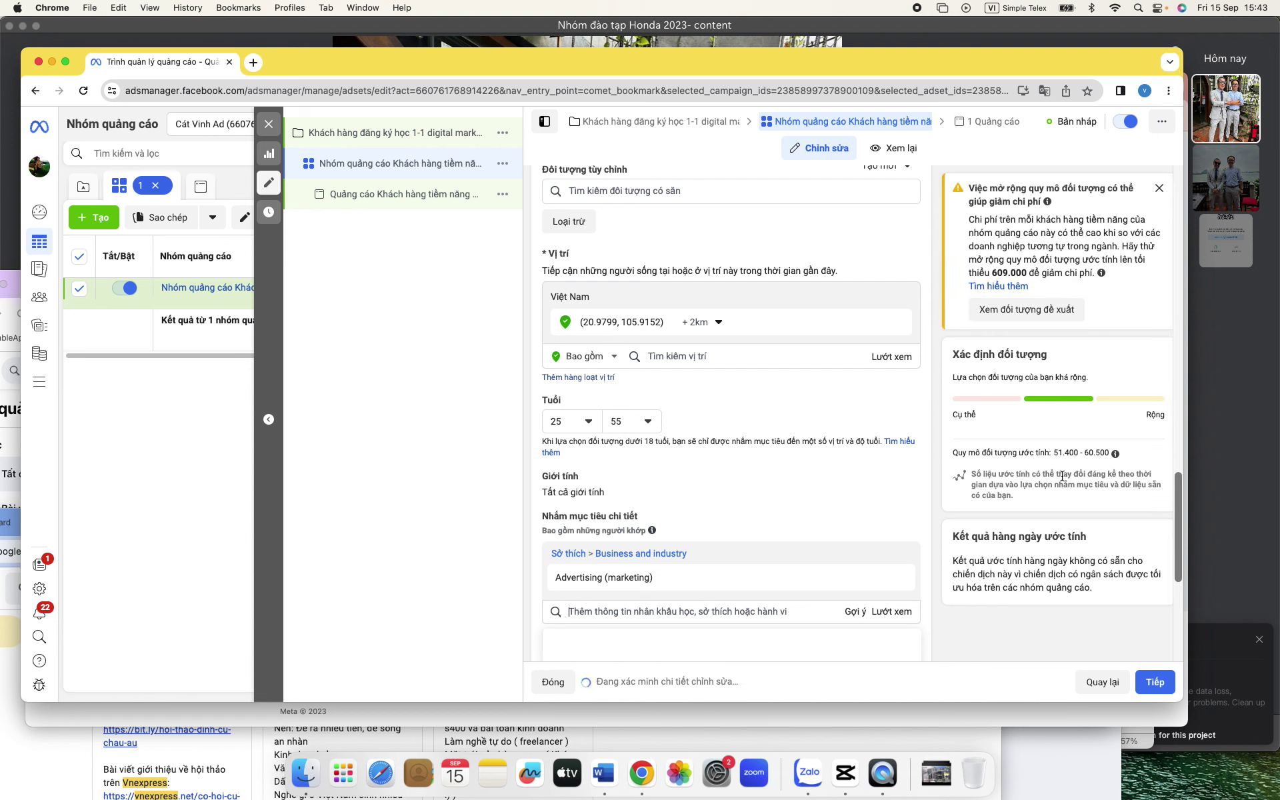
{"action": "left_click_drag", "start_coordinate": [1053, 453], "coordinate": [1110, 454]}
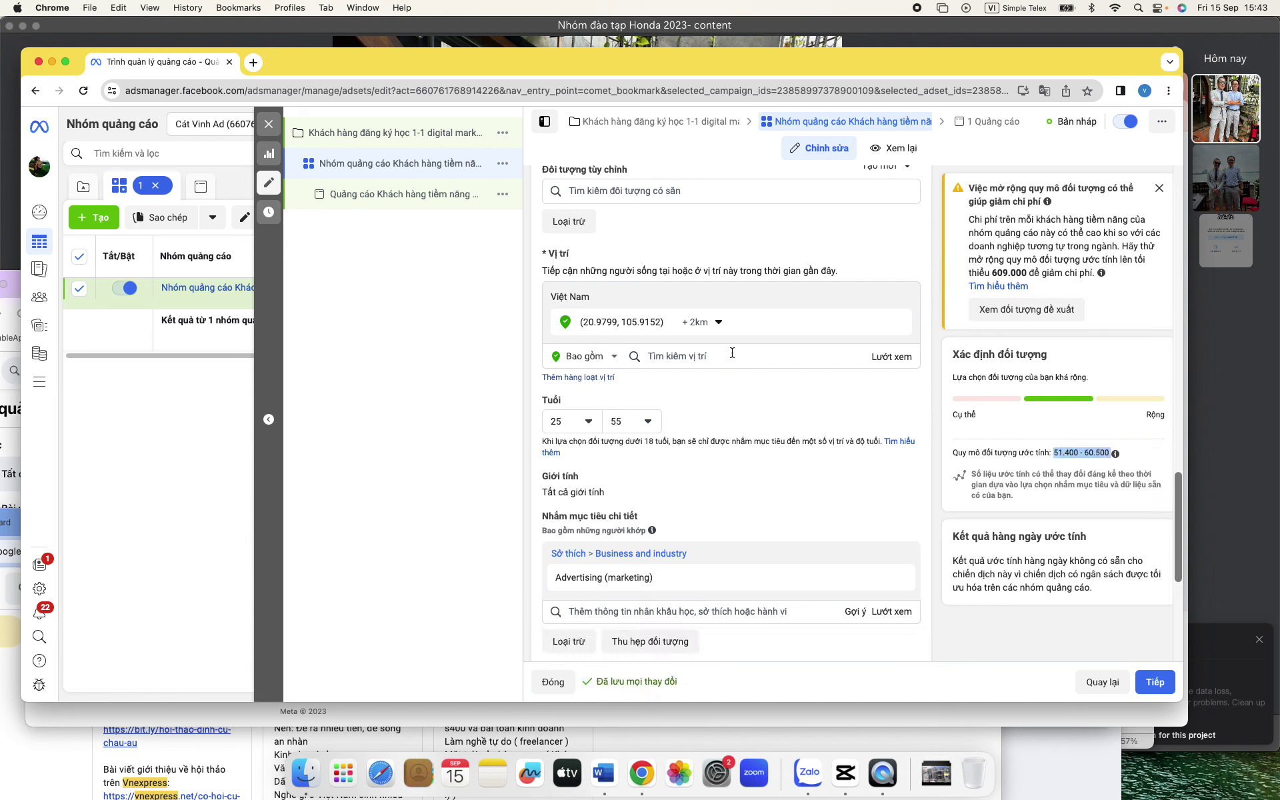
{"action": "left_click", "coordinate": [1045, 488]}
Add Chủ sở hữu doanh nghiệp nhỏ and Doanh nghiệp vừa và nhỏ to detailed targeting
{"action": "scroll", "coordinate": [805, 553], "scroll_direction": "down", "scroll_amount": 2}
{"action": "left_click", "coordinate": [801, 563]}
{"action": "type", "text": "giám đốc"}
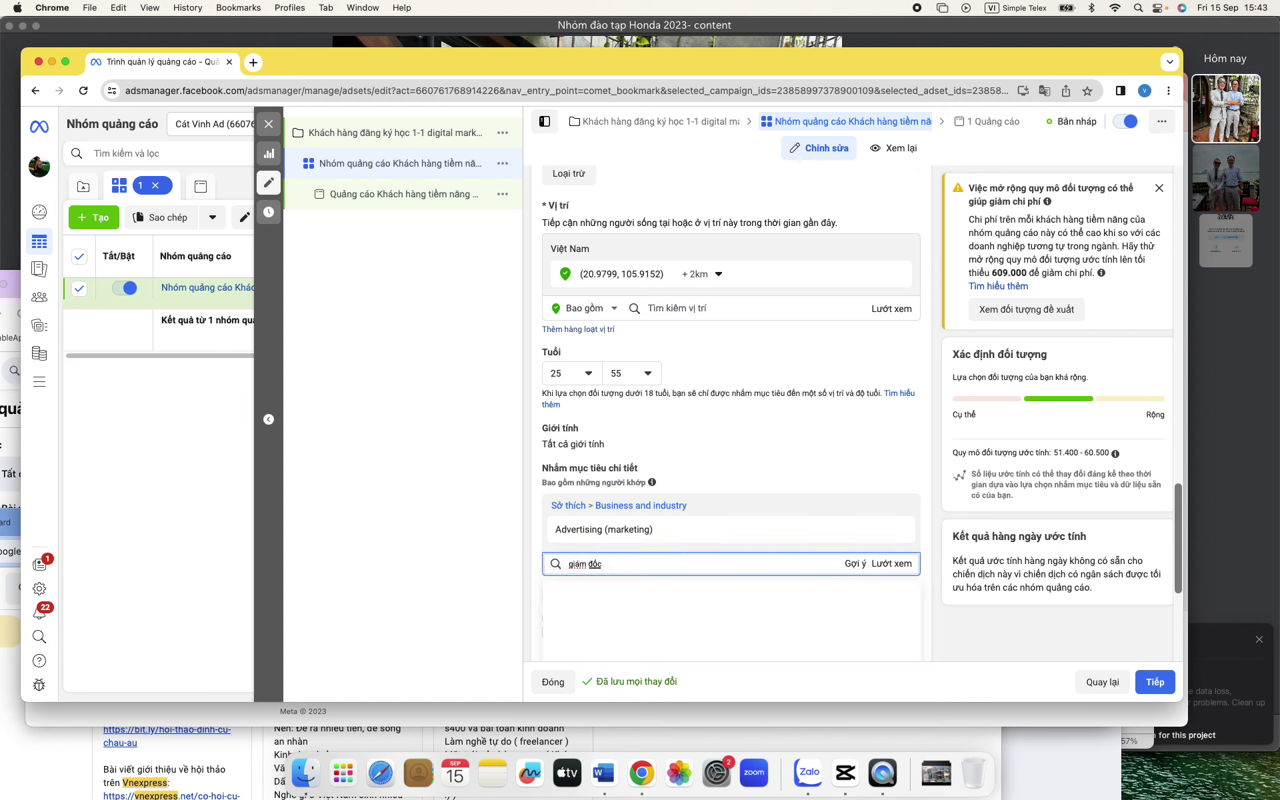
{"action": "key", "text": "BackSpace"}
{"action": "key", "text": "BackSpace"}
{"action": "left_click", "coordinate": [781, 592]}
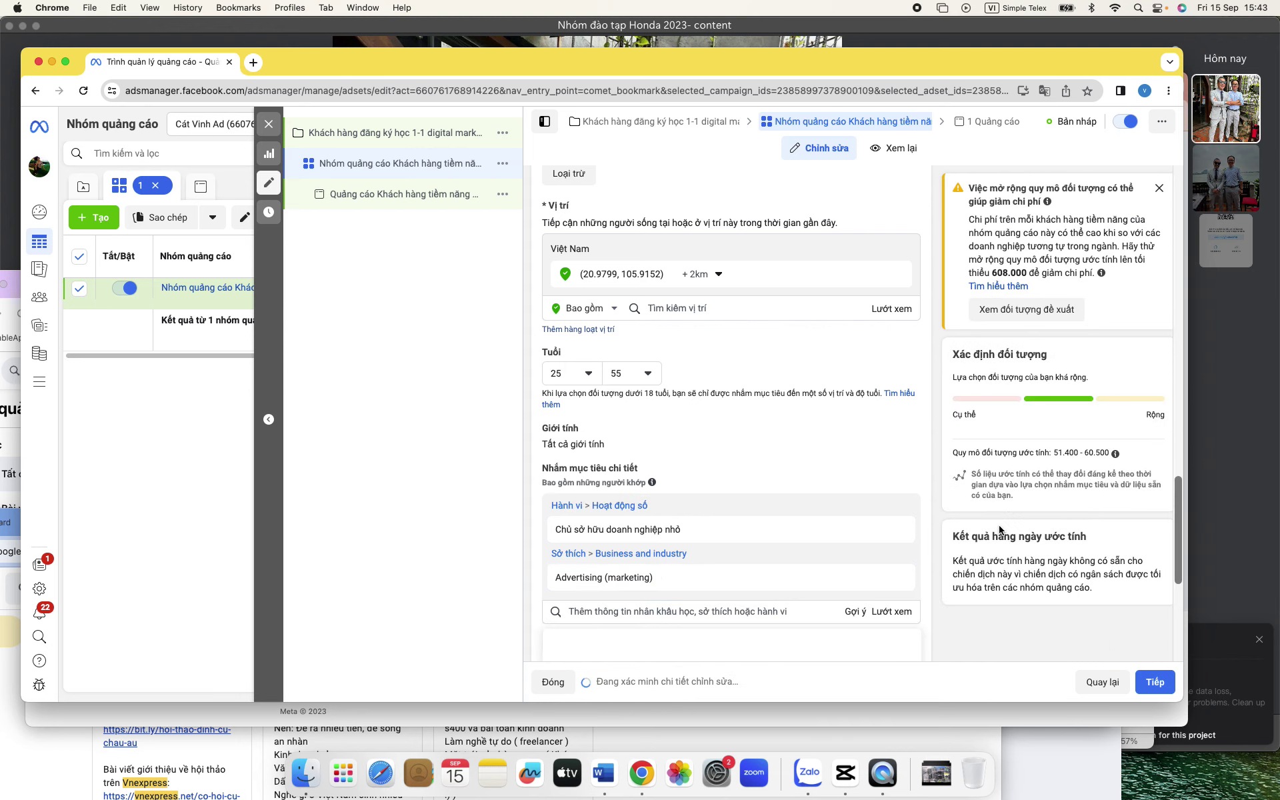
{"action": "scroll", "coordinate": [999, 530], "scroll_direction": "down", "scroll_amount": 2}
{"action": "left_click", "coordinate": [854, 547]}
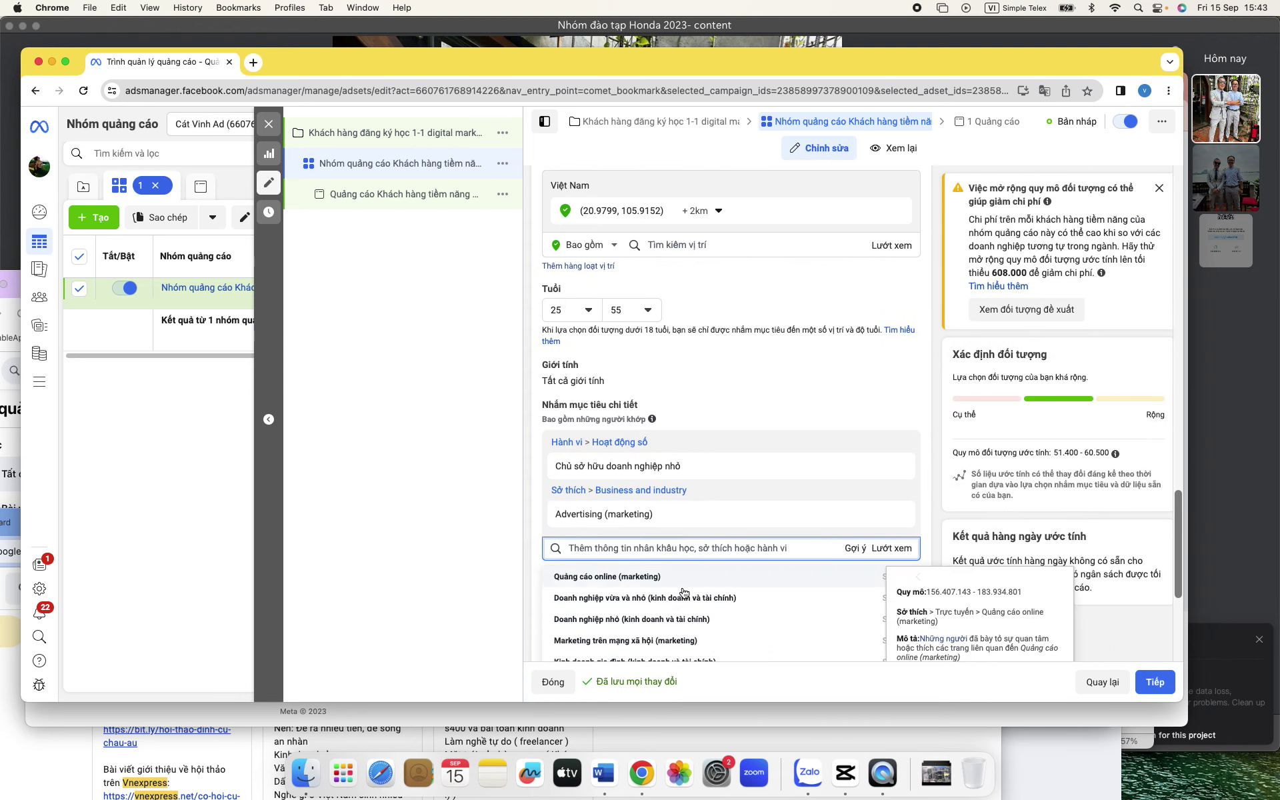
{"action": "left_click", "coordinate": [721, 600]}
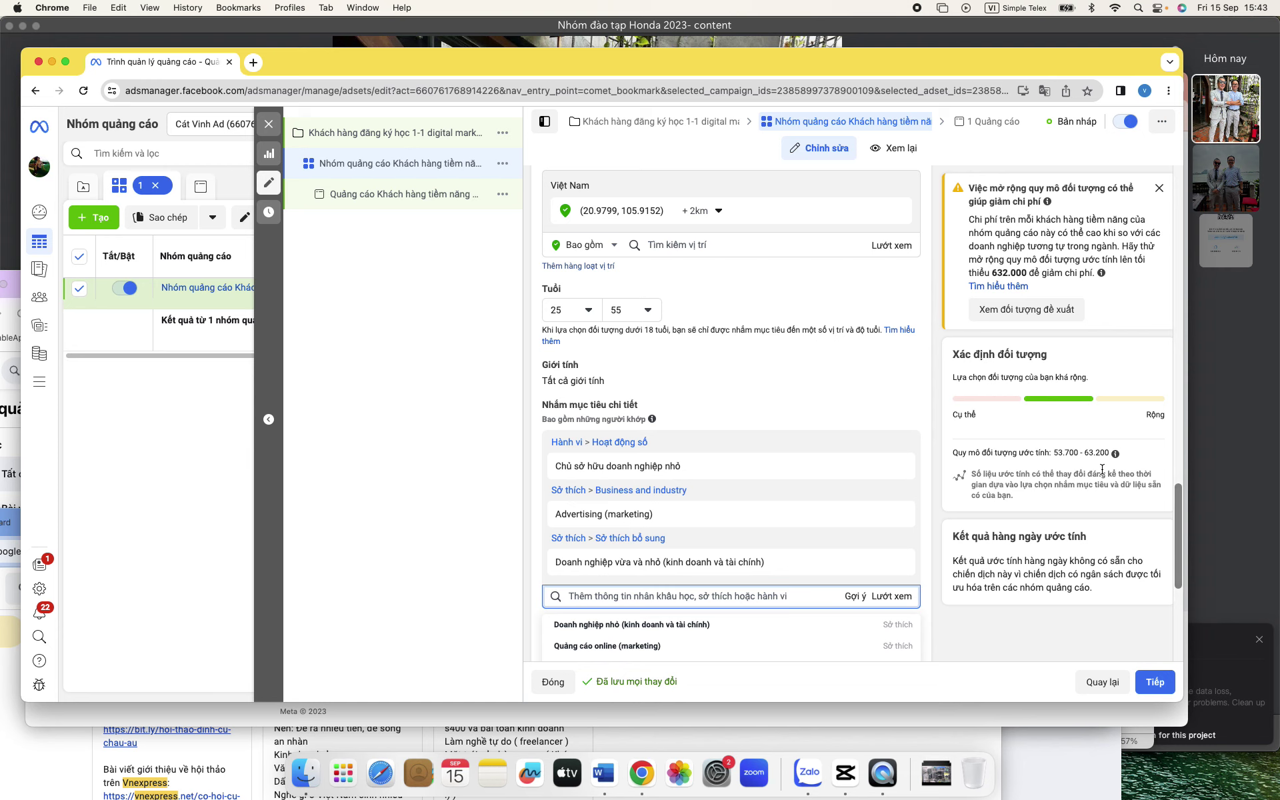
{"action": "scroll", "coordinate": [1100, 480], "scroll_direction": "down", "scroll_amount": 3}
{"action": "scroll", "coordinate": [1102, 471], "scroll_direction": "down", "scroll_amount": 8}
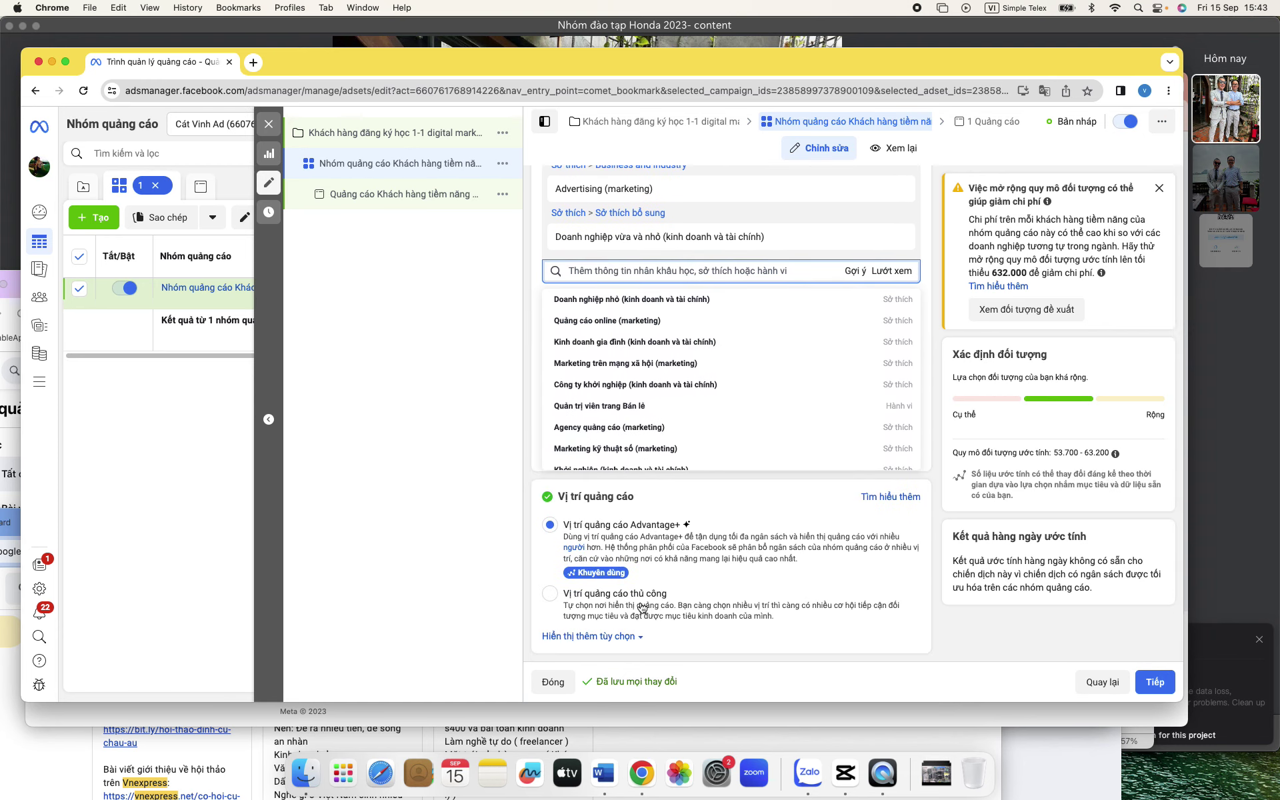
Switch to manual placements, untick Instagram and Audience Network, and continue to the ad
{"action": "left_click", "coordinate": [638, 607]}
{"action": "scroll", "coordinate": [794, 547], "scroll_direction": "down", "scroll_amount": 5}
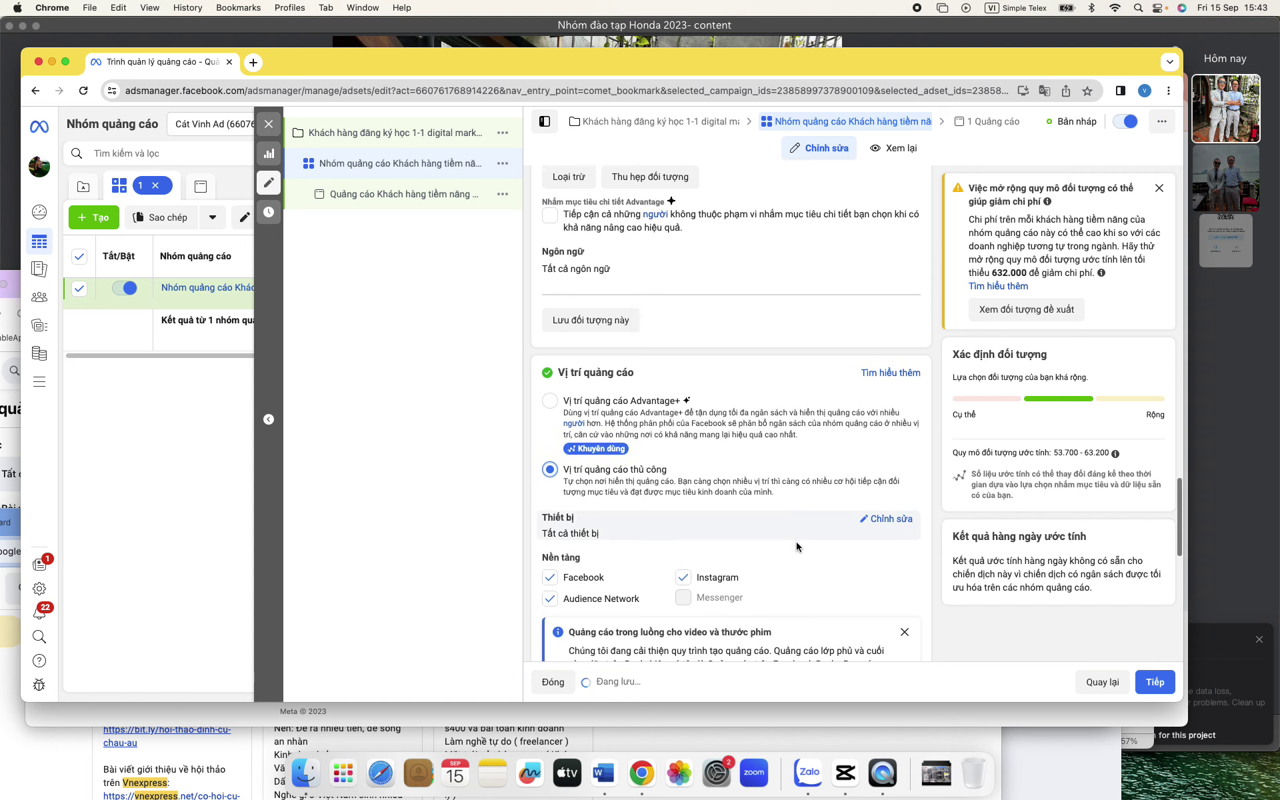
{"action": "left_click", "coordinate": [683, 544]}
{"action": "left_click", "coordinate": [579, 567]}
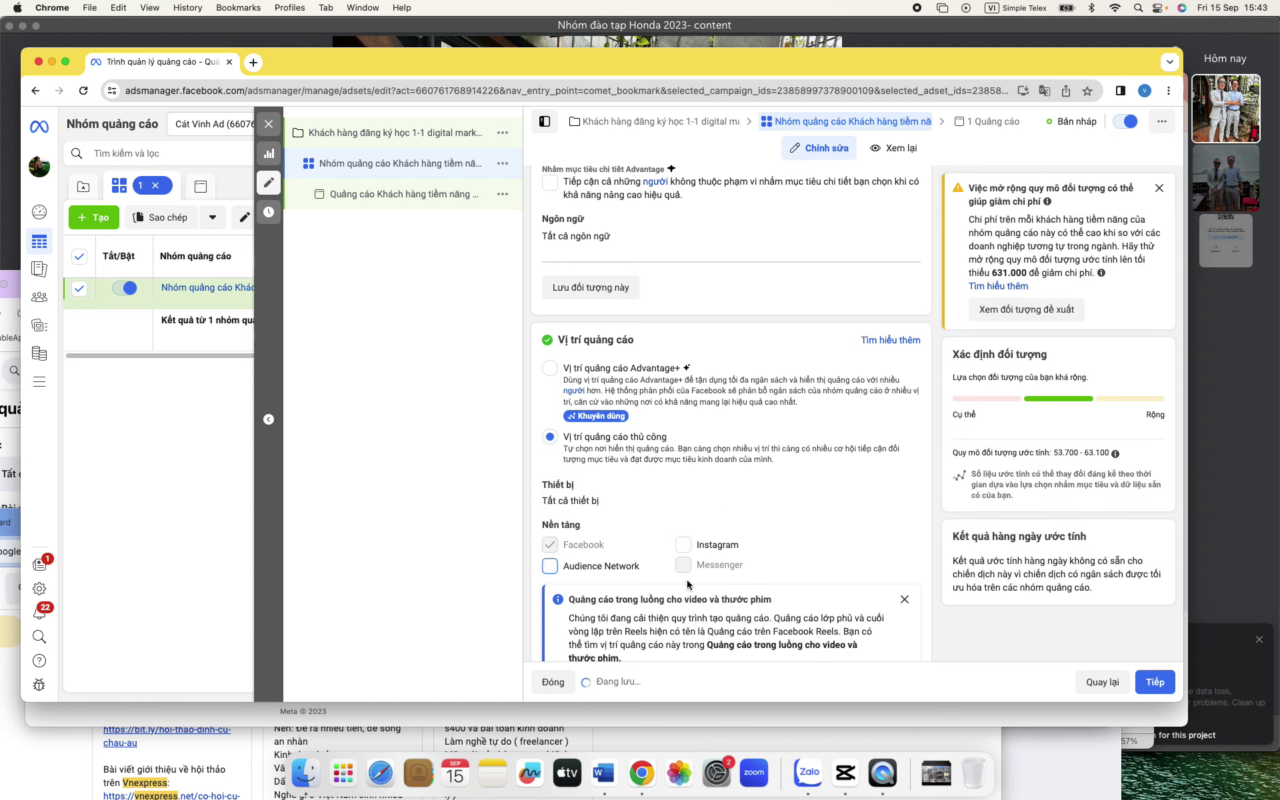
{"action": "scroll", "coordinate": [925, 501], "scroll_direction": "down", "scroll_amount": 10}
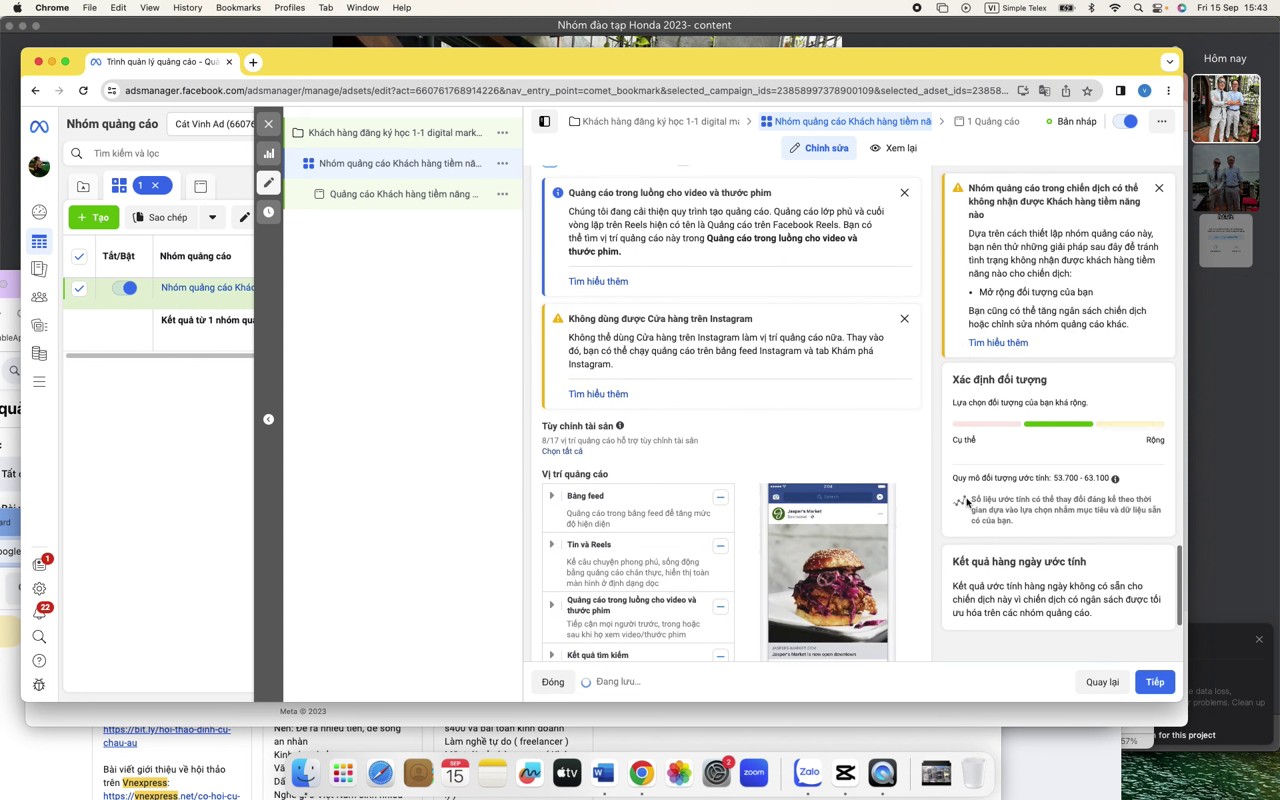
{"action": "left_click", "coordinate": [1160, 685]}
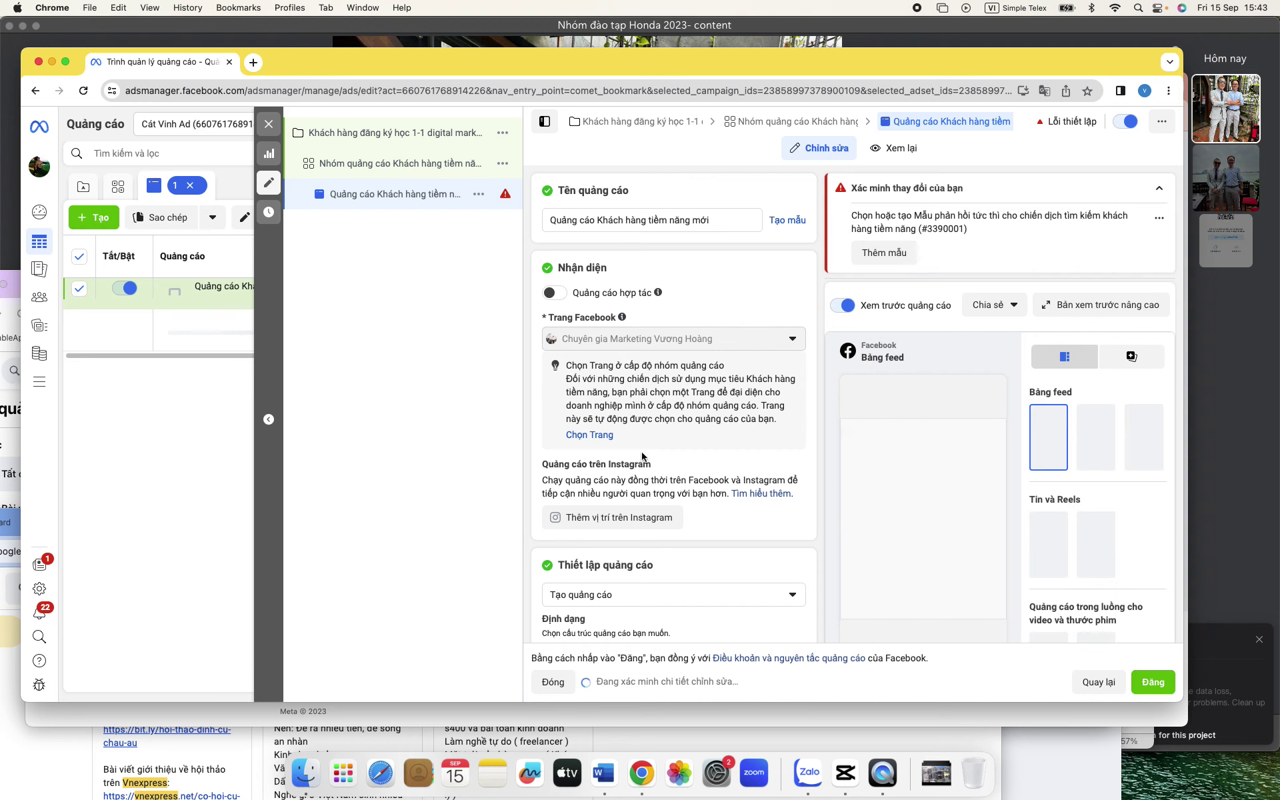
Start adding an image to the ad through Thêm file phương tiện > Thêm hình ảnh
{"action": "scroll", "coordinate": [734, 465], "scroll_direction": "down", "scroll_amount": 4}
{"action": "scroll", "coordinate": [735, 469], "scroll_direction": "down", "scroll_amount": 2}
{"action": "left_click", "coordinate": [725, 275]}
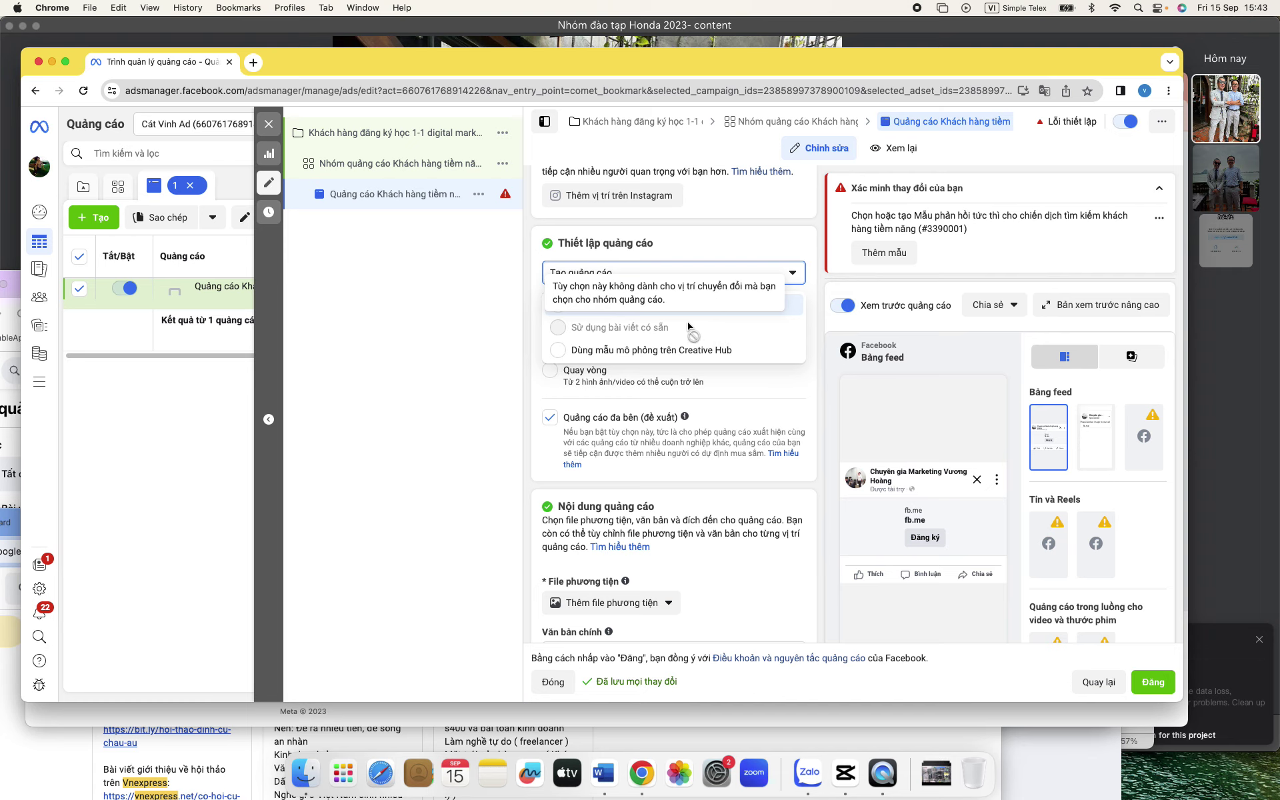
{"action": "left_click", "coordinate": [426, 326]}
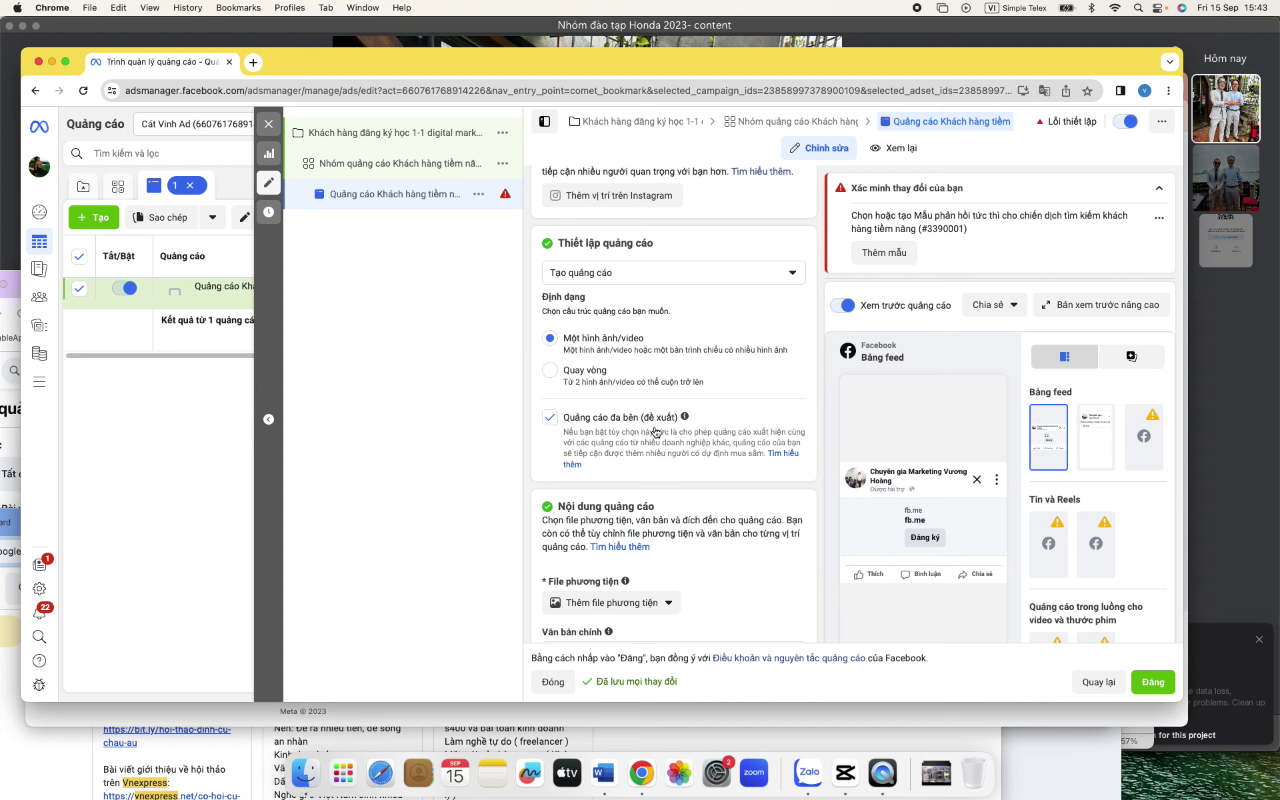
{"action": "scroll", "coordinate": [655, 432], "scroll_direction": "down", "scroll_amount": 2}
{"action": "left_click", "coordinate": [647, 552]}
{"action": "left_click", "coordinate": [606, 584]}
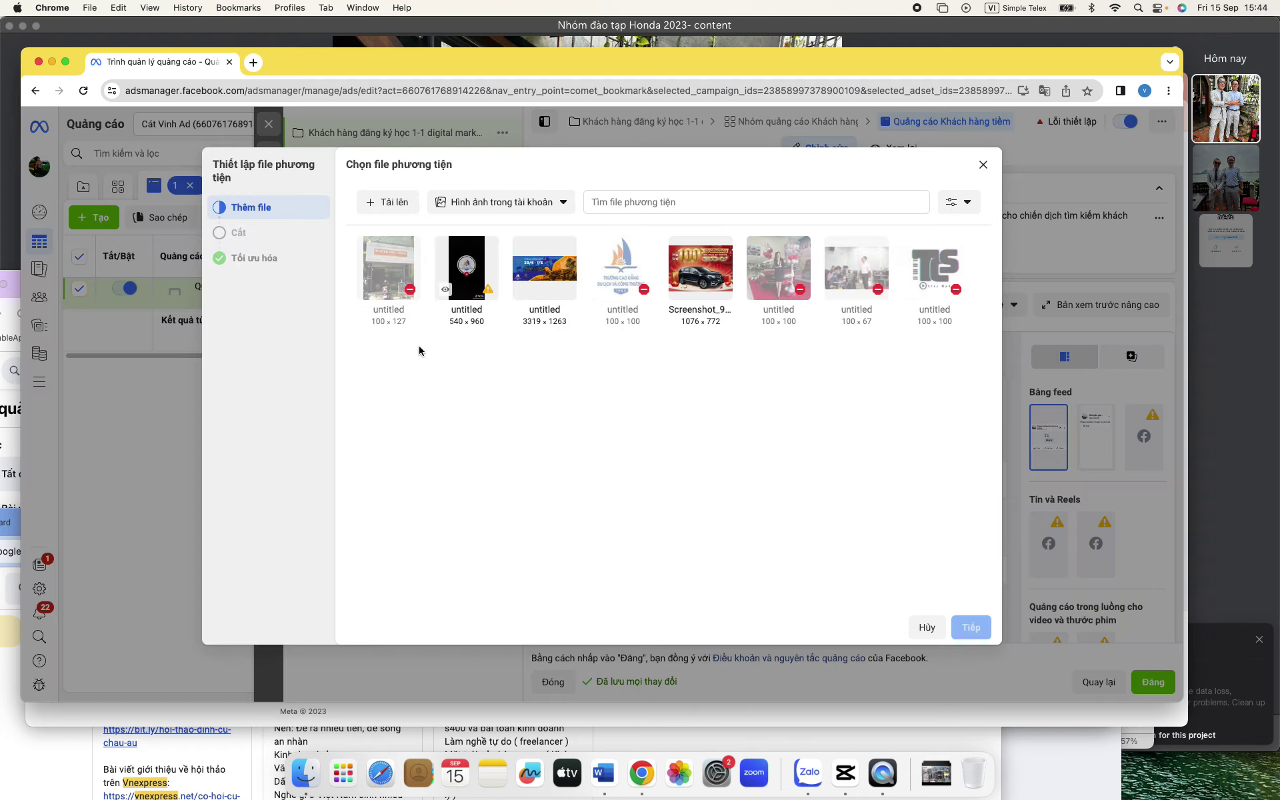
Use the Page's 'Bạn cần học nghề Digital Marketing' image (1090 × 913) with original crops
{"action": "left_click", "coordinate": [514, 205]}
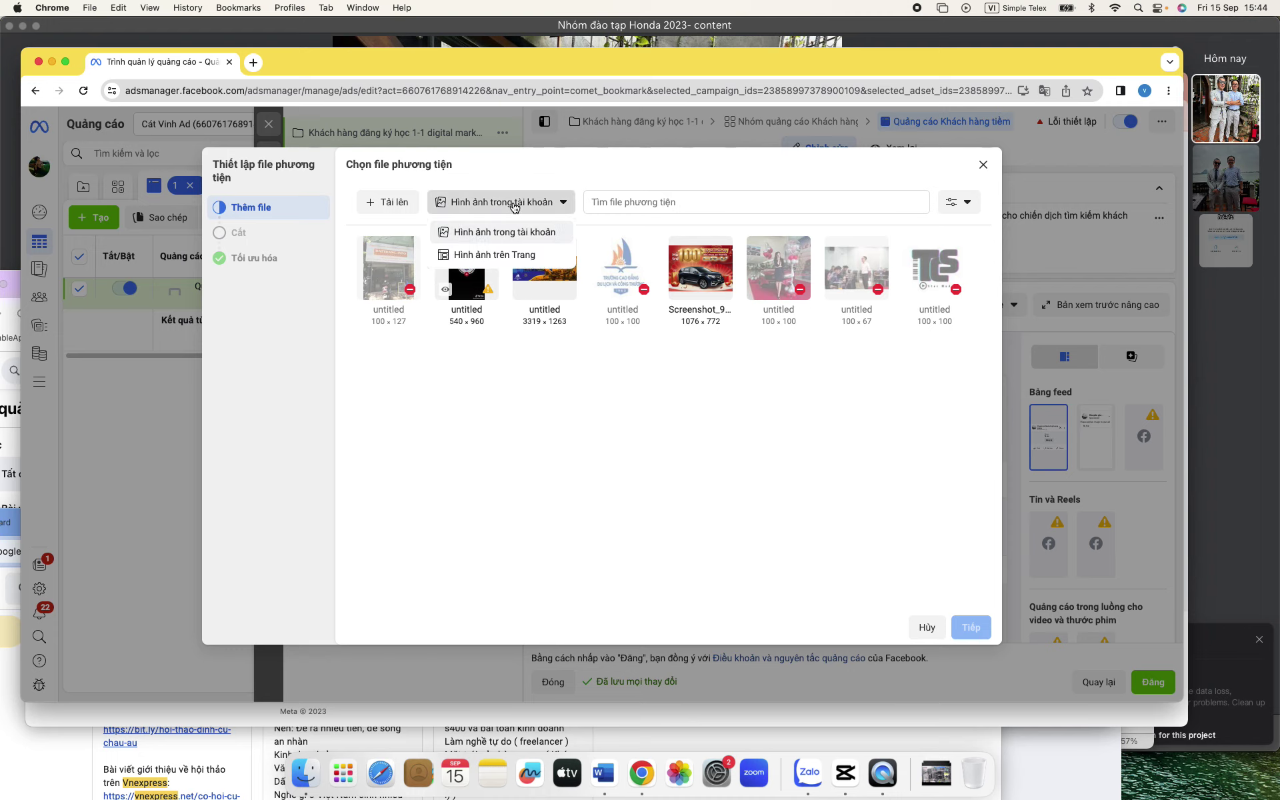
{"action": "left_click", "coordinate": [507, 255]}
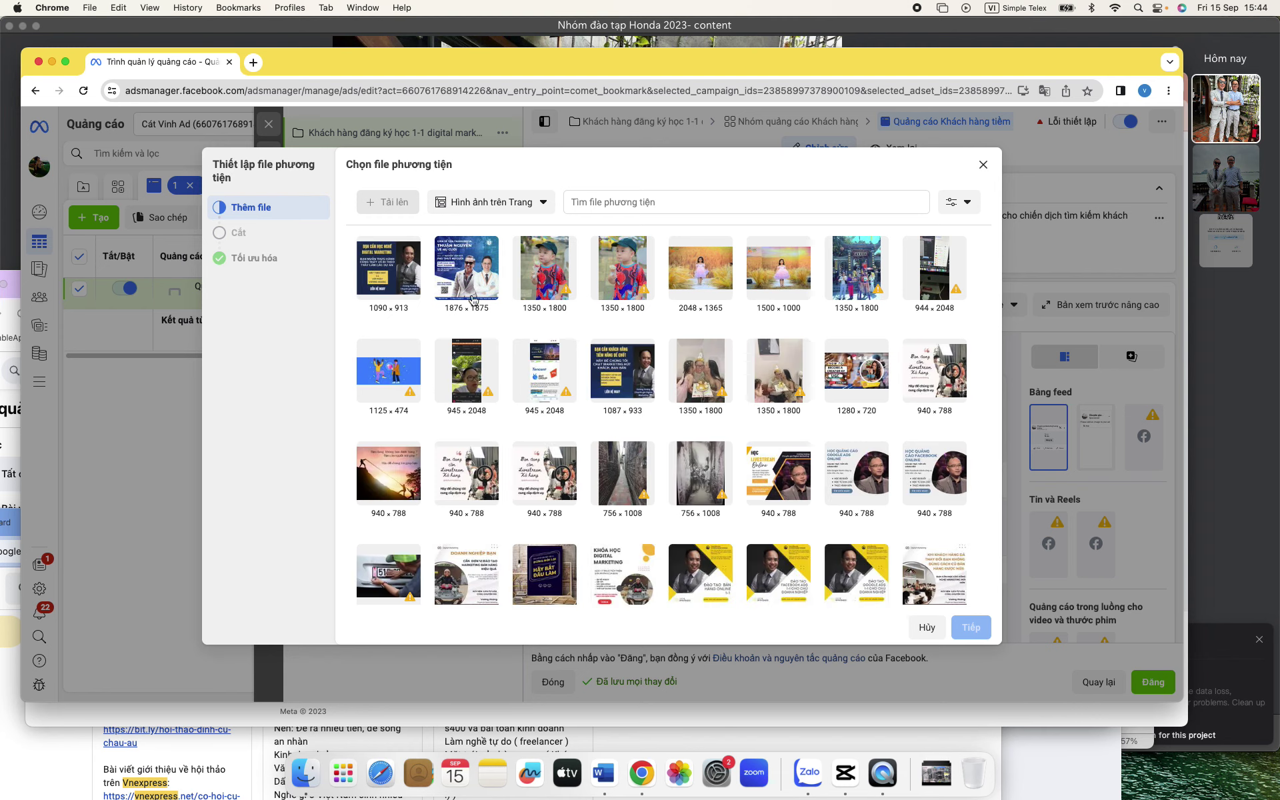
{"action": "left_click", "coordinate": [382, 274]}
{"action": "left_click", "coordinate": [980, 633]}
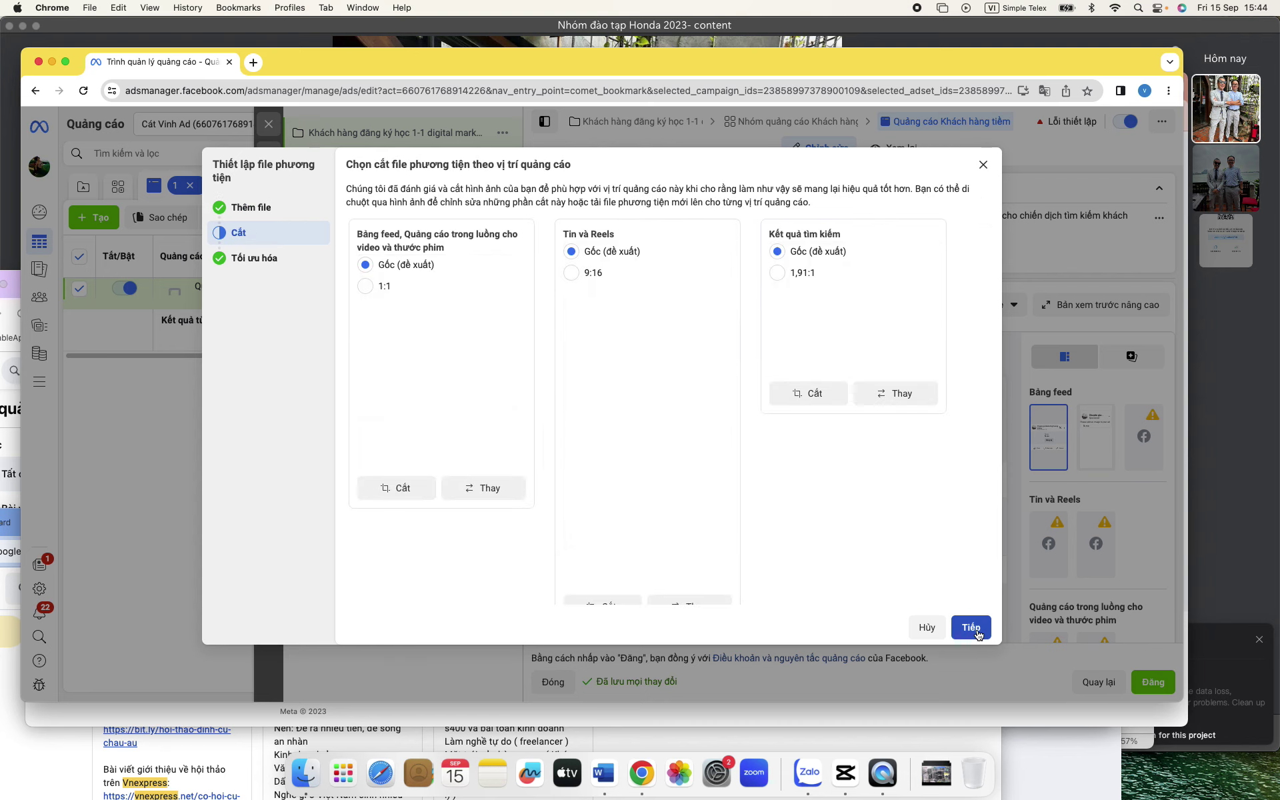
{"action": "left_click", "coordinate": [976, 631]}
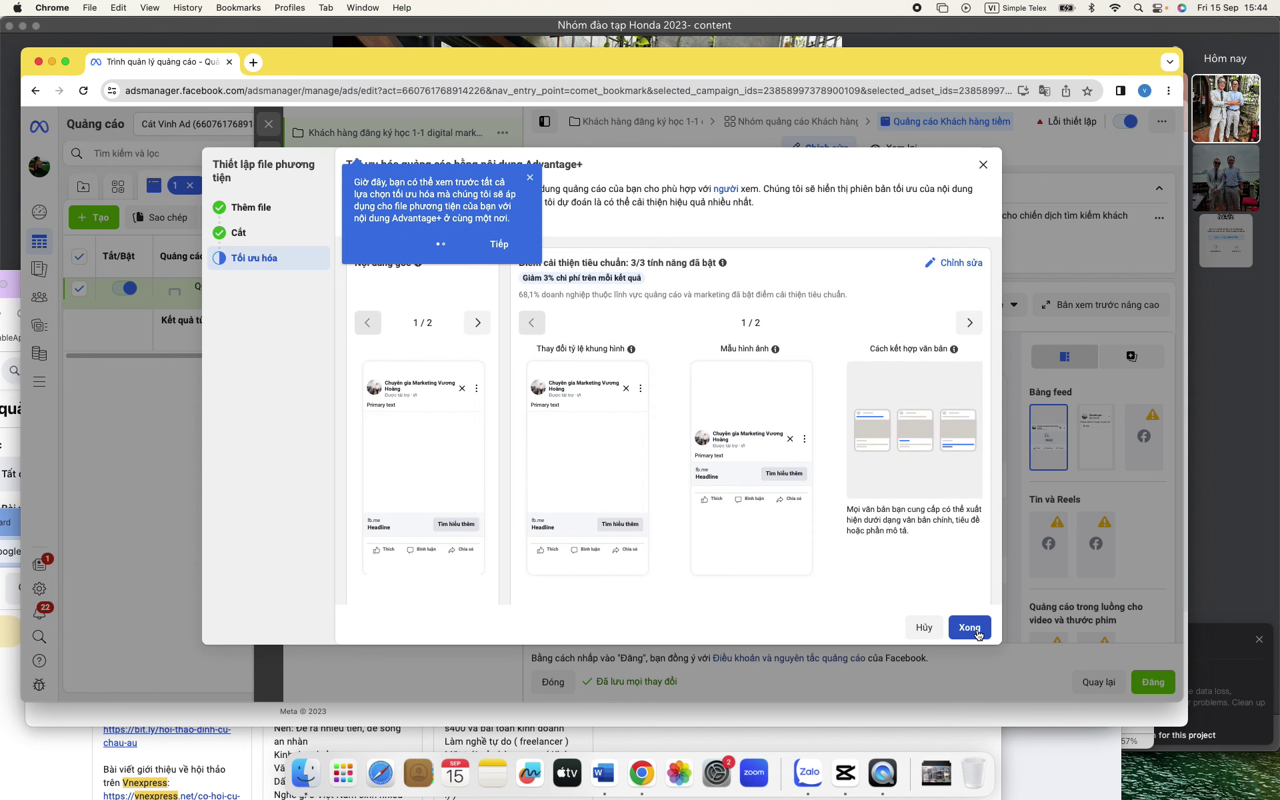
{"action": "left_click", "coordinate": [978, 634]}
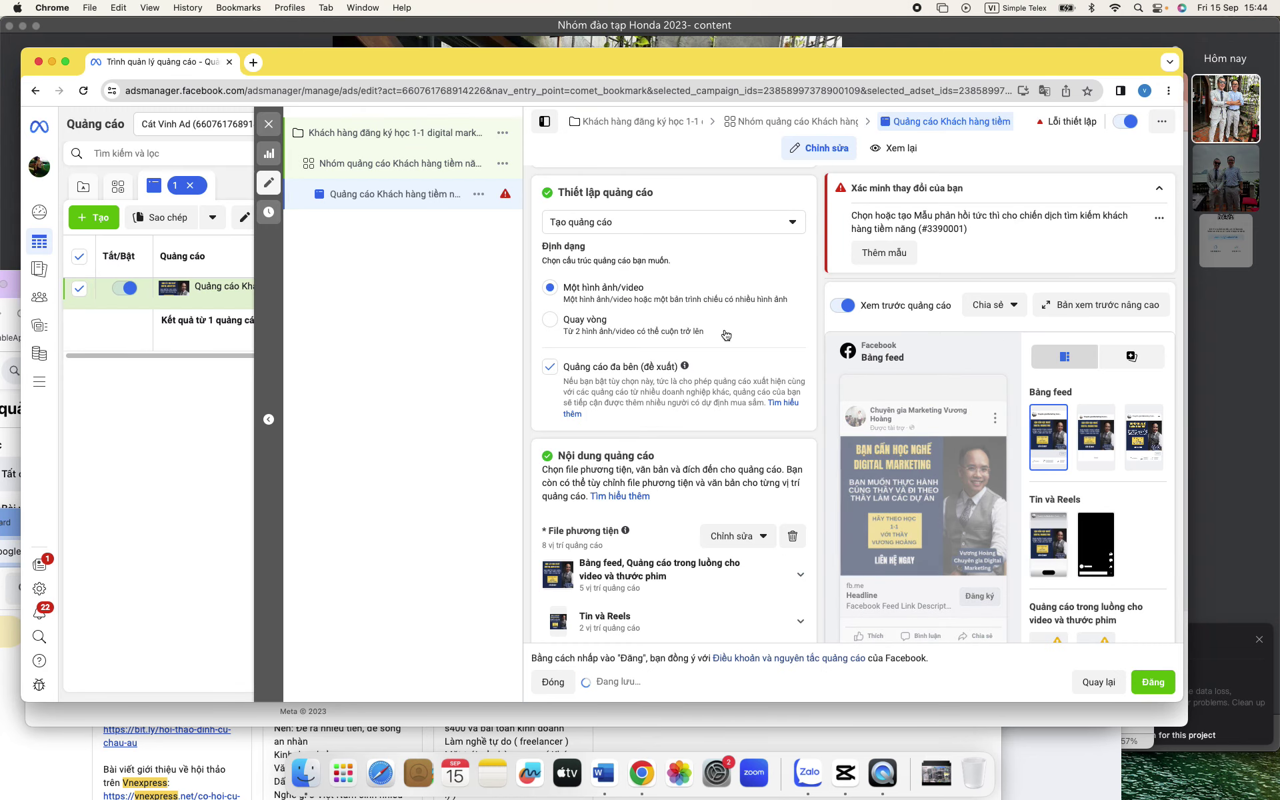
Open the ad's instant form options, try a ready-made template, then discard it
{"action": "left_click", "coordinate": [885, 256]}
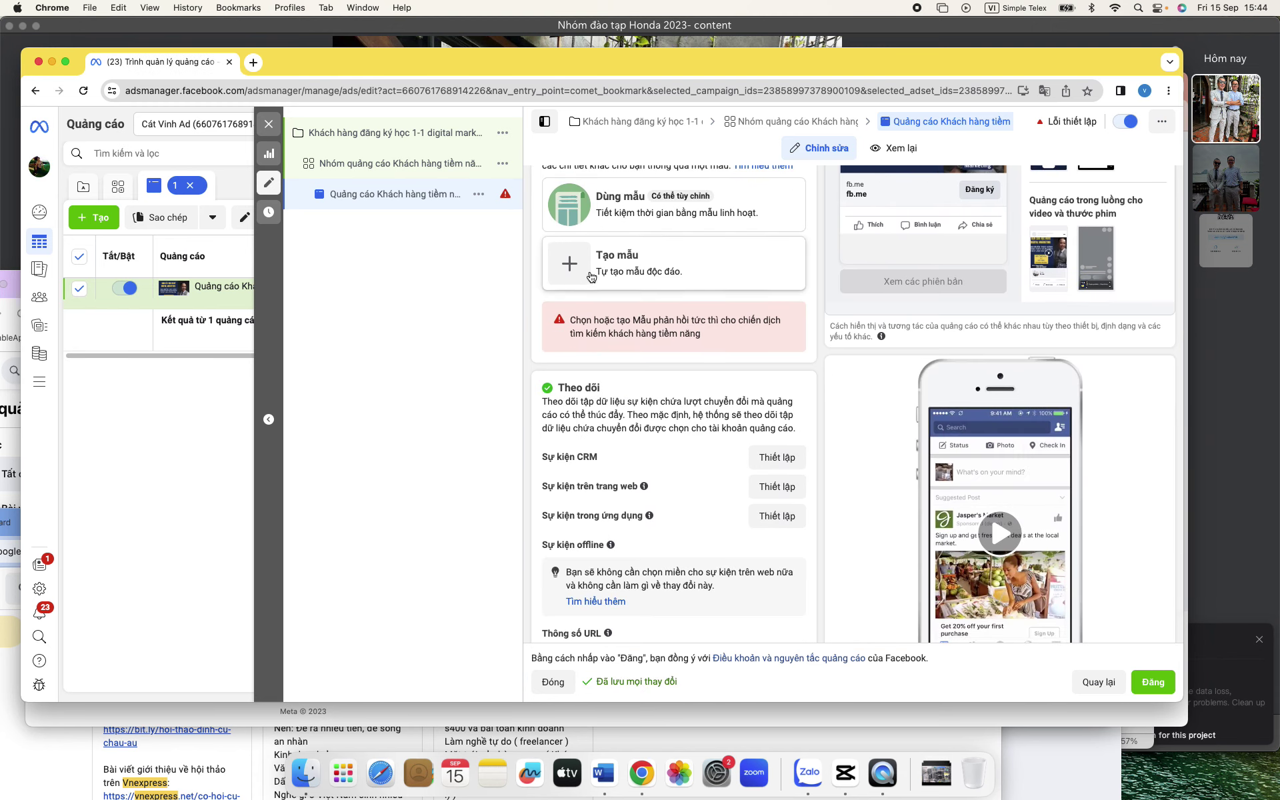
{"action": "scroll", "coordinate": [606, 267], "scroll_direction": "up", "scroll_amount": 2}
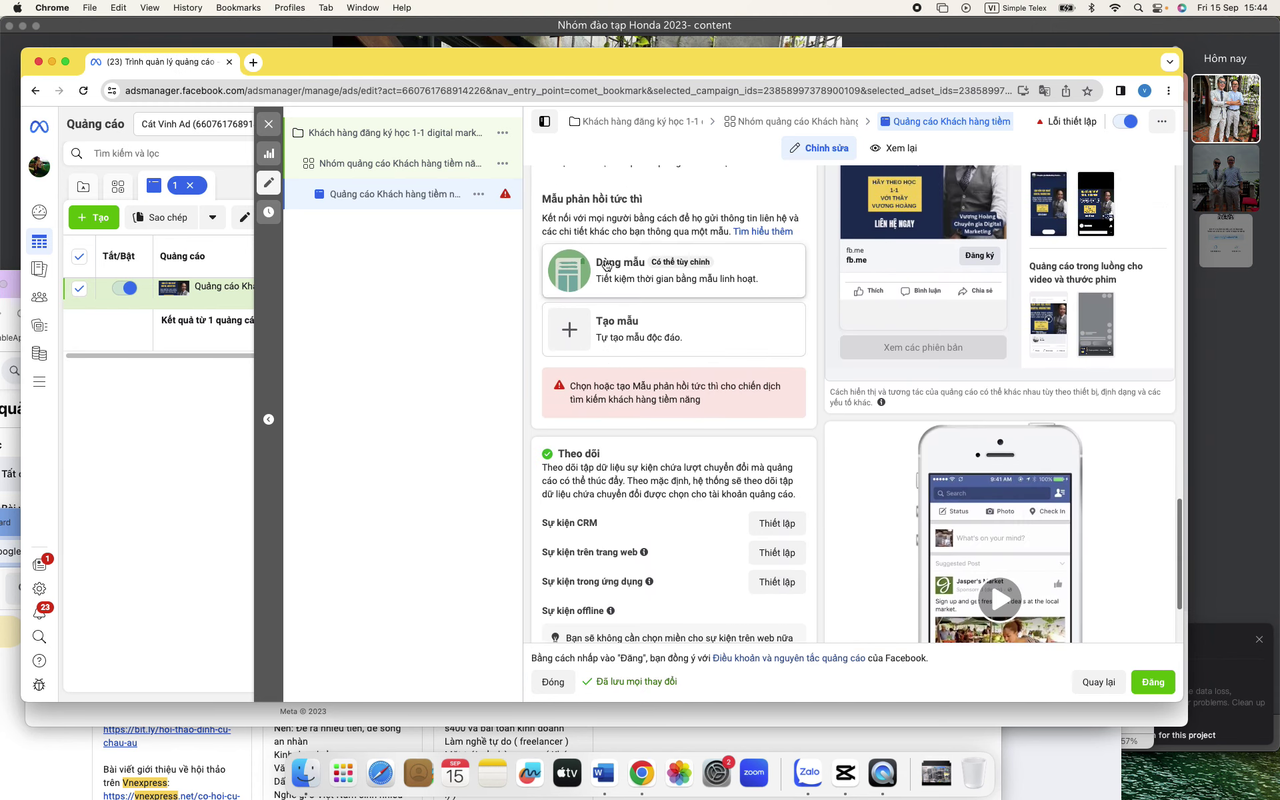
{"action": "left_click", "coordinate": [666, 276]}
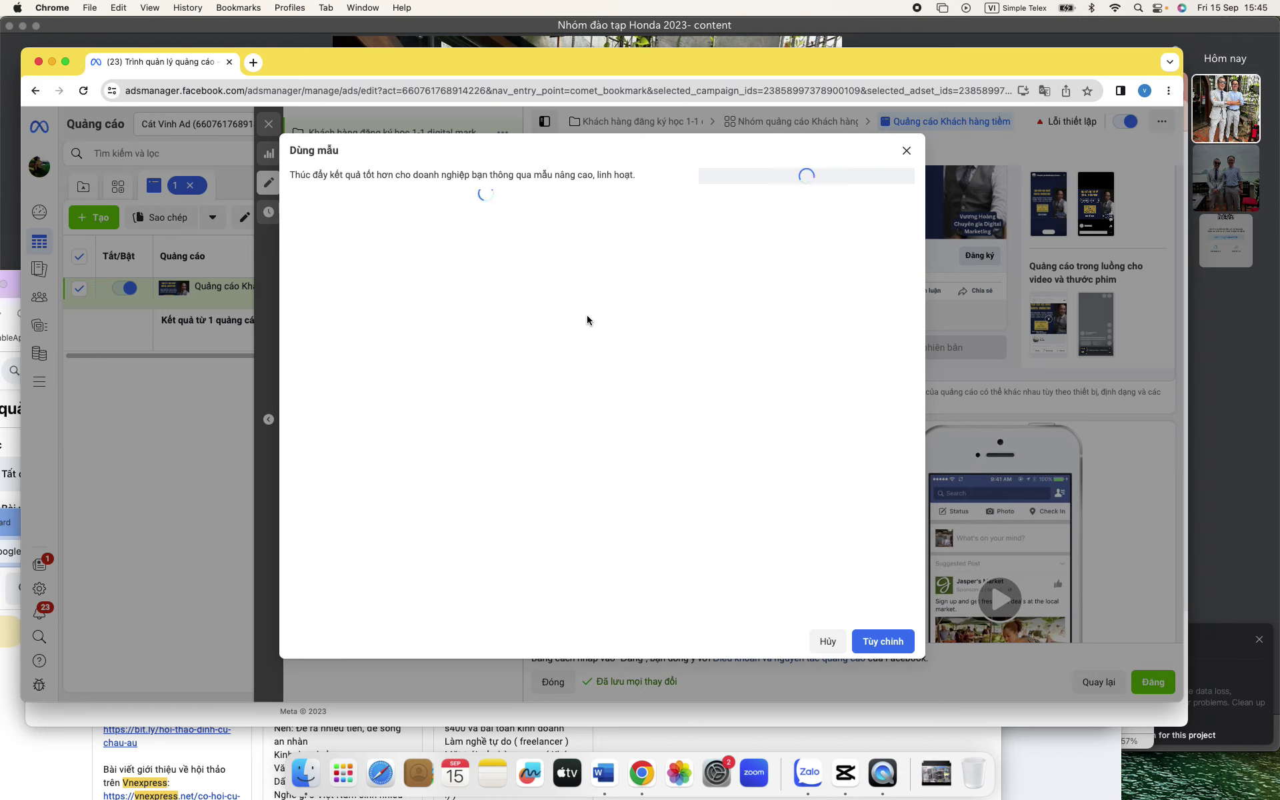
{"action": "left_click", "coordinate": [883, 642]}
{"action": "left_click", "coordinate": [906, 152]}
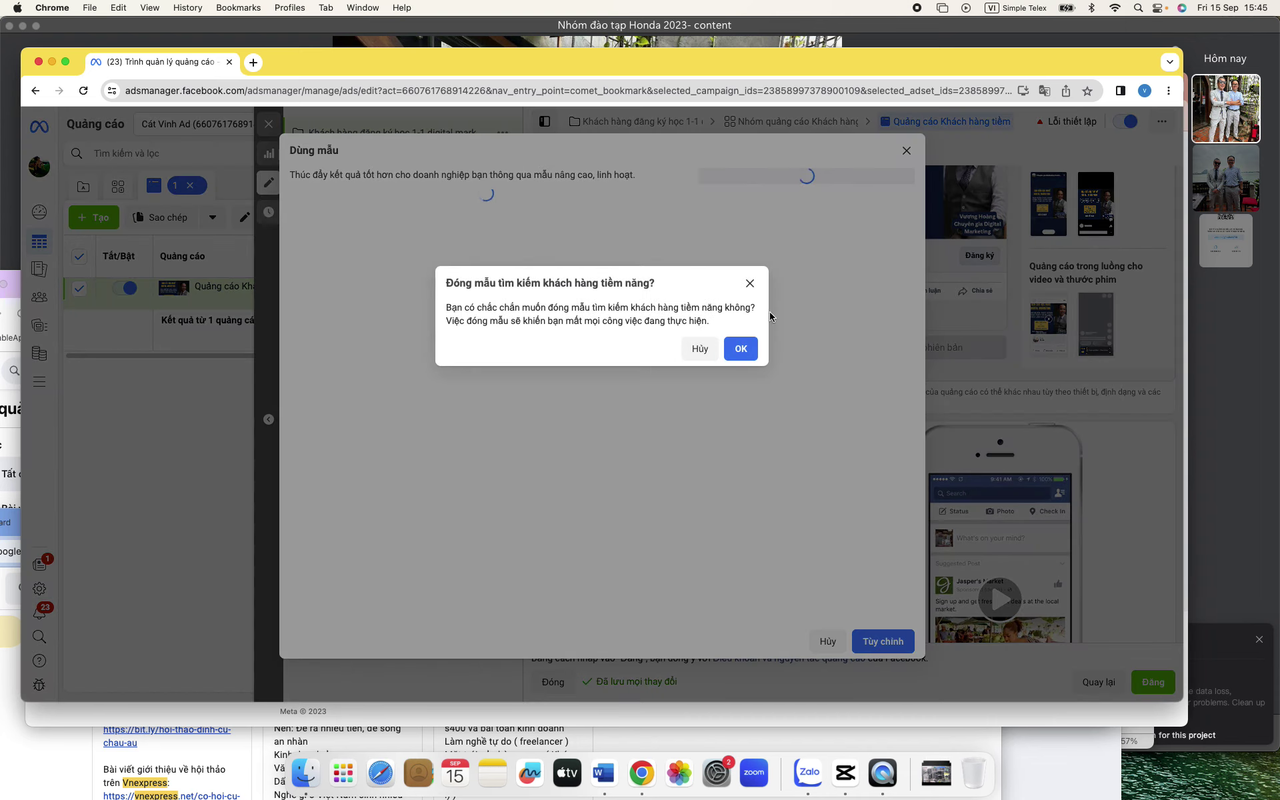
{"action": "left_click", "coordinate": [741, 347]}
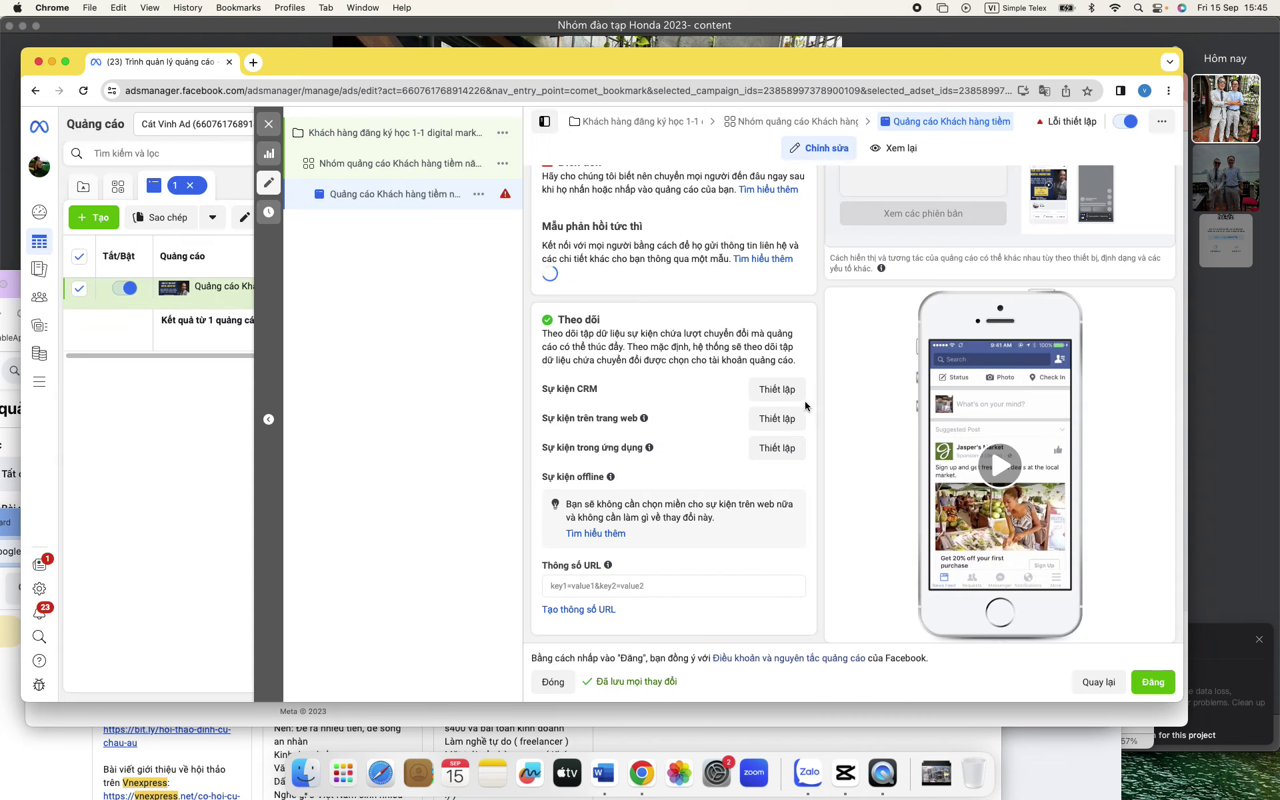
Create a new instant form named 'Đăng ký học nghề Digital marketing 15092023'
{"action": "left_click", "coordinate": [693, 338]}
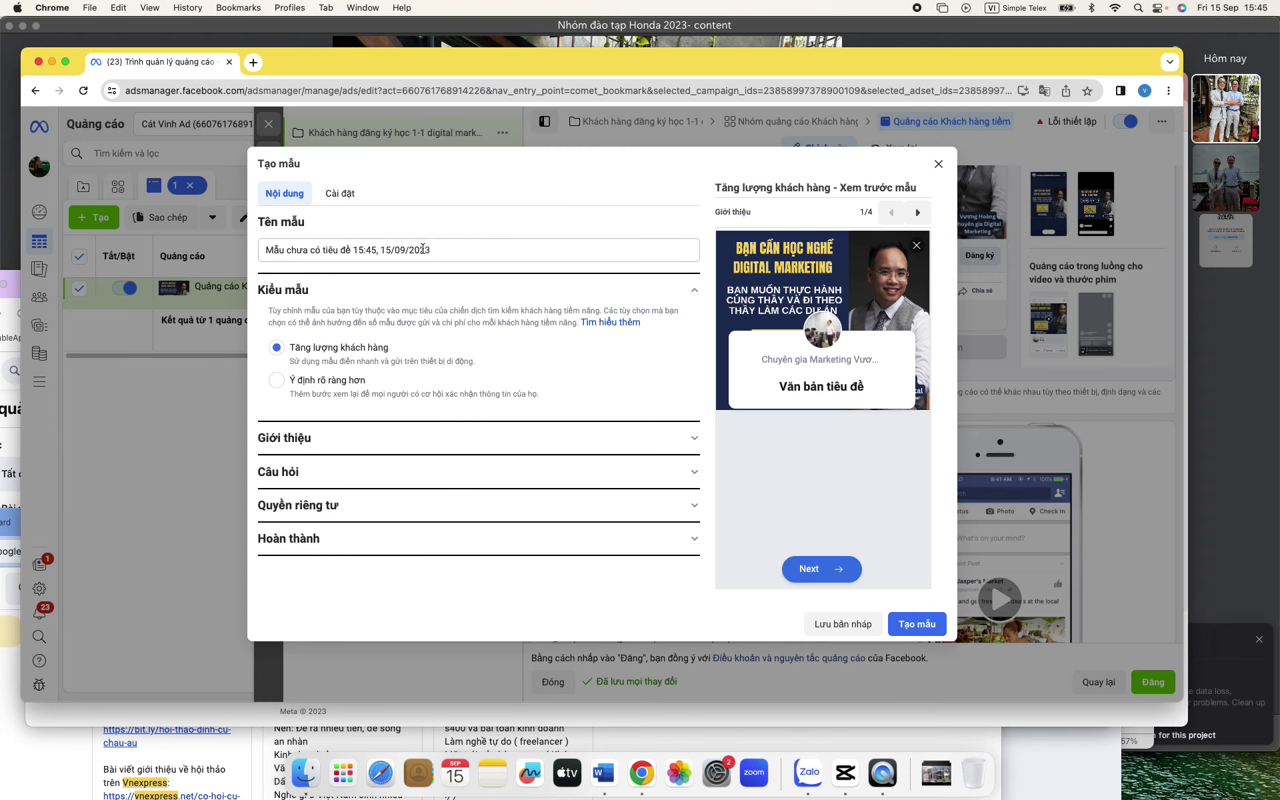
{"action": "left_click_drag", "start_coordinate": [528, 245], "coordinate": [155, 243]}
{"action": "key", "text": "BackSpace"}
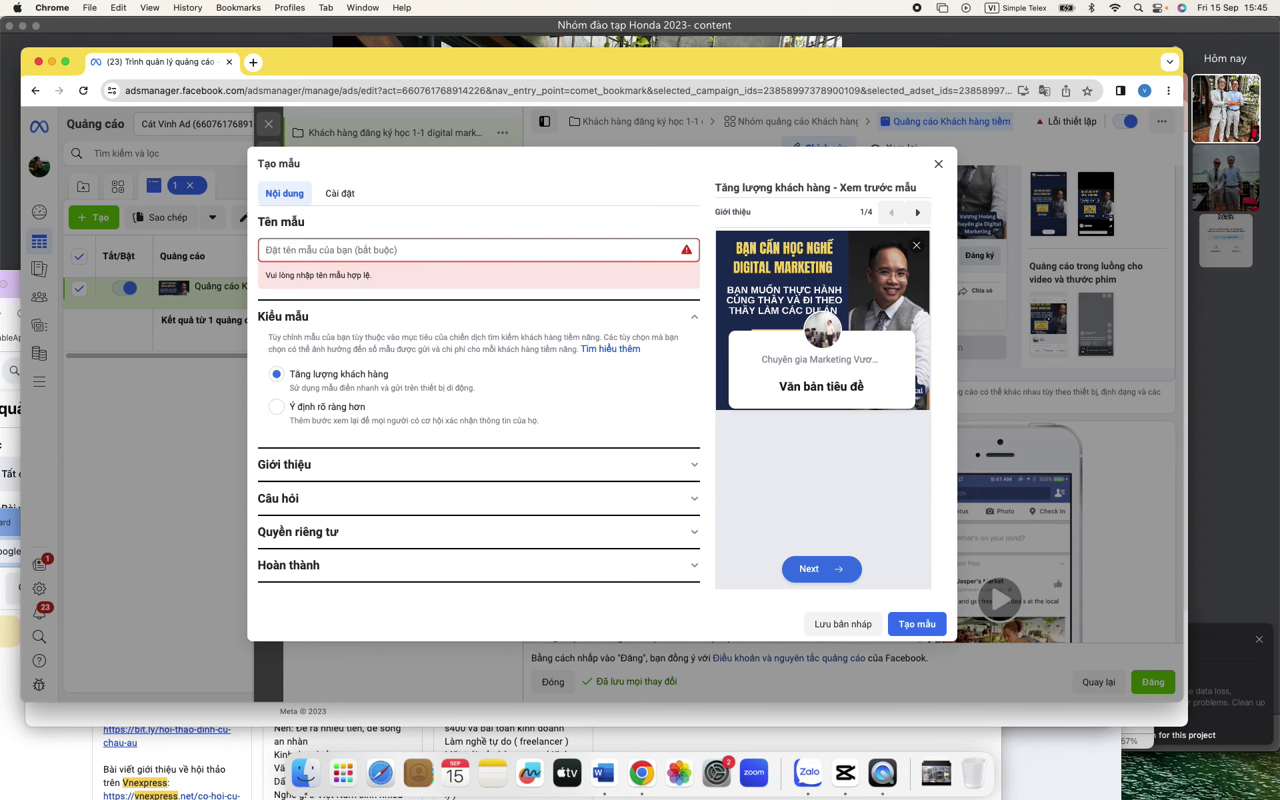
{"action": "type", "text": "Đăng ký học nghề Dìg"}
{"action": "key", "text": "BackSpace"}
{"action": "type", "text": "igital "}
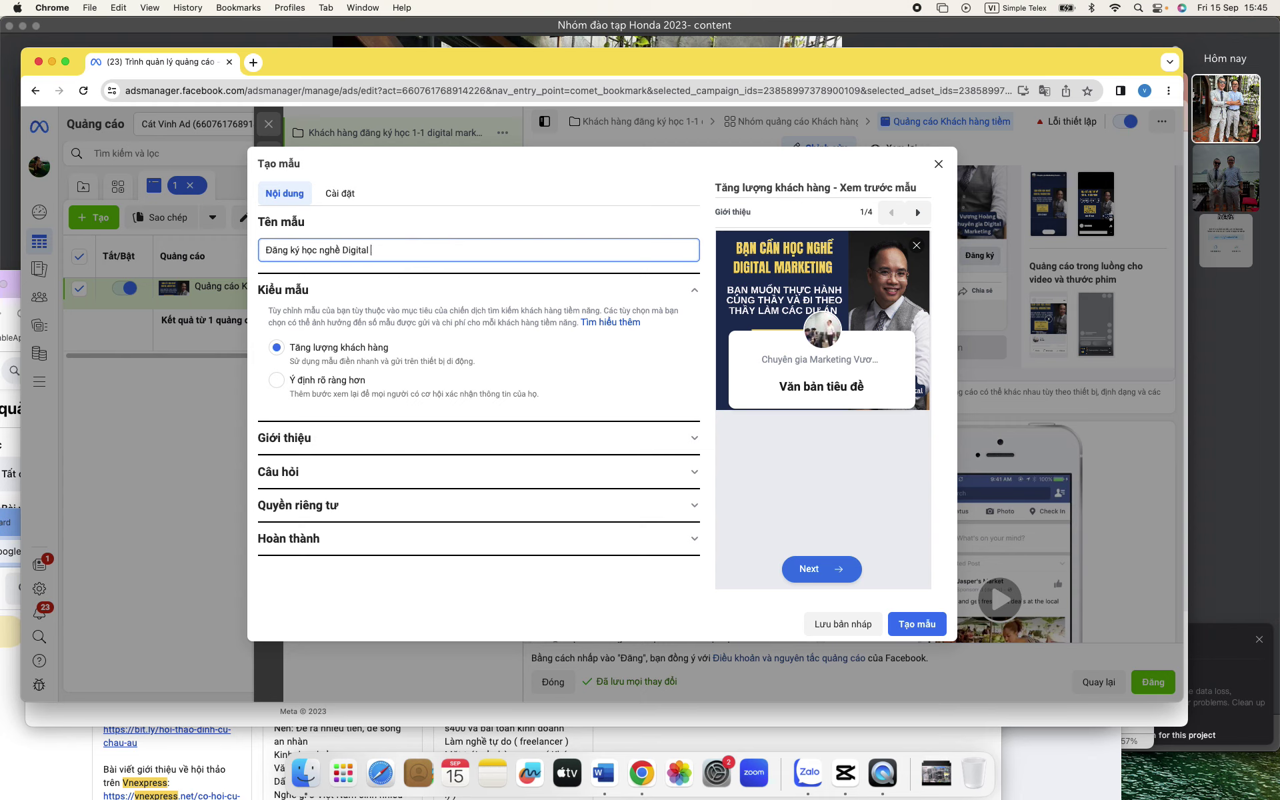
{"action": "type", "text": "marketing 15092023"}
Set the greeting headline to 'Bạn đăng ký học Digital Marketing', without the date
{"action": "left_click", "coordinate": [386, 441]}
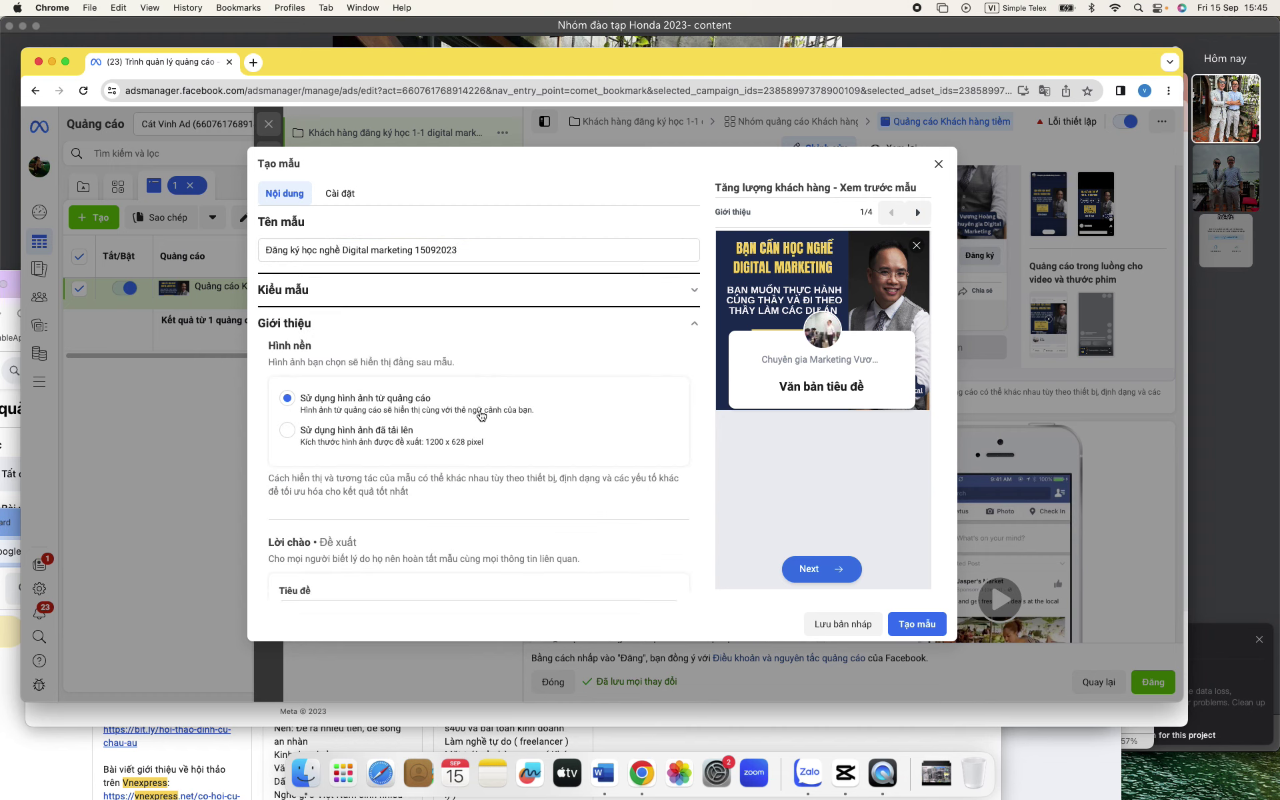
{"action": "scroll", "coordinate": [475, 417], "scroll_direction": "down", "scroll_amount": 2}
{"action": "scroll", "coordinate": [427, 440], "scroll_direction": "down", "scroll_amount": 2}
{"action": "left_click", "coordinate": [387, 447]}
{"action": "type", "text": "Bạn "}
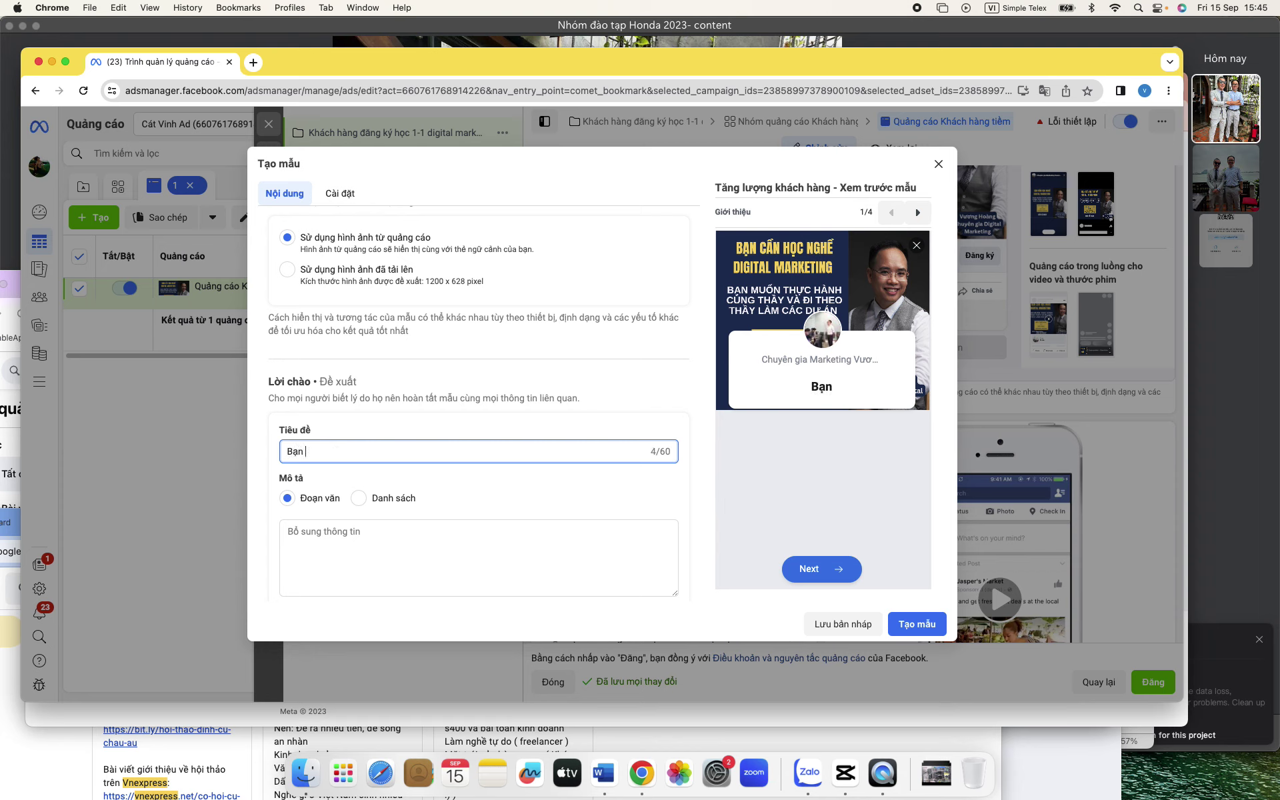
{"action": "type", "text": "đãng ký học Diogi"}
{"action": "key", "text": "BackSpace"}
{"action": "key", "text": "BackSpace"}
{"action": "key", "text": "BackSpace"}
{"action": "type", "text": "gi"}
{"action": "key", "text": "BackSpace"}
{"action": "type", "text": "ital Marketing 15092023"}
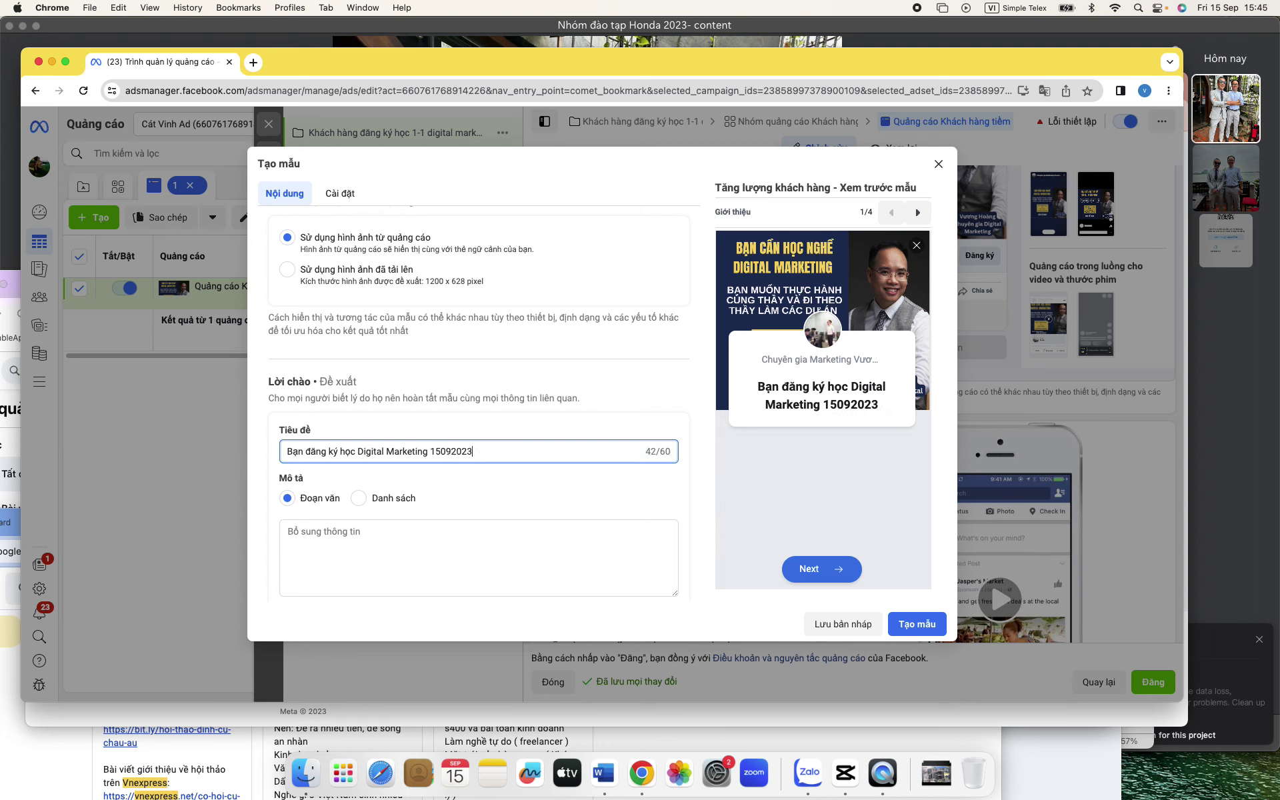
{"action": "left_click_drag", "start_coordinate": [430, 451], "coordinate": [529, 460]}
{"action": "key", "text": "BackSpace"}
Write the greeting description about learning Digital Marketing with a 16-year expert
{"action": "left_click", "coordinate": [374, 545]}
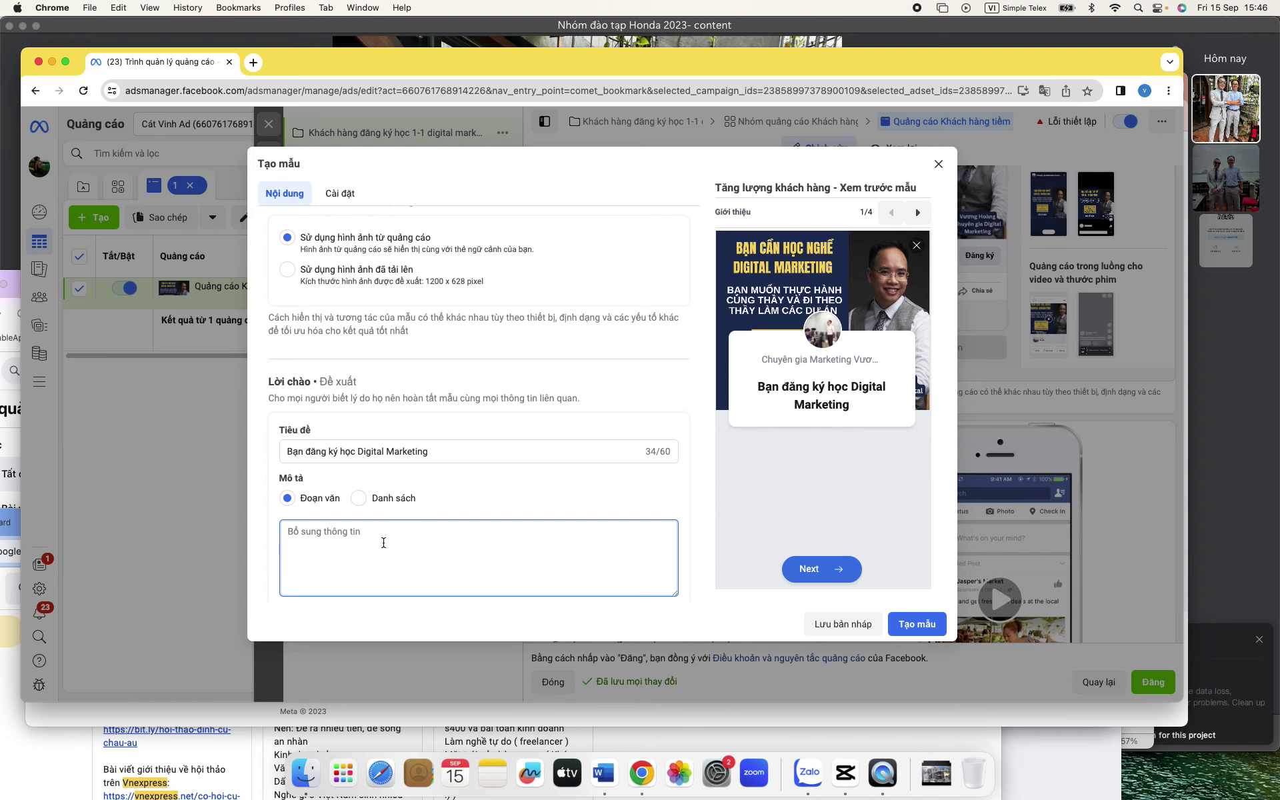
{"action": "type", "text": "Bạn đăn"}
{"action": "key", "text": "BackSpace"}
{"action": "key", "text": "BackSpace"}
{"action": "type", "text": "ang muố "}
{"action": "type", "text": "n học nghe"}
{"action": "type", "text": "ef "}
{"action": "type", "text": "Dig"}
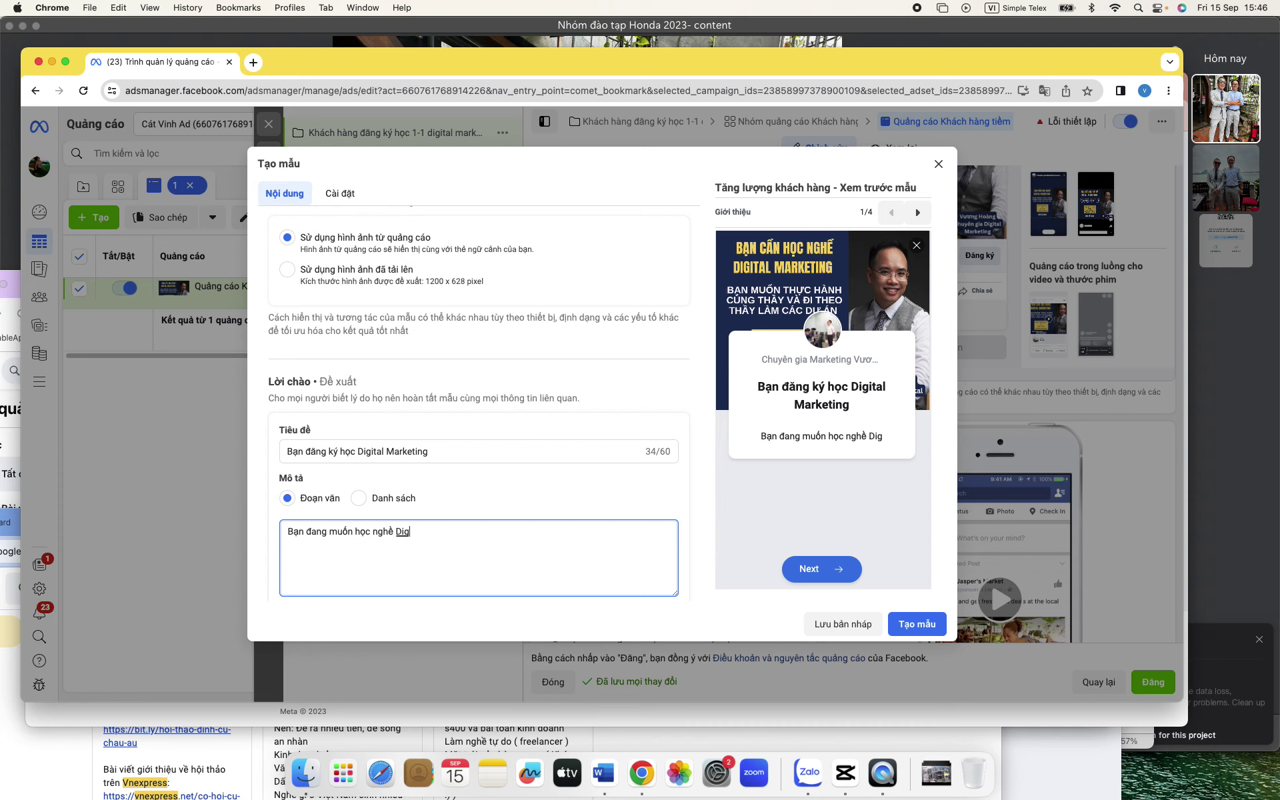
{"action": "type", "text": "ital Marketing"}
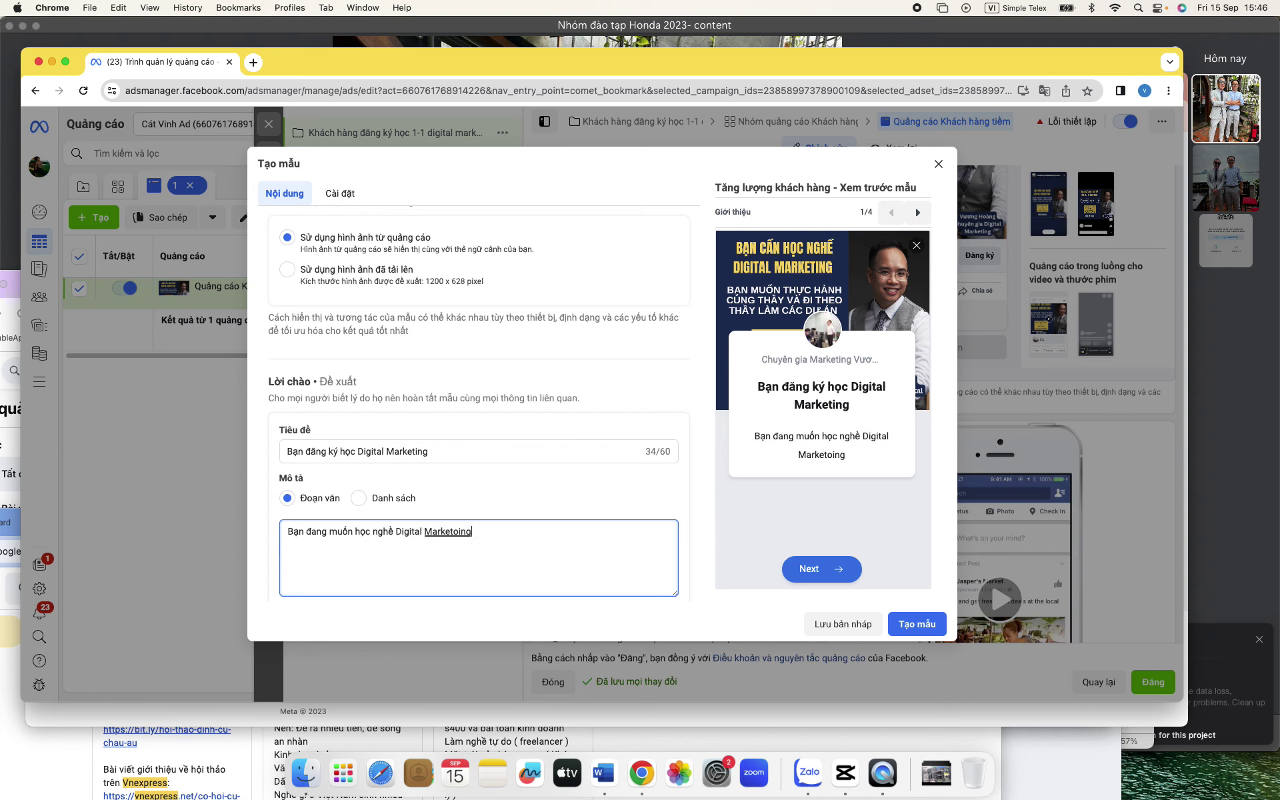
{"action": "type", "text": " truwcj tieeps cungf chuyeen gia 1"}
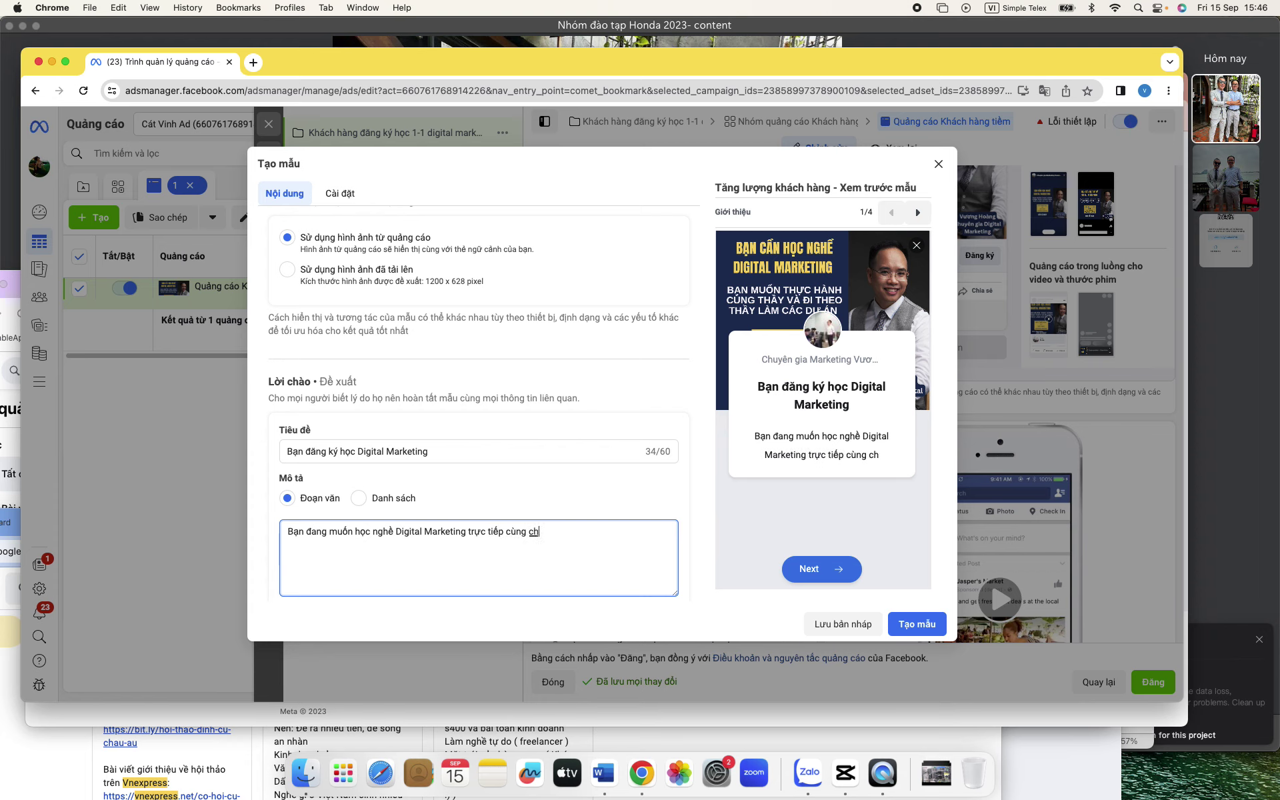
{"action": "type", "text": "6 n"}
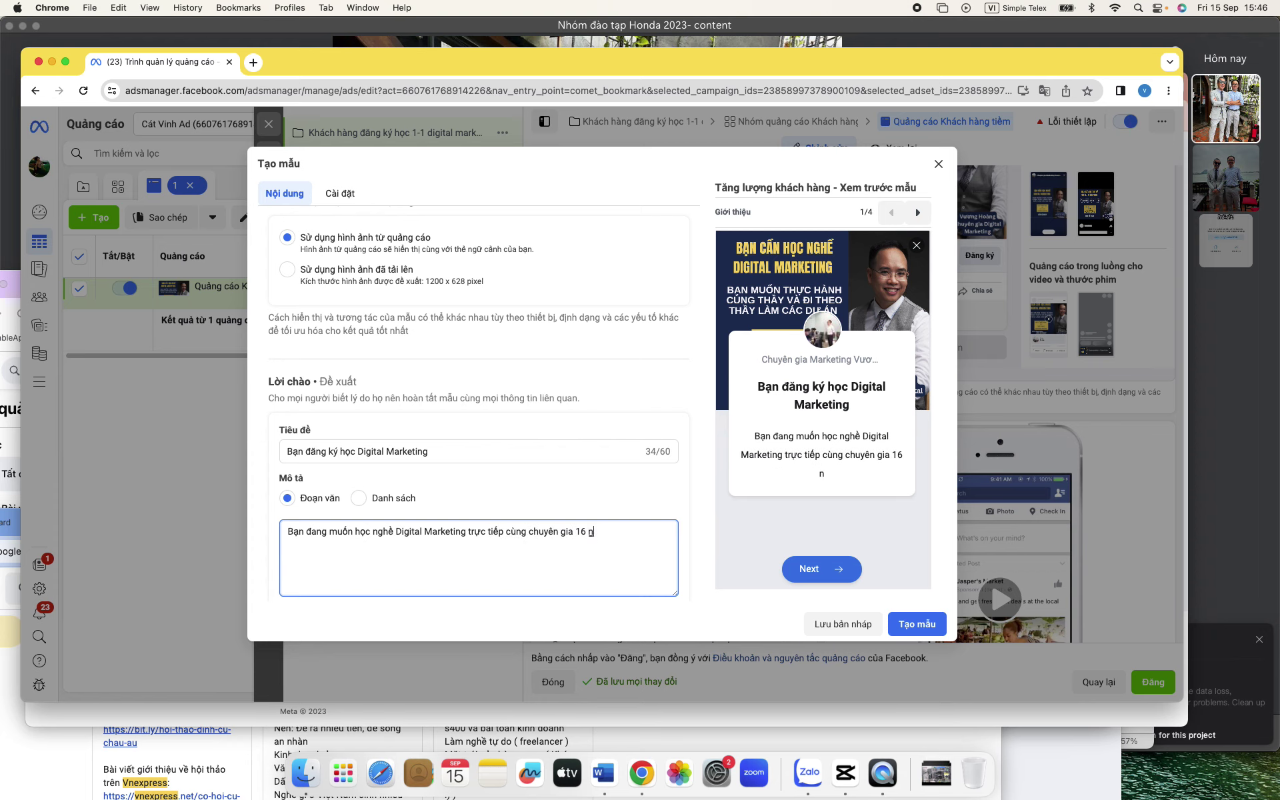
{"action": "type", "text": "awm kinh nghieemj"}
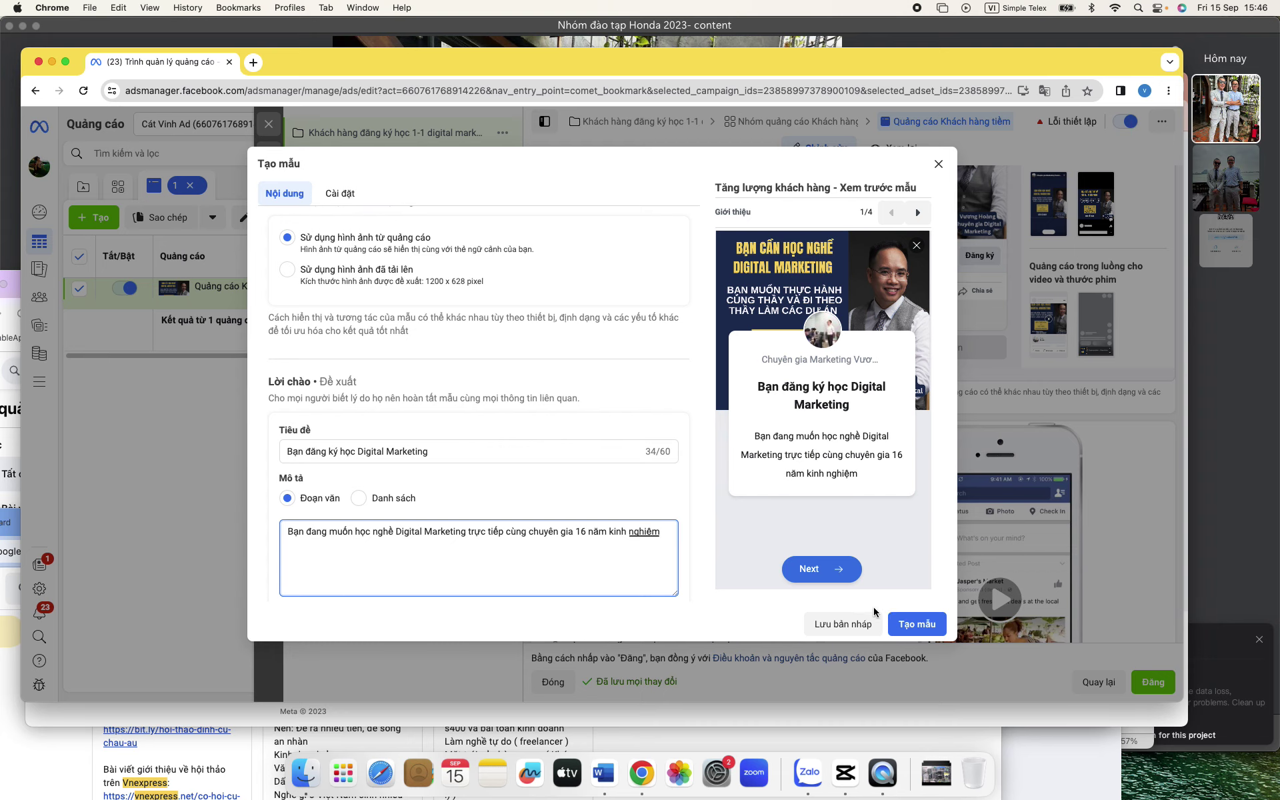
{"action": "scroll", "coordinate": [566, 449], "scroll_direction": "down", "scroll_amount": 3}
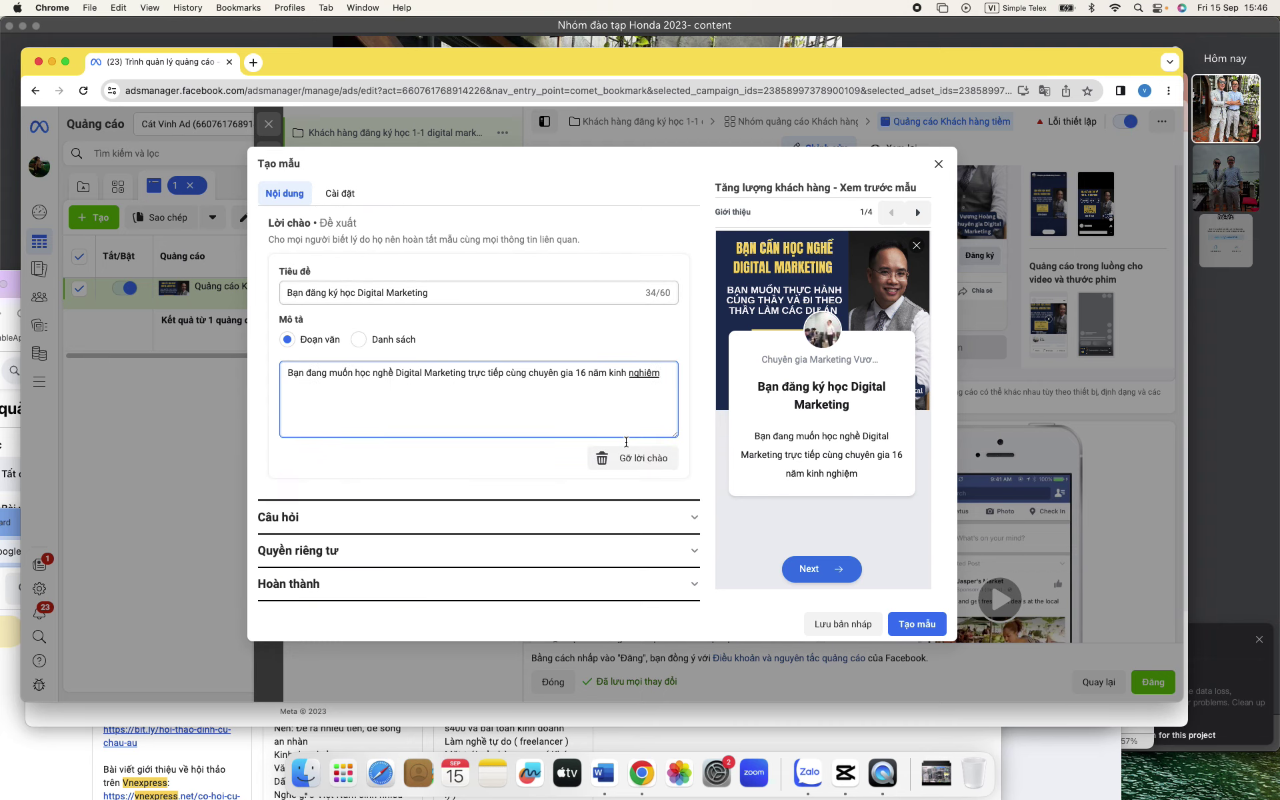
Add a short-answer custom question, then delete it again
{"action": "left_click", "coordinate": [426, 516]}
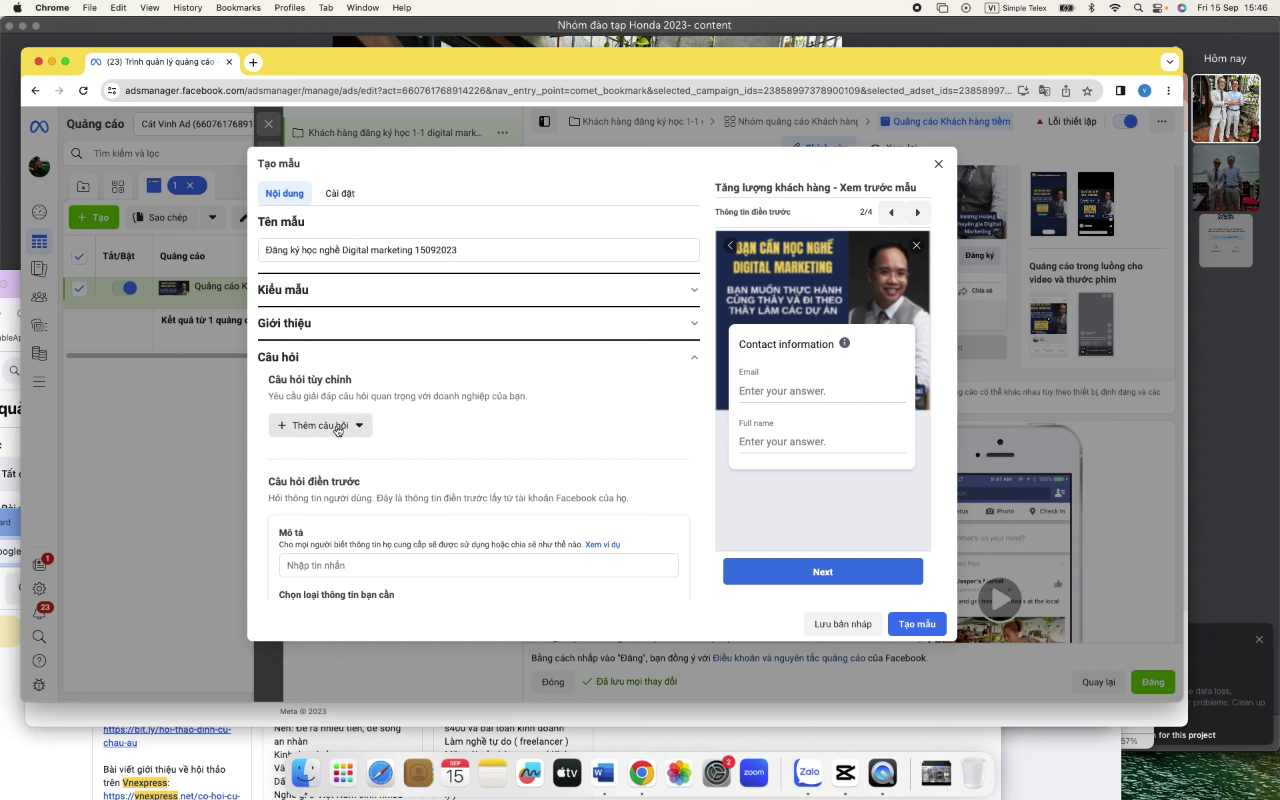
{"action": "left_click", "coordinate": [338, 429]}
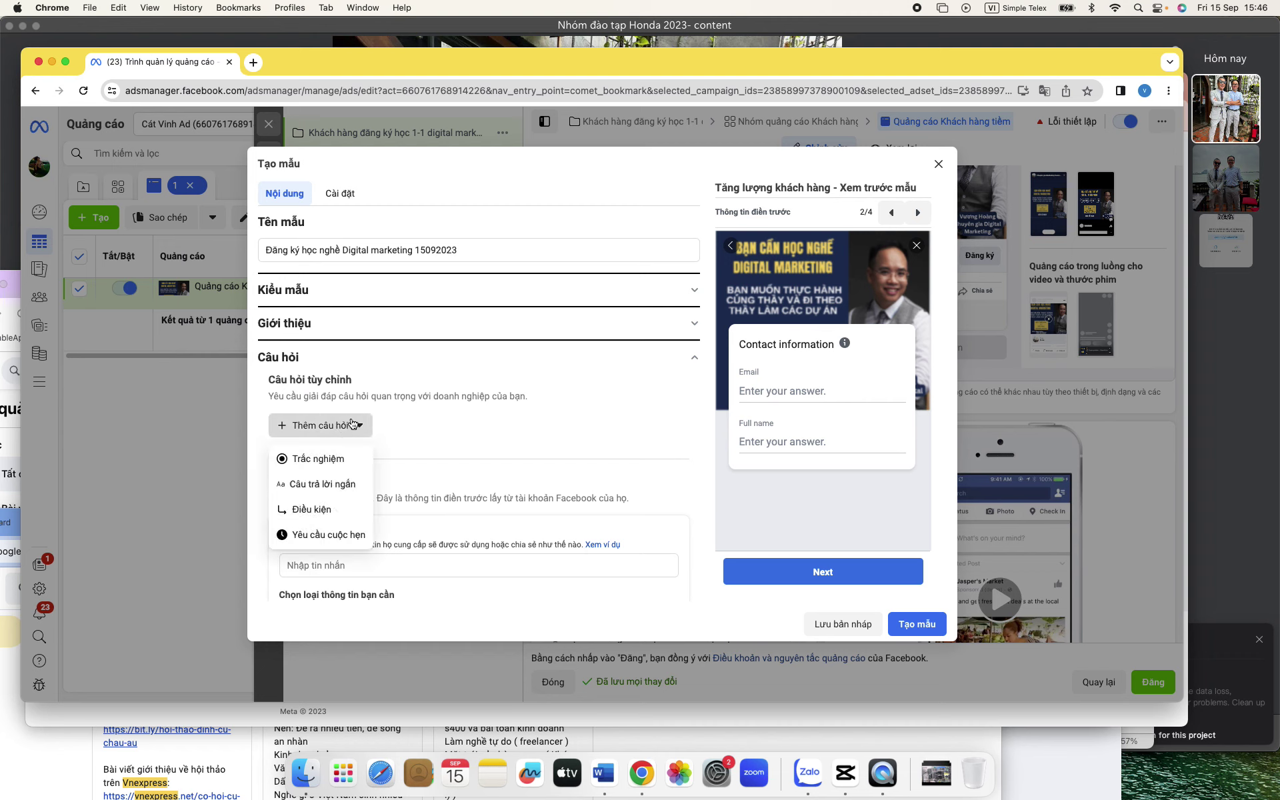
{"action": "left_click", "coordinate": [340, 487]}
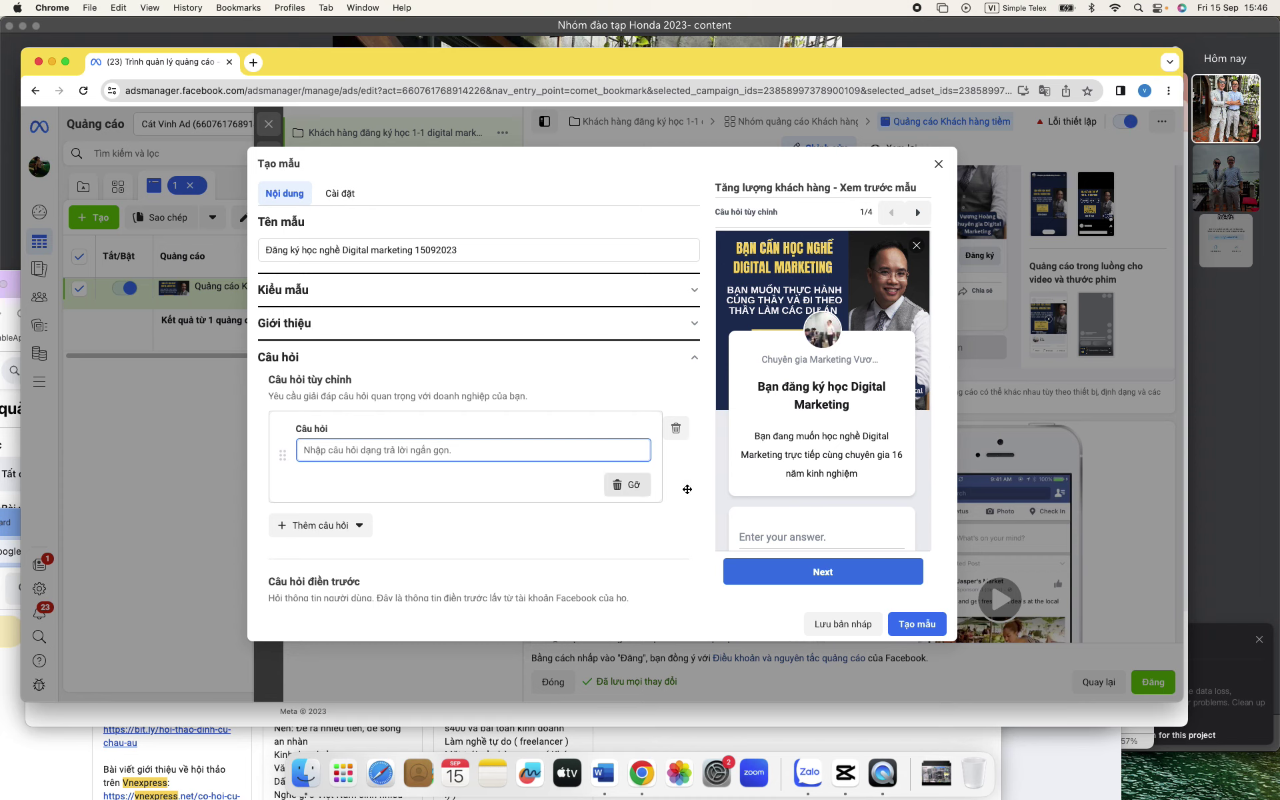
{"action": "scroll", "coordinate": [697, 488], "scroll_direction": "down", "scroll_amount": 5}
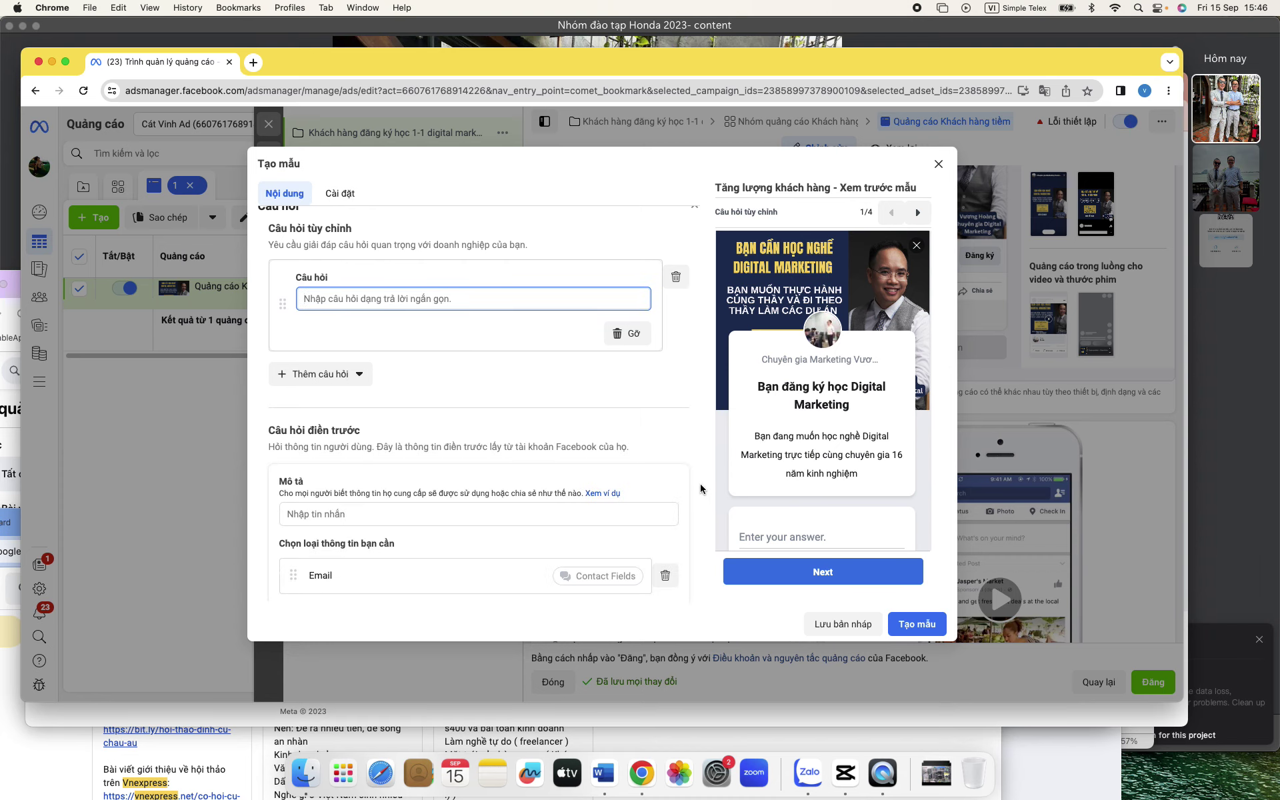
{"action": "scroll", "coordinate": [694, 480], "scroll_direction": "up", "scroll_amount": 2}
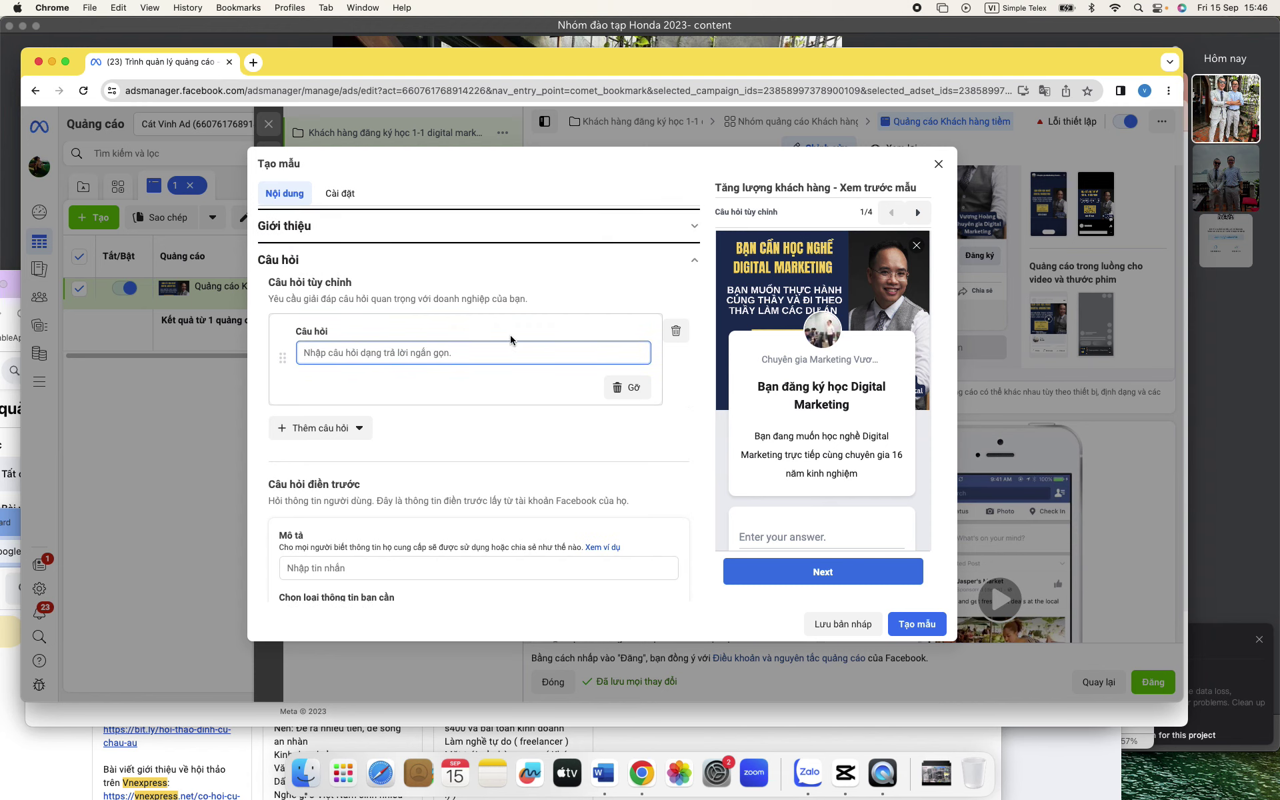
{"action": "left_click", "coordinate": [667, 334]}
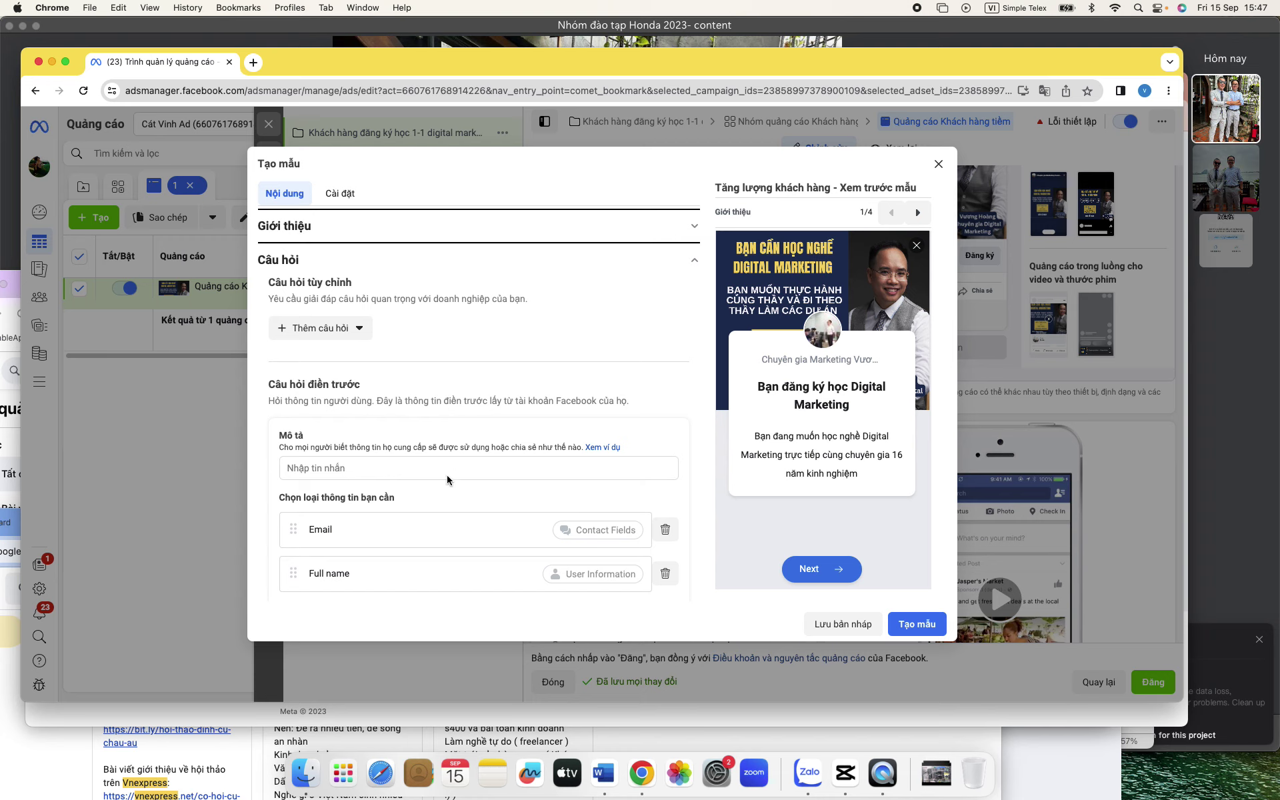
Ask respondents for their Phone number instead of their Email
{"action": "scroll", "coordinate": [447, 475], "scroll_direction": "down", "scroll_amount": 3}
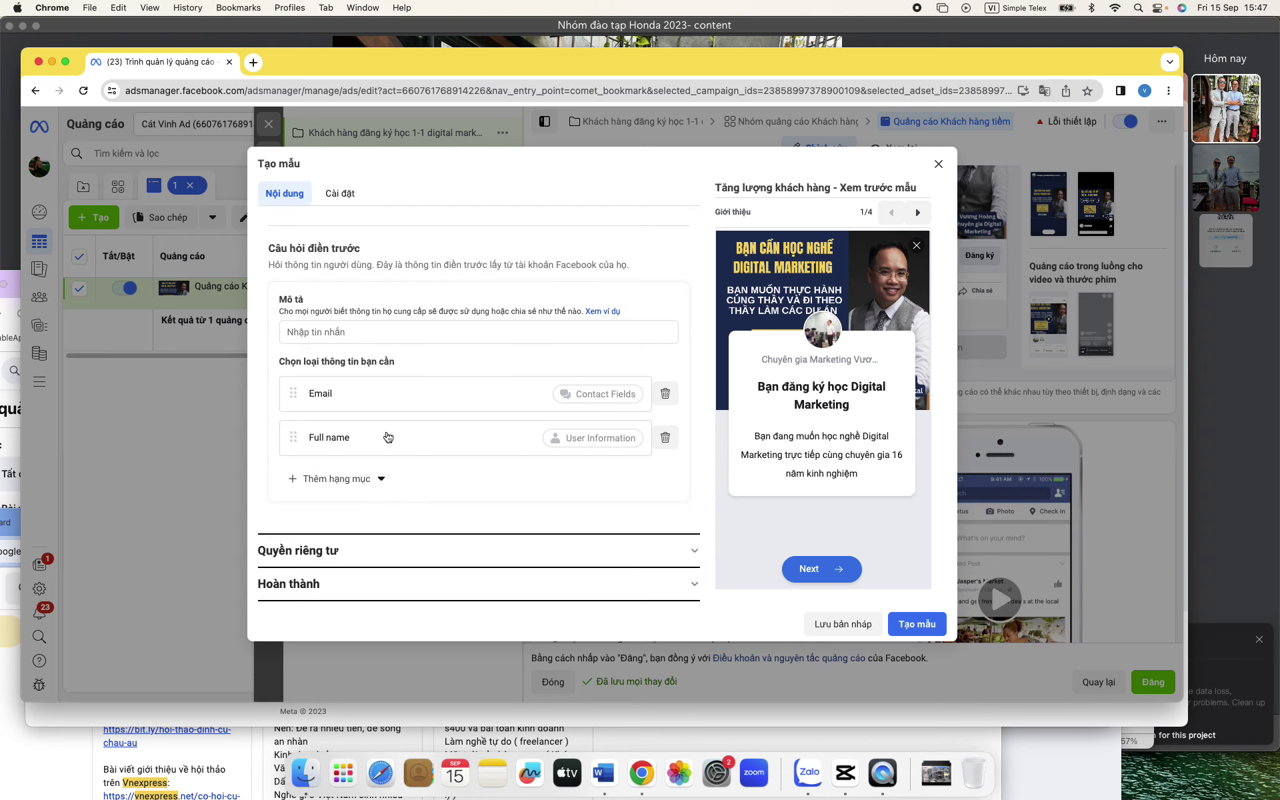
{"action": "left_click", "coordinate": [368, 480]}
{"action": "mouse_move", "coordinate": [397, 542]}
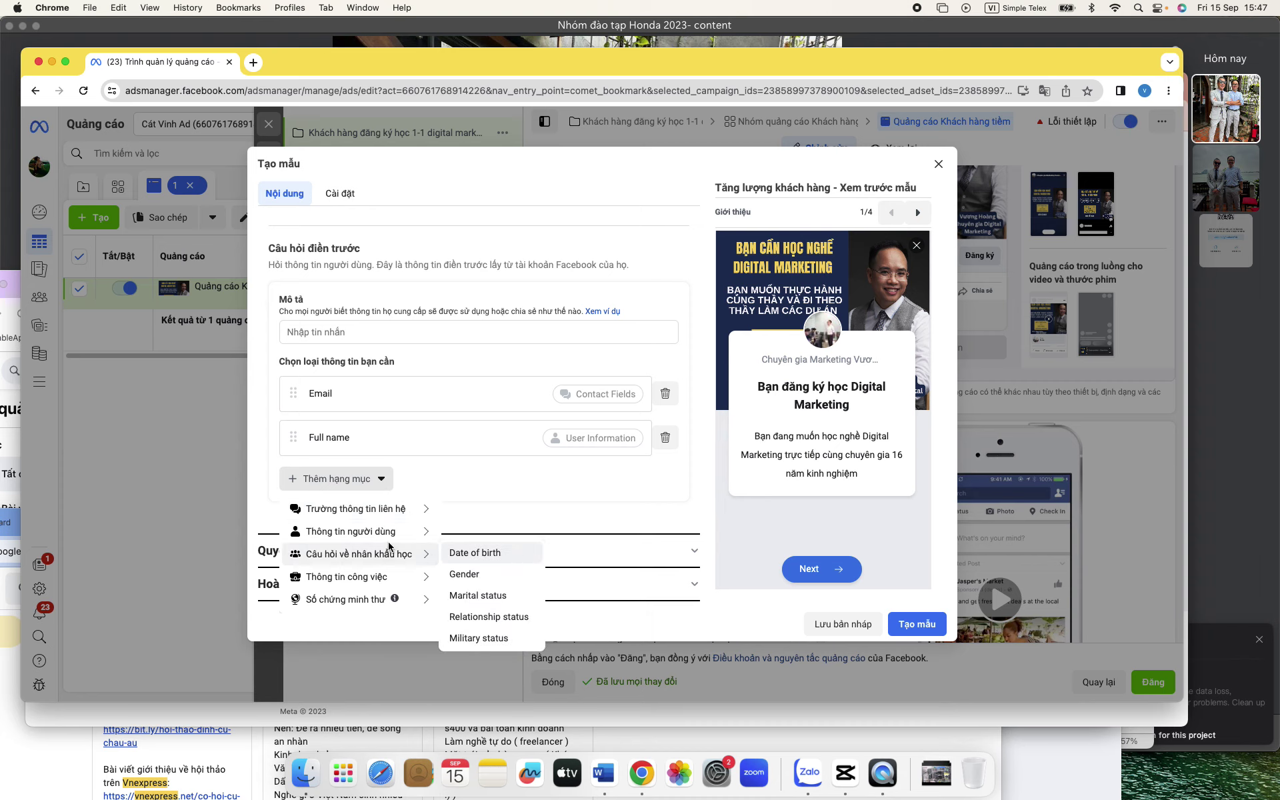
{"action": "mouse_move", "coordinate": [393, 512]}
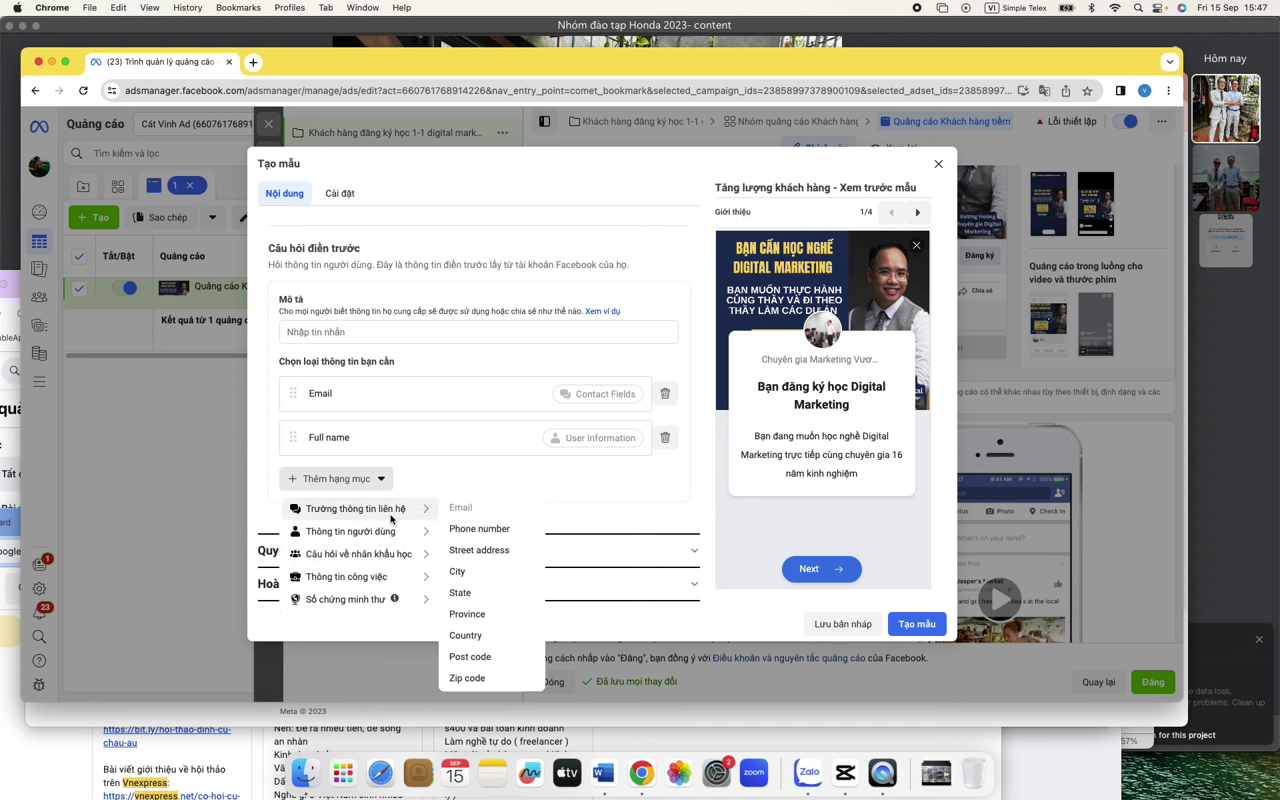
{"action": "left_click", "coordinate": [478, 529]}
{"action": "left_click", "coordinate": [667, 393]}
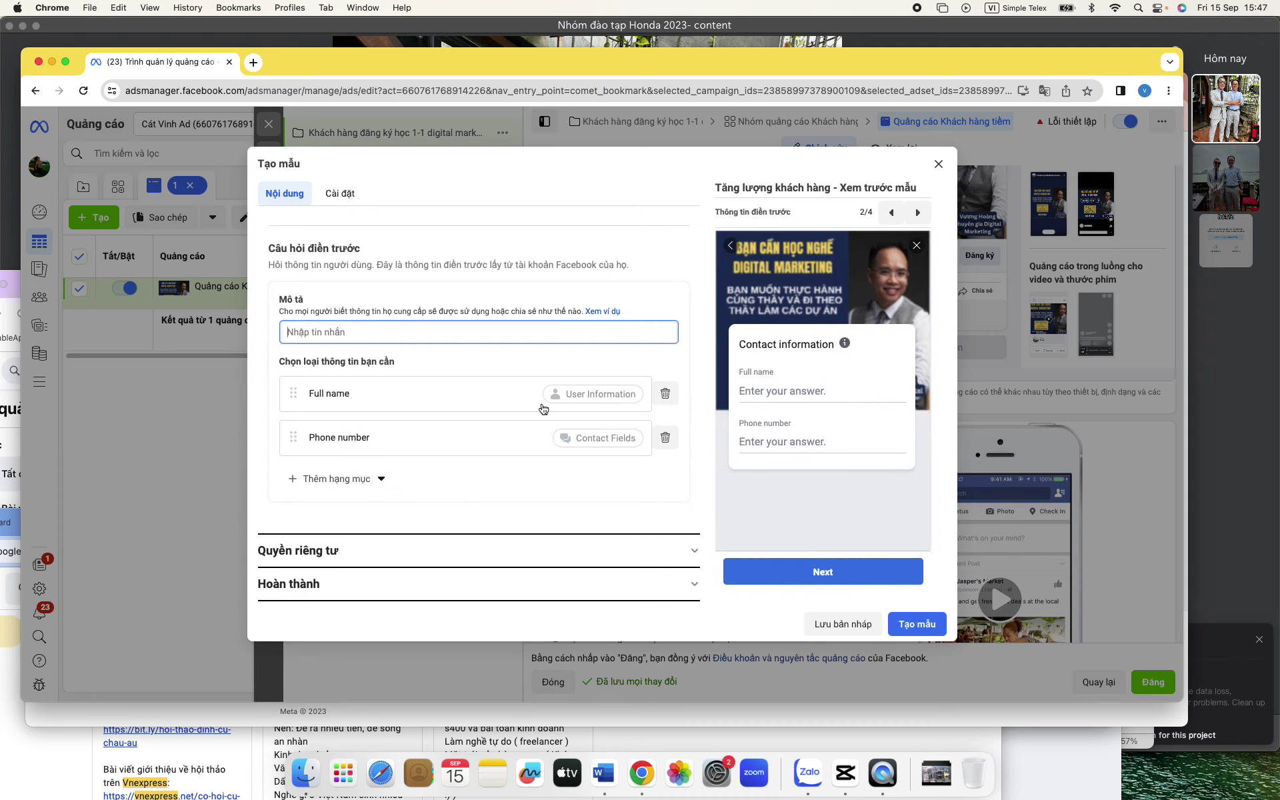
Add a Street address question and bring up the form's settings
{"action": "left_click", "coordinate": [383, 484]}
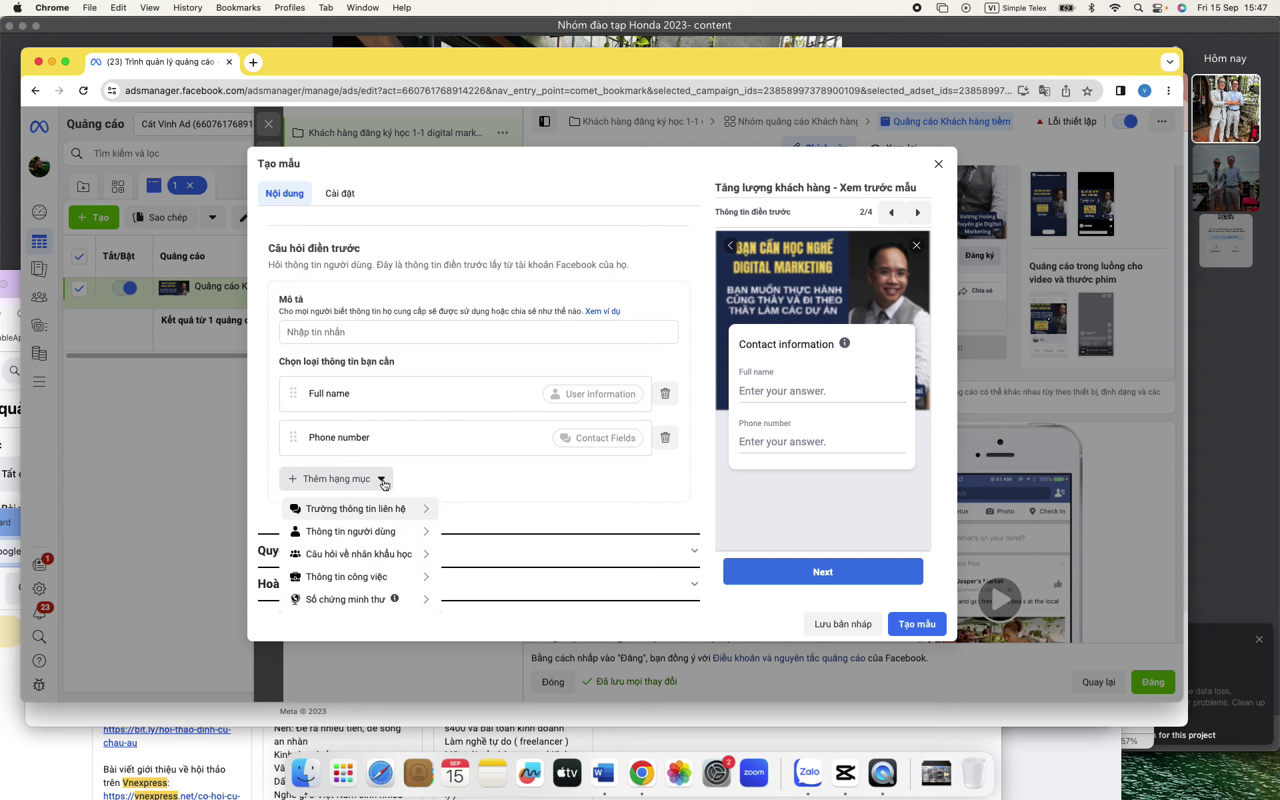
{"action": "mouse_move", "coordinate": [392, 554]}
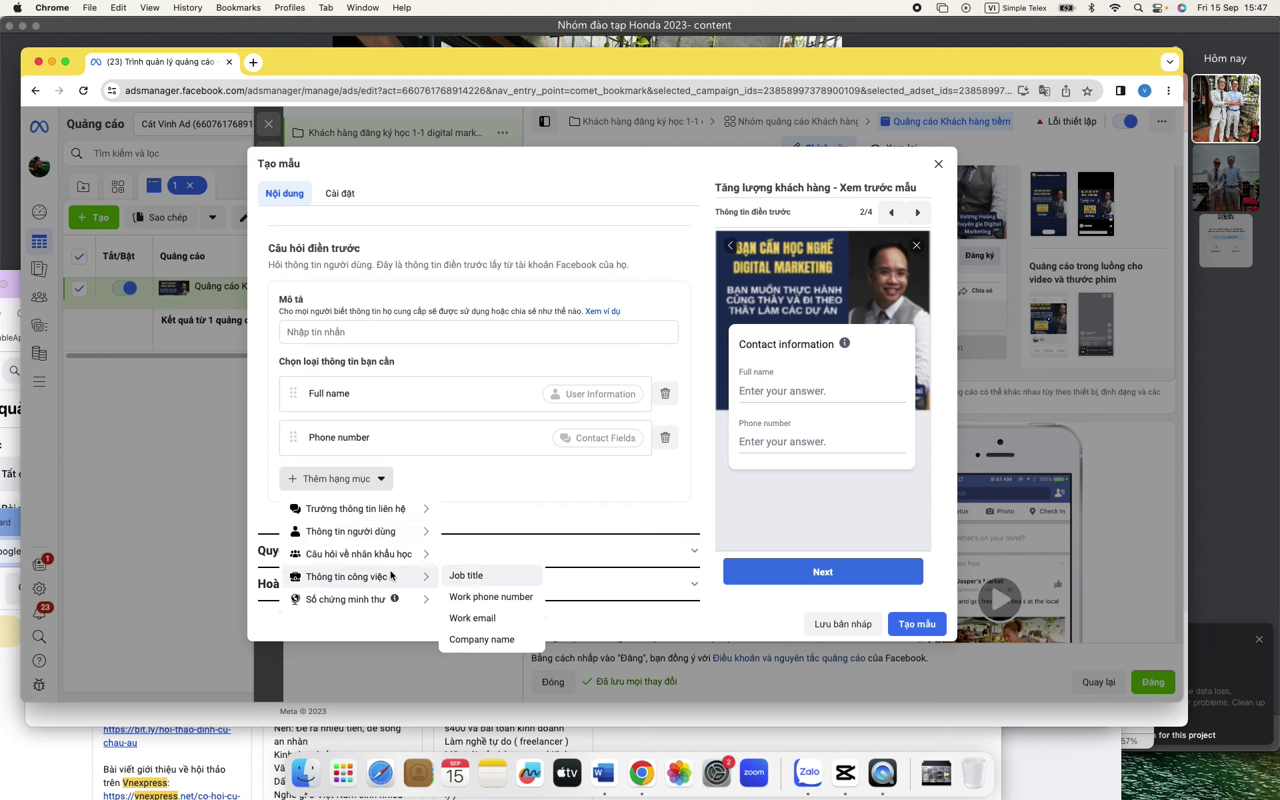
{"action": "mouse_move", "coordinate": [377, 511]}
{"action": "left_click", "coordinate": [483, 552]}
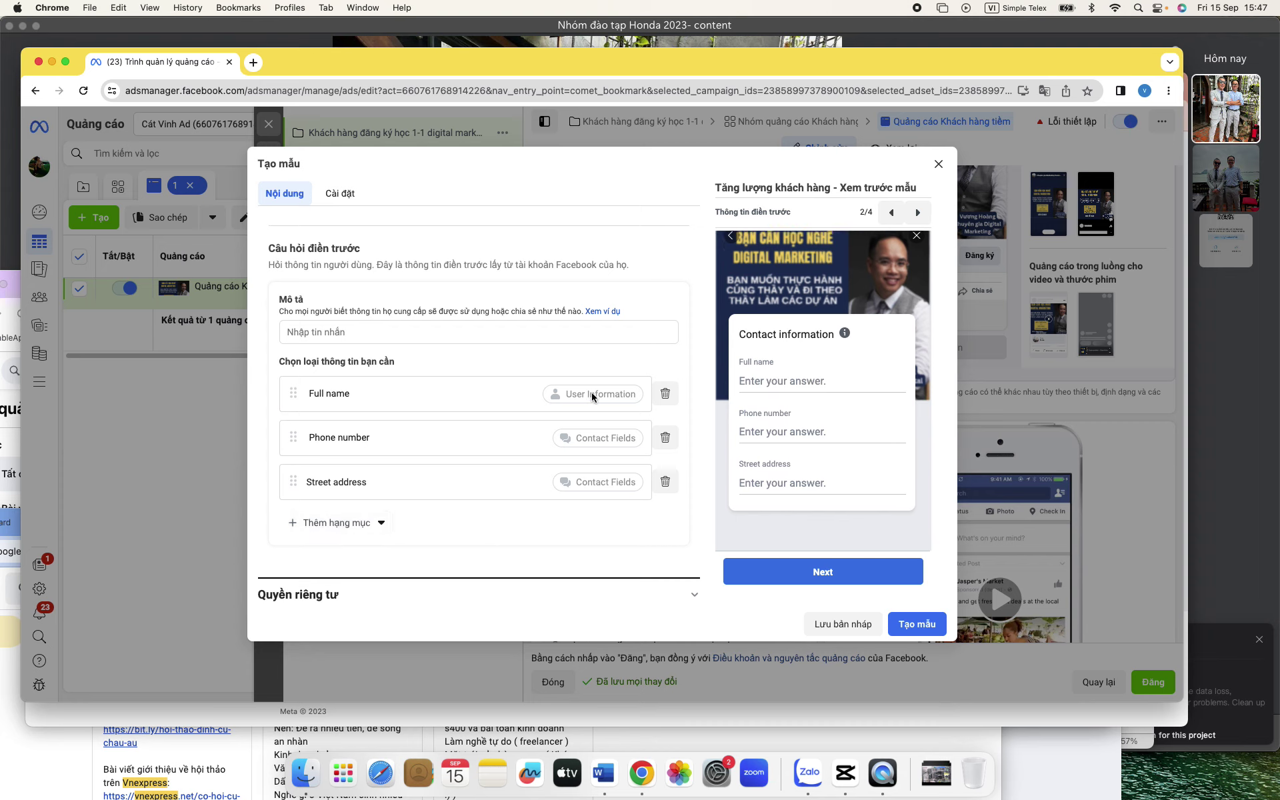
{"action": "left_click", "coordinate": [340, 194]}
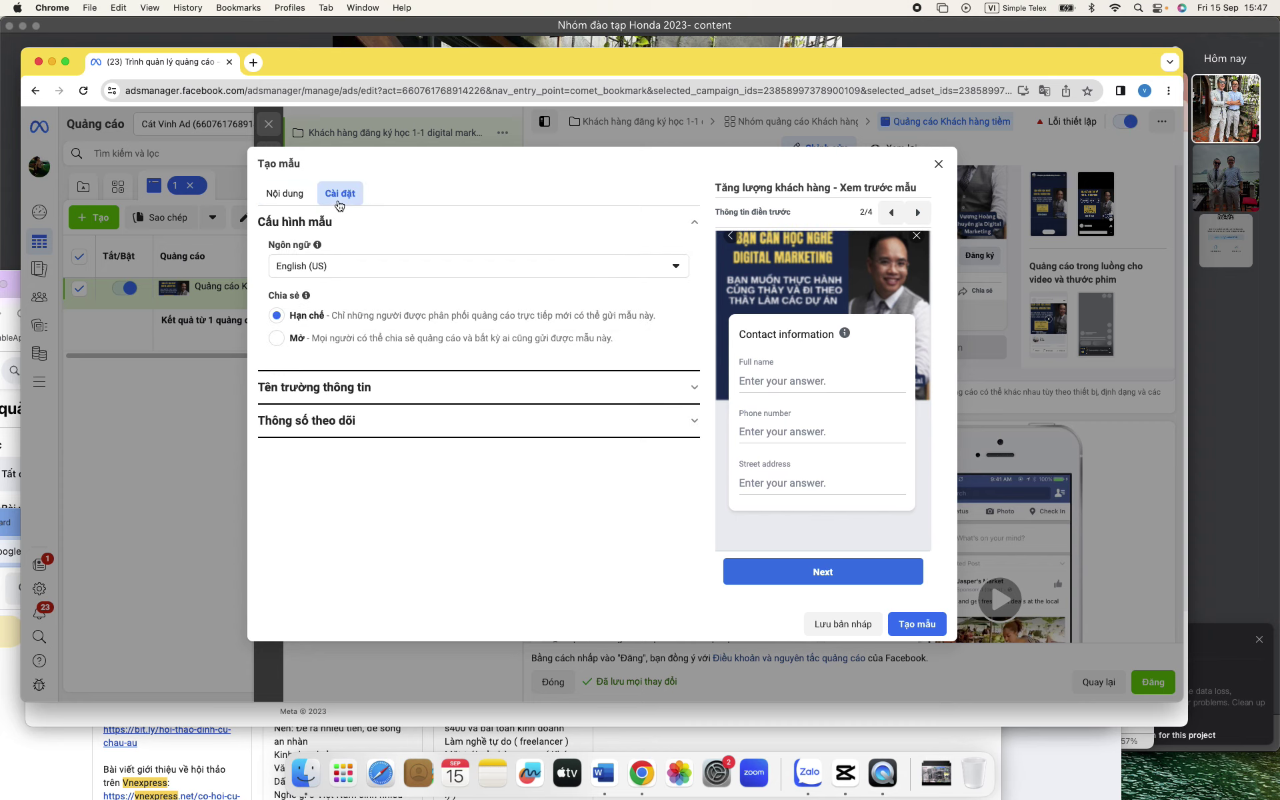
Set the form language to Tiếng Việt and return to the form content
{"action": "left_click", "coordinate": [329, 265]}
{"action": "scroll", "coordinate": [409, 305], "scroll_direction": "down", "scroll_amount": 10}
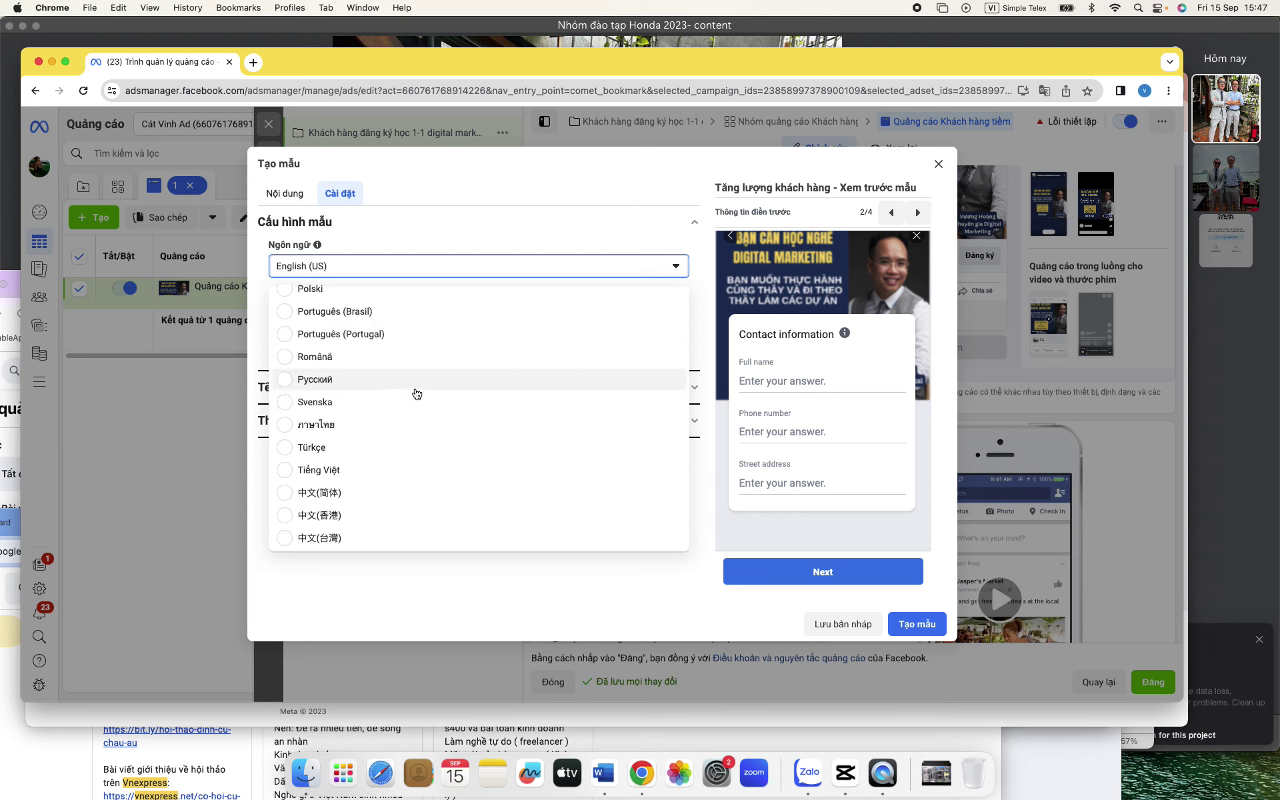
{"action": "scroll", "coordinate": [413, 390], "scroll_direction": "up", "scroll_amount": 8}
{"action": "scroll", "coordinate": [398, 384], "scroll_direction": "up", "scroll_amount": 2}
{"action": "scroll", "coordinate": [399, 400], "scroll_direction": "down", "scroll_amount": 10}
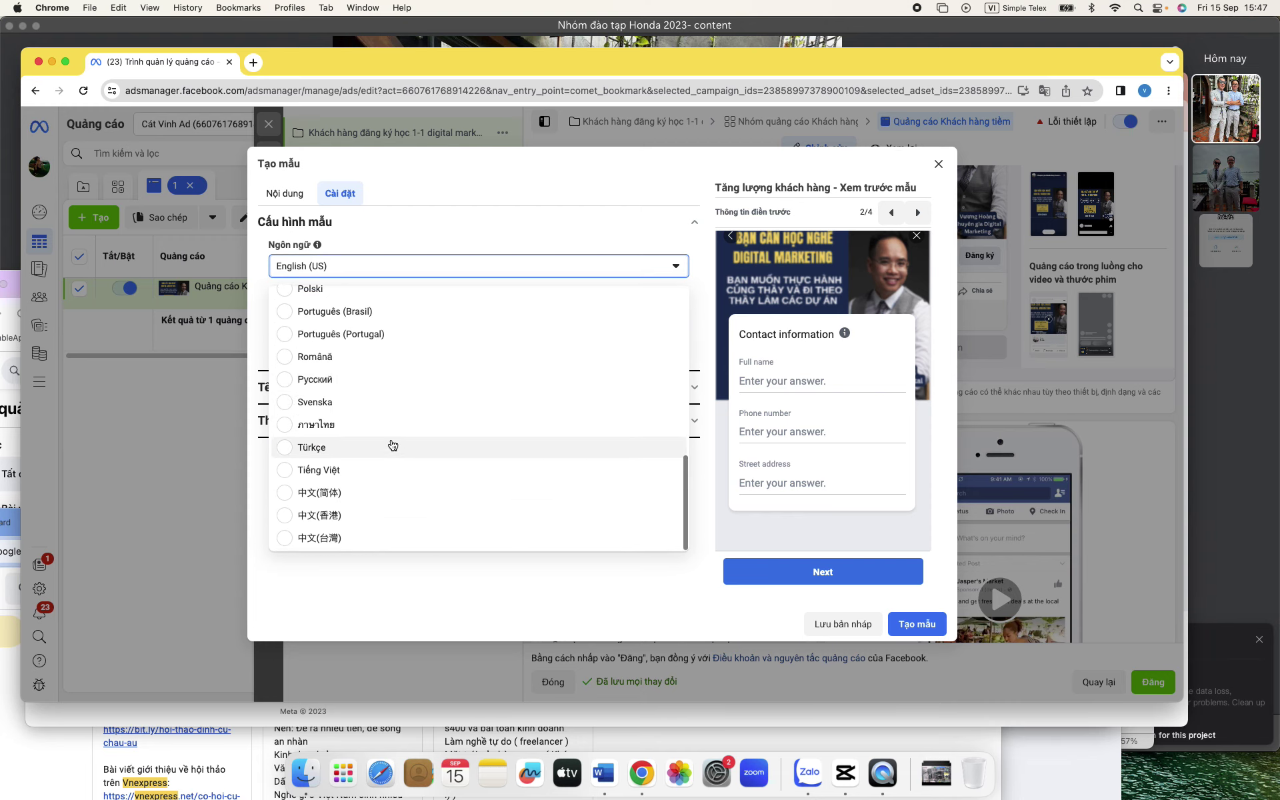
{"action": "left_click", "coordinate": [379, 464]}
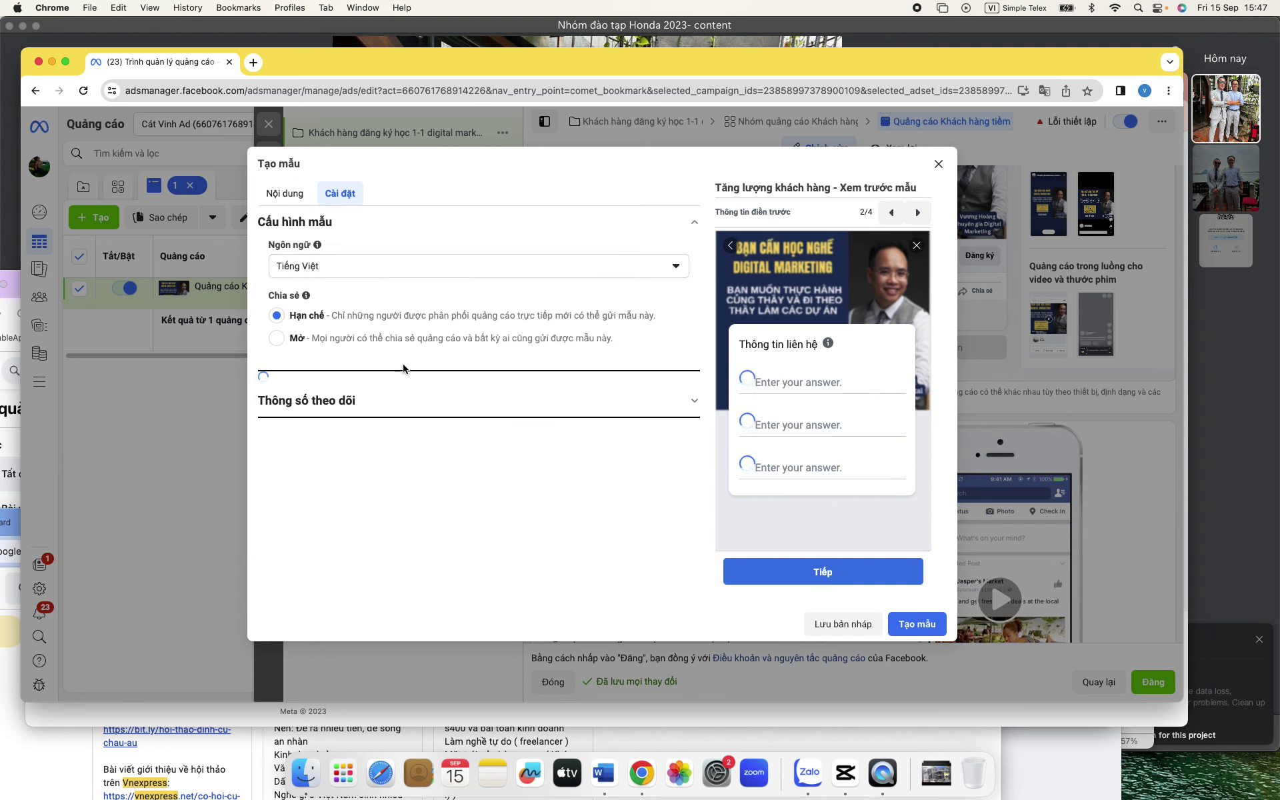
{"action": "left_click", "coordinate": [290, 199]}
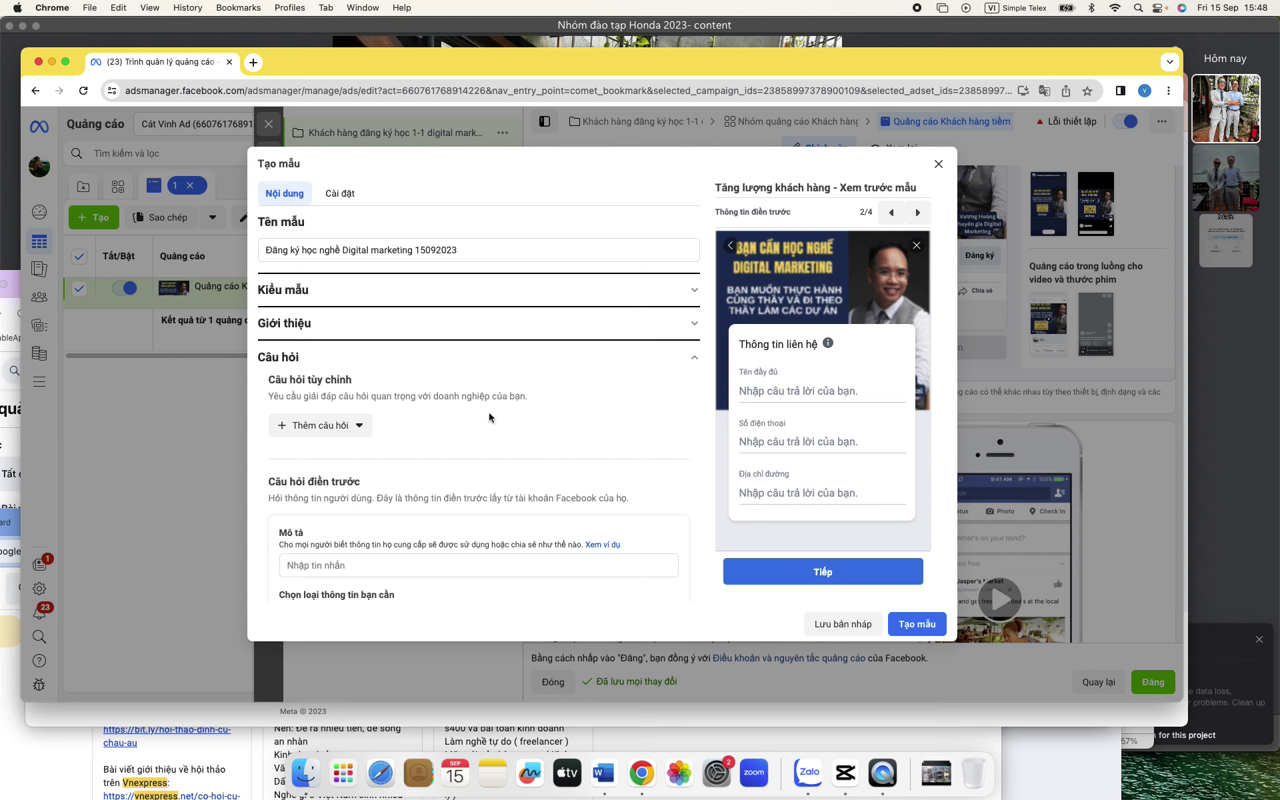
Enter the business website URL as the privacy policy link text
{"action": "scroll", "coordinate": [536, 420], "scroll_direction": "down", "scroll_amount": 5}
{"action": "scroll", "coordinate": [533, 428], "scroll_direction": "down", "scroll_amount": 4}
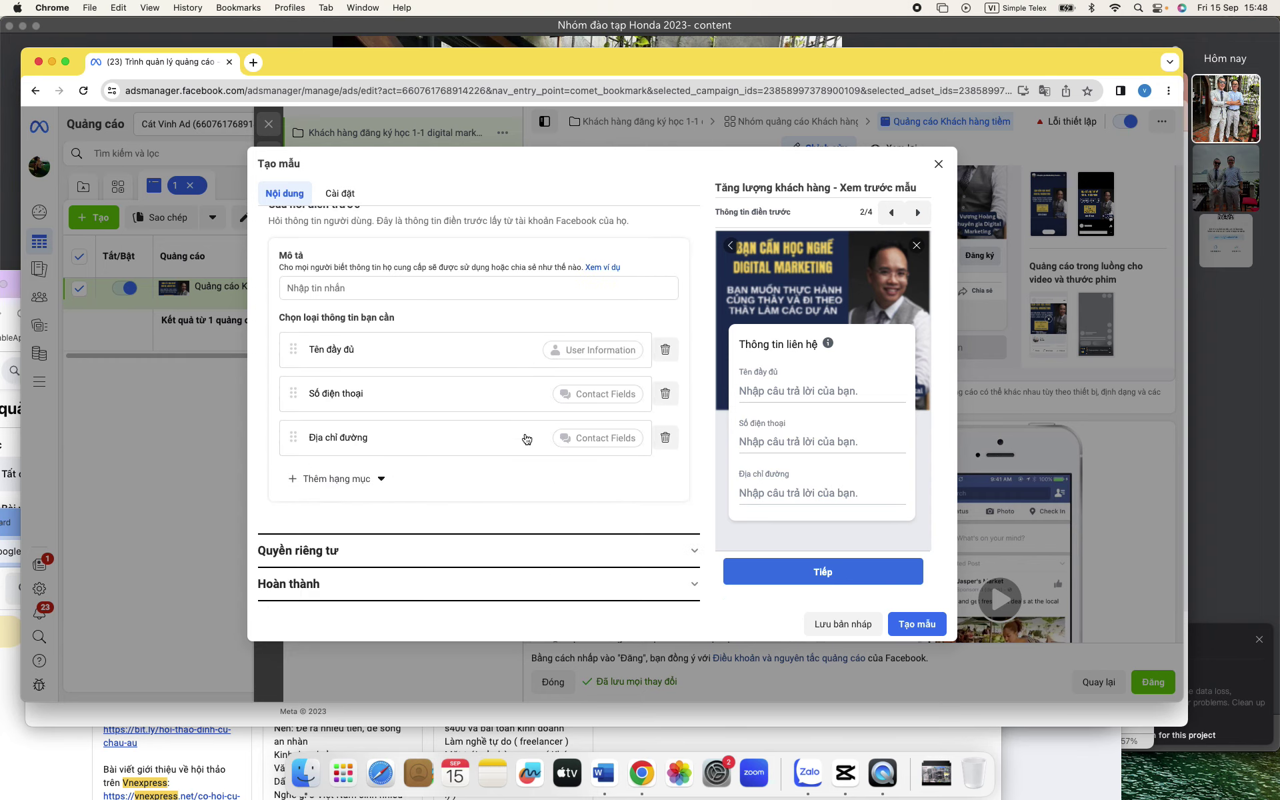
{"action": "left_click", "coordinate": [459, 549]}
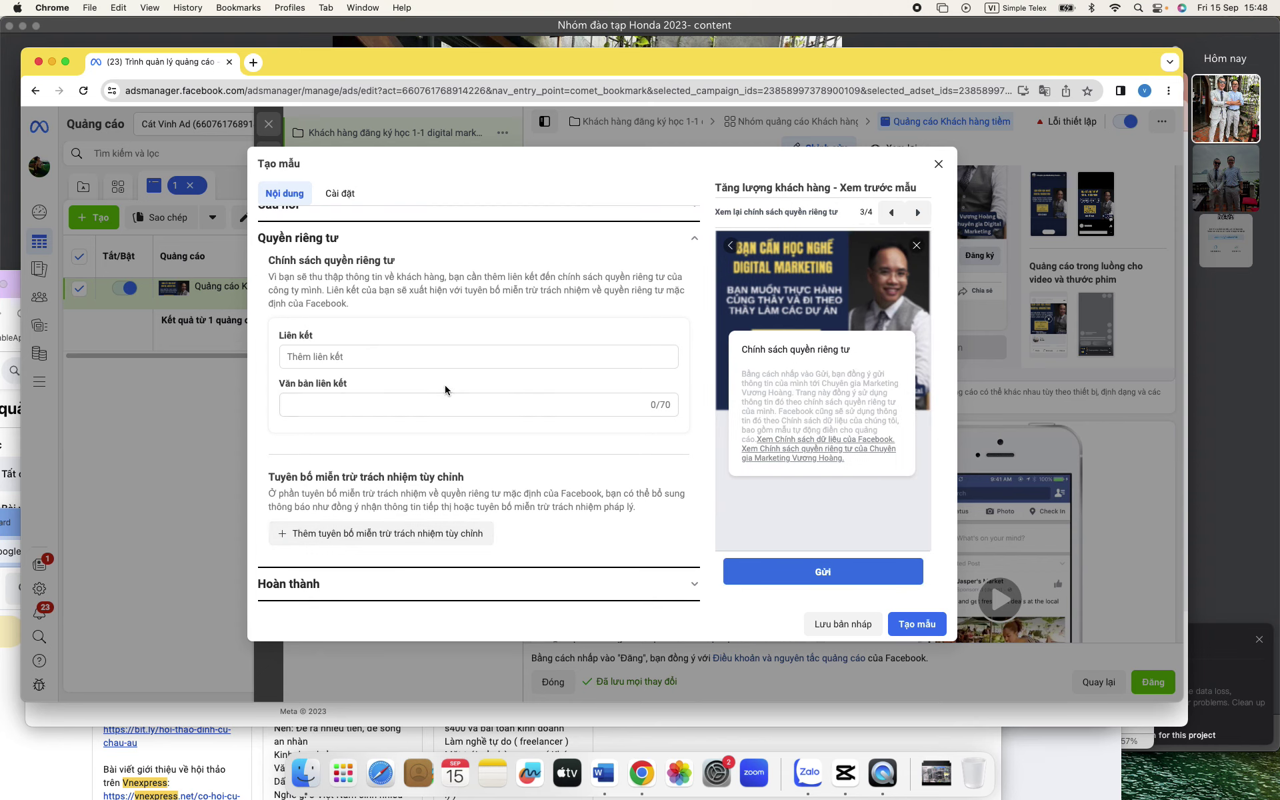
{"action": "left_click", "coordinate": [325, 403]}
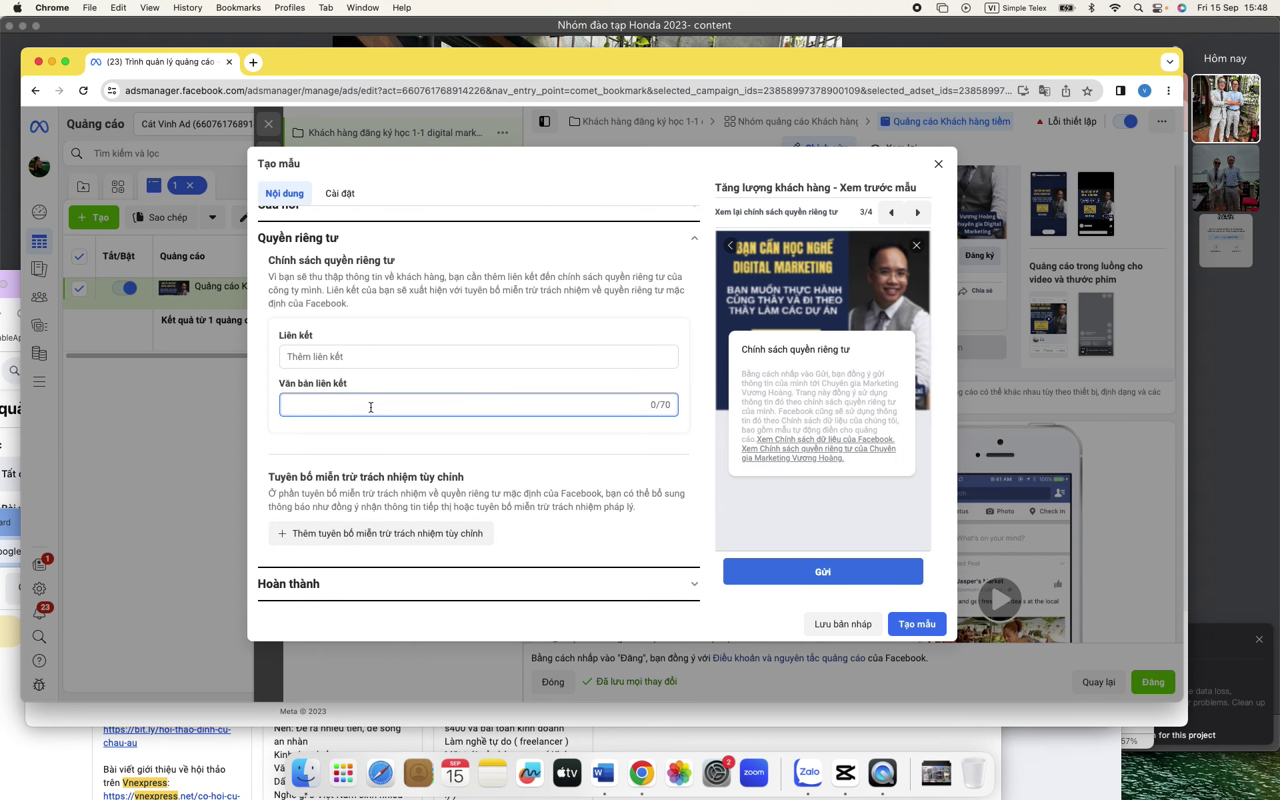
{"action": "type", "text": "http"}
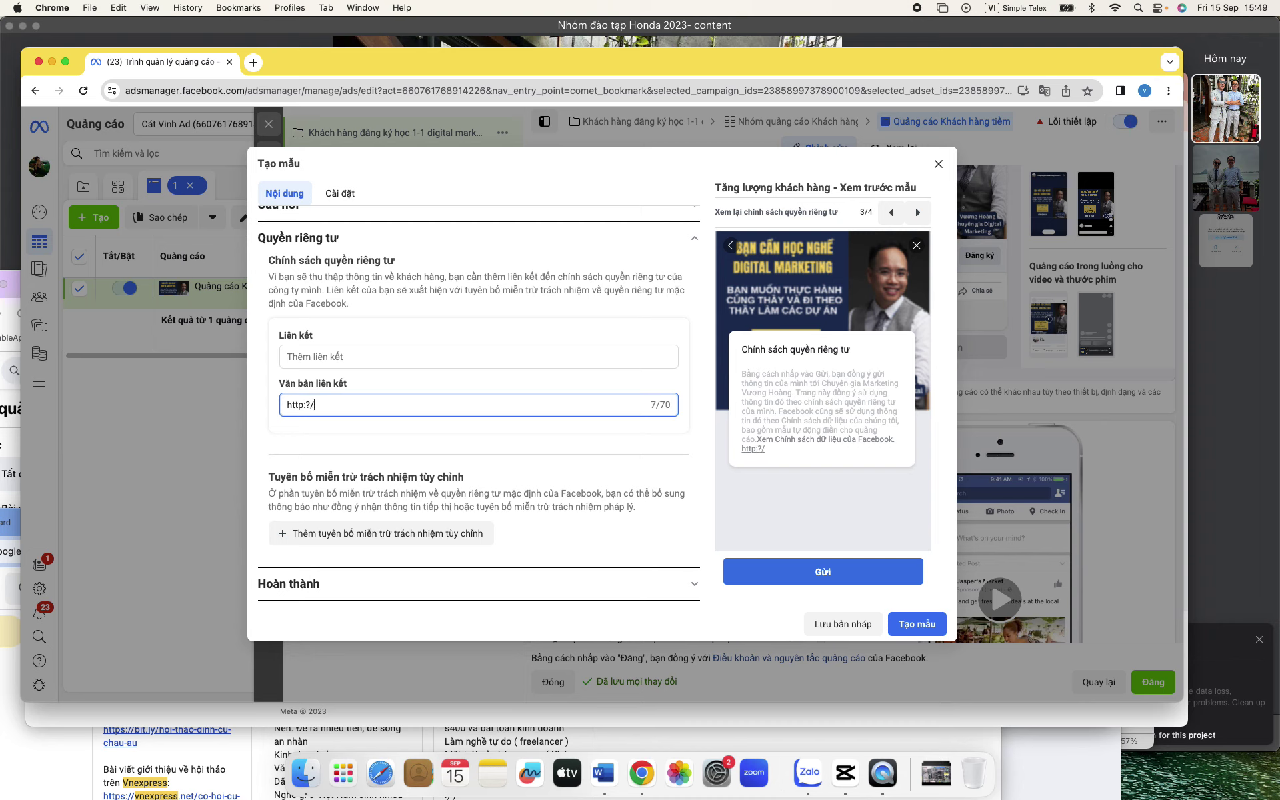
{"action": "type", "text": "://vuongmanhhoang.com"}
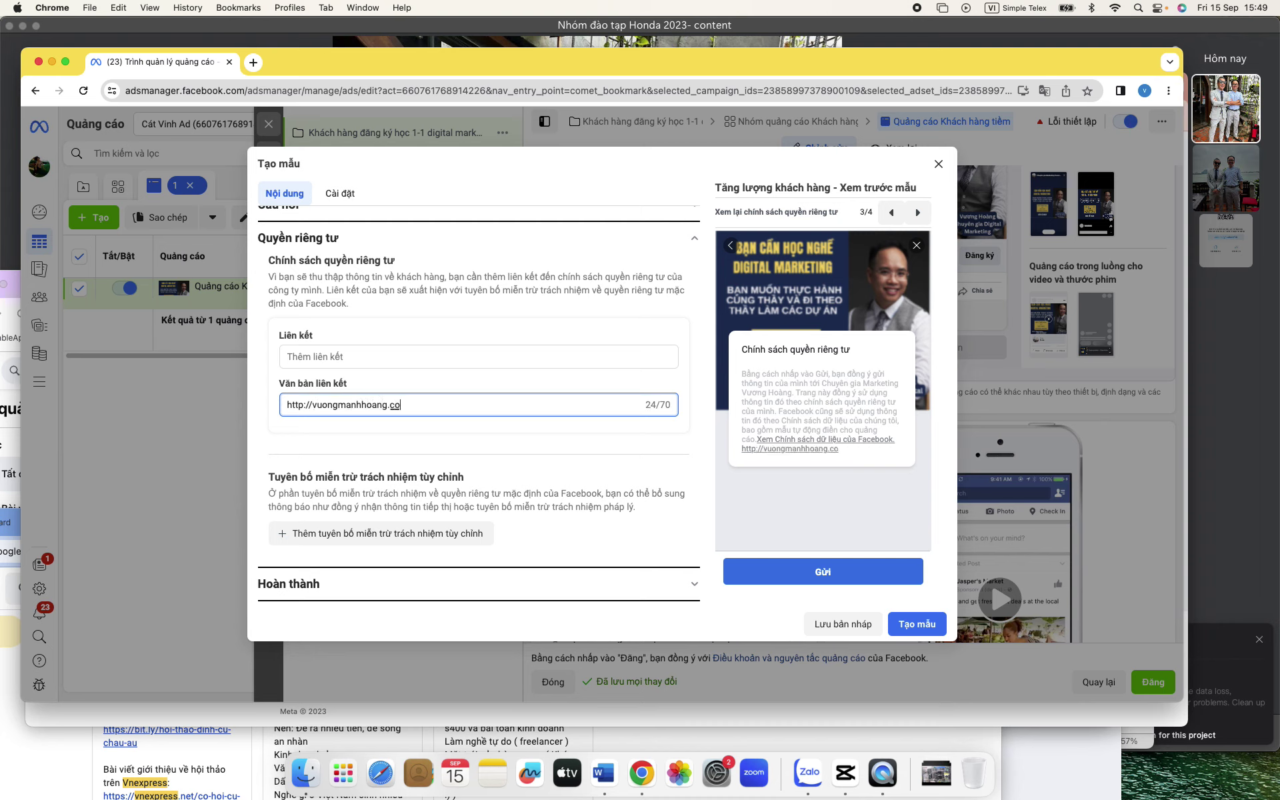
{"action": "left_click", "coordinate": [592, 447]}
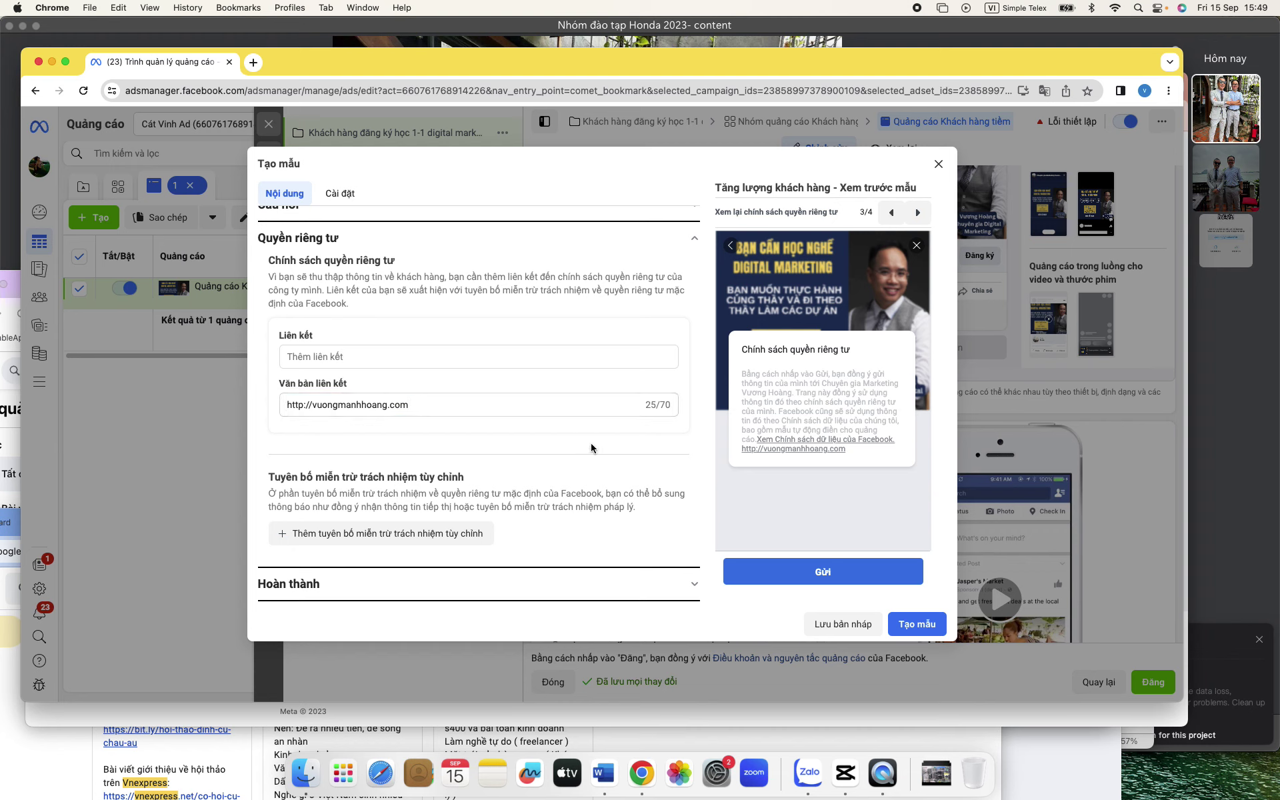
Add a custom disclaimer, then remove it again
{"action": "left_click", "coordinate": [414, 530]}
{"action": "scroll", "coordinate": [485, 523], "scroll_direction": "down", "scroll_amount": 3}
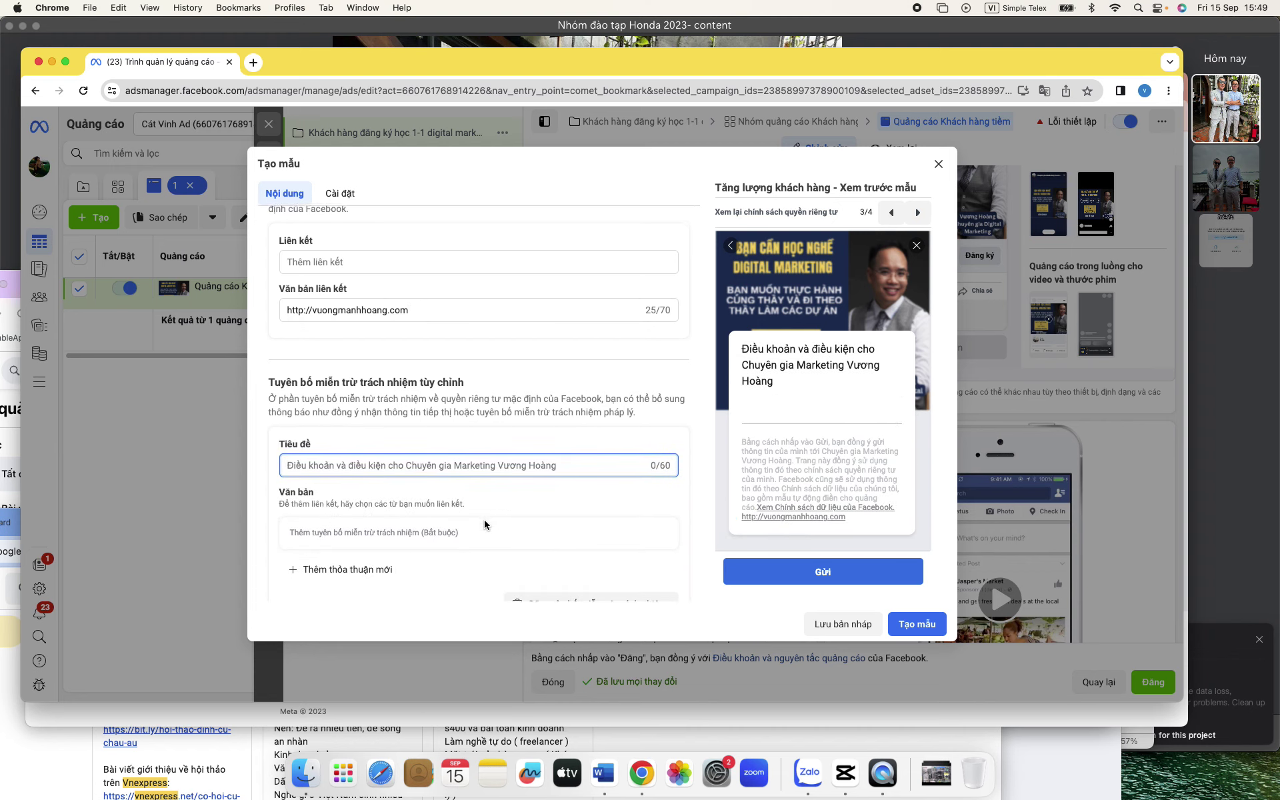
{"action": "scroll", "coordinate": [428, 528], "scroll_direction": "down", "scroll_amount": 2}
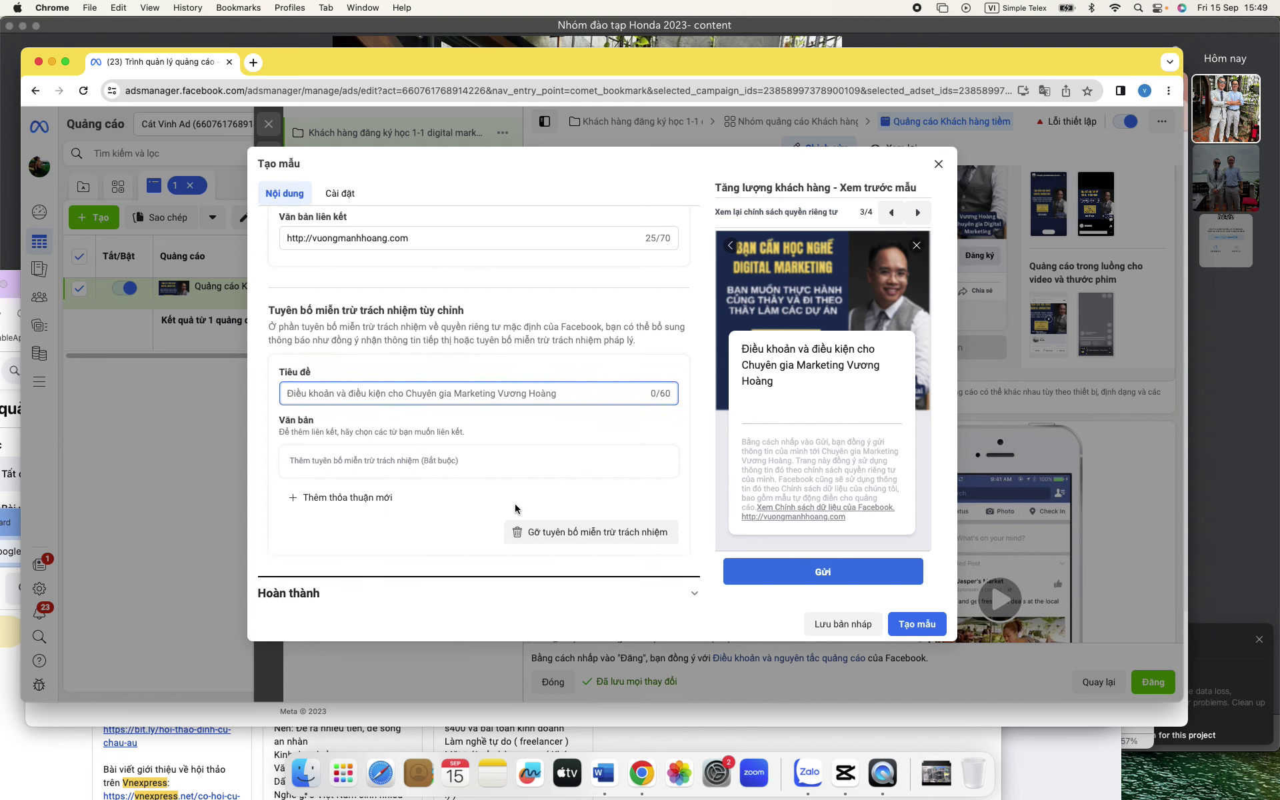
{"action": "left_click", "coordinate": [579, 537]}
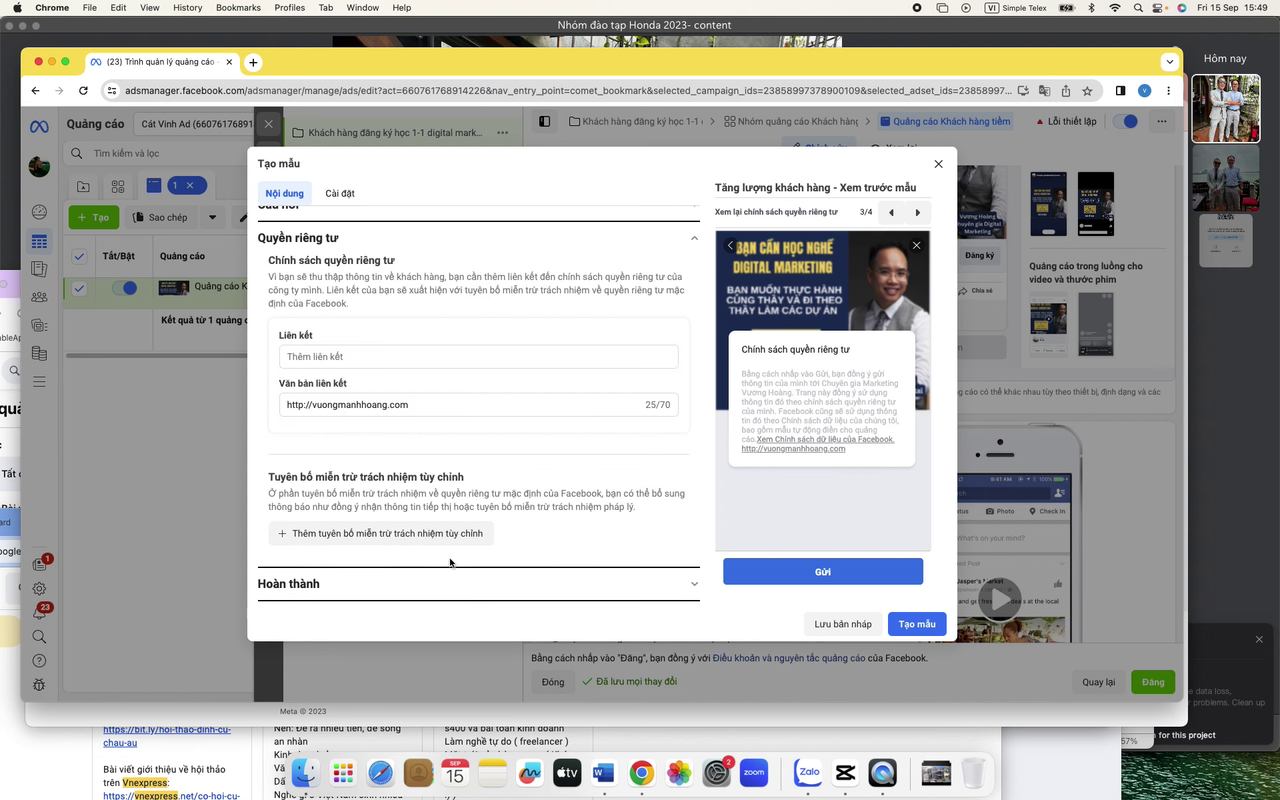
Replace the completion screen description with 'Bạn cần liên hệ gấp xin liên hệ:' plus the phone number
{"action": "left_click", "coordinate": [671, 585]}
{"action": "left_click", "coordinate": [586, 349]}
{"action": "left_click_drag", "start_coordinate": [604, 350], "coordinate": [132, 347]}
{"action": "type", "text": "Bạn cần liê"}
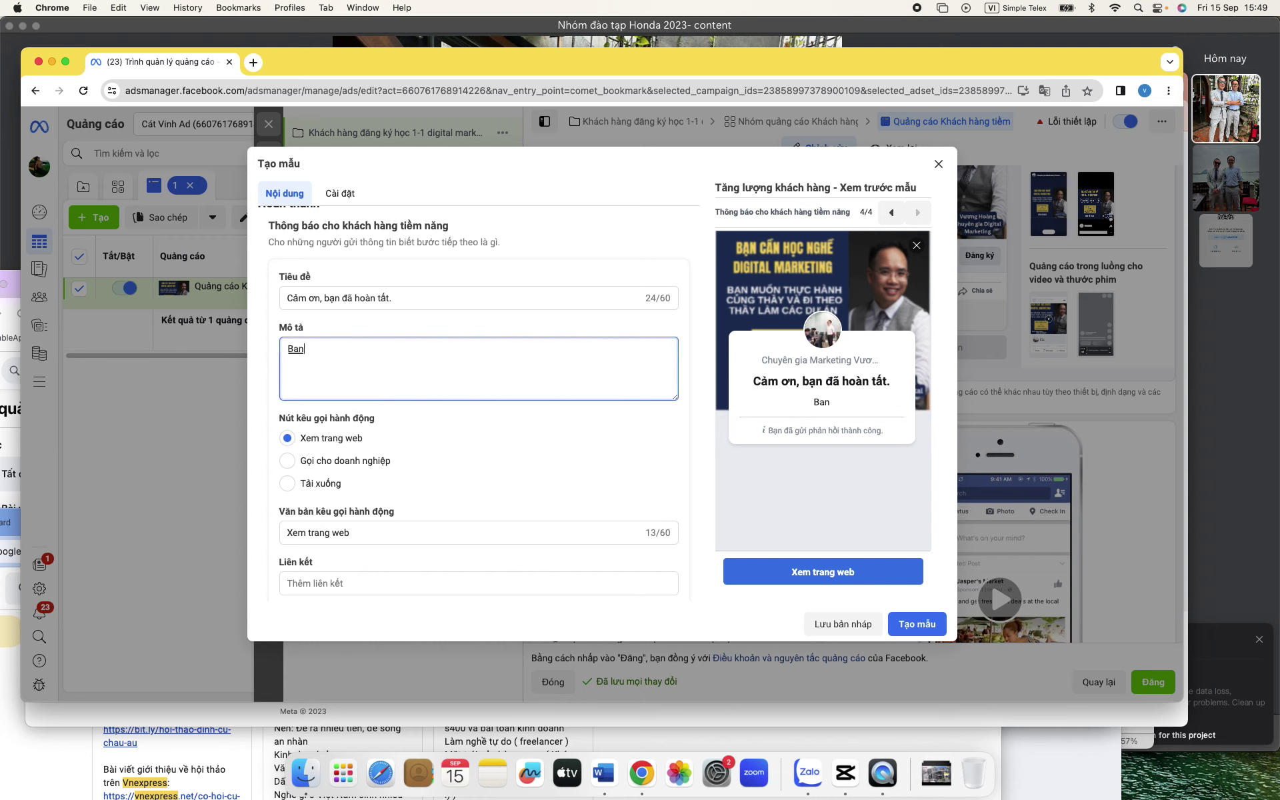
{"action": "type", "text": "n hệ gấp xin liên "}
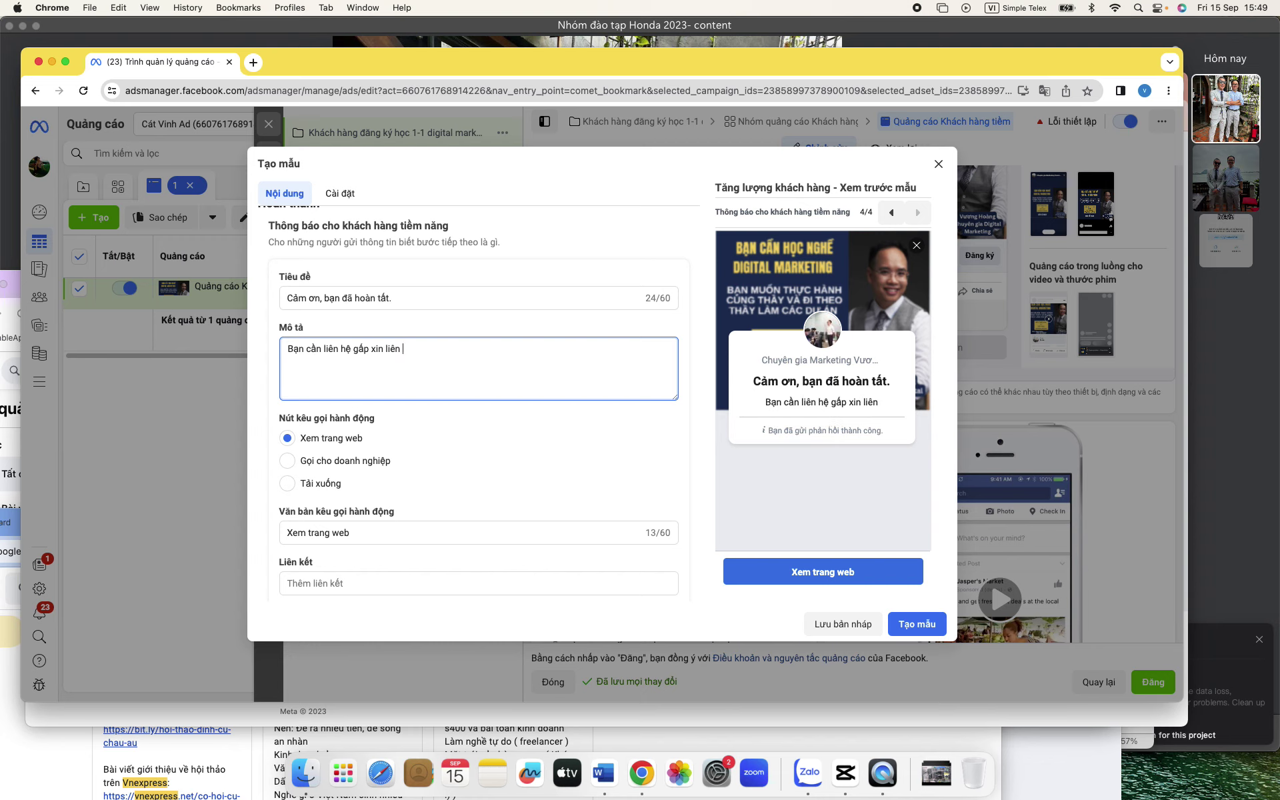
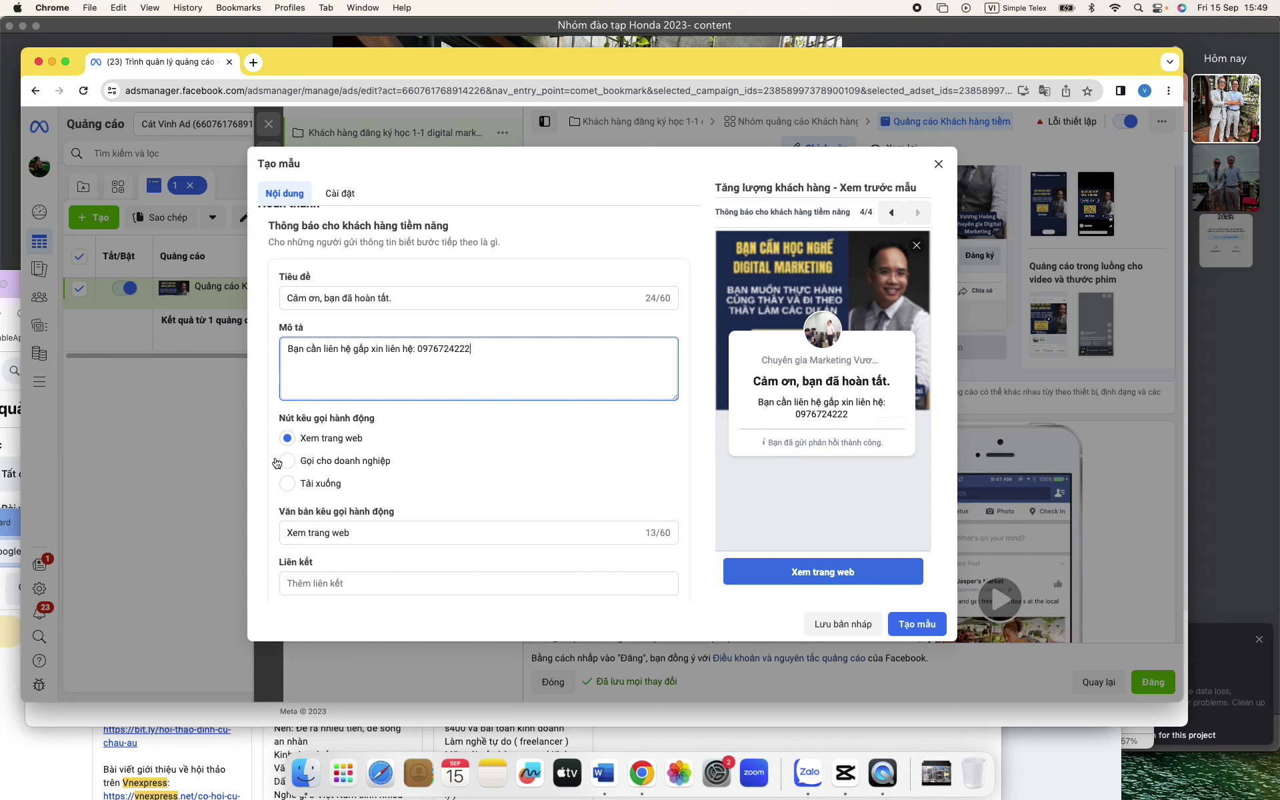
Make the completion button call the business, labelled 'Gọi ngay cho tôi'
{"action": "left_click", "coordinate": [343, 460]}
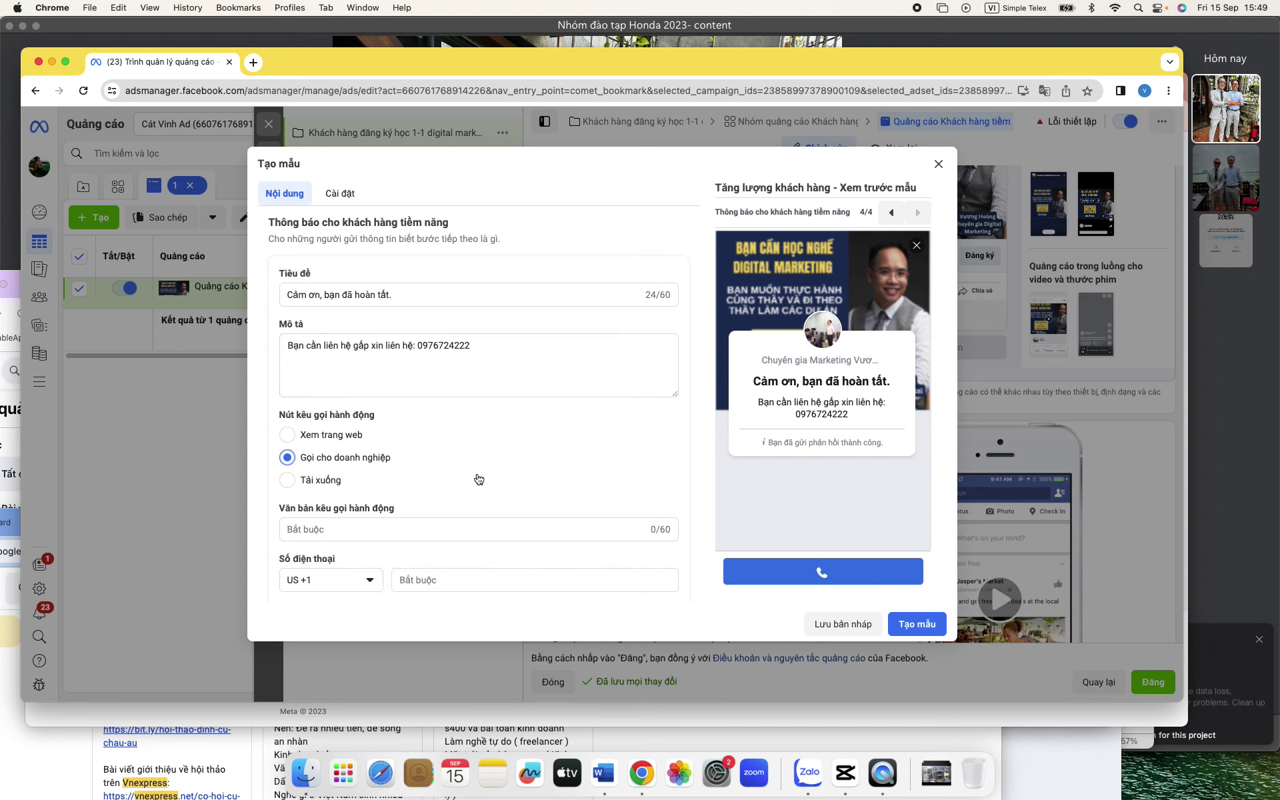
{"action": "scroll", "coordinate": [346, 510], "scroll_direction": "down", "scroll_amount": 1}
{"action": "left_click", "coordinate": [343, 494]}
{"action": "type", "text": "Gọi"}
{"action": "key", "text": "BackSpace"}
{"action": "key", "text": "BackSpace"}
{"action": "type", "text": "ọi ngay cho tôi"}
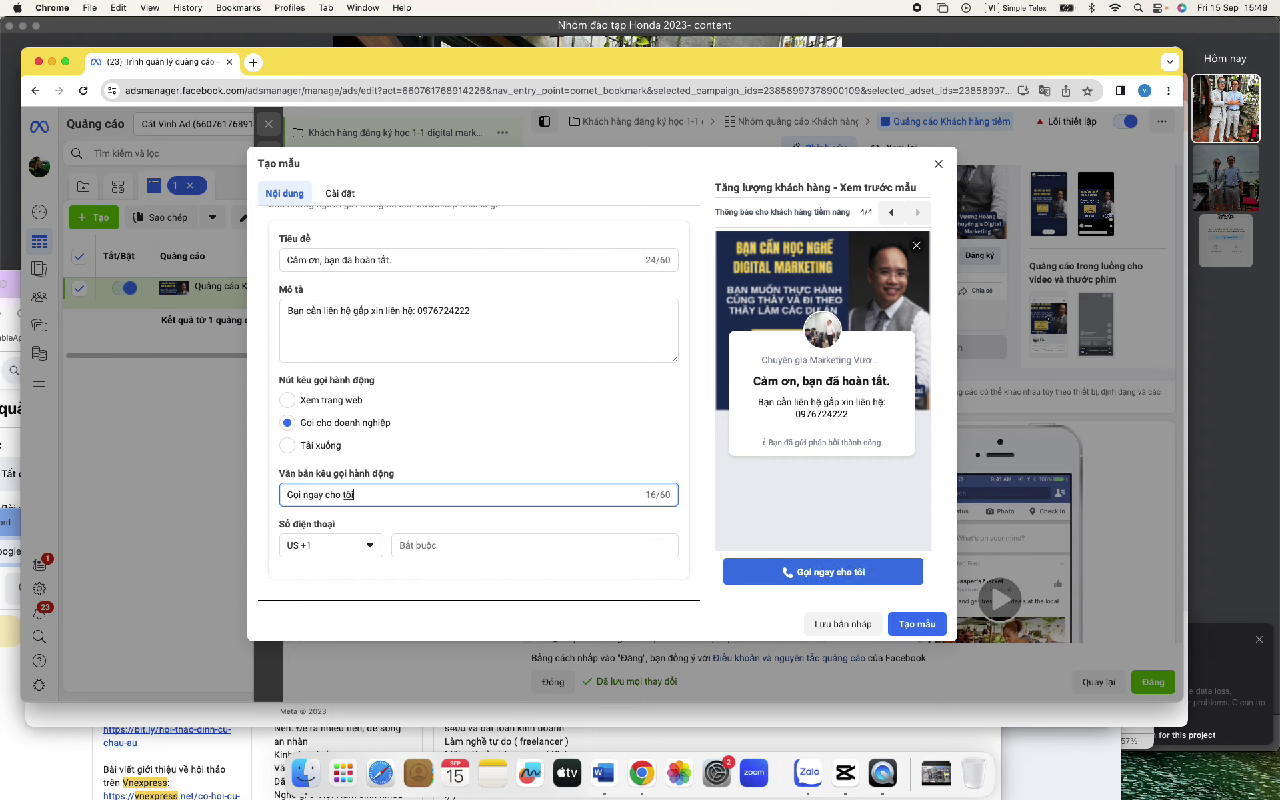
Choose VN +84 as the country code and begin entering the business phone number
{"action": "left_click", "coordinate": [365, 545]}
{"action": "scroll", "coordinate": [357, 433], "scroll_direction": "down", "scroll_amount": 6}
{"action": "scroll", "coordinate": [356, 452], "scroll_direction": "down", "scroll_amount": 15}
{"action": "scroll", "coordinate": [352, 461], "scroll_direction": "down", "scroll_amount": 3}
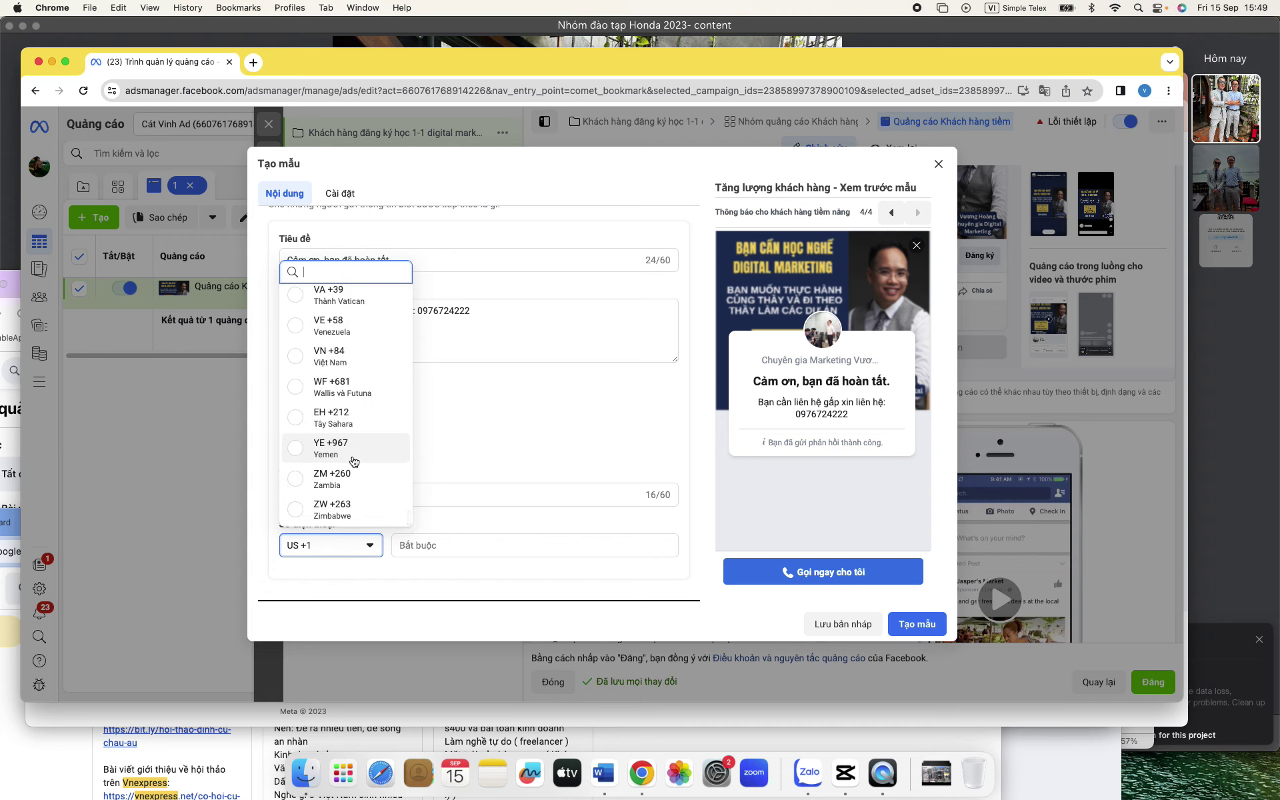
{"action": "scroll", "coordinate": [353, 461], "scroll_direction": "up", "scroll_amount": 3}
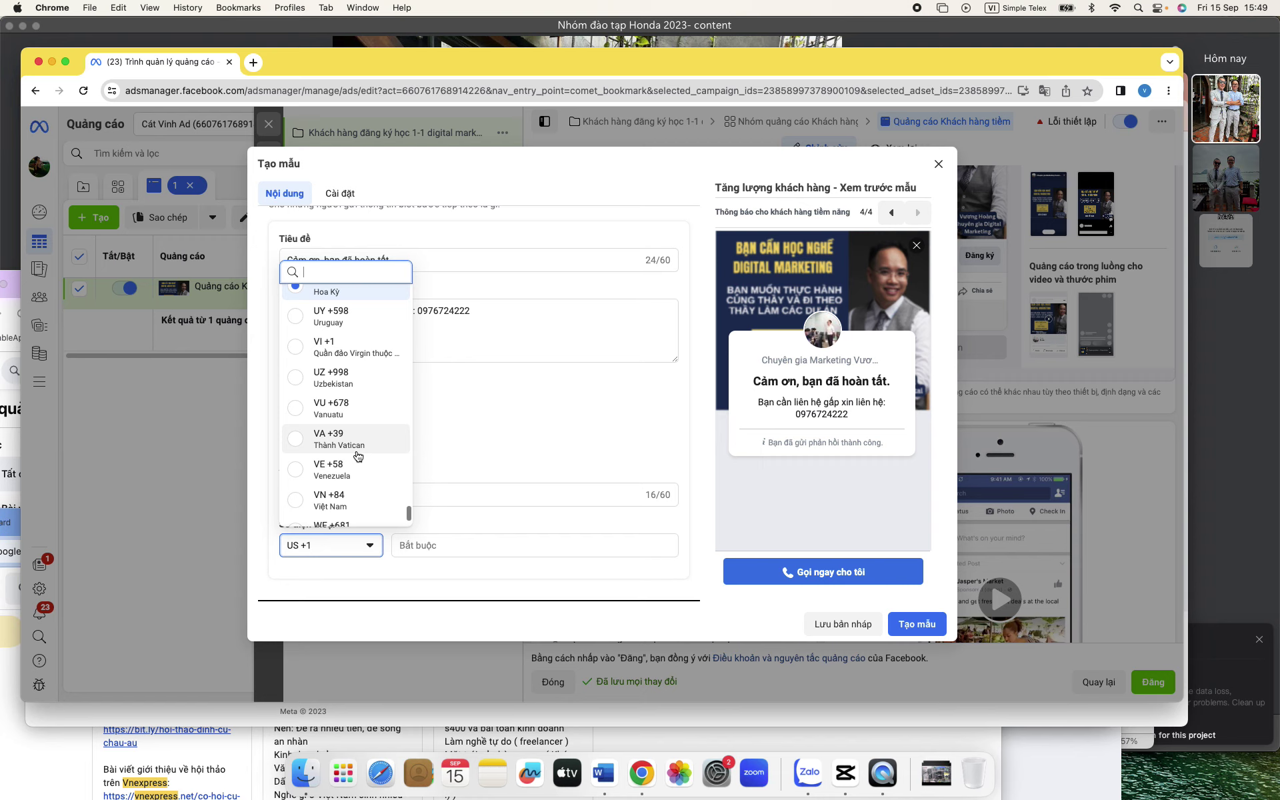
{"action": "scroll", "coordinate": [355, 450], "scroll_direction": "up", "scroll_amount": 4}
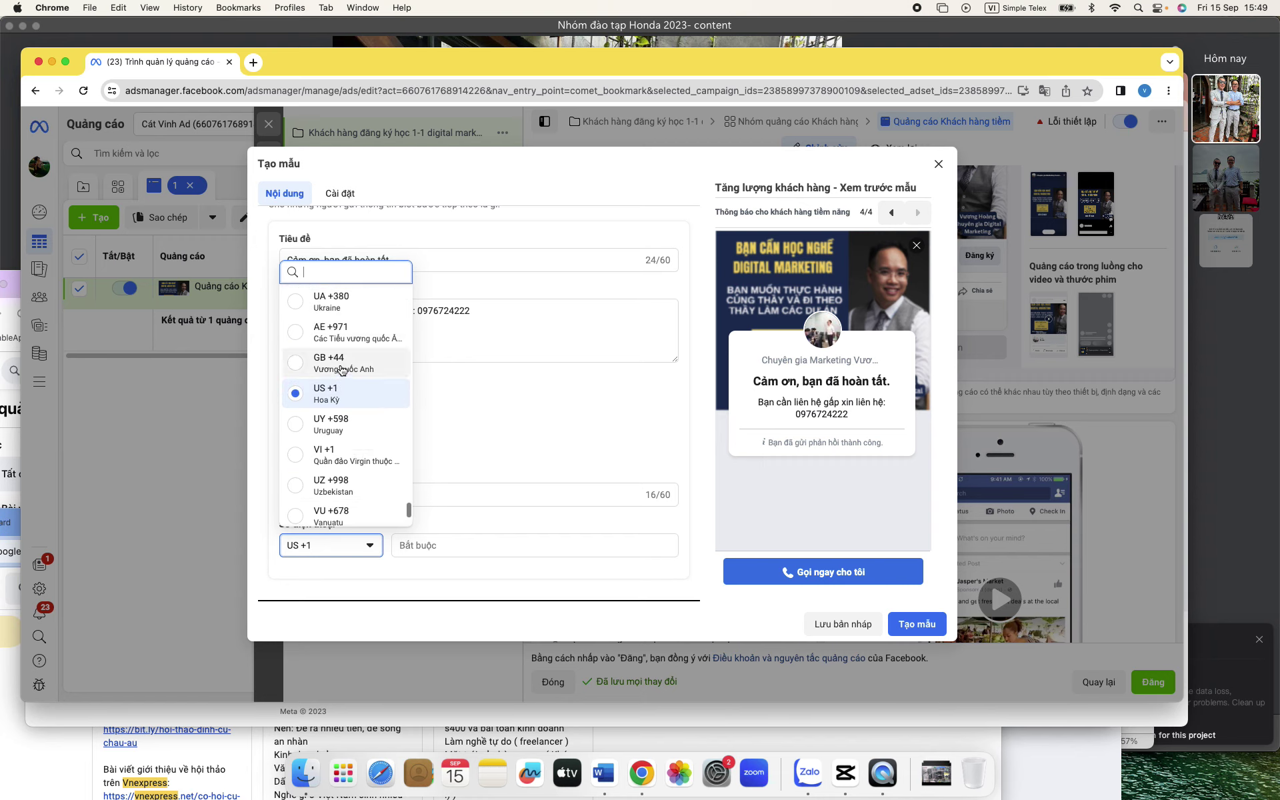
{"action": "type", "text": "vie"}
{"action": "key", "text": "BackSpace"}
{"action": "key", "text": "BackSpace"}
{"action": "key", "text": "BackSpace"}
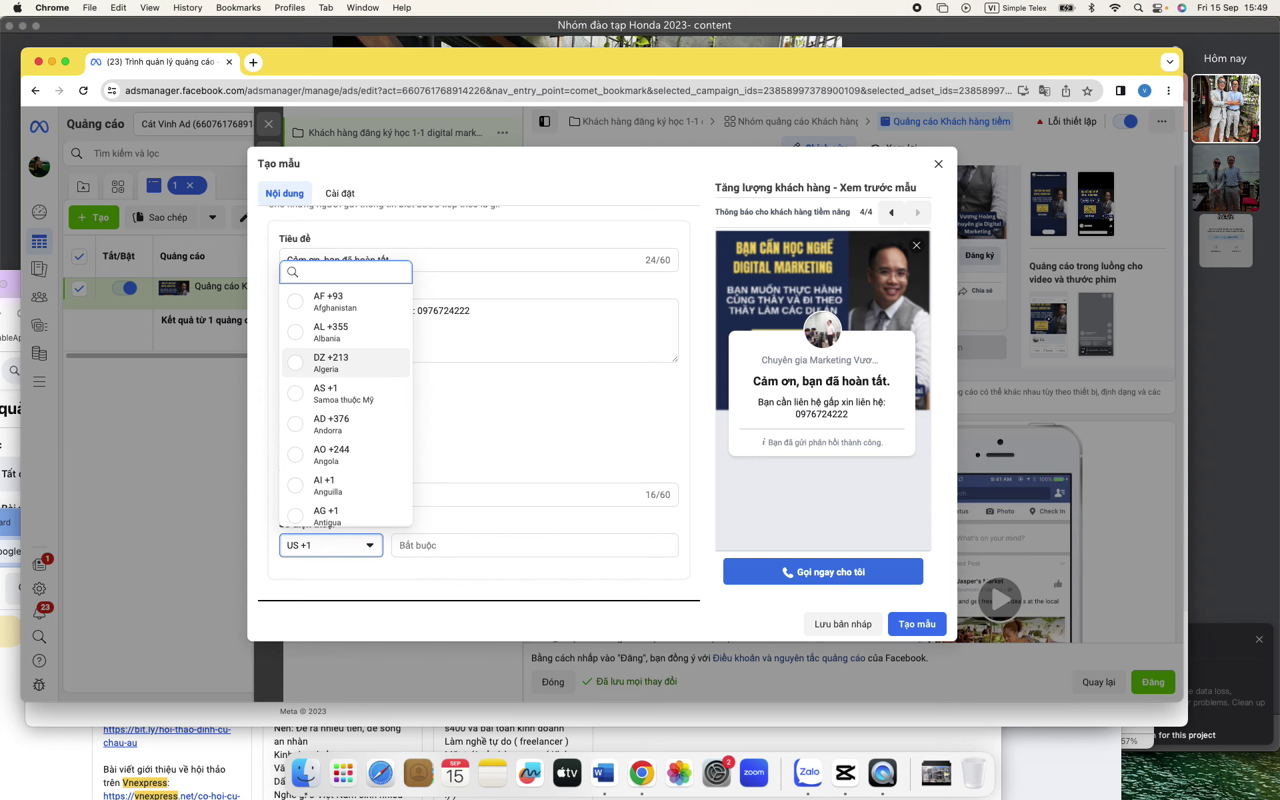
{"action": "type", "text": "+84"}
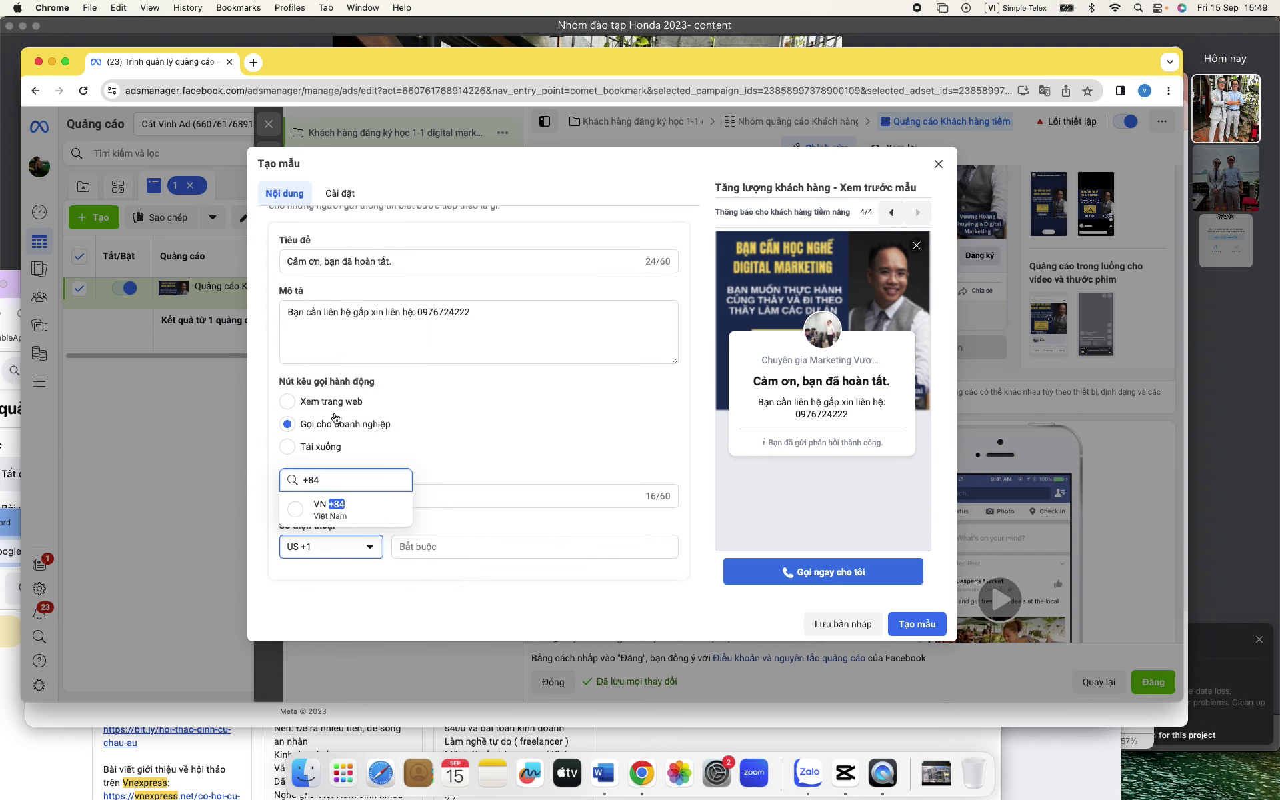
{"action": "left_click", "coordinate": [330, 508]}
{"action": "left_click", "coordinate": [533, 546]}
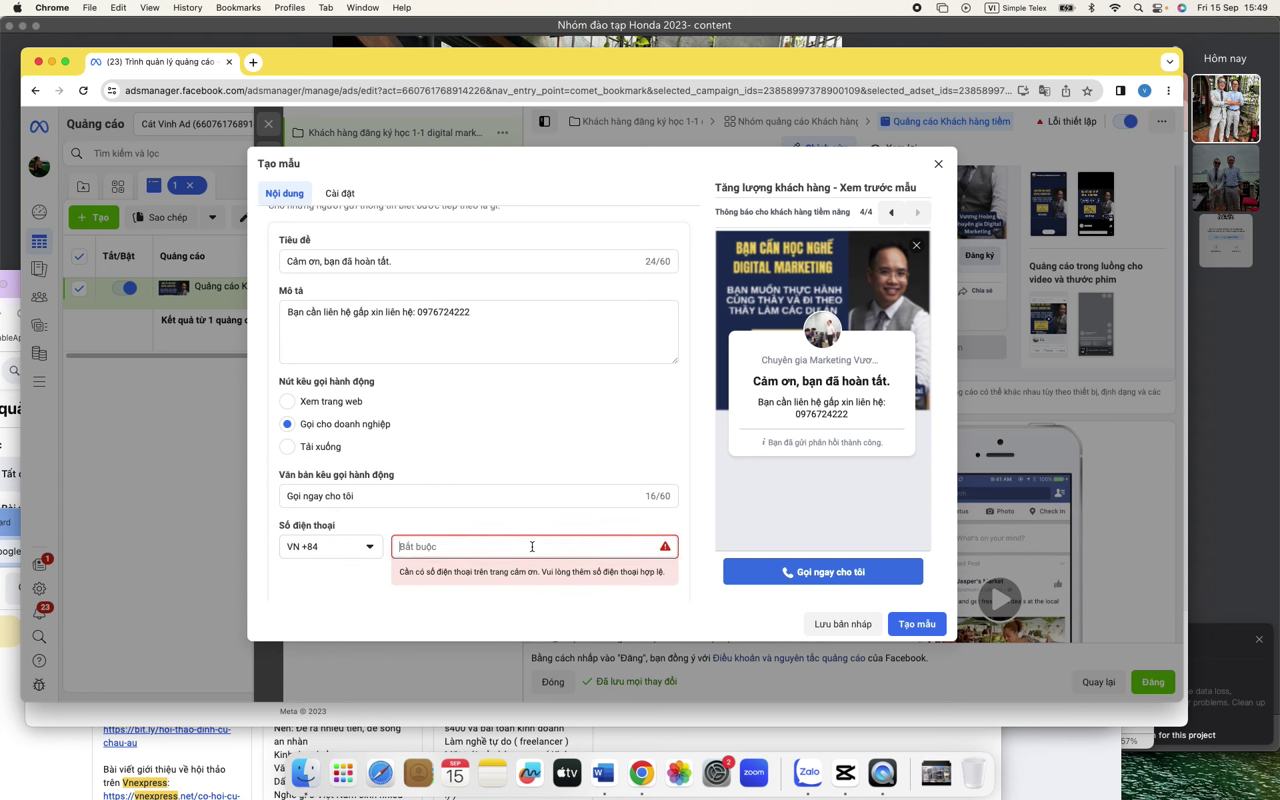
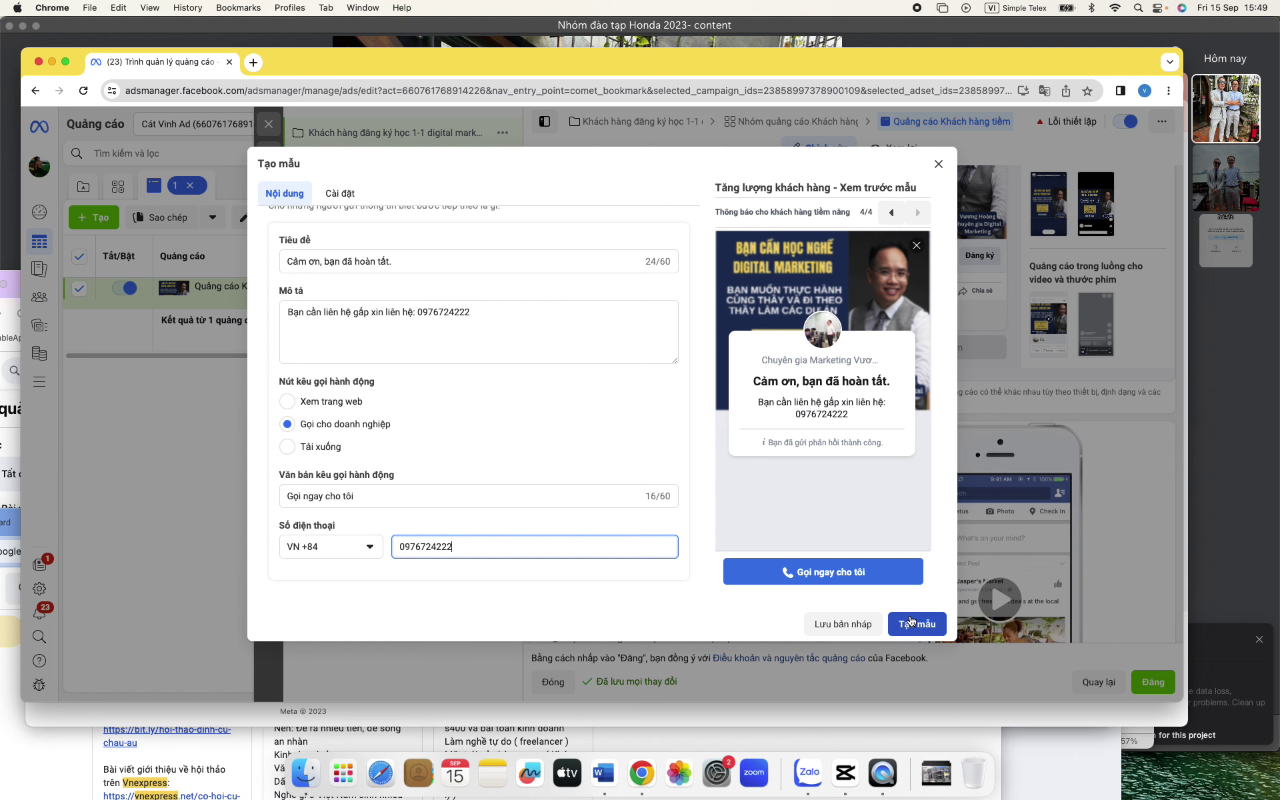
Check the form for errors, then move the website URL into the privacy Liên kết field
{"action": "left_click", "coordinate": [914, 623]}
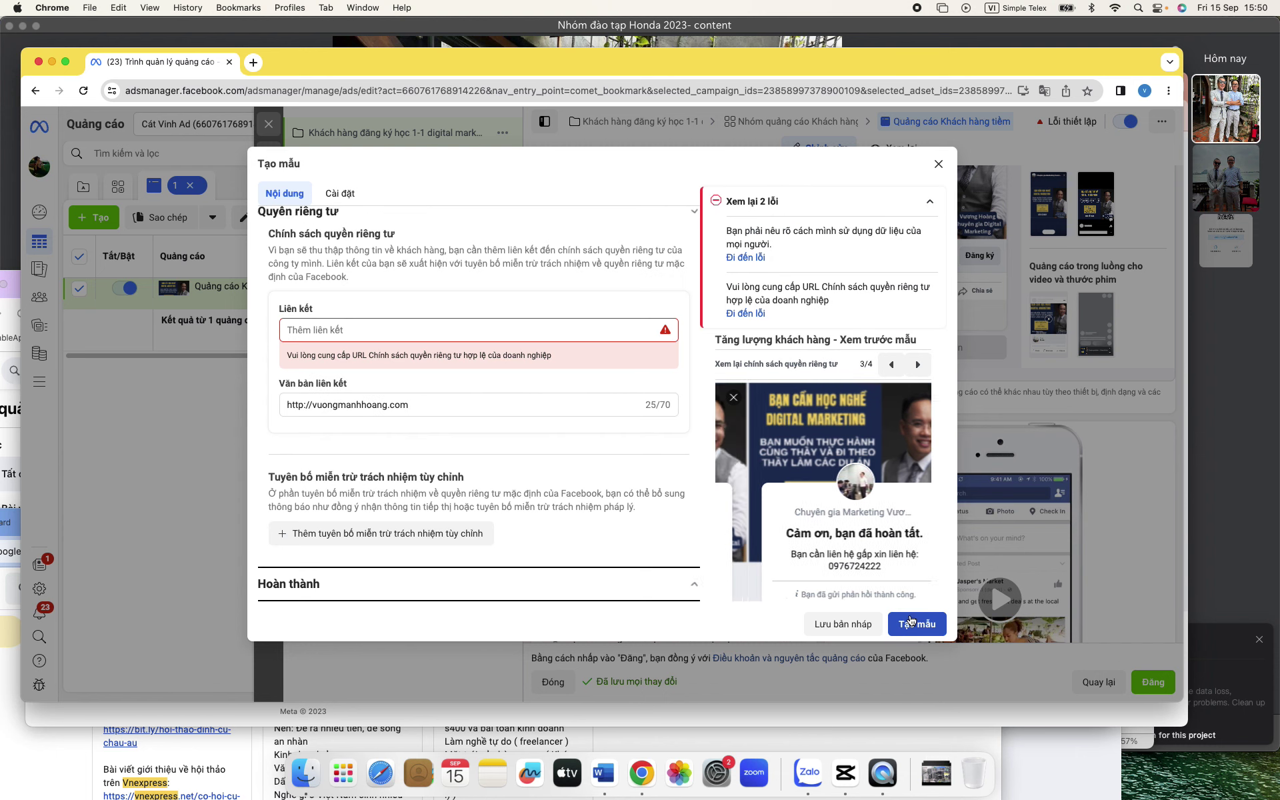
{"action": "left_click", "coordinate": [358, 336]}
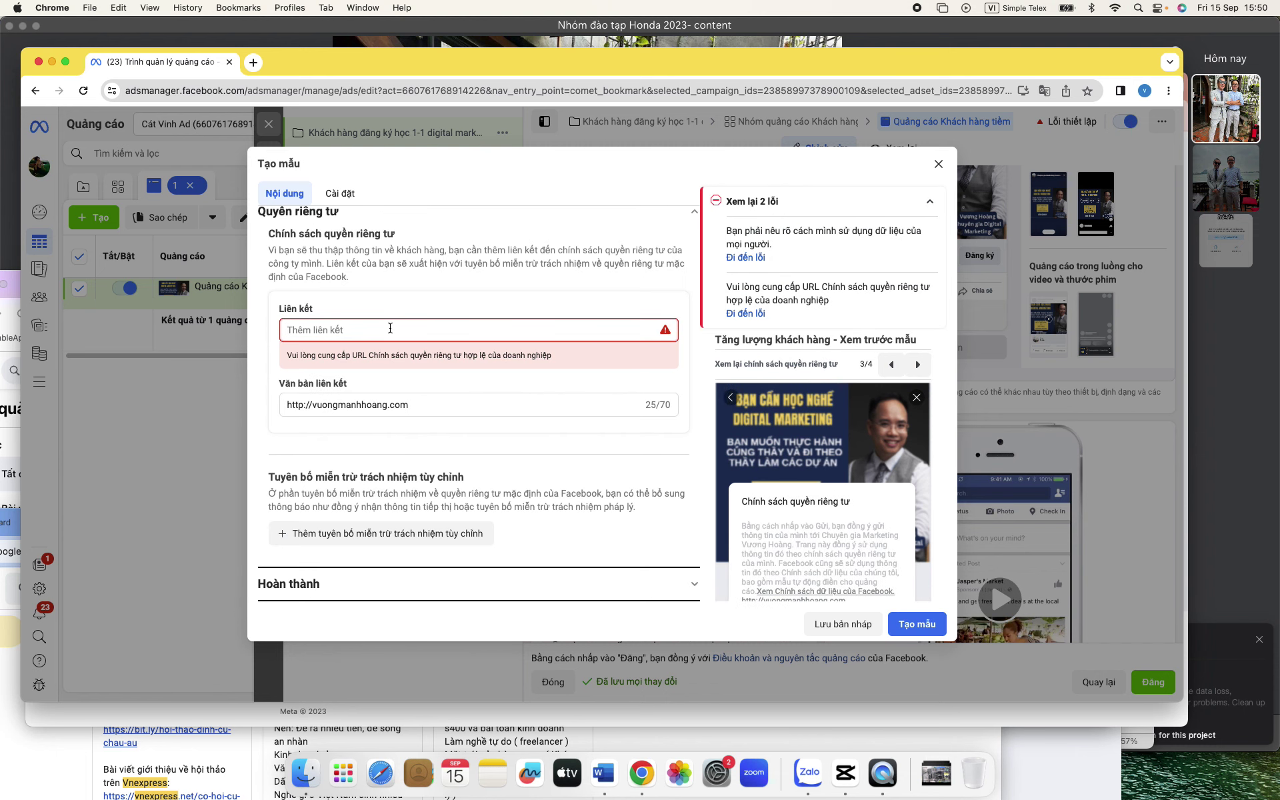
{"action": "left_click_drag", "start_coordinate": [409, 405], "coordinate": [184, 408]}
{"action": "key", "text": "super+x"}
{"action": "left_click", "coordinate": [330, 329]}
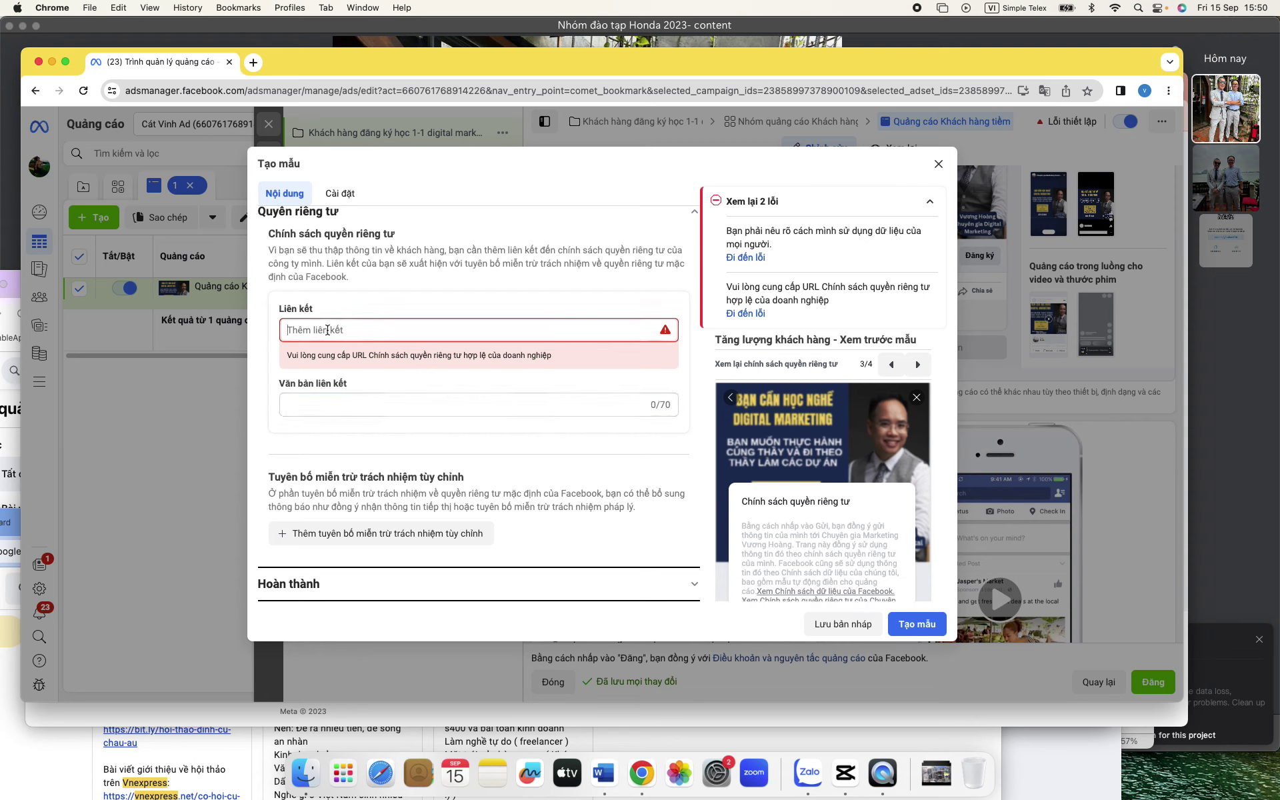
{"action": "key", "text": "super+v"}
Start typing 'Liên hệ trao đổi' as the privacy link text
{"action": "left_click", "coordinate": [328, 436]}
{"action": "left_click", "coordinate": [333, 404]}
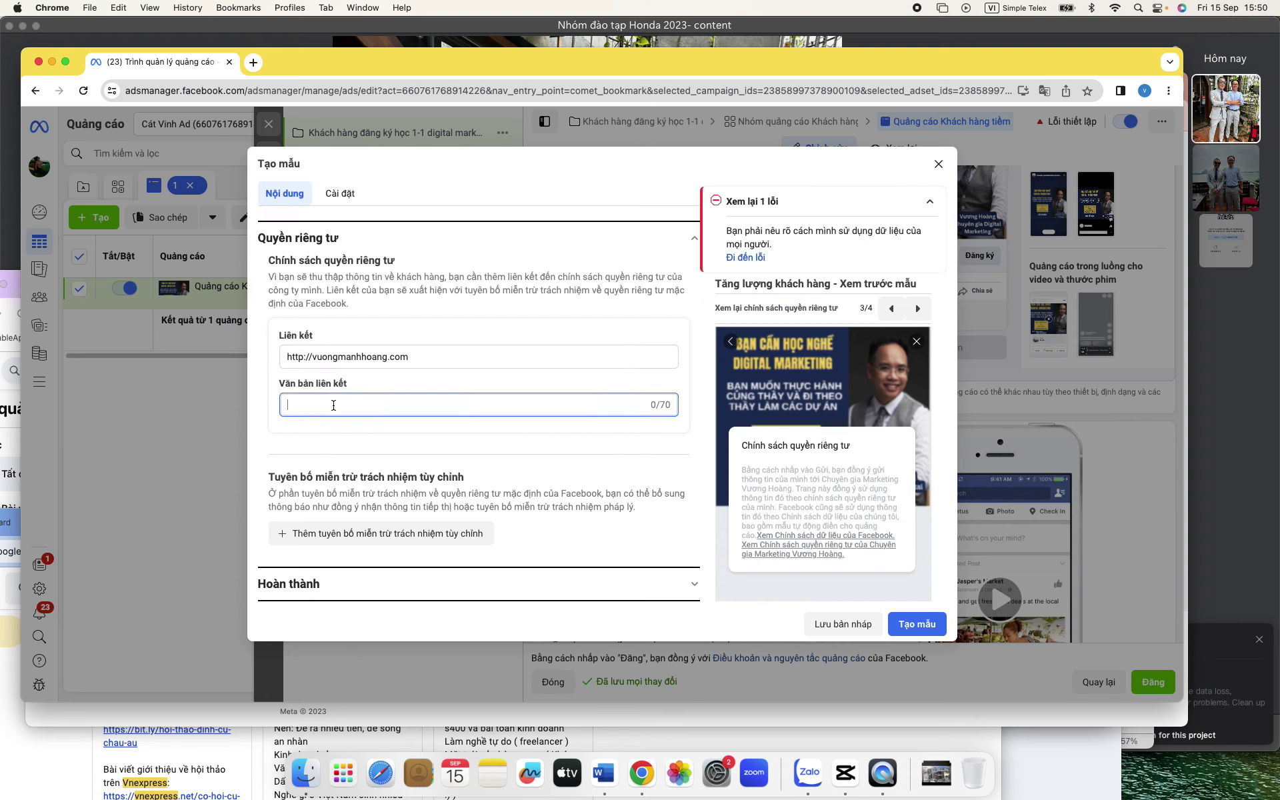
{"action": "type", "text": "Liên hệ đọc th"}
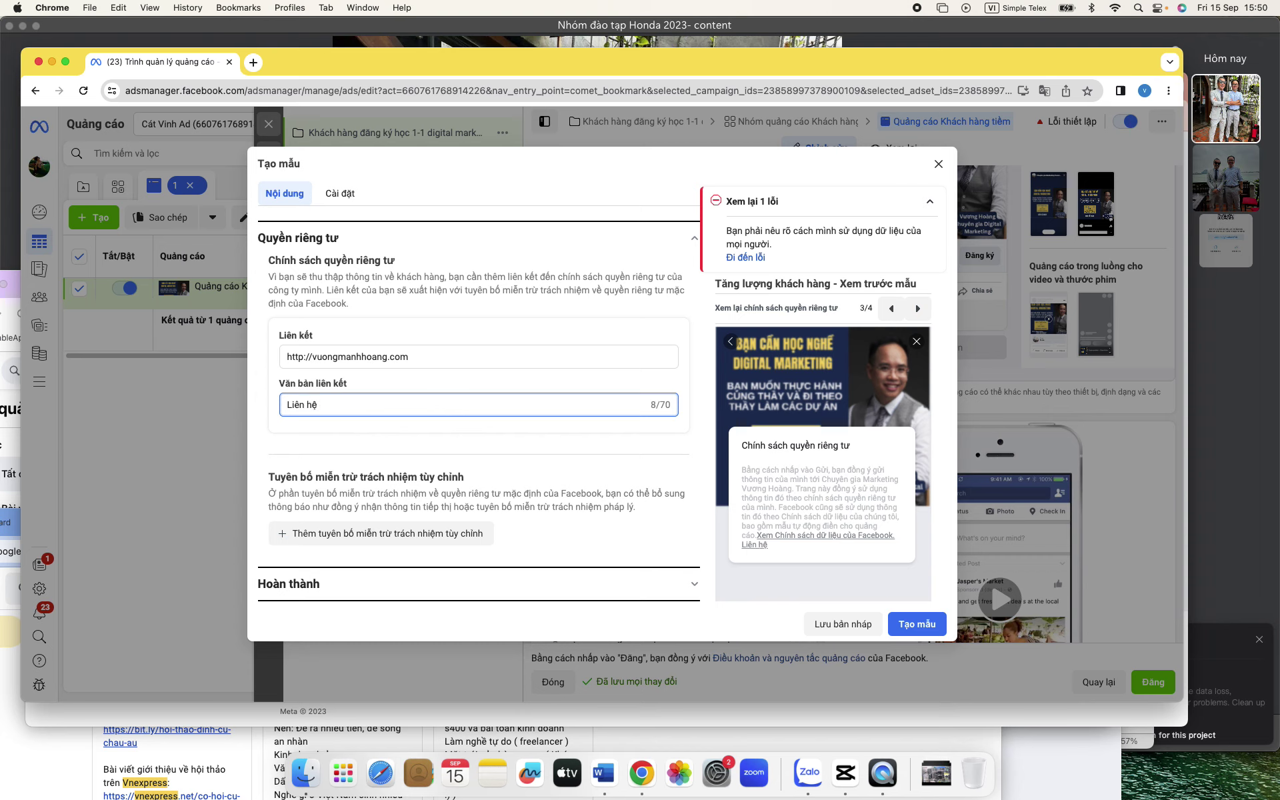
{"action": "key", "text": "BackSpace"}
Finish the link text and describe the contact questions as 'Cám ơn các bạn đã điền đầy đủ thông tin'
{"action": "type", "text": "ao đổi"}
{"action": "left_click", "coordinate": [916, 624]}
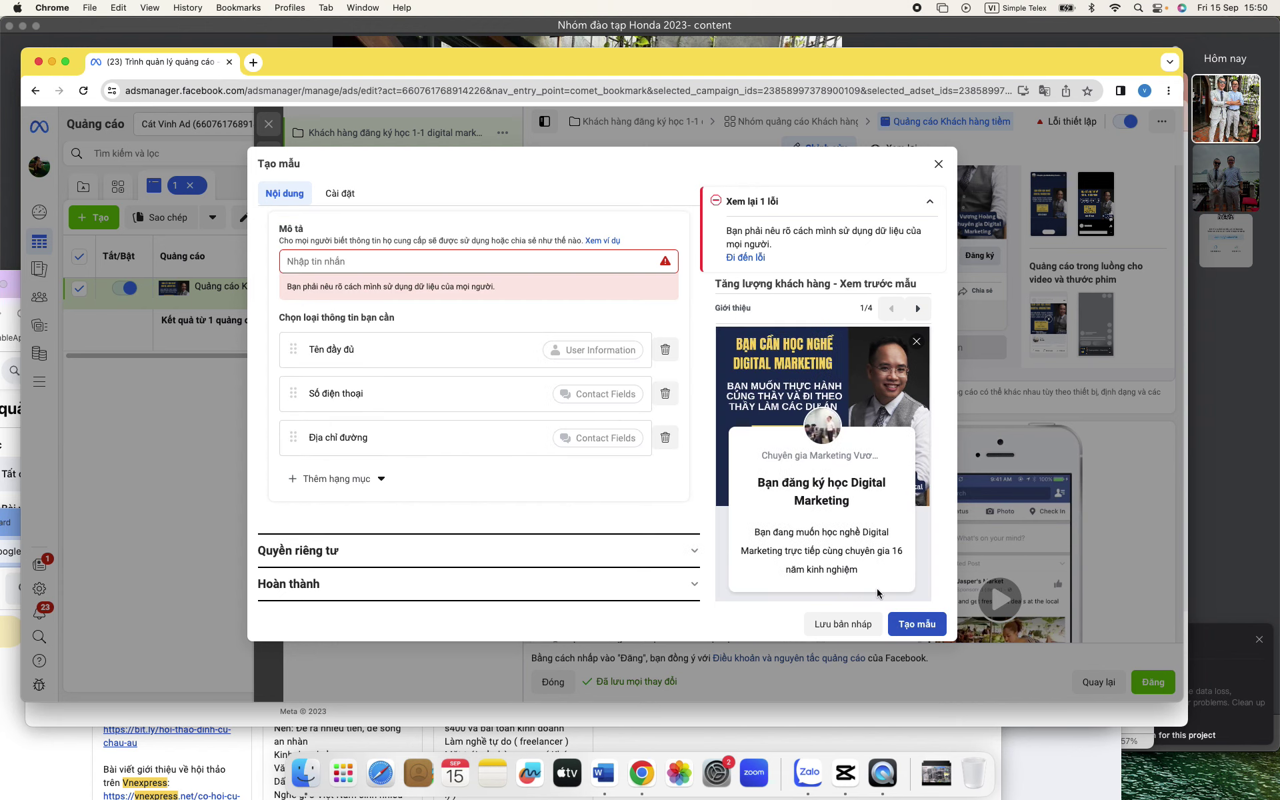
{"action": "left_click", "coordinate": [402, 261]}
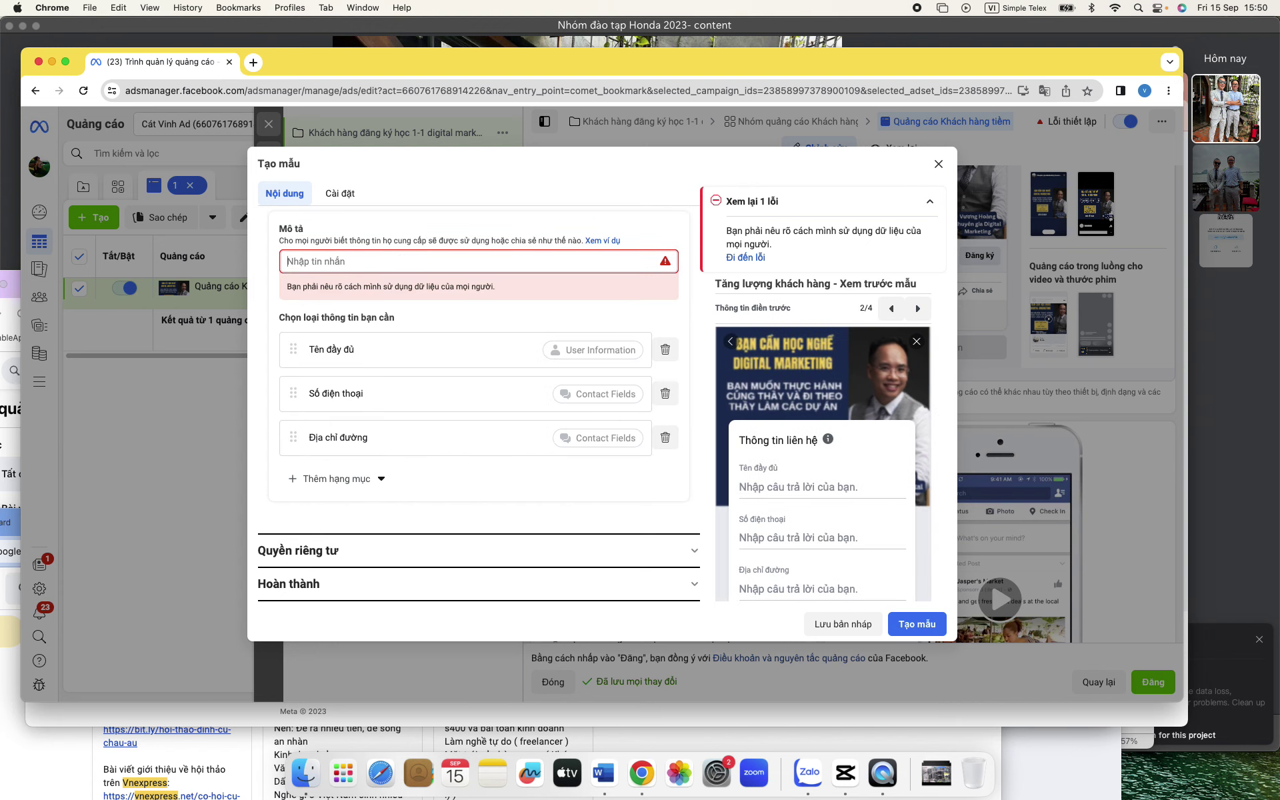
{"action": "type", "text": "Cám ơn các ban"}
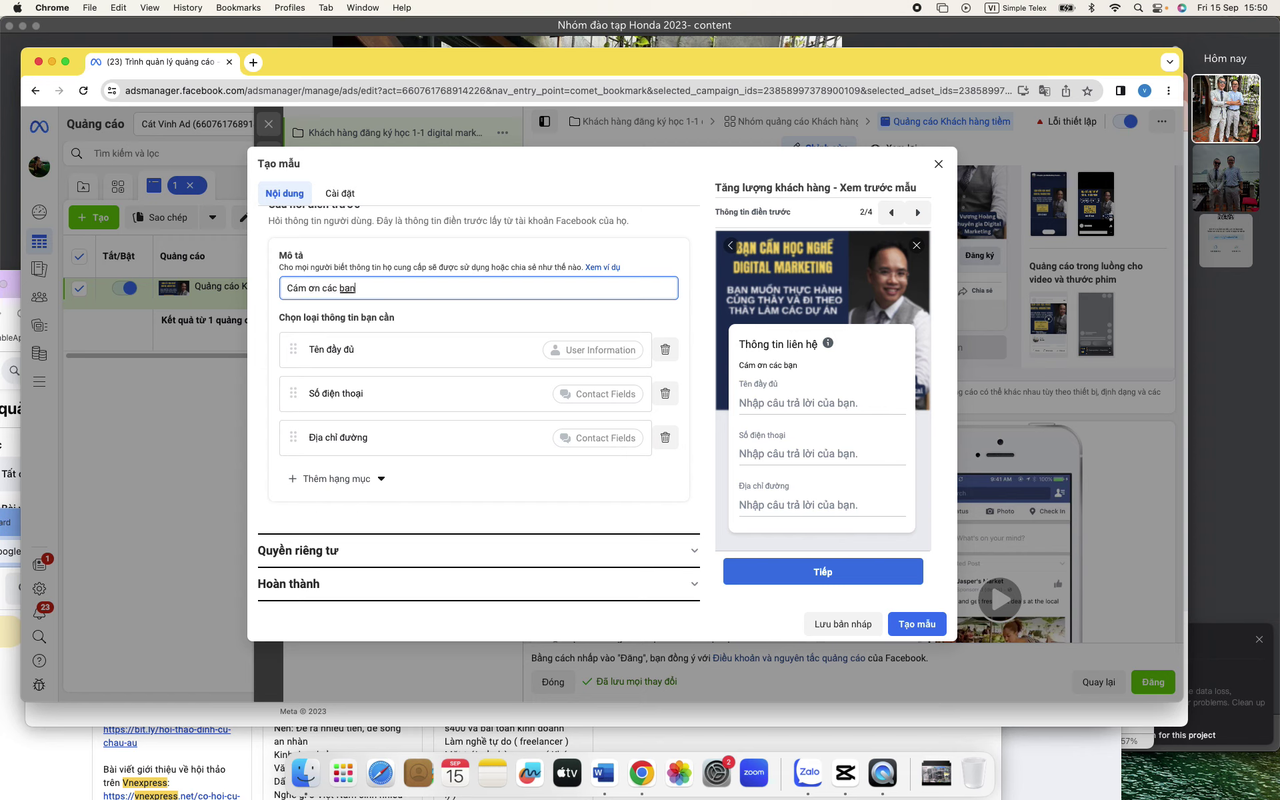
{"action": "type", "text": " đã dien daầy dủ thông tin"}
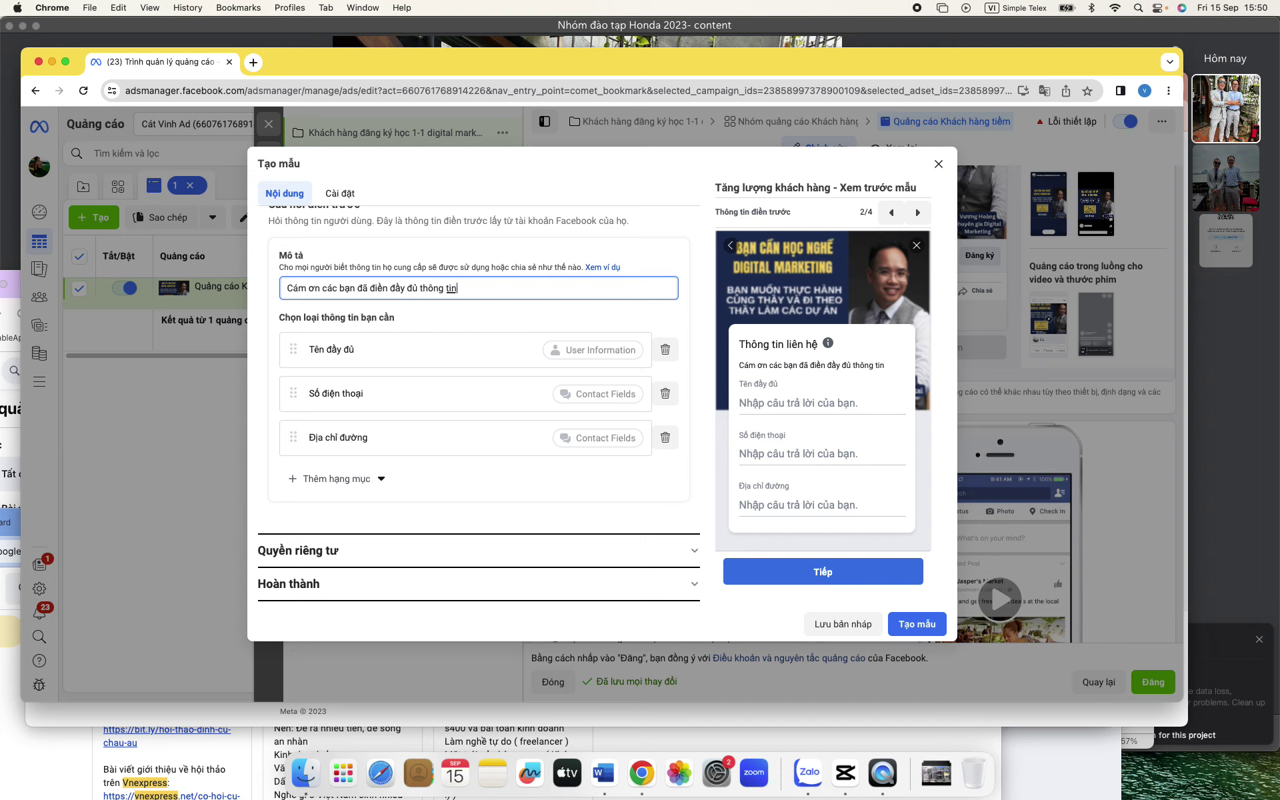
Save the finished instant form and confirm it is selected under 'Mẫu phản hồi tức thì'
{"action": "left_click", "coordinate": [919, 629]}
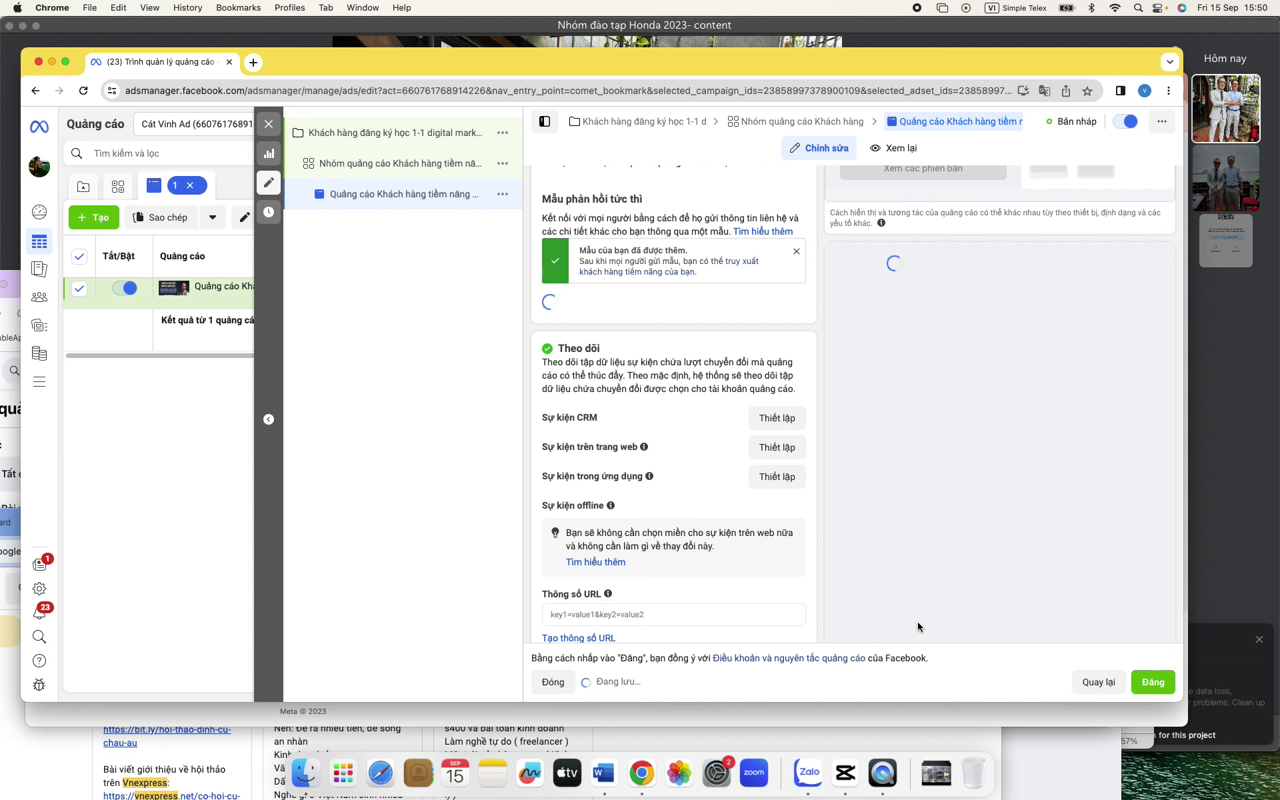
{"action": "scroll", "coordinate": [922, 458], "scroll_direction": "down", "scroll_amount": 1}
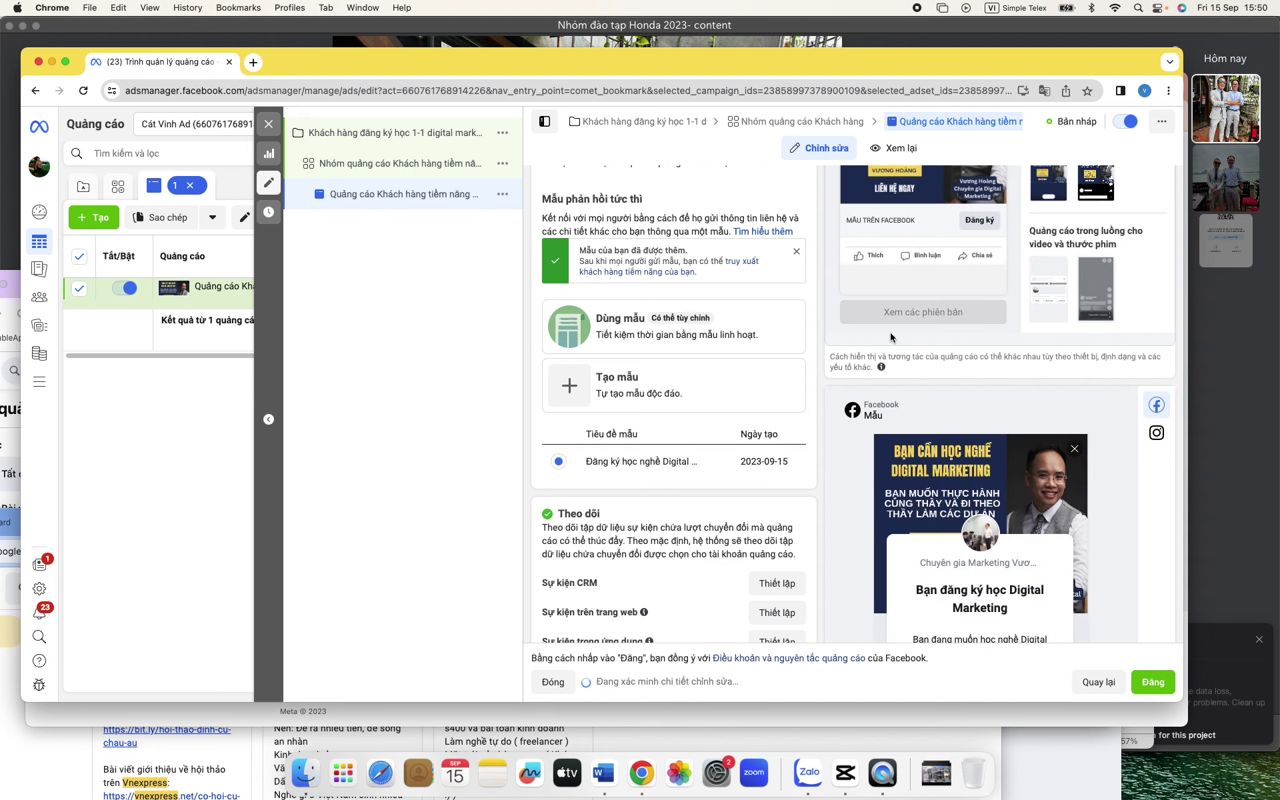
{"action": "scroll", "coordinate": [866, 300], "scroll_direction": "up", "scroll_amount": 5}
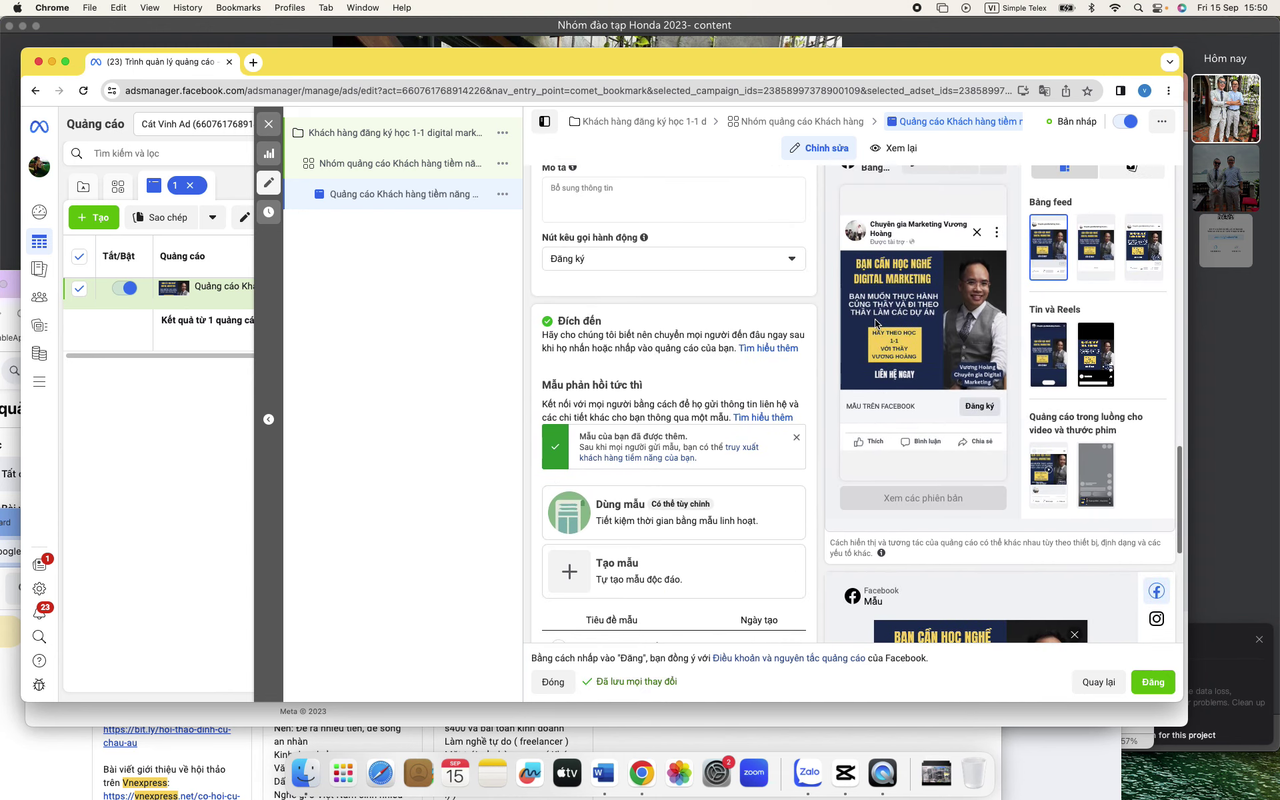
{"action": "scroll", "coordinate": [874, 322], "scroll_direction": "down", "scroll_amount": 4}
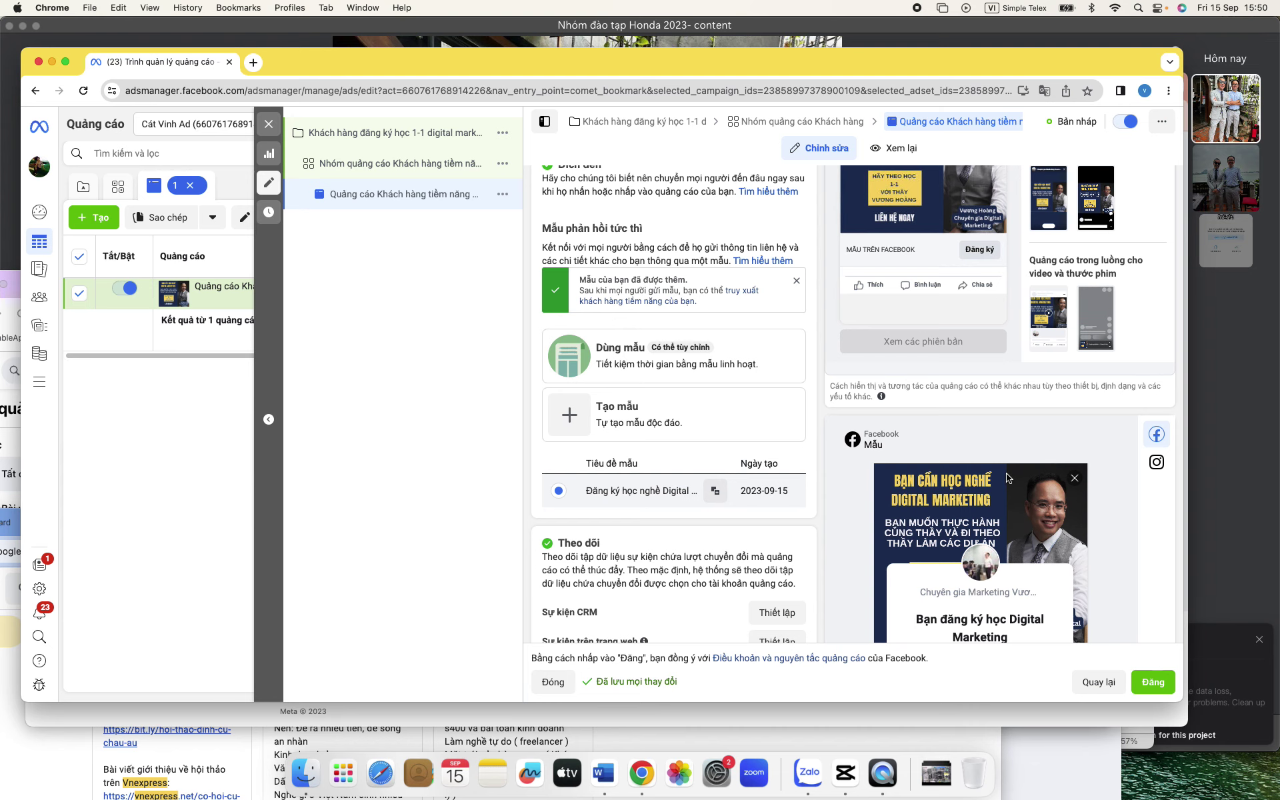
{"action": "scroll", "coordinate": [916, 549], "scroll_direction": "up", "scroll_amount": 10}
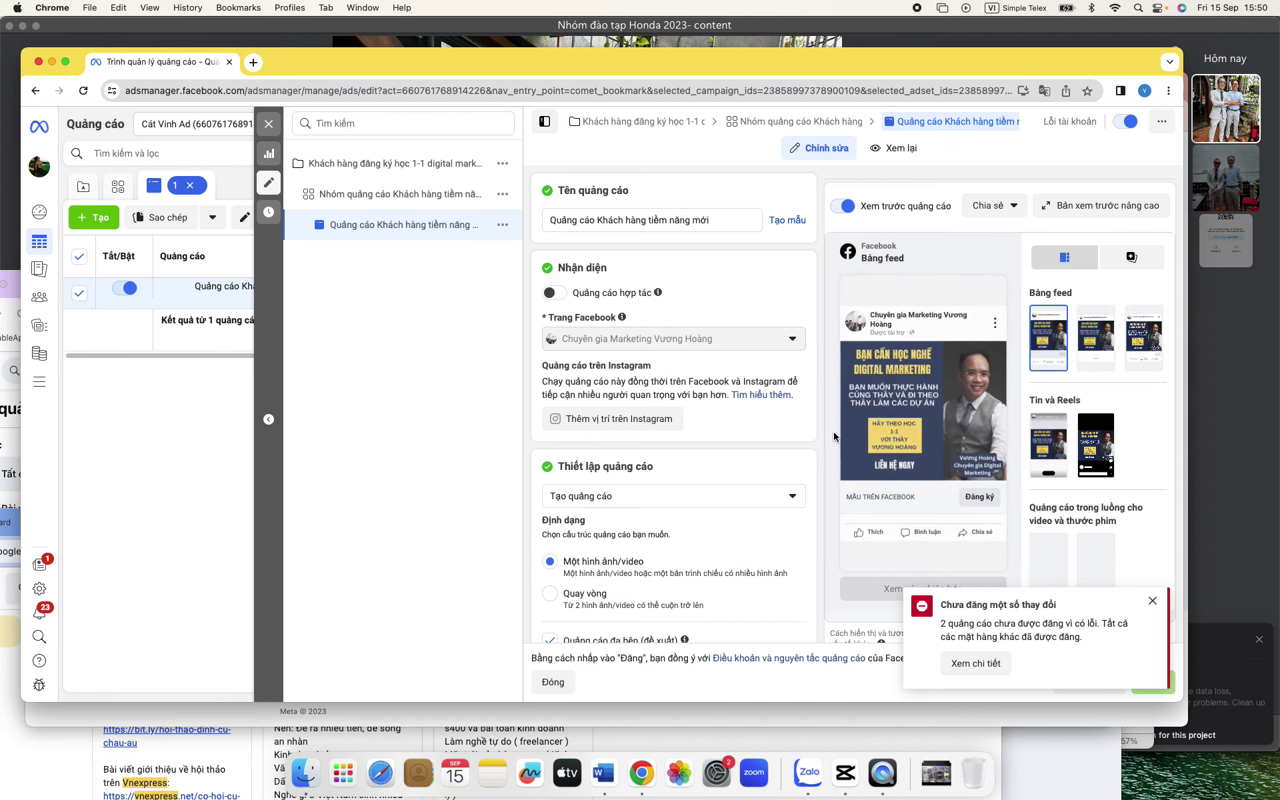
Review the publishing errors and open the failing awareness ad
{"action": "left_click", "coordinate": [975, 664]}
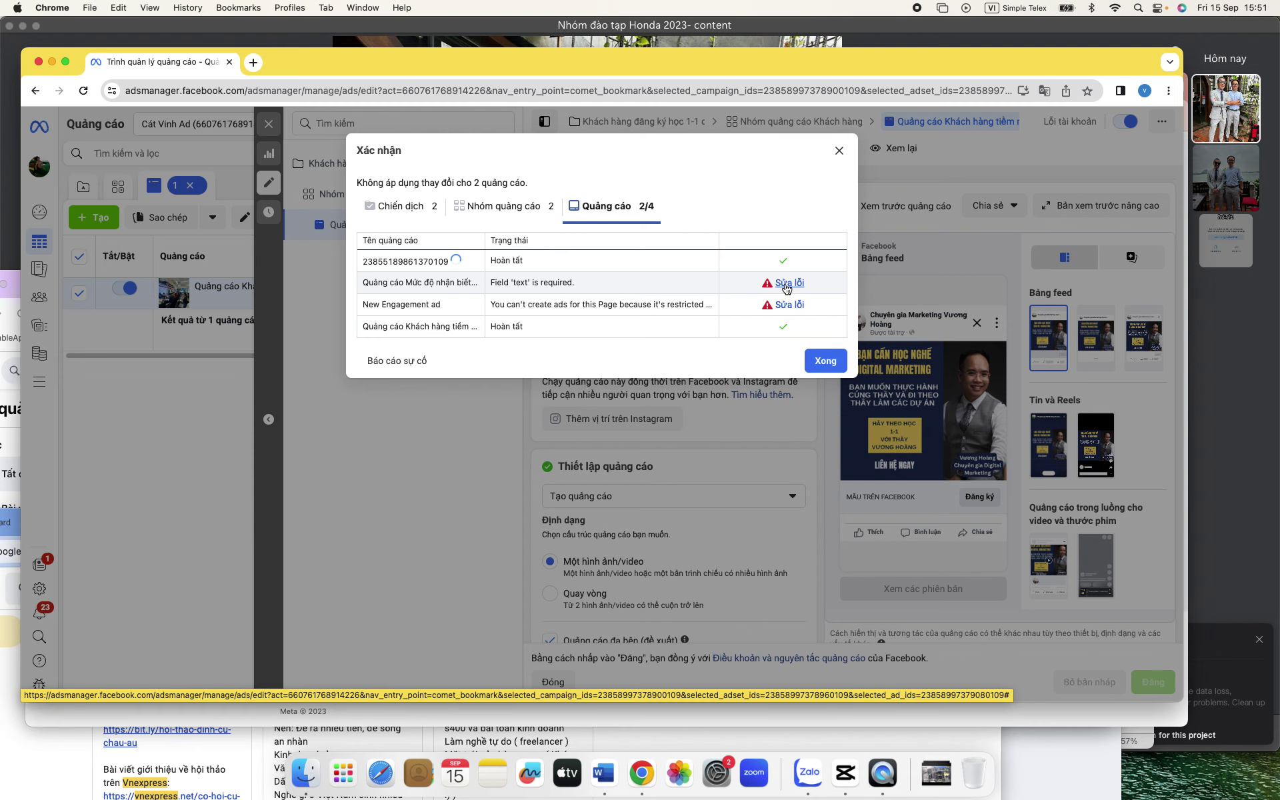
{"action": "left_click", "coordinate": [786, 285]}
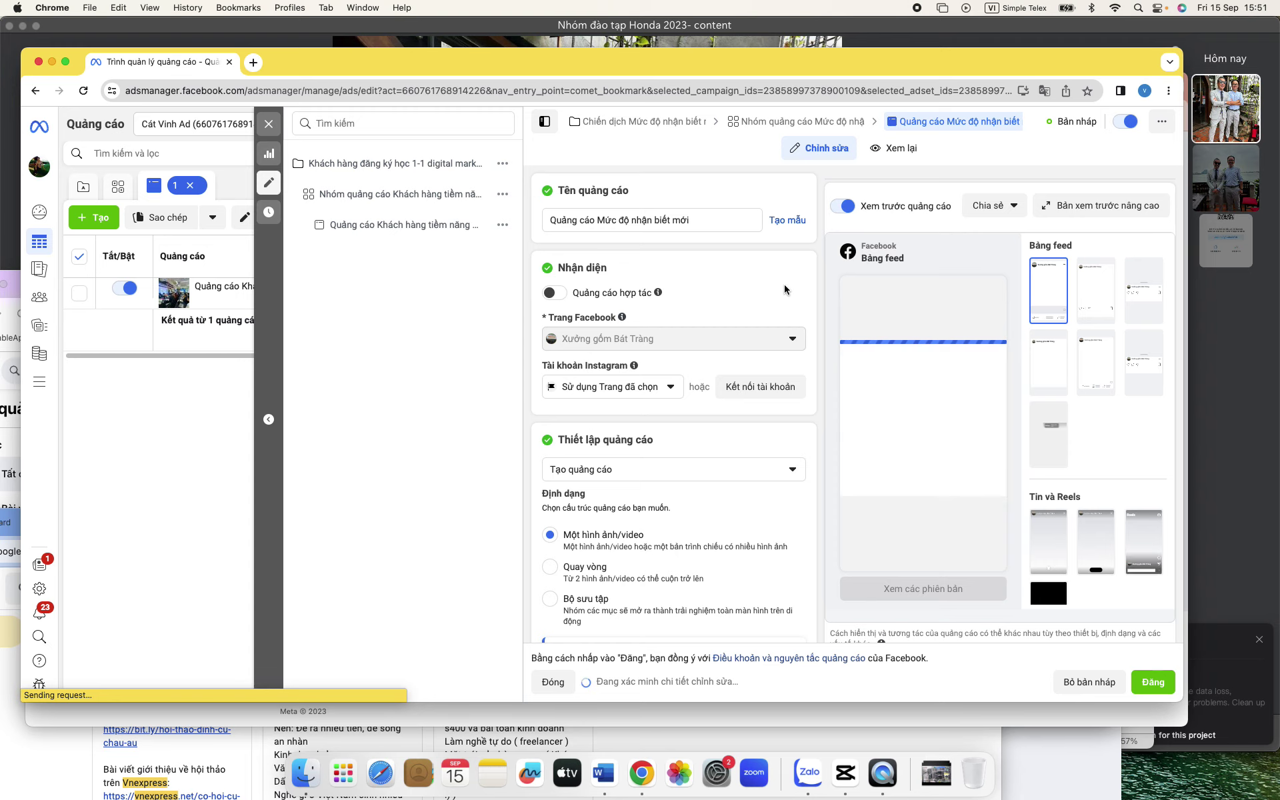
{"action": "scroll", "coordinate": [784, 288], "scroll_direction": "down", "scroll_amount": 1}
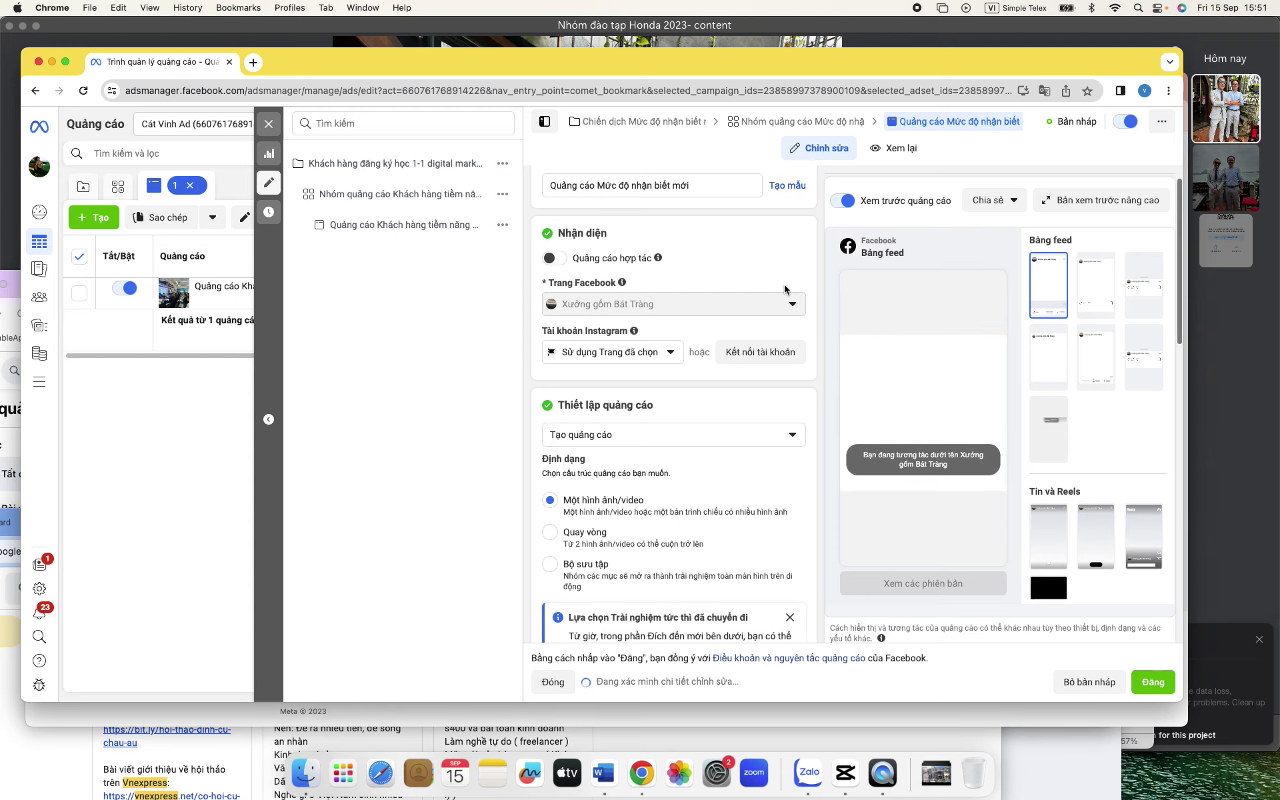
{"action": "scroll", "coordinate": [784, 288], "scroll_direction": "down", "scroll_amount": 4}
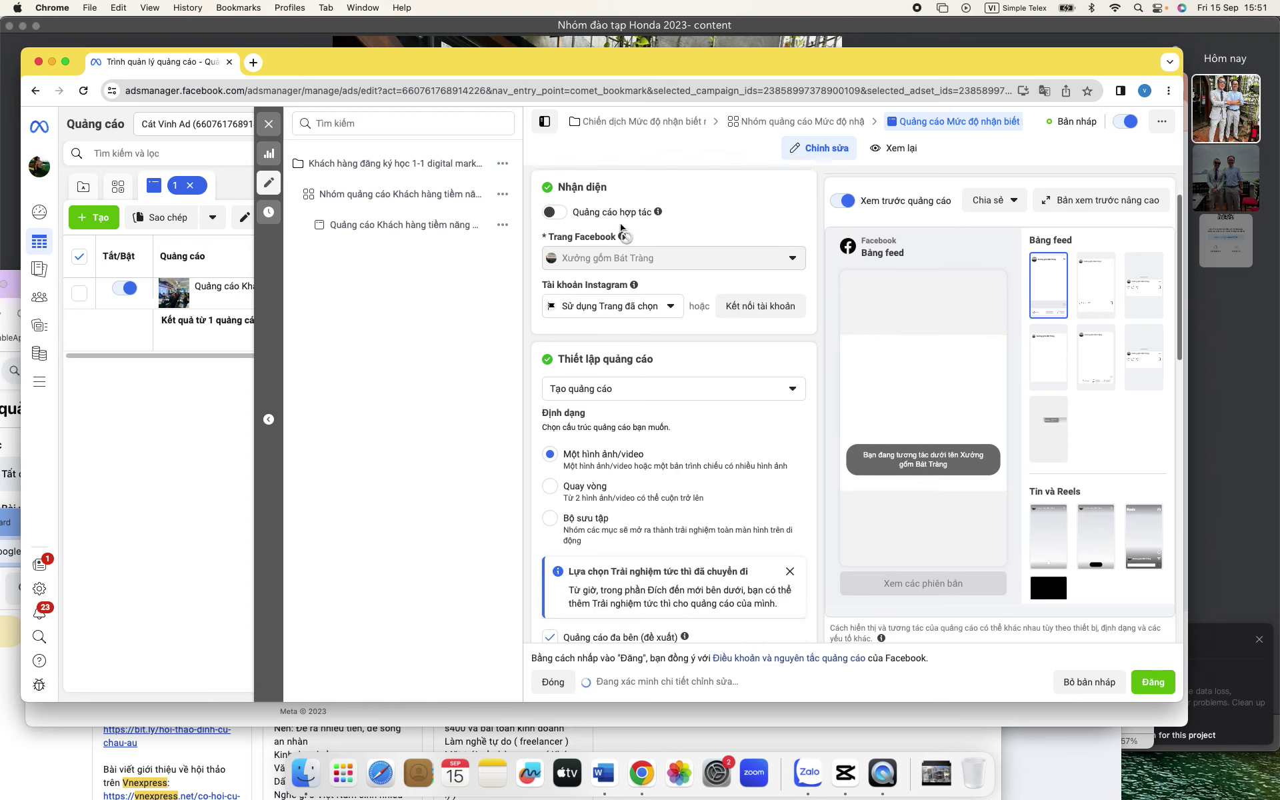
Close the ad editor without publishing drafts and clear the ad set filter
{"action": "left_click", "coordinate": [270, 124]}
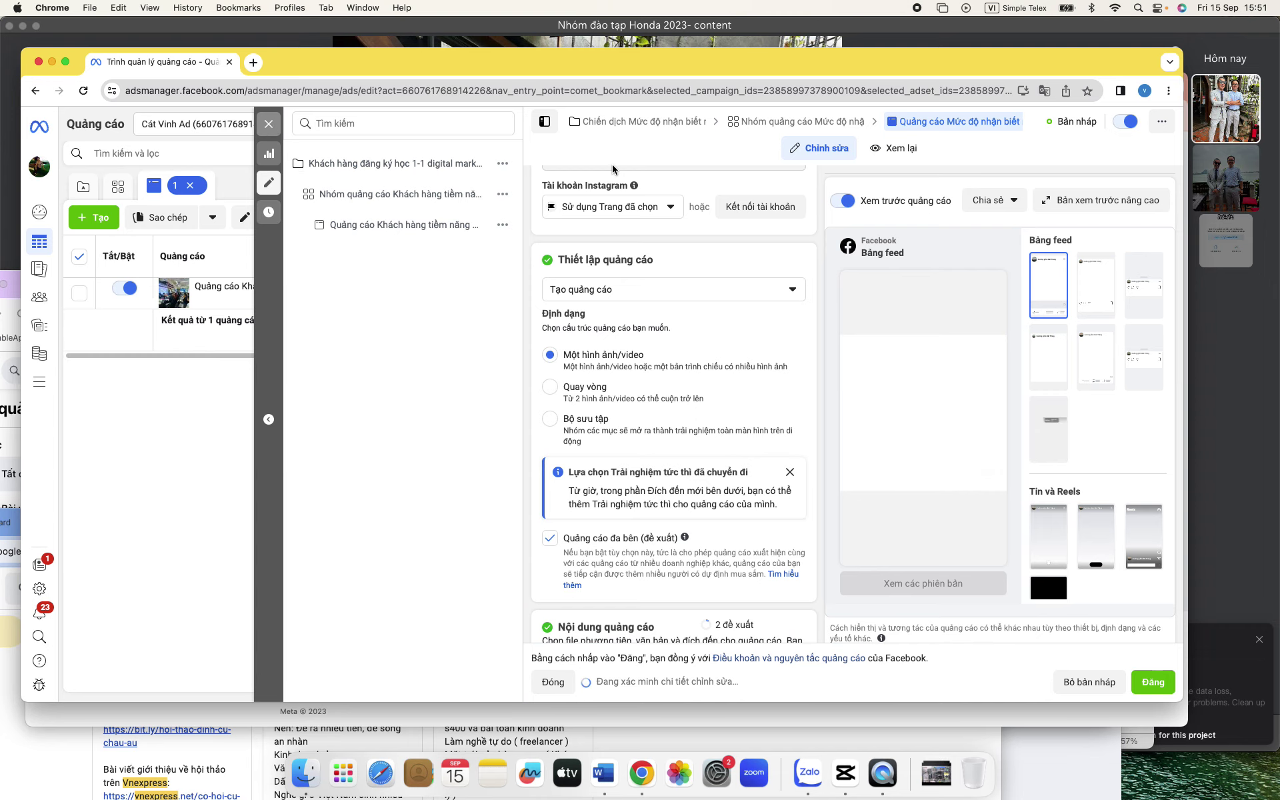
{"action": "left_click", "coordinate": [659, 384]}
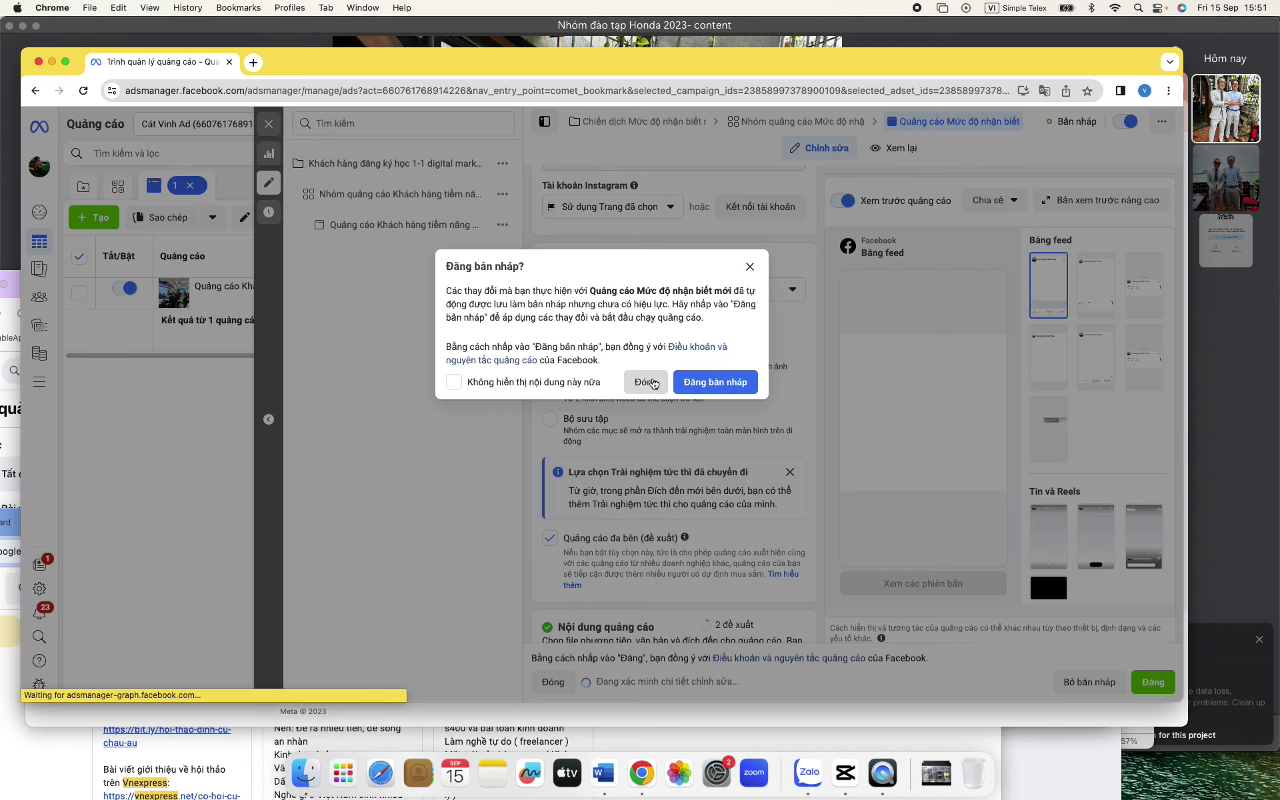
{"action": "left_click", "coordinate": [766, 186]}
Clear the single-ad filter and browse the list of all 70 campaigns
{"action": "left_click", "coordinate": [1126, 186]}
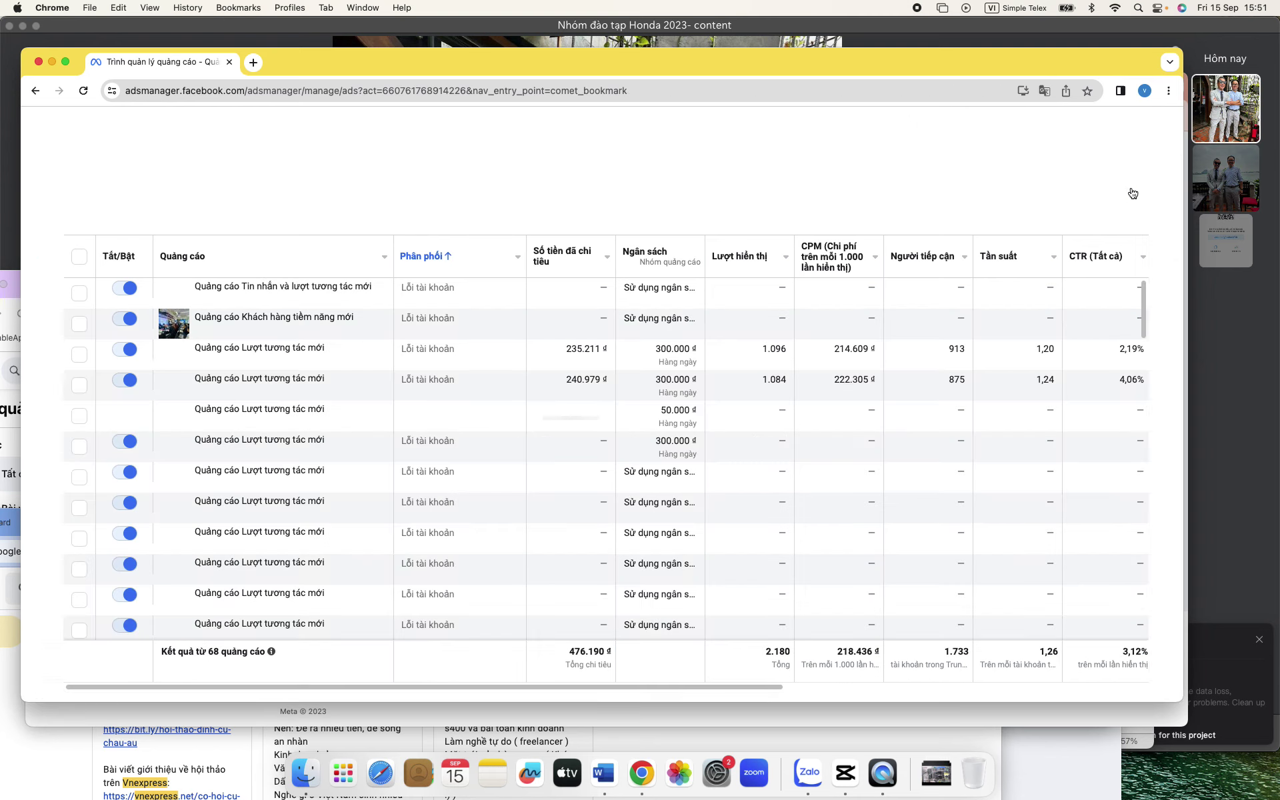
{"action": "left_click", "coordinate": [238, 188]}
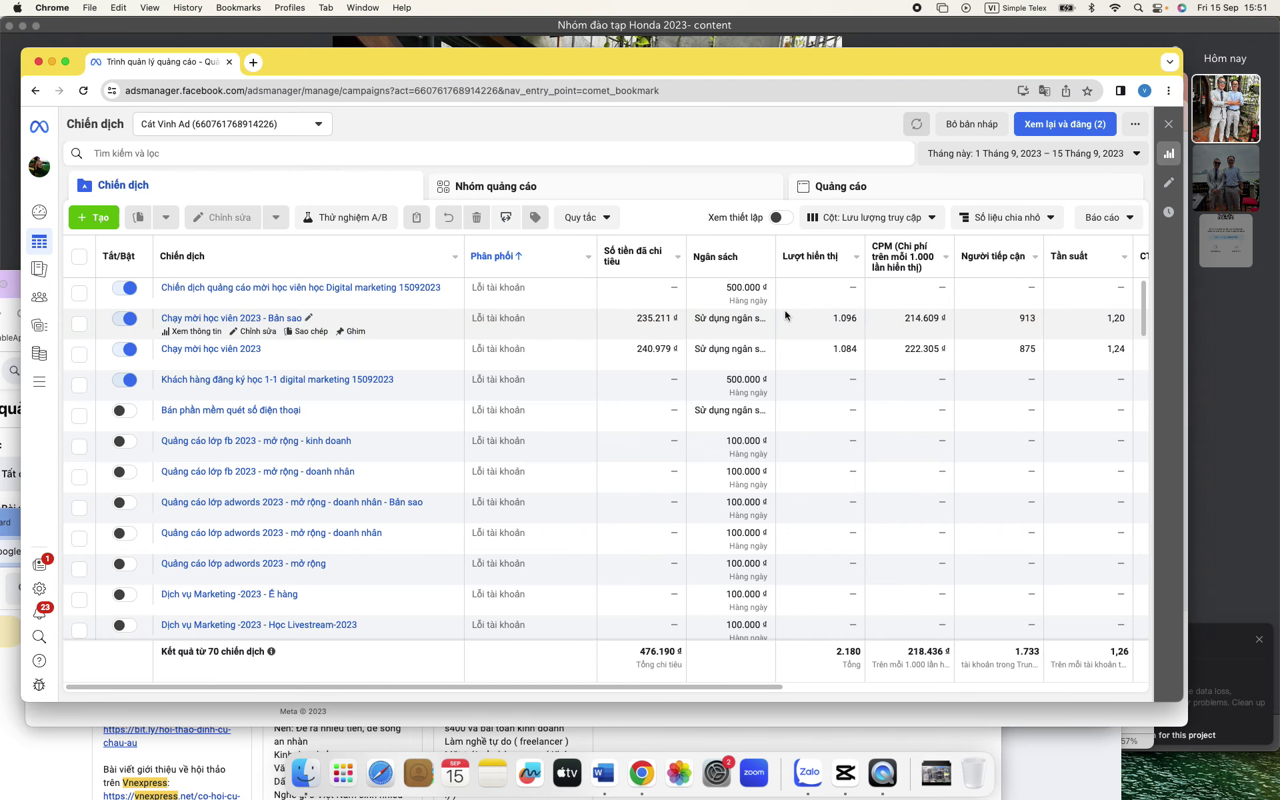
{"action": "scroll", "coordinate": [785, 310], "scroll_direction": "down", "scroll_amount": 8}
{"action": "scroll", "coordinate": [782, 309], "scroll_direction": "up", "scroll_amount": 10}
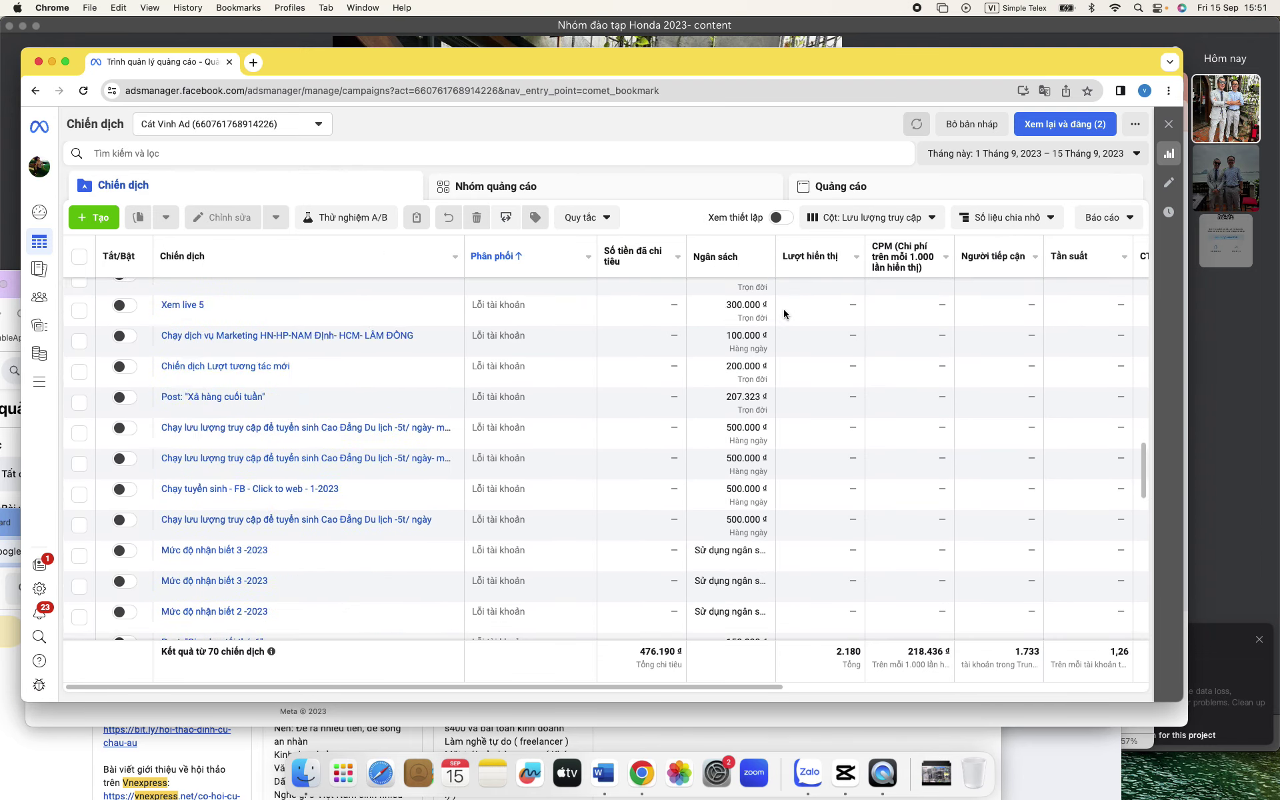